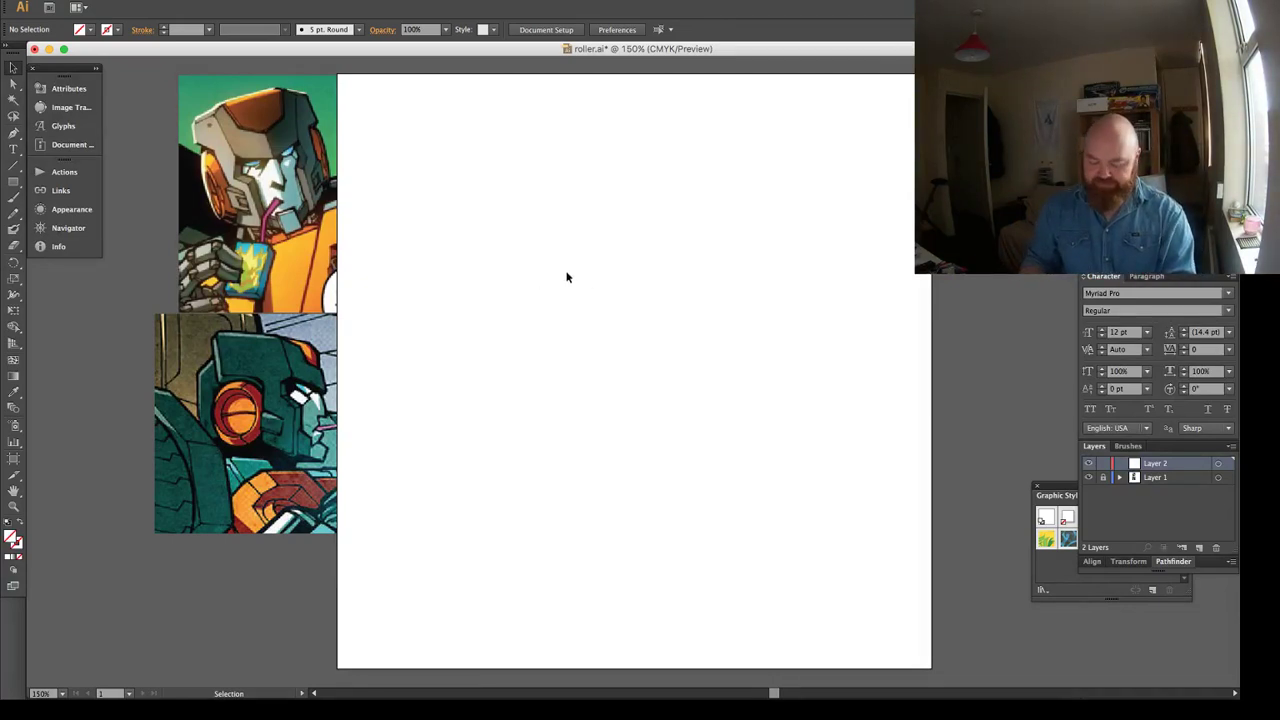
Draw a default-styled rectangle about 40 by 87 mm at the artboard centre, and reshape a copy into a crossbar about 73 by 23 mm at its top.
{"action": "key", "text": "m"}
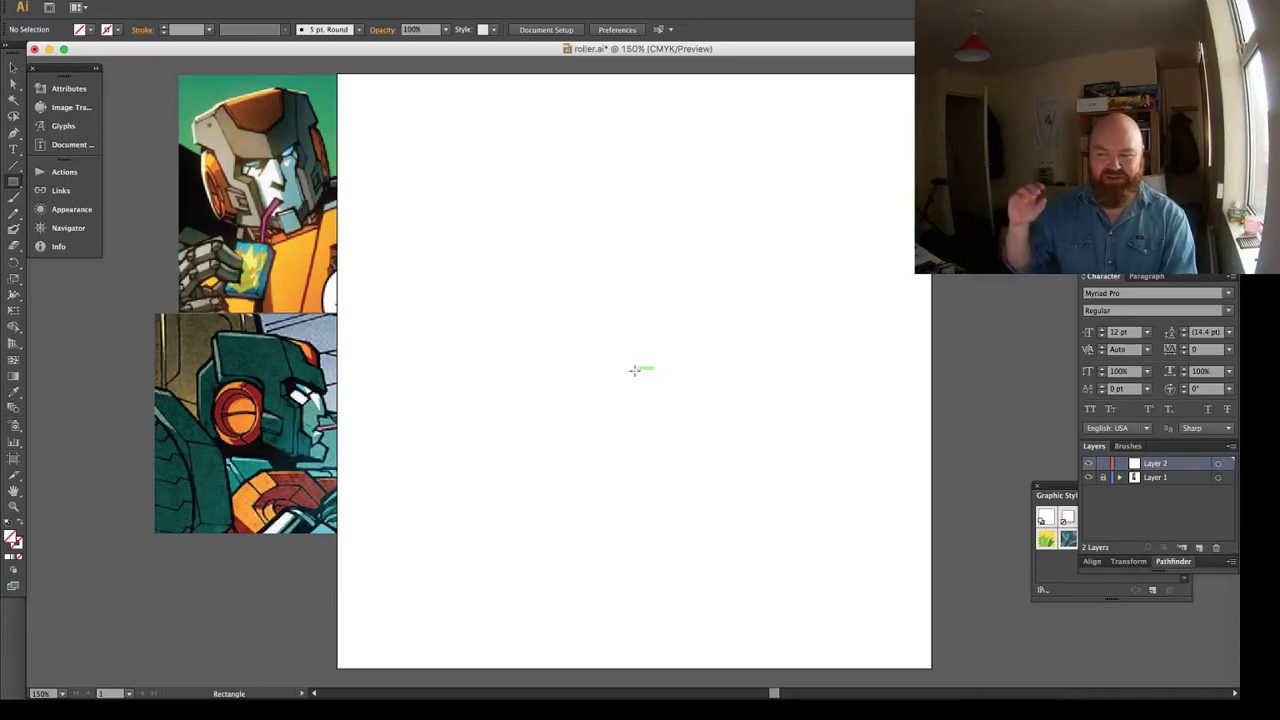
{"action": "left_click_drag", "start_coordinate": [634, 371], "coordinate": [691, 494]}
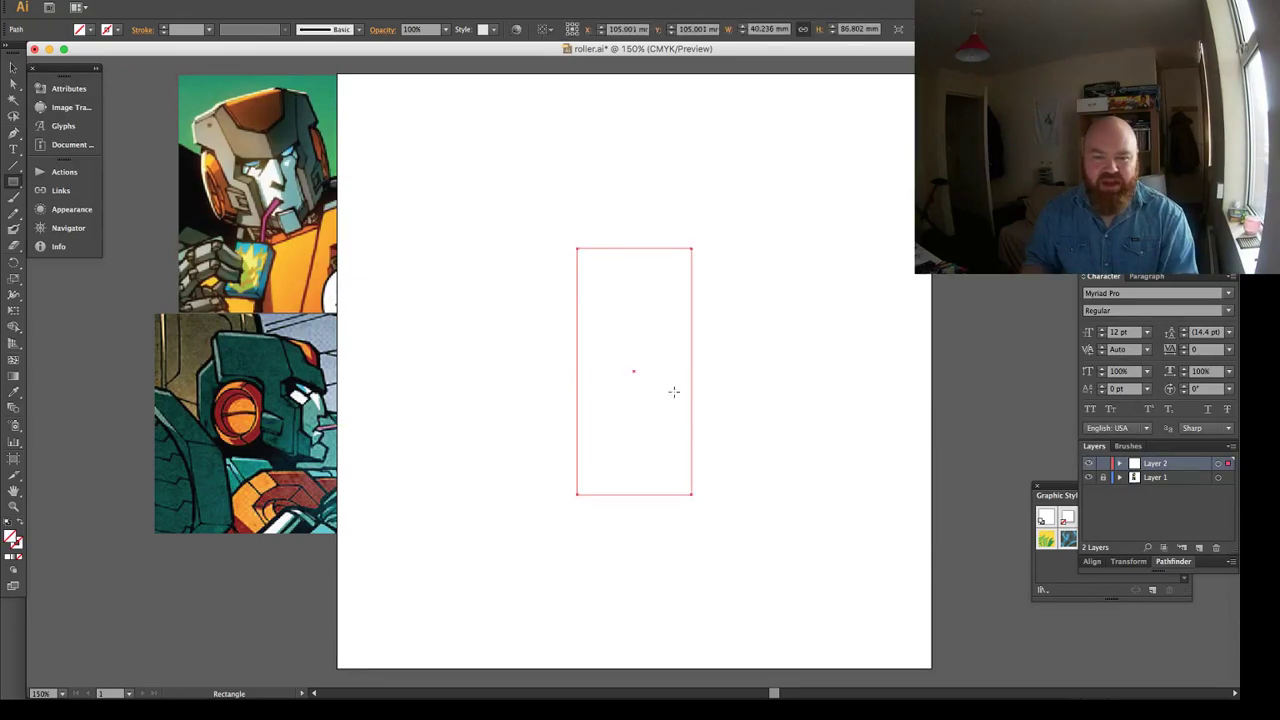
{"action": "key", "text": "v"}
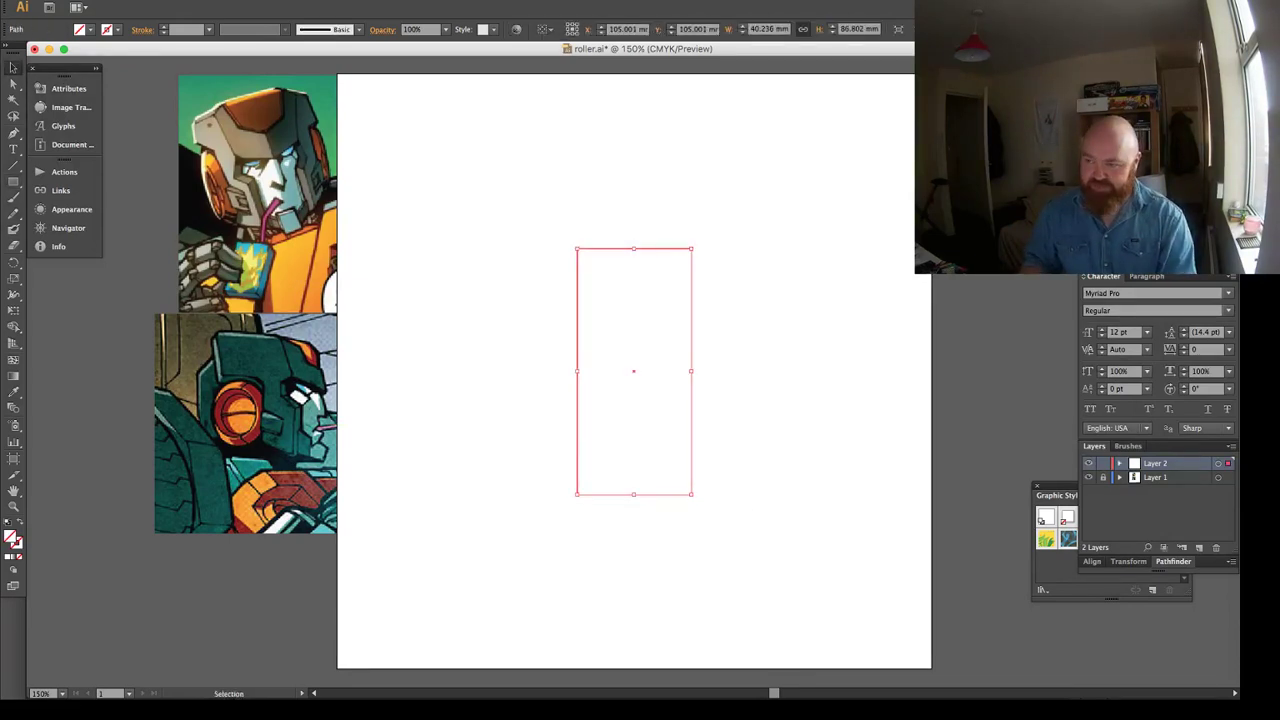
{"action": "key", "text": "d"}
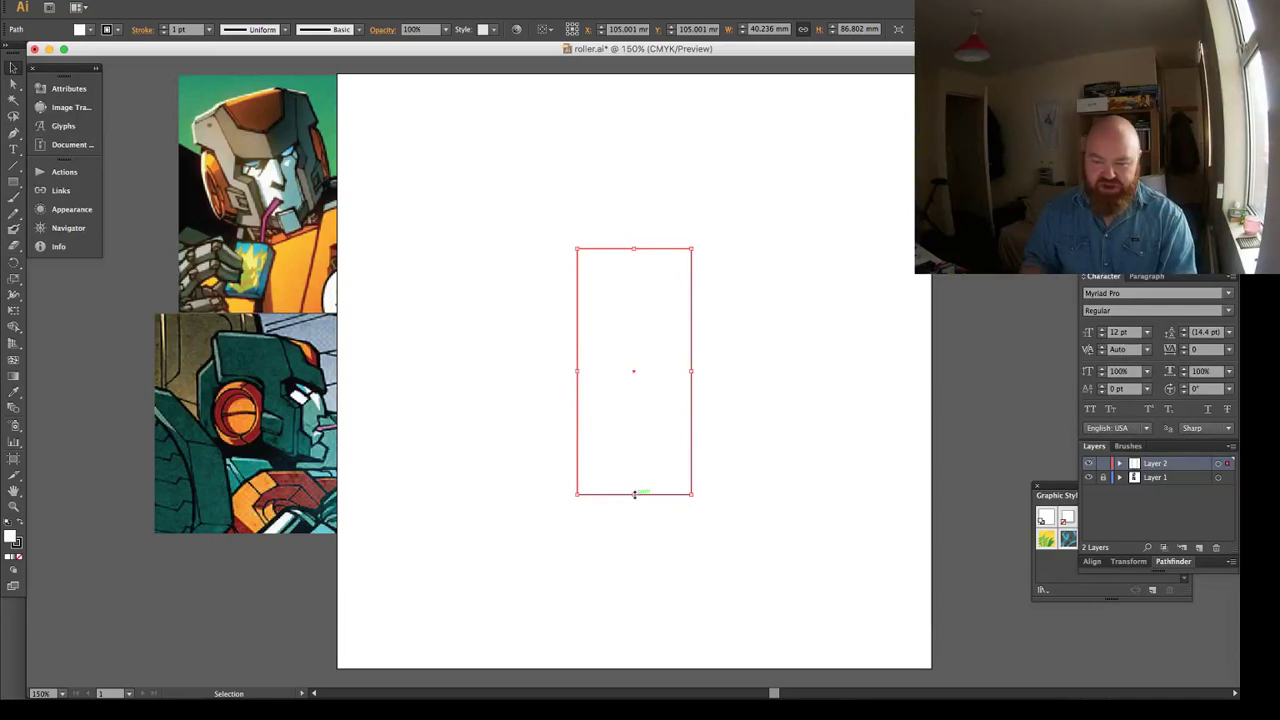
{"action": "left_click_drag", "start_coordinate": [634, 494], "coordinate": [645, 312]}
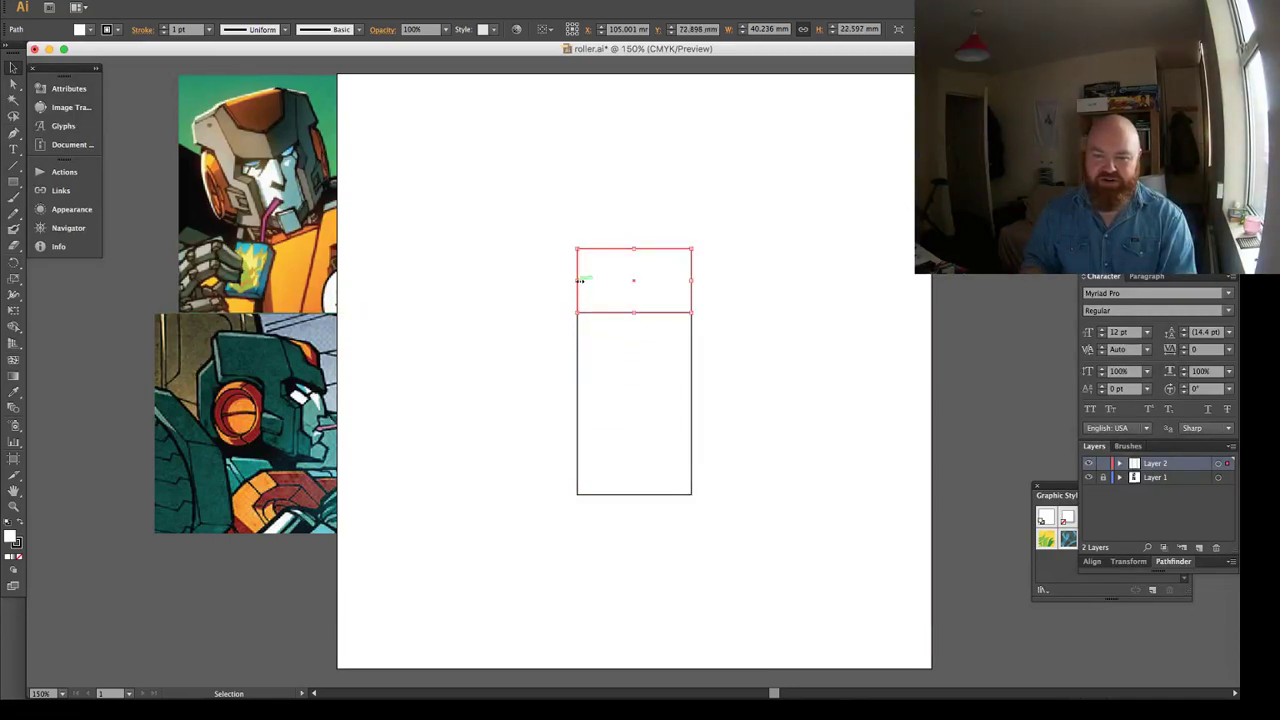
{"action": "left_click_drag", "start_coordinate": [578, 280], "coordinate": [531, 281]}
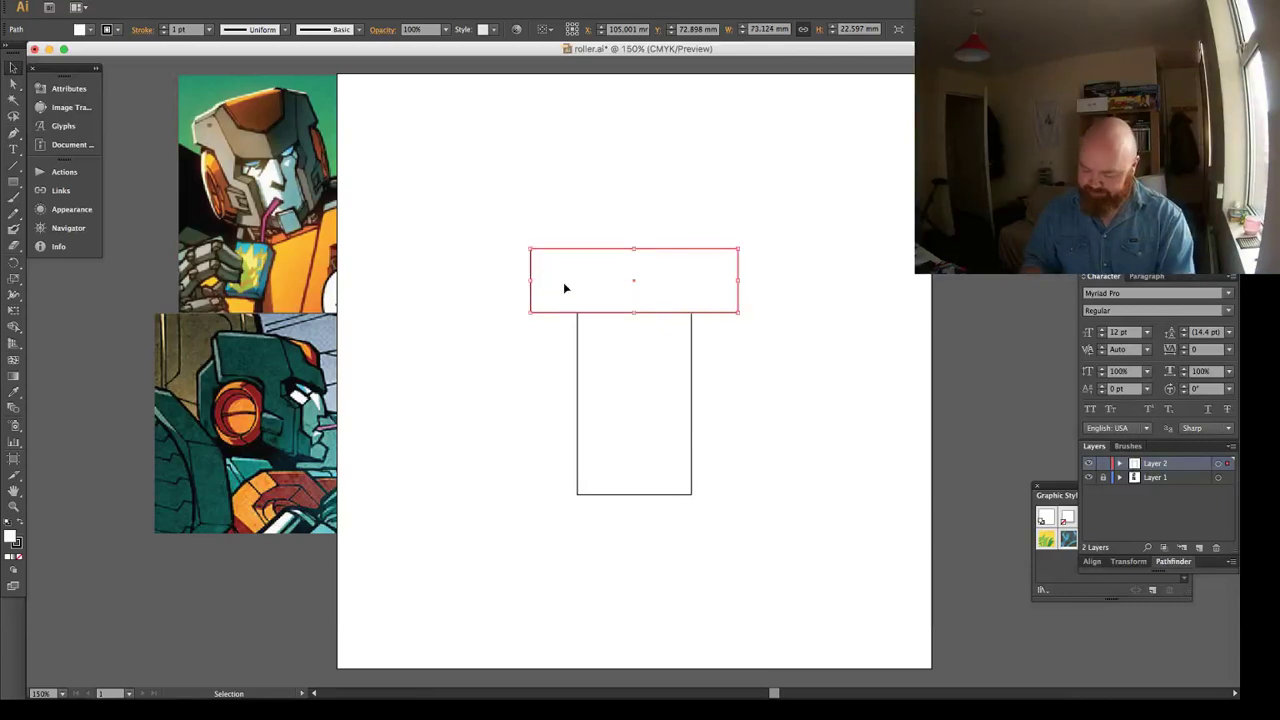
Draw a horizontal line through the crossbar's middle, and apply Divide and Unite to all shapes to form a single T outline.
{"action": "key", "text": "backslash"}
{"action": "left_click_drag", "start_coordinate": [633, 281], "coordinate": [762, 281]}
{"action": "key", "text": "ctrl+a"}
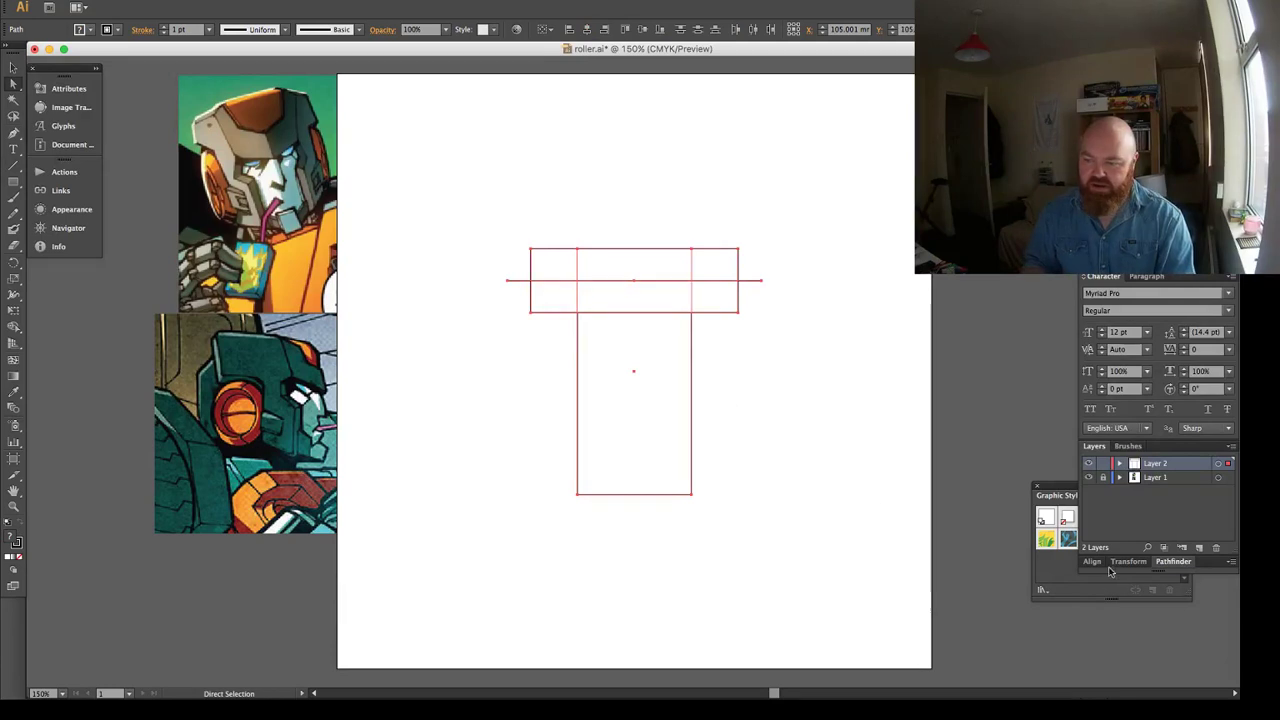
{"action": "left_click", "coordinate": [1128, 561]}
{"action": "left_click", "coordinate": [1172, 562]}
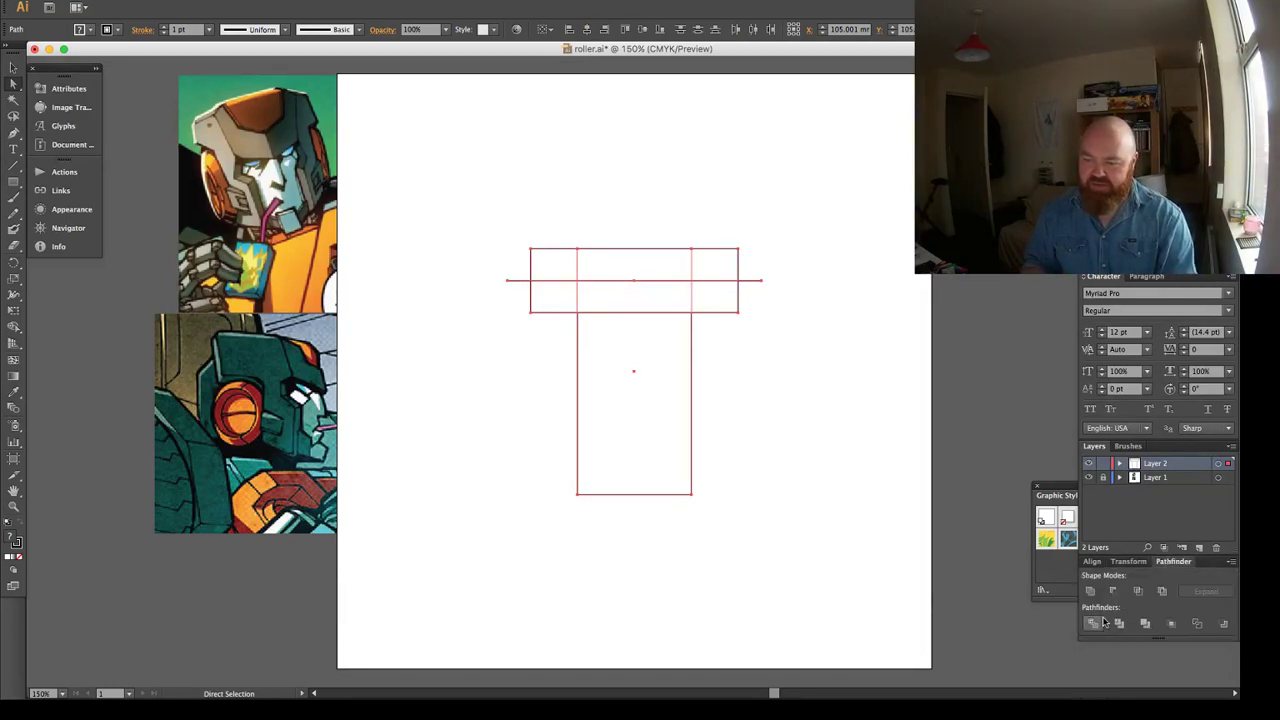
{"action": "left_click", "coordinate": [1093, 622]}
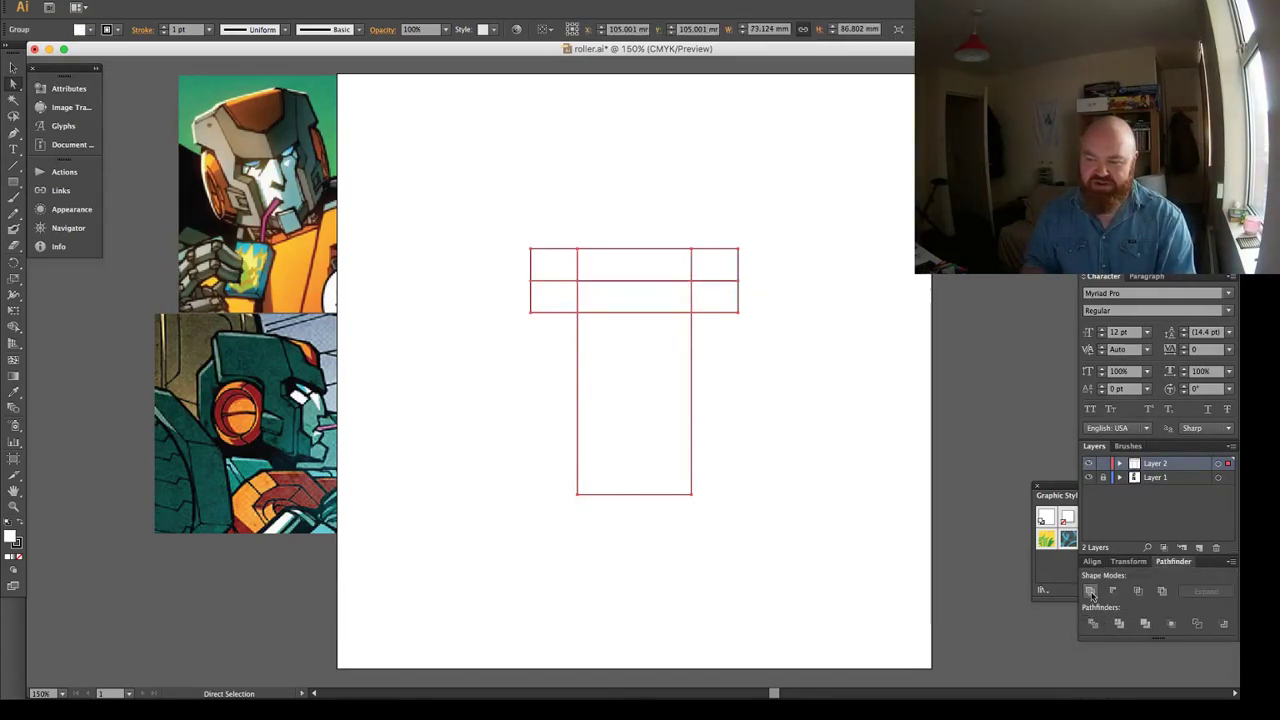
{"action": "left_click", "coordinate": [1090, 591]}
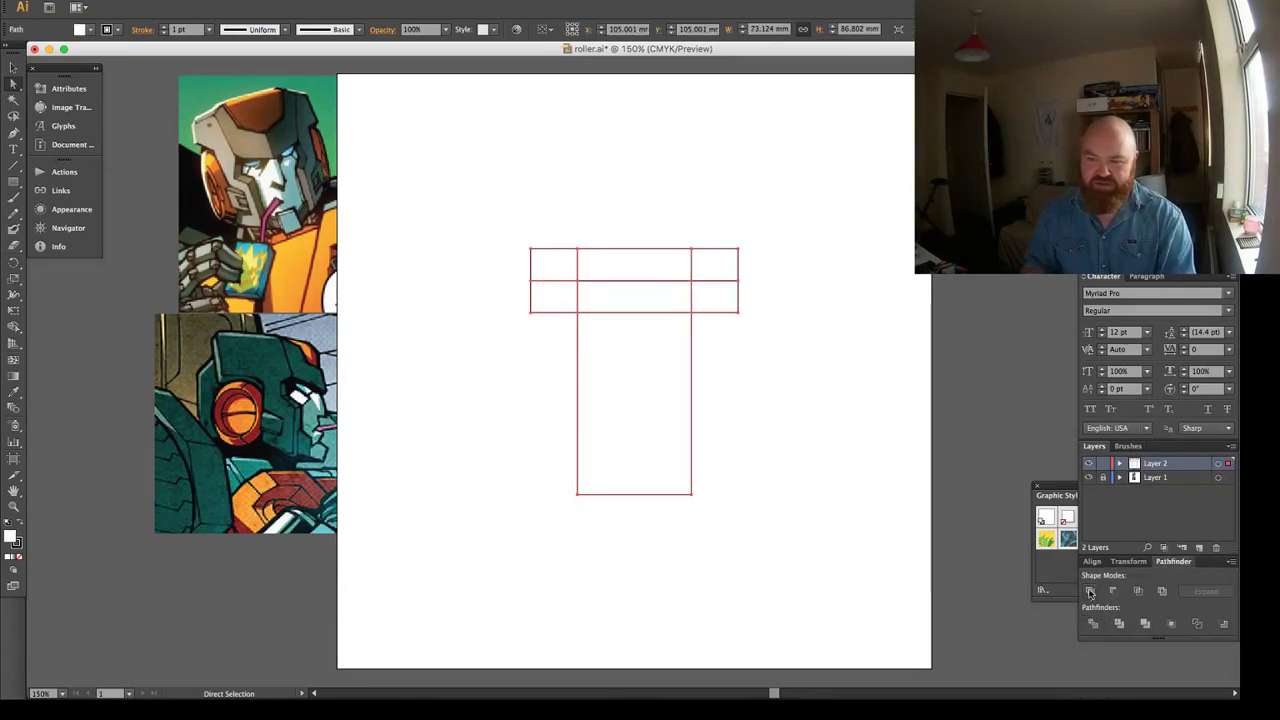
Move the two inner corner points beneath the T's crossbar straight down so the arms' undersides slope toward the stem.
{"action": "left_click", "coordinate": [721, 312]}
{"action": "left_click", "coordinate": [691, 312]}
{"action": "left_click", "coordinate": [577, 312], "text": "shift"}
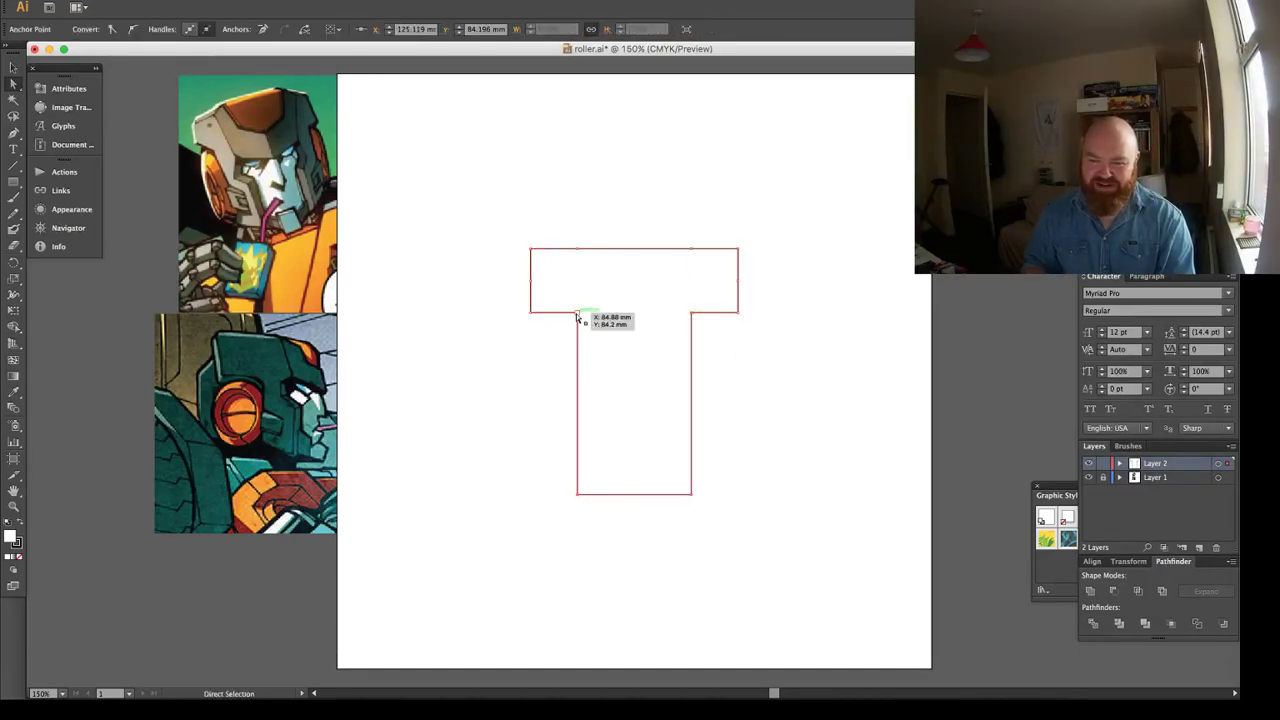
{"action": "left_click_drag", "start_coordinate": [577, 312], "coordinate": [577, 330]}
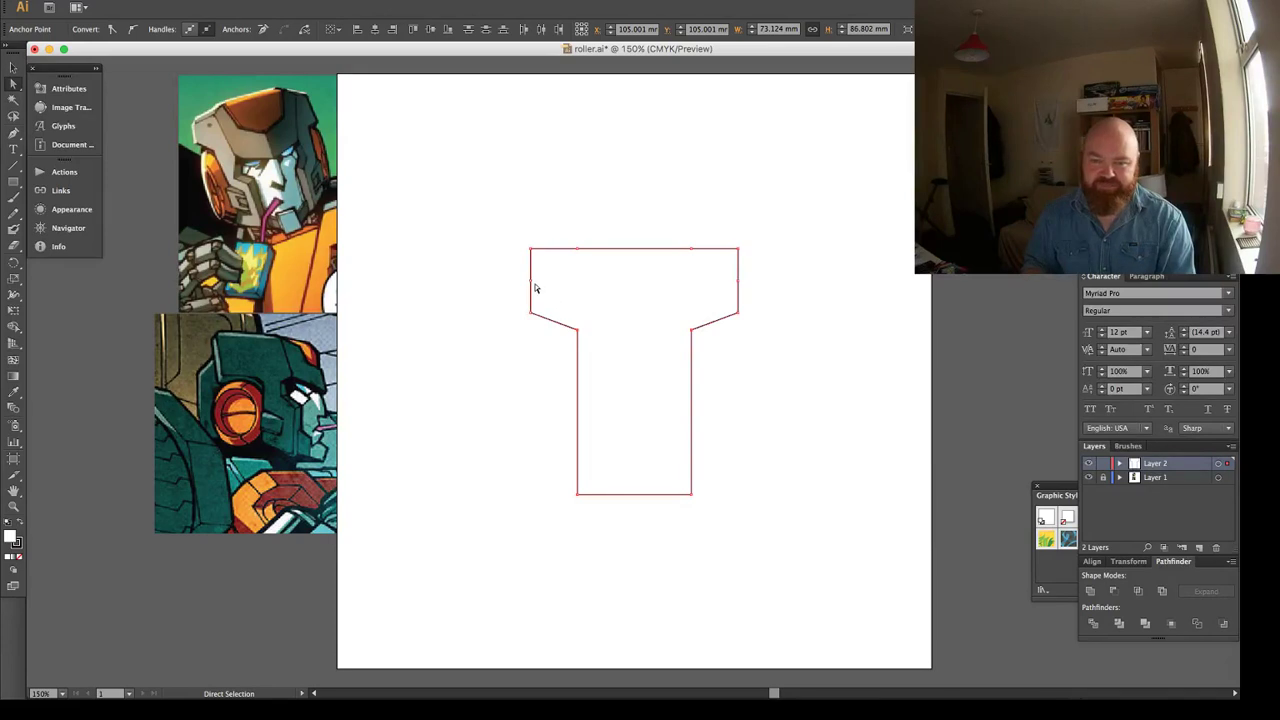
Delete the midpoint anchors on the vertical outer edges of the T's two arms.
{"action": "key", "text": "minus"}
{"action": "left_click", "coordinate": [531, 281]}
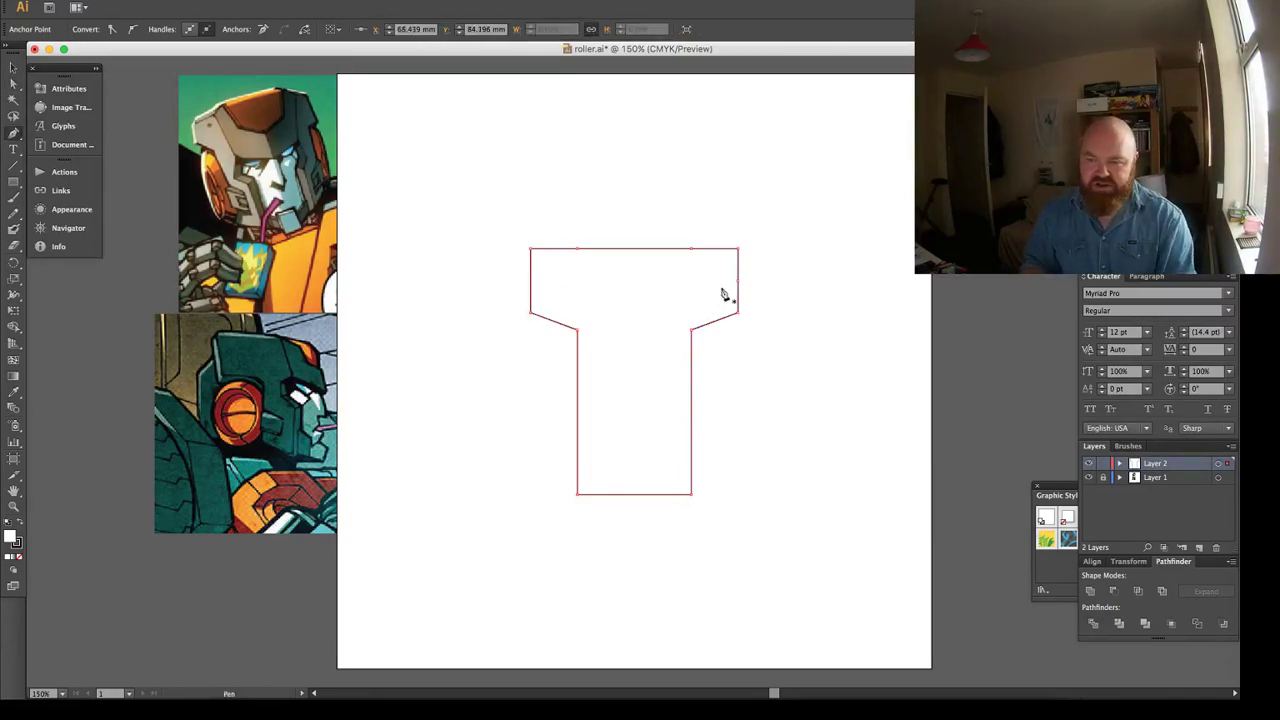
{"action": "left_click", "coordinate": [738, 281]}
{"action": "key", "text": "a"}
{"action": "left_click", "coordinate": [743, 258]}
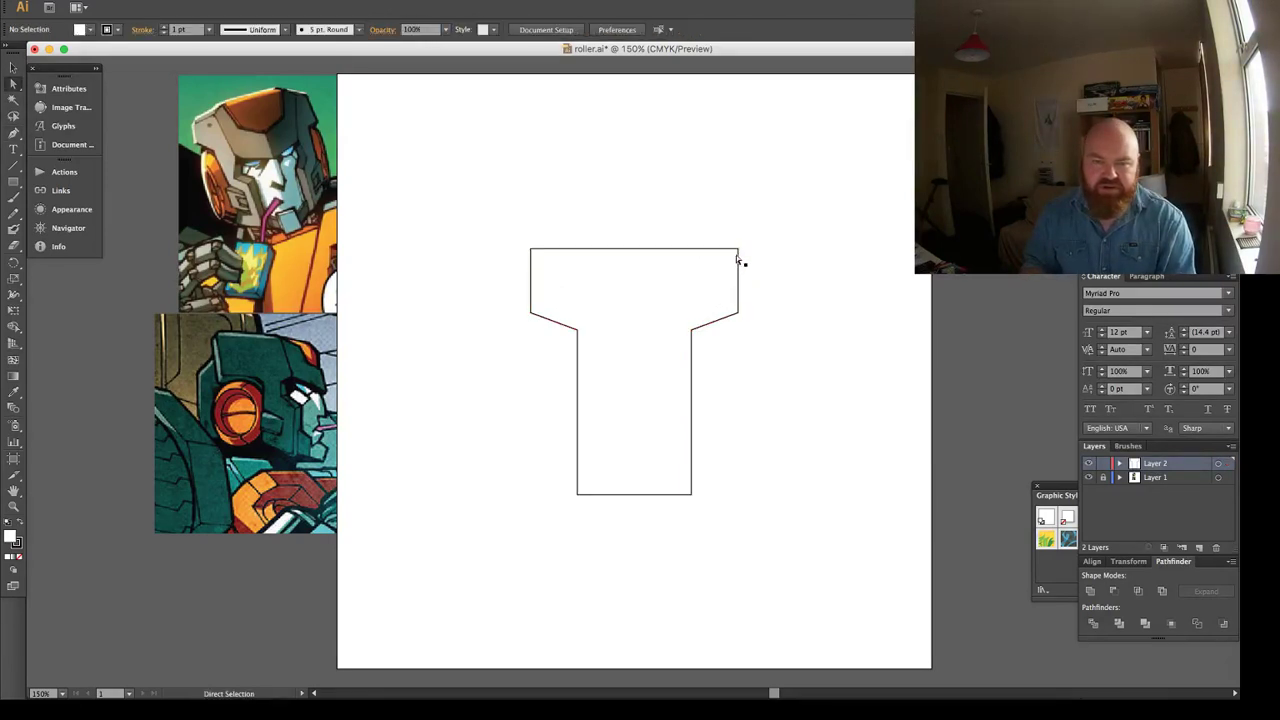
Move each upper outer corner of the T inward by about 7 mm so the sides slant symmetrically.
{"action": "left_click", "coordinate": [738, 249]}
{"action": "key", "text": "shift+Left"}
{"action": "key", "text": "shift+Left"}
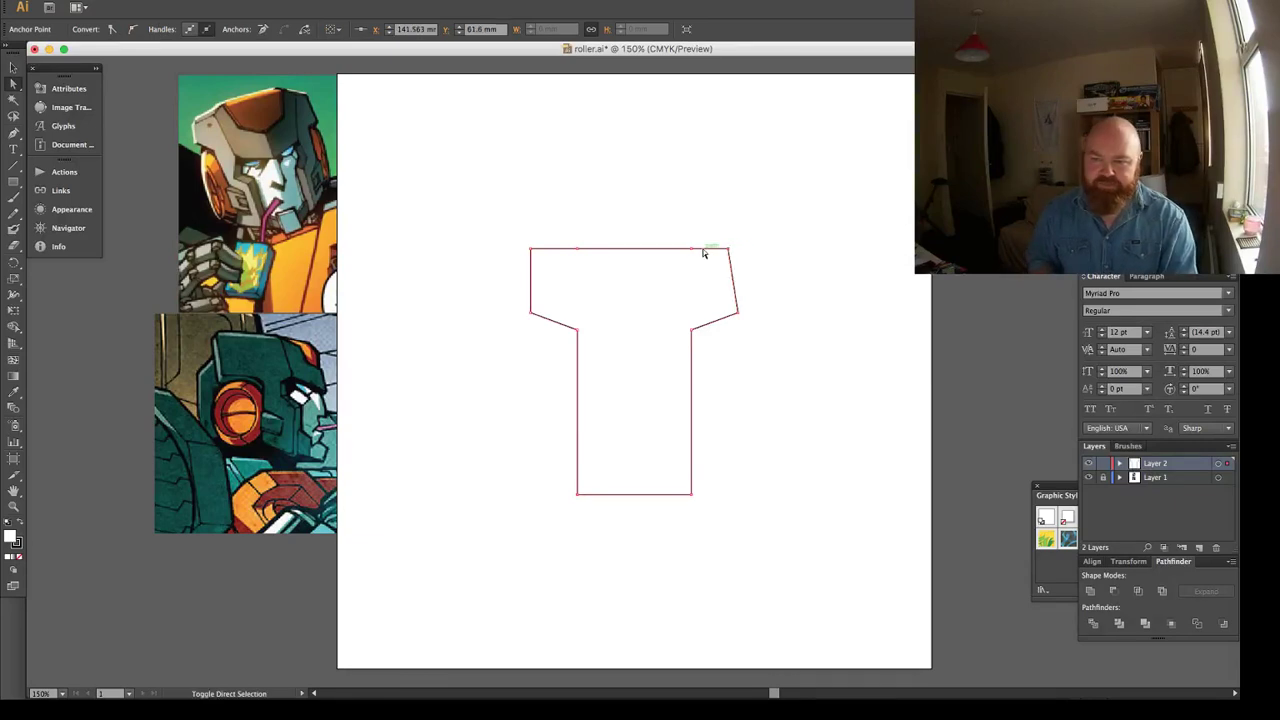
{"action": "left_click", "coordinate": [532, 252]}
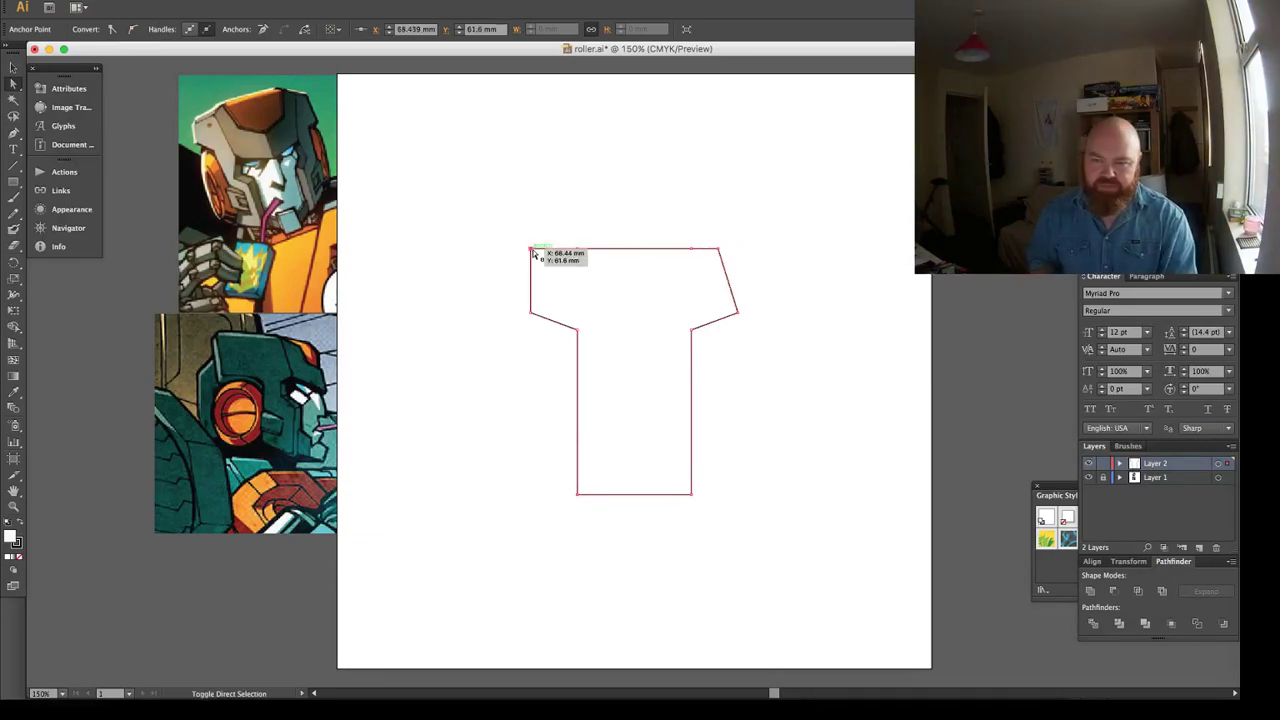
{"action": "key", "text": "shift+Right"}
{"action": "key", "text": "shift+Right"}
{"action": "key", "text": "v"}
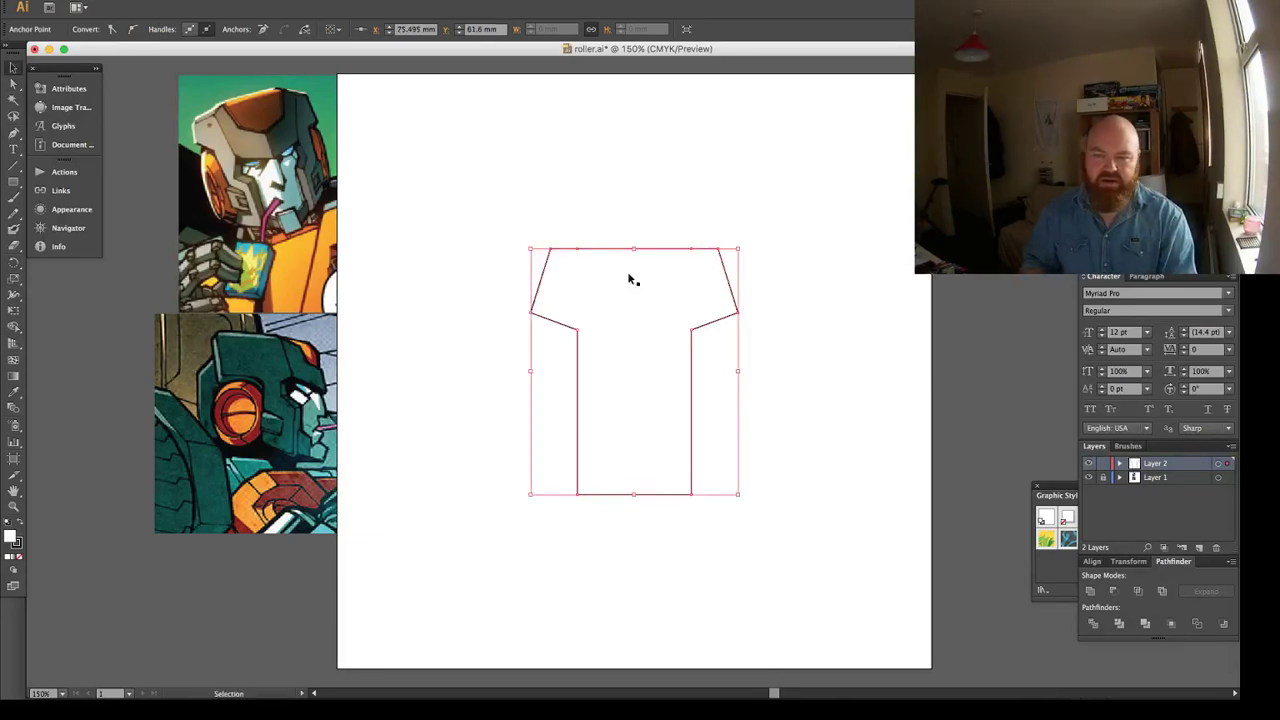
Draw a vertical line through the centre of the top edge, and apply Divide and Unite with the T shape to add a centre anchor point.
{"action": "key", "text": "backslash"}
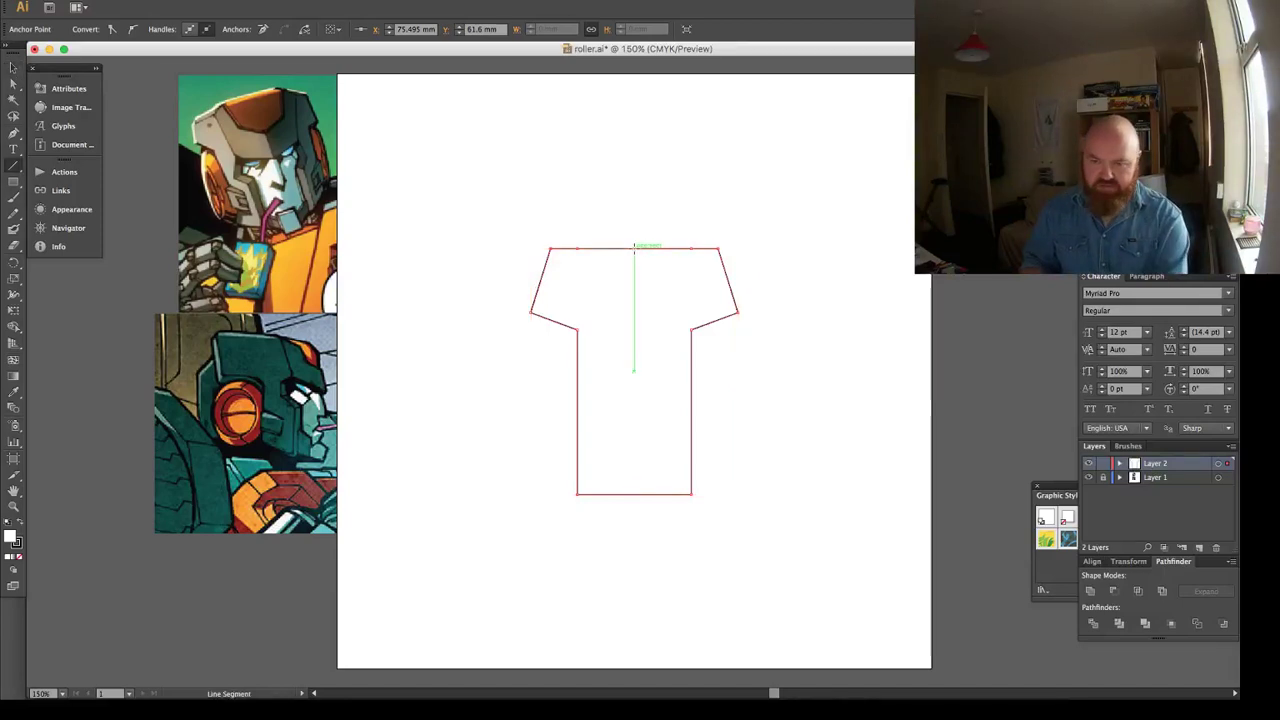
{"action": "left_click_drag", "start_coordinate": [634, 248], "coordinate": [634, 351]}
{"action": "key", "text": "a"}
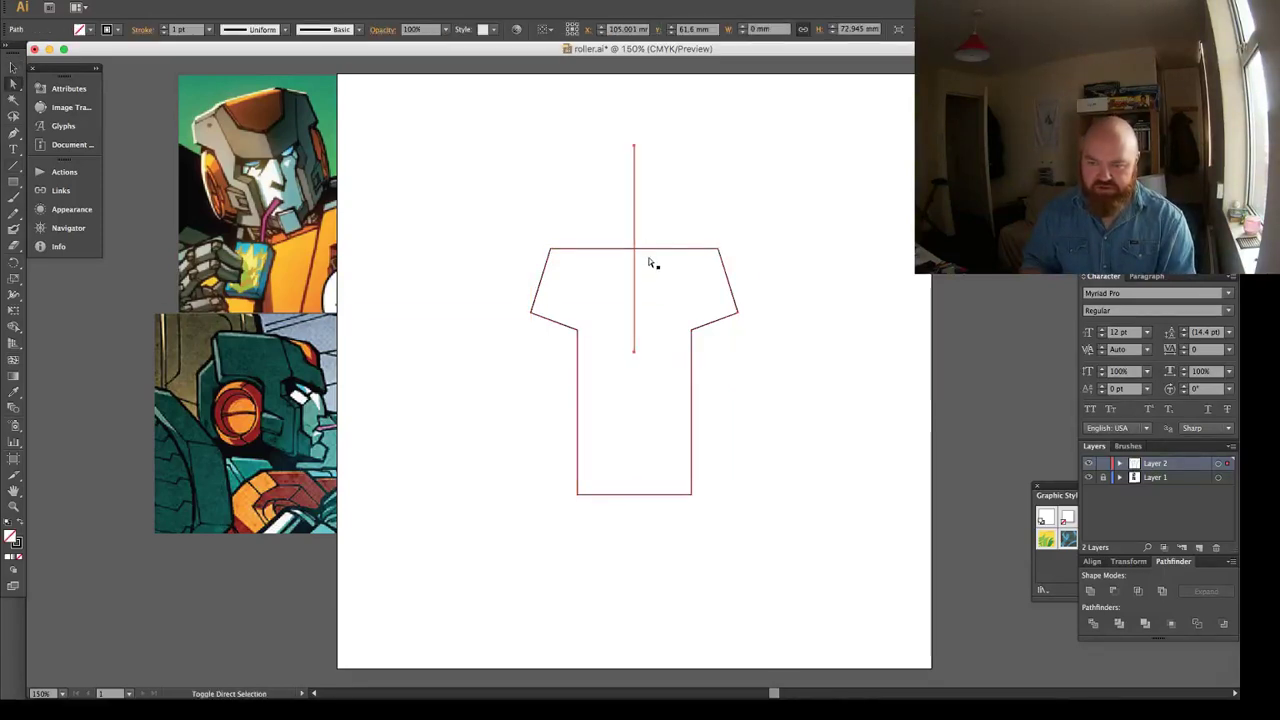
{"action": "left_click", "coordinate": [650, 259], "text": "shift"}
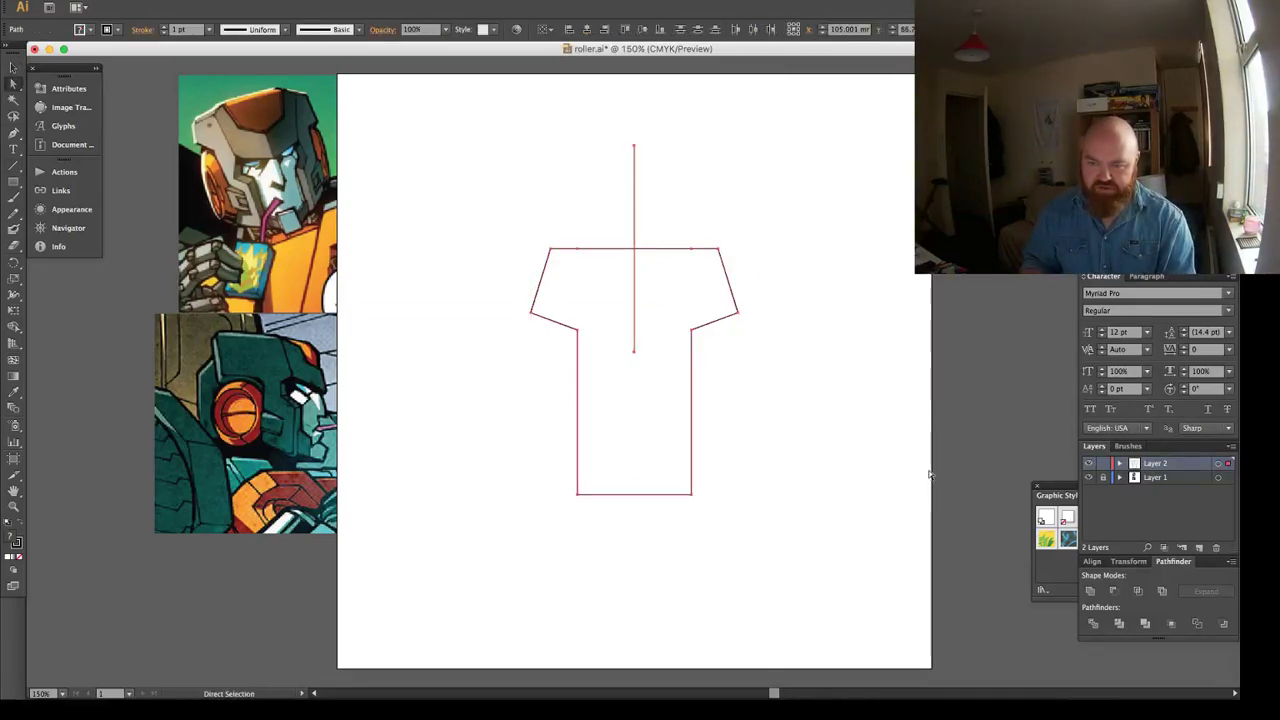
{"action": "left_click", "coordinate": [1093, 623]}
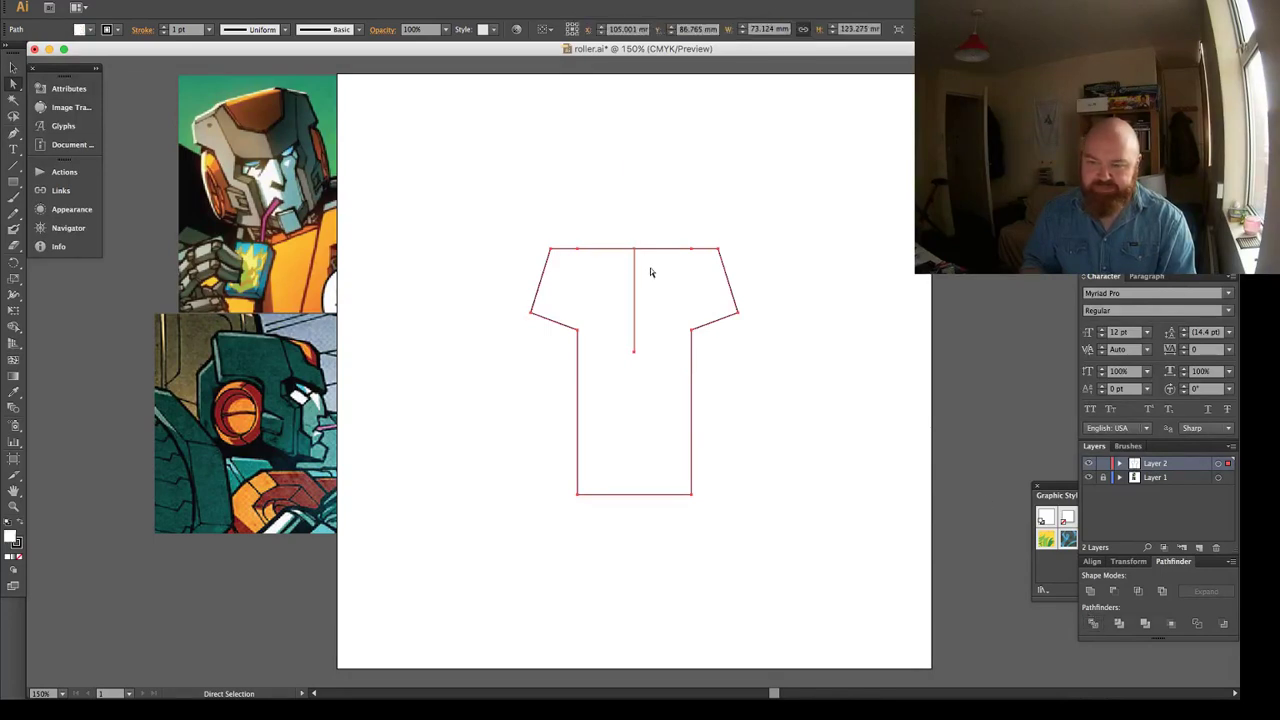
{"action": "left_click", "coordinate": [1091, 590]}
{"action": "key", "text": "i"}
{"action": "key", "text": "o"}
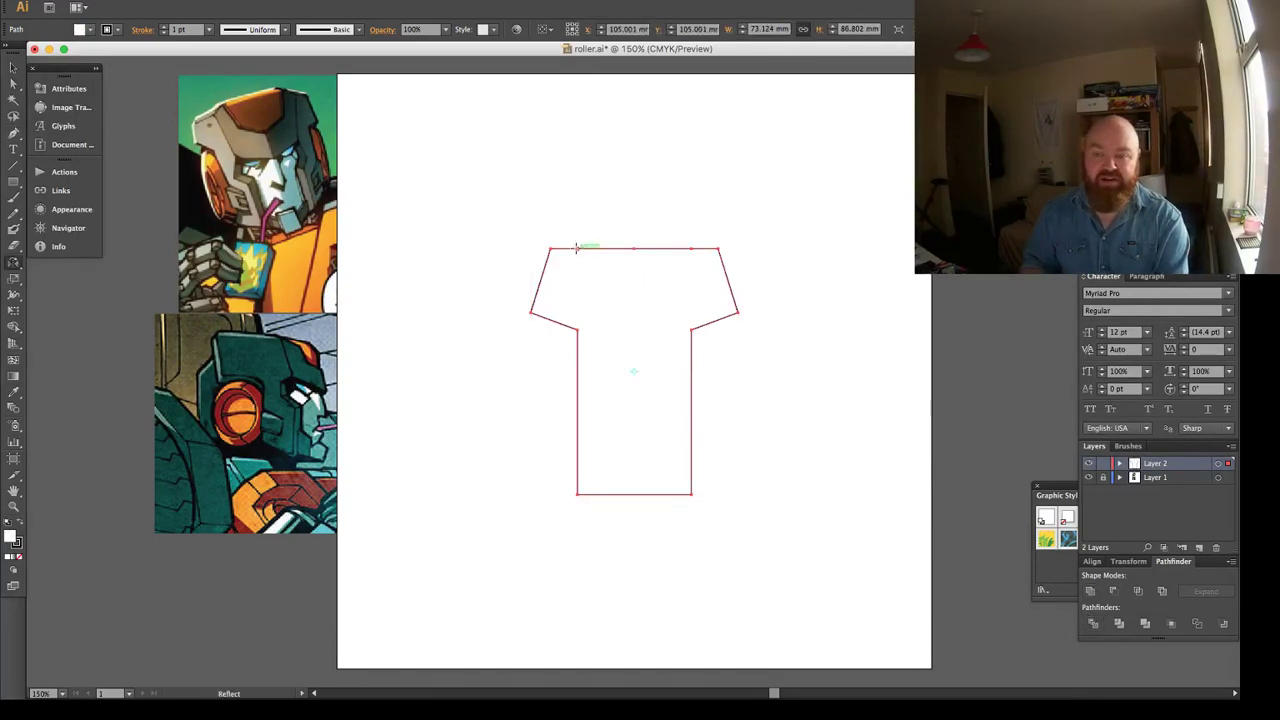
Delete the two surplus anchors beside the top edge's centre point and pull the centre point down about 7 mm into a shallow V.
{"action": "key", "text": "p"}
{"action": "left_click", "coordinate": [578, 252]}
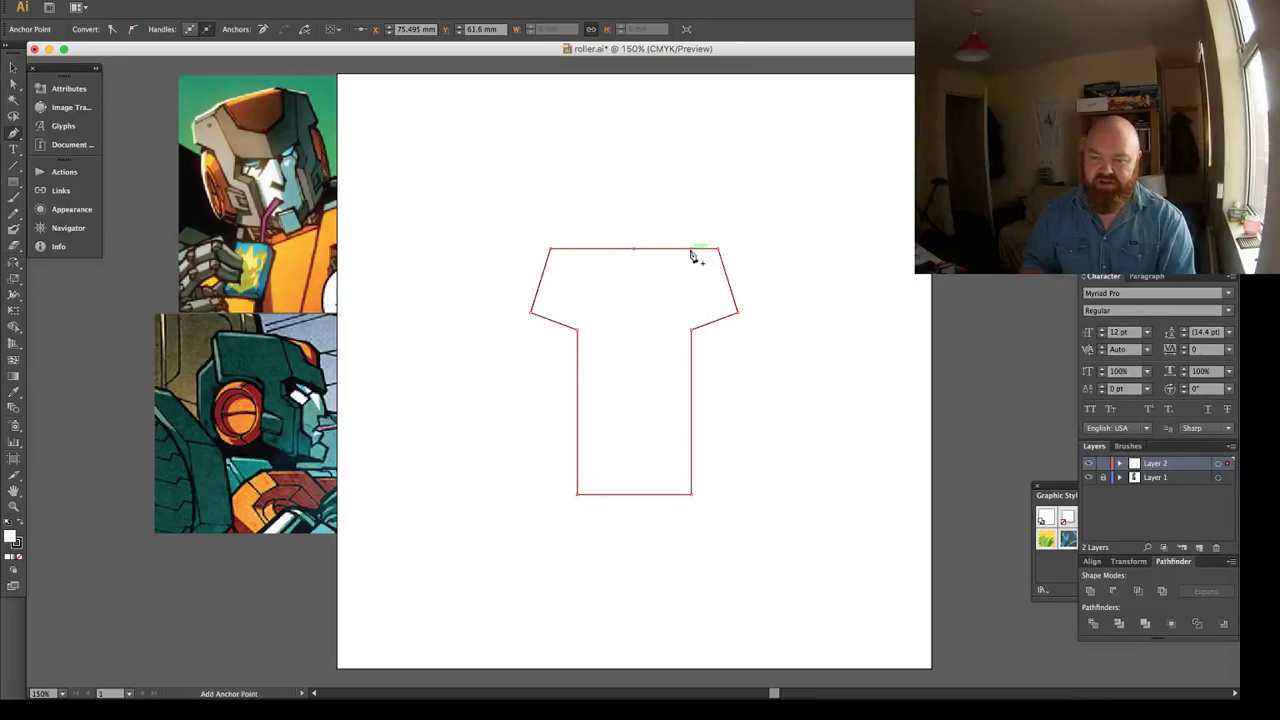
{"action": "left_click", "coordinate": [631, 260]}
{"action": "key", "text": "a"}
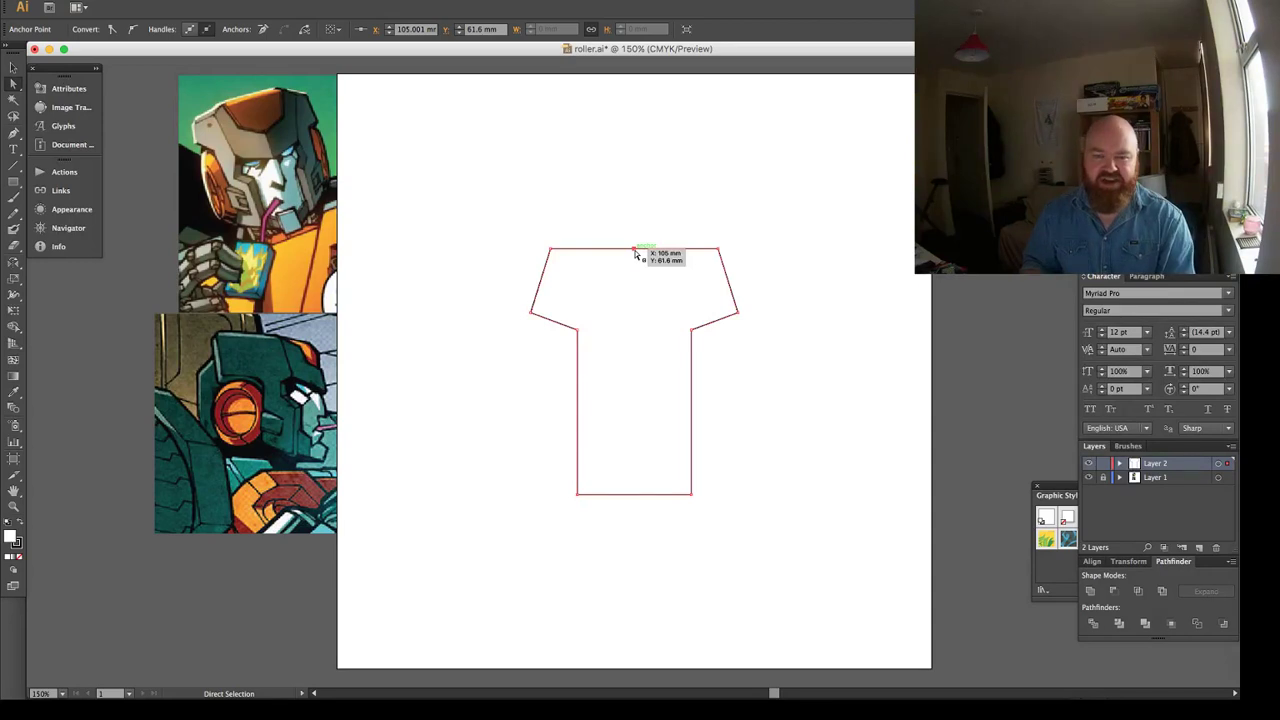
{"action": "left_click_drag", "start_coordinate": [634, 252], "coordinate": [634, 272]}
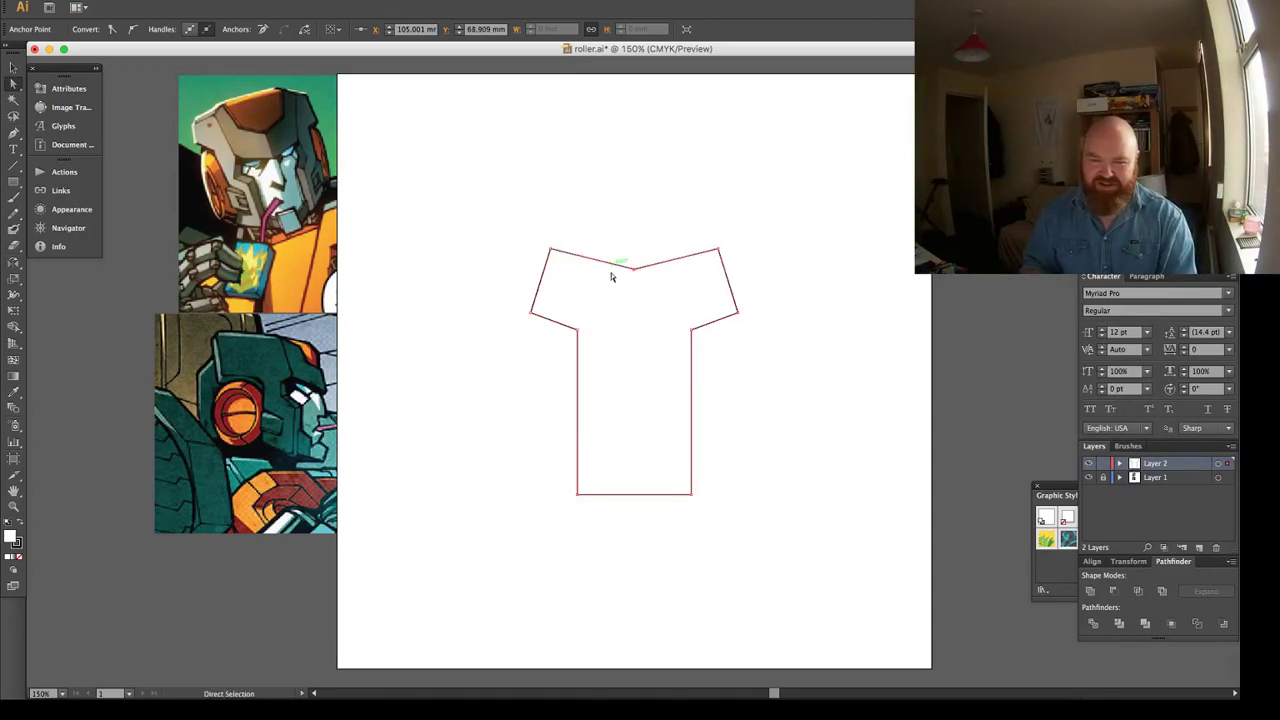
{"action": "key", "text": "v"}
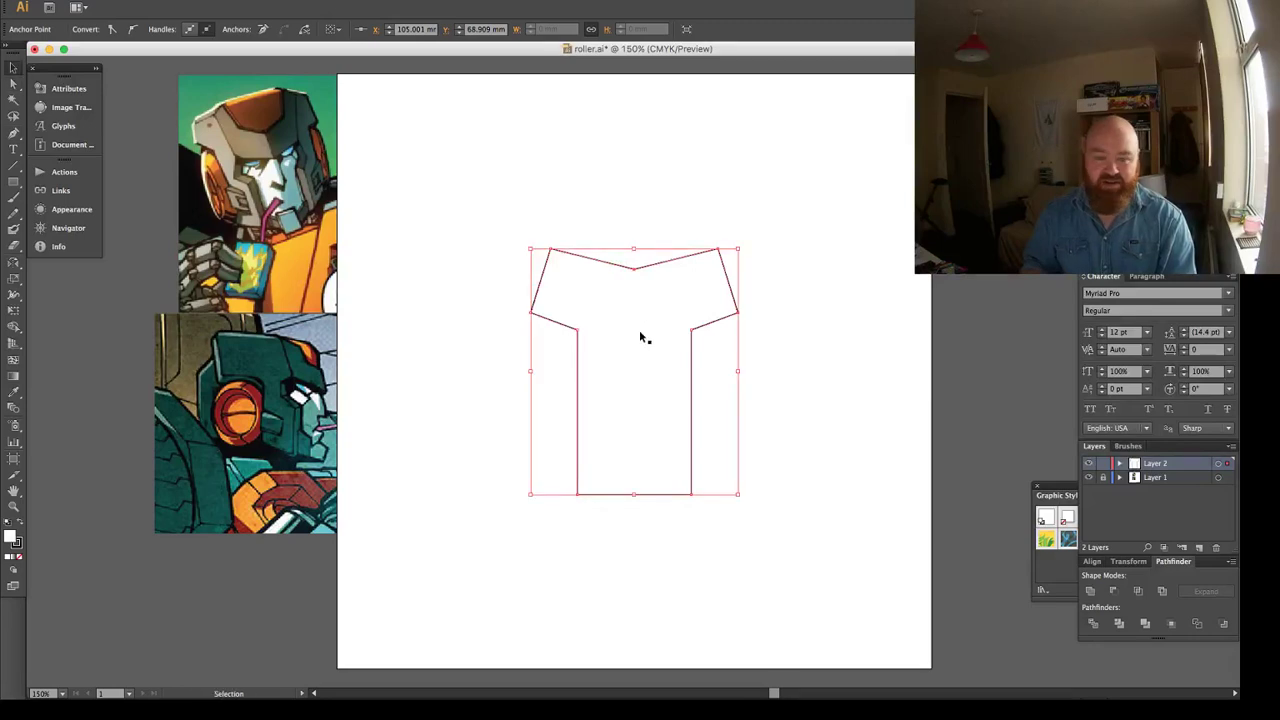
Draw a rectangle about 20 mm wide centred on the stem's bottom edge, with a strip about 2.4 mm high across its top.
{"action": "key", "text": "m"}
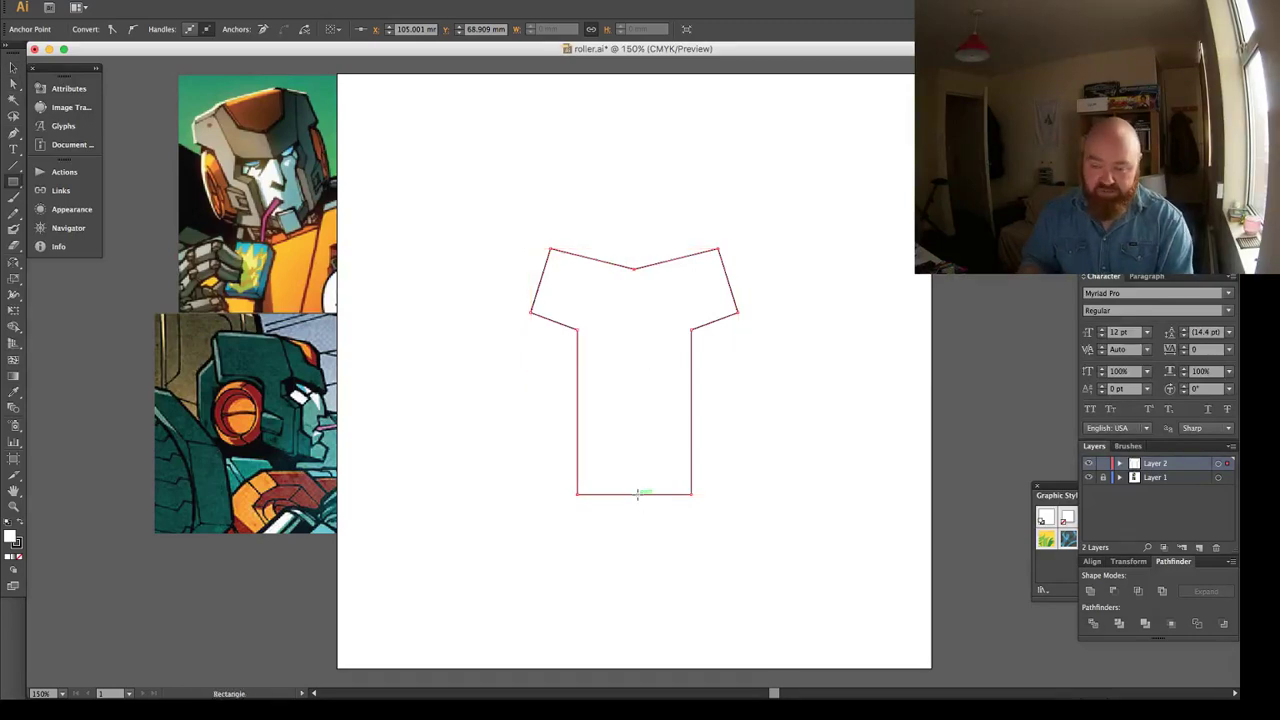
{"action": "mouse_move", "coordinate": [632, 493]}
{"action": "left_mouse_down"}
{"action": "mouse_move", "coordinate": [661, 533]}
{"action": "mouse_move", "coordinate": [630, 490]}
{"action": "mouse_move", "coordinate": [637, 470]}
{"action": "left_mouse_up"}
{"action": "key", "text": "v"}
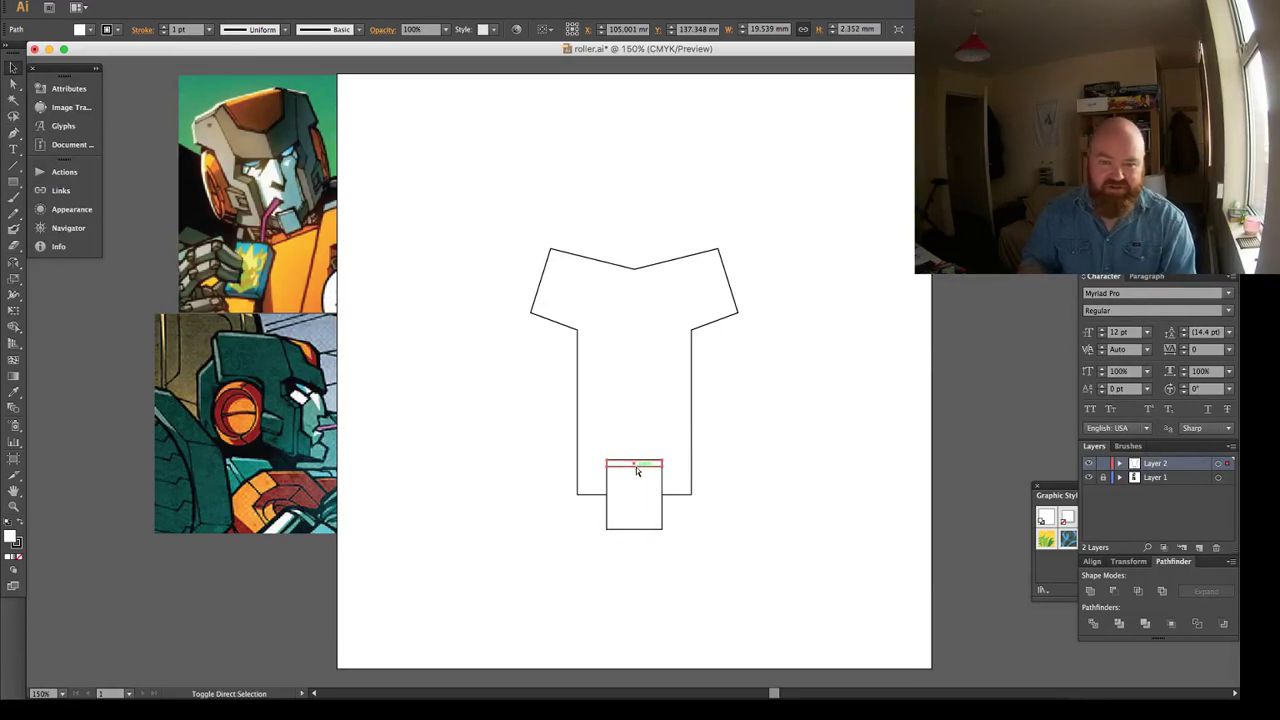
{"action": "key", "text": "super+shift+a"}
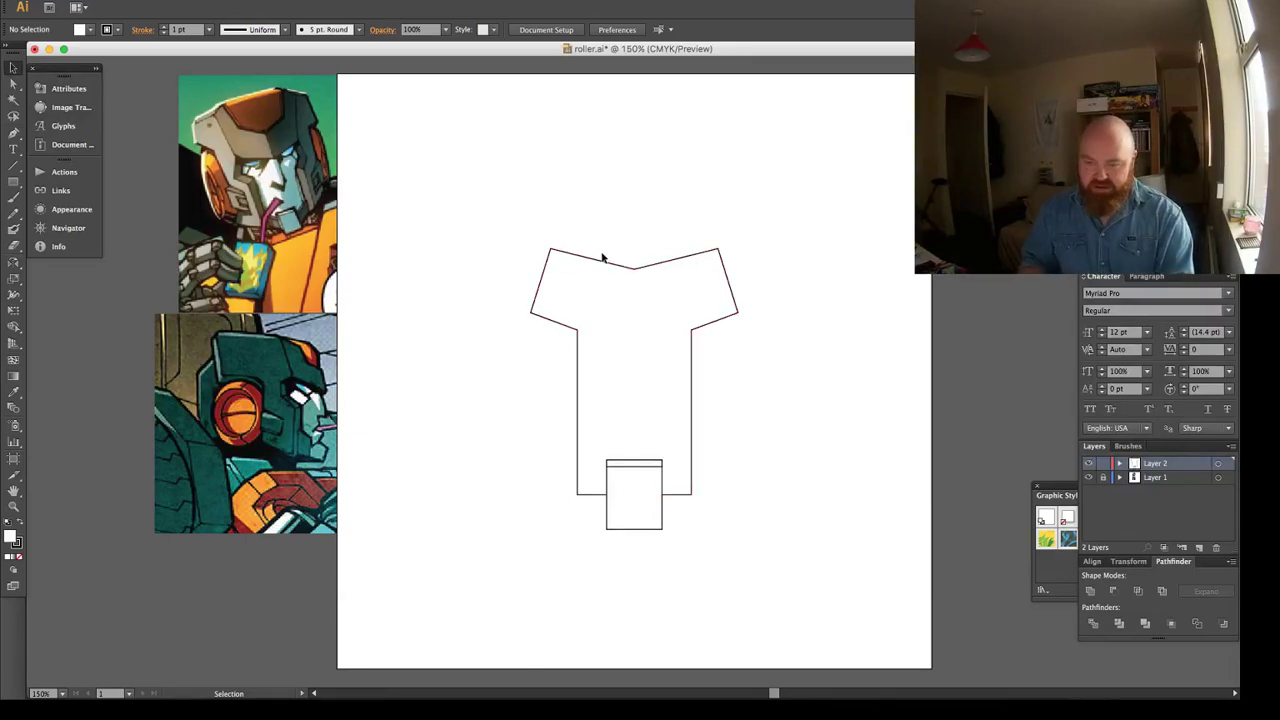
Draw a rectangle about 59 mm wide and 44 mm high sitting directly on the two upper corners of the T shape.
{"action": "key", "text": "m"}
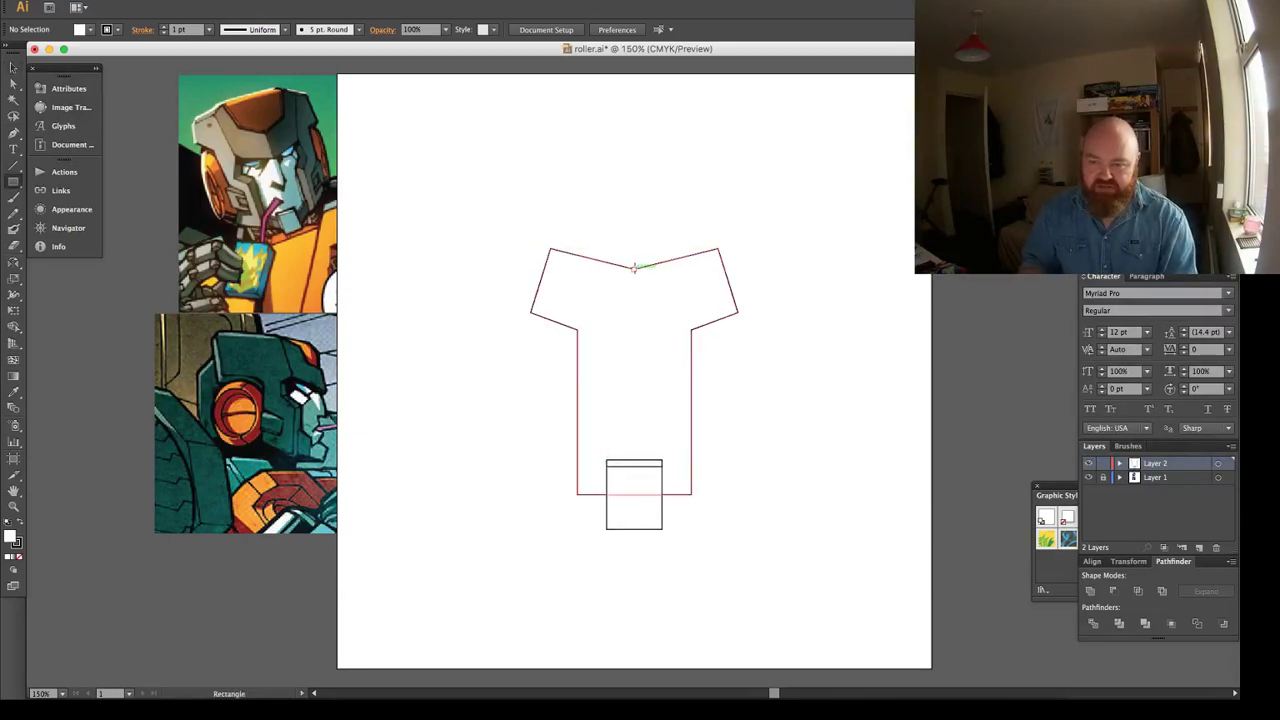
{"action": "left_click_drag", "start_coordinate": [633, 268], "coordinate": [717, 248]}
{"action": "key", "text": "v"}
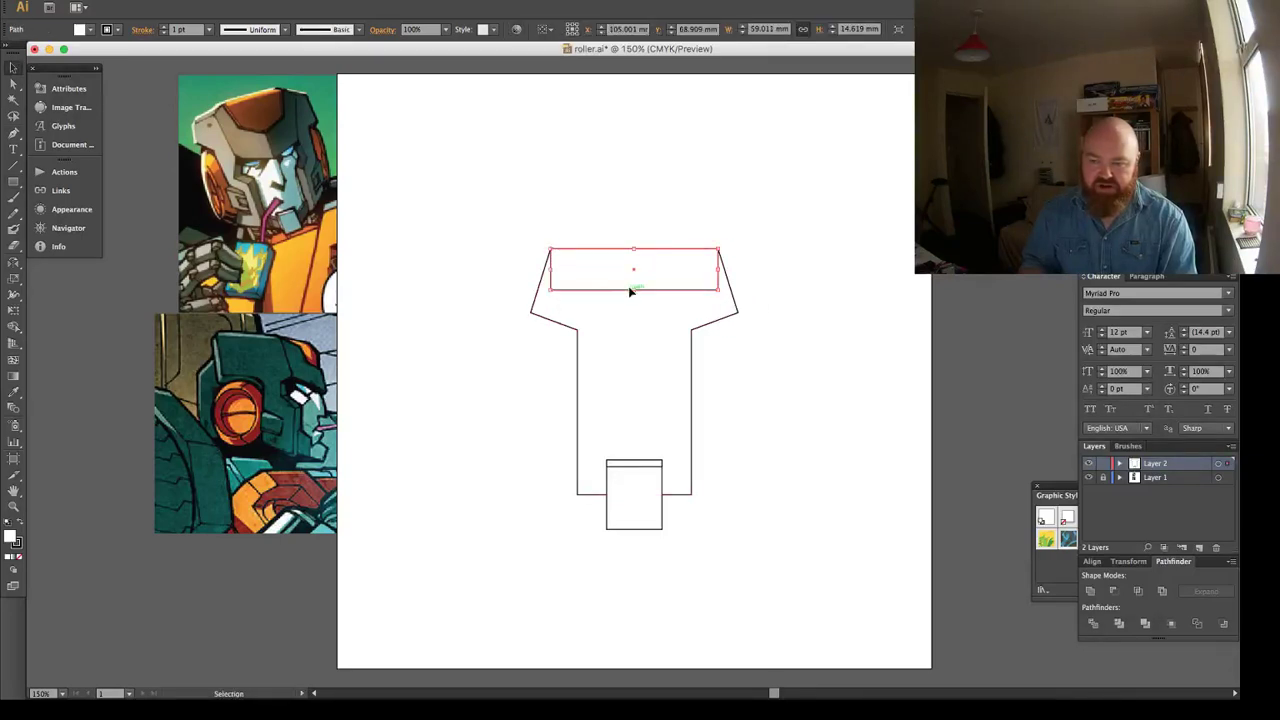
{"action": "left_click_drag", "start_coordinate": [635, 290], "coordinate": [628, 122]}
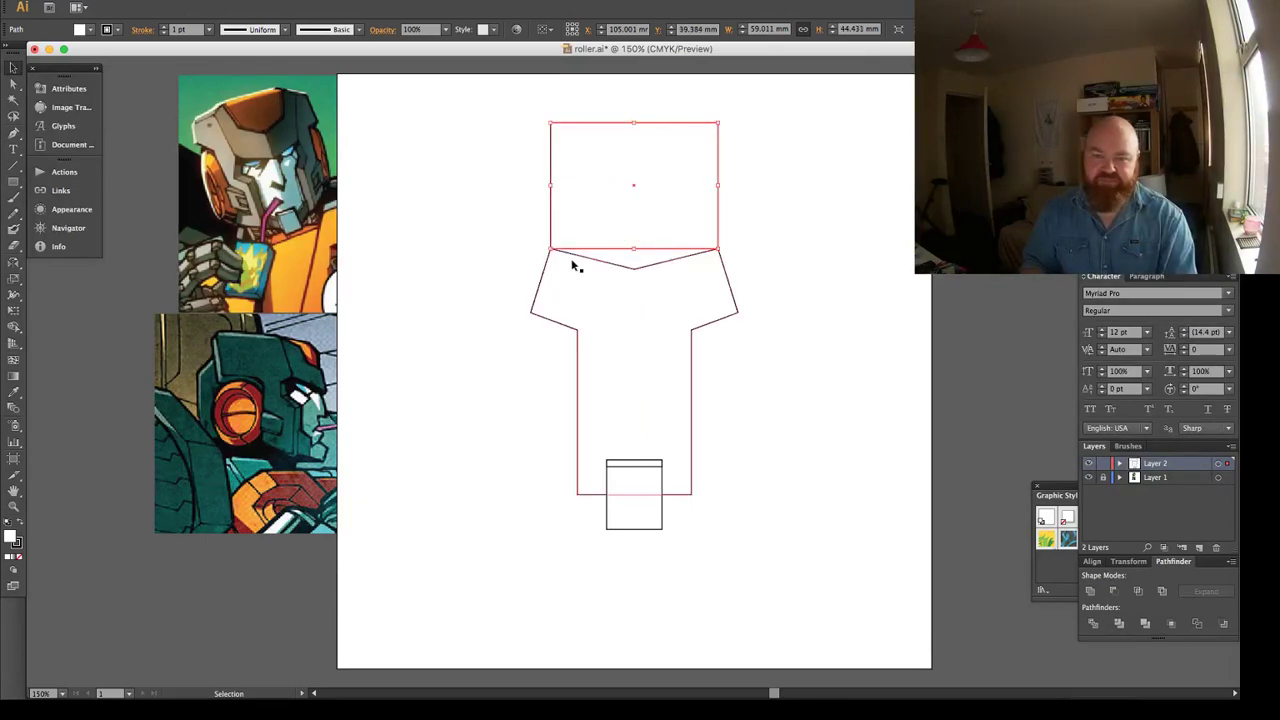
Move all the face shapes together straight down to centre them better on the artboard.
{"action": "key", "text": "ctrl+a"}
{"action": "key", "text": "shift+Down"}
{"action": "key", "text": "shift+Down"}
{"action": "key", "text": "shift+Down"}
{"action": "key", "text": "shift+Down"}
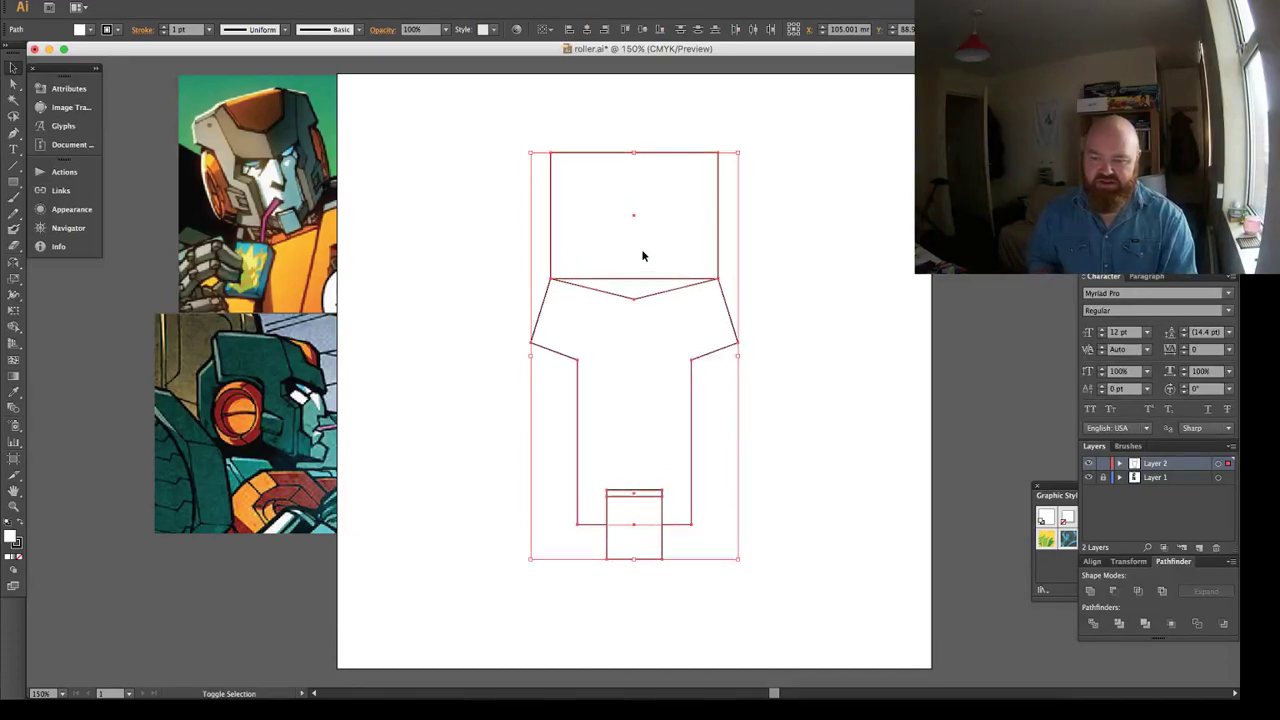
{"action": "key", "text": "ctrl+shift+a"}
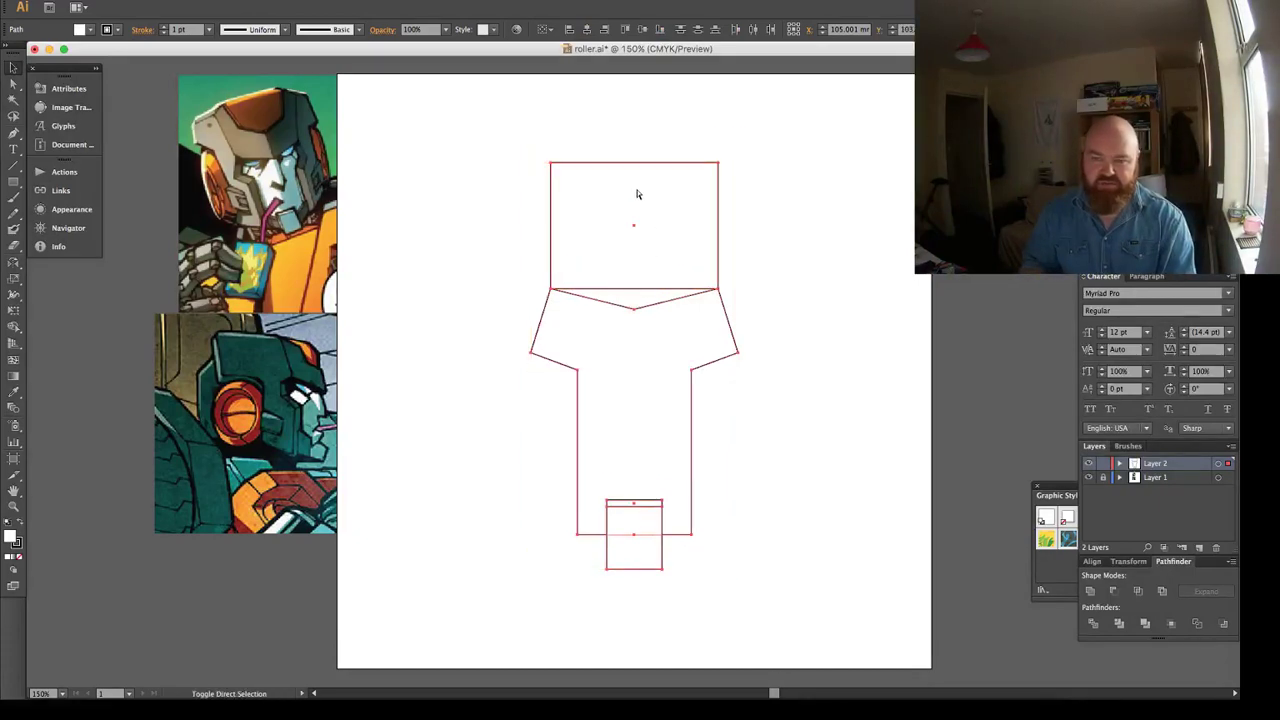
{"action": "key", "text": "ctrl+a"}
{"action": "key", "text": "shift+Down"}
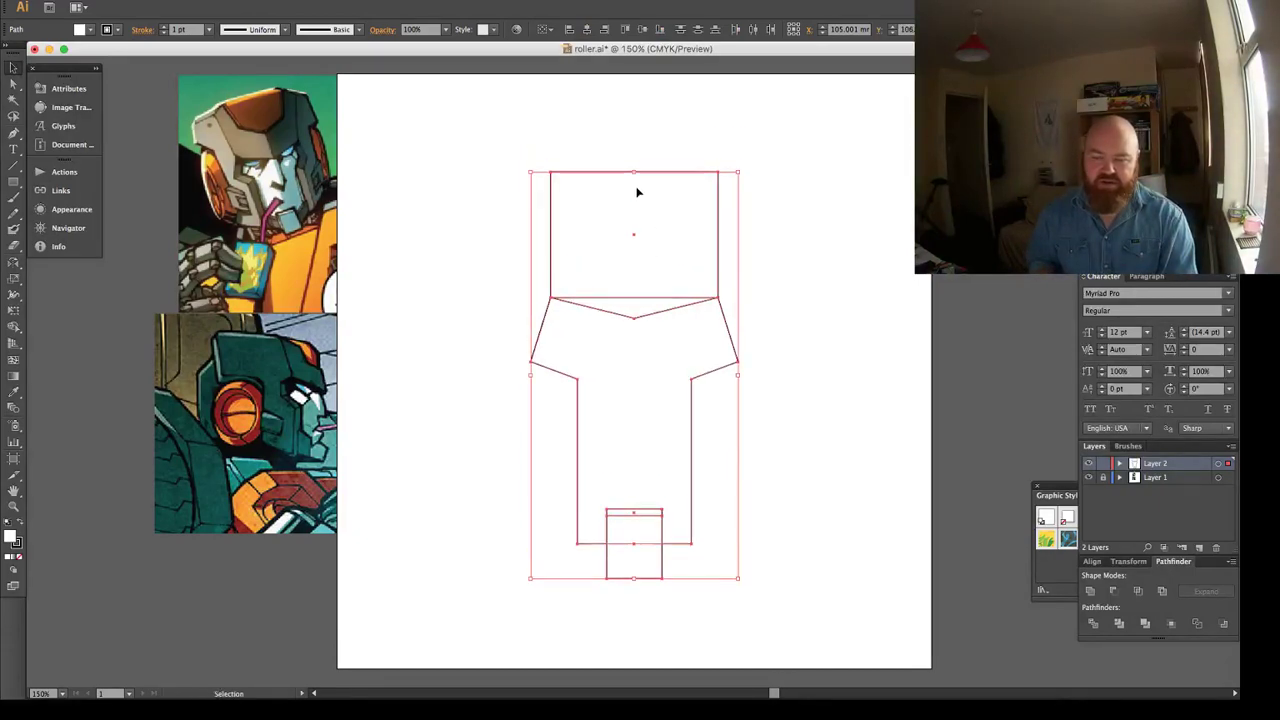
Raise the top edge of the large upper rectangle so the rectangle is about 56 mm high.
{"action": "key", "text": "ctrl+shift+a"}
{"action": "left_click", "coordinate": [631, 171]}
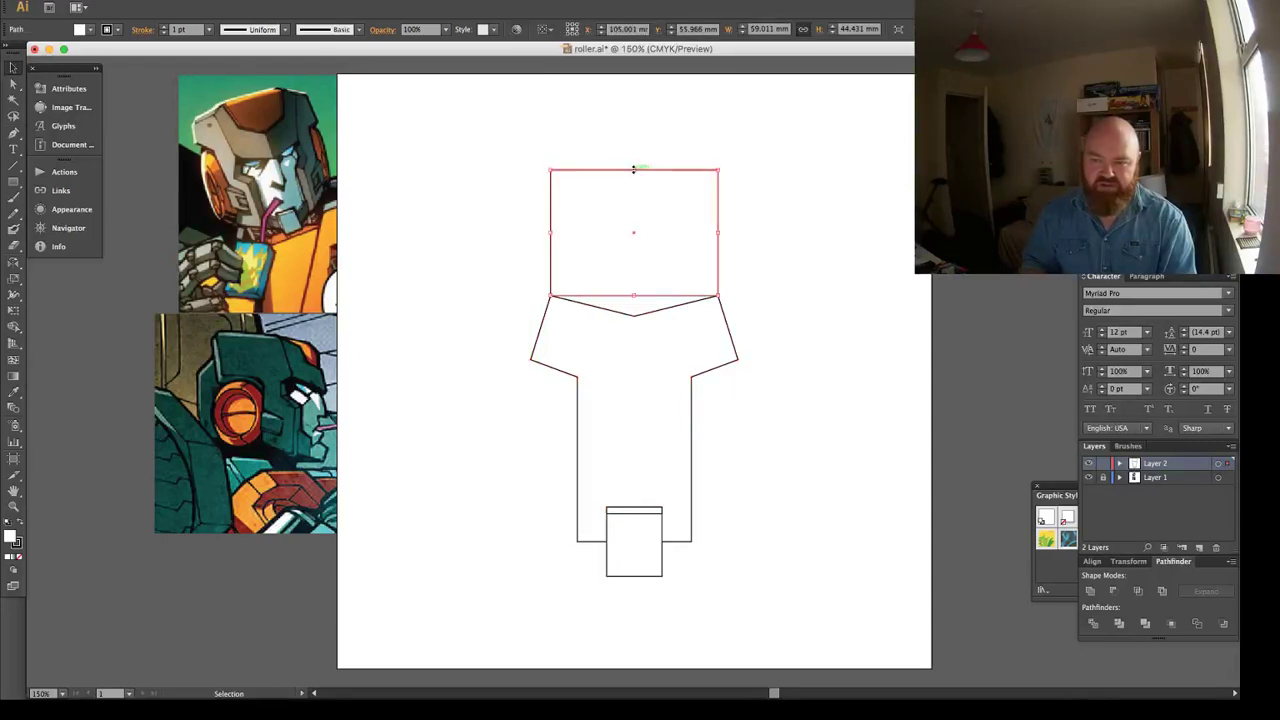
{"action": "left_click_drag", "start_coordinate": [633, 170], "coordinate": [632, 141]}
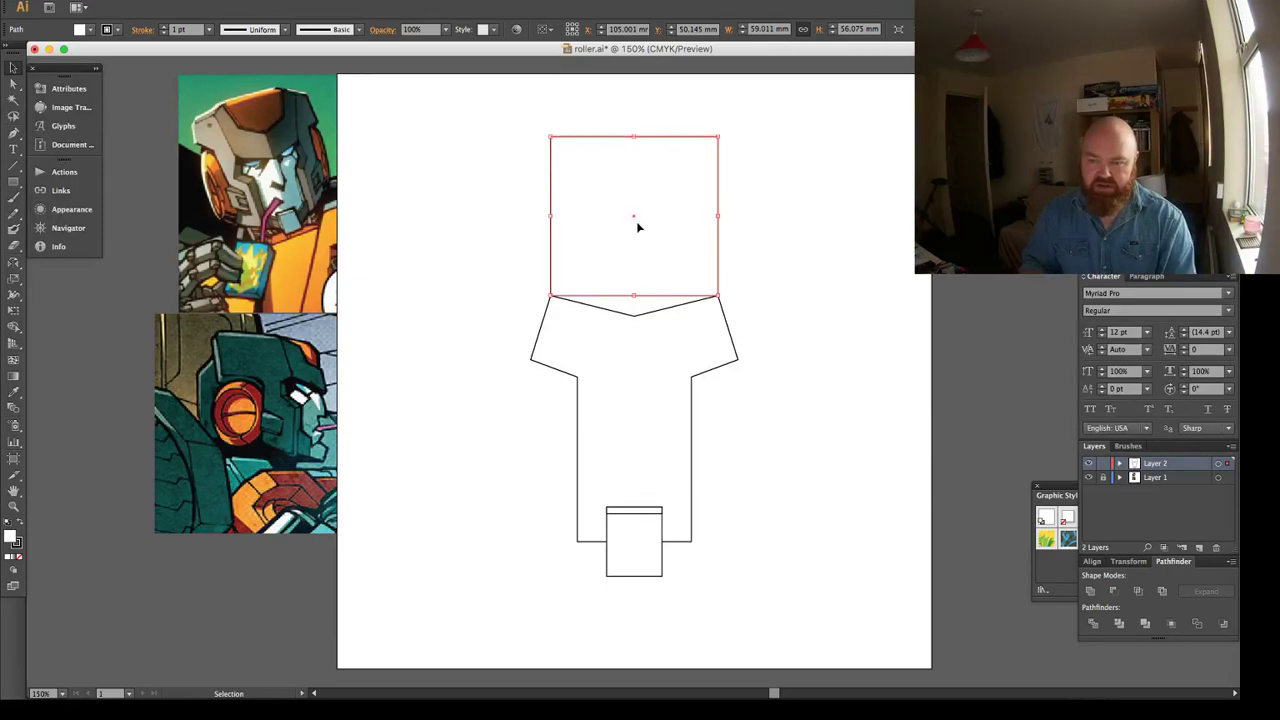
Add an anchor at the centre of the upper rectangle's bottom edge and pull it down about 7 mm onto the V below.
{"action": "key", "text": "plus"}
{"action": "left_click", "coordinate": [634, 296]}
{"action": "key", "text": "a"}
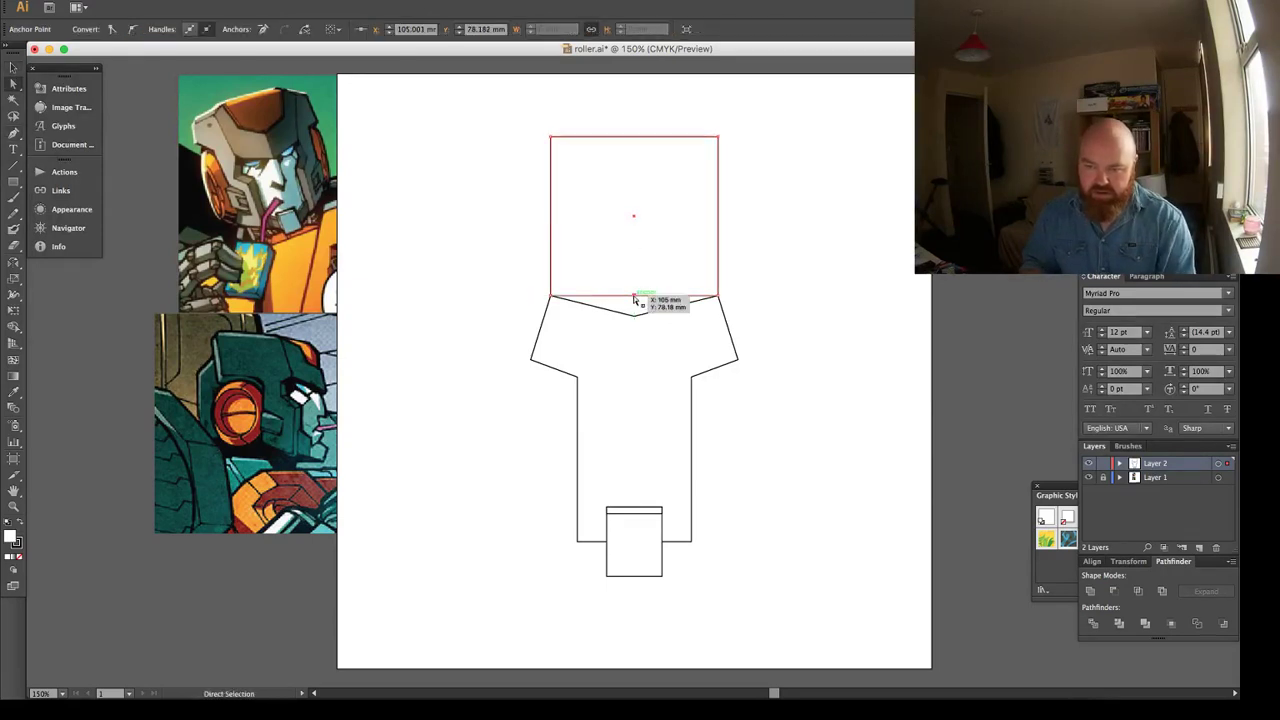
{"action": "left_click_drag", "start_coordinate": [634, 296], "coordinate": [634, 315]}
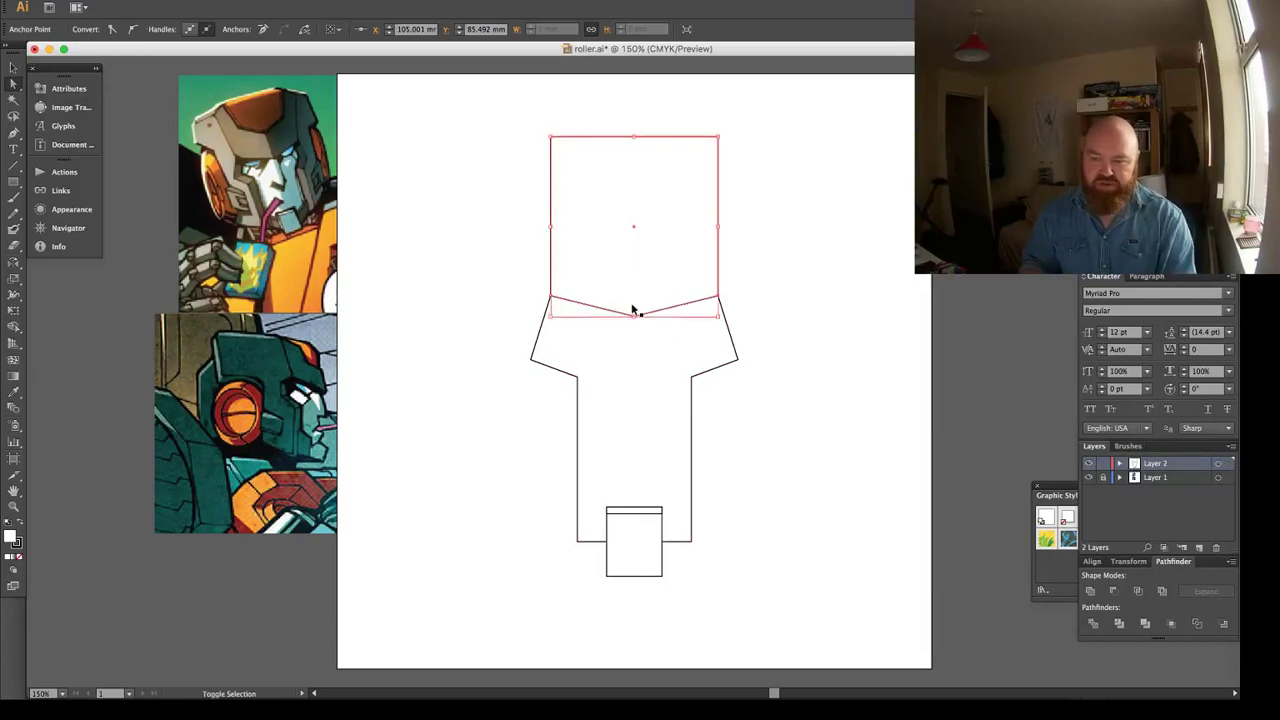
{"action": "key", "text": "super+shift+a"}
Copy the V-bottomed shape about 29 mm straight up, divide the two overlapping shapes and delete the surplus piece above the original top edge.
{"action": "key", "text": "v"}
{"action": "left_click_drag", "start_coordinate": [645, 290], "coordinate": [651, 206]}
{"action": "key", "text": "a"}
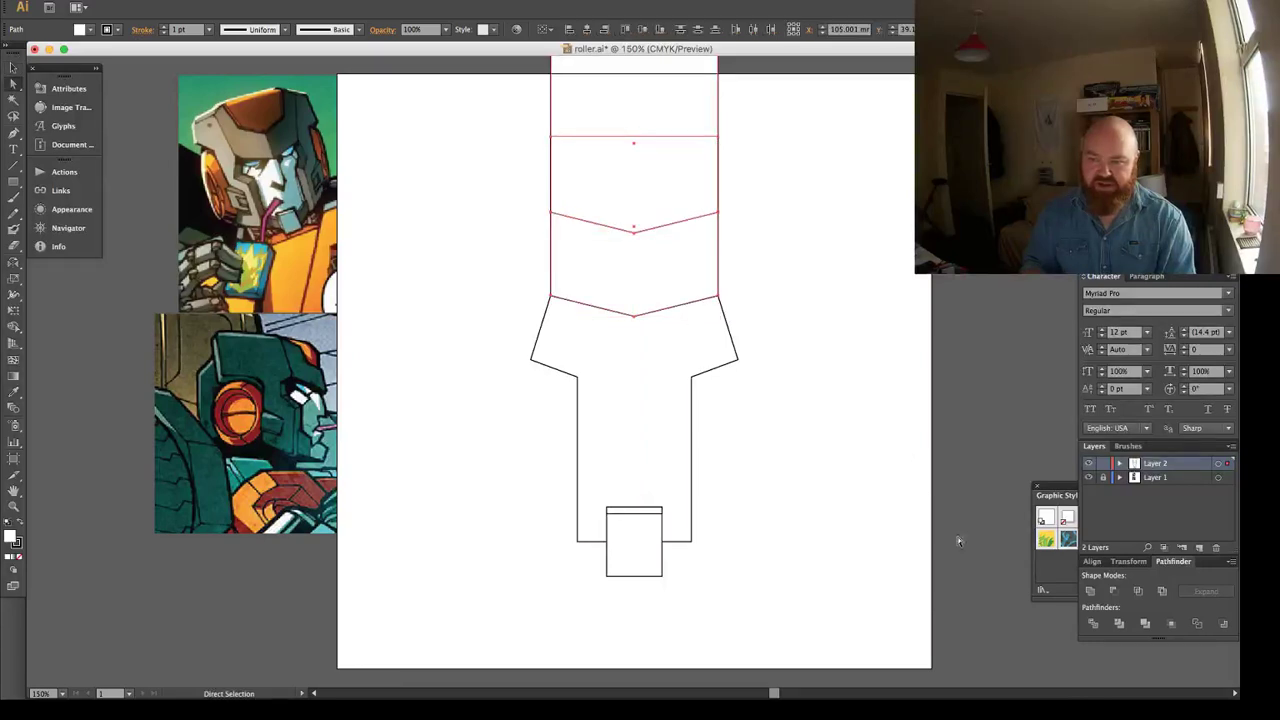
{"action": "key", "text": "super+shift+a"}
{"action": "left_click", "coordinate": [661, 127]}
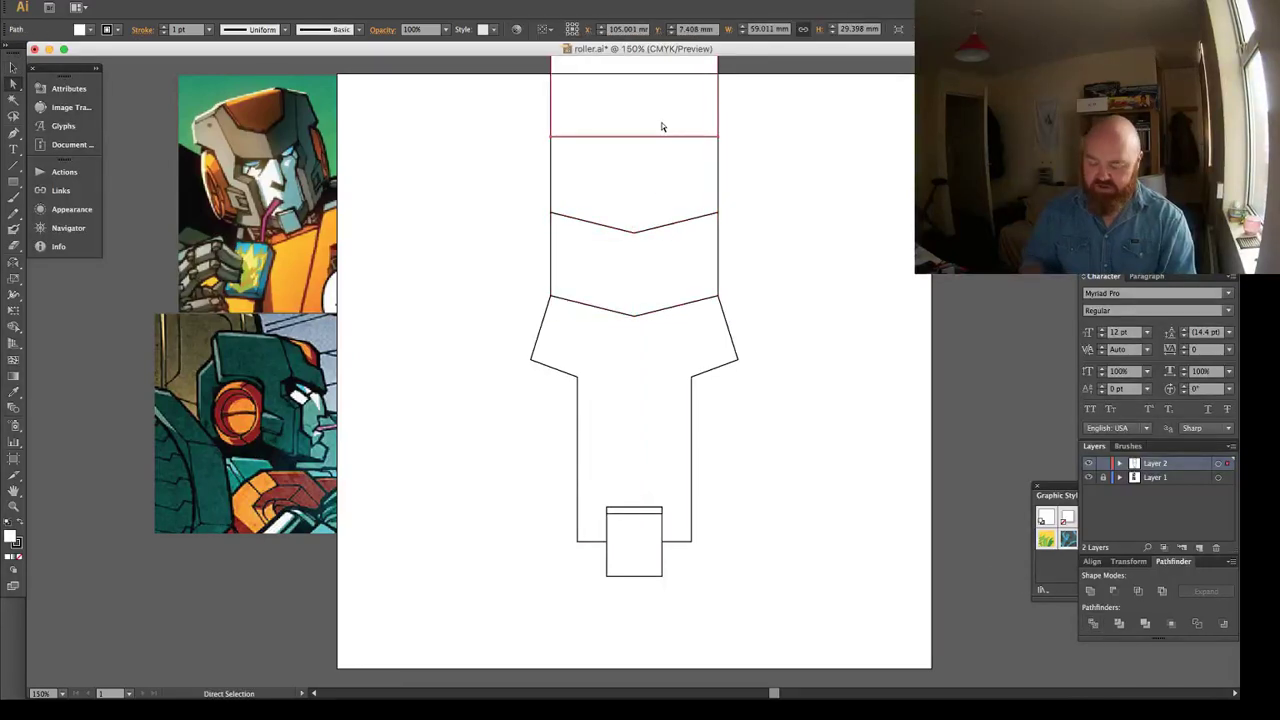
{"action": "key", "text": "Delete"}
{"action": "key", "text": "v"}
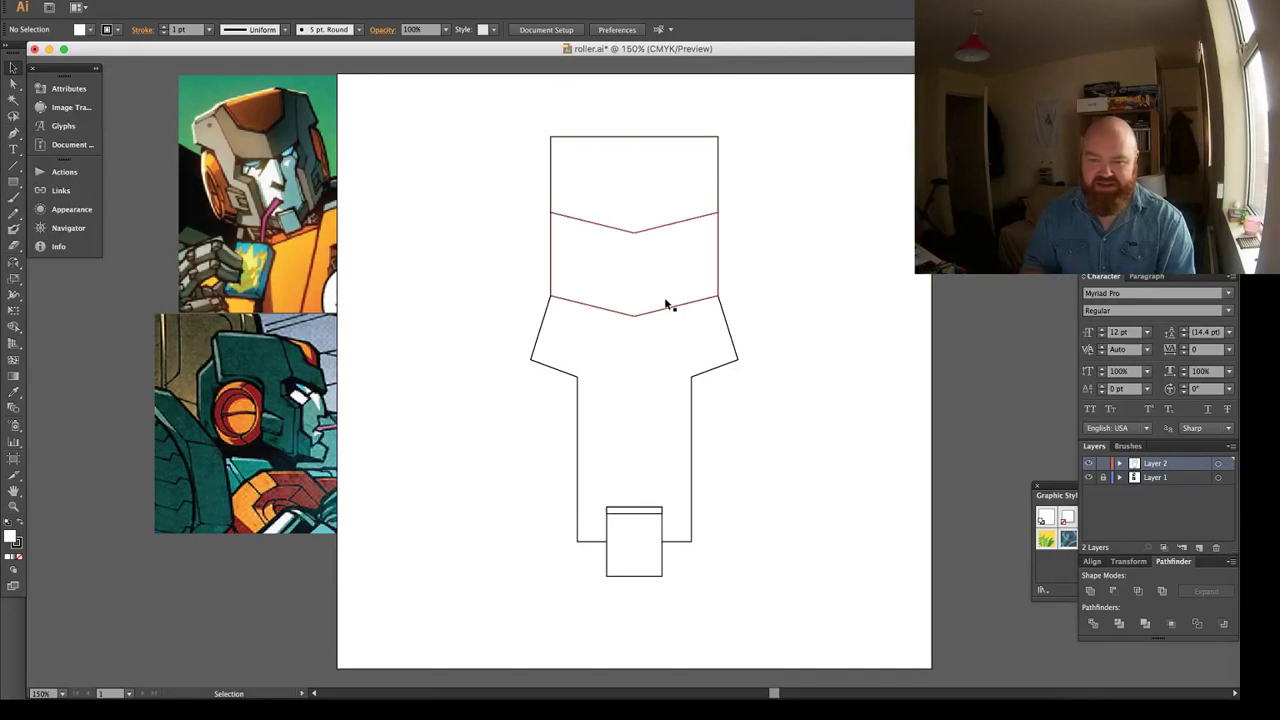
Lower the two inner corners of the T shape, where the arms meet the stem, together by about 4 mm.
{"action": "key", "text": "a"}
{"action": "left_click", "coordinate": [691, 378]}
{"action": "left_click", "coordinate": [578, 378], "text": "shift"}
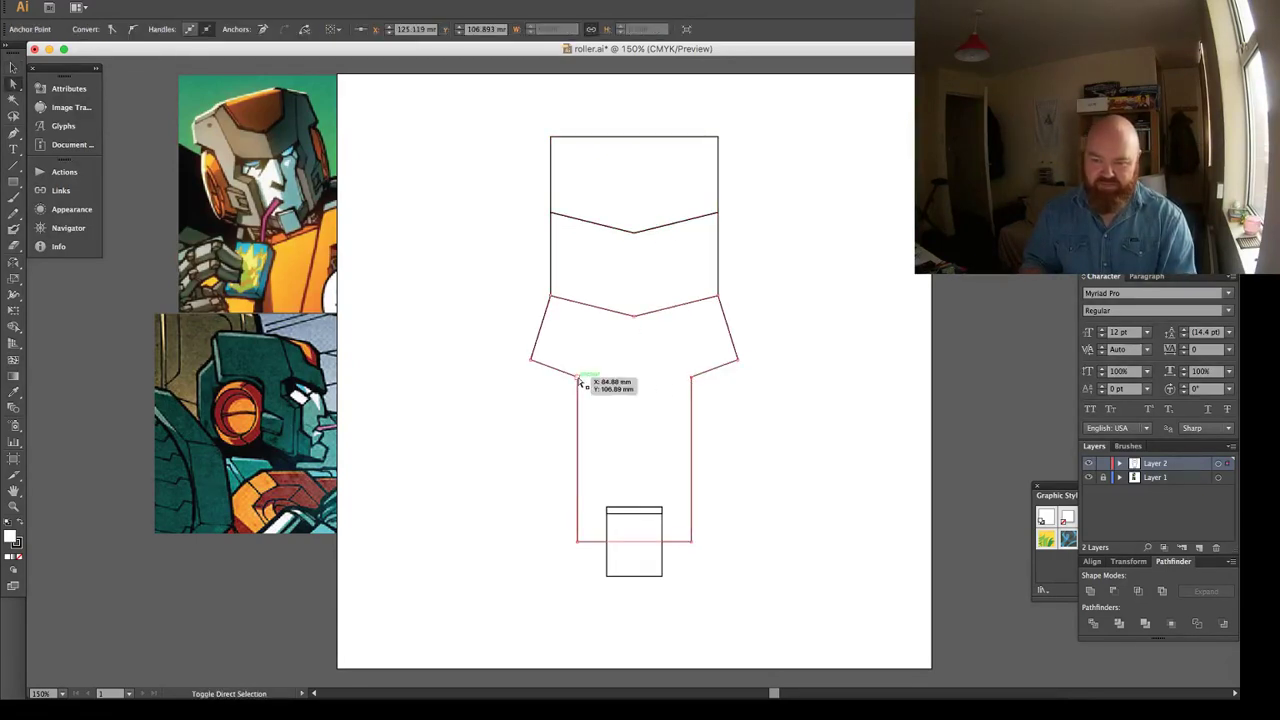
{"action": "left_click_drag", "start_coordinate": [578, 378], "coordinate": [578, 392]}
Raise the two outermost corners of the T shape's arms together by about 5 mm.
{"action": "left_click", "coordinate": [532, 358]}
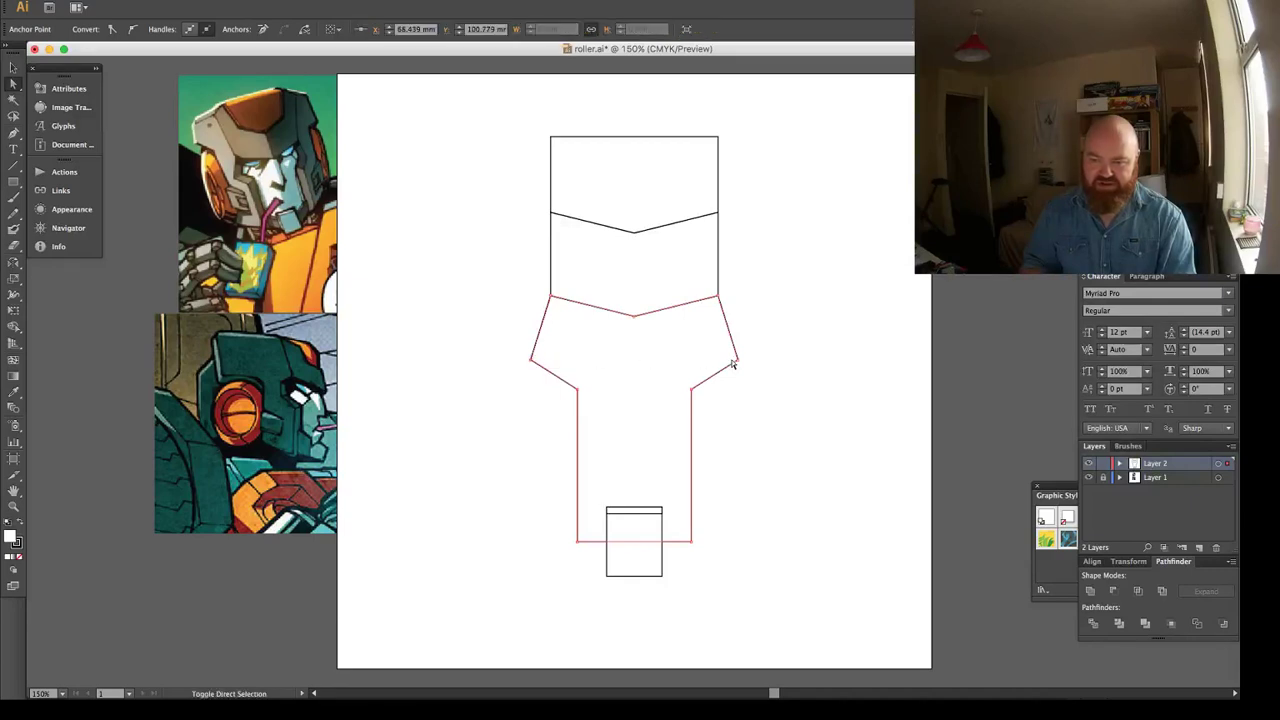
{"action": "left_click_drag", "start_coordinate": [738, 358], "coordinate": [738, 351]}
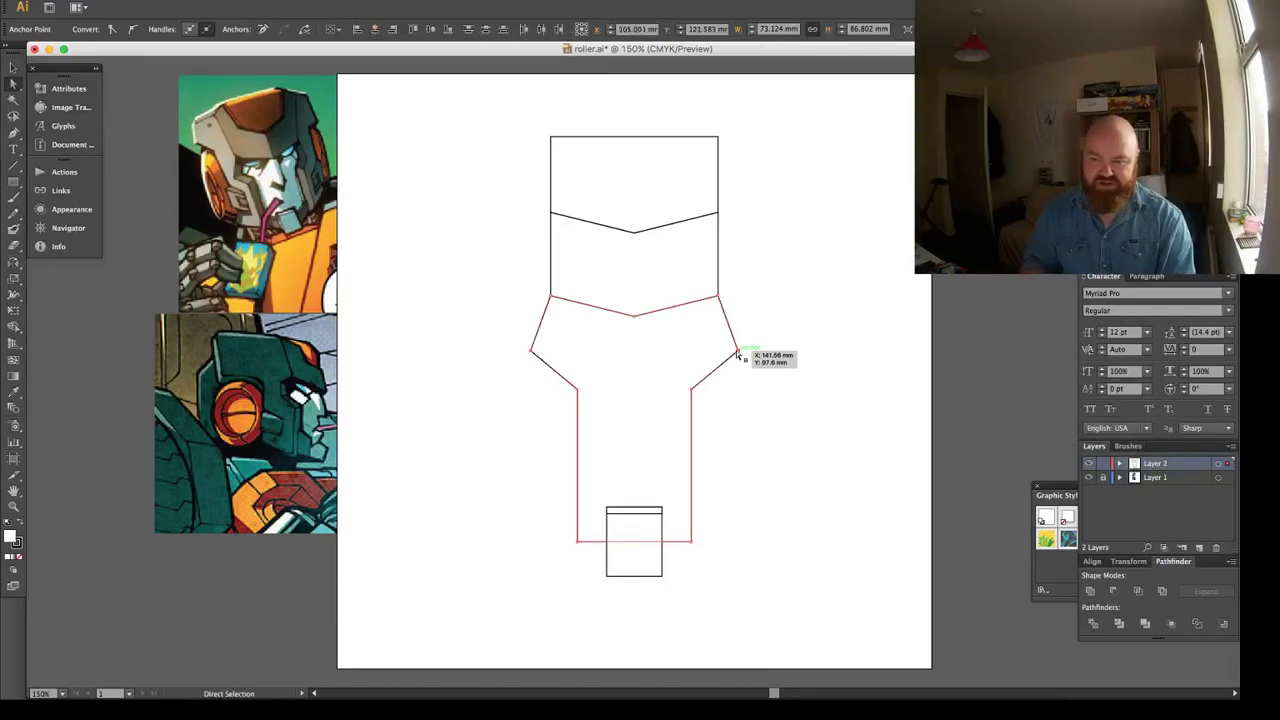
{"action": "key", "text": "Up"}
{"action": "key", "text": "shift+Up"}
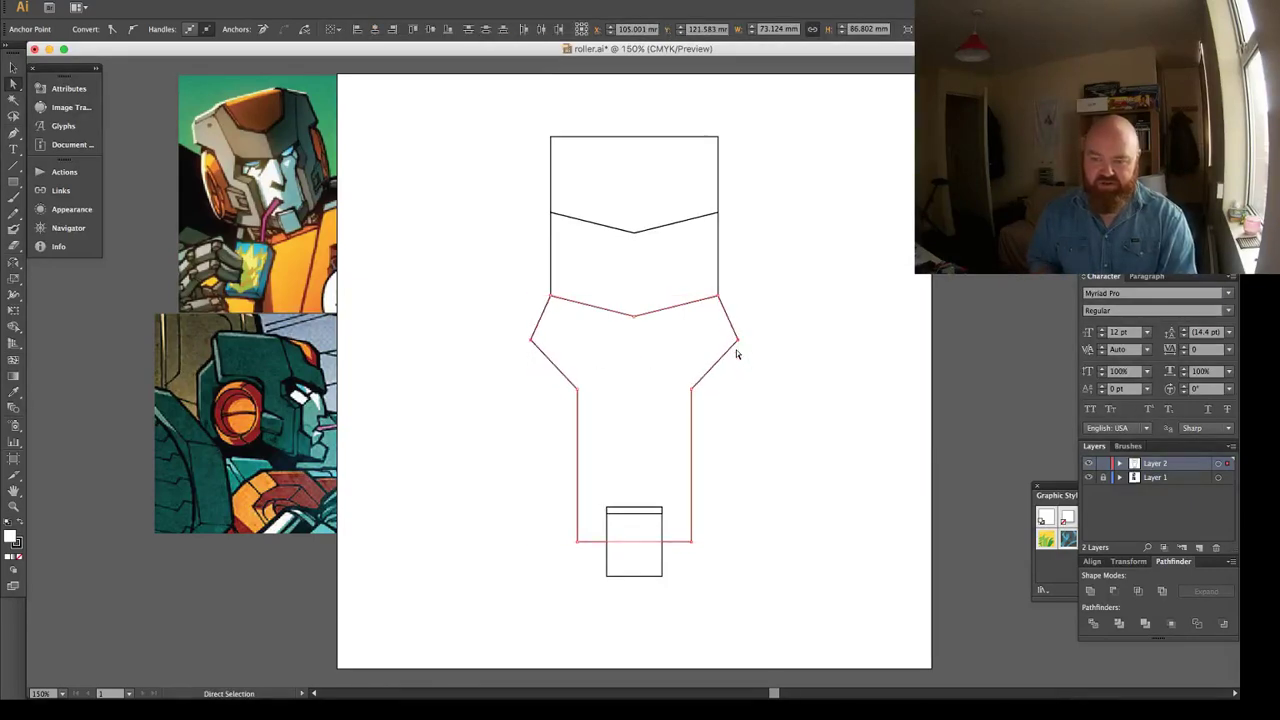
{"action": "key", "text": "ctrl+shift+a"}
{"action": "key", "text": "v"}
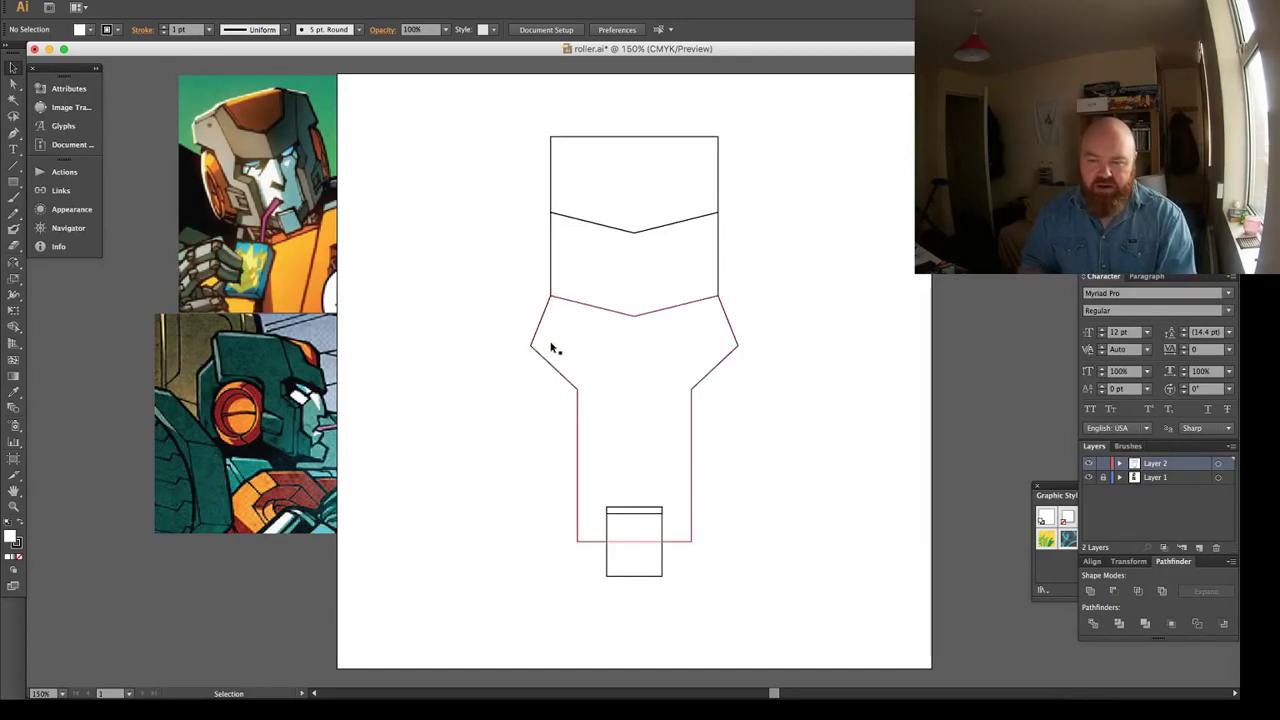
Draw a narrow strip about 7 mm wide and 59 mm high along the stem's left edge and slant both its ends towards its outer side.
{"action": "left_click", "coordinate": [555, 346]}
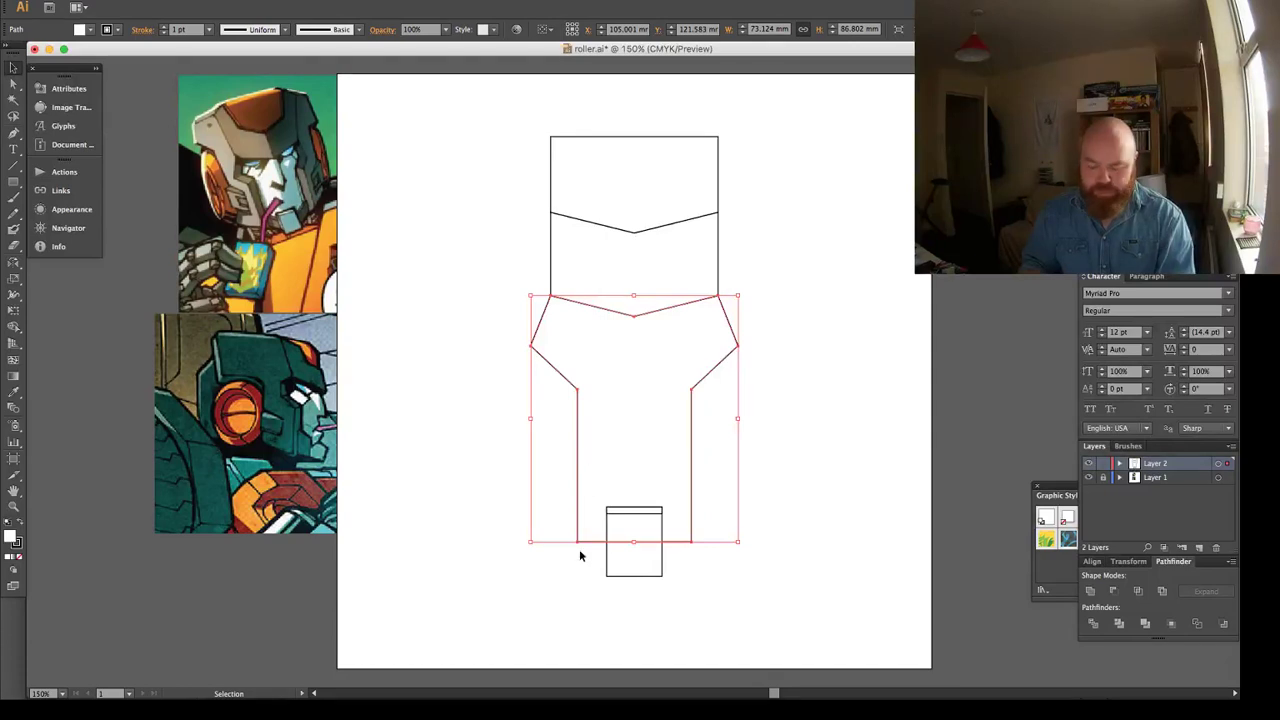
{"action": "key", "text": "o"}
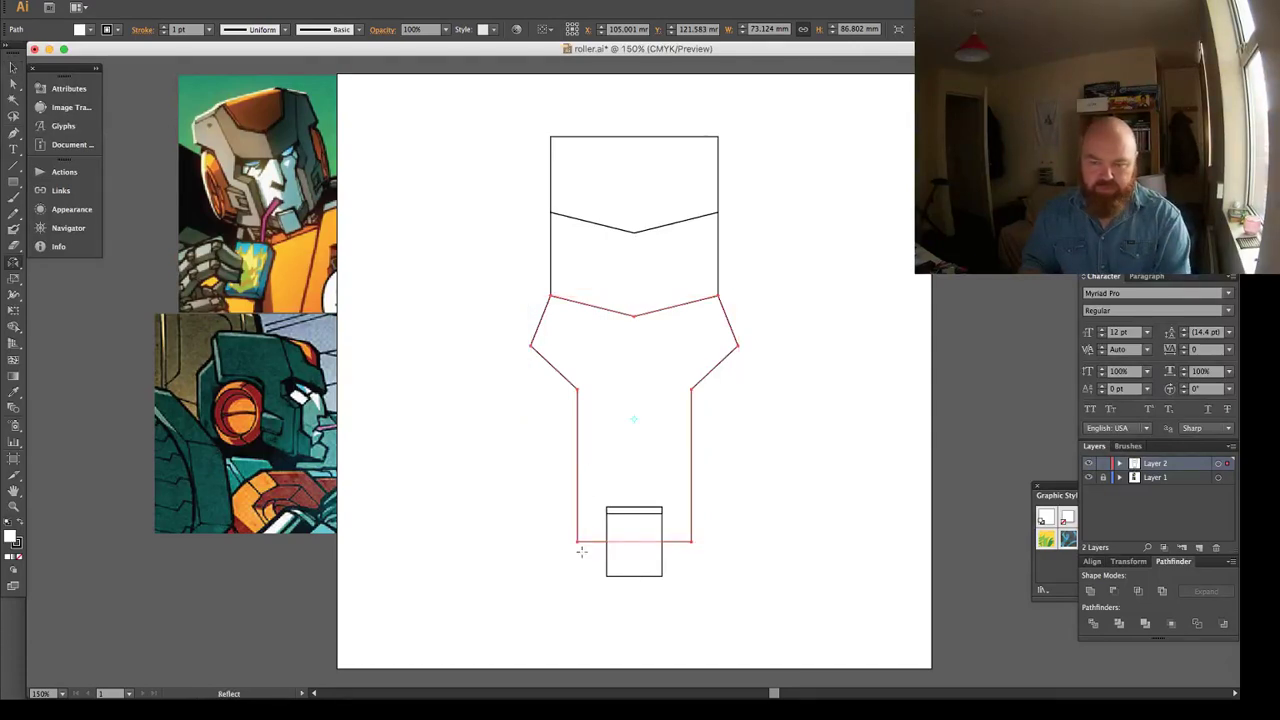
{"action": "key", "text": "m"}
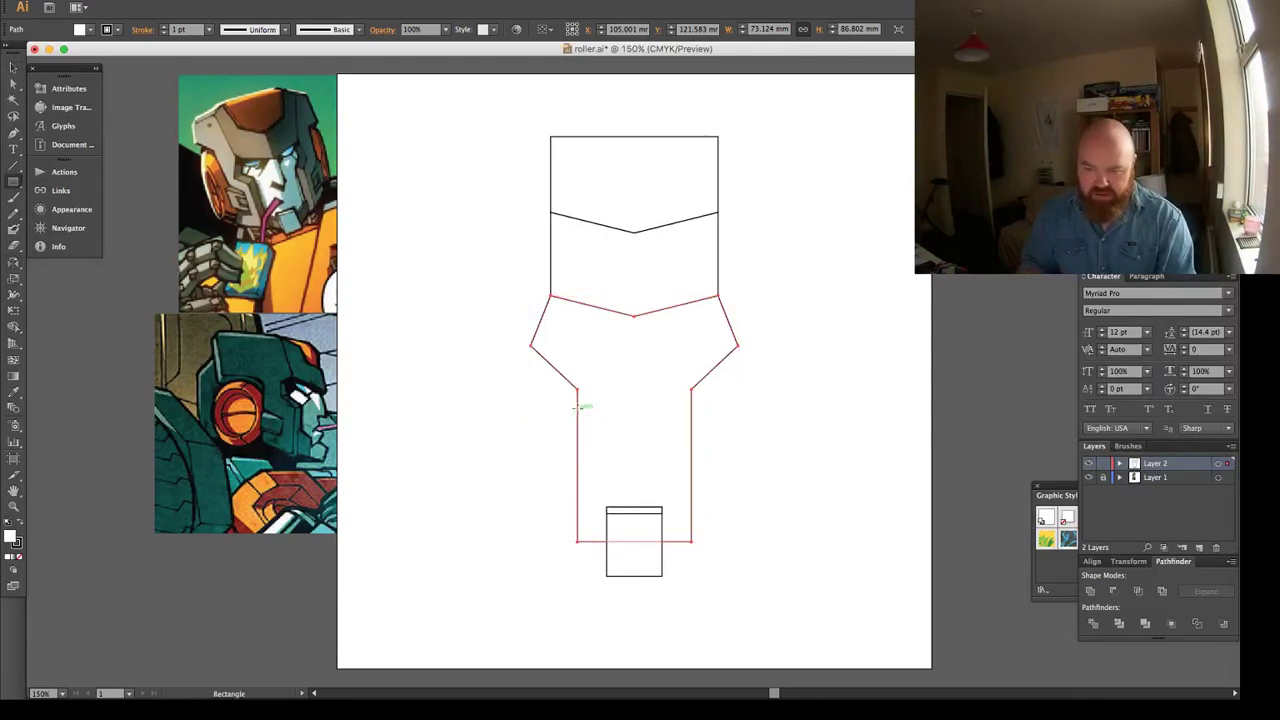
{"action": "left_click_drag", "start_coordinate": [576, 388], "coordinate": [556, 557]}
{"action": "key", "text": "a"}
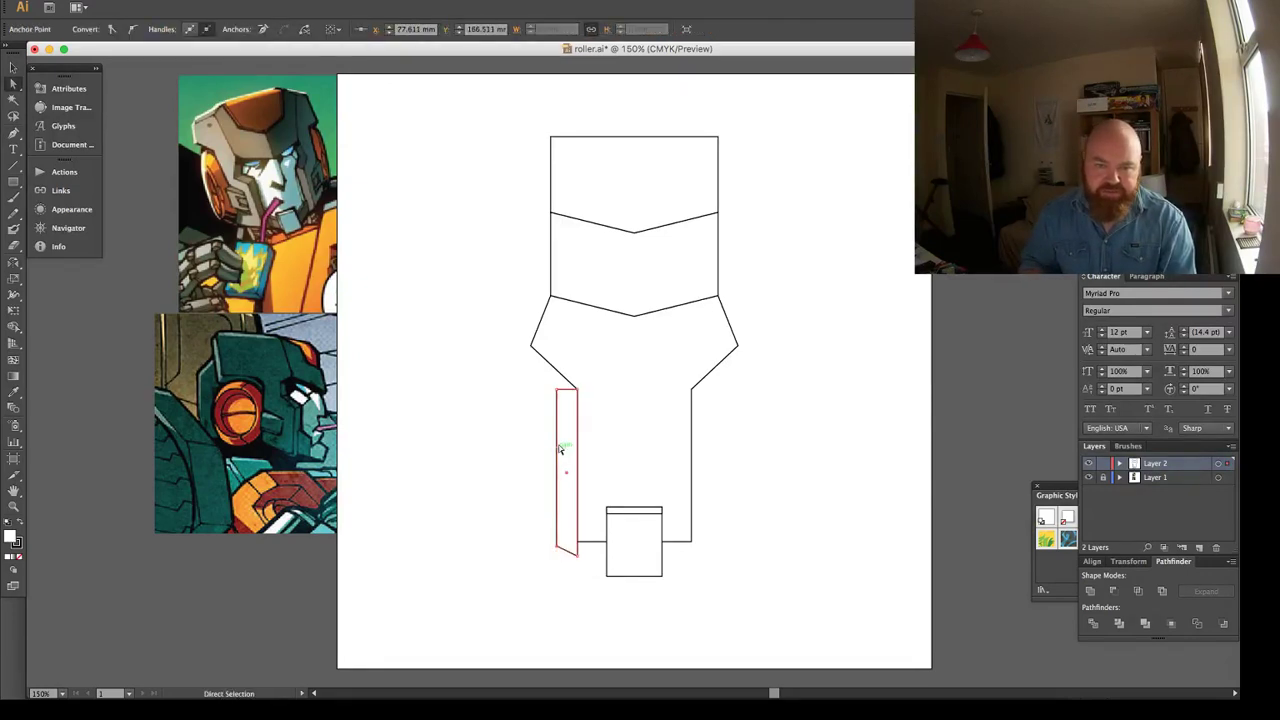
{"action": "left_click", "coordinate": [558, 392]}
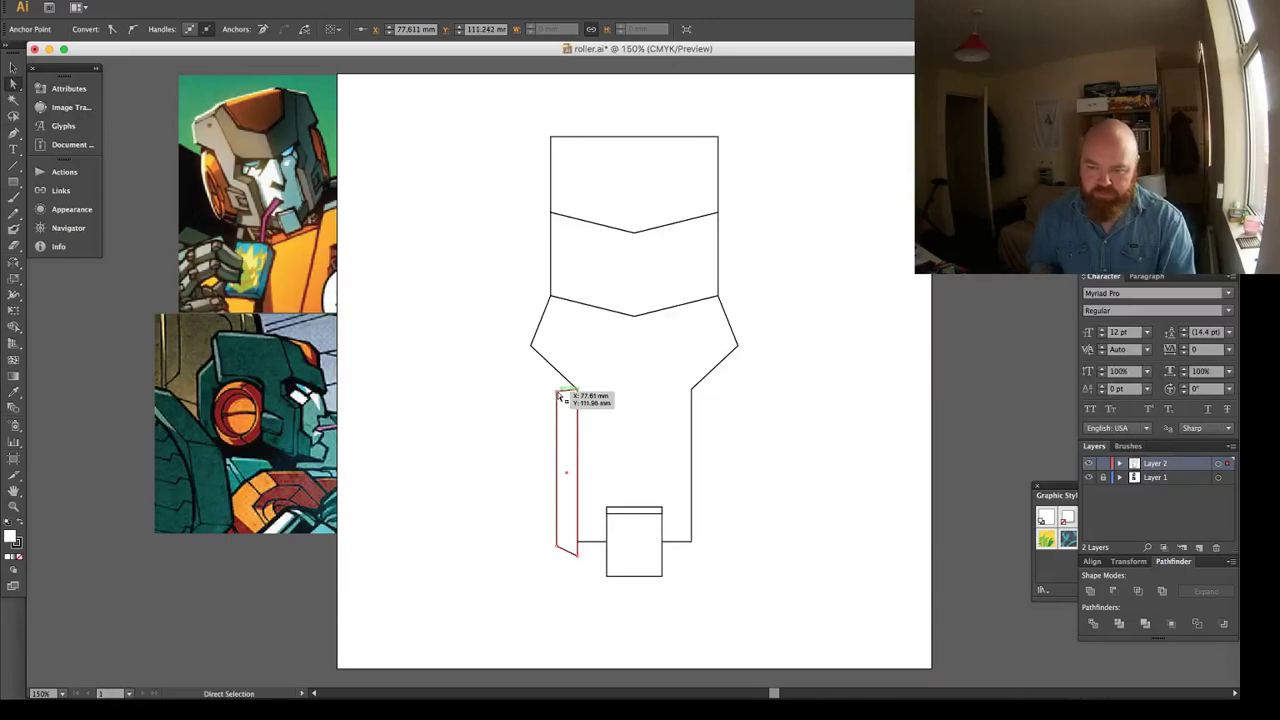
Copy the slanted side strip straight across to the right of the stem and mirror the copy about a vertical axis.
{"action": "left_click_drag", "start_coordinate": [557, 394], "coordinate": [712, 421]}
{"action": "key", "text": "super+shift+a"}
{"action": "key", "text": "v"}
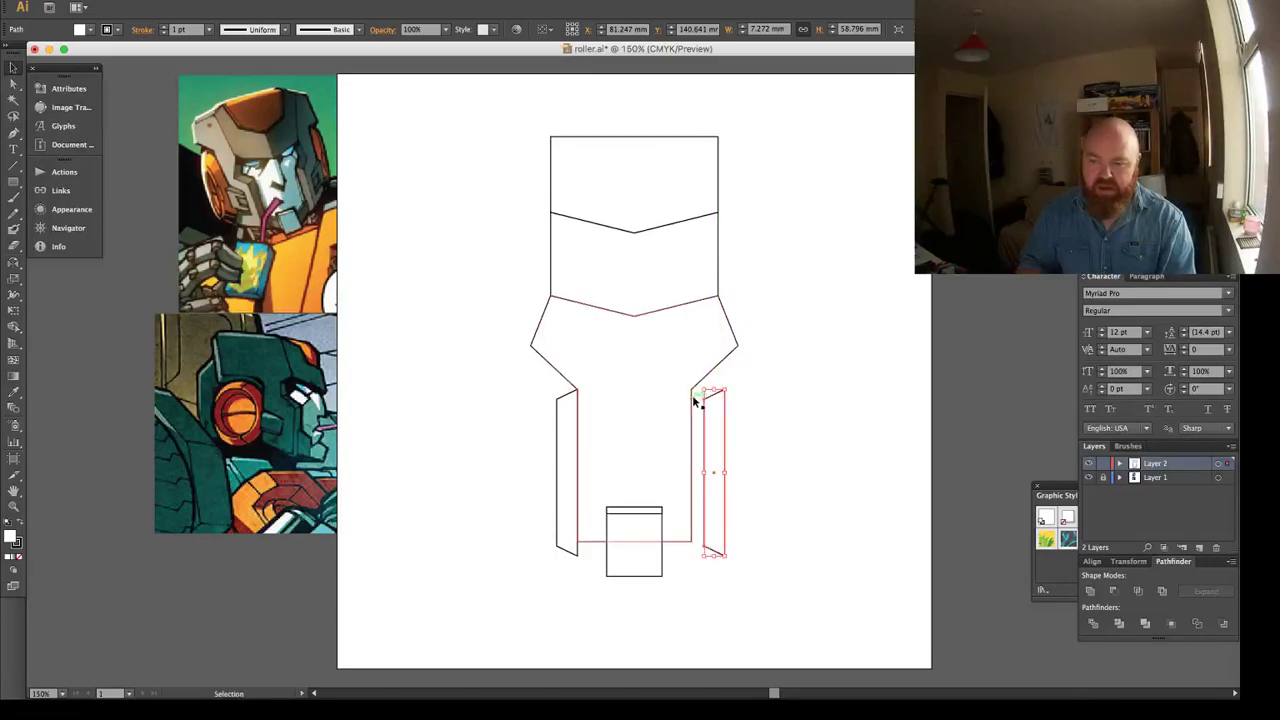
{"action": "left_click", "coordinate": [690, 392], "text": "shift"}
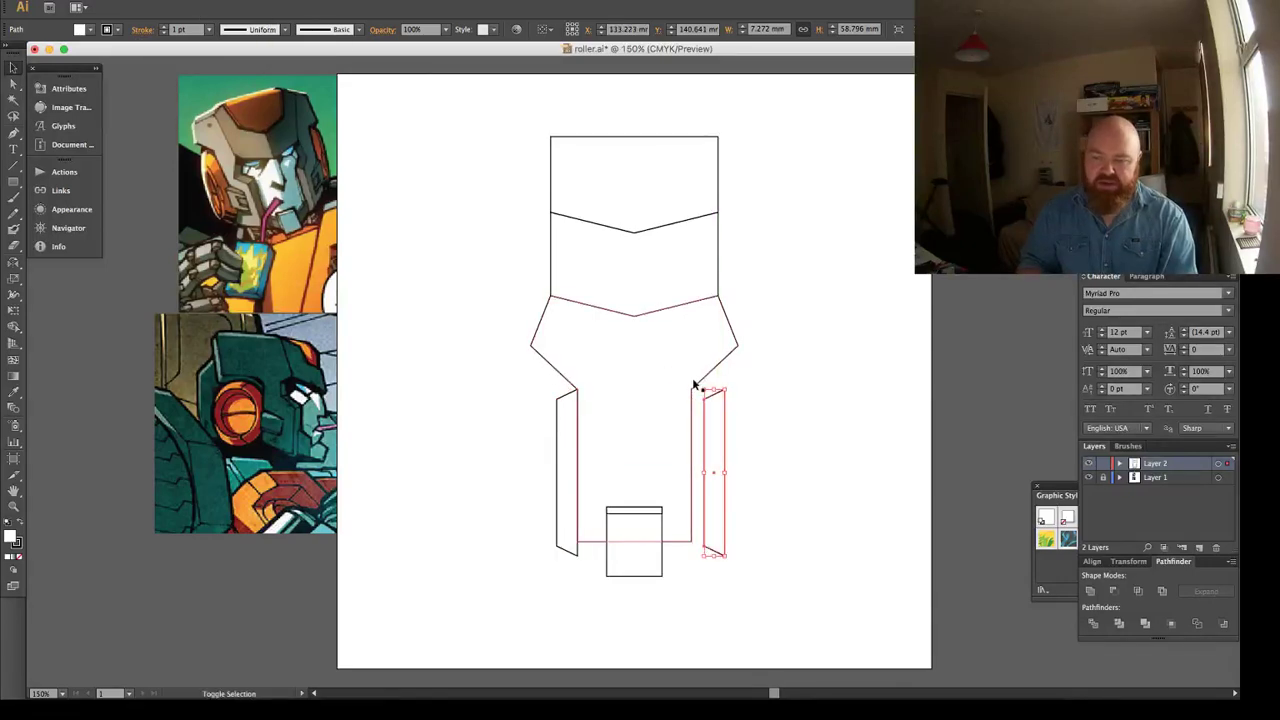
{"action": "left_click_drag", "start_coordinate": [700, 383], "coordinate": [719, 494]}
Draw a helper rectangle about 3 by 7 mm at the stem's upper right corner and align the mirrored strip's left edge with it.
{"action": "left_click", "coordinate": [686, 416]}
{"action": "key", "text": "m"}
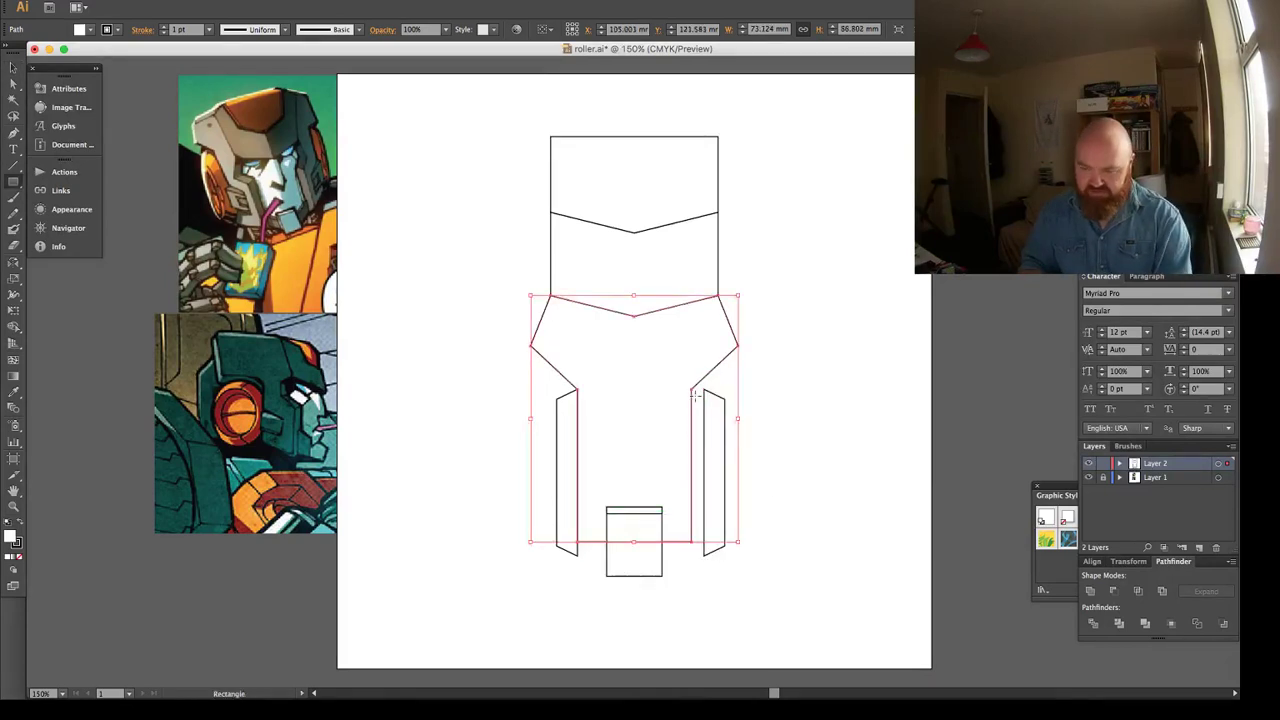
{"action": "left_click_drag", "start_coordinate": [691, 391], "coordinate": [700, 408]}
{"action": "key", "text": "v"}
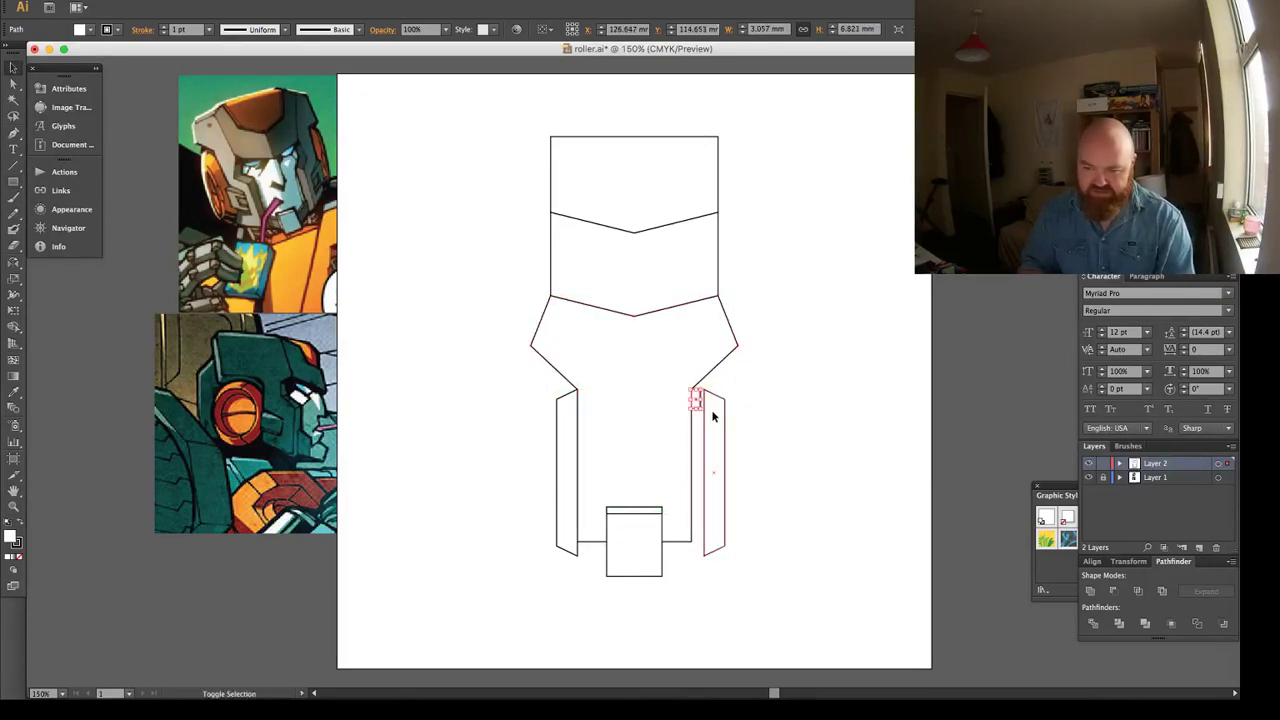
{"action": "left_click", "coordinate": [712, 411], "text": "shift"}
{"action": "left_click", "coordinate": [570, 30]}
{"action": "left_click", "coordinate": [770, 344]}
Delete the small helper rectangle at the stem's upper right corner.
{"action": "key", "text": "a"}
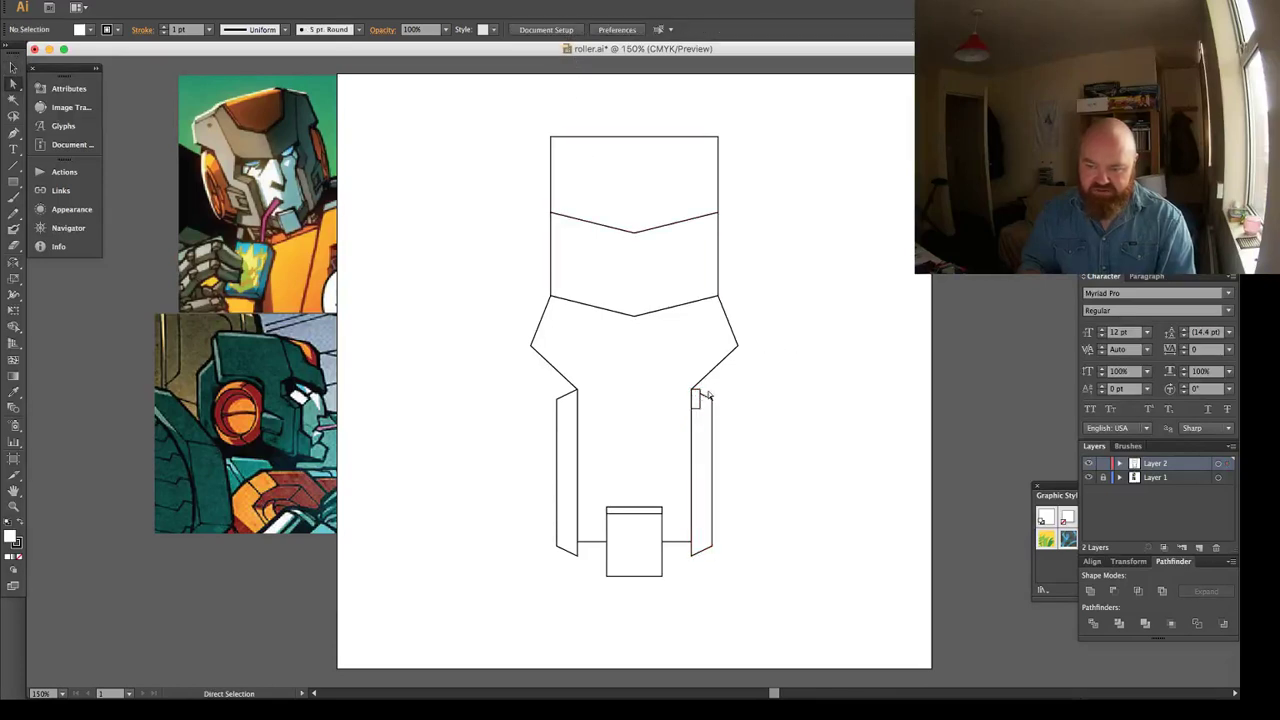
{"action": "left_click", "coordinate": [697, 396]}
{"action": "key", "text": "Delete"}
{"action": "key", "text": "v"}
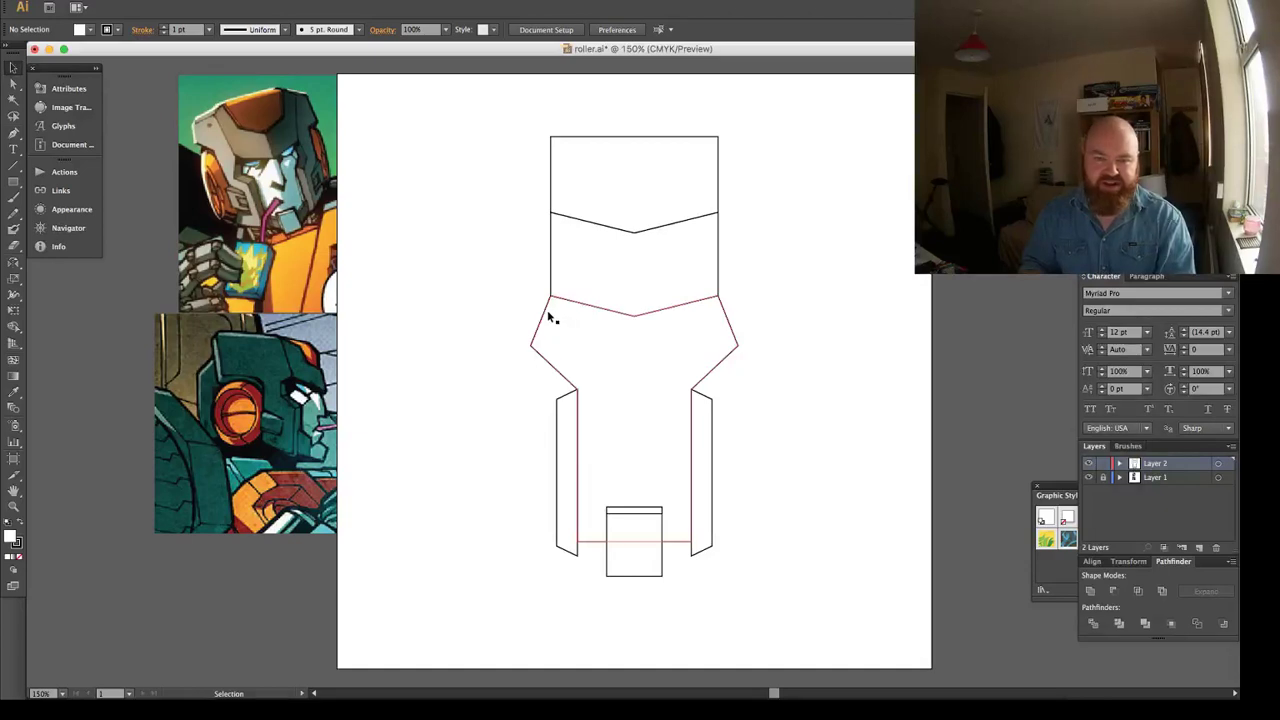
Scale the two-part forehead group up proportionally from its bottom centre until it is almost as wide as the T shape's arms.
{"action": "left_click", "coordinate": [609, 238]}
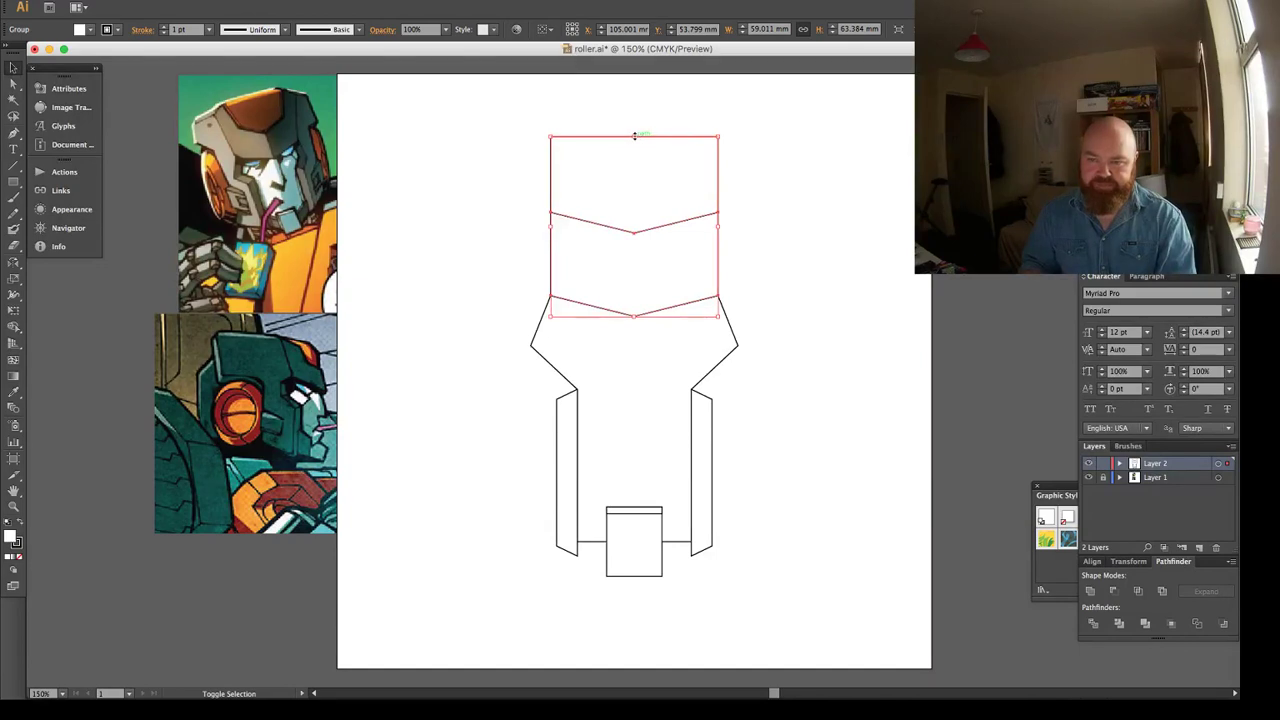
{"action": "left_click_drag", "start_coordinate": [634, 135], "coordinate": [634, 100]}
{"action": "key", "text": "super+shift+a"}
{"action": "key", "text": "p"}
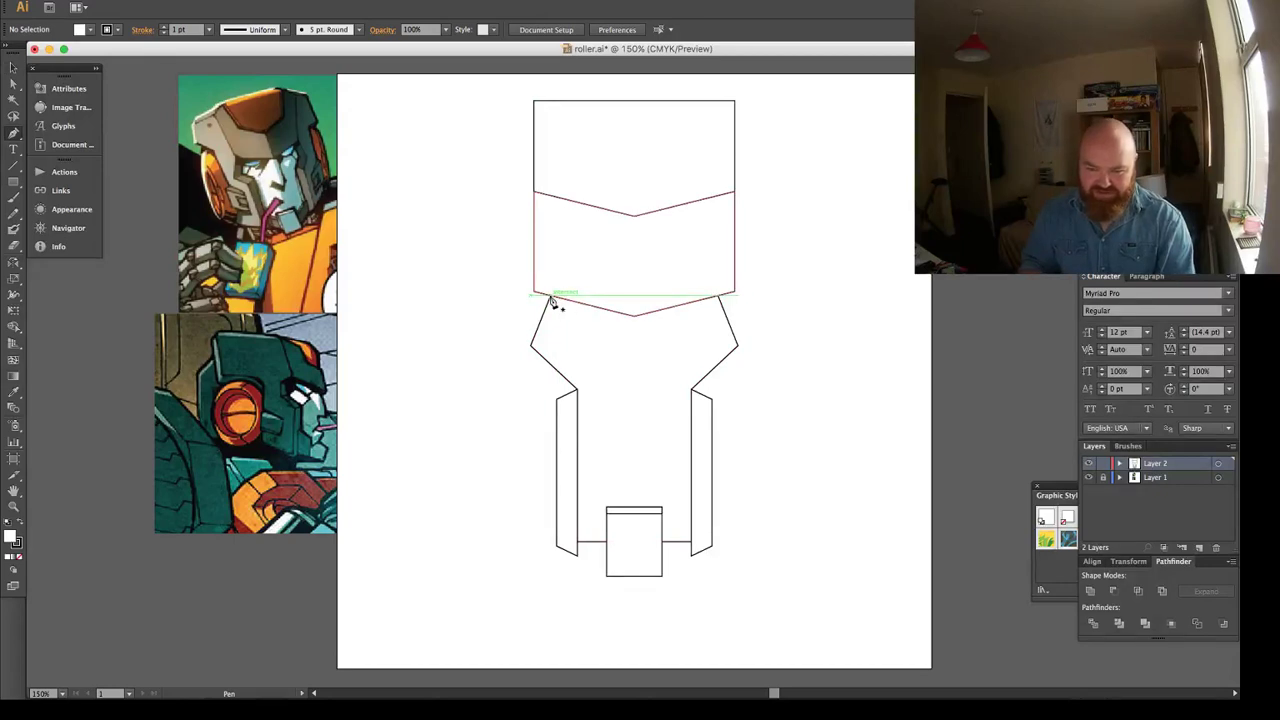
{"action": "left_click", "coordinate": [549, 298]}
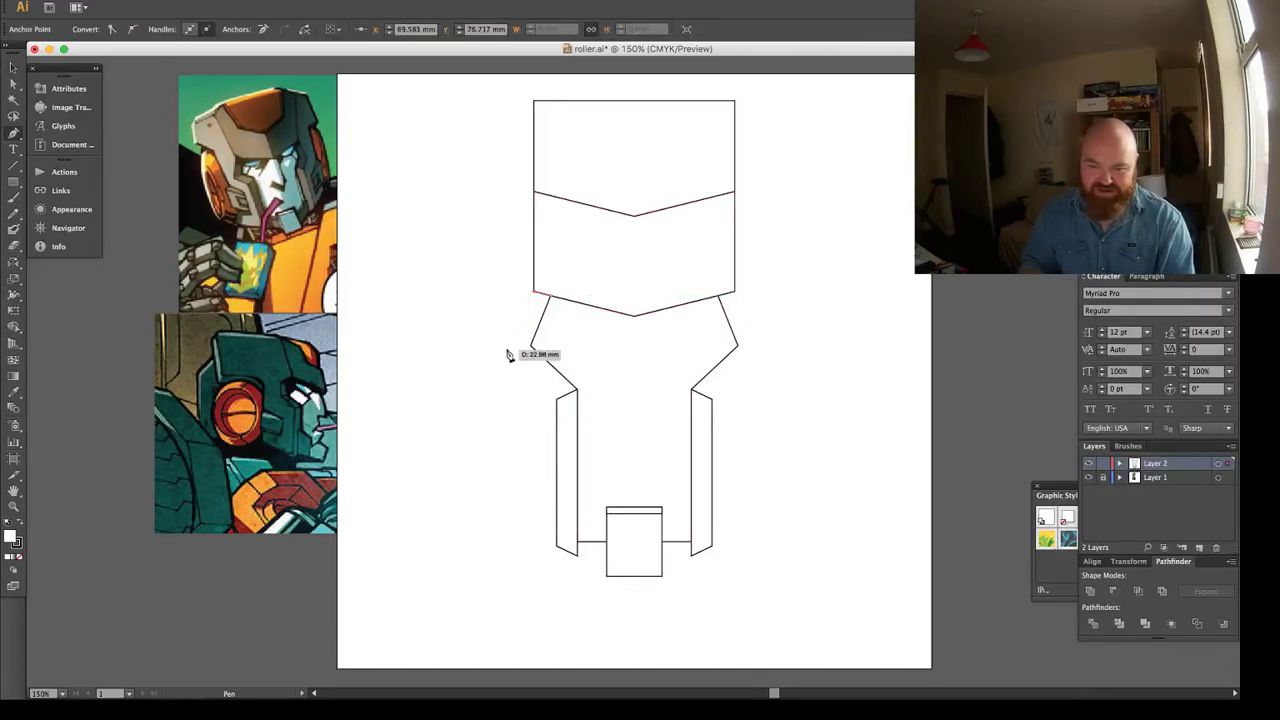
{"action": "key", "text": "super+shift+a"}
{"action": "key", "text": "v"}
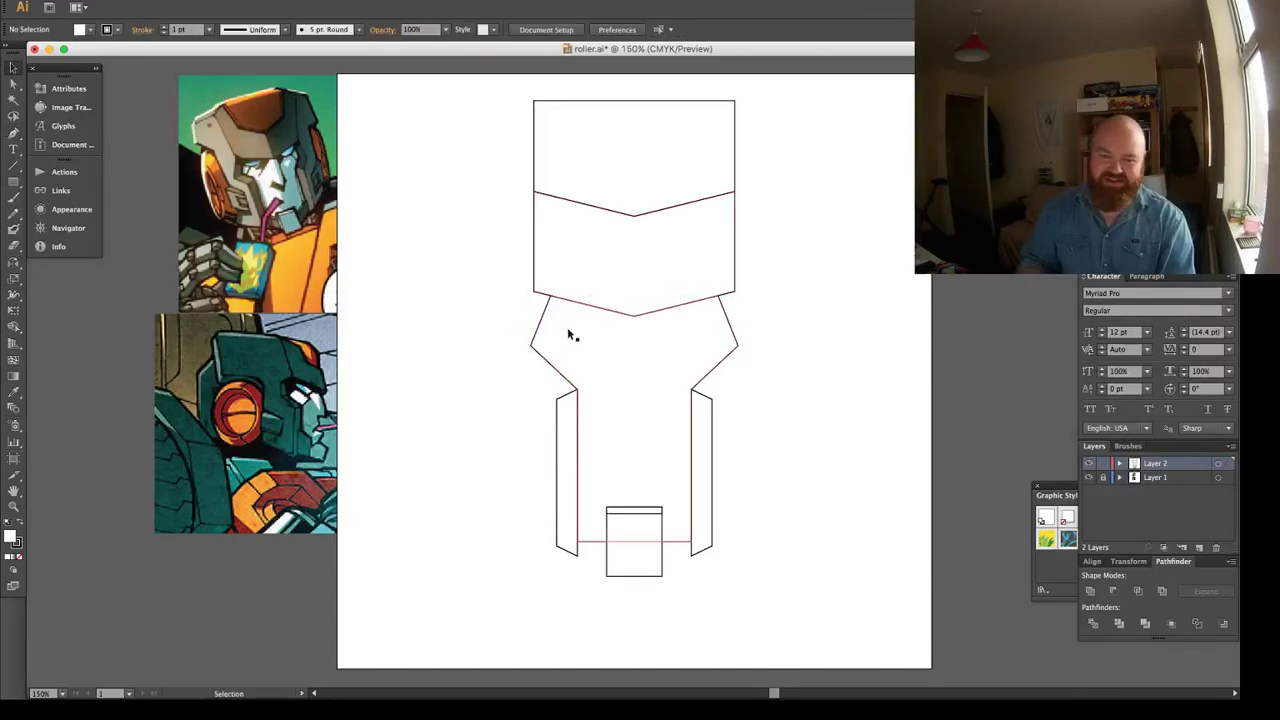
Copy the T shape about 7 mm straight to the left and place the copy behind the original.
{"action": "left_click", "coordinate": [570, 336]}
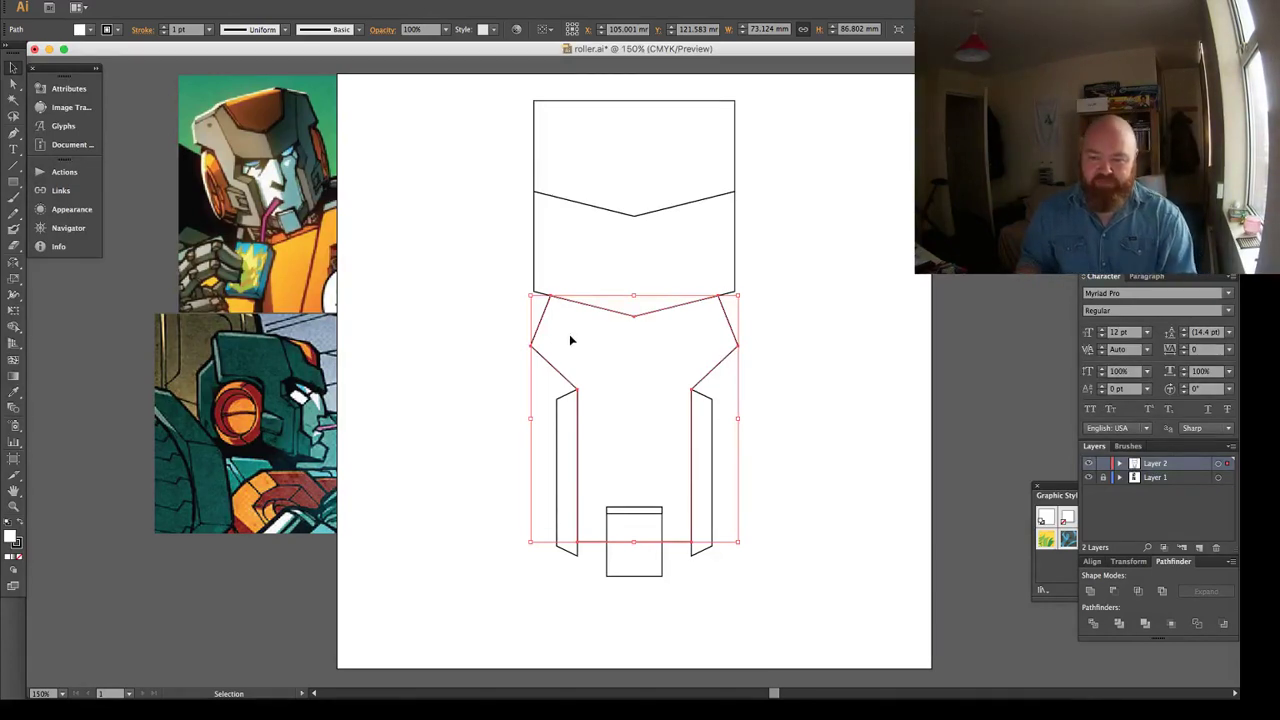
{"action": "left_click_drag", "start_coordinate": [583, 340], "coordinate": [565, 340]}
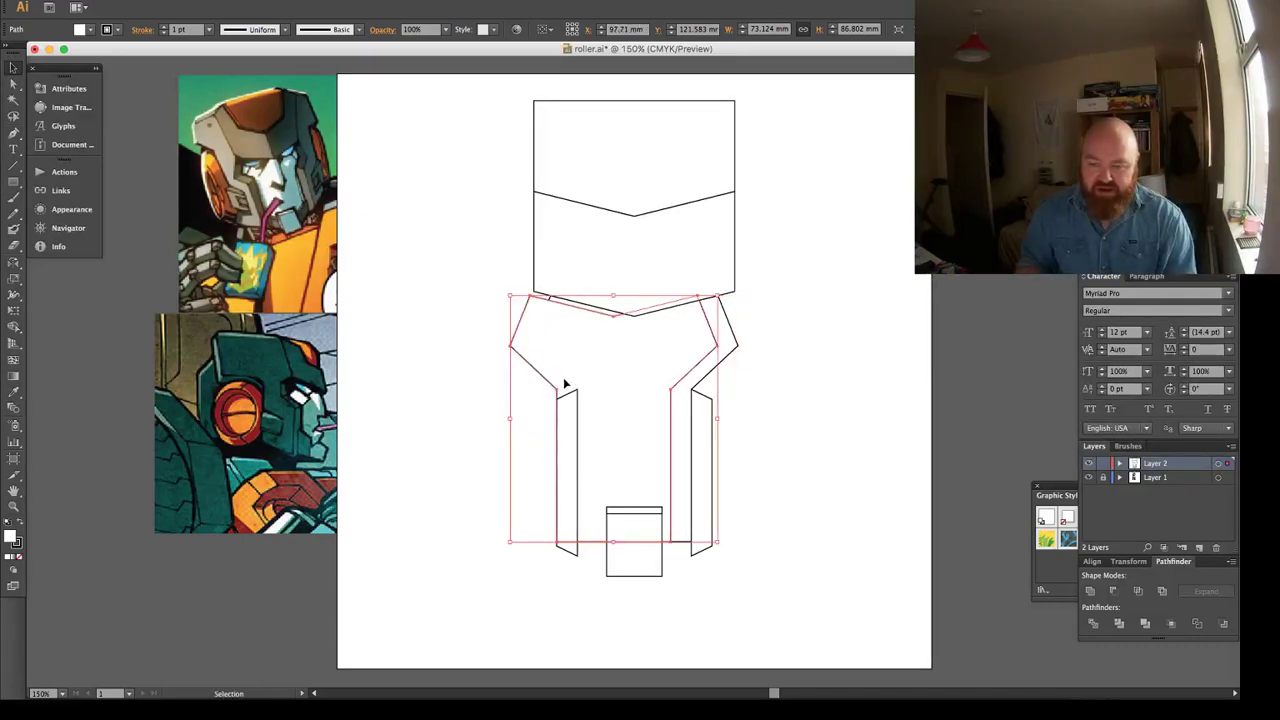
{"action": "key", "text": "super+["}
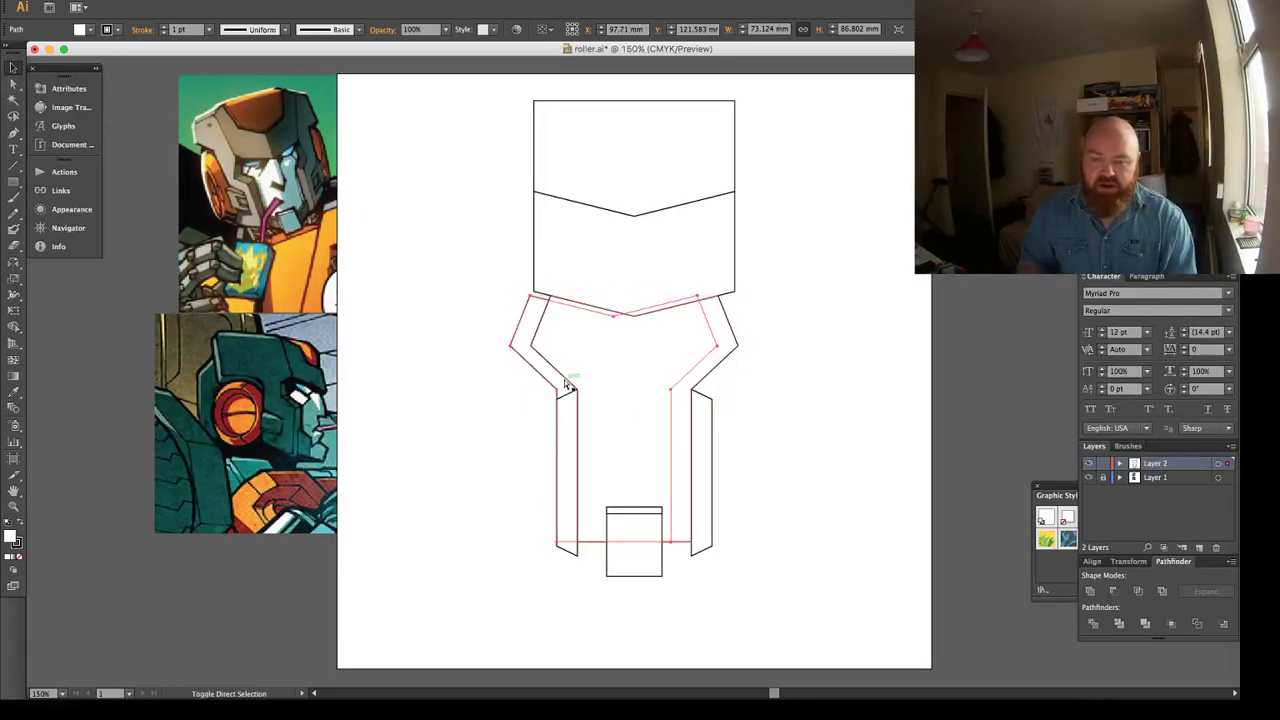
{"action": "left_click_drag", "start_coordinate": [566, 385], "coordinate": [543, 385]}
Lower the outer and inner left corners of the T-shaped copy together by about 4 mm, just past the side strip's slanted corner.
{"action": "key", "text": "super+space"}
{"action": "left_click_drag", "start_coordinate": [476, 326], "coordinate": [619, 445]}
{"action": "left_click", "coordinate": [574, 374]}
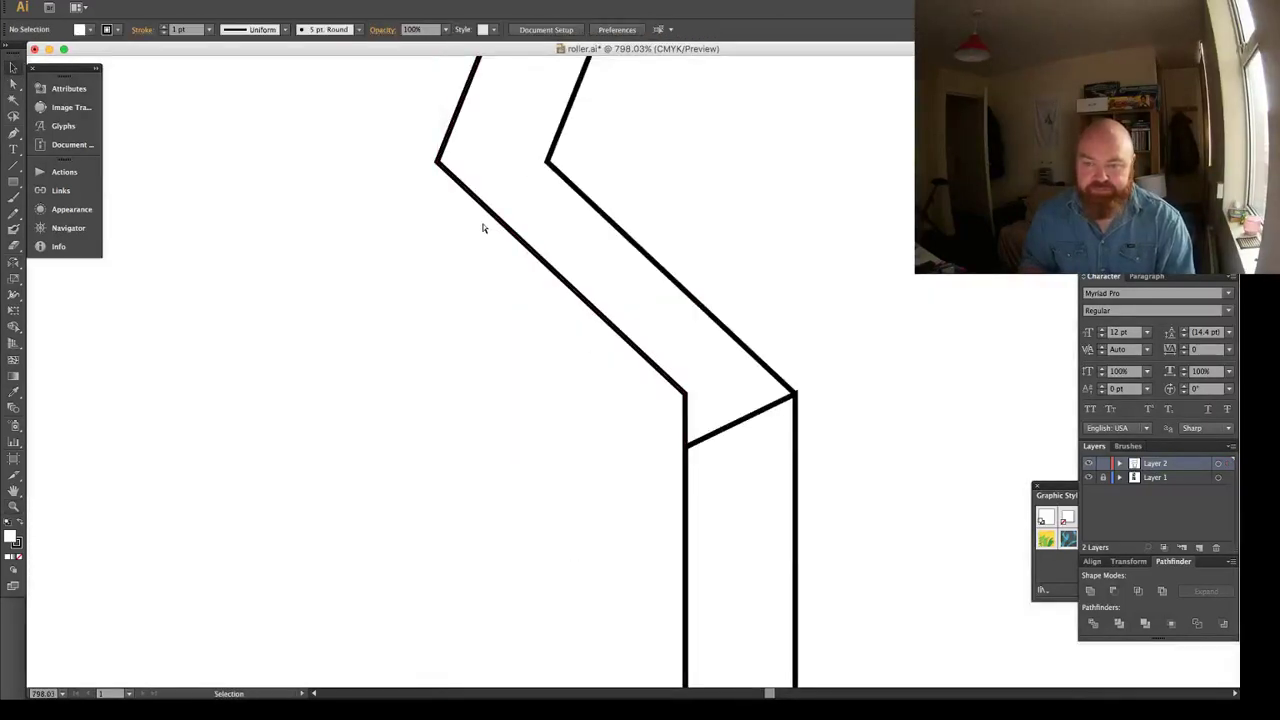
{"action": "left_click", "coordinate": [439, 162]}
{"action": "left_click_drag", "start_coordinate": [685, 397], "coordinate": [685, 458]}
Switch to outline view and examine closely how the copy's lowered inner corner meets the left strip's upper corner.
{"action": "key", "text": "ctrl+y"}
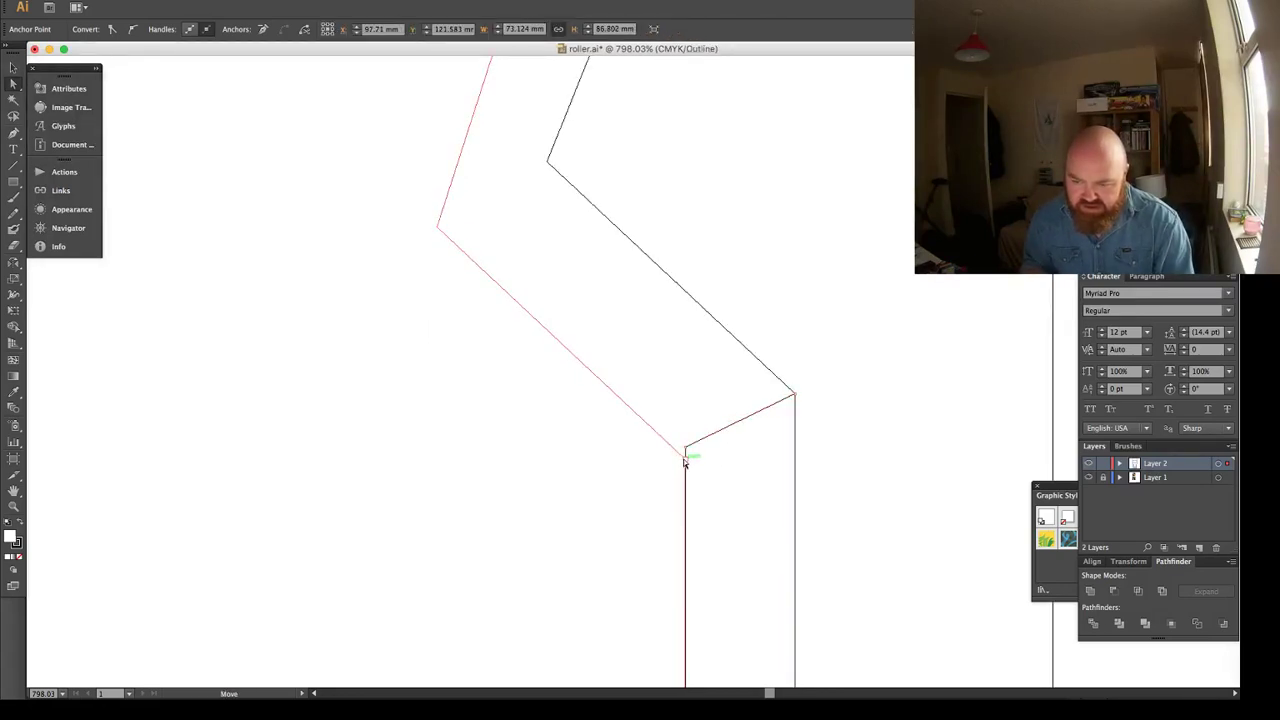
{"action": "left_click", "coordinate": [671, 449]}
{"action": "key", "text": "z"}
{"action": "left_click_drag", "start_coordinate": [625, 404], "coordinate": [689, 463]}
{"action": "key", "text": "v"}
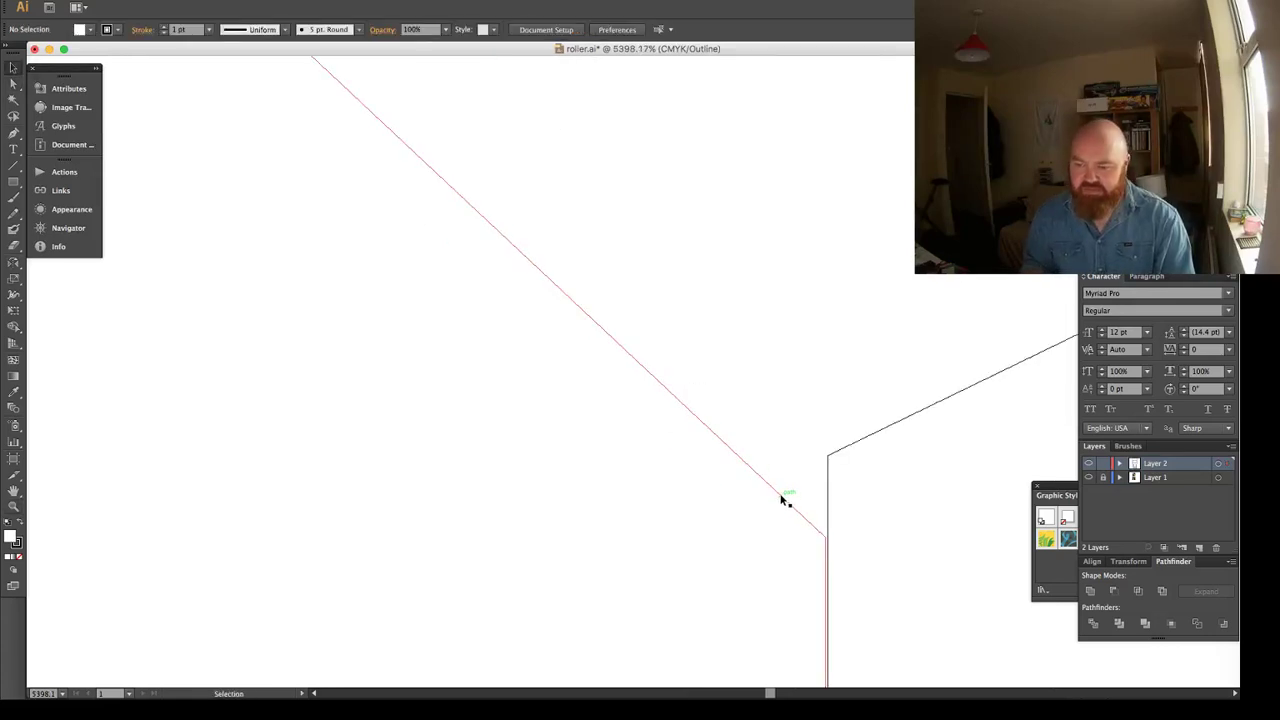
{"action": "left_click_drag", "start_coordinate": [803, 490], "coordinate": [707, 426]}
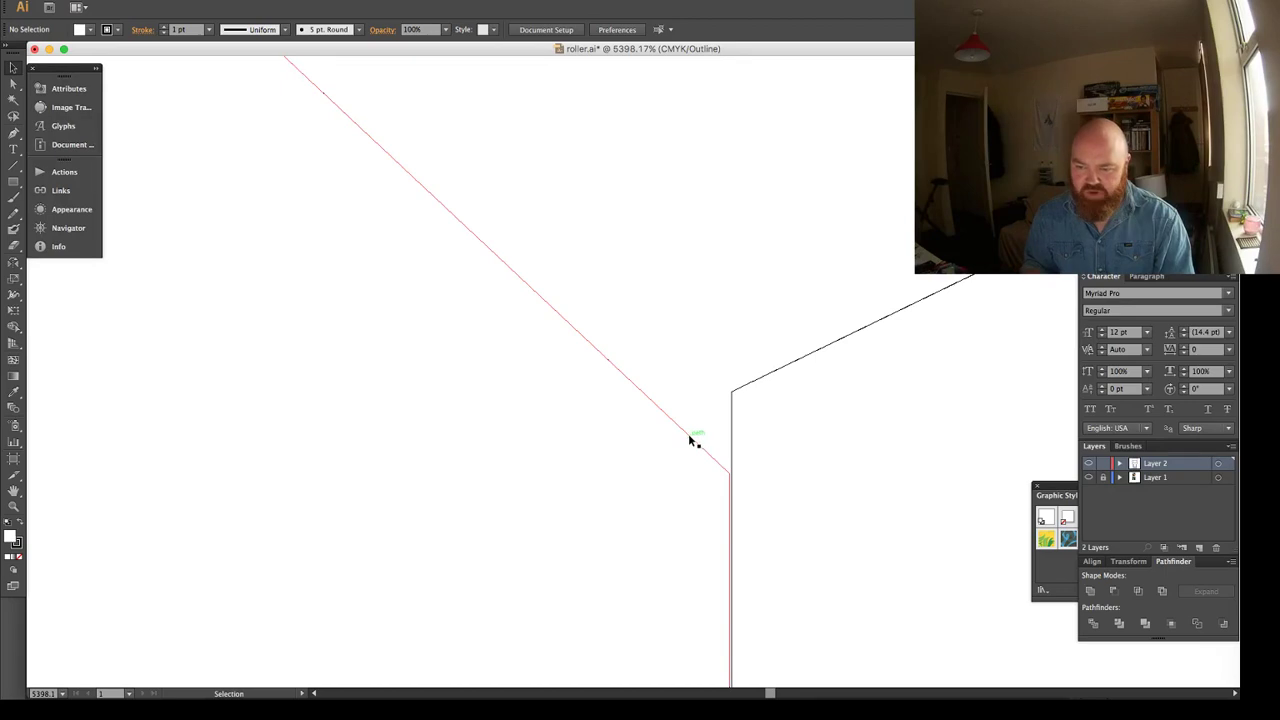
{"action": "key", "text": "super+0"}
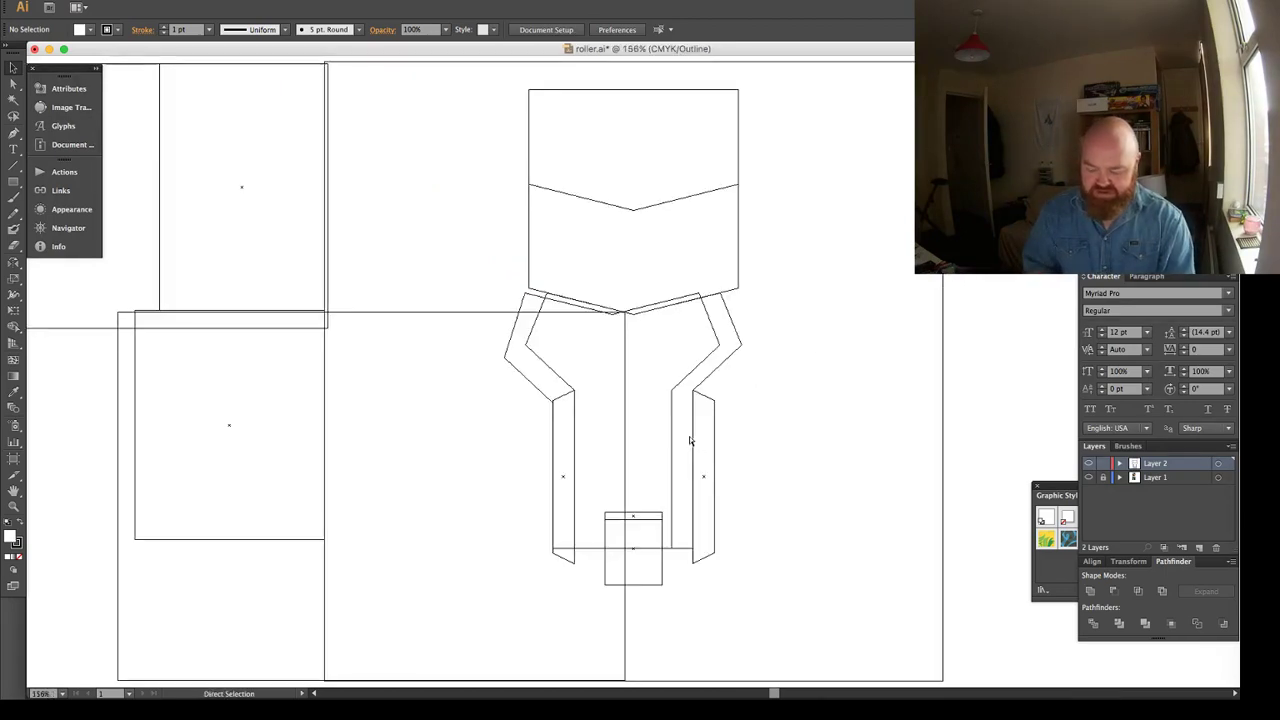
Return to the preview display and delete the offset T-shaped copy behind the original.
{"action": "key", "text": "super+y"}
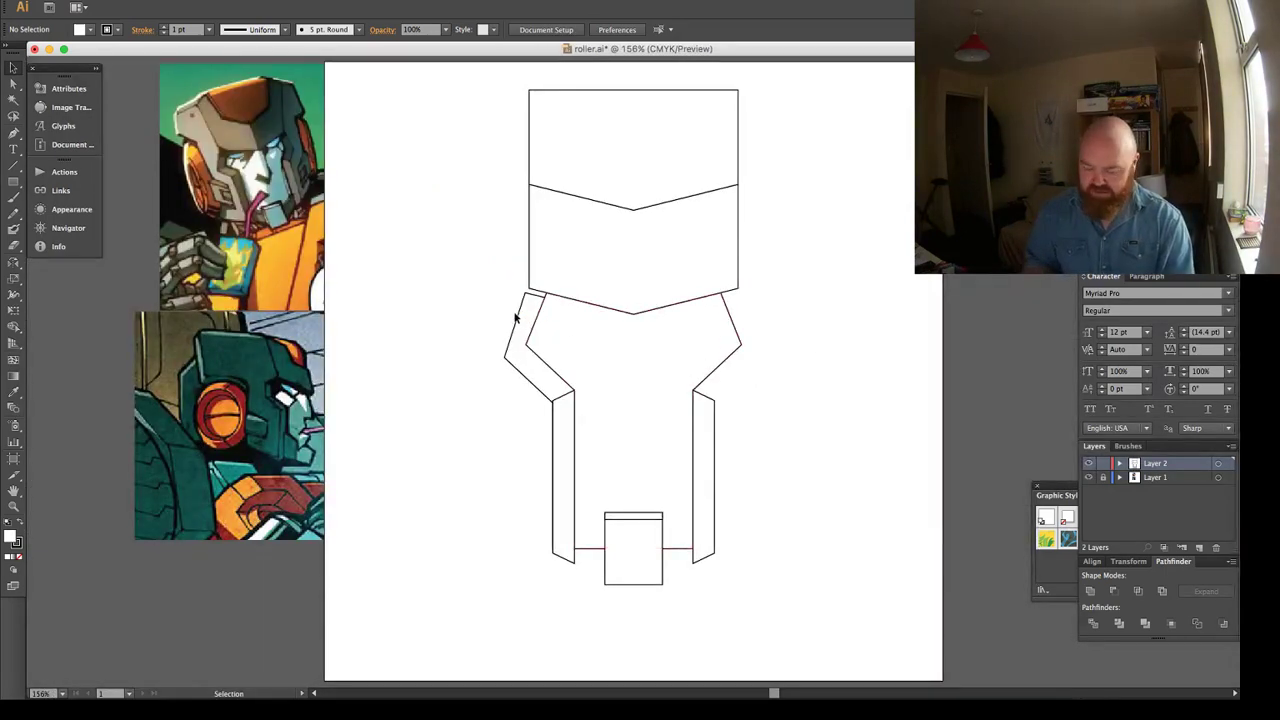
{"action": "left_click", "coordinate": [522, 318]}
{"action": "key", "text": "Delete"}
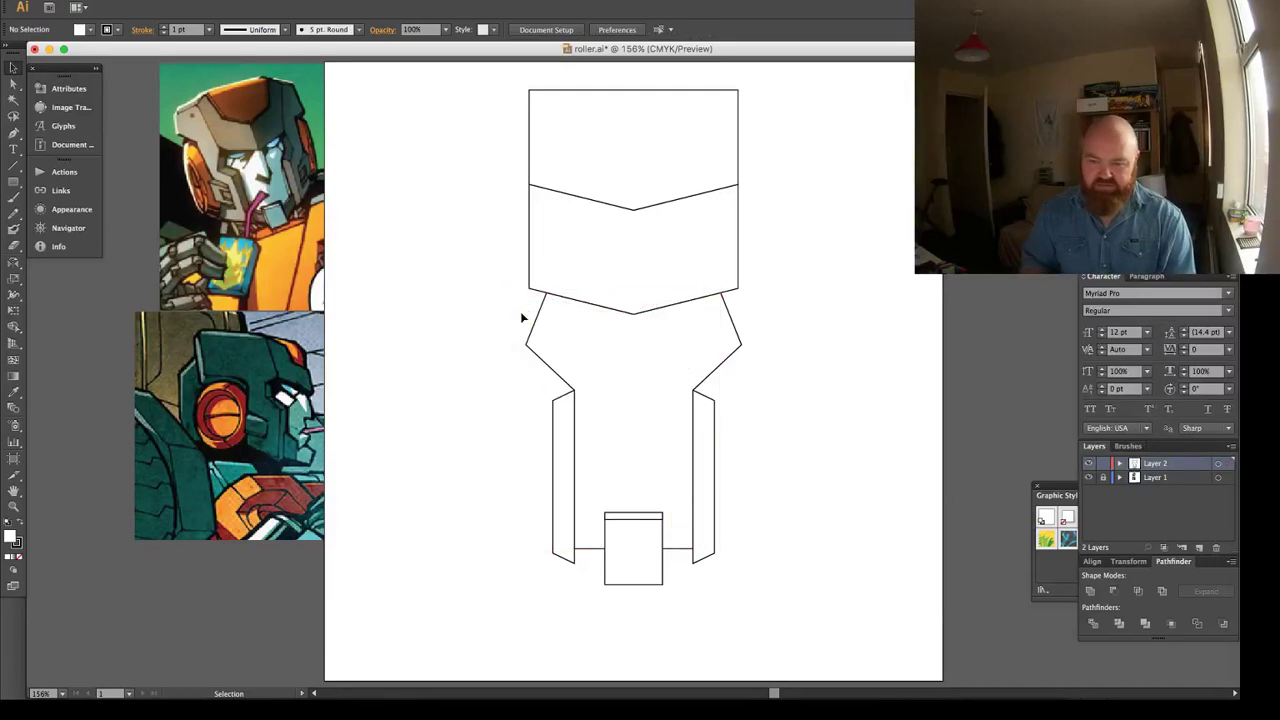
Duplicate the left side strip and reshape the copy into a slanted strip running from the strip's upper end to the T's outer left corner.
{"action": "left_click", "coordinate": [562, 405]}
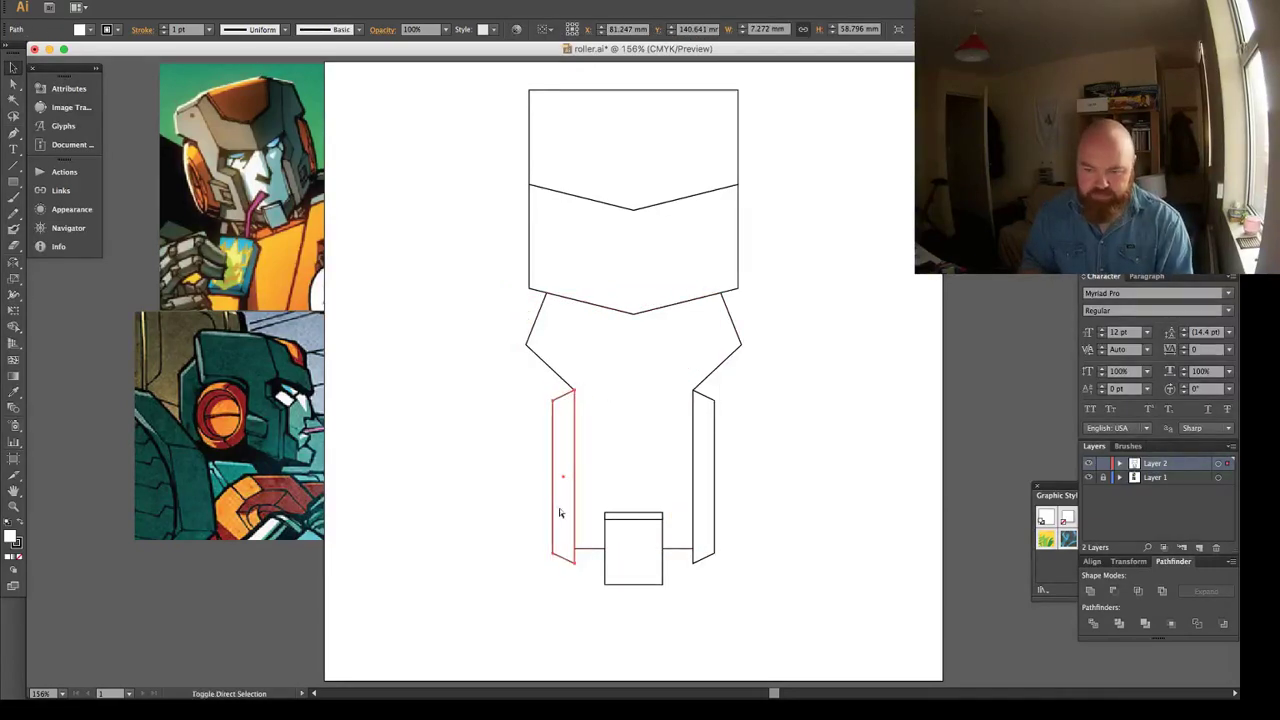
{"action": "key", "text": "super+shift+a"}
{"action": "key", "text": "a"}
{"action": "left_click_drag", "start_coordinate": [561, 557], "coordinate": [528, 347]}
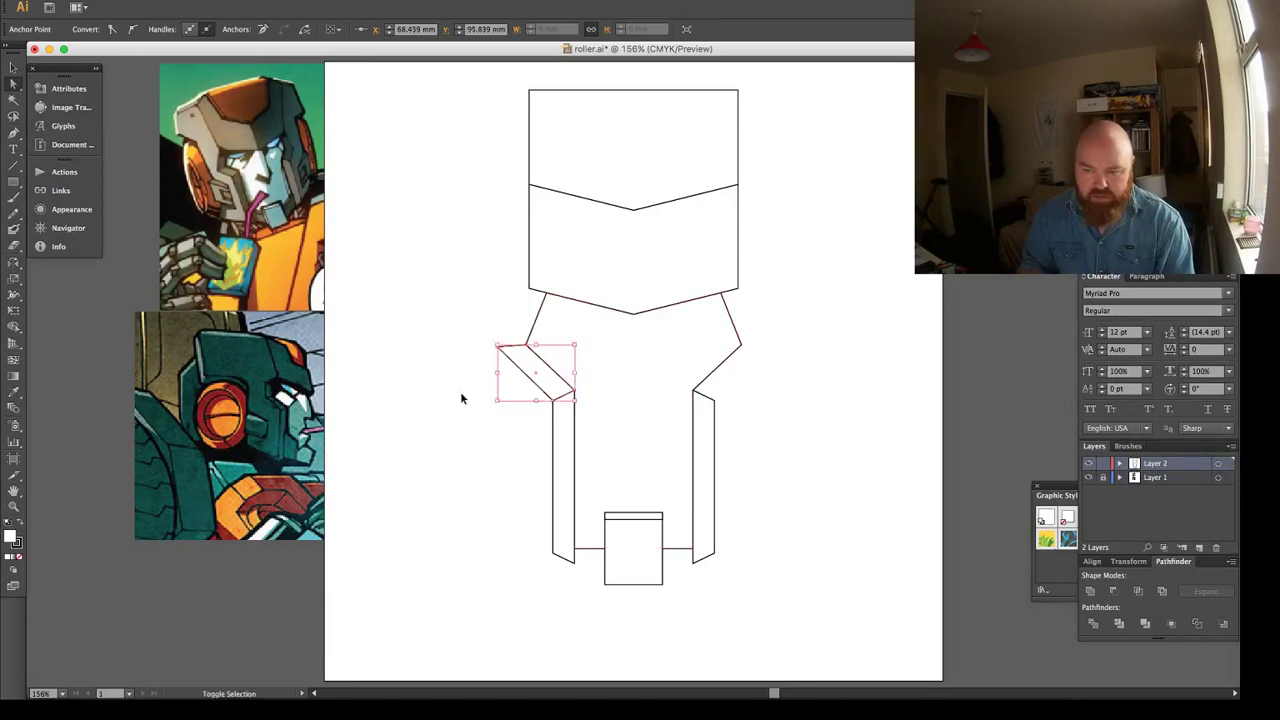
{"action": "left_click", "coordinate": [461, 394]}
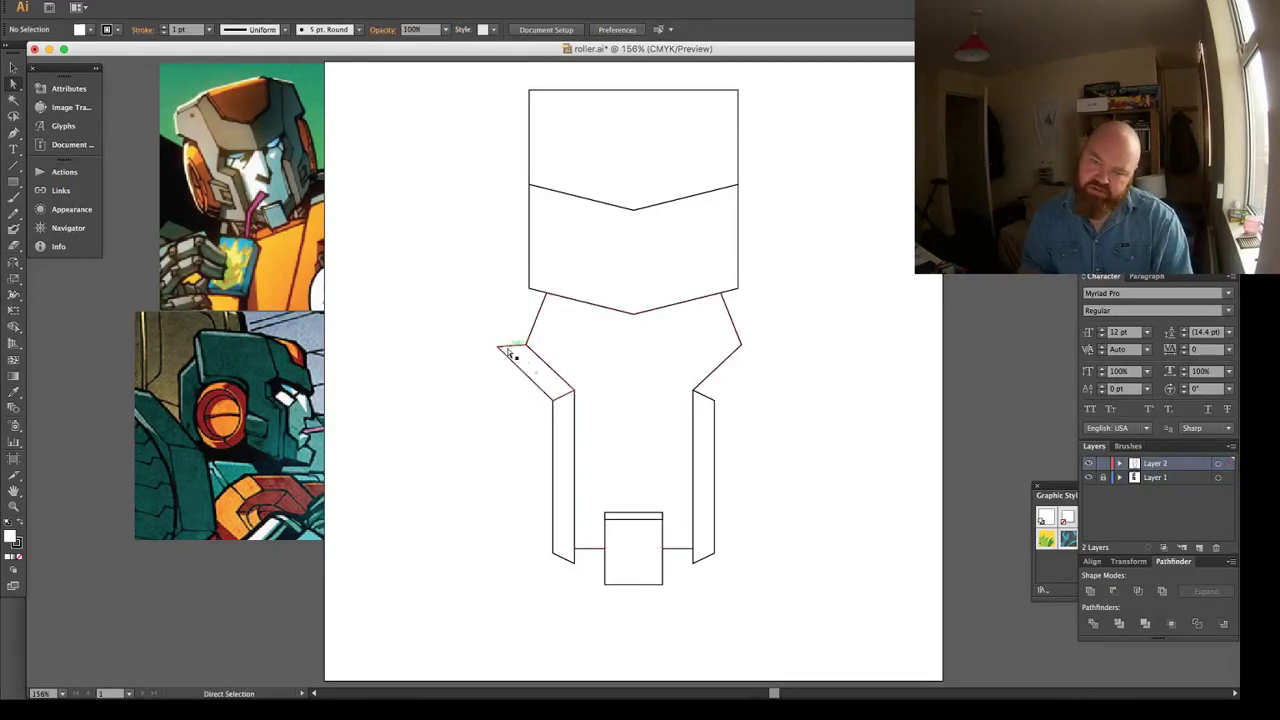
Shift the slanted strip's outer upper corner slightly inward and down, to about X 60.5 mm, Y 97.6 mm.
{"action": "left_click", "coordinate": [501, 350]}
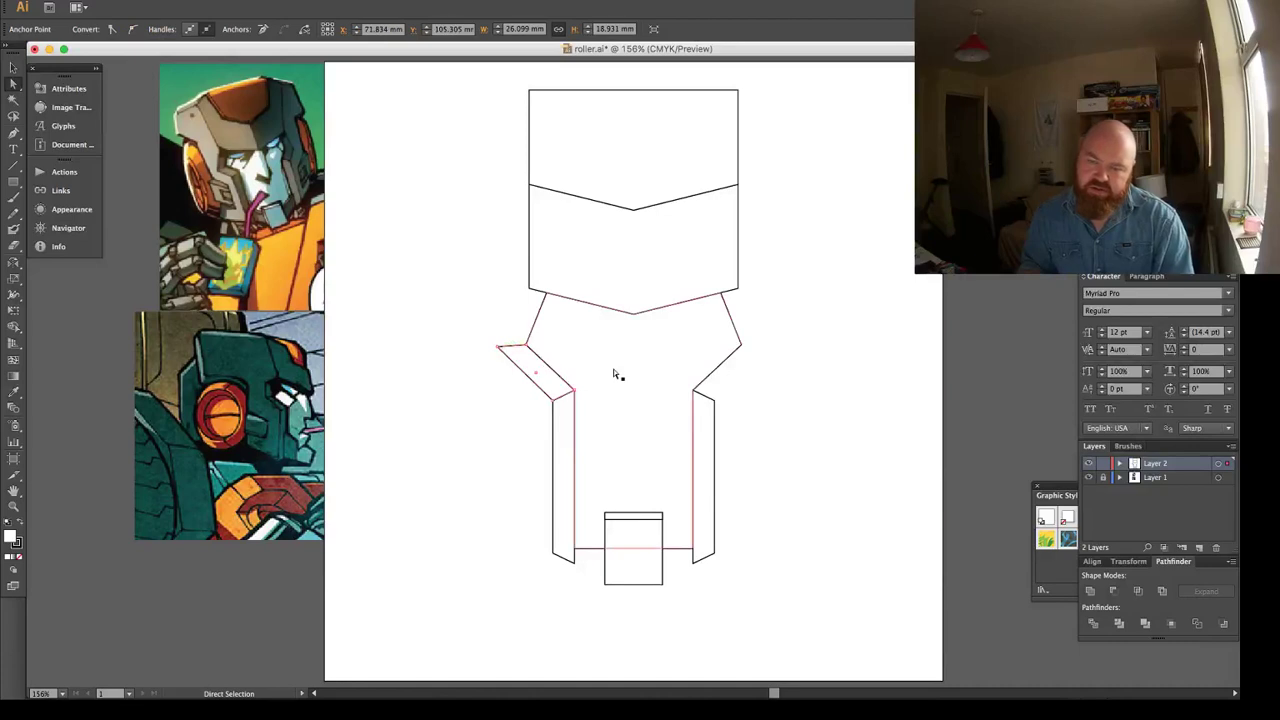
{"action": "left_click", "coordinate": [502, 350]}
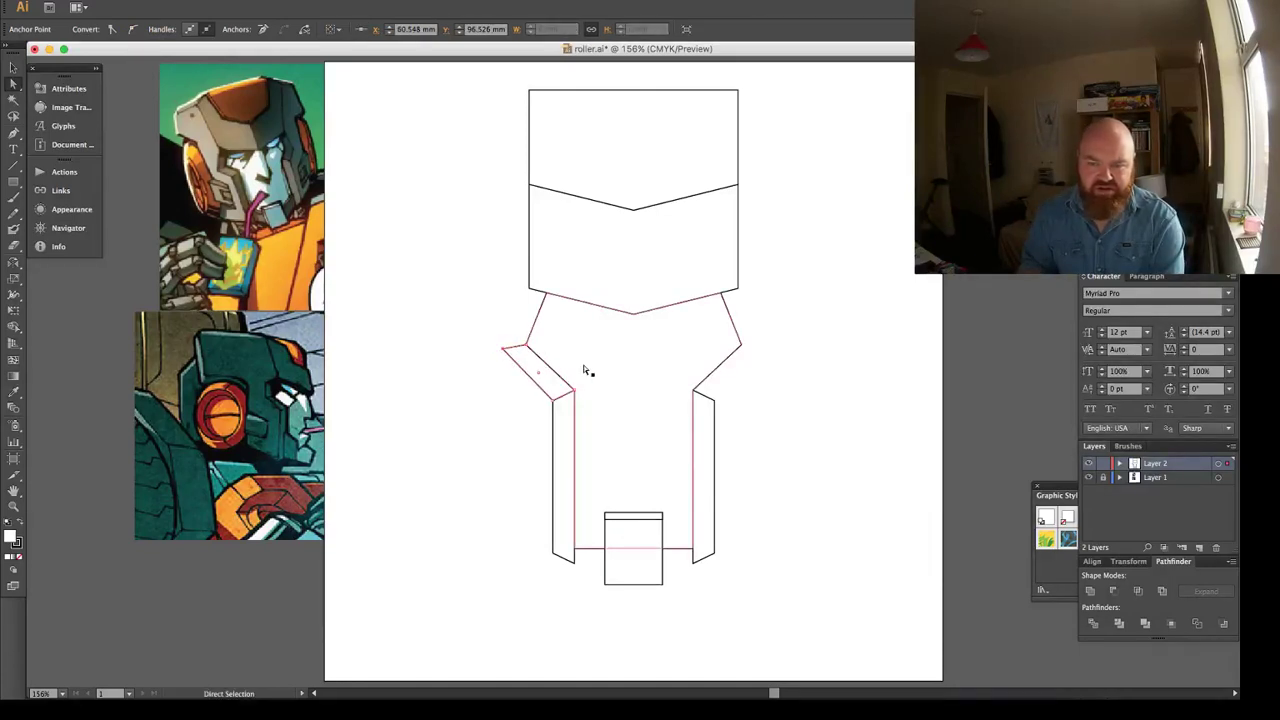
{"action": "key", "text": "Down"}
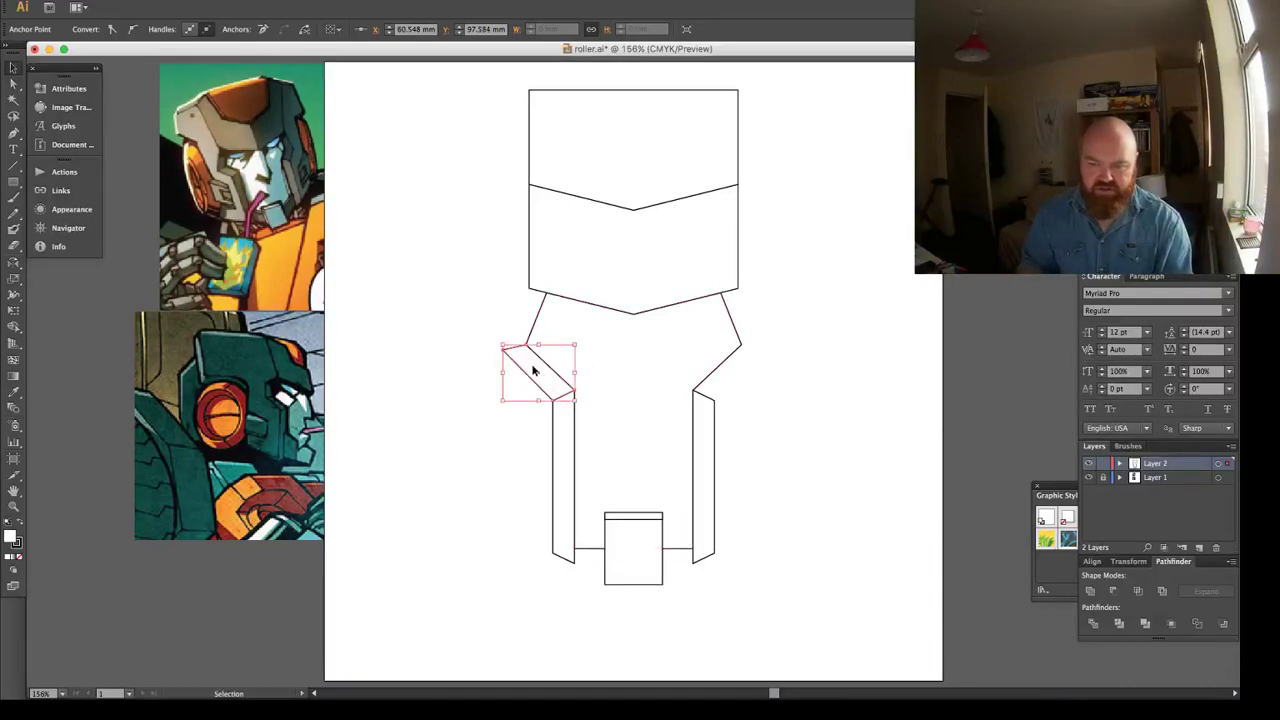
Duplicate the slanted strip and fit the copy along the T's upper left edge, up to the forehead's lower left corner.
{"action": "left_click", "coordinate": [536, 385]}
{"action": "left_click", "coordinate": [574, 397]}
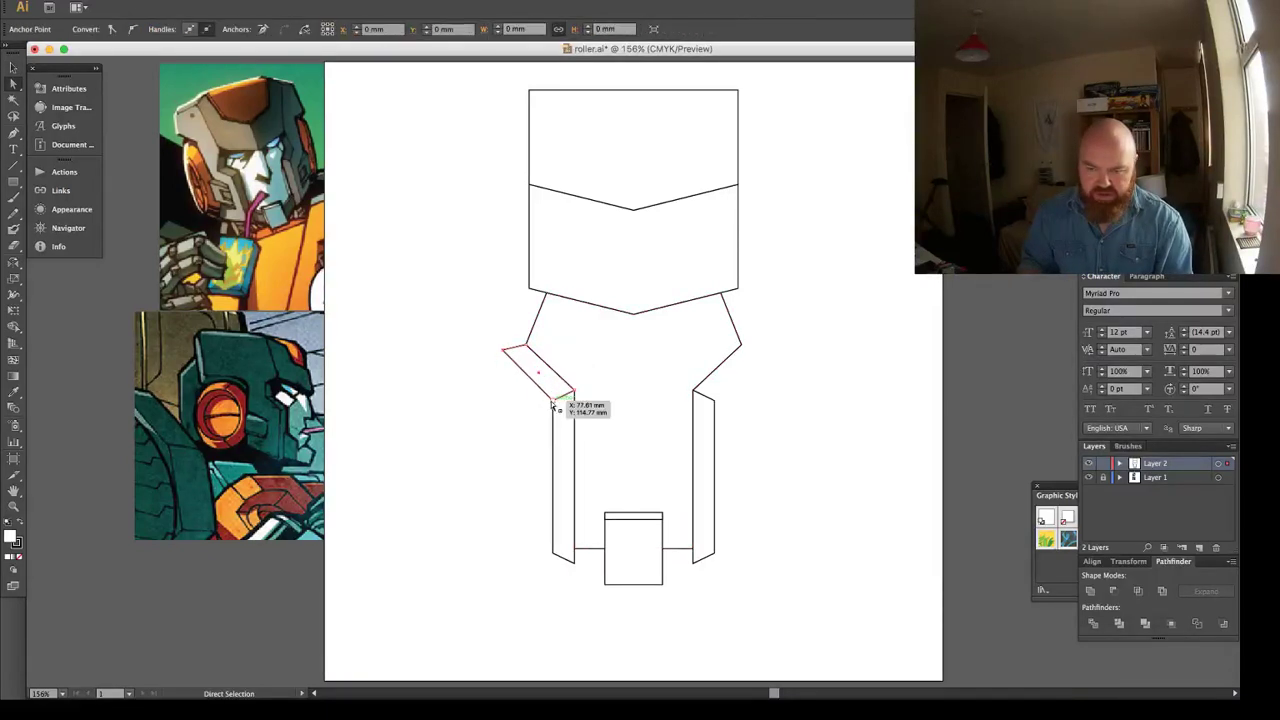
{"action": "left_click_drag", "start_coordinate": [574, 397], "coordinate": [529, 293]}
{"action": "left_click", "coordinate": [474, 320]}
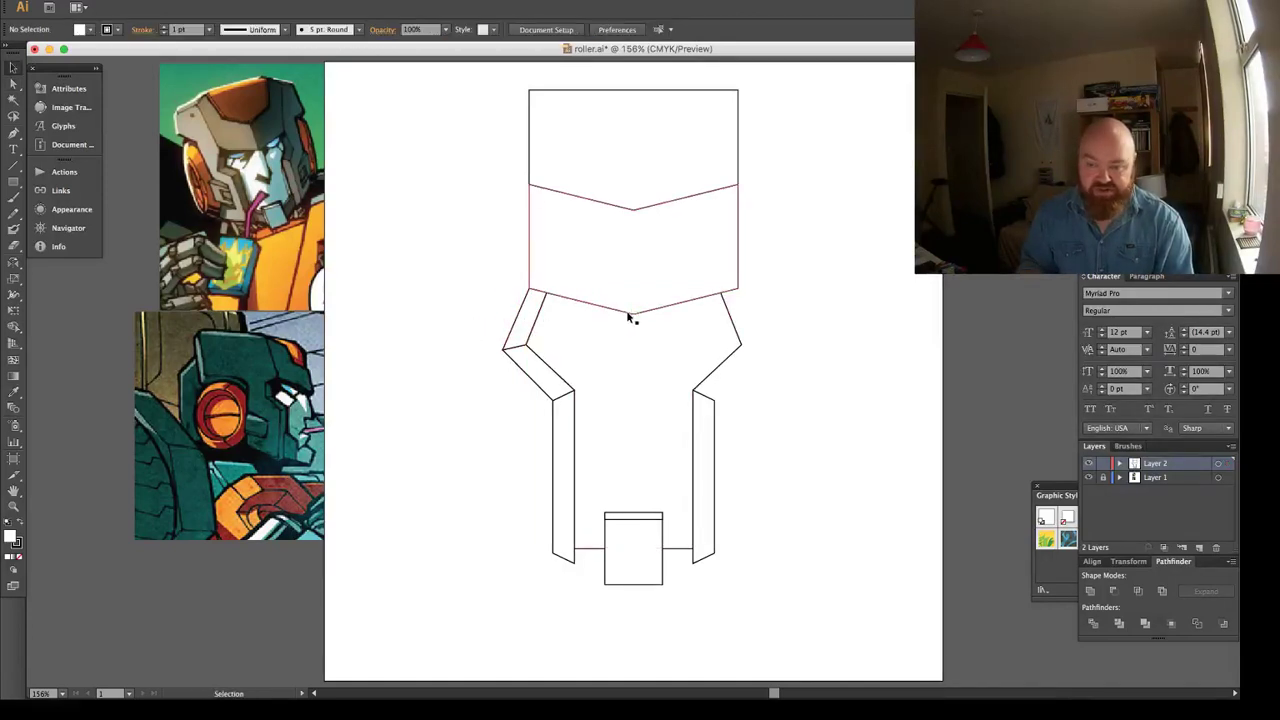
Draw a vertical line through the lower forehead piece's bottom point and split the piece into two halves along it.
{"action": "key", "text": "backslash"}
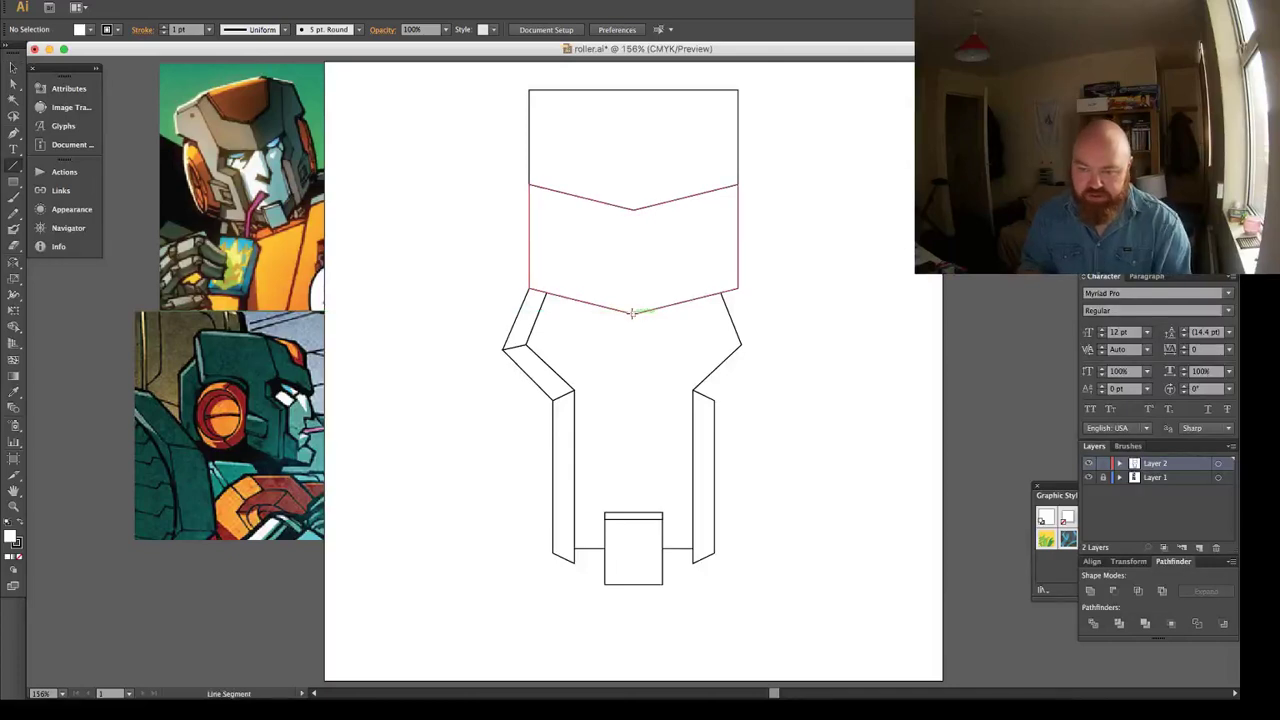
{"action": "left_click_drag", "start_coordinate": [633, 314], "coordinate": [633, 201]}
{"action": "key", "text": "a"}
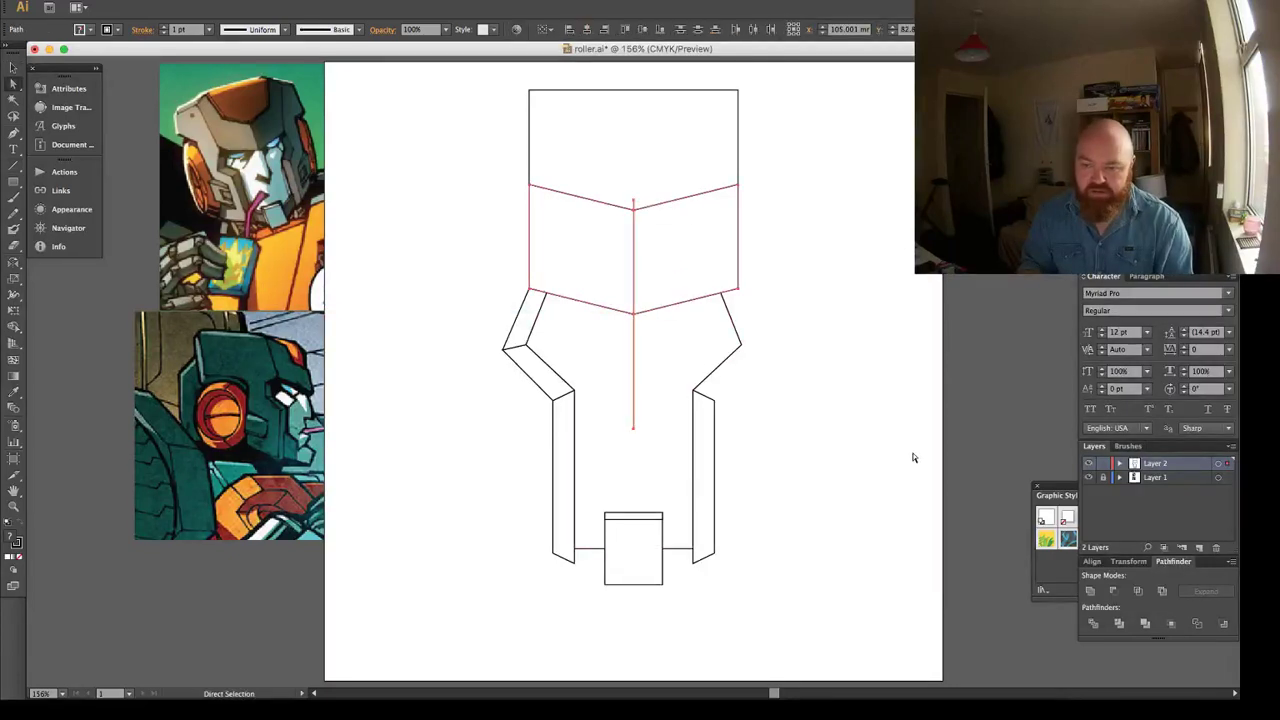
{"action": "left_click", "coordinate": [772, 431]}
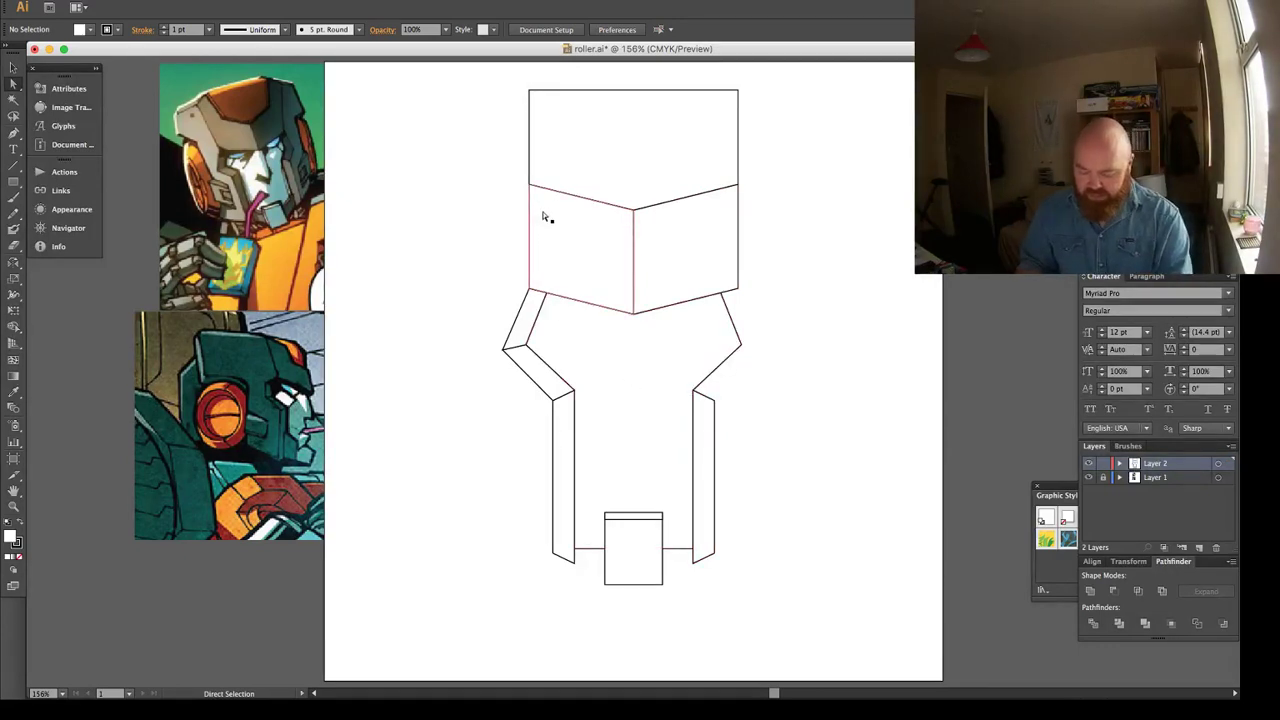
Draw a line along the left side strip's slanted bottom edge and scale it up about its centre, well beyond both corners.
{"action": "key", "text": "p"}
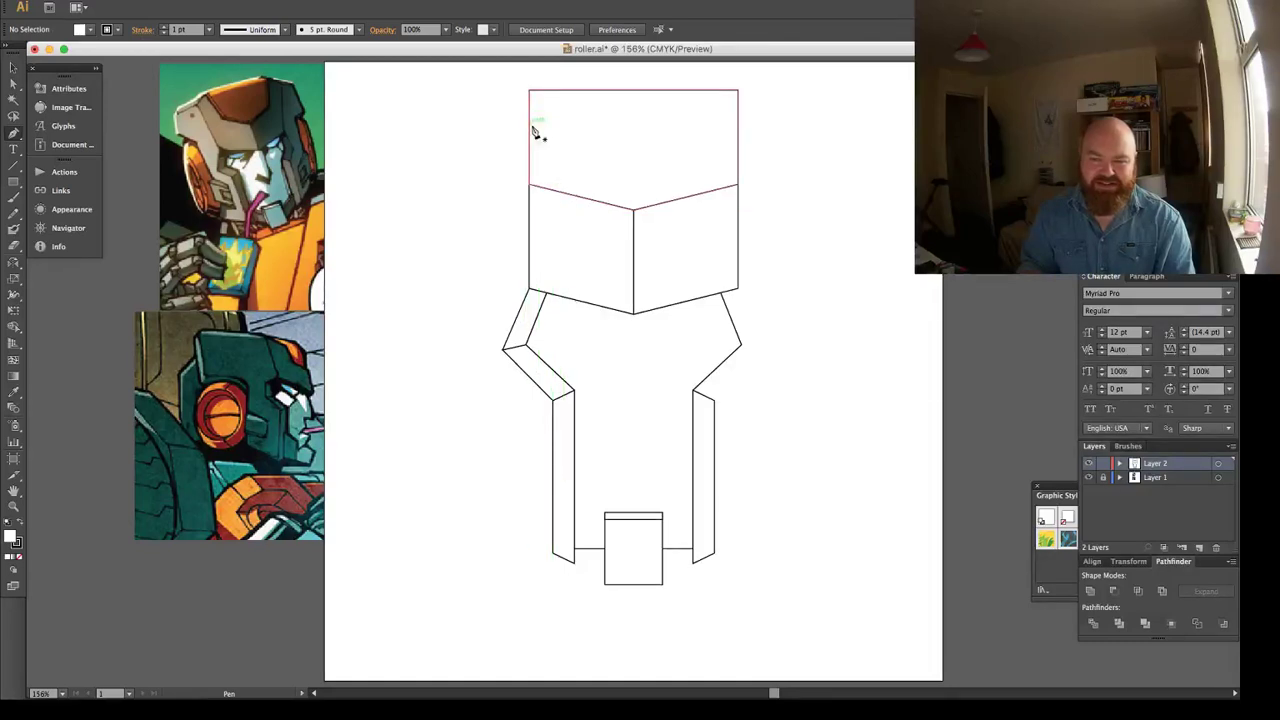
{"action": "key", "text": "v"}
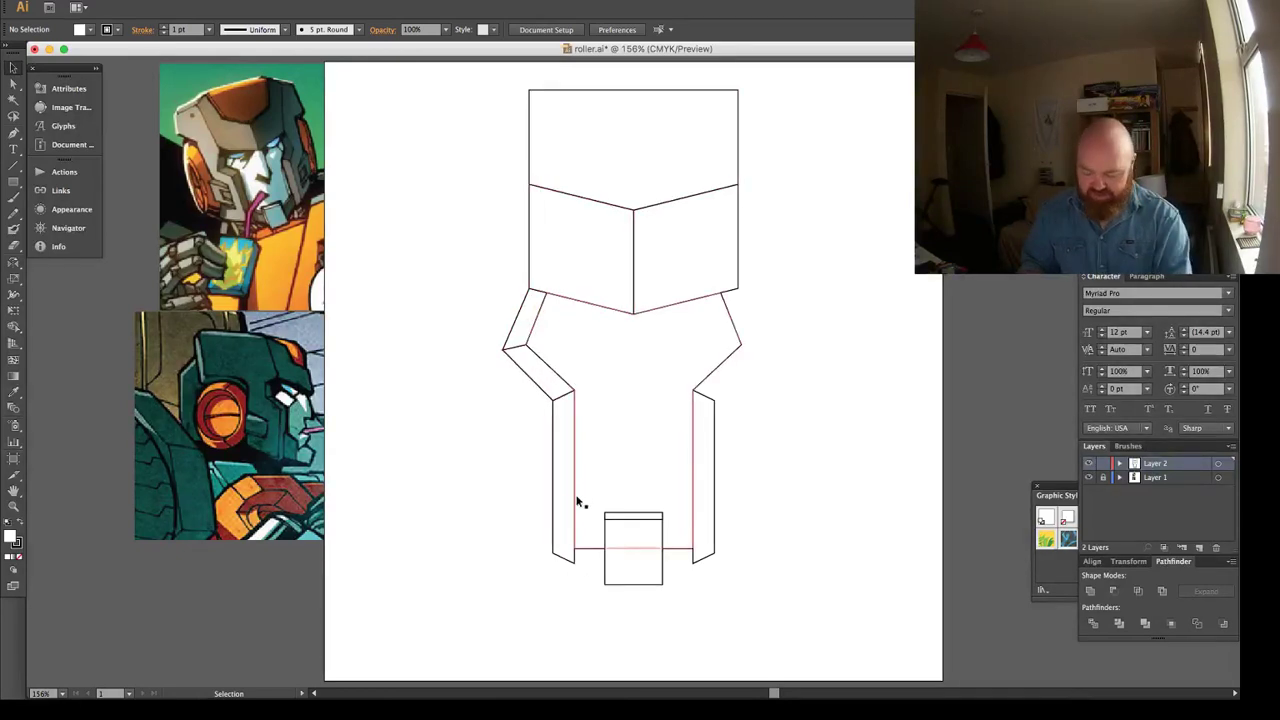
{"action": "key", "text": "p"}
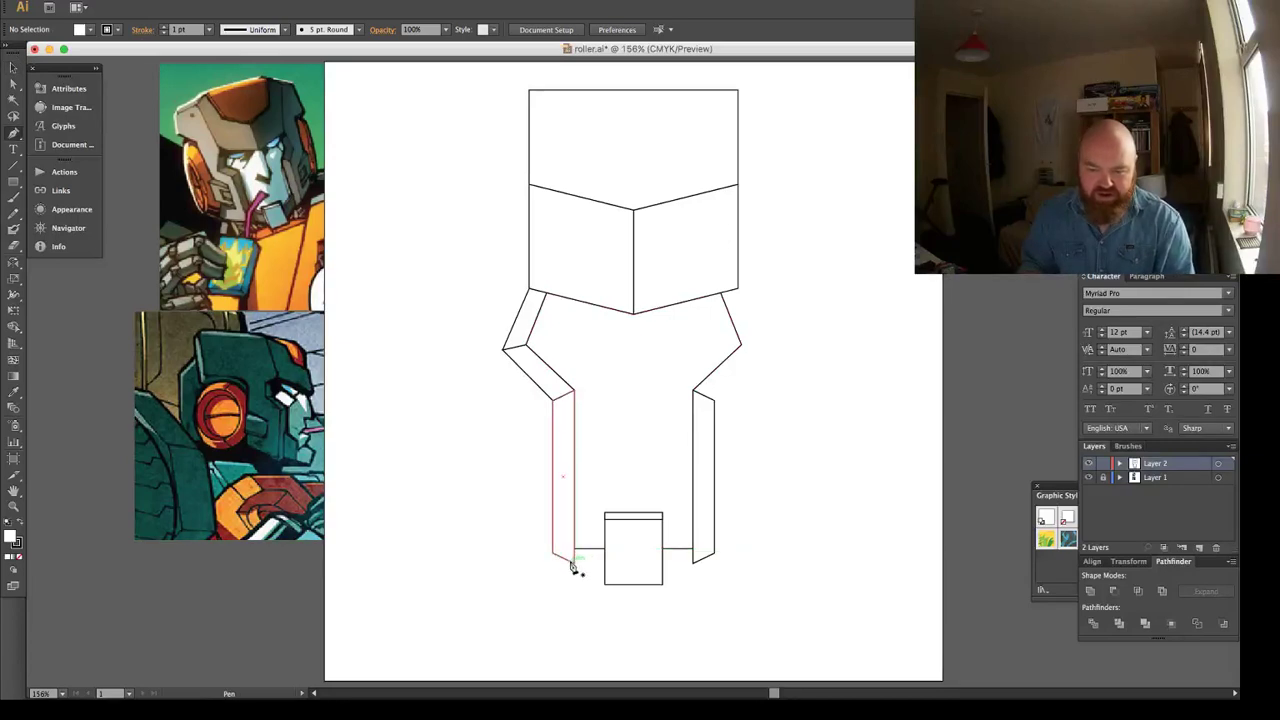
{"action": "left_click", "coordinate": [574, 564]}
{"action": "left_click", "coordinate": [553, 553]}
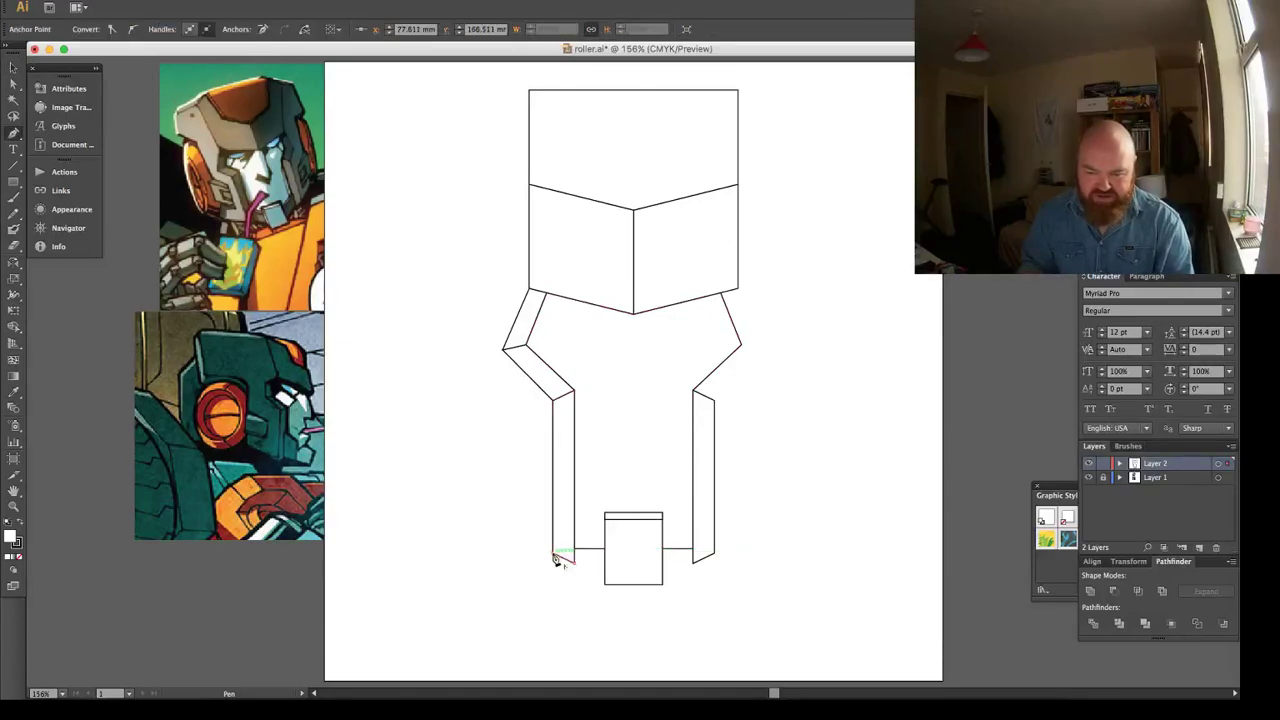
{"action": "left_click_drag", "start_coordinate": [553, 555], "coordinate": [429, 480]}
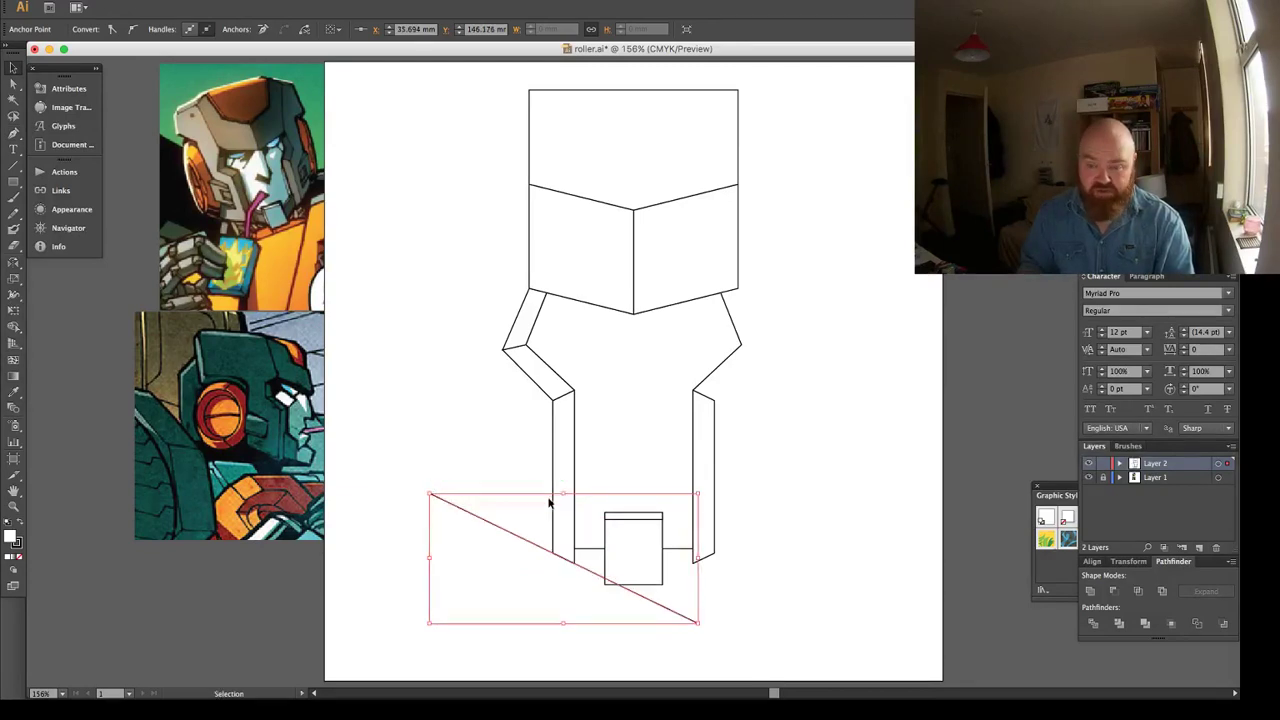
Add an anchor point on the slanted line just past the strip's inner bottom corner and delete the section under the chin.
{"action": "key", "text": "a"}
{"action": "key", "text": "super+shift+a"}
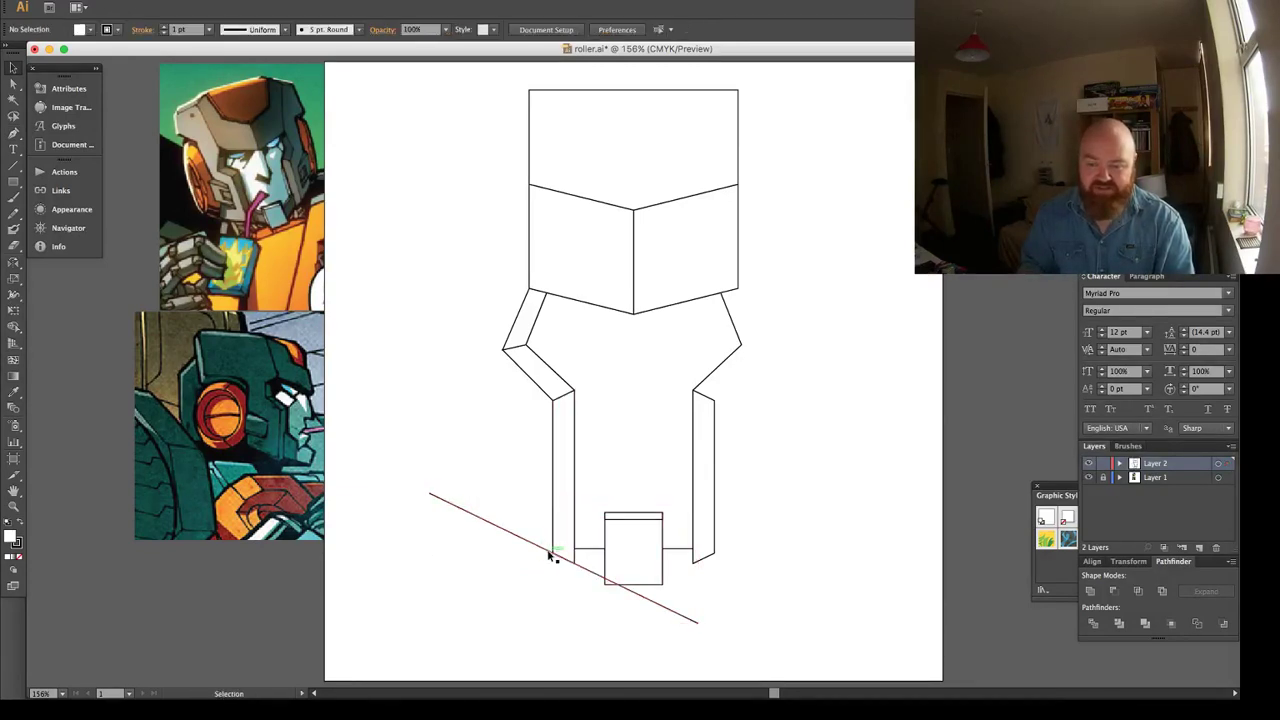
{"action": "left_click", "coordinate": [583, 572]}
{"action": "key", "text": "a"}
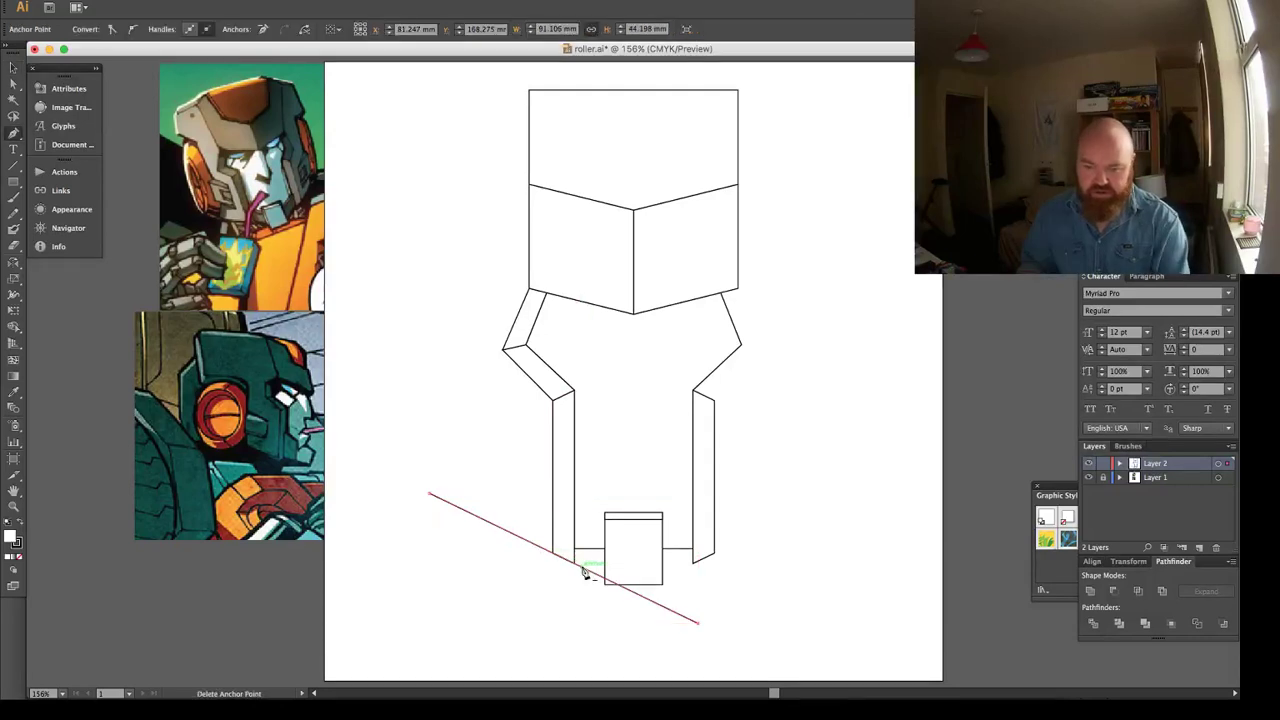
{"action": "left_click", "coordinate": [699, 622]}
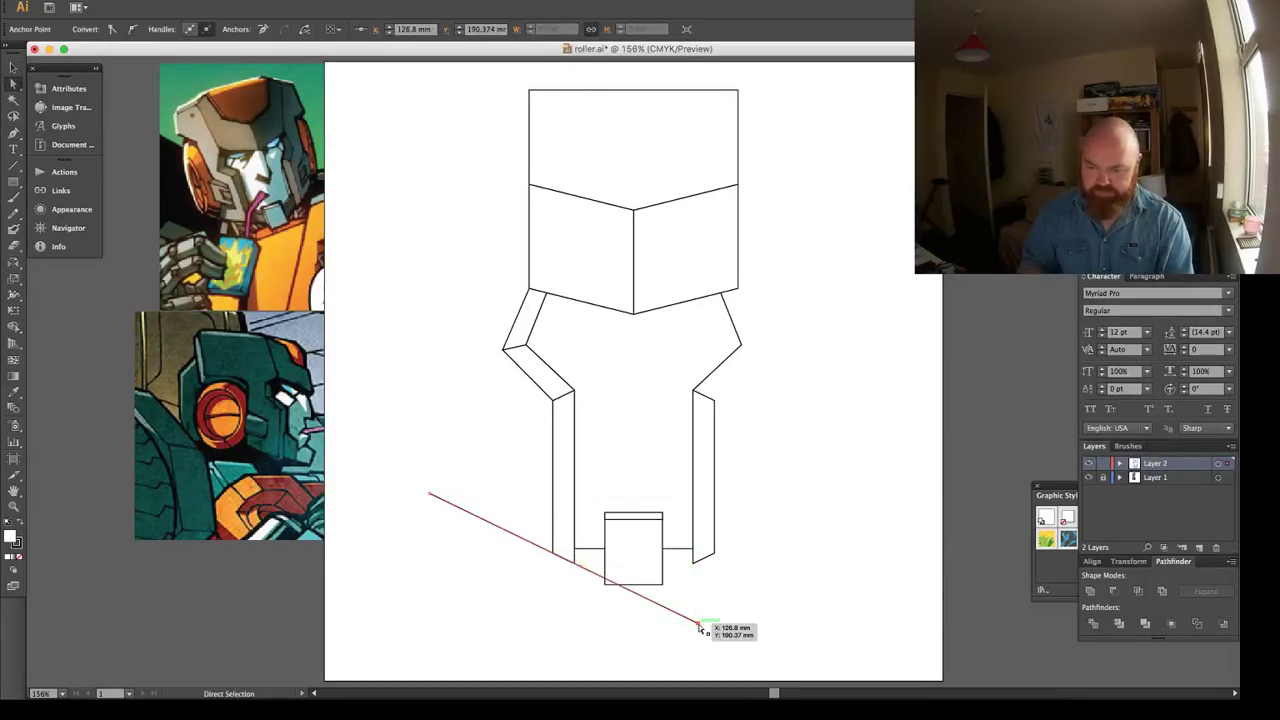
{"action": "key", "text": "Delete"}
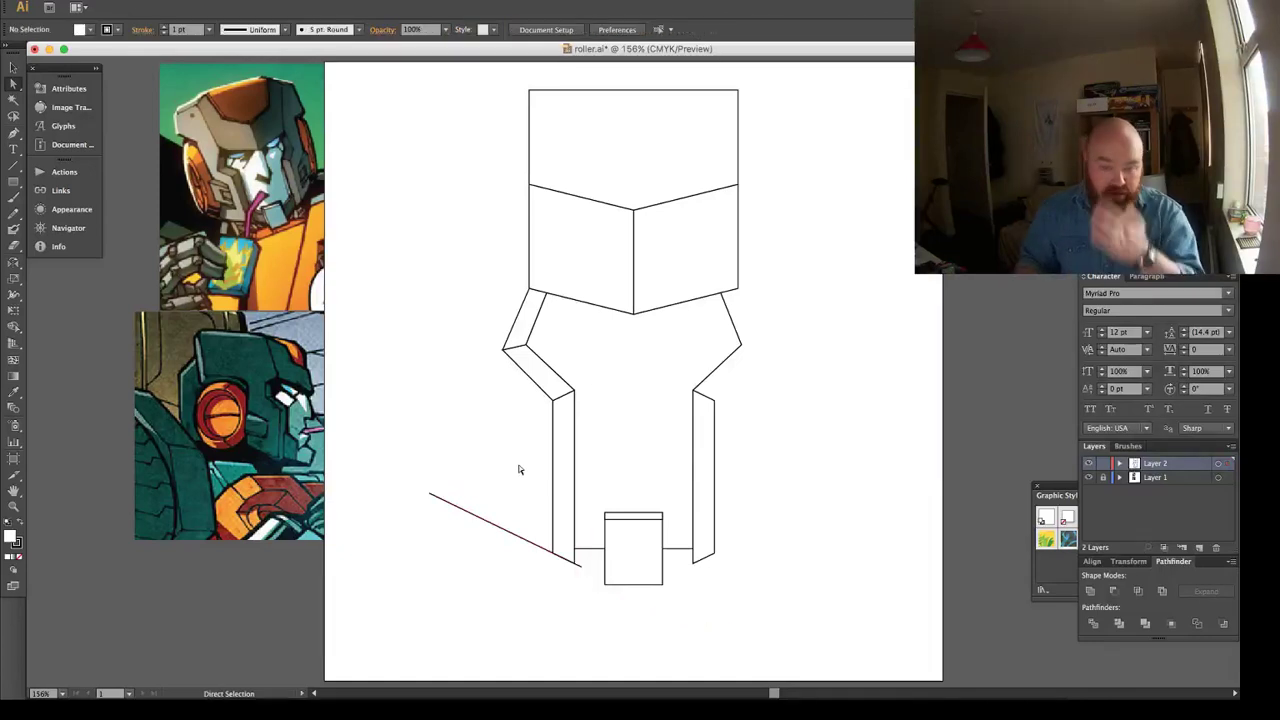
Draw a vertical line about 85 mm long outside the left cheek and nudge it down until it crosses the slanted line.
{"action": "key", "text": "l"}
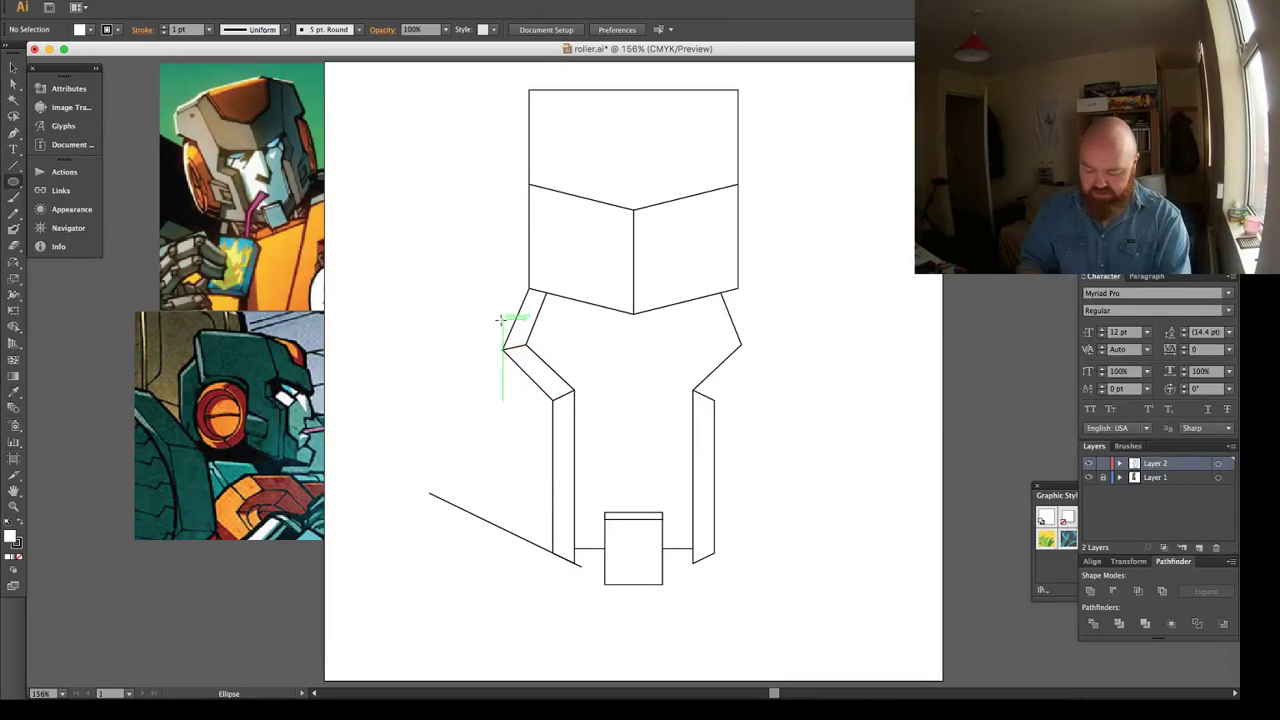
{"action": "key", "text": "backslash"}
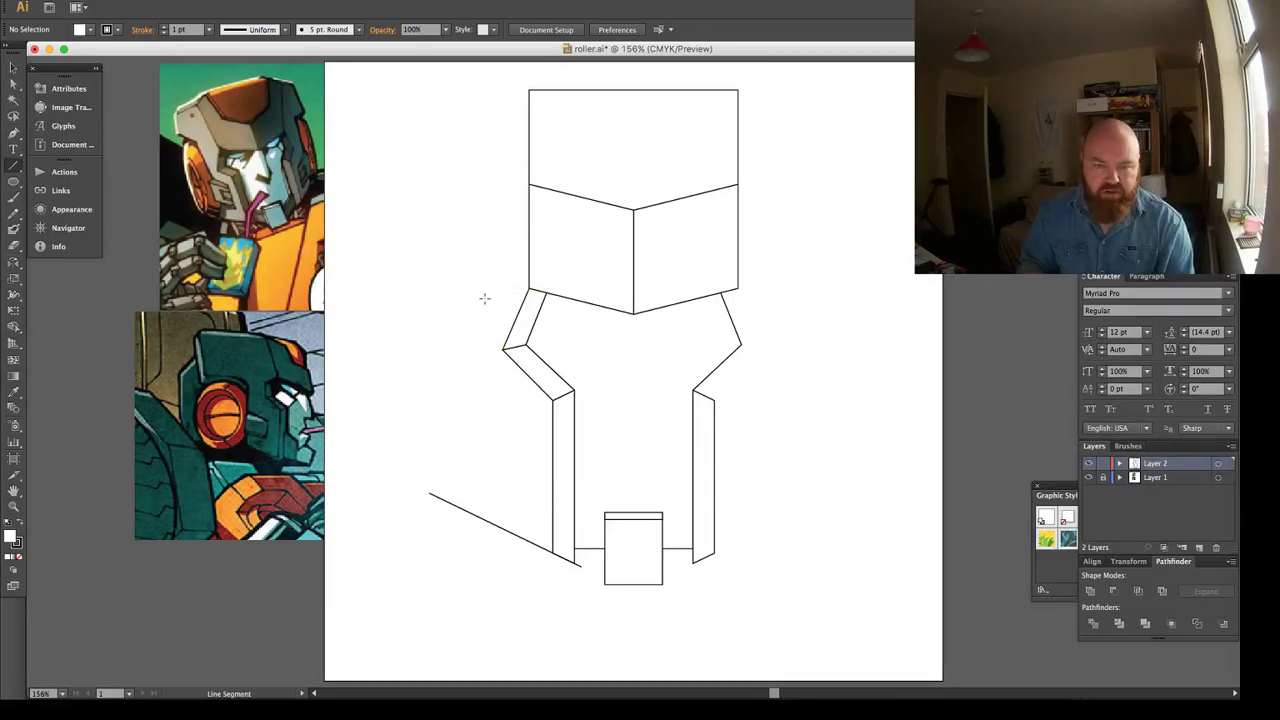
{"action": "left_click_drag", "start_coordinate": [480, 269], "coordinate": [480, 518]}
{"action": "key", "text": "v"}
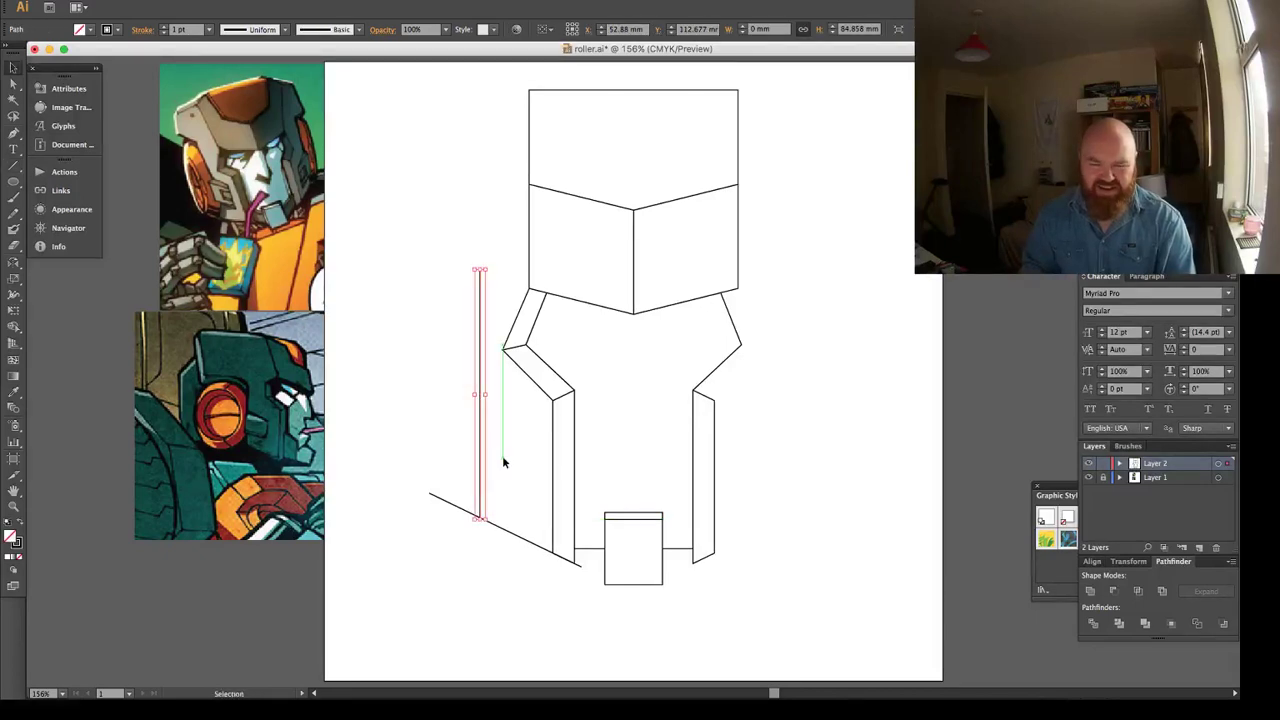
{"action": "key", "text": "Down"}
{"action": "key", "text": "Down"}
{"action": "left_click", "coordinate": [502, 455]}
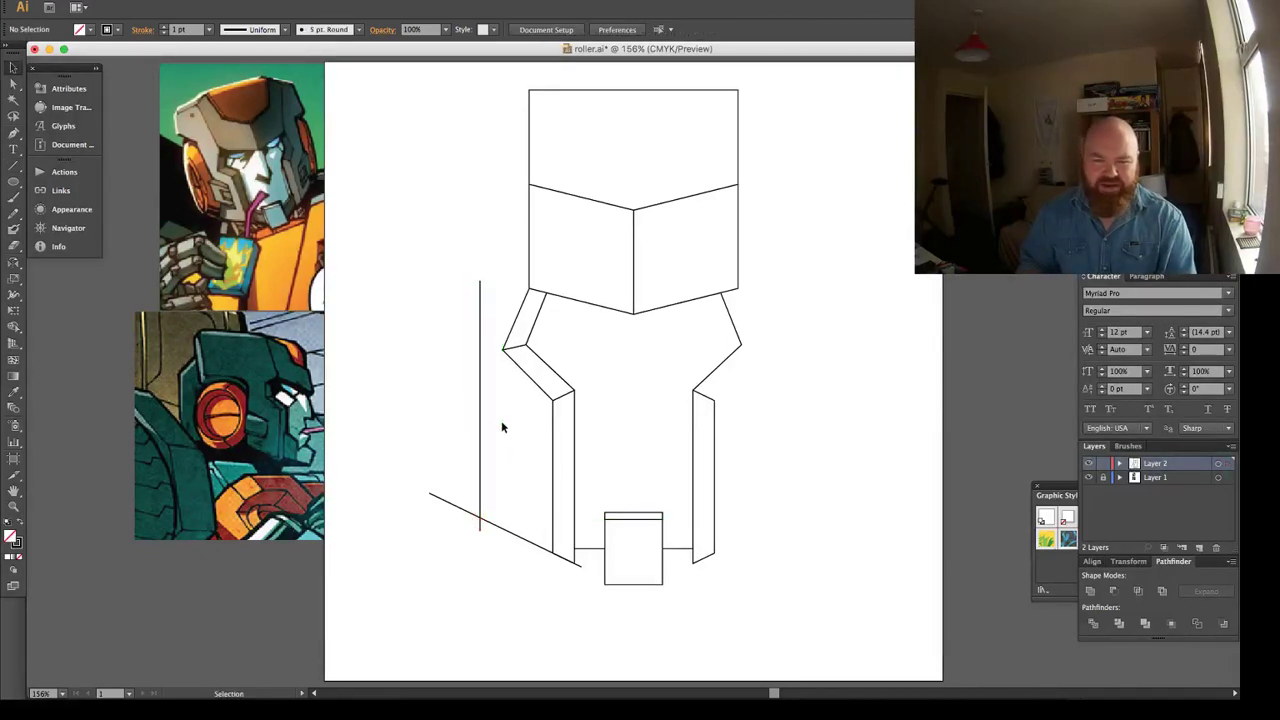
Extend only the vertical line's upper end upward, to slightly above the forehead's lower left corner.
{"action": "key", "text": "a"}
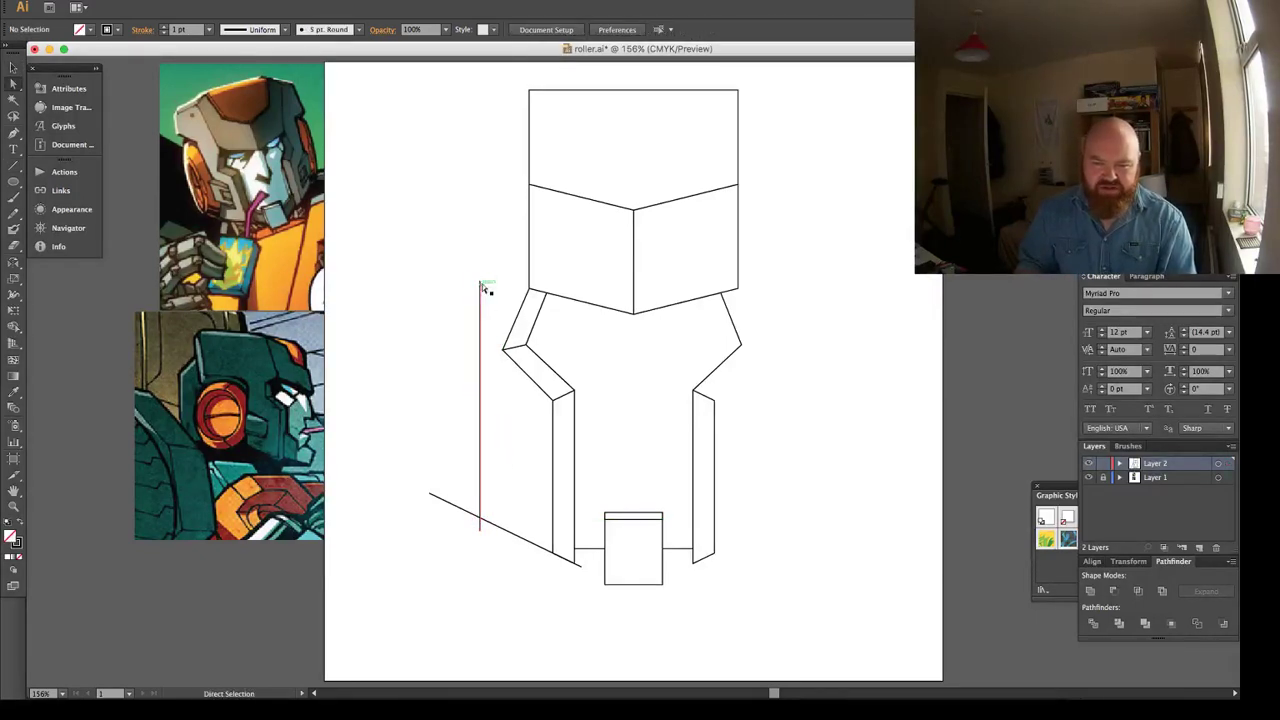
{"action": "left_click_drag", "start_coordinate": [482, 286], "coordinate": [481, 269]}
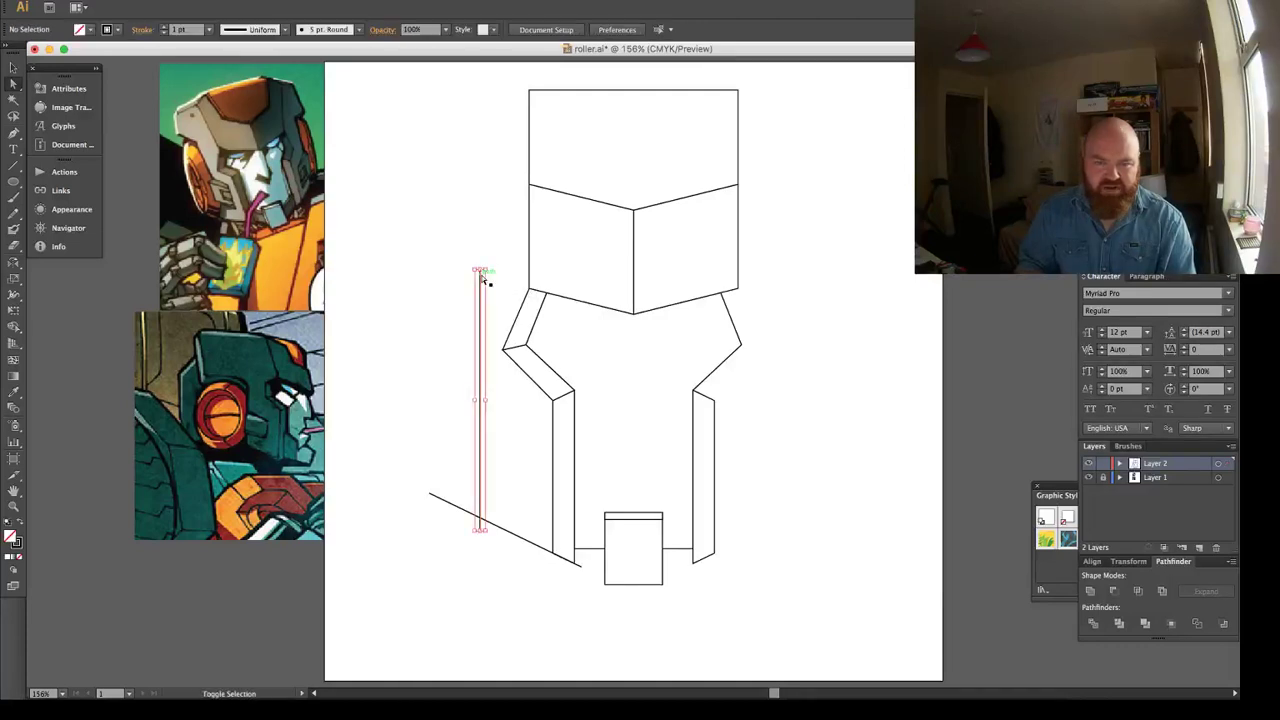
{"action": "key", "text": "super+shift+a"}
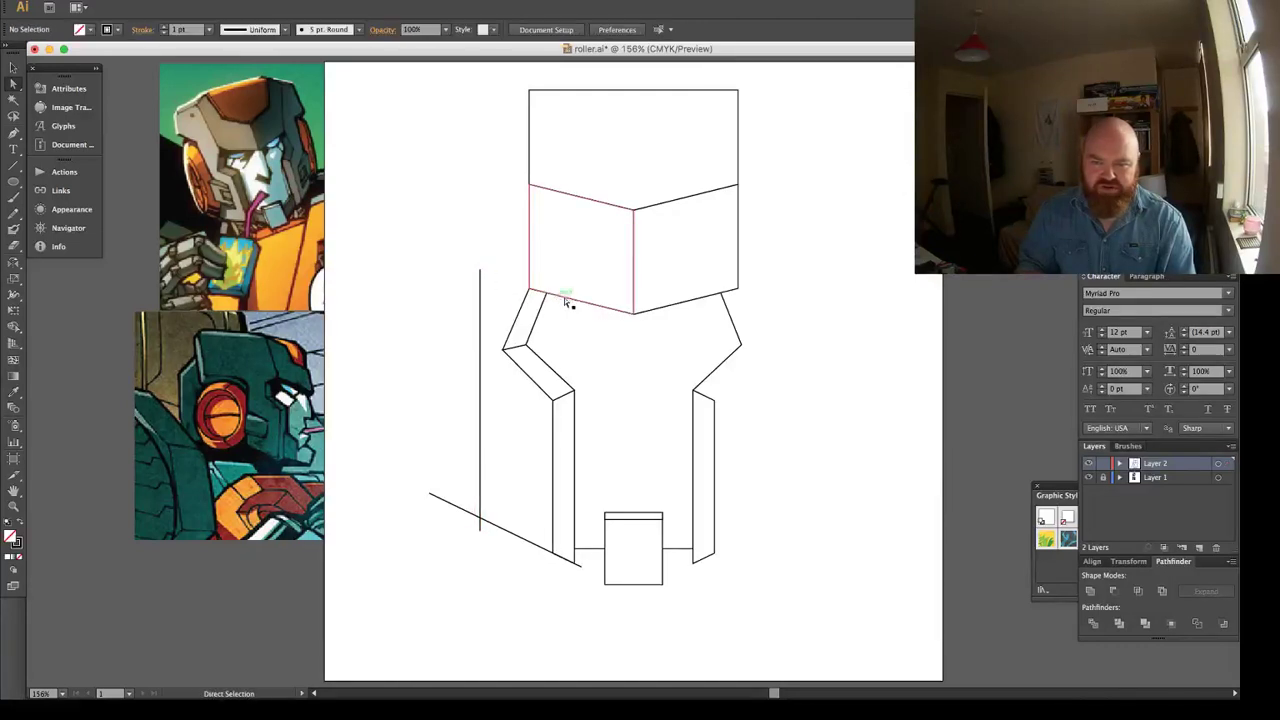
Draw a closed four-sided Pen shape over the forehead's left side, from its middle seam to the top edge, past the side, to the lower left corner.
{"action": "key", "text": "v"}
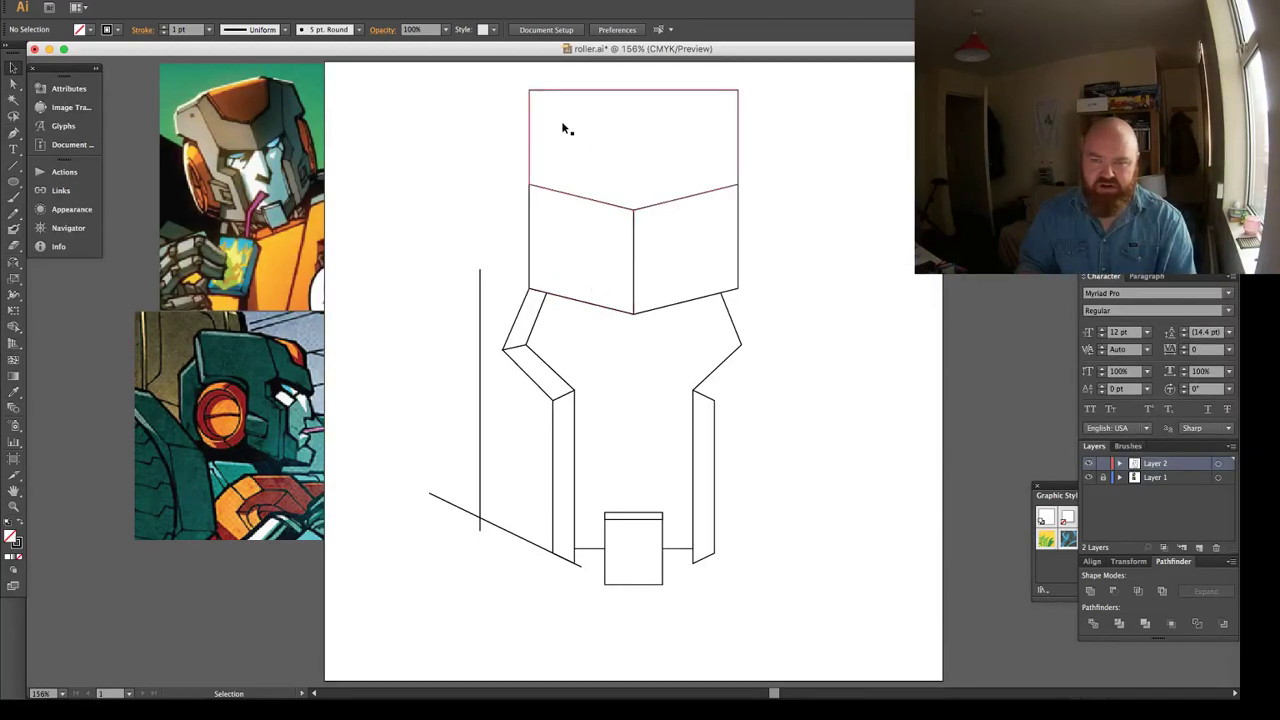
{"action": "key", "text": "p"}
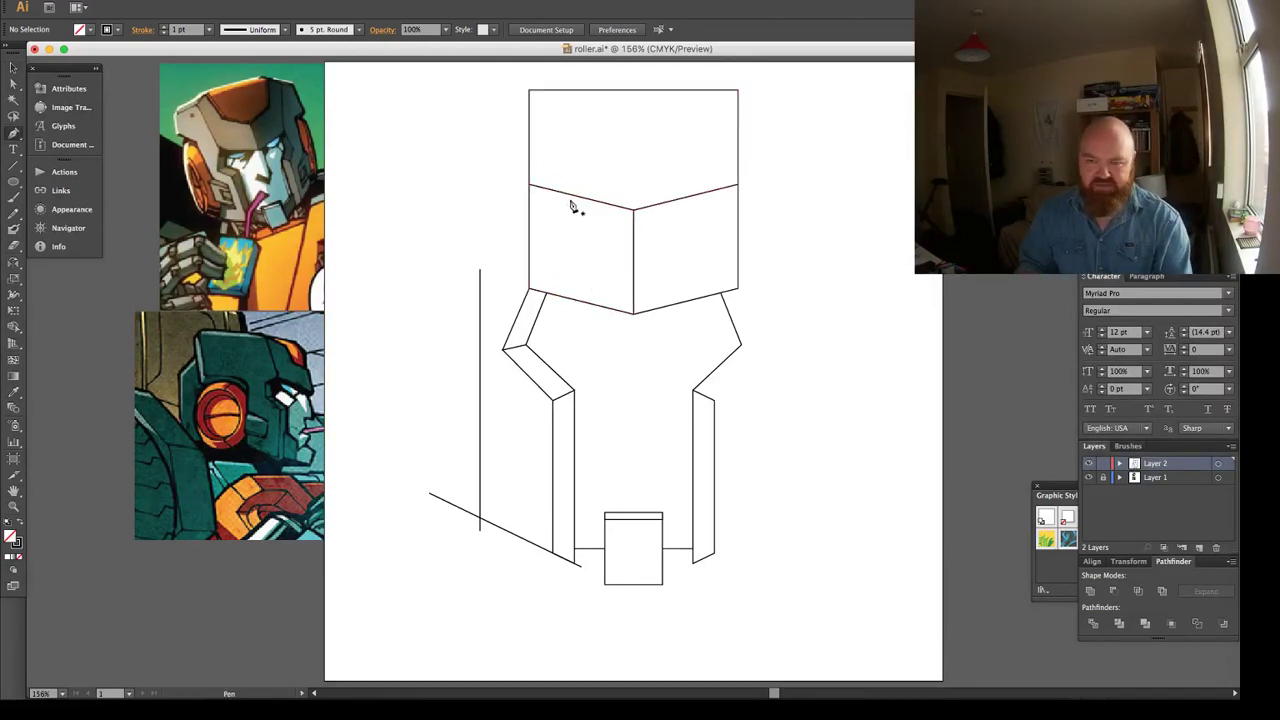
{"action": "left_click", "coordinate": [570, 201]}
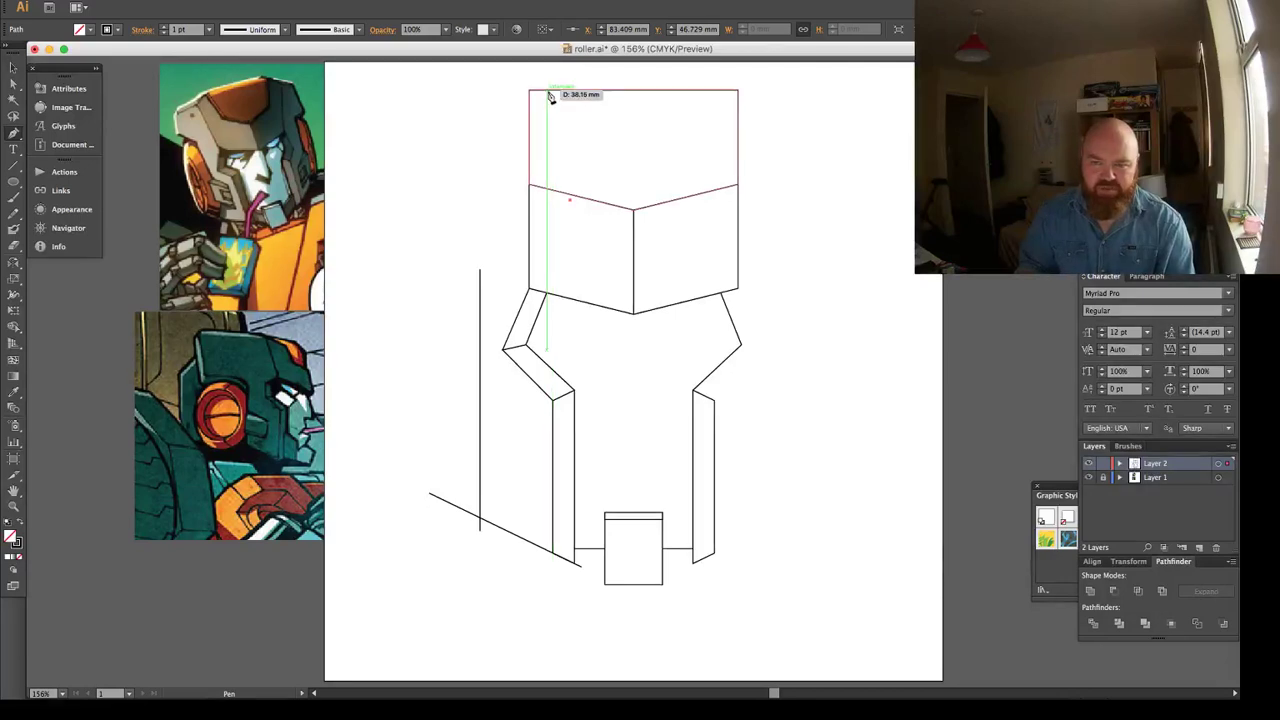
{"action": "left_click", "coordinate": [548, 92]}
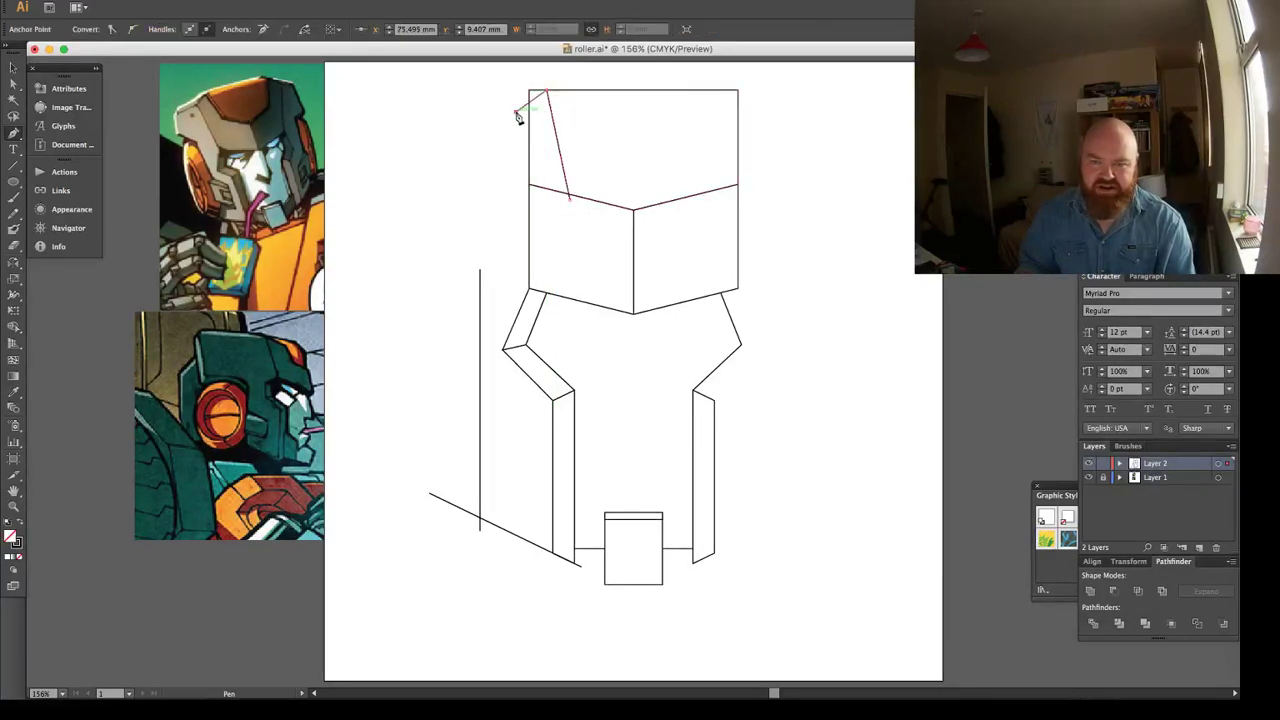
{"action": "left_click", "coordinate": [516, 110]}
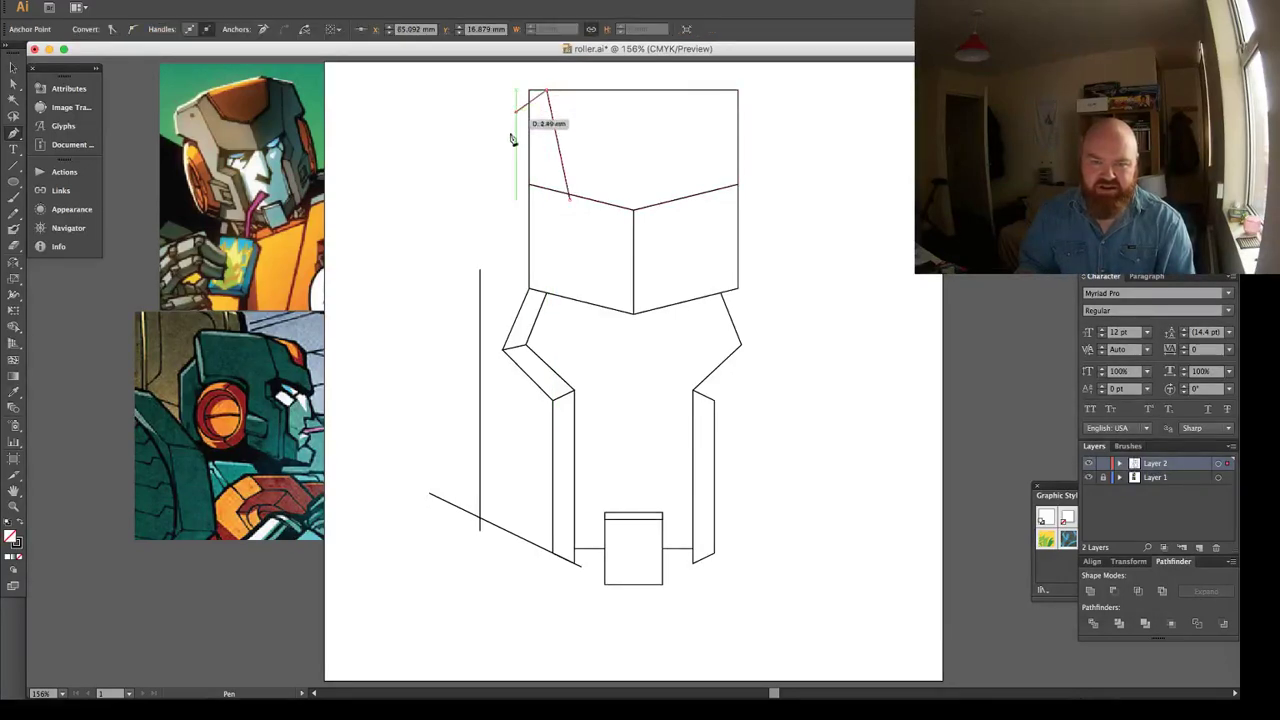
{"action": "left_click", "coordinate": [530, 290]}
{"action": "left_click", "coordinate": [570, 202]}
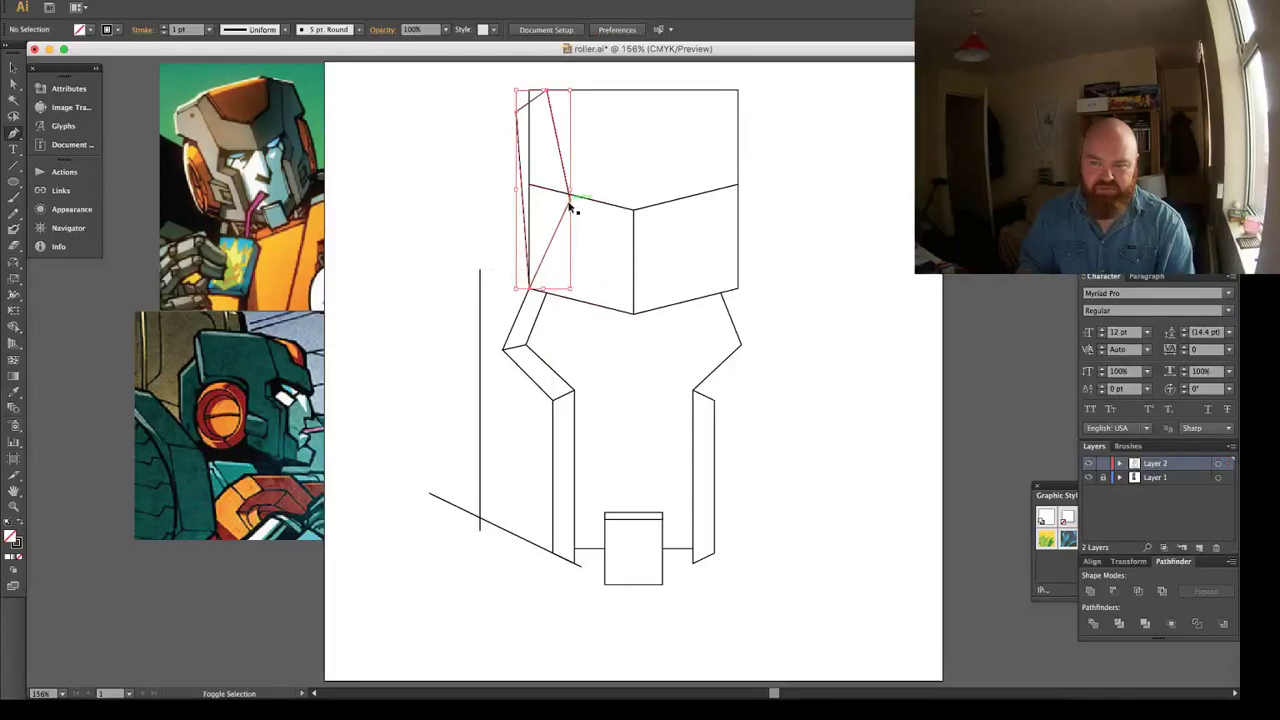
Draw a closed four-sided Pen shape extending about 20 mm outward from the upper edge of the left forehead side piece.
{"action": "left_click", "coordinate": [503, 148], "text": "super"}
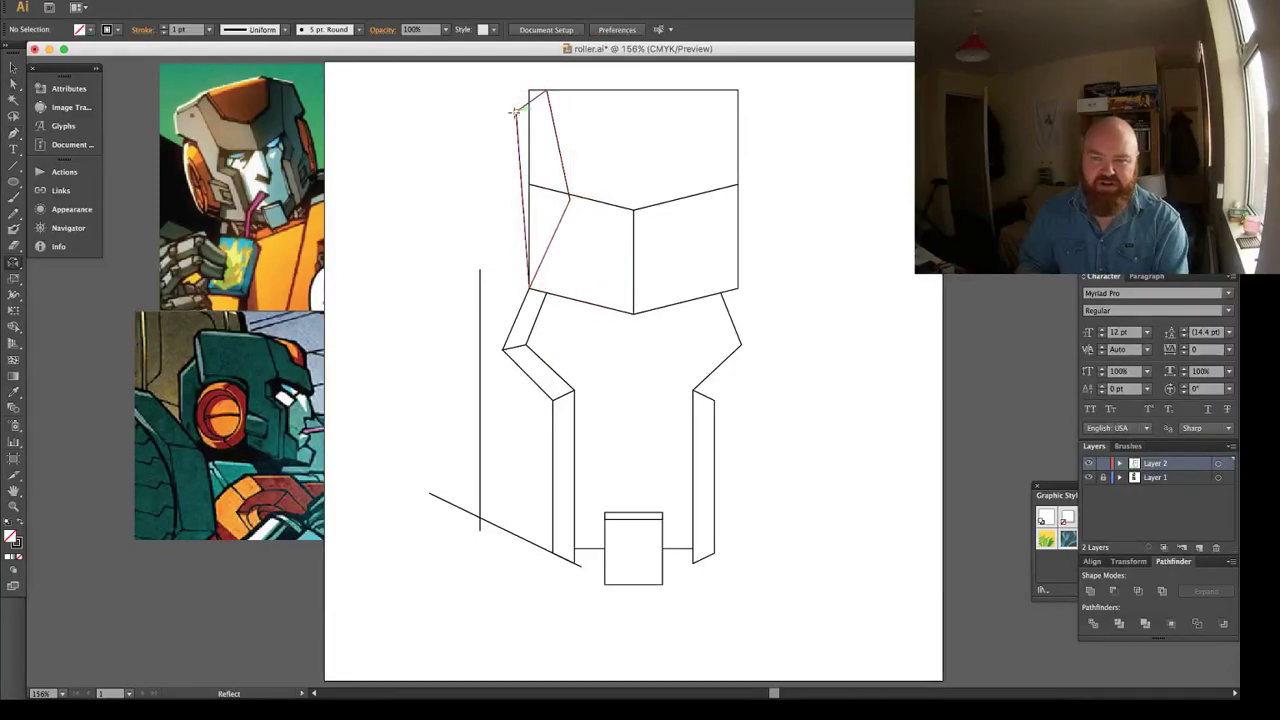
{"action": "left_click", "coordinate": [517, 117]}
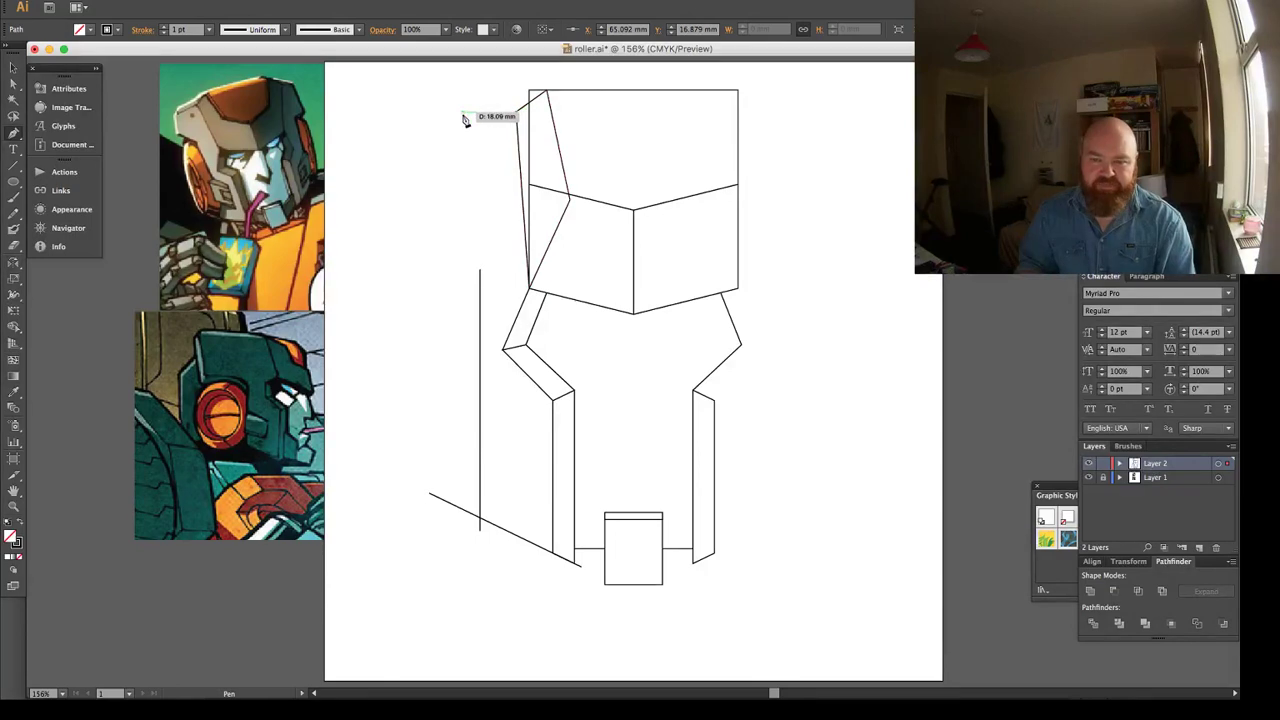
{"action": "left_click", "coordinate": [464, 110]}
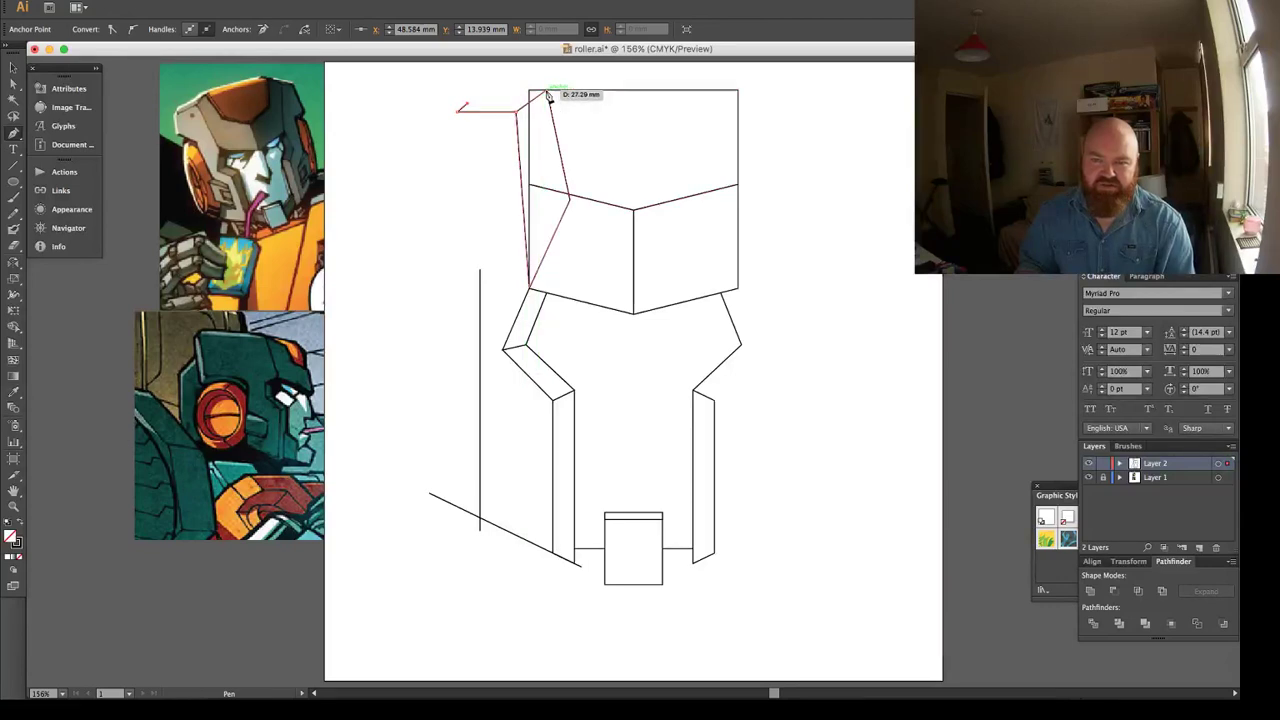
{"action": "left_click", "coordinate": [547, 93]}
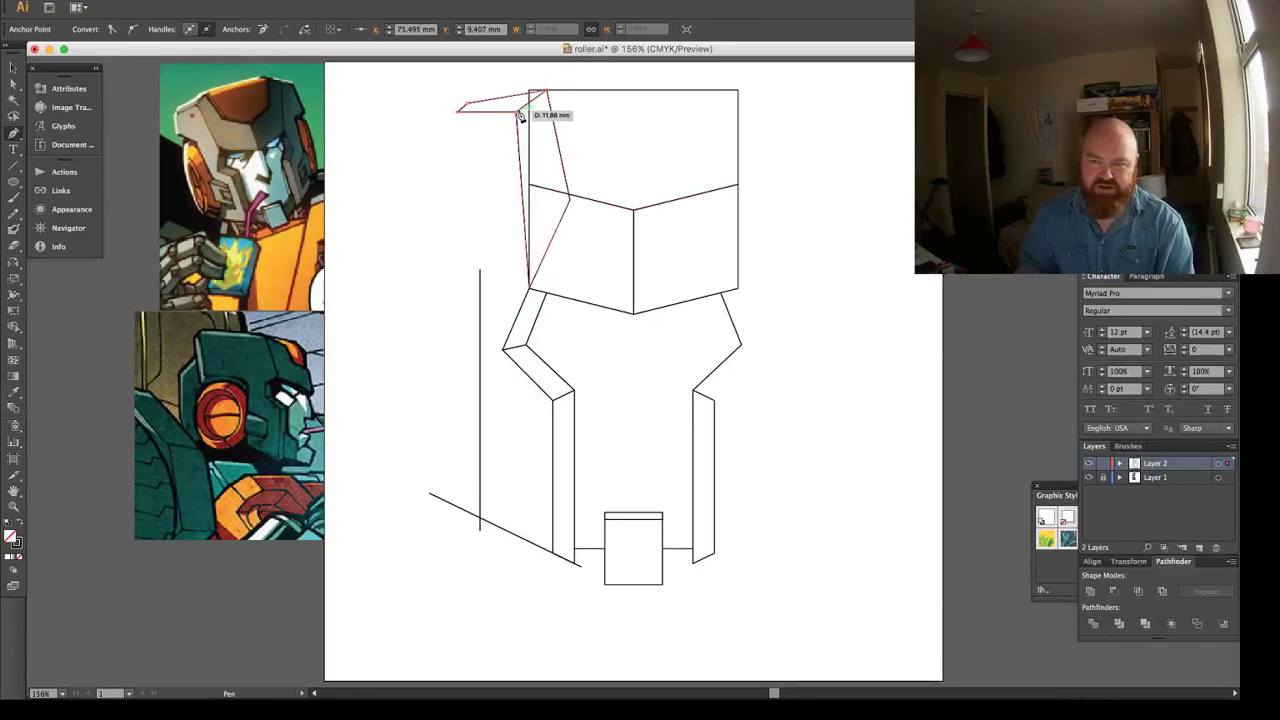
{"action": "left_click", "coordinate": [518, 112]}
{"action": "left_click", "coordinate": [569, 117], "text": "super"}
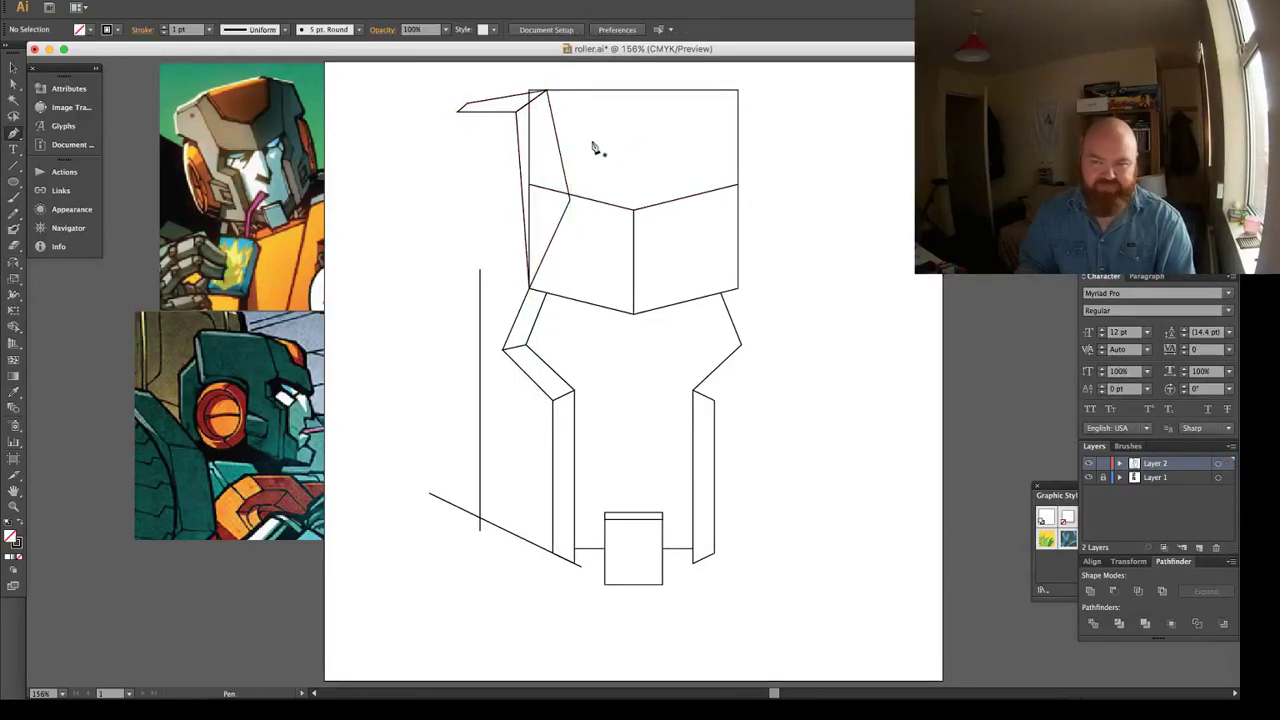
Lower the new flap's two outer corner points so that the flap slopes down away from the forehead.
{"action": "key", "text": "z"}
{"action": "left_click_drag", "start_coordinate": [497, 97], "coordinate": [562, 138]}
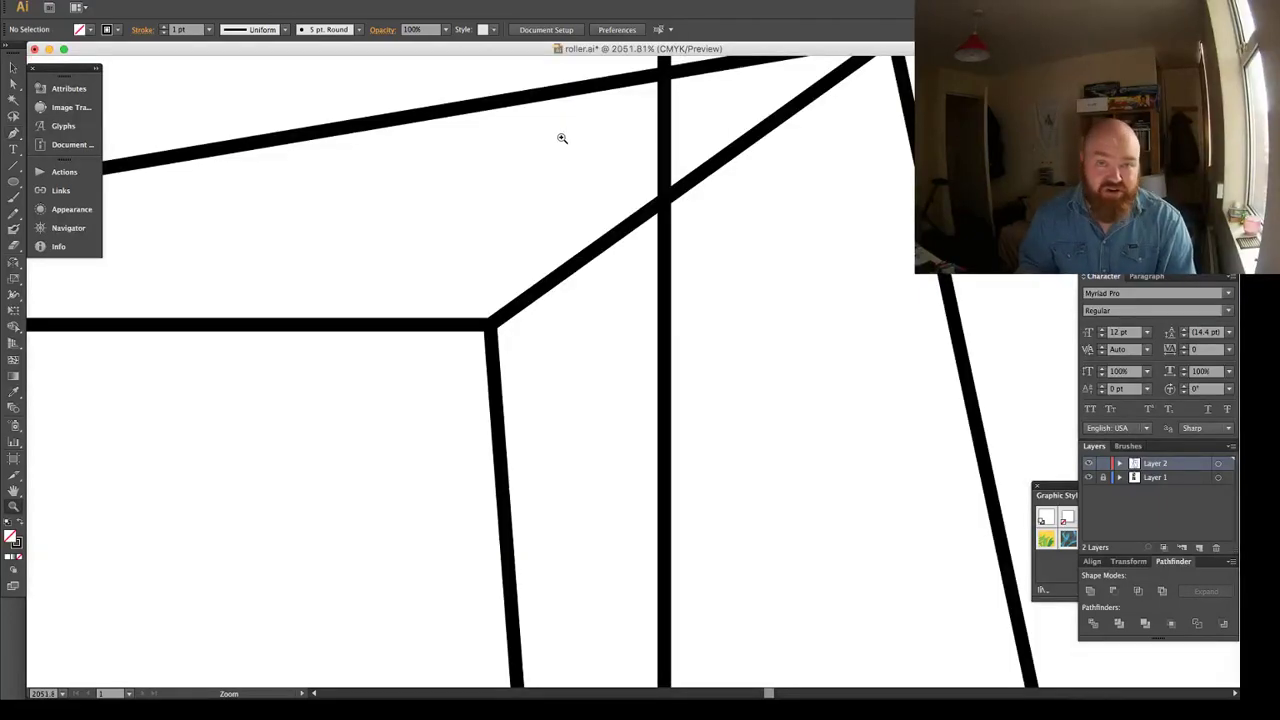
{"action": "key", "text": "super+0"}
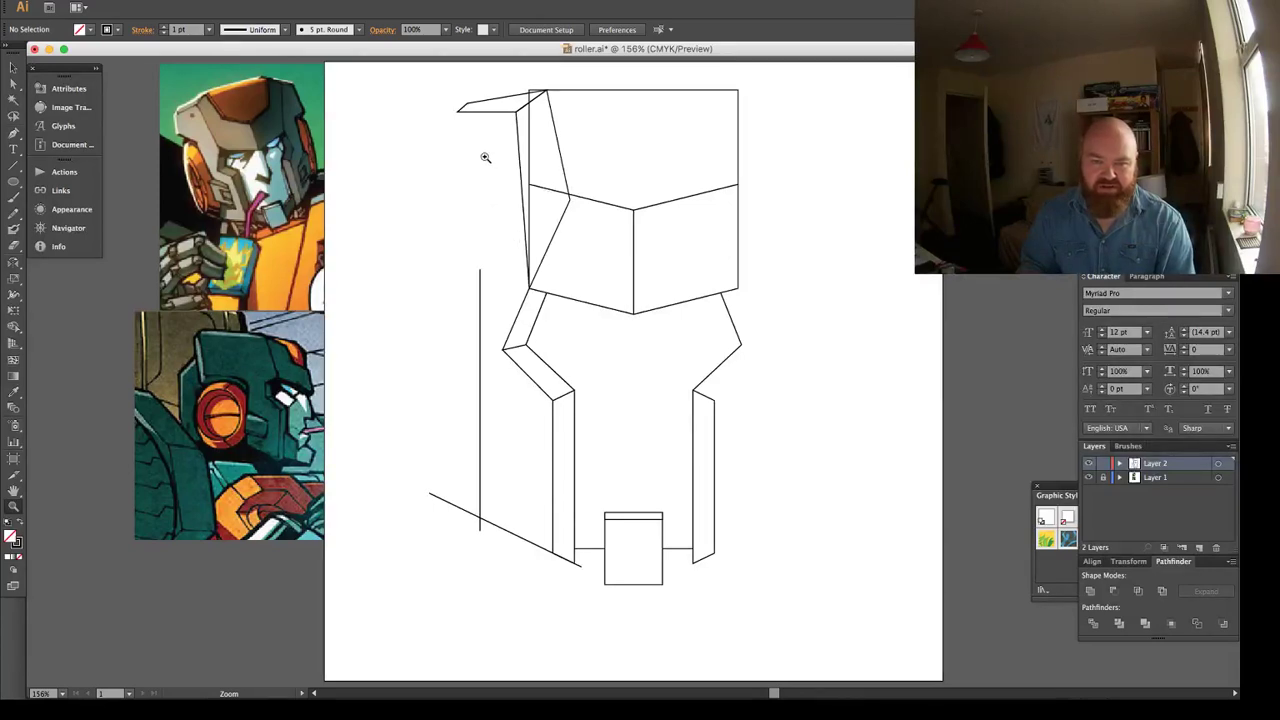
{"action": "key", "text": "a"}
{"action": "left_click_drag", "start_coordinate": [443, 98], "coordinate": [469, 117]}
{"action": "key", "text": "shift+Down"}
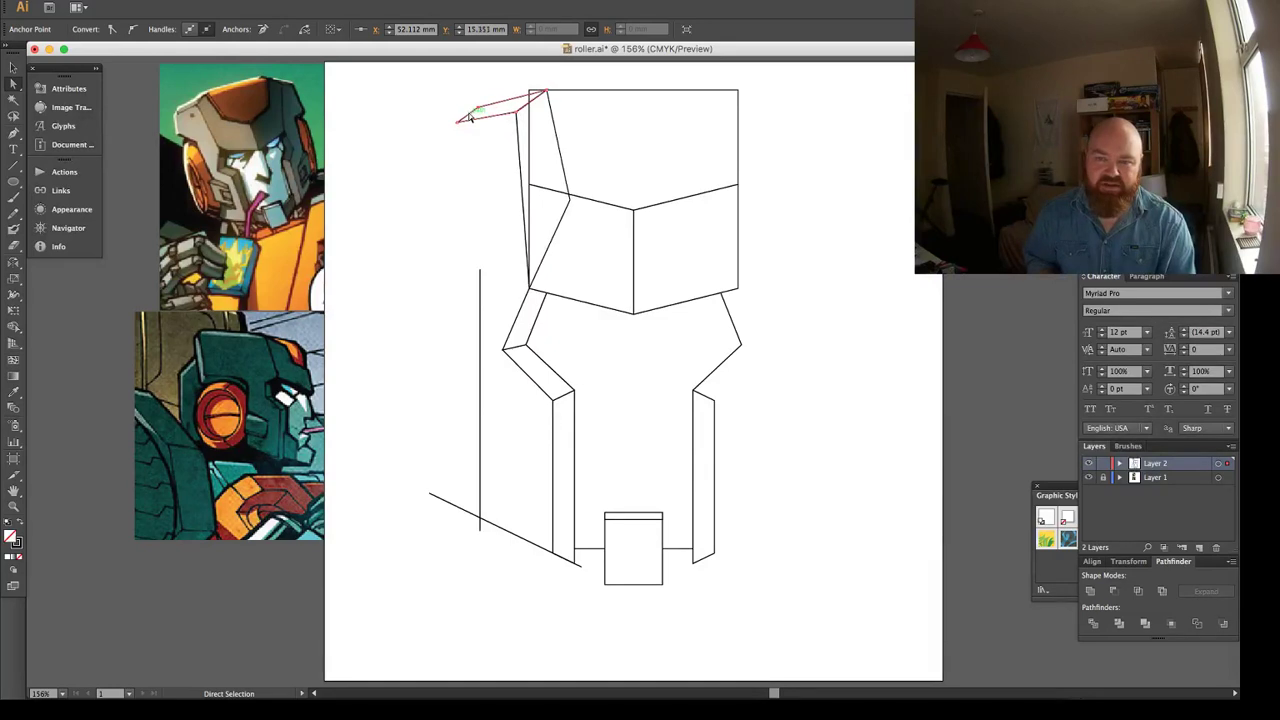
{"action": "left_click_drag", "start_coordinate": [469, 117], "coordinate": [463, 125]}
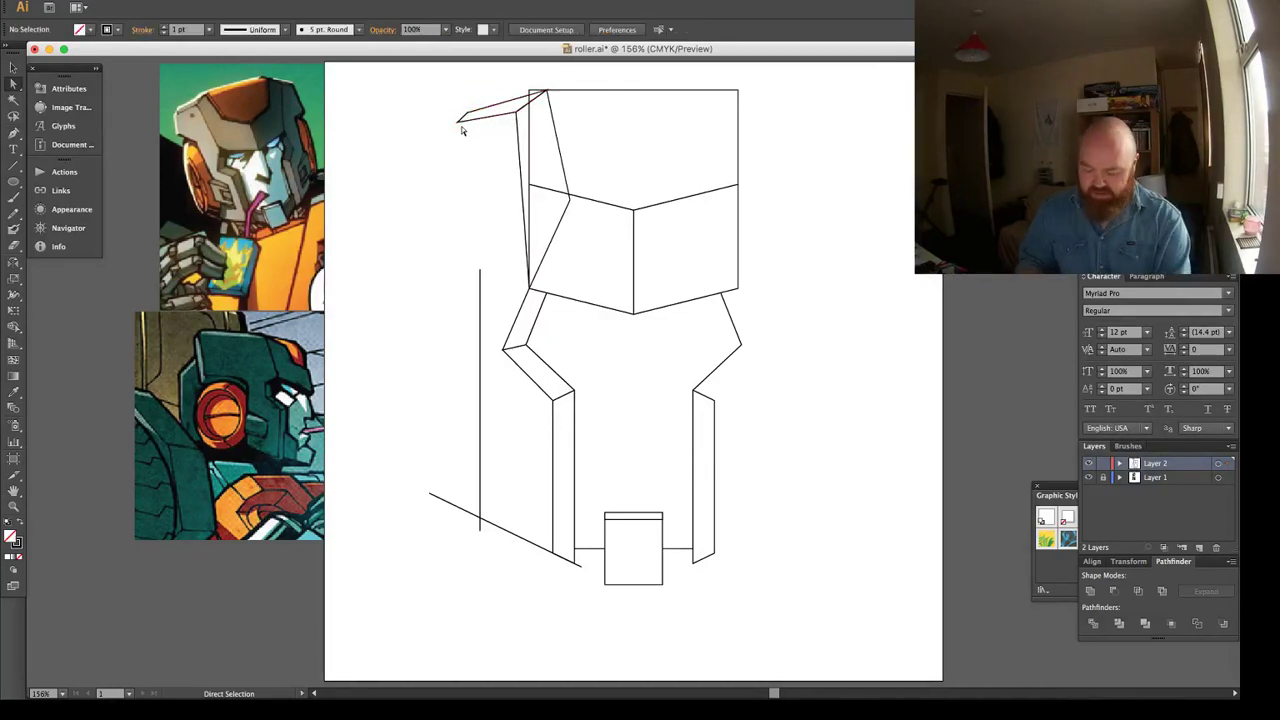
Draw a Pen path from the flap's outer corner down about 19 mm, diagonally inward, and onto the top of the vertical line.
{"action": "key", "text": "p"}
{"action": "left_click", "coordinate": [458, 123]}
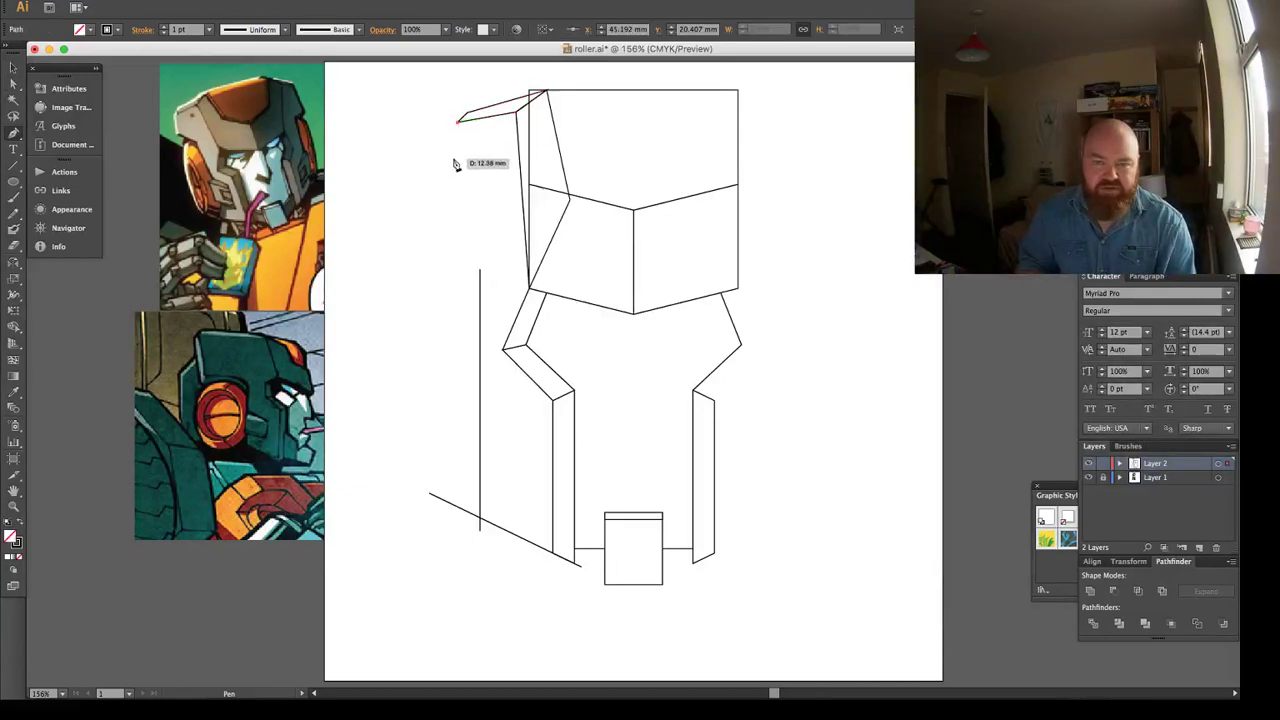
{"action": "left_click", "coordinate": [450, 178]}
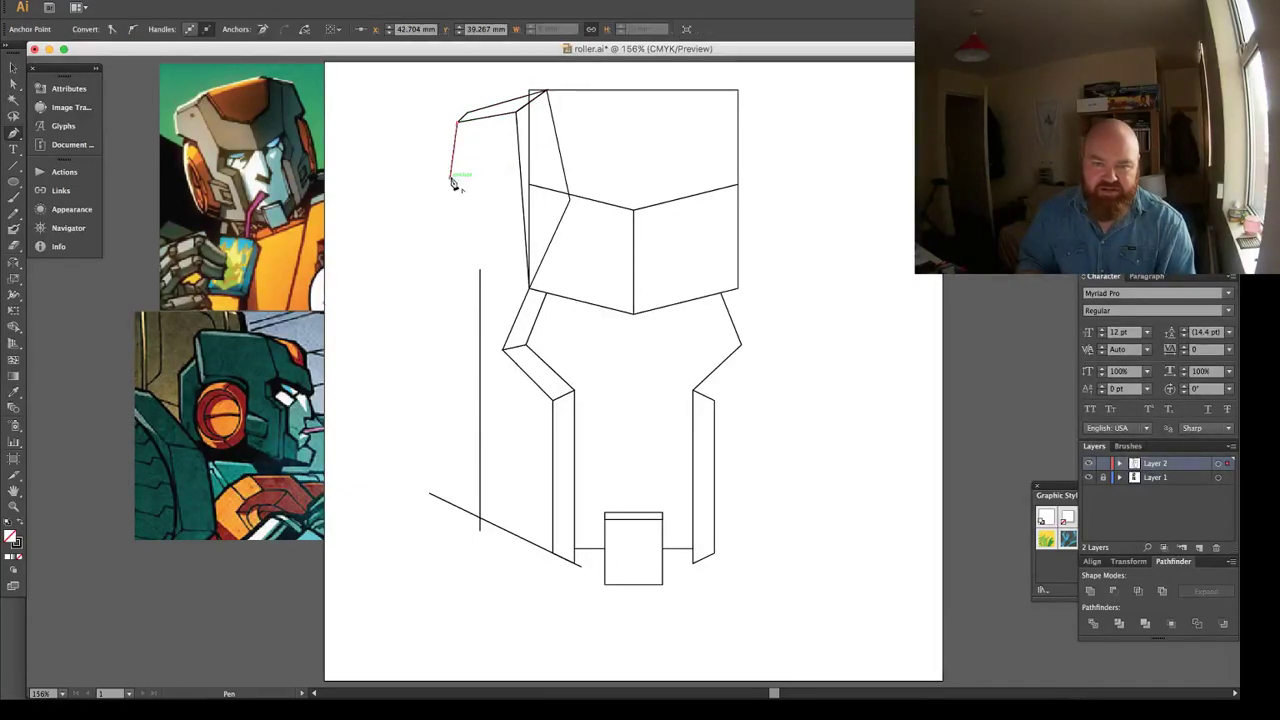
{"action": "left_click", "coordinate": [487, 205]}
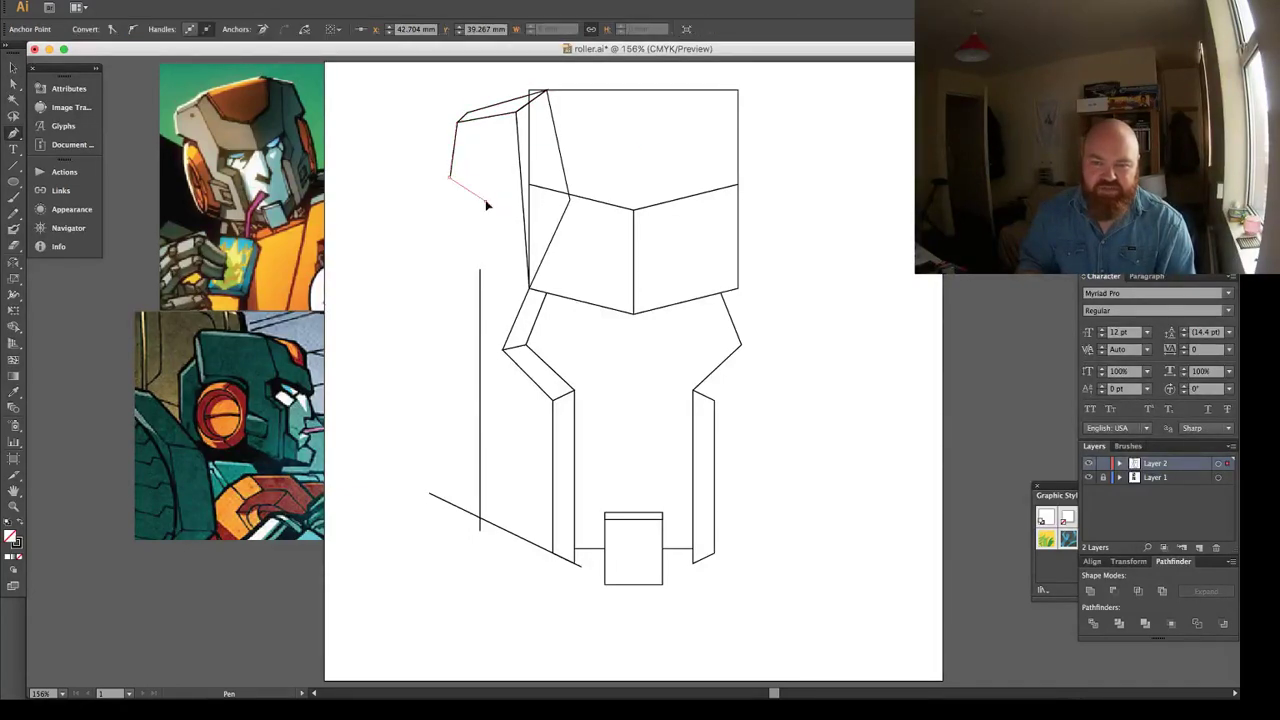
{"action": "left_click", "coordinate": [480, 270]}
Shift the path's inner corner sideways so it sits directly above the upper end of the vertical line.
{"action": "key", "text": "a"}
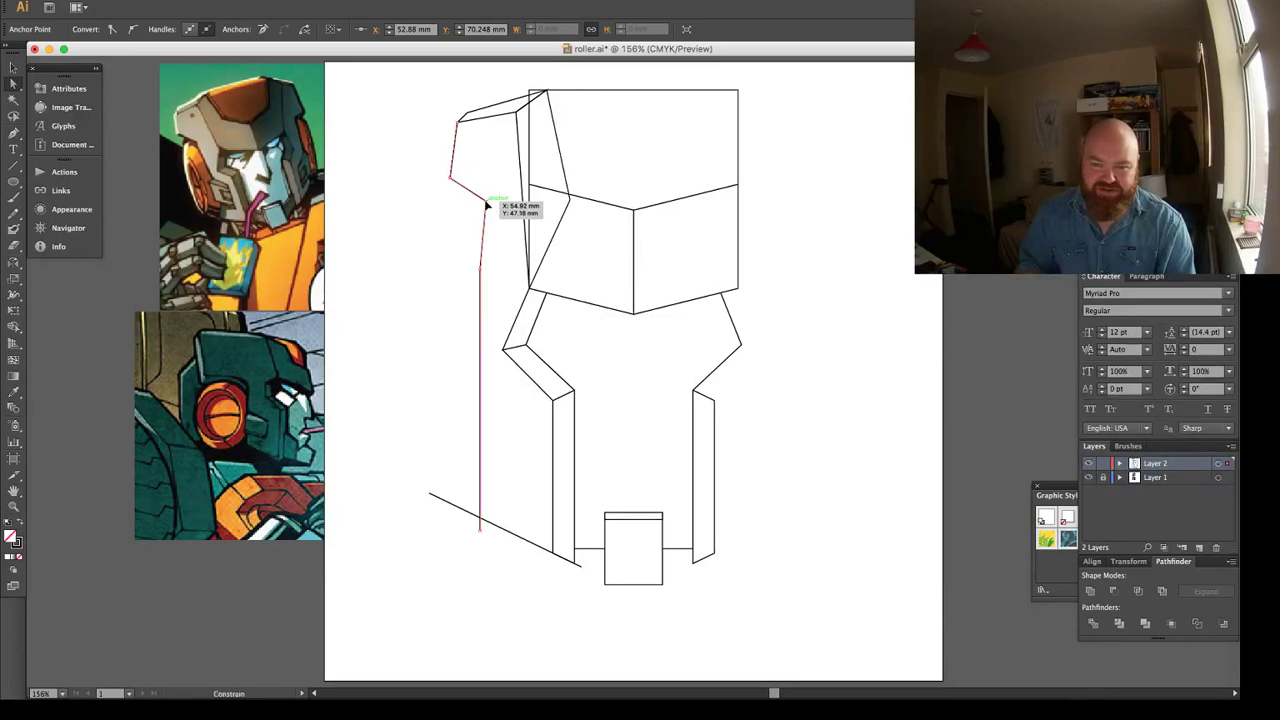
{"action": "mouse_move", "coordinate": [486, 205]}
{"action": "left_mouse_down"}
{"action": "mouse_move", "coordinate": [479, 194]}
{"action": "mouse_move", "coordinate": [490, 220]}
{"action": "left_mouse_up"}
{"action": "left_click", "coordinate": [480, 268]}
{"action": "key", "text": "super+space"}
{"action": "key", "text": "space"}
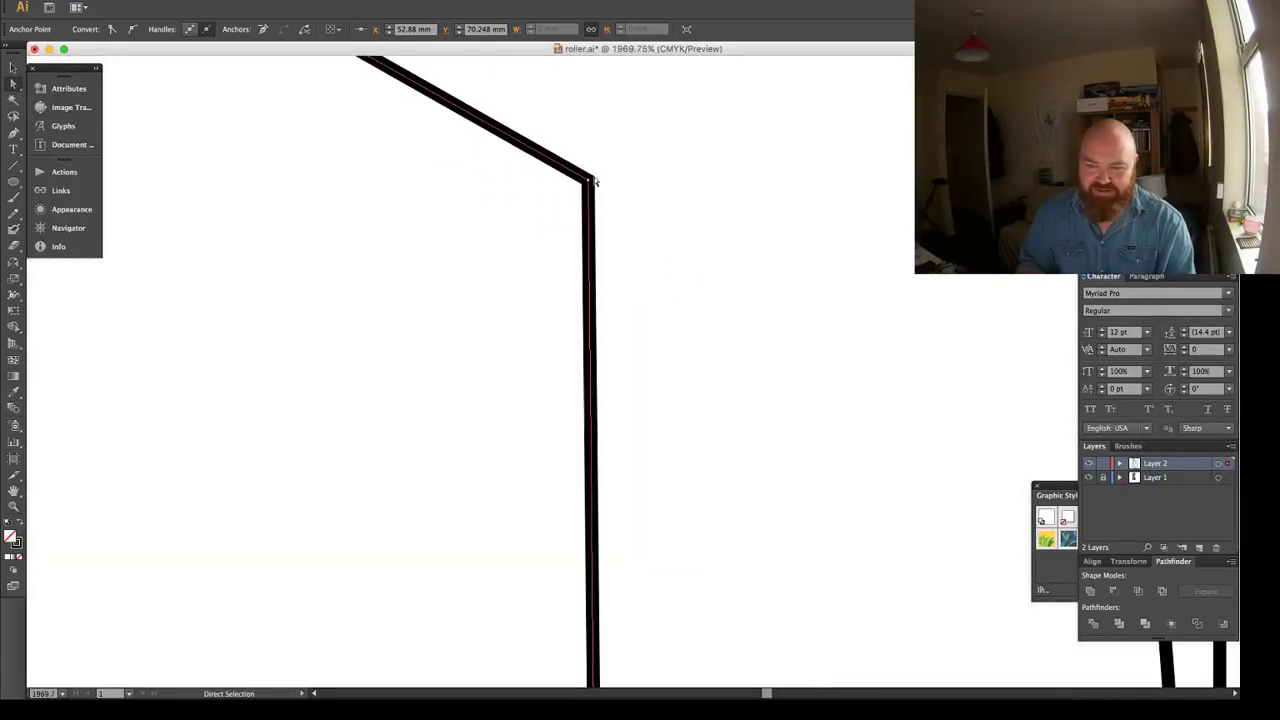
{"action": "left_click_drag", "start_coordinate": [594, 181], "coordinate": [596, 184]}
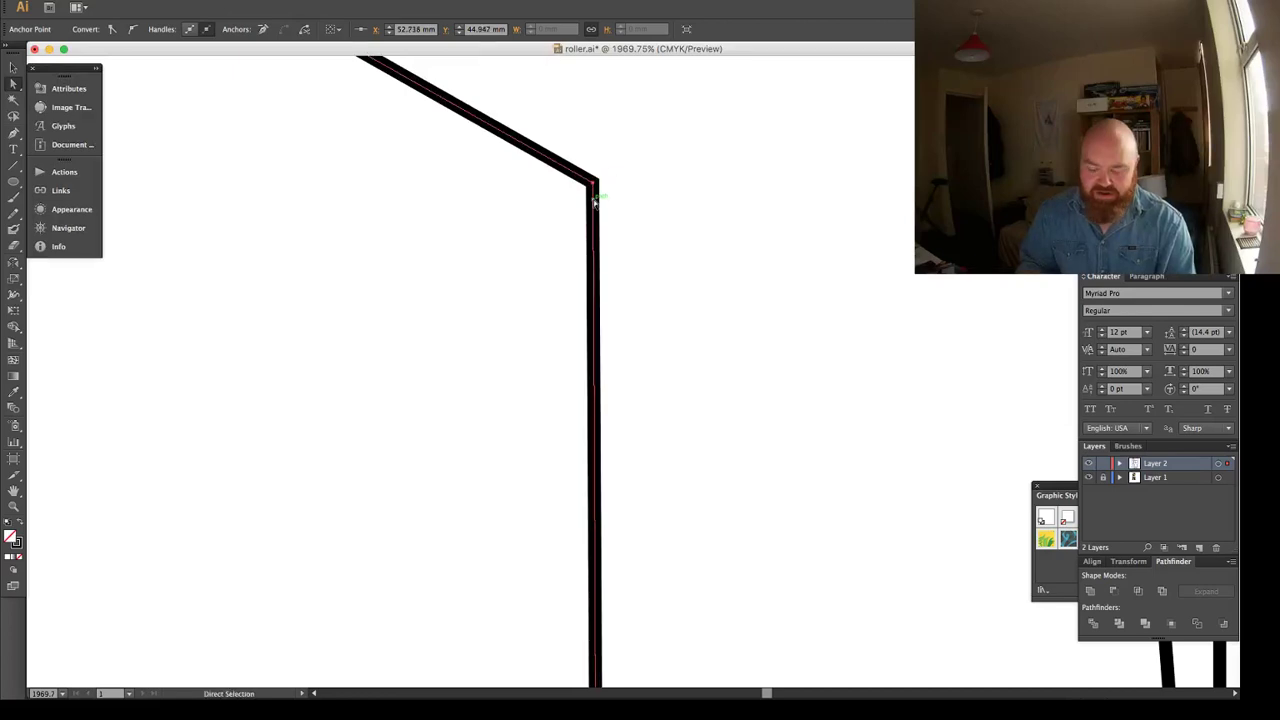
{"action": "key", "text": "super+minus"}
{"action": "key", "text": "super+minus"}
{"action": "key", "text": "super+minus"}
{"action": "key", "text": "super+minus"}
{"action": "key", "text": "super+minus"}
{"action": "key", "text": "super+minus"}
{"action": "key", "text": "super+minus"}
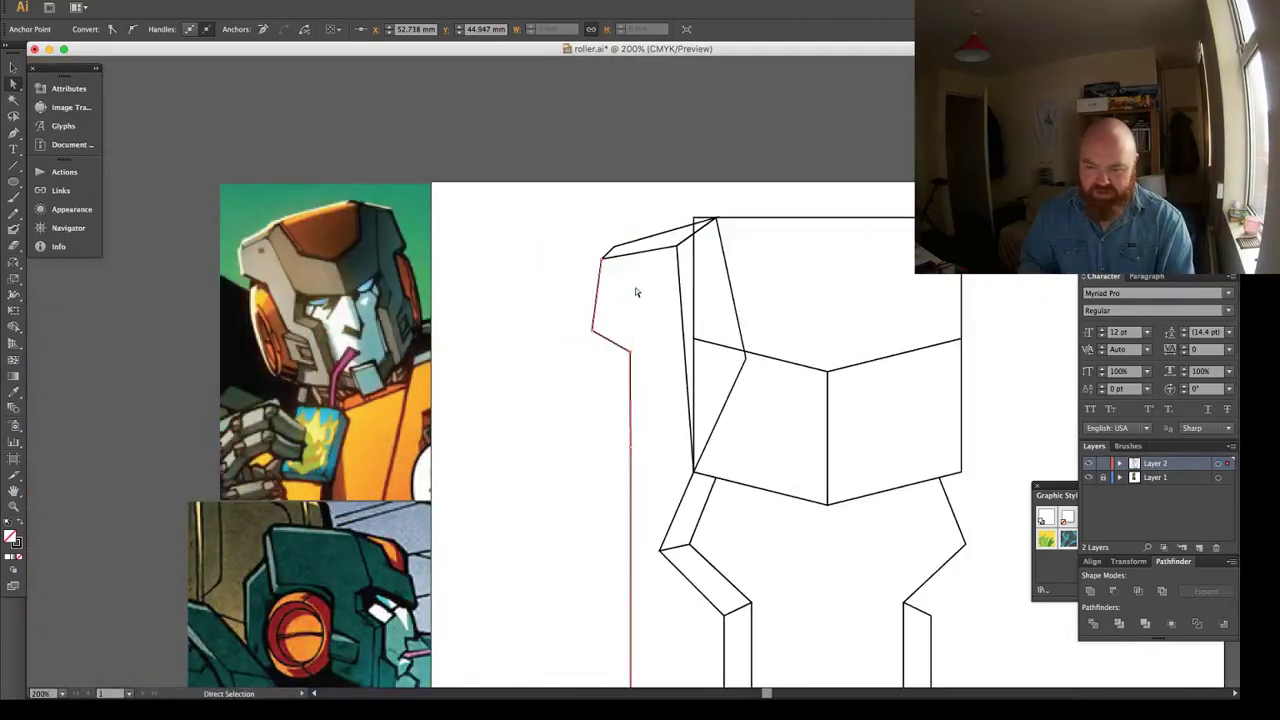
{"action": "left_click_drag", "start_coordinate": [657, 308], "coordinate": [534, 201]}
{"action": "key", "text": "backslash"}
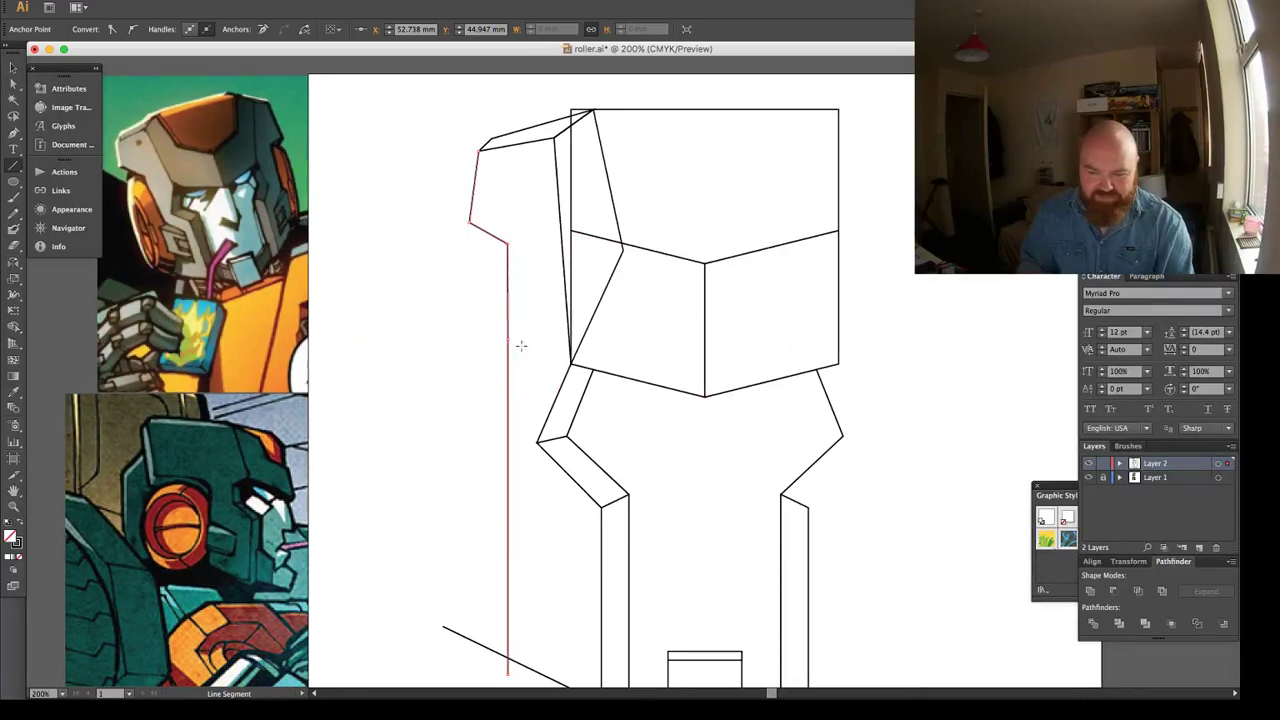
{"action": "mouse_move", "coordinate": [508, 338]}
{"action": "left_mouse_down"}
{"action": "mouse_move", "coordinate": [508, 213]}
{"action": "mouse_move", "coordinate": [583, 298]}
{"action": "mouse_move", "coordinate": [588, 356]}
{"action": "mouse_move", "coordinate": [657, 382]}
{"action": "mouse_move", "coordinate": [663, 360]}
{"action": "left_mouse_up"}
{"action": "key", "text": "z"}
{"action": "key", "text": "a"}
{"action": "left_click", "coordinate": [550, 329]}
{"action": "key", "text": "Delete"}
{"action": "key", "text": "super+minus"}
{"action": "key", "text": "super+minus"}
{"action": "key", "text": "super+minus"}
{"action": "key", "text": "super+minus"}
{"action": "key", "text": "super+minus"}
{"action": "key", "text": "super+minus"}
{"action": "key", "text": "super+minus"}
{"action": "key", "text": "super+minus"}
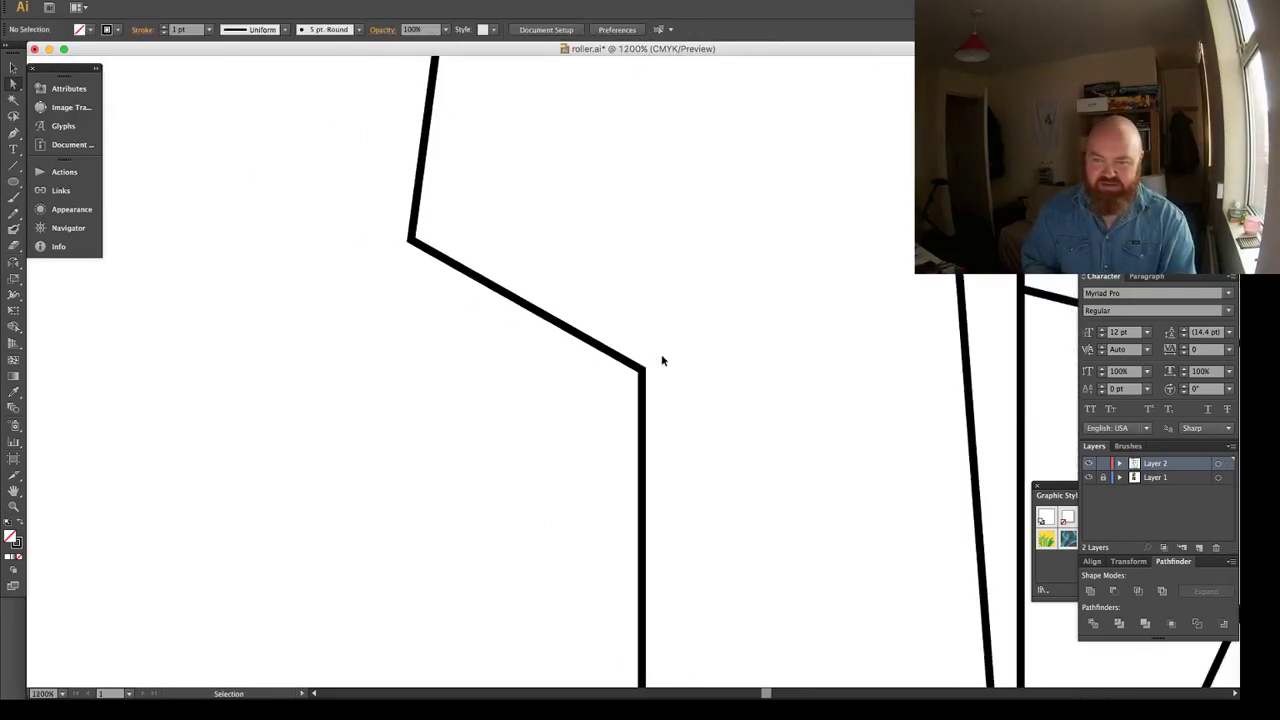
{"action": "scroll", "coordinate": [662, 360], "scroll_direction": "down", "scroll_amount": 5}
{"action": "scroll", "coordinate": [640, 330], "scroll_direction": "down", "scroll_amount": 3}
{"action": "scroll", "coordinate": [640, 330], "scroll_direction": "right", "scroll_amount": 4}
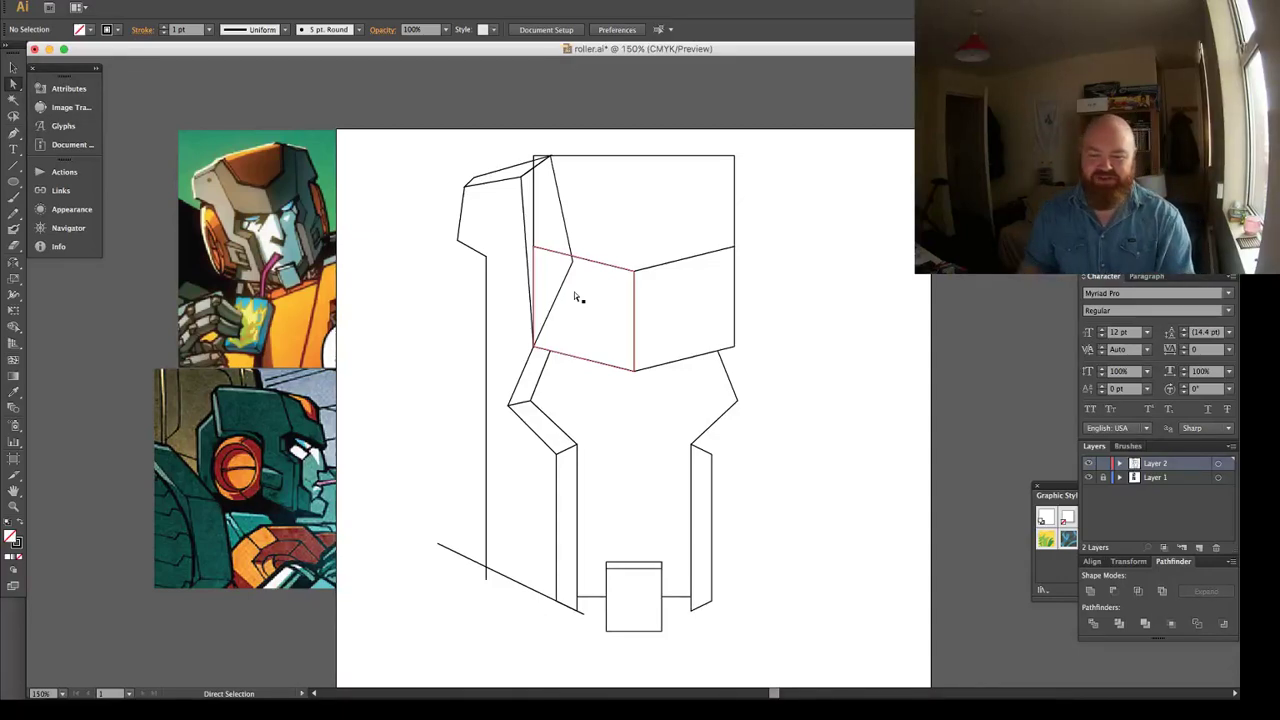
Lower the inner corner of the left helmet edge by about 21 mm along the vertical line.
{"action": "key", "text": "v"}
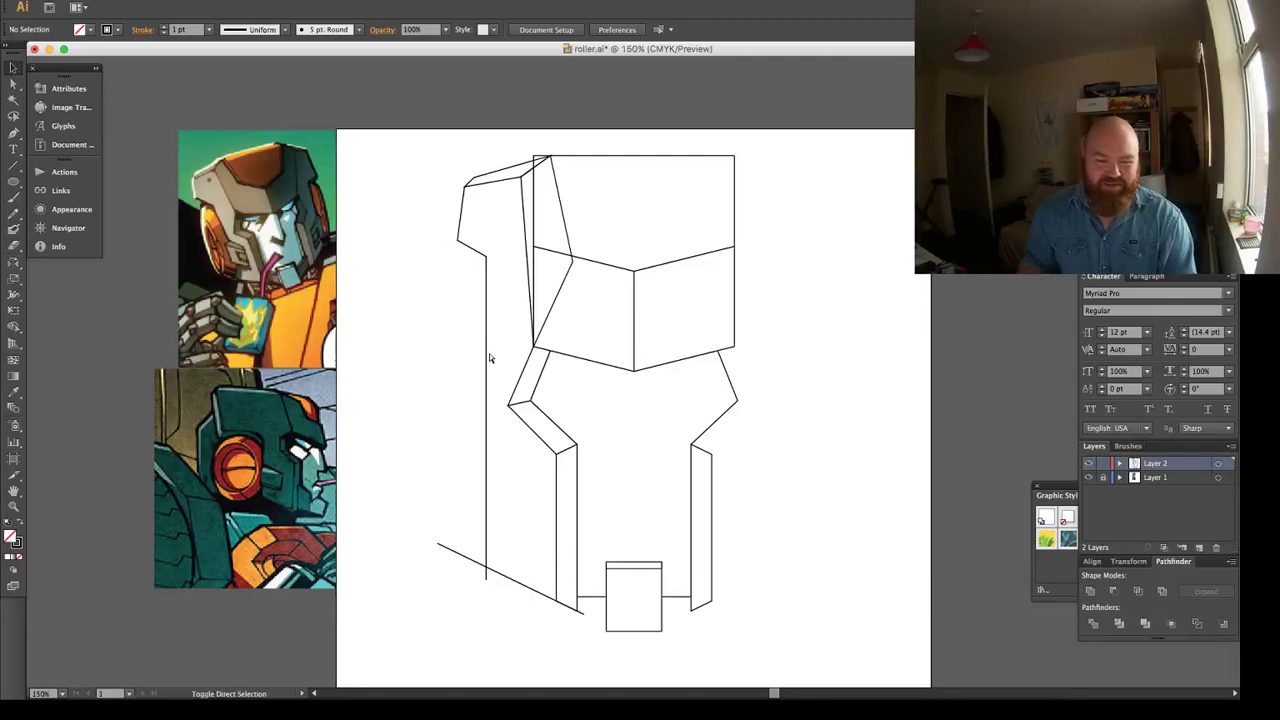
{"action": "key", "text": "a"}
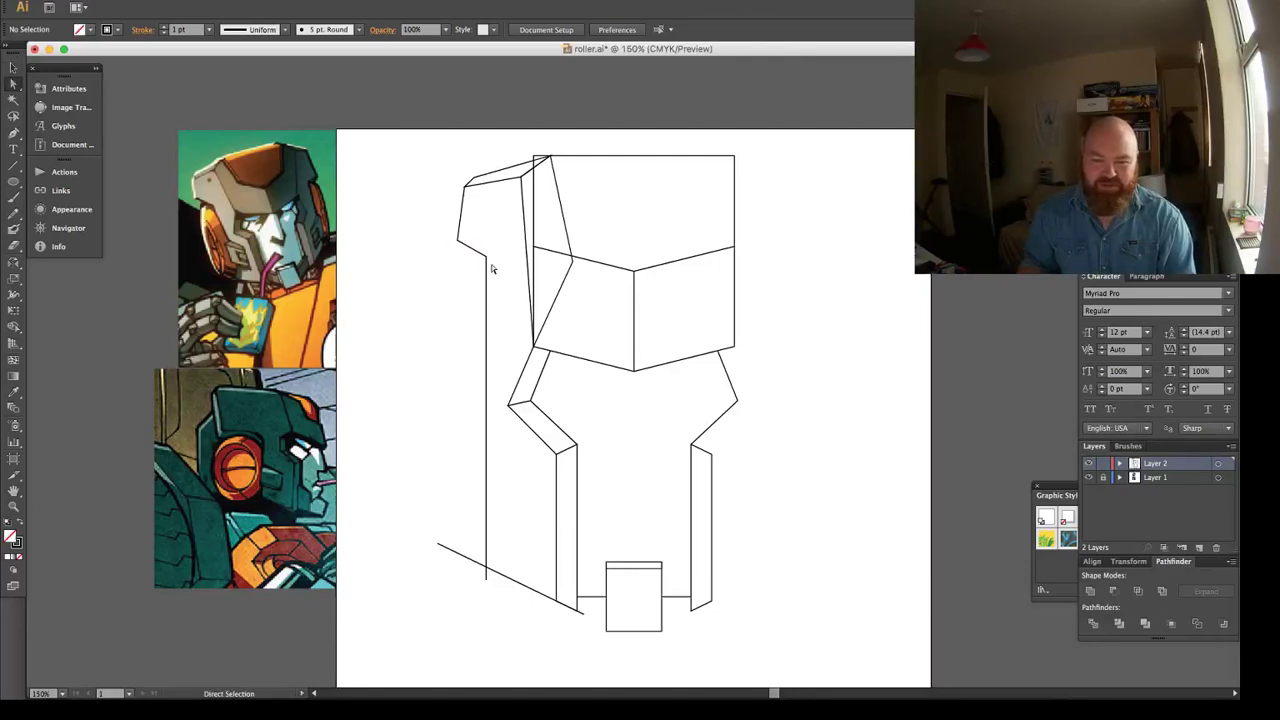
{"action": "left_click_drag", "start_coordinate": [489, 263], "coordinate": [492, 320]}
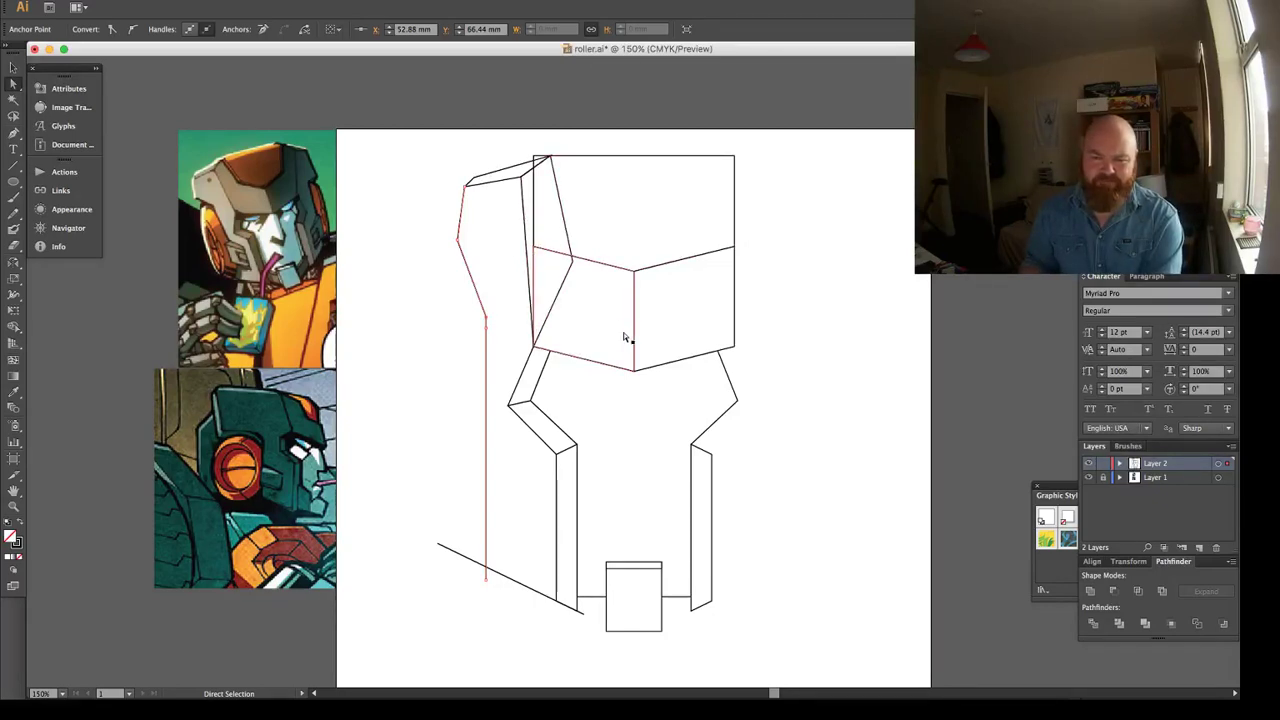
Delete the left flap, the forehead side piece and the whole outer helmet edge path.
{"action": "left_click", "coordinate": [633, 273]}
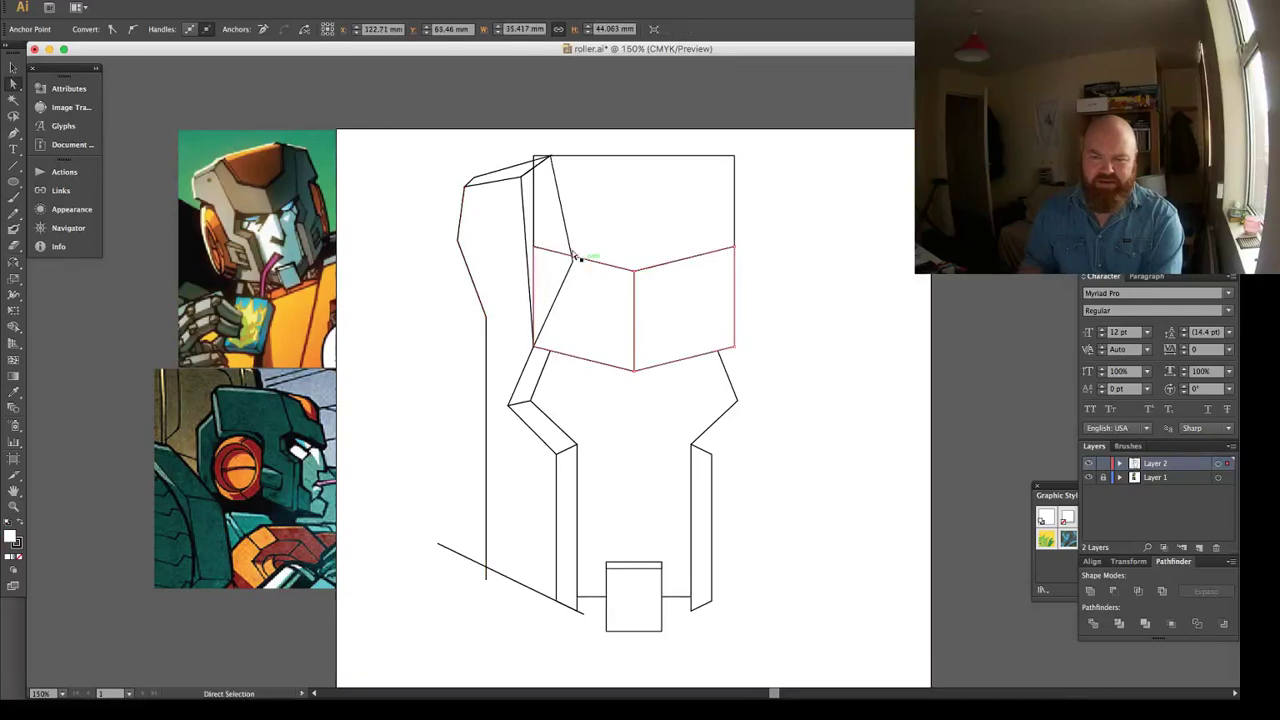
{"action": "left_click_drag", "start_coordinate": [469, 163], "coordinate": [496, 199]}
{"action": "key", "text": "Delete"}
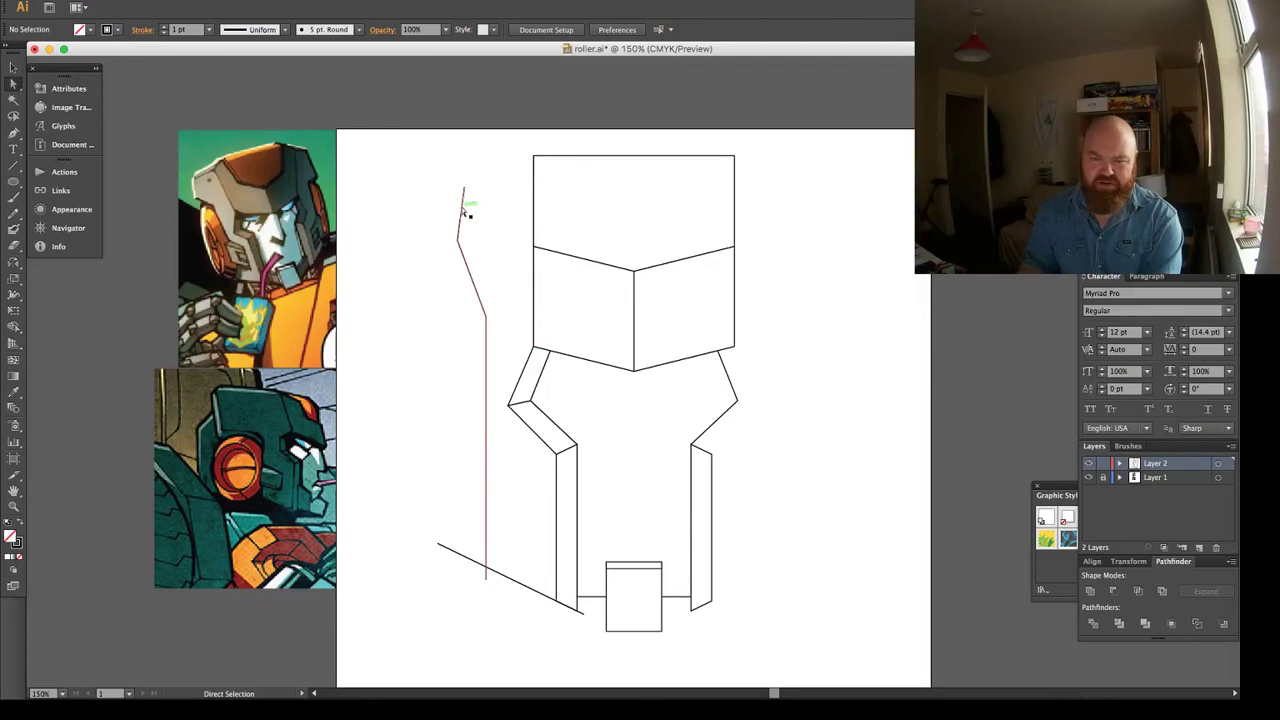
{"action": "left_click", "coordinate": [463, 210]}
{"action": "key", "text": "Delete"}
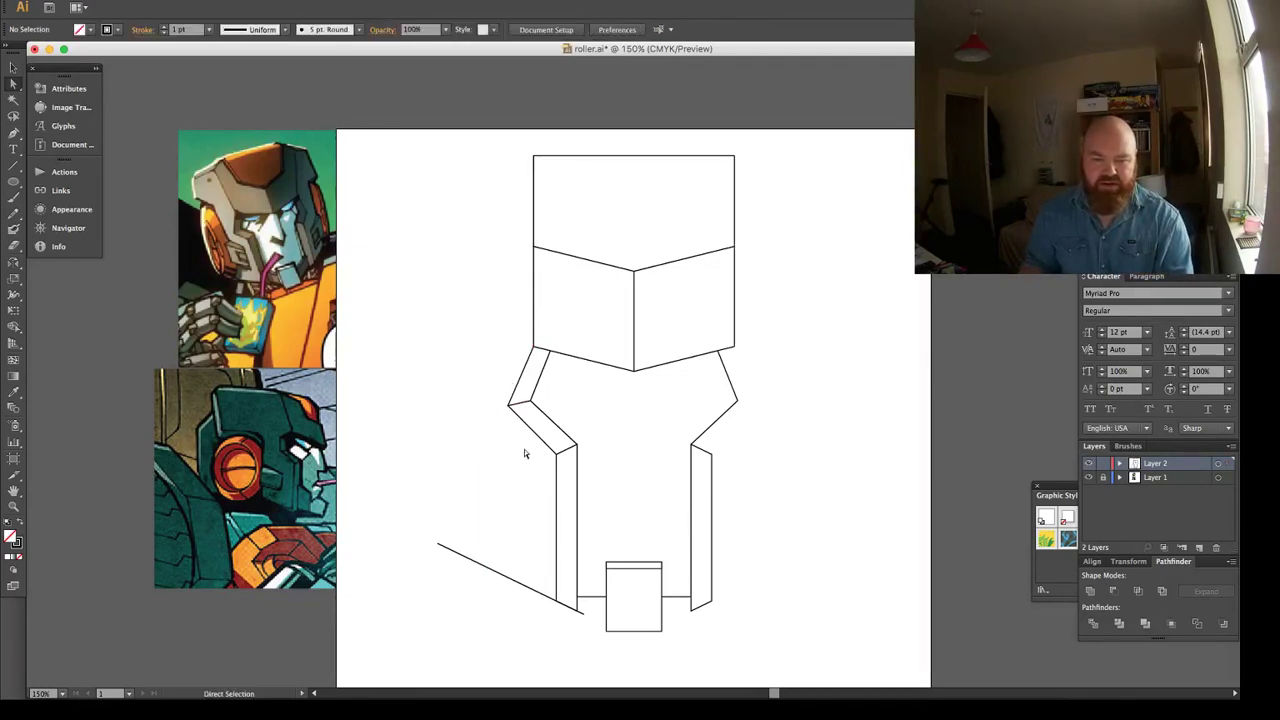
Nudge the left cheek strip's middle corners, together with the matching face corner, slightly inward to narrow the cheek.
{"action": "key", "text": "p"}
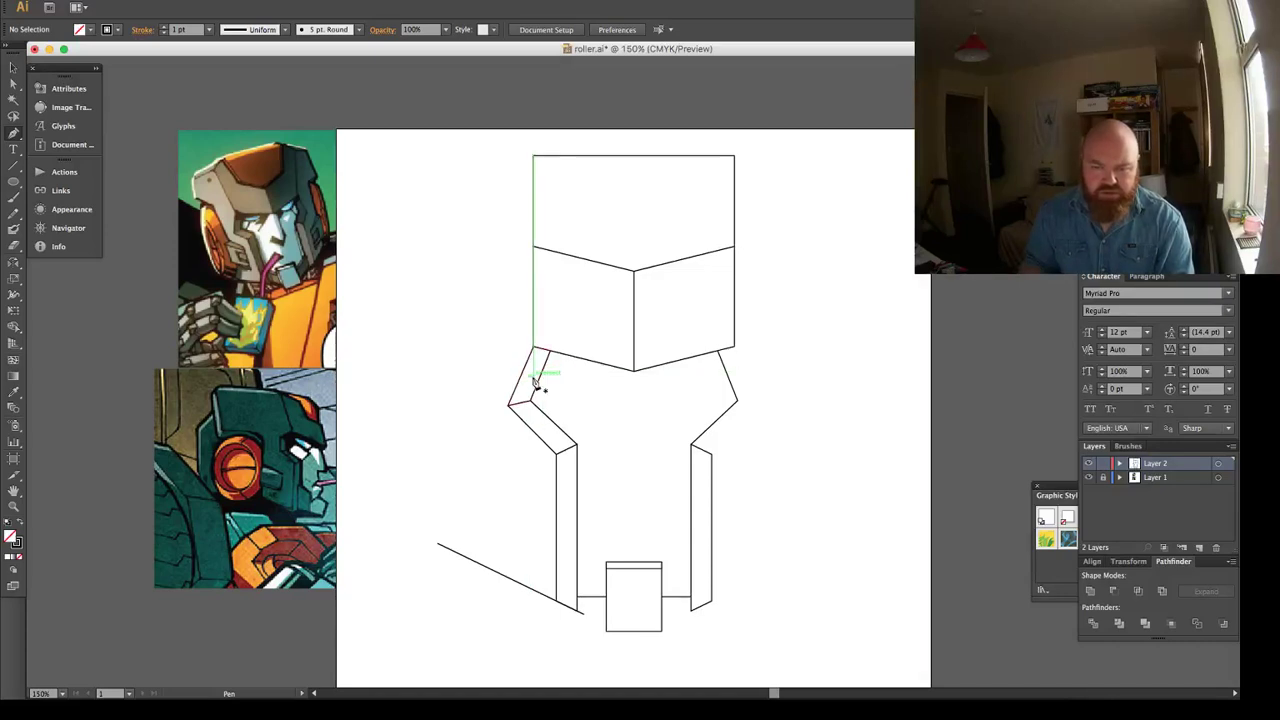
{"action": "key", "text": "a"}
{"action": "left_click_drag", "start_coordinate": [490, 381], "coordinate": [549, 421]}
{"action": "key", "text": "Right"}
{"action": "key", "text": "Right"}
{"action": "key", "text": "Right"}
{"action": "key", "text": "Right"}
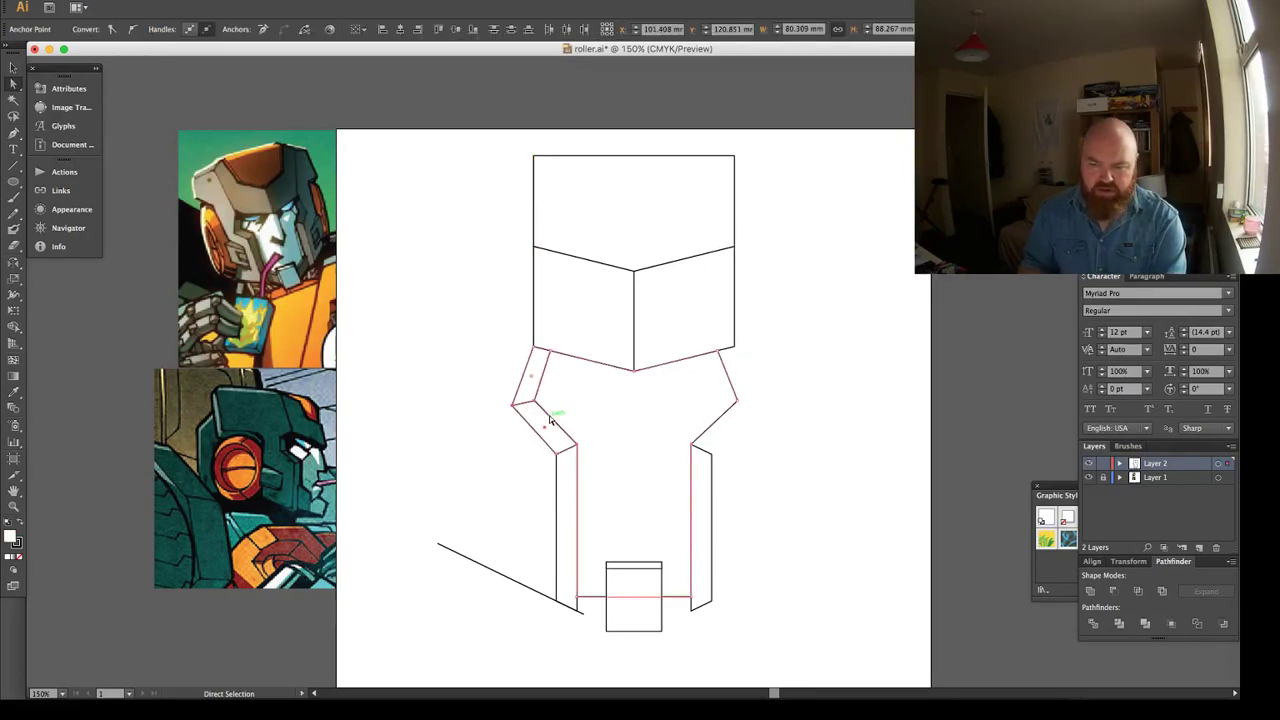
{"action": "key", "text": "Right"}
{"action": "key", "text": "Right"}
{"action": "key", "text": "Right"}
Nudge the face outline's right cheek corner inward to match the left side.
{"action": "left_click_drag", "start_coordinate": [774, 394], "coordinate": [733, 414]}
{"action": "key", "text": "Left"}
{"action": "key", "text": "Left"}
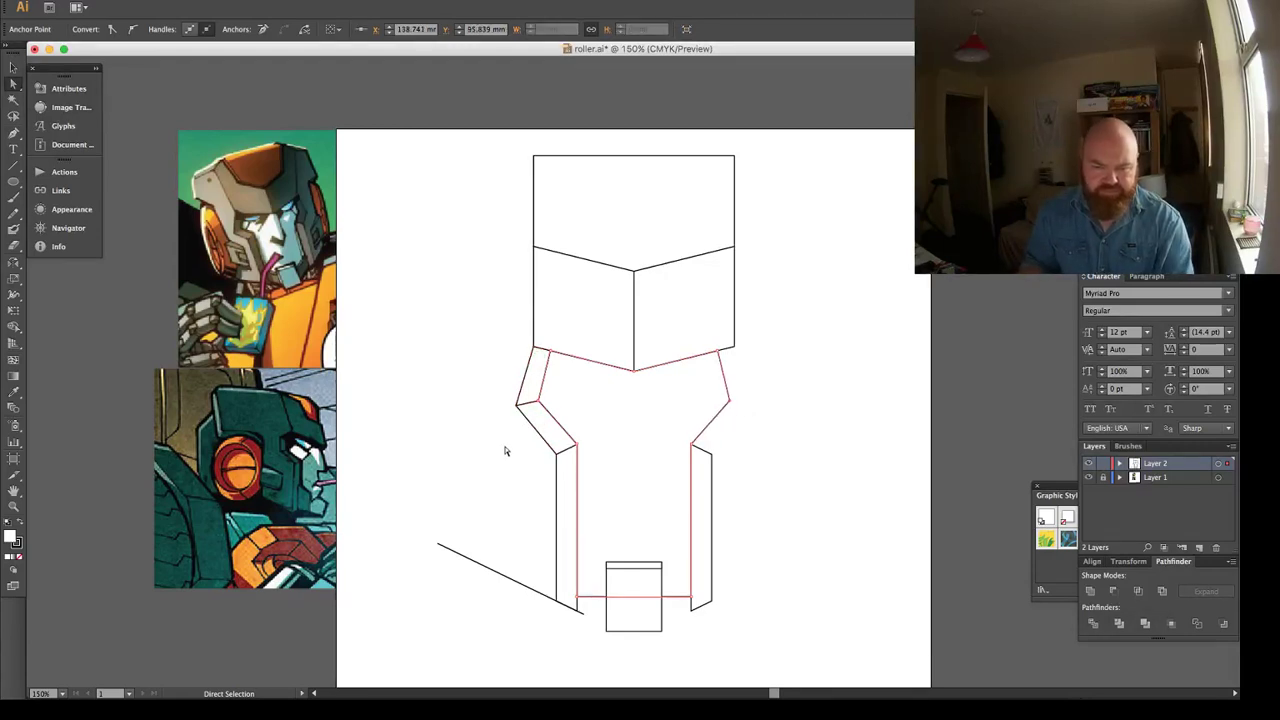
Duplicate the folded forehead group up over the block above and narrow the copy symmetrically to about 40 mm wide.
{"action": "key", "text": "m"}
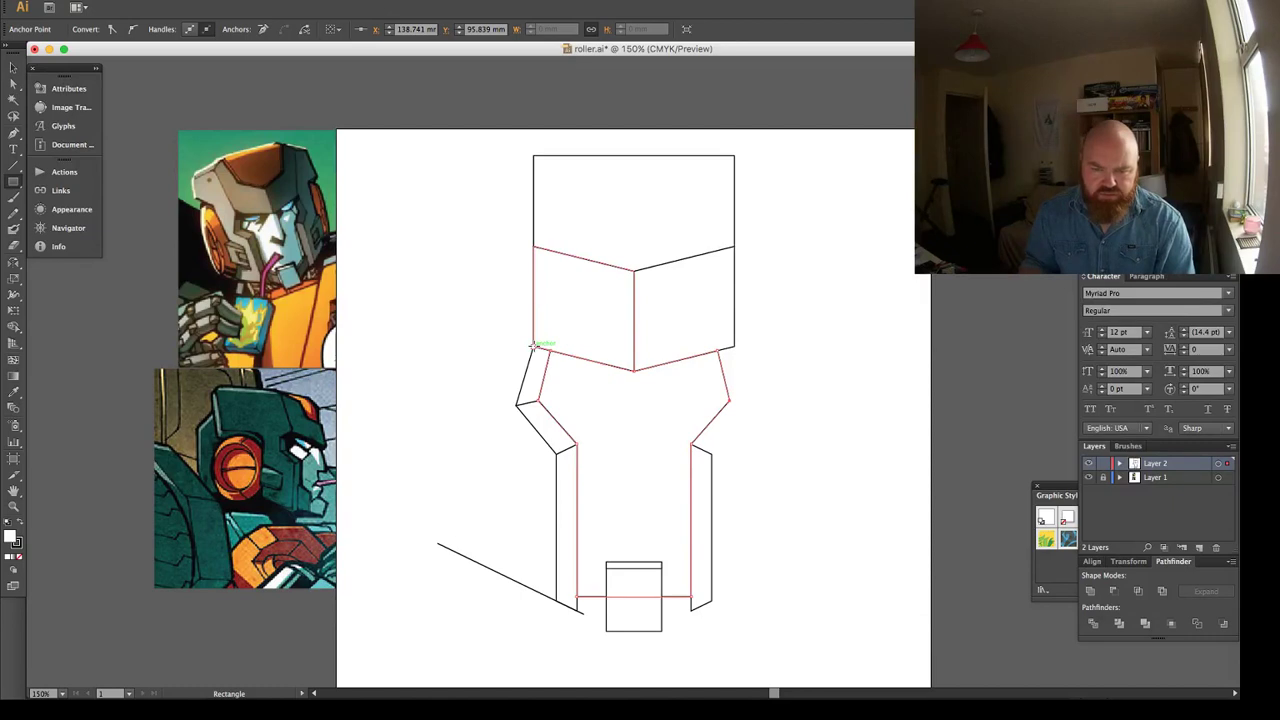
{"action": "key", "text": "super"}
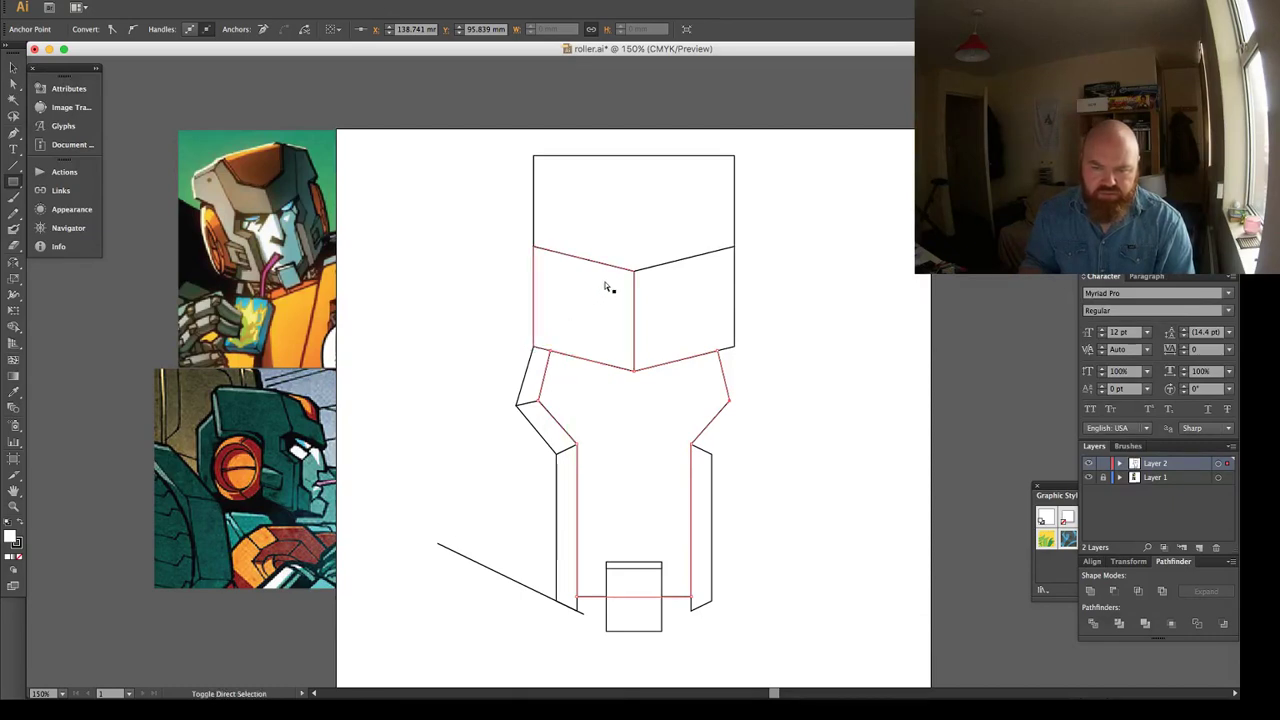
{"action": "left_click", "coordinate": [606, 282]}
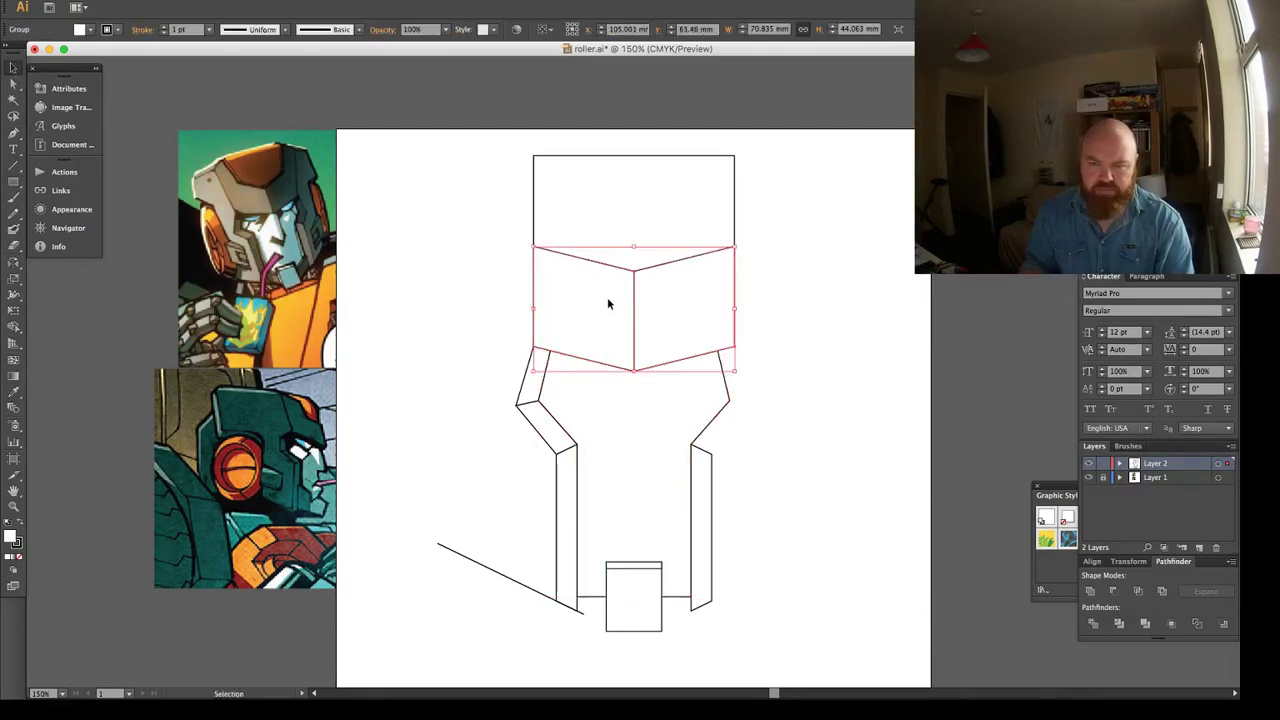
{"action": "left_click_drag", "start_coordinate": [607, 297], "coordinate": [577, 216]}
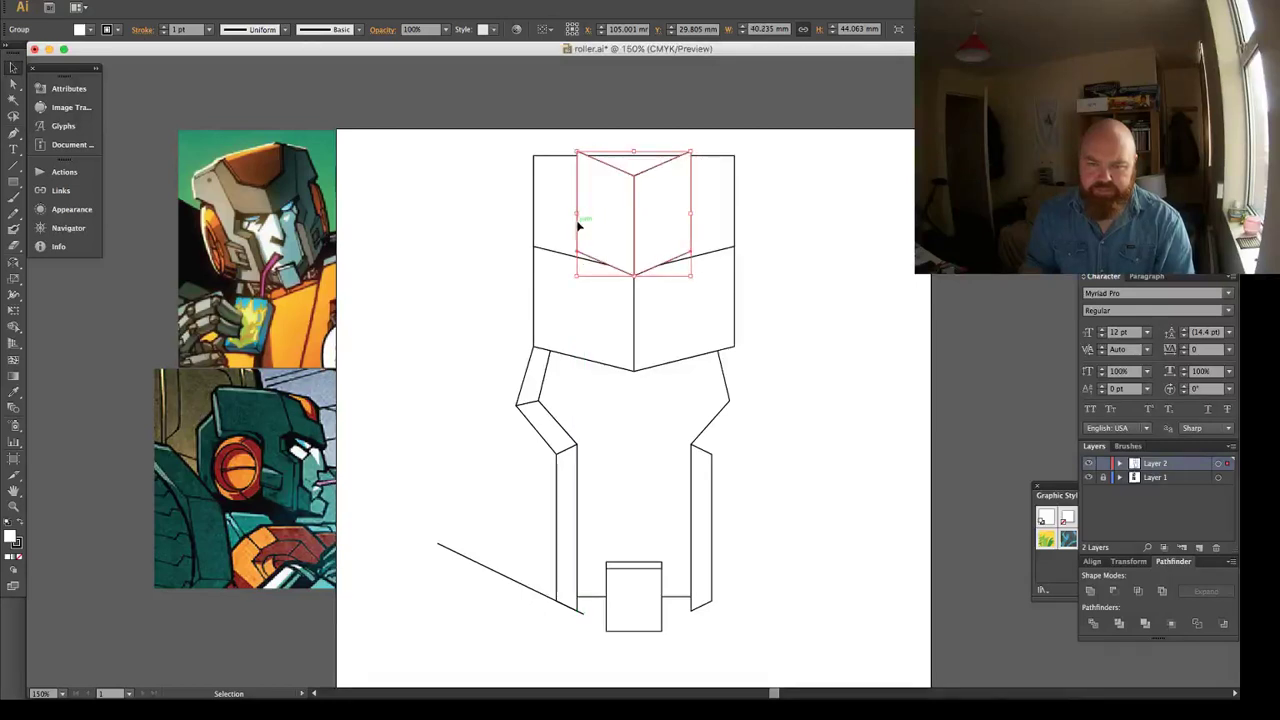
Move the narrowed copy's top left and top right corners outward by about 7 mm each so it flares upward.
{"action": "key", "text": "a"}
{"action": "left_click", "coordinate": [575, 153]}
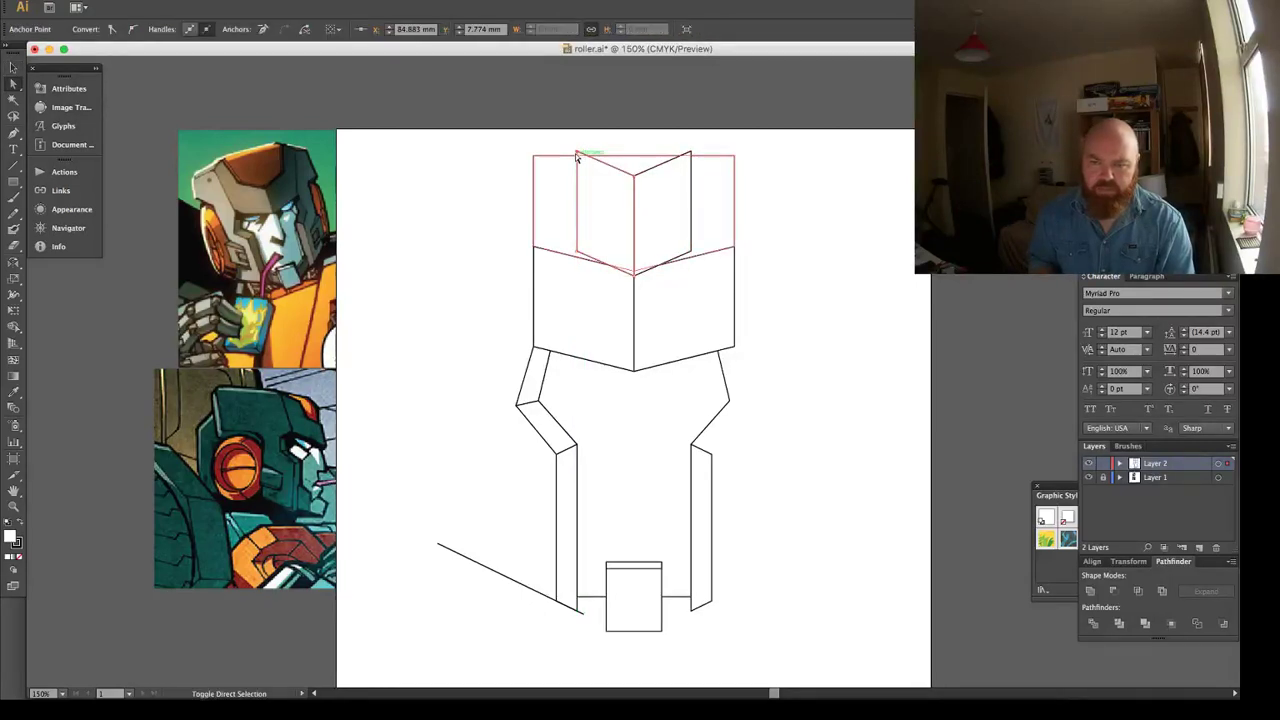
{"action": "key", "text": "shift+Left"}
{"action": "key", "text": "shift+Left"}
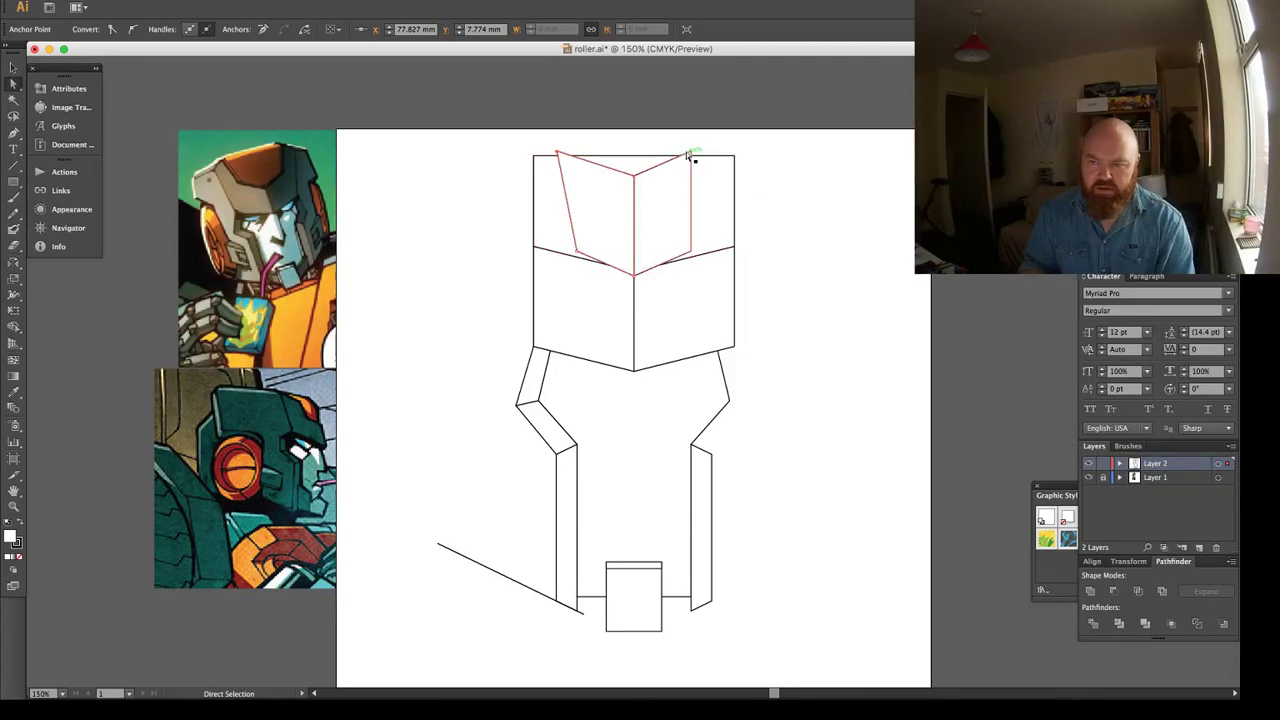
{"action": "left_click", "coordinate": [689, 155]}
{"action": "key", "text": "shift+Right"}
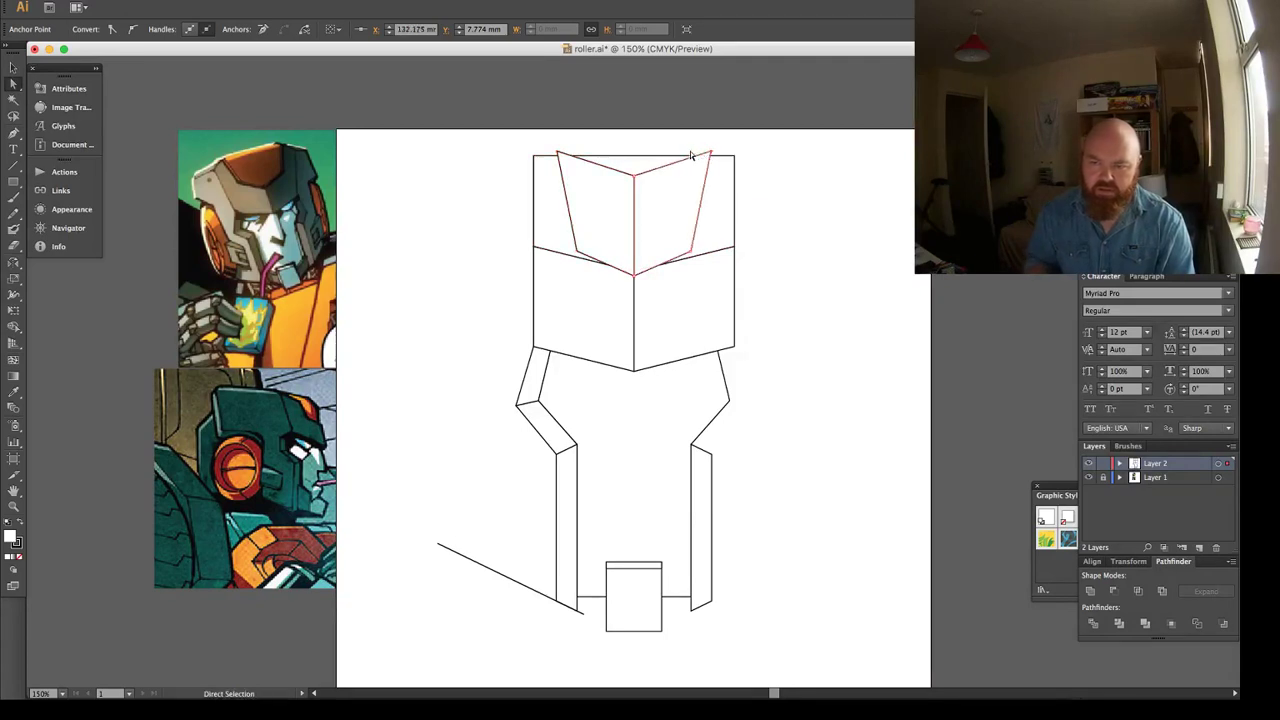
Lower the crest's two bottom outer corners so they rest on the forehead block's upper edge.
{"action": "left_click", "coordinate": [577, 251]}
{"action": "left_click_drag", "start_coordinate": [689, 252], "coordinate": [690, 260]}
{"action": "left_click", "coordinate": [619, 278]}
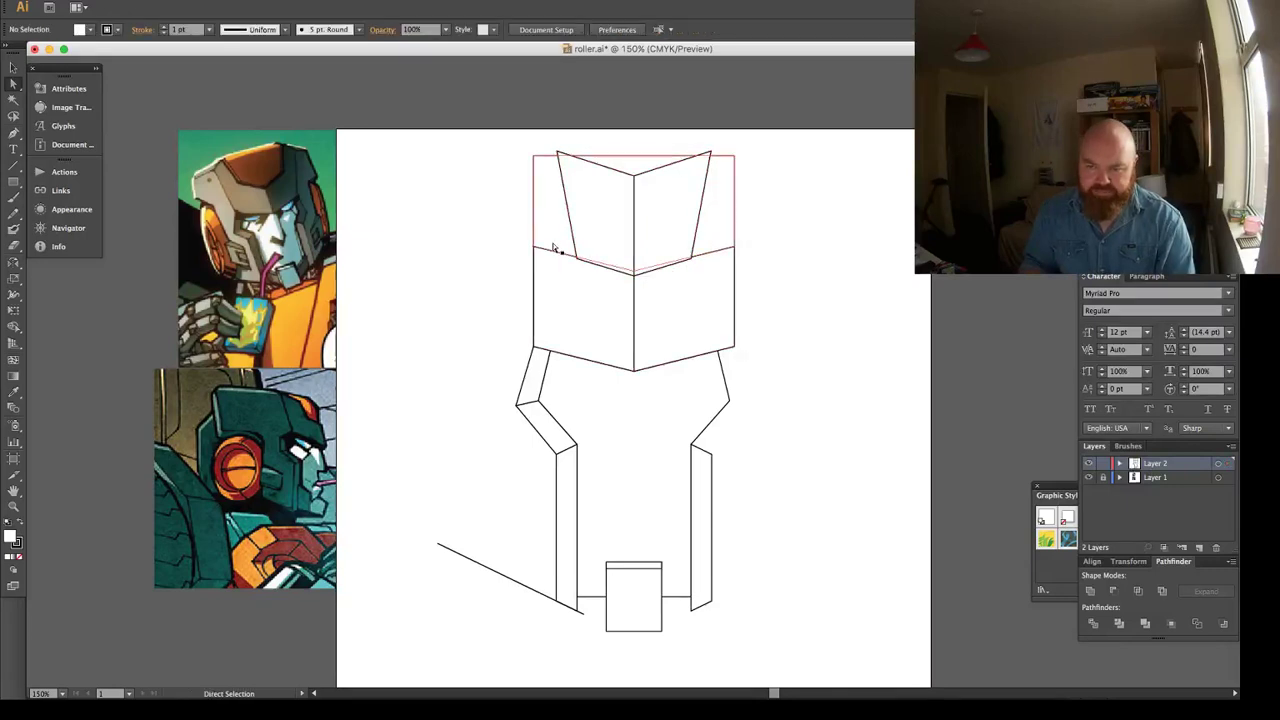
Raise the crest's top centre point on both halves so its upper edge peaks in the middle, making the crest about 45 mm tall.
{"action": "left_click", "coordinate": [630, 169]}
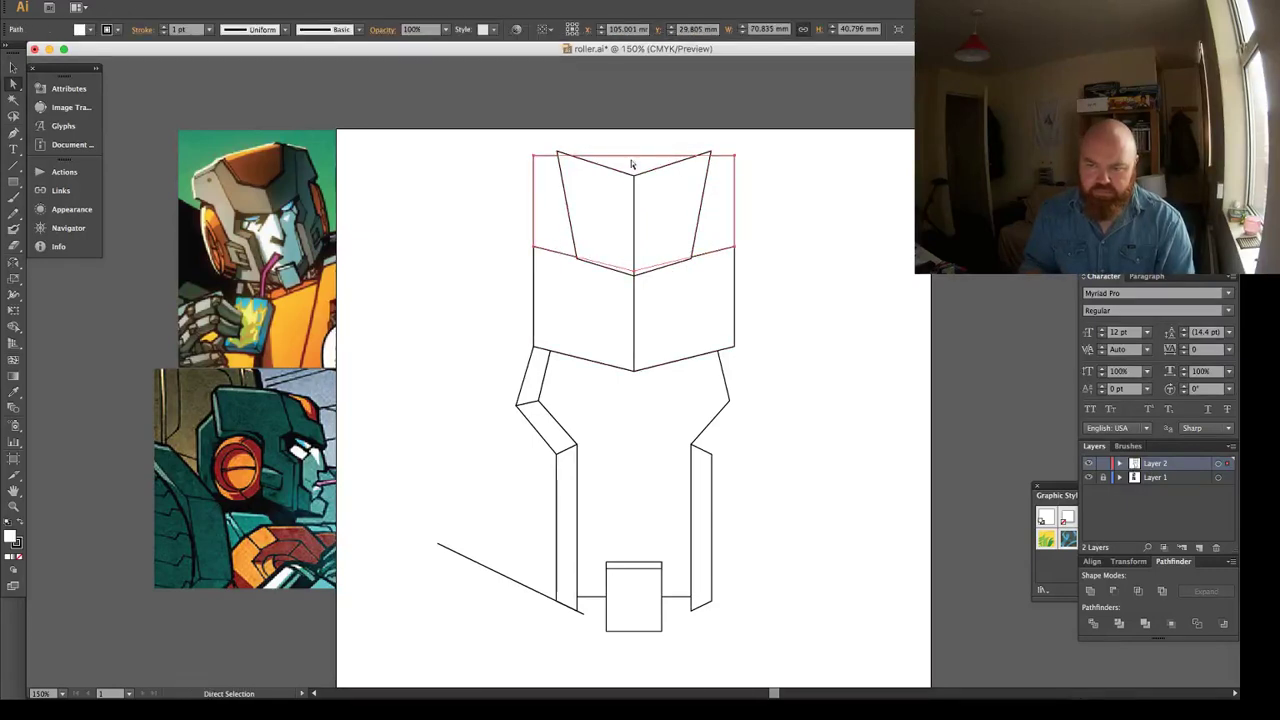
{"action": "left_click", "coordinate": [626, 148]}
{"action": "left_click_drag", "start_coordinate": [624, 145], "coordinate": [648, 197]}
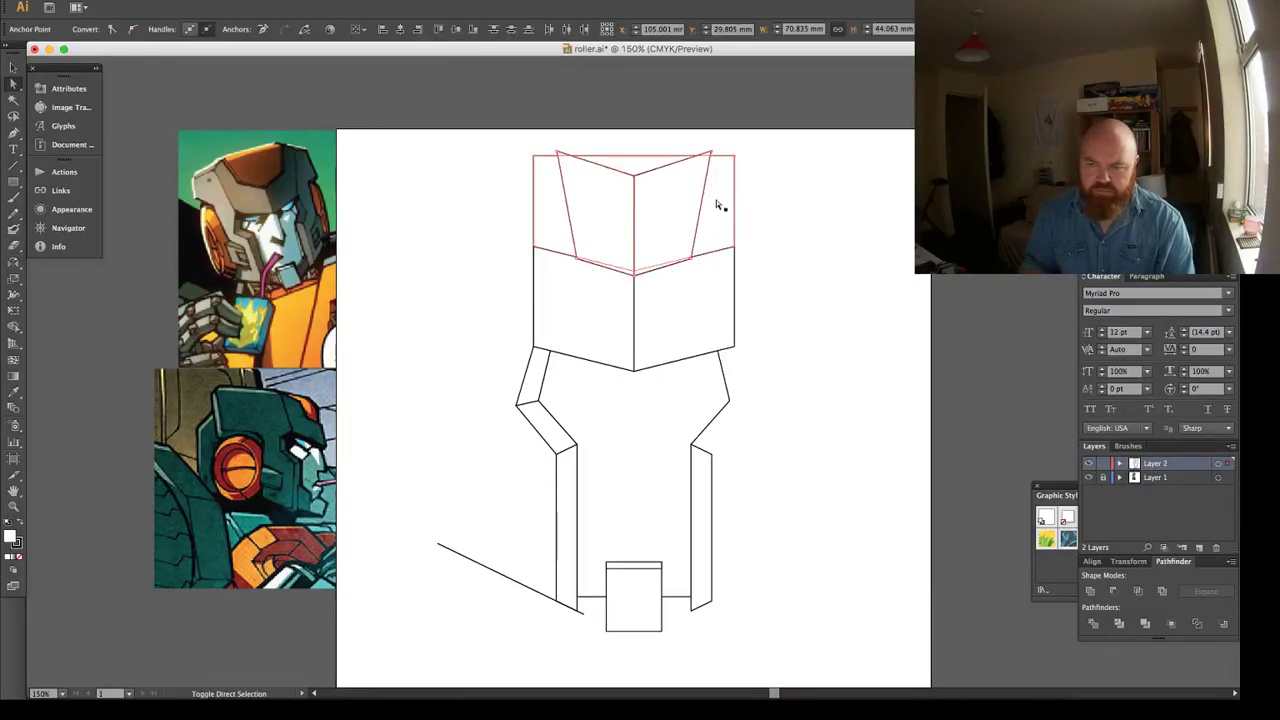
{"action": "left_click", "coordinate": [673, 191], "text": "super"}
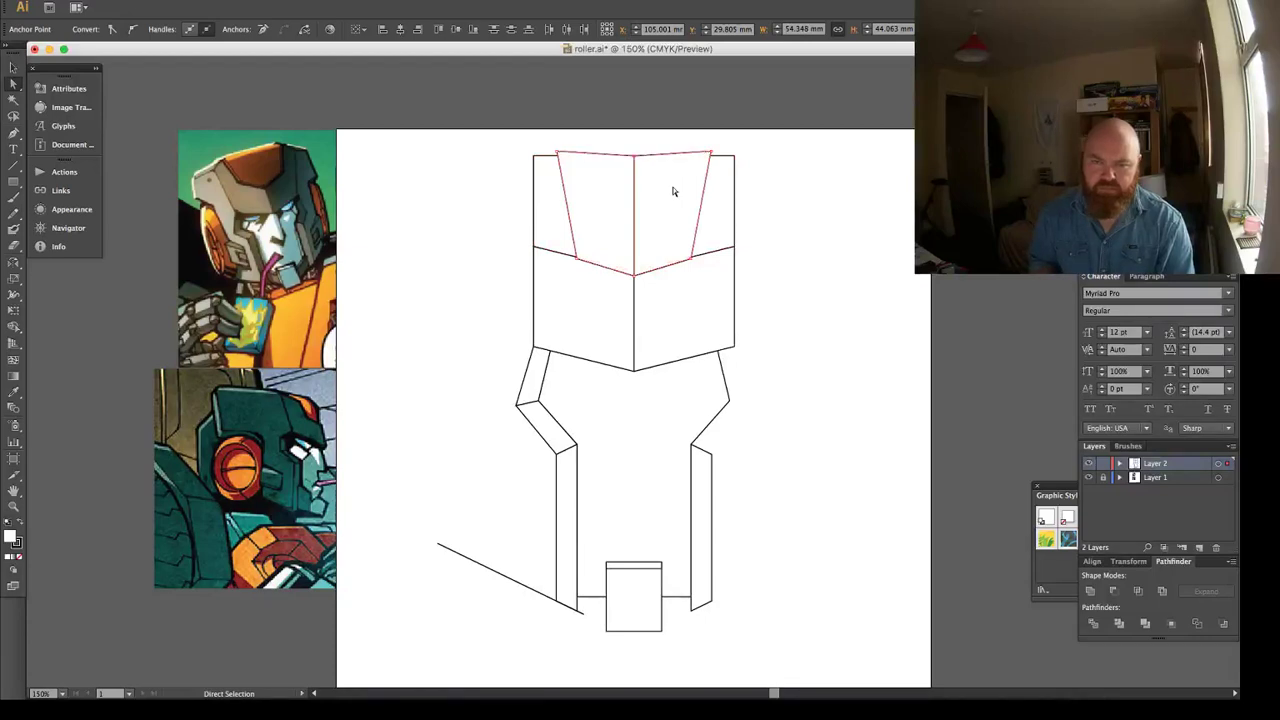
{"action": "key", "text": "Up"}
{"action": "key", "text": "Up"}
{"action": "key", "text": "Up"}
{"action": "key", "text": "Up"}
{"action": "key", "text": "Up"}
{"action": "key", "text": "Up"}
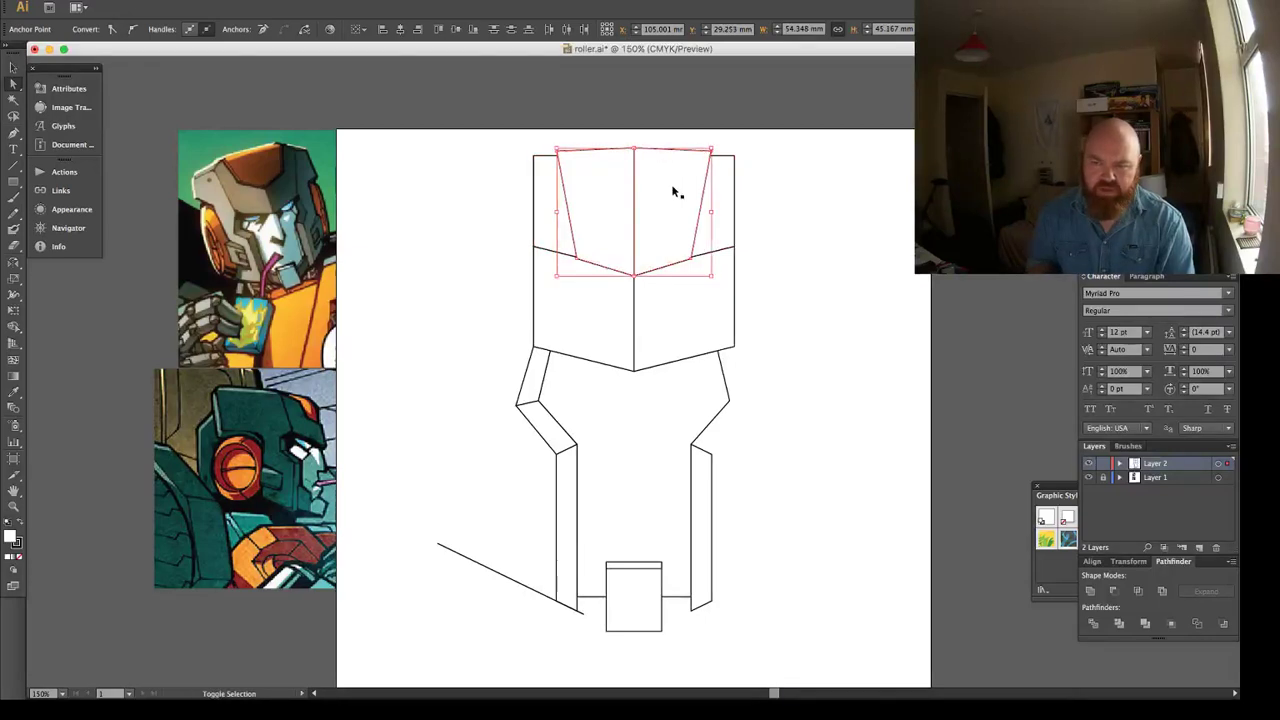
{"action": "key", "text": "super+shift+a"}
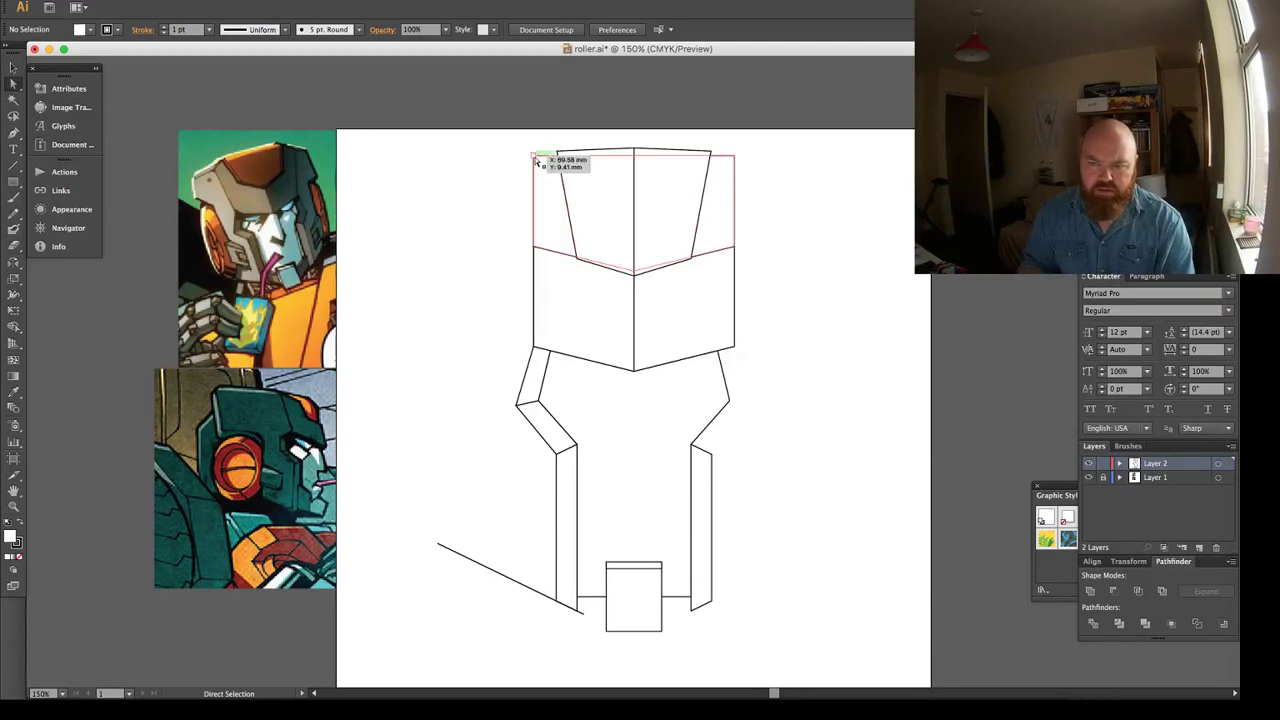
Divide the crest and the block behind it into separate pieces, and remove the slivers overlapping the forehead below the crest.
{"action": "left_click_drag", "start_coordinate": [590, 145], "coordinate": [696, 228]}
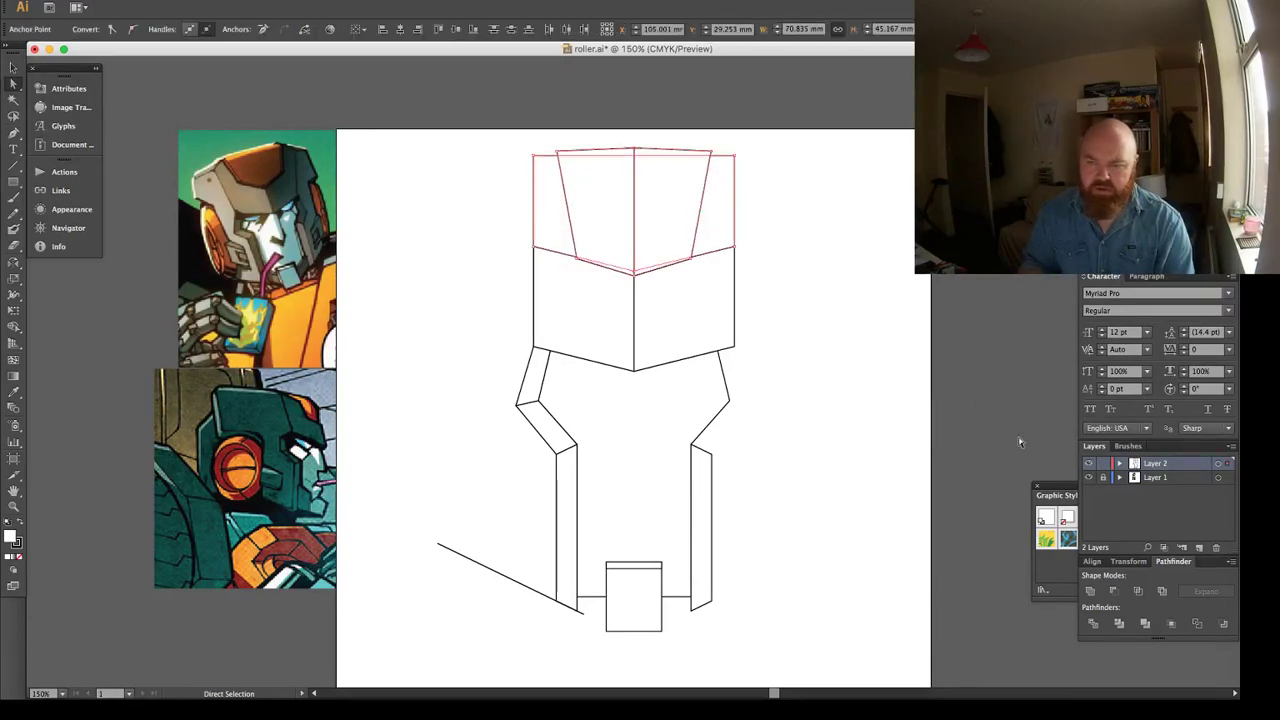
{"action": "left_click", "coordinate": [1092, 624]}
{"action": "key", "text": "super+shift+a"}
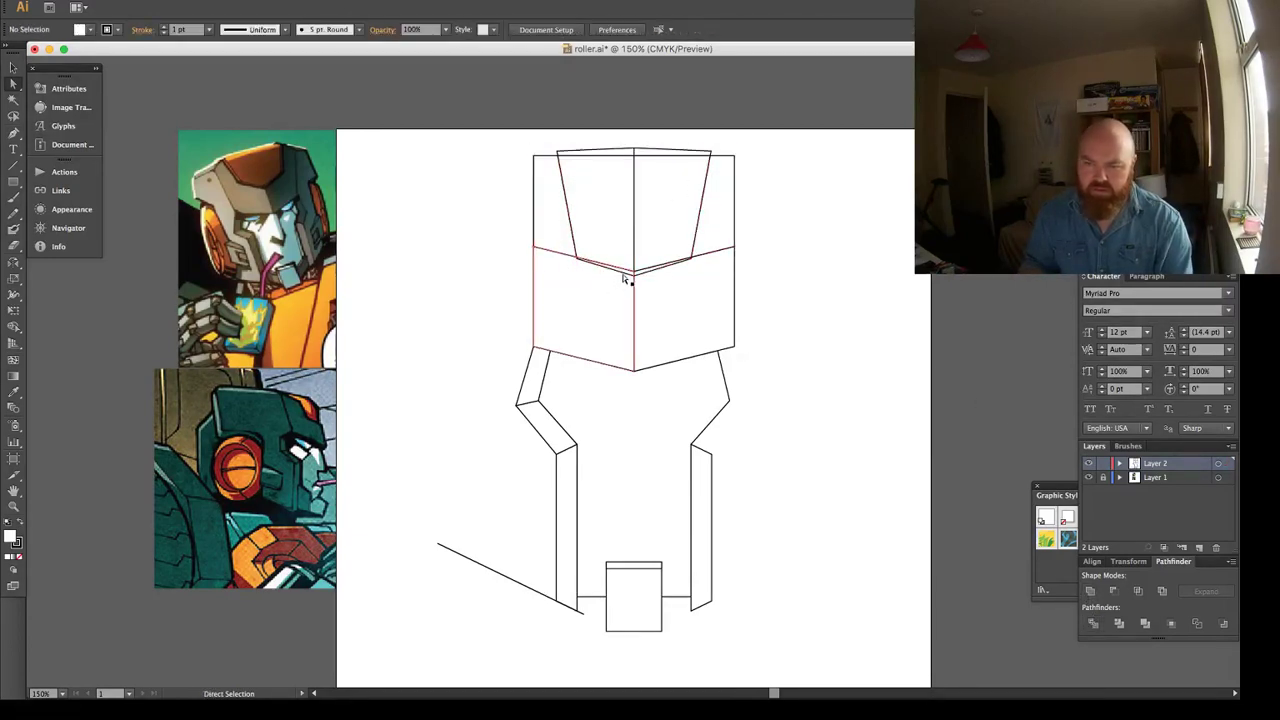
{"action": "left_click", "coordinate": [626, 275]}
{"action": "left_click", "coordinate": [651, 279]}
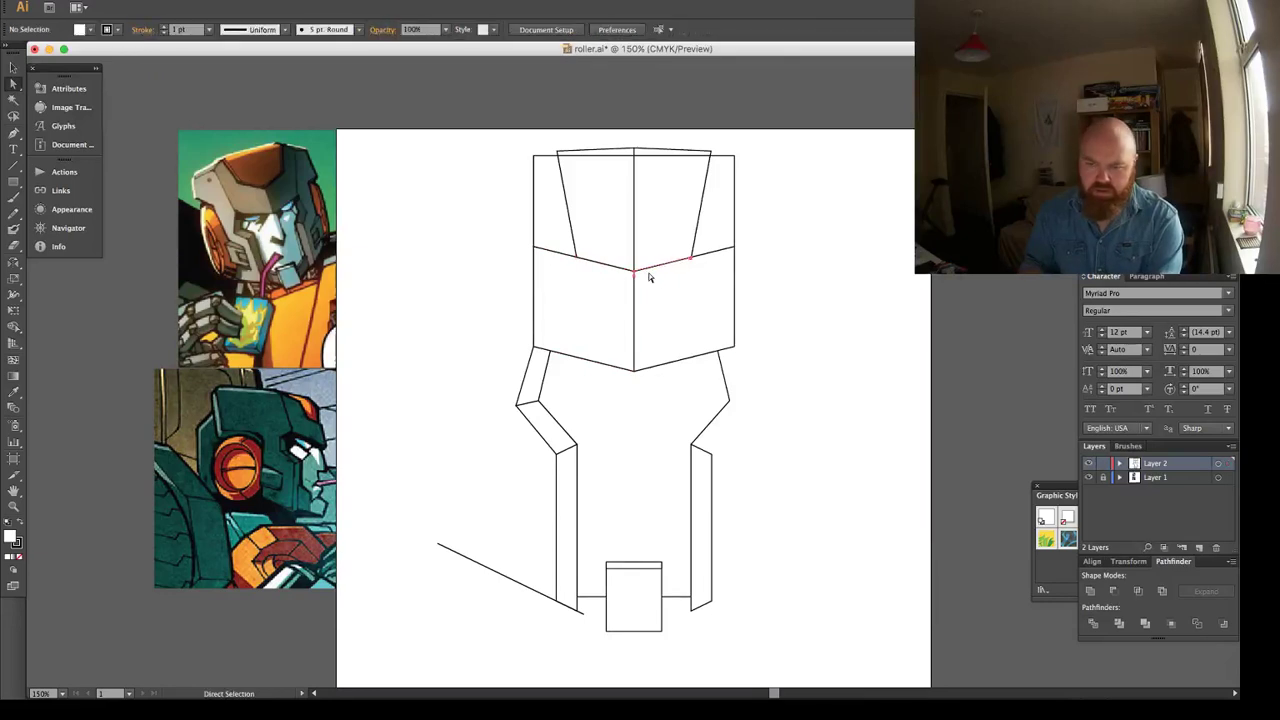
Lower the side panels' outer top corners by about 4 mm and try to unite the left panel with the forehead block below.
{"action": "left_click", "coordinate": [533, 155]}
{"action": "left_click_drag", "start_coordinate": [735, 161], "coordinate": [735, 168]}
{"action": "left_click", "coordinate": [554, 209]}
{"action": "left_click_drag", "start_coordinate": [510, 228], "coordinate": [544, 275]}
{"action": "left_click", "coordinate": [1091, 592]}
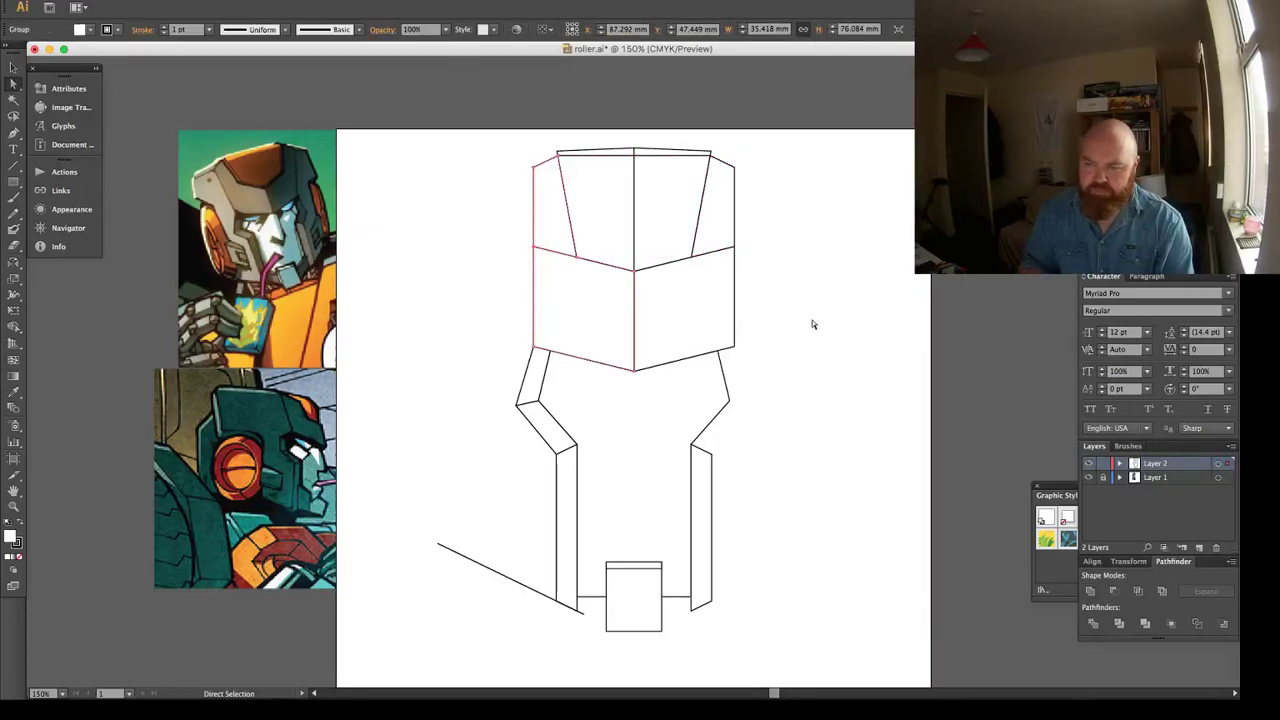
{"action": "key", "text": "super+shift+a"}
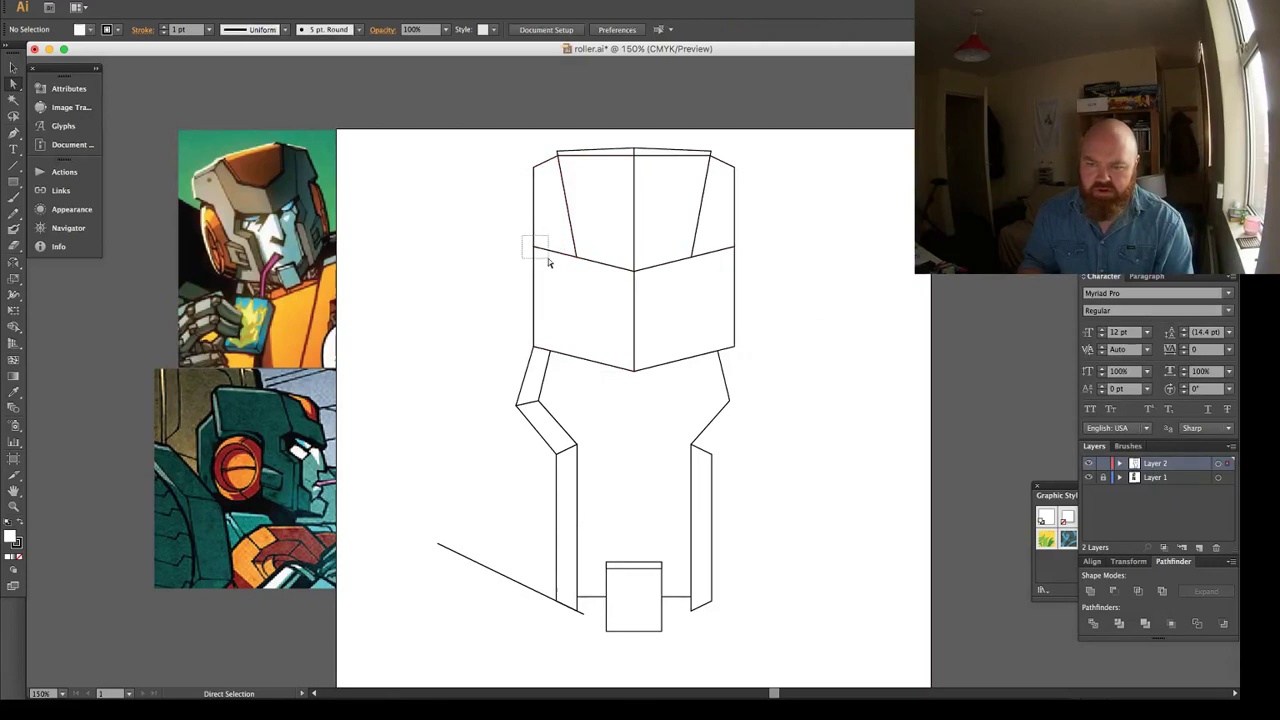
Add an anchor point to the left side panel's lower edge, pull it over the forehead block and unite both shapes.
{"action": "left_click", "coordinate": [548, 252]}
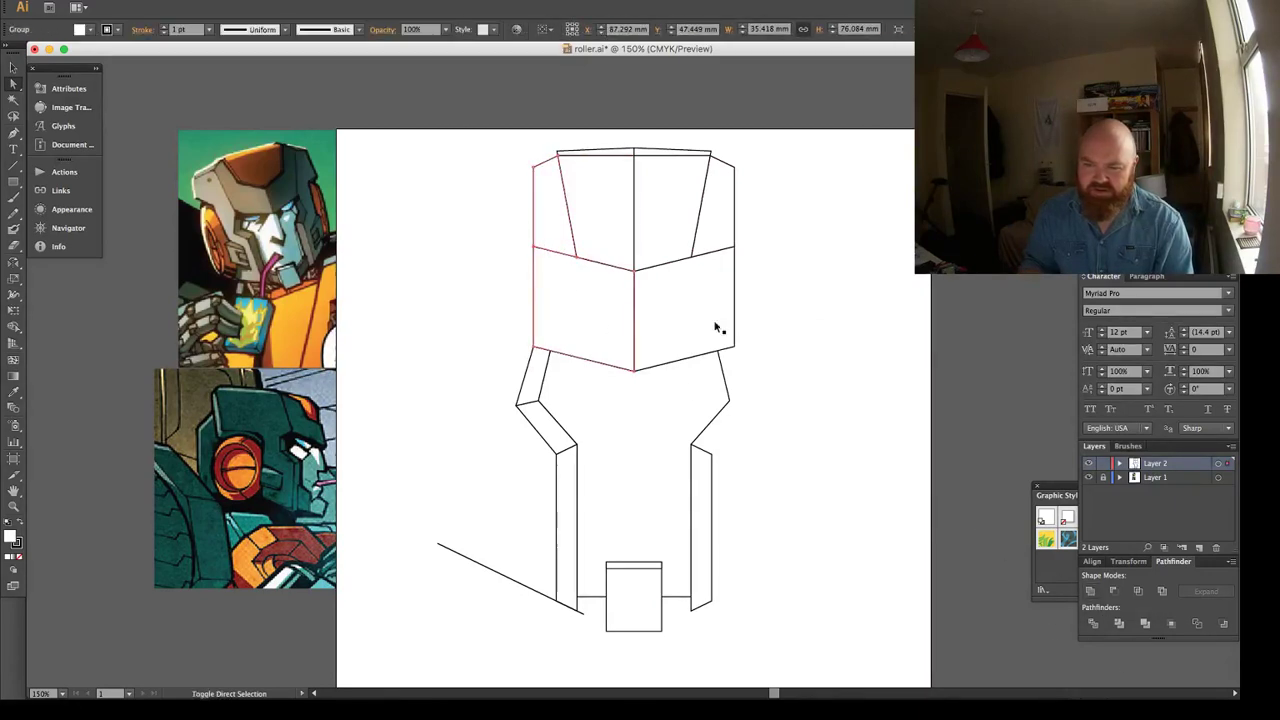
{"action": "left_click", "coordinate": [556, 254]}
{"action": "key", "text": "plus"}
{"action": "left_click", "coordinate": [556, 253]}
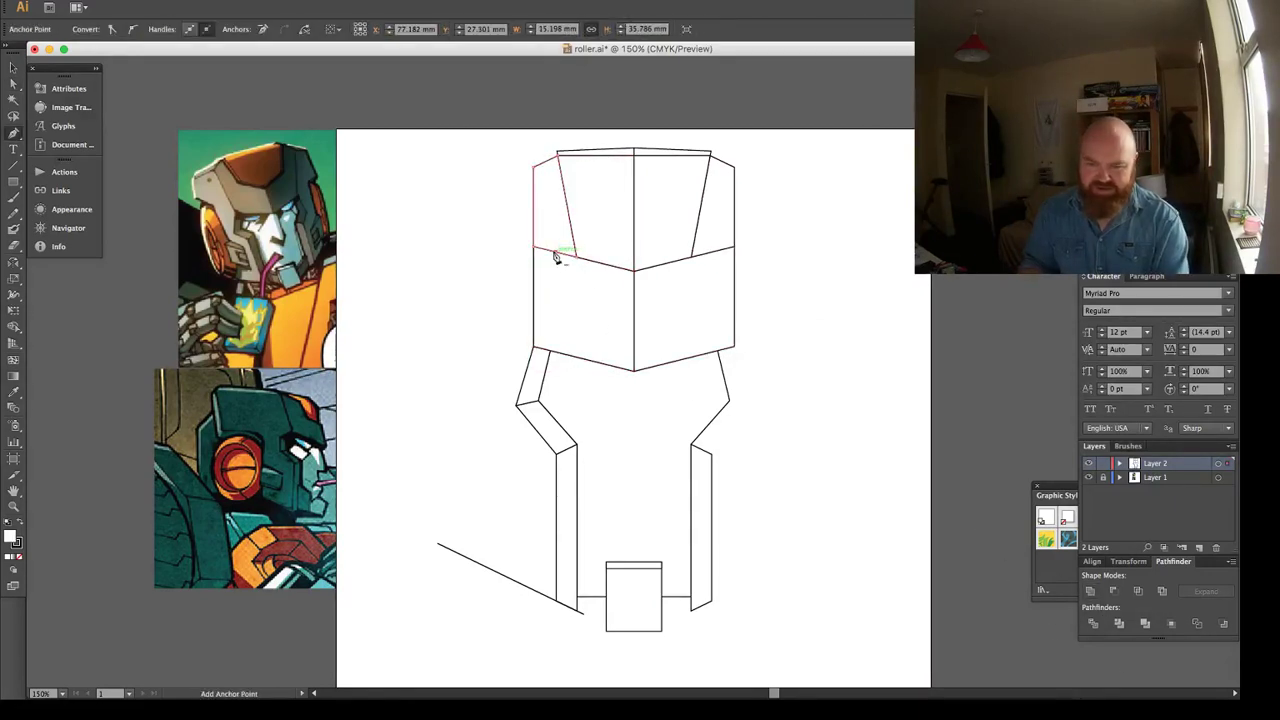
{"action": "key", "text": "a"}
{"action": "left_click_drag", "start_coordinate": [555, 252], "coordinate": [556, 258]}
{"action": "left_click", "coordinate": [621, 342], "text": "shift"}
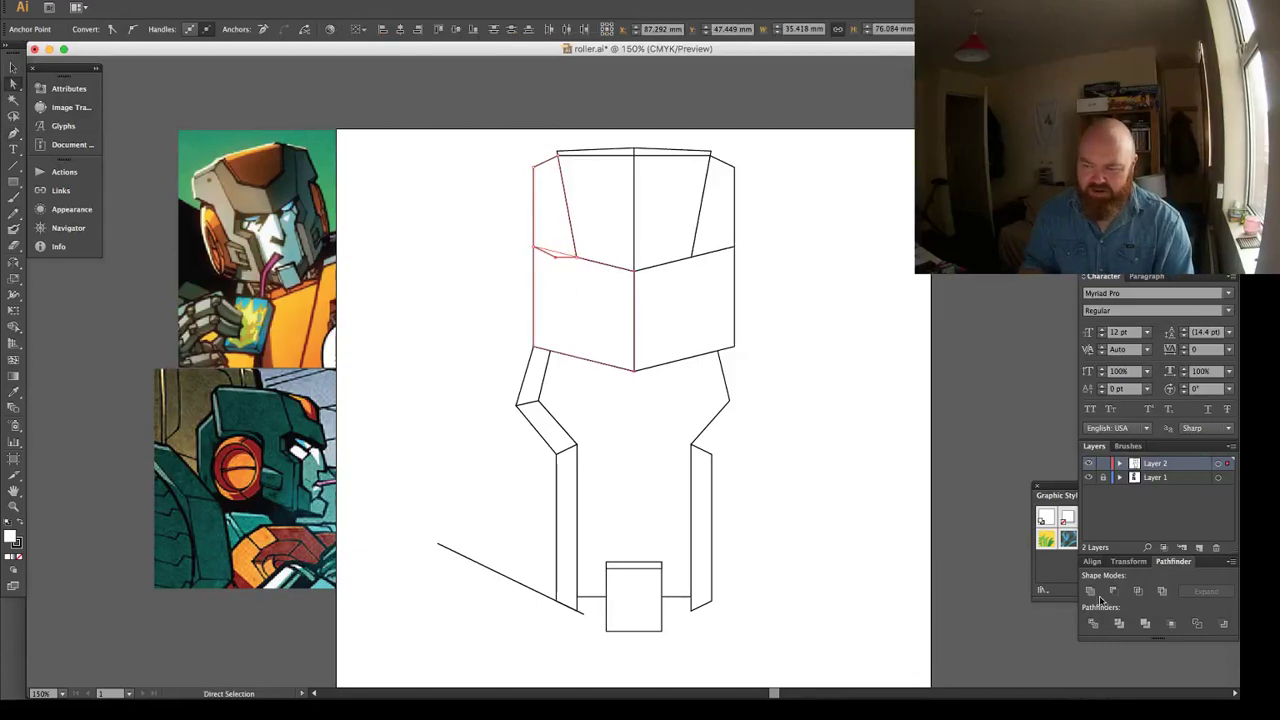
{"action": "left_click", "coordinate": [594, 297]}
{"action": "key", "text": "i"}
{"action": "key", "text": "a"}
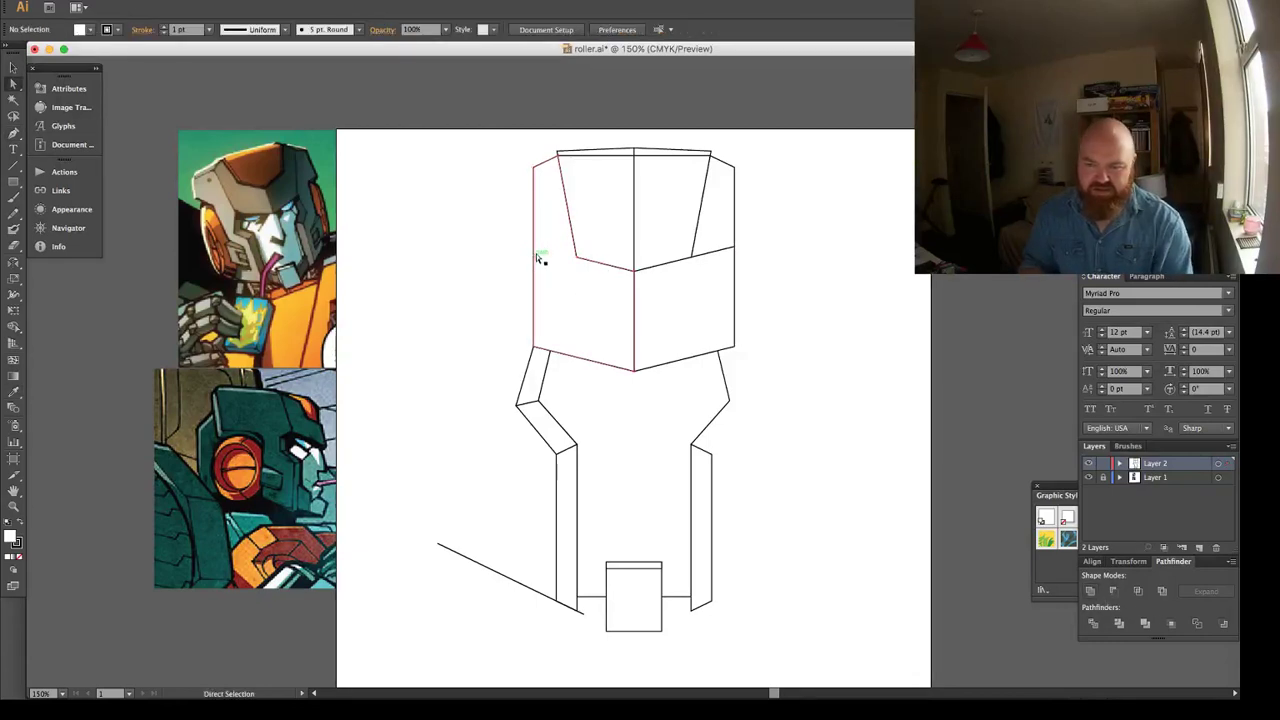
Remove the leftover anchor point midway along the merged left panel's outer edge.
{"action": "left_click", "coordinate": [536, 252]}
{"action": "key", "text": "o"}
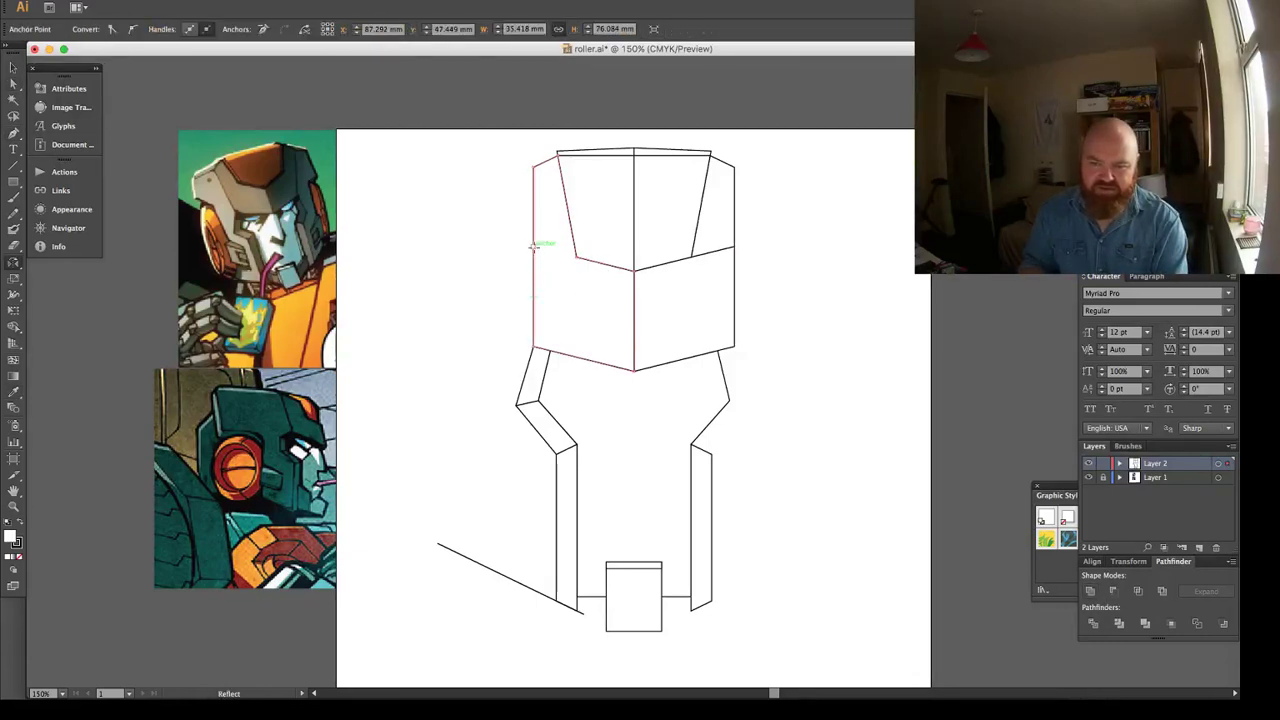
{"action": "key", "text": "plus"}
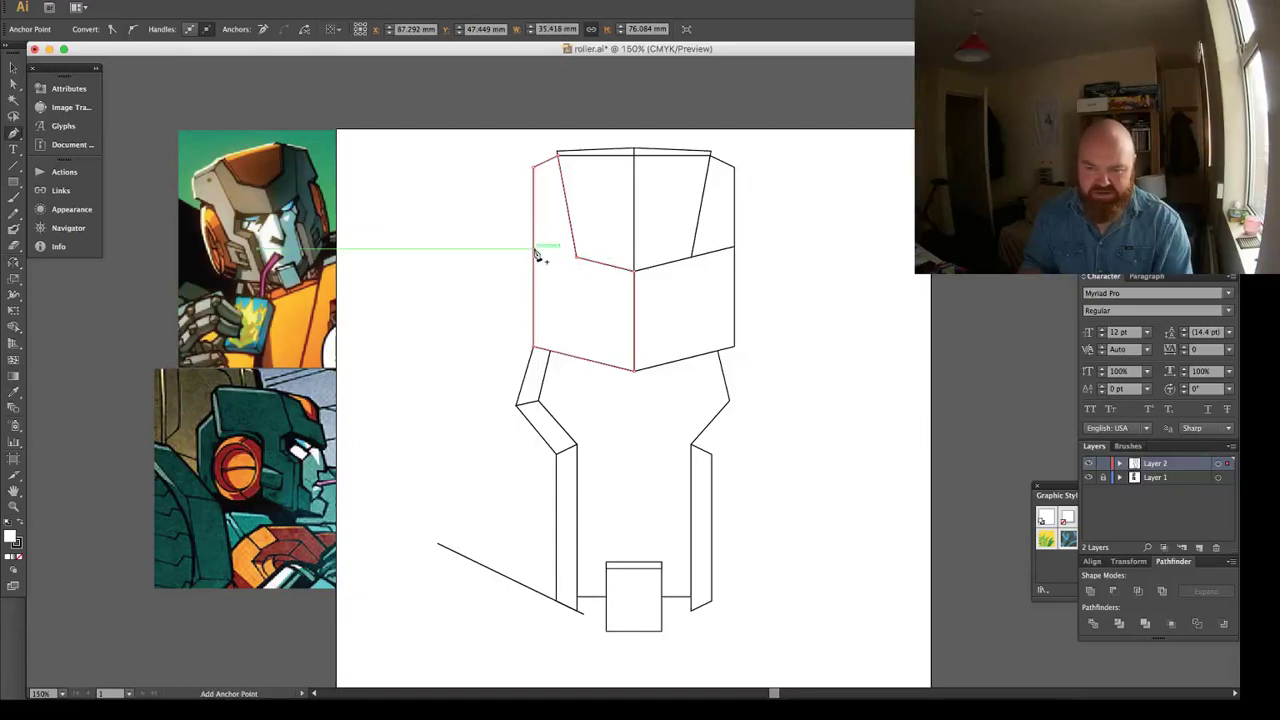
{"action": "left_click", "coordinate": [536, 255]}
{"action": "key", "text": "p"}
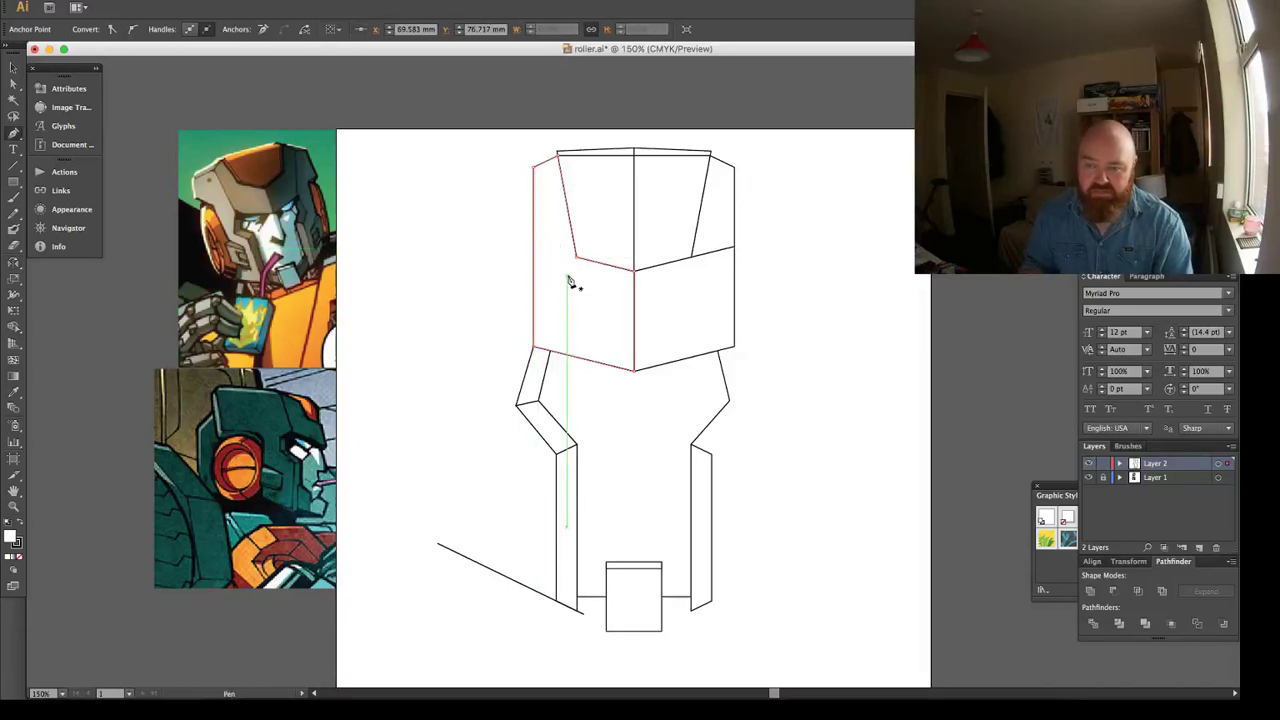
{"action": "key", "text": "a"}
Delete the two thin slivers sticking out above the crest's straight top edge.
{"action": "left_click", "coordinate": [615, 145]}
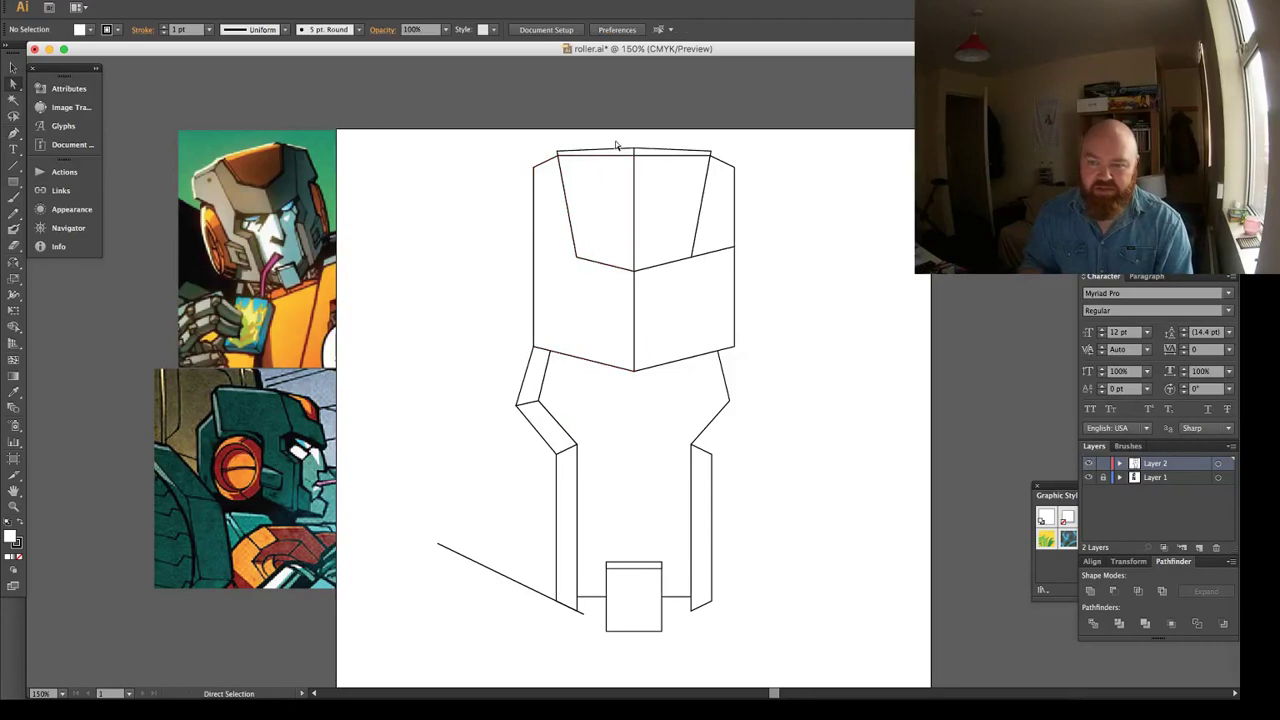
{"action": "left_click_drag", "start_coordinate": [644, 150], "coordinate": [645, 151]}
{"action": "key", "text": "Delete"}
{"action": "key", "text": "Delete"}
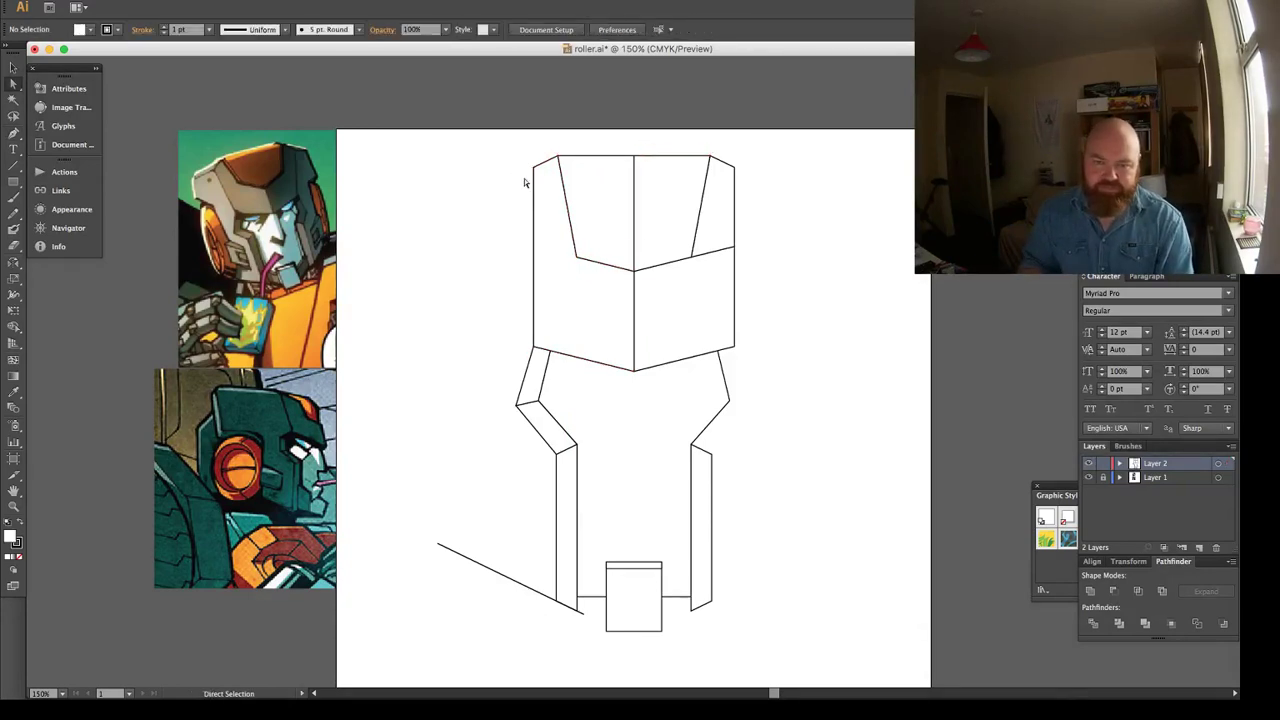
Shift the left crest and side panel's outer upper points about 7 mm outward and 7 mm down.
{"action": "left_click_drag", "start_coordinate": [506, 161], "coordinate": [592, 270]}
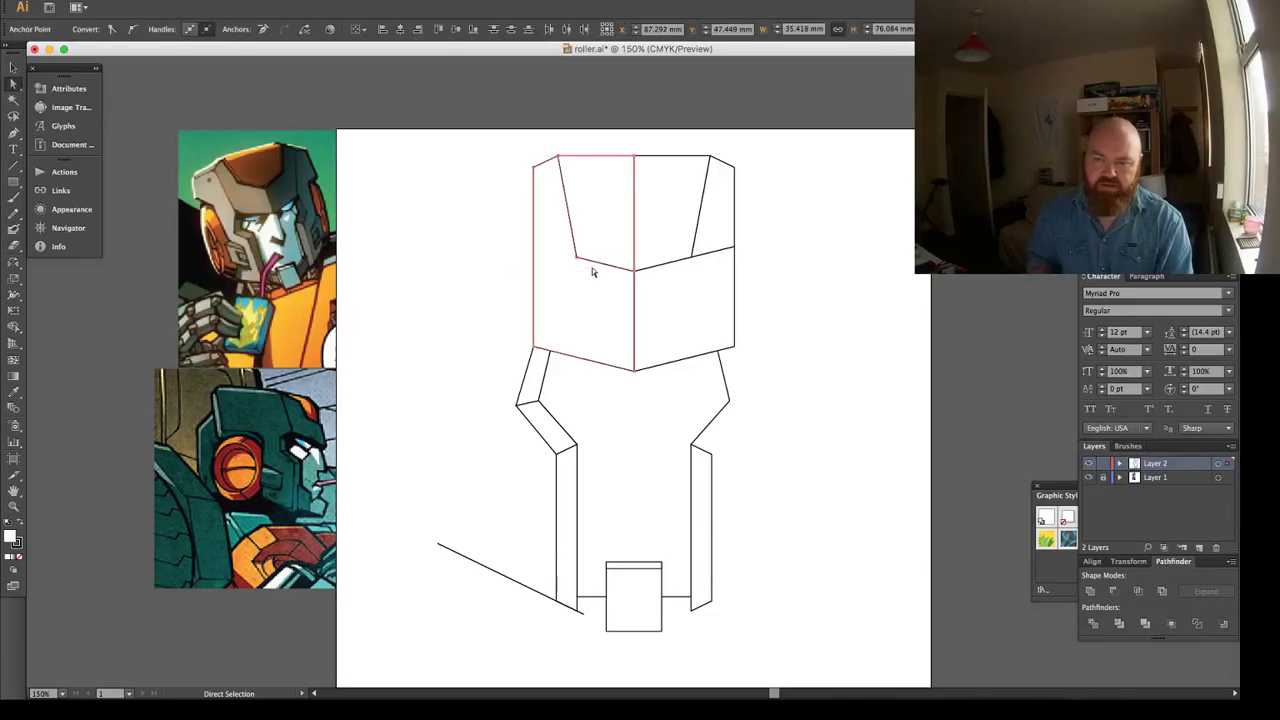
{"action": "key", "text": "shift+Left"}
{"action": "key", "text": "shift+Left"}
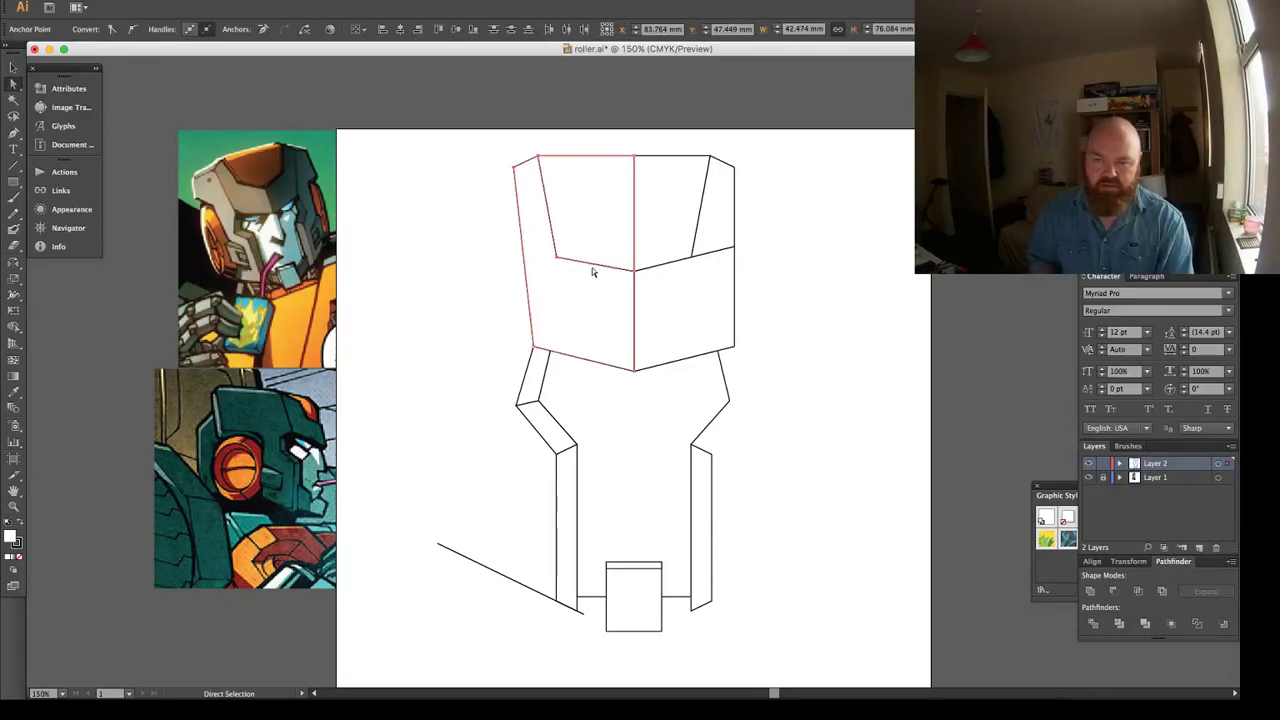
{"action": "key", "text": "shift+Down"}
{"action": "key", "text": "shift+Down"}
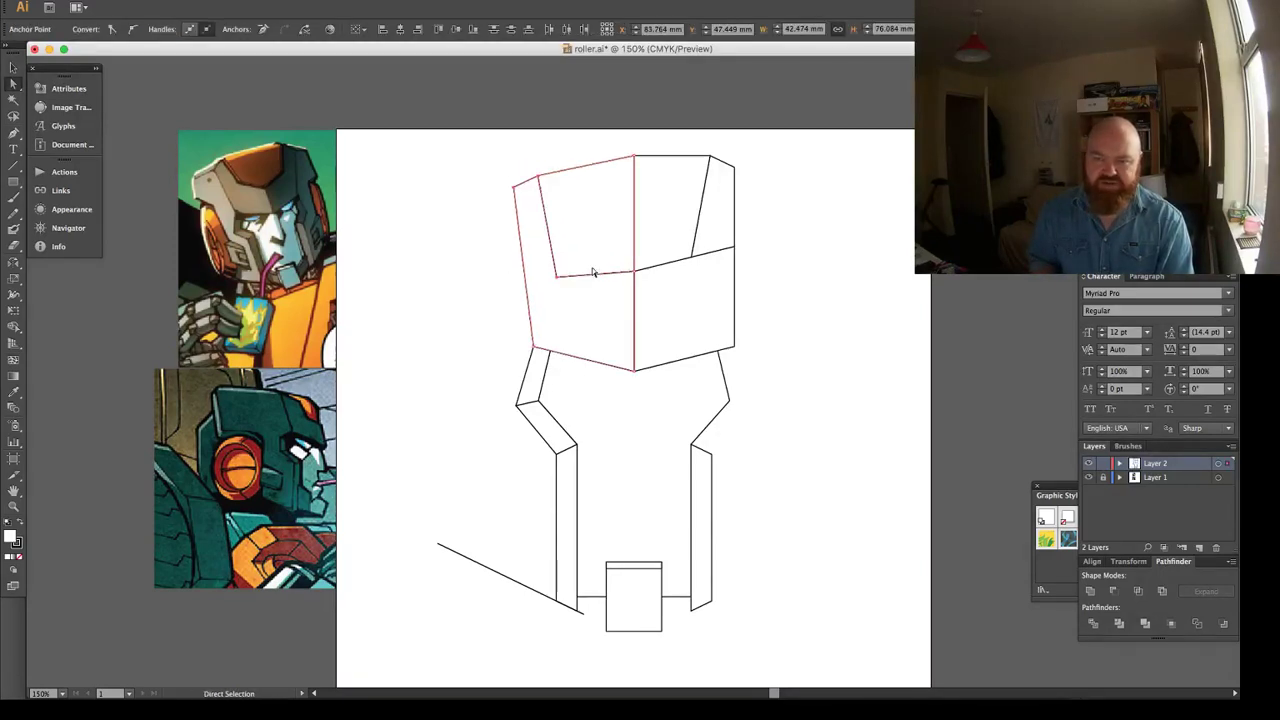
Delete the right-hand crest and forehead panels and remove the face outline's upper right anchor point.
{"action": "left_click_drag", "start_coordinate": [677, 134], "coordinate": [738, 267]}
{"action": "key", "text": "Delete"}
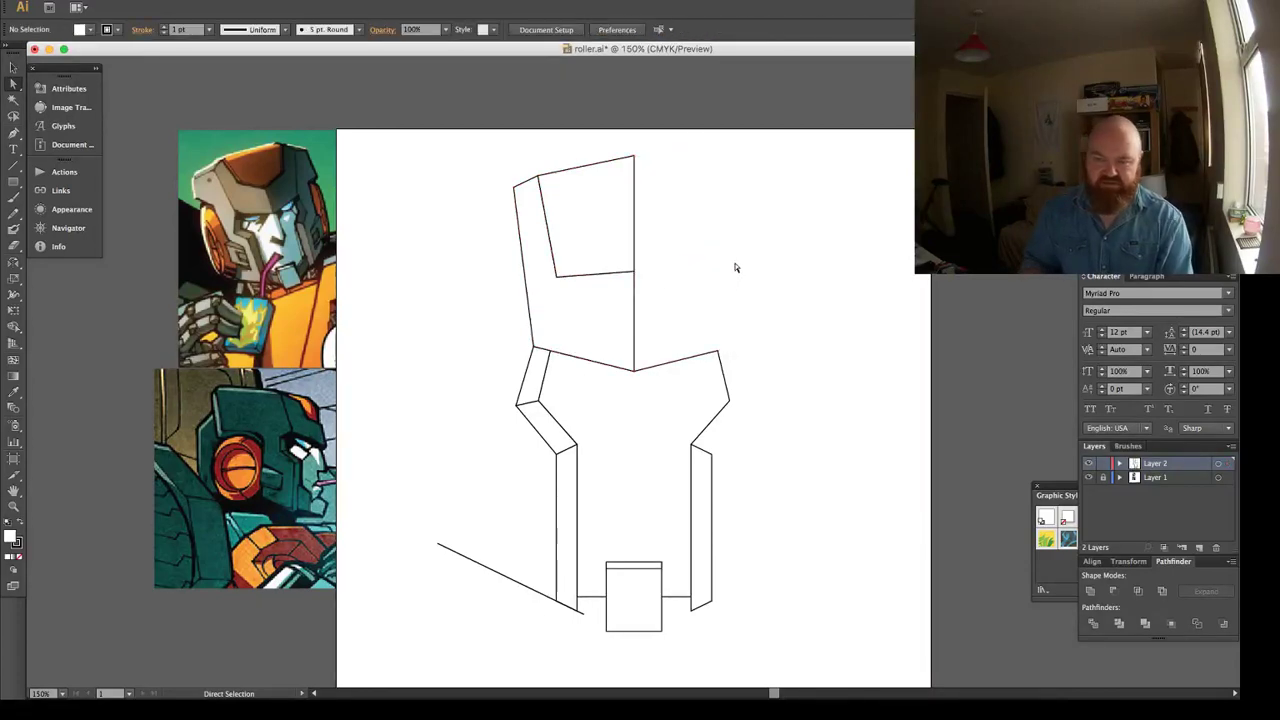
{"action": "left_click", "coordinate": [689, 358]}
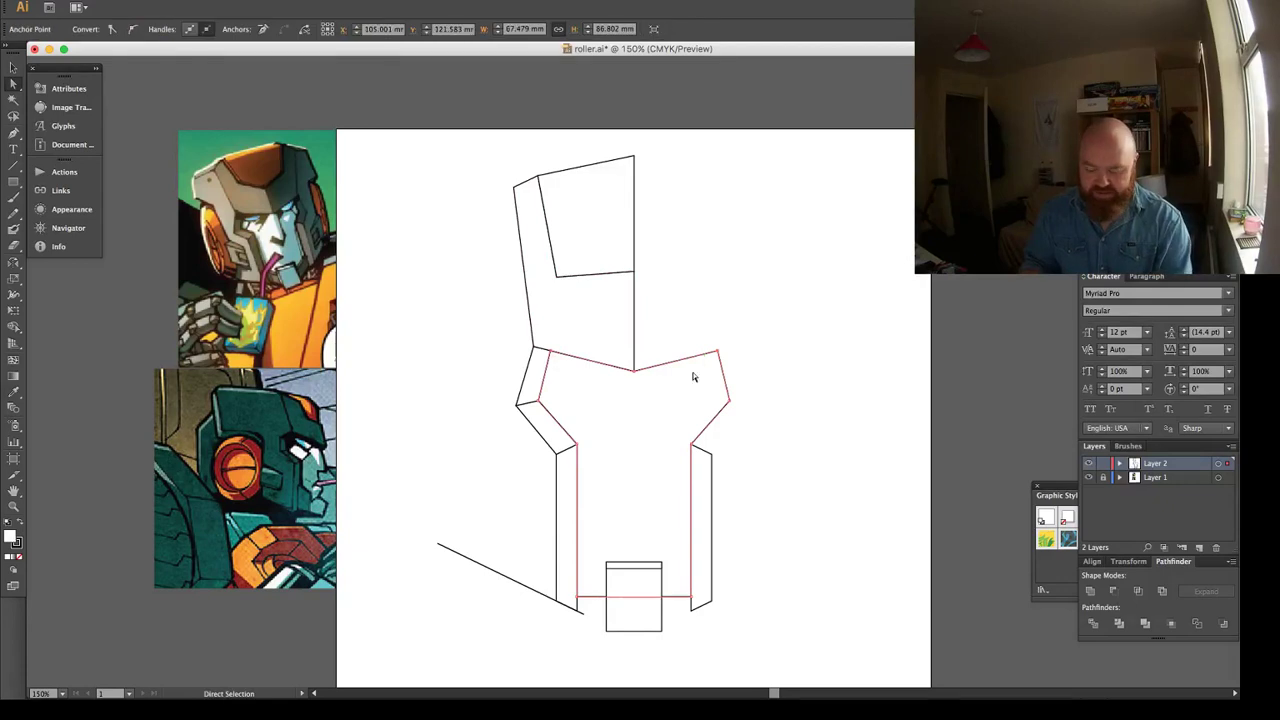
{"action": "key", "text": "p"}
{"action": "left_click", "coordinate": [718, 353]}
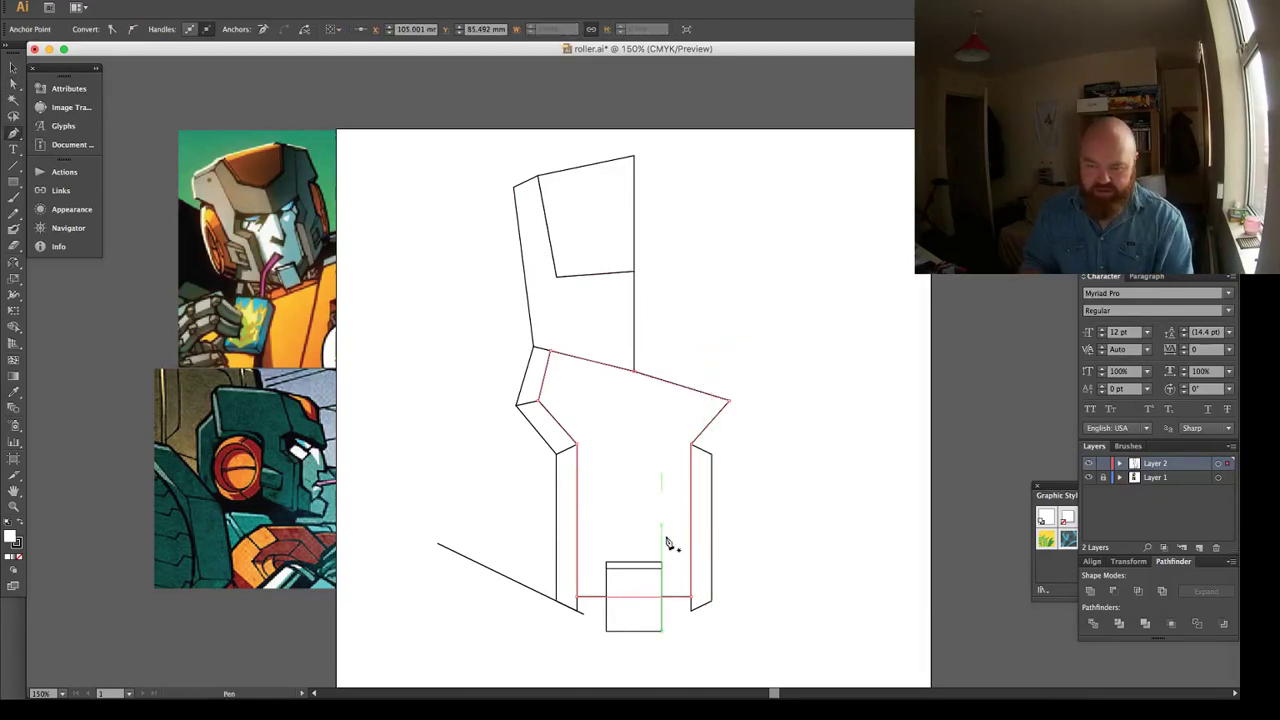
Narrow the chin block and its top strip to the left half, ending at the head's centre line.
{"action": "key", "text": "v"}
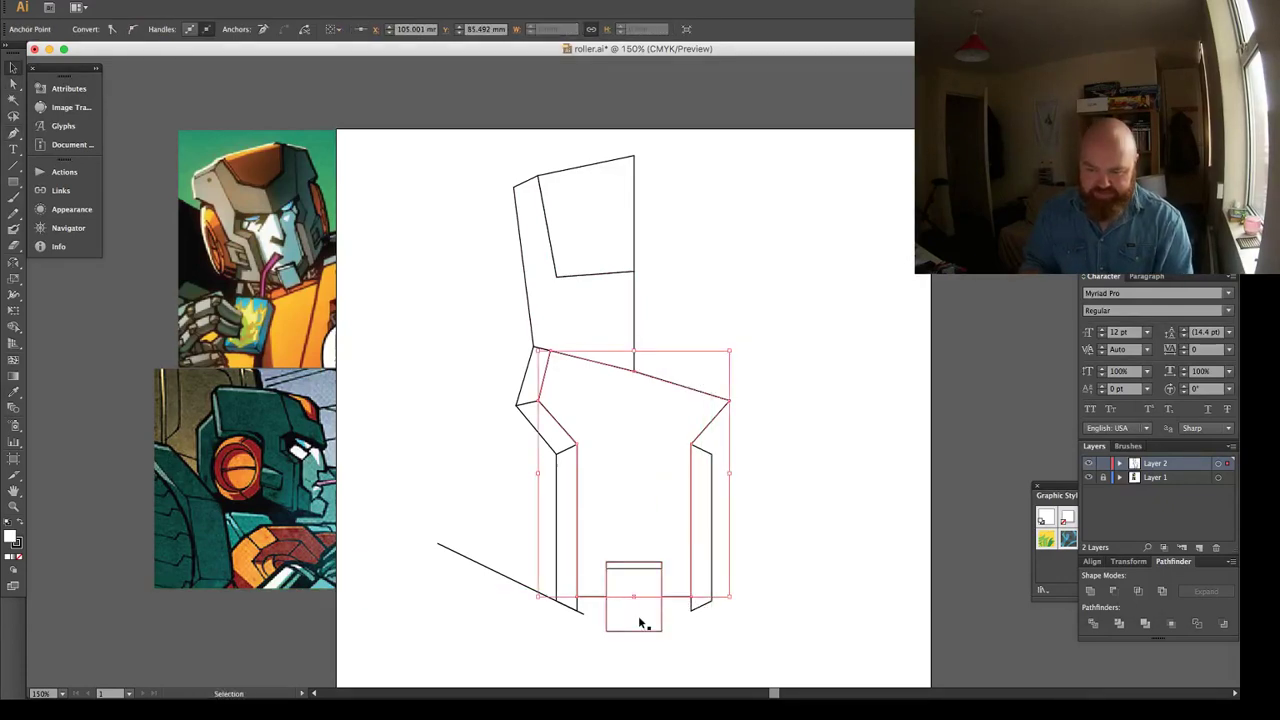
{"action": "left_click", "coordinate": [651, 617]}
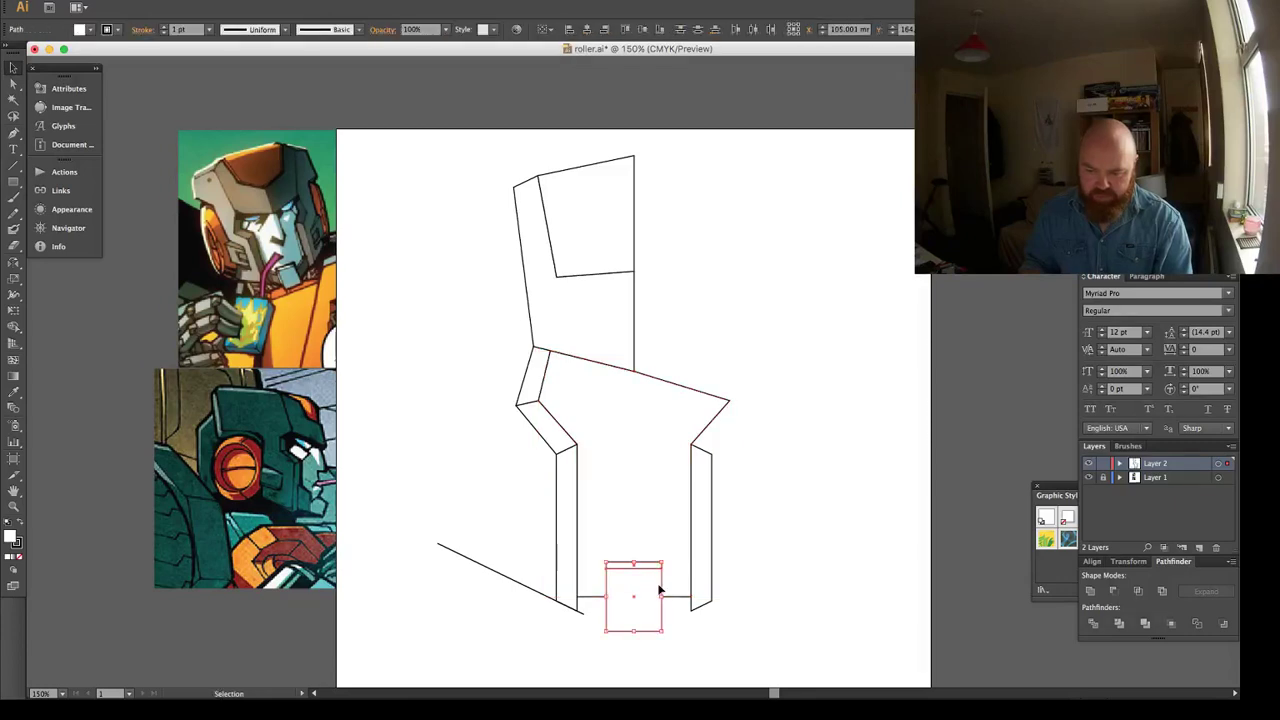
{"action": "left_click_drag", "start_coordinate": [661, 597], "coordinate": [634, 595]}
Delete the right cheek strip.
{"action": "key", "text": "a"}
{"action": "left_click", "coordinate": [710, 534]}
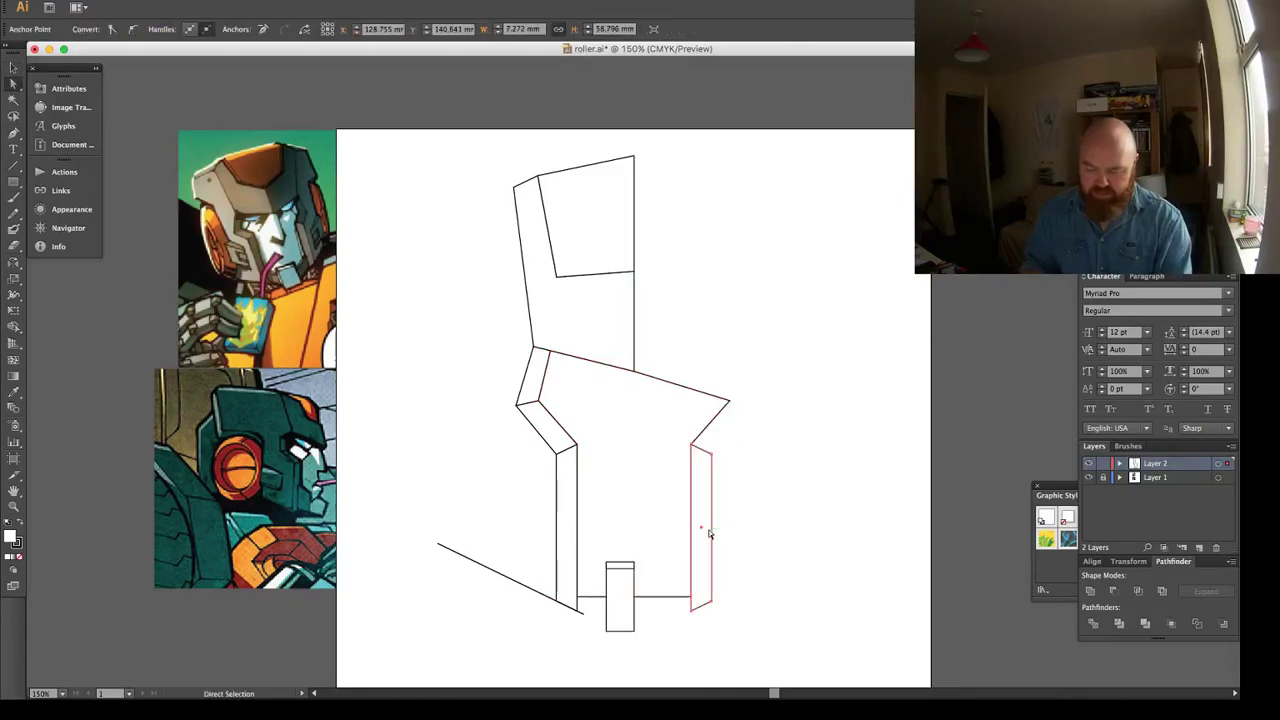
{"action": "key", "text": "Delete"}
{"action": "key", "text": "Delete"}
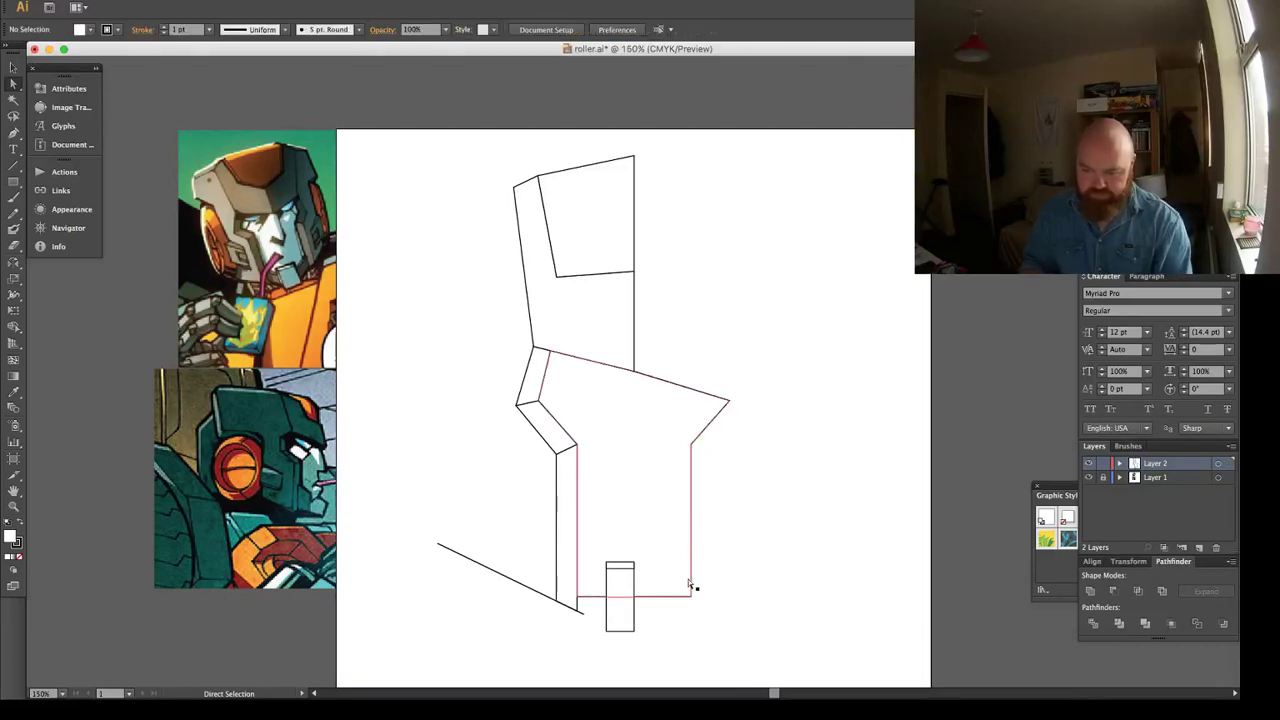
Reduce the face outline to its left half by snapping its bottom right corner to the centre line and removing the remaining right-side anchor points.
{"action": "left_click_drag", "start_coordinate": [689, 593], "coordinate": [634, 597]}
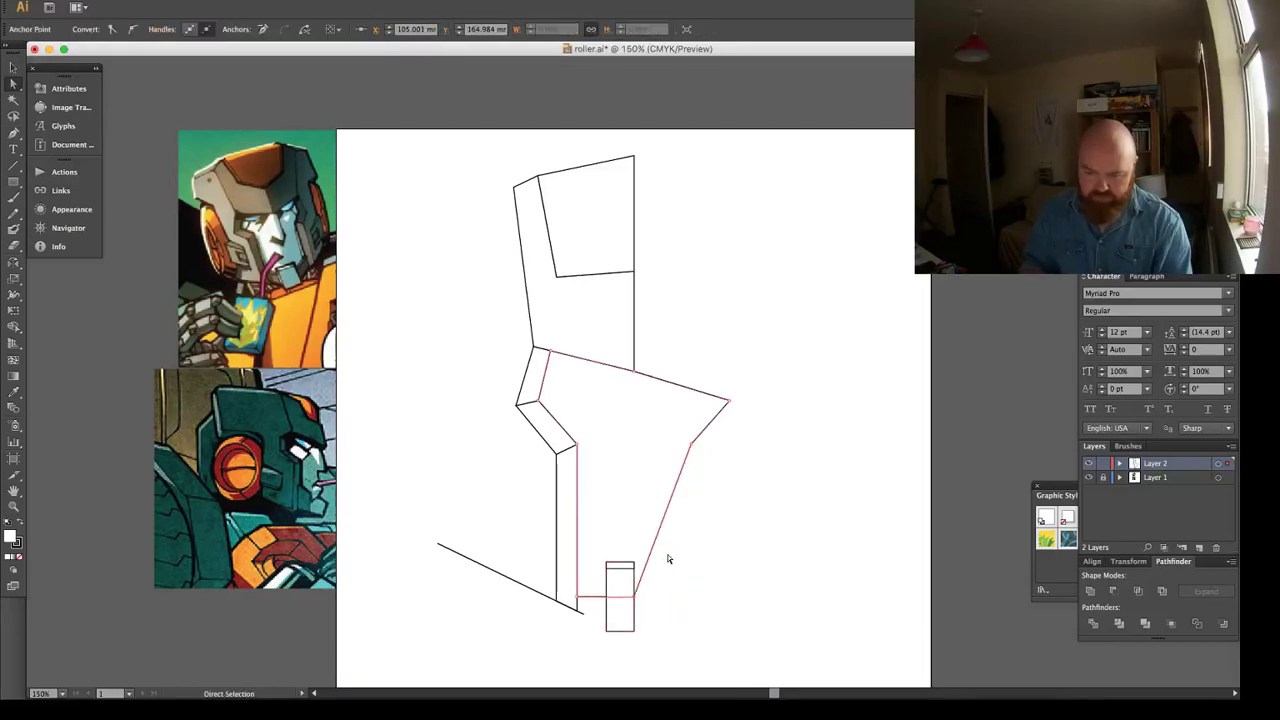
{"action": "left_click_drag", "start_coordinate": [690, 447], "coordinate": [725, 410]}
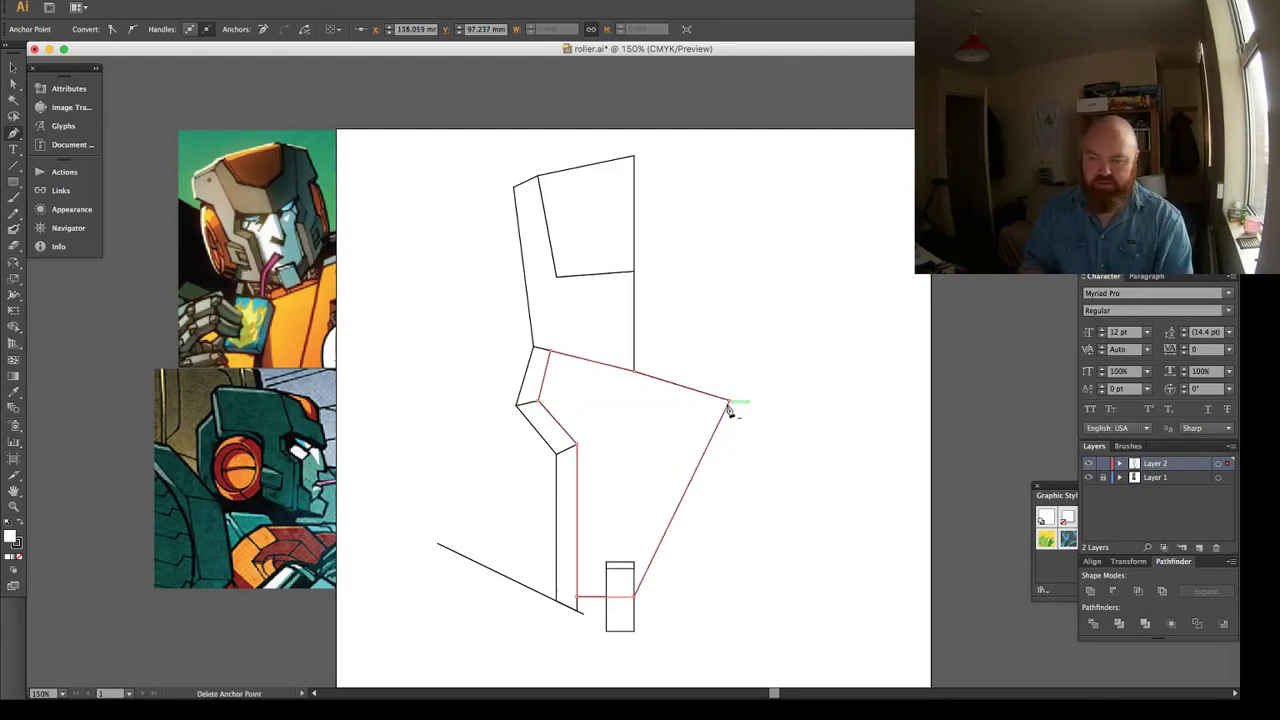
{"action": "left_click", "coordinate": [729, 402]}
{"action": "left_click", "coordinate": [726, 424], "text": "super"}
{"action": "key", "text": "a"}
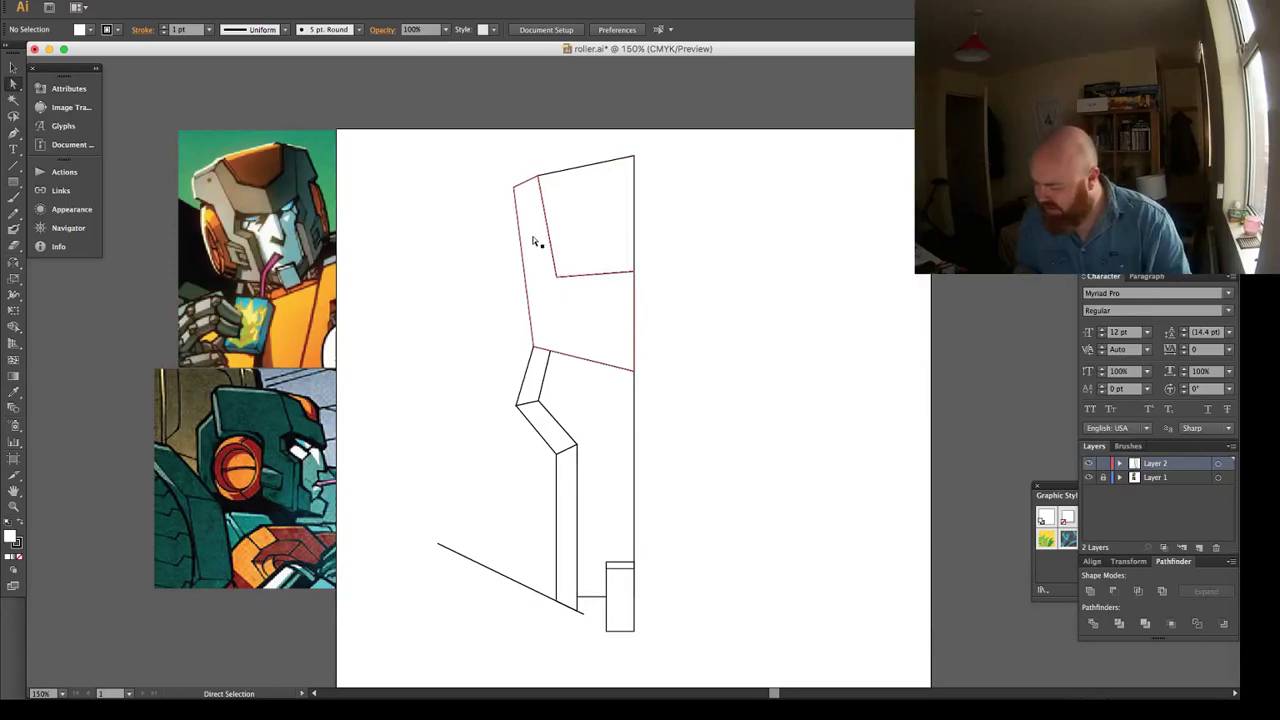
Lower the crest panel's top edge and the outer top corner of the forehead panel.
{"action": "left_click", "coordinate": [568, 171]}
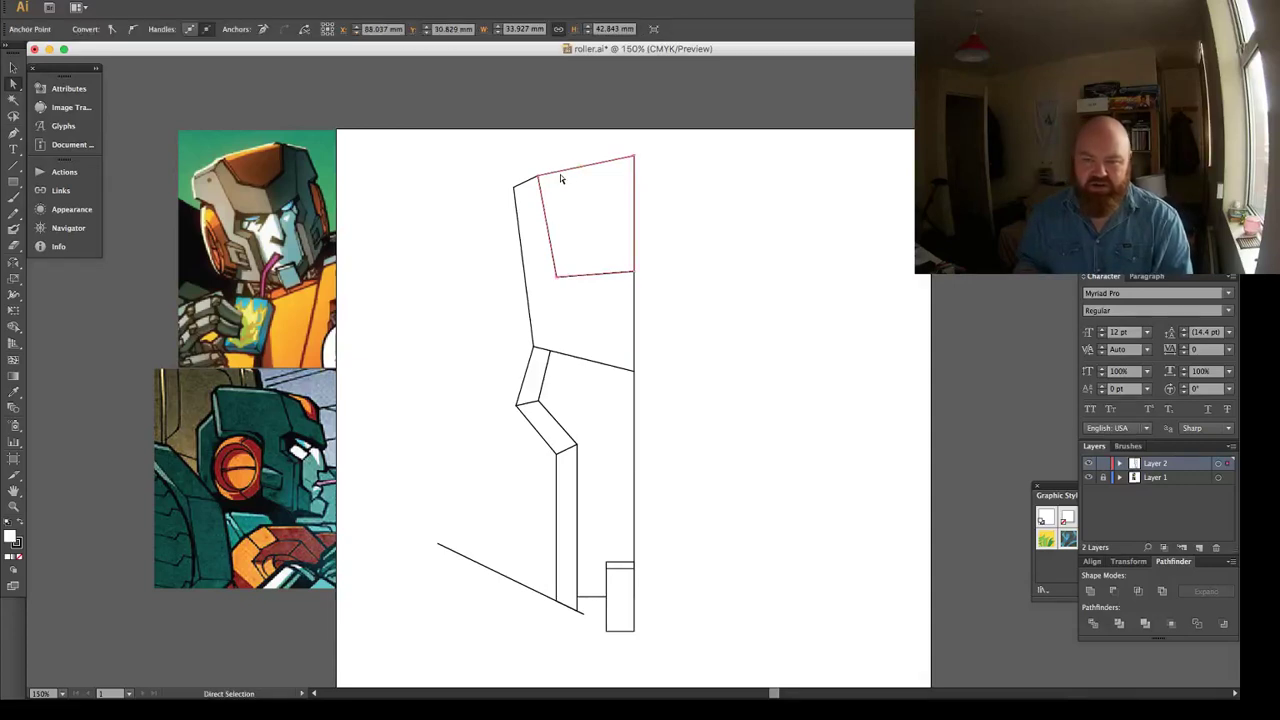
{"action": "left_click_drag", "start_coordinate": [560, 176], "coordinate": [511, 199]}
{"action": "left_click", "coordinate": [595, 189]}
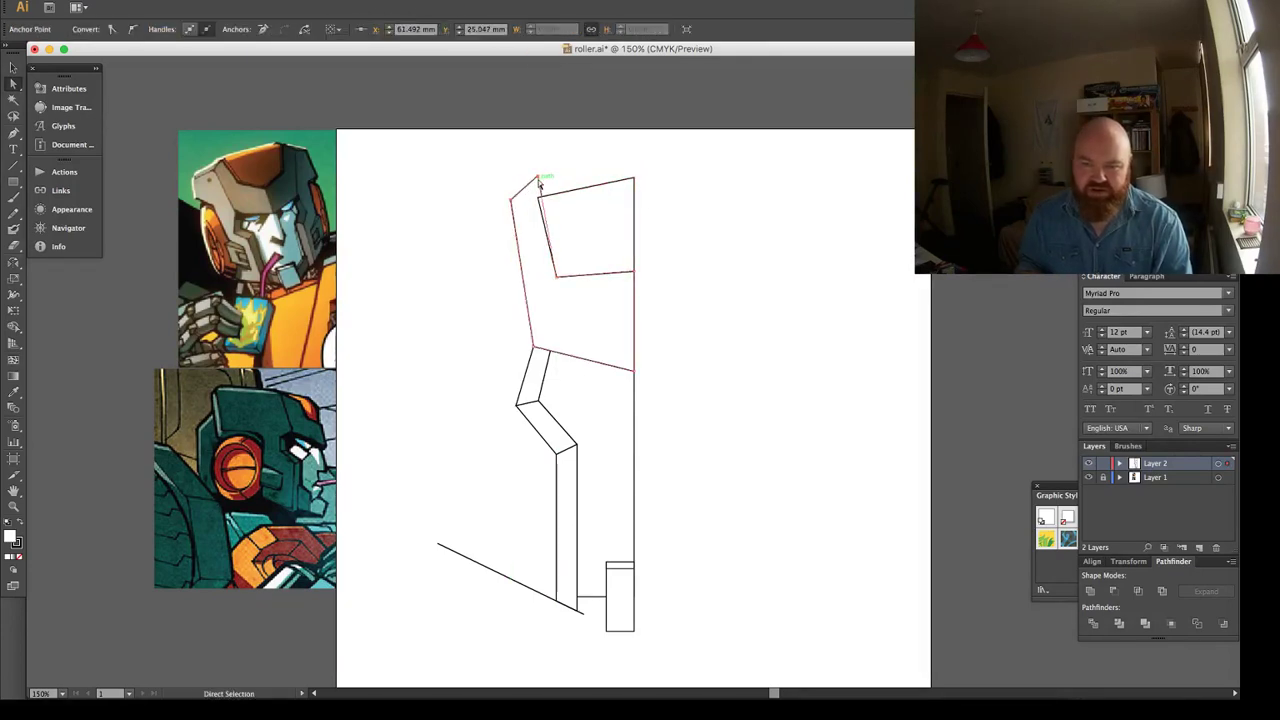
Tilt the shared edge between the crest and forehead panels so it slopes down towards the head's centre line.
{"action": "left_click", "coordinate": [539, 183]}
{"action": "left_click", "coordinate": [560, 284]}
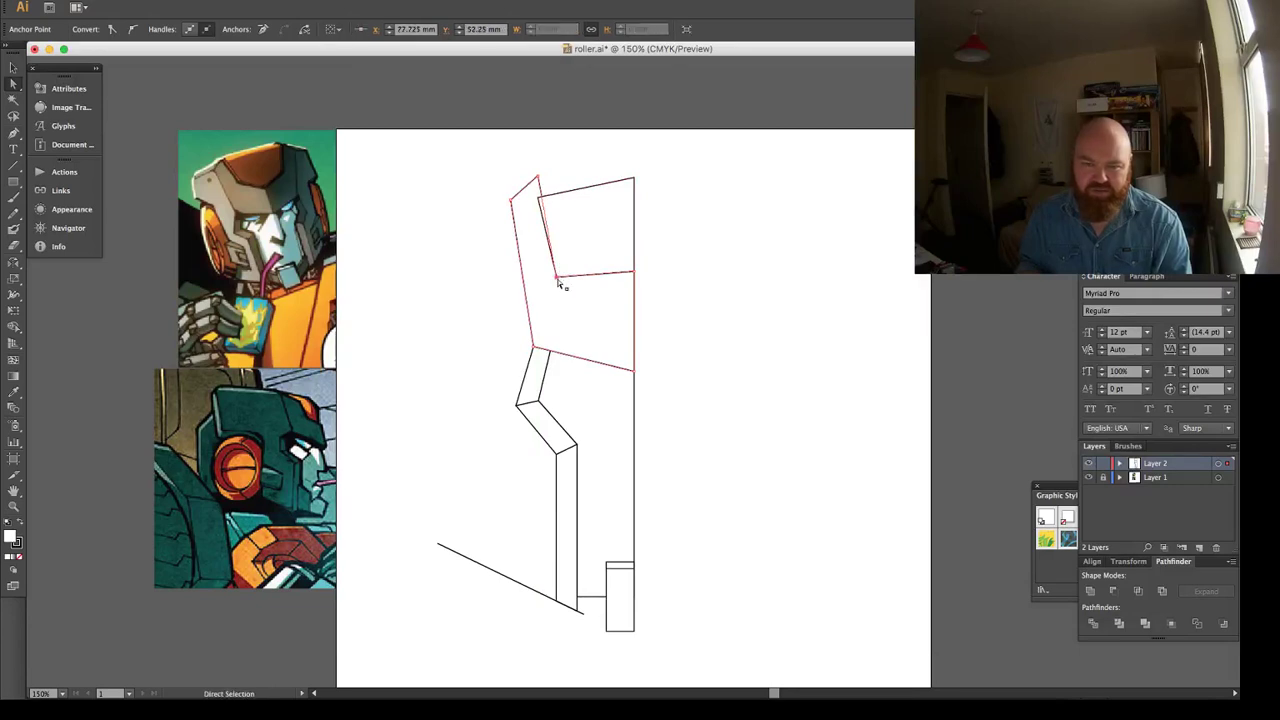
{"action": "left_click", "coordinate": [635, 275]}
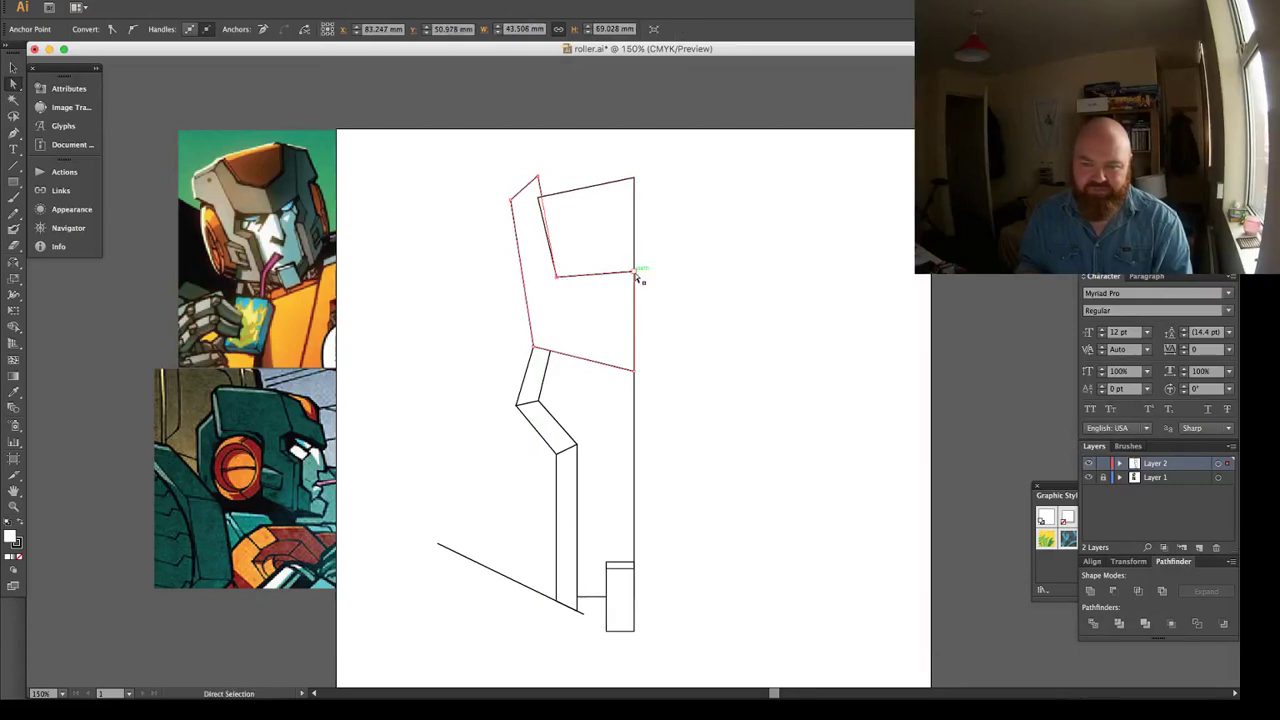
{"action": "left_click", "coordinate": [633, 271]}
{"action": "left_click_drag", "start_coordinate": [656, 263], "coordinate": [549, 265]}
{"action": "key", "text": "shift+Up"}
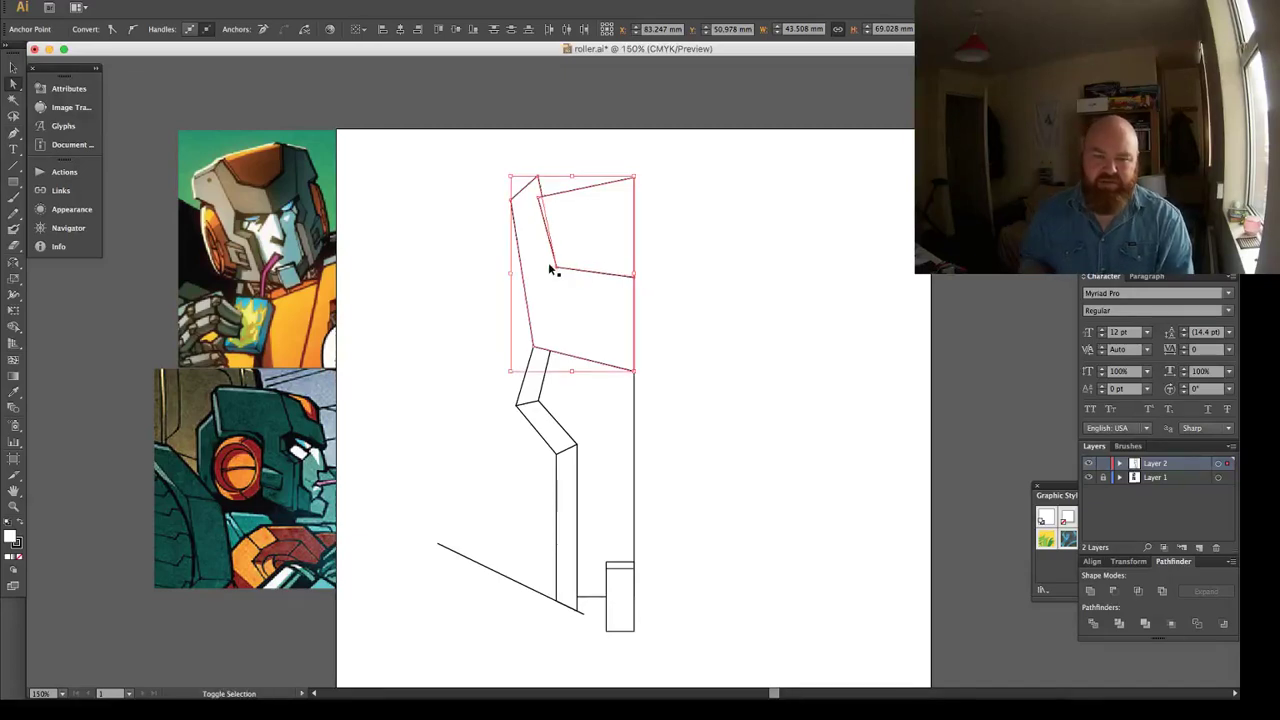
{"action": "left_click", "coordinate": [650, 358]}
{"action": "left_click", "coordinate": [628, 370]}
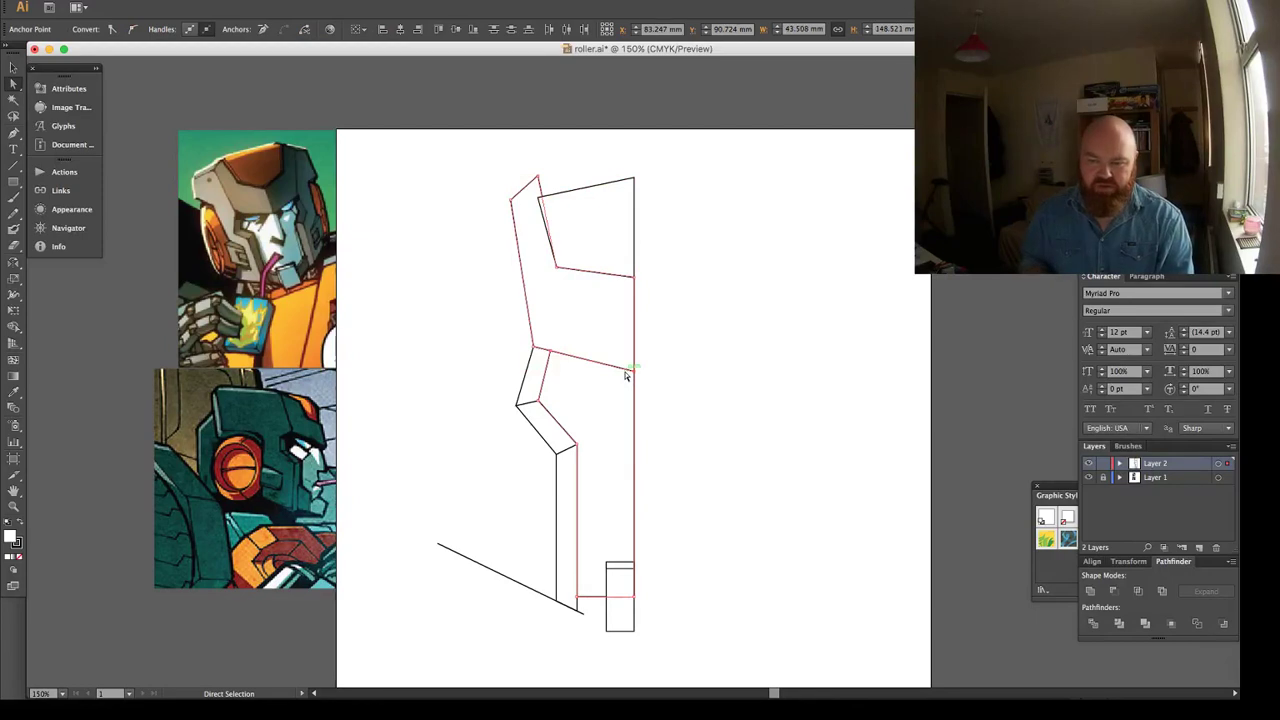
Trim the crest panel where it overlaps the forehead panel so it ends at their shared slanted edge.
{"action": "key", "text": "super+shift+a"}
{"action": "left_click", "coordinate": [557, 203]}
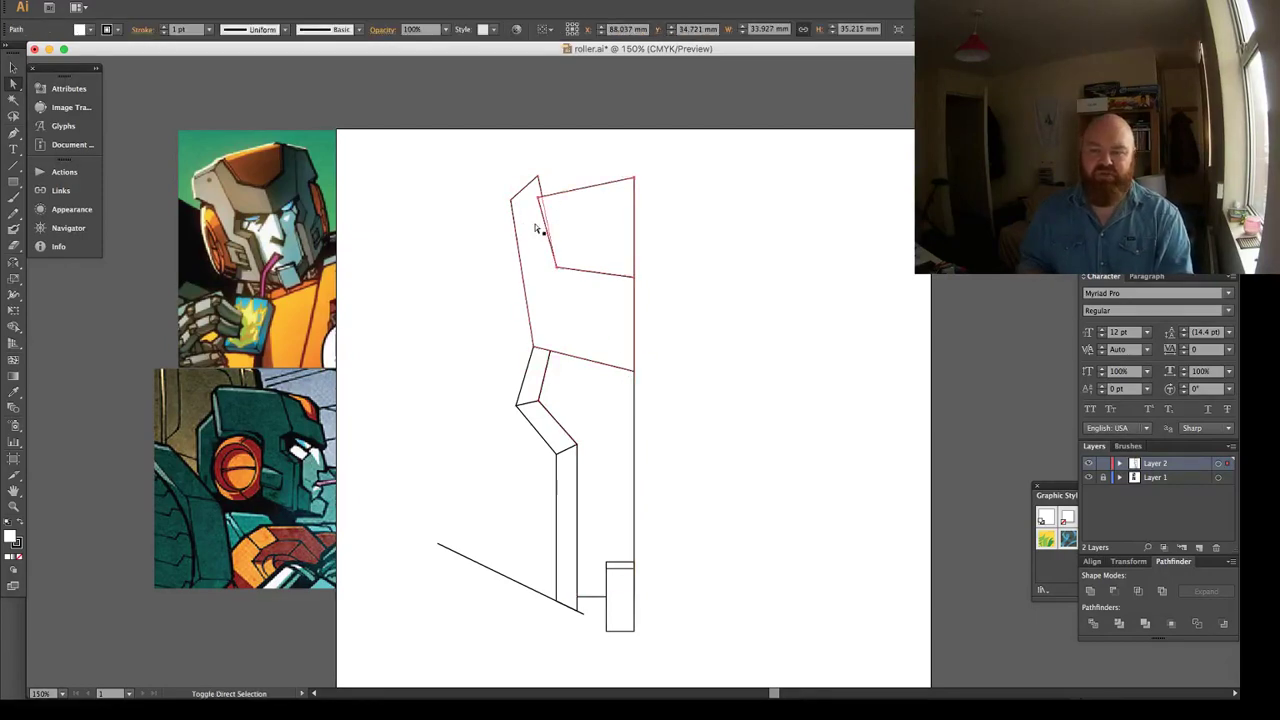
{"action": "left_click", "coordinate": [536, 228], "text": "shift"}
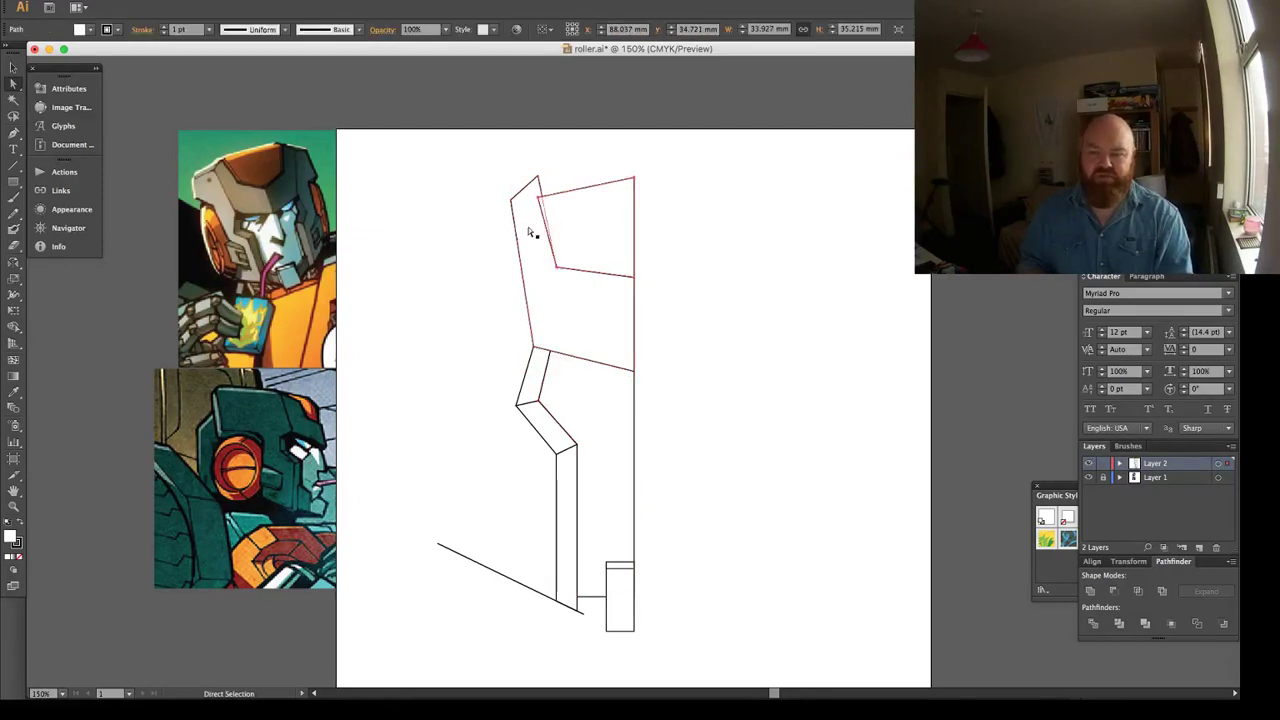
{"action": "left_click", "coordinate": [1093, 624]}
{"action": "key", "text": "i"}
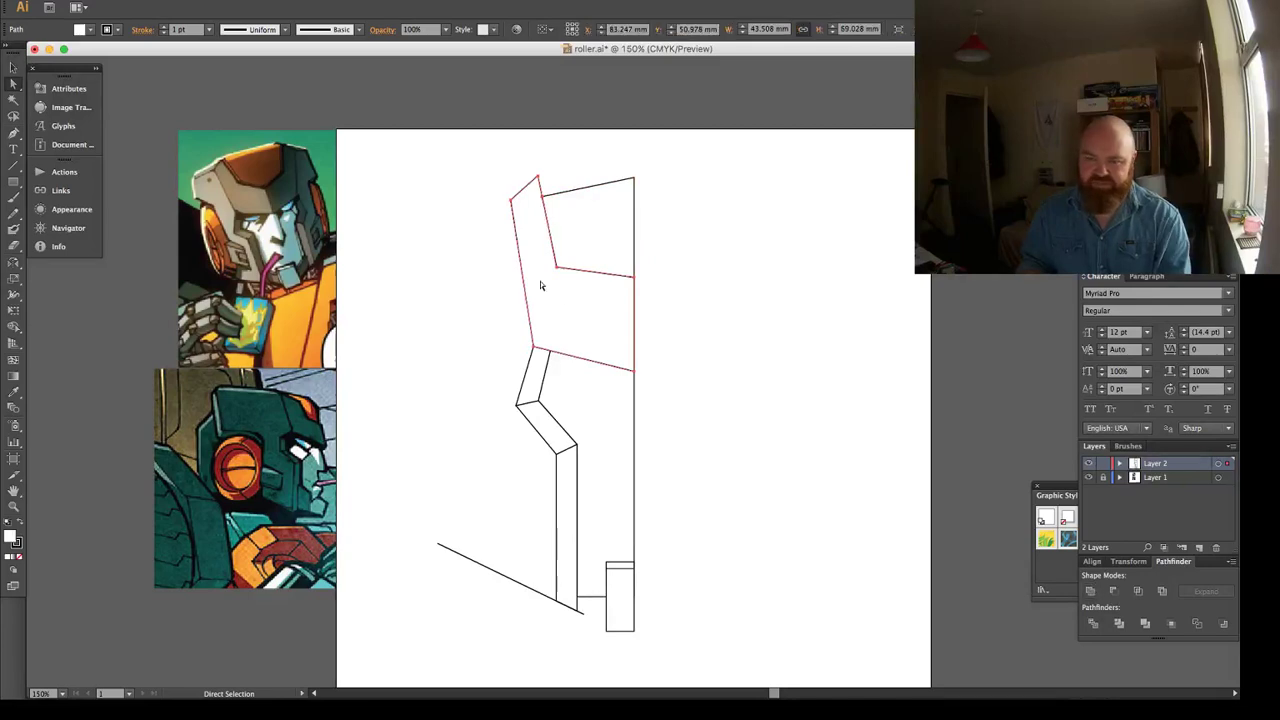
{"action": "key", "text": "ctrl+shift+a"}
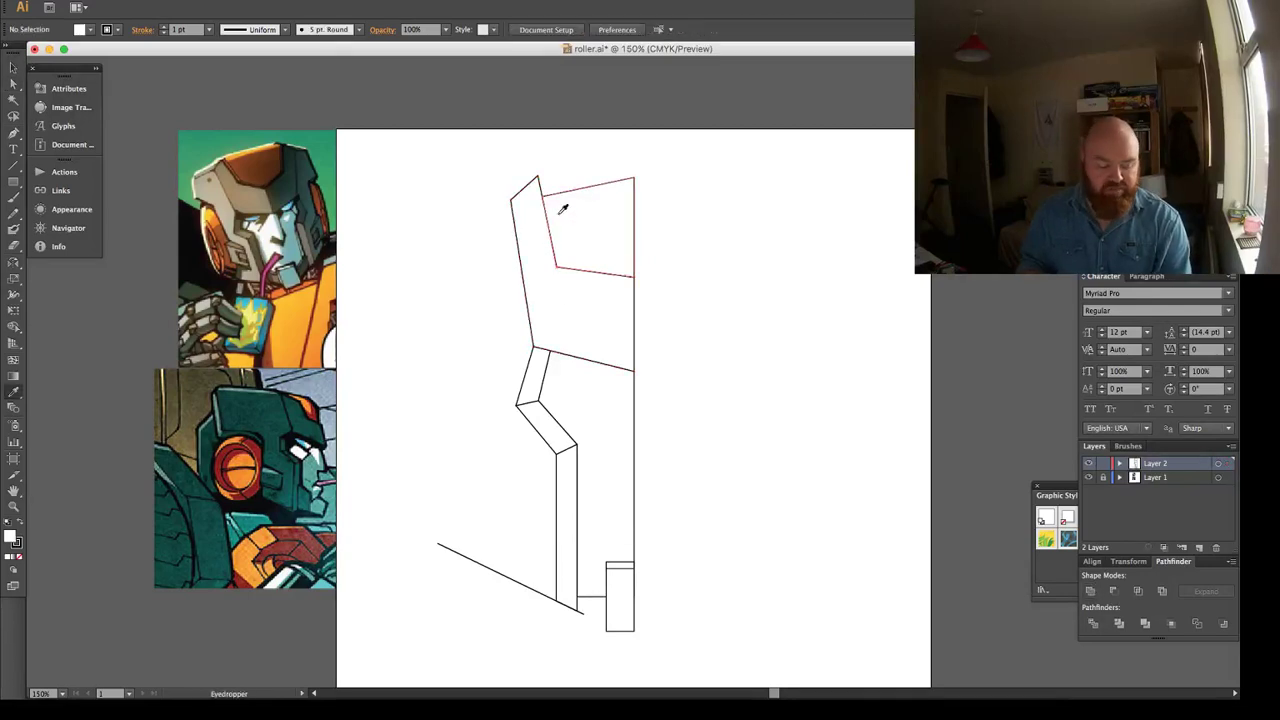
Draw a narrow closed panel with the Pen tool, extending outward from the forehead panel's short top edge.
{"action": "key", "text": "space"}
{"action": "left_click_drag", "start_coordinate": [503, 235], "coordinate": [485, 225]}
{"action": "key", "text": "a"}
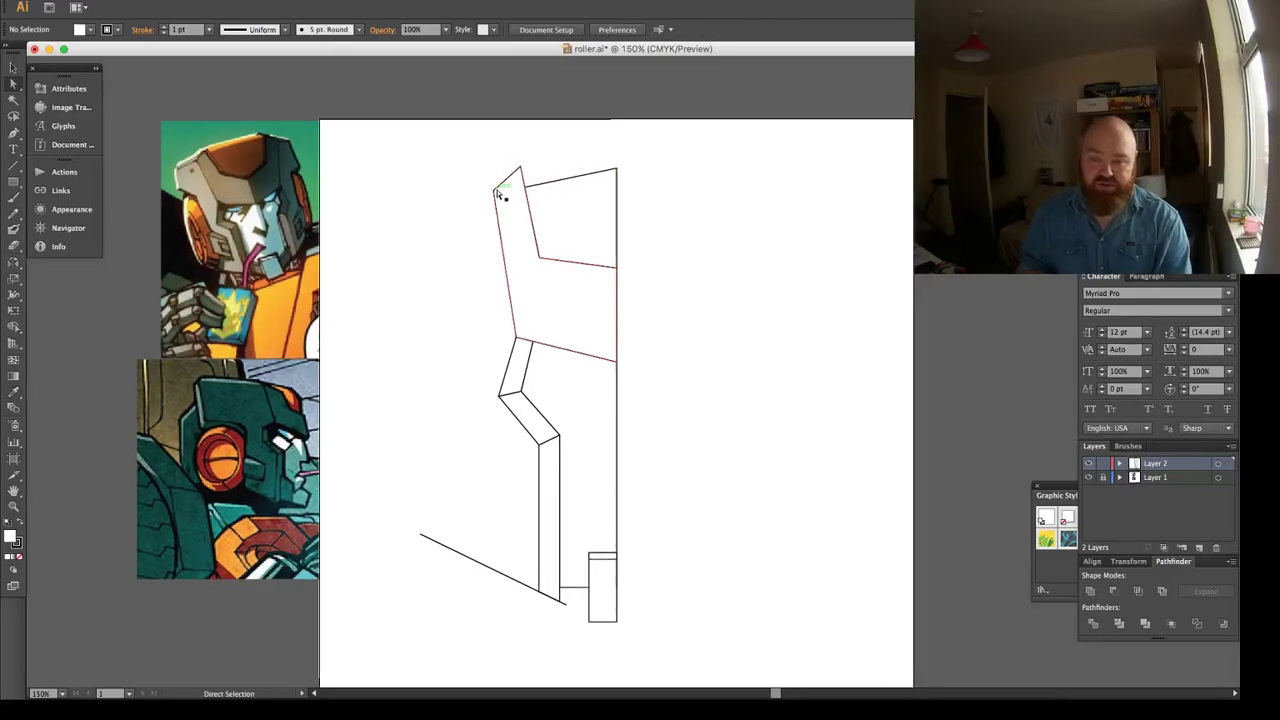
{"action": "key", "text": "p"}
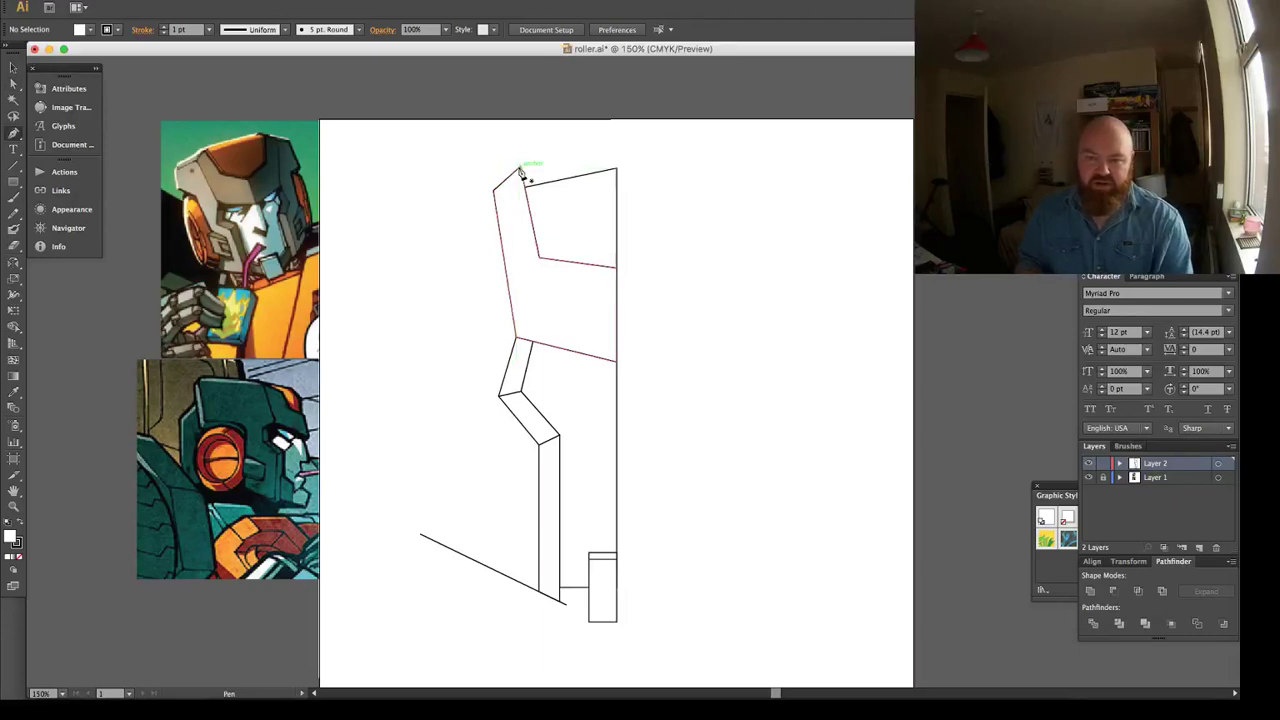
{"action": "left_click", "coordinate": [519, 170]}
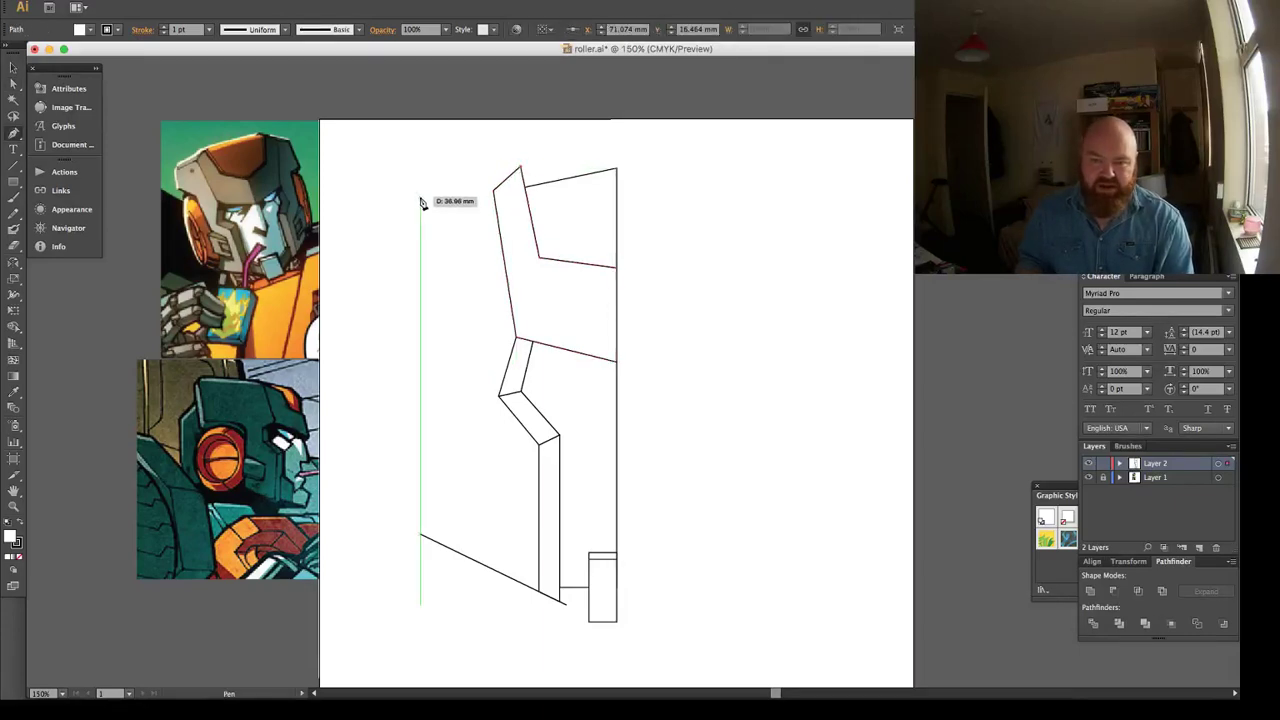
{"action": "left_click", "coordinate": [421, 197]}
{"action": "left_click", "coordinate": [410, 205]}
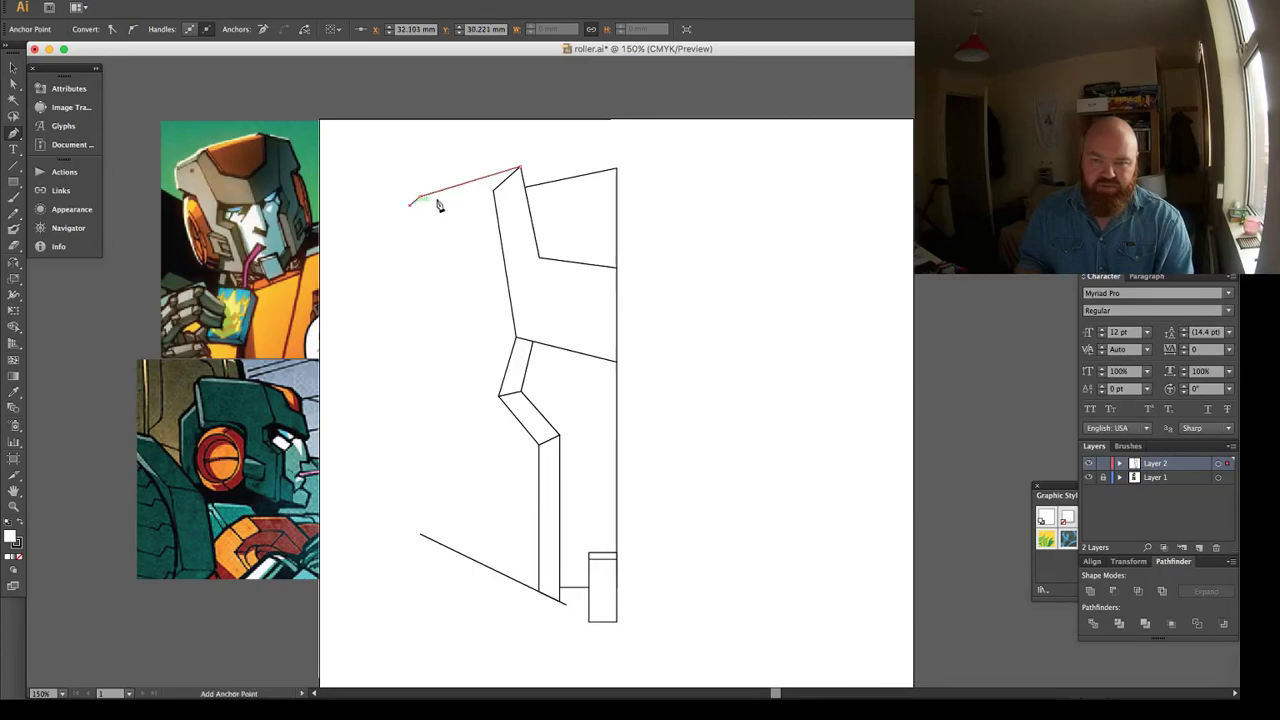
{"action": "left_click", "coordinate": [494, 191]}
{"action": "left_click", "coordinate": [520, 168]}
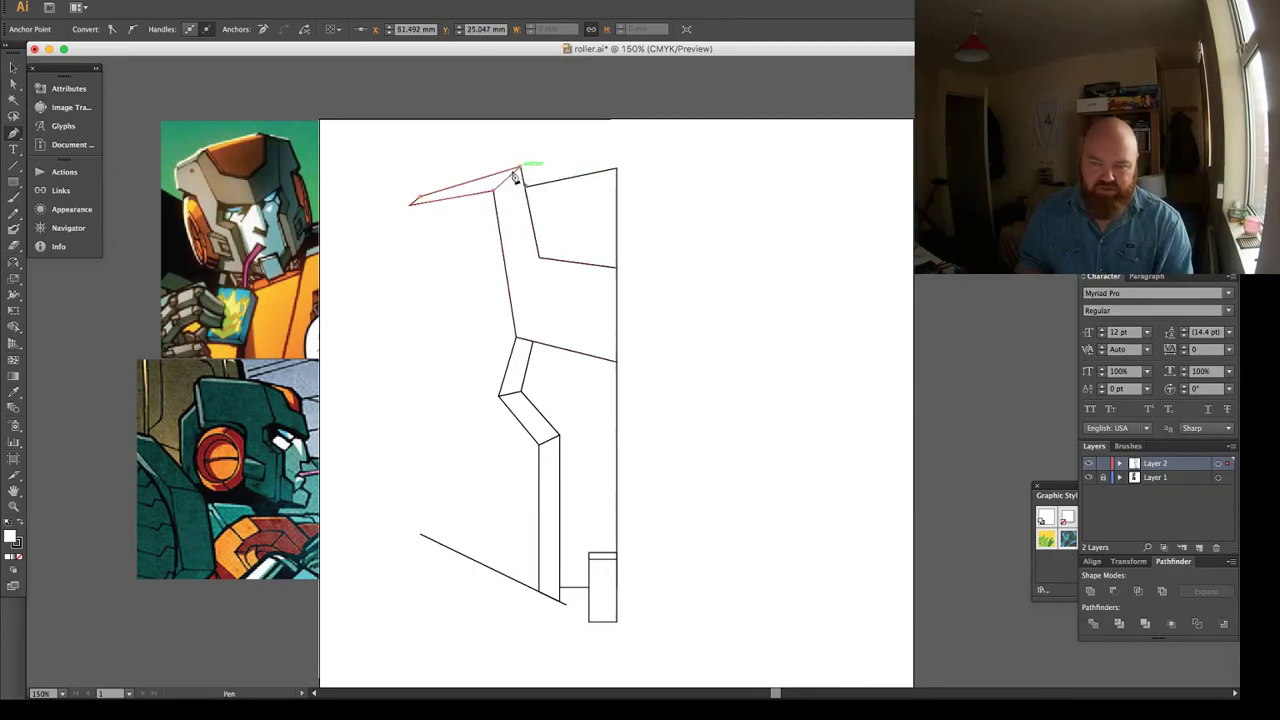
{"action": "key", "text": "shift+super+a"}
Pull the new top panel's lower outer anchor point in close to its upper outer one.
{"action": "key", "text": "a"}
{"action": "mouse_move", "coordinate": [411, 204]}
{"action": "left_mouse_down"}
{"action": "mouse_move", "coordinate": [444, 203]}
{"action": "mouse_move", "coordinate": [421, 198]}
{"action": "left_mouse_up"}
{"action": "key", "text": "shift+super+a"}
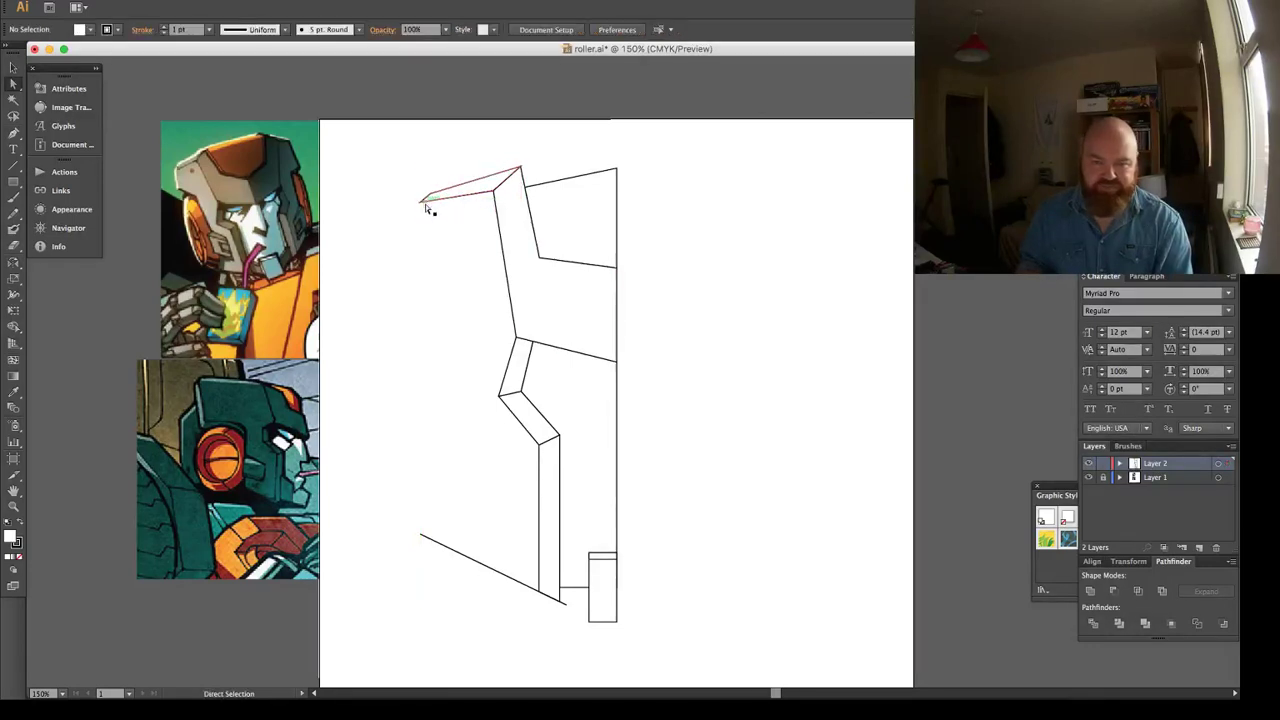
Draw the helmet's side outline from the top panel's outer tip: straight down, diagonally inward, and vertically down past the slanted jaw line.
{"action": "key", "text": "p"}
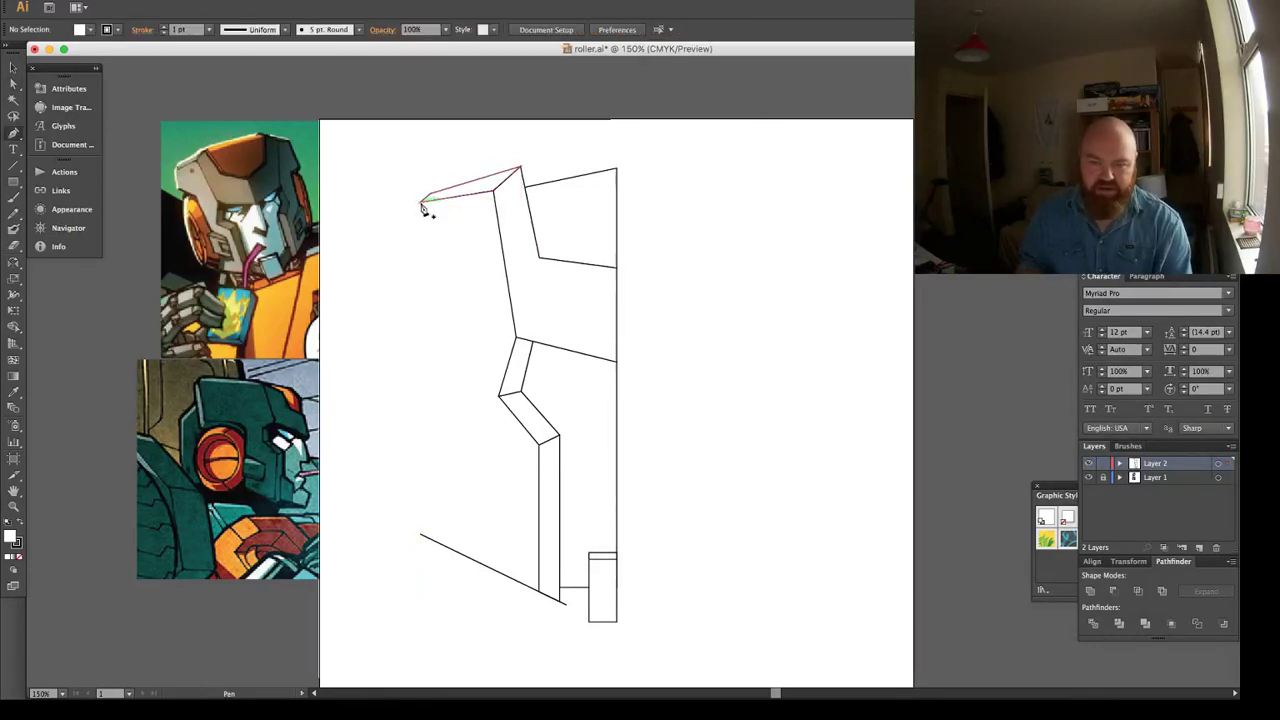
{"action": "left_click", "coordinate": [421, 202]}
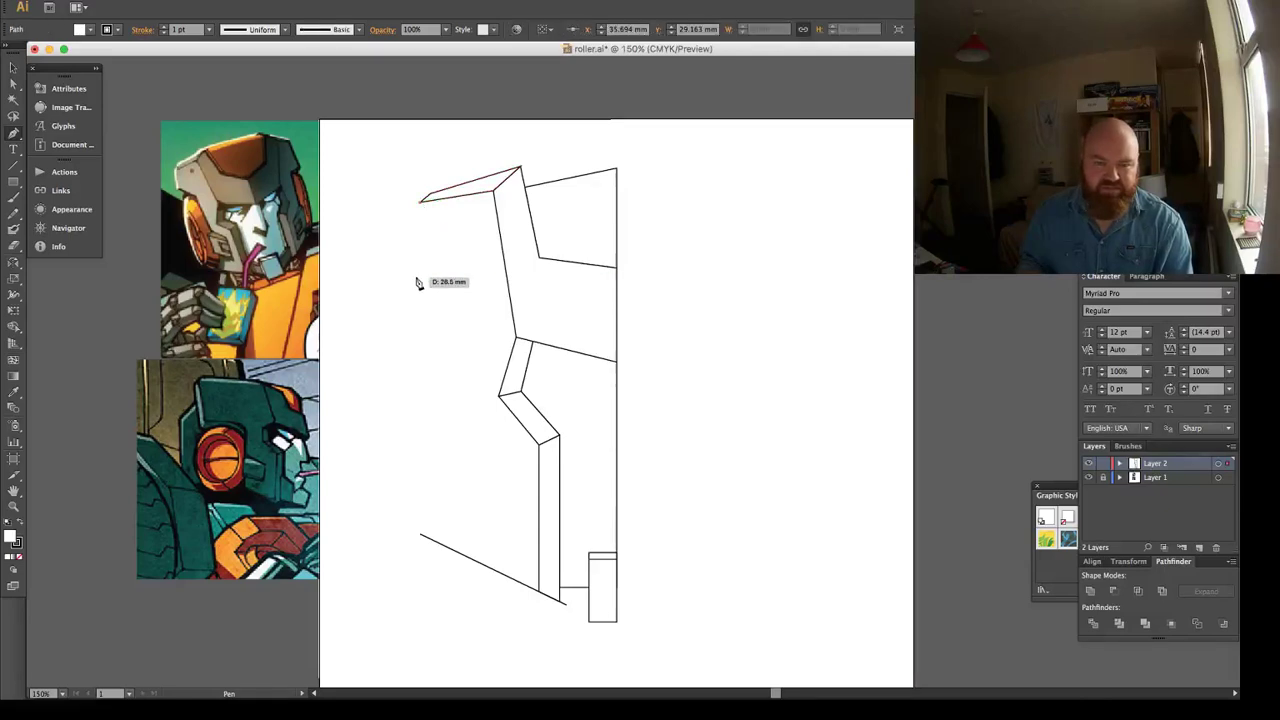
{"action": "left_click", "coordinate": [422, 300]}
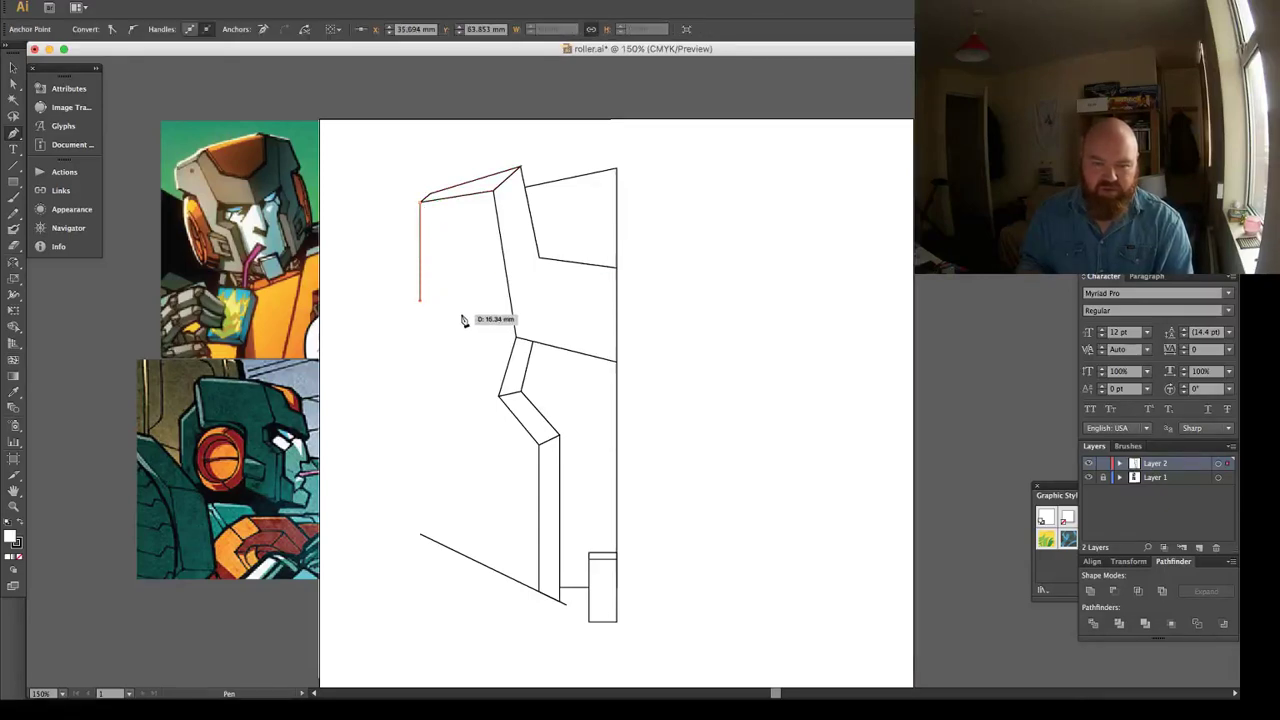
{"action": "left_click", "coordinate": [456, 337]}
{"action": "key", "text": "super+z"}
{"action": "left_click", "coordinate": [470, 323]}
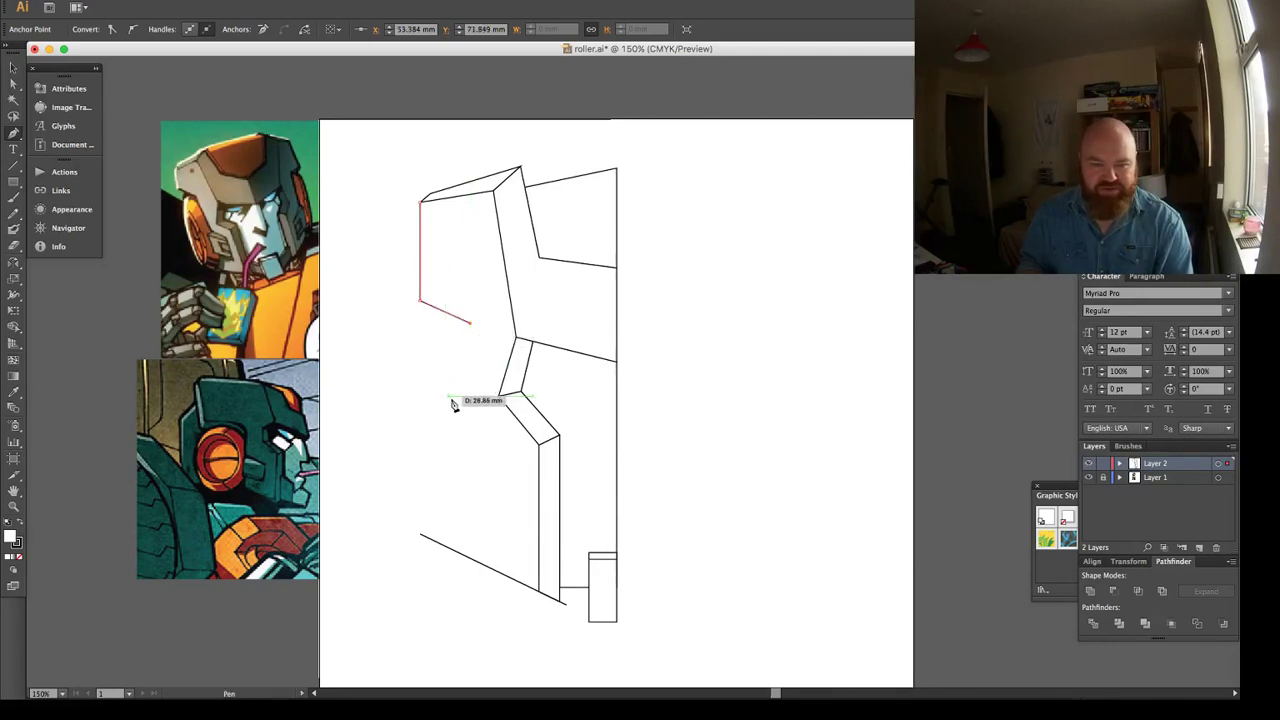
{"action": "left_click", "coordinate": [470, 490]}
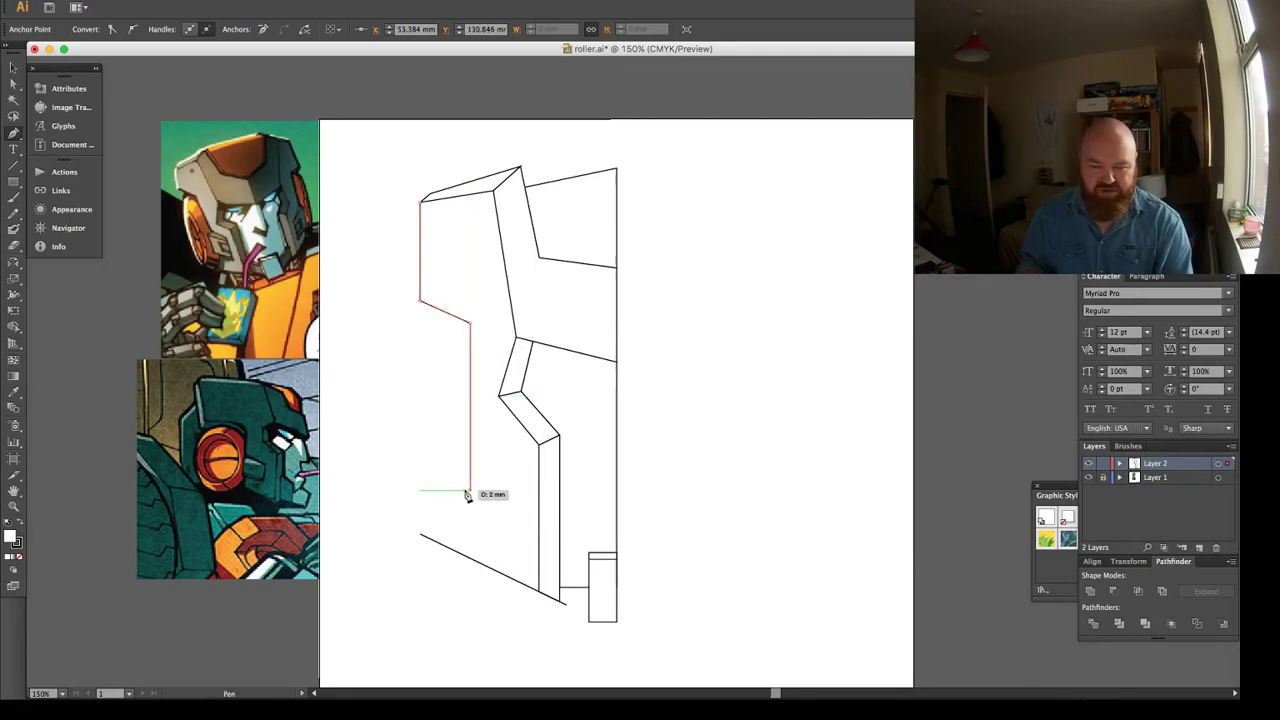
{"action": "key", "text": "ctrl+z"}
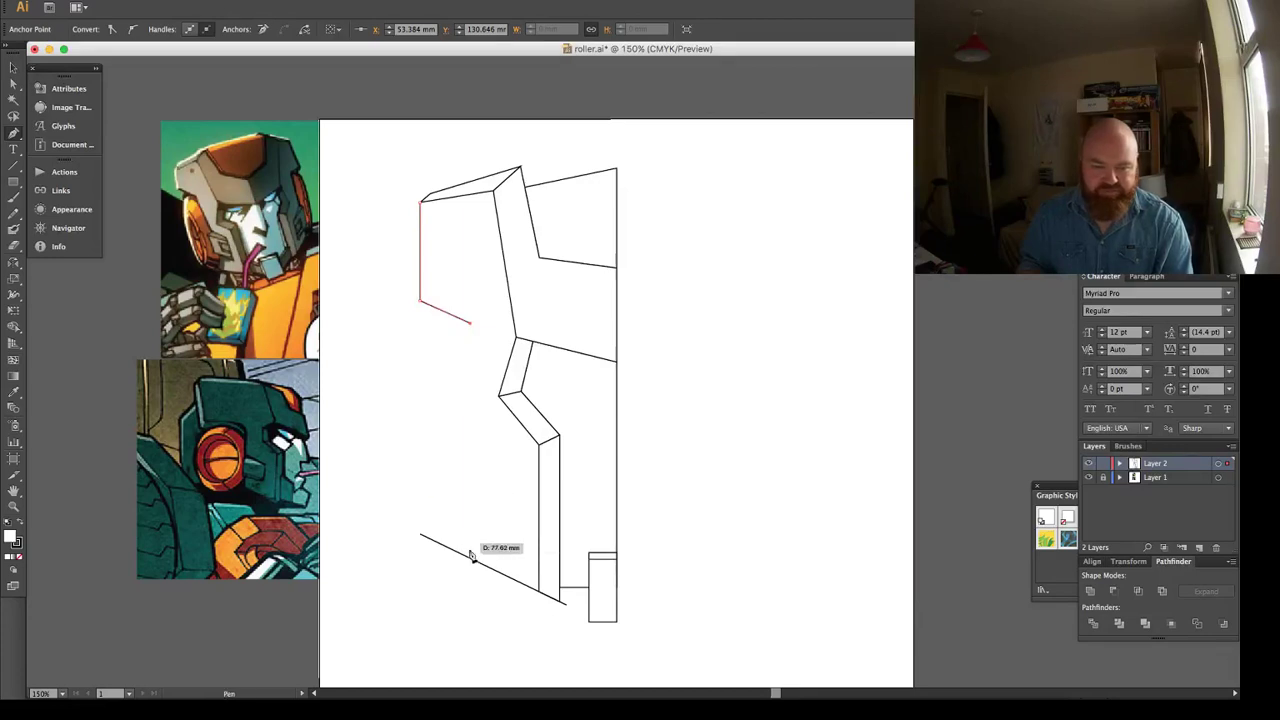
{"action": "left_click", "coordinate": [470, 572]}
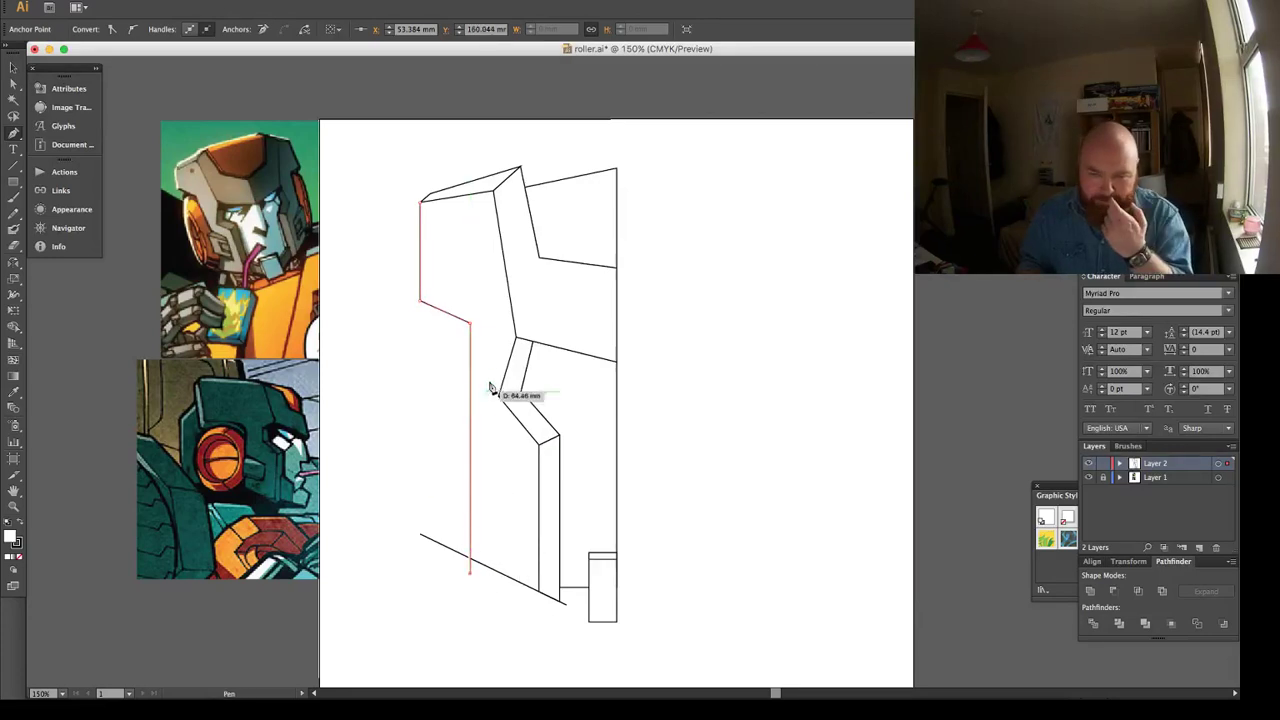
{"action": "key", "text": "super+shift+a"}
{"action": "left_click", "coordinate": [454, 307]}
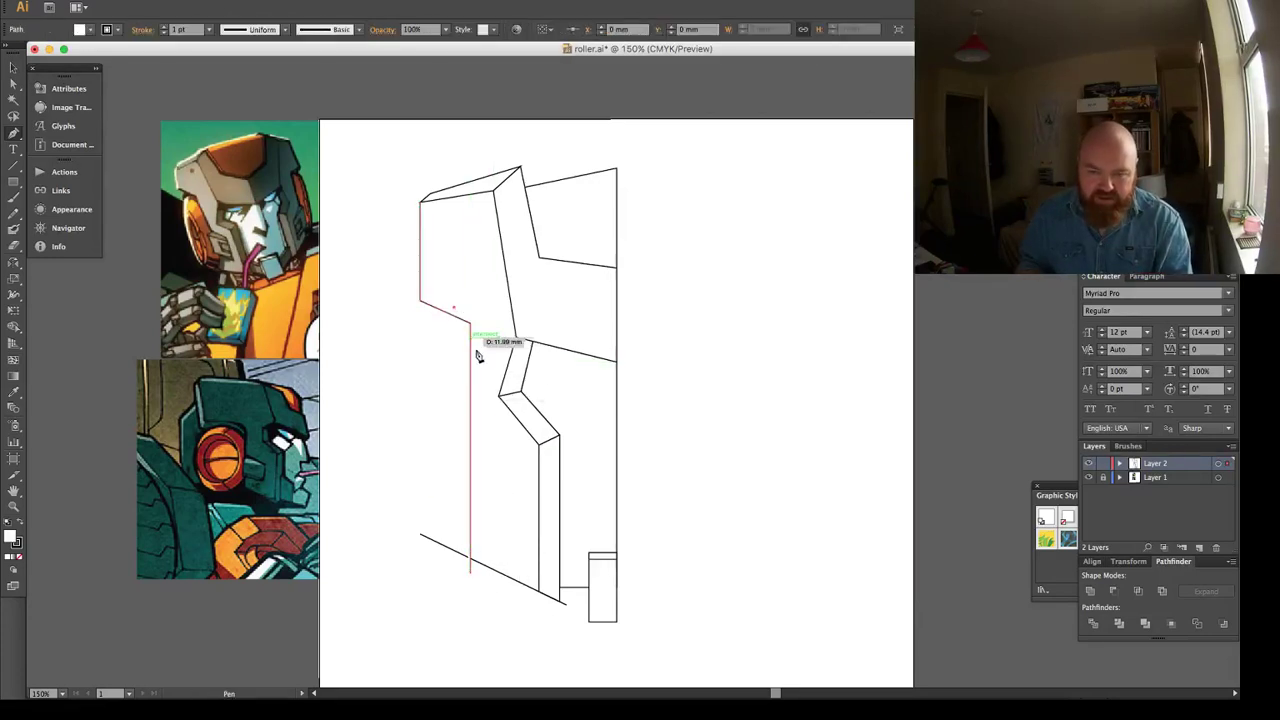
{"action": "left_click", "coordinate": [473, 366], "text": "shift"}
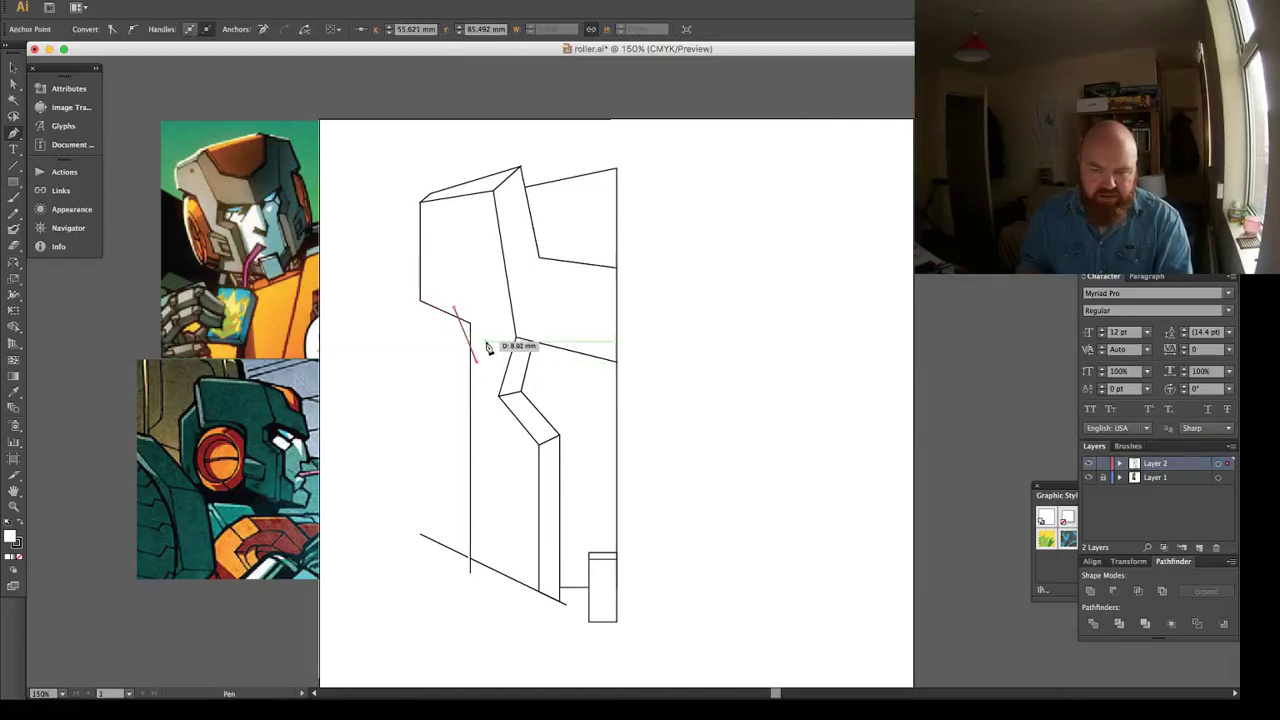
{"action": "key", "text": "super+z"}
{"action": "key", "text": "super+z"}
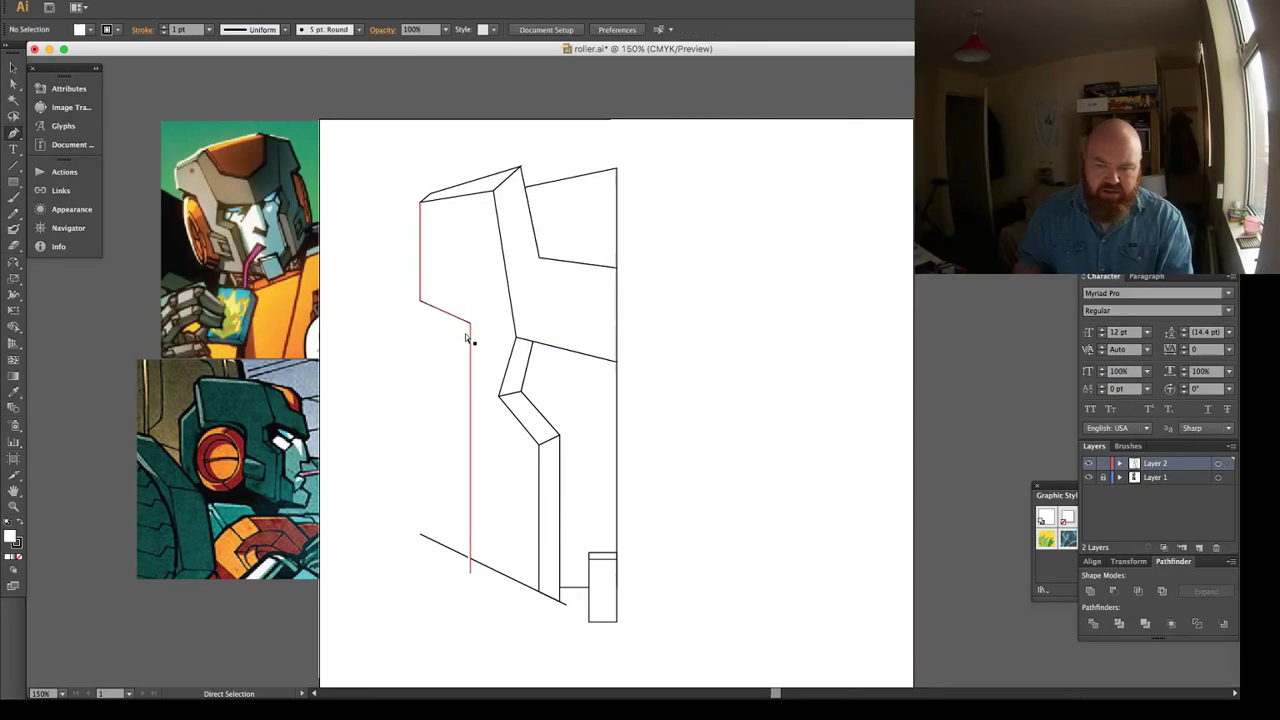
Round the side outline's inner corner into a curve between anchor points on the diagonal and vertical segments.
{"action": "key", "text": "a"}
{"action": "left_click", "coordinate": [470, 326], "text": "super"}
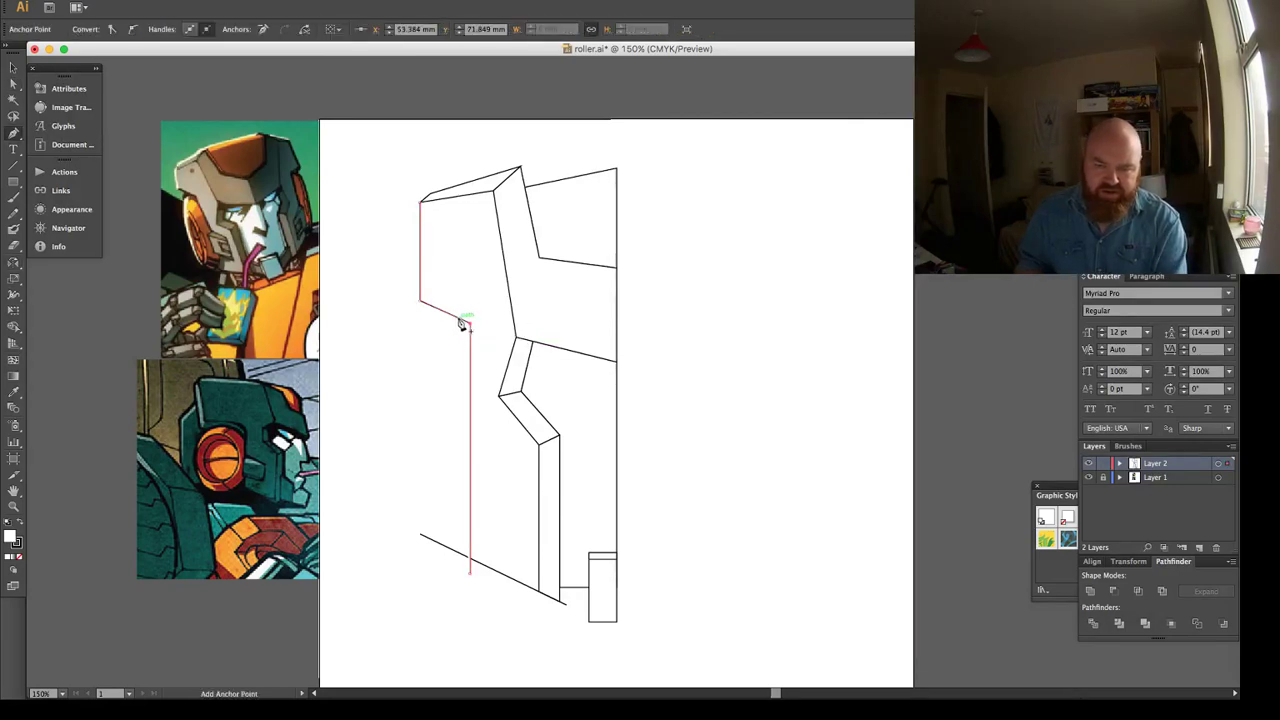
{"action": "left_click", "coordinate": [470, 350]}
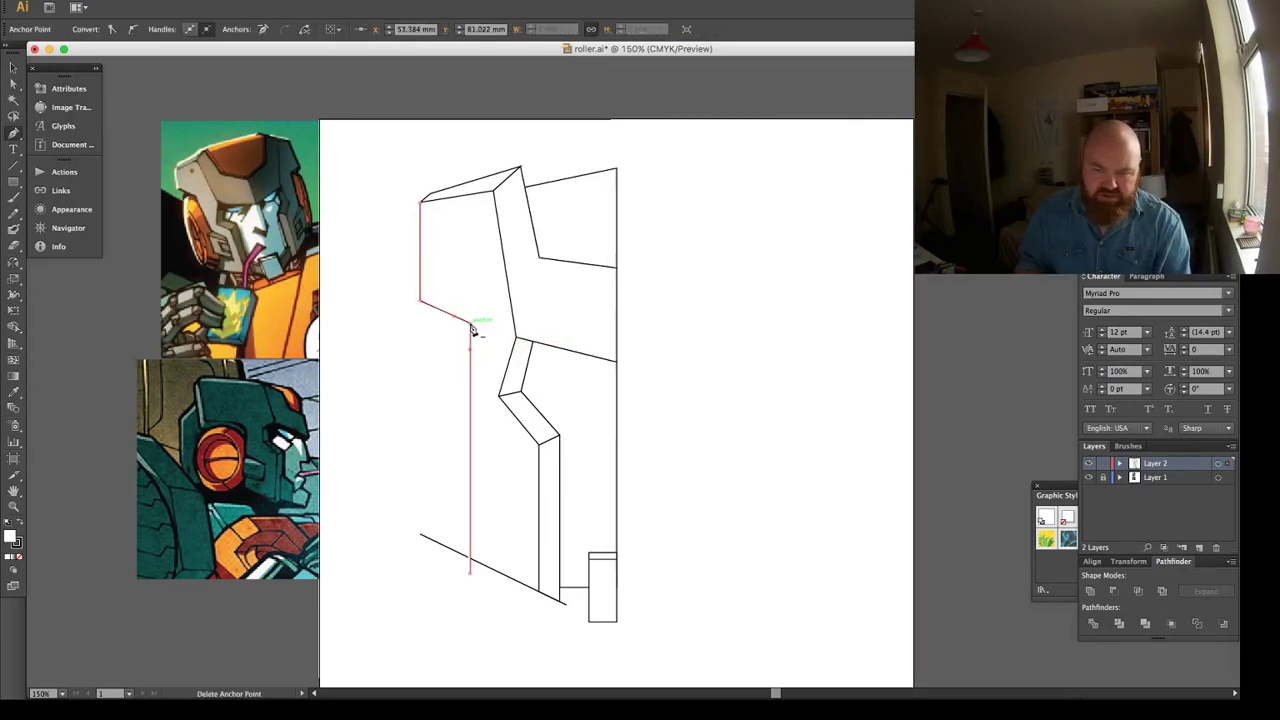
{"action": "left_click", "coordinate": [470, 325]}
{"action": "key", "text": "super+z"}
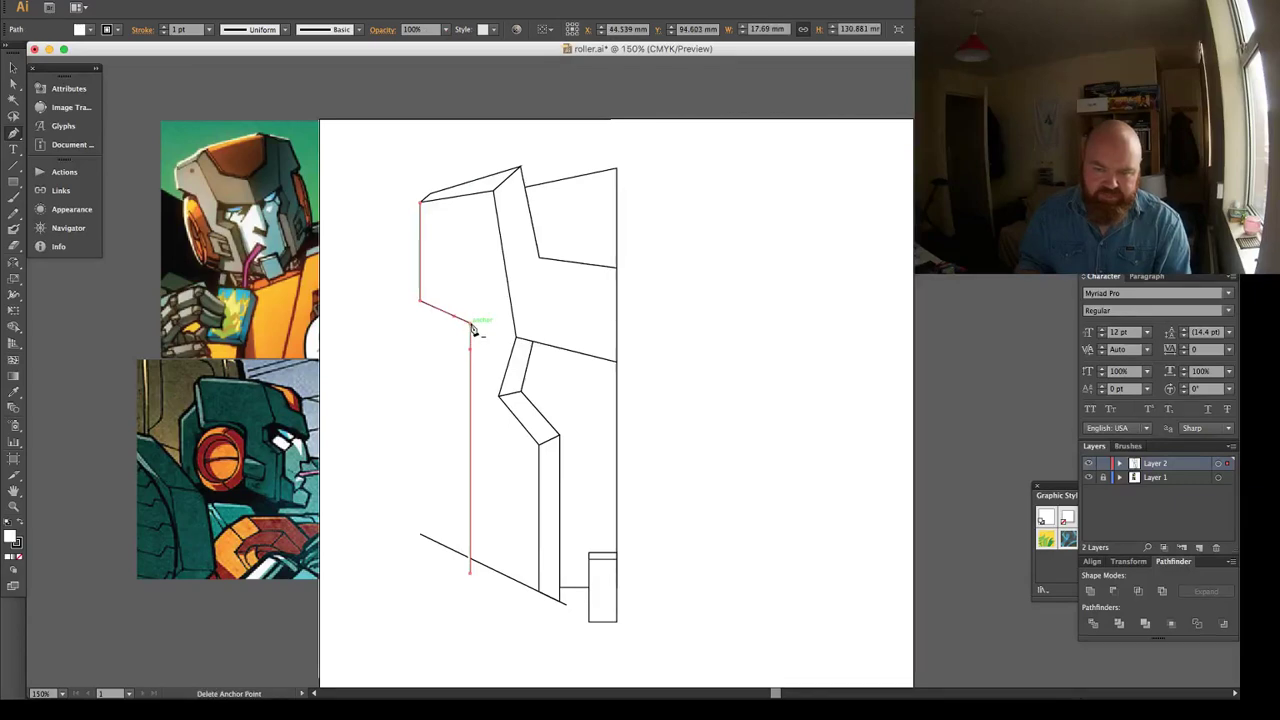
{"action": "left_click_drag", "start_coordinate": [470, 330], "coordinate": [470, 372]}
{"action": "key", "text": "super+z"}
{"action": "key", "text": "super+z"}
{"action": "left_click", "coordinate": [471, 350]}
{"action": "key", "text": "super+z"}
{"action": "left_click", "coordinate": [489, 367], "text": "super"}
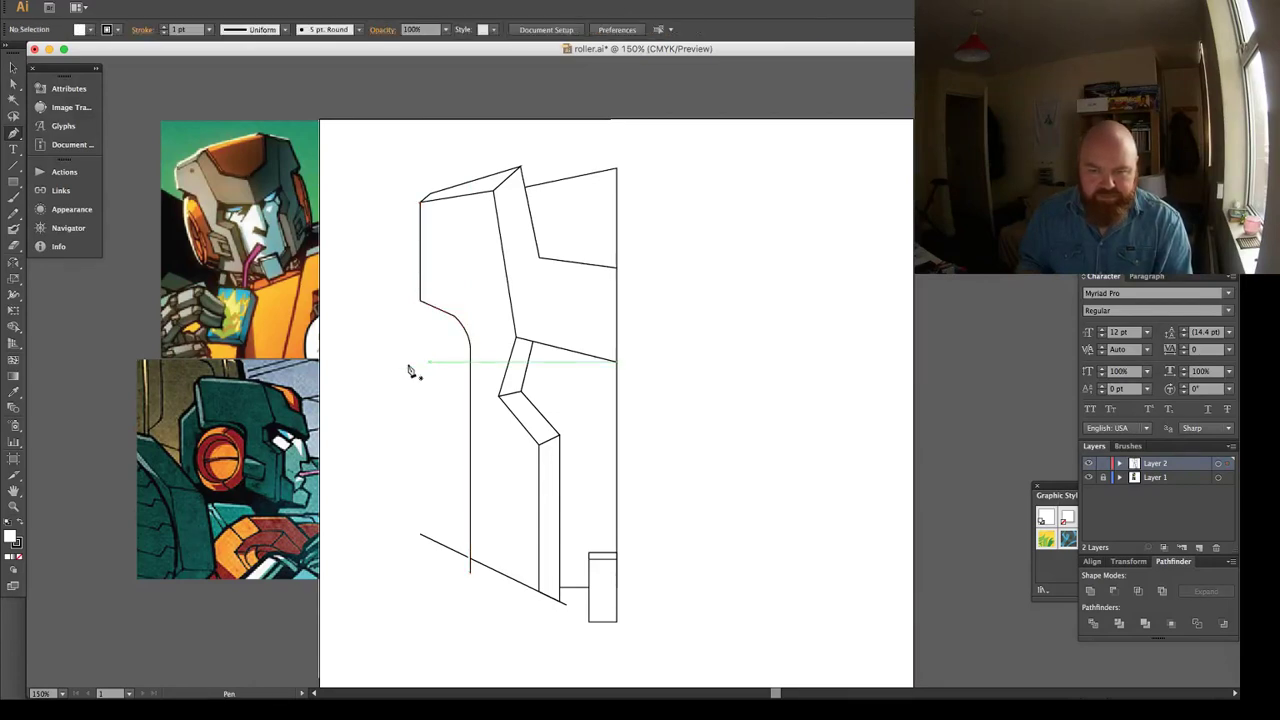
Pull a curve handle out of the rounded corner's upper anchor point.
{"action": "key", "text": "a"}
{"action": "left_click", "coordinate": [455, 320], "text": "super"}
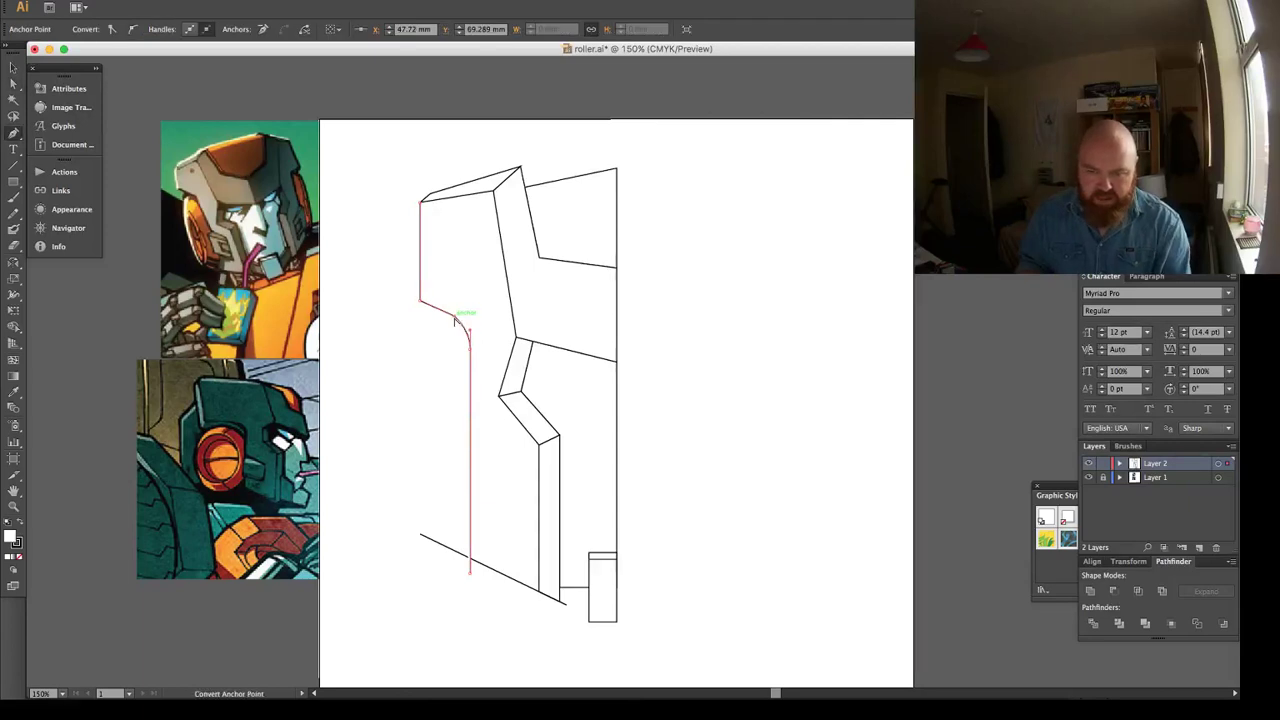
{"action": "left_click_drag", "start_coordinate": [456, 317], "coordinate": [460, 318]}
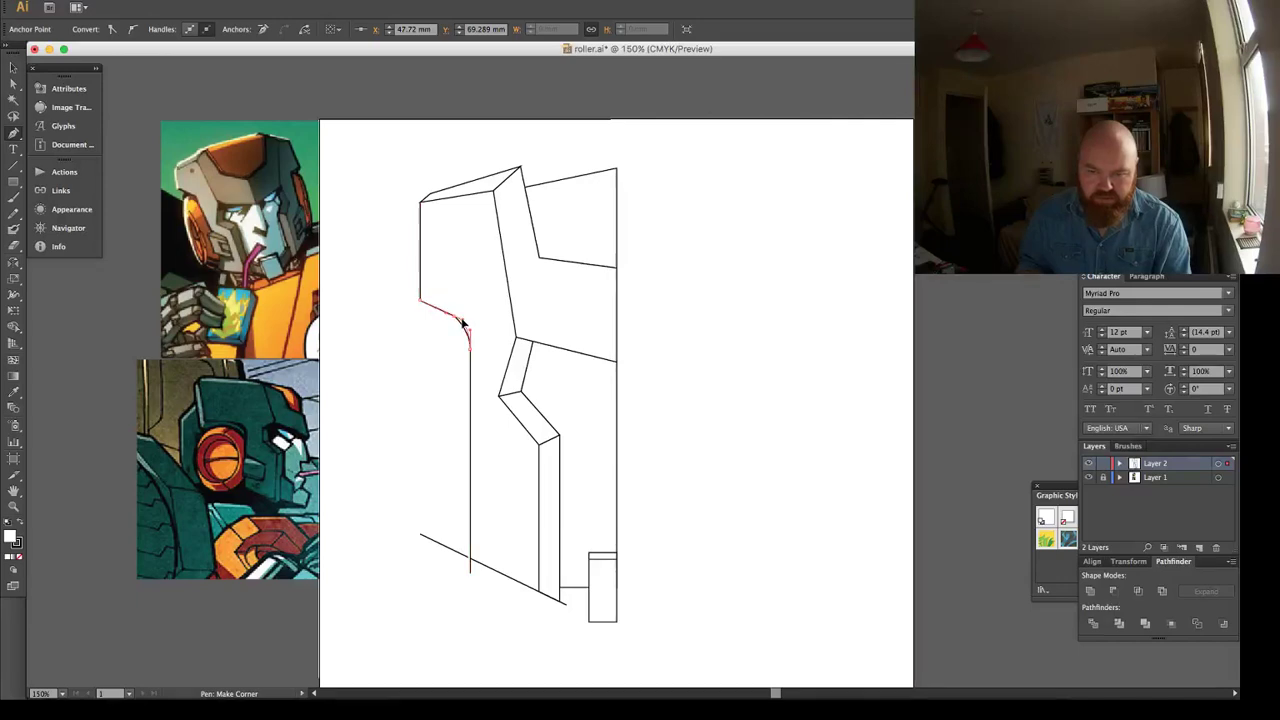
{"action": "left_click", "coordinate": [440, 345], "text": "super"}
Fine-tune the upper handle of the rounded corner so the curve continues the diagonal segment.
{"action": "key", "text": "z"}
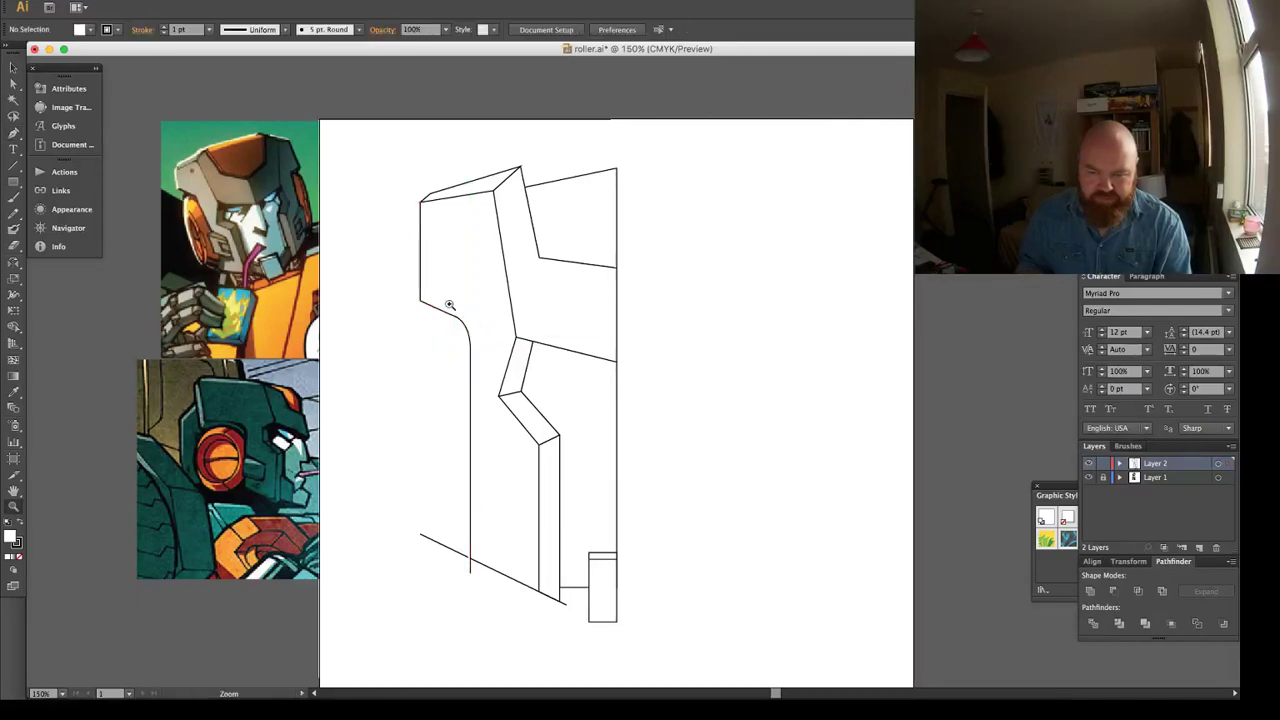
{"action": "left_click_drag", "start_coordinate": [420, 284], "coordinate": [522, 402]}
{"action": "key", "text": "a"}
{"action": "left_click", "coordinate": [588, 242]}
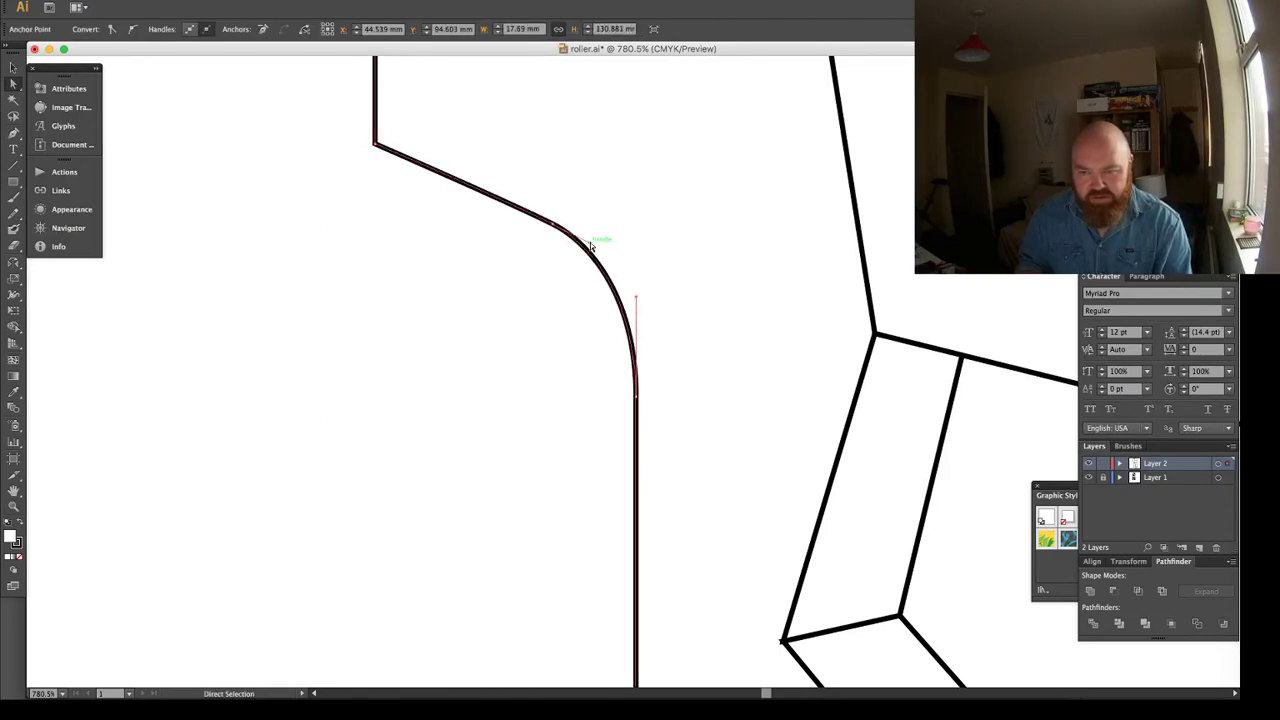
{"action": "left_click_drag", "start_coordinate": [590, 243], "coordinate": [588, 240]}
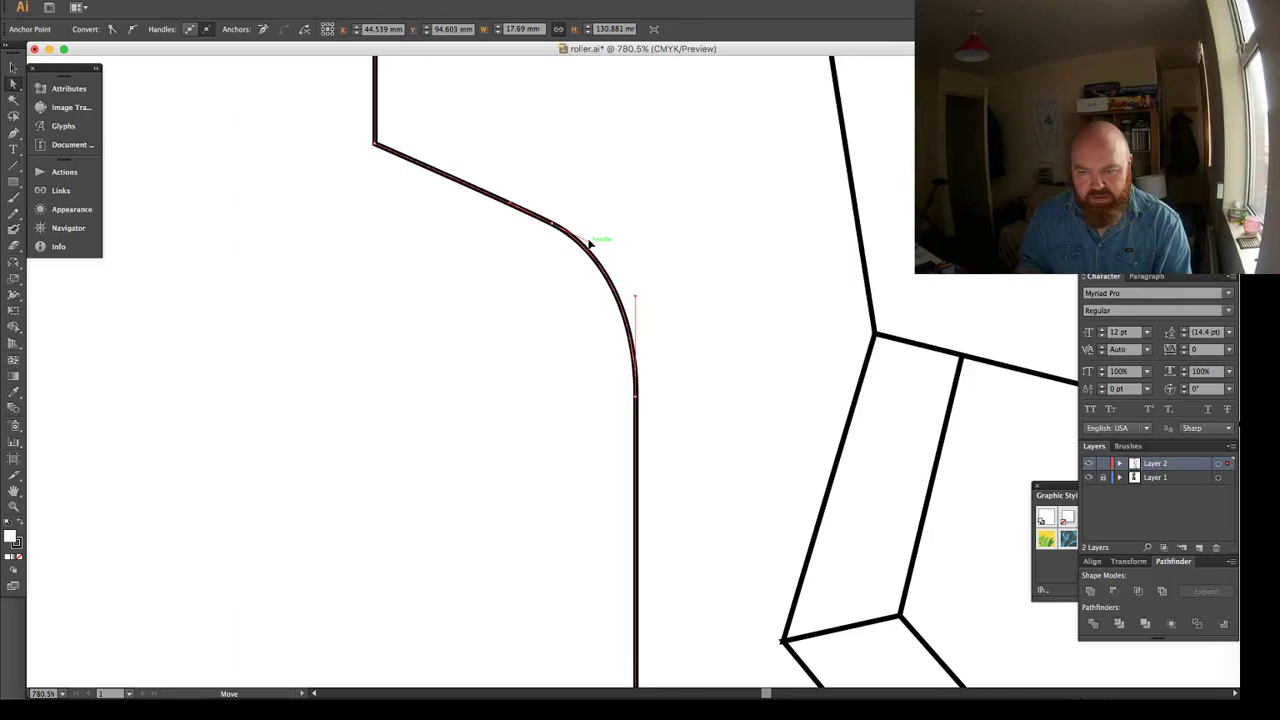
Reshape the crest's top edge to run horizontally outward from the centre line, ending in a short downward slope at the outer corner.
{"action": "key", "text": "super+shift+a"}
{"action": "left_click", "coordinate": [516, 269]}
{"action": "key", "text": "super+minus"}
{"action": "key", "text": "super+minus"}
{"action": "key", "text": "super+minus"}
{"action": "key", "text": "super+minus"}
{"action": "key", "text": "super+minus"}
{"action": "key", "text": "super+minus"}
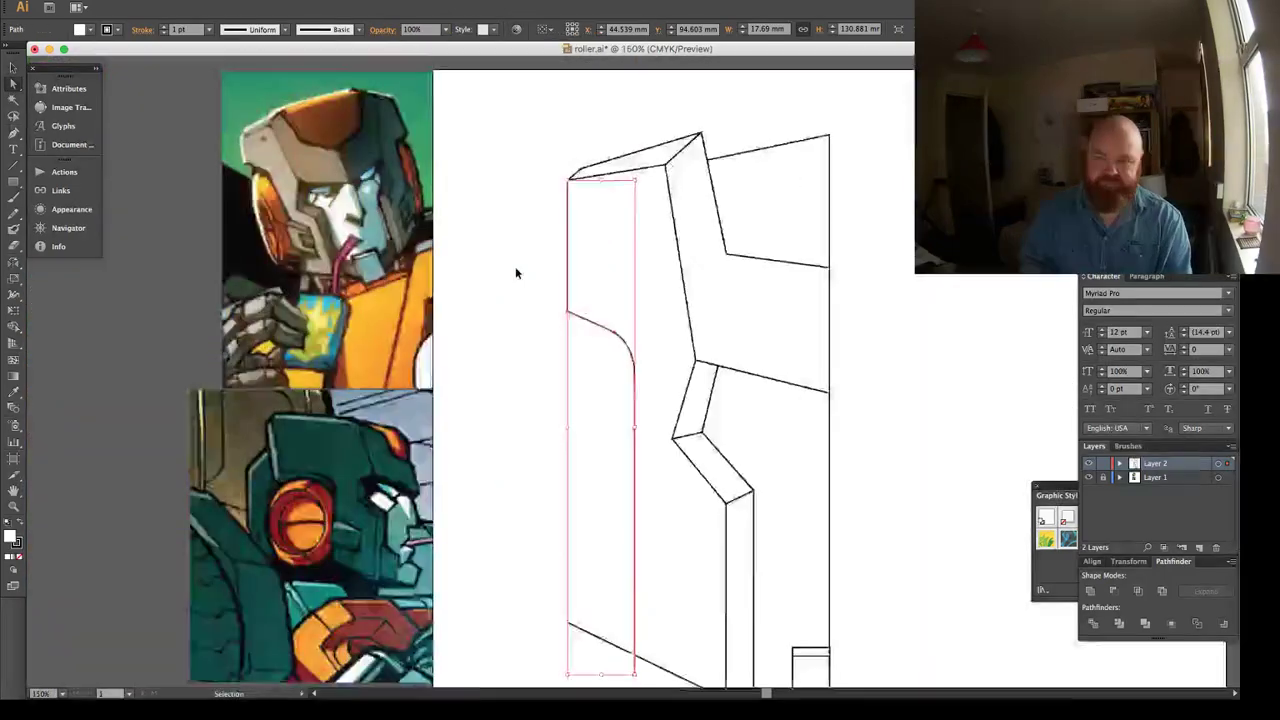
{"action": "scroll", "coordinate": [555, 301], "scroll_direction": "right", "scroll_amount": 4}
{"action": "scroll", "coordinate": [555, 301], "scroll_direction": "down", "scroll_amount": 2}
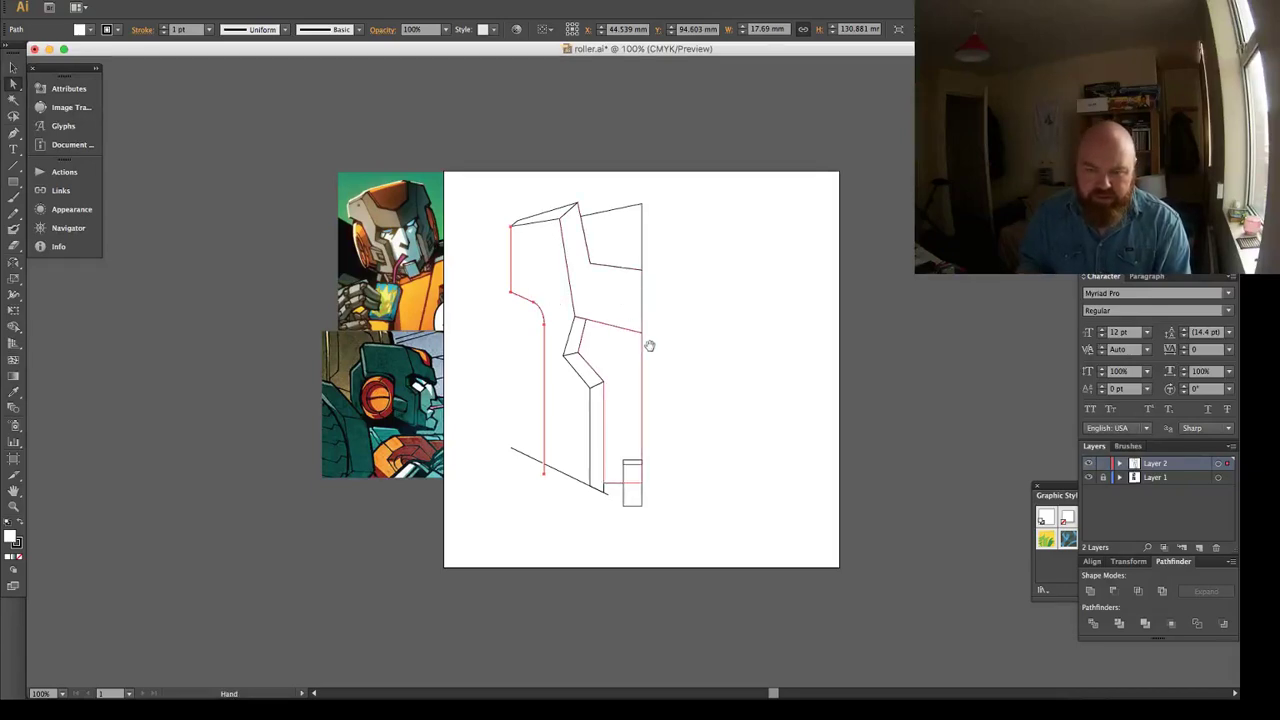
{"action": "scroll", "coordinate": [651, 343], "scroll_direction": "right", "scroll_amount": 1}
{"action": "scroll", "coordinate": [651, 343], "scroll_direction": "down", "scroll_amount": 1}
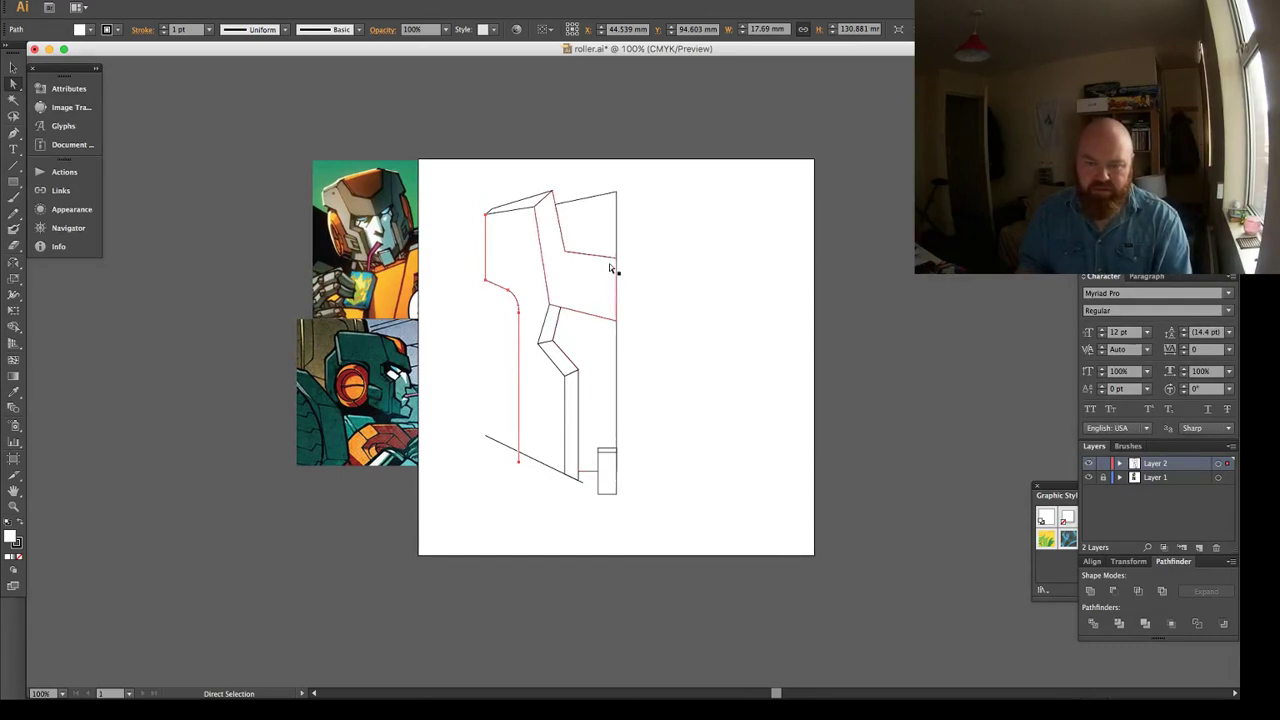
{"action": "left_click", "coordinate": [573, 206]}
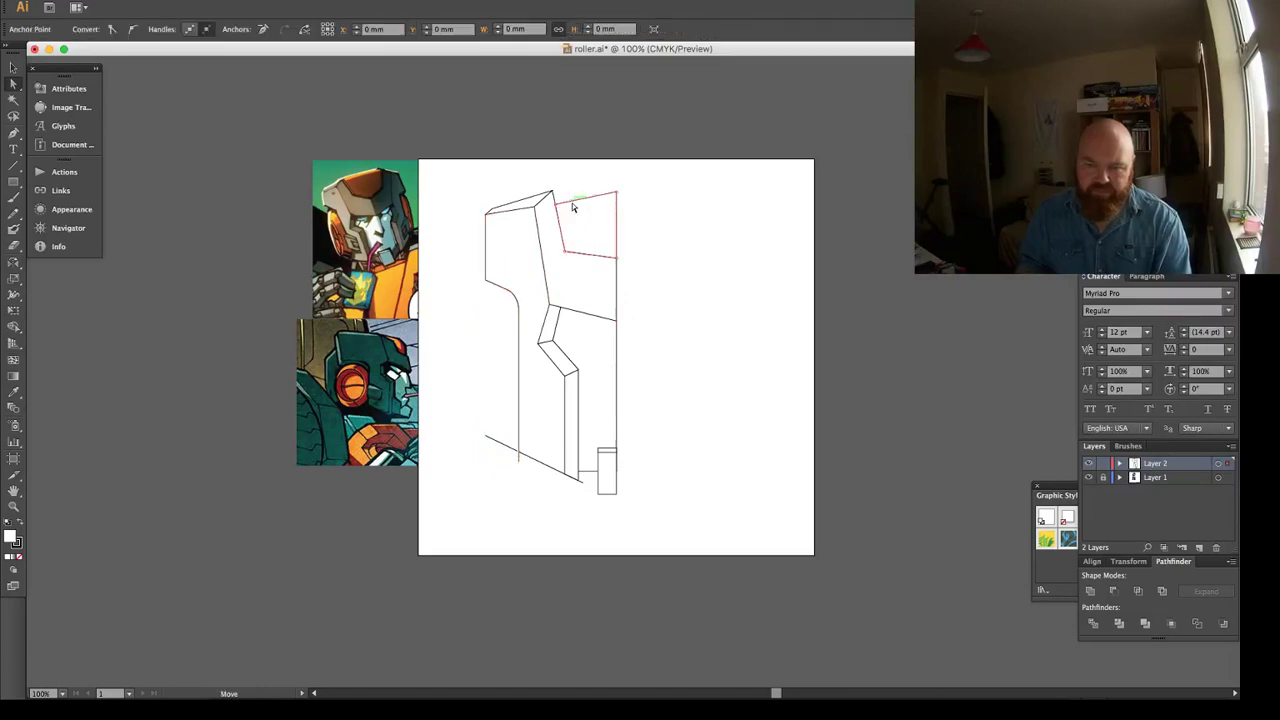
{"action": "mouse_move", "coordinate": [573, 206]}
{"action": "left_mouse_down"}
{"action": "mouse_move", "coordinate": [582, 195]}
{"action": "mouse_move", "coordinate": [570, 196]}
{"action": "left_mouse_up"}
{"action": "left_click", "coordinate": [624, 210]}
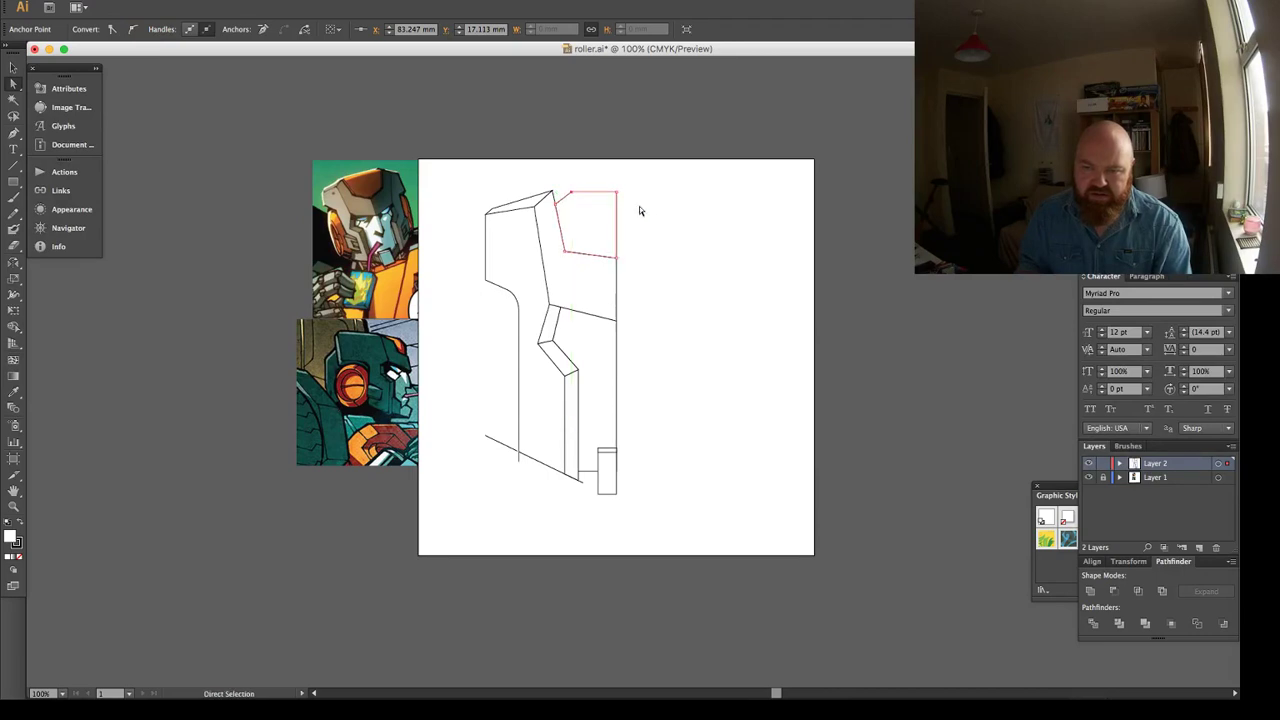
{"action": "left_click", "coordinate": [648, 210]}
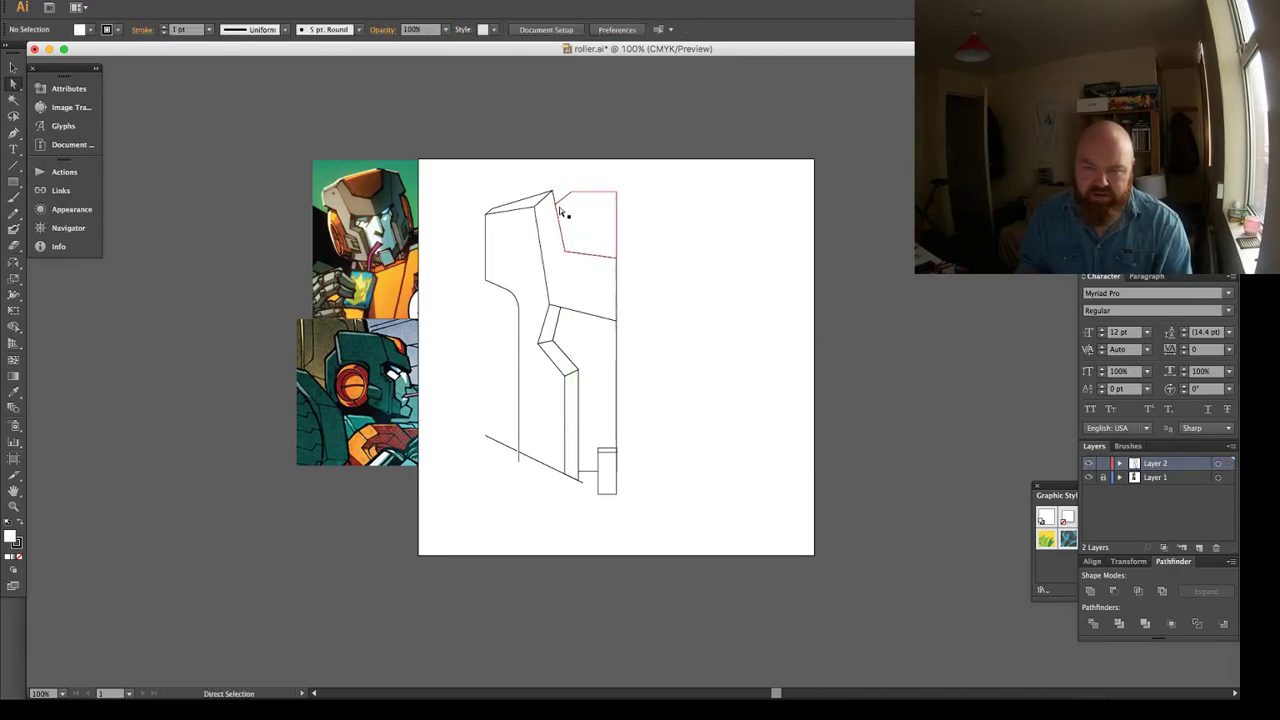
{"action": "left_click_drag", "start_coordinate": [556, 204], "coordinate": [573, 195]}
{"action": "left_click", "coordinate": [671, 209]}
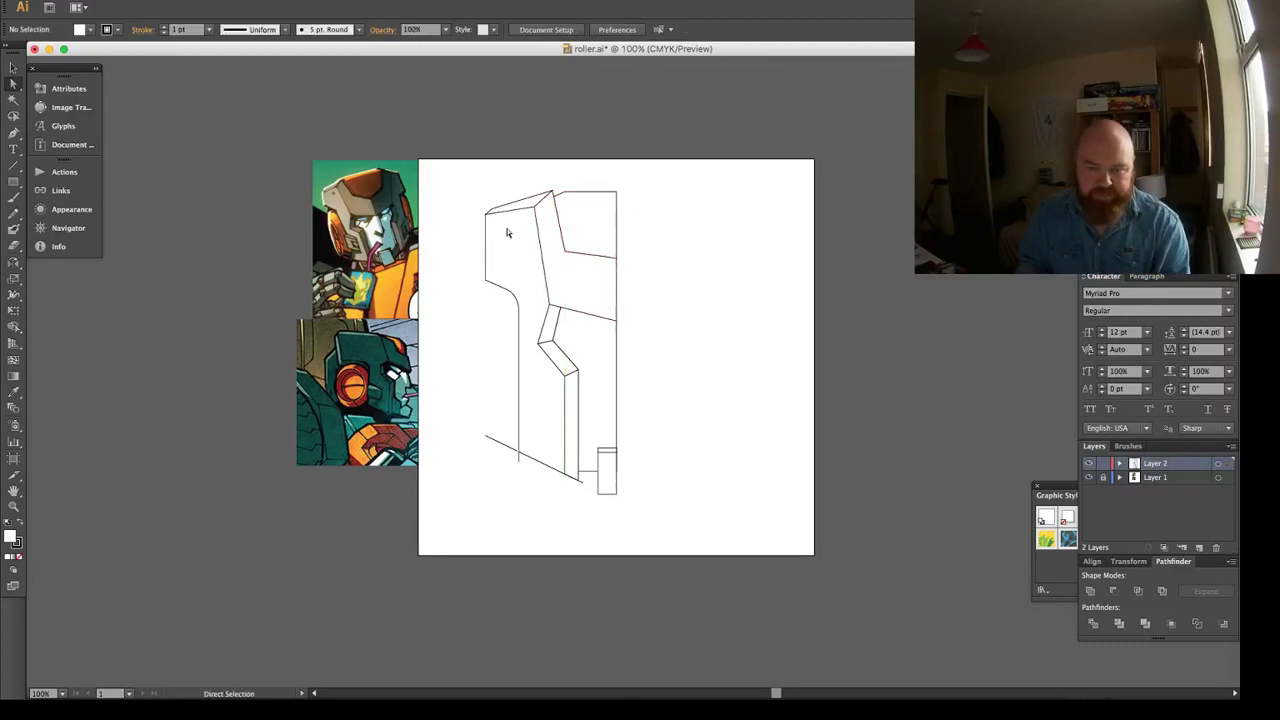
Cut the helmet side outline's outer corner into a short steep diagonal between the upper vertical and the inward-sloping segment.
{"action": "left_click", "coordinate": [488, 284]}
{"action": "key", "text": "minus"}
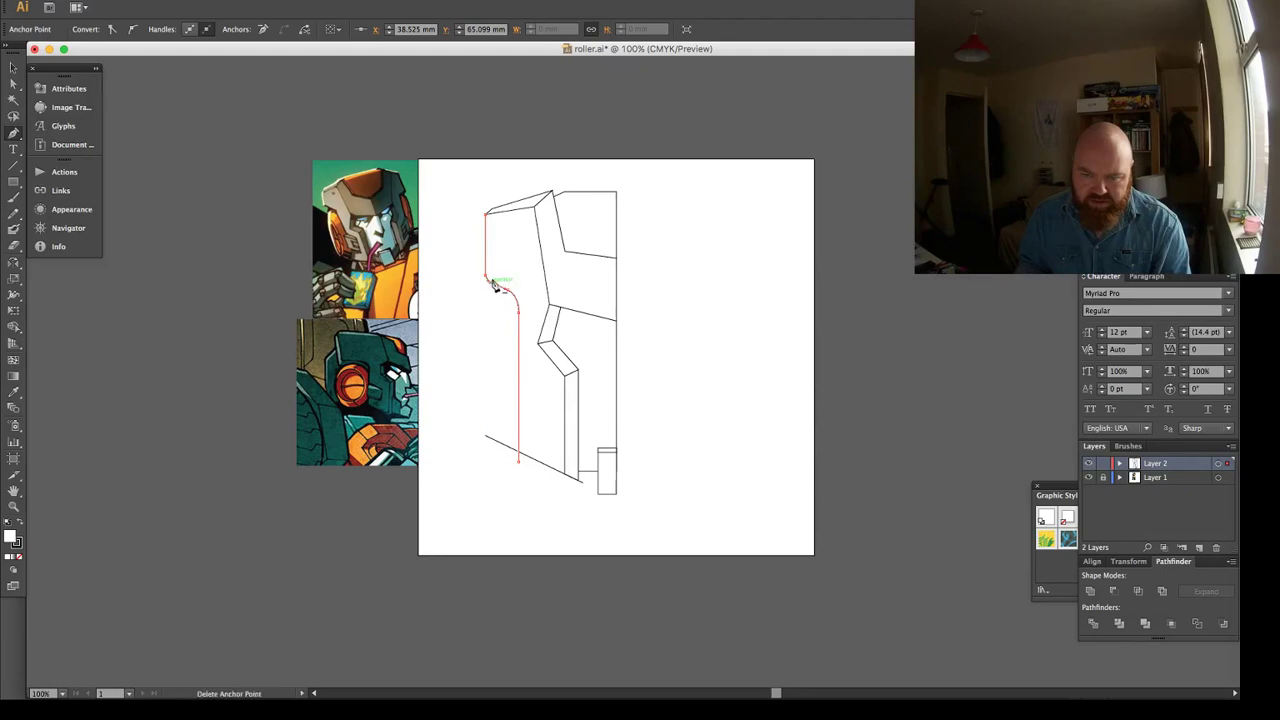
{"action": "key", "text": "z"}
{"action": "left_click_drag", "start_coordinate": [456, 249], "coordinate": [535, 311]}
{"action": "mouse_move", "coordinate": [564, 367]}
{"action": "left_mouse_down"}
{"action": "mouse_move", "coordinate": [574, 362]}
{"action": "mouse_move", "coordinate": [563, 363]}
{"action": "left_mouse_up"}
{"action": "left_click", "coordinate": [554, 363]}
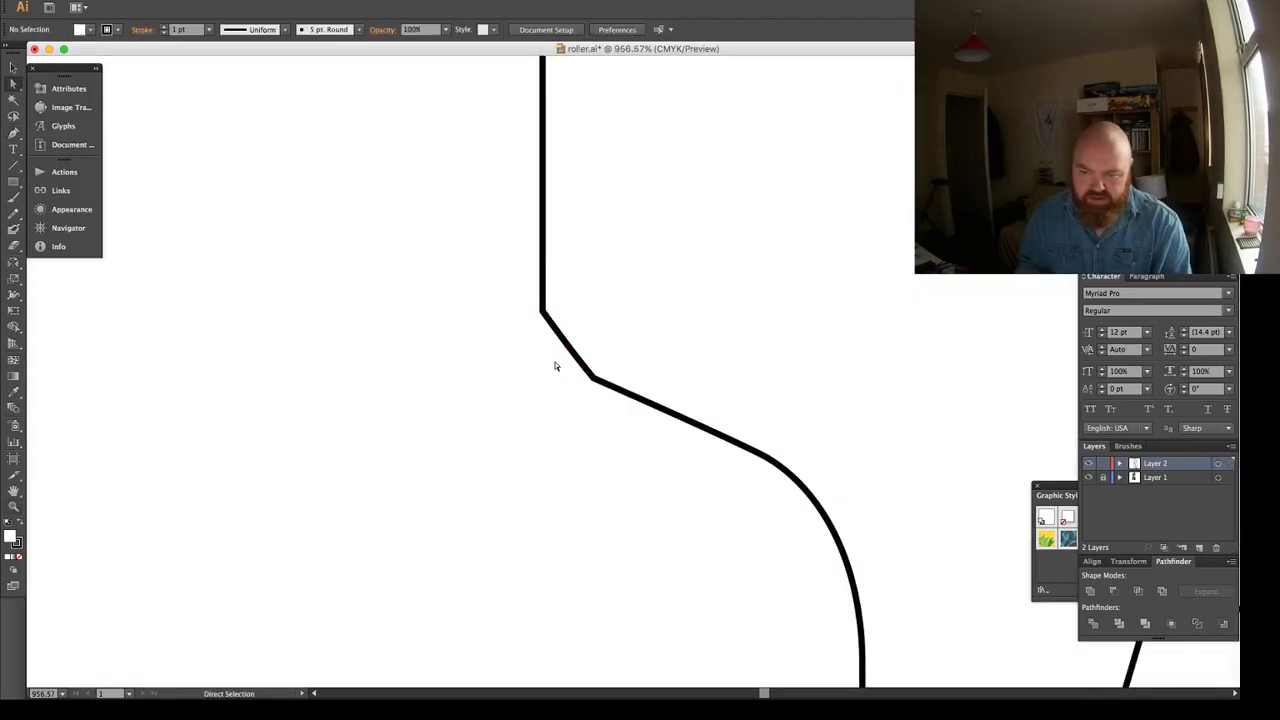
{"action": "left_click", "coordinate": [595, 379]}
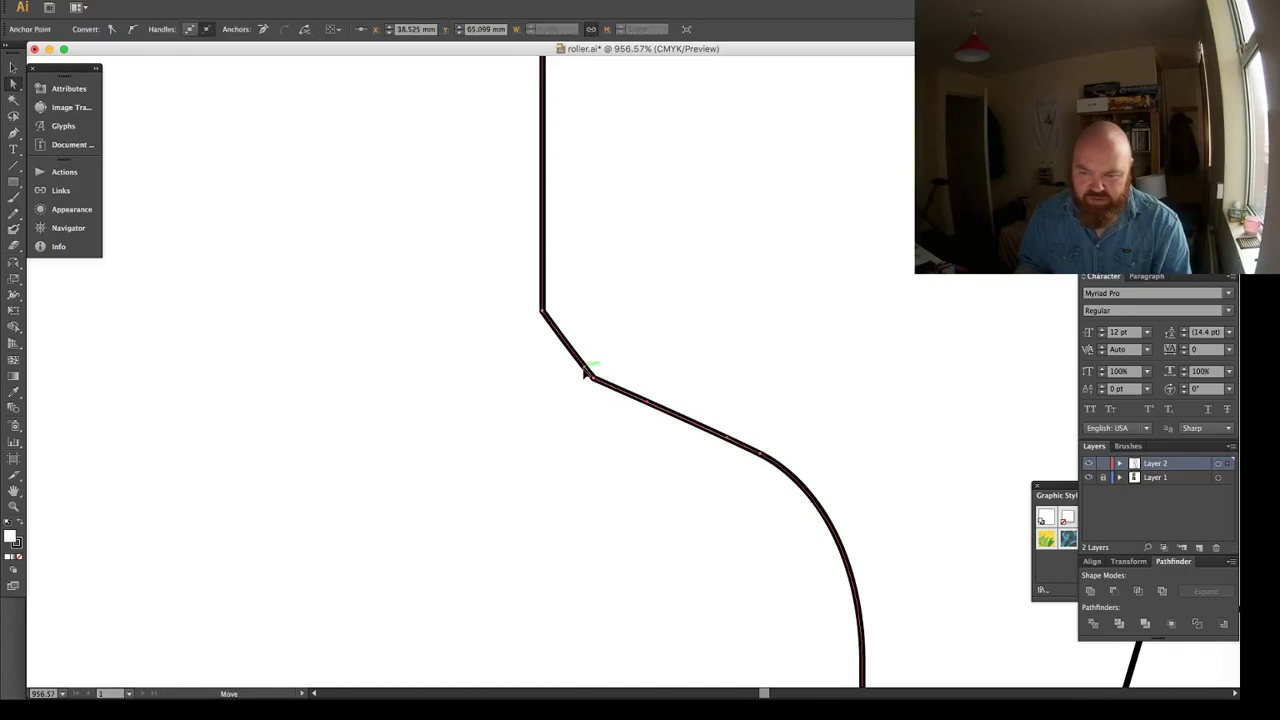
{"action": "key", "text": "super+minus"}
{"action": "key", "text": "super+minus"}
{"action": "key", "text": "super+minus"}
{"action": "key", "text": "super+minus"}
{"action": "key", "text": "super+minus"}
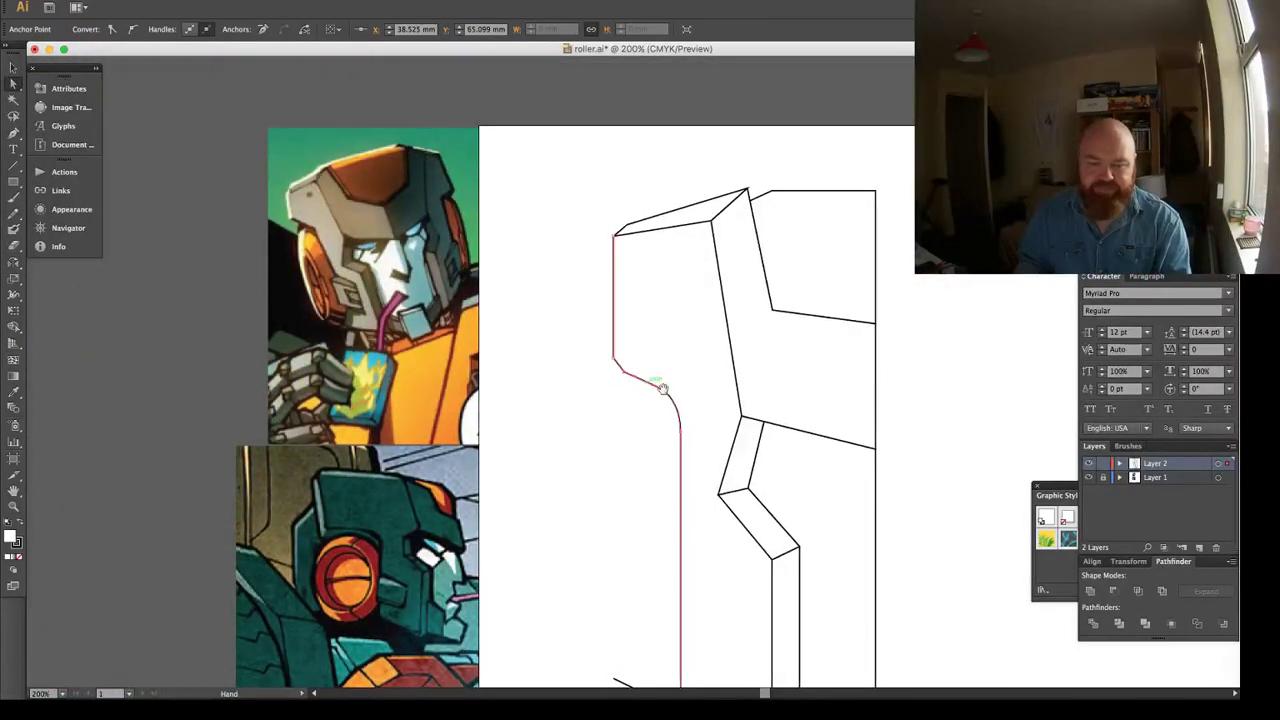
{"action": "scroll", "coordinate": [520, 380], "scroll_direction": "down", "scroll_amount": 2}
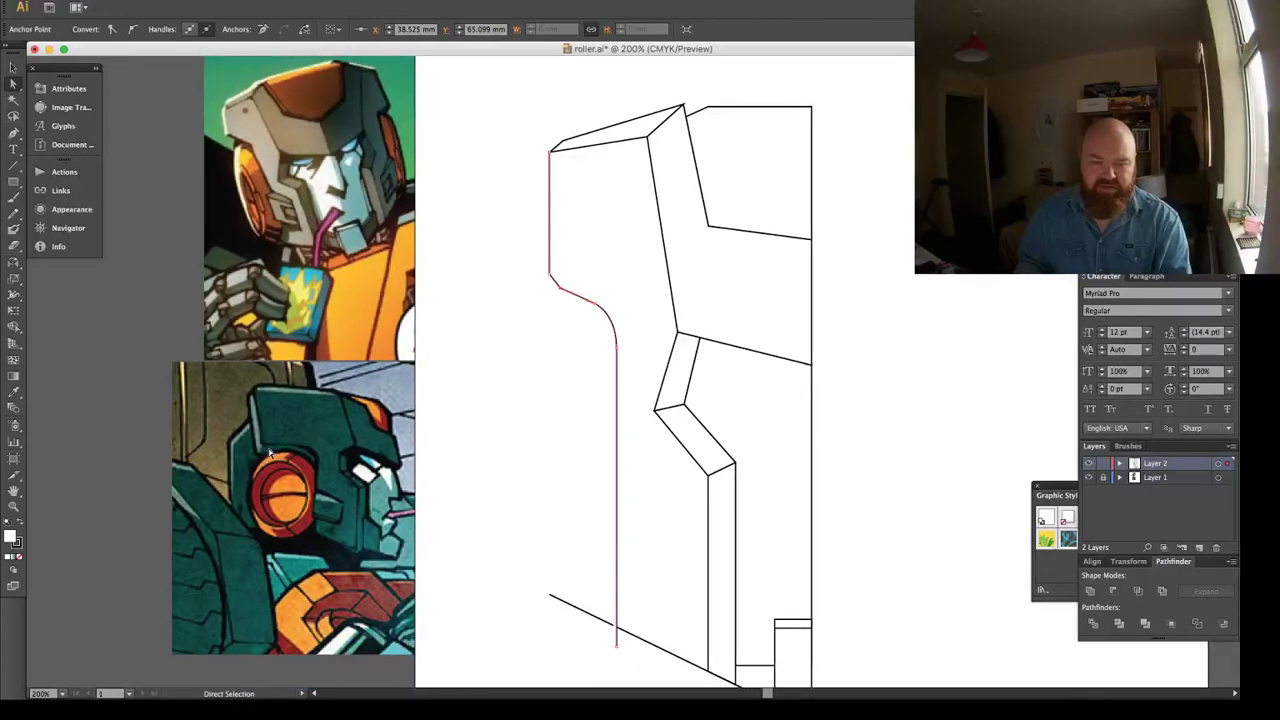
Draw an open, unfilled contour inside the side outline's corner and curve, with its ends overshooting the outline.
{"action": "key", "text": "plus"}
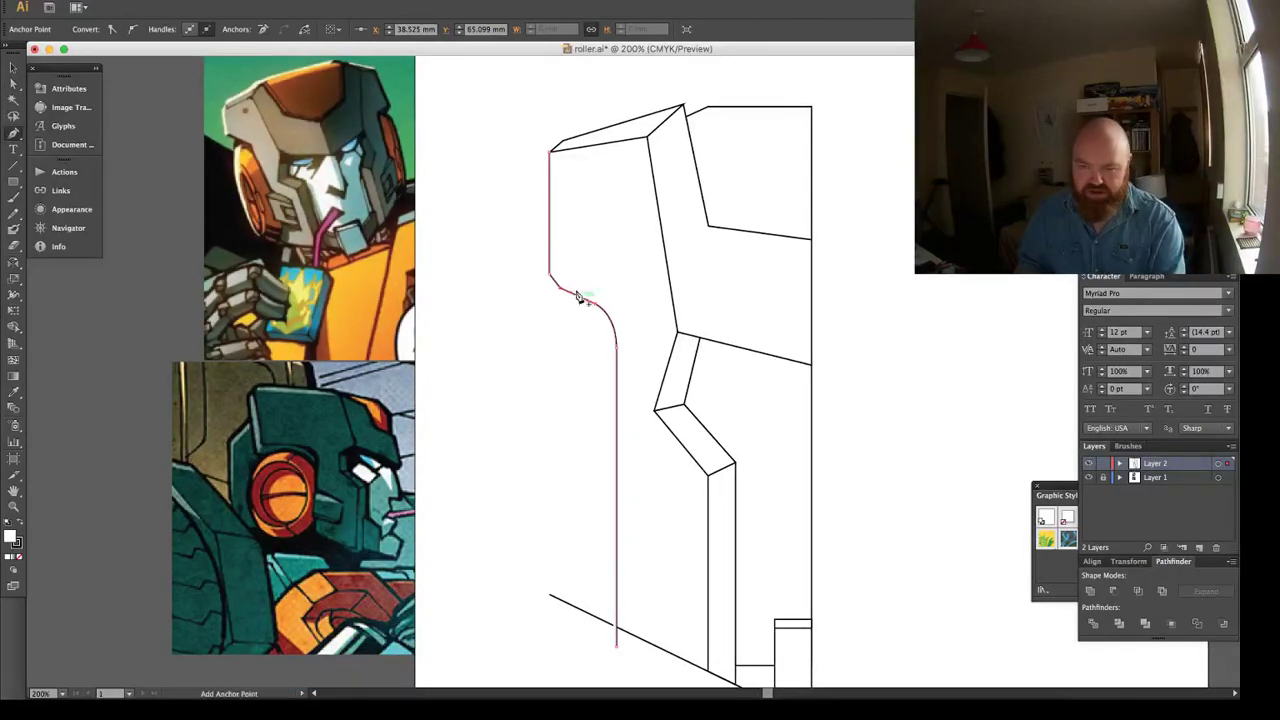
{"action": "key", "text": "p"}
{"action": "key", "text": "super+shift+a"}
{"action": "left_click", "coordinate": [549, 274]}
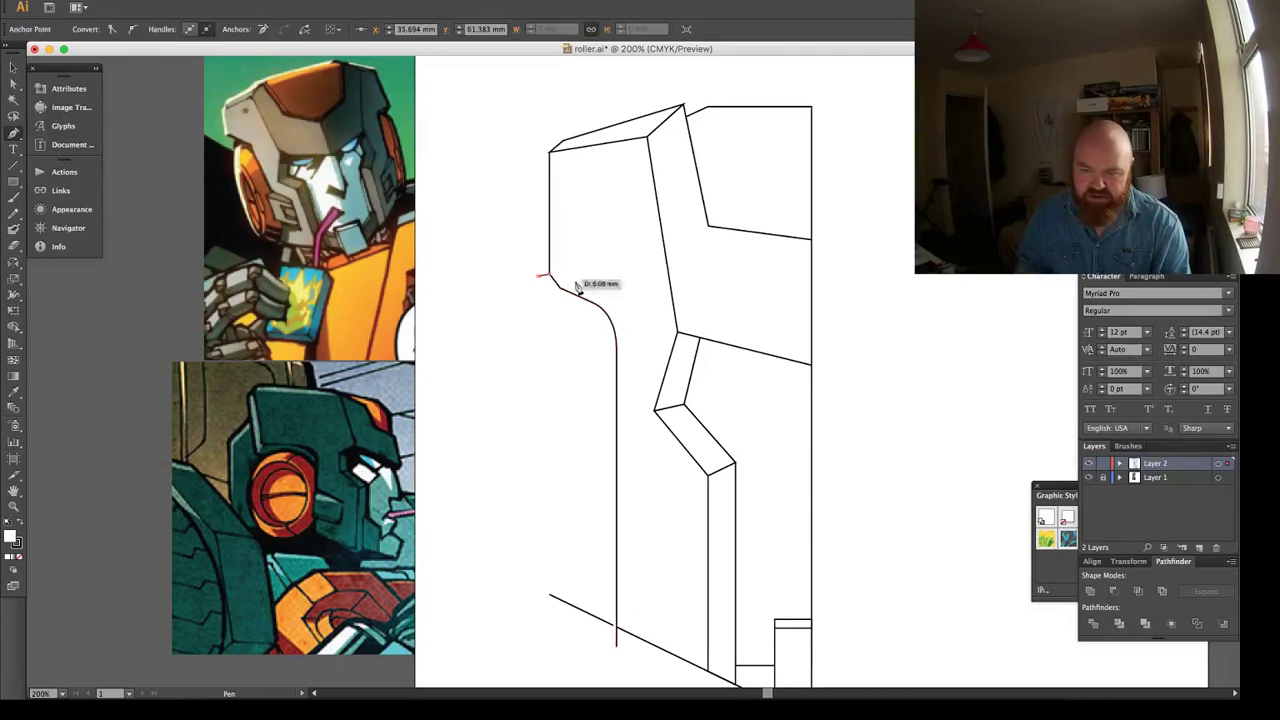
{"action": "left_click", "coordinate": [609, 304]}
{"action": "key", "text": "super+z"}
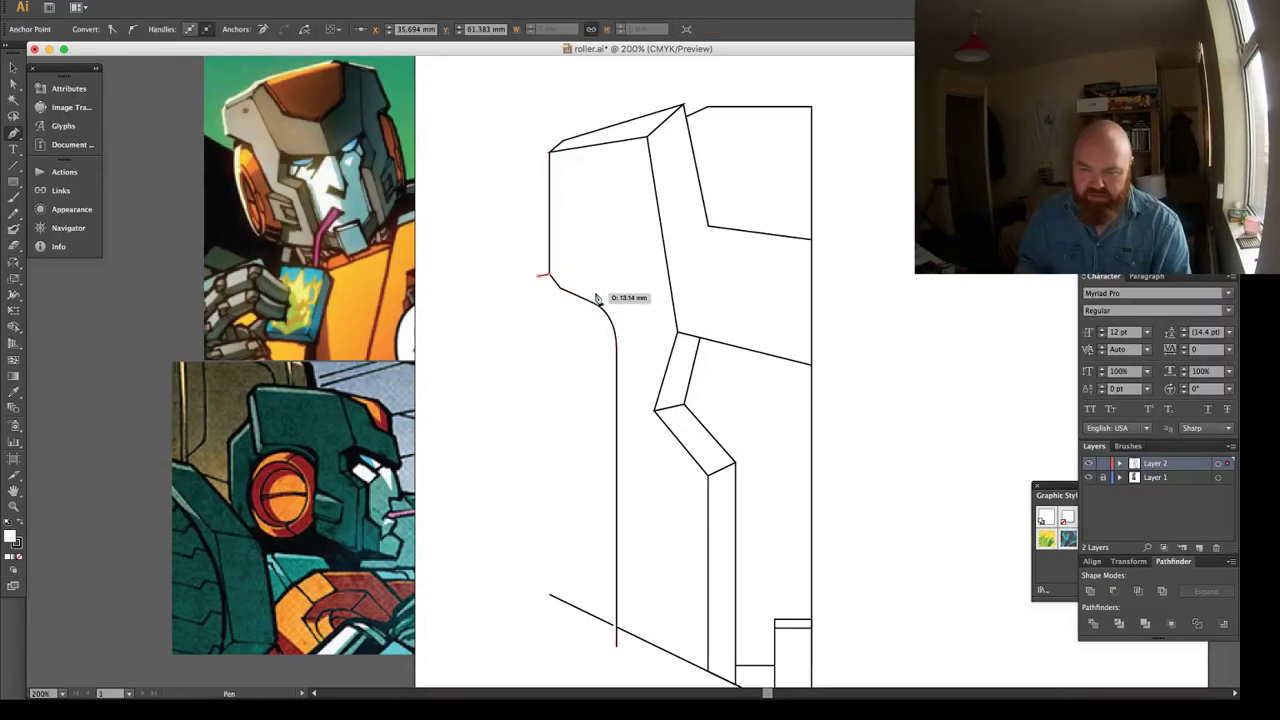
{"action": "left_click", "coordinate": [596, 293]}
{"action": "left_click_drag", "start_coordinate": [610, 320], "coordinate": [604, 349]}
{"action": "key", "text": "/"}
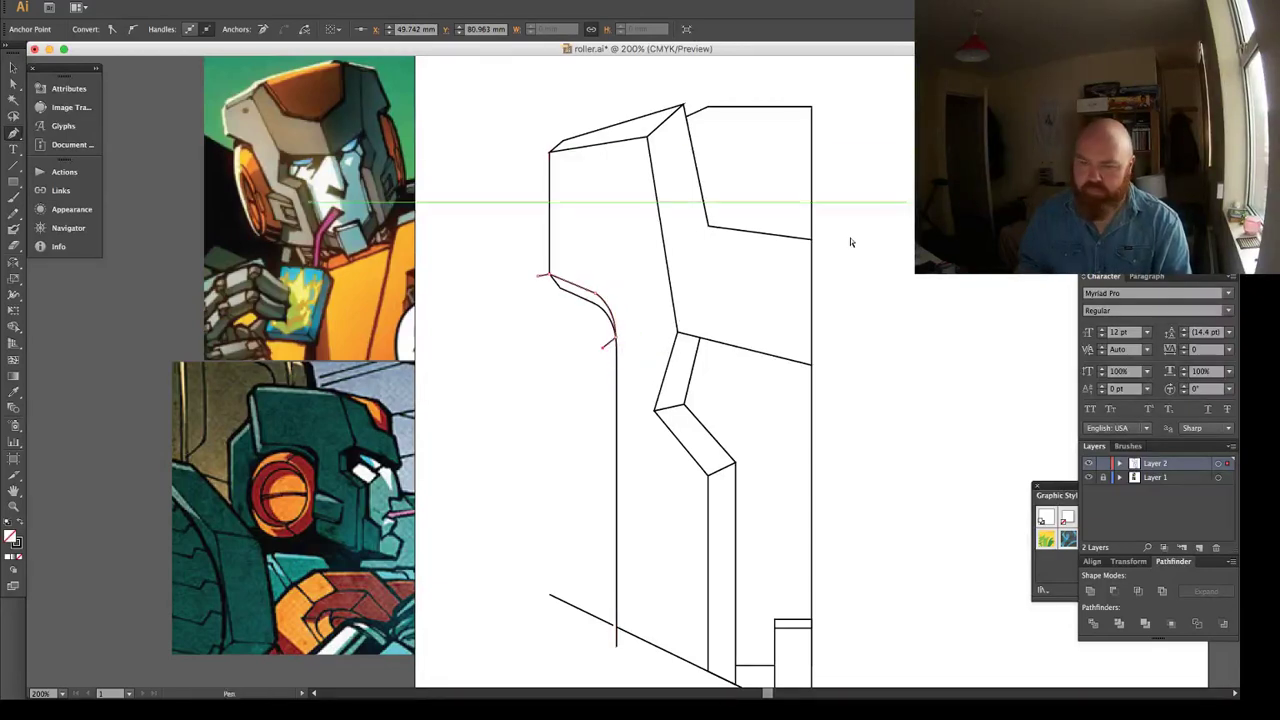
{"action": "left_click", "coordinate": [850, 238], "text": "super"}
Remove the fill from the helmet's side outline so it does not cover the slanted jaw line.
{"action": "left_click_drag", "start_coordinate": [715, 293], "coordinate": [685, 249]}
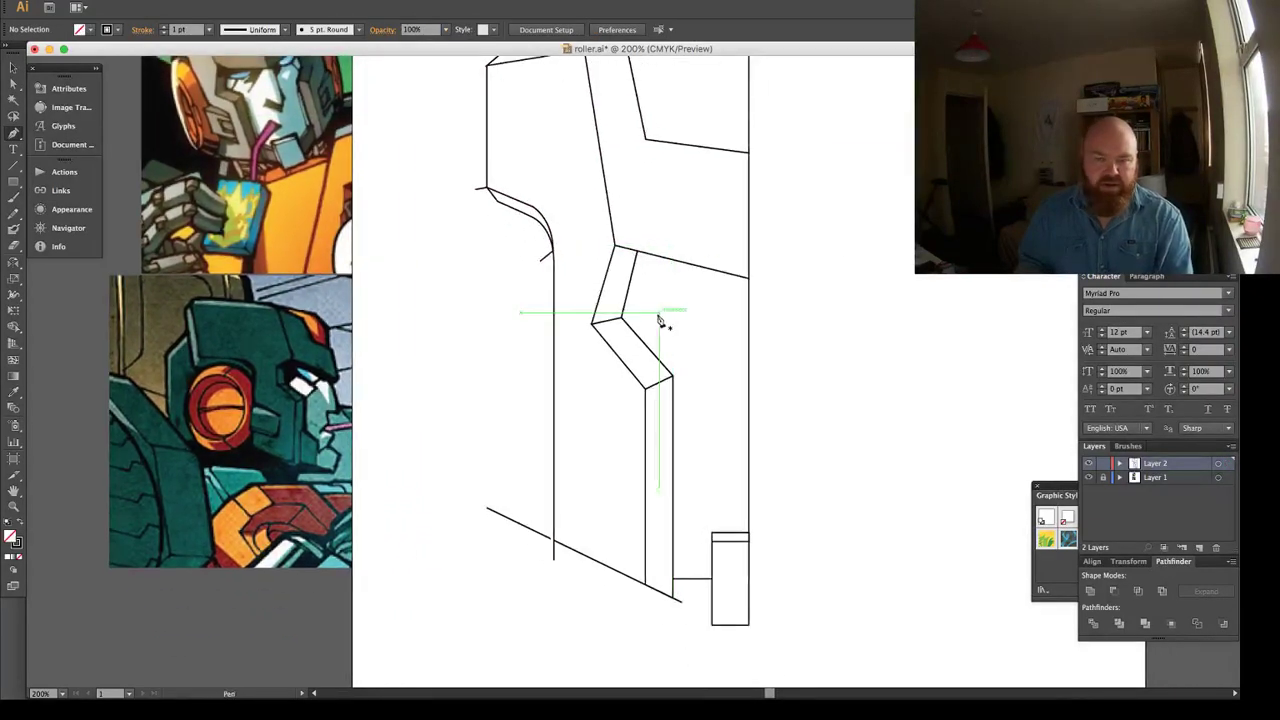
{"action": "left_click_drag", "start_coordinate": [631, 366], "coordinate": [617, 435]}
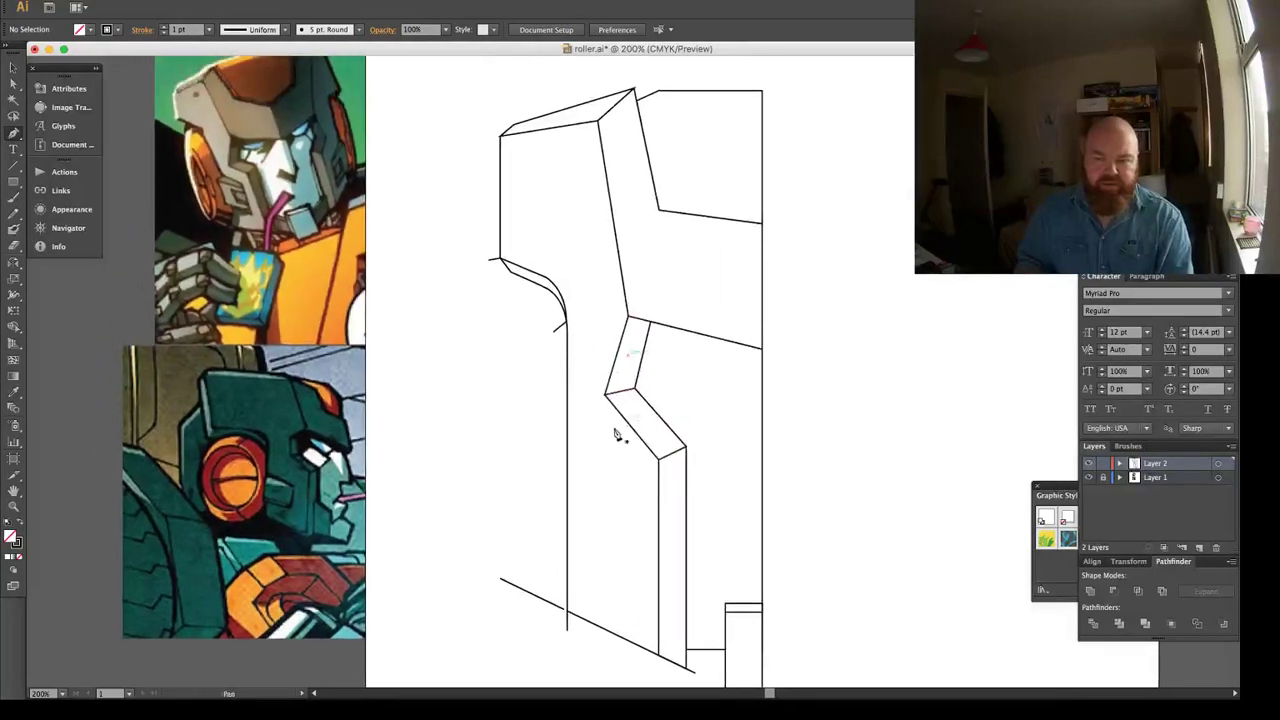
{"action": "key", "text": "a"}
{"action": "left_click", "coordinate": [568, 523]}
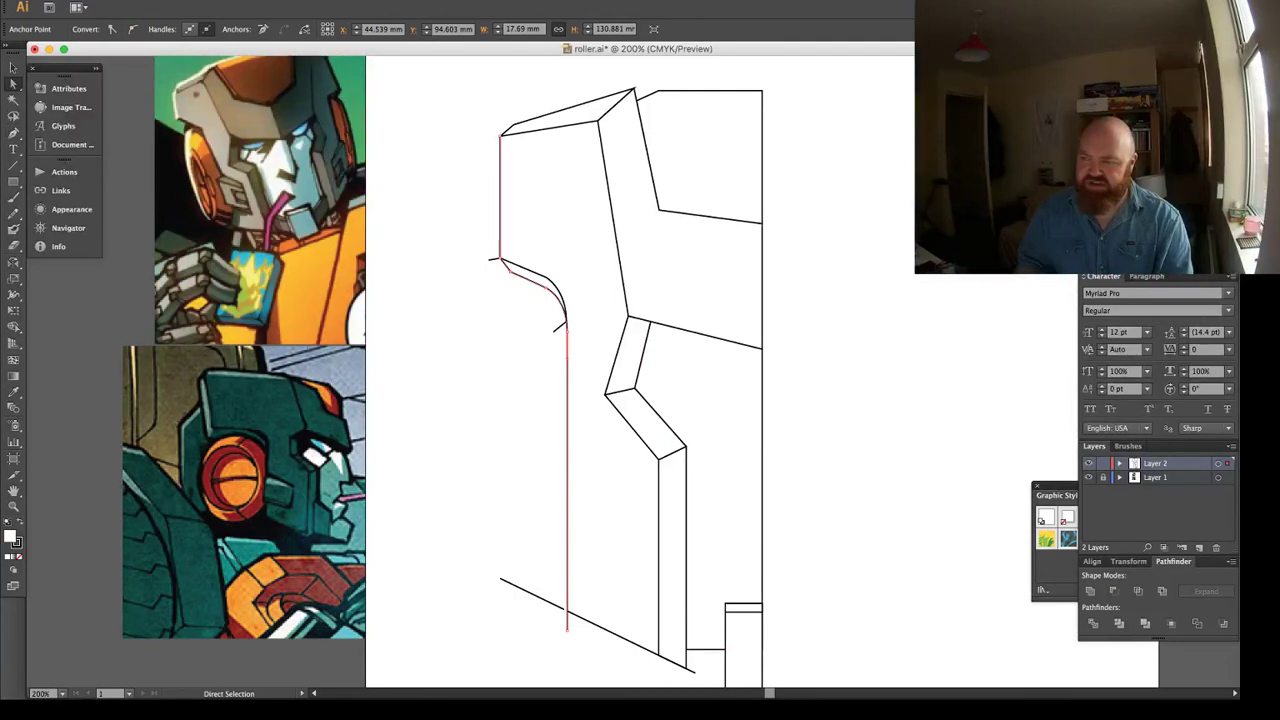
{"action": "key", "text": "super+shift+a"}
{"action": "key", "text": "v"}
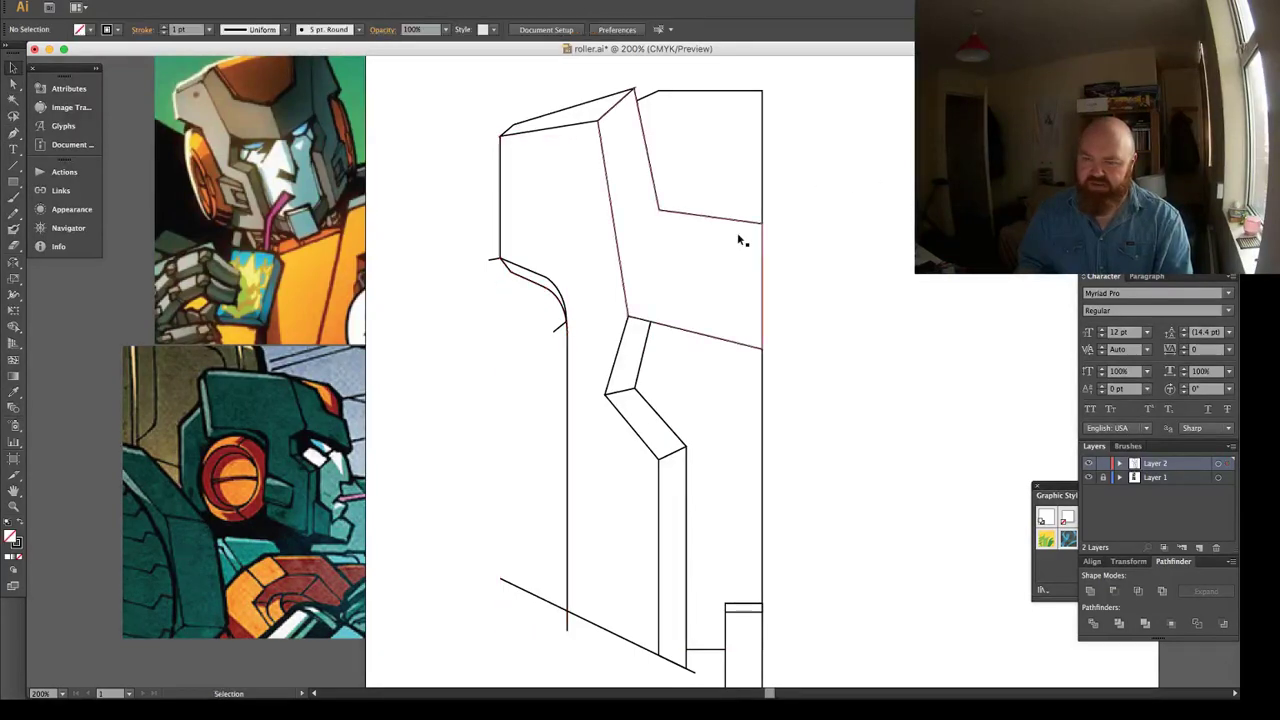
Duplicate the chin block's two rectangles and fit the copy, about 10.3 mm wide, between the inner jaw edge and the chin.
{"action": "left_click_drag", "start_coordinate": [782, 230], "coordinate": [774, 194]}
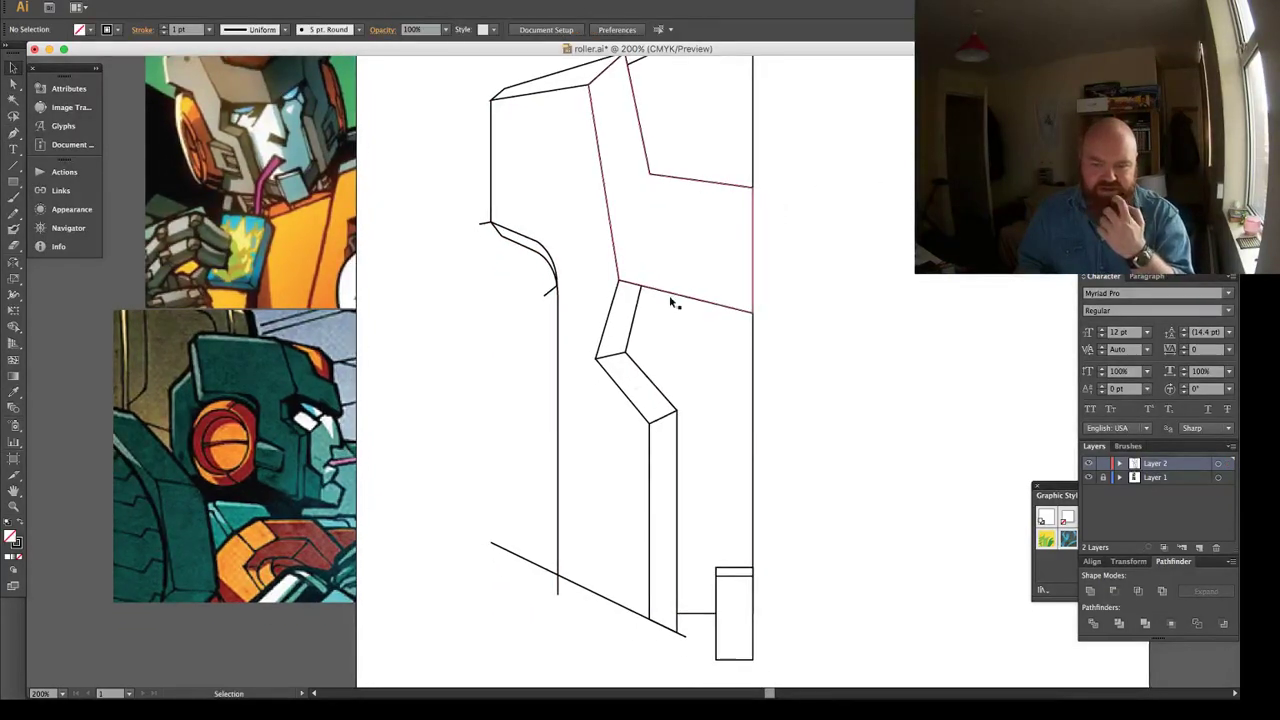
{"action": "left_click", "coordinate": [733, 606]}
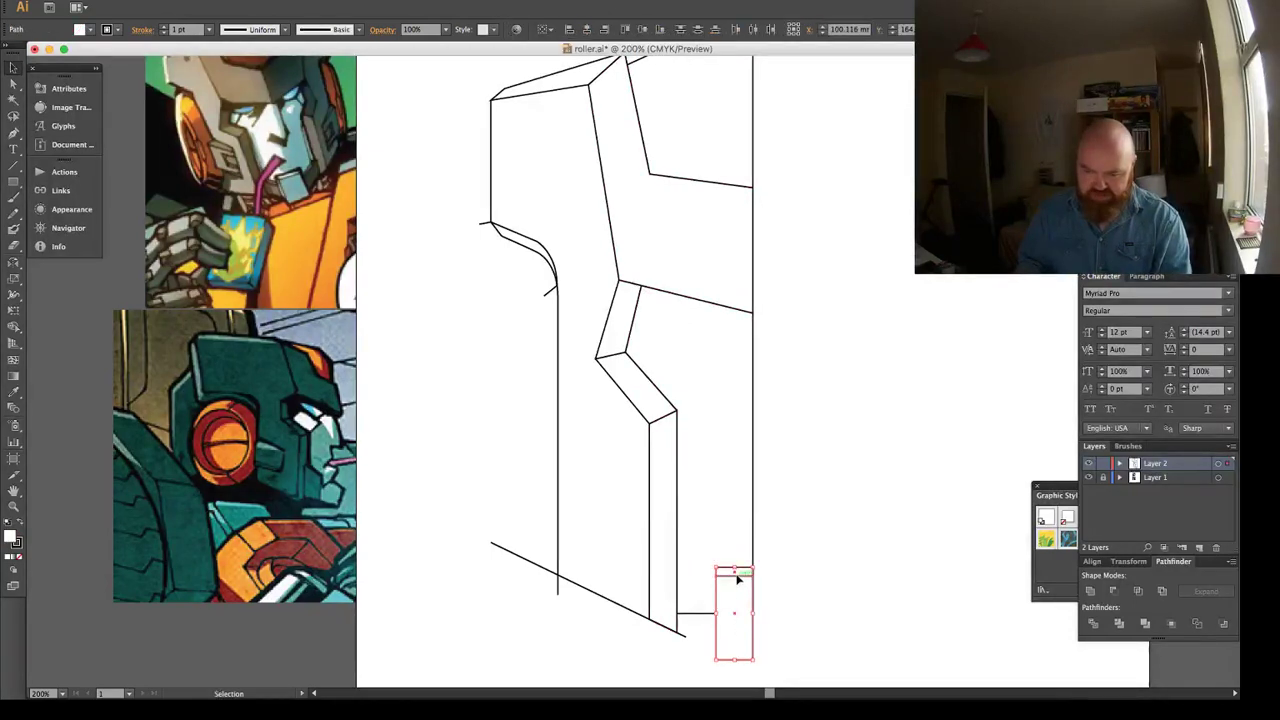
{"action": "left_click_drag", "start_coordinate": [735, 606], "coordinate": [720, 584]}
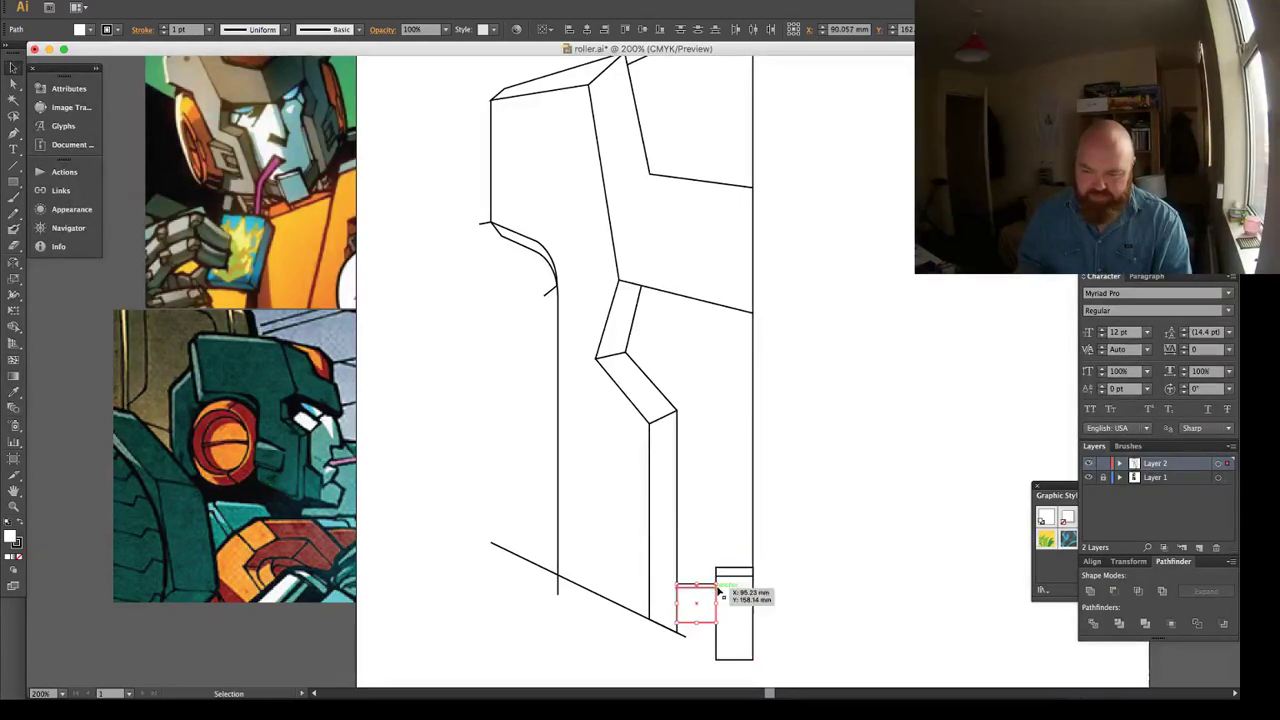
Thicken the narrow top strip of the duplicated block to about 1.7 mm by lowering its bottom edge.
{"action": "key", "text": "z"}
{"action": "left_click_drag", "start_coordinate": [643, 556], "coordinate": [723, 644]}
{"action": "key", "text": "super+shift+a"}
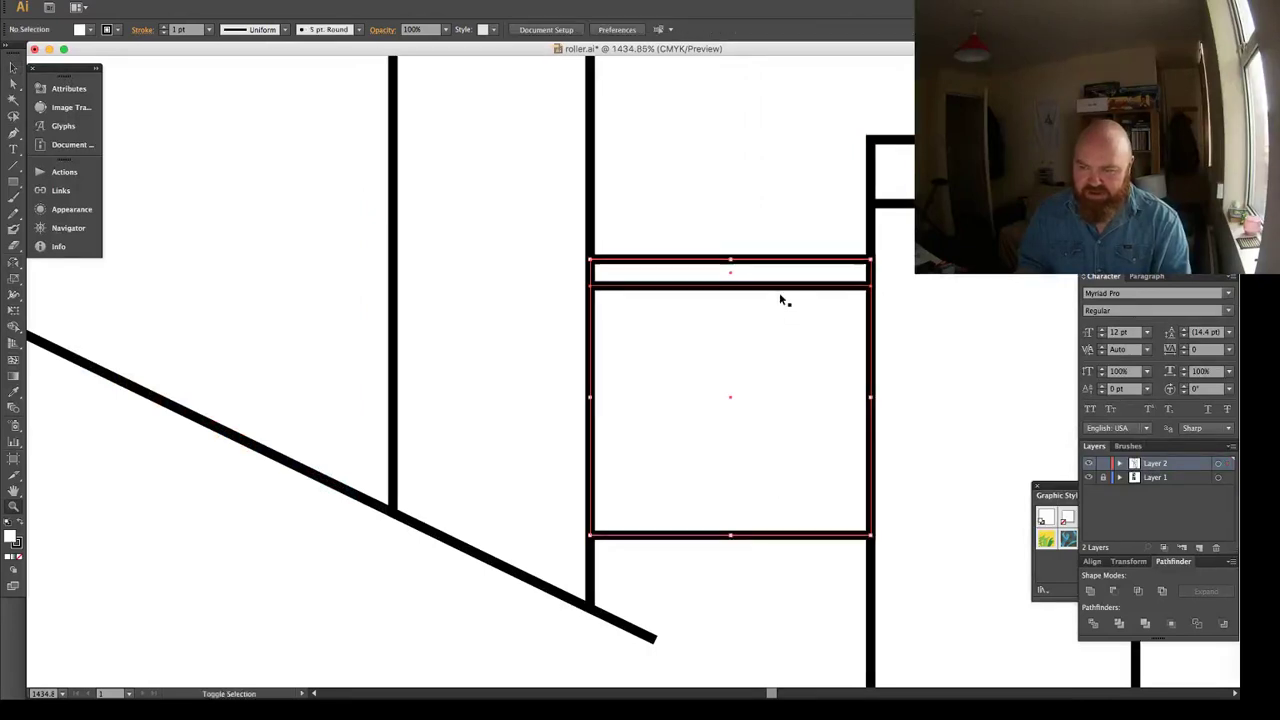
{"action": "left_click_drag", "start_coordinate": [774, 288], "coordinate": [743, 306]}
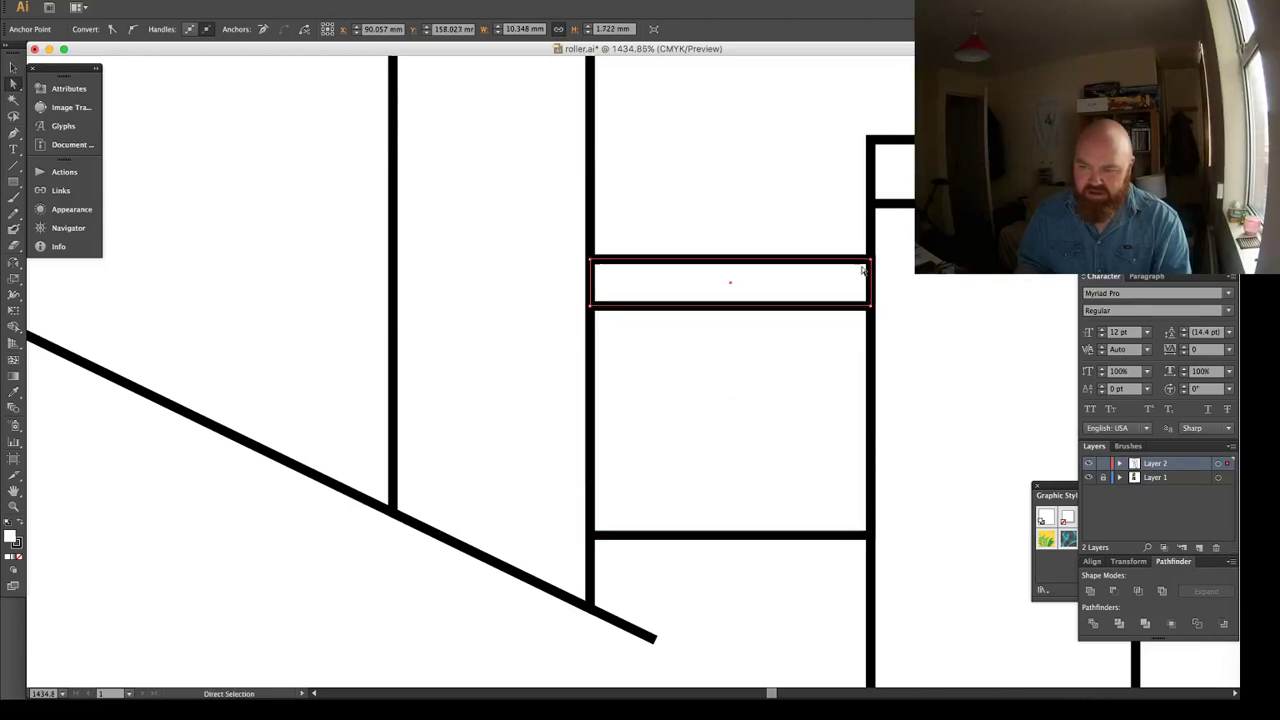
Slant the duplicated block by lowering the chin-side edges of both rectangles to run parallel to the jaw line.
{"action": "left_click", "coordinate": [870, 259]}
{"action": "left_click", "coordinate": [870, 322], "text": "shift"}
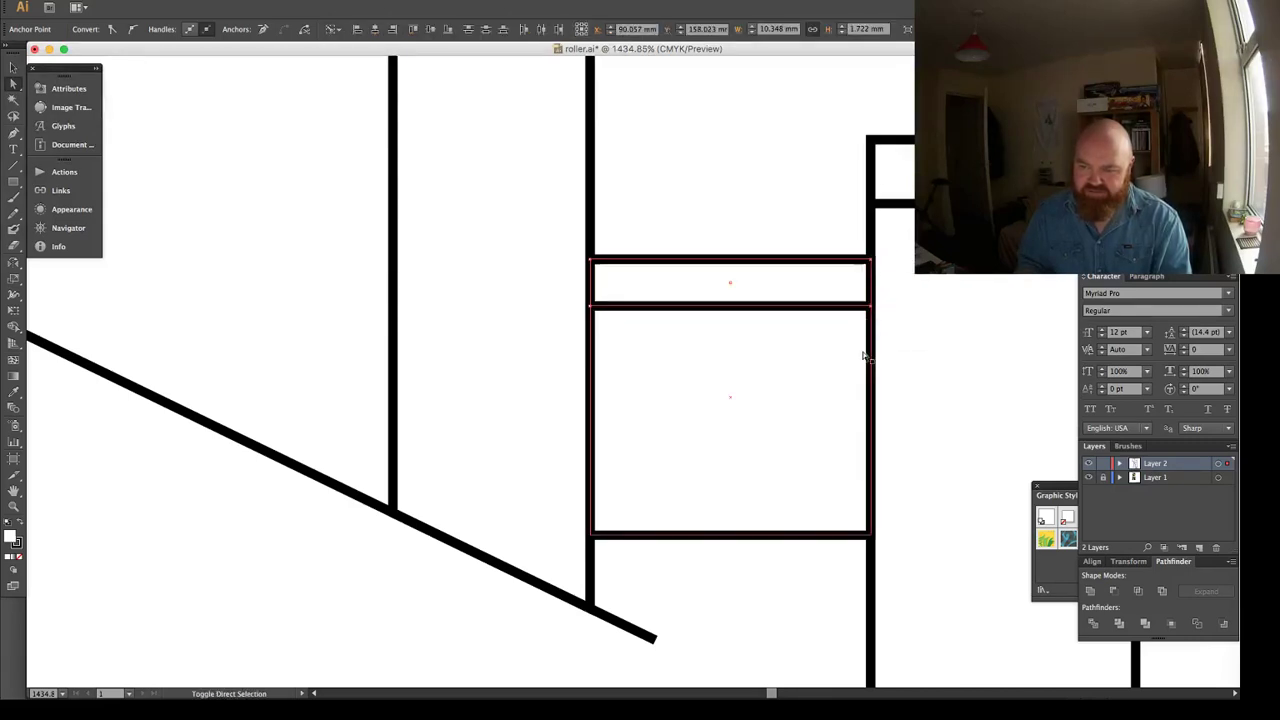
{"action": "left_click", "coordinate": [873, 289]}
{"action": "left_click", "coordinate": [871, 288]}
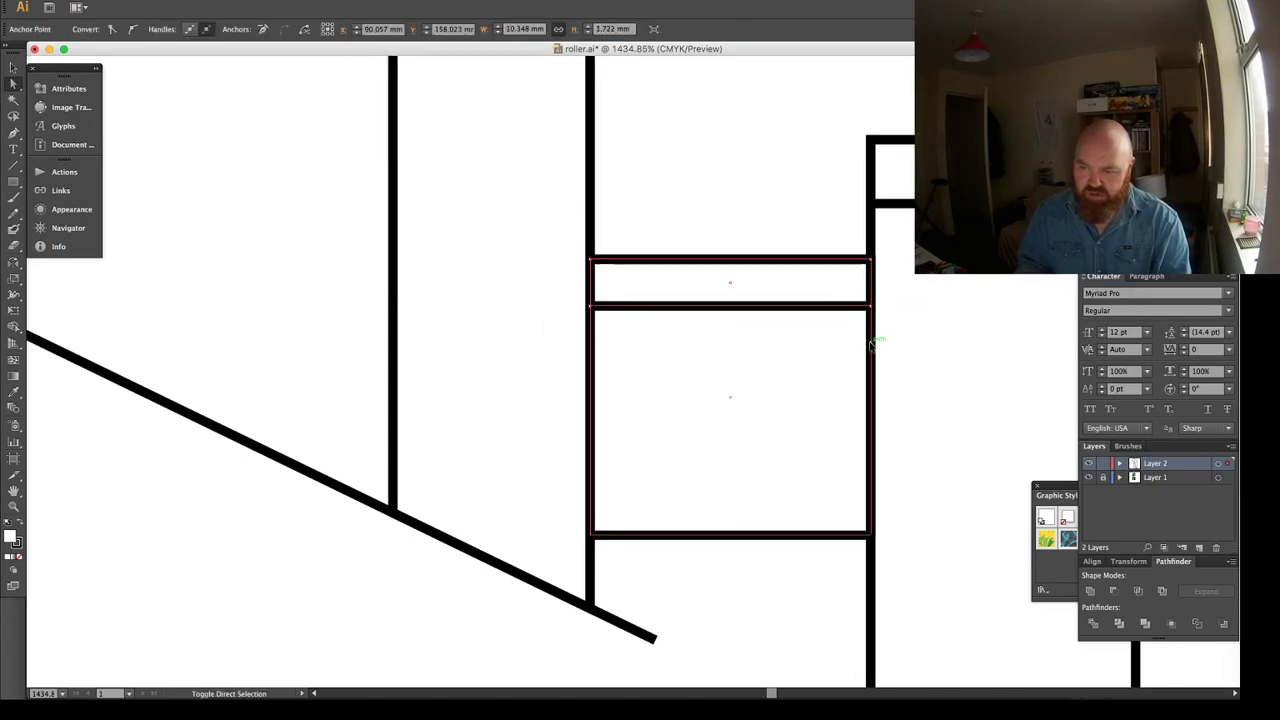
{"action": "left_click_drag", "start_coordinate": [871, 343], "coordinate": [857, 484]}
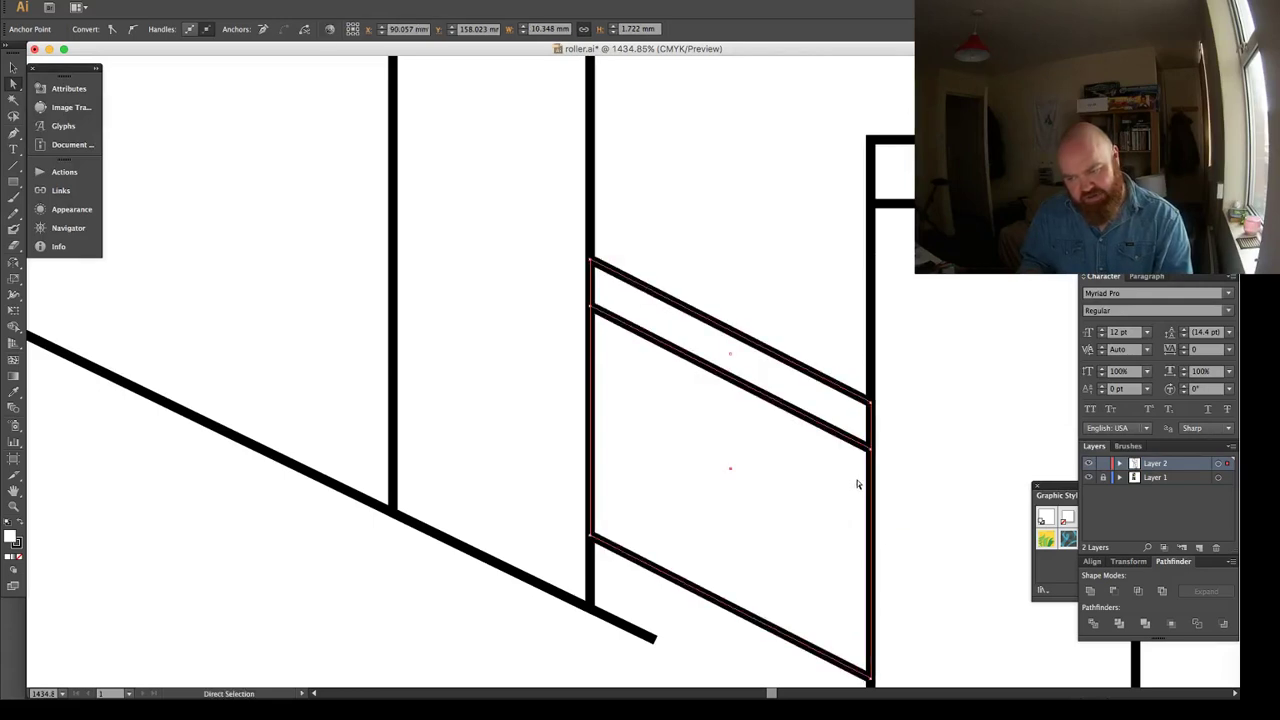
{"action": "scroll", "coordinate": [700, 390], "scroll_direction": "down", "scroll_amount": 3}
{"action": "scroll", "coordinate": [700, 390], "scroll_direction": "left", "scroll_amount": 2}
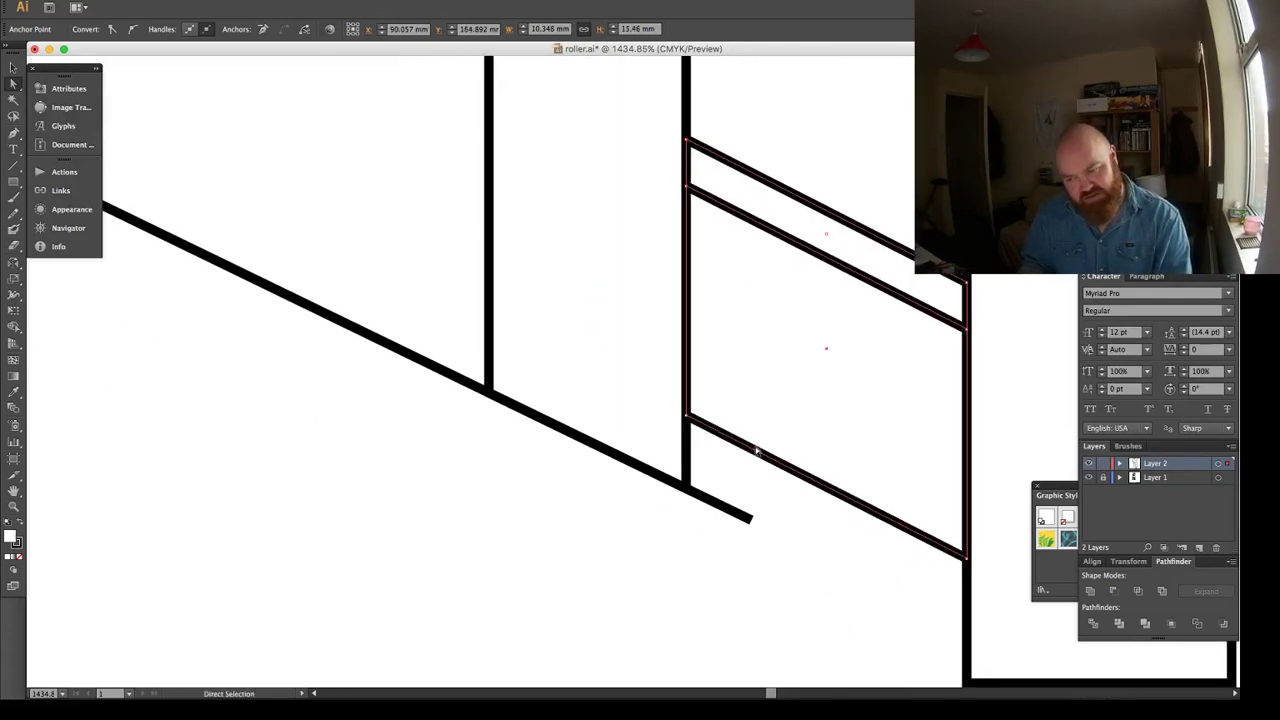
{"action": "key", "text": "Up"}
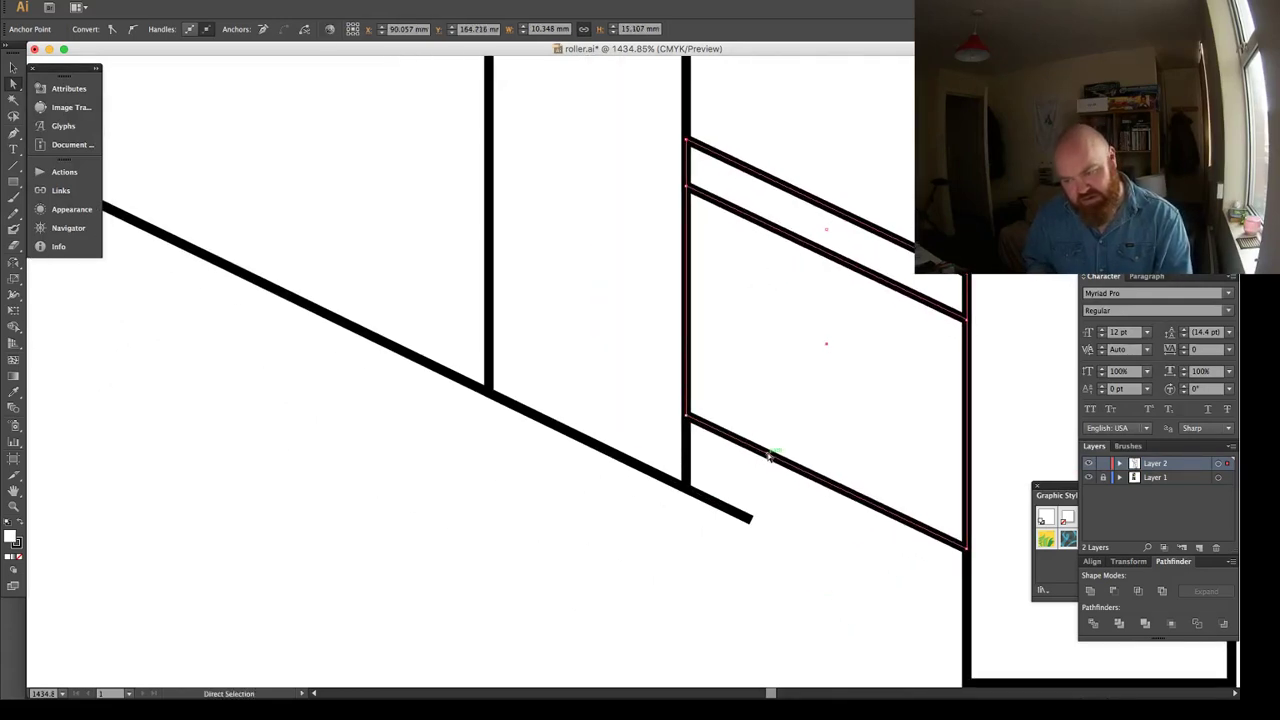
{"action": "key", "text": "shift+super+a"}
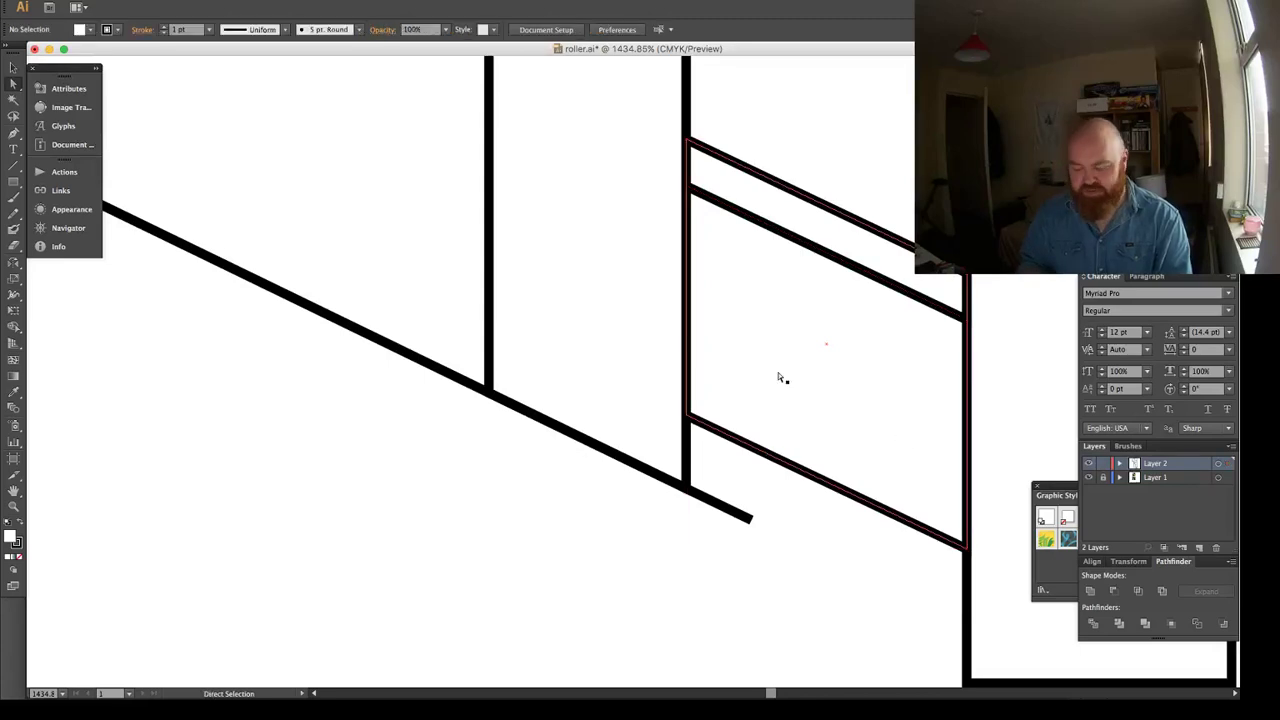
Add an anchor point to the helmet's vertical side line just above where it meets the slanted jaw line.
{"action": "key", "text": "super+minus"}
{"action": "key", "text": "super+minus"}
{"action": "key", "text": "super+minus"}
{"action": "key", "text": "super+minus"}
{"action": "key", "text": "super+minus"}
{"action": "key", "text": "super+minus"}
{"action": "key", "text": "super+minus"}
{"action": "key", "text": "super+minus"}
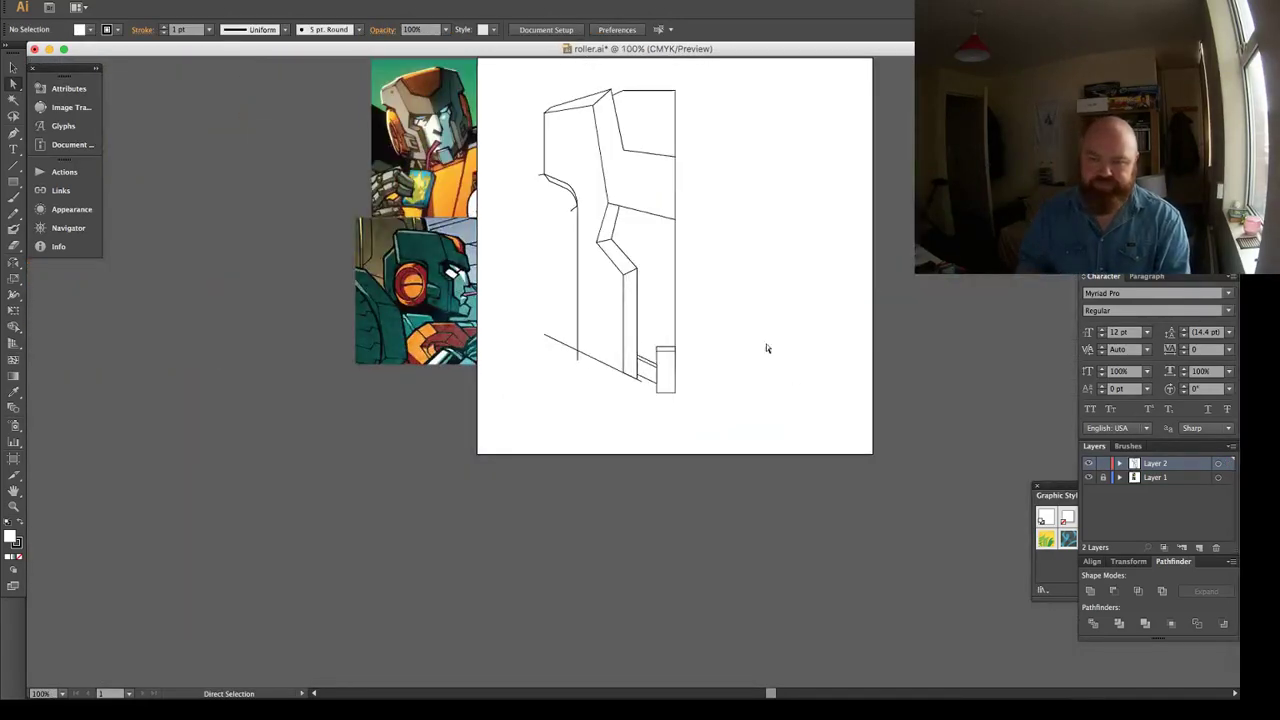
{"action": "key", "text": "a"}
{"action": "scroll", "coordinate": [766, 343], "scroll_direction": "up", "scroll_amount": 3}
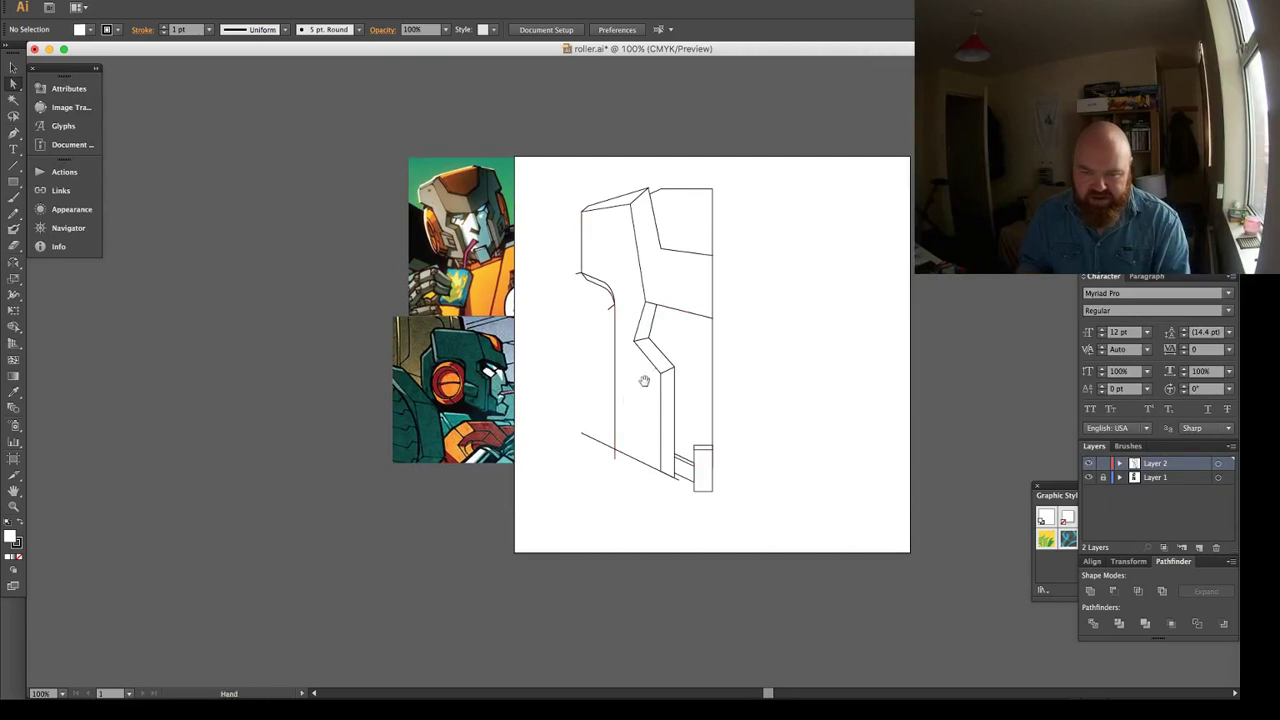
{"action": "left_click_drag", "start_coordinate": [644, 381], "coordinate": [628, 373]}
{"action": "key", "text": "z"}
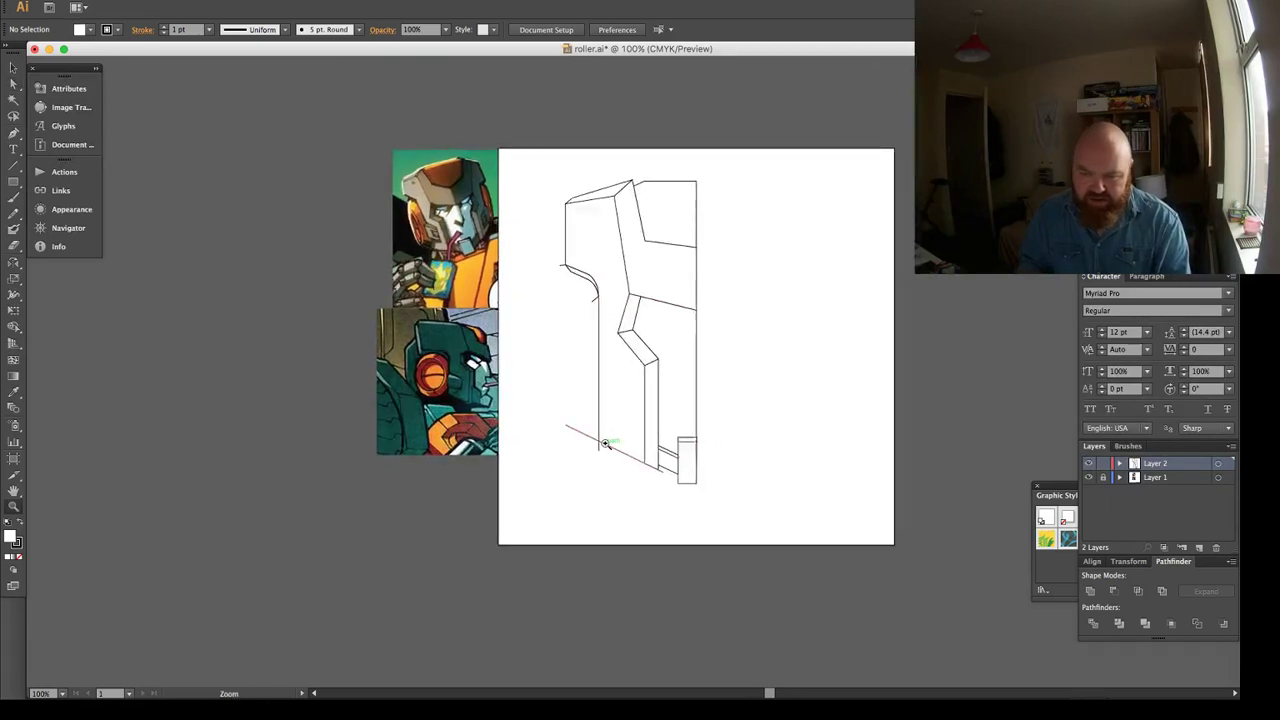
{"action": "left_click", "coordinate": [603, 445]}
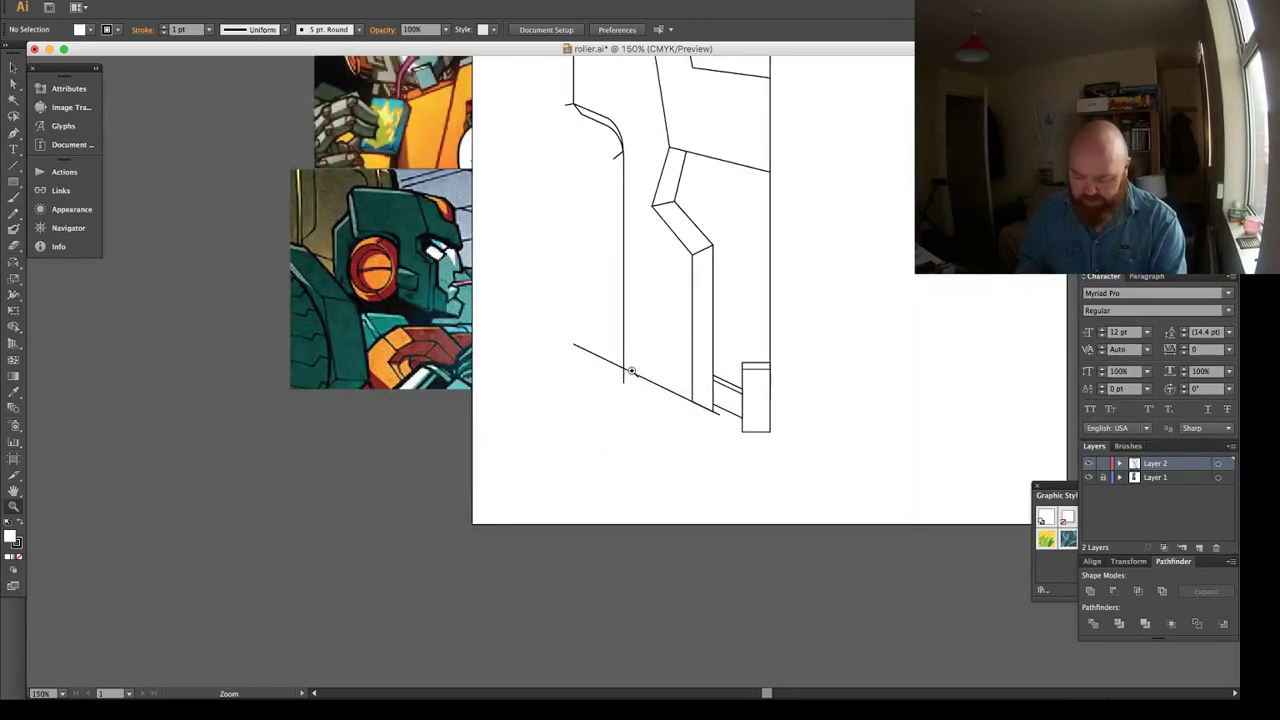
{"action": "key", "text": "p"}
{"action": "left_click", "coordinate": [630, 372]}
{"action": "key", "text": "super+z"}
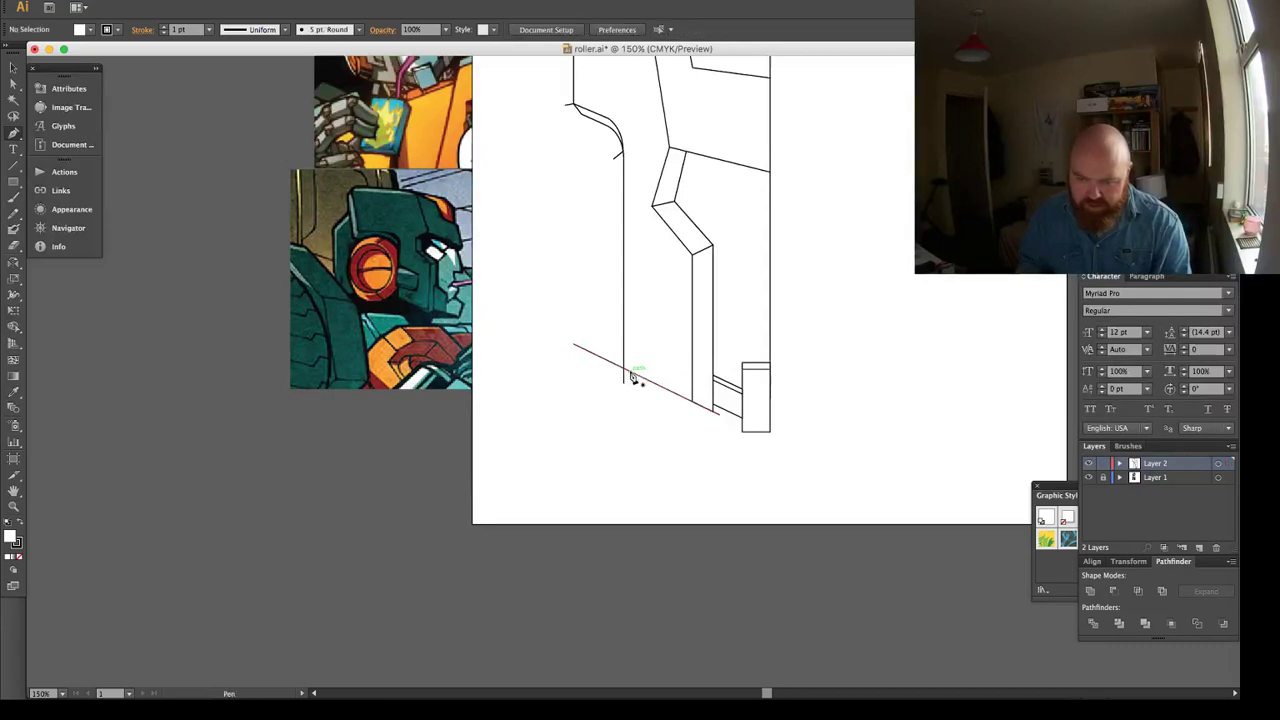
{"action": "key", "text": "a"}
{"action": "left_click", "coordinate": [630, 371]}
{"action": "left_click", "coordinate": [624, 360]}
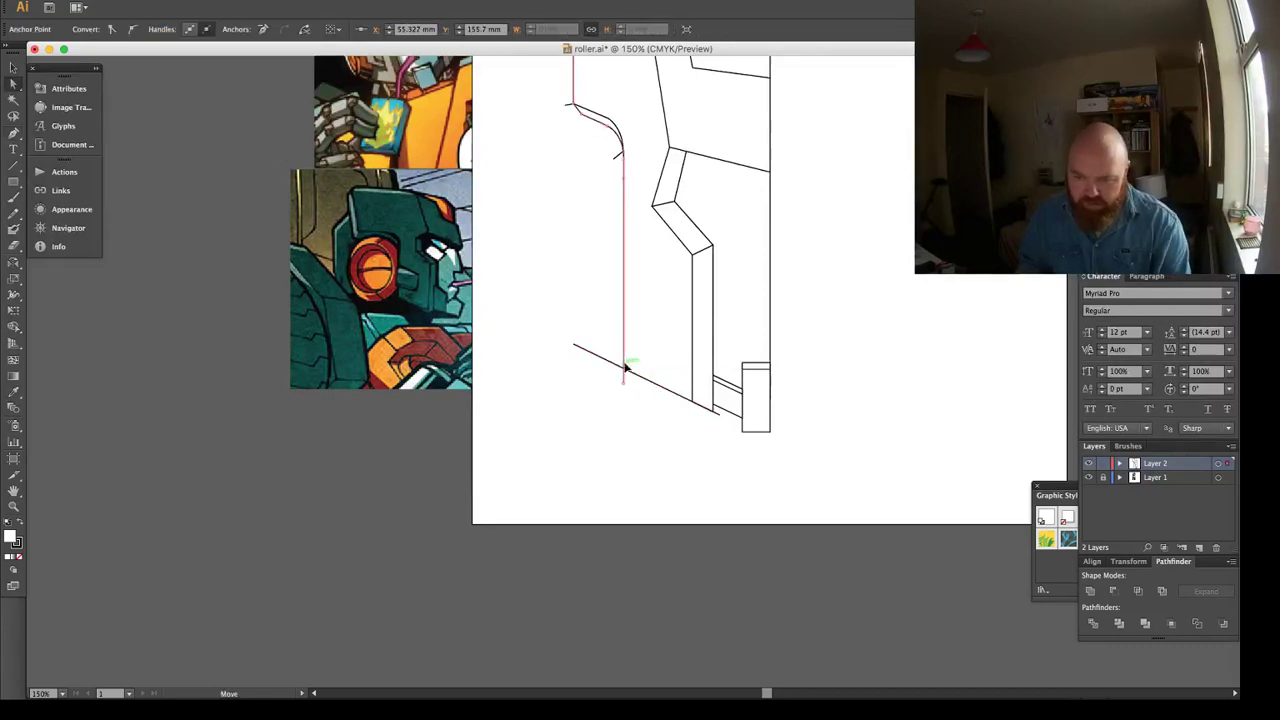
{"action": "key", "text": "o"}
{"action": "key", "text": "plus"}
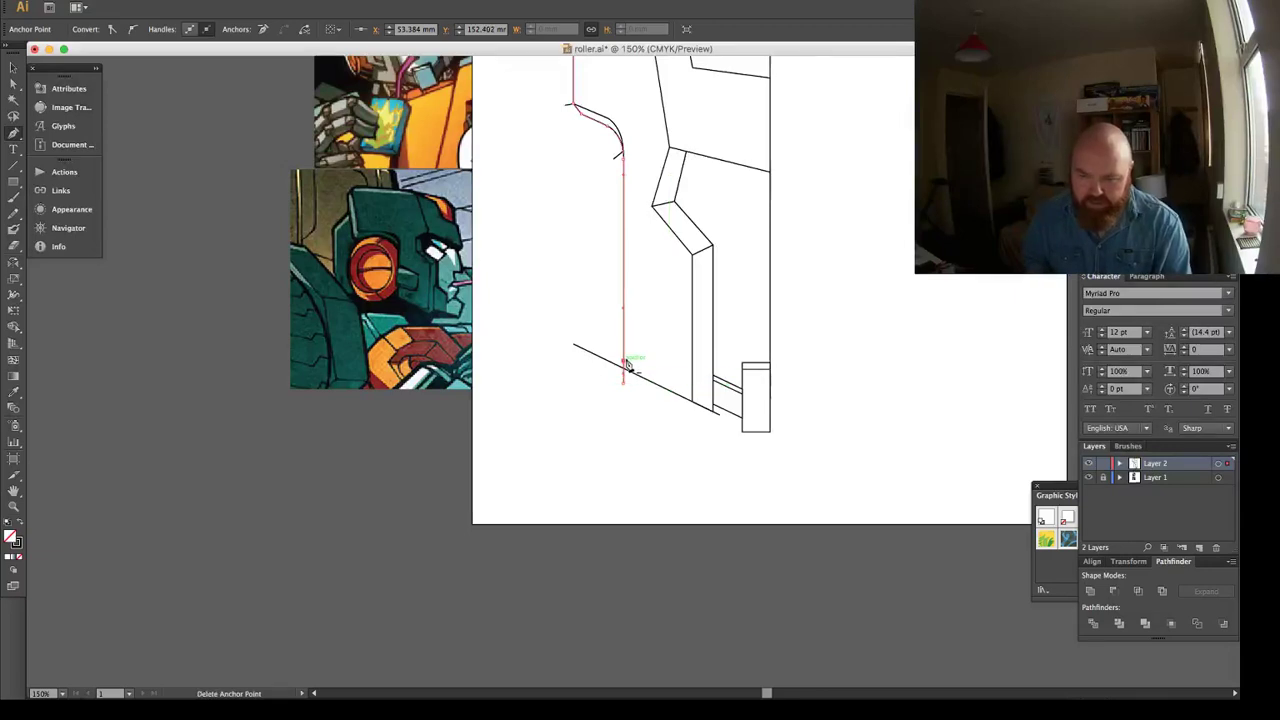
{"action": "key", "text": "p"}
{"action": "key", "text": "super+shift+a"}
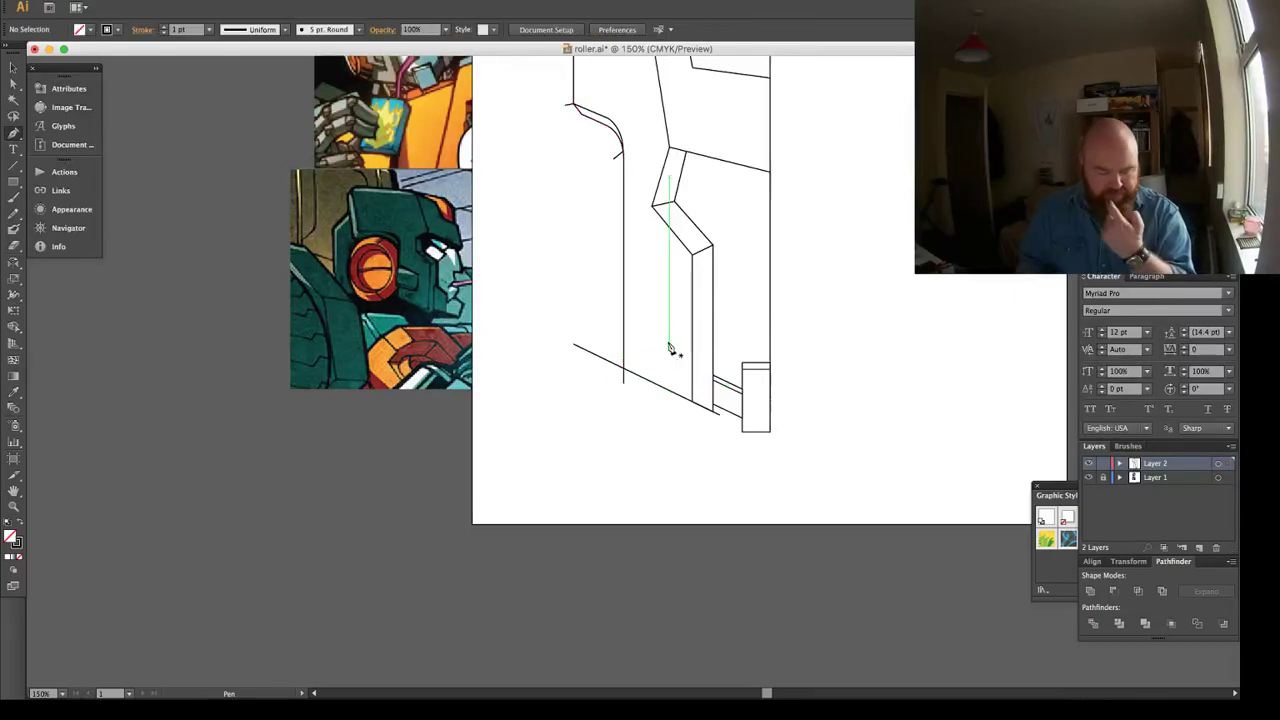
Draw a tall ear block outside the helmet's side line, slanting its bottom edge parallel to the jaw and lowering its outer top corner.
{"action": "scroll", "coordinate": [630, 320], "scroll_direction": "up", "scroll_amount": 3}
{"action": "scroll", "coordinate": [630, 320], "scroll_direction": "right", "scroll_amount": 2}
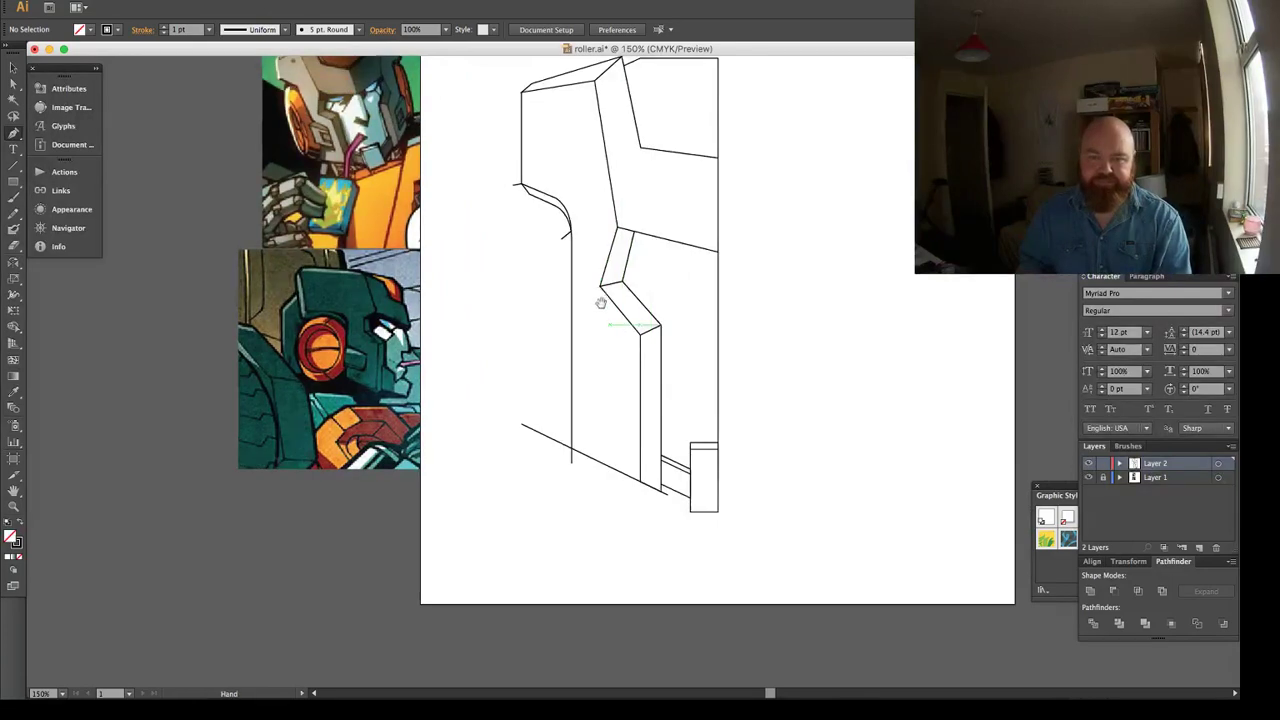
{"action": "left_click_drag", "start_coordinate": [601, 303], "coordinate": [581, 317]}
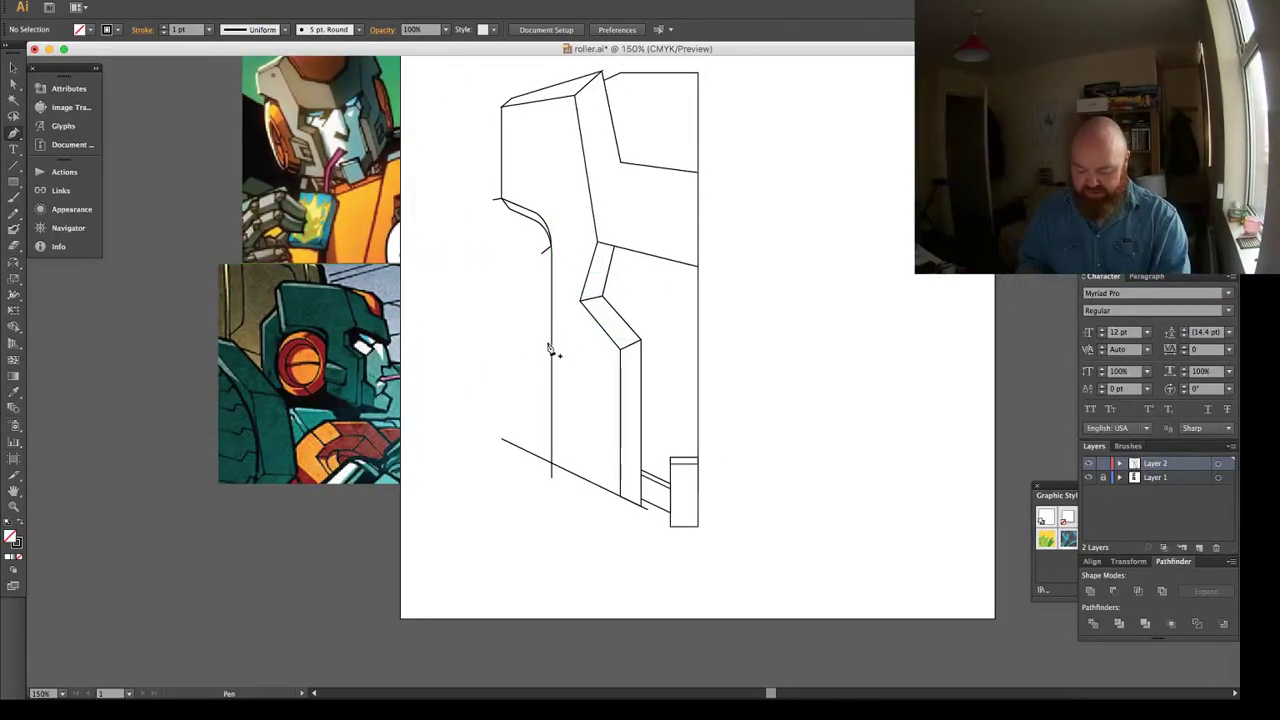
{"action": "key", "text": "m"}
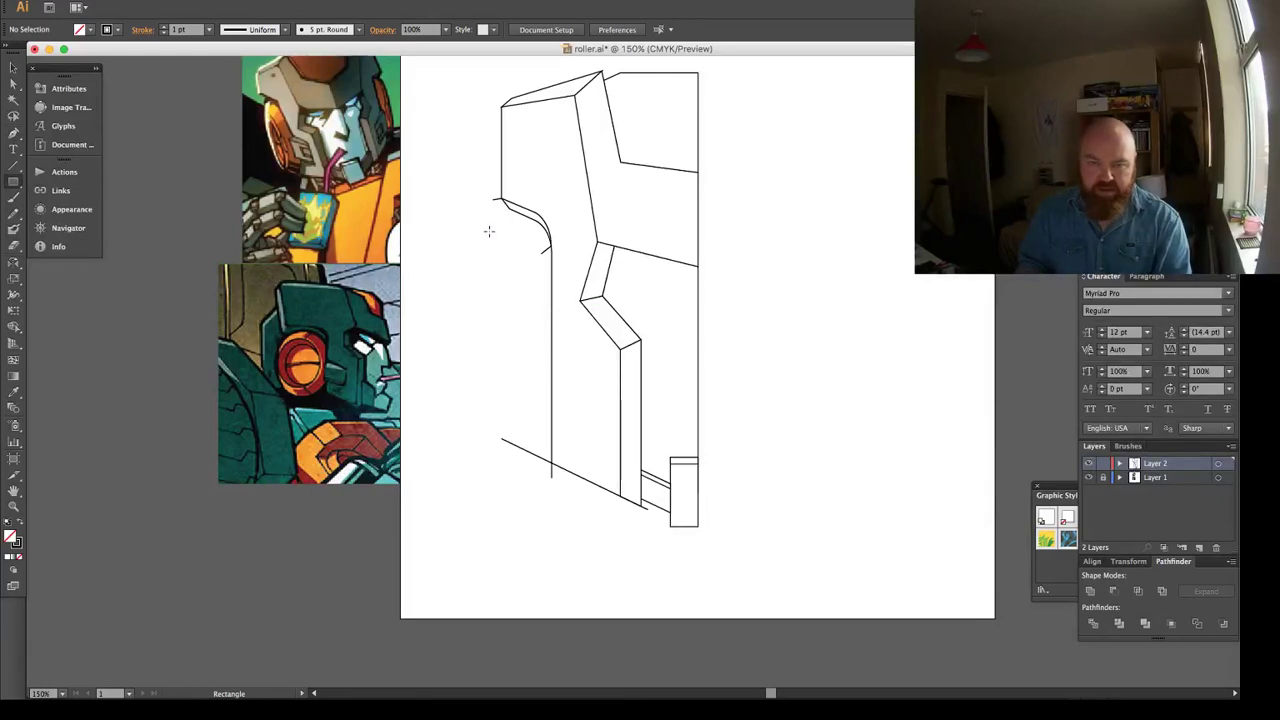
{"action": "mouse_move", "coordinate": [498, 218]}
{"action": "left_mouse_down"}
{"action": "mouse_move", "coordinate": [537, 323]}
{"action": "mouse_move", "coordinate": [552, 451]}
{"action": "mouse_move", "coordinate": [499, 428]}
{"action": "left_mouse_up"}
{"action": "key", "text": "a"}
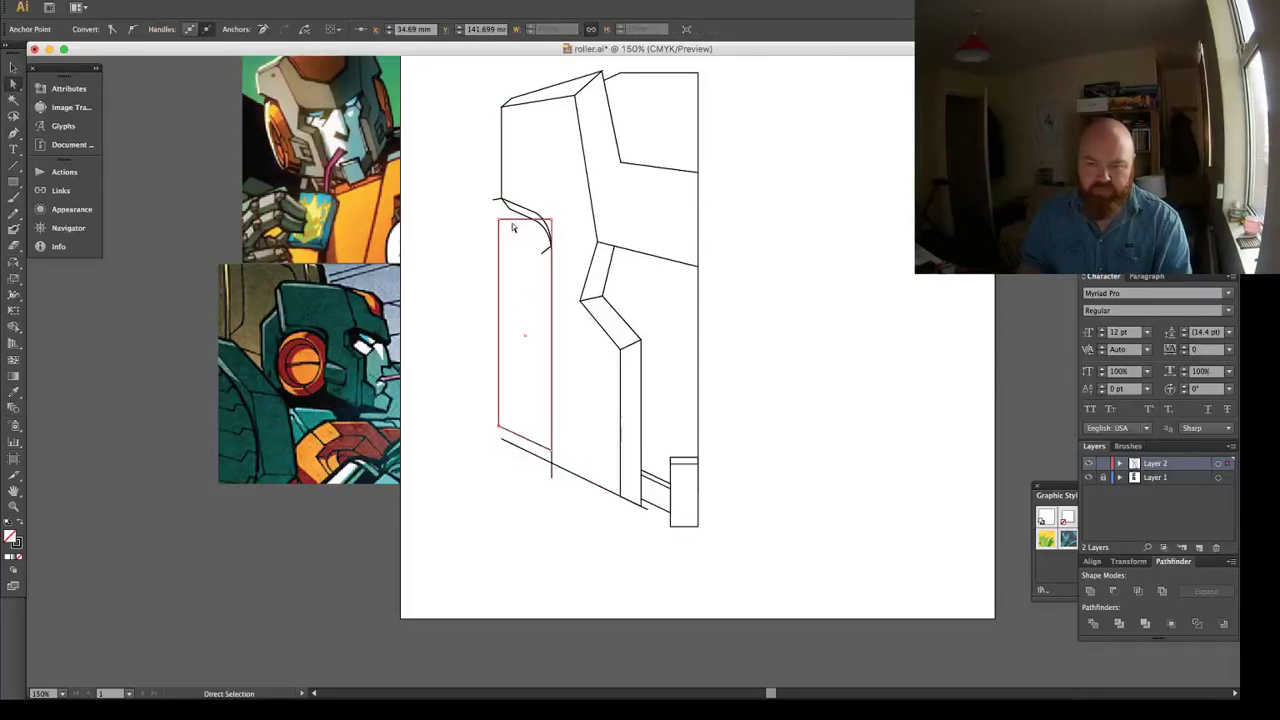
{"action": "left_click_drag", "start_coordinate": [499, 220], "coordinate": [506, 239]}
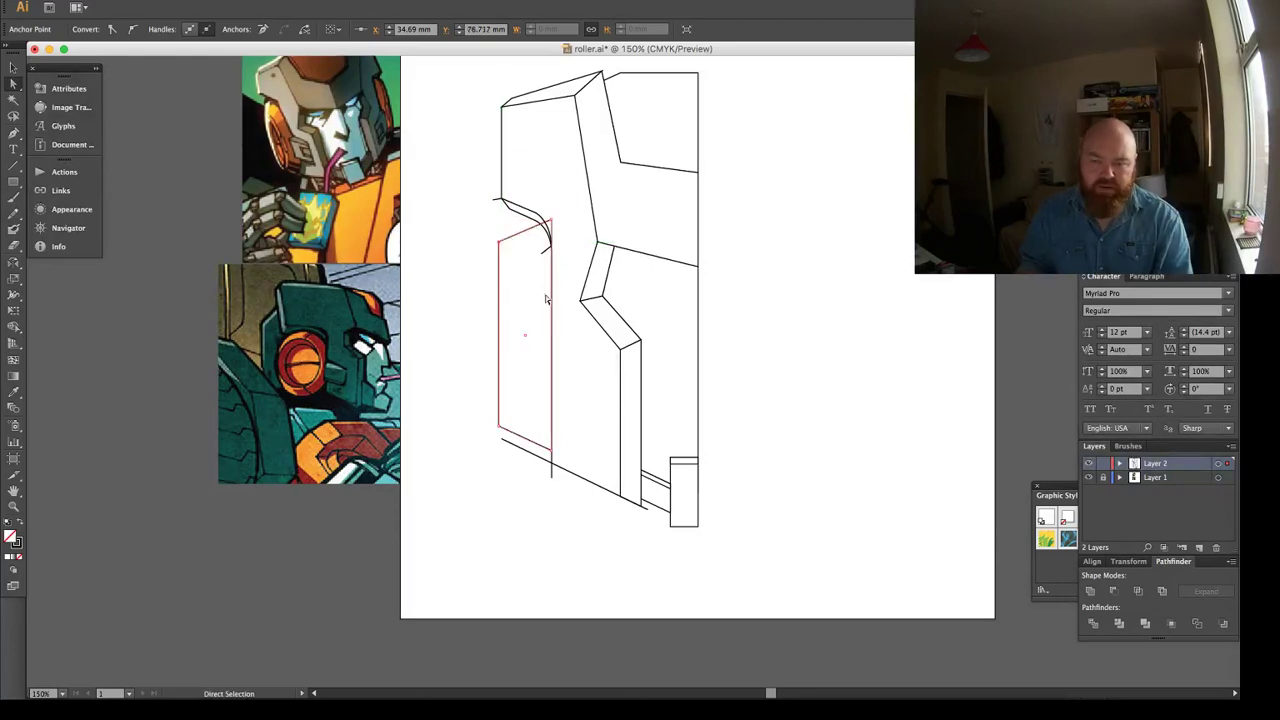
Draw a narrow upright ellipse about 5.2 mm wide and 55.7 mm high on the ear block's outer edge.
{"action": "key", "text": "l"}
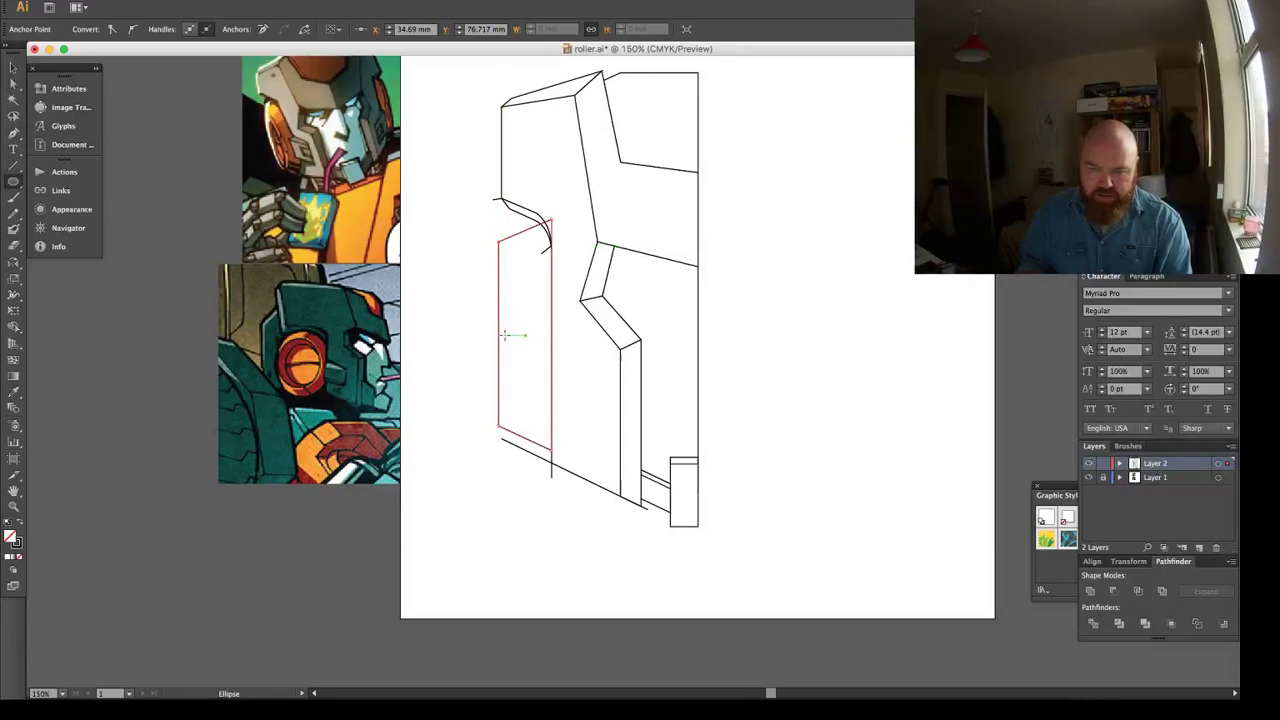
{"action": "left_click_drag", "start_coordinate": [504, 335], "coordinate": [511, 414]}
{"action": "key", "text": "v"}
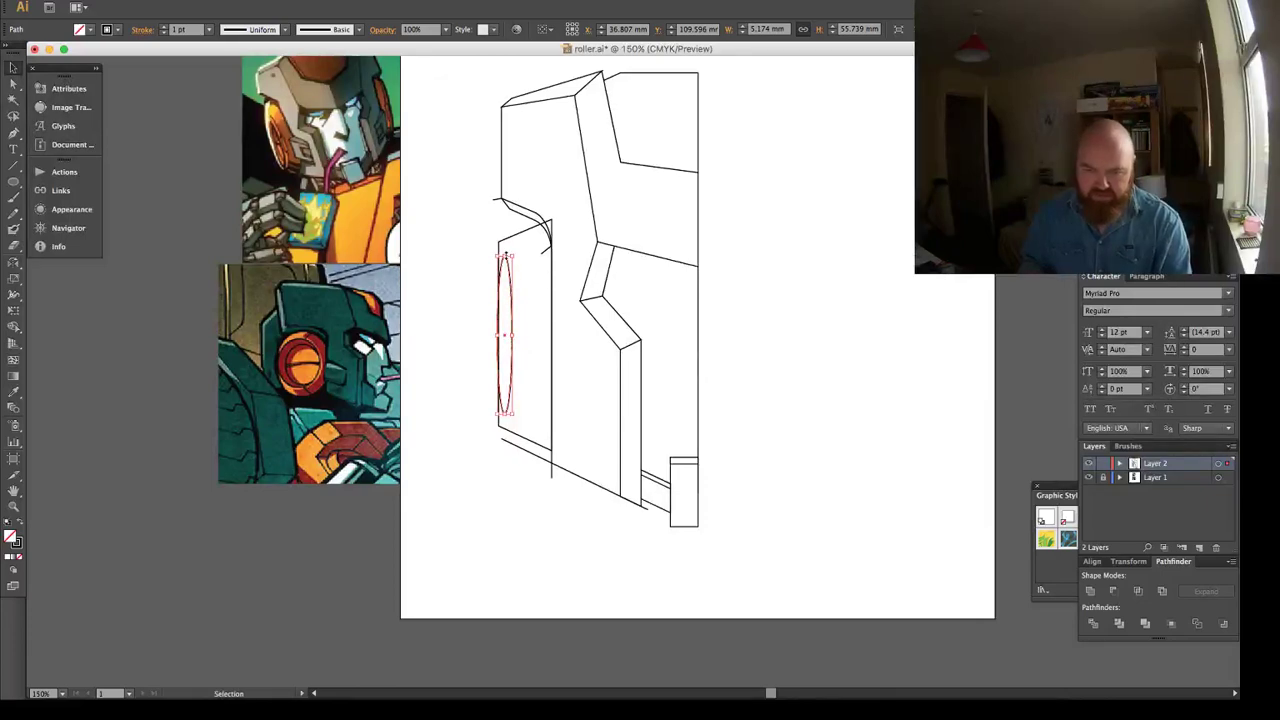
Duplicate the ellipse as an outer ring about 8.4 mm wide and 61.4 mm high, nudged slightly towards the helmet.
{"action": "left_click_drag", "start_coordinate": [505, 254], "coordinate": [505, 245]}
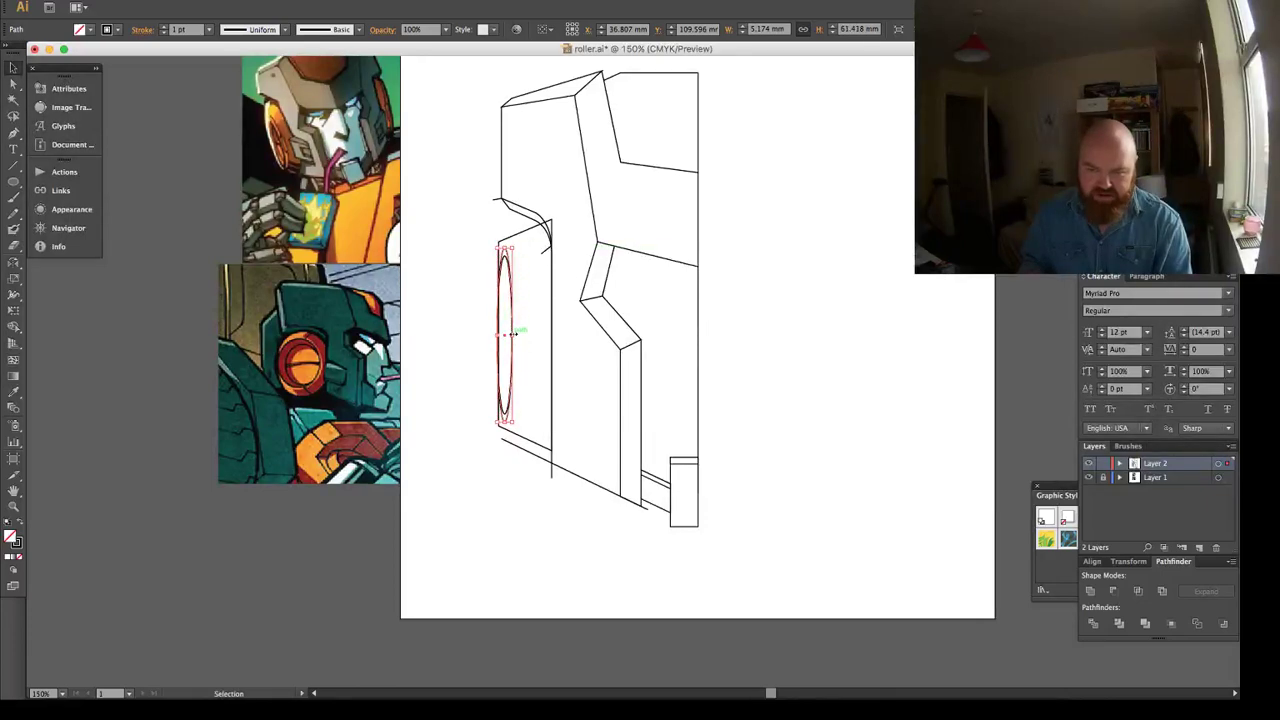
{"action": "left_click_drag", "start_coordinate": [514, 333], "coordinate": [493, 335]}
{"action": "key", "text": "Right"}
{"action": "key", "text": "Right"}
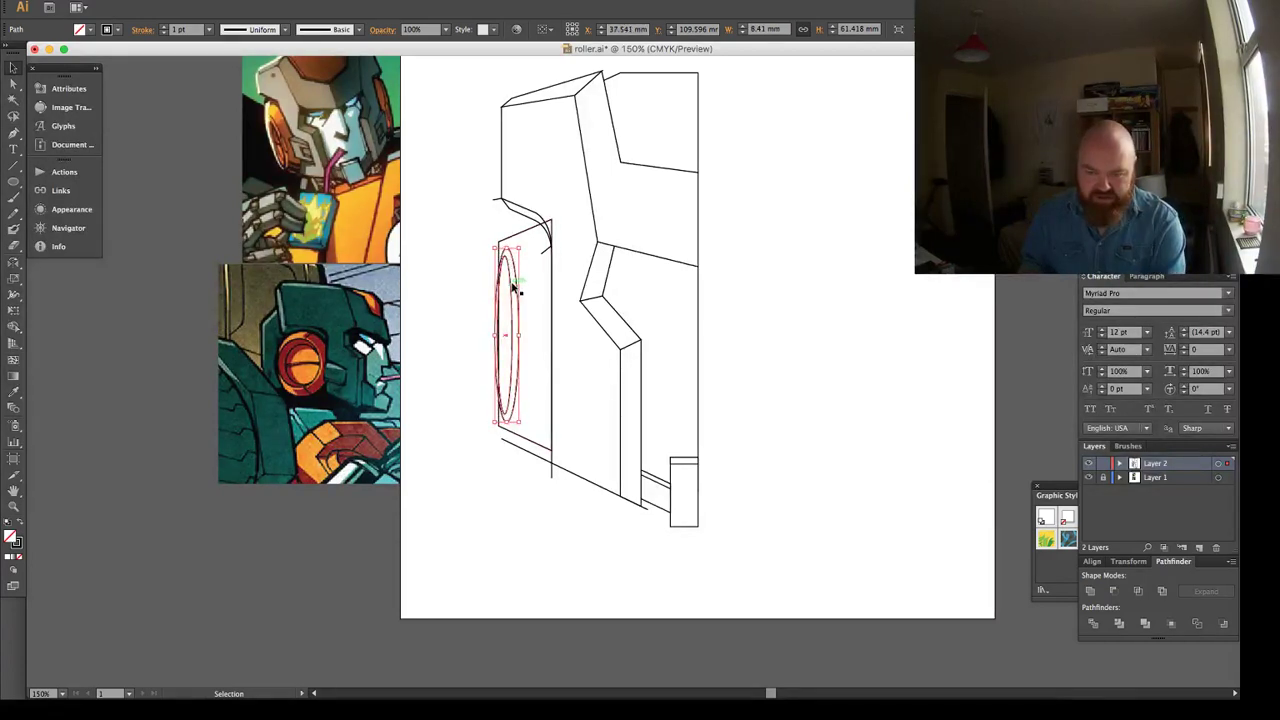
{"action": "key", "text": "Left"}
{"action": "key", "text": "super+equal"}
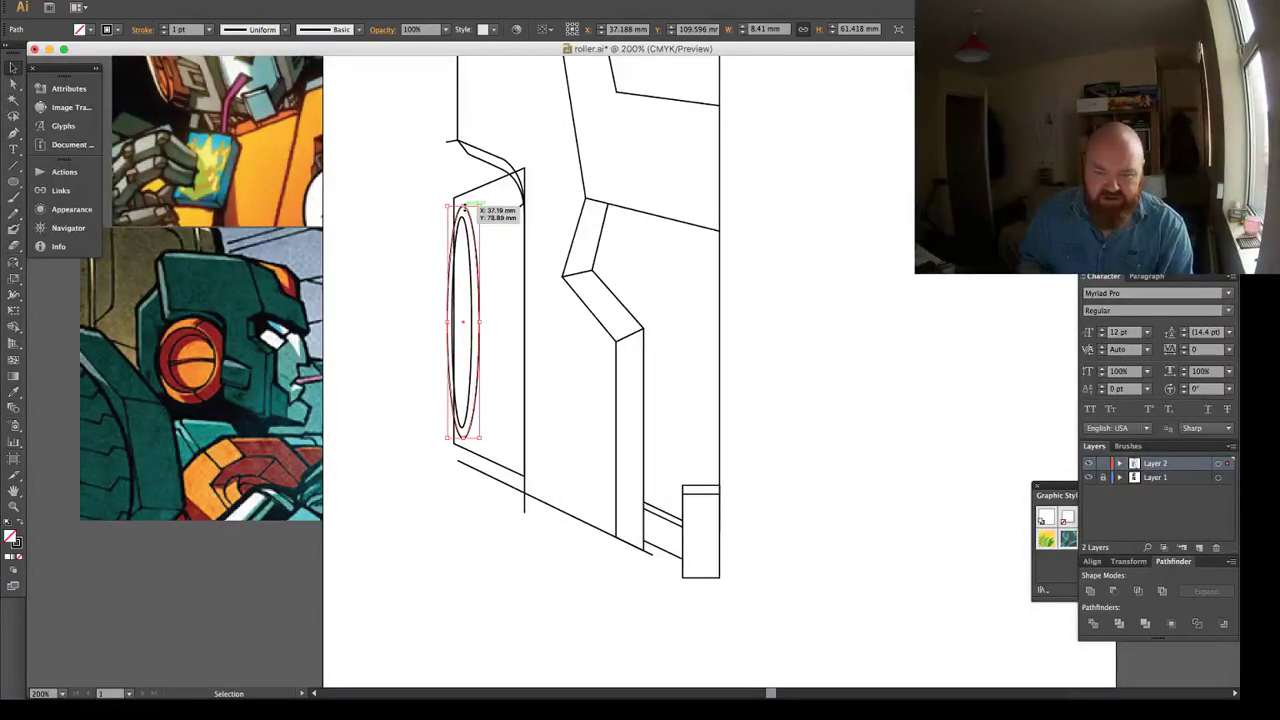
Duplicate the inner ellipse and shift the copy about 2.2 mm towards the helmet.
{"action": "left_click", "coordinate": [456, 293]}
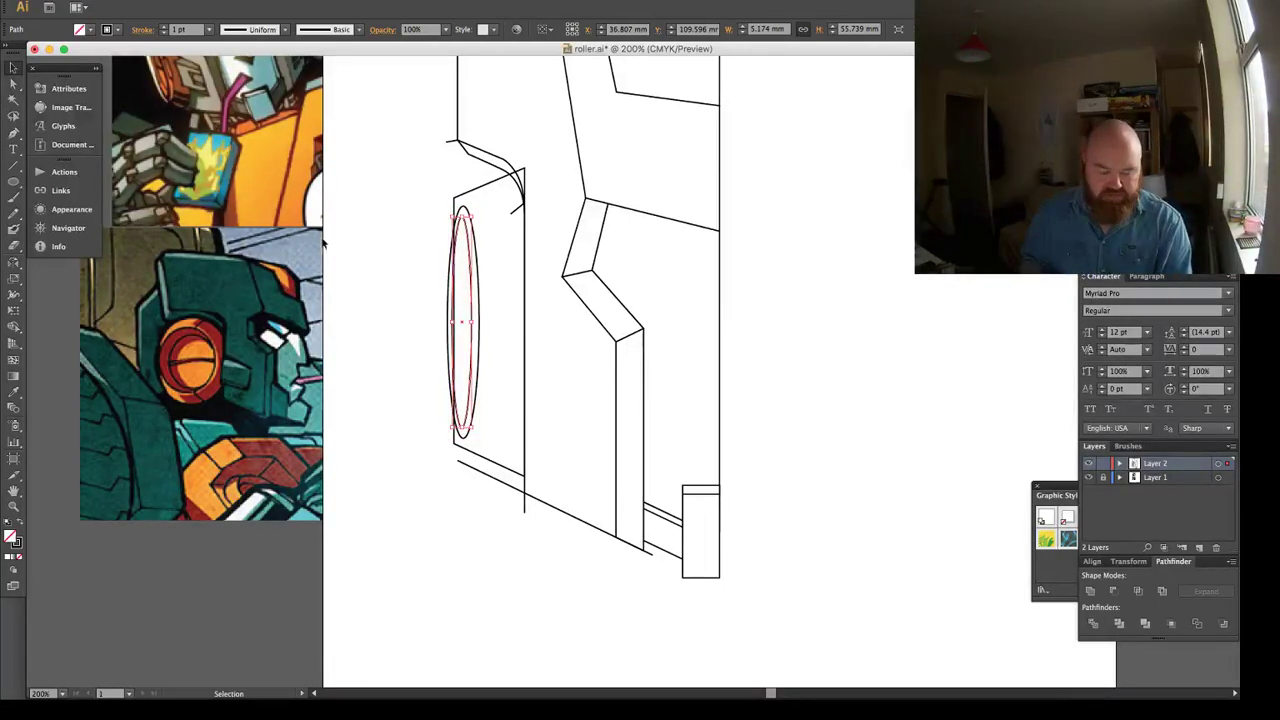
{"action": "scroll", "coordinate": [390, 230], "scroll_direction": "up", "scroll_amount": 3}
{"action": "scroll", "coordinate": [390, 230], "scroll_direction": "left", "scroll_amount": 2}
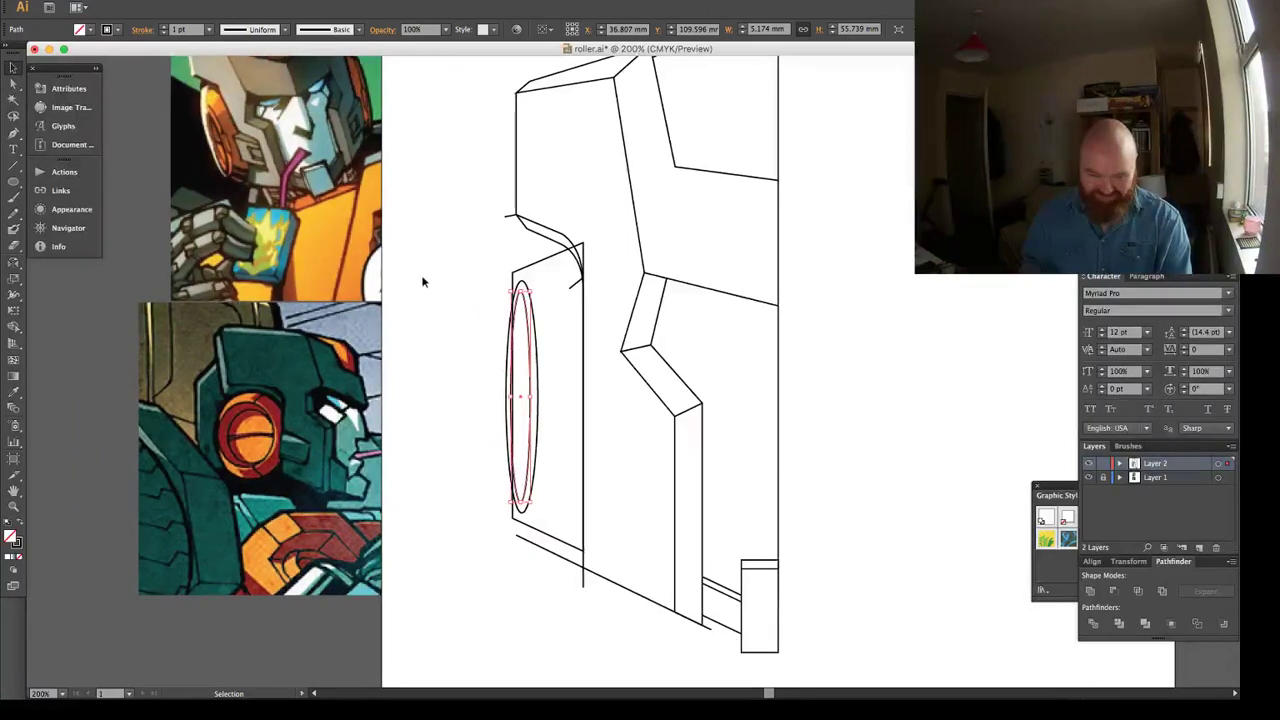
{"action": "scroll", "coordinate": [527, 340], "scroll_direction": "right", "scroll_amount": 1}
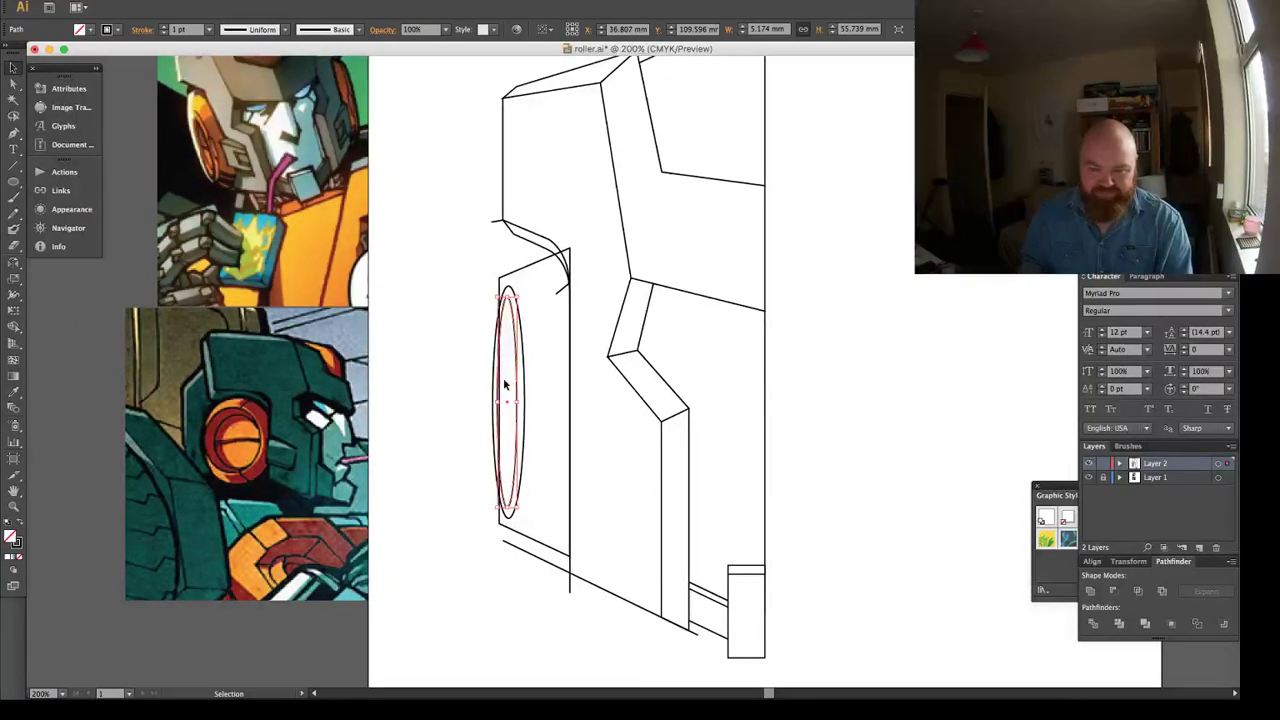
{"action": "left_click_drag", "start_coordinate": [500, 383], "coordinate": [510, 378]}
{"action": "key", "text": "Right"}
{"action": "key", "text": "Right"}
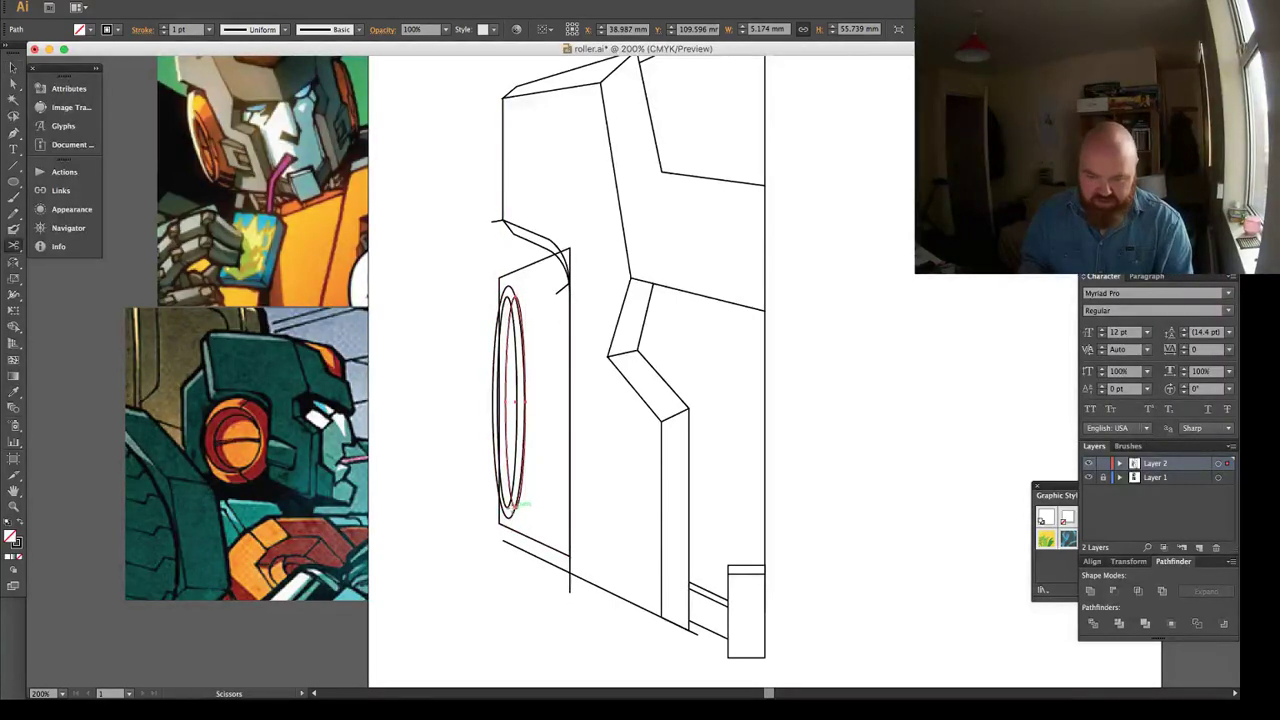
Cut the shifted ellipse at its top and bottom points and delete its helmet-side half, leaving an inner arc.
{"action": "key", "text": "c"}
{"action": "left_click", "coordinate": [509, 290]}
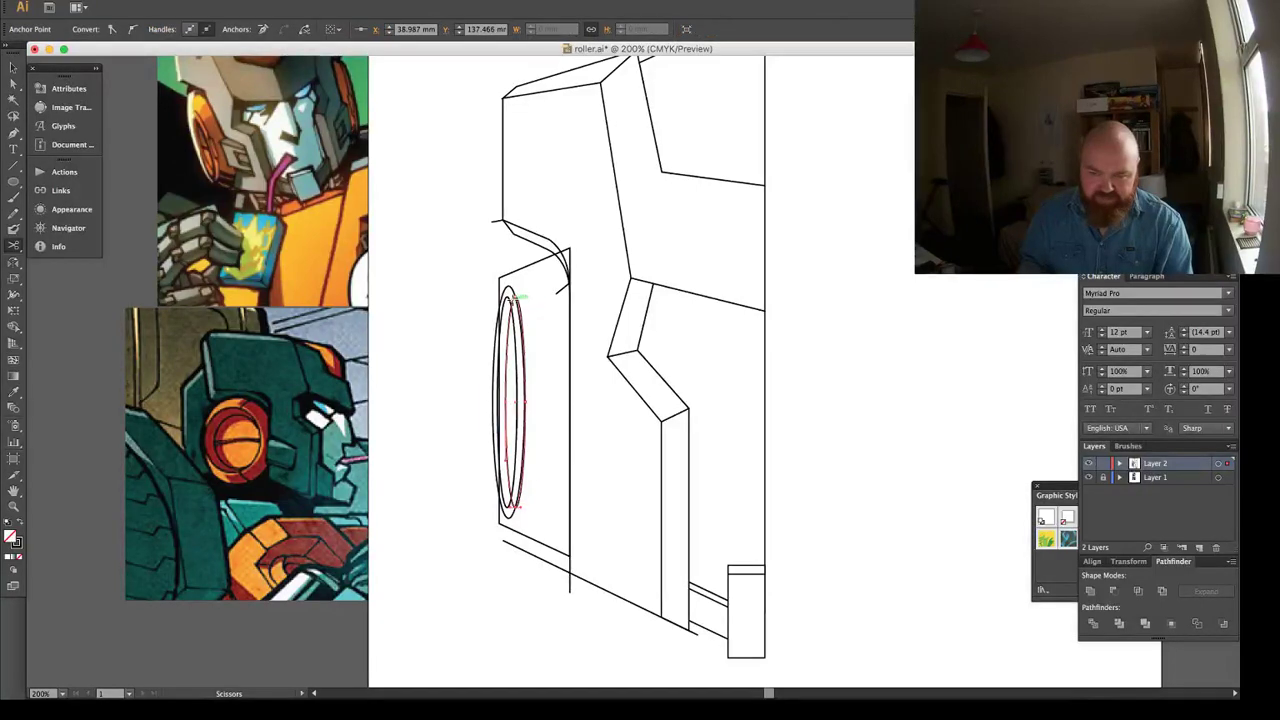
{"action": "key", "text": "a"}
{"action": "key", "text": "Delete"}
{"action": "key", "text": "Delete"}
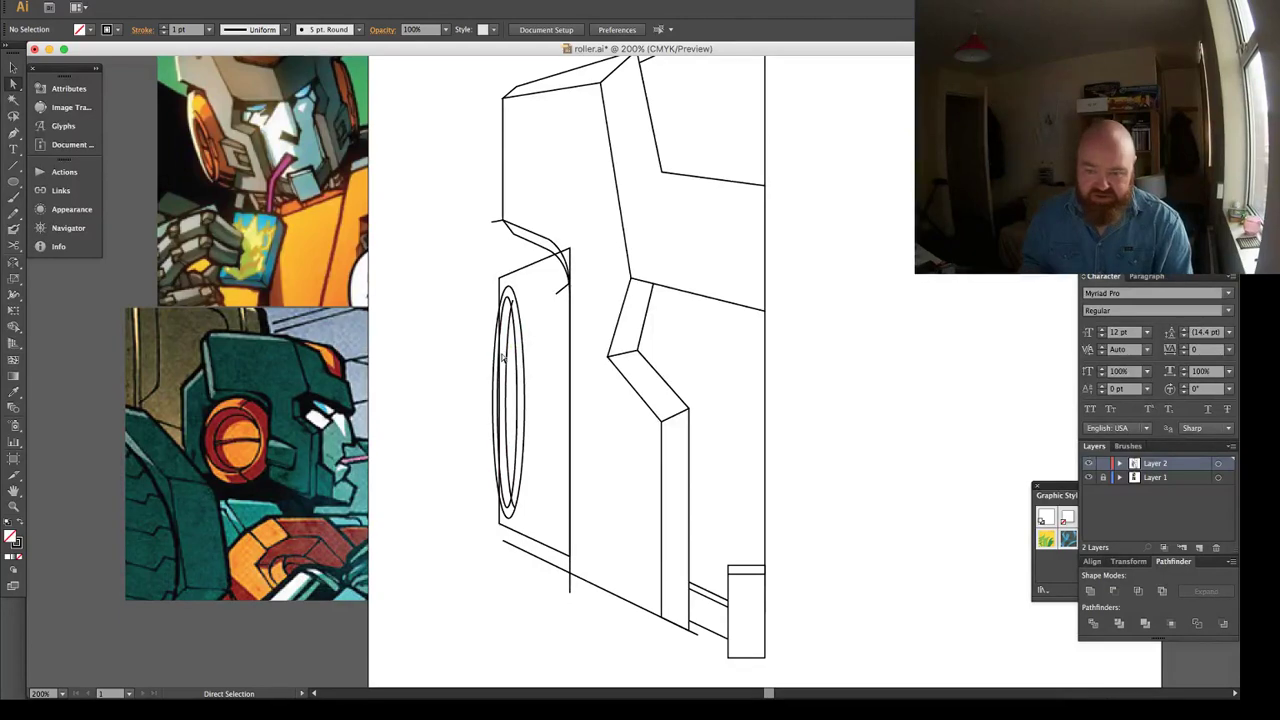
Try to move the ear block's lower outer corner onto the bottom point of the outer ellipse.
{"action": "left_click", "coordinate": [502, 527]}
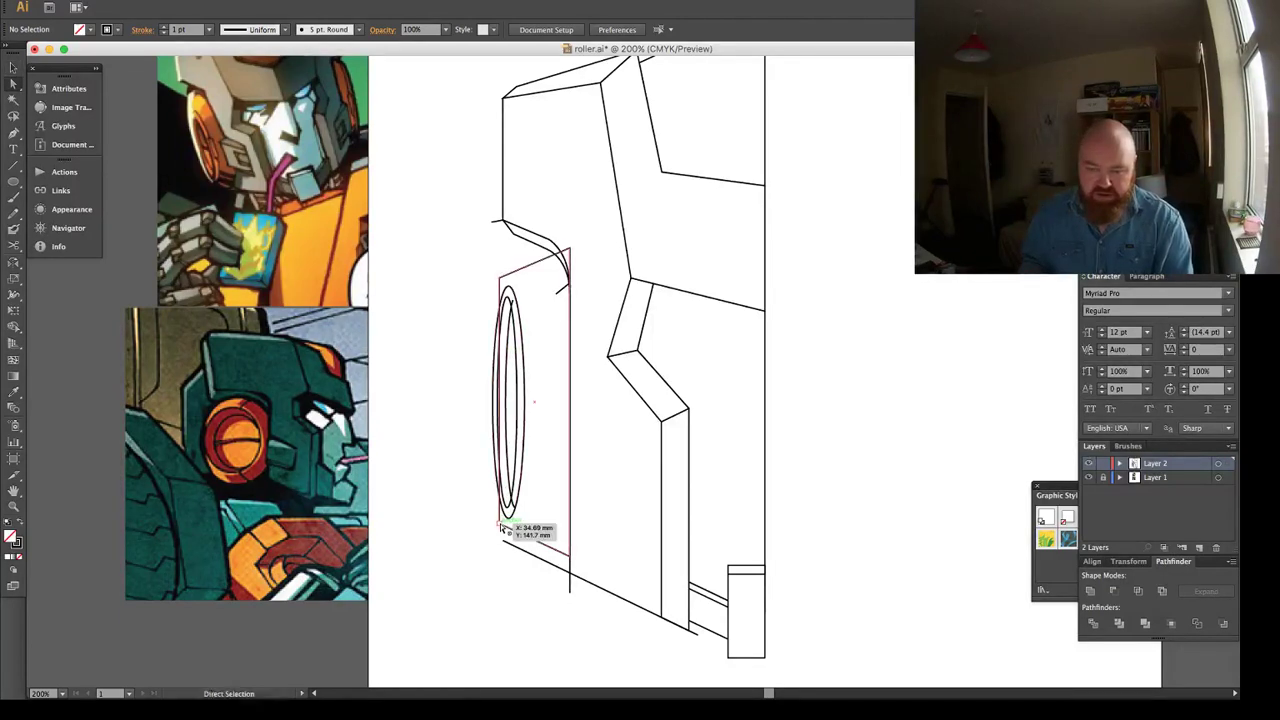
{"action": "left_click_drag", "start_coordinate": [502, 527], "coordinate": [507, 517]}
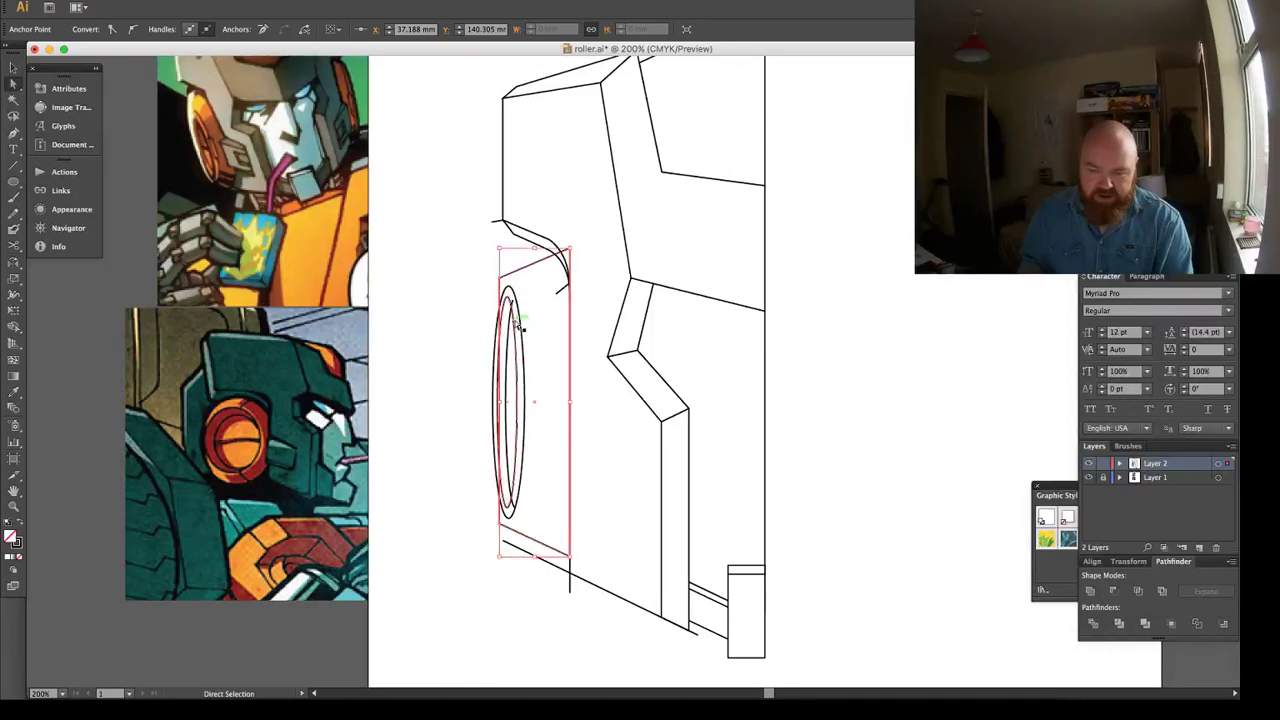
{"action": "key", "text": "v"}
{"action": "left_click", "coordinate": [537, 314]}
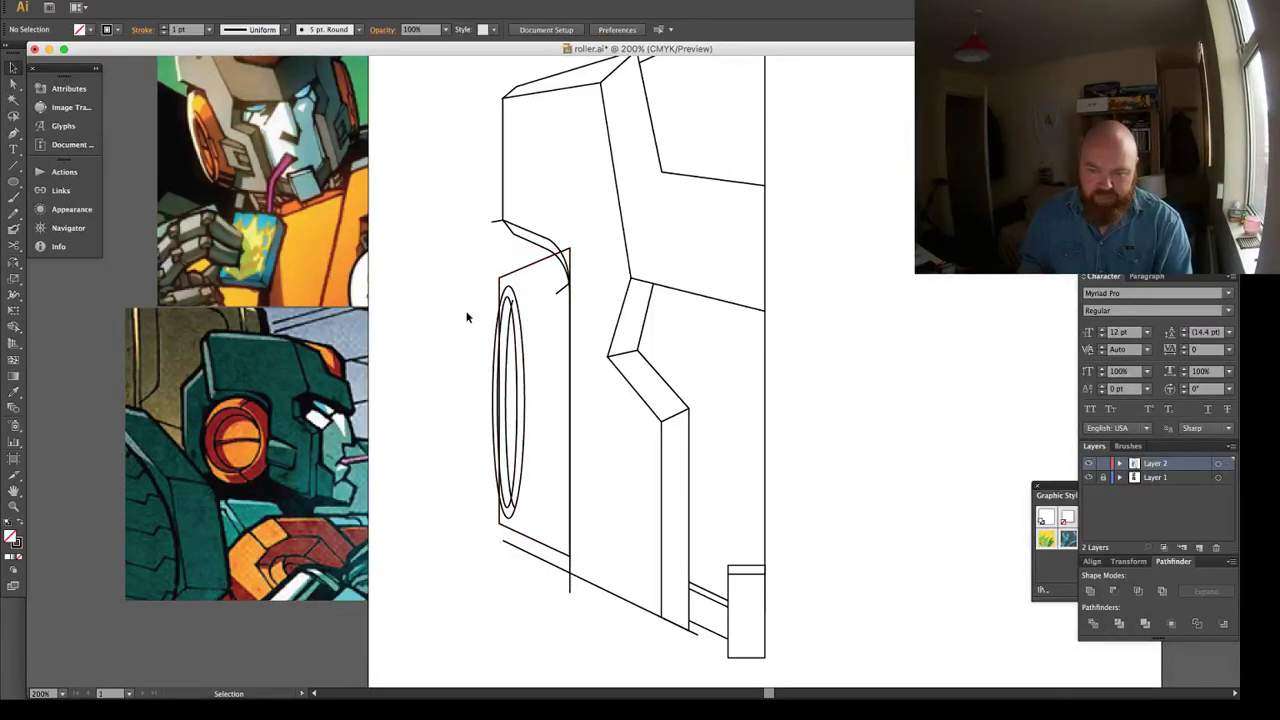
Enlarge both ellipses and the arc to the height of the ear block's outer edge and shift them about 1.8 mm outward.
{"action": "left_click_drag", "start_coordinate": [473, 306], "coordinate": [515, 426]}
{"action": "left_click", "coordinate": [515, 271], "text": "shift"}
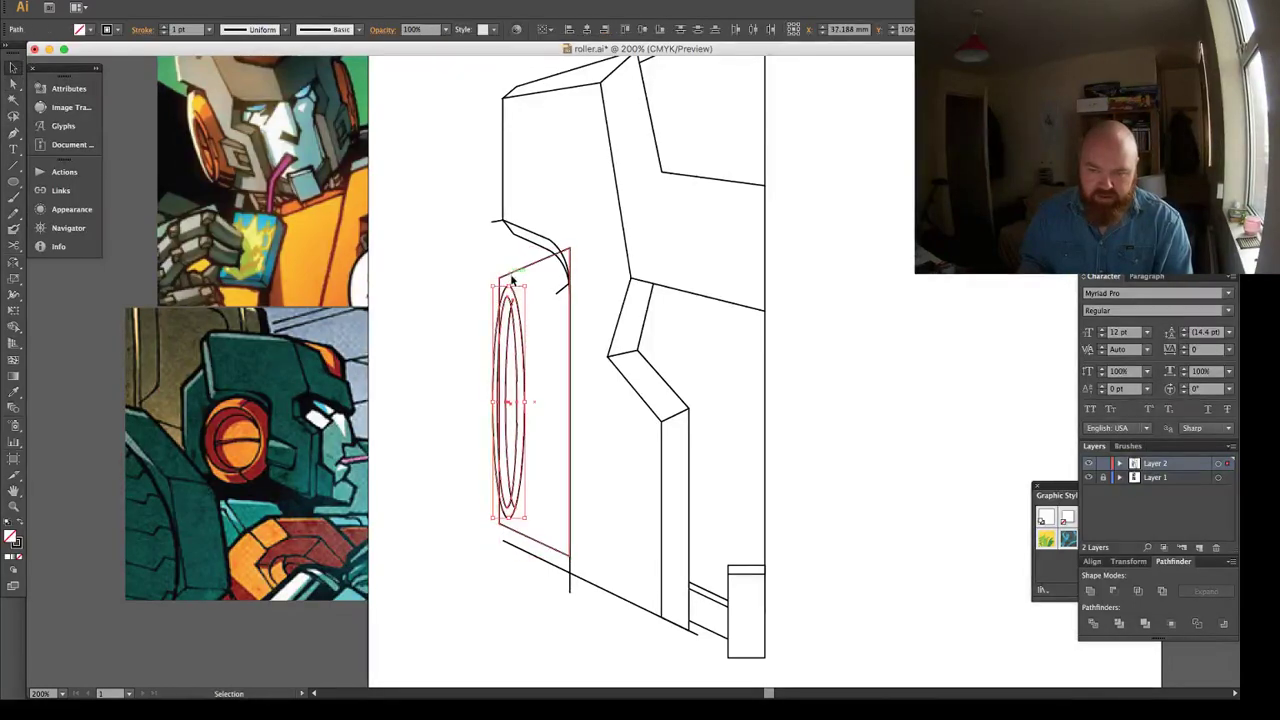
{"action": "left_click_drag", "start_coordinate": [508, 288], "coordinate": [510, 279]}
{"action": "left_click_drag", "start_coordinate": [512, 518], "coordinate": [507, 524]}
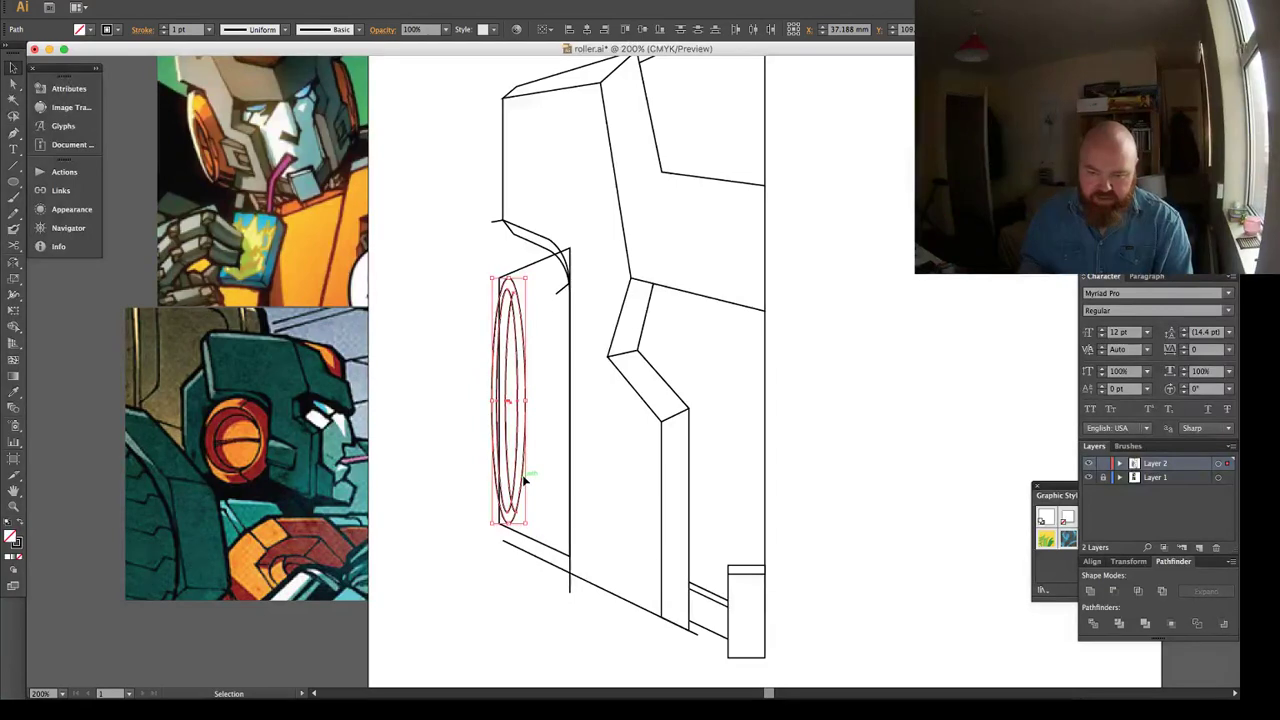
{"action": "key", "text": "Left"}
{"action": "key", "text": "Left"}
{"action": "key", "text": "Left"}
{"action": "key", "text": "Left"}
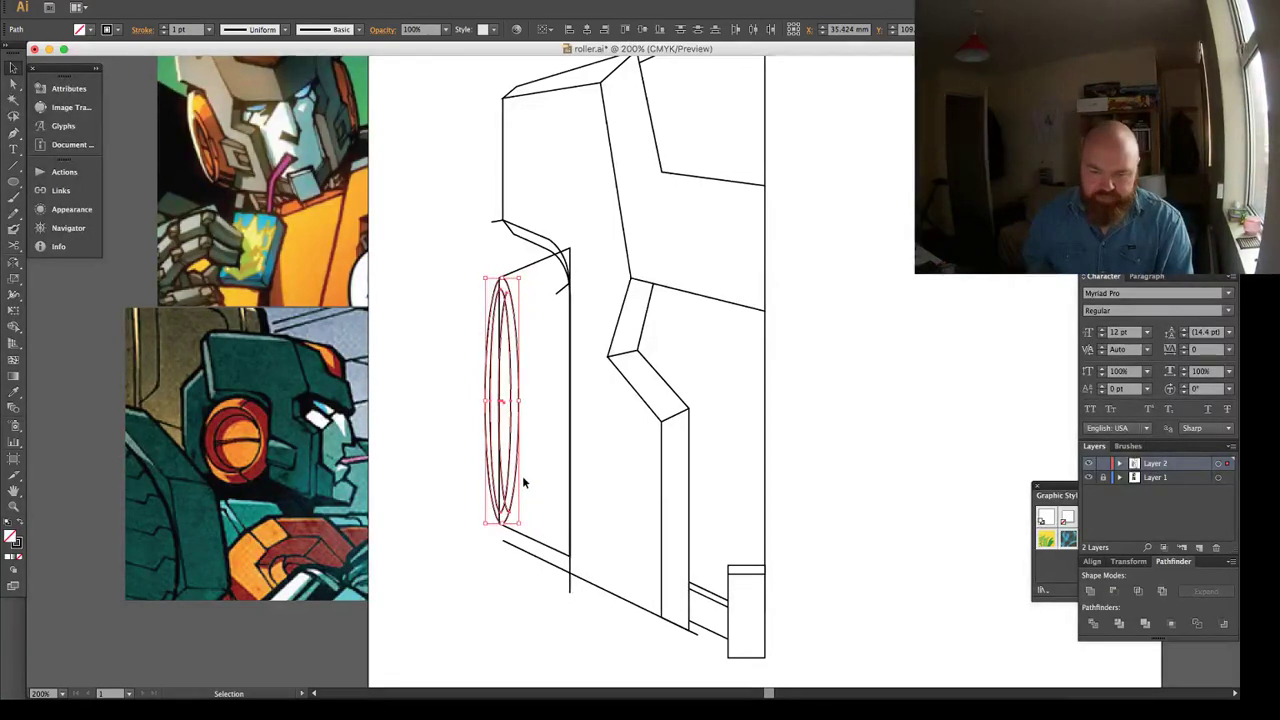
Move the ear block's upper outer corner onto the top point of the outer ellipse.
{"action": "left_click", "coordinate": [537, 466]}
{"action": "key", "text": "a"}
{"action": "scroll", "coordinate": [503, 270], "scroll_direction": "up", "scroll_amount": 10}
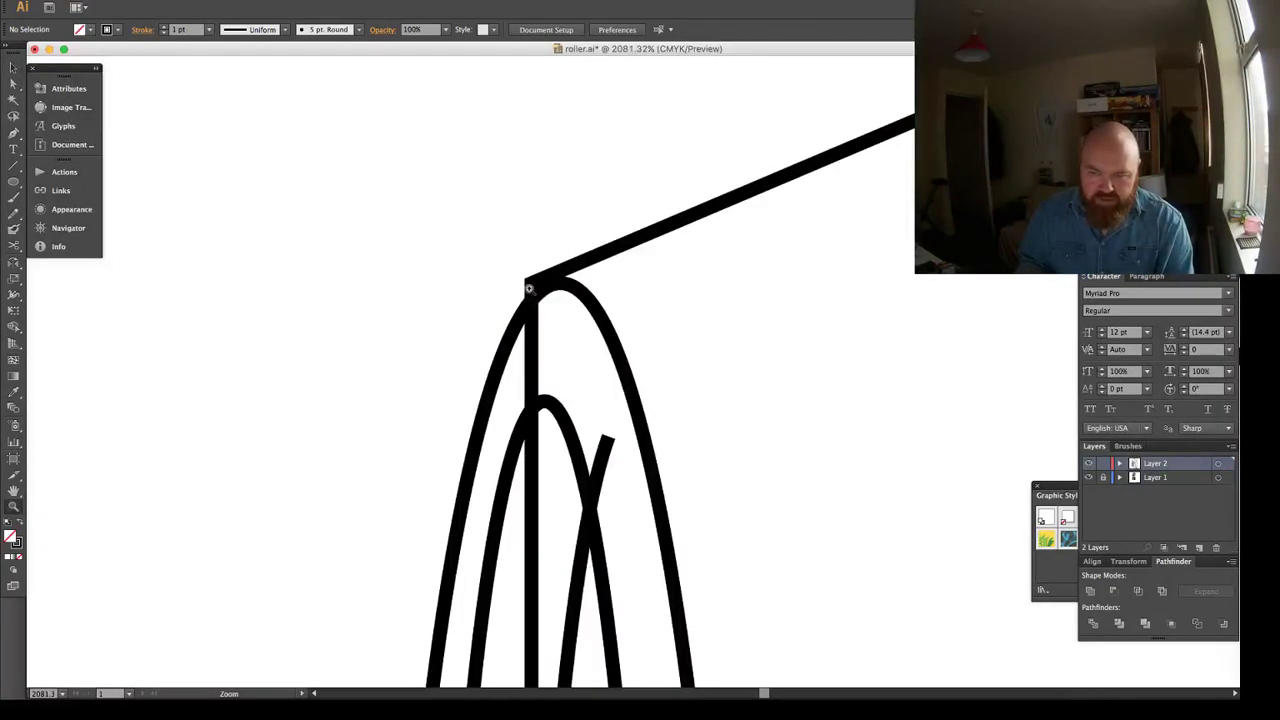
{"action": "left_click", "coordinate": [503, 271]}
{"action": "left_click_drag", "start_coordinate": [533, 285], "coordinate": [561, 289]}
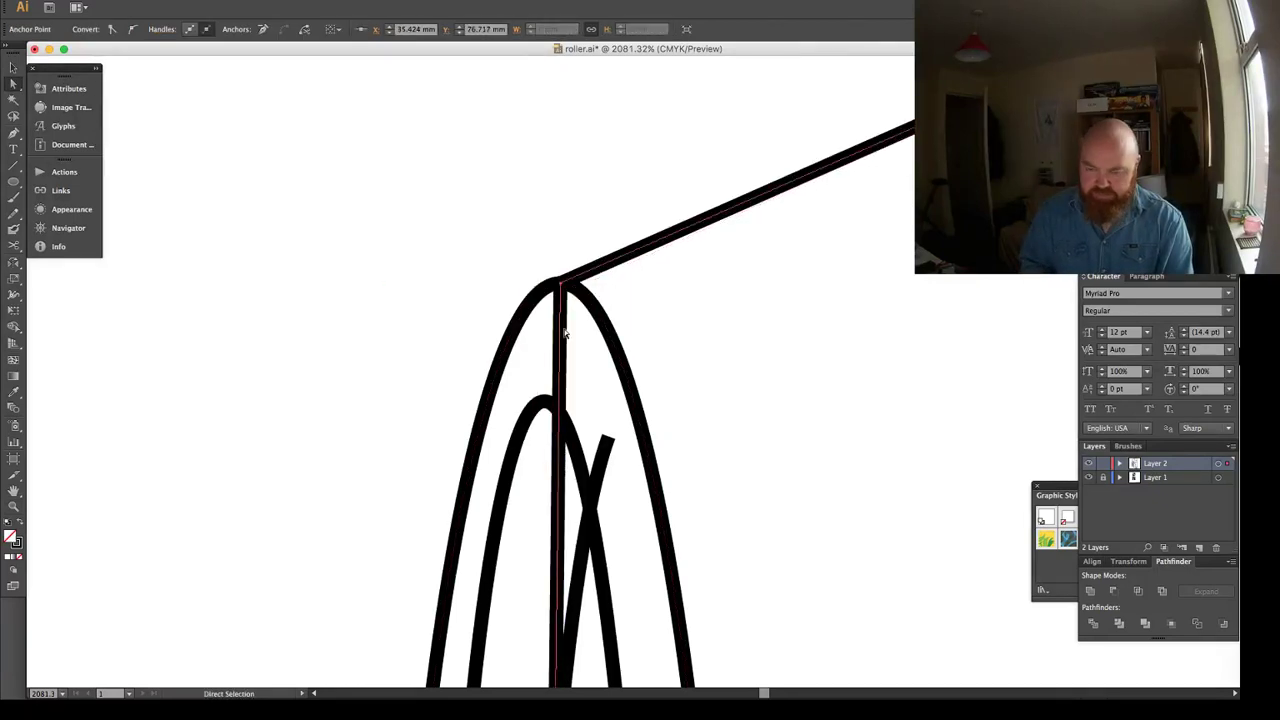
Align the ear block's lower outer corner with the bottom point of the outer ellipse.
{"action": "key", "text": "super+0"}
{"action": "left_click_drag", "start_coordinate": [523, 380], "coordinate": [577, 326]}
{"action": "left_click_drag", "start_coordinate": [465, 391], "coordinate": [519, 460]}
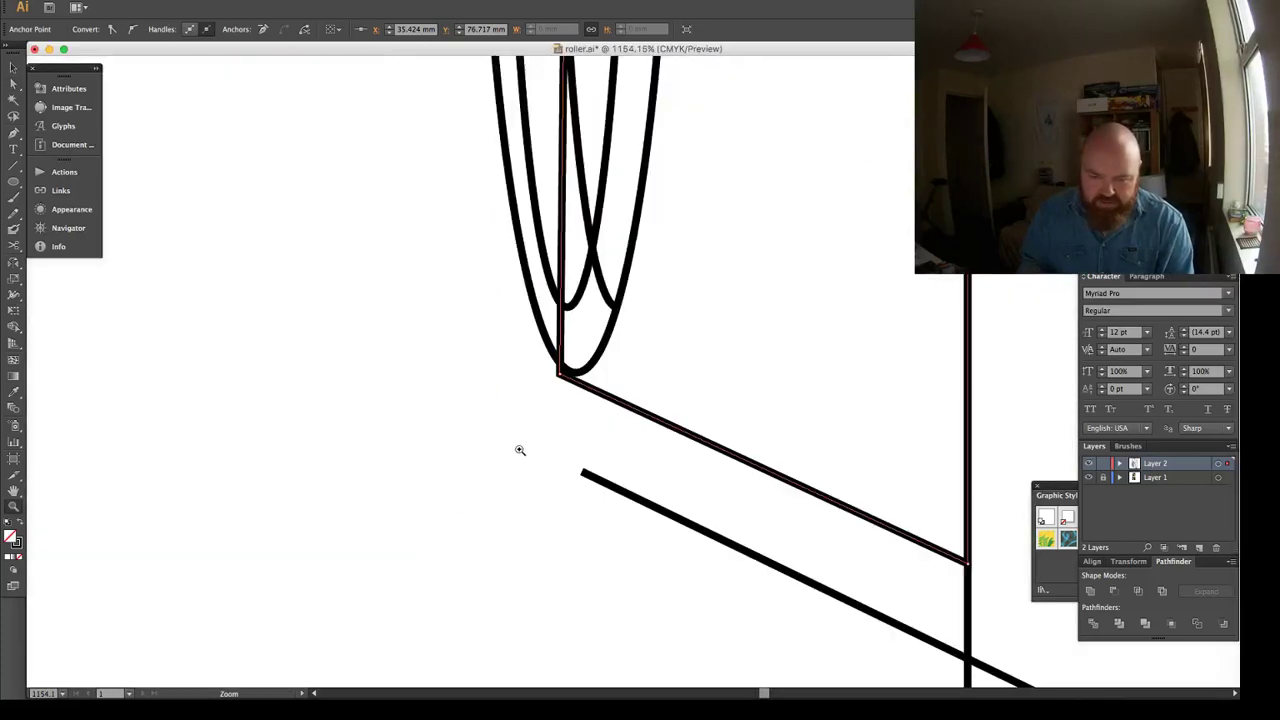
{"action": "left_click_drag", "start_coordinate": [538, 322], "coordinate": [631, 386]}
{"action": "key", "text": "a"}
{"action": "left_click", "coordinate": [569, 407]}
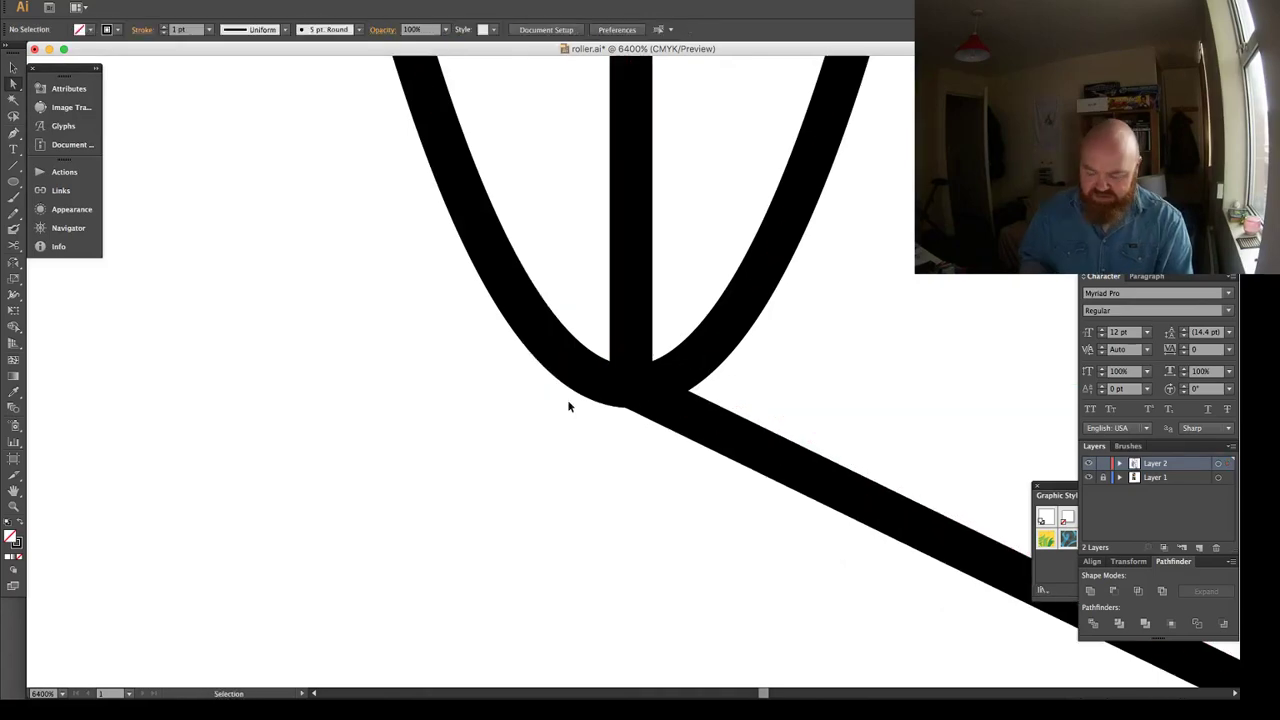
{"action": "key", "text": "super+minus"}
{"action": "key", "text": "super+minus"}
{"action": "key", "text": "super+minus"}
{"action": "key", "text": "super+minus"}
{"action": "key", "text": "super+minus"}
{"action": "key", "text": "super+minus"}
{"action": "key", "text": "super+minus"}
{"action": "key", "text": "super+minus"}
{"action": "key", "text": "super+minus"}
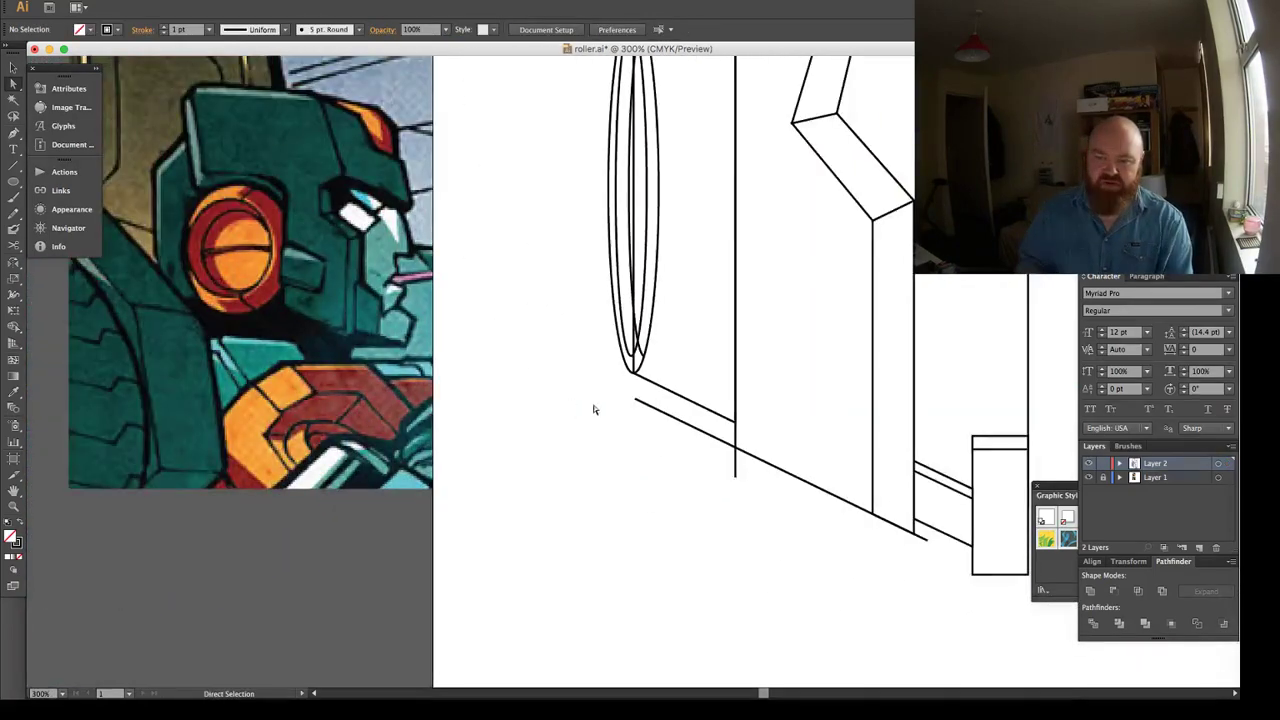
Duplicate the outer ear ellipse inward so the copy touches the ear block's inner edge.
{"action": "scroll", "coordinate": [621, 381], "scroll_direction": "down", "scroll_amount": 3}
{"action": "left_click_drag", "start_coordinate": [672, 329], "coordinate": [609, 372]}
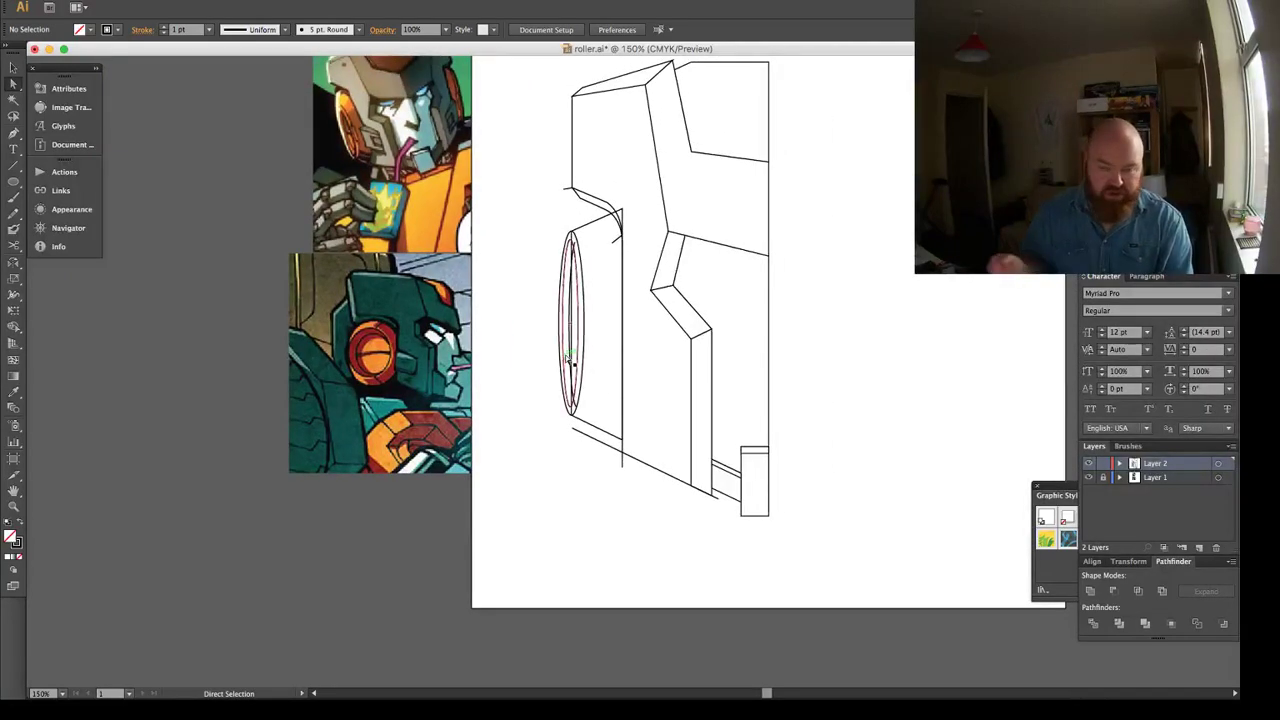
{"action": "key", "text": "space"}
{"action": "left_click_drag", "start_coordinate": [603, 325], "coordinate": [612, 256]}
{"action": "key", "text": "z"}
{"action": "left_click", "coordinate": [591, 309]}
{"action": "key", "text": "space"}
{"action": "key", "text": "space"}
{"action": "key", "text": "a"}
{"action": "left_click", "coordinate": [572, 270]}
{"action": "left_click", "coordinate": [511, 256]}
{"action": "key", "text": "z"}
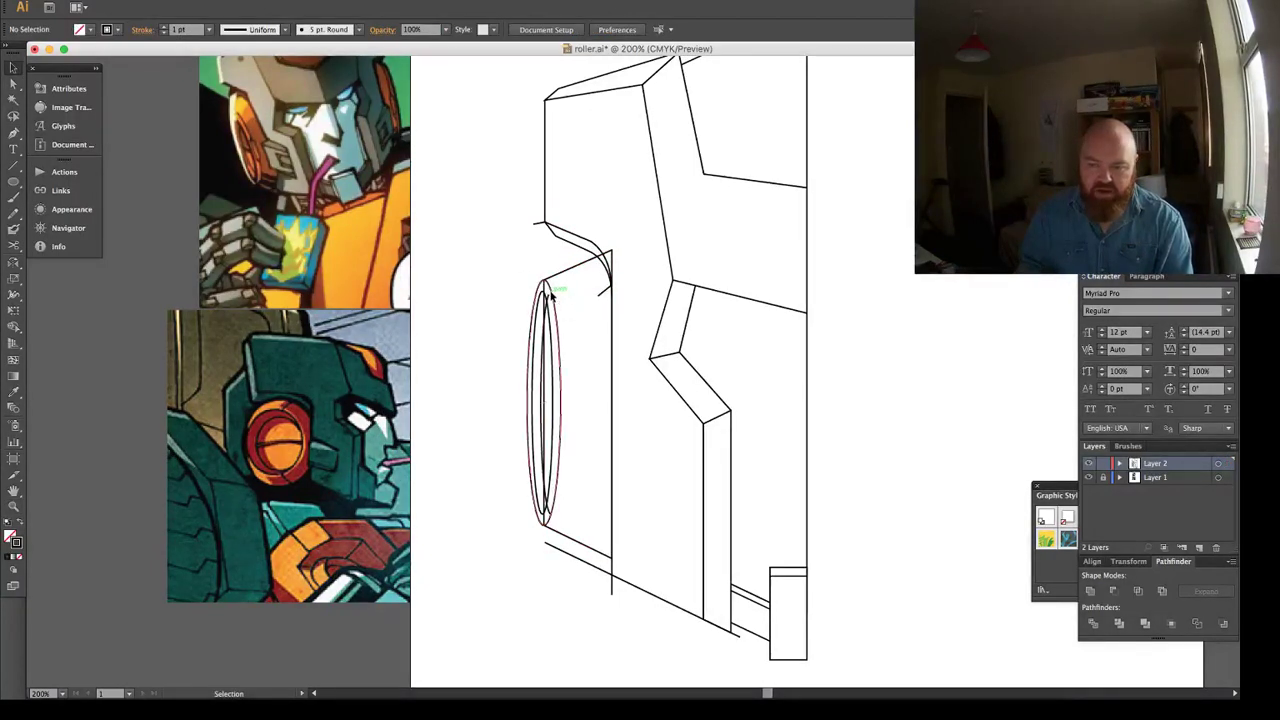
{"action": "left_click", "coordinate": [548, 288]}
{"action": "left_click_drag", "start_coordinate": [548, 288], "coordinate": [601, 297]}
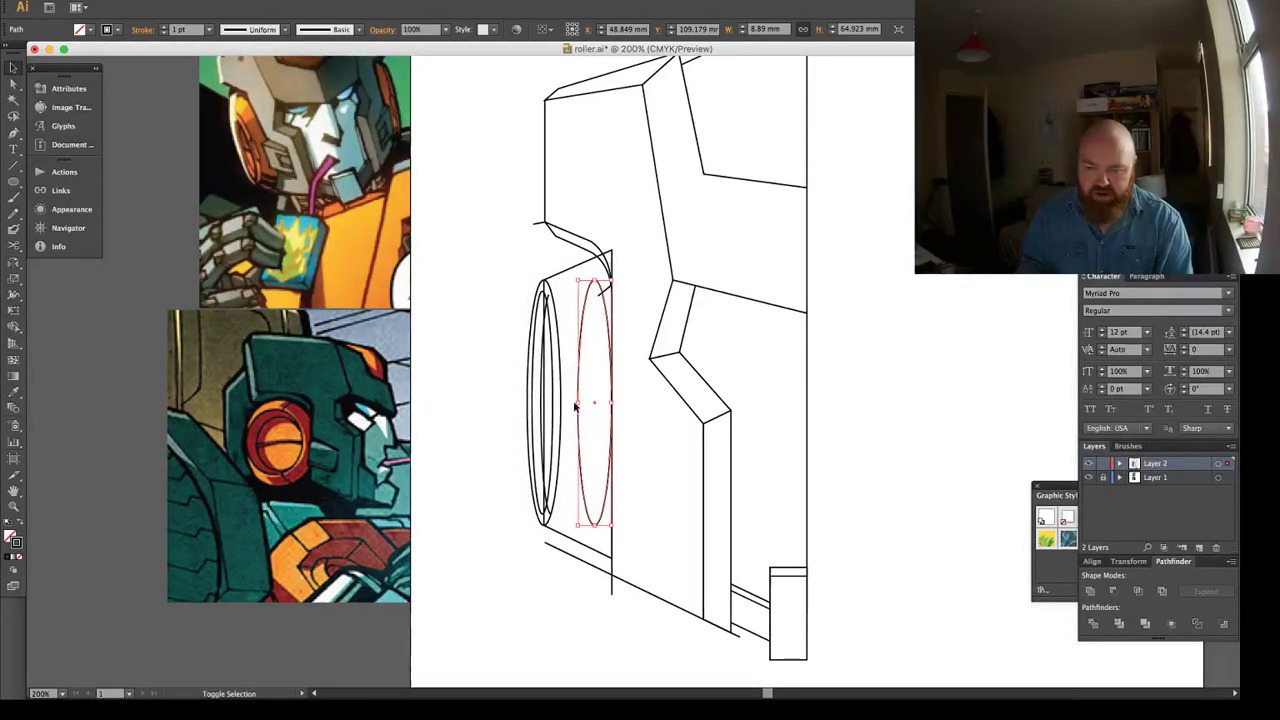
Enlarge the copied ellipse to about 10.8 × 78.9 mm, centred vertically on the ear block and touching its inner edge.
{"action": "left_click_drag", "start_coordinate": [578, 402], "coordinate": [570, 404]}
{"action": "left_click_drag", "start_coordinate": [570, 404], "coordinate": [559, 397]}
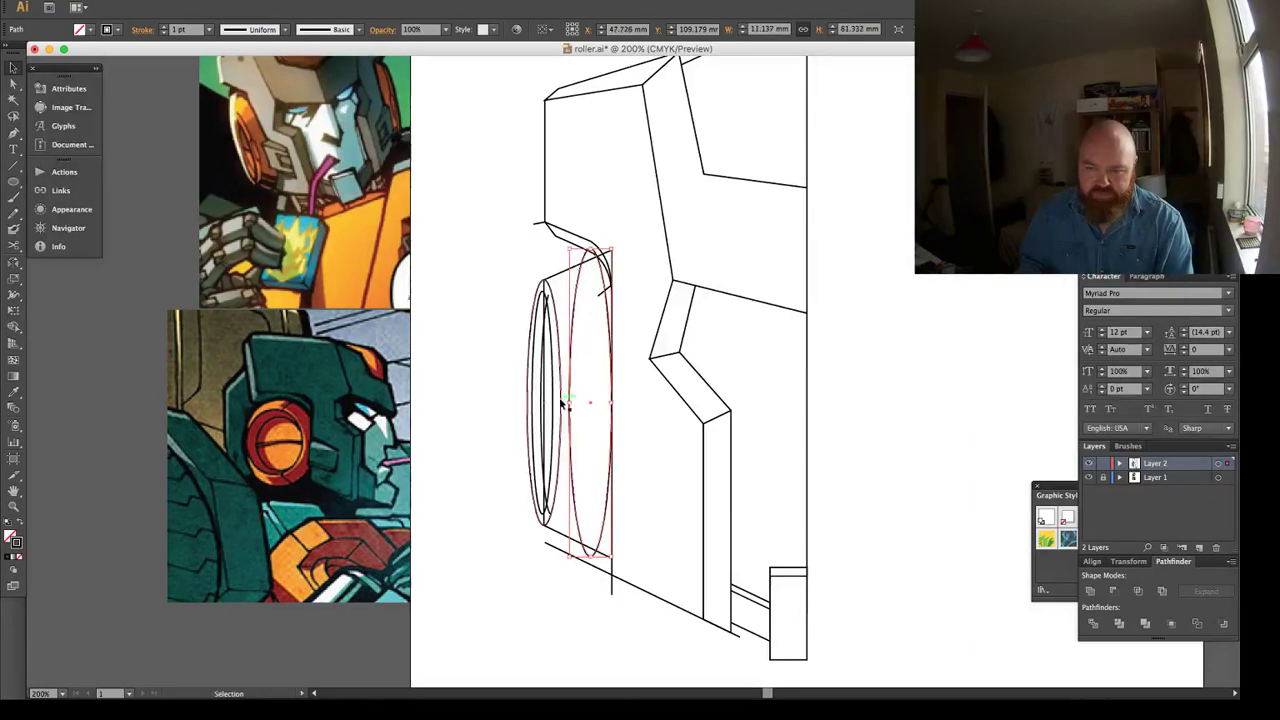
{"action": "key", "text": "super+equal"}
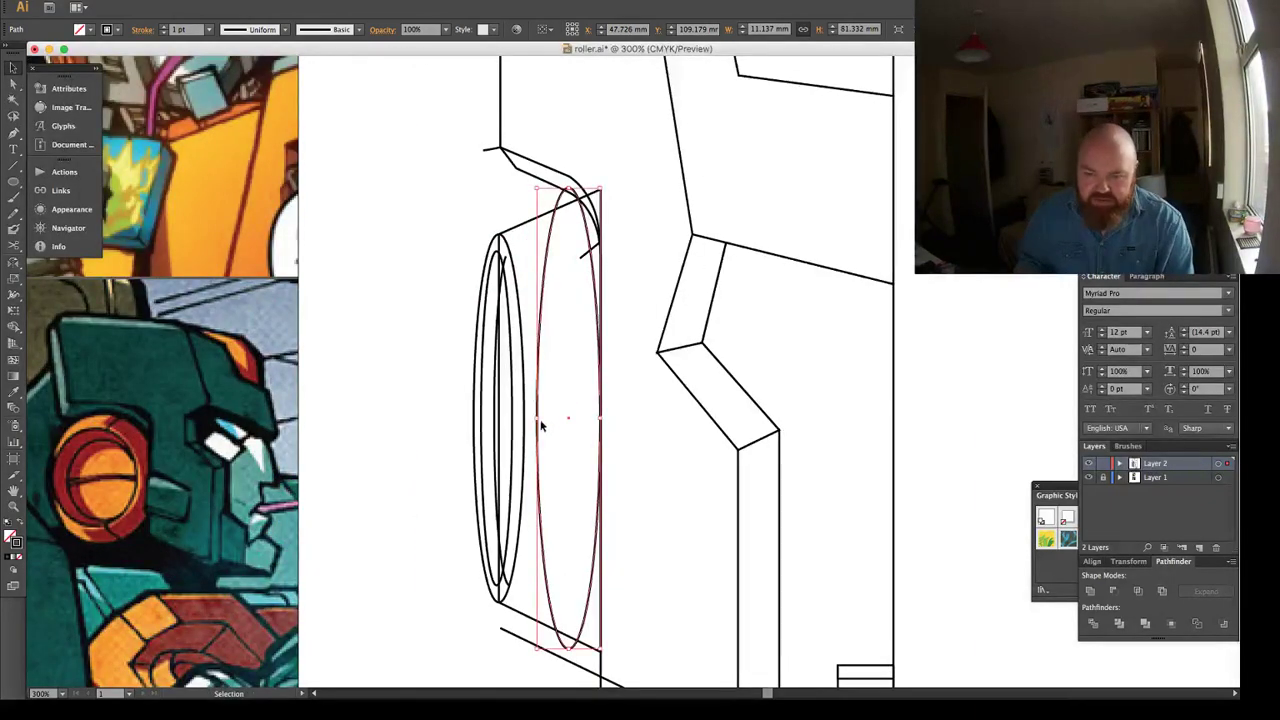
{"action": "left_click_drag", "start_coordinate": [538, 418], "coordinate": [541, 419]}
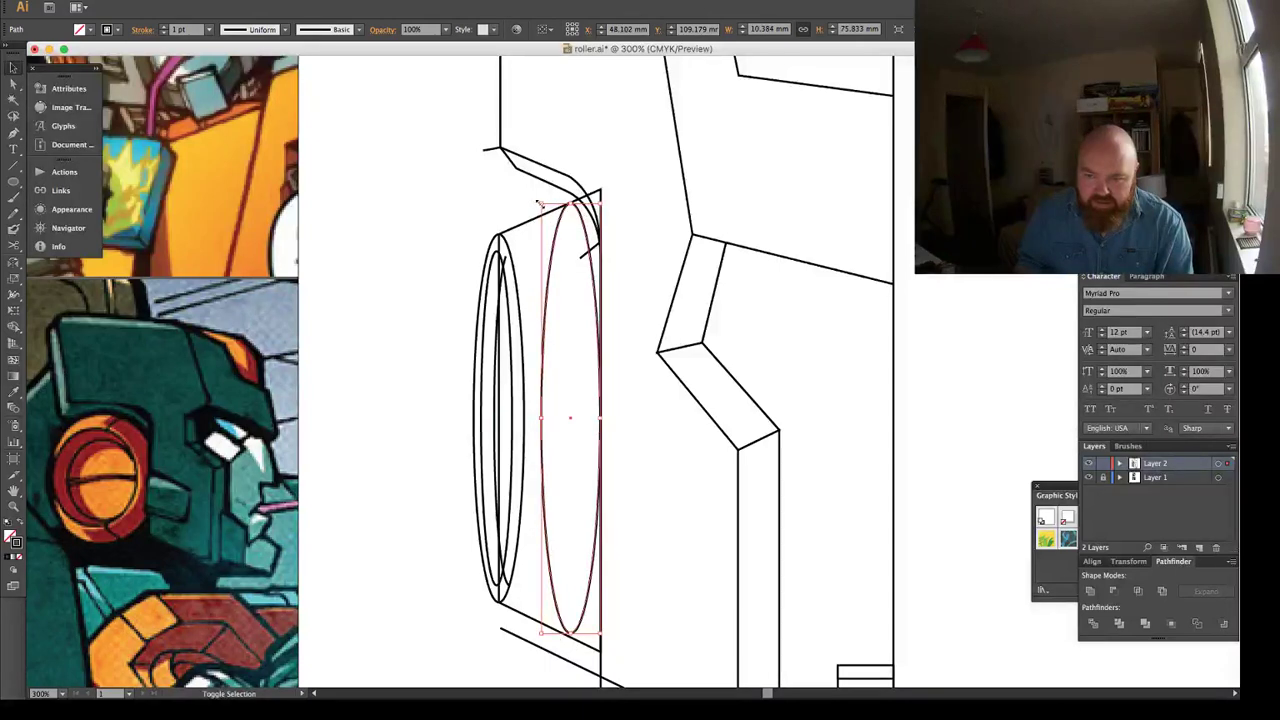
{"action": "left_click_drag", "start_coordinate": [539, 203], "coordinate": [517, 194]}
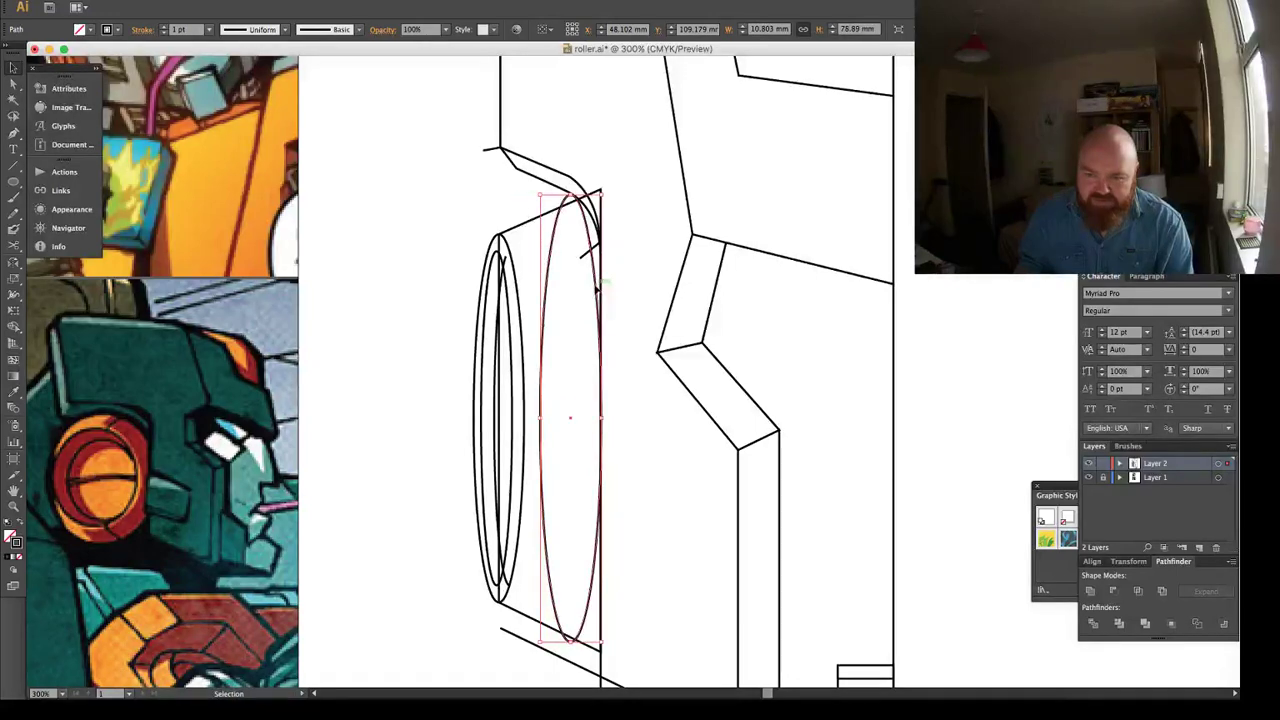
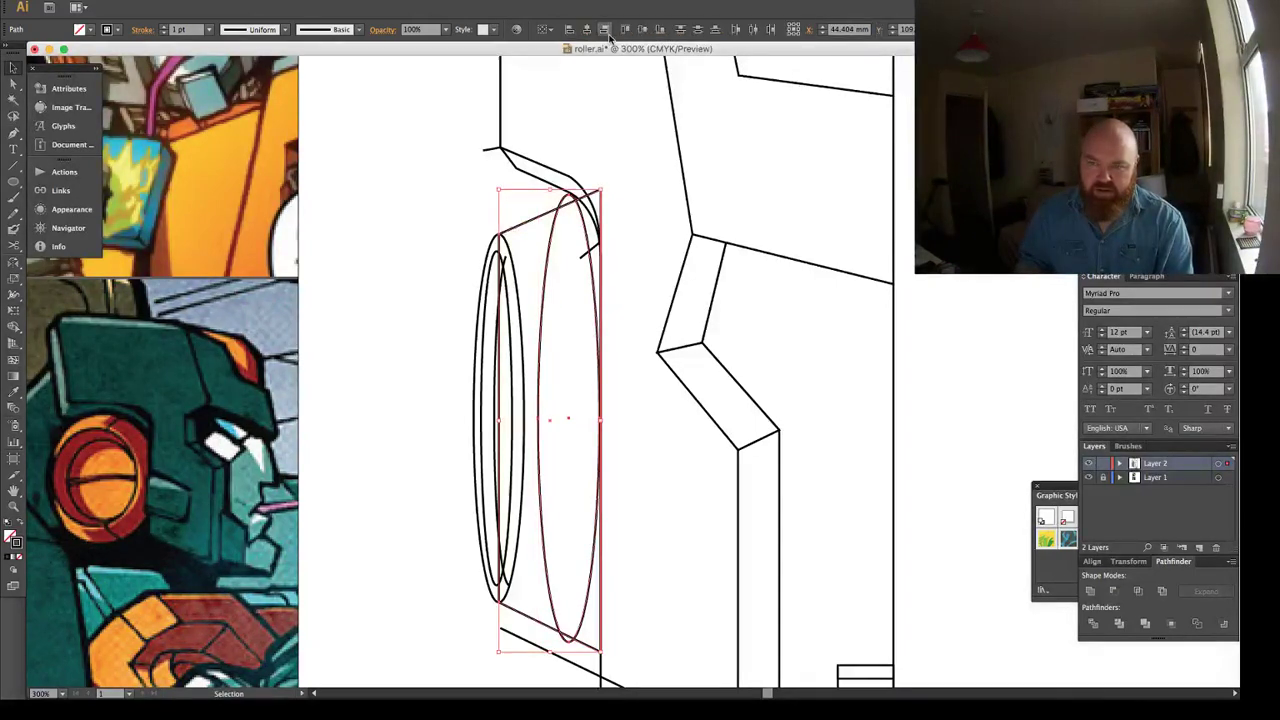
Move the ear block's two inner corners onto the top and bottom points of the enlarged ellipse.
{"action": "left_click", "coordinate": [562, 218], "text": "shift"}
{"action": "key", "text": "a"}
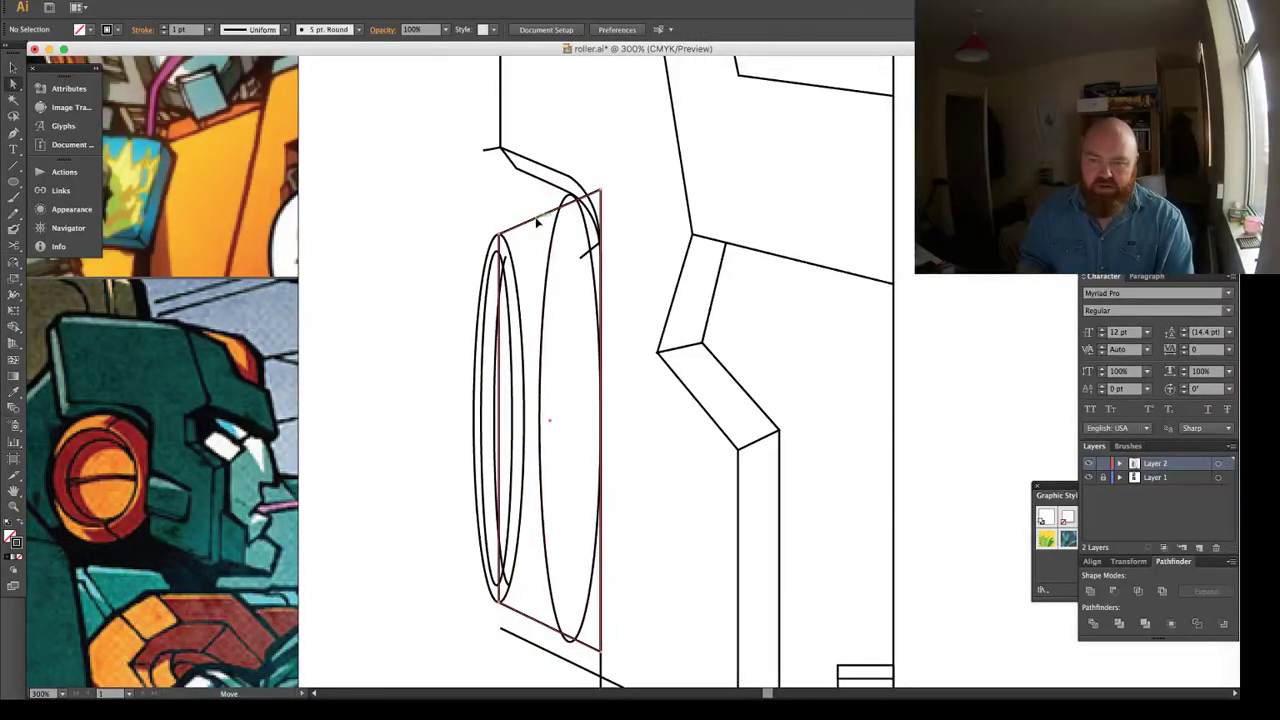
{"action": "left_click", "coordinate": [599, 196]}
{"action": "left_click_drag", "start_coordinate": [600, 193], "coordinate": [576, 198]}
{"action": "scroll", "coordinate": [578, 430], "scroll_direction": "down", "scroll_amount": 5}
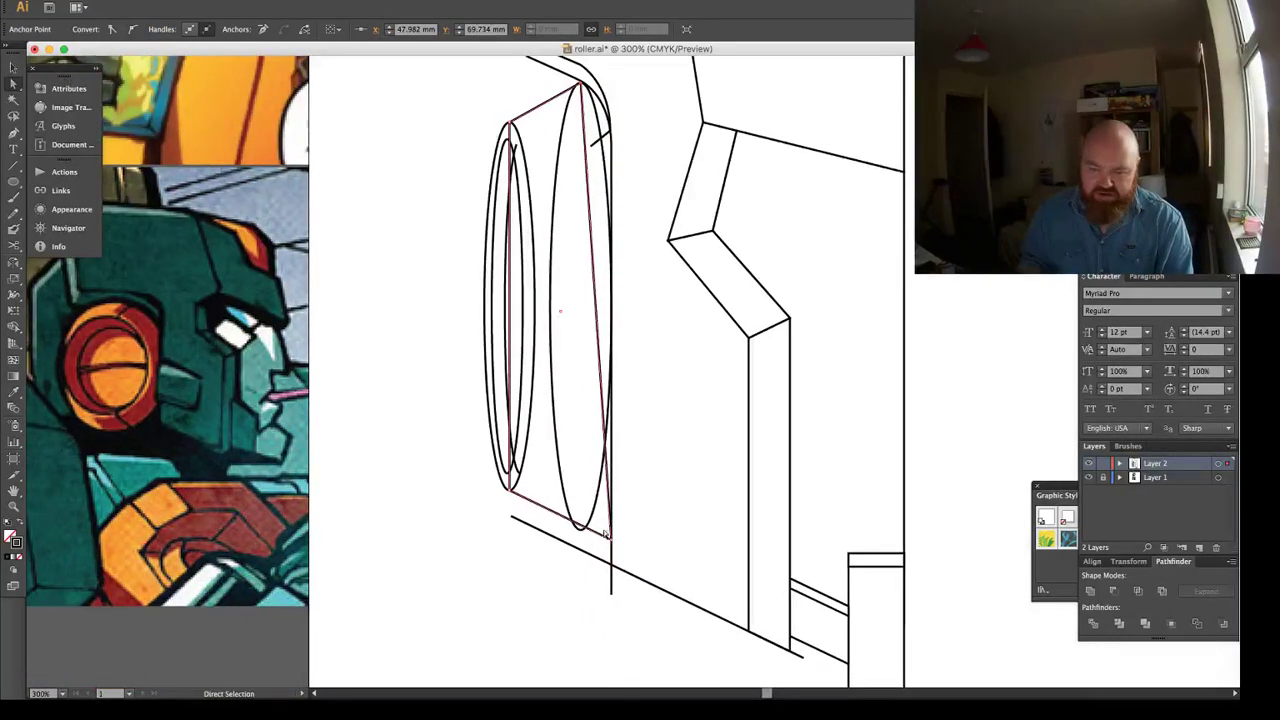
{"action": "left_click_drag", "start_coordinate": [614, 545], "coordinate": [584, 531]}
Draw a rectangle about 14.5 × 78.9 mm extending inward from the larger ellipse's centre line, matching the ellipse's height.
{"action": "left_click_drag", "start_coordinate": [806, 658], "coordinate": [498, 524]}
{"action": "key", "text": "super+1"}
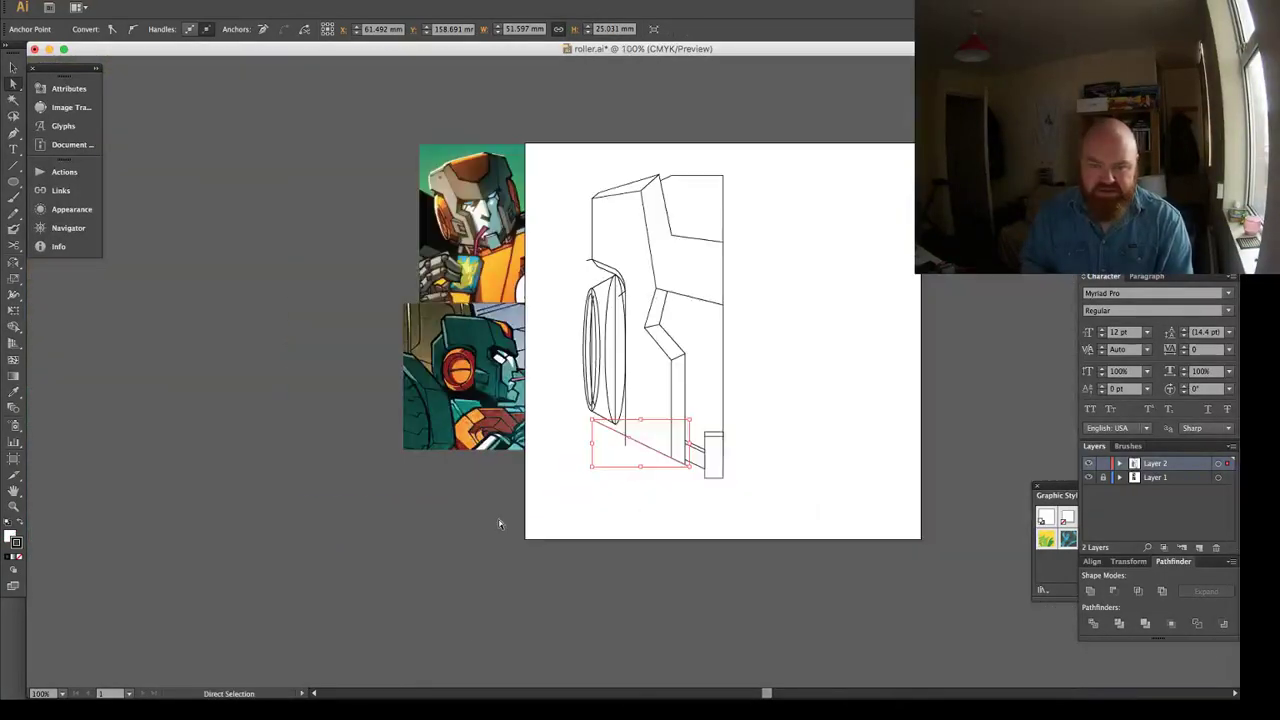
{"action": "key", "text": "z"}
{"action": "left_click", "coordinate": [614, 396]}
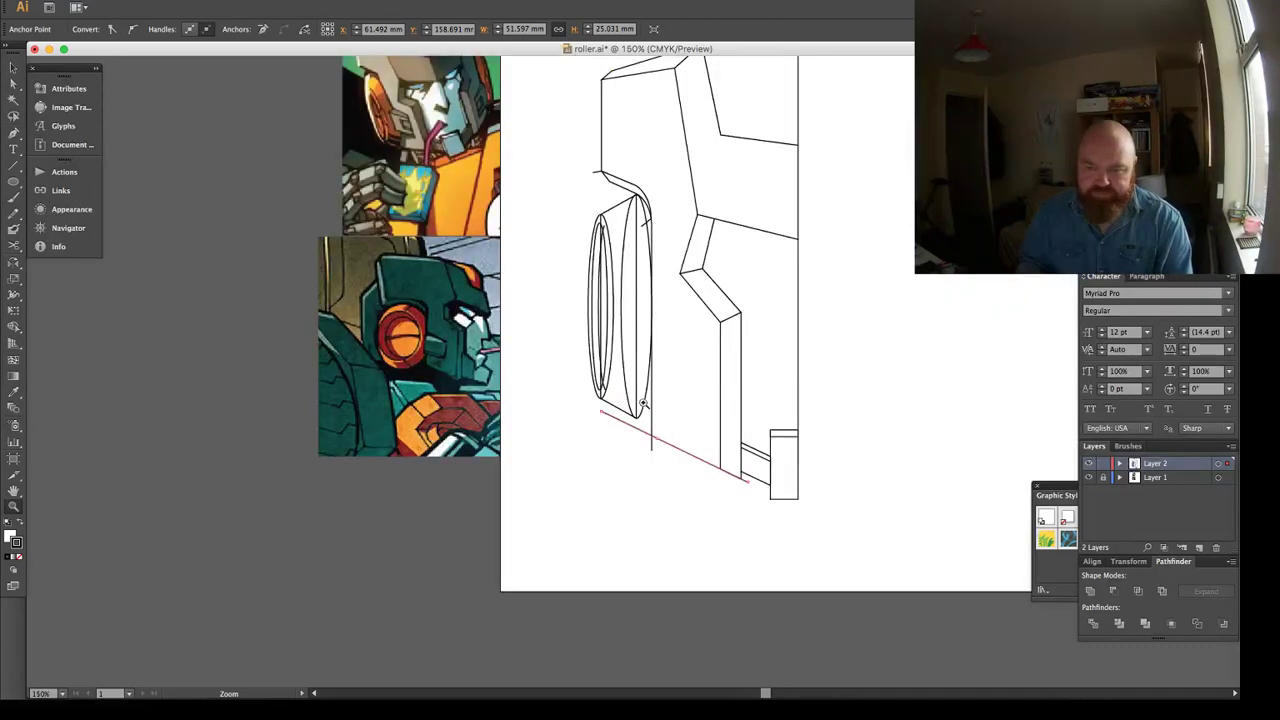
{"action": "left_click_drag", "start_coordinate": [647, 386], "coordinate": [592, 432]}
{"action": "key", "text": "a"}
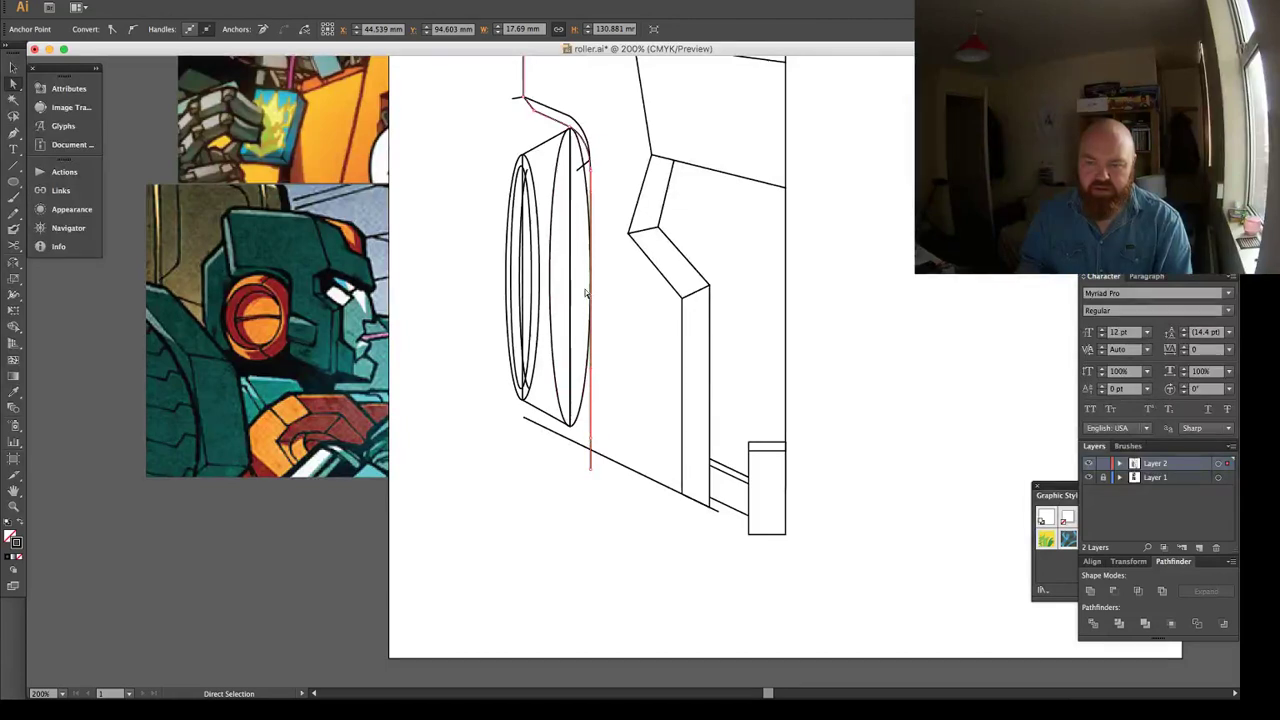
{"action": "mouse_move", "coordinate": [561, 323]}
{"action": "left_mouse_down"}
{"action": "mouse_move", "coordinate": [562, 354]}
{"action": "mouse_move", "coordinate": [559, 333]}
{"action": "left_mouse_up"}
{"action": "scroll", "coordinate": [558, 333], "scroll_direction": "down", "scroll_amount": 1}
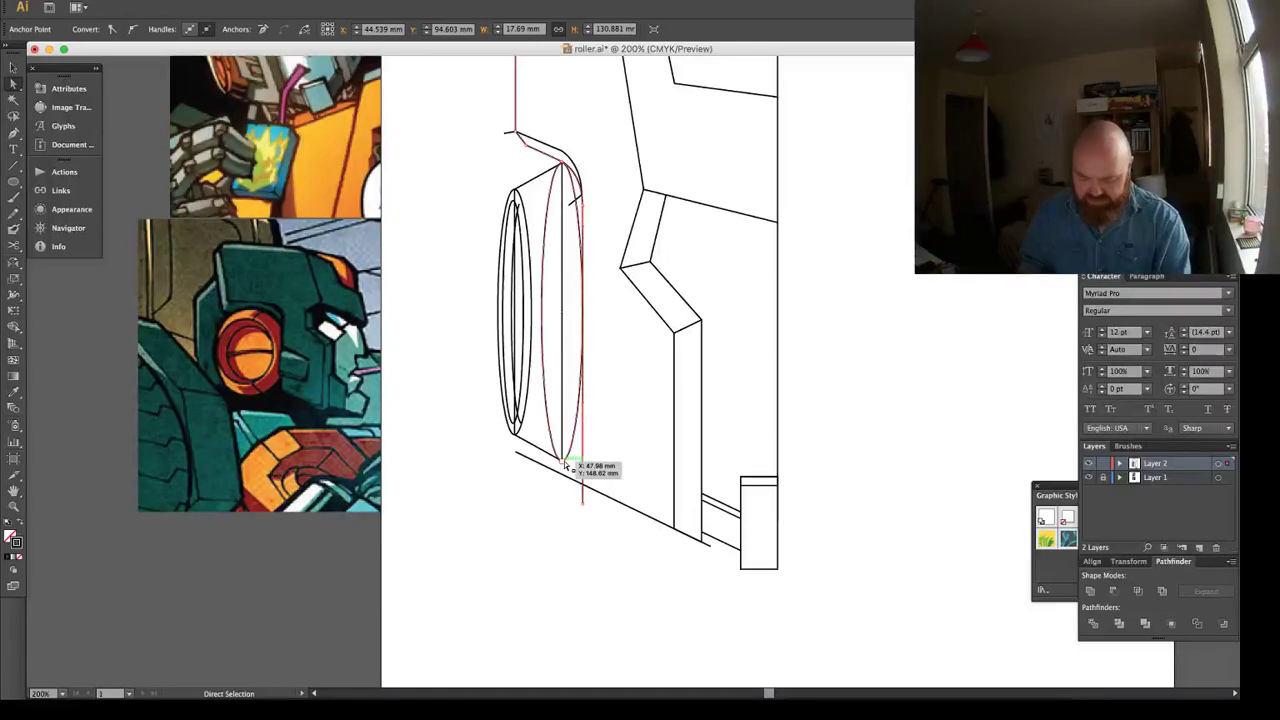
{"action": "key", "text": "m"}
{"action": "left_click_drag", "start_coordinate": [563, 458], "coordinate": [594, 163]}
{"action": "key", "text": "a"}
{"action": "key", "text": "super+shift+a"}
Duplicate the ear rectangle up and outward, and shrink the copy to about 9.2 × 15.3 mm beside the helmet's curved corner.
{"action": "key", "text": "v"}
{"action": "left_click", "coordinate": [599, 324]}
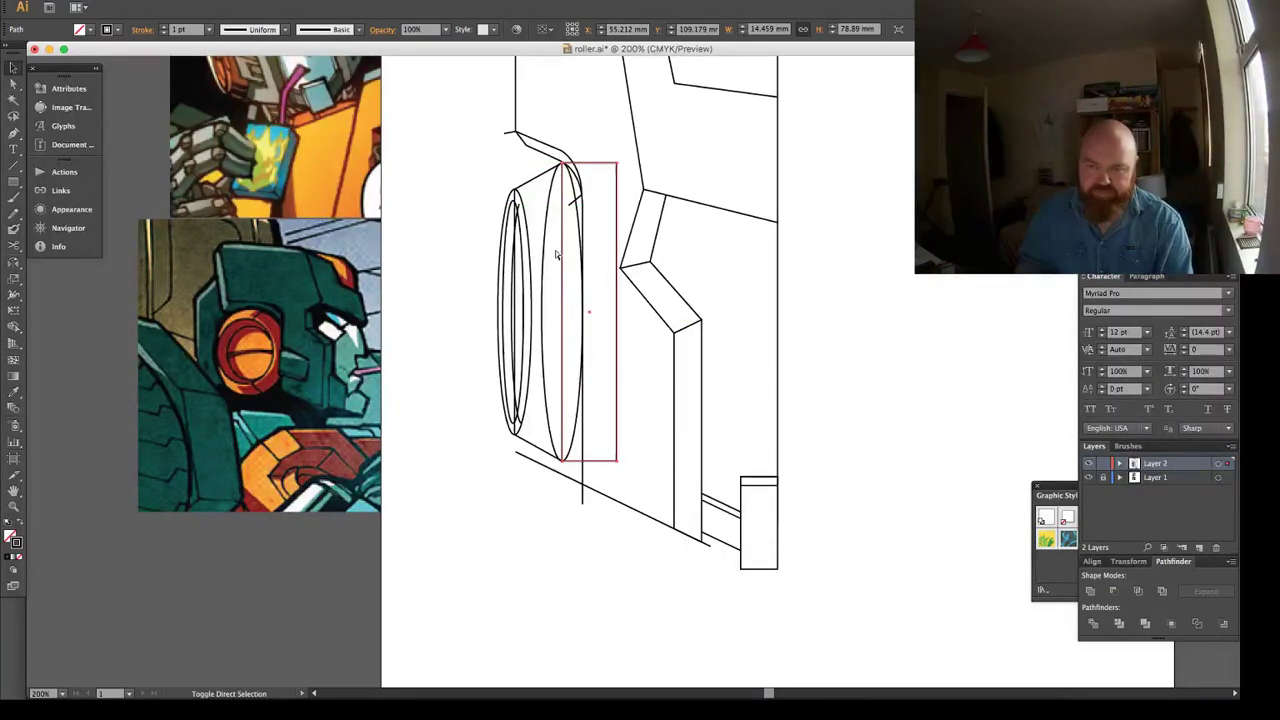
{"action": "left_click", "coordinate": [559, 253]}
{"action": "left_click_drag", "start_coordinate": [479, 255], "coordinate": [465, 300]}
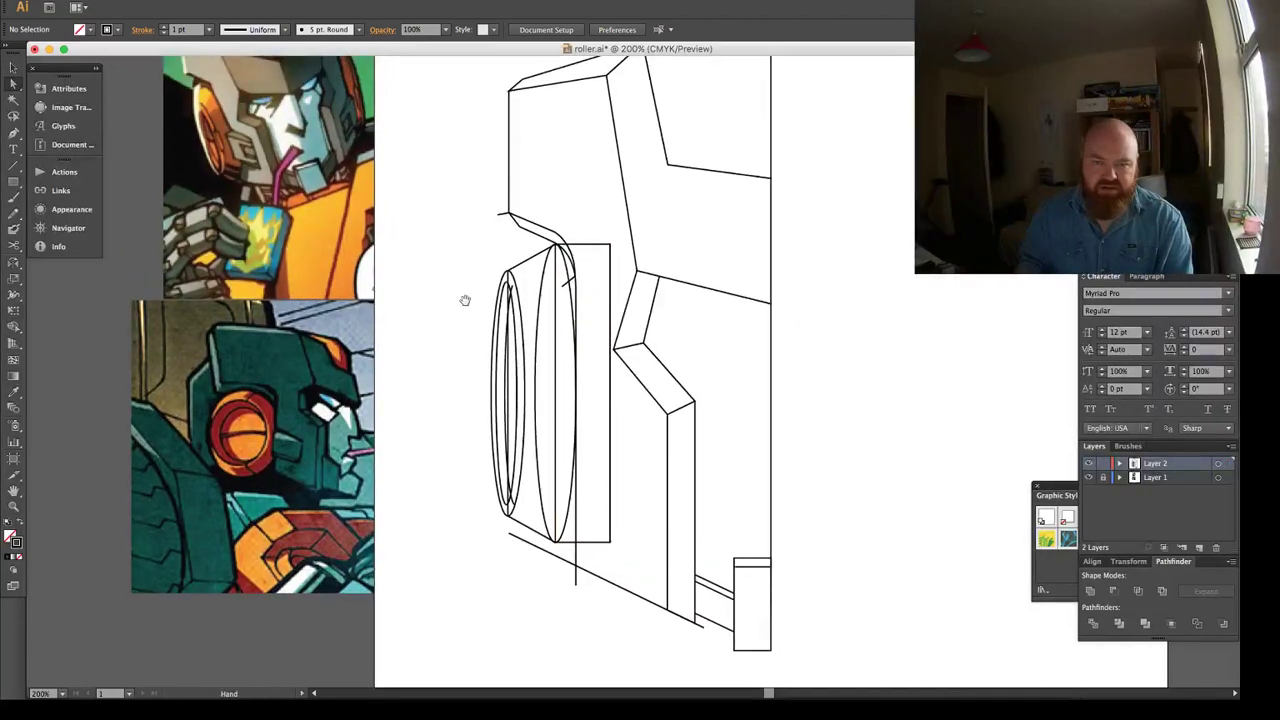
{"action": "scroll", "coordinate": [471, 277], "scroll_direction": "right", "scroll_amount": 2}
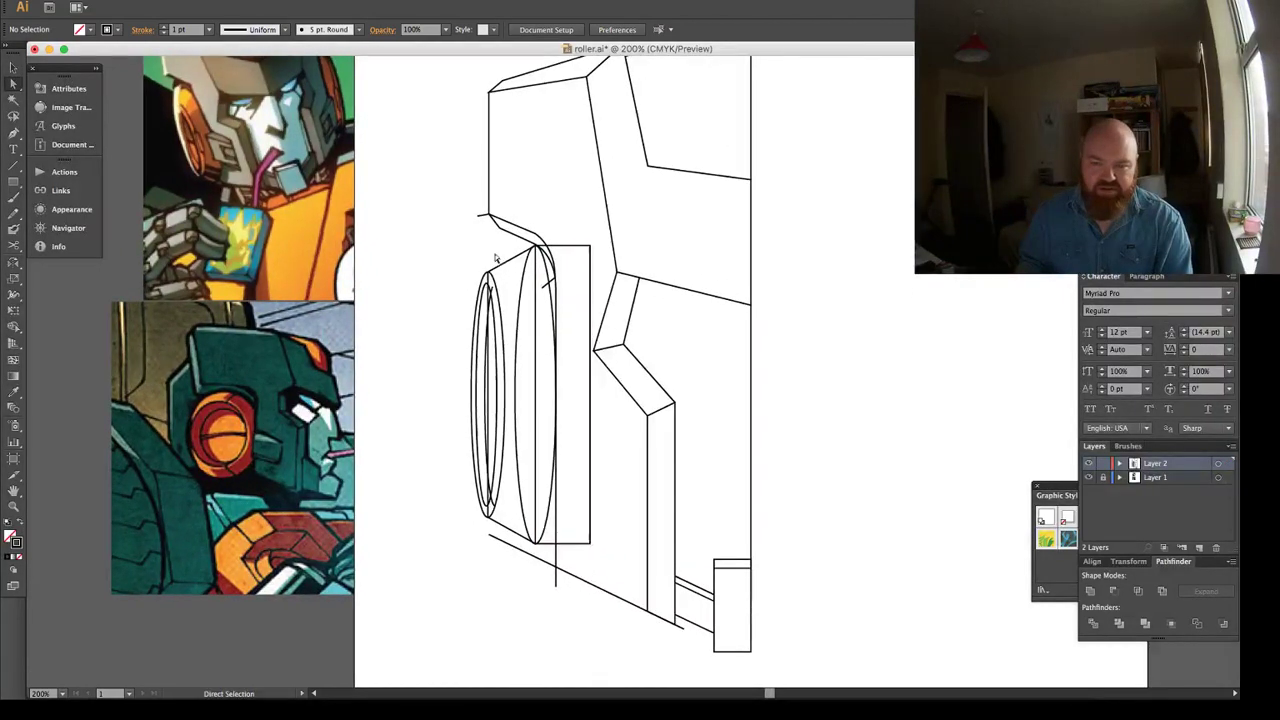
{"action": "left_click_drag", "start_coordinate": [557, 255], "coordinate": [536, 216]}
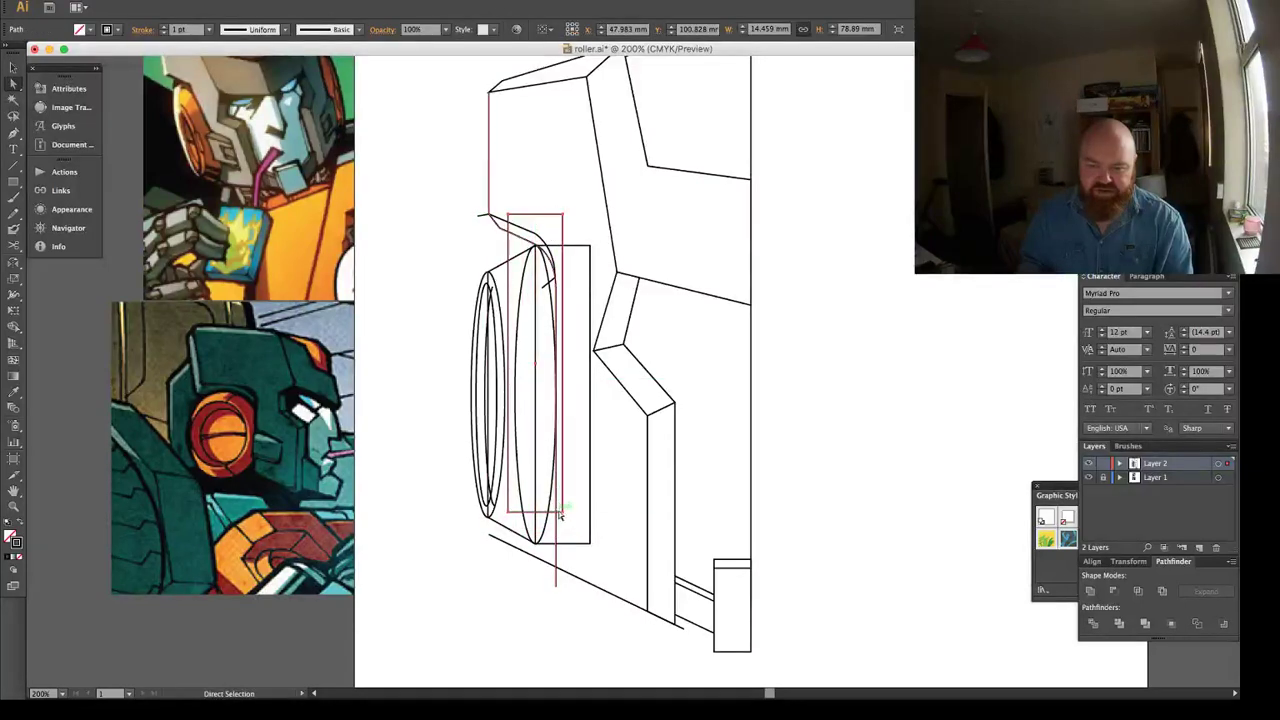
{"action": "key", "text": "v"}
{"action": "left_click_drag", "start_coordinate": [566, 514], "coordinate": [544, 270]}
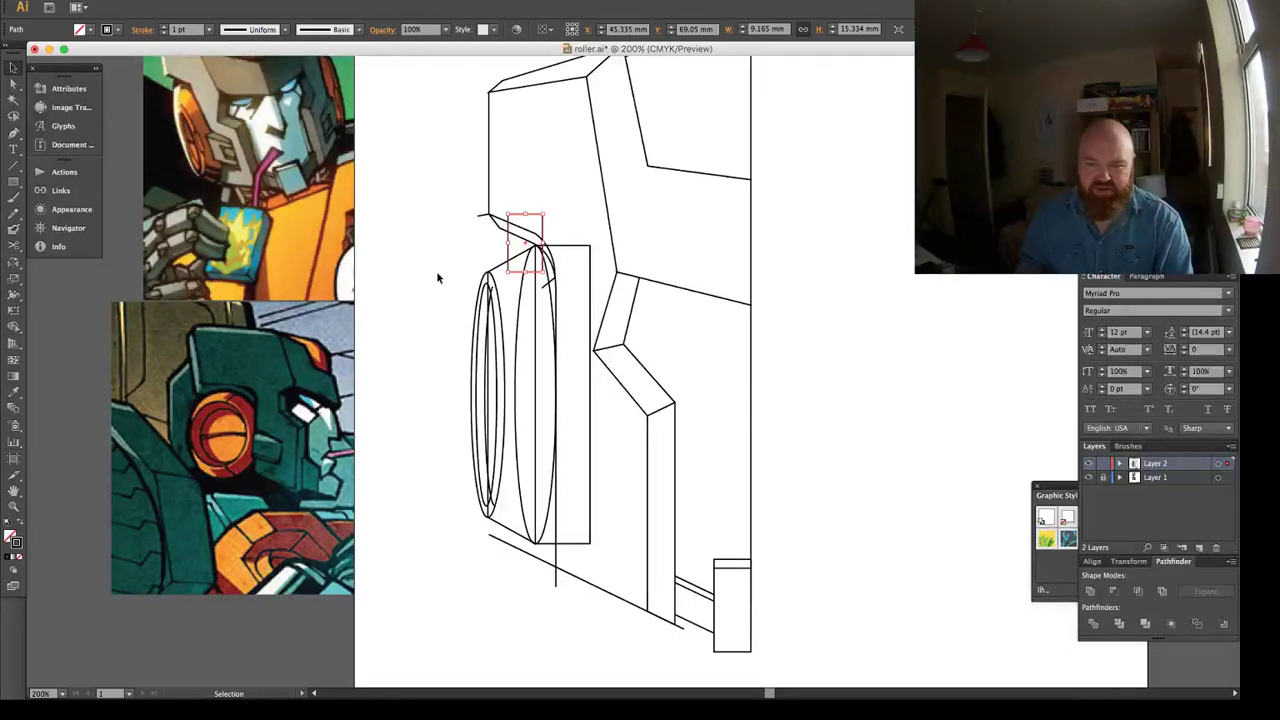
Duplicate the chin block with its strip, rotate the copy a quarter turn and place it across the ear's lower half.
{"action": "key", "text": "space"}
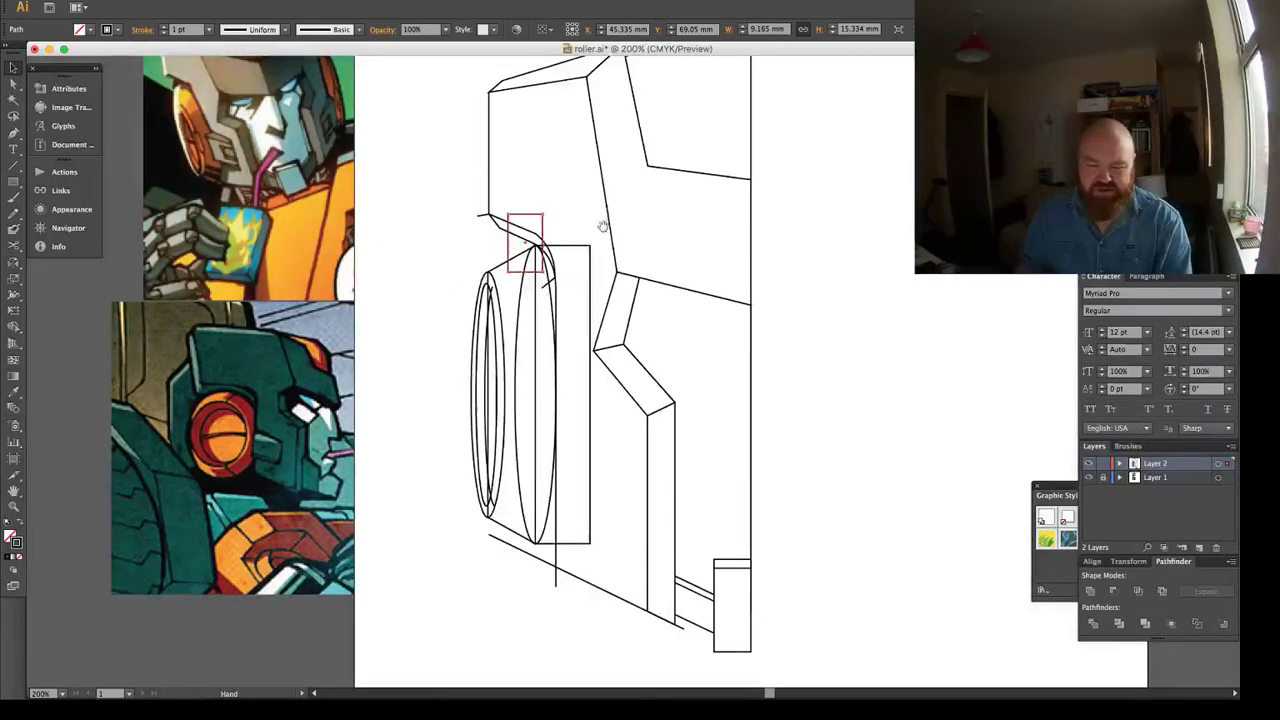
{"action": "left_click_drag", "start_coordinate": [603, 226], "coordinate": [554, 277]}
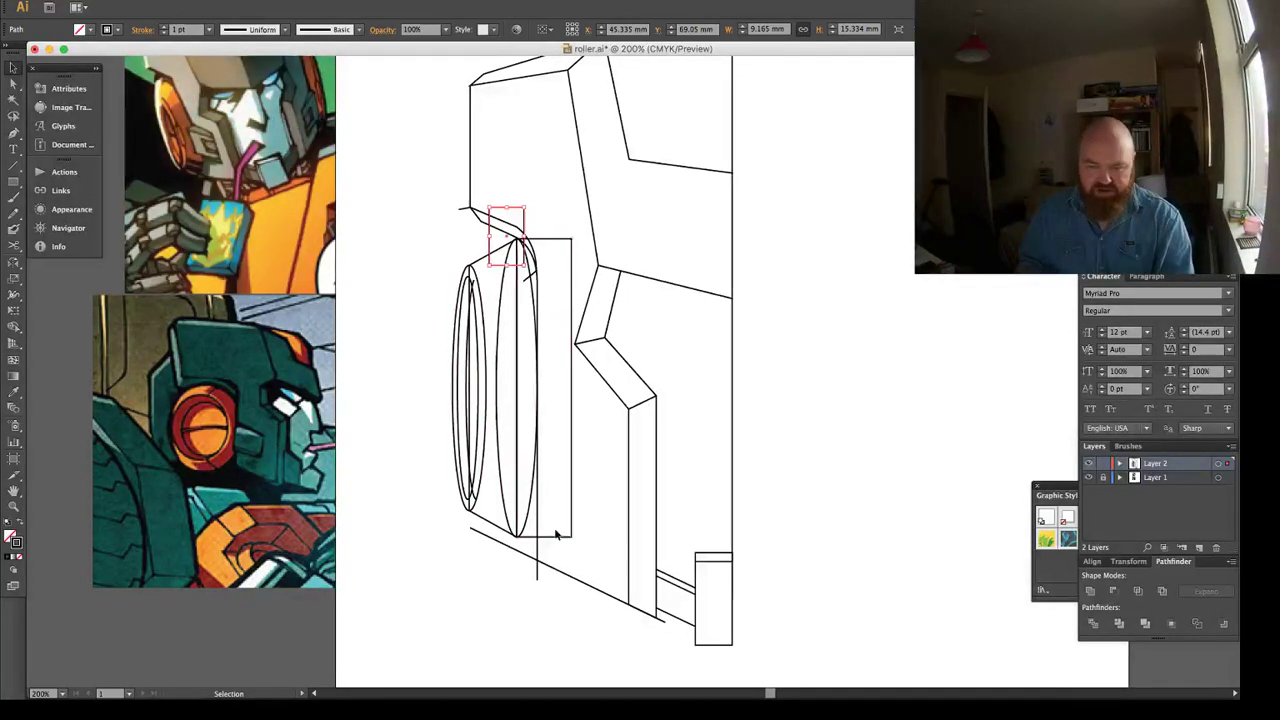
{"action": "scroll", "coordinate": [603, 483], "scroll_direction": "down", "scroll_amount": 2}
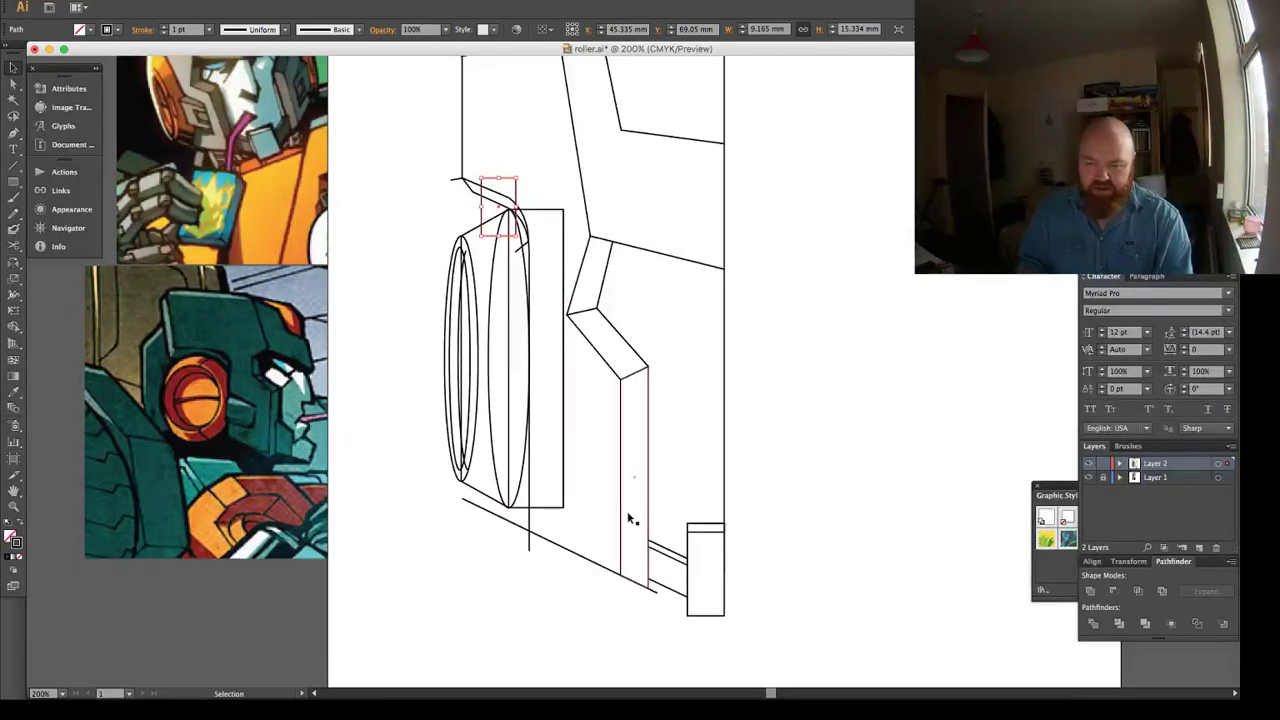
{"action": "left_click", "coordinate": [711, 541]}
{"action": "left_click_drag", "start_coordinate": [713, 556], "coordinate": [577, 399]}
{"action": "key", "text": "super+shift+a"}
Heighten the rotated block to about 15.2 mm and enlarge its strip into a small inset rectangle centred on the inner end.
{"action": "left_click", "coordinate": [577, 408]}
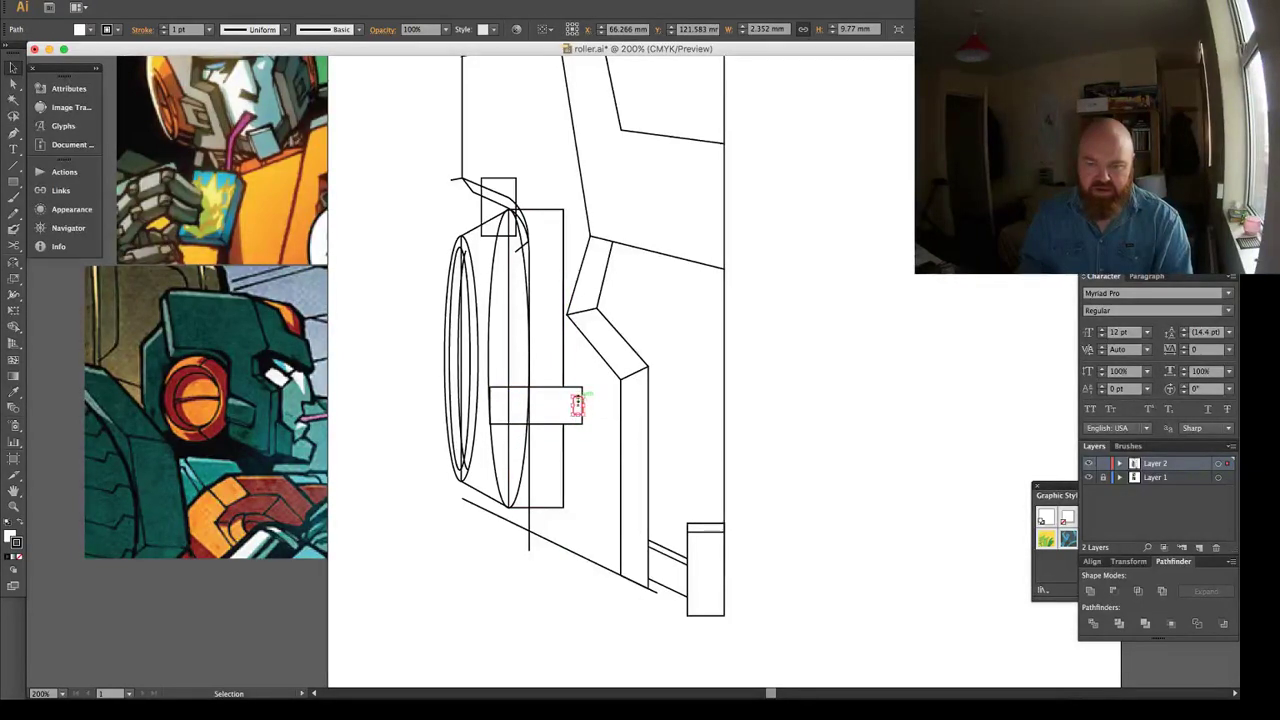
{"action": "left_click", "coordinate": [561, 414], "text": "shift"}
{"action": "left_click_drag", "start_coordinate": [538, 425], "coordinate": [493, 428]}
{"action": "key", "text": "super+shift+a"}
{"action": "left_click", "coordinate": [576, 428]}
{"action": "key", "text": "super+shift+a"}
{"action": "key", "text": "super+shift+a"}
Shorten the rotated block by moving its outer edge 4.29 mm inward.
{"action": "left_click", "coordinate": [492, 415]}
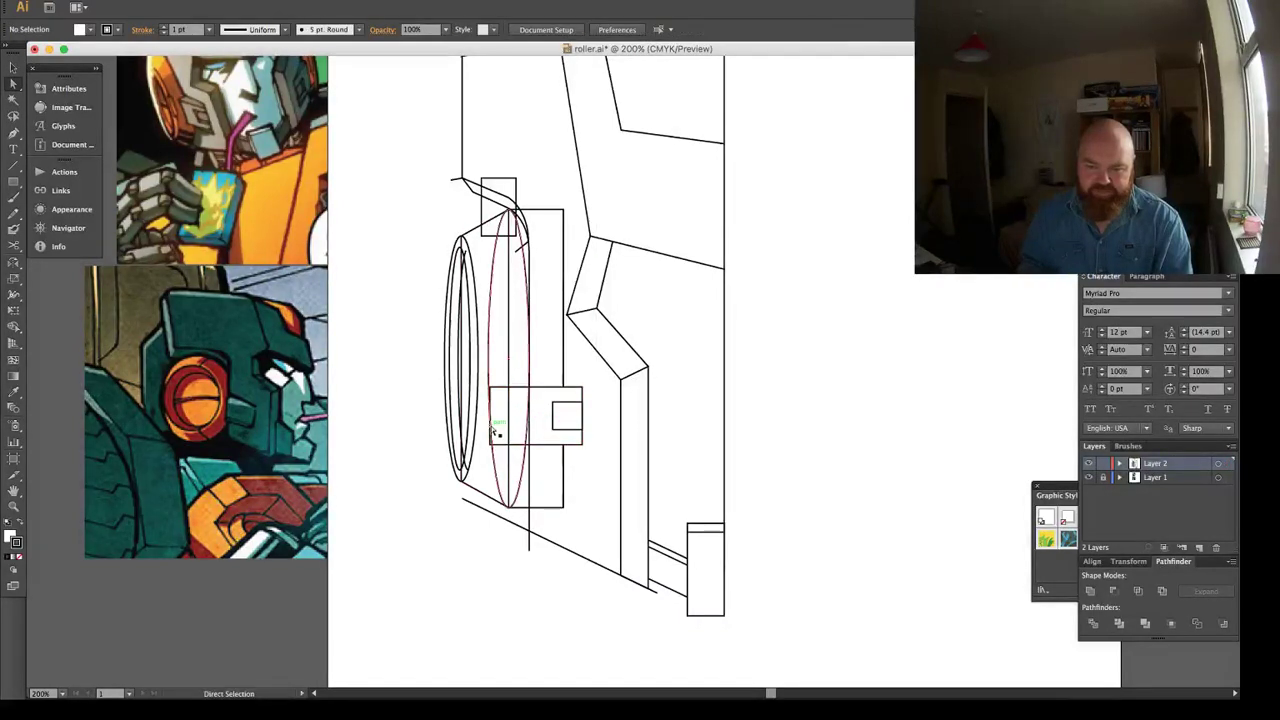
{"action": "key", "text": "a"}
{"action": "left_click", "coordinate": [491, 430]}
{"action": "left_click", "coordinate": [491, 430]}
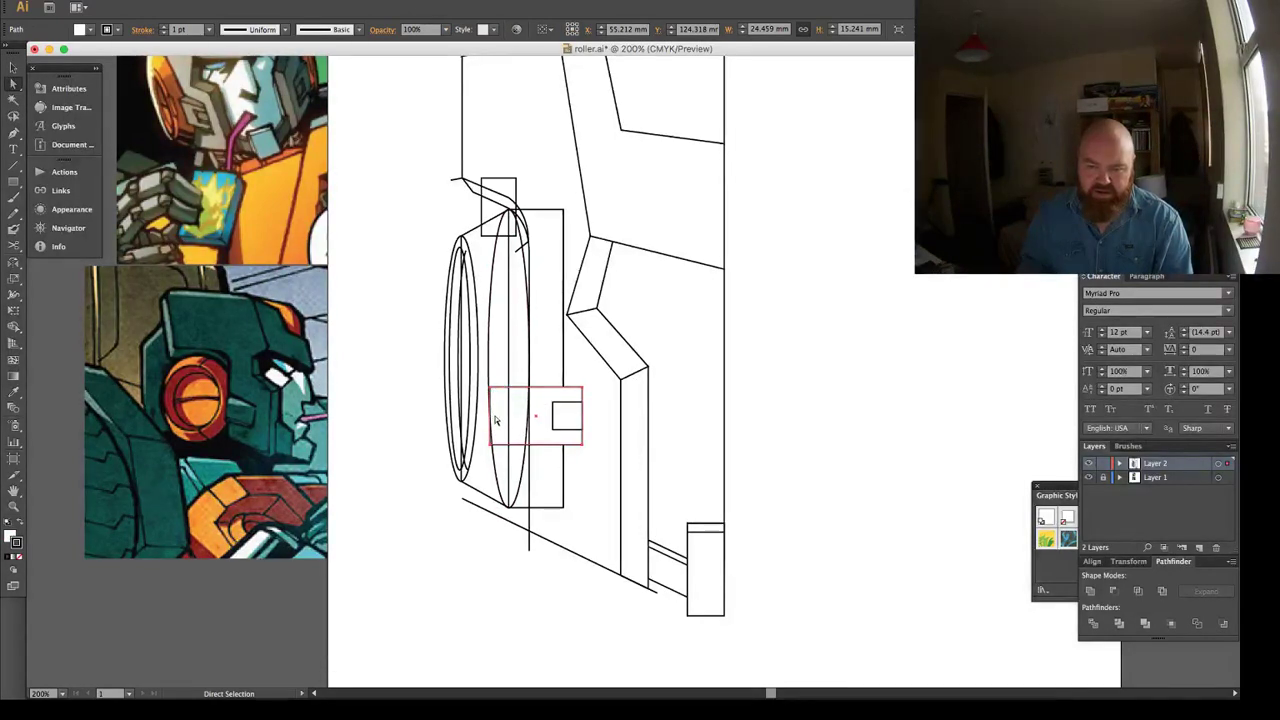
{"action": "left_click_drag", "start_coordinate": [490, 390], "coordinate": [506, 393]}
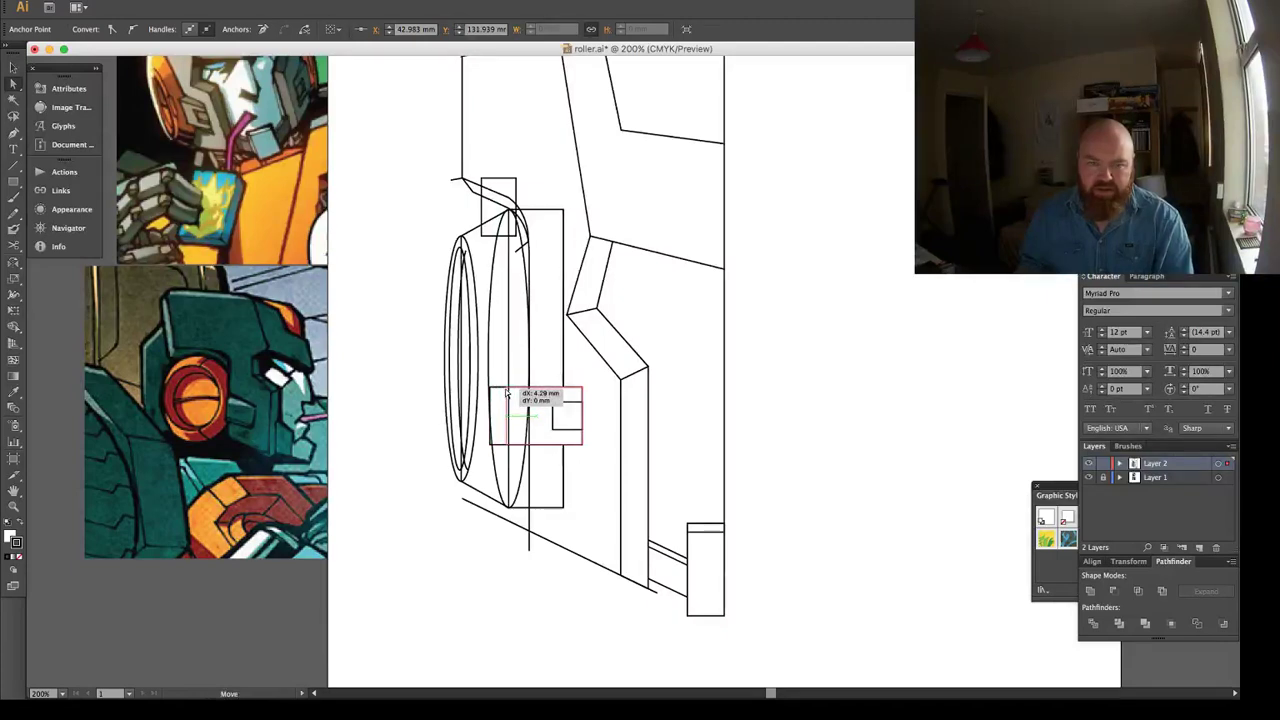
Move the block and its inset rectangle about 8 mm inward and 7.6 mm down, and group them.
{"action": "key", "text": "v"}
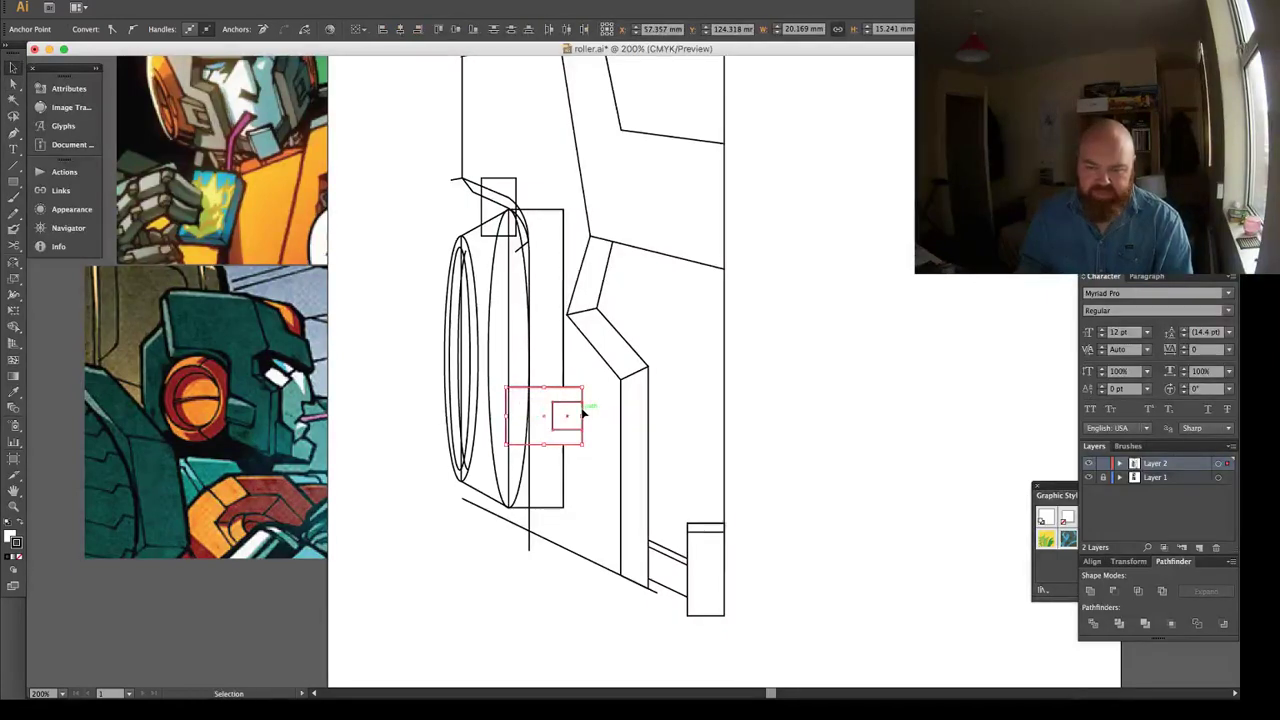
{"action": "left_click_drag", "start_coordinate": [583, 428], "coordinate": [600, 442]}
{"action": "key", "text": "super+z"}
{"action": "left_click", "coordinate": [548, 420]}
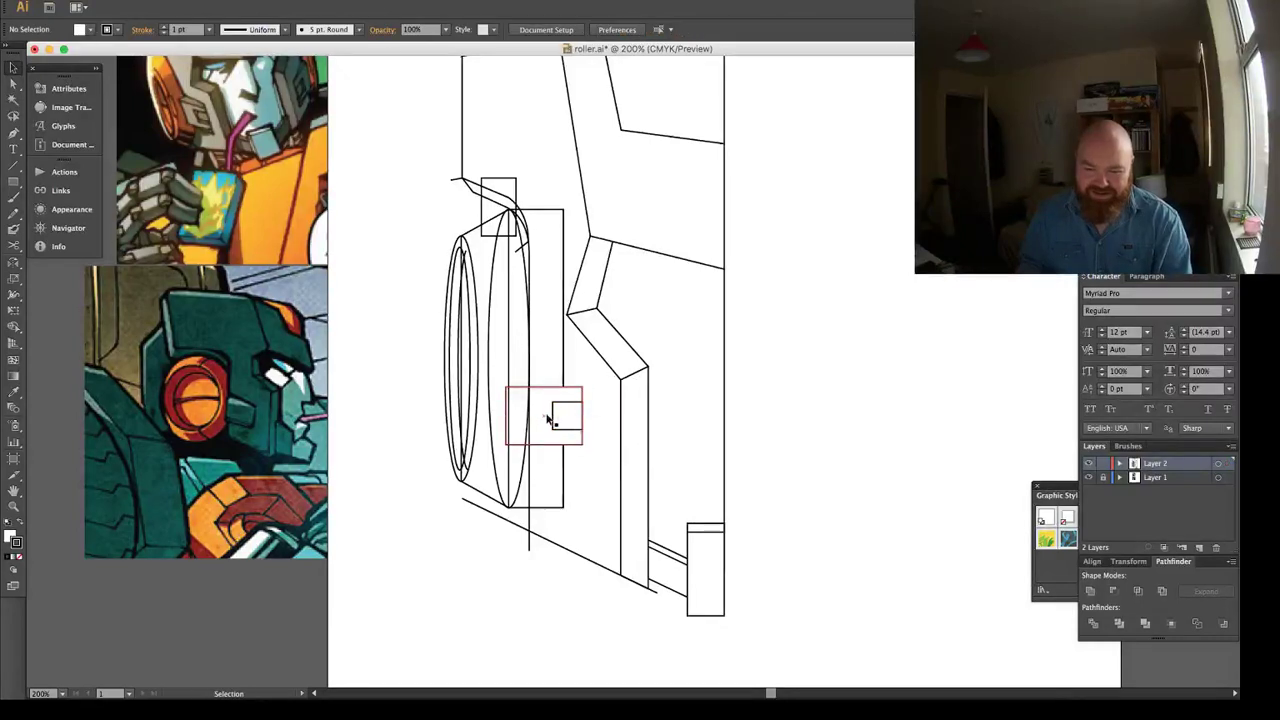
{"action": "left_click", "coordinate": [562, 420], "text": "shift"}
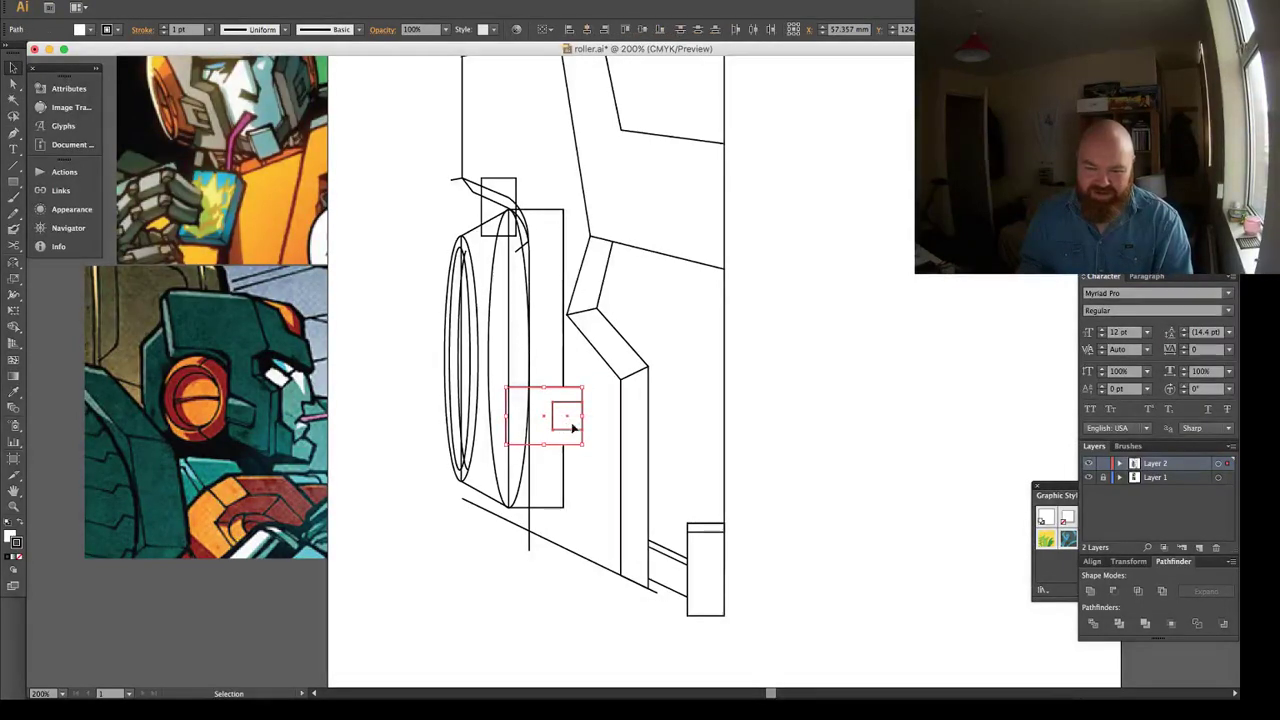
{"action": "left_click_drag", "start_coordinate": [573, 427], "coordinate": [598, 452]}
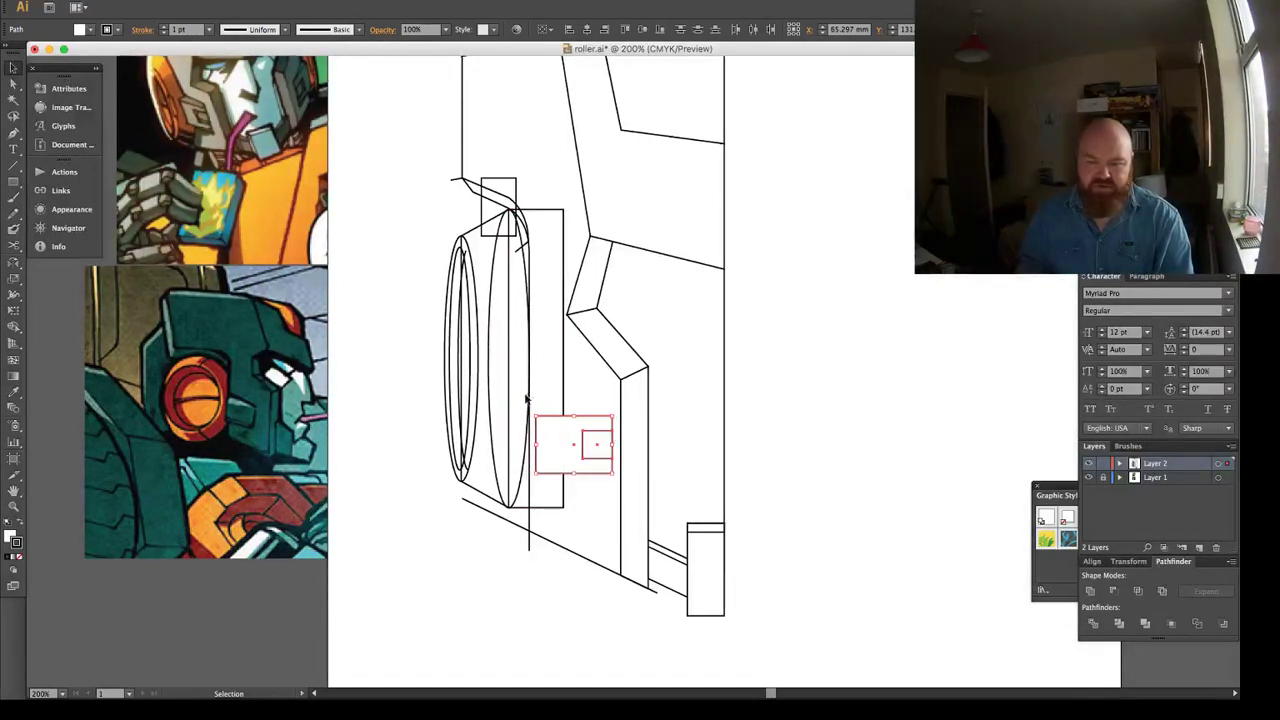
{"action": "key", "text": "super+g"}
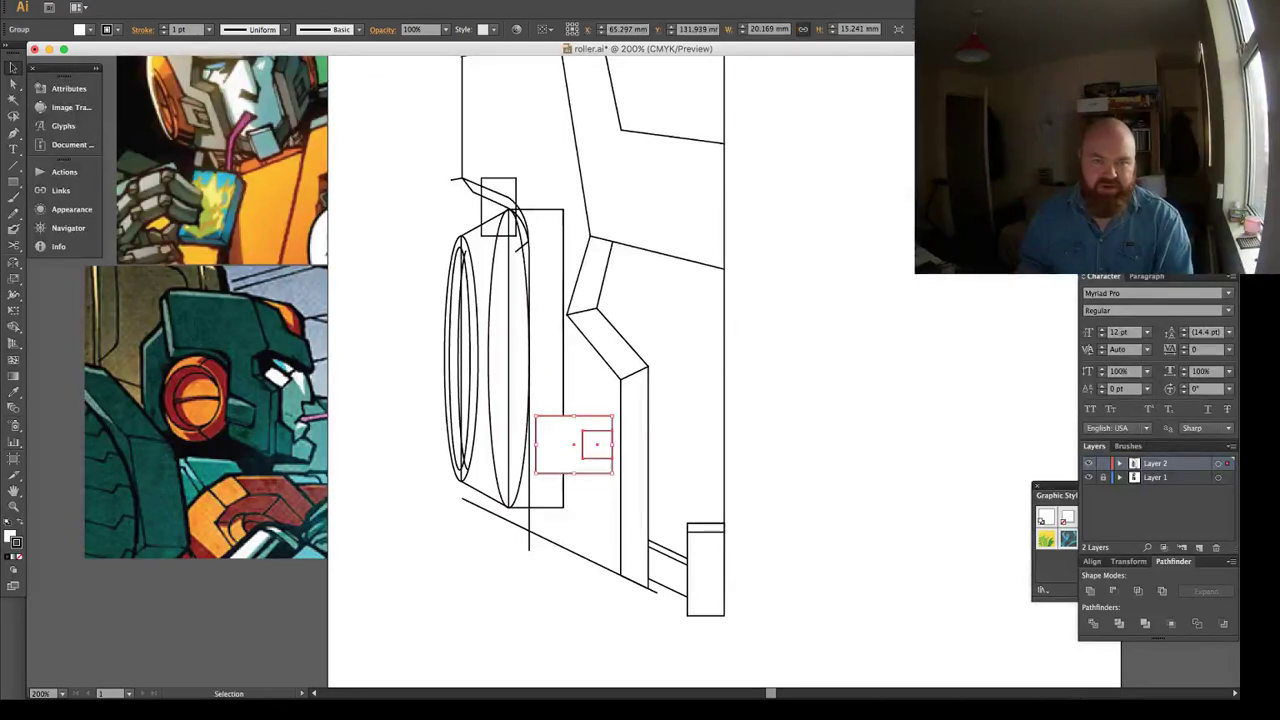
{"action": "left_click", "coordinate": [163, 0]}
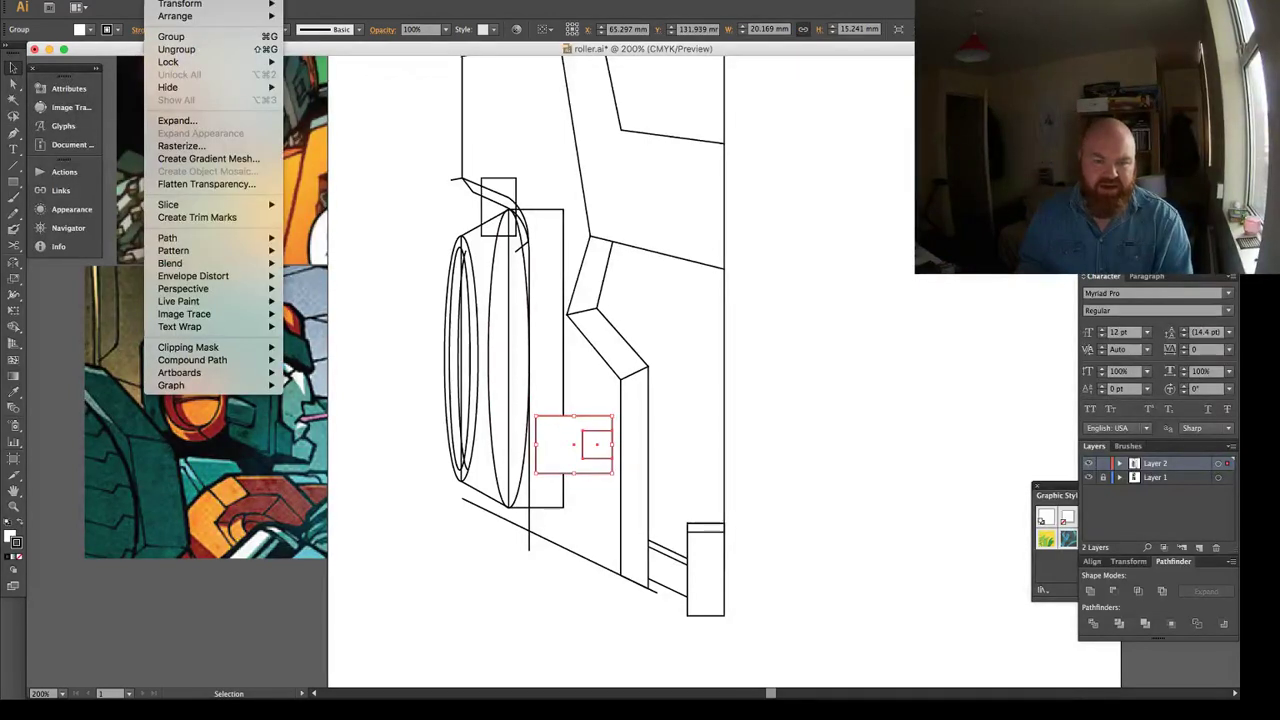
{"action": "mouse_move", "coordinate": [135, 0]}
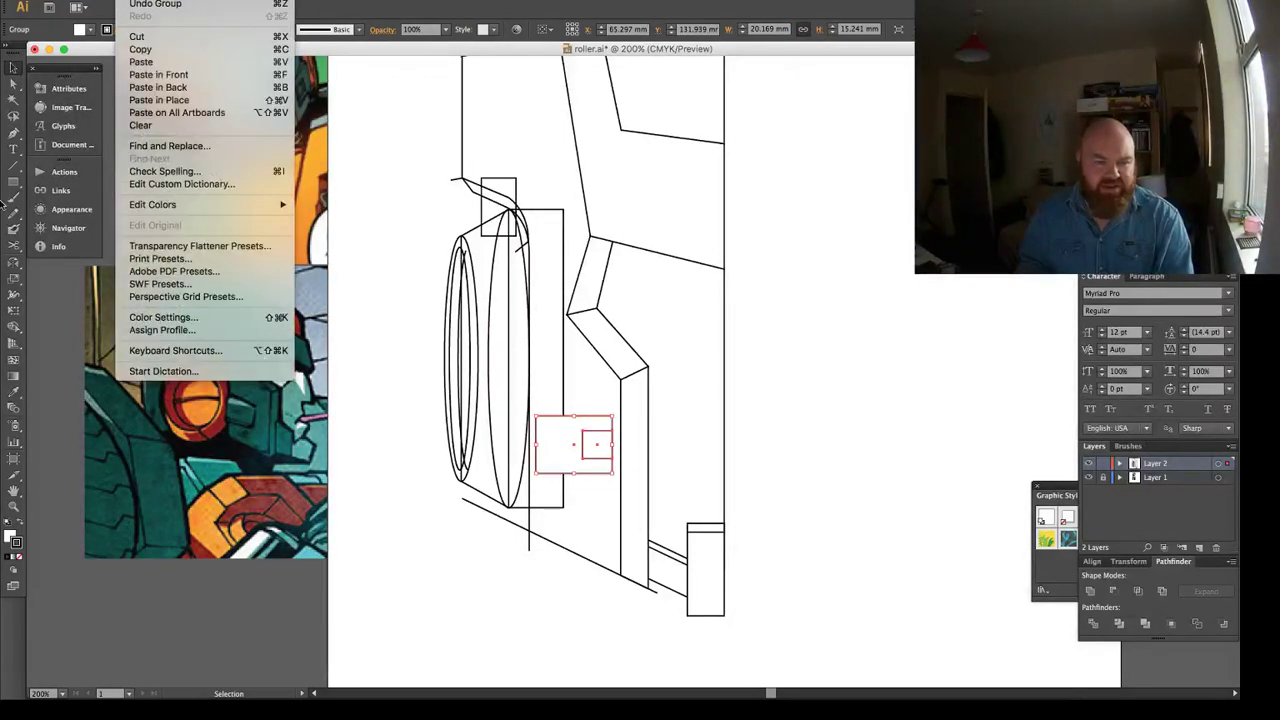
{"action": "double_click", "coordinate": [15, 285]}
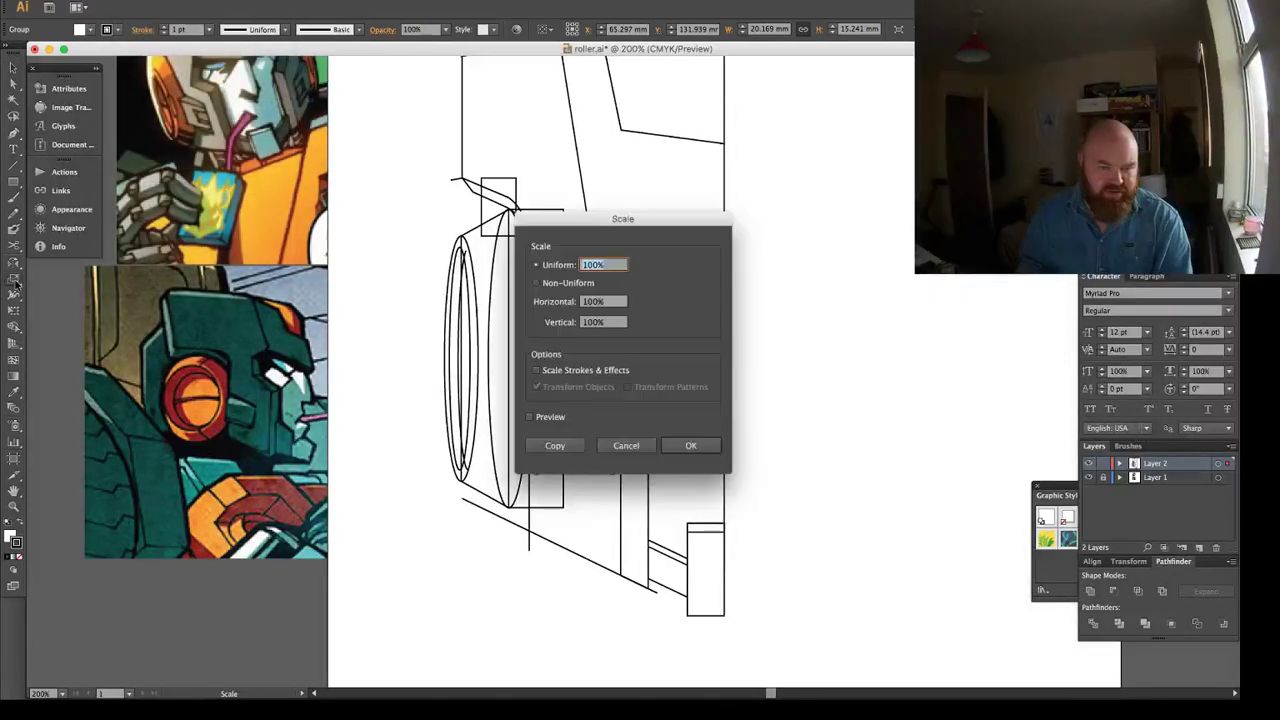
{"action": "key", "text": "Escape"}
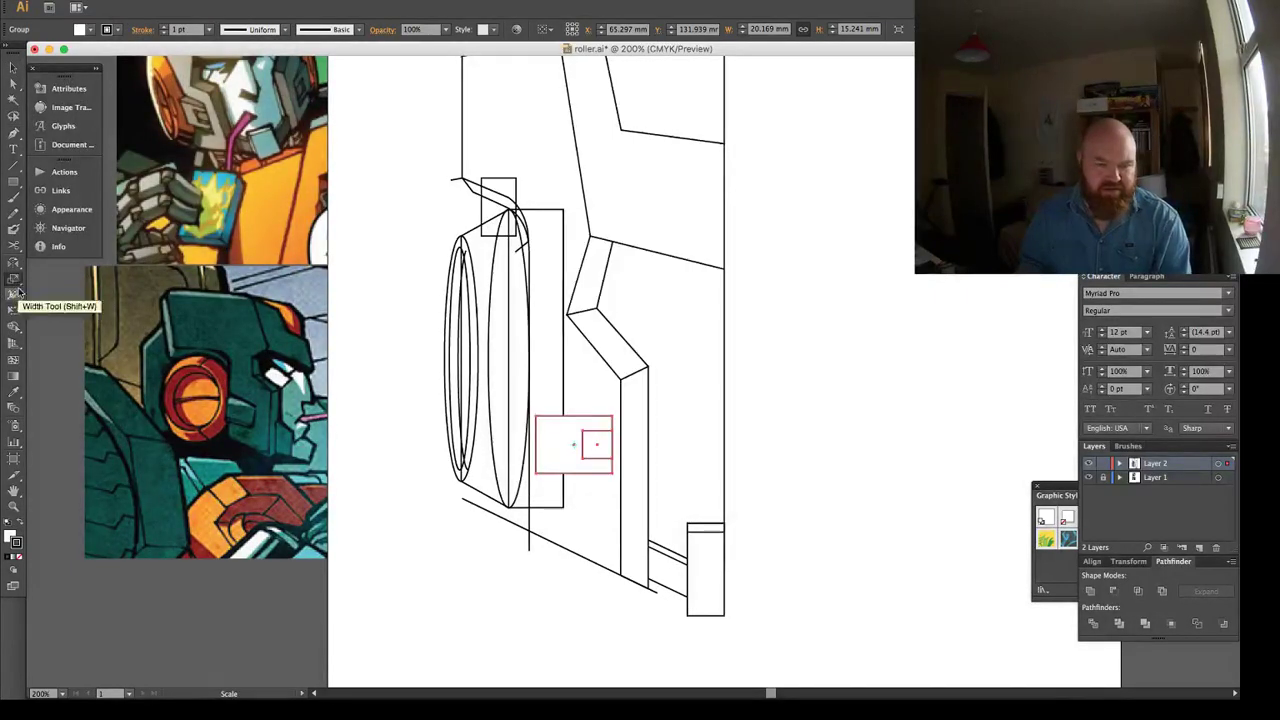
Shear the grouped cheek block vertically so its long edges slope down inward, and set it against the ear's lower half.
{"action": "left_click_drag", "start_coordinate": [20, 288], "coordinate": [55, 296]}
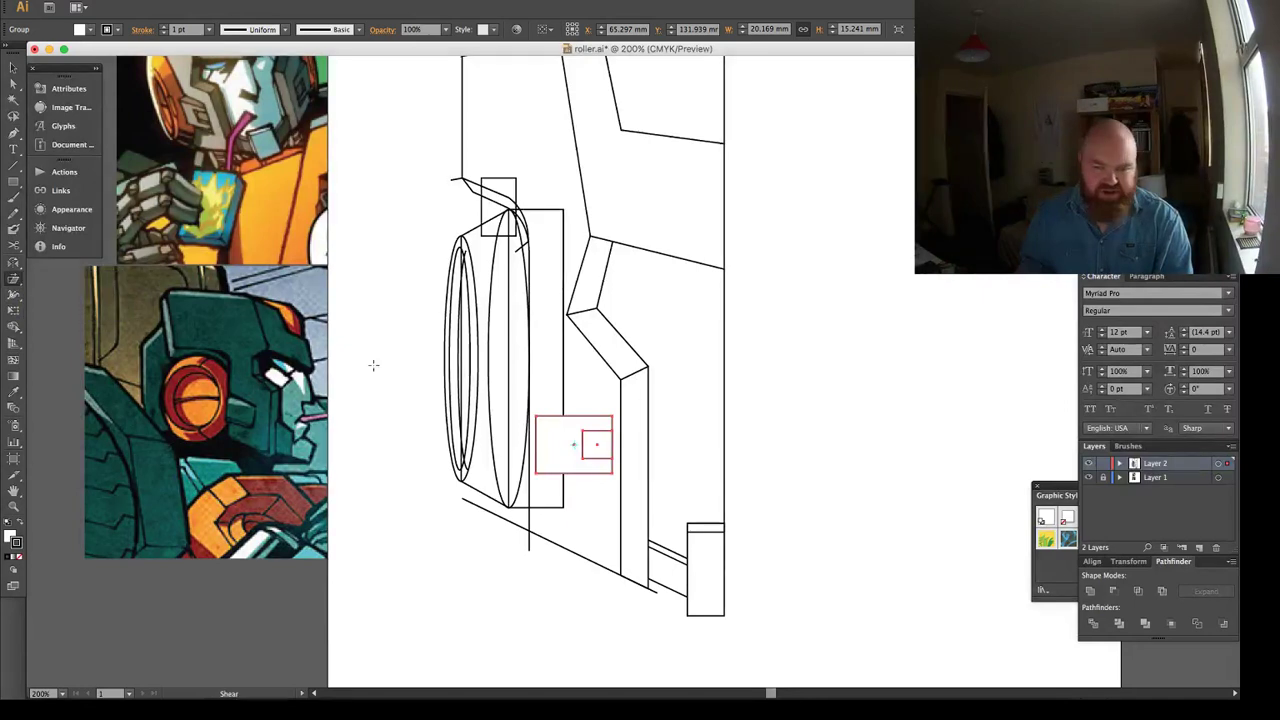
{"action": "mouse_move", "coordinate": [538, 440]}
{"action": "left_mouse_down"}
{"action": "mouse_move", "coordinate": [539, 425]}
{"action": "mouse_move", "coordinate": [578, 432]}
{"action": "mouse_move", "coordinate": [539, 415]}
{"action": "left_mouse_up"}
{"action": "key", "text": "v"}
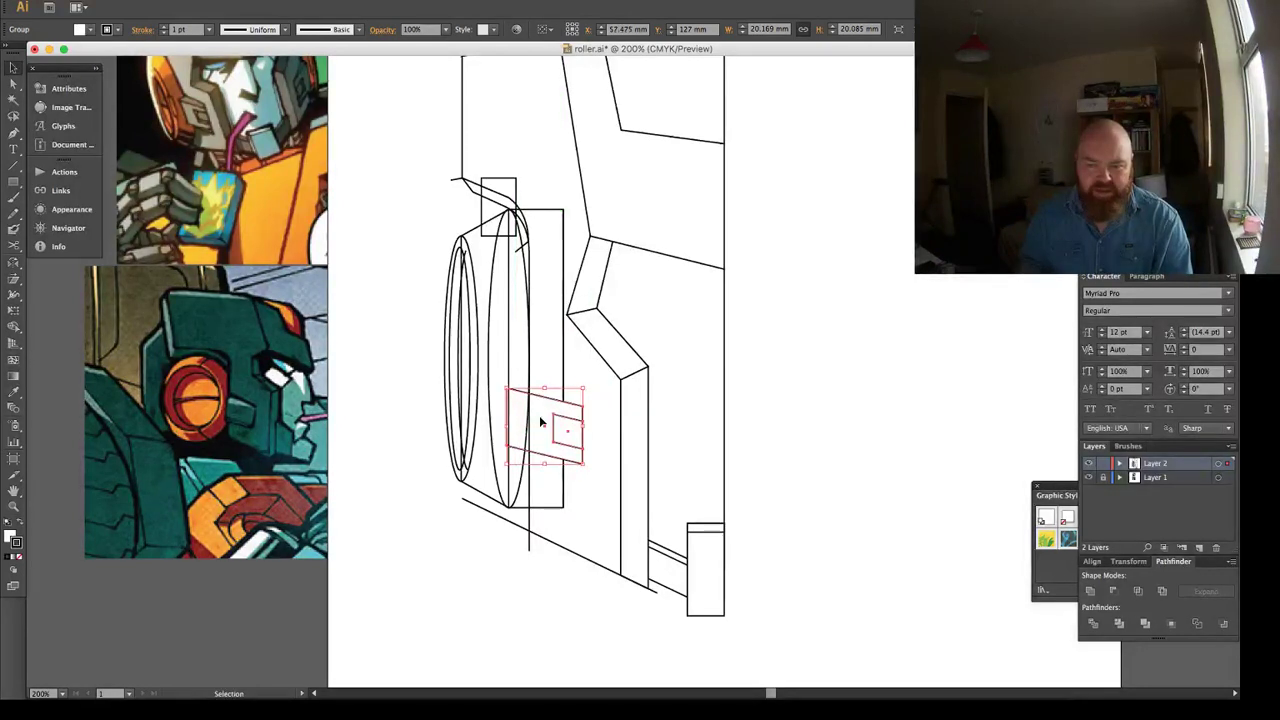
{"action": "left_click", "coordinate": [582, 413], "text": "shift"}
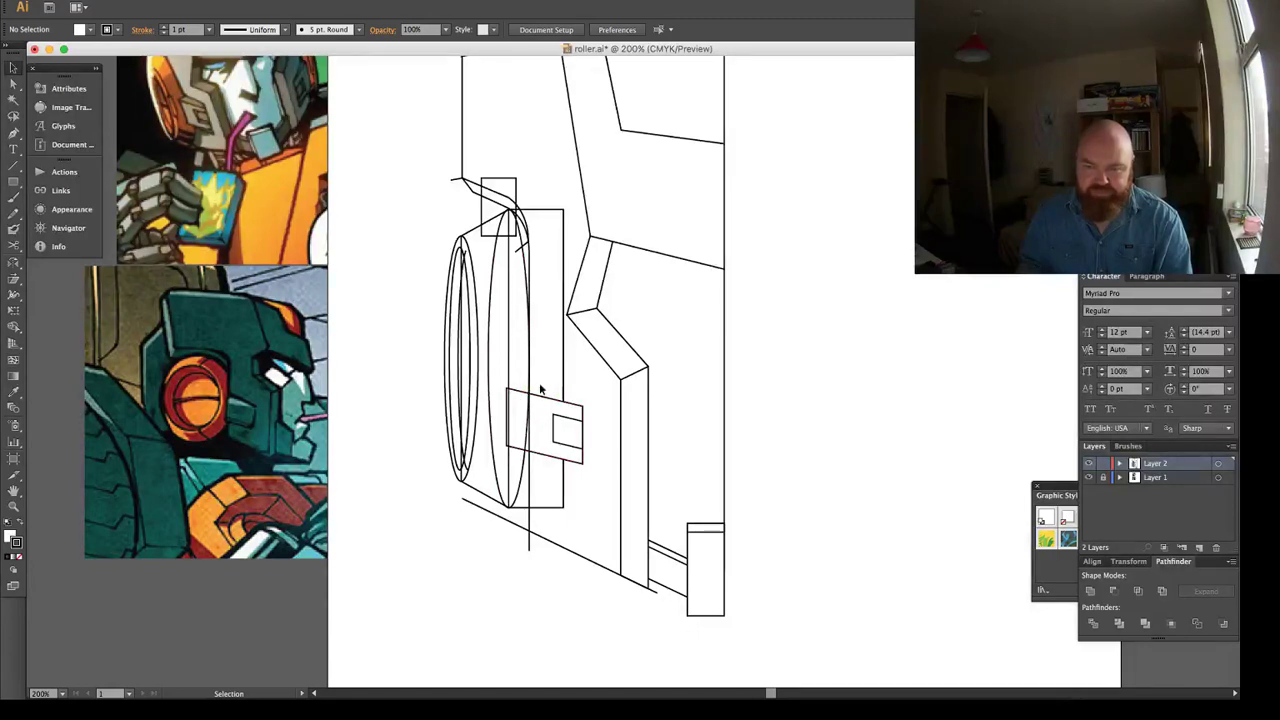
Draw the block's thin triangular top face between its two upper corners with a peak on the vertical ear line.
{"action": "key", "text": "p"}
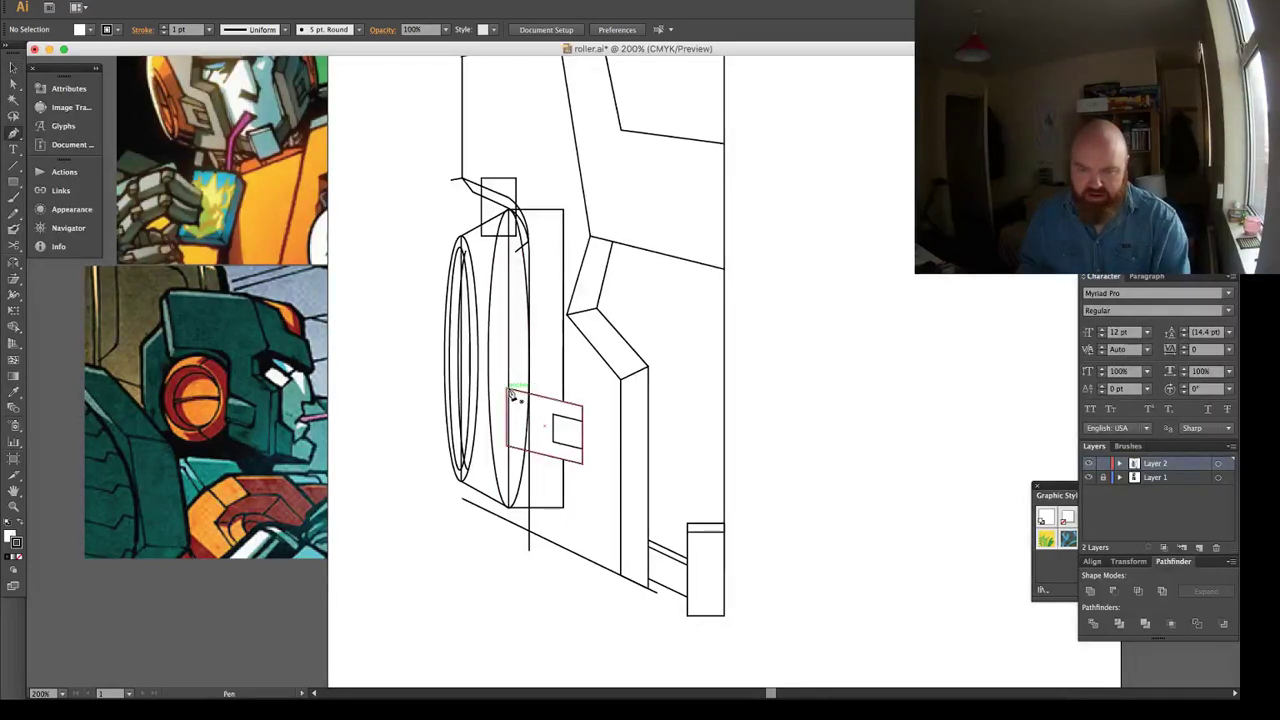
{"action": "left_click", "coordinate": [511, 396]}
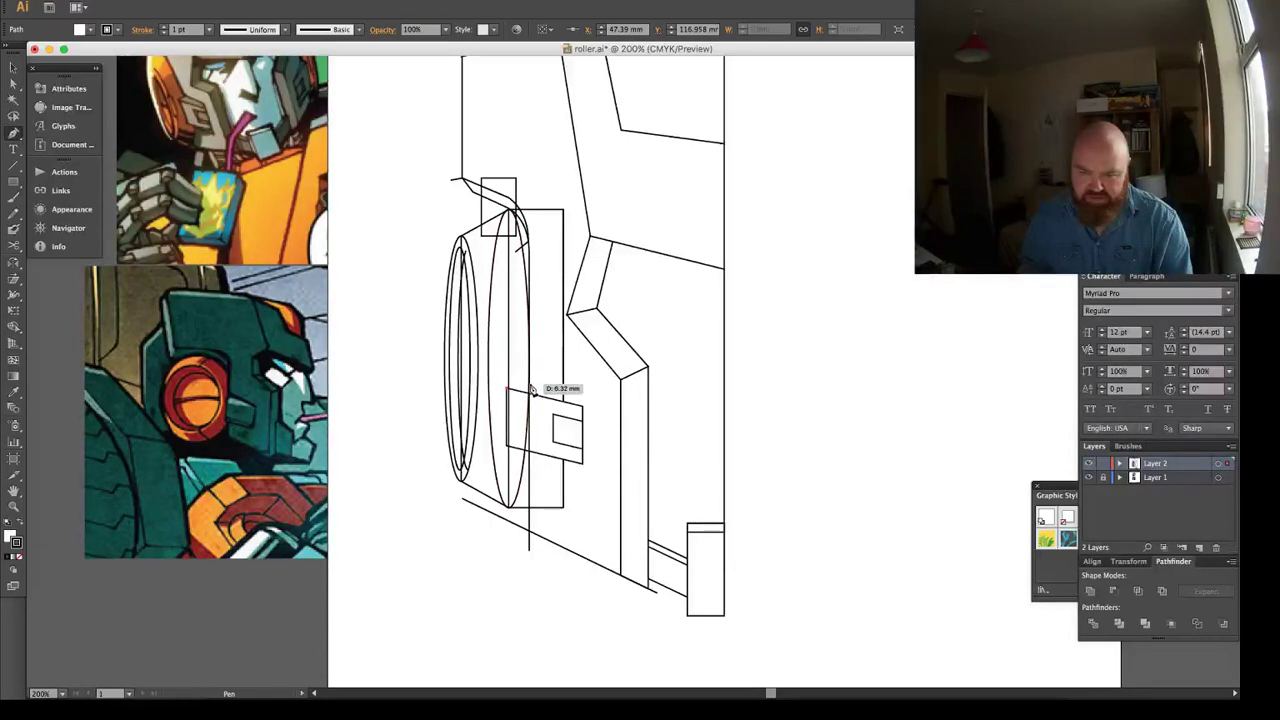
{"action": "left_click", "coordinate": [531, 389]}
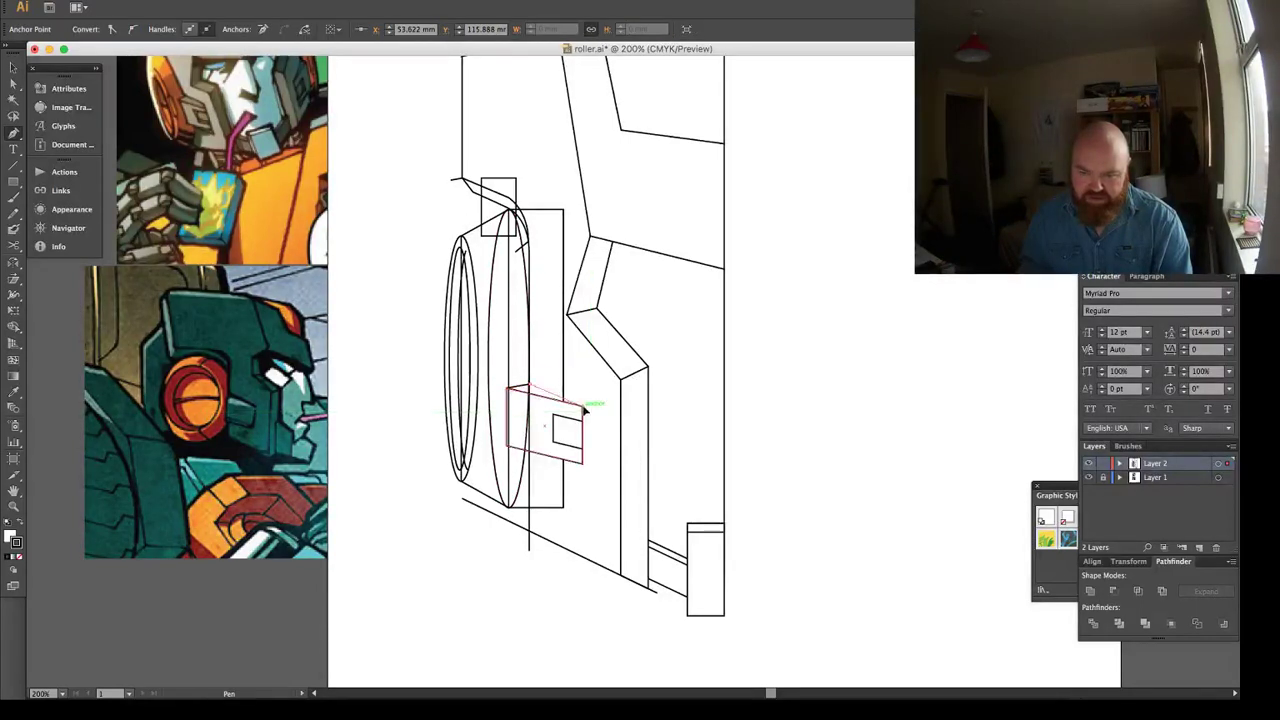
{"action": "left_click", "coordinate": [508, 389]}
{"action": "key", "text": "super+shift+a"}
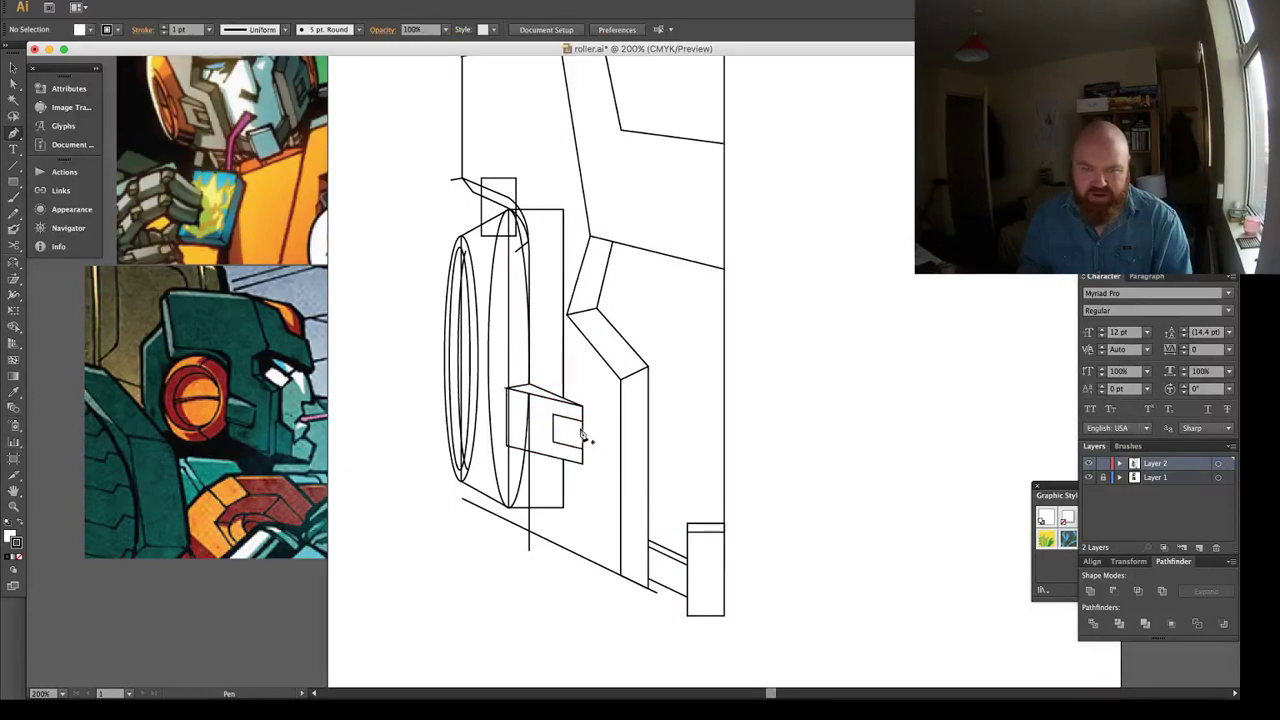
Duplicate the block's small inset shape and offset the copy about 0.7 mm inward and 0.7 mm up.
{"action": "key", "text": "v"}
{"action": "left_click", "coordinate": [572, 434]}
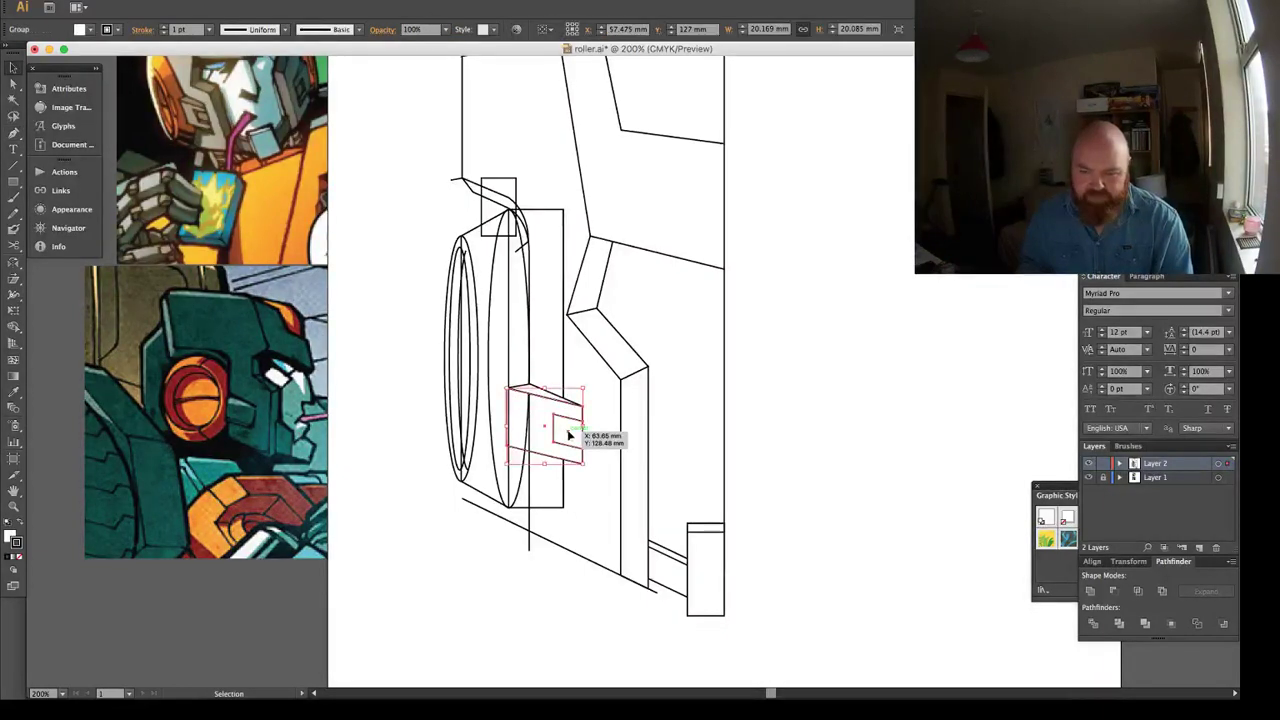
{"action": "key", "text": "super+shift+a"}
{"action": "key", "text": "a"}
{"action": "left_click", "coordinate": [568, 433]}
{"action": "key", "text": "super+c"}
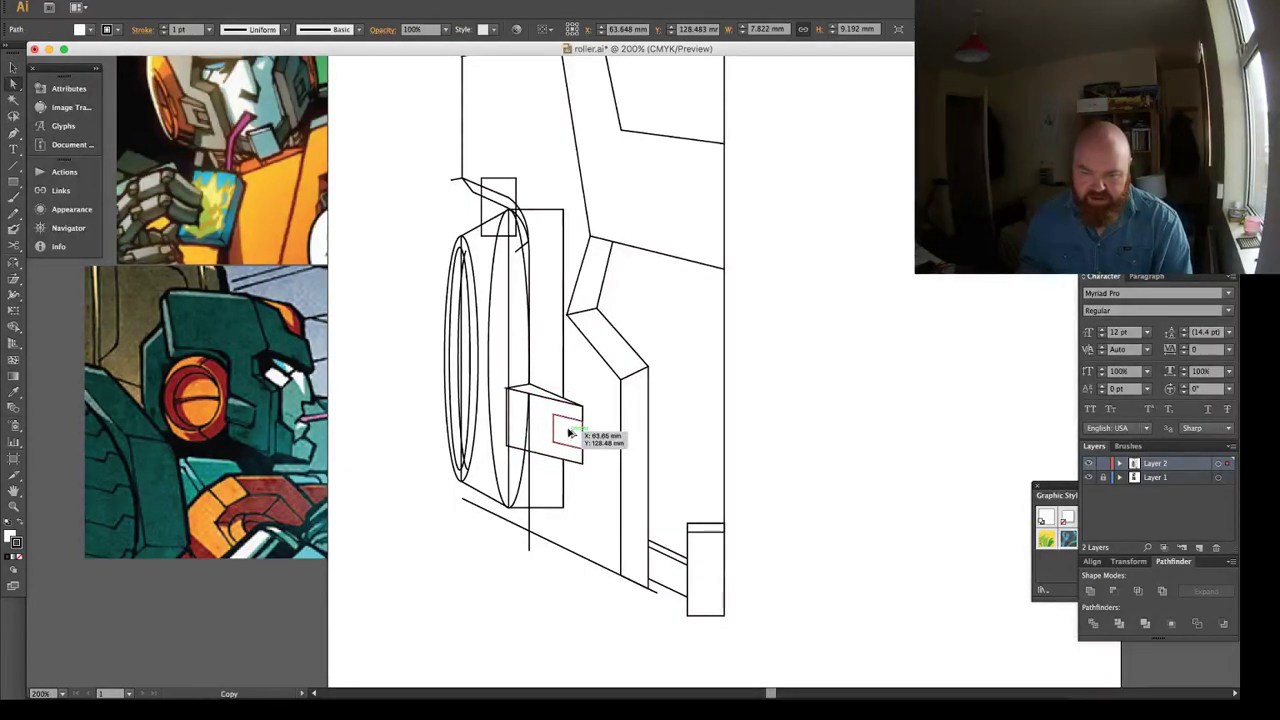
{"action": "left_click_drag", "start_coordinate": [569, 433], "coordinate": [572, 434]}
{"action": "key", "text": "Up"}
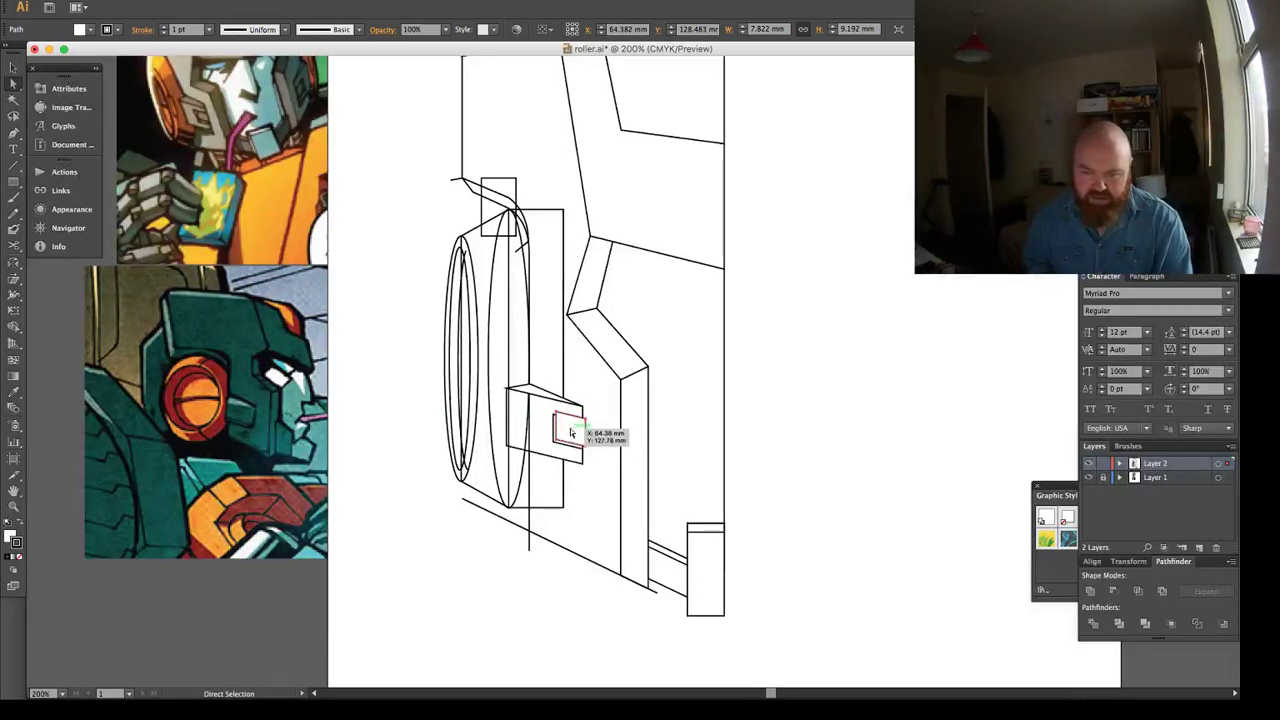
{"action": "key", "text": "Right"}
{"action": "key", "text": "Up"}
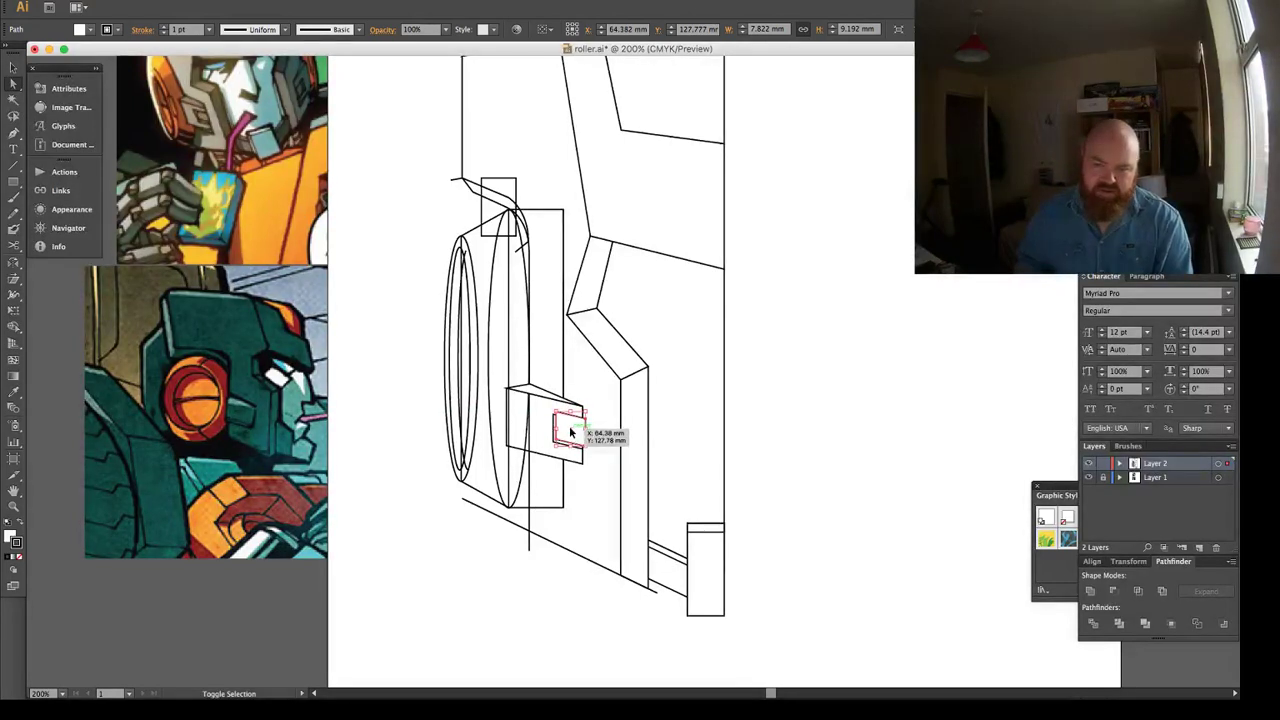
Divide the two overlapping inset shapes and delete the overhanging piece, leaving a recessed edge within the block.
{"action": "left_click", "coordinate": [566, 446], "text": "shift"}
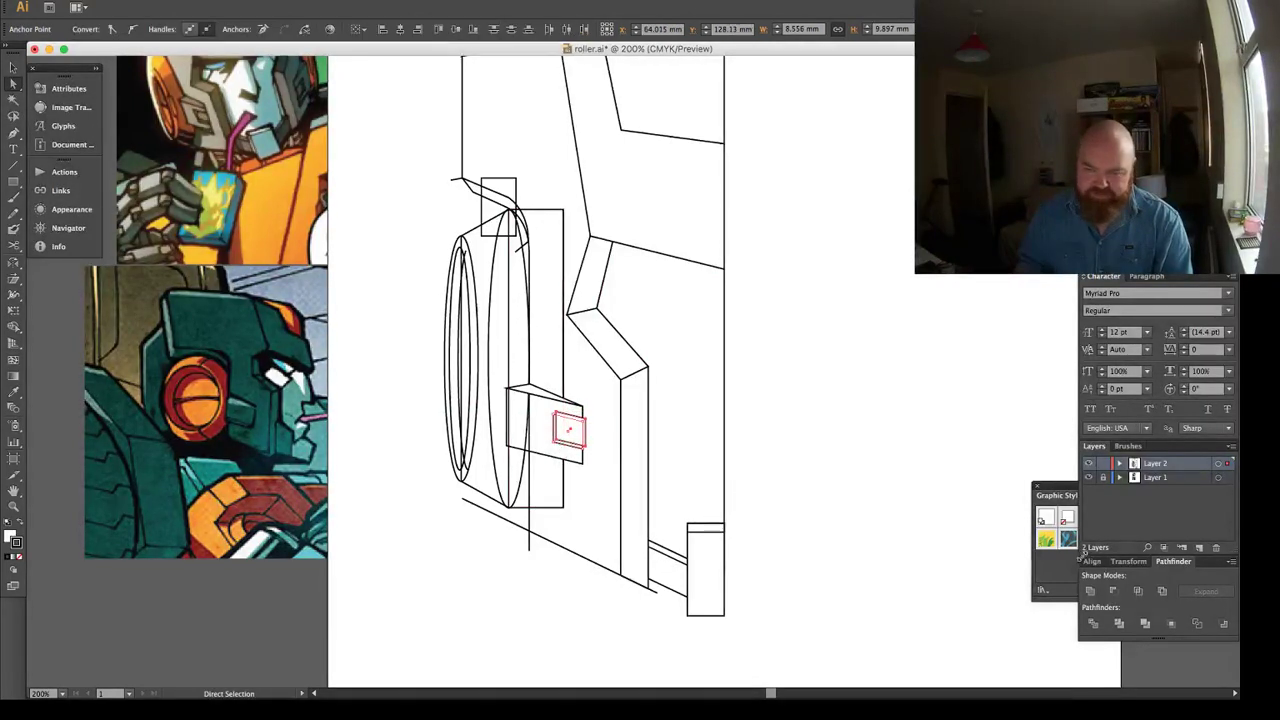
{"action": "left_click", "coordinate": [1093, 624]}
{"action": "left_click", "coordinate": [569, 420]}
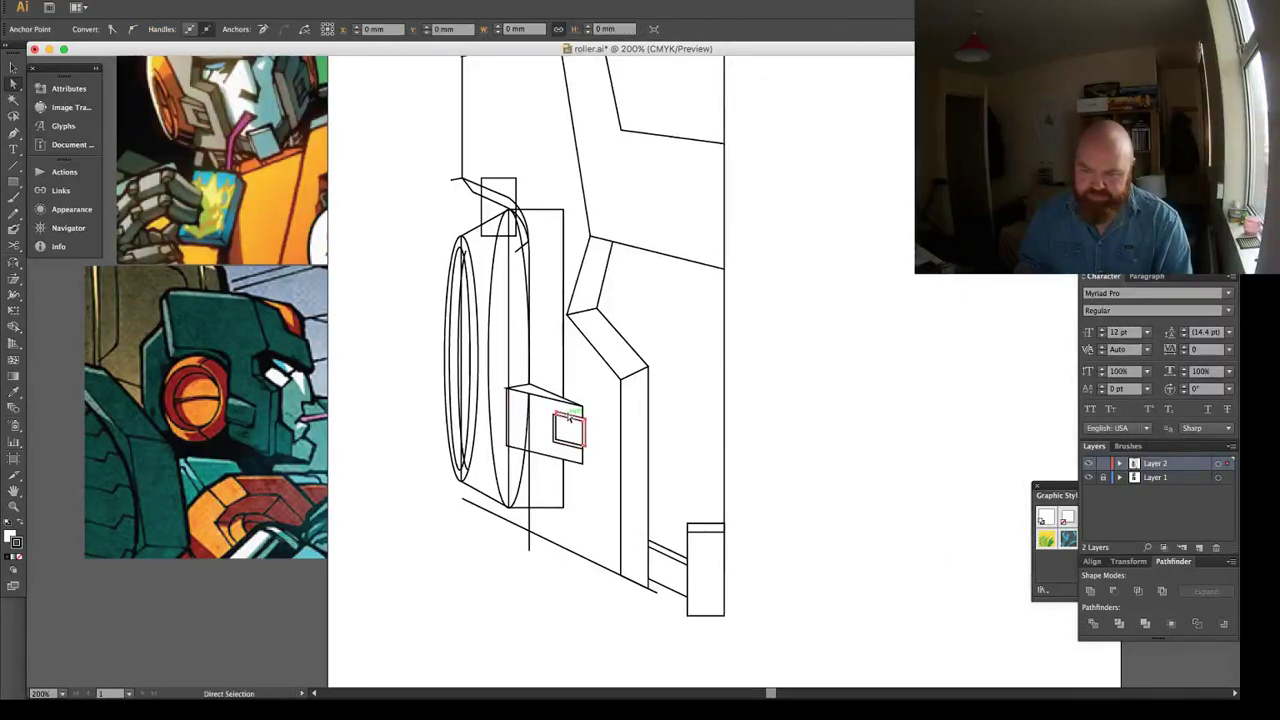
{"action": "key", "text": "Delete"}
{"action": "key", "text": "v"}
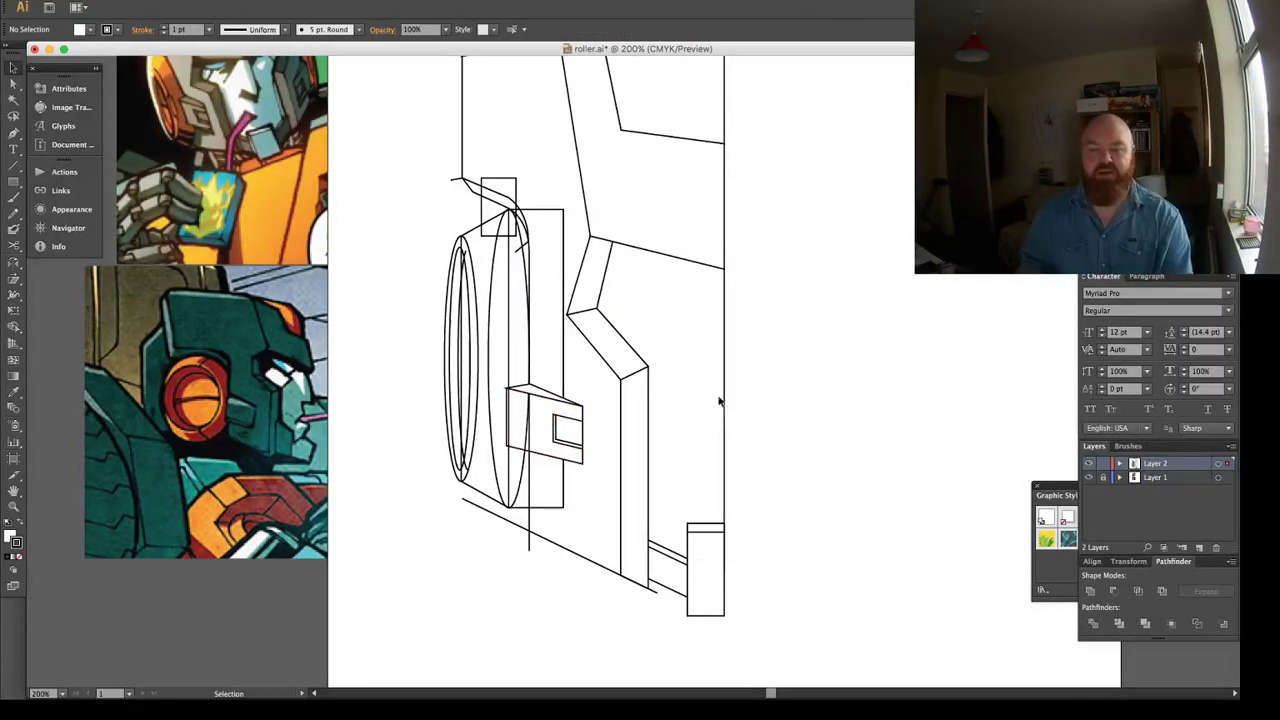
Copy the chin block up to the helmet's lower edge, narrow it to about 5 mm and lengthen it to about 41.5 mm as the nose.
{"action": "scroll", "coordinate": [650, 393], "scroll_direction": "right", "scroll_amount": 3}
{"action": "scroll", "coordinate": [650, 393], "scroll_direction": "up", "scroll_amount": 1}
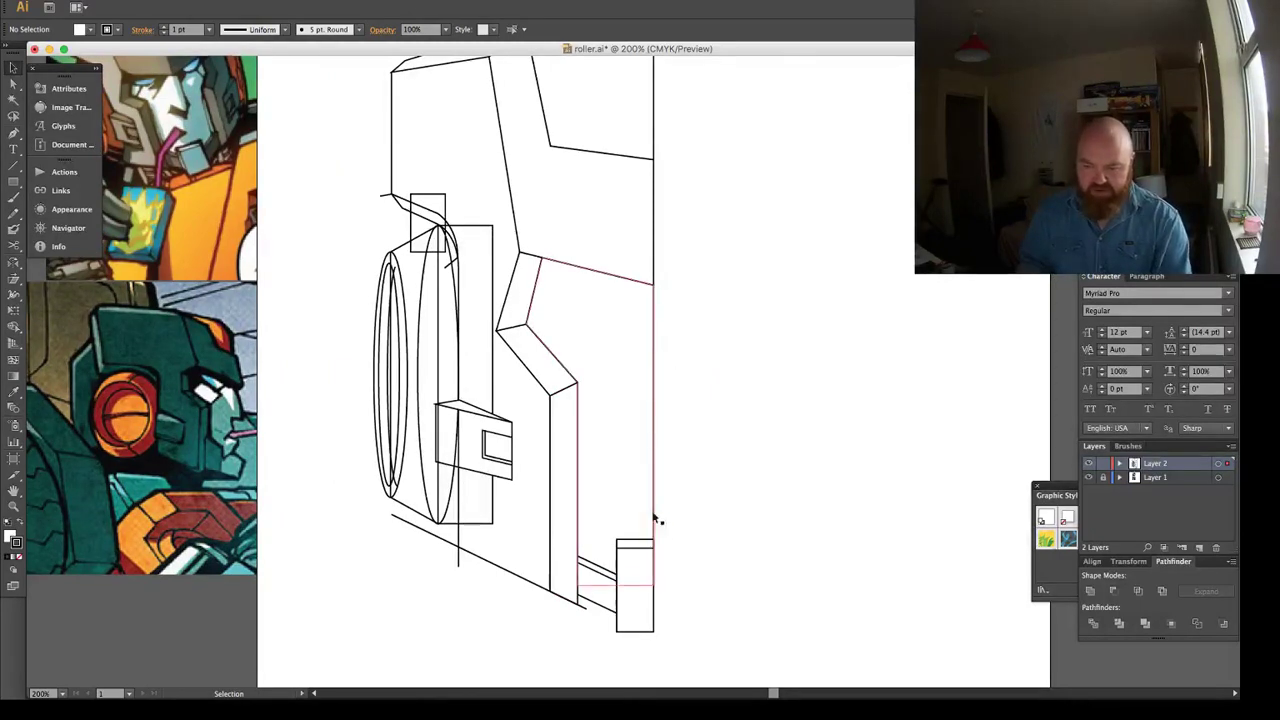
{"action": "left_click", "coordinate": [644, 565]}
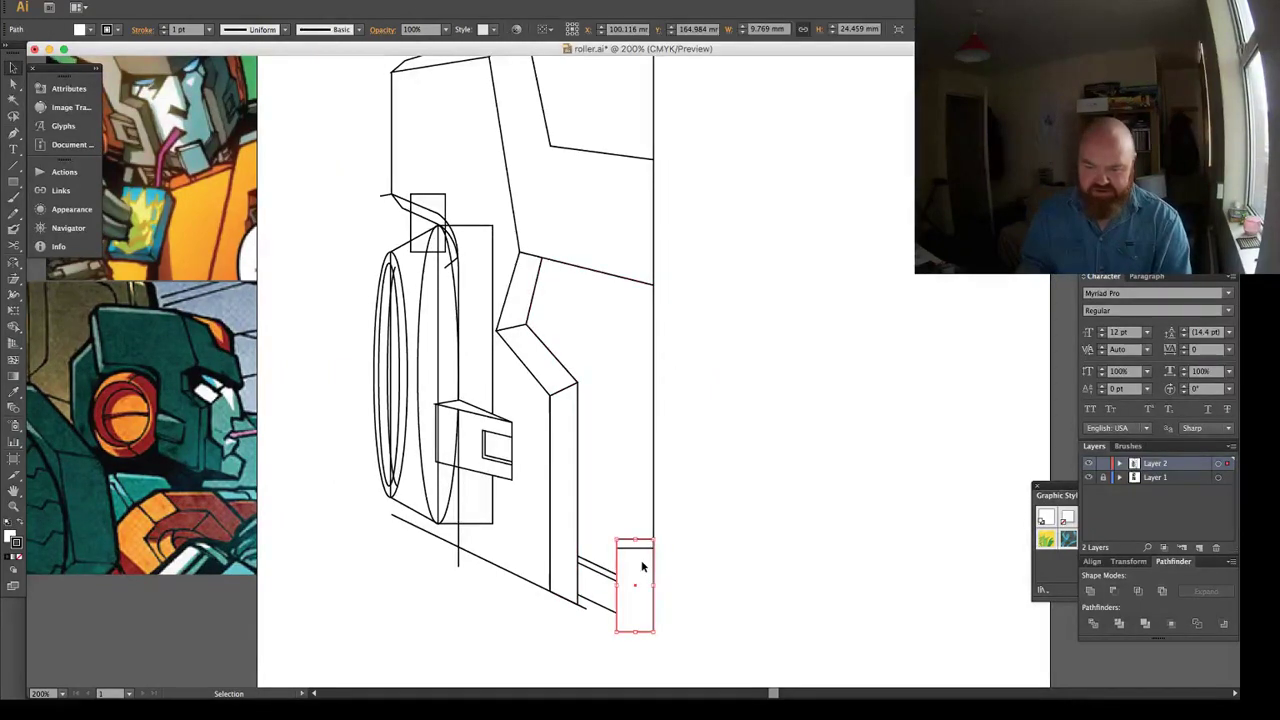
{"action": "left_click_drag", "start_coordinate": [644, 565], "coordinate": [647, 298]}
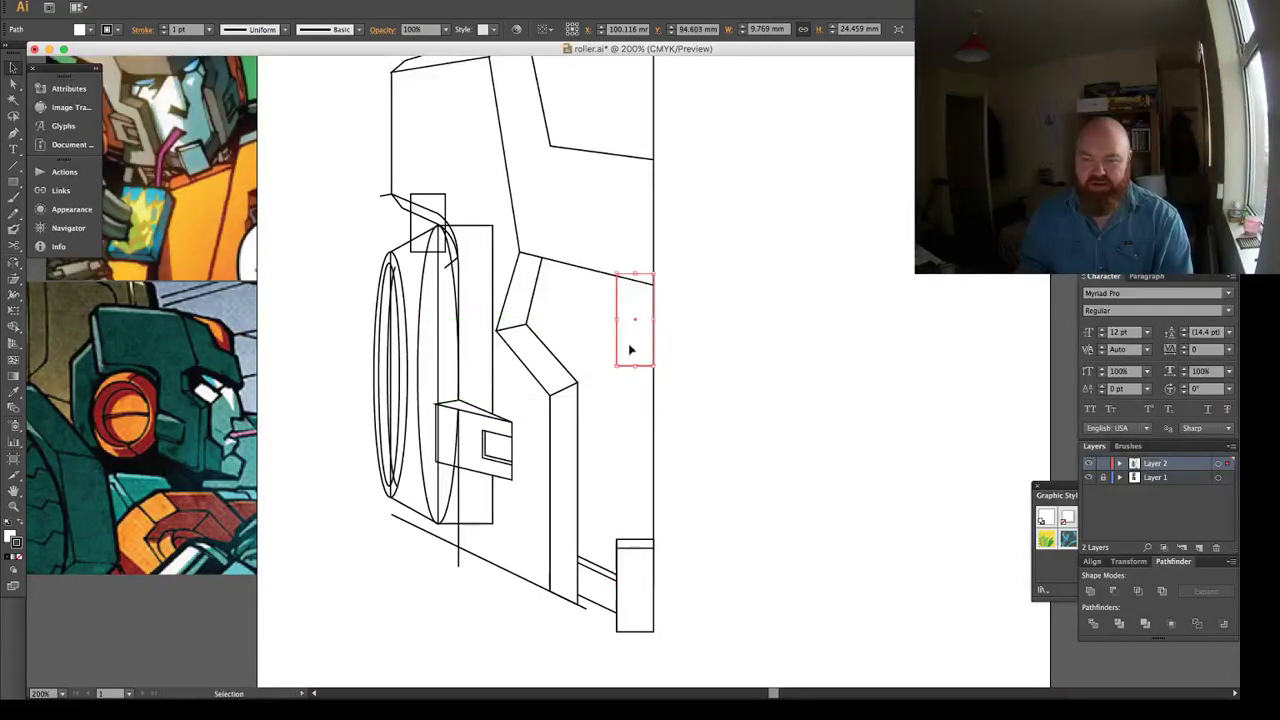
{"action": "left_click_drag", "start_coordinate": [615, 368], "coordinate": [637, 358]}
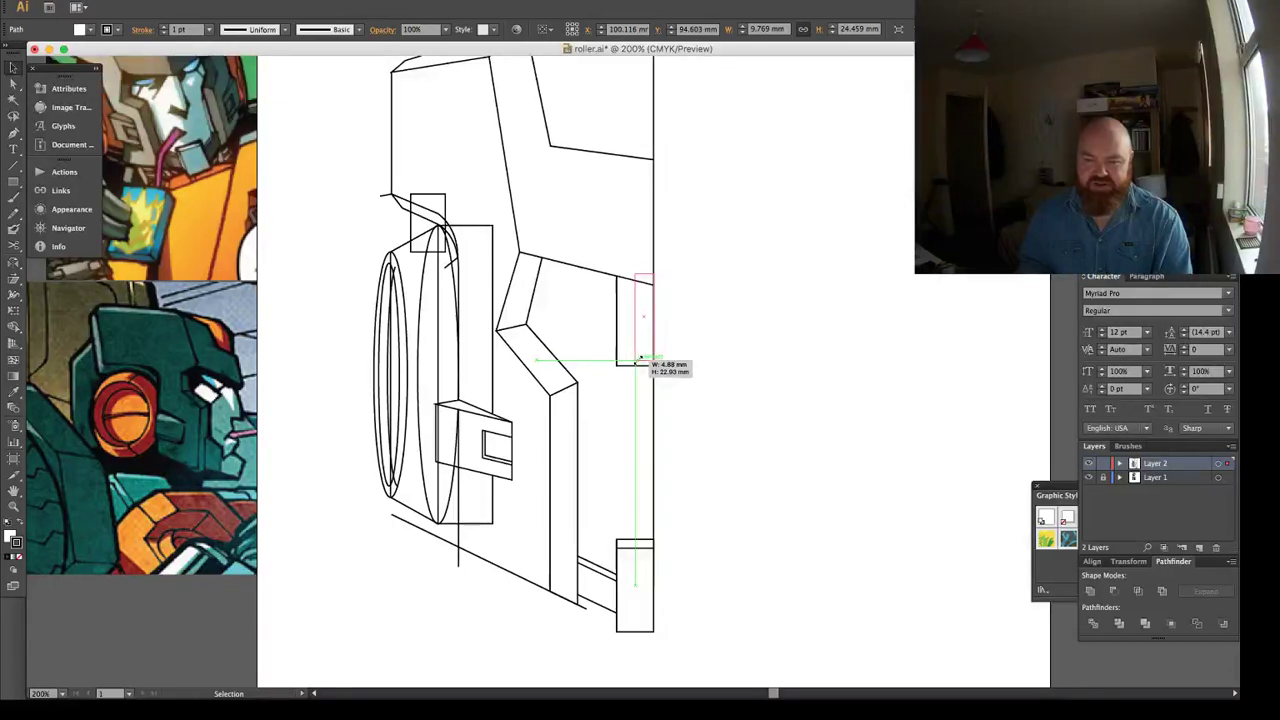
{"action": "left_click_drag", "start_coordinate": [641, 357], "coordinate": [641, 432]}
Add anchor points along the nose's outer edge and pull its upper corner outward, making the shape about 11 mm wide.
{"action": "key", "text": "a"}
{"action": "key", "text": "p"}
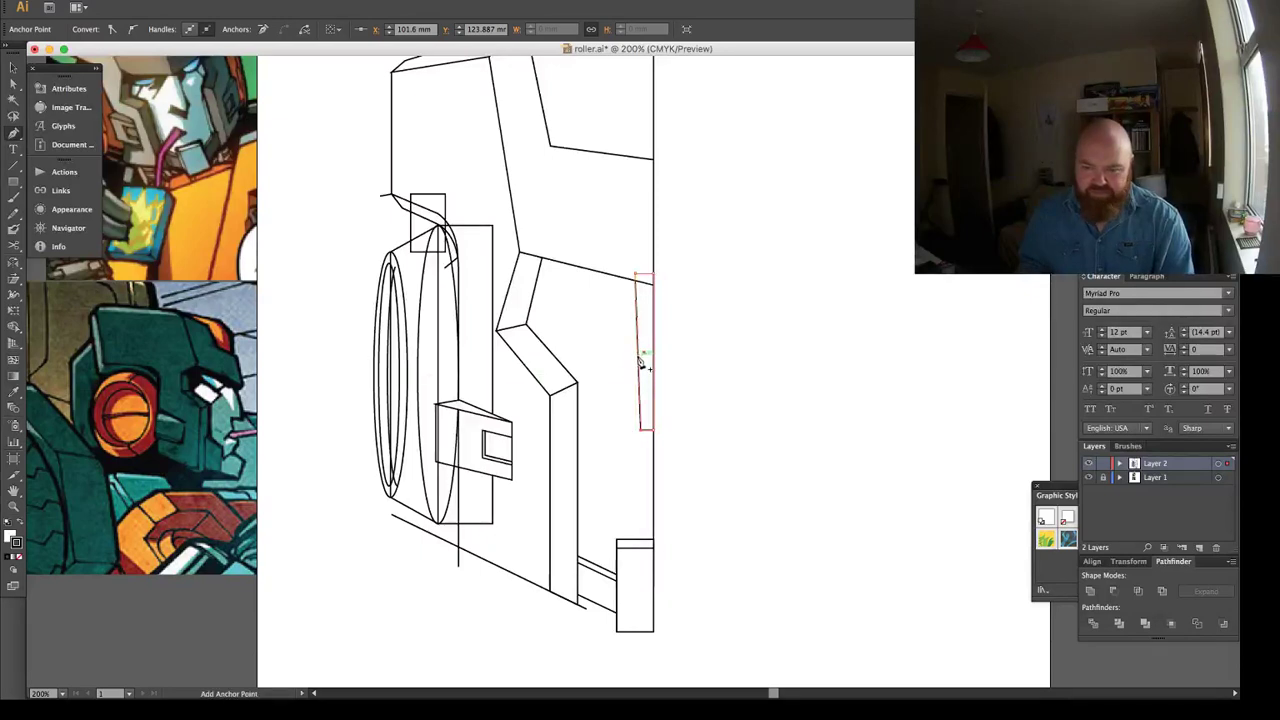
{"action": "left_click_drag", "start_coordinate": [641, 357], "coordinate": [617, 266]}
{"action": "left_click", "coordinate": [706, 290]}
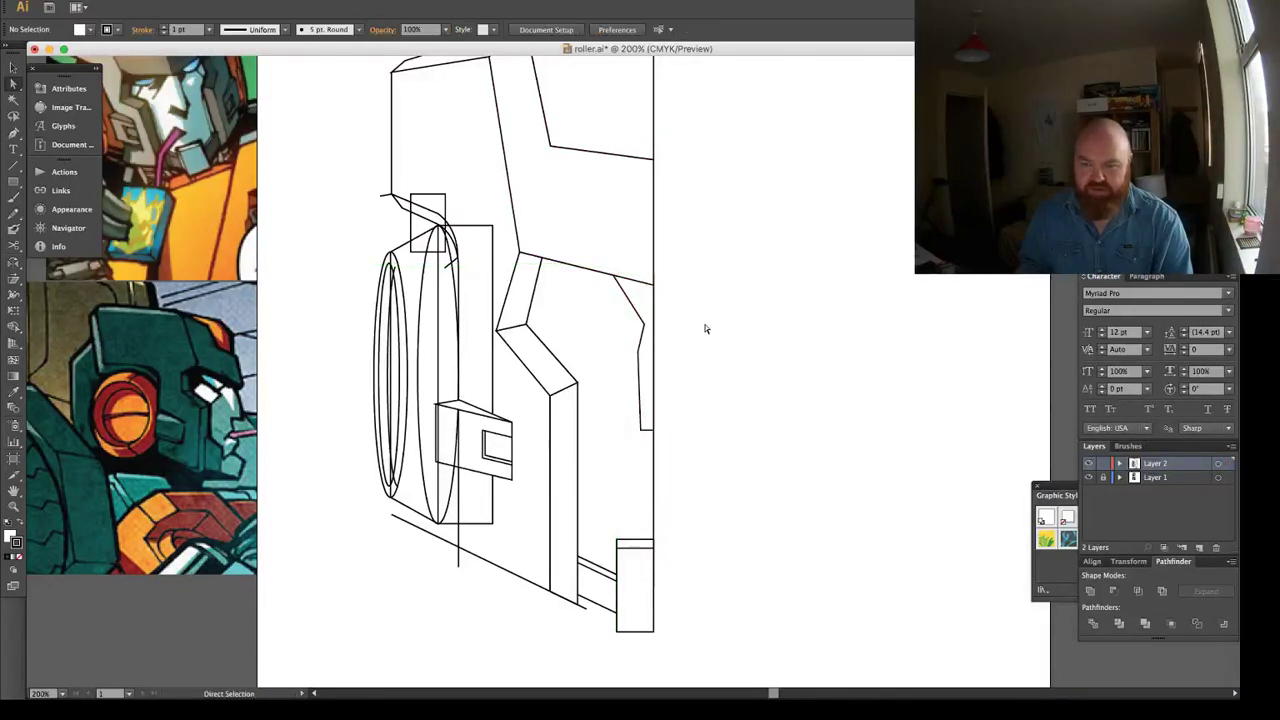
{"action": "left_click", "coordinate": [644, 428]}
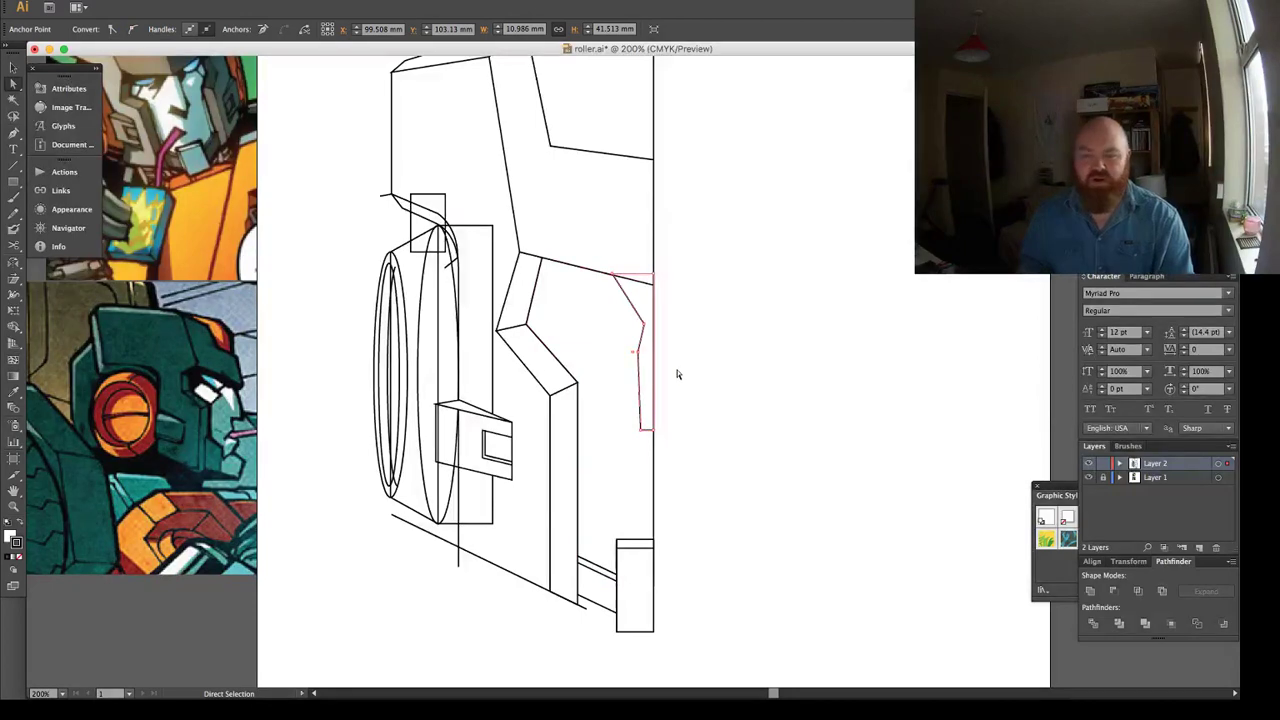
Draw a straight diagonal line from the angled cheek strip up to the nose's outer top corner, and thicken its stroke.
{"action": "key", "text": "p"}
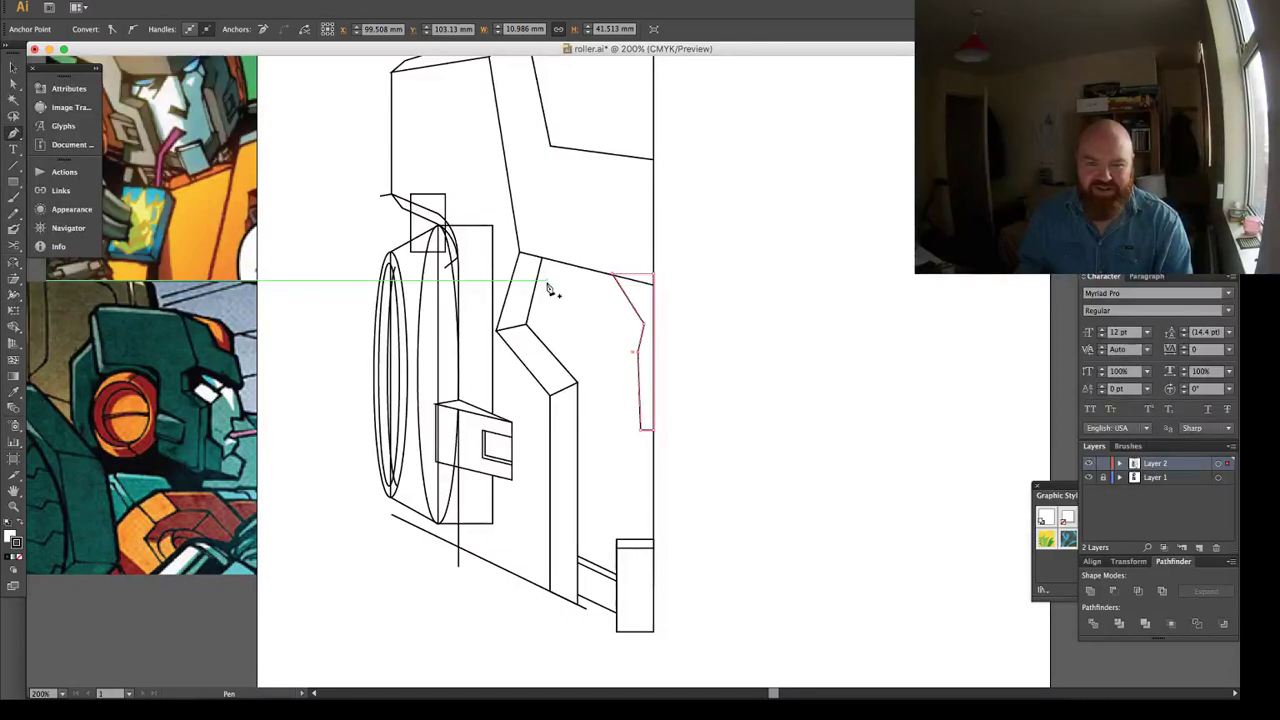
{"action": "left_click", "coordinate": [537, 353]}
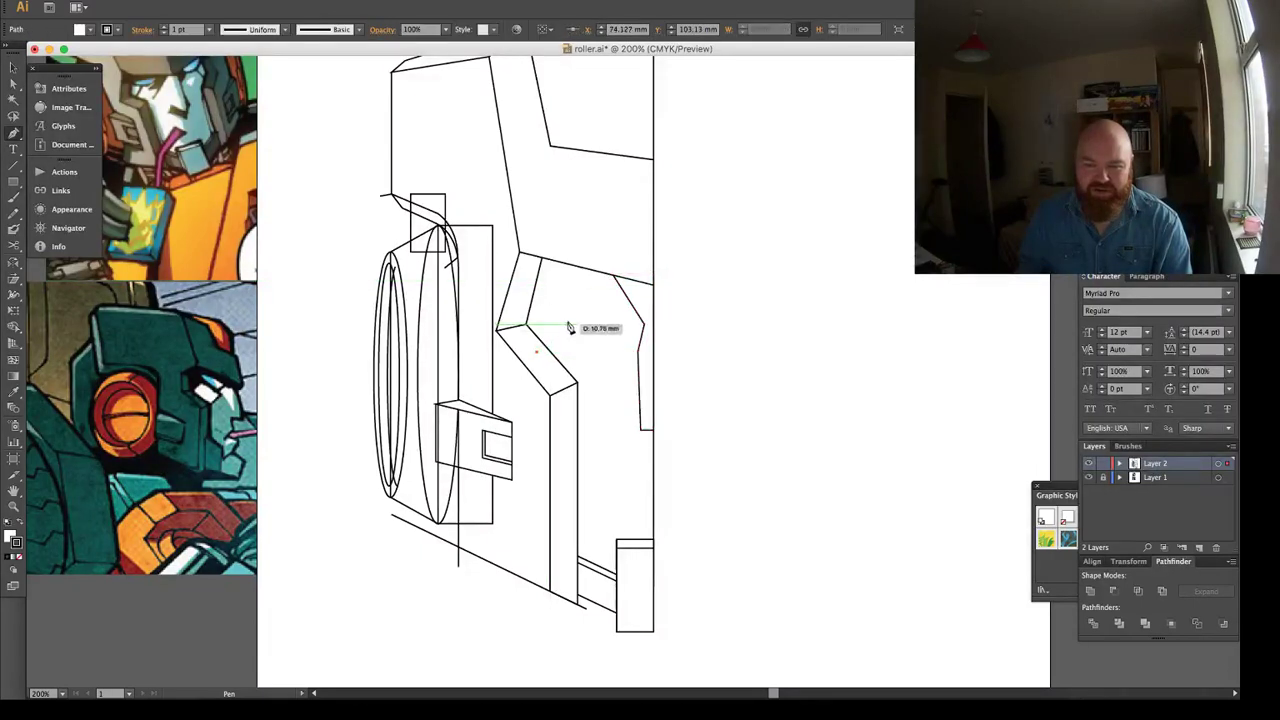
{"action": "left_click", "coordinate": [611, 274]}
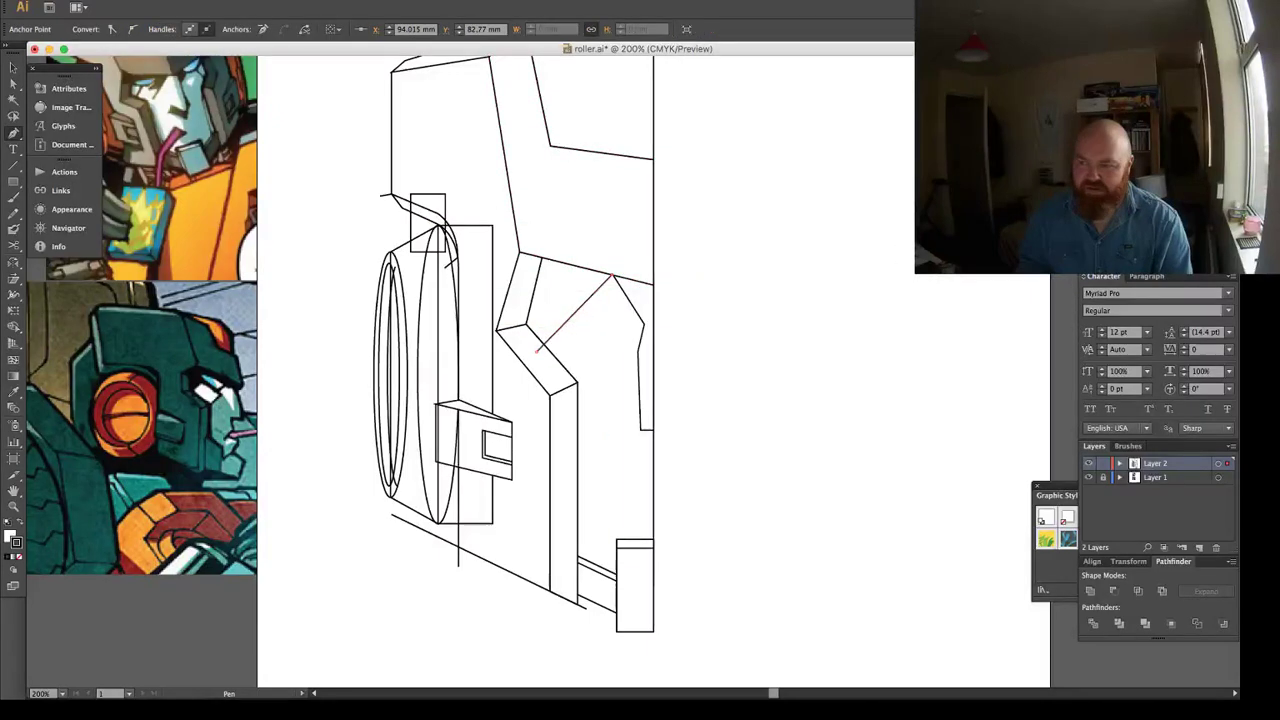
{"action": "left_click", "coordinate": [1097, 194]}
{"action": "left_click", "coordinate": [1120, 206]}
{"action": "left_click", "coordinate": [1120, 206]}
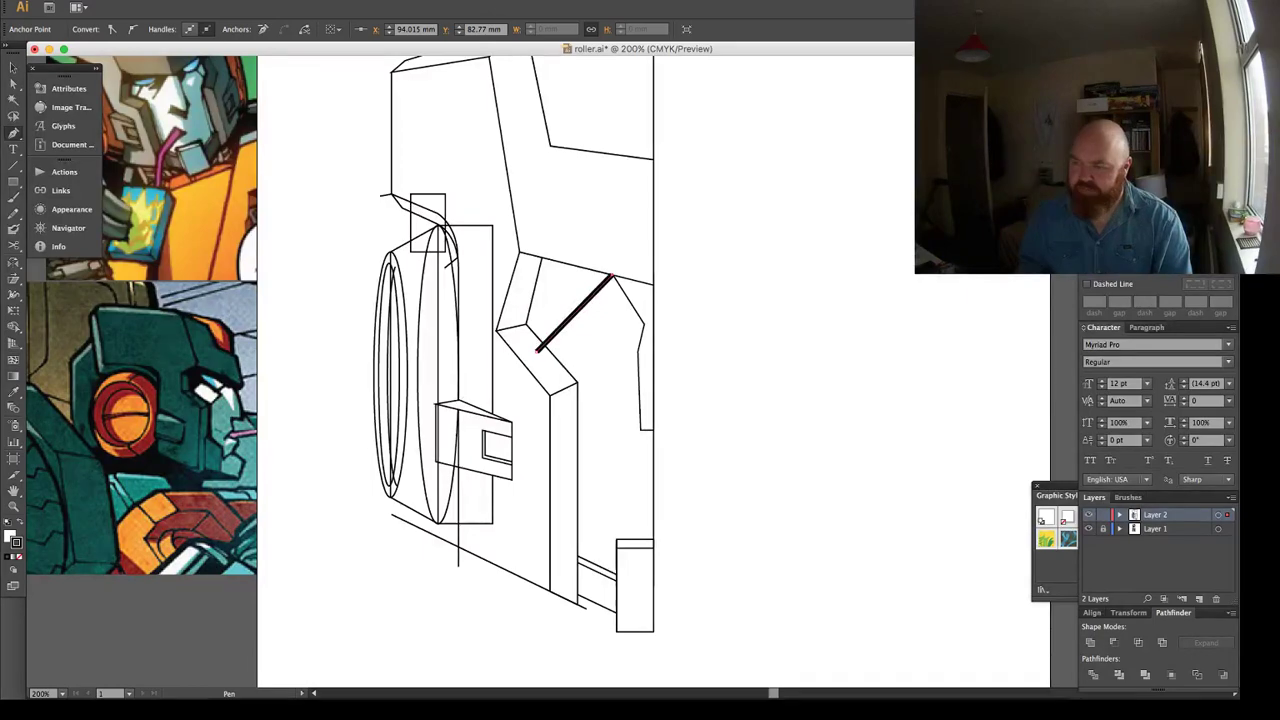
Outline the diagonal line's stroke into a narrow strip and match its fill and outline to the nose shape.
{"action": "key", "text": "v"}
{"action": "left_click", "coordinate": [166, 1]}
{"action": "mouse_move", "coordinate": [201, 243]}
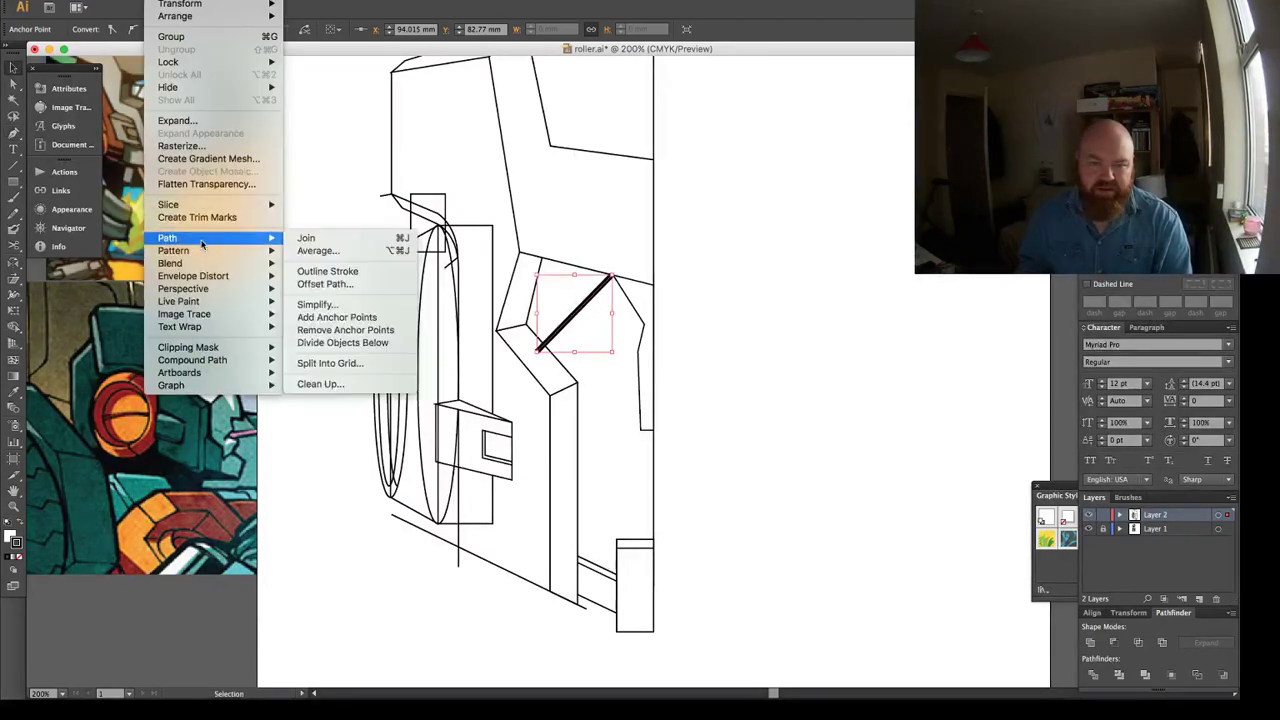
{"action": "left_click", "coordinate": [327, 271]}
{"action": "key", "text": "Return"}
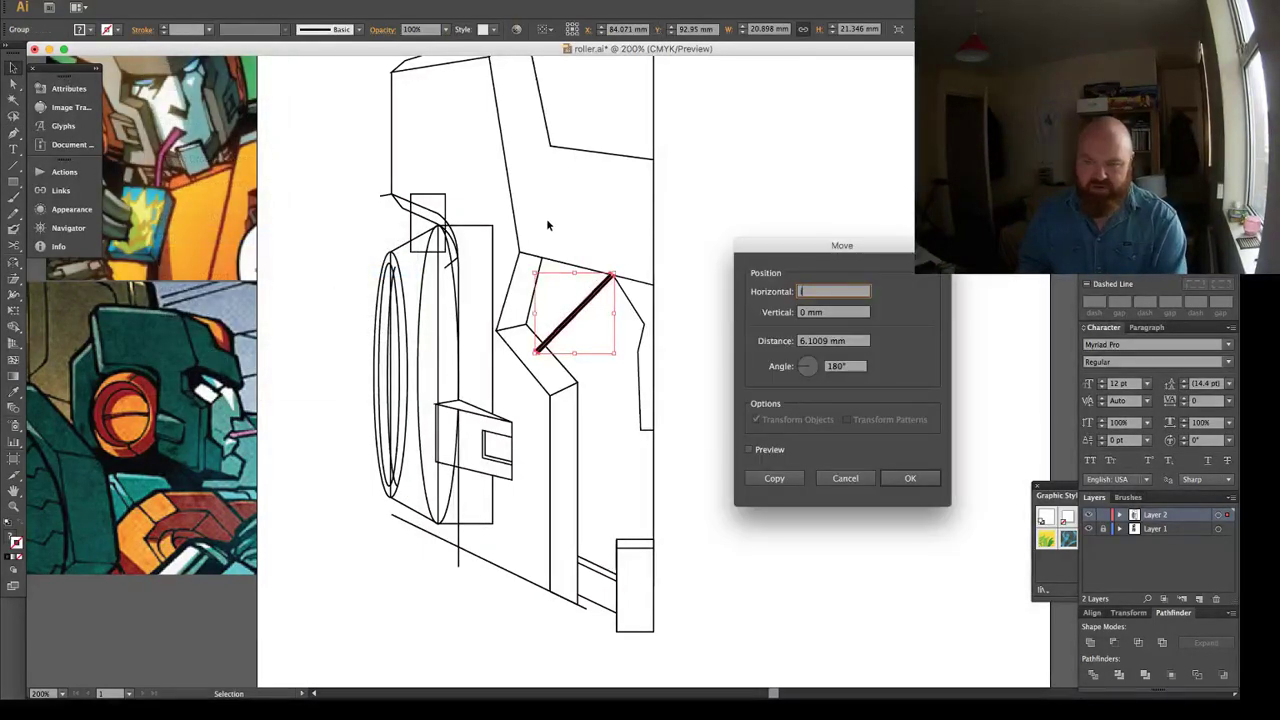
{"action": "key", "text": "Escape"}
{"action": "key", "text": "i"}
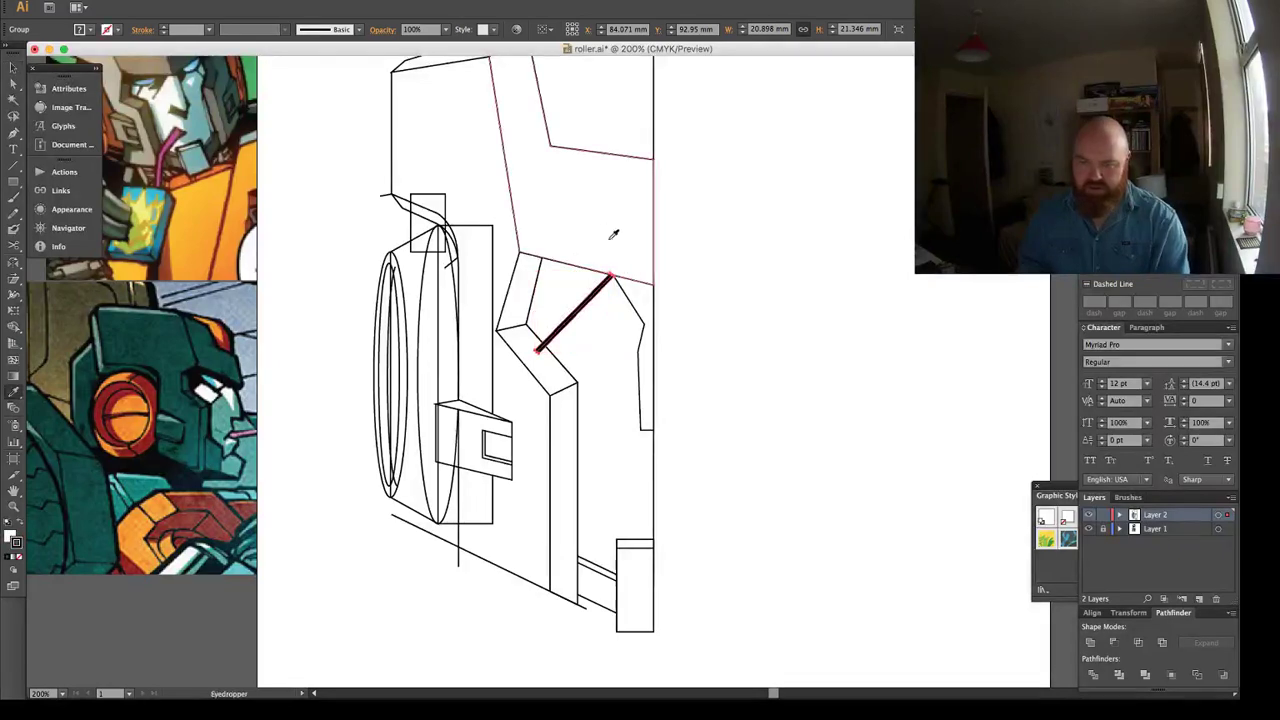
{"action": "left_click", "coordinate": [640, 316]}
{"action": "key", "text": "super+shift+a"}
{"action": "key", "text": "a"}
{"action": "left_click", "coordinate": [569, 325]}
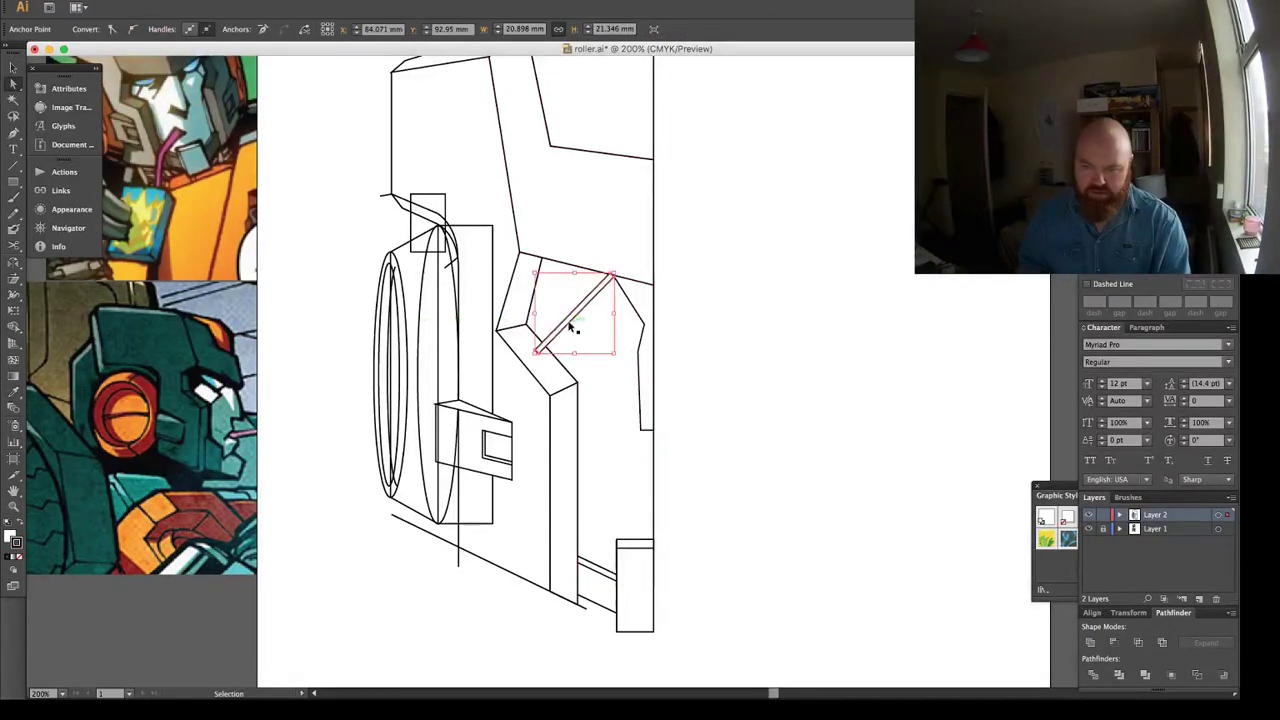
{"action": "left_click", "coordinate": [568, 326]}
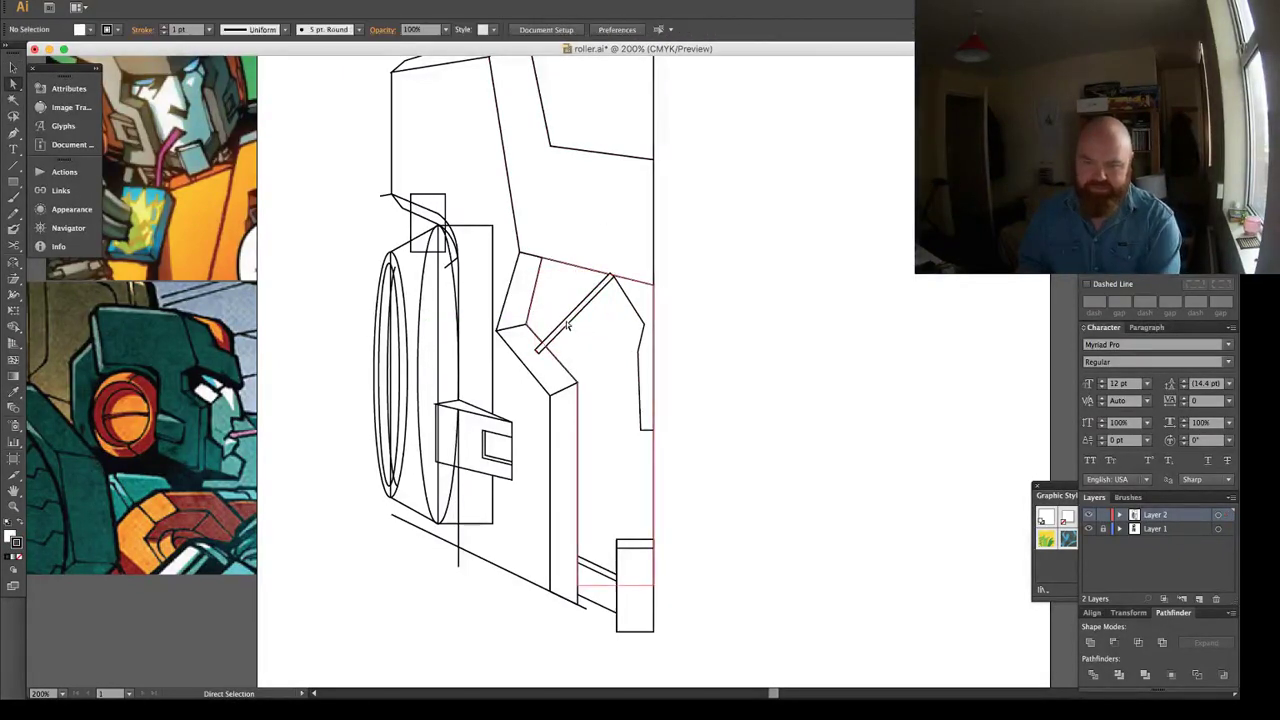
Restack the diagonal strip so its lower end sits behind the angled cheek strip but stays above the face.
{"action": "key", "text": "v"}
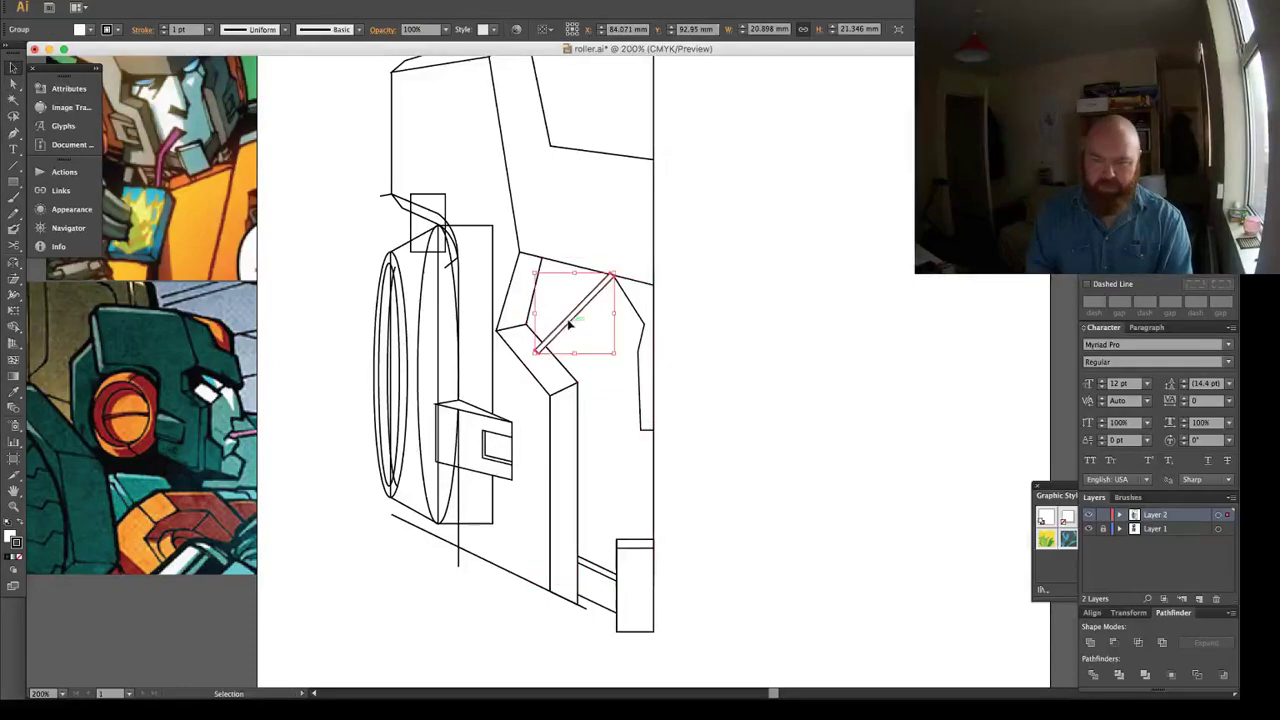
{"action": "left_click", "coordinate": [570, 325]}
{"action": "key", "text": "a"}
{"action": "left_click", "coordinate": [571, 326]}
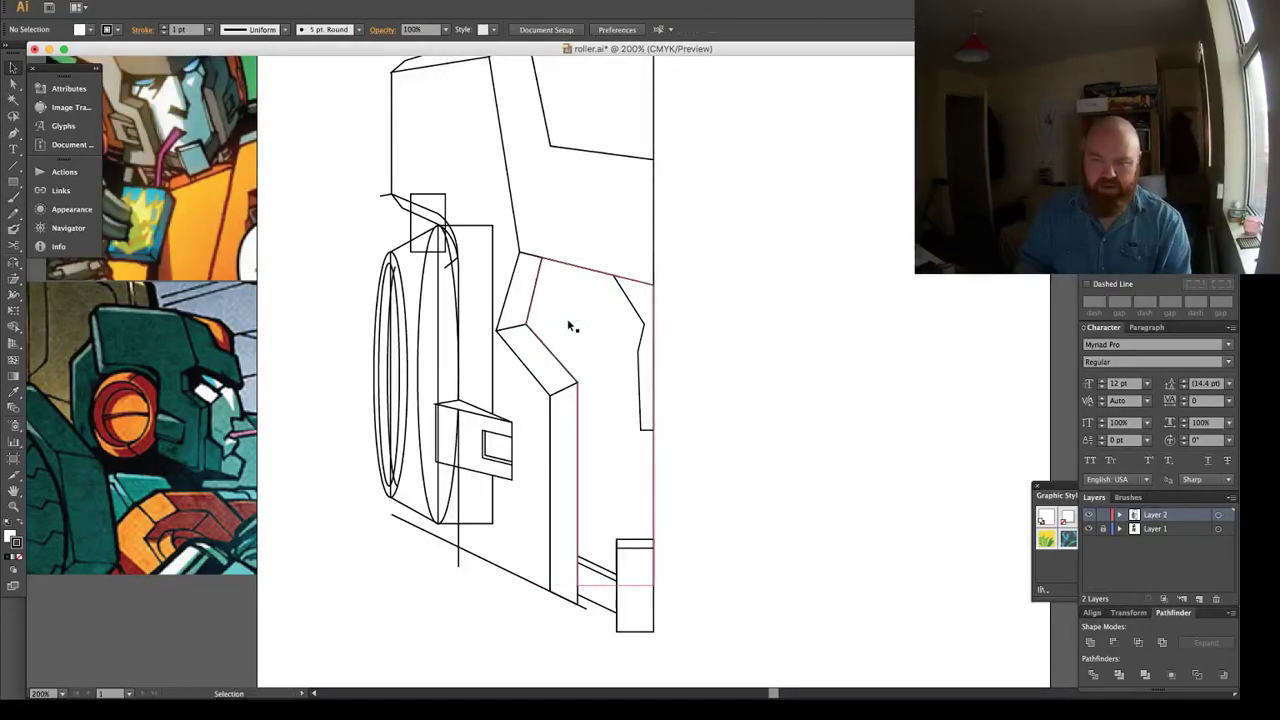
{"action": "left_click", "coordinate": [569, 325]}
{"action": "key", "text": "super+shift+["}
{"action": "key", "text": "super+shift+a"}
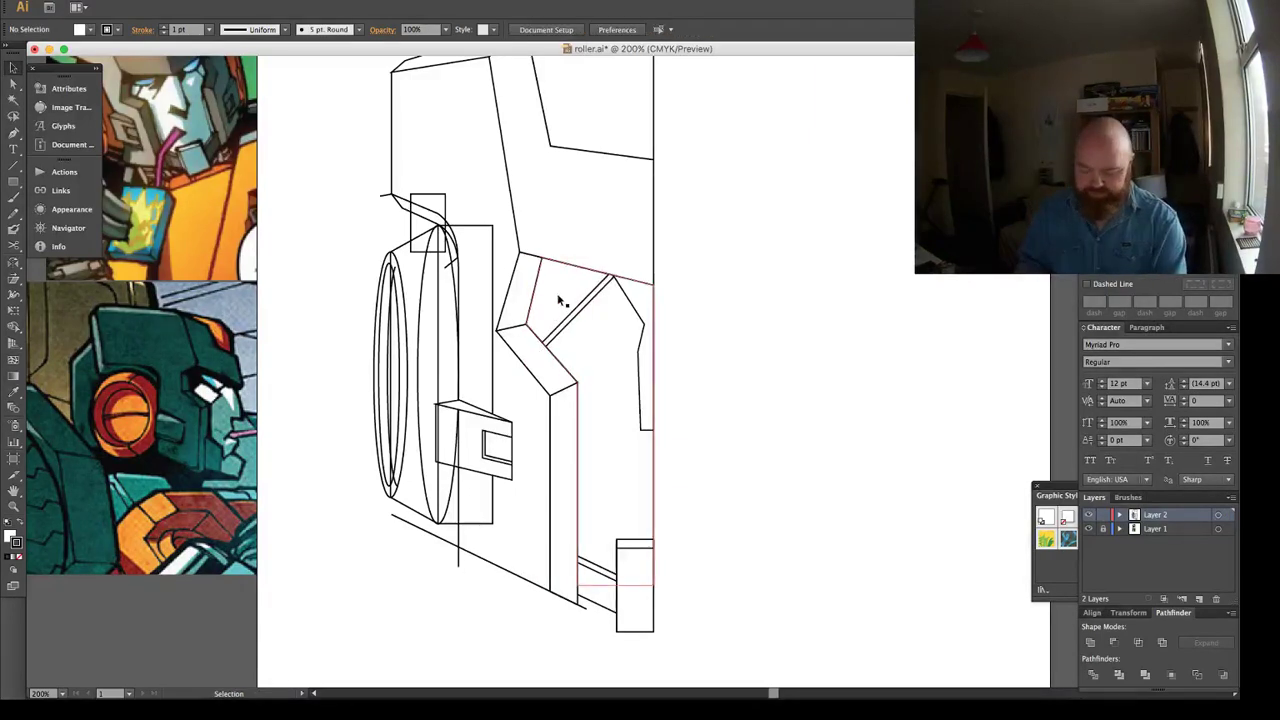
Draw a closed five-cornered eye shape about 24 mm wide across the diagonal strip, and raise its lower outer corner slightly.
{"action": "key", "text": "p"}
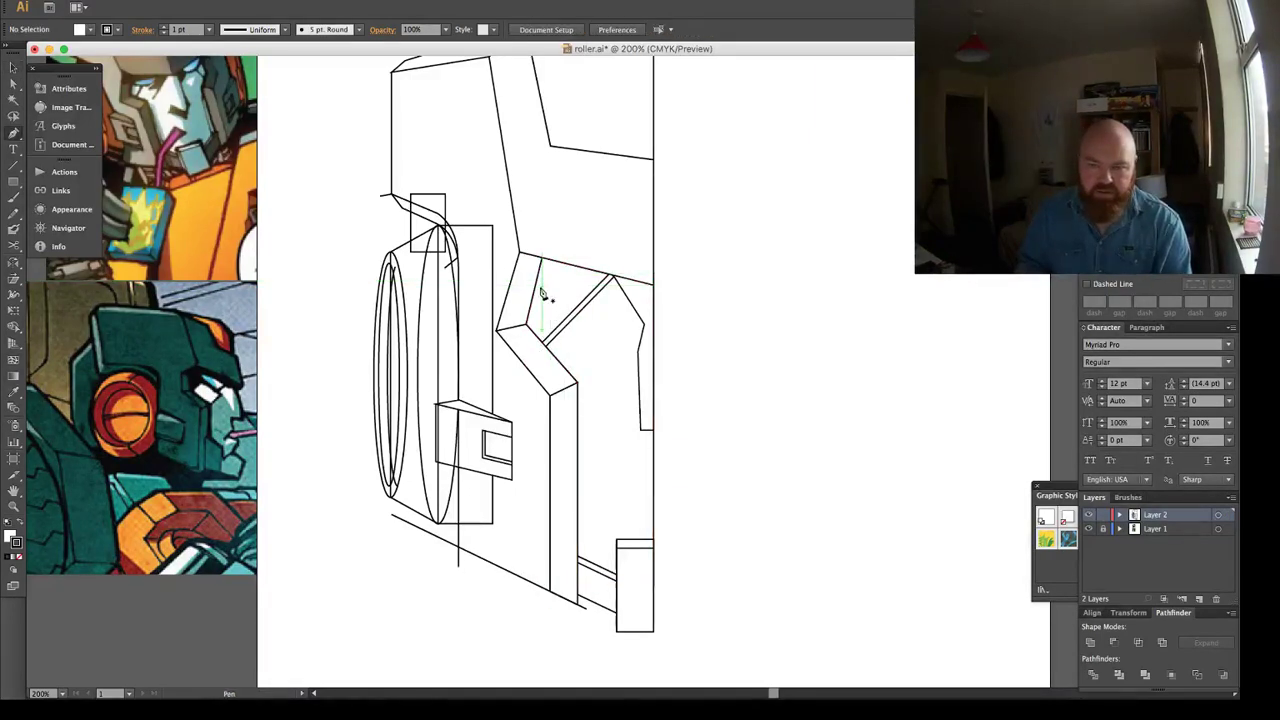
{"action": "left_click", "coordinate": [541, 296]}
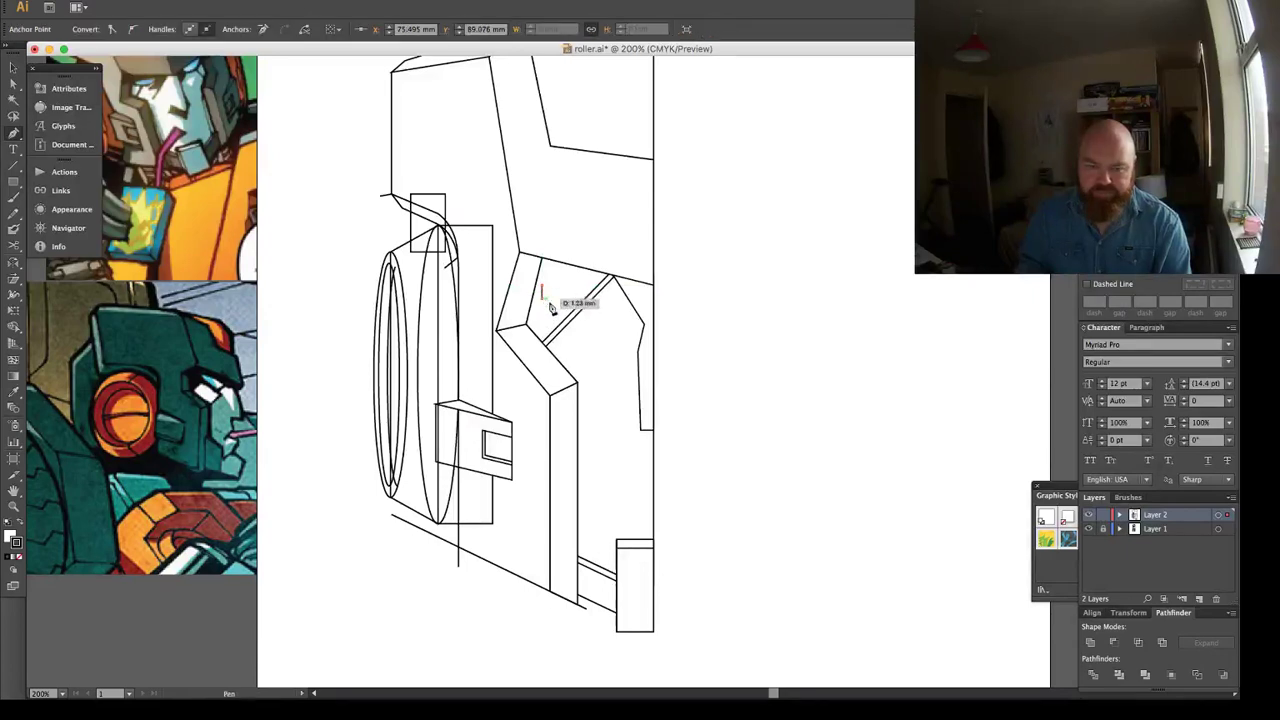
{"action": "left_click", "coordinate": [596, 320]}
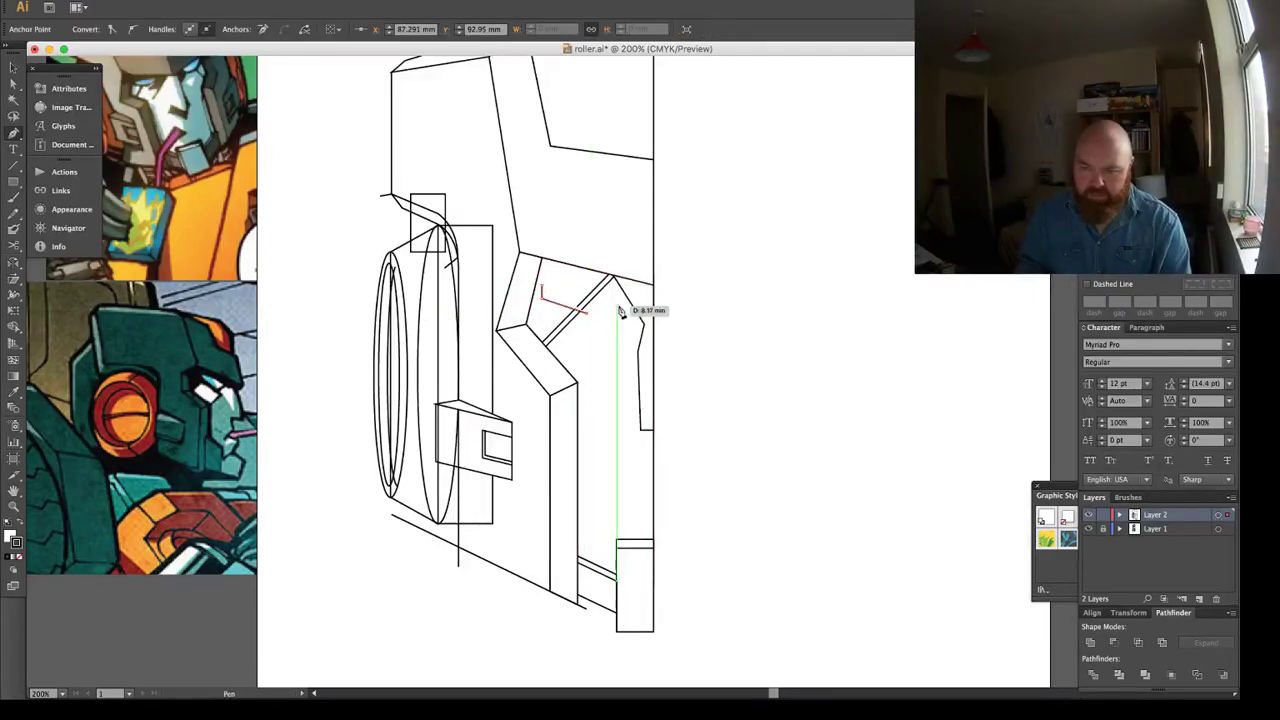
{"action": "left_click", "coordinate": [633, 308]}
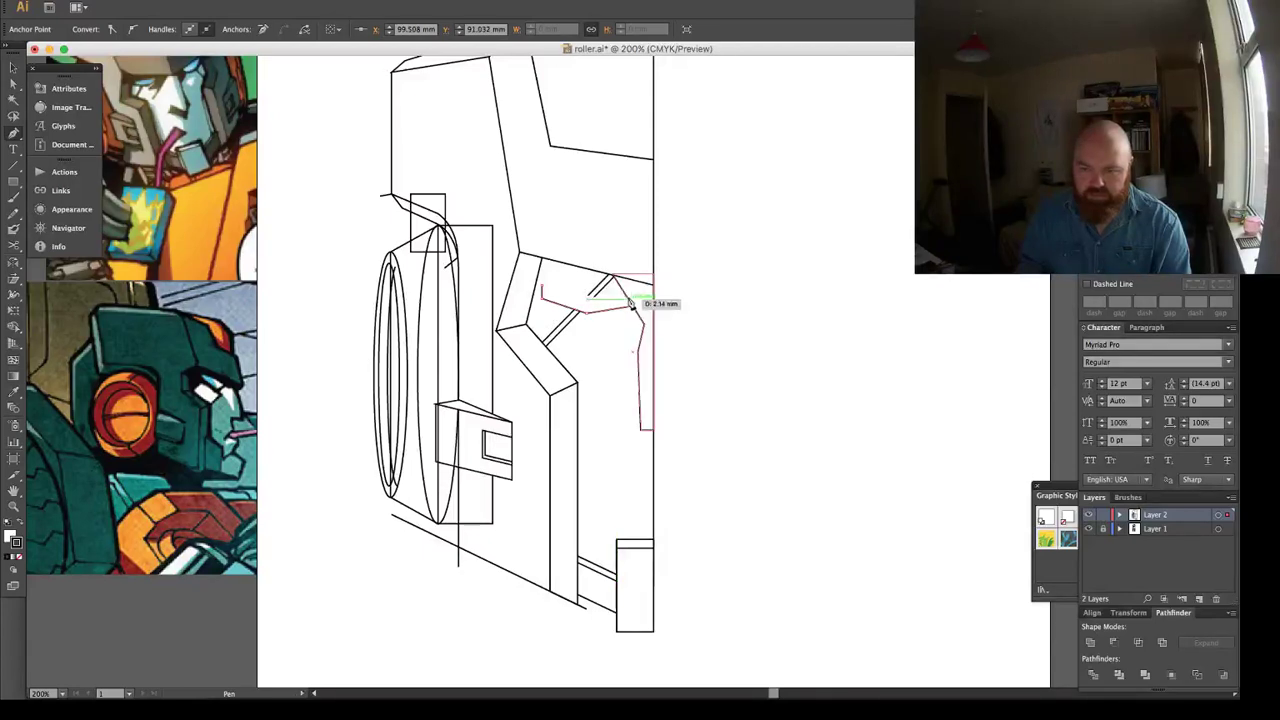
{"action": "left_click", "coordinate": [623, 291]}
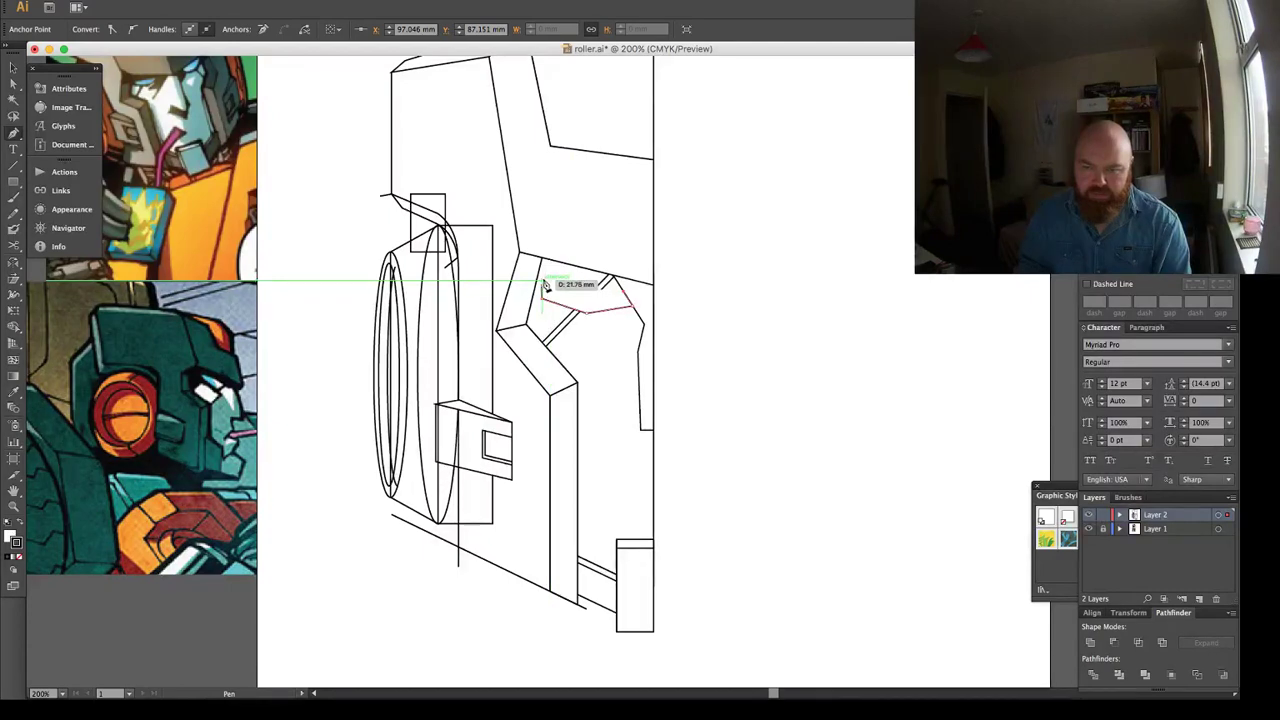
{"action": "left_click", "coordinate": [544, 286]}
{"action": "key", "text": "a"}
{"action": "left_click", "coordinate": [542, 299]}
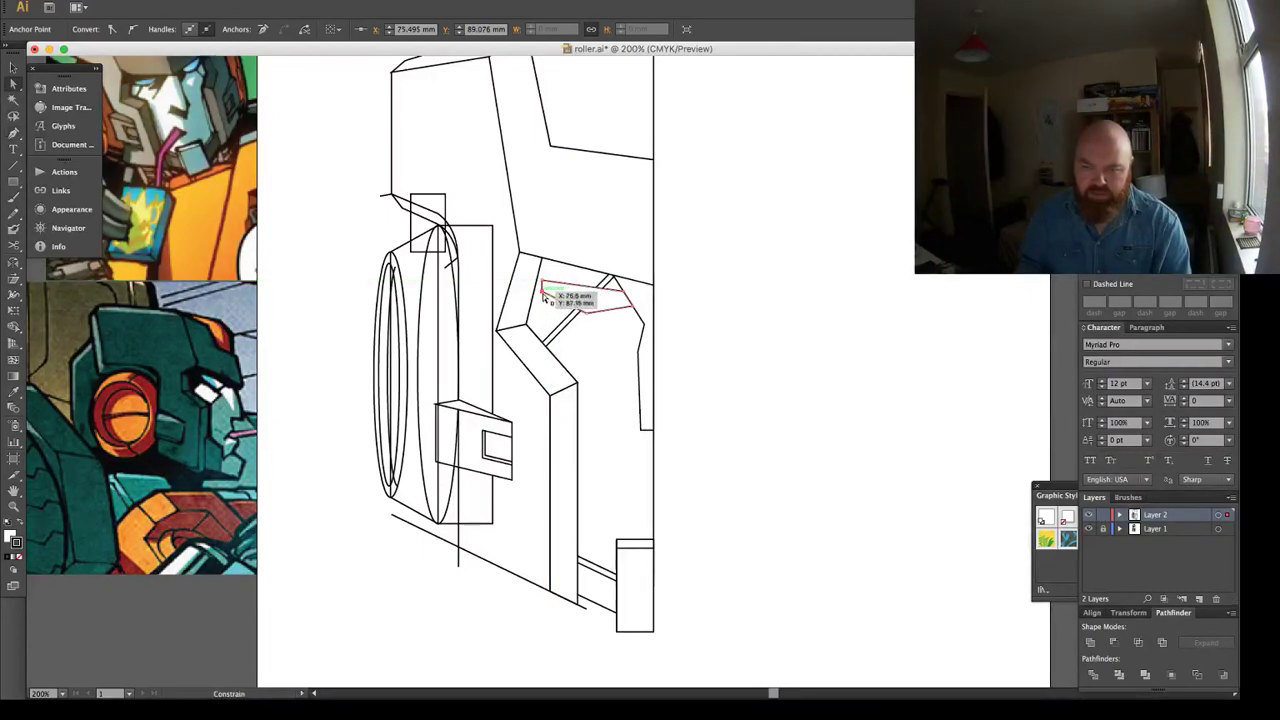
{"action": "left_click", "coordinate": [677, 315]}
Nudge the nose's lower outer corner about 1 mm toward the face's centre line to narrow its base.
{"action": "left_click_drag", "start_coordinate": [674, 382], "coordinate": [667, 350]}
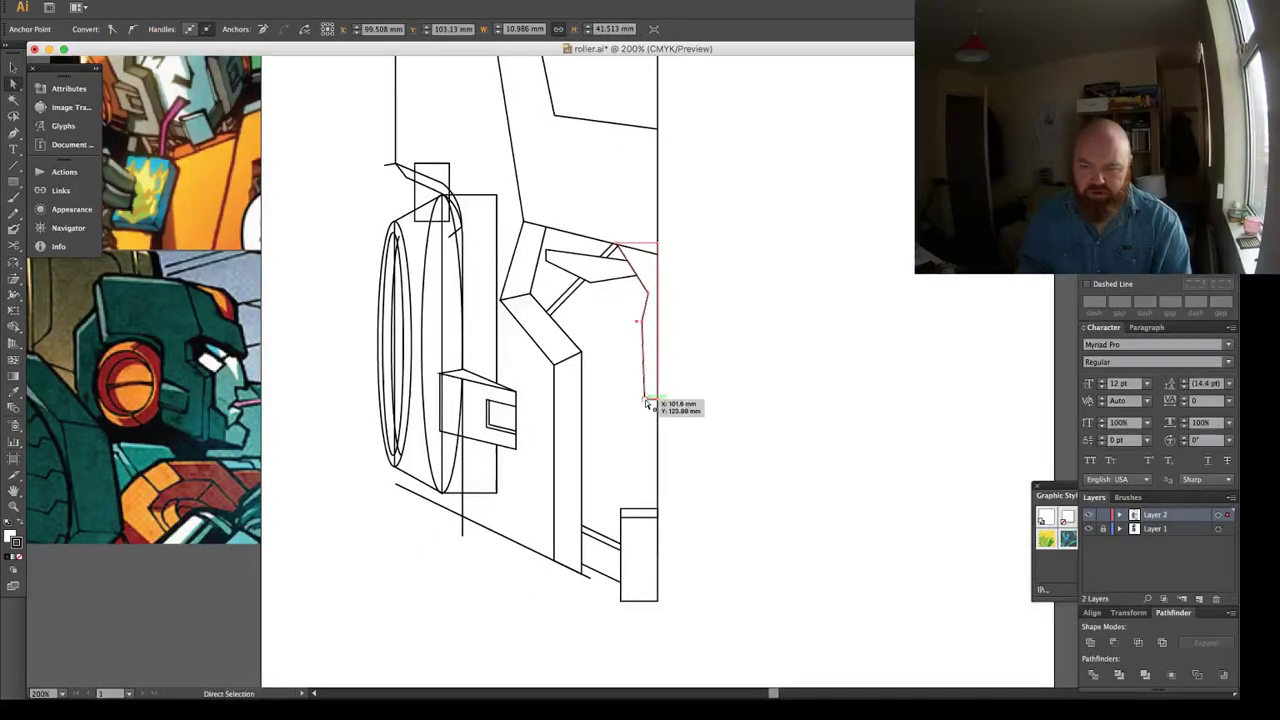
{"action": "left_click", "coordinate": [645, 398]}
{"action": "key", "text": "Right"}
{"action": "key", "text": "Right"}
{"action": "key", "text": "Right"}
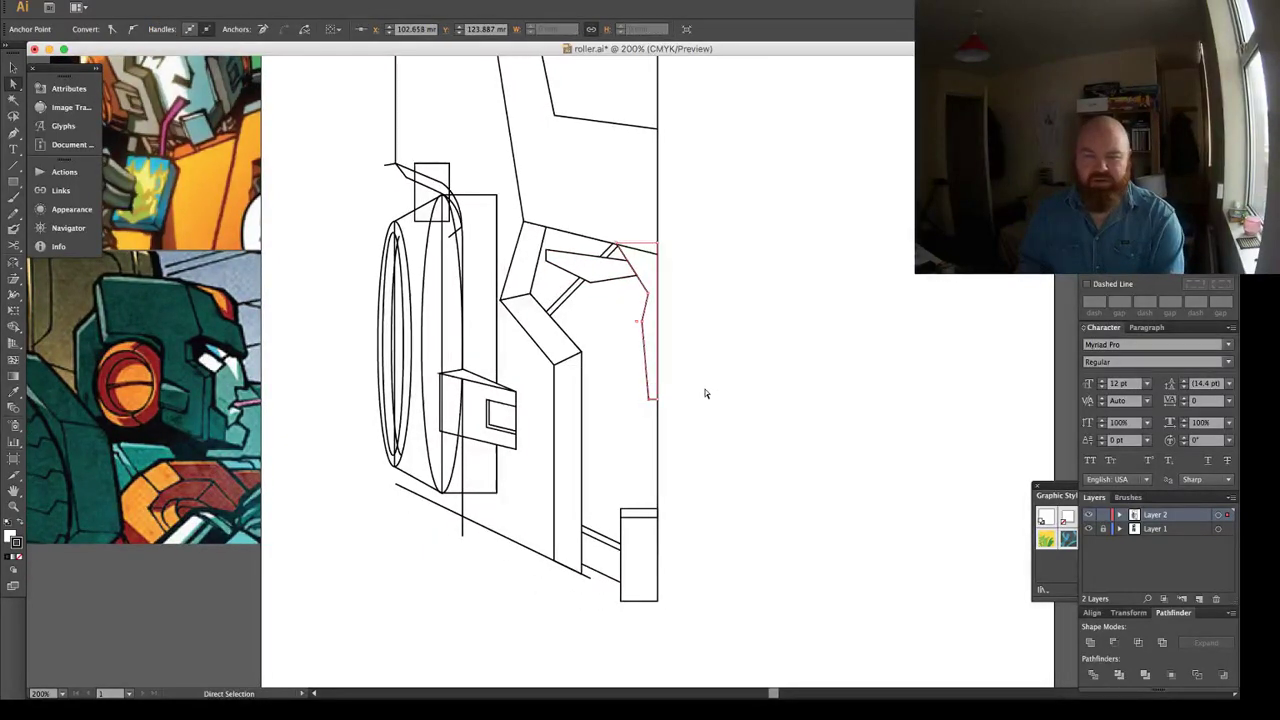
{"action": "left_click", "coordinate": [704, 392]}
Draw a small closed, peaked half-mouth shape between the nose and chin, tapering outward from the face's centre line.
{"action": "mouse_move", "coordinate": [698, 388]}
{"action": "left_mouse_down"}
{"action": "mouse_move", "coordinate": [669, 423]}
{"action": "mouse_move", "coordinate": [675, 391]}
{"action": "left_mouse_up"}
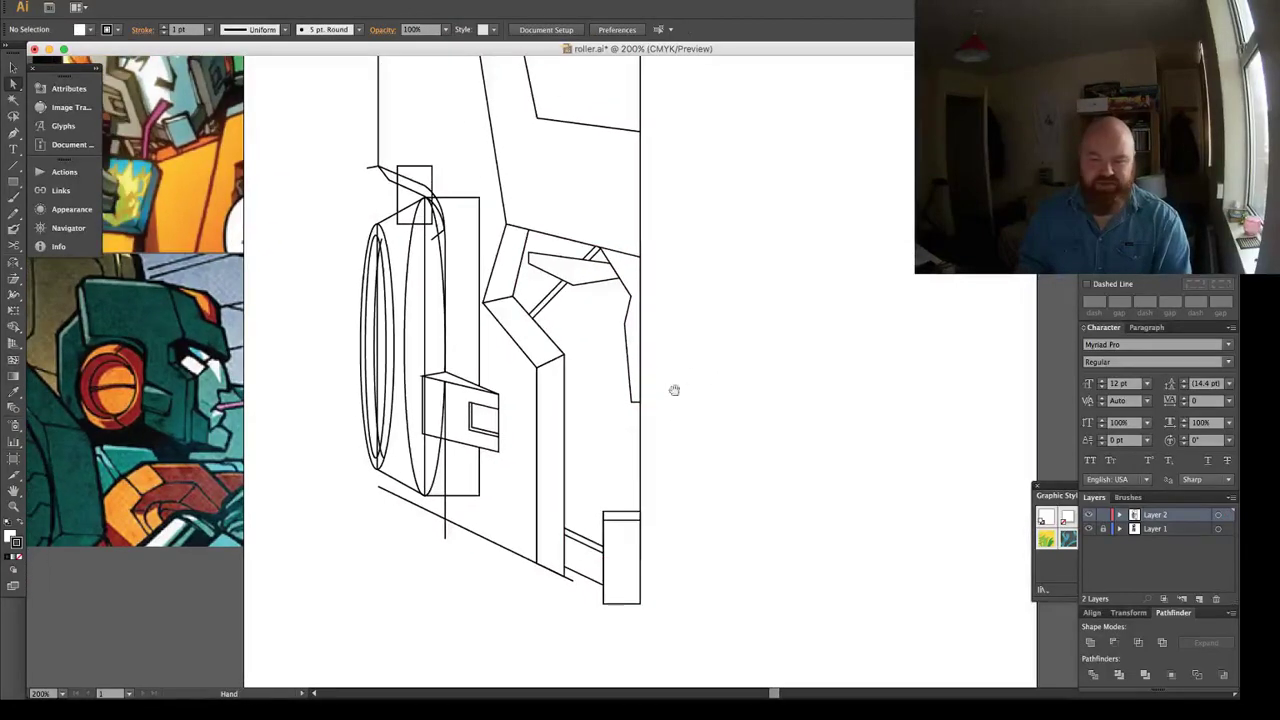
{"action": "key", "text": "p"}
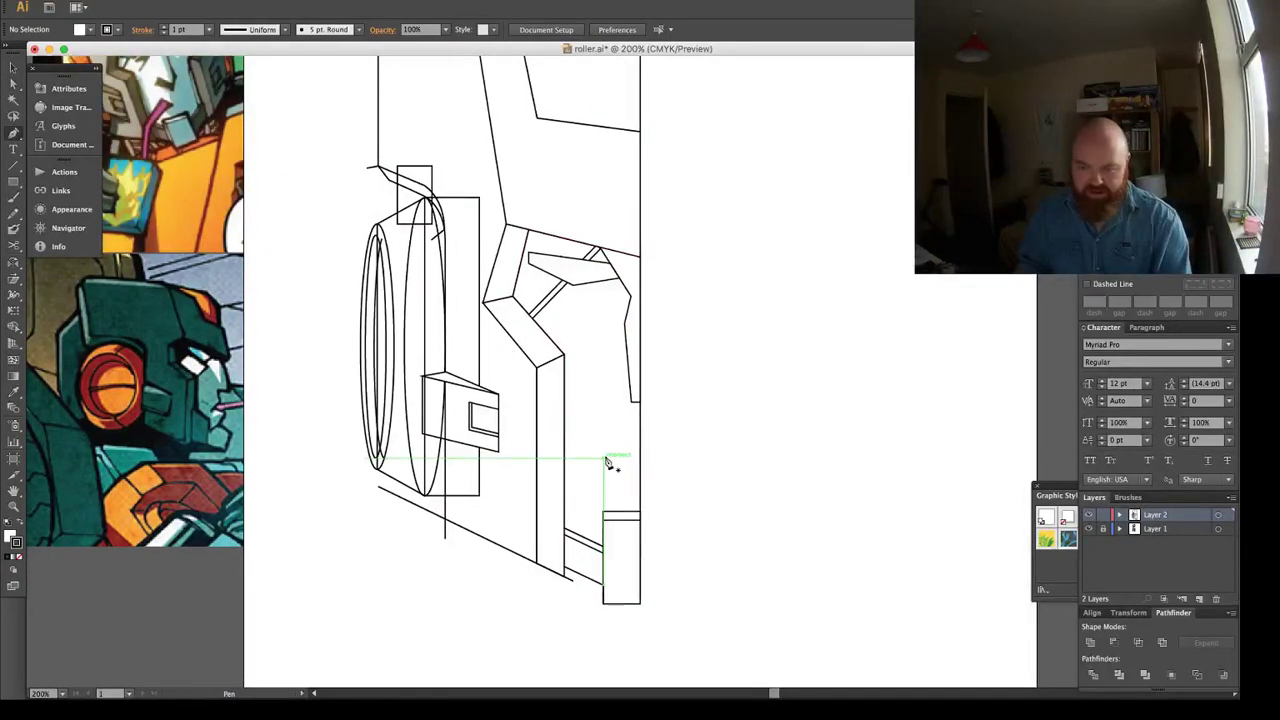
{"action": "left_click", "coordinate": [602, 457]}
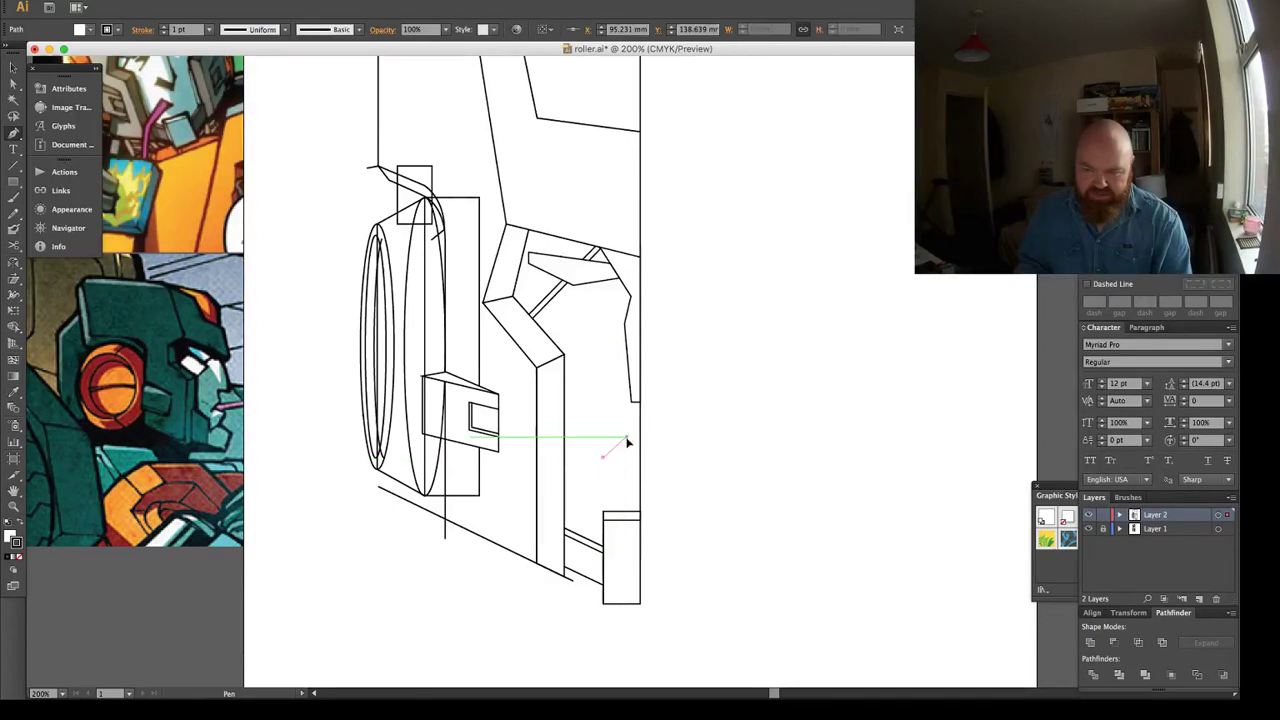
{"action": "left_click", "coordinate": [633, 437]}
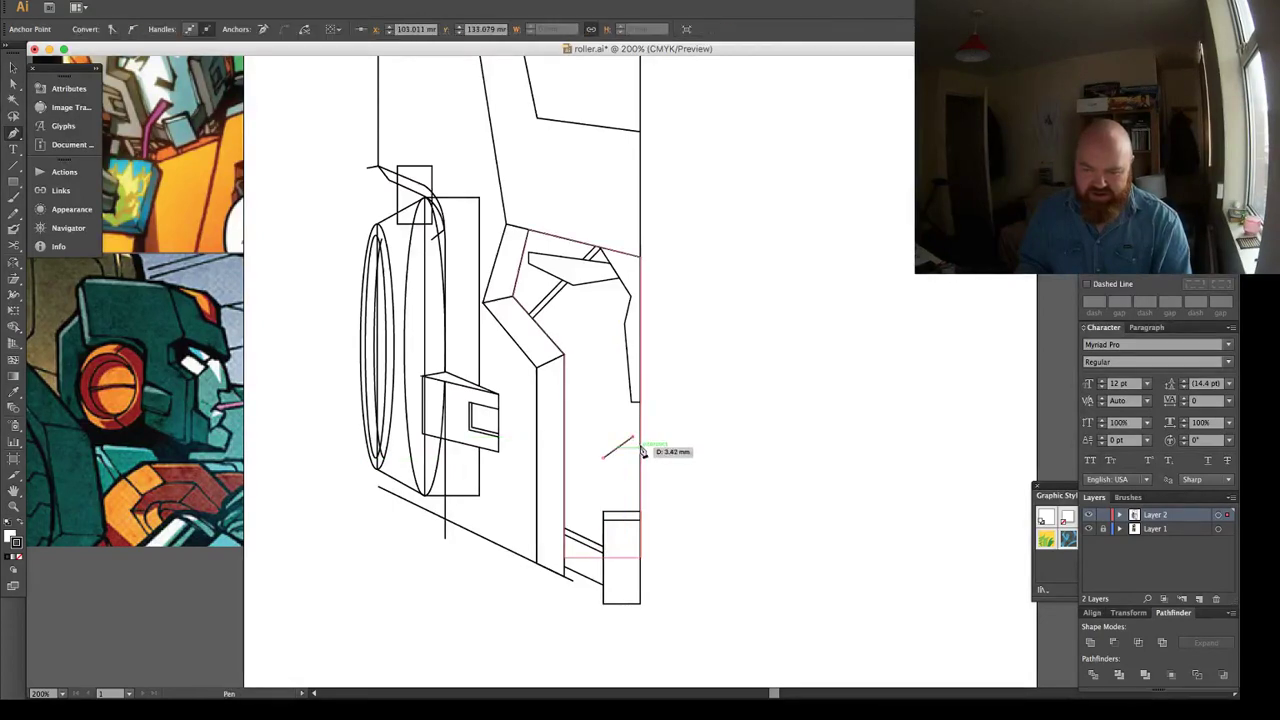
{"action": "left_click", "coordinate": [641, 448]}
{"action": "key", "text": "ctrl+z"}
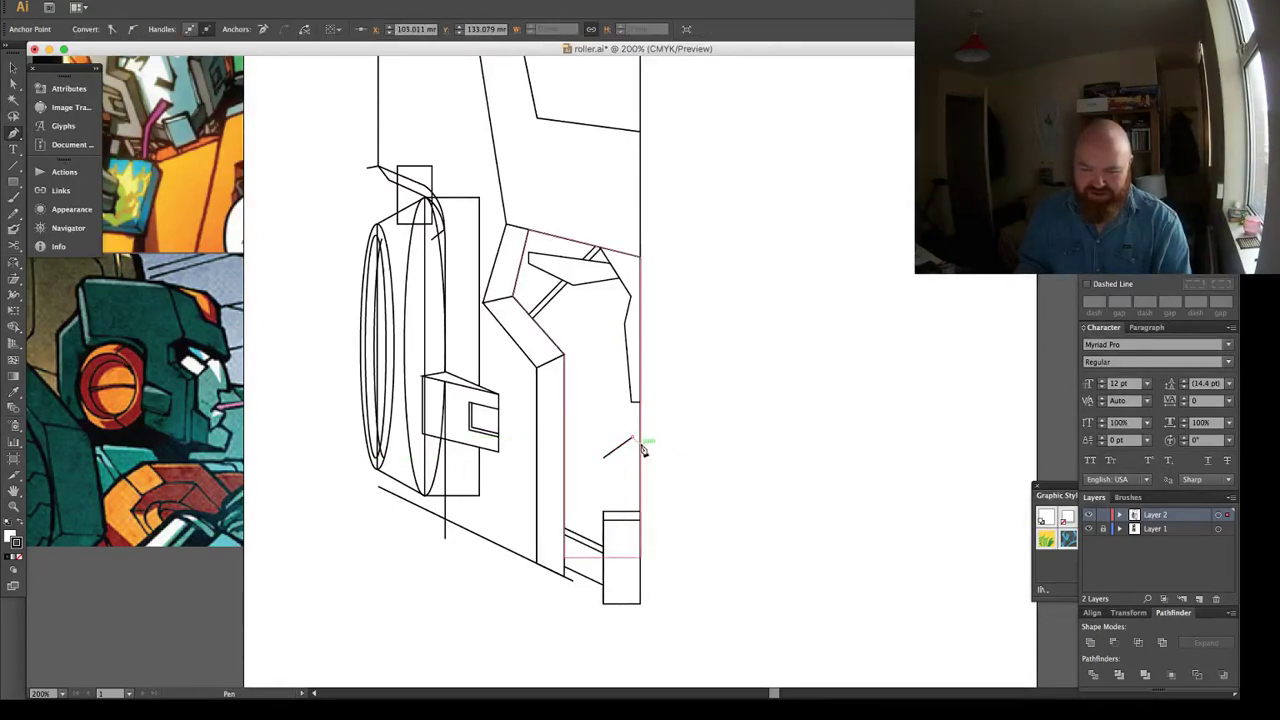
{"action": "left_click", "coordinate": [641, 447]}
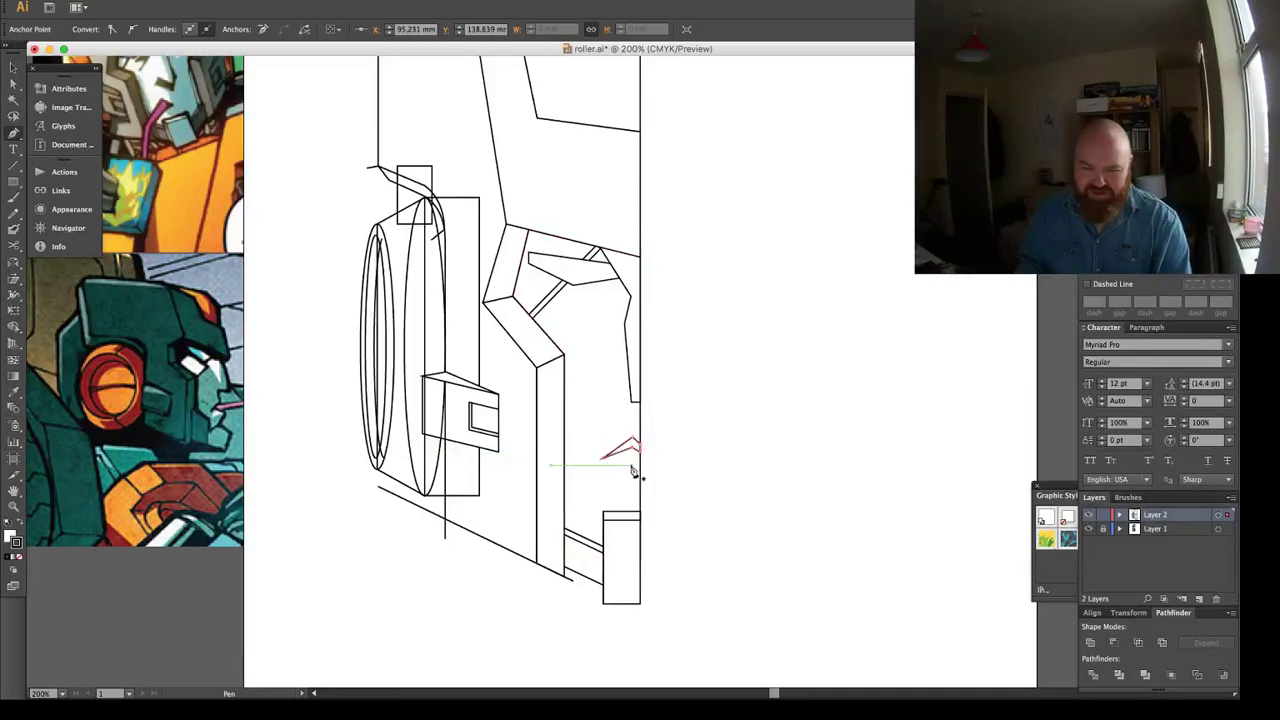
{"action": "key", "text": "super+shift+a"}
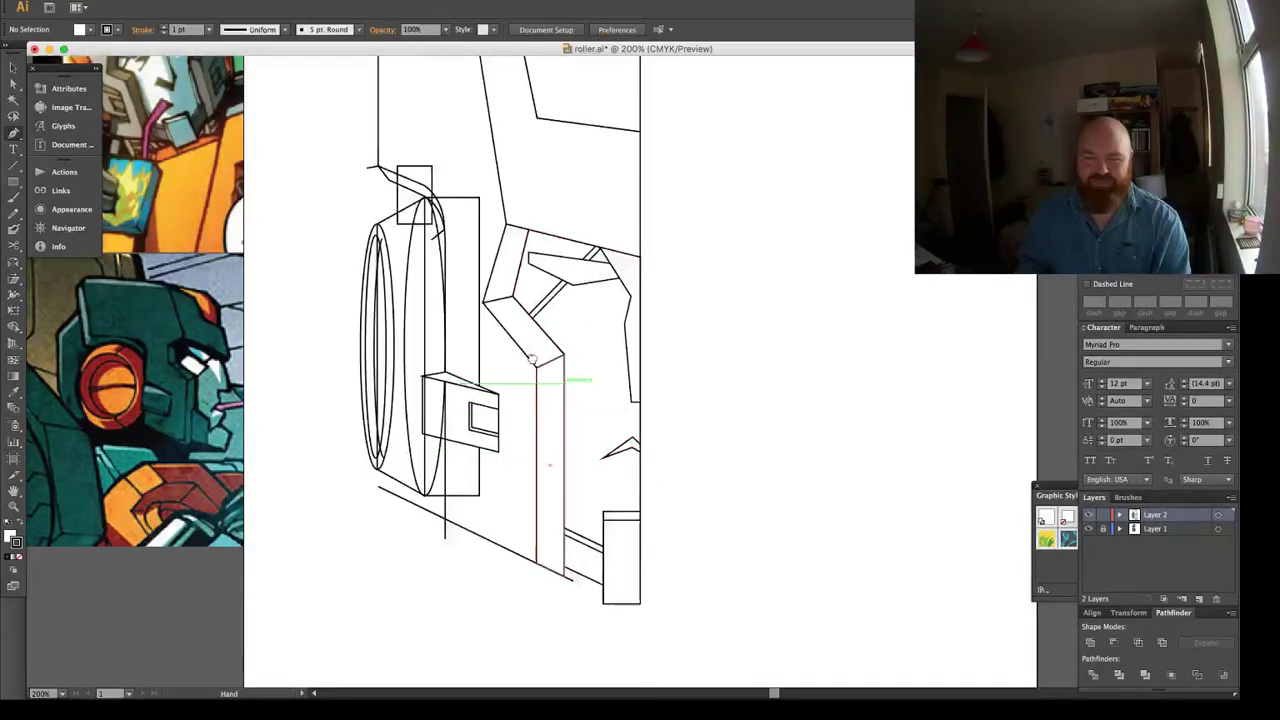
Draw an inset panel with the Pen tool inside the forehead panel, about 29.5 mm wide and following the panel's slanted edges.
{"action": "mouse_move", "coordinate": [525, 326]}
{"action": "left_mouse_down"}
{"action": "mouse_move", "coordinate": [531, 409]}
{"action": "mouse_move", "coordinate": [558, 394]}
{"action": "mouse_move", "coordinate": [642, 432]}
{"action": "left_mouse_up"}
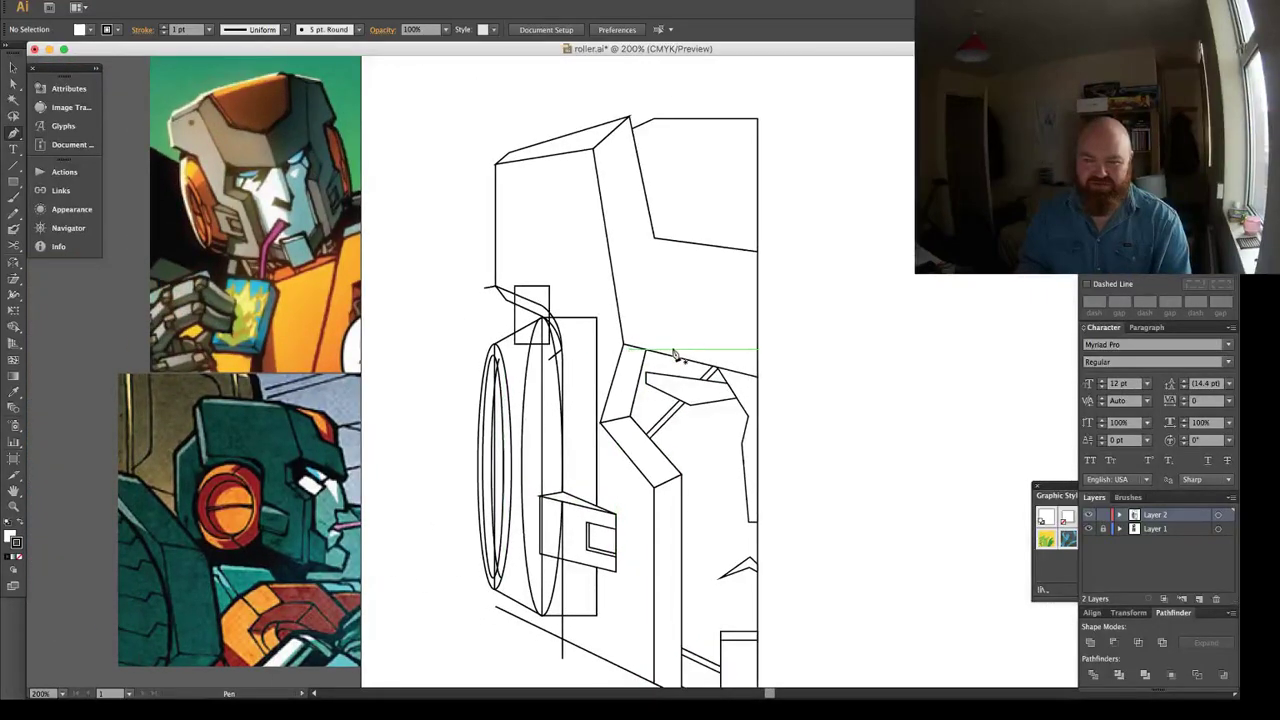
{"action": "left_click_drag", "start_coordinate": [683, 346], "coordinate": [625, 364]}
{"action": "key", "text": "a"}
{"action": "left_click_drag", "start_coordinate": [596, 137], "coordinate": [584, 141]}
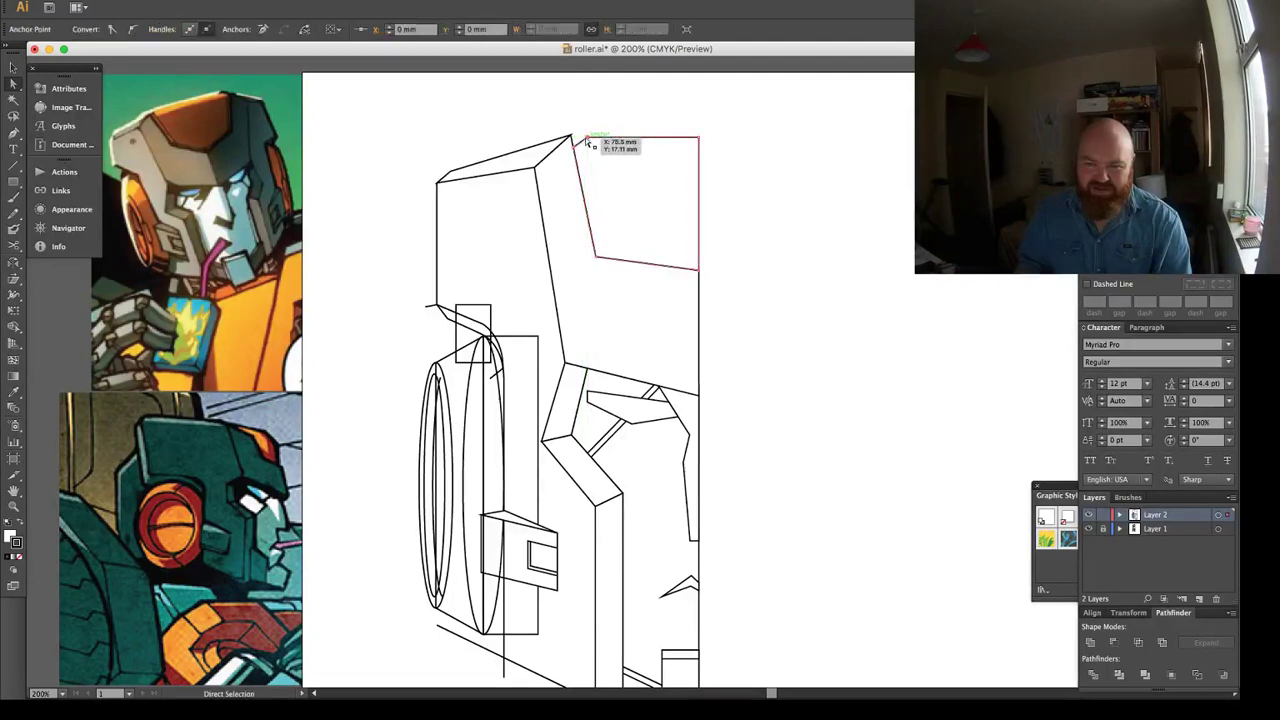
{"action": "key", "text": "p"}
{"action": "left_click", "coordinate": [595, 130]}
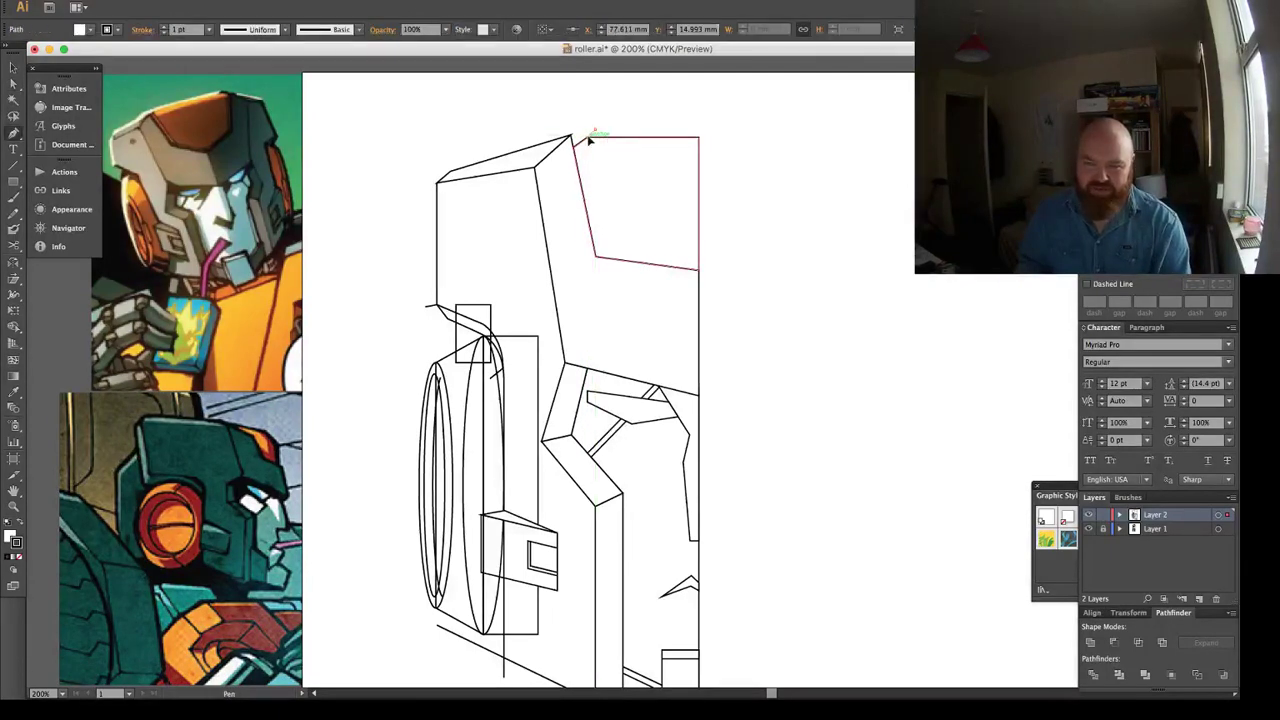
{"action": "left_click", "coordinate": [587, 137]}
{"action": "left_click", "coordinate": [608, 255]}
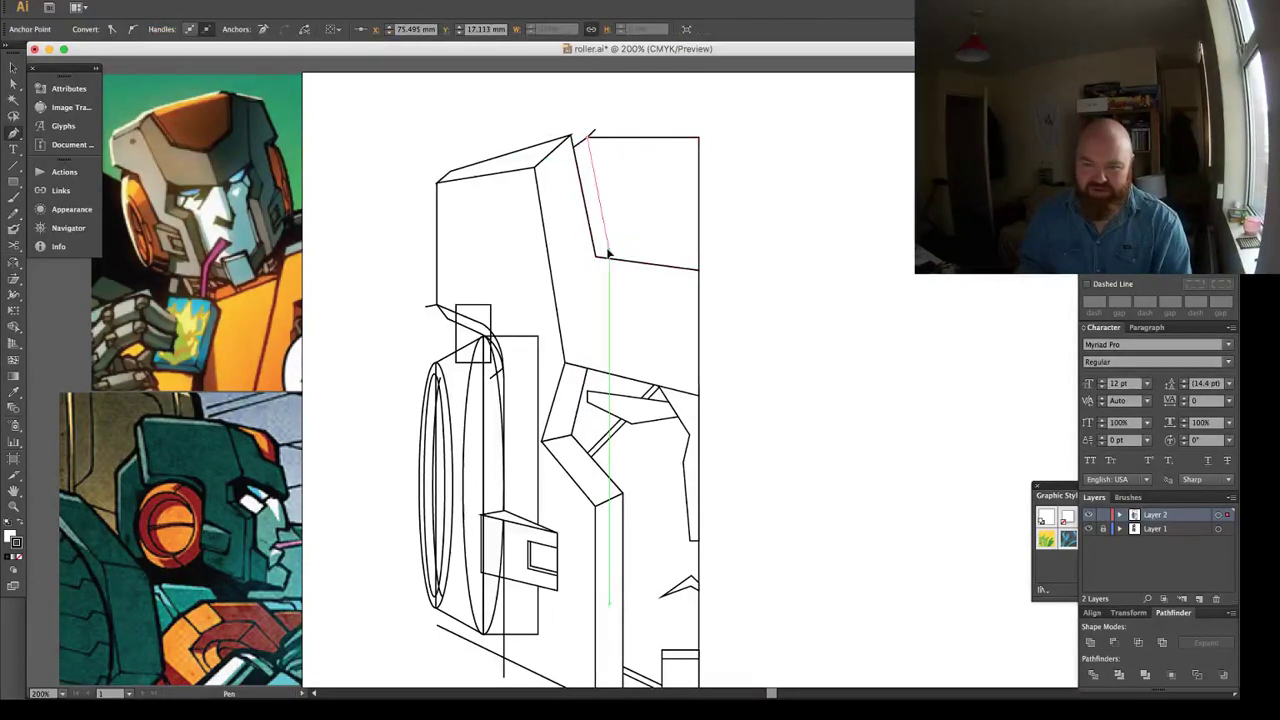
{"action": "left_click", "coordinate": [699, 268]}
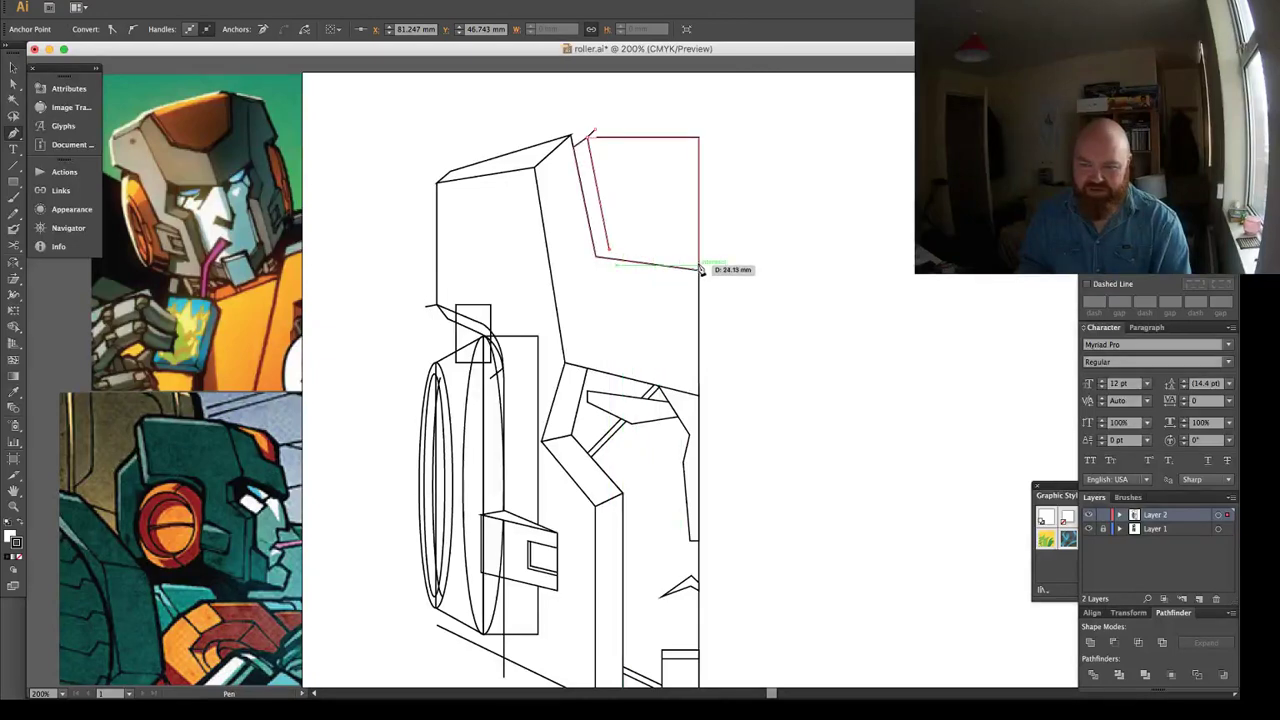
{"action": "left_click", "coordinate": [699, 138]}
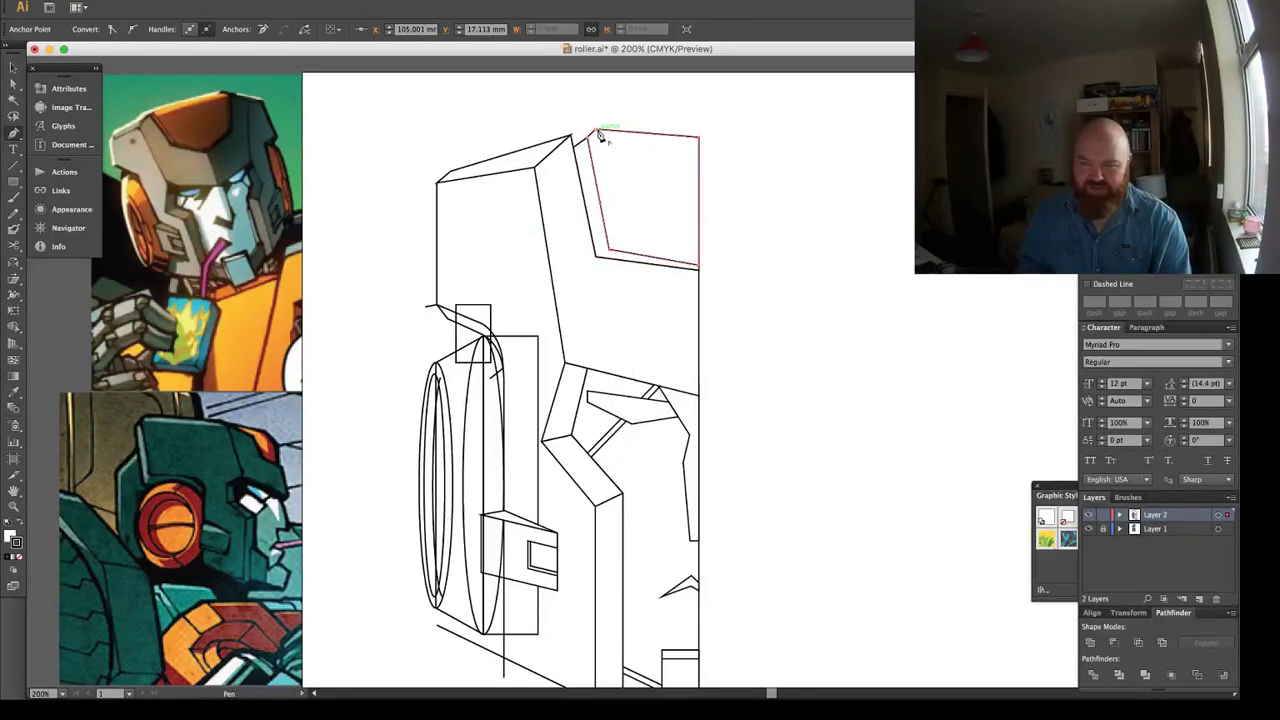
{"action": "left_click", "coordinate": [597, 131]}
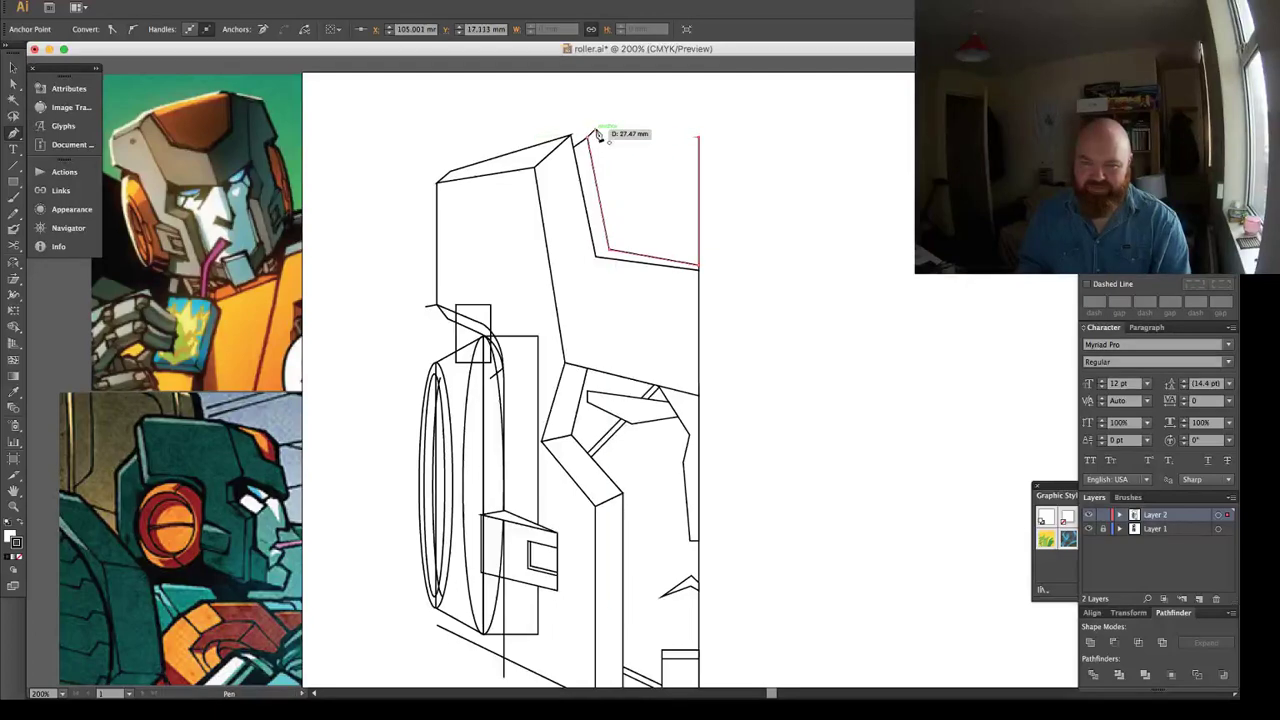
{"action": "left_click", "coordinate": [716, 172], "text": "super"}
{"action": "left_click_drag", "start_coordinate": [704, 210], "coordinate": [710, 181]}
Select the anchors at the helmet's outer upper corner and nudge them down and slightly outward.
{"action": "key", "text": "v"}
{"action": "left_click_drag", "start_coordinate": [594, 251], "coordinate": [626, 265]}
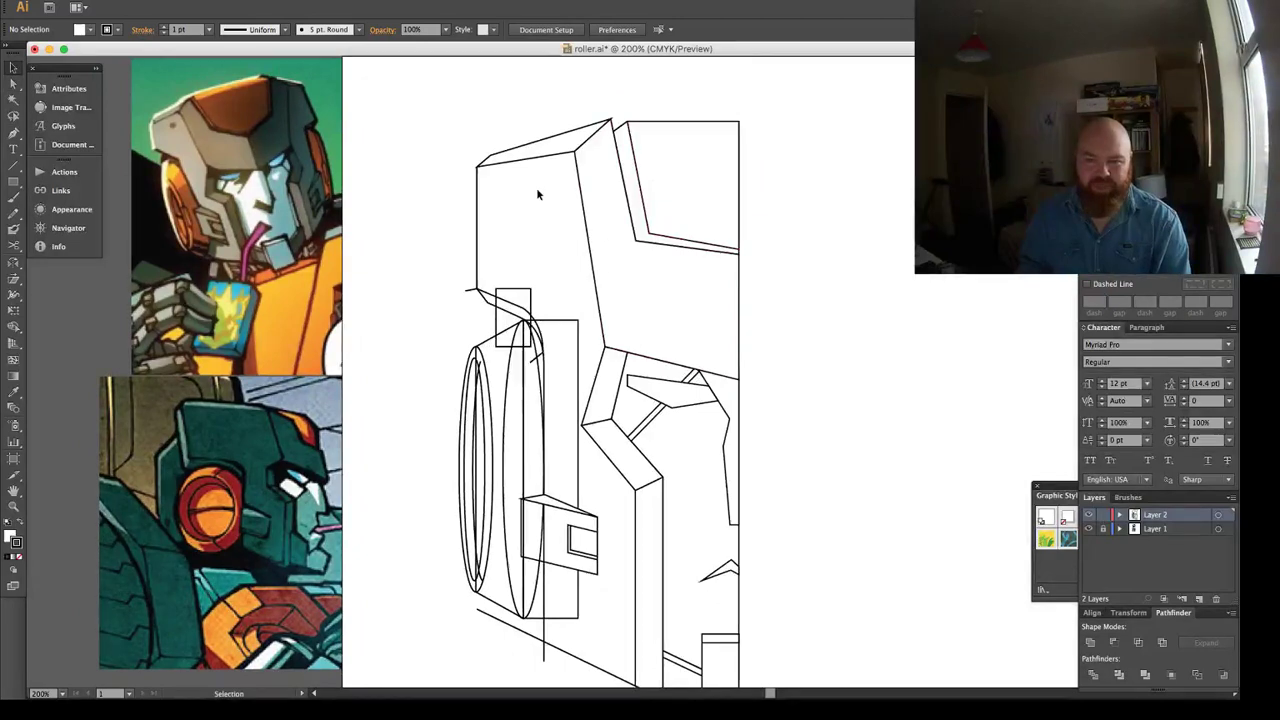
{"action": "left_click_drag", "start_coordinate": [457, 141], "coordinate": [508, 183]}
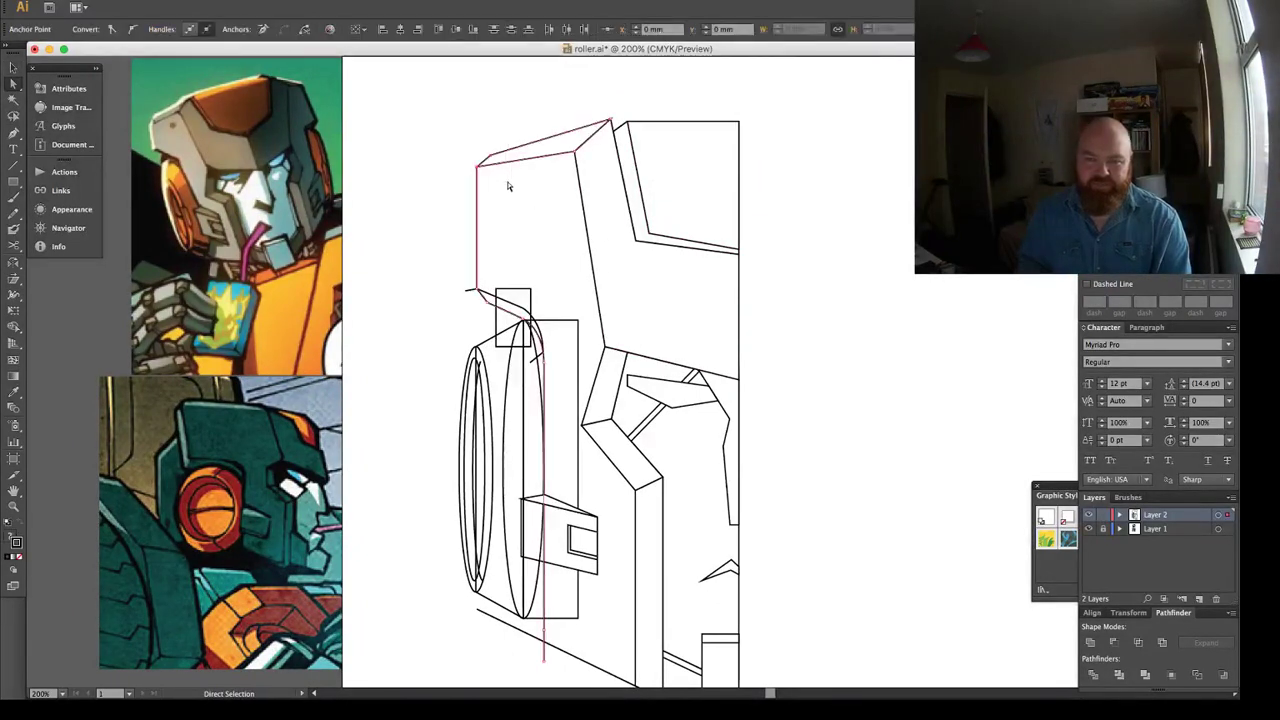
{"action": "key", "text": "Down"}
{"action": "key", "text": "Down"}
{"action": "key", "text": "Down"}
{"action": "key", "text": "Down"}
{"action": "key", "text": "Down"}
{"action": "key", "text": "Left"}
{"action": "key", "text": "Left"}
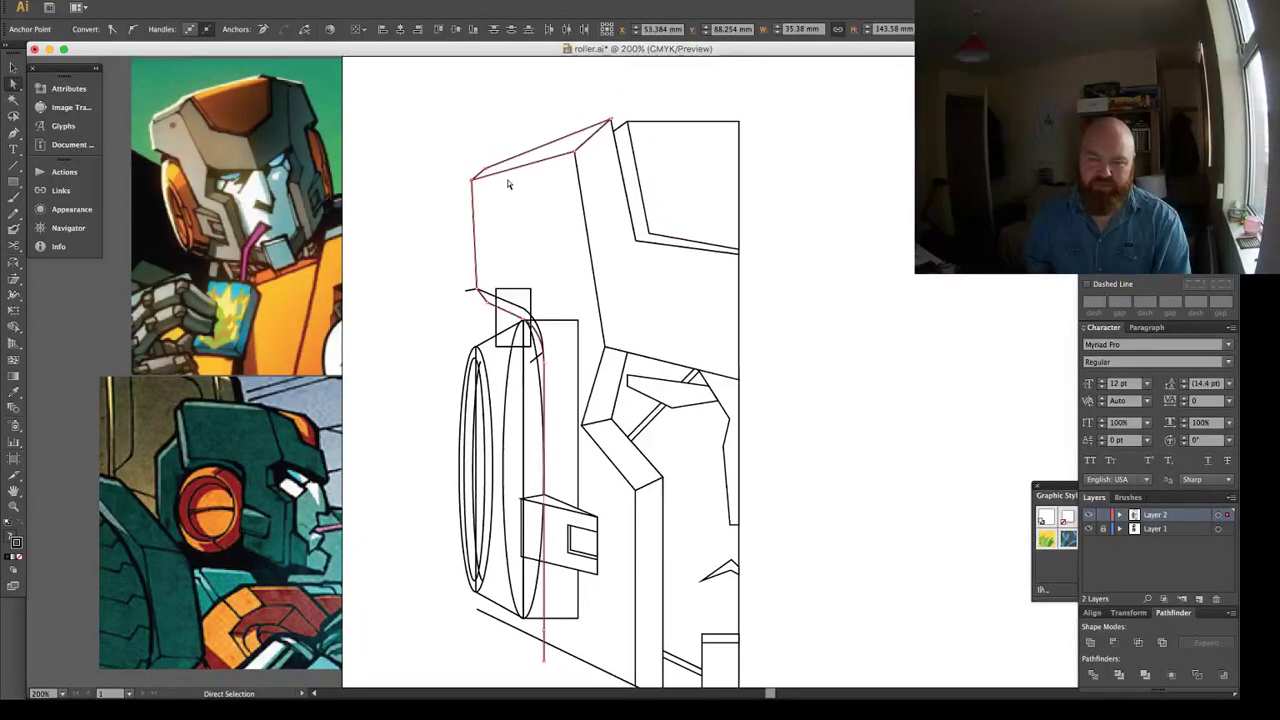
{"action": "key", "text": "Down"}
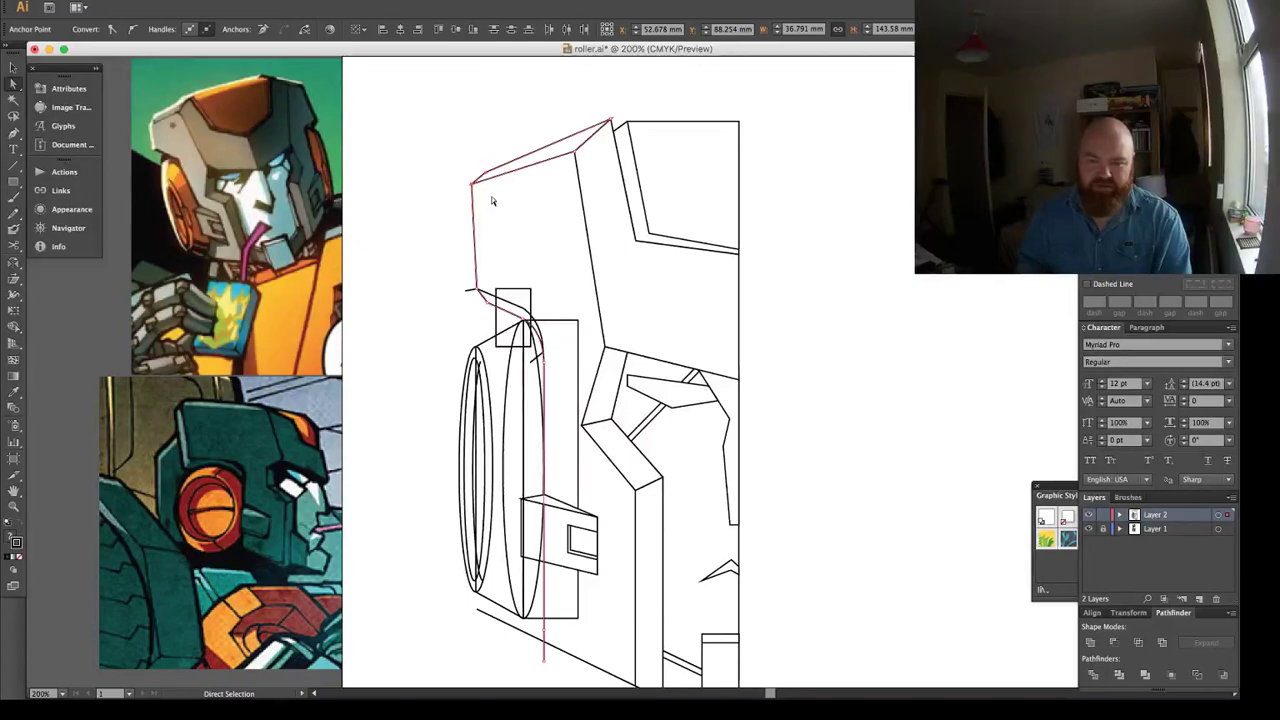
Select the anchors at the helmet's outer lower corner above the ear disc and nudge them outward and slightly up.
{"action": "left_click_drag", "start_coordinate": [478, 304], "coordinate": [491, 313]}
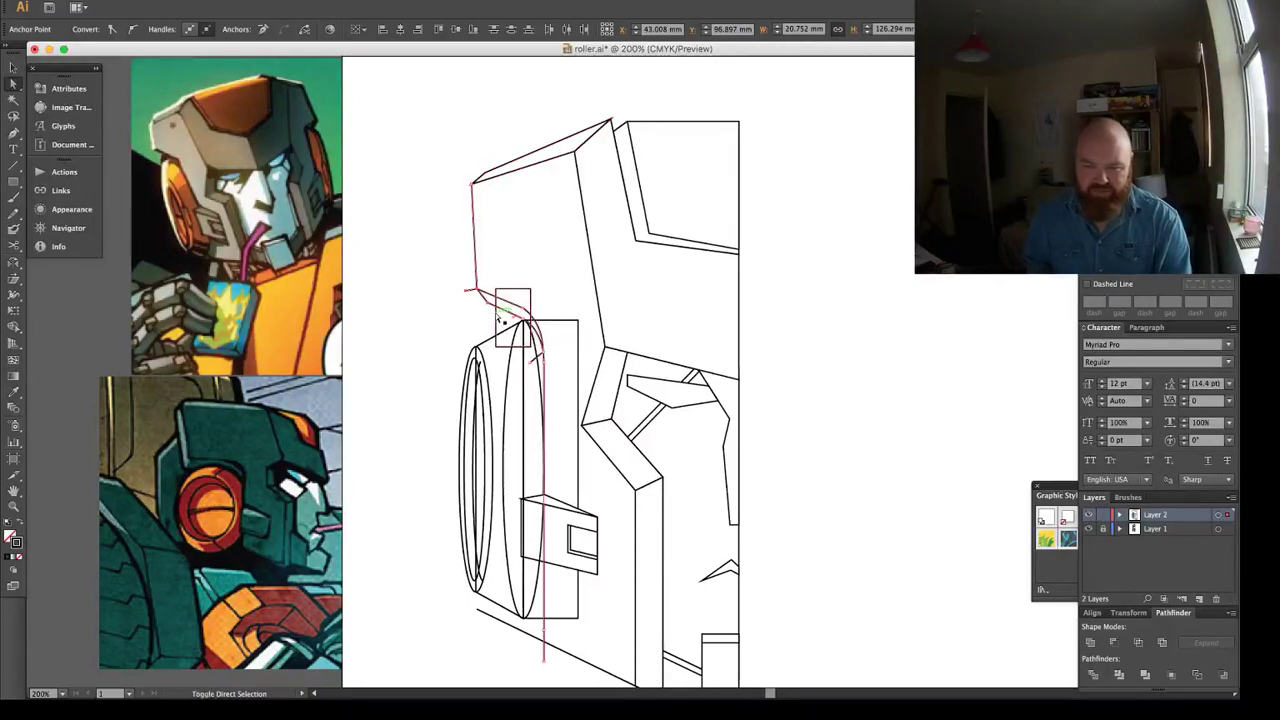
{"action": "key", "text": "Left"}
{"action": "key", "text": "Left"}
{"action": "key", "text": "Left"}
{"action": "key", "text": "Left"}
{"action": "key", "text": "Left"}
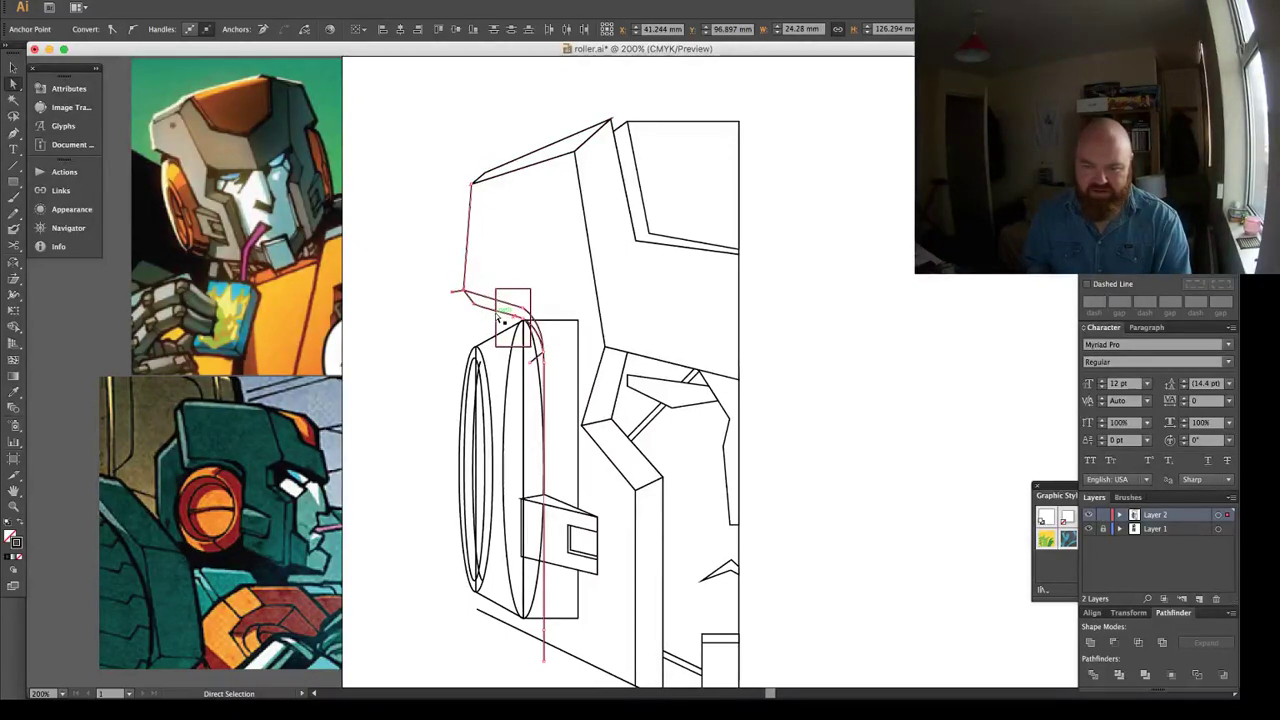
{"action": "key", "text": "Up"}
{"action": "key", "text": "Up"}
{"action": "key", "text": "Up"}
{"action": "key", "text": "Up"}
{"action": "key", "text": "super+shift+a"}
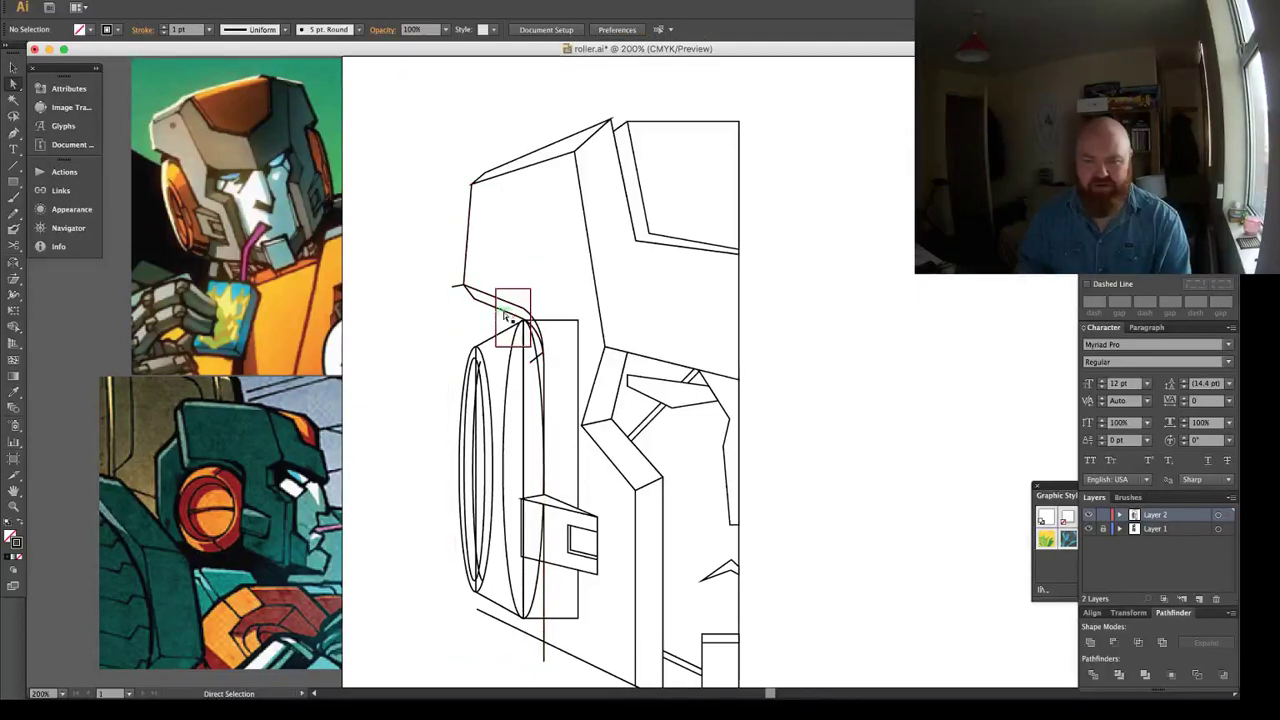
Draw a closed eye-socket outline around the eye with the Pen tool, running along the brow line, the nose and the inner face guard.
{"action": "key", "text": "space"}
{"action": "left_click_drag", "start_coordinate": [754, 292], "coordinate": [660, 257]}
{"action": "key", "text": "v"}
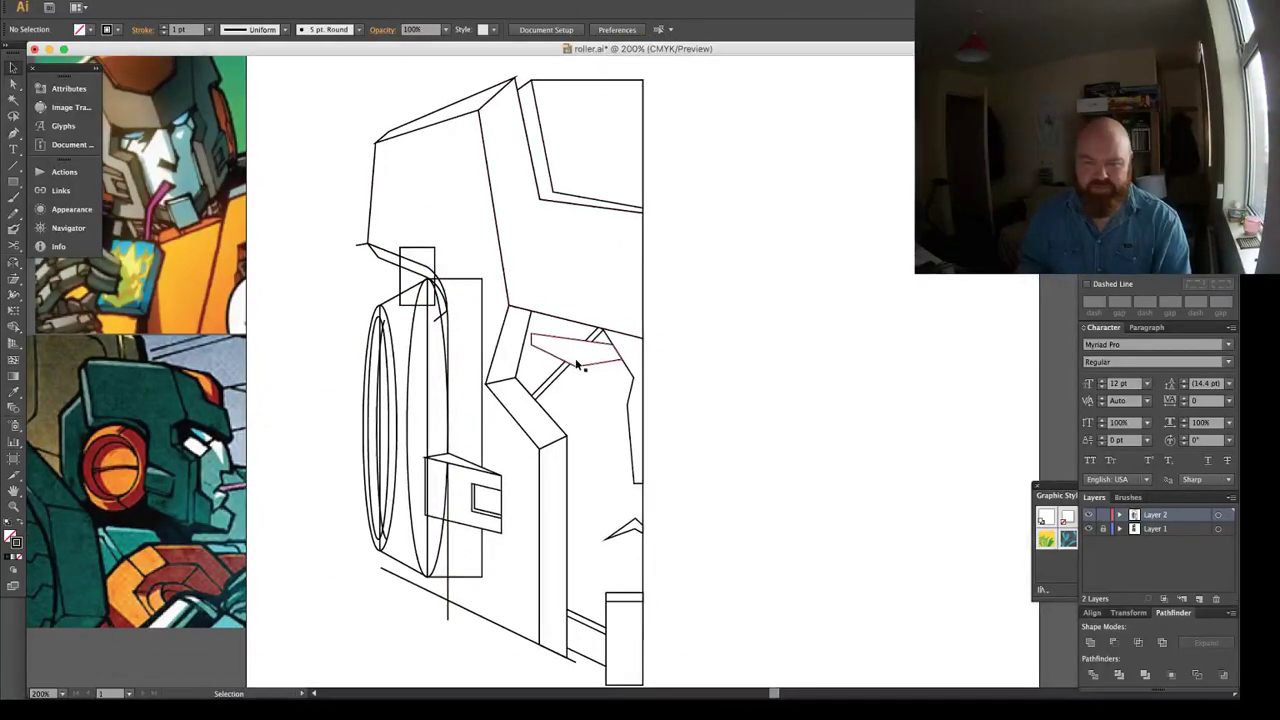
{"action": "left_click", "coordinate": [590, 360]}
{"action": "key", "text": "super+shift+a"}
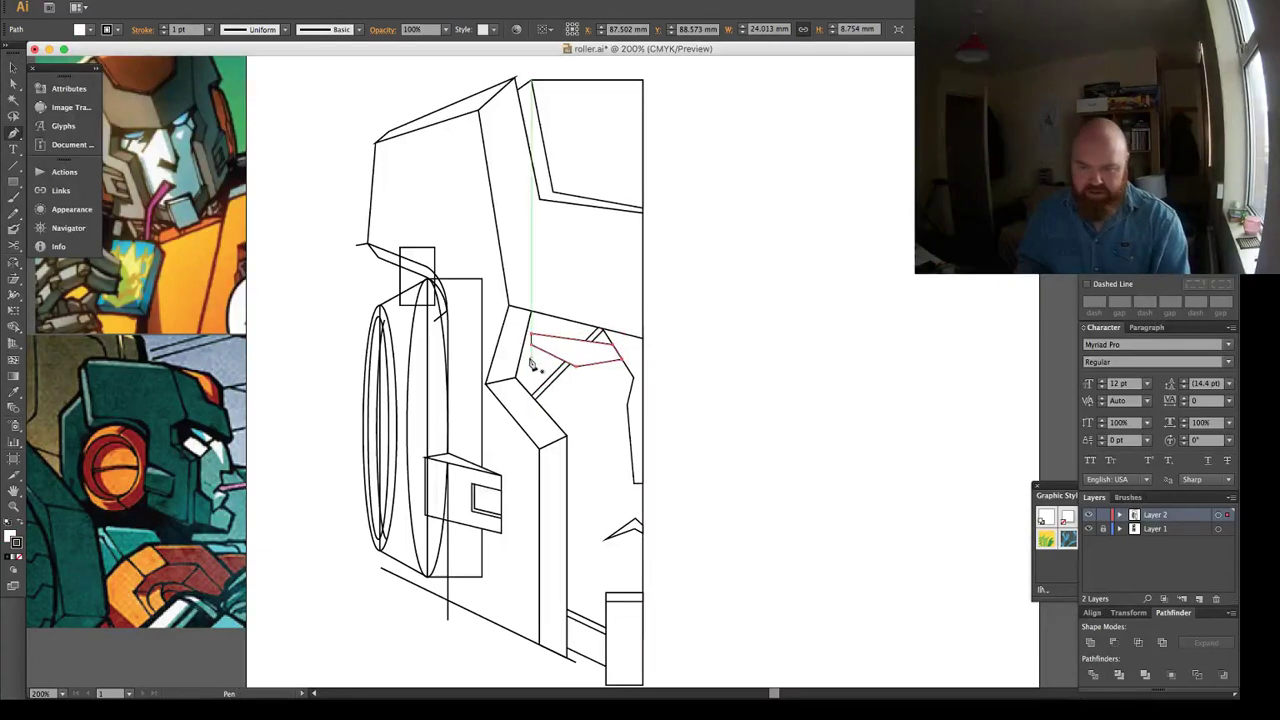
{"action": "key", "text": "p"}
{"action": "left_click", "coordinate": [517, 350]}
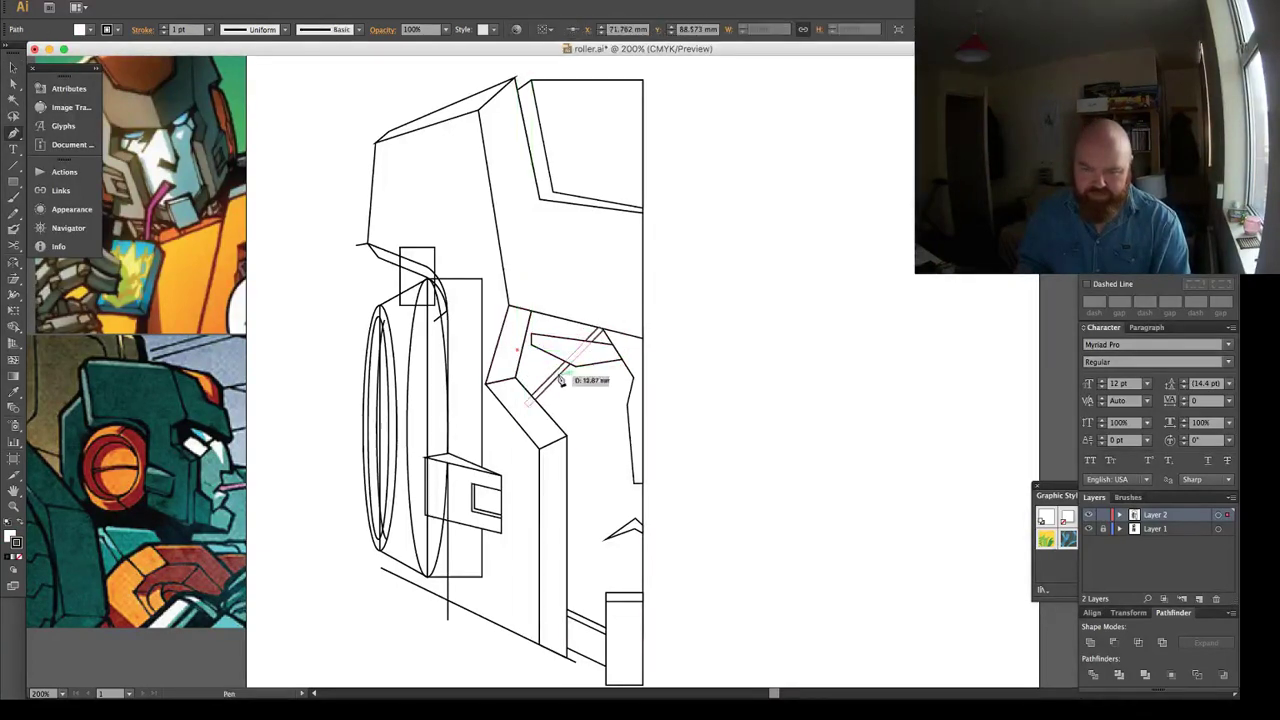
{"action": "left_click", "coordinate": [571, 376]}
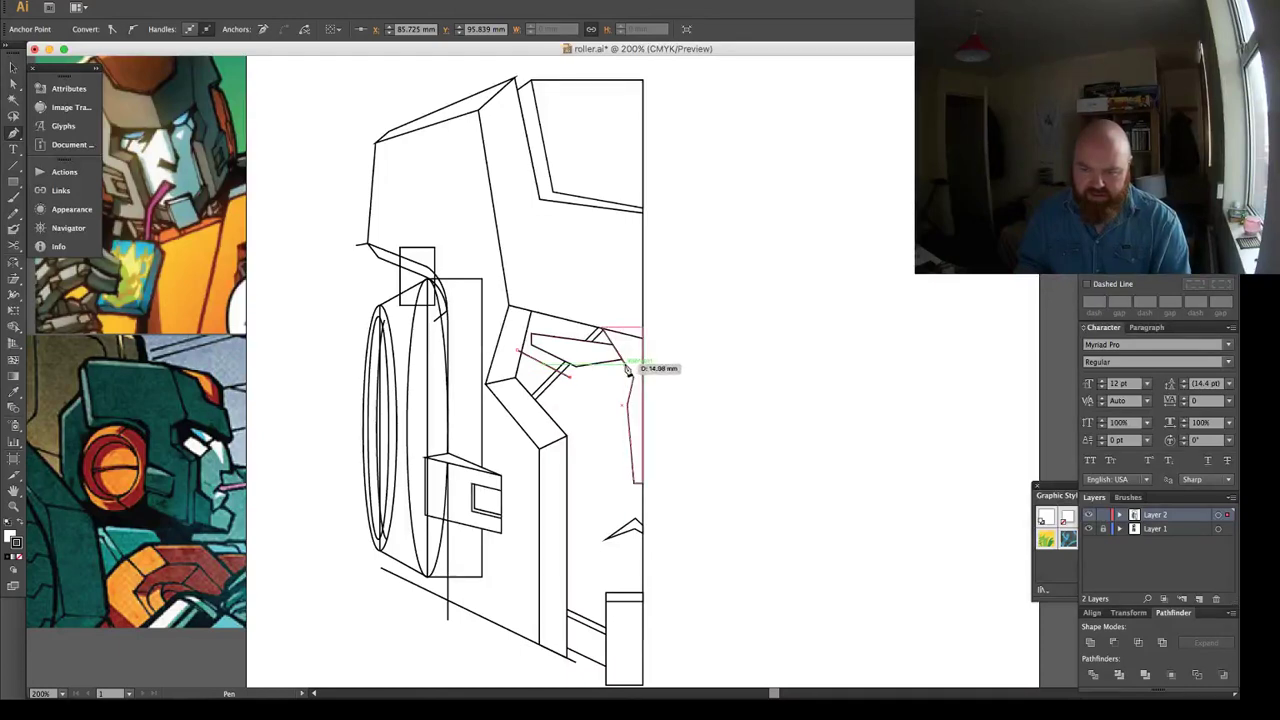
{"action": "left_click", "coordinate": [630, 366]}
{"action": "left_click", "coordinate": [604, 330]}
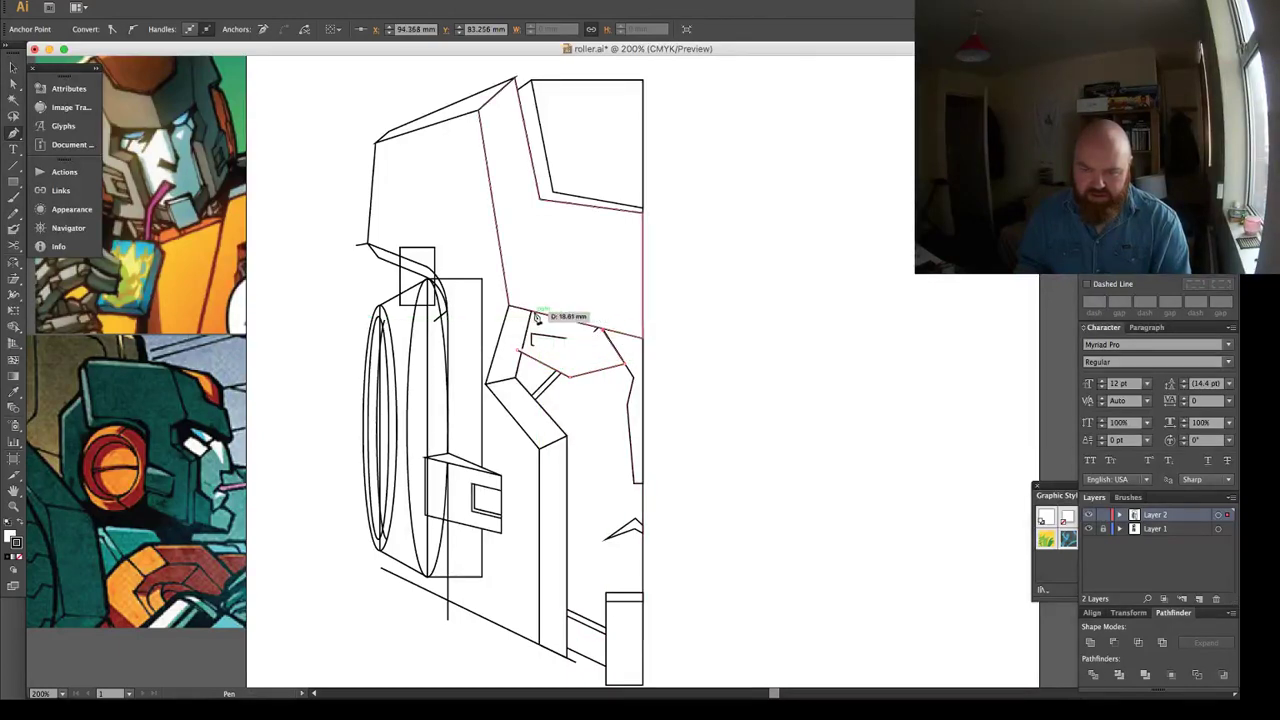
{"action": "left_click", "coordinate": [531, 310]}
{"action": "left_click", "coordinate": [518, 350]}
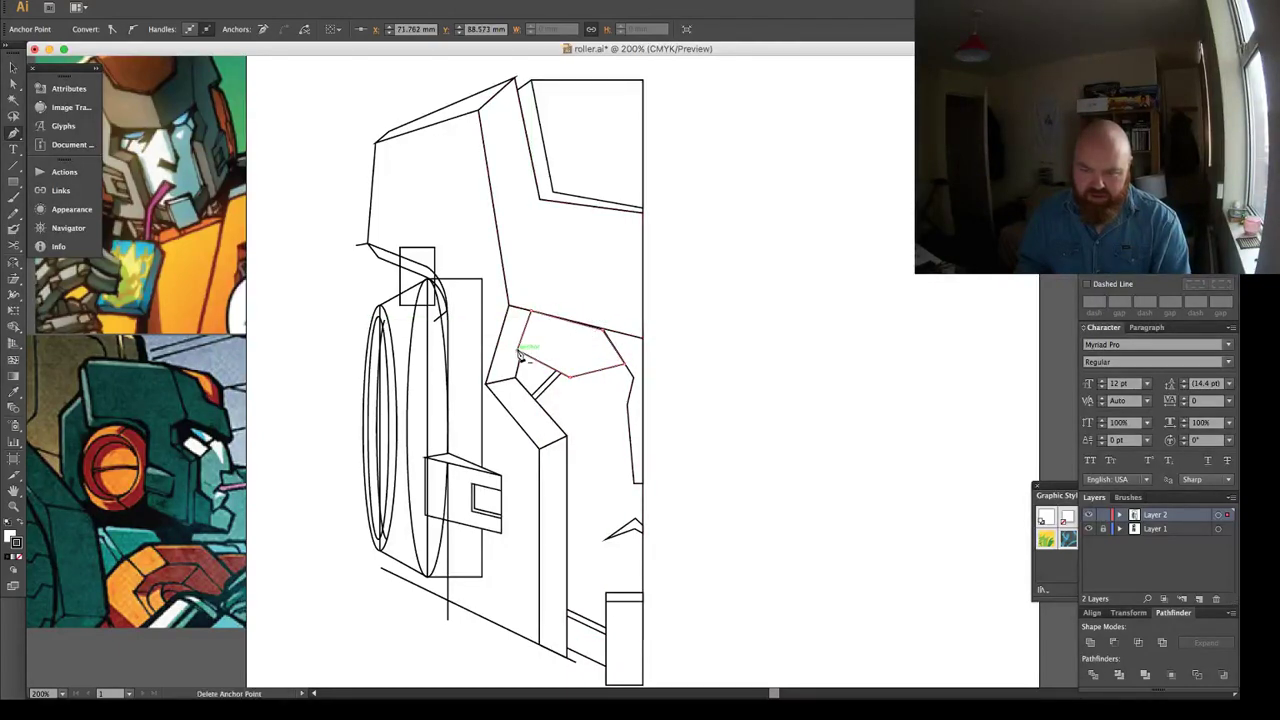
{"action": "key", "text": "v"}
{"action": "key", "text": "super+shift+a"}
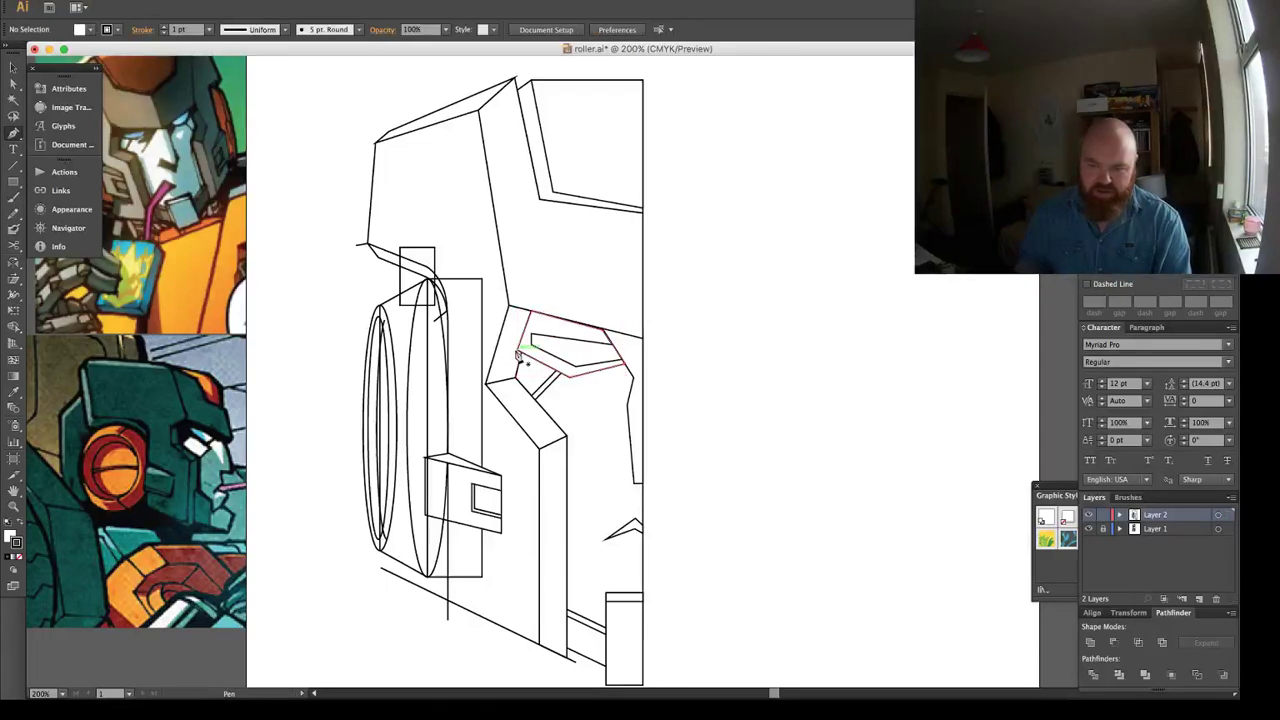
Draw a thin wedge-shaped cheek crease from the nose edge to the face guard and adjust its upper corner at the nose.
{"action": "left_click", "coordinate": [632, 450]}
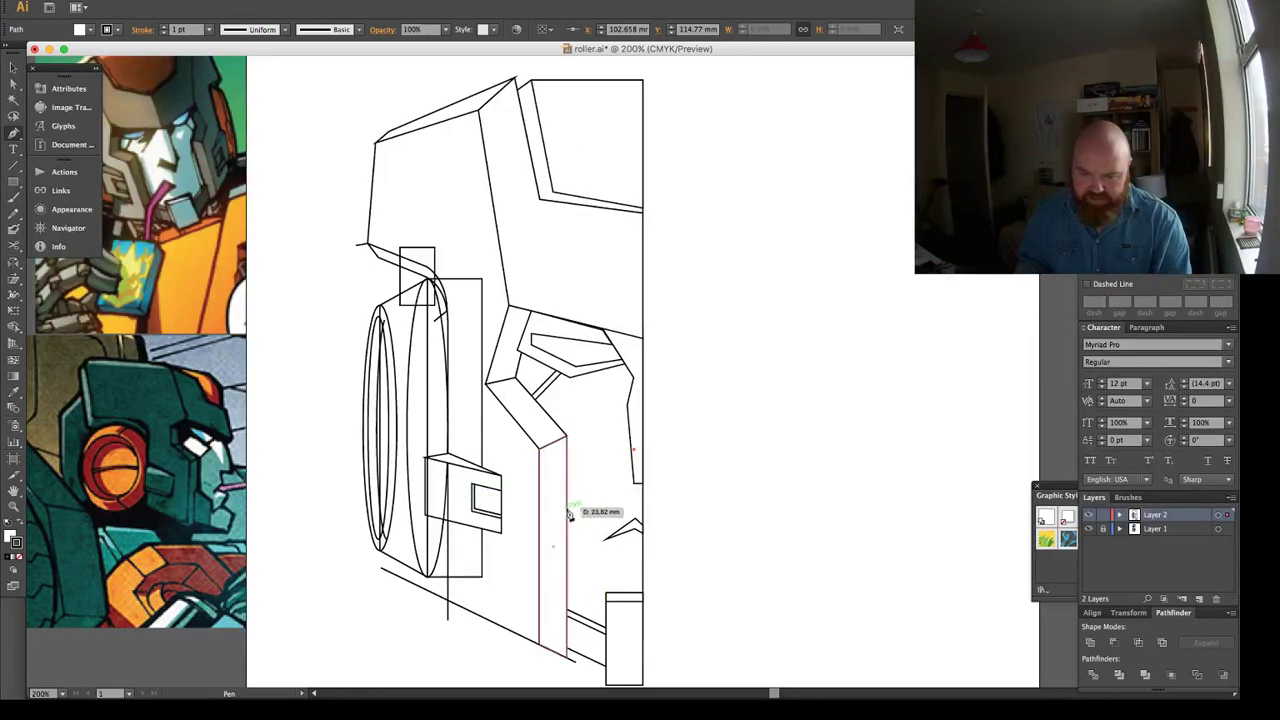
{"action": "left_click", "coordinate": [568, 508]}
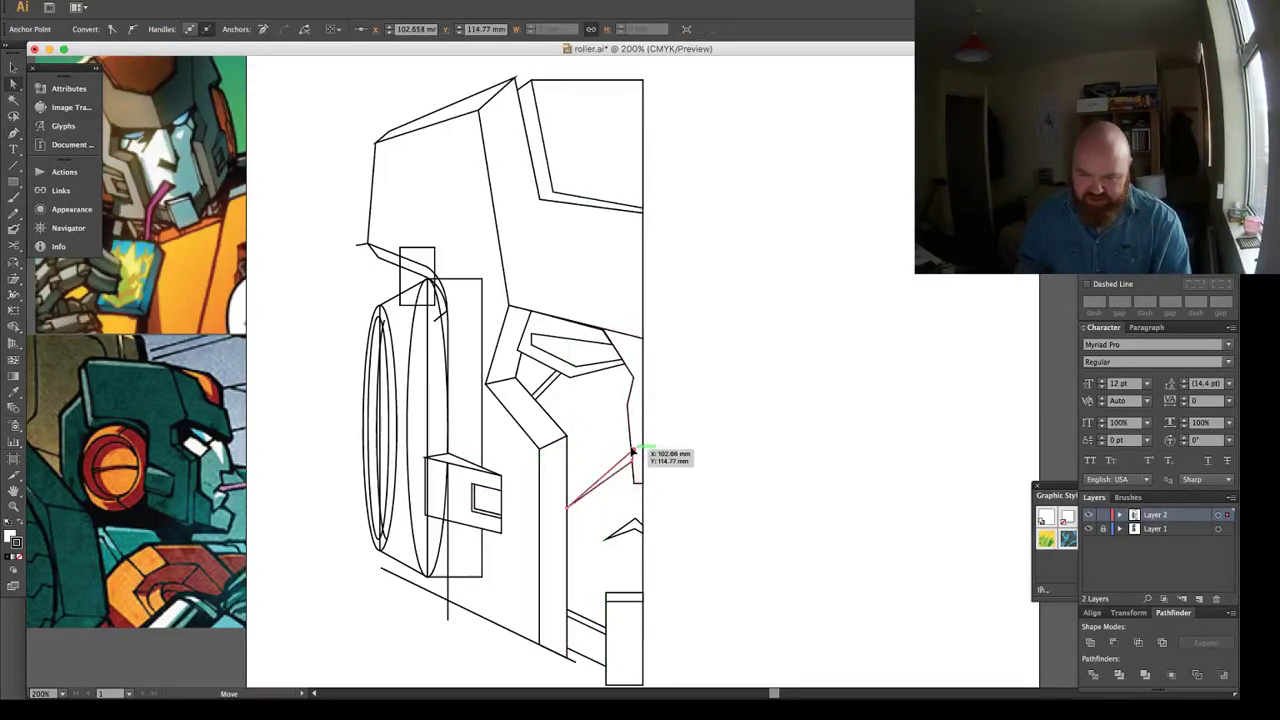
{"action": "left_click_drag", "start_coordinate": [632, 452], "coordinate": [630, 446]}
{"action": "key", "text": "super+shift+a"}
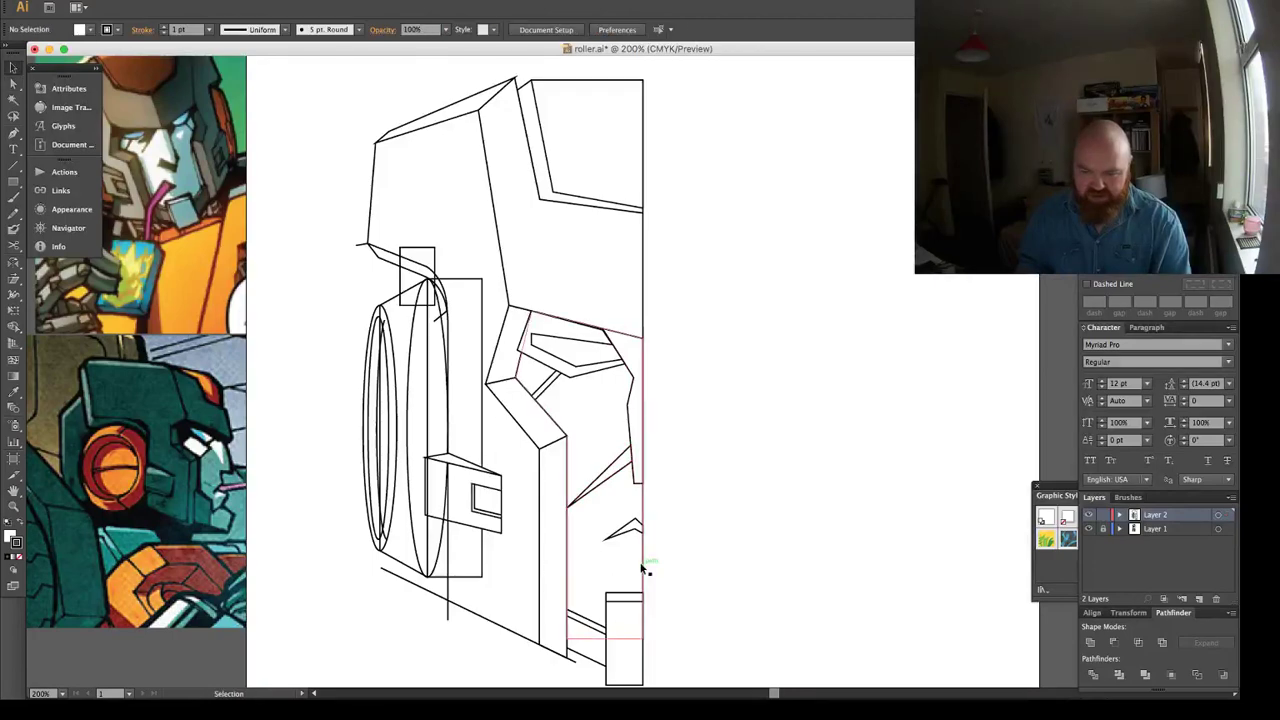
{"action": "key", "text": "super+minus"}
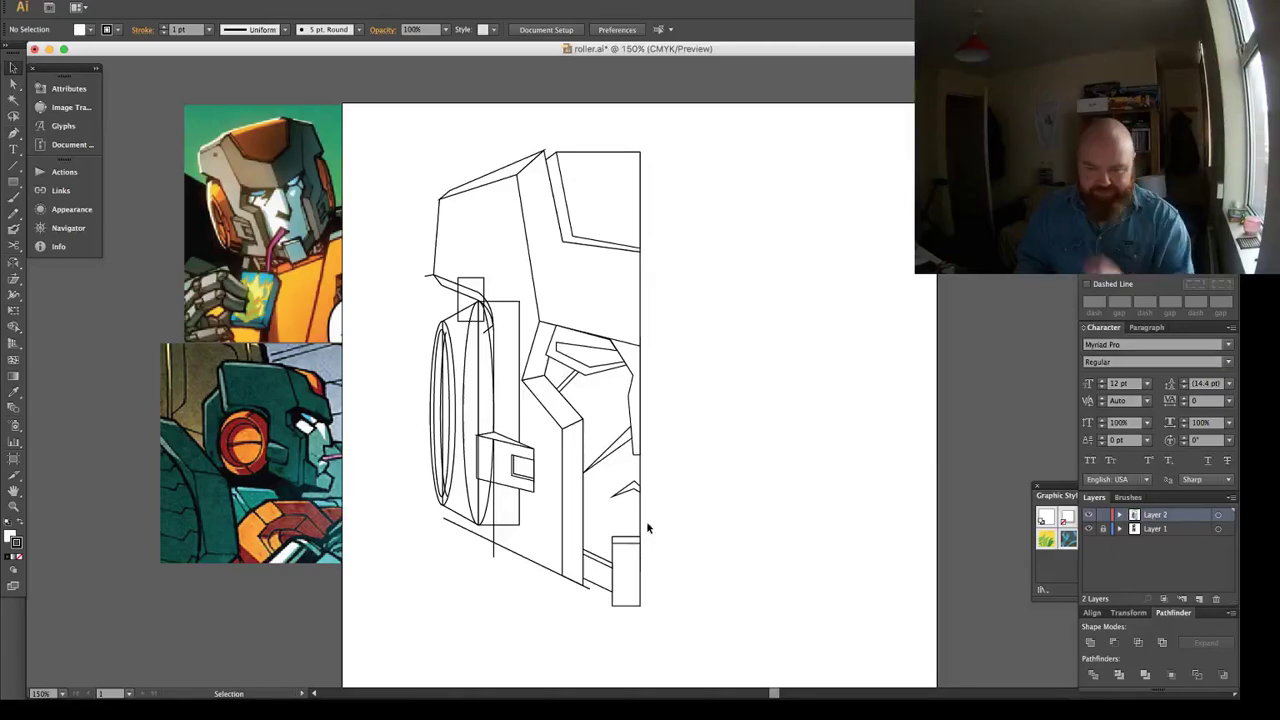
Inspect closely how the eye socket's inner corner meets the brow line and the nose outline.
{"action": "mouse_move", "coordinate": [656, 507]}
{"action": "left_mouse_down"}
{"action": "mouse_move", "coordinate": [614, 446]}
{"action": "mouse_move", "coordinate": [643, 446]}
{"action": "left_mouse_up"}
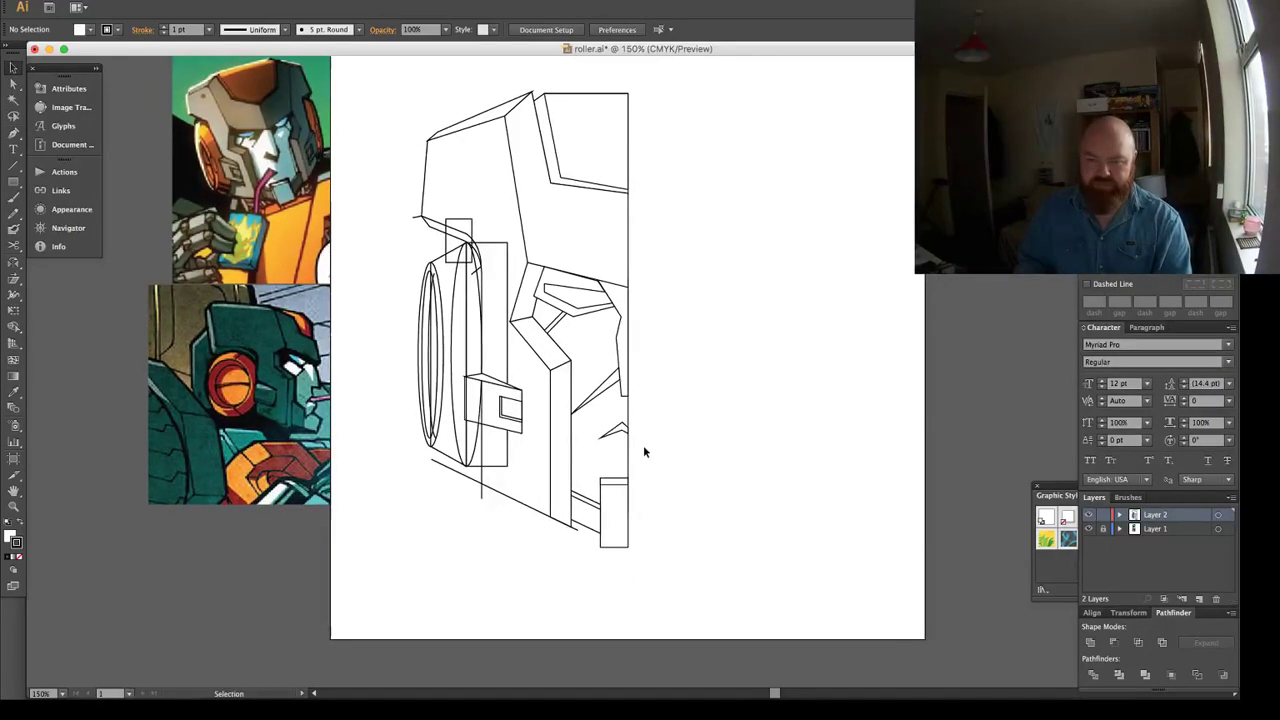
{"action": "key", "text": "a"}
{"action": "left_click", "coordinate": [612, 307]}
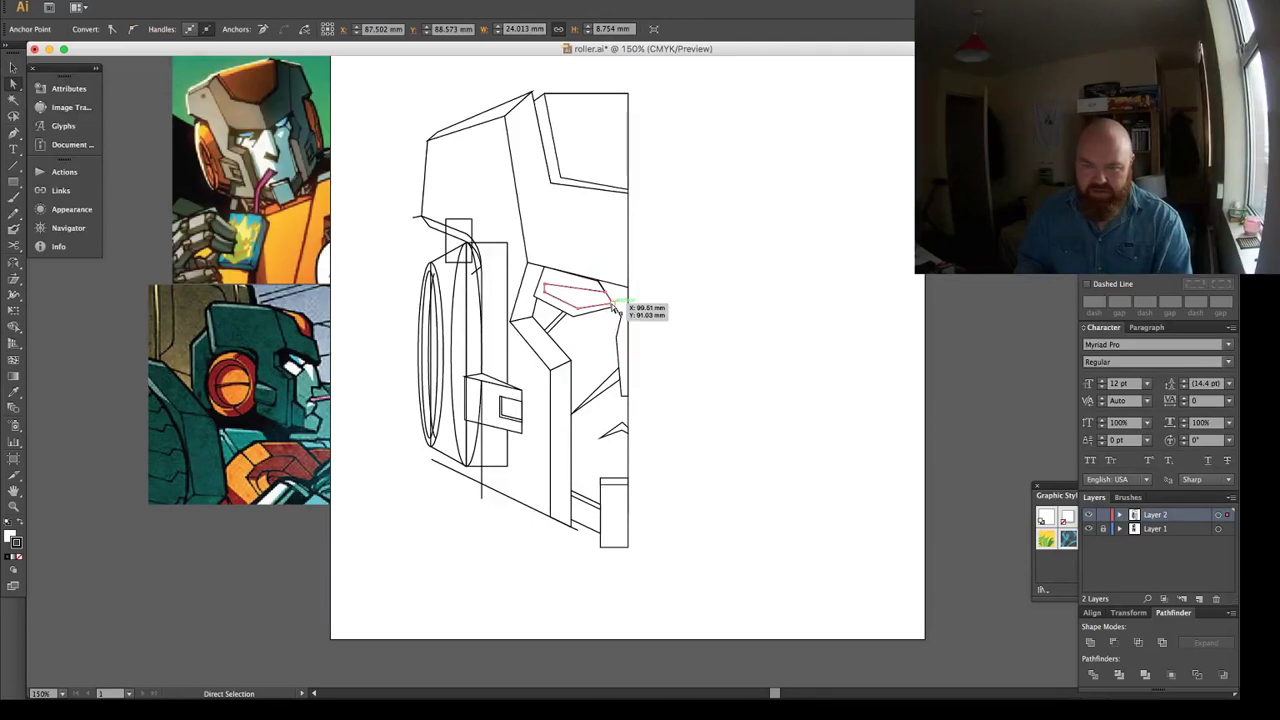
{"action": "left_click_drag", "start_coordinate": [612, 307], "coordinate": [573, 247]}
{"action": "left_click", "coordinate": [600, 283]}
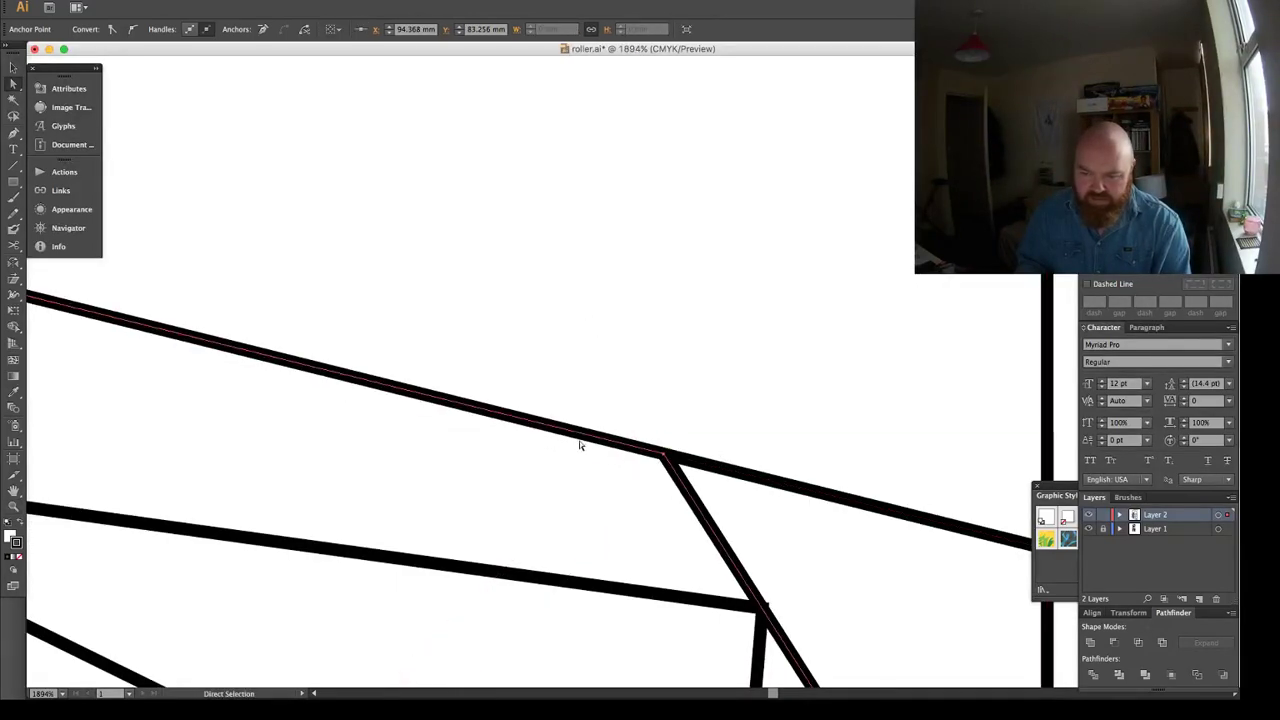
{"action": "left_click", "coordinate": [631, 422]}
{"action": "key", "text": "super+0"}
{"action": "scroll", "coordinate": [655, 410], "scroll_direction": "down", "scroll_amount": 2}
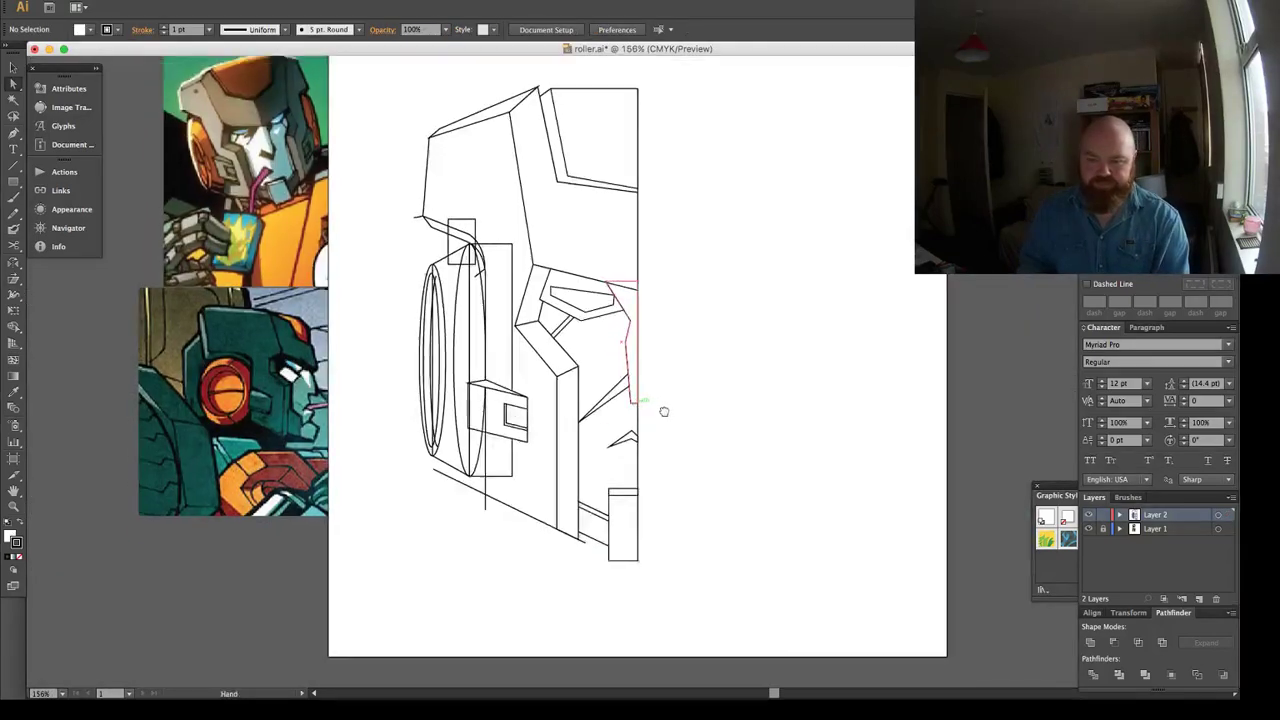
Draw a neck rectangle below the mouth against the centre line and pull its upper outer corner outward, about 38.1 by 40.5 mm overall.
{"action": "key", "text": "m"}
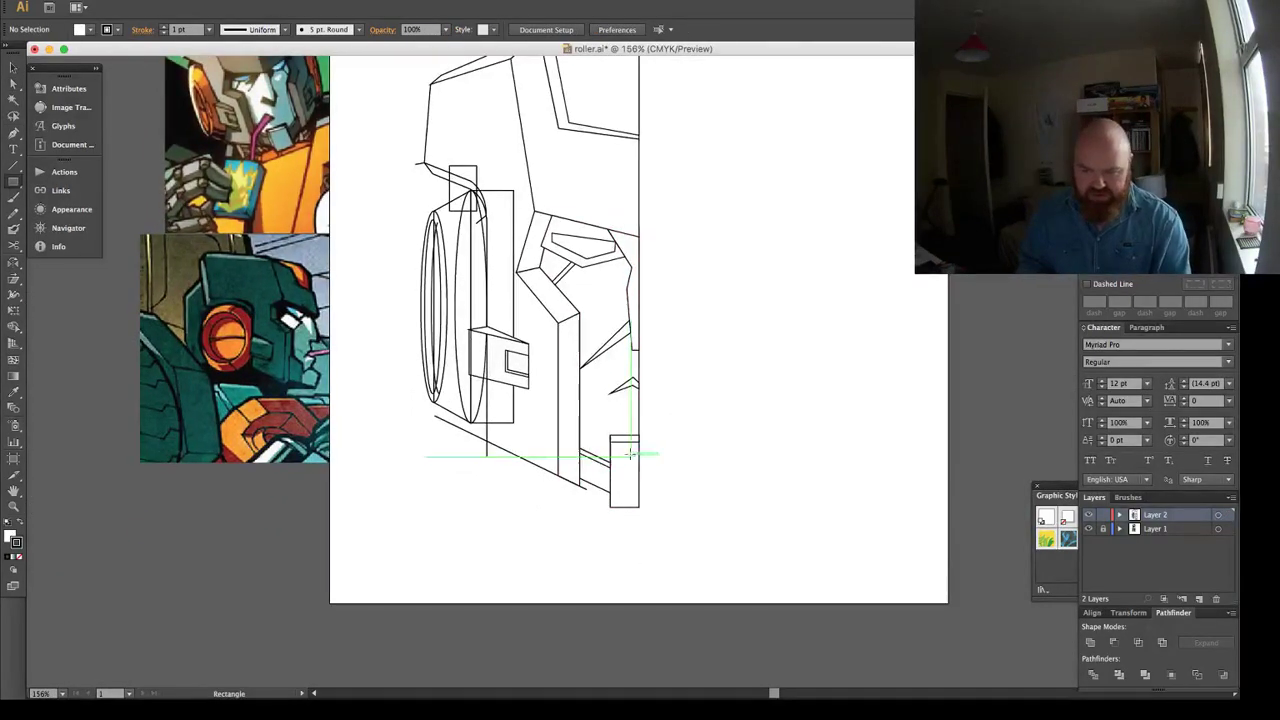
{"action": "left_click_drag", "start_coordinate": [640, 435], "coordinate": [548, 554]}
{"action": "key", "text": "a"}
{"action": "left_click_drag", "start_coordinate": [534, 436], "coordinate": [527, 435]}
{"action": "key", "text": "super+z"}
Send the tapered neck shape behind all the other head parts.
{"action": "key", "text": "shift+super+["}
{"action": "key", "text": "shift+super+a"}
{"action": "key", "text": "v"}
{"action": "left_click", "coordinate": [582, 538]}
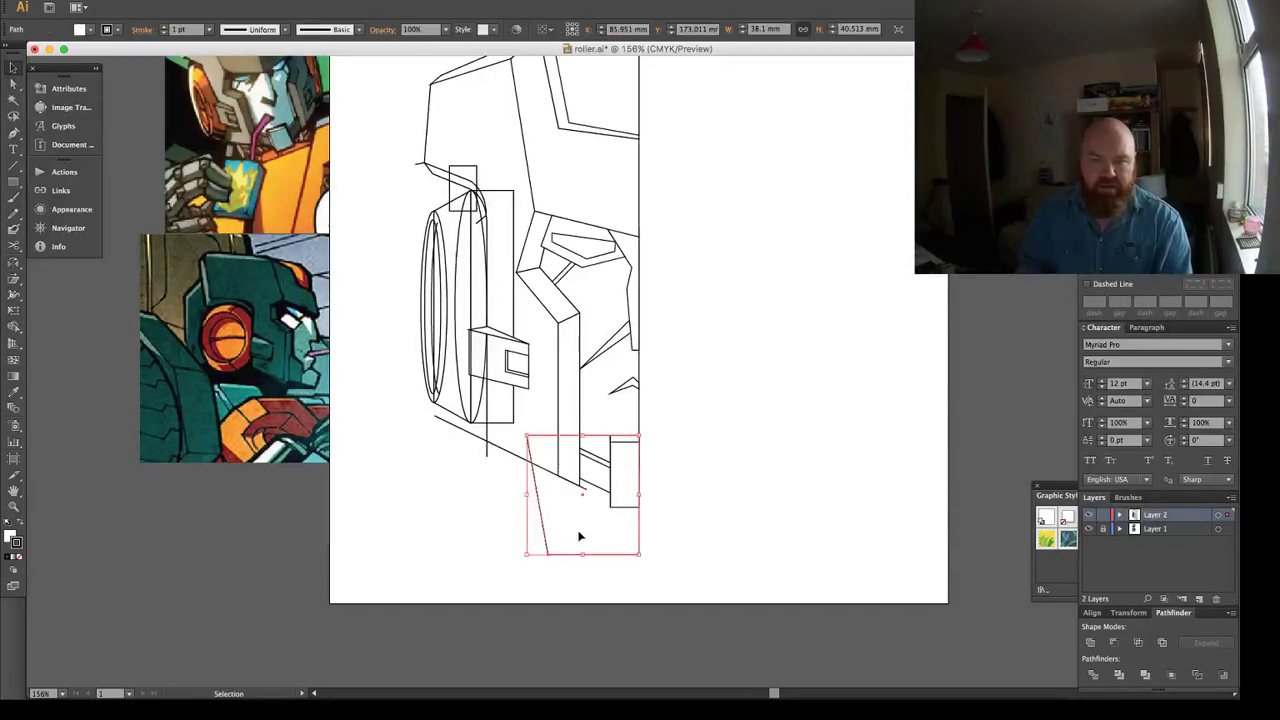
Draw a narrow vertical rectangle about 9.3 mm wide and 44.6 mm tall beside the neck, ending level with the neck's base.
{"action": "key", "text": "m"}
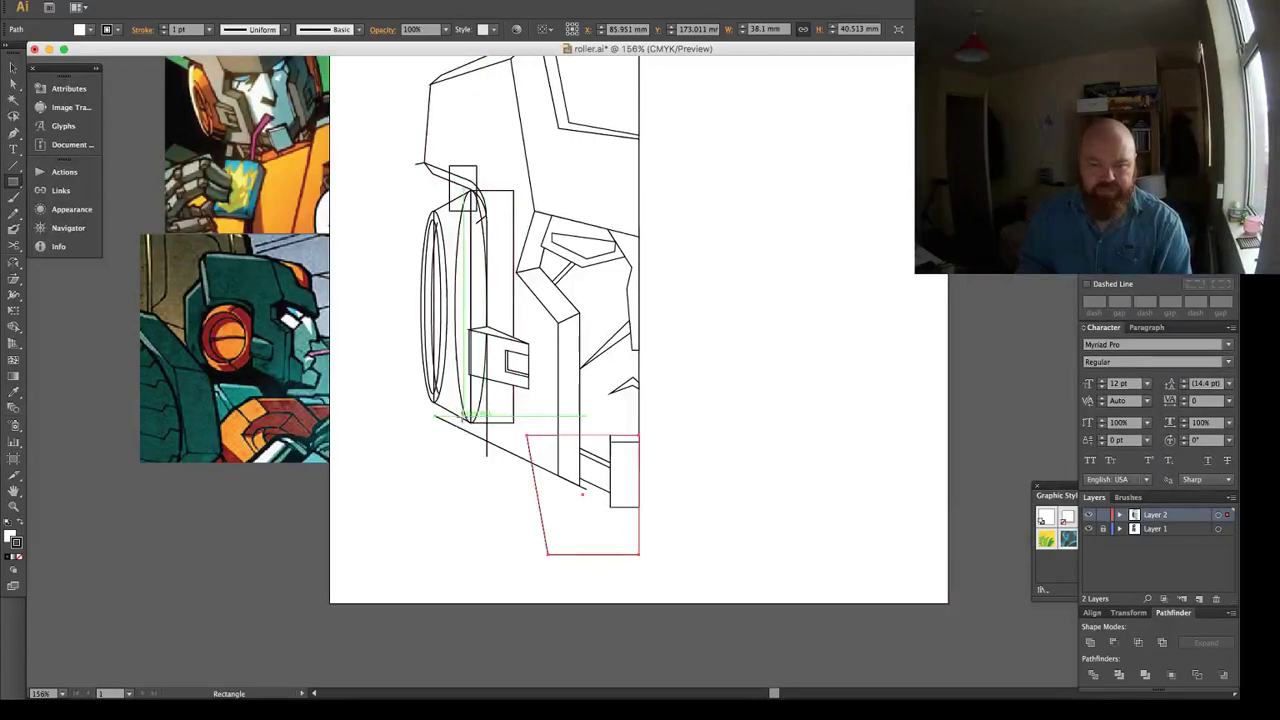
{"action": "left_click", "coordinate": [489, 421], "text": "ctrl"}
{"action": "left_click_drag", "start_coordinate": [496, 423], "coordinate": [521, 556]}
{"action": "left_click_drag", "start_coordinate": [522, 557], "coordinate": [522, 555]}
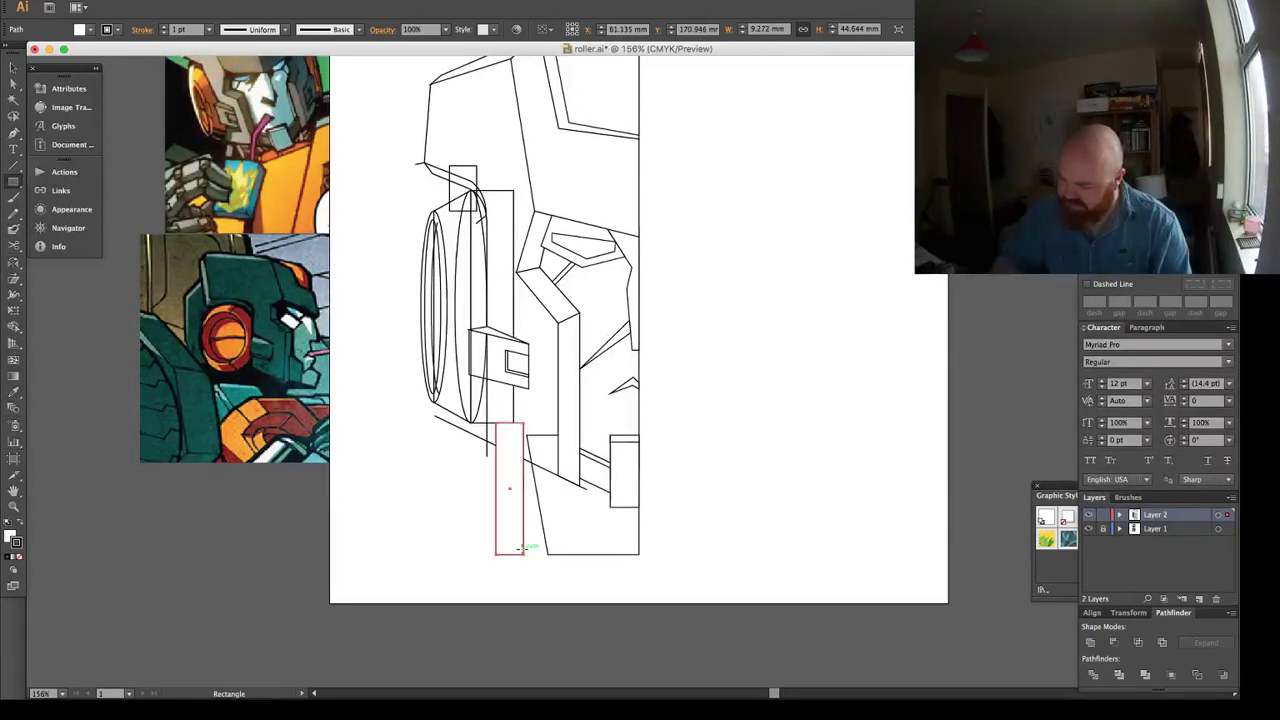
{"action": "scroll", "coordinate": [519, 548], "scroll_direction": "up", "scroll_amount": 1}
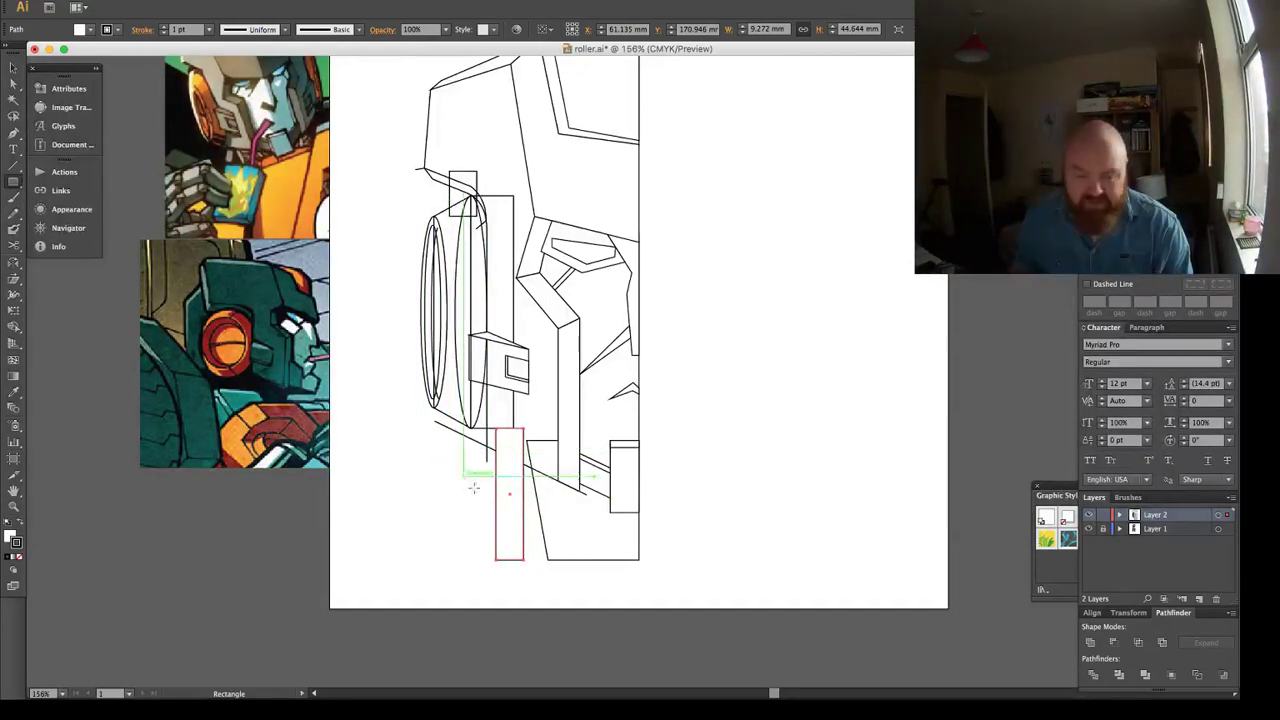
{"action": "key", "text": "a"}
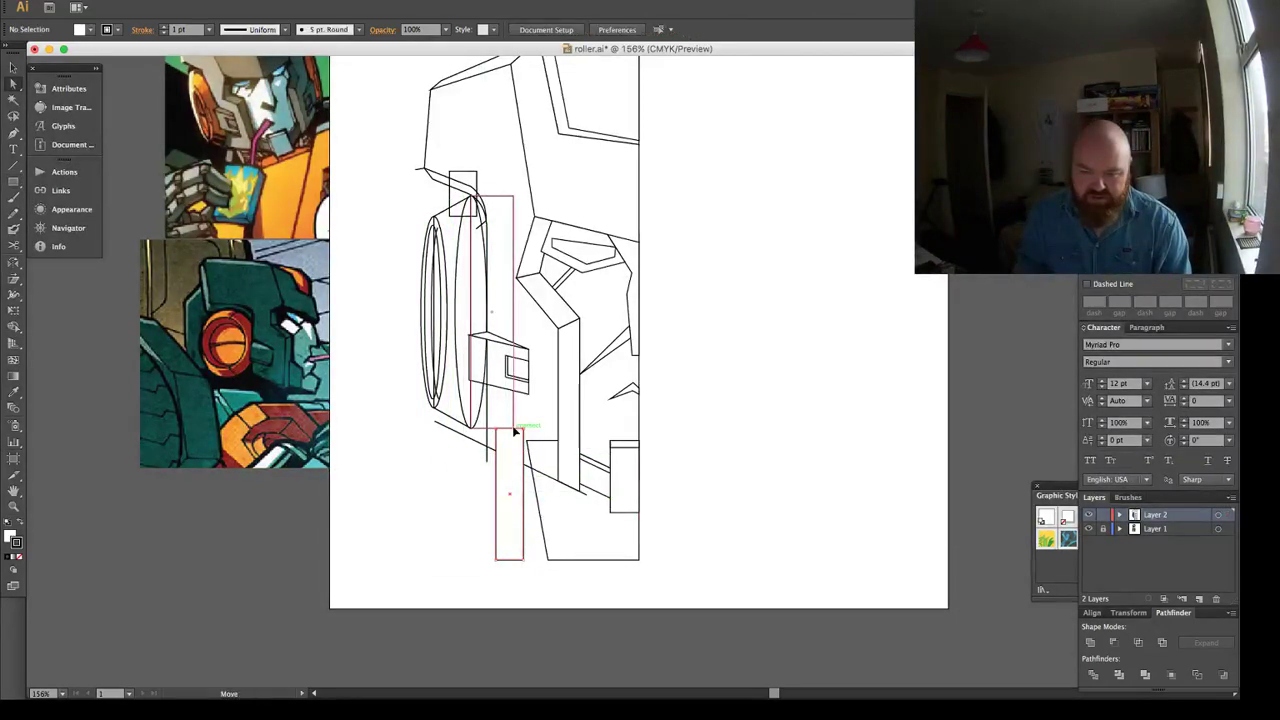
Shift the upper edge of the narrow rectangle beside the neck inward to slant it into a strut about 19.9 by 44.6 mm overall.
{"action": "left_click", "coordinate": [516, 430]}
{"action": "mouse_move", "coordinate": [515, 431]}
{"action": "left_mouse_down"}
{"action": "mouse_move", "coordinate": [525, 435]}
{"action": "mouse_move", "coordinate": [512, 425]}
{"action": "left_mouse_up"}
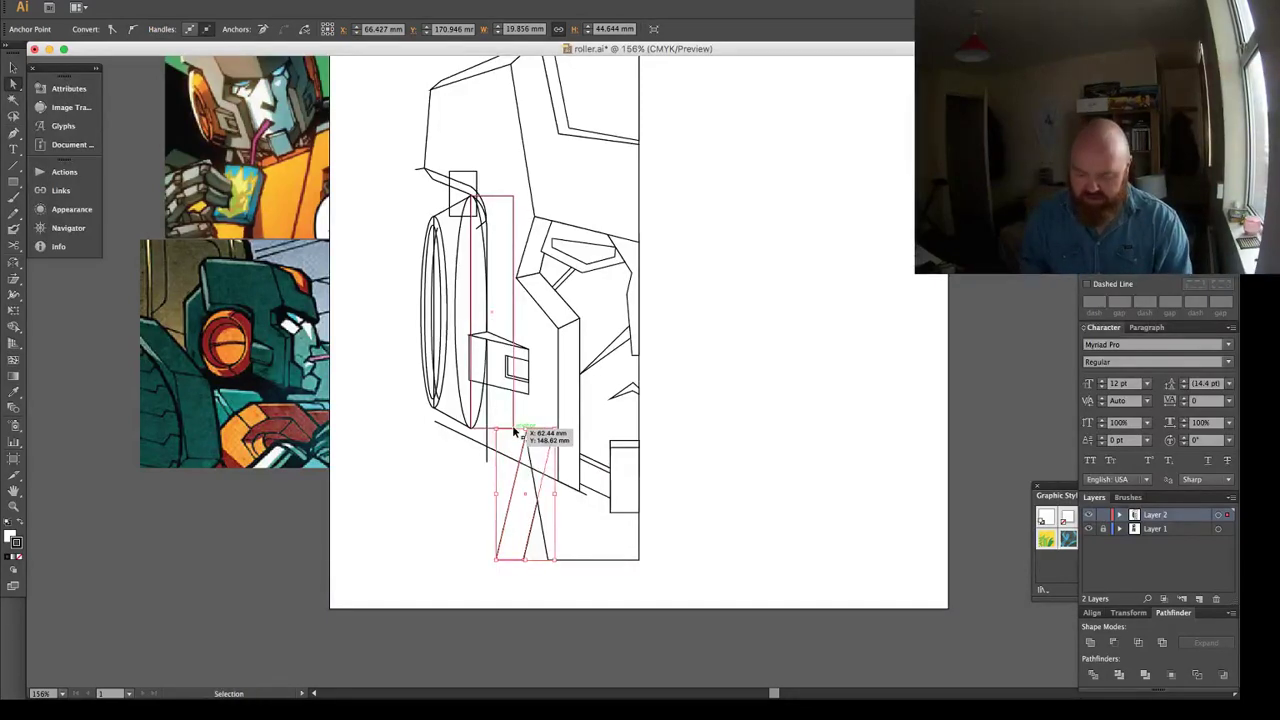
{"action": "key", "text": "super+shift+a"}
{"action": "key", "text": "v"}
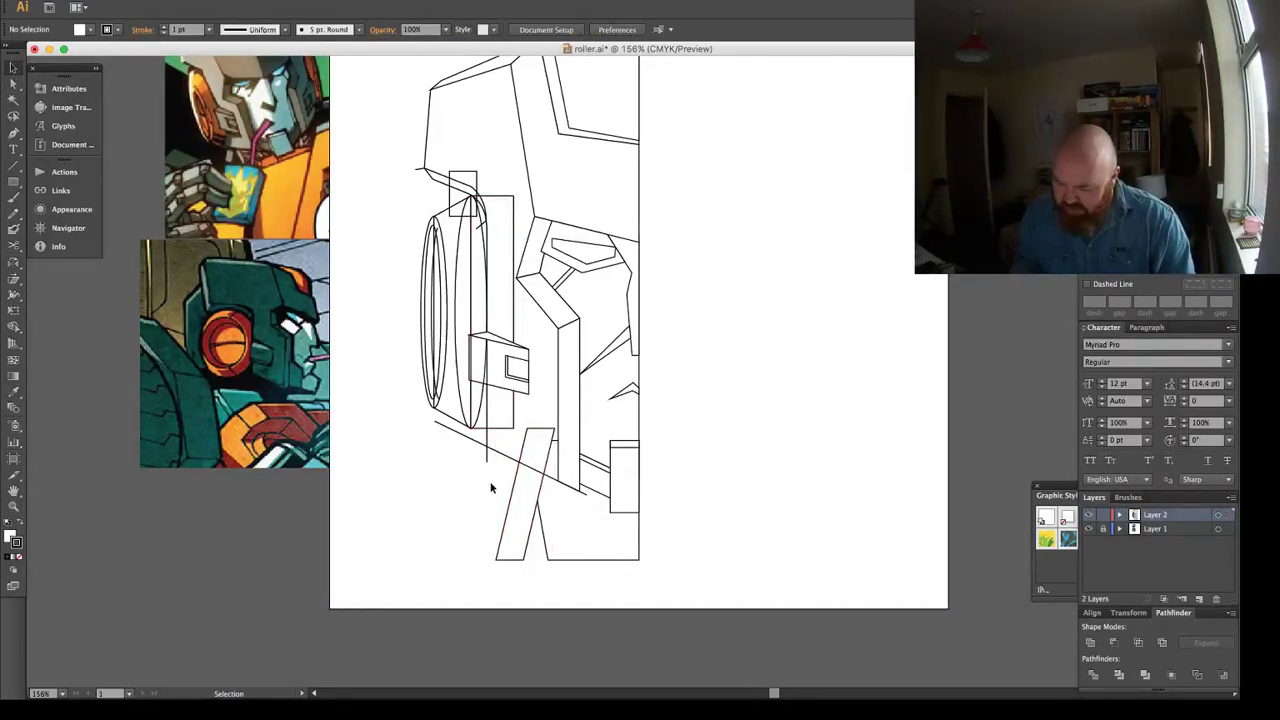
Draw a rectangle about 45.5 by 37.8 mm outside the neck and overlay two centred copies, one about 39.6 mm wide, the other about 32.3 mm high.
{"action": "key", "text": "m"}
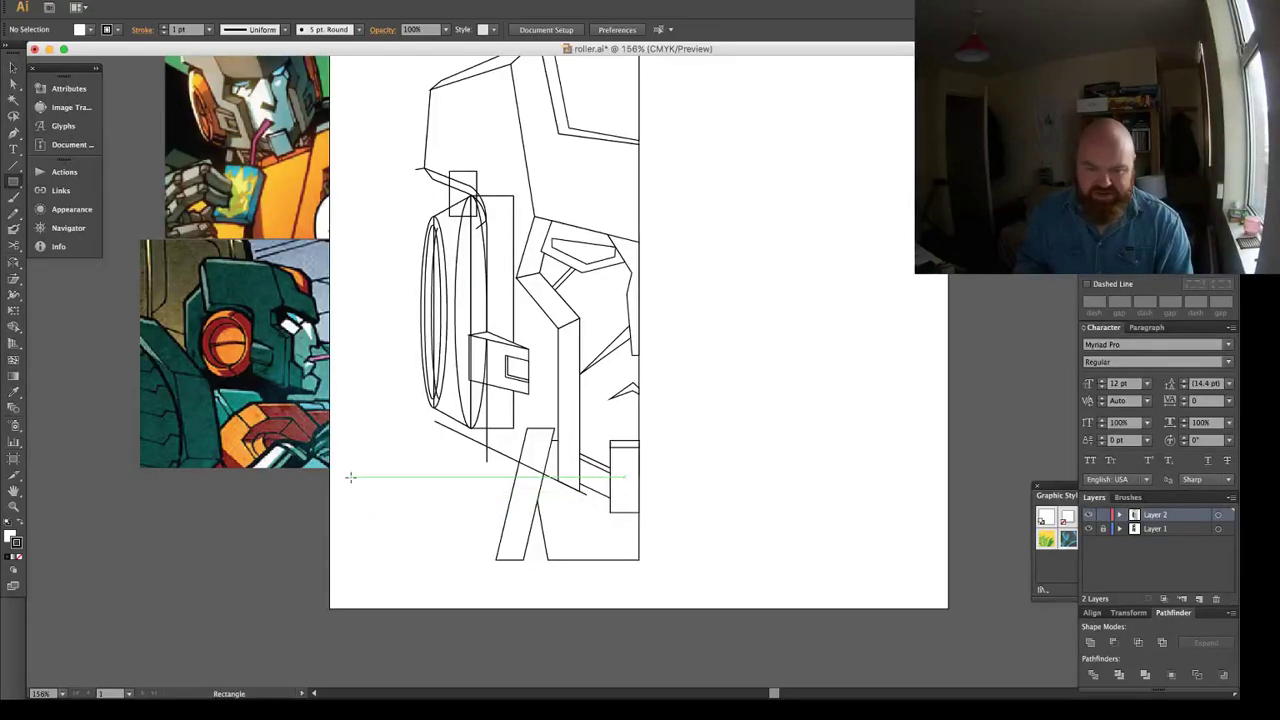
{"action": "left_click_drag", "start_coordinate": [350, 472], "coordinate": [480, 585]}
{"action": "key", "text": "v"}
{"action": "left_click_drag", "start_coordinate": [352, 528], "coordinate": [346, 527]}
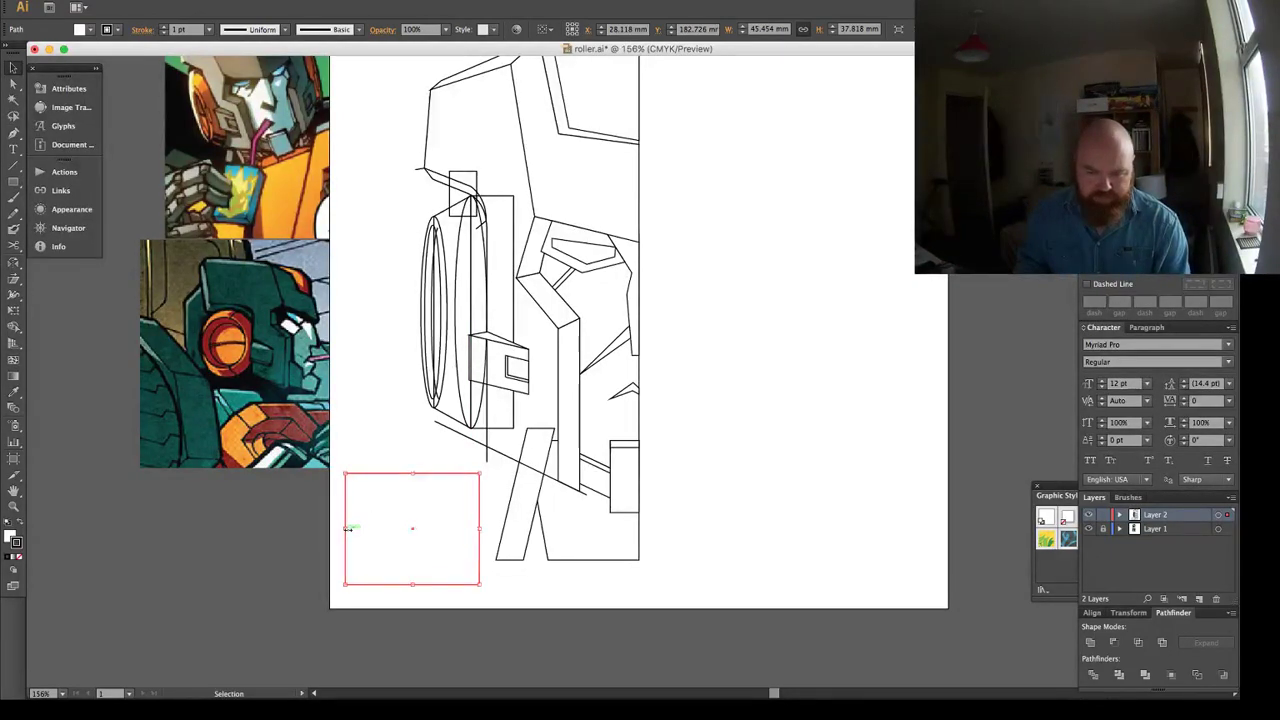
{"action": "left_click_drag", "start_coordinate": [346, 528], "coordinate": [352, 530]}
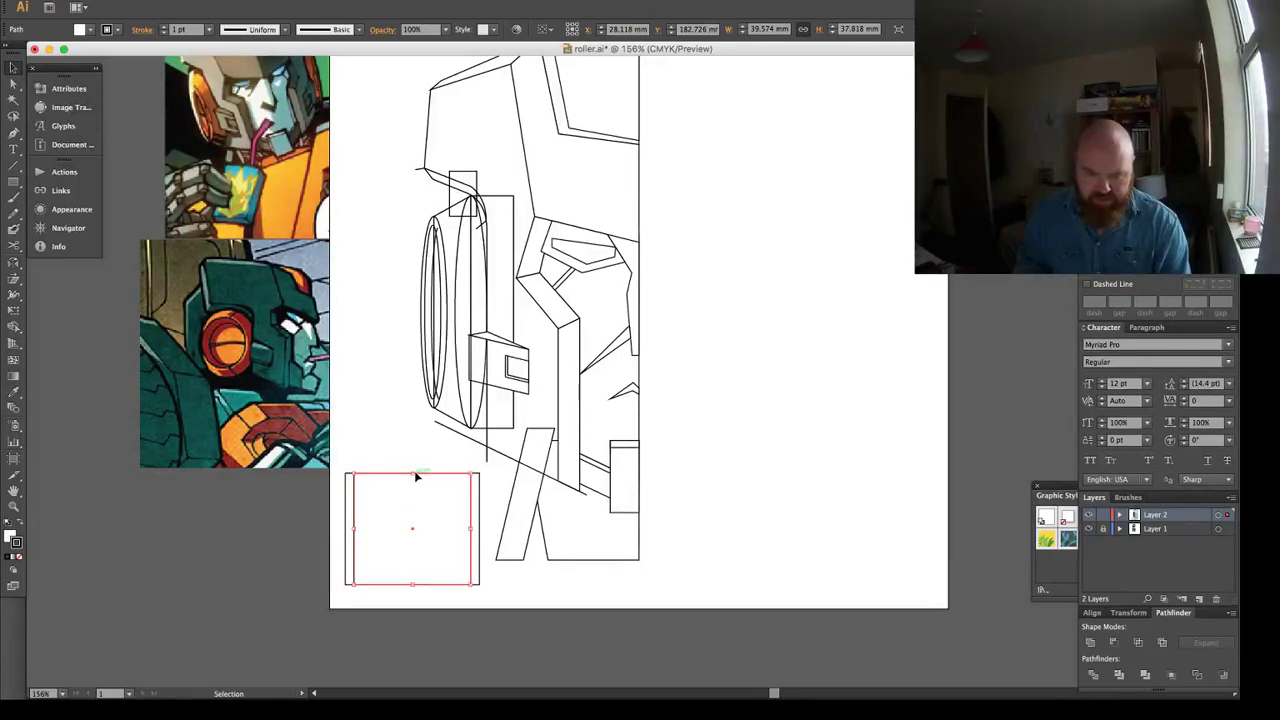
{"action": "left_click_drag", "start_coordinate": [413, 475], "coordinate": [413, 482]}
{"action": "left_click_drag", "start_coordinate": [354, 528], "coordinate": [346, 528]}
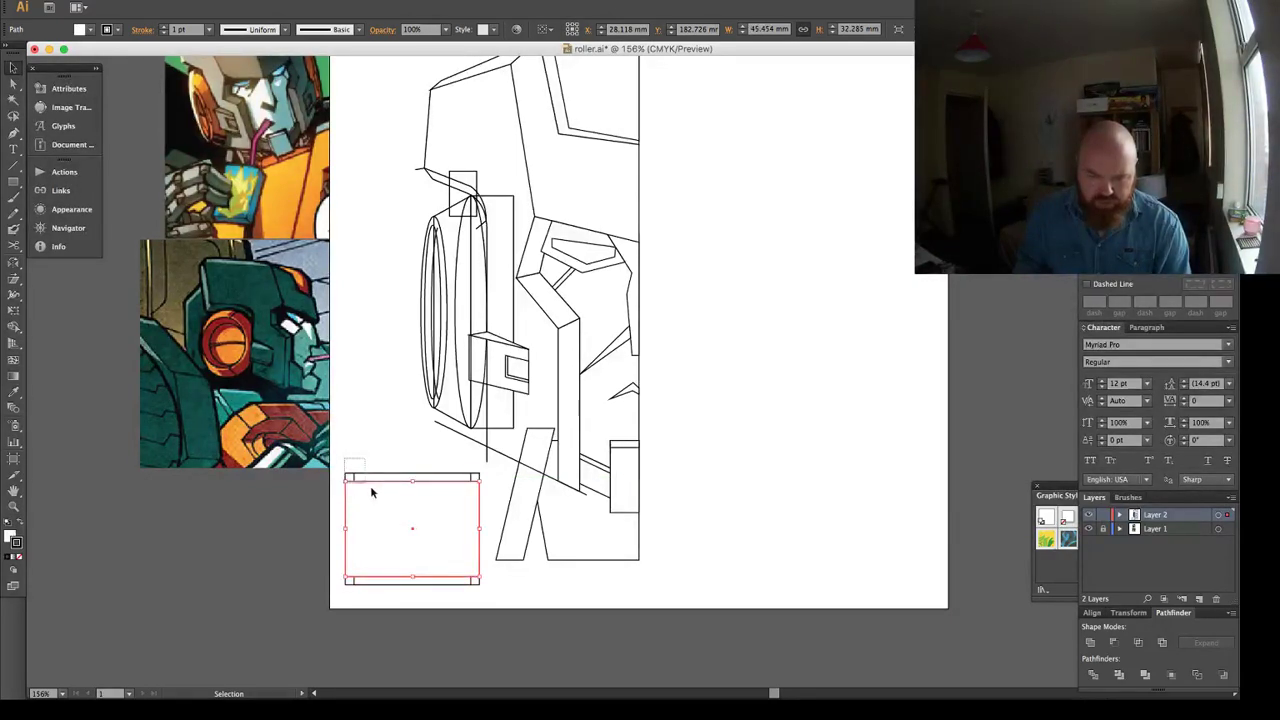
Merge the three overlapping shoulder rectangles into one shape and delete its outermost corner points to leave chamfered corners.
{"action": "left_click", "coordinate": [1090, 643]}
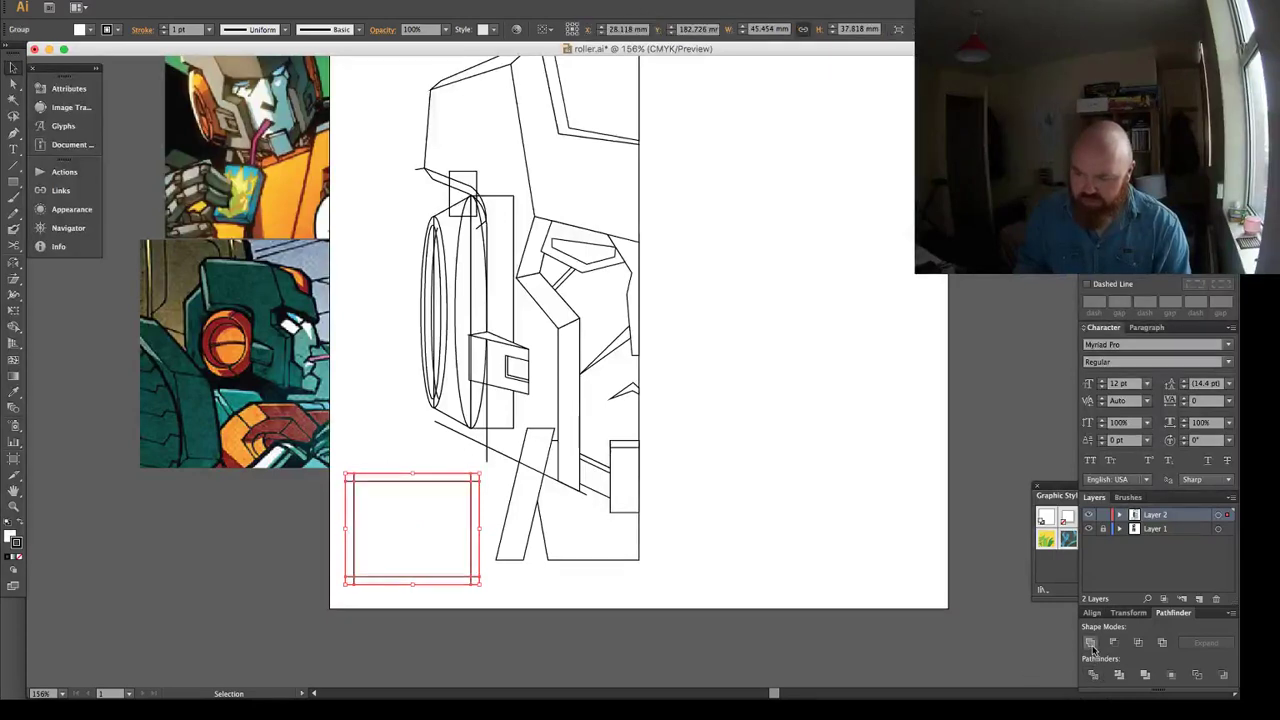
{"action": "key", "text": "minus"}
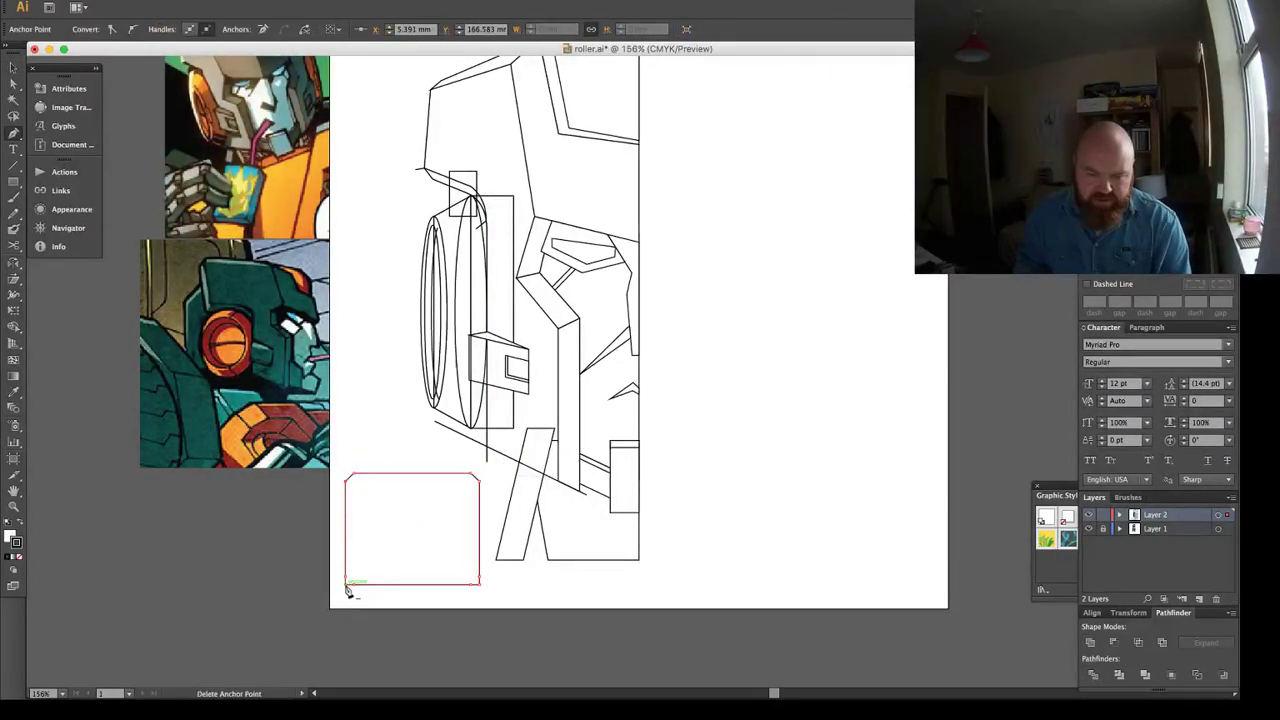
{"action": "left_click", "coordinate": [508, 580], "text": "super"}
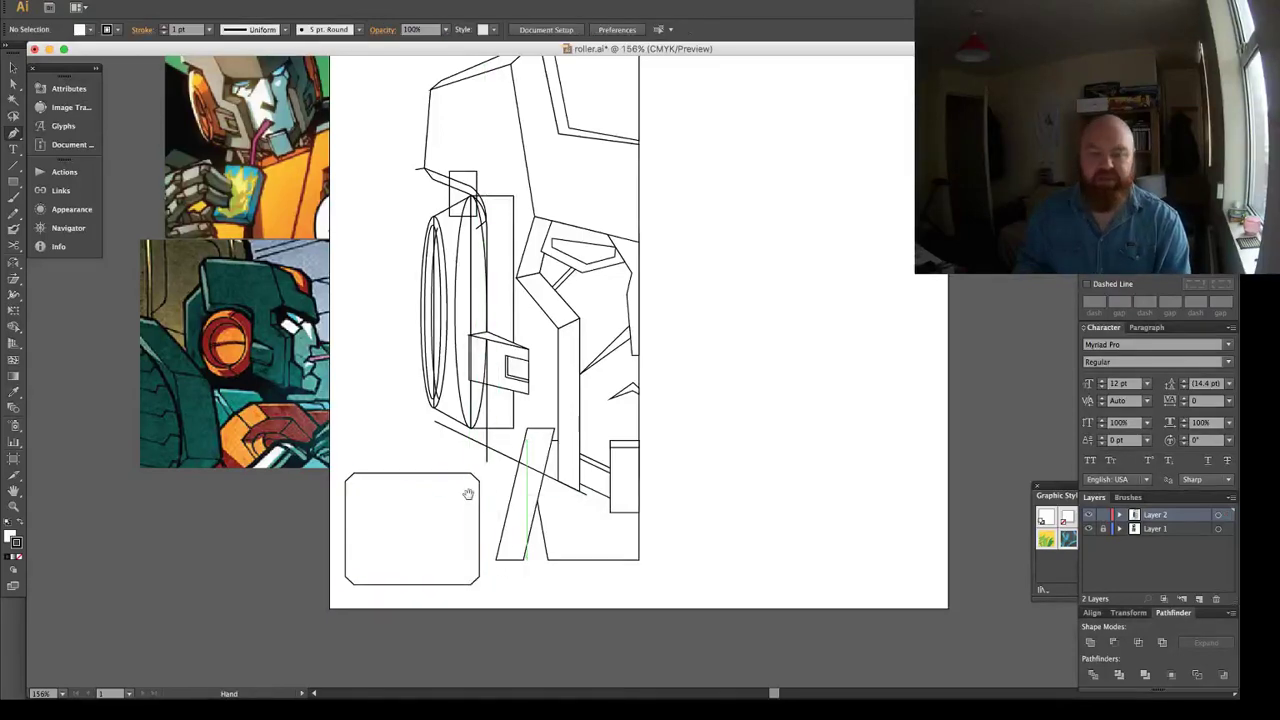
Draw a low rectangle across the neck's base to the centre line and pull its lower outer corner slightly outward.
{"action": "key", "text": "v"}
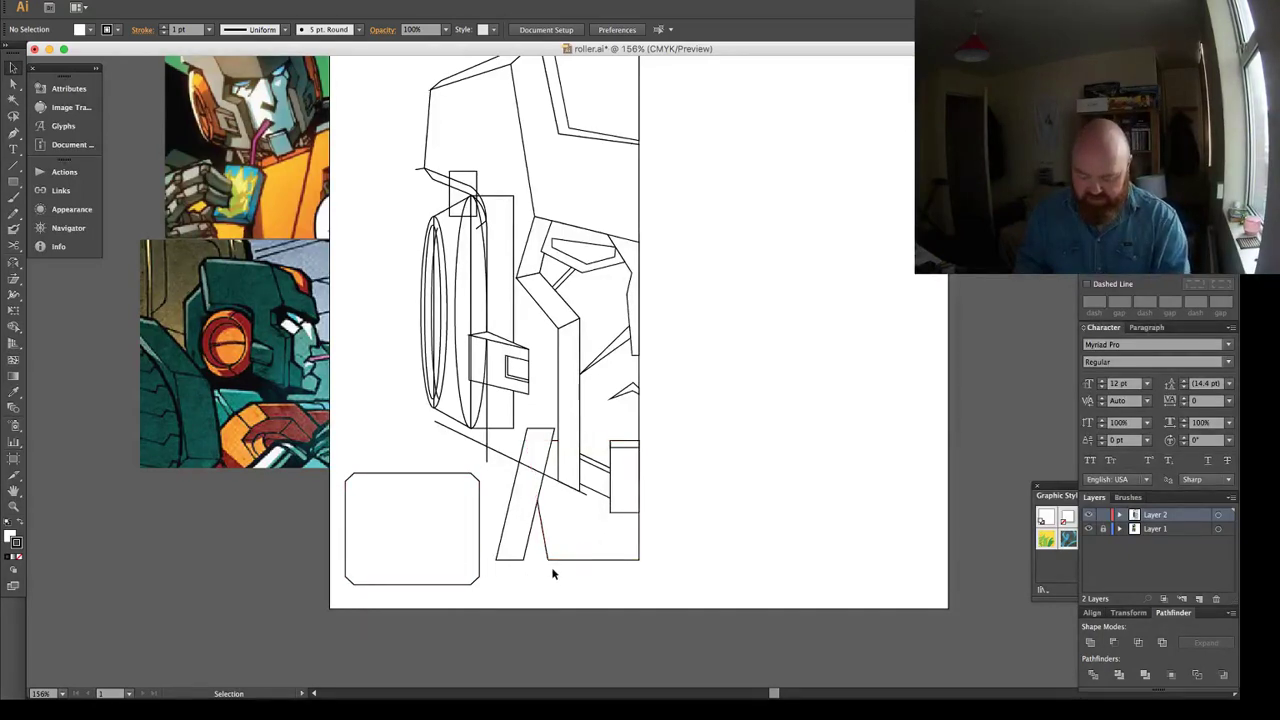
{"action": "key", "text": "m"}
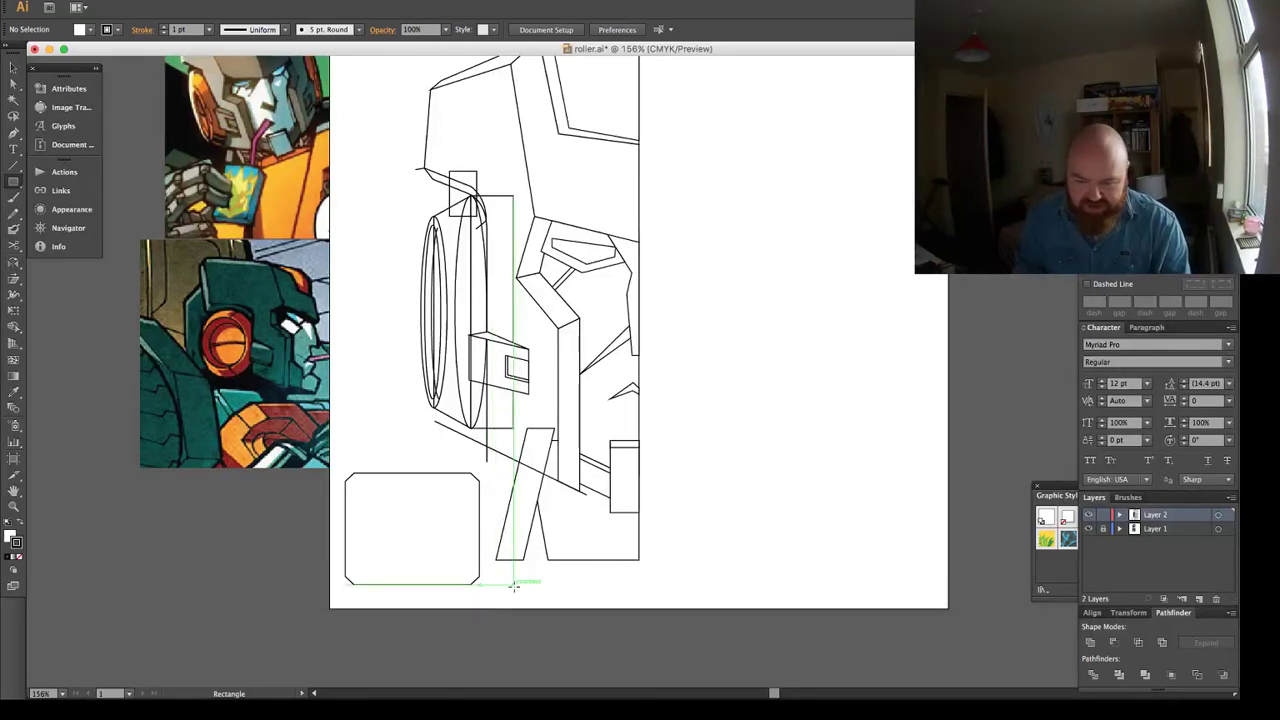
{"action": "left_click_drag", "start_coordinate": [514, 583], "coordinate": [639, 549]}
{"action": "key", "text": "a"}
{"action": "left_click", "coordinate": [518, 590]}
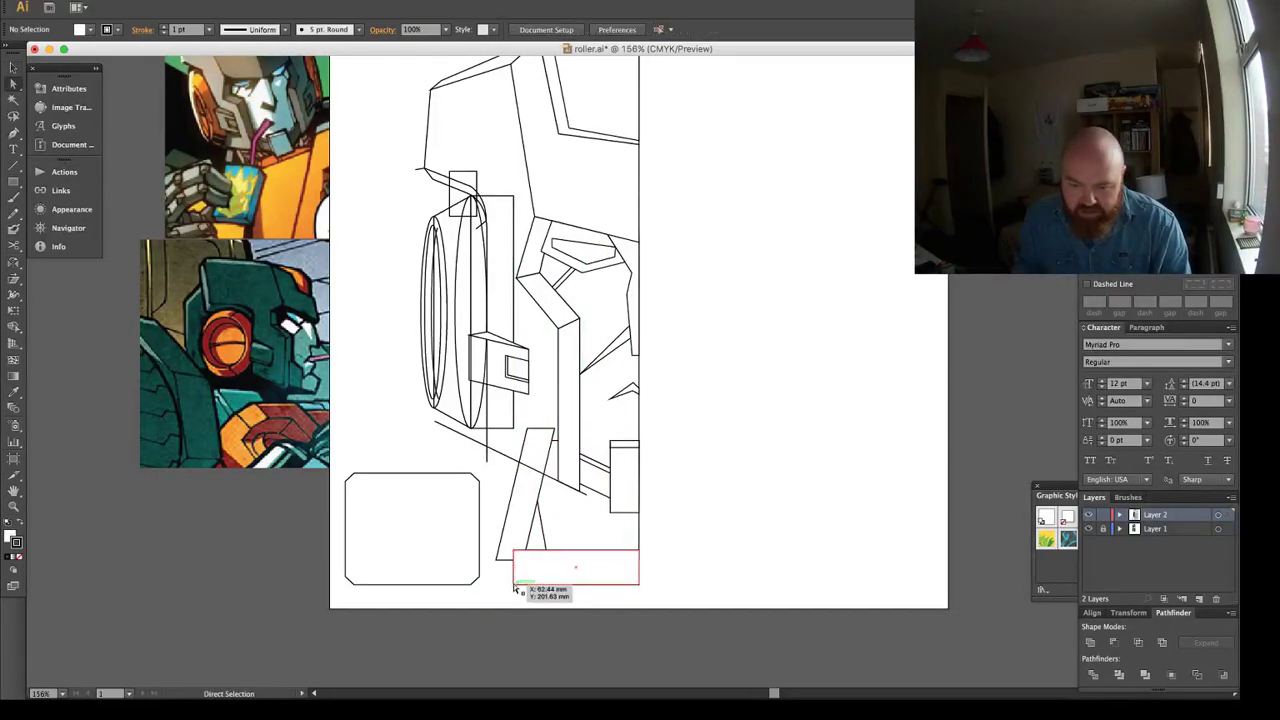
{"action": "left_click_drag", "start_coordinate": [514, 587], "coordinate": [506, 586]}
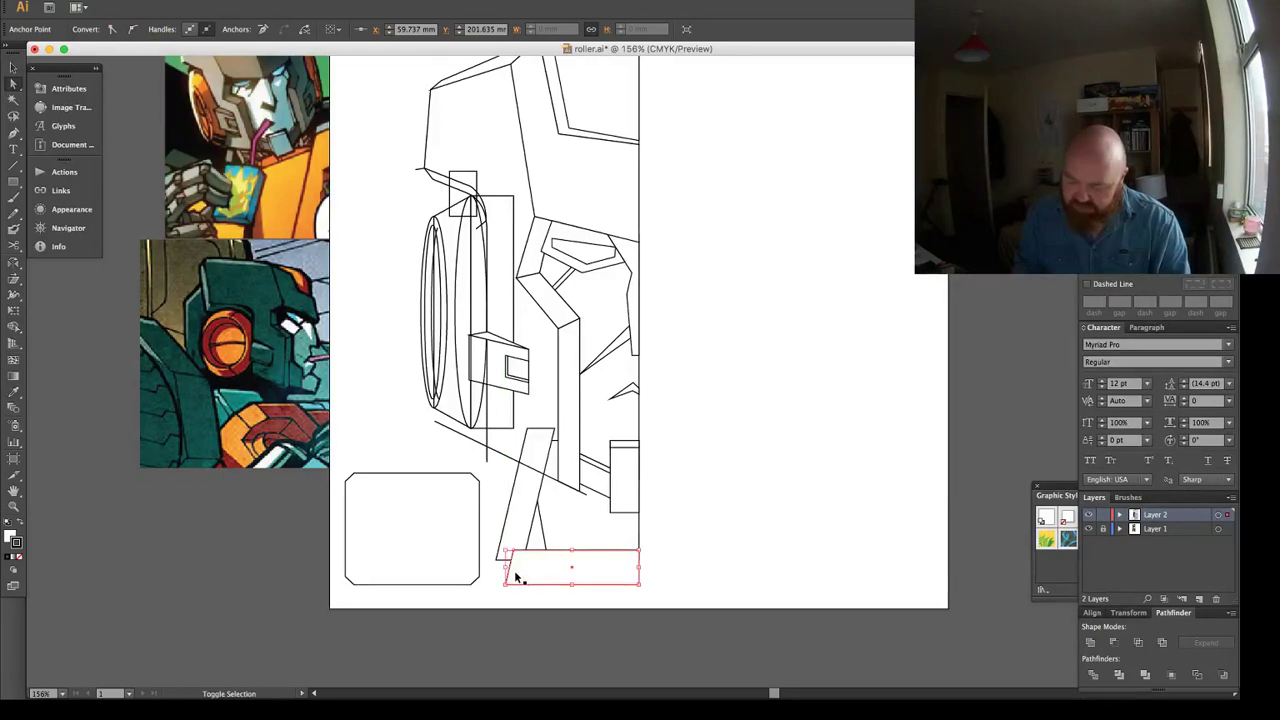
Extend the slanted strut's lower edge to the bottom of the collar block, making the strut about 22.3 by 53 mm overall.
{"action": "left_click", "coordinate": [515, 576]}
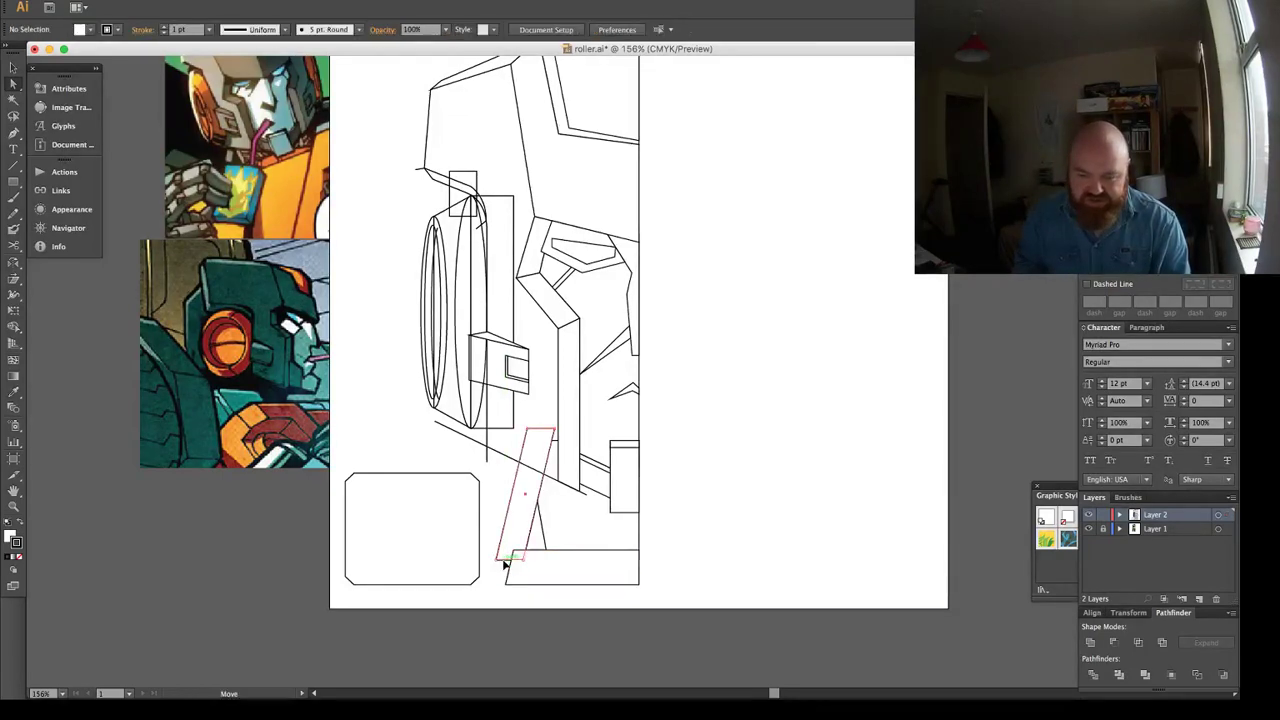
{"action": "left_click_drag", "start_coordinate": [505, 564], "coordinate": [495, 585]}
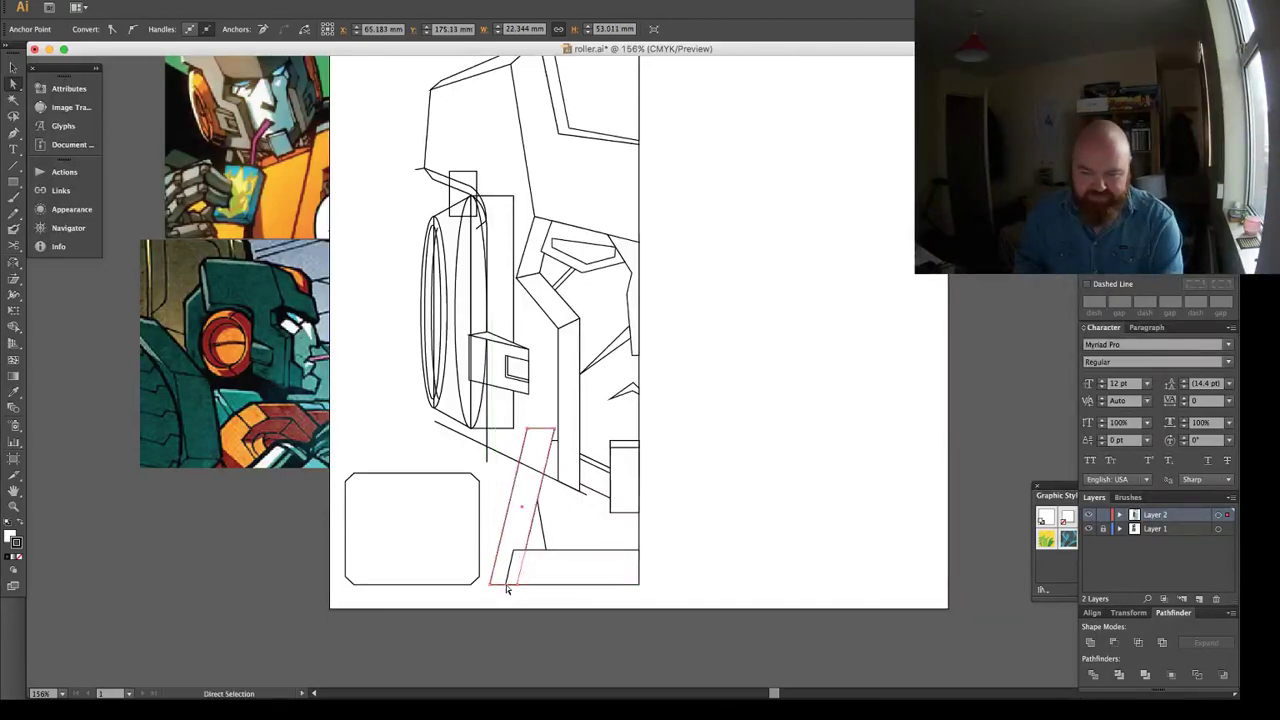
{"action": "left_click", "coordinate": [490, 595]}
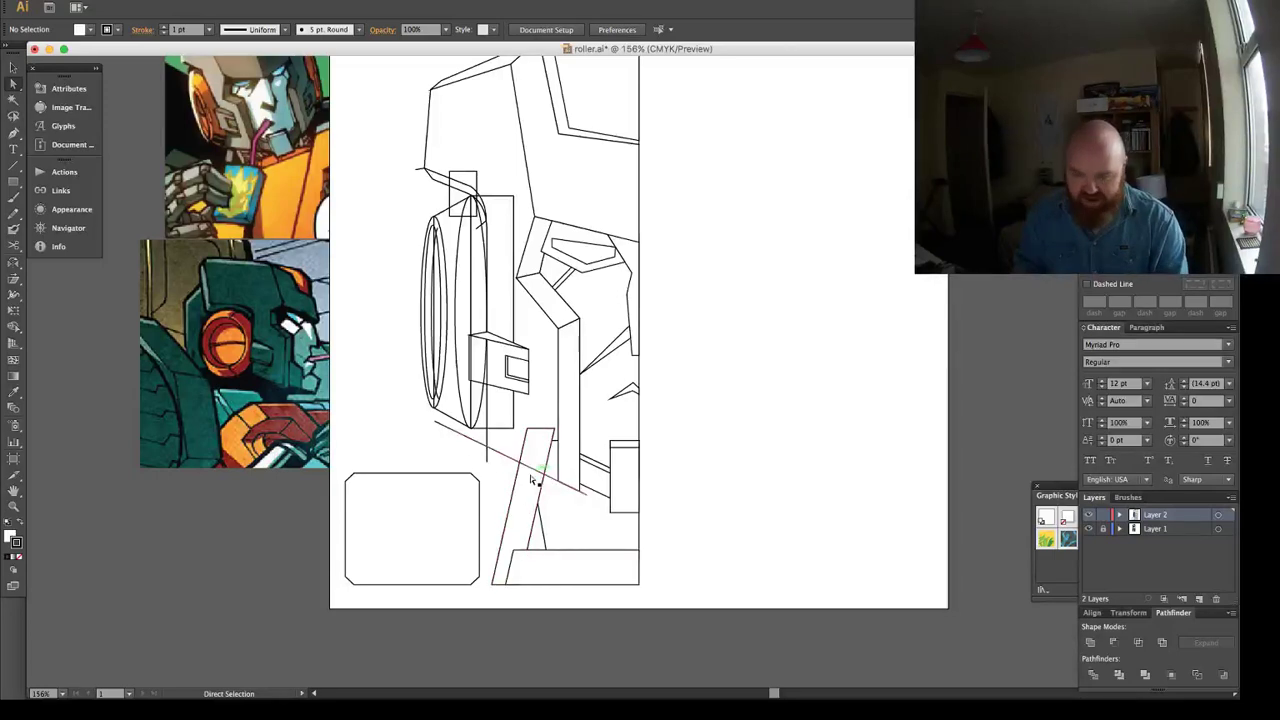
Draw a rectangle about 17.1 by 39.6 mm over the slanted strut and send it behind all the other parts.
{"action": "key", "text": "m"}
{"action": "left_click_drag", "start_coordinate": [508, 451], "coordinate": [557, 567]}
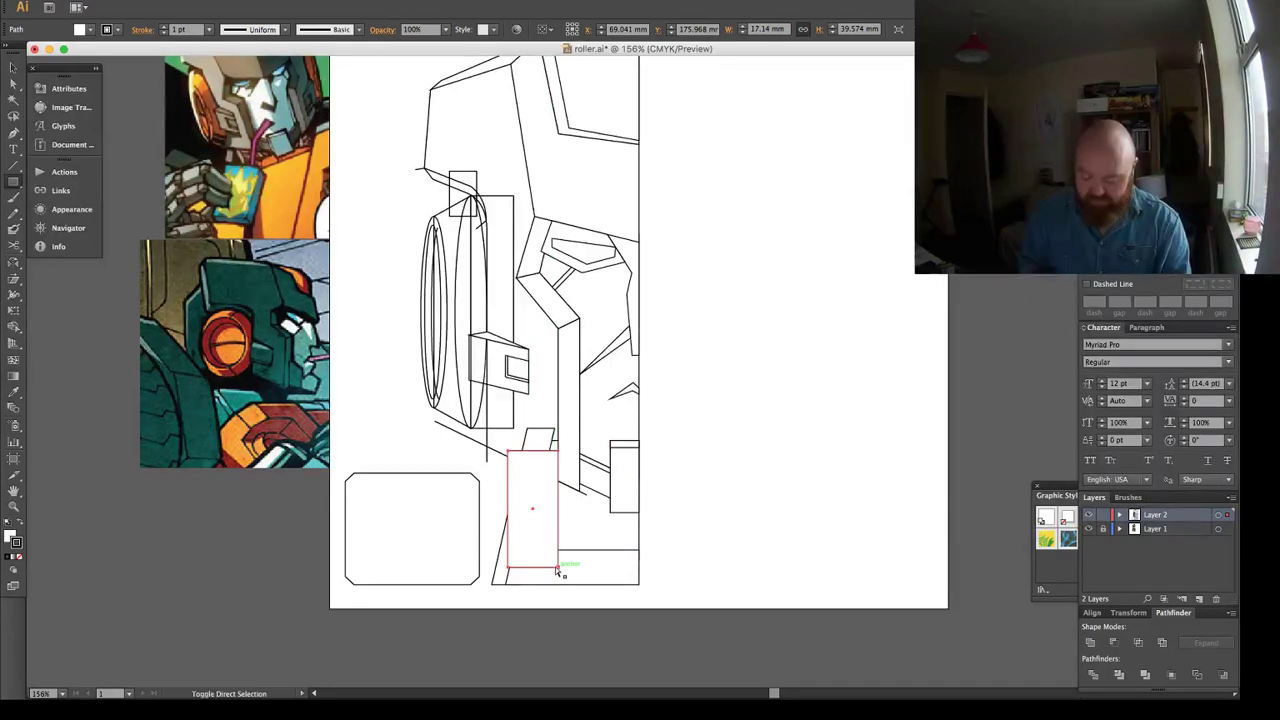
{"action": "key", "text": "shift+super+["}
{"action": "key", "text": "shift+super+a"}
{"action": "key", "text": "v"}
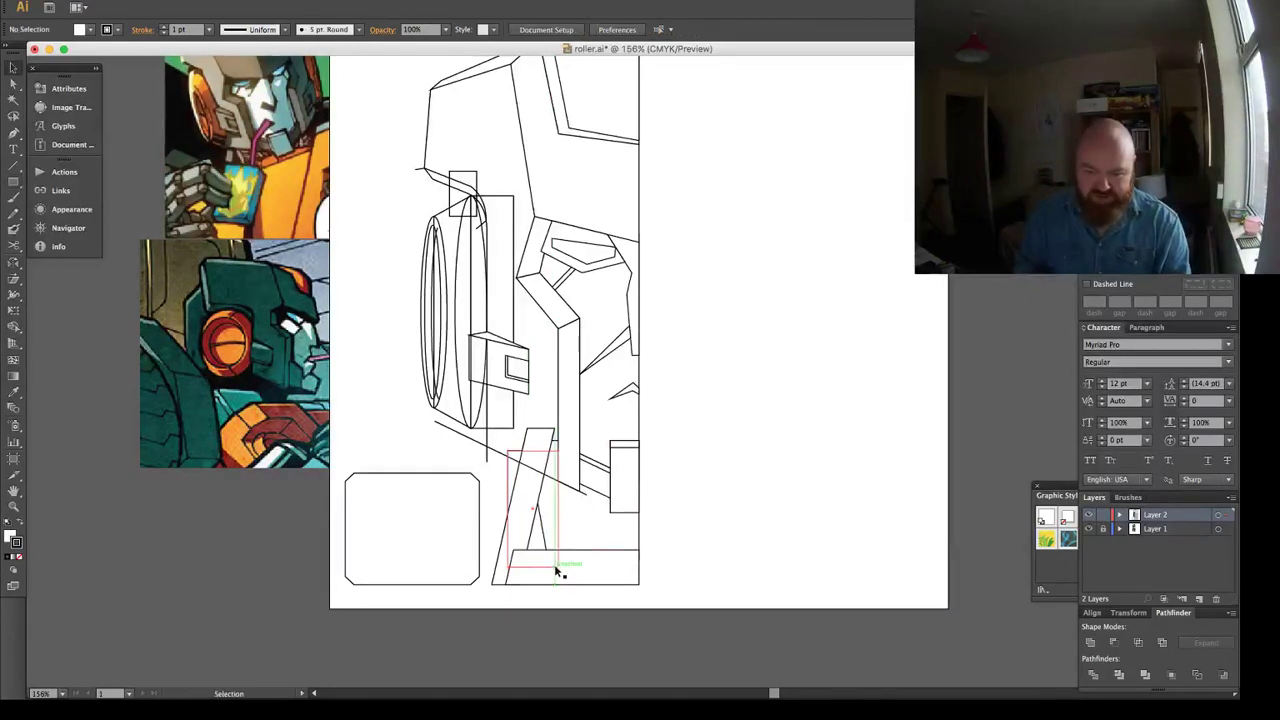
{"action": "left_click", "coordinate": [508, 452]}
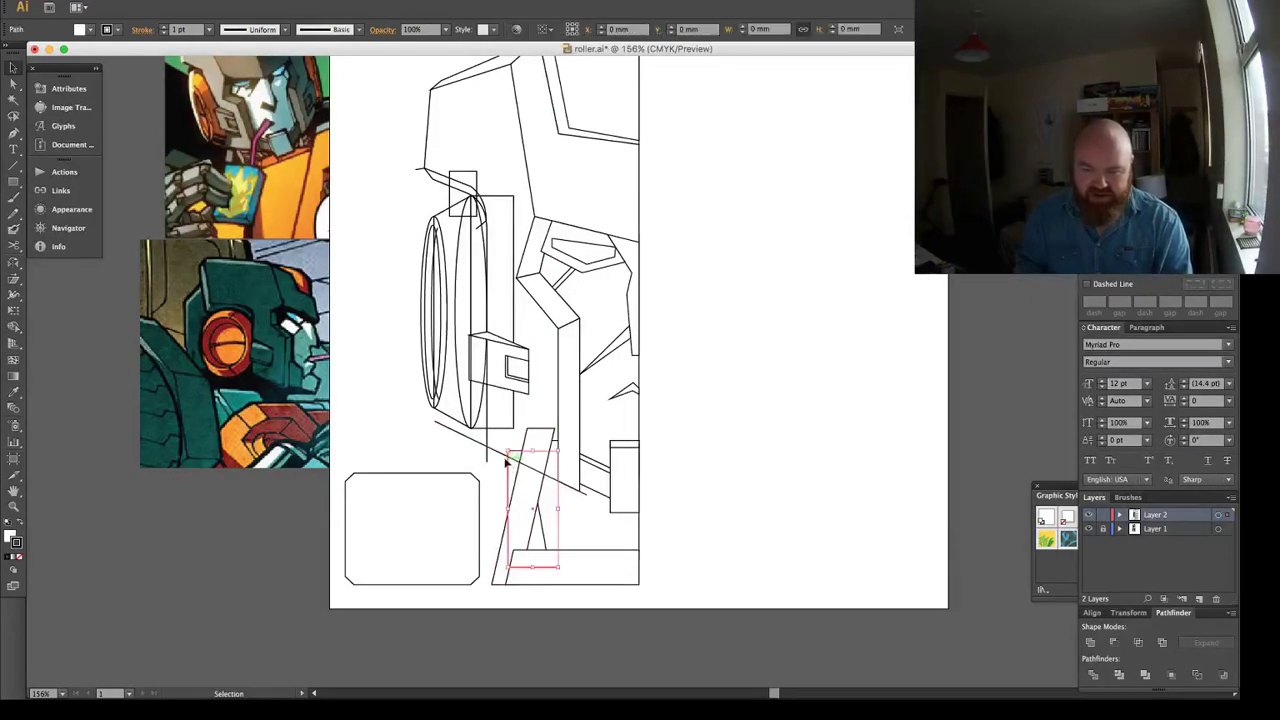
{"action": "left_click", "coordinate": [474, 503]}
Nudge the two upper outer corner points of the chamfered shoulder block inward so that its outer side slants.
{"action": "key", "text": "a"}
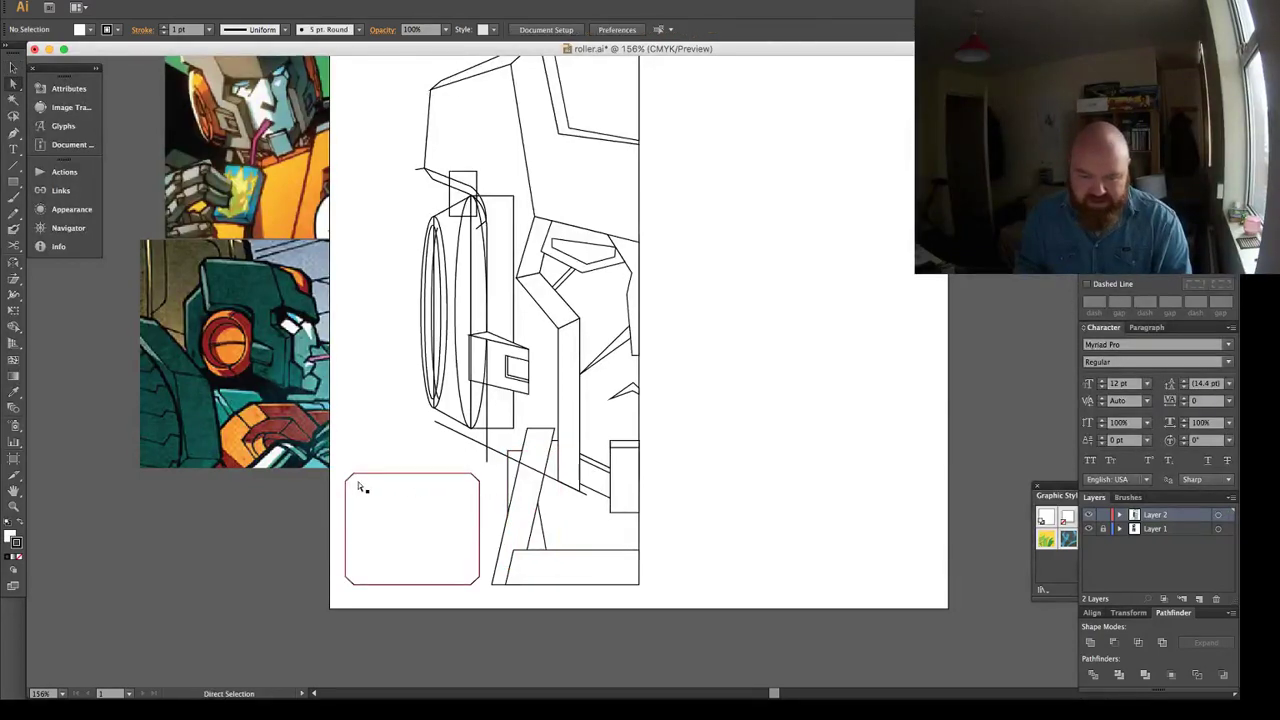
{"action": "left_click", "coordinate": [357, 480]}
{"action": "left_click", "coordinate": [357, 478], "text": "shift"}
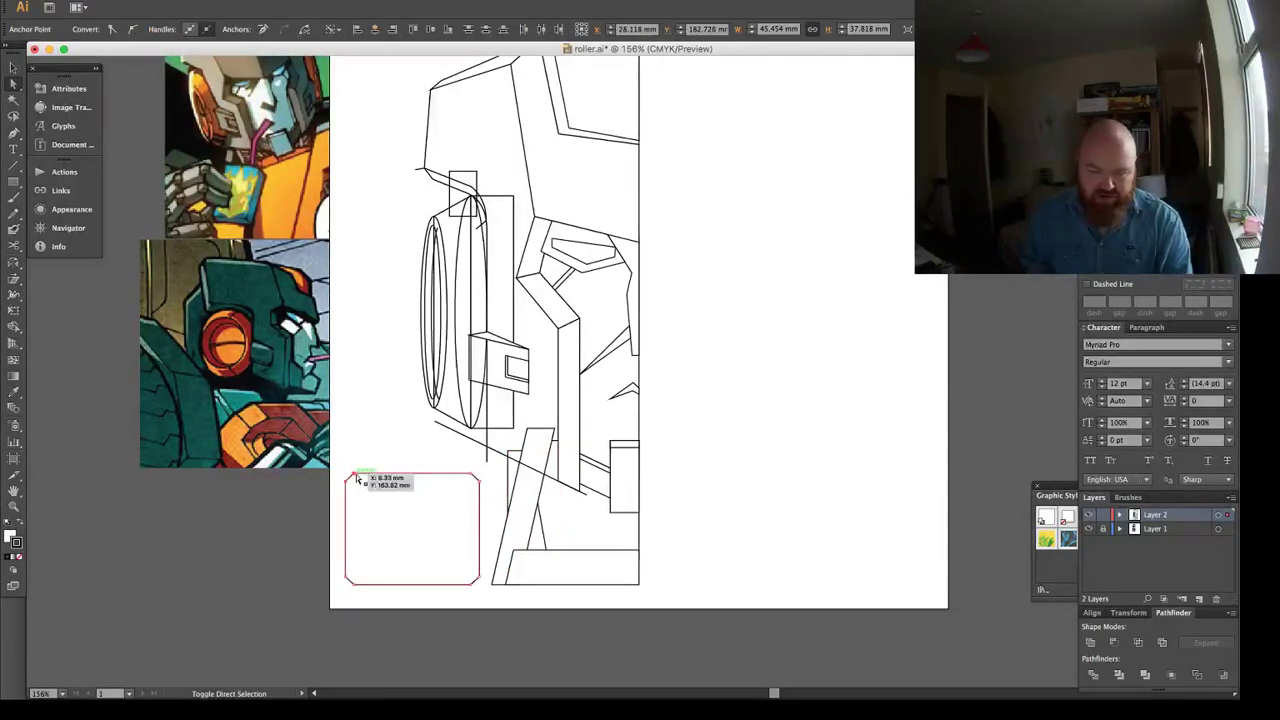
{"action": "key", "text": "shift+Right"}
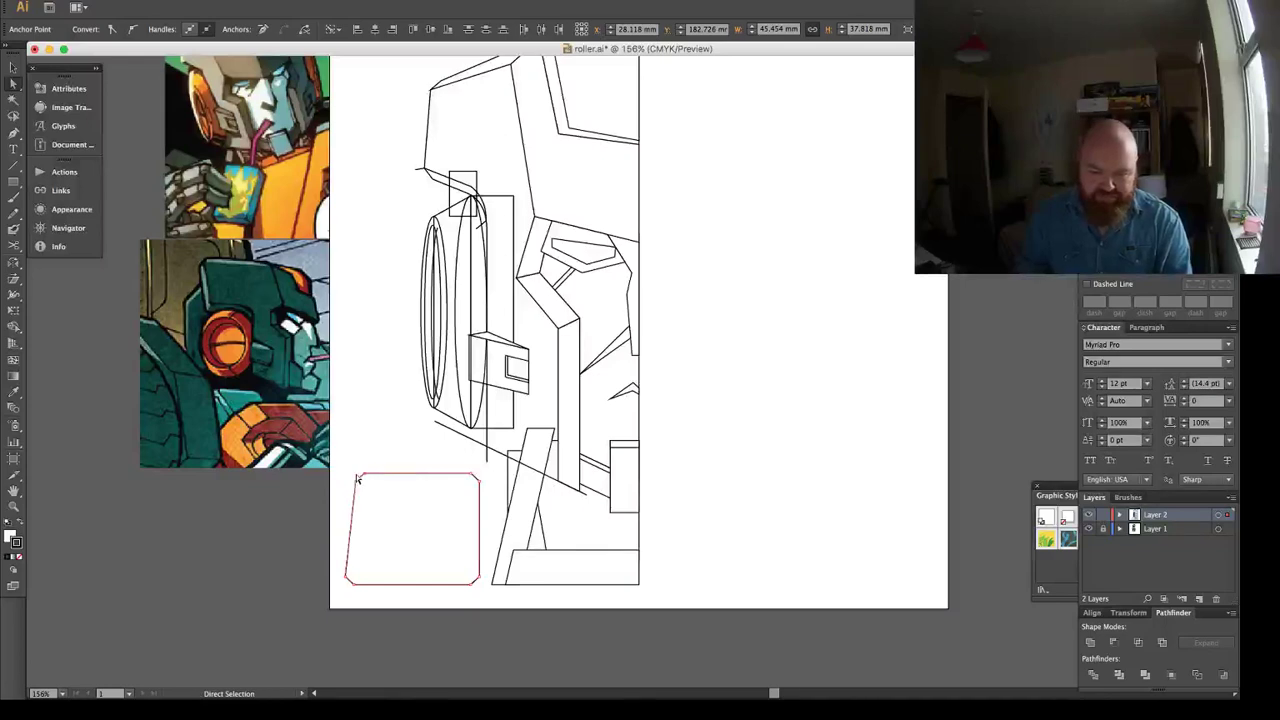
{"action": "left_click", "coordinate": [484, 487]}
Draw a thin horizontal rectangle along the artboard's bottom, from its outer edge to the centre line, directly beneath the shoulder block.
{"action": "key", "text": "v"}
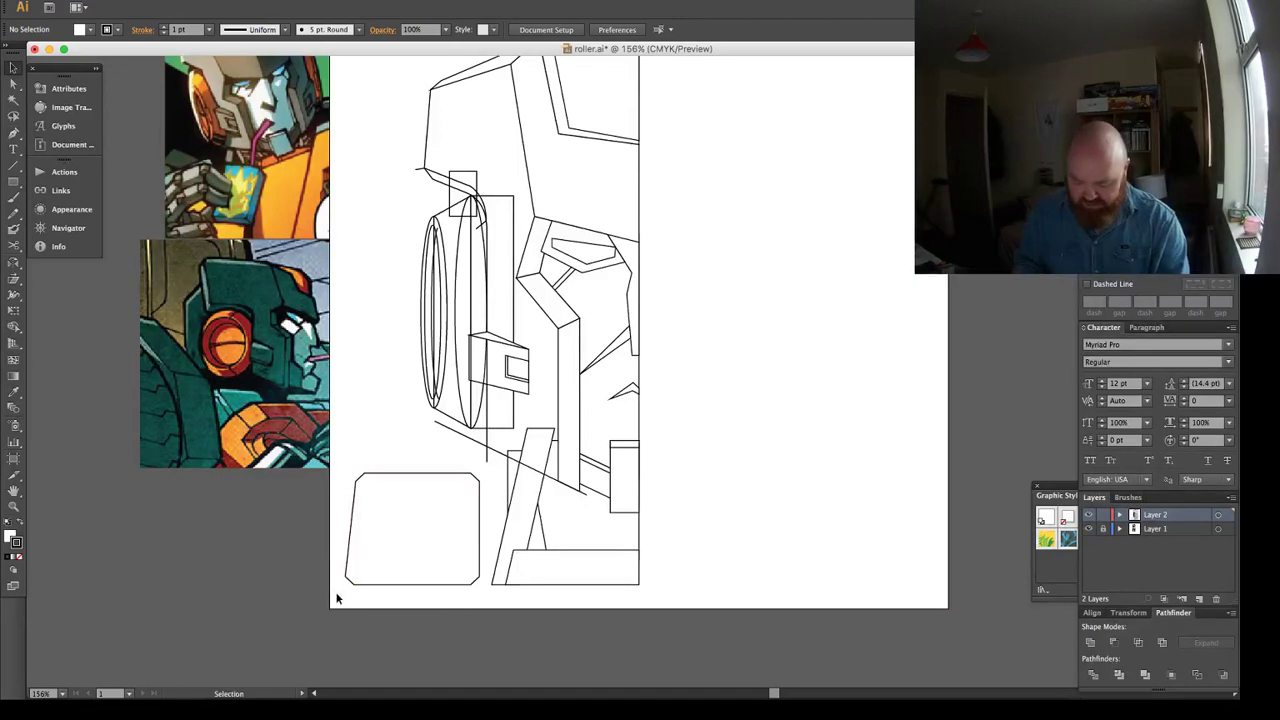
{"action": "key", "text": "m"}
{"action": "left_click_drag", "start_coordinate": [330, 608], "coordinate": [638, 584]}
{"action": "key", "text": "v"}
{"action": "left_click", "coordinate": [697, 578]}
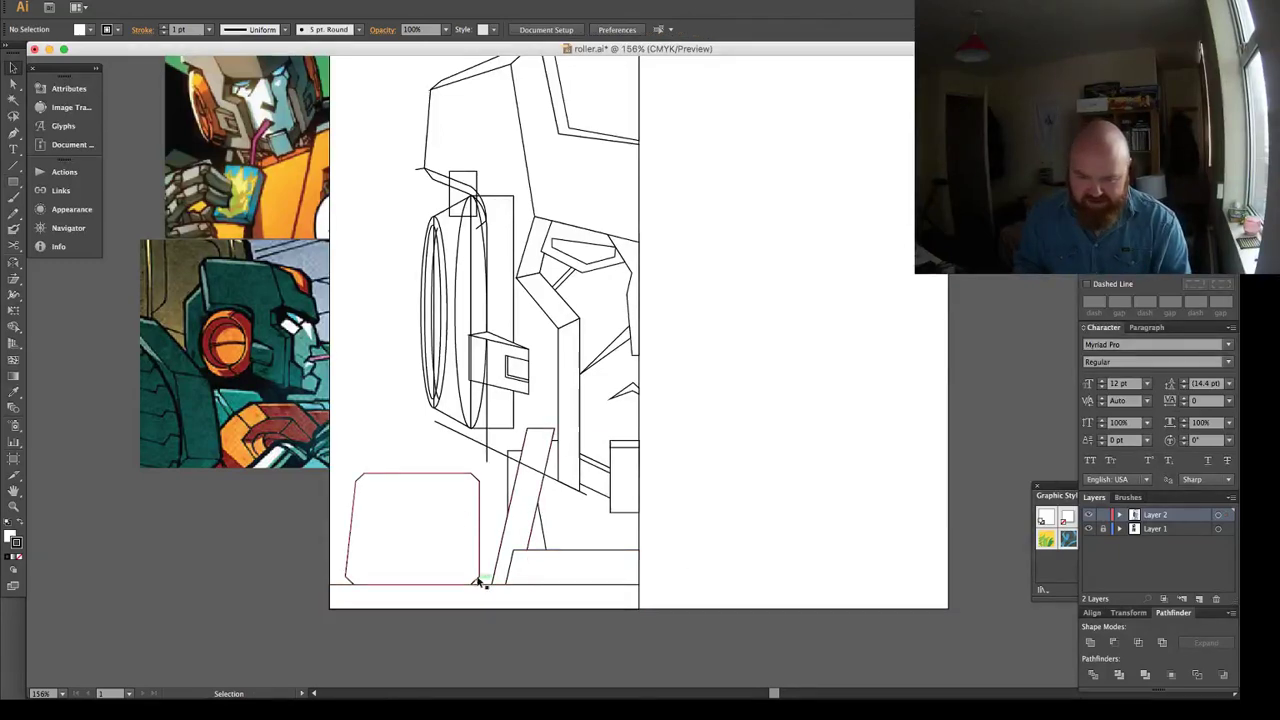
Draw a rectangle about 26.2 by 37.8 mm bridging the shoulder block and the neck, and send it behind all the other parts.
{"action": "key", "text": "m"}
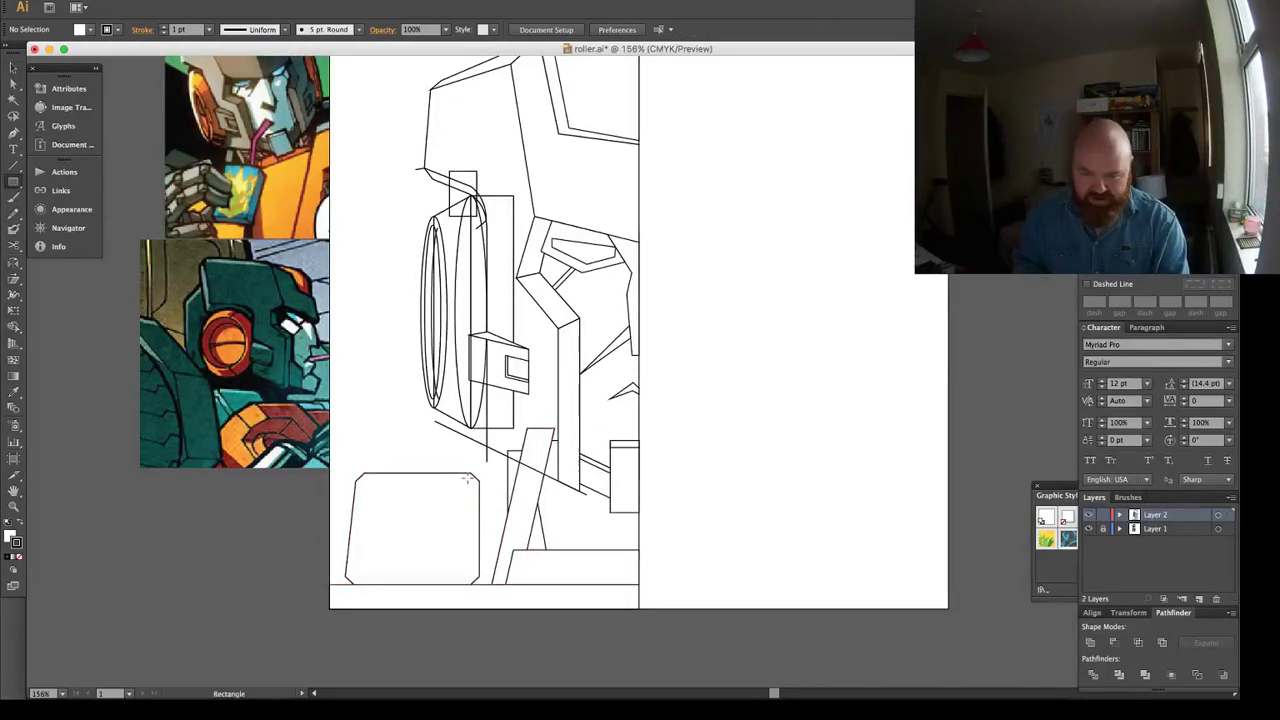
{"action": "left_click_drag", "start_coordinate": [470, 474], "coordinate": [547, 586]}
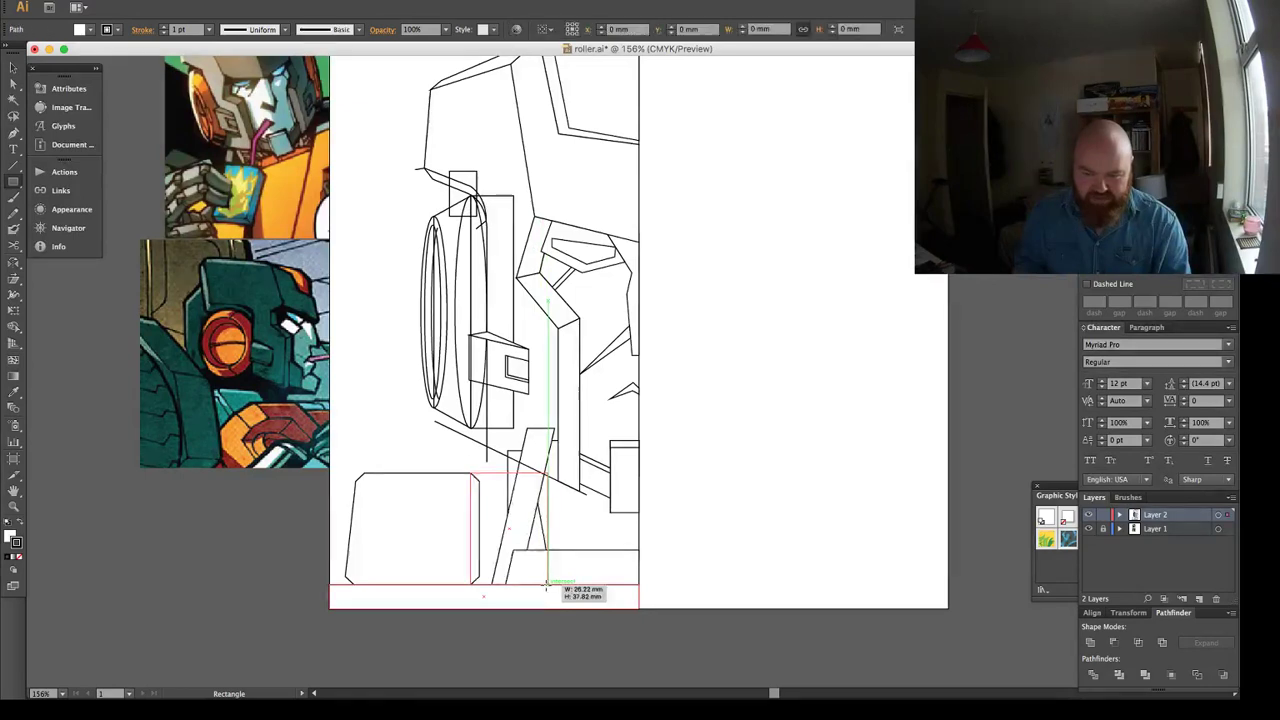
{"action": "key", "text": "super+shift+["}
{"action": "key", "text": "super+shift+a"}
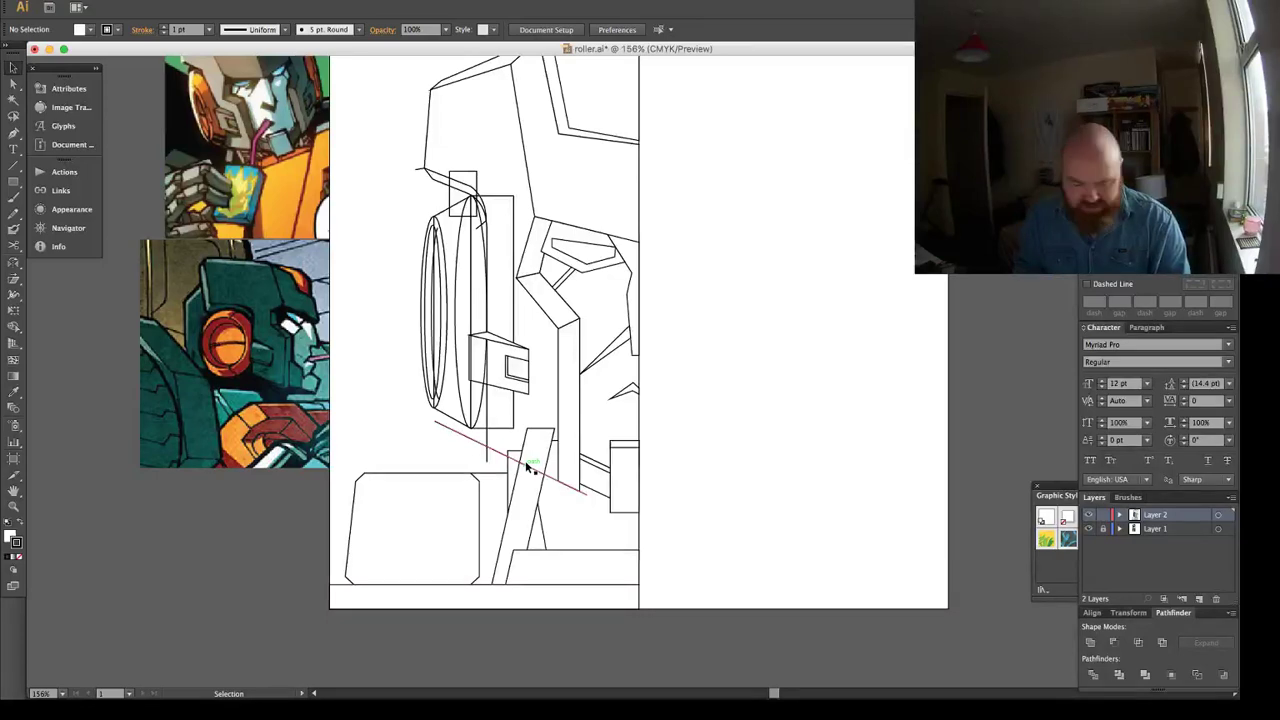
Nudge the eye's inner upper corner outward and shift the eye socket's lower outer corner slightly inward.
{"action": "left_click_drag", "start_coordinate": [564, 406], "coordinate": [608, 444]}
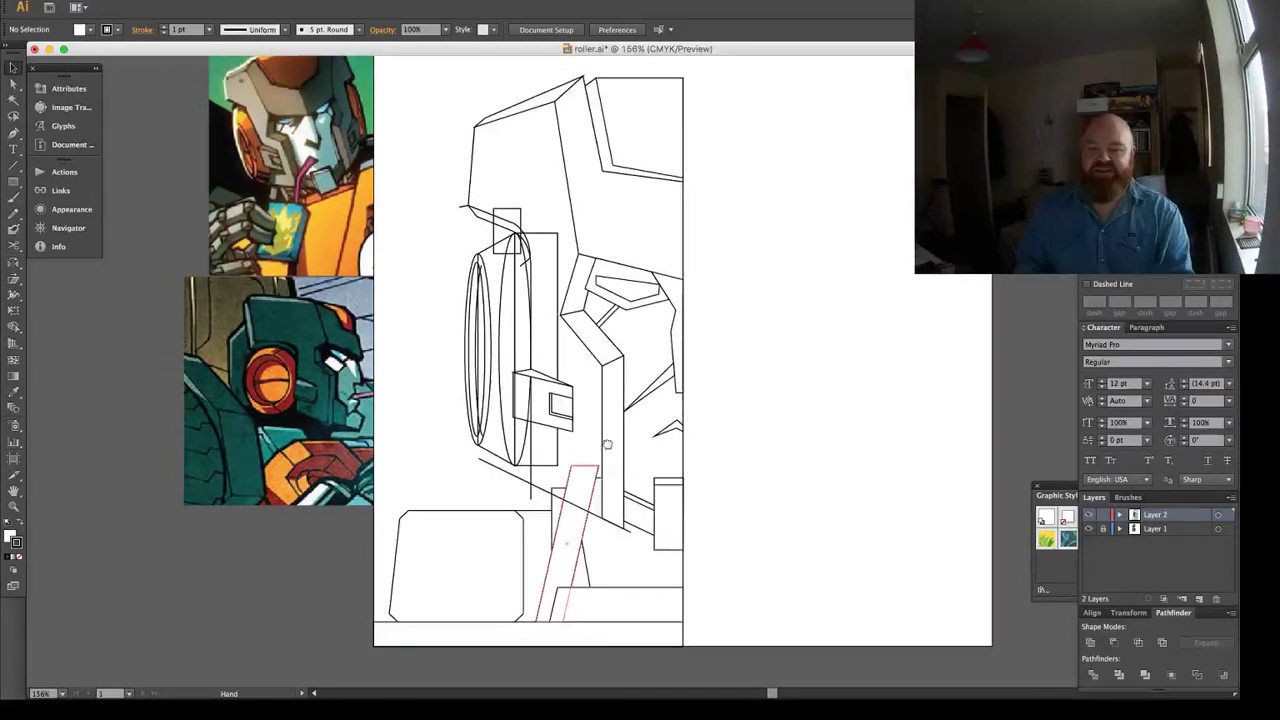
{"action": "key", "text": "a"}
{"action": "left_click", "coordinate": [658, 290]}
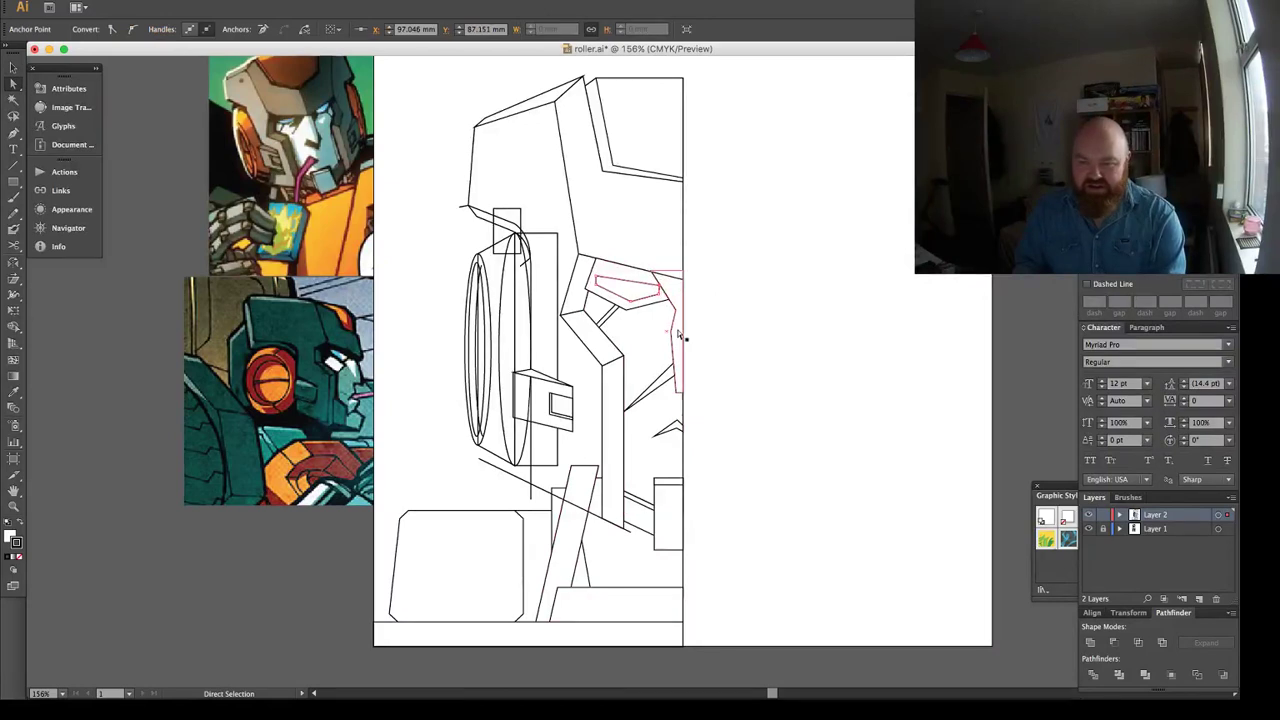
{"action": "key", "text": "Left"}
{"action": "key", "text": "Left"}
{"action": "key", "text": "Left"}
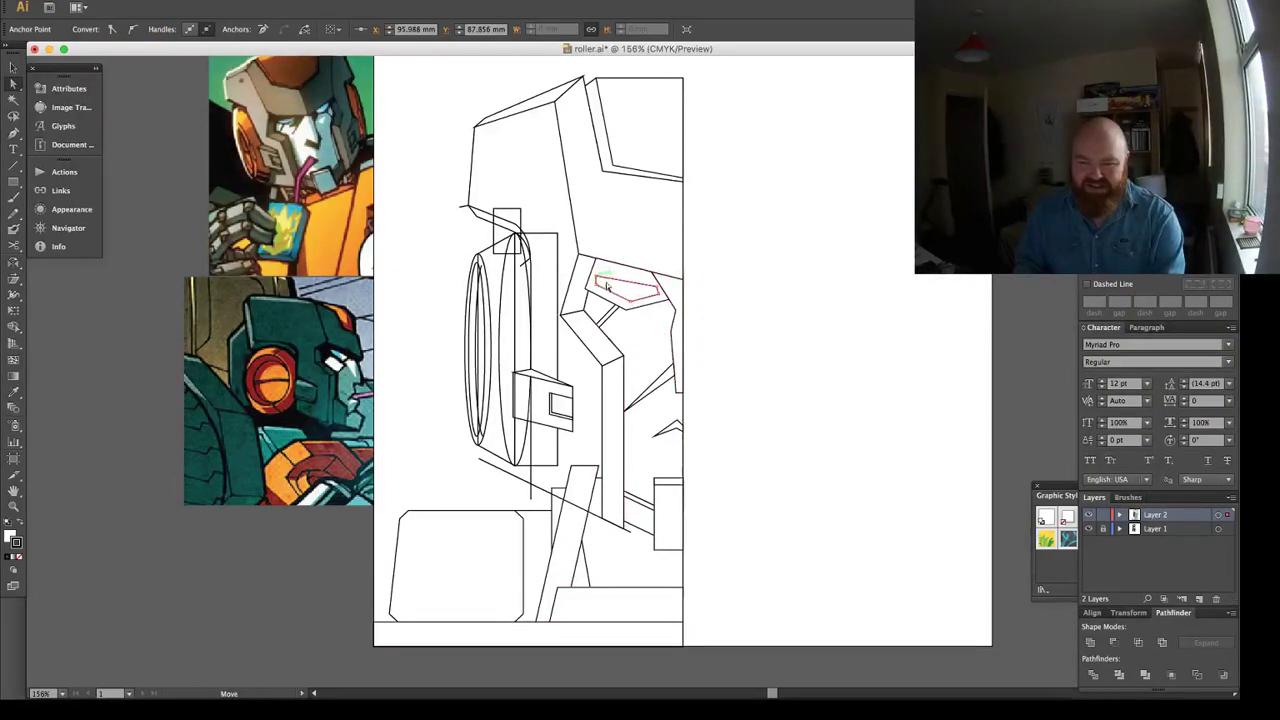
{"action": "left_click_drag", "start_coordinate": [586, 289], "coordinate": [591, 291]}
{"action": "left_click", "coordinate": [768, 317]}
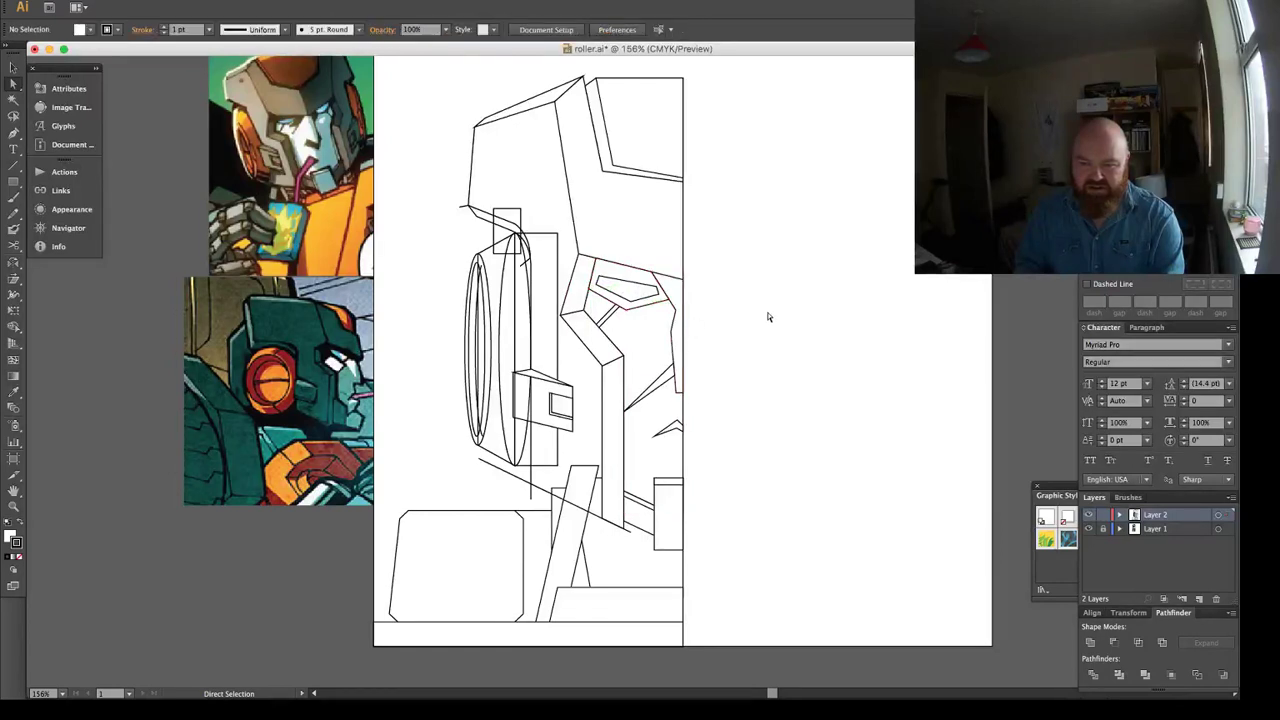
Draw a thin closed Pen path beneath the helmet's brow edge, from the eye socket's inner upper corner to the centre line.
{"action": "key", "text": "p"}
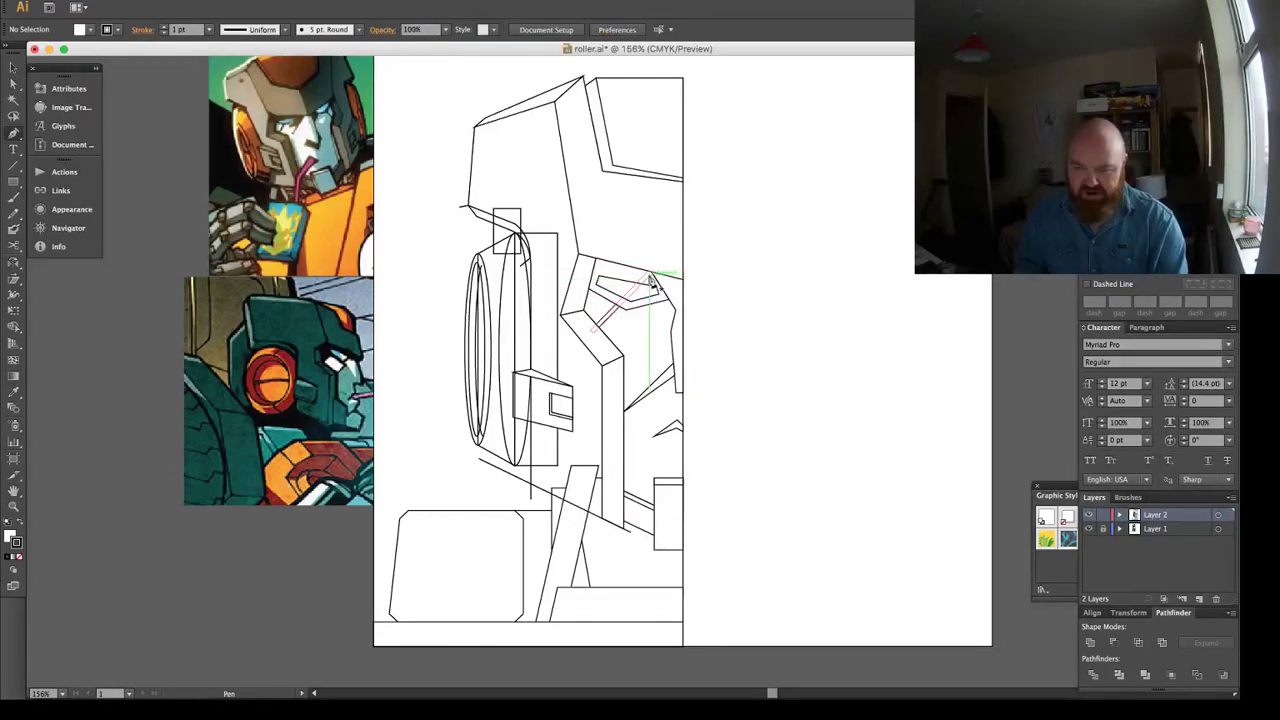
{"action": "left_click", "coordinate": [650, 275]}
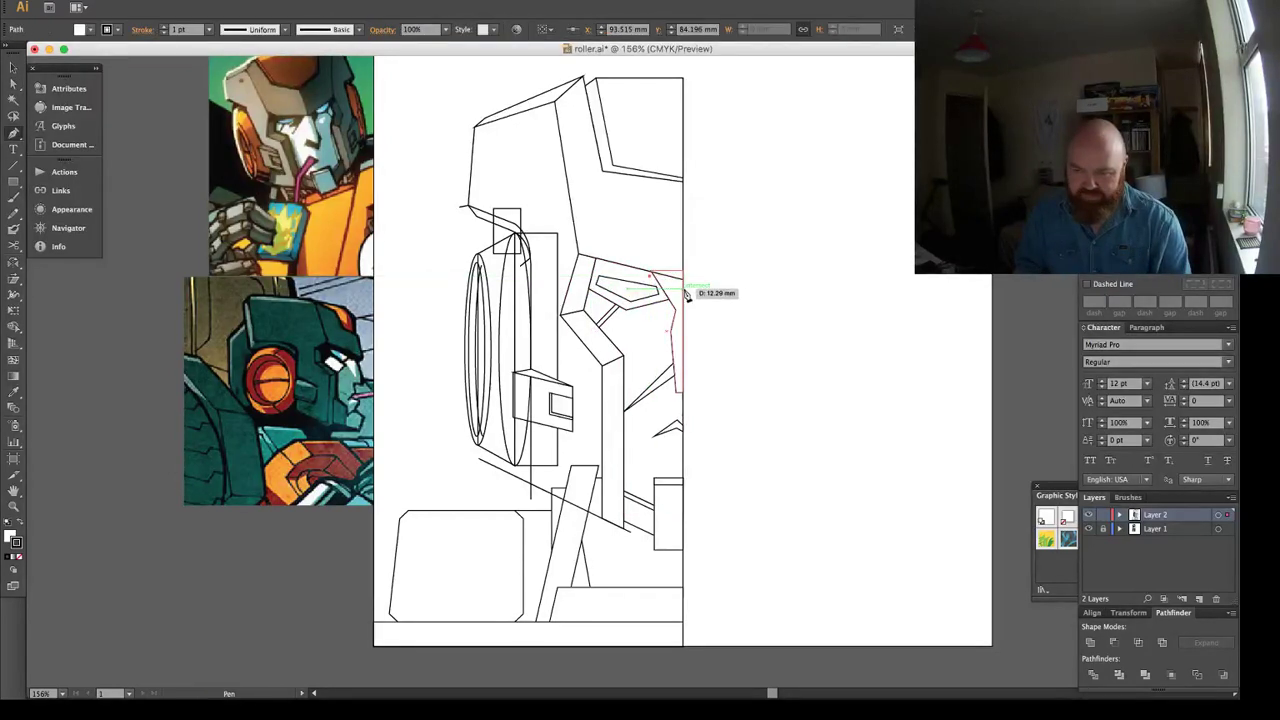
{"action": "left_click", "coordinate": [685, 284]}
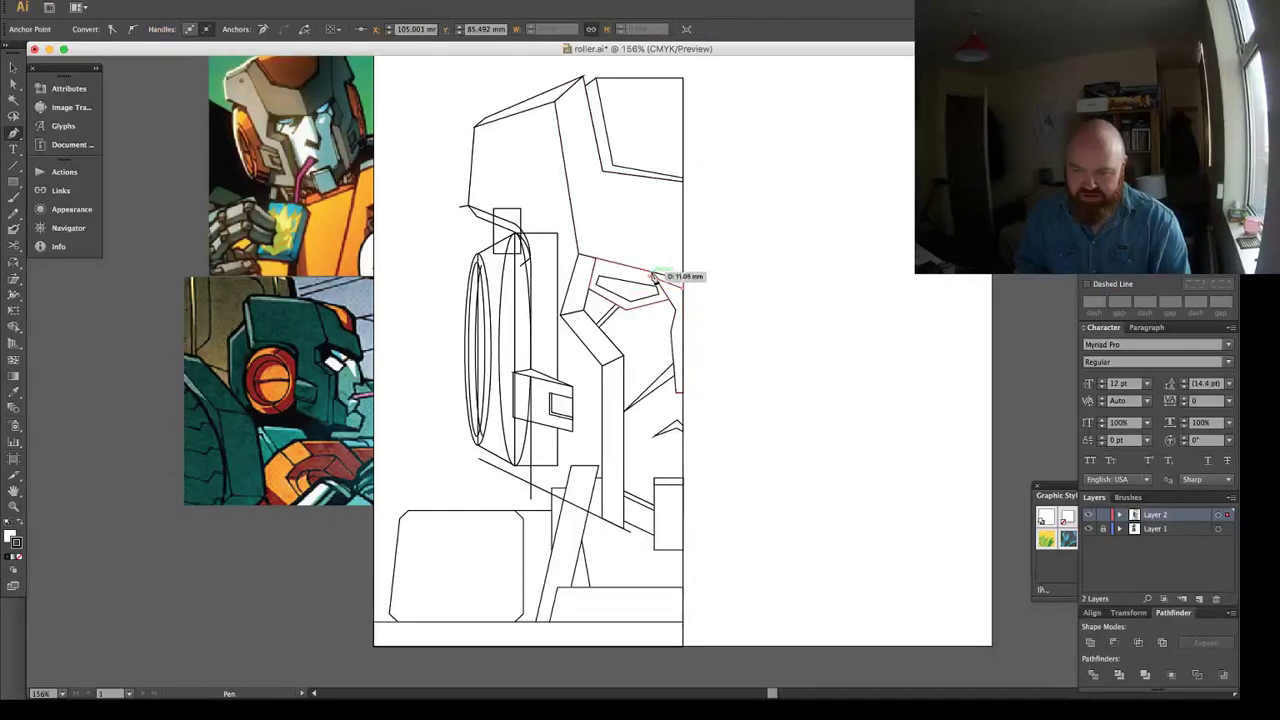
{"action": "left_click", "coordinate": [651, 275]}
{"action": "left_click", "coordinate": [765, 286], "text": "super"}
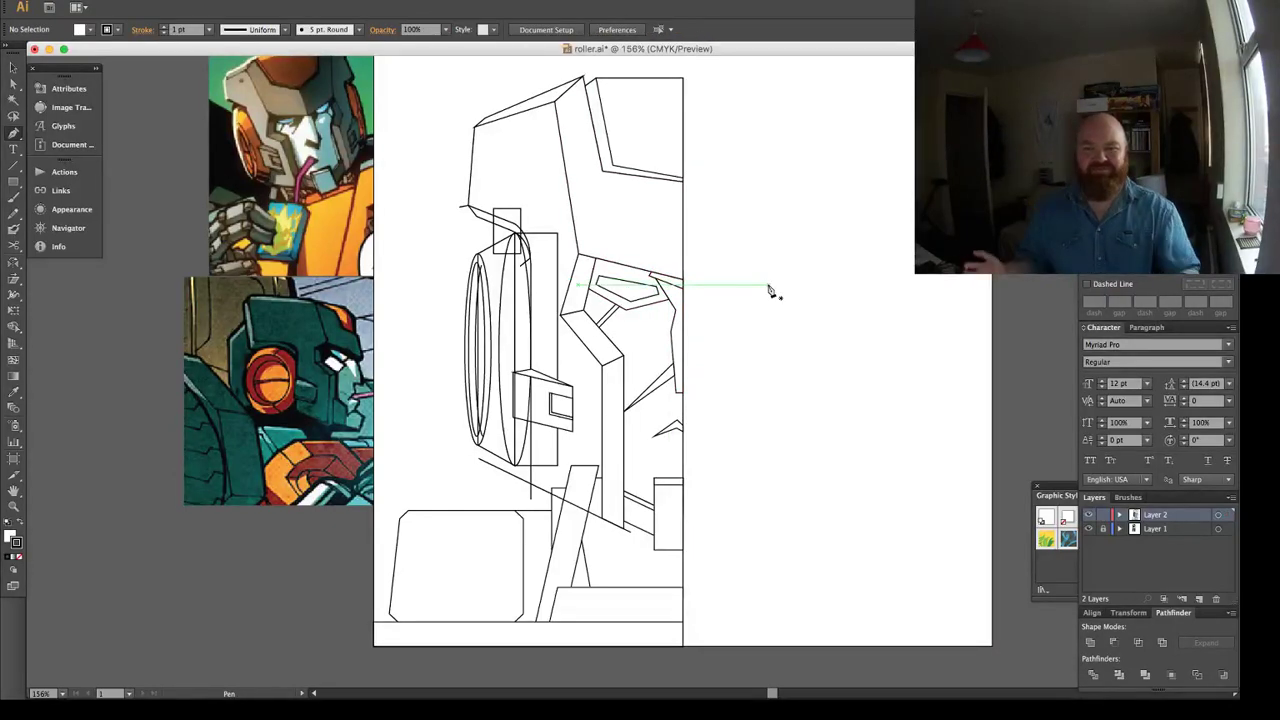
Split all the artwork at its overlaps with the Pathfinder Divide operation and deselect everything.
{"action": "key", "text": "v"}
{"action": "left_click", "coordinate": [635, 370]}
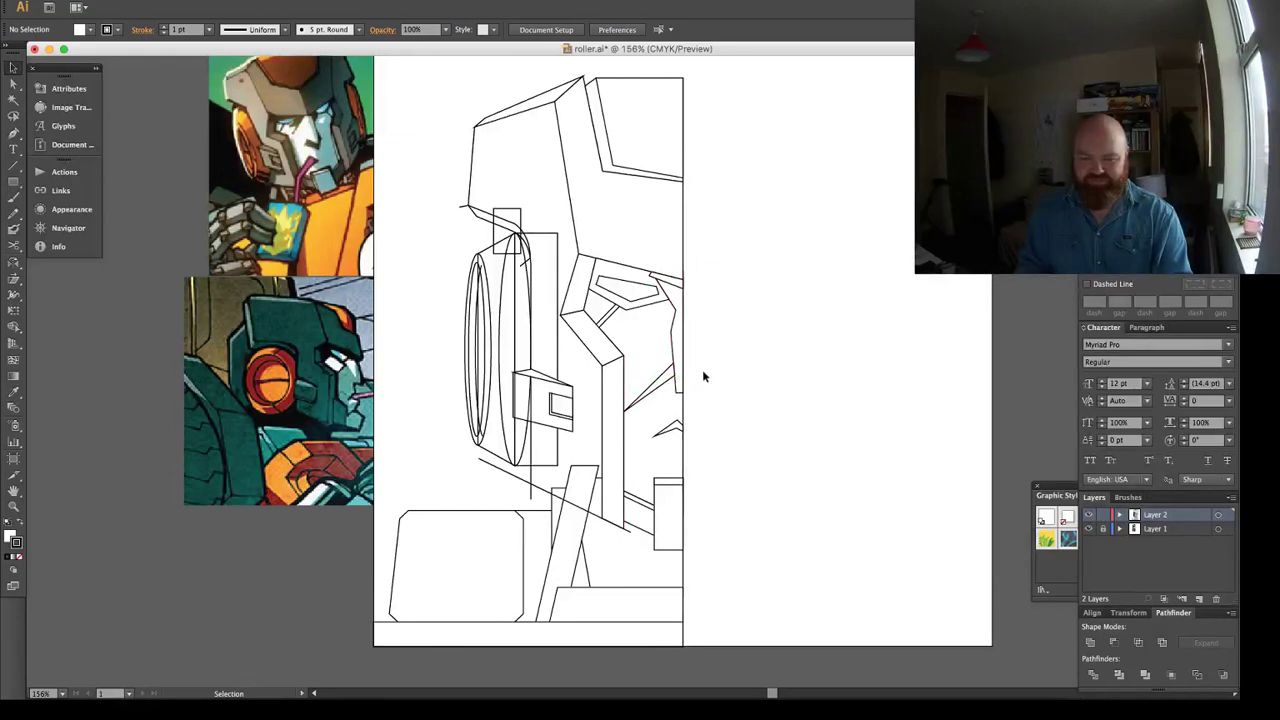
{"action": "key", "text": "super+a"}
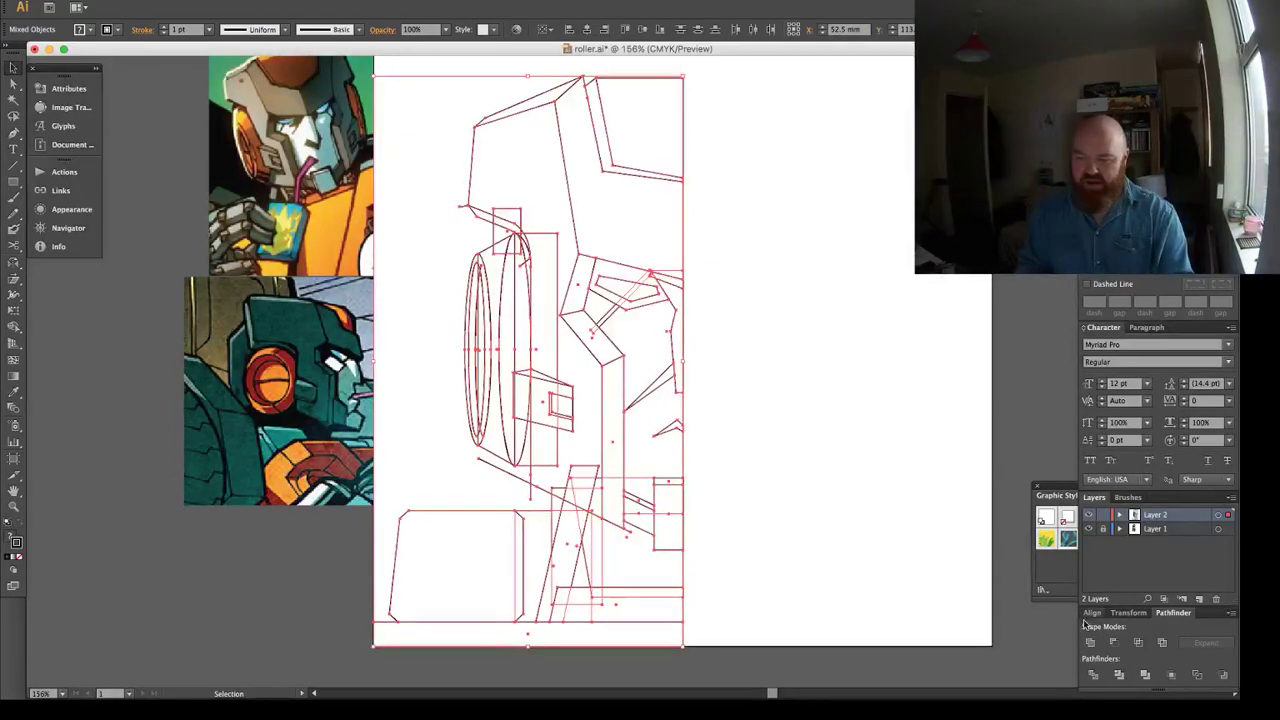
{"action": "left_click", "coordinate": [1093, 675]}
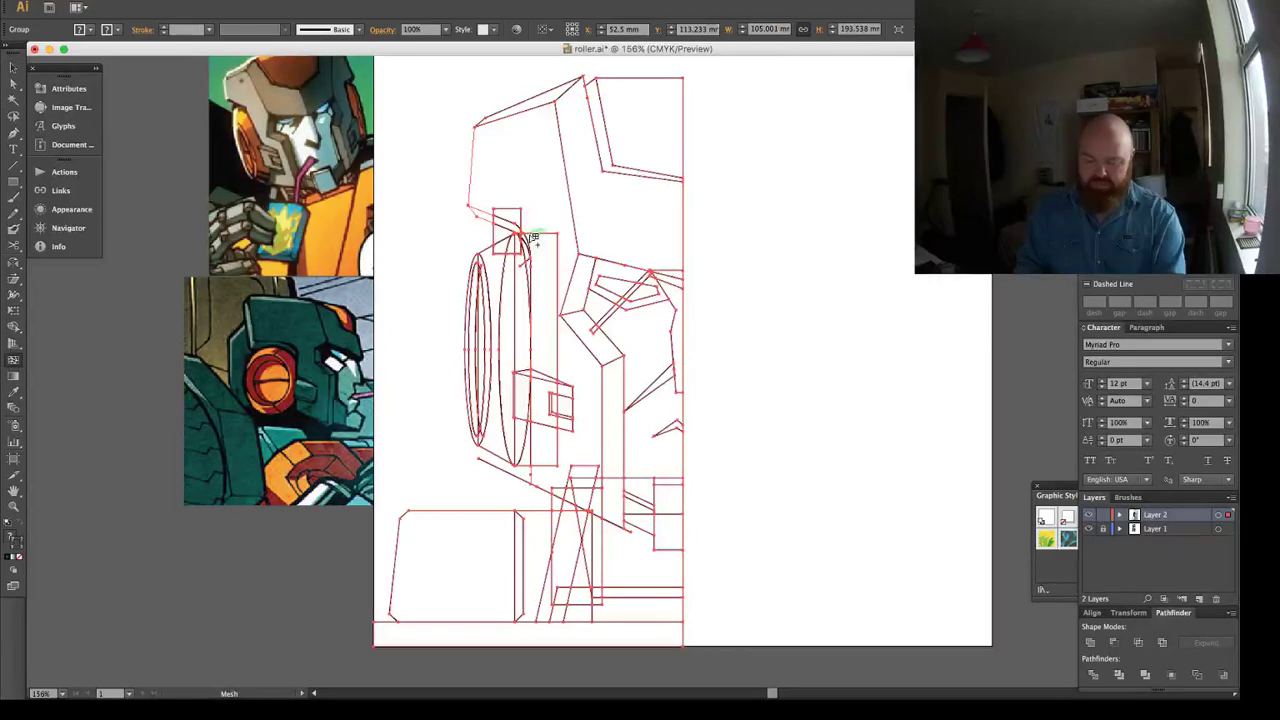
{"action": "key", "text": "i"}
{"action": "key", "text": "super+shift+a"}
{"action": "key", "text": "a"}
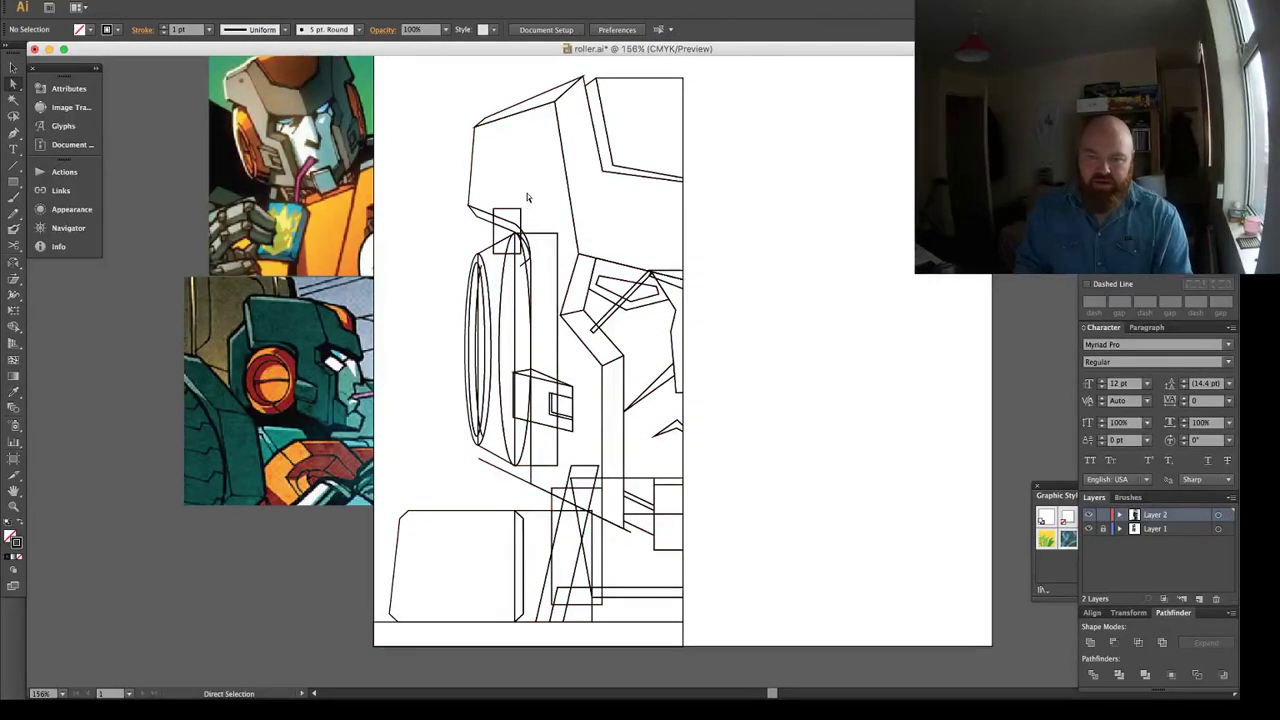
Unite the divided pieces of the helmet's side panel, and unite the helmet front with the slivers along its brow edge.
{"action": "left_click", "coordinate": [520, 222]}
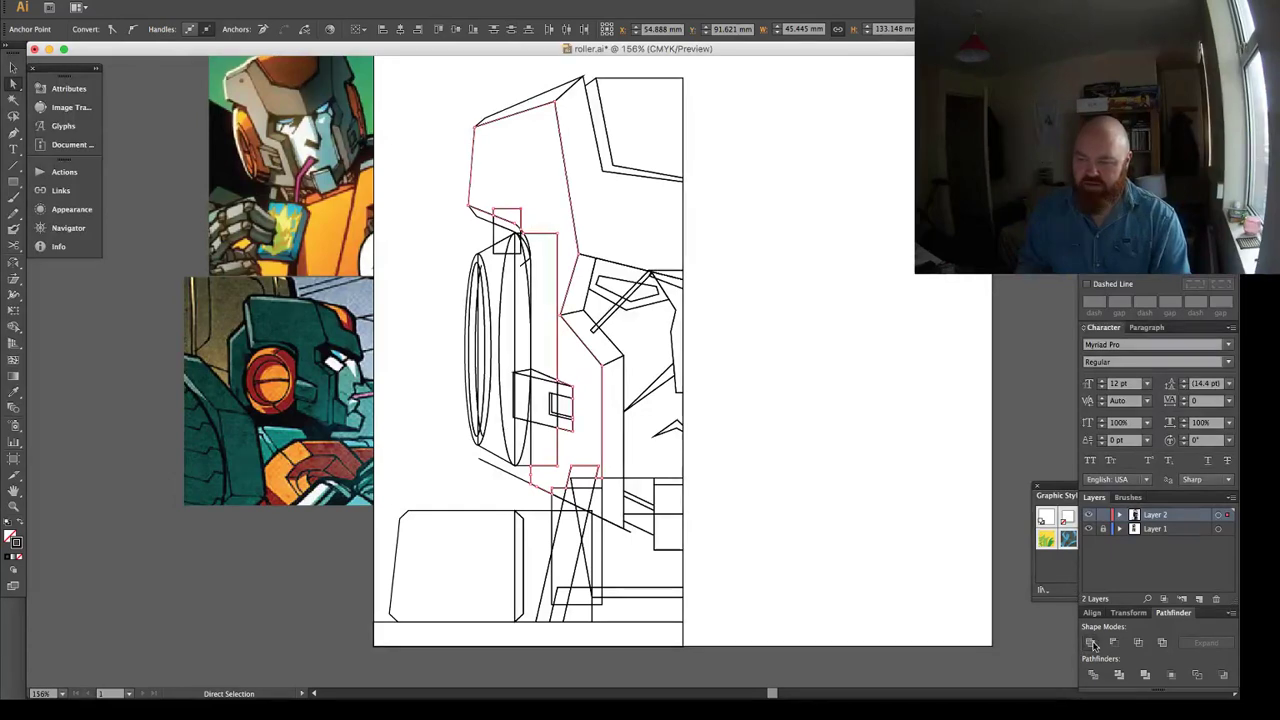
{"action": "left_click", "coordinate": [609, 222]}
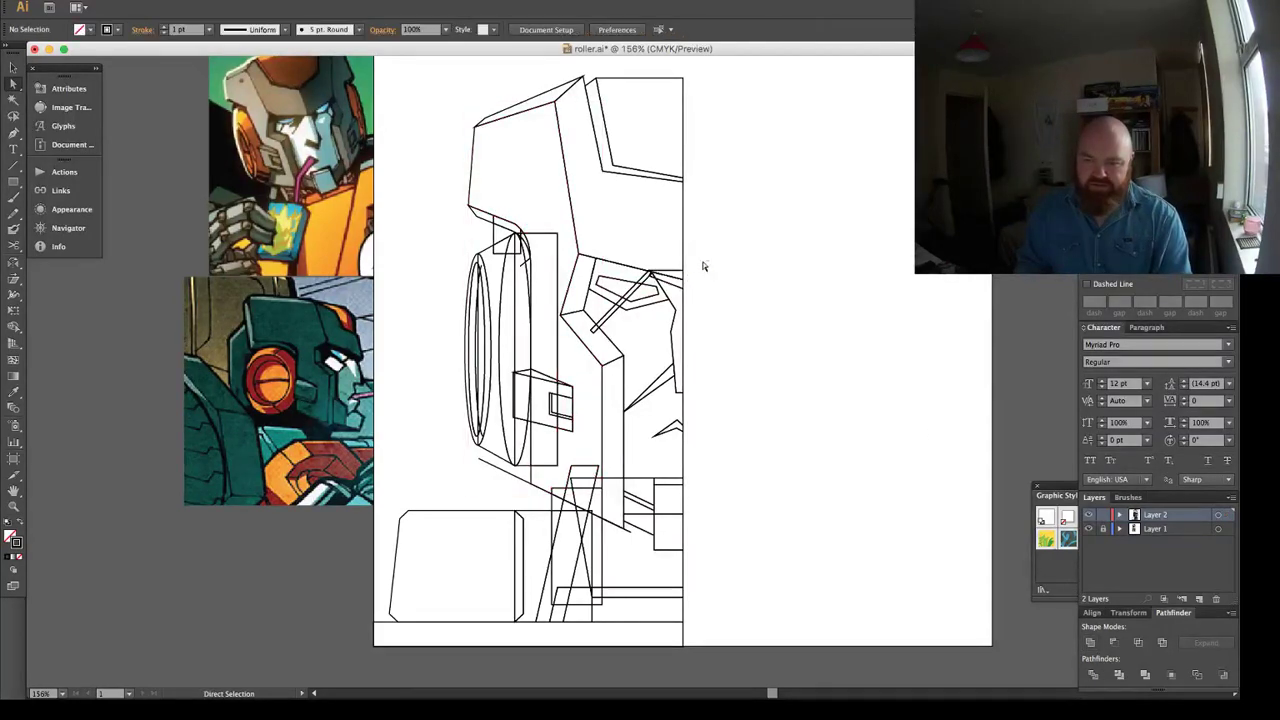
{"action": "left_click_drag", "start_coordinate": [682, 278], "coordinate": [681, 280]}
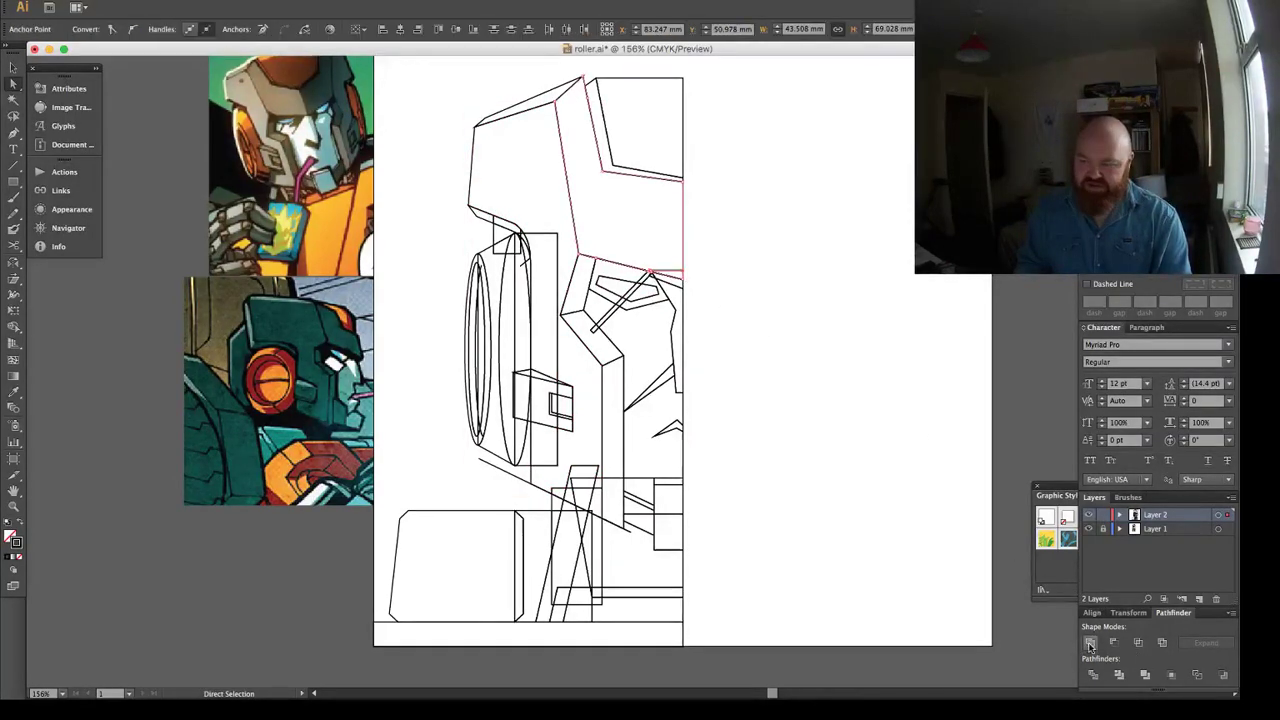
{"action": "left_click", "coordinate": [688, 296]}
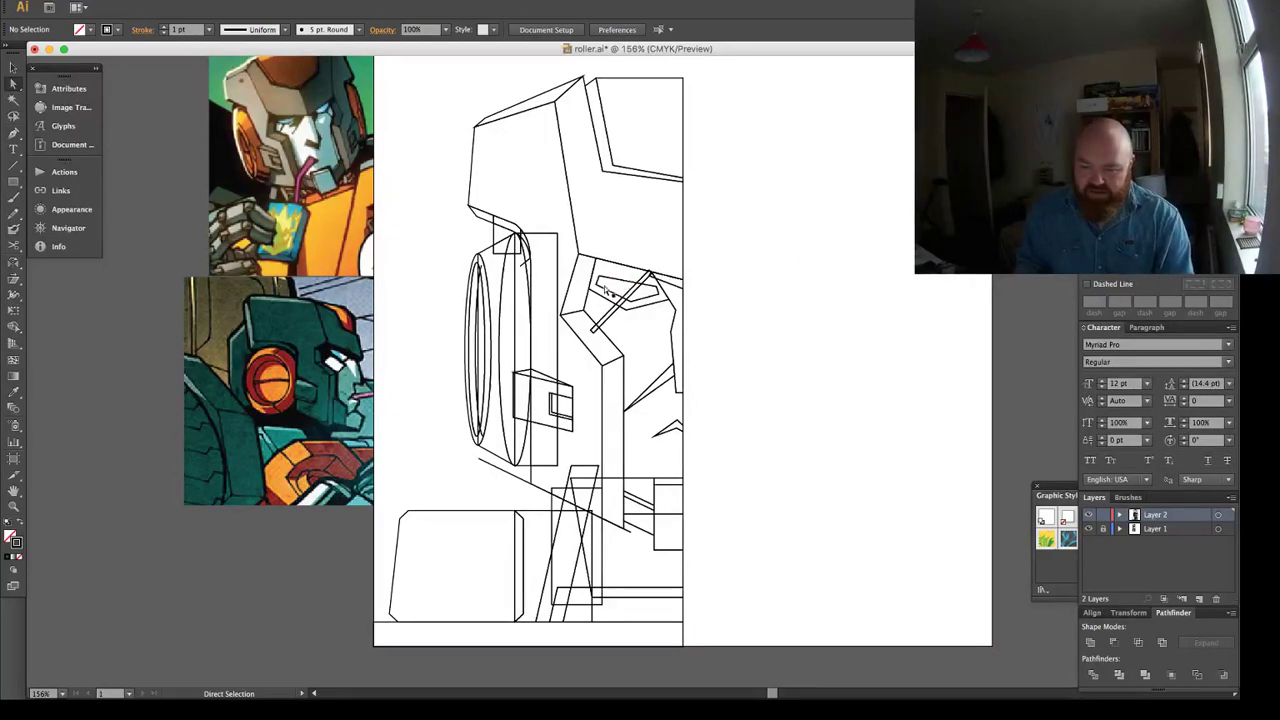
{"action": "key", "text": "super+Tab"}
{"action": "key", "text": "super+Tab"}
{"action": "key", "text": "super+Tab"}
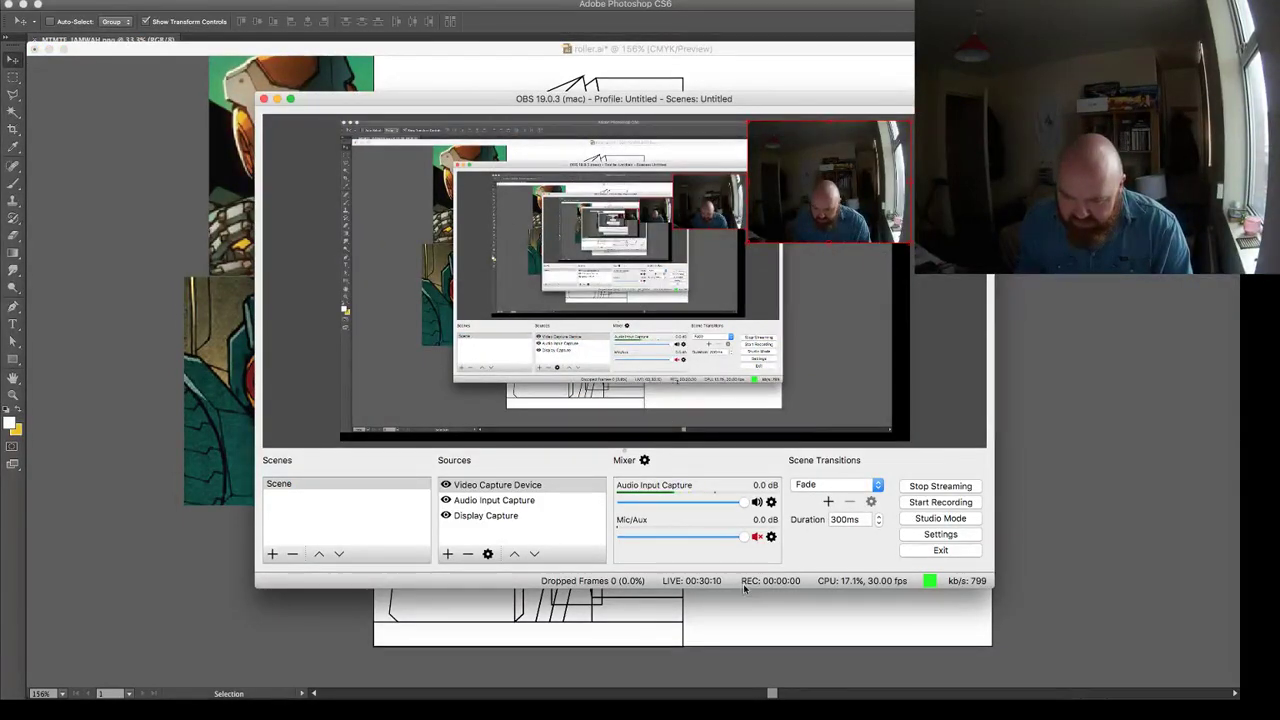
{"action": "key", "text": "super+Tab"}
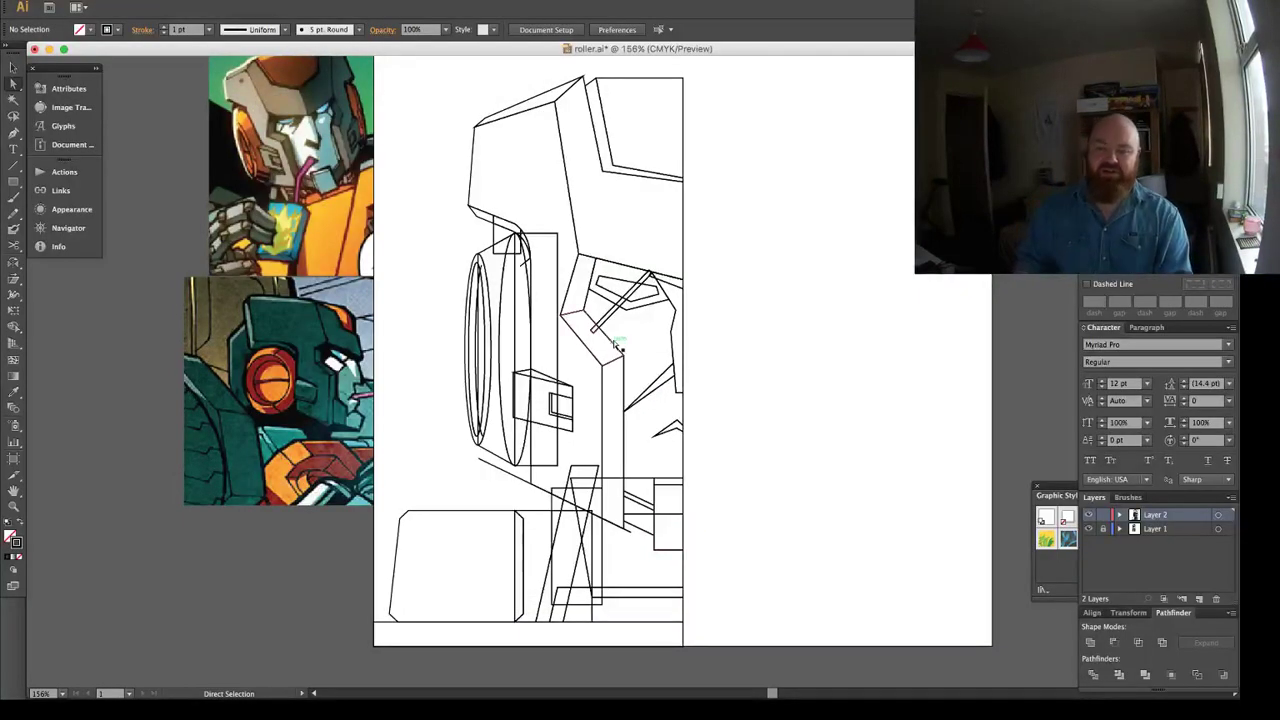
Unite the divided front-face pieces of the small bracket that overlaps the ear disc.
{"action": "left_click", "coordinate": [546, 418]}
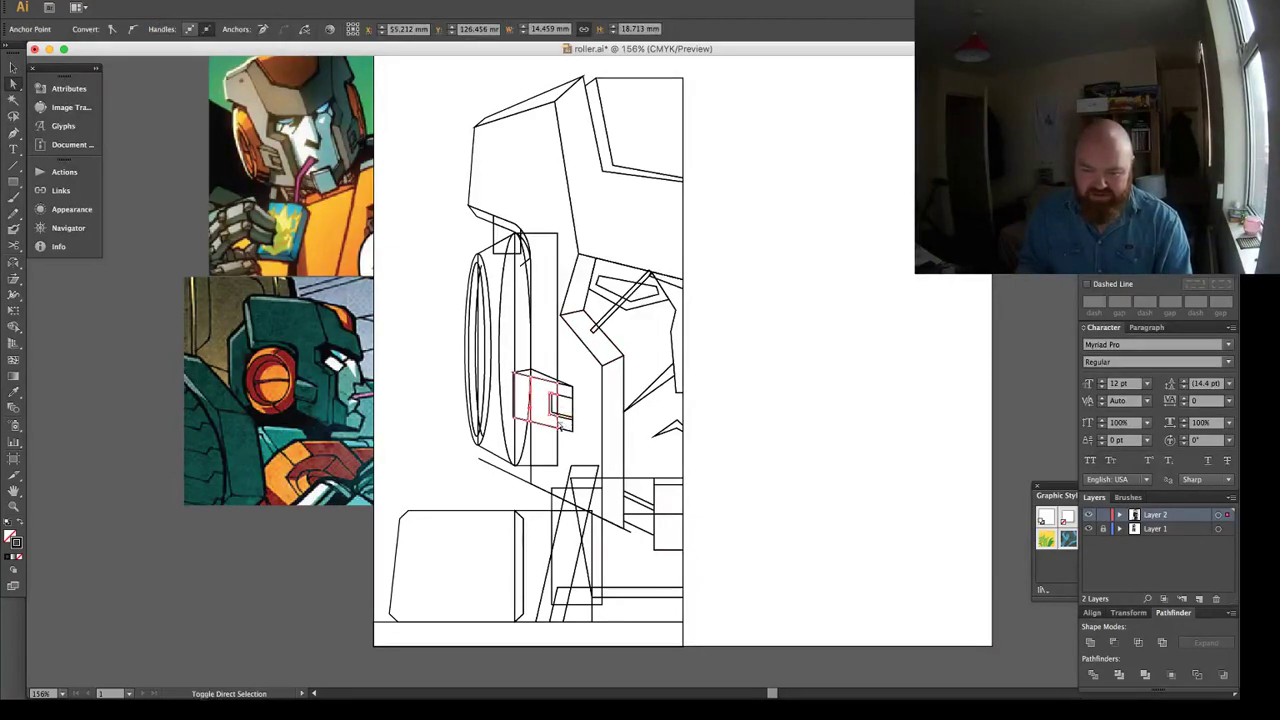
{"action": "left_click_drag", "start_coordinate": [561, 425], "coordinate": [563, 397]}
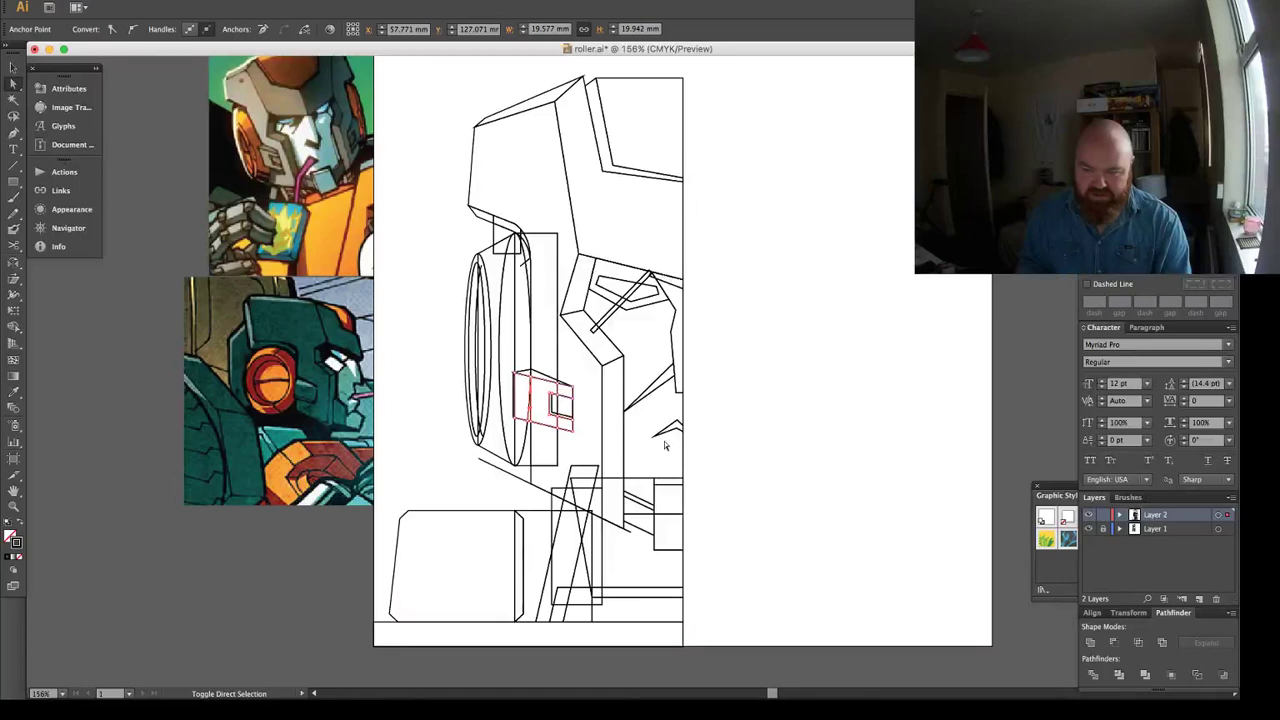
{"action": "left_click", "coordinate": [1090, 642]}
{"action": "left_click", "coordinate": [592, 341]}
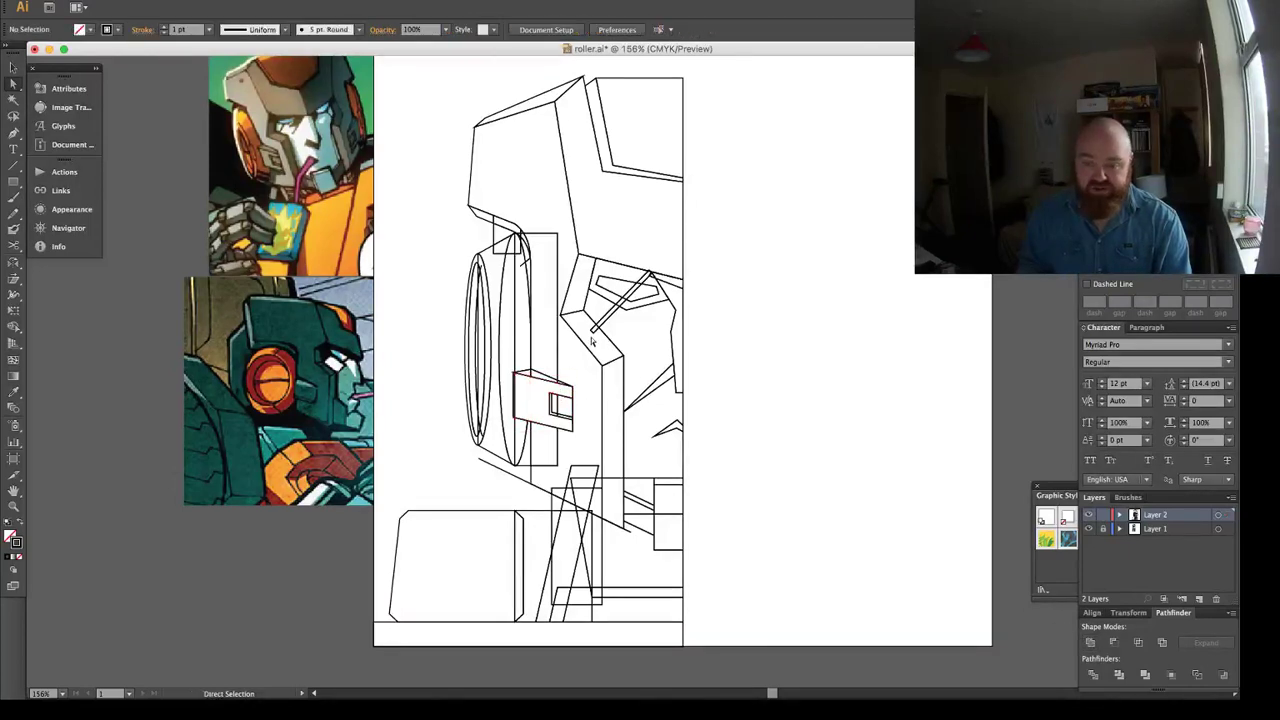
Unite the angled cheek guard with its small inner stub, and unite the lower face pieces around the mouth.
{"action": "left_click", "coordinate": [595, 334]}
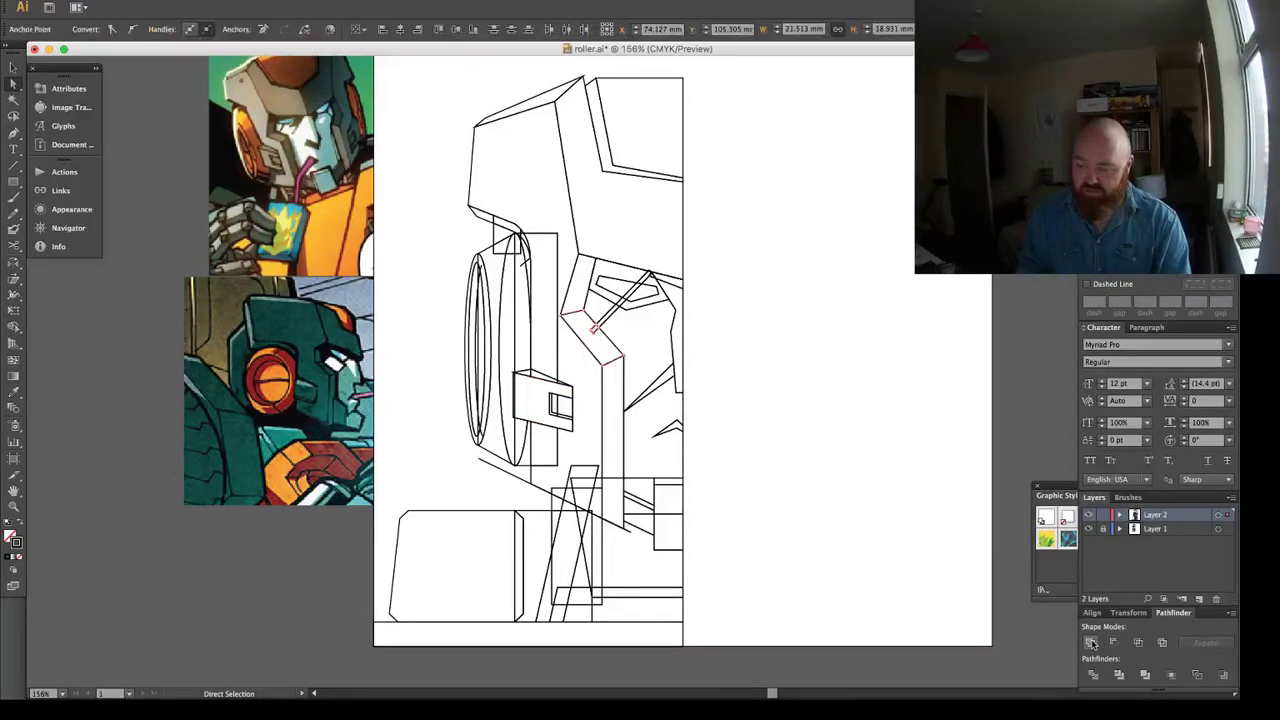
{"action": "left_click", "coordinate": [732, 400]}
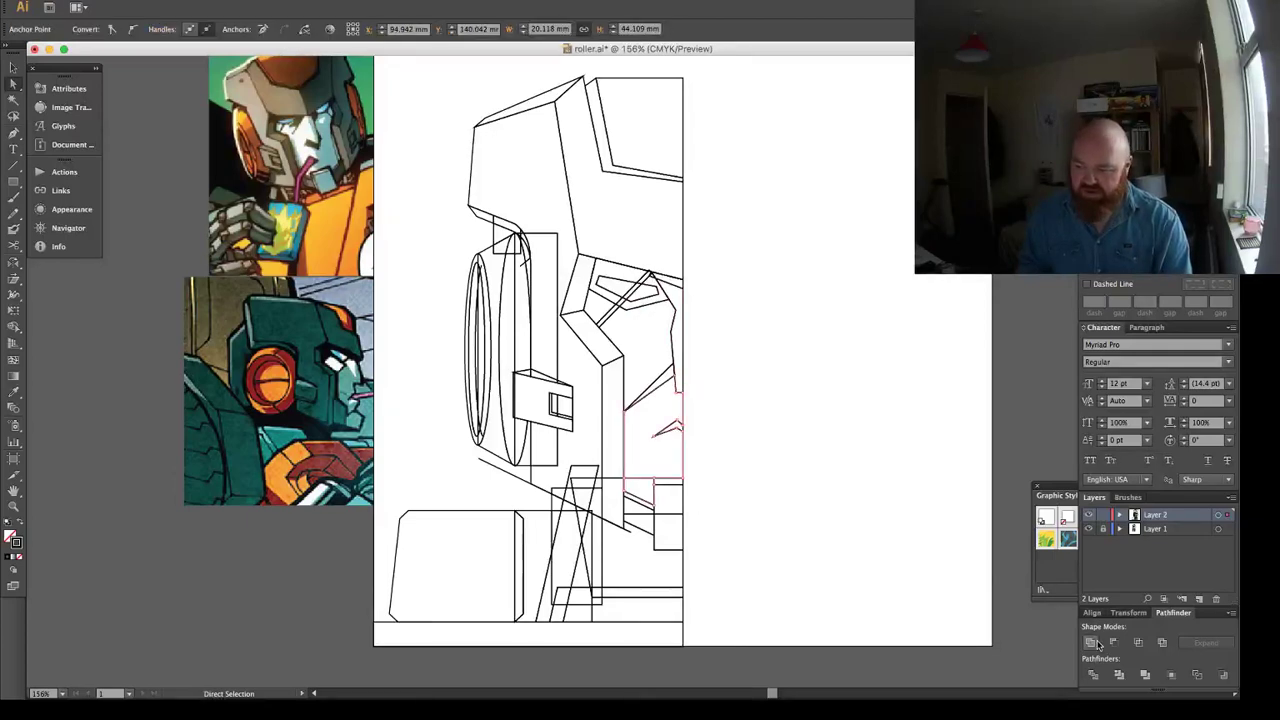
{"action": "key", "text": "v"}
{"action": "key", "text": "a"}
Unite the divided pieces of the chin block, the vertical cheek guard strip and the jaw's side panel.
{"action": "left_click", "coordinate": [682, 522]}
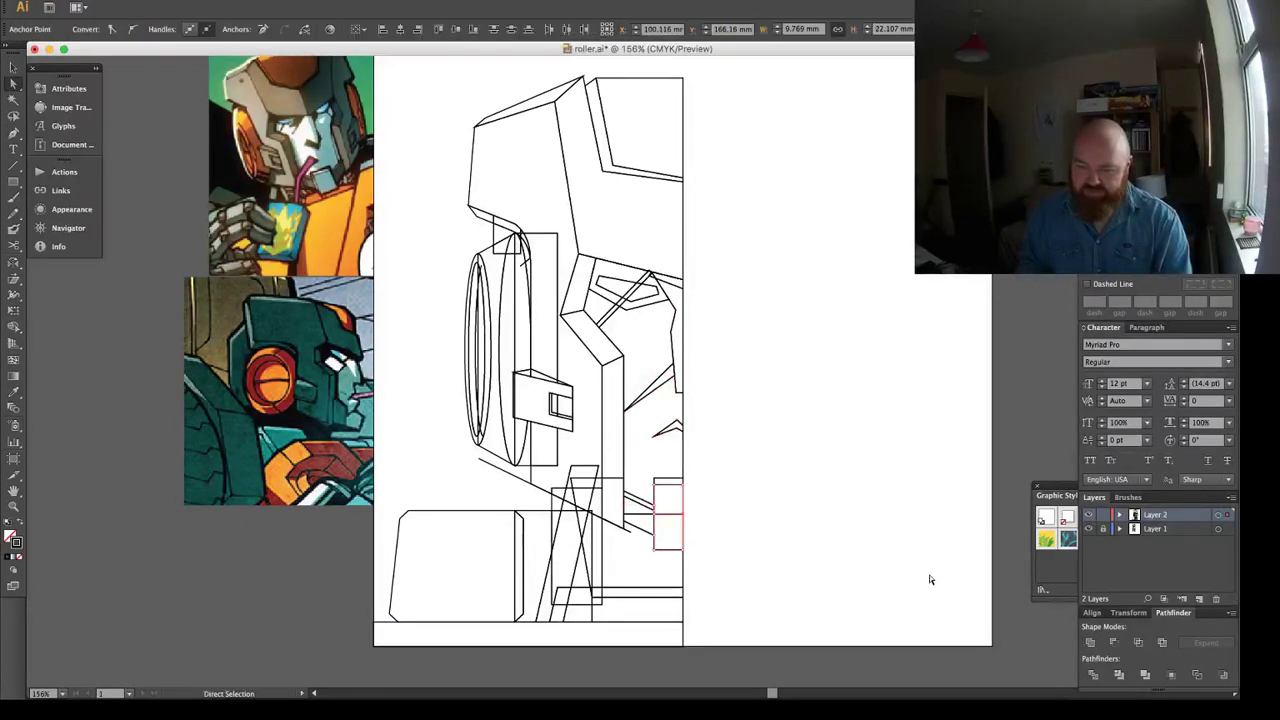
{"action": "left_click", "coordinate": [617, 480]}
{"action": "left_click", "coordinate": [1090, 642]}
{"action": "left_click", "coordinate": [606, 466]}
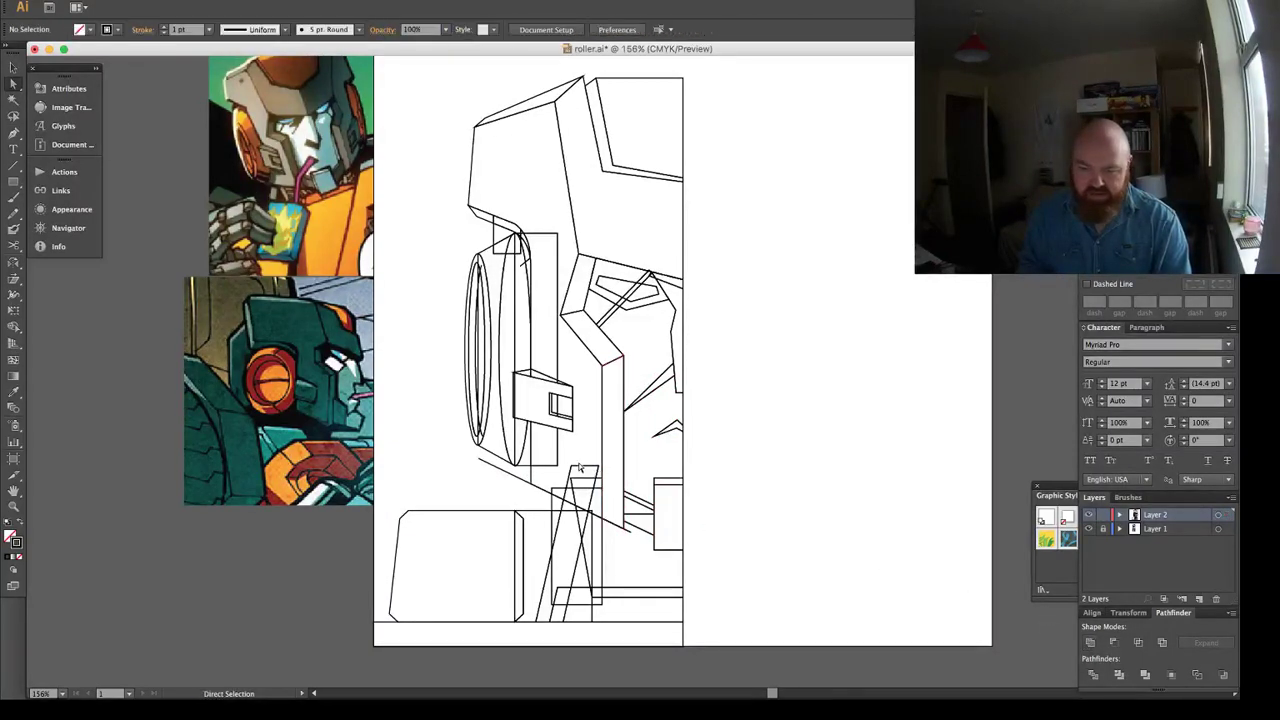
{"action": "left_click", "coordinate": [597, 498]}
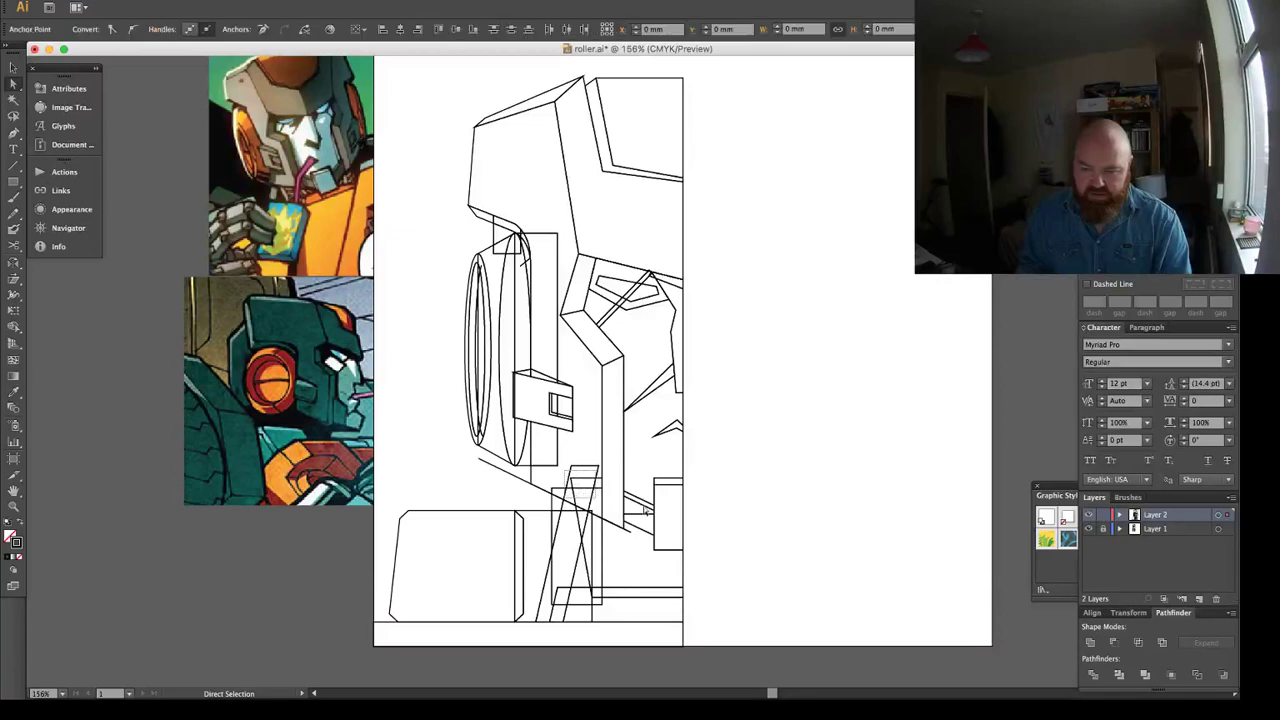
{"action": "left_click", "coordinate": [546, 481]}
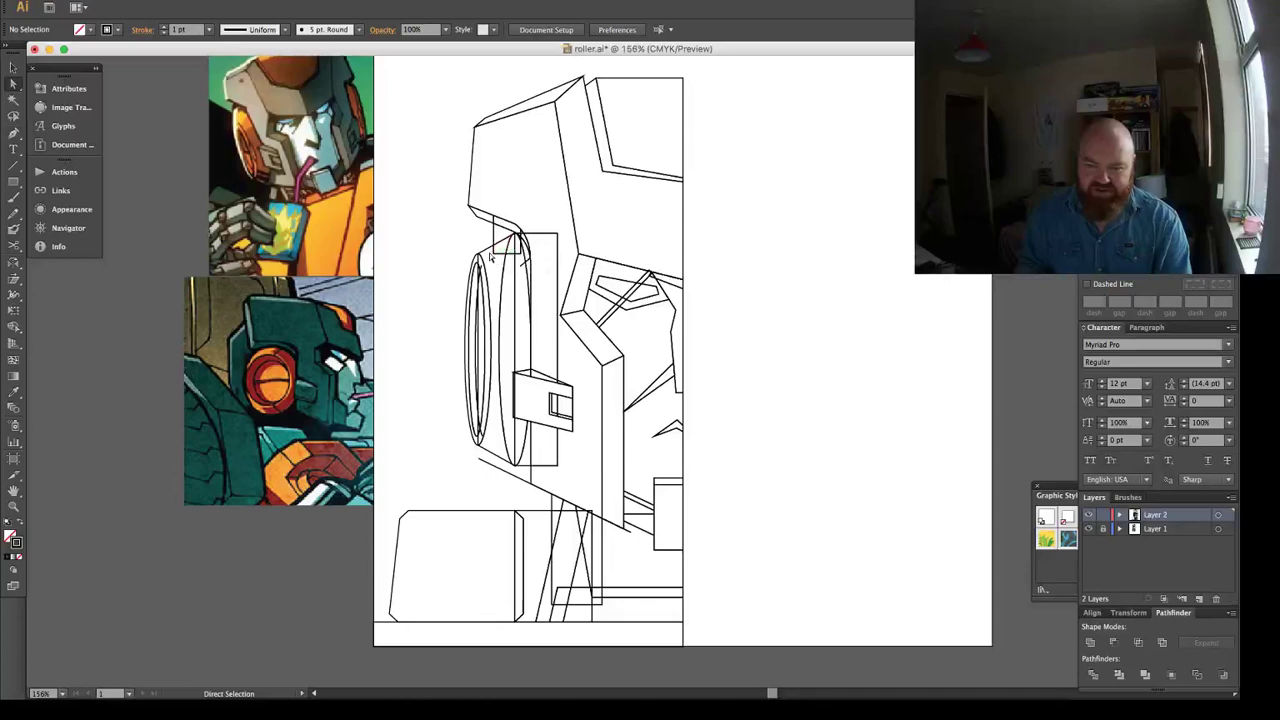
Unite the overlapping pieces of the ear housing between the outer disc and the bracket into one shape.
{"action": "left_click", "coordinate": [518, 298]}
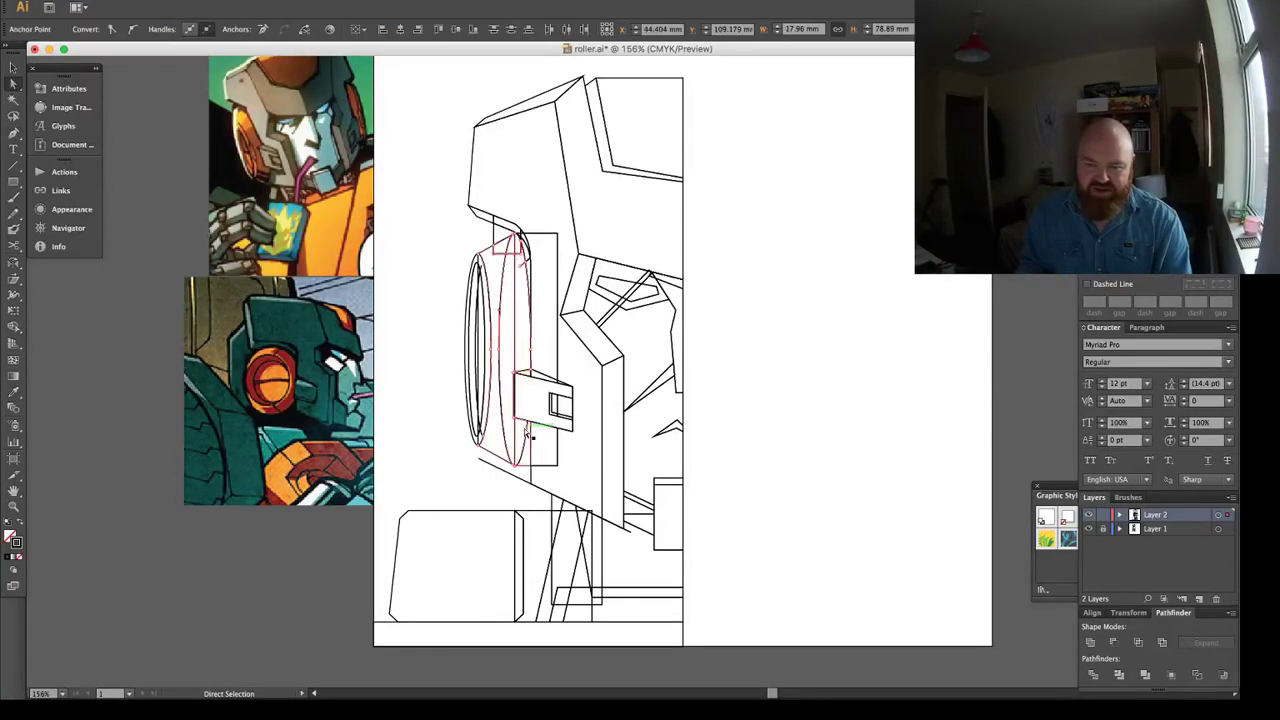
{"action": "left_click", "coordinate": [1090, 643]}
{"action": "left_click", "coordinate": [630, 381]}
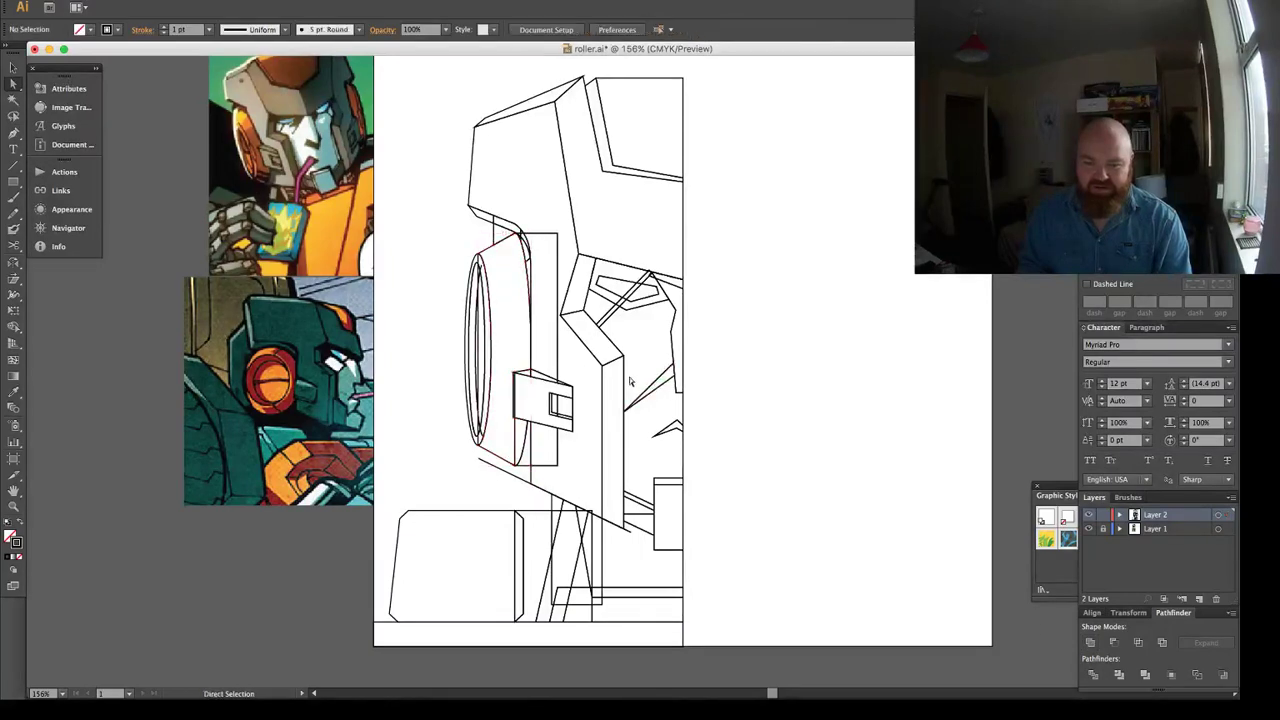
{"action": "left_click", "coordinate": [511, 436]}
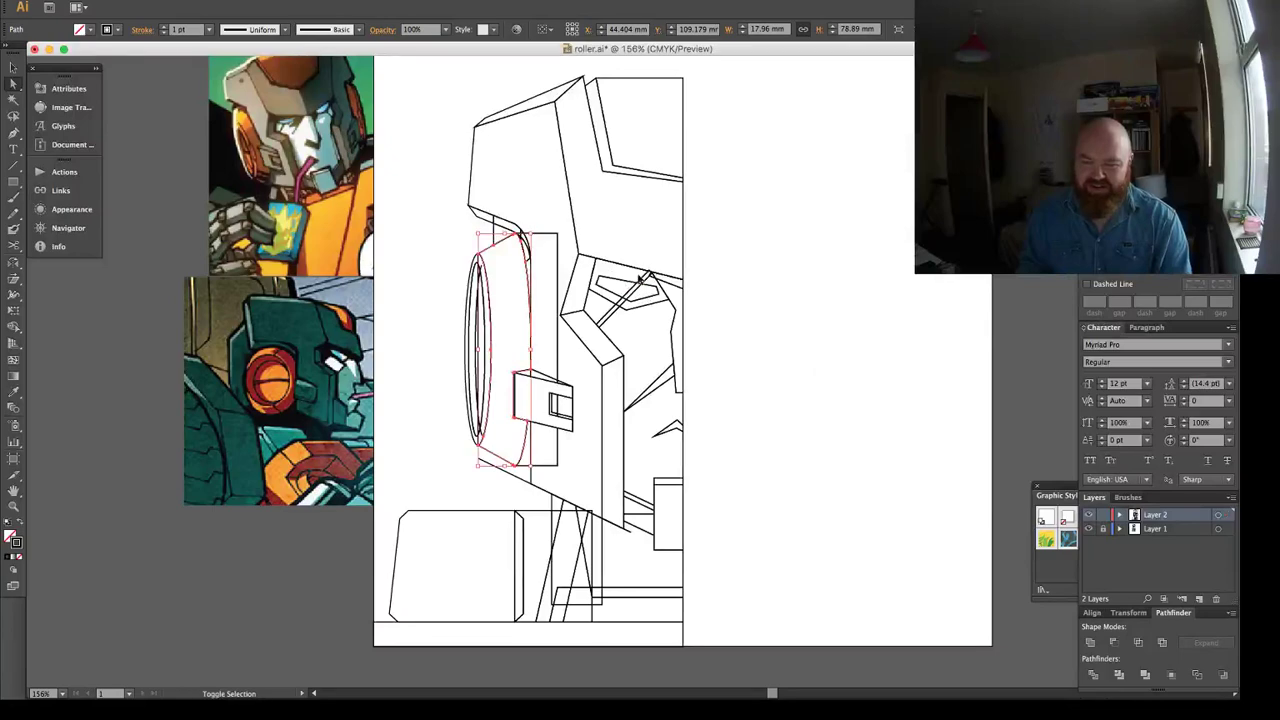
Unite the eye socket pieces split by the diagonal strip, and merge the small leftover corner into the helmet's brow.
{"action": "left_click", "coordinate": [526, 197]}
{"action": "key", "text": "z"}
{"action": "left_click_drag", "start_coordinate": [526, 197], "coordinate": [710, 386]}
{"action": "key", "text": "a"}
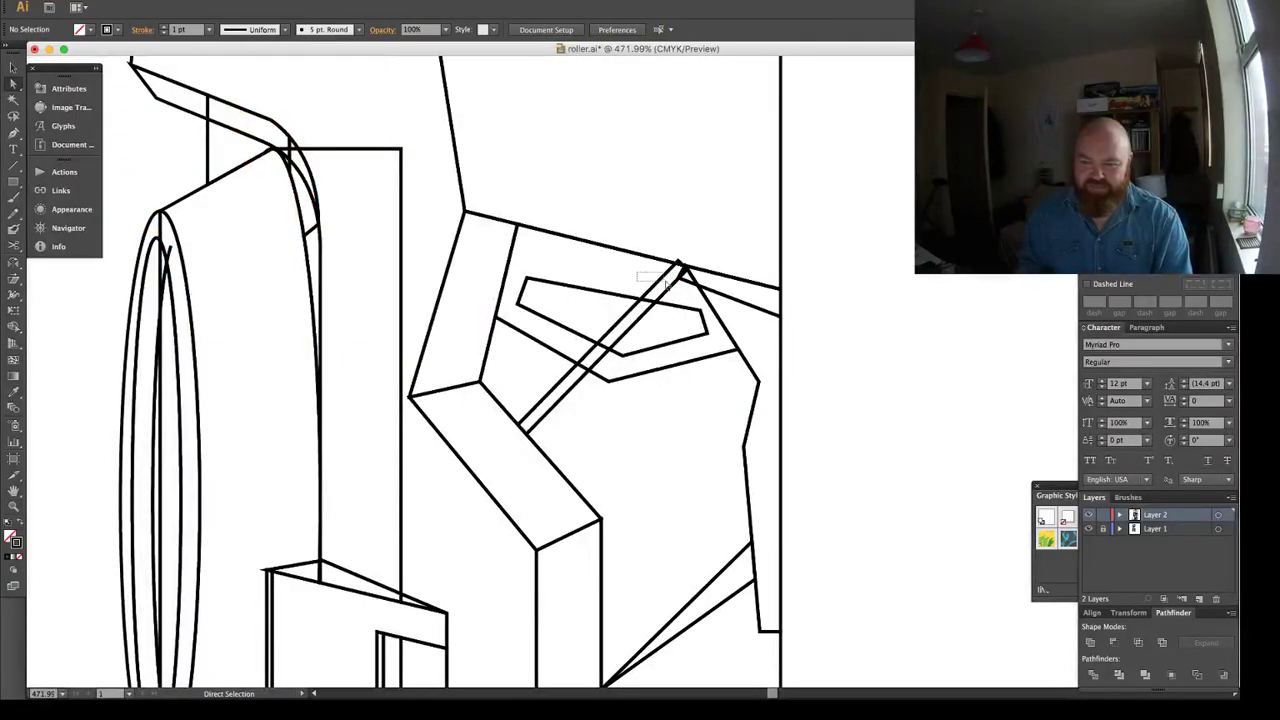
{"action": "left_click_drag", "start_coordinate": [666, 284], "coordinate": [688, 292]}
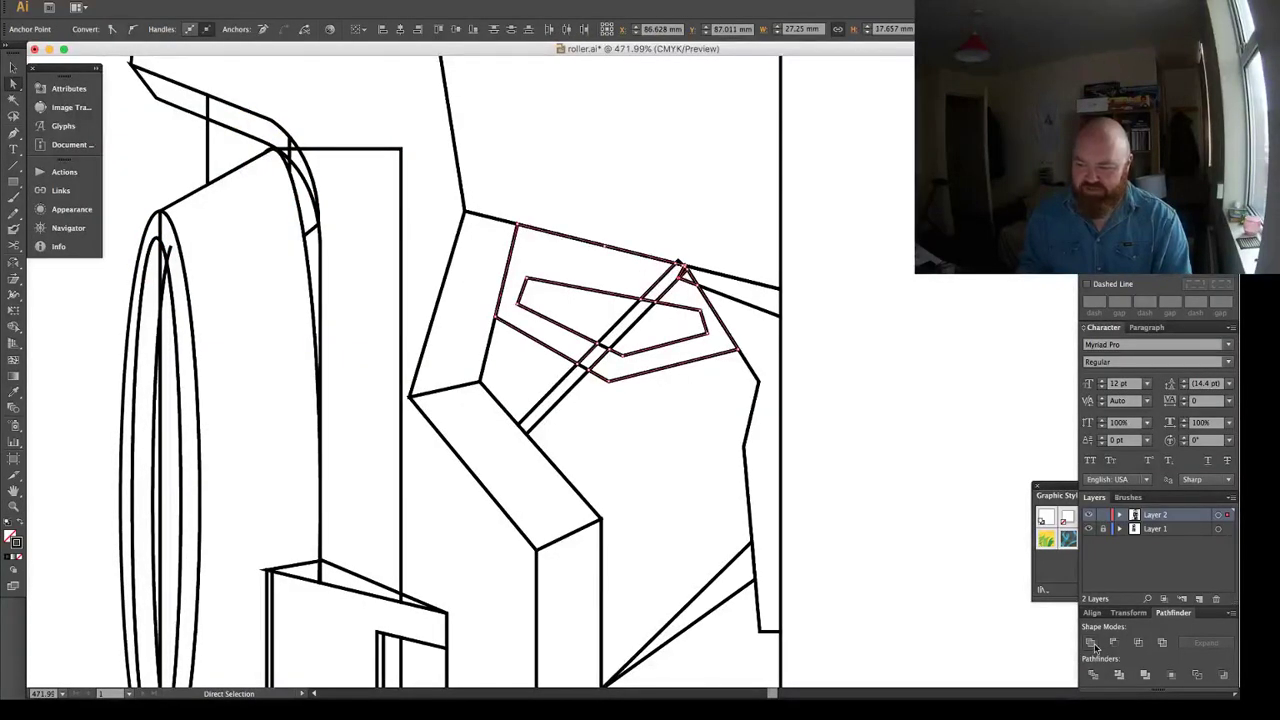
{"action": "left_click", "coordinate": [700, 245]}
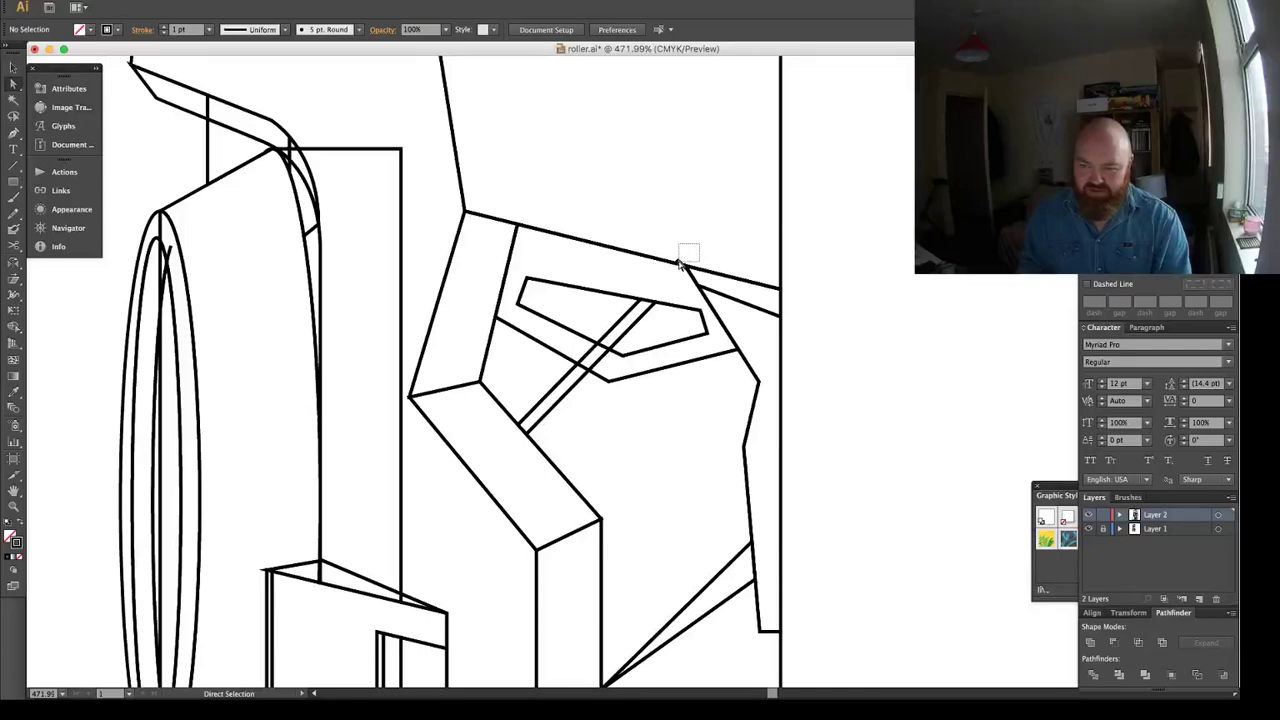
{"action": "left_click_drag", "start_coordinate": [678, 262], "coordinate": [678, 263]}
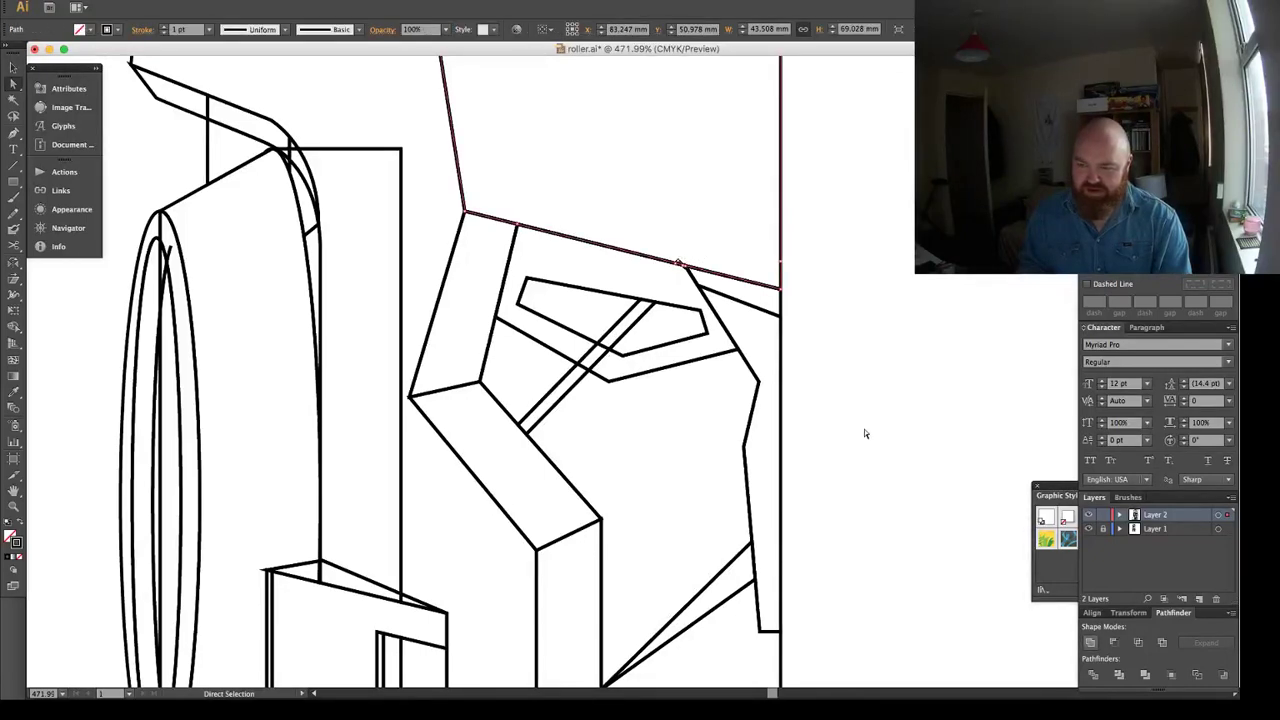
Unite the three divided eye pieces, and merge the thin strip beneath the brow into the eye socket.
{"action": "left_click", "coordinate": [620, 338]}
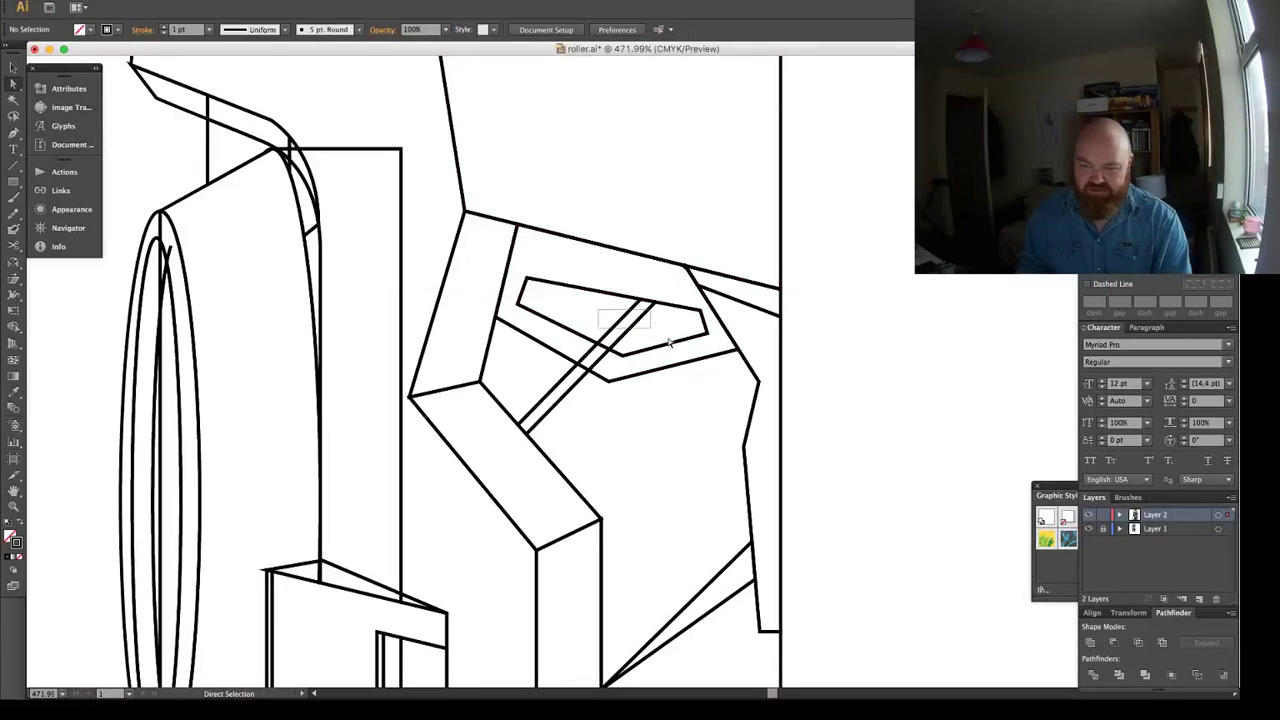
{"action": "left_click_drag", "start_coordinate": [670, 342], "coordinate": [670, 343]}
{"action": "left_click", "coordinate": [1090, 642]}
{"action": "left_click", "coordinate": [708, 310]}
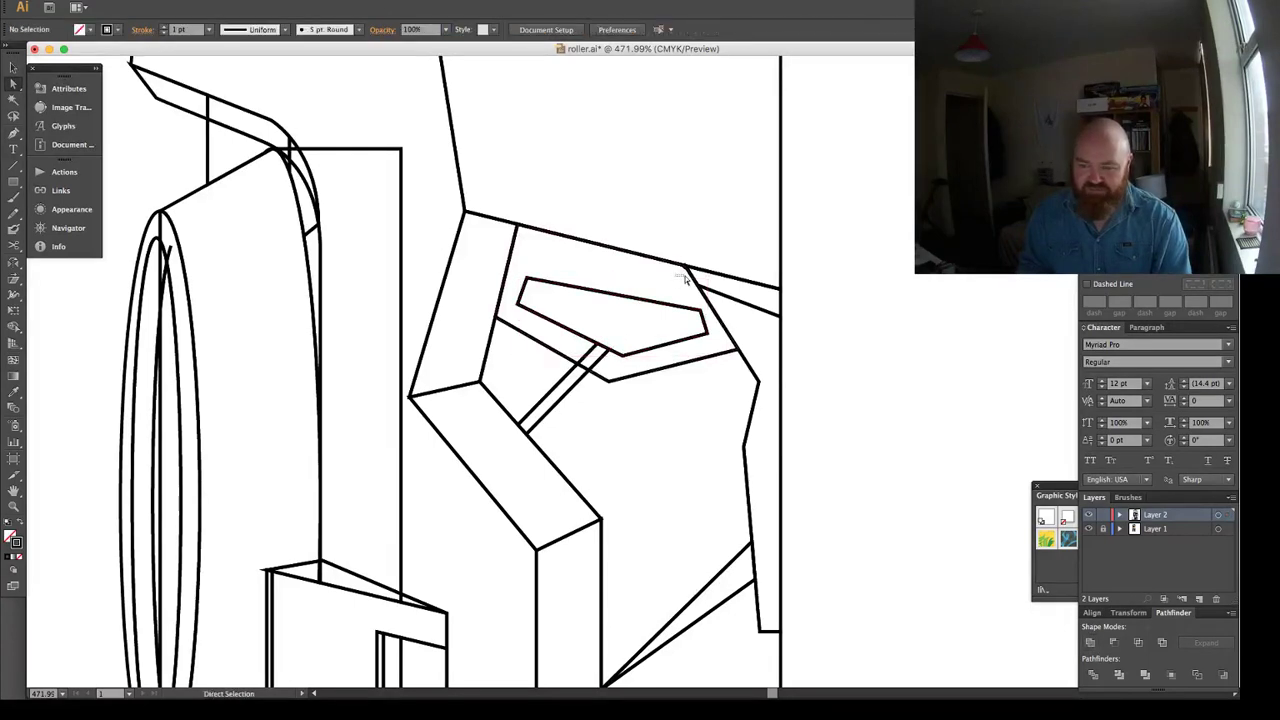
{"action": "left_click", "coordinate": [704, 280]}
{"action": "left_click", "coordinate": [1088, 641]}
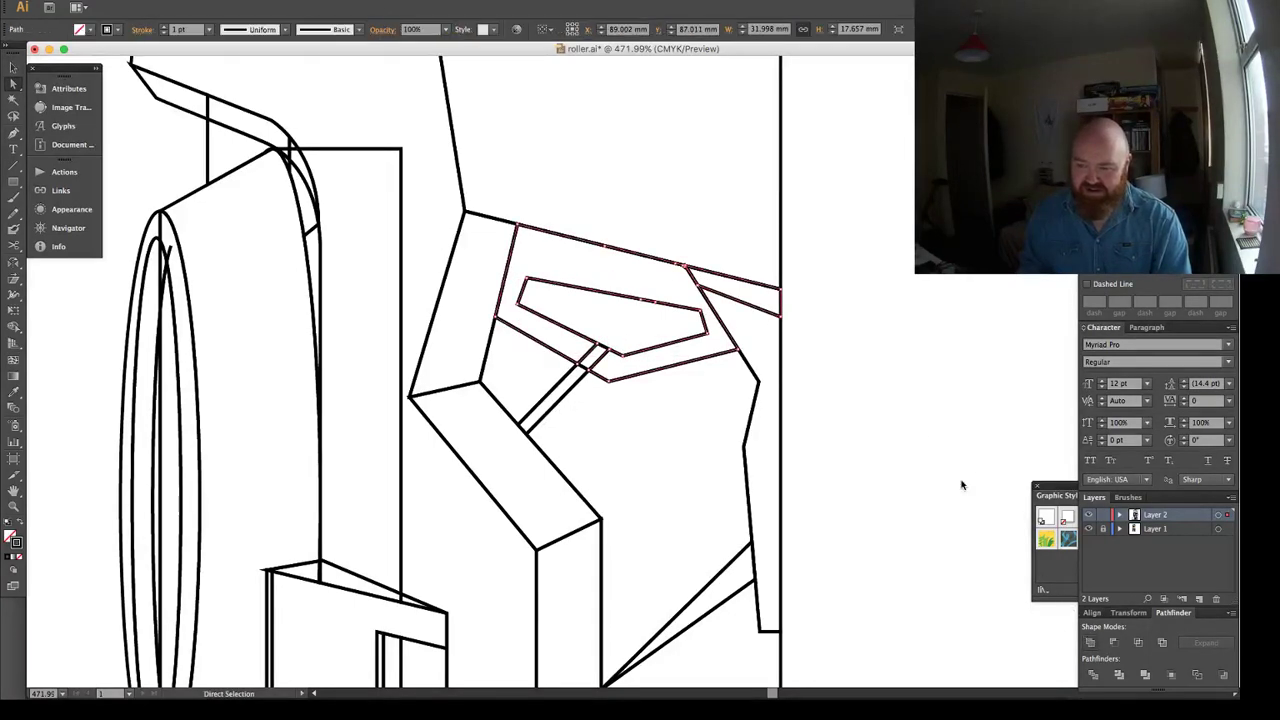
Remove the tiny triangular notch from the eye socket's upper edge.
{"action": "key", "text": "z"}
{"action": "left_click_drag", "start_coordinate": [654, 258], "coordinate": [733, 319]}
{"action": "key", "text": "super+shift+a"}
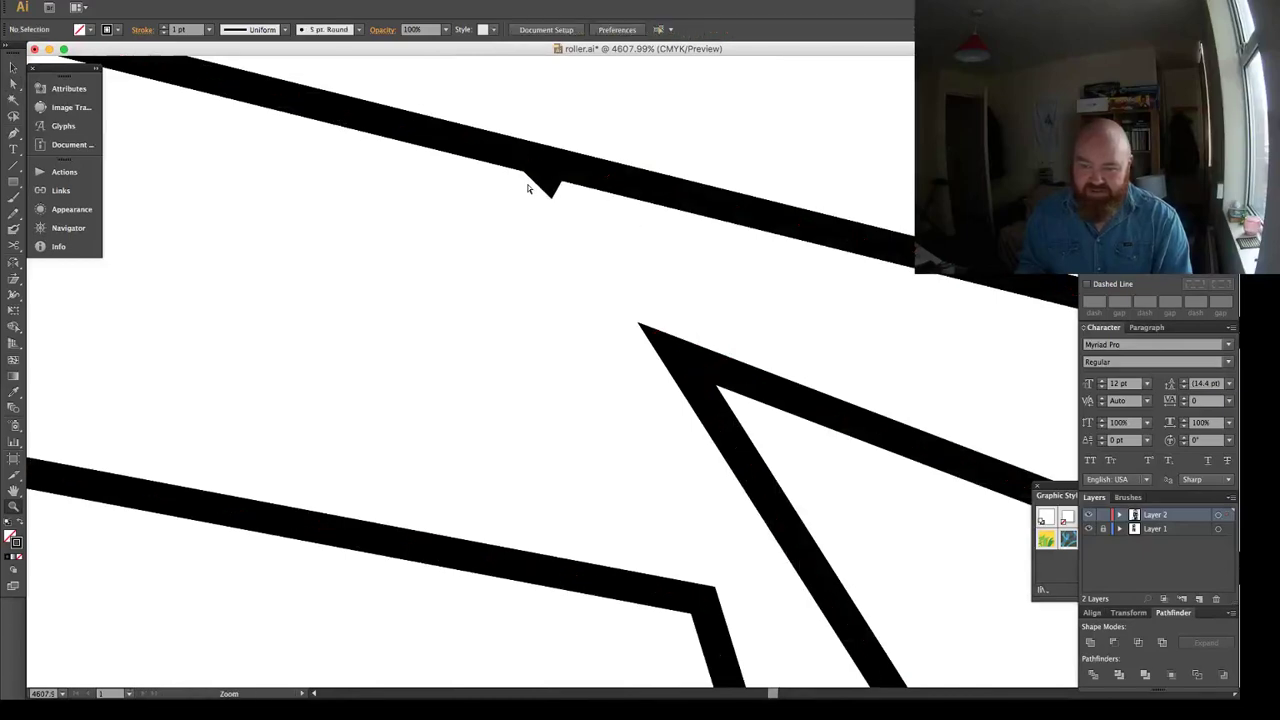
{"action": "key", "text": "a"}
{"action": "left_click_drag", "start_coordinate": [518, 182], "coordinate": [546, 175]}
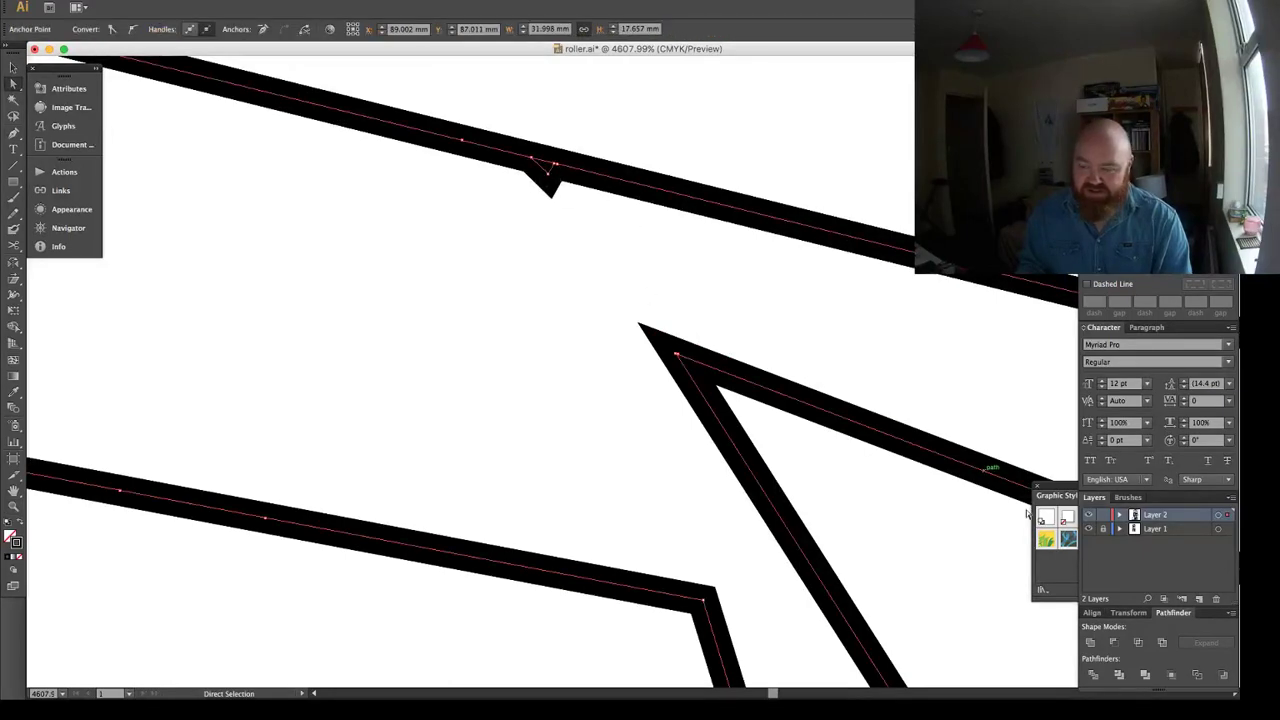
{"action": "key", "text": "BackSpace"}
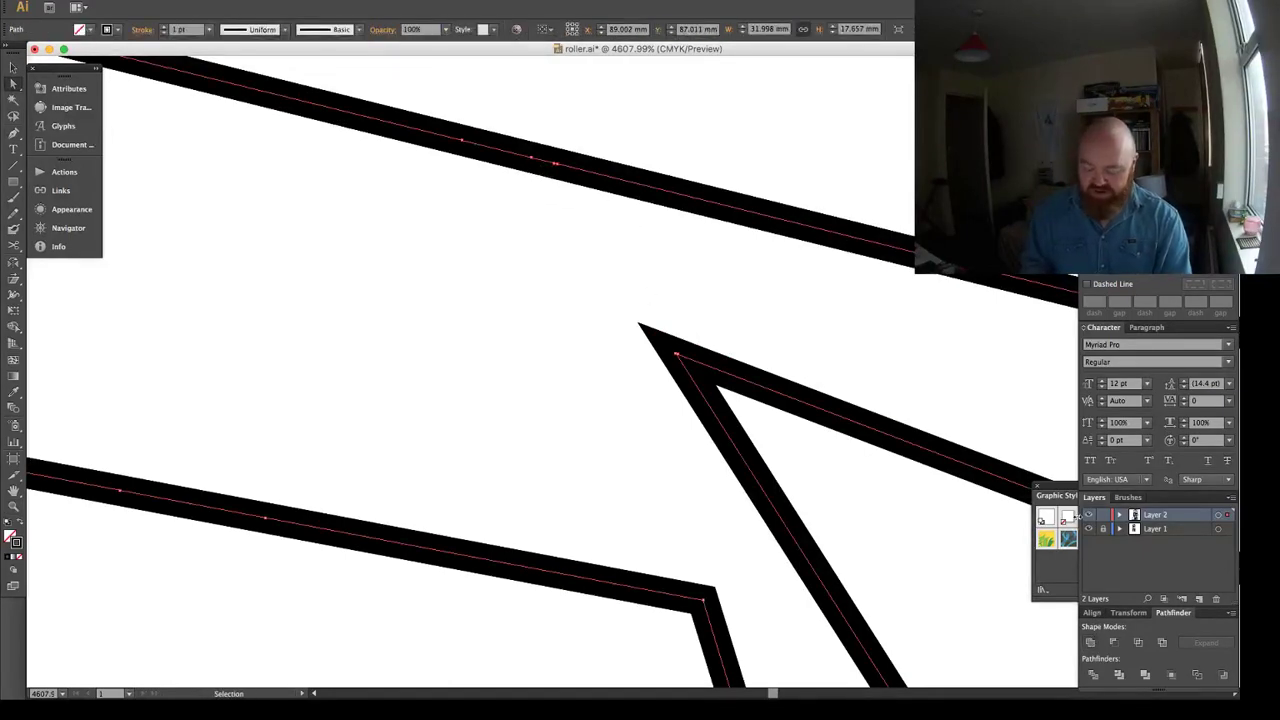
Unite the eye socket with the diagonal strip fragment crossing its lower rim.
{"action": "key", "text": "super+0"}
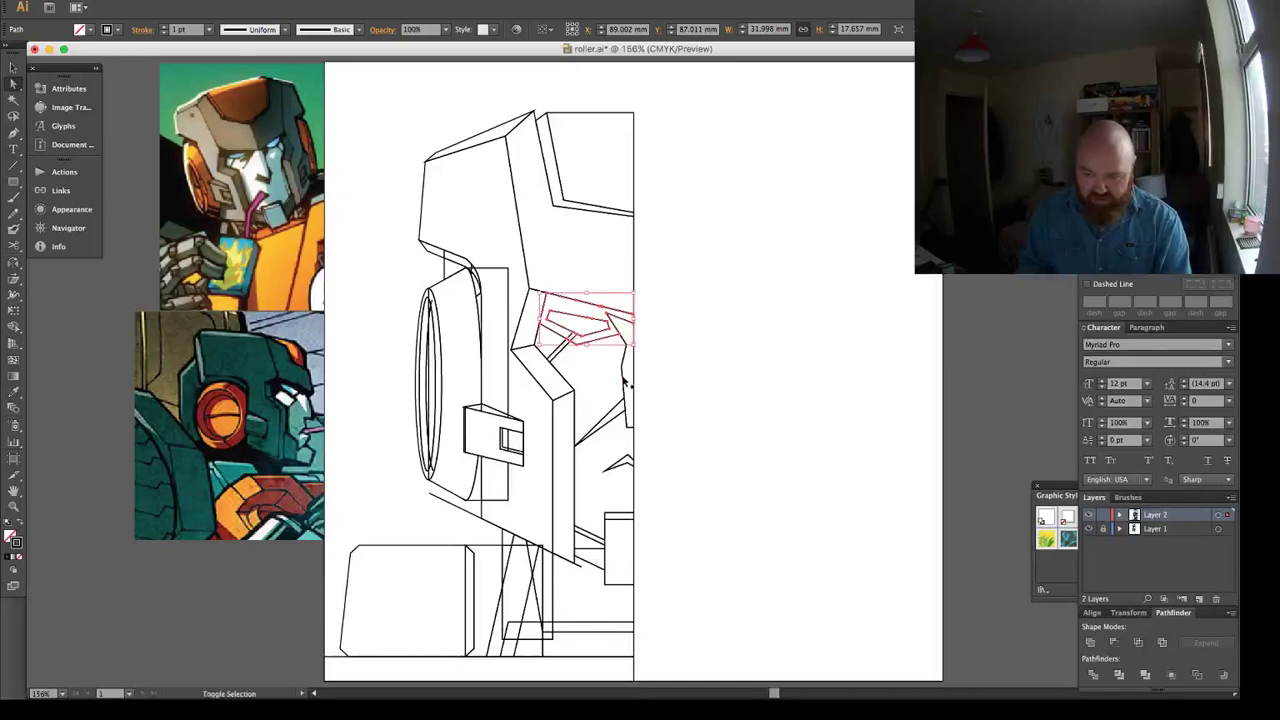
{"action": "left_click", "coordinate": [620, 378]}
{"action": "key", "text": "super+space"}
{"action": "left_click_drag", "start_coordinate": [510, 286], "coordinate": [690, 440]}
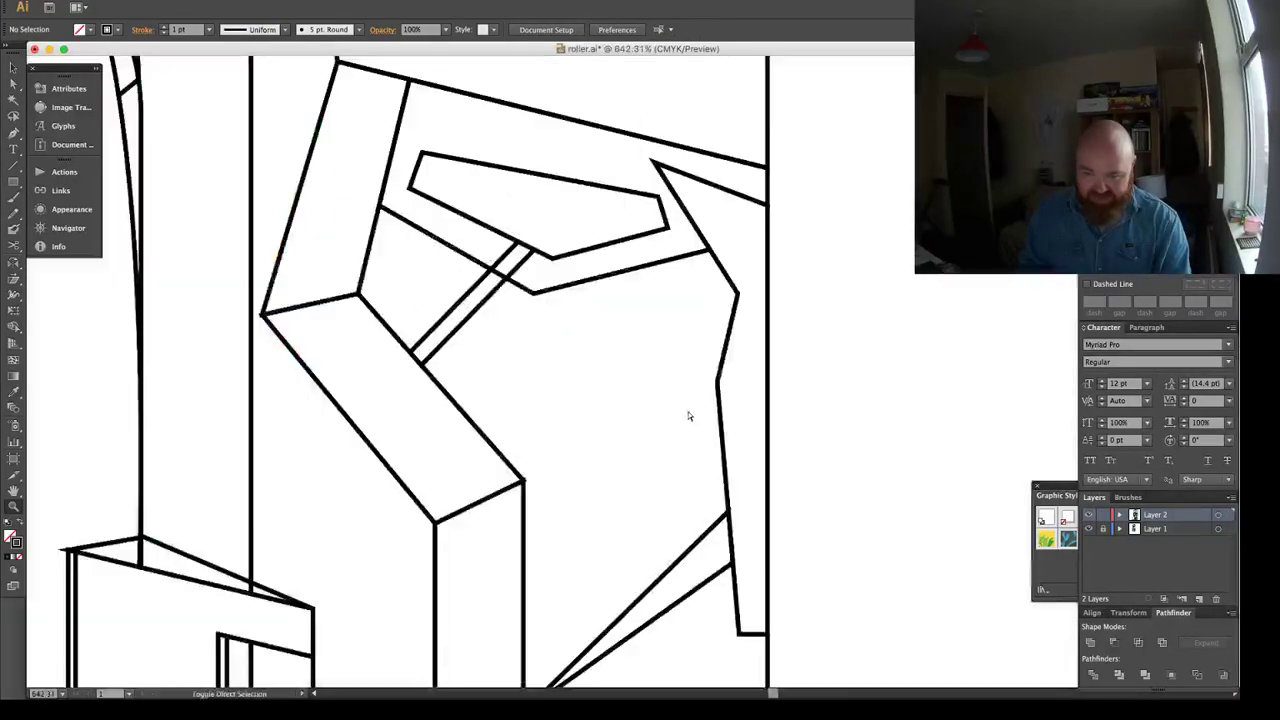
{"action": "left_click", "coordinate": [497, 258]}
{"action": "left_click", "coordinate": [1091, 642]}
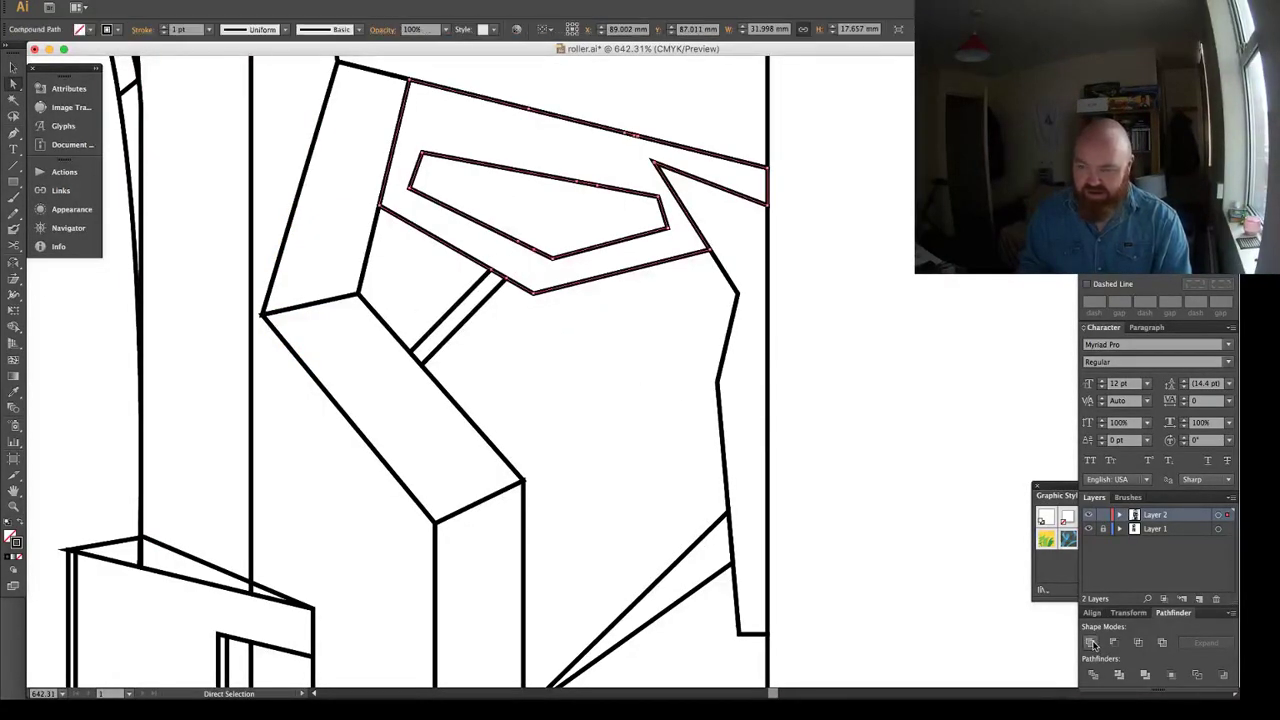
Unite the eye socket with the thin diagonal strip running down to the cheek guard.
{"action": "left_click", "coordinate": [550, 375]}
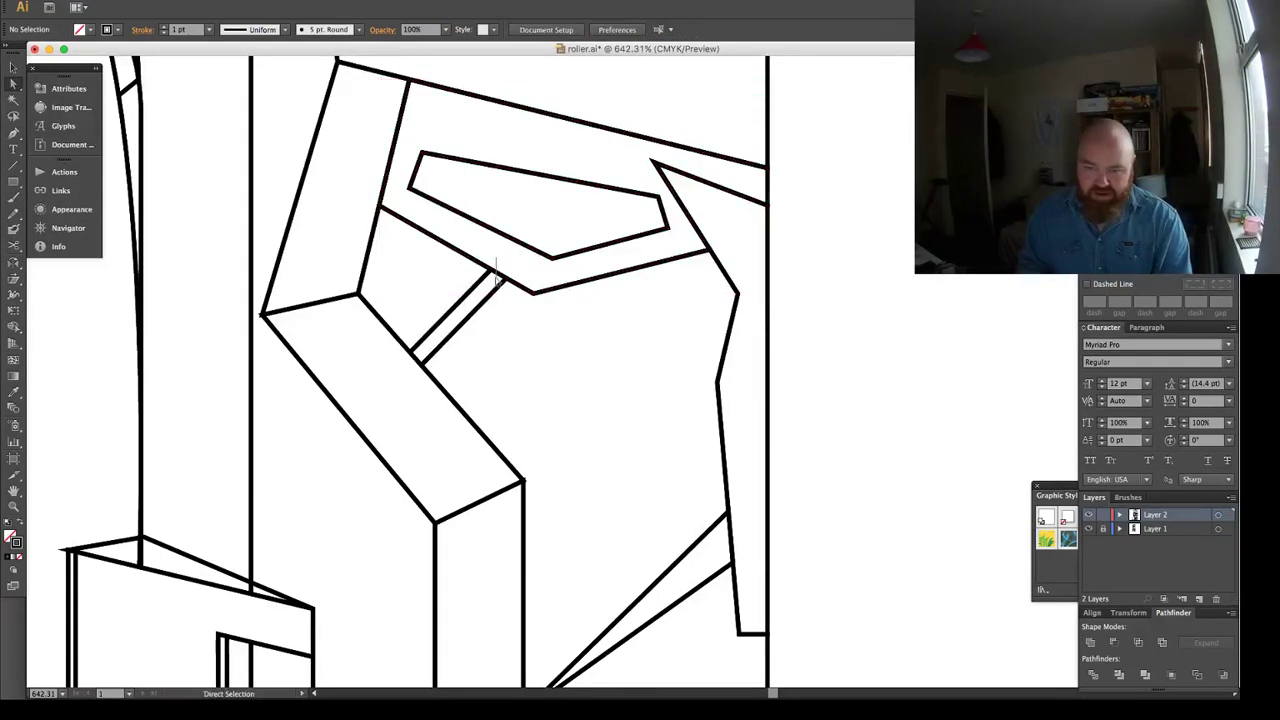
{"action": "left_click", "coordinate": [496, 268]}
{"action": "left_click", "coordinate": [1091, 642]}
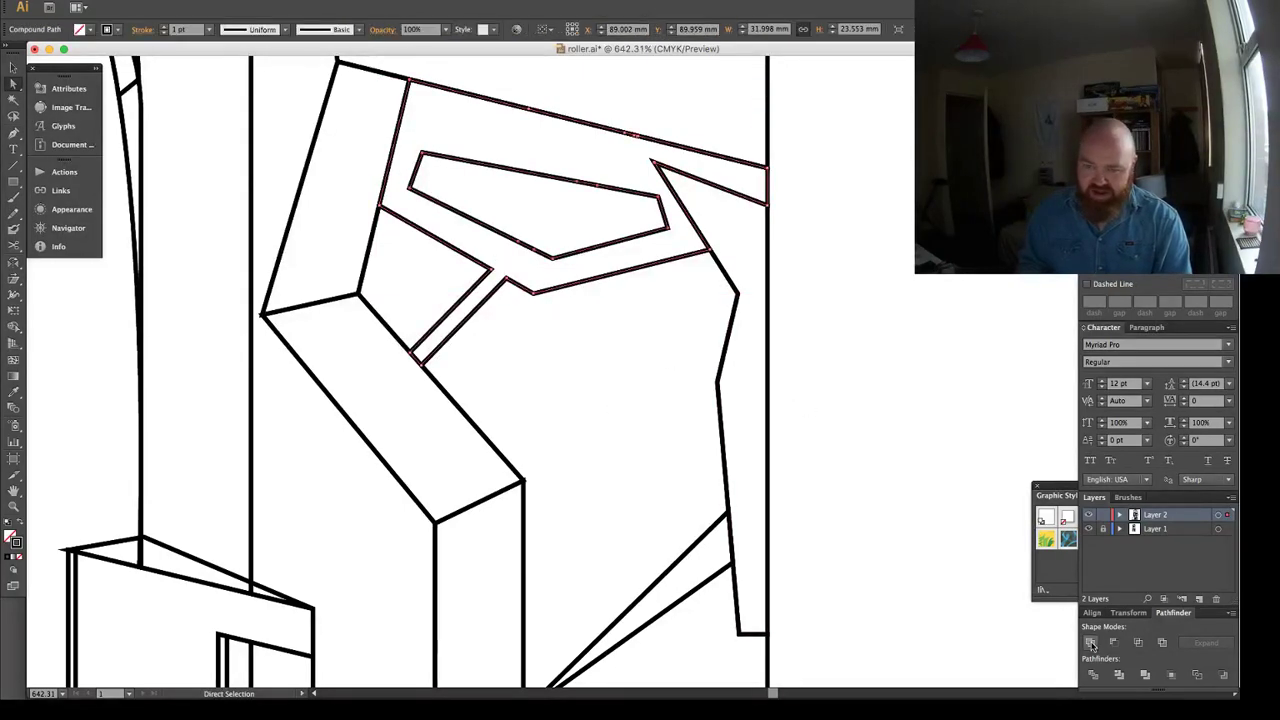
Draw a short diagonal line, about 3.7 mm wide and 2.4 mm high, across the pointed tip of the nose bridge beside the eye.
{"action": "key", "text": "super+minus"}
{"action": "key", "text": "super+minus"}
{"action": "key", "text": "super+minus"}
{"action": "key", "text": "super+minus"}
{"action": "key", "text": "a"}
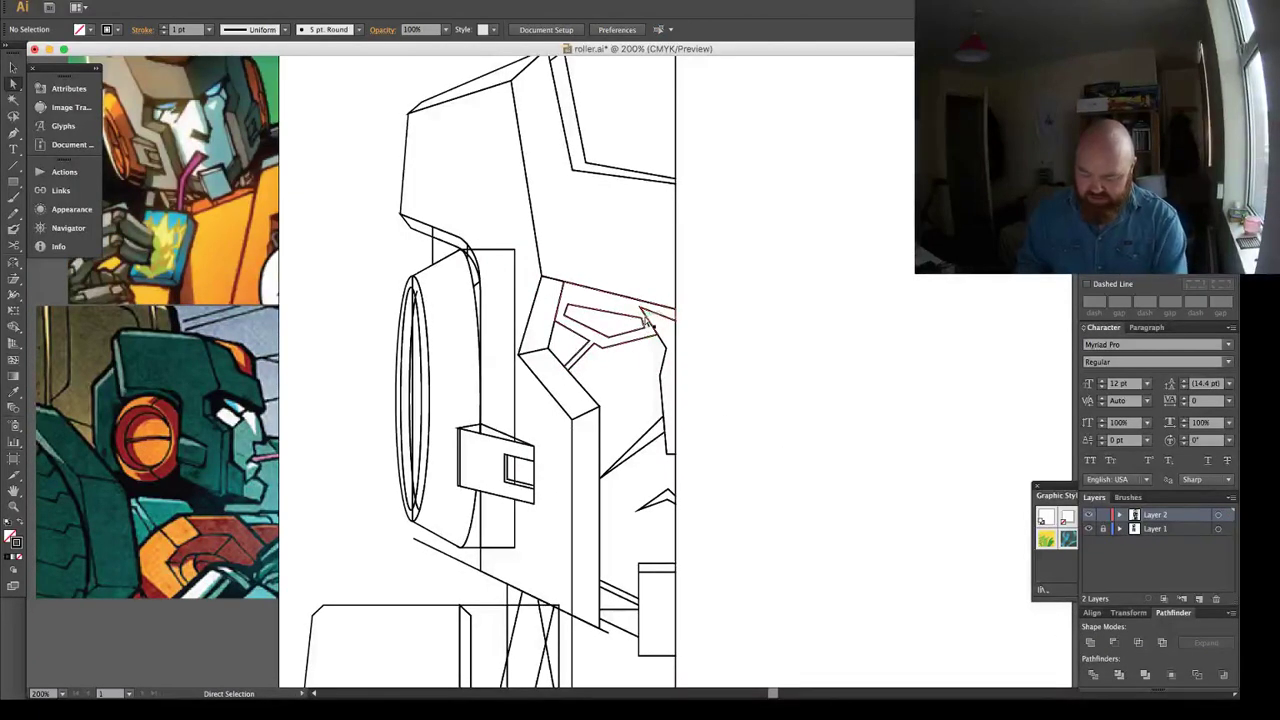
{"action": "key", "text": "backslash"}
{"action": "mouse_move", "coordinate": [666, 305]}
{"action": "left_mouse_down"}
{"action": "mouse_move", "coordinate": [645, 318]}
{"action": "mouse_move", "coordinate": [657, 320]}
{"action": "left_mouse_up"}
{"action": "key", "text": "a"}
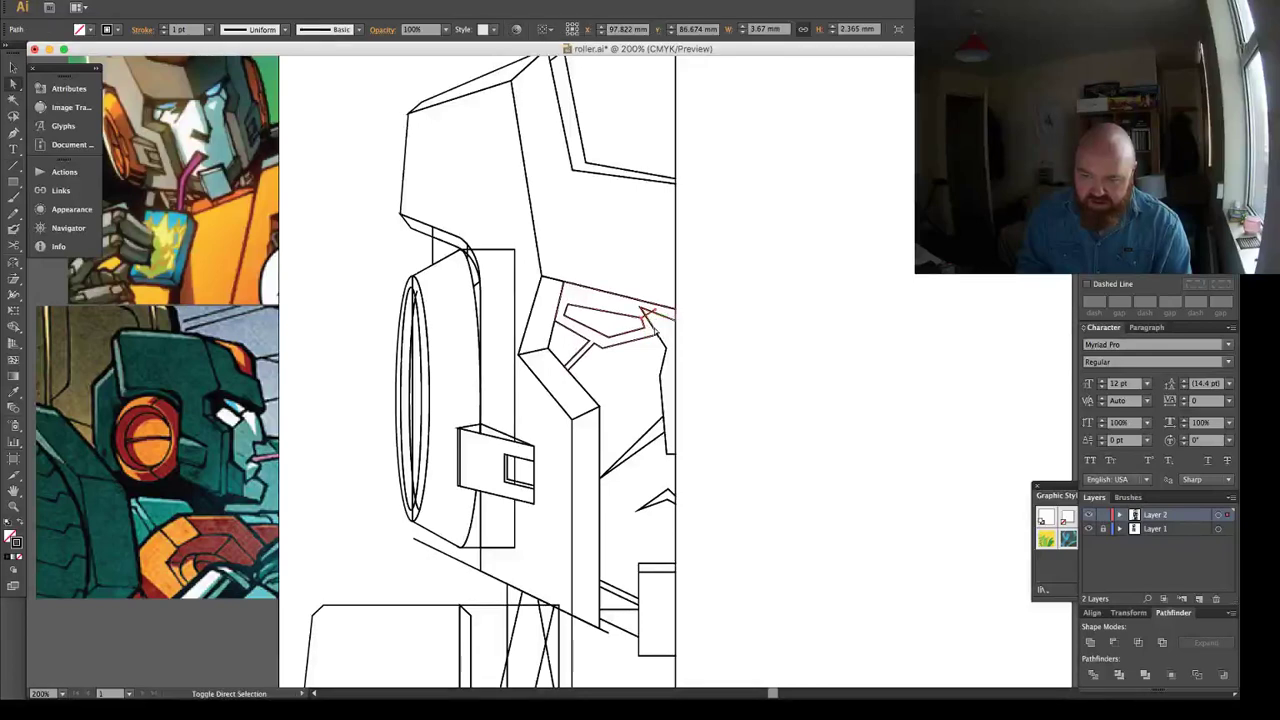
{"action": "left_click", "coordinate": [1014, 608]}
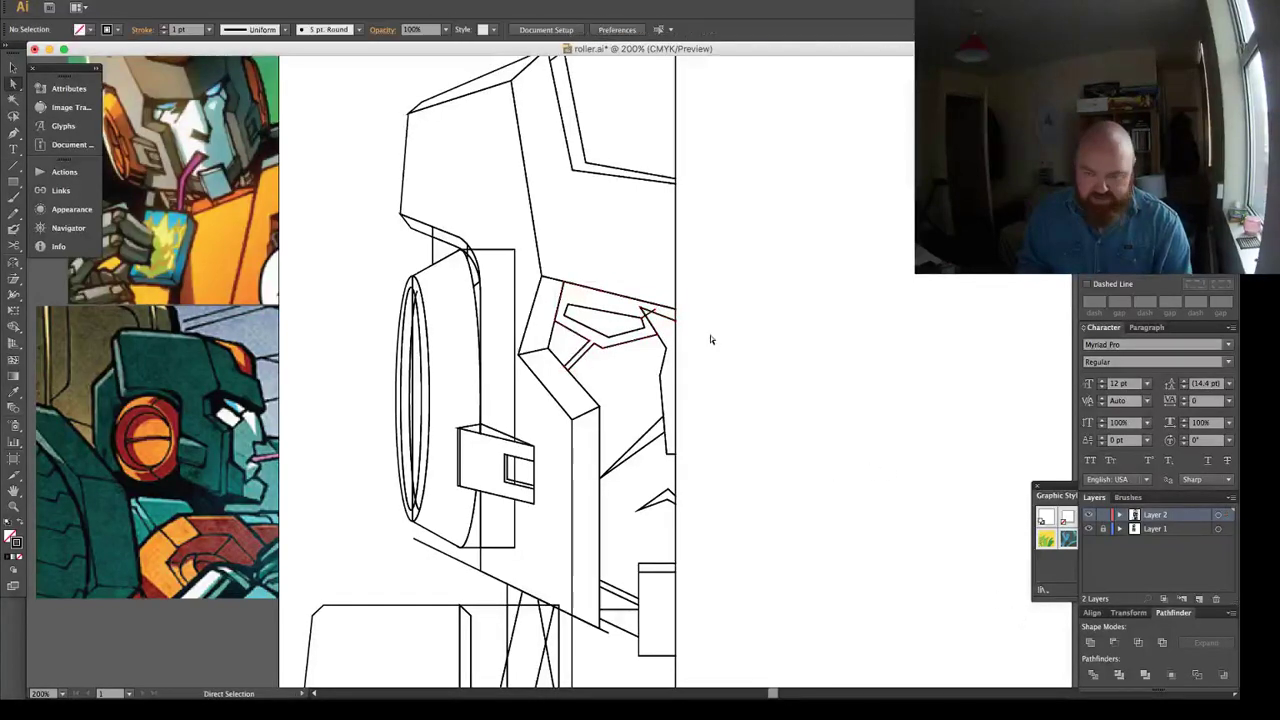
Divide the nose bridge tip along the short diagonal line and unite the cut-off fragment with the eye socket.
{"action": "left_click", "coordinate": [648, 318]}
{"action": "left_click", "coordinate": [652, 313]}
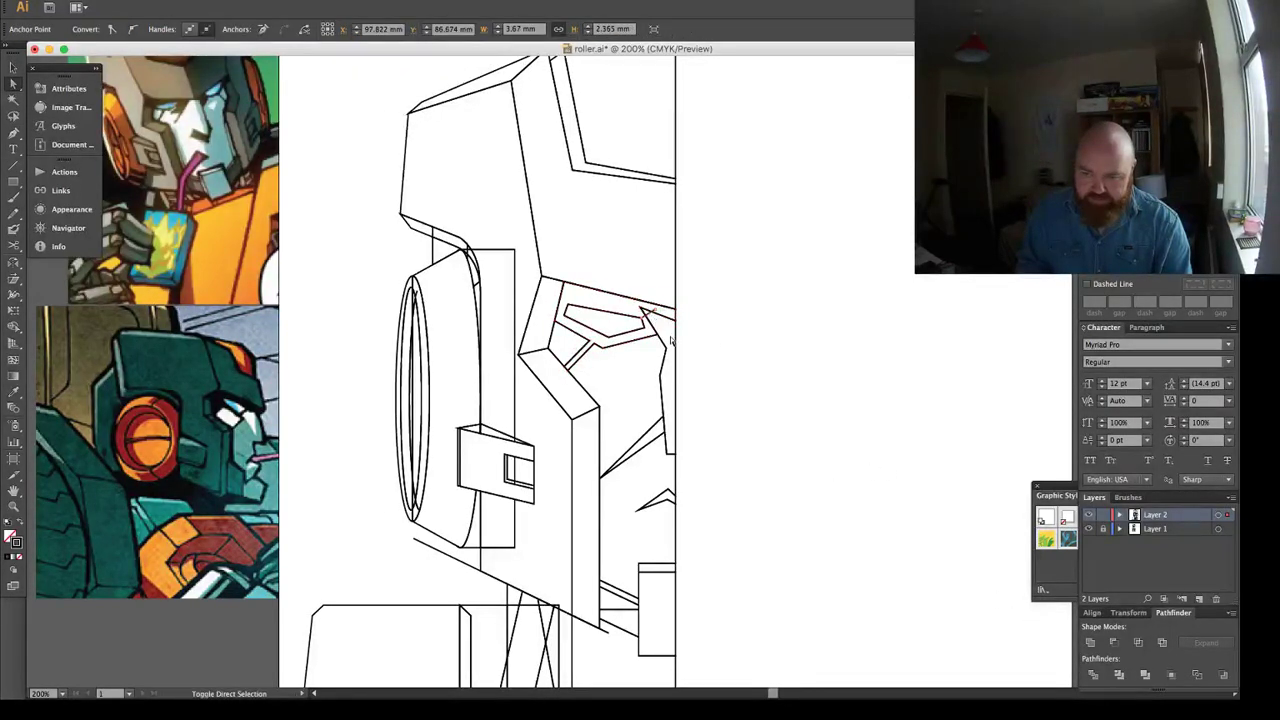
{"action": "left_click", "coordinate": [682, 344], "text": "shift"}
{"action": "left_click", "coordinate": [1093, 673]}
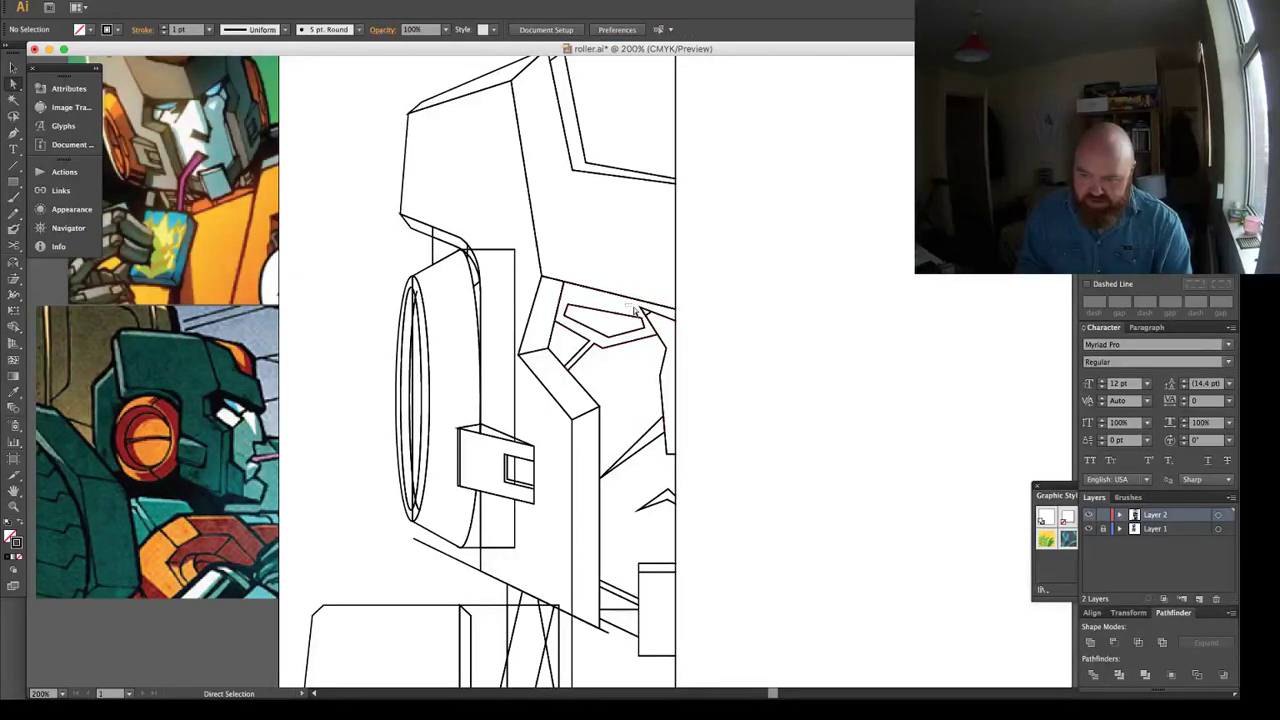
{"action": "left_click_drag", "start_coordinate": [640, 307], "coordinate": [660, 325]}
{"action": "left_click", "coordinate": [1090, 642]}
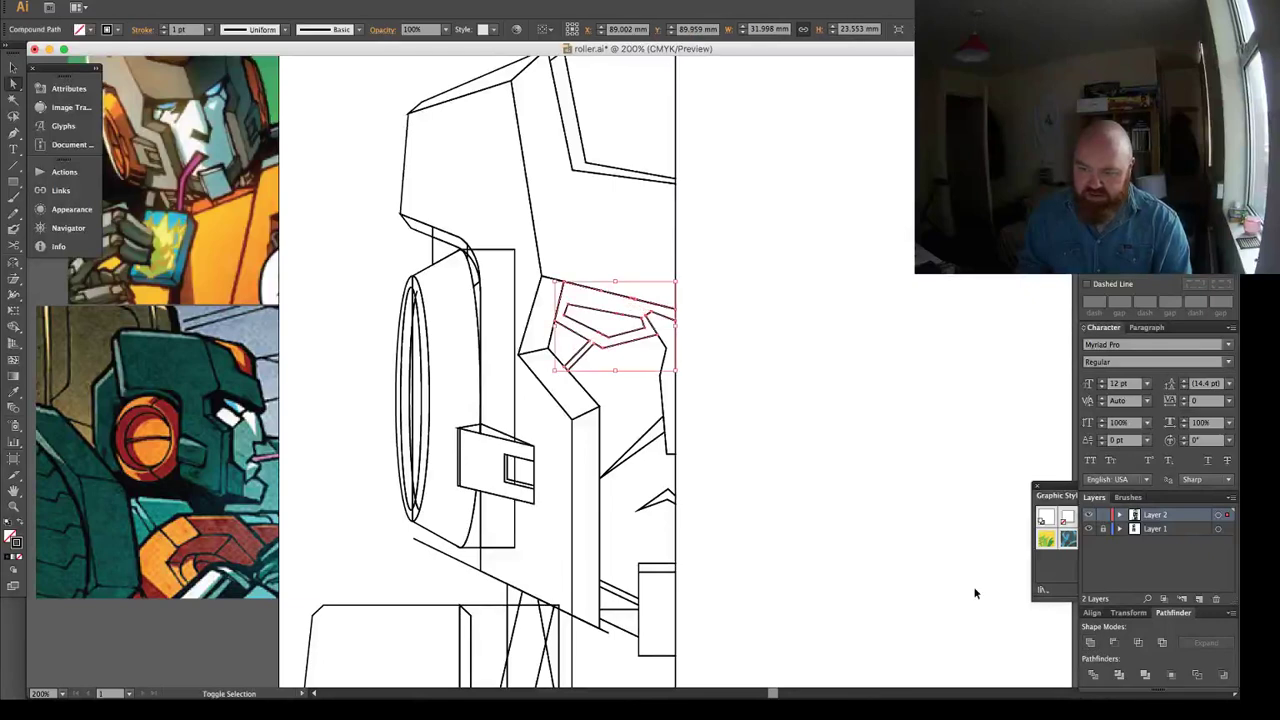
{"action": "key", "text": "shift+super+a"}
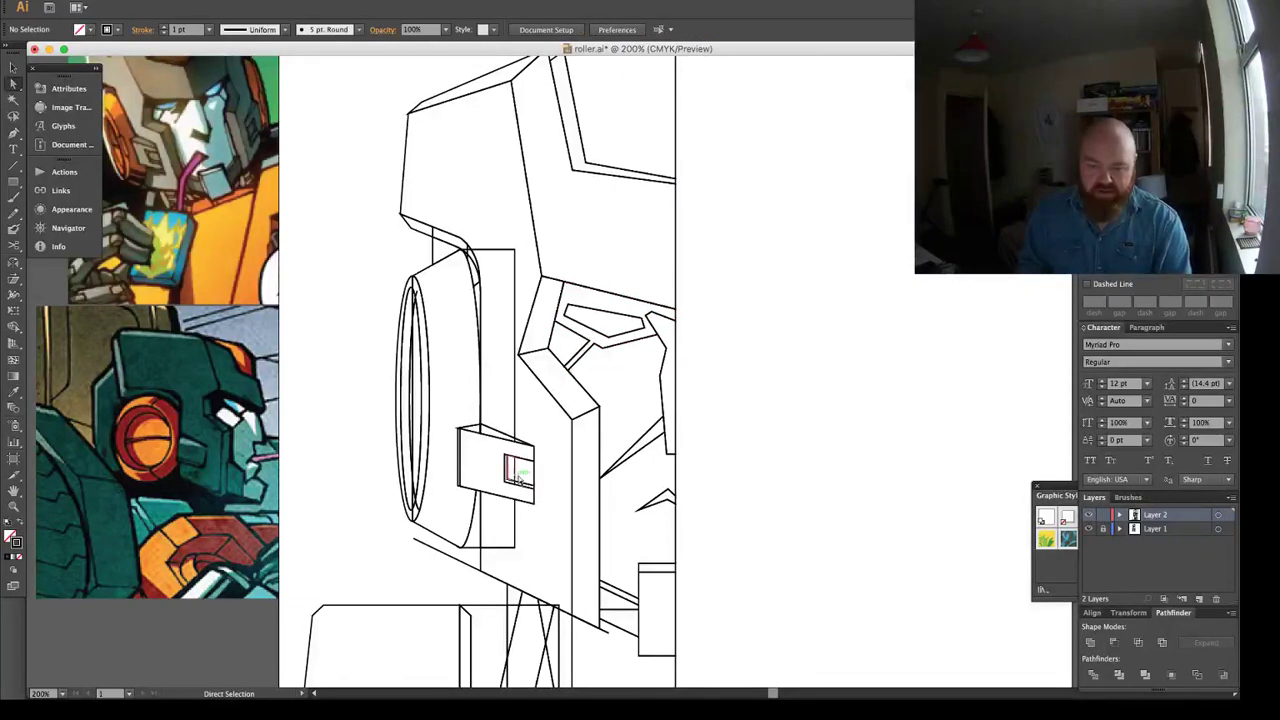
Unite the split pieces of the ear block's small inner window, and unite the fragments of the helmet's side panel.
{"action": "left_click", "coordinate": [515, 474]}
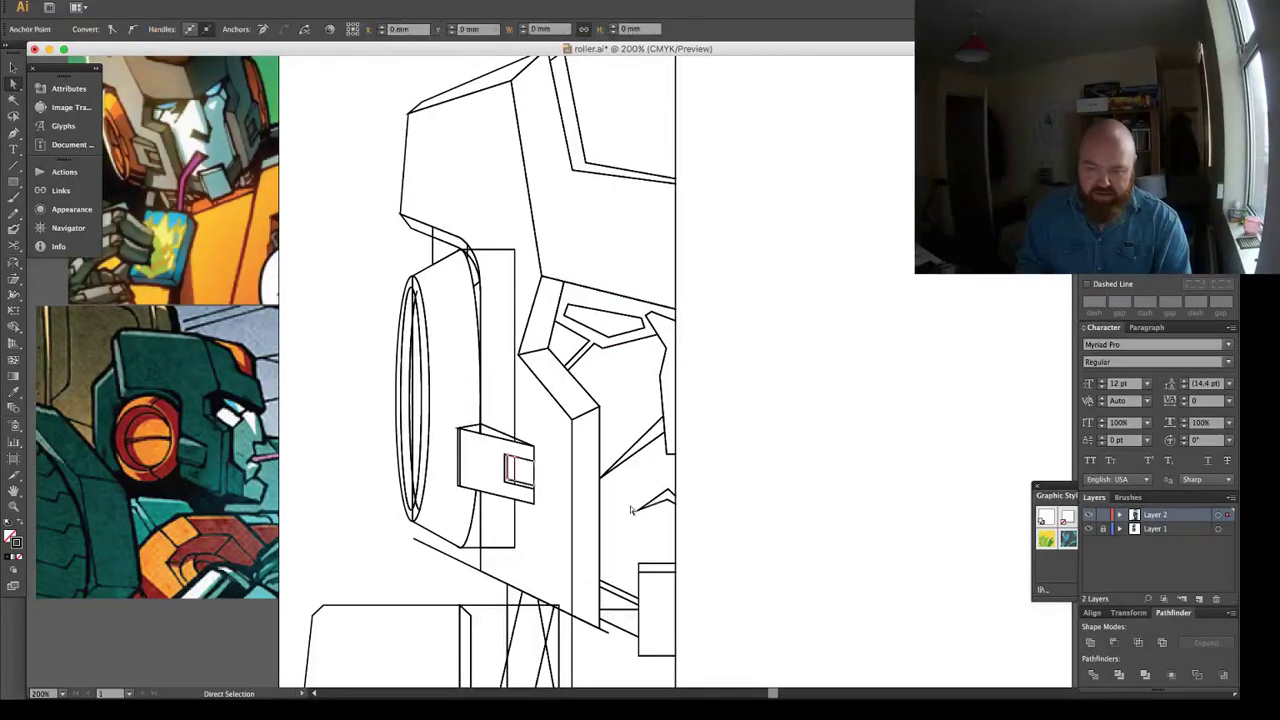
{"action": "left_click", "coordinate": [1092, 643]}
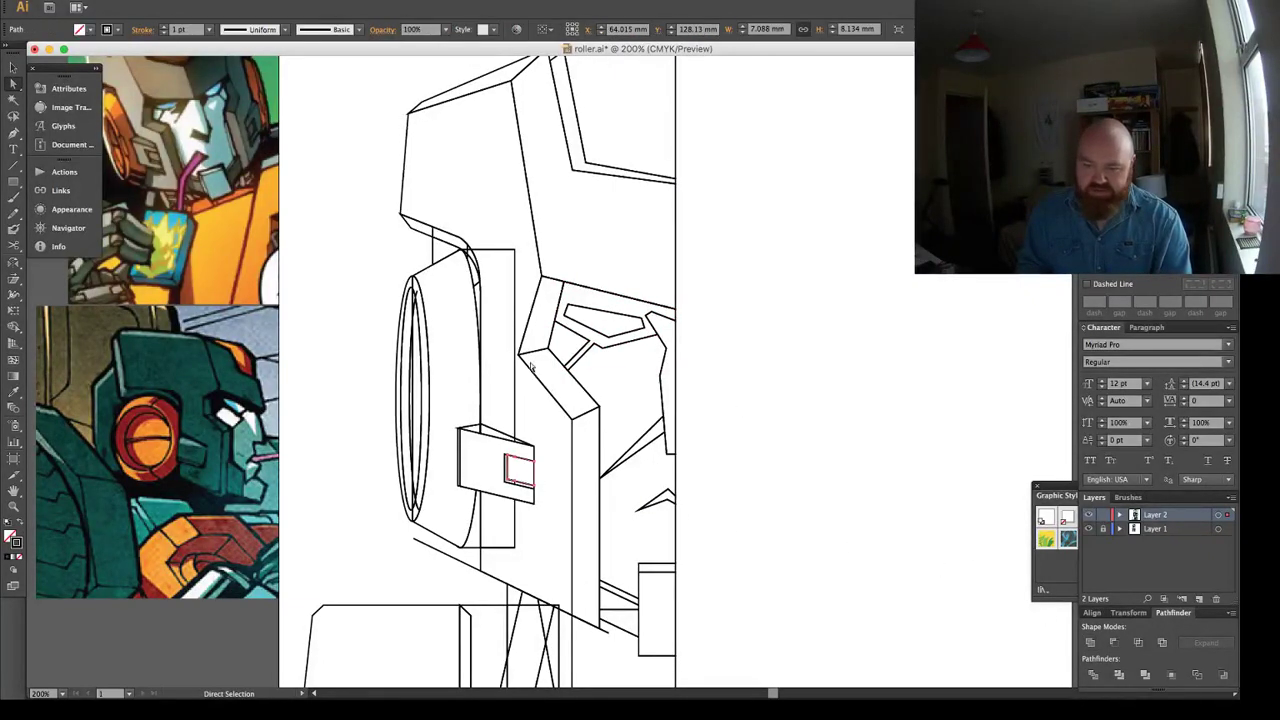
{"action": "left_click", "coordinate": [515, 262]}
{"action": "left_click", "coordinate": [1089, 643]}
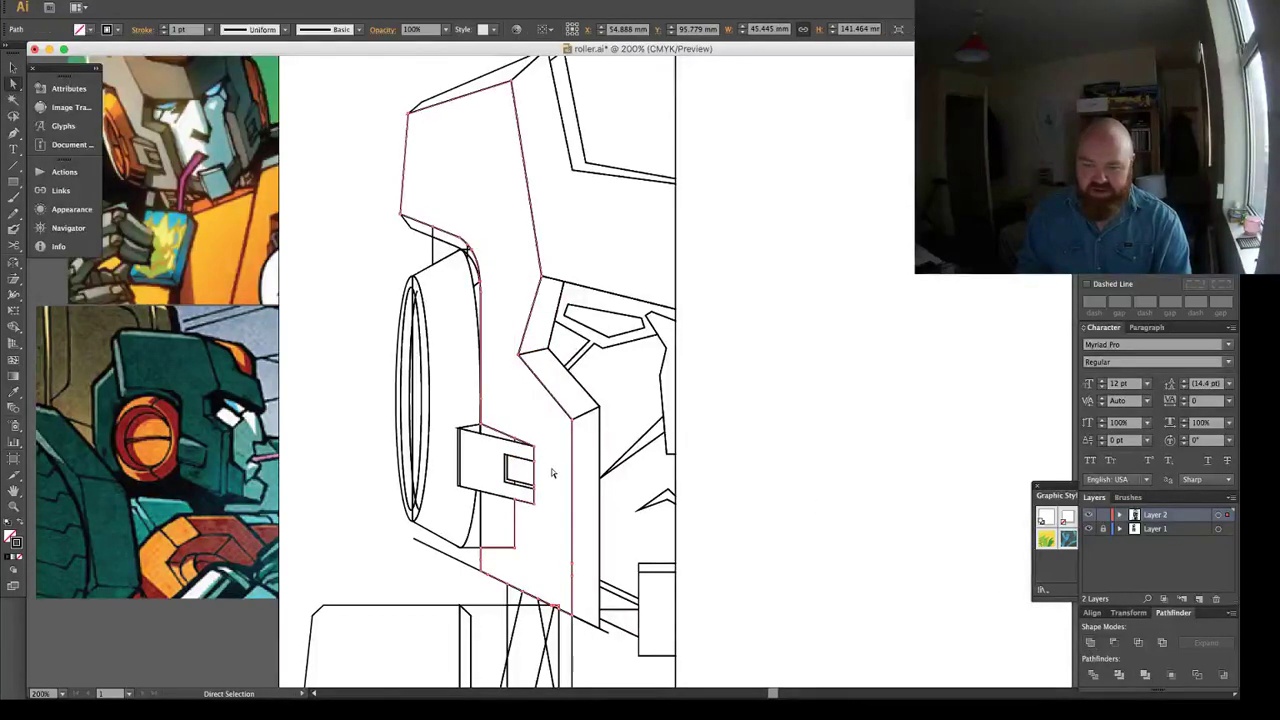
{"action": "left_click", "coordinate": [535, 558]}
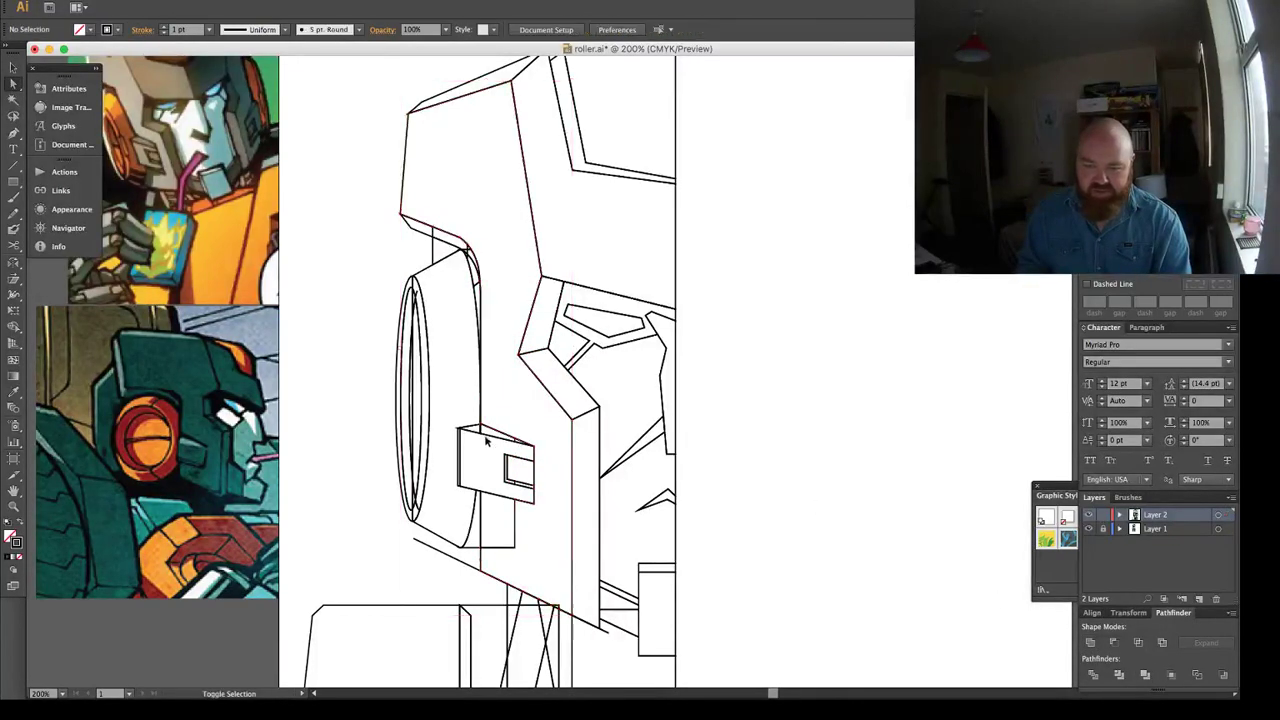
{"action": "left_click", "coordinate": [482, 540]}
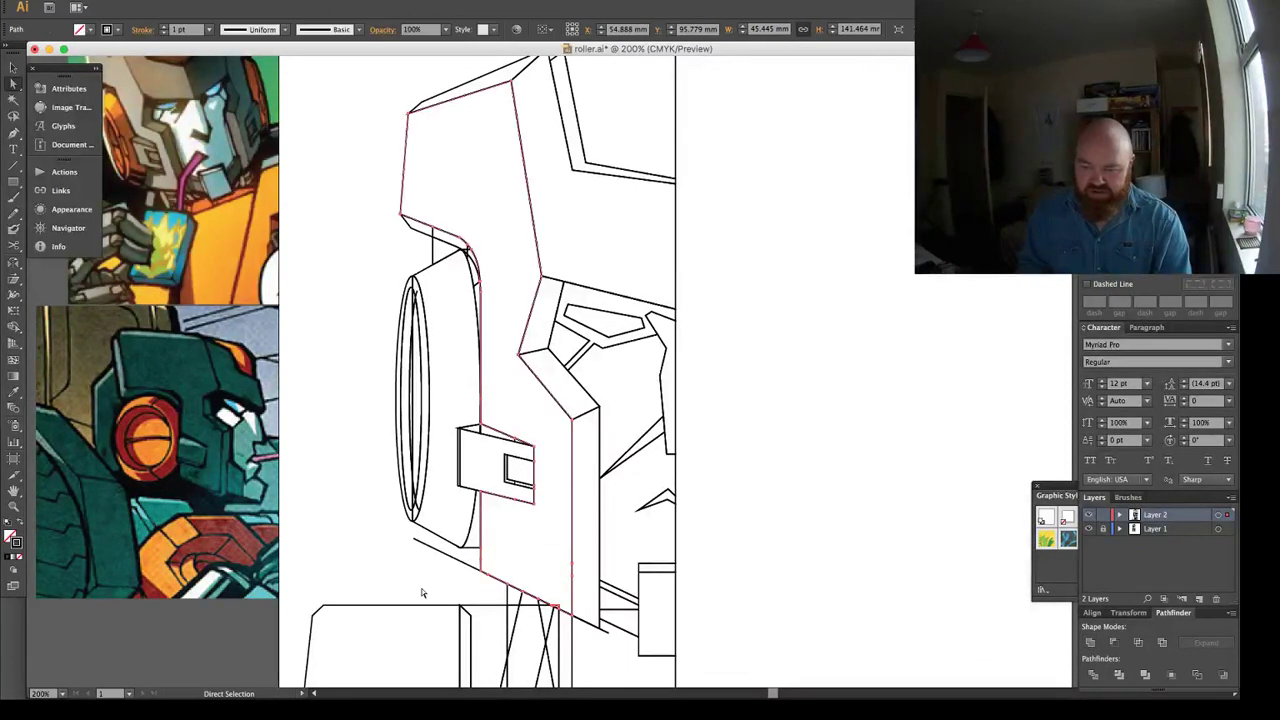
Delete the stray line extending outward beneath the ear from the helmet's lower edge.
{"action": "left_click", "coordinate": [453, 583]}
{"action": "left_click", "coordinate": [462, 564]}
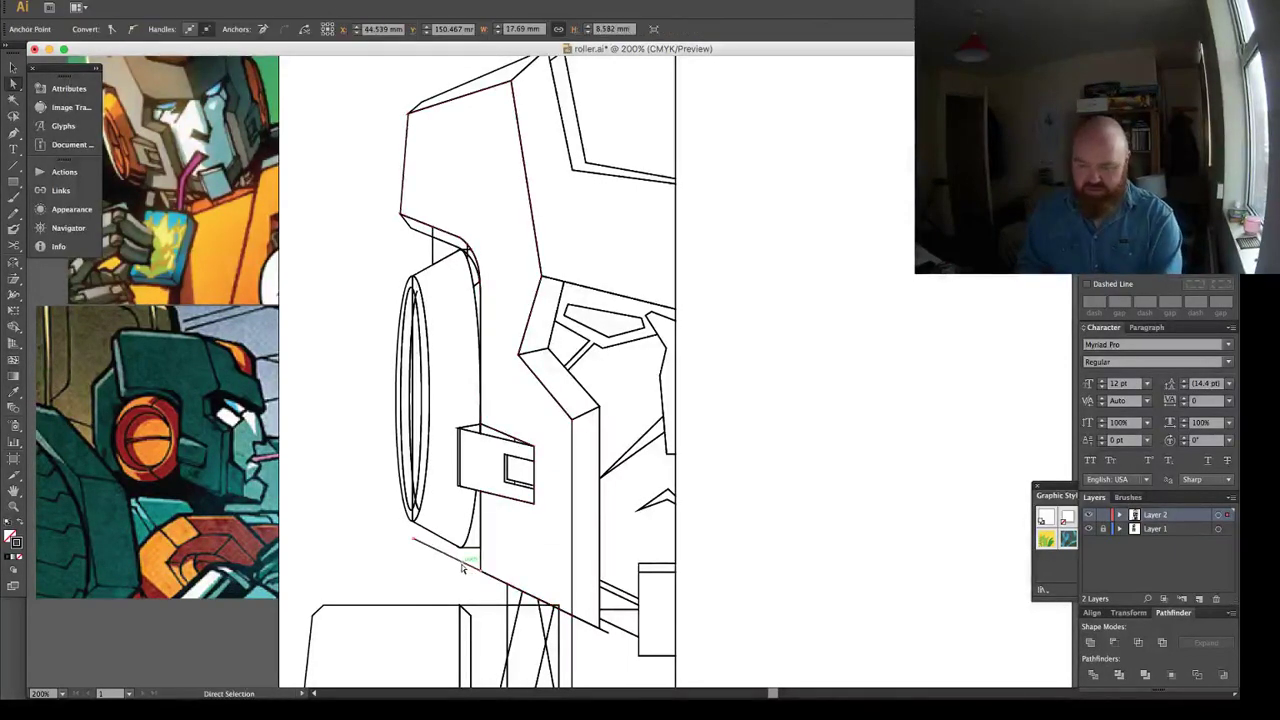
{"action": "key", "text": "Delete"}
Unite the fragments of the narrow outer neck sliver, and unite the divided pieces of the diagonal neck strut beside it.
{"action": "scroll", "coordinate": [505, 480], "scroll_direction": "down", "scroll_amount": 5}
{"action": "scroll", "coordinate": [505, 480], "scroll_direction": "right", "scroll_amount": 3}
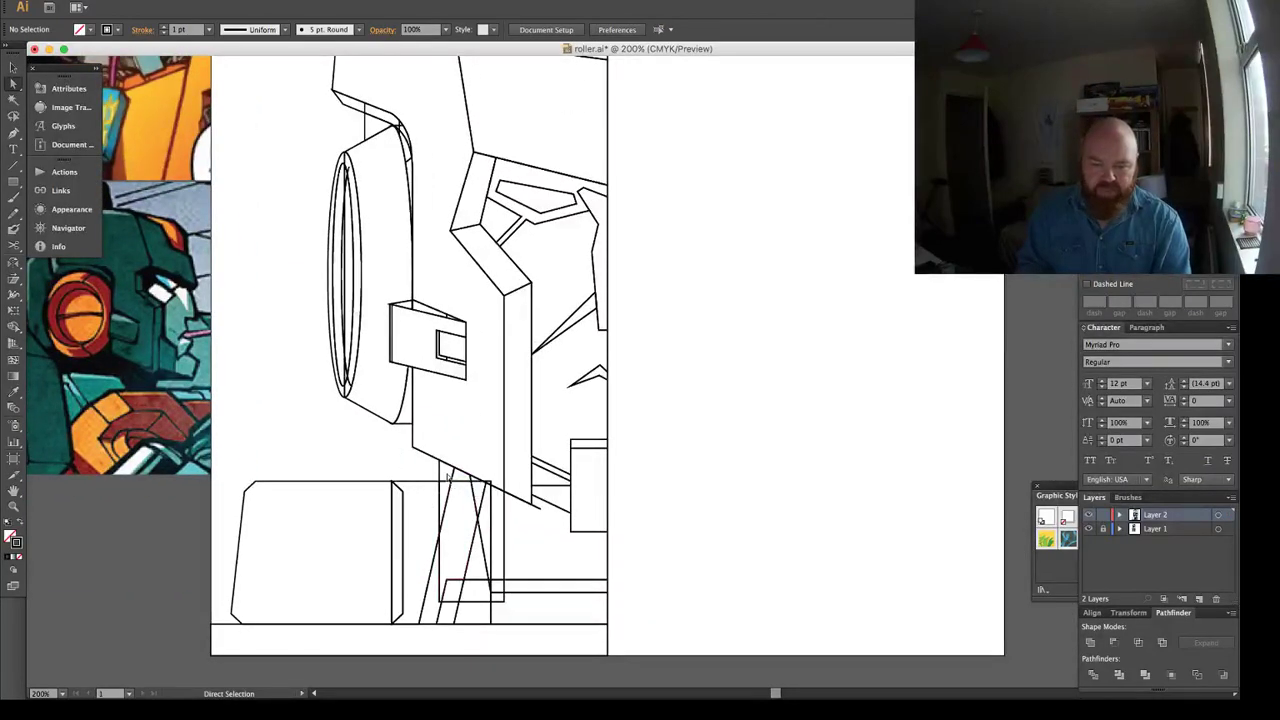
{"action": "left_click", "coordinate": [449, 492]}
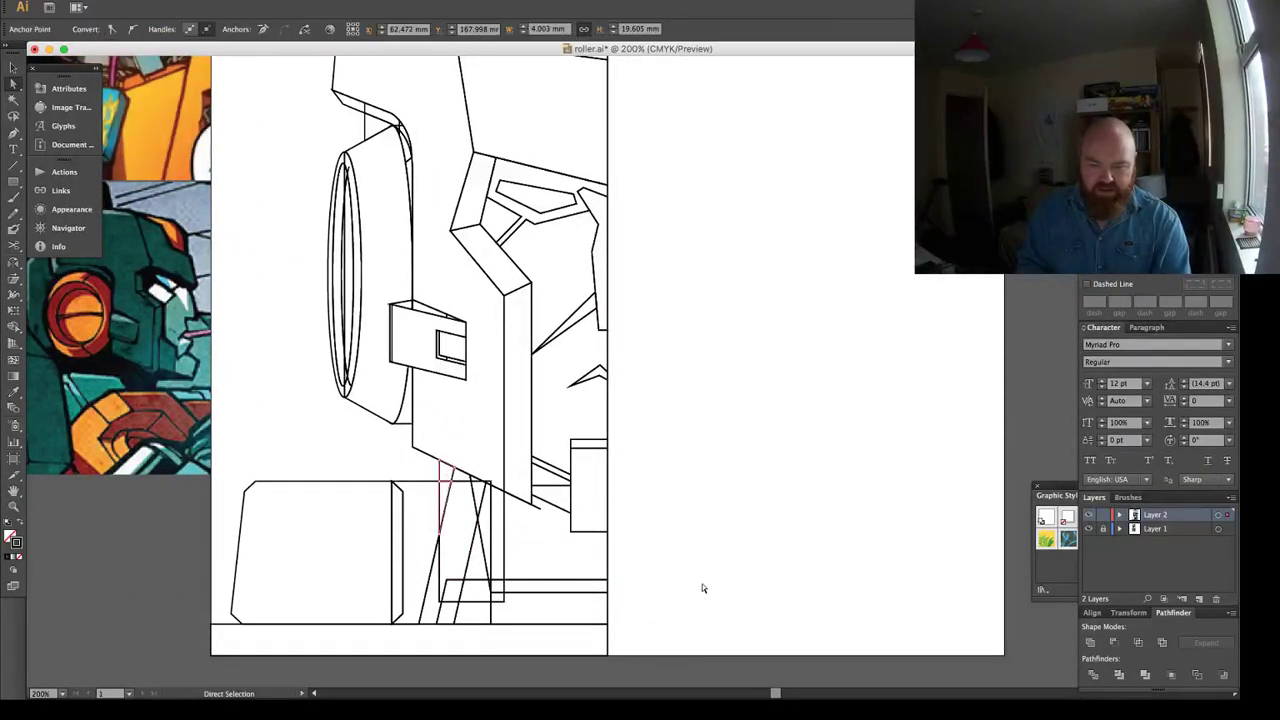
{"action": "left_click", "coordinate": [1090, 643]}
{"action": "key", "text": "super+shift+a"}
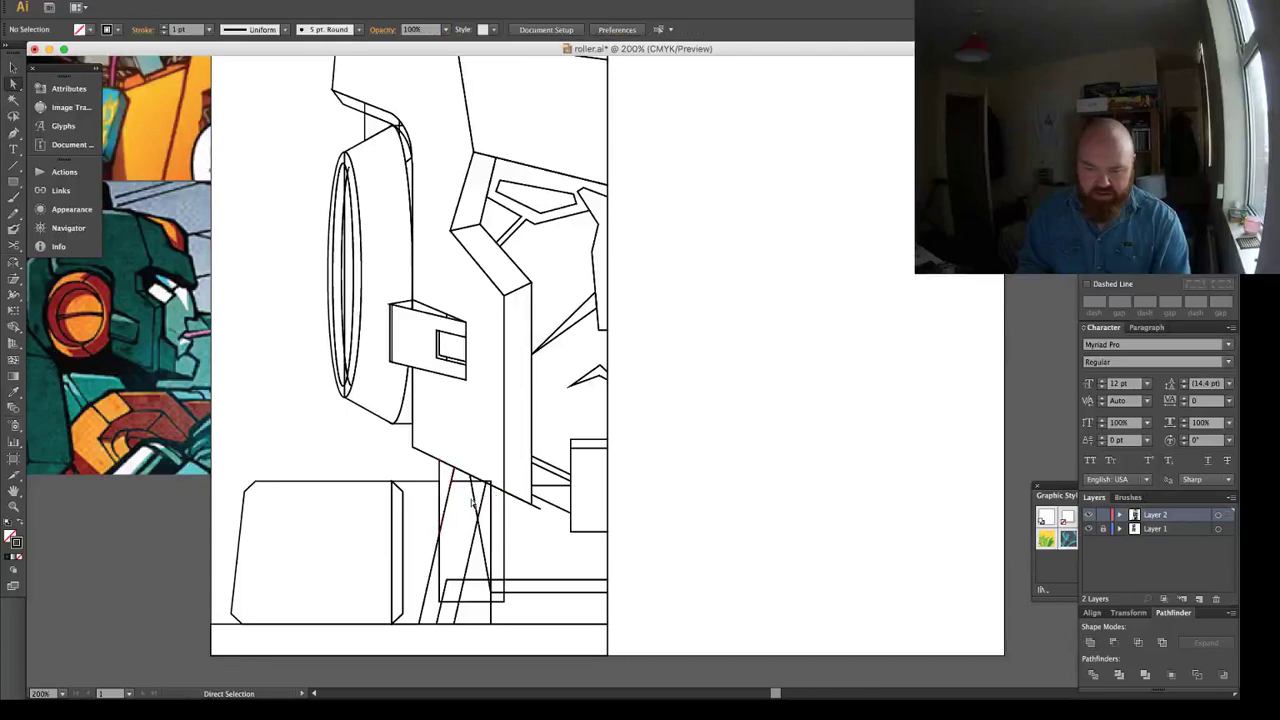
{"action": "left_click_drag", "start_coordinate": [453, 515], "coordinate": [479, 483]}
{"action": "left_click", "coordinate": [1091, 645]}
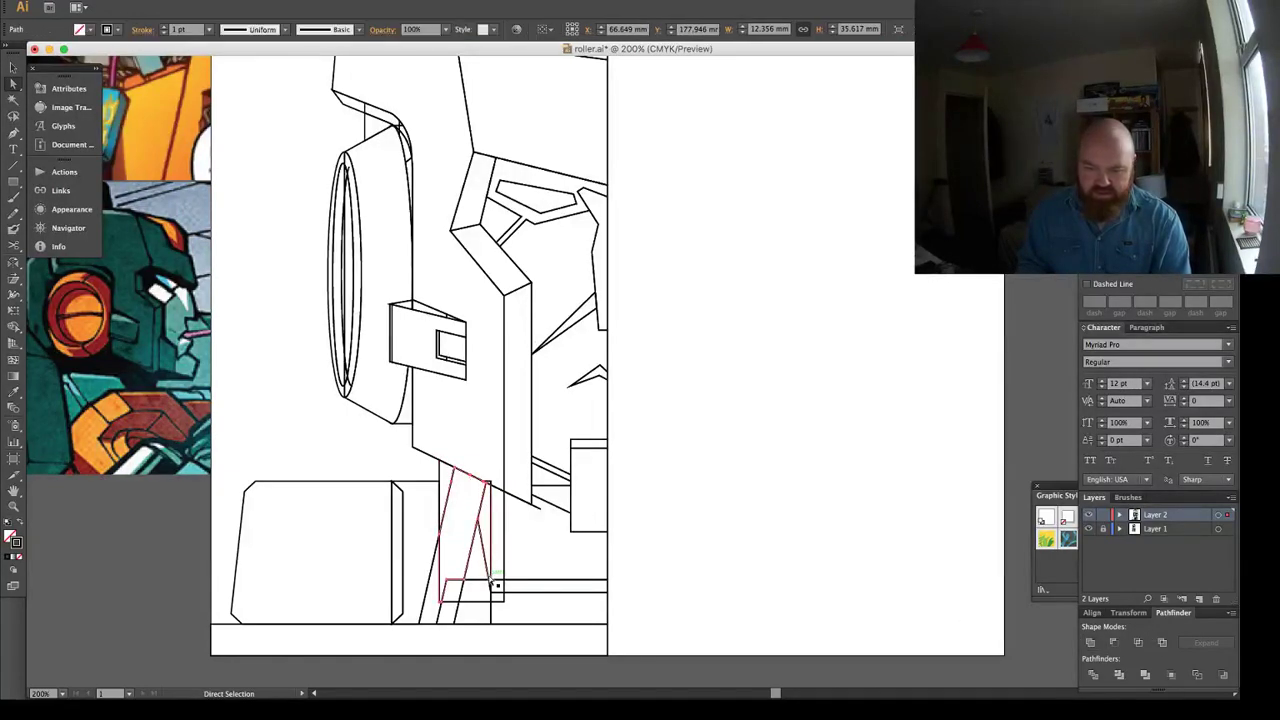
Unite all the overlapping fragments of the collar bar at the base of the neck into one shape.
{"action": "left_click", "coordinate": [450, 596]}
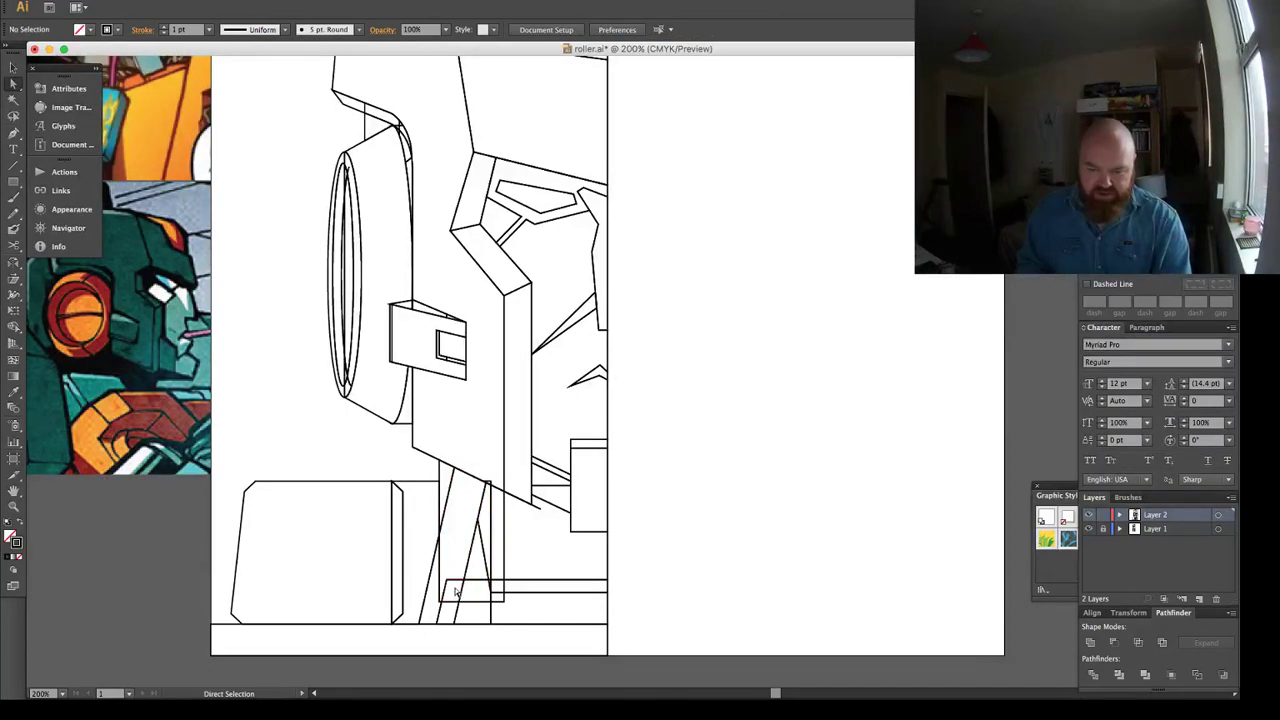
{"action": "left_click_drag", "start_coordinate": [560, 621], "coordinate": [561, 606]}
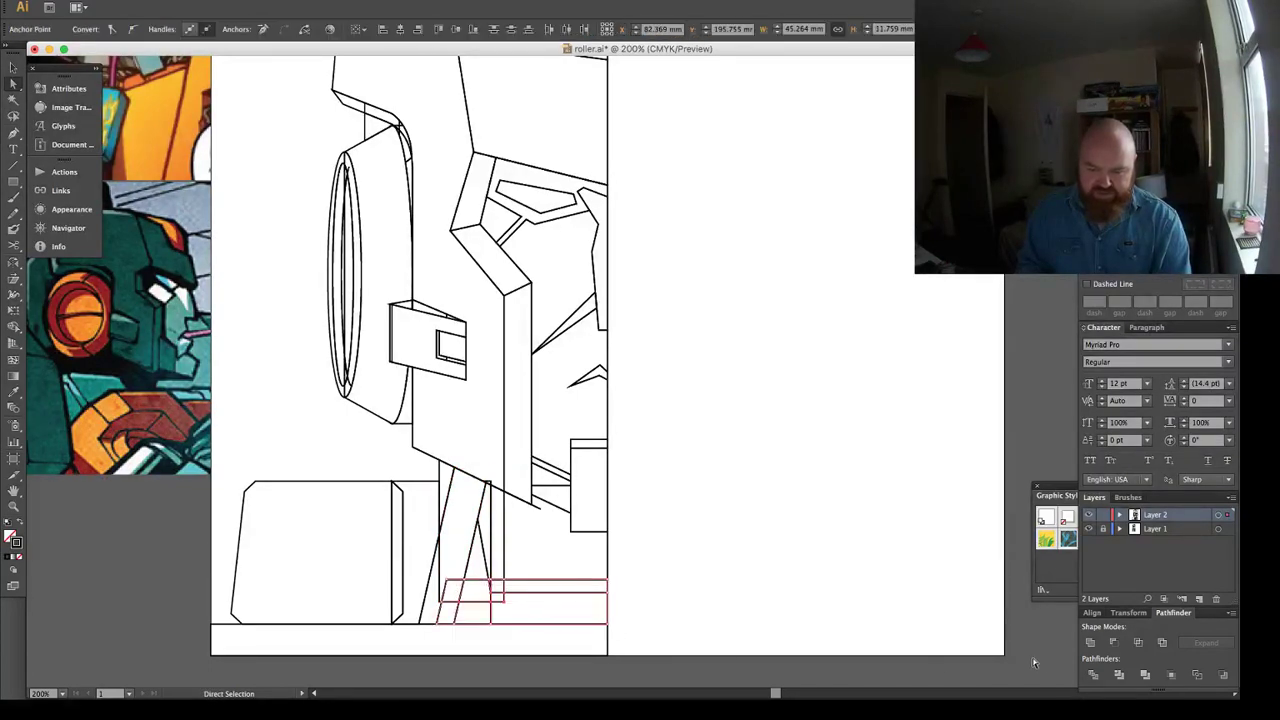
{"action": "left_click", "coordinate": [1090, 642]}
{"action": "key", "text": "super+shift+a"}
Remove the short stray line protruding from the lower tip of the cheek guard.
{"action": "left_click", "coordinate": [541, 509]}
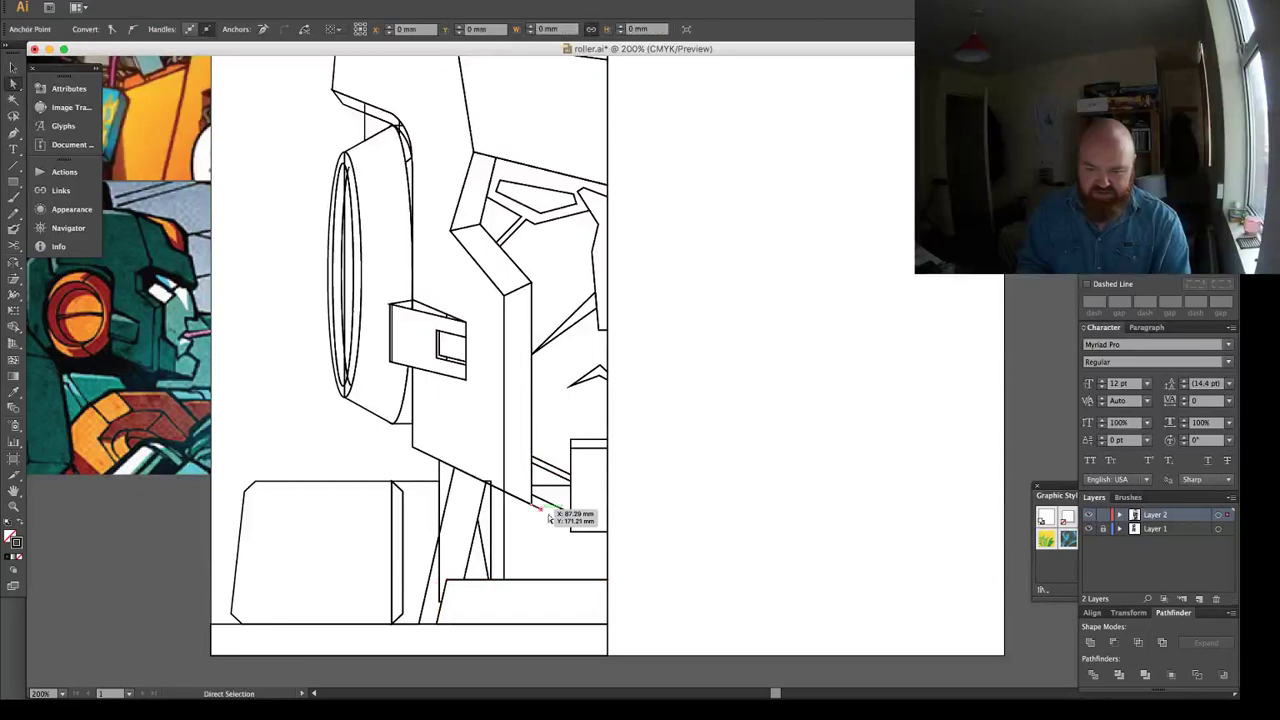
{"action": "left_click", "coordinate": [1090, 643]}
{"action": "key", "text": "Return"}
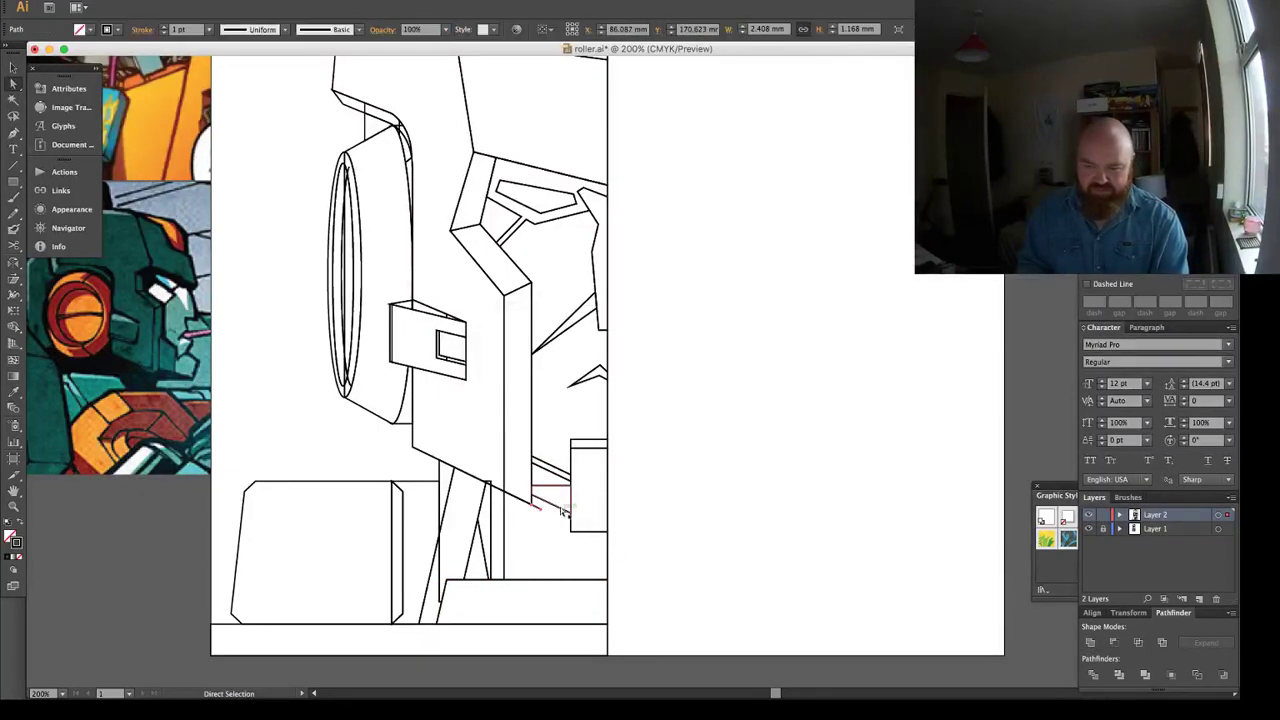
{"action": "key", "text": "super+shift+a"}
{"action": "left_click_drag", "start_coordinate": [538, 519], "coordinate": [544, 507]}
{"action": "key", "text": "Delete"}
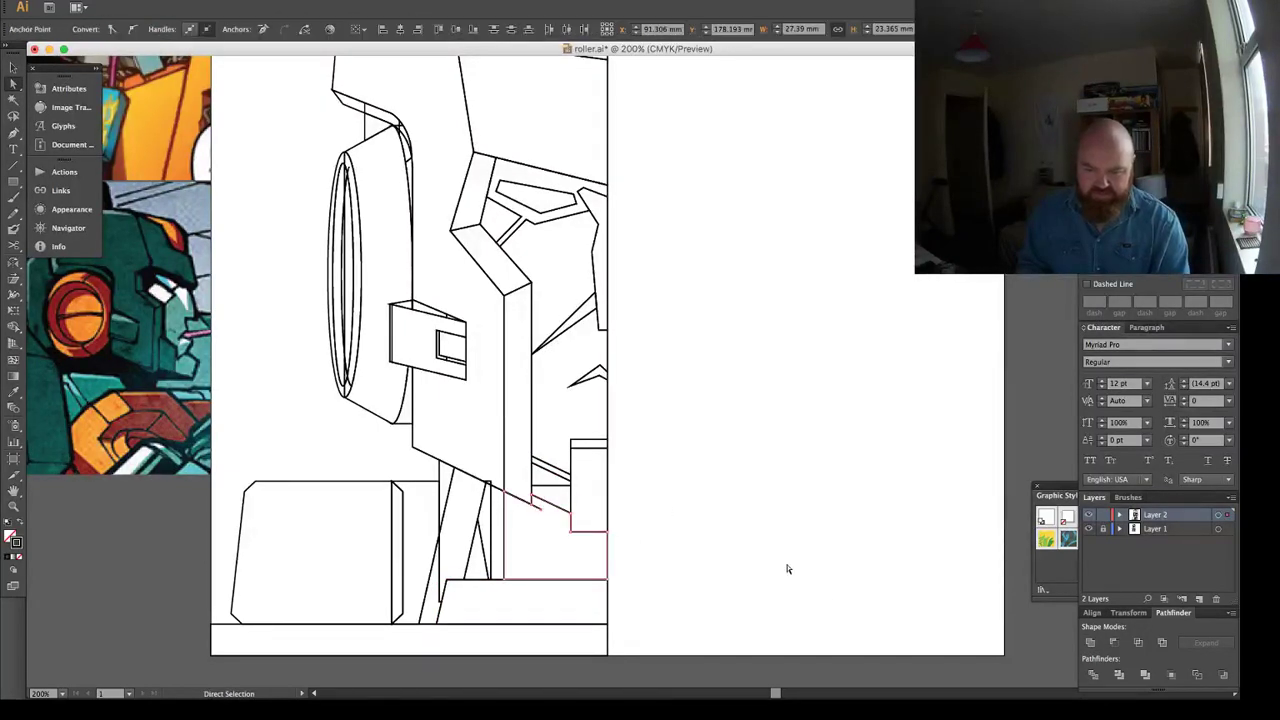
{"action": "left_click", "coordinate": [786, 566]}
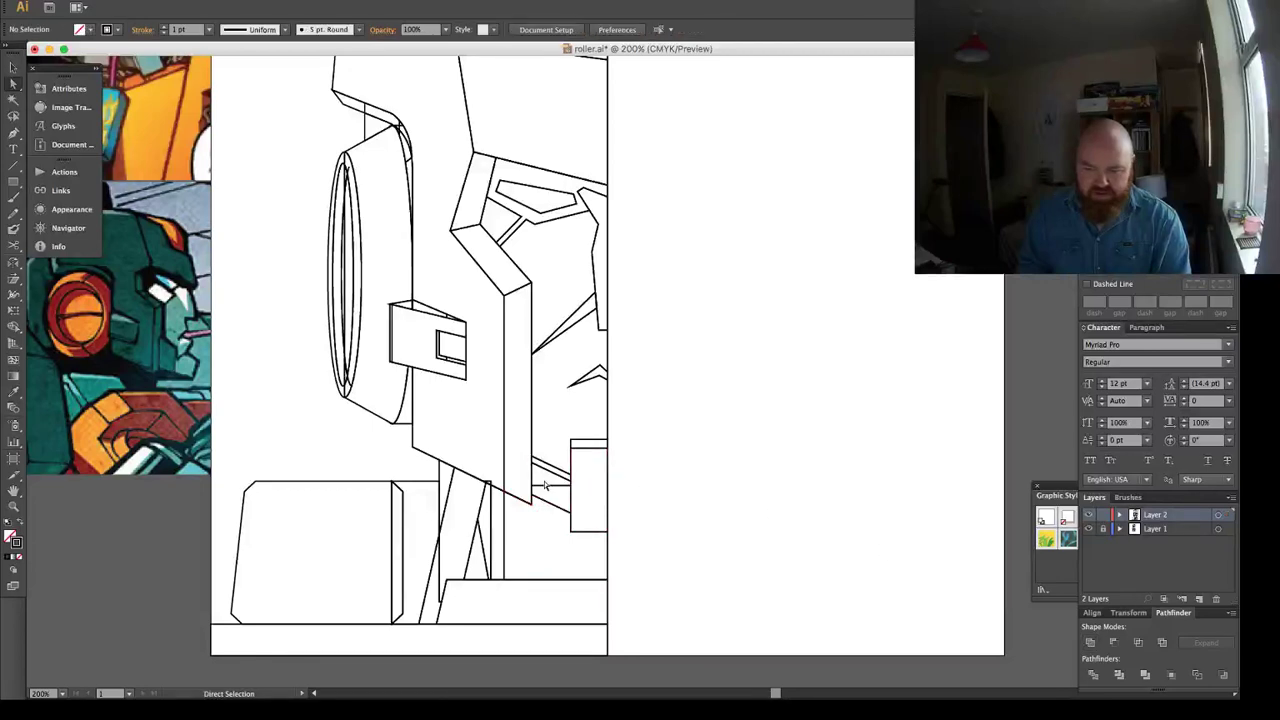
Unite the two pieces between the cheek guard and the chin that are split by a horizontal line.
{"action": "left_click_drag", "start_coordinate": [547, 489], "coordinate": [551, 495]}
{"action": "left_click", "coordinate": [1090, 642]}
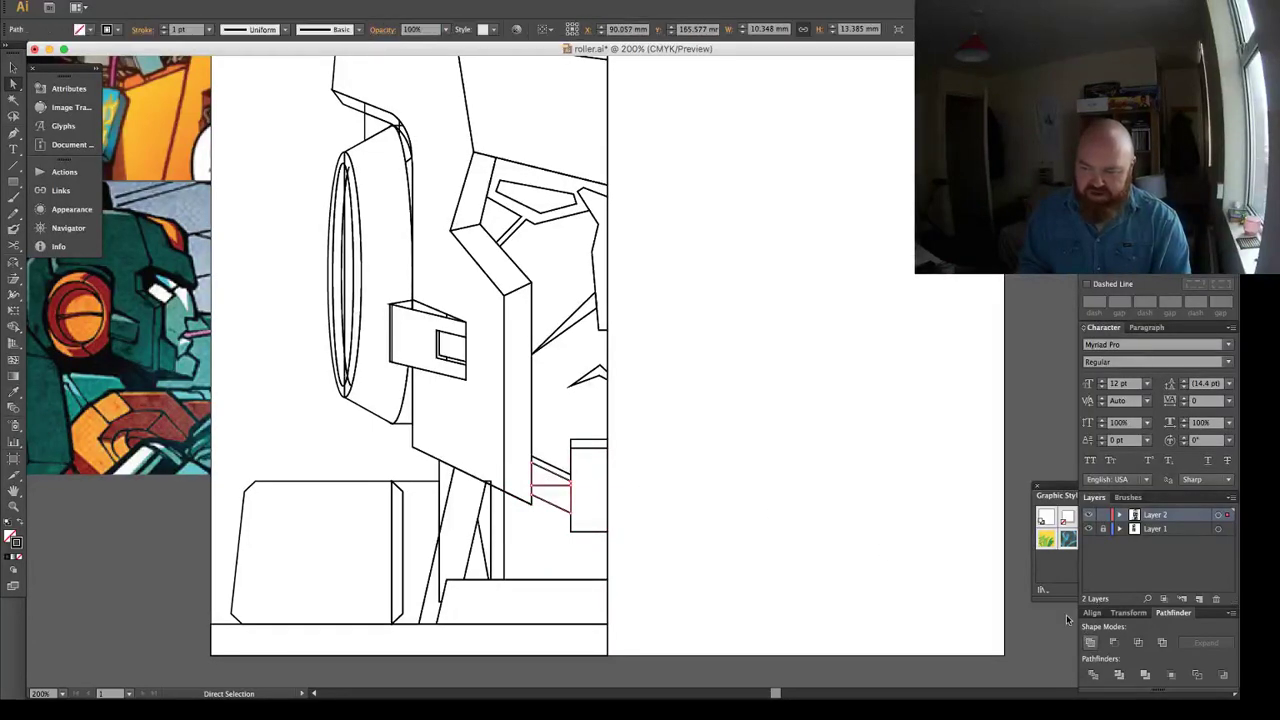
{"action": "key", "text": "super+shift+a"}
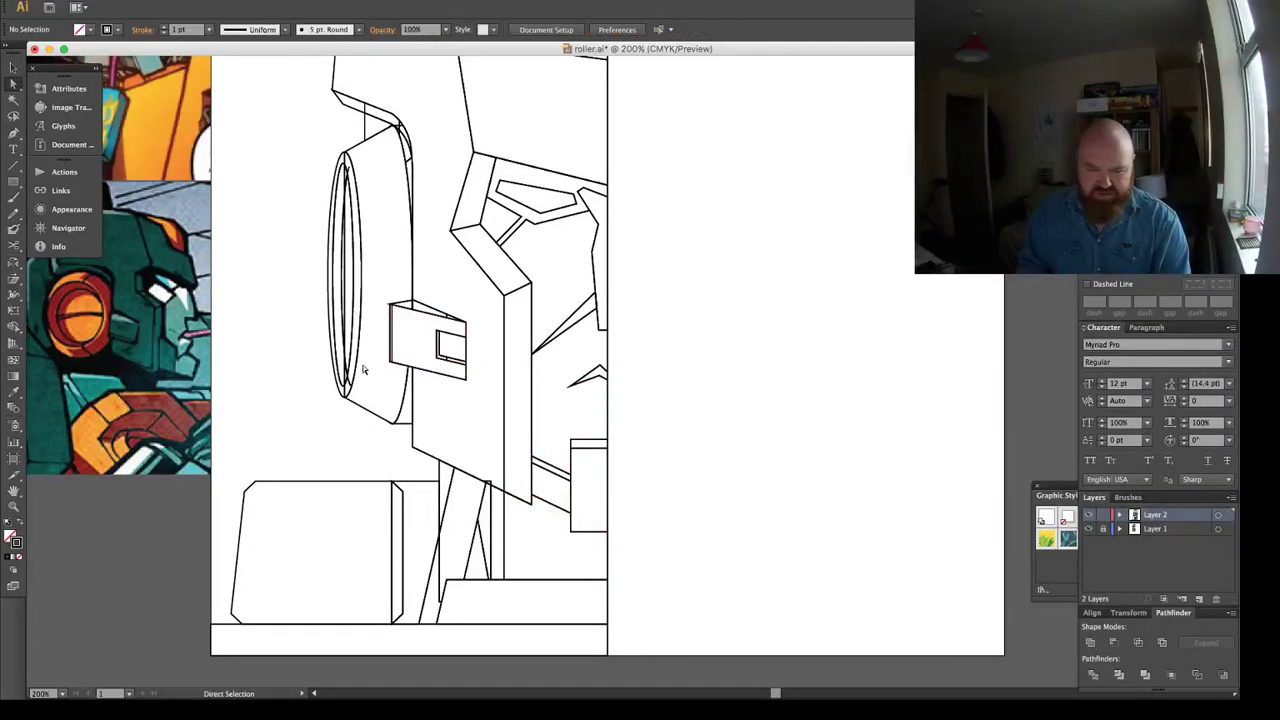
Unite the halves of the ear's innermost ellipse that are split by the vertical line.
{"action": "key", "text": "super+space"}
{"action": "left_click_drag", "start_coordinate": [296, 217], "coordinate": [382, 344]}
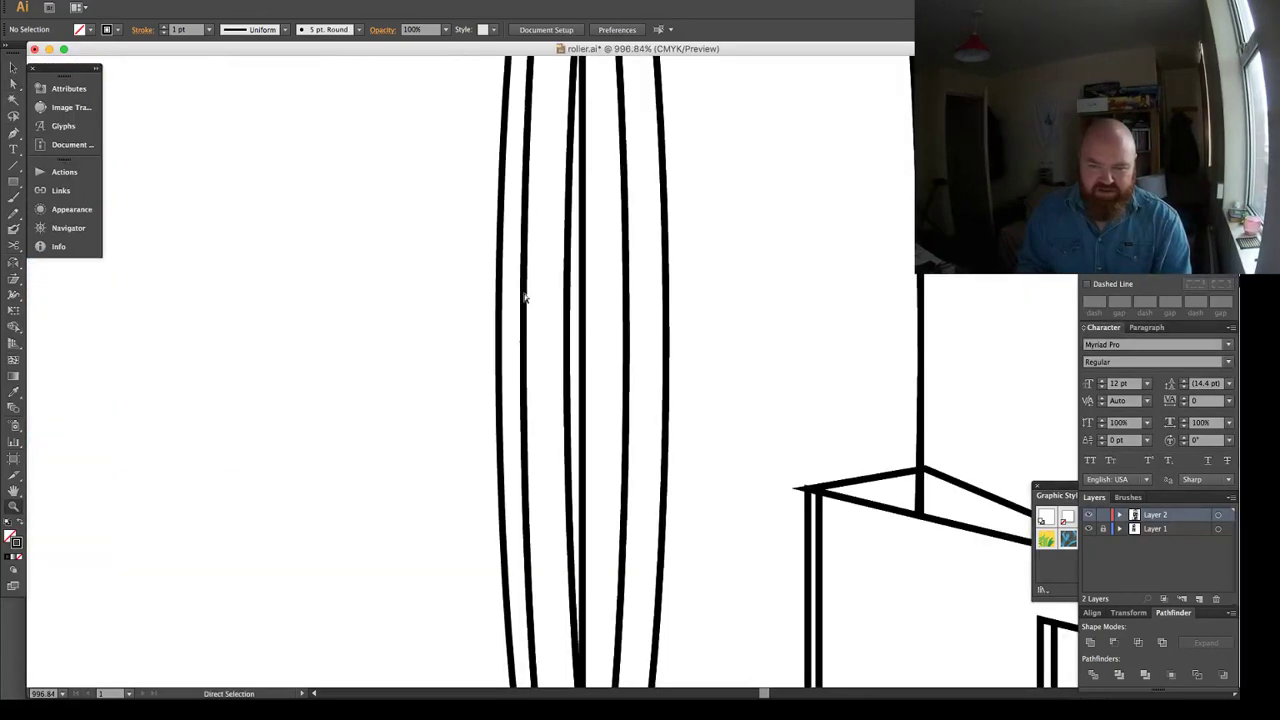
{"action": "key", "text": "a"}
{"action": "left_click", "coordinate": [578, 325]}
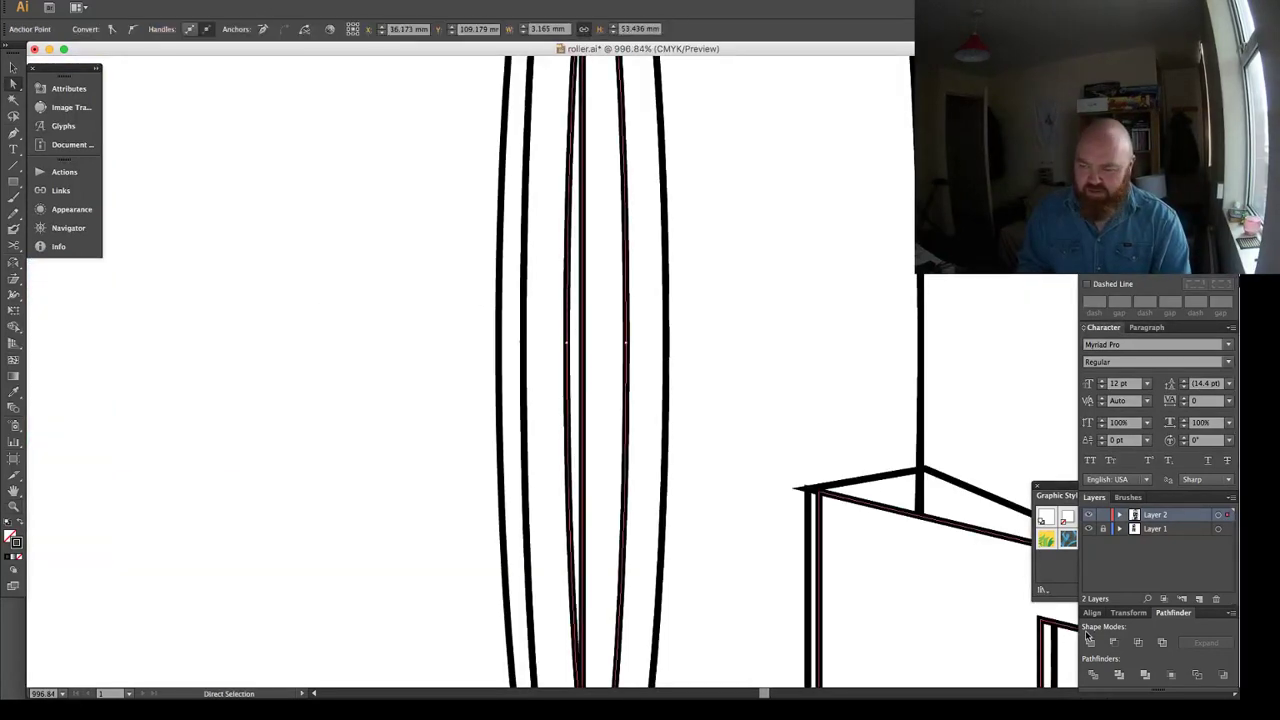
{"action": "left_click", "coordinate": [962, 563]}
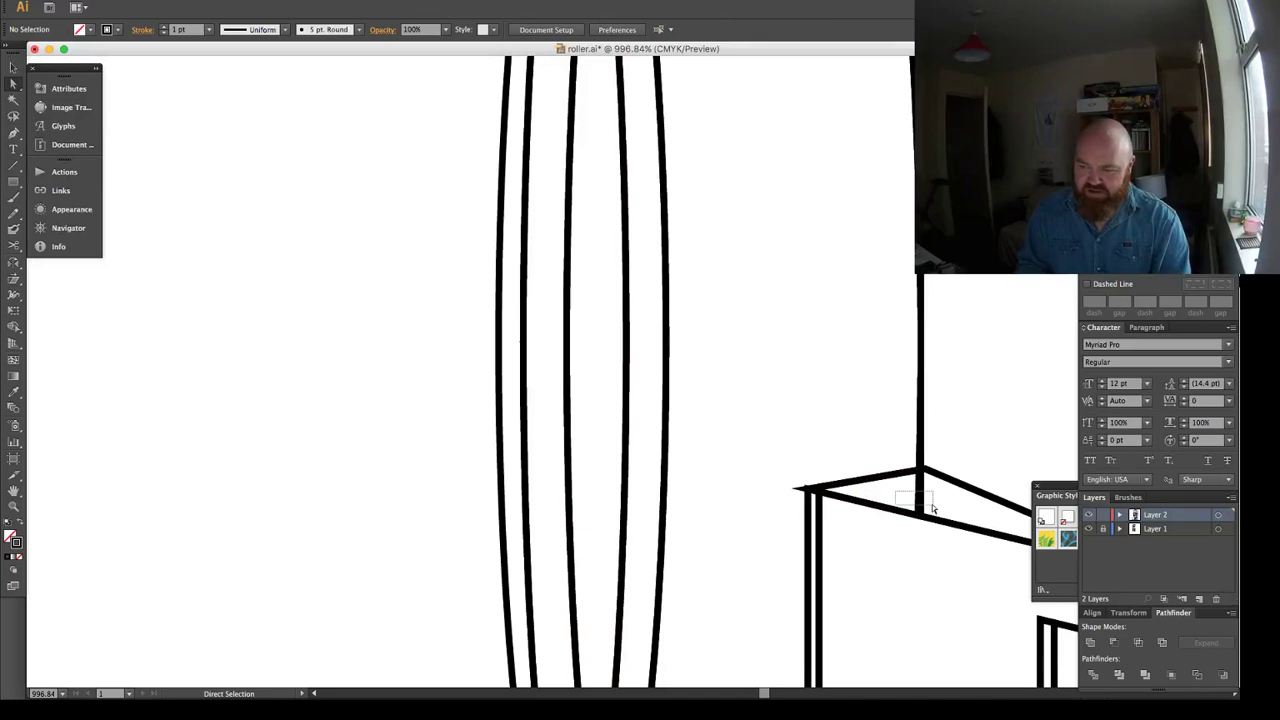
Unite the three fragments of the ear block's triangular top face that are split by vertical lines.
{"action": "left_click_drag", "start_coordinate": [932, 506], "coordinate": [934, 508]}
{"action": "left_click", "coordinate": [1090, 642]}
{"action": "key", "text": "space"}
{"action": "left_click_drag", "start_coordinate": [789, 474], "coordinate": [608, 331]}
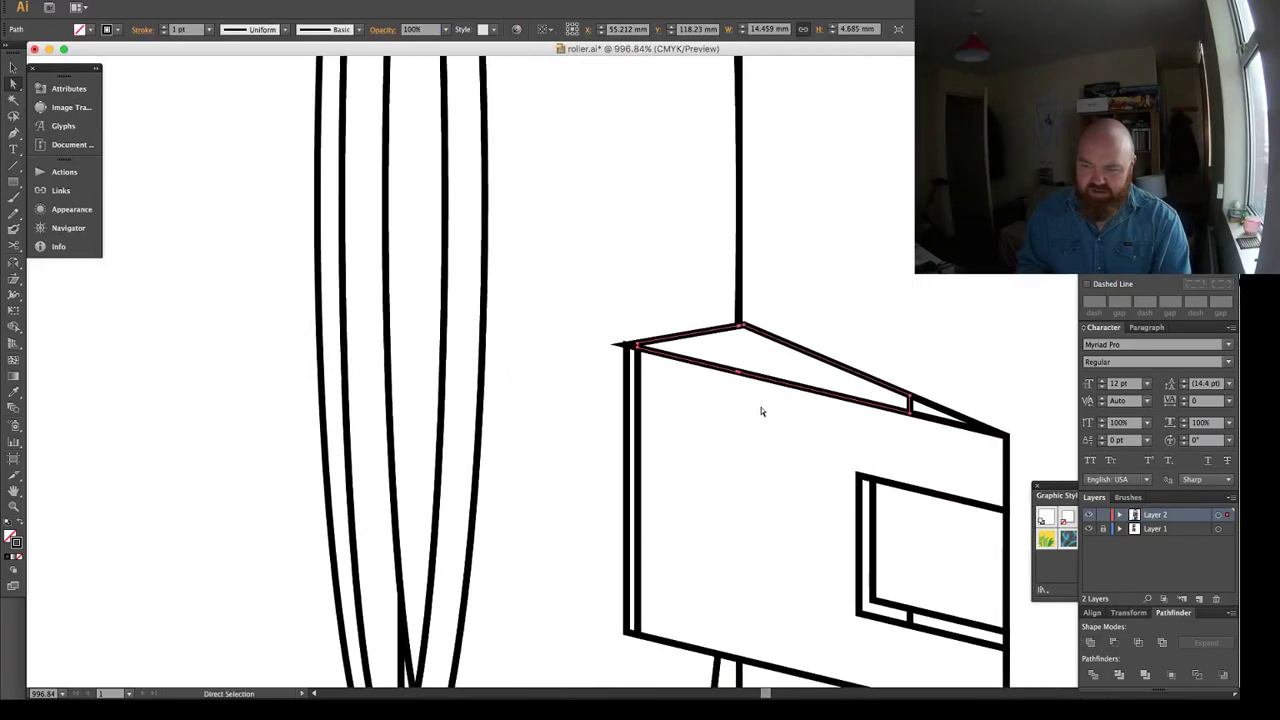
{"action": "key", "text": "space"}
{"action": "left_click_drag", "start_coordinate": [789, 413], "coordinate": [618, 337]}
{"action": "left_click", "coordinate": [728, 334]}
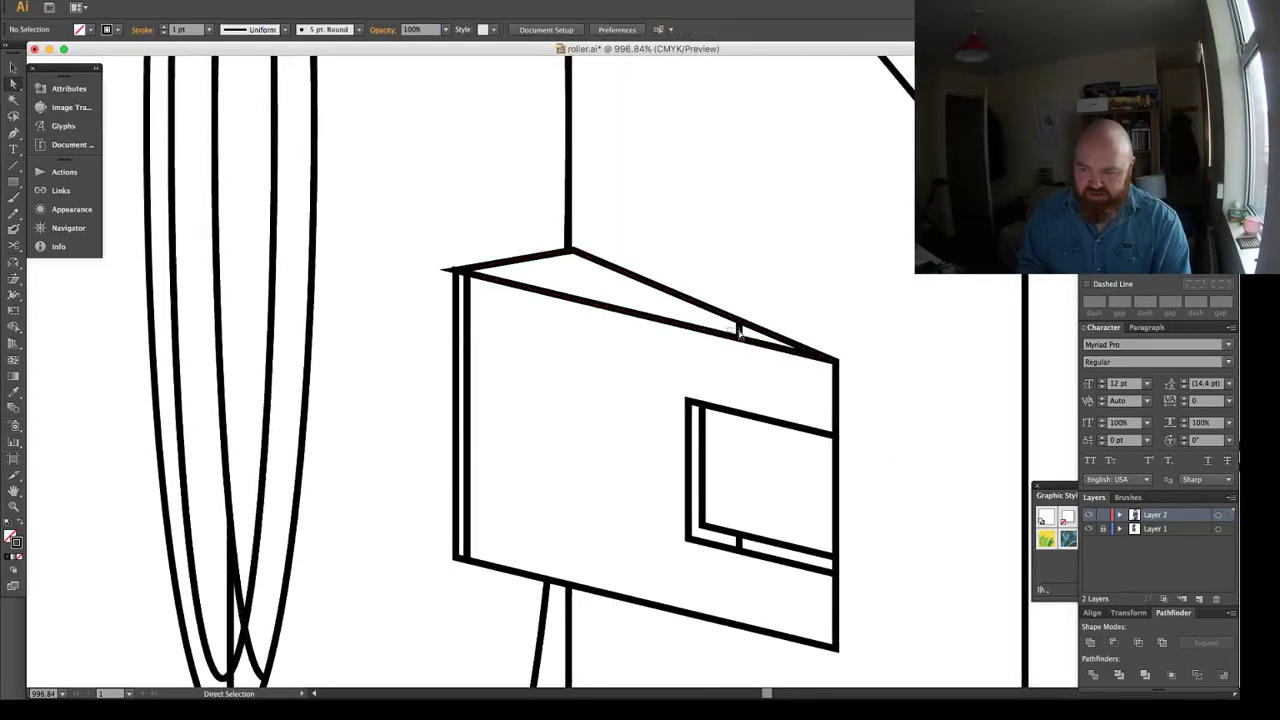
{"action": "left_click", "coordinate": [743, 334]}
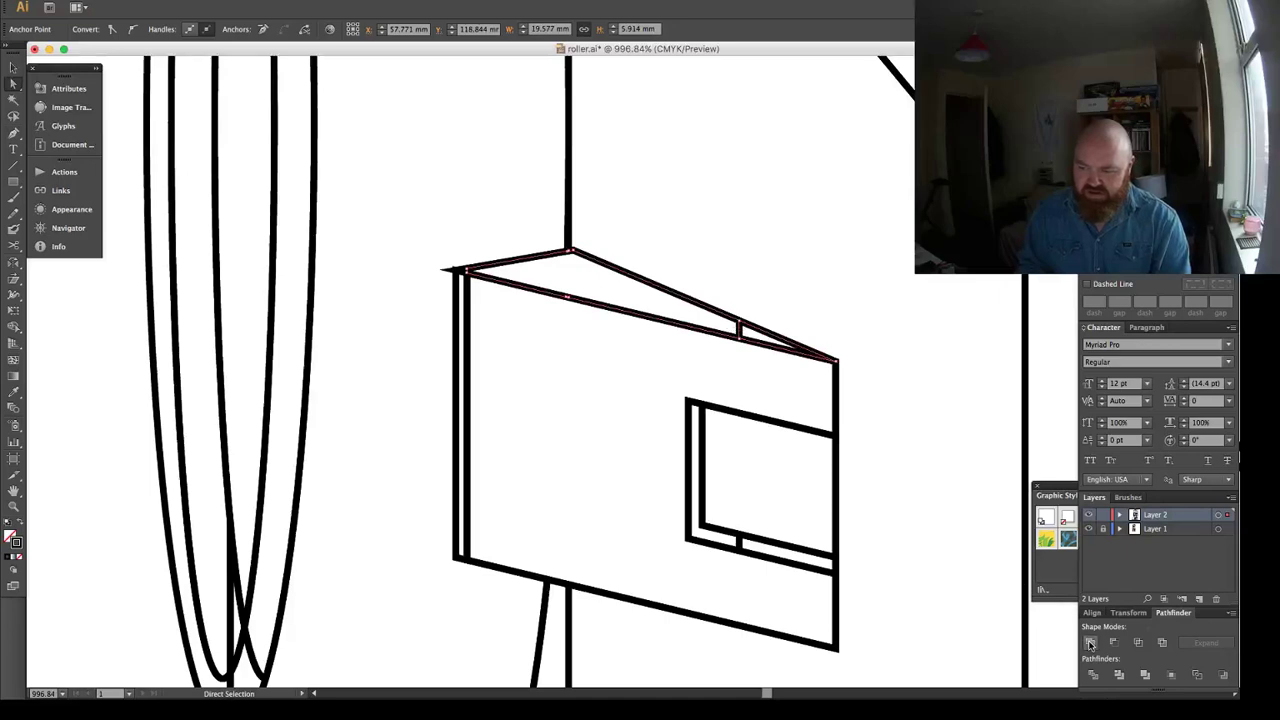
Tidy the anchor points of the ear block's triangular top face and unite it with the small fragment at its outer corner.
{"action": "key", "text": "minus"}
{"action": "left_click", "coordinate": [738, 330]}
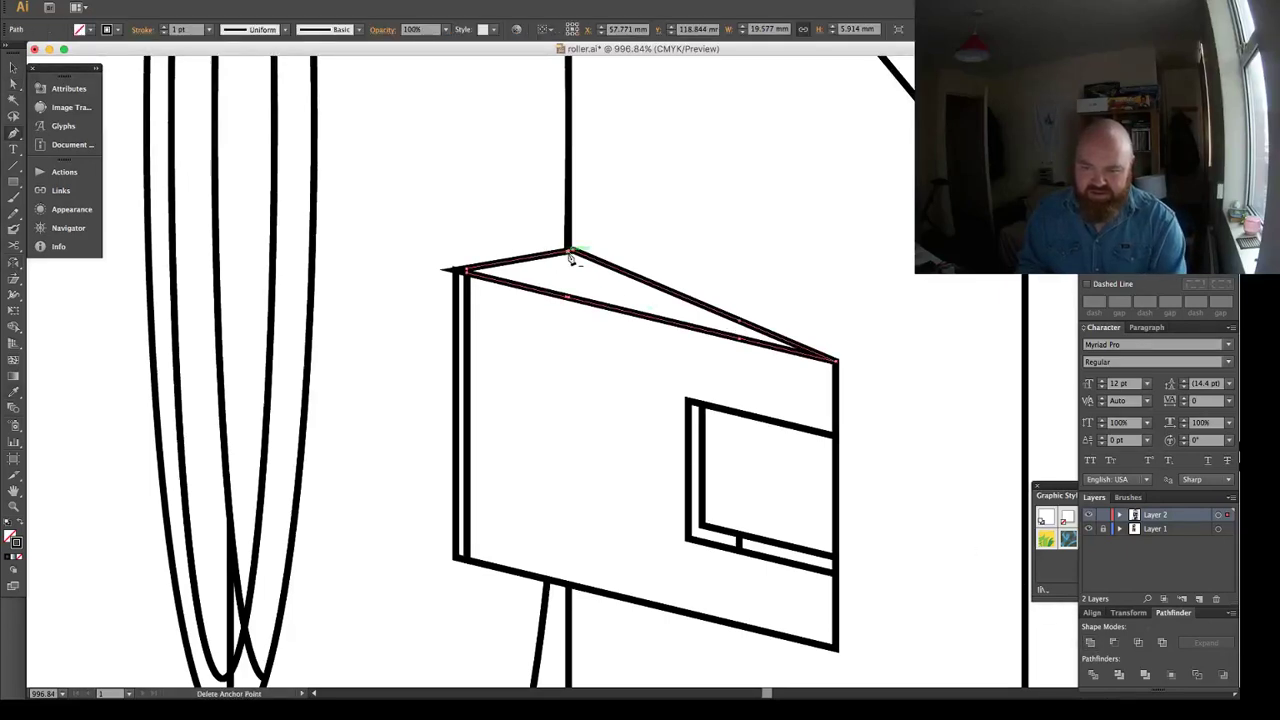
{"action": "left_click", "coordinate": [570, 257]}
{"action": "key", "text": "p"}
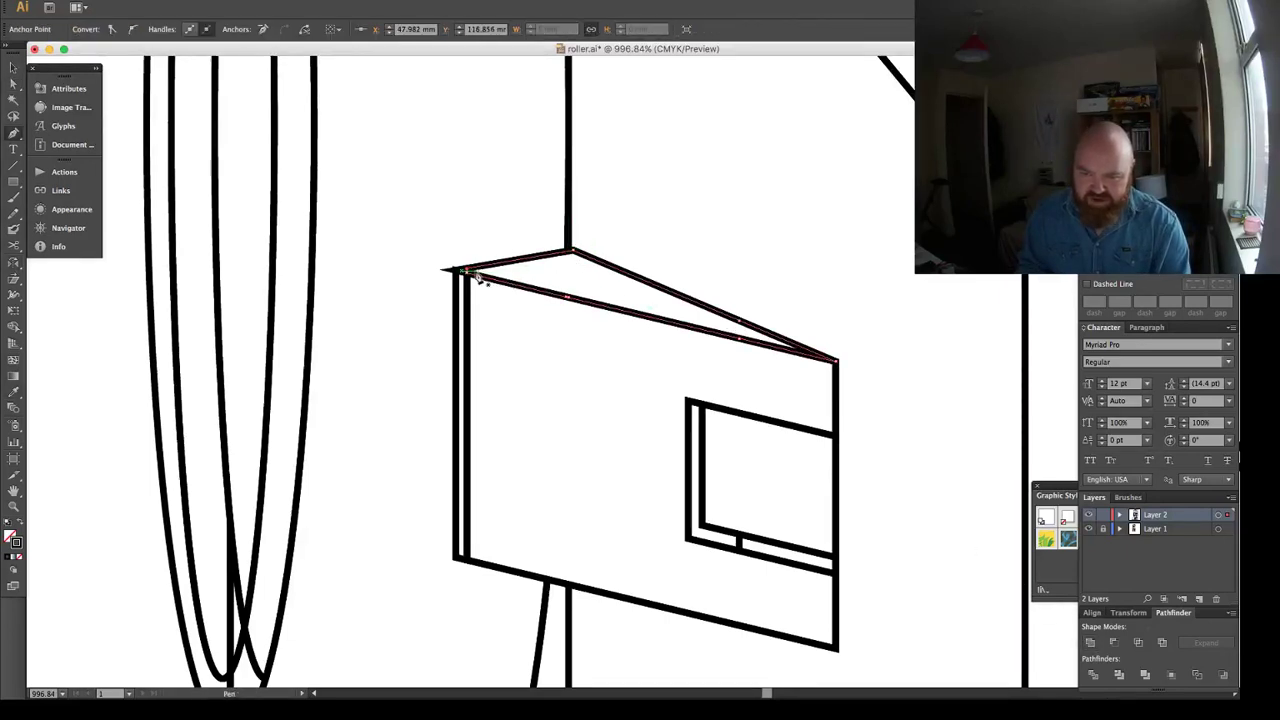
{"action": "key", "text": "super+space"}
{"action": "left_click_drag", "start_coordinate": [418, 254], "coordinate": [508, 314]}
{"action": "key", "text": "super+shift+a"}
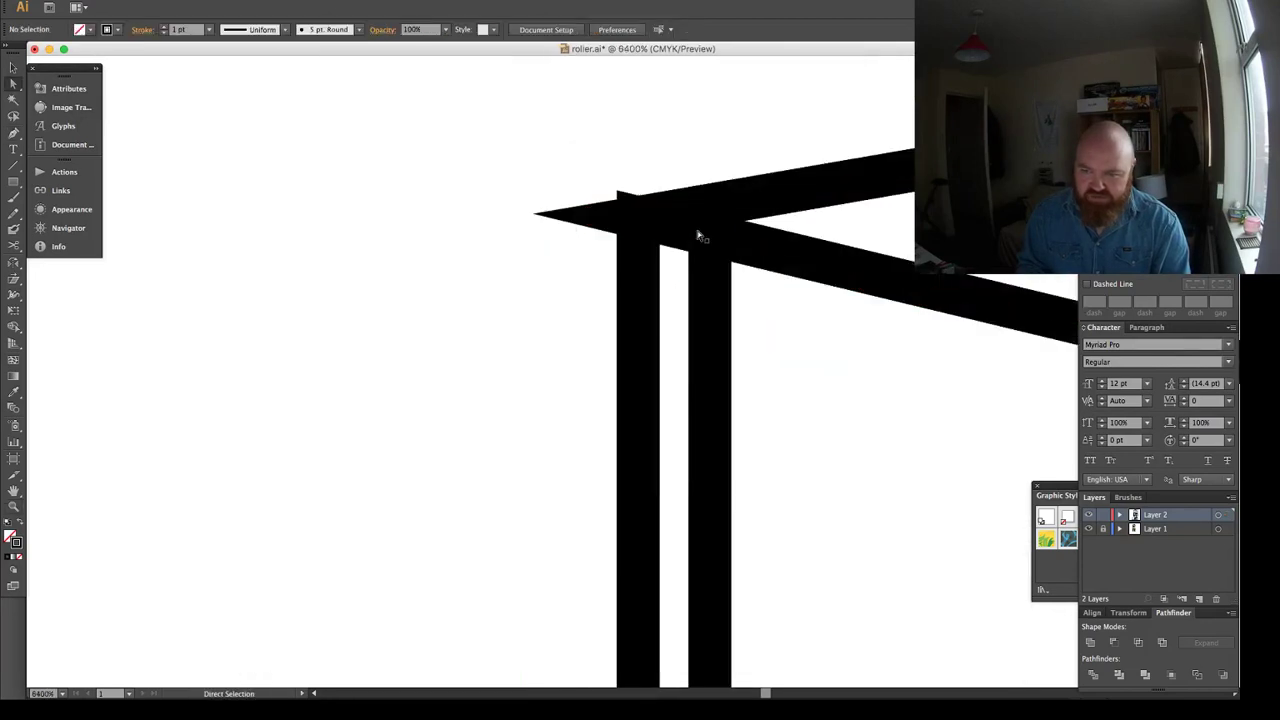
{"action": "left_click", "coordinate": [706, 225]}
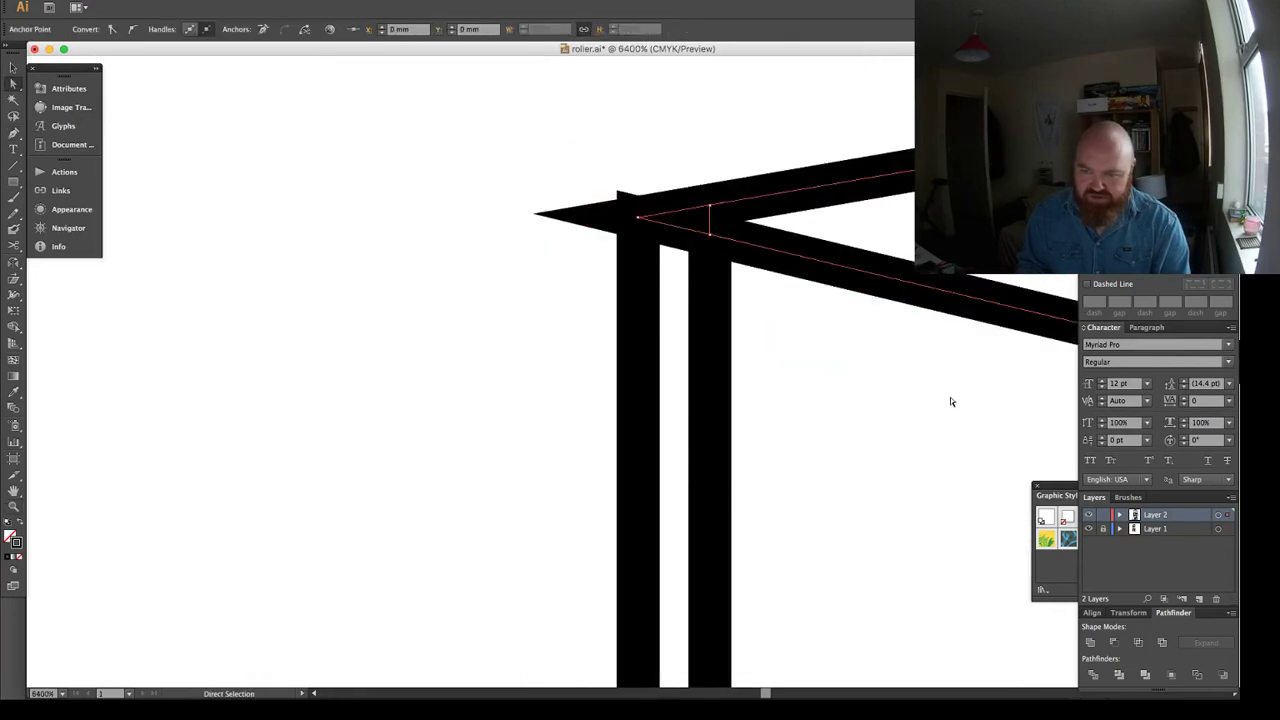
{"action": "left_click", "coordinate": [1092, 643]}
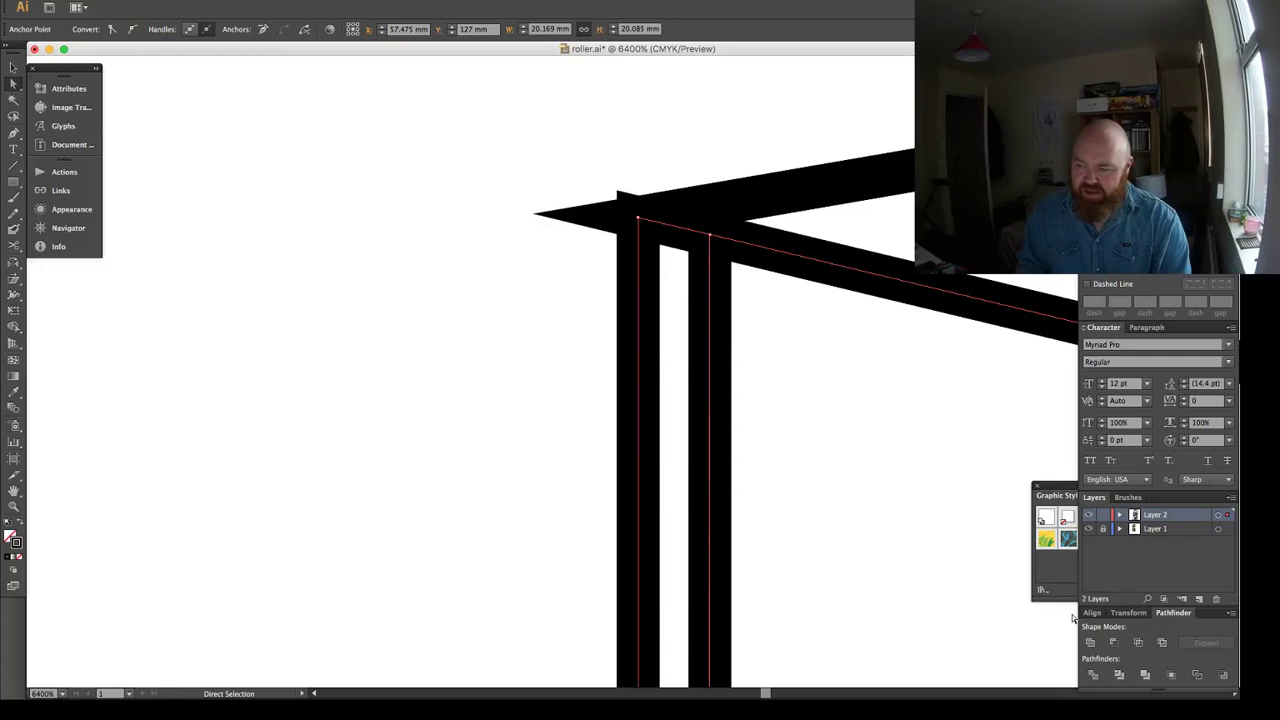
Unite the narrow vertical strip along the ear block's outer edge with its front face.
{"action": "key", "text": "super+minus"}
{"action": "key", "text": "super+minus"}
{"action": "key", "text": "super+minus"}
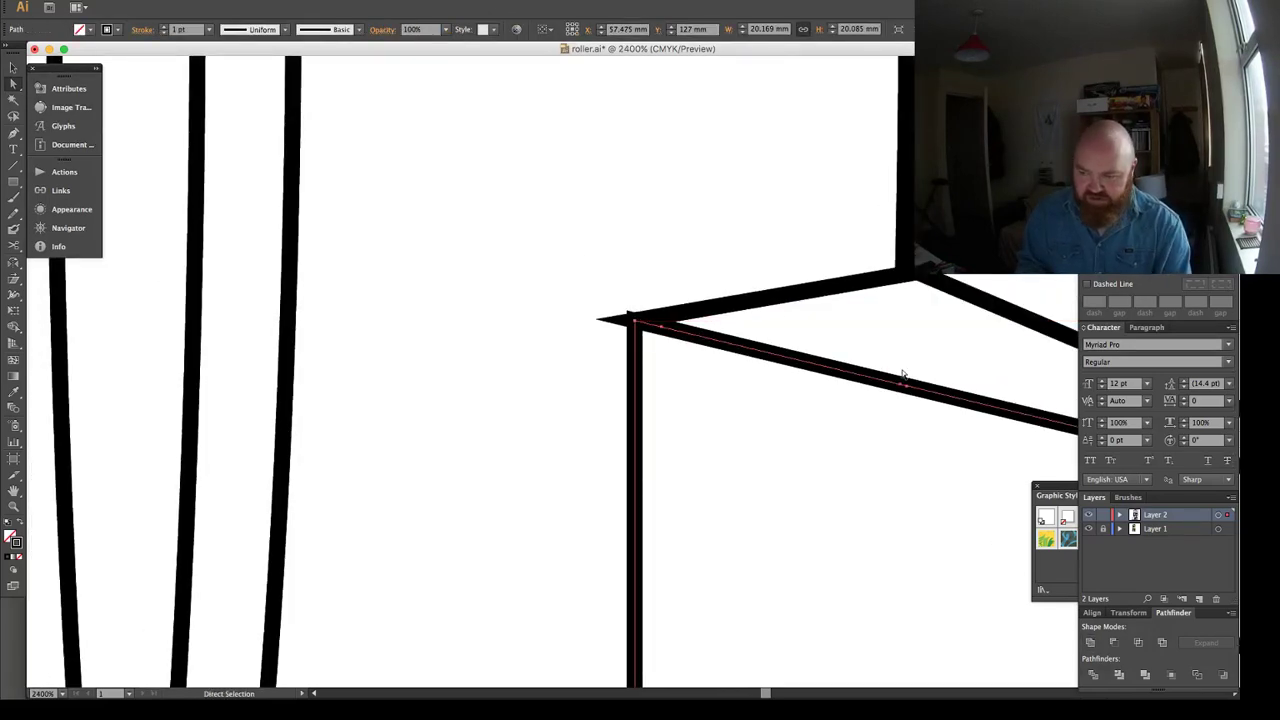
{"action": "left_click_drag", "start_coordinate": [902, 375], "coordinate": [591, 306]}
{"action": "key", "text": "p"}
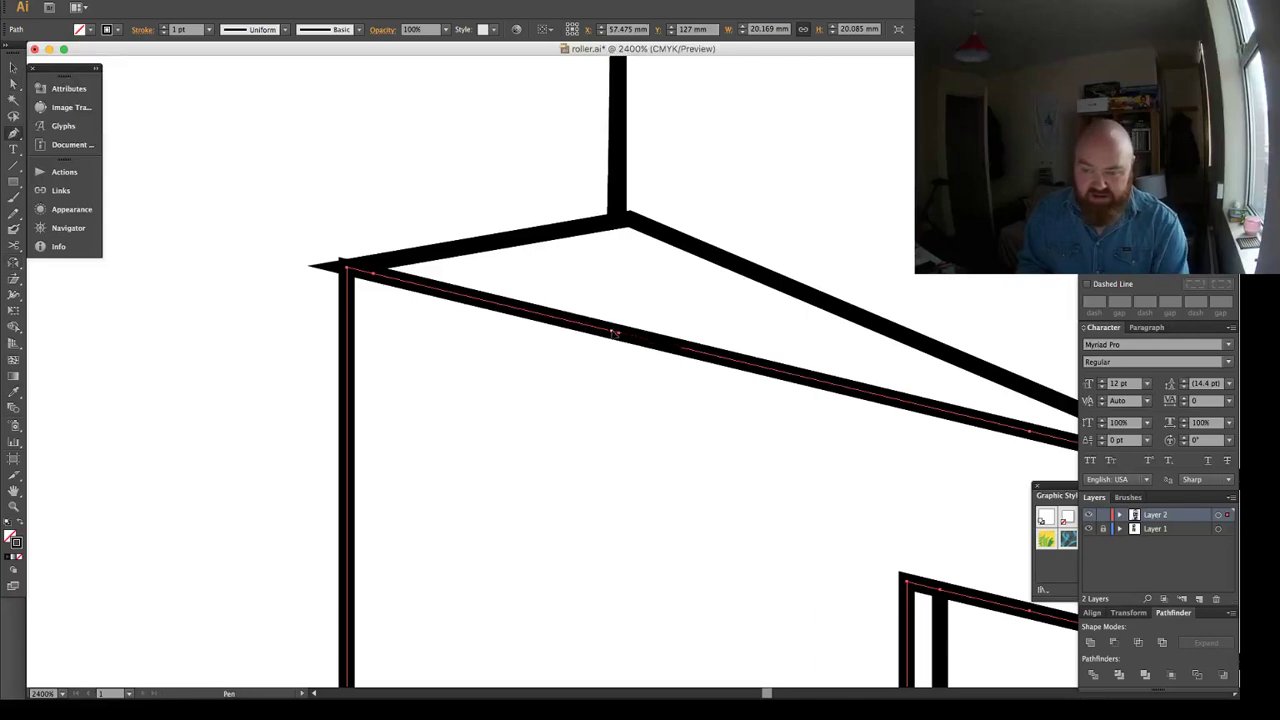
{"action": "left_click", "coordinate": [618, 333]}
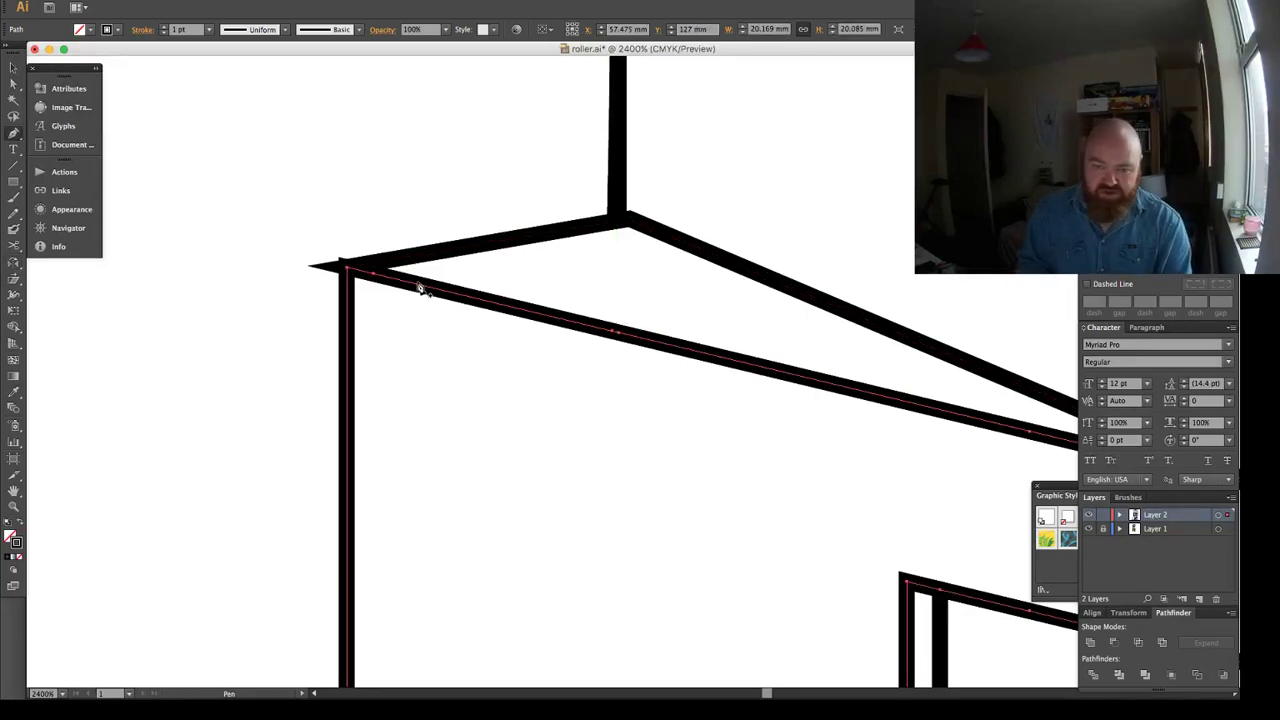
Unite the fragments of the L-shaped border around the ear block's inset window that are split by a short line.
{"action": "key", "text": "super+minus"}
{"action": "key", "text": "super+minus"}
{"action": "key", "text": "super+minus"}
{"action": "key", "text": "super+minus"}
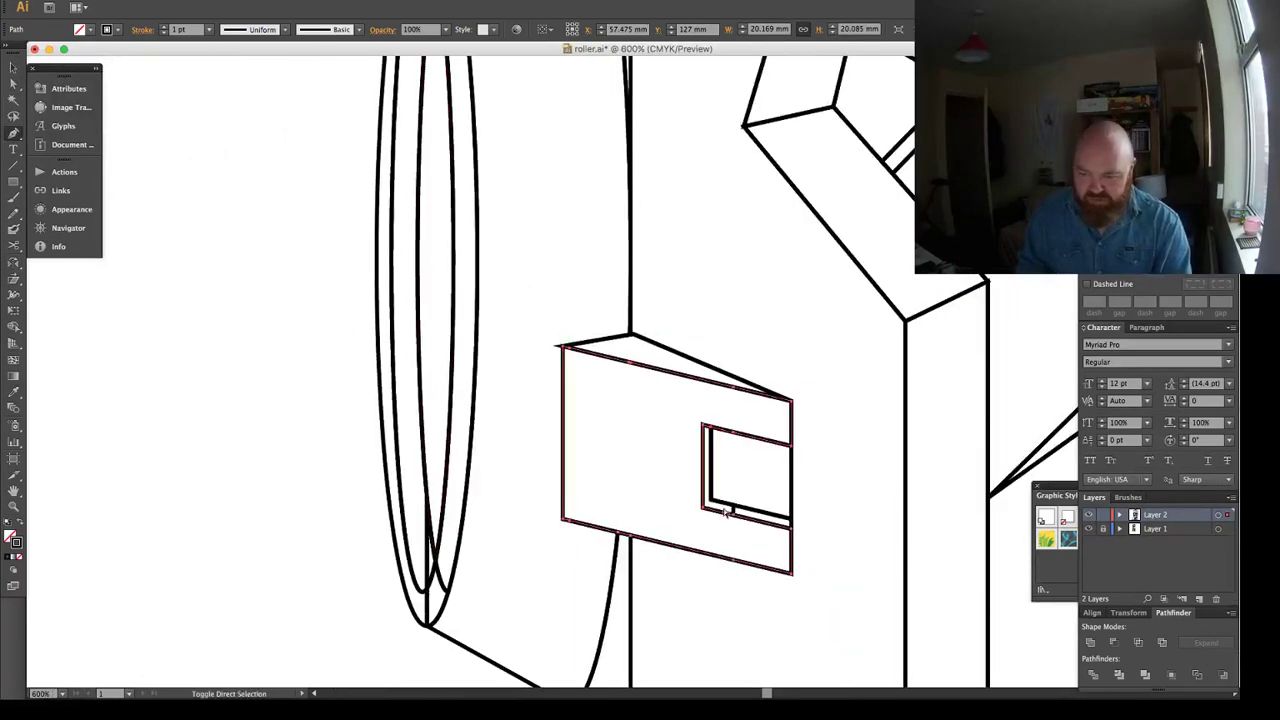
{"action": "left_click", "coordinate": [728, 512], "text": "super"}
{"action": "left_click", "coordinate": [744, 515], "text": "super"}
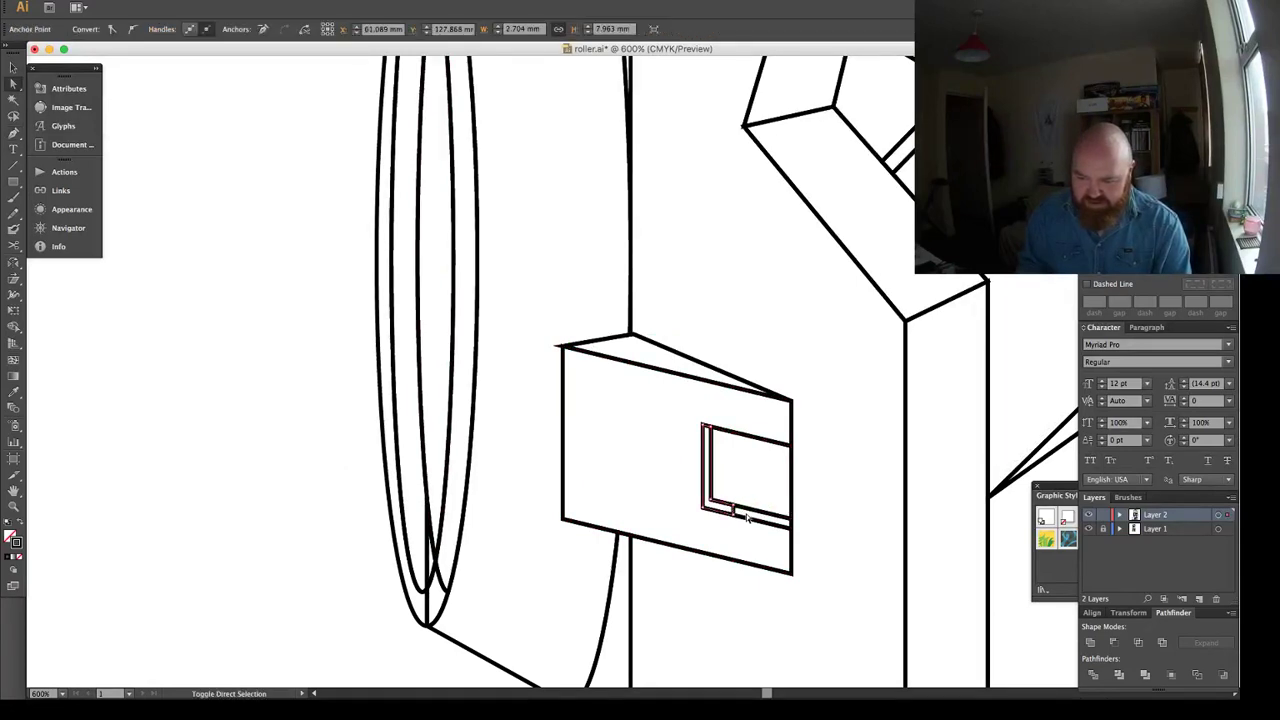
{"action": "left_click", "coordinate": [741, 513]}
{"action": "left_click", "coordinate": [733, 512]}
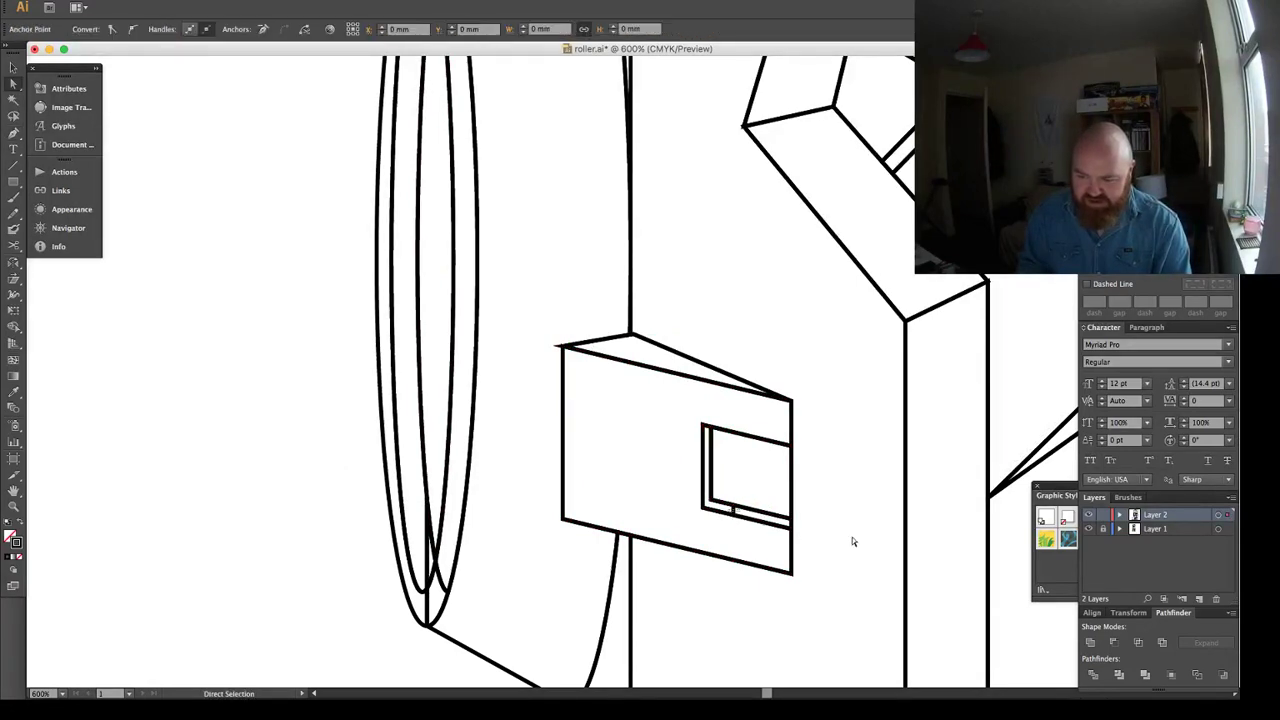
{"action": "left_click", "coordinate": [1090, 642]}
{"action": "key", "text": "i"}
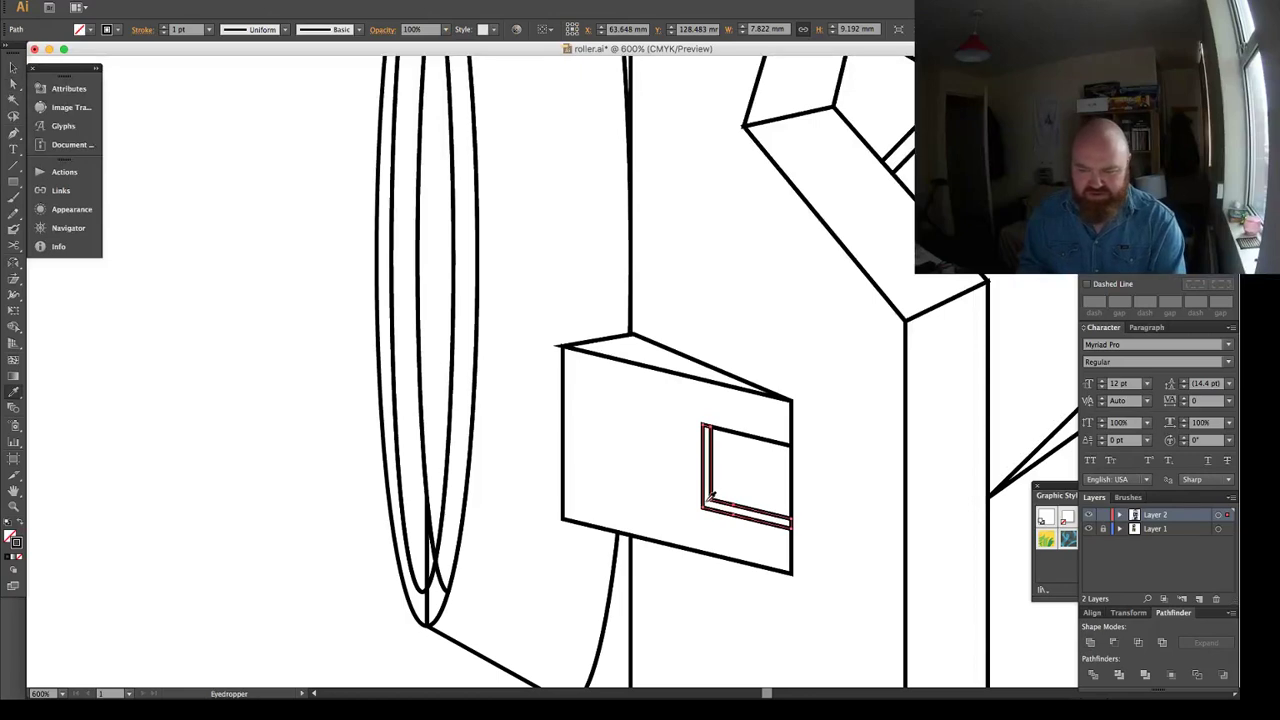
Cut the inset window's L-shaped border at its inner and outer corners to form separate side and lower faces with a diagonal joint.
{"action": "key", "text": "c"}
{"action": "left_click", "coordinate": [704, 508]}
{"action": "left_click", "coordinate": [711, 500]}
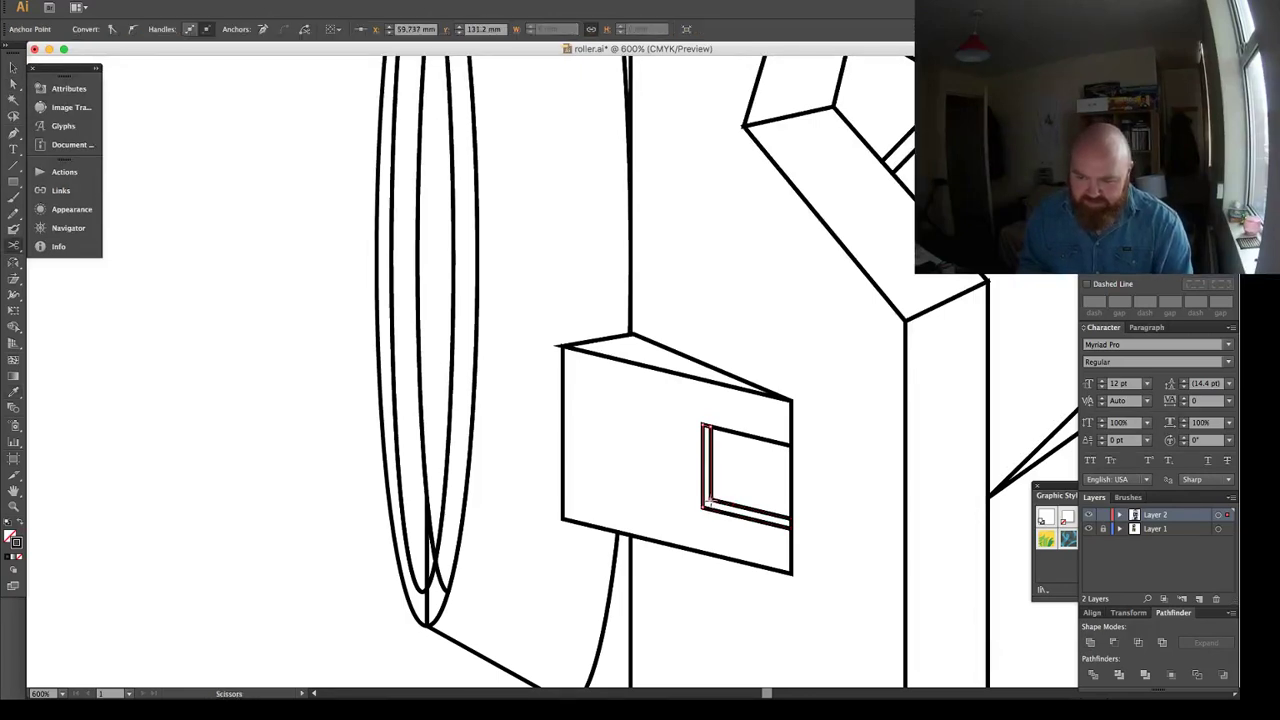
{"action": "key", "text": "a"}
{"action": "left_click", "coordinate": [1090, 642]}
{"action": "left_click", "coordinate": [797, 506]}
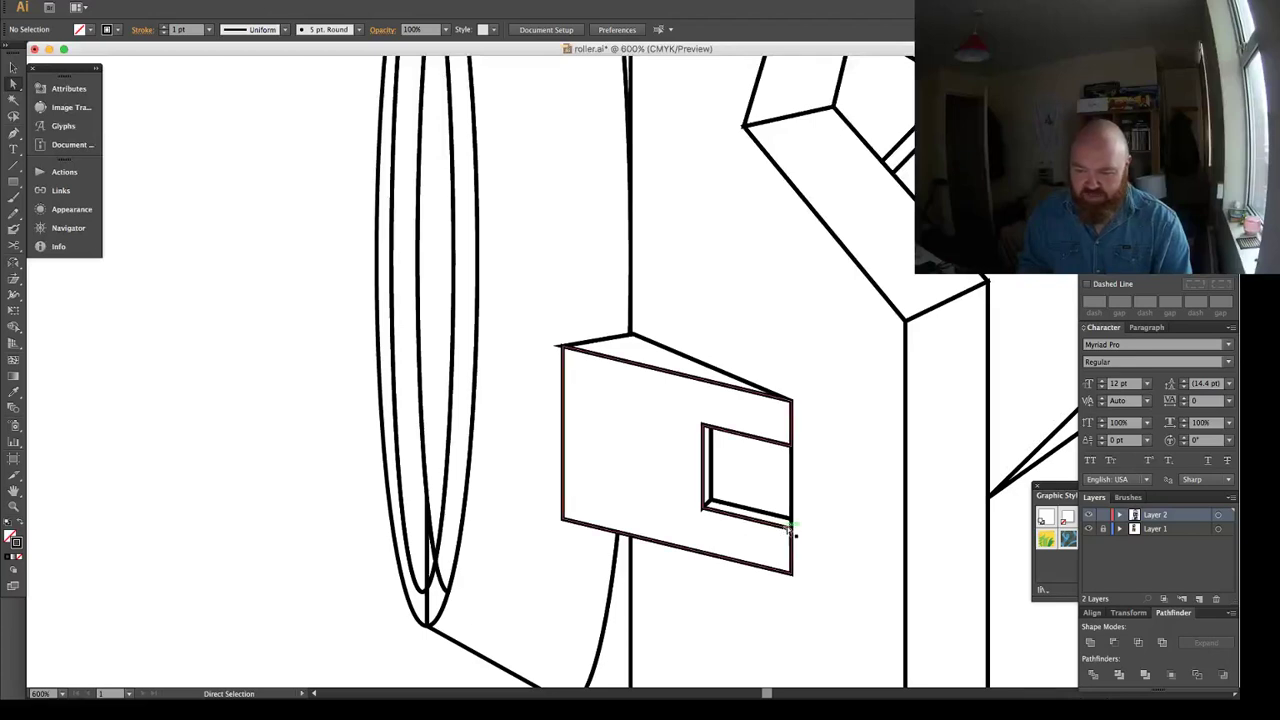
{"action": "left_click", "coordinate": [791, 521]}
{"action": "left_click", "coordinate": [1088, 642]}
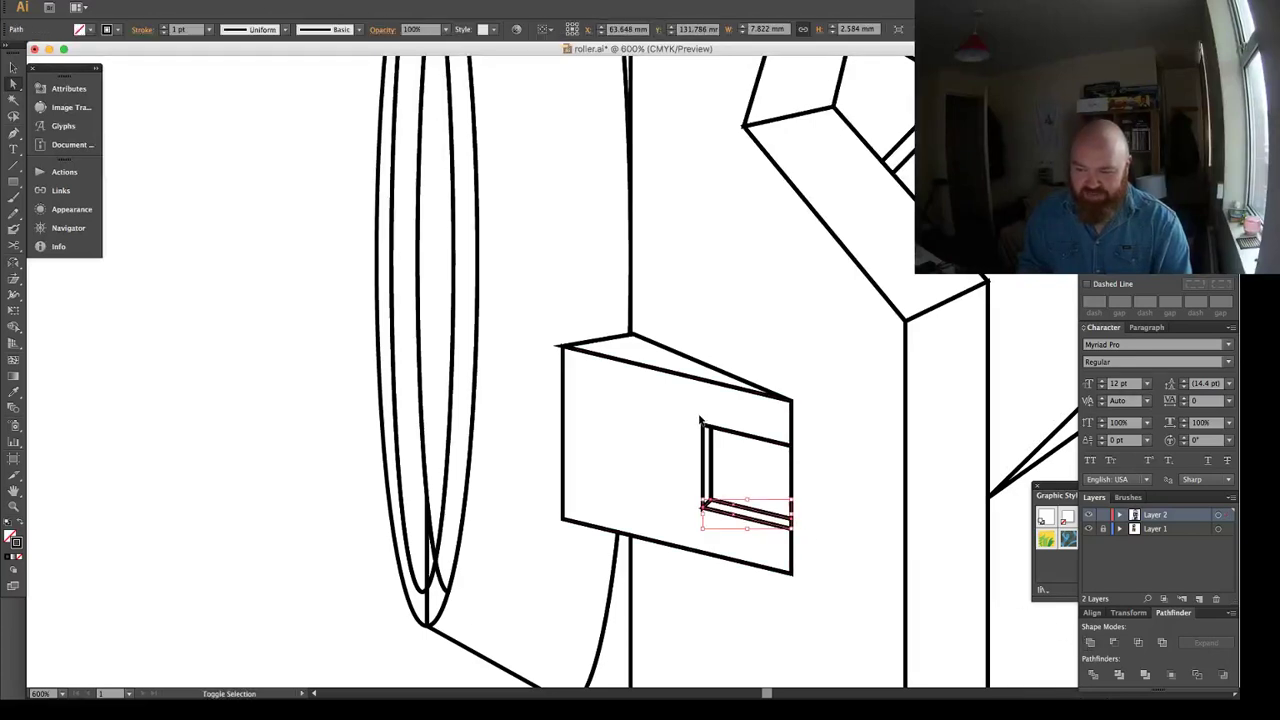
{"action": "left_click", "coordinate": [732, 408]}
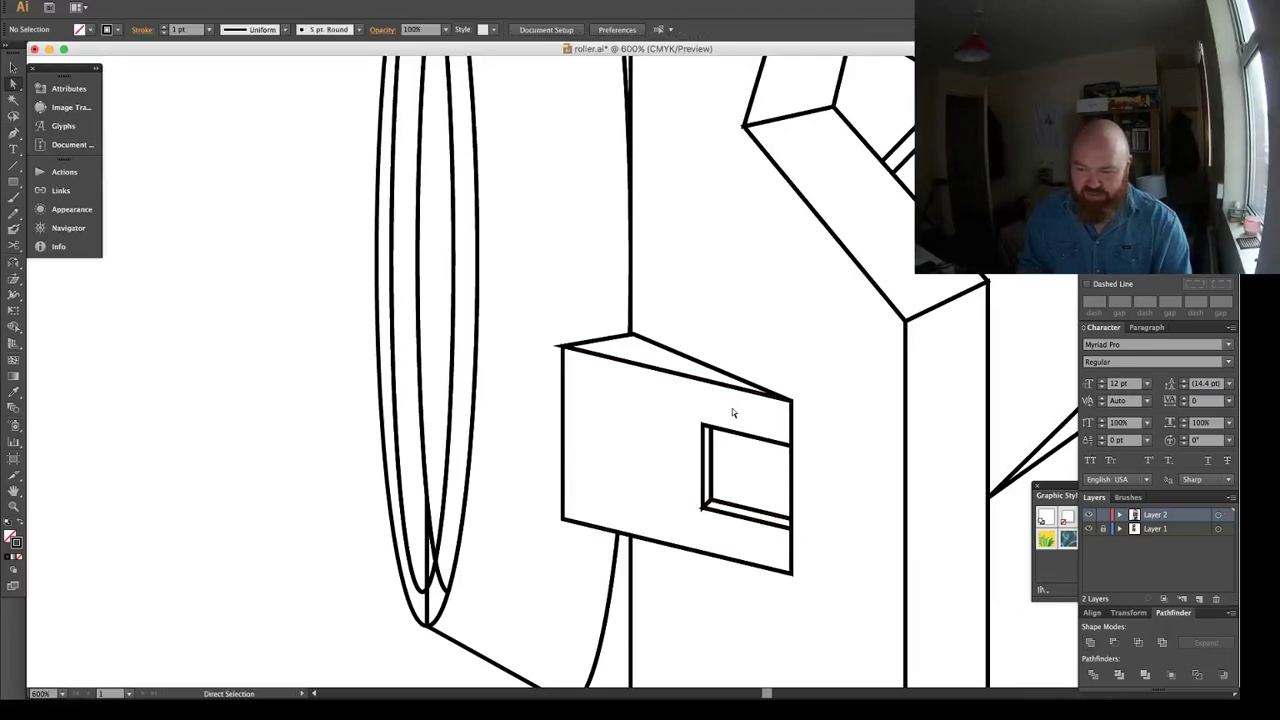
Unite the split fragments at the lower tip of the ear's inner crescent and the halves of the surrounding ring.
{"action": "left_click", "coordinate": [427, 565]}
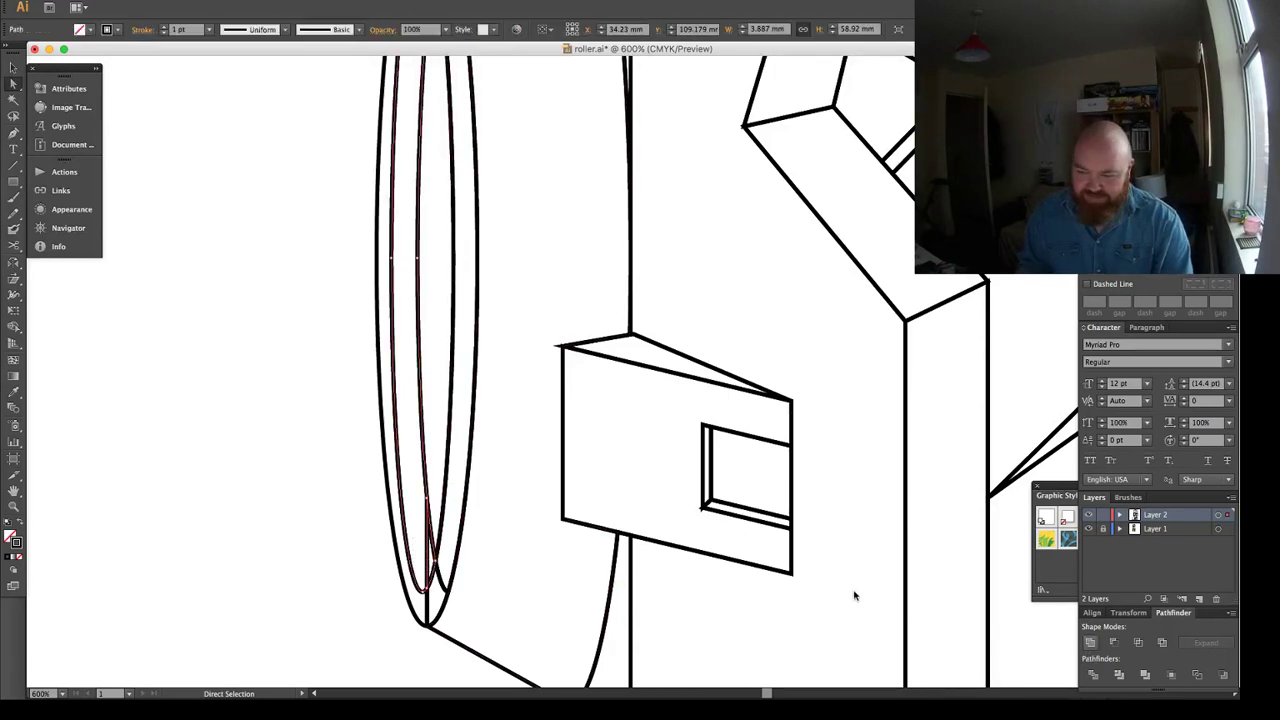
{"action": "left_click", "coordinate": [447, 577]}
{"action": "left_click", "coordinate": [441, 582]}
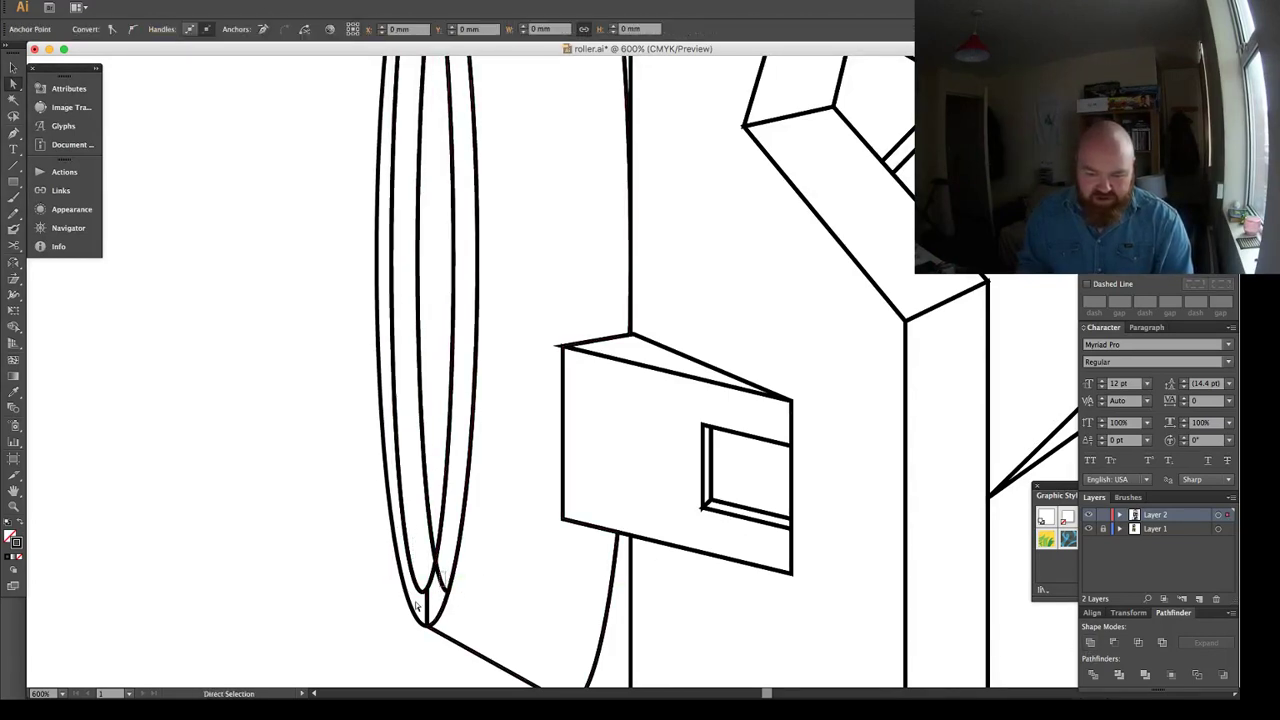
{"action": "left_click", "coordinate": [428, 604], "text": "shift"}
{"action": "left_click", "coordinate": [420, 606], "text": "shift"}
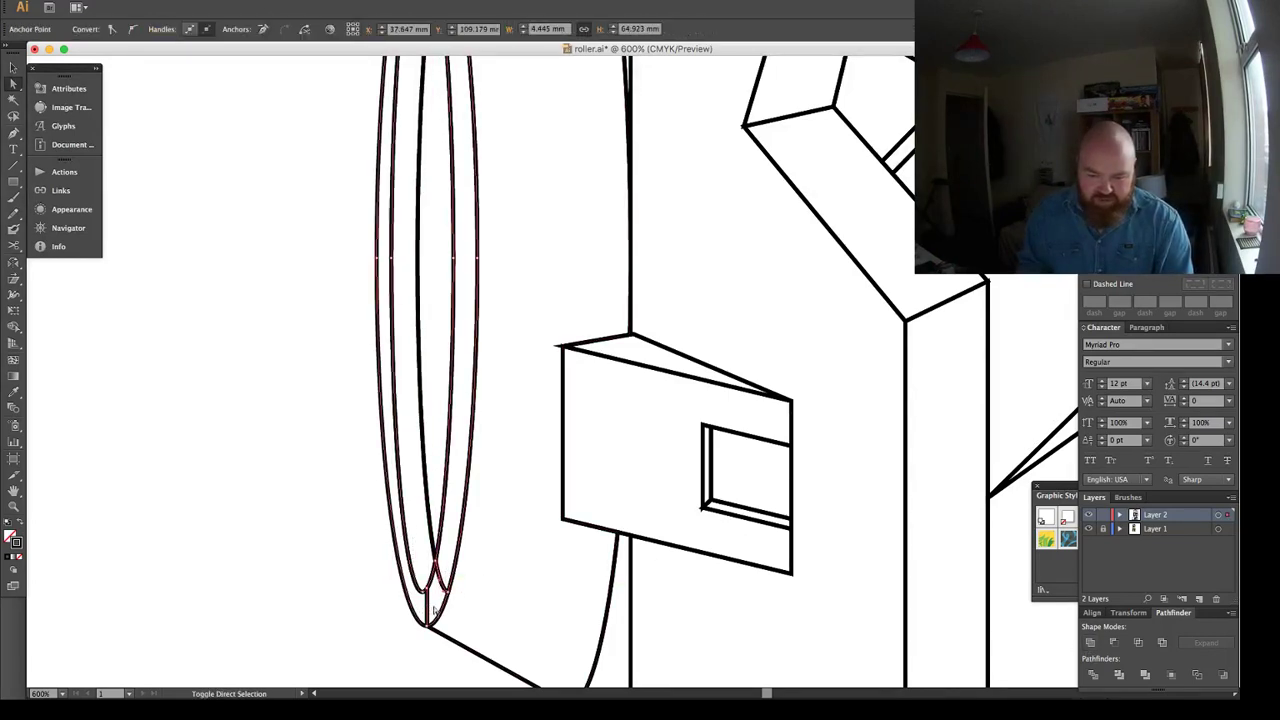
{"action": "left_click", "coordinate": [1091, 643]}
Select the tiny fragment at the lowest corner of the ear's side face.
{"action": "left_click_drag", "start_coordinate": [523, 457], "coordinate": [543, 423]}
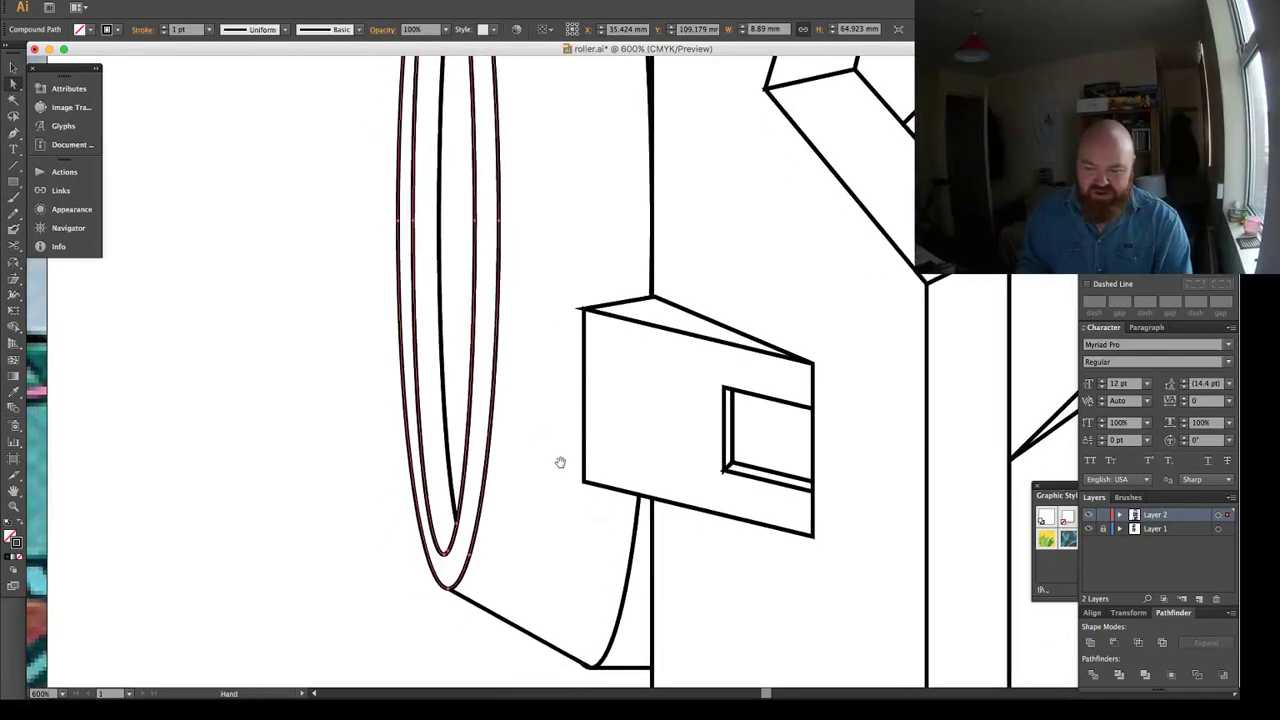
{"action": "left_click", "coordinate": [586, 666]}
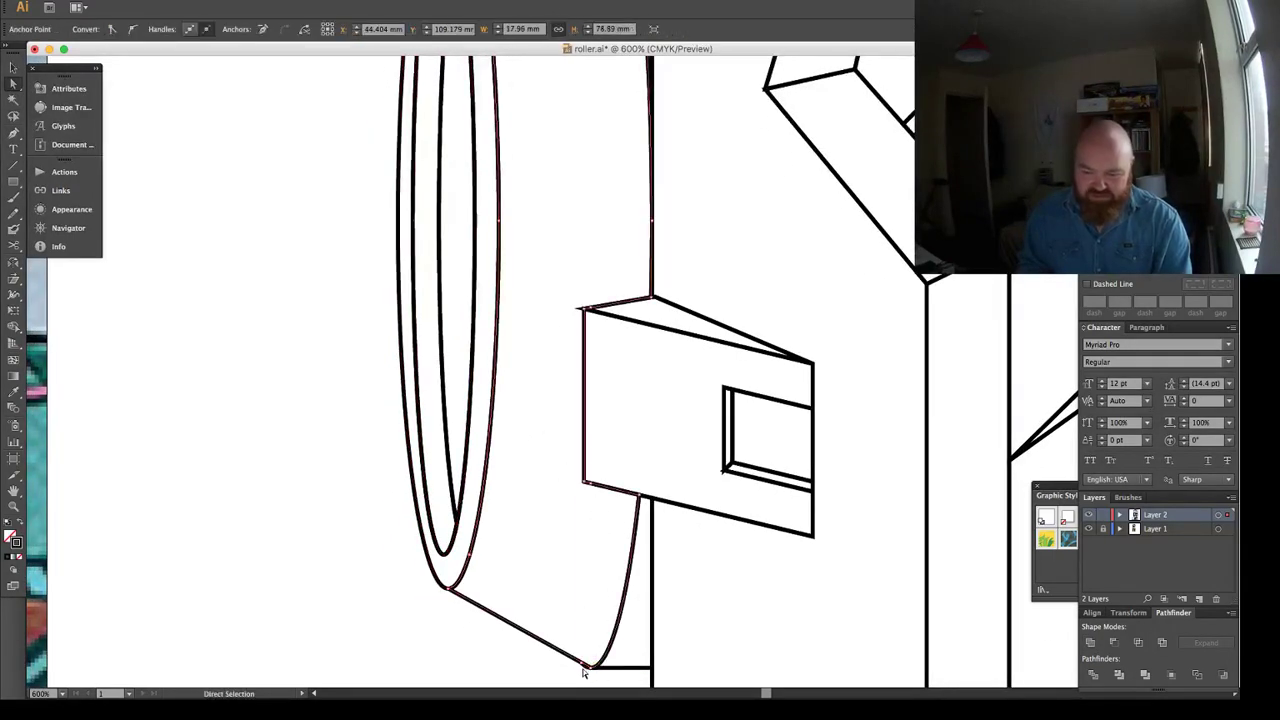
{"action": "left_click", "coordinate": [585, 674]}
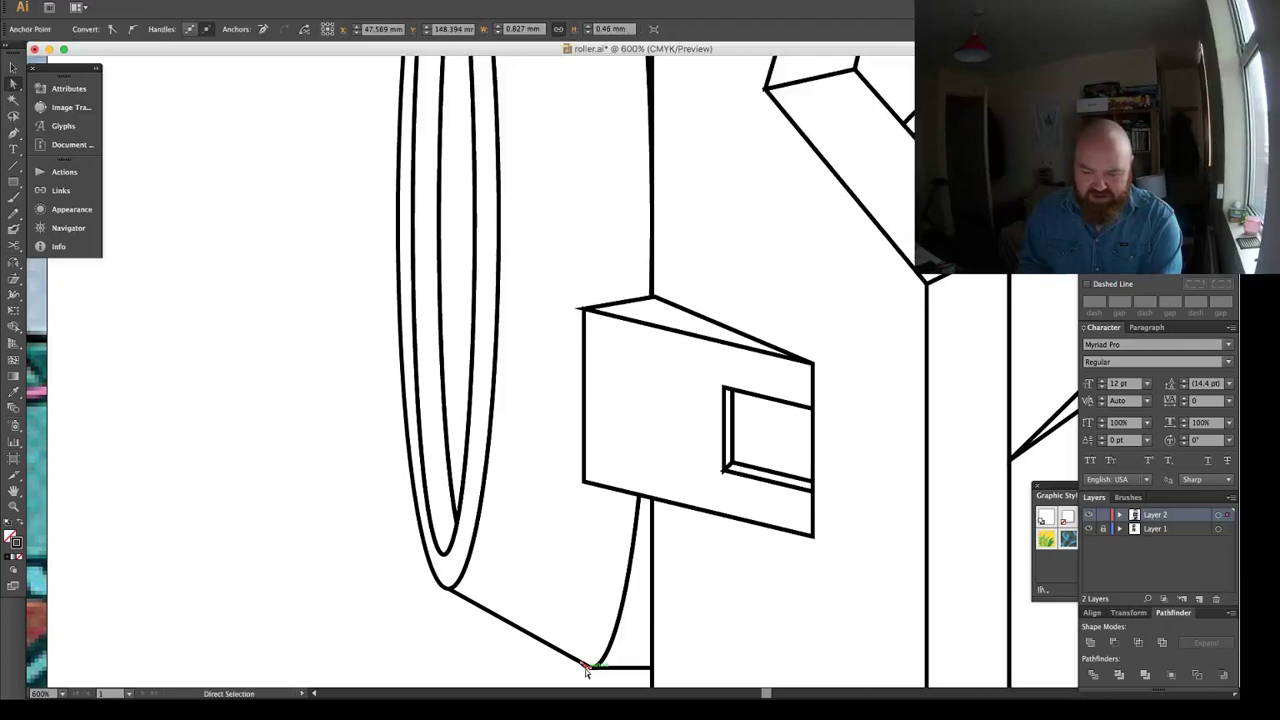
Unite the crescent inside the ear with the sliver at its upper tip that is split off by a vertical line.
{"action": "scroll", "coordinate": [640, 481], "scroll_direction": "up", "scroll_amount": 6}
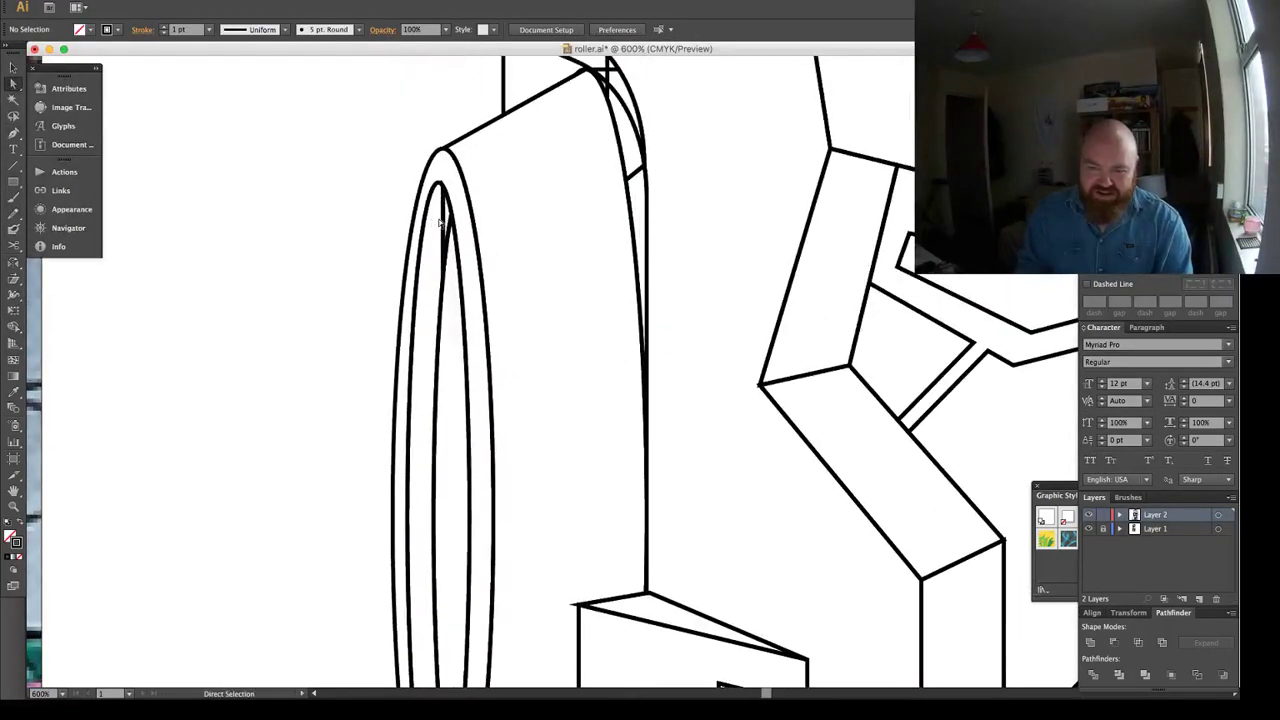
{"action": "left_click", "coordinate": [445, 215]}
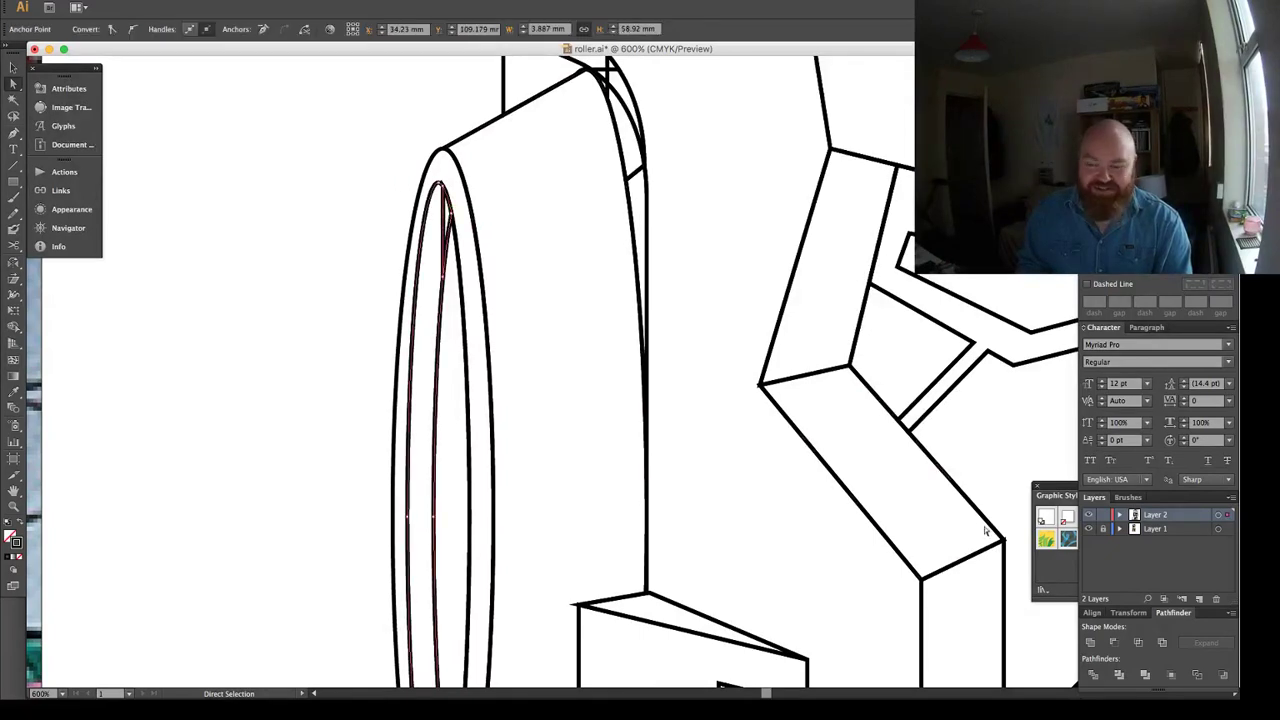
{"action": "left_click", "coordinate": [1093, 641]}
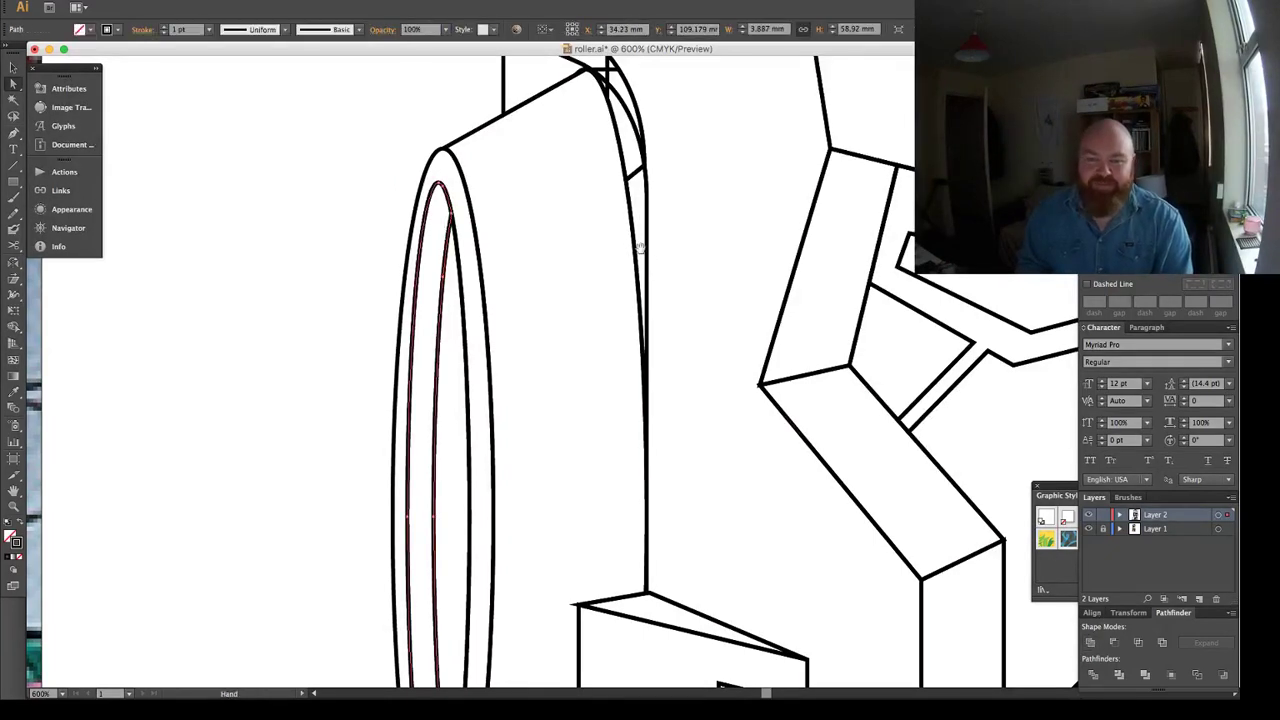
Unite the tiny curved sliver where the ear's sloping upper edge meets the curved band with the adjoining triangular shape.
{"action": "scroll", "coordinate": [651, 323], "scroll_direction": "up", "scroll_amount": 2}
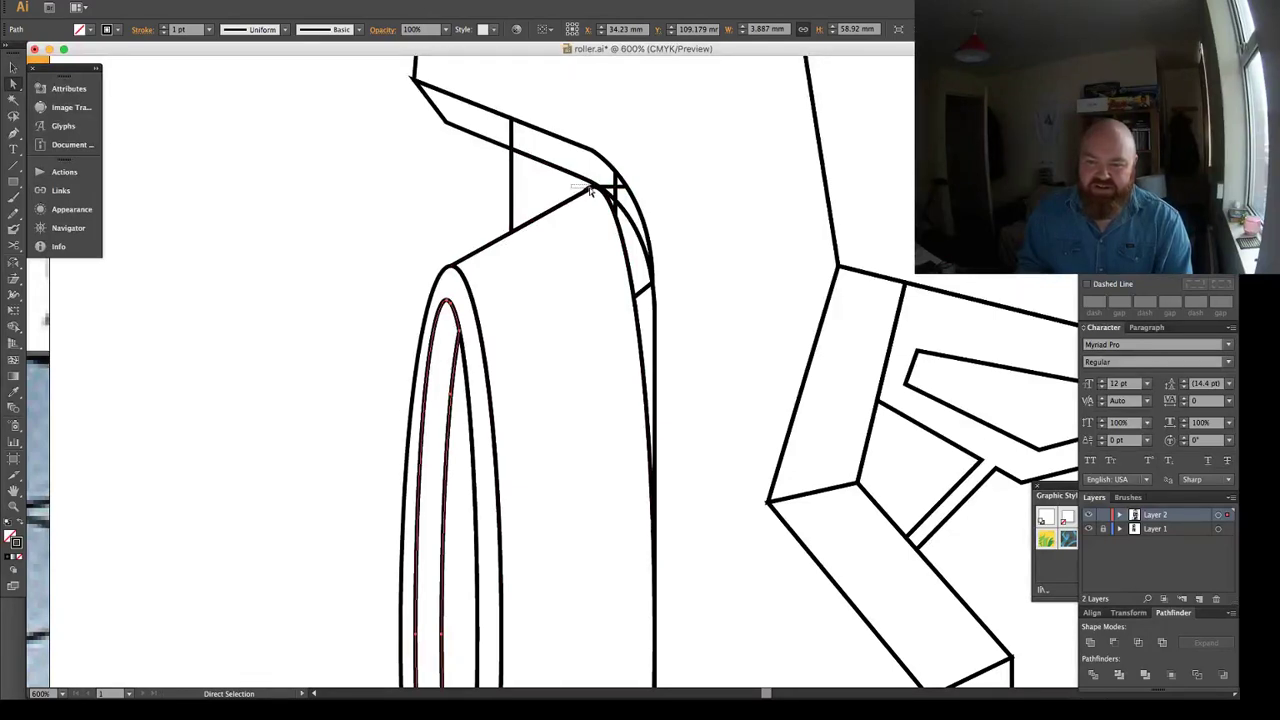
{"action": "left_click_drag", "start_coordinate": [590, 189], "coordinate": [593, 190]}
{"action": "key", "text": "z"}
{"action": "left_click_drag", "start_coordinate": [505, 141], "coordinate": [621, 259]}
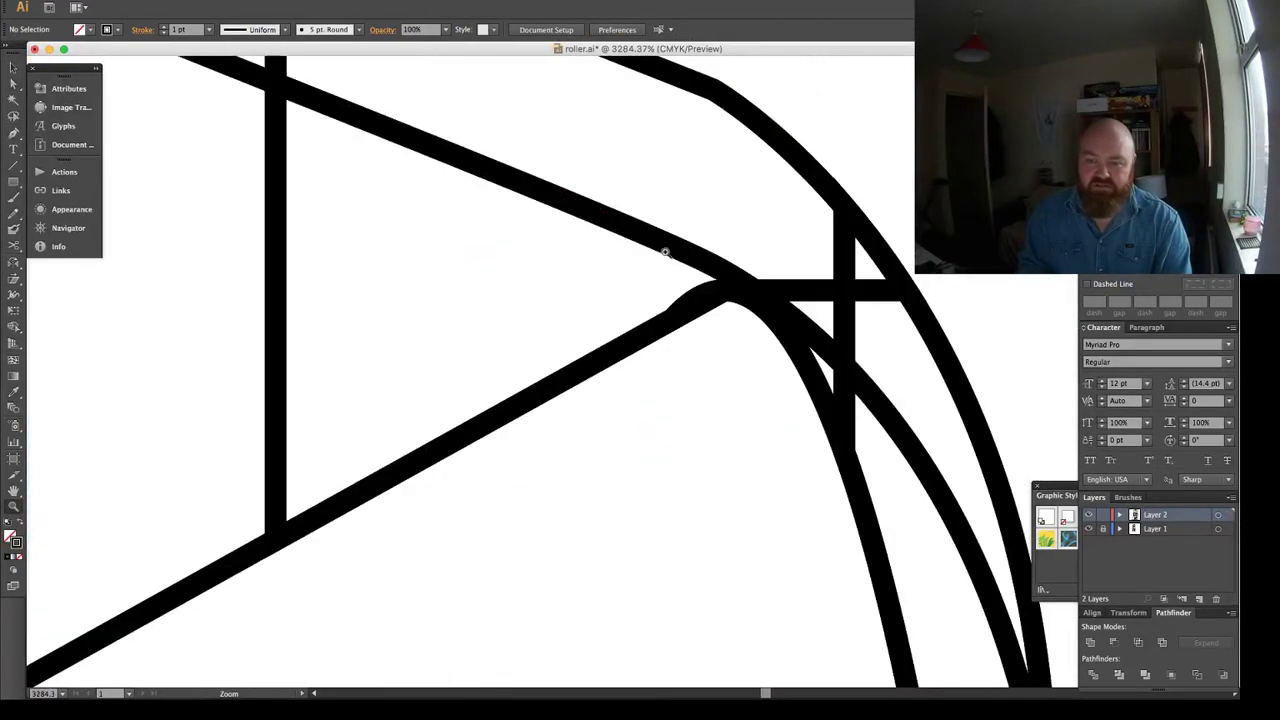
{"action": "key", "text": "a"}
{"action": "left_click", "coordinate": [697, 305]}
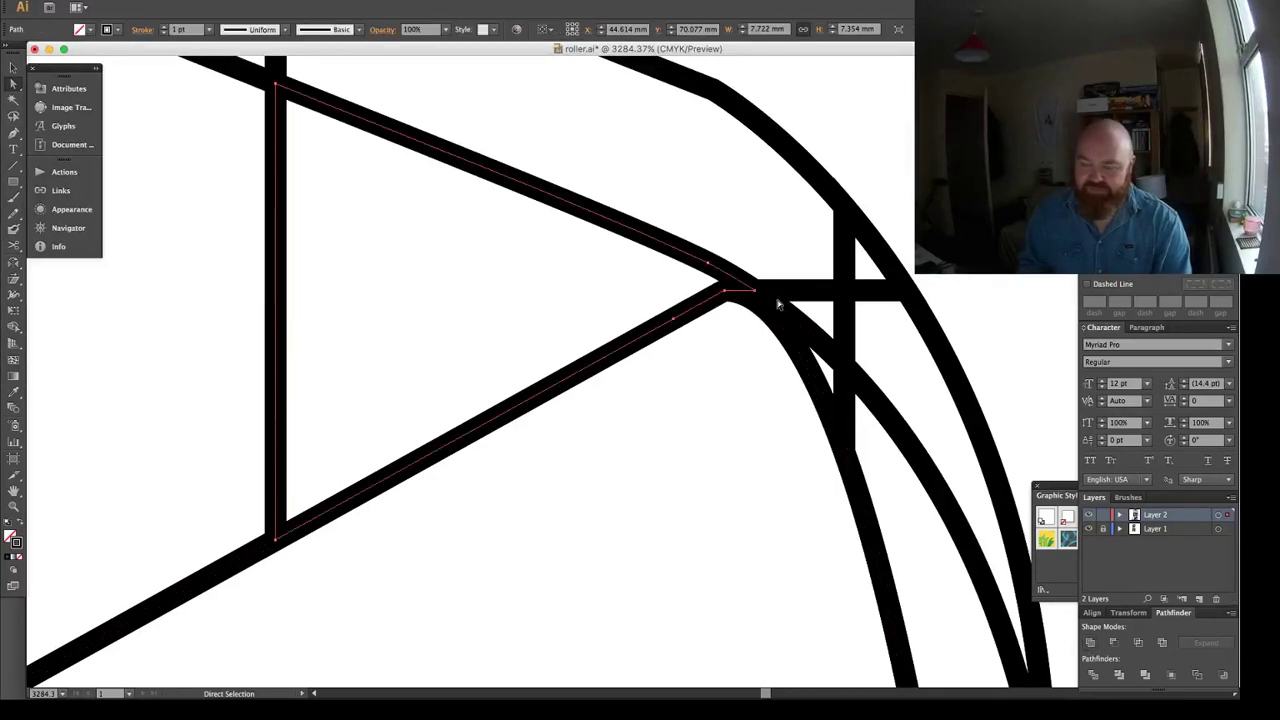
Unite the fragments of the curved band above the ear that are split by the crossing horizontal and vertical lines.
{"action": "key", "text": "super+minus"}
{"action": "key", "text": "super+minus"}
{"action": "key", "text": "super+minus"}
{"action": "key", "text": "super+minus"}
{"action": "key", "text": "super+shift+a"}
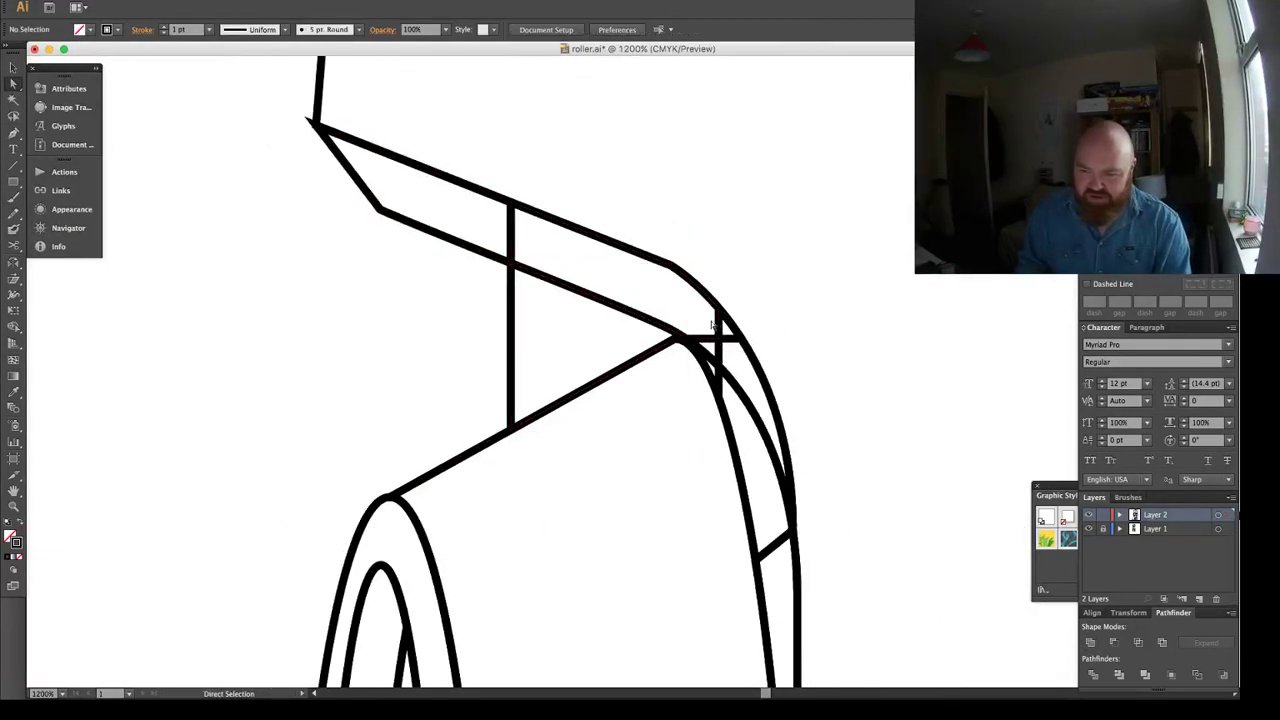
{"action": "left_click", "coordinate": [729, 354]}
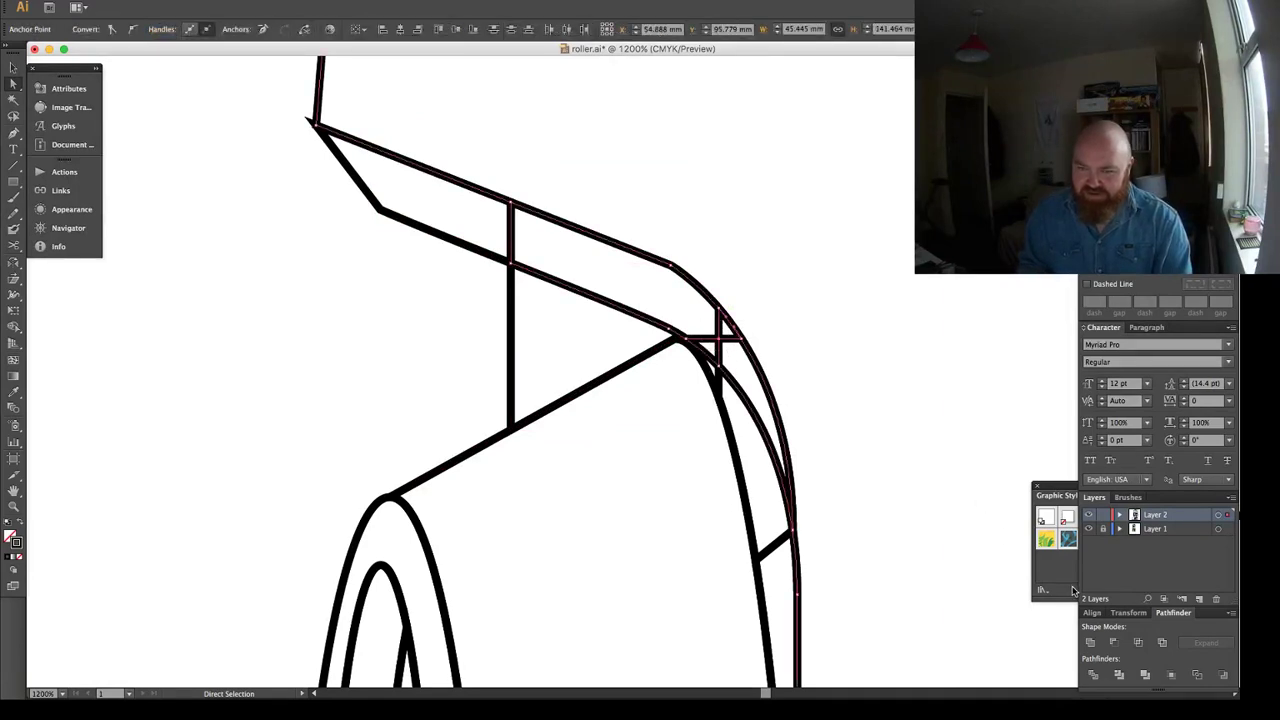
{"action": "key", "text": "super+shift+a"}
{"action": "left_click", "coordinate": [717, 340]}
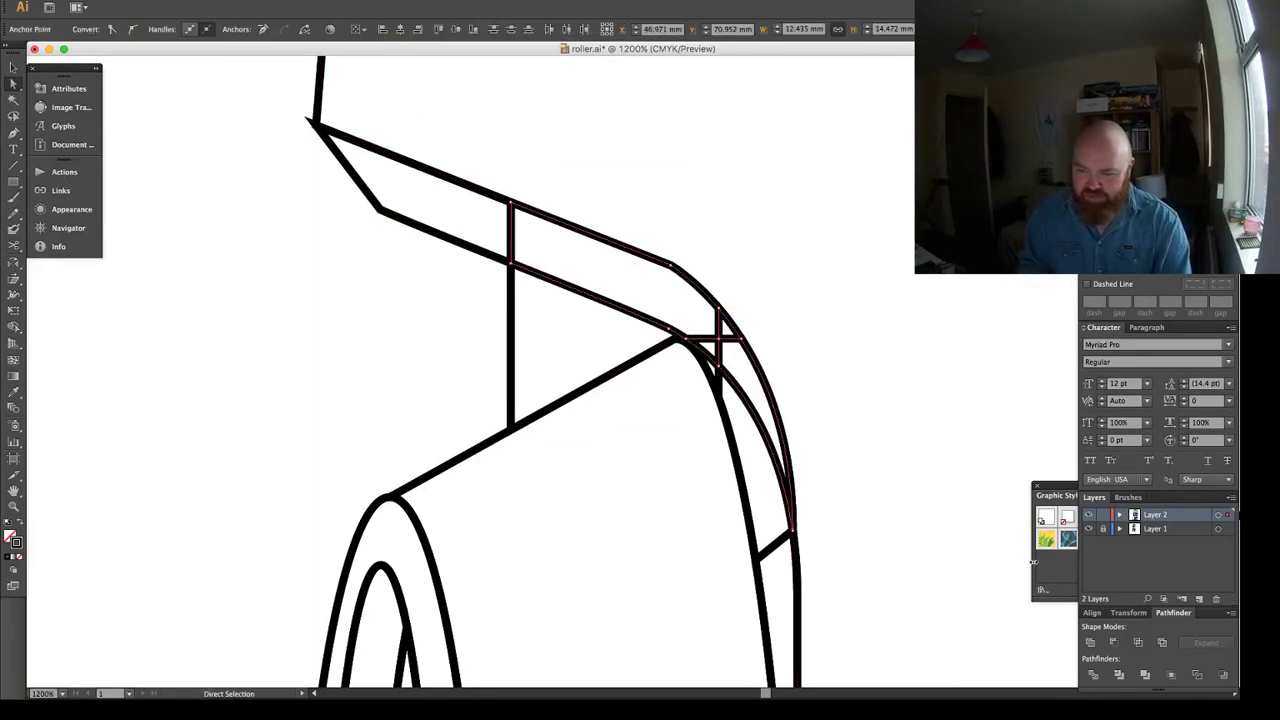
{"action": "left_click", "coordinate": [1090, 643]}
{"action": "key", "text": "super+shift+a"}
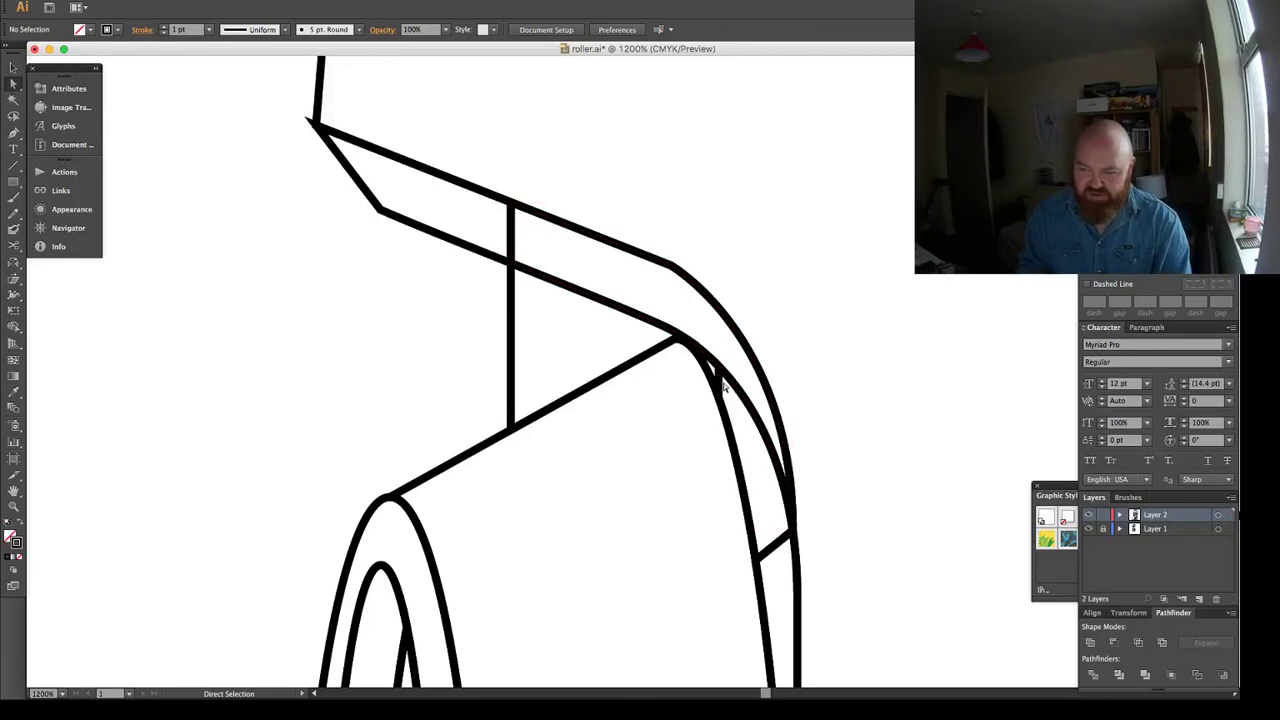
Unite the fragments of the narrow curved face beneath the band that are split by short vertical and diagonal lines.
{"action": "left_click", "coordinate": [717, 380]}
{"action": "scroll", "coordinate": [766, 509], "scroll_direction": "down", "scroll_amount": 5}
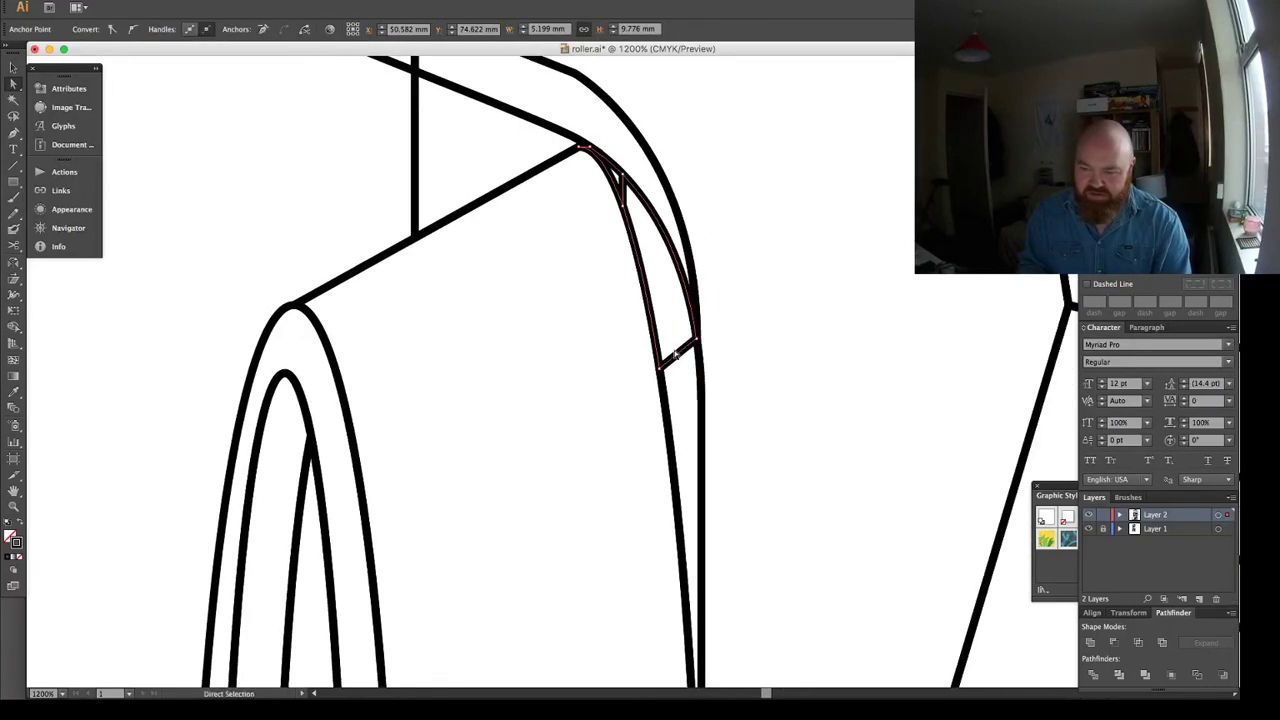
{"action": "left_click", "coordinate": [682, 364]}
{"action": "left_click", "coordinate": [1088, 643]}
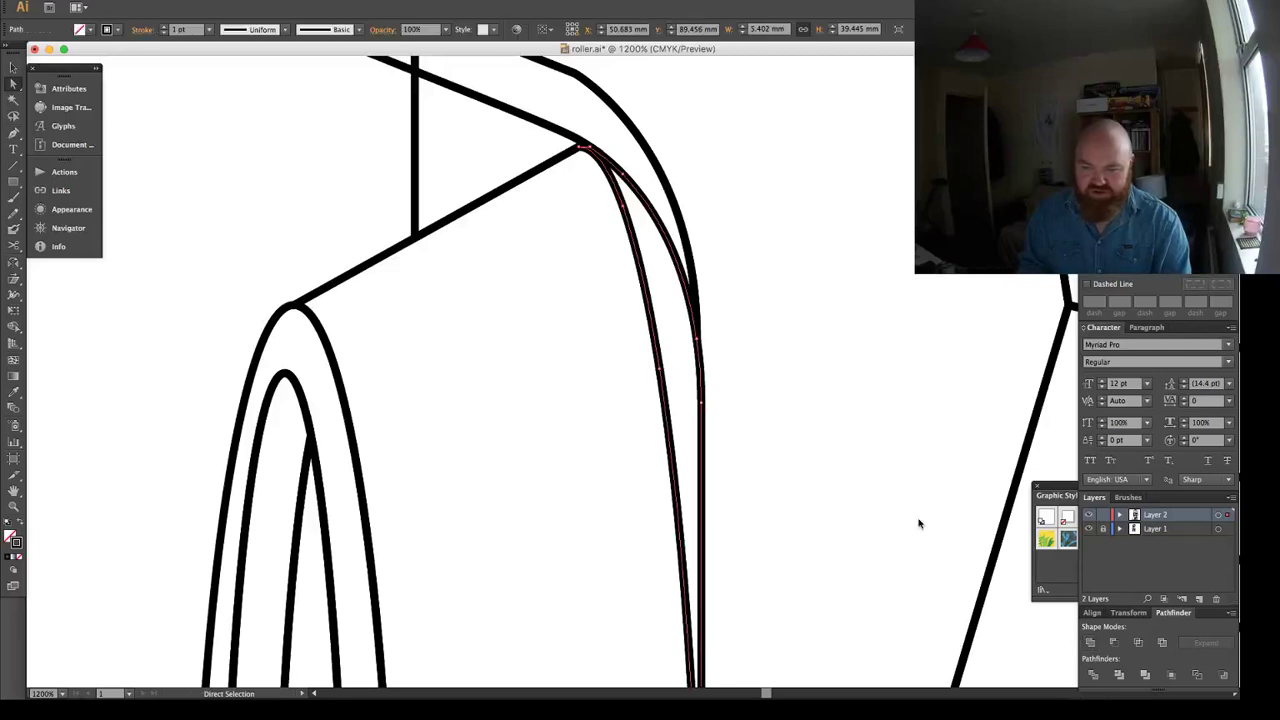
{"action": "scroll", "coordinate": [683, 317], "scroll_direction": "up", "scroll_amount": 4}
{"action": "scroll", "coordinate": [683, 317], "scroll_direction": "left", "scroll_amount": 2}
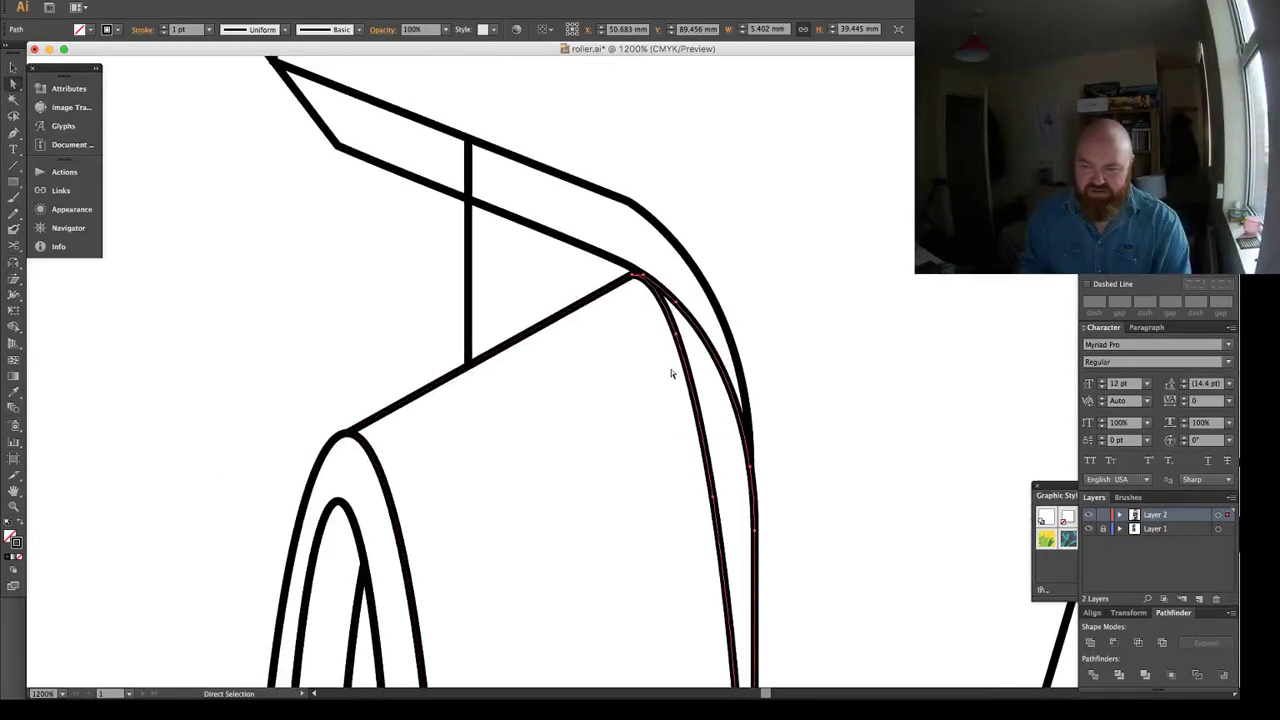
Unite the narrow curved sliver with the large panel beside the ear, and the two pieces of the sloping band above it.
{"action": "left_click_drag", "start_coordinate": [669, 388], "coordinate": [716, 414]}
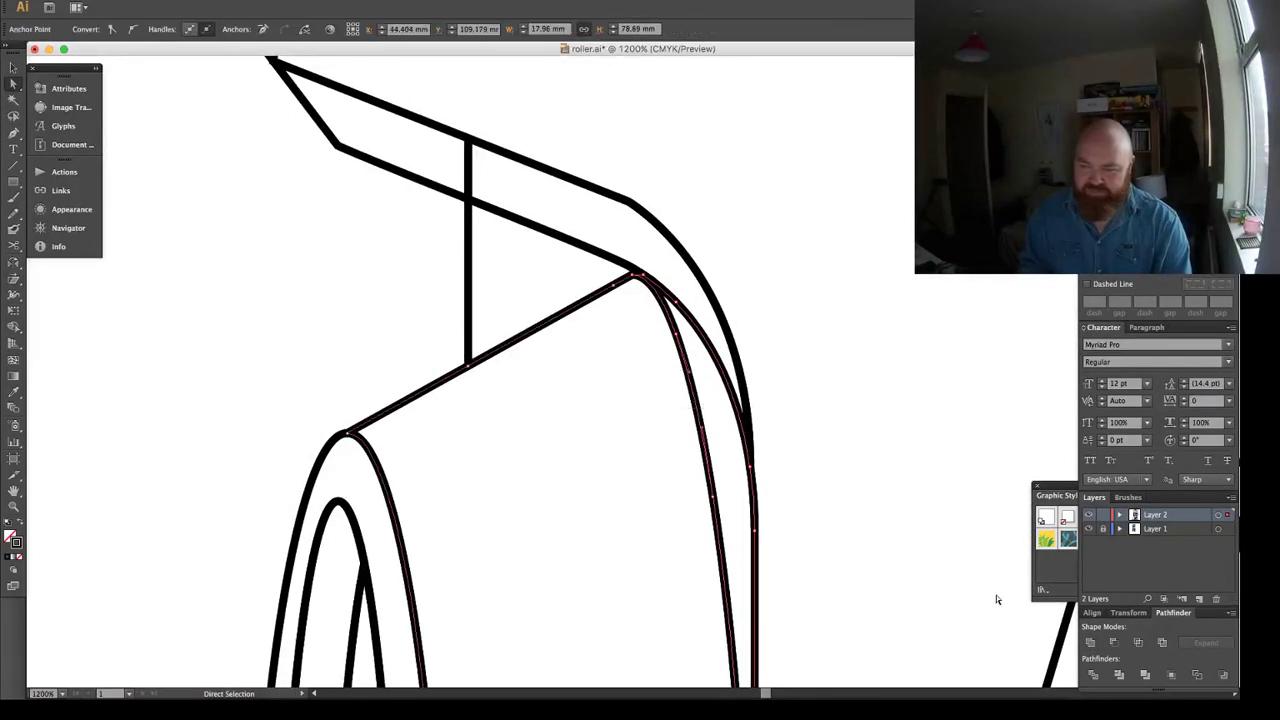
{"action": "left_click", "coordinate": [1089, 643]}
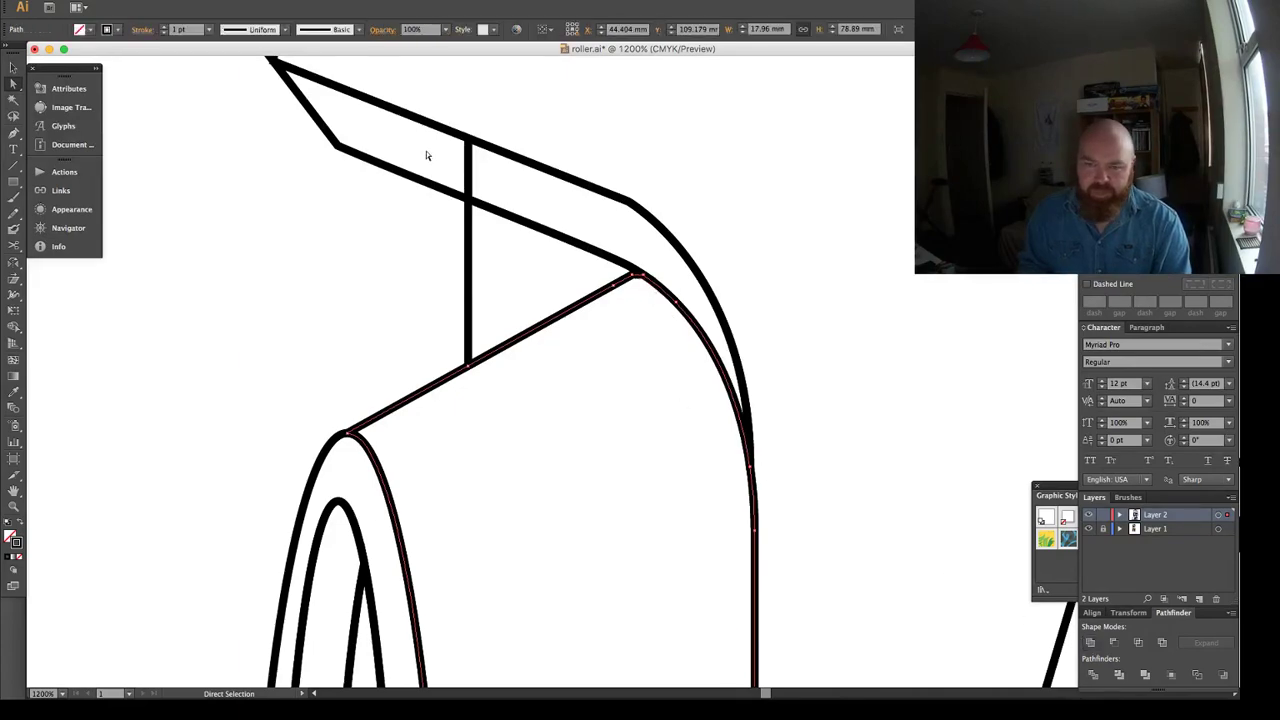
{"action": "left_click_drag", "start_coordinate": [476, 175], "coordinate": [478, 178]}
{"action": "left_click", "coordinate": [1089, 643]}
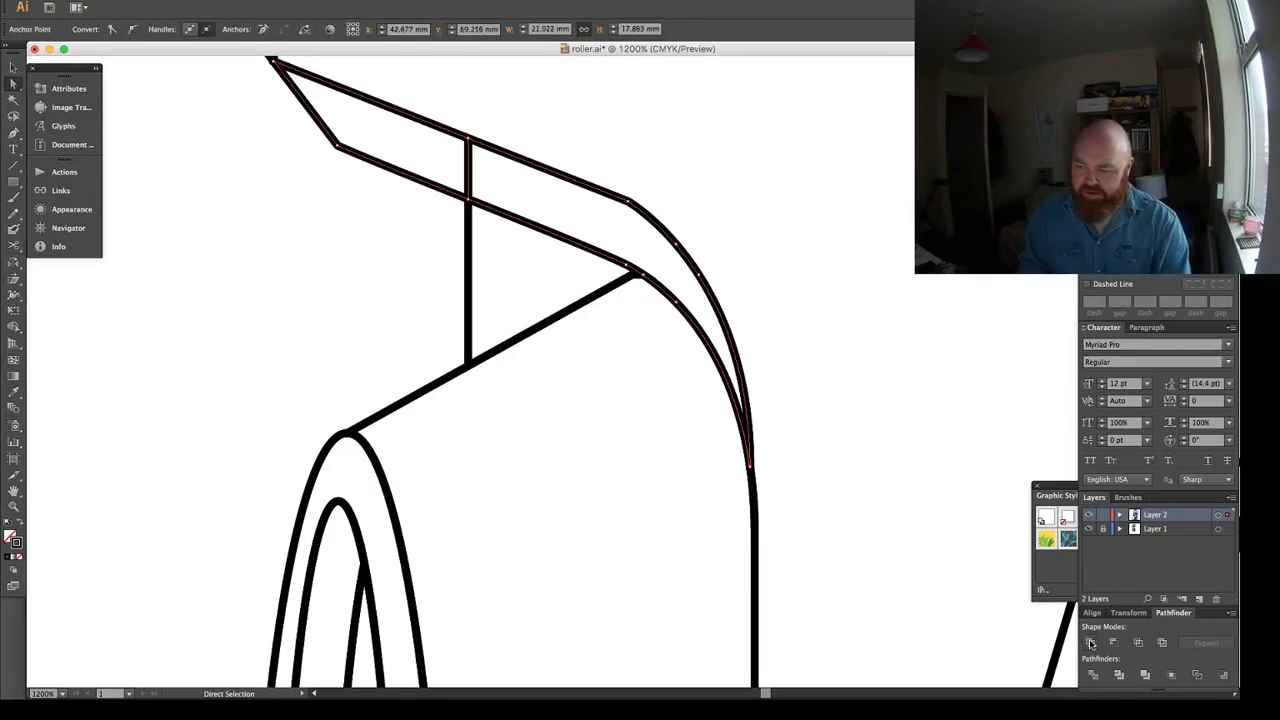
Unite the tiny triangular fragments at the jaw's sloping lower edge with the large side panel of the head.
{"action": "key", "text": "super+minus"}
{"action": "key", "text": "super+minus"}
{"action": "key", "text": "super+minus"}
{"action": "key", "text": "super+minus"}
{"action": "key", "text": "super+minus"}
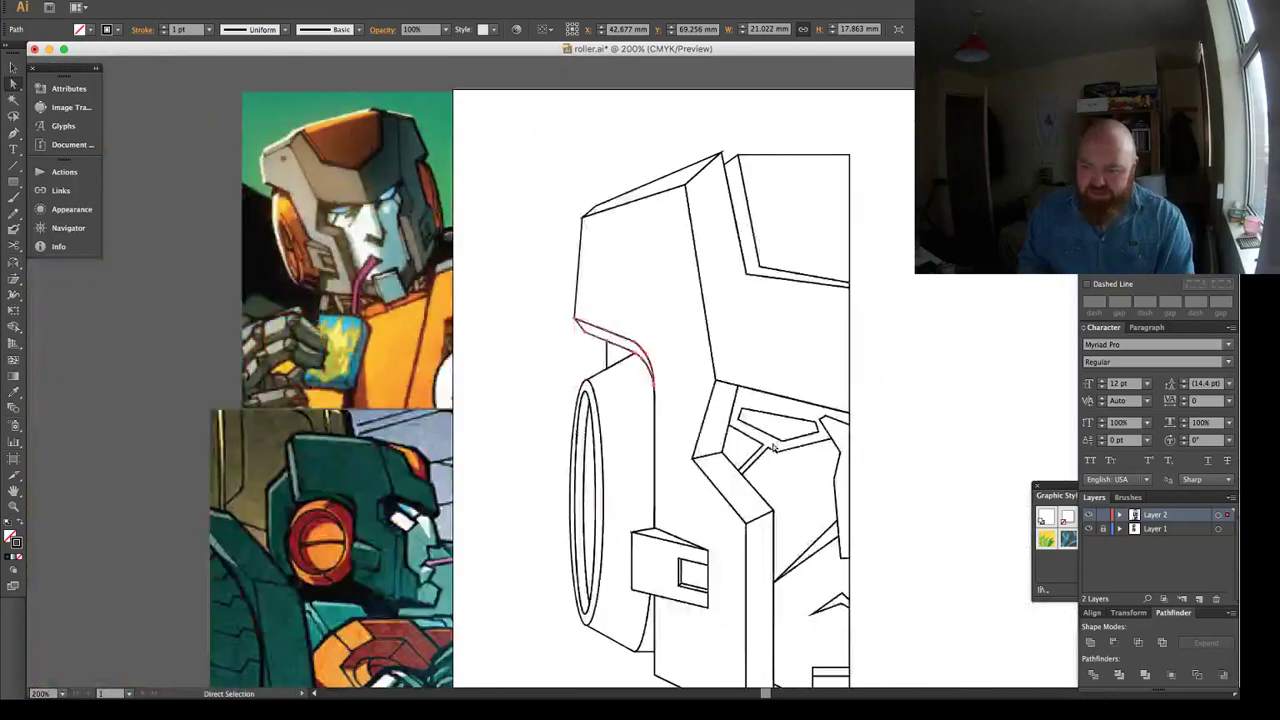
{"action": "left_click_drag", "start_coordinate": [888, 427], "coordinate": [745, 301]}
{"action": "left_click_drag", "start_coordinate": [671, 410], "coordinate": [730, 292]}
{"action": "key", "text": "z"}
{"action": "left_click_drag", "start_coordinate": [536, 409], "coordinate": [678, 614]}
{"action": "left_click", "coordinate": [683, 206], "text": "super"}
{"action": "key", "text": "a"}
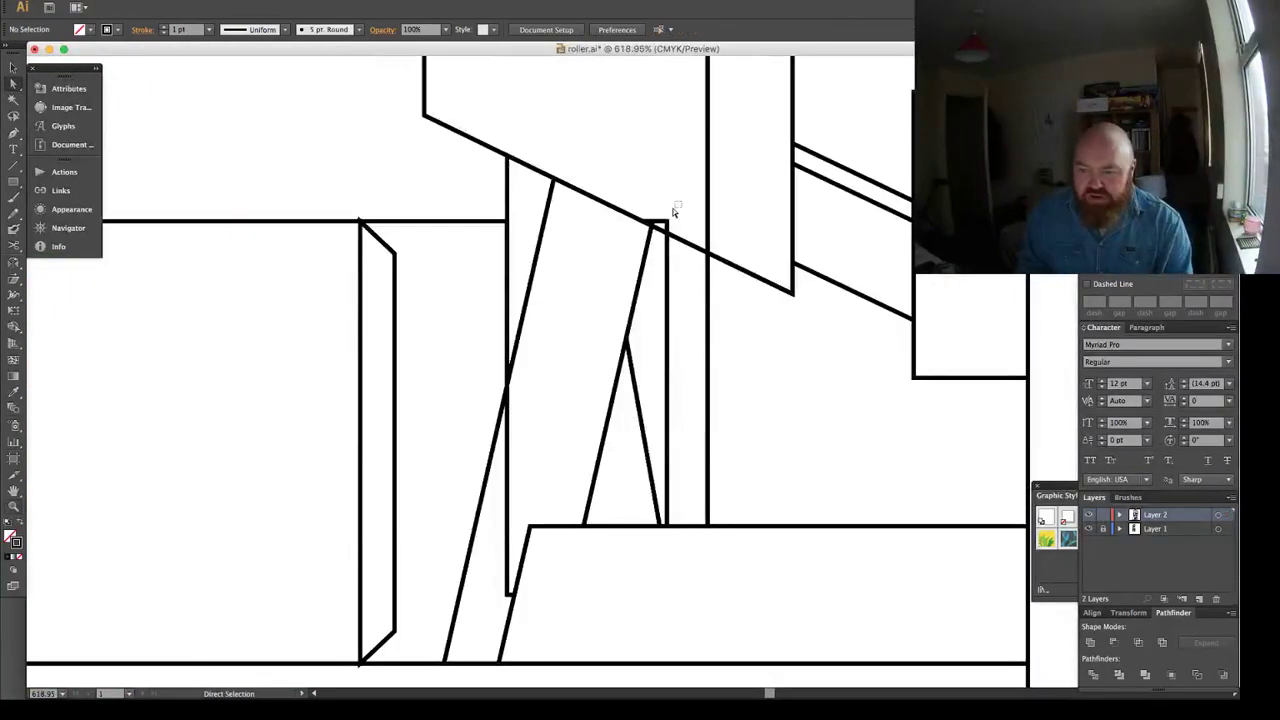
{"action": "left_click_drag", "start_coordinate": [681, 201], "coordinate": [648, 232]}
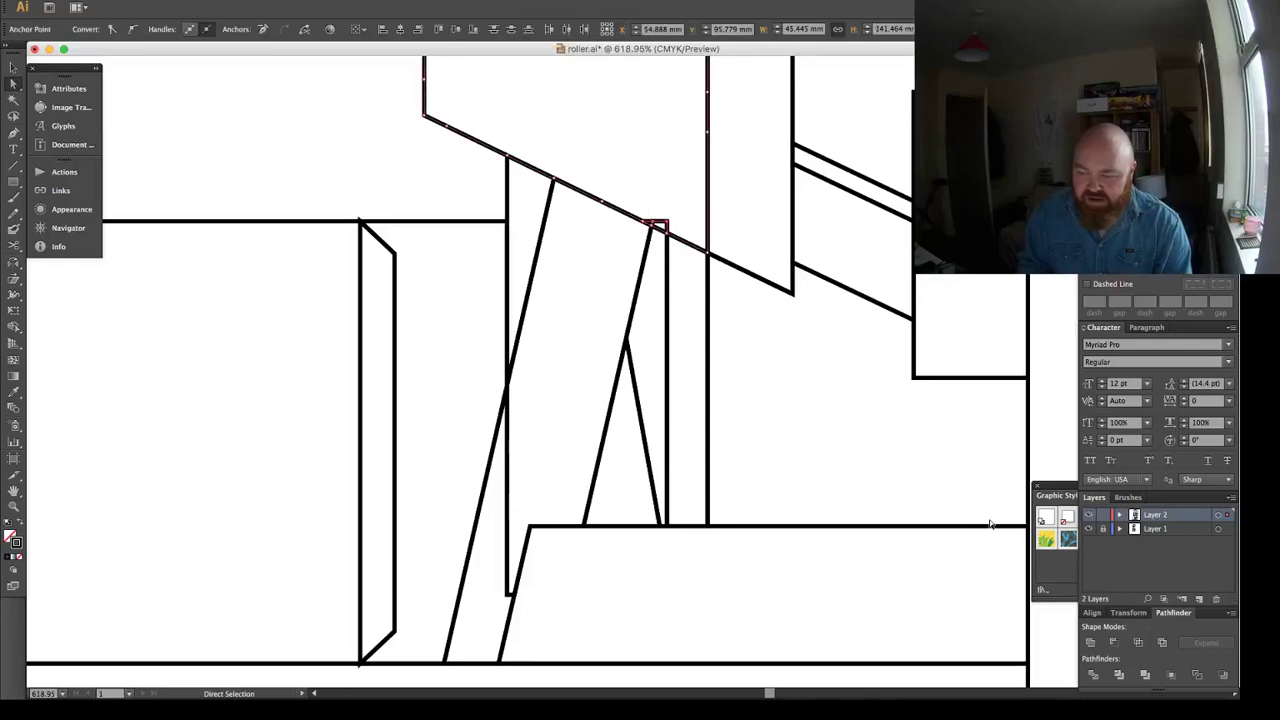
{"action": "left_click", "coordinate": [1093, 642]}
Unite the slanted neck strut with the narrow sliver split off by the vertical line crossing it.
{"action": "scroll", "coordinate": [735, 421], "scroll_direction": "down", "scroll_amount": 3}
{"action": "scroll", "coordinate": [735, 421], "scroll_direction": "left", "scroll_amount": 1}
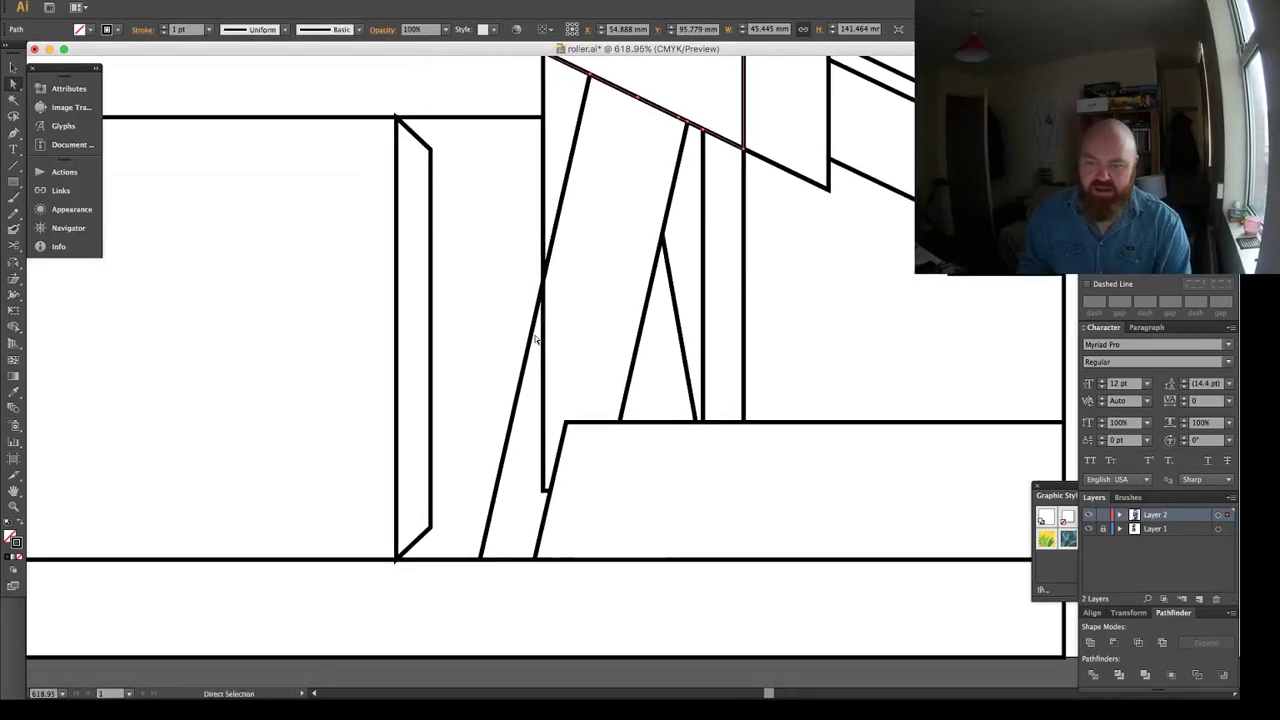
{"action": "left_click_drag", "start_coordinate": [552, 357], "coordinate": [694, 436]}
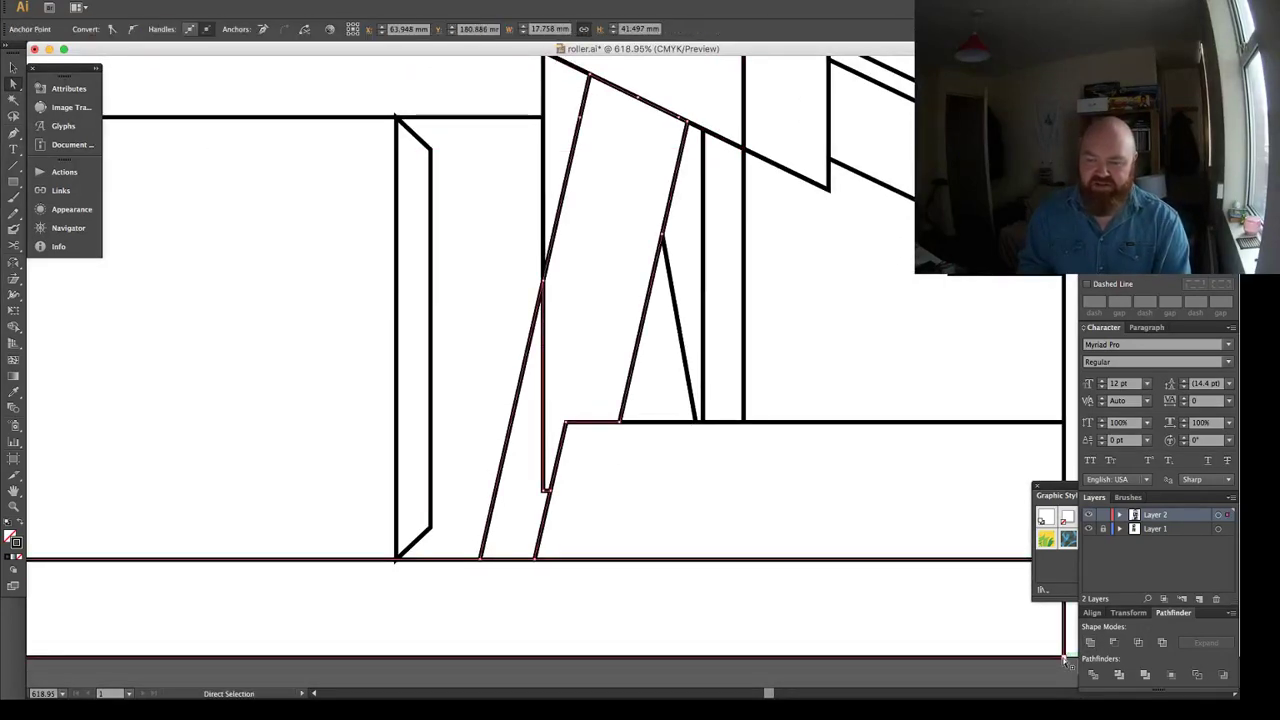
{"action": "left_click", "coordinate": [1090, 643]}
Unite the neck fragments under the jaw, between the slanted strut and the centre line, into one shape.
{"action": "key", "text": "super+minus"}
{"action": "key", "text": "super+minus"}
{"action": "key", "text": "super+minus"}
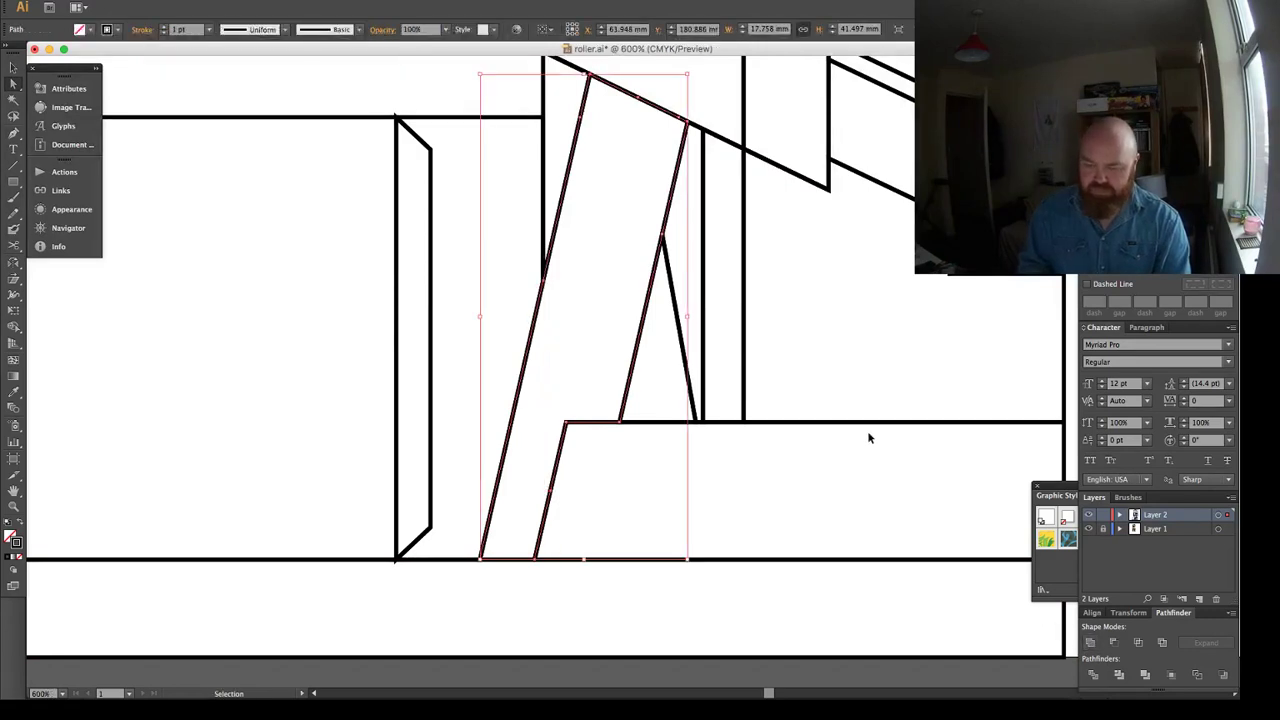
{"action": "key", "text": "super+shift+a"}
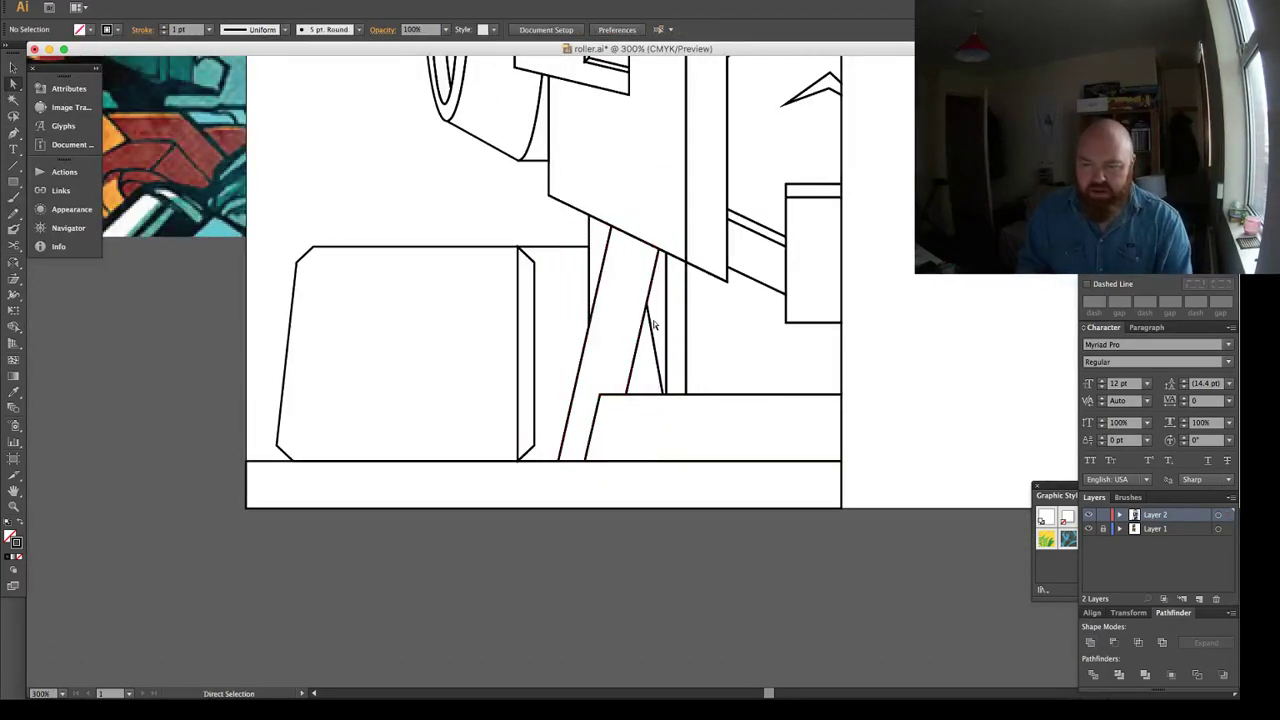
{"action": "left_click_drag", "start_coordinate": [659, 311], "coordinate": [857, 413]}
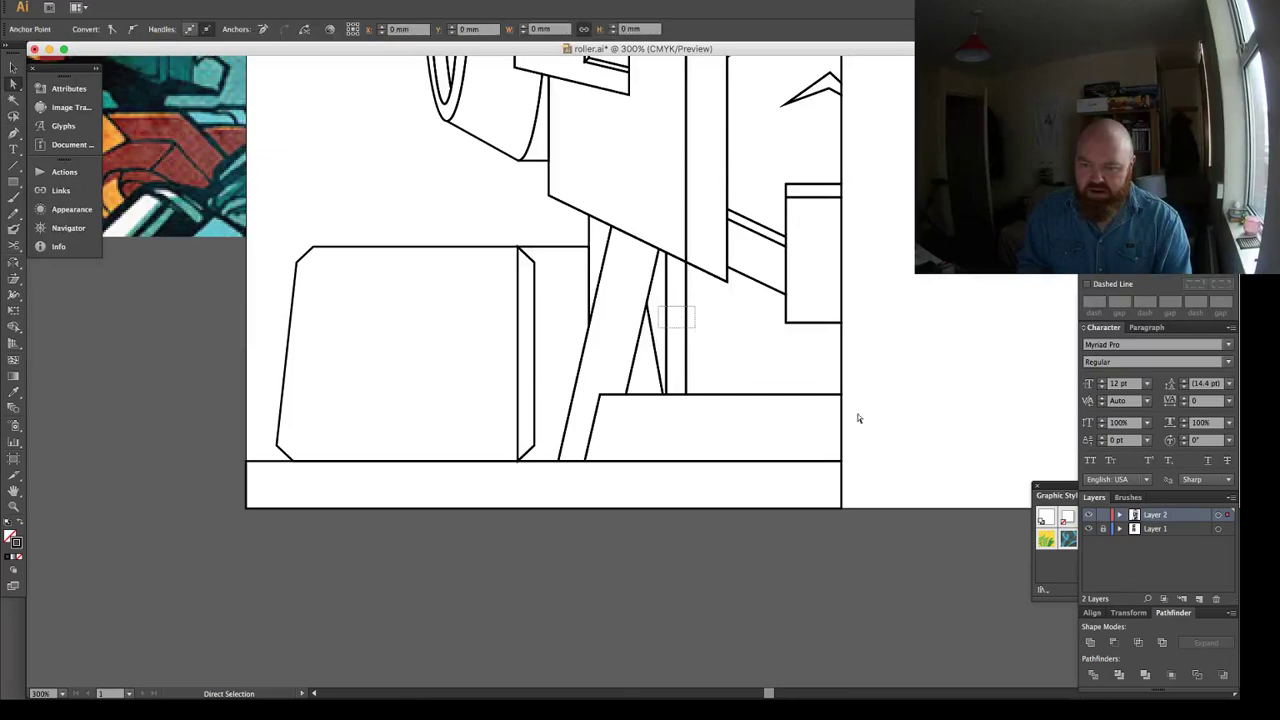
{"action": "left_click", "coordinate": [1088, 642]}
{"action": "left_click", "coordinate": [903, 432]}
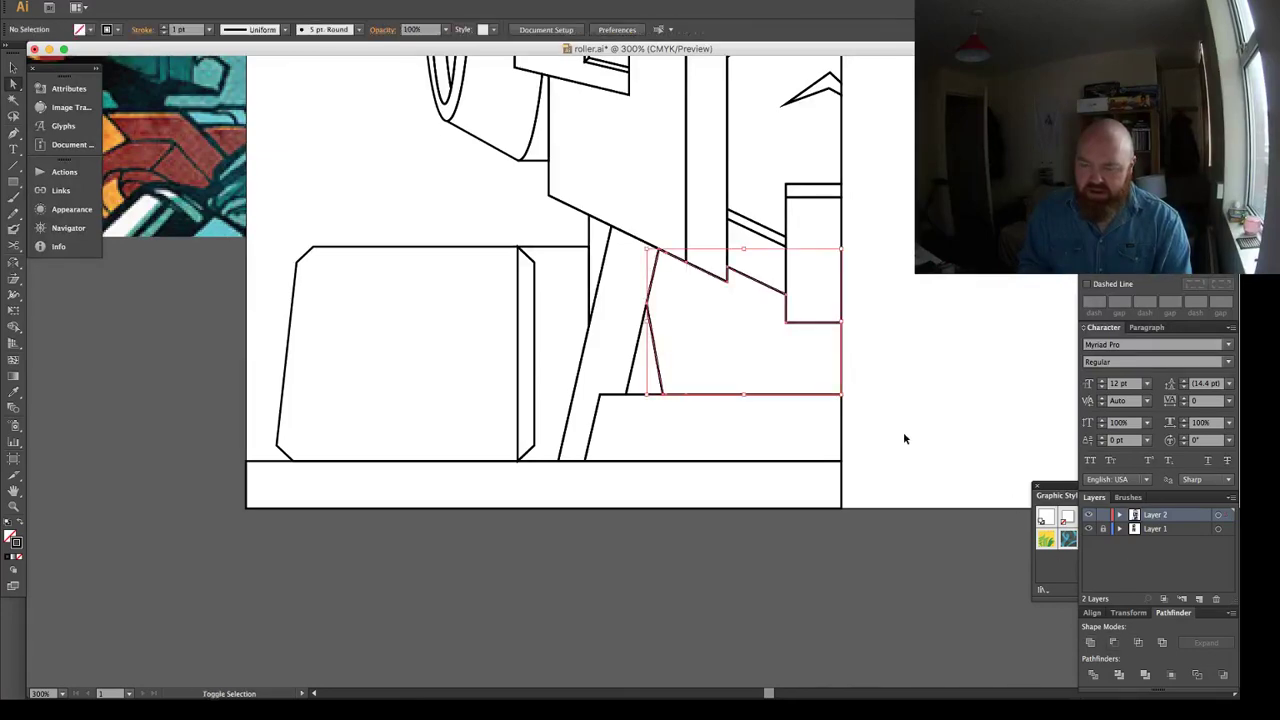
Unite the shoulder block with its bevelled edge strip and give the resulting shape a white fill.
{"action": "key", "text": "super+minus"}
{"action": "key", "text": "super+minus"}
{"action": "key", "text": "super+minus"}
{"action": "key", "text": "super+minus"}
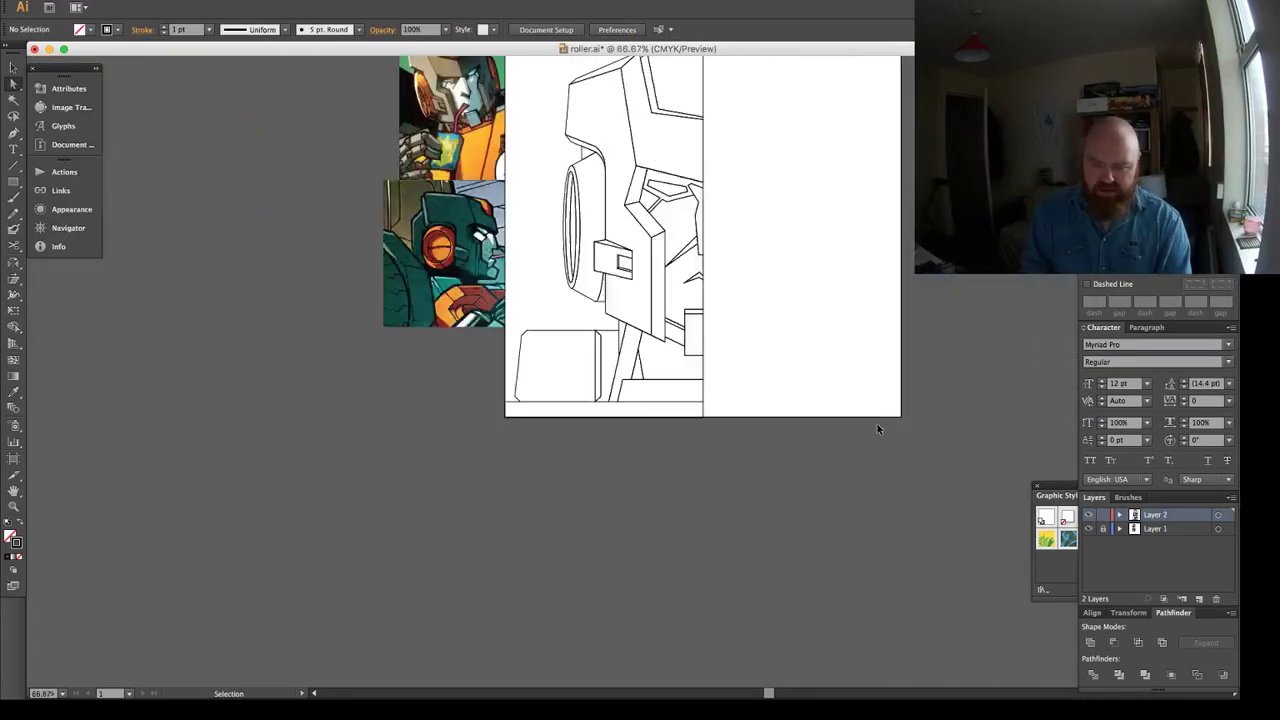
{"action": "key", "text": "super+1"}
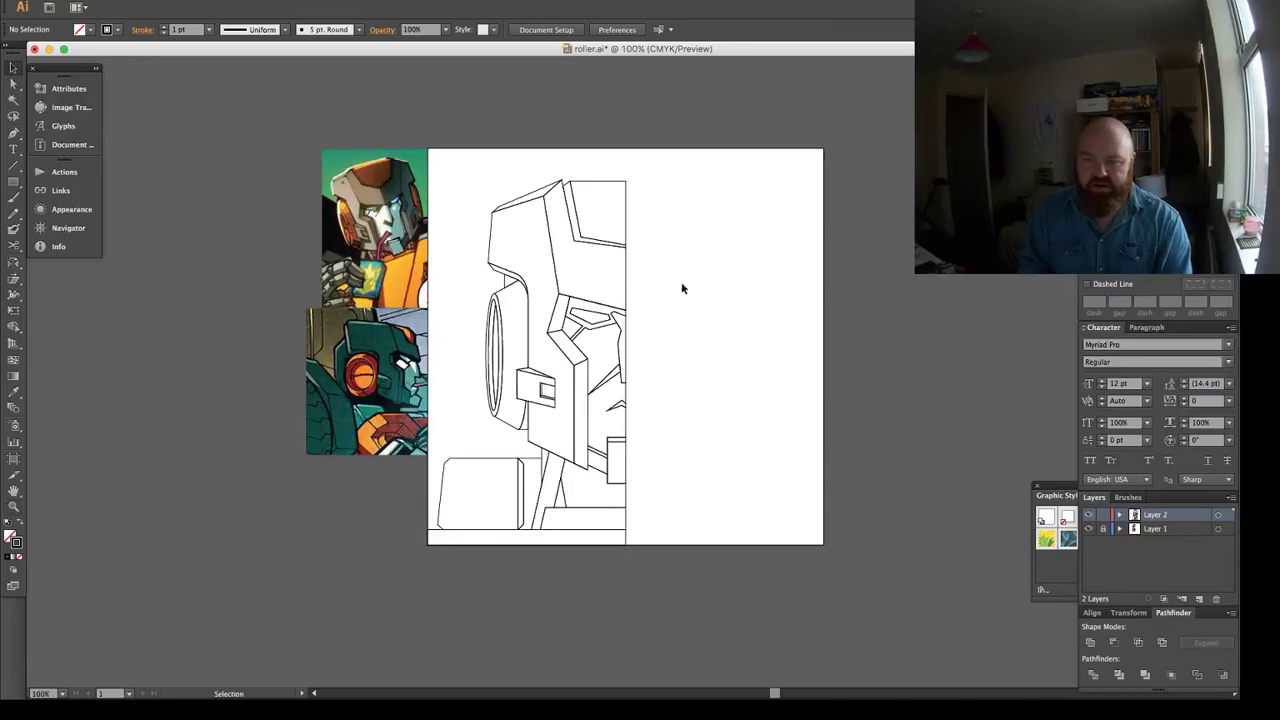
{"action": "left_click_drag", "start_coordinate": [639, 337], "coordinate": [650, 284]}
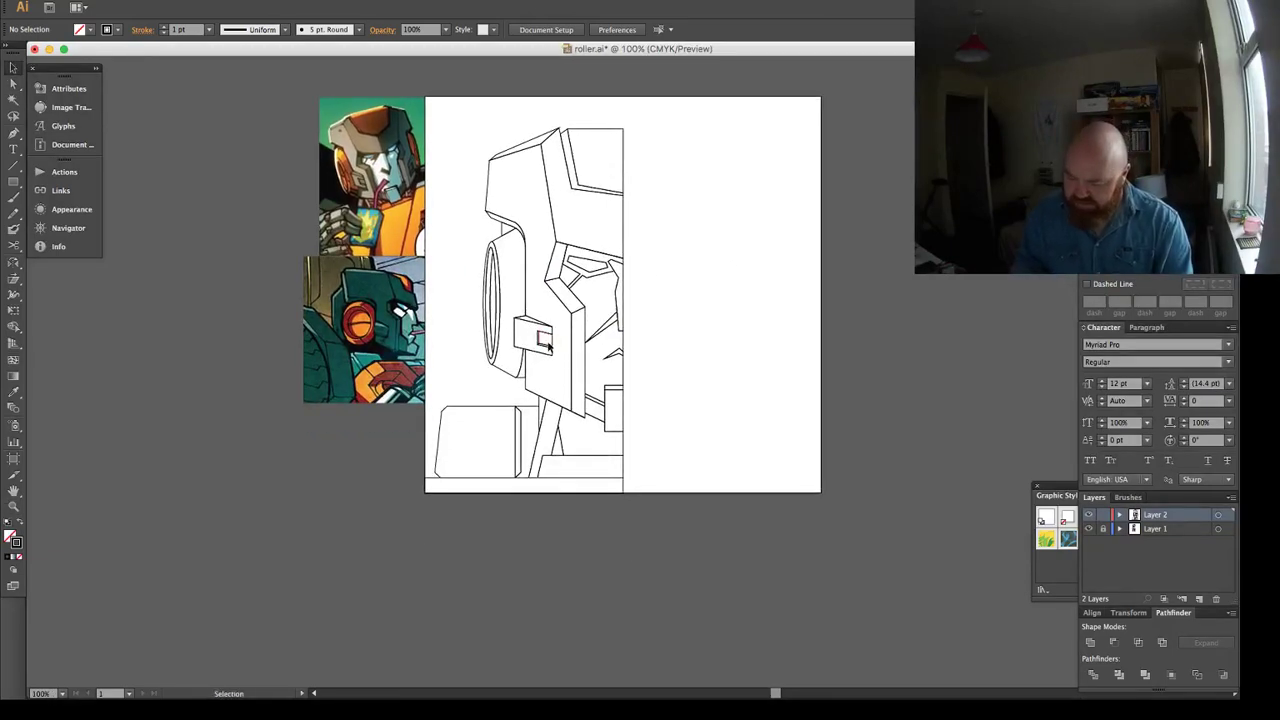
{"action": "key", "text": "m"}
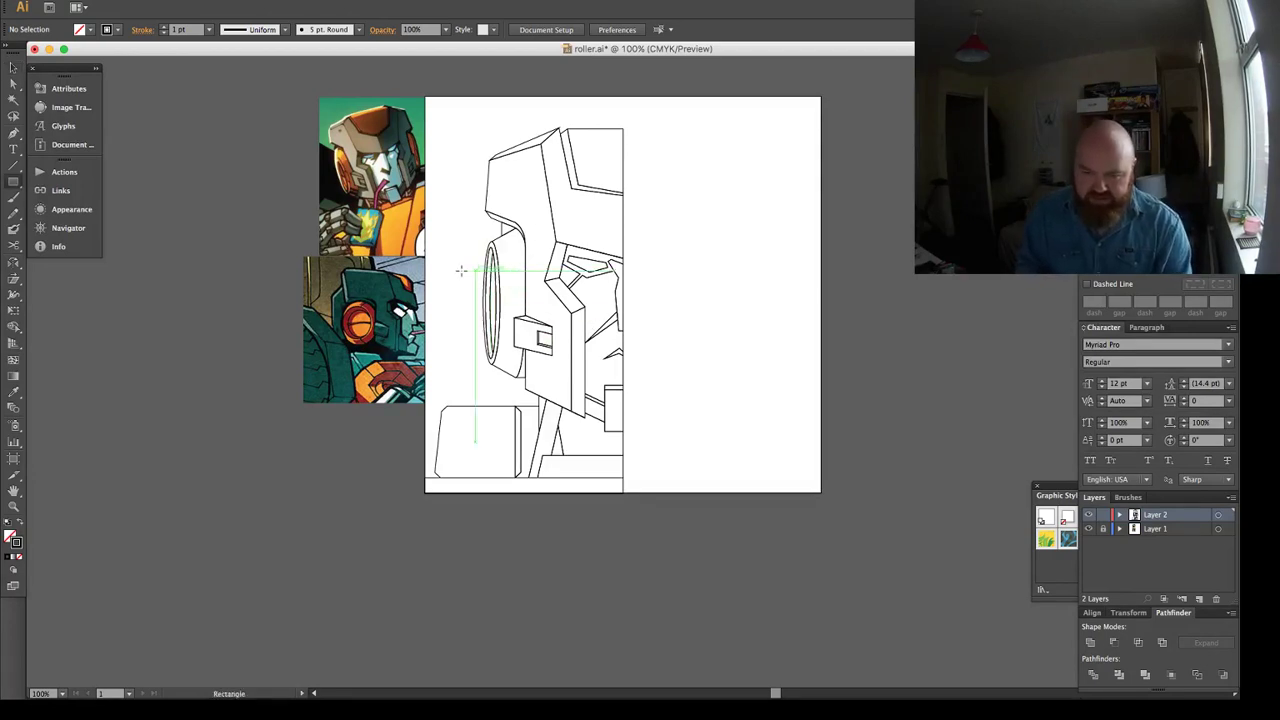
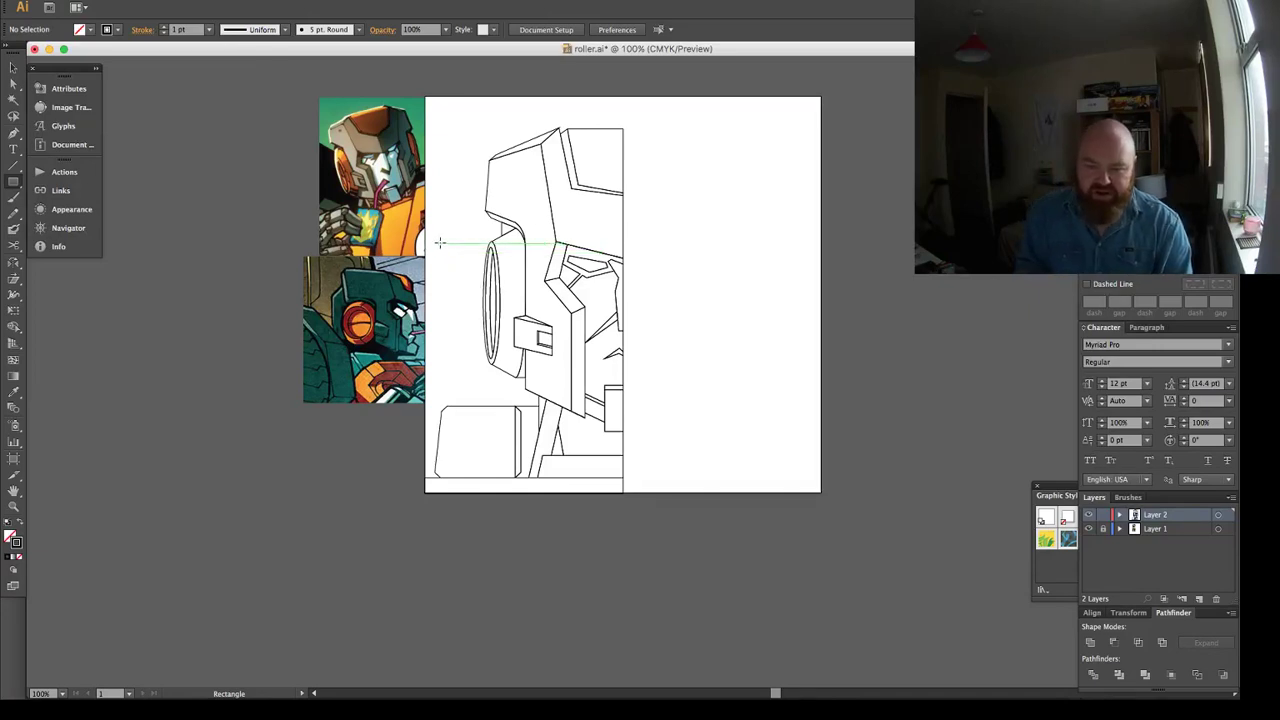
{"action": "key", "text": "v"}
{"action": "left_click_drag", "start_coordinate": [494, 432], "coordinate": [520, 455]}
{"action": "left_click", "coordinate": [1090, 641]}
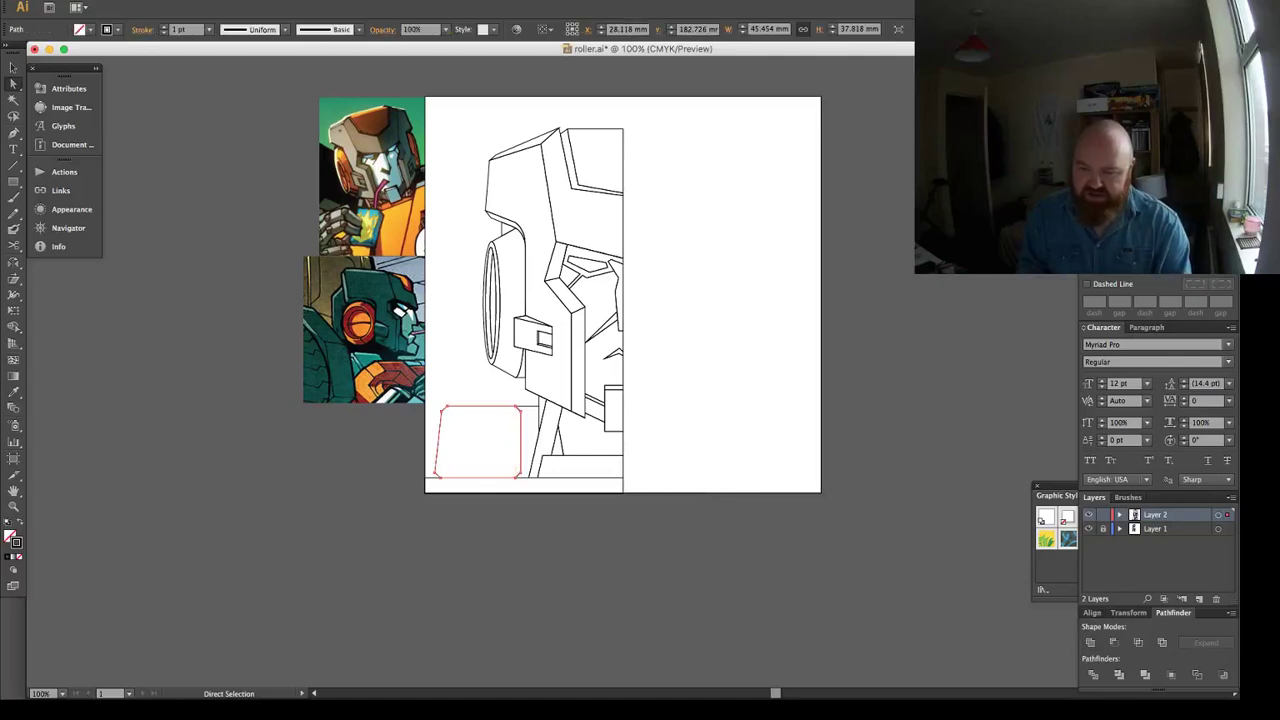
{"action": "key", "text": "u"}
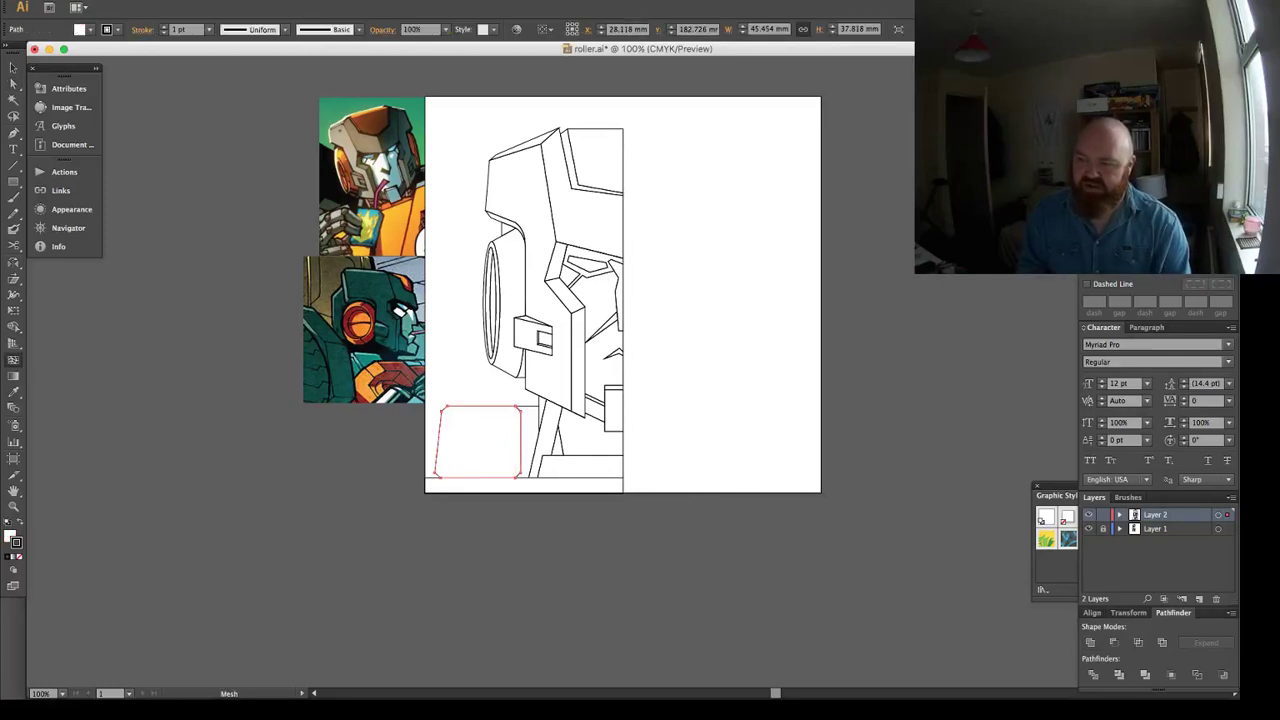
Place a copy of the shoulder block behind the artwork and enlarge it to about 150 by 125 mm.
{"action": "key", "text": "v"}
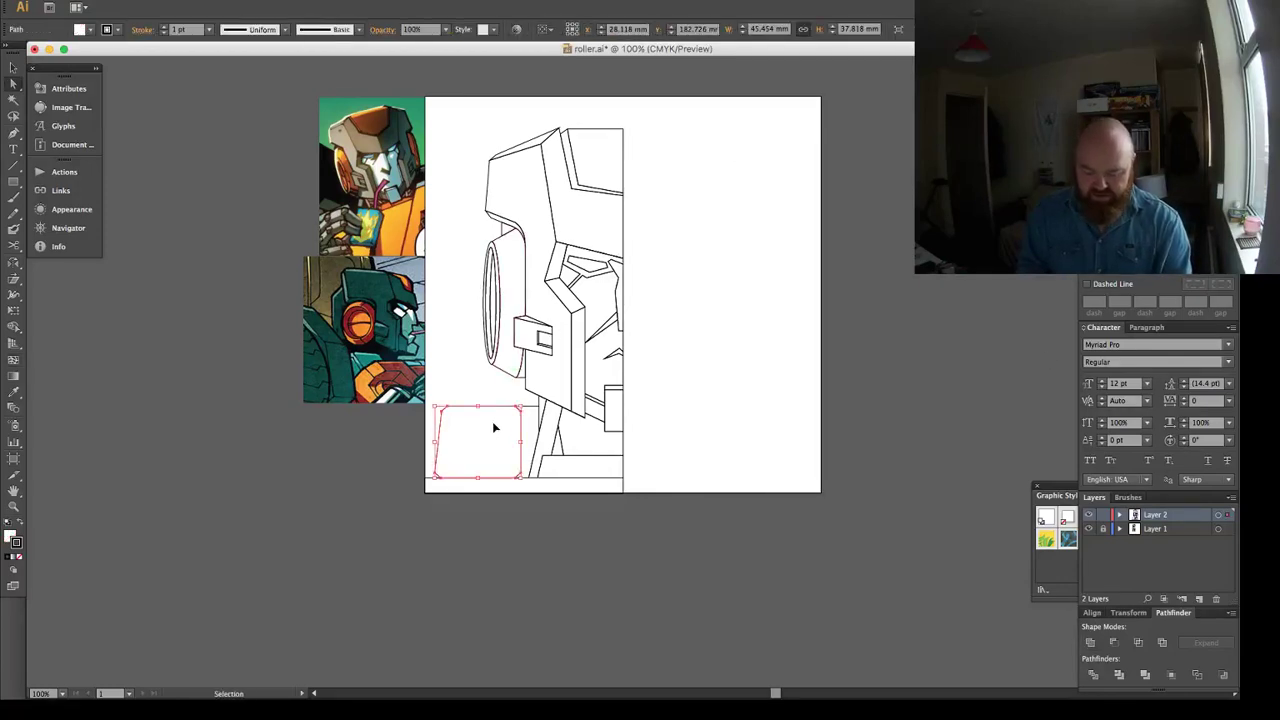
{"action": "left_click", "coordinate": [493, 428]}
{"action": "key", "text": "a"}
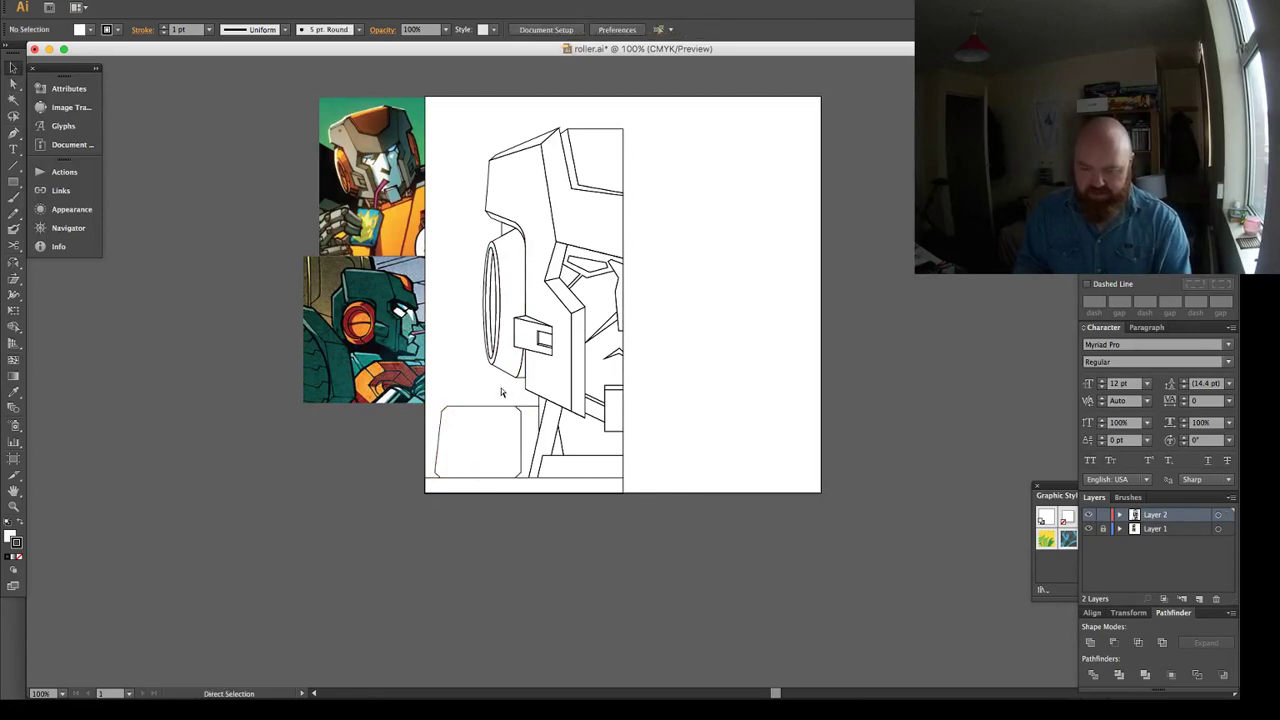
{"action": "key", "text": "super+z"}
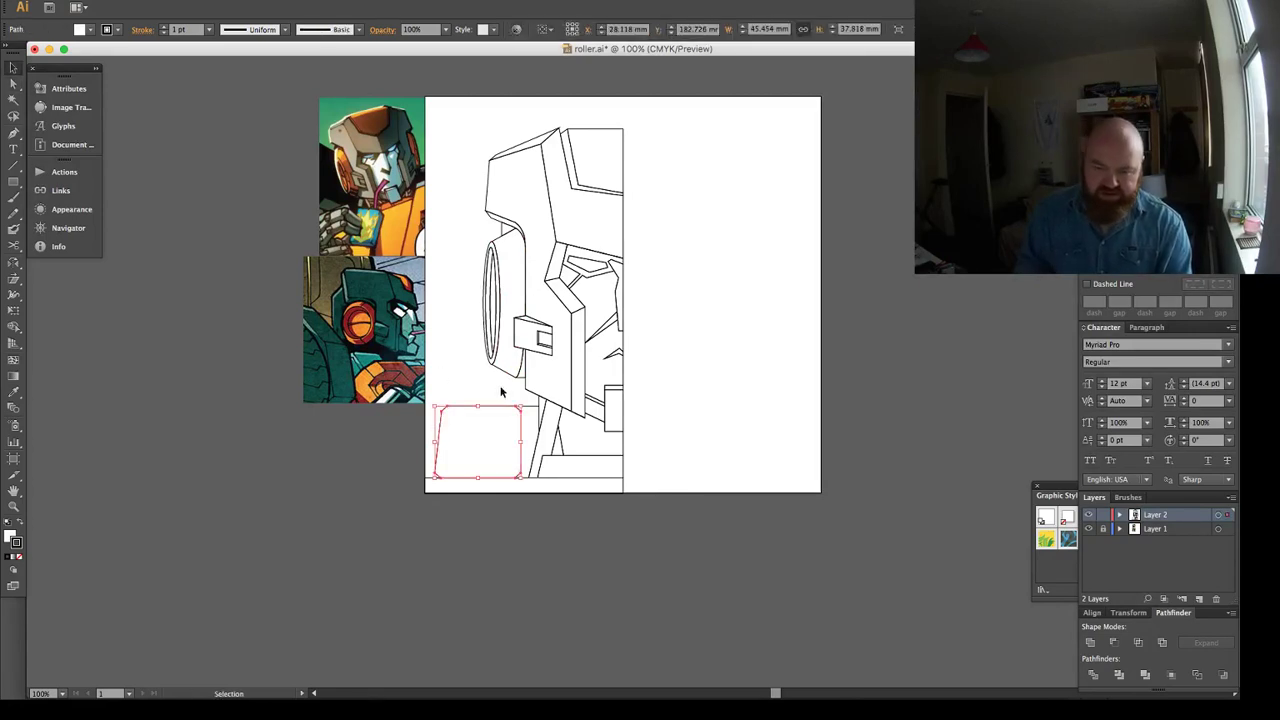
{"action": "left_click_drag", "start_coordinate": [522, 405], "coordinate": [719, 202]}
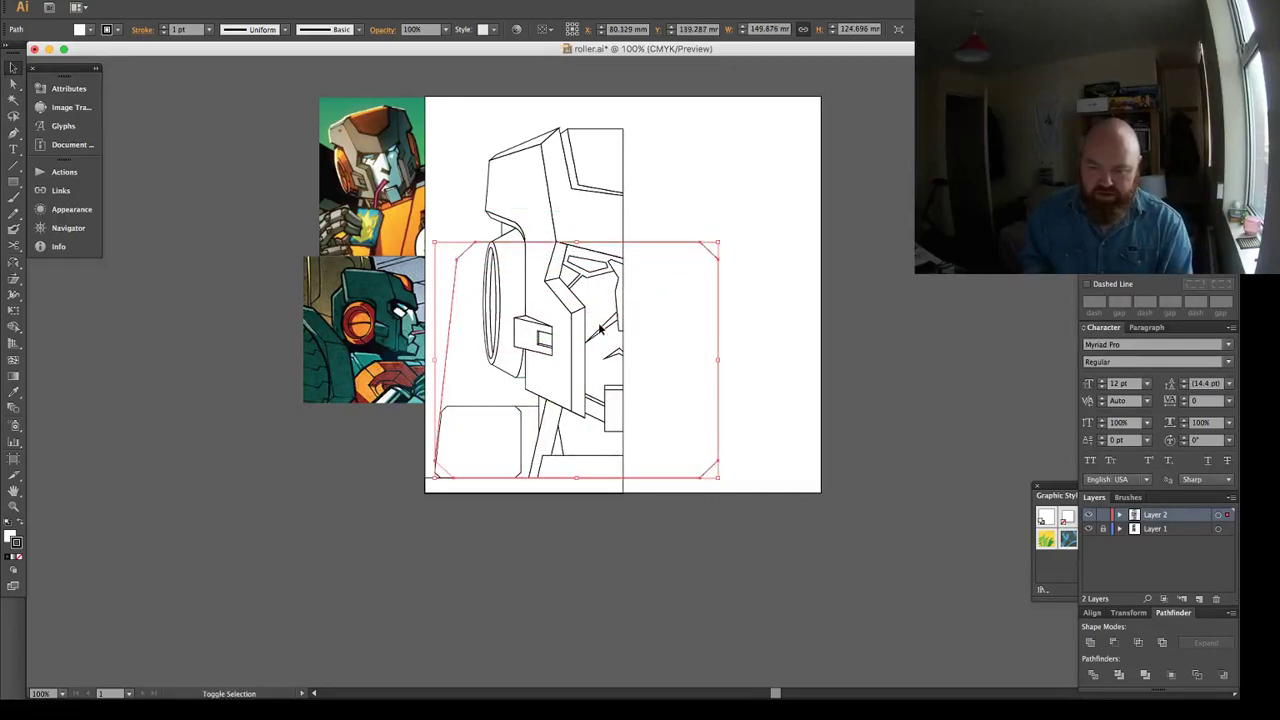
Align the enlarged shoulder shape with the bottom of the artwork and nudge it slightly to the left.
{"action": "left_click", "coordinate": [521, 493], "text": "shift"}
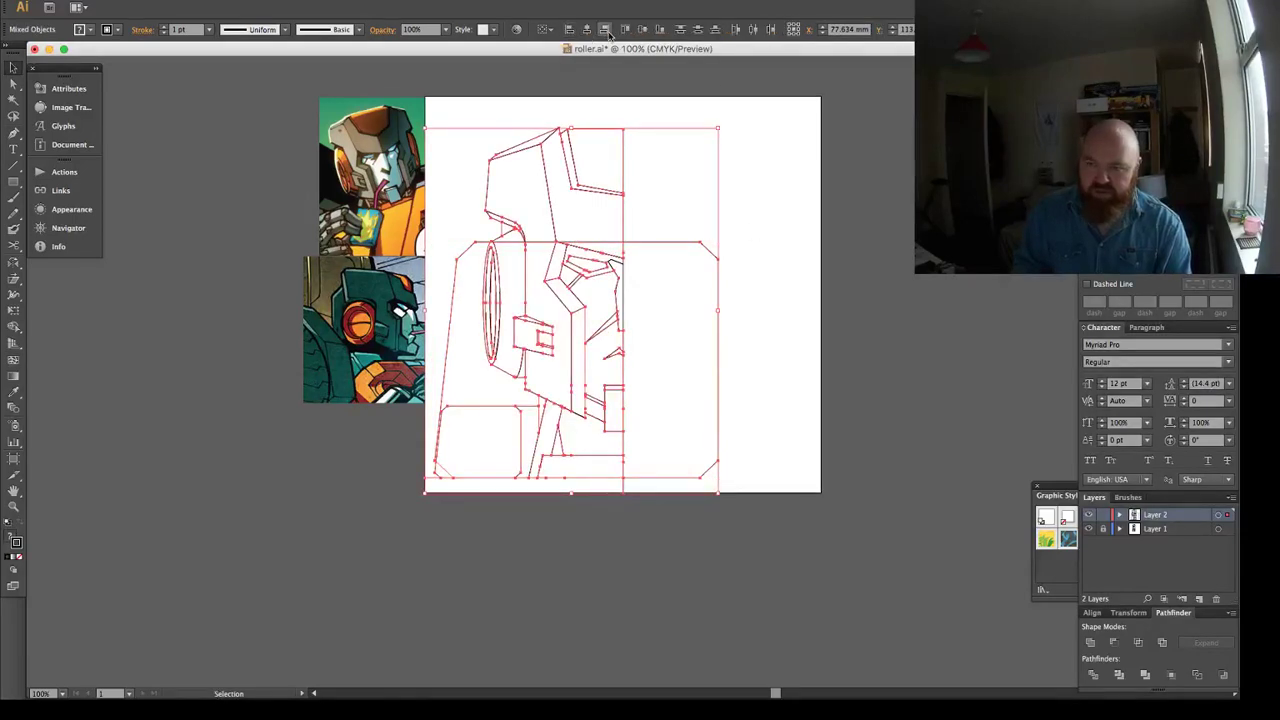
{"action": "left_click", "coordinate": [660, 29]}
{"action": "left_click", "coordinate": [480, 287]}
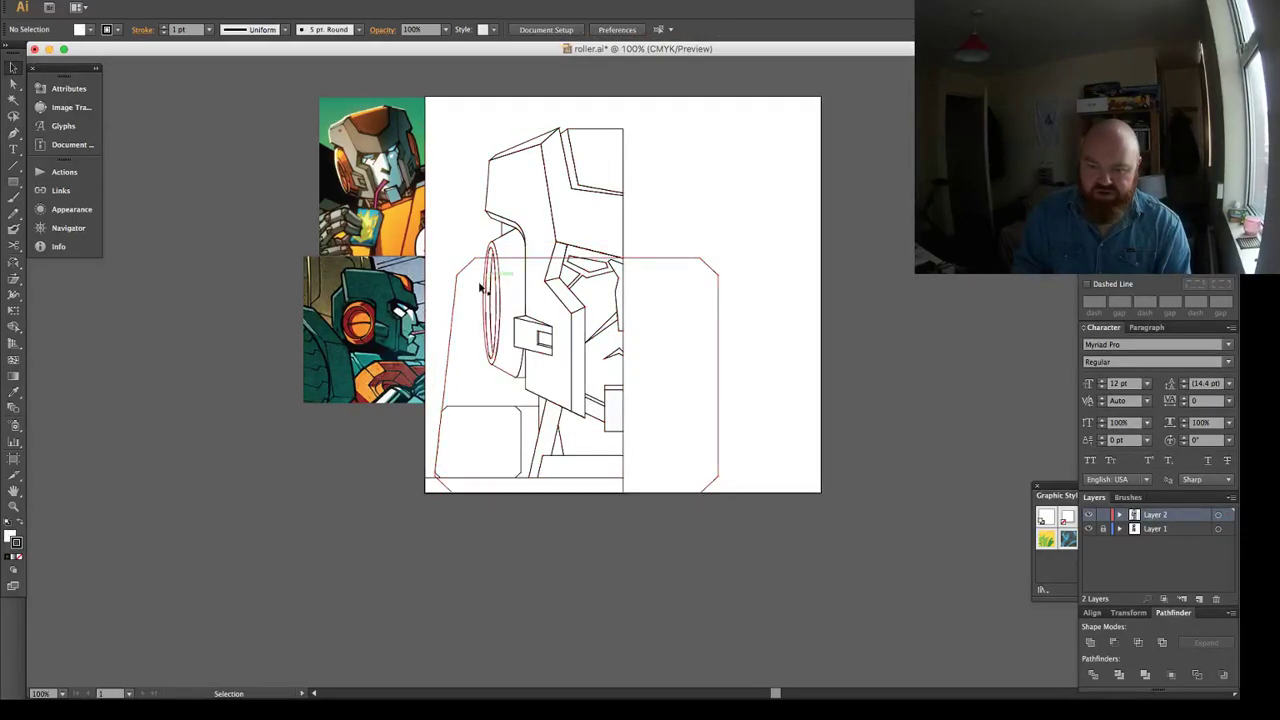
{"action": "left_click", "coordinate": [448, 340]}
{"action": "key", "text": "Left"}
{"action": "key", "text": "Left"}
{"action": "key", "text": "Left"}
{"action": "key", "text": "Left"}
{"action": "key", "text": "Left"}
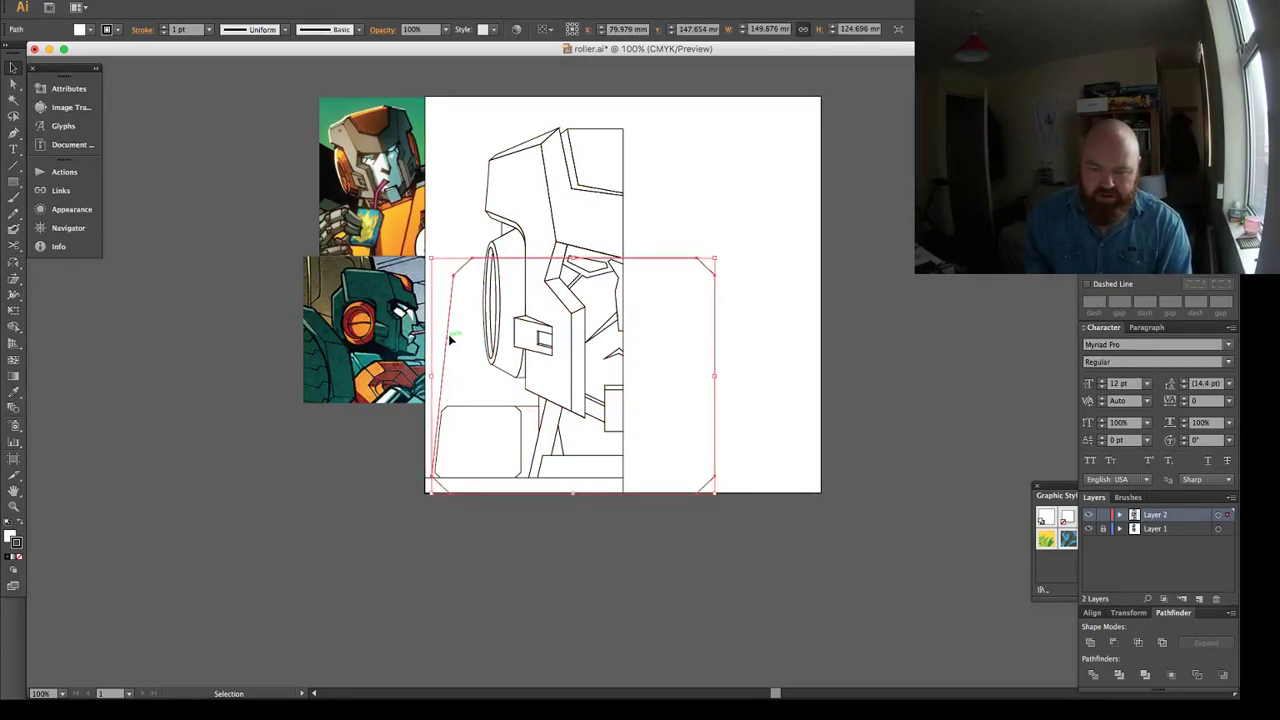
Move the enlarged shape's lower-left anchor to the artboard corner and delete the neighbouring anchor on its bottom edge.
{"action": "key", "text": "super+shift+a"}
{"action": "key", "text": "a"}
{"action": "left_click_drag", "start_coordinate": [434, 479], "coordinate": [438, 497]}
{"action": "key", "text": "minus"}
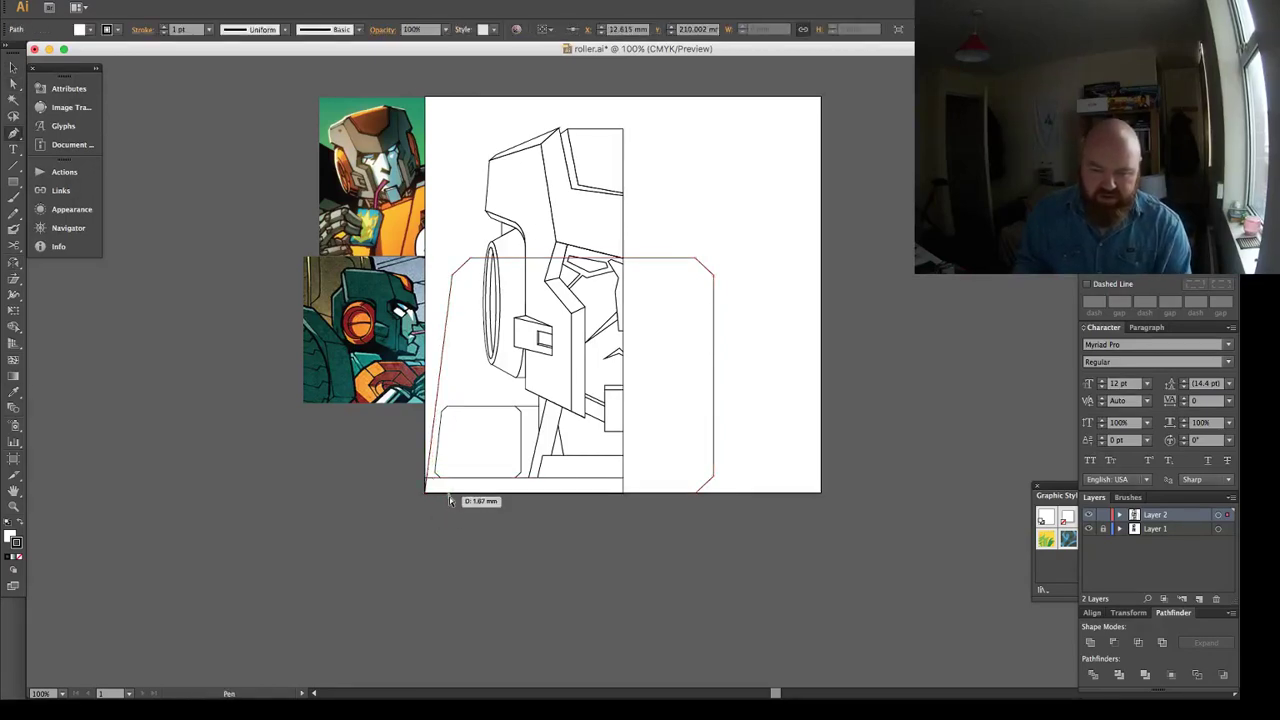
{"action": "key", "text": "a"}
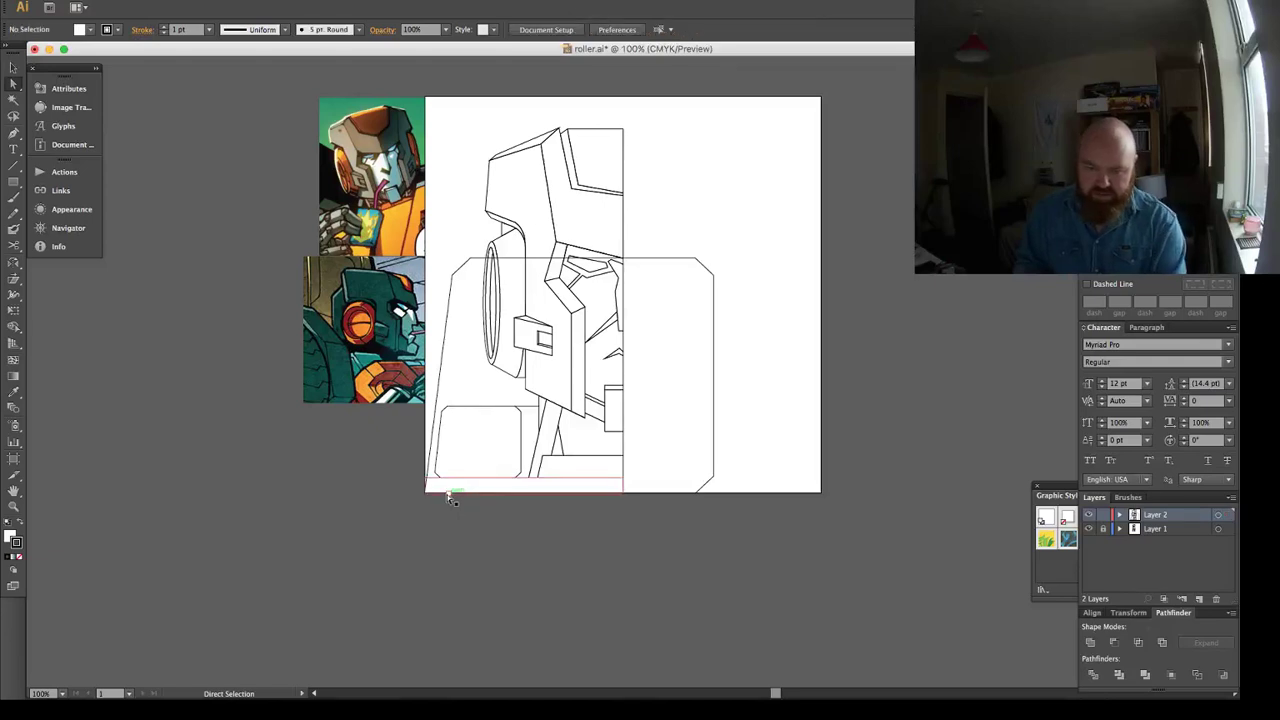
{"action": "left_click", "coordinate": [450, 497]}
{"action": "left_click_drag", "start_coordinate": [449, 494], "coordinate": [448, 514]}
{"action": "key", "text": "o"}
{"action": "key", "text": "p"}
{"action": "left_click", "coordinate": [448, 514]}
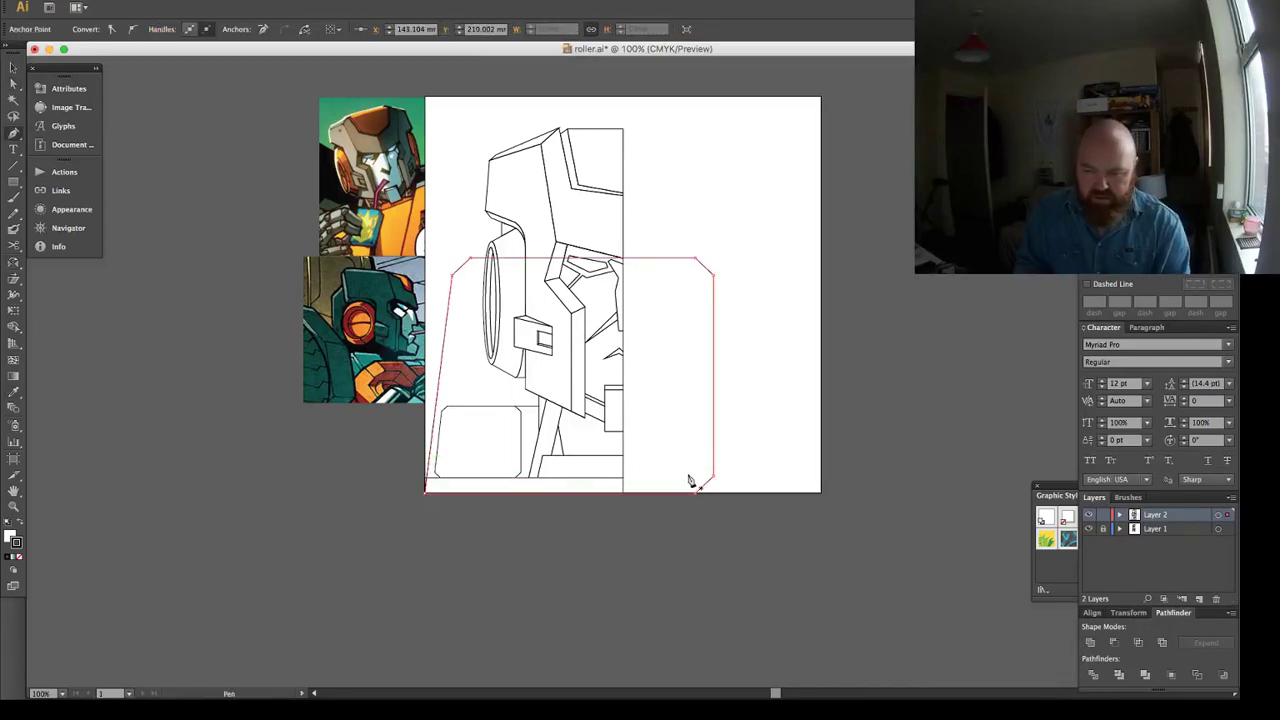
Move the large shape's right-hand top and bottom anchors onto the centre line and delete the two anchors beyond it.
{"action": "key", "text": "a"}
{"action": "left_click_drag", "start_coordinate": [699, 490], "coordinate": [623, 491]}
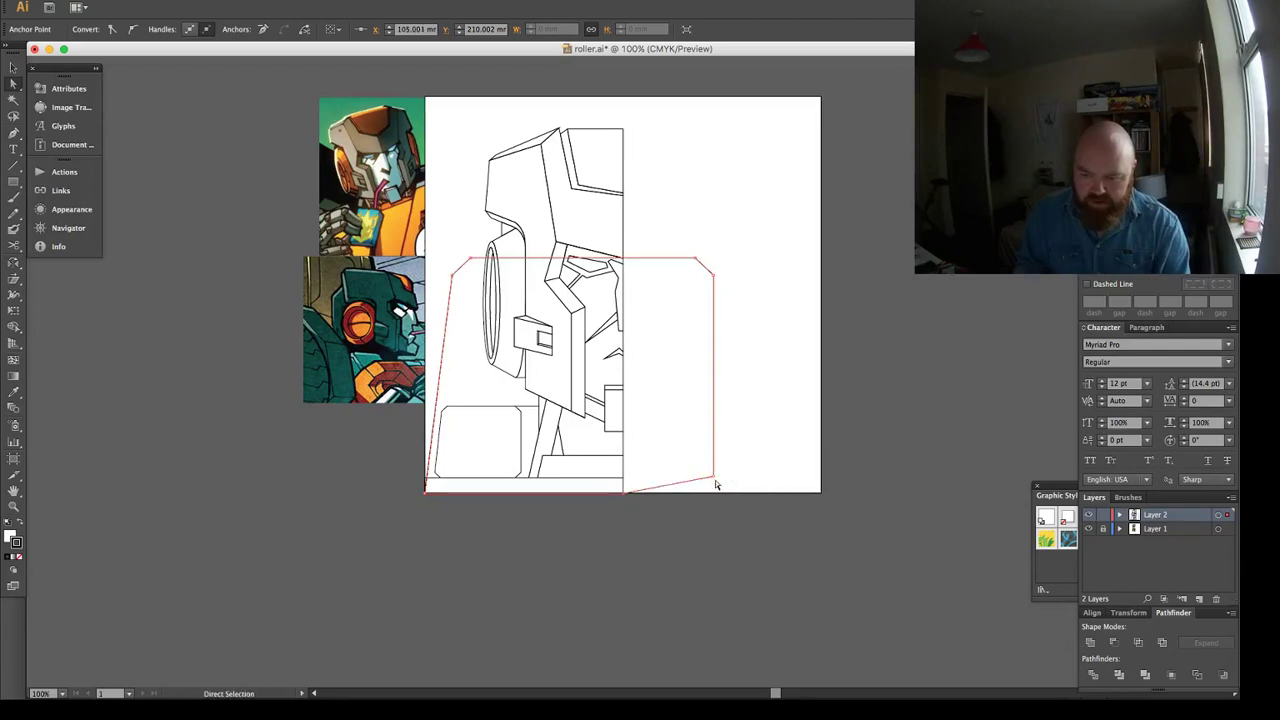
{"action": "left_click_drag", "start_coordinate": [697, 266], "coordinate": [623, 262]}
{"action": "key", "text": "o"}
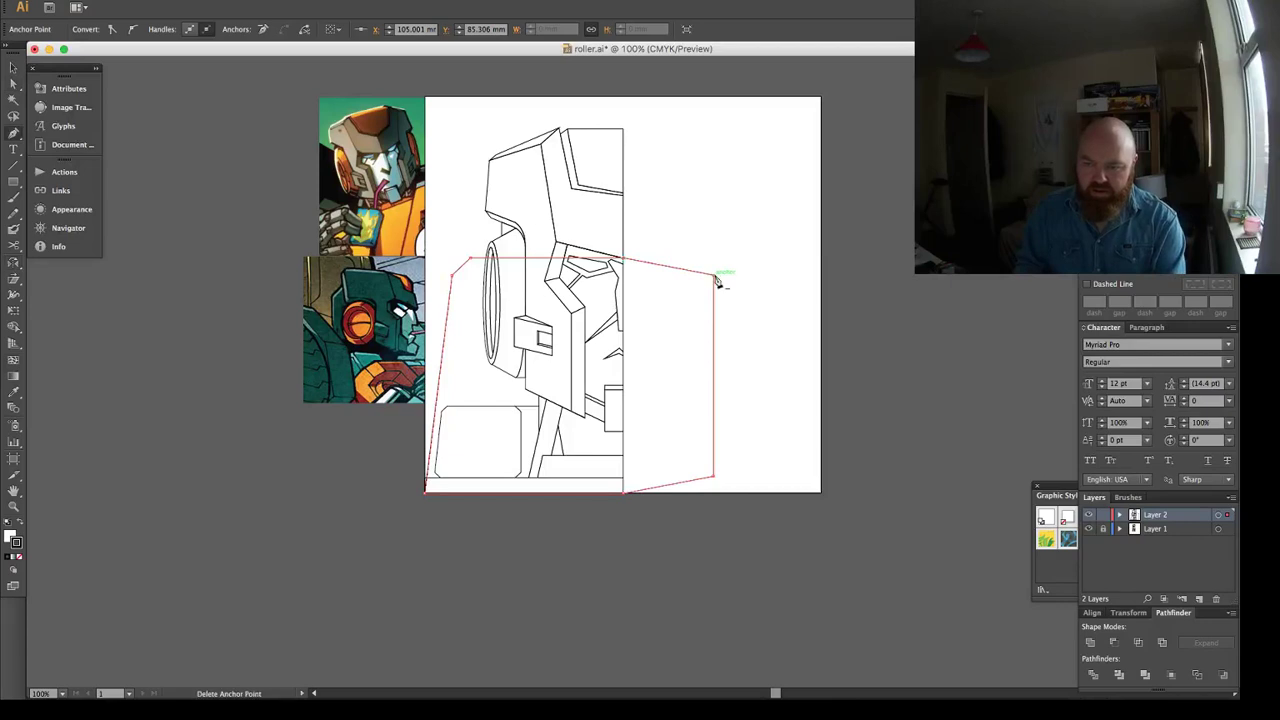
{"action": "key", "text": "p"}
{"action": "left_click", "coordinate": [713, 273]}
{"action": "left_click", "coordinate": [714, 480]}
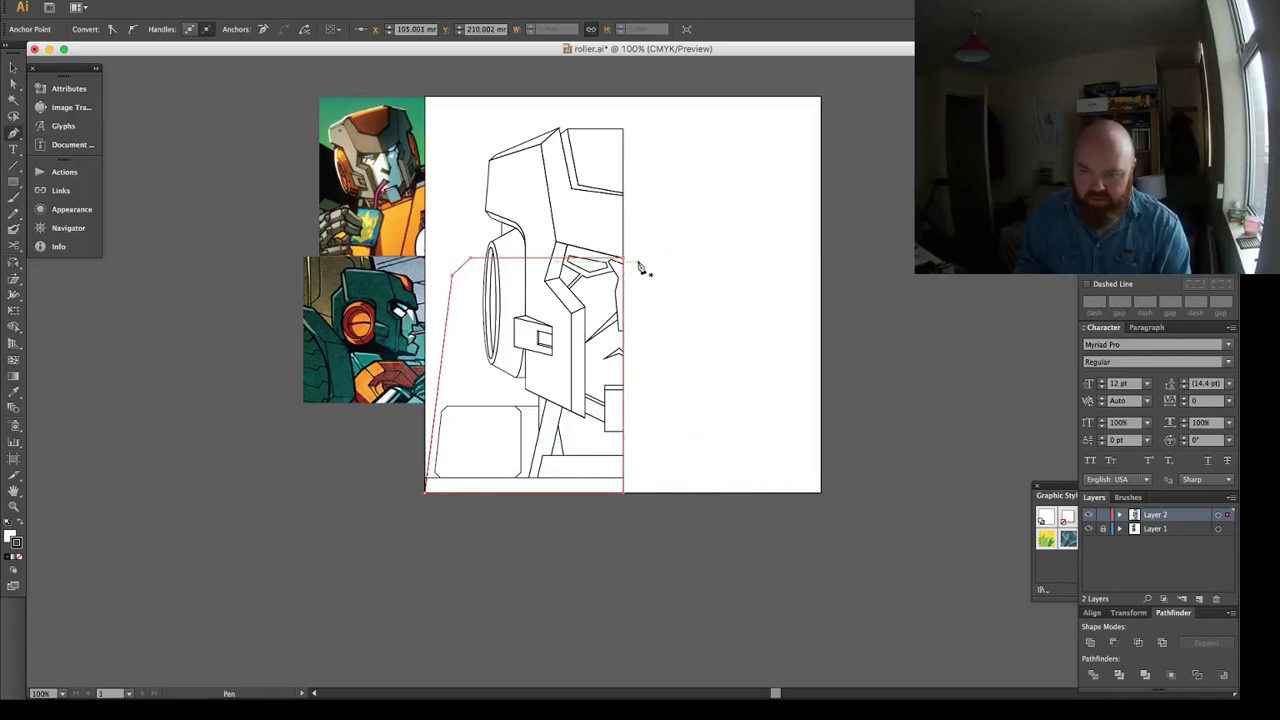
Lower the large backing shape's top edge so it meets the end of the brow line on the centre line.
{"action": "key", "text": "z"}
{"action": "left_click_drag", "start_coordinate": [578, 216], "coordinate": [648, 293]}
{"action": "key", "text": "a"}
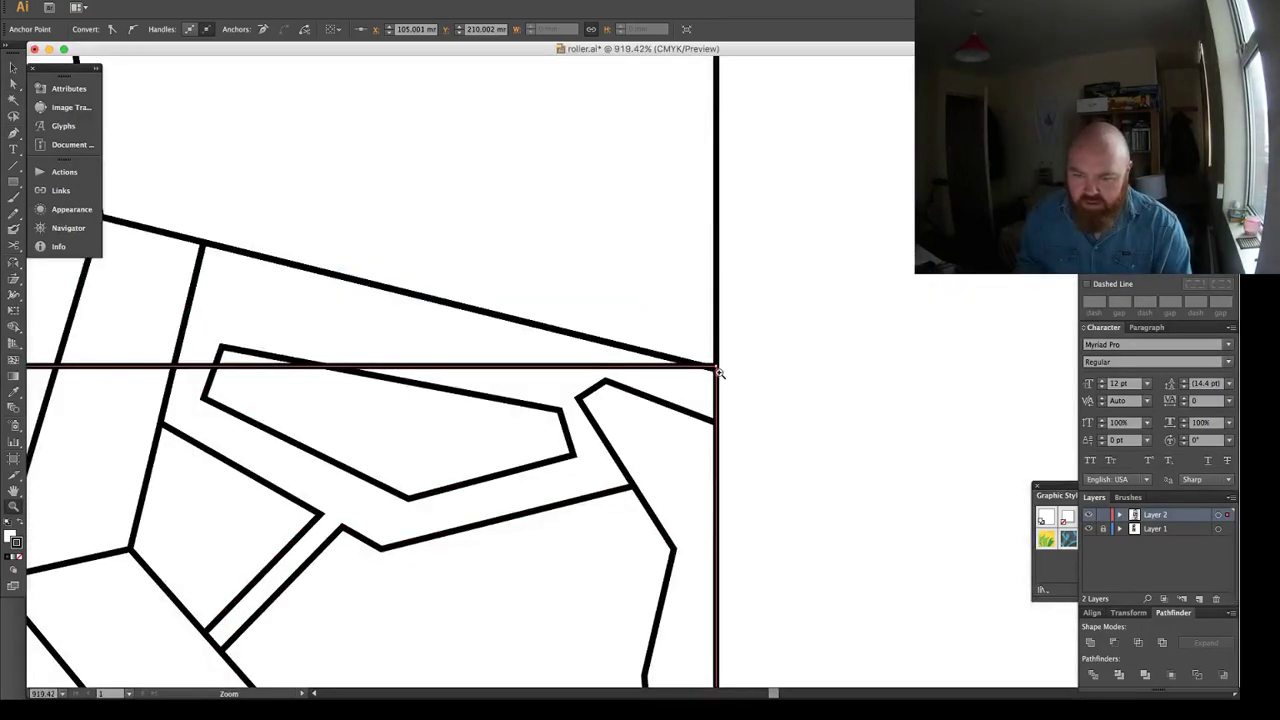
{"action": "left_click", "coordinate": [666, 369]}
{"action": "left_click", "coordinate": [668, 369]}
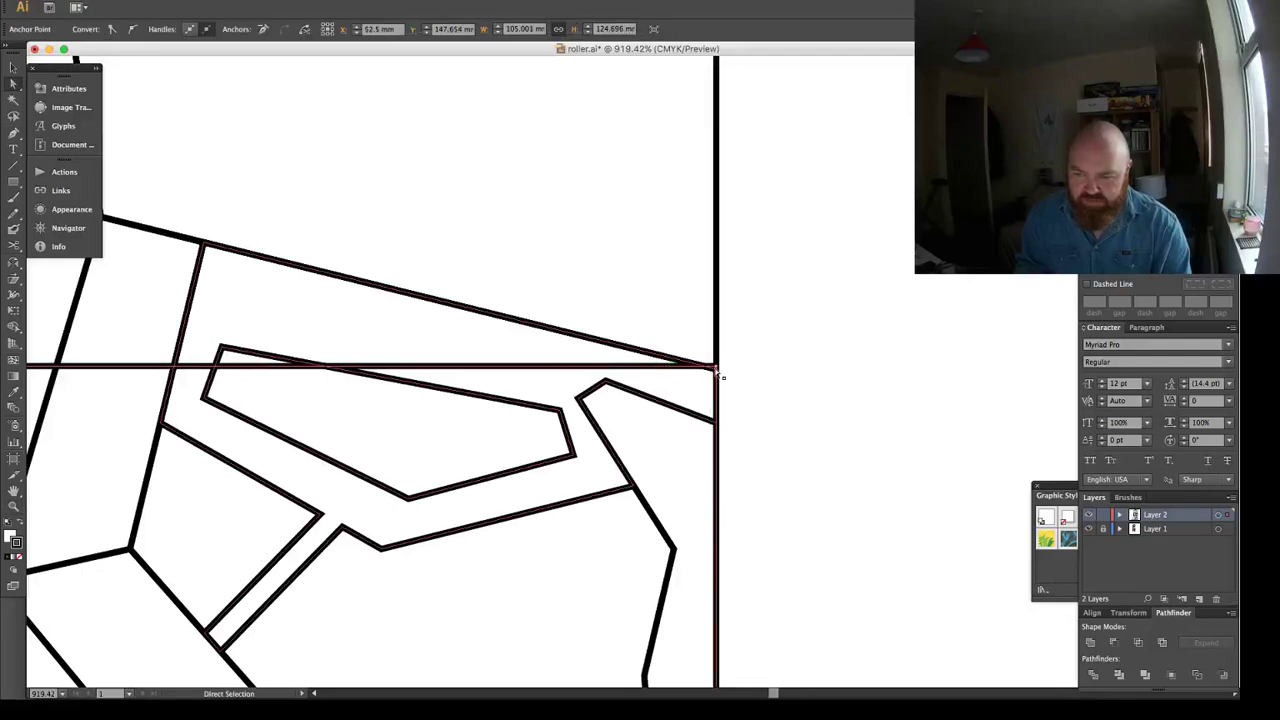
{"action": "key", "text": "z"}
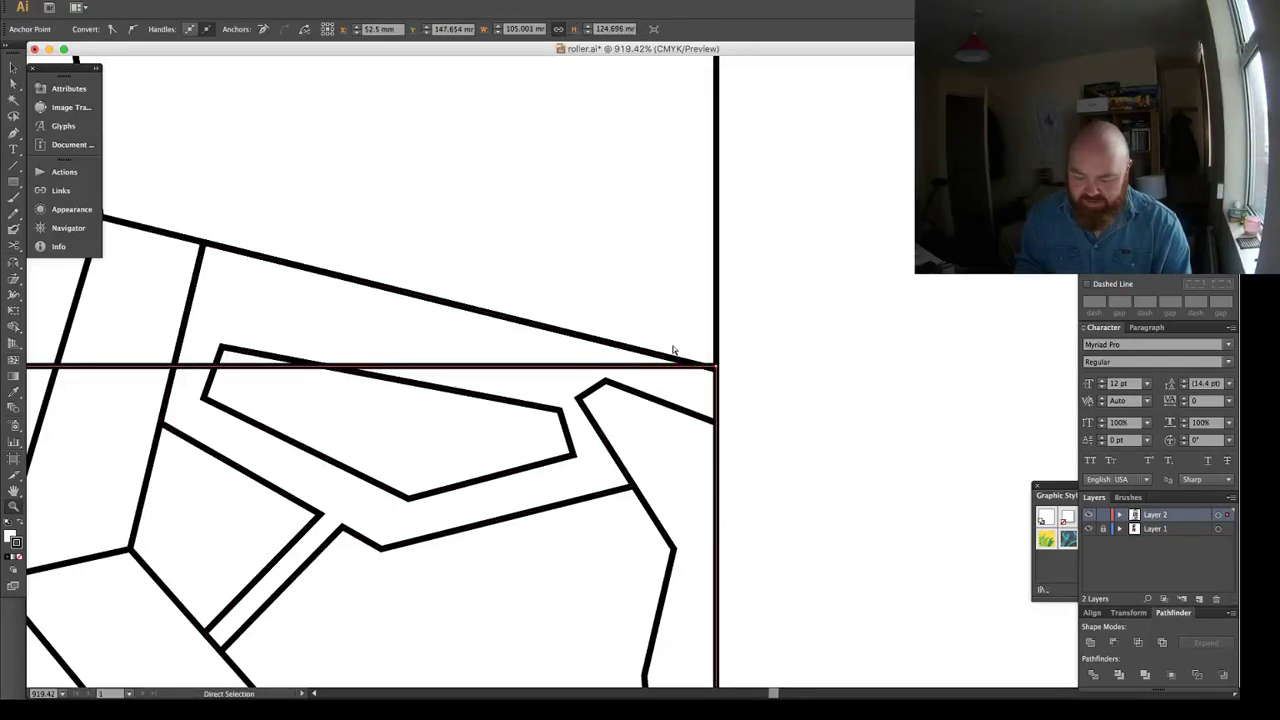
{"action": "key", "text": "super+a"}
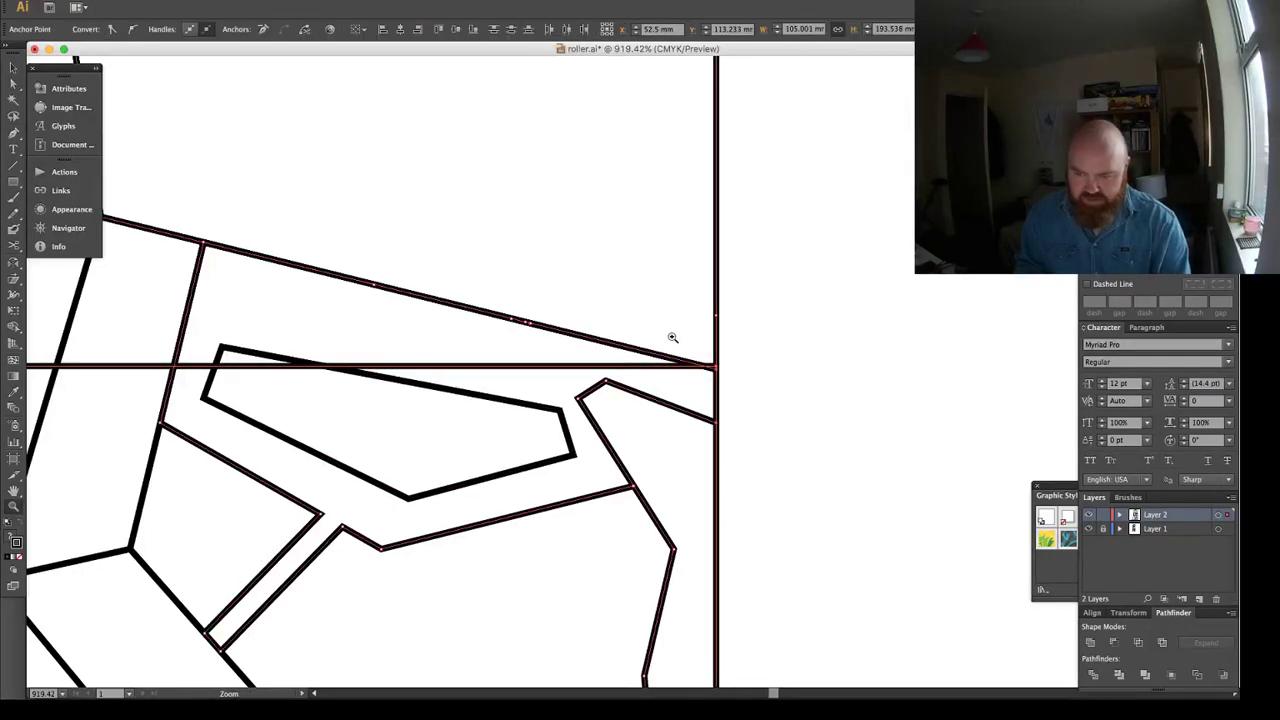
{"action": "left_click_drag", "start_coordinate": [671, 337], "coordinate": [733, 396]}
{"action": "key", "text": "a"}
{"action": "key", "text": "super+y"}
{"action": "key", "text": "super+shift+a"}
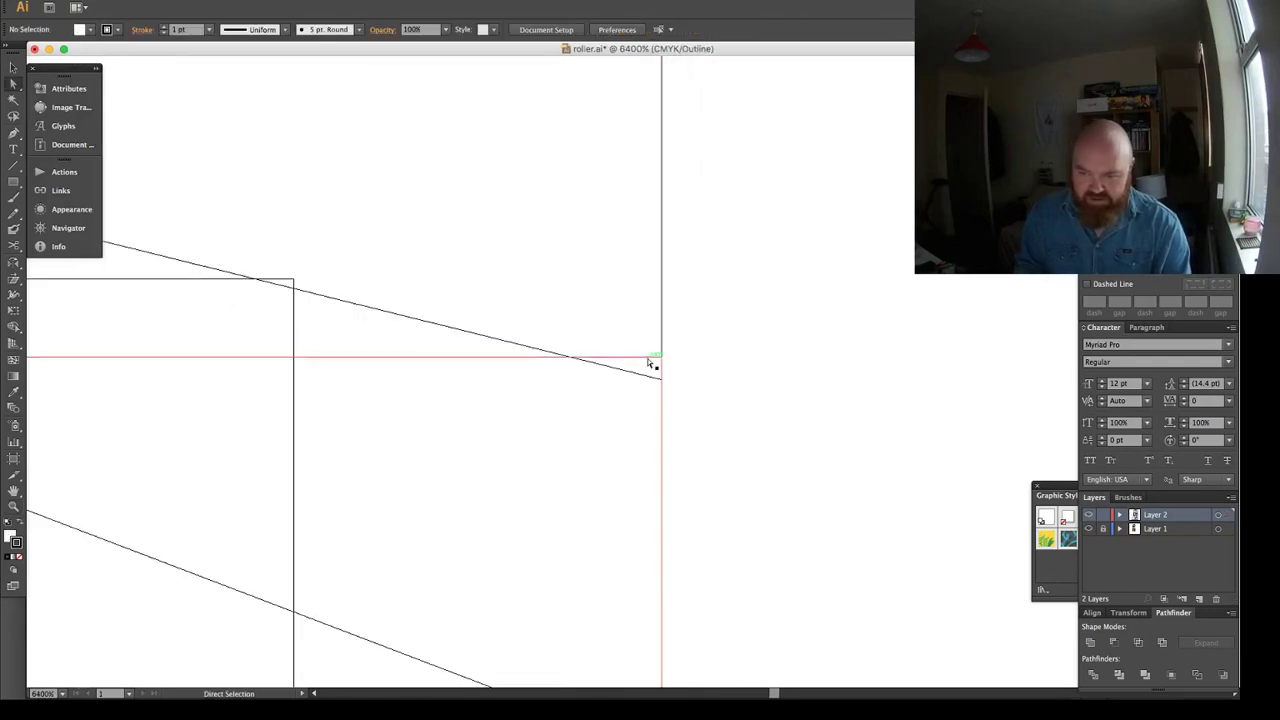
{"action": "left_click_drag", "start_coordinate": [650, 363], "coordinate": [667, 386]}
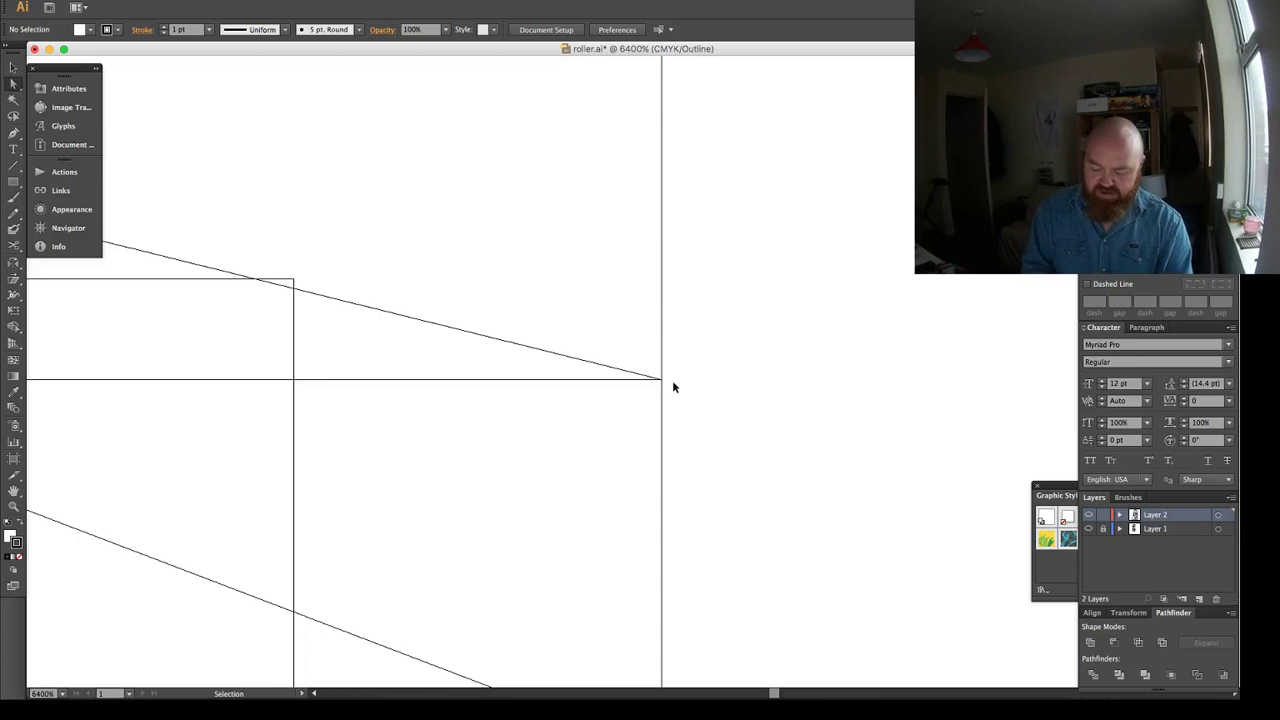
{"action": "key", "text": "super+0"}
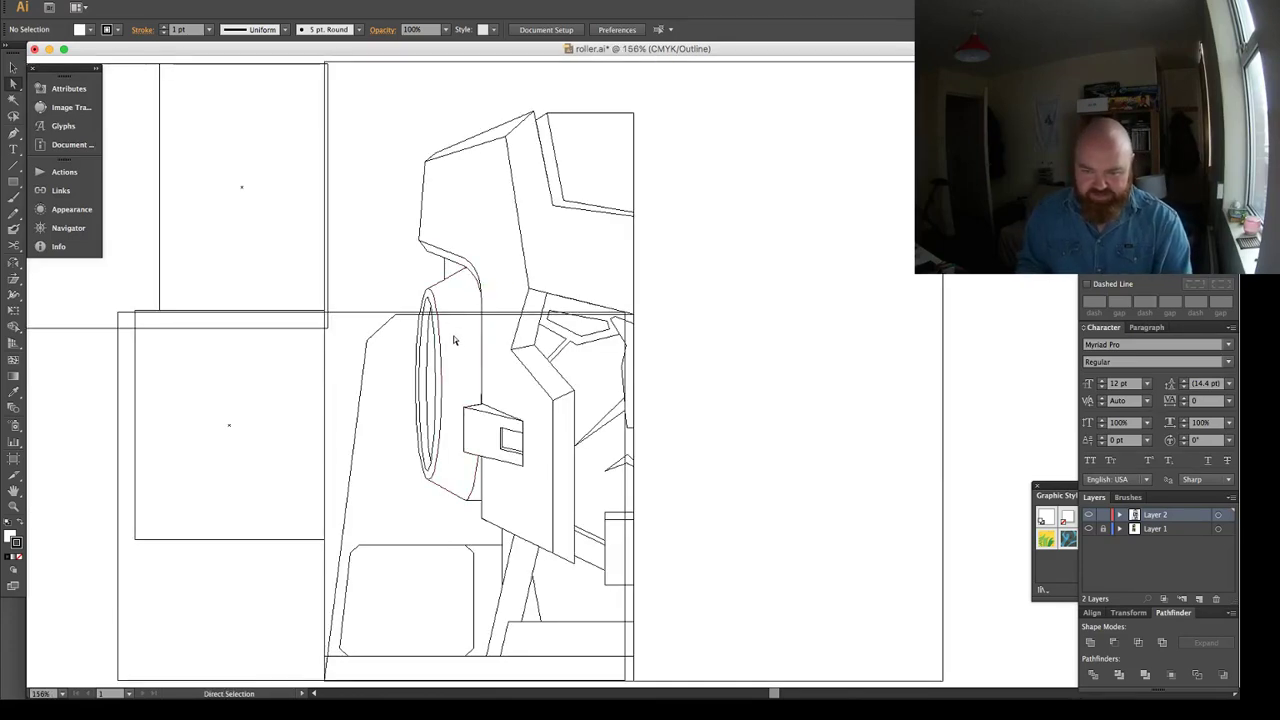
Make a smaller copy of the large backing shape, about 96 by 114 mm, sharing its bottom corner on the centre line.
{"action": "key", "text": "super+y"}
{"action": "key", "text": "v"}
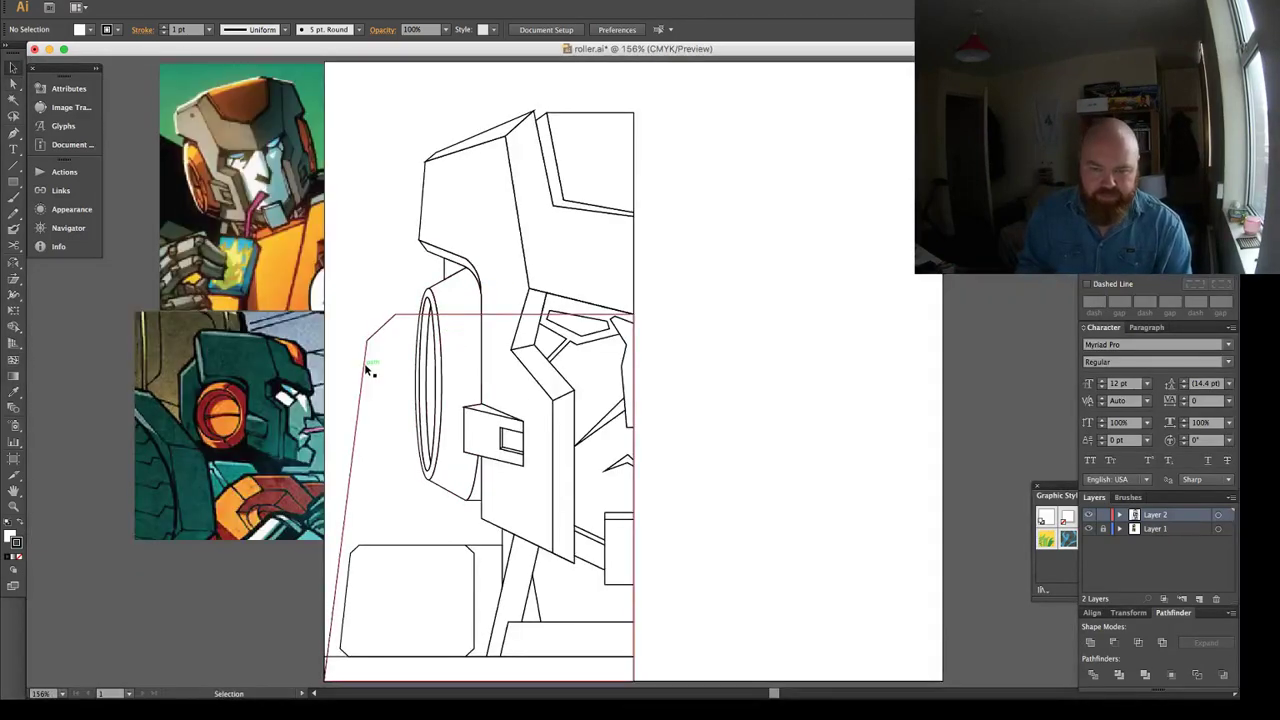
{"action": "left_click", "coordinate": [365, 368]}
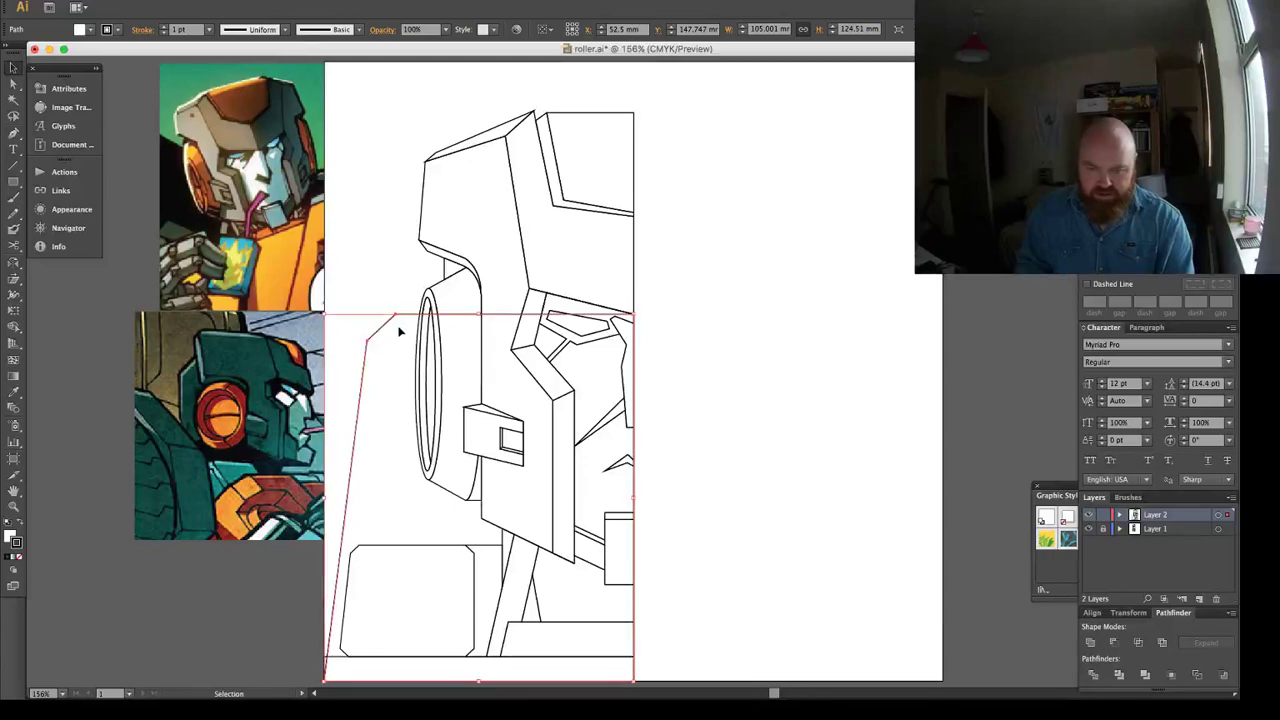
{"action": "left_click_drag", "start_coordinate": [327, 313], "coordinate": [350, 343]}
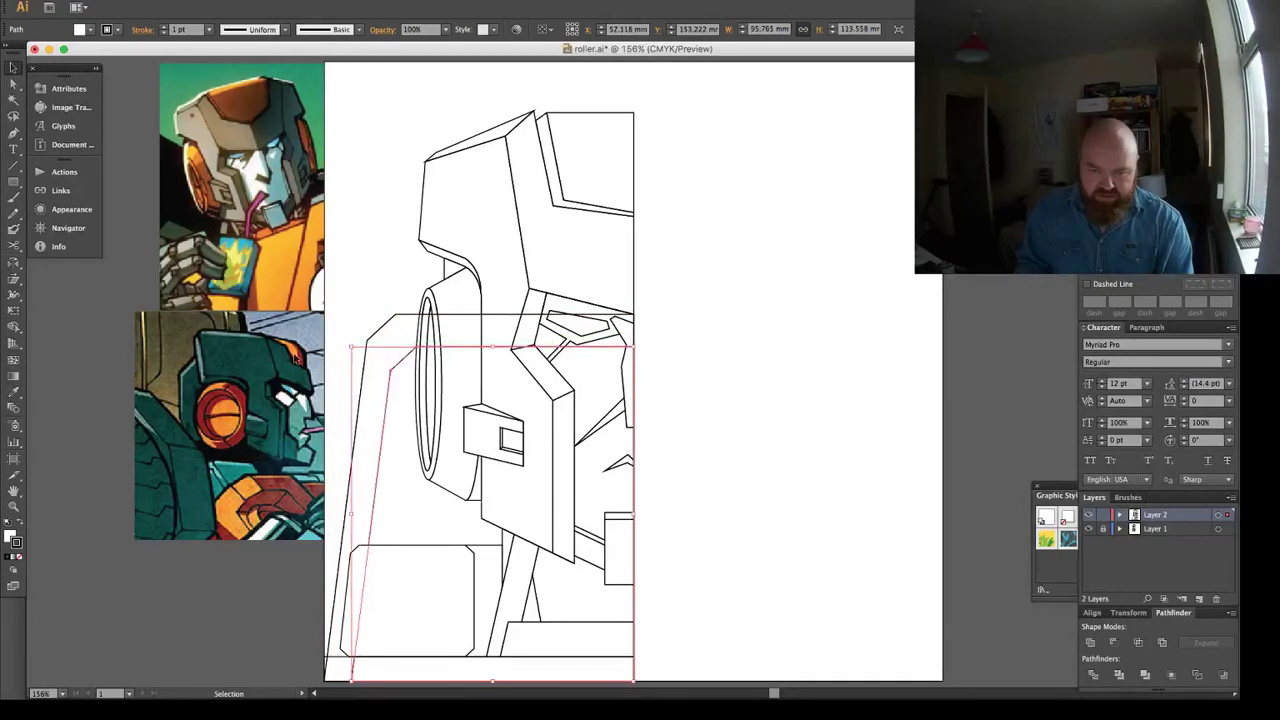
{"action": "left_click", "coordinate": [297, 360]}
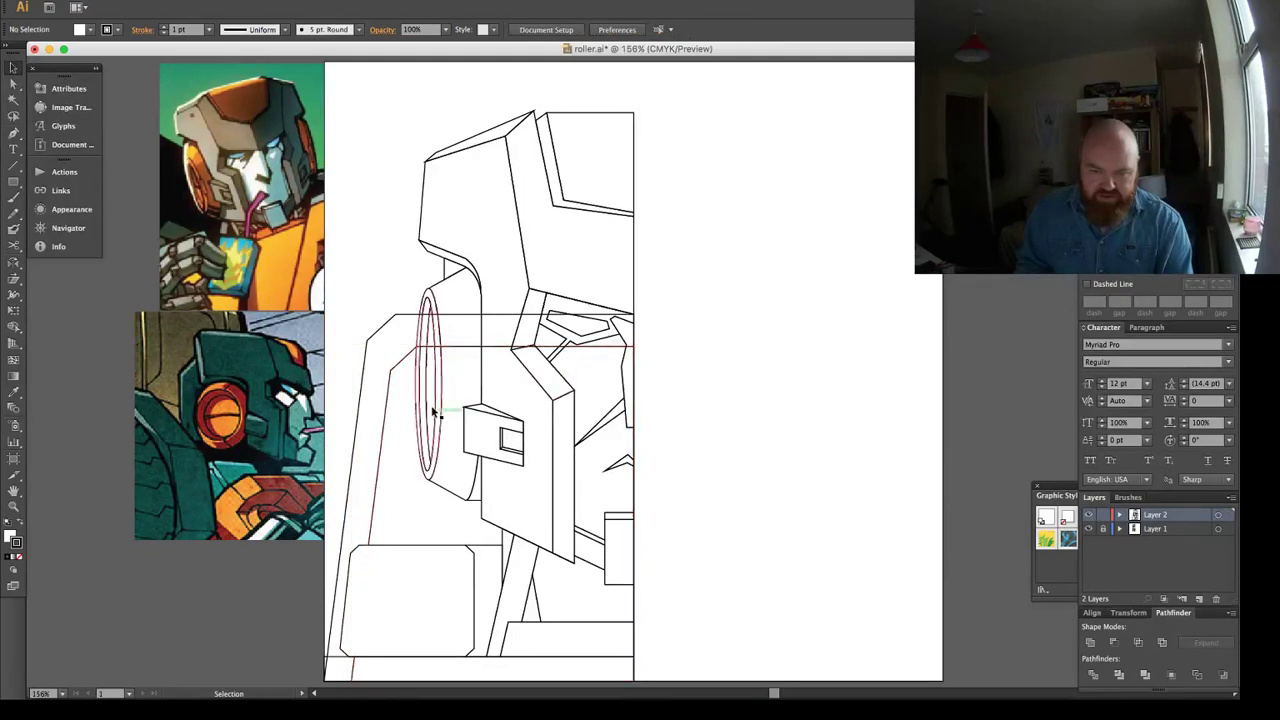
Raise the smaller backing shape's top edge and upper corner anchors slightly.
{"action": "key", "text": "a"}
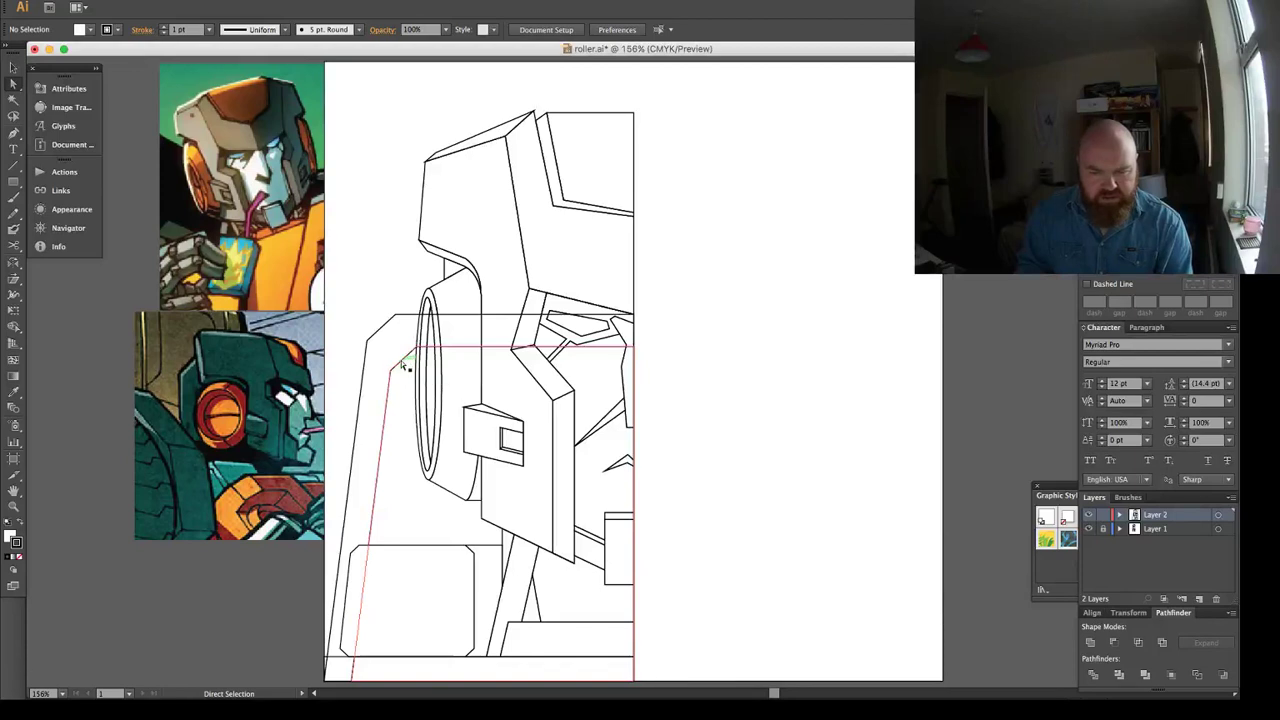
{"action": "left_click_drag", "start_coordinate": [393, 372], "coordinate": [636, 344]}
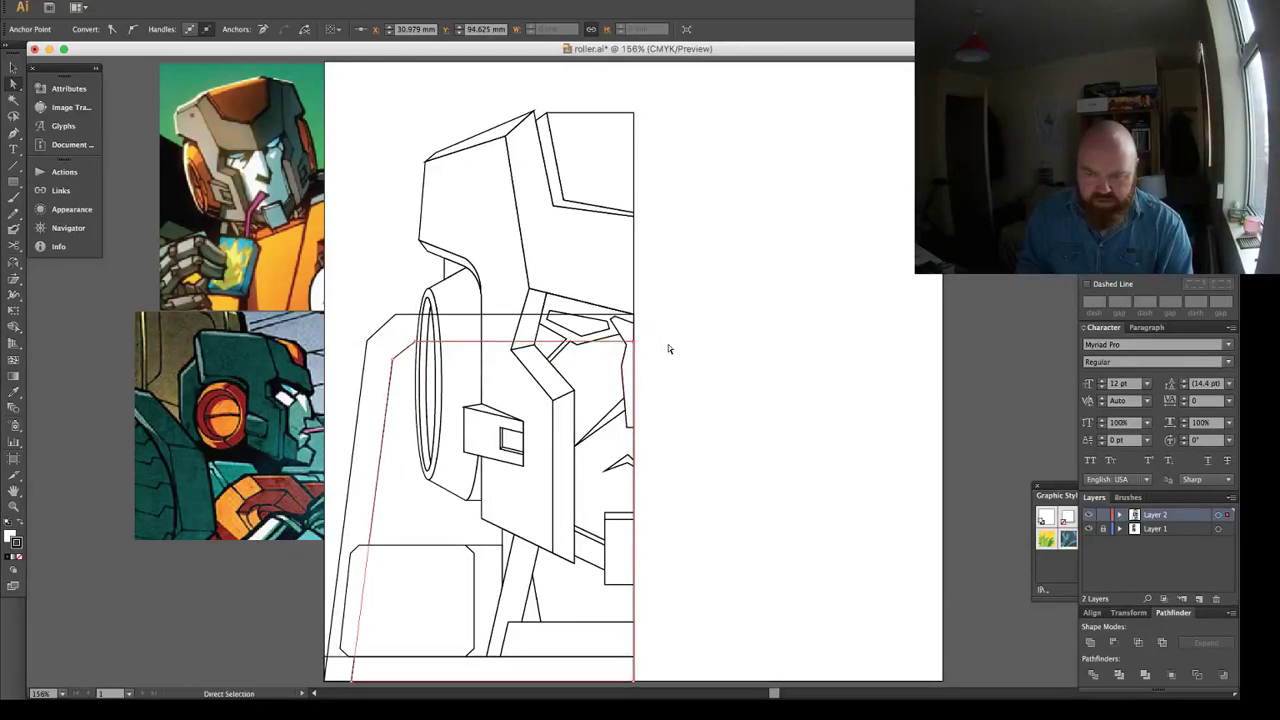
{"action": "left_click", "coordinate": [668, 345]}
Move the smaller backing shape's outer bottom anchor slightly inward along the artboard edge.
{"action": "key", "text": "v"}
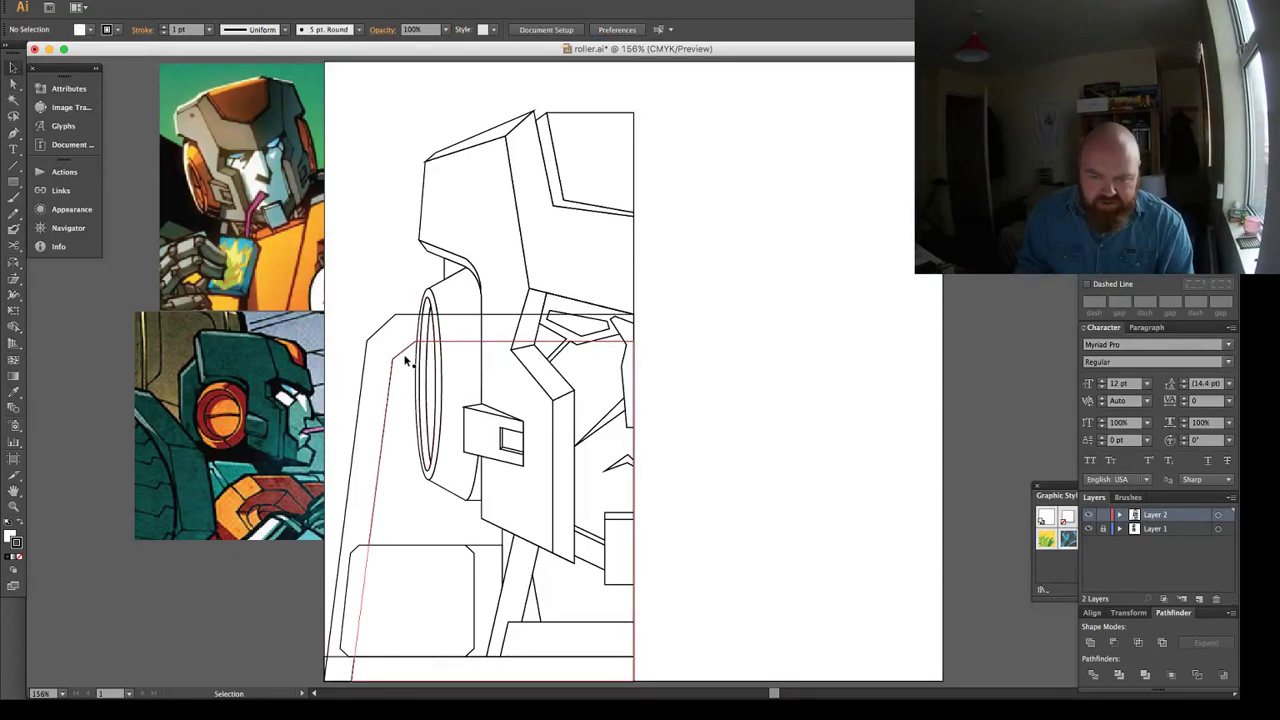
{"action": "key", "text": "space"}
{"action": "left_click_drag", "start_coordinate": [381, 546], "coordinate": [401, 486]}
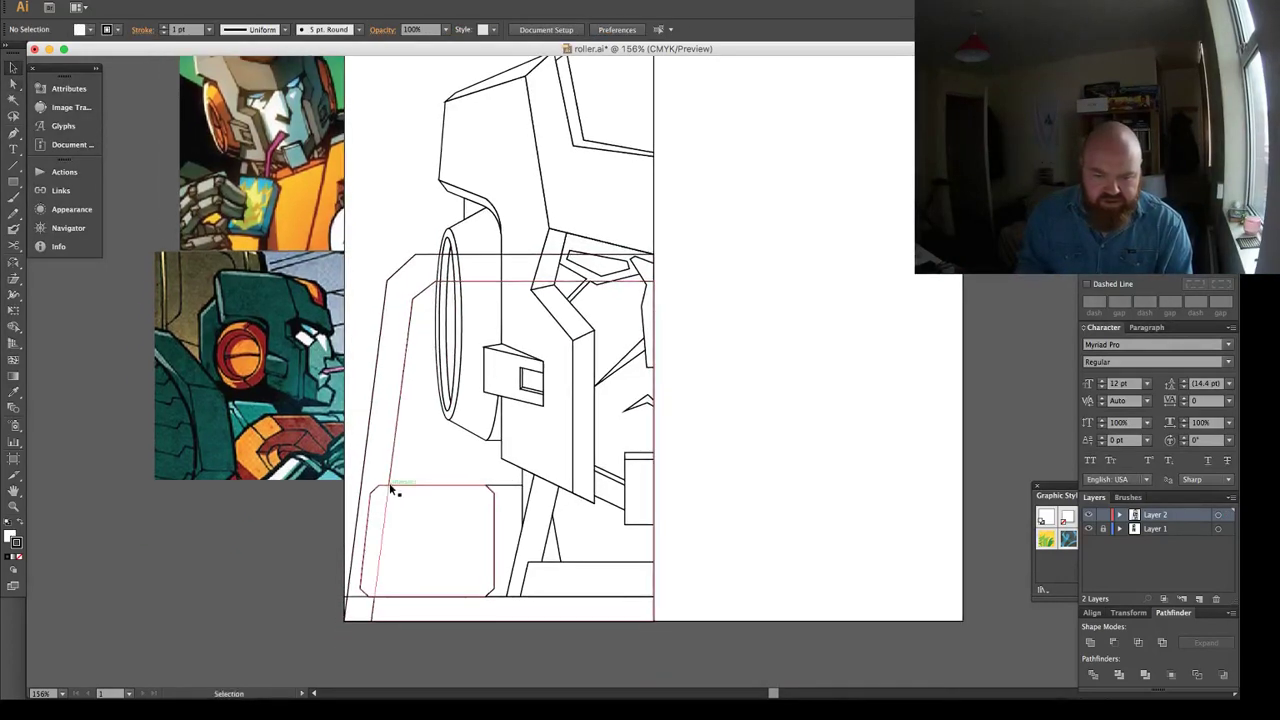
{"action": "key", "text": "a"}
{"action": "left_click", "coordinate": [390, 481]}
{"action": "left_click_drag", "start_coordinate": [372, 621], "coordinate": [387, 621]}
{"action": "left_click", "coordinate": [583, 518]}
{"action": "key", "text": "space"}
{"action": "left_click_drag", "start_coordinate": [651, 425], "coordinate": [593, 448]}
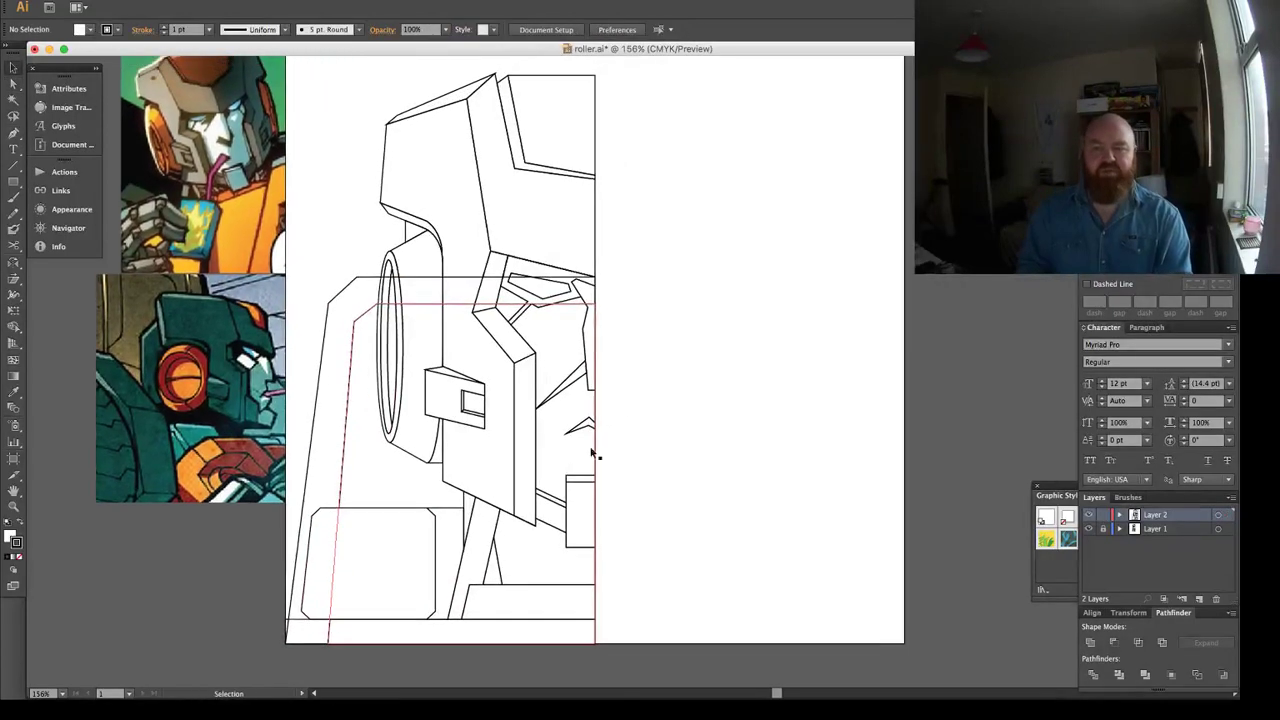
Arrange both backing shapes behind the head and shoulder artwork.
{"action": "left_click_drag", "start_coordinate": [330, 292], "coordinate": [363, 340]}
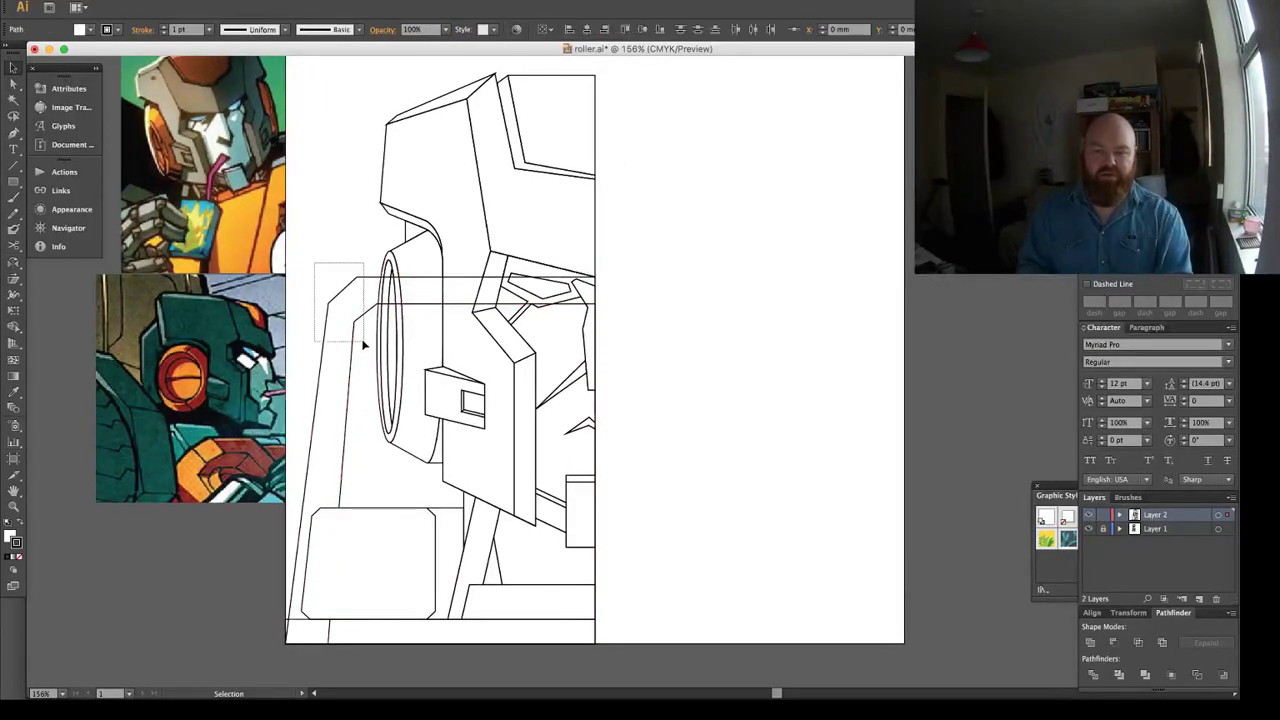
{"action": "key", "text": "super+a"}
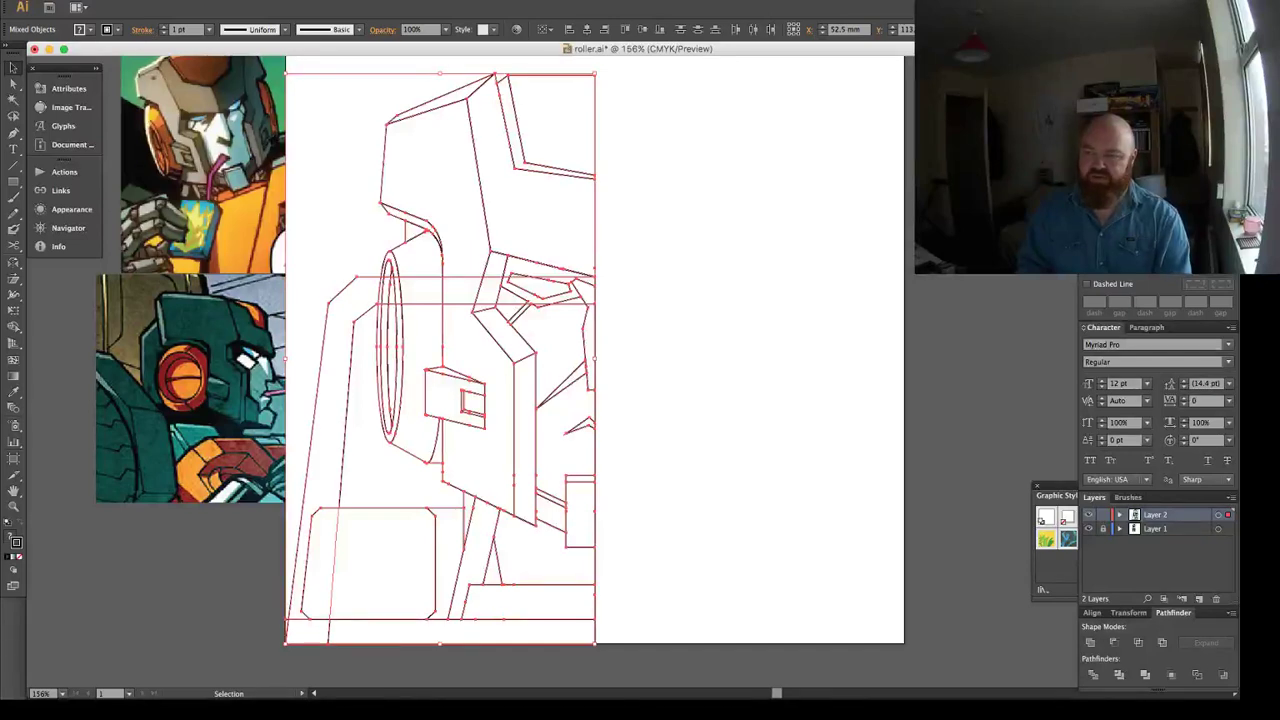
{"action": "left_click", "coordinate": [563, 257]}
{"action": "left_click", "coordinate": [397, 285]}
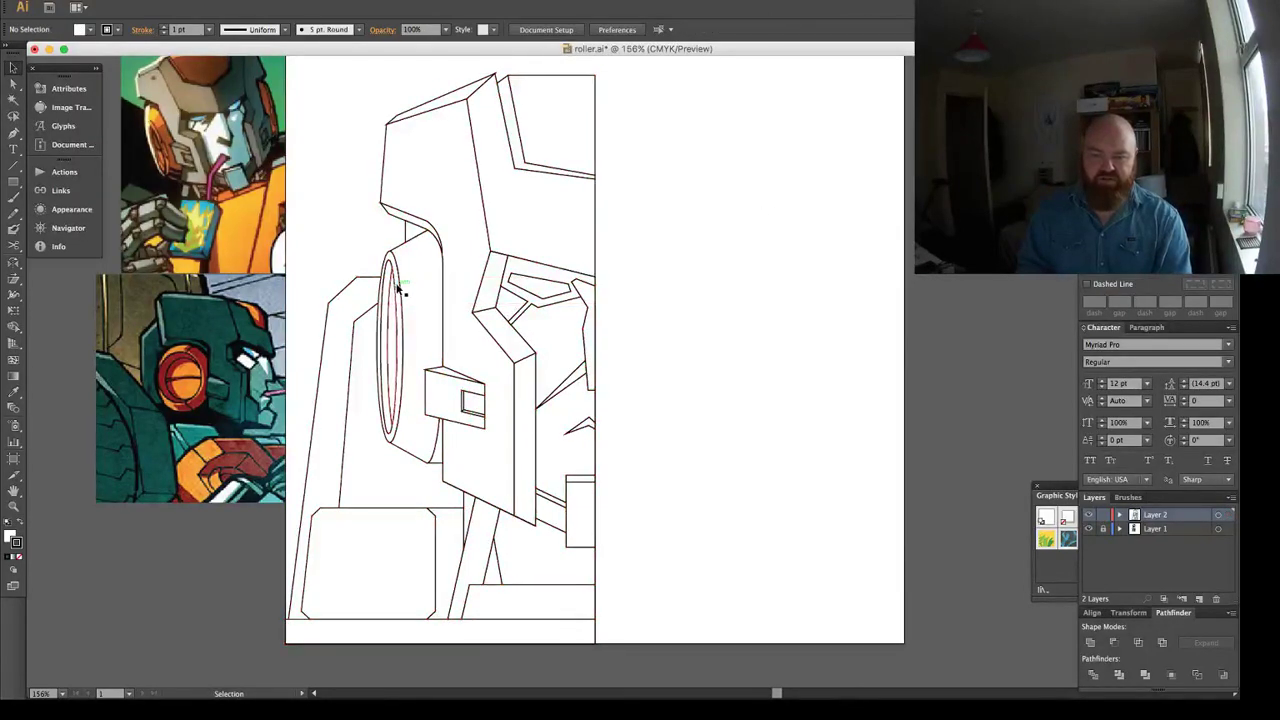
{"action": "left_click", "coordinate": [361, 290]}
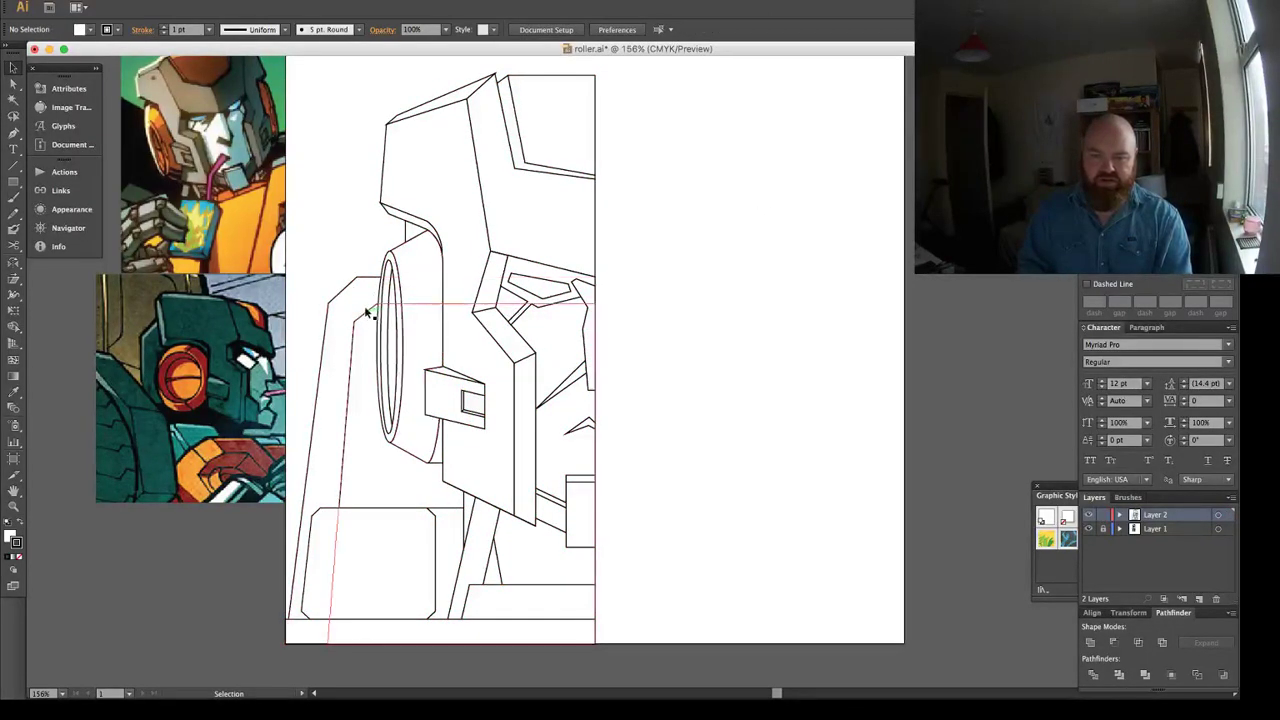
Move the smaller backing shape's bevel anchor beside the ear outward along its top edge, making the bevel steeper.
{"action": "left_click", "coordinate": [358, 310]}
{"action": "key", "text": "z"}
{"action": "left_click_drag", "start_coordinate": [333, 276], "coordinate": [427, 349]}
{"action": "key", "text": "a"}
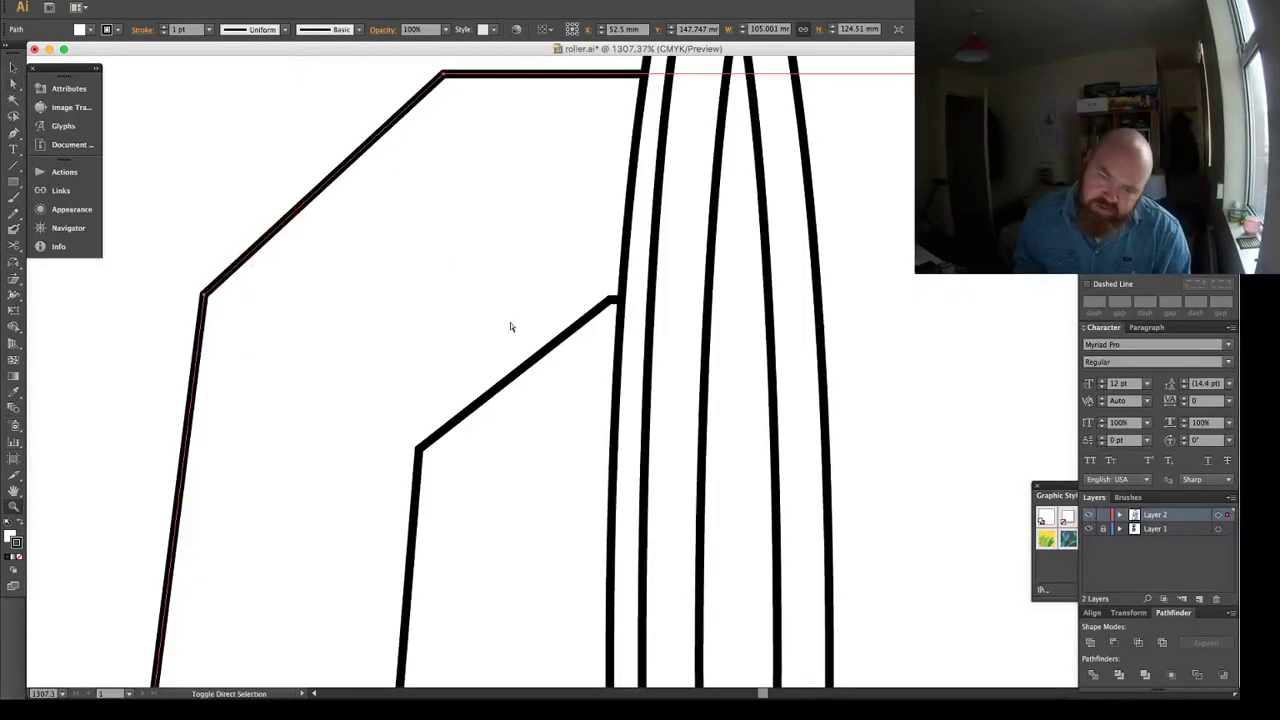
{"action": "left_click", "coordinate": [611, 302]}
{"action": "left_click_drag", "start_coordinate": [611, 302], "coordinate": [571, 300]}
{"action": "left_click", "coordinate": [371, 333]}
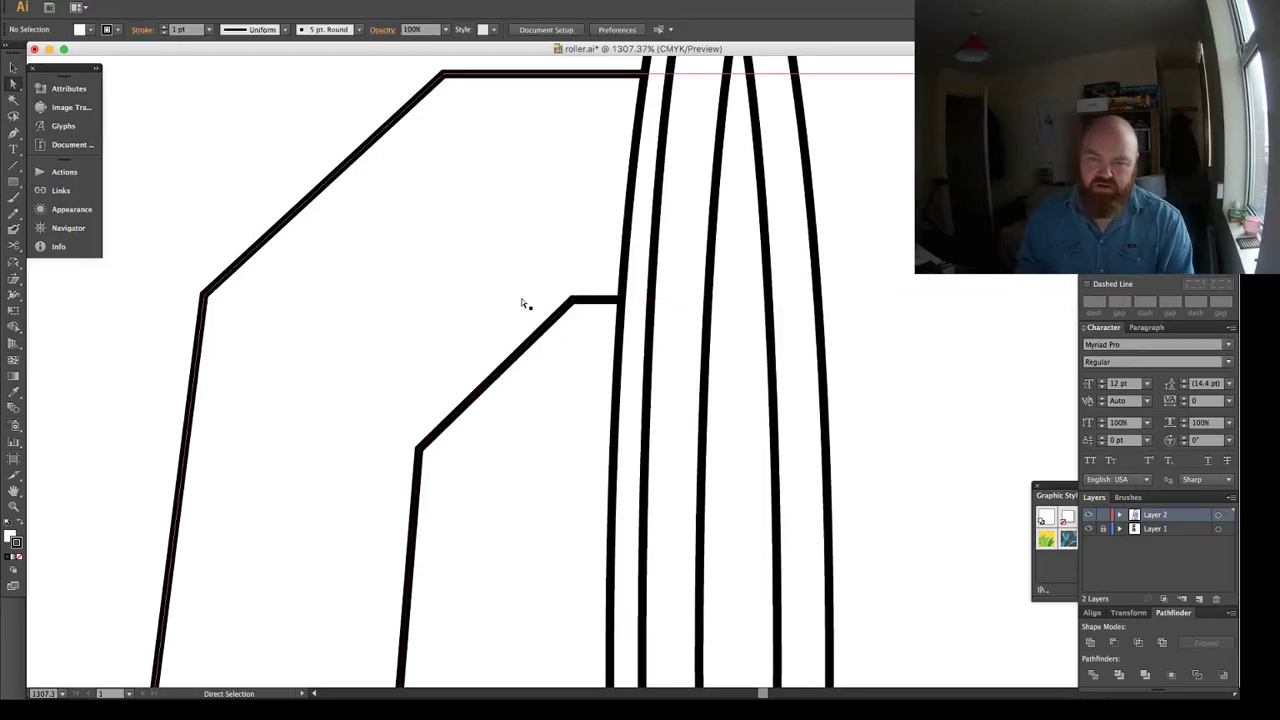
Select the whole half-robot artwork and apply a Pathfinder operation that removes the hidden overlapping parts.
{"action": "key", "text": "super+minus"}
{"action": "key", "text": "super+minus"}
{"action": "key", "text": "super+minus"}
{"action": "key", "text": "super+minus"}
{"action": "key", "text": "super+minus"}
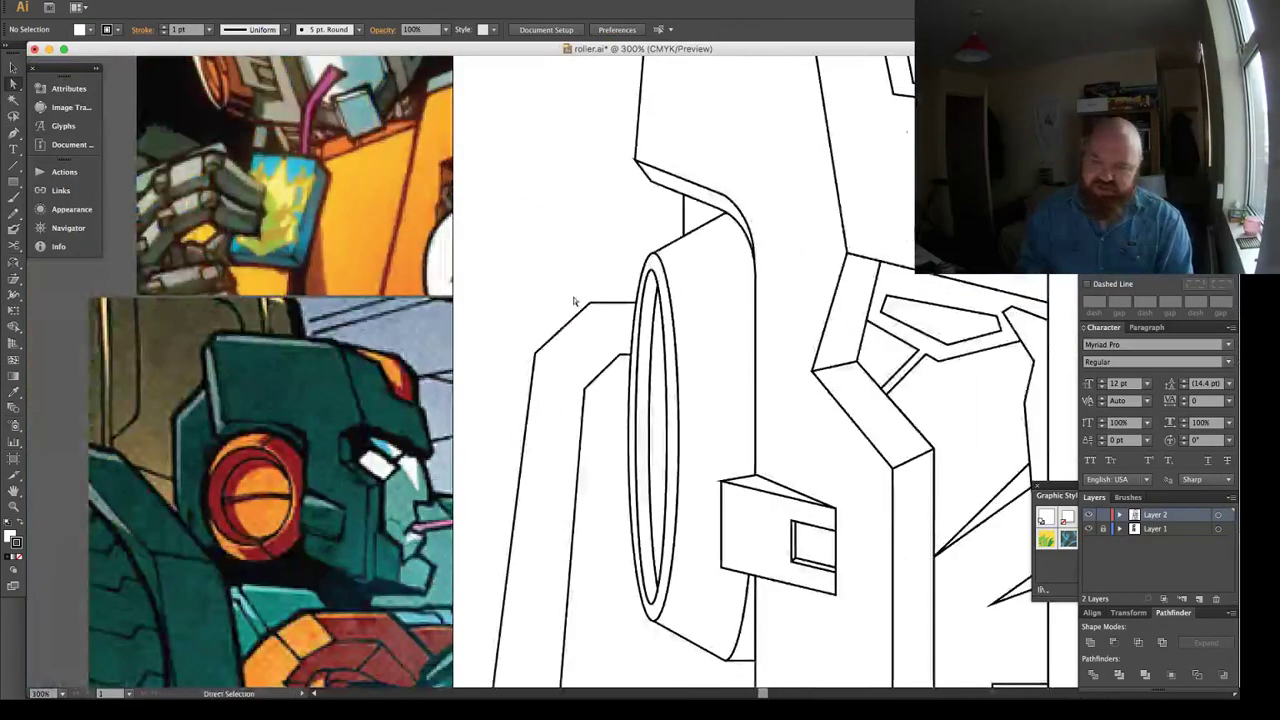
{"action": "scroll", "coordinate": [526, 285], "scroll_direction": "right", "scroll_amount": 3}
{"action": "scroll", "coordinate": [526, 285], "scroll_direction": "down", "scroll_amount": 1}
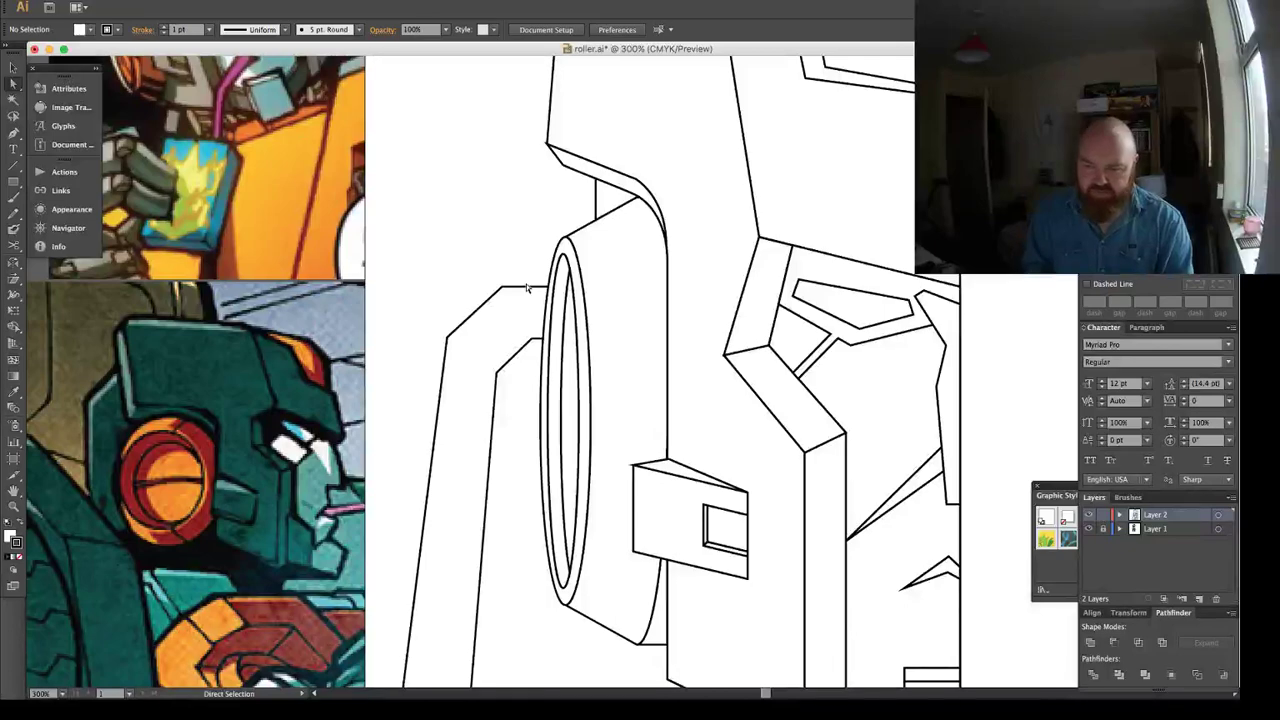
{"action": "scroll", "coordinate": [526, 285], "scroll_direction": "down", "scroll_amount": 2}
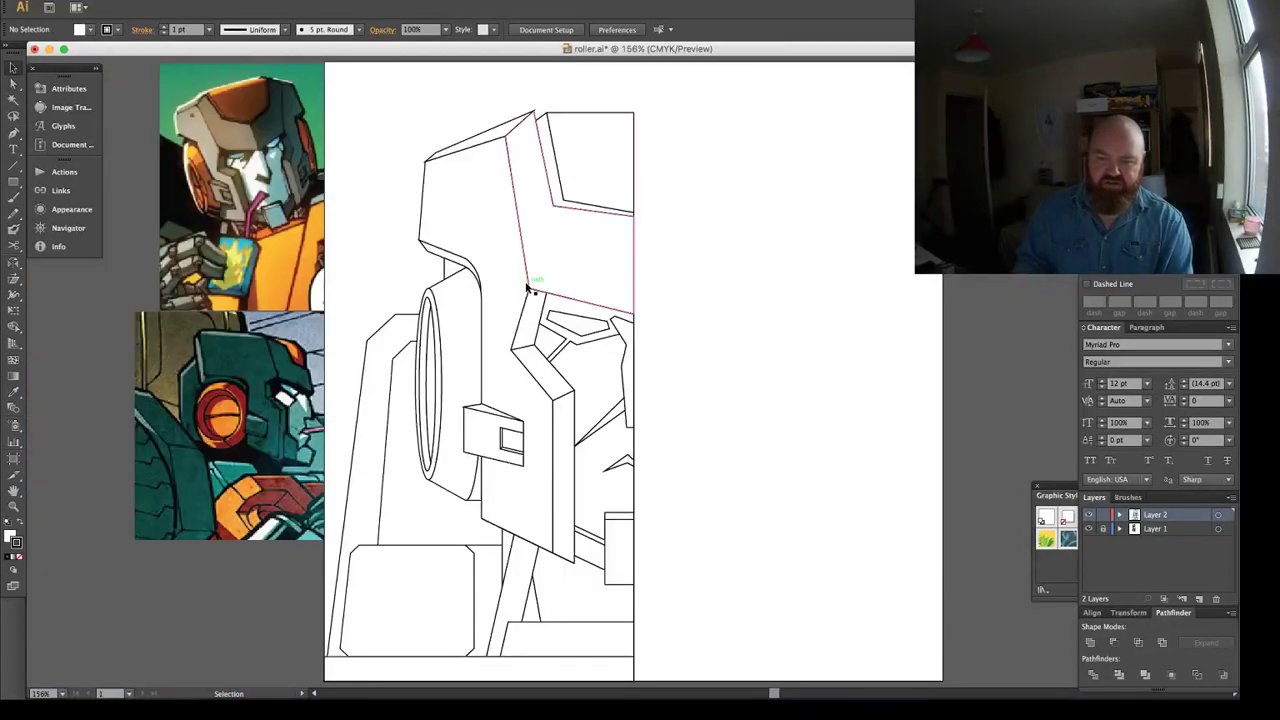
{"action": "key", "text": "ctrl+1"}
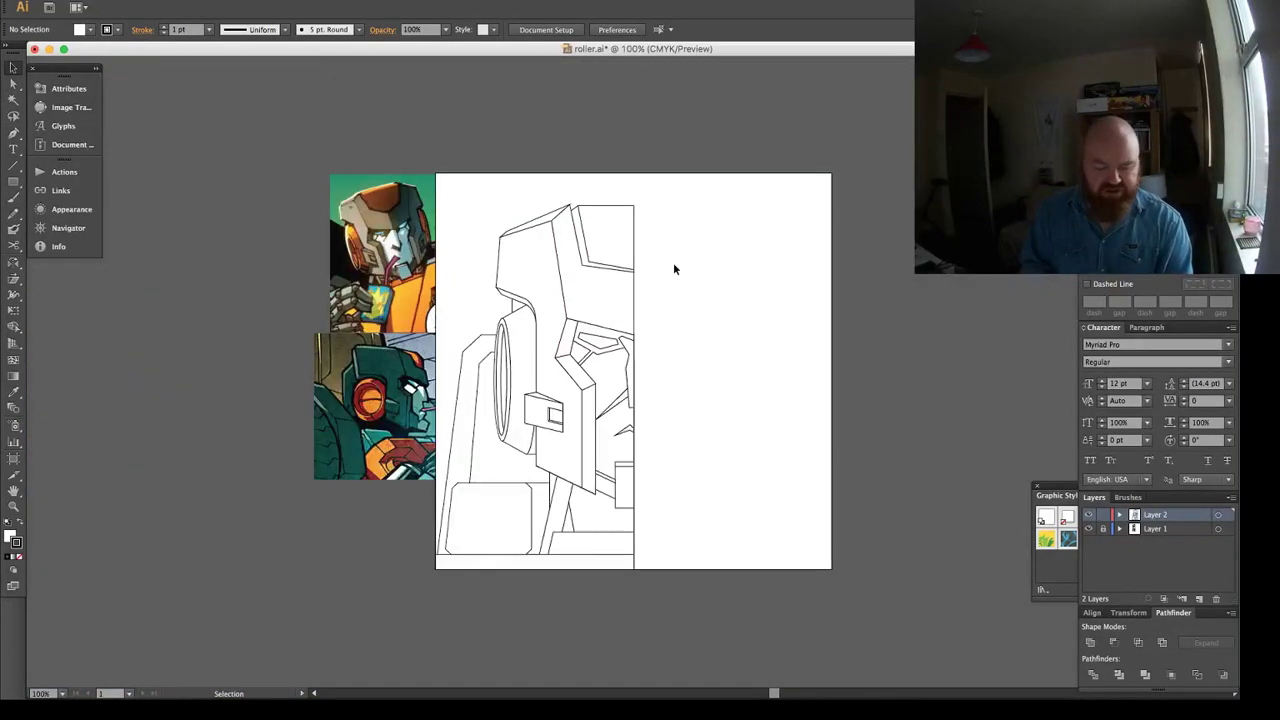
{"action": "key", "text": "ctrl+a"}
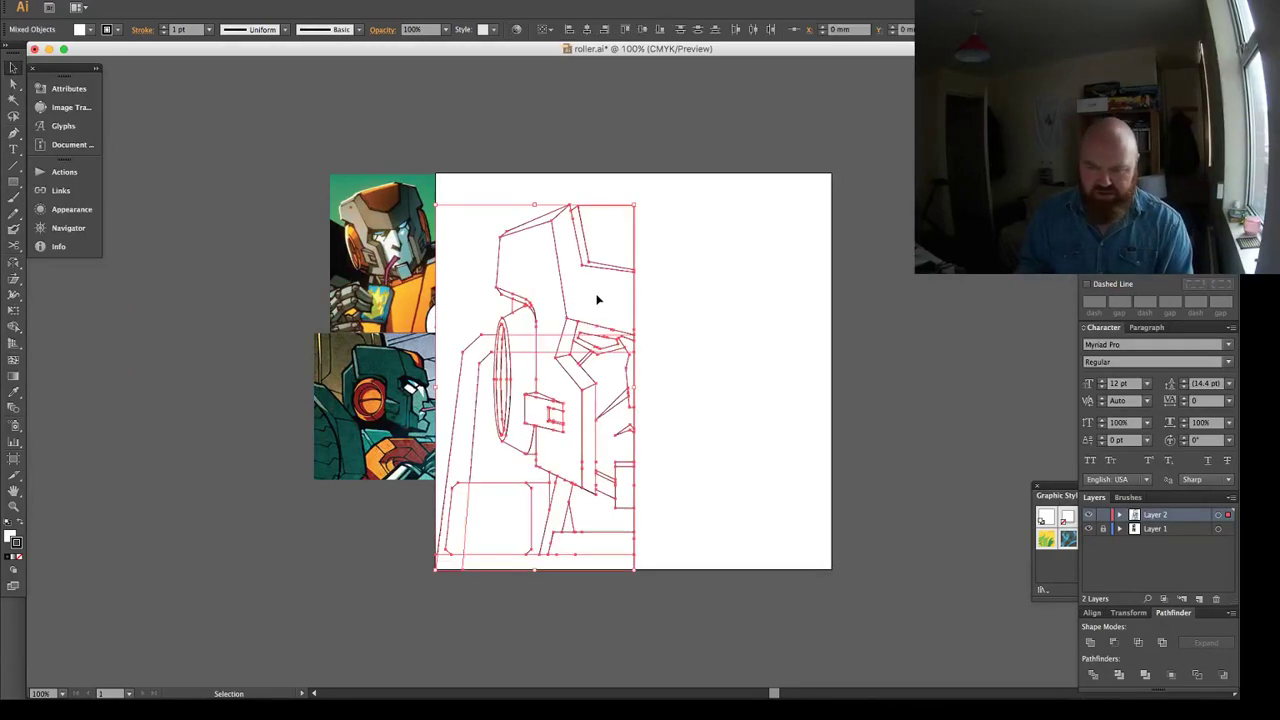
{"action": "key", "text": "ctrl+shift+a"}
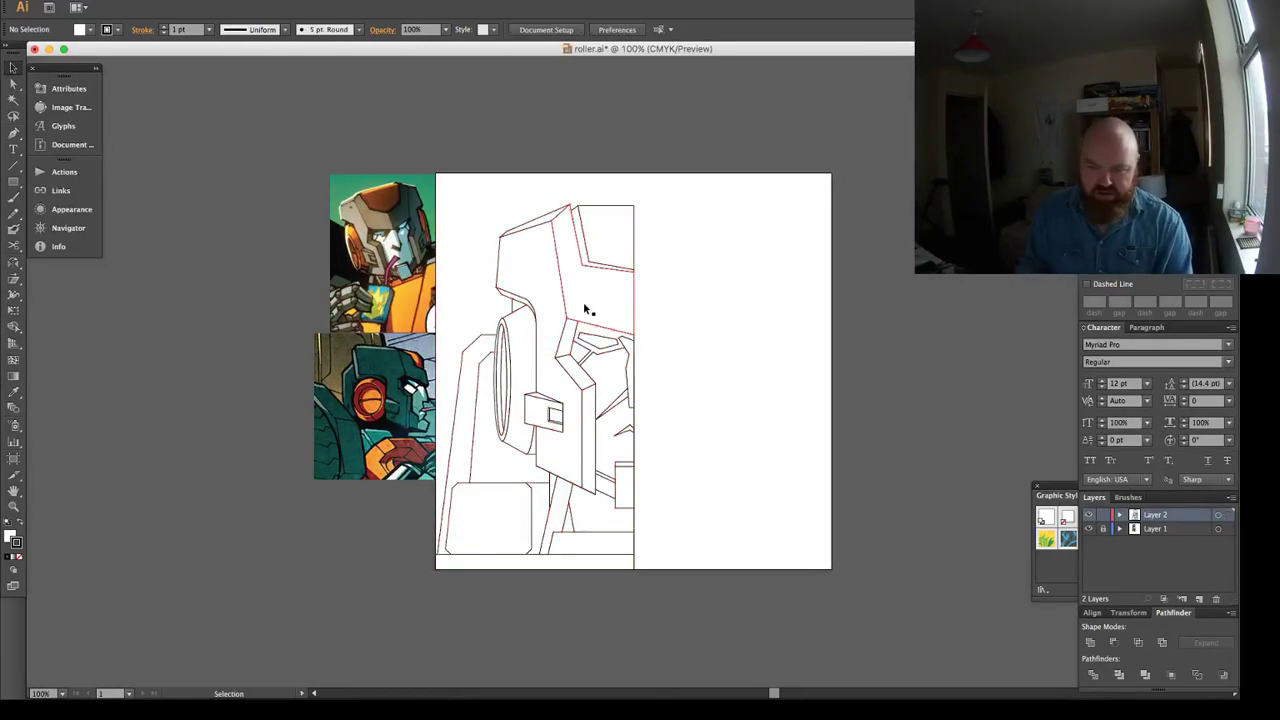
{"action": "key", "text": "ctrl+a"}
{"action": "left_click", "coordinate": [1095, 677]}
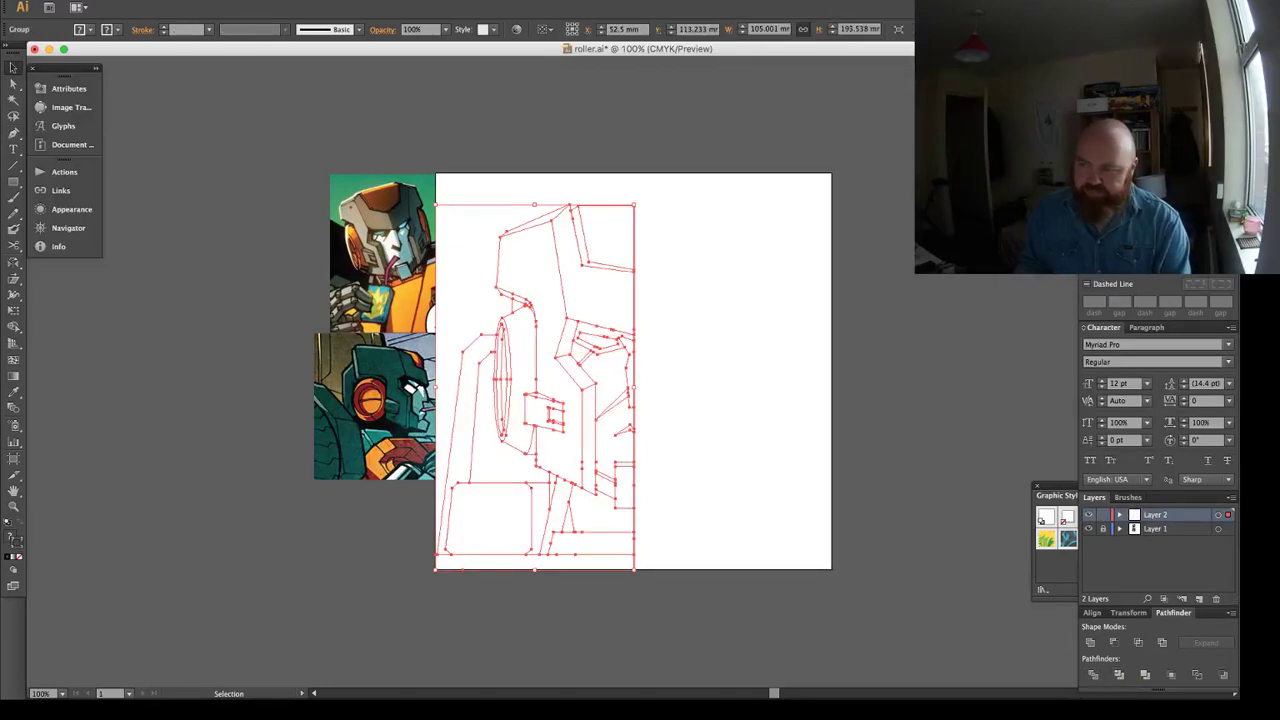
{"action": "left_click", "coordinate": [710, 341]}
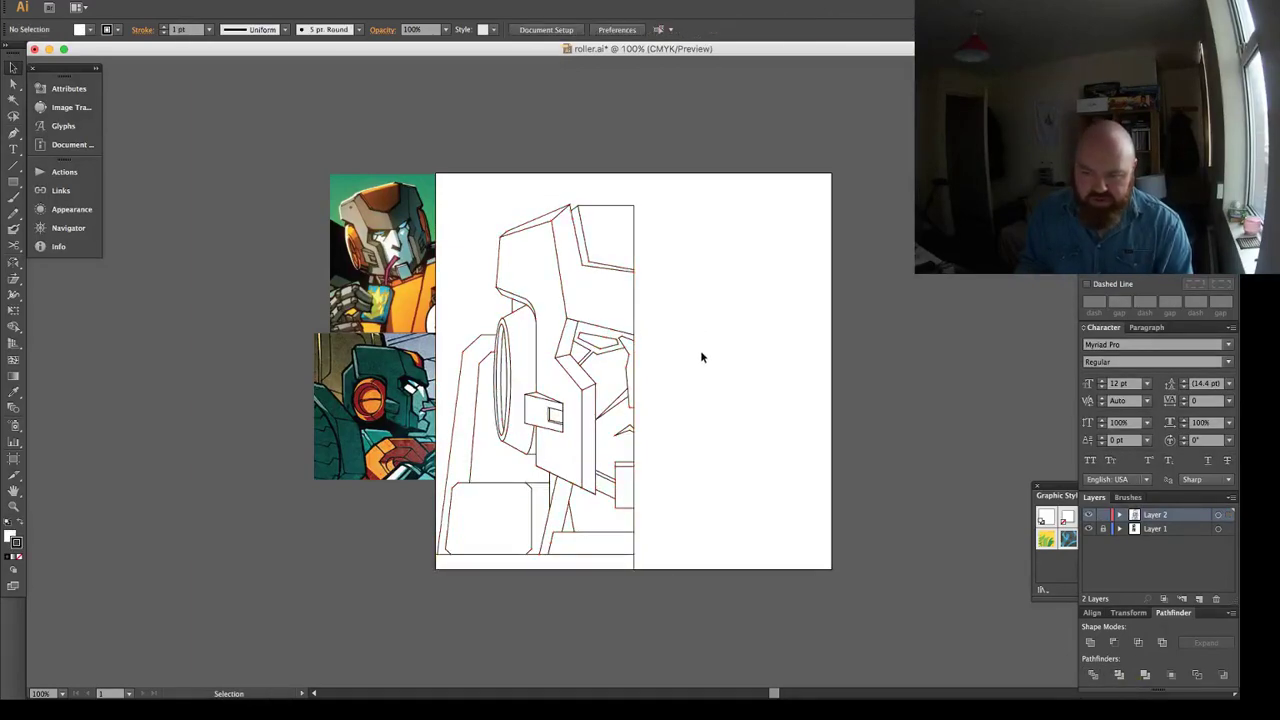
Reflect a copy of the half-robot group horizontally and place it on the empty side of the artboard, beyond the centre line.
{"action": "key", "text": "super+space"}
{"action": "left_click", "coordinate": [694, 371], "text": "super"}
{"action": "key", "text": "space"}
{"action": "left_click_drag", "start_coordinate": [674, 377], "coordinate": [714, 286]}
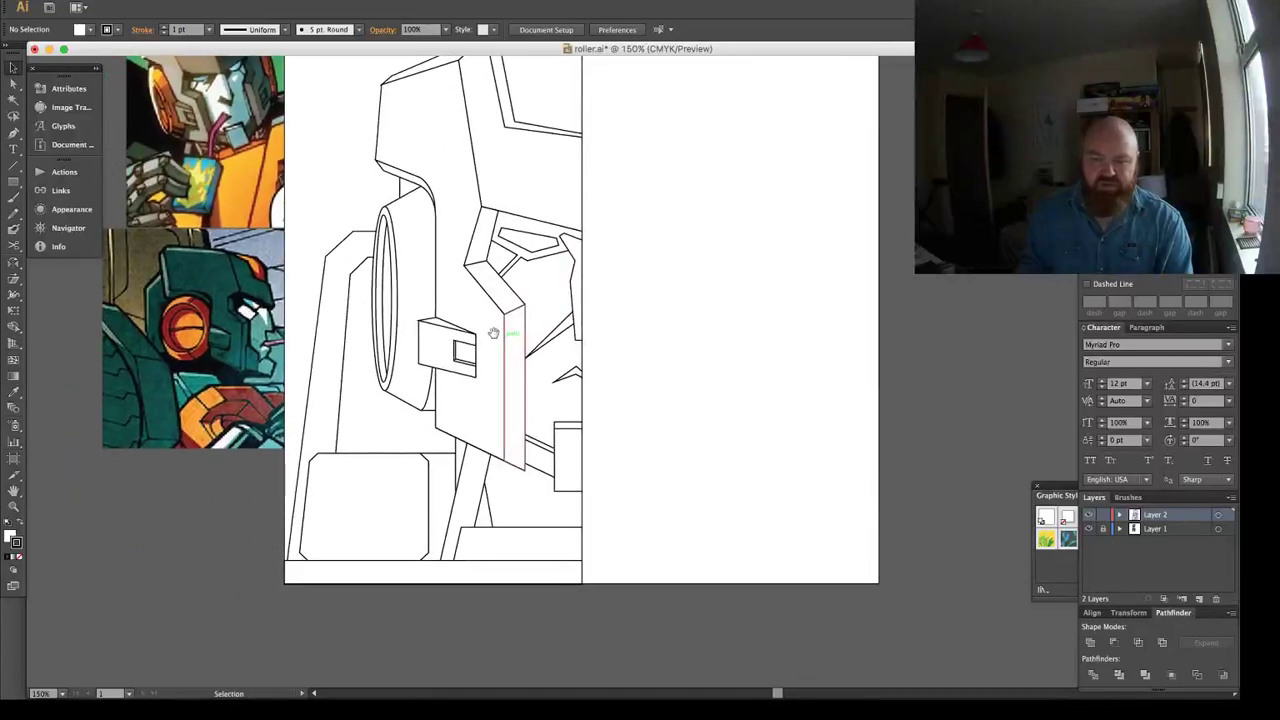
{"action": "left_click_drag", "start_coordinate": [493, 333], "coordinate": [529, 363]}
{"action": "left_click", "coordinate": [563, 350]}
{"action": "key", "text": "a"}
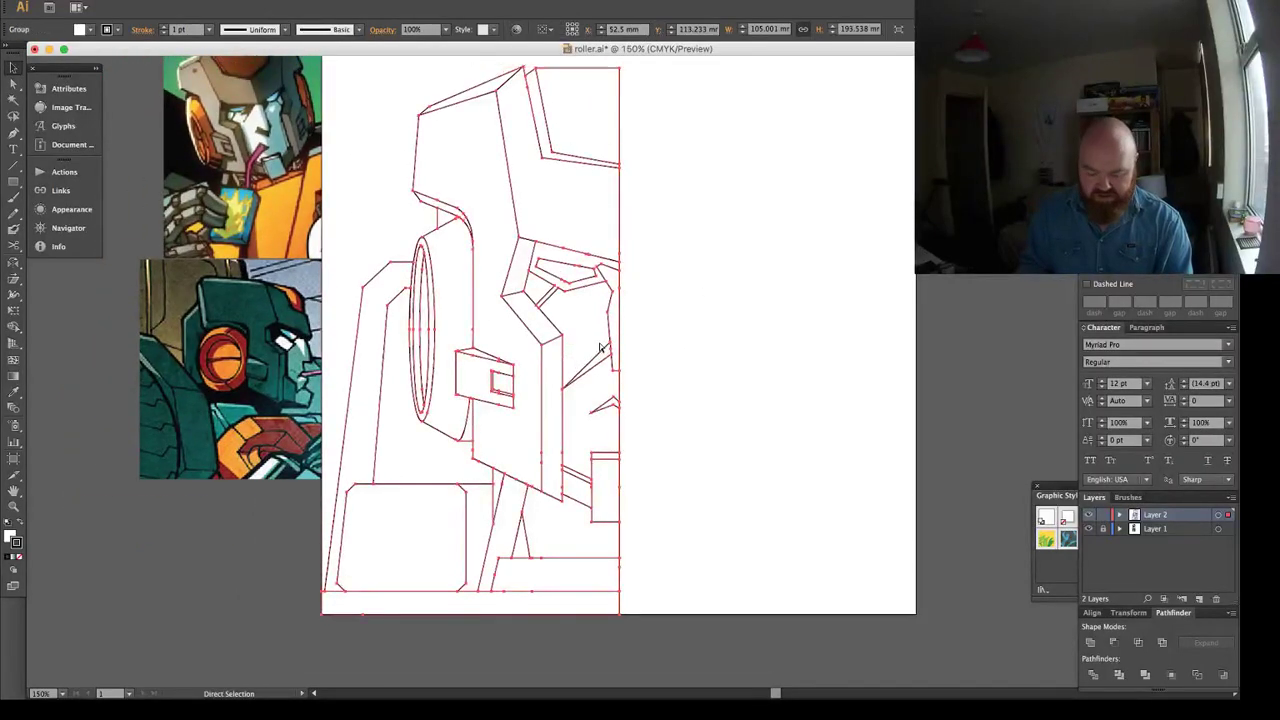
{"action": "key", "text": "v"}
{"action": "left_click", "coordinate": [161, 2]}
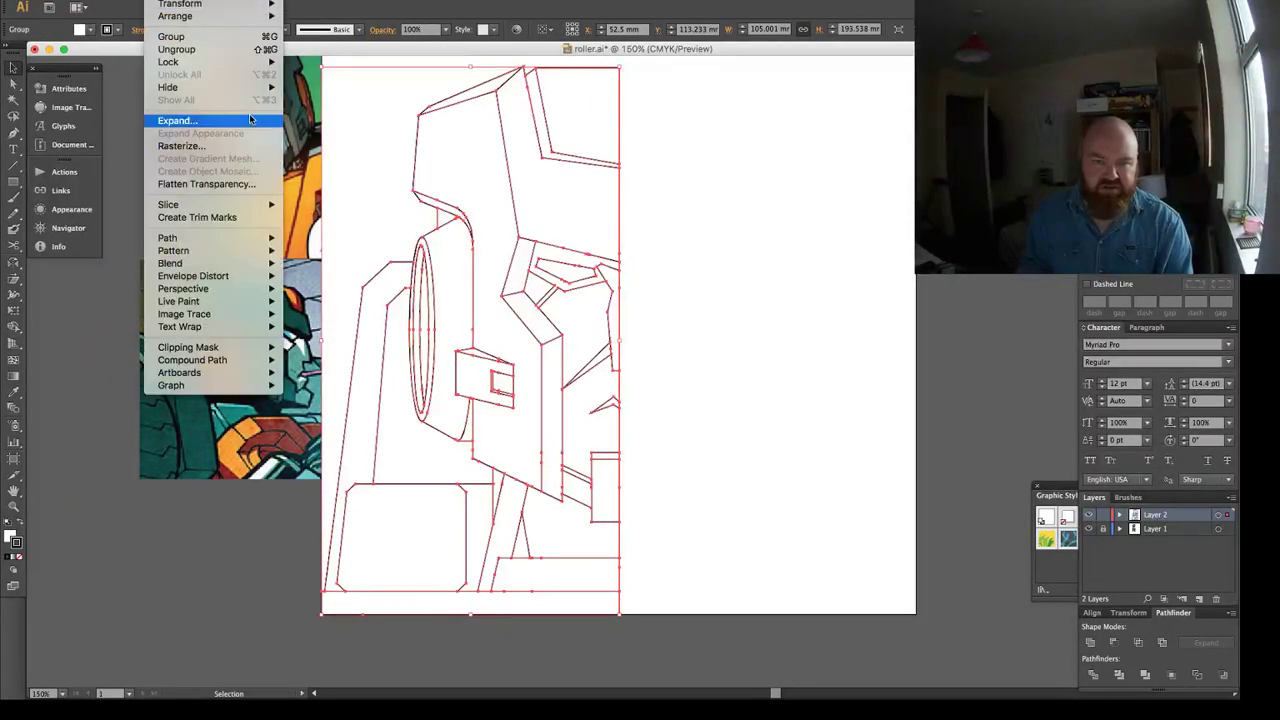
{"action": "mouse_move", "coordinate": [204, 2]}
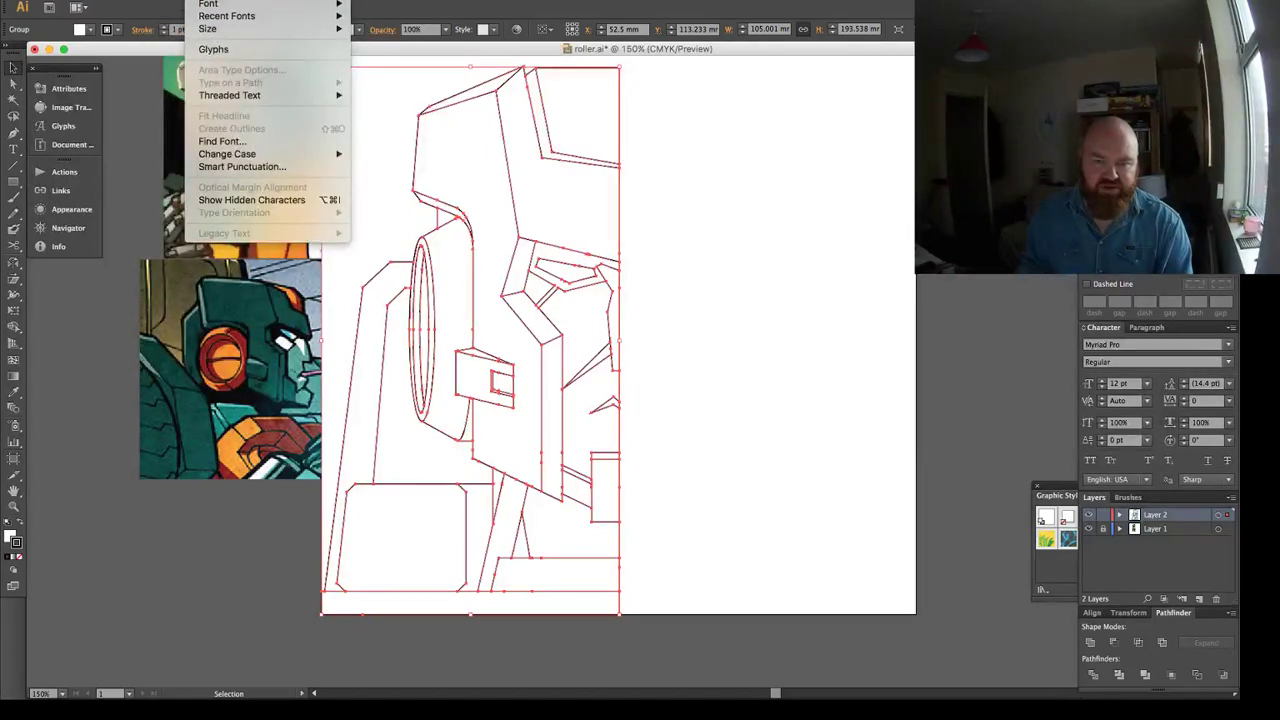
{"action": "mouse_move", "coordinate": [160, 0]}
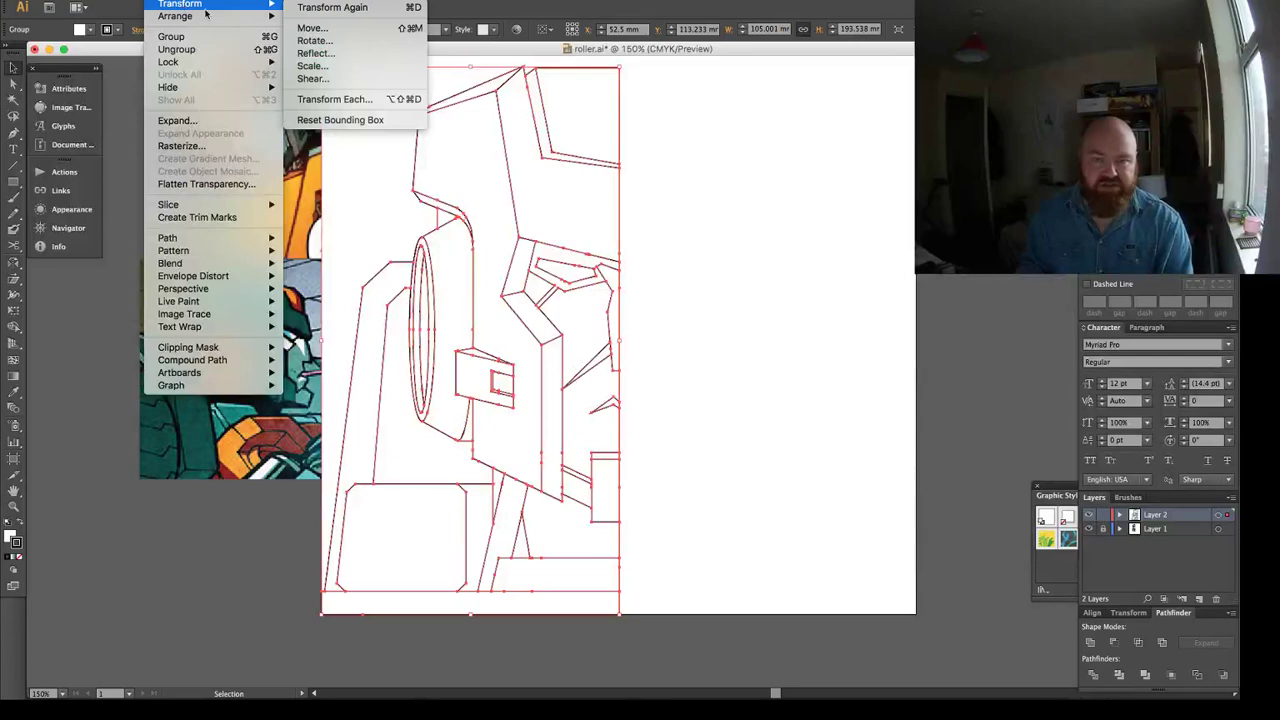
{"action": "left_click", "coordinate": [315, 53]}
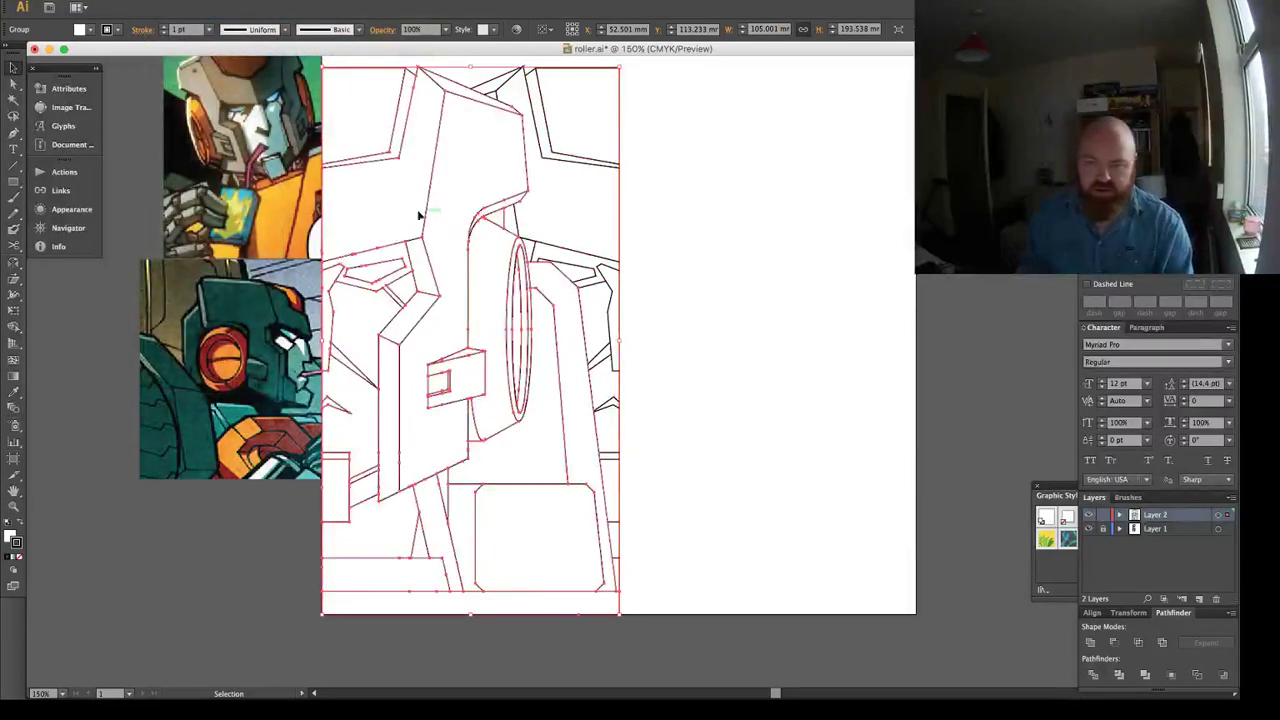
{"action": "left_click_drag", "start_coordinate": [419, 215], "coordinate": [868, 260]}
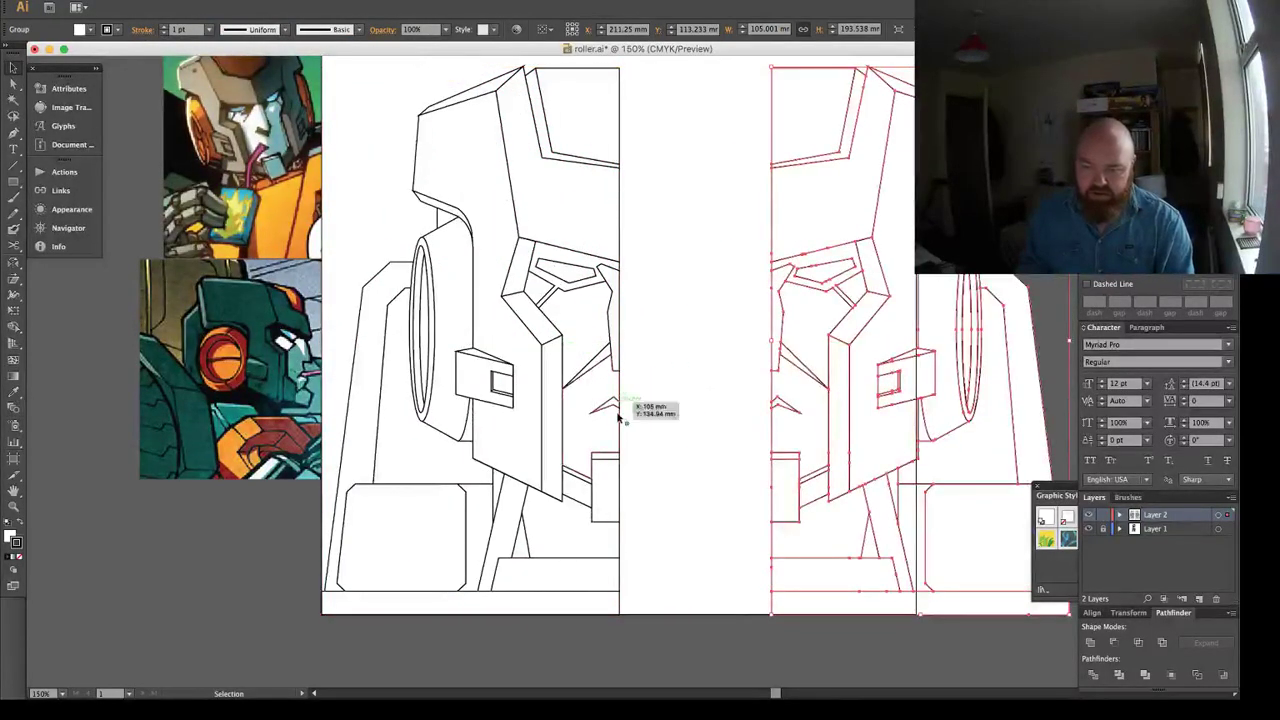
Draw a small alignment rectangle about 4.9 × 4.4 mm at the chin's upper edge and shift it to the other side of the centre line.
{"action": "key", "text": "m"}
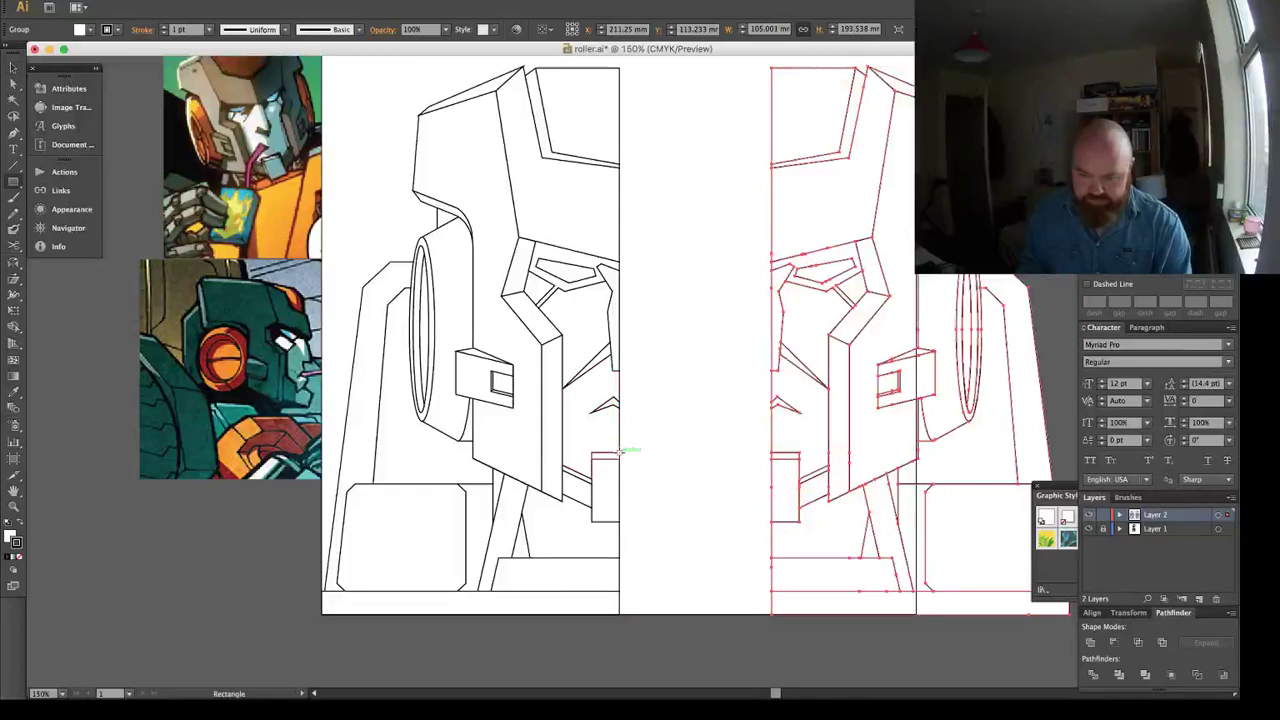
{"action": "left_click_drag", "start_coordinate": [620, 452], "coordinate": [606, 467]}
{"action": "key", "text": "v"}
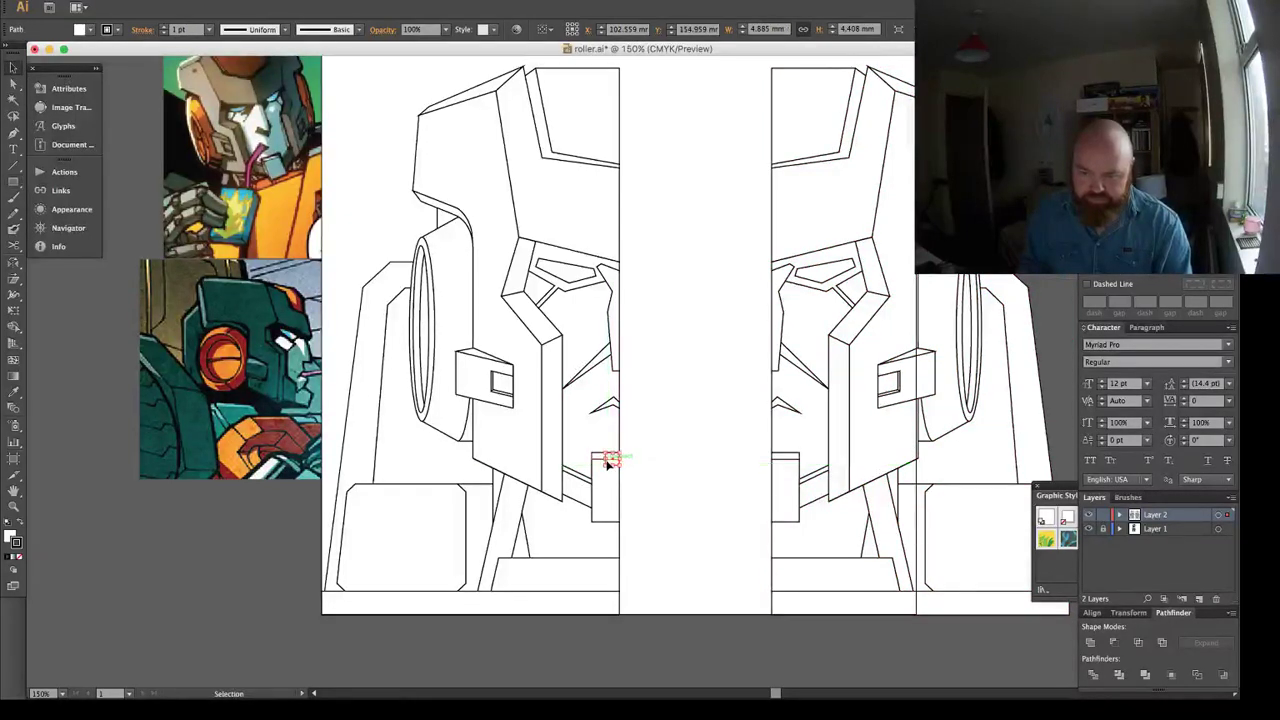
{"action": "key", "text": "a"}
{"action": "left_click", "coordinate": [606, 465]}
{"action": "left_click", "coordinate": [609, 454]}
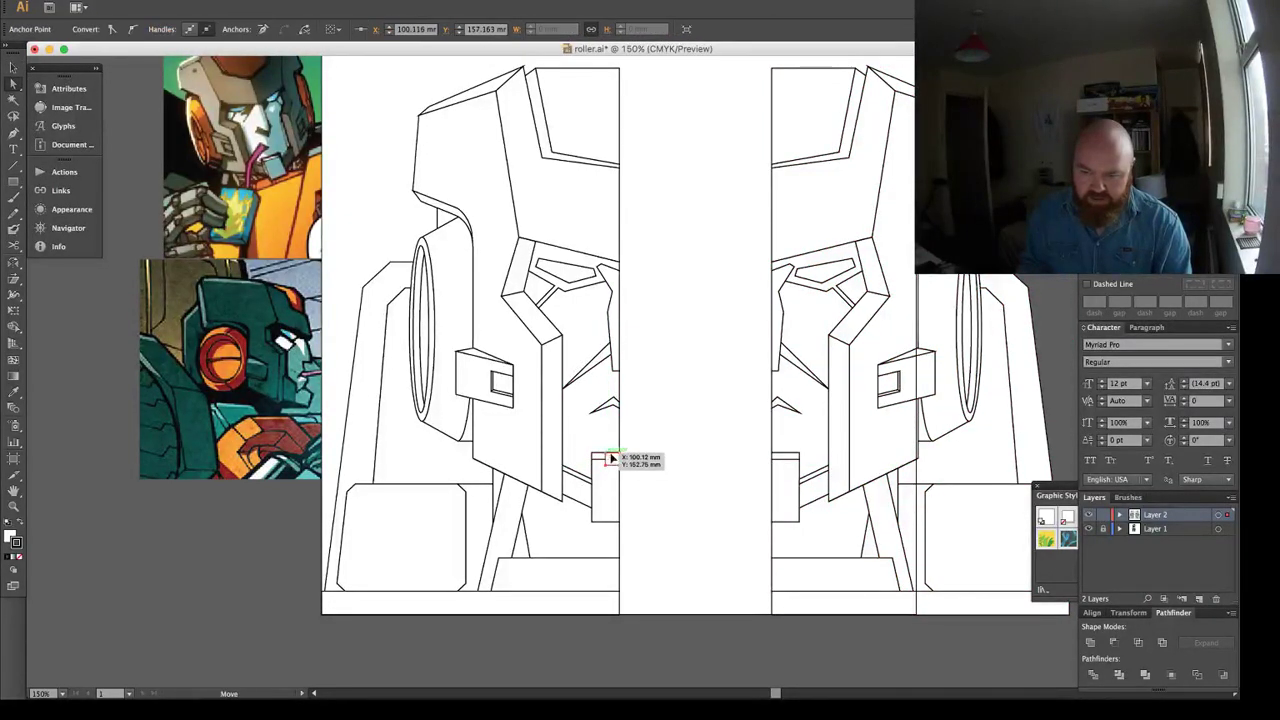
{"action": "left_click_drag", "start_coordinate": [612, 458], "coordinate": [612, 458]}
Try to align the mirrored half's outer edge with the small rectangle's far edge.
{"action": "left_click", "coordinate": [785, 416], "text": "shift"}
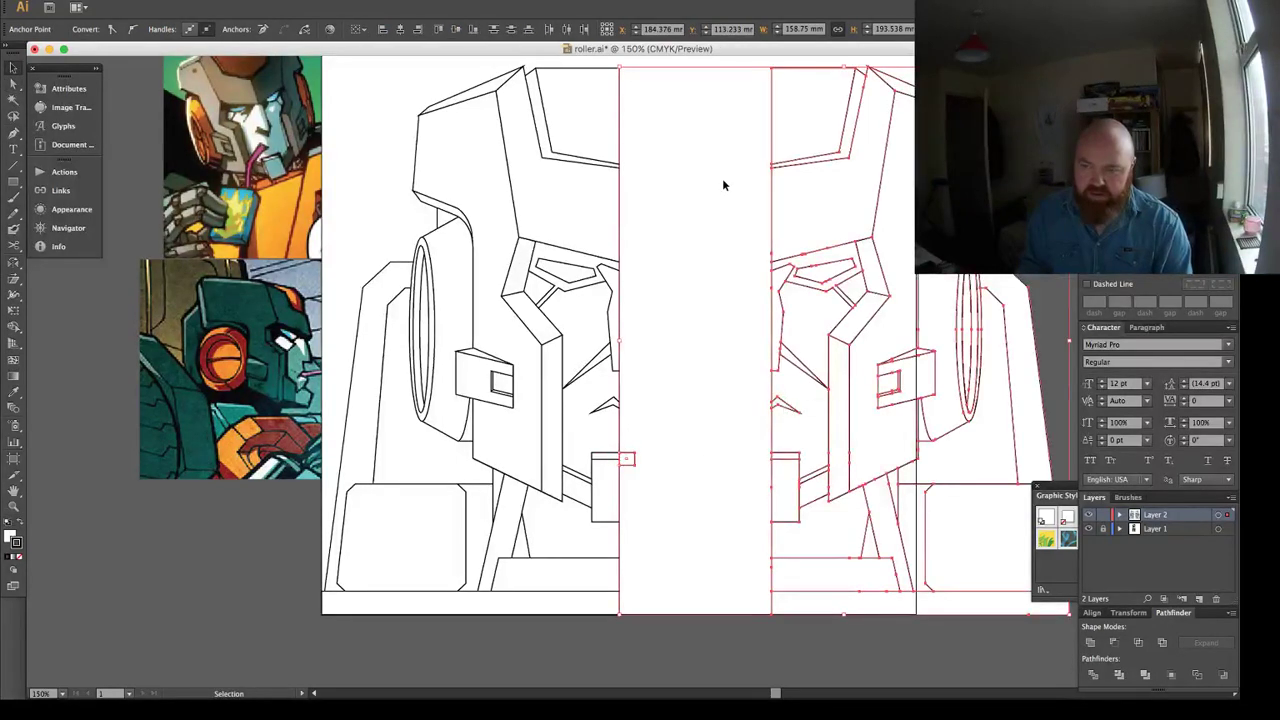
{"action": "left_click", "coordinate": [383, 29]}
{"action": "key", "text": "super+shift+a"}
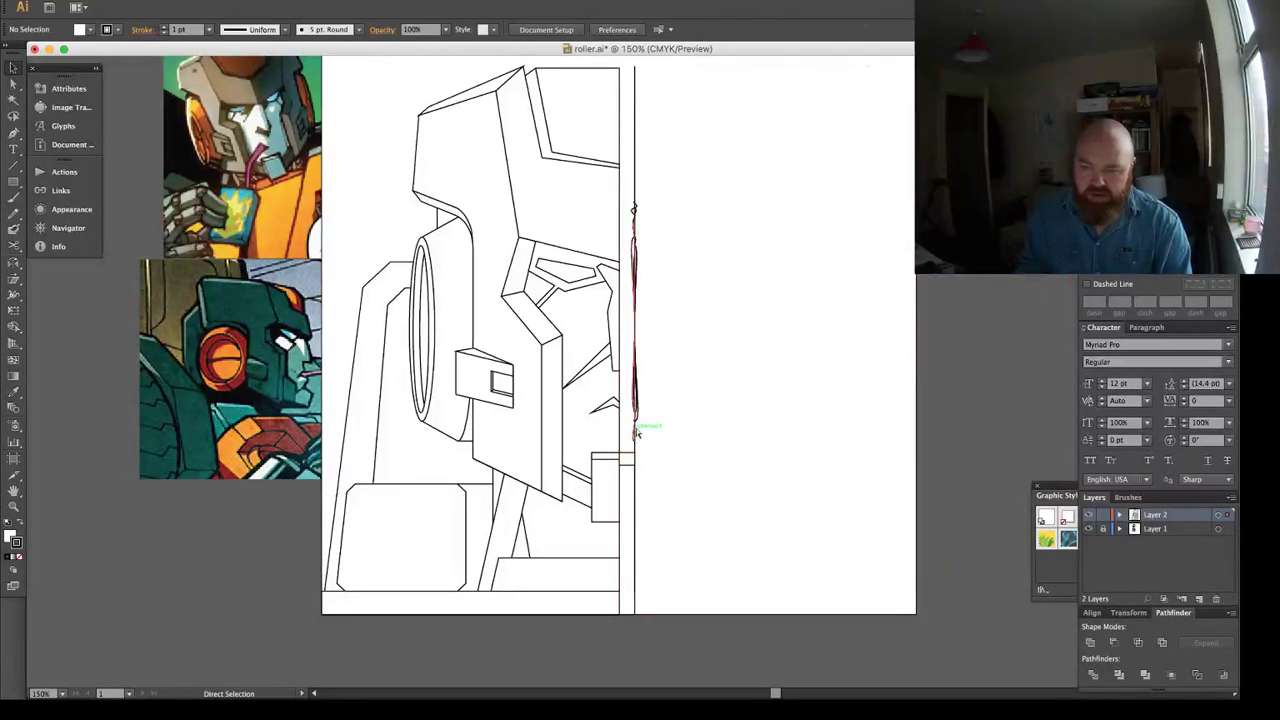
{"action": "key", "text": "super+z"}
{"action": "key", "text": "super+shift+a"}
Align the mirrored half with the small rectangle by their left edges so both robot halves meet at the centre line.
{"action": "left_click", "coordinate": [785, 404]}
{"action": "left_click", "coordinate": [678, 410], "text": "shift"}
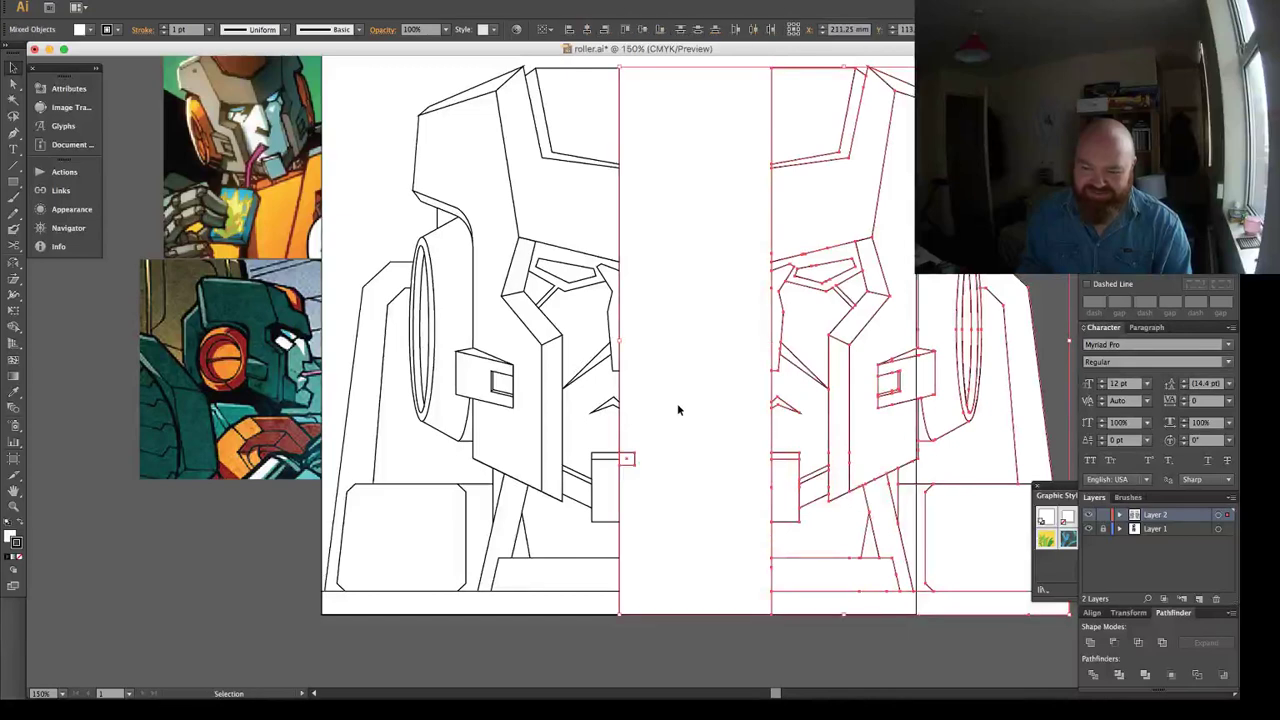
{"action": "left_click", "coordinate": [569, 29]}
{"action": "key", "text": "super+shift+a"}
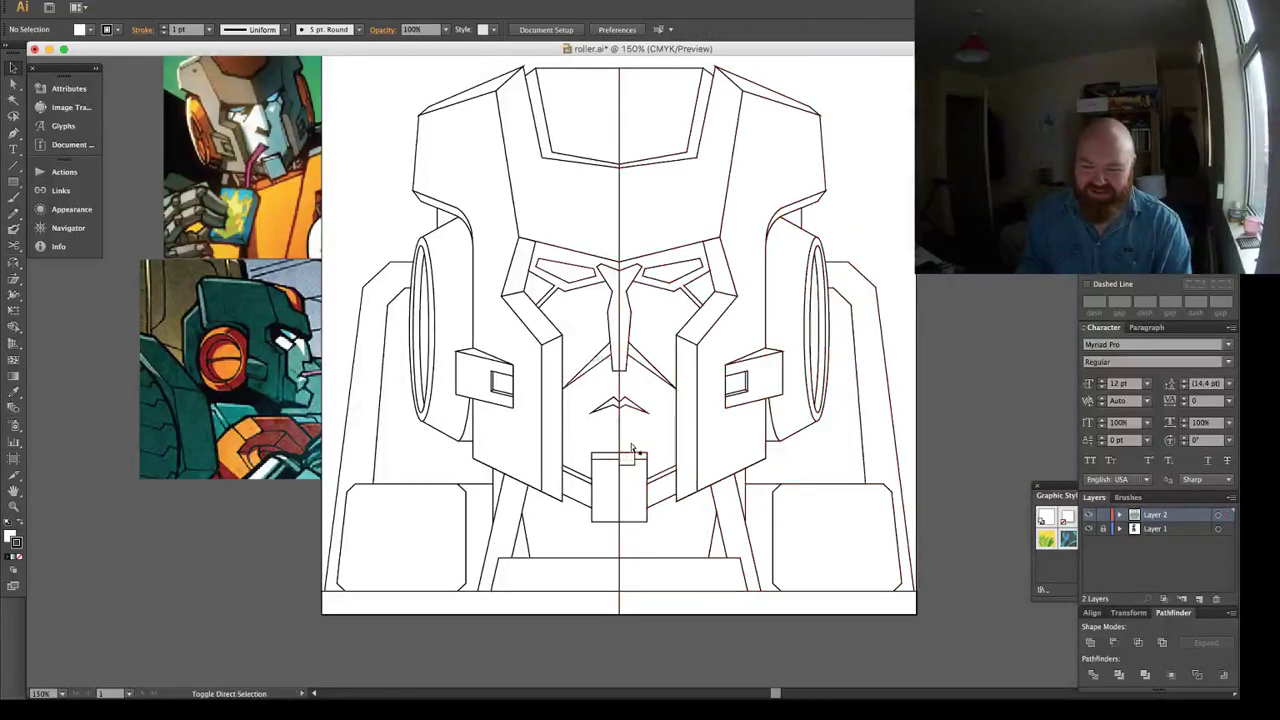
Delete the small alignment rectangle from the chin.
{"action": "key", "text": "a"}
{"action": "left_click", "coordinate": [627, 461]}
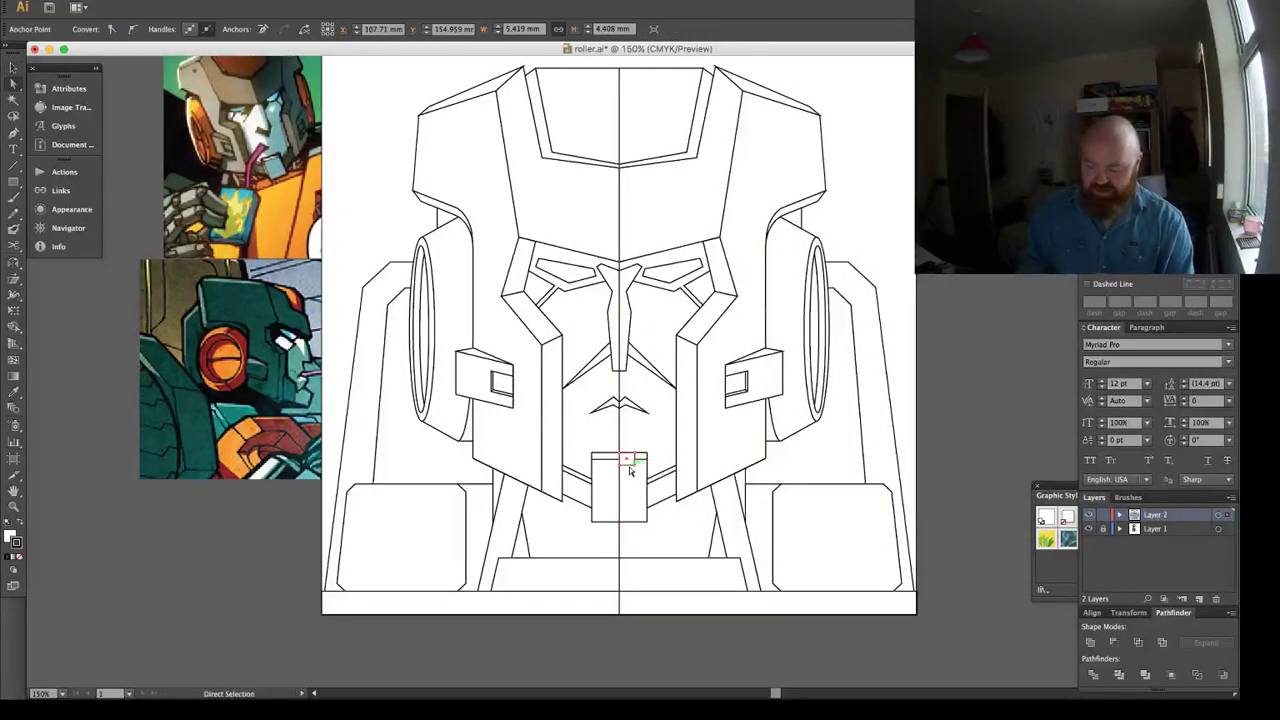
{"action": "key", "text": "super+shift+a"}
{"action": "key", "text": "v"}
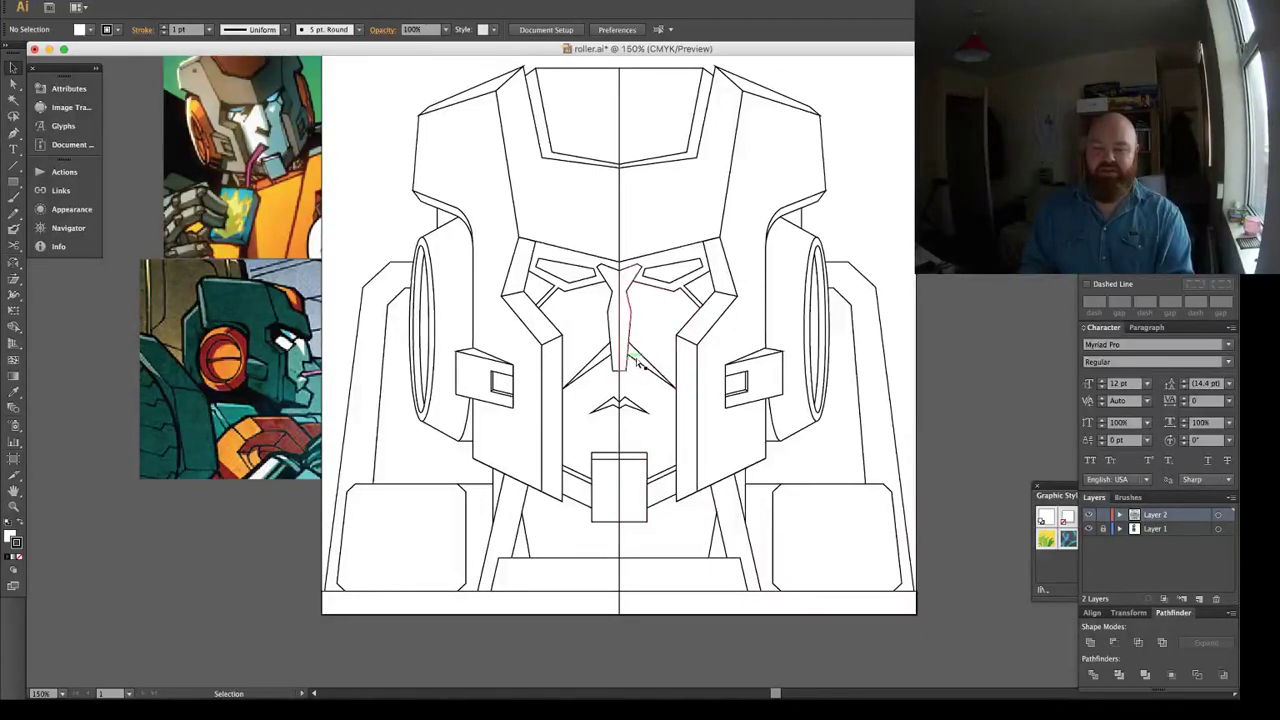
{"action": "key", "text": "a"}
{"action": "left_click_drag", "start_coordinate": [620, 364], "coordinate": [596, 364]}
{"action": "key", "text": "super+shift+a"}
{"action": "left_click", "coordinate": [598, 364]}
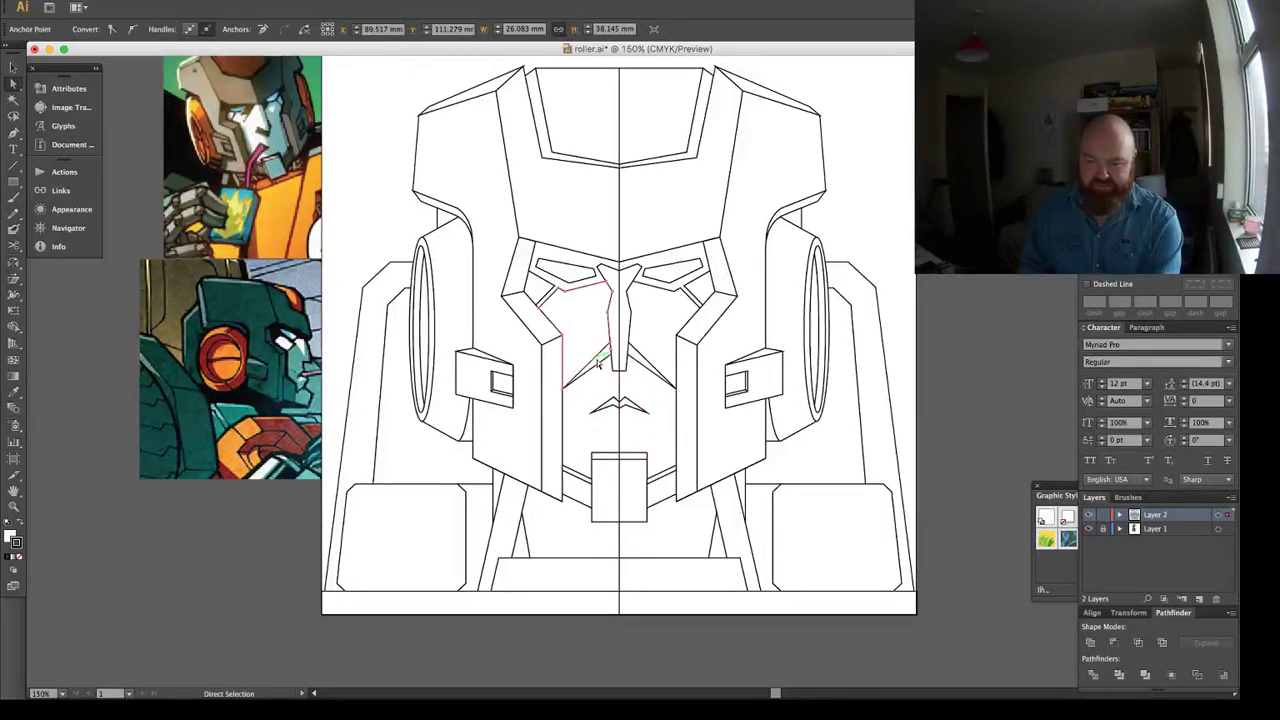
{"action": "key", "text": "v"}
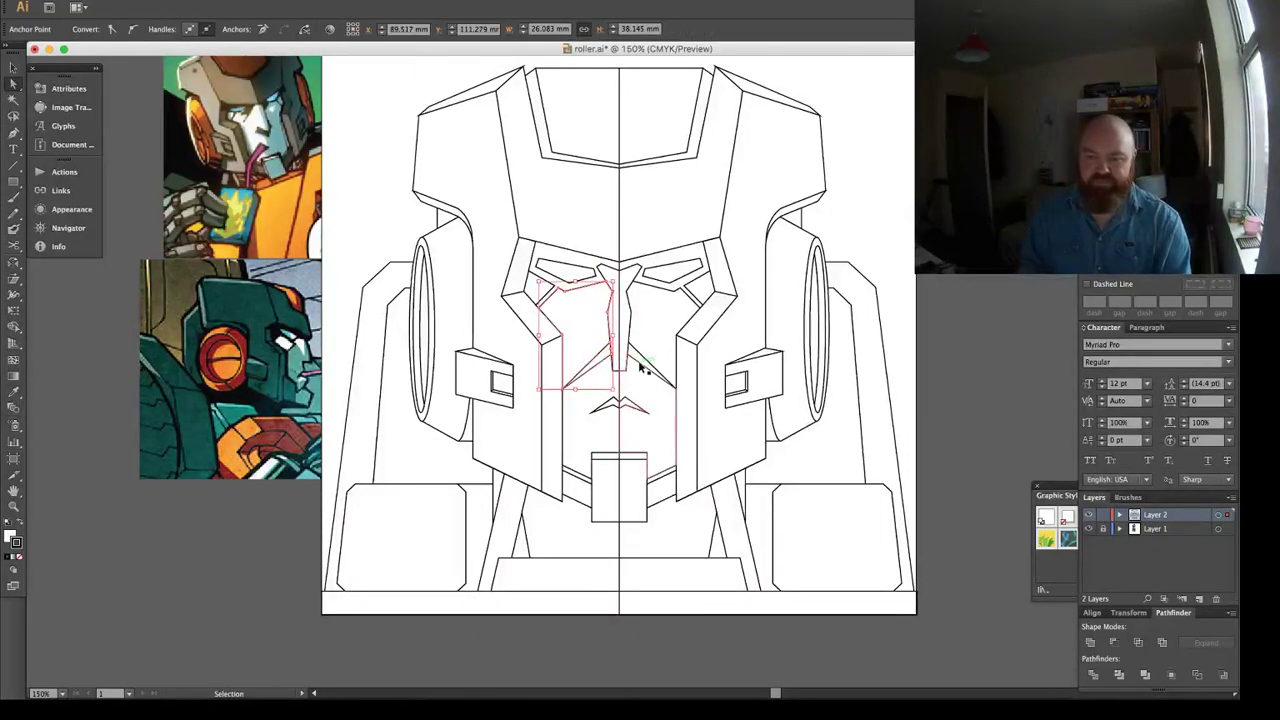
{"action": "left_click", "coordinate": [641, 368], "text": "shift"}
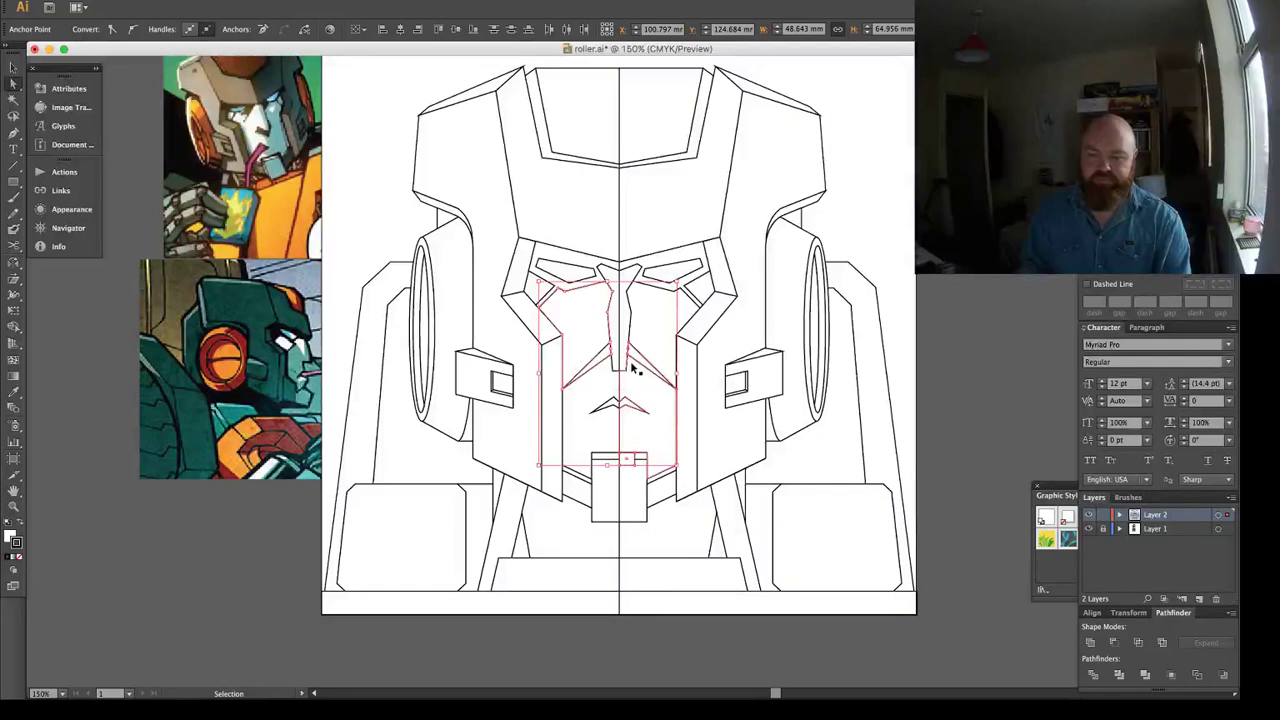
{"action": "left_click", "coordinate": [631, 368], "text": "shift+super"}
{"action": "key", "text": "shift+super+a"}
Unite the narrow strip beside the nose with the lower face piece on each half of the robot.
{"action": "left_click_drag", "start_coordinate": [592, 380], "coordinate": [597, 368]}
{"action": "key", "text": "super+z"}
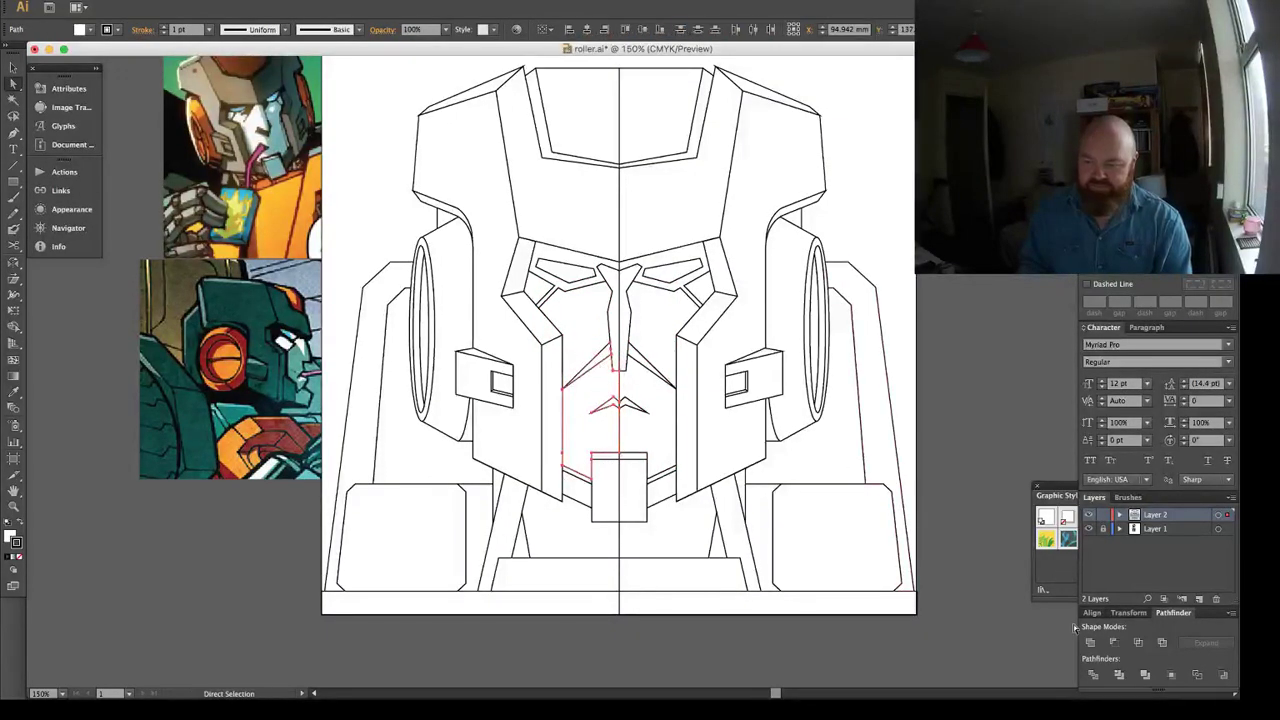
{"action": "left_click", "coordinate": [665, 381]}
{"action": "left_click", "coordinate": [638, 364]}
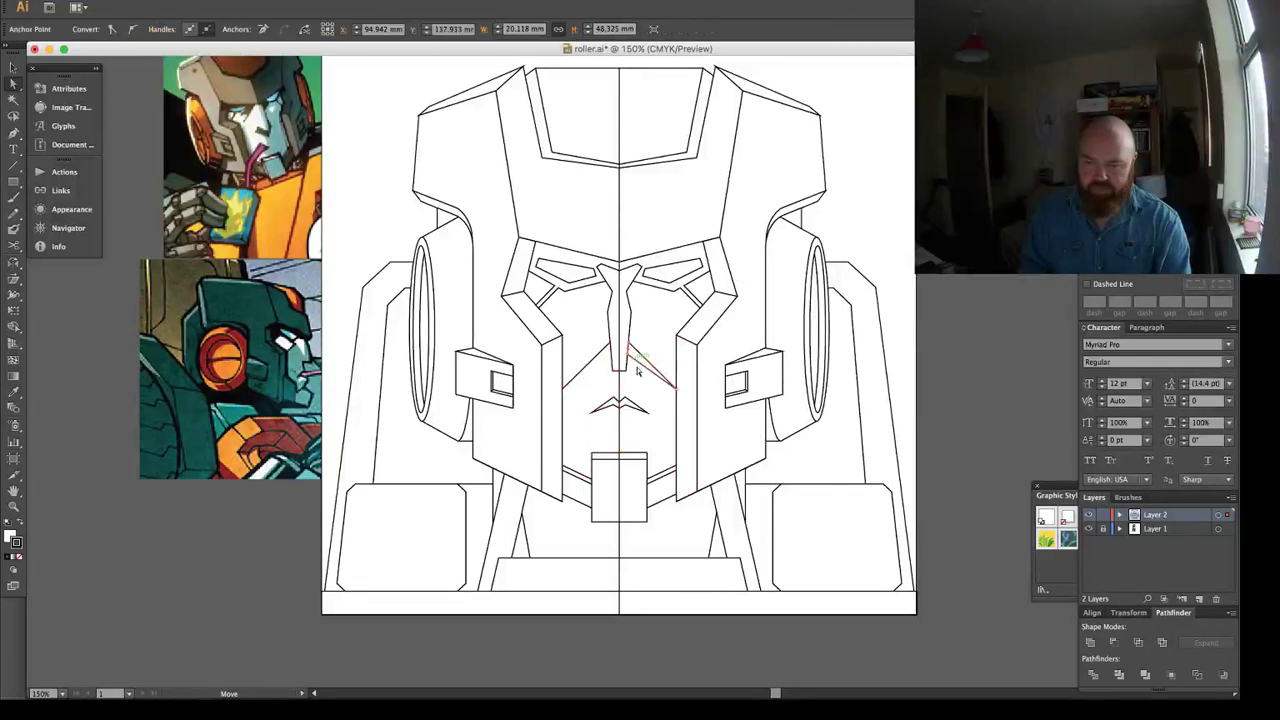
{"action": "left_click", "coordinate": [1094, 645]}
{"action": "key", "text": "super+shift+a"}
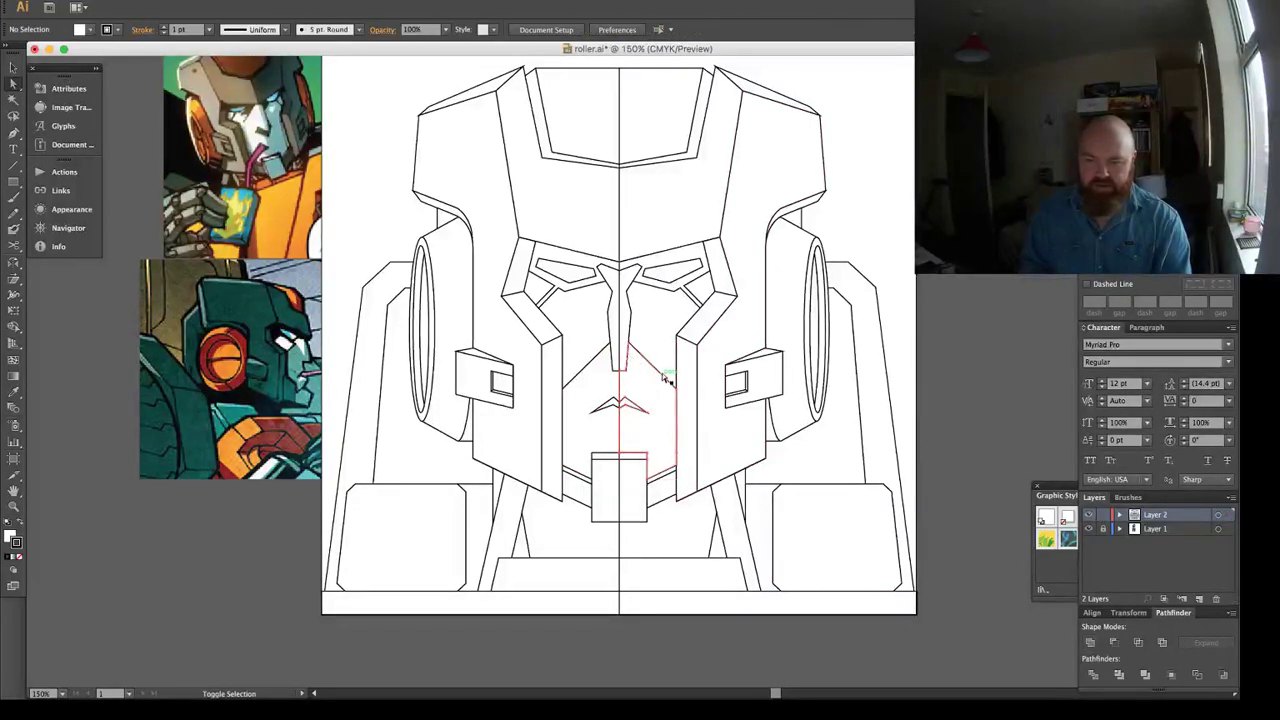
Merge the mouth shape on the mirrored half into its lower face piece, working on the paths in Outline view.
{"action": "left_click", "coordinate": [632, 408]}
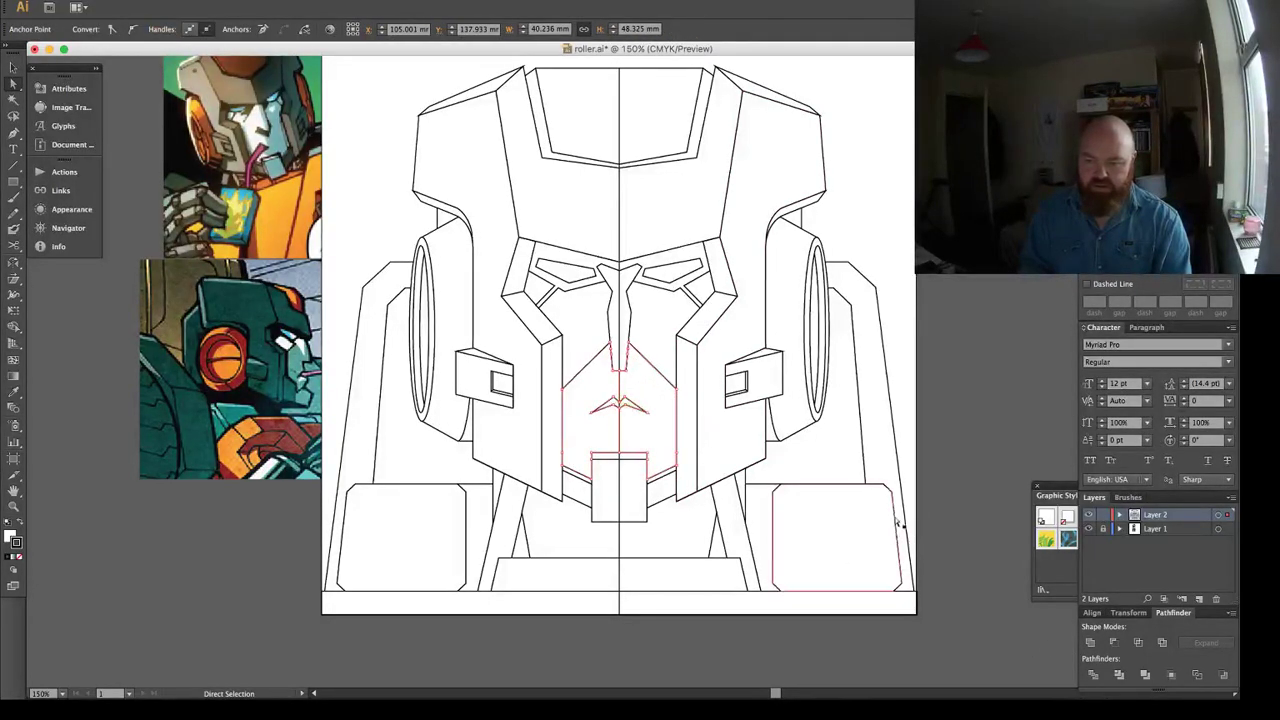
{"action": "left_click", "coordinate": [735, 448]}
{"action": "key", "text": "super+y"}
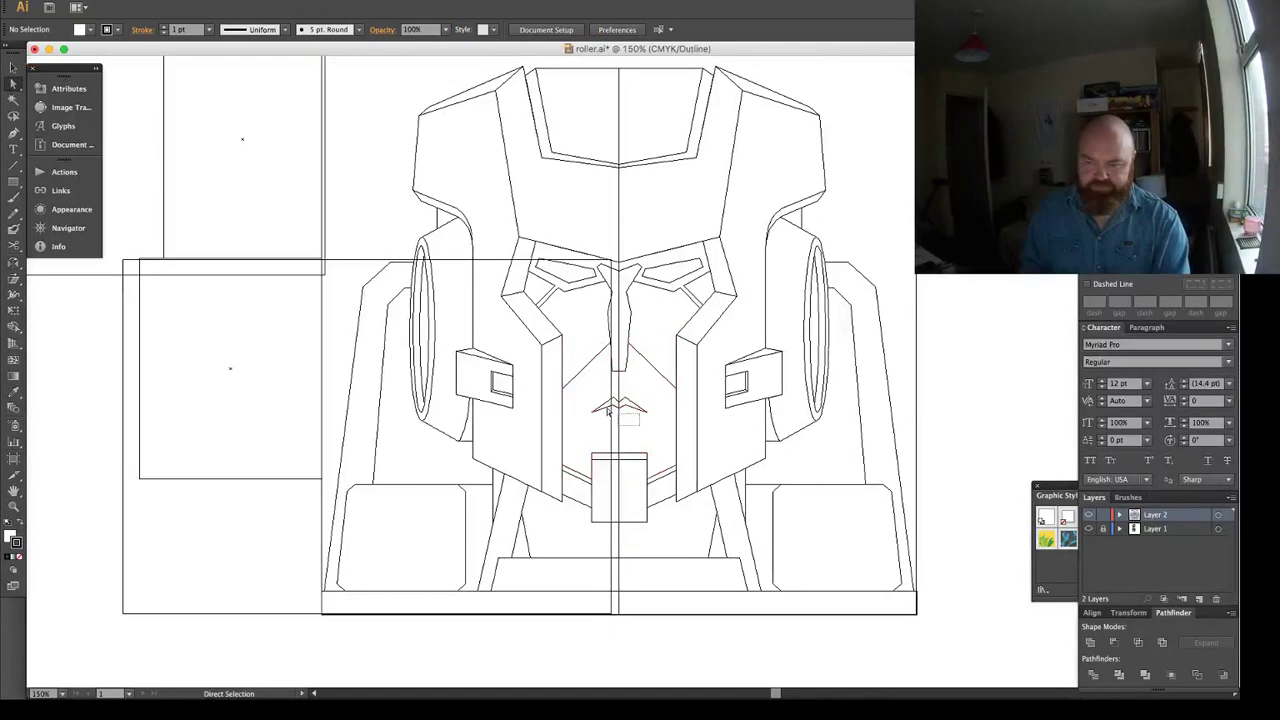
{"action": "left_click", "coordinate": [632, 400]}
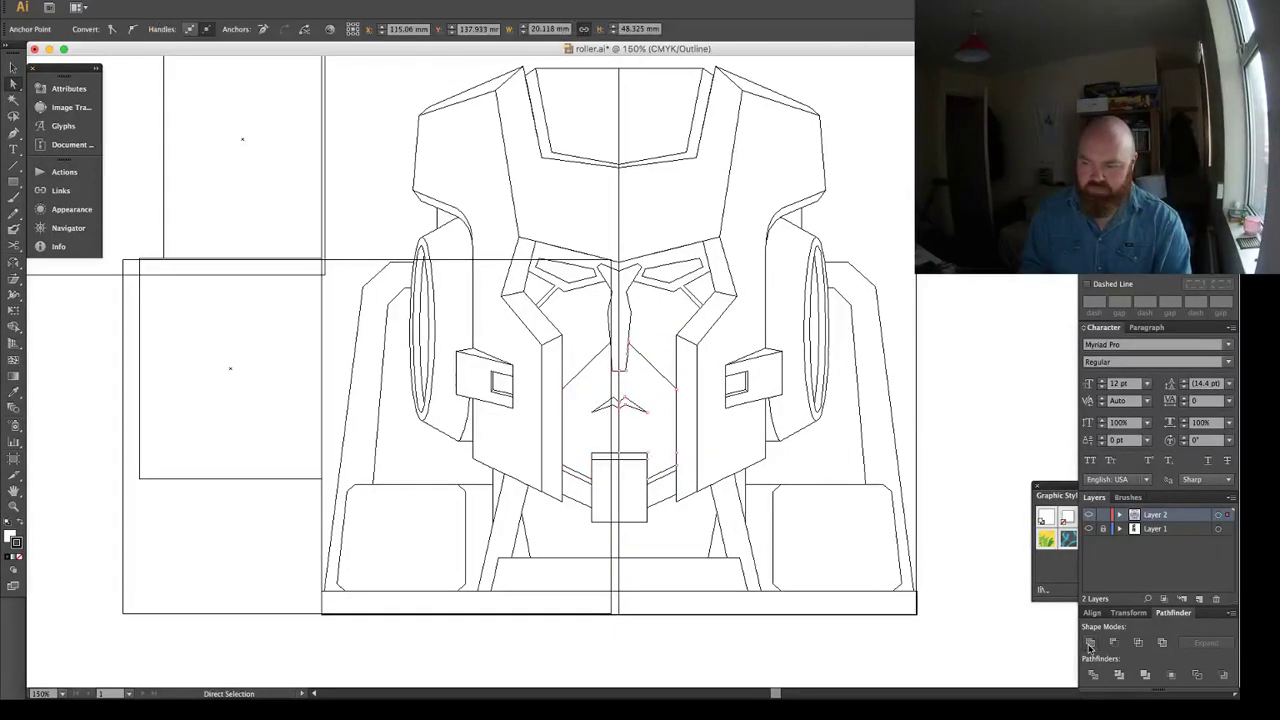
{"action": "key", "text": "v"}
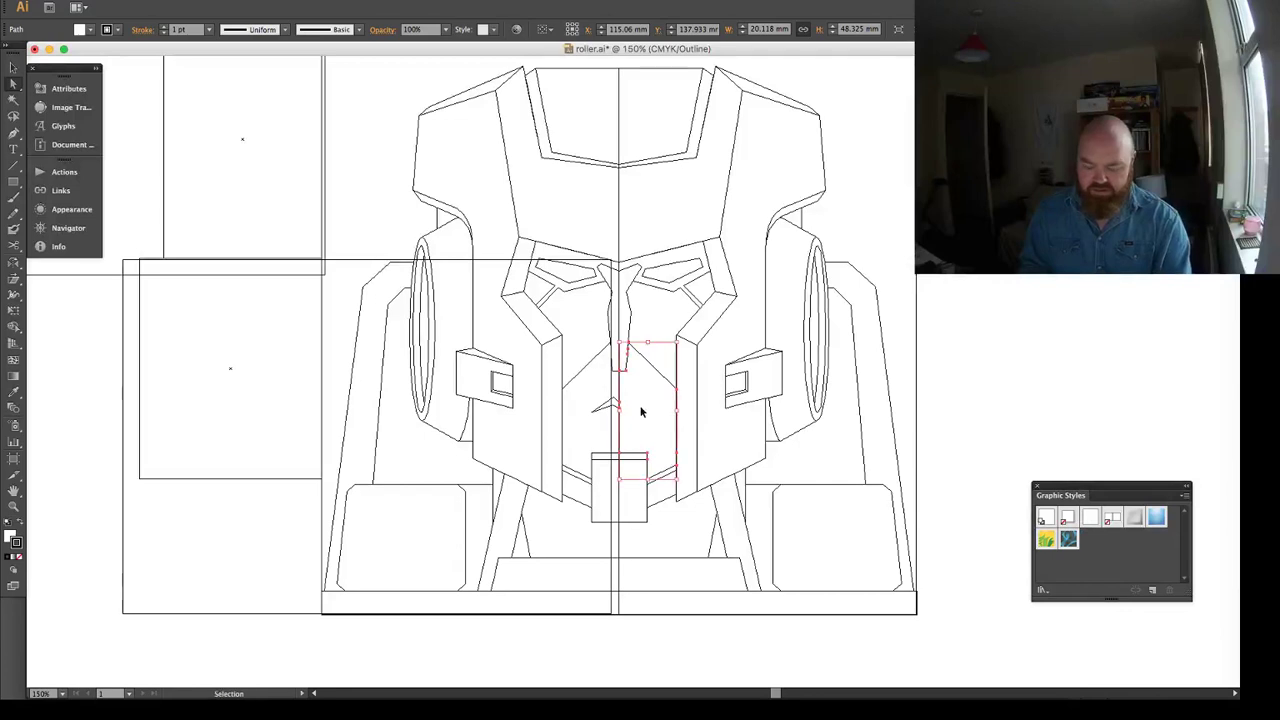
{"action": "key", "text": "super+y"}
{"action": "key", "text": "super+shift+a"}
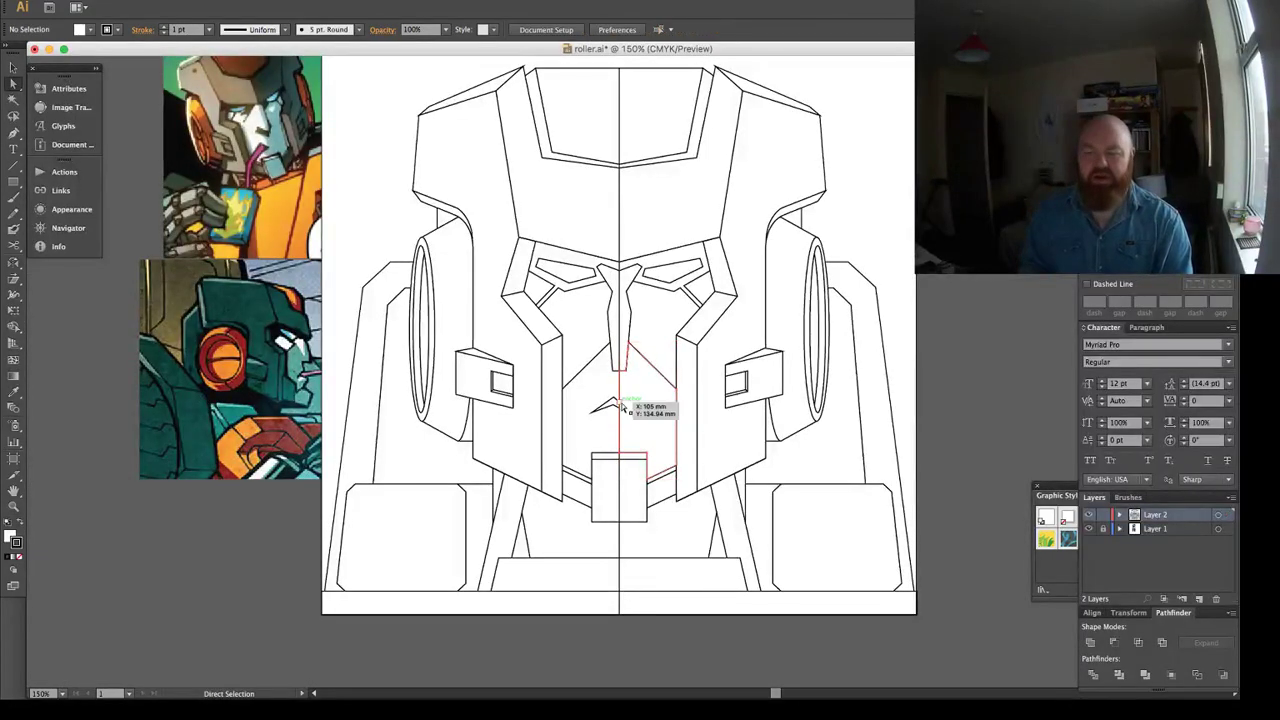
Unite the two nose halves into one shape and the two brow and eye-frame halves into another.
{"action": "left_click", "coordinate": [614, 313]}
{"action": "left_click", "coordinate": [1090, 642]}
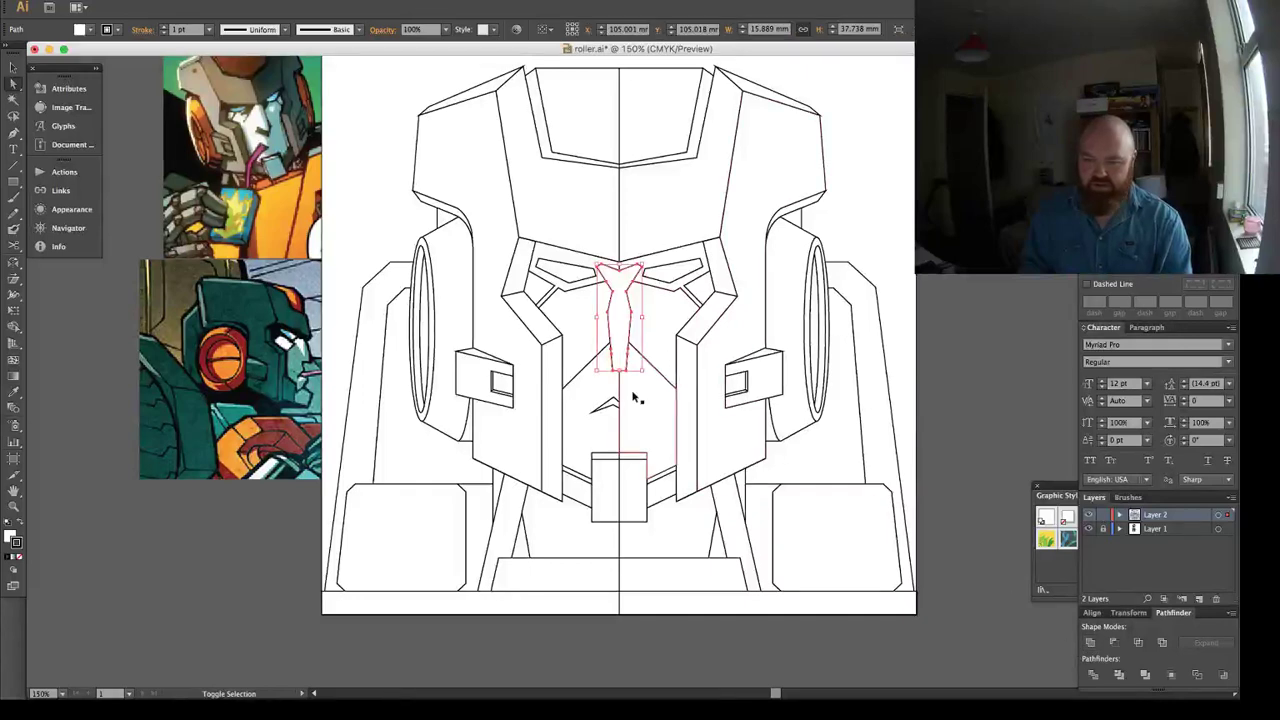
{"action": "key", "text": "super+shift+a"}
{"action": "left_click", "coordinate": [619, 268]}
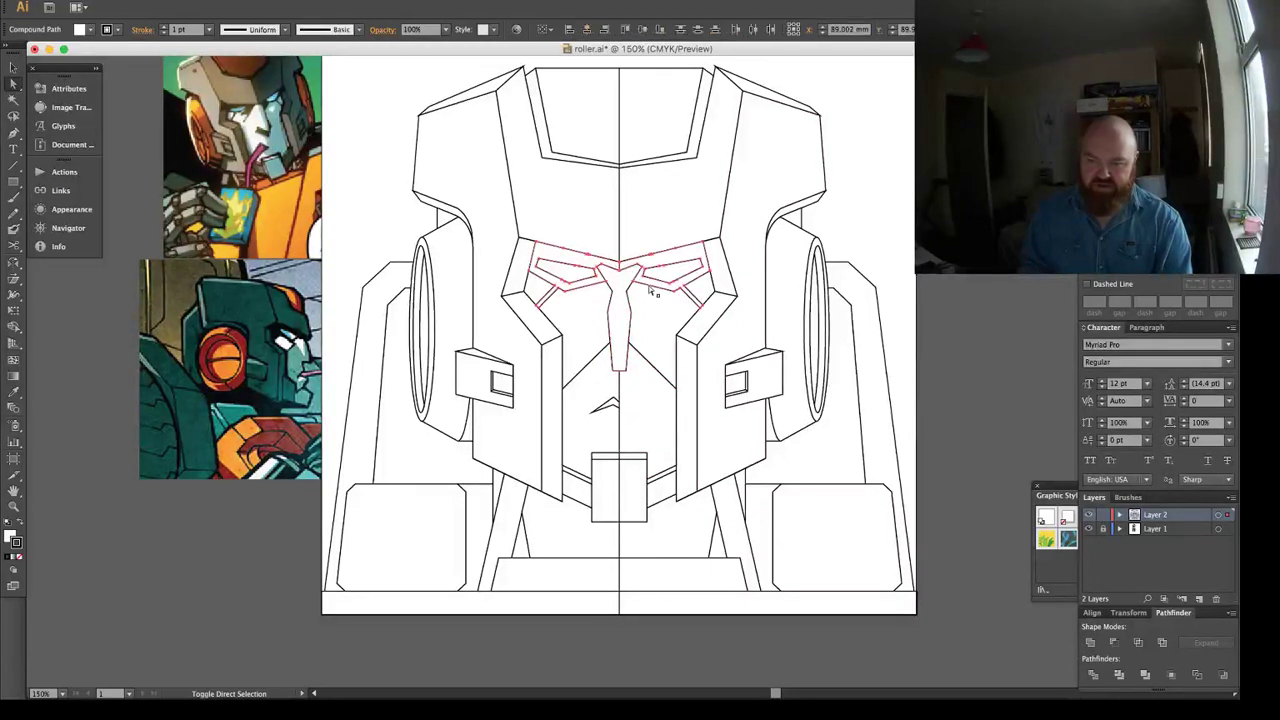
{"action": "left_click", "coordinate": [1093, 642]}
{"action": "key", "text": "super+shift+a"}
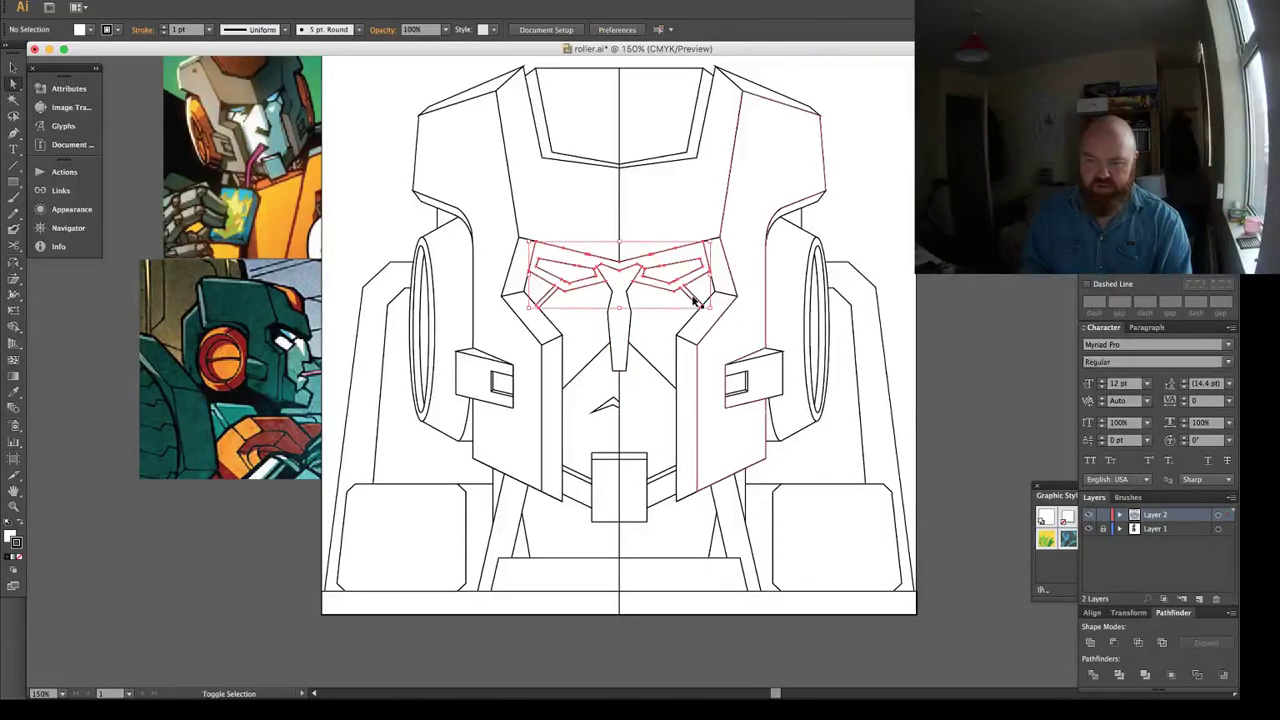
Unite the cheek with the lower face piece on each half, and join the two halves into one face shape.
{"action": "left_click", "coordinate": [596, 360]}
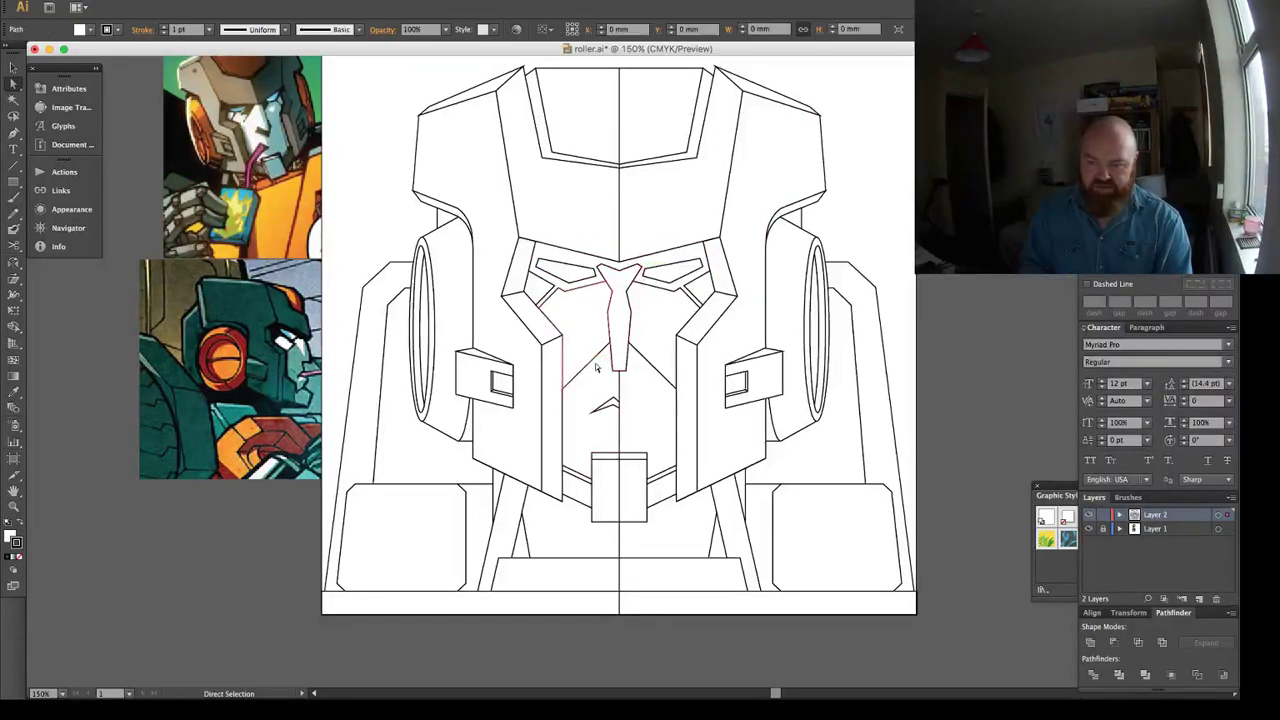
{"action": "left_click", "coordinate": [608, 373], "text": "shift"}
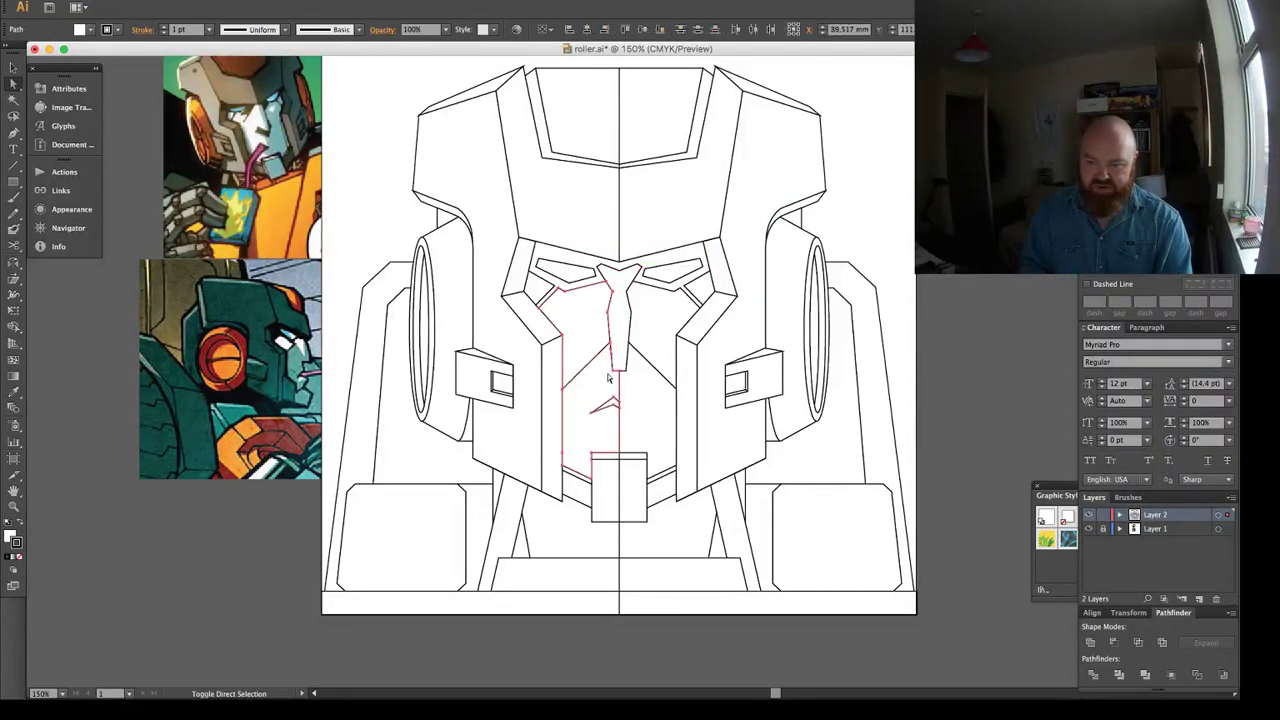
{"action": "left_click", "coordinate": [1089, 643]}
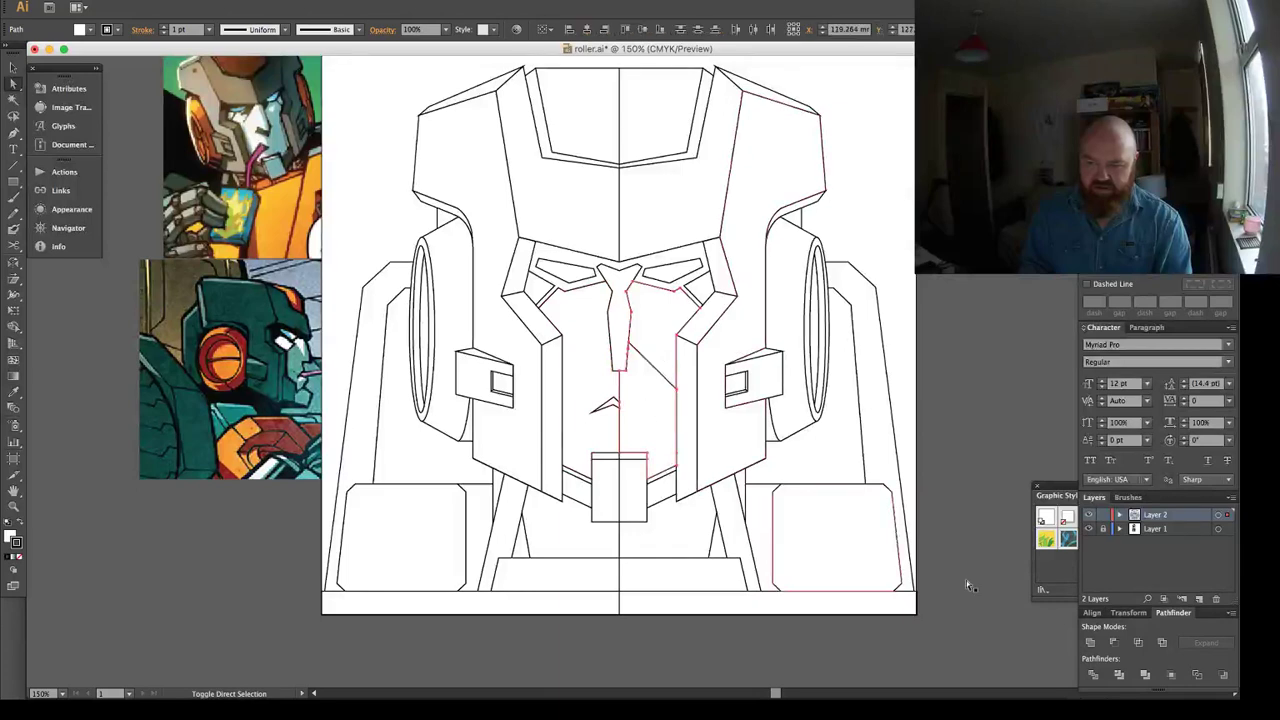
{"action": "left_click", "coordinate": [700, 528]}
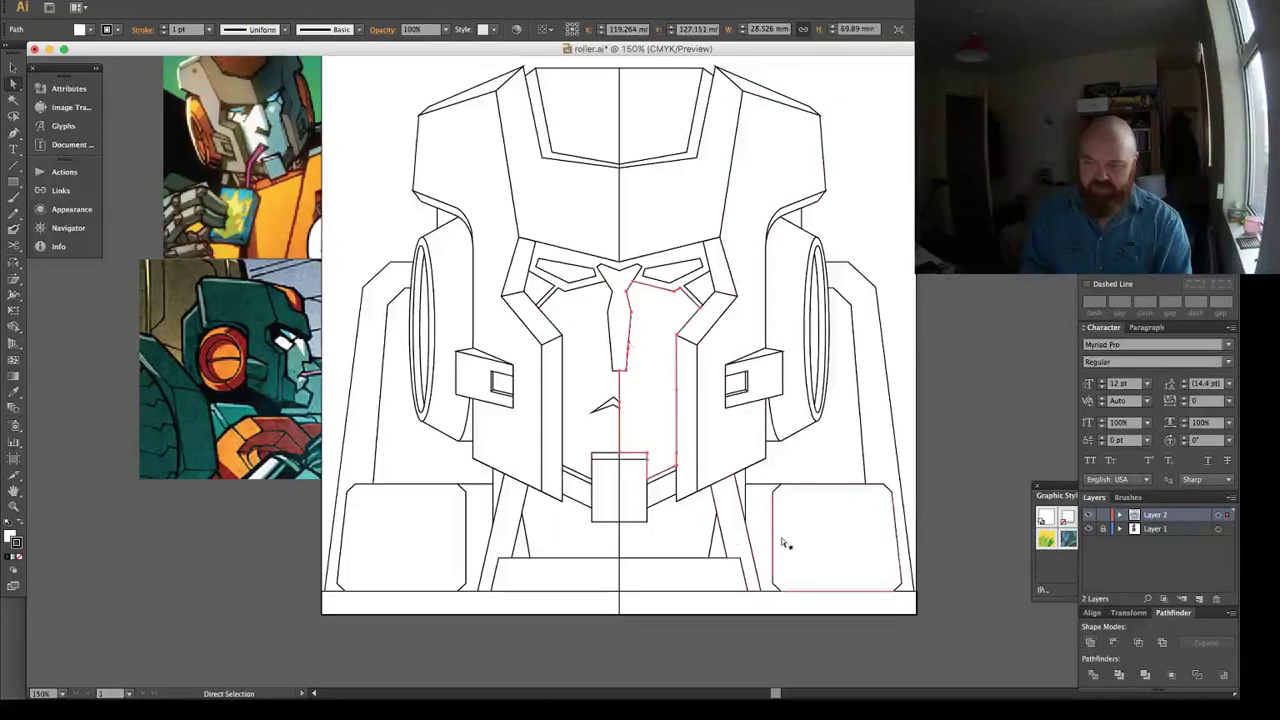
{"action": "left_click", "coordinate": [610, 437]}
{"action": "left_click", "coordinate": [1088, 643]}
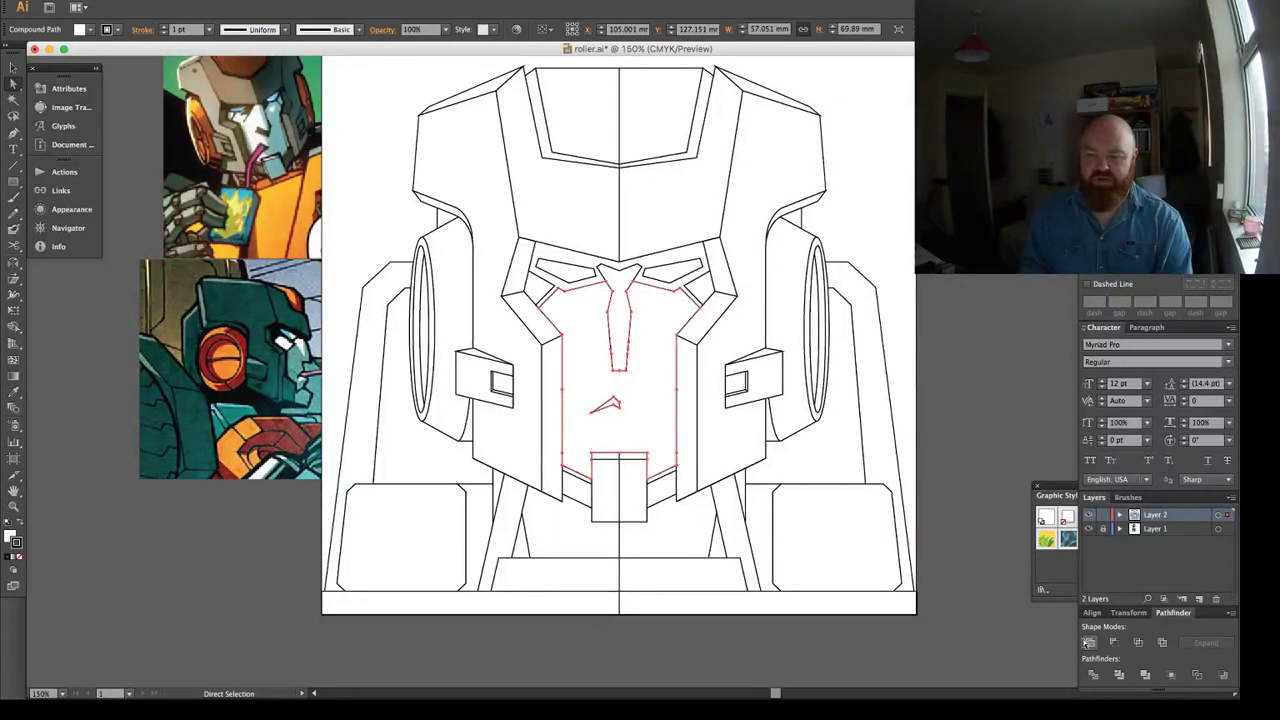
Unite the two halves of the chin plate and the two halves of the collar strip below the neck.
{"action": "left_click", "coordinate": [617, 471]}
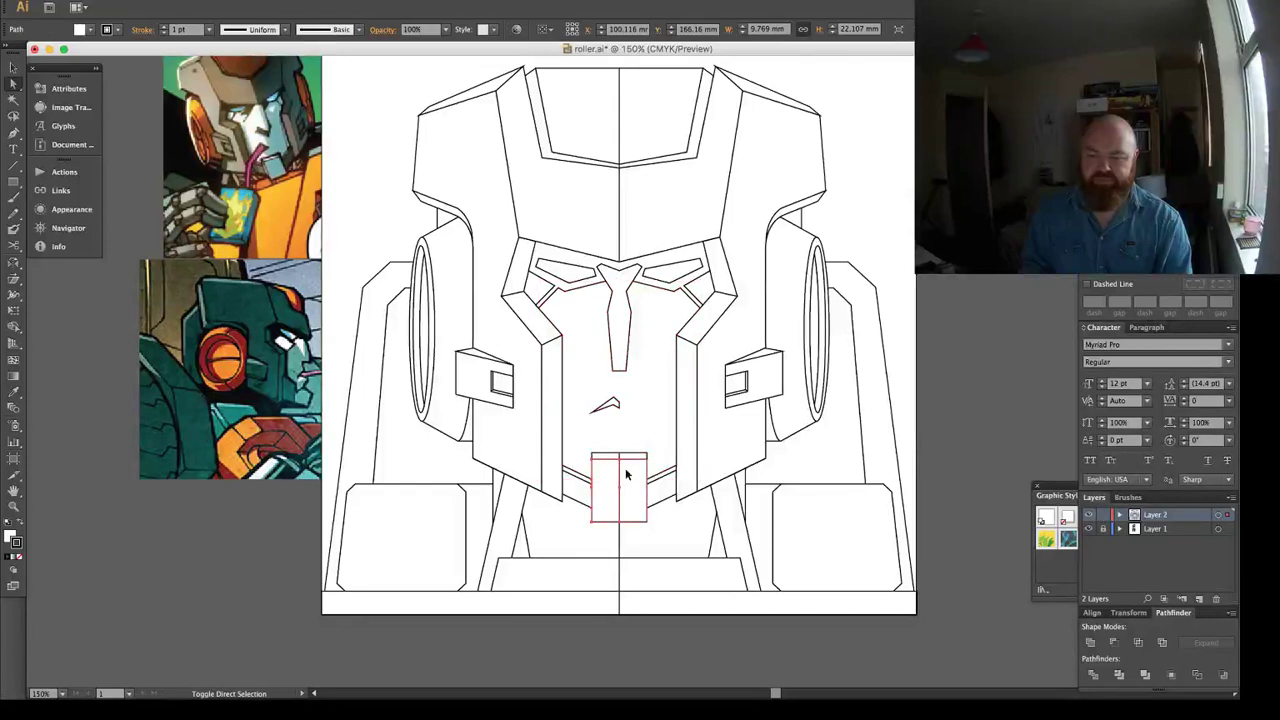
{"action": "left_click", "coordinate": [1090, 642]}
{"action": "left_click", "coordinate": [631, 526]}
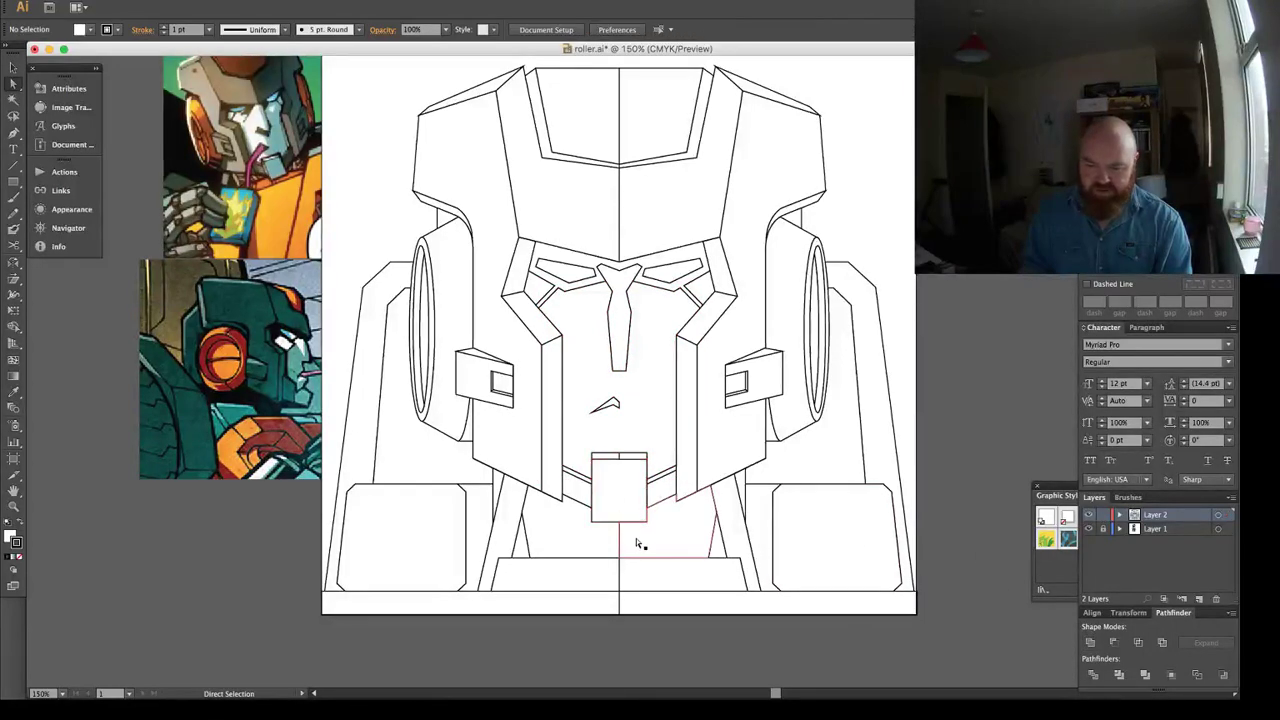
{"action": "left_click", "coordinate": [628, 579]}
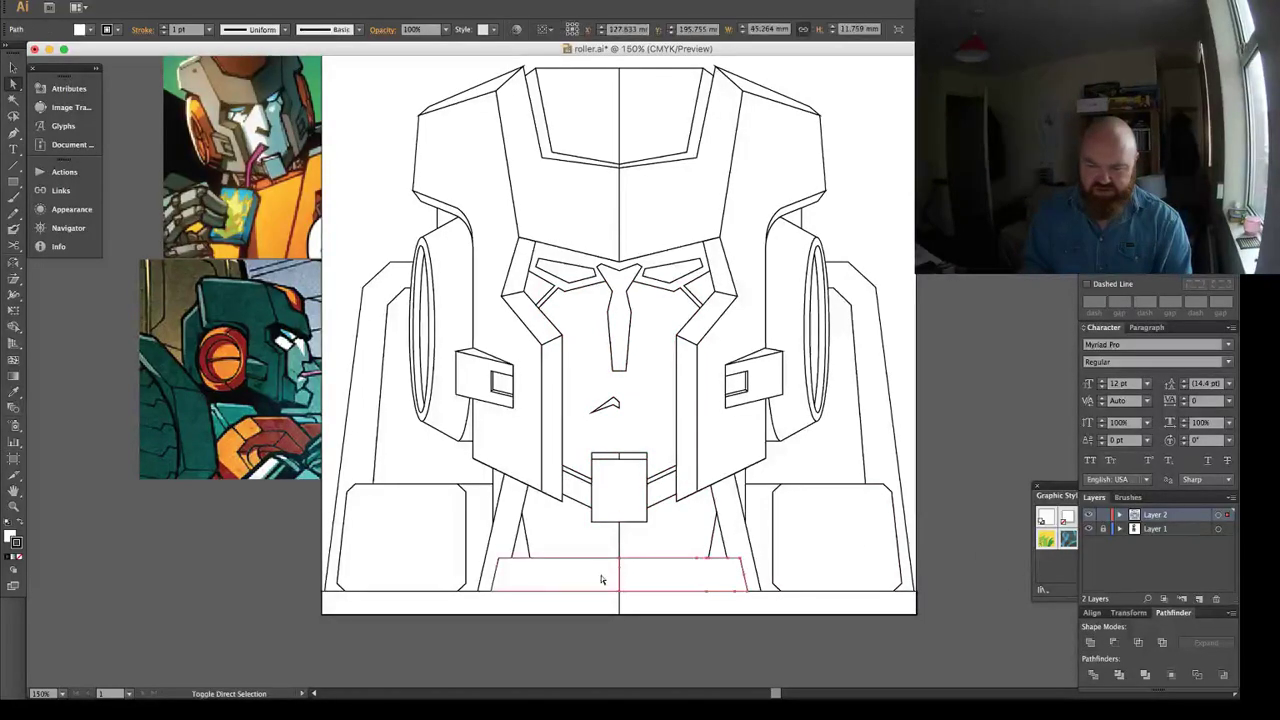
{"action": "left_click", "coordinate": [1089, 643]}
Unite the two halves of the long base bar and the two halves of the central panel atop the helmet.
{"action": "left_click", "coordinate": [629, 613]}
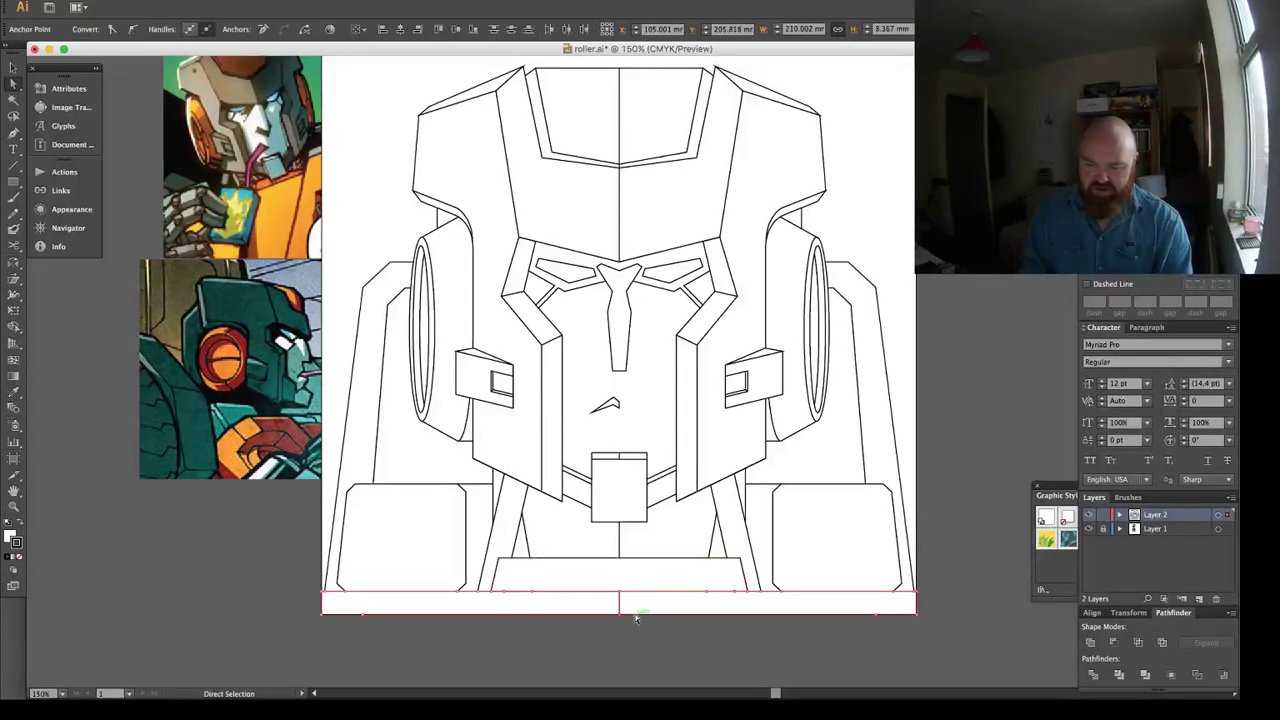
{"action": "left_click", "coordinate": [766, 563]}
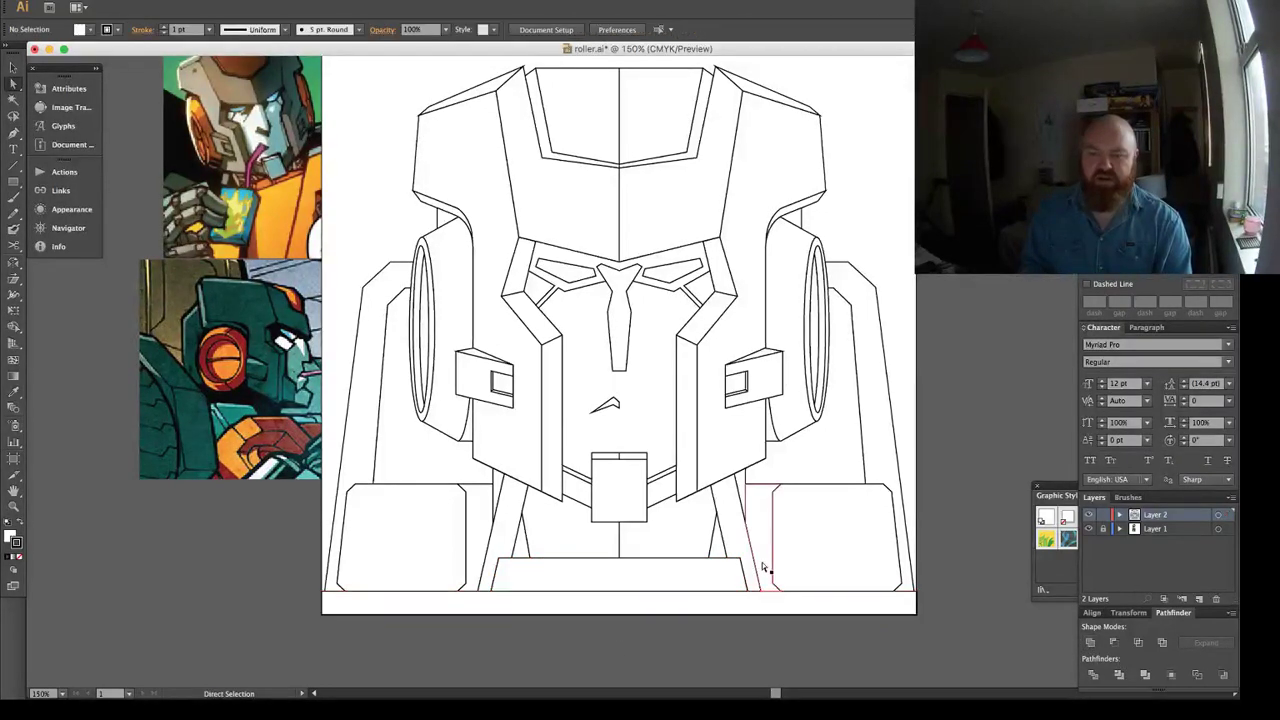
{"action": "left_click", "coordinate": [634, 141]}
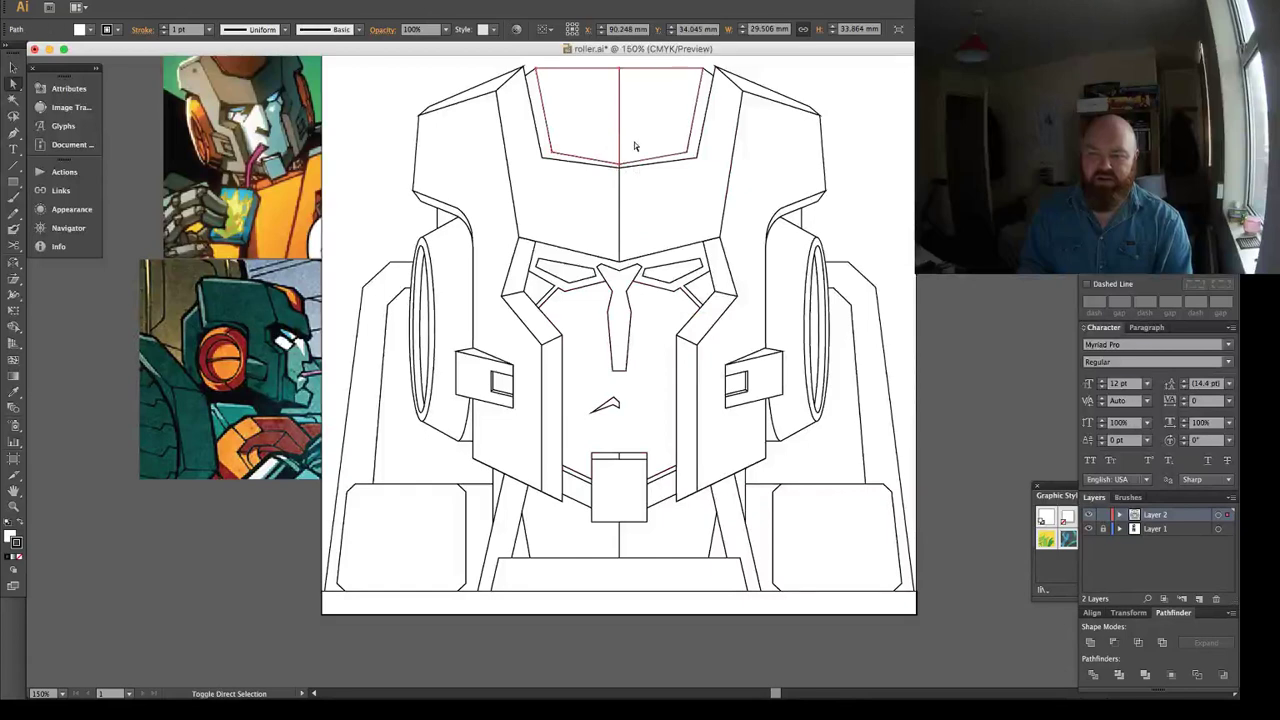
{"action": "left_click", "coordinate": [1090, 642]}
{"action": "key", "text": "super+shift+a"}
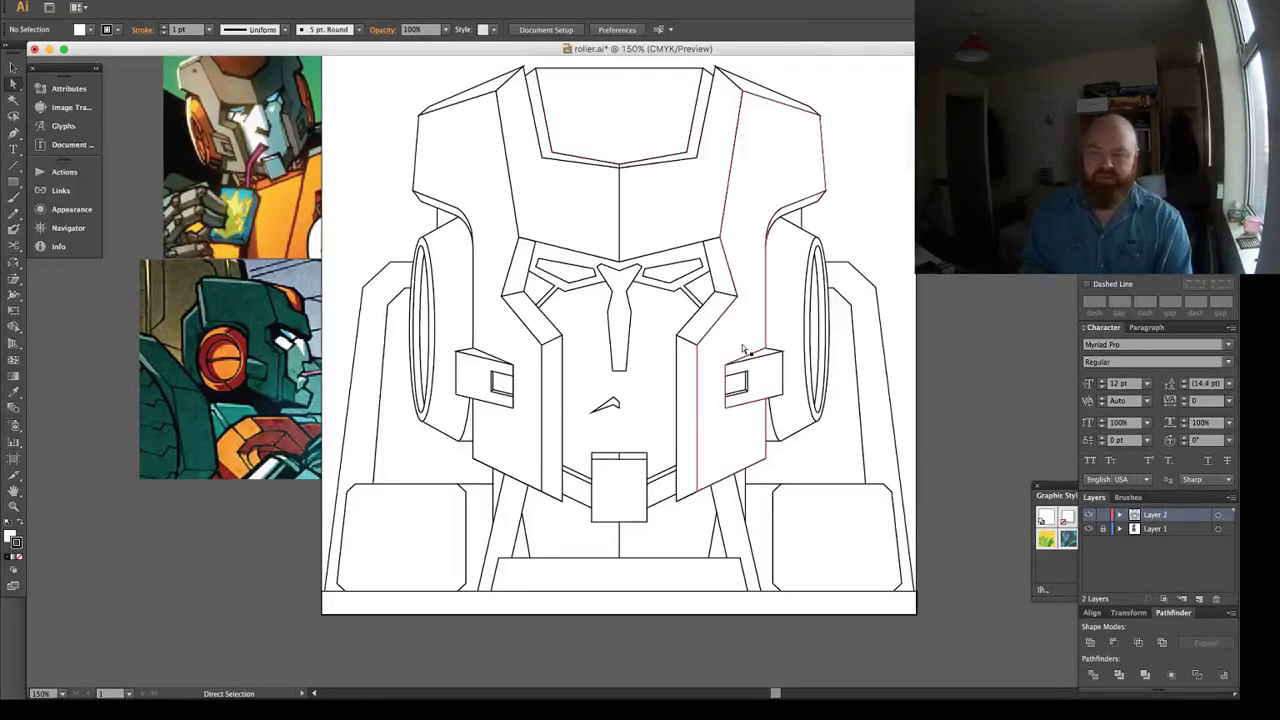
Taper the nose's lower end to a central point by deleting its two outer corner anchors.
{"action": "left_click", "coordinate": [619, 370]}
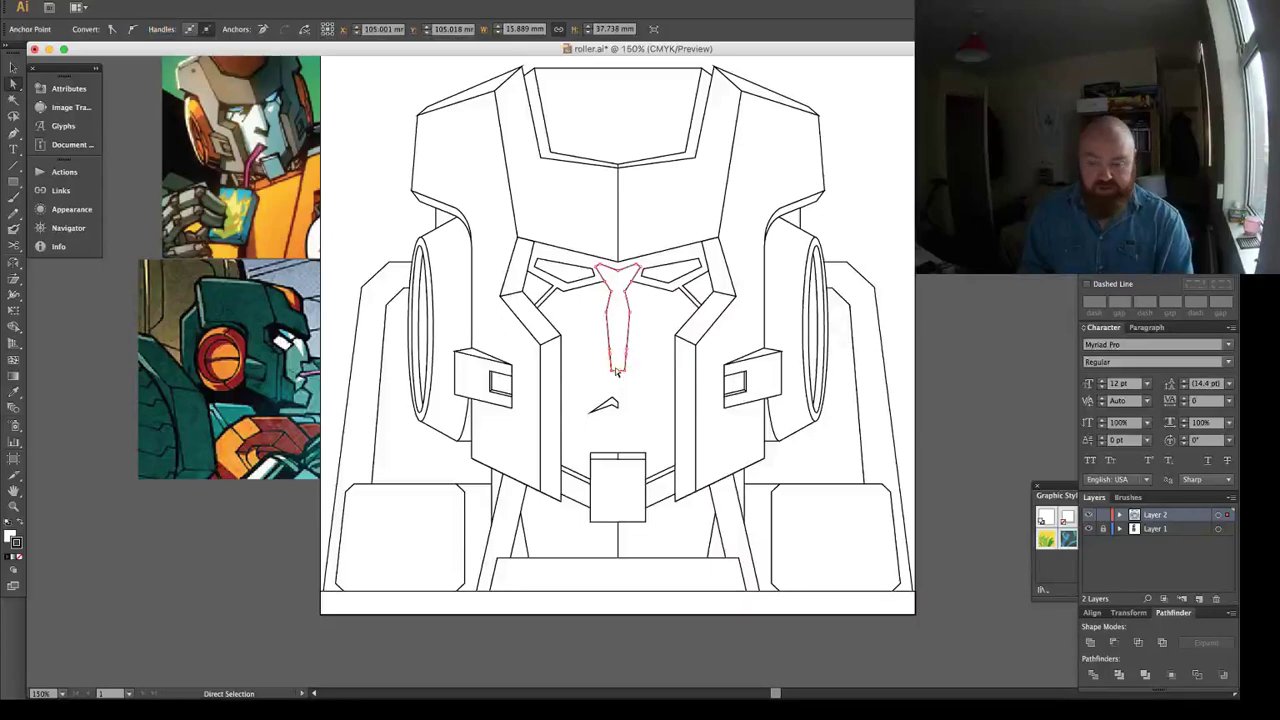
{"action": "scroll", "coordinate": [618, 370], "scroll_direction": "left", "scroll_amount": 1}
{"action": "scroll", "coordinate": [618, 370], "scroll_direction": "up", "scroll_amount": 1}
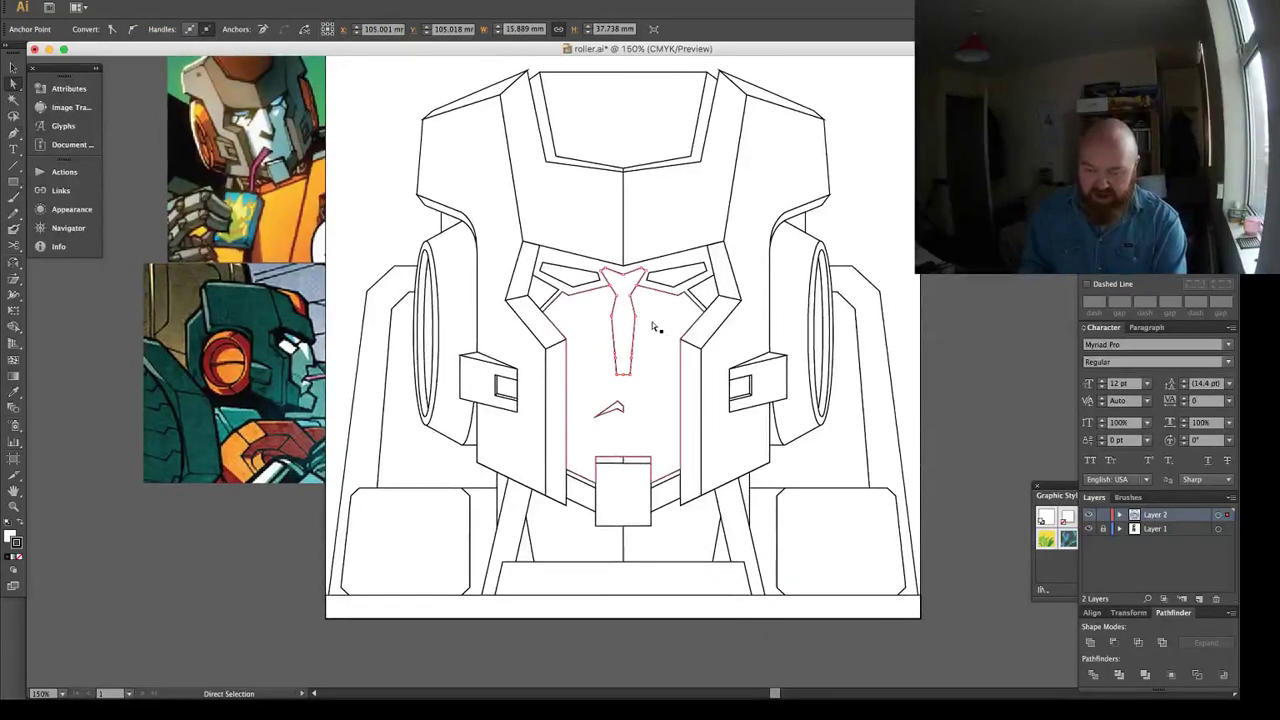
{"action": "key", "text": "p"}
{"action": "left_click", "coordinate": [617, 374]}
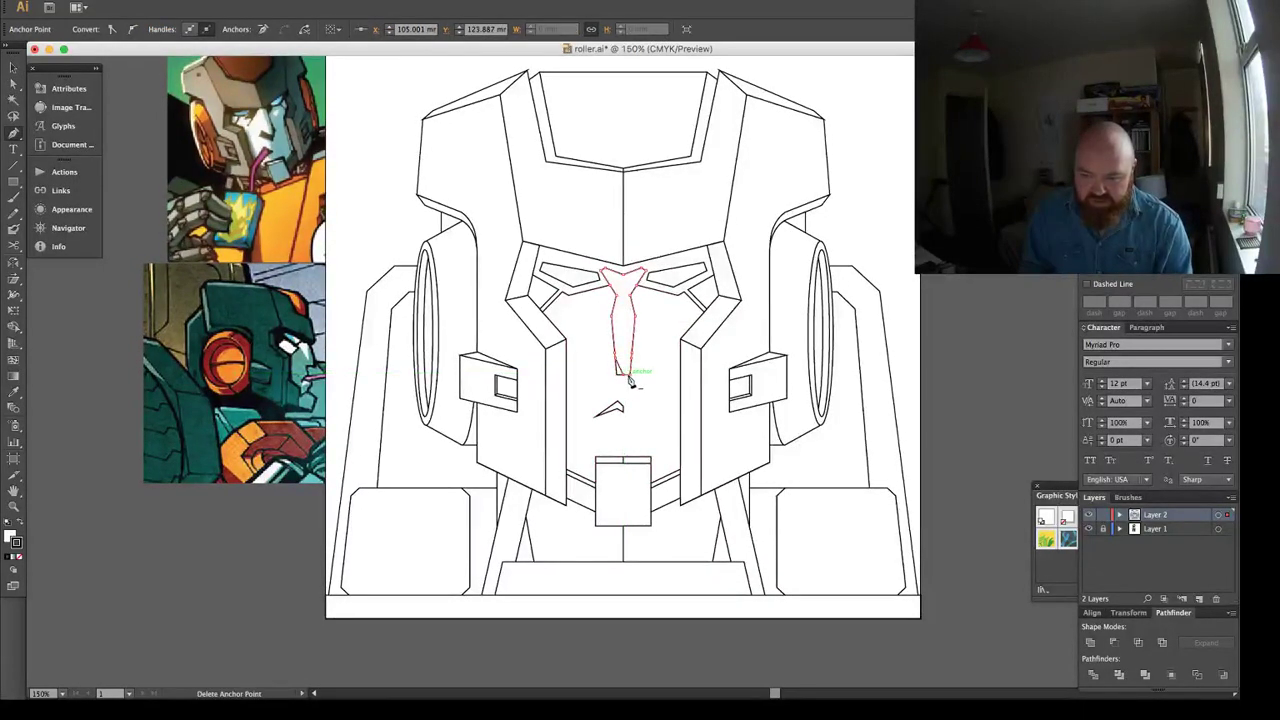
{"action": "left_click", "coordinate": [629, 377]}
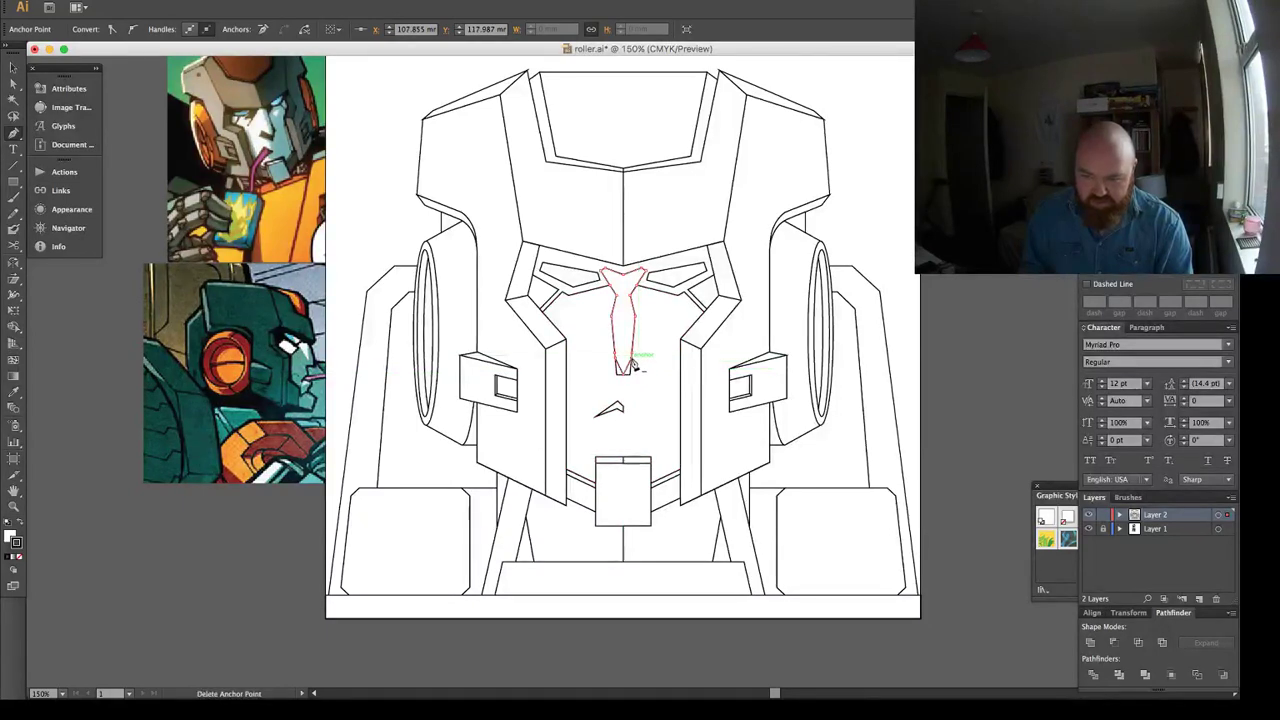
Delete the two matching corner anchors from the face shape so its nose cutout ends in the same point.
{"action": "key", "text": "p"}
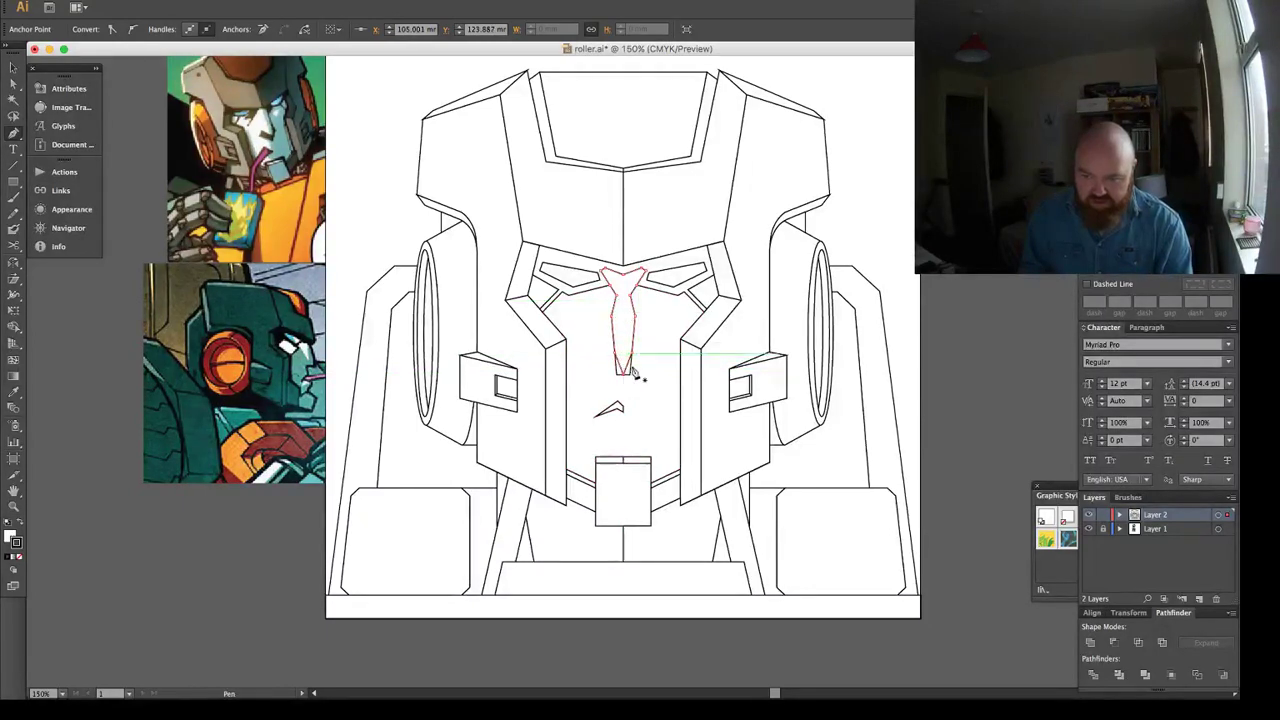
{"action": "key", "text": "a"}
{"action": "left_click", "coordinate": [633, 389]}
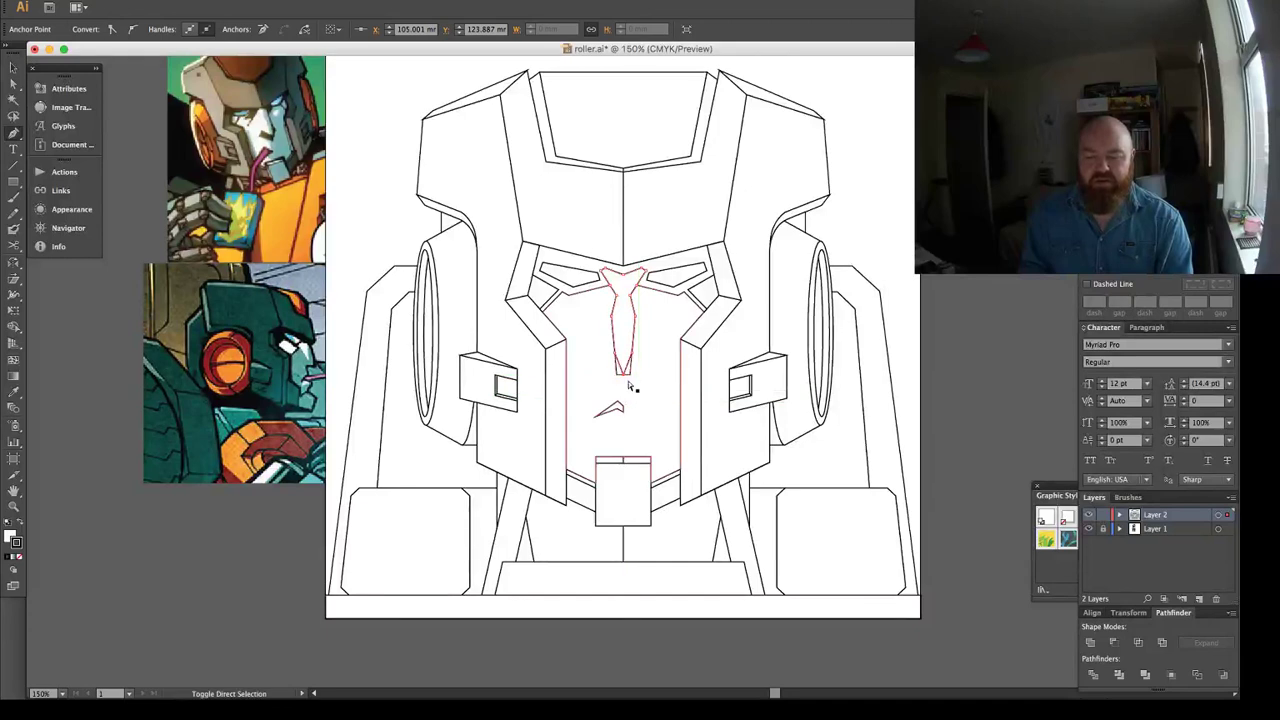
{"action": "left_click", "coordinate": [631, 374]}
{"action": "key", "text": "i"}
{"action": "key", "text": "minus"}
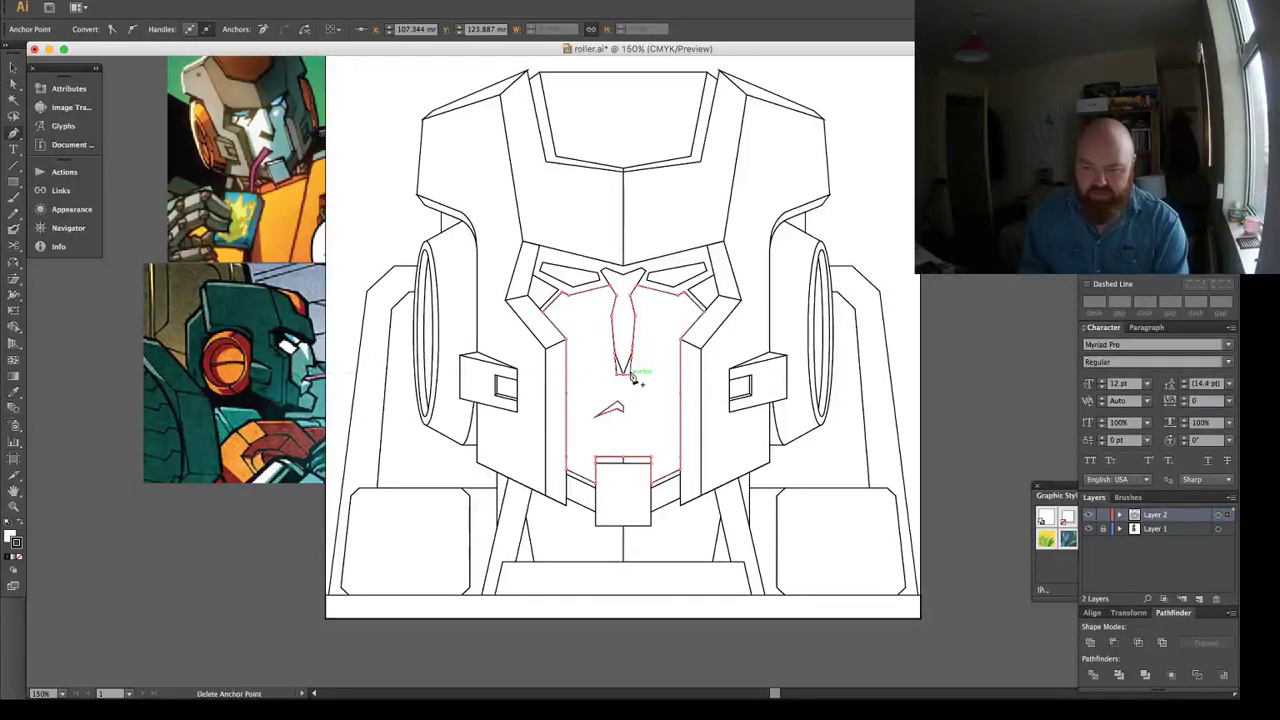
{"action": "left_click", "coordinate": [619, 371]}
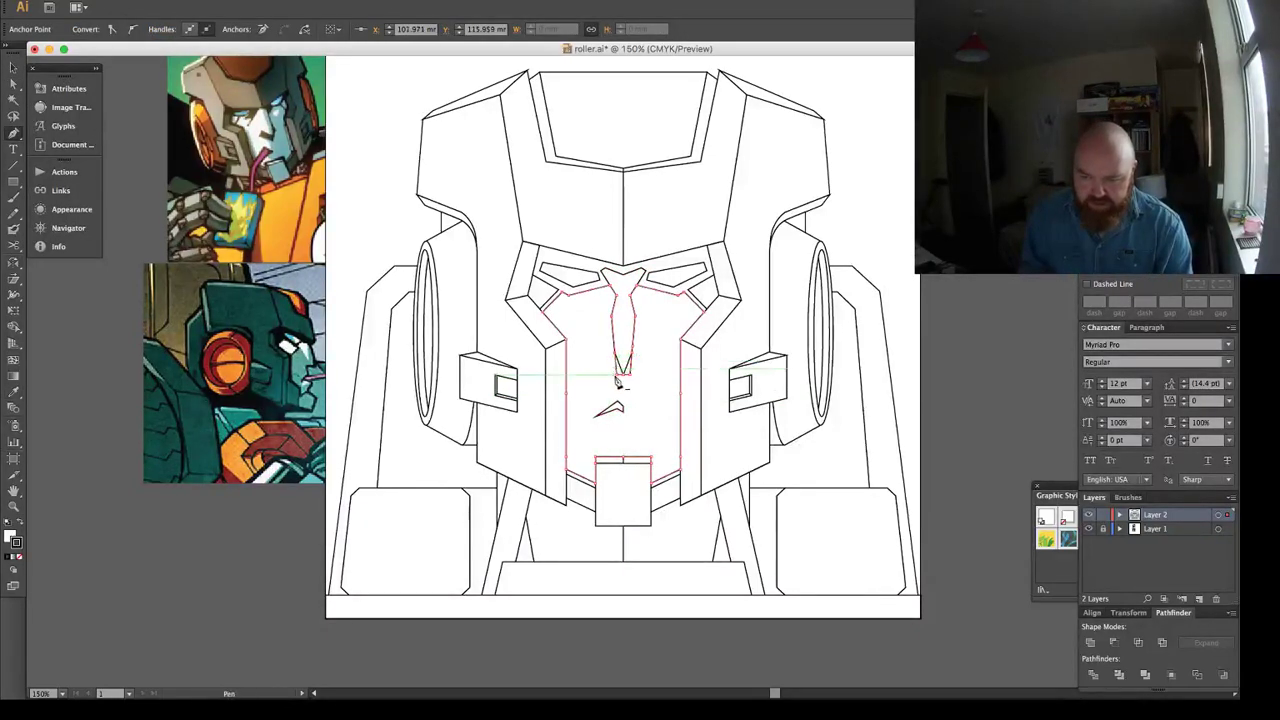
{"action": "key", "text": "p"}
{"action": "key", "text": "super+shift+a"}
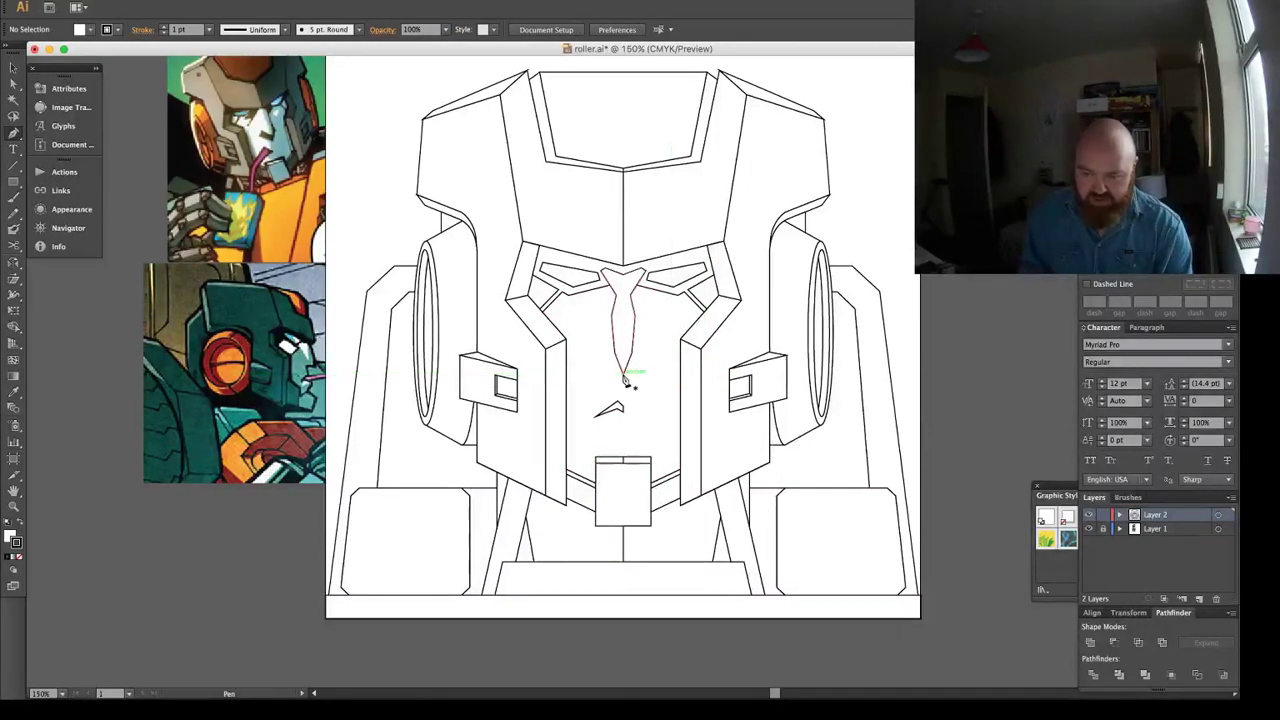
Draw a closed curved nostril about 8 mm wide and 13 mm high beside the nose tip with the Pen tool.
{"action": "left_click", "coordinate": [622, 373]}
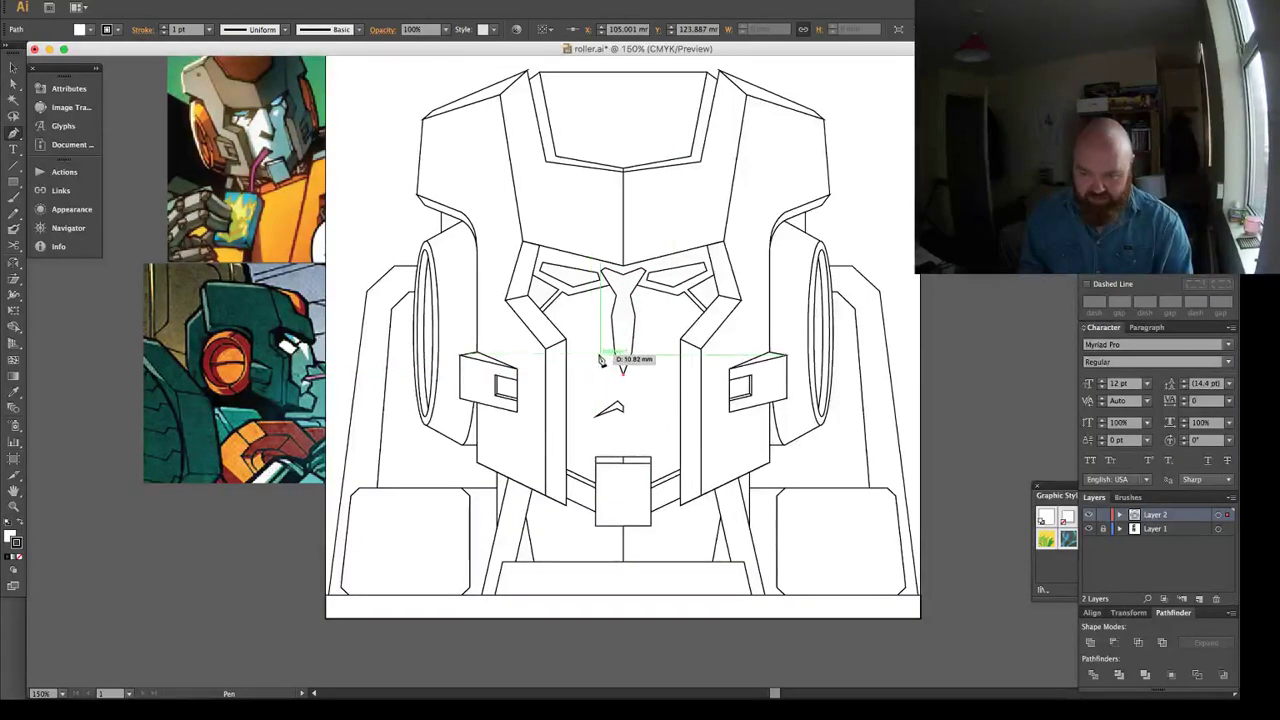
{"action": "left_click", "coordinate": [604, 359]}
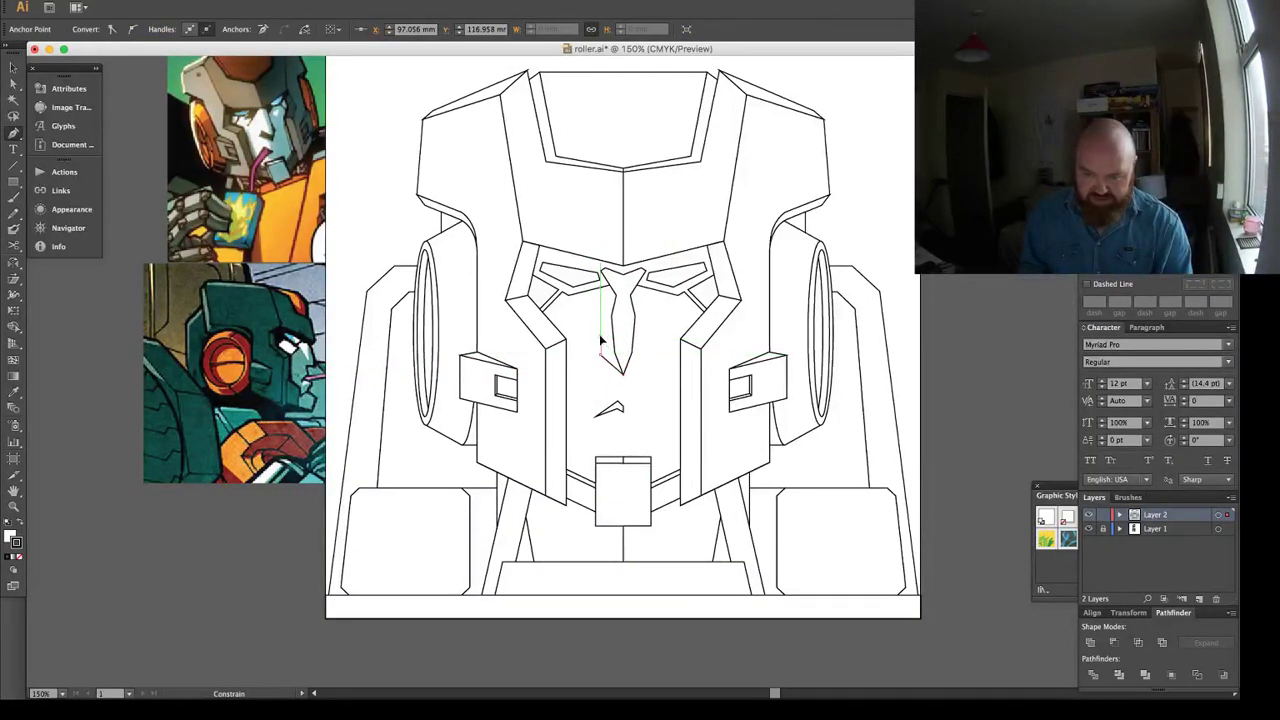
{"action": "key", "text": "super+z"}
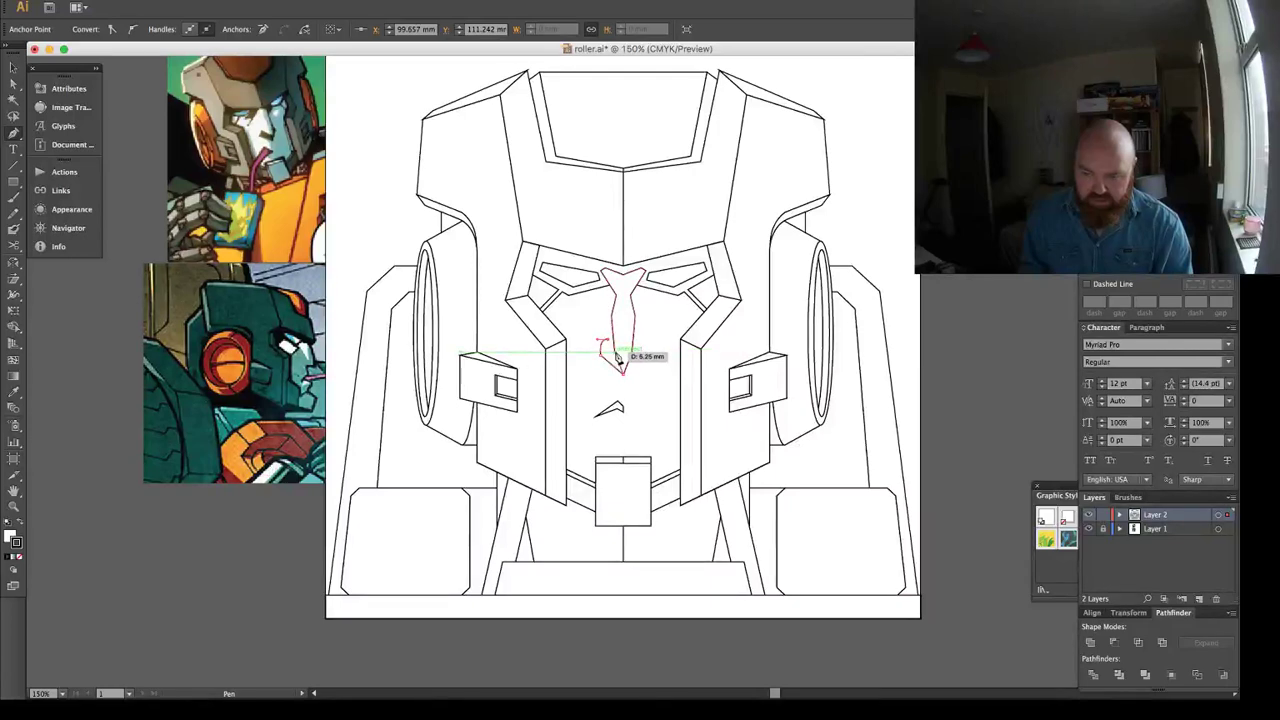
{"action": "left_click", "coordinate": [615, 353]}
{"action": "left_click", "coordinate": [623, 375]}
{"action": "key", "text": "super+shift+a"}
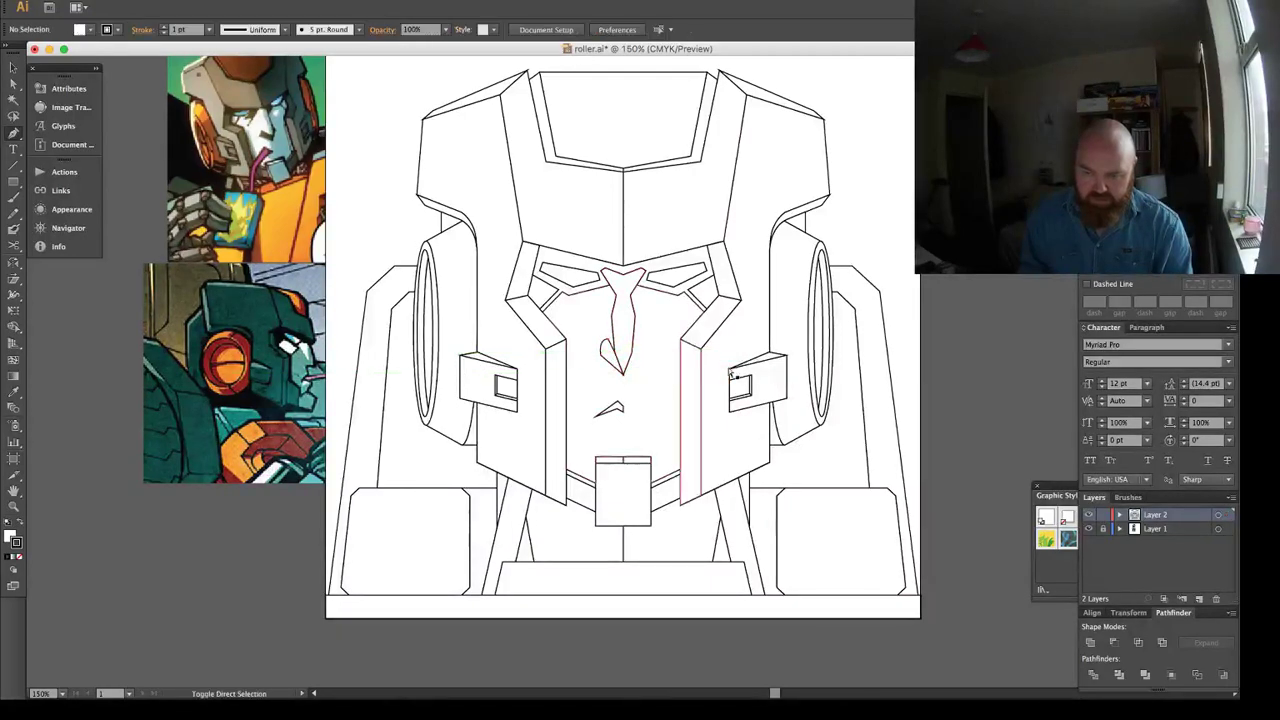
Reflect a copy of the nostril and place it on the opposite side of the nose tip.
{"action": "key", "text": "v"}
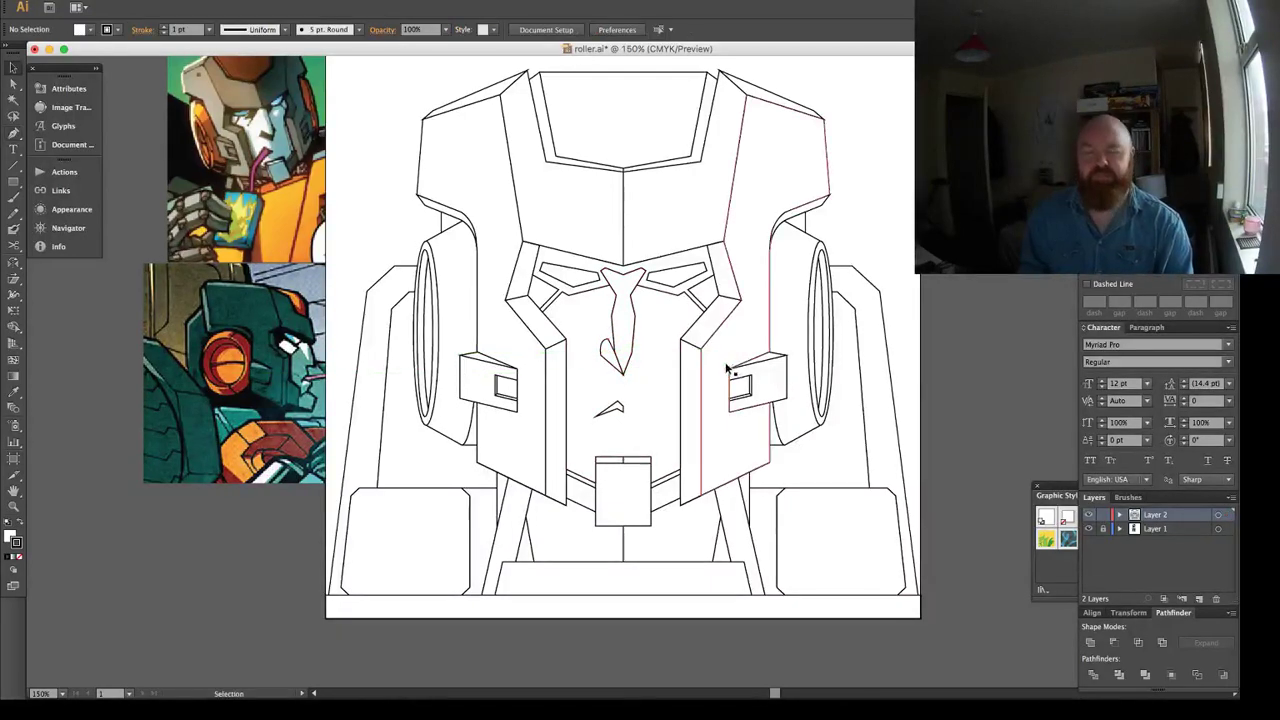
{"action": "left_click", "coordinate": [607, 356]}
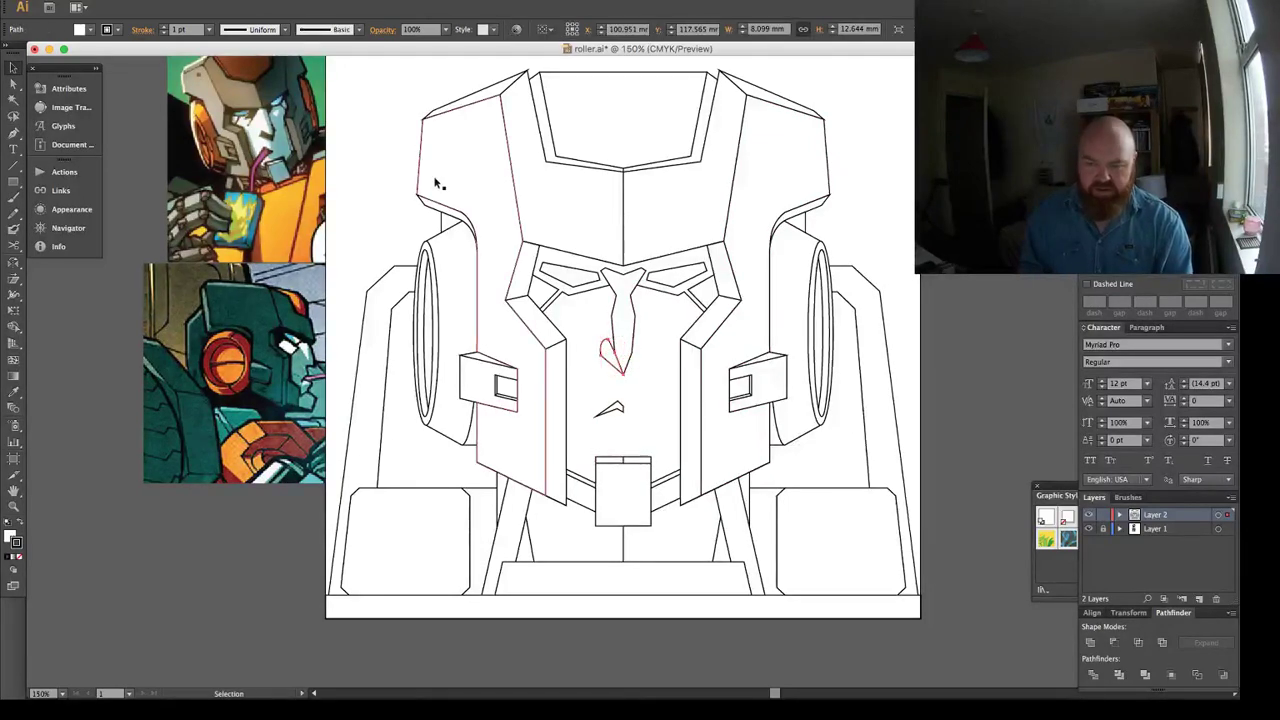
{"action": "left_click", "coordinate": [171, 2]}
{"action": "mouse_move", "coordinate": [200, 5]}
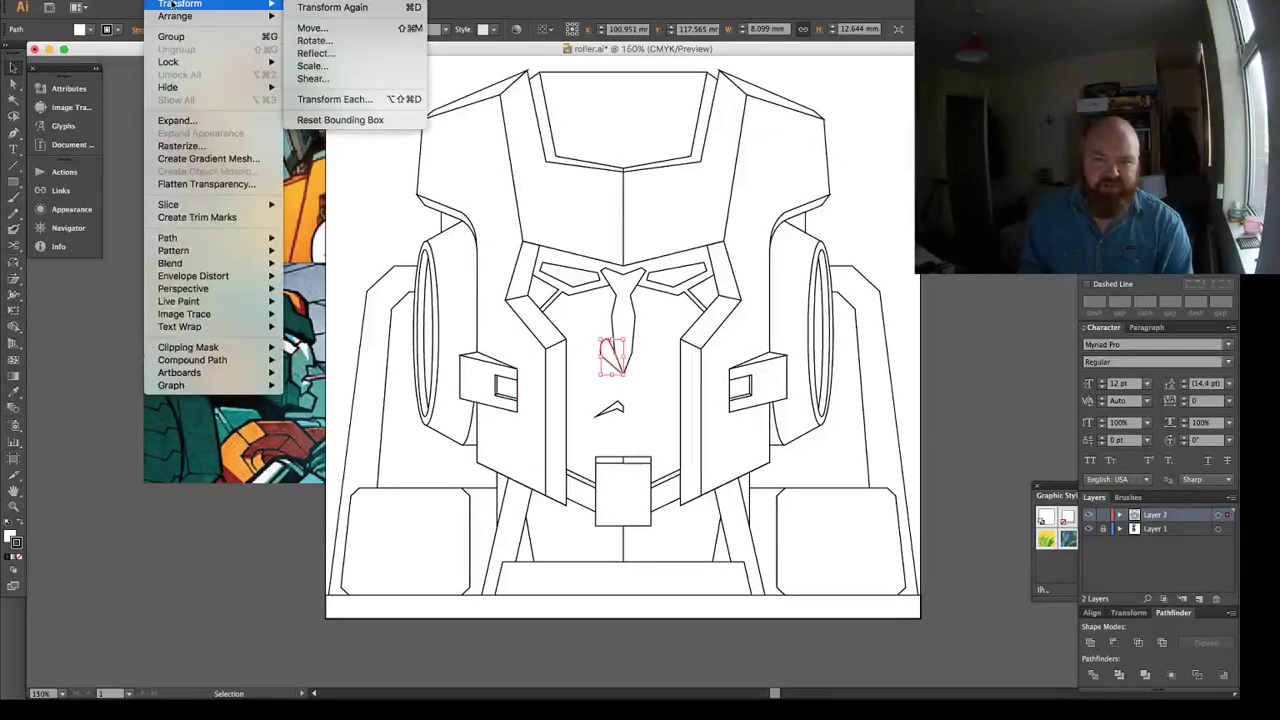
{"action": "left_click", "coordinate": [330, 51]}
{"action": "key", "text": "Return"}
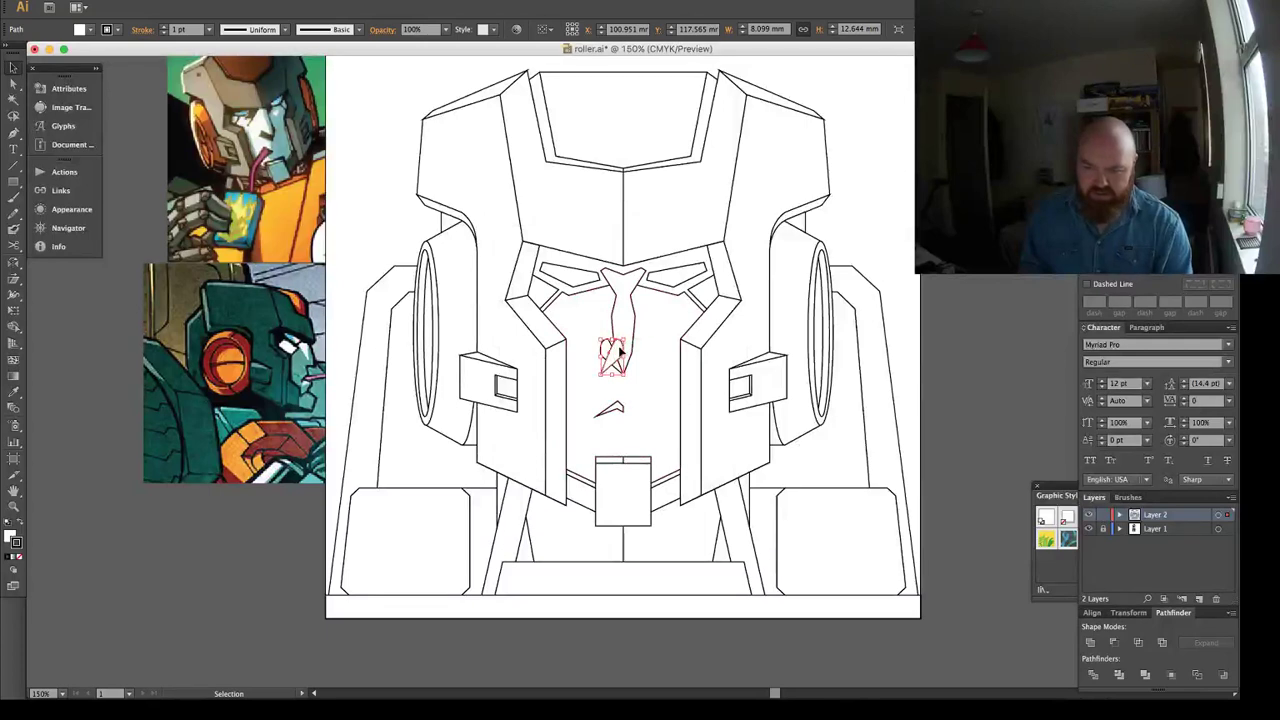
{"action": "left_click_drag", "start_coordinate": [619, 349], "coordinate": [643, 352]}
{"action": "key", "text": "super+shift+a"}
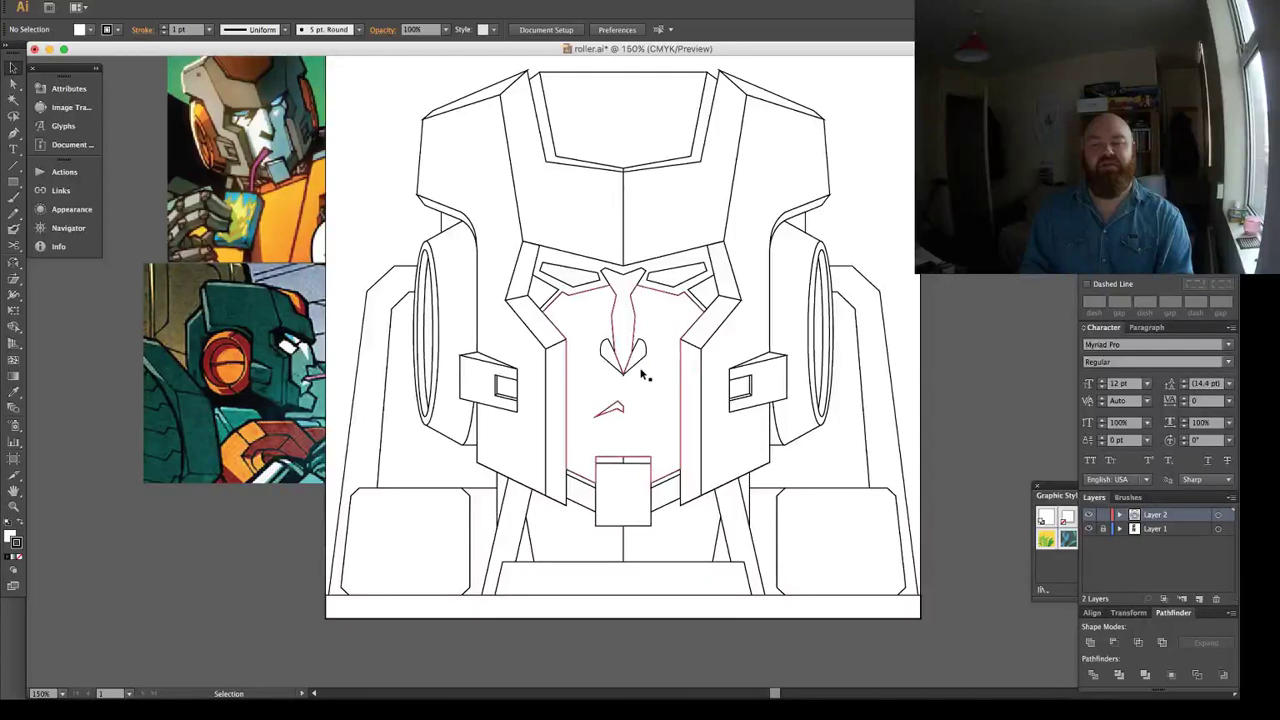
Draw a narrow angular side plane with no fill along the nose, from the brow down to the first nostril.
{"action": "key", "text": "p"}
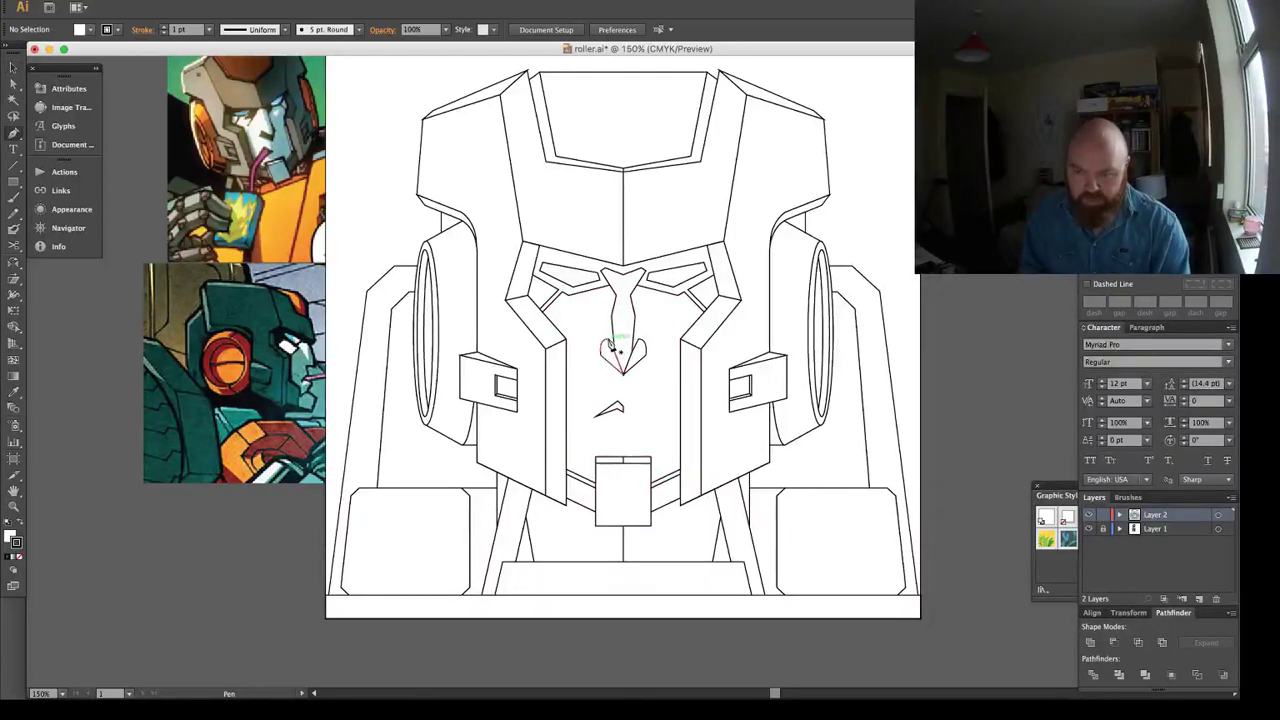
{"action": "left_click", "coordinate": [609, 341]}
{"action": "left_click", "coordinate": [601, 312]}
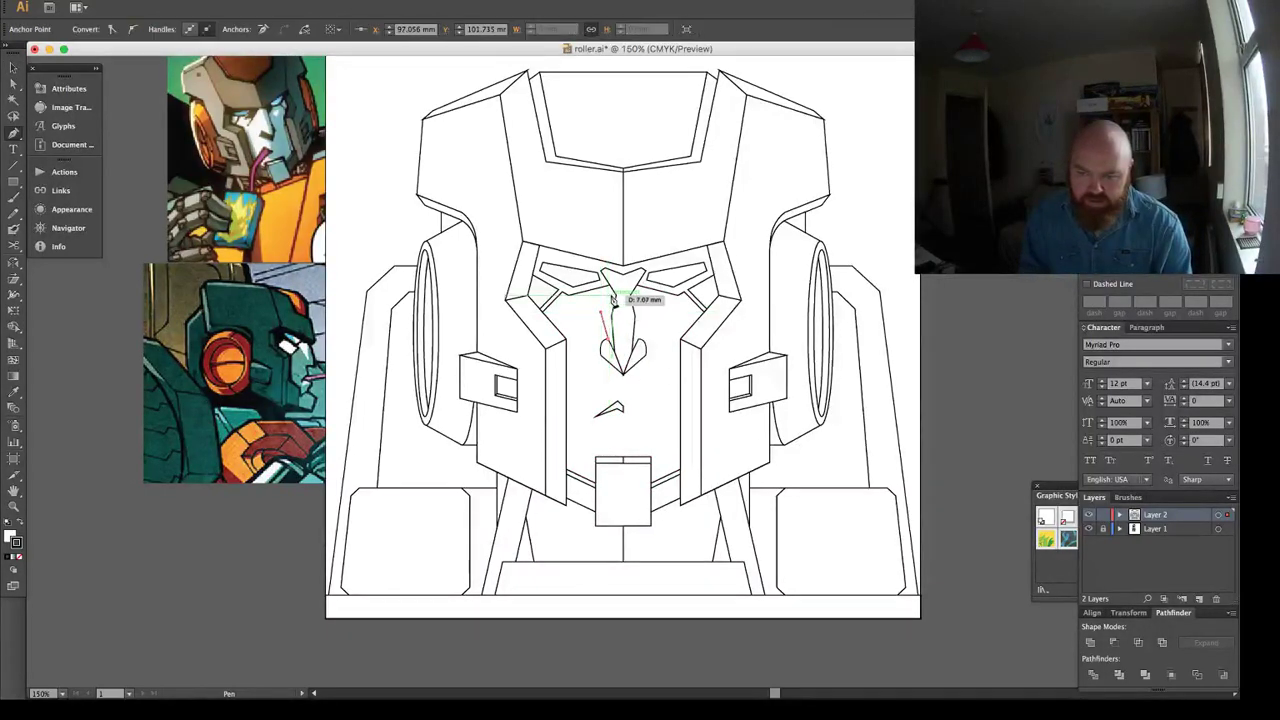
{"action": "left_click", "coordinate": [613, 297]}
{"action": "key", "text": "super+z"}
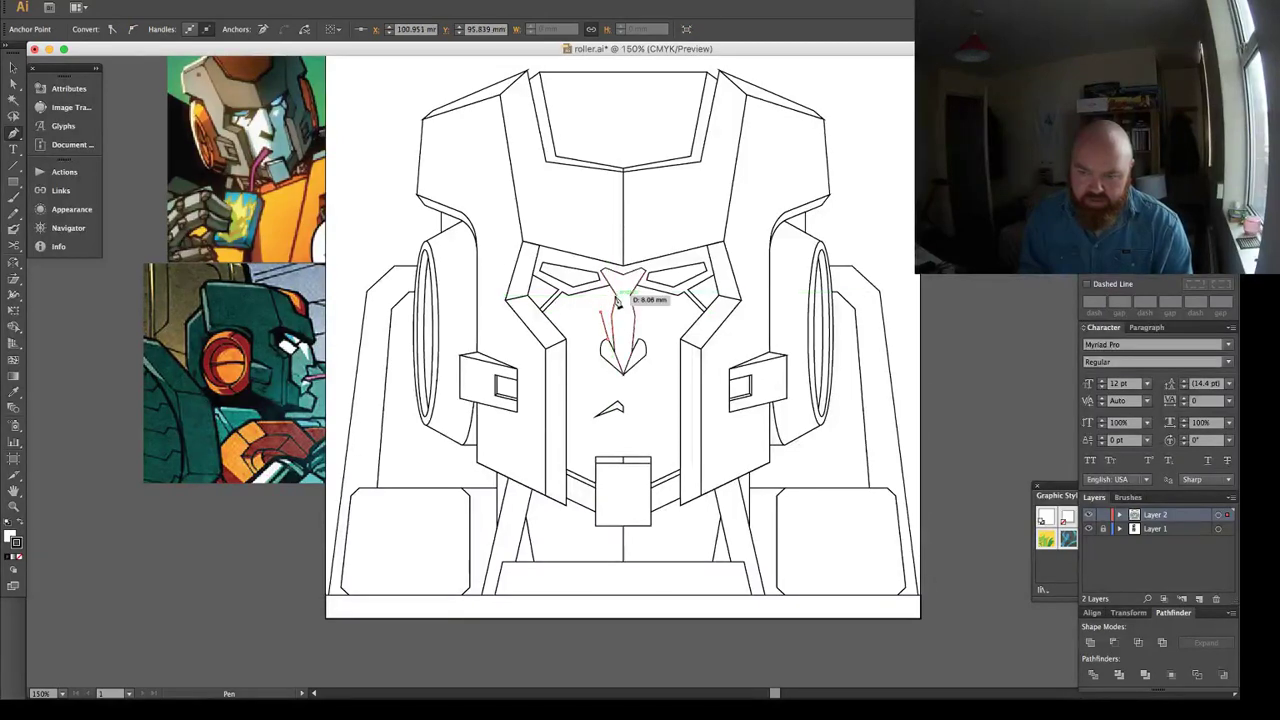
{"action": "left_click", "coordinate": [610, 284]}
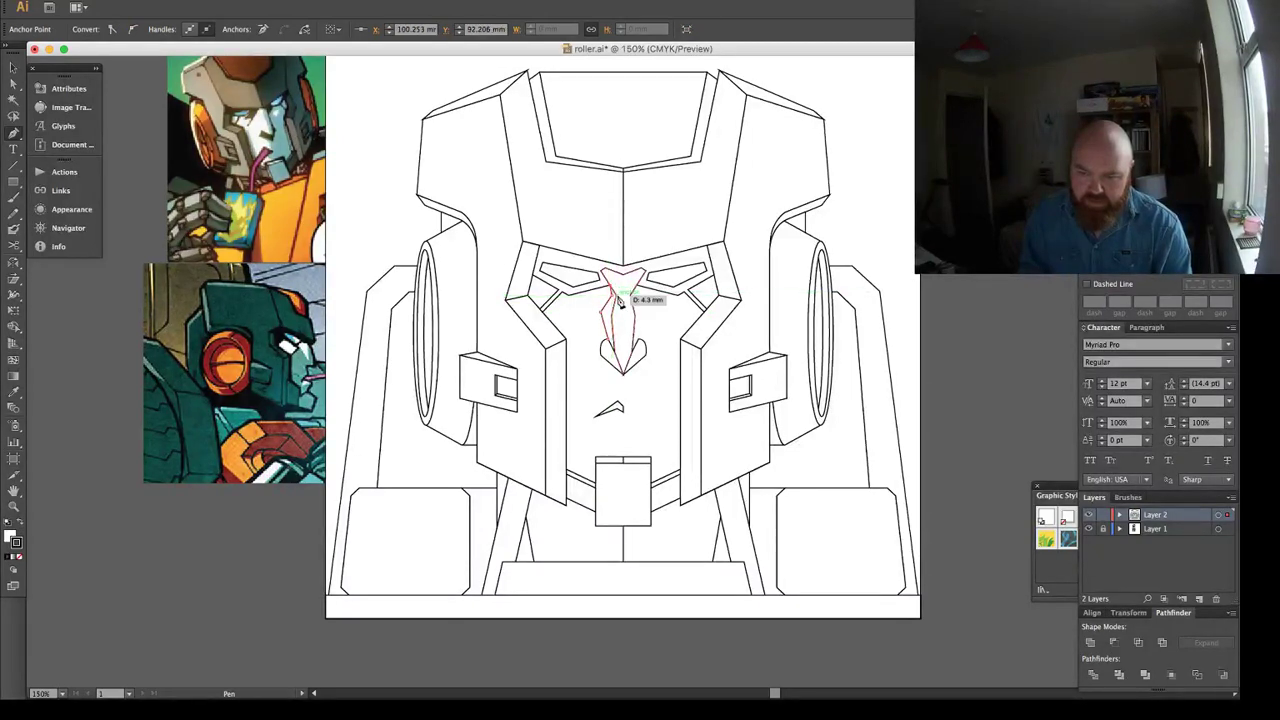
{"action": "left_click", "coordinate": [617, 296]}
{"action": "key", "text": "shift+x"}
{"action": "key", "text": "shift+x"}
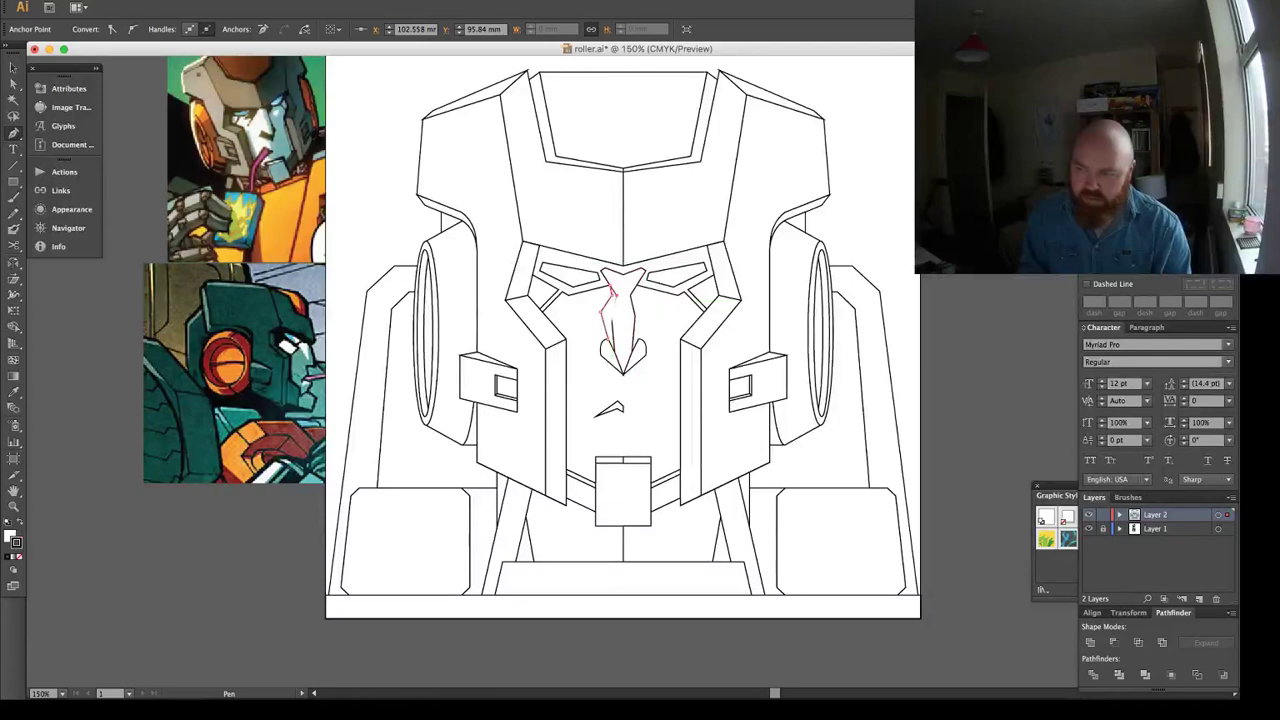
{"action": "key", "text": "slash"}
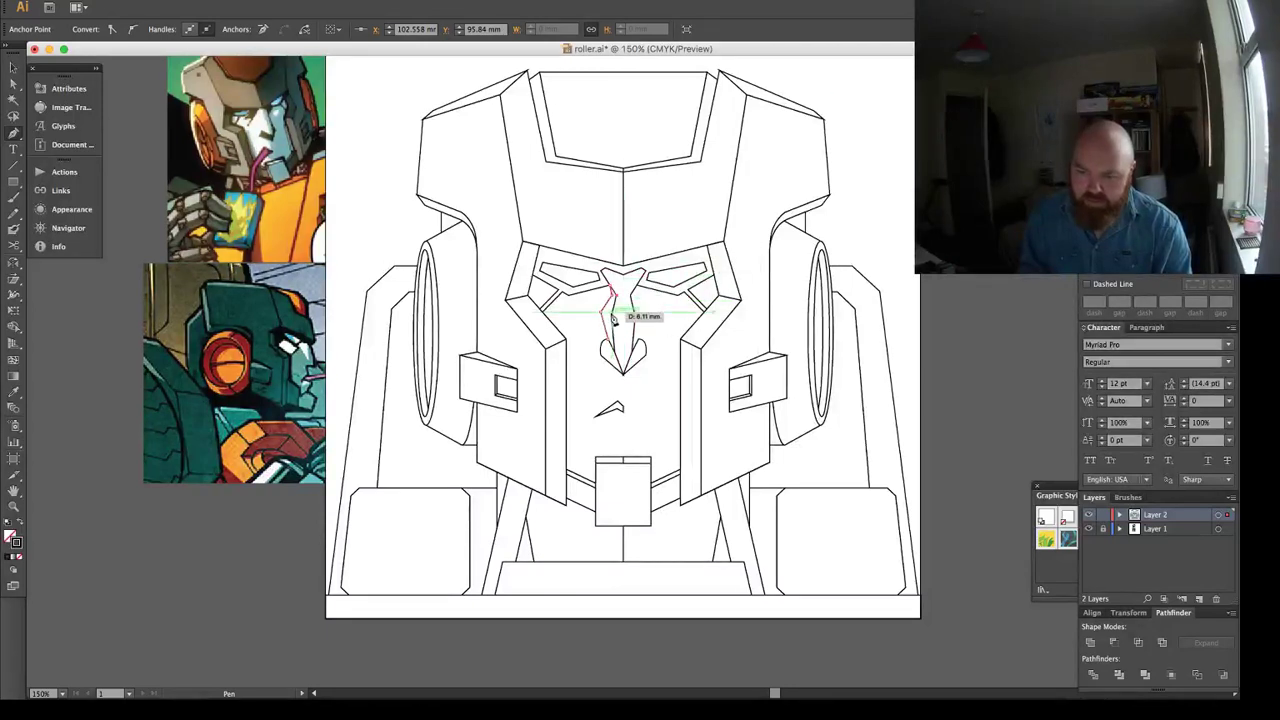
{"action": "left_click", "coordinate": [614, 350]}
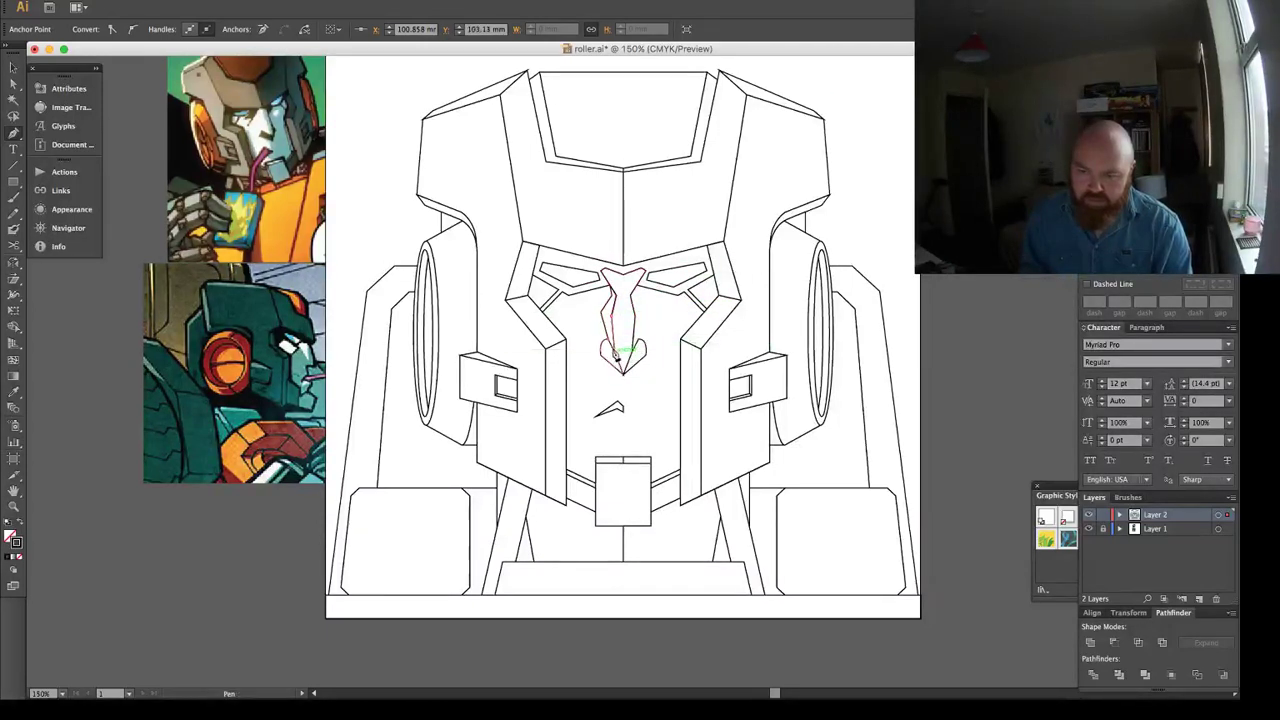
{"action": "left_click", "coordinate": [609, 349]}
{"action": "key", "text": "super+shift+a"}
{"action": "key", "text": "v"}
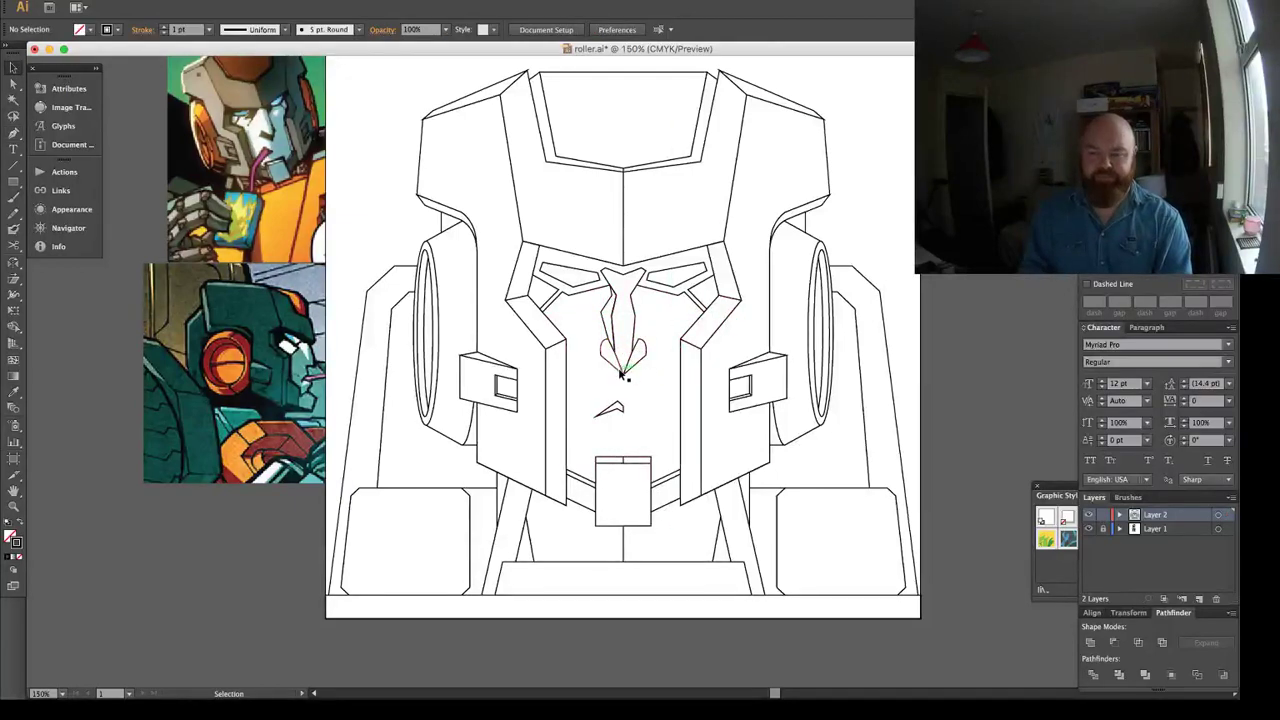
Draw a rectangle about 10.7 mm wide and 6.2 mm high across the nose tip.
{"action": "key", "text": "backslash"}
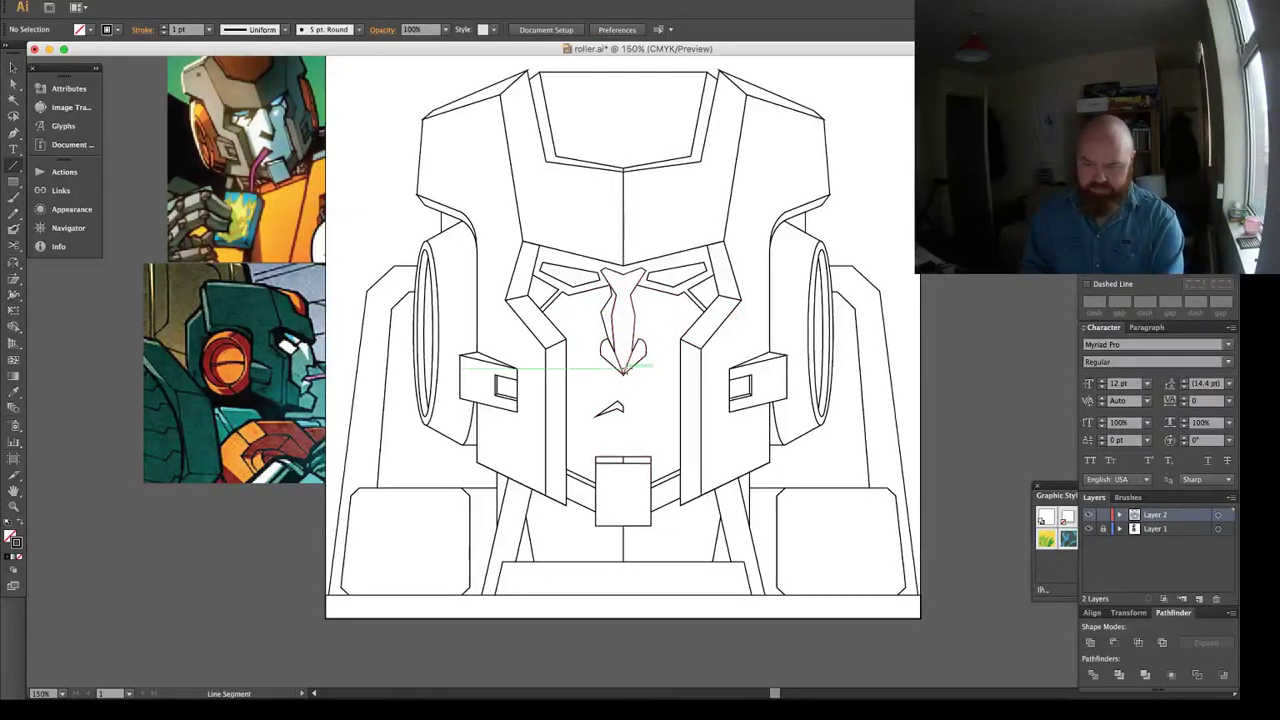
{"action": "key", "text": "m"}
{"action": "left_click_drag", "start_coordinate": [608, 365], "coordinate": [640, 383]}
{"action": "key", "text": "u"}
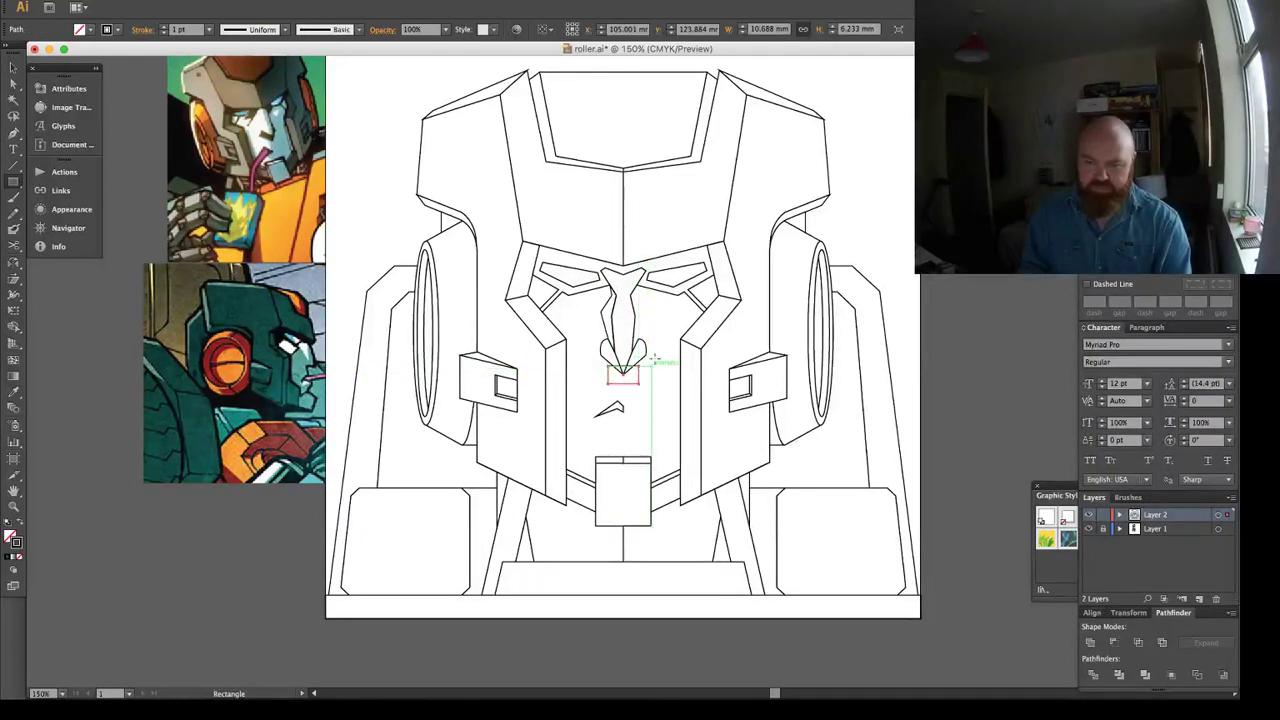
Match the rectangle across the nose tip to the face's white fill and black outline, and deselect it.
{"action": "key", "text": "i"}
{"action": "left_click", "coordinate": [668, 343]}
{"action": "key", "text": "super+shift+a"}
{"action": "key", "text": "v"}
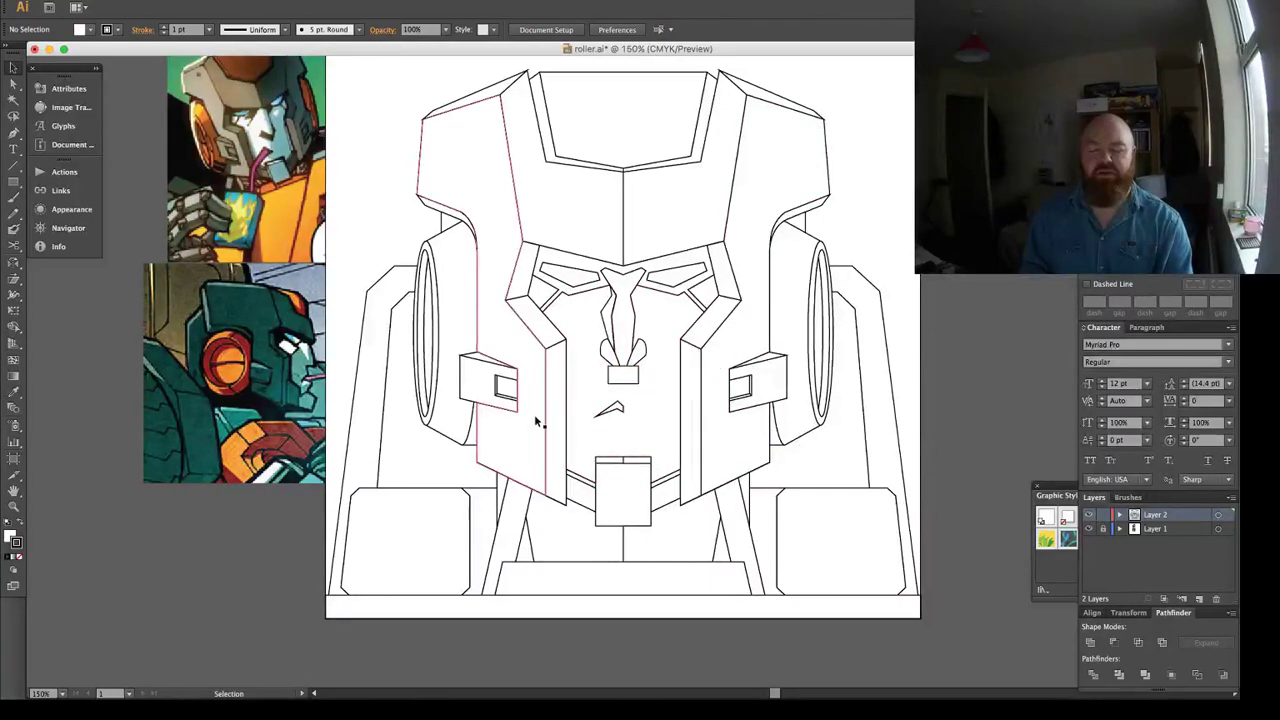
Select the lower outer corner points of both nostrils and shift them slightly downward.
{"action": "key", "text": "a"}
{"action": "left_click", "coordinate": [604, 362]}
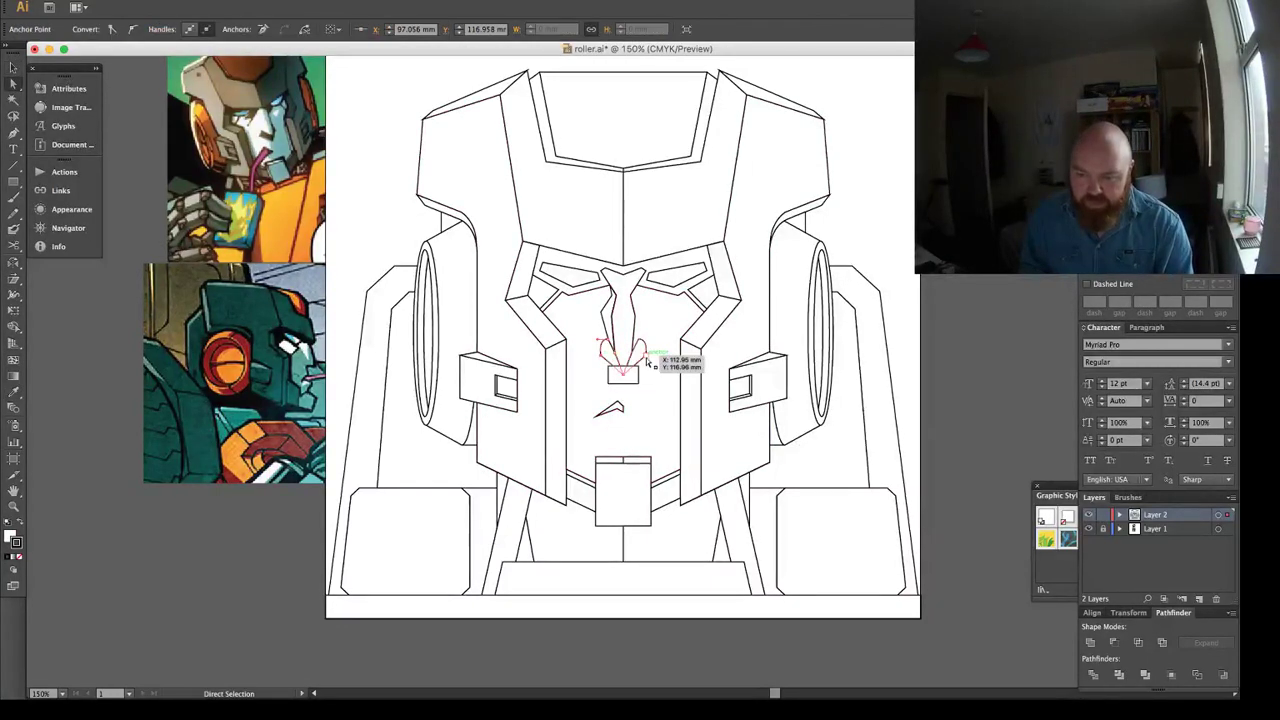
{"action": "left_click_drag", "start_coordinate": [647, 361], "coordinate": [647, 363]}
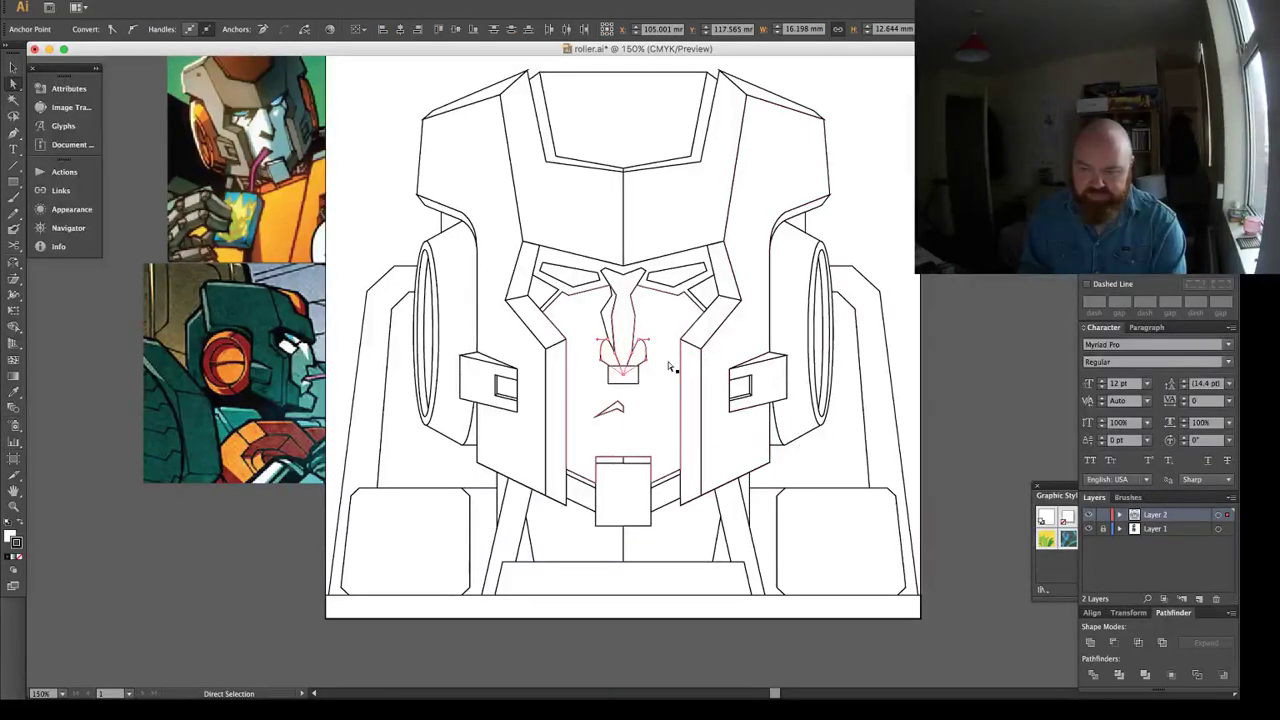
Divide the nose, nostrils, tip rectangle and face shape with Pathfinder Divide, and ungroup the resulting pieces.
{"action": "left_click", "coordinate": [632, 382]}
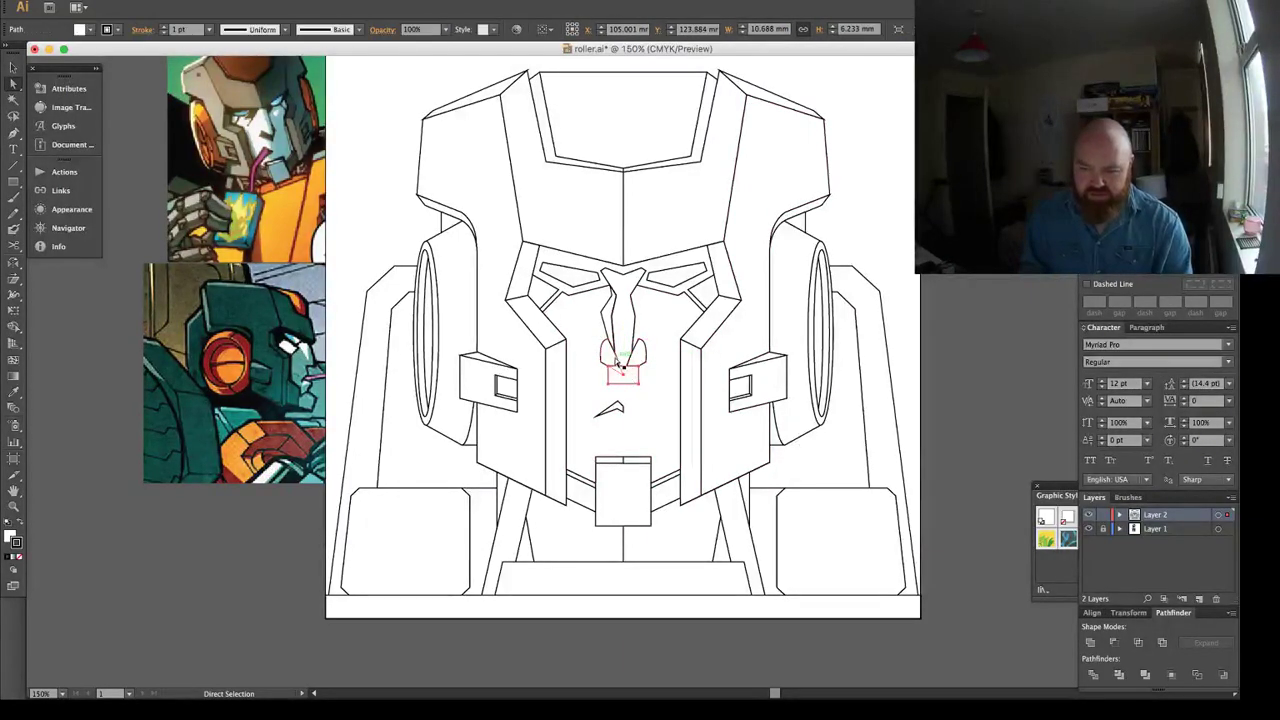
{"action": "left_click", "coordinate": [631, 358], "text": "shift"}
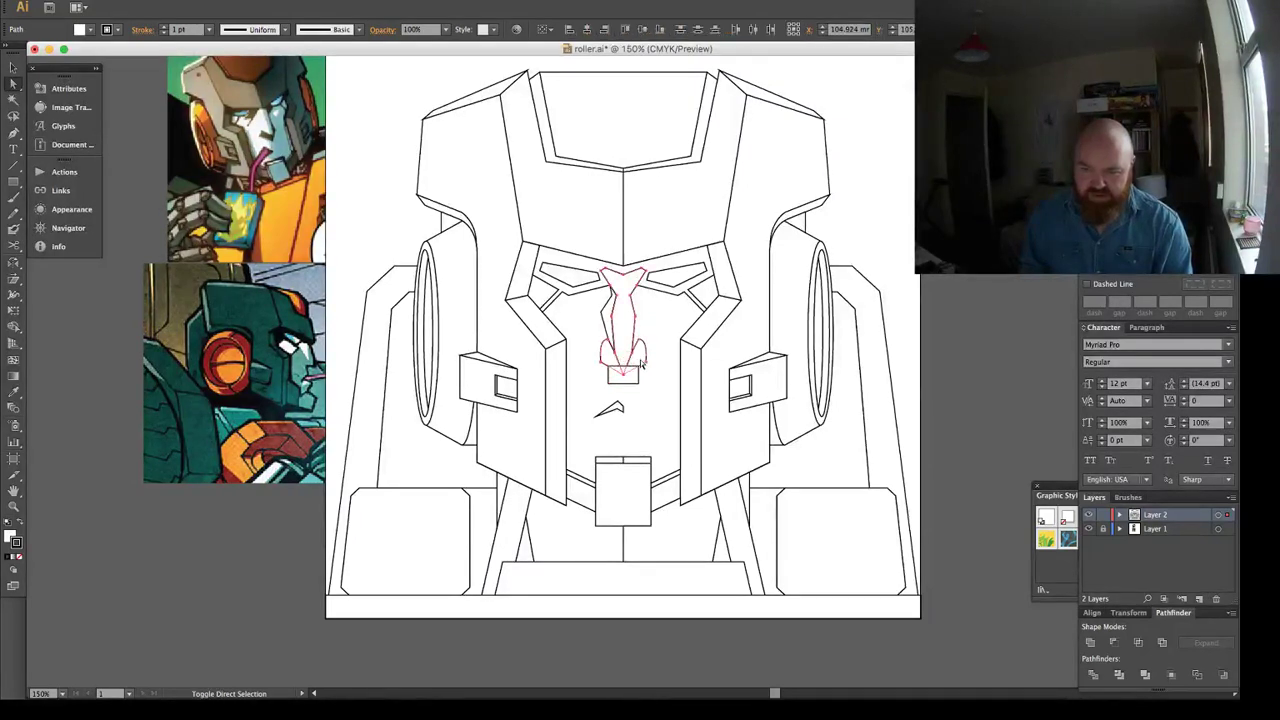
{"action": "left_click", "coordinate": [653, 381], "text": "shift"}
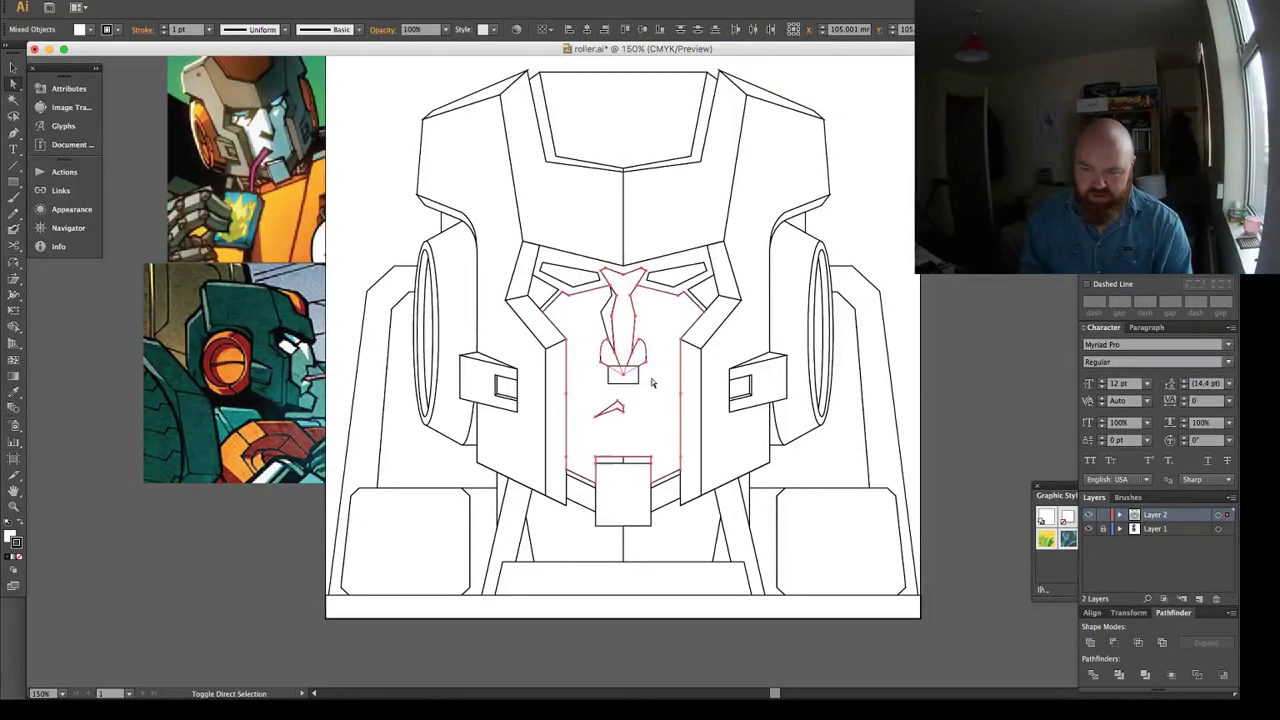
{"action": "left_click", "coordinate": [1093, 674]}
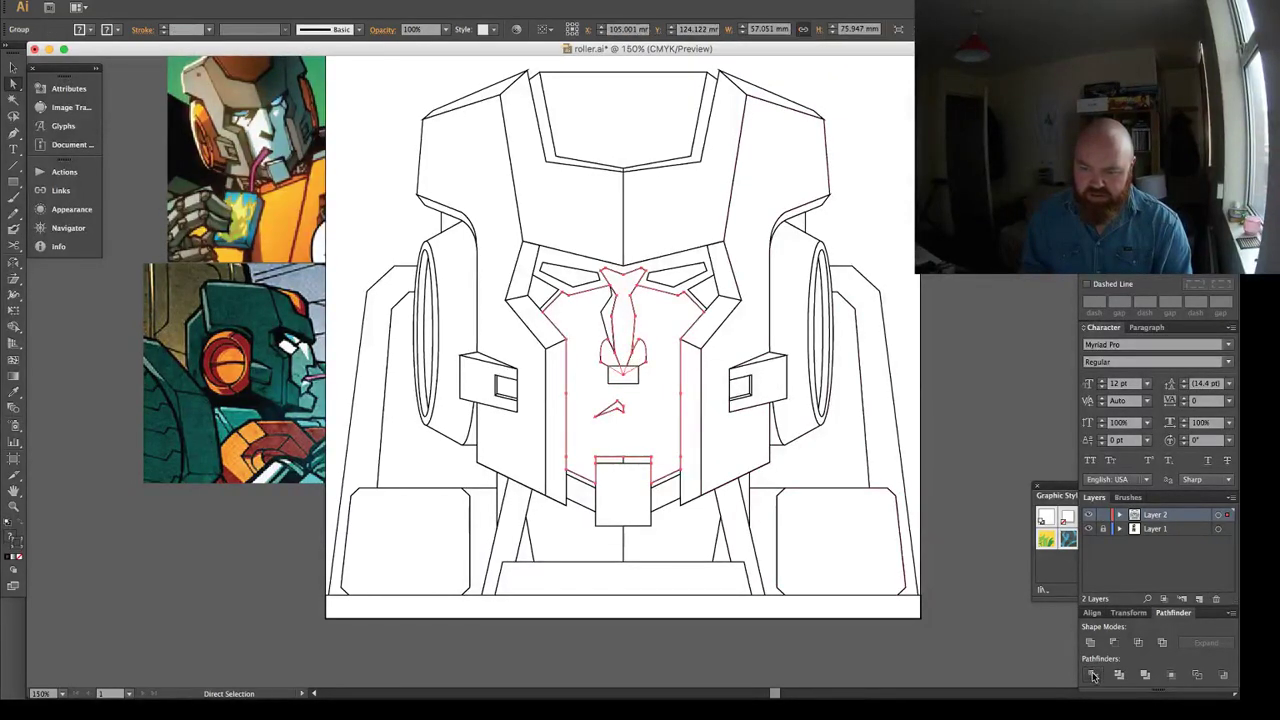
{"action": "left_click", "coordinate": [636, 384]}
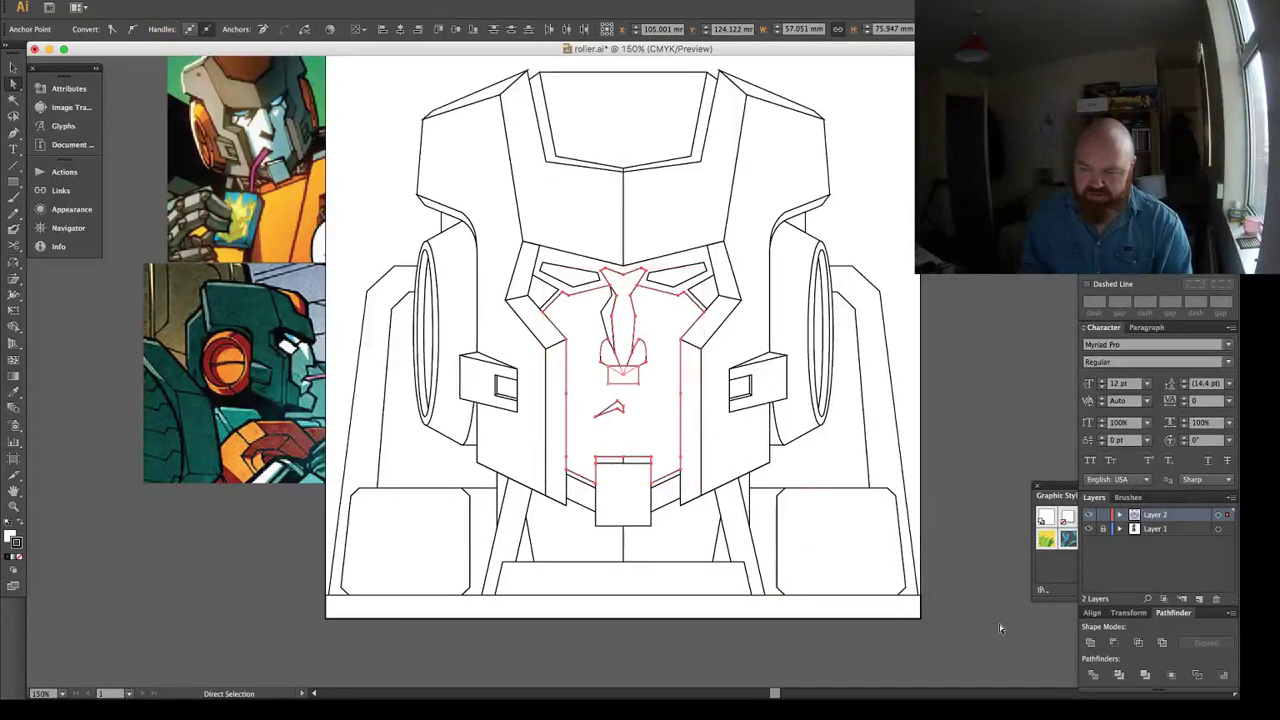
{"action": "left_click", "coordinate": [1092, 675]}
{"action": "key", "text": "v"}
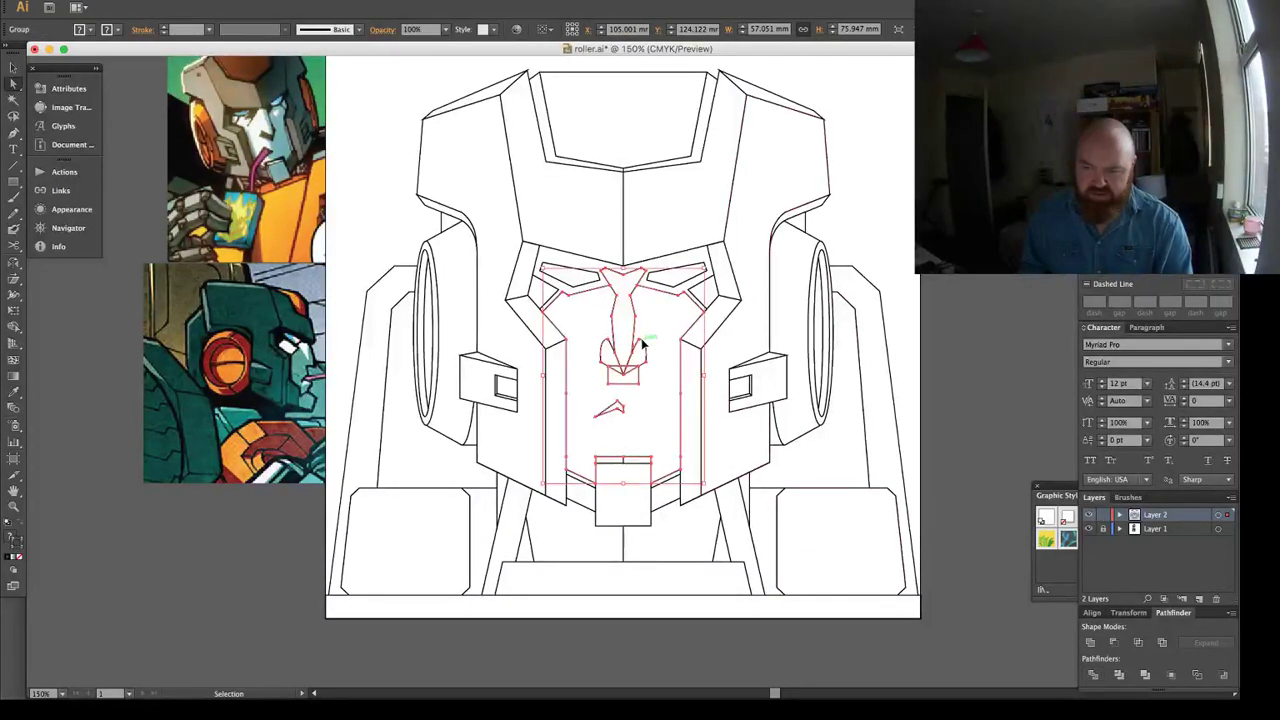
{"action": "key", "text": "super+shift+g"}
{"action": "key", "text": "super+shift+a"}
{"action": "key", "text": "v"}
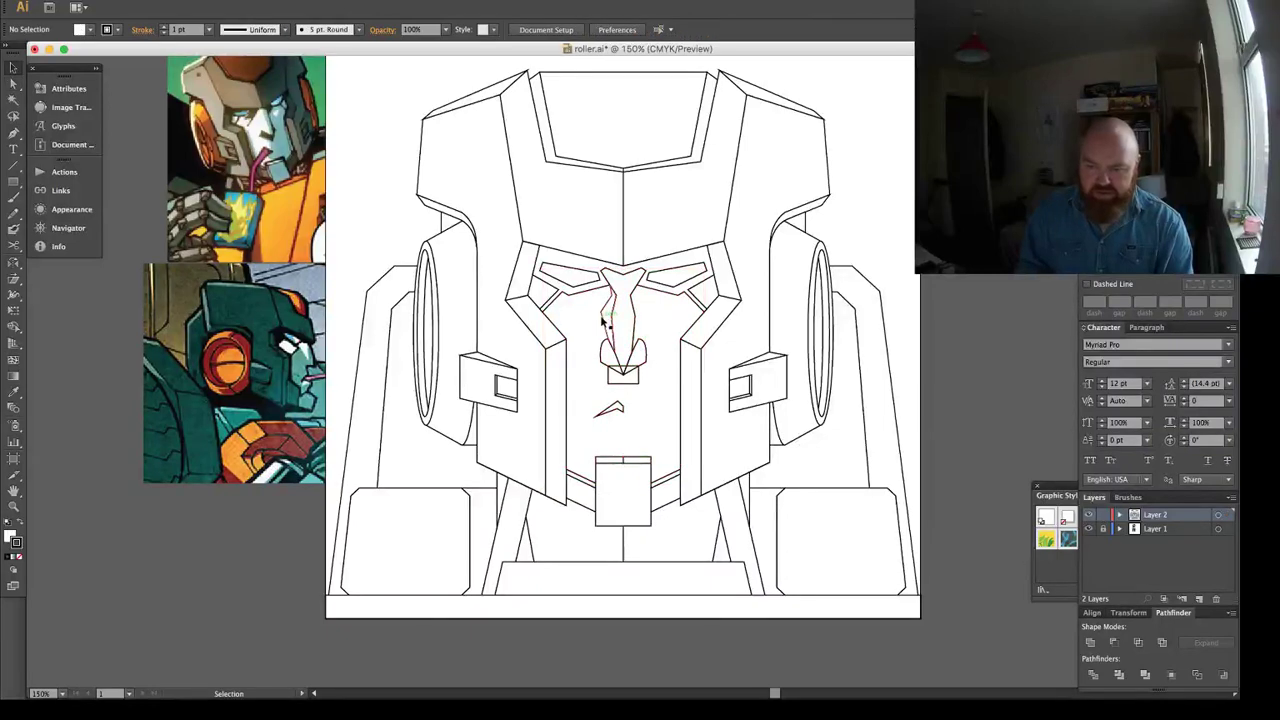
Reflect a copy of the nose's angular side plane and move it across to the opposite side of the nose.
{"action": "left_click", "coordinate": [606, 318]}
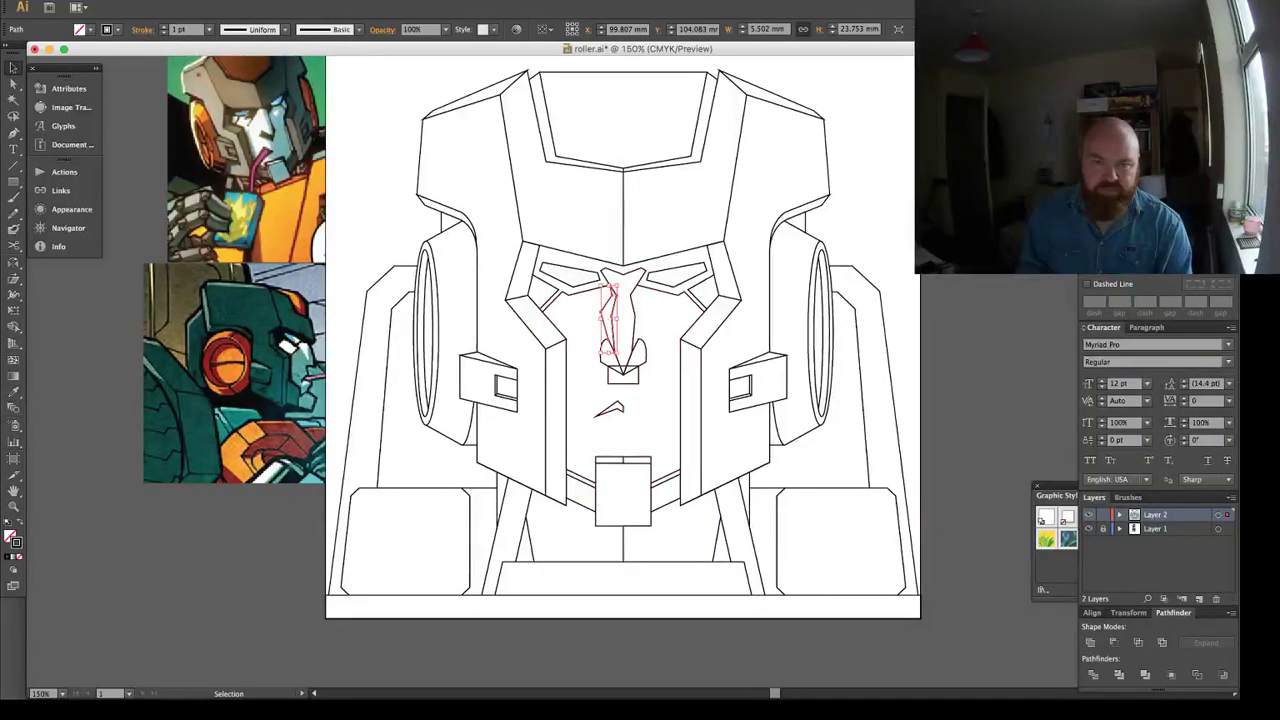
{"action": "left_click", "coordinate": [242, 1]}
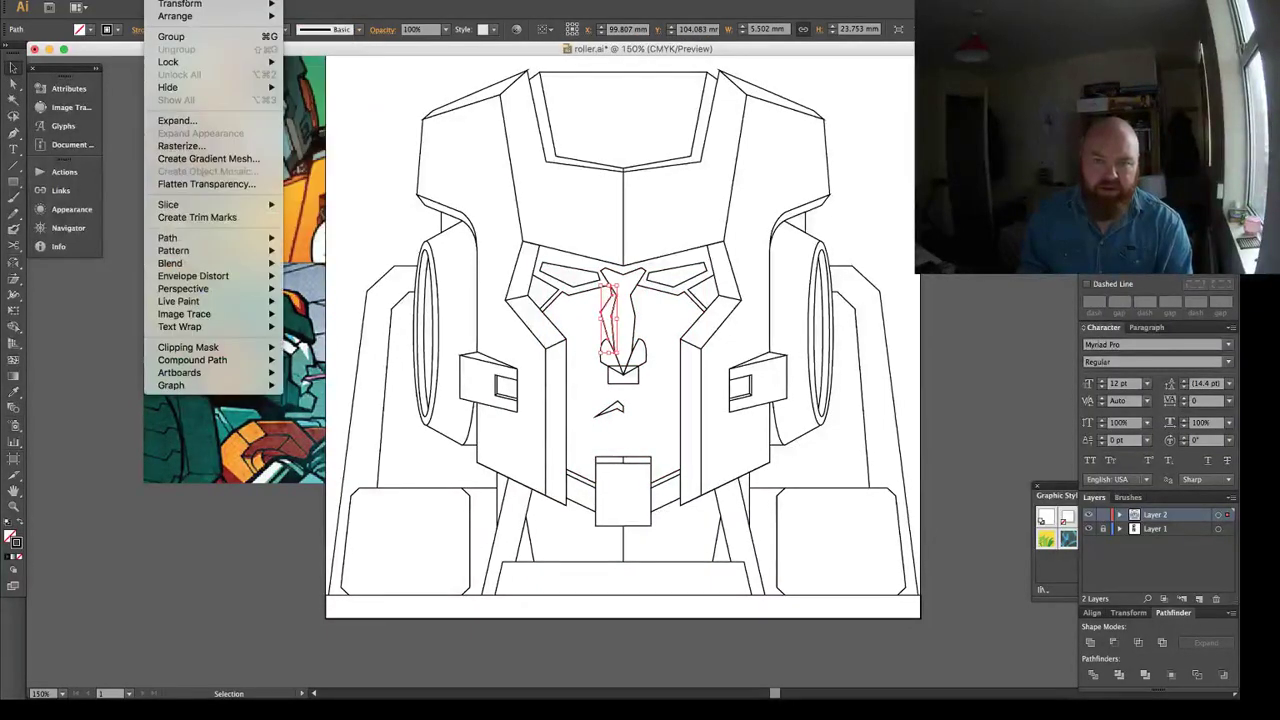
{"action": "mouse_move", "coordinate": [200, 1]}
{"action": "left_click", "coordinate": [331, 54]}
{"action": "key", "text": "Return"}
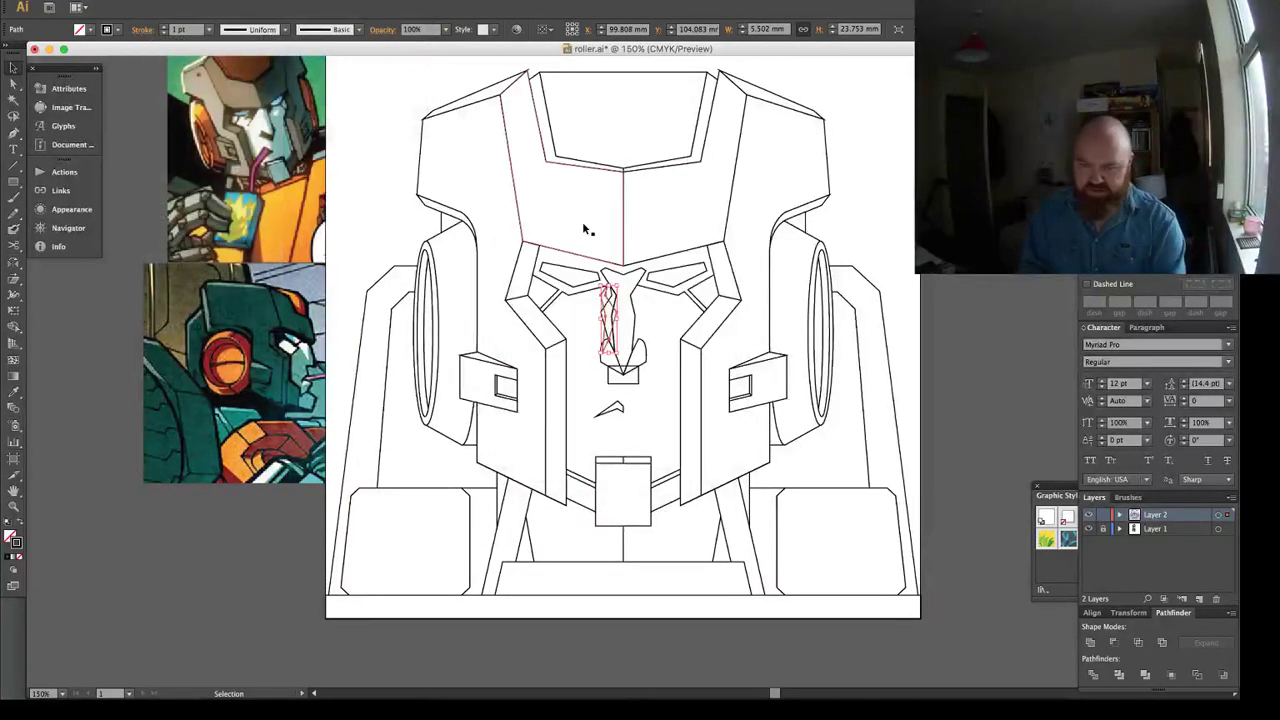
{"action": "left_click_drag", "start_coordinate": [678, 323], "coordinate": [750, 323]}
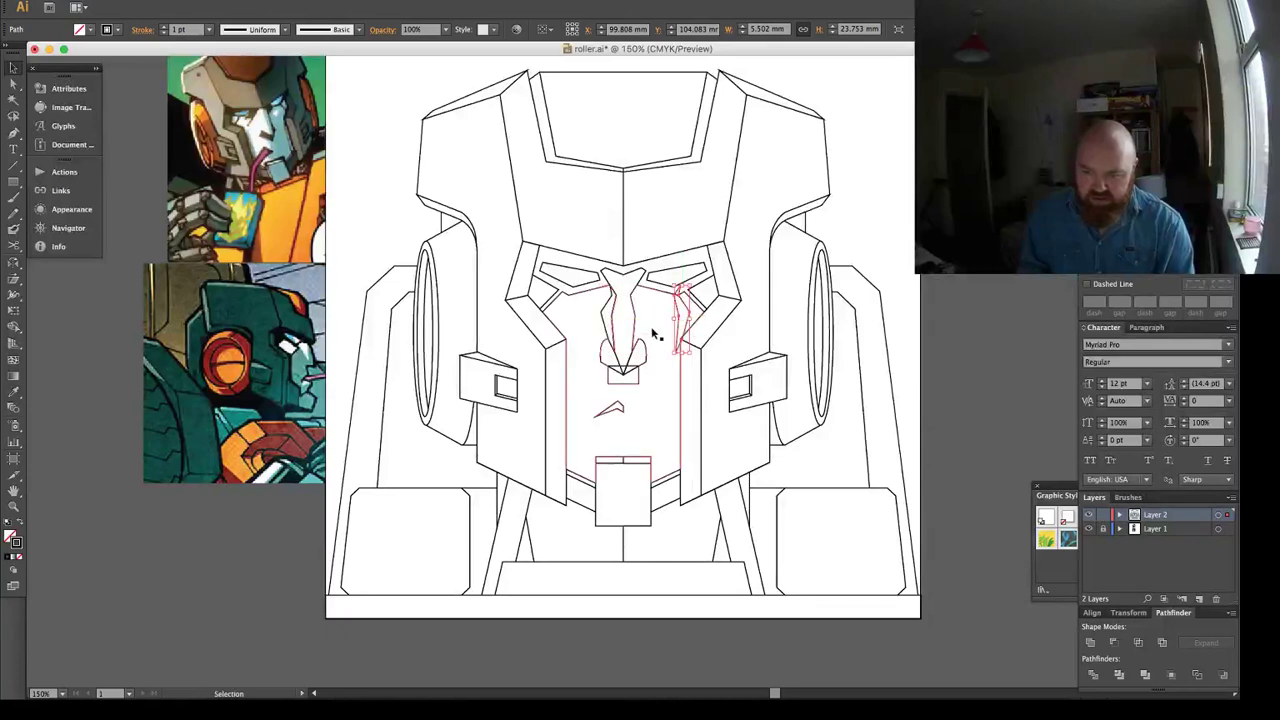
Delete the thin leftover sliver between the nose edge and the second nostril.
{"action": "left_click", "coordinate": [636, 338]}
{"action": "key", "text": "super+space"}
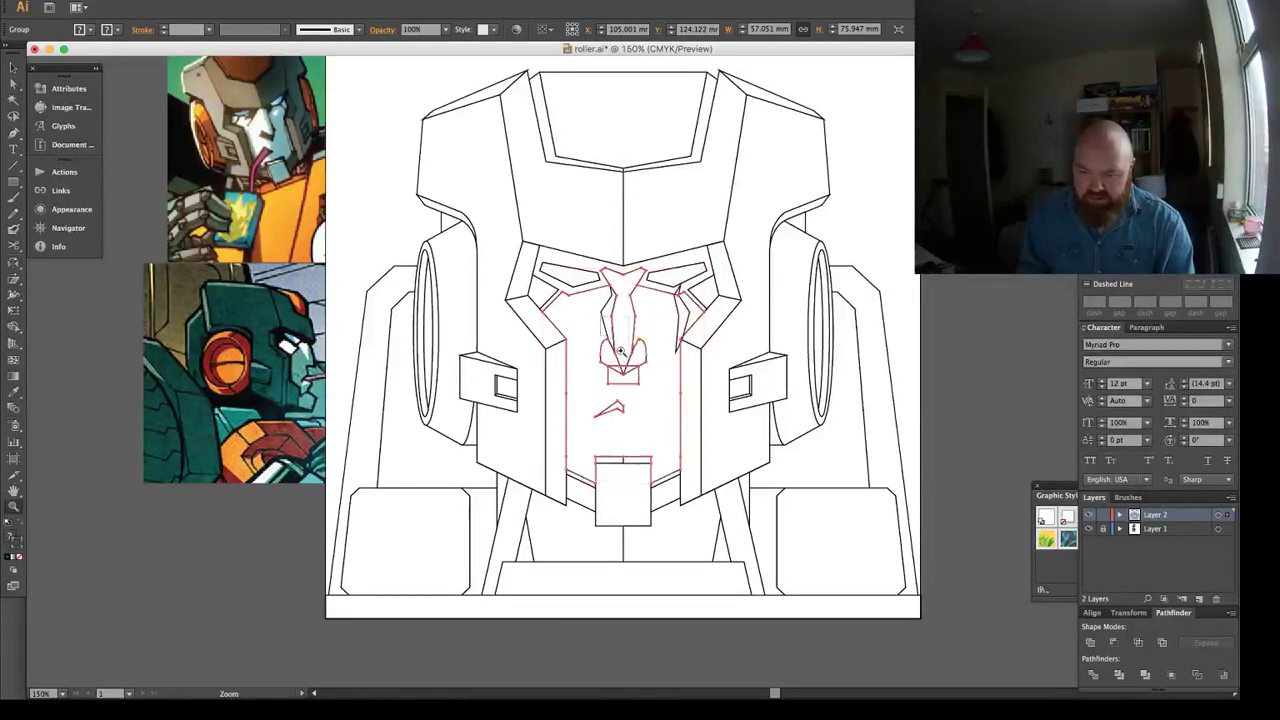
{"action": "left_click_drag", "start_coordinate": [630, 353], "coordinate": [660, 319]}
{"action": "key", "text": "a"}
{"action": "left_click", "coordinate": [642, 336]}
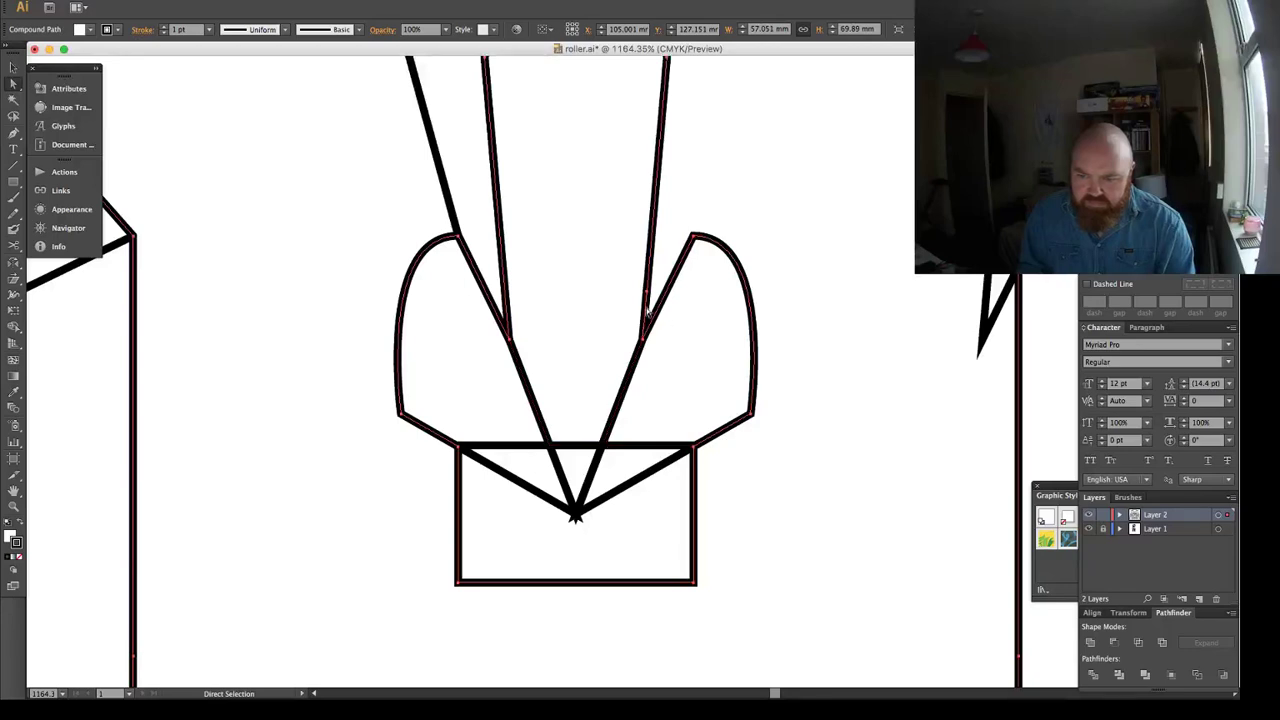
{"action": "left_click", "coordinate": [650, 314]}
{"action": "key", "text": "Delete"}
{"action": "key", "text": "Delete"}
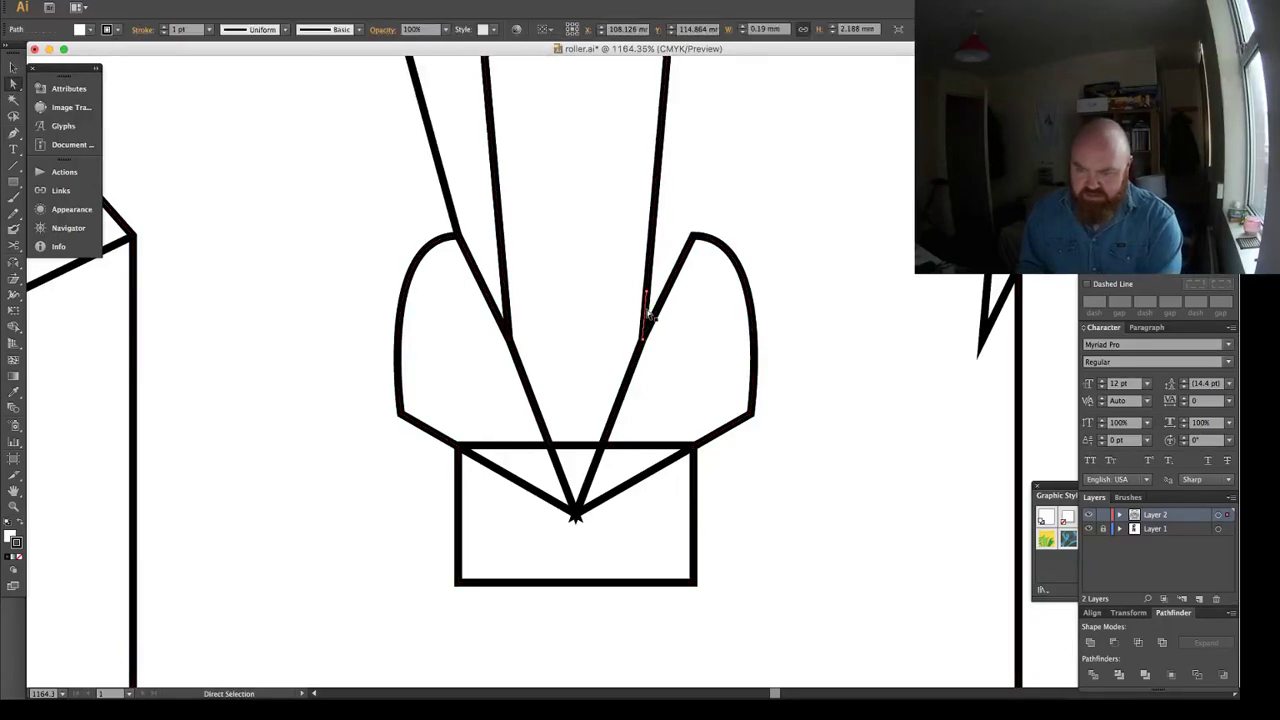
{"action": "left_click", "coordinate": [647, 314]}
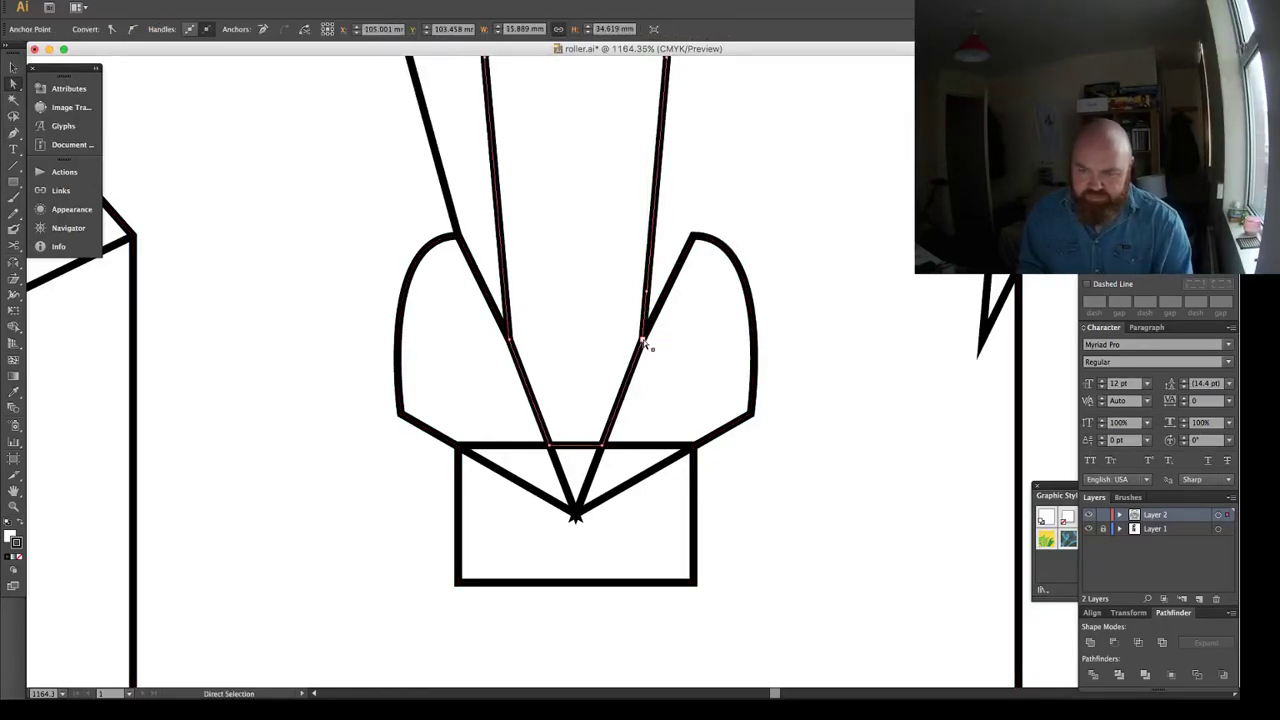
Try to align the reflected side plane's left edge to a vertical guide line about 6.3 mm long drawn up from the nose's lower corner.
{"action": "key", "text": "v"}
{"action": "key", "text": "backslash"}
{"action": "left_click_drag", "start_coordinate": [642, 340], "coordinate": [642, 202]}
{"action": "key", "text": "v"}
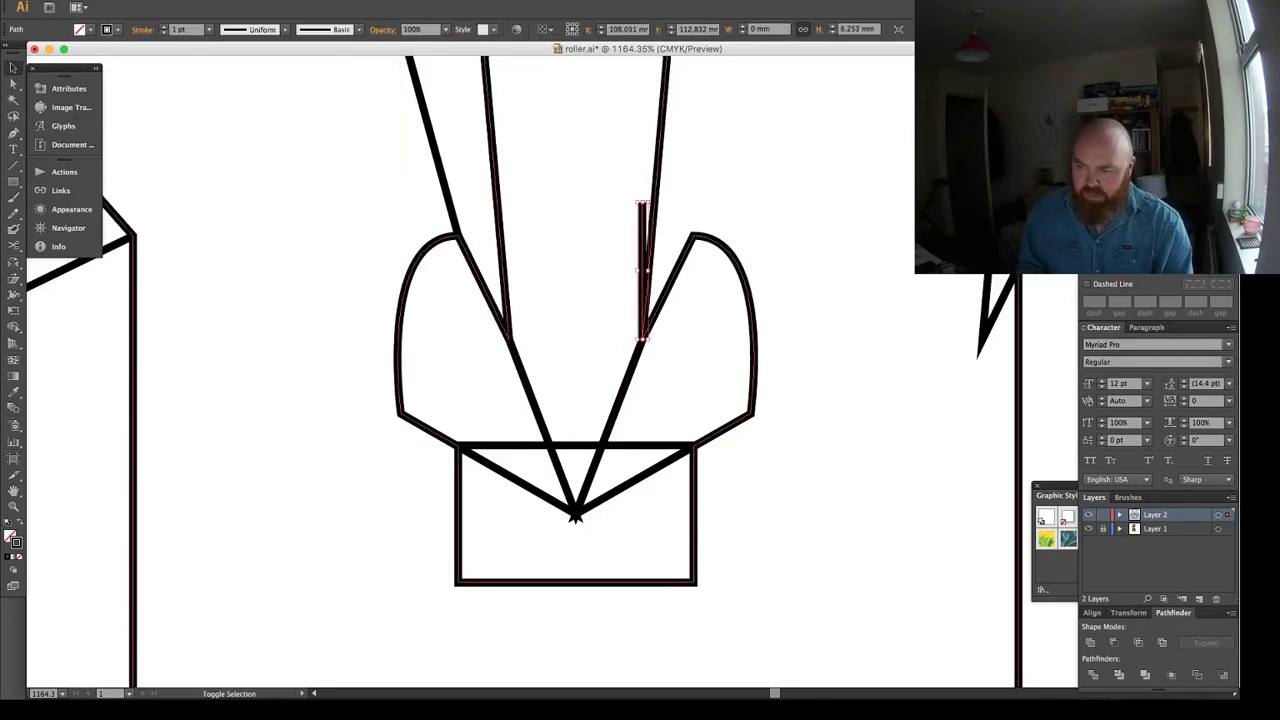
{"action": "key", "text": "super+shift+a"}
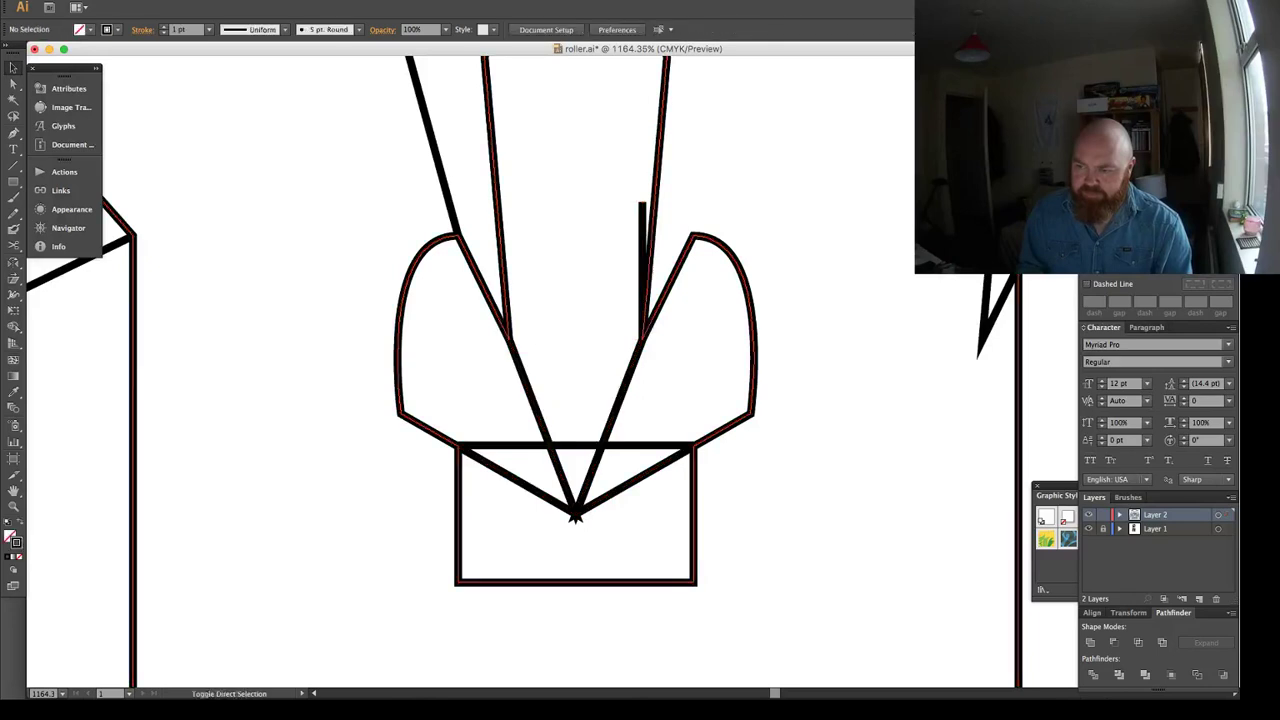
{"action": "left_click", "coordinate": [985, 330]}
{"action": "left_click", "coordinate": [642, 222]}
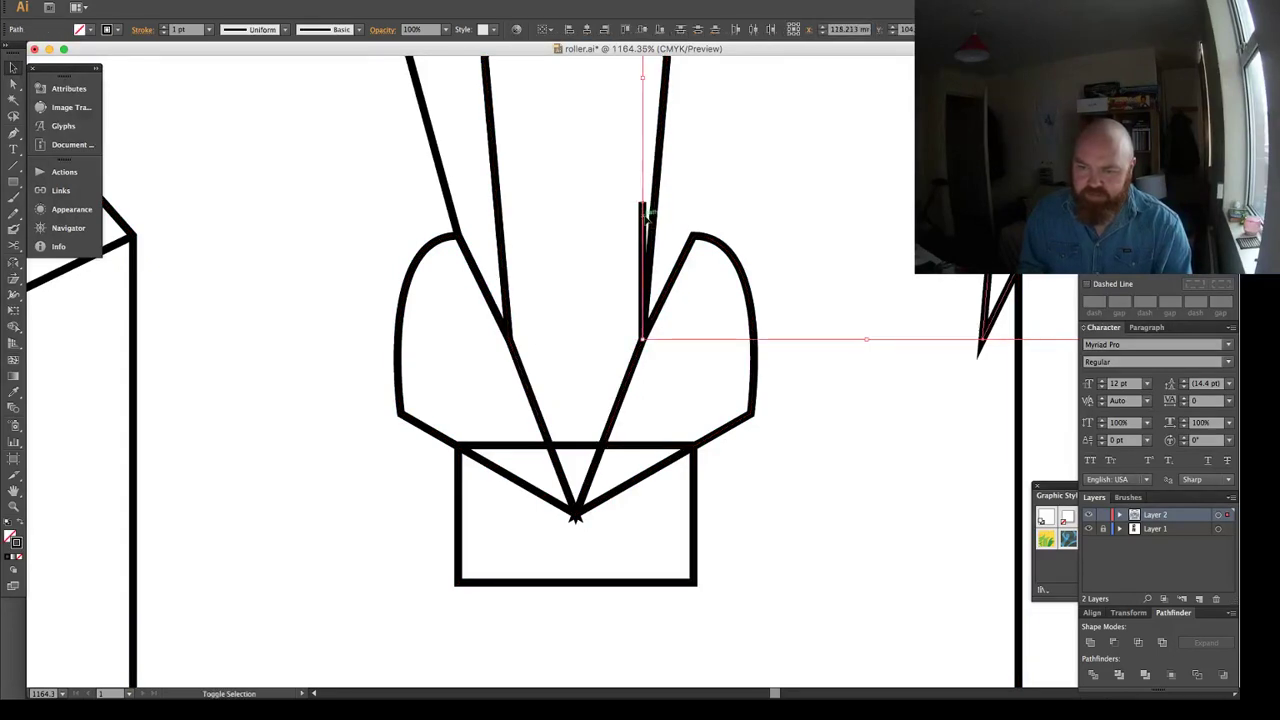
{"action": "left_click", "coordinate": [568, 33]}
{"action": "left_click", "coordinate": [665, 258]}
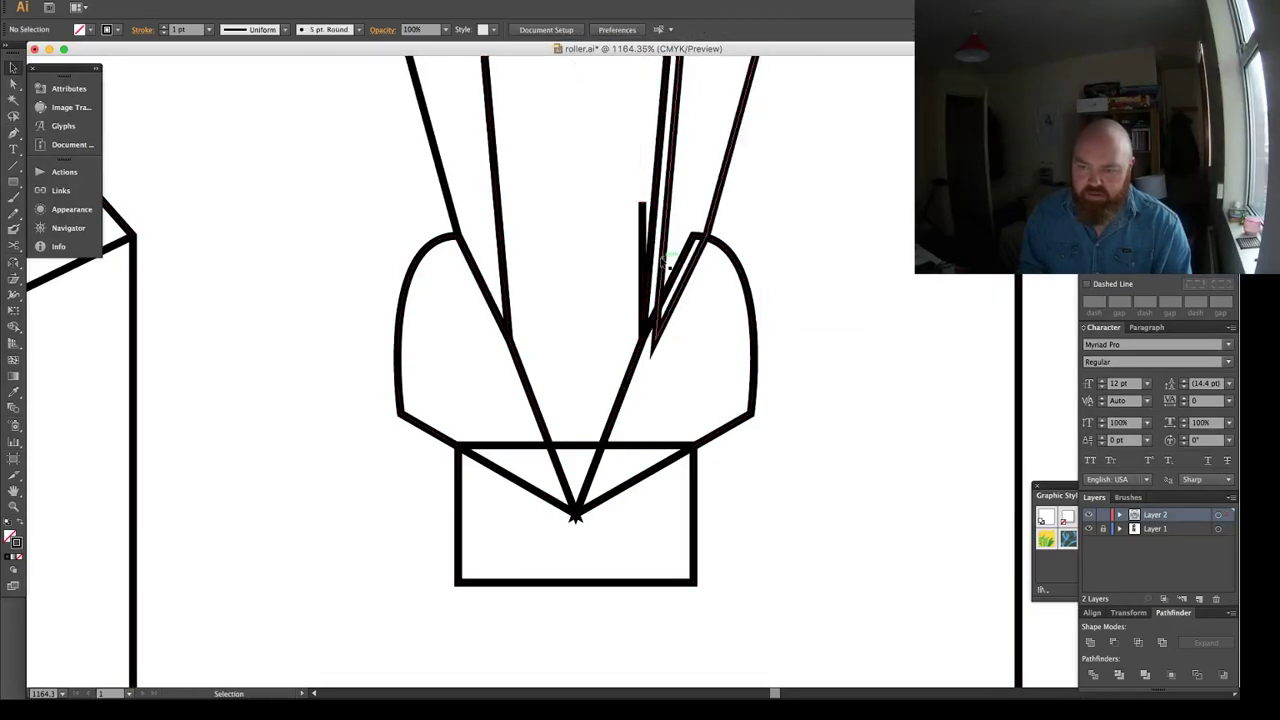
Check the reflected side plane against the nose edge and delete the short vertical guide line.
{"action": "left_click", "coordinate": [662, 255]}
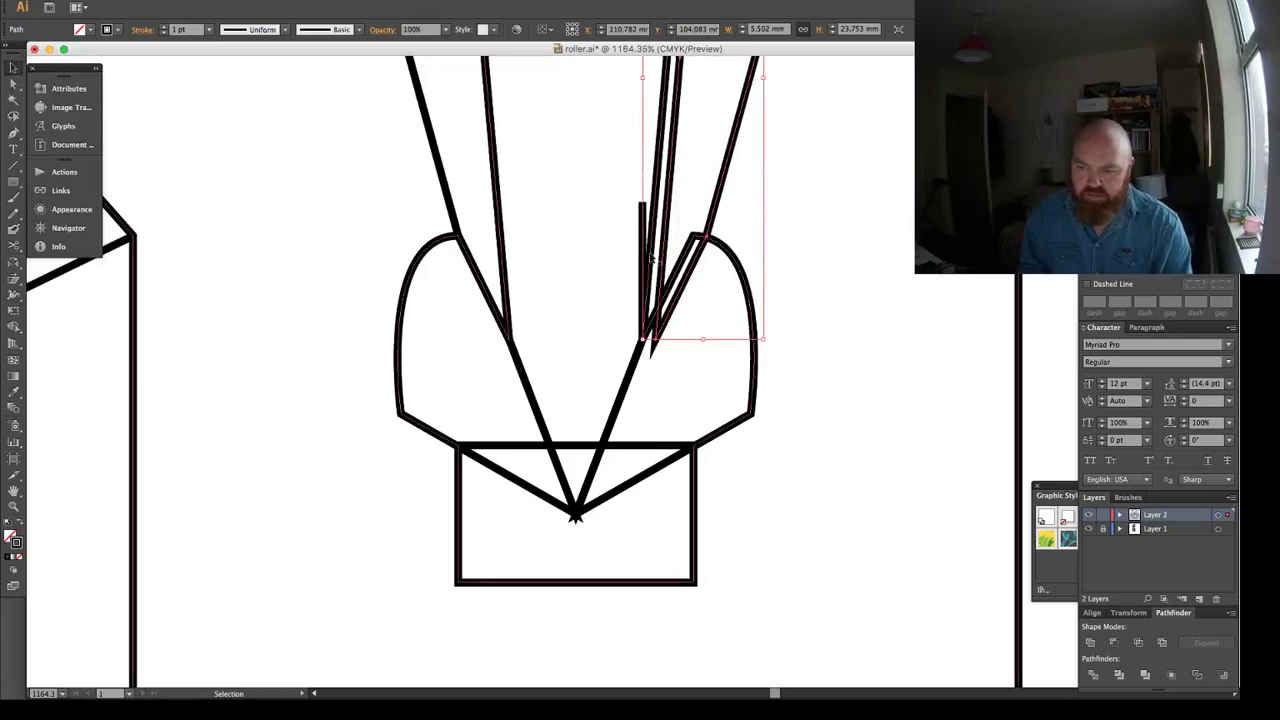
{"action": "left_click", "coordinate": [643, 246], "text": "shift"}
{"action": "scroll", "coordinate": [588, 243], "scroll_direction": "up", "scroll_amount": 1}
{"action": "scroll", "coordinate": [588, 245], "scroll_direction": "up", "scroll_amount": 4}
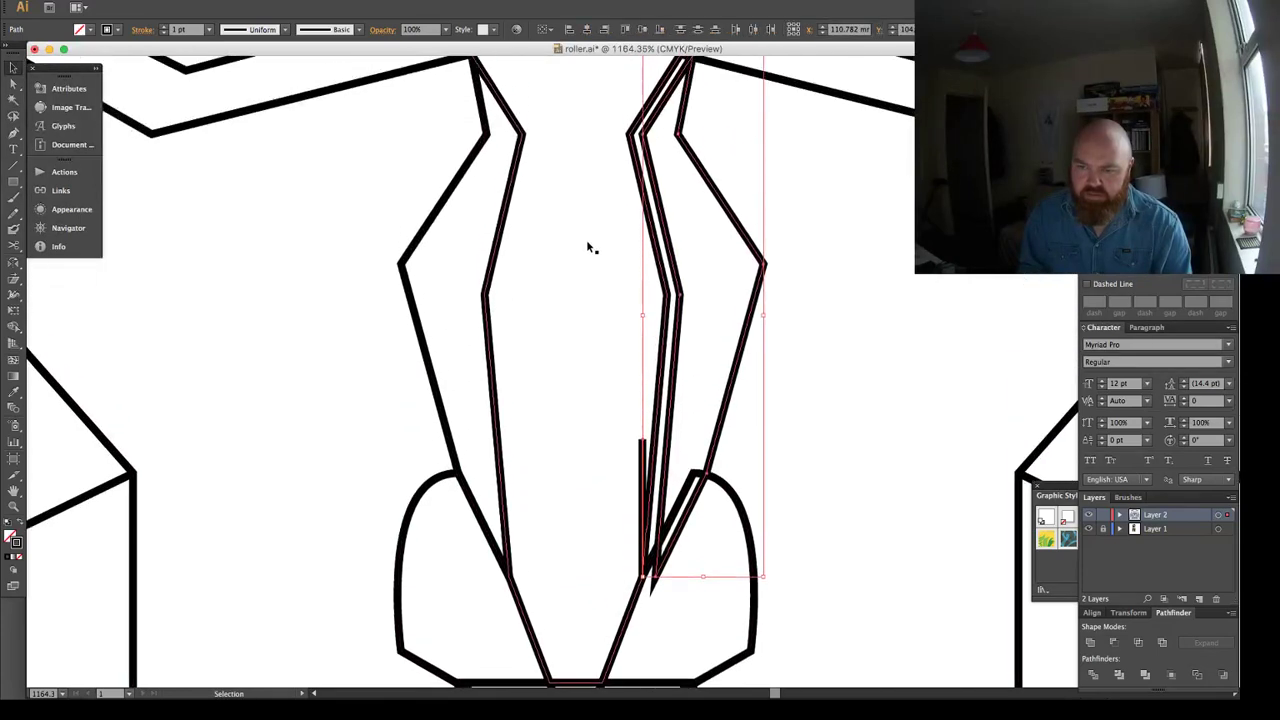
{"action": "scroll", "coordinate": [588, 247], "scroll_direction": "down", "scroll_amount": 1}
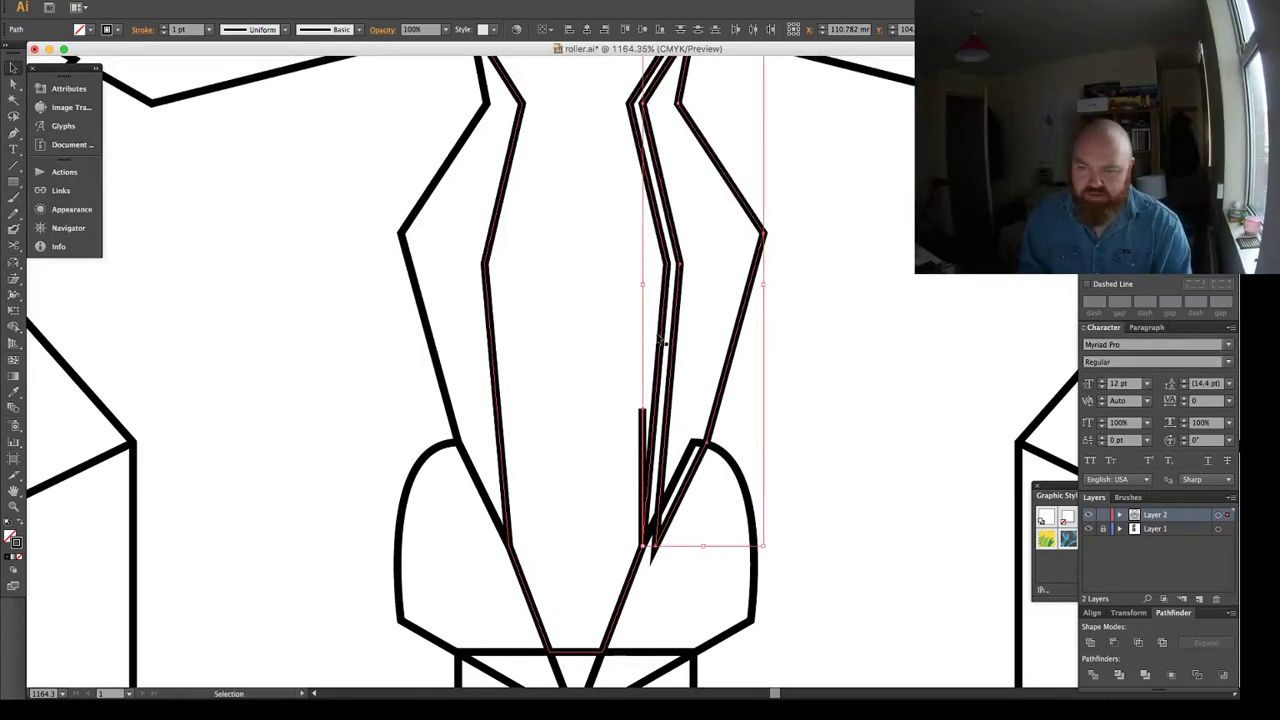
{"action": "left_click", "coordinate": [620, 349]}
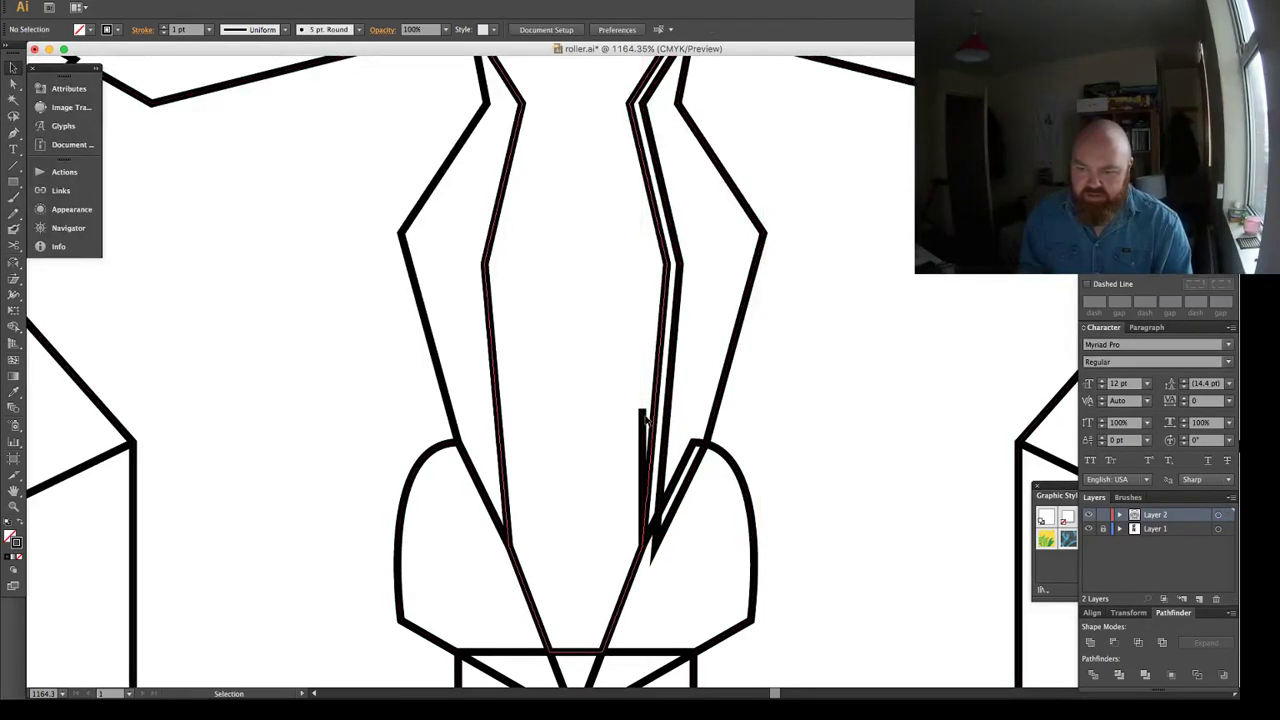
{"action": "left_click", "coordinate": [643, 420]}
{"action": "left_click", "coordinate": [643, 420], "text": "super"}
{"action": "key", "text": "Delete"}
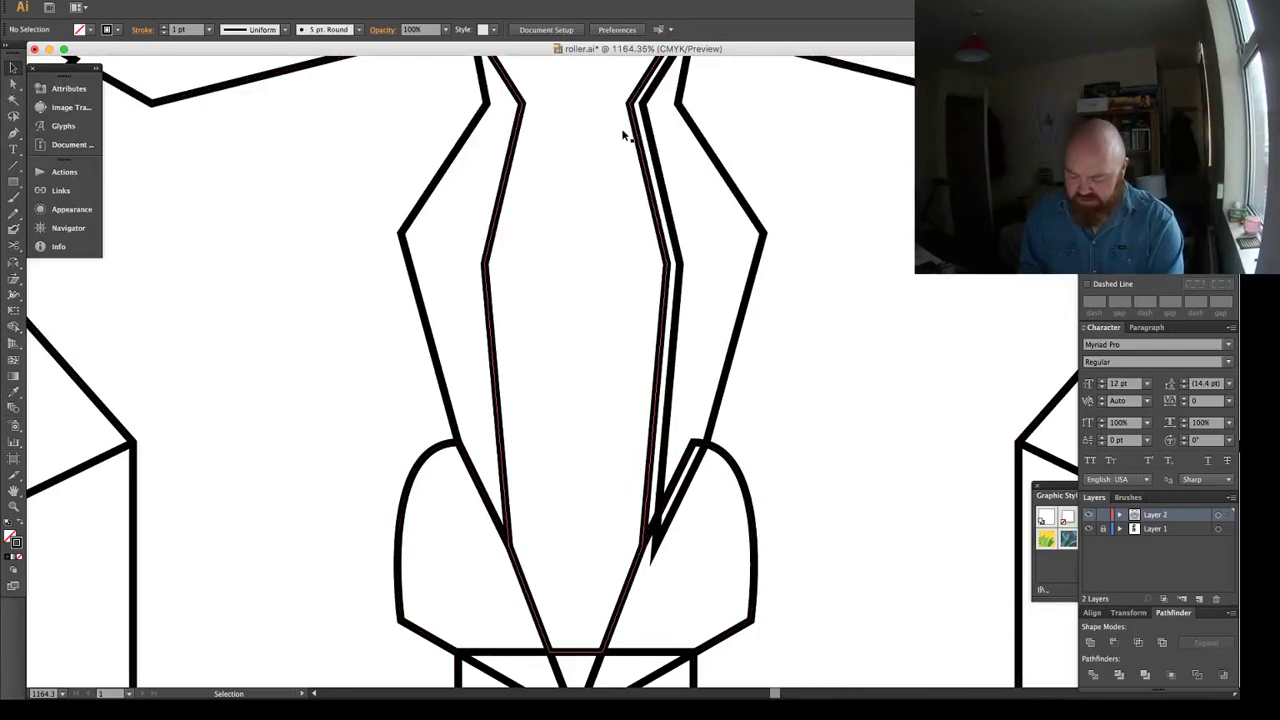
Draw a vertical guide line about 3.6 mm long down from the nose bridge corner and align the reflected side plane's left edge to it.
{"action": "key", "text": "backslash"}
{"action": "left_click_drag", "start_coordinate": [628, 104], "coordinate": [628, 182]}
{"action": "key", "text": "v"}
{"action": "left_click", "coordinate": [657, 129]}
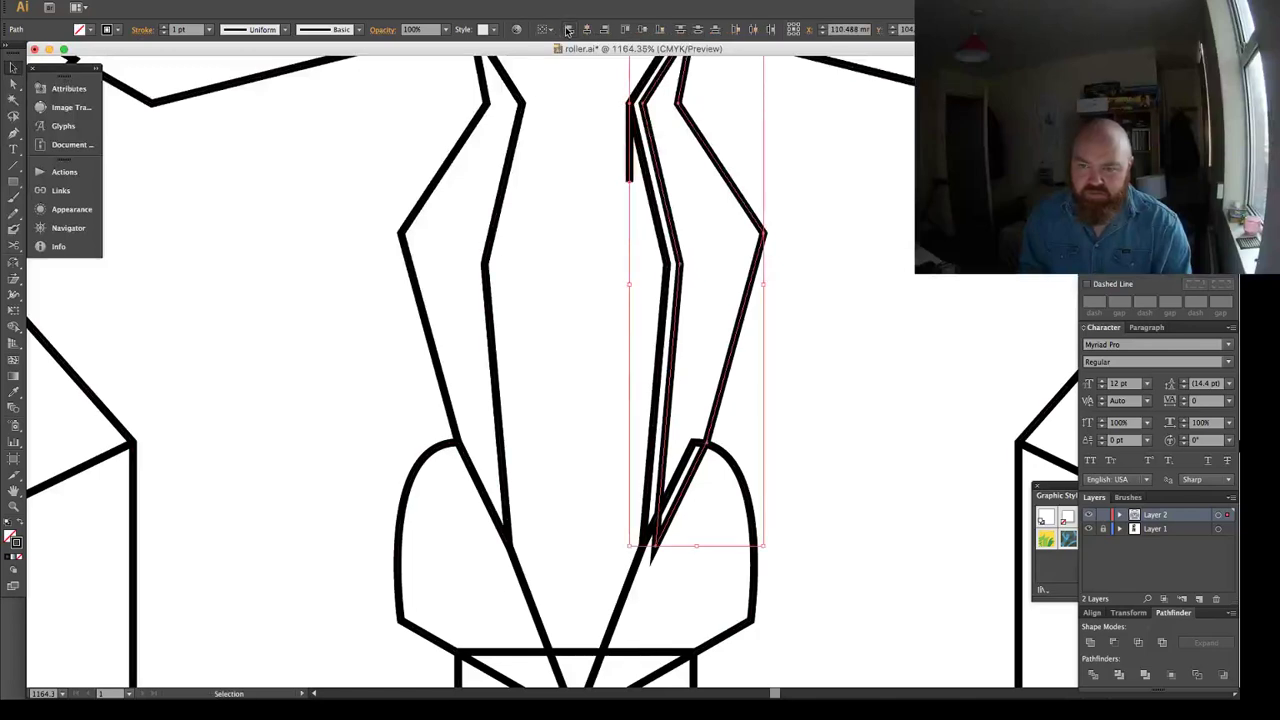
{"action": "left_click", "coordinate": [568, 30]}
{"action": "key", "text": "super+shift+a"}
Delete the short guide line at the nose bridge corner.
{"action": "key", "text": "a"}
{"action": "left_click", "coordinate": [630, 144]}
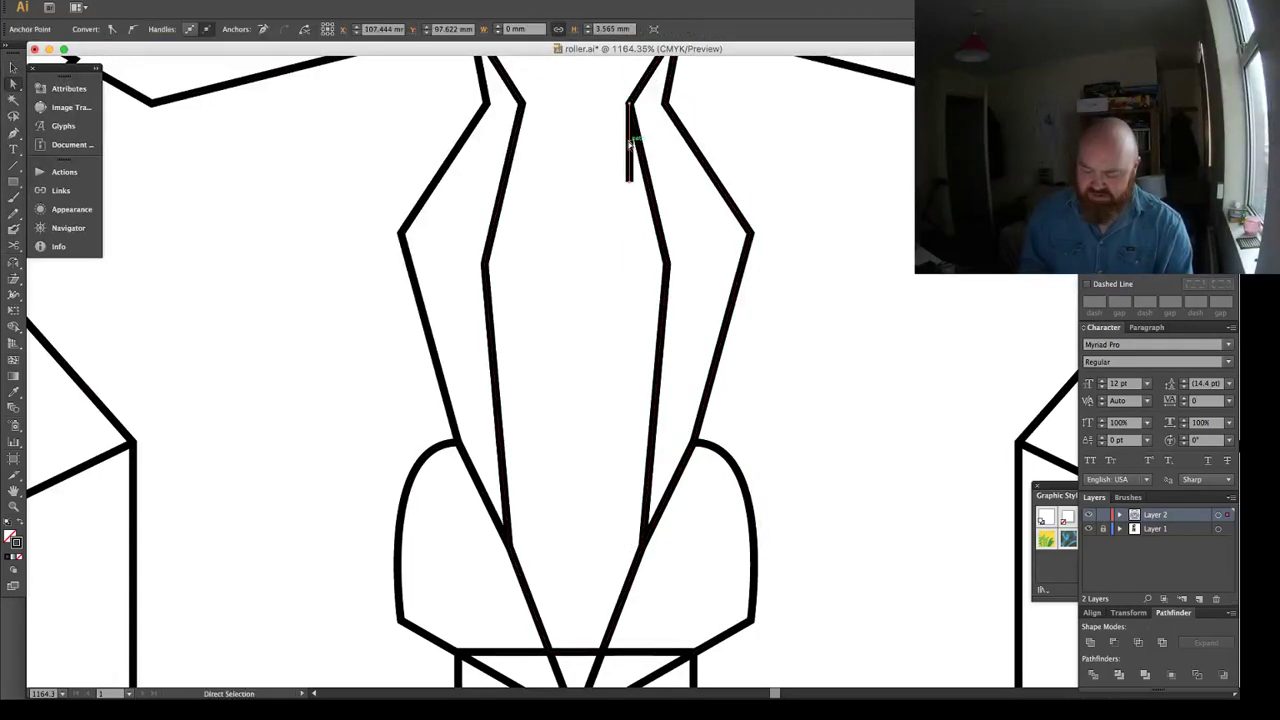
{"action": "key", "text": "Delete"}
{"action": "key", "text": "a"}
Examine in outline view how the reflected side plane's lower point meets the nose and nostril corner.
{"action": "key", "text": "super+y"}
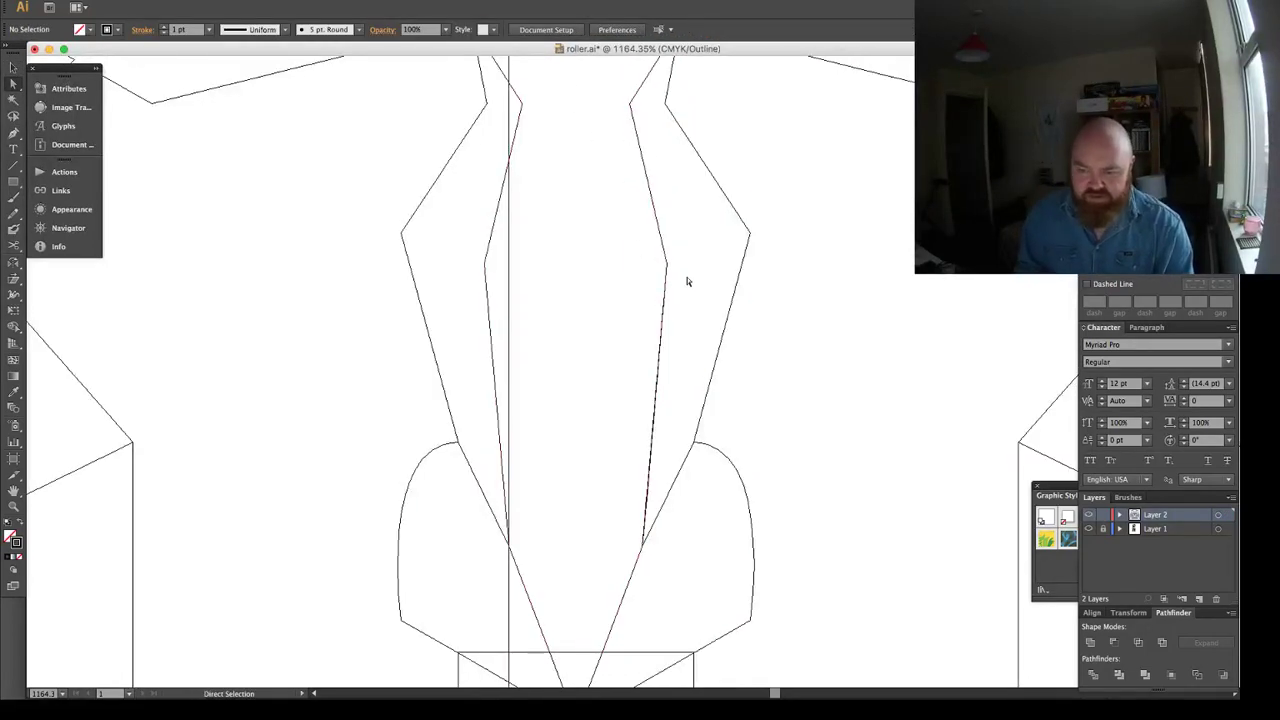
{"action": "key", "text": "z"}
{"action": "left_click_drag", "start_coordinate": [594, 488], "coordinate": [675, 551]}
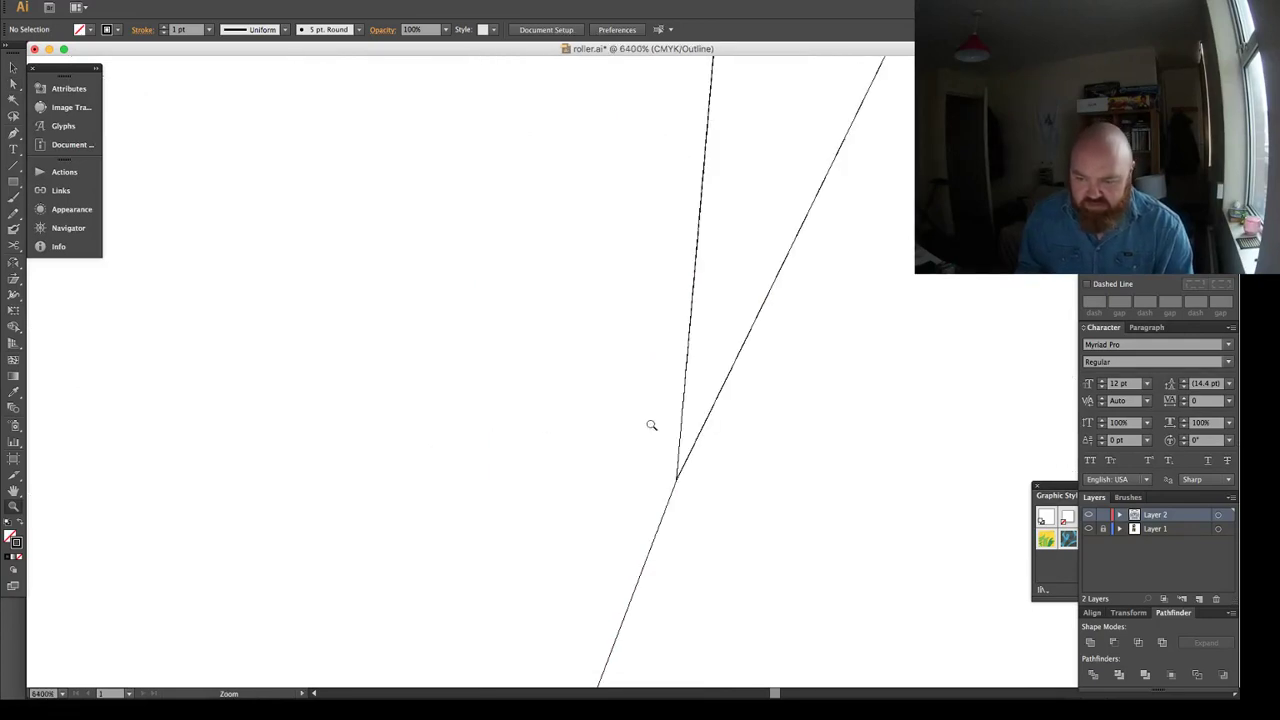
{"action": "key", "text": "a"}
{"action": "left_click", "coordinate": [686, 464]}
{"action": "left_click", "coordinate": [676, 482]}
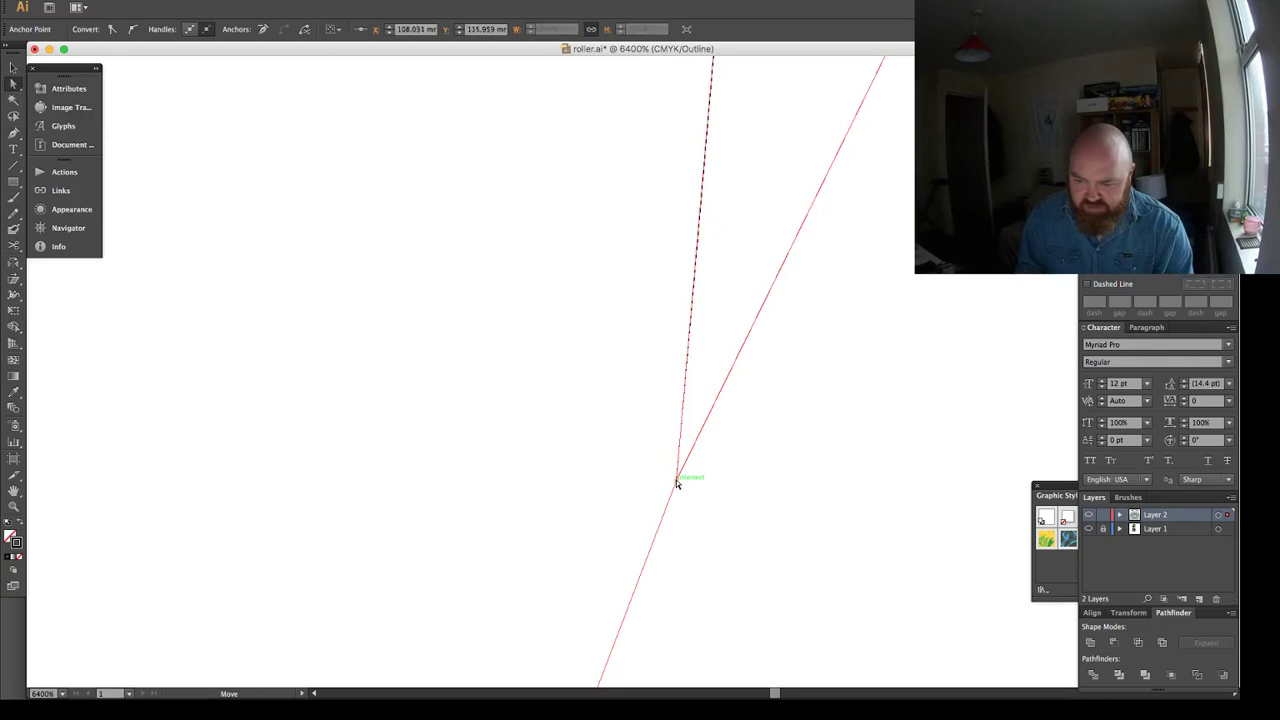
{"action": "key", "text": "ctrl+y"}
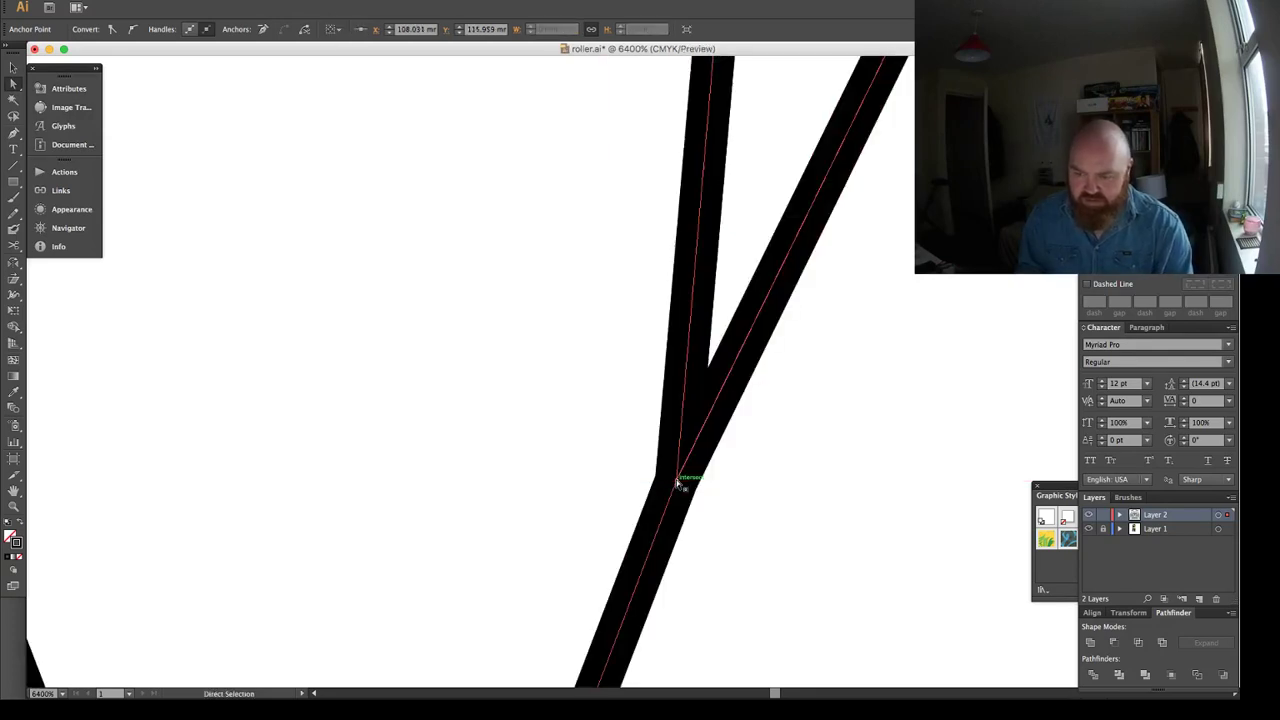
{"action": "key", "text": "super+0"}
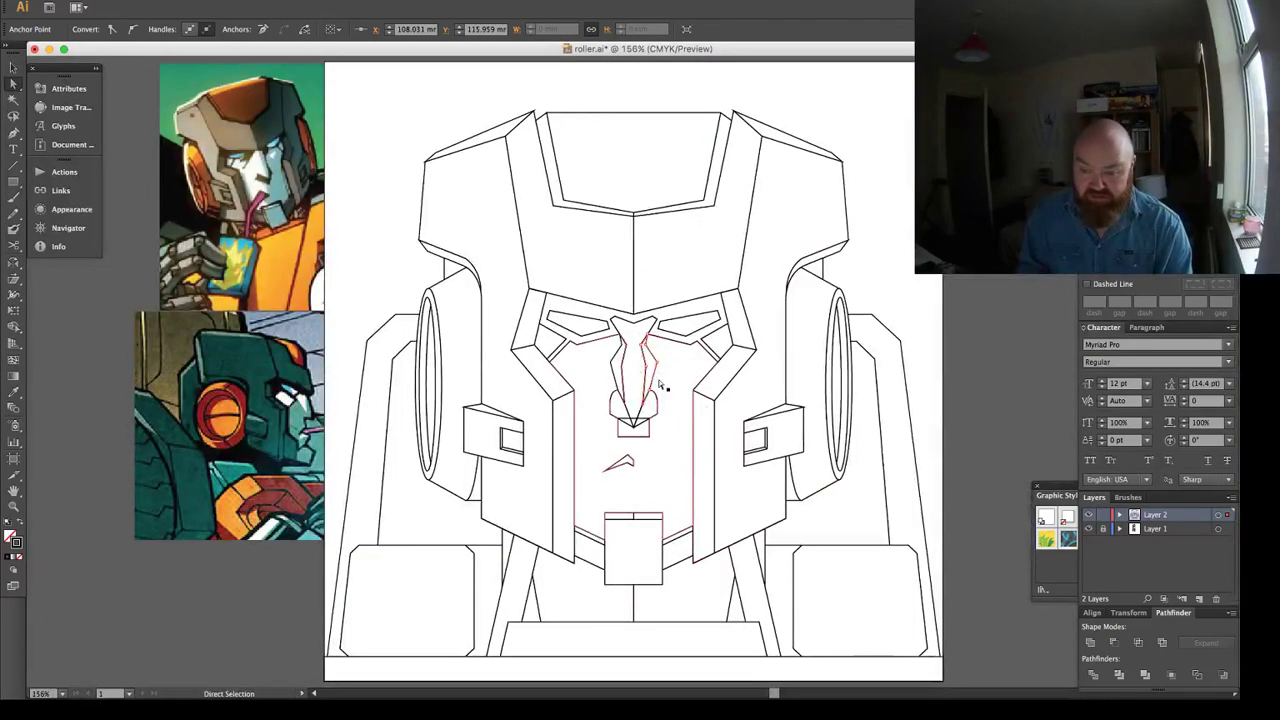
Examine up close how the nose's side planes, nostrils and small rectangle meet at the nose tip.
{"action": "key", "text": "z"}
{"action": "left_click_drag", "start_coordinate": [625, 383], "coordinate": [664, 433]}
{"action": "left_click_drag", "start_coordinate": [484, 448], "coordinate": [654, 405]}
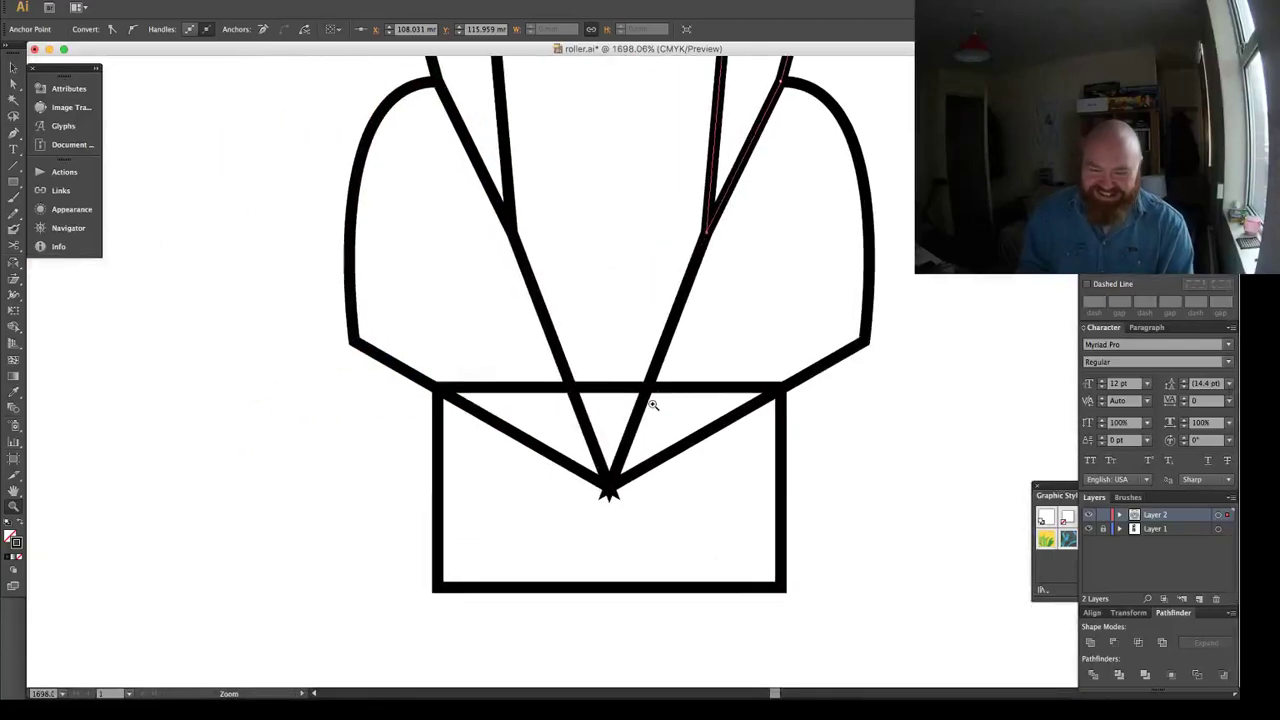
{"action": "key", "text": "v"}
{"action": "key", "text": "super+minus"}
{"action": "key", "text": "super+minus"}
{"action": "key", "text": "super+minus"}
{"action": "key", "text": "super+minus"}
{"action": "key", "text": "super+minus"}
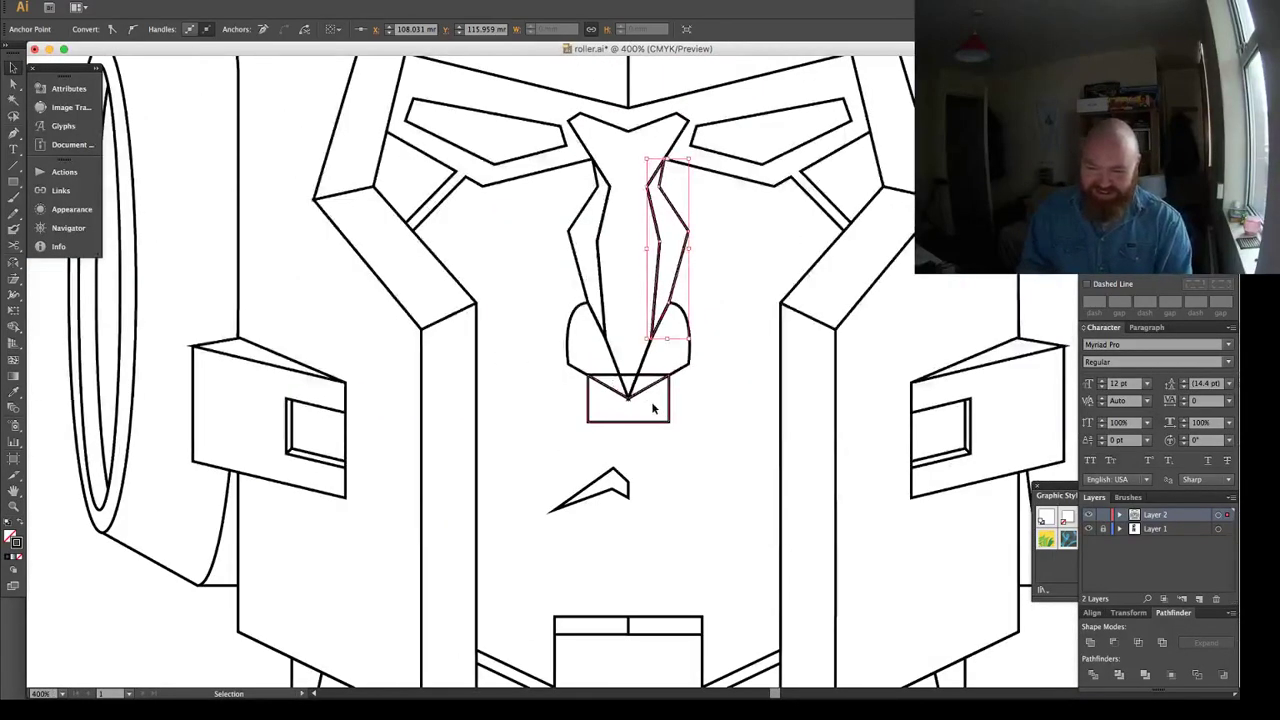
Unite the small rectangle beneath the nose tip with the face shape using Pathfinder.
{"action": "left_click", "coordinate": [652, 404]}
{"action": "key", "text": "a"}
{"action": "key", "text": "super+shift+a"}
{"action": "left_click", "coordinate": [655, 406]}
{"action": "left_click", "coordinate": [700, 416], "text": "shift"}
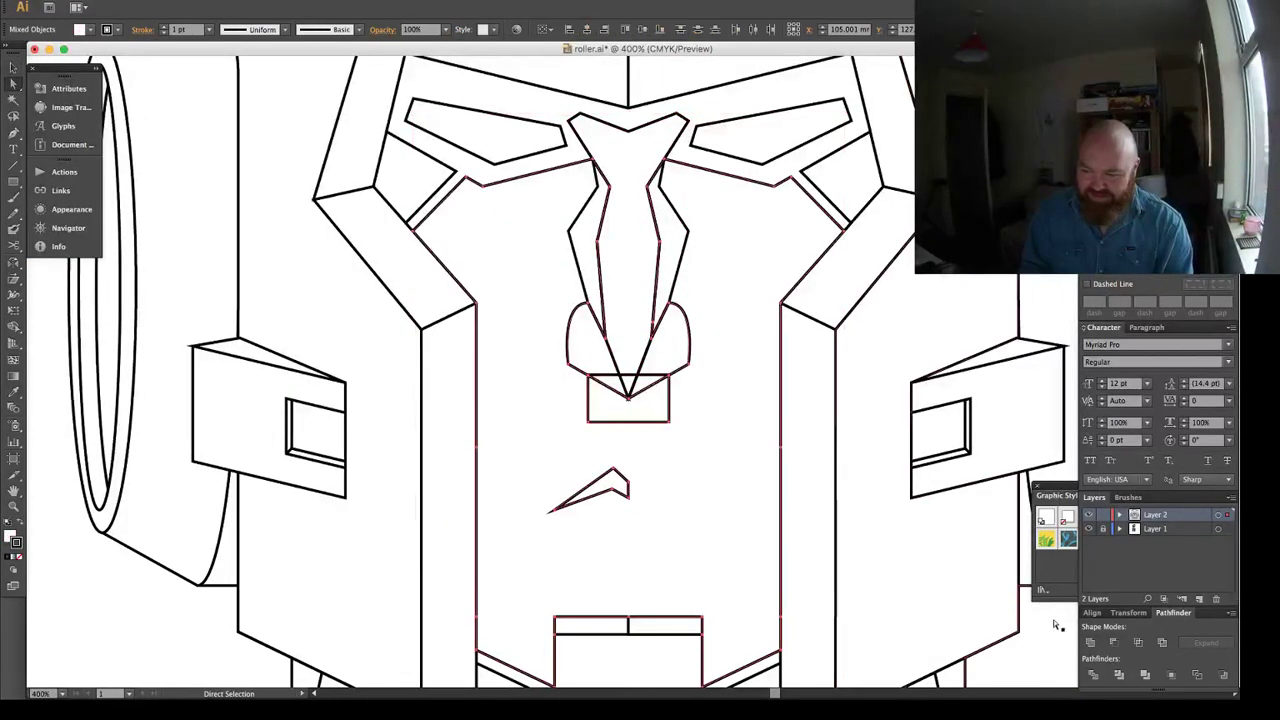
{"action": "left_click", "coordinate": [1091, 641]}
Delete the leftover small triangular pieces below the nose's bottom edge.
{"action": "left_click", "coordinate": [629, 389]}
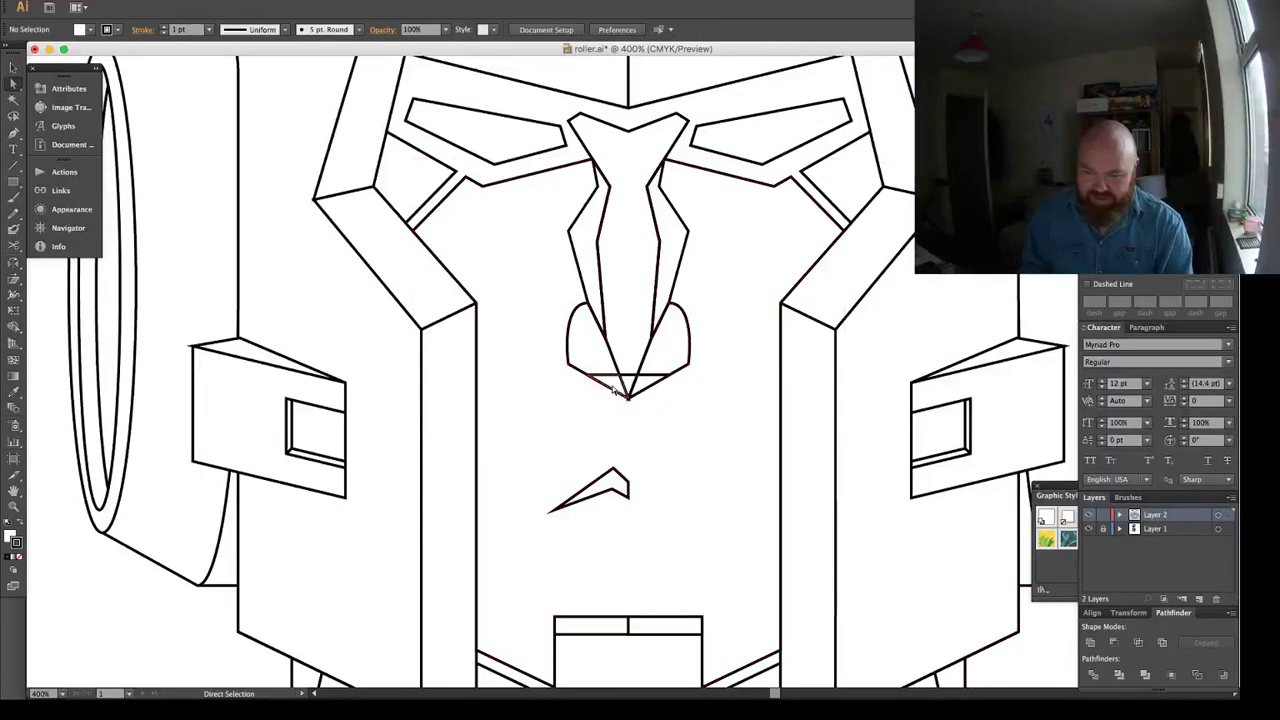
{"action": "left_click", "coordinate": [632, 388], "text": "shift"}
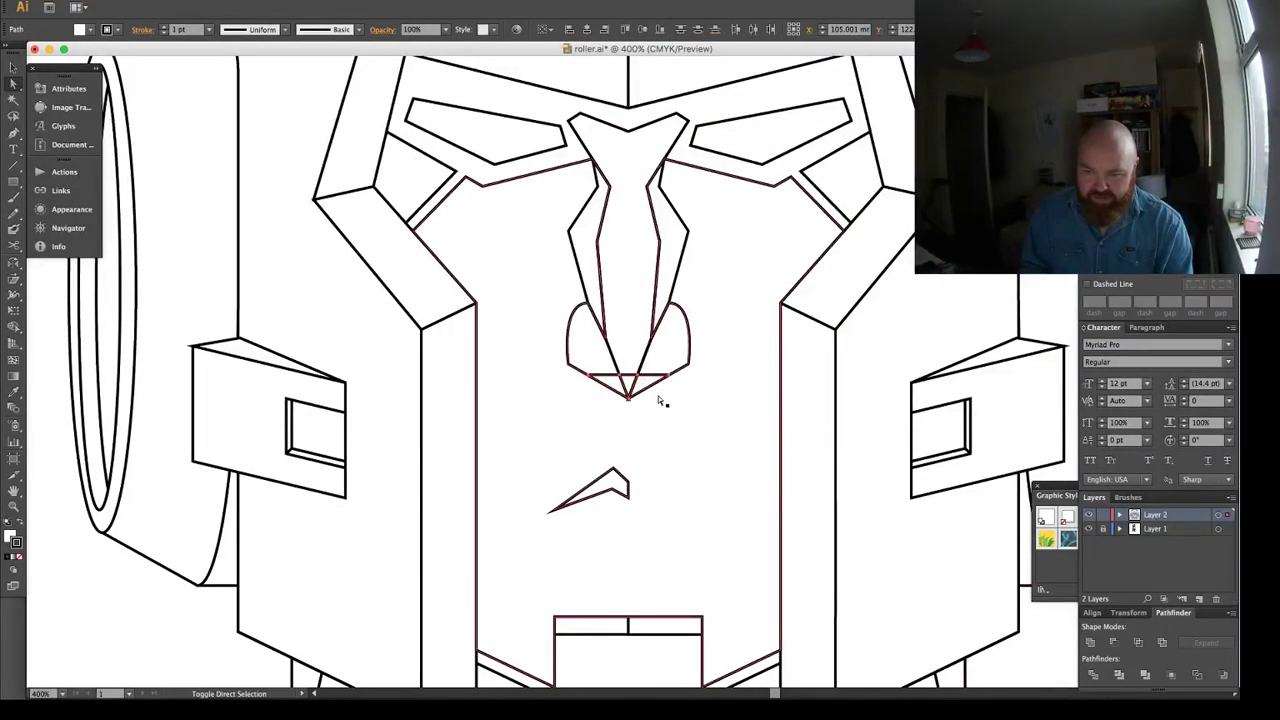
{"action": "left_click", "coordinate": [657, 395], "text": "shift"}
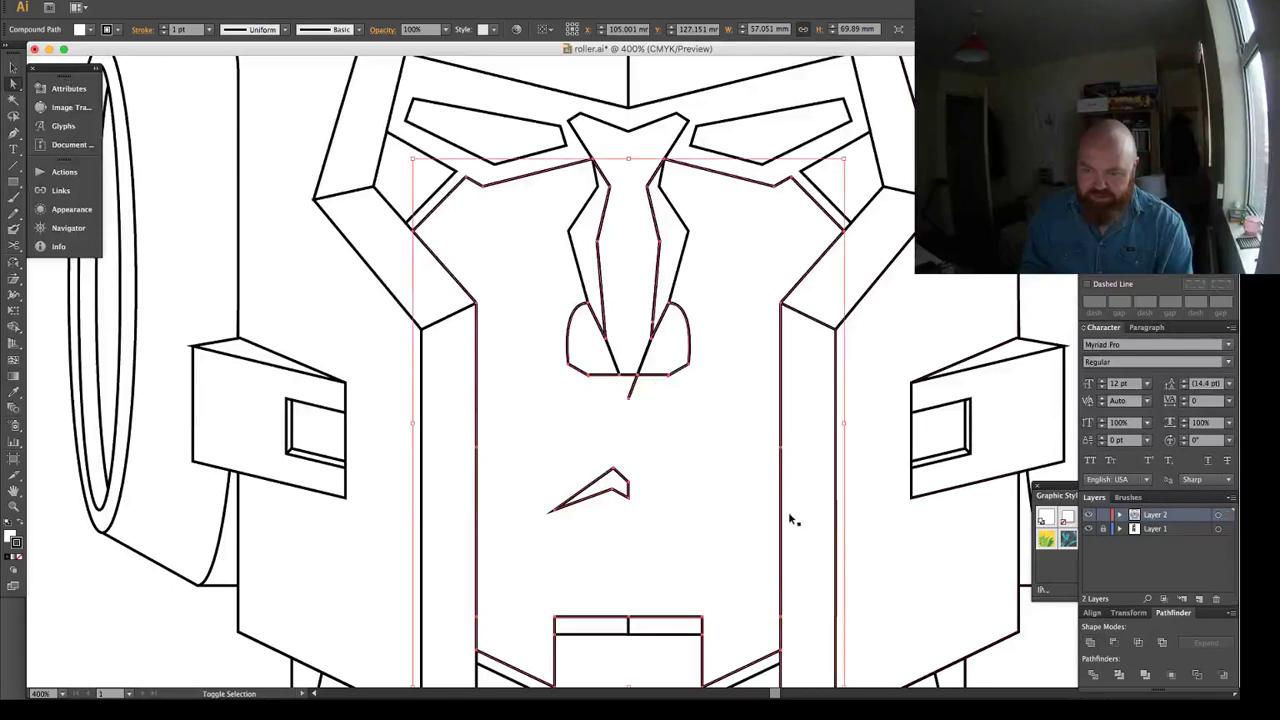
Remove the stray diagonal spur of the face outline hanging below the nose's bottom edge.
{"action": "left_click", "coordinate": [628, 396]}
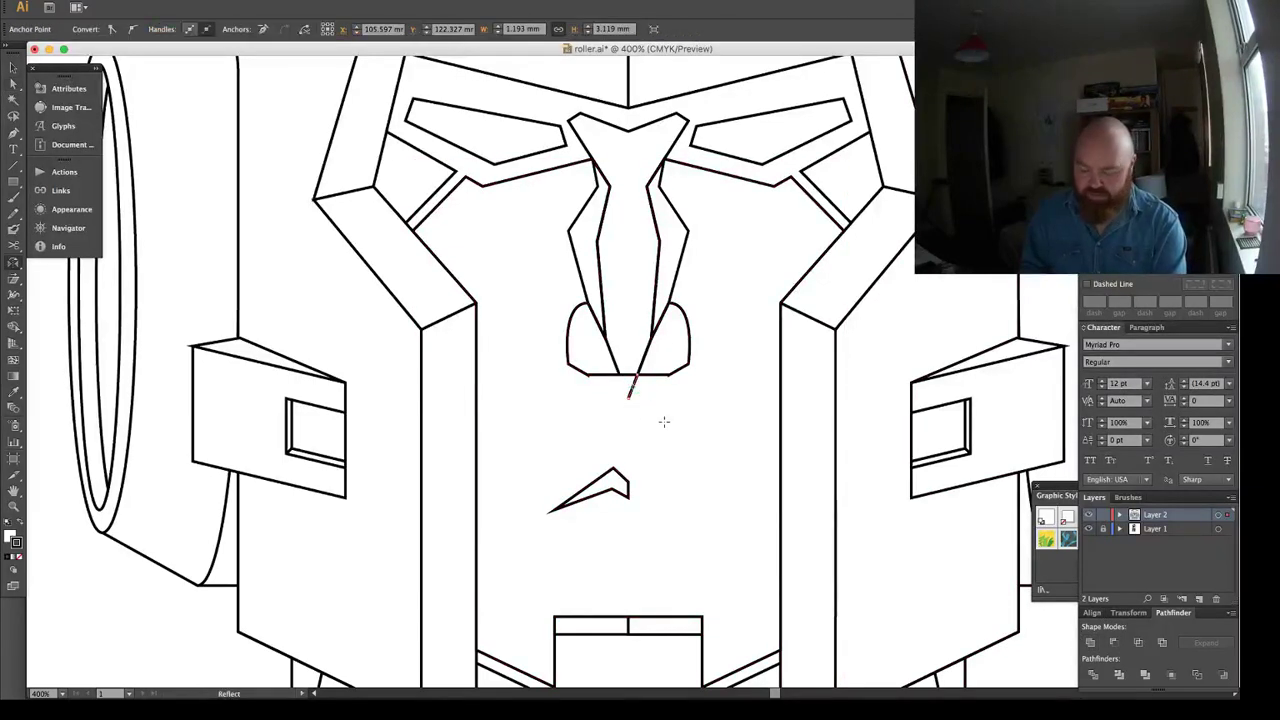
{"action": "left_click", "coordinate": [671, 422]}
{"action": "left_click", "coordinate": [629, 397], "text": "super"}
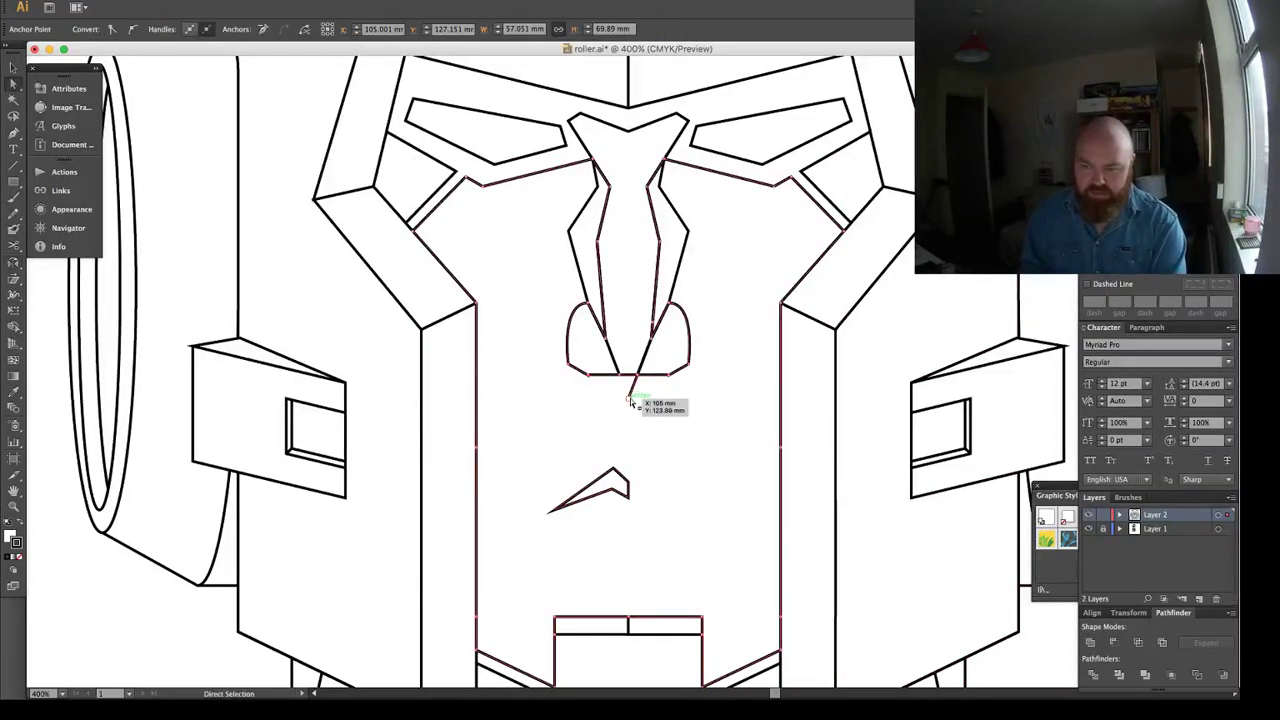
{"action": "key", "text": "p"}
{"action": "key", "text": "BackSpace"}
{"action": "left_click", "coordinate": [758, 395], "text": "super"}
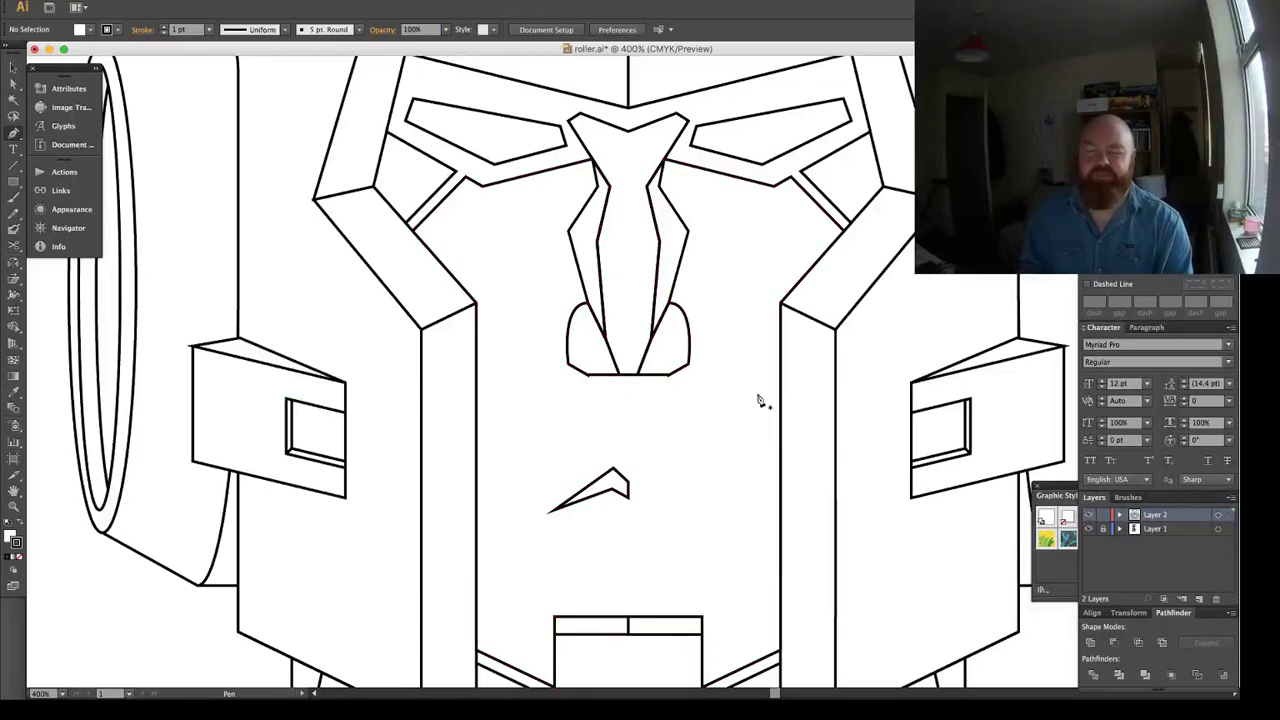
Delete the old angular half-mouth shape between the nose and the chin.
{"action": "left_click", "coordinate": [578, 372], "text": "super"}
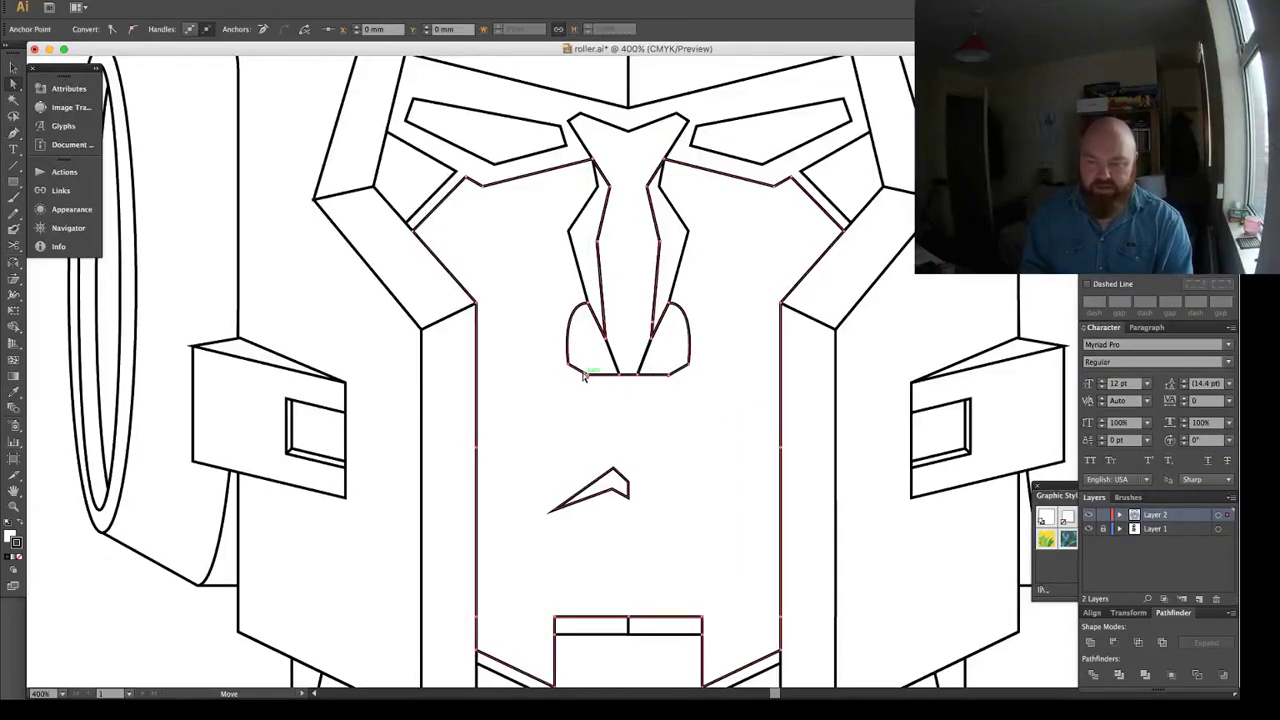
{"action": "key", "text": "super+0"}
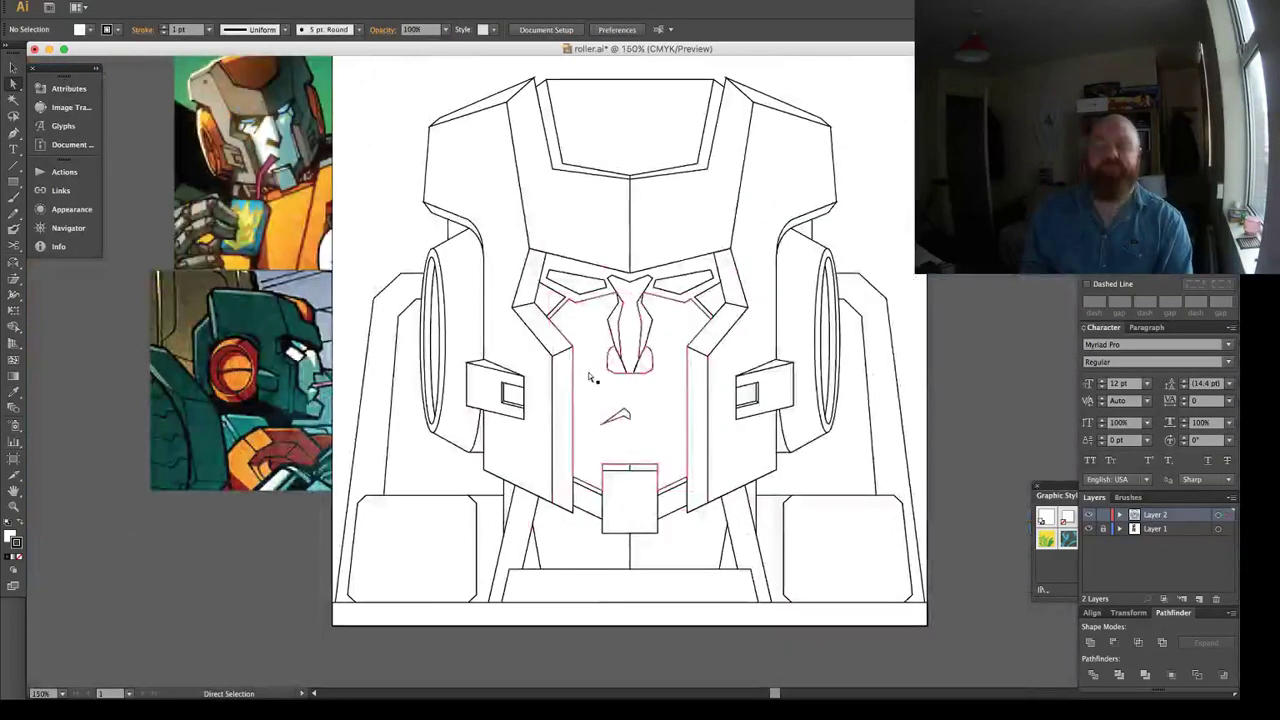
{"action": "left_click_drag", "start_coordinate": [588, 371], "coordinate": [609, 376]}
{"action": "key", "text": "z"}
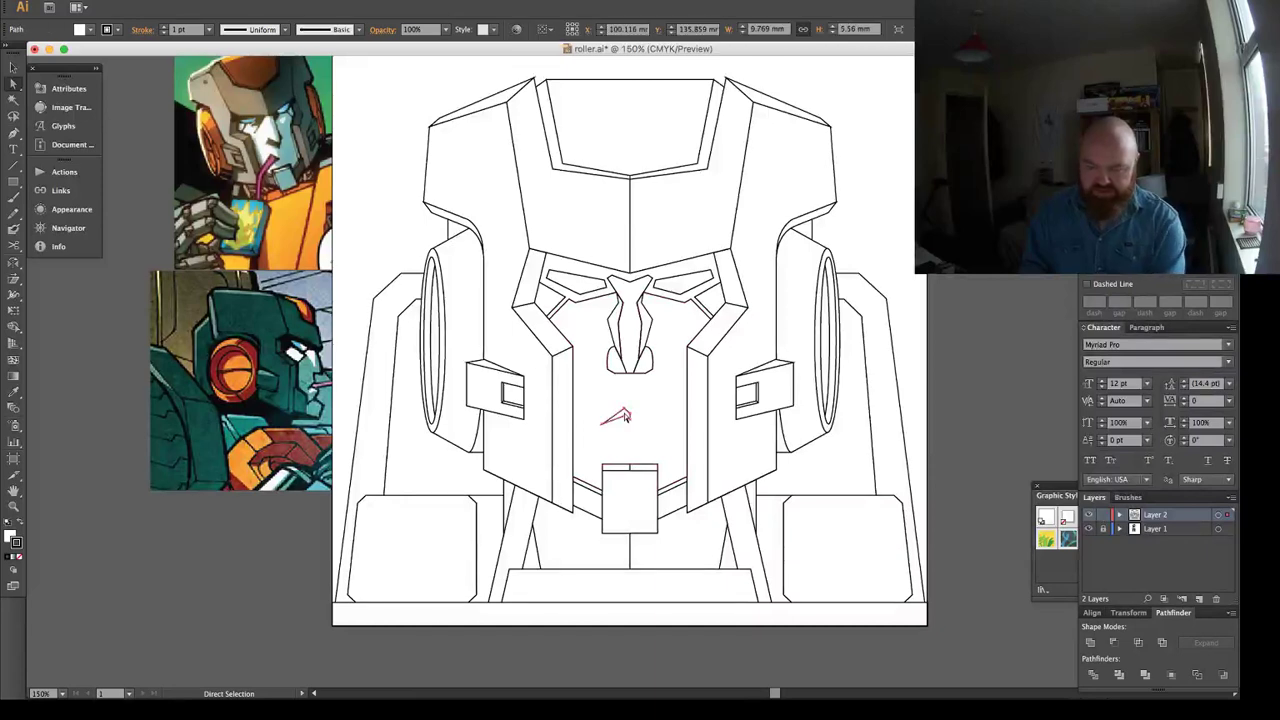
{"action": "key", "text": "a"}
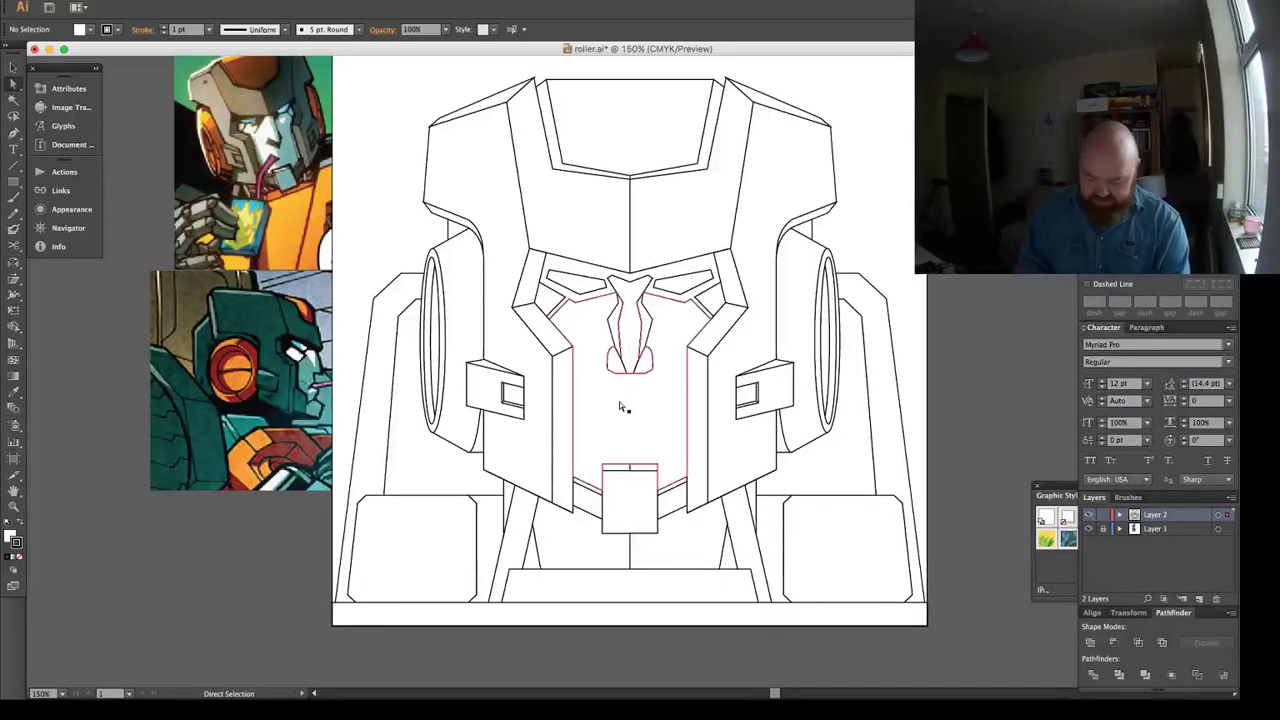
Draw a closed, downward-curving left half-mouth below the nose with the Pen tool, about 15 mm wide and high and 2.4 mm thick at the centreline.
{"action": "key", "text": "p"}
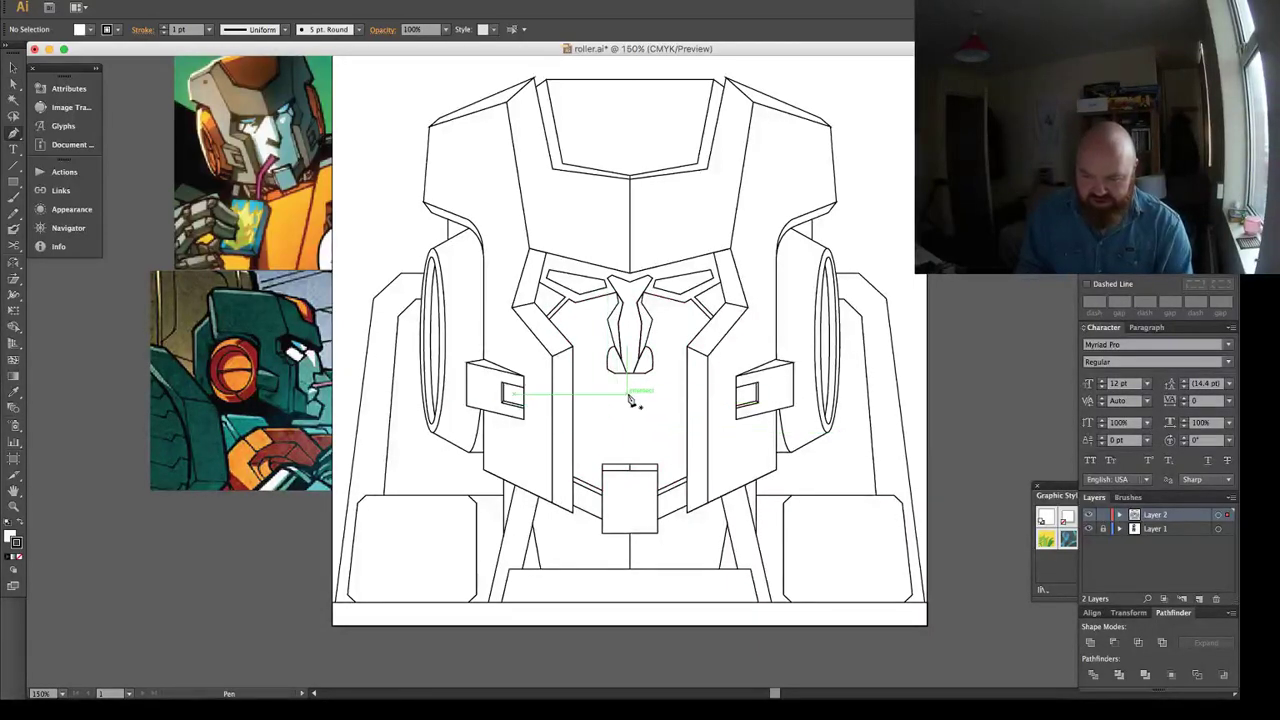
{"action": "left_click_drag", "start_coordinate": [629, 399], "coordinate": [609, 397]}
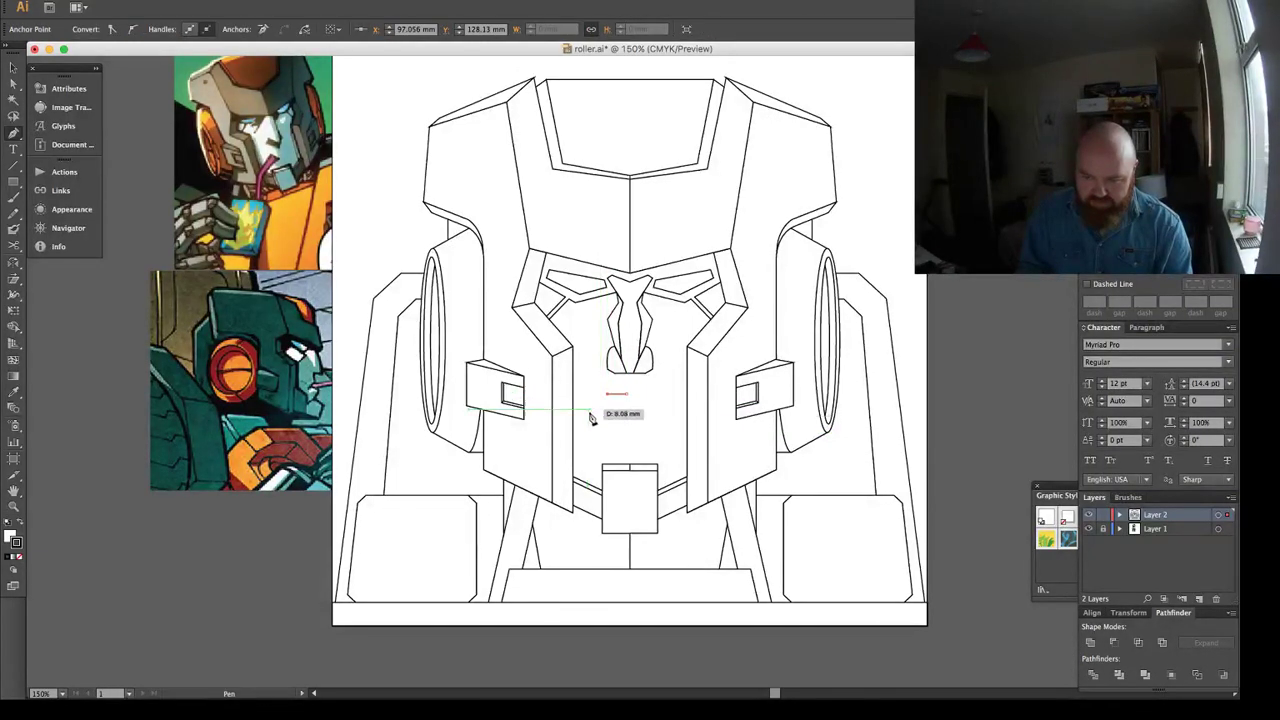
{"action": "left_click_drag", "start_coordinate": [586, 442], "coordinate": [583, 470]}
{"action": "left_click", "coordinate": [584, 438]}
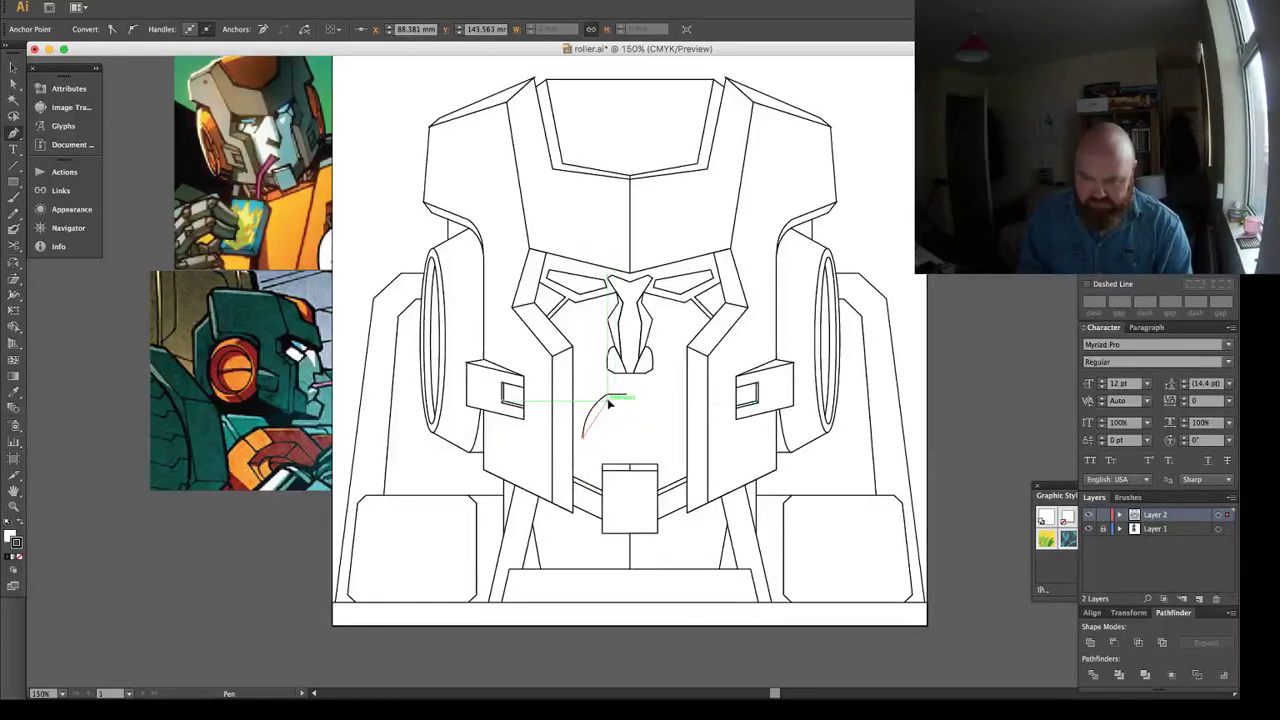
{"action": "left_click_drag", "start_coordinate": [608, 400], "coordinate": [617, 395]}
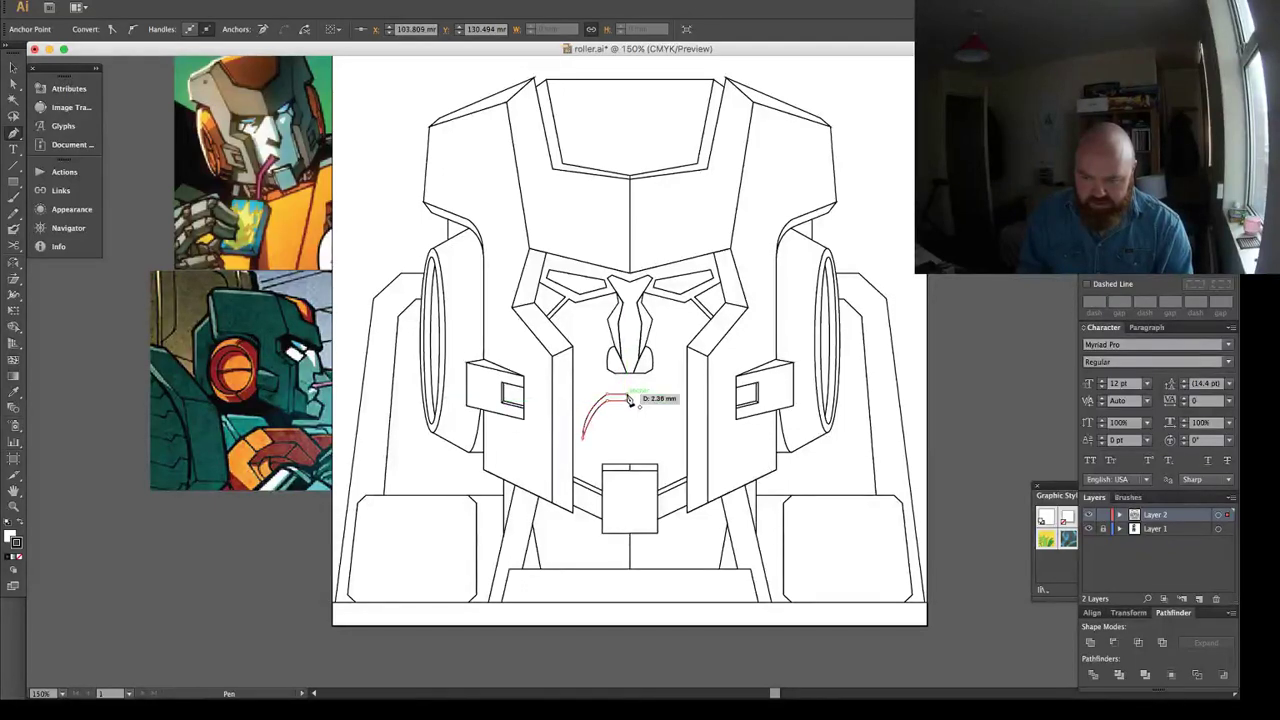
{"action": "left_click", "coordinate": [628, 398]}
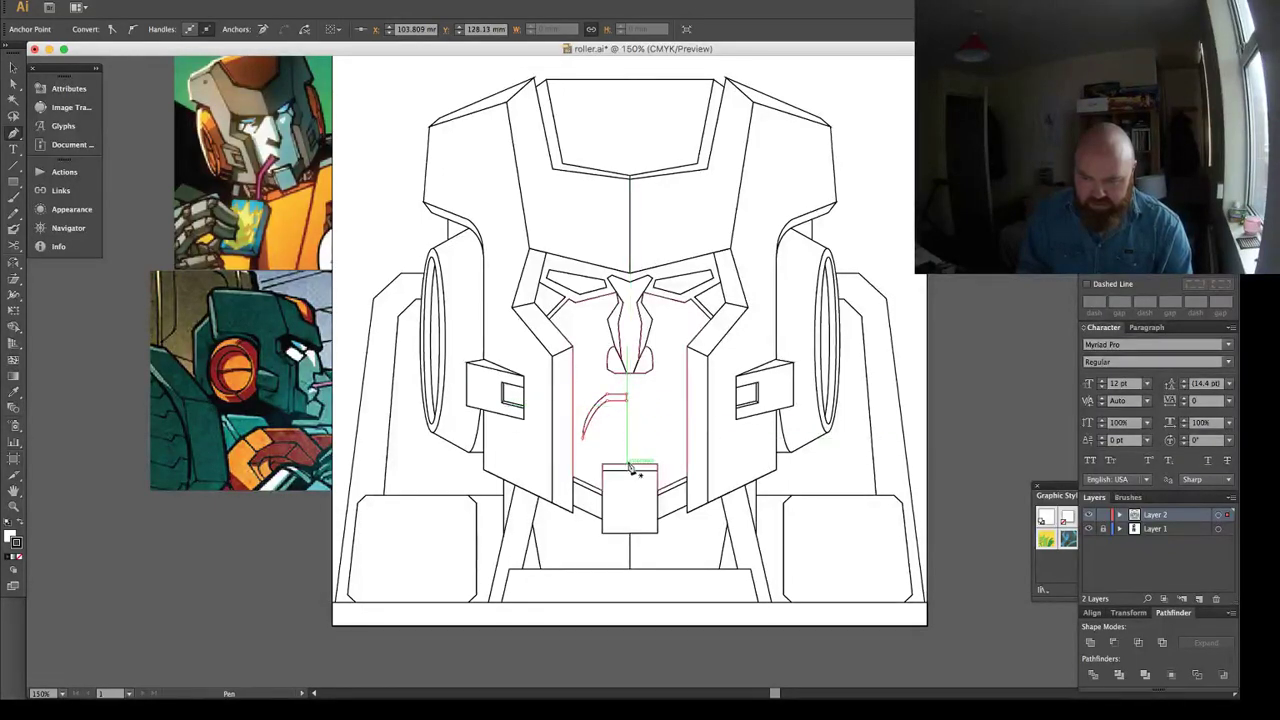
Draw a vertical guide line about 36 mm long on the face's centre axis, running through the mouth area.
{"action": "key", "text": "backslash"}
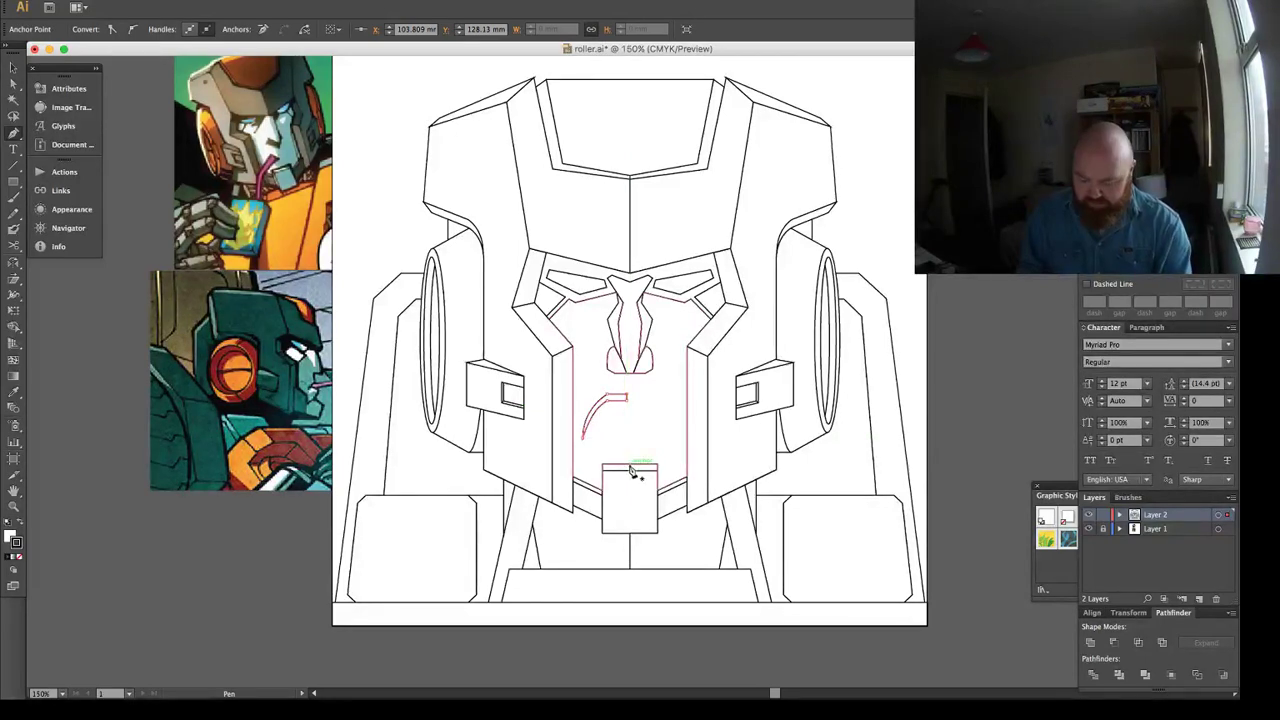
{"action": "left_click_drag", "start_coordinate": [628, 470], "coordinate": [649, 437]}
{"action": "key", "text": "z"}
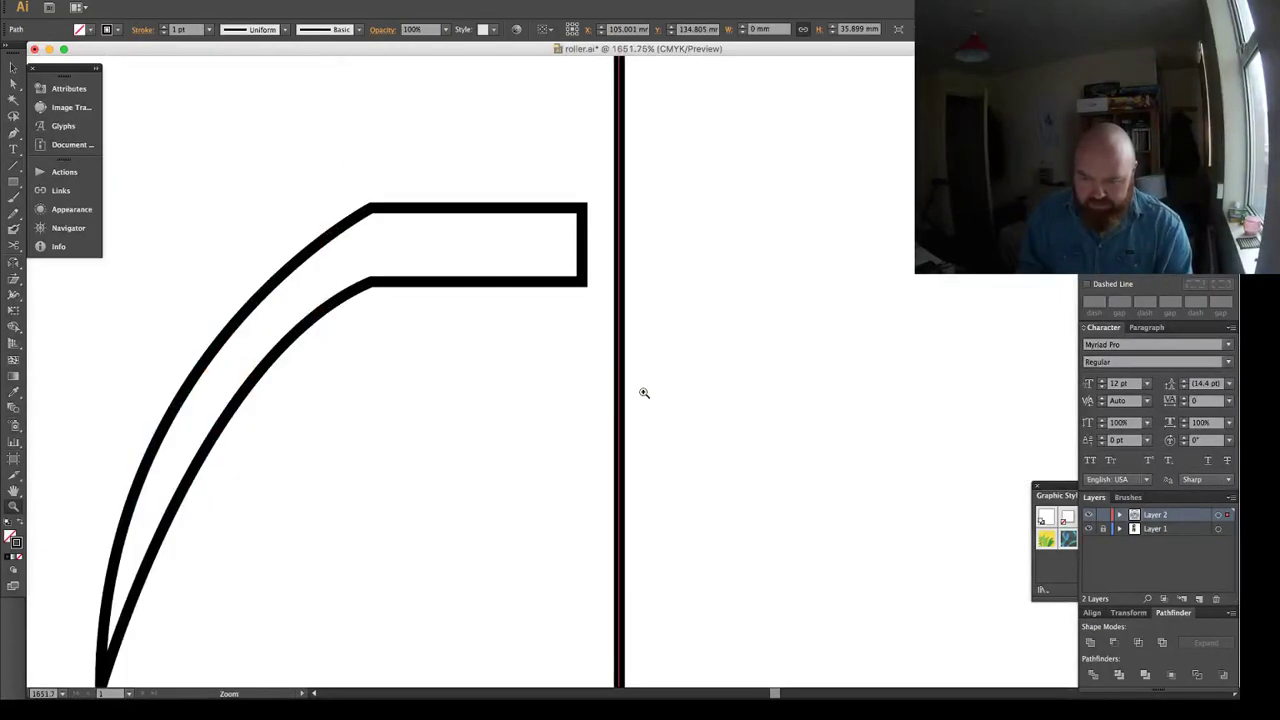
Extend the inner end of the half-mouth shape to the vertical centre line and delete that line.
{"action": "key", "text": "super+shift+a"}
{"action": "key", "text": "a"}
{"action": "left_click_drag", "start_coordinate": [583, 258], "coordinate": [618, 262]}
{"action": "left_click", "coordinate": [620, 312]}
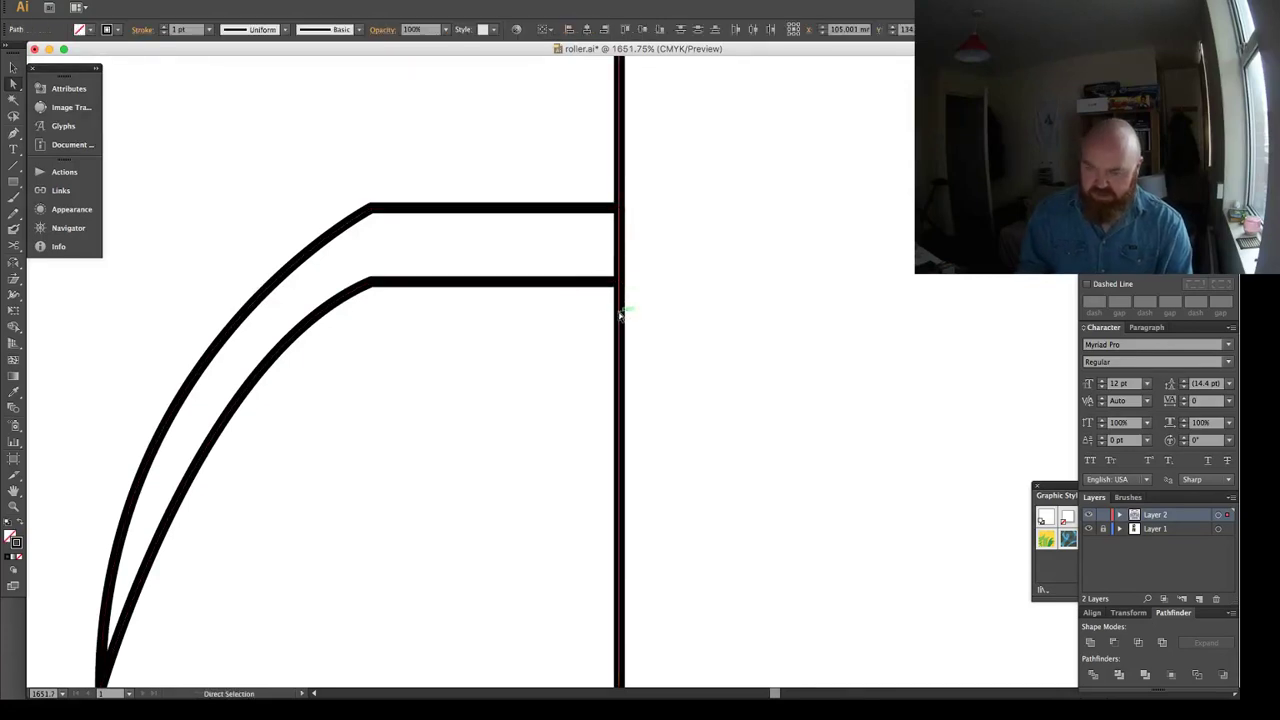
{"action": "key", "text": "Delete"}
{"action": "key", "text": "v"}
{"action": "key", "text": "super+0"}
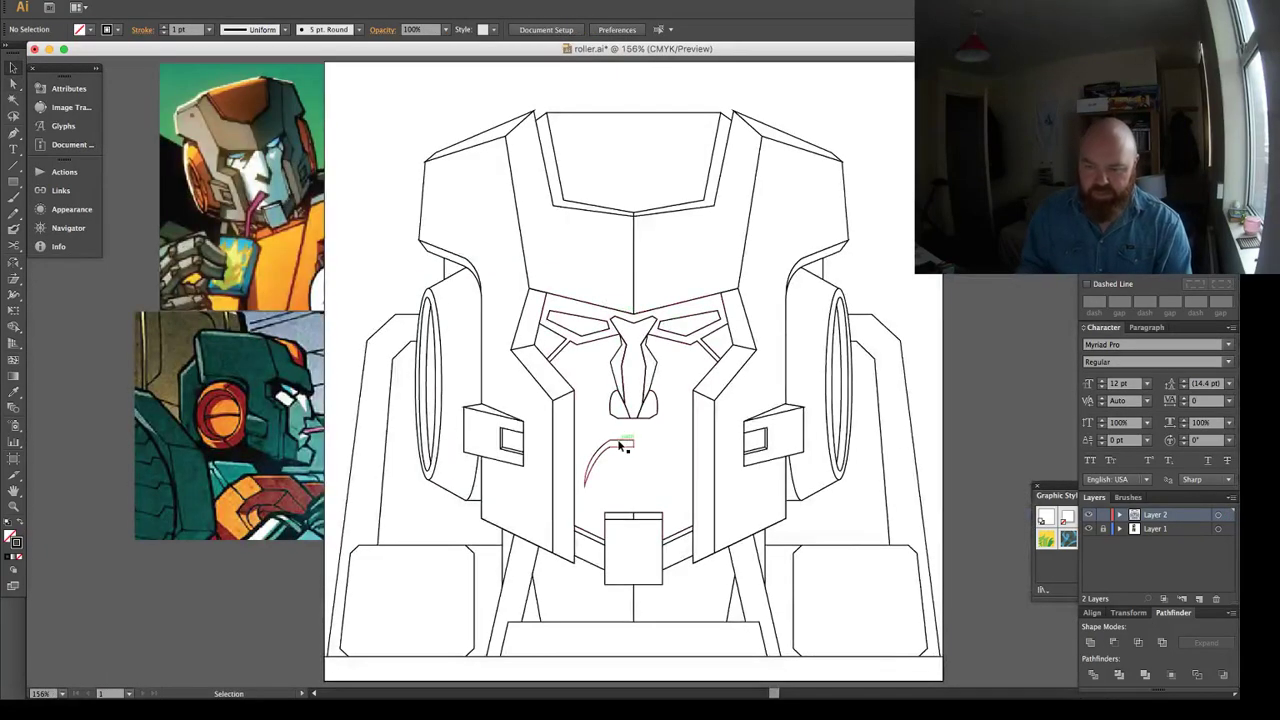
Lengthen the curve handle at the half-mouth's lower bend so the inner curve runs closer to the outer one.
{"action": "double_click", "coordinate": [611, 449]}
{"action": "key", "text": "a"}
{"action": "left_click", "coordinate": [611, 449]}
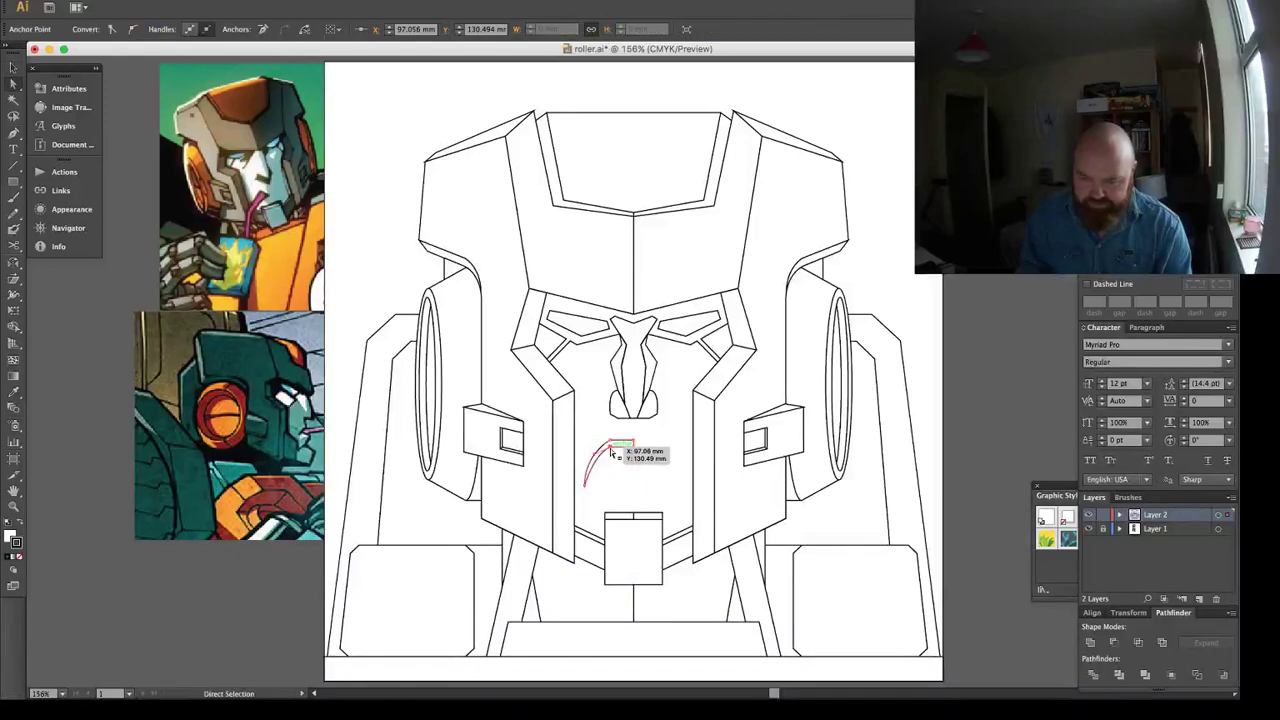
{"action": "key", "text": "super+space"}
{"action": "left_click_drag", "start_coordinate": [554, 425], "coordinate": [628, 505]}
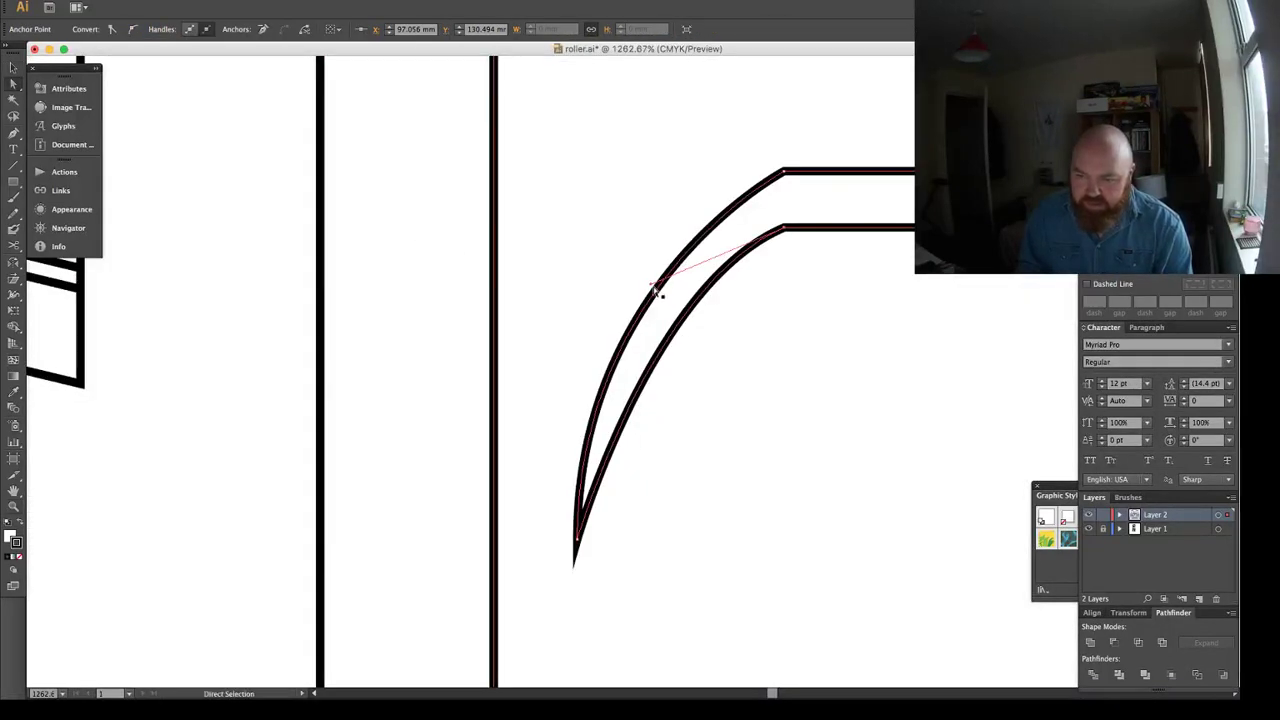
{"action": "left_click_drag", "start_coordinate": [651, 284], "coordinate": [623, 289]}
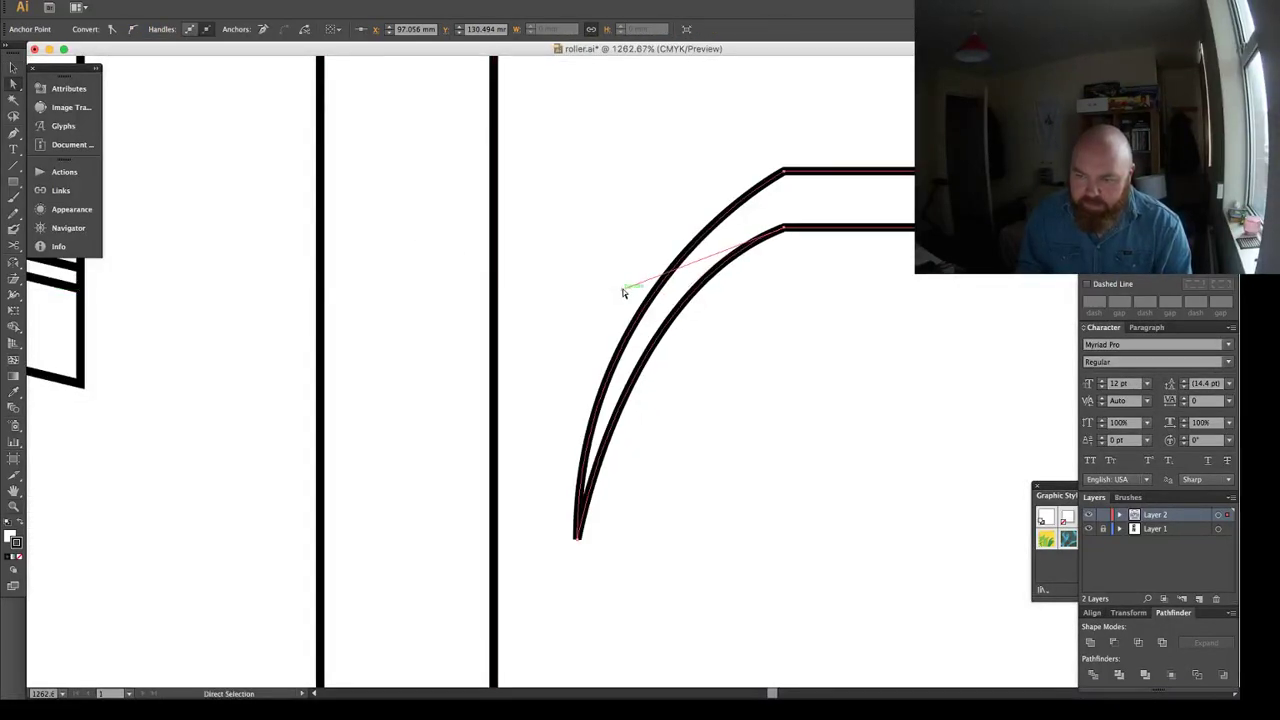
{"action": "key", "text": "super+shift+a"}
{"action": "key", "text": "super+0"}
{"action": "key", "text": "v"}
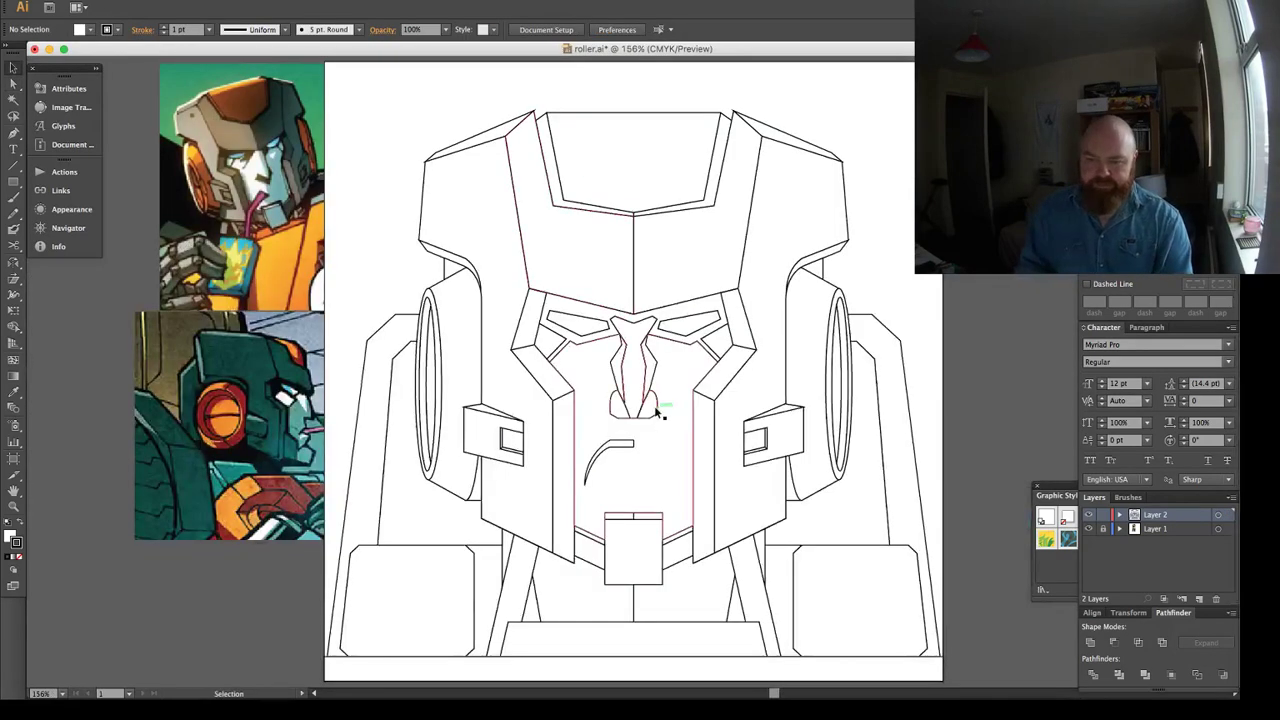
Create a horizontally mirrored copy of the half-mouth shape and place it beside the original.
{"action": "left_click", "coordinate": [632, 442]}
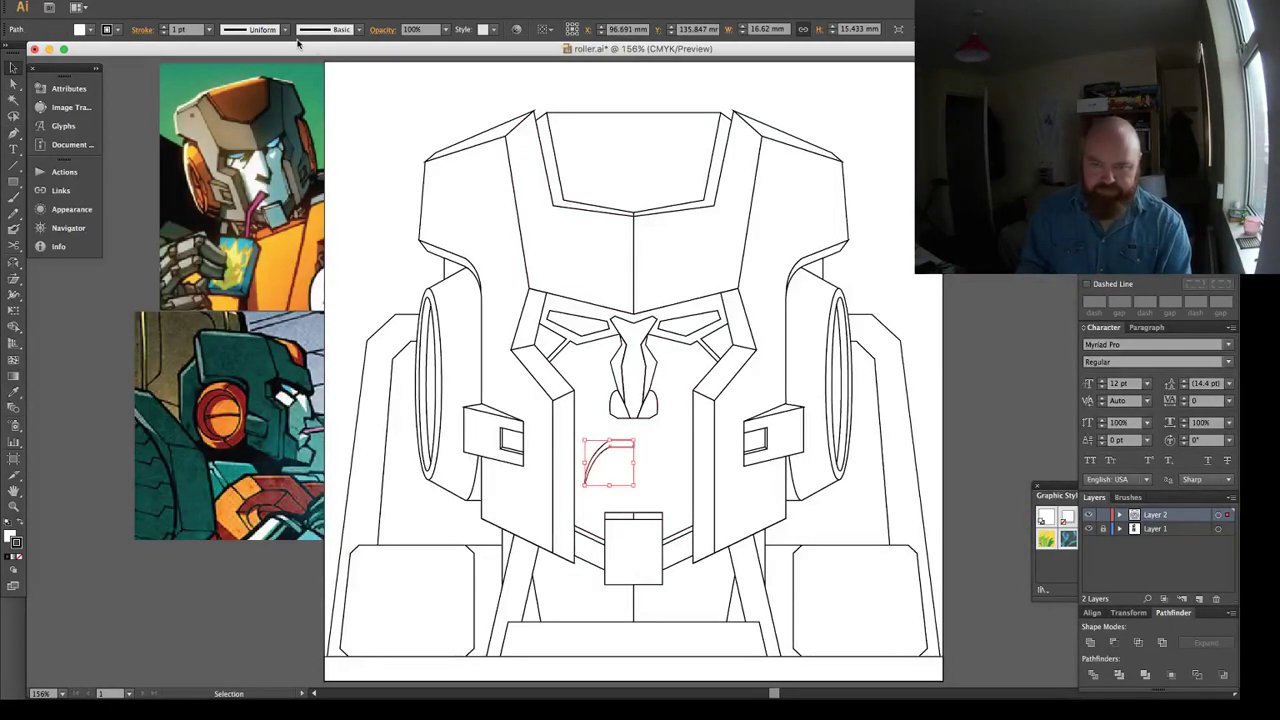
{"action": "left_click", "coordinate": [236, 1]}
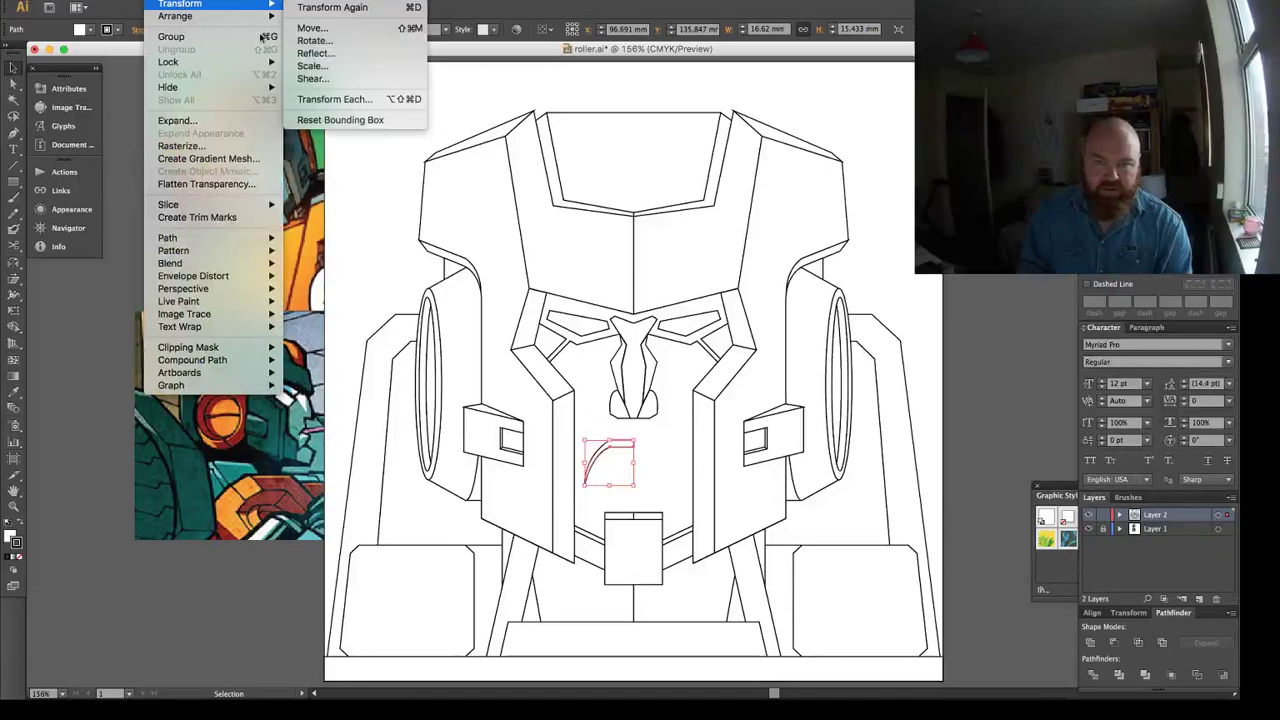
{"action": "left_click", "coordinate": [305, 54]}
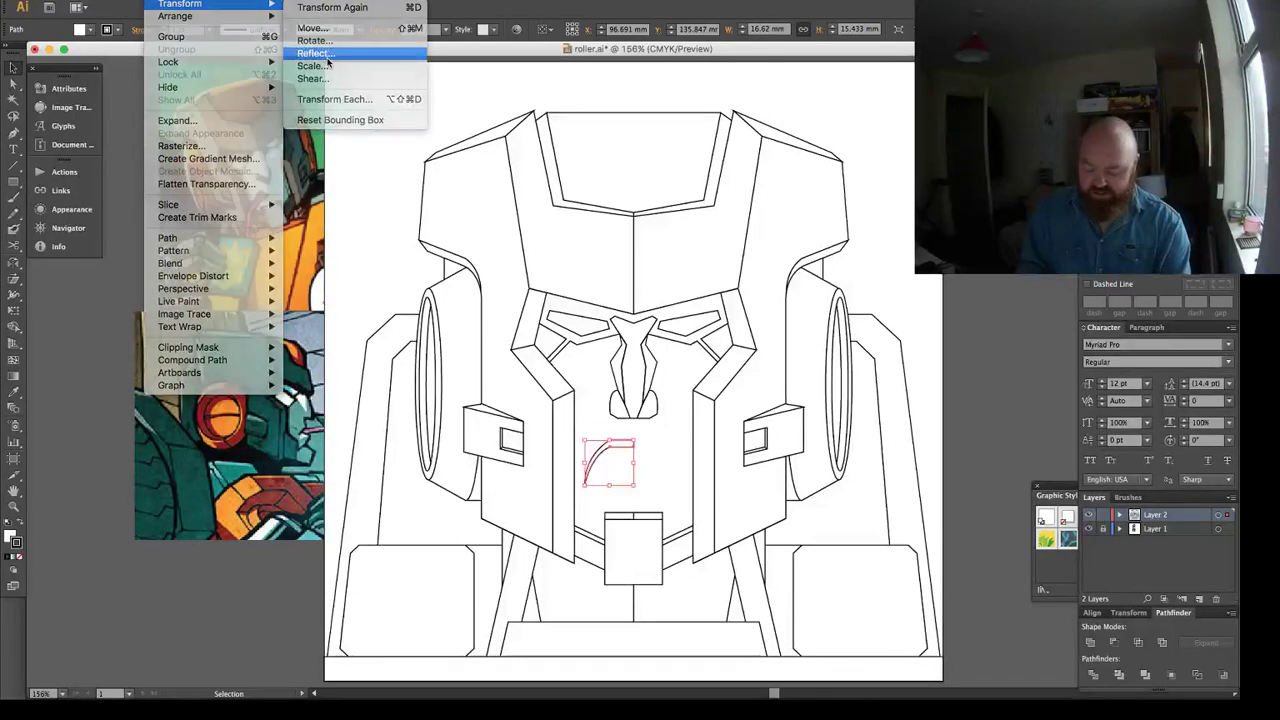
{"action": "left_click_drag", "start_coordinate": [609, 449], "coordinate": [709, 459]}
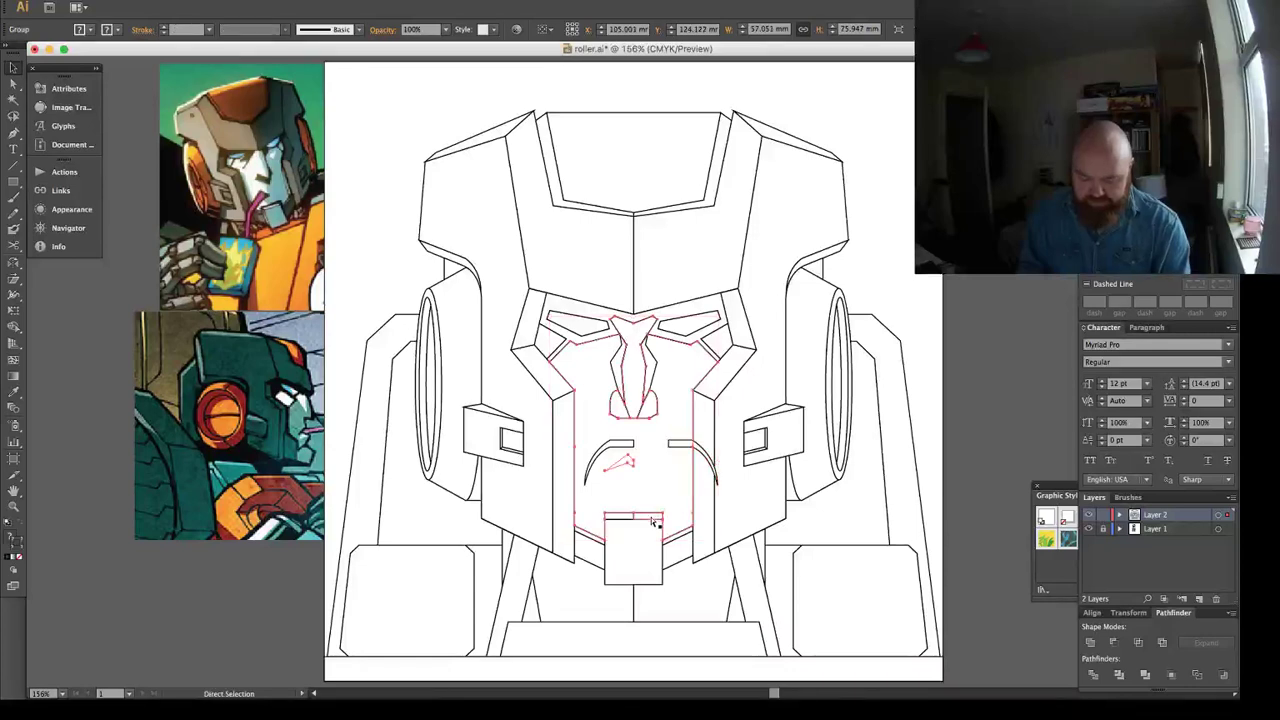
Ungroup the face pieces and left-align the mirrored half-mouth with the right half of the narrow chin strip.
{"action": "left_click", "coordinate": [651, 519]}
{"action": "key", "text": "super+shift+g"}
{"action": "key", "text": "super+shift+a"}
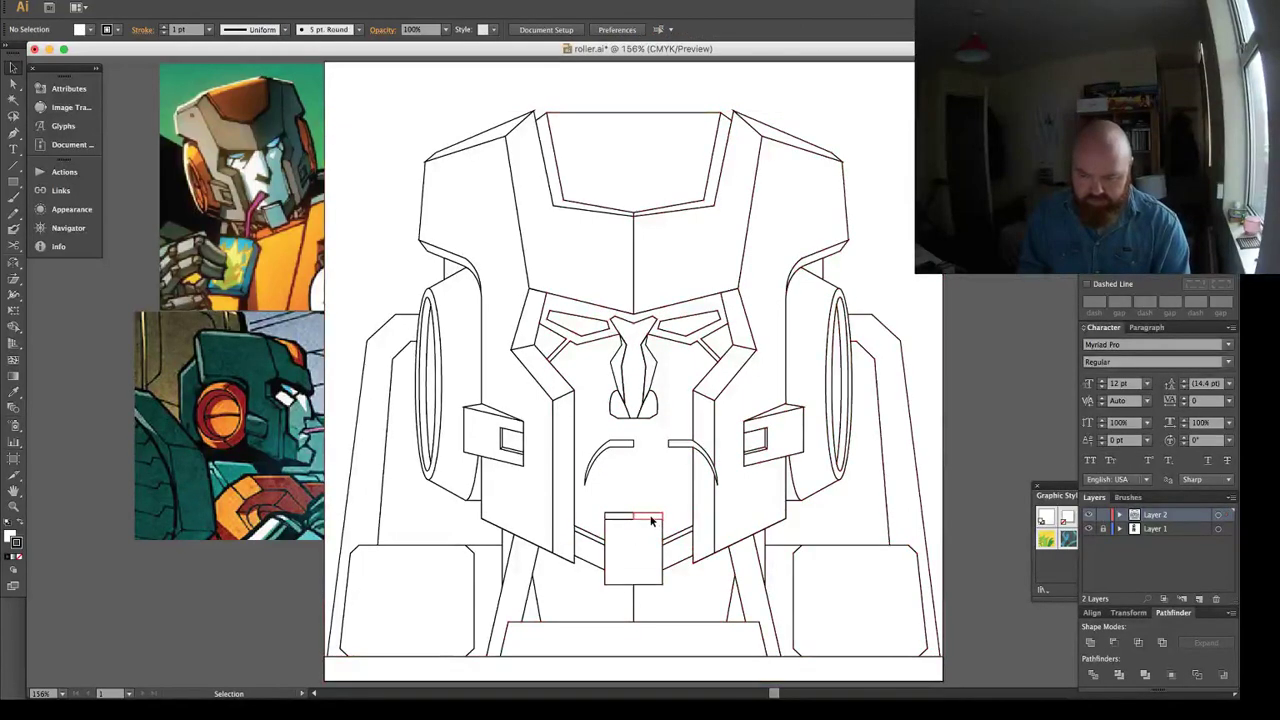
{"action": "left_click", "coordinate": [651, 520]}
{"action": "left_click", "coordinate": [681, 447], "text": "shift"}
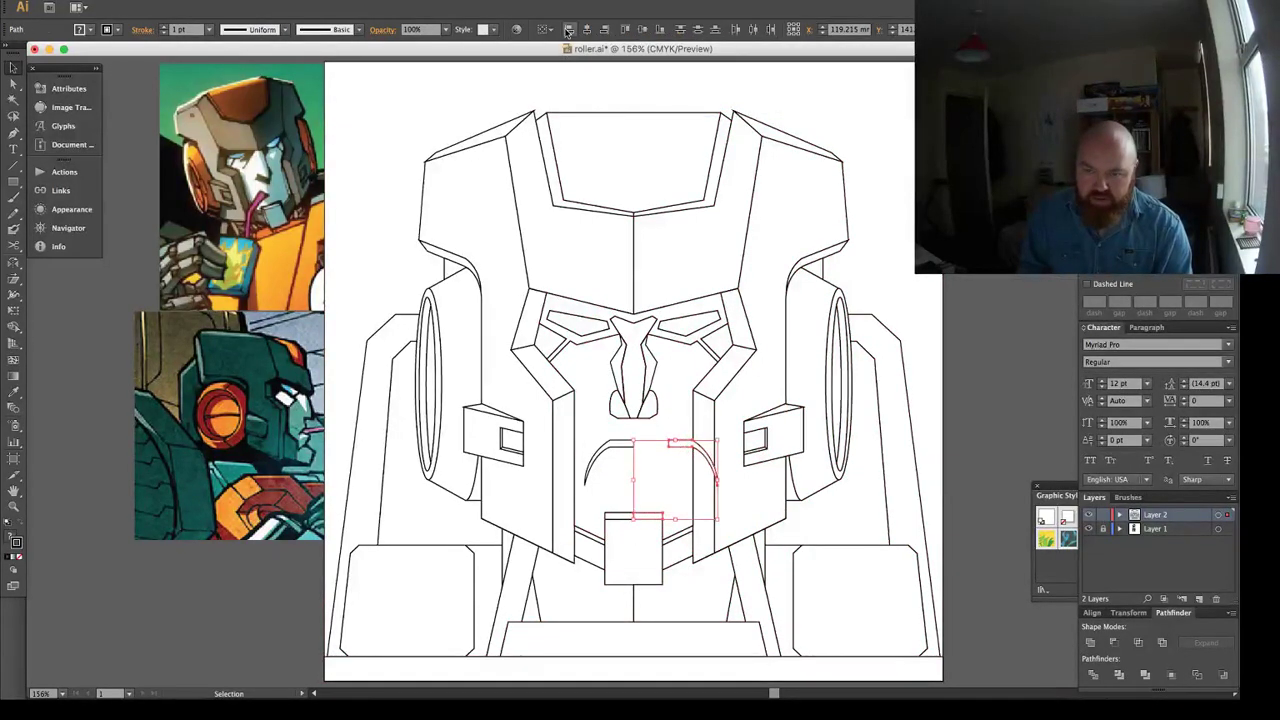
{"action": "left_click", "coordinate": [568, 32]}
{"action": "key", "text": "super+shift+a"}
Merge the two halves of the narrow chin strip into one path and remove its leftover centre anchor point.
{"action": "key", "text": "a"}
{"action": "left_click", "coordinate": [635, 518]}
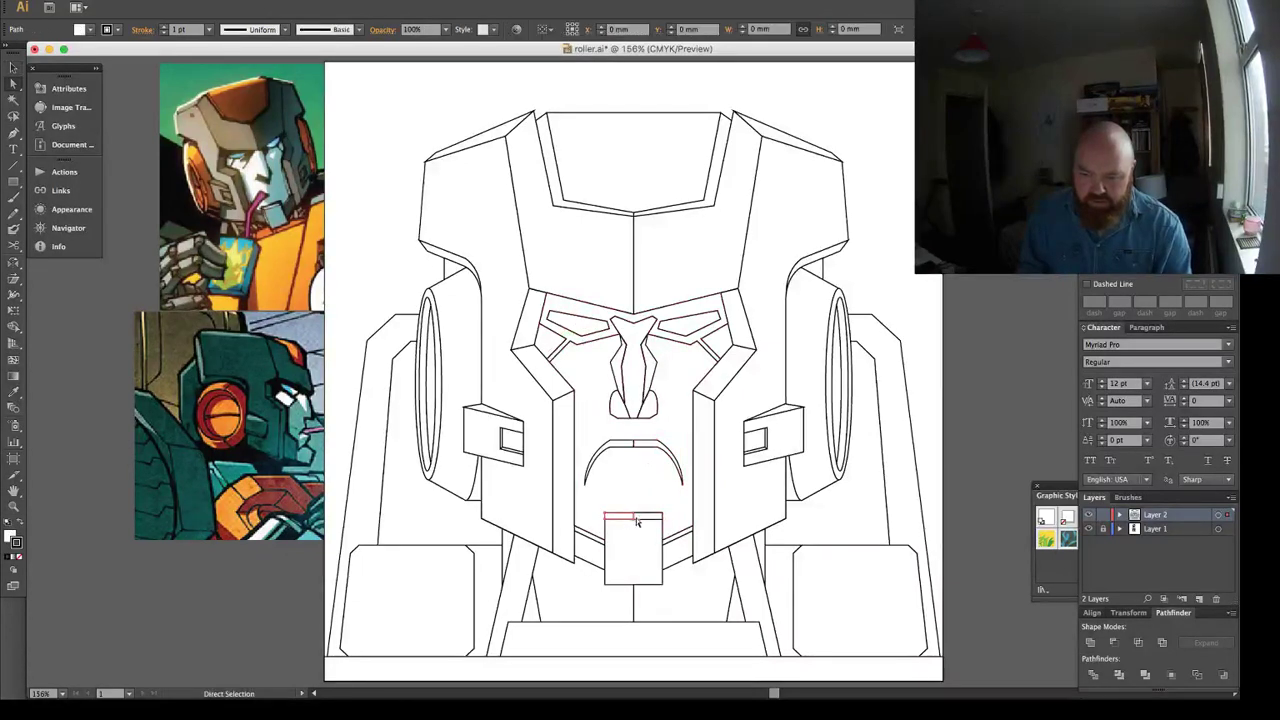
{"action": "left_click", "coordinate": [636, 516]}
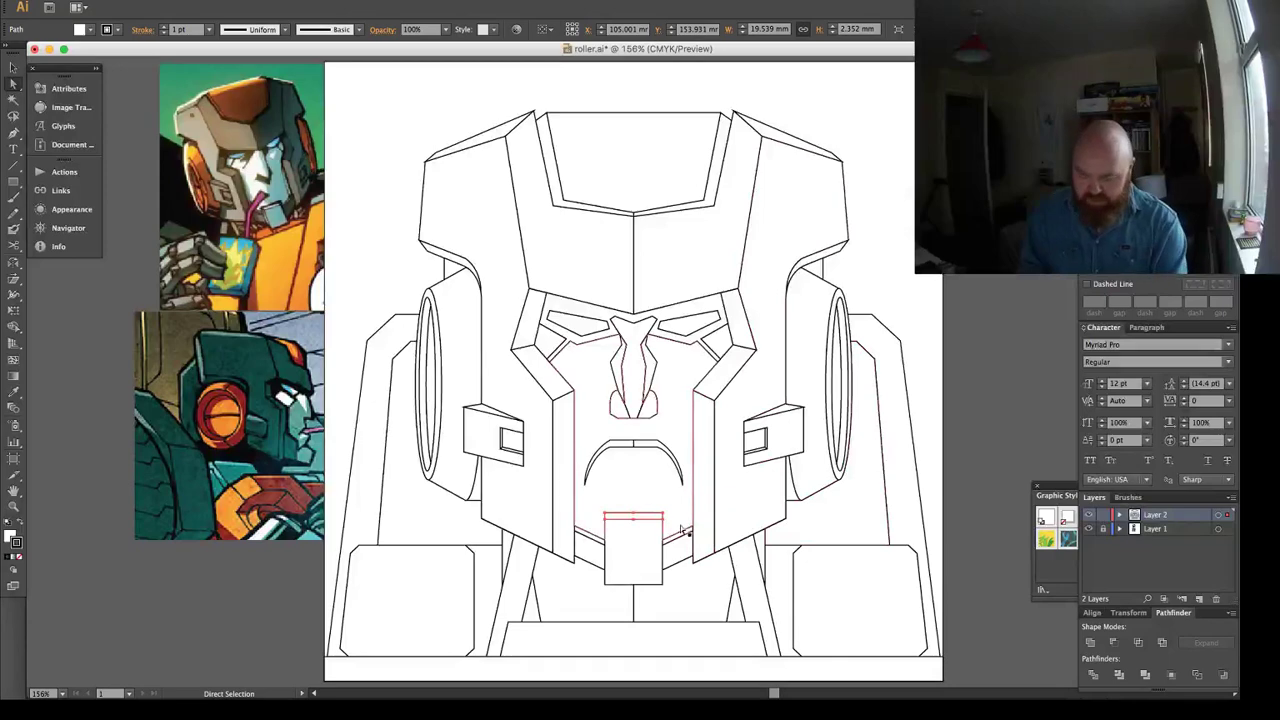
{"action": "key", "text": "p"}
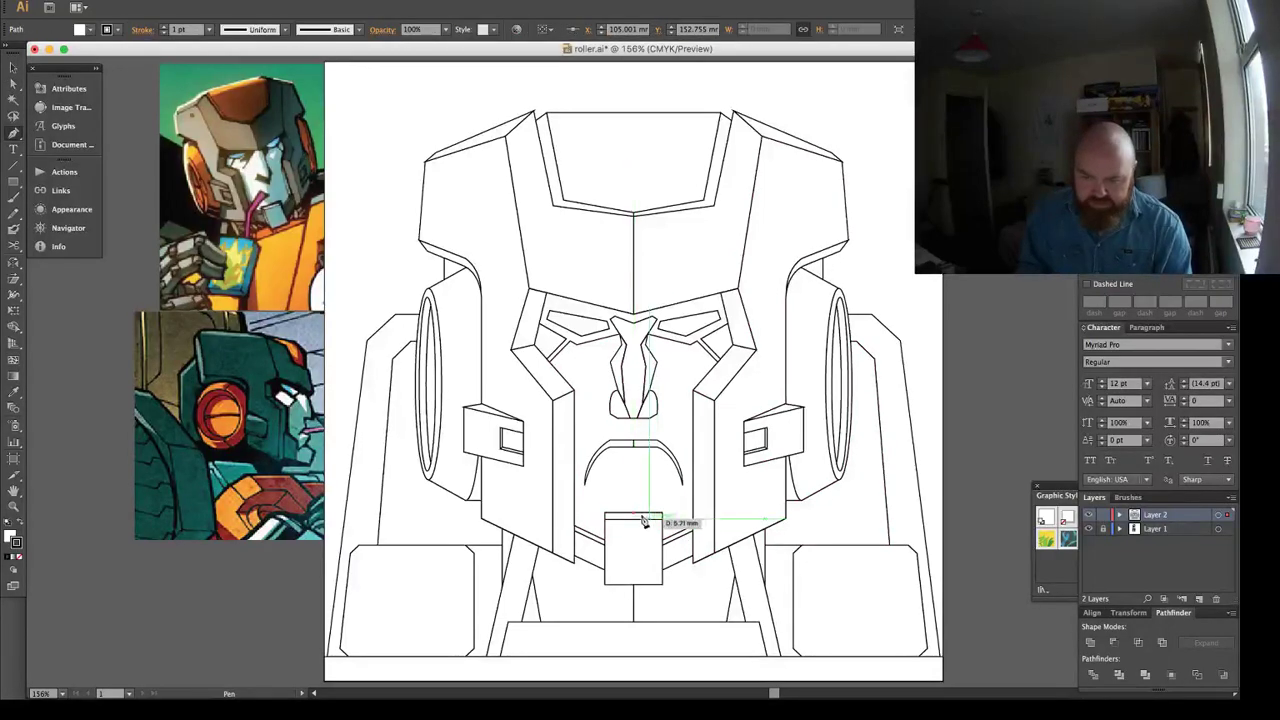
{"action": "left_click", "coordinate": [634, 518]}
{"action": "left_click", "coordinate": [674, 519], "text": "super"}
{"action": "key", "text": "v"}
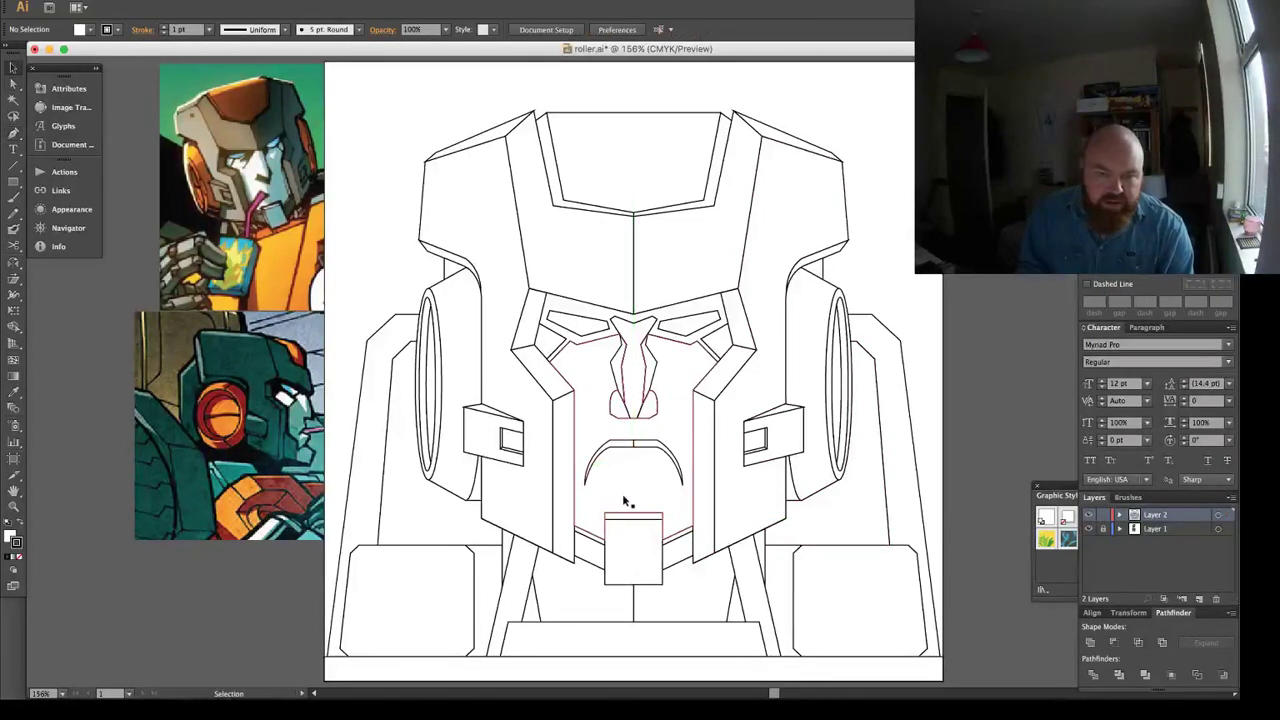
Unite the left and right halves of the neck below the chin into one shape.
{"action": "scroll", "coordinate": [624, 500], "scroll_direction": "down", "scroll_amount": 3}
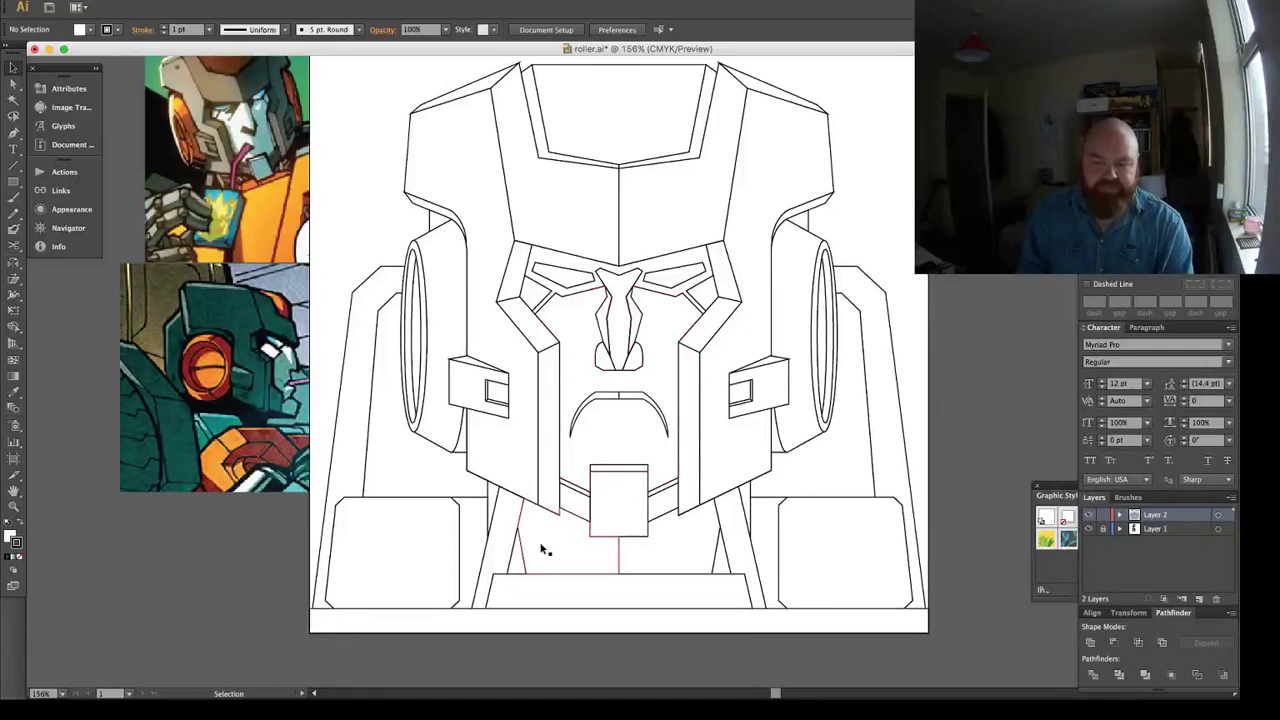
{"action": "key", "text": "a"}
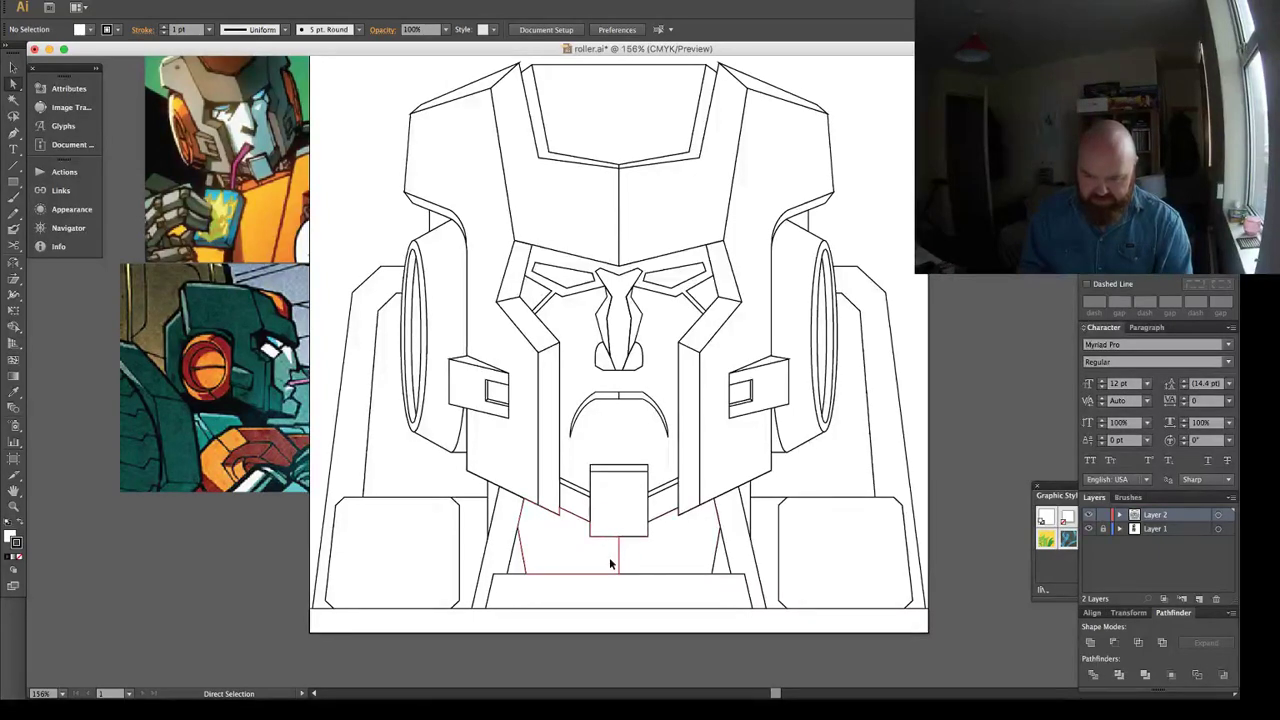
{"action": "left_click", "coordinate": [608, 566]}
{"action": "left_click", "coordinate": [655, 565], "text": "shift"}
{"action": "left_click", "coordinate": [1090, 643]}
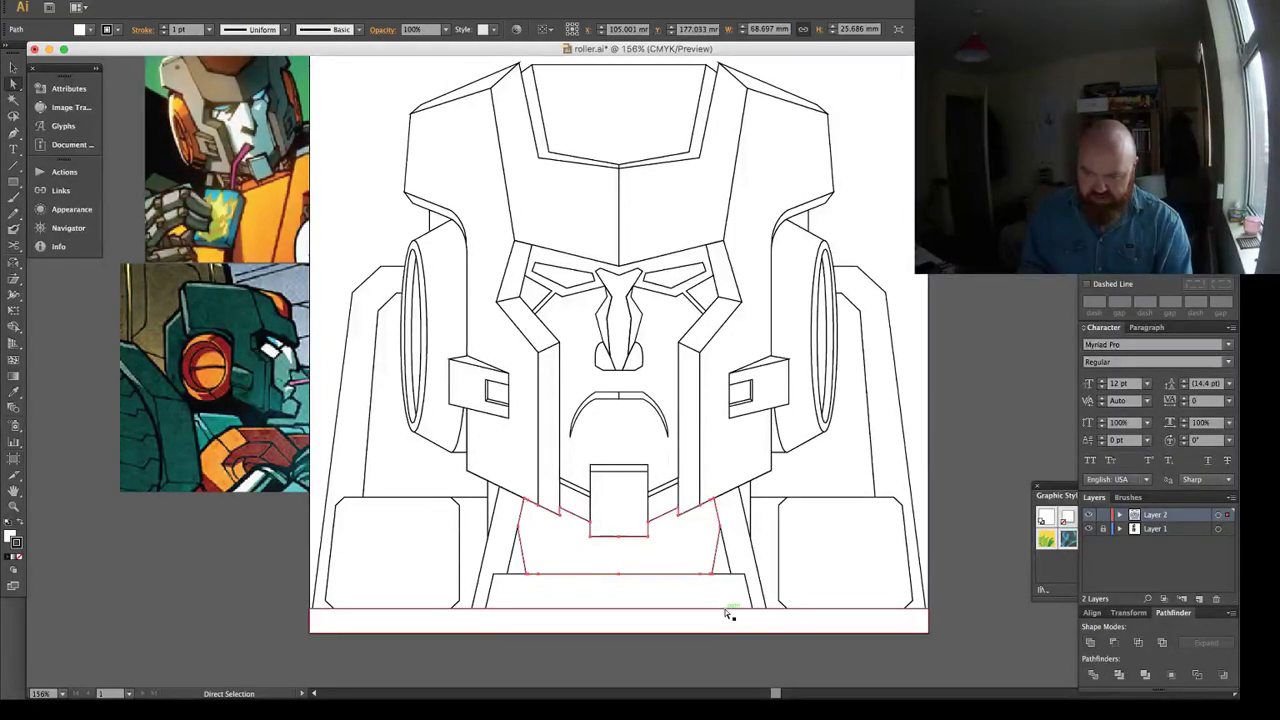
Draw a horizontal line about 71 mm wide across the neck, duplicate it slightly higher, and group the closely spaced pair.
{"action": "key", "text": "backslash"}
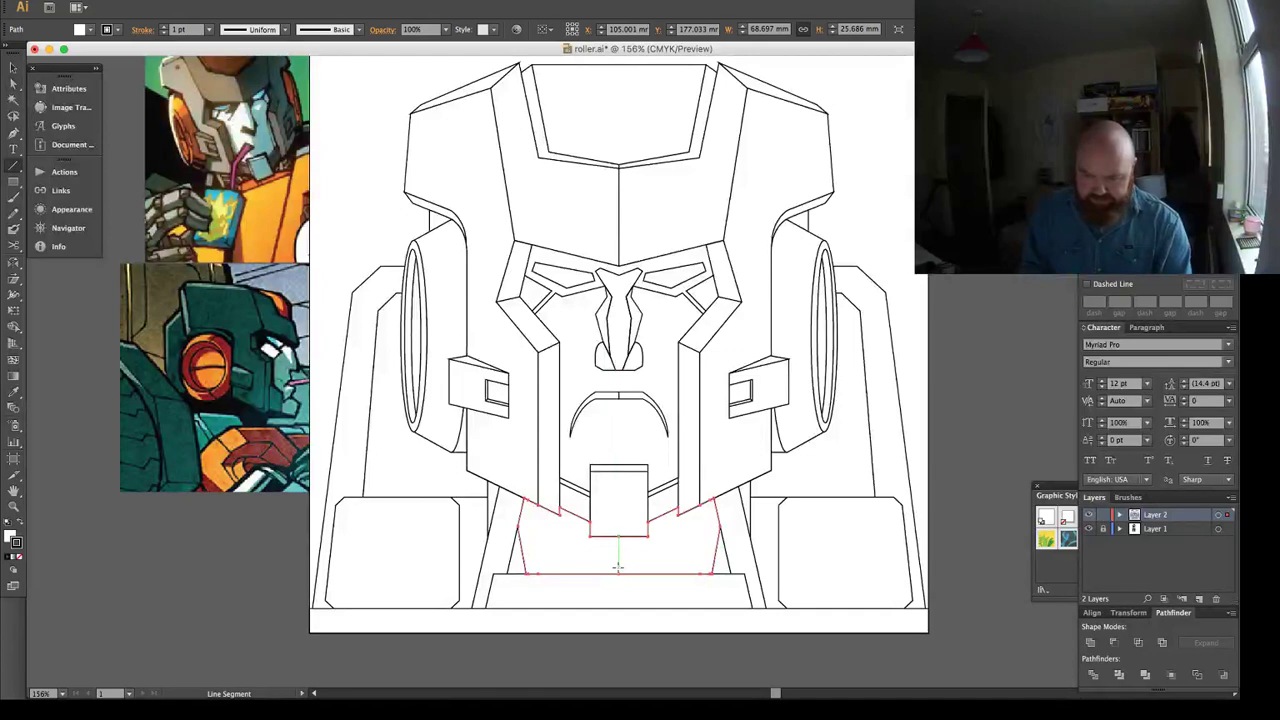
{"action": "mouse_move", "coordinate": [618, 567]}
{"action": "left_mouse_down"}
{"action": "mouse_move", "coordinate": [724, 567]}
{"action": "mouse_move", "coordinate": [656, 564]}
{"action": "mouse_move", "coordinate": [656, 550]}
{"action": "left_mouse_up"}
{"action": "key", "text": "v"}
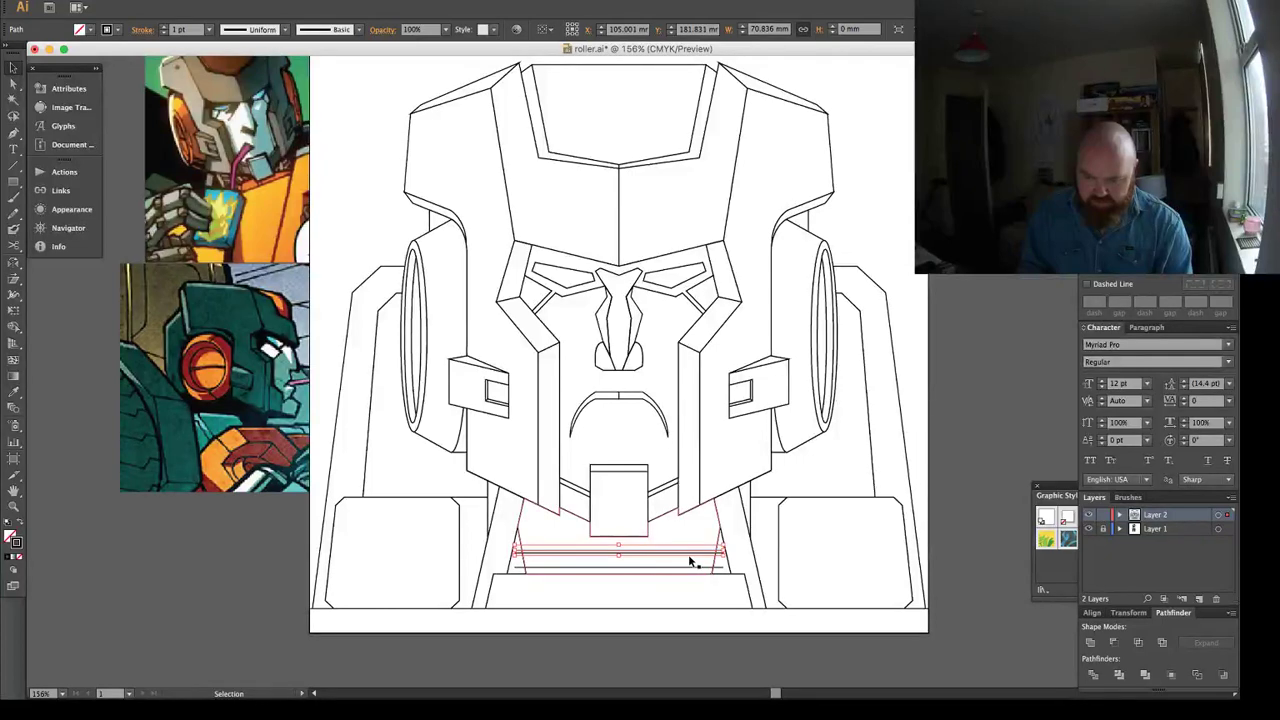
{"action": "key", "text": "super+d"}
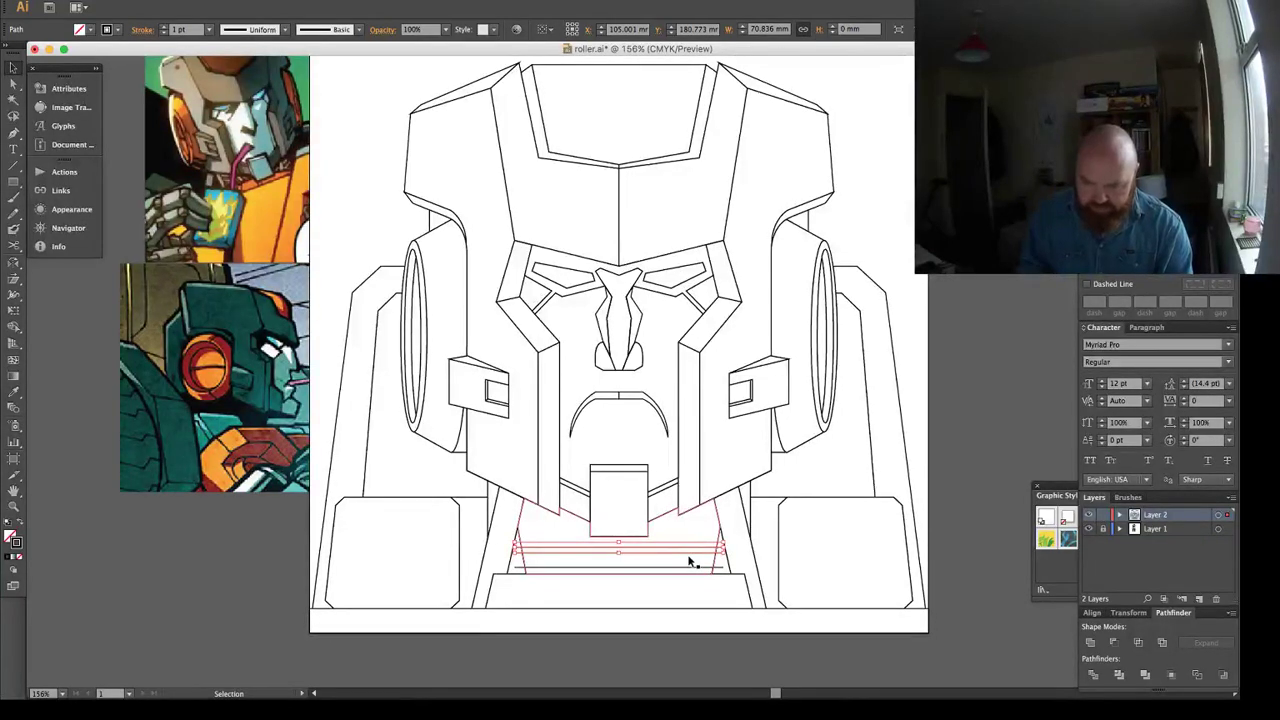
{"action": "left_click", "coordinate": [688, 554], "text": "shift"}
{"action": "key", "text": "super+g"}
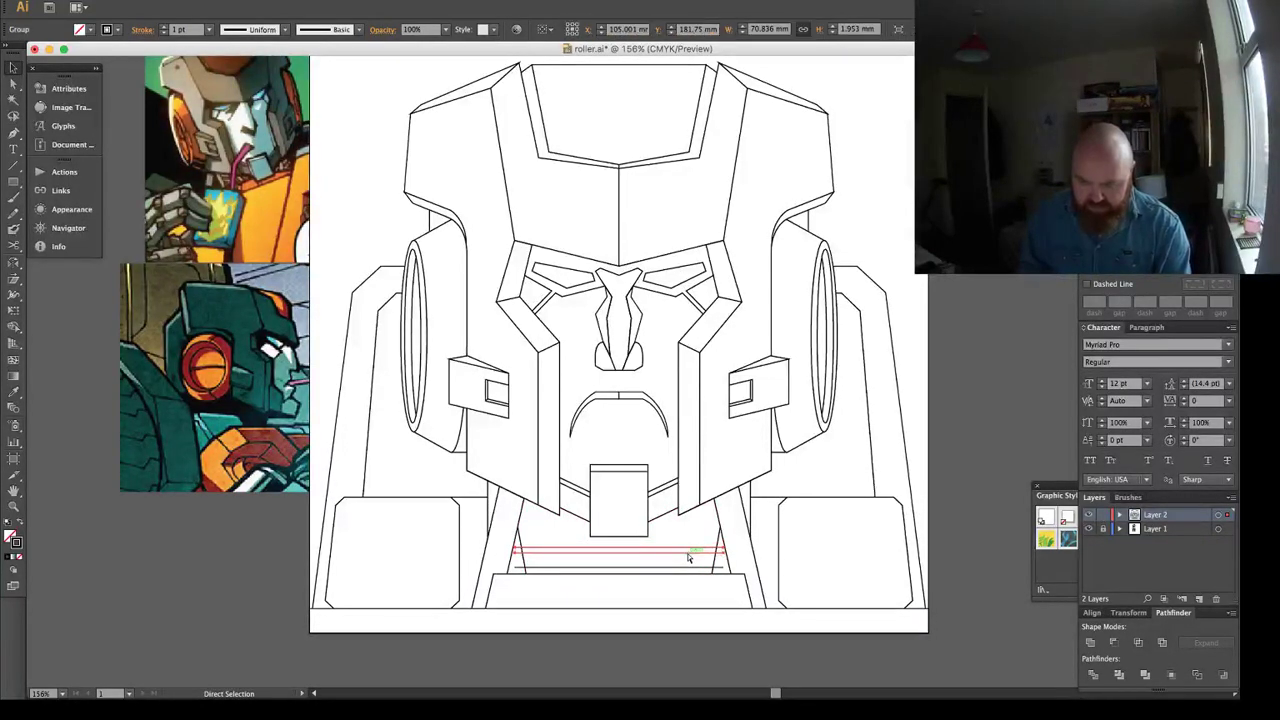
Delete the spare line near the neck's base and repeat the grouped line pair at regular intervals up the neck.
{"action": "left_click", "coordinate": [686, 567]}
{"action": "key", "text": "Delete"}
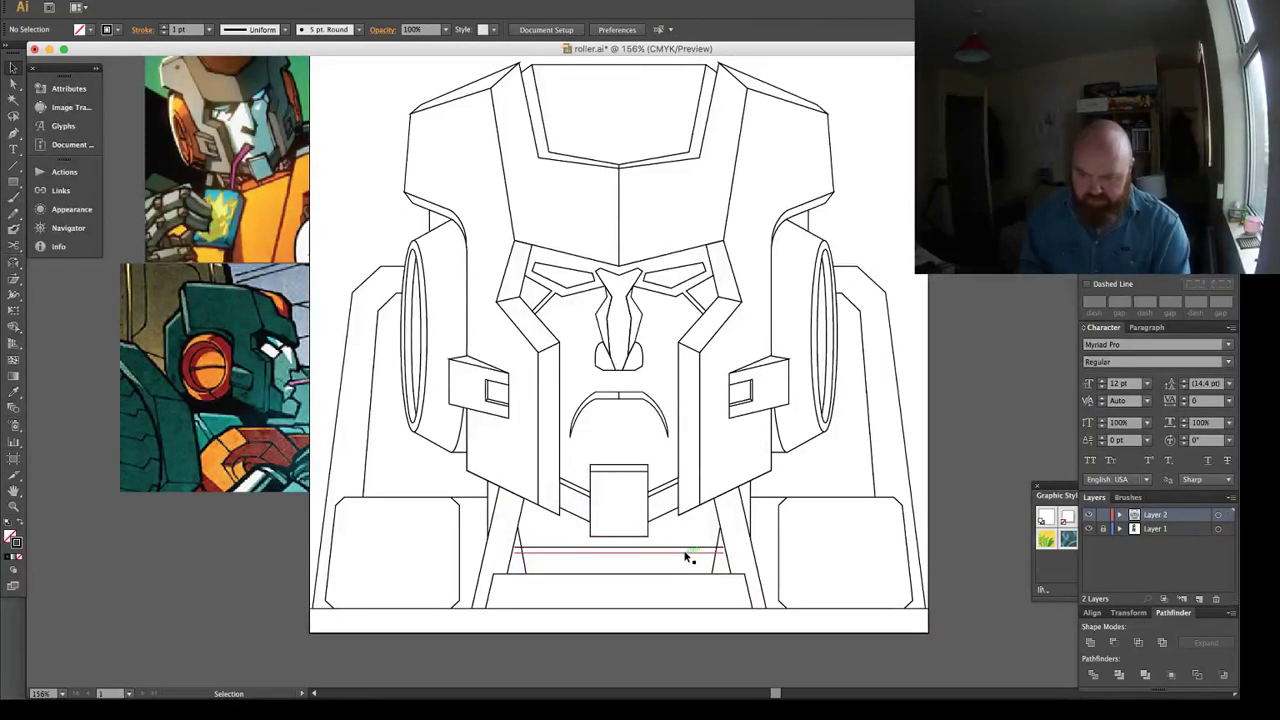
{"action": "mouse_move", "coordinate": [689, 558]}
{"action": "left_mouse_down"}
{"action": "mouse_move", "coordinate": [684, 577]}
{"action": "mouse_move", "coordinate": [683, 552]}
{"action": "left_mouse_up"}
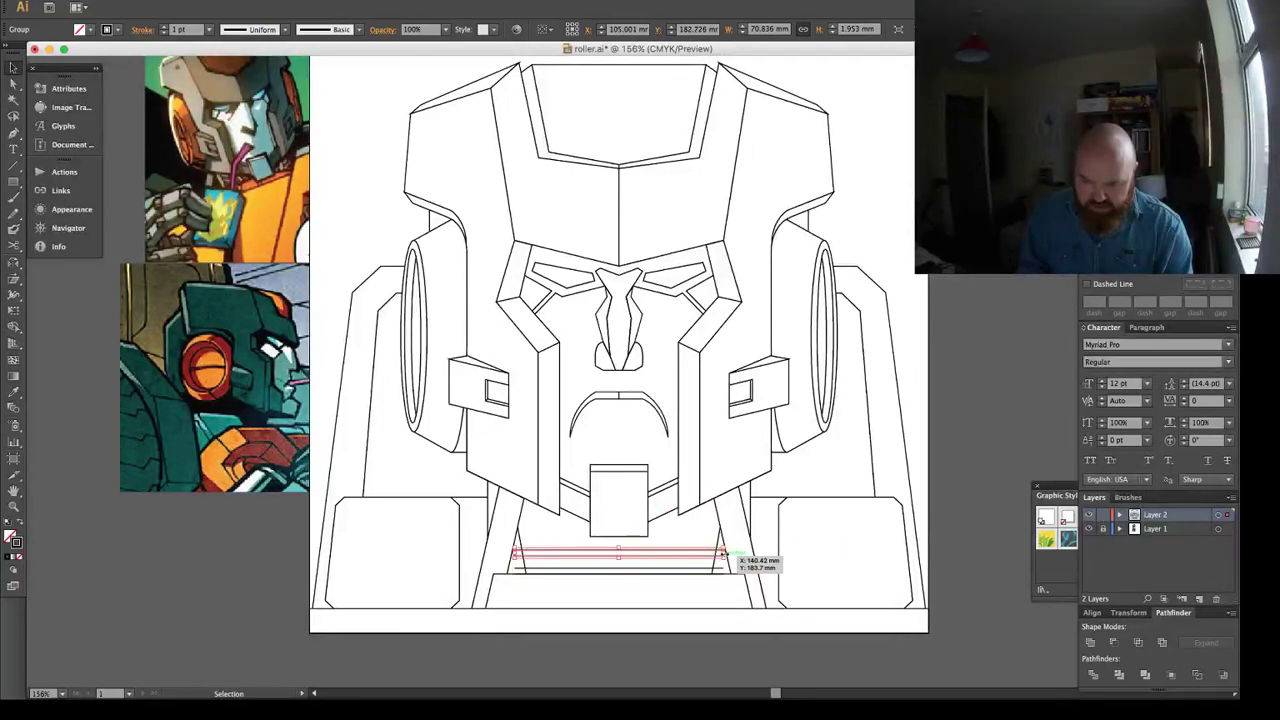
{"action": "key", "text": "super+d"}
{"action": "key", "text": "super+d"}
{"action": "key", "text": "super+d"}
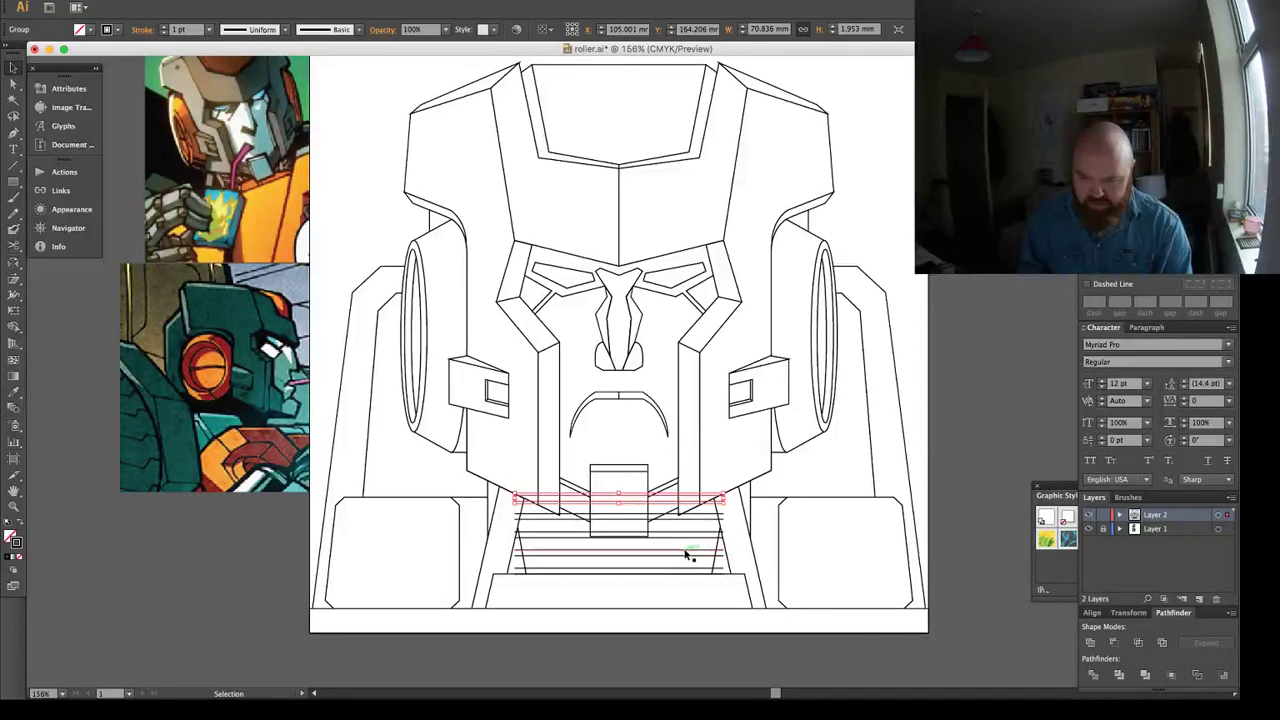
Delete the second line pair from the neck's base and distribute the remaining pairs evenly in height.
{"action": "left_click", "coordinate": [686, 558]}
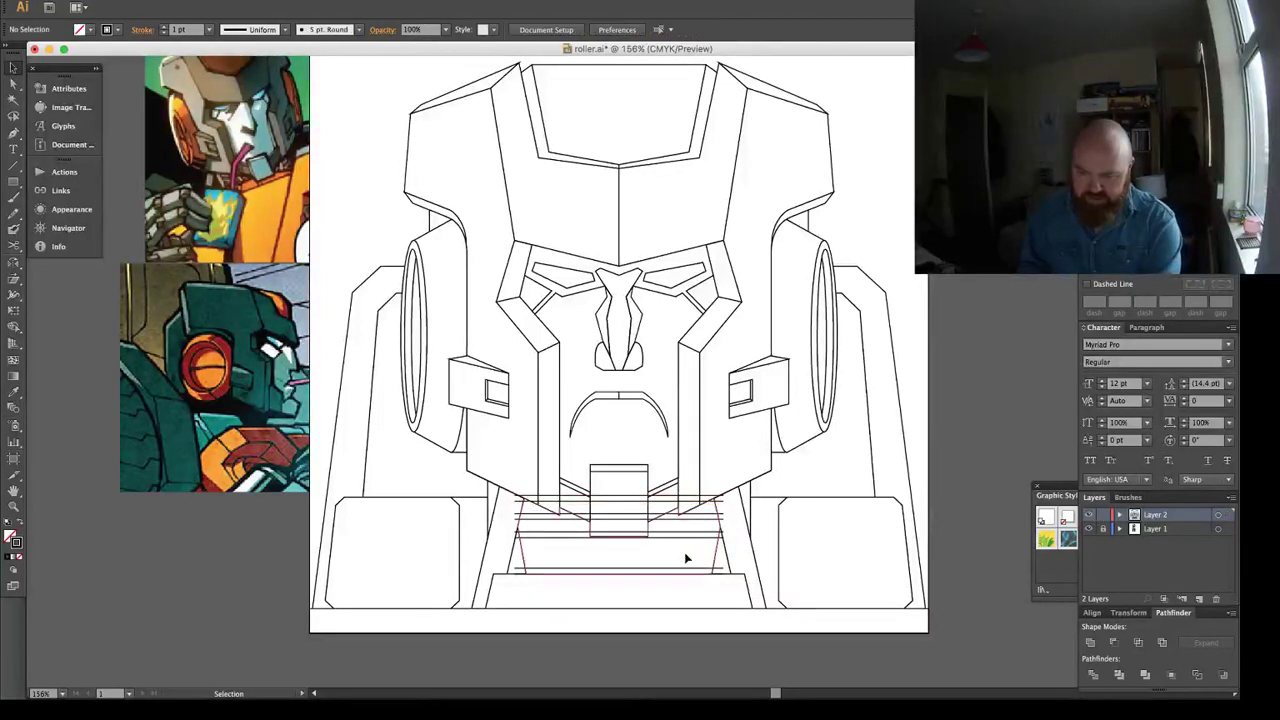
{"action": "left_click", "coordinate": [683, 502]}
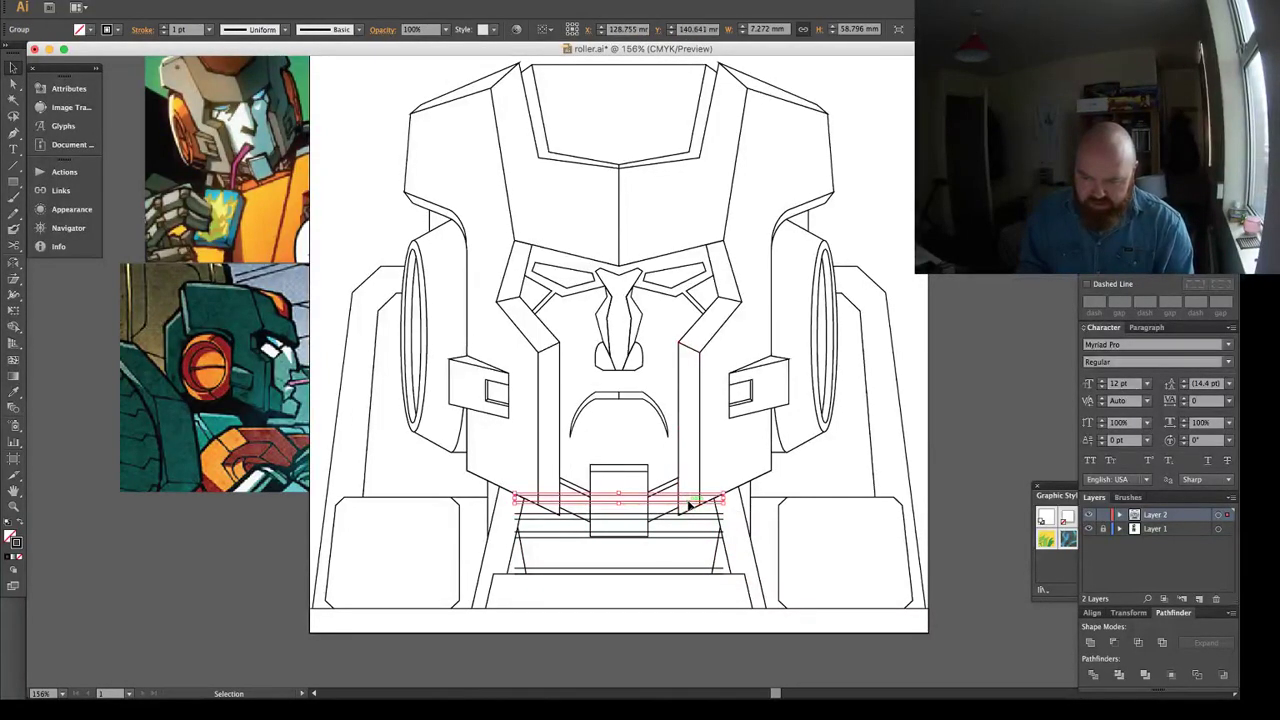
{"action": "left_click", "coordinate": [703, 572], "text": "shift"}
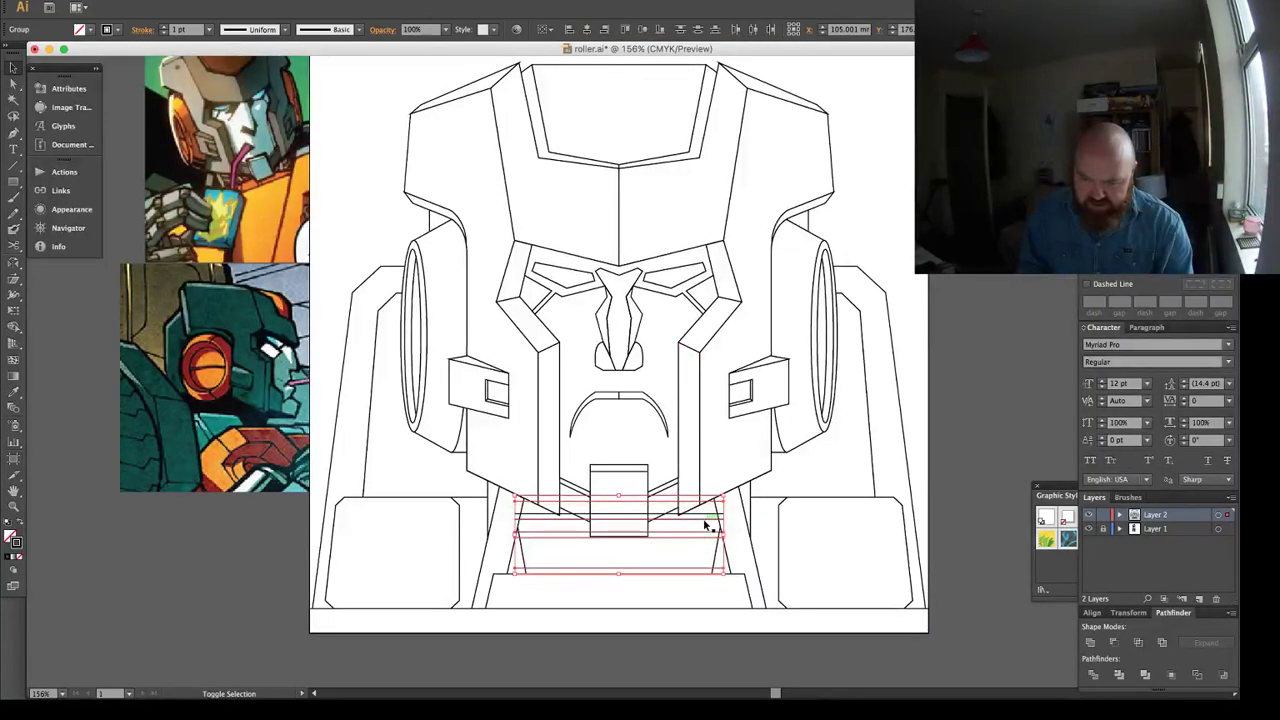
{"action": "left_click", "coordinate": [700, 33]}
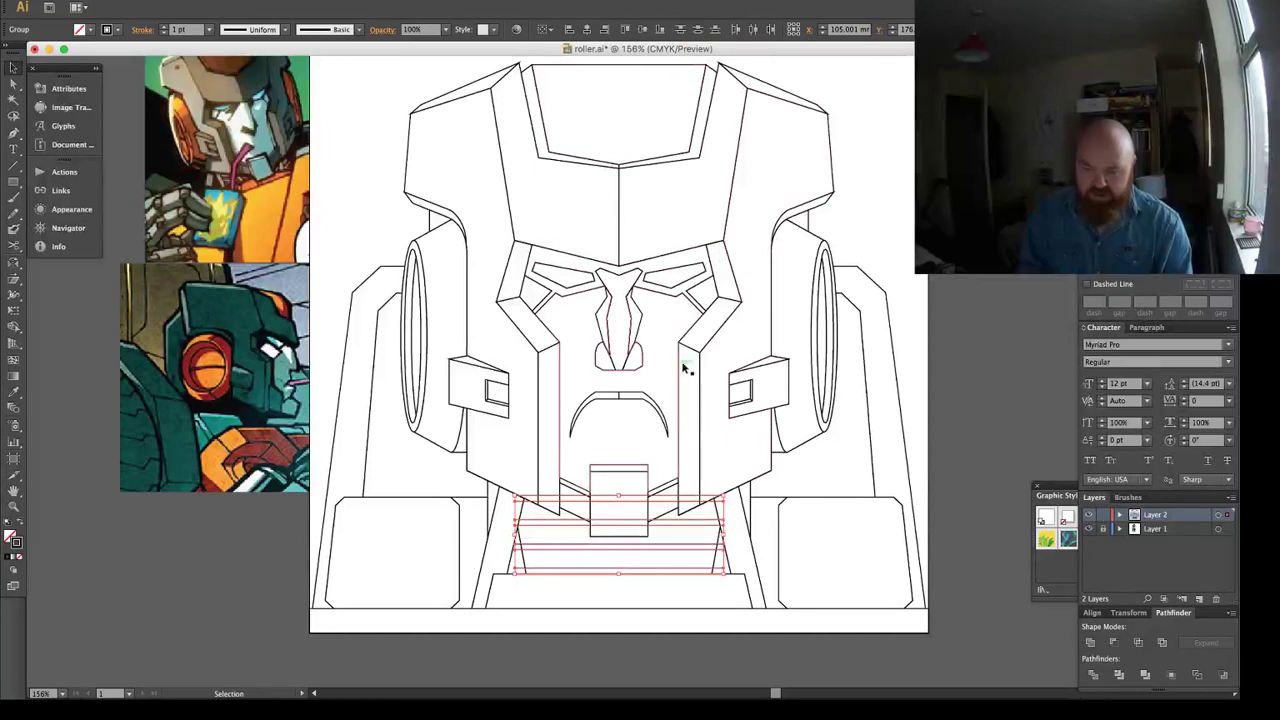
{"action": "left_click", "coordinate": [763, 468]}
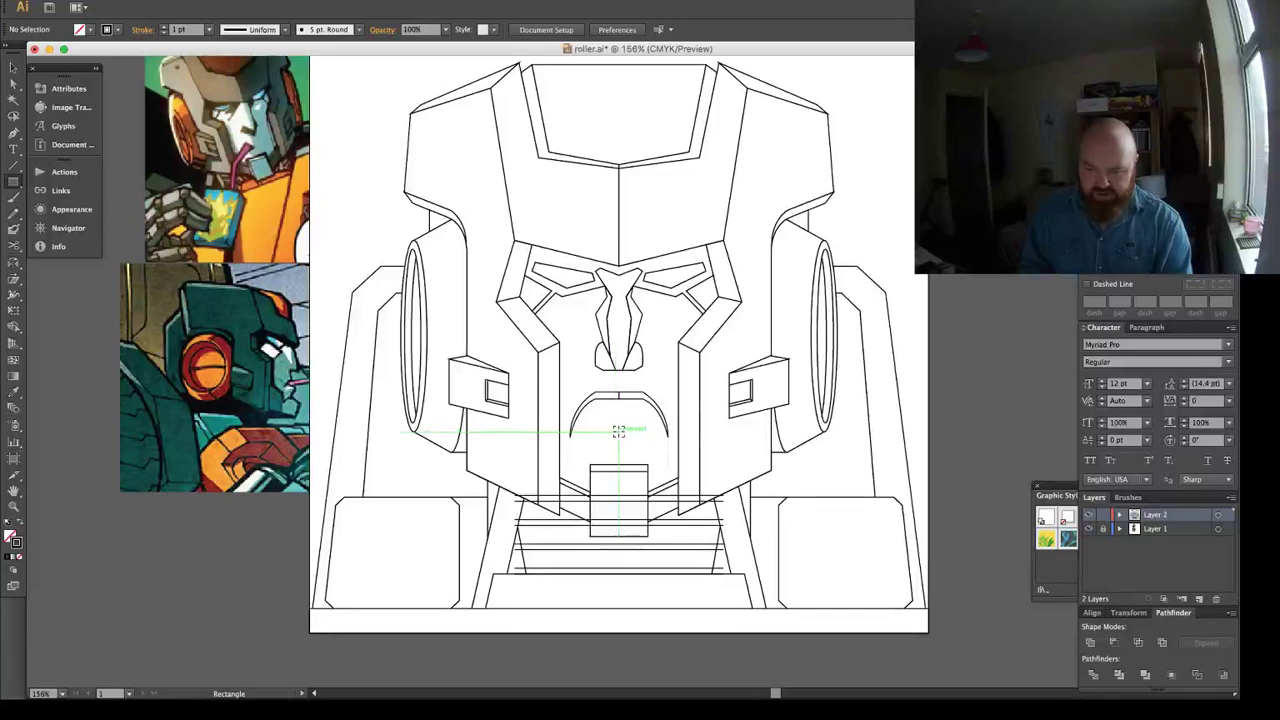
Draw a small rectangle centred below the mouth and nudge its upper corners inward to form a trapezoid lower lip.
{"action": "left_click", "coordinate": [619, 430]}
{"action": "key", "text": "Escape"}
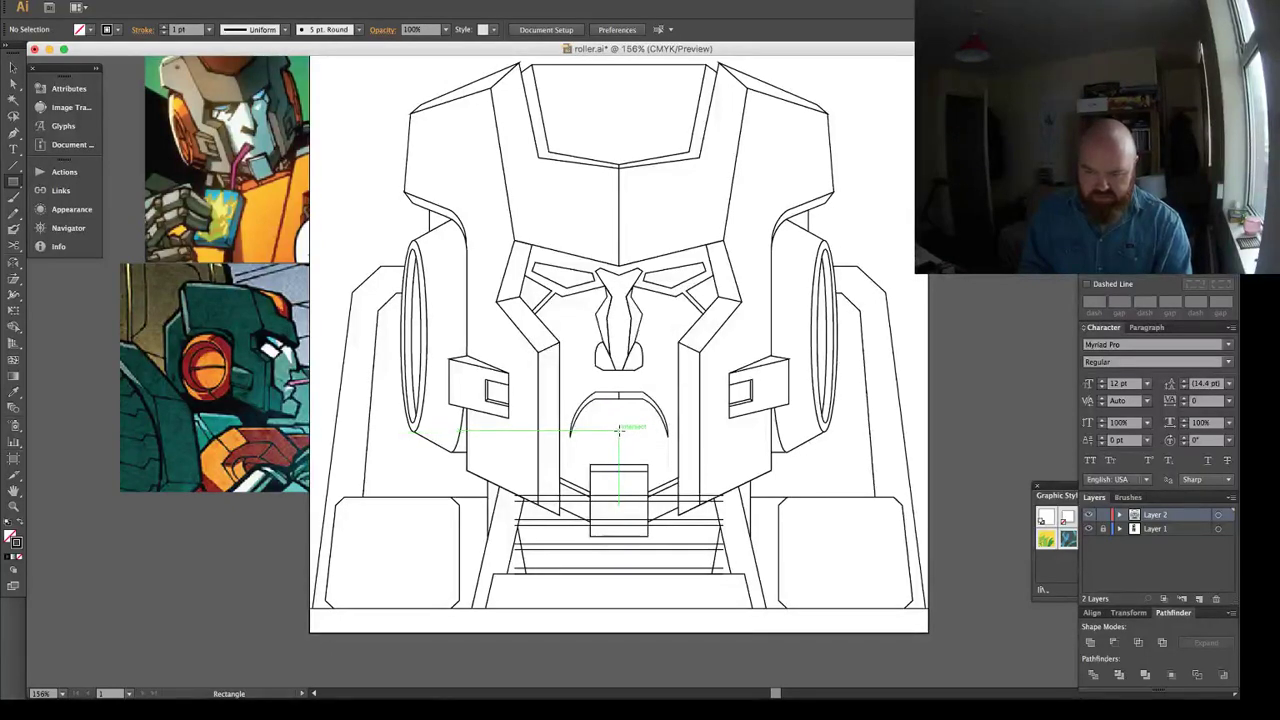
{"action": "mouse_move", "coordinate": [618, 431]}
{"action": "left_mouse_down"}
{"action": "mouse_move", "coordinate": [645, 443]}
{"action": "mouse_move", "coordinate": [638, 420]}
{"action": "left_mouse_up"}
{"action": "key", "text": "a"}
{"action": "left_click", "coordinate": [596, 422]}
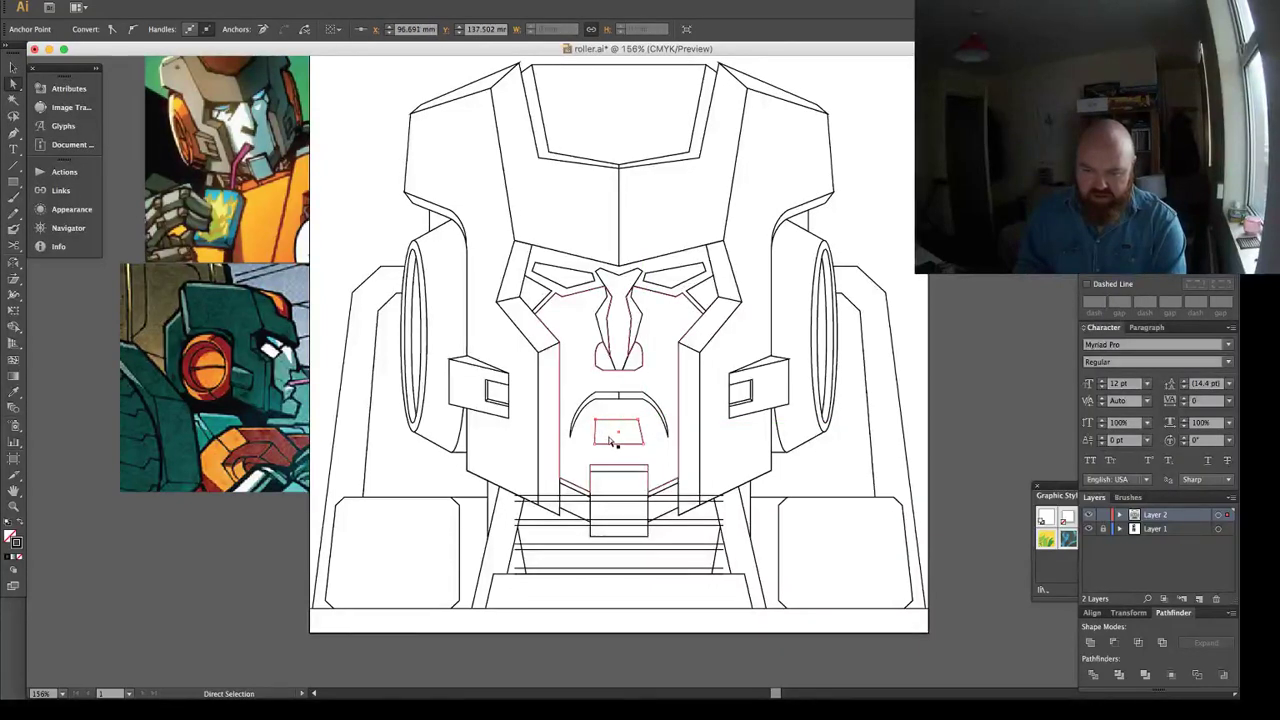
{"action": "key", "text": "Right"}
{"action": "key", "text": "Right"}
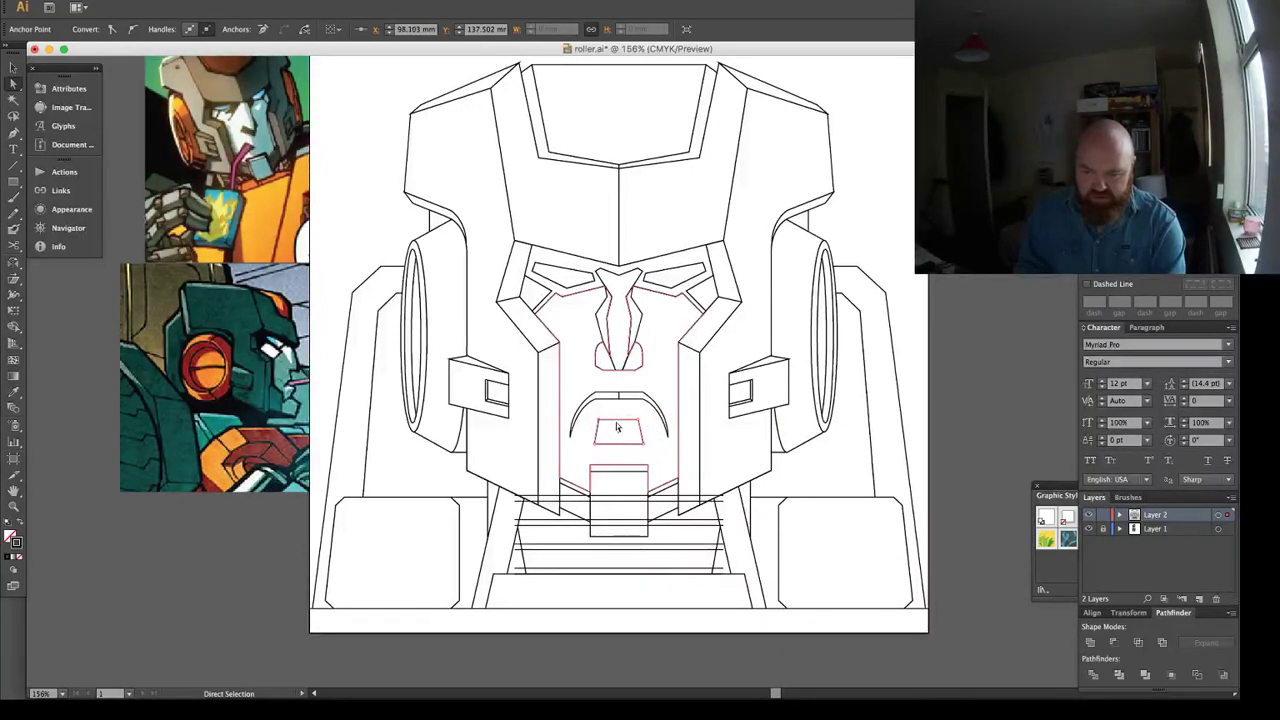
{"action": "key", "text": "Right"}
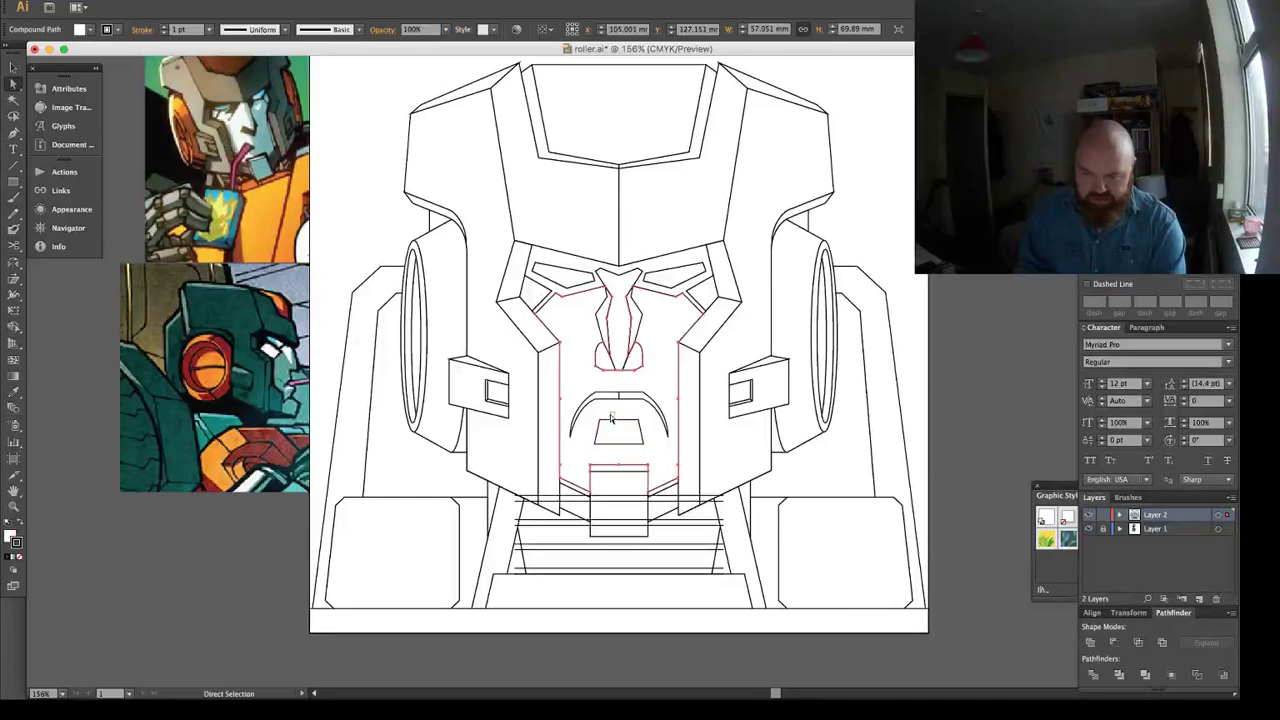
{"action": "mouse_move", "coordinate": [612, 421]}
{"action": "left_mouse_down"}
{"action": "mouse_move", "coordinate": [626, 414]}
{"action": "mouse_move", "coordinate": [612, 412]}
{"action": "left_mouse_up"}
{"action": "key", "text": "v"}
{"action": "left_click", "coordinate": [630, 412]}
{"action": "key", "text": "super+shift+a"}
{"action": "key", "text": "a"}
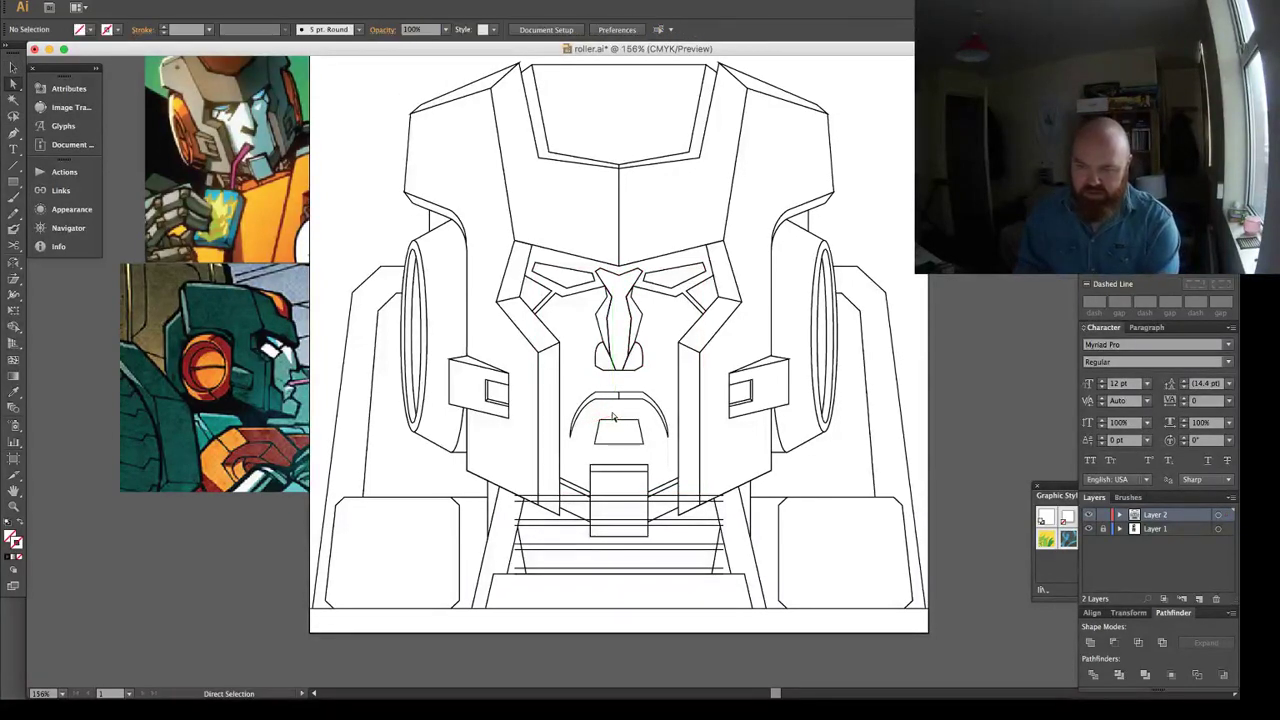
{"action": "left_click", "coordinate": [691, 421]}
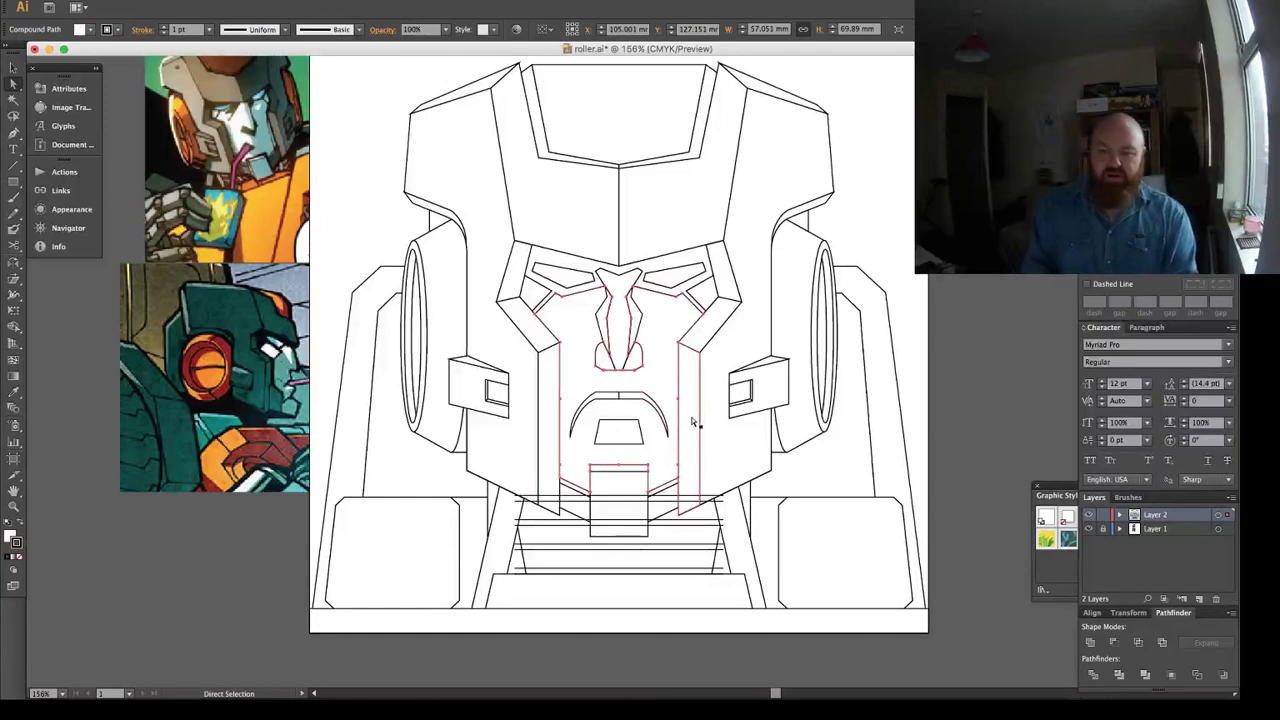
Select all the line pairs across the neck together with the neck shape and apply the Divide pathfinder.
{"action": "key", "text": "v"}
{"action": "left_click", "coordinate": [663, 508]}
{"action": "key", "text": "a"}
{"action": "left_click", "coordinate": [673, 547]}
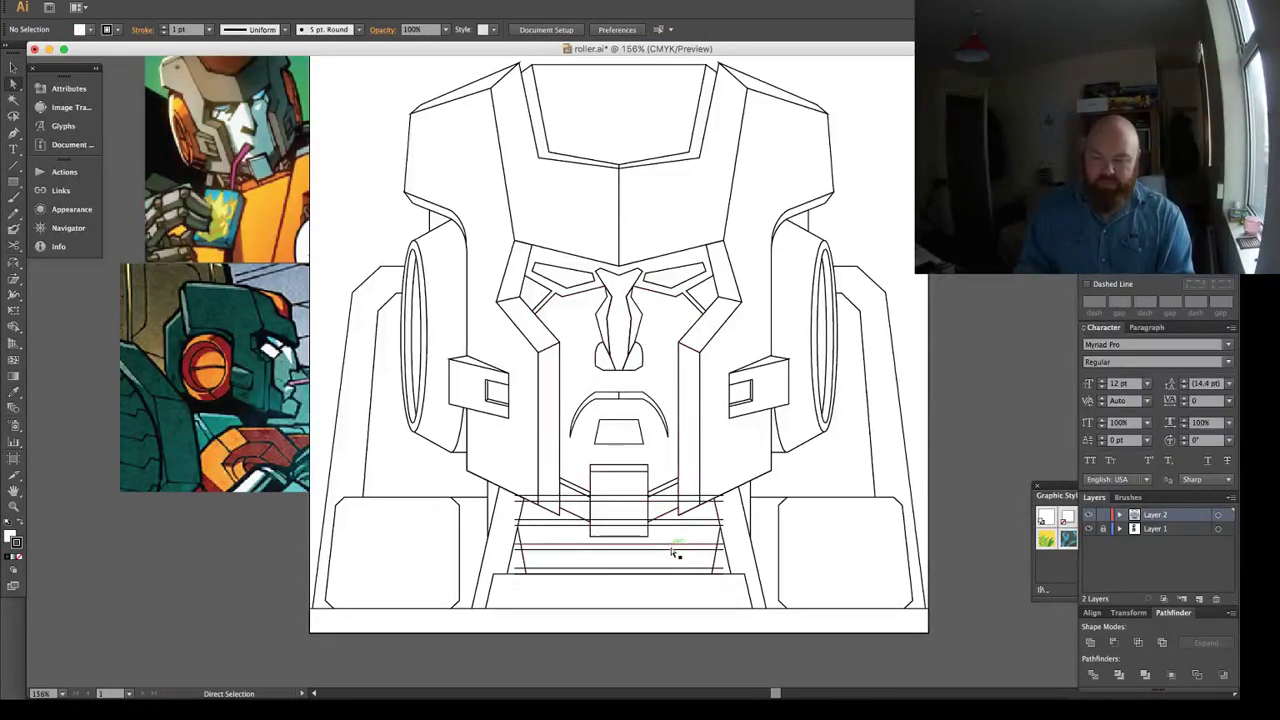
{"action": "left_click", "coordinate": [672, 550]}
{"action": "left_click", "coordinate": [682, 525], "text": "shift"}
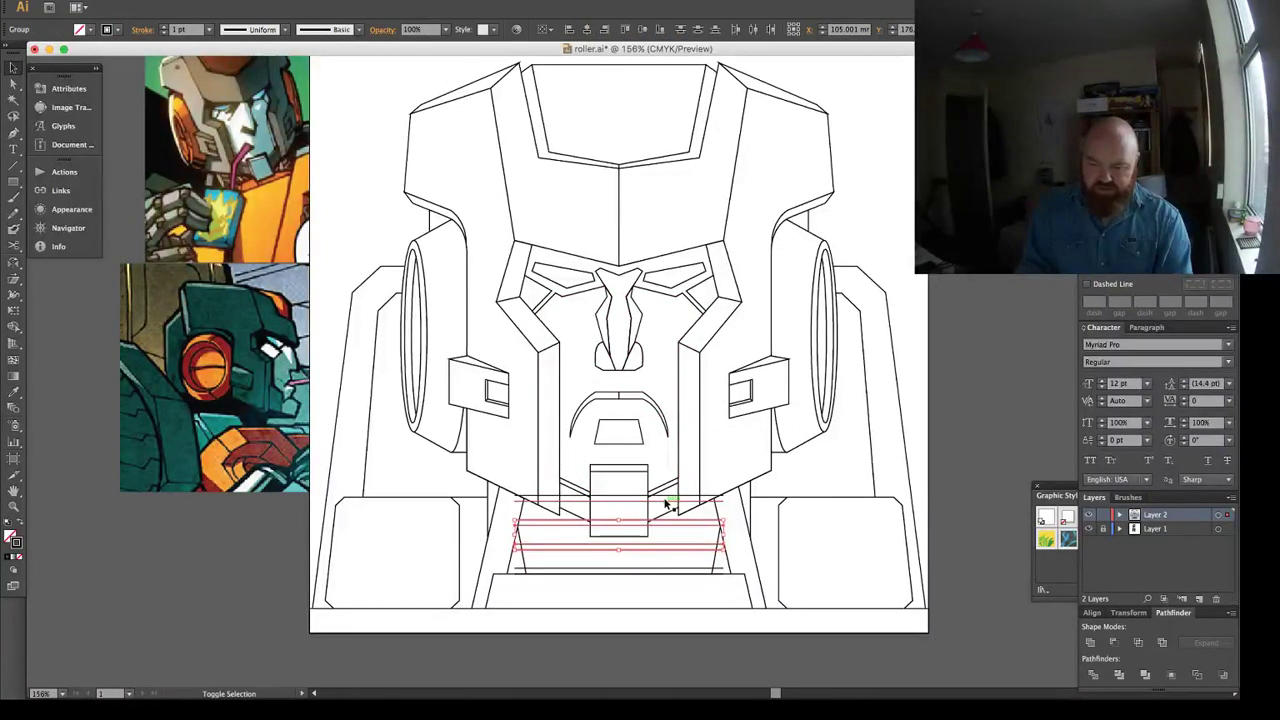
{"action": "left_click", "coordinate": [666, 502], "text": "shift"}
{"action": "left_click", "coordinate": [680, 571], "text": "shift"}
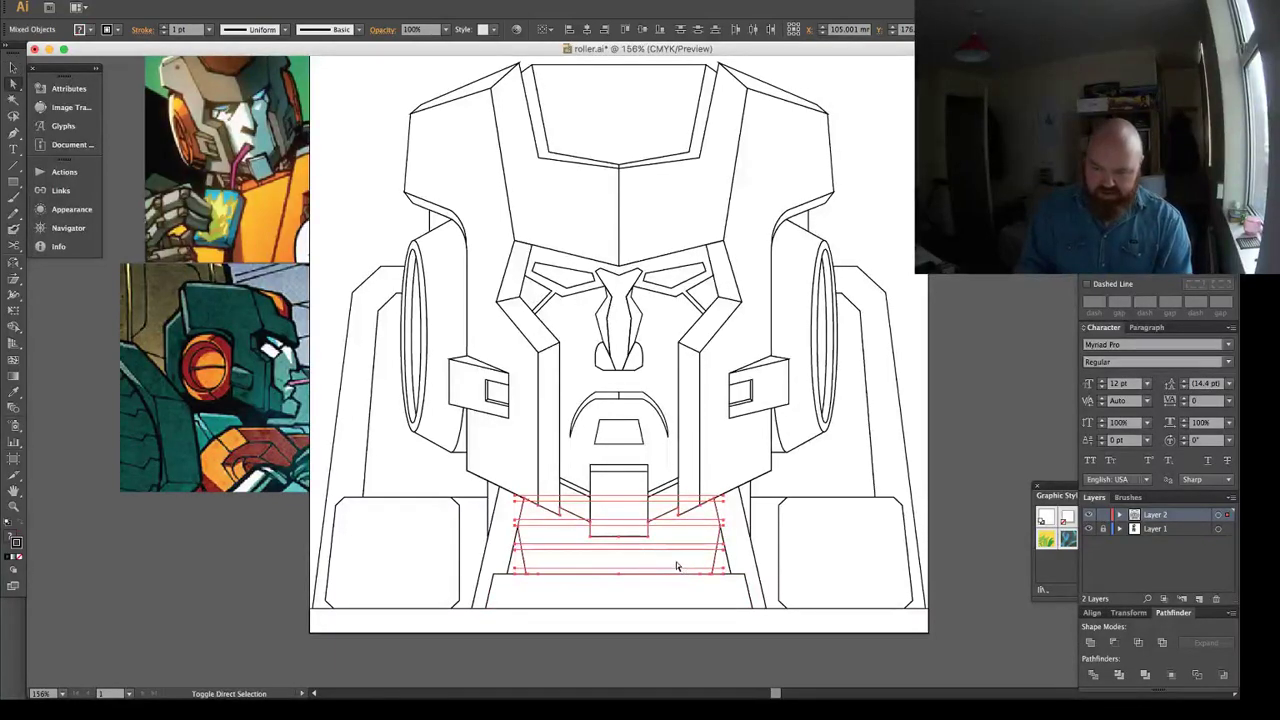
{"action": "left_click", "coordinate": [1092, 676]}
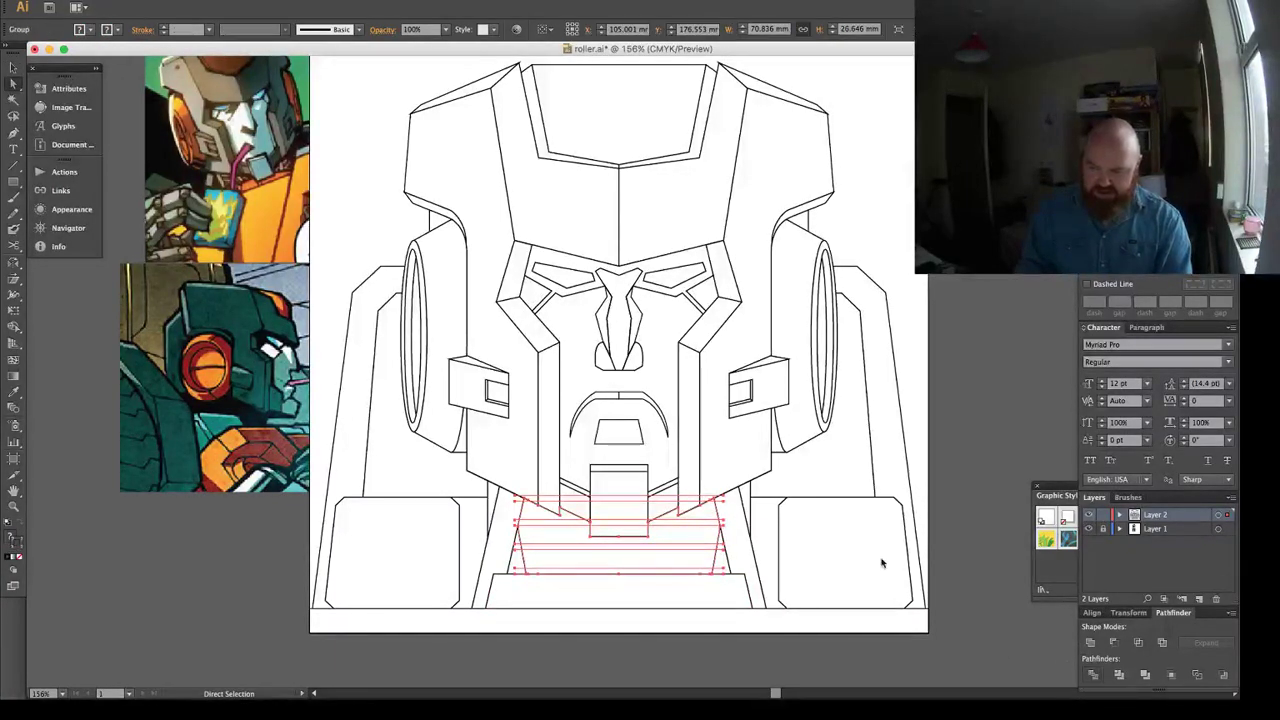
Clean up the divided neck by deleting the leftover line pieces at its upper edge and behind the chin block.
{"action": "key", "text": "super+shift+a"}
{"action": "left_click", "coordinate": [670, 505]}
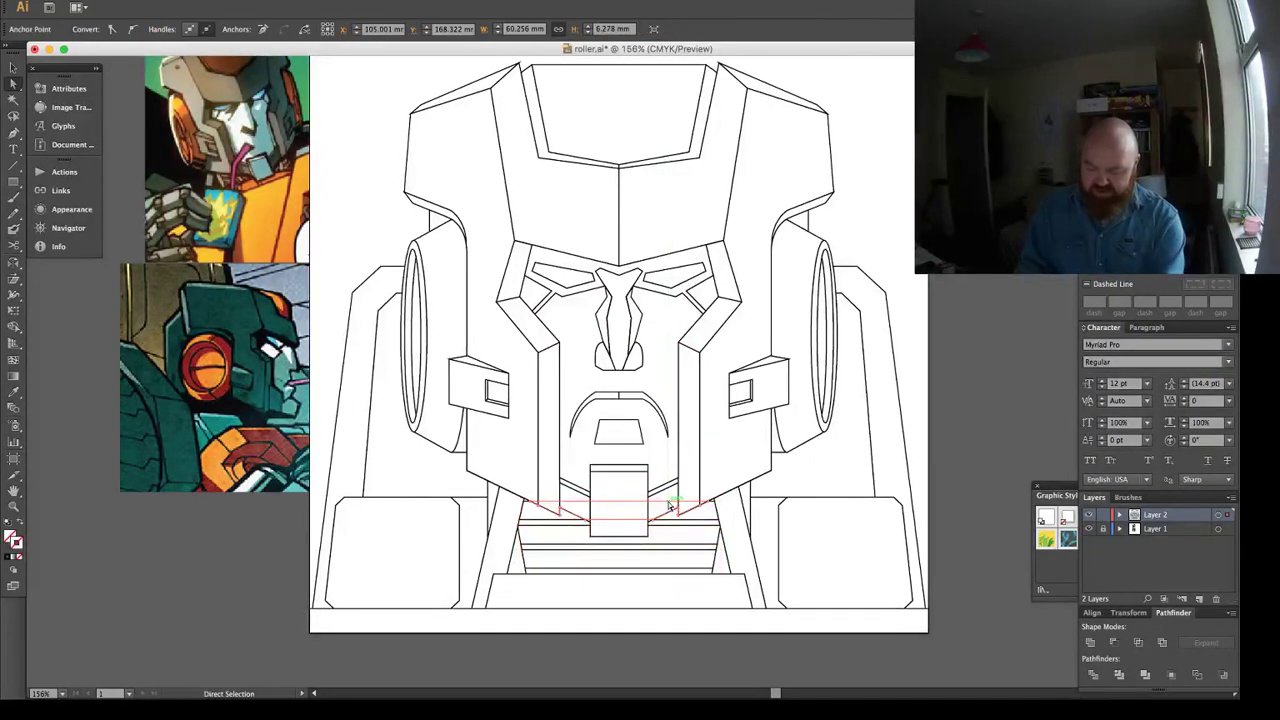
{"action": "key", "text": "super+shift+a"}
{"action": "key", "text": "v"}
{"action": "left_click", "coordinate": [679, 531]}
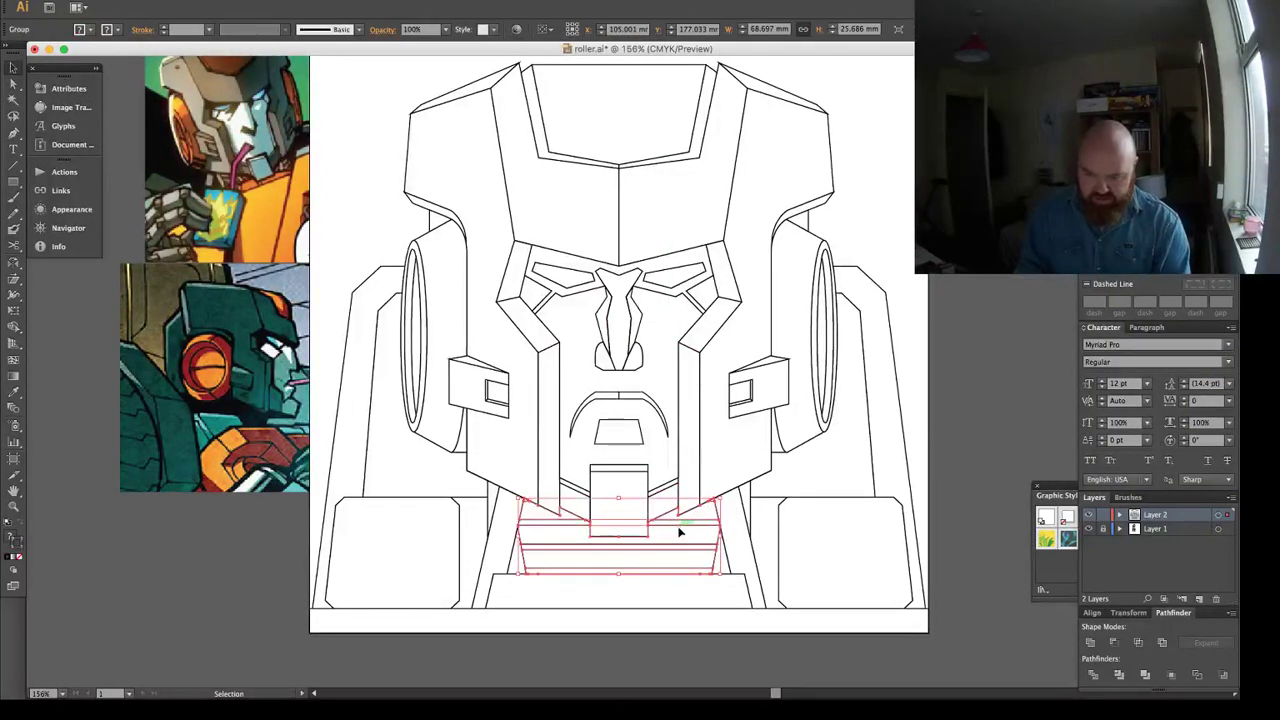
{"action": "key", "text": "a"}
{"action": "key", "text": "super+shift+a"}
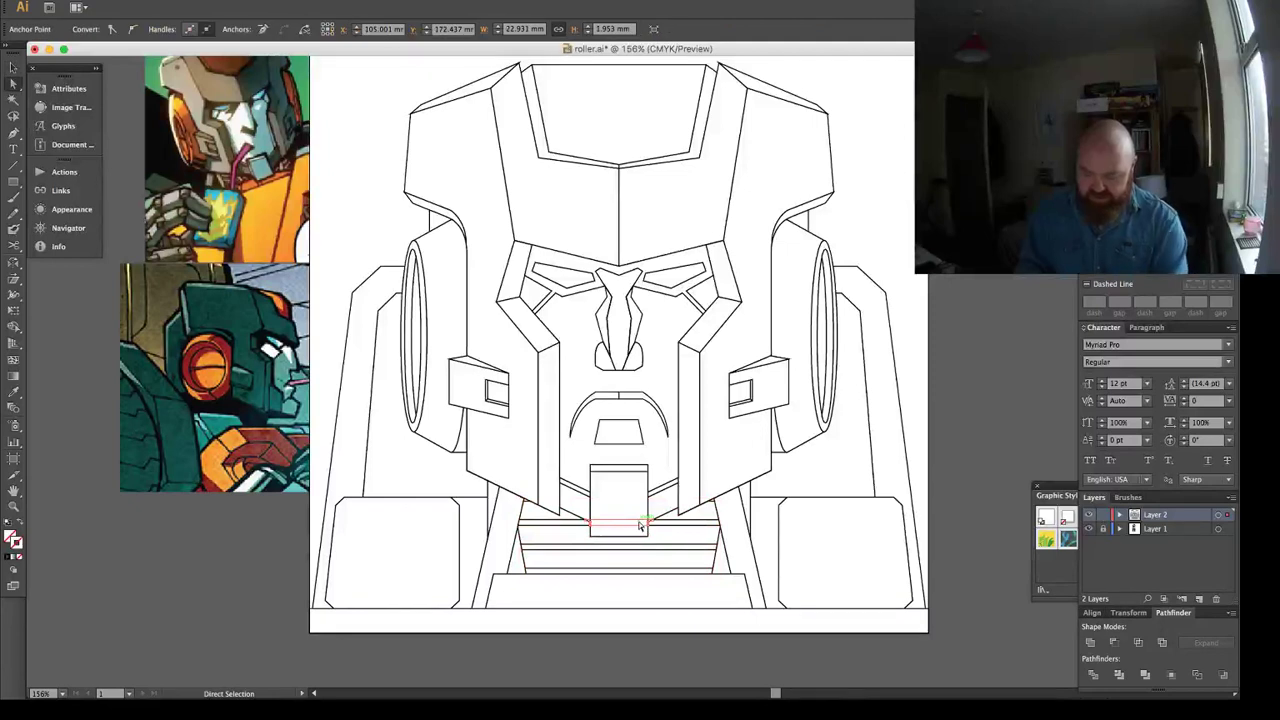
{"action": "left_click", "coordinate": [639, 527]}
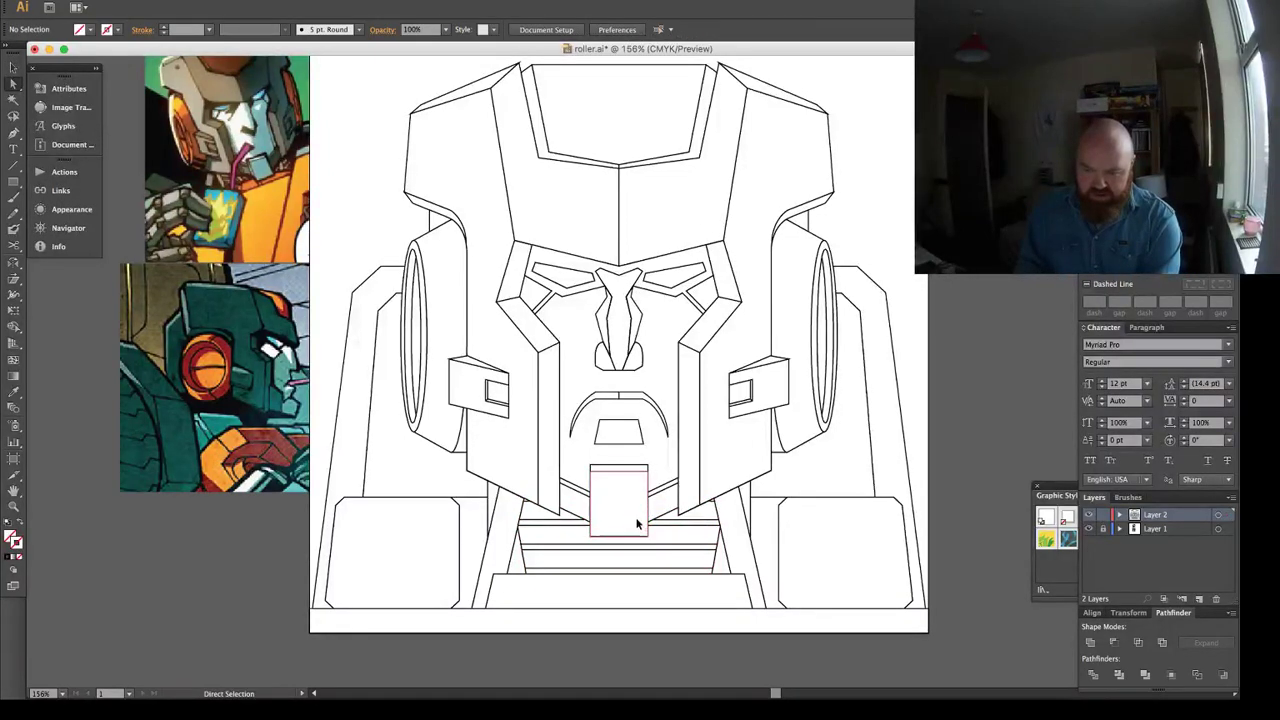
{"action": "key", "text": "v"}
{"action": "left_click", "coordinate": [677, 529]}
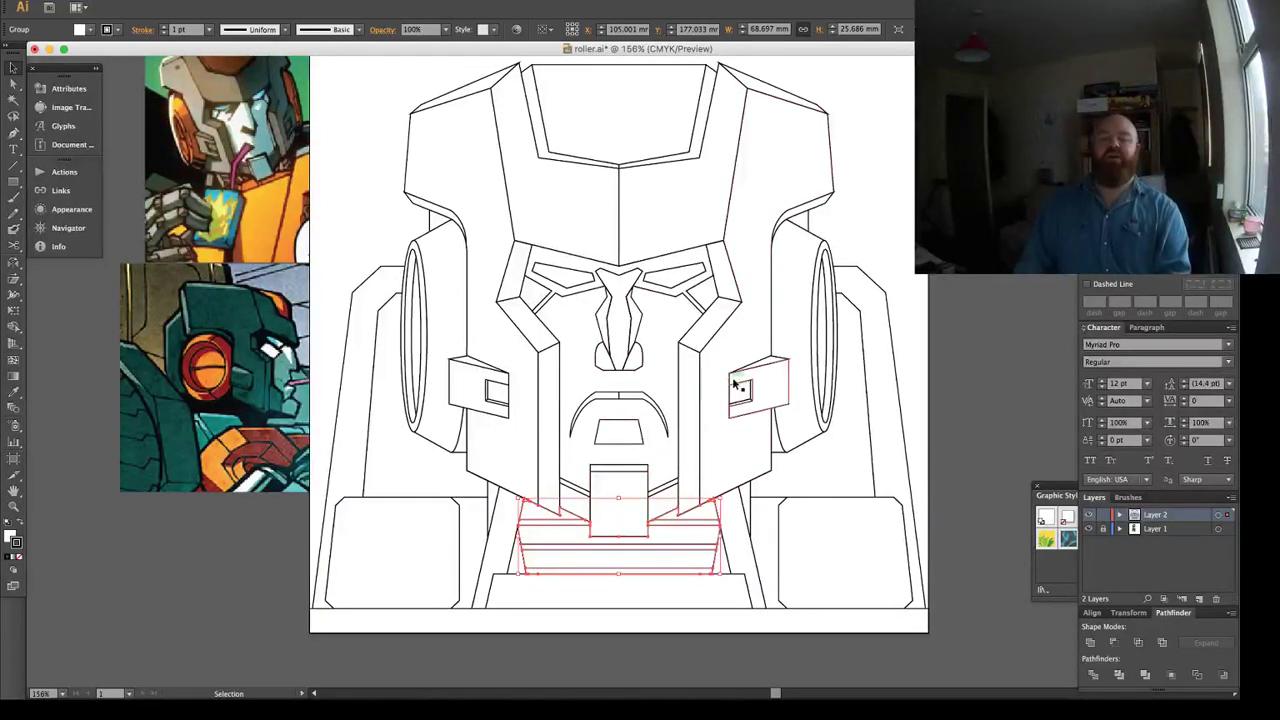
{"action": "key", "text": "super+shift+a"}
{"action": "key", "text": "a"}
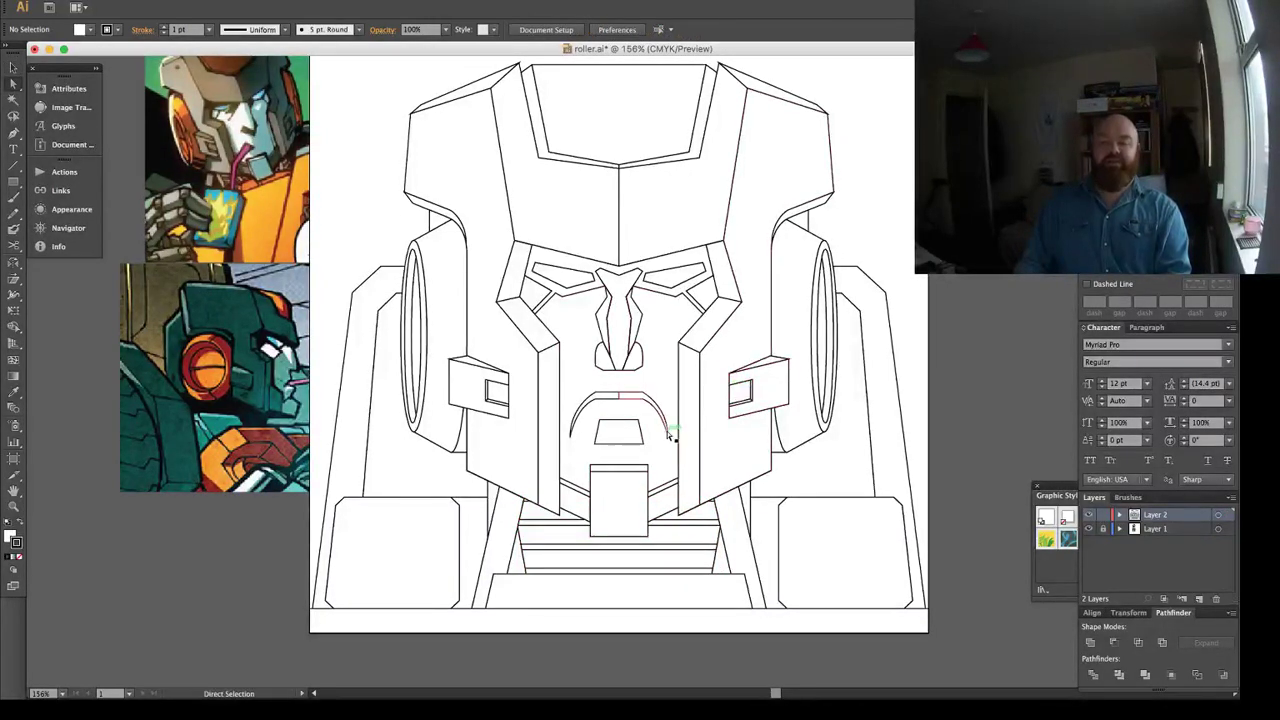
{"action": "left_click", "coordinate": [668, 432]}
{"action": "key", "text": "super+shift+a"}
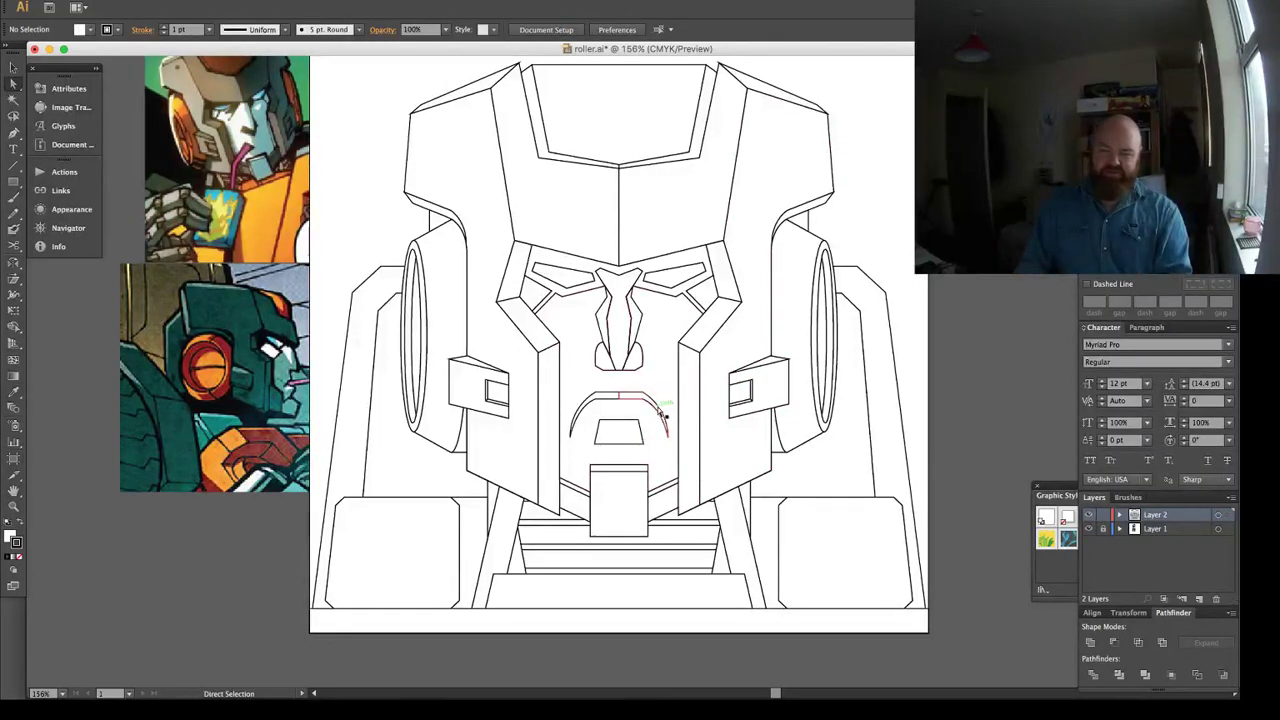
Draw a curved cheek line about 15 mm wide and 16 mm tall from the nose to the face's left edge with the Pen tool.
{"action": "key", "text": "p"}
{"action": "left_click", "coordinate": [605, 349]}
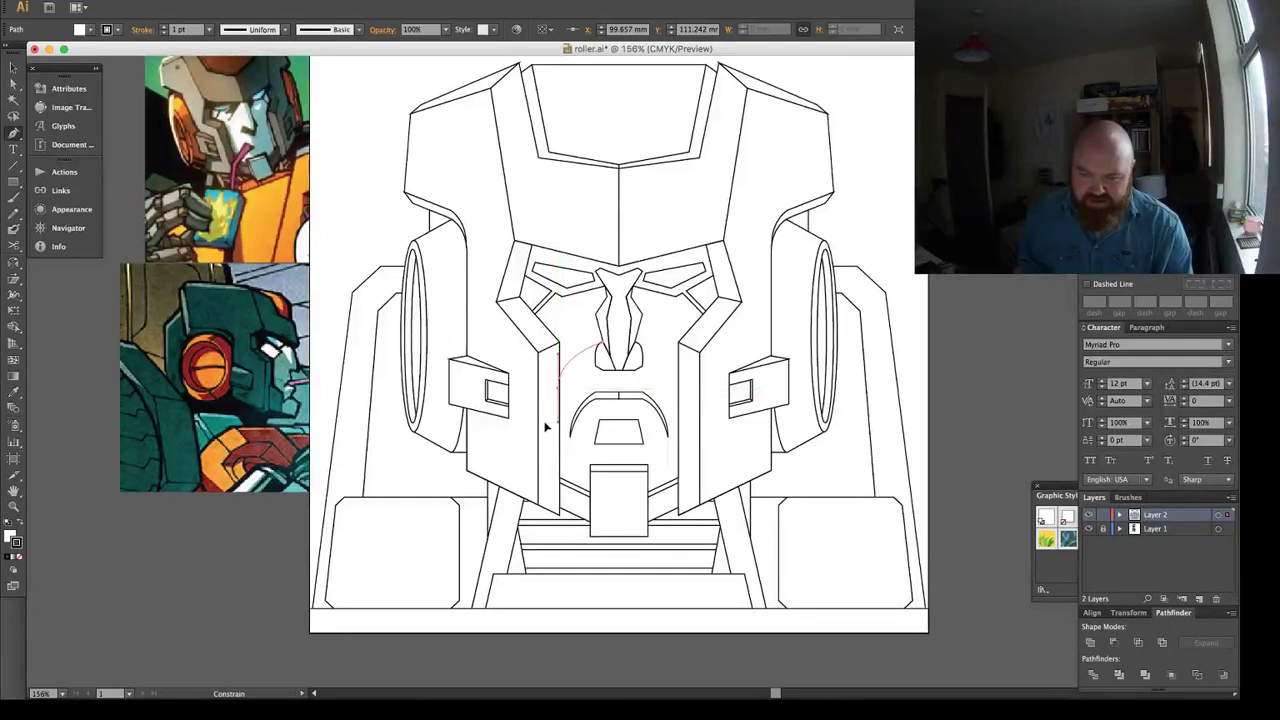
{"action": "key", "text": "super+z"}
{"action": "mouse_move", "coordinate": [542, 431]}
{"action": "left_mouse_down"}
{"action": "mouse_move", "coordinate": [559, 390]}
{"action": "mouse_move", "coordinate": [549, 424]}
{"action": "left_mouse_up"}
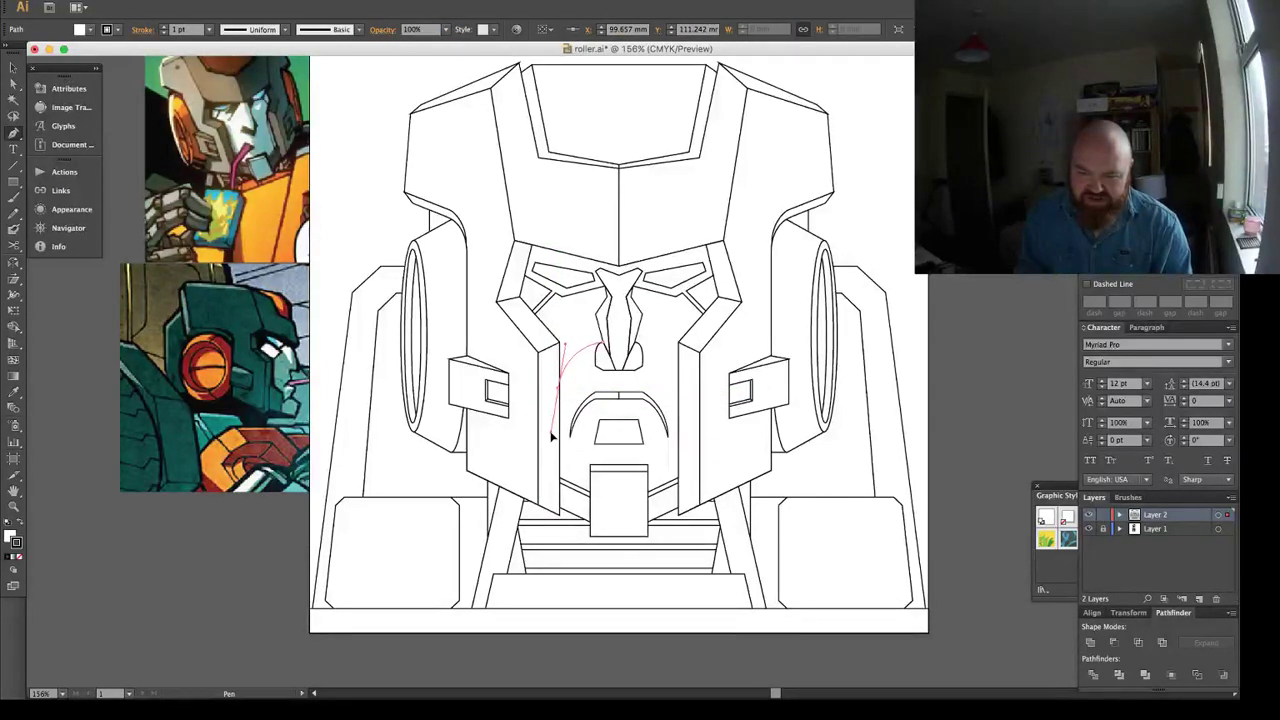
{"action": "left_click", "coordinate": [556, 434]}
{"action": "left_click_drag", "start_coordinate": [558, 432], "coordinate": [559, 432]}
Move the cheek curve's lower end point exactly onto the face's left edge and remove the curve's fill.
{"action": "key", "text": "z"}
{"action": "left_click_drag", "start_coordinate": [521, 324], "coordinate": [591, 398]}
{"action": "key", "text": "a"}
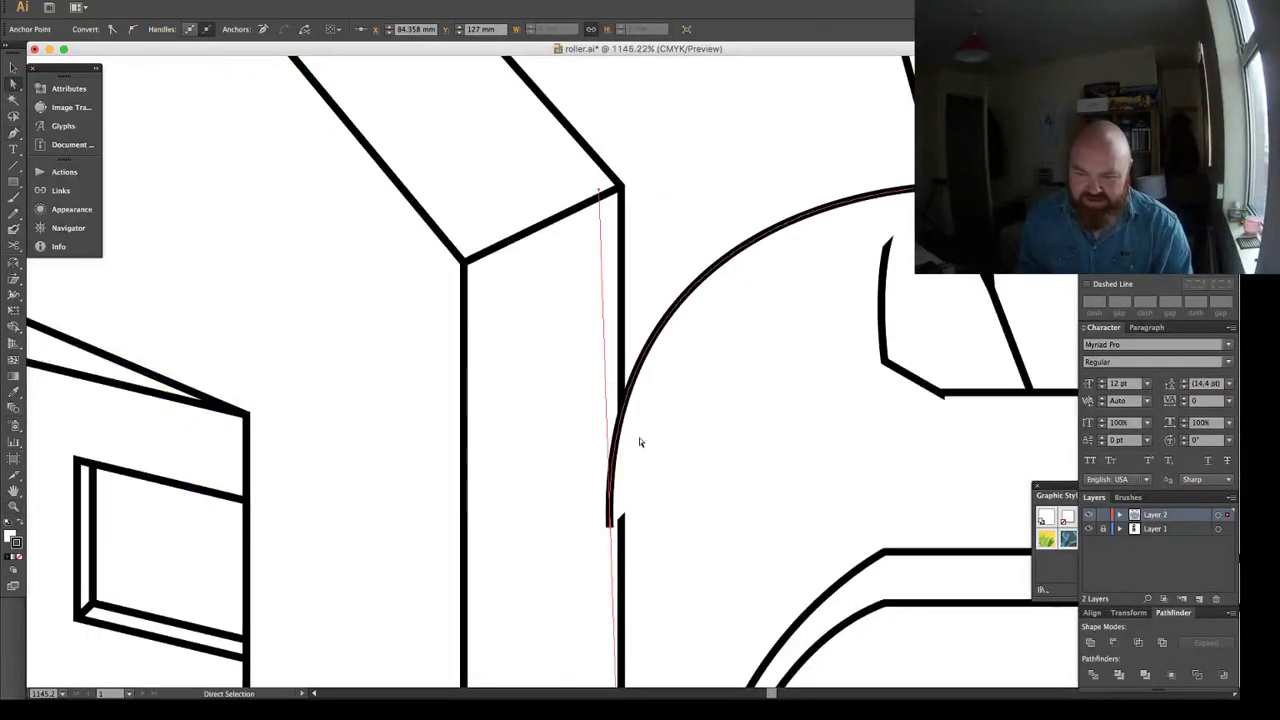
{"action": "left_click_drag", "start_coordinate": [612, 510], "coordinate": [626, 519]}
{"action": "scroll", "coordinate": [640, 453], "scroll_direction": "down", "scroll_amount": 6}
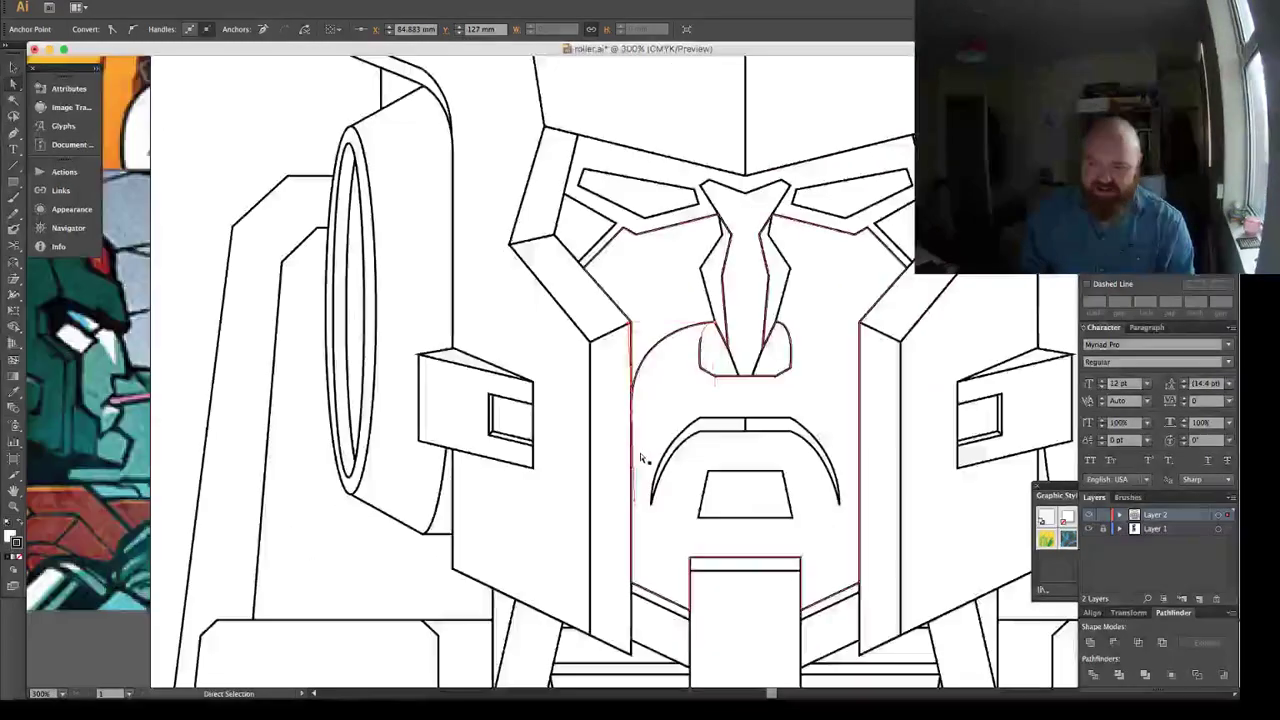
{"action": "key", "text": "/"}
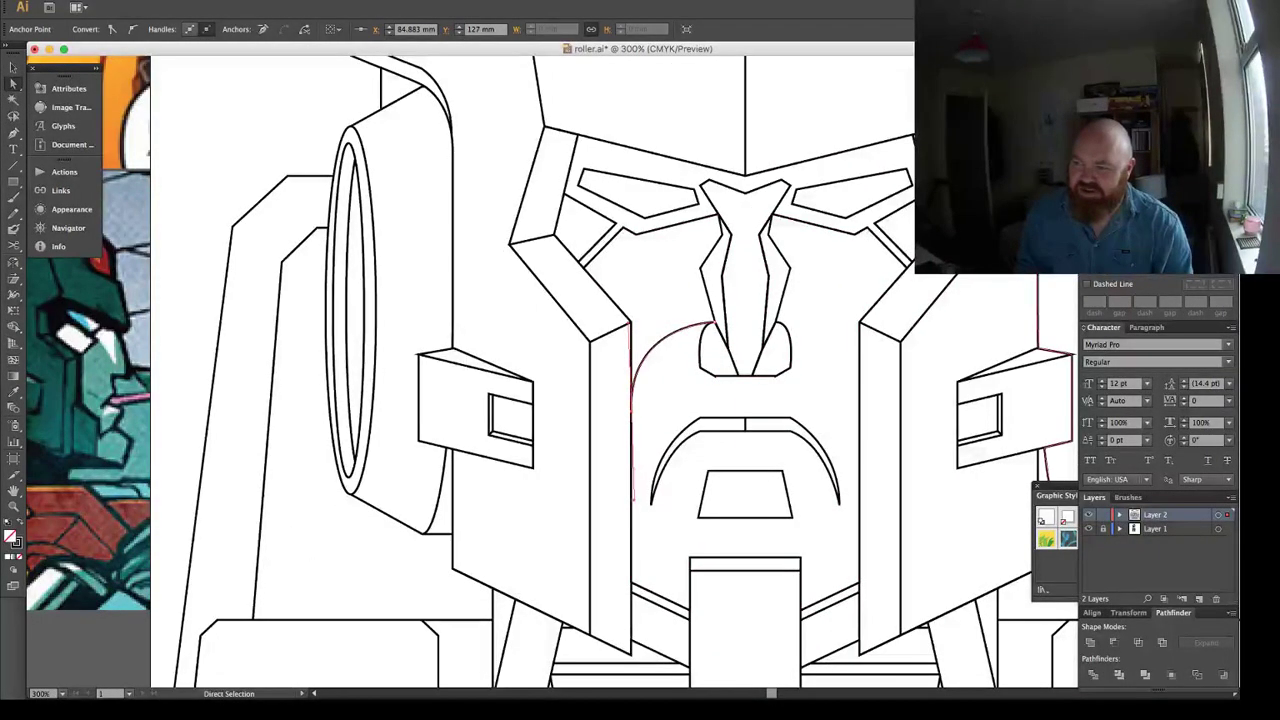
{"action": "left_click", "coordinate": [826, 286]}
Reflect a copy of the cheek curve and align it to the right edge of the face so both cheeks match.
{"action": "key", "text": "p"}
{"action": "left_click", "coordinate": [711, 322]}
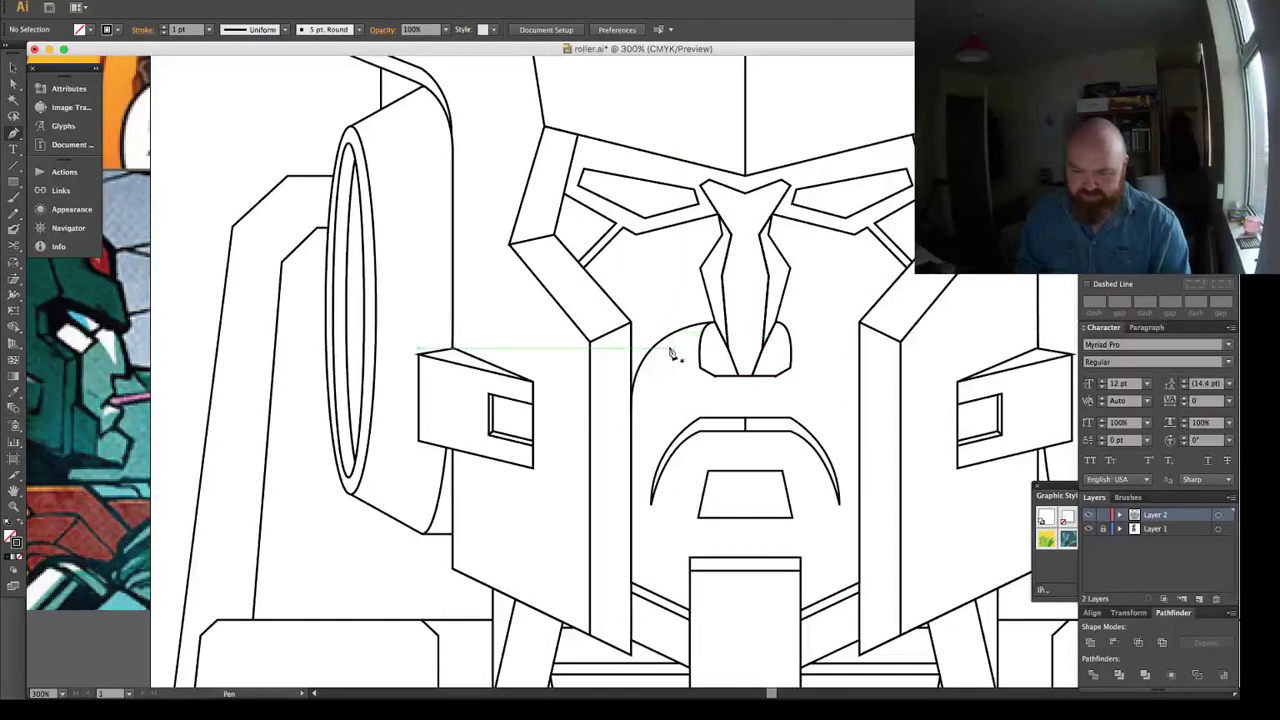
{"action": "key", "text": "v"}
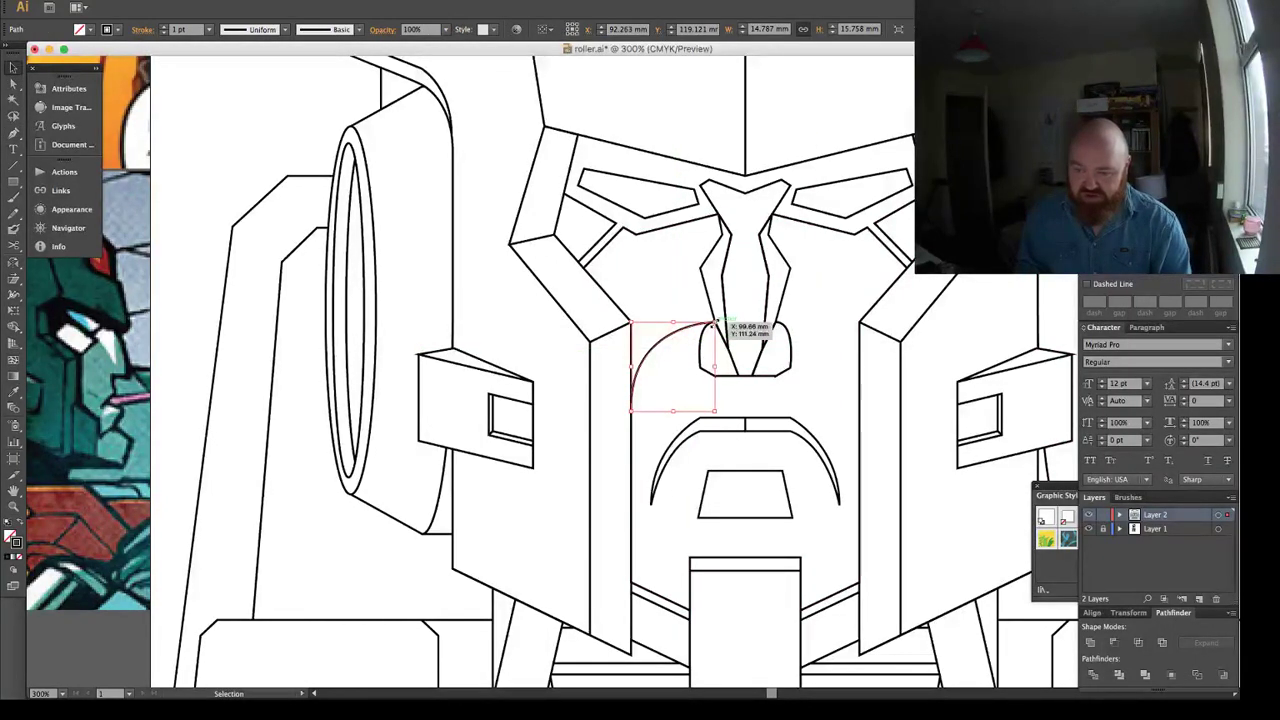
{"action": "key", "text": "p"}
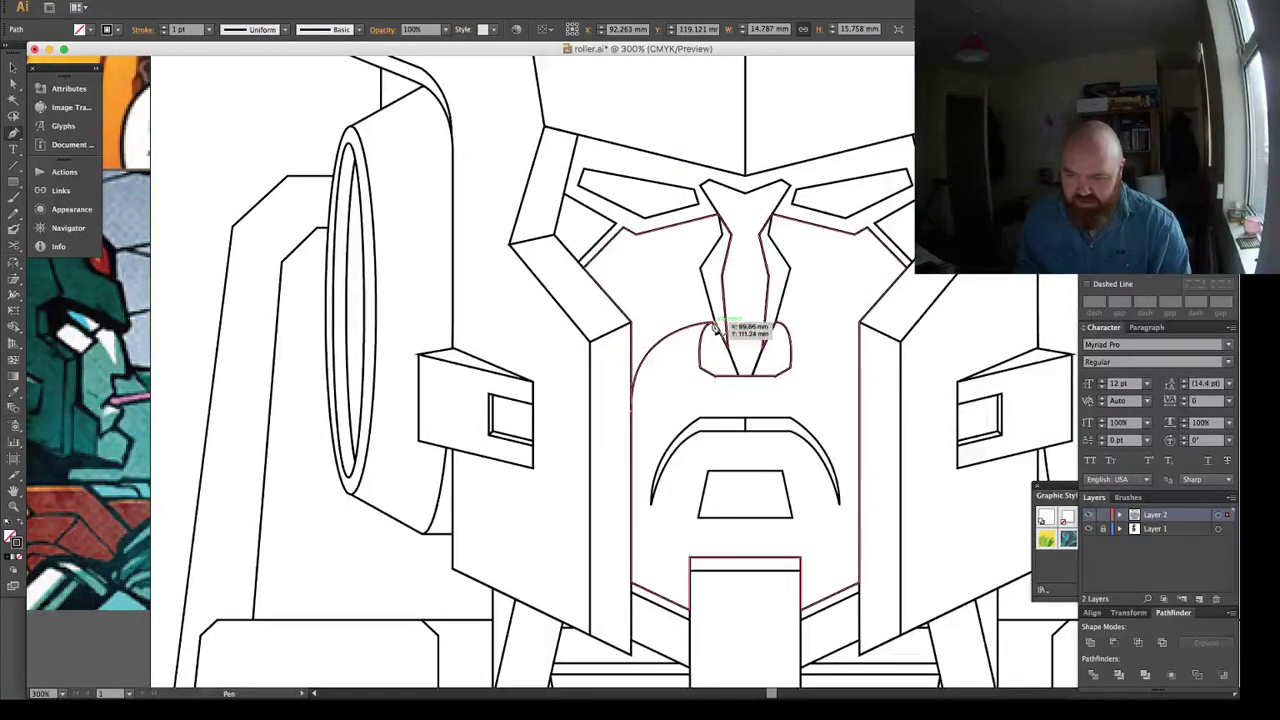
{"action": "key", "text": "a"}
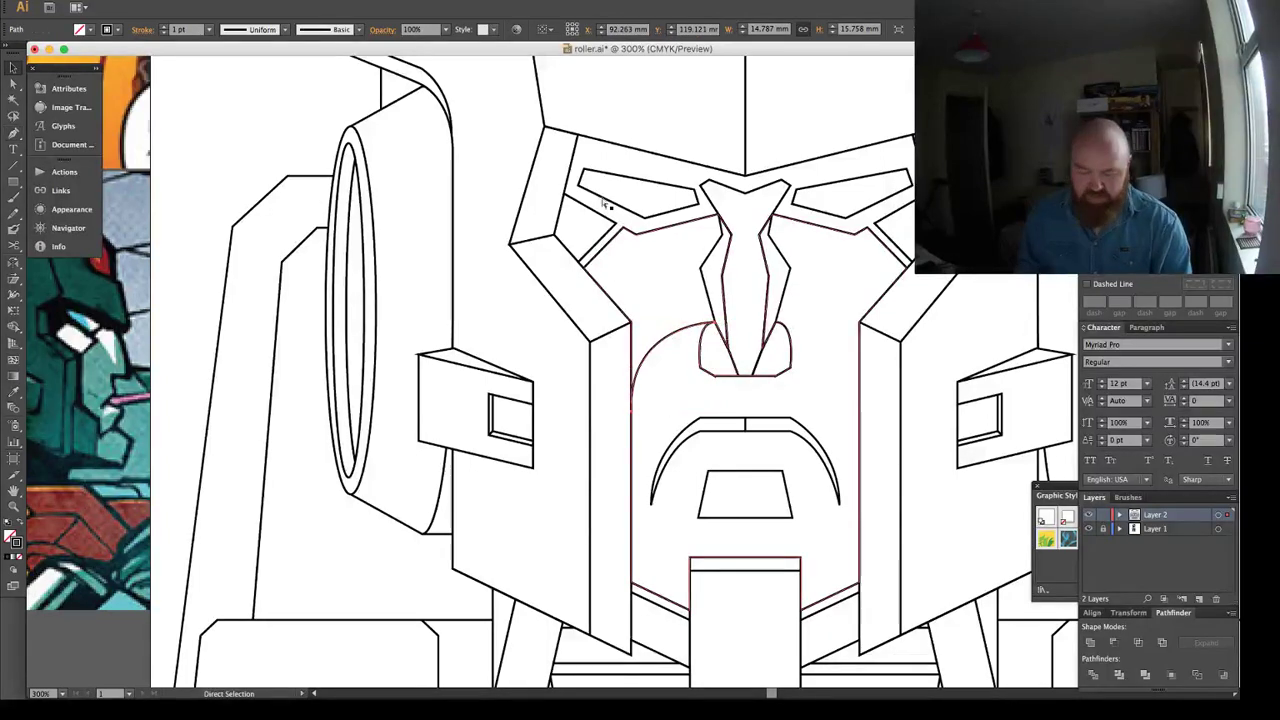
{"action": "key", "text": "v"}
{"action": "left_click", "coordinate": [168, 2]}
{"action": "mouse_move", "coordinate": [171, 4]}
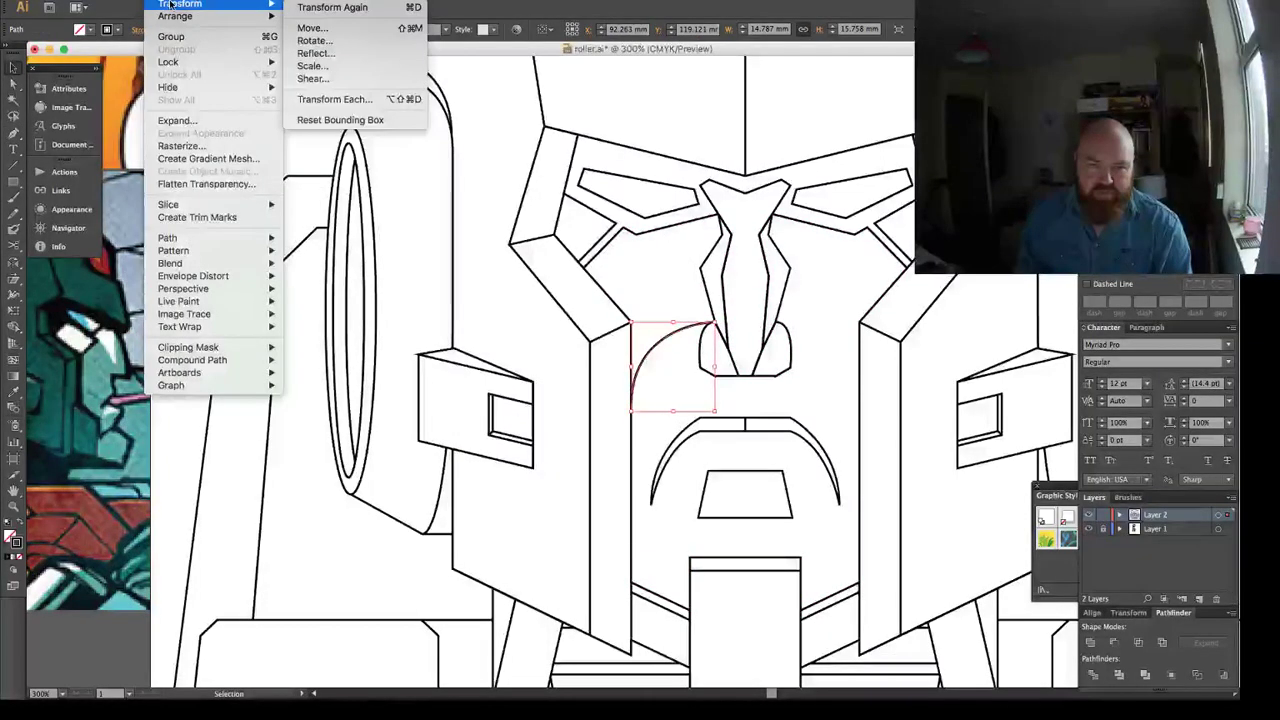
{"action": "left_click", "coordinate": [366, 54]}
{"action": "key", "text": "Return"}
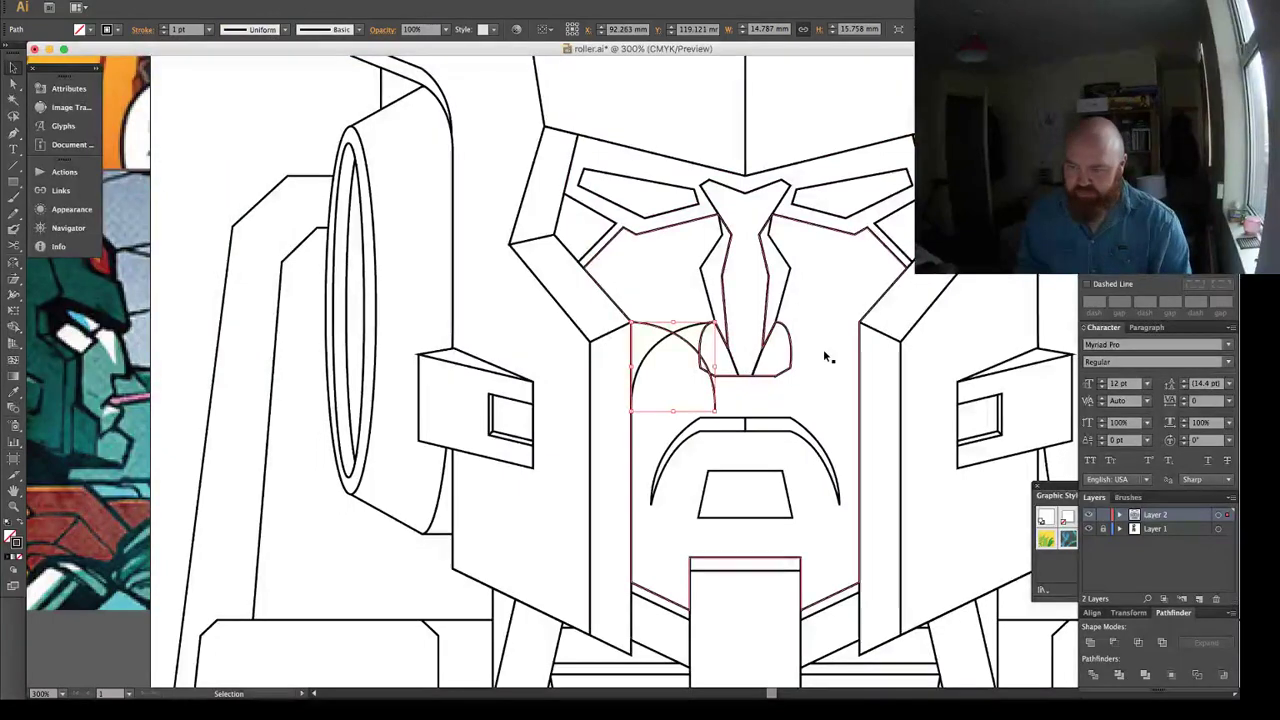
{"action": "left_click", "coordinate": [857, 623]}
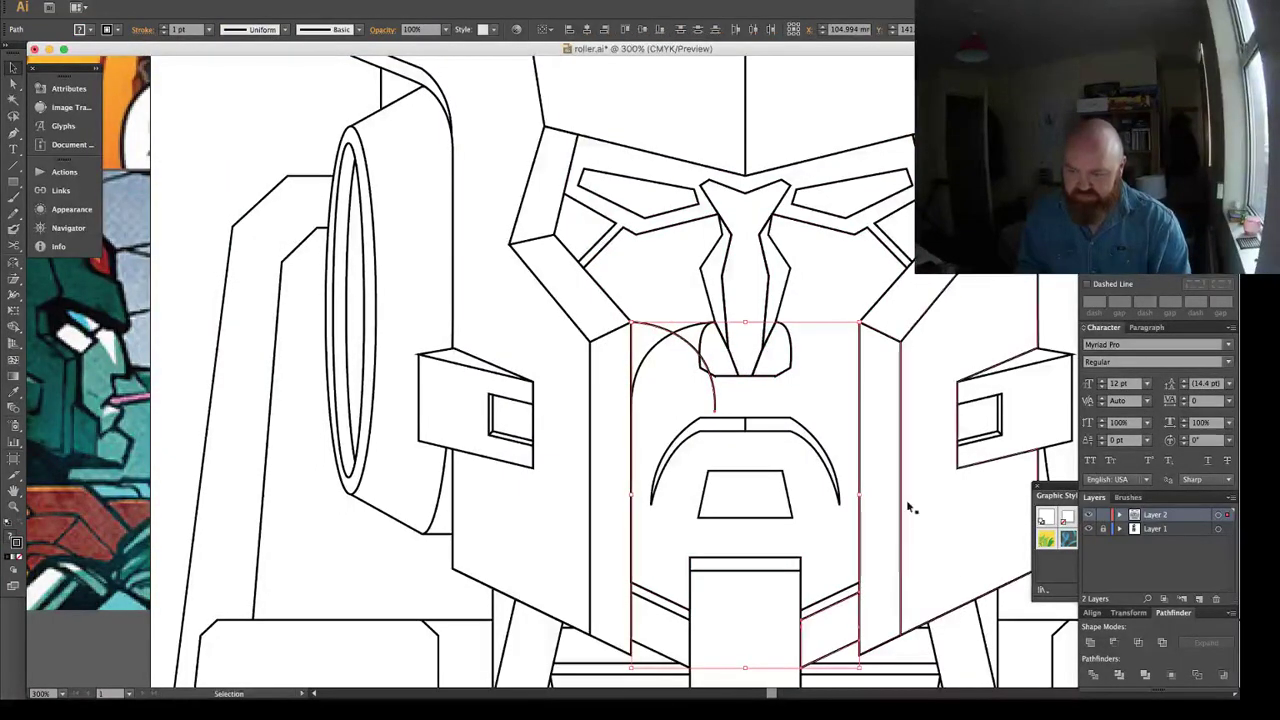
{"action": "key", "text": "ctrl+shift+a"}
{"action": "key", "text": "a"}
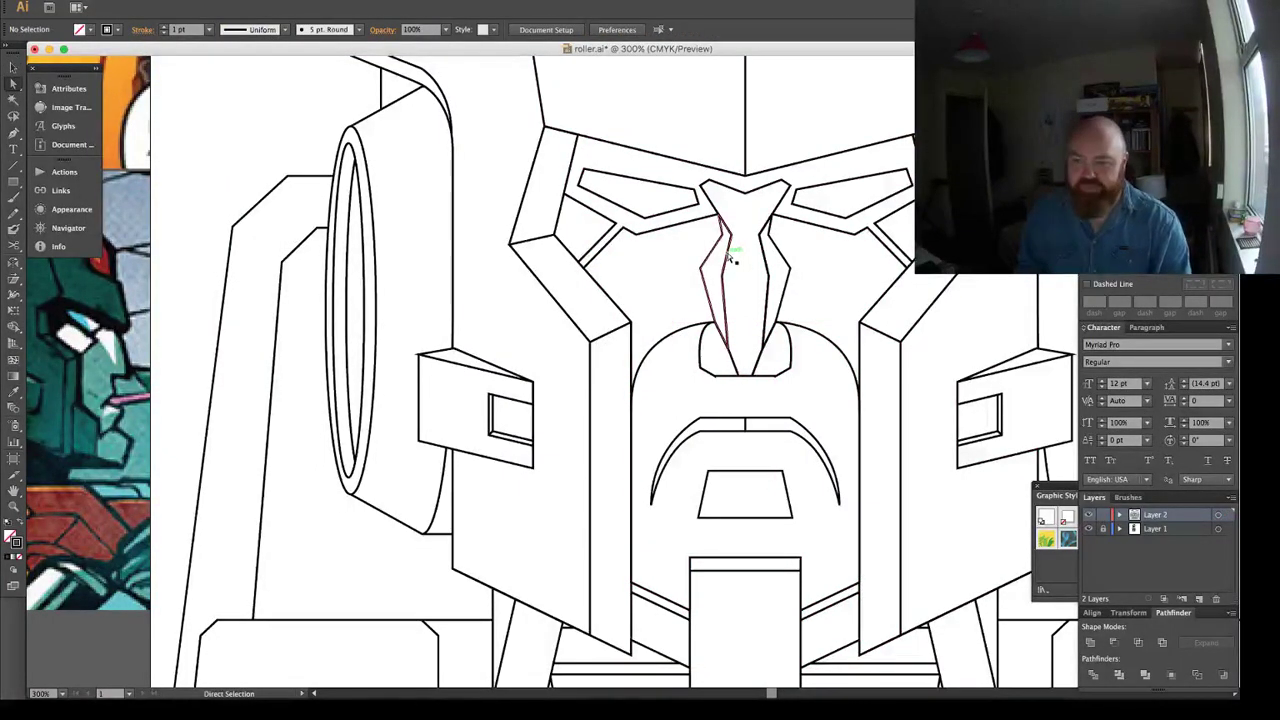
Select the entire line art of the head and ungroup it.
{"action": "key", "text": "ctrl+0"}
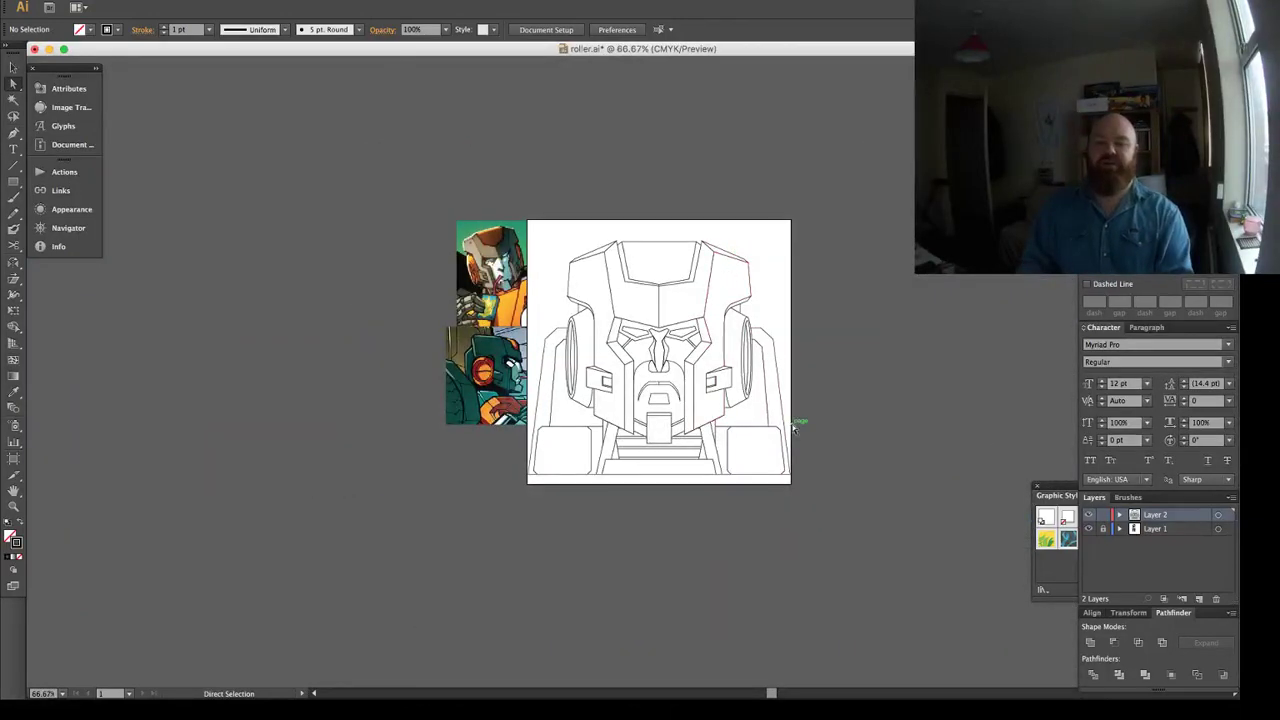
{"action": "key", "text": "ctrl+a"}
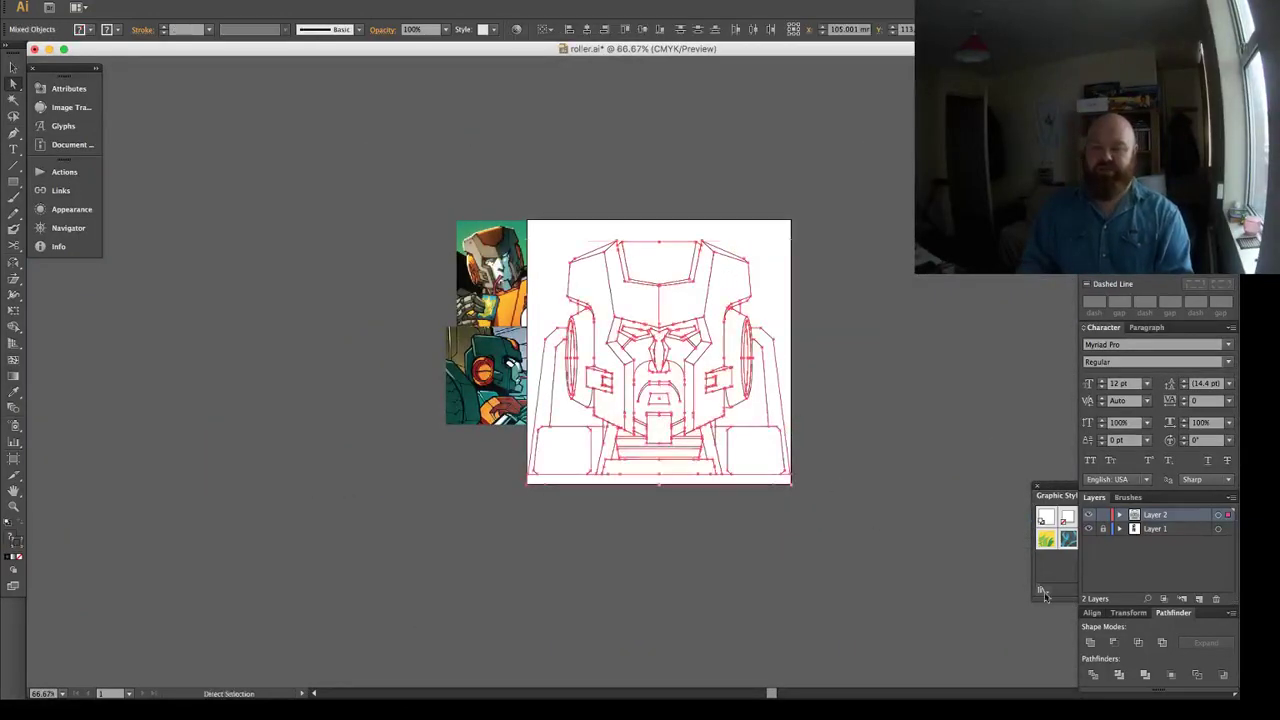
{"action": "left_click", "coordinate": [1120, 677]}
{"action": "key", "text": "ctrl+shift+g"}
{"action": "key", "text": "ctrl+shift+a"}
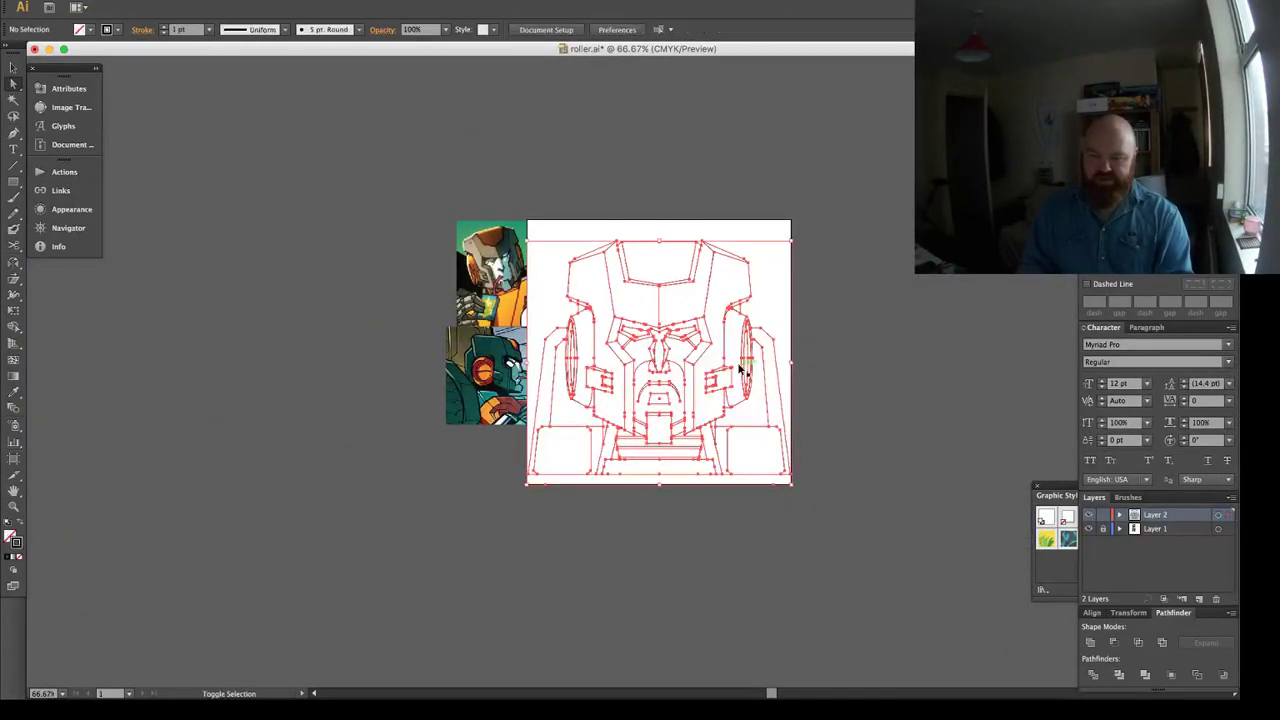
{"action": "key", "text": "z"}
{"action": "left_click_drag", "start_coordinate": [596, 323], "coordinate": [728, 467]}
{"action": "key", "text": "a"}
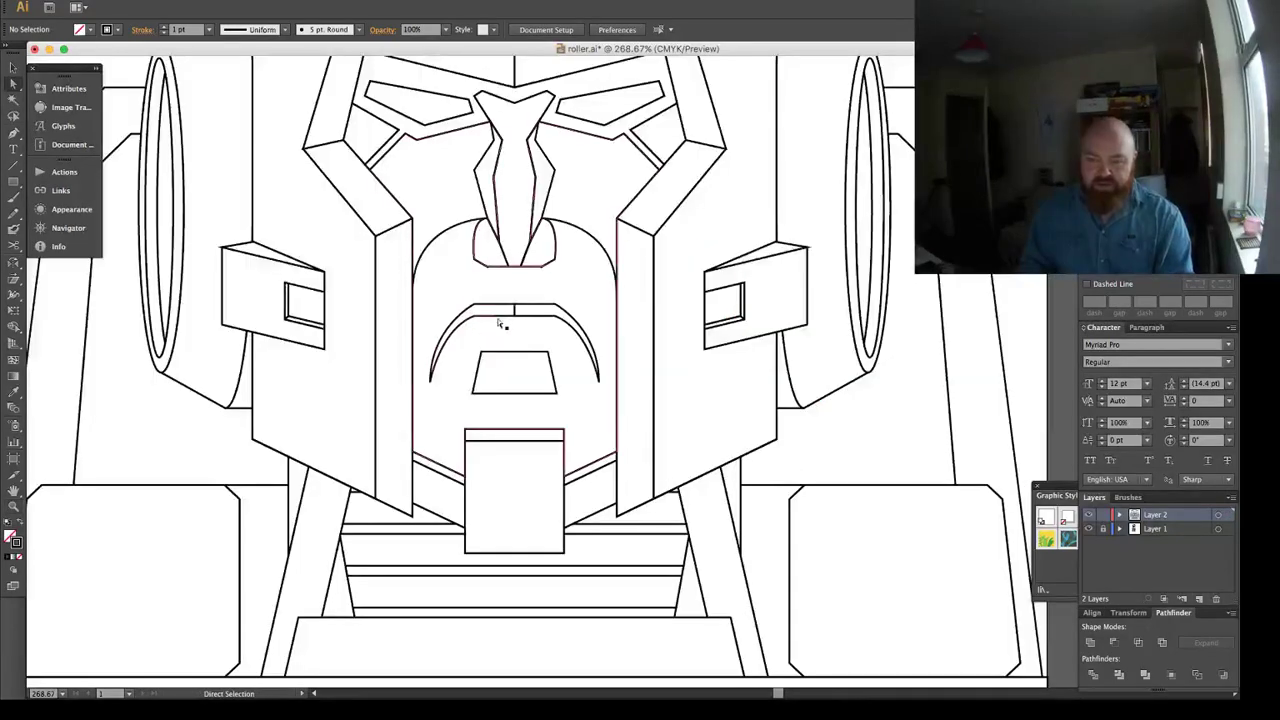
{"action": "left_click_drag", "start_coordinate": [516, 340], "coordinate": [608, 428]}
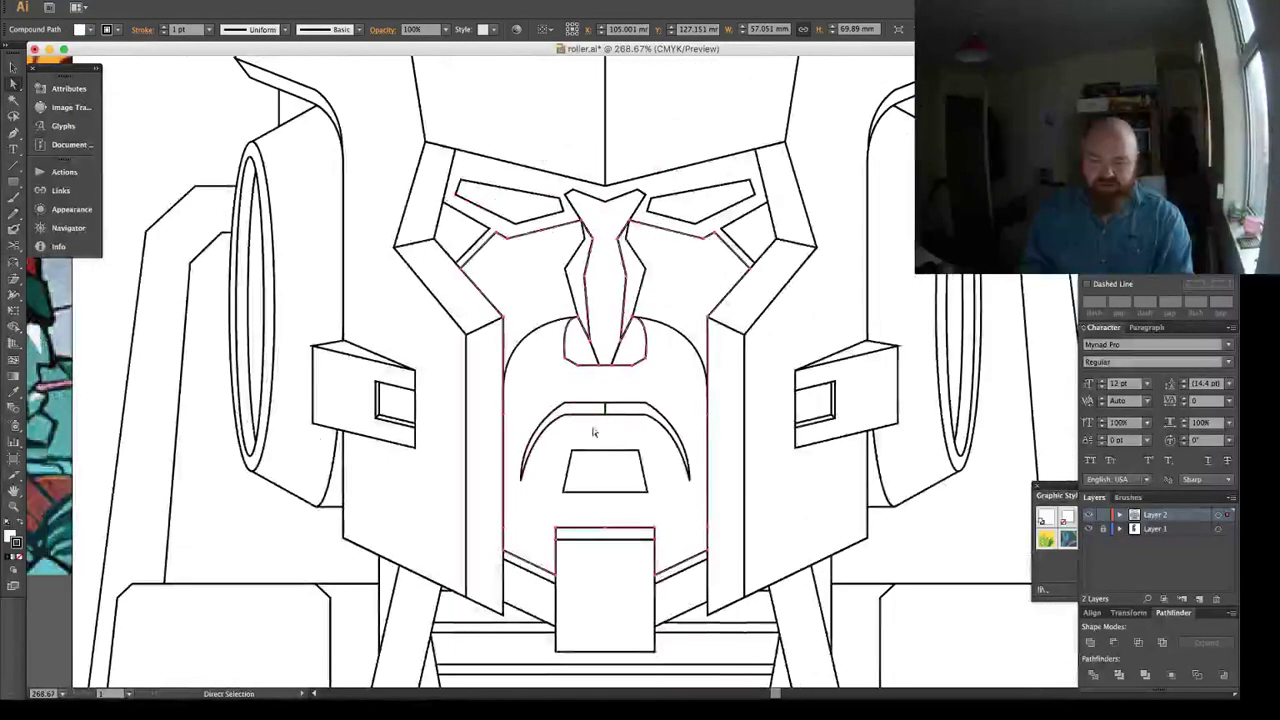
{"action": "left_click", "coordinate": [620, 410]}
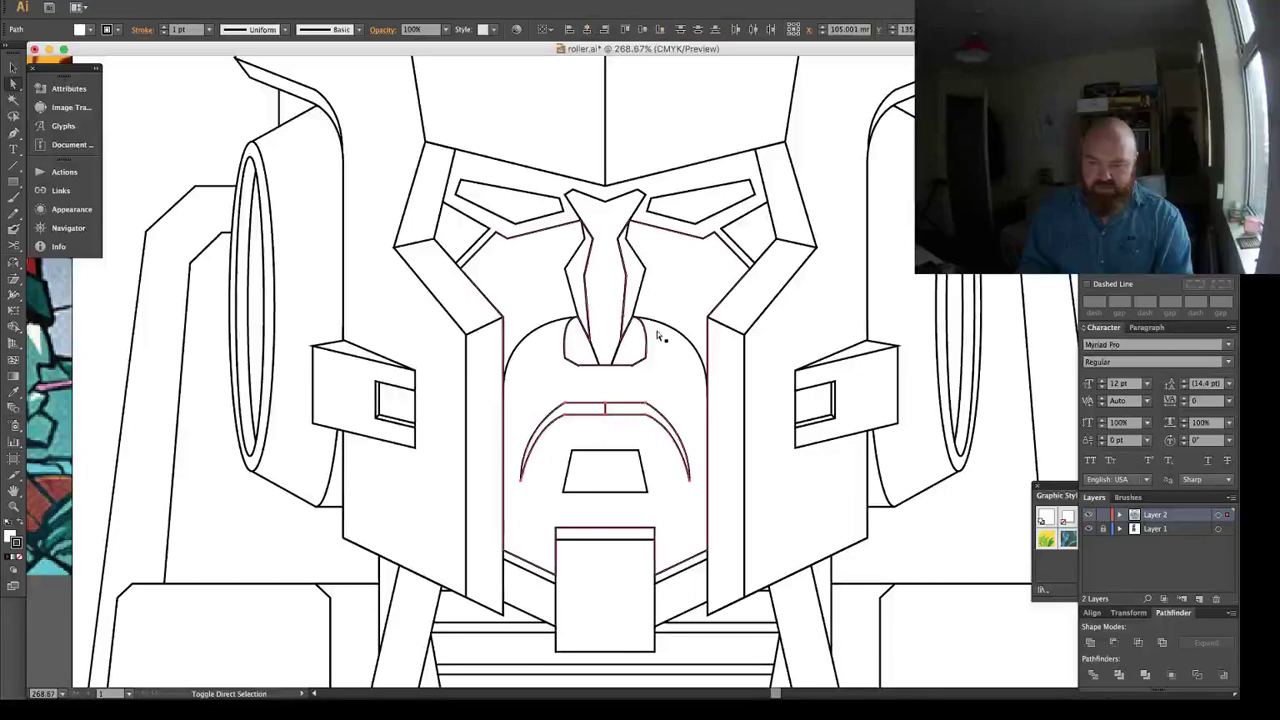
{"action": "left_click", "coordinate": [560, 324]}
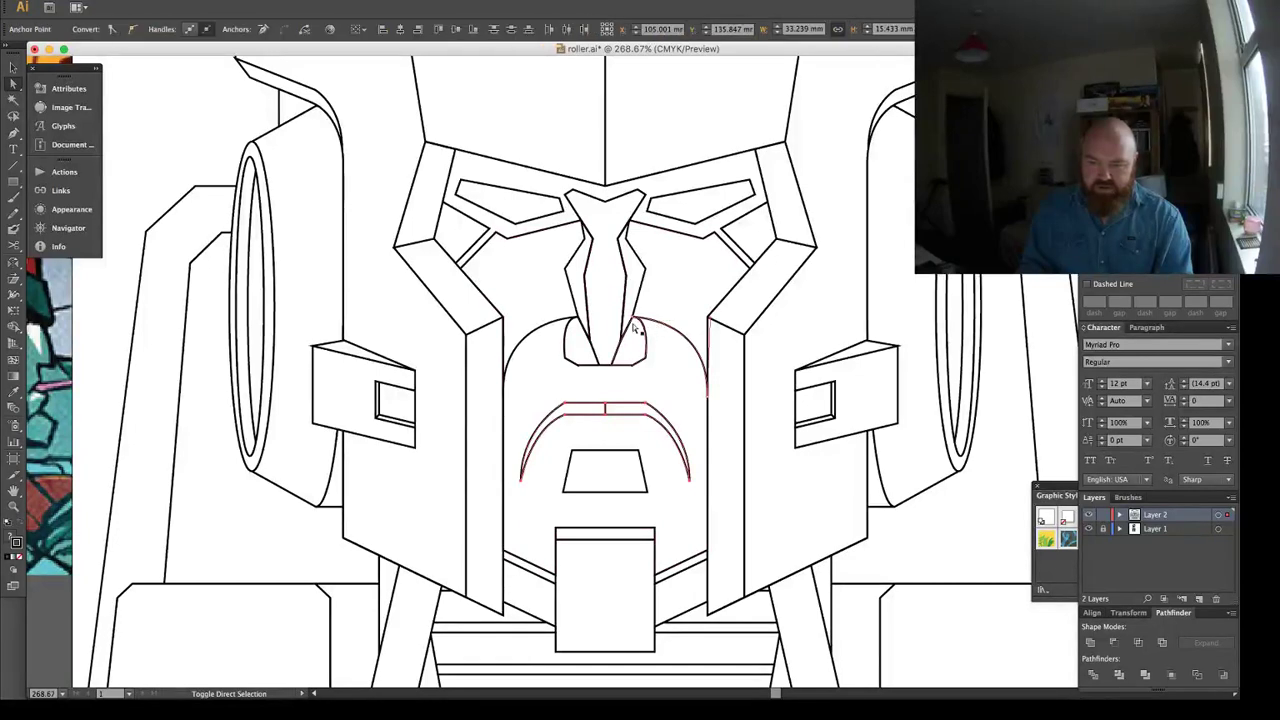
{"action": "left_click", "coordinate": [558, 321], "text": "shift"}
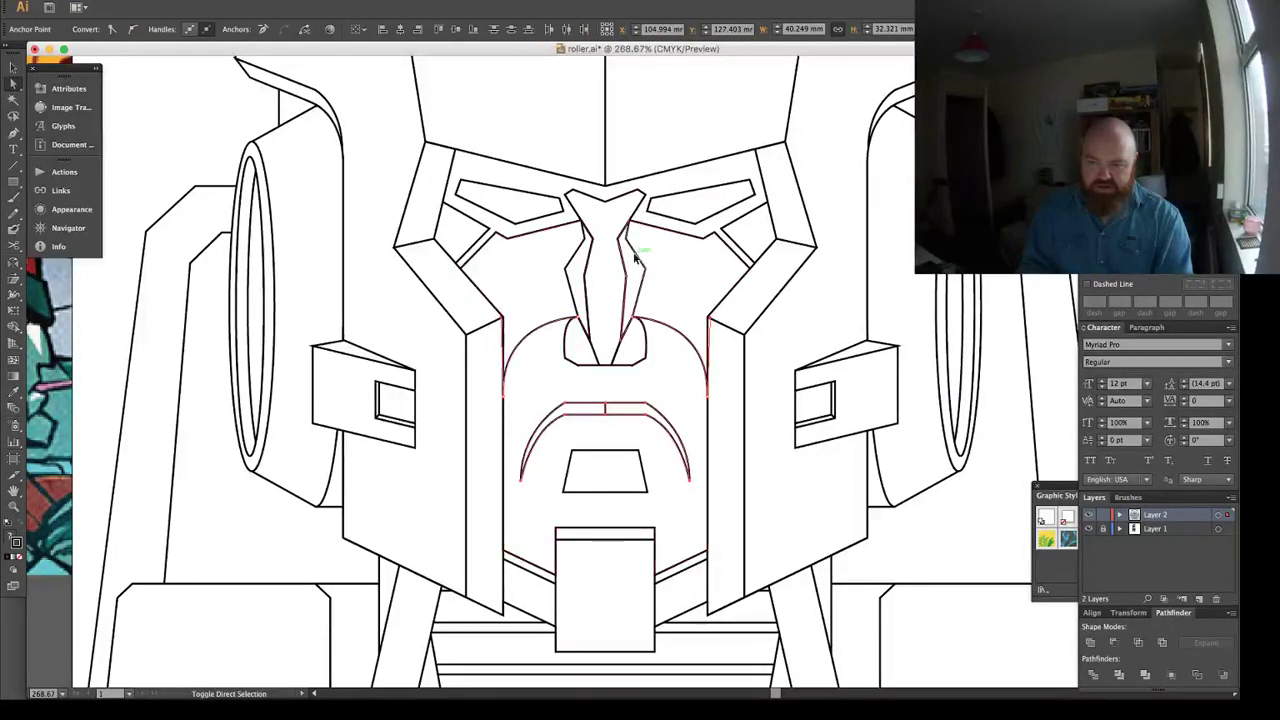
{"action": "left_click", "coordinate": [636, 258], "text": "shift"}
{"action": "left_click", "coordinate": [573, 258], "text": "shift"}
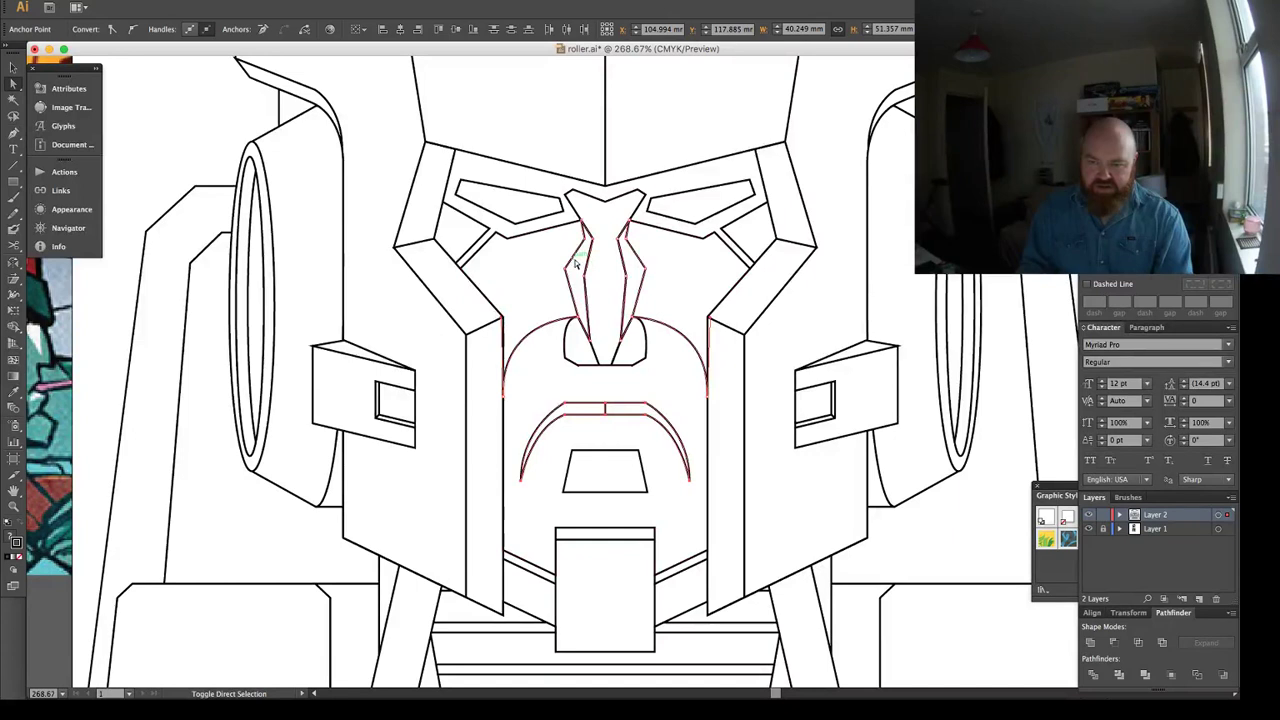
{"action": "left_click", "coordinate": [736, 380], "text": "shift"}
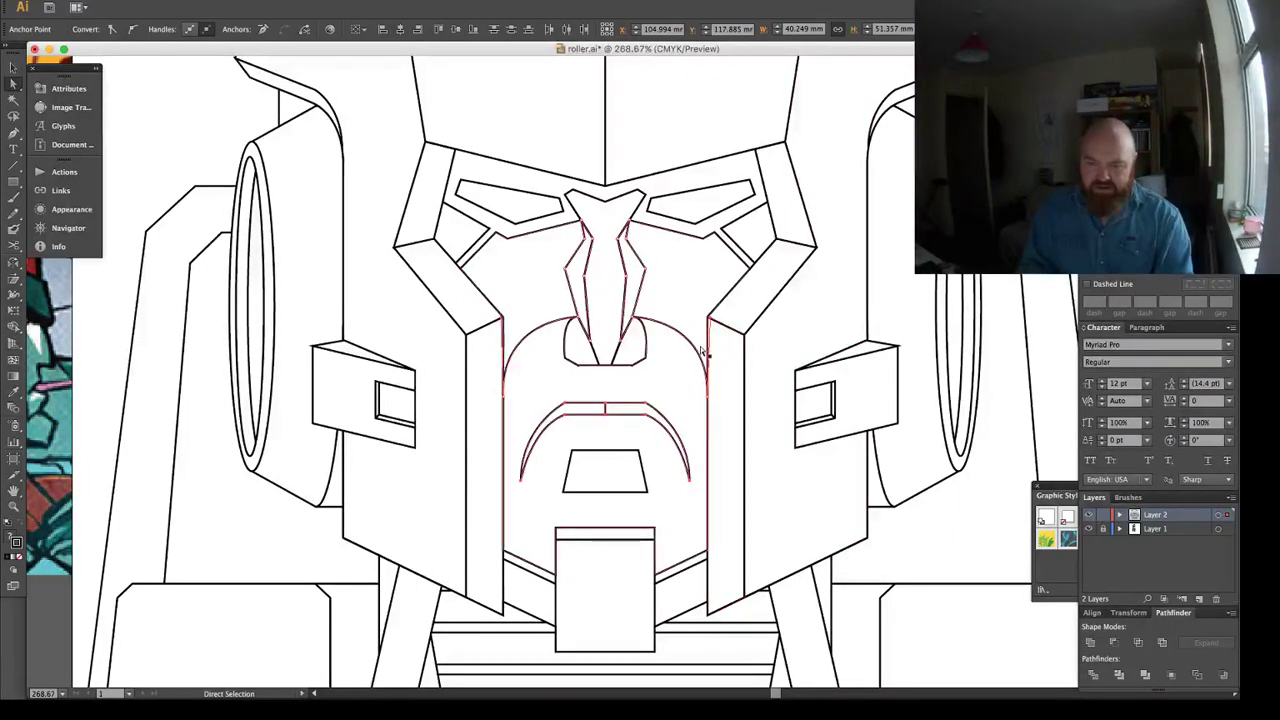
{"action": "key", "text": "super+2"}
Snap the lower direction handles of both cheek curves to the corners where the face's vertical side edges begin.
{"action": "left_click", "coordinate": [527, 330]}
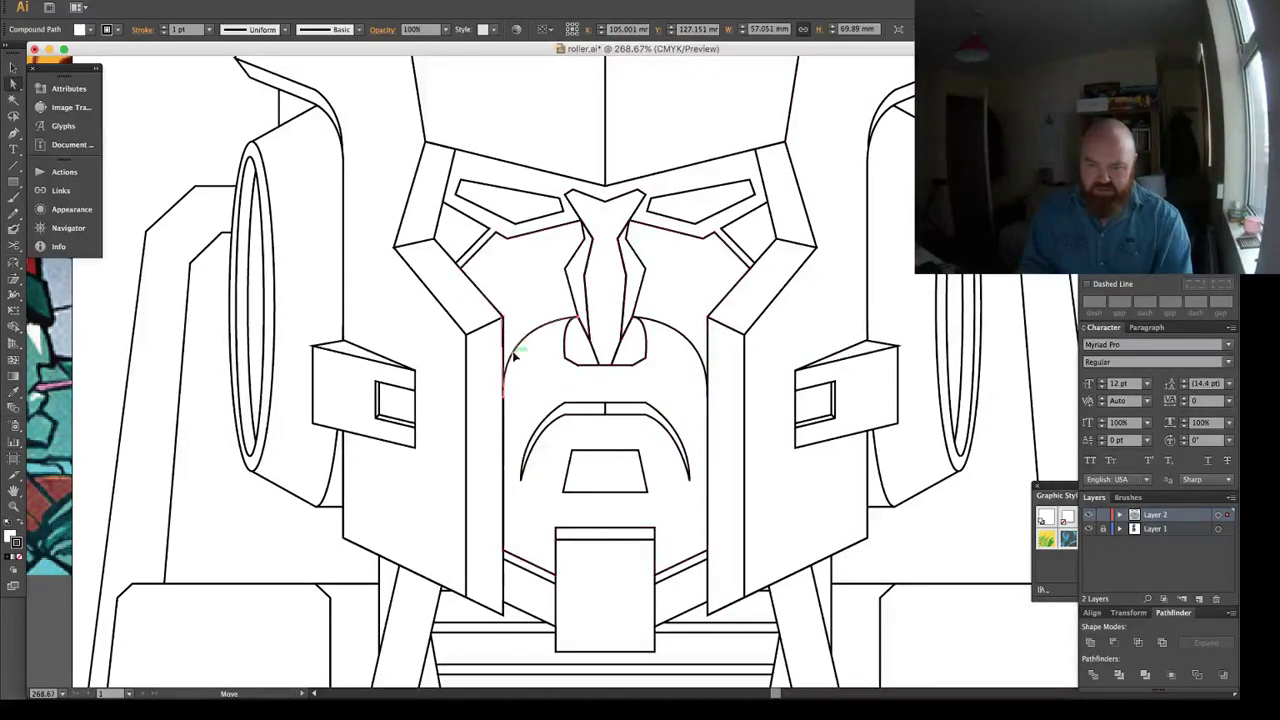
{"action": "left_click", "coordinate": [515, 352]}
{"action": "key", "text": "z"}
{"action": "left_click_drag", "start_coordinate": [474, 311], "coordinate": [527, 366]}
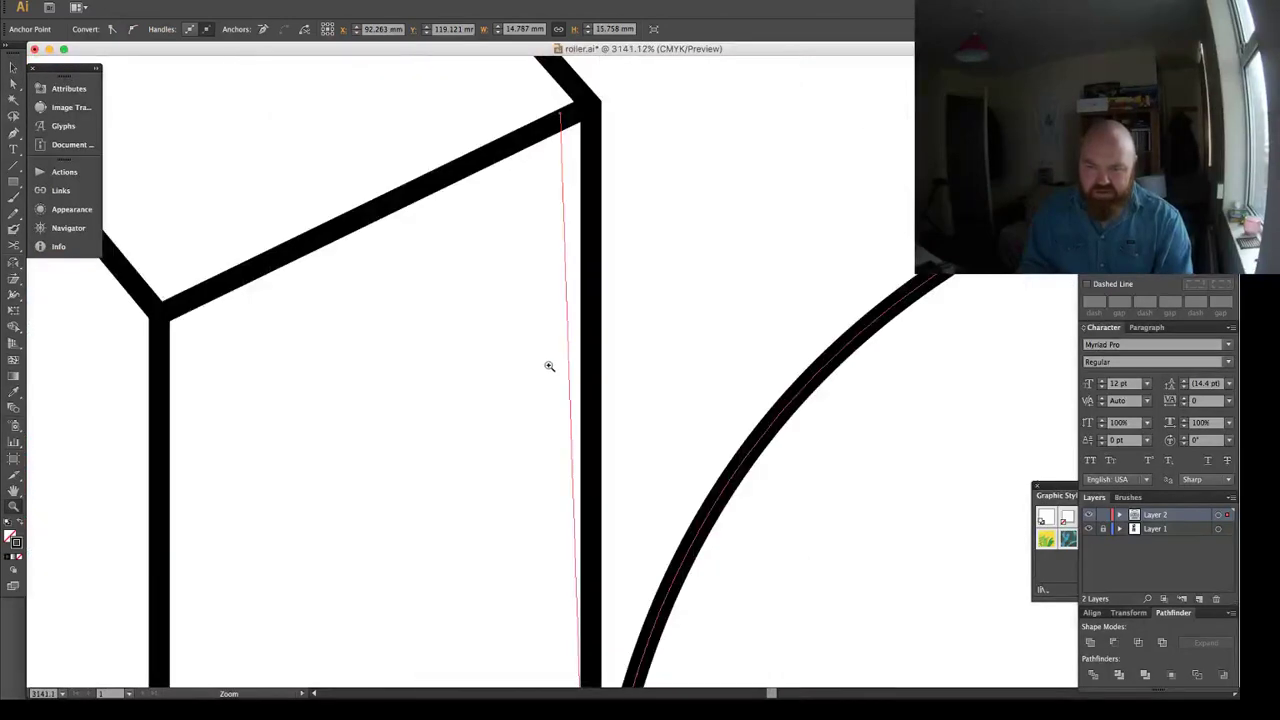
{"action": "key", "text": "ctrl+minus"}
{"action": "key", "text": "ctrl+minus"}
{"action": "key", "text": "ctrl+minus"}
{"action": "key", "text": "ctrl+minus"}
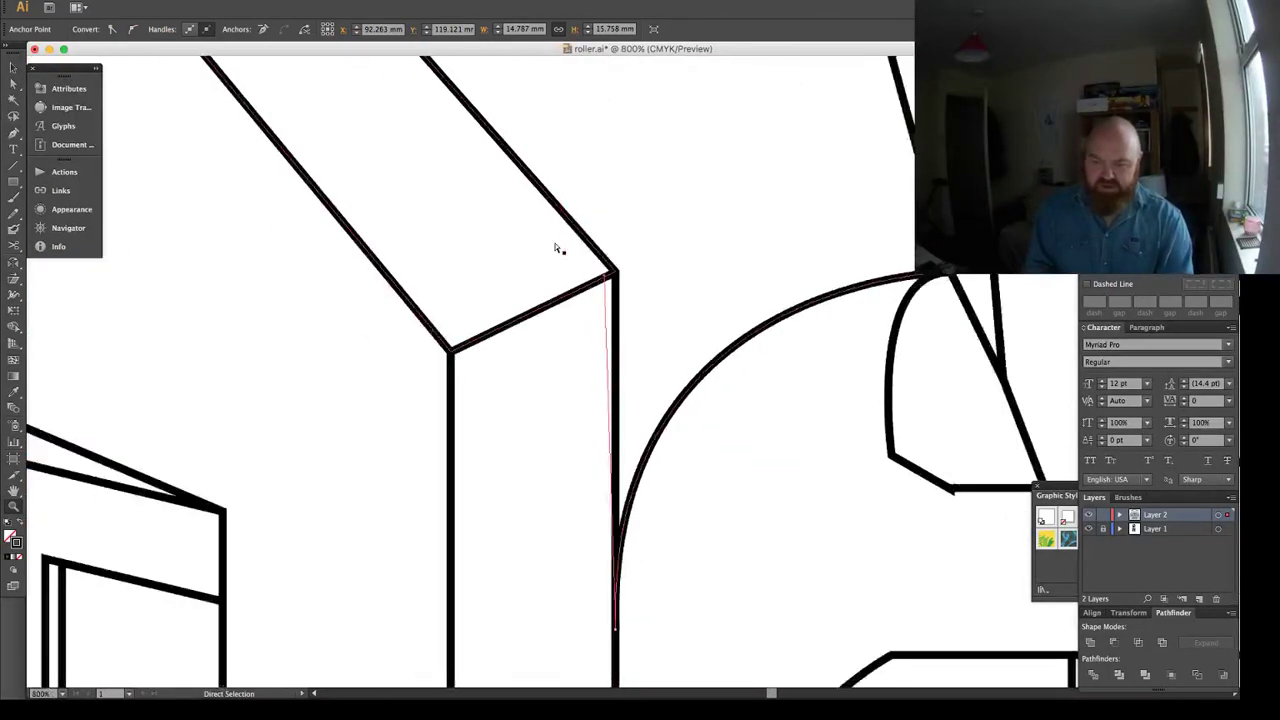
{"action": "key", "text": "a"}
{"action": "left_click", "coordinate": [617, 303]}
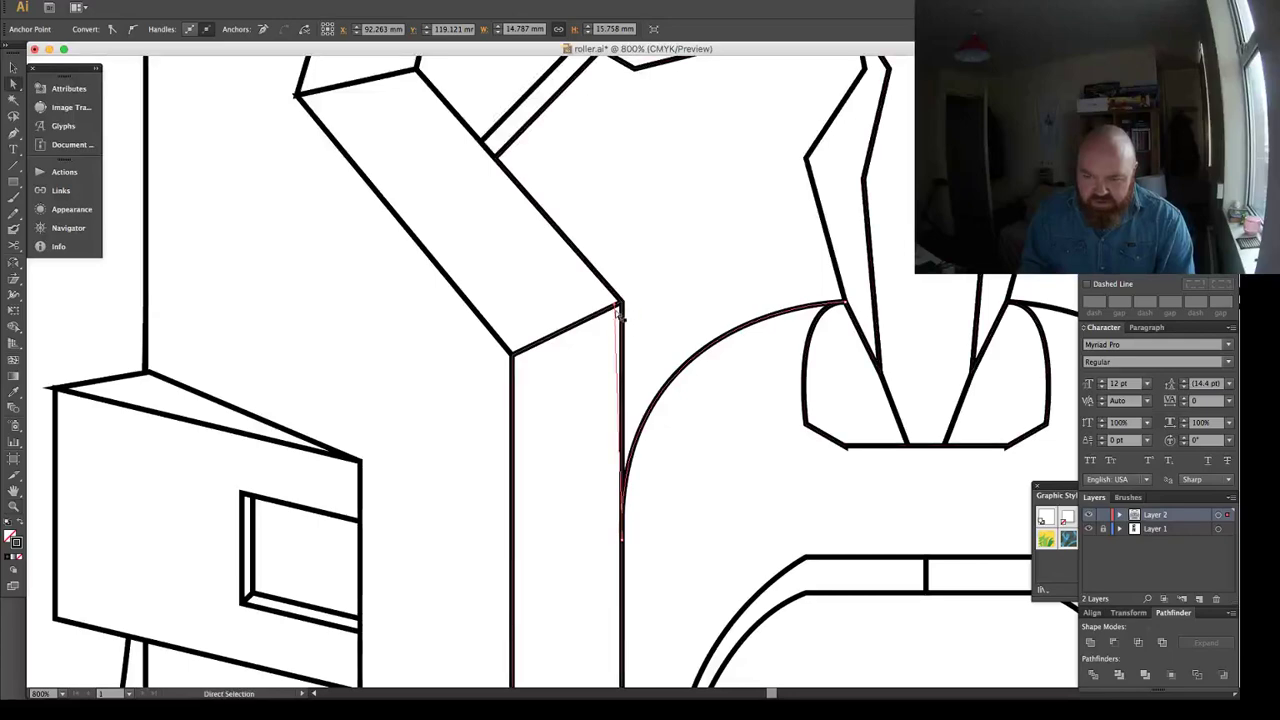
{"action": "left_click_drag", "start_coordinate": [615, 306], "coordinate": [621, 304]}
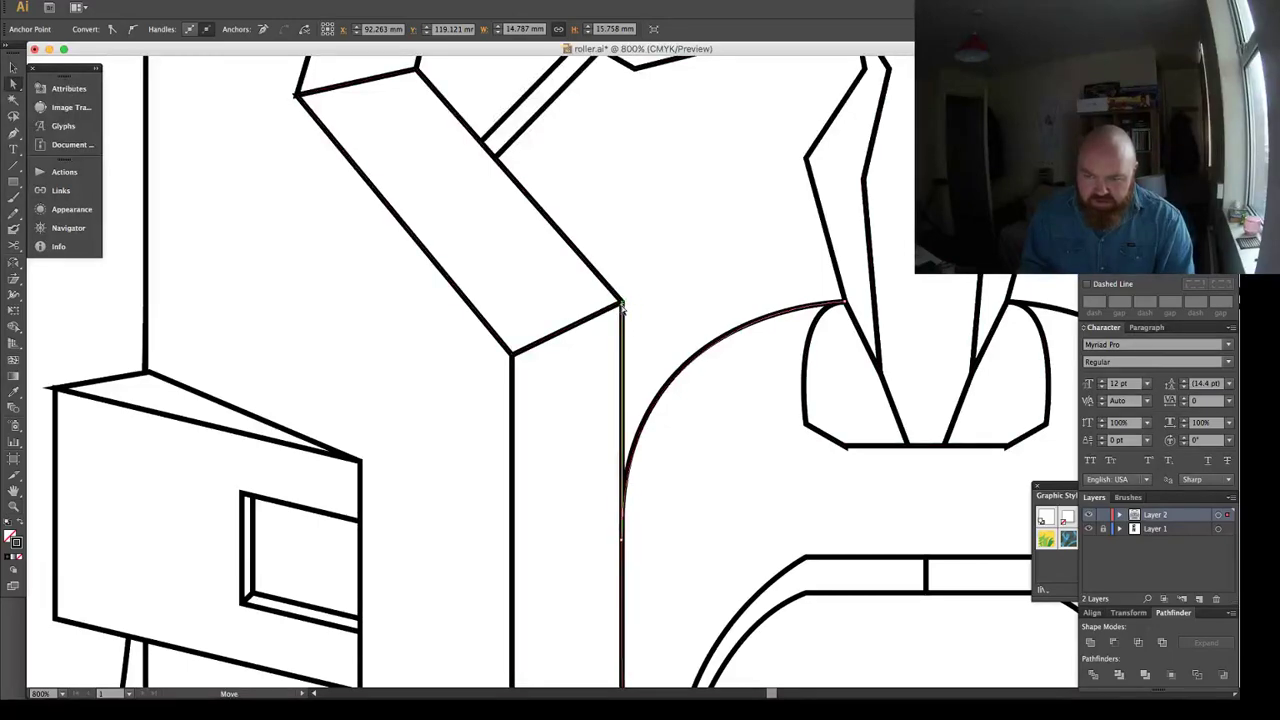
{"action": "scroll", "coordinate": [621, 304], "scroll_direction": "right", "scroll_amount": 5}
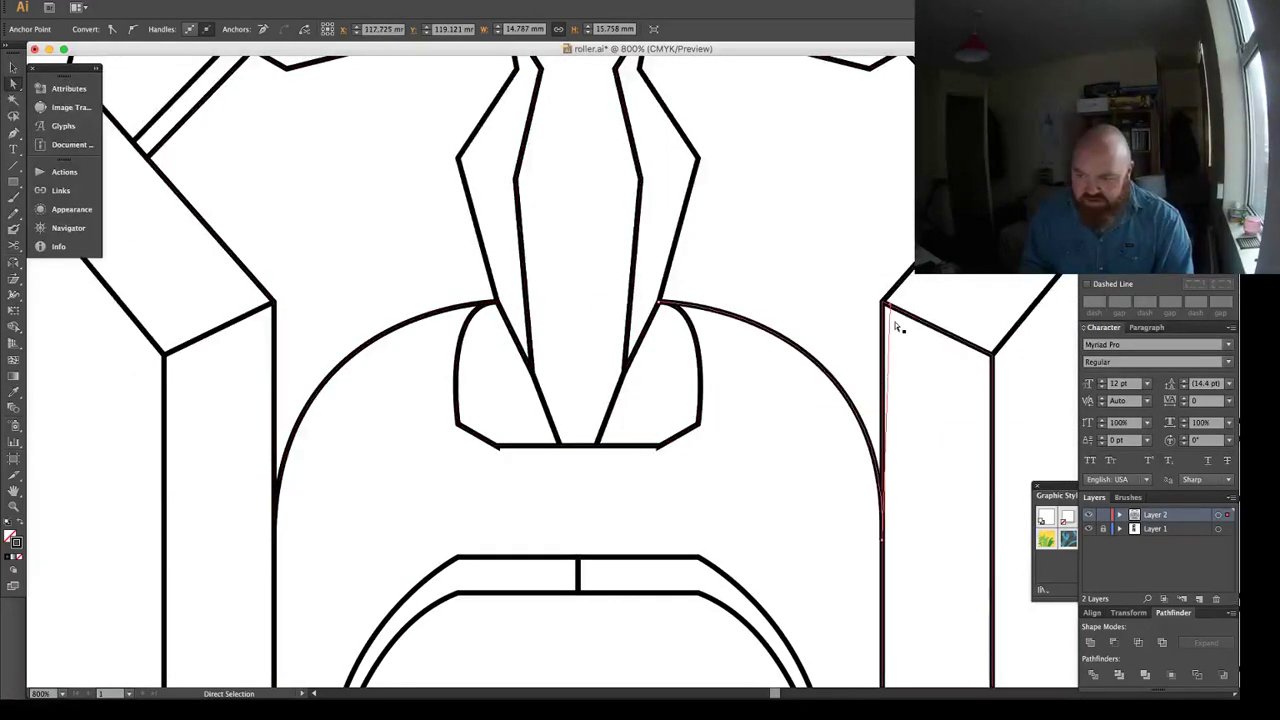
{"action": "left_click_drag", "start_coordinate": [890, 305], "coordinate": [882, 302]}
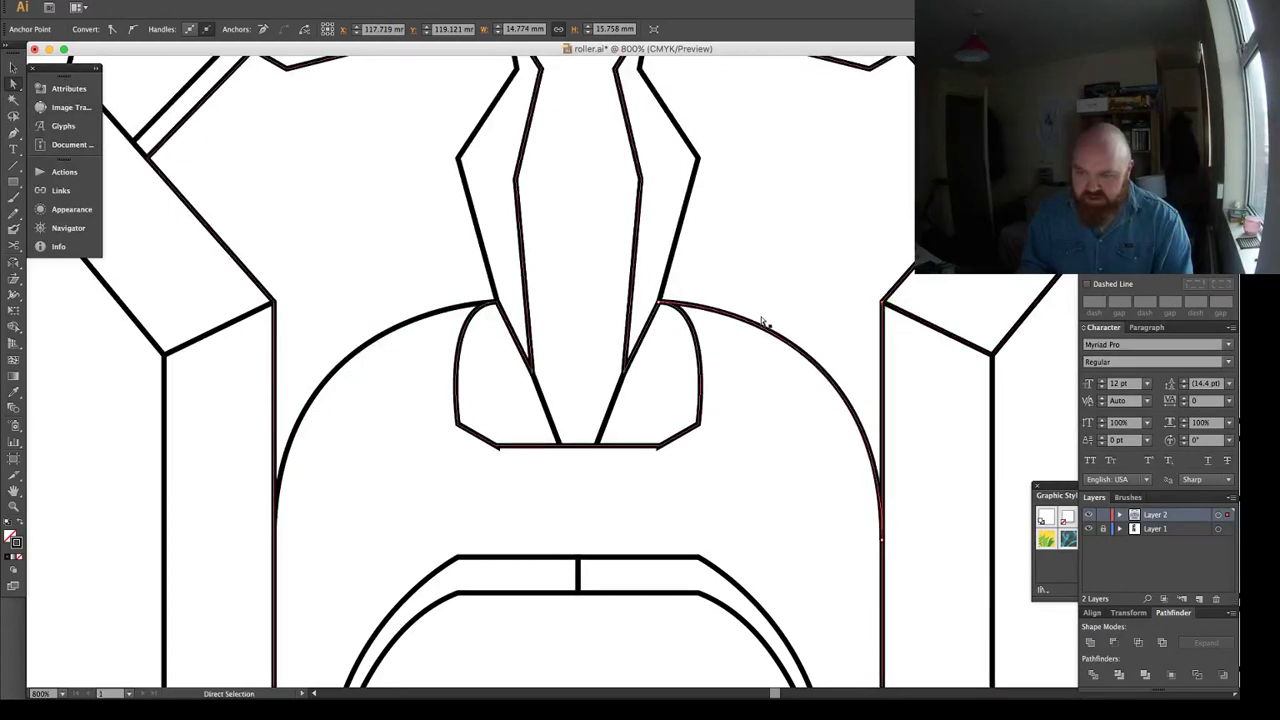
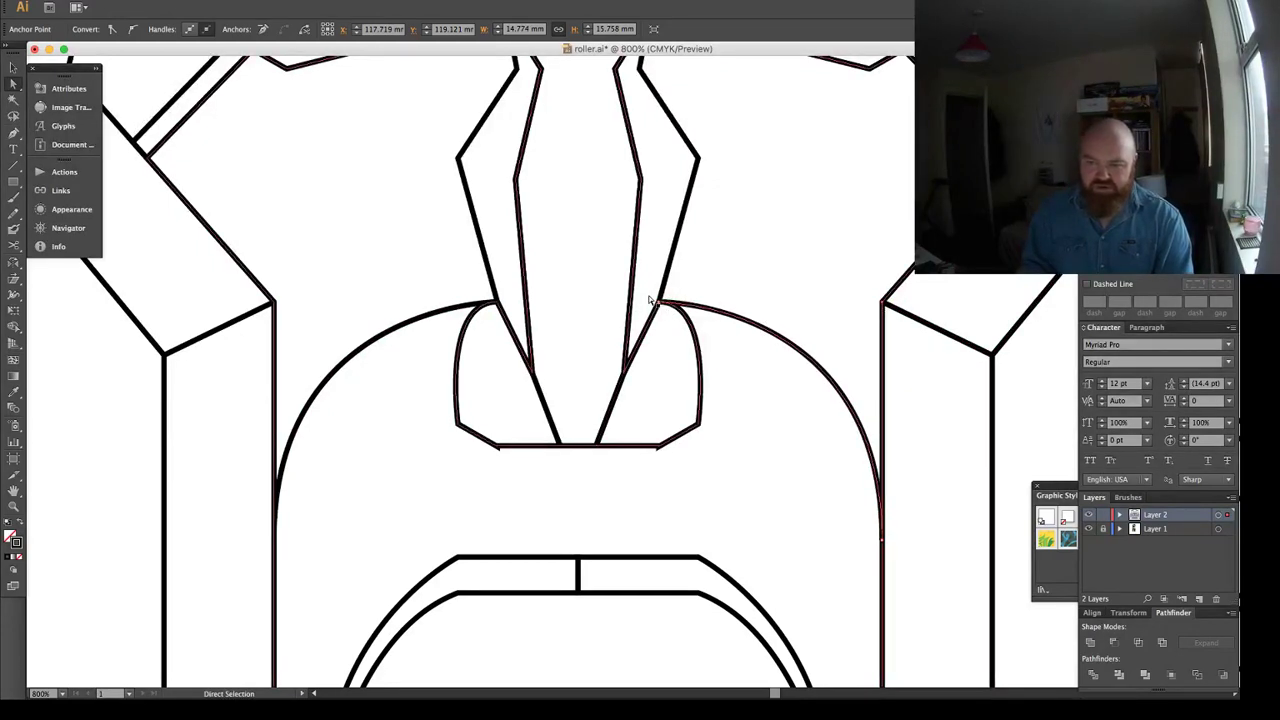
Apply the face's fill and stroke to all of the line art with the Eyedropper.
{"action": "left_click", "coordinate": [701, 285]}
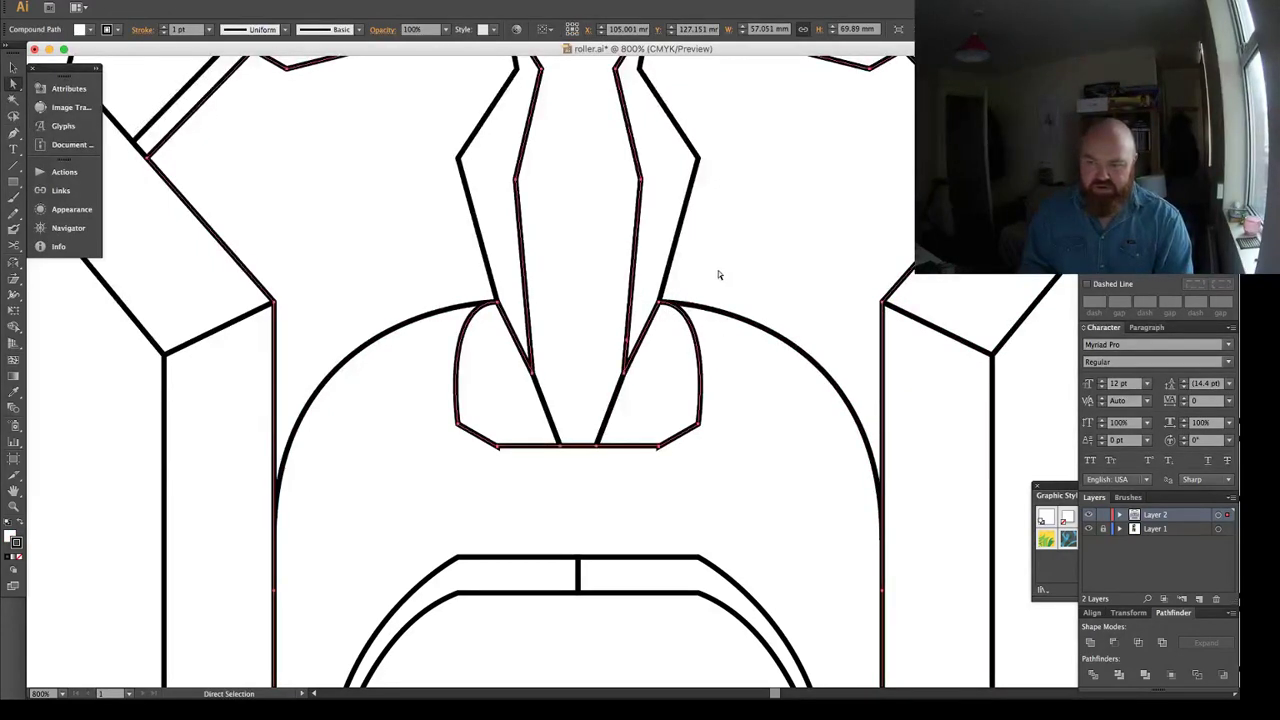
{"action": "left_click", "coordinate": [651, 250]}
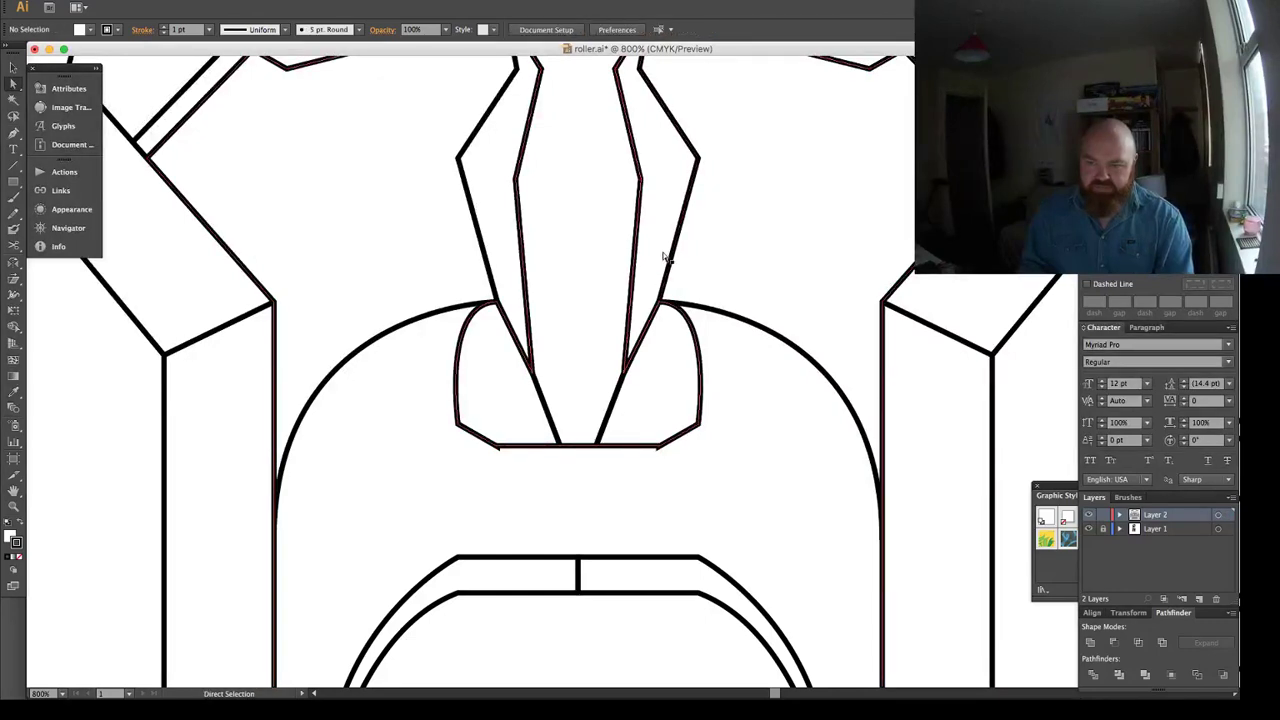
{"action": "left_click", "coordinate": [662, 257]}
{"action": "key", "text": "super+a"}
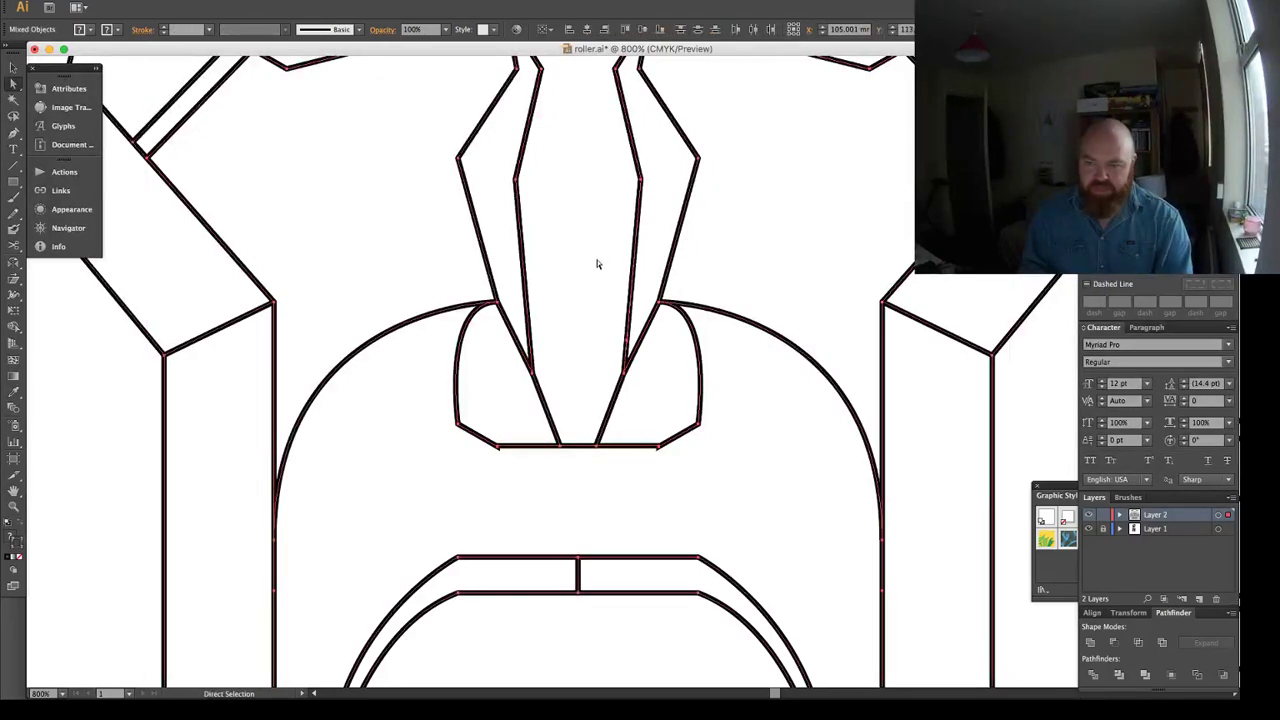
{"action": "key", "text": "super+shift+a"}
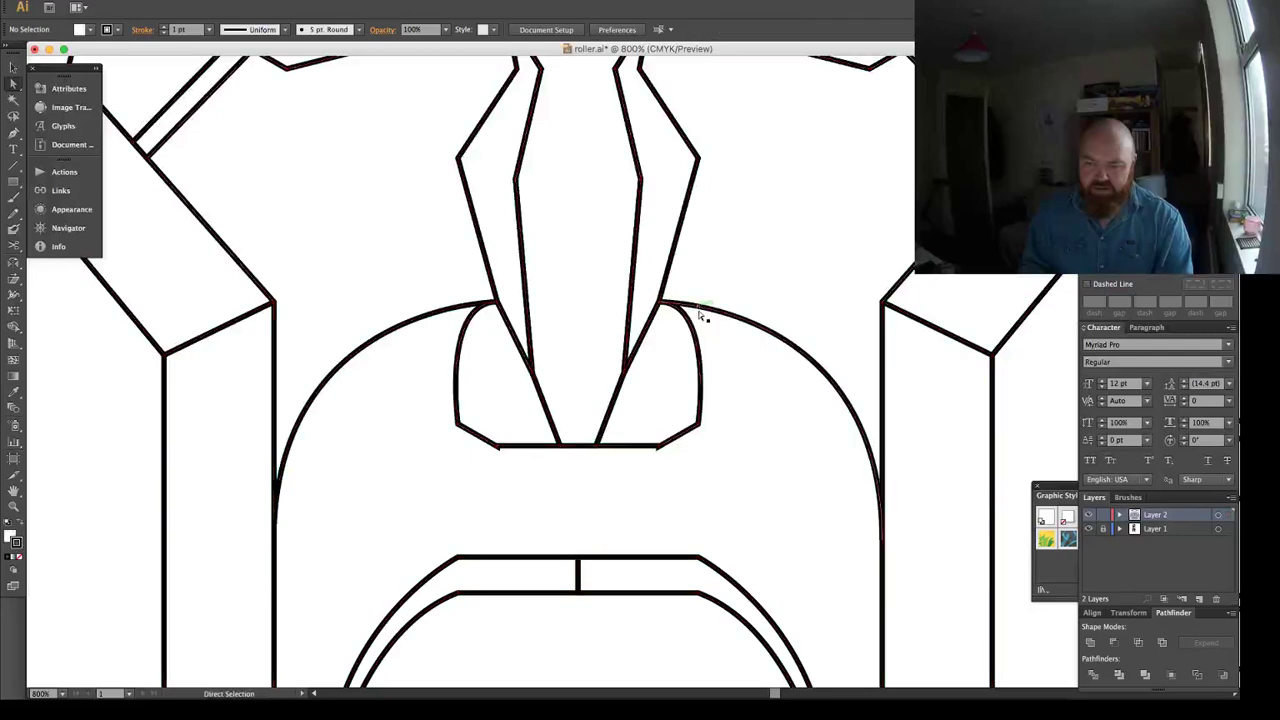
{"action": "key", "text": "super+a"}
{"action": "key", "text": "i"}
{"action": "left_click", "coordinate": [750, 265]}
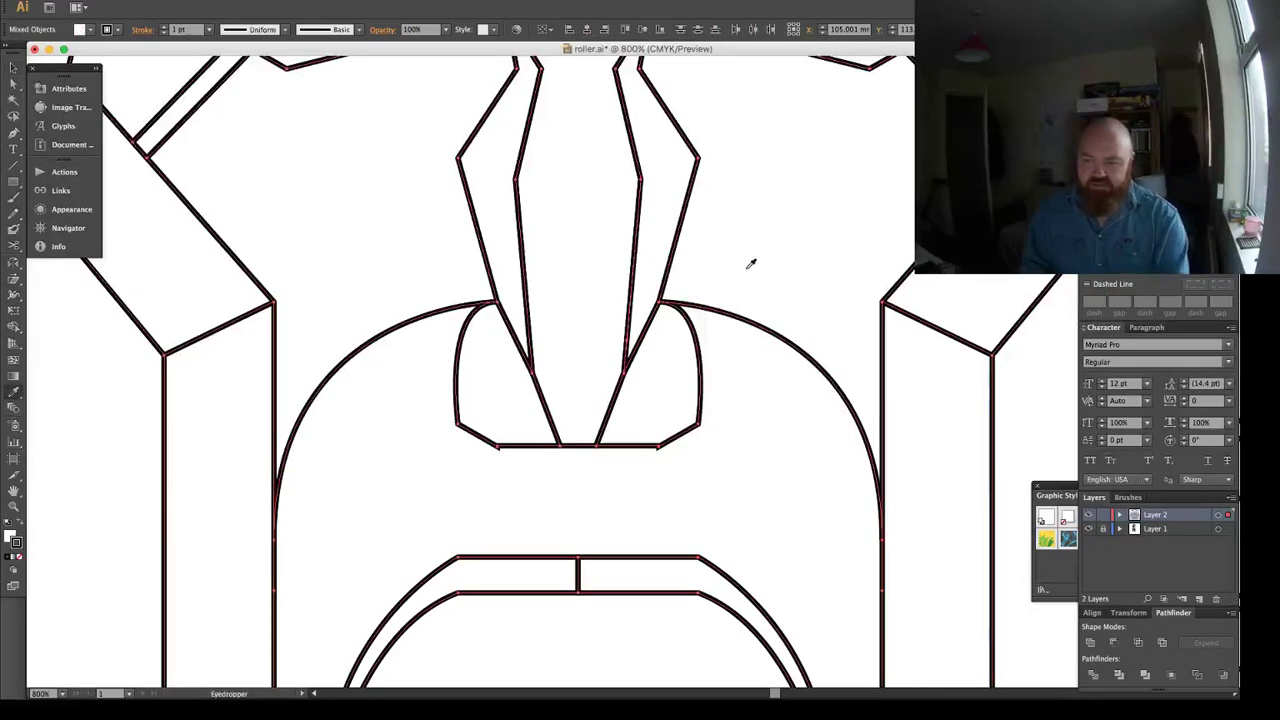
{"action": "key", "text": "super+shift+a"}
Set the fill of both cheek curves to none.
{"action": "key", "text": "a"}
{"action": "left_click", "coordinate": [737, 344]}
{"action": "left_click", "coordinate": [431, 350], "text": "shift"}
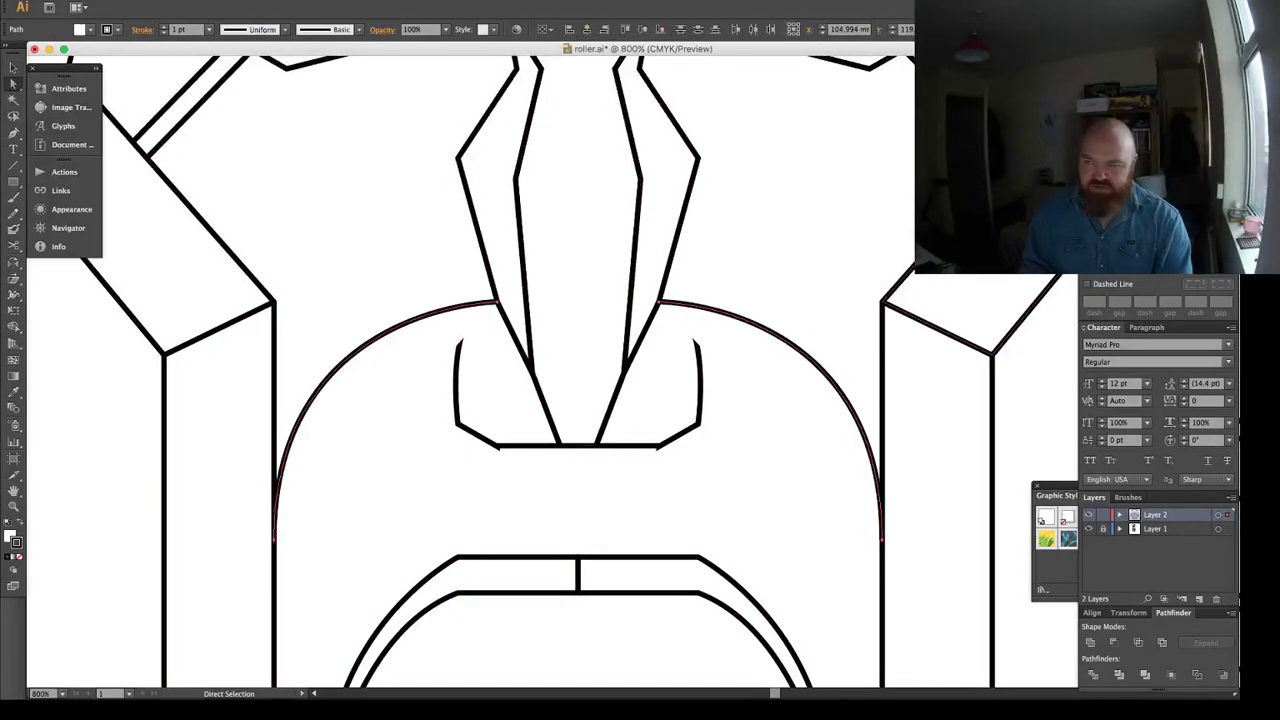
{"action": "key", "text": "slash"}
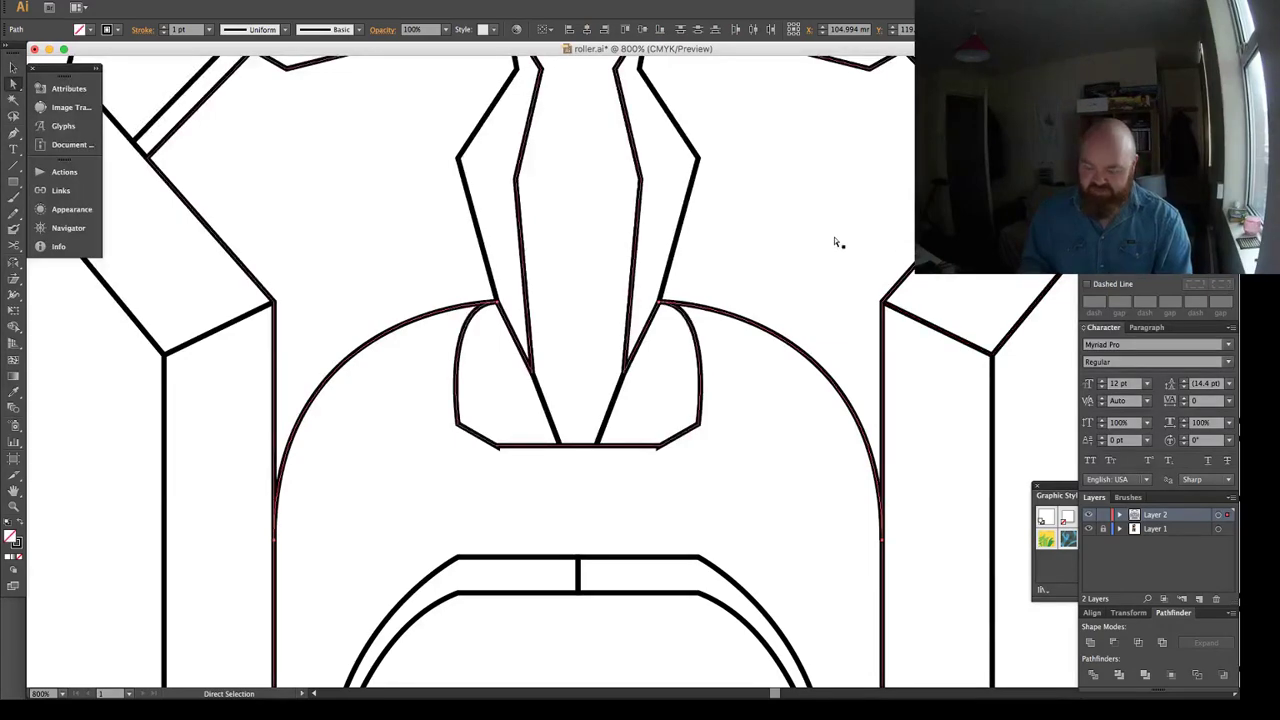
Split the face shape, both cheek curves, the mouth and the lower lip with Pathfinder Divide, and save the file.
{"action": "key", "text": "super+0"}
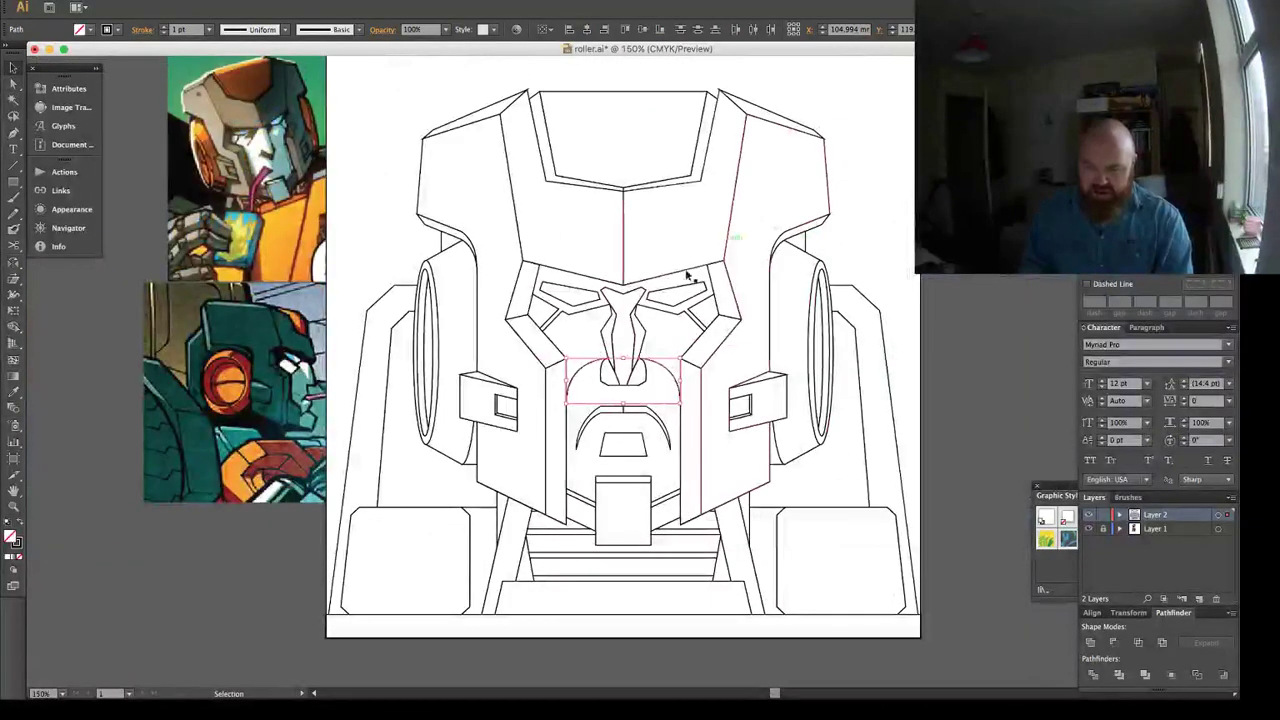
{"action": "left_click", "coordinate": [609, 342], "text": "shift"}
{"action": "left_click", "coordinate": [590, 344]}
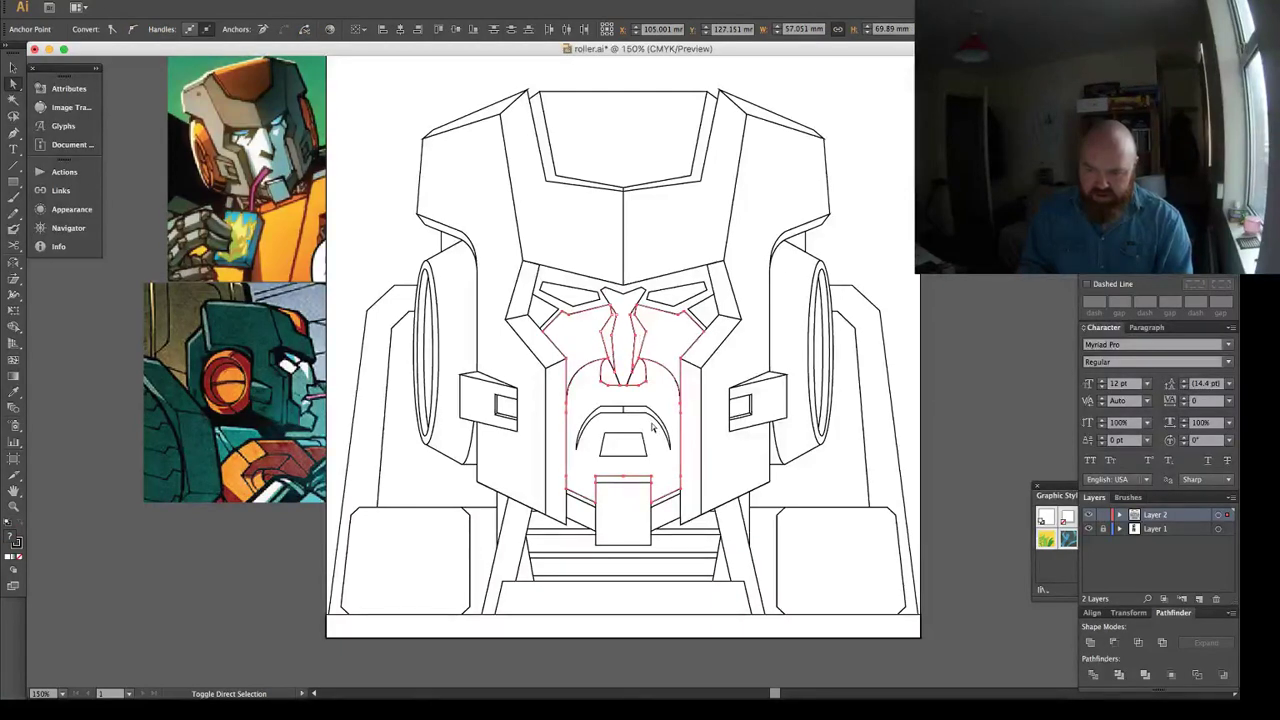
{"action": "left_click", "coordinate": [617, 411], "text": "shift"}
{"action": "left_click", "coordinate": [629, 443], "text": "shift"}
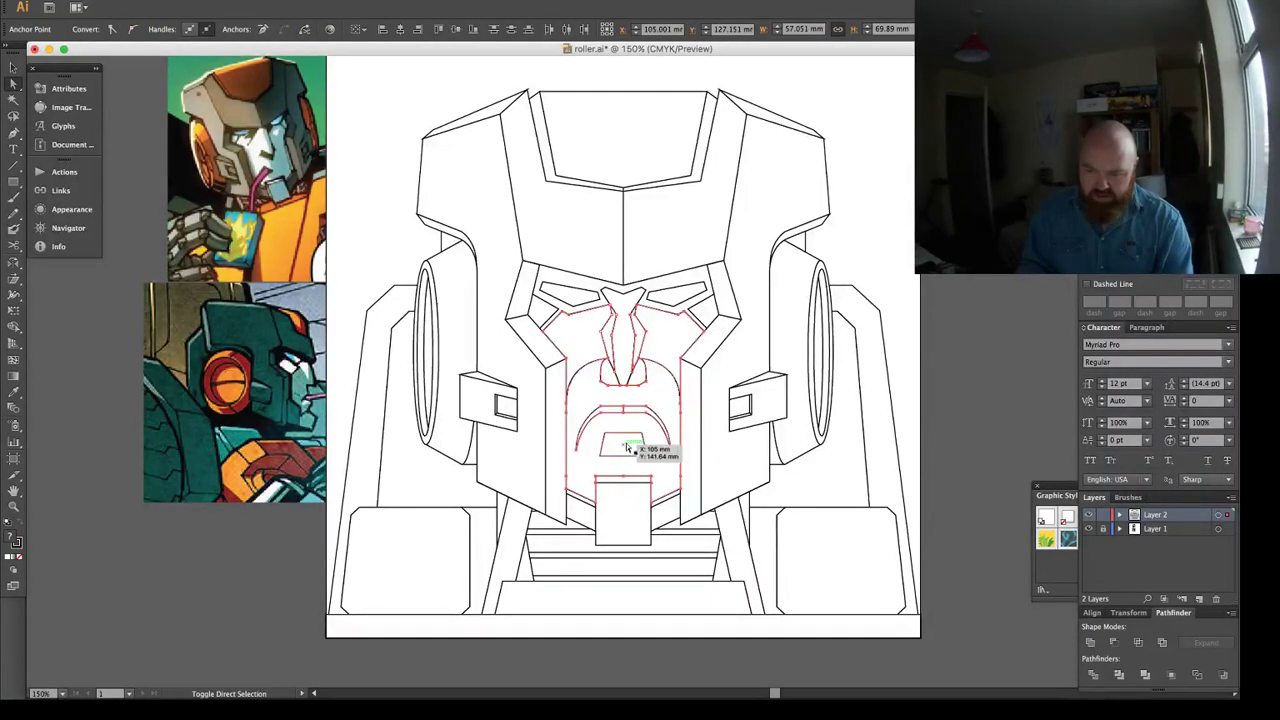
{"action": "left_click", "coordinate": [1095, 679]}
{"action": "left_click", "coordinate": [743, 343]}
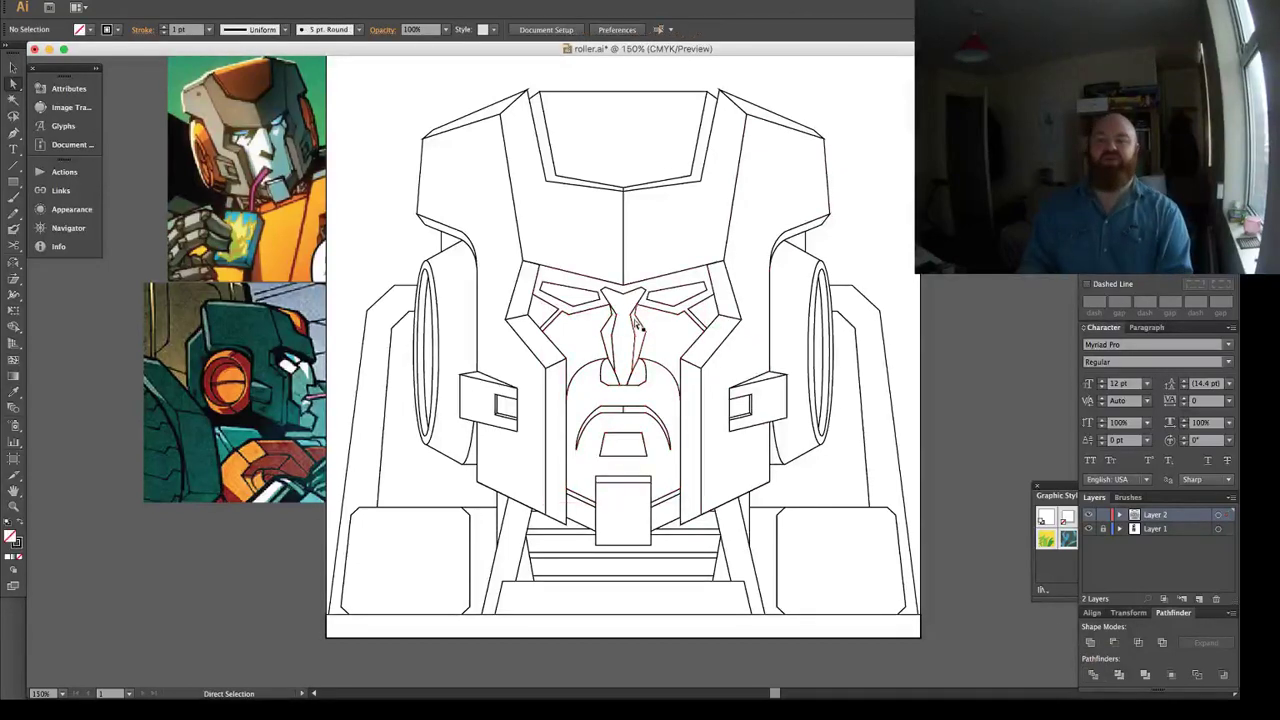
{"action": "key", "text": "v"}
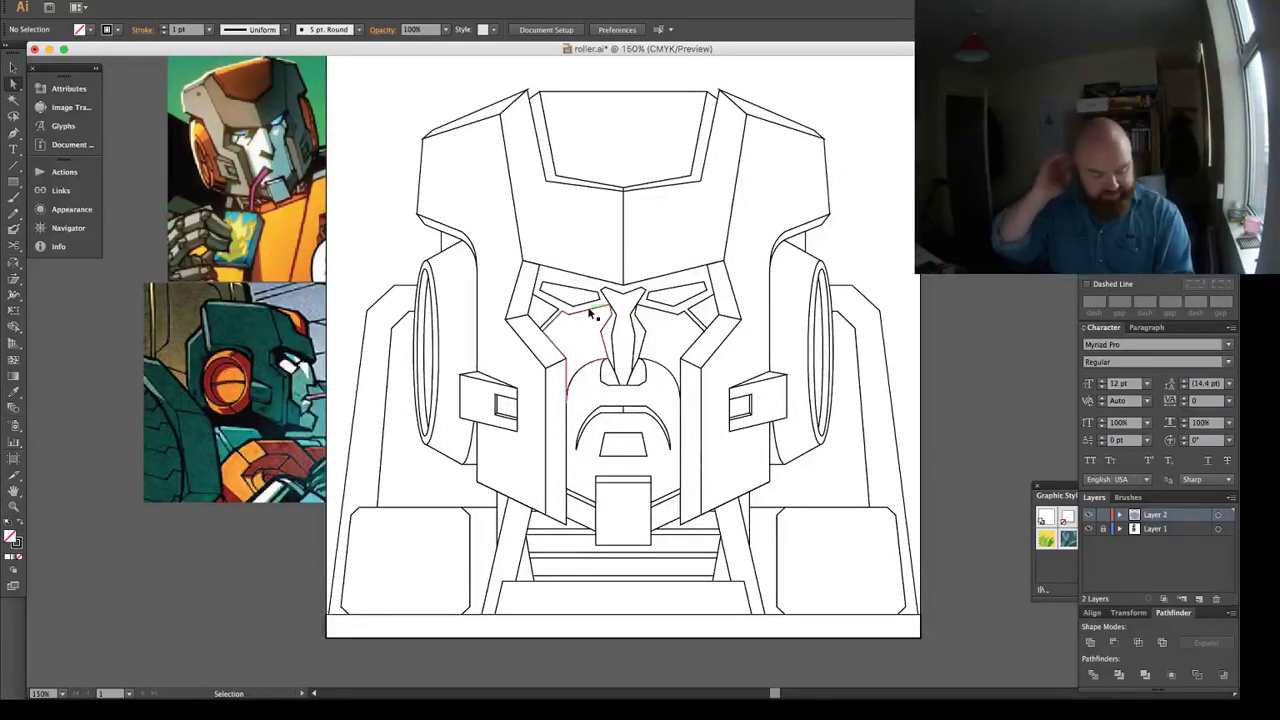
{"action": "key", "text": "a"}
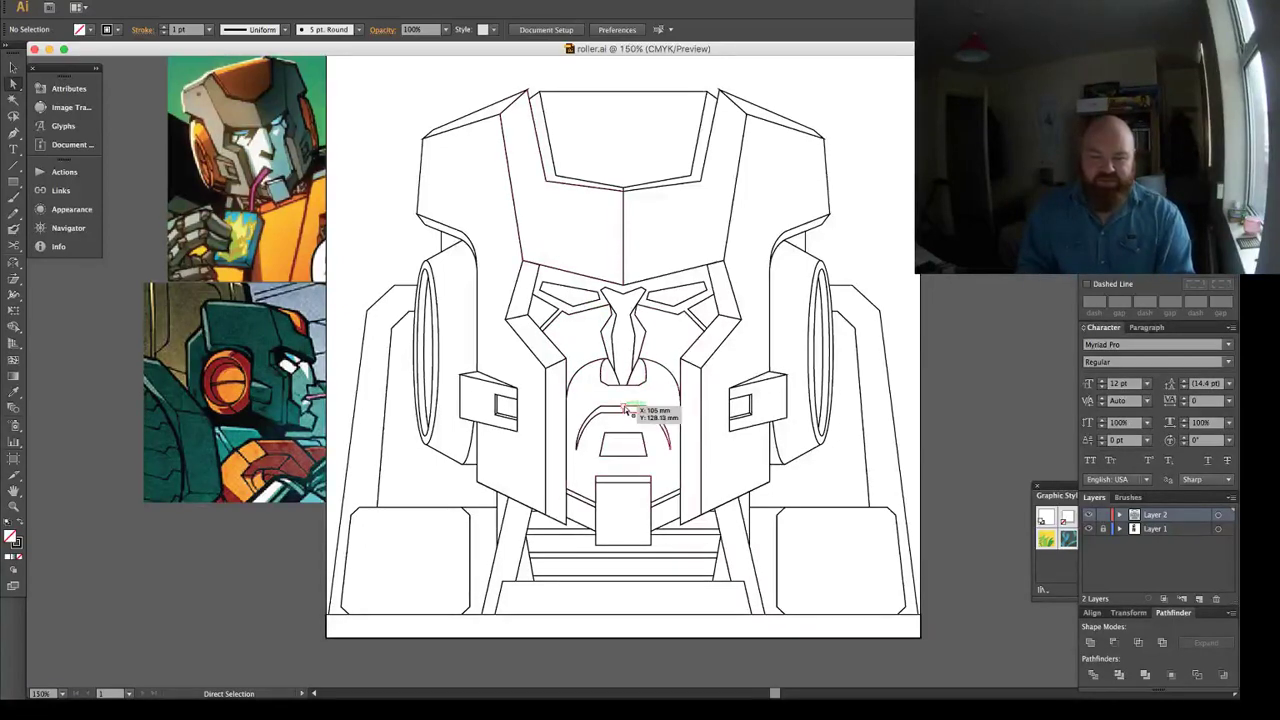
Draw a rectangle about 280 mm wide and 4 mm tall, centred on the left ear disc and reaching the right ear disc.
{"action": "key", "text": "v"}
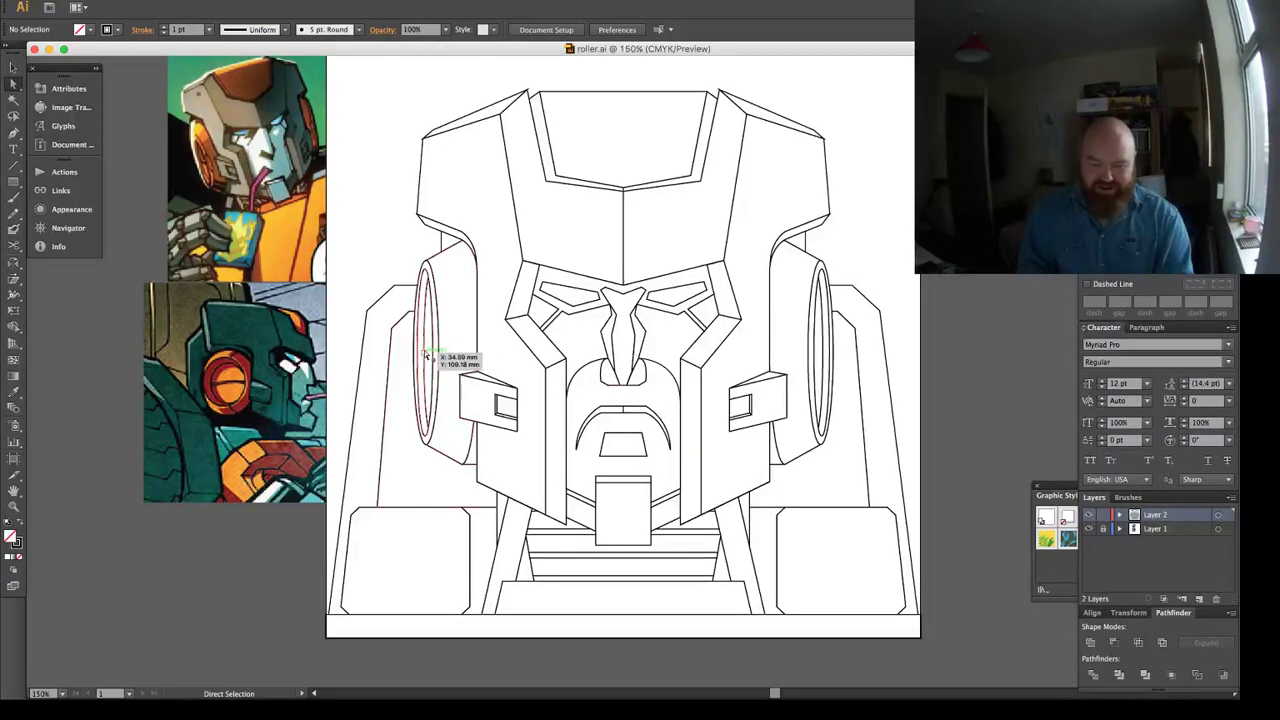
{"action": "key", "text": "m"}
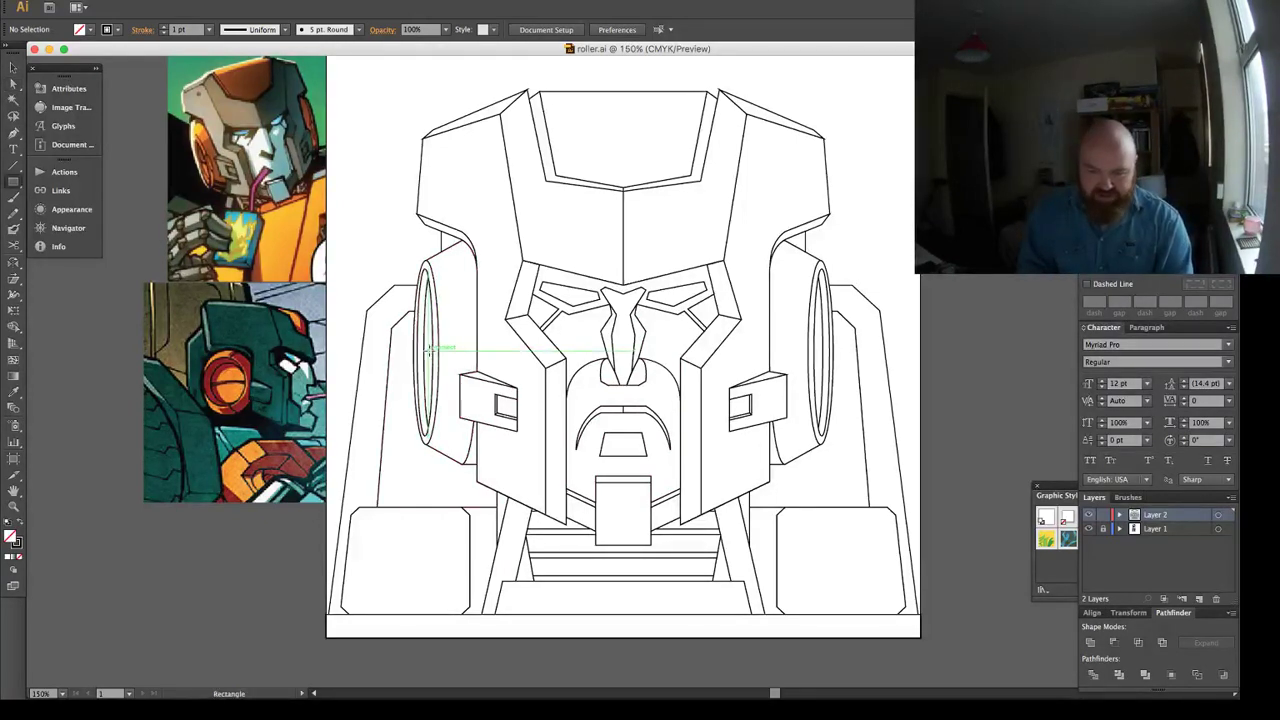
{"action": "left_click_drag", "start_coordinate": [433, 349], "coordinate": [829, 357]}
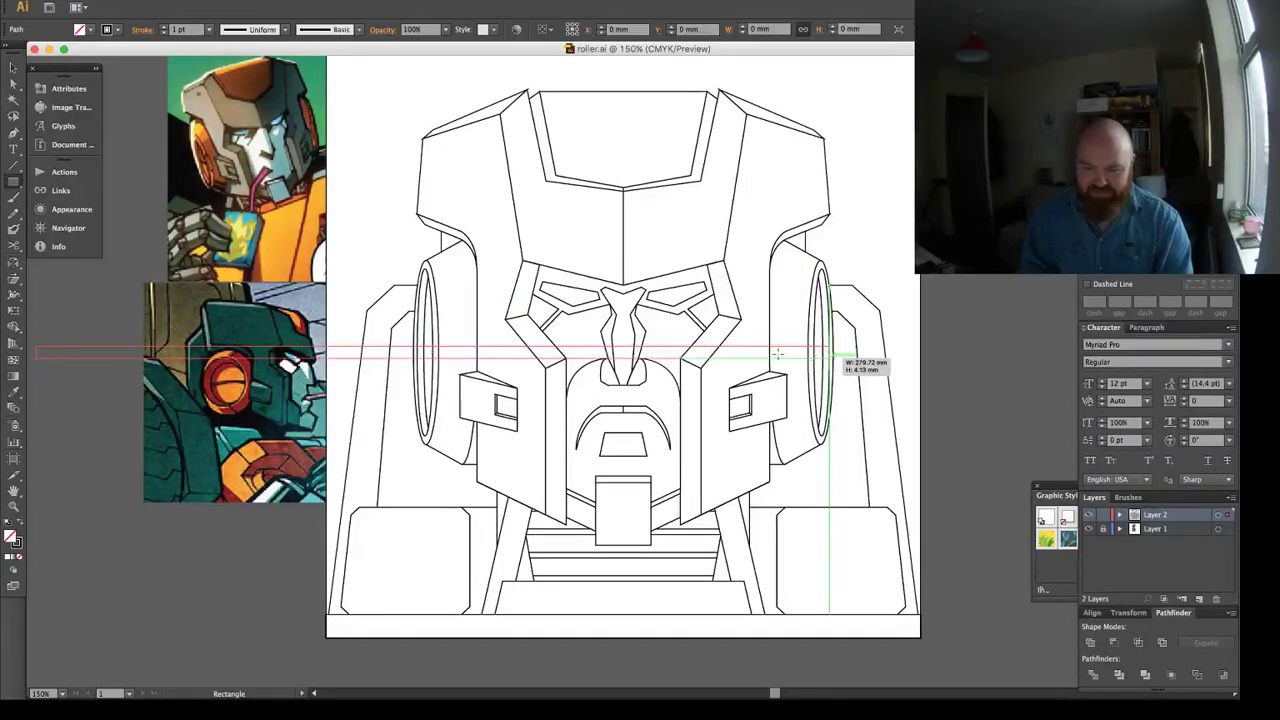
Examine where the thin horizontal rectangle crosses the face corners, nose, cheek curves and ear discs.
{"action": "key", "text": "z"}
{"action": "left_click_drag", "start_coordinate": [503, 312], "coordinate": [554, 344]}
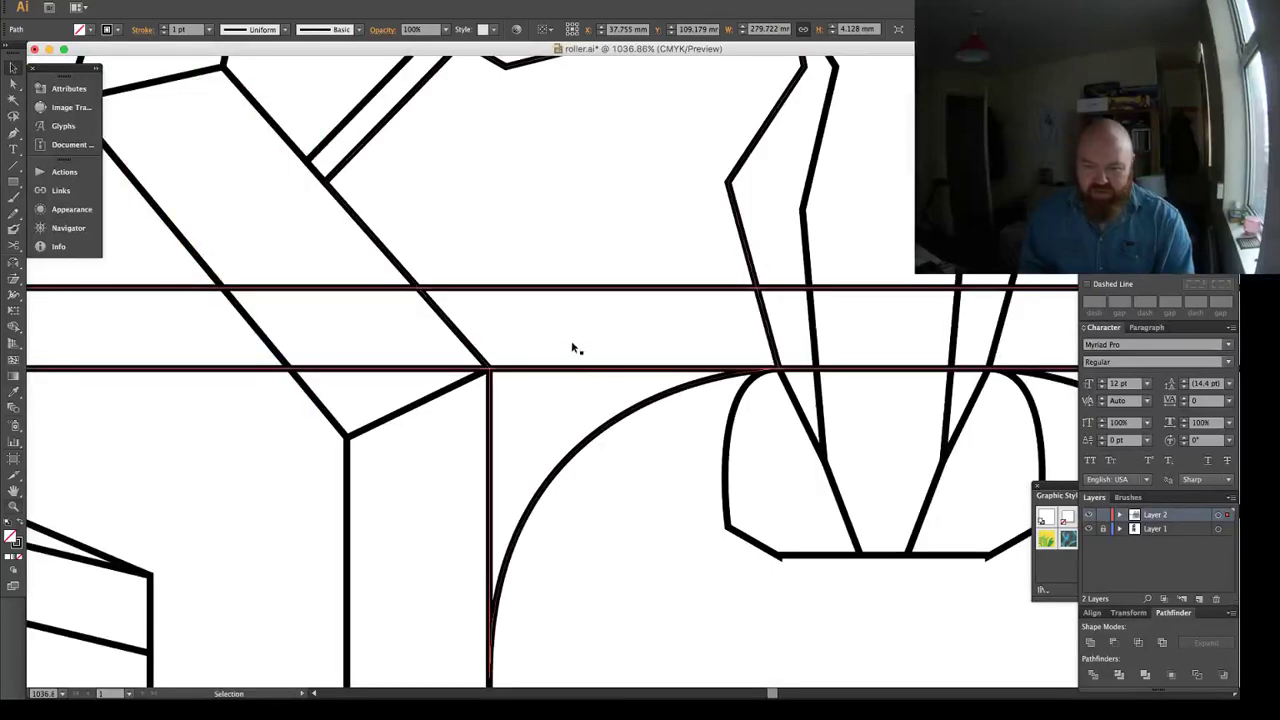
{"action": "key", "text": "v"}
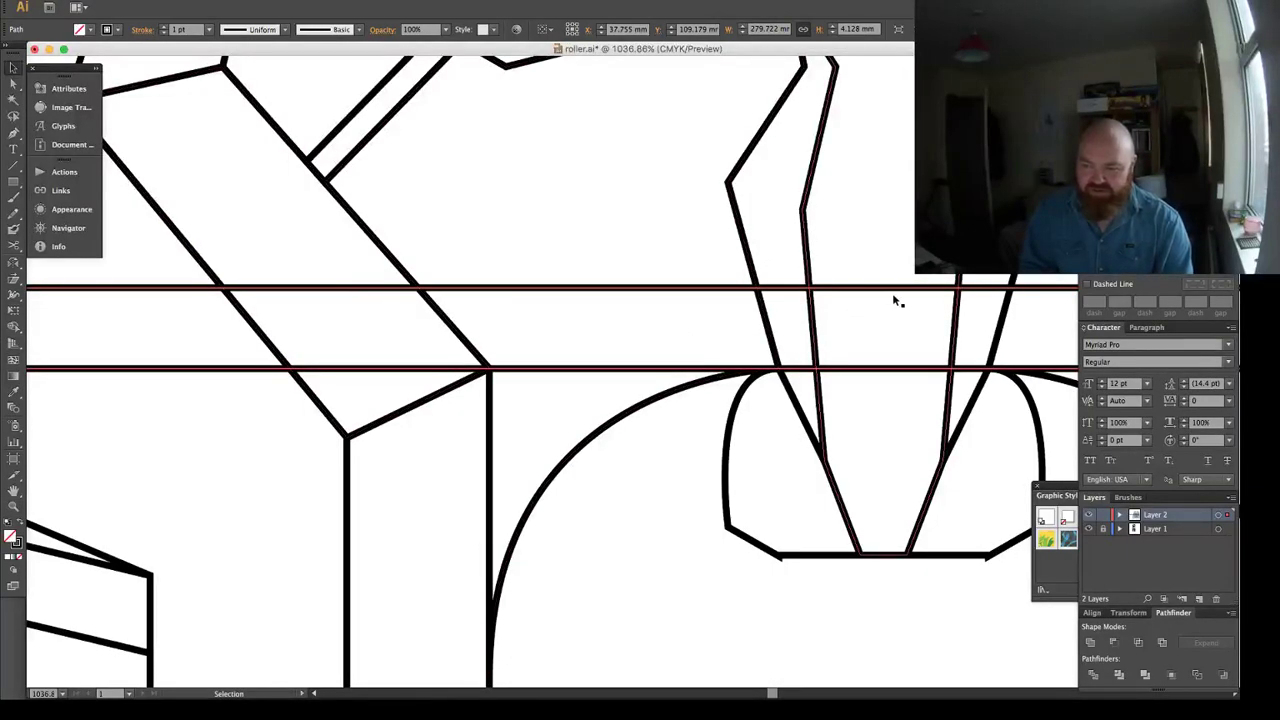
{"action": "key", "text": "super+minus"}
{"action": "key", "text": "super+minus"}
{"action": "key", "text": "super+minus"}
{"action": "key", "text": "a"}
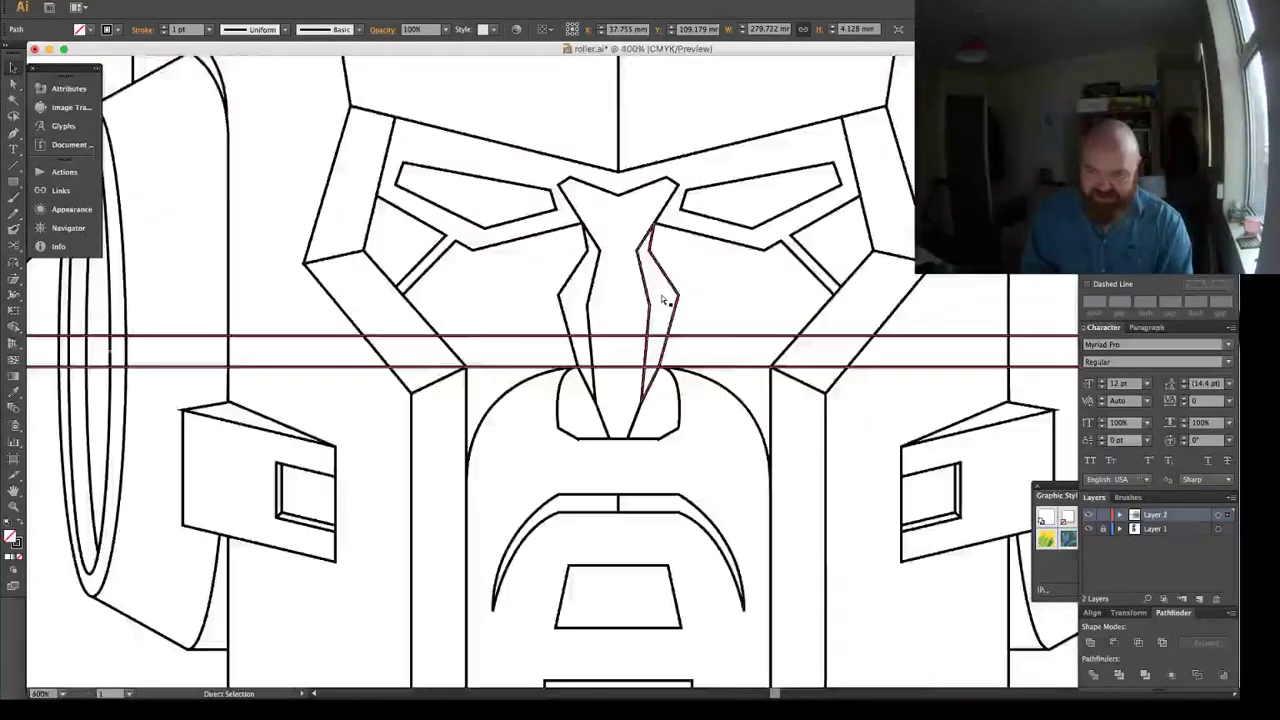
{"action": "key", "text": "super+minus"}
{"action": "key", "text": "super+minus"}
{"action": "left_click_drag", "start_coordinate": [130, 365], "coordinate": [285, 366]}
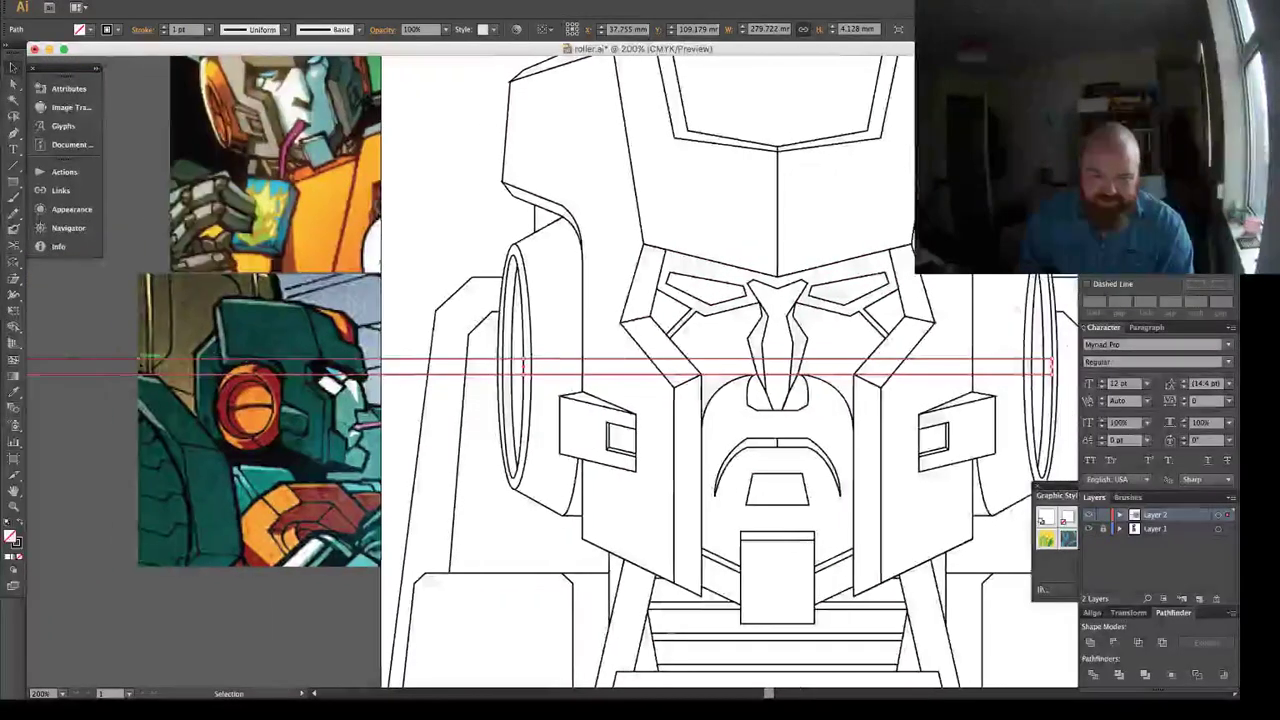
Resize the thin rectangle to about 148 mm wide and 2.8 mm tall, spanning the outer edges of both ear discs.
{"action": "left_click_drag", "start_coordinate": [109, 363], "coordinate": [380, 371]}
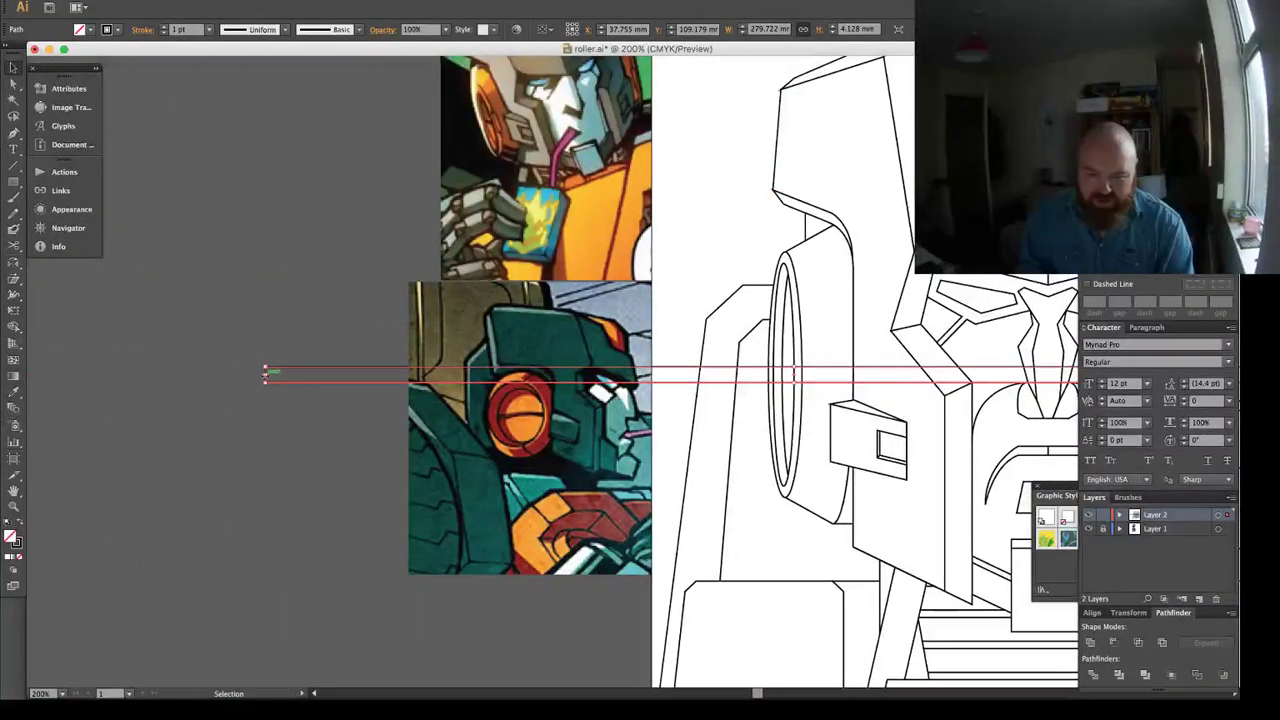
{"action": "left_click_drag", "start_coordinate": [264, 375], "coordinate": [329, 362]}
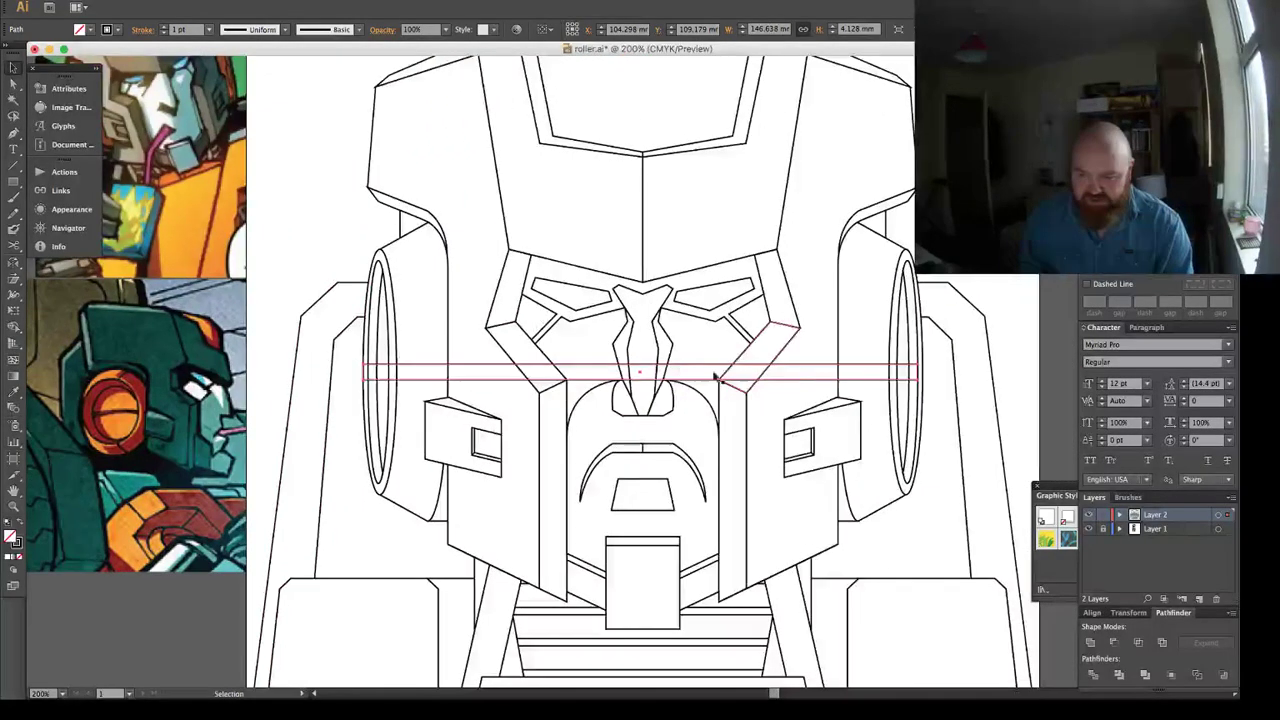
{"action": "left_click_drag", "start_coordinate": [913, 372], "coordinate": [921, 372]}
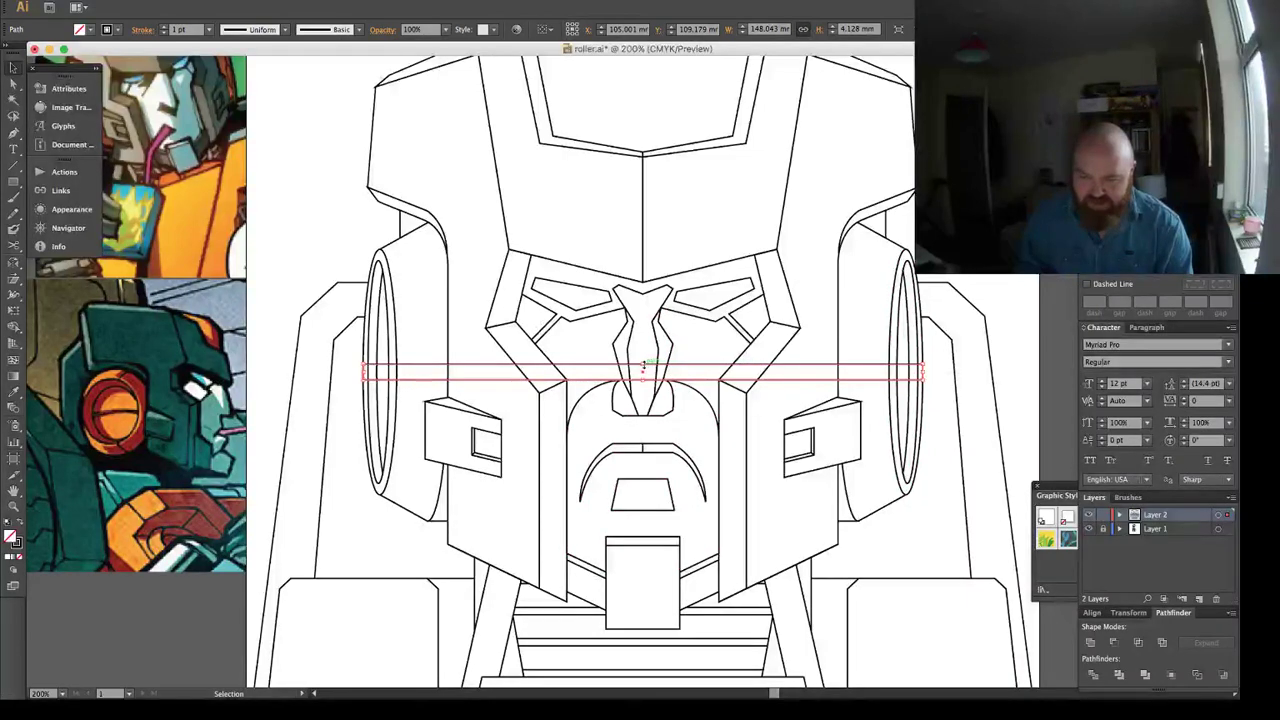
{"action": "left_click_drag", "start_coordinate": [643, 368], "coordinate": [643, 369]}
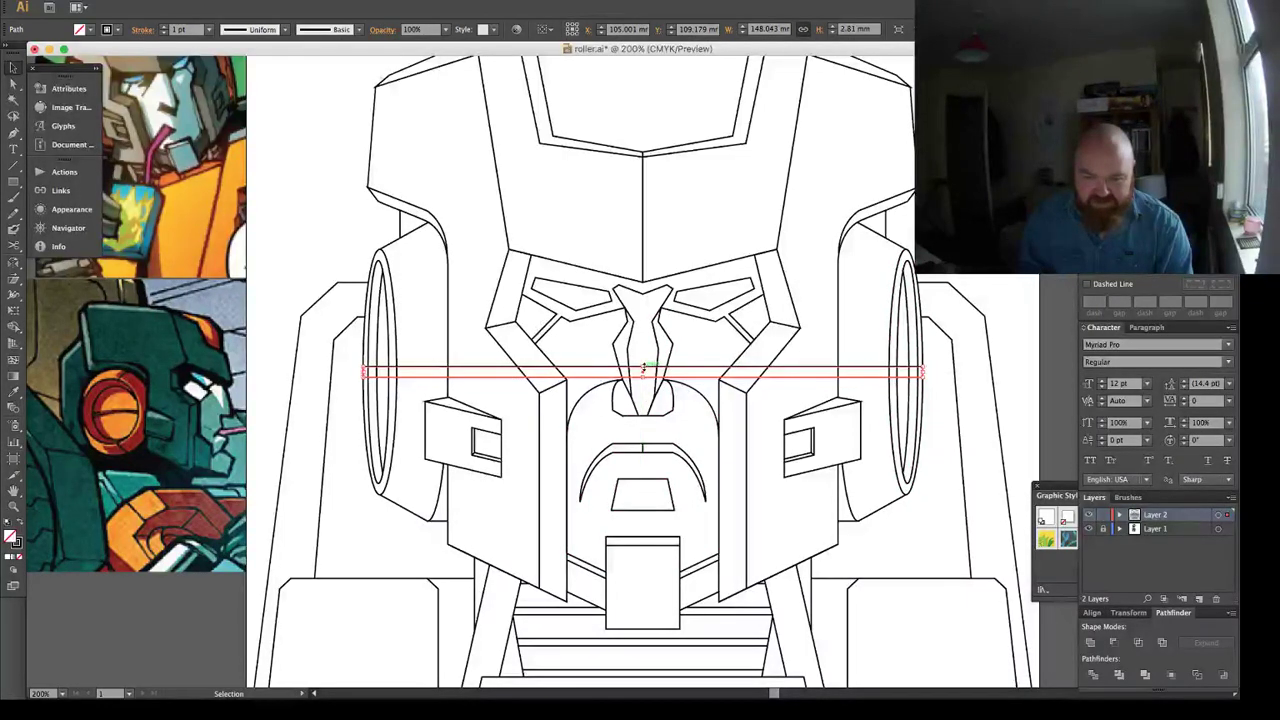
Duplicate the thin rectangle in place and reduce the copy's height to about 0.84 mm, keeping their upper edges aligned.
{"action": "key", "text": "a"}
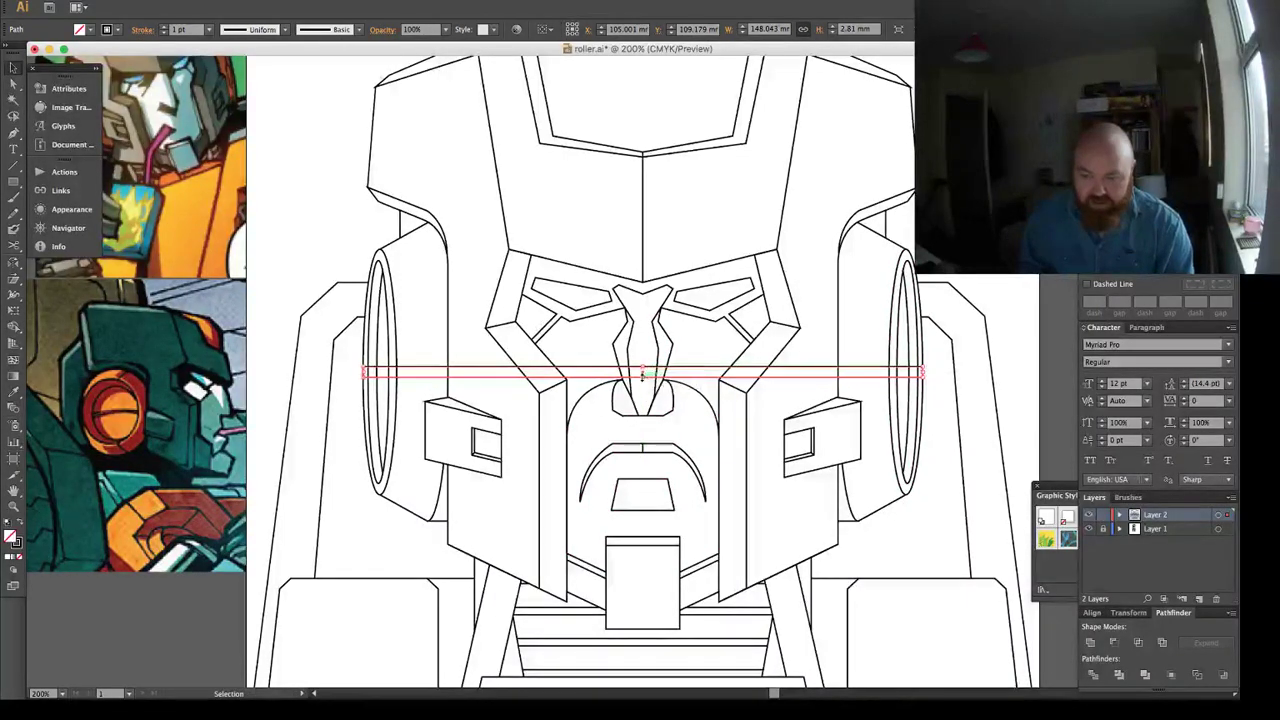
{"action": "left_click_drag", "start_coordinate": [642, 377], "coordinate": [642, 372]}
{"action": "key", "text": "z"}
{"action": "left_click_drag", "start_coordinate": [339, 341], "coordinate": [494, 417]}
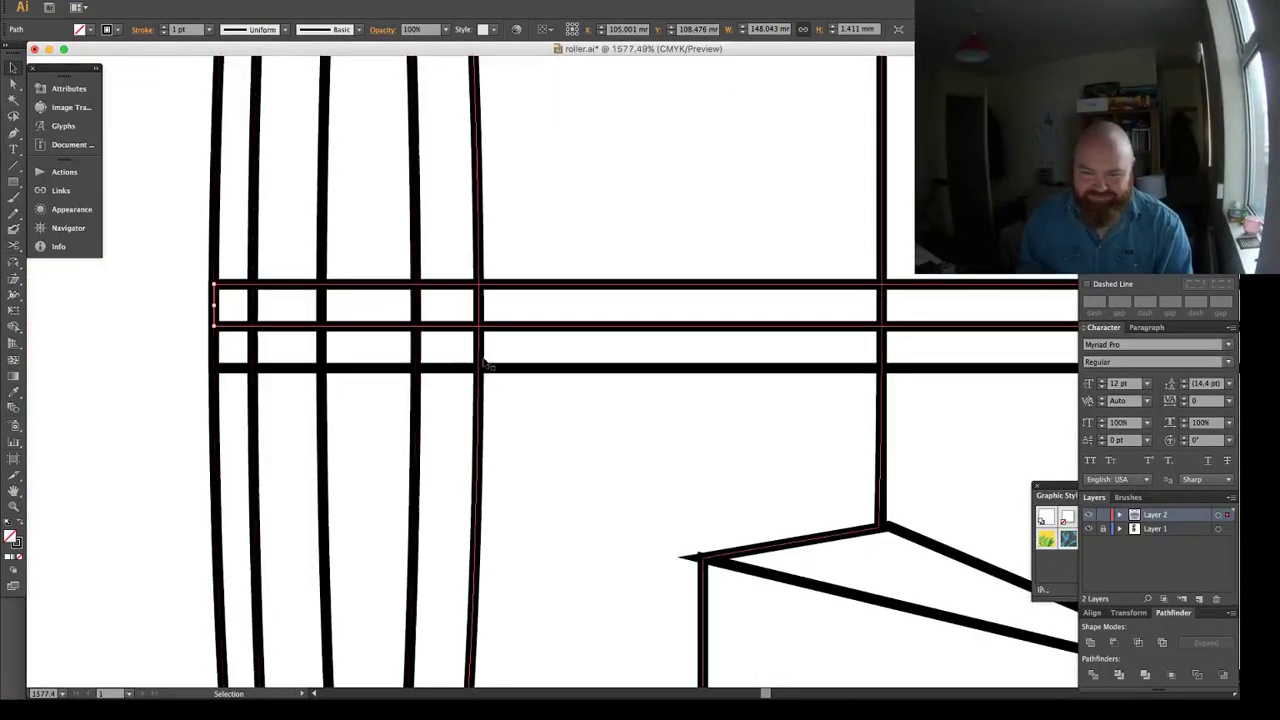
{"action": "key", "text": "a"}
{"action": "left_click", "coordinate": [549, 336]}
{"action": "left_click_drag", "start_coordinate": [546, 329], "coordinate": [545, 325]}
{"action": "left_click_drag", "start_coordinate": [545, 314], "coordinate": [545, 312]}
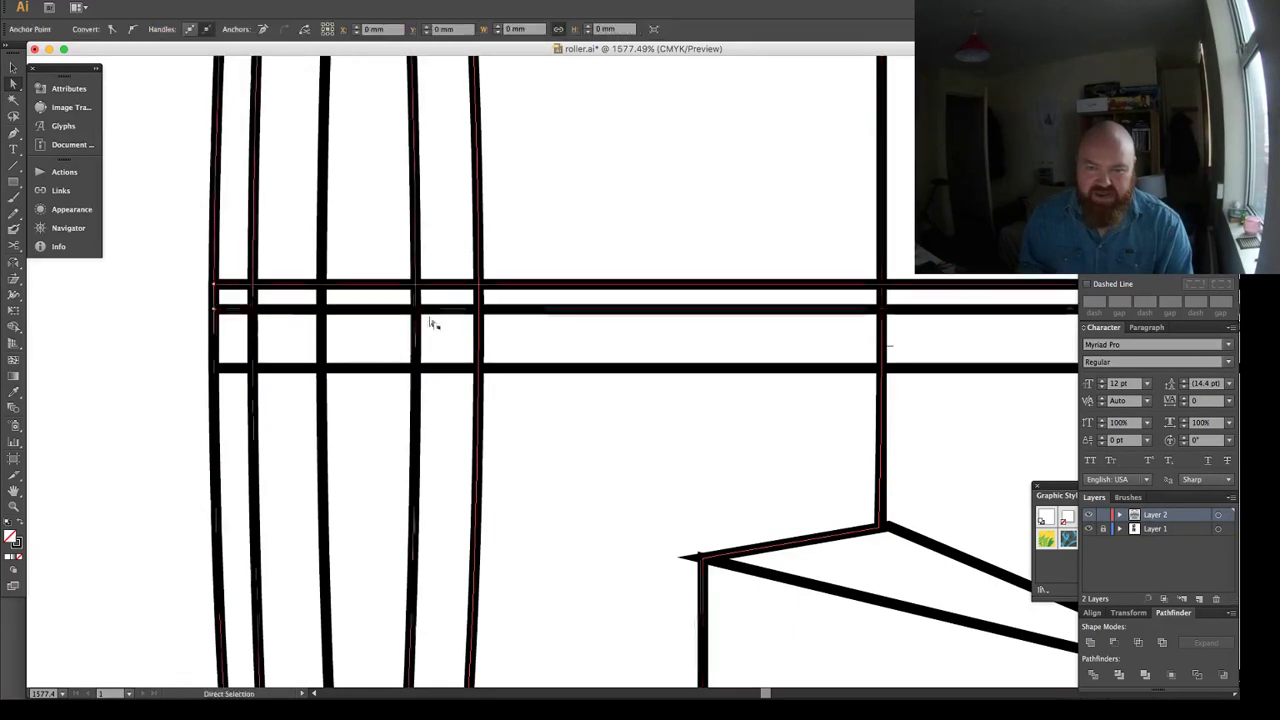
{"action": "left_click", "coordinate": [380, 350]}
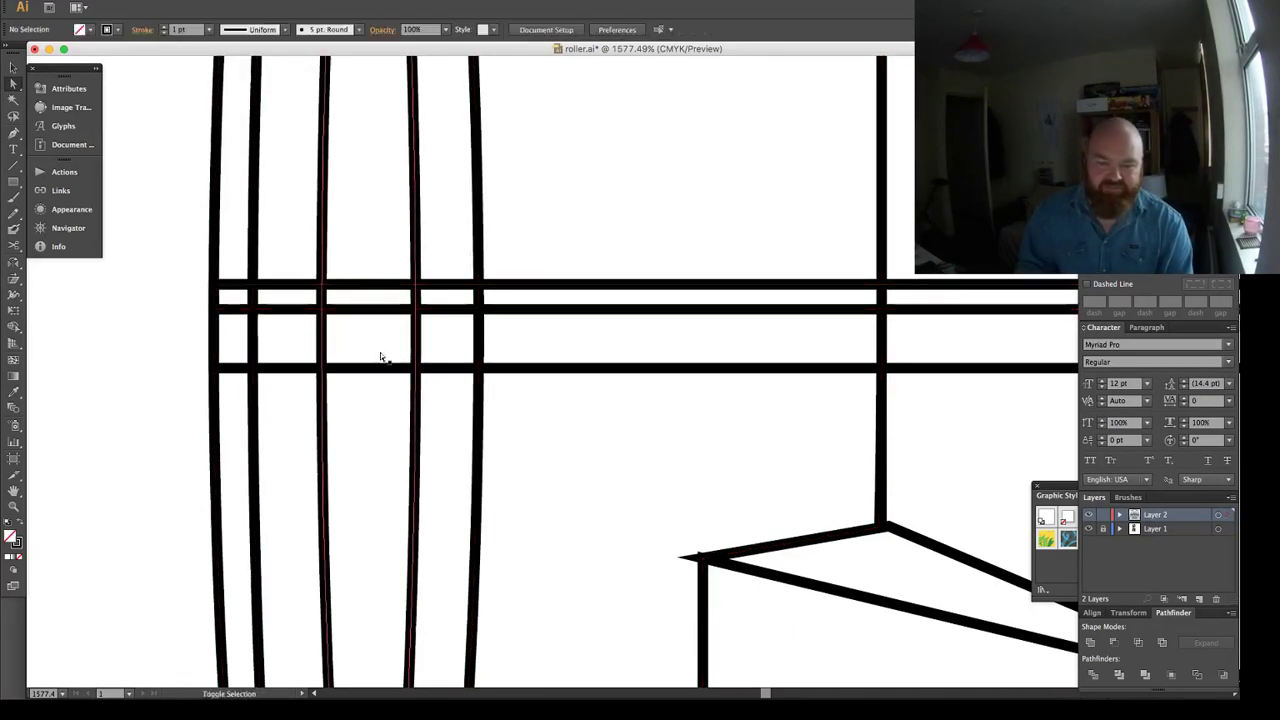
Split both thin rectangles and the innermost shapes of both ear discs with Pathfinder Divide.
{"action": "key", "text": "v"}
{"action": "left_click", "coordinate": [386, 368]}
{"action": "left_click", "coordinate": [376, 309], "text": "shift"}
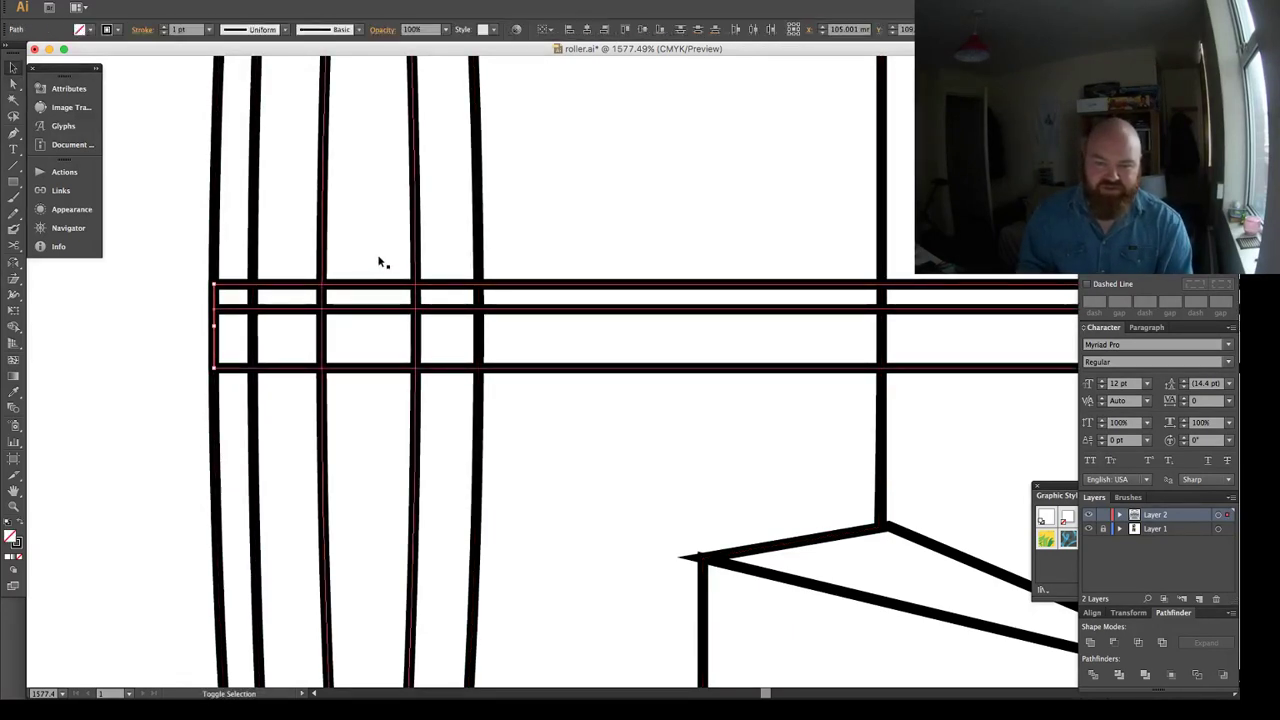
{"action": "key", "text": "super+minus"}
{"action": "key", "text": "super+minus"}
{"action": "key", "text": "super+minus"}
{"action": "key", "text": "super+minus"}
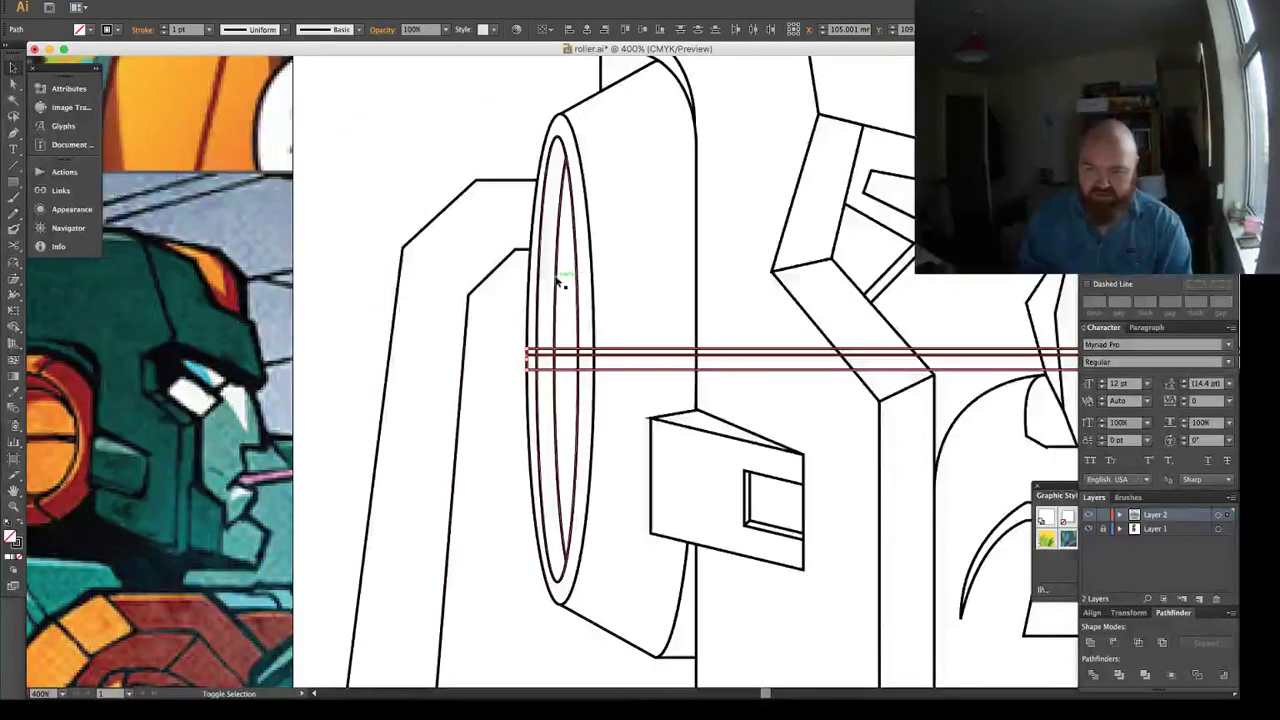
{"action": "key", "text": "super+a"}
{"action": "scroll", "coordinate": [413, 291], "scroll_direction": "right", "scroll_amount": 5}
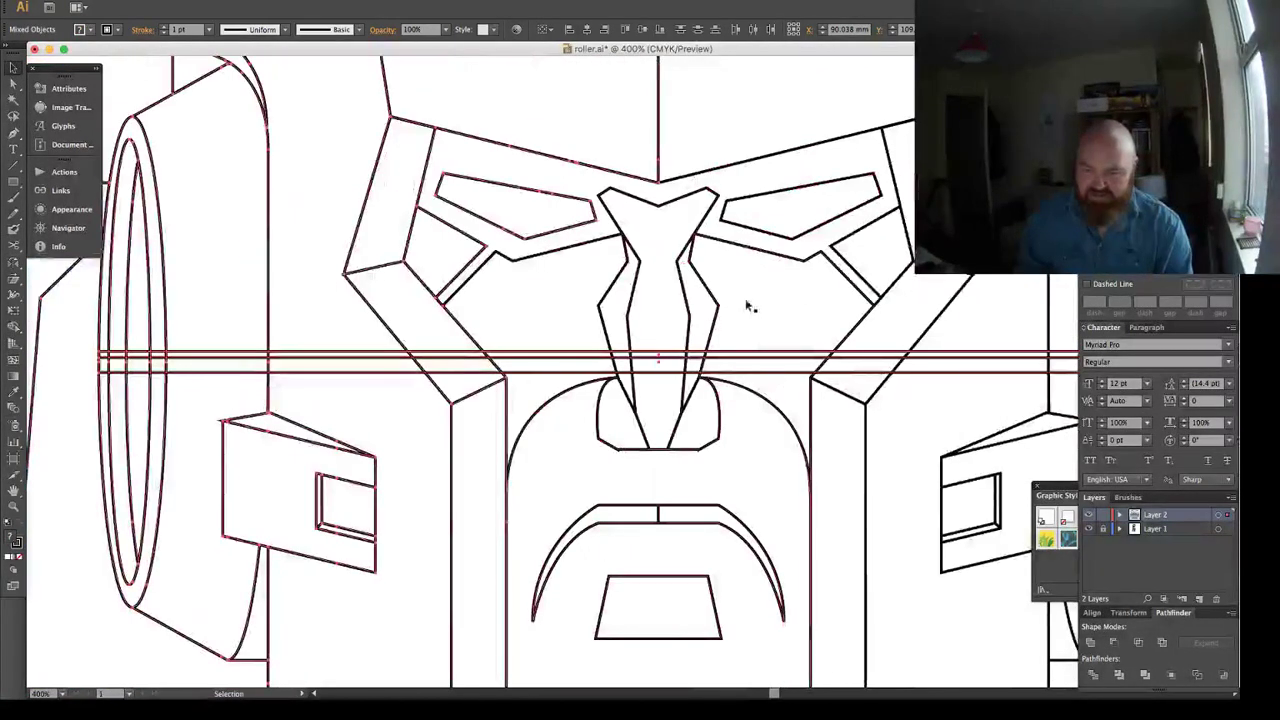
{"action": "key", "text": "a"}
{"action": "left_click", "coordinate": [141, 330]}
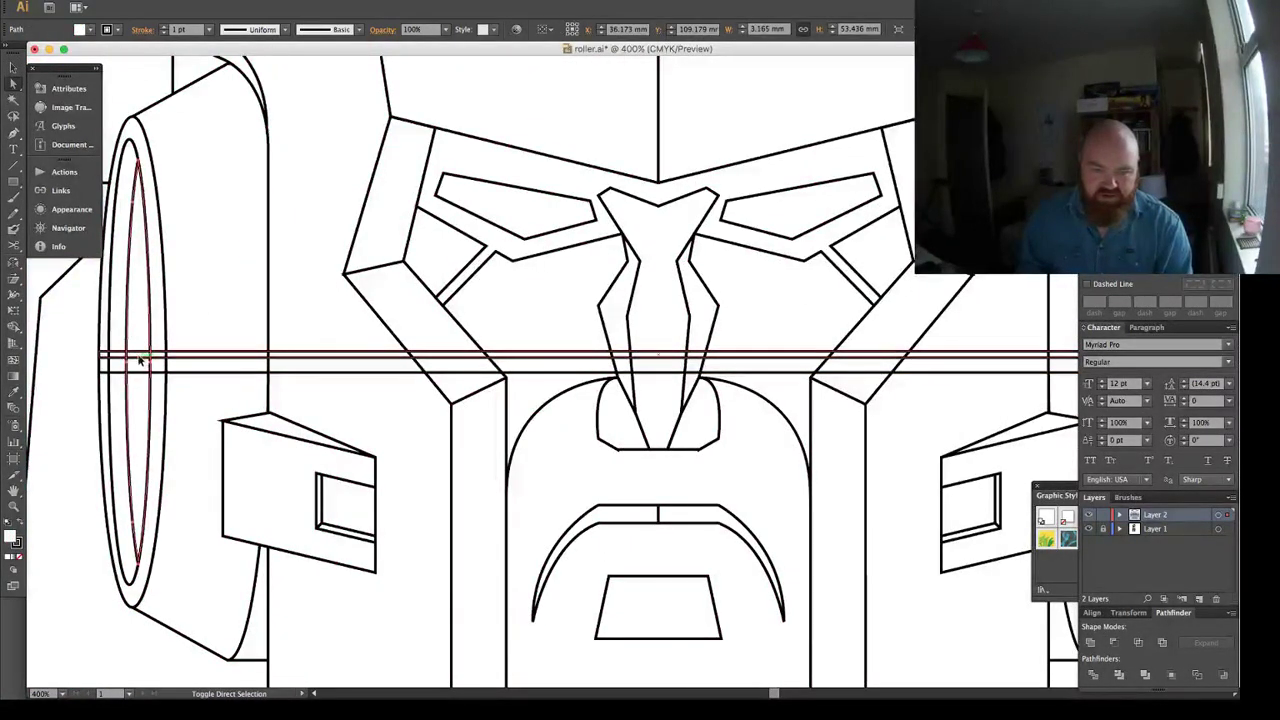
{"action": "left_click", "coordinate": [140, 359], "text": "shift"}
{"action": "left_click", "coordinate": [139, 373], "text": "shift"}
{"action": "left_click_drag", "start_coordinate": [554, 308], "coordinate": [101, 308]}
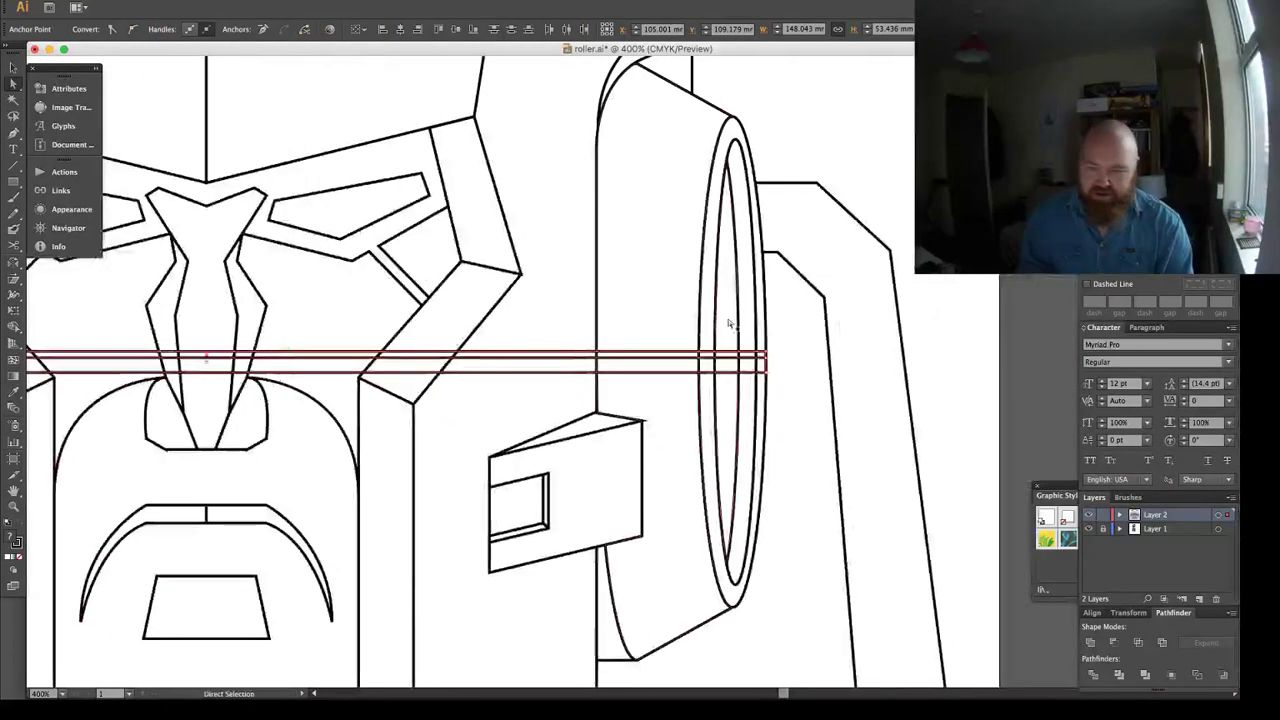
{"action": "left_click", "coordinate": [728, 312], "text": "shift"}
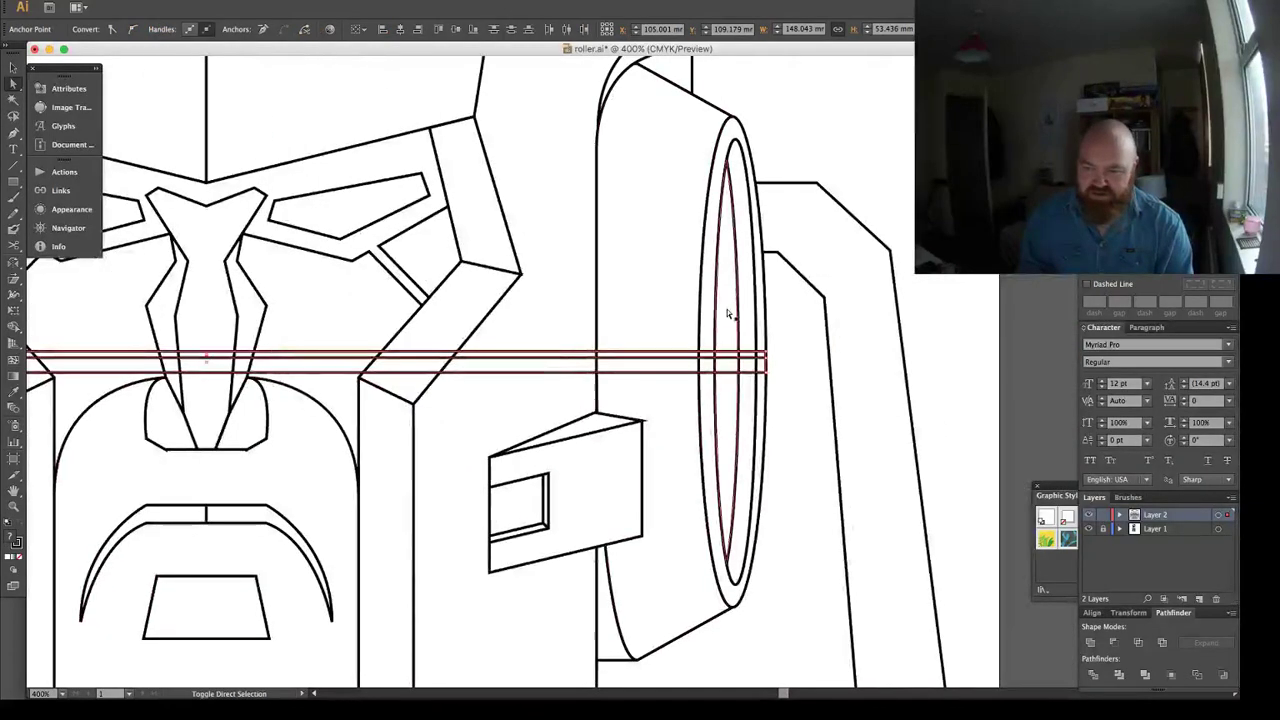
{"action": "left_click", "coordinate": [1096, 675]}
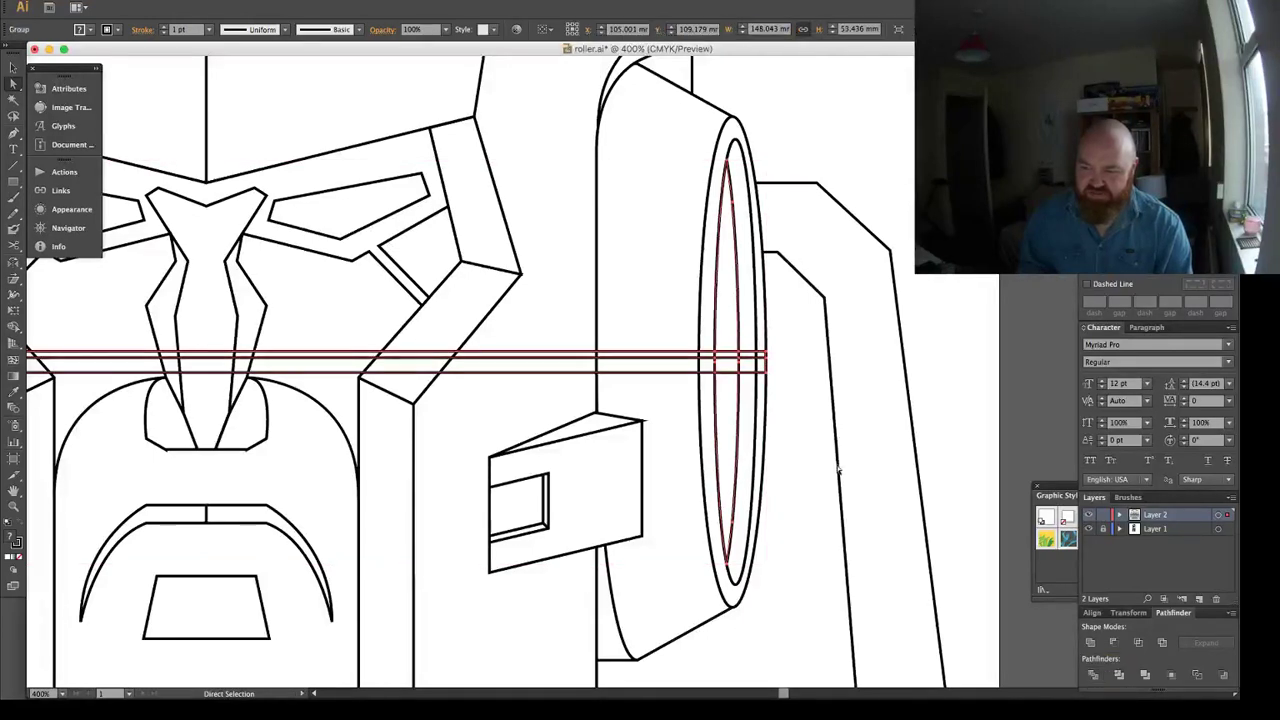
Delete the strip pieces across the face and those beyond the innermost shape of the right ear disc.
{"action": "left_click", "coordinate": [777, 366]}
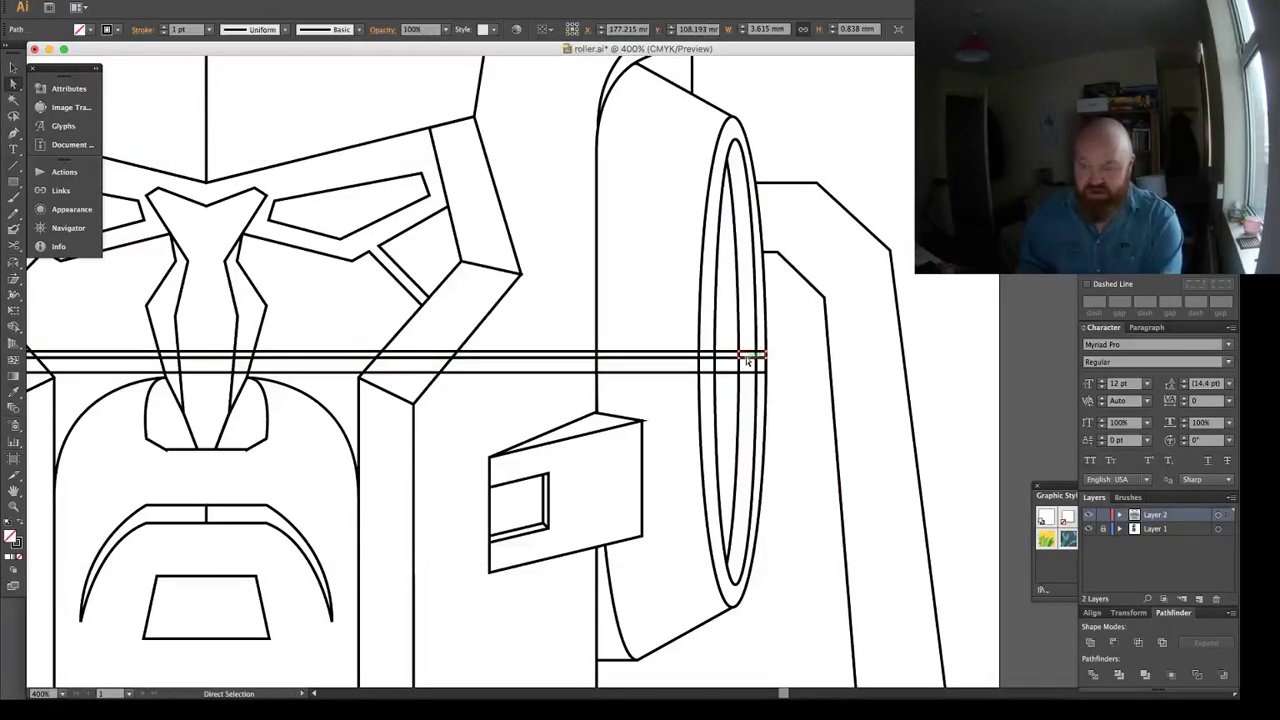
{"action": "left_click", "coordinate": [668, 355]}
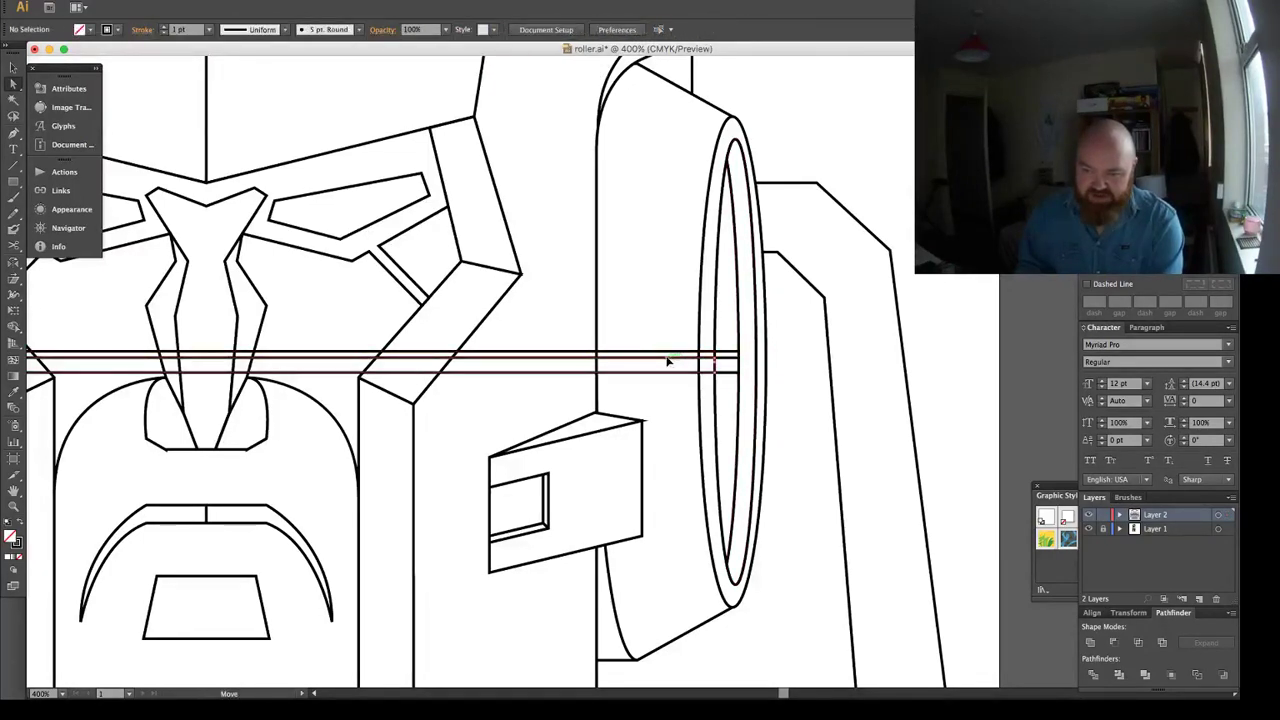
{"action": "key", "text": "Delete"}
{"action": "left_click", "coordinate": [668, 355]}
{"action": "key", "text": "Delete"}
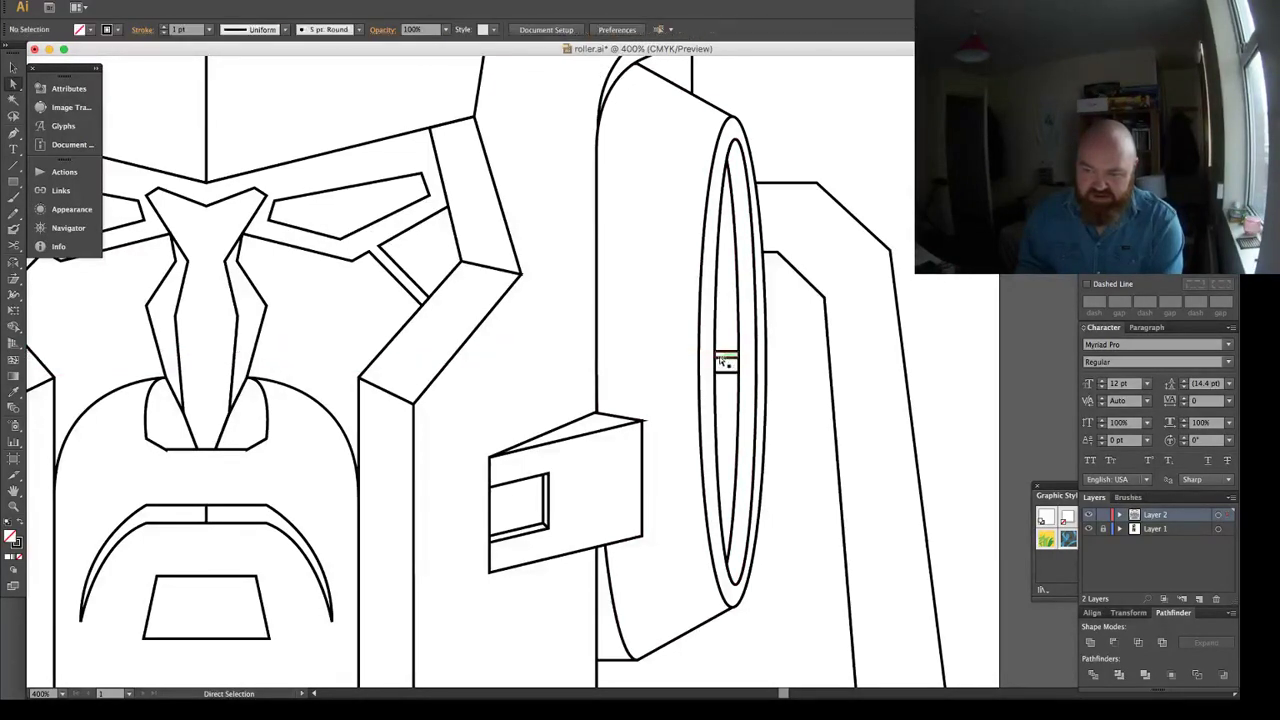
Delete the strip pieces outside the innermost shape of the left ear disc.
{"action": "key", "text": "space"}
{"action": "left_click_drag", "start_coordinate": [96, 345], "coordinate": [400, 362]}
{"action": "scroll", "coordinate": [399, 362], "scroll_direction": "left", "scroll_amount": 10}
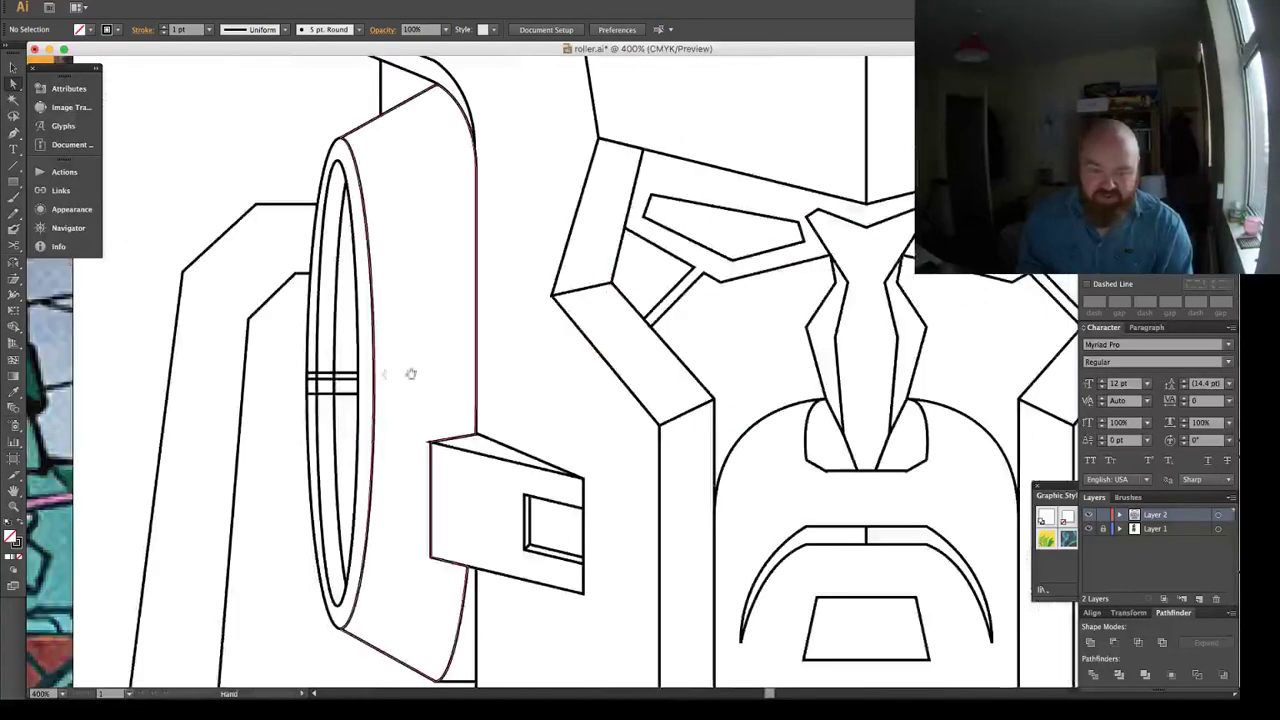
{"action": "left_click", "coordinate": [318, 376]}
{"action": "left_click", "coordinate": [322, 379]}
{"action": "key", "text": "Delete"}
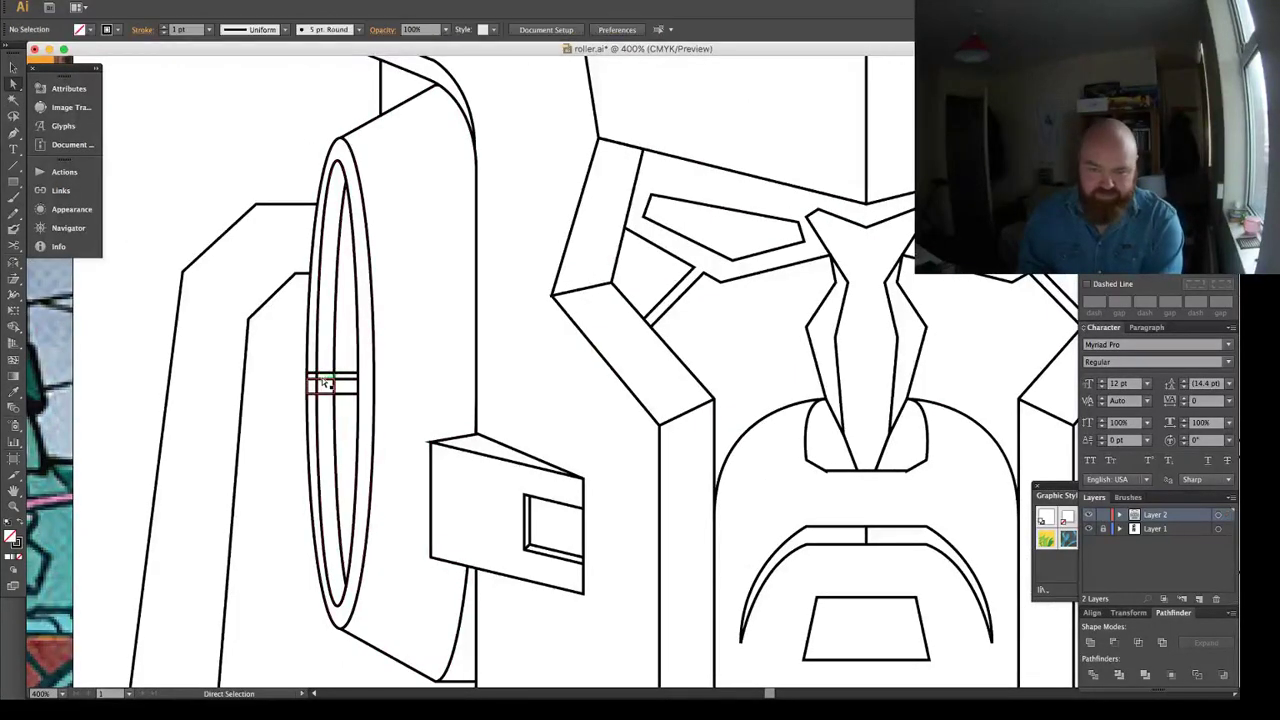
{"action": "left_click", "coordinate": [323, 393]}
{"action": "key", "text": "Delete"}
{"action": "left_click", "coordinate": [325, 373]}
{"action": "key", "text": "Delete"}
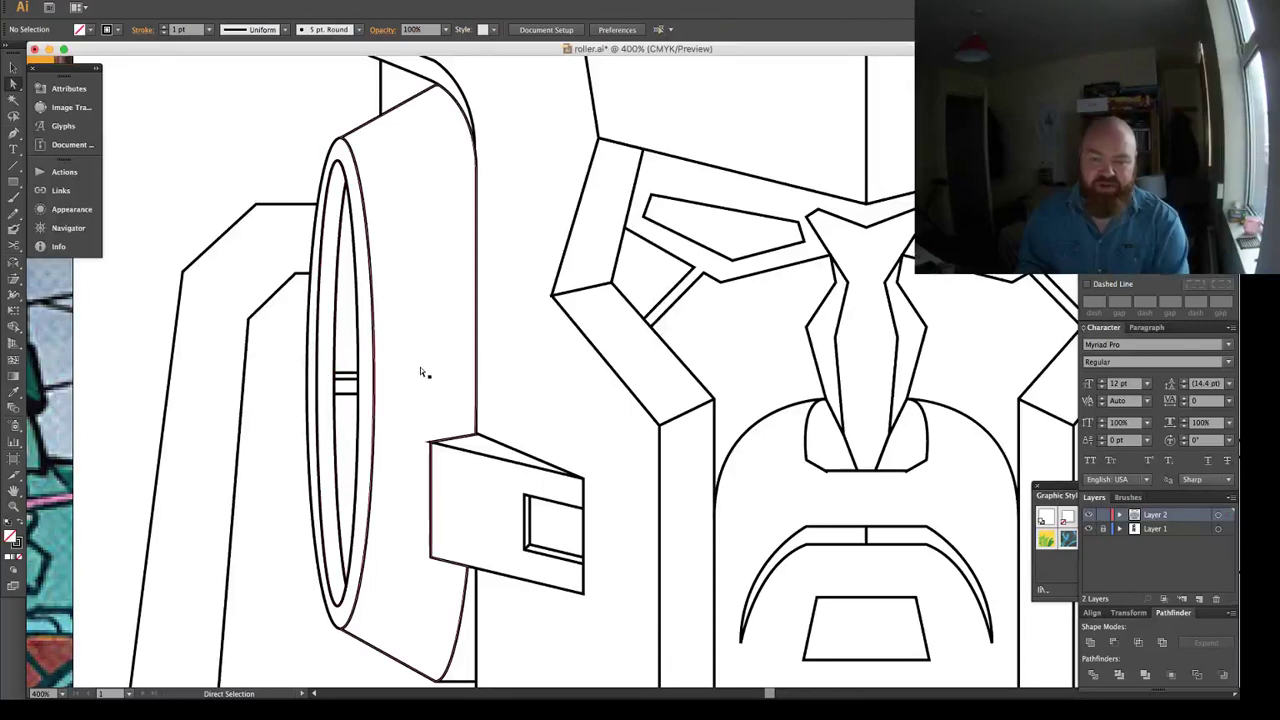
Draw an upright rectangle about 4 mm wide and 14 mm tall over the face-side rim of the left ear disc.
{"action": "key", "text": "super+minus"}
{"action": "key", "text": "super+minus"}
{"action": "key", "text": "super+minus"}
{"action": "scroll", "coordinate": [480, 366], "scroll_direction": "right", "scroll_amount": 5}
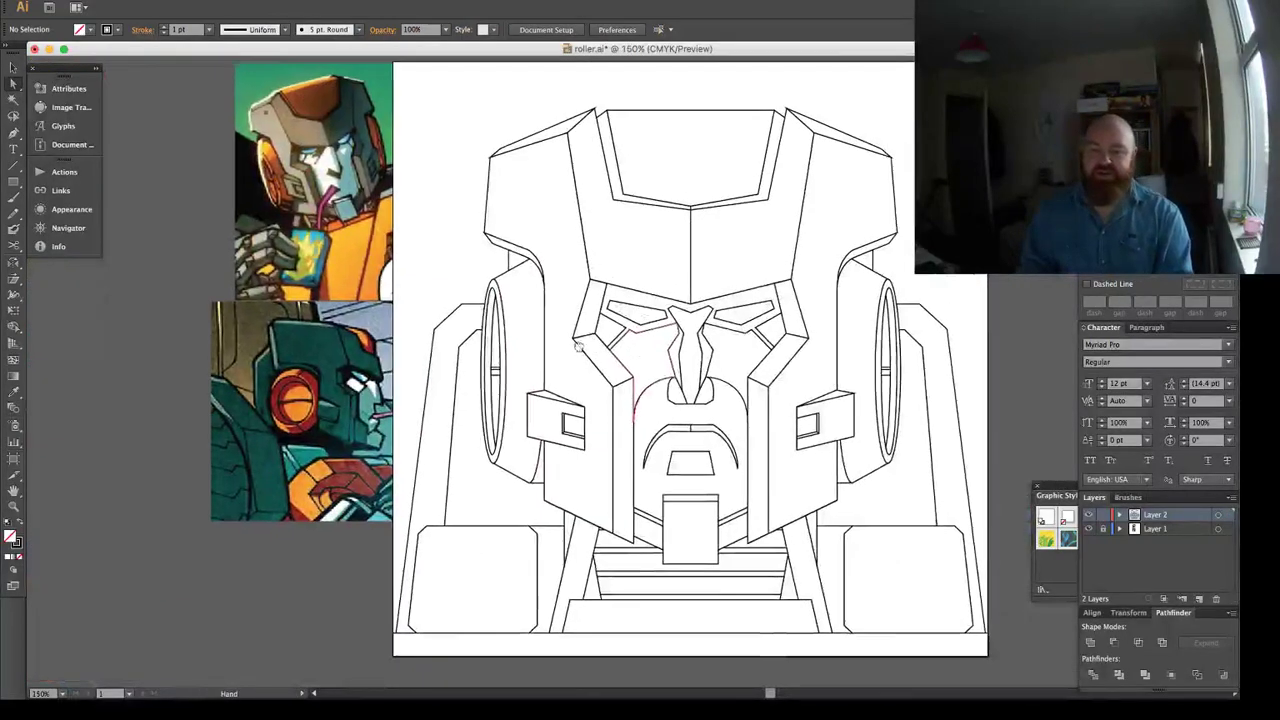
{"action": "scroll", "coordinate": [457, 311], "scroll_direction": "left", "scroll_amount": 2}
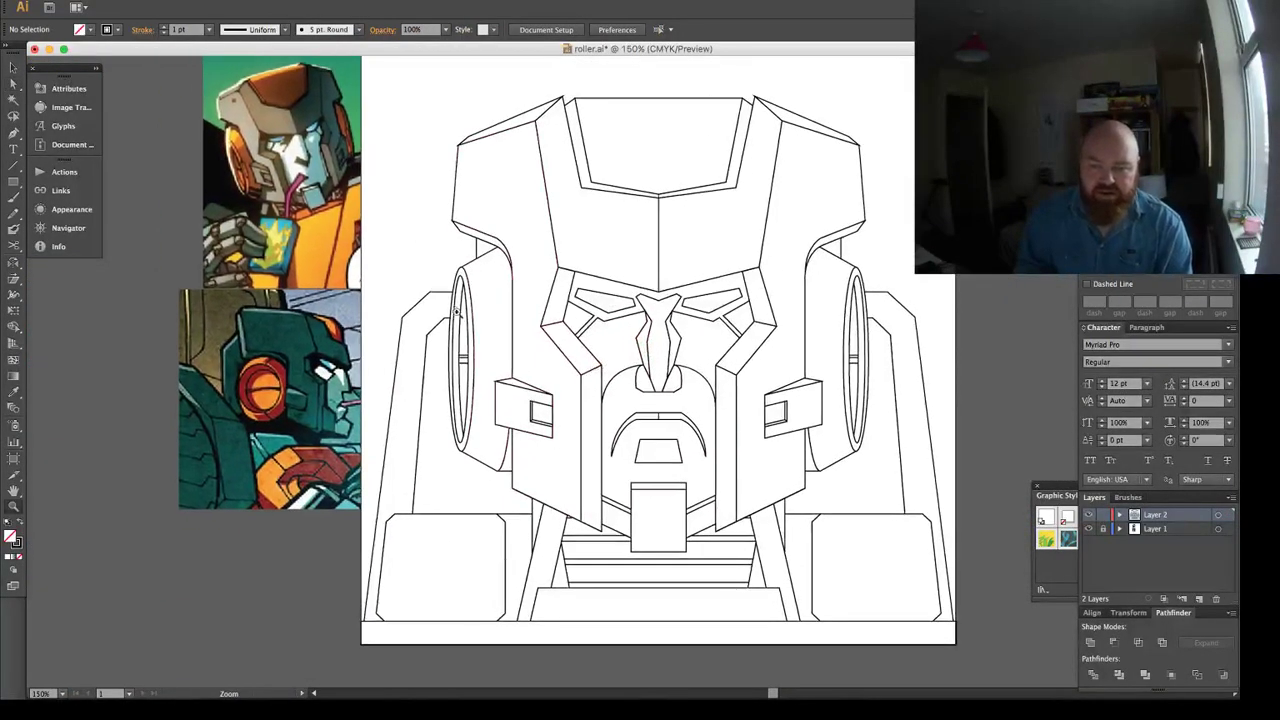
{"action": "left_click", "coordinate": [491, 358]}
{"action": "left_click", "coordinate": [508, 362]}
{"action": "left_click_drag", "start_coordinate": [601, 355], "coordinate": [462, 383]}
{"action": "key", "text": "m"}
Spread the rectangle's two face-side corners up and down to form a trapezoid about 16 mm tall.
{"action": "key", "text": "a"}
{"action": "left_click", "coordinate": [463, 300]}
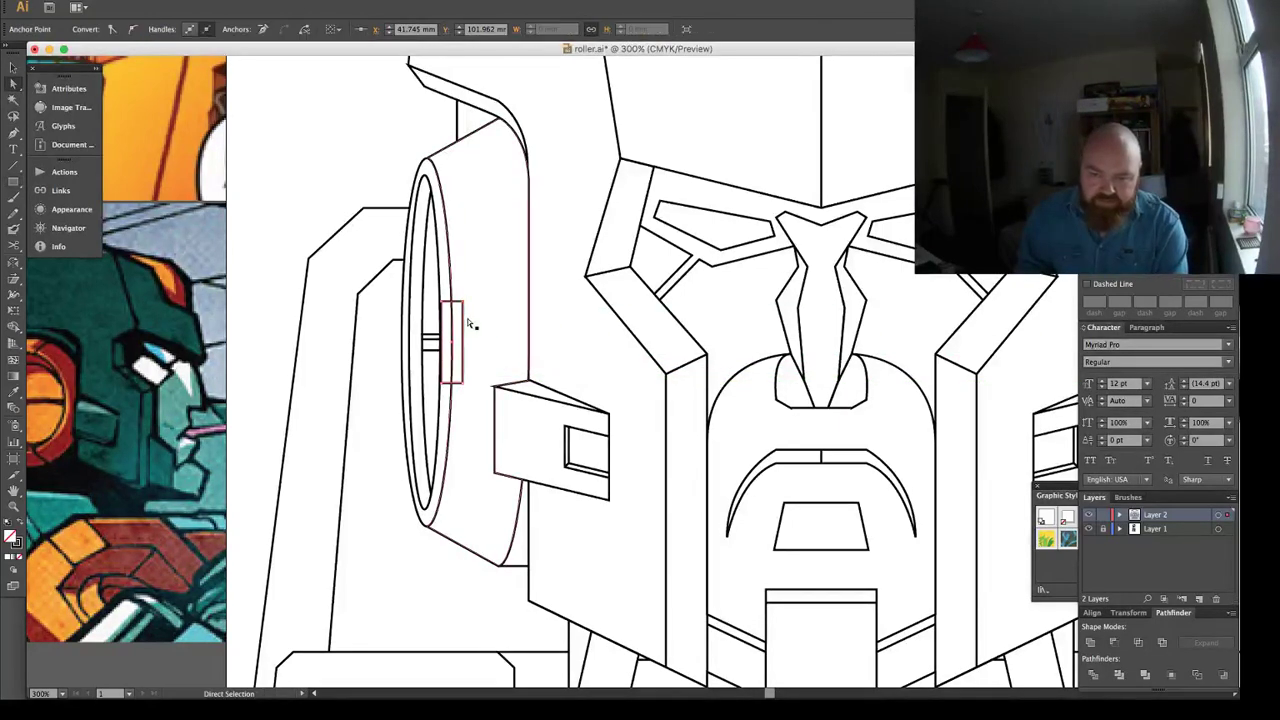
{"action": "left_click", "coordinate": [462, 383]}
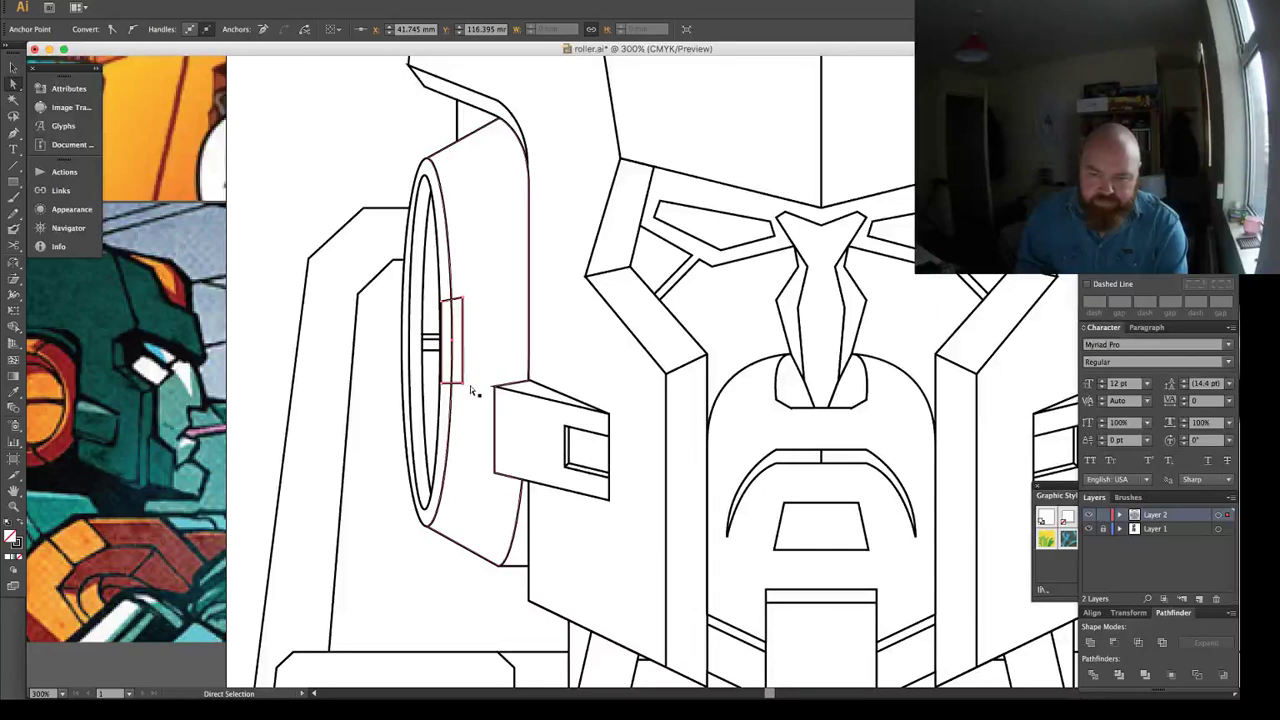
Widen the trapezoid to about 7.5 mm so its short side meets the outer edge of the left disc's innermost shape.
{"action": "key", "text": "space"}
{"action": "left_click_drag", "start_coordinate": [468, 332], "coordinate": [462, 363]}
{"action": "key", "text": "z"}
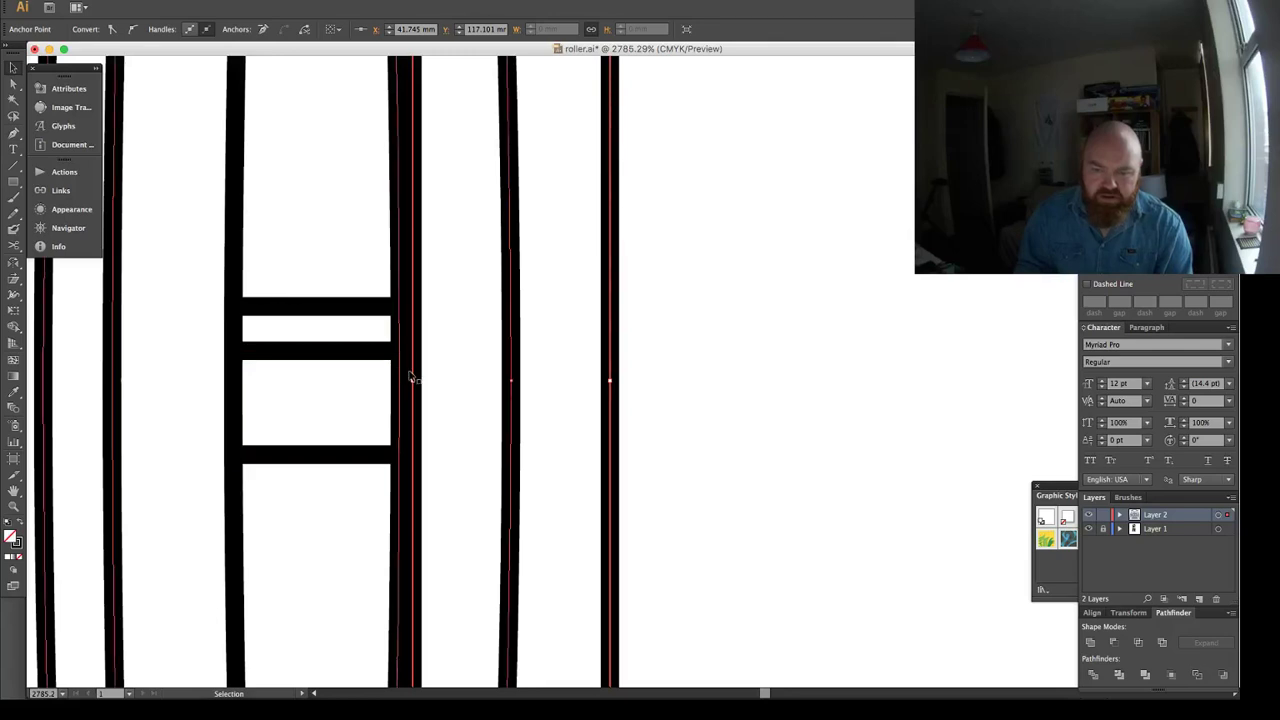
{"action": "key", "text": "super+a"}
{"action": "scroll", "coordinate": [417, 376], "scroll_direction": "up", "scroll_amount": 1}
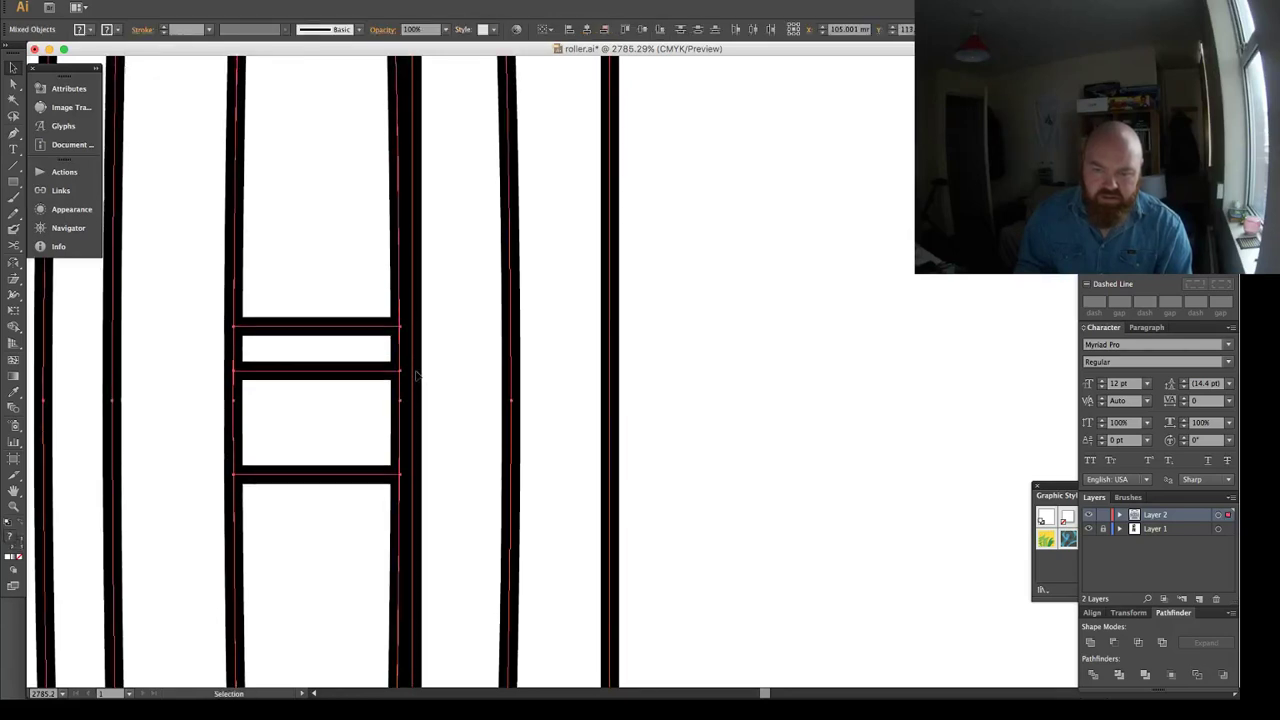
{"action": "scroll", "coordinate": [416, 375], "scroll_direction": "down", "scroll_amount": 3}
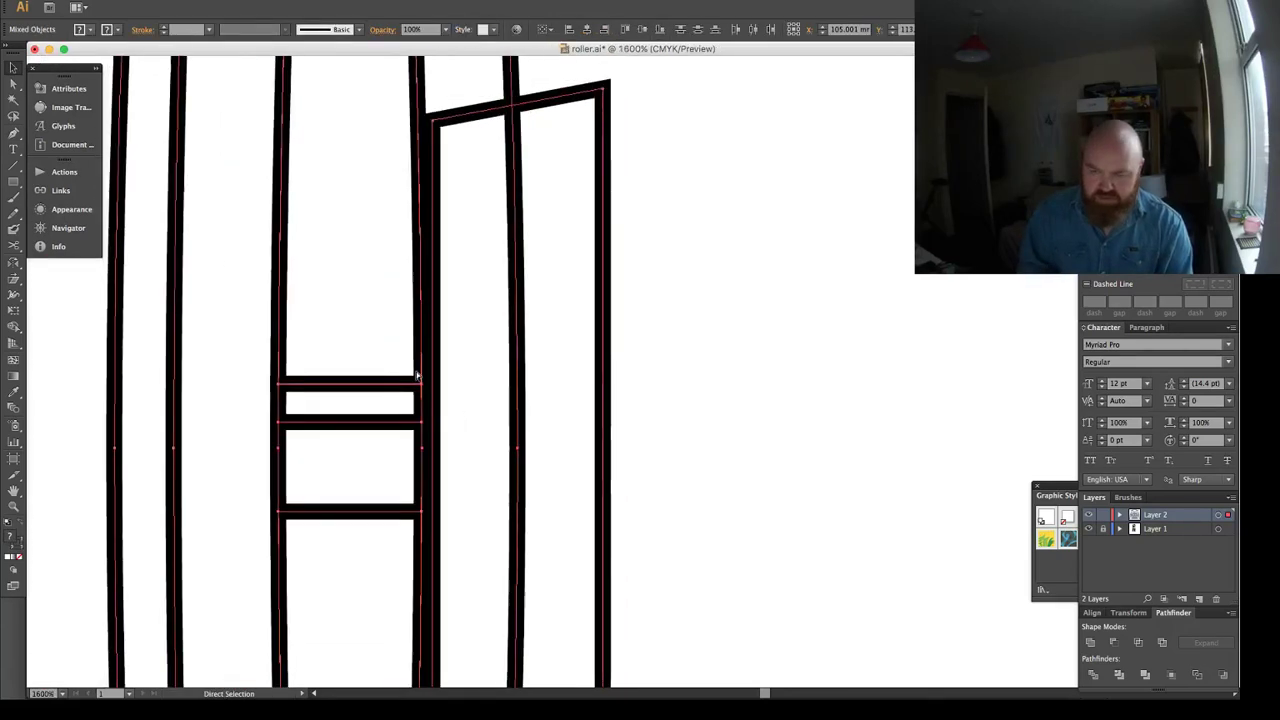
{"action": "key", "text": "super+minus"}
{"action": "key", "text": "super+minus"}
{"action": "key", "text": "super+minus"}
{"action": "key", "text": "super+shift+a"}
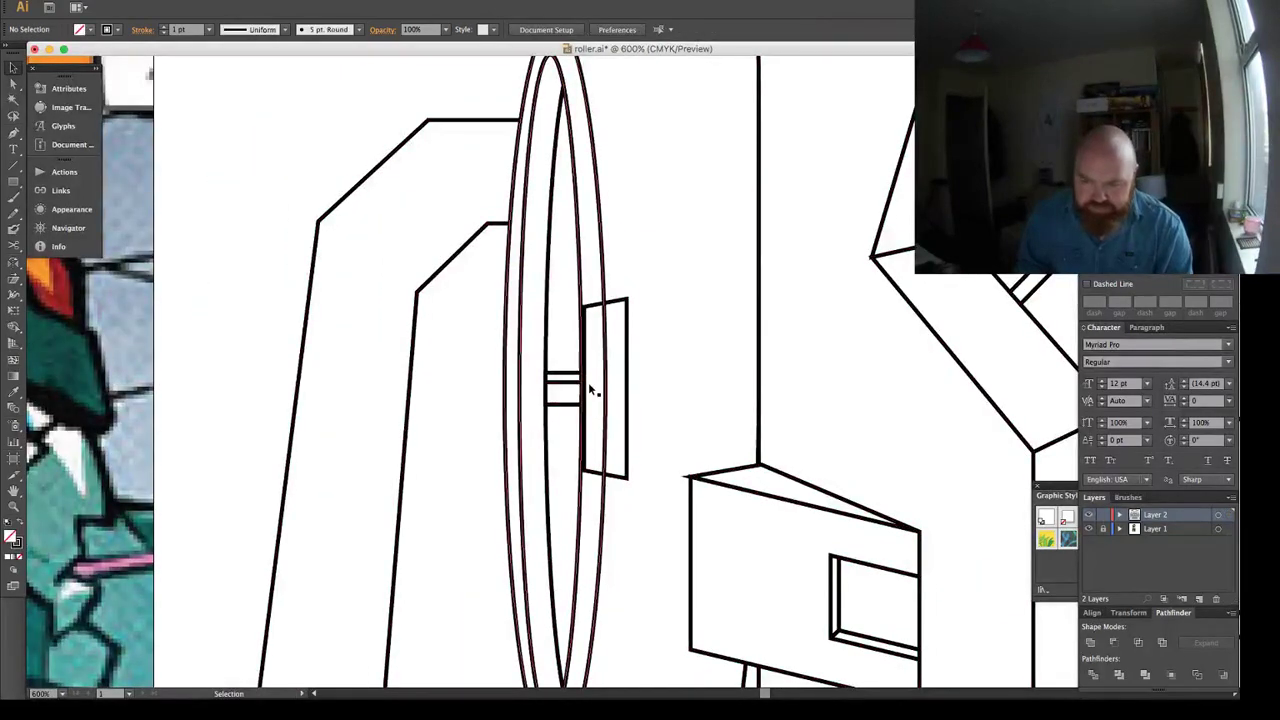
{"action": "left_click", "coordinate": [610, 337]}
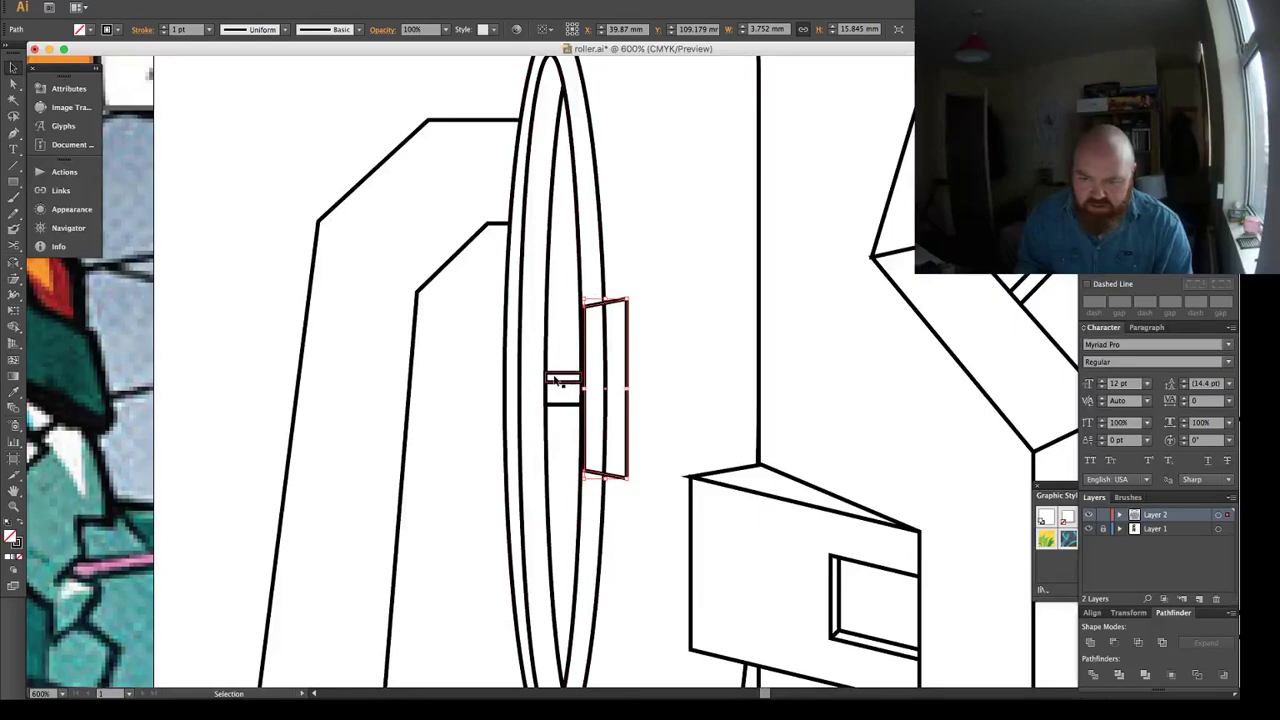
{"action": "left_click_drag", "start_coordinate": [590, 388], "coordinate": [546, 388]}
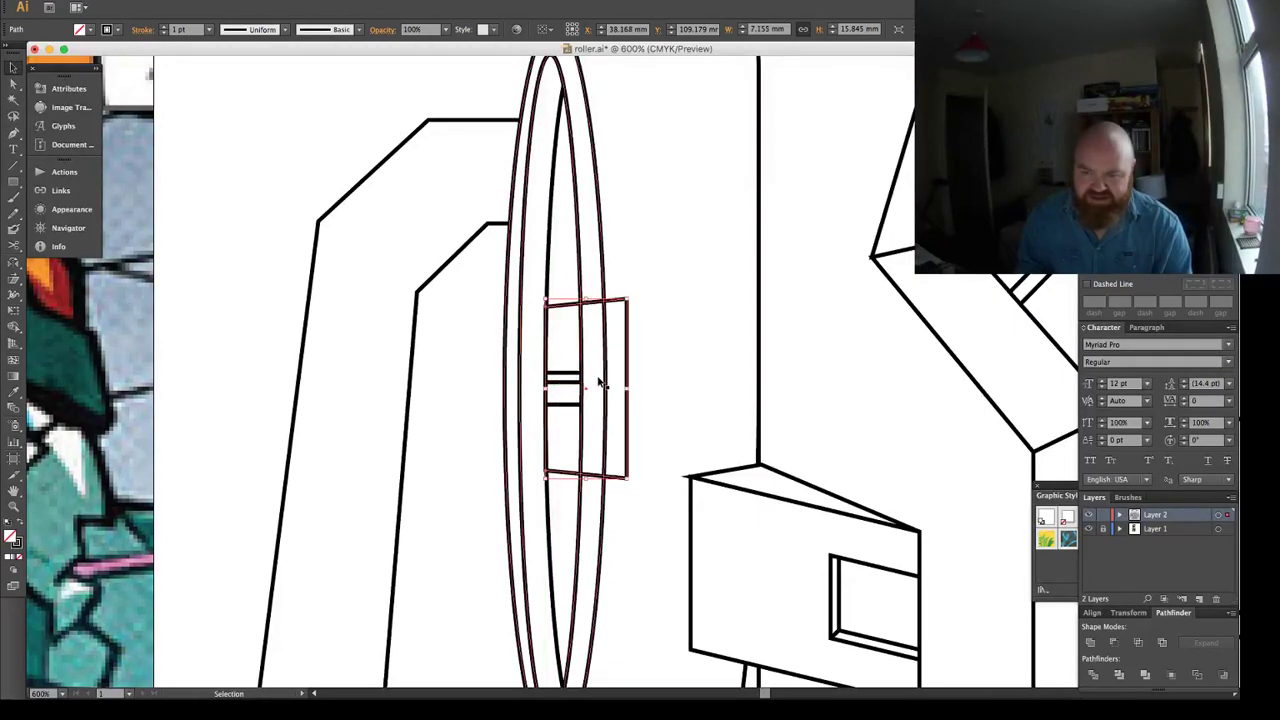
{"action": "key", "text": "space"}
{"action": "left_click_drag", "start_coordinate": [629, 354], "coordinate": [488, 387]}
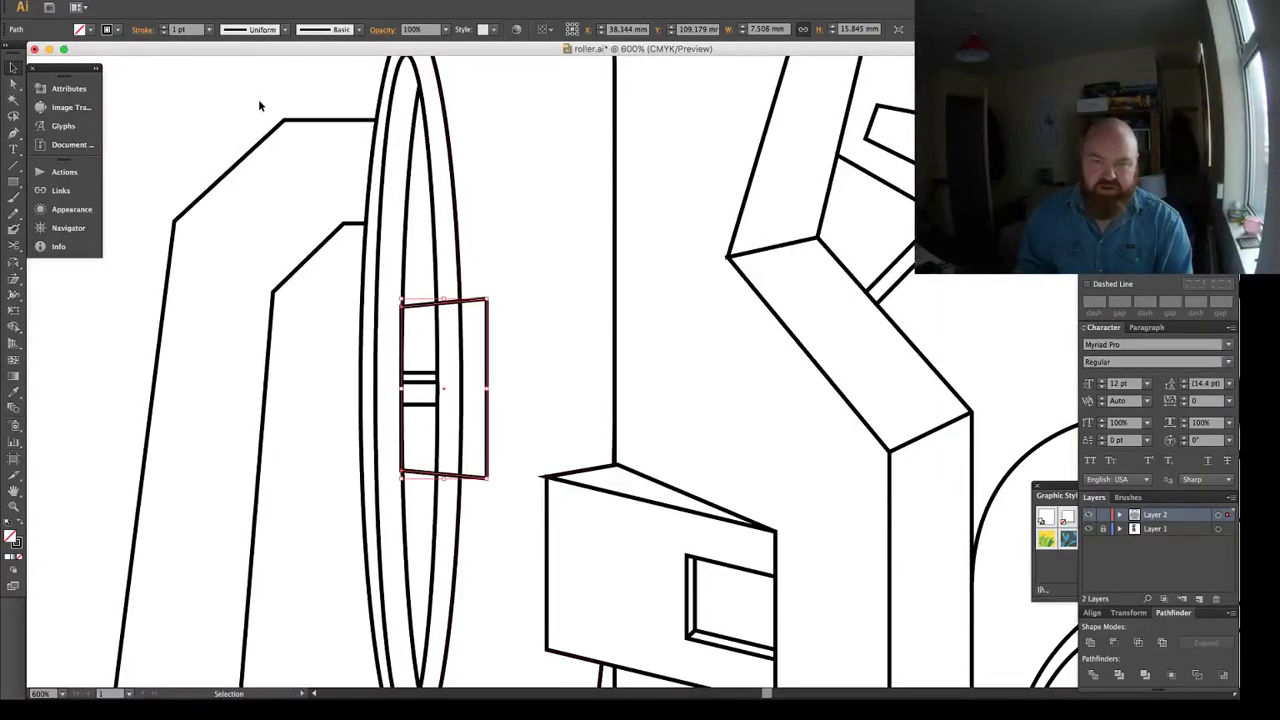
Create a mirrored copy of the left ear's trapezoid and align it to the outer edge of the right disc's innermost shape.
{"action": "left_click", "coordinate": [155, 0]}
{"action": "mouse_move", "coordinate": [182, 3]}
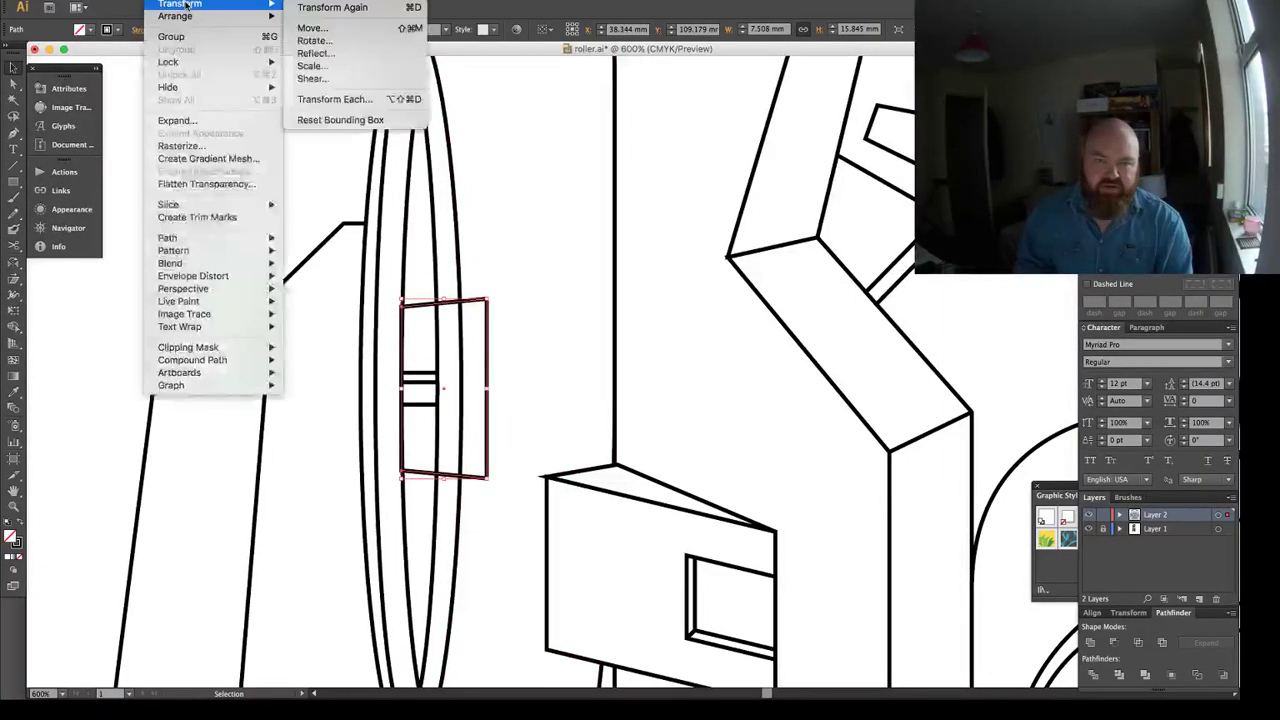
{"action": "left_click", "coordinate": [326, 53]}
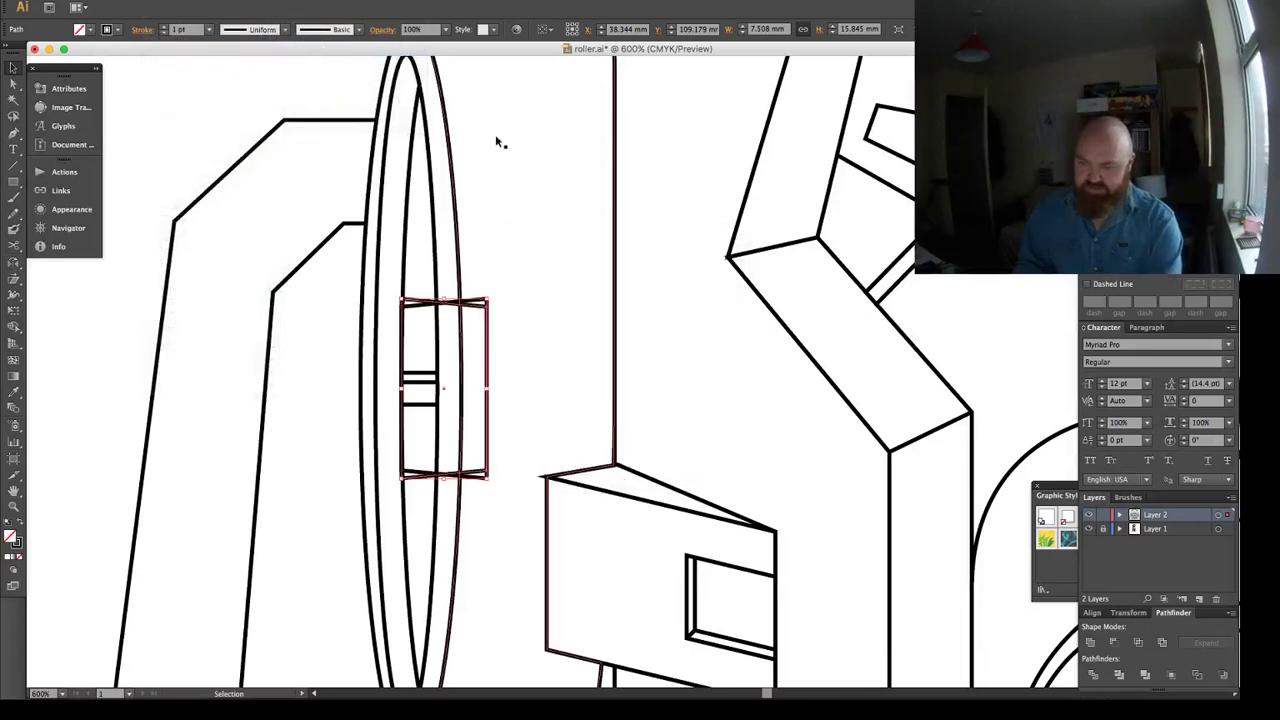
{"action": "left_click_drag", "start_coordinate": [880, 217], "coordinate": [343, 207]}
{"action": "left_click_drag", "start_coordinate": [666, 211], "coordinate": [104, 178]}
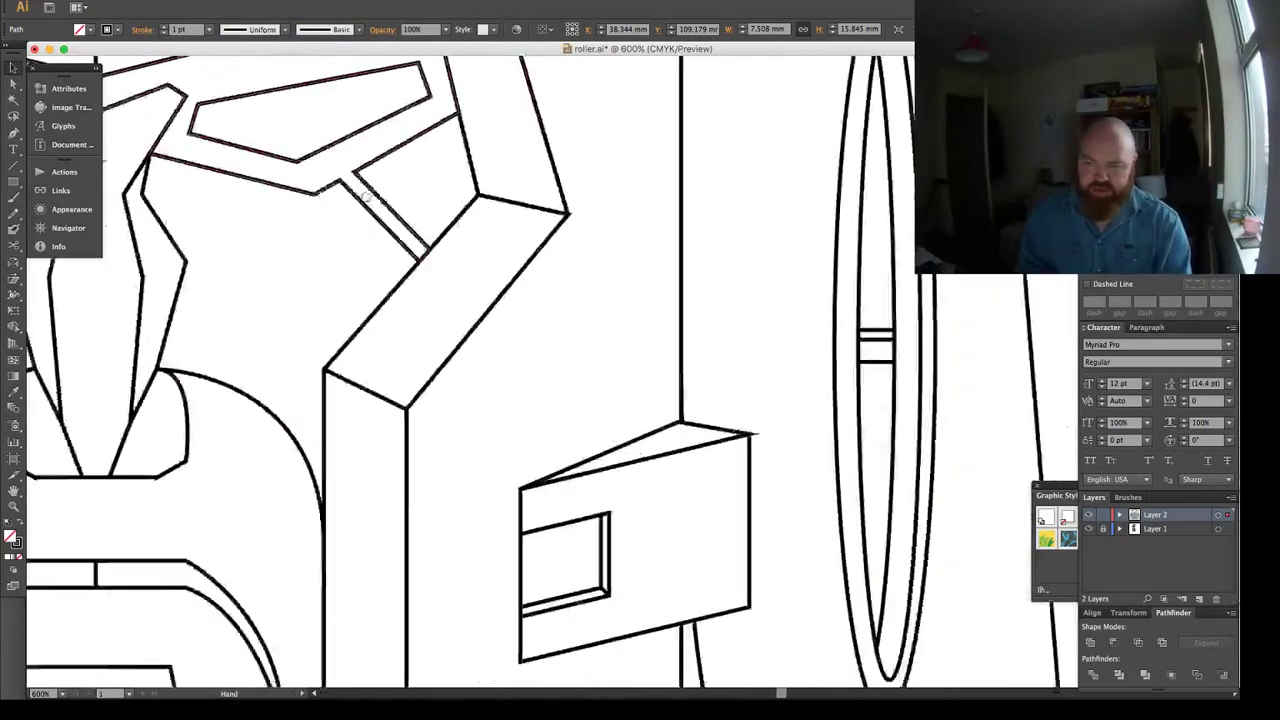
{"action": "left_click_drag", "start_coordinate": [920, 316], "coordinate": [720, 308]}
{"action": "left_click", "coordinate": [690, 331], "text": "shift"}
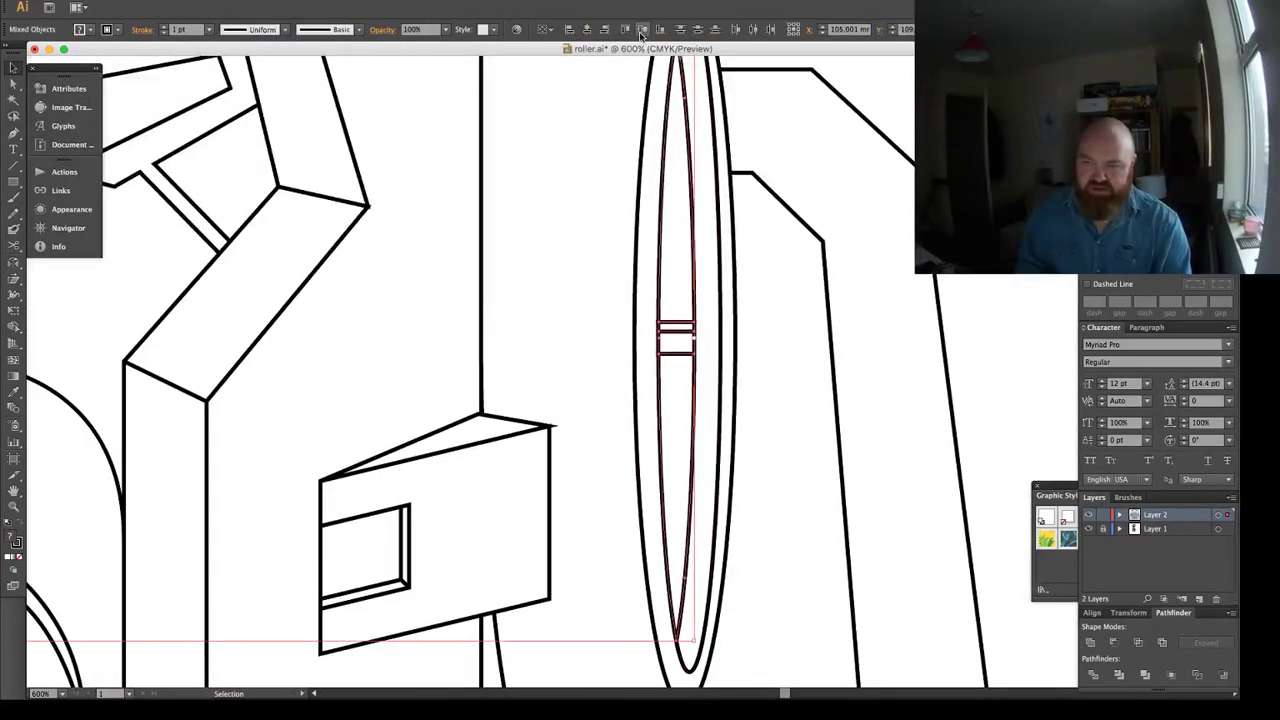
{"action": "left_click", "coordinate": [605, 29]}
{"action": "left_click", "coordinate": [639, 334]}
Cut both trapezoids along the face-side rims of the ear discs and delete the left trapezoid's portion inside the disc.
{"action": "key", "text": "a"}
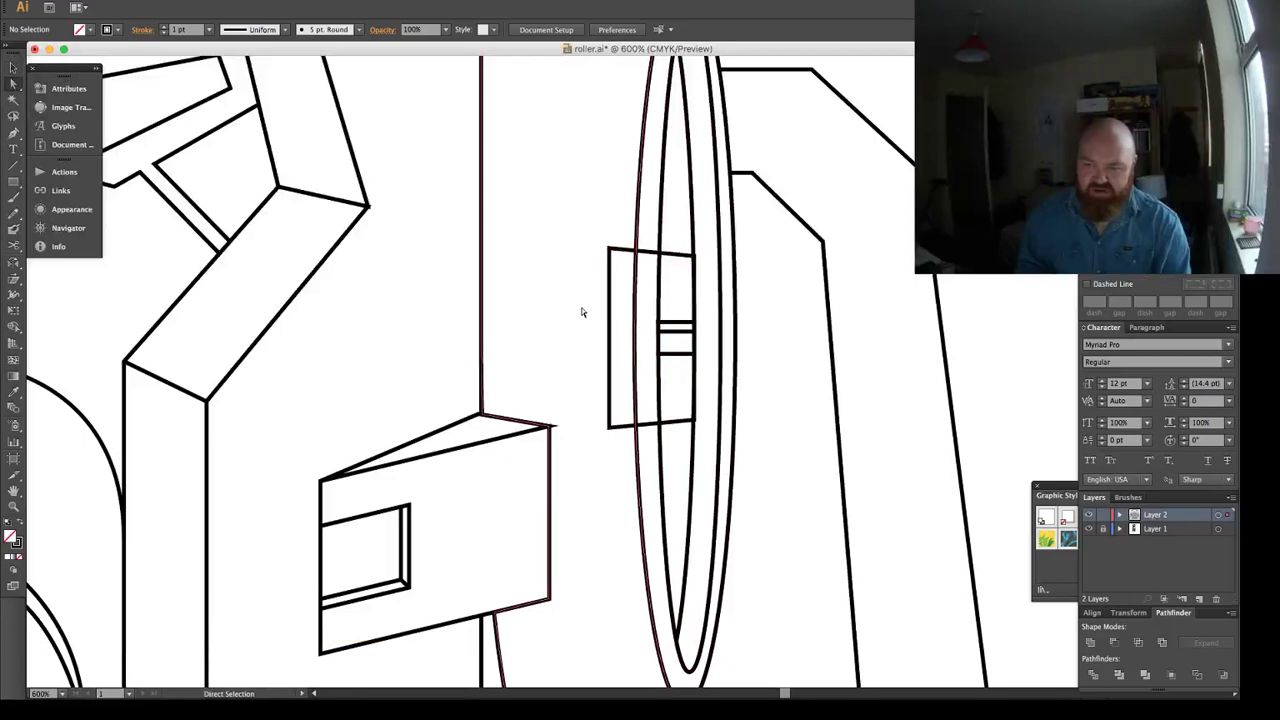
{"action": "left_click", "coordinate": [613, 298]}
{"action": "scroll", "coordinate": [600, 315], "scroll_direction": "left", "scroll_amount": 15}
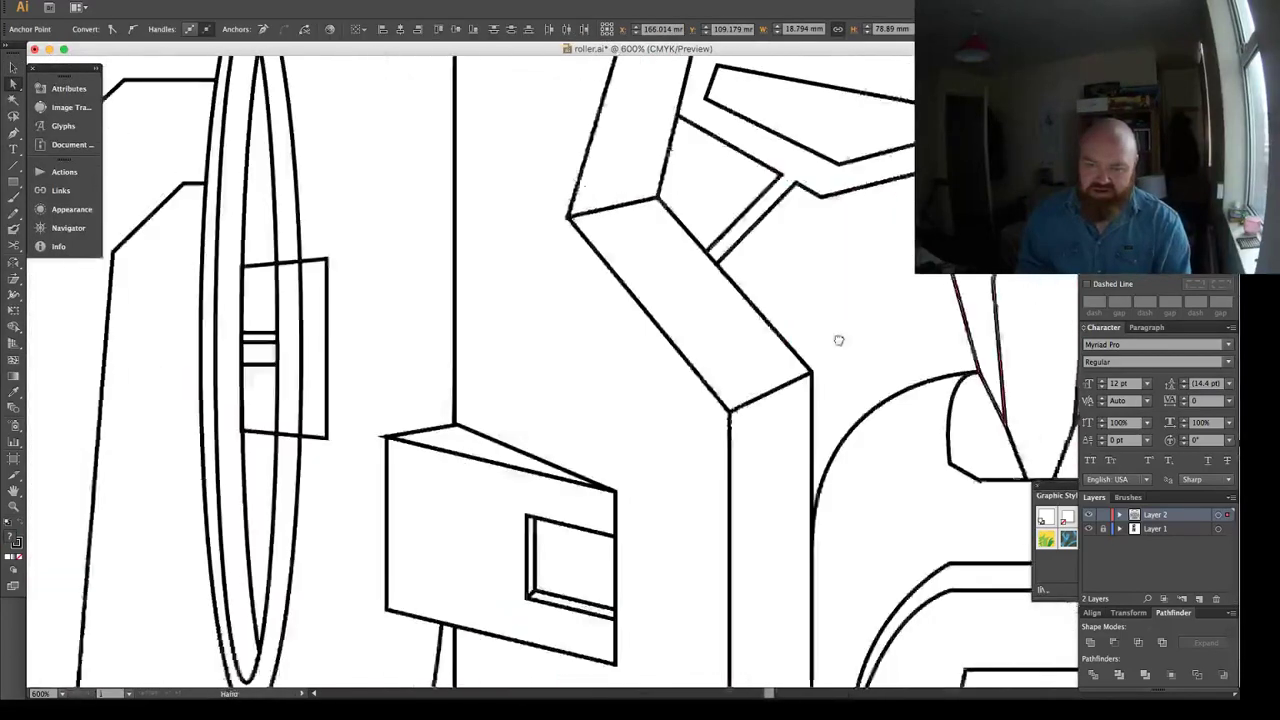
{"action": "scroll", "coordinate": [583, 335], "scroll_direction": "left", "scroll_amount": 3}
{"action": "left_click", "coordinate": [480, 322]}
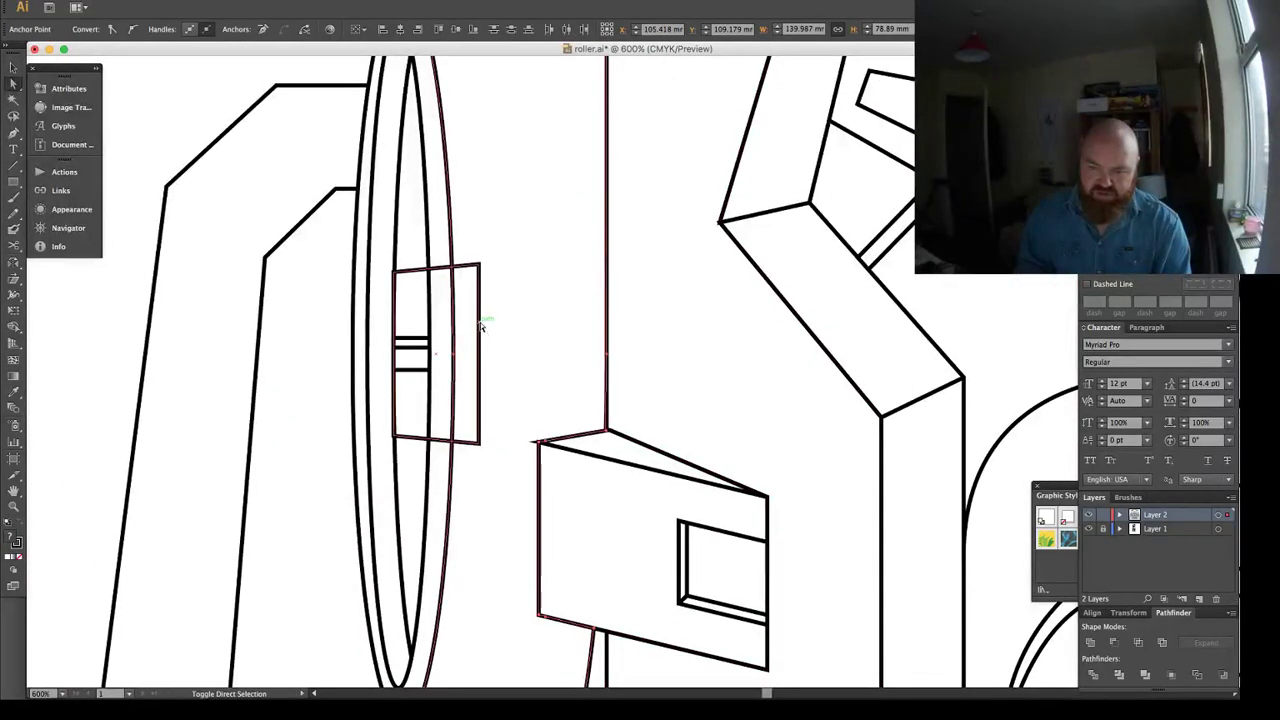
{"action": "left_click", "coordinate": [420, 275]}
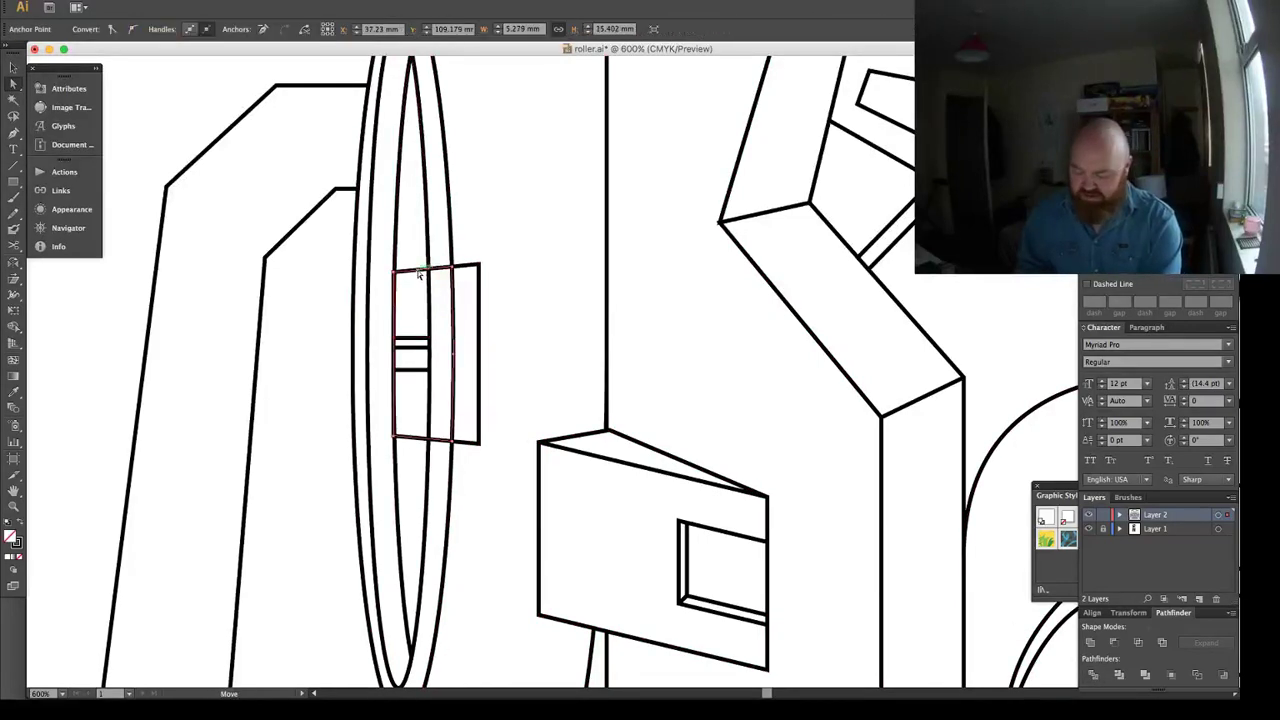
{"action": "key", "text": "Delete"}
{"action": "left_click", "coordinate": [420, 274]}
{"action": "left_click", "coordinate": [439, 273]}
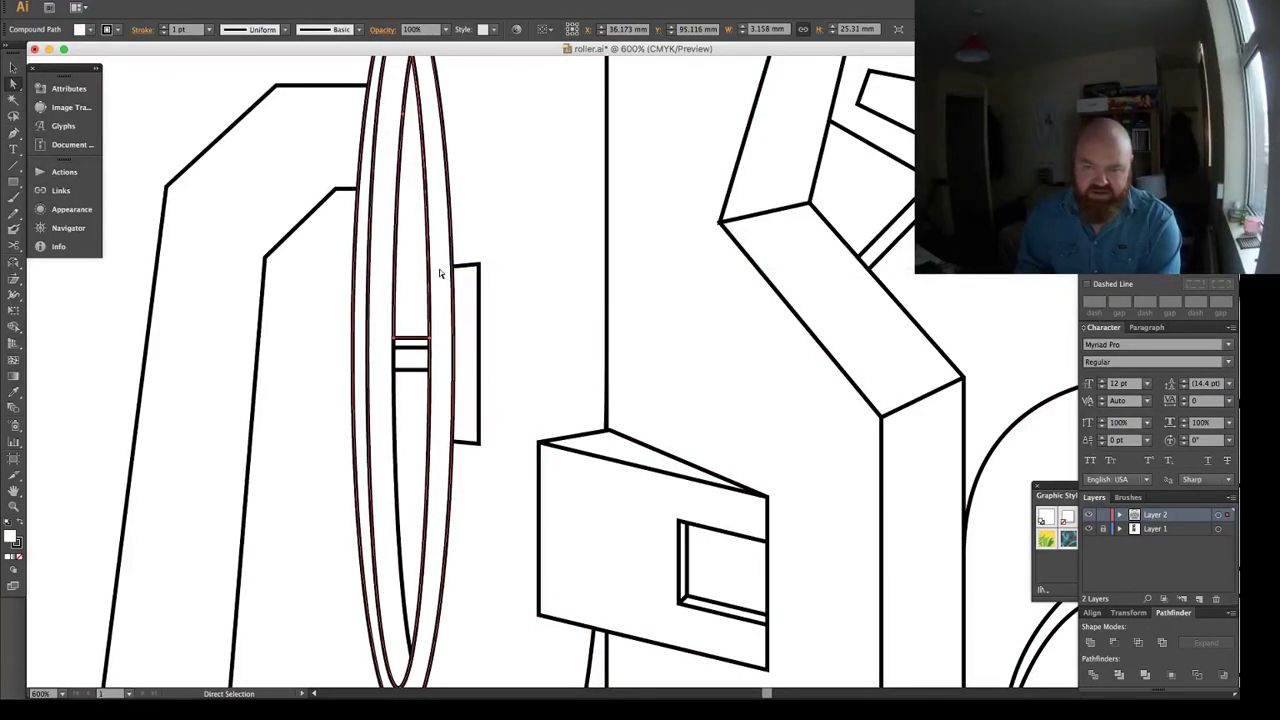
Delete the portion of the right trapezoid that lies inside the right ear disc, keeping only the face-side tab.
{"action": "scroll", "coordinate": [620, 277], "scroll_direction": "right", "scroll_amount": 8}
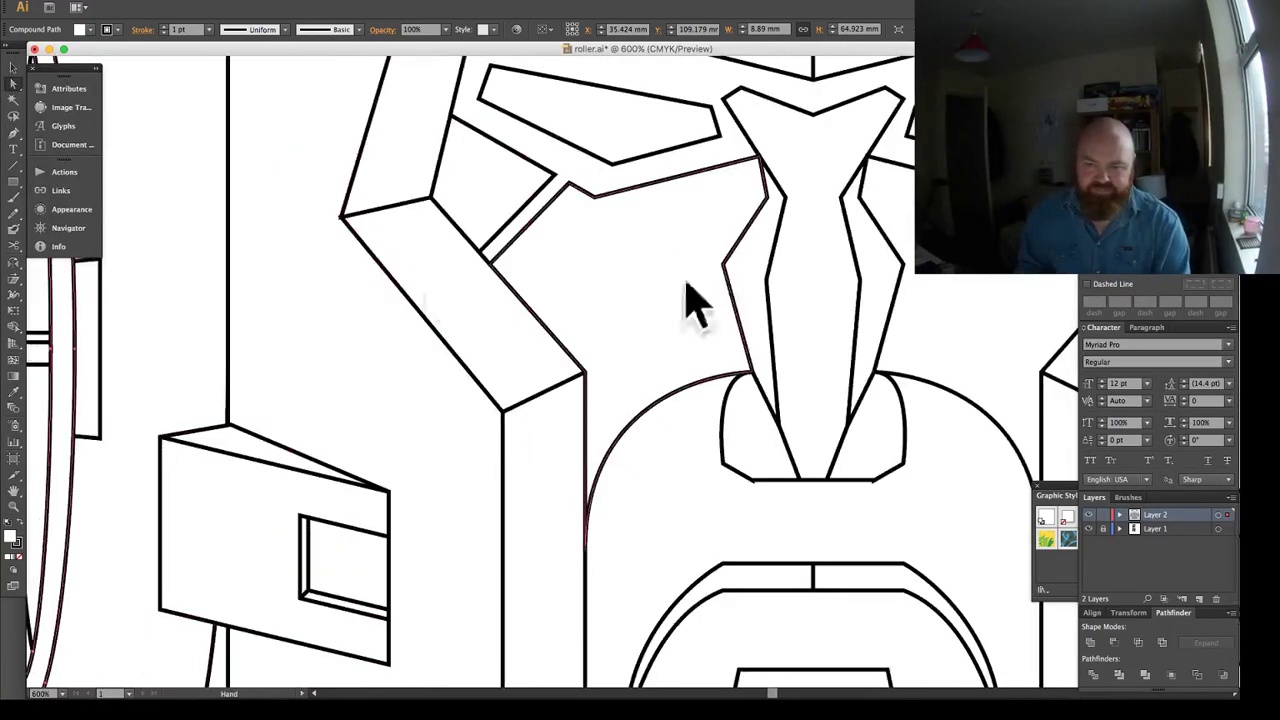
{"action": "scroll", "coordinate": [697, 300], "scroll_direction": "right", "scroll_amount": 15}
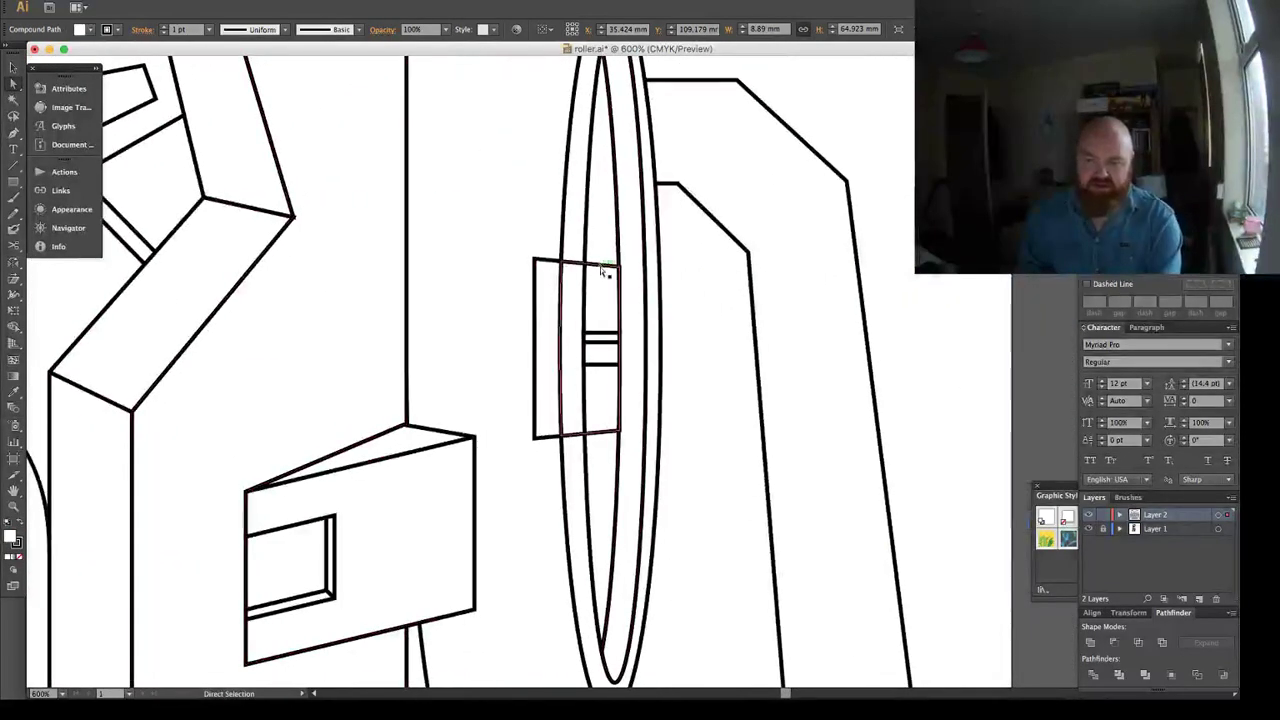
{"action": "key", "text": "super+shift+a"}
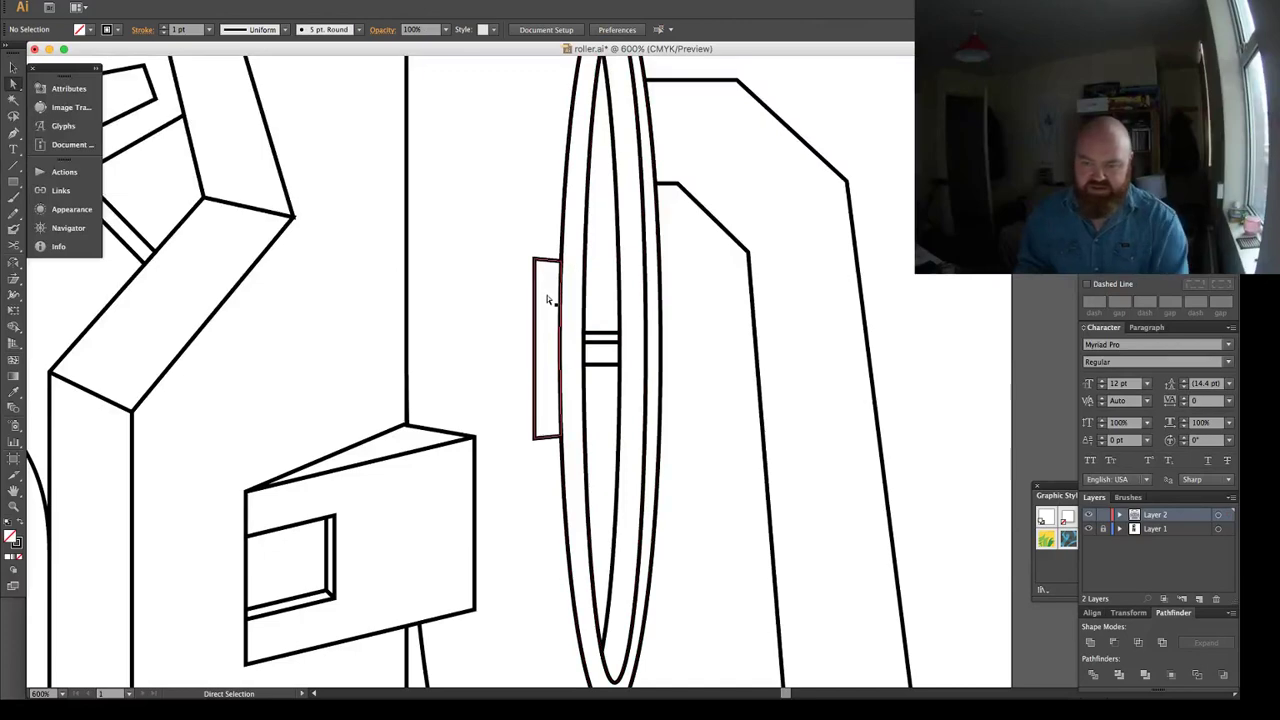
{"action": "key", "text": "v"}
{"action": "left_click", "coordinate": [543, 265]}
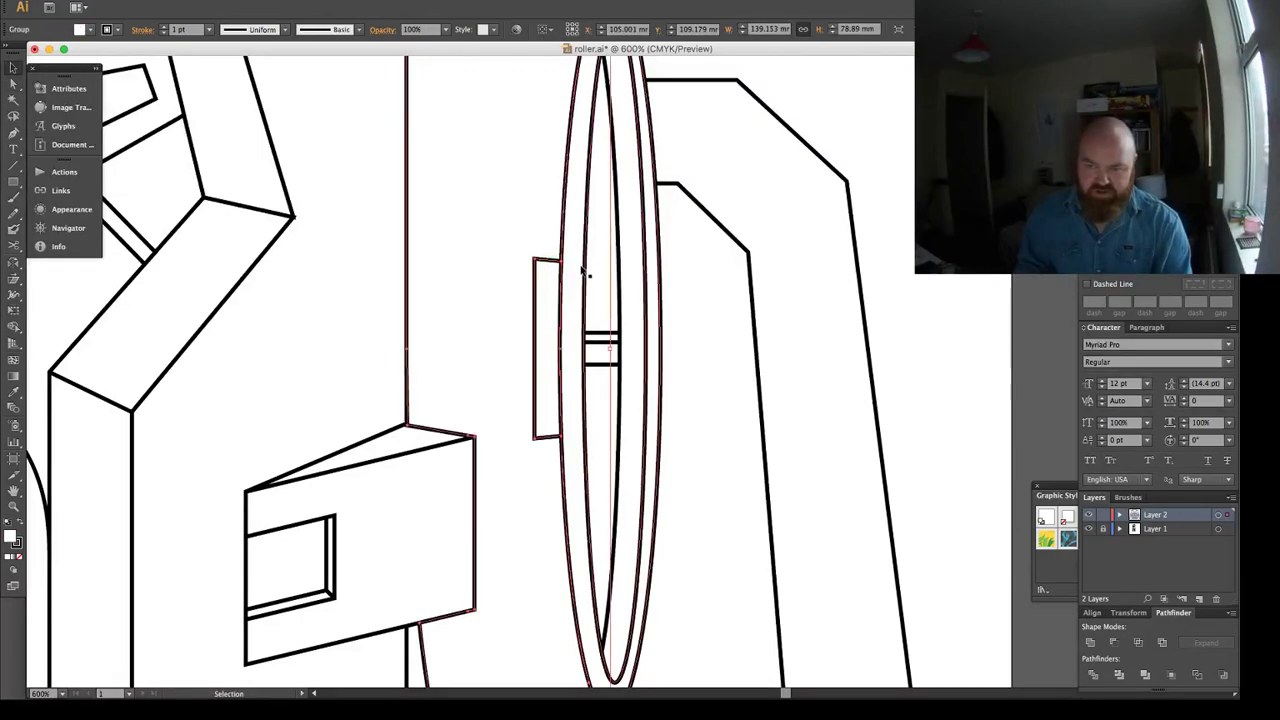
Clear the selection, bring the whole head and both reference pictures into view, and save the document.
{"action": "scroll", "coordinate": [588, 273], "scroll_direction": "down", "scroll_amount": 6}
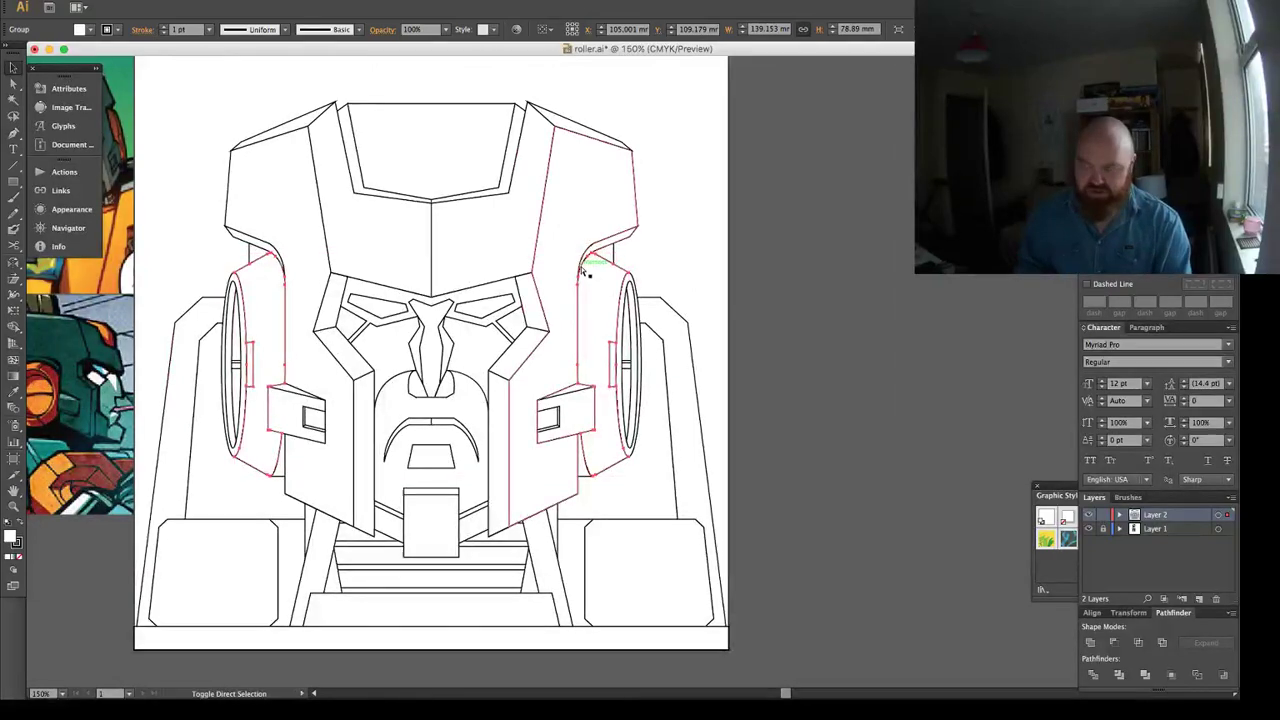
{"action": "key", "text": "super+shift+a"}
{"action": "key", "text": "space"}
{"action": "left_click_drag", "start_coordinate": [521, 331], "coordinate": [607, 335]}
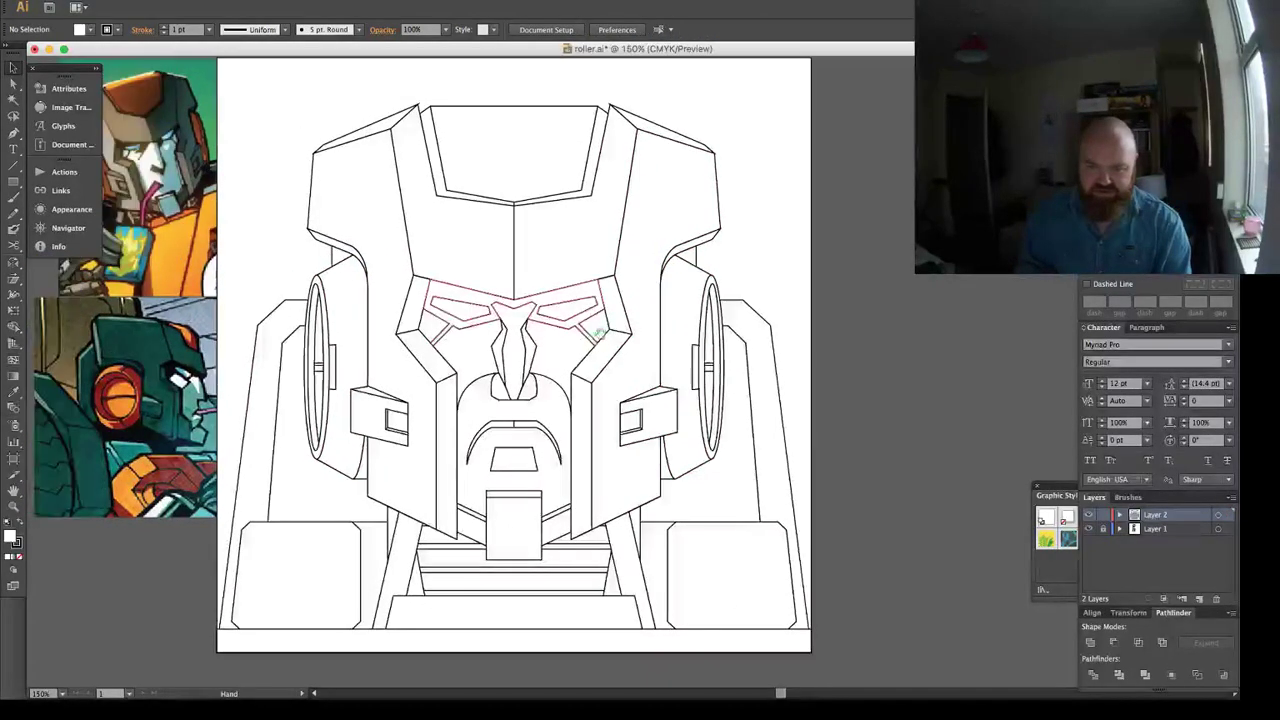
{"action": "key", "text": "space"}
{"action": "left_click_drag", "start_coordinate": [500, 263], "coordinate": [565, 281]}
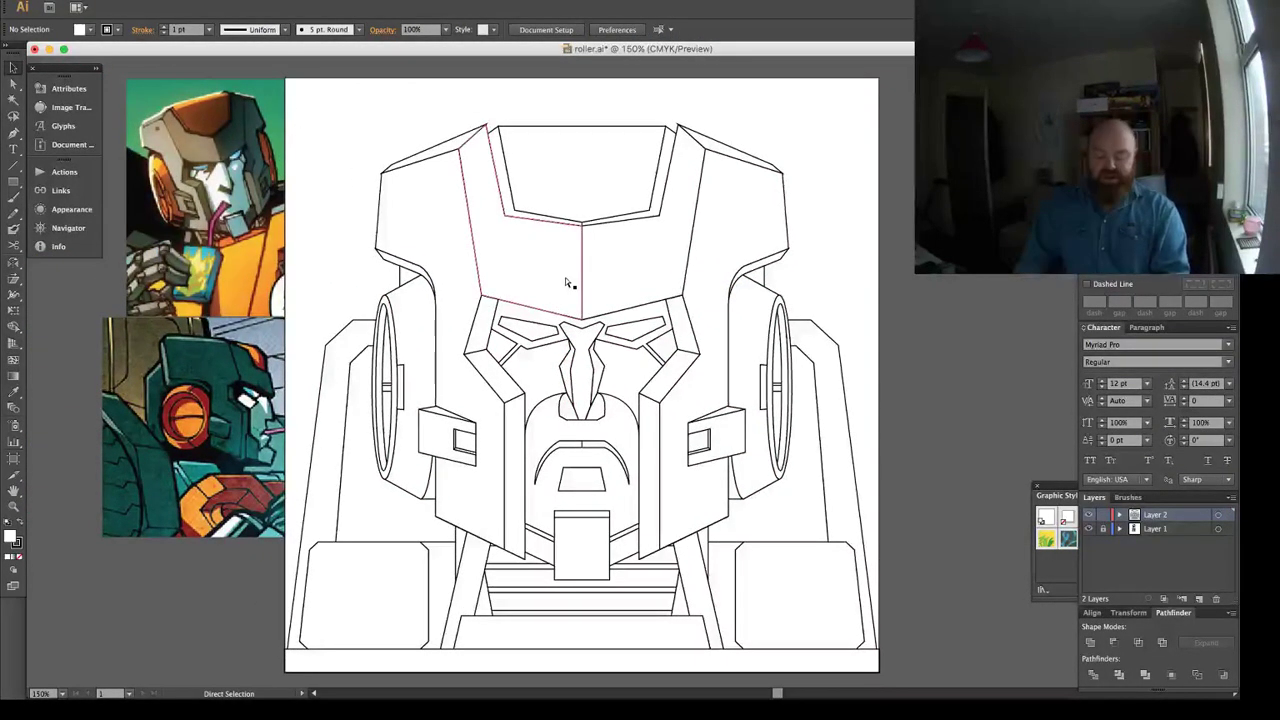
{"action": "key", "text": "super+s"}
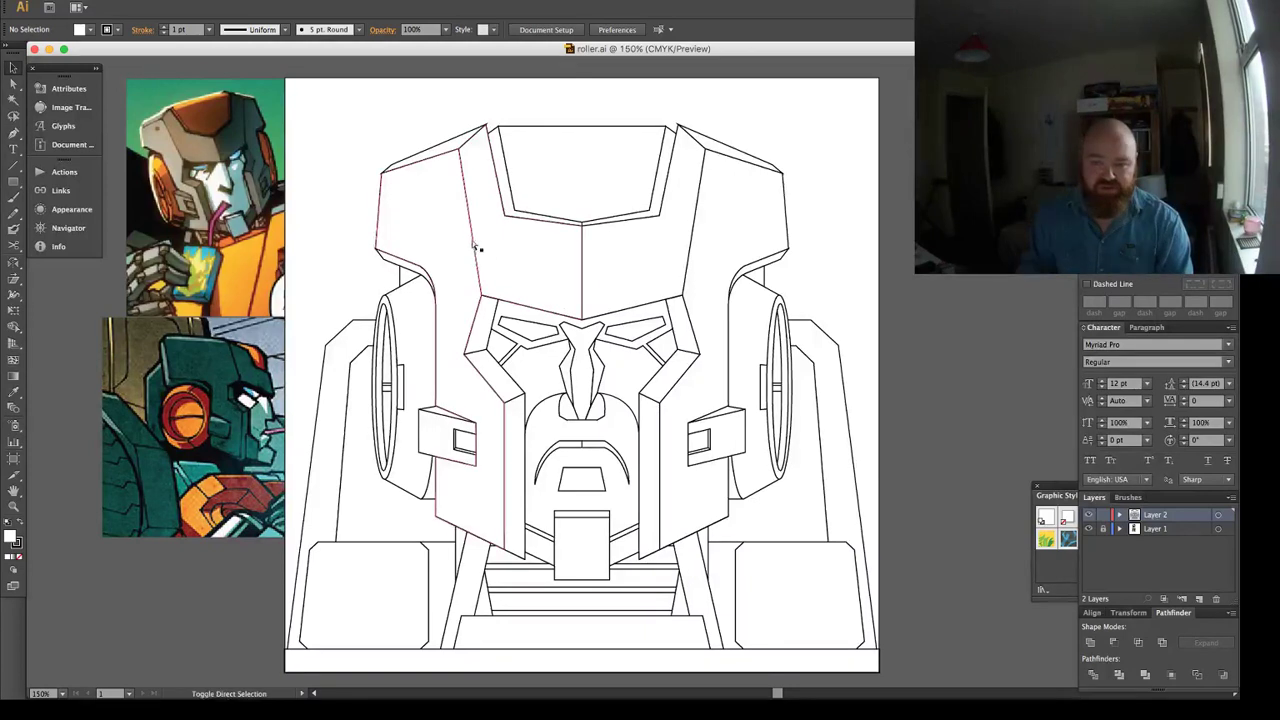
Select the forehead and side helmet panels on both halves of the head and fill them with dark grey.
{"action": "key", "text": "a"}
{"action": "left_click_drag", "start_coordinate": [425, 111], "coordinate": [472, 172]}
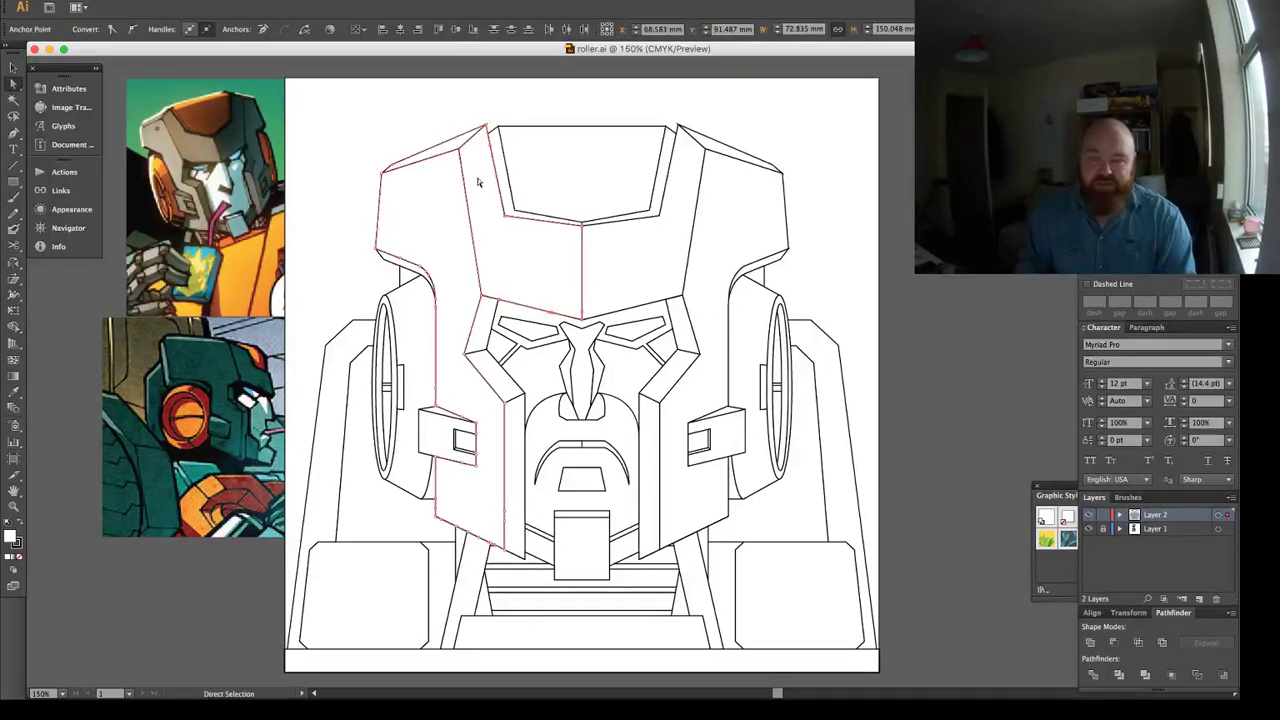
{"action": "left_click_drag", "start_coordinate": [706, 120], "coordinate": [757, 210]}
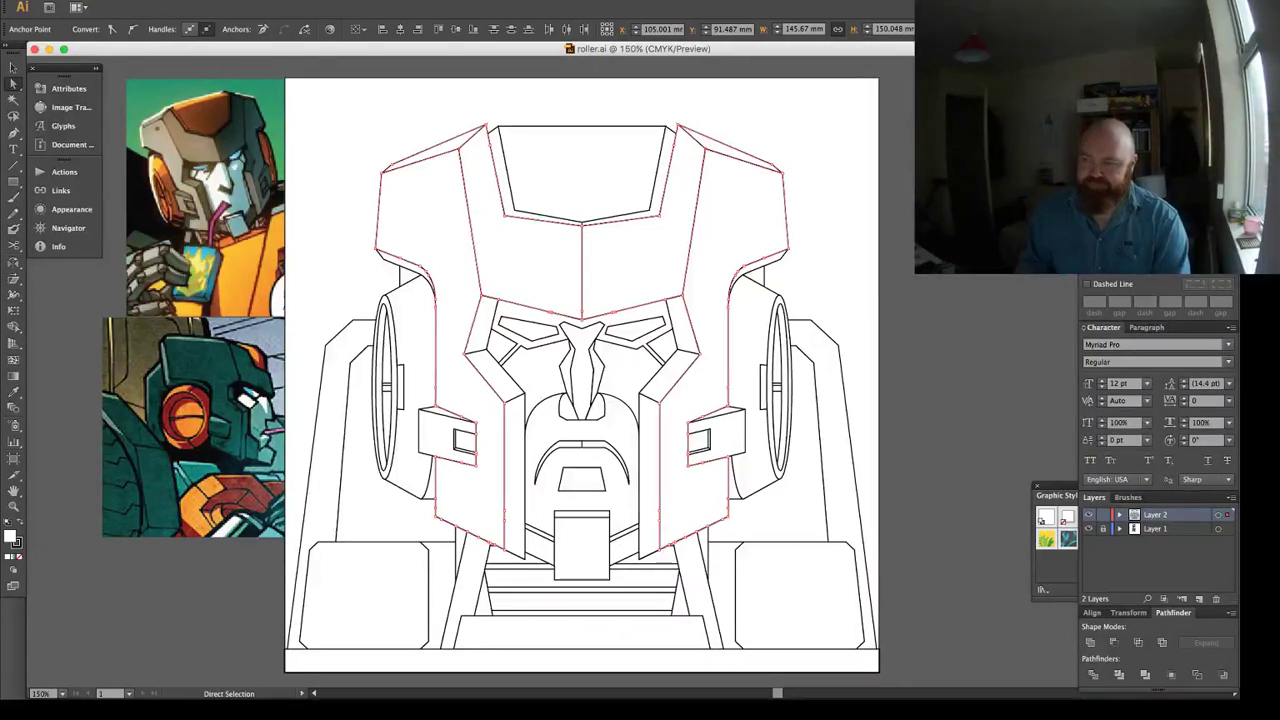
{"action": "key", "text": "ctrl+g"}
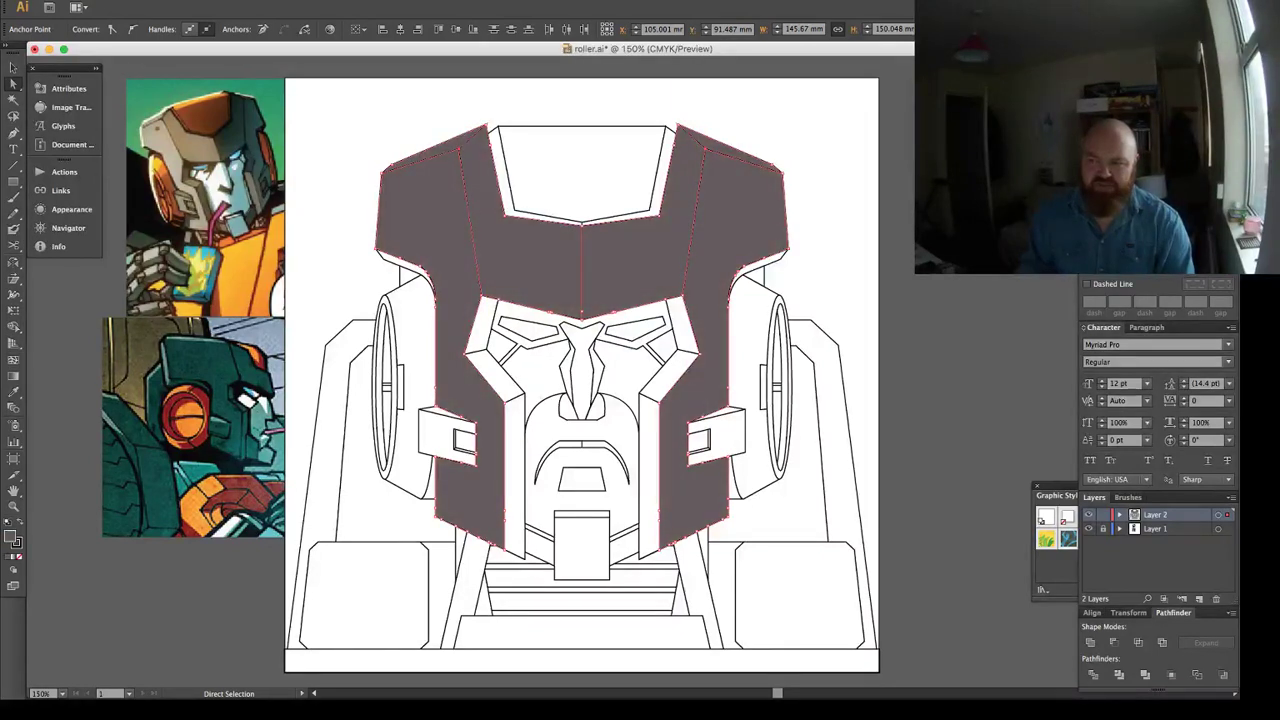
{"action": "left_click", "coordinate": [820, 175]}
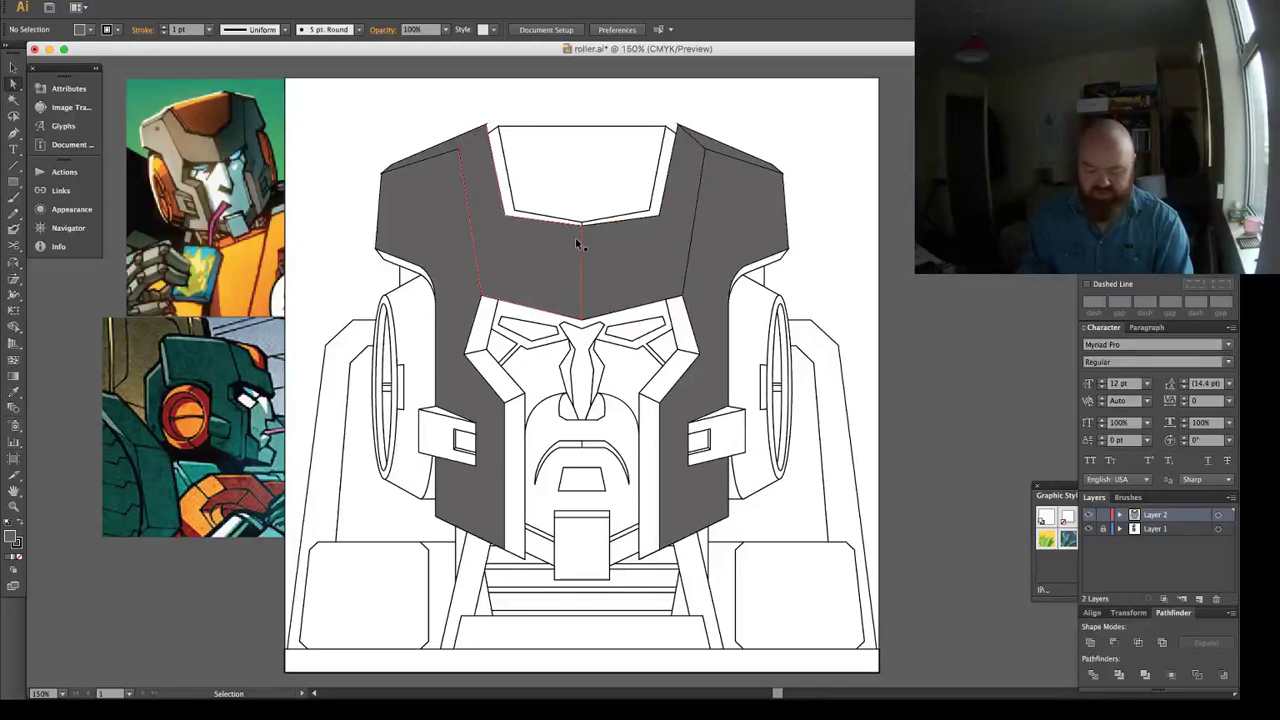
Switch to outline view and remove the extra anchor points near the upper inner corners of the forehead panels.
{"action": "key", "text": "ctrl+y"}
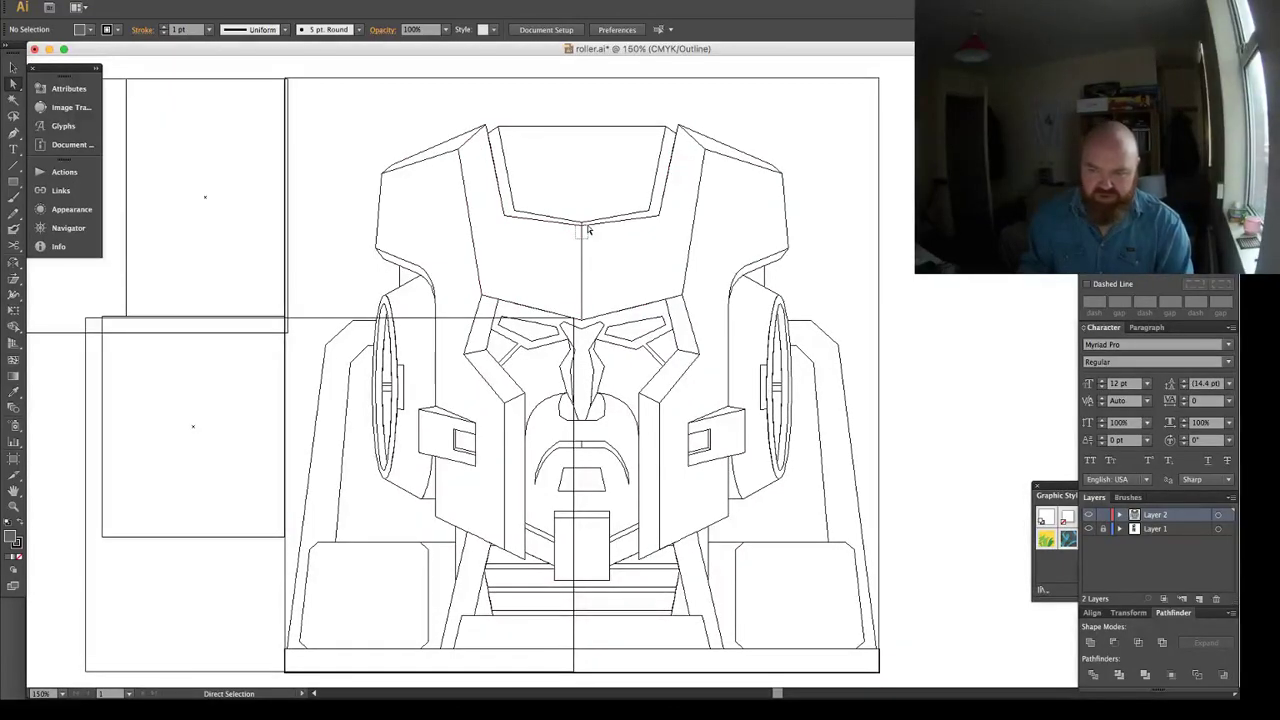
{"action": "left_click", "coordinate": [588, 229]}
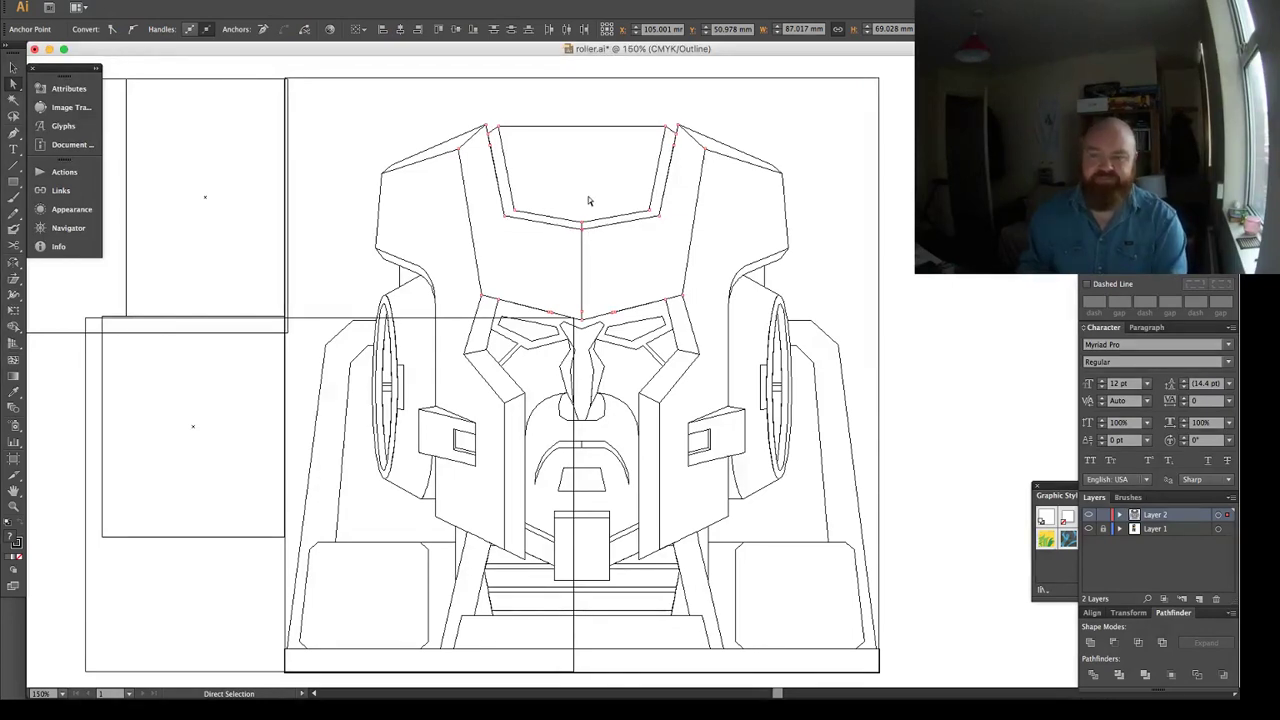
{"action": "key", "text": "z"}
{"action": "left_click_drag", "start_coordinate": [468, 136], "coordinate": [539, 193]}
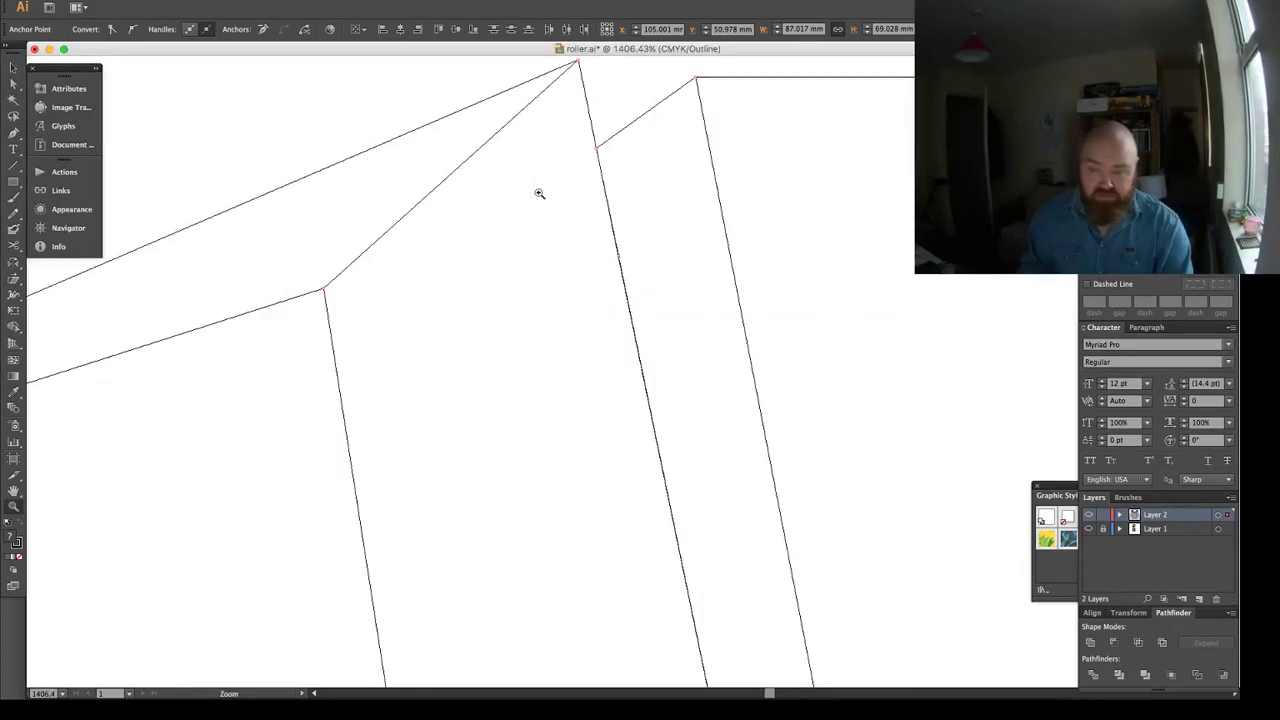
{"action": "key", "text": "o"}
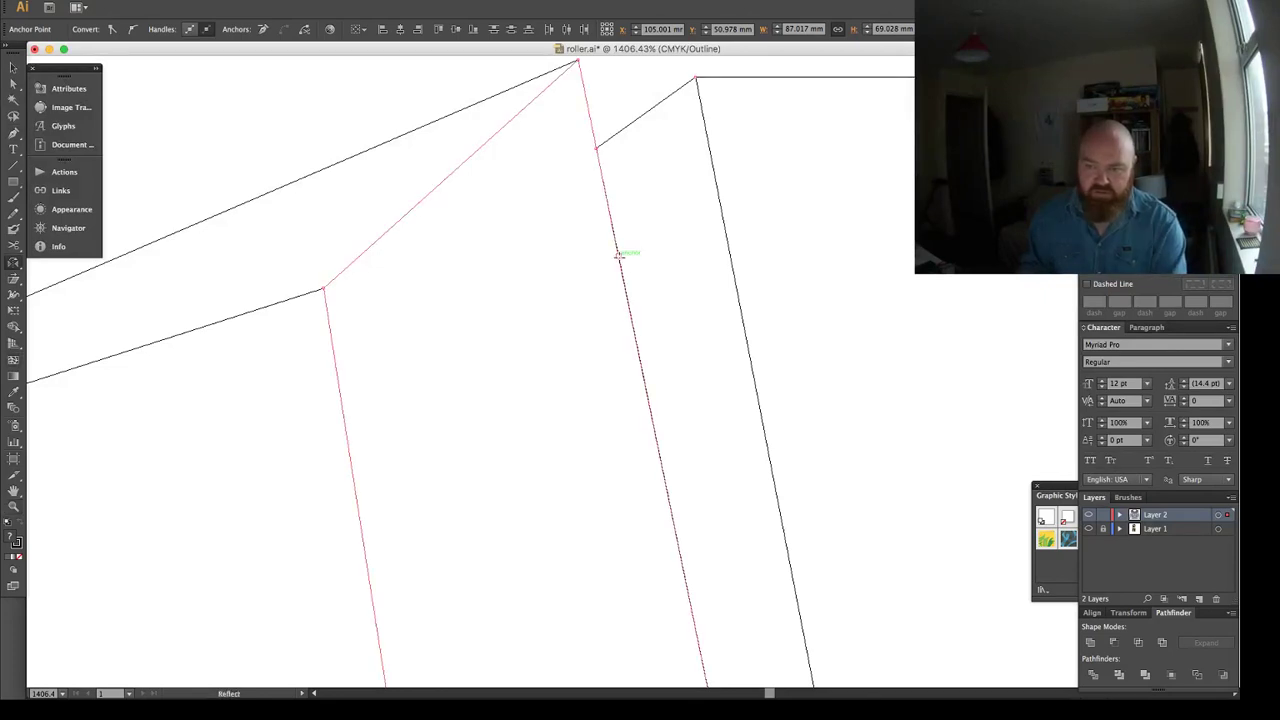
{"action": "key", "text": "p"}
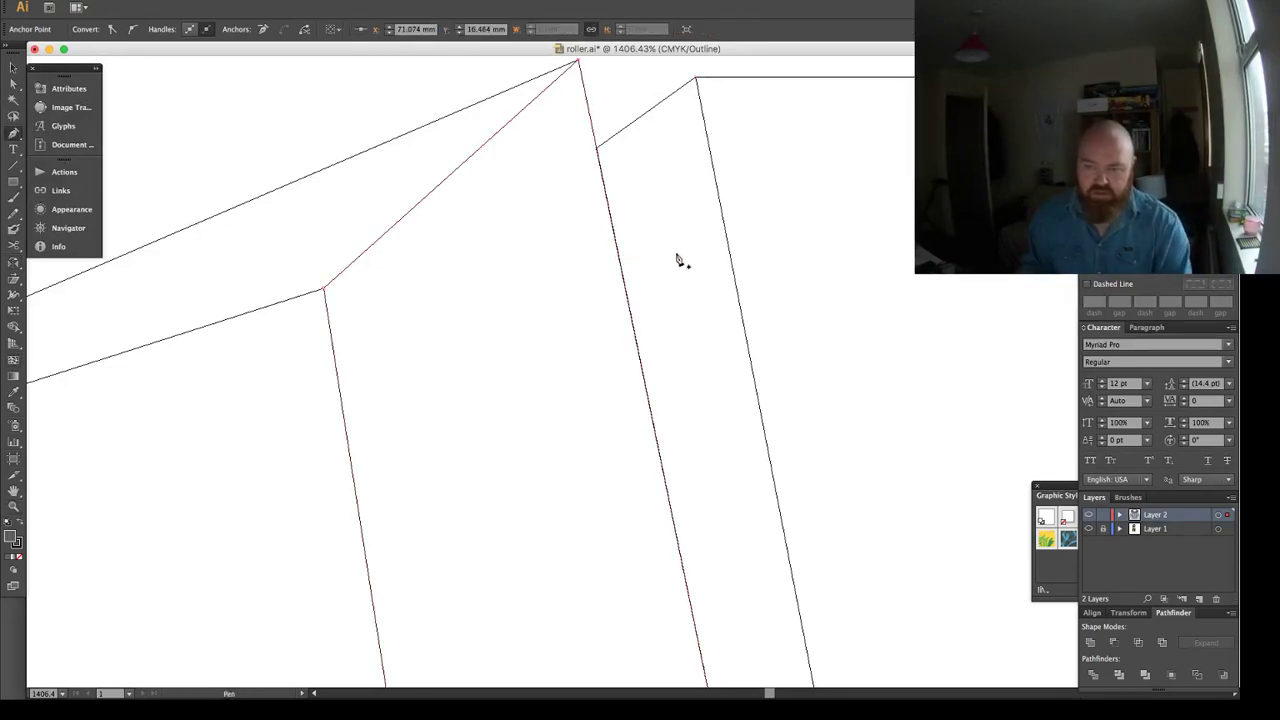
{"action": "key", "text": "super+a"}
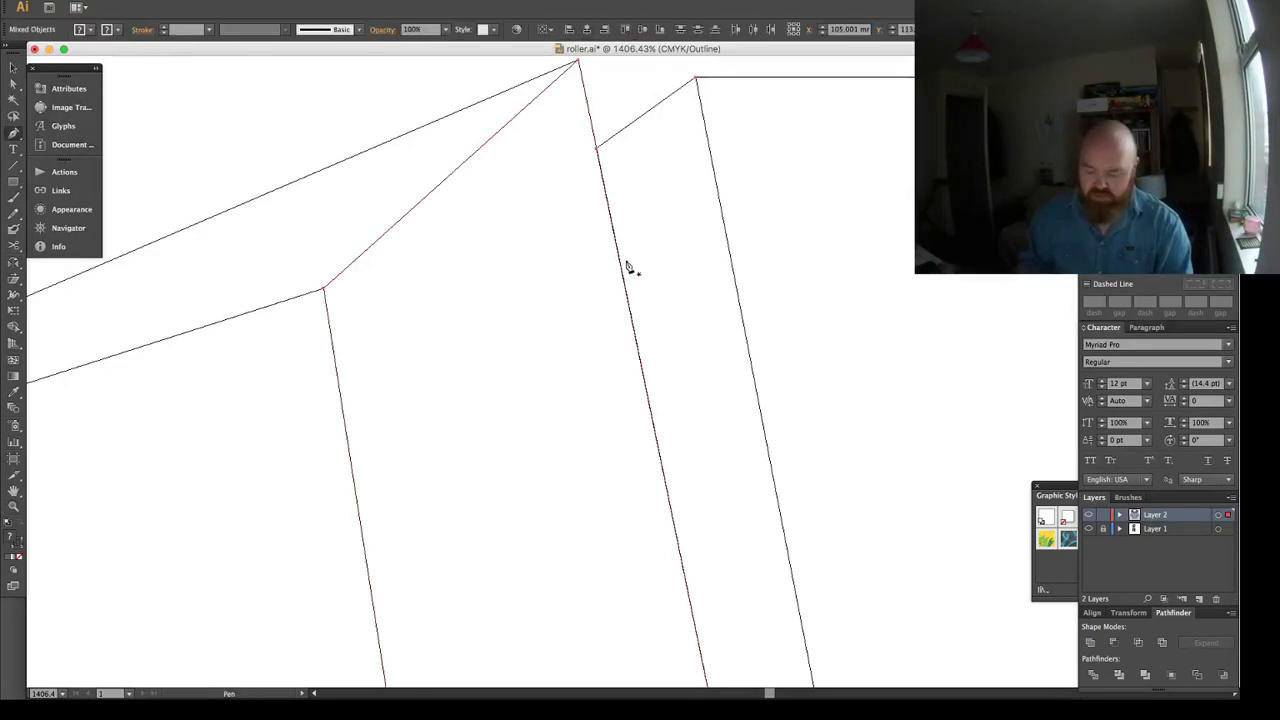
{"action": "key", "text": "super+0"}
{"action": "key", "text": "plus"}
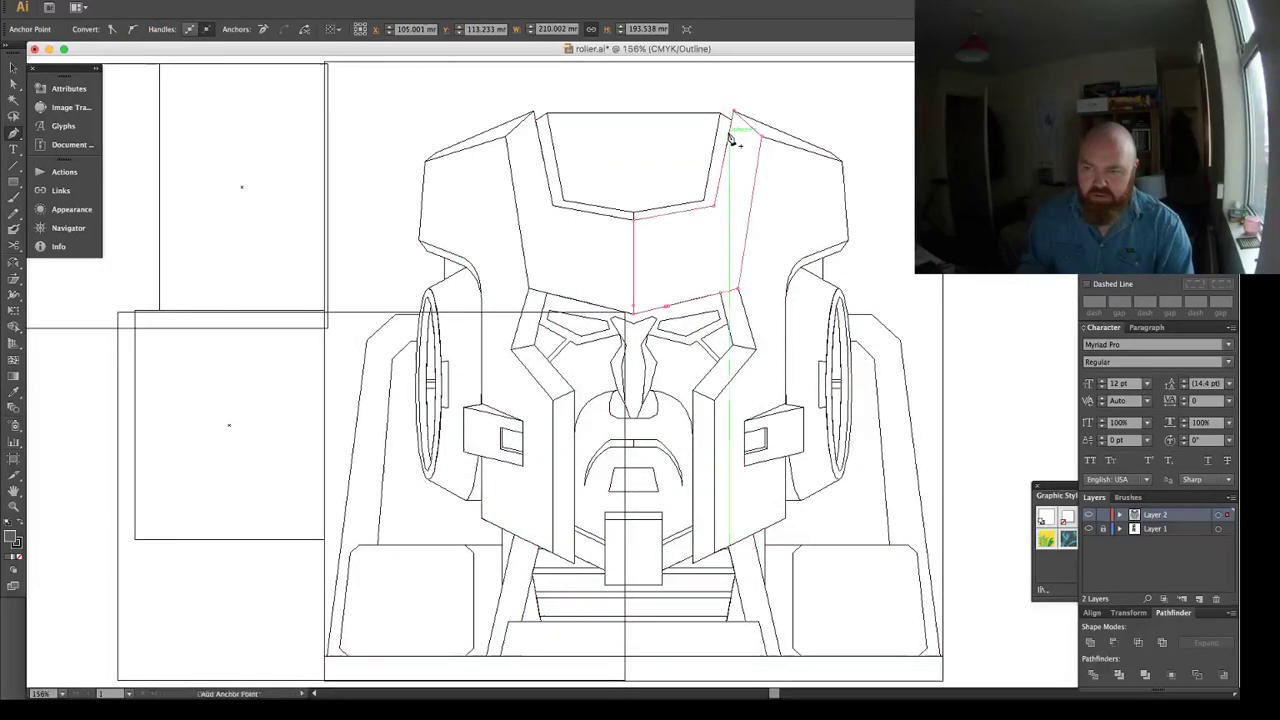
Delete the stray anchor points on the brow line between the forehead panels and the eye surround, on both sides.
{"action": "key", "text": "super+z"}
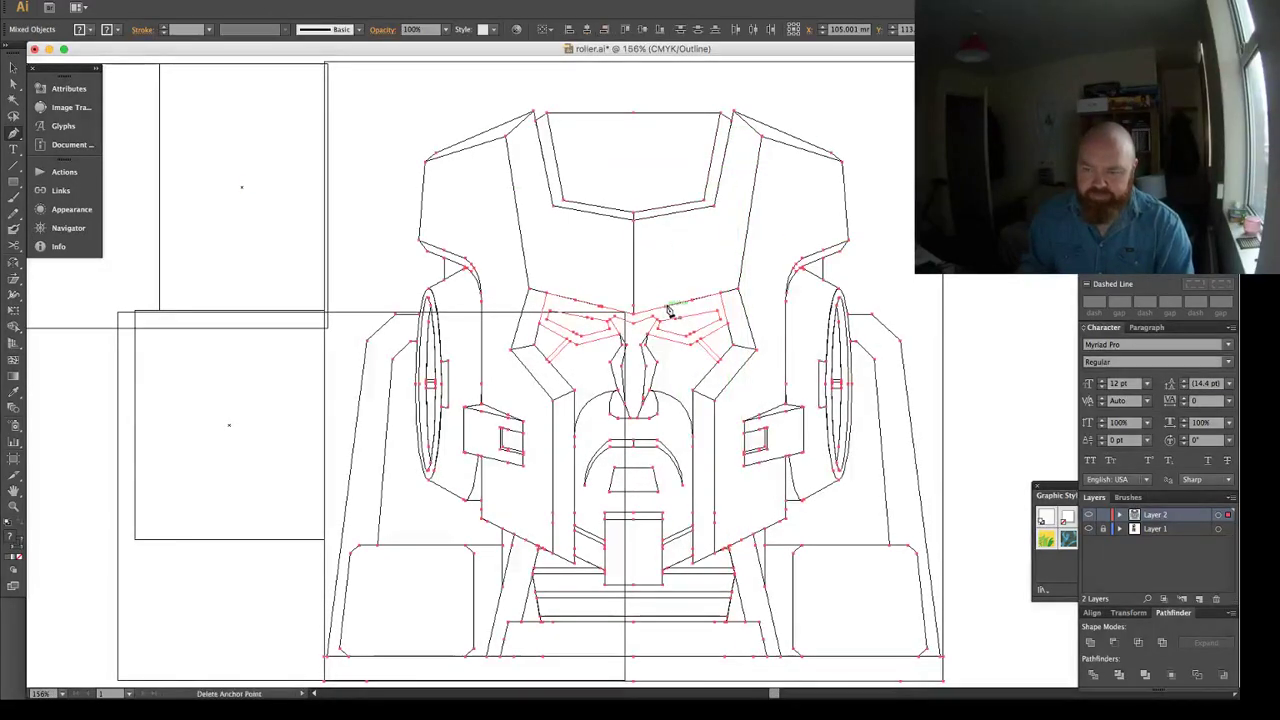
{"action": "left_click", "coordinate": [670, 312], "text": "super"}
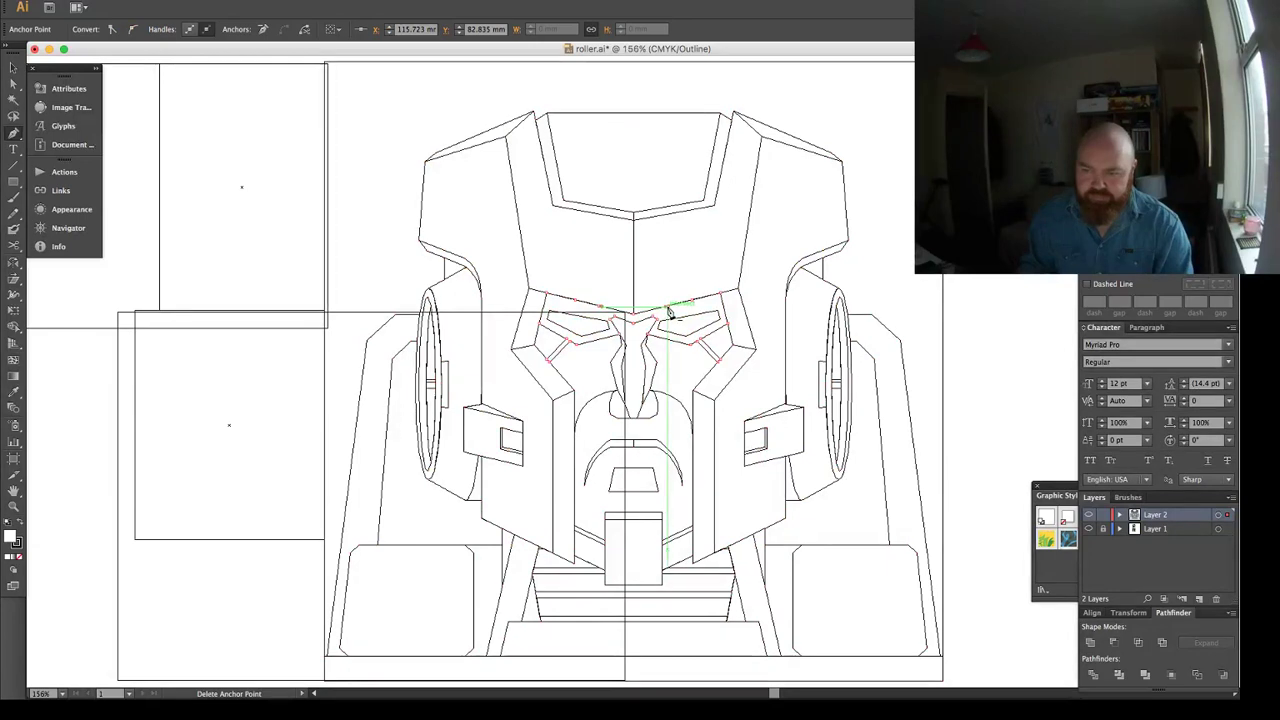
{"action": "left_click", "coordinate": [668, 308]}
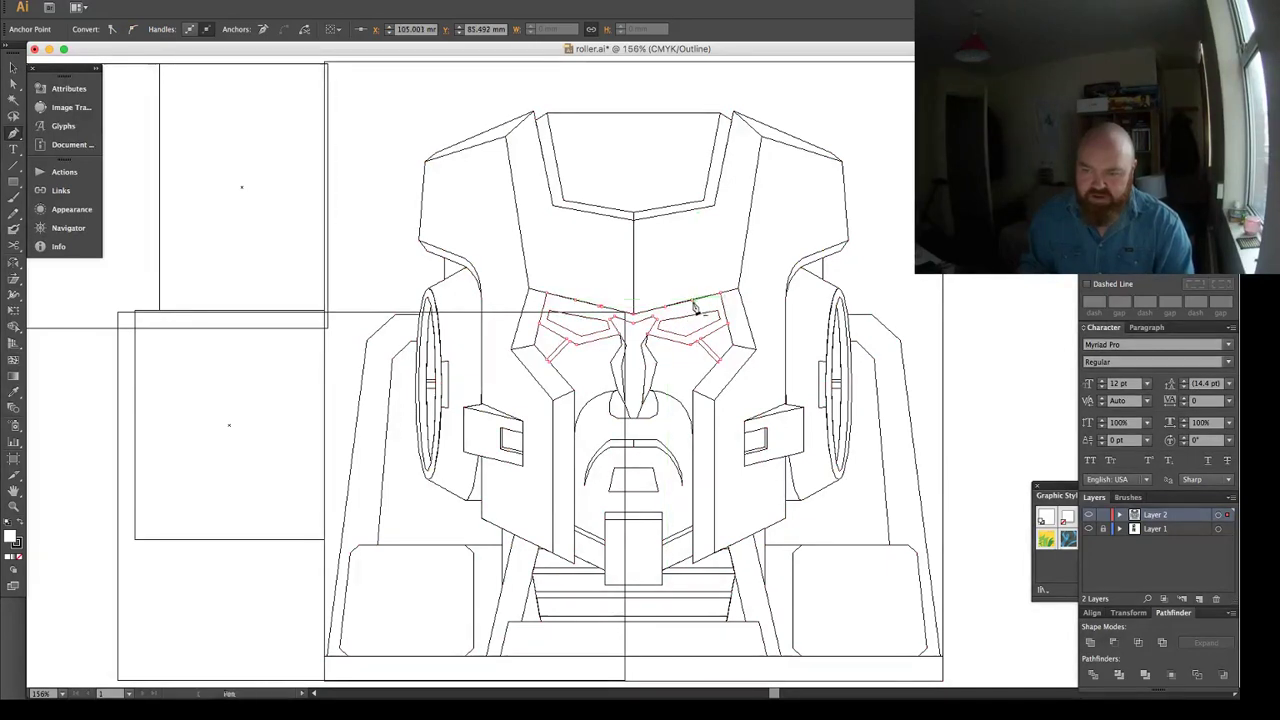
{"action": "left_click", "coordinate": [693, 301]}
{"action": "left_click", "coordinate": [667, 306]}
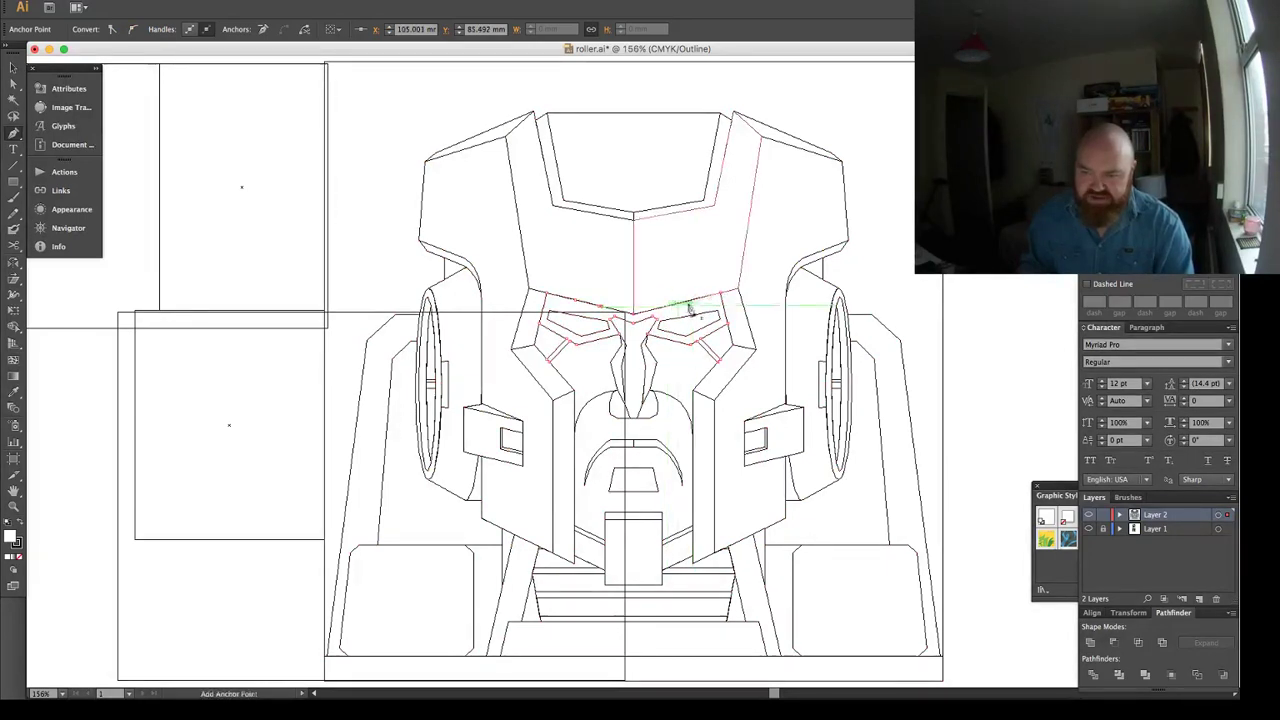
{"action": "left_click", "coordinate": [627, 316]}
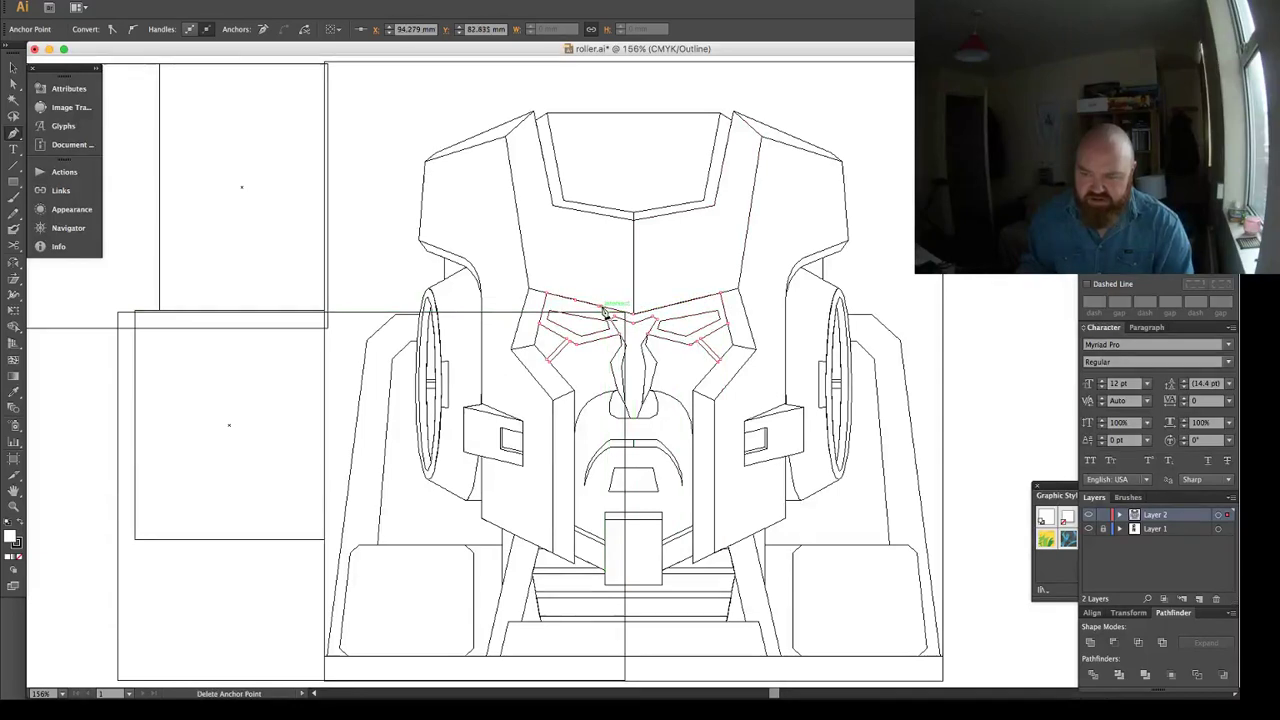
{"action": "left_click", "coordinate": [601, 307]}
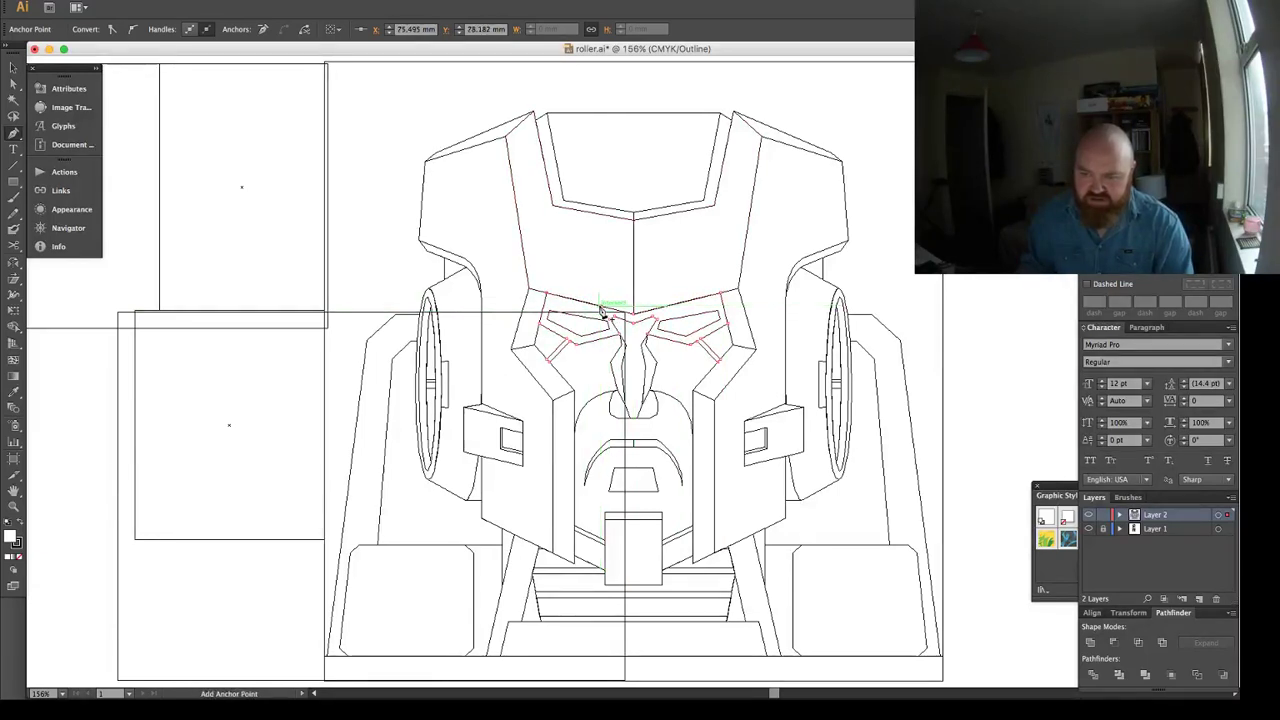
{"action": "left_click", "coordinate": [603, 313]}
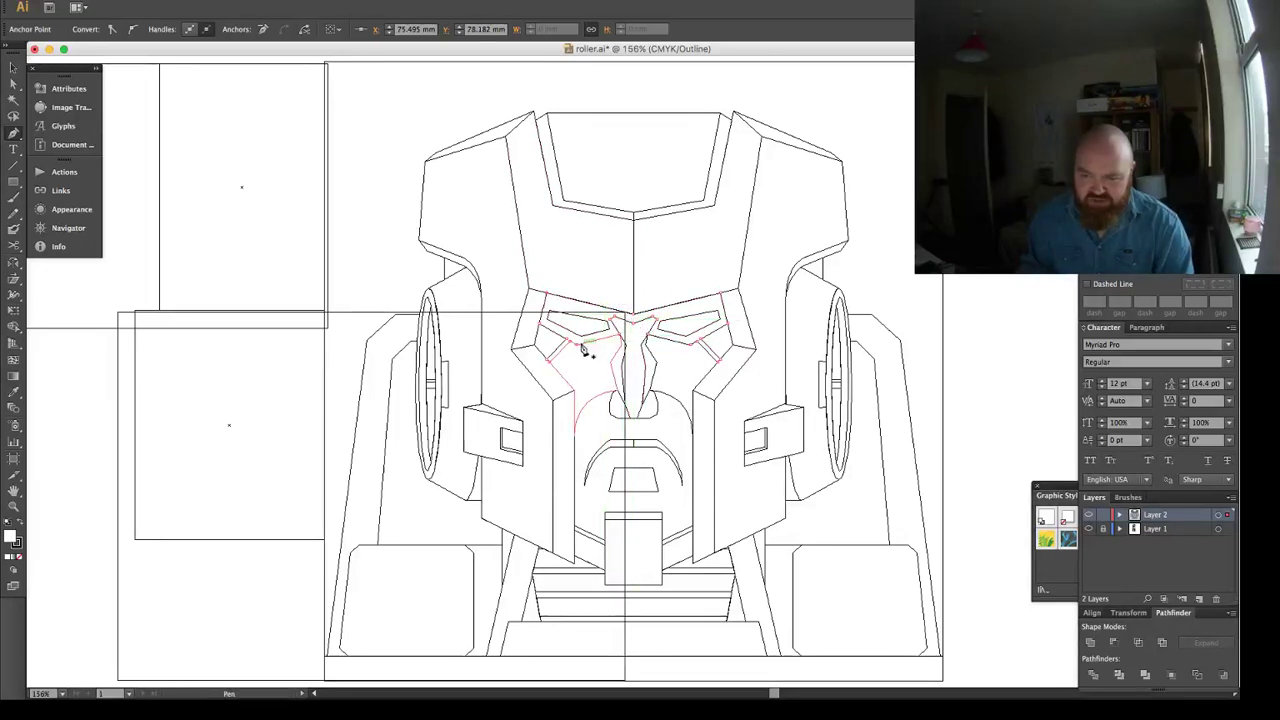
Delete the stray anchor points on the small panel above the left ear and at the right helmet side panel's lower outer corner.
{"action": "key", "text": "super+z"}
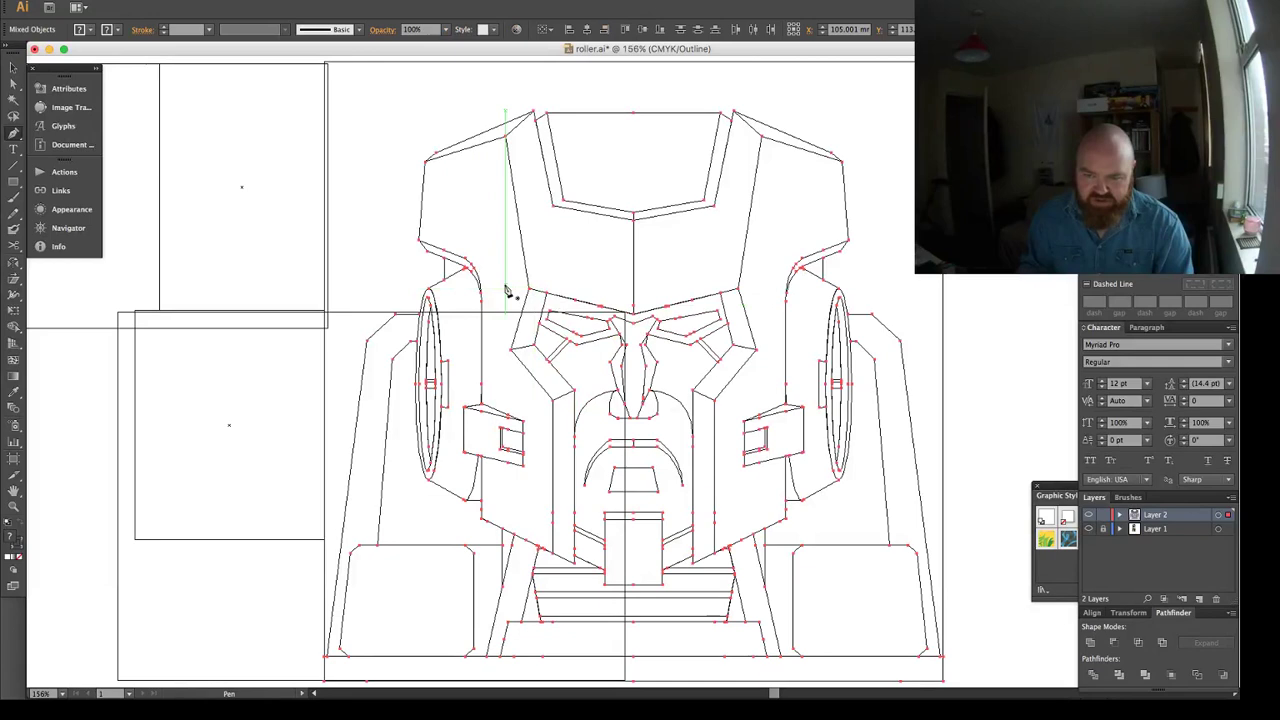
{"action": "left_click", "coordinate": [444, 251], "text": "super"}
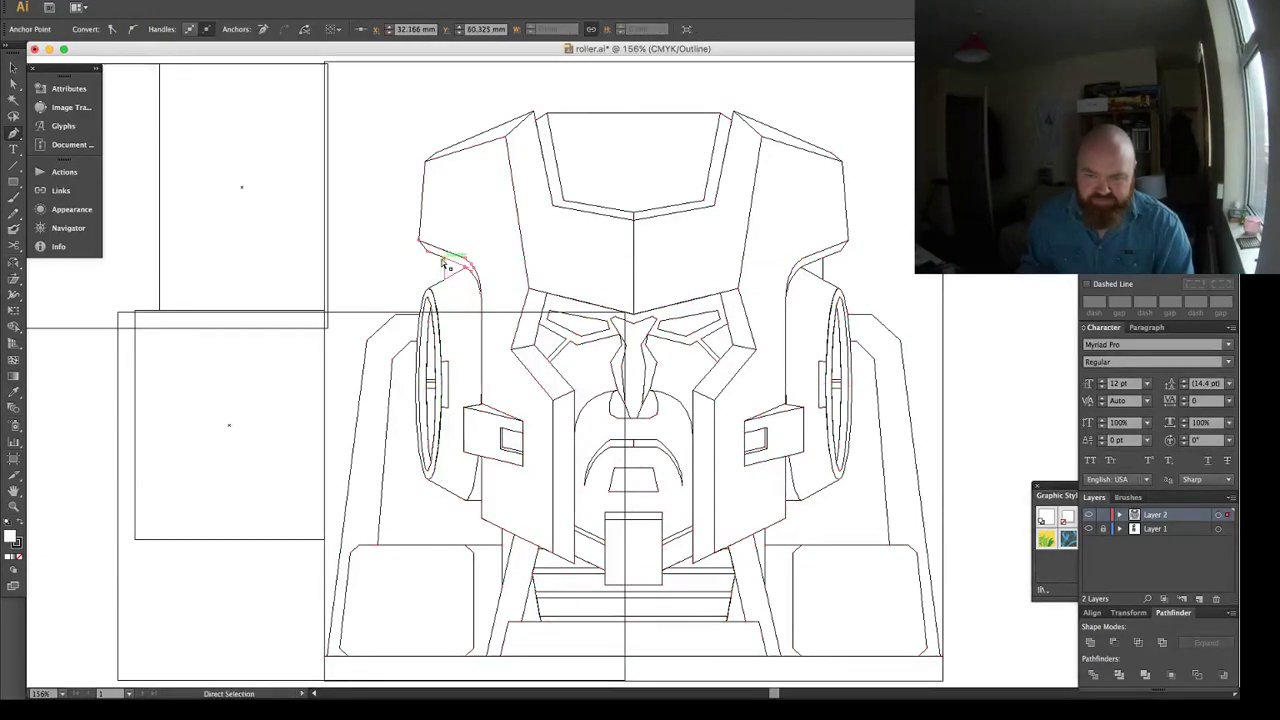
{"action": "key", "text": "super+a"}
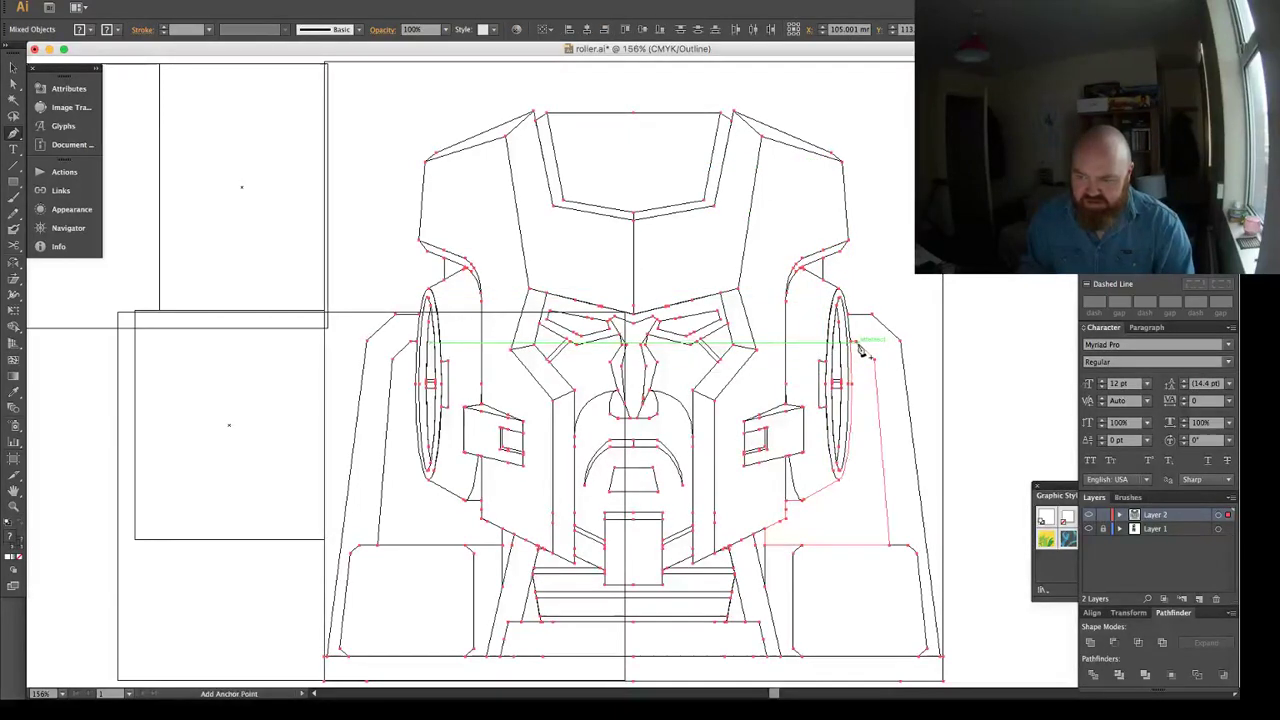
{"action": "left_click", "coordinate": [789, 515]}
{"action": "left_click", "coordinate": [788, 512], "text": "super"}
{"action": "left_click", "coordinate": [787, 511], "text": "super"}
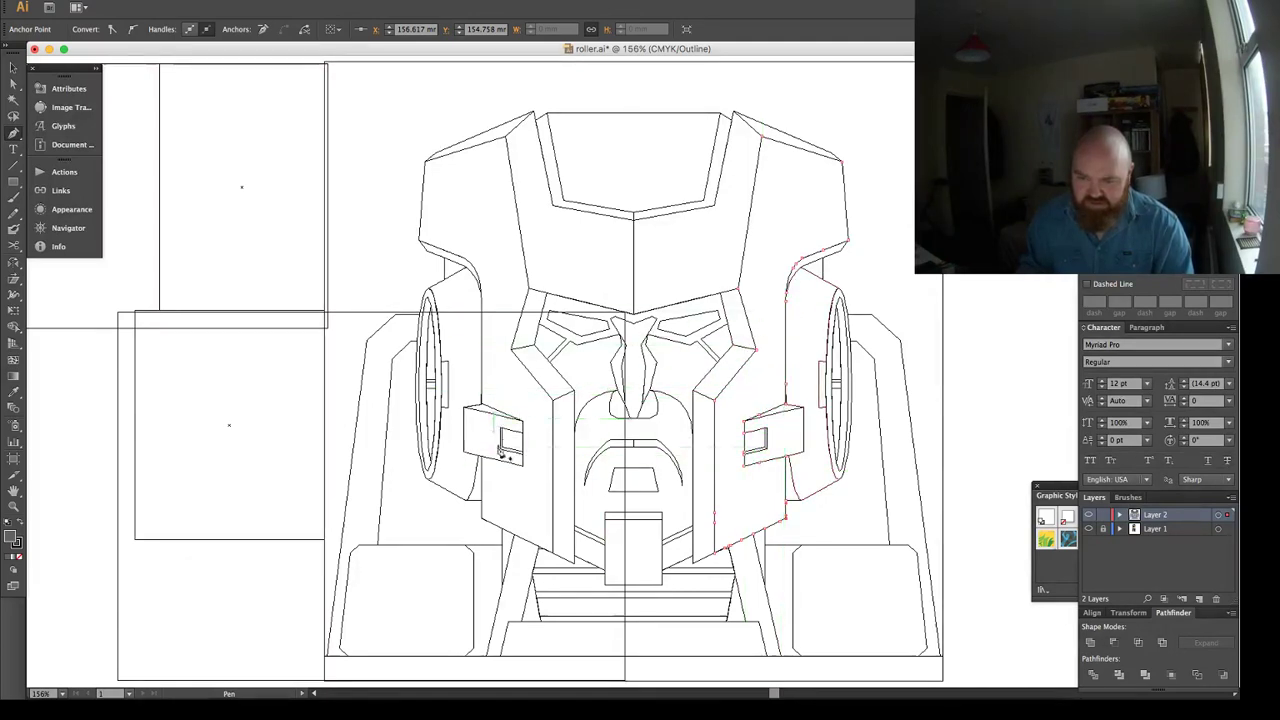
Delete the surplus anchor points along the right edge of the face and on the vertical cheek strip beside it.
{"action": "key", "text": "super+a"}
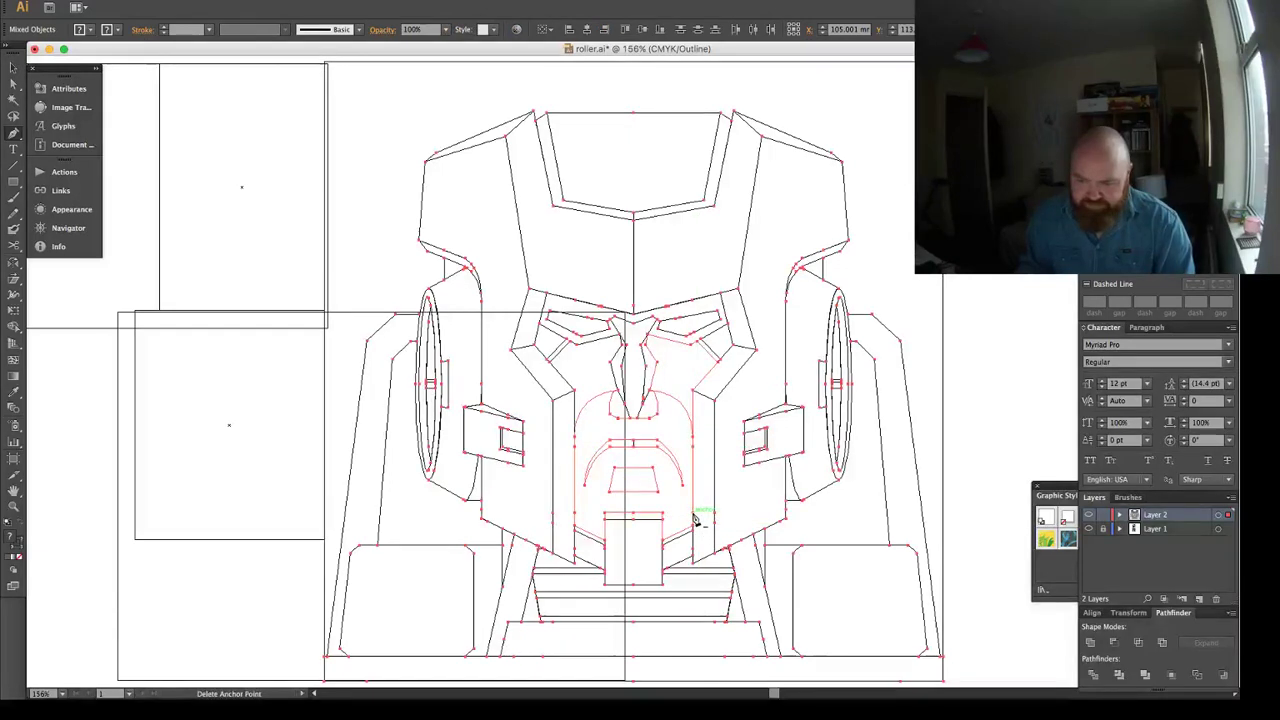
{"action": "left_click", "coordinate": [694, 517]}
{"action": "key", "text": "super+z"}
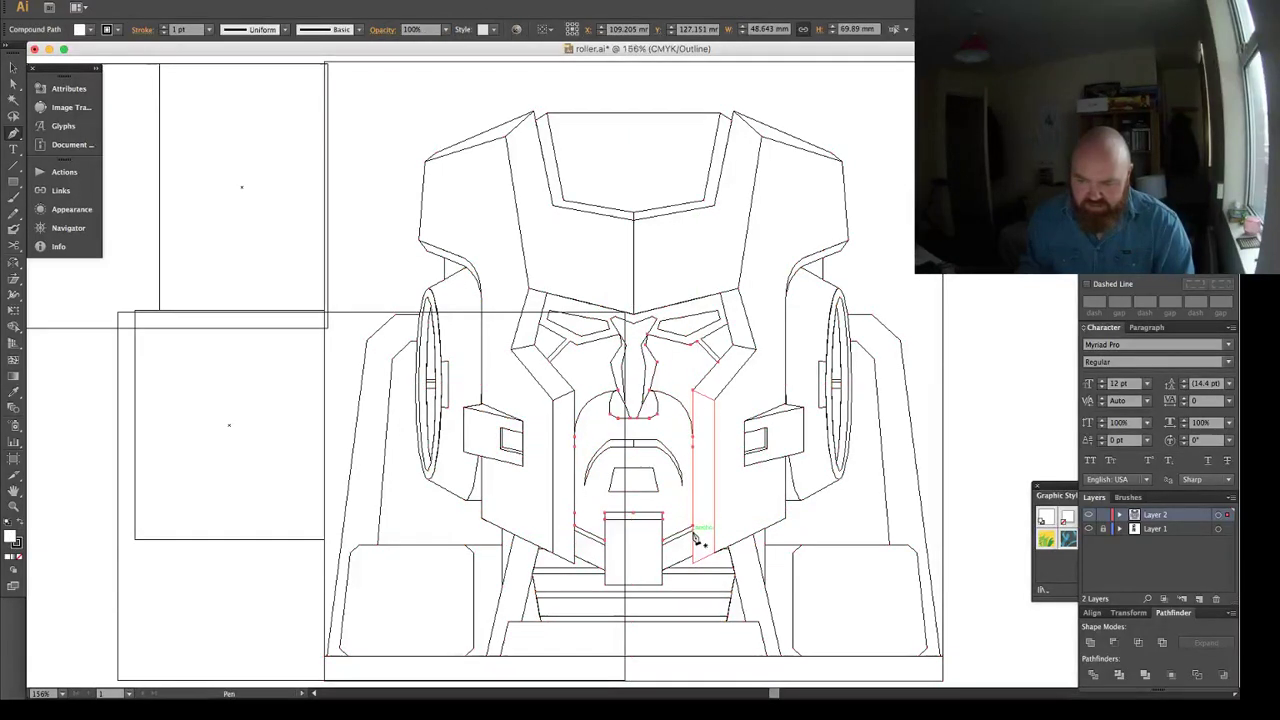
{"action": "key", "text": "super+a"}
{"action": "left_click", "coordinate": [694, 536], "text": "super"}
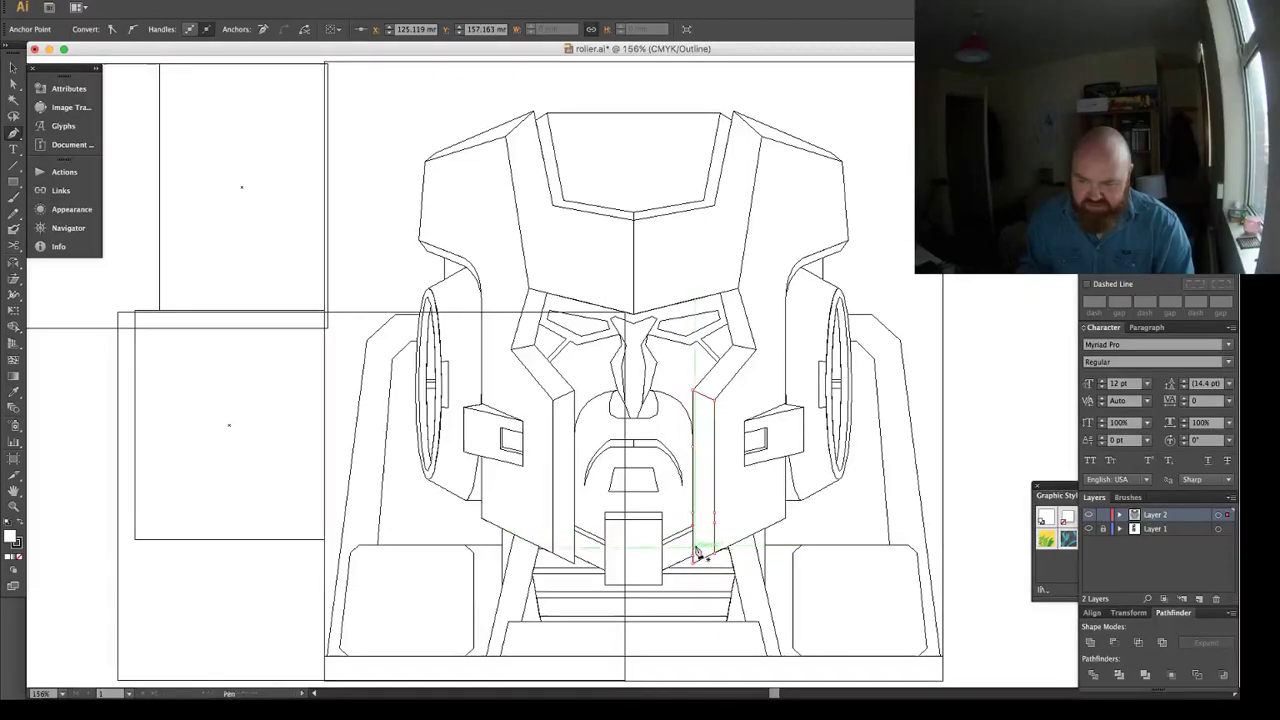
{"action": "left_click", "coordinate": [714, 519]}
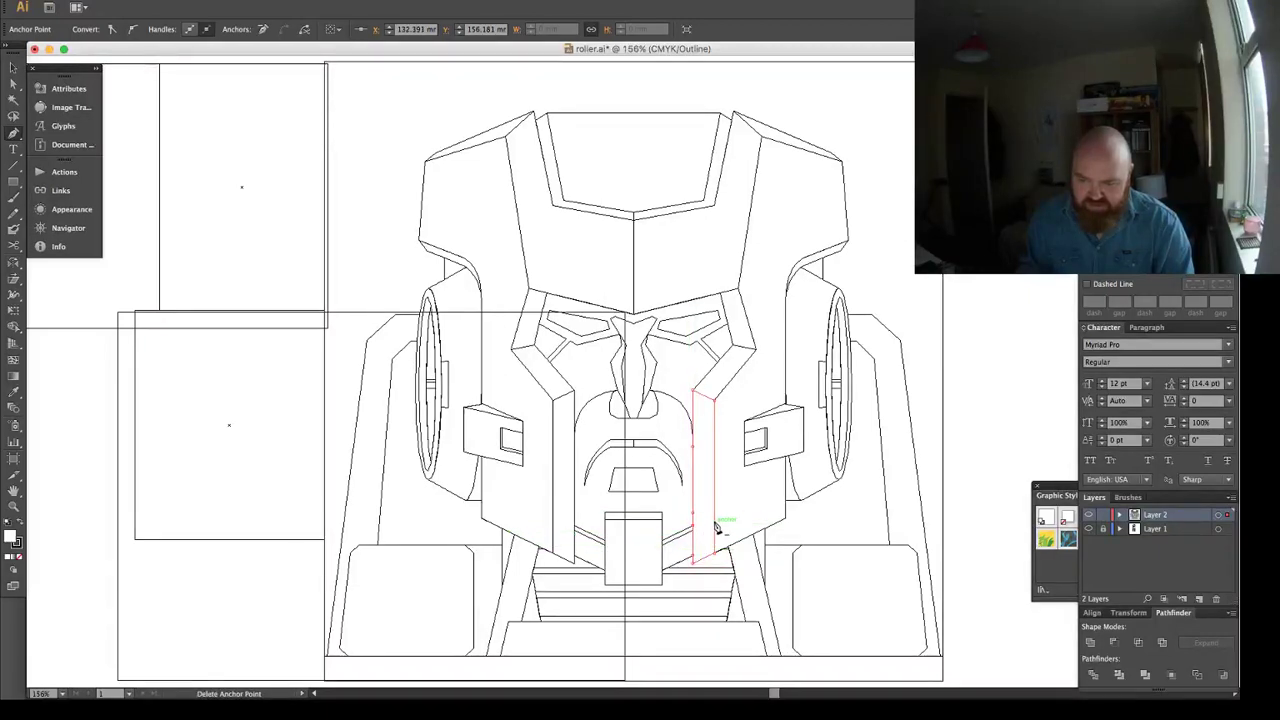
{"action": "left_click", "coordinate": [716, 527]}
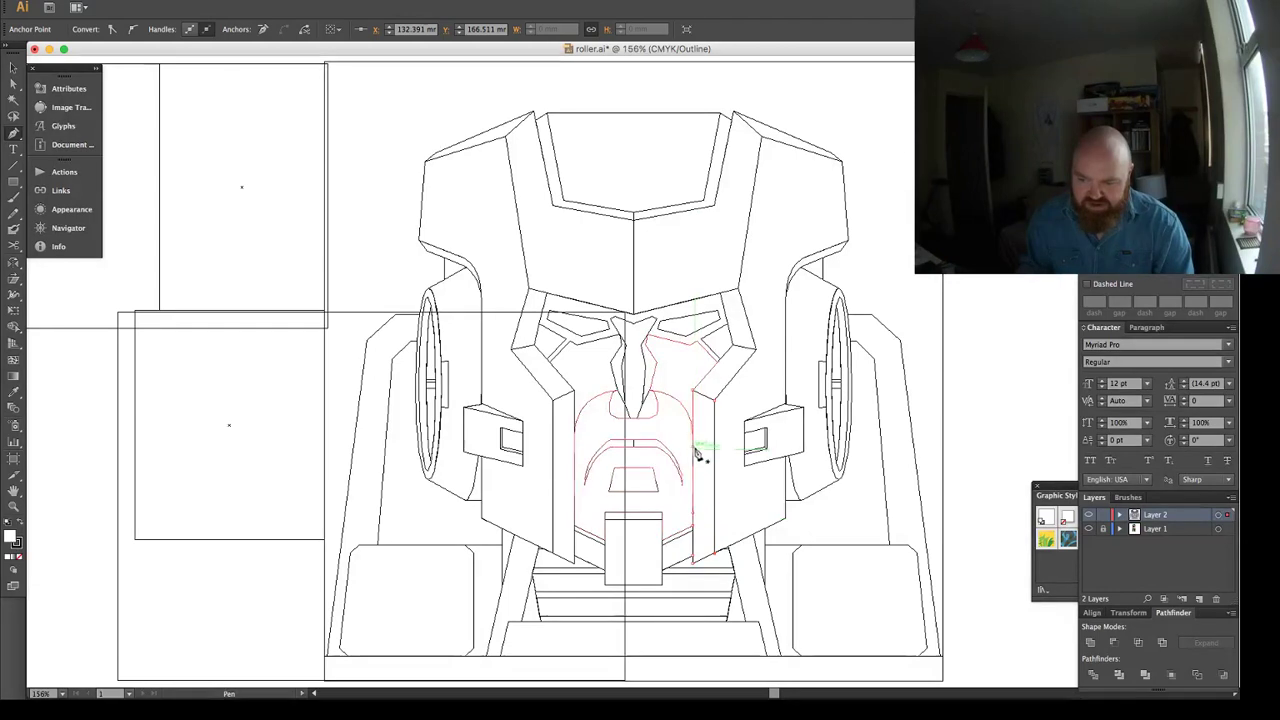
Delete the surplus anchor points on the left edge of the face outline and at the middle of the chin block's upper edge.
{"action": "key", "text": "super+a"}
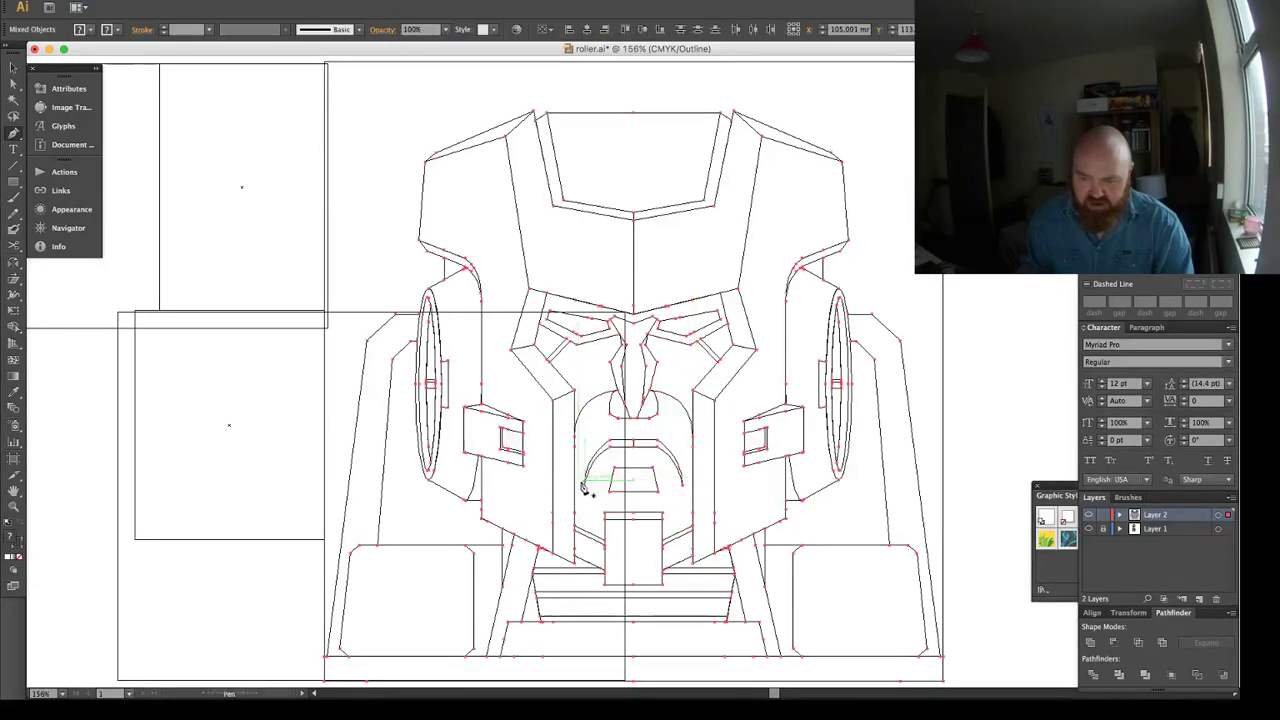
{"action": "left_click", "coordinate": [576, 453]}
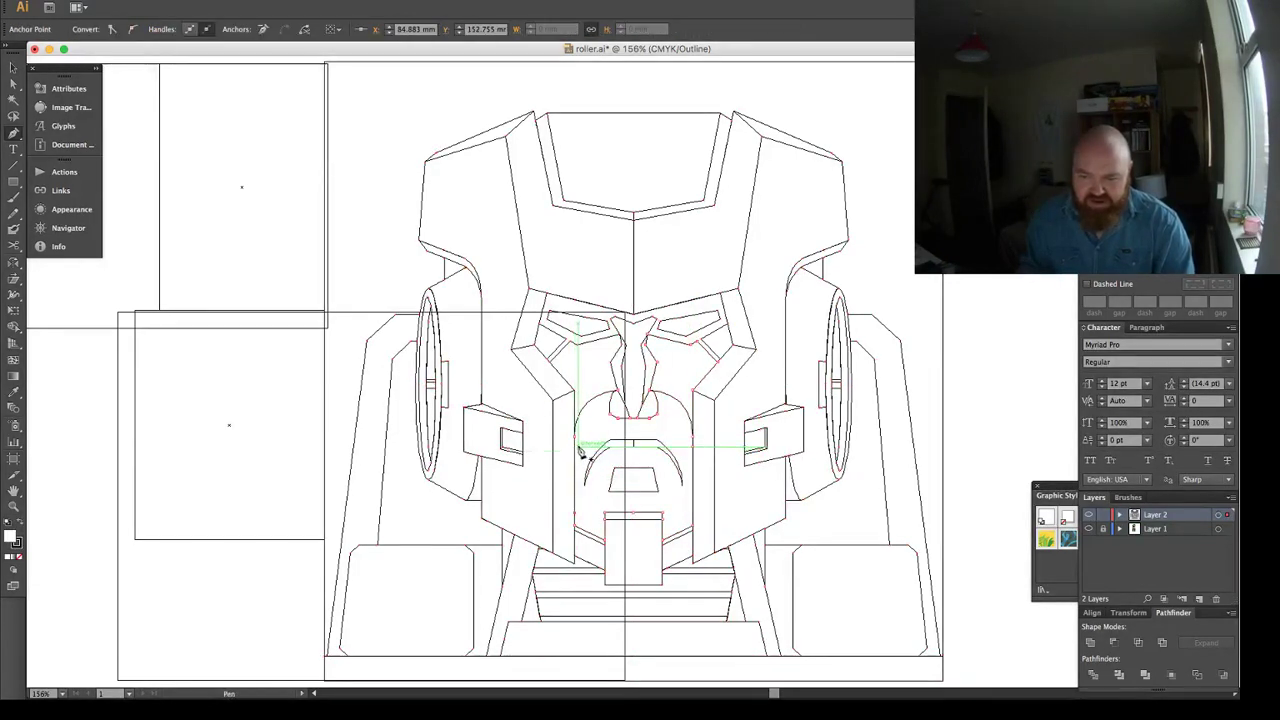
{"action": "left_click", "coordinate": [576, 514]}
{"action": "left_click", "coordinate": [576, 515]}
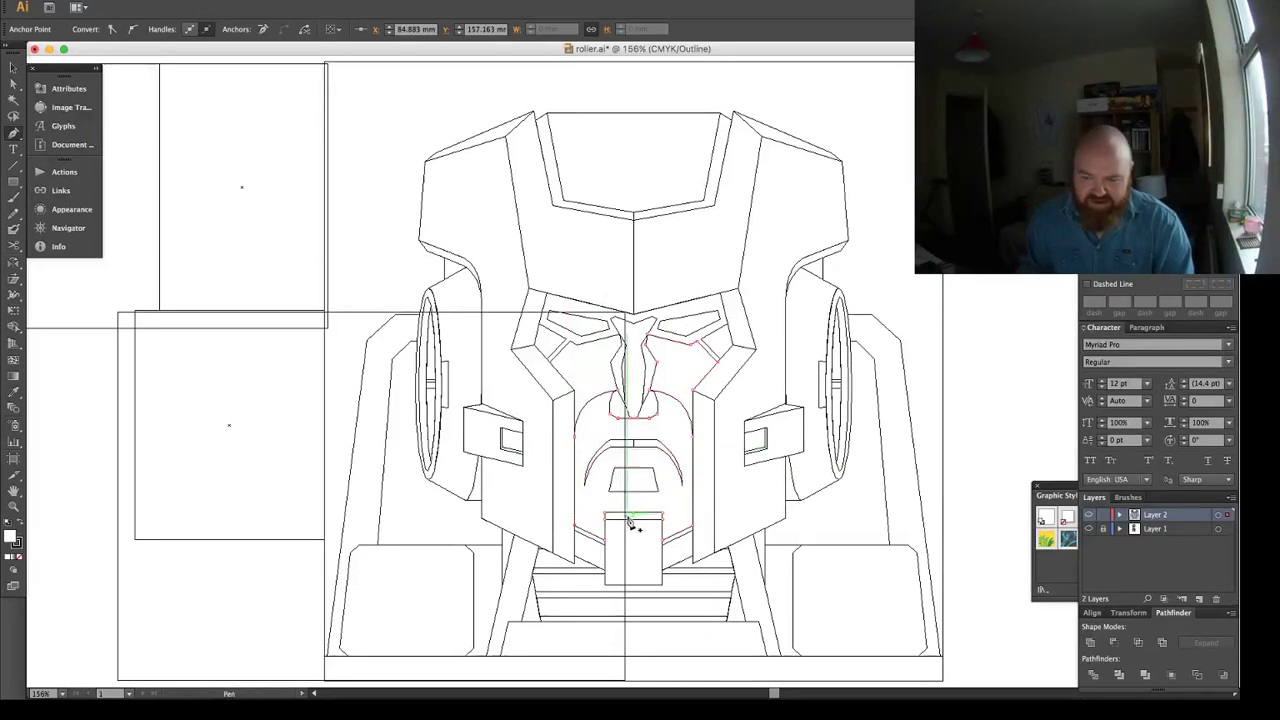
{"action": "left_click", "coordinate": [633, 519], "text": "super"}
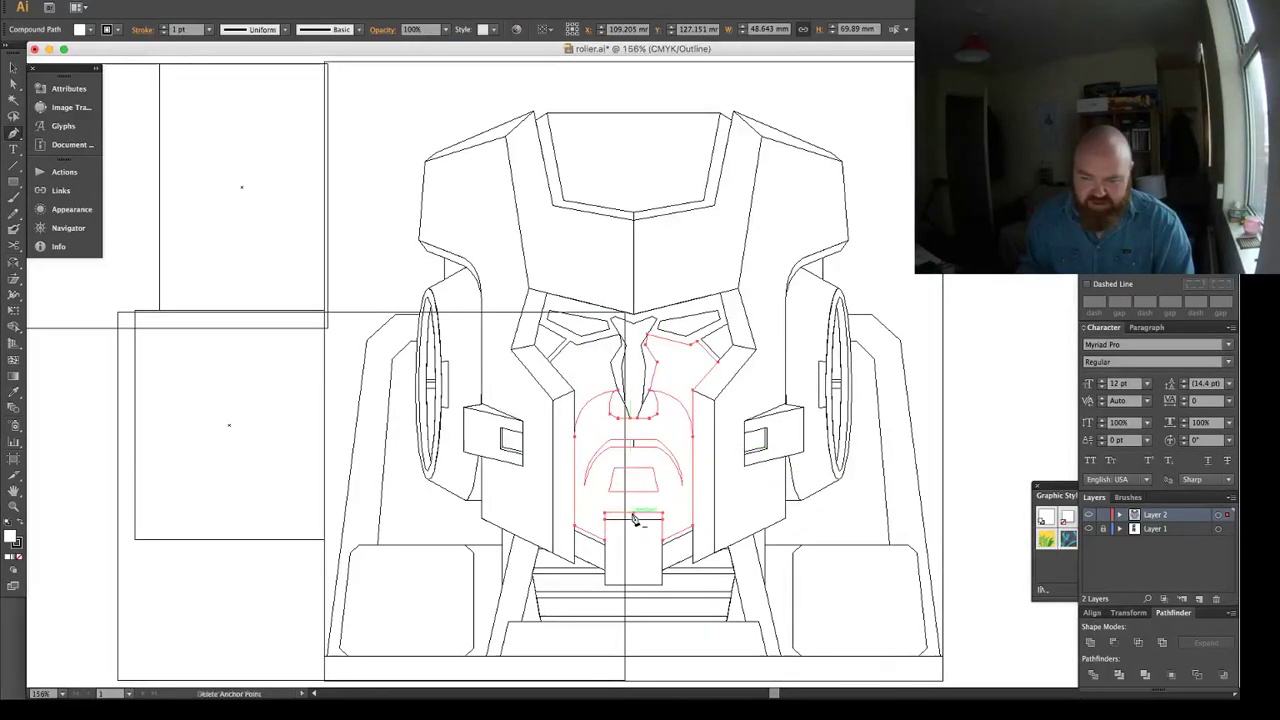
{"action": "left_click", "coordinate": [633, 515]}
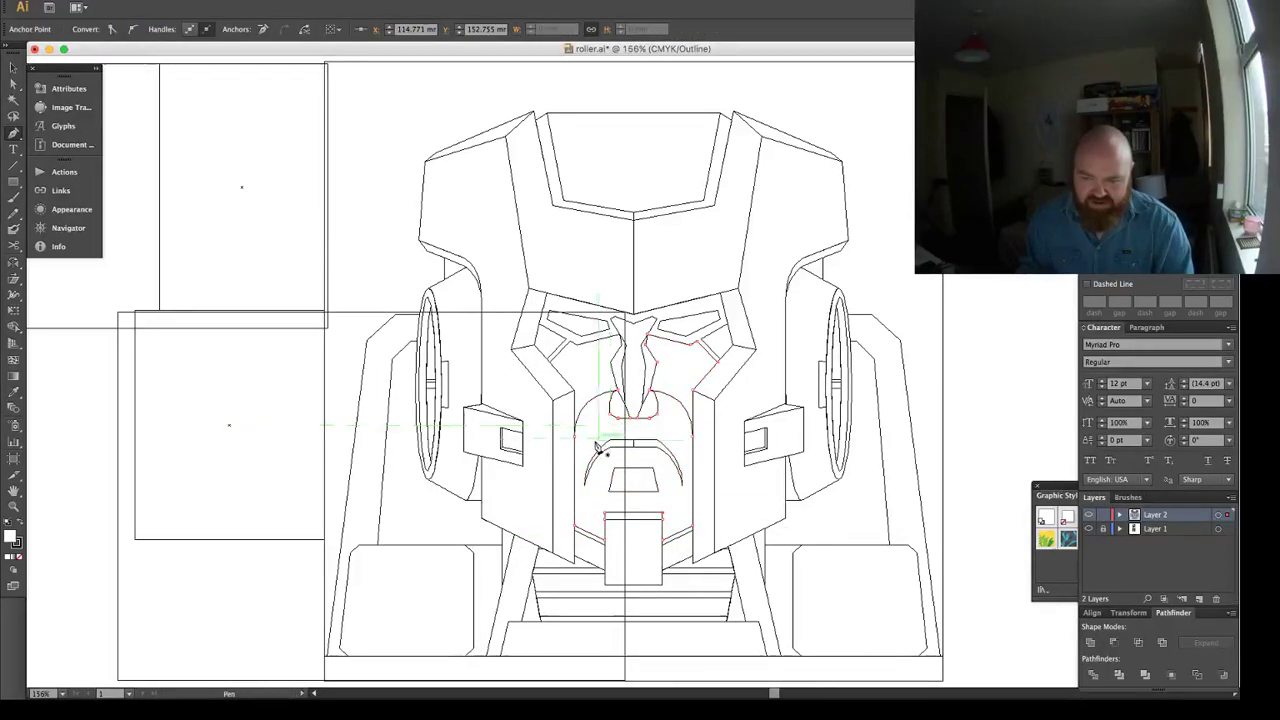
Delete the surplus anchor points on the lower part of the left vertical cheek strip.
{"action": "key", "text": "super+a"}
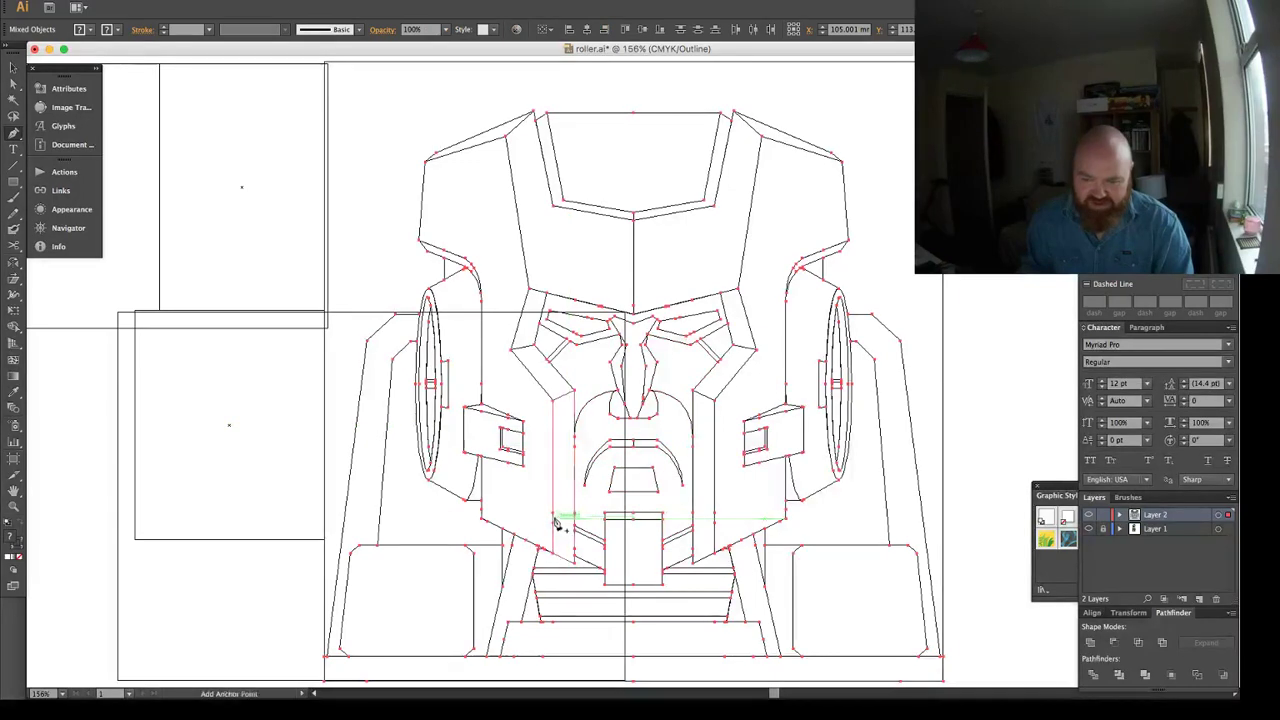
{"action": "left_click", "coordinate": [555, 520]}
{"action": "left_click", "coordinate": [555, 527]}
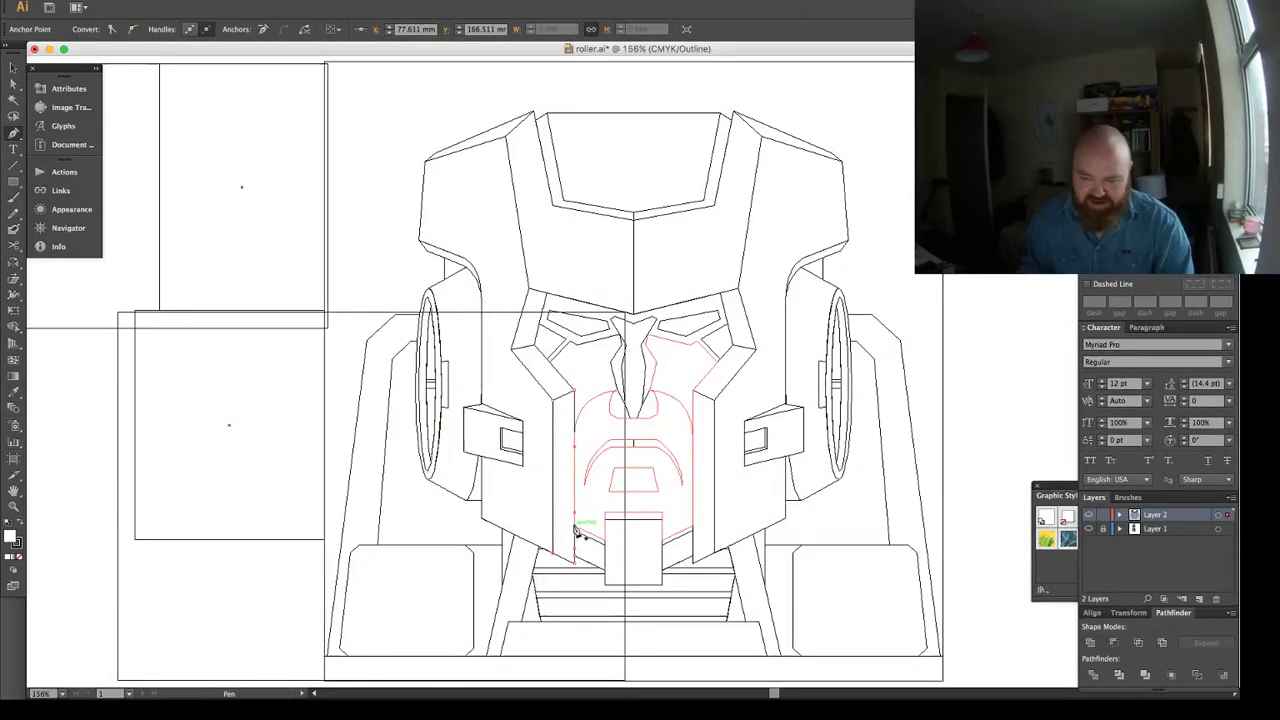
Remove the extra anchor points from the left cheek bracket, its inner cut-out and the adjoining ear panel edge.
{"action": "key", "text": "super+a"}
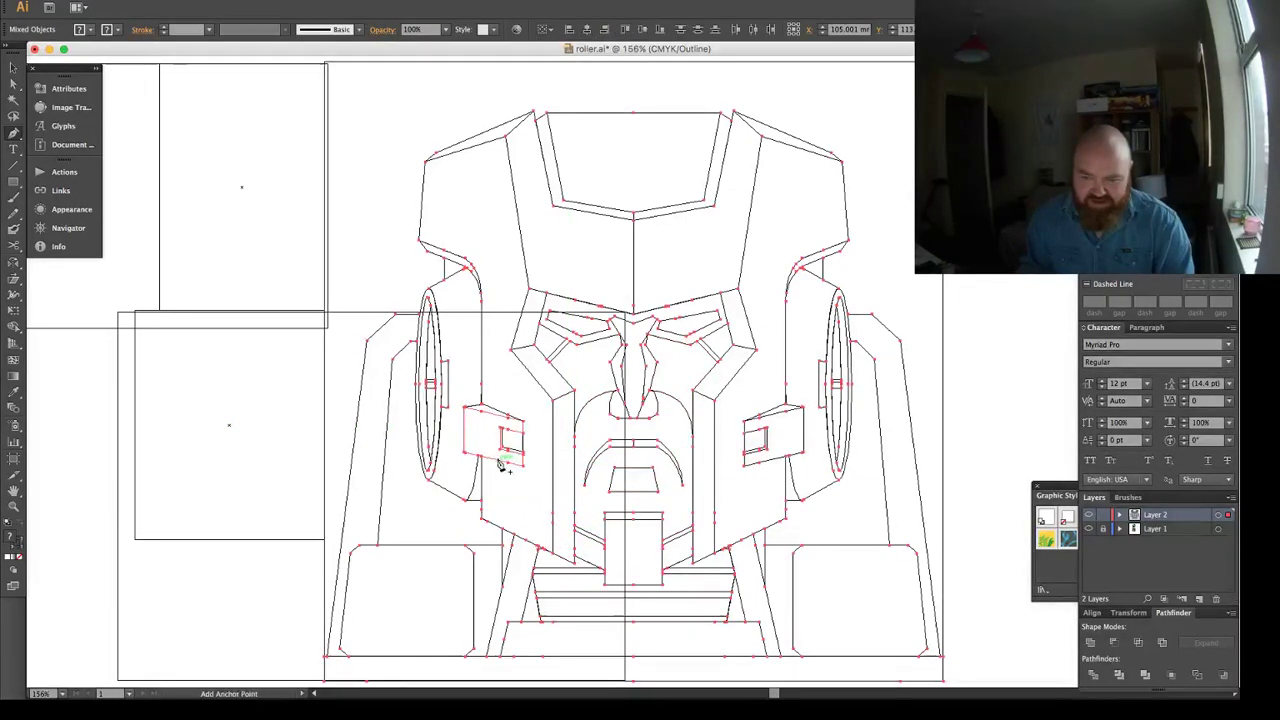
{"action": "left_click", "coordinate": [484, 458]}
{"action": "left_click", "coordinate": [487, 462]}
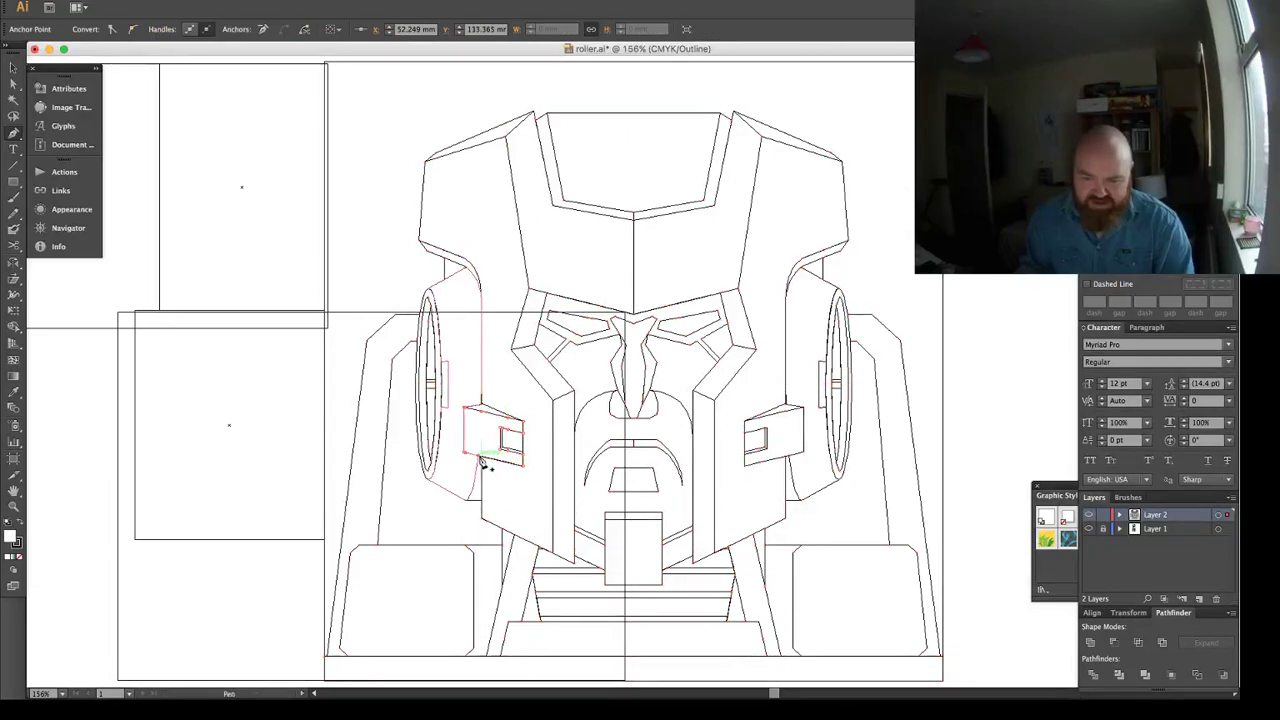
{"action": "key", "text": "super+a"}
{"action": "left_click", "coordinate": [481, 460], "text": "super"}
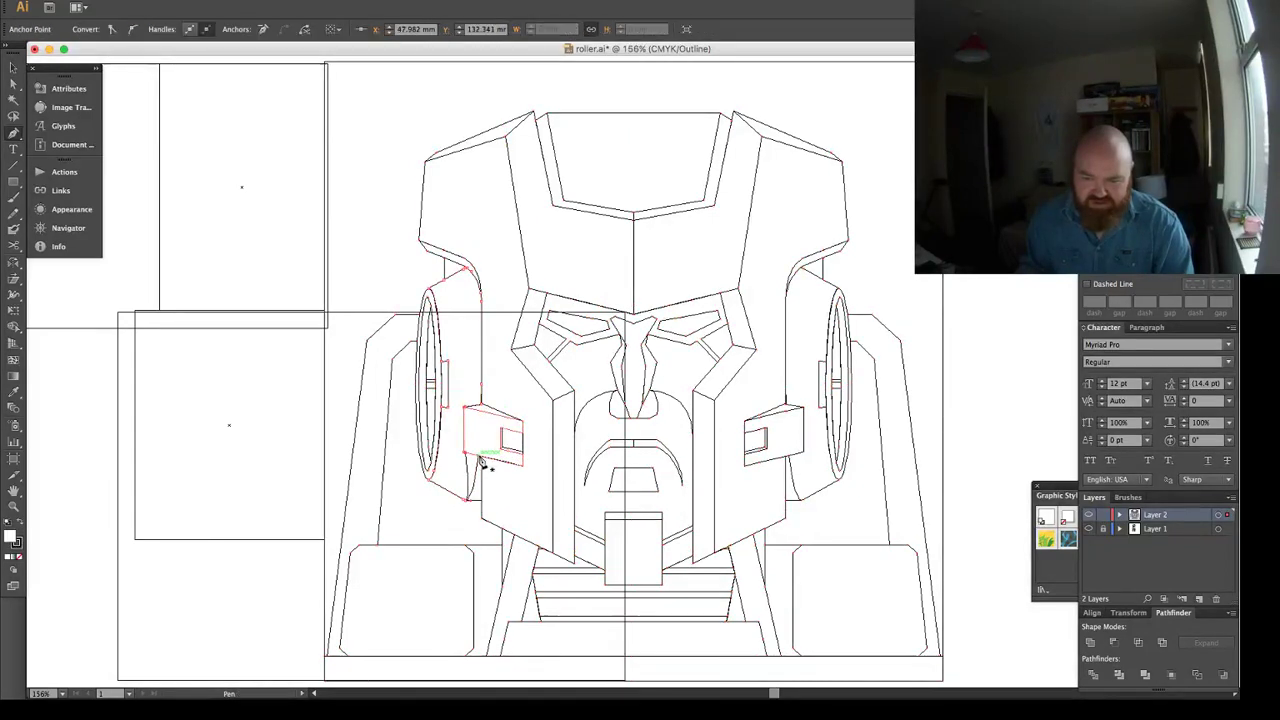
{"action": "left_click", "coordinate": [481, 461], "text": "shift+super"}
{"action": "left_click", "coordinate": [470, 450]}
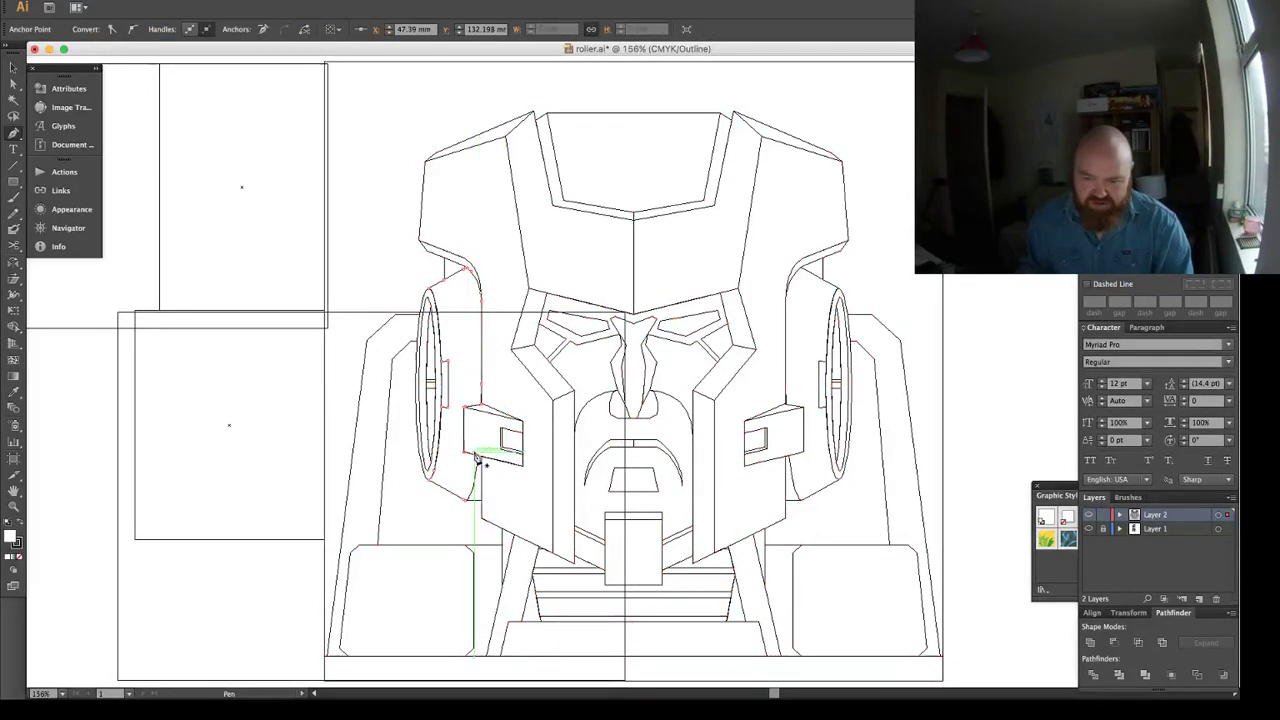
{"action": "key", "text": "super+a"}
{"action": "key", "text": "p"}
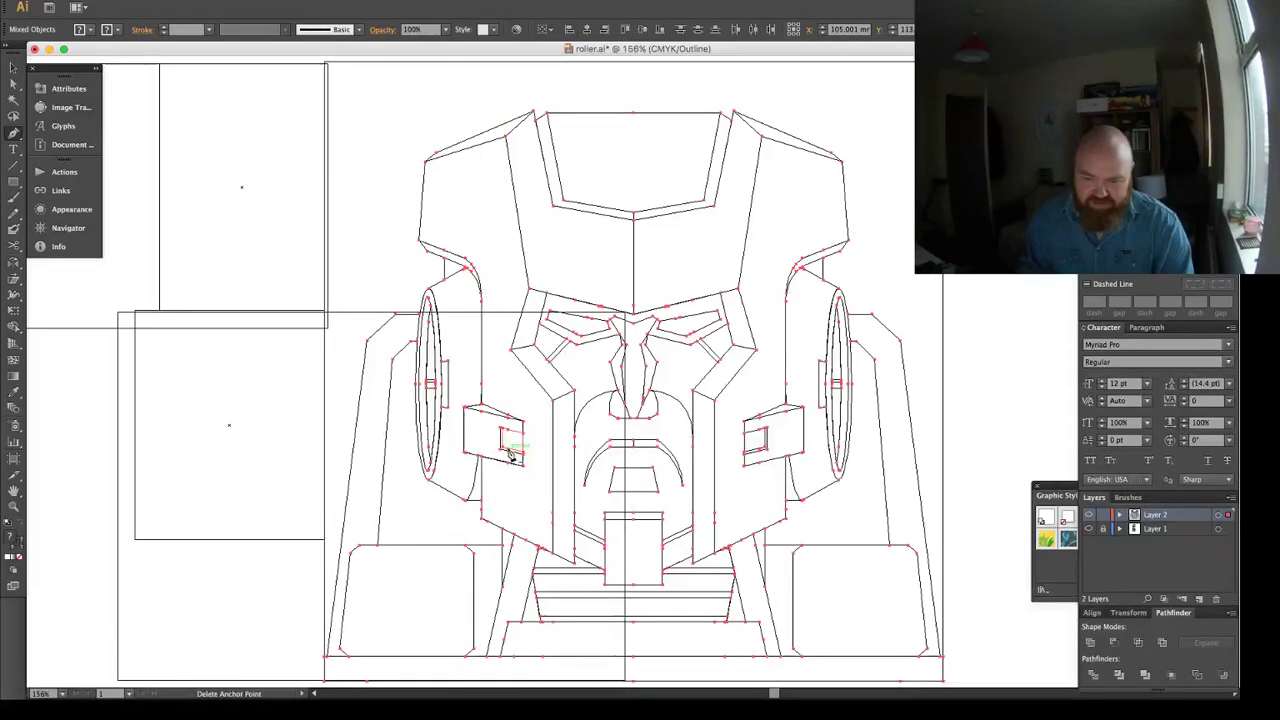
{"action": "left_click", "coordinate": [508, 450]}
{"action": "key", "text": "super+a"}
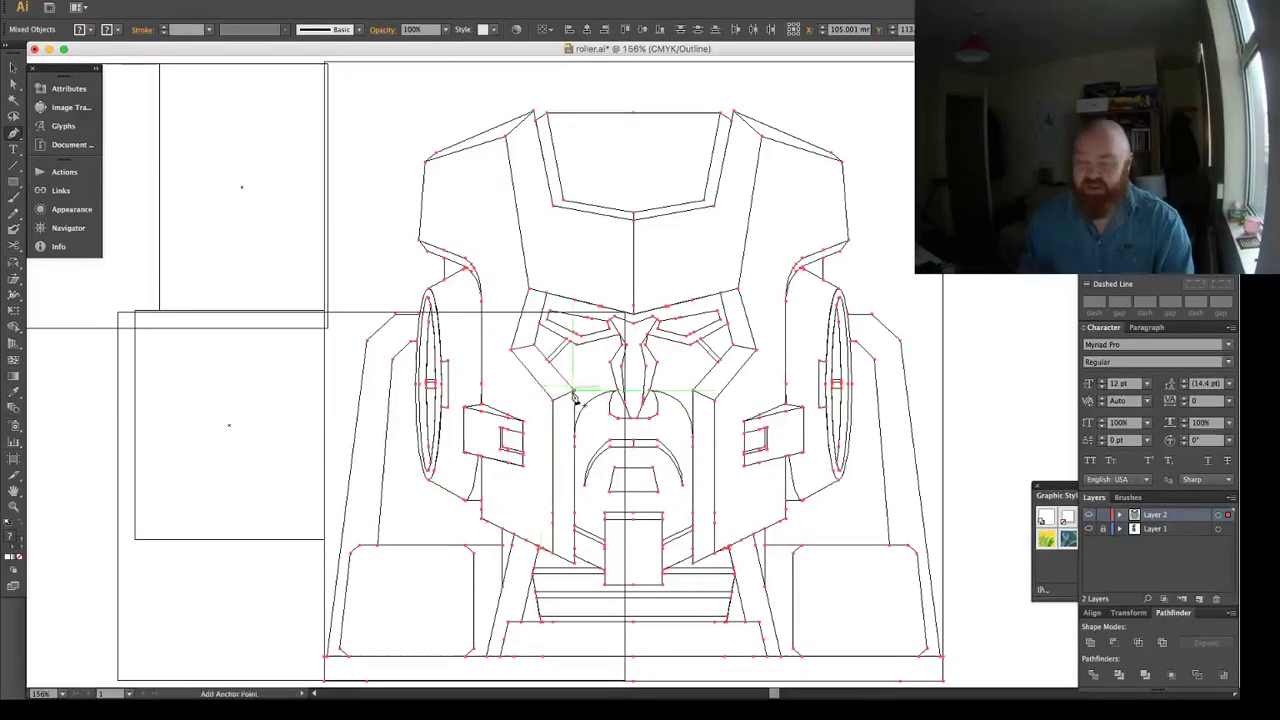
Return to the colour preview and fill the cheek strips, eye-side strips and small panels under the helmet edges with the helmet's dark grey.
{"action": "key", "text": "super+shift+a"}
{"action": "key", "text": "a"}
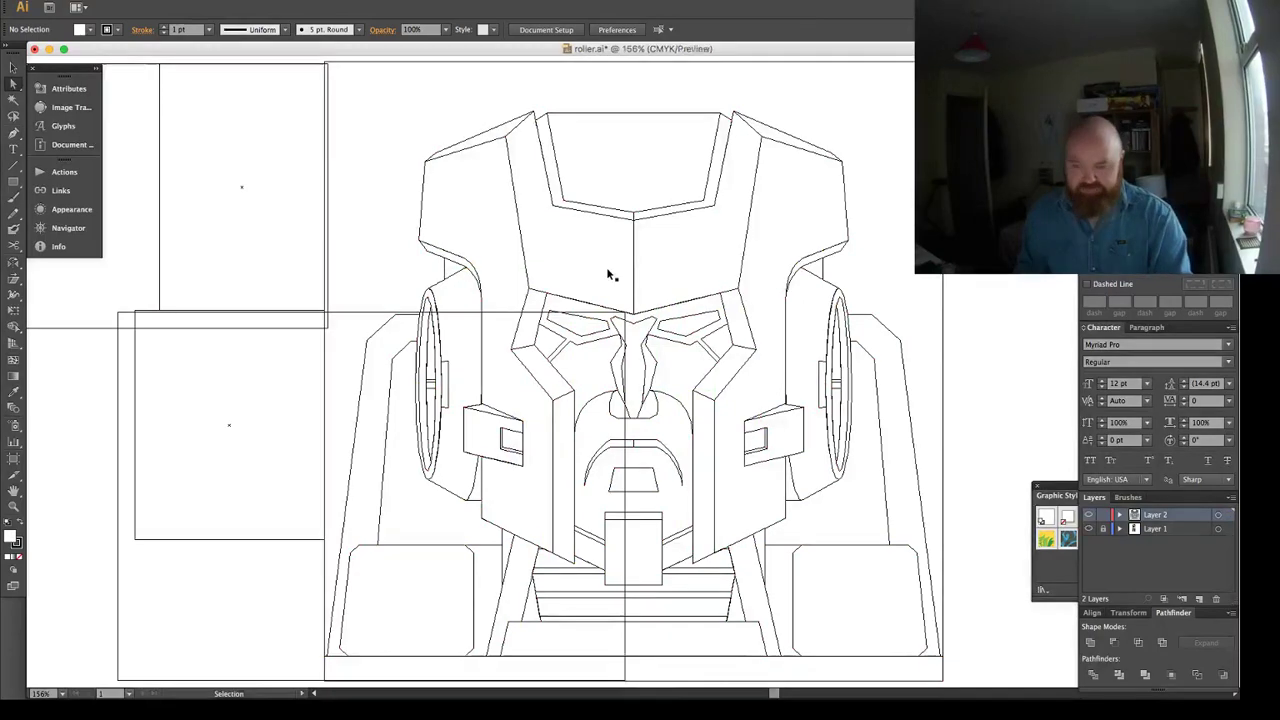
{"action": "key", "text": "super+y"}
{"action": "key", "text": "a"}
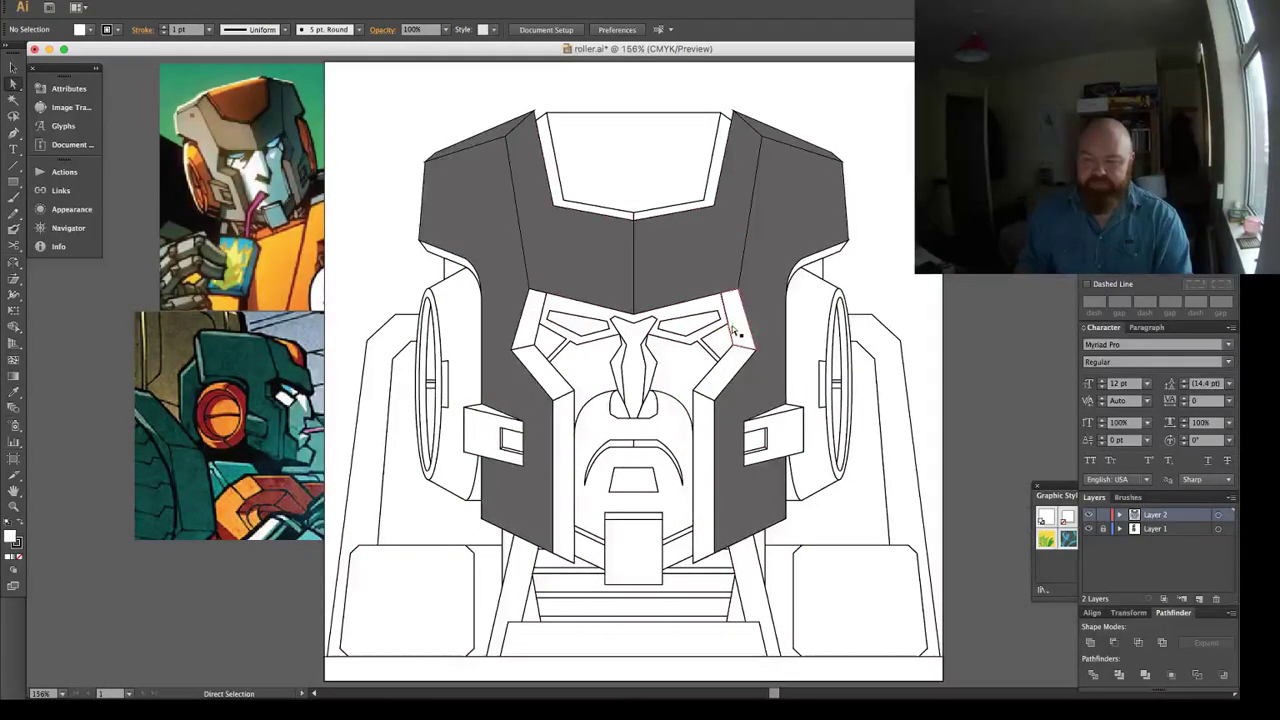
{"action": "left_click", "coordinate": [706, 412]}
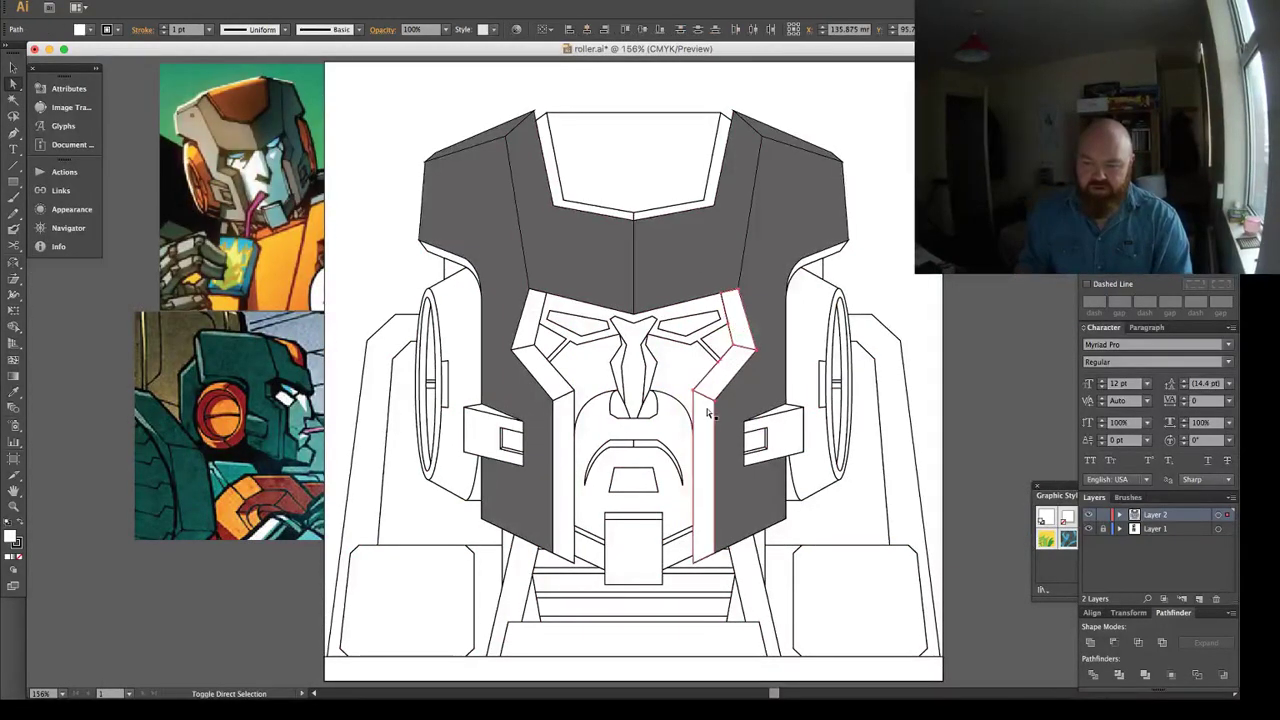
{"action": "left_click", "coordinate": [561, 390], "text": "shift"}
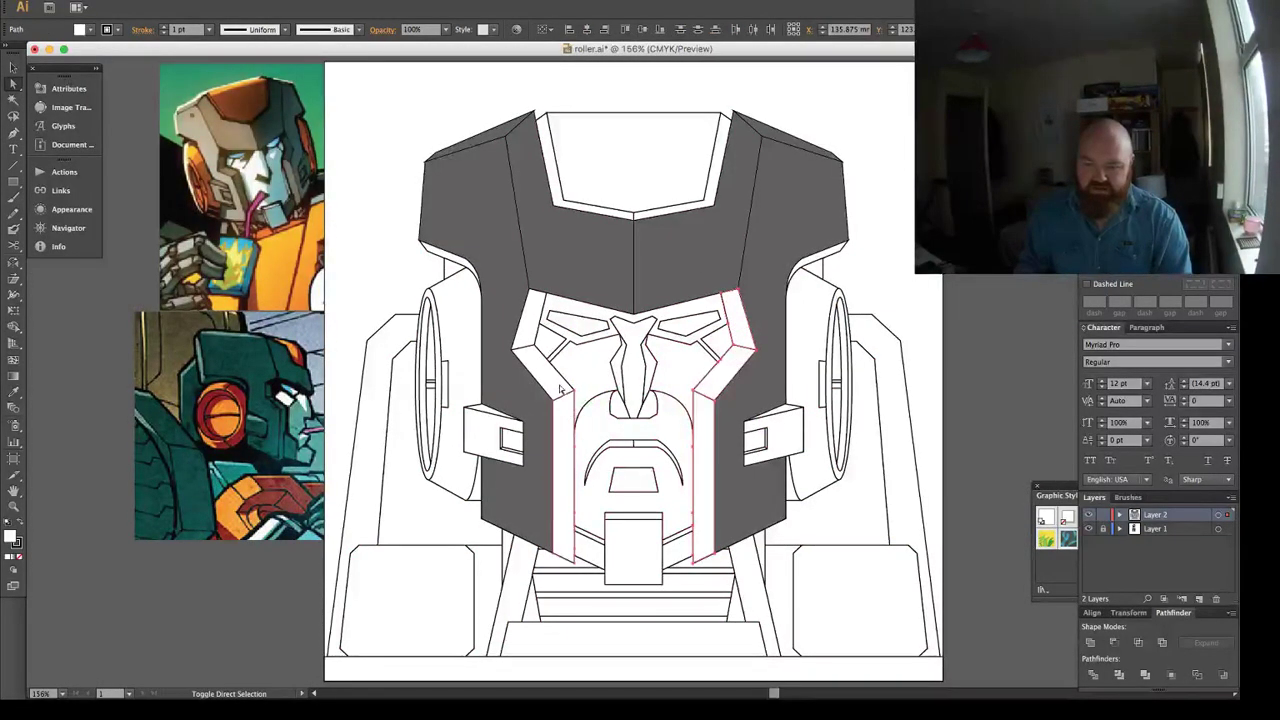
{"action": "left_click", "coordinate": [462, 270], "text": "shift"}
{"action": "left_click", "coordinate": [820, 270], "text": "shift"}
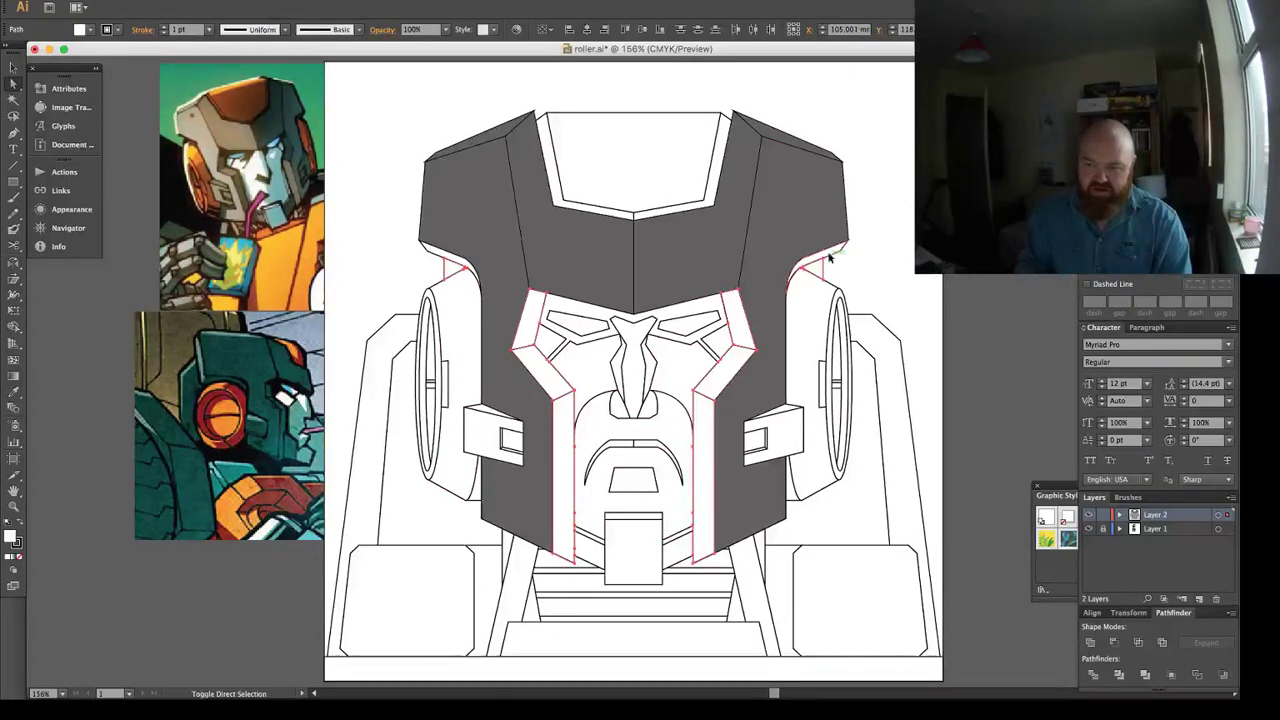
{"action": "key", "text": "i"}
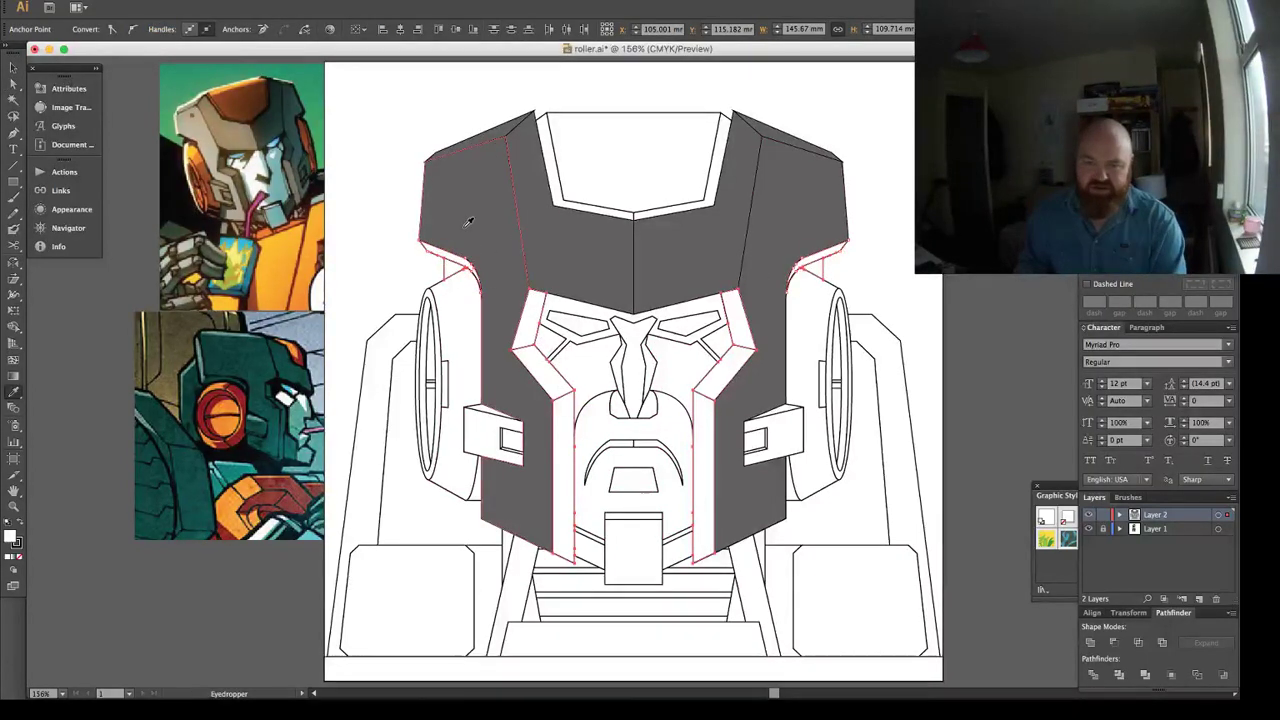
{"action": "left_click", "coordinate": [468, 223]}
{"action": "key", "text": "super+shift+a"}
{"action": "key", "text": "a"}
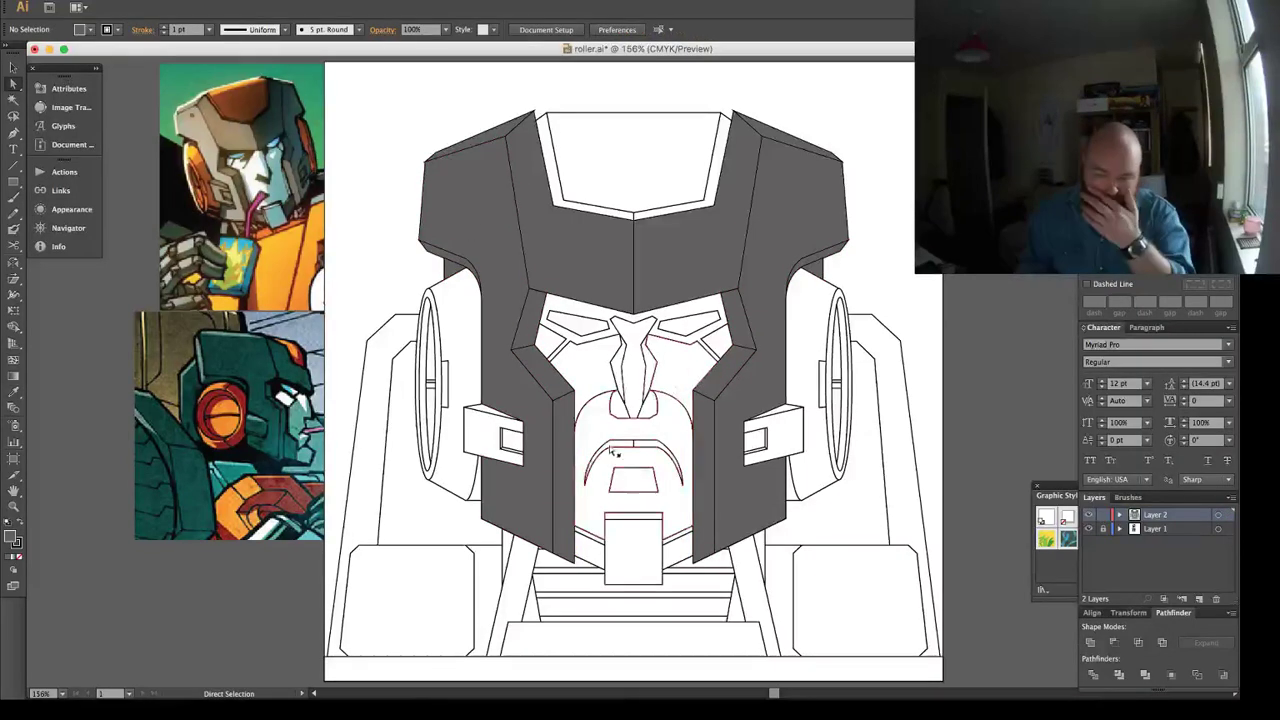
Fill the jaw panels on both sides of the chin block with the helmet's dark grey and switch back to outline view.
{"action": "left_click", "coordinate": [595, 553]}
{"action": "left_click", "coordinate": [680, 543]}
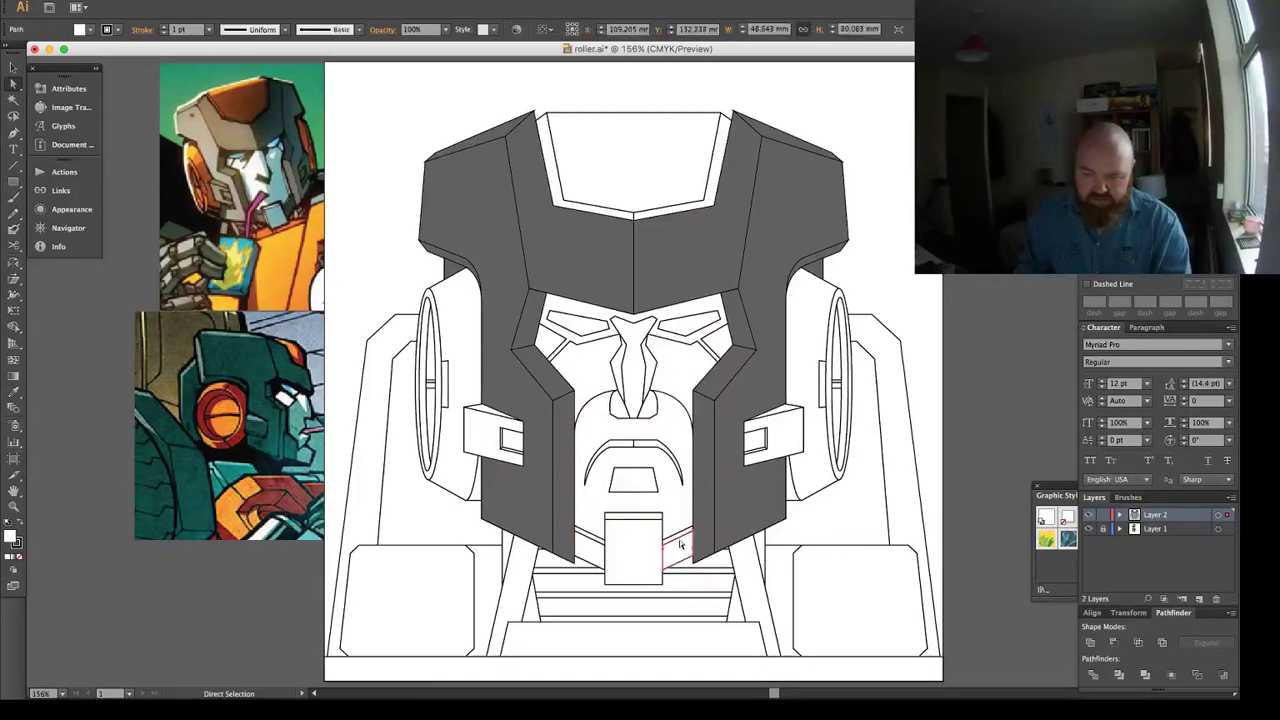
{"action": "left_click", "coordinate": [593, 546]}
{"action": "left_click", "coordinate": [593, 543]}
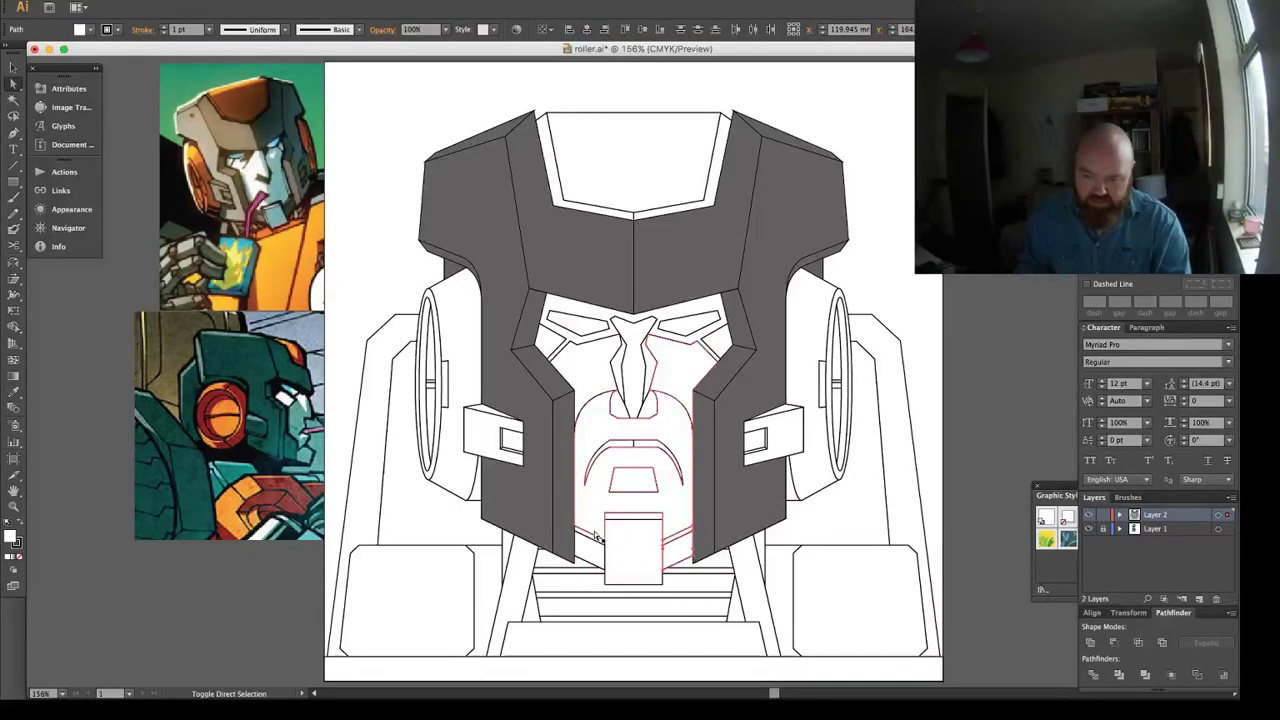
{"action": "left_click", "coordinate": [592, 540]}
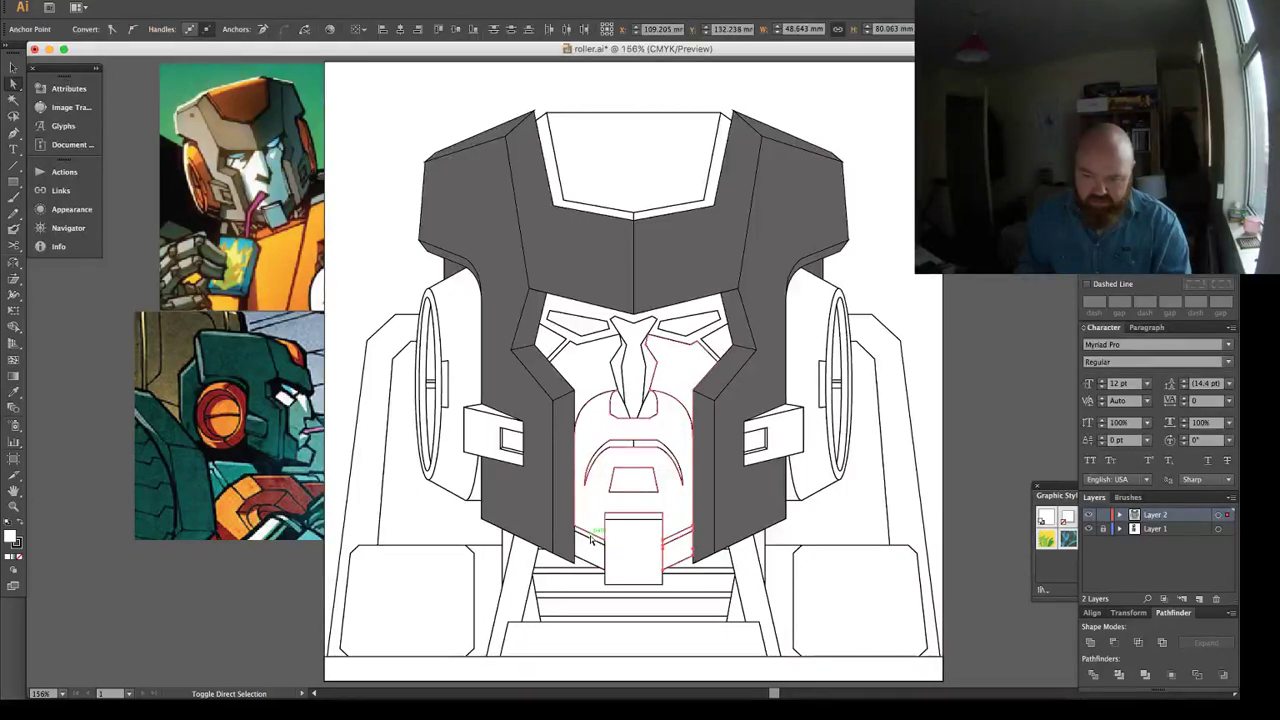
{"action": "left_click", "coordinate": [591, 542]}
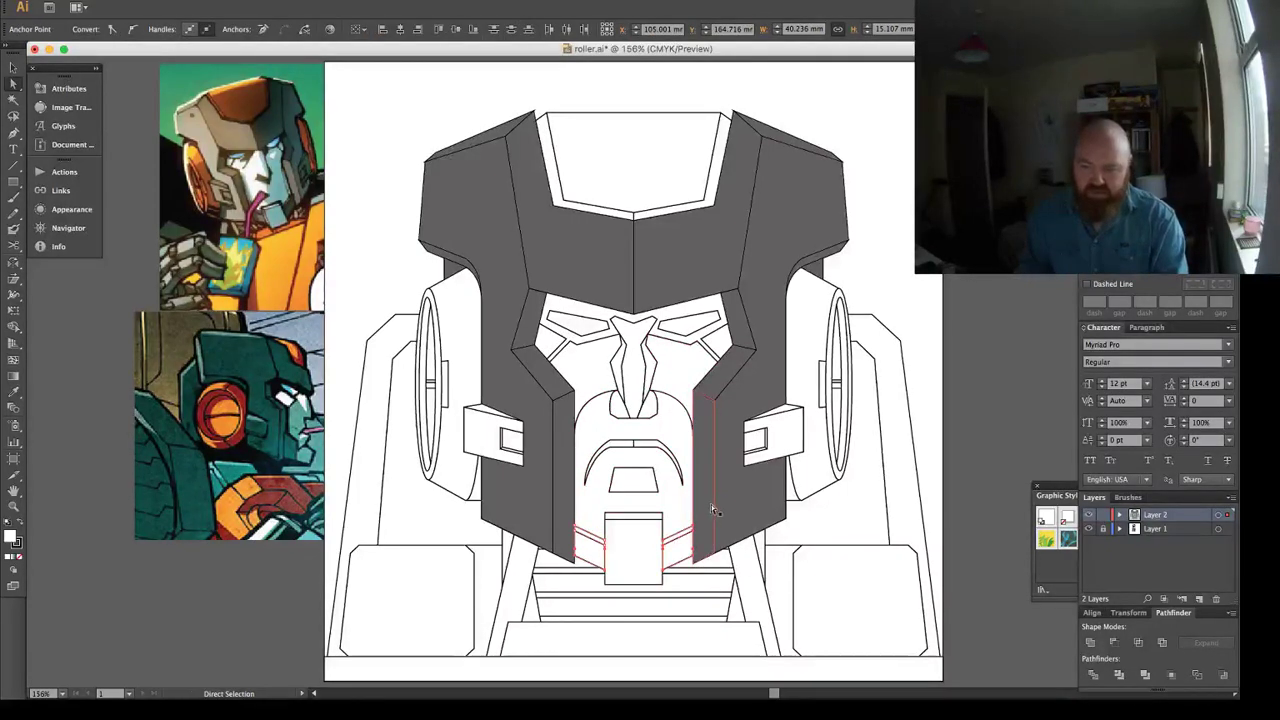
{"action": "key", "text": "i"}
{"action": "key", "text": "u"}
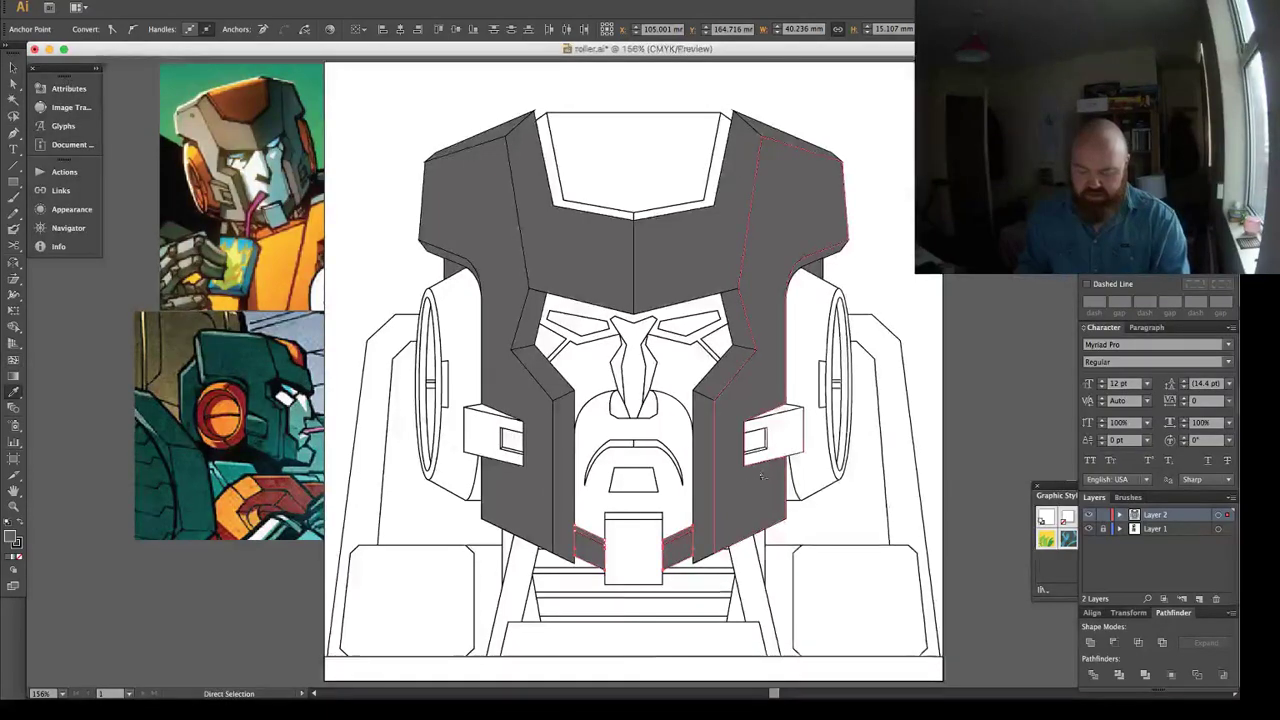
{"action": "key", "text": "ctrl+y"}
{"action": "key", "text": "a"}
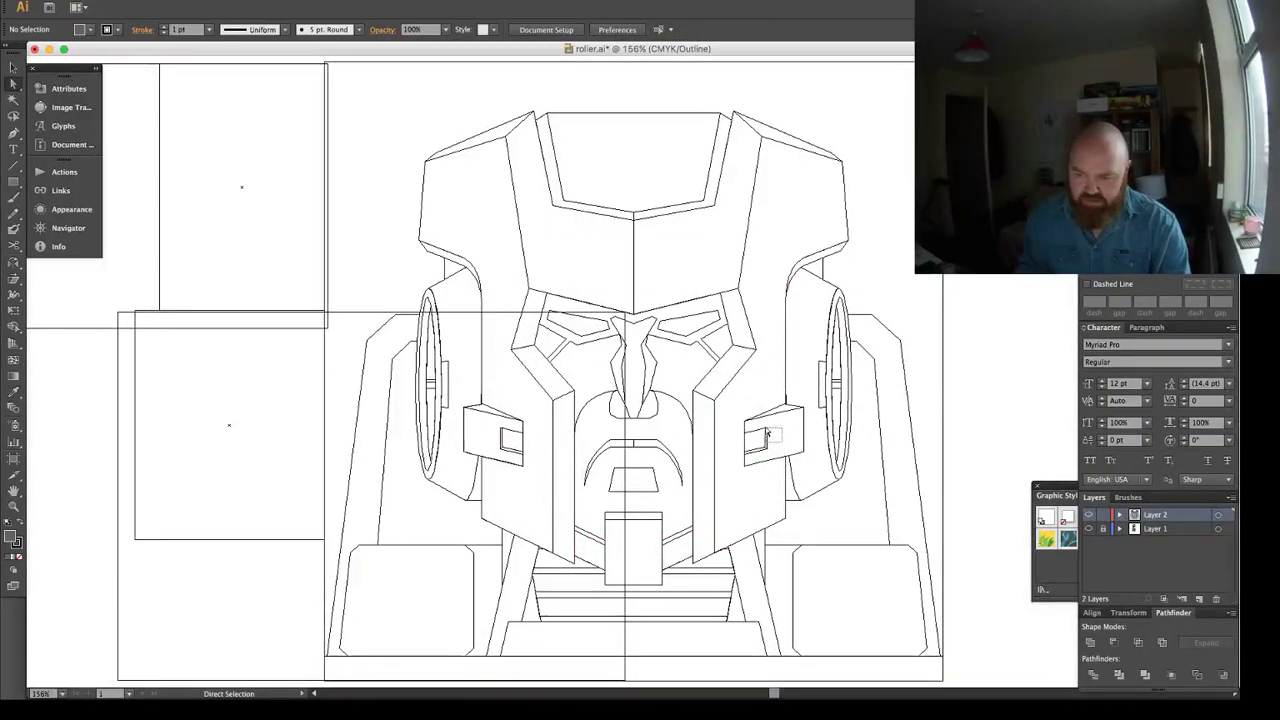
Fill the cheek brackets and their inner cut-outs on both sides with the helmet's dark grey in the colour preview.
{"action": "left_click_drag", "start_coordinate": [768, 421], "coordinate": [767, 446]}
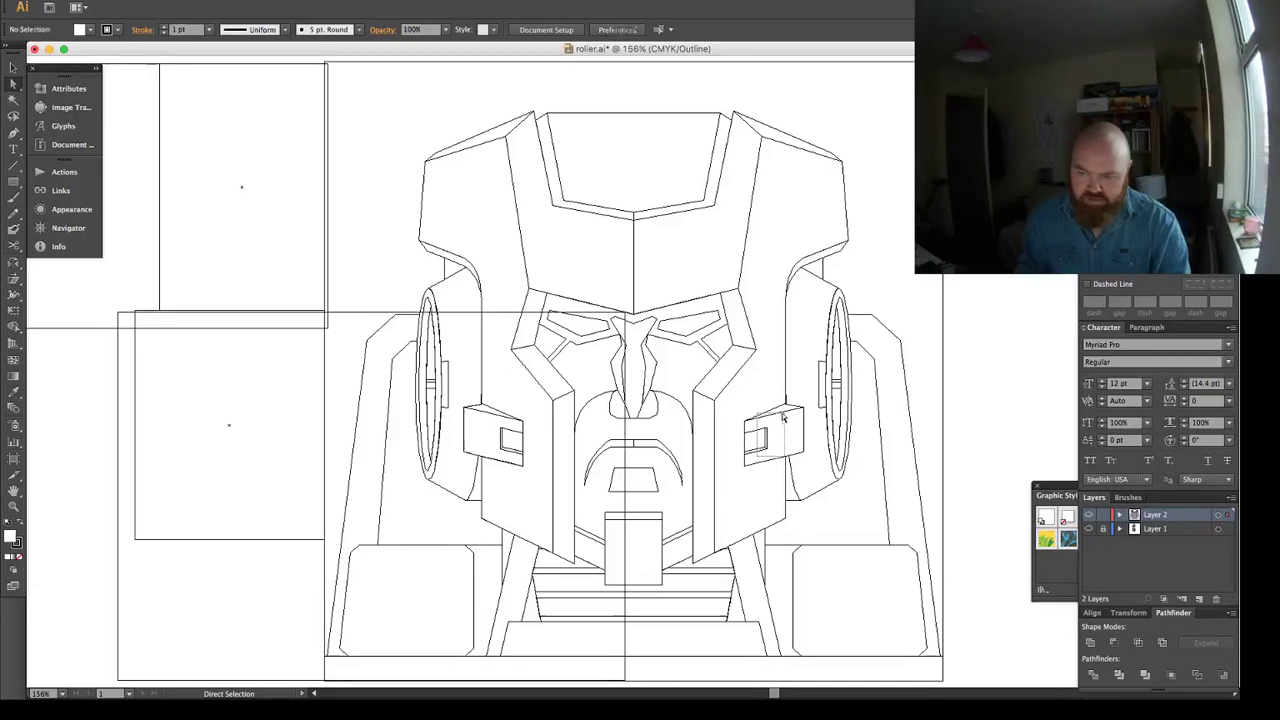
{"action": "left_click", "coordinate": [783, 418]}
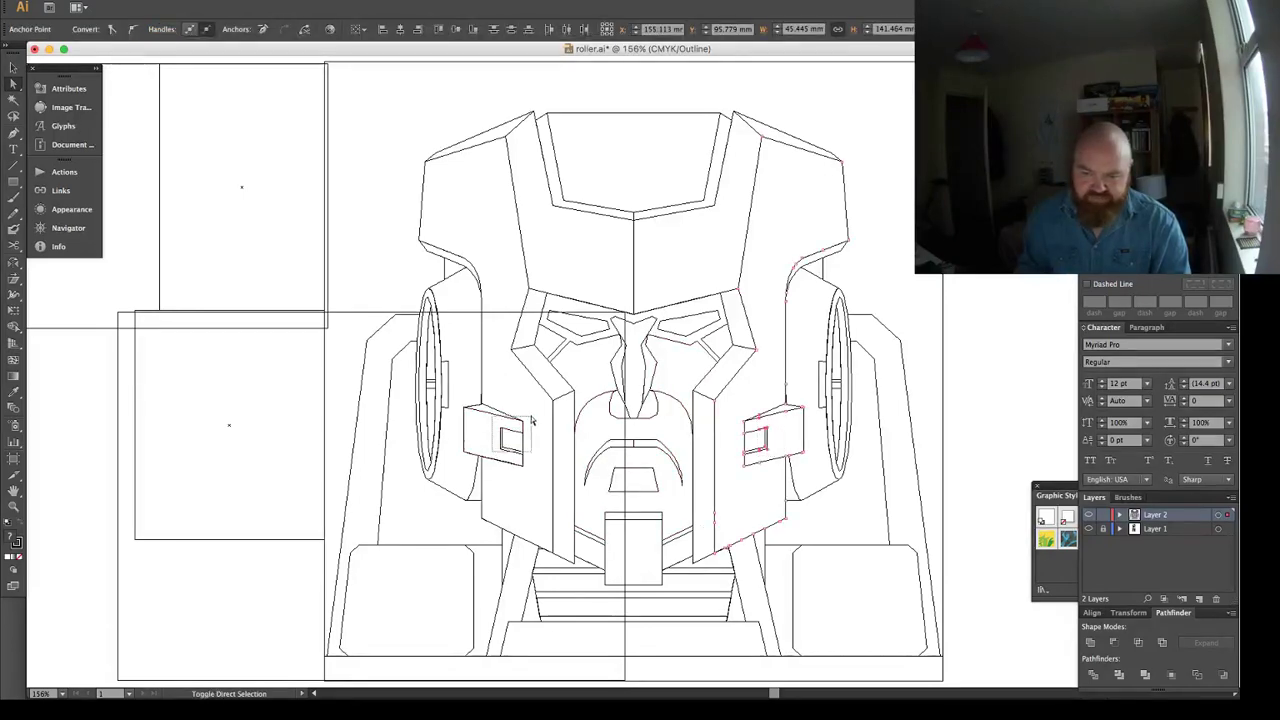
{"action": "key", "text": "ctrl+y"}
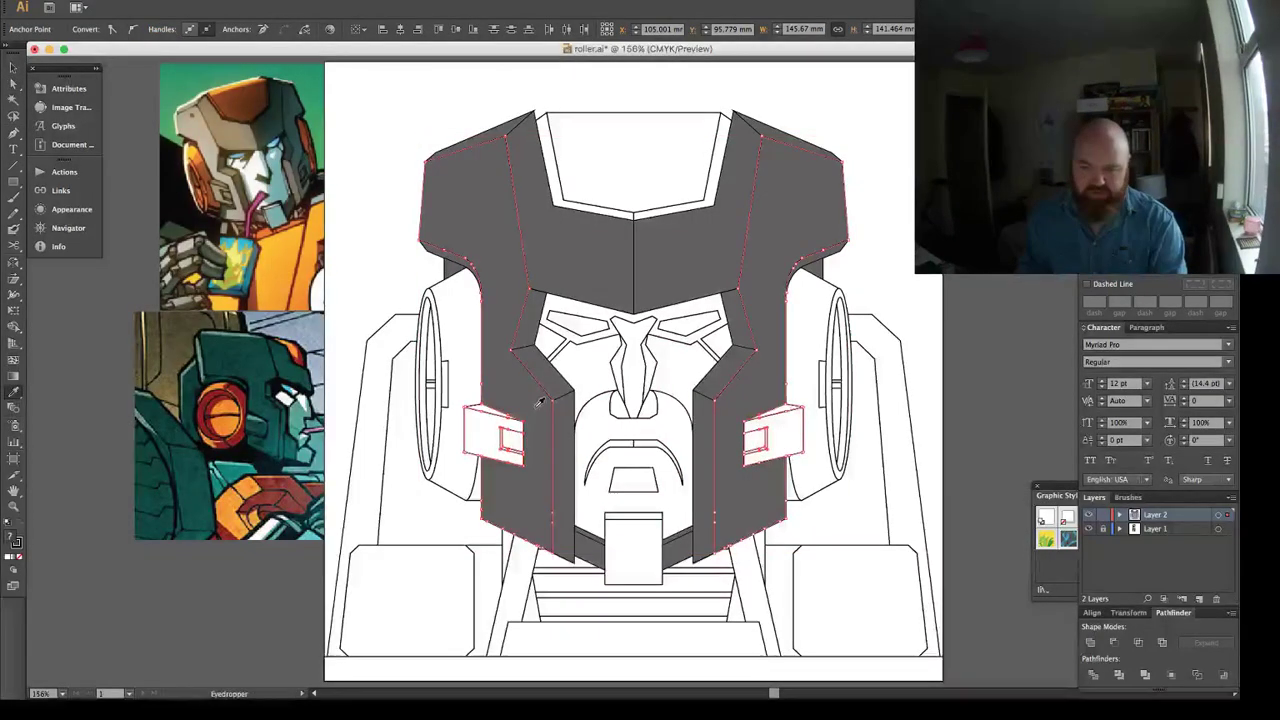
{"action": "key", "text": "i"}
{"action": "left_click", "coordinate": [565, 410]}
{"action": "key", "text": "super+shift+a"}
{"action": "key", "text": "a"}
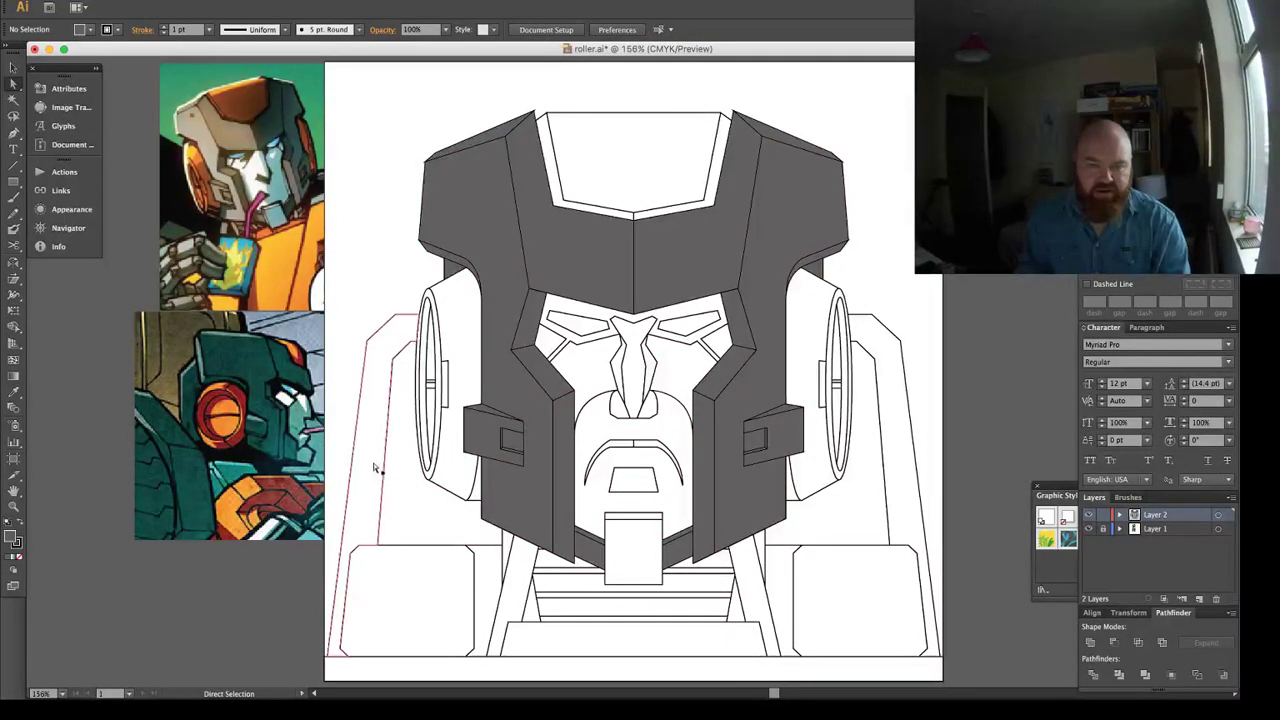
Fill the tall outer frame strips behind the ears on both sides with the helmet's dark grey.
{"action": "left_click", "coordinate": [366, 400]}
{"action": "left_click", "coordinate": [876, 376], "text": "shift"}
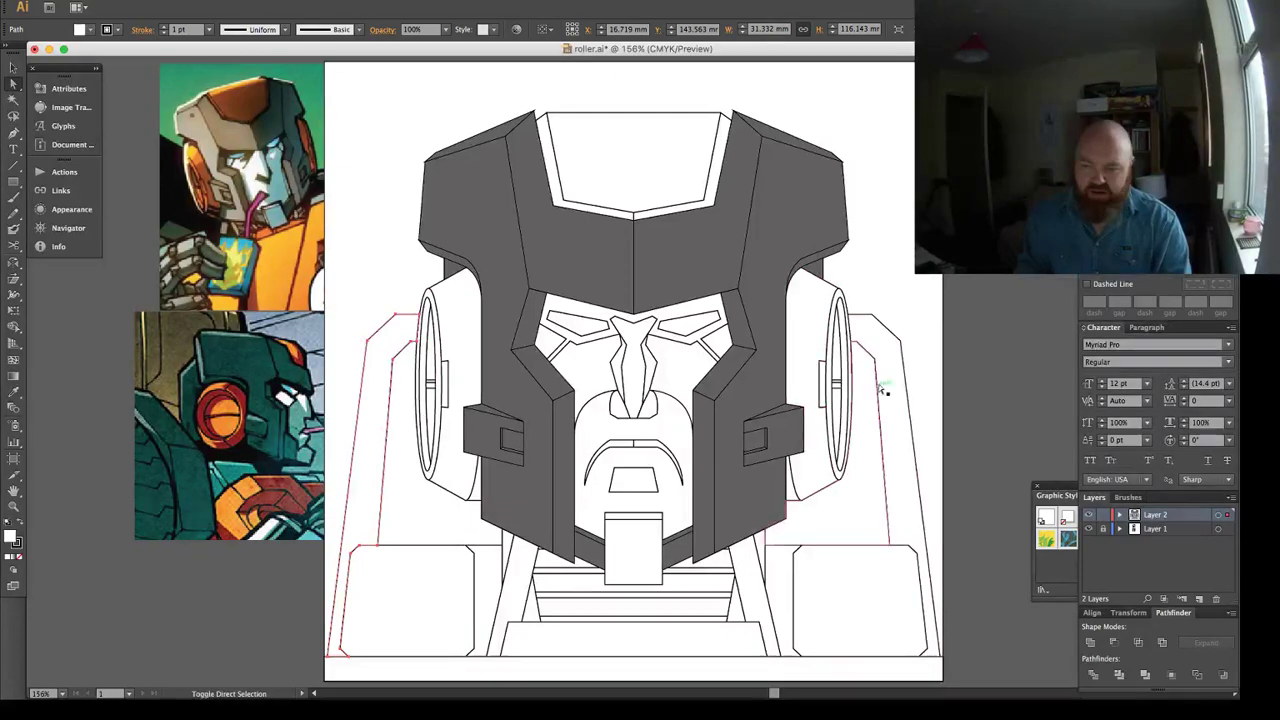
{"action": "key", "text": "i"}
{"action": "left_click", "coordinate": [774, 378]}
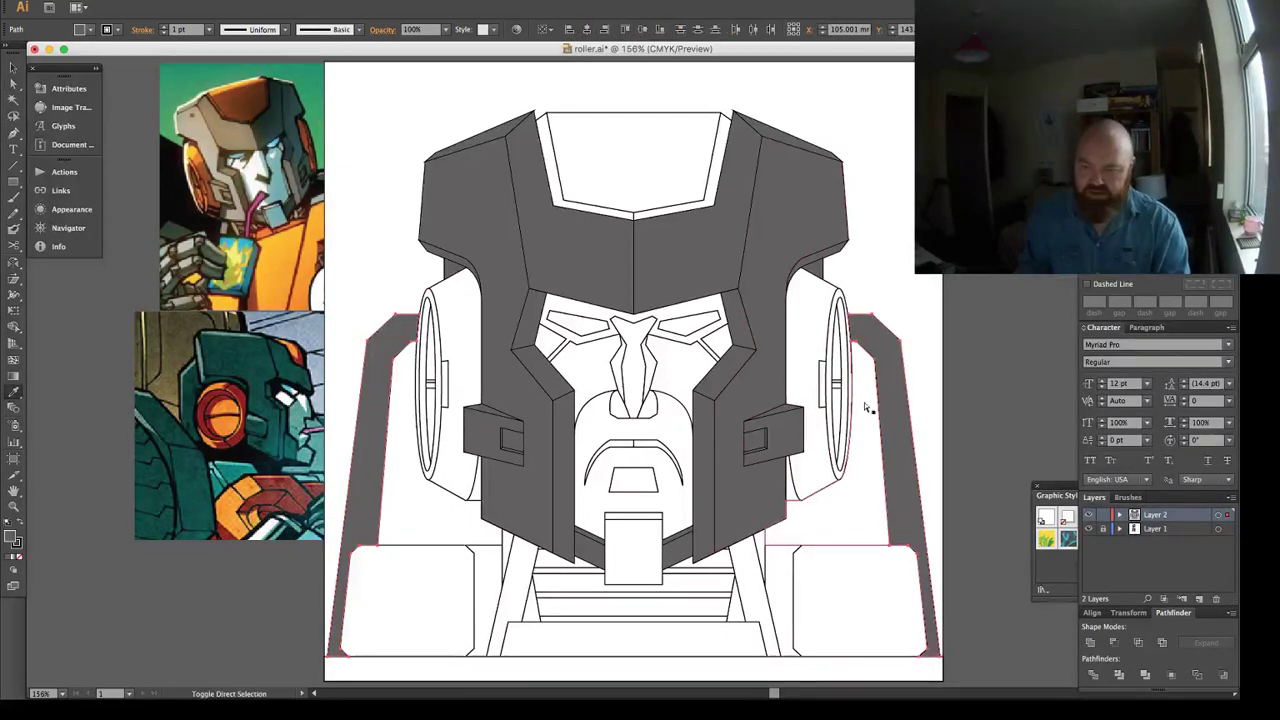
{"action": "key", "text": "a"}
{"action": "key", "text": "ctrl+shift+a"}
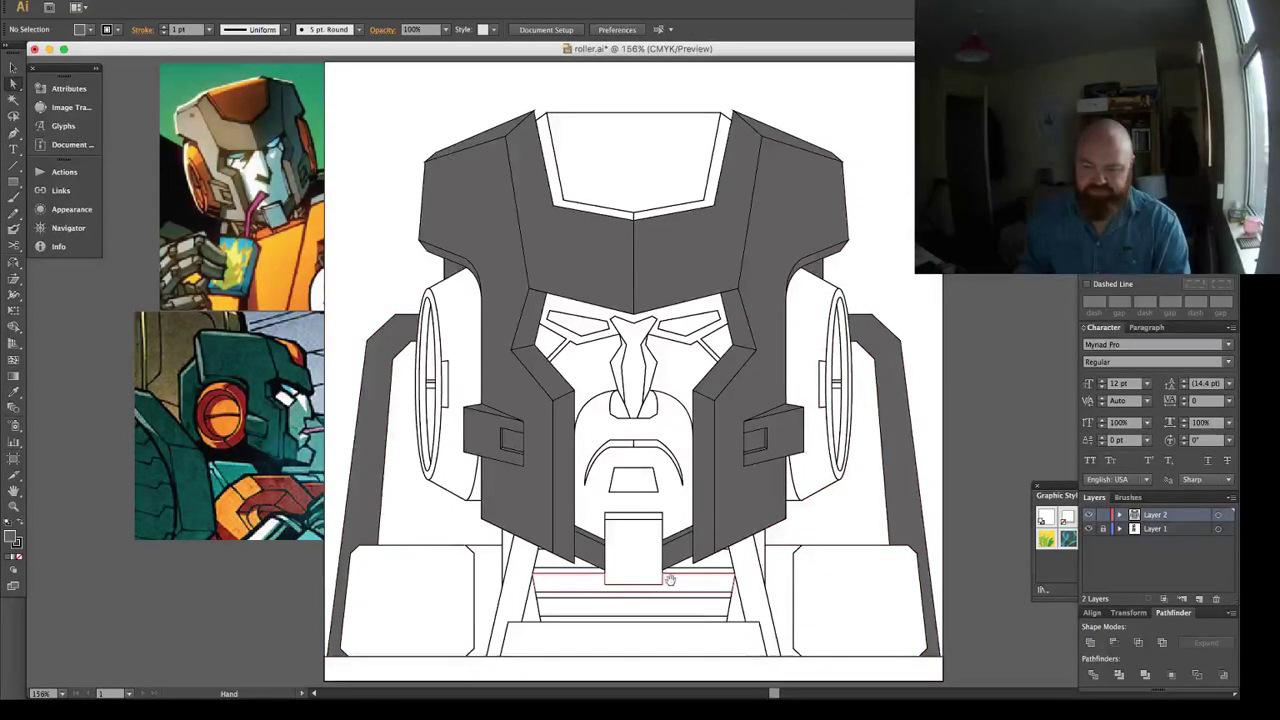
Fill both ear assemblies, the base bar and the trapezoid panel above it with orange sampled from the reference picture's ear disc.
{"action": "scroll", "coordinate": [710, 568], "scroll_direction": "down", "scroll_amount": 2}
{"action": "scroll", "coordinate": [710, 568], "scroll_direction": "left", "scroll_amount": 2}
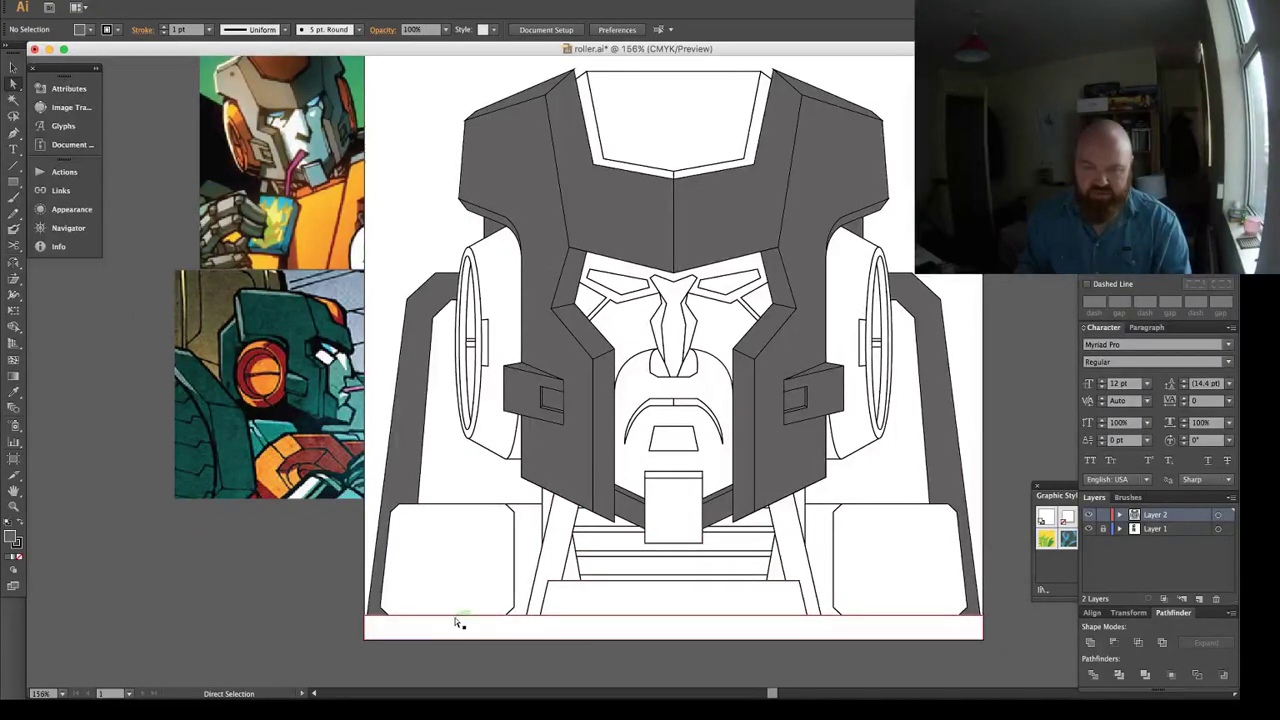
{"action": "left_click", "coordinate": [645, 636]}
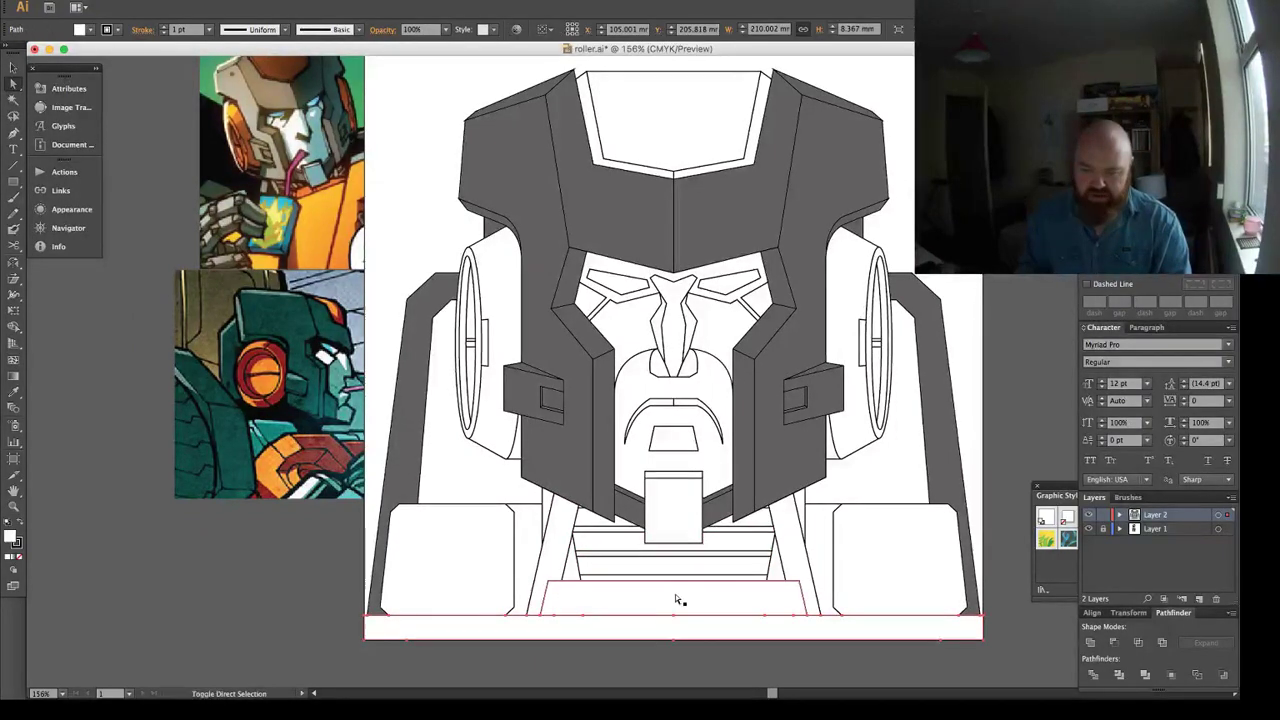
{"action": "left_click", "coordinate": [675, 594], "text": "shift"}
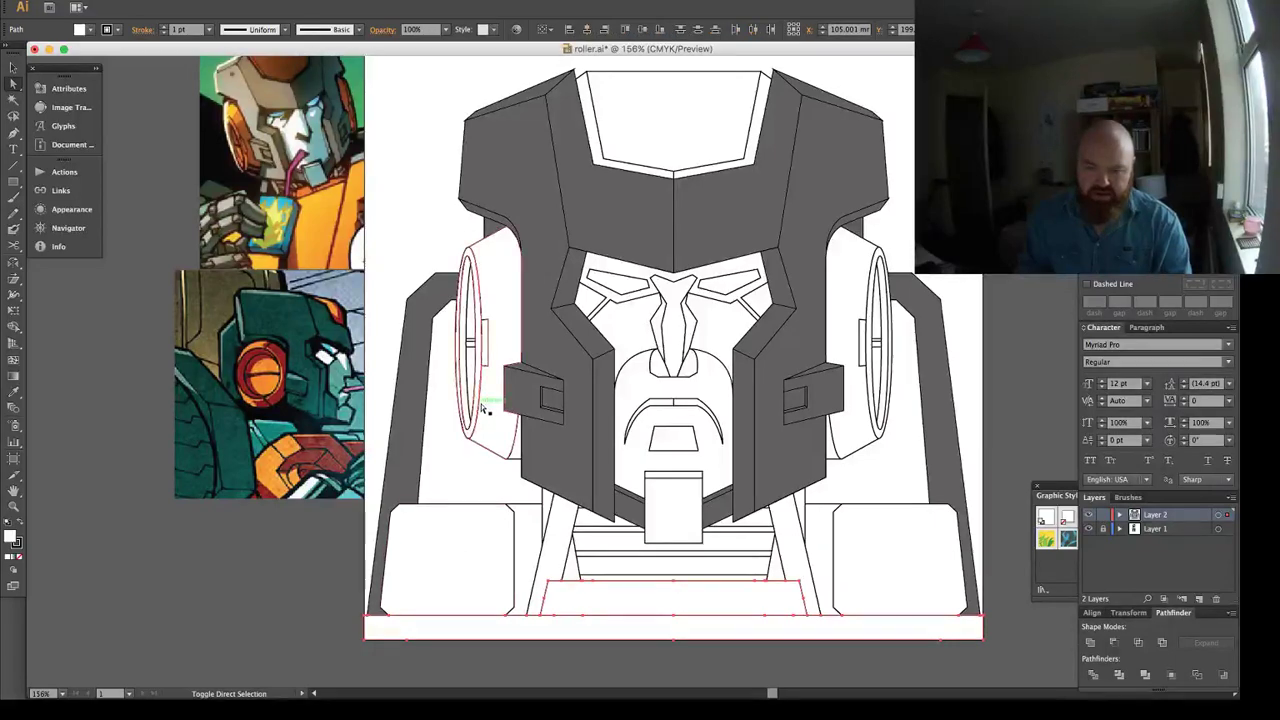
{"action": "key", "text": "super+y"}
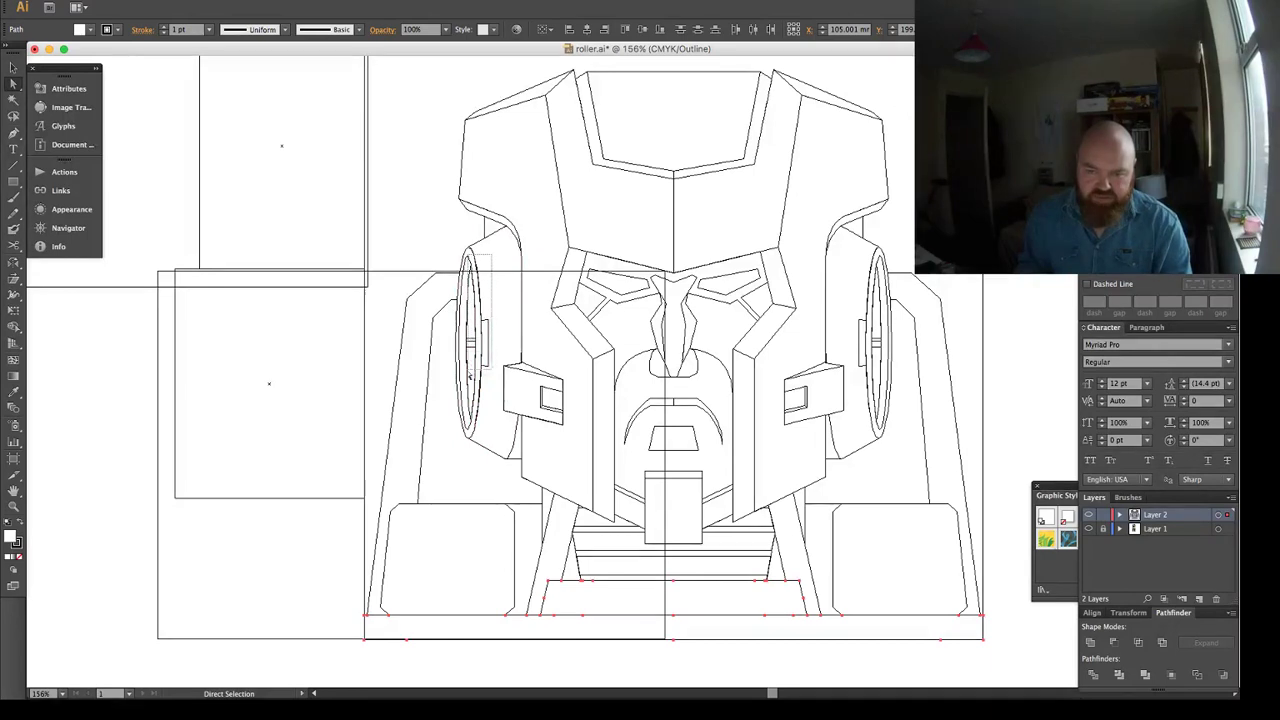
{"action": "left_click", "coordinate": [470, 340]}
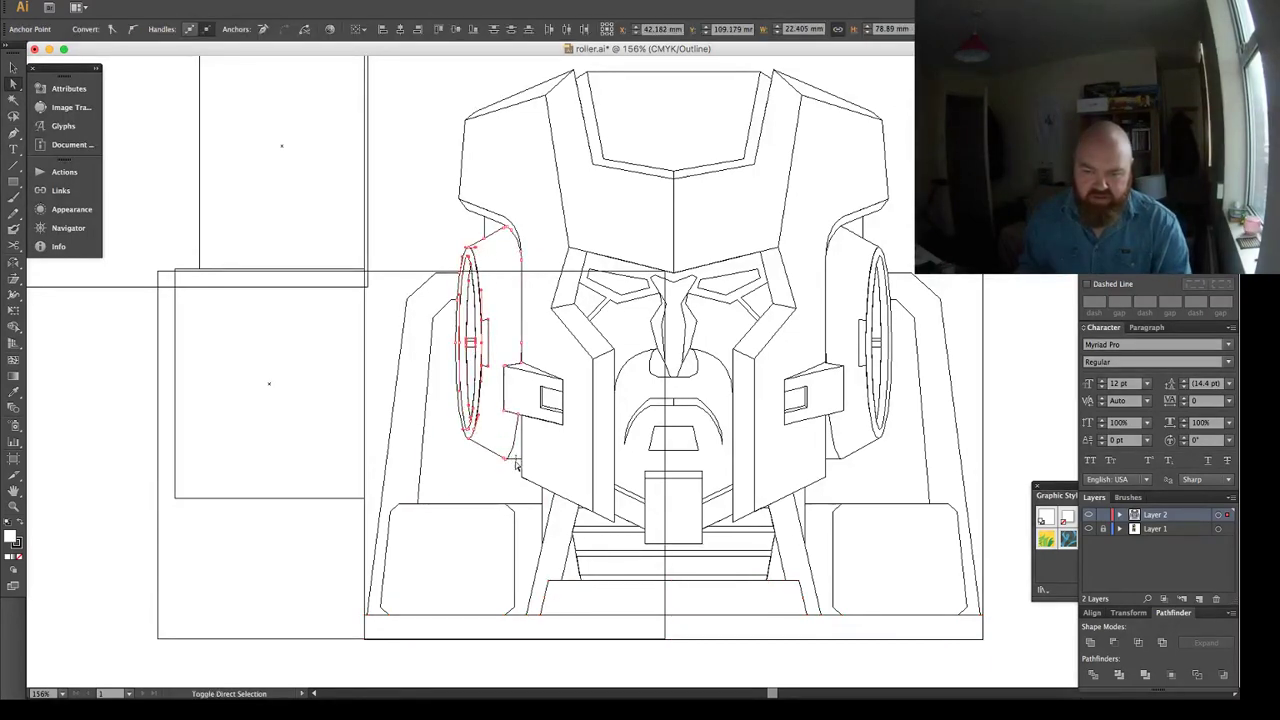
{"action": "left_click", "coordinate": [676, 378], "text": "shift"}
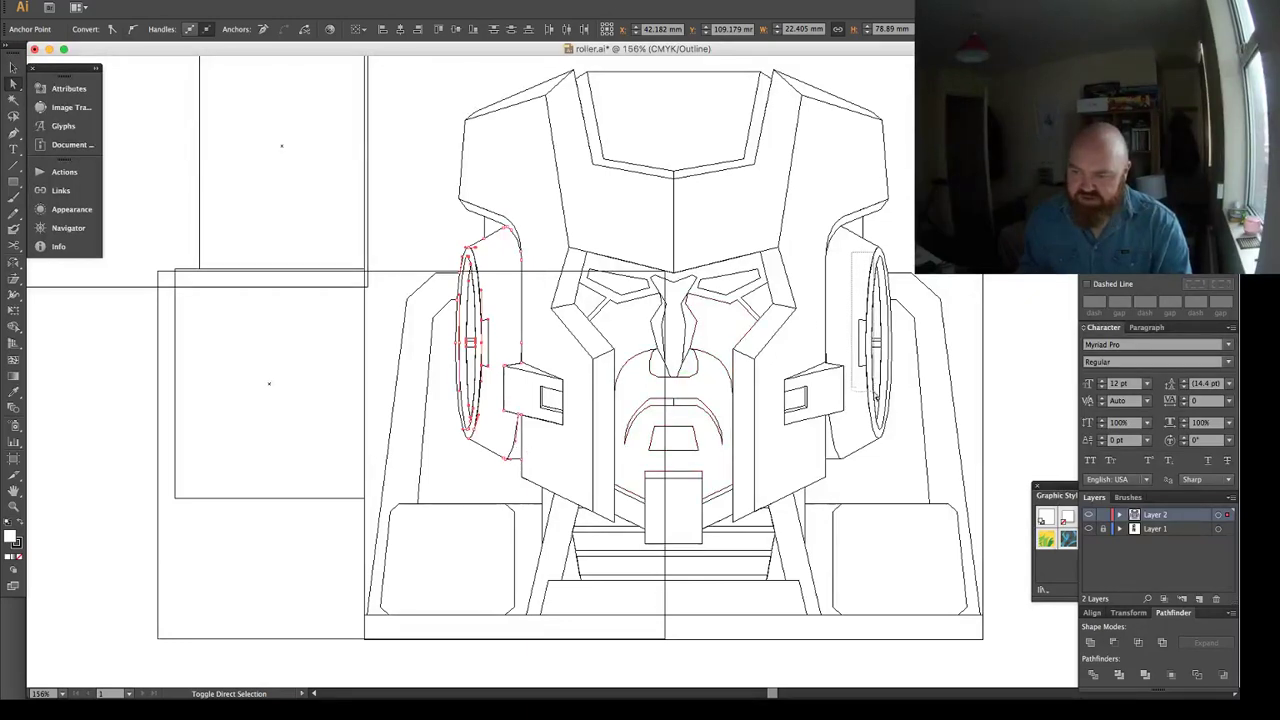
{"action": "left_click_drag", "start_coordinate": [878, 422], "coordinate": [882, 436]}
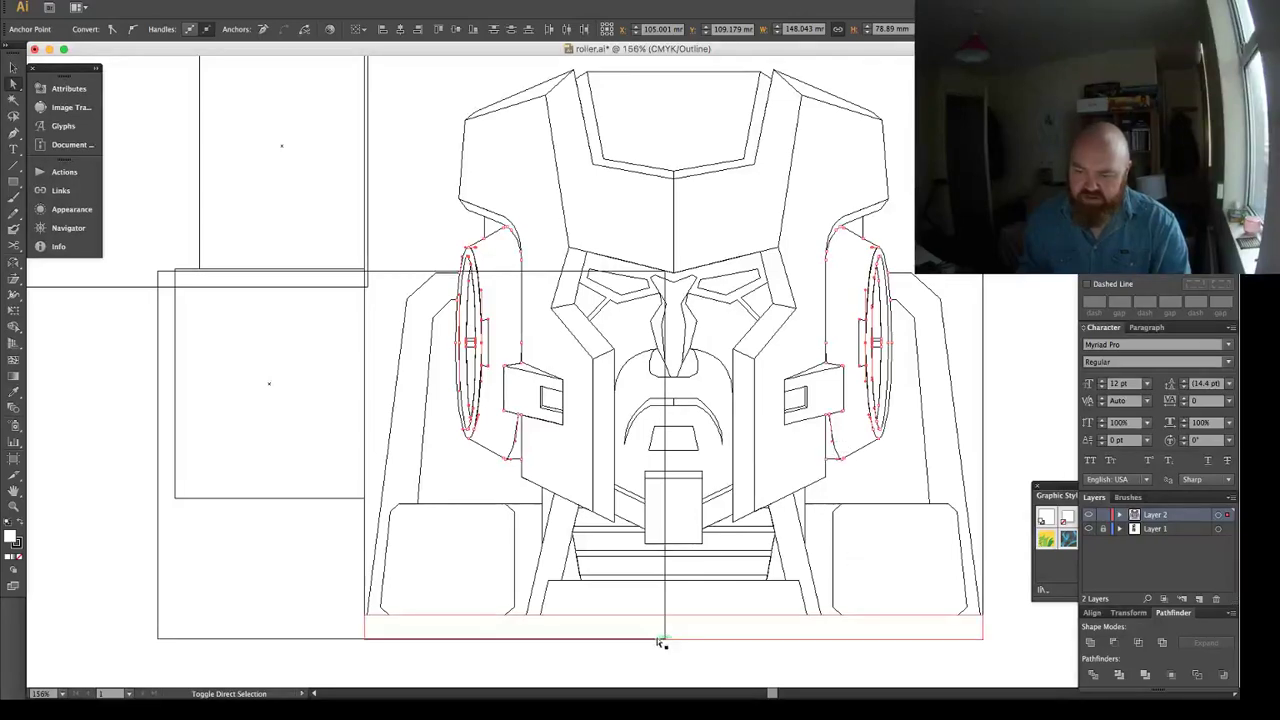
{"action": "left_click", "coordinate": [715, 612], "text": "shift"}
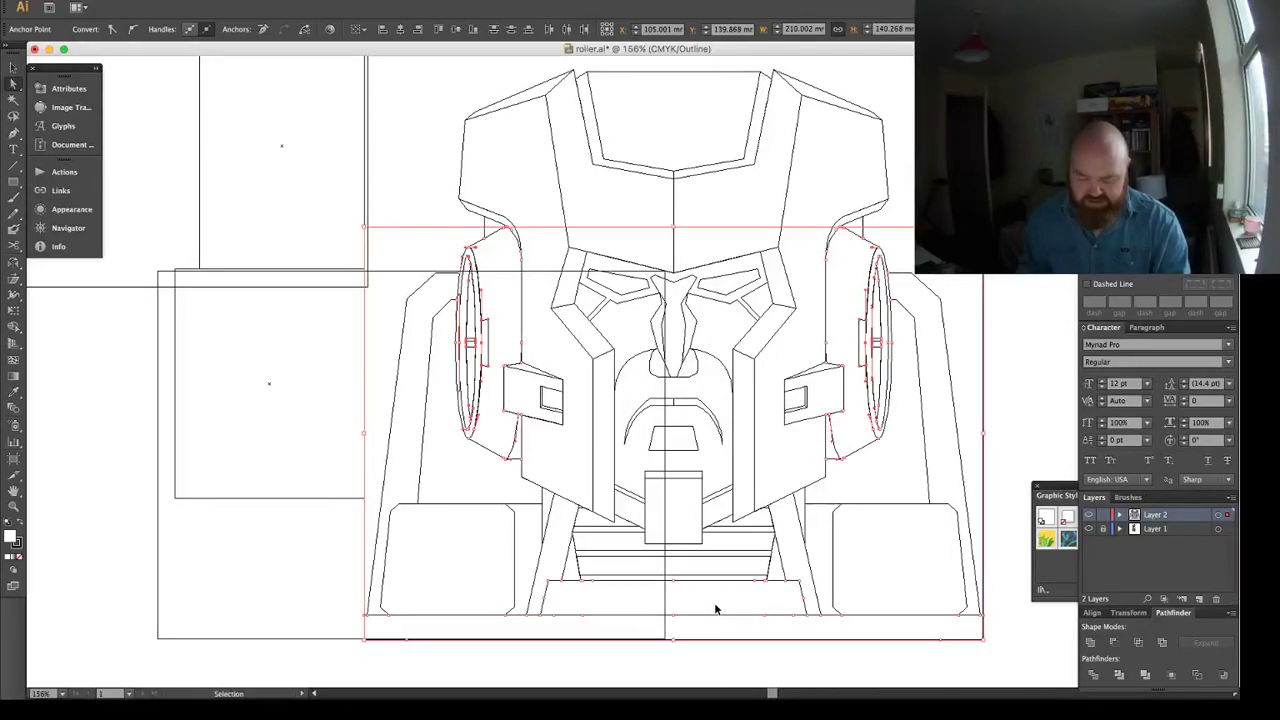
{"action": "key", "text": "super+y"}
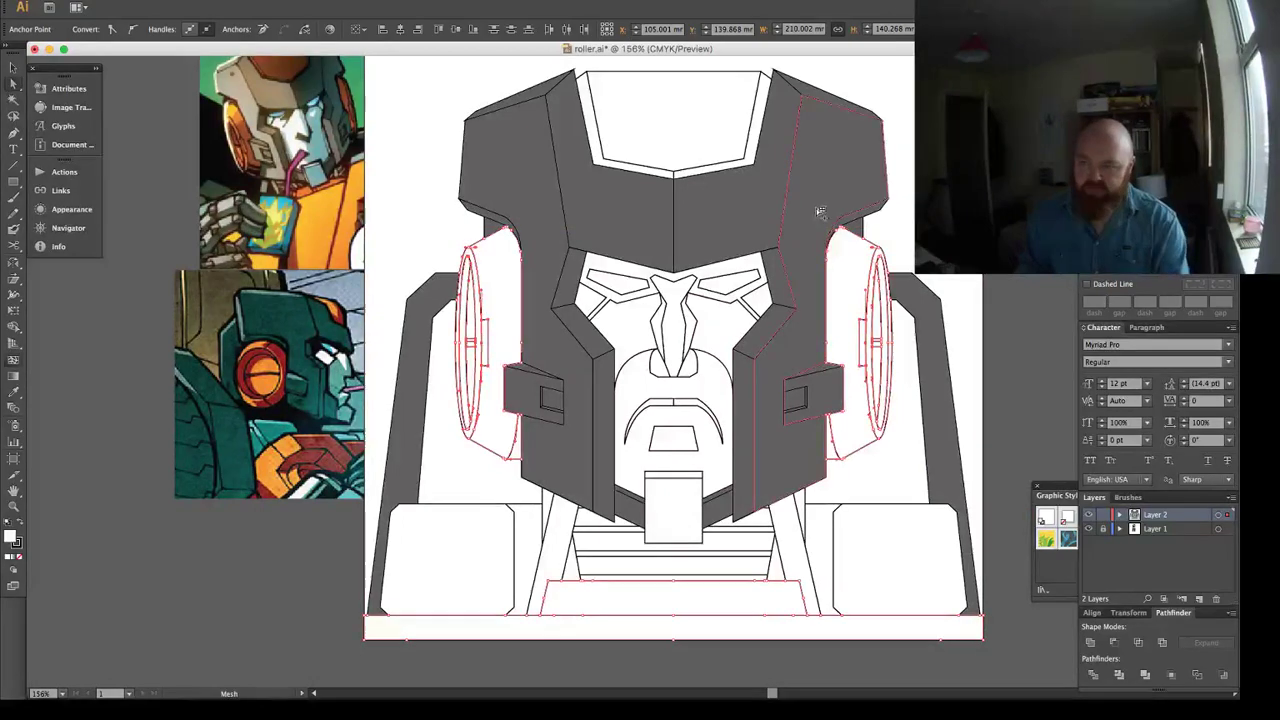
{"action": "key", "text": "i"}
{"action": "left_click", "coordinate": [820, 205]}
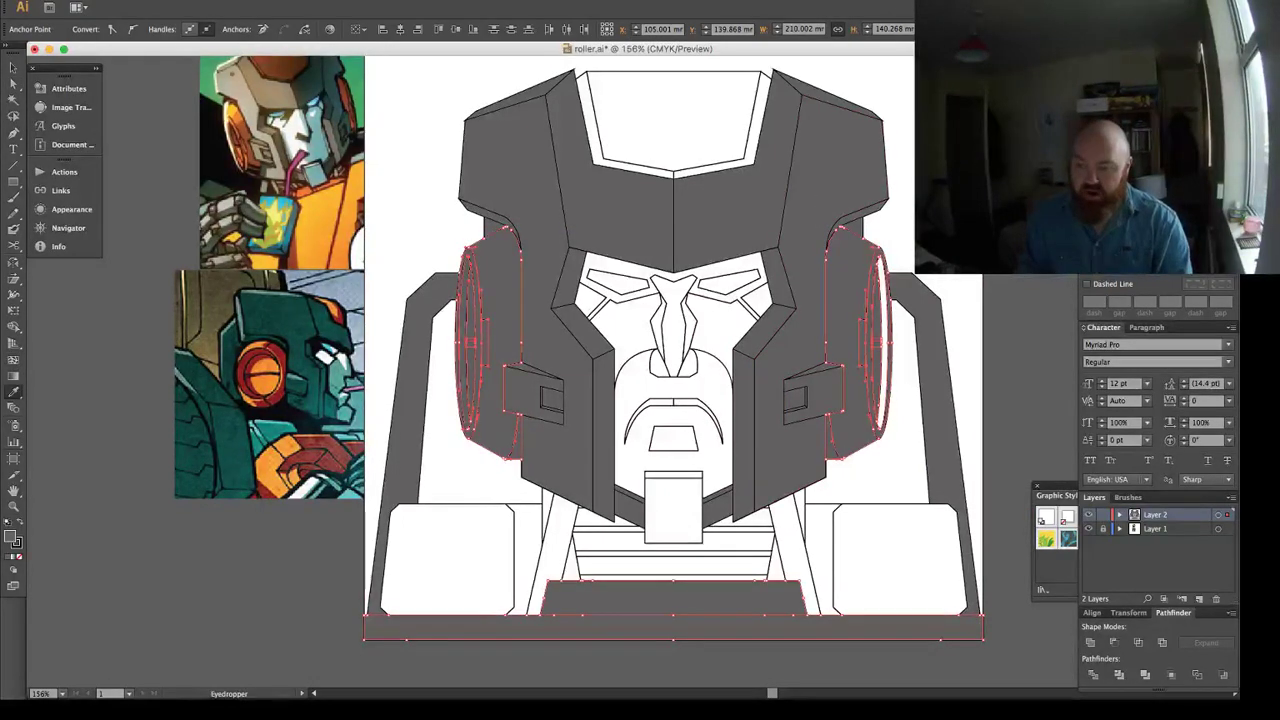
{"action": "left_click", "coordinate": [300, 445]}
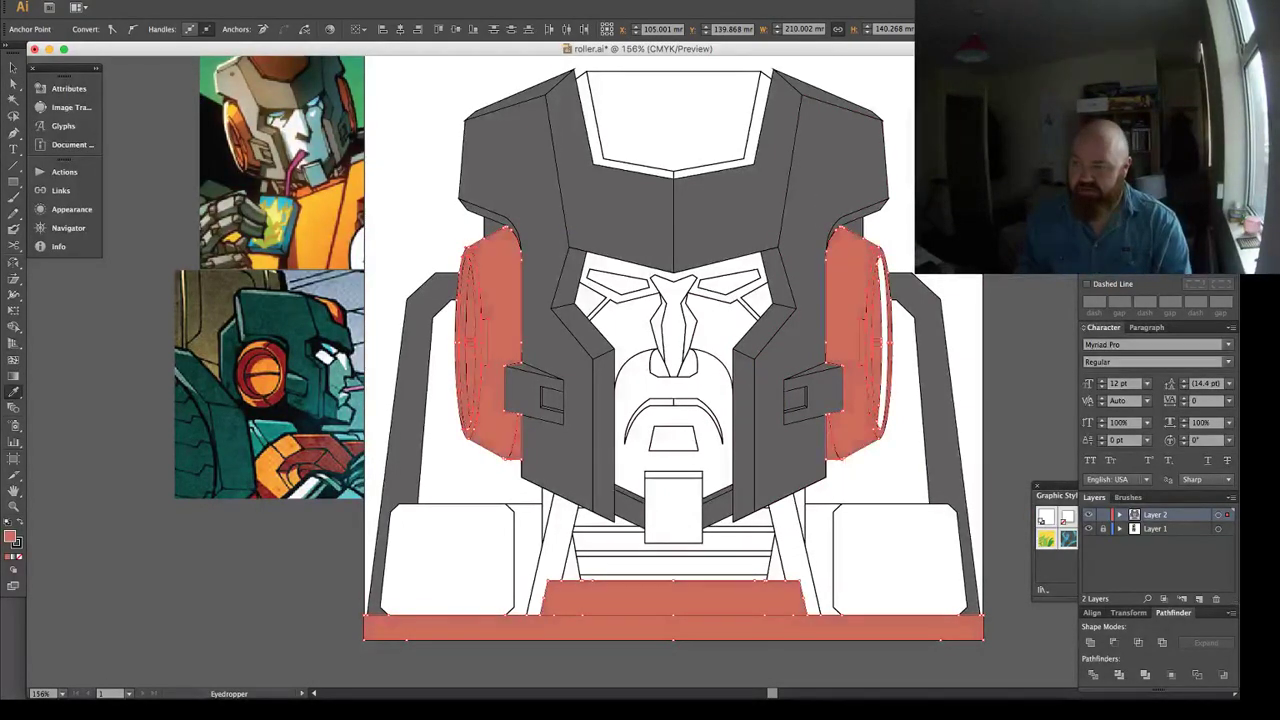
{"action": "left_click", "coordinate": [262, 378]}
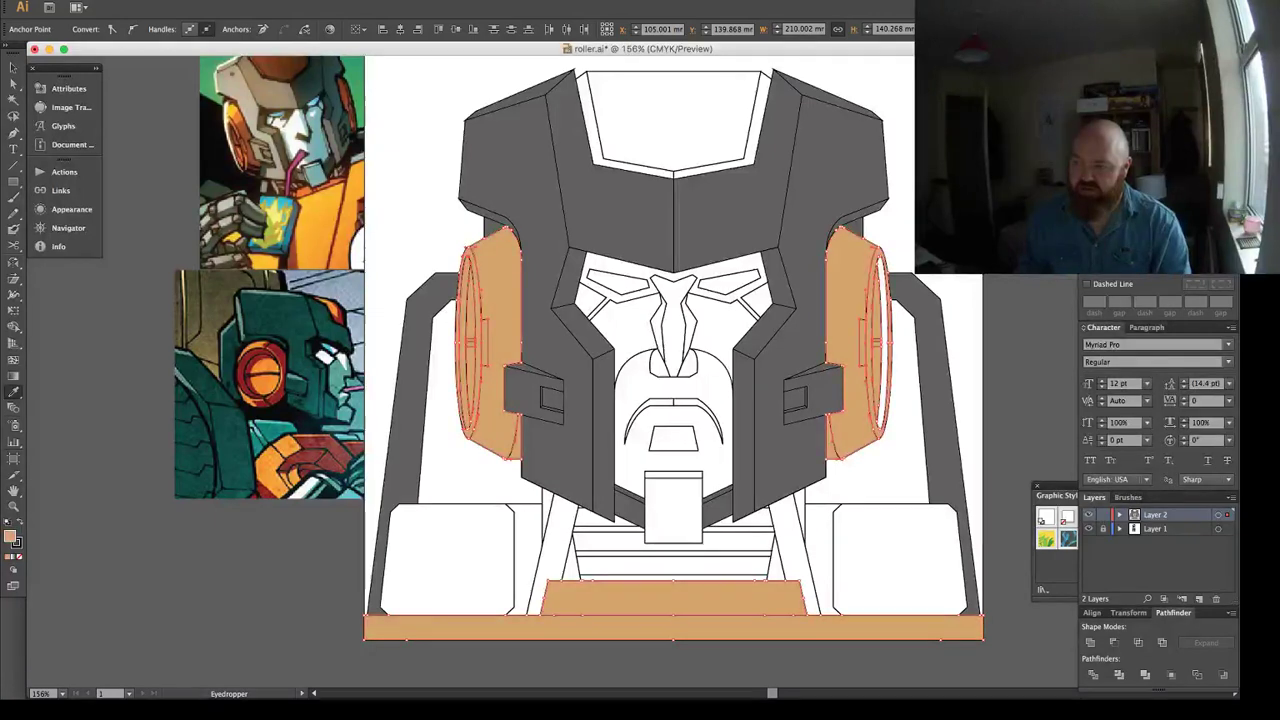
{"action": "left_click", "coordinate": [264, 372]}
{"action": "left_click", "coordinate": [264, 372]}
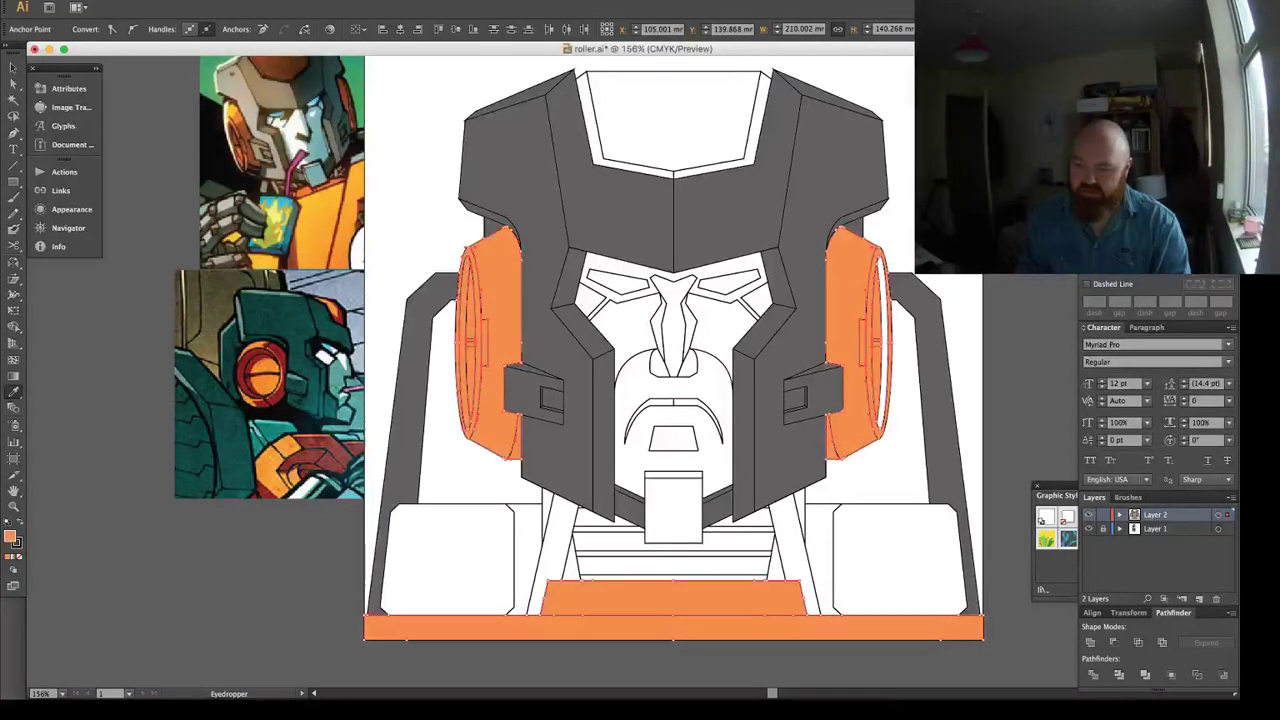
Fill the remaining white sliver of the ear disc on the image's right with the same orange.
{"action": "key", "text": "super+shift+a"}
{"action": "key", "text": "a"}
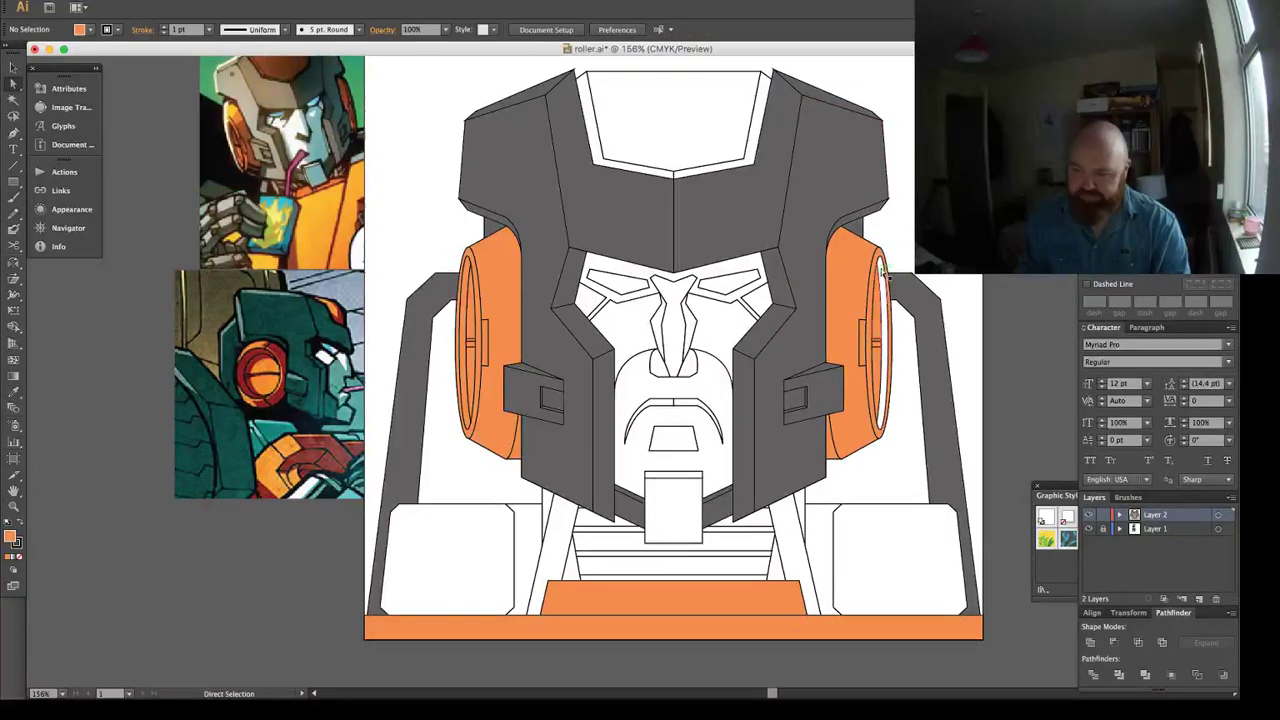
{"action": "left_click", "coordinate": [882, 269]}
{"action": "key", "text": "ctrl+shift+a"}
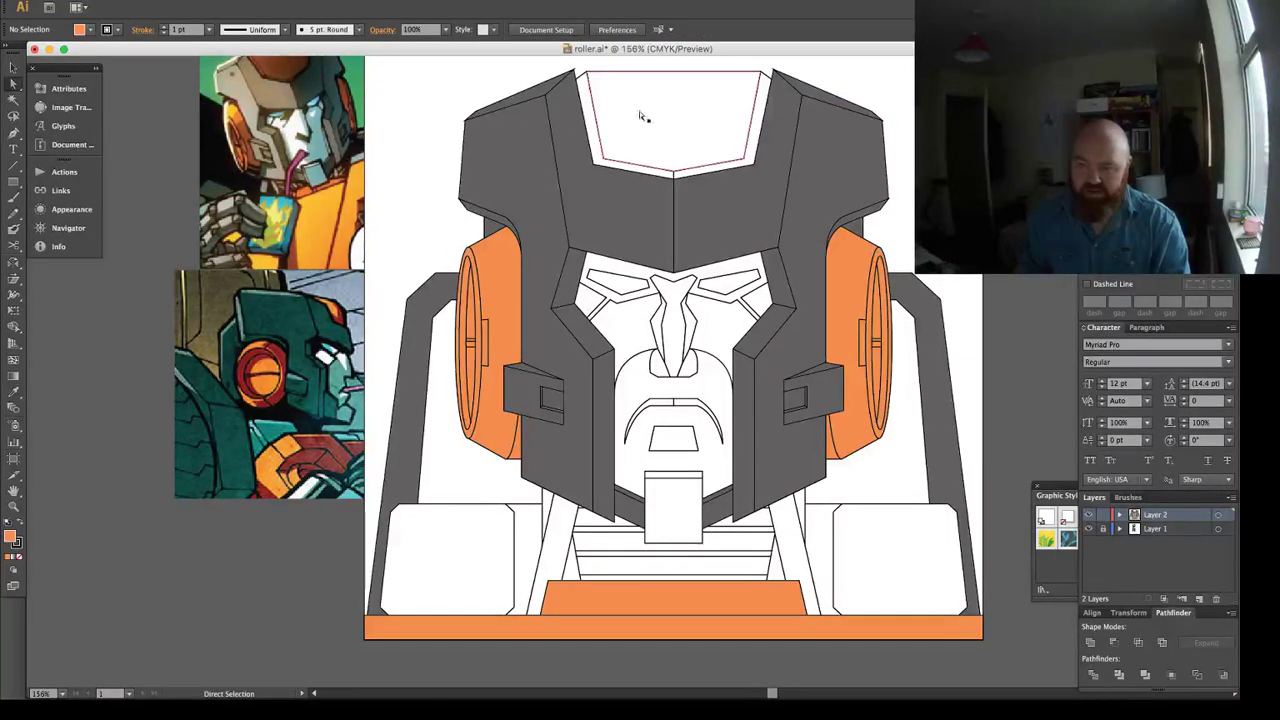
Fill the forehead crest panel and its surrounding border with the ears' orange.
{"action": "left_click", "coordinate": [620, 94]}
{"action": "left_click", "coordinate": [628, 166], "text": "shift"}
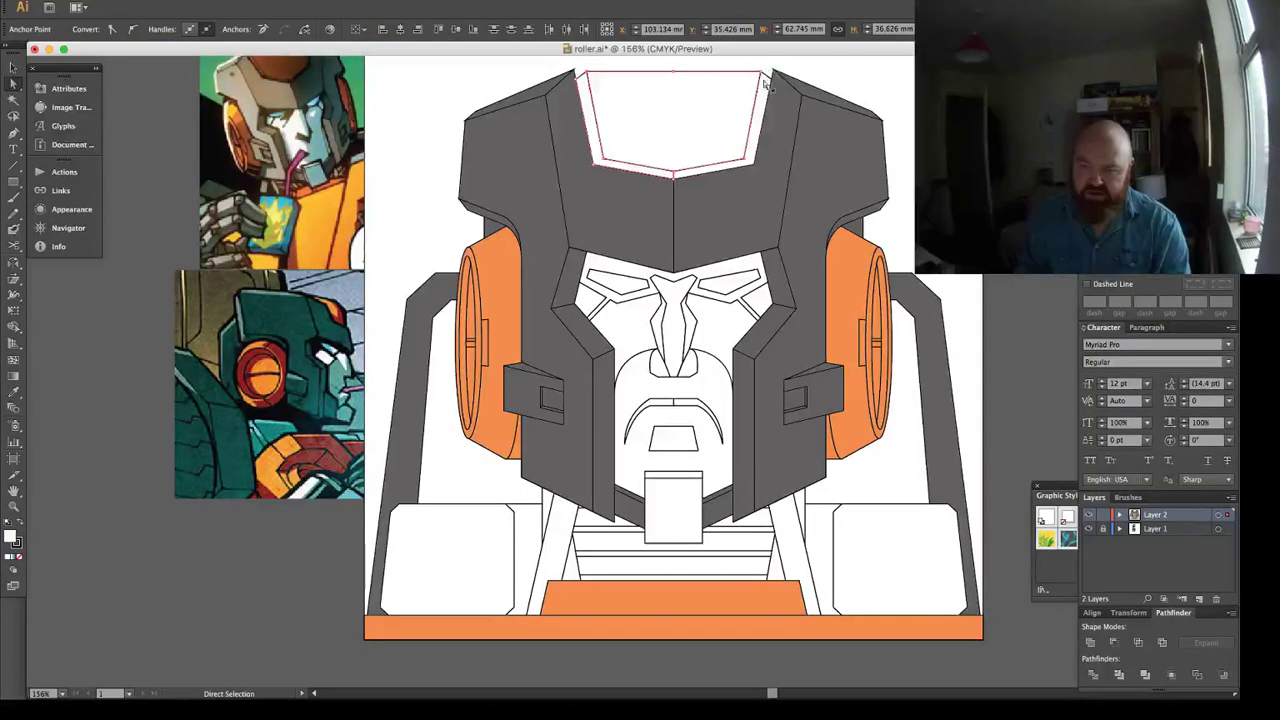
{"action": "key", "text": "i"}
{"action": "left_click", "coordinate": [843, 261]}
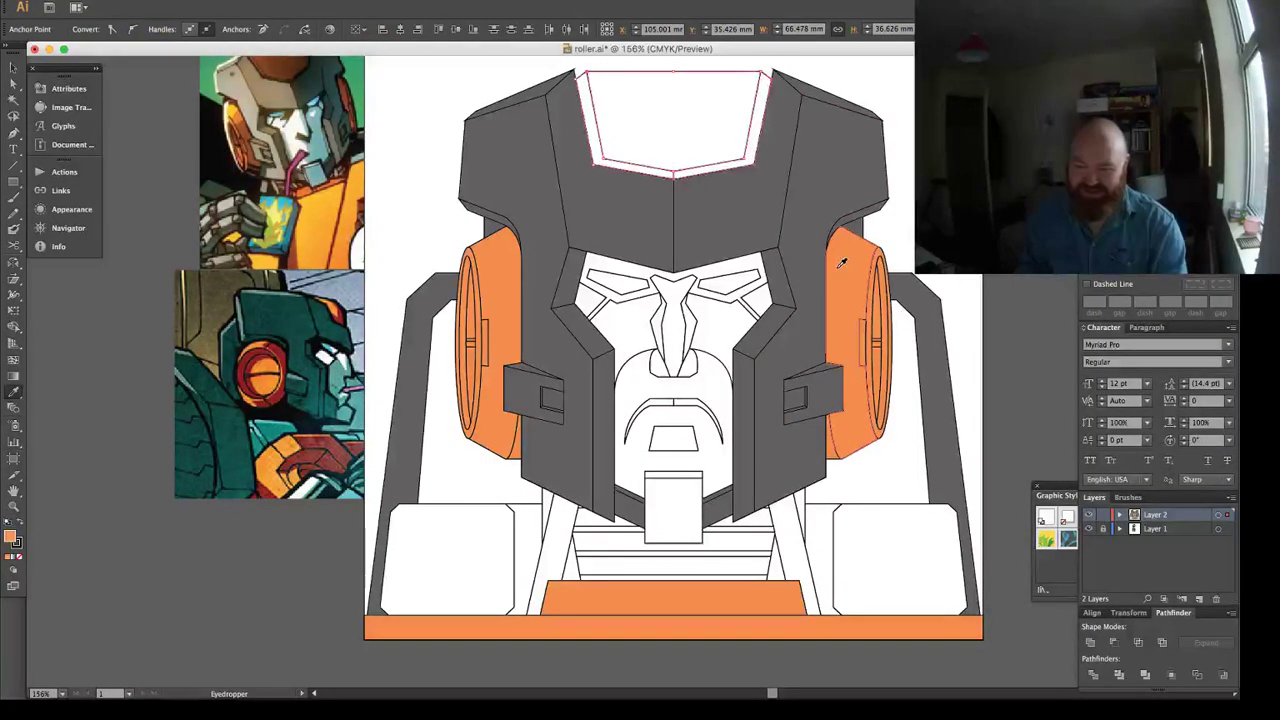
{"action": "key", "text": "a"}
{"action": "key", "text": "super+shift+a"}
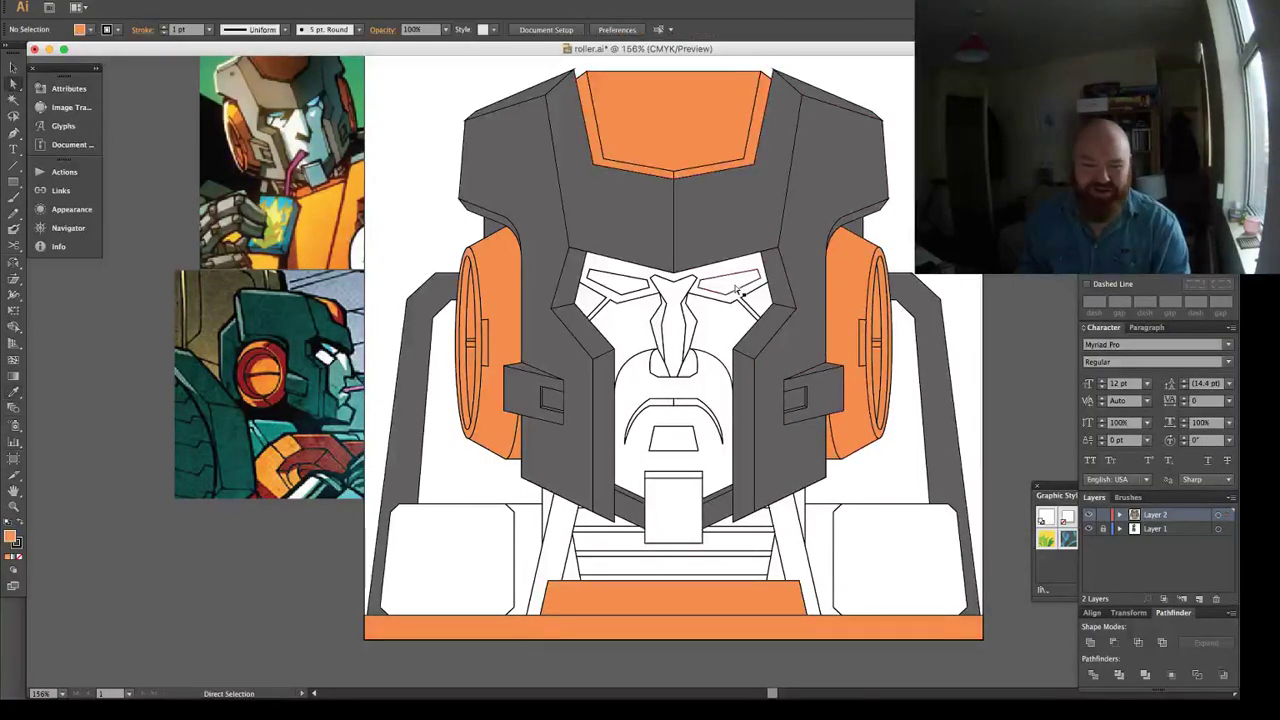
Fill the eye surround with a grey darker than the helmet's.
{"action": "left_click", "coordinate": [632, 273]}
{"action": "key", "text": "i"}
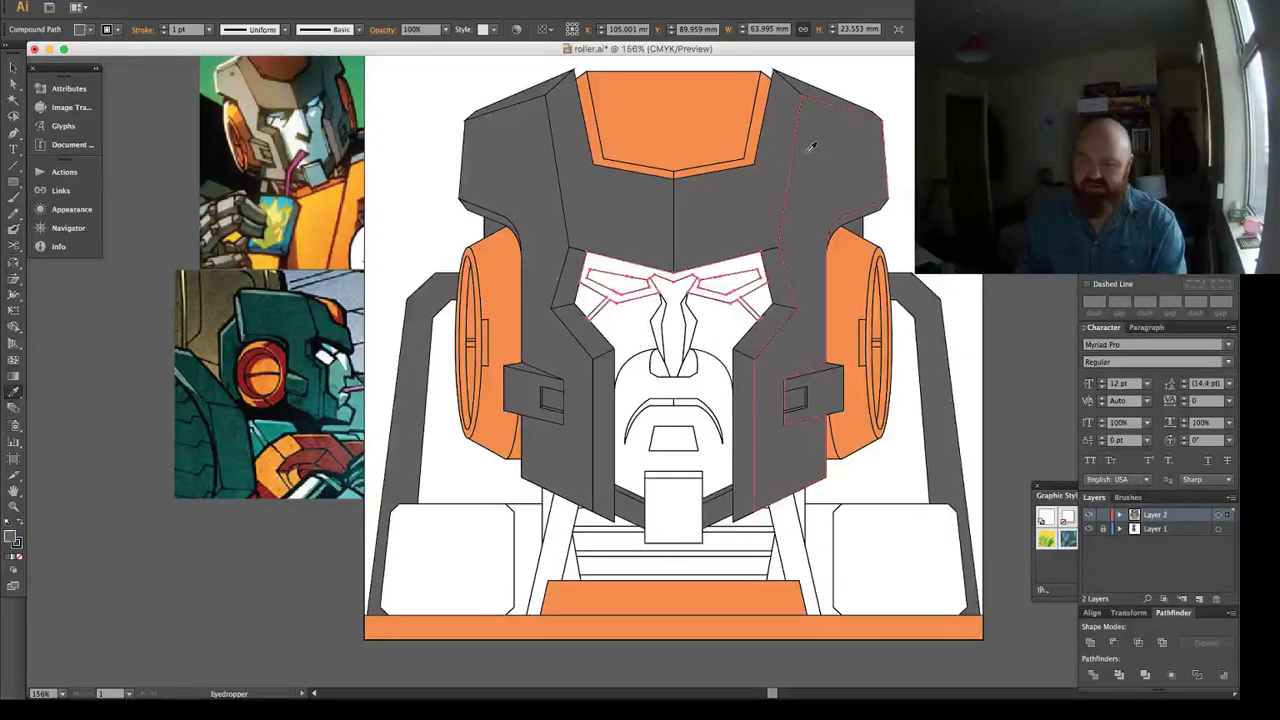
{"action": "left_click", "coordinate": [812, 147]}
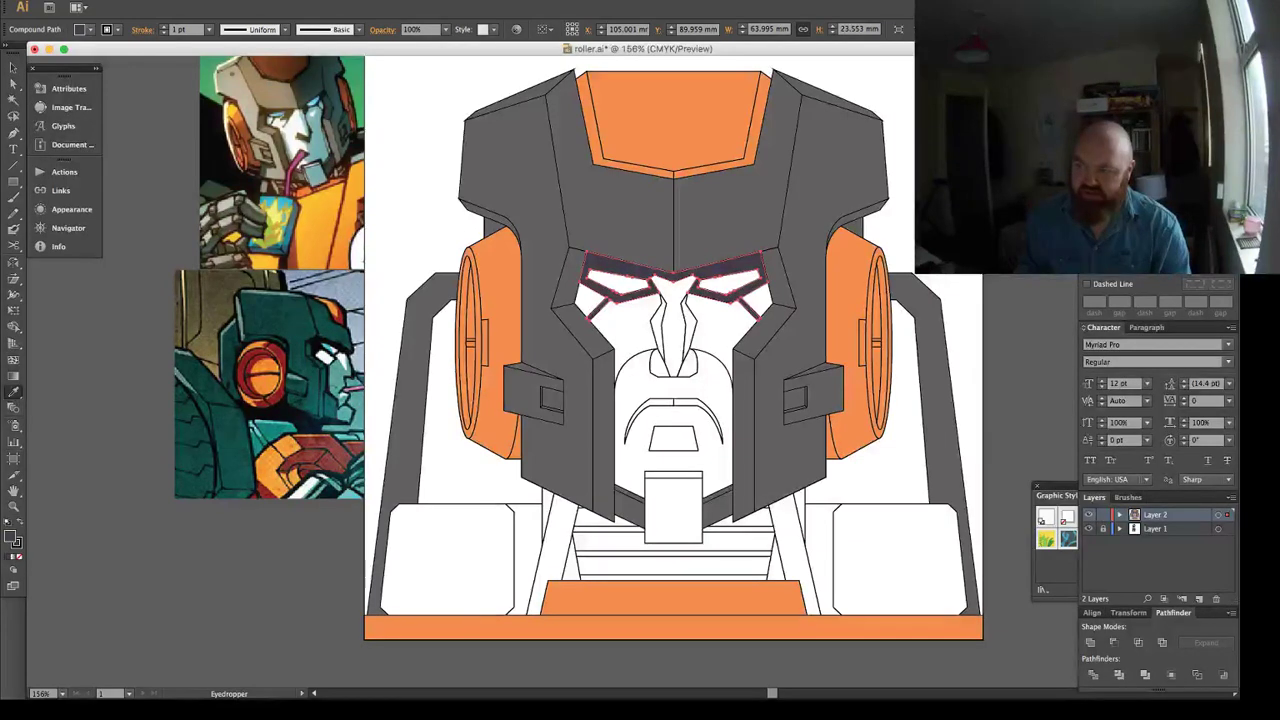
{"action": "key", "text": "super+shift+a"}
{"action": "key", "text": "a"}
Fill both eyes with bright blue.
{"action": "left_click", "coordinate": [626, 288]}
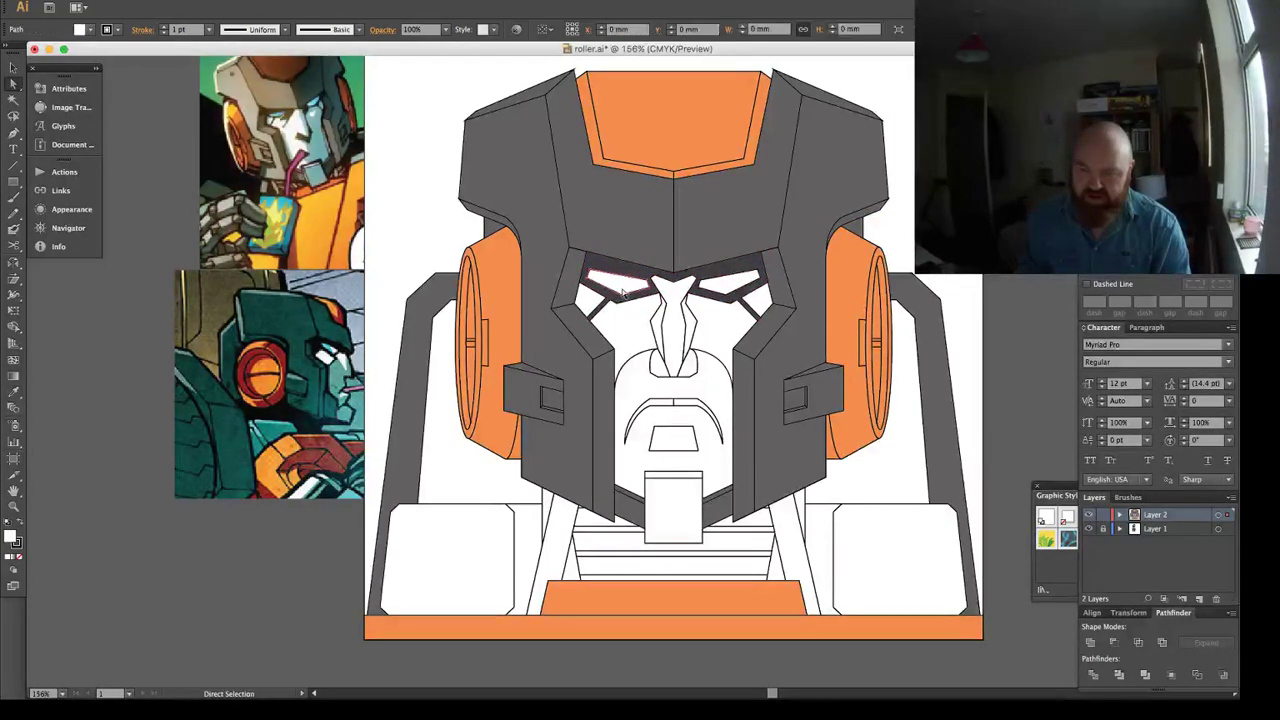
{"action": "key", "text": "i"}
{"action": "left_click", "coordinate": [729, 121]}
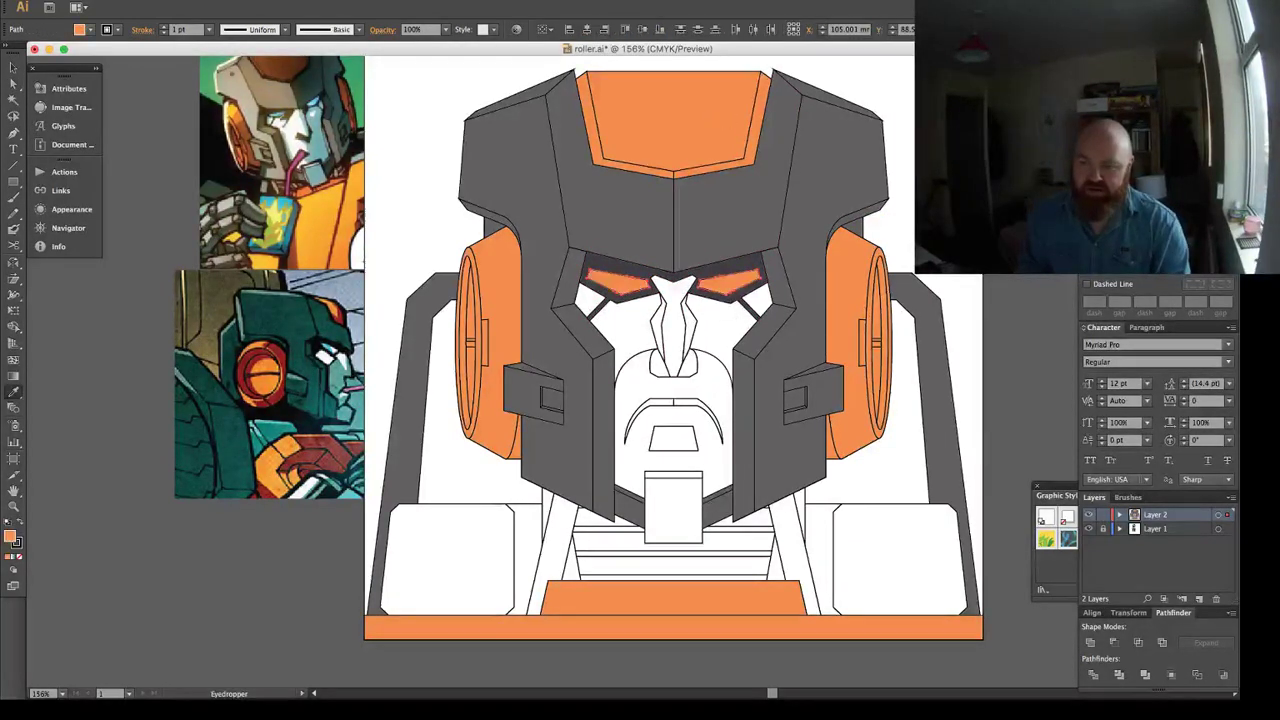
{"action": "left_click", "coordinate": [1150, 180]}
{"action": "left_click", "coordinate": [1162, 180]}
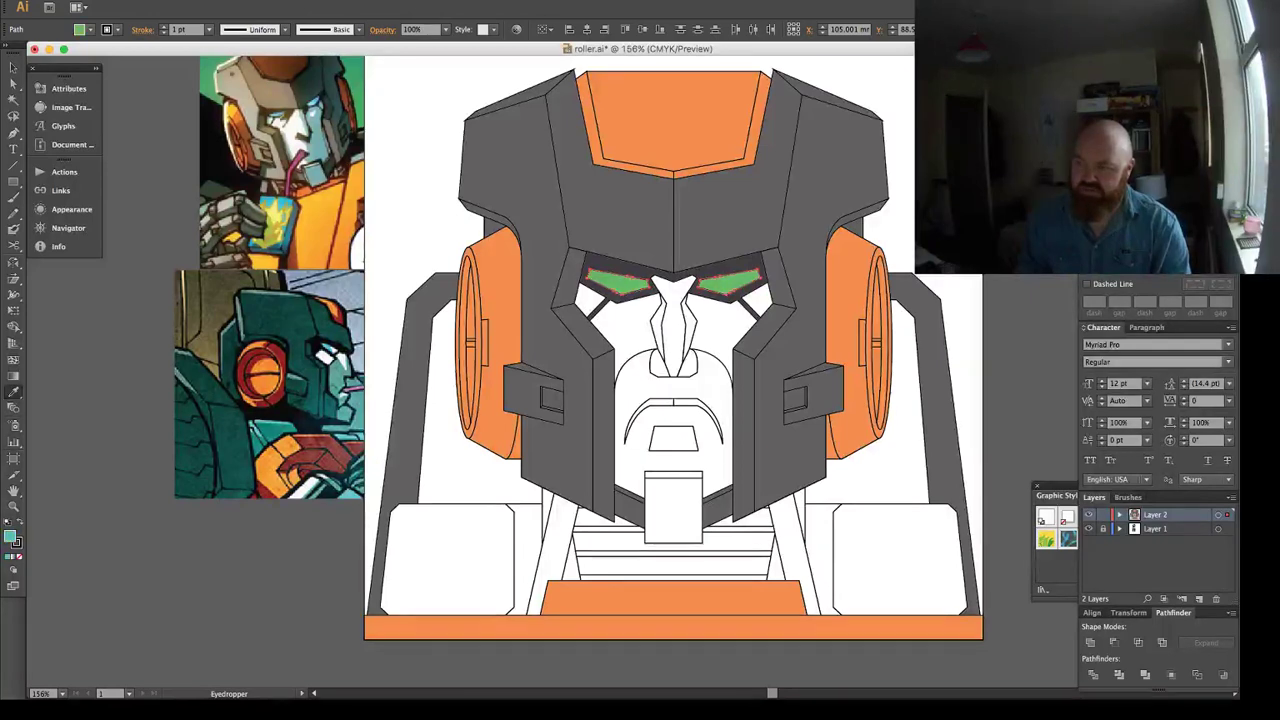
{"action": "key", "text": "ctrl+shift+a"}
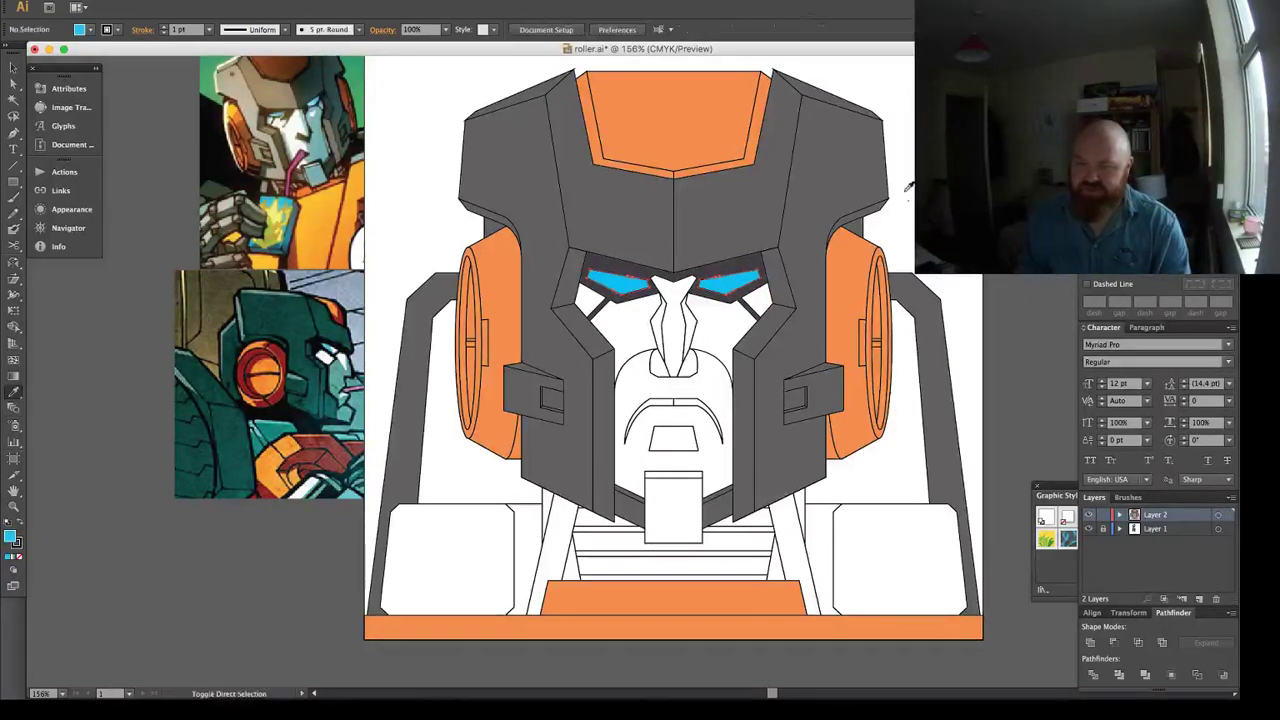
{"action": "key", "text": "a"}
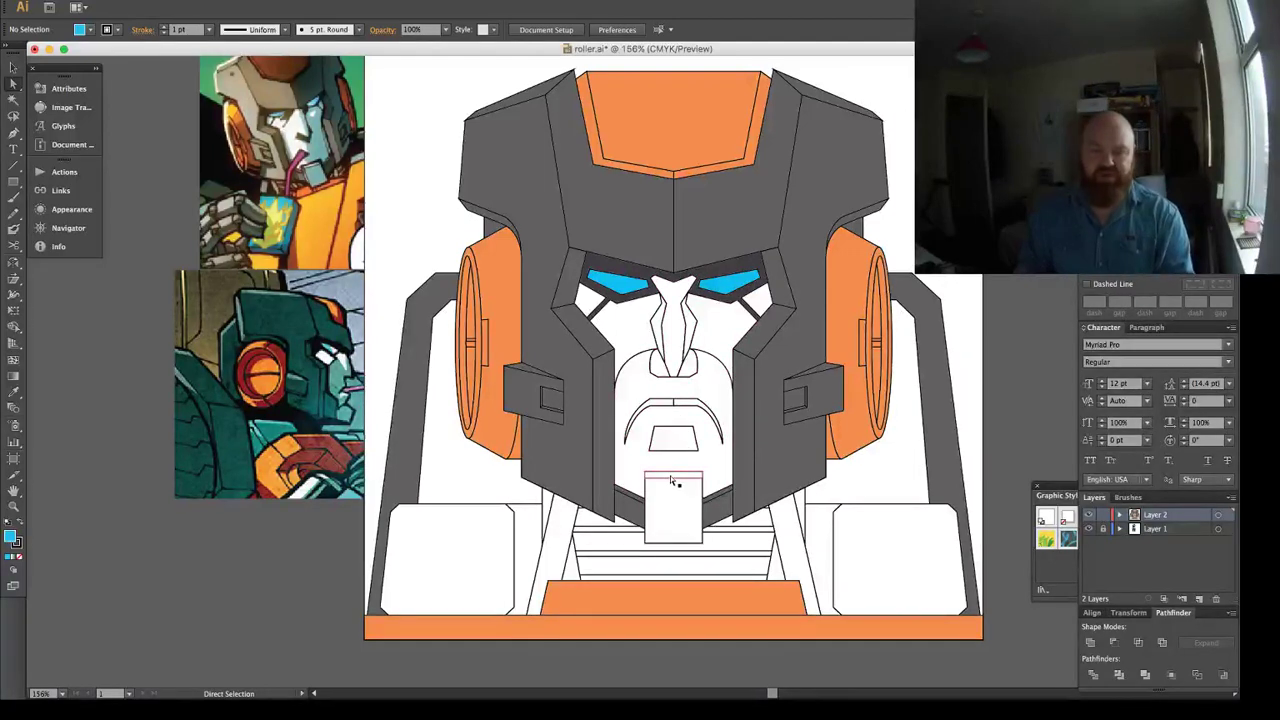
Fill the large shoulder boxes and the panels beside them on both sides of the neck with the helmet's dark grey.
{"action": "left_click", "coordinate": [477, 540]}
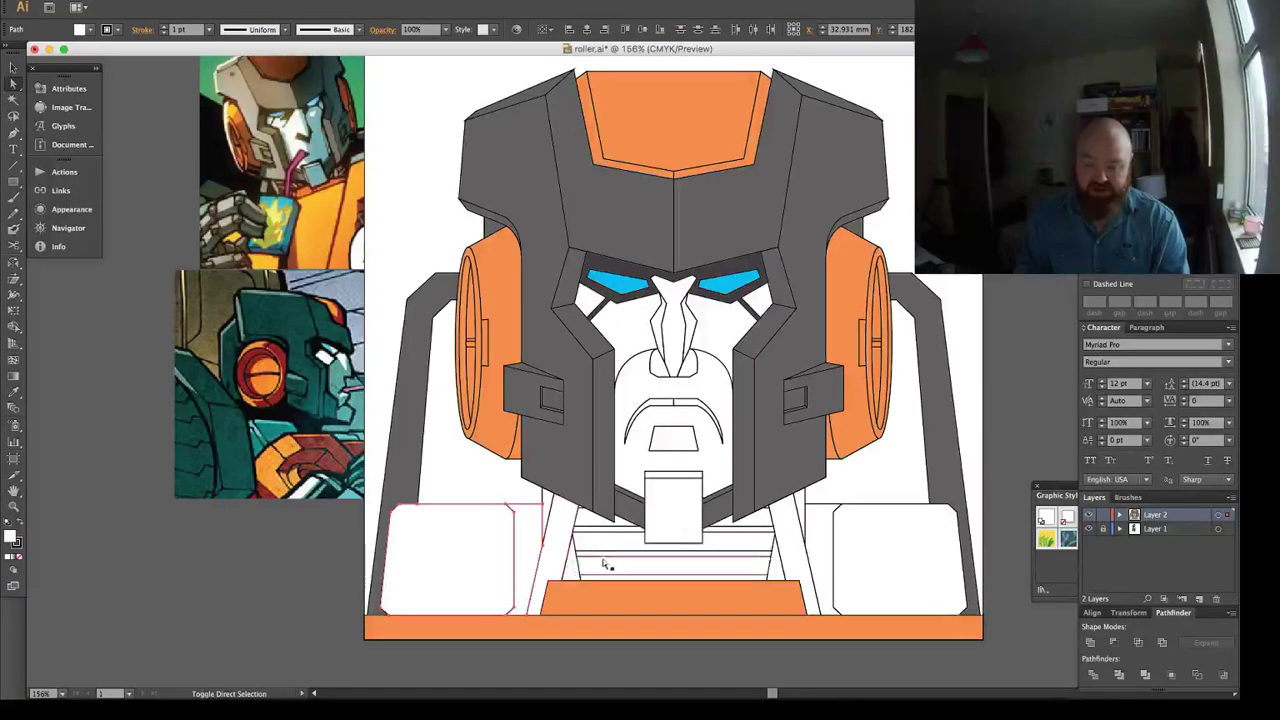
{"action": "left_click", "coordinate": [817, 539], "text": "shift"}
{"action": "left_click", "coordinate": [880, 540], "text": "shift"}
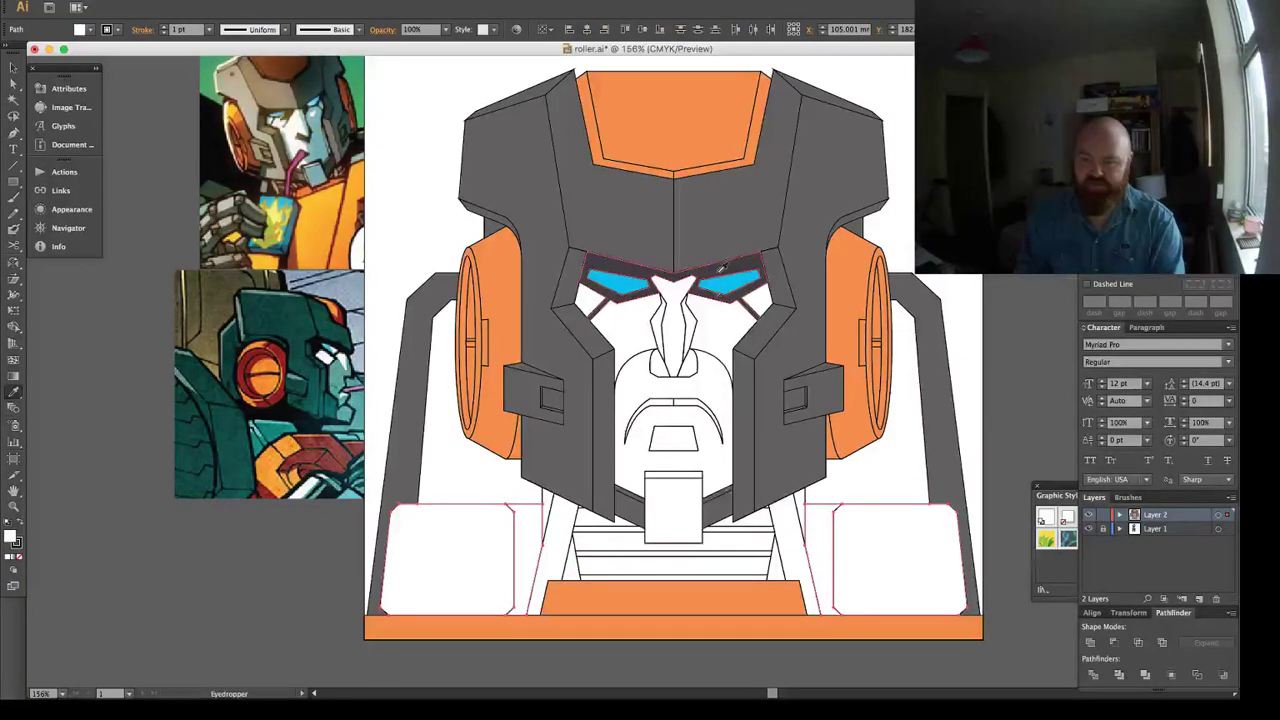
{"action": "left_click", "coordinate": [744, 216], "text": "shift"}
{"action": "key", "text": "i"}
{"action": "left_click", "coordinate": [744, 216]}
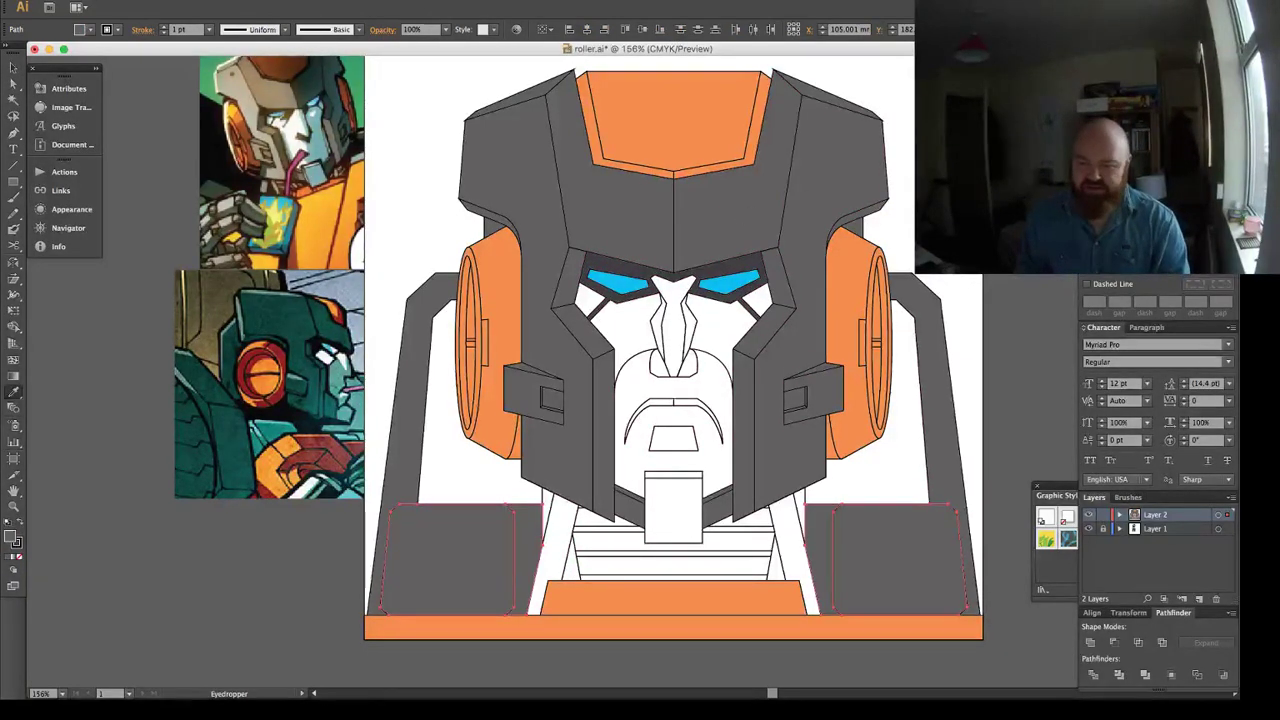
Recolour the shoulder boxes and the panels beside them with a light blue-grey sampled from the upper reference picture.
{"action": "left_click", "coordinate": [314, 172]}
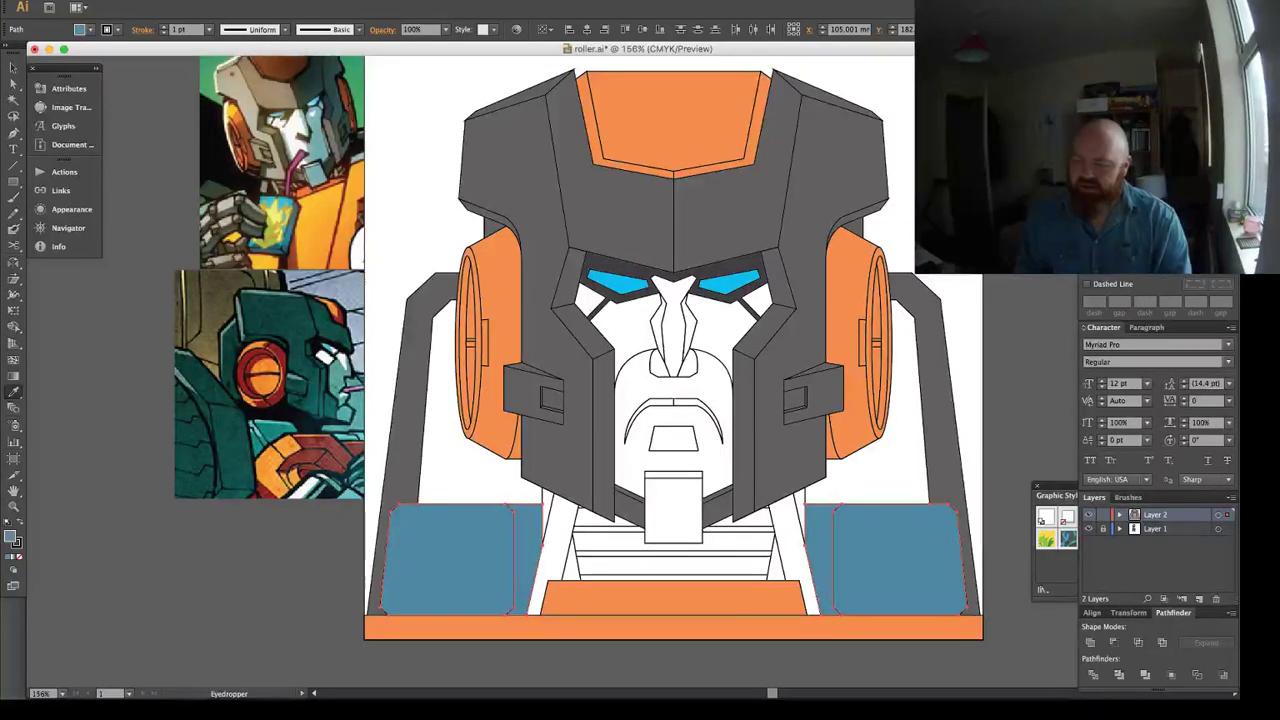
{"action": "left_click", "coordinate": [314, 172]}
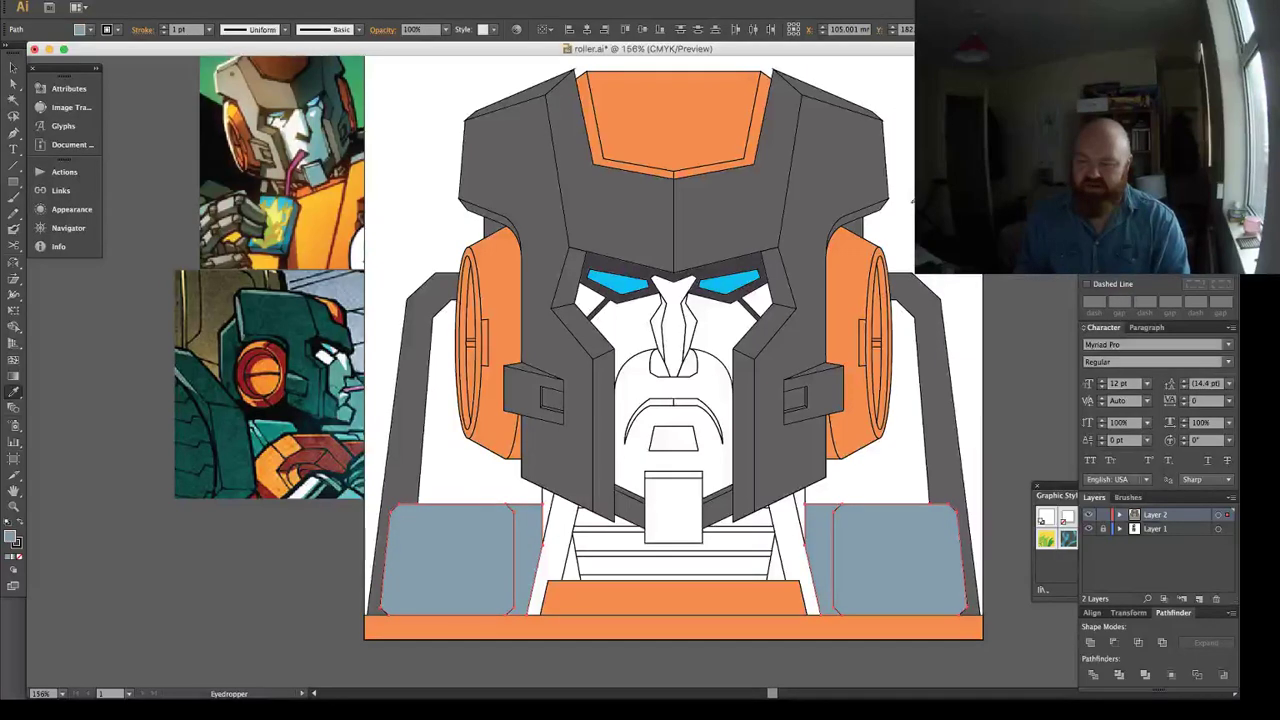
{"action": "key", "text": "a"}
{"action": "left_click", "coordinate": [912, 201]}
Fill the recesses between the ears and the outer collar on both sides with the eye surround's darker grey.
{"action": "left_click", "coordinate": [872, 467]}
{"action": "left_click", "coordinate": [444, 469], "text": "shift"}
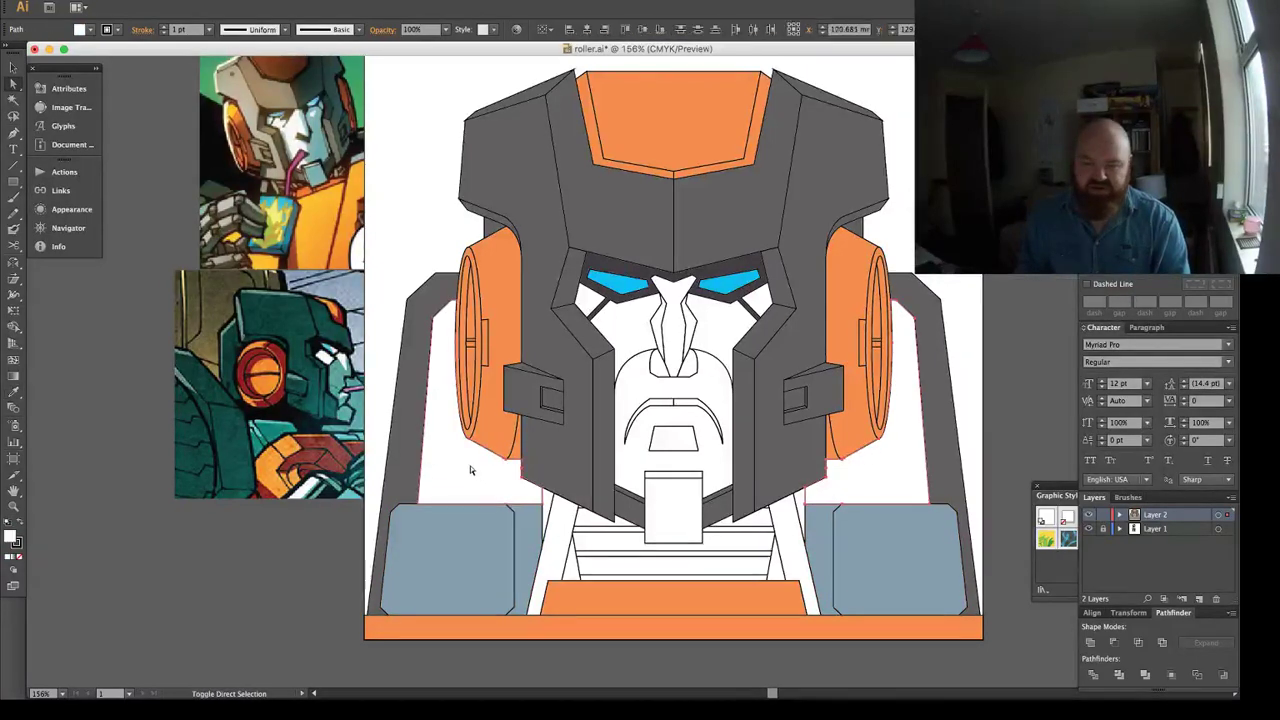
{"action": "key", "text": "i"}
{"action": "left_click", "coordinate": [672, 348]}
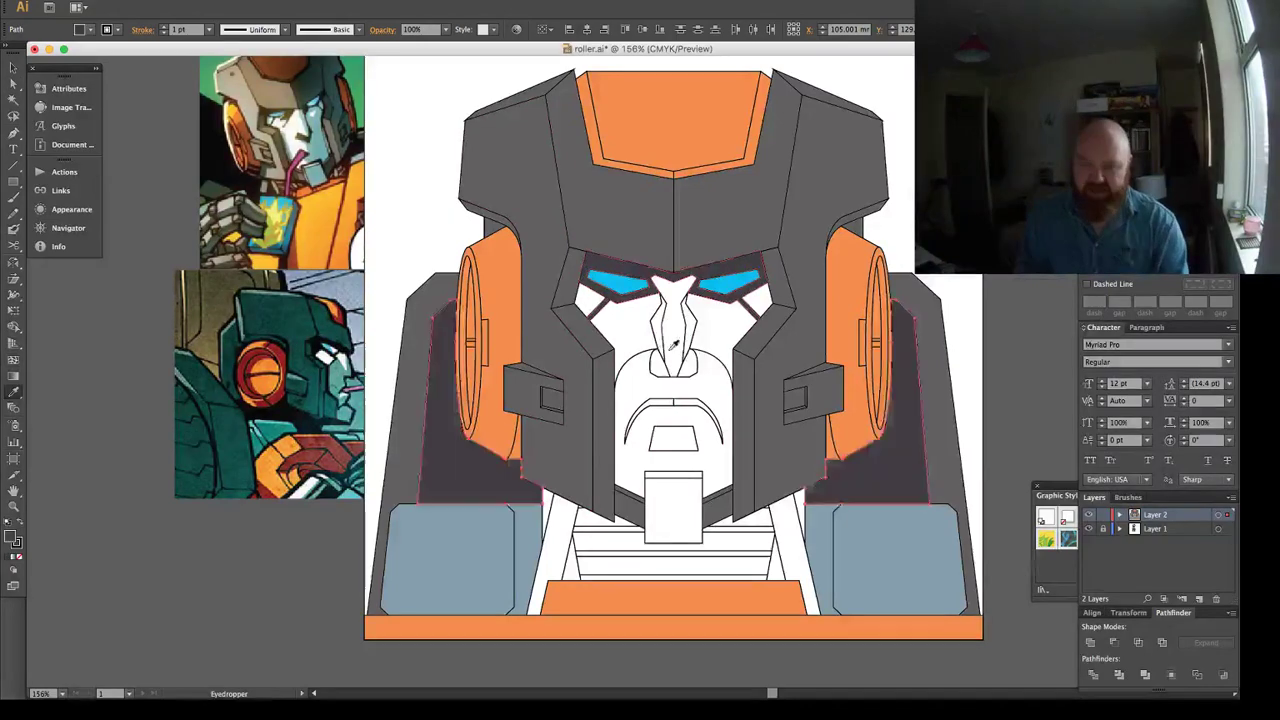
{"action": "key", "text": "super+shift+a"}
{"action": "key", "text": "a"}
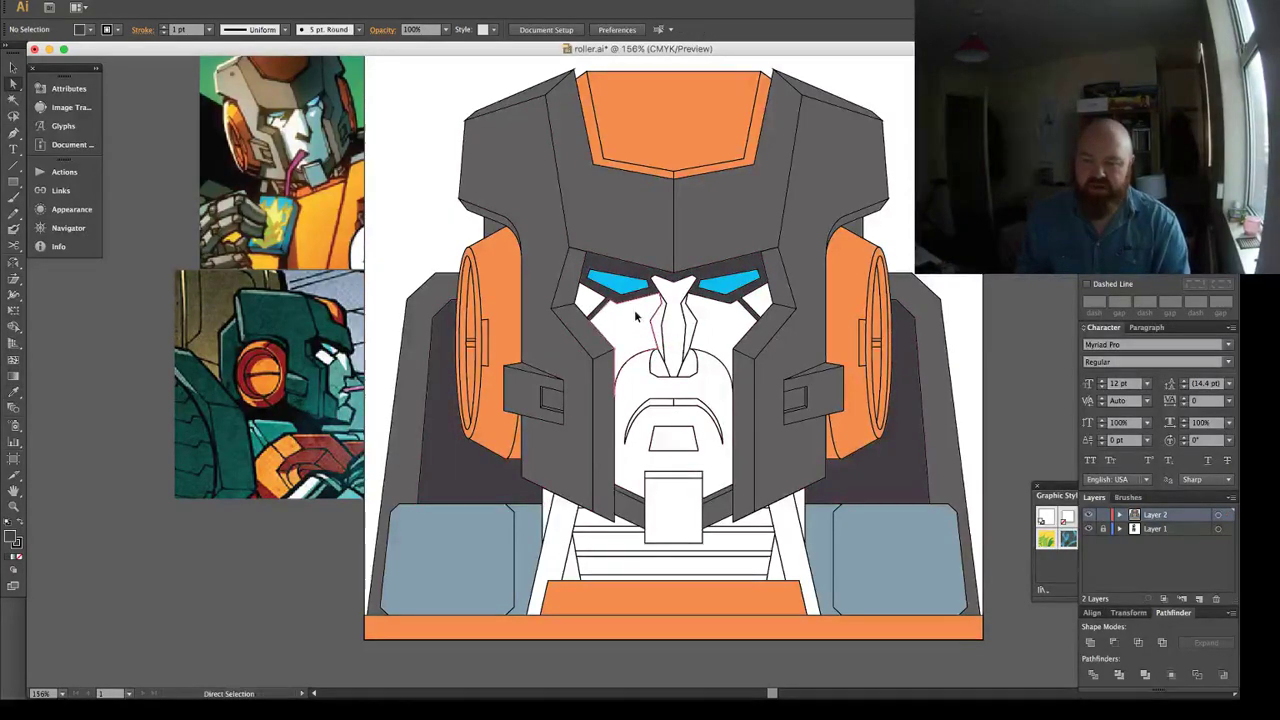
Fill the cheeks, nose, mouth and chin shapes with a pale warm grey sampled from the upper reference picture.
{"action": "left_click", "coordinate": [666, 357]}
{"action": "key", "text": "super+y"}
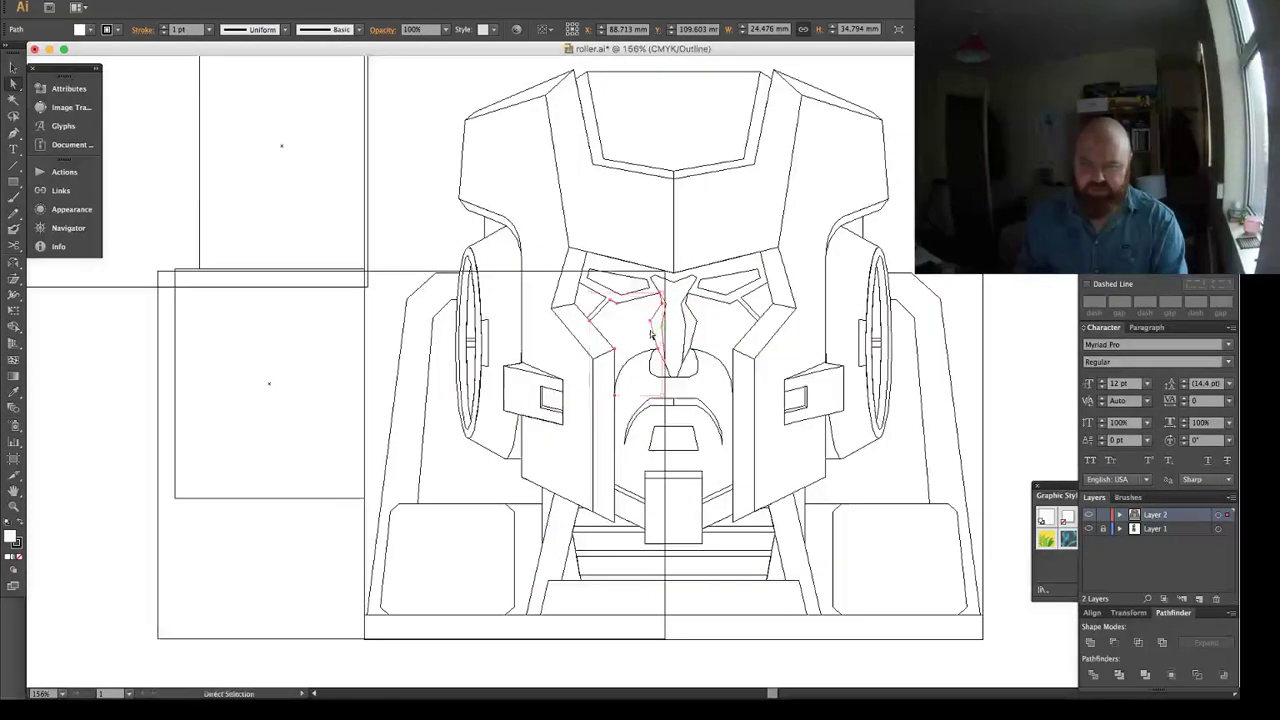
{"action": "left_click", "coordinate": [716, 421]}
{"action": "key", "text": "super+y"}
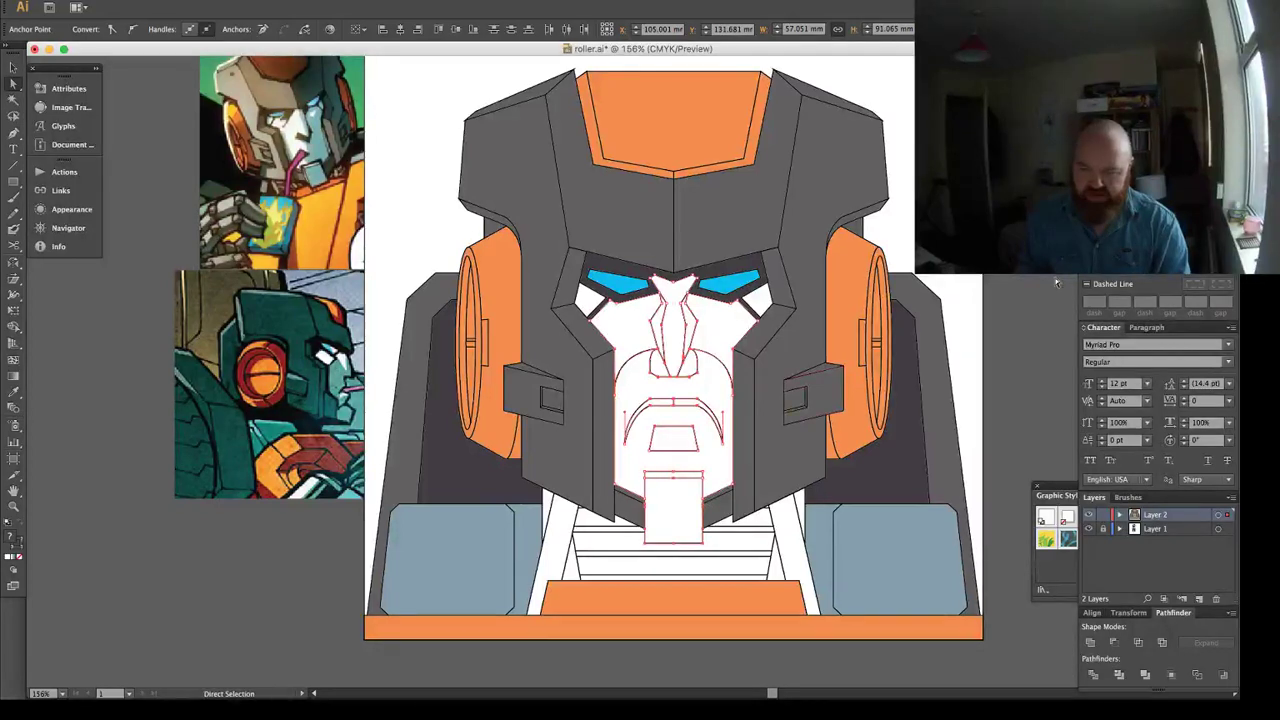
{"action": "key", "text": "i"}
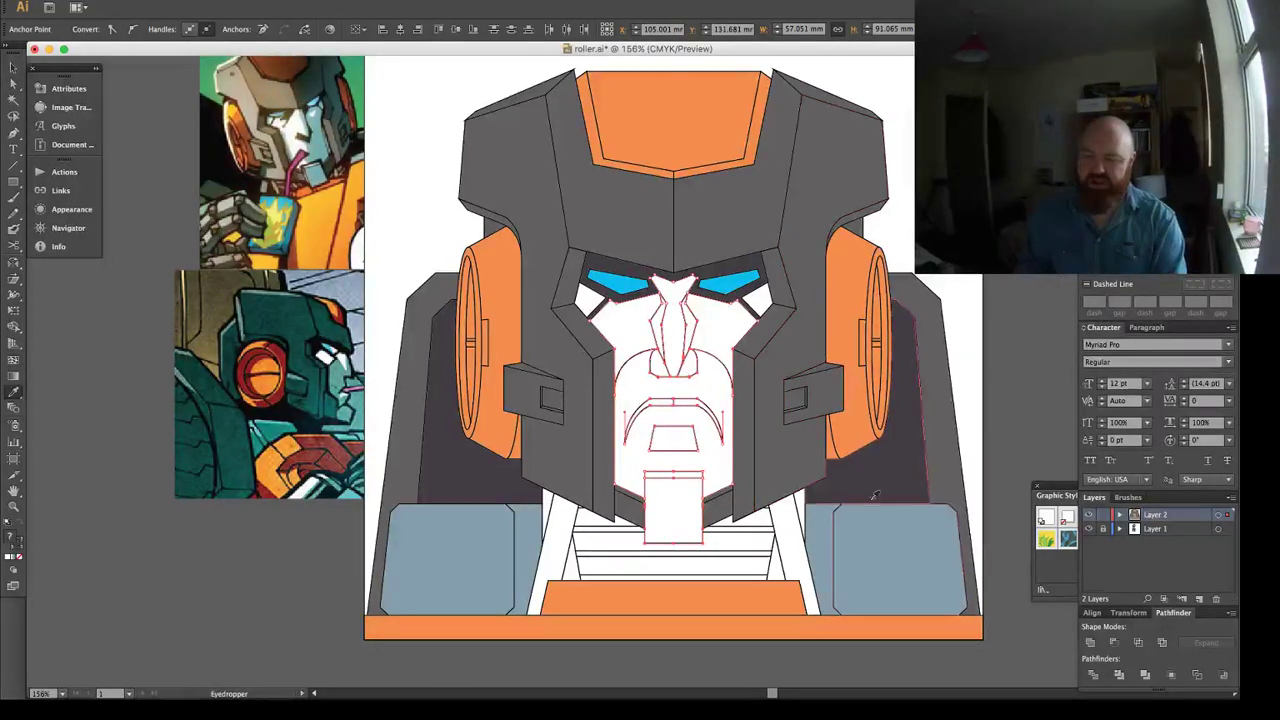
{"action": "left_click", "coordinate": [930, 530]}
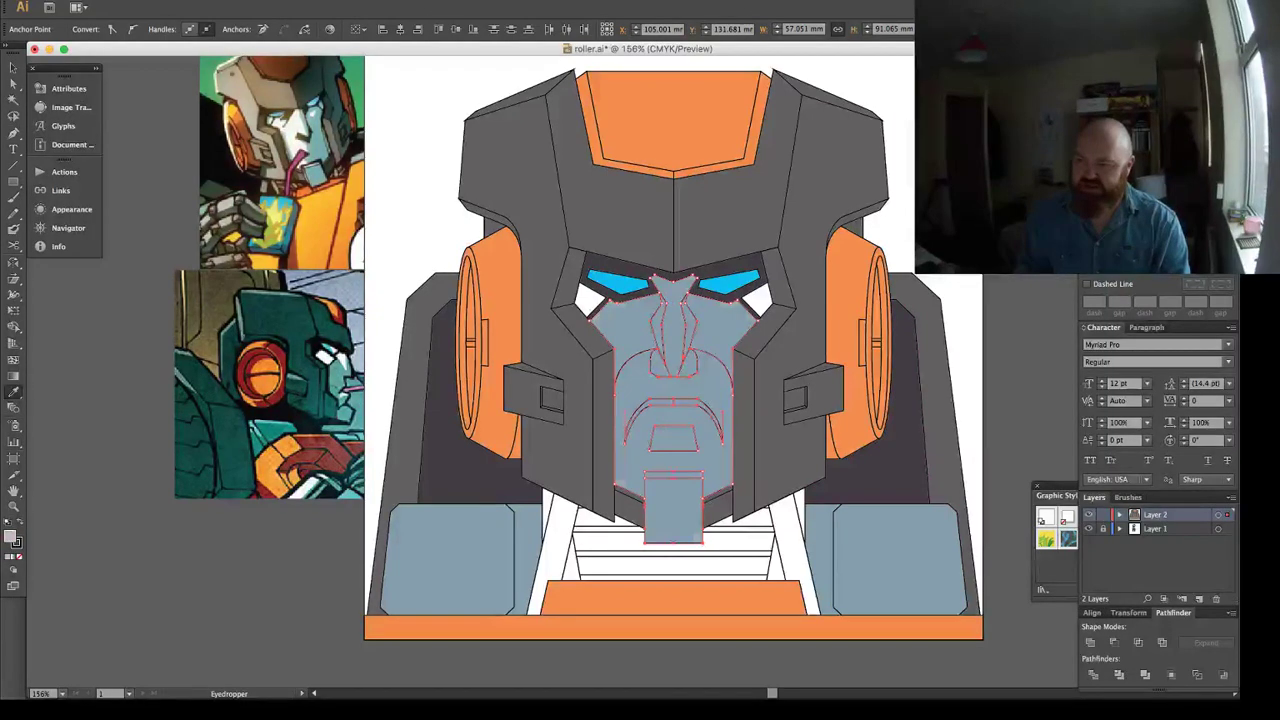
{"action": "left_click", "coordinate": [285, 150]}
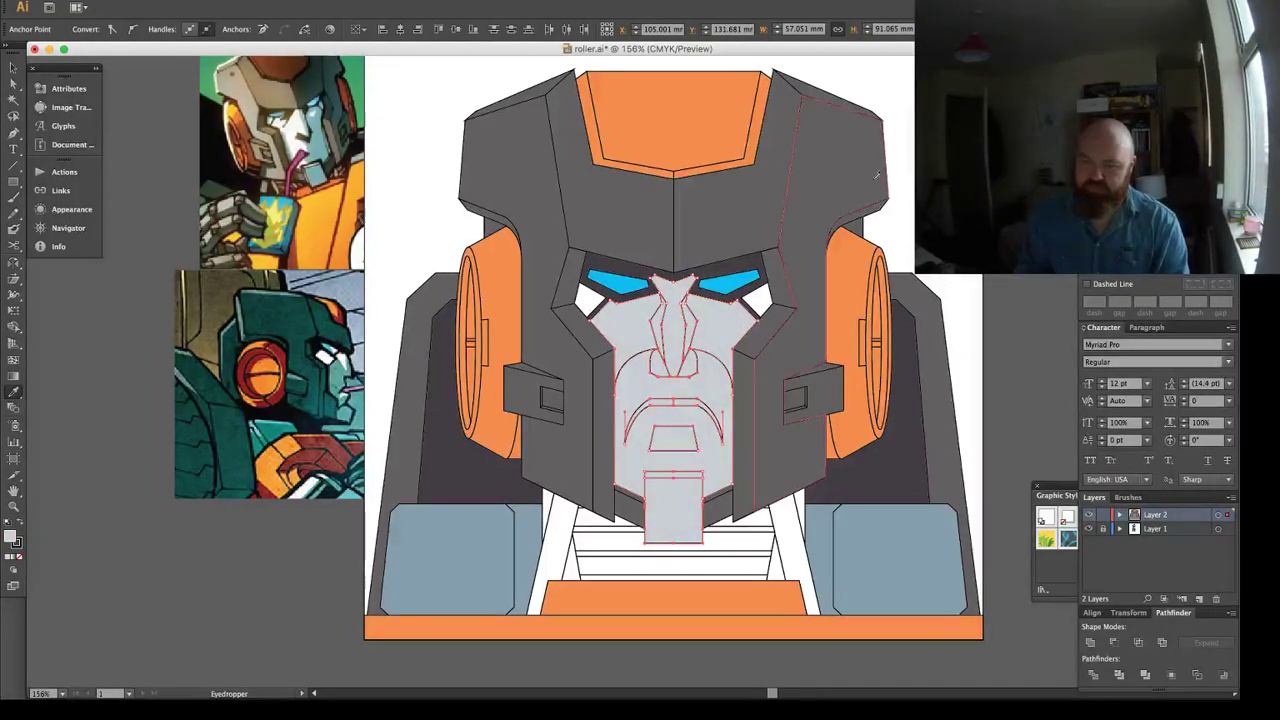
{"action": "left_click", "coordinate": [285, 150]}
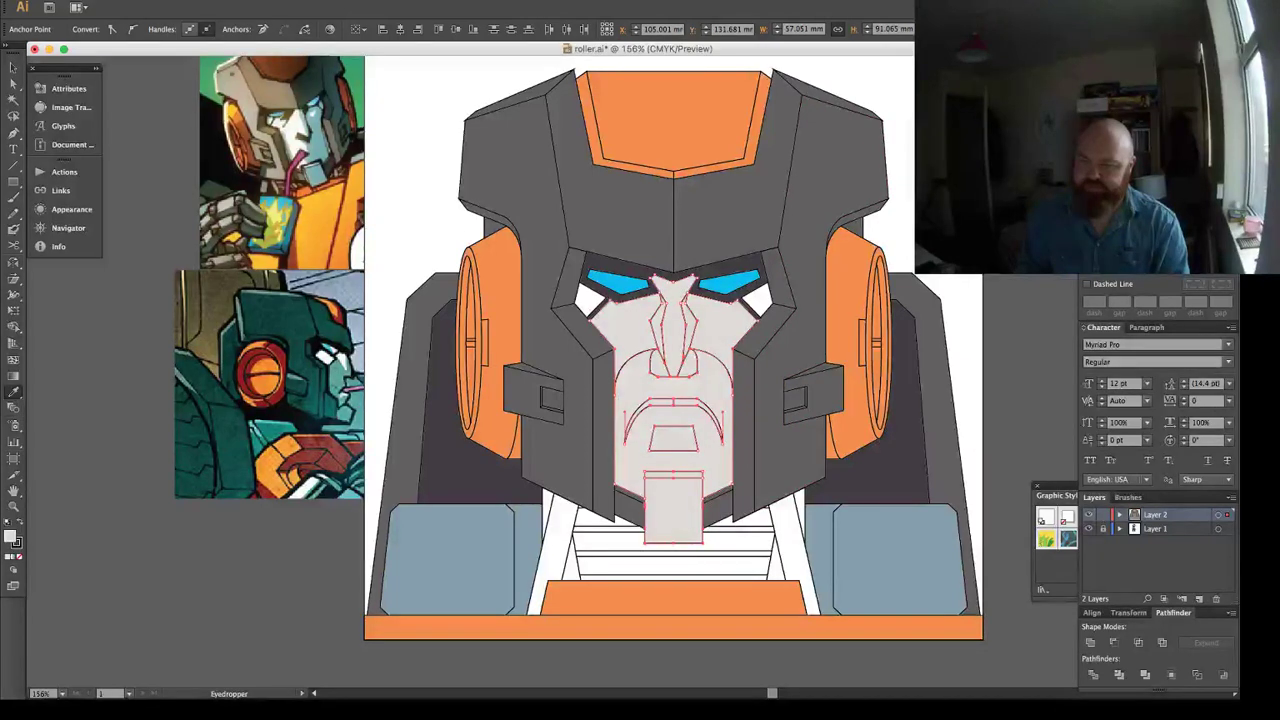
{"action": "key", "text": "super+shift+a"}
{"action": "key", "text": "a"}
Fill the small panels below the outer corners of both eyes with the face's pale grey.
{"action": "left_click", "coordinate": [593, 309]}
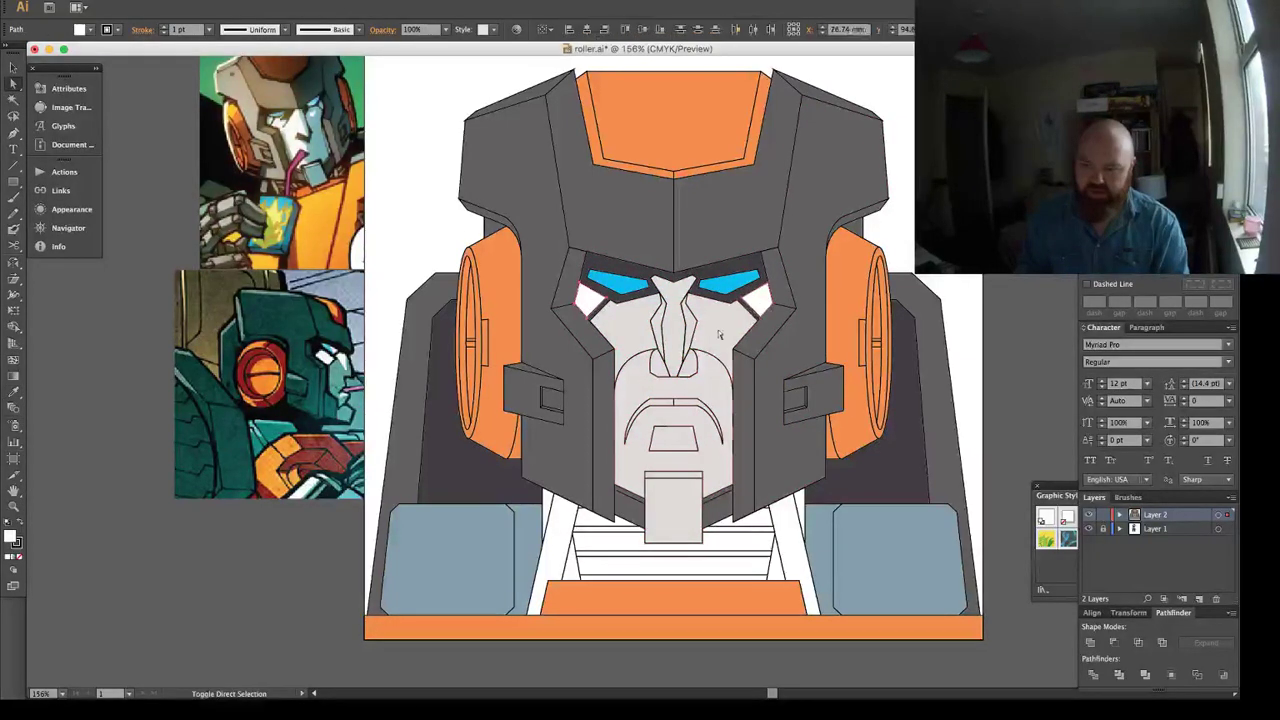
{"action": "key", "text": "i"}
{"action": "key", "text": "super+shift+a"}
{"action": "key", "text": "a"}
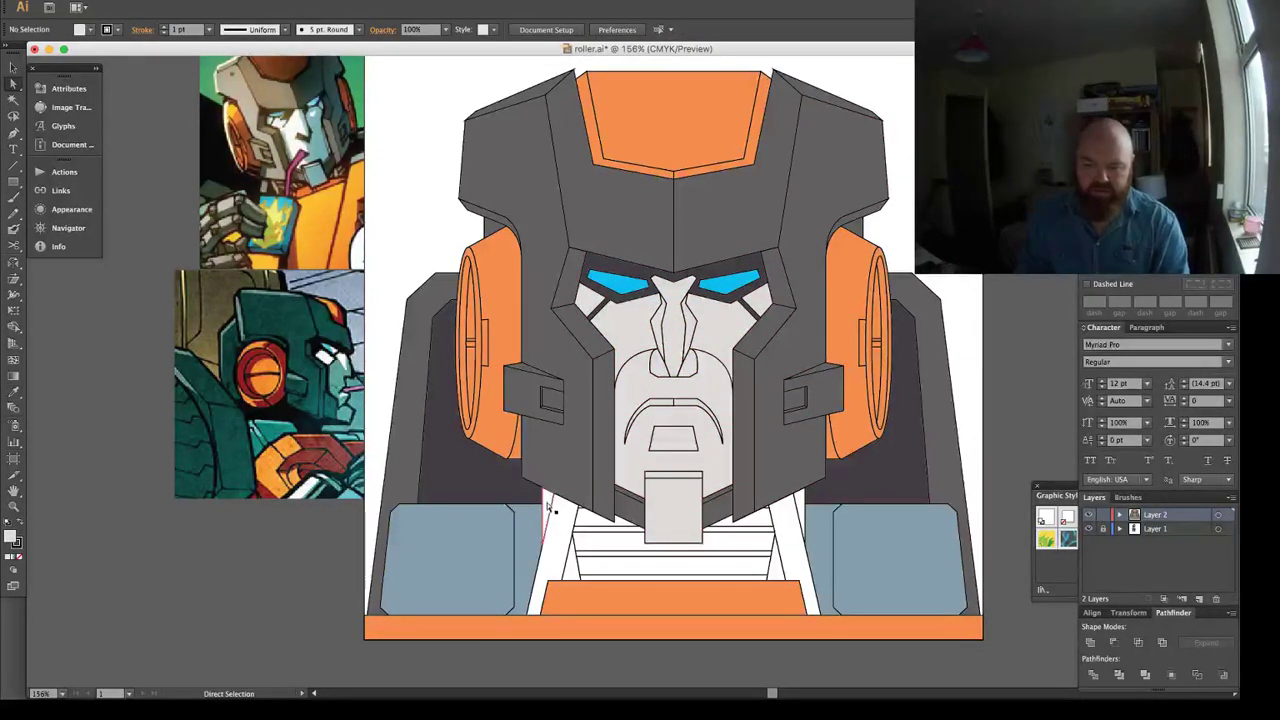
Fill the narrow slivers beside the diagonal neck struts with a brownish grey sampled from the upper reference picture.
{"action": "left_click", "coordinate": [548, 506]}
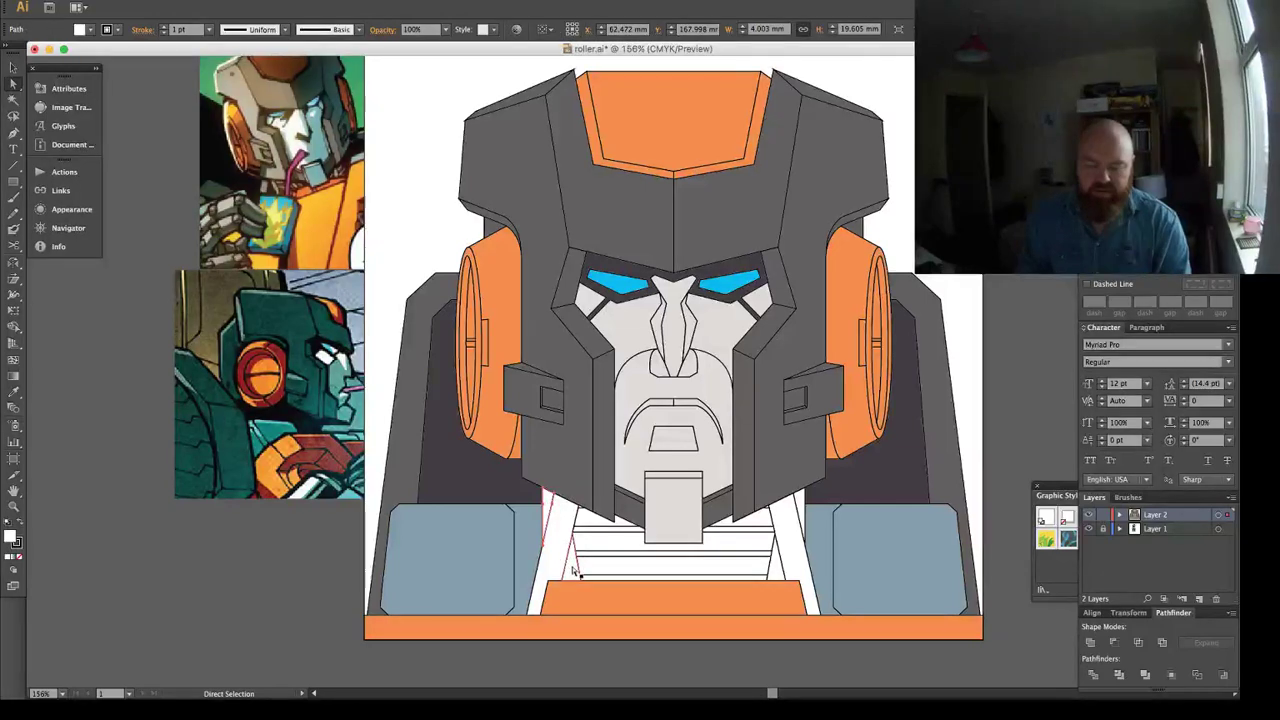
{"action": "left_click", "coordinate": [575, 572], "text": "shift"}
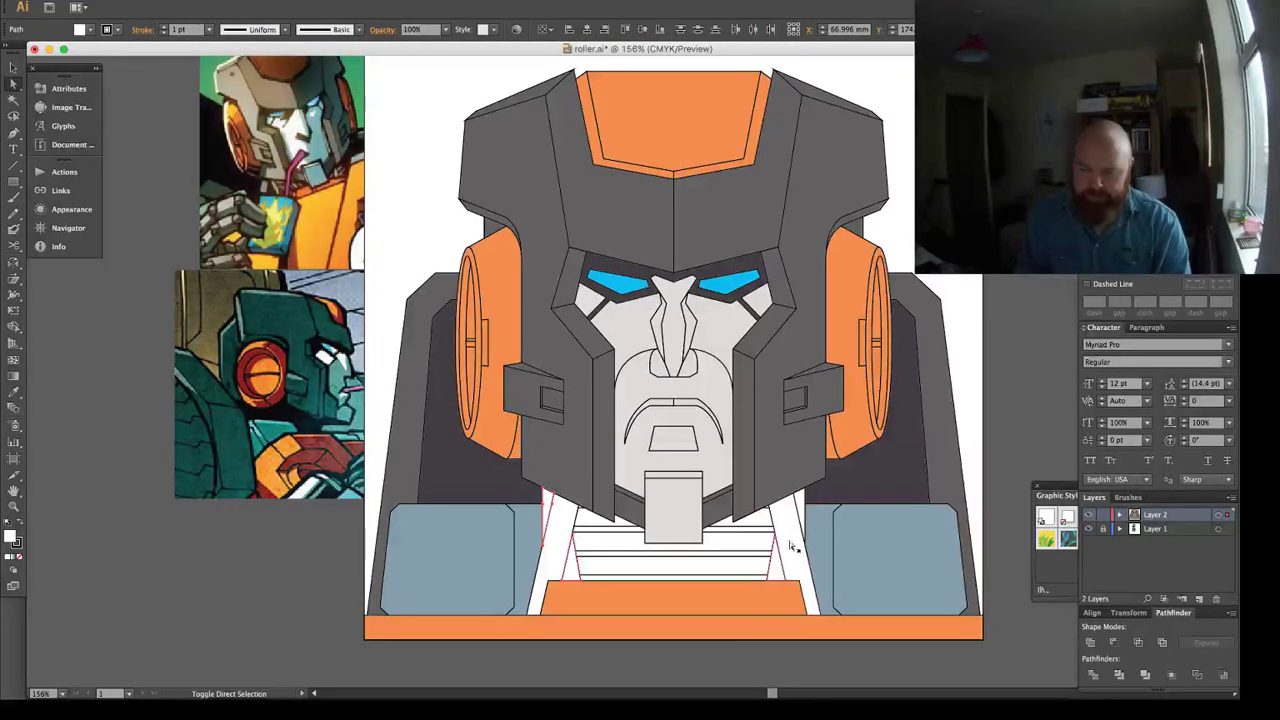
{"action": "left_click", "coordinate": [803, 511], "text": "shift"}
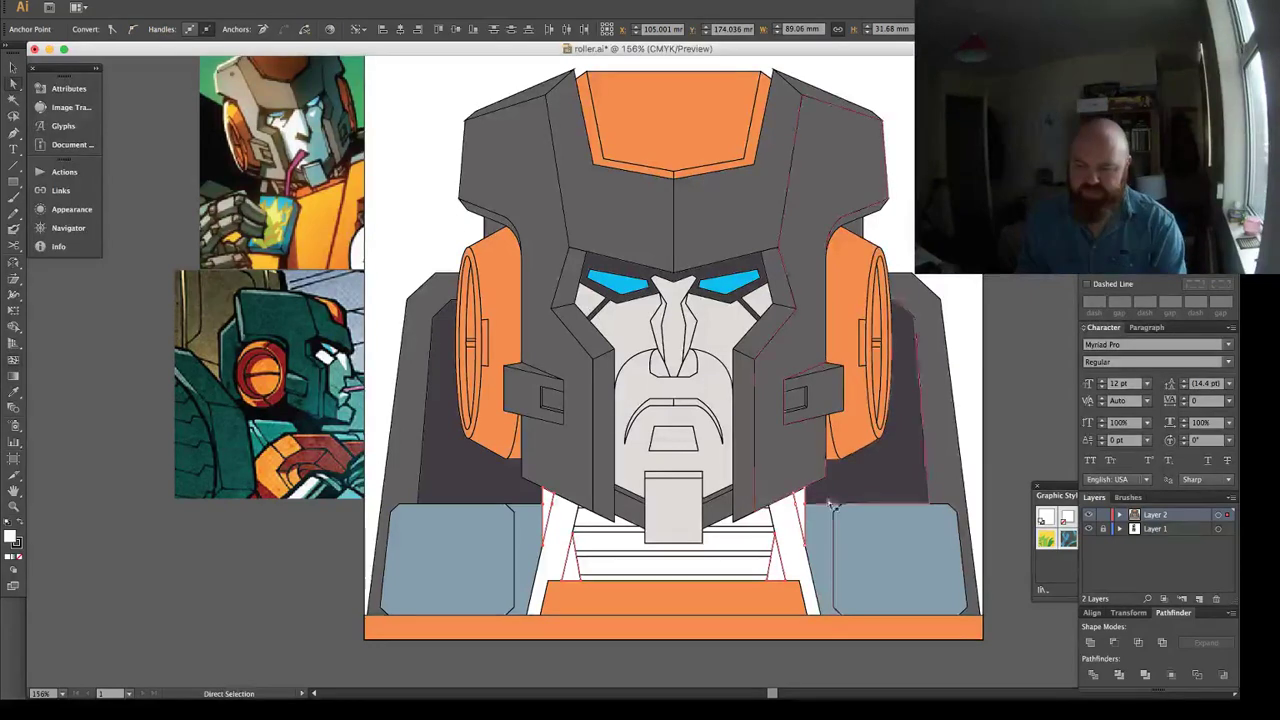
{"action": "key", "text": "i"}
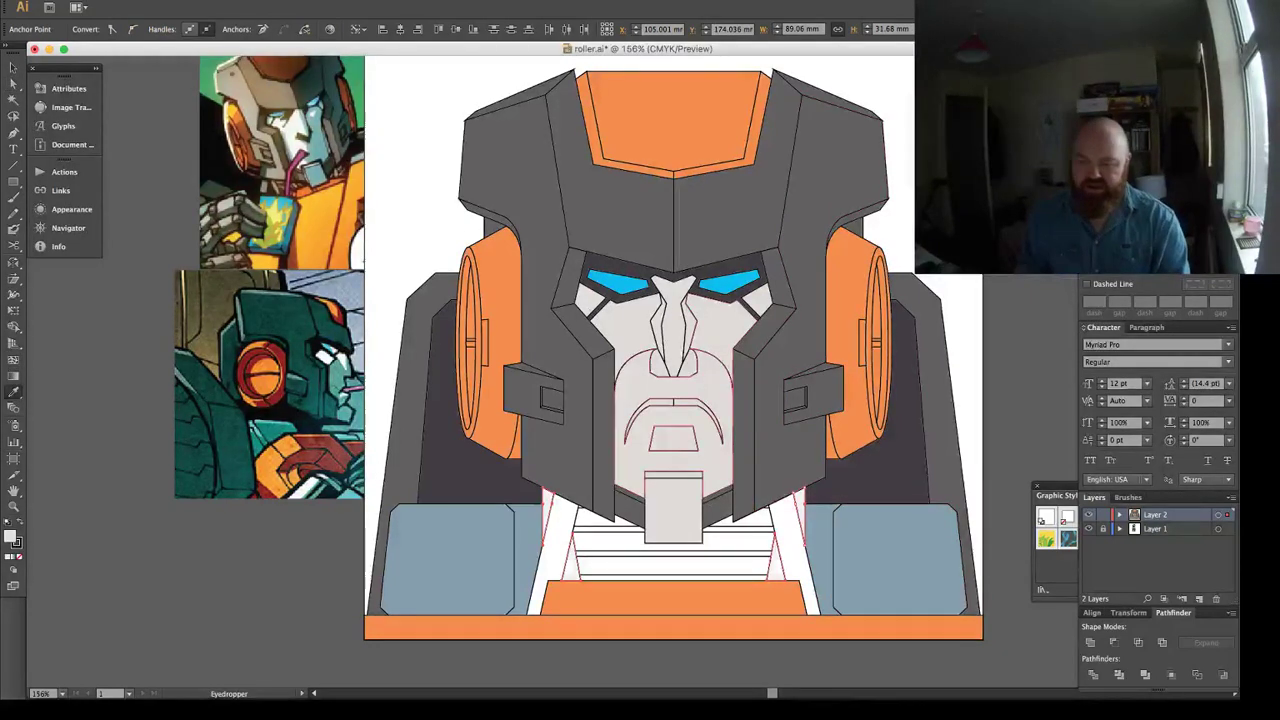
{"action": "left_click", "coordinate": [726, 466]}
{"action": "left_click", "coordinate": [273, 186]}
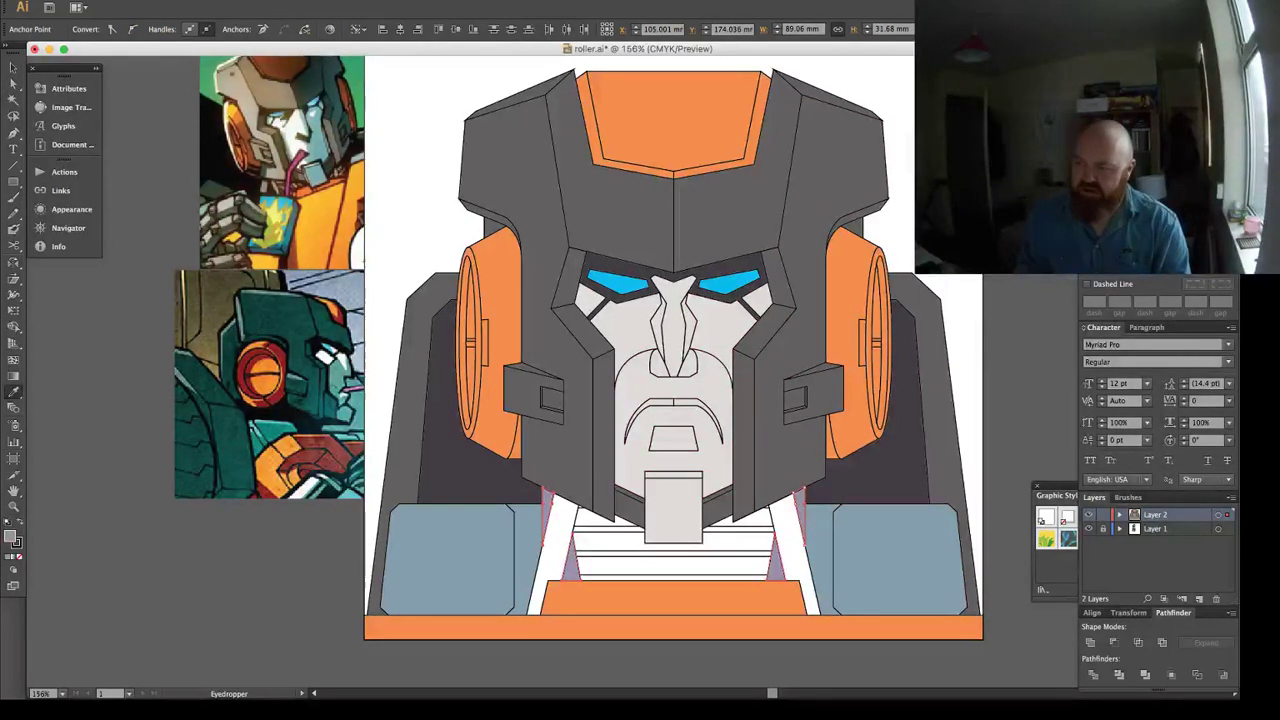
{"action": "key", "text": "a"}
{"action": "key", "text": "ctrl+shift+a"}
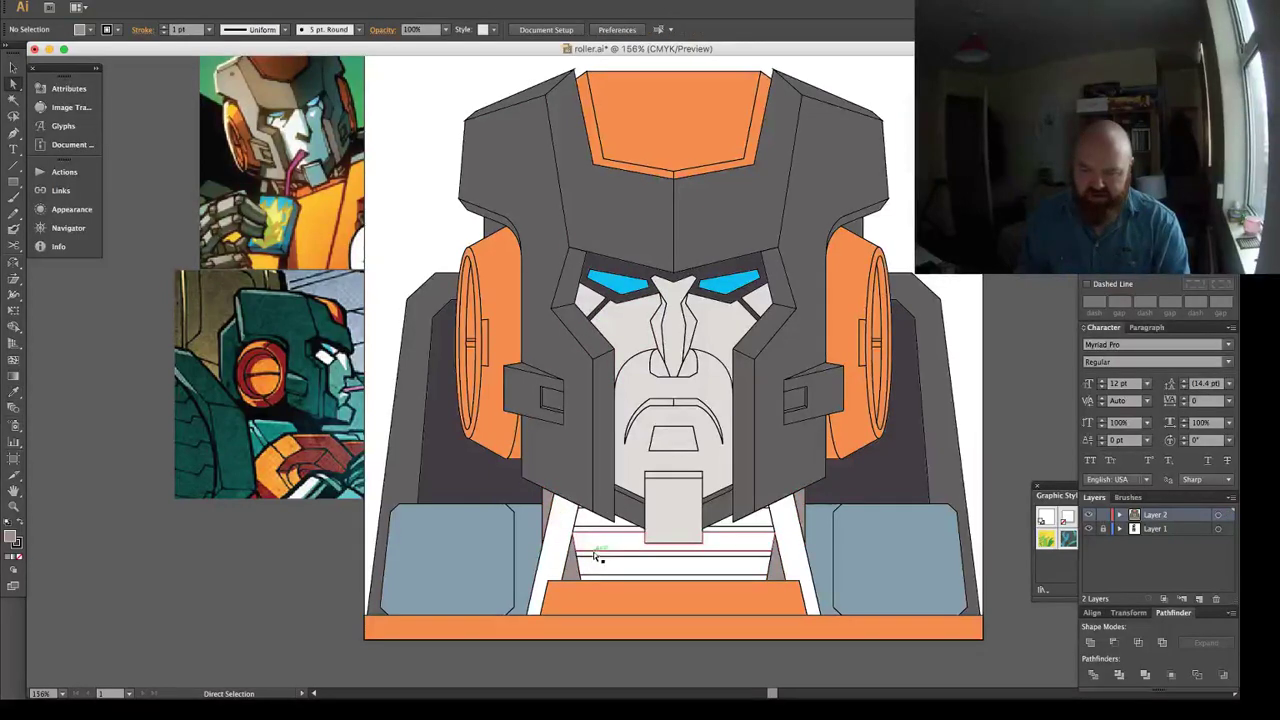
Fill both diagonal neck struts with the dark grey of the recesses behind the ears.
{"action": "left_click", "coordinate": [558, 550]}
{"action": "left_click", "coordinate": [785, 533], "text": "shift"}
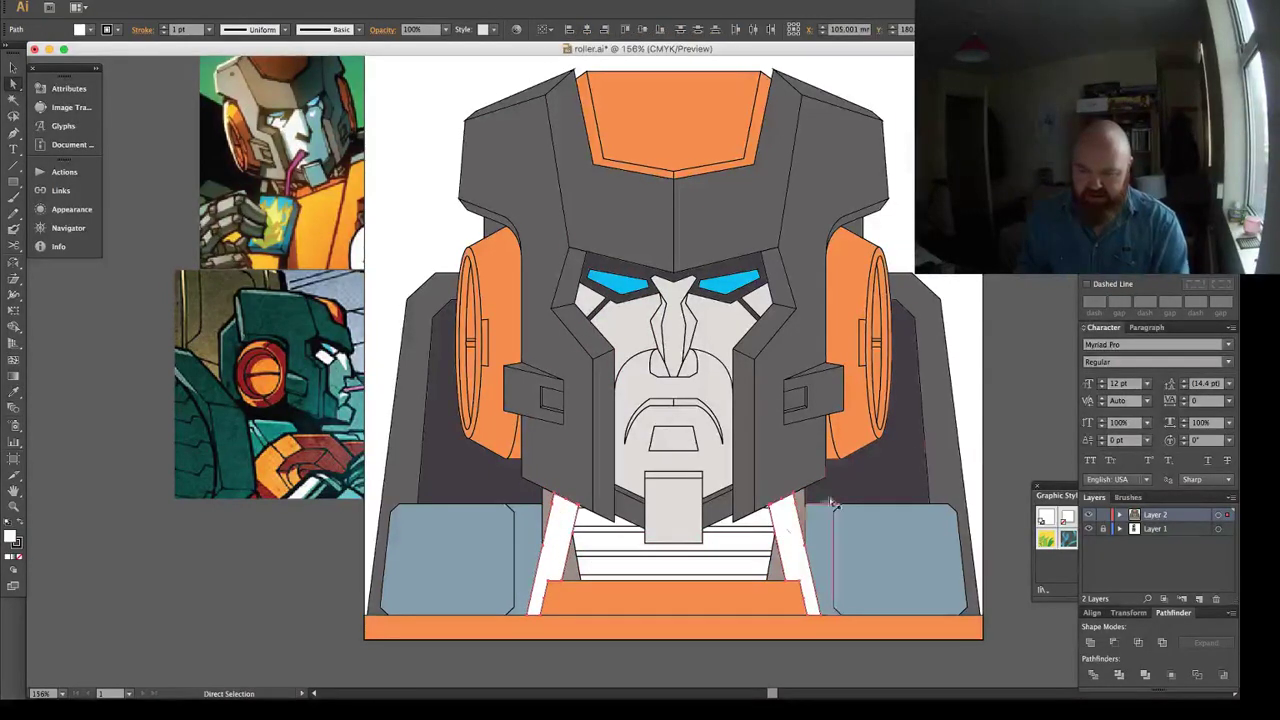
{"action": "key", "text": "i"}
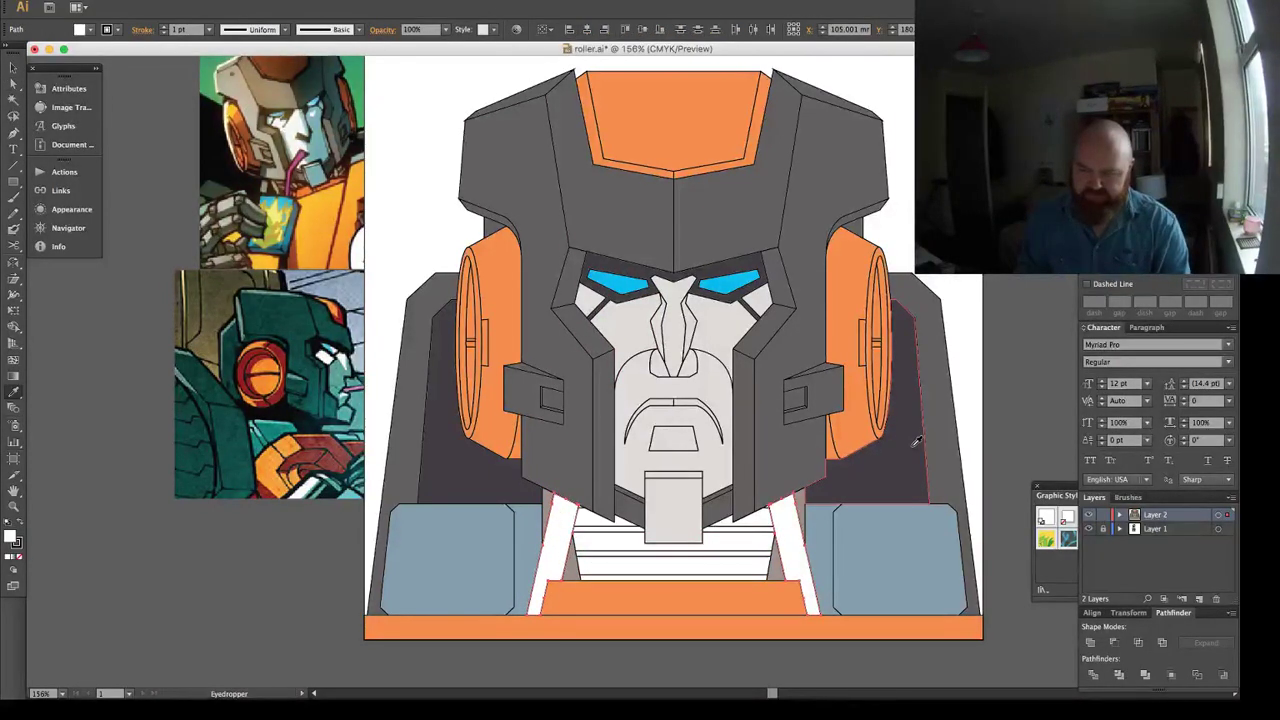
{"action": "left_click", "coordinate": [916, 440]}
{"action": "key", "text": "a"}
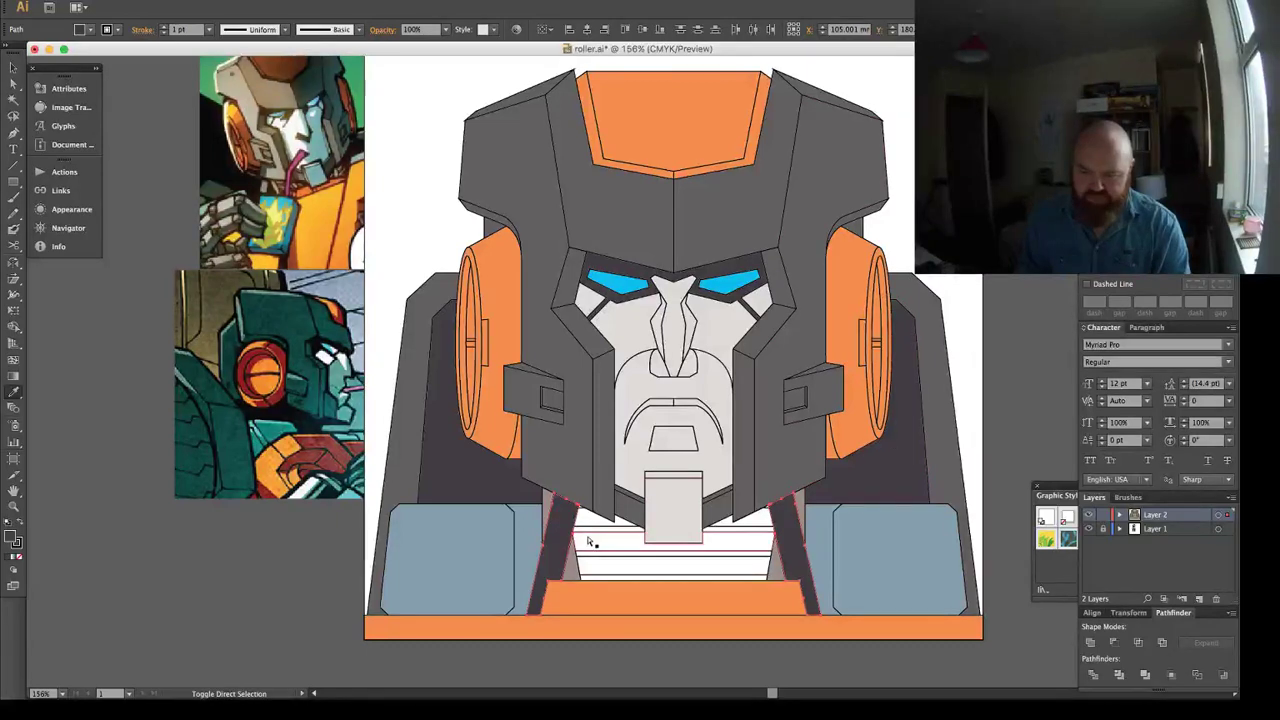
{"action": "key", "text": "ctrl+shift+a"}
Fill the broad horizontal neck bands, including the upper band's left part, with a muted mauve-grey.
{"action": "left_click", "coordinate": [590, 535]}
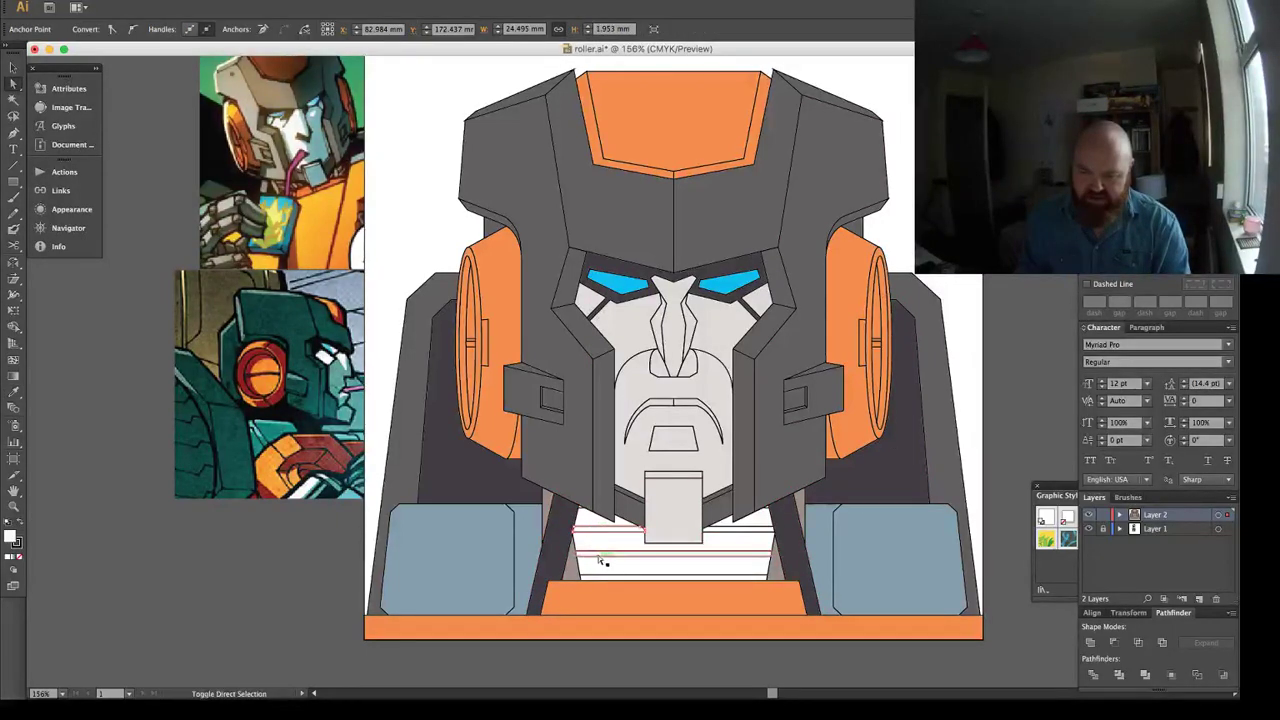
{"action": "left_click", "coordinate": [600, 560], "text": "shift"}
{"action": "key", "text": "super+shift+a"}
{"action": "left_click", "coordinate": [591, 523]}
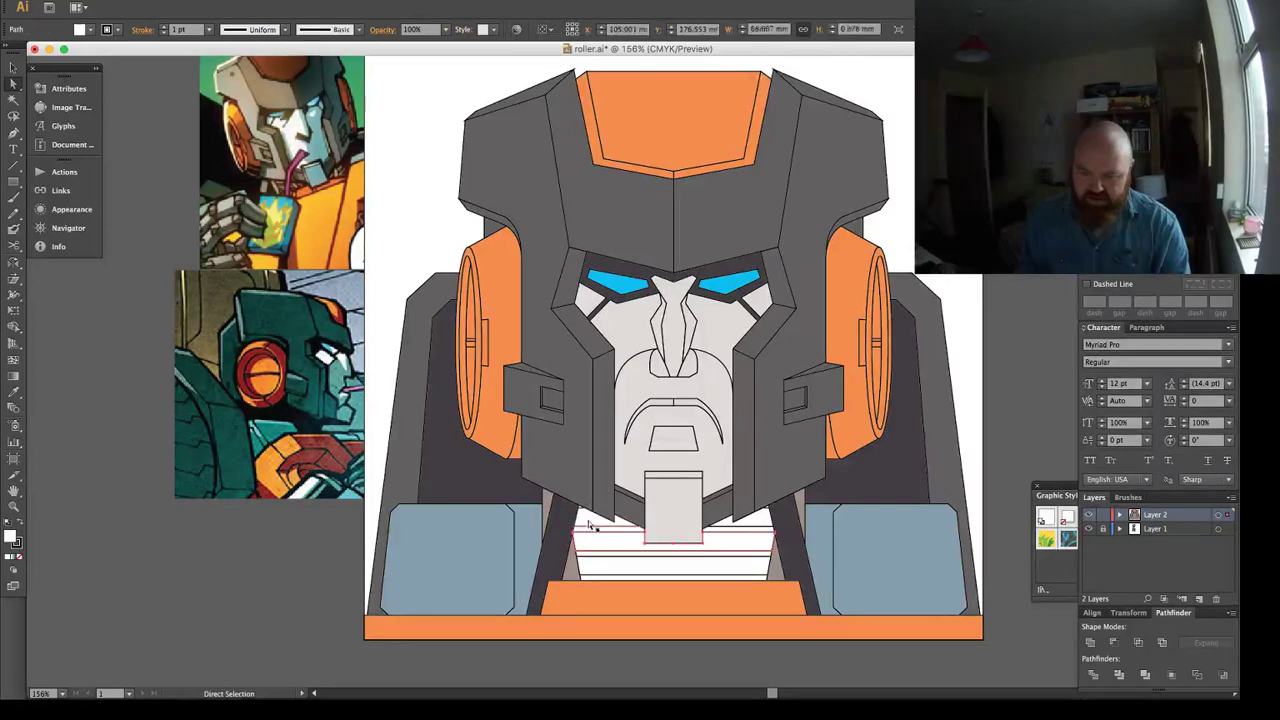
{"action": "left_click", "coordinate": [625, 542], "text": "shift"}
{"action": "left_click", "coordinate": [700, 566], "text": "shift"}
{"action": "key", "text": "i"}
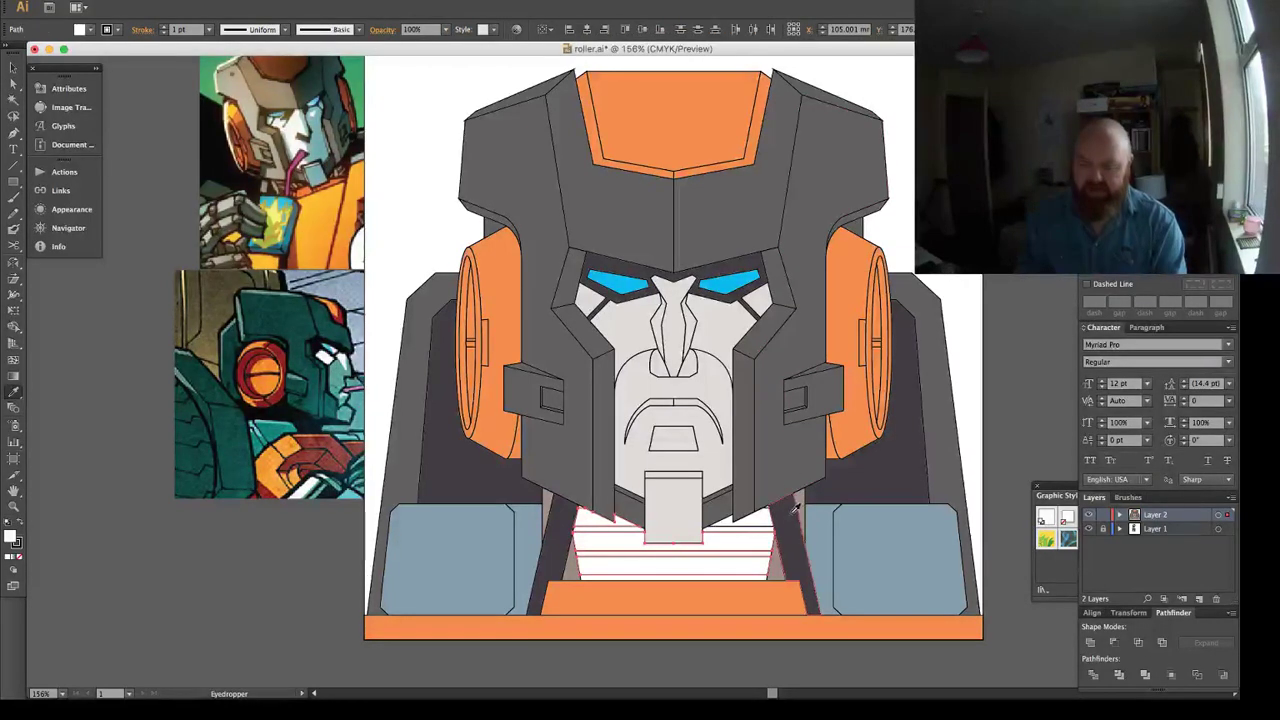
{"action": "left_click", "coordinate": [810, 497]}
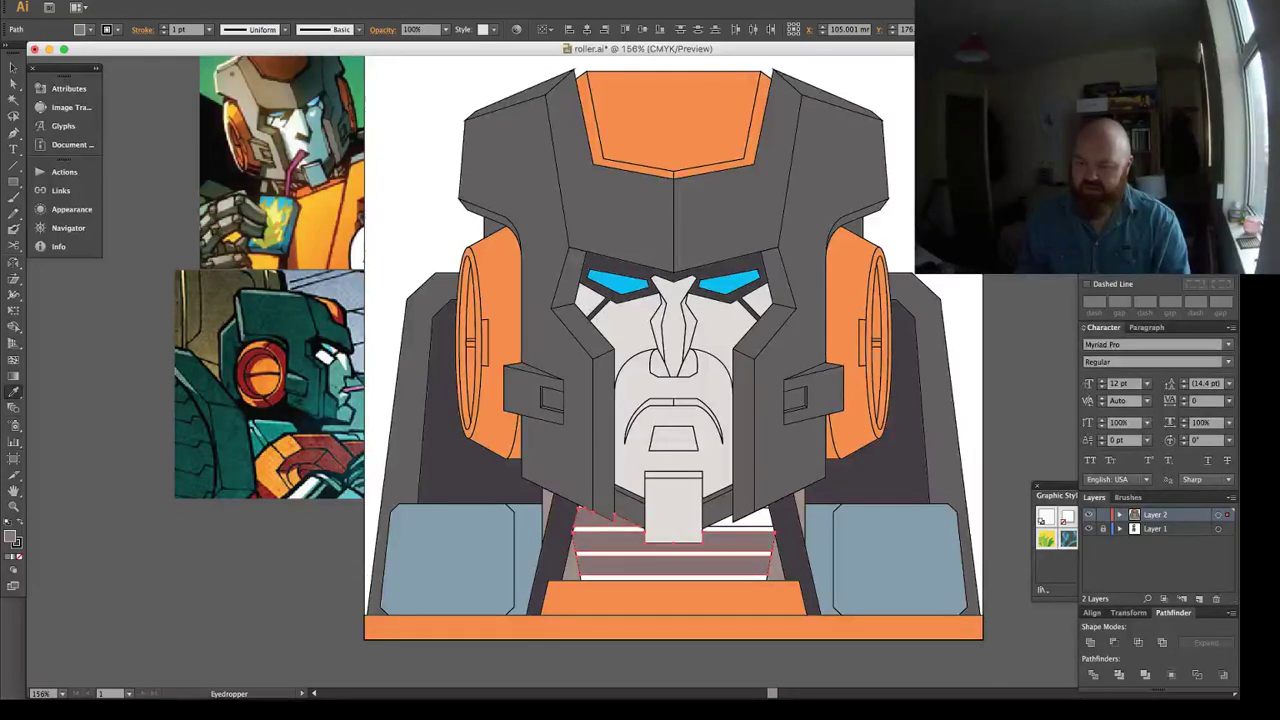
Fill the right part of the upper neck band with the mauve-grey of the other broad bands.
{"action": "key", "text": "z"}
{"action": "left_click_drag", "start_coordinate": [503, 495], "coordinate": [763, 589]}
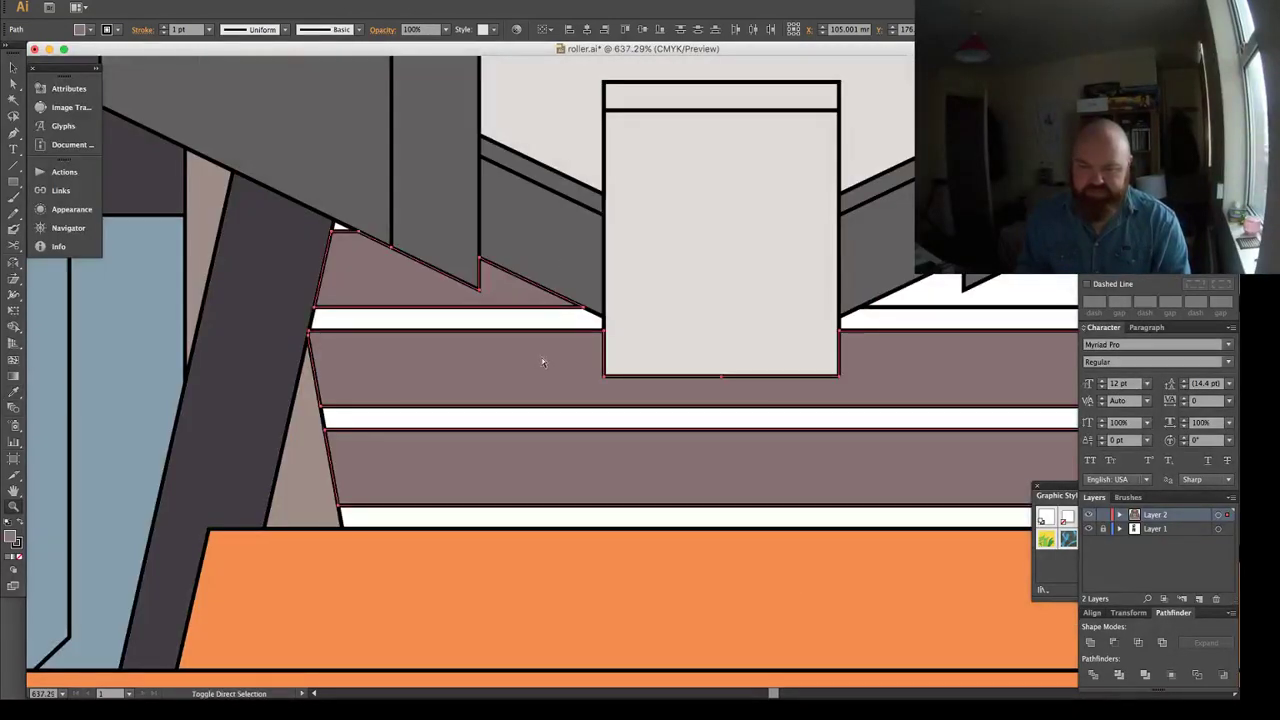
{"action": "key", "text": "super+shift+a"}
{"action": "key", "text": "a"}
{"action": "left_click", "coordinate": [932, 299]}
{"action": "key", "text": "i"}
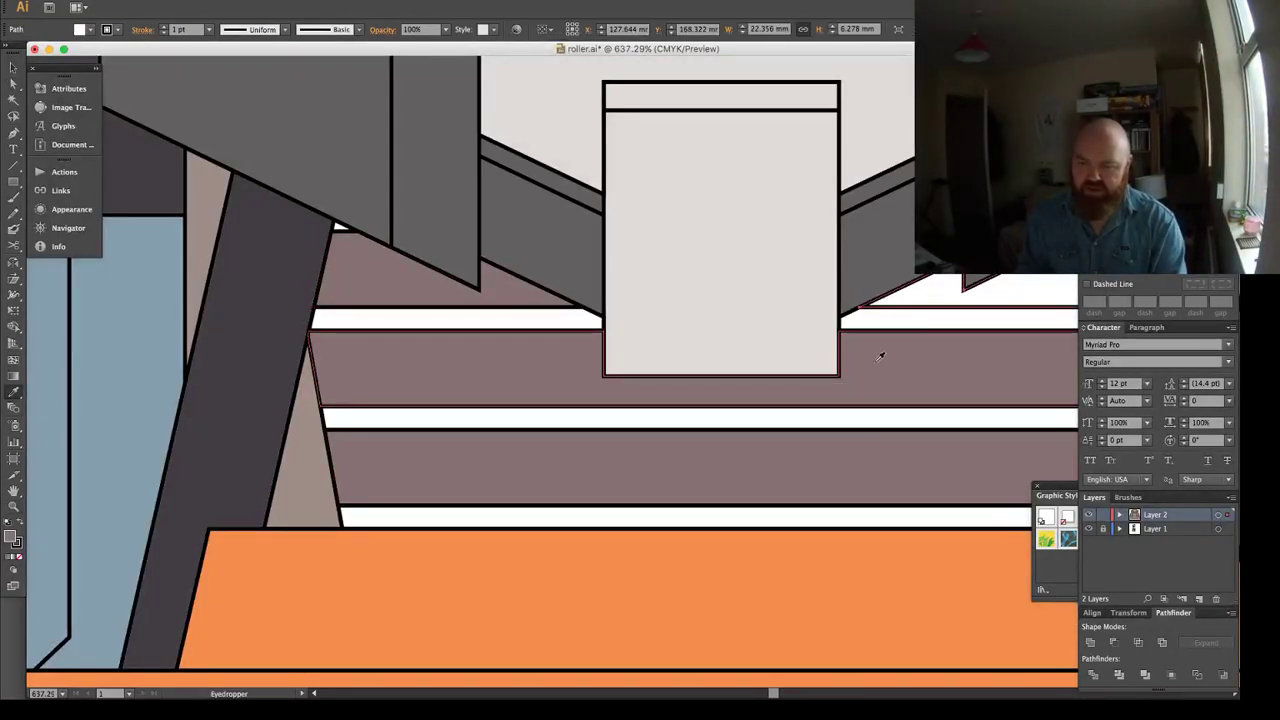
{"action": "left_click", "coordinate": [880, 357]}
Fill the tiny white corner sliver above the left upper neck band with the band's mauve-grey.
{"action": "left_click_drag", "start_coordinate": [655, 303], "coordinate": [555, 355]}
{"action": "key", "text": "a"}
{"action": "left_click", "coordinate": [241, 280]}
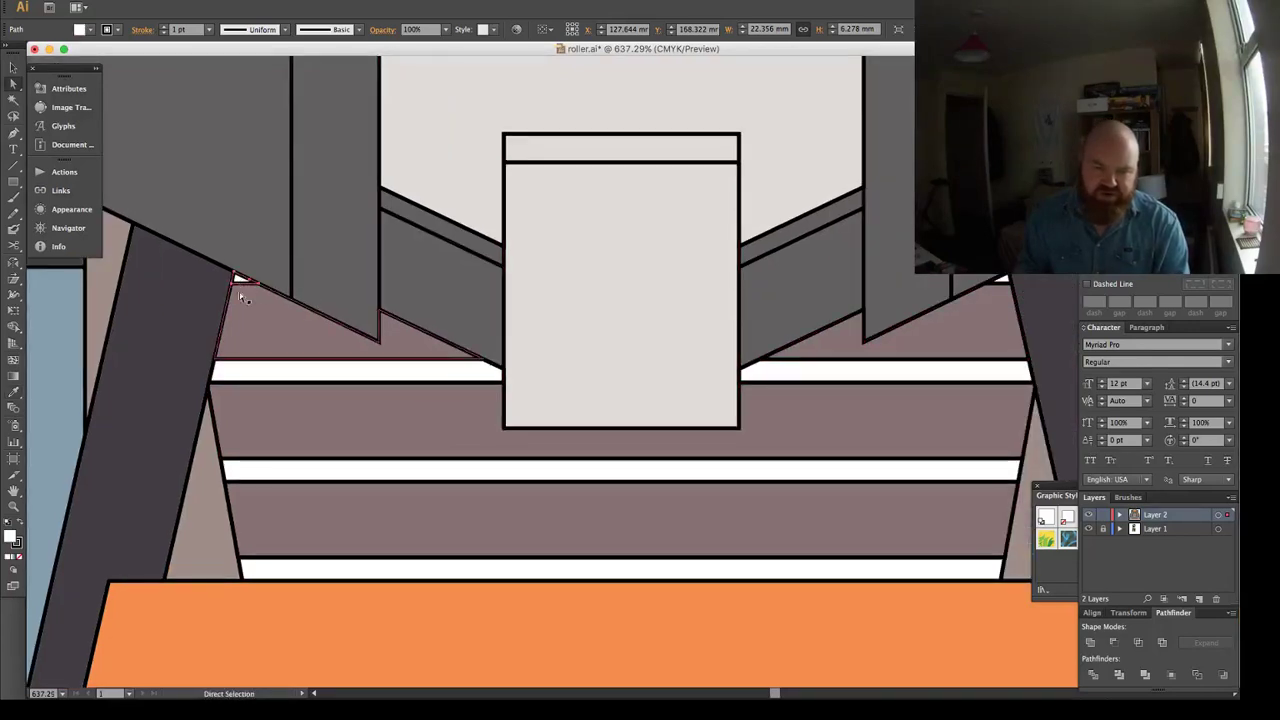
{"action": "key", "text": "i"}
{"action": "left_click", "coordinate": [249, 304]}
Unite the corner slivers on both sides of the neck with their adjoining upper neck bands.
{"action": "key", "text": "a"}
{"action": "left_click", "coordinate": [250, 304], "text": "shift"}
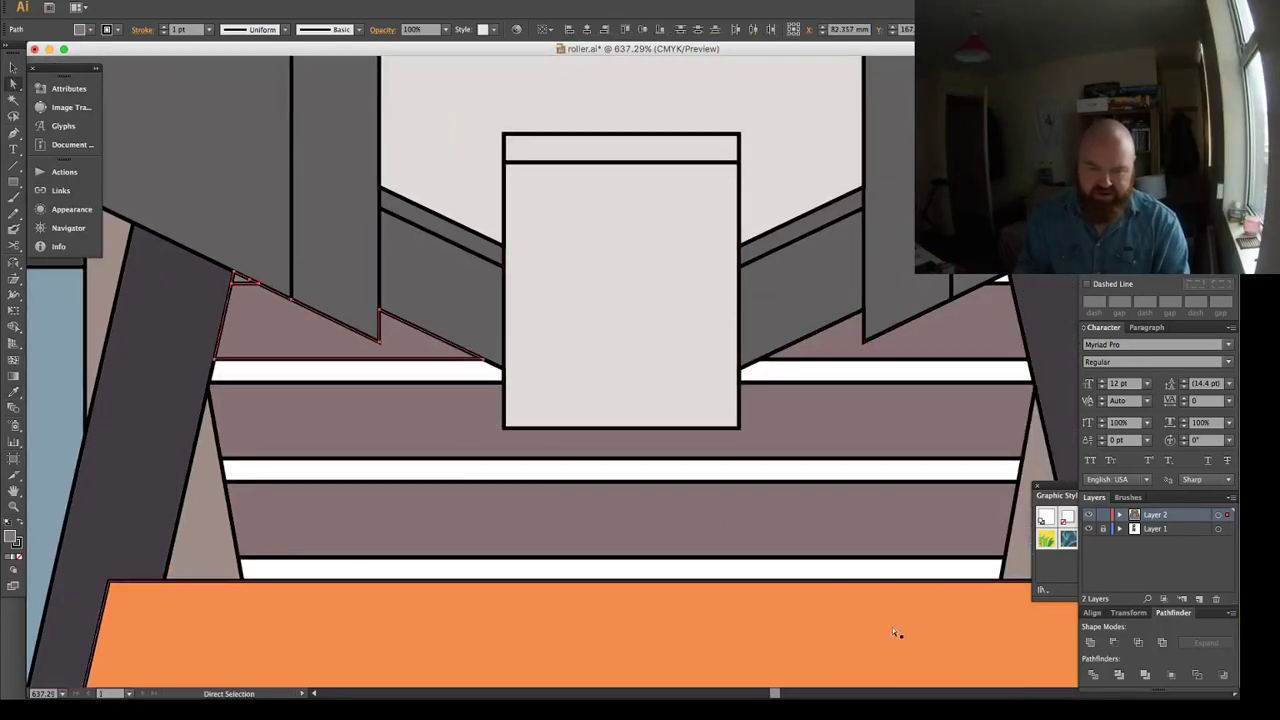
{"action": "scroll", "coordinate": [428, 417], "scroll_direction": "right", "scroll_amount": 5}
{"action": "scroll", "coordinate": [428, 417], "scroll_direction": "up", "scroll_amount": 1}
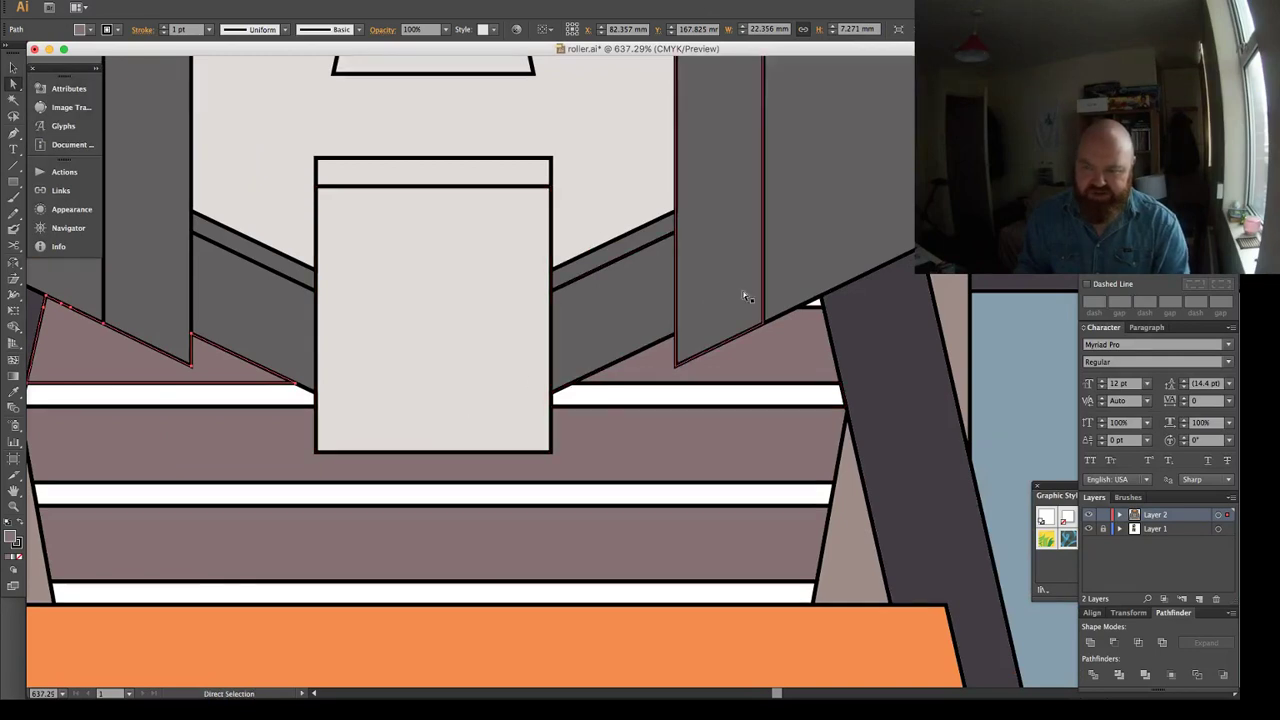
{"action": "left_click", "coordinate": [796, 331]}
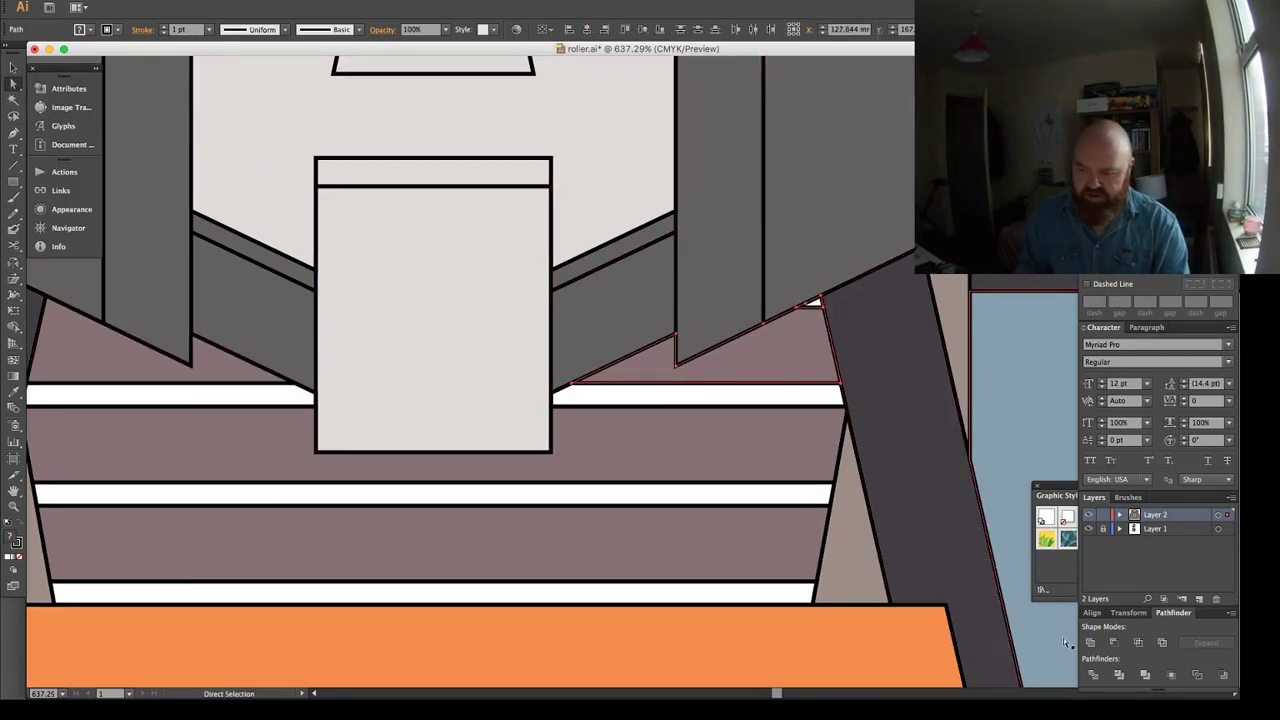
{"action": "left_click", "coordinate": [1090, 642]}
Fill the lower, middle and upper right thin neck stripes with the diagonal struts' dark grey.
{"action": "left_click", "coordinate": [763, 586]}
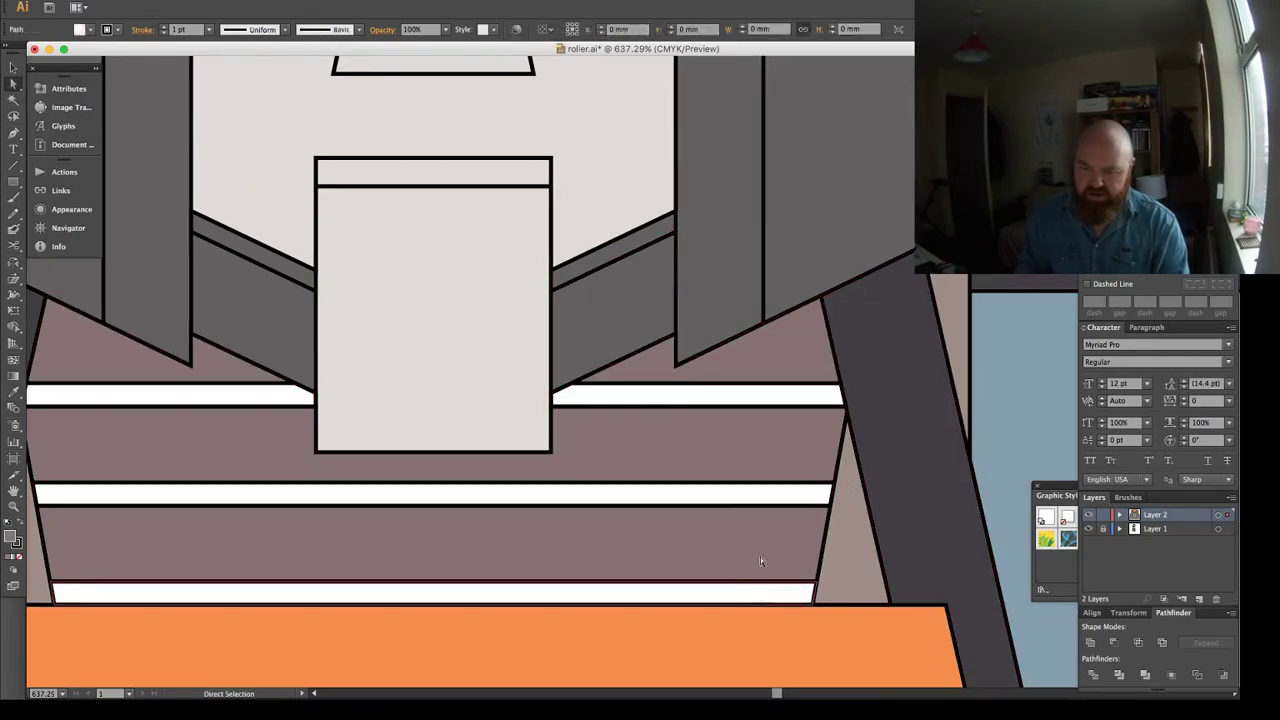
{"action": "left_click", "coordinate": [762, 396], "text": "shift"}
{"action": "left_click", "coordinate": [908, 323], "text": "shift"}
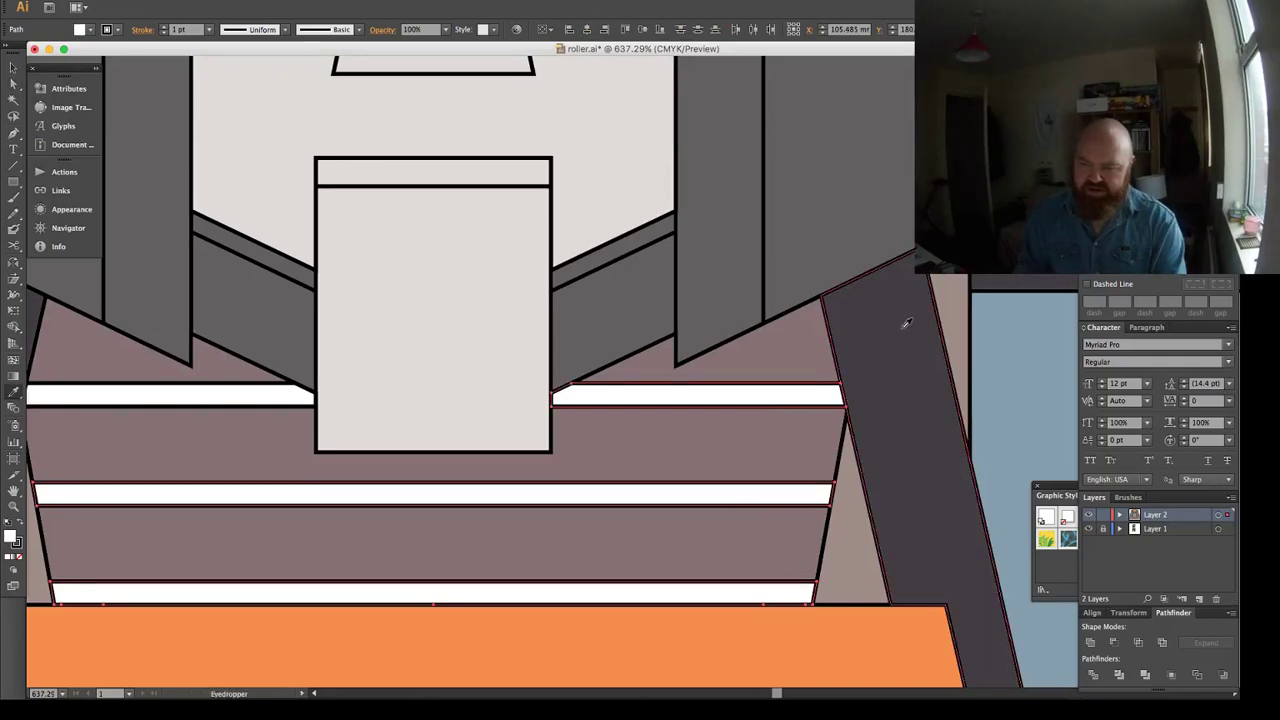
{"action": "key", "text": "i"}
{"action": "left_click", "coordinate": [906, 322]}
{"action": "key", "text": "super+minus"}
{"action": "key", "text": "super+minus"}
{"action": "key", "text": "super+minus"}
{"action": "key", "text": "super+minus"}
{"action": "key", "text": "super+minus"}
{"action": "key", "text": "super+minus"}
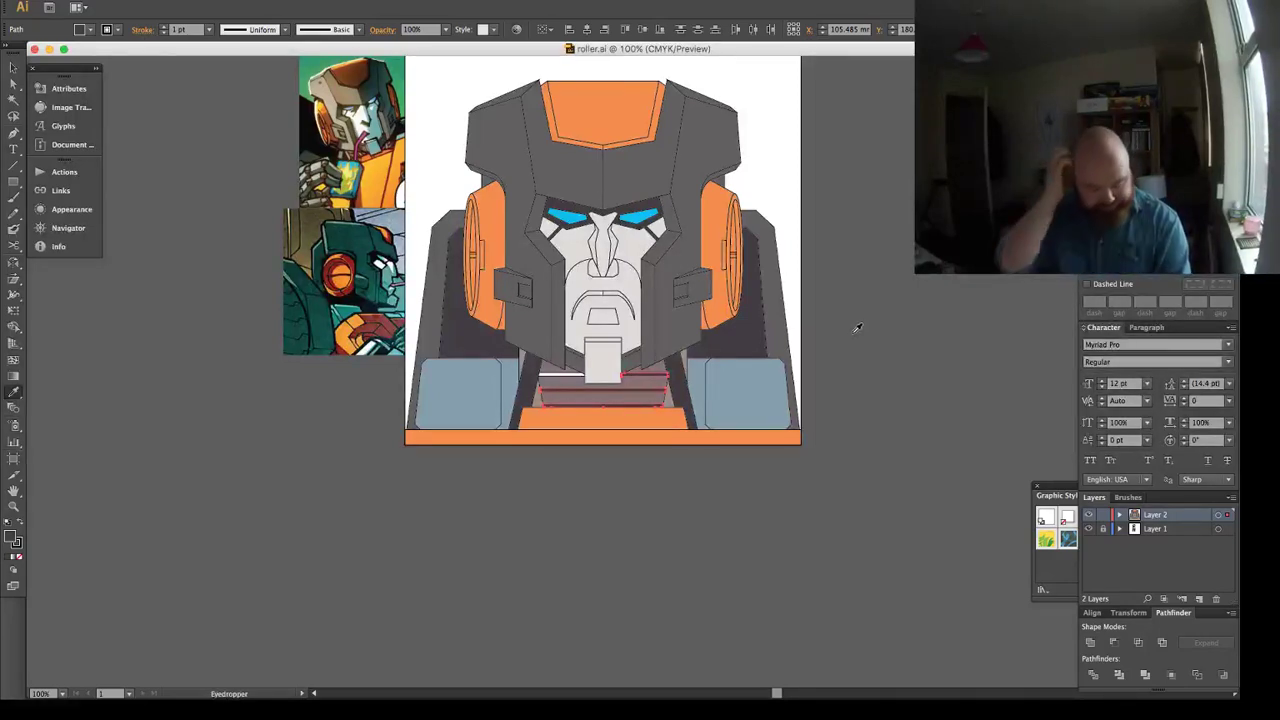
Fill the inner crescents and lower inner wedges of both orange ears and the border around the orange forehead panel with dusky red.
{"action": "key", "text": "z"}
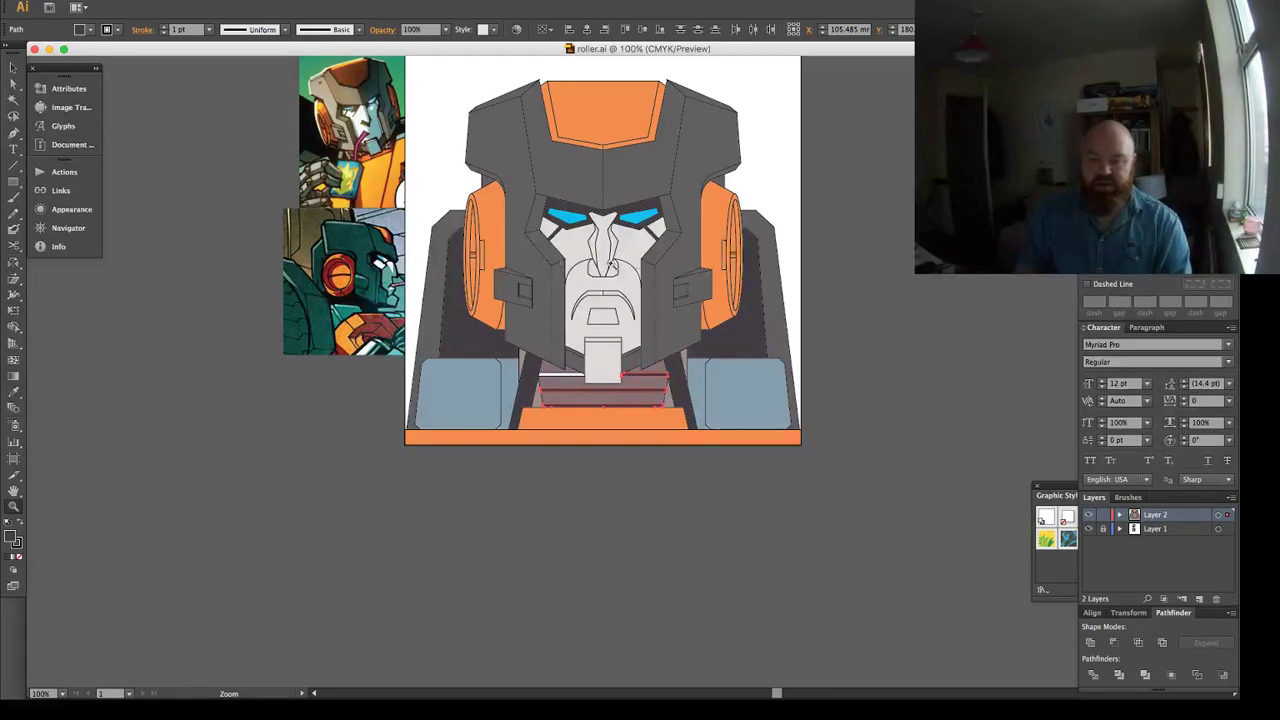
{"action": "left_click", "coordinate": [567, 270]}
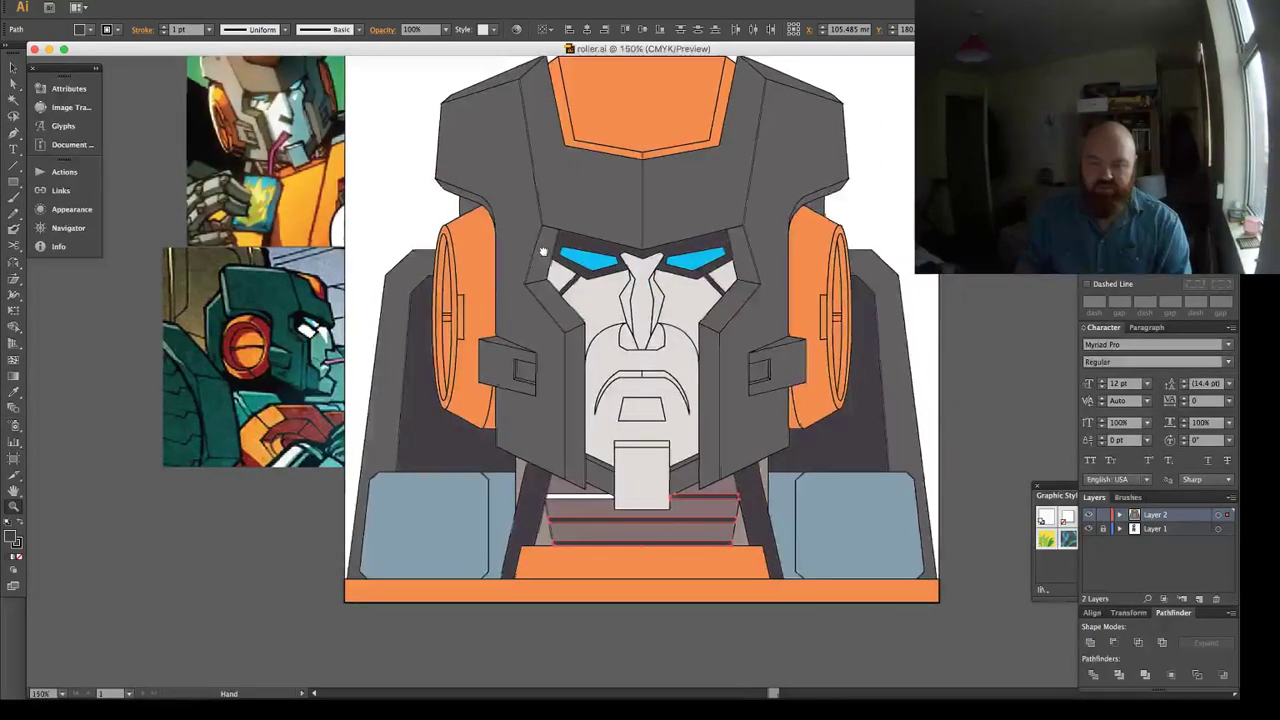
{"action": "key", "text": "a"}
{"action": "left_click", "coordinate": [443, 255]}
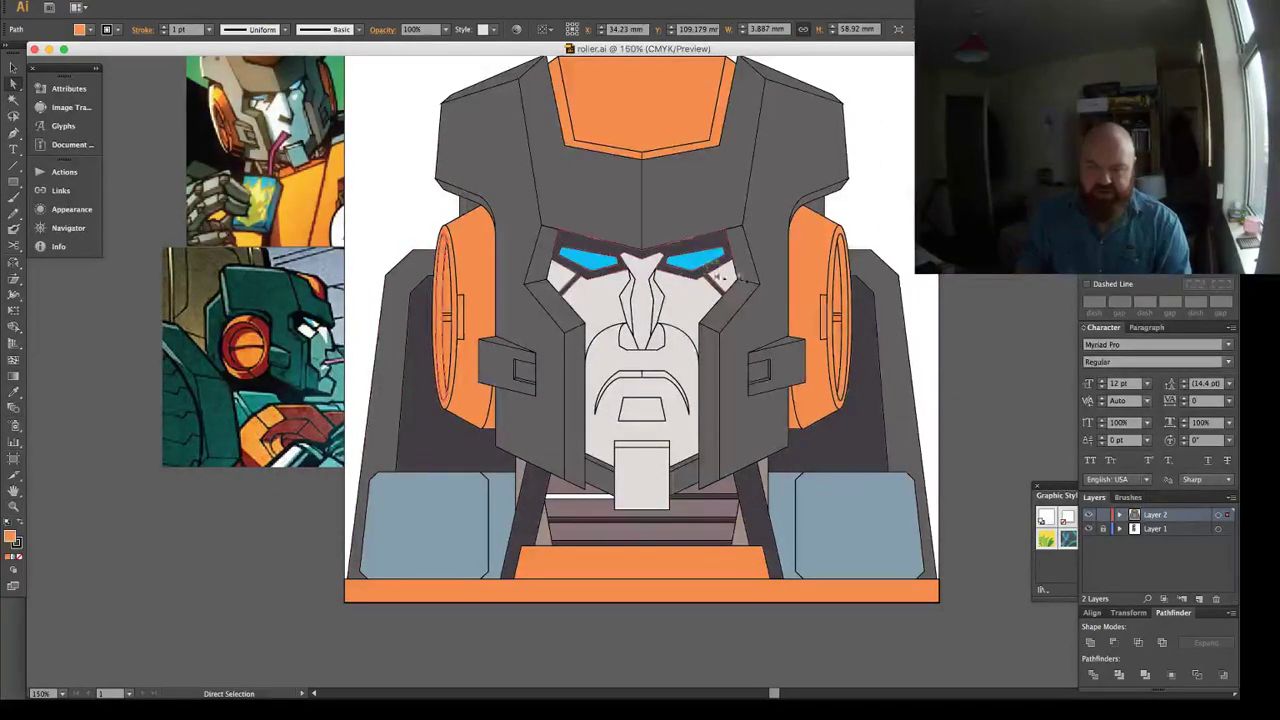
{"action": "left_click", "coordinate": [843, 250]}
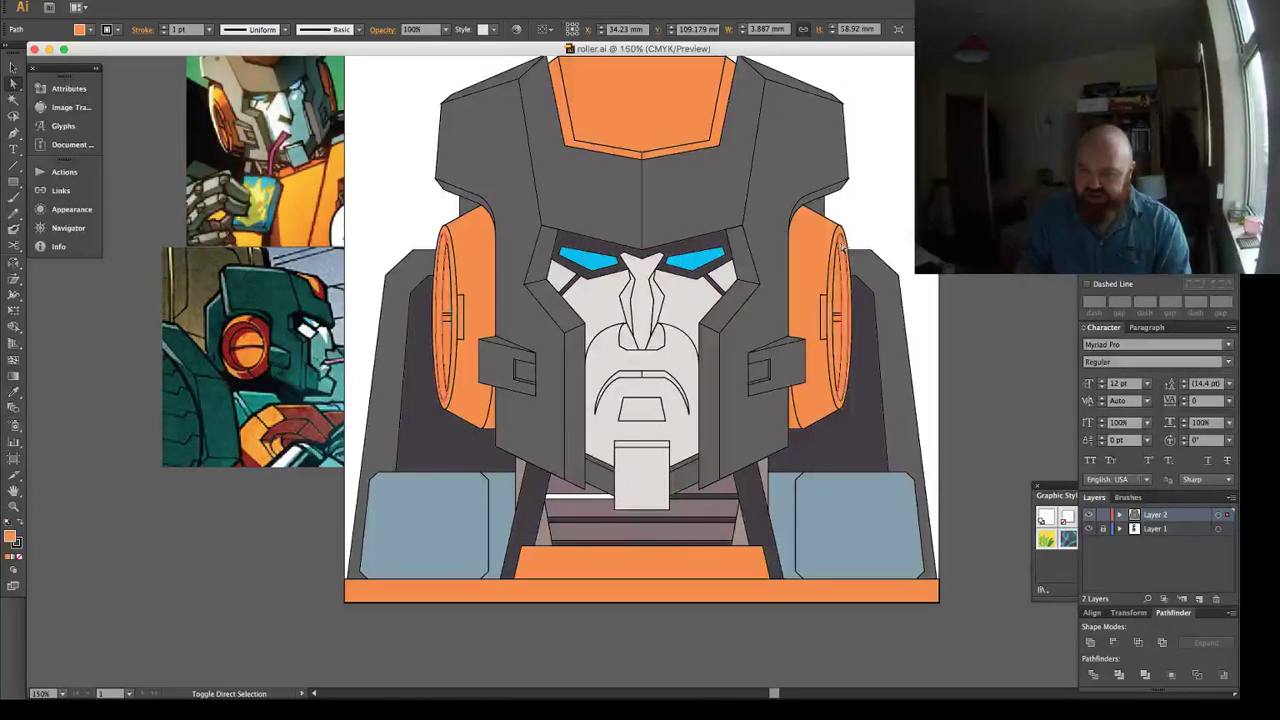
{"action": "left_click", "coordinate": [796, 412]}
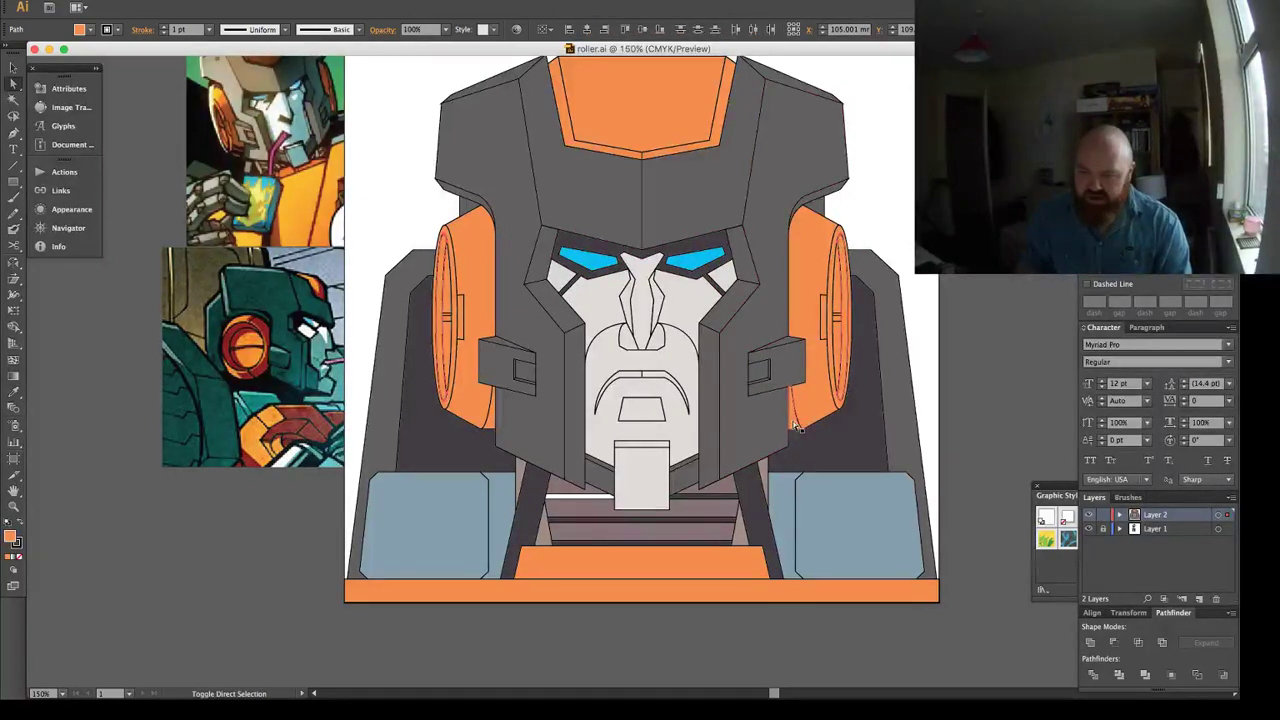
{"action": "left_click", "coordinate": [551, 423]}
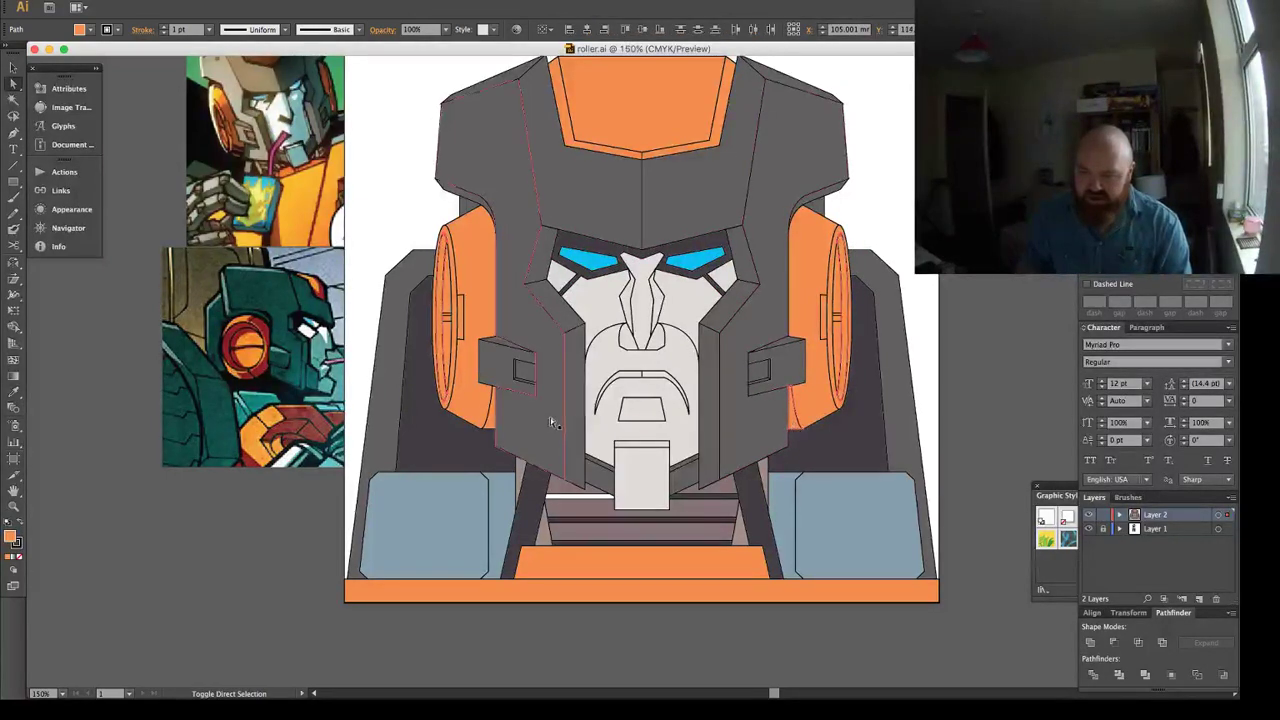
{"action": "left_click", "coordinate": [668, 160]}
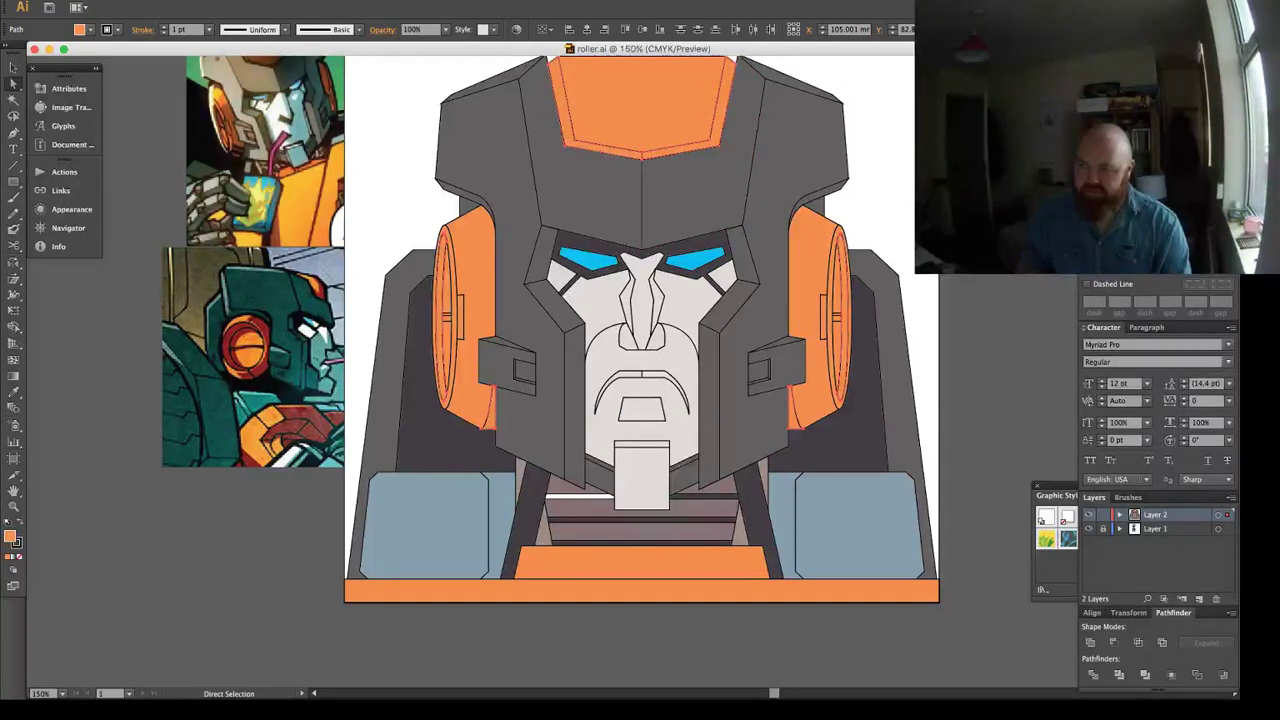
{"action": "key", "text": "Tab"}
{"action": "key", "text": "Return"}
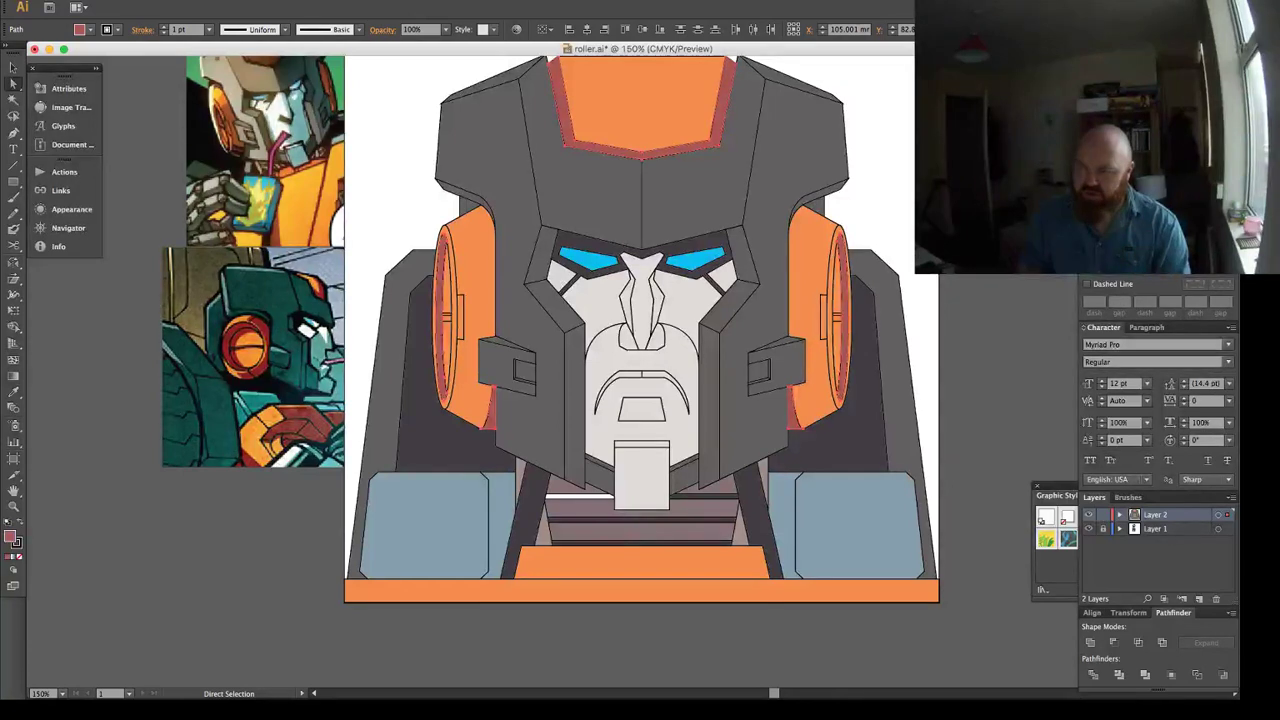
{"action": "key", "text": "shift+super+a"}
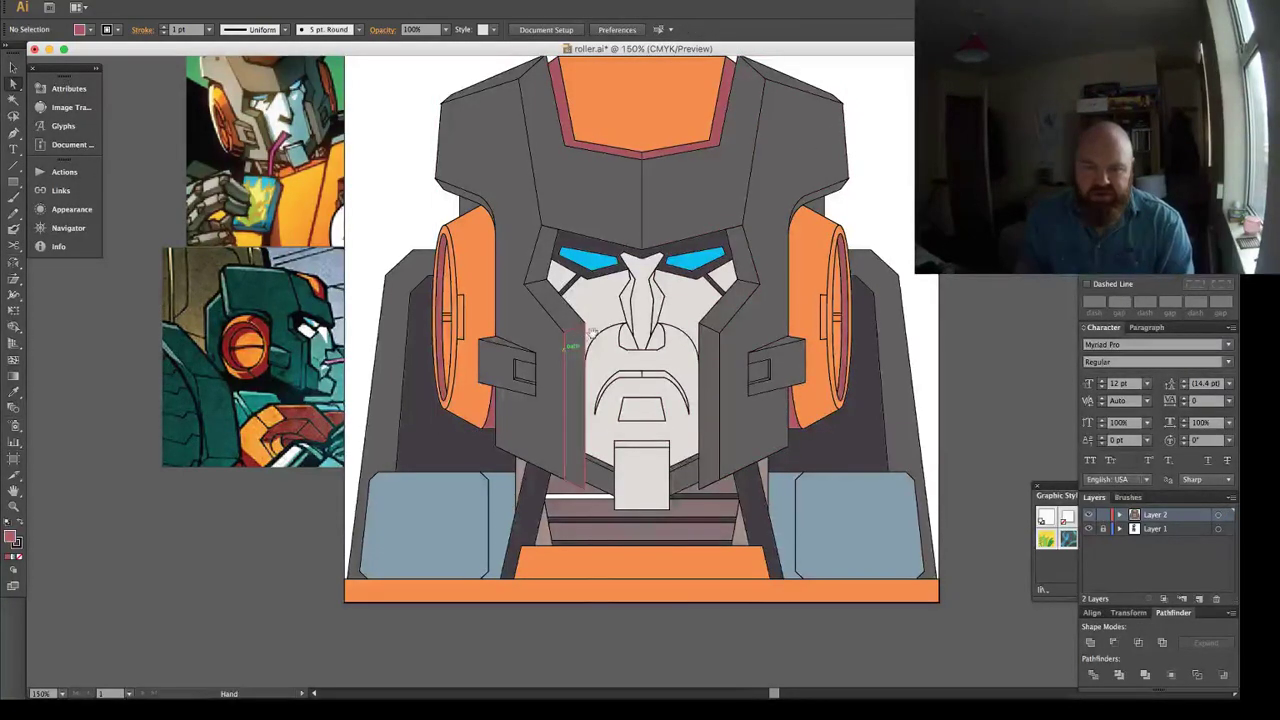
Fill the lower, thicker crossbar inside both ear discs with the dusky red of the inner crescents.
{"action": "left_click_drag", "start_coordinate": [595, 338], "coordinate": [553, 362]}
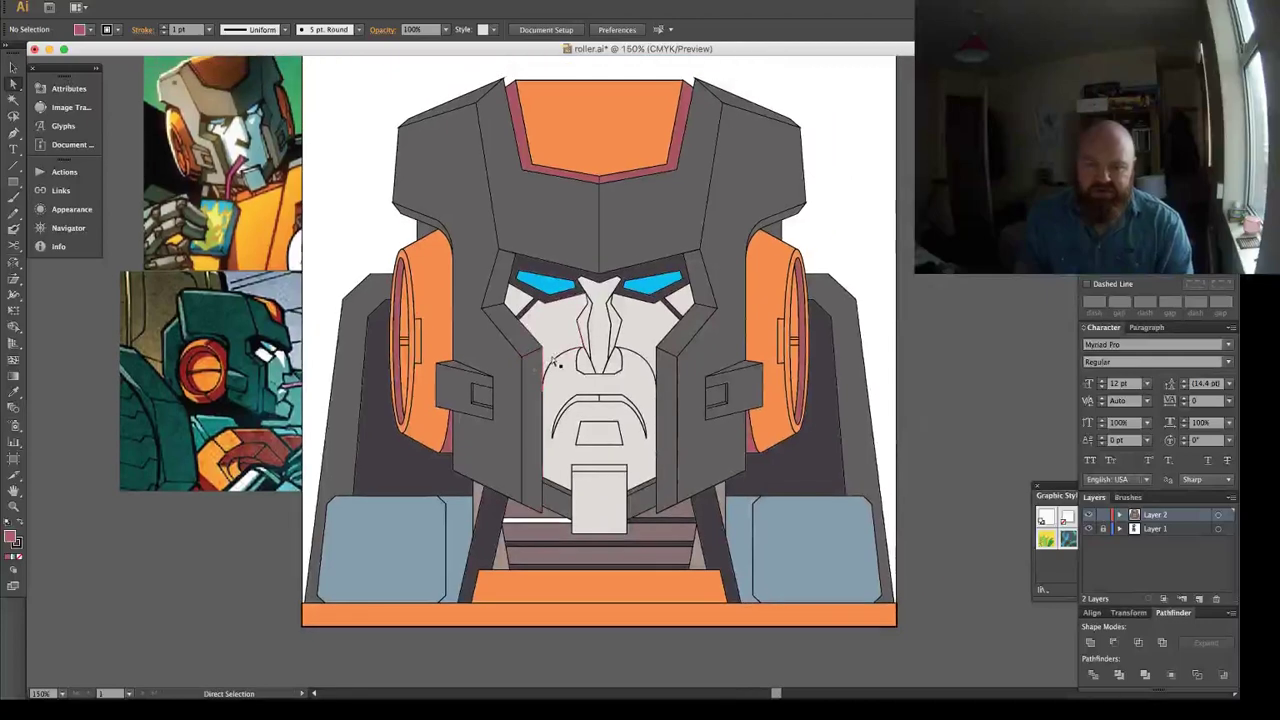
{"action": "left_click", "coordinate": [404, 342]}
{"action": "key", "text": "z"}
{"action": "left_click_drag", "start_coordinate": [352, 292], "coordinate": [829, 392]}
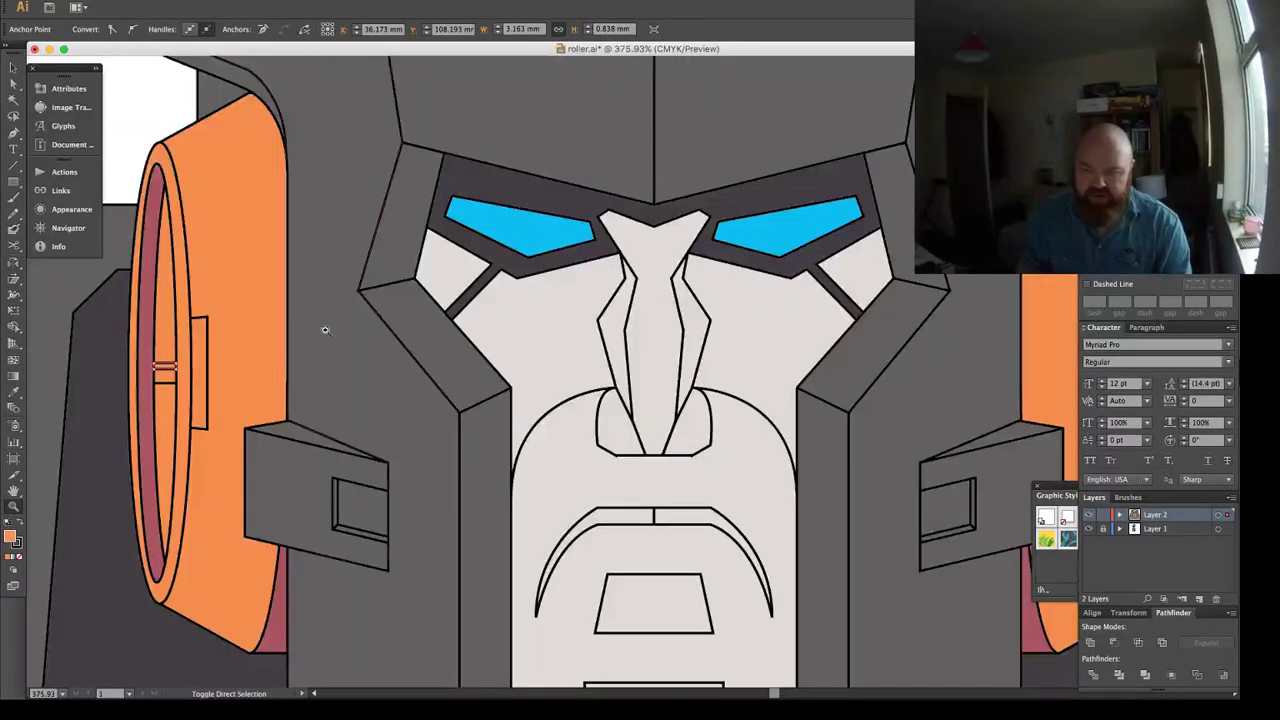
{"action": "key", "text": "shift+super+a"}
{"action": "key", "text": "a"}
{"action": "left_click", "coordinate": [170, 374]}
{"action": "scroll", "coordinate": [811, 354], "scroll_direction": "right", "scroll_amount": 4}
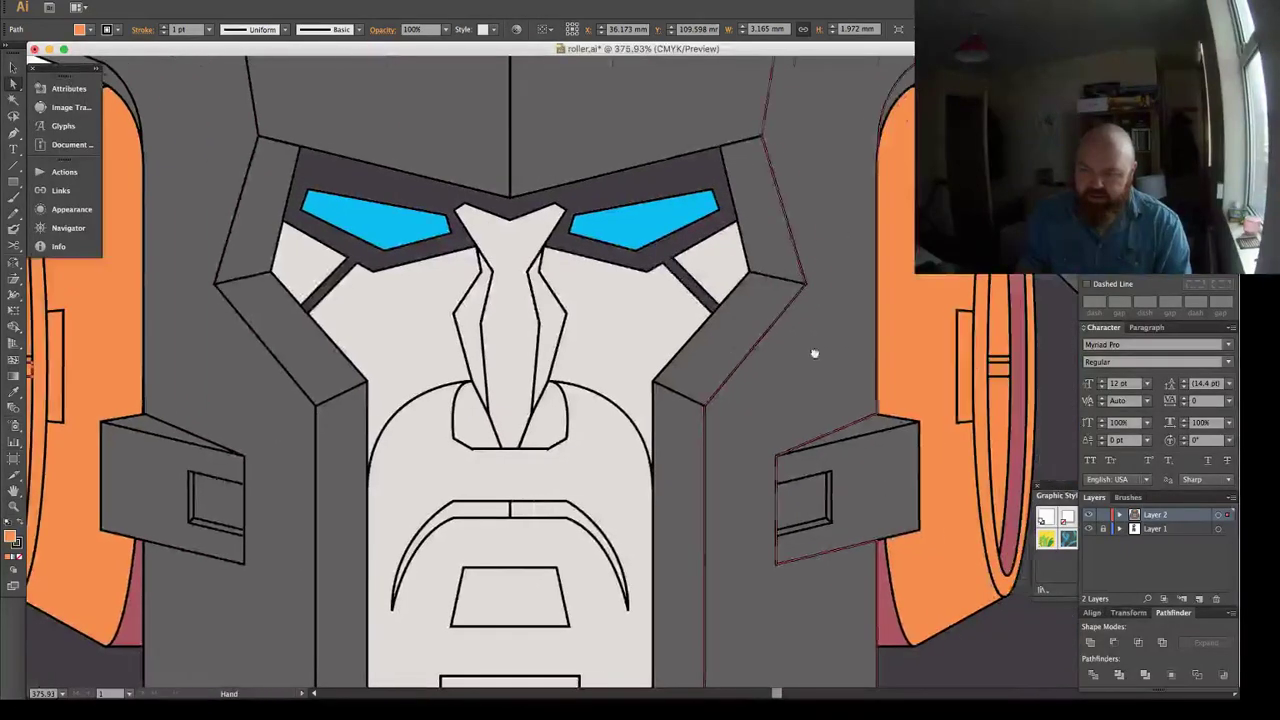
{"action": "key", "text": "i"}
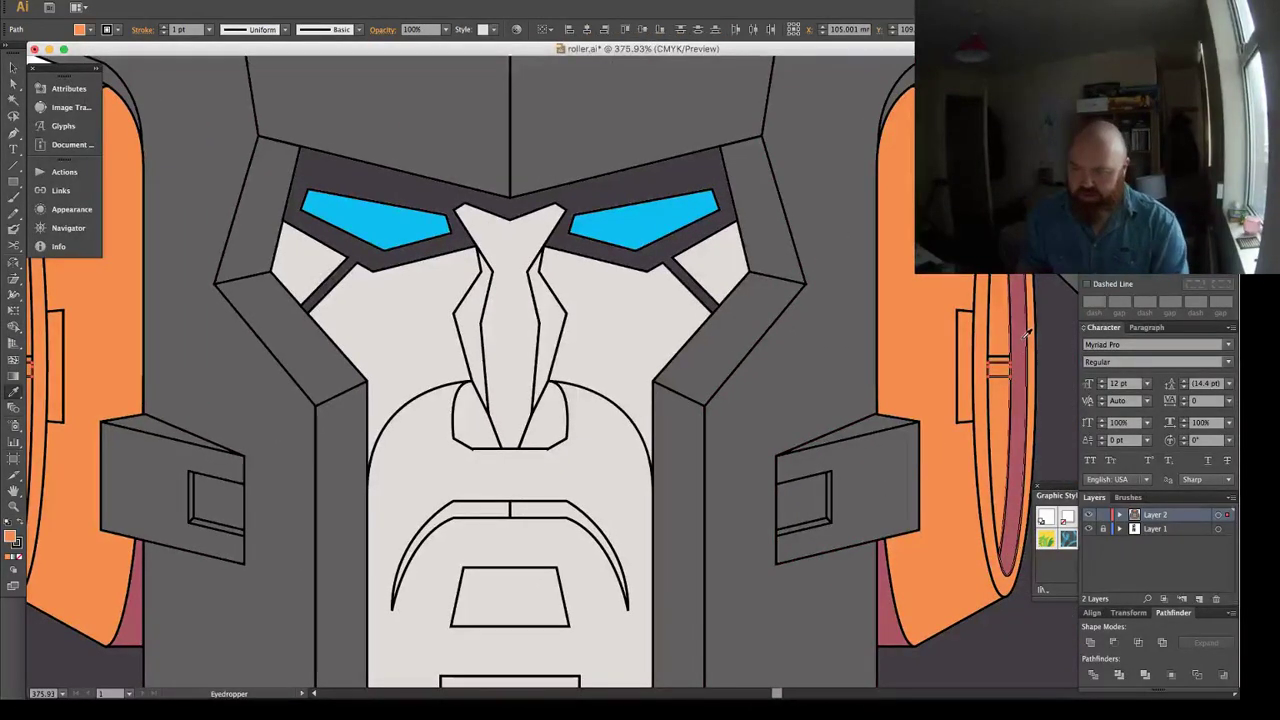
{"action": "left_click", "coordinate": [1016, 350]}
{"action": "key", "text": "shift+super+a"}
Fill the thin upper crossbar inside both ear discs with a darker shade of the crescents' dusky red.
{"action": "key", "text": "a"}
{"action": "left_click", "coordinate": [1003, 358]}
{"action": "scroll", "coordinate": [760, 351], "scroll_direction": "left", "scroll_amount": 6}
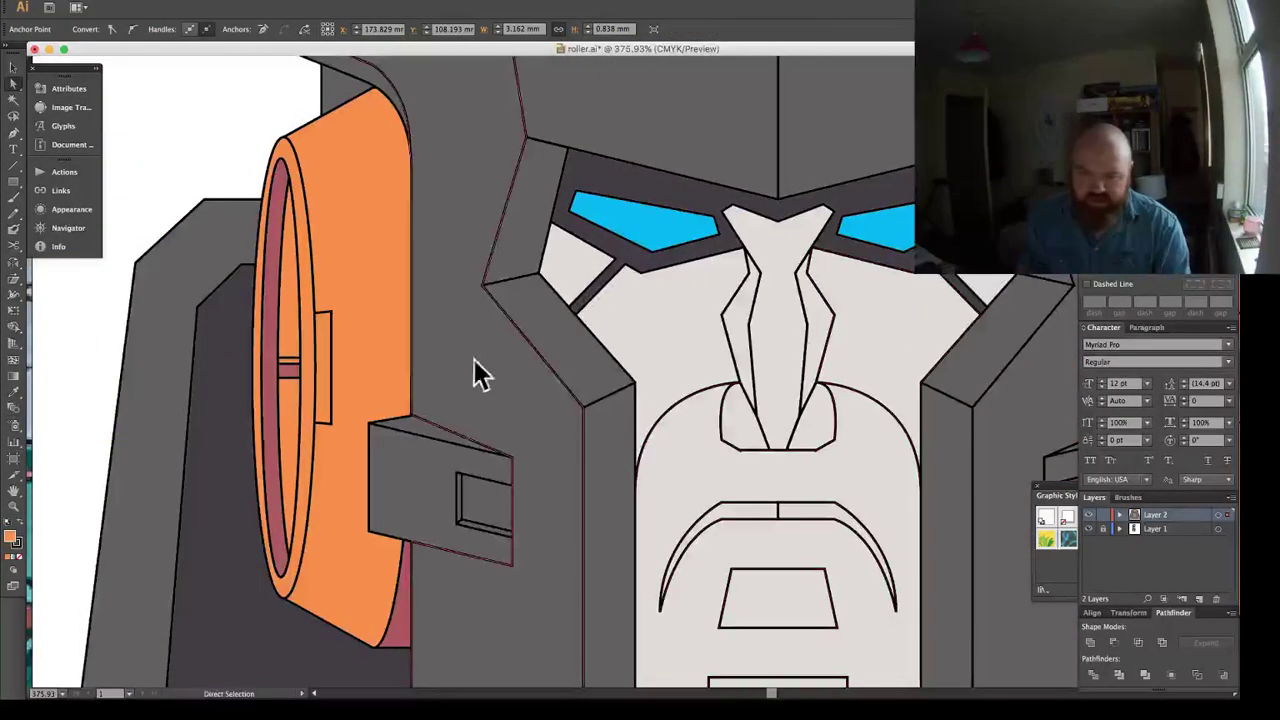
{"action": "left_click", "coordinate": [288, 362], "text": "shift"}
{"action": "key", "text": "u"}
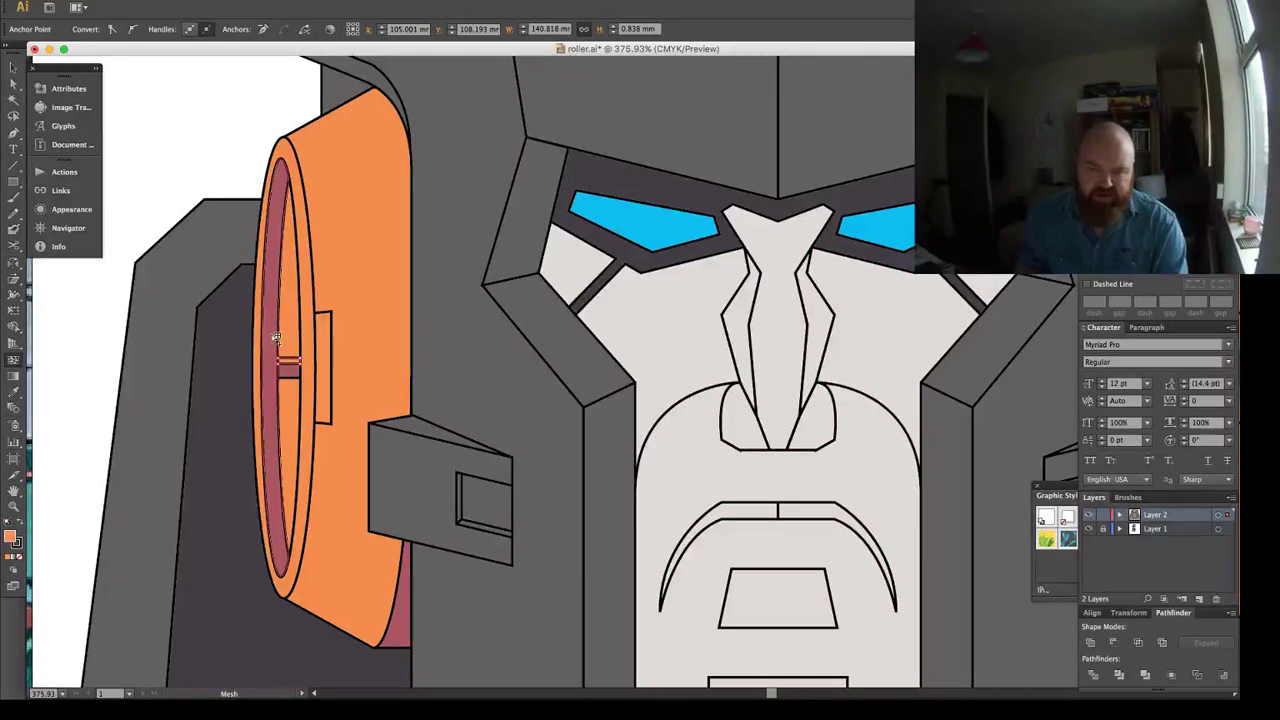
{"action": "key", "text": "i"}
{"action": "left_click", "coordinate": [273, 332]}
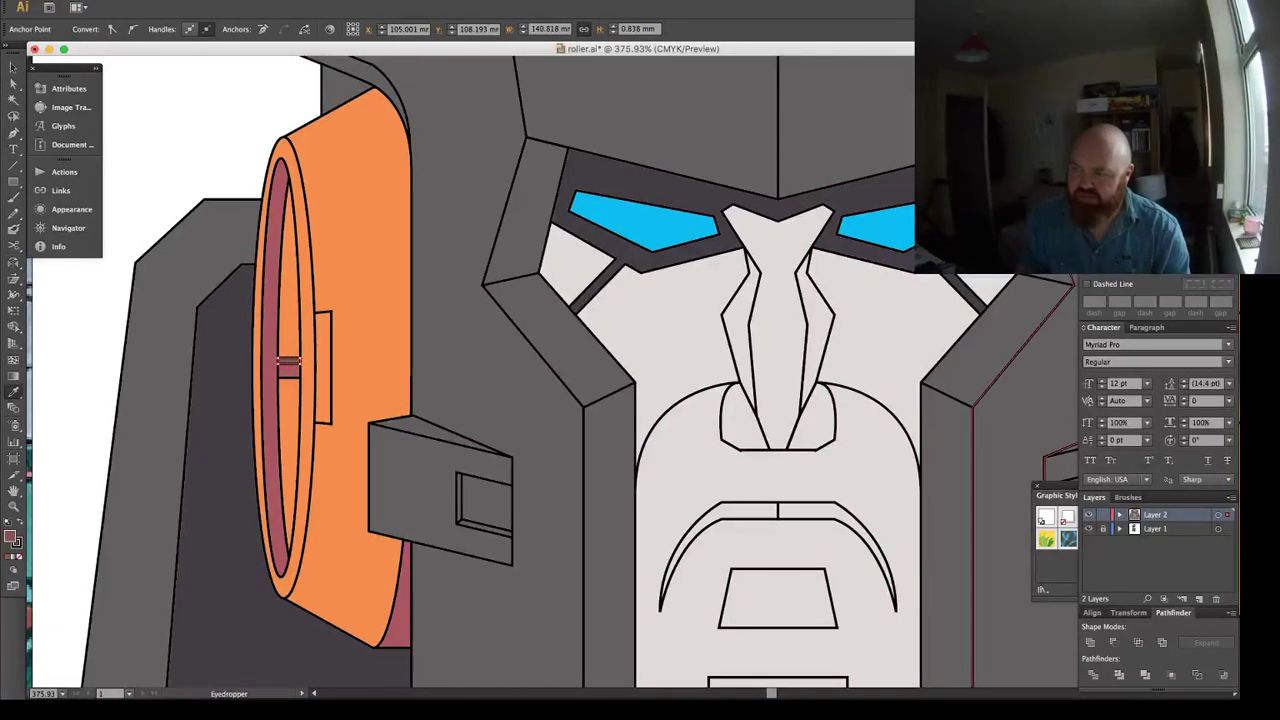
{"action": "key", "text": "super+shift+a"}
Fill the remaining white upper left neck stripe with the dark grey of the other thin neck stripes.
{"action": "key", "text": "a"}
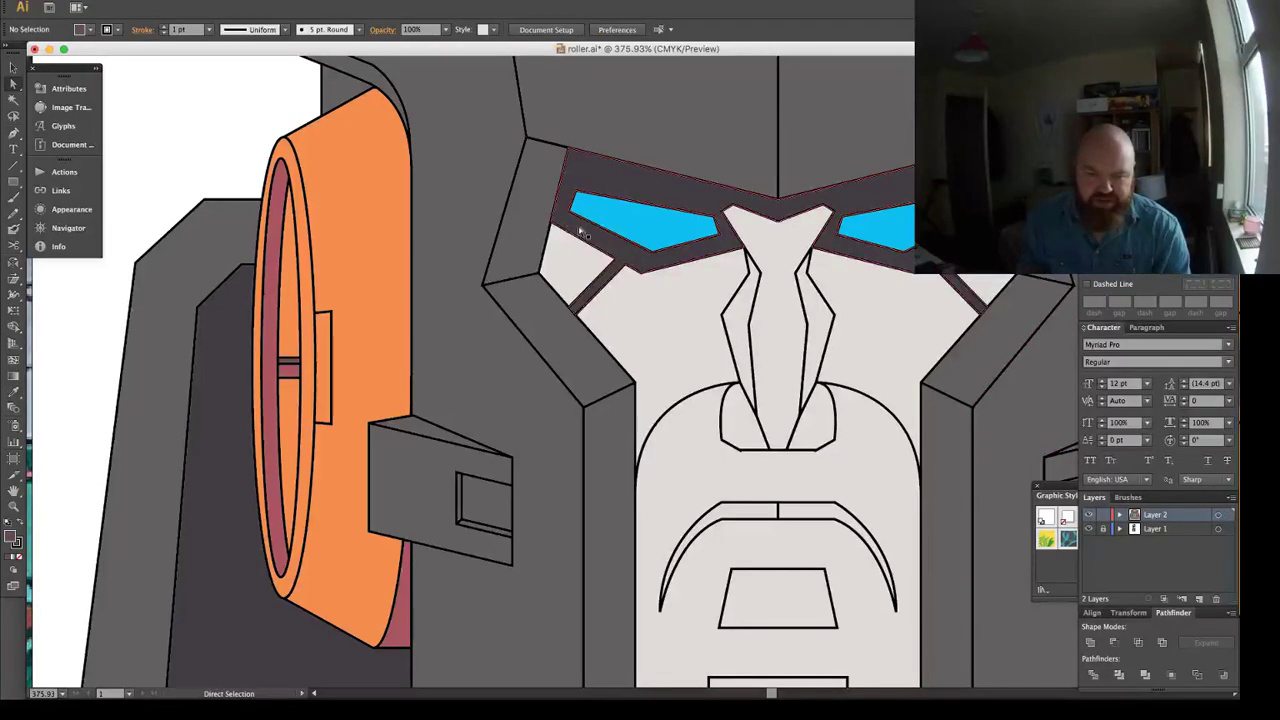
{"action": "key", "text": "super+minus"}
{"action": "key", "text": "super+minus"}
{"action": "key", "text": "super+minus"}
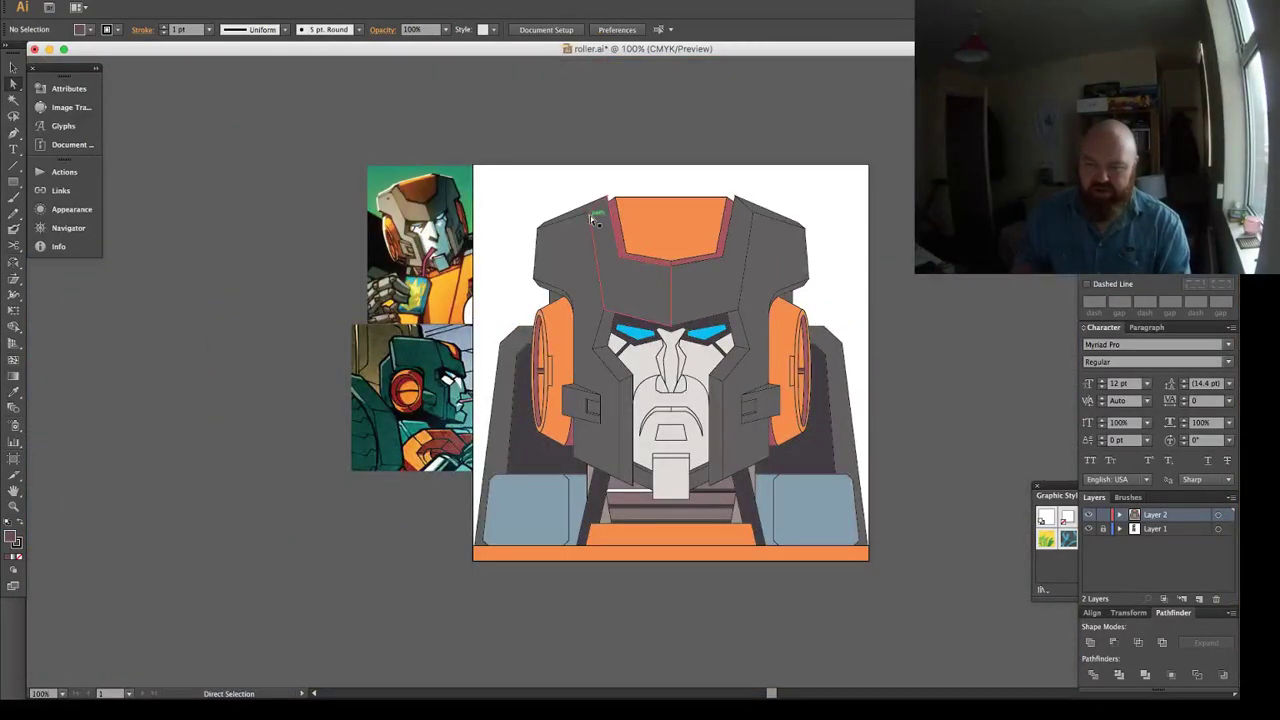
{"action": "left_click_drag", "start_coordinate": [571, 450], "coordinate": [698, 514]}
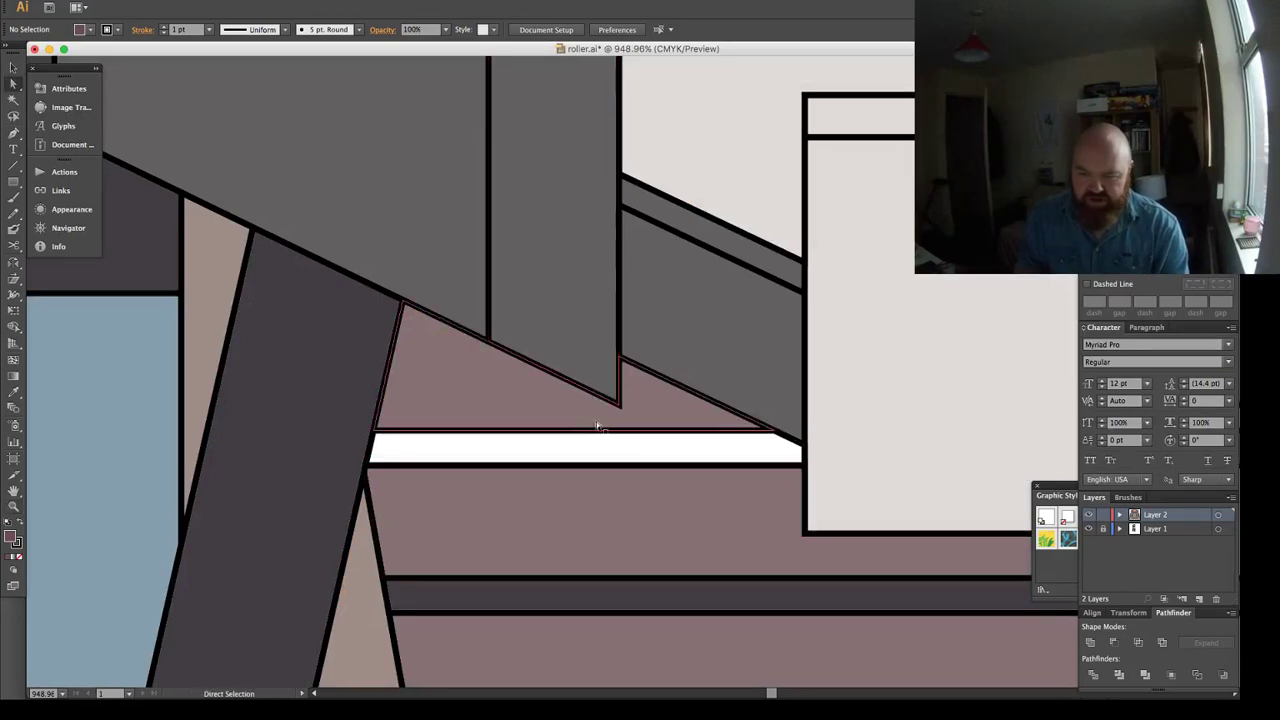
{"action": "left_click", "coordinate": [622, 462]}
{"action": "key", "text": "i"}
{"action": "left_click", "coordinate": [674, 594]}
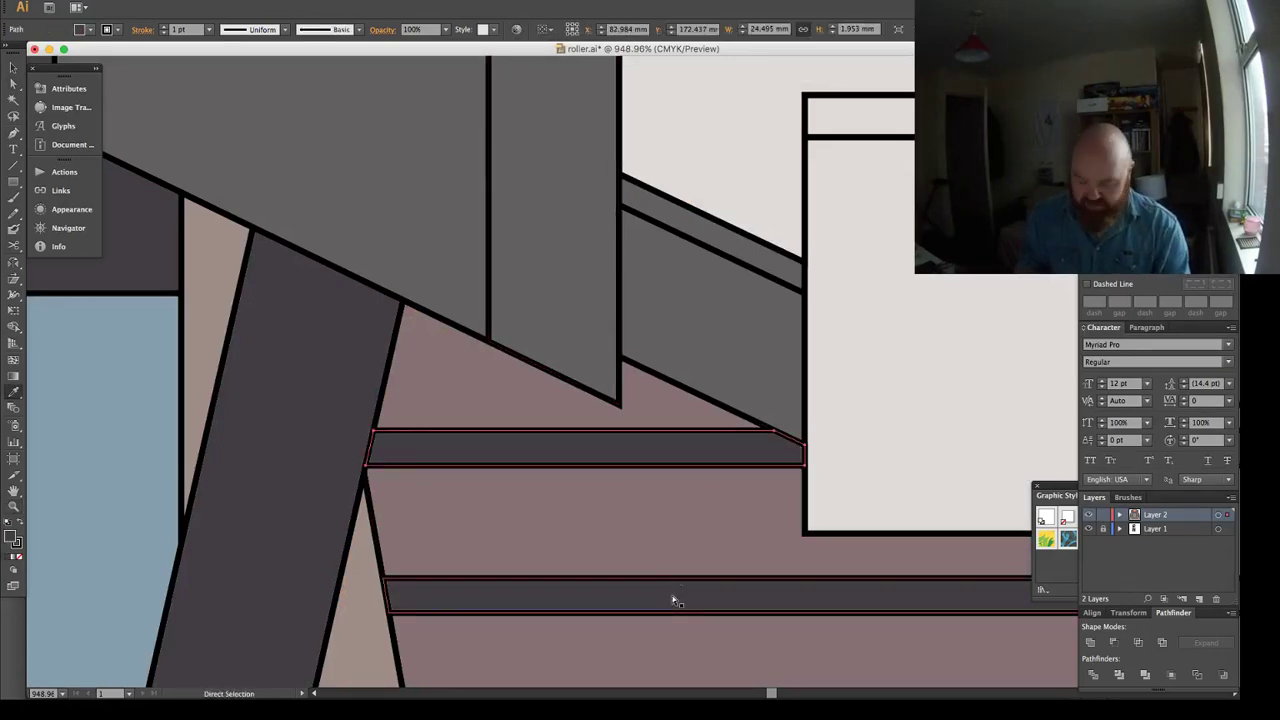
{"action": "key", "text": "super+minus"}
{"action": "key", "text": "super+minus"}
{"action": "key", "text": "super+minus"}
{"action": "key", "text": "super+minus"}
{"action": "key", "text": "super+minus"}
{"action": "key", "text": "super+minus"}
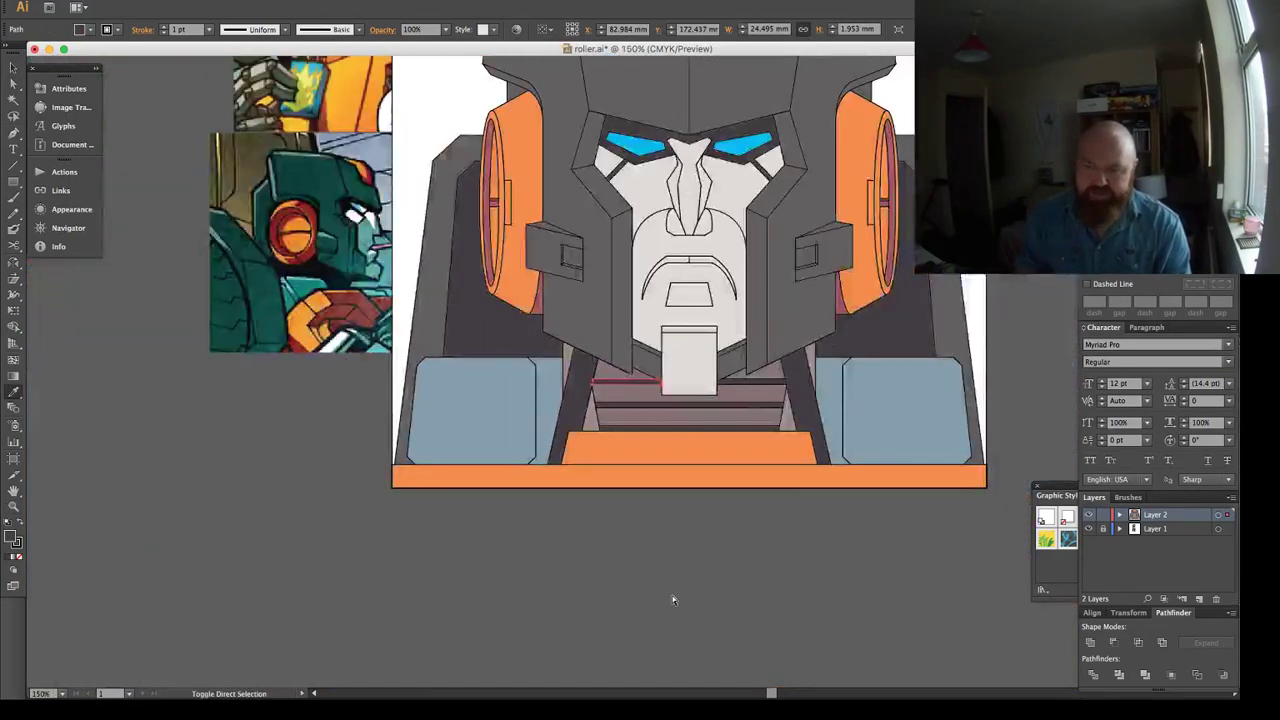
{"action": "left_click", "coordinate": [673, 599], "text": "super"}
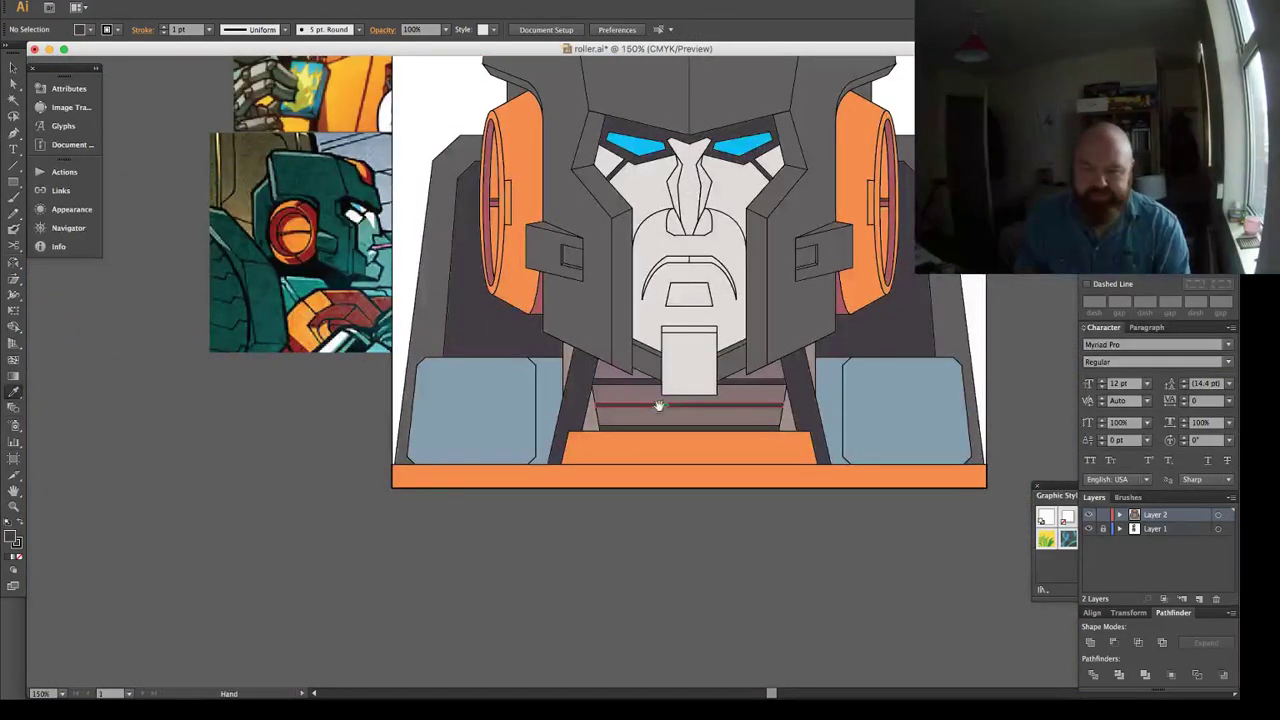
Unite the two mouth halves with the trapezoid below the mouth and fill them mauve-grey.
{"action": "left_click_drag", "start_coordinate": [694, 318], "coordinate": [614, 388]}
{"action": "key", "text": "a"}
{"action": "left_click", "coordinate": [608, 368]}
{"action": "left_click", "coordinate": [612, 331]}
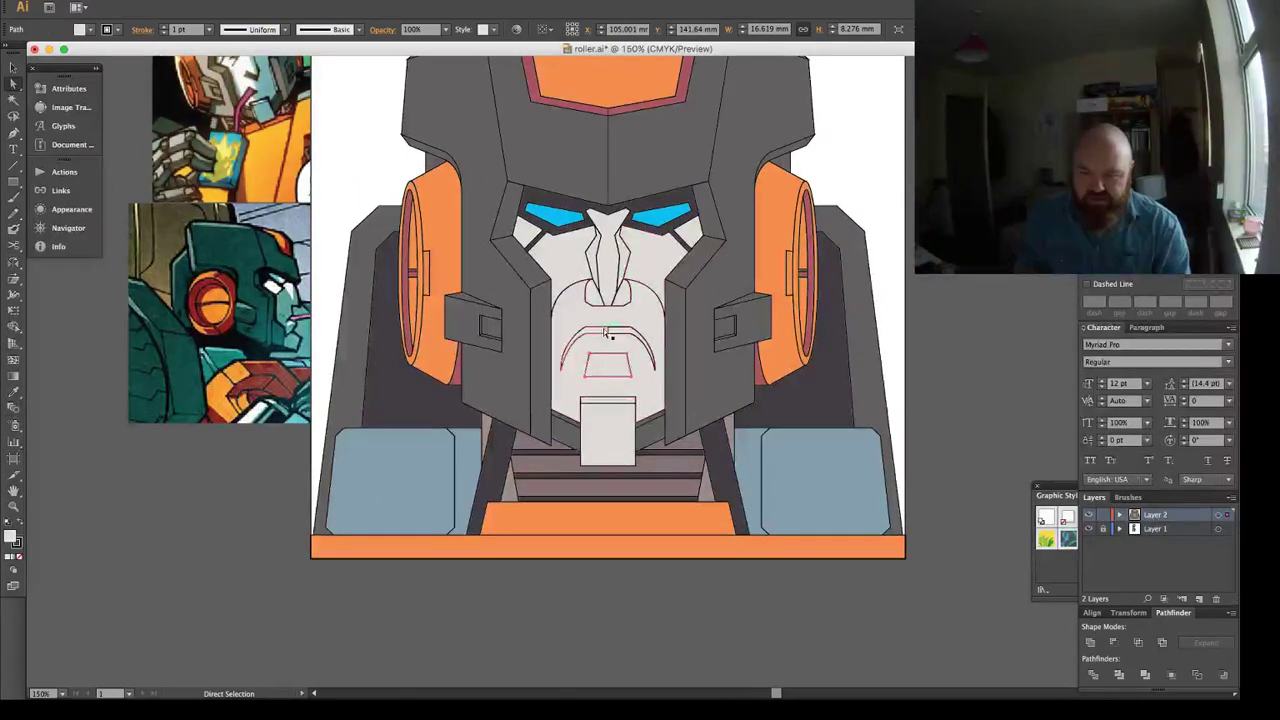
{"action": "left_click", "coordinate": [621, 334], "text": "shift"}
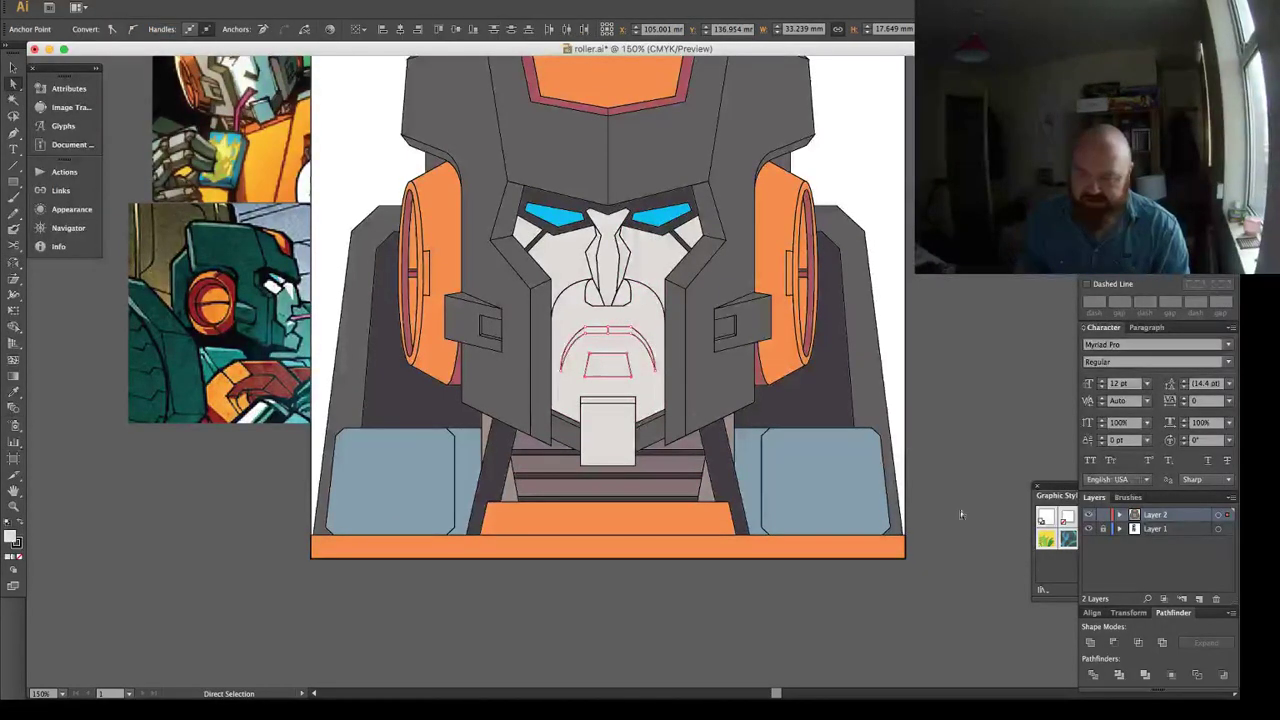
{"action": "left_click", "coordinate": [1099, 645]}
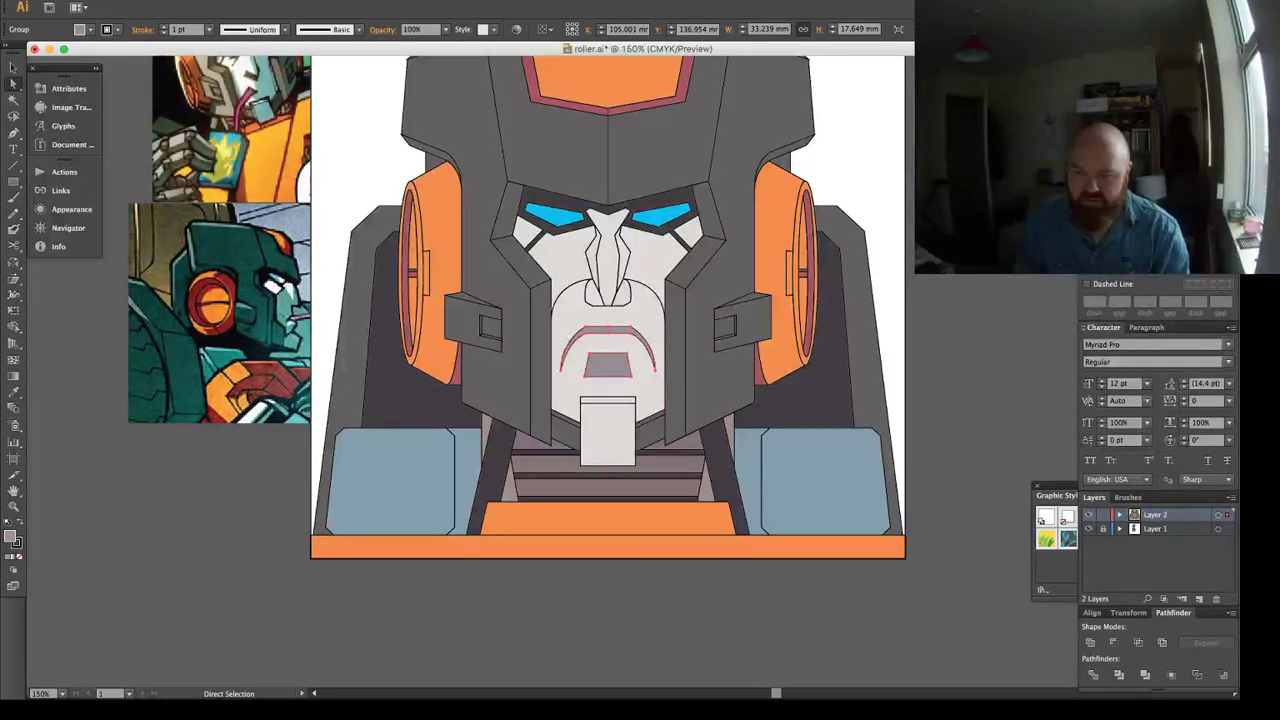
{"action": "key", "text": "shift+super+a"}
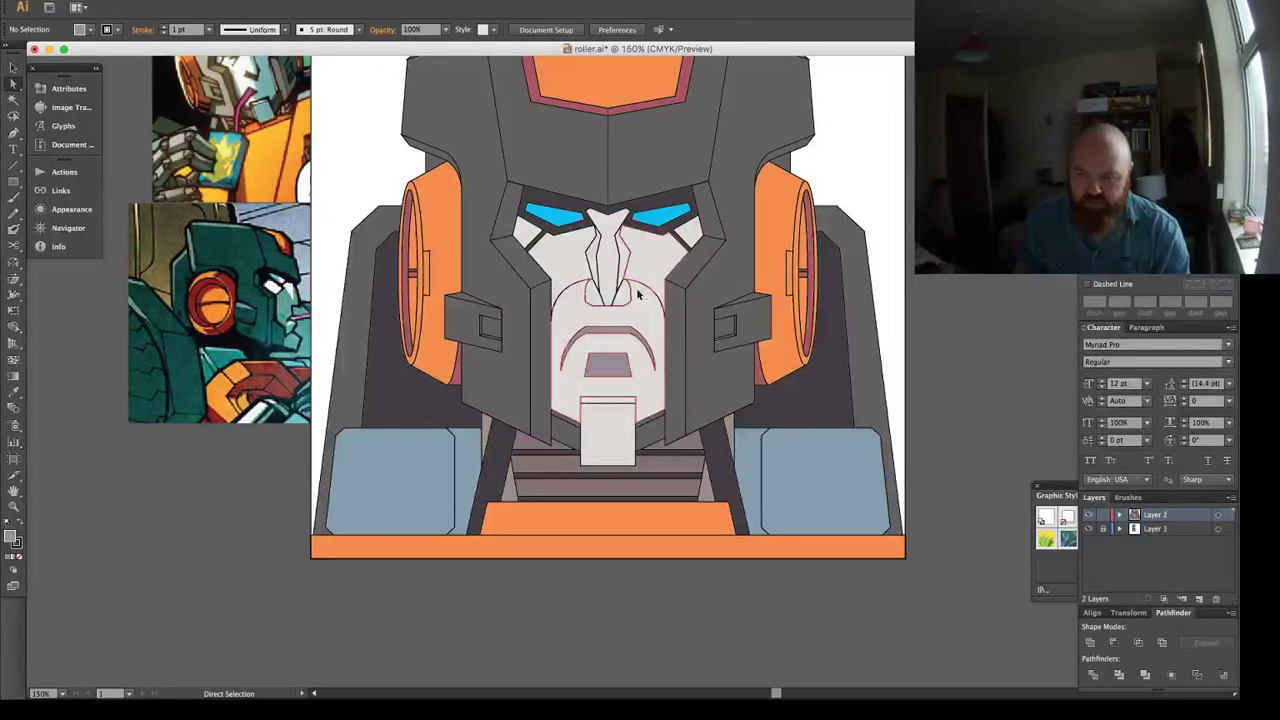
Try to move the upper and lower end anchors of the right cheek curve on the compound face shape.
{"action": "left_click", "coordinate": [637, 293]}
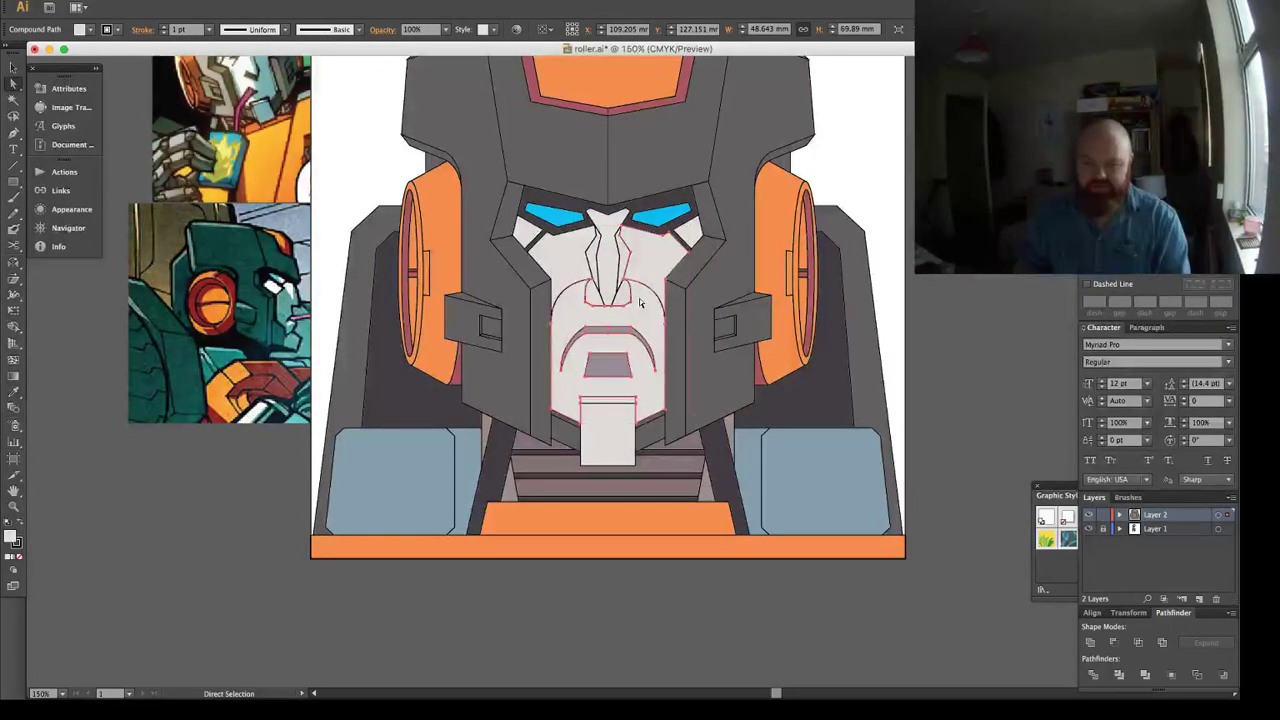
{"action": "key", "text": "v"}
{"action": "key", "text": "ctrl+shift+a"}
{"action": "key", "text": "a"}
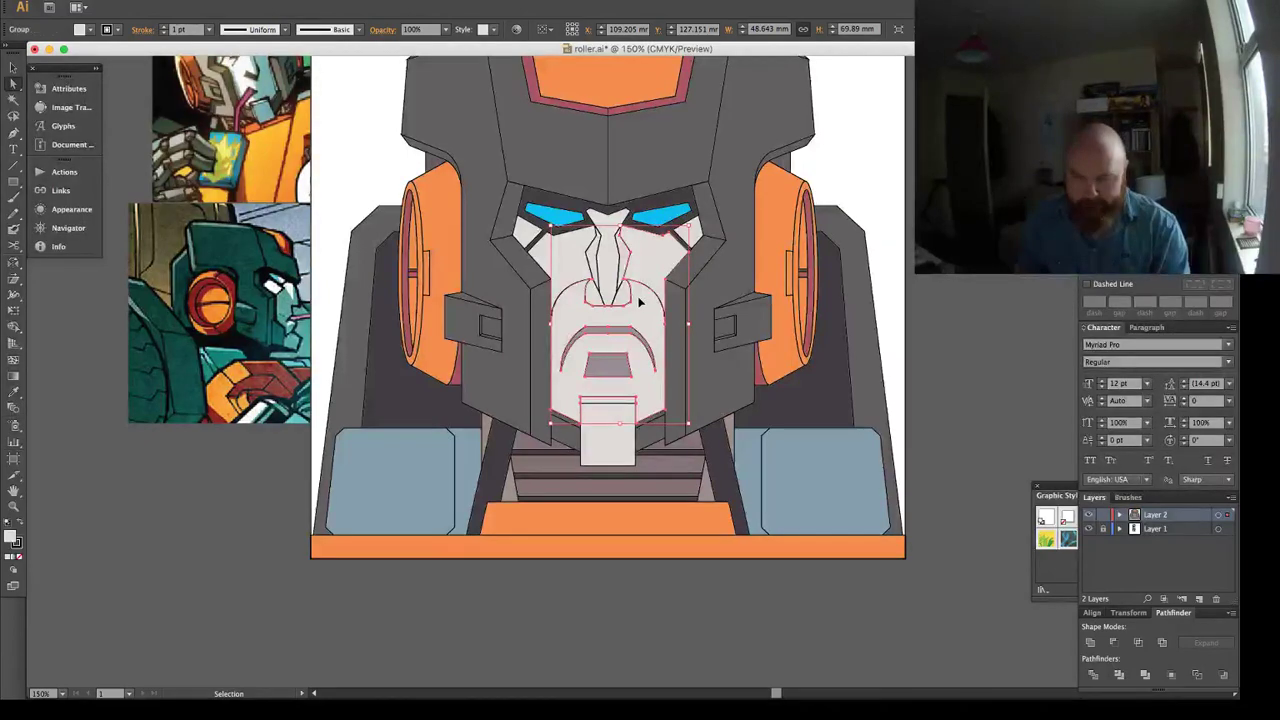
{"action": "left_click", "coordinate": [635, 301]}
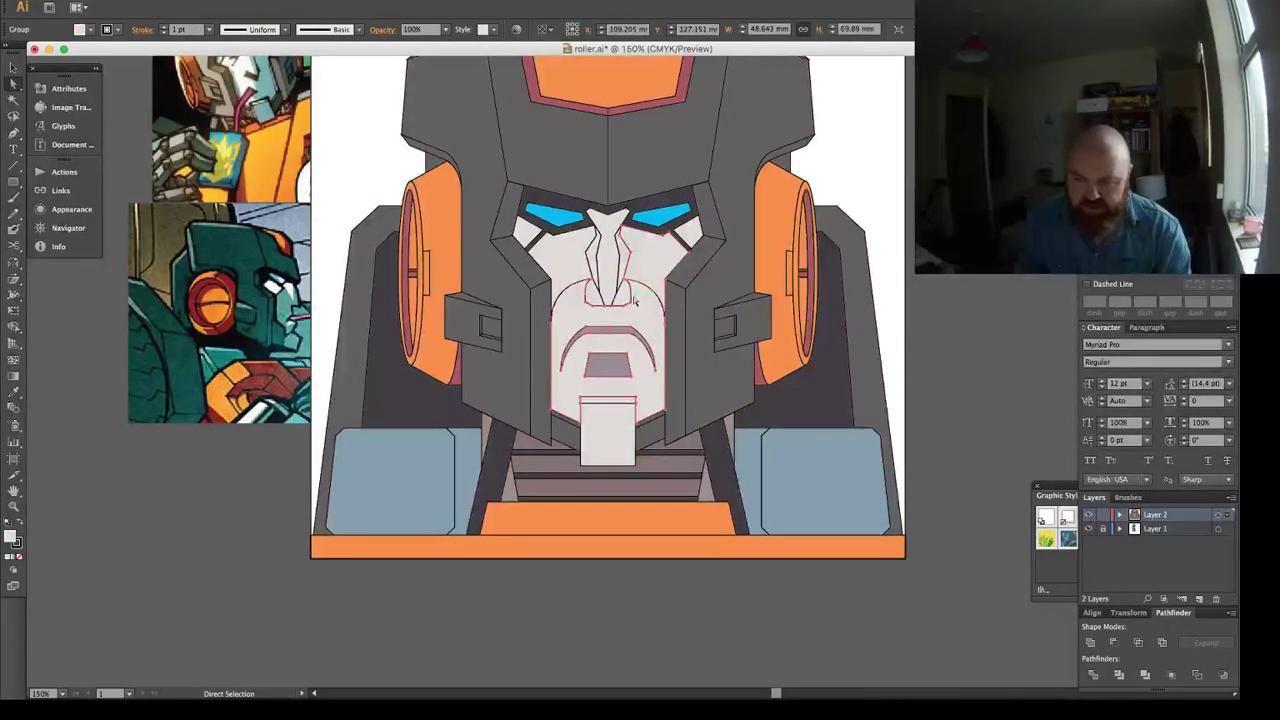
{"action": "key", "text": "z"}
{"action": "left_click_drag", "start_coordinate": [556, 204], "coordinate": [731, 339]}
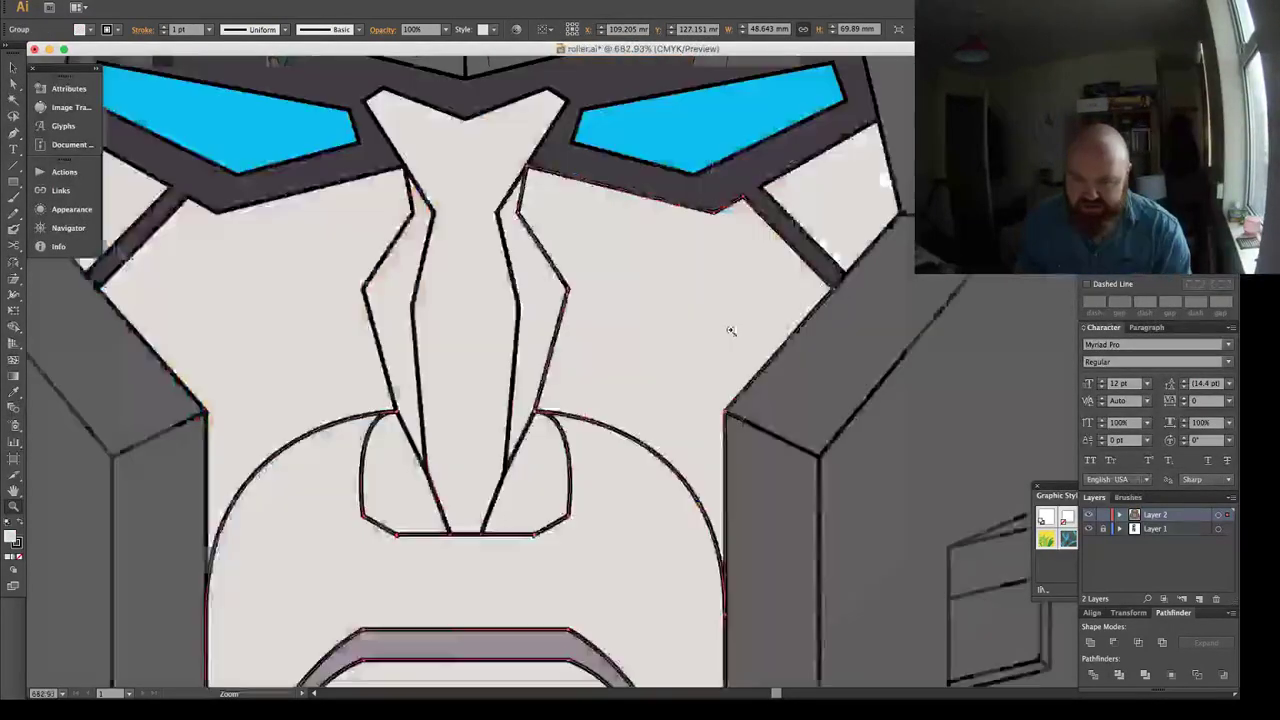
{"action": "key", "text": "ctrl+shift+a"}
{"action": "key", "text": "a"}
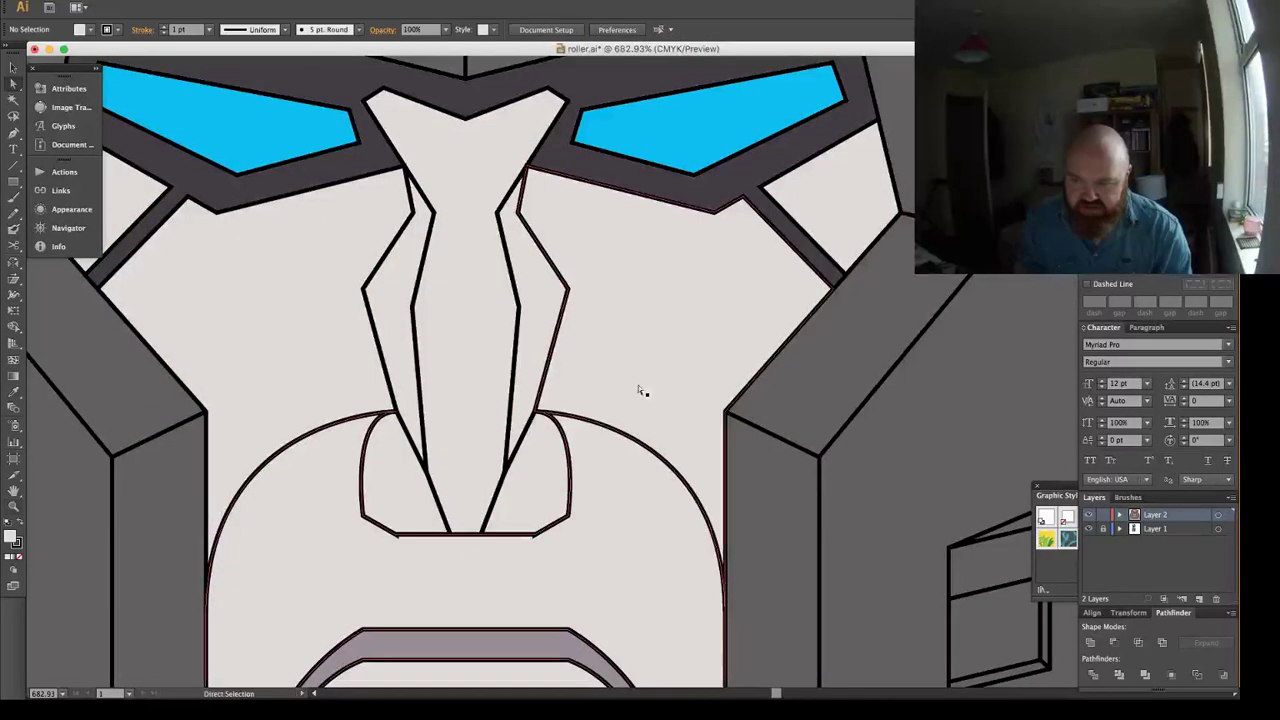
{"action": "left_click_drag", "start_coordinate": [538, 411], "coordinate": [566, 411]}
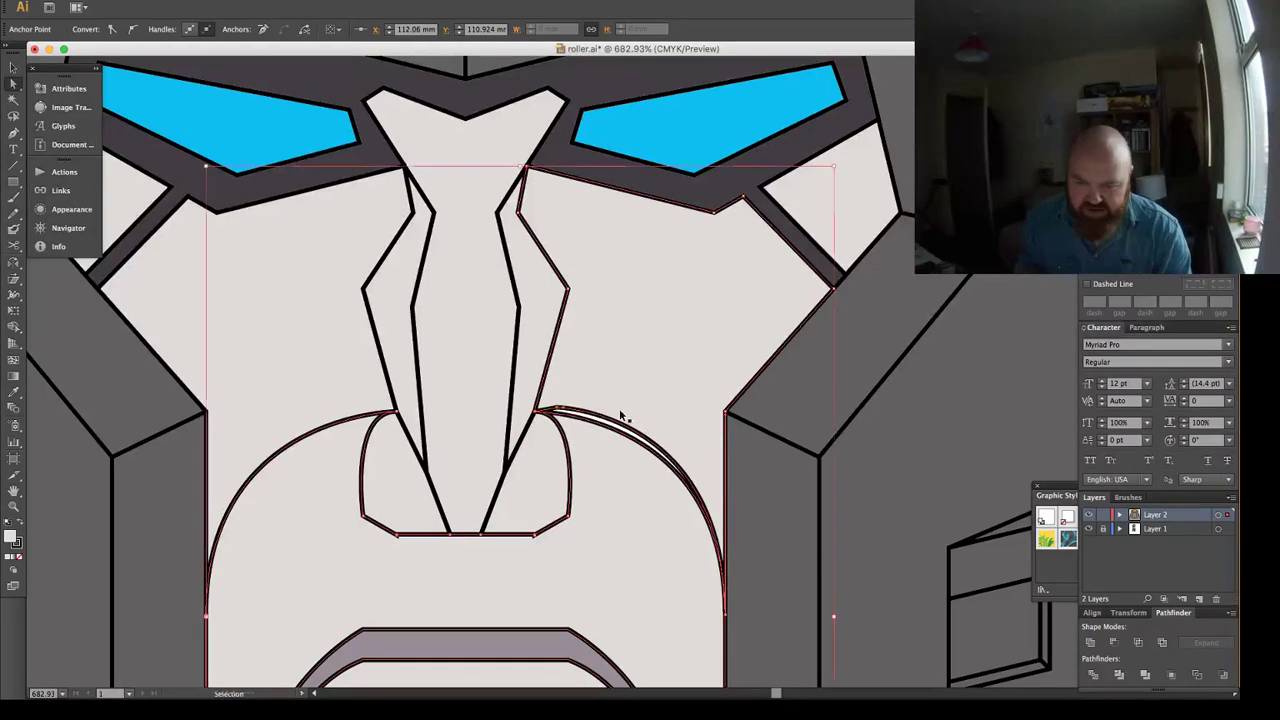
{"action": "key", "text": "super+z"}
{"action": "left_click_drag", "start_coordinate": [722, 613], "coordinate": [744, 638]}
{"action": "key", "text": "super+z"}
In outline view, move the lower end anchor of the right cheek curve onto the vertical edge of the face.
{"action": "key", "text": "z"}
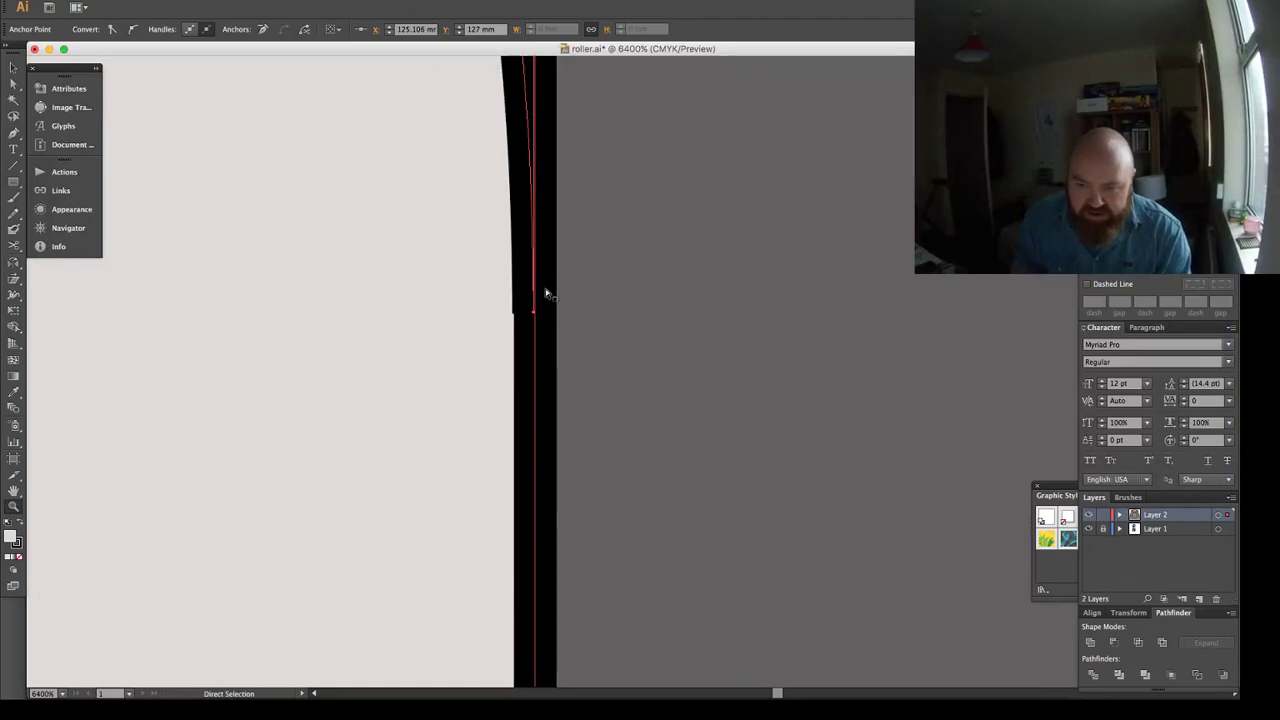
{"action": "key", "text": "ctrl+y"}
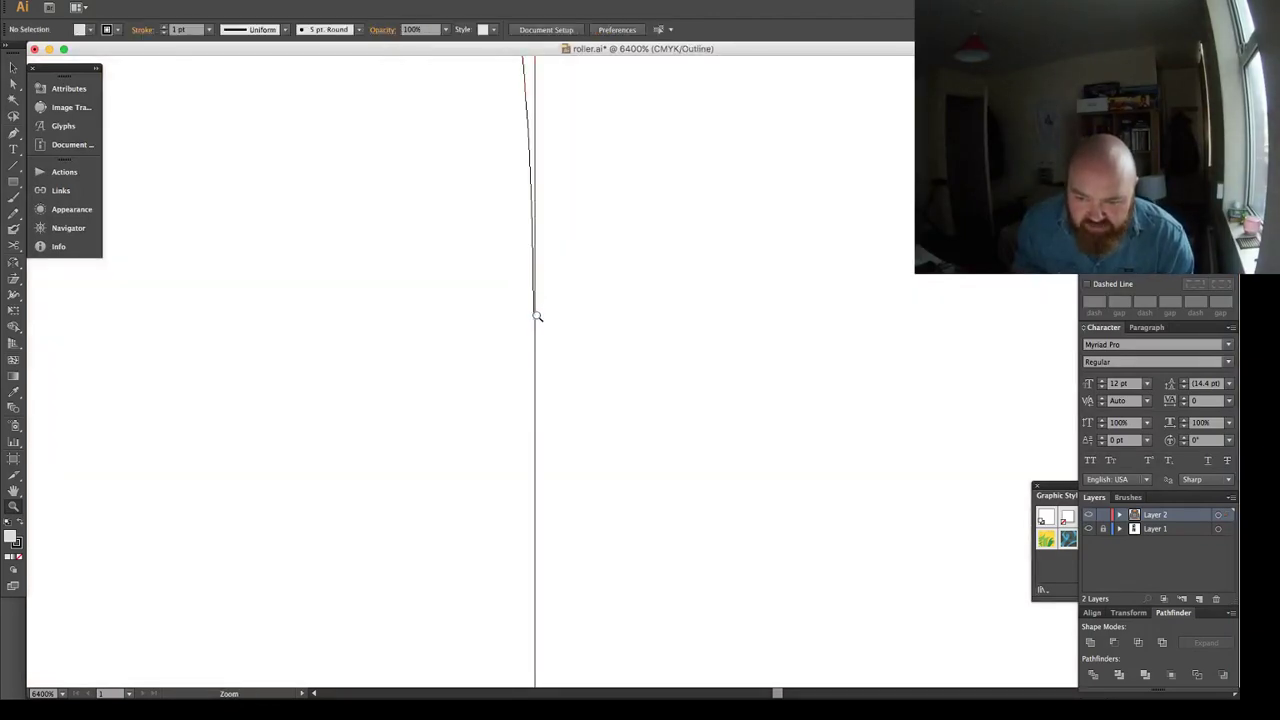
{"action": "key", "text": "a"}
{"action": "mouse_move", "coordinate": [535, 316]}
{"action": "left_mouse_down"}
{"action": "mouse_move", "coordinate": [509, 314]}
{"action": "mouse_move", "coordinate": [535, 316]}
{"action": "left_mouse_up"}
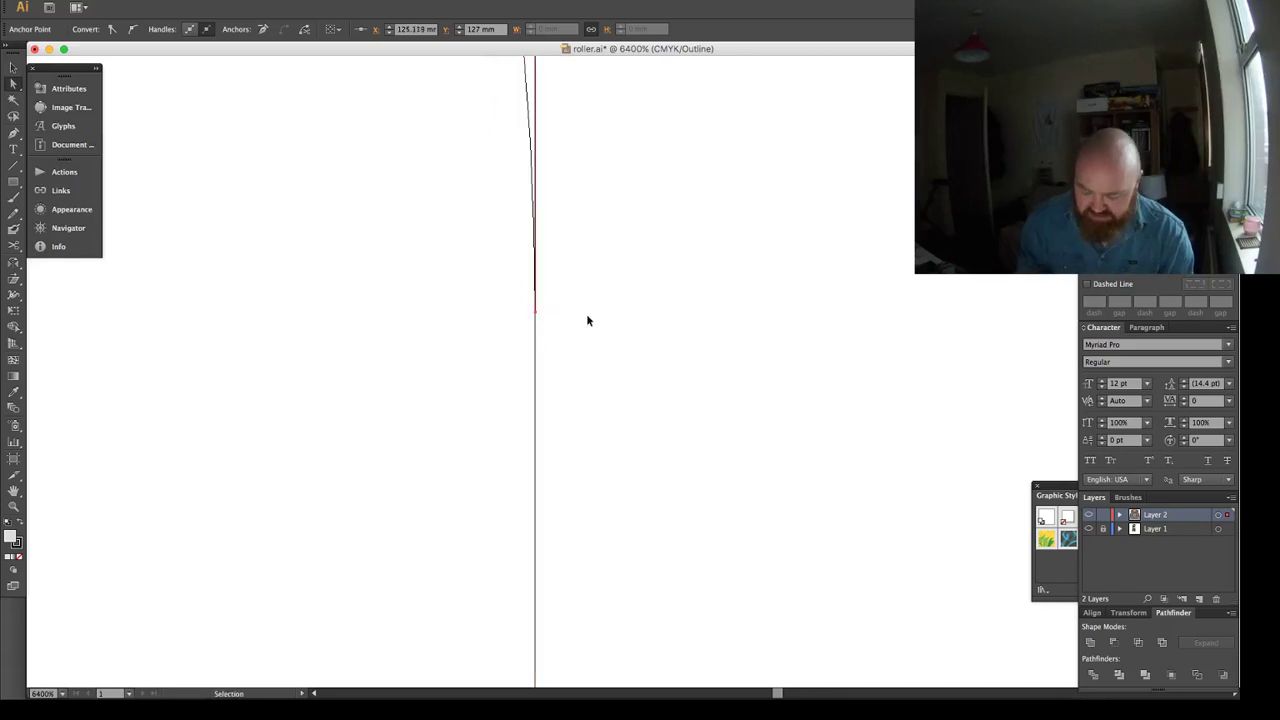
Return to preview and divide the compound face shape along the cheek curves to separate the lower face.
{"action": "key", "text": "ctrl+0"}
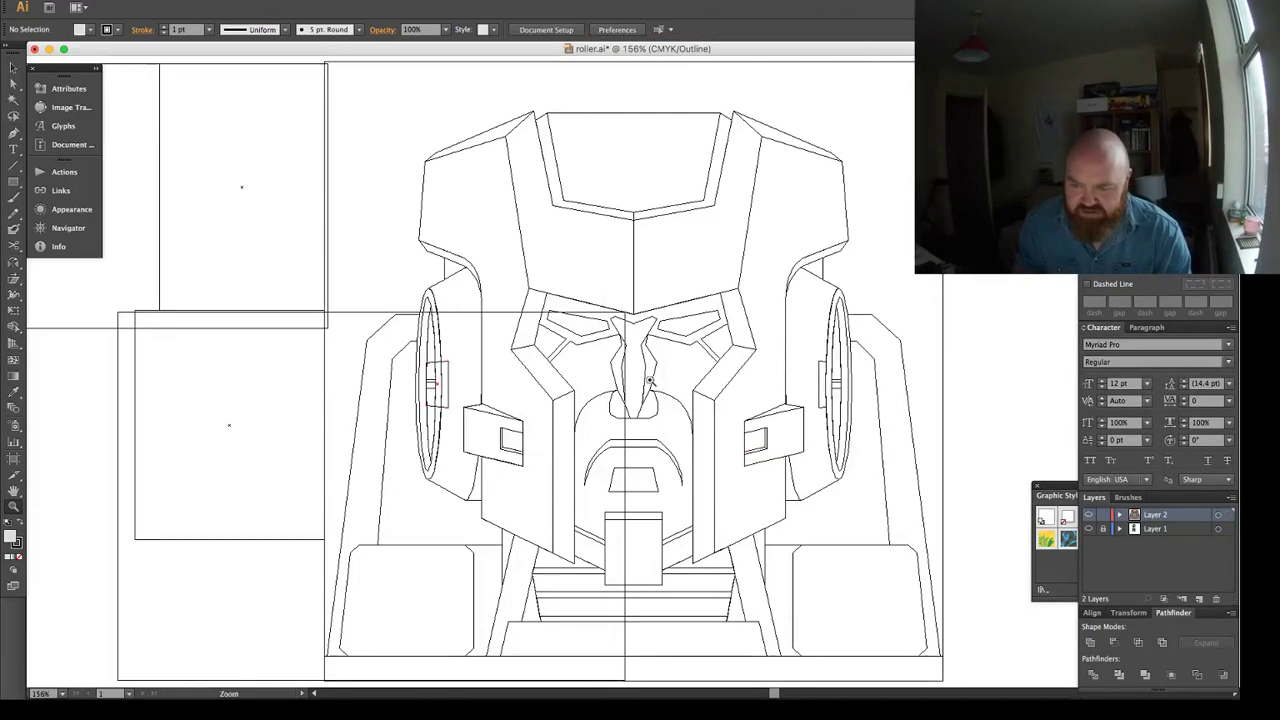
{"action": "left_click_drag", "start_coordinate": [650, 380], "coordinate": [741, 477]}
{"action": "key", "text": "a"}
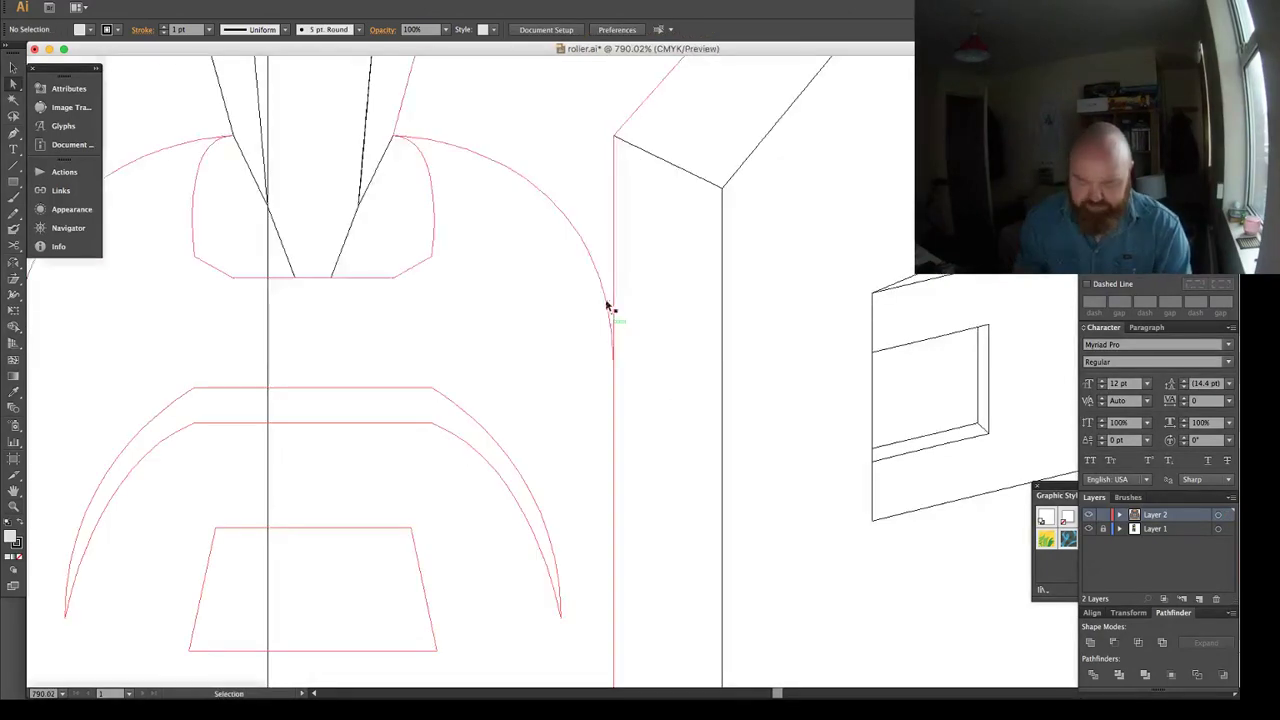
{"action": "key", "text": "ctrl+y"}
{"action": "key", "text": "ctrl+a"}
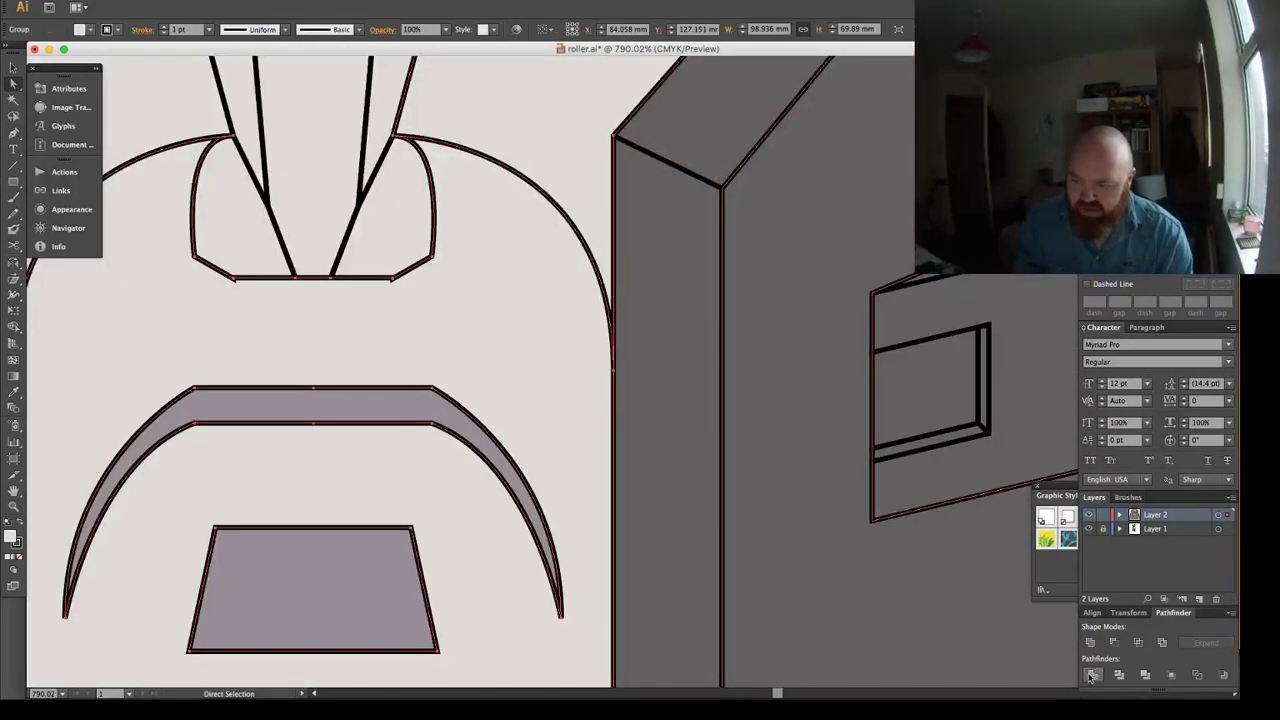
{"action": "left_click", "coordinate": [1092, 676]}
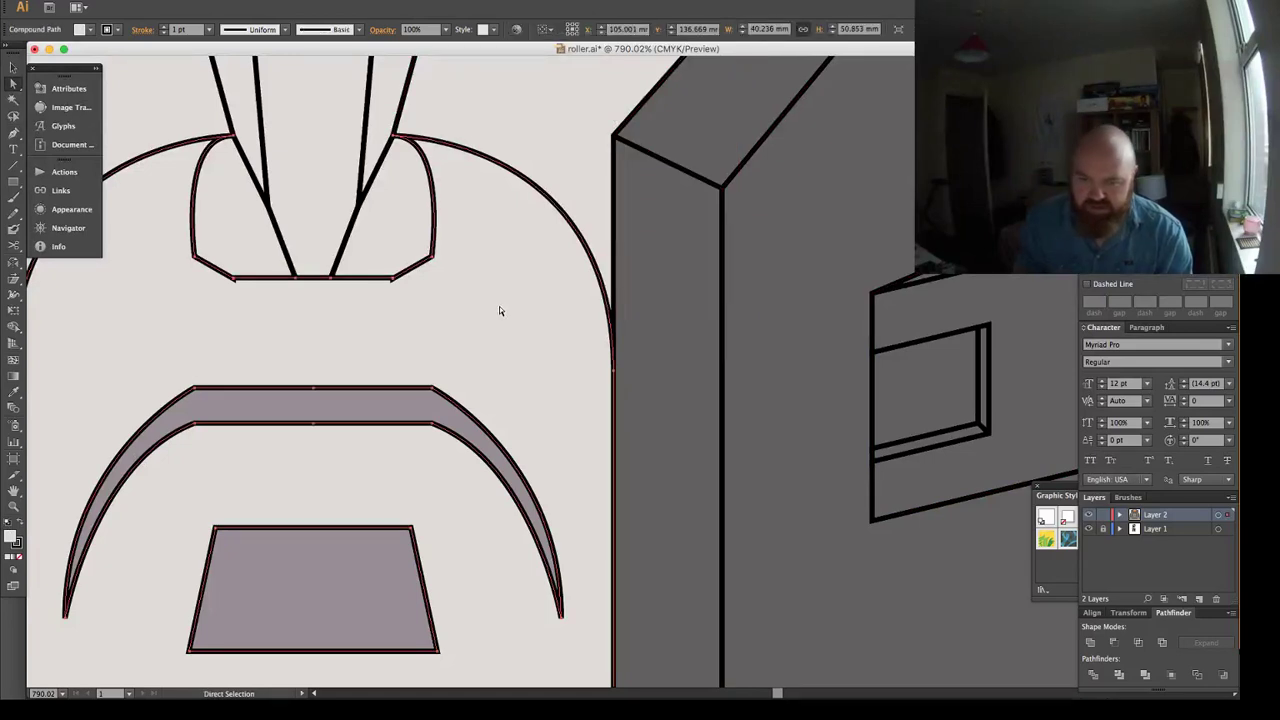
Delete the stray extra anchors at the lower right and lower left nostril corners of the lower face shape.
{"action": "key", "text": "z"}
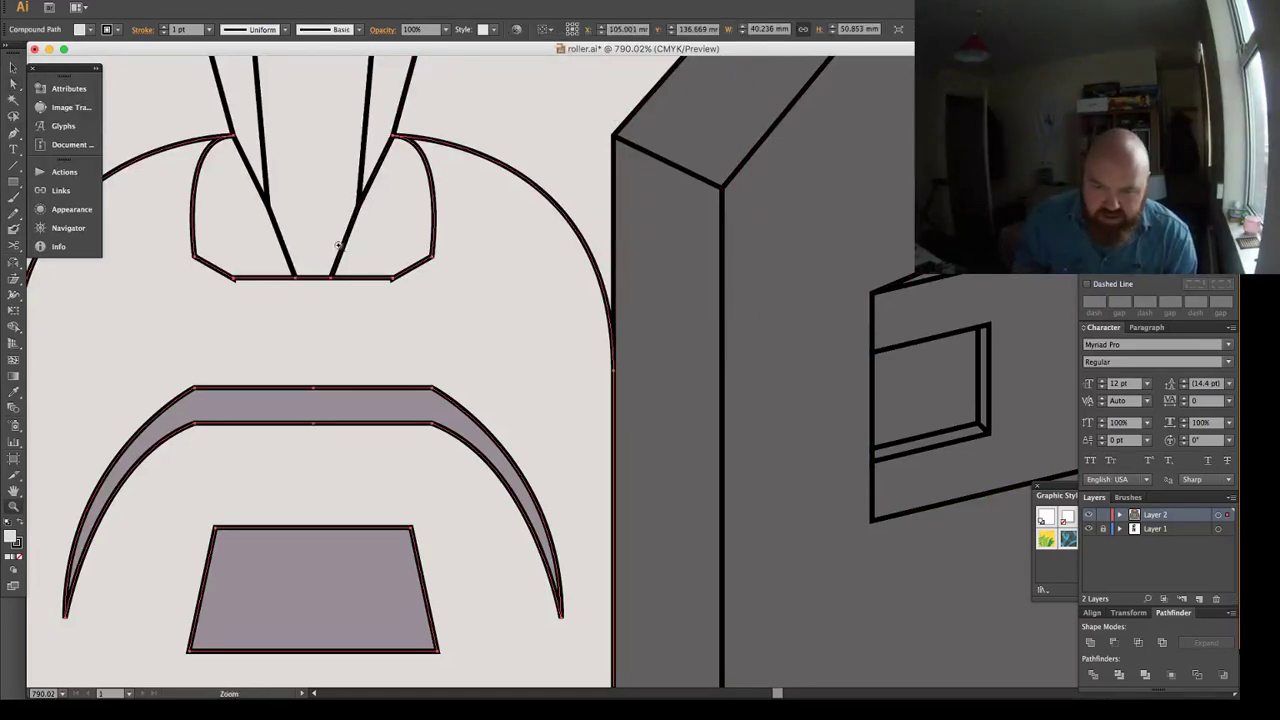
{"action": "left_click_drag", "start_coordinate": [342, 245], "coordinate": [449, 306]}
{"action": "key", "text": "i"}
{"action": "key", "text": "o"}
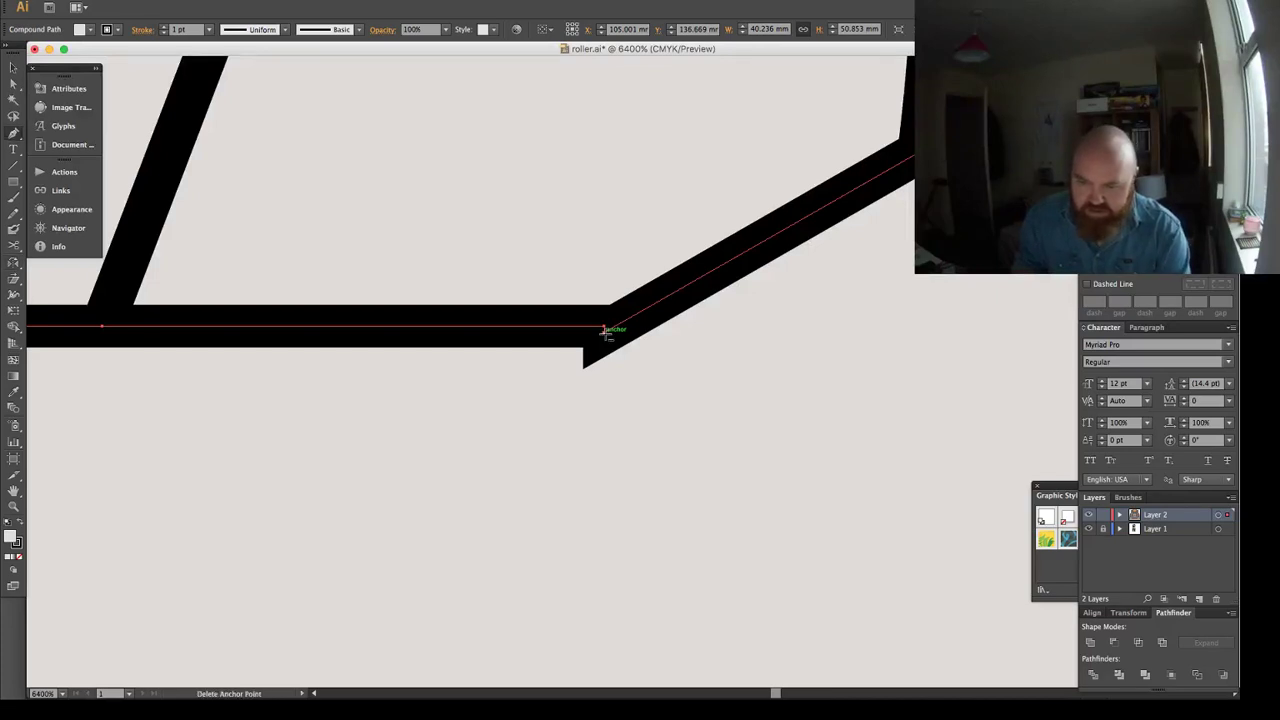
{"action": "left_click", "coordinate": [605, 333]}
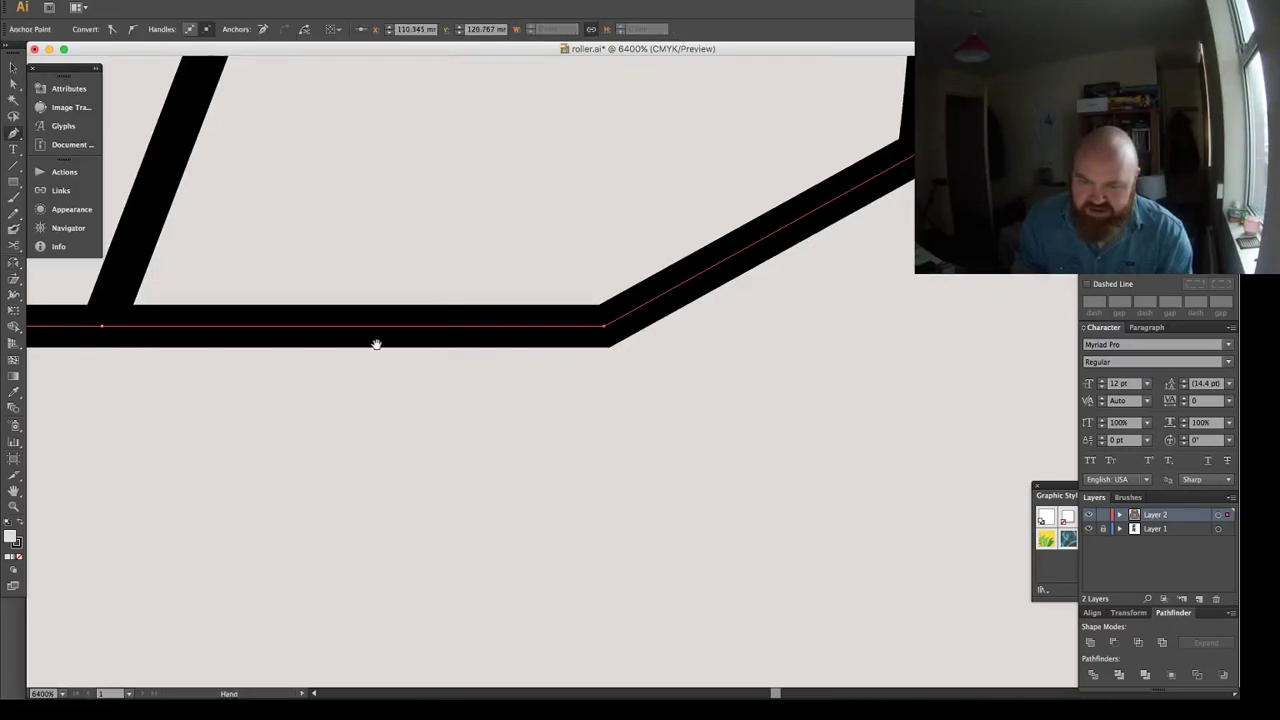
{"action": "left_click_drag", "start_coordinate": [50, 353], "coordinate": [369, 355]}
{"action": "left_click_drag", "start_coordinate": [148, 352], "coordinate": [531, 352]}
{"action": "left_click_drag", "start_coordinate": [30, 350], "coordinate": [285, 350]}
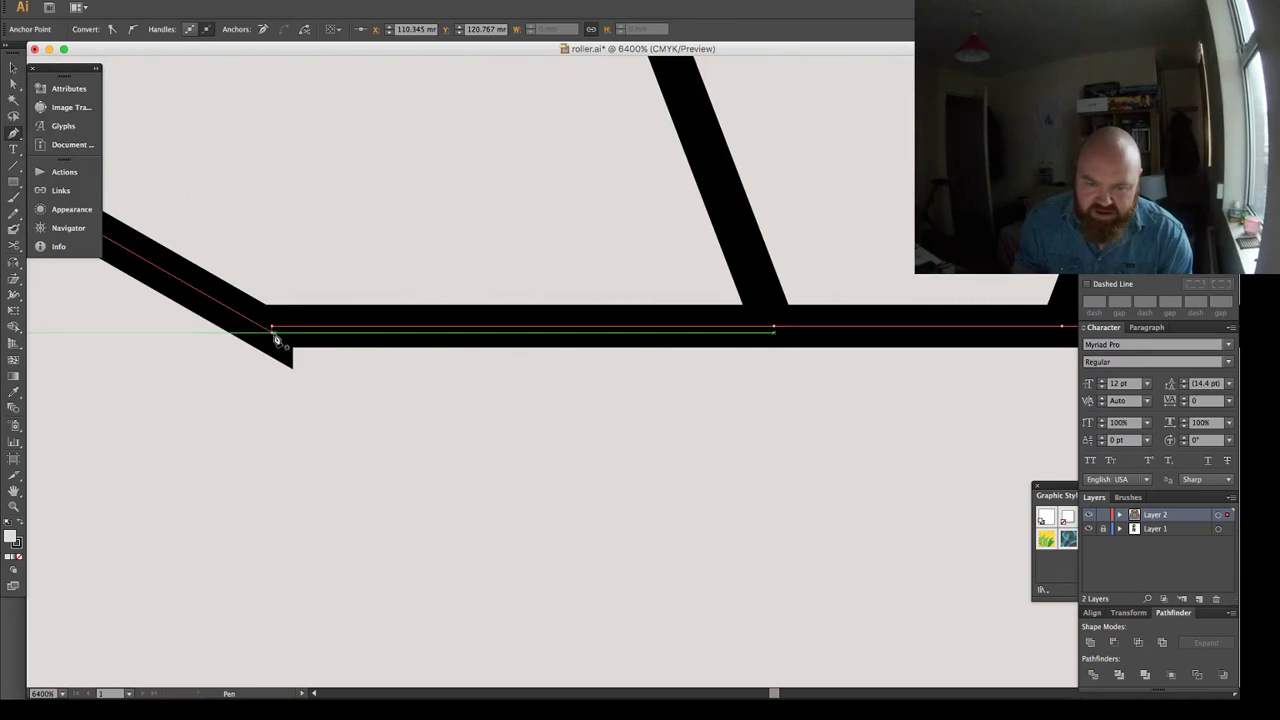
{"action": "left_click", "coordinate": [276, 339]}
{"action": "key", "text": "o"}
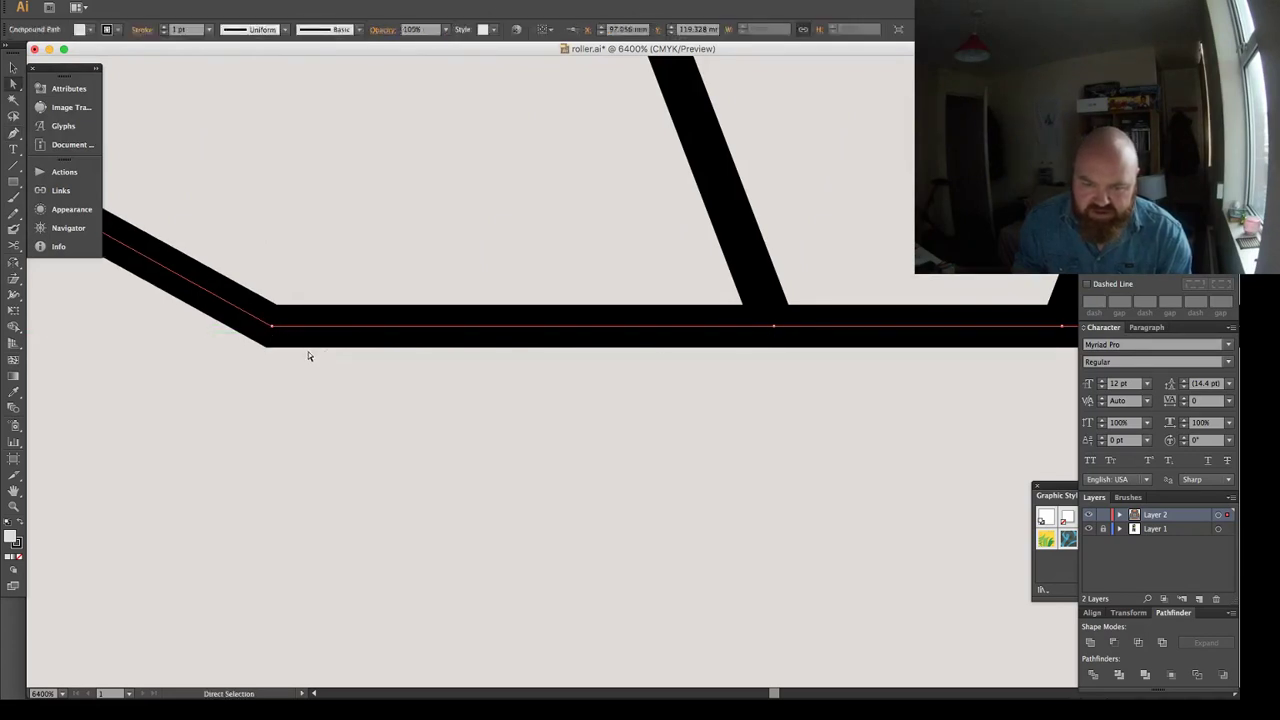
Delete the matching stray anchors at the lower outer corners of the left and right nostril shapes.
{"action": "key", "text": "p"}
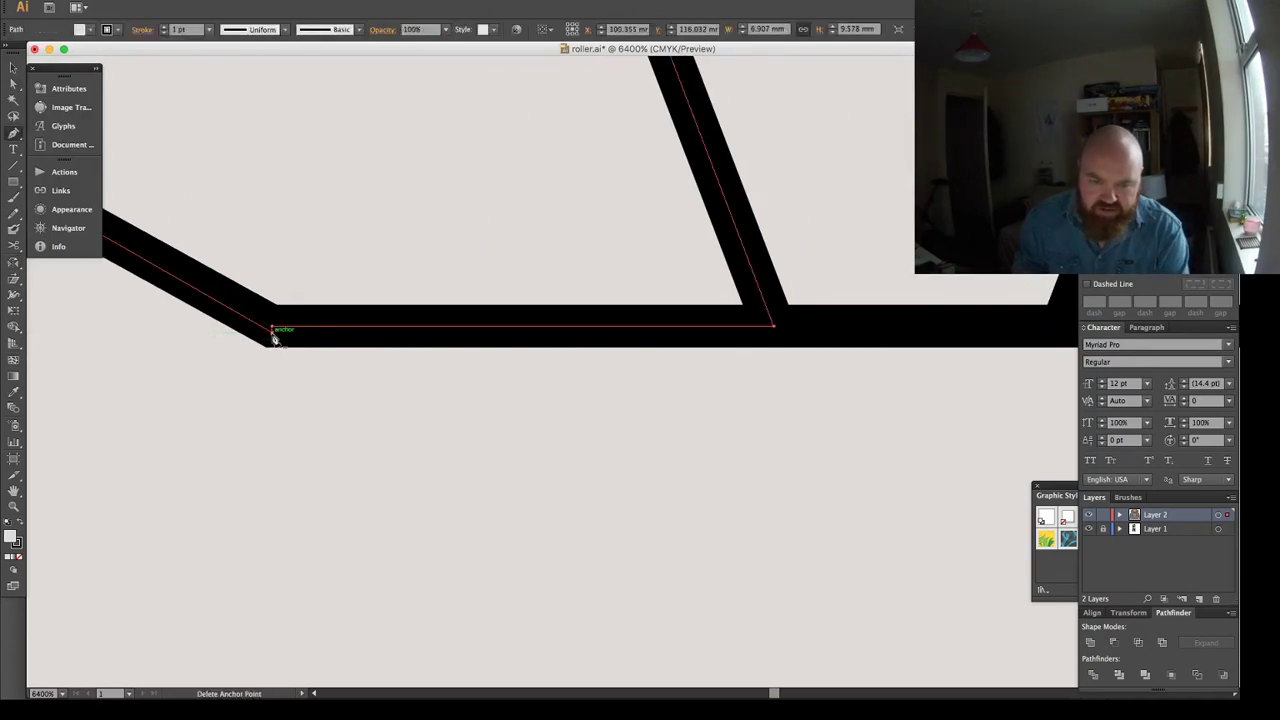
{"action": "left_click", "coordinate": [271, 334]}
{"action": "left_click_drag", "start_coordinate": [880, 340], "coordinate": [306, 341]}
{"action": "left_click_drag", "start_coordinate": [722, 342], "coordinate": [336, 343]}
{"action": "key", "text": "a"}
{"action": "left_click", "coordinate": [637, 246]}
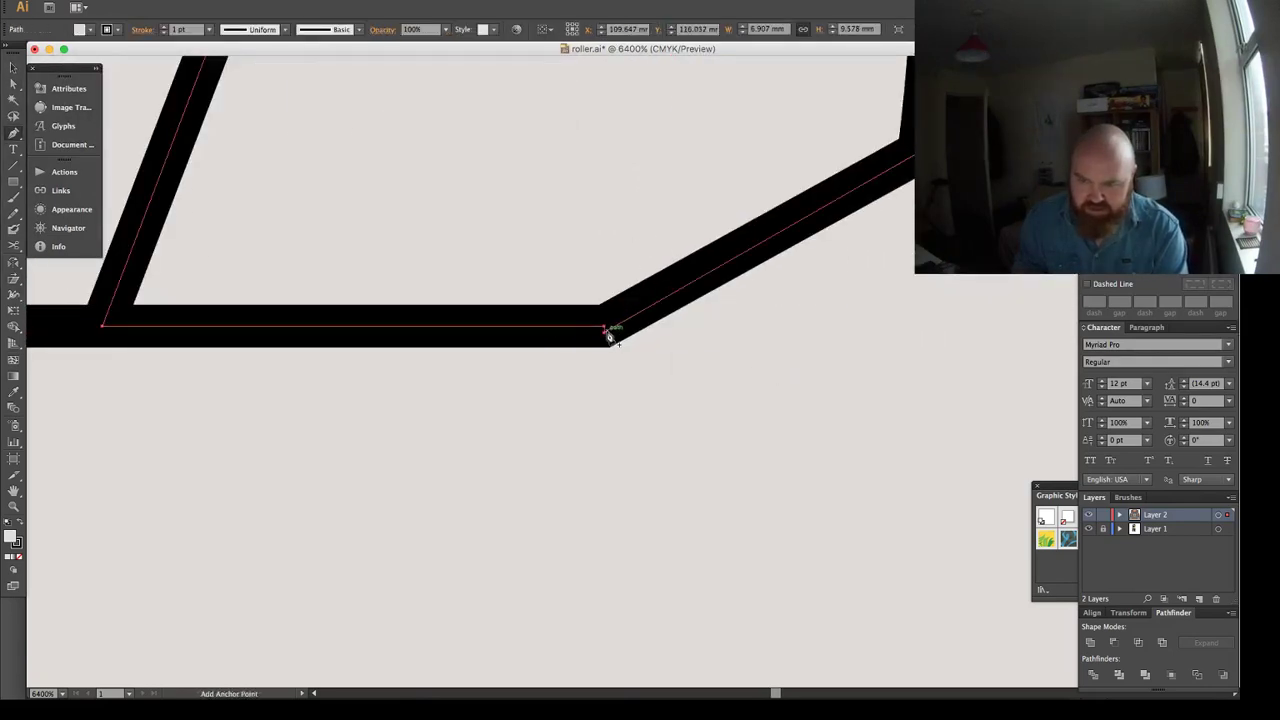
{"action": "left_click", "coordinate": [605, 330]}
Draw a horizontal line across the middle of the nose strip, through its side corners, and divide the strip with it.
{"action": "scroll", "coordinate": [667, 340], "scroll_direction": "down", "scroll_amount": 9}
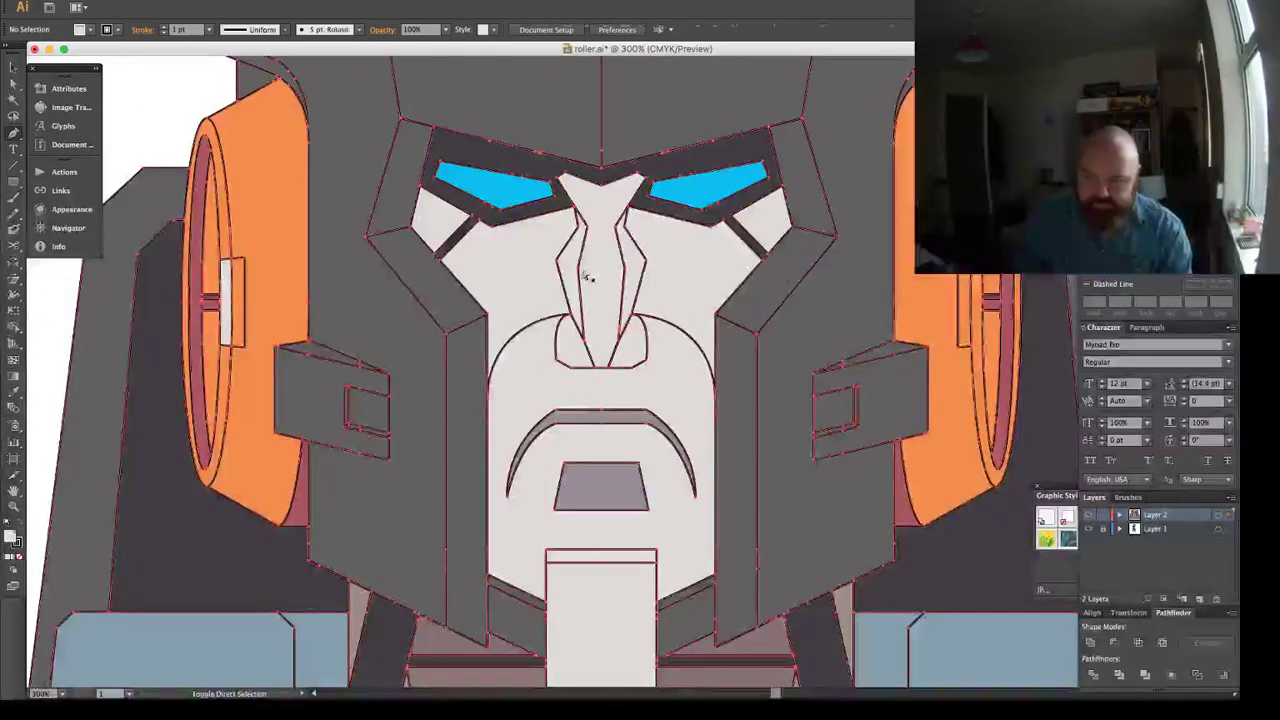
{"action": "left_click", "coordinate": [594, 287]}
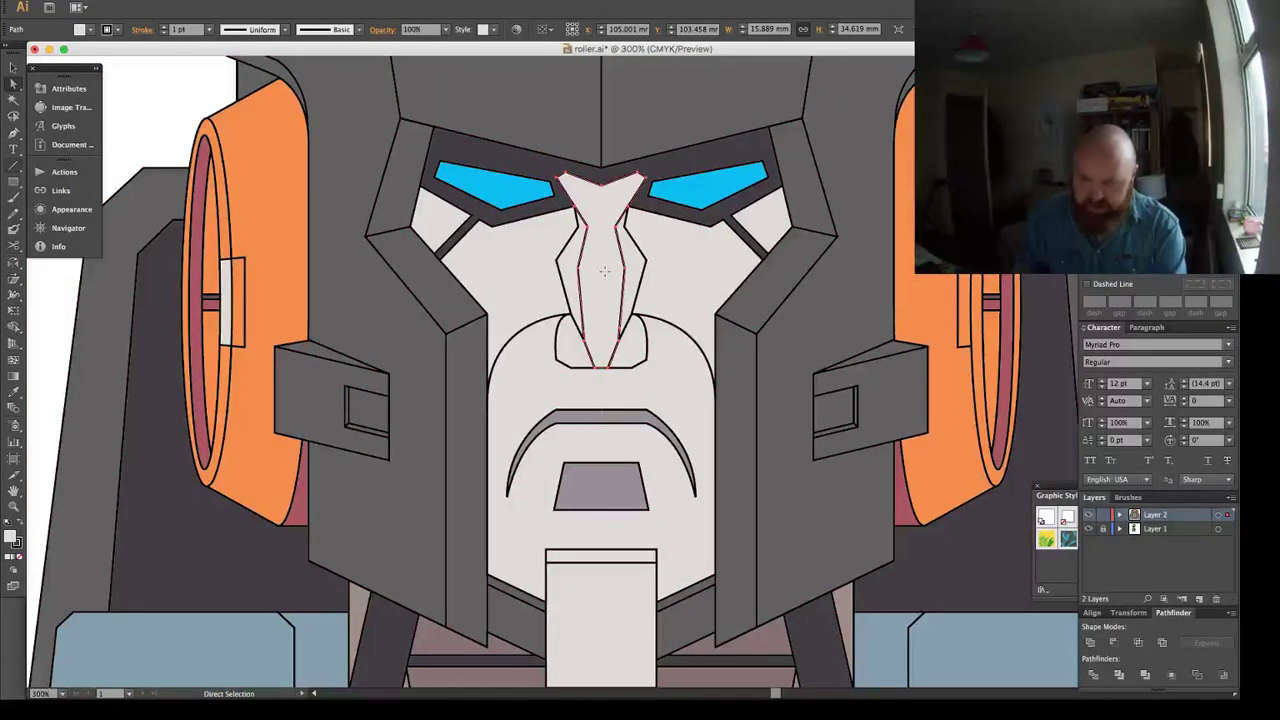
{"action": "key", "text": "backslash"}
{"action": "left_click_drag", "start_coordinate": [578, 268], "coordinate": [624, 268]}
{"action": "key", "text": "a"}
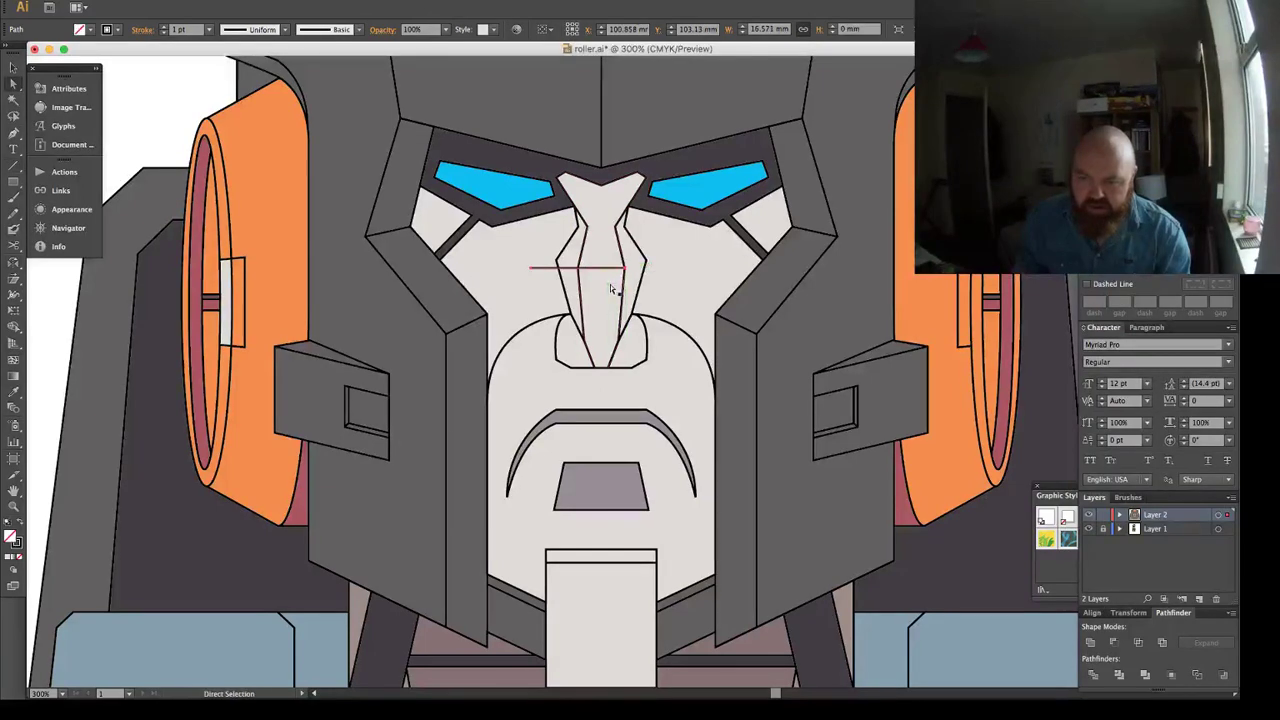
{"action": "left_click", "coordinate": [611, 289], "text": "shift"}
{"action": "key", "text": "a"}
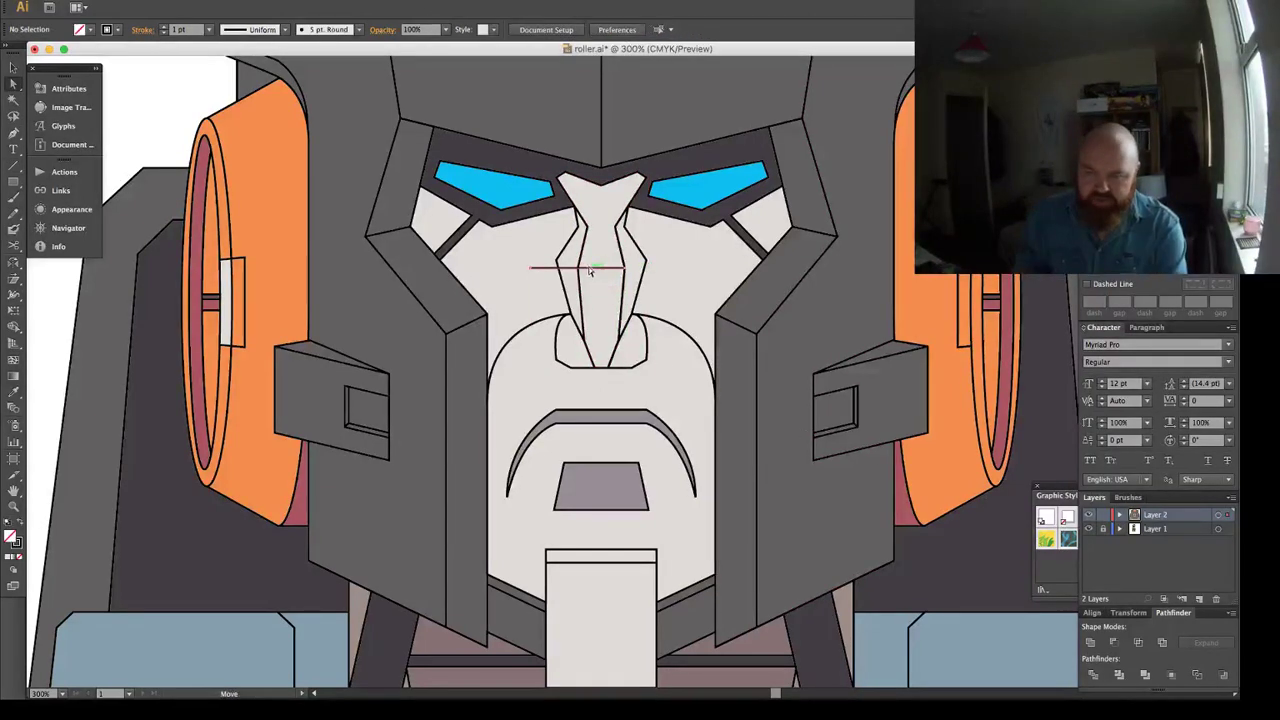
{"action": "left_click", "coordinate": [595, 295]}
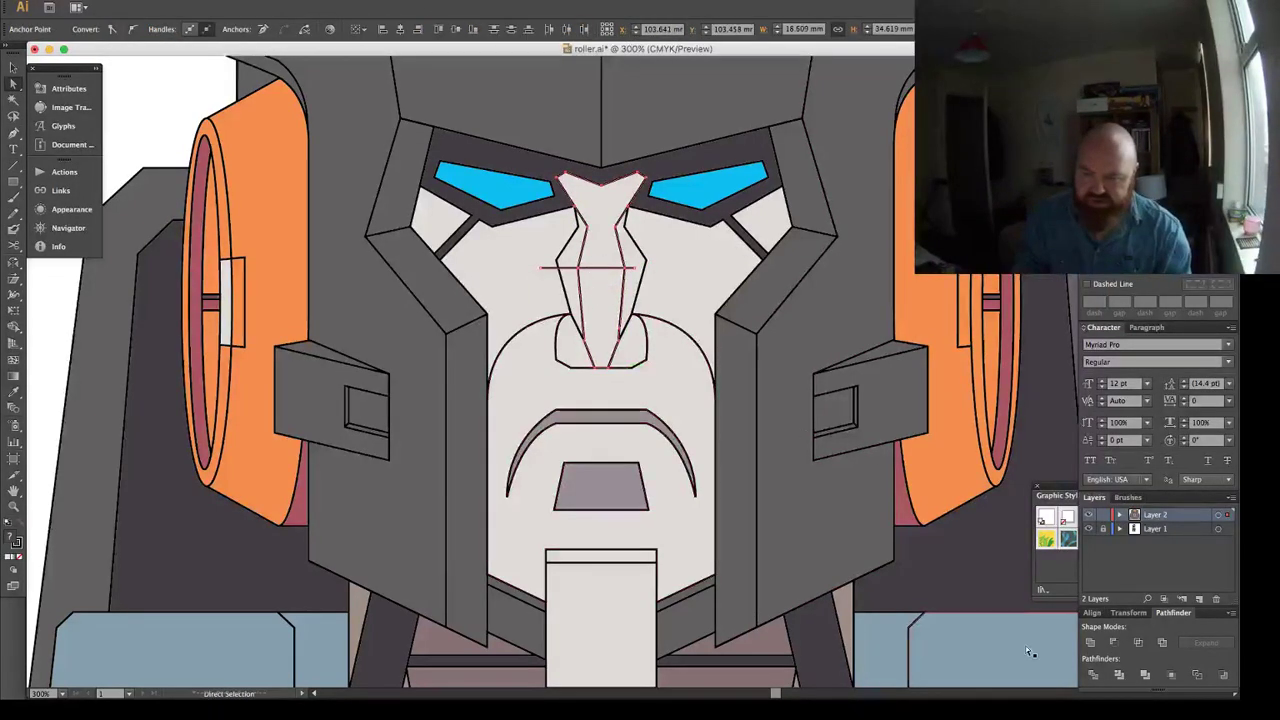
{"action": "left_click", "coordinate": [1093, 675]}
Fill the lower piece of the divided nose strip with the mauve-grey of the mouth.
{"action": "left_click", "coordinate": [602, 290]}
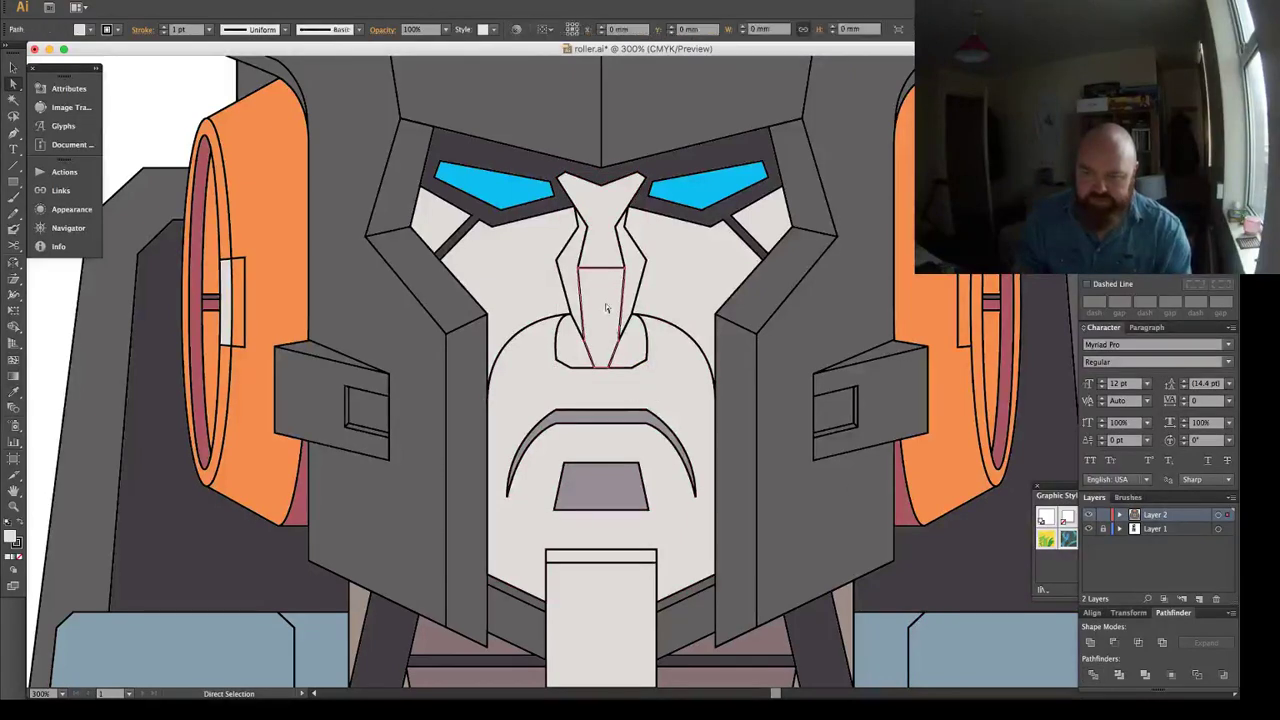
{"action": "key", "text": "i"}
{"action": "left_click", "coordinate": [631, 410]}
{"action": "key", "text": "a"}
{"action": "key", "text": "super+shift+a"}
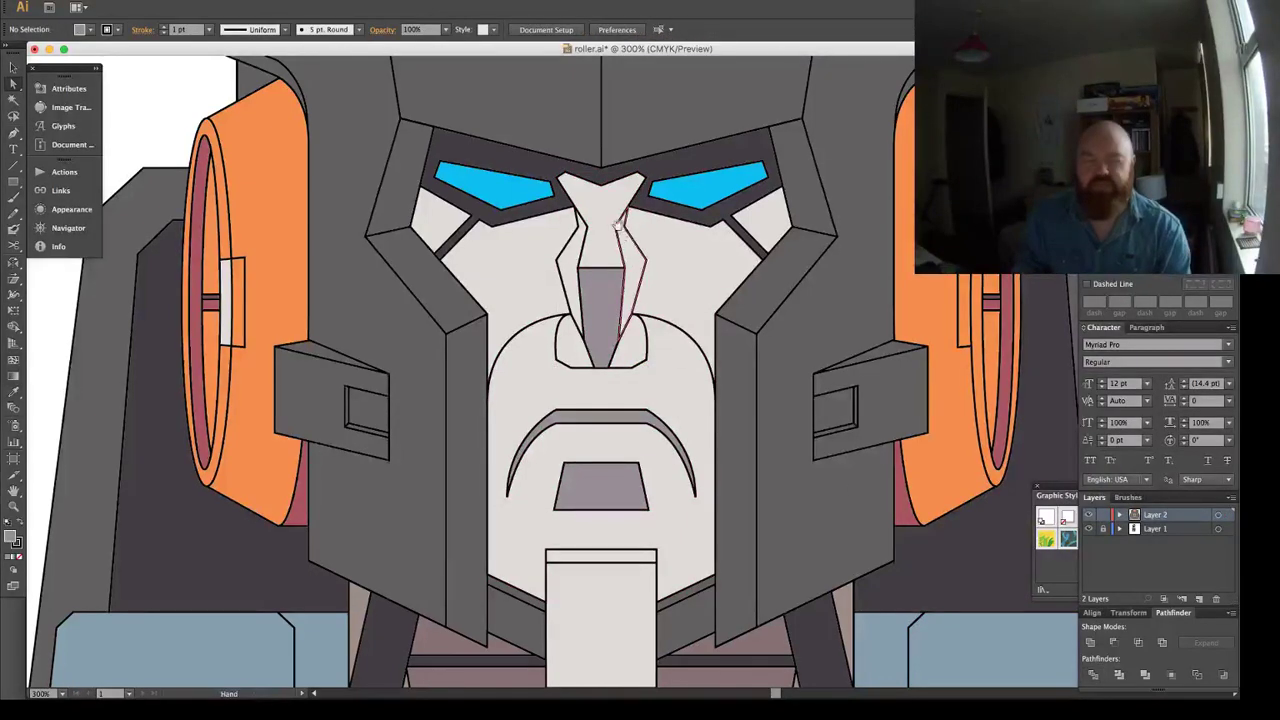
Divide the upper nose piece with a horizontal line at its narrowest point, just below the brow.
{"action": "left_click_drag", "start_coordinate": [617, 225], "coordinate": [617, 255]}
{"action": "left_click", "coordinate": [600, 229]}
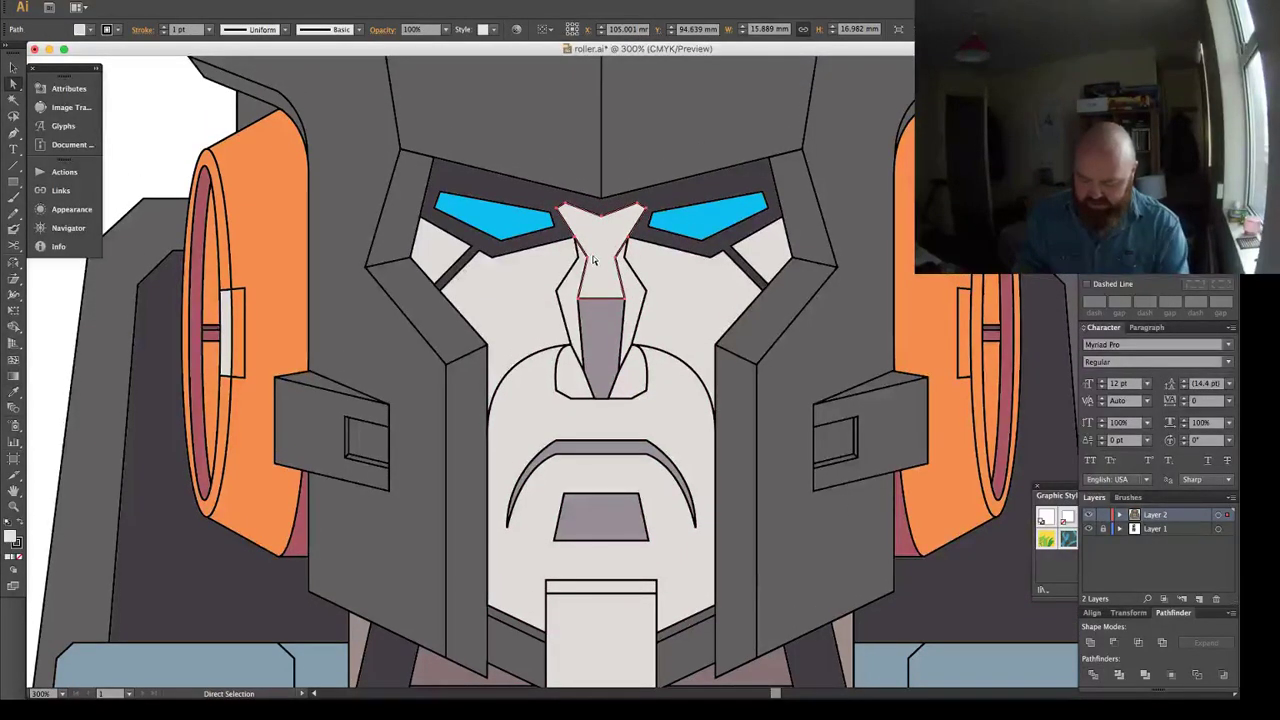
{"action": "key", "text": "backslash"}
{"action": "left_click_drag", "start_coordinate": [588, 257], "coordinate": [631, 257]}
{"action": "key", "text": "a"}
{"action": "left_click", "coordinate": [612, 235], "text": "shift"}
{"action": "left_click", "coordinate": [1089, 678]}
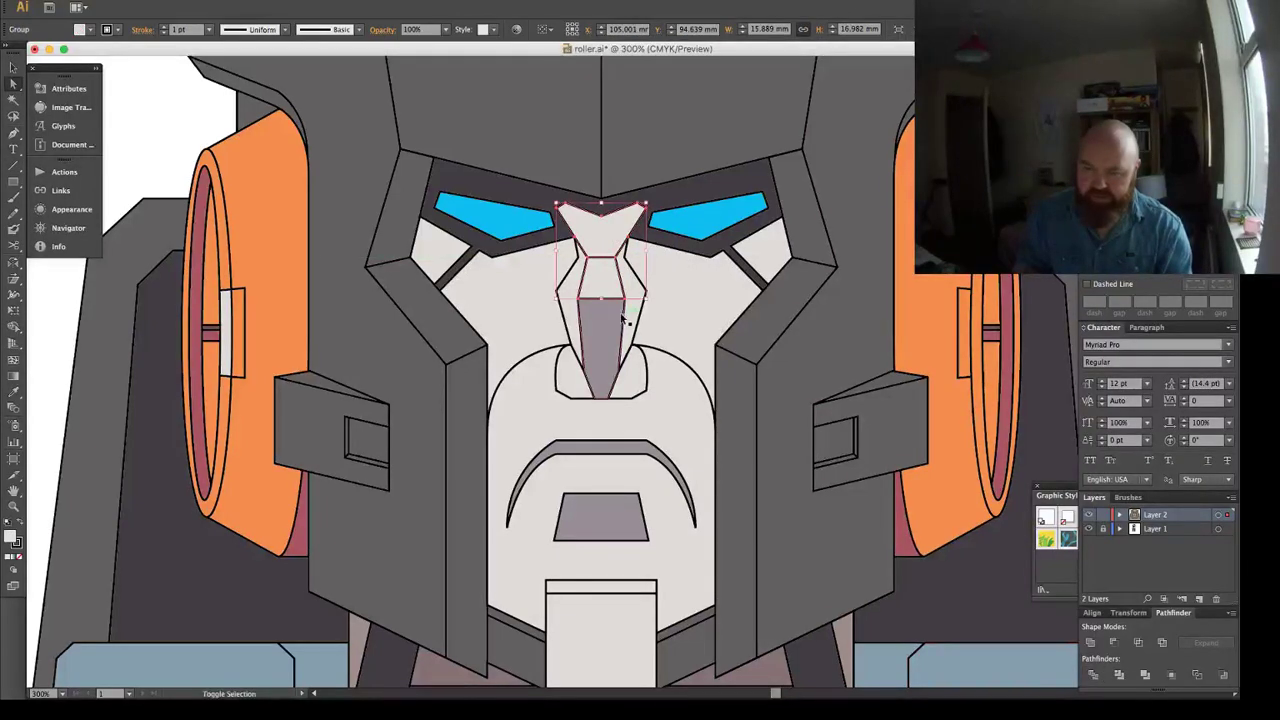
Fill the top nose piece between the eyes with the mauve-grey of the lower nose piece.
{"action": "key", "text": "i"}
{"action": "left_click", "coordinate": [603, 305]}
{"action": "key", "text": "a"}
{"action": "key", "text": "super+shift+a"}
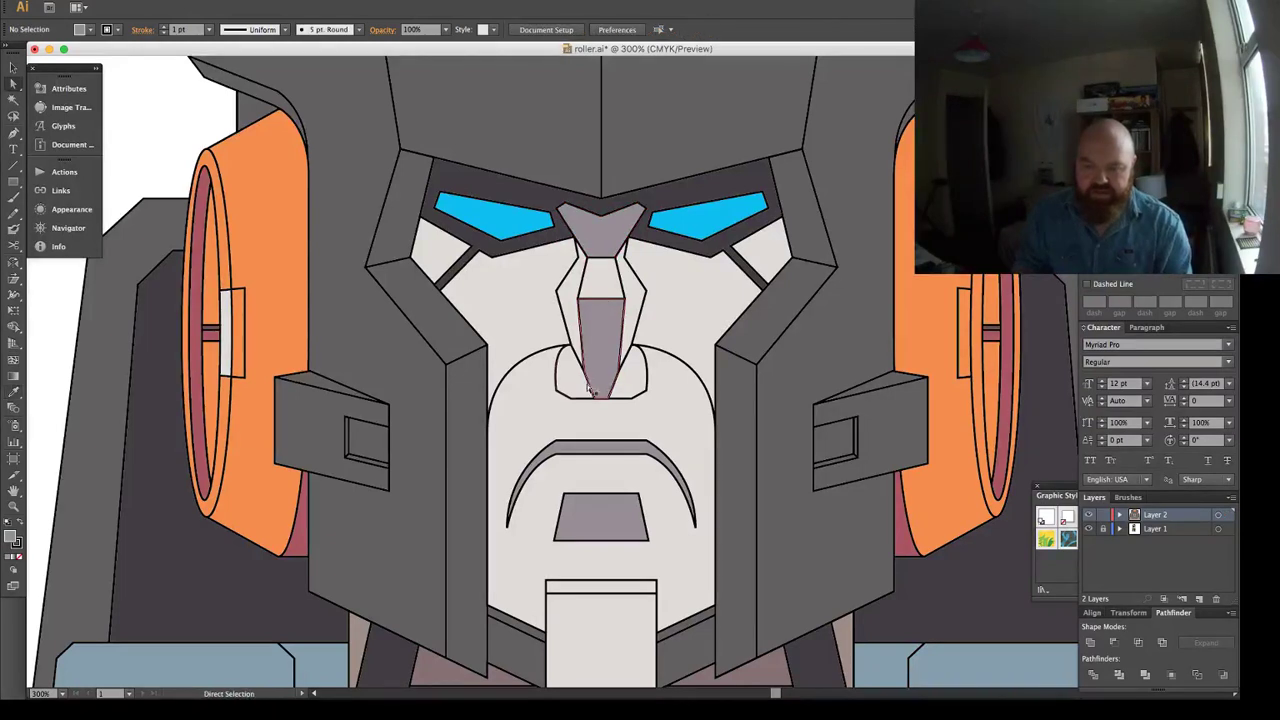
Draw a closed, unfilled half shape from the left nostril's lower corner to the centre line above the mouth, with a curved lower corner.
{"action": "key", "text": "p"}
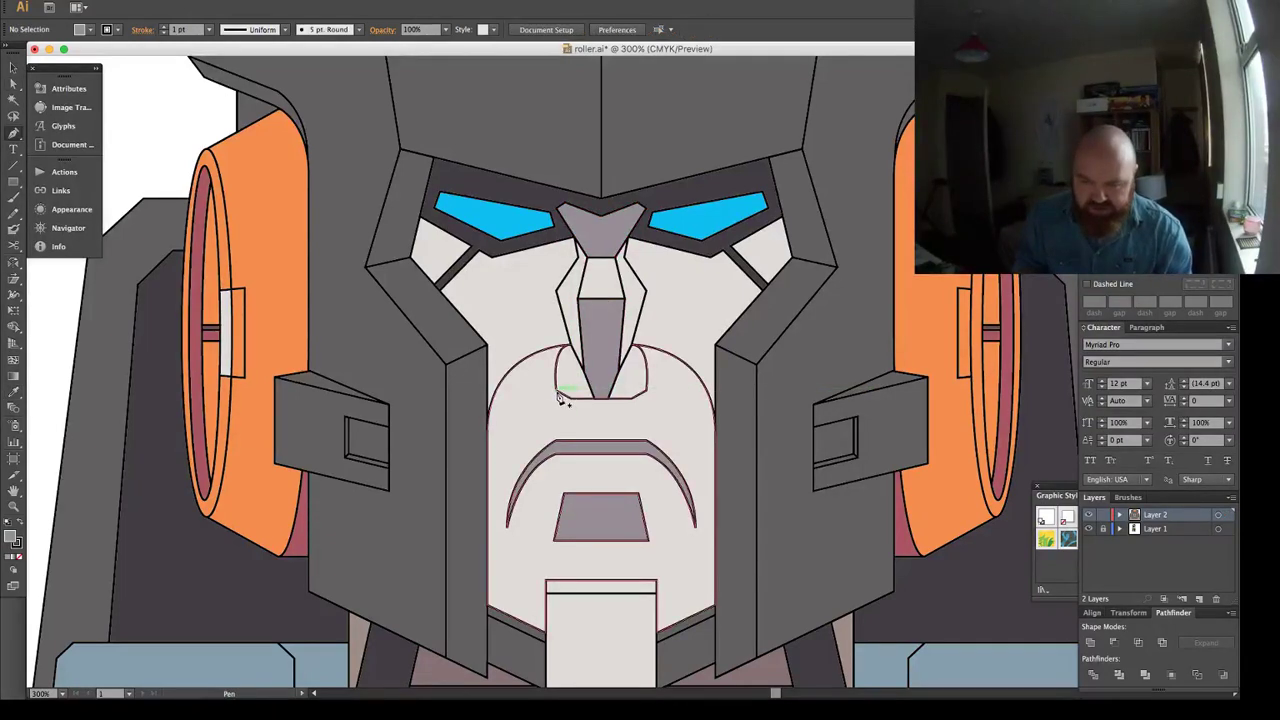
{"action": "left_click", "coordinate": [557, 391]}
{"action": "left_click", "coordinate": [558, 409]}
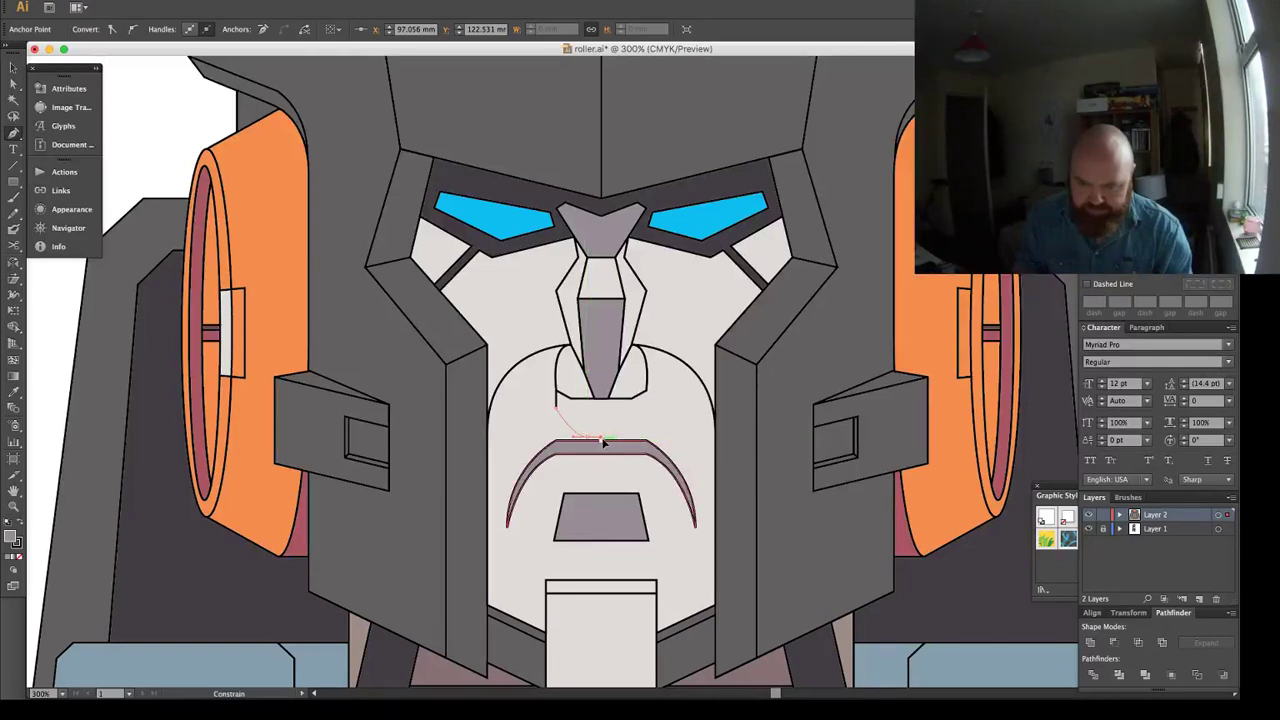
{"action": "left_click_drag", "start_coordinate": [605, 442], "coordinate": [605, 437]}
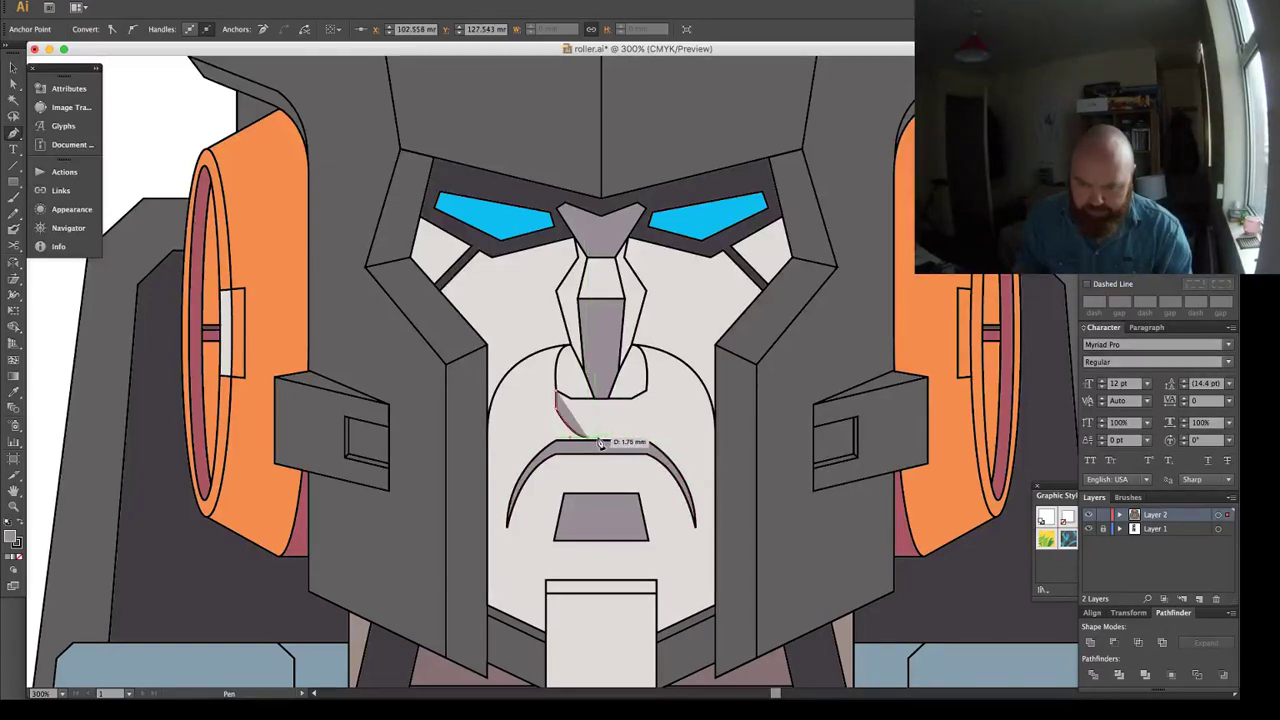
{"action": "left_click", "coordinate": [602, 438]}
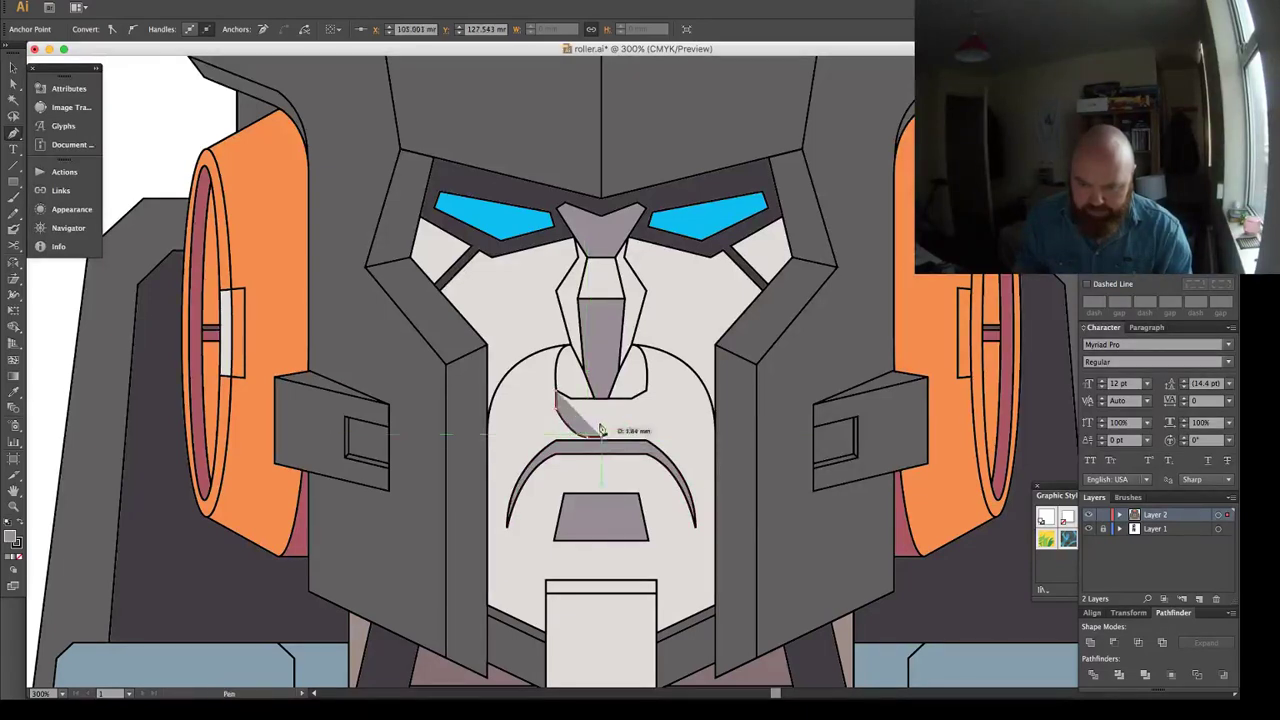
{"action": "left_click", "coordinate": [602, 398]}
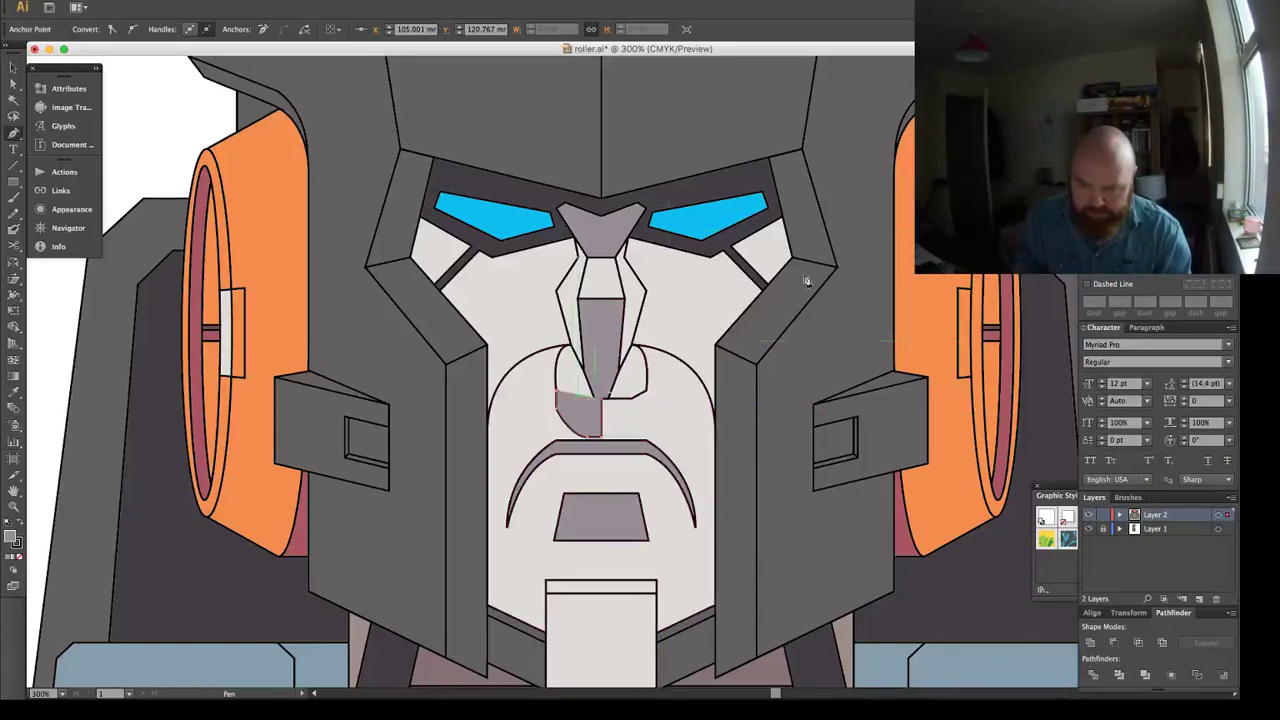
{"action": "key", "text": "/"}
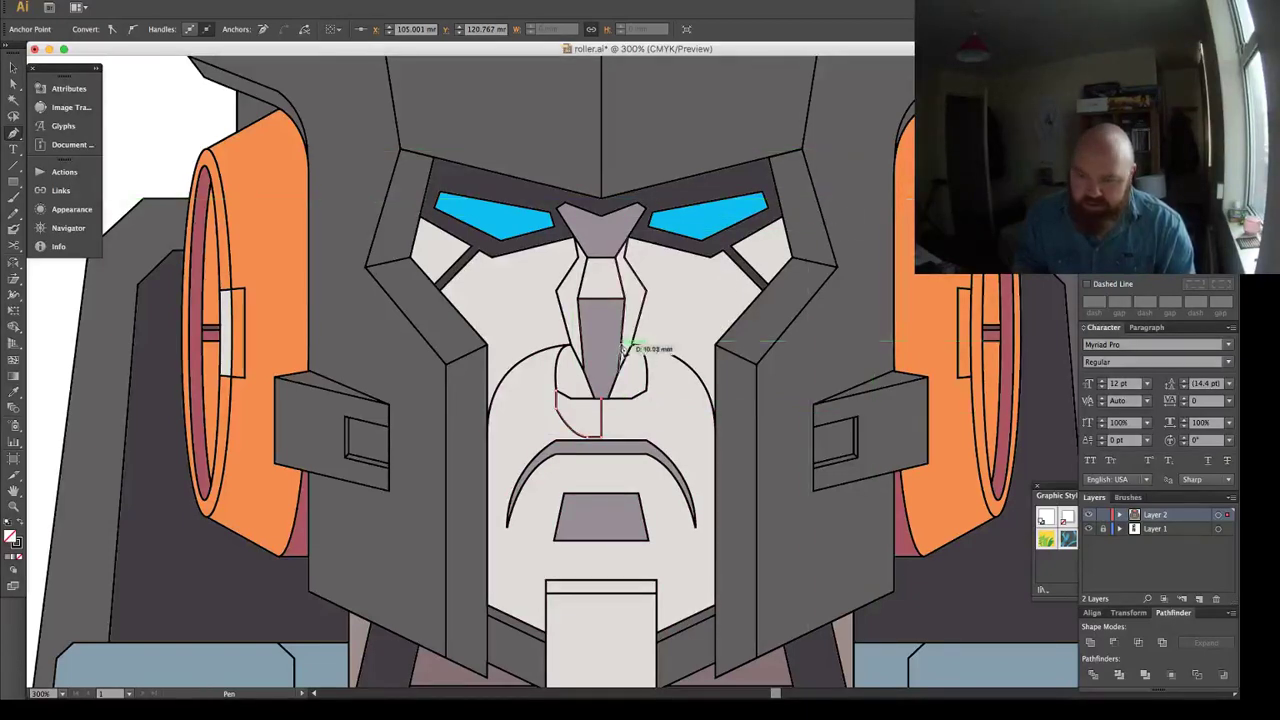
{"action": "left_click", "coordinate": [572, 398]}
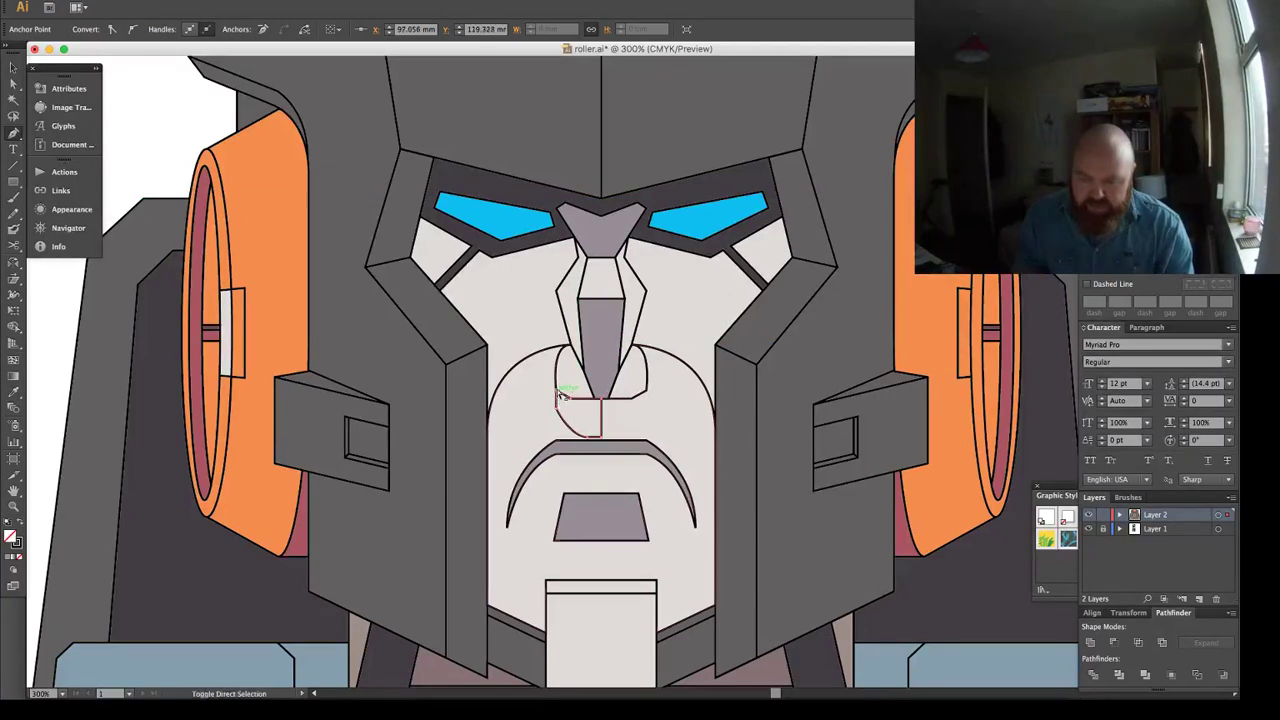
{"action": "key", "text": "super+shift+a"}
Create a slightly shorter copy of the lower face shape by lowering its top edge toward the chin.
{"action": "key", "text": "v"}
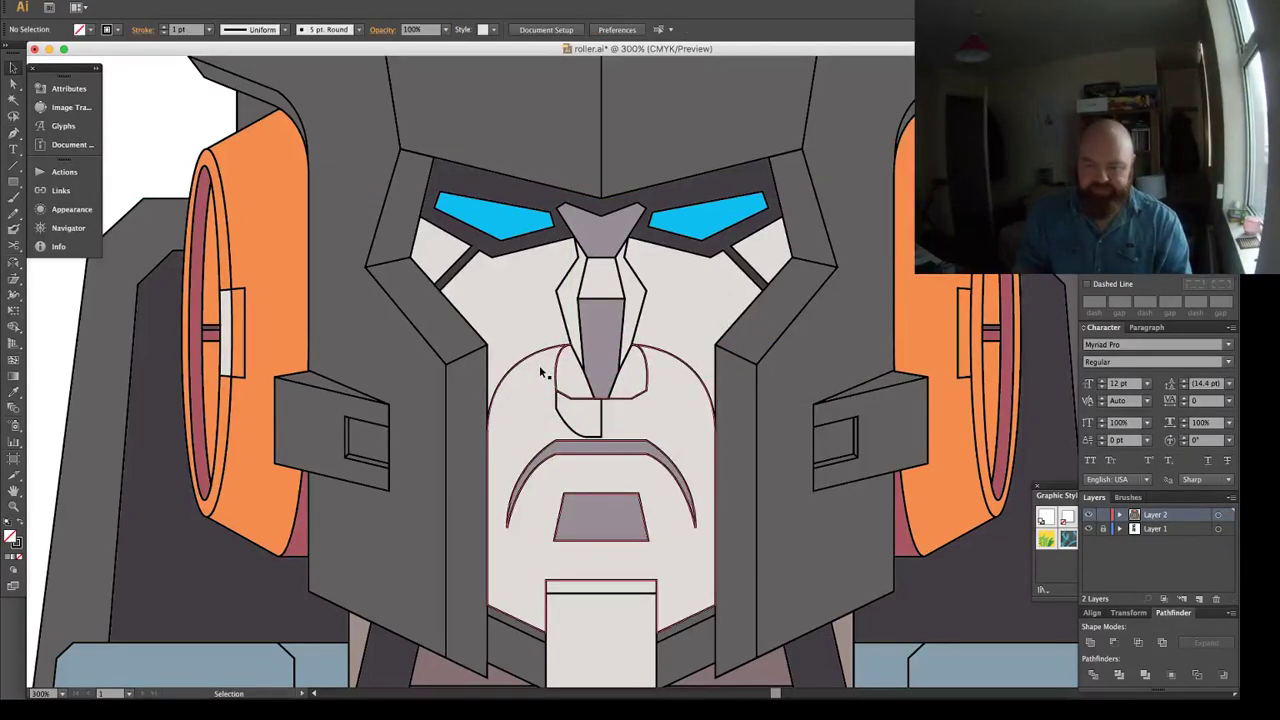
{"action": "left_click", "coordinate": [540, 372]}
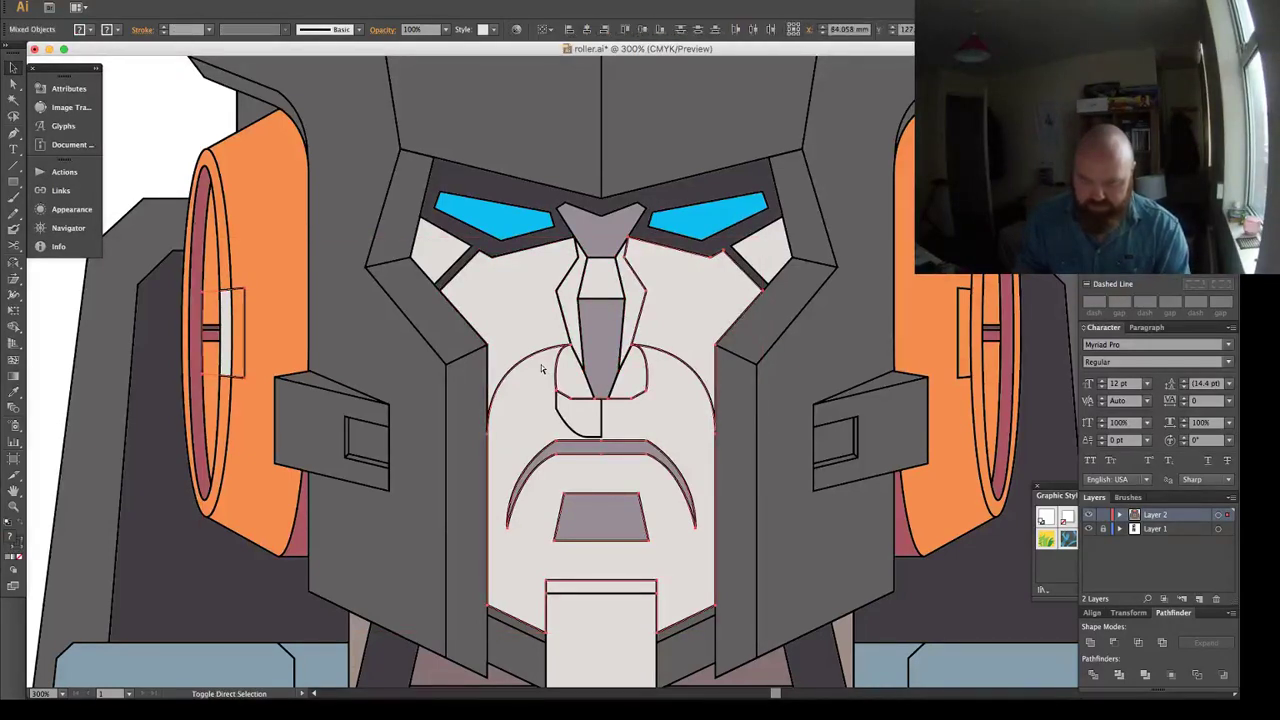
{"action": "left_click", "coordinate": [541, 366]}
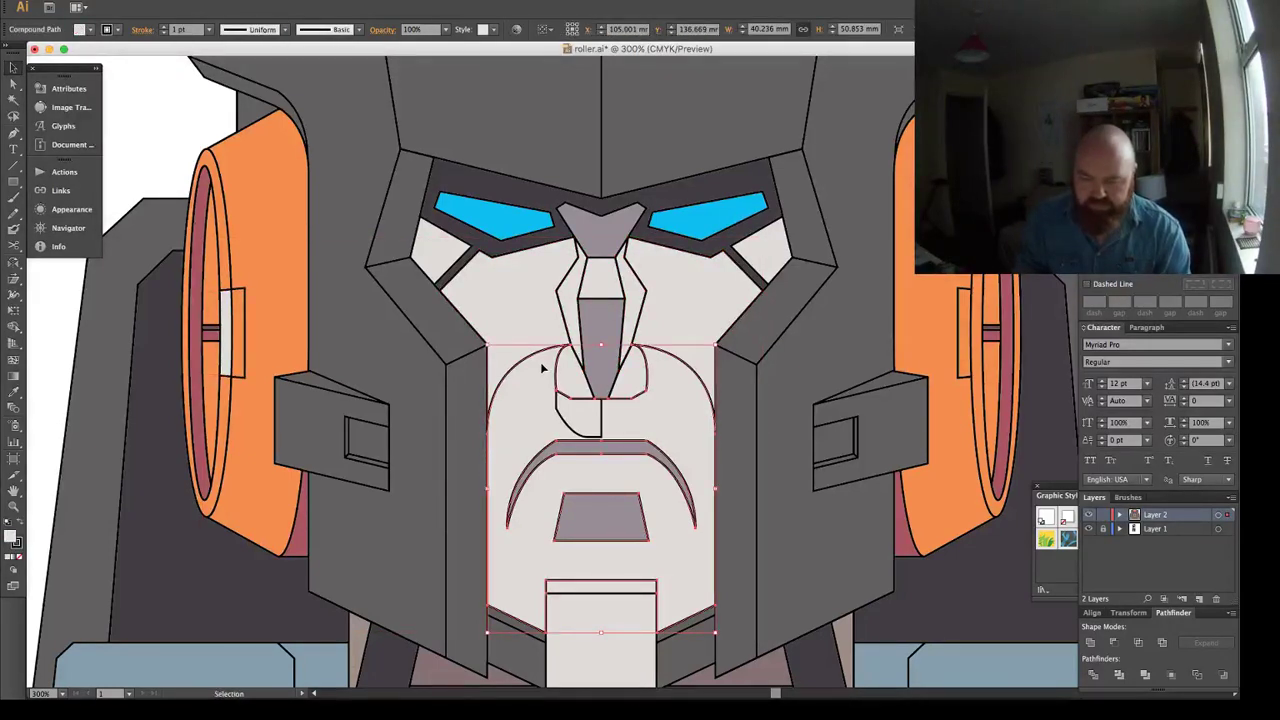
{"action": "key", "text": "a"}
{"action": "key", "text": "v"}
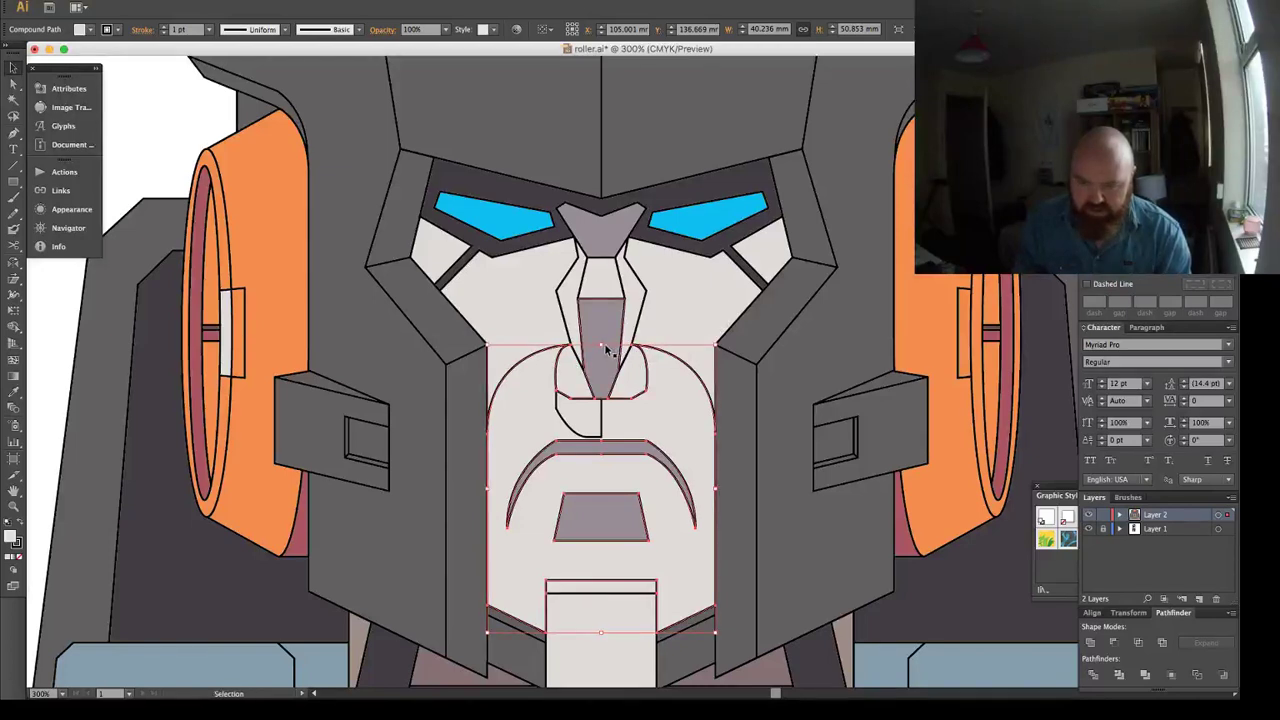
{"action": "left_click_drag", "start_coordinate": [601, 346], "coordinate": [602, 359]}
{"action": "left_click", "coordinate": [549, 358]}
Divide the lower face shape along its lowered copy and delete the surplus pieces, keeping the thin crescents beside the nose.
{"action": "key", "text": "a"}
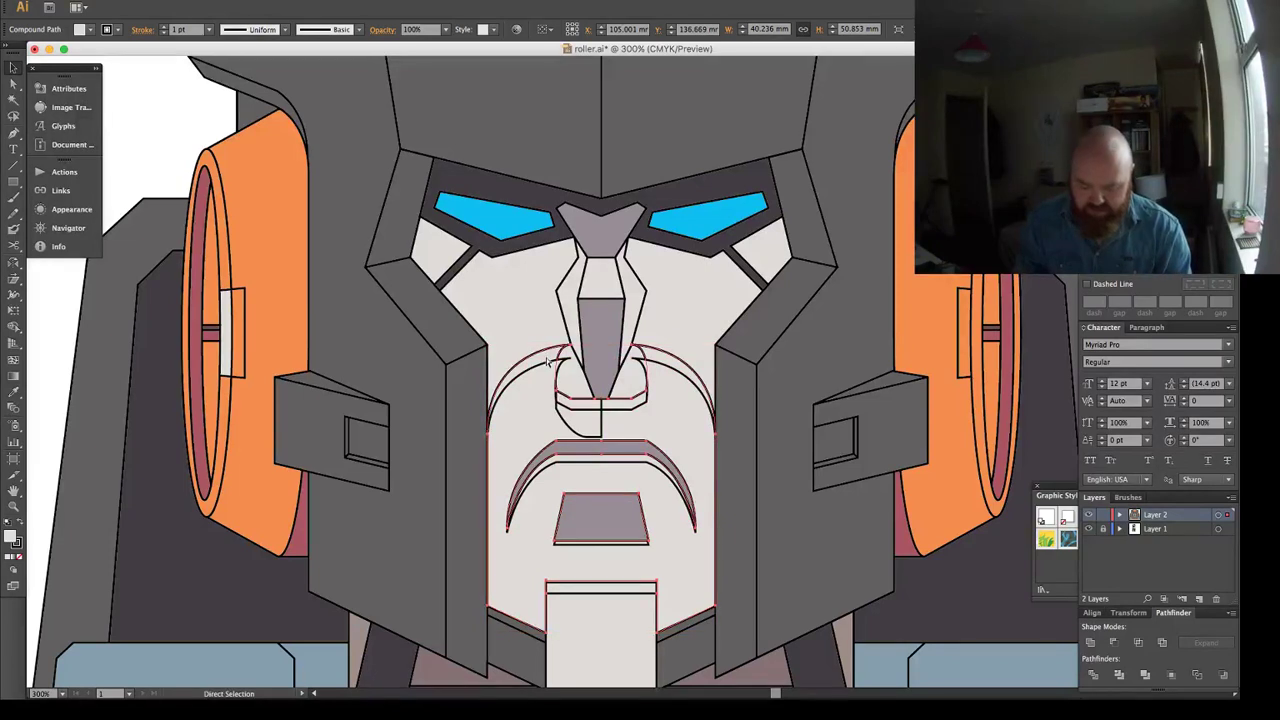
{"action": "key", "text": "a"}
{"action": "key", "text": "super+shift+a"}
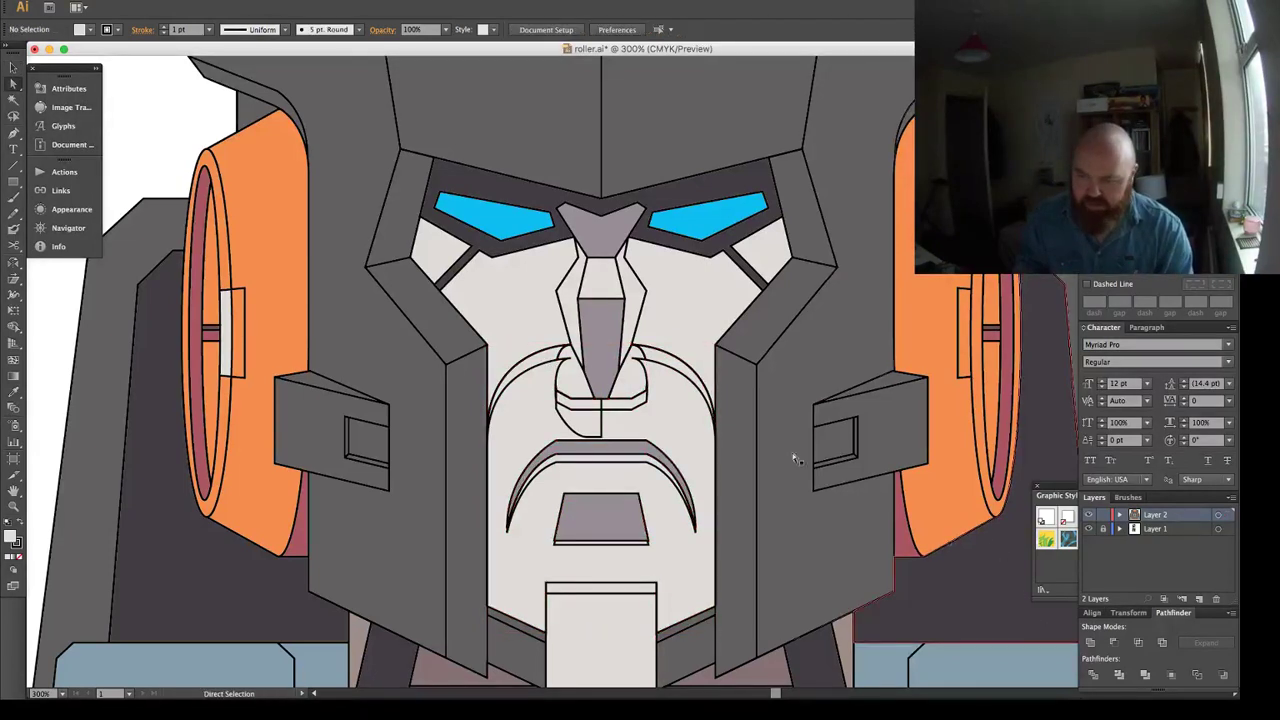
{"action": "left_click", "coordinate": [540, 363]}
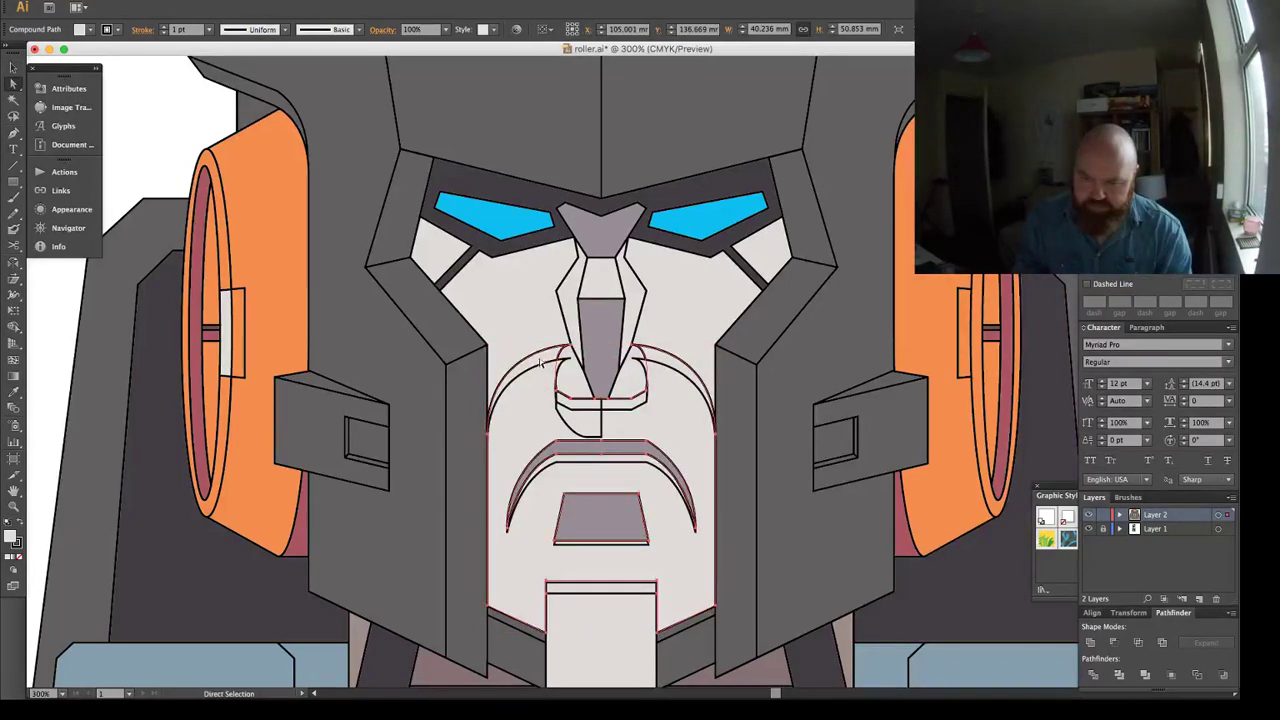
{"action": "left_click_drag", "start_coordinate": [539, 360], "coordinate": [487, 396]}
{"action": "key", "text": "super+z"}
{"action": "left_click", "coordinate": [534, 389], "text": "shift"}
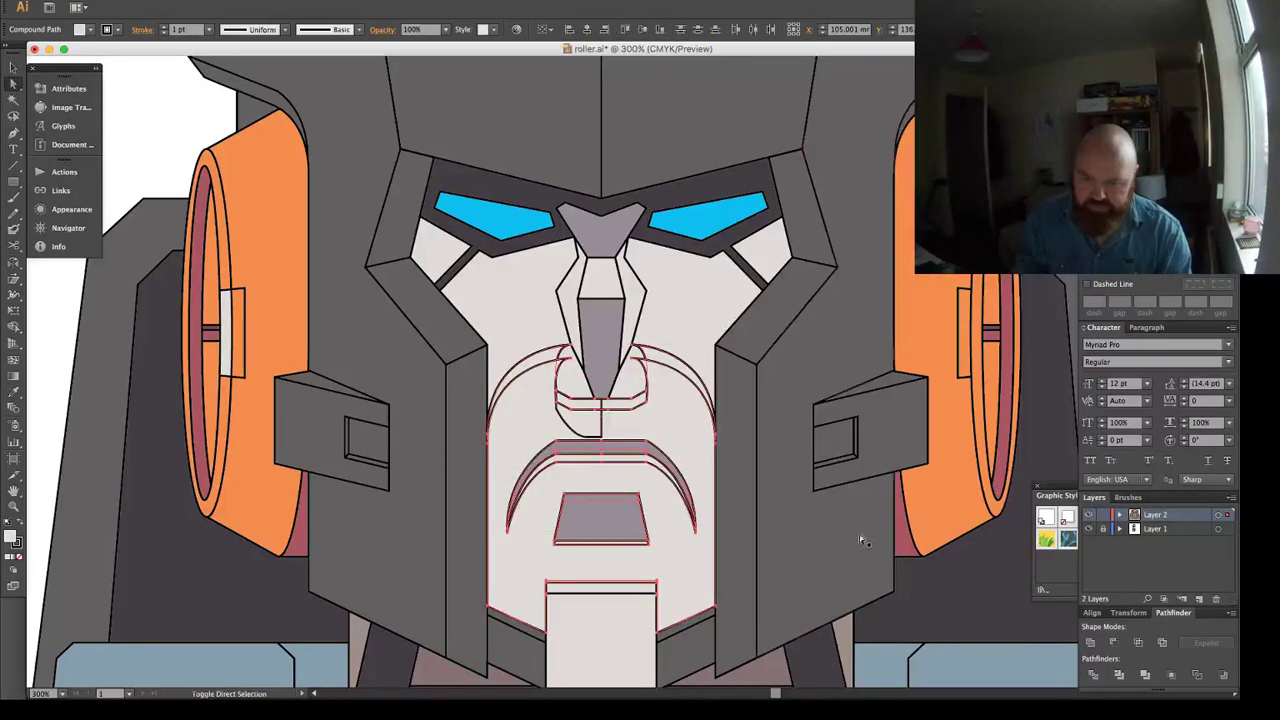
{"action": "left_click", "coordinate": [859, 535], "text": "shift"}
{"action": "left_click", "coordinate": [1092, 676]}
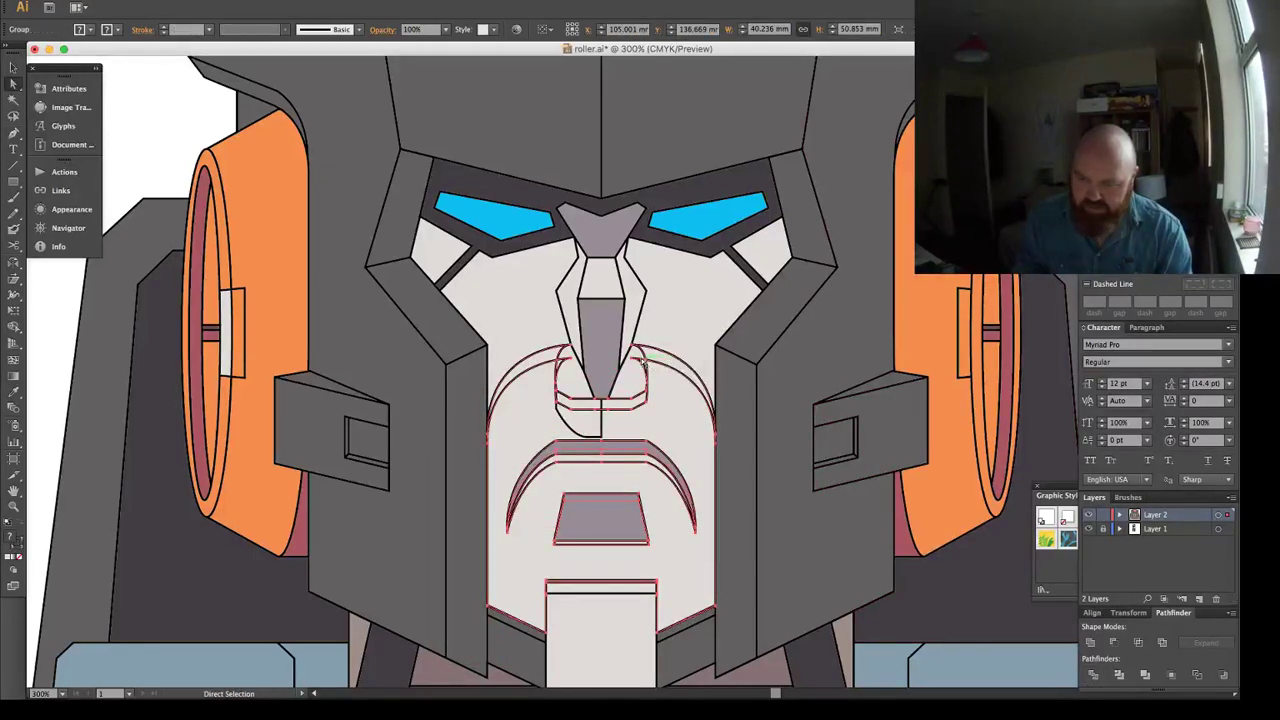
{"action": "key", "text": "shift+super+g"}
{"action": "left_click", "coordinate": [553, 358], "text": "shift"}
{"action": "key", "text": "Delete"}
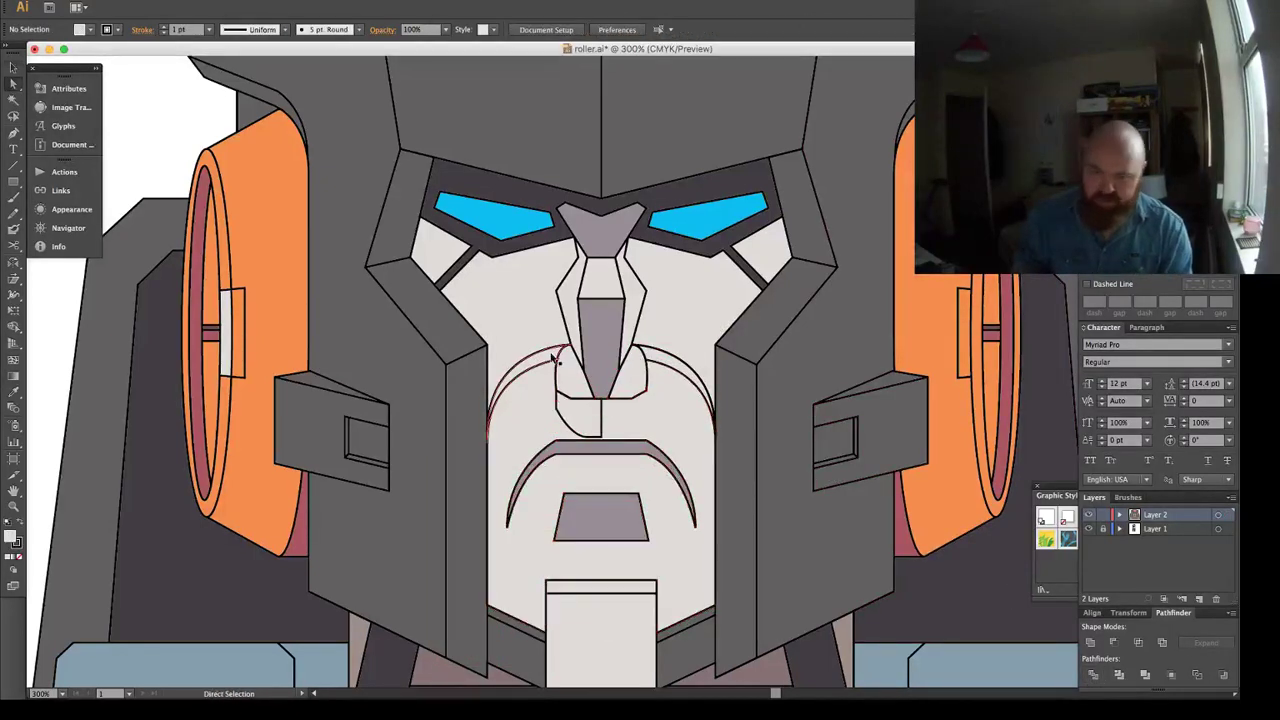
Fill the crescents on both sides of the nose with the mauve-grey of the lower nose piece.
{"action": "key", "text": "v"}
{"action": "left_click", "coordinate": [556, 358]}
{"action": "key", "text": "i"}
{"action": "left_click", "coordinate": [614, 339]}
{"action": "key", "text": "shift+super+a"}
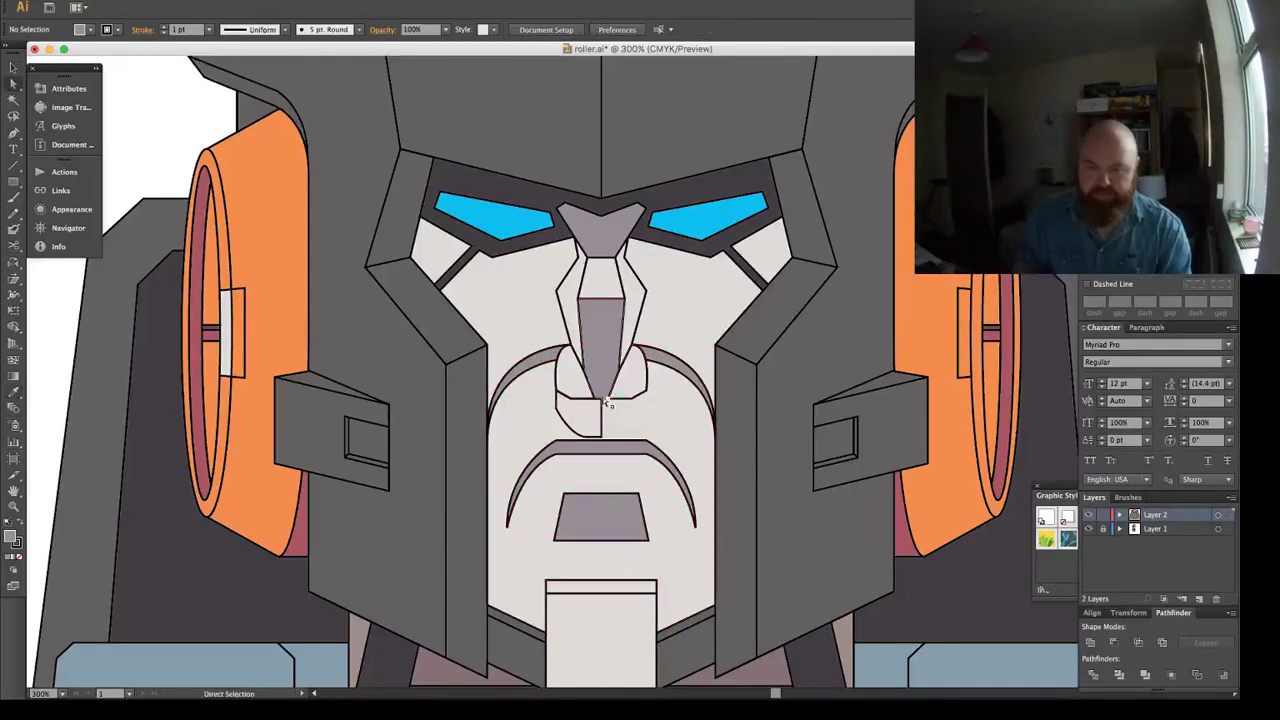
Create a mirrored copy of the half shape below the nose and move it to the other side of the centre line.
{"action": "key", "text": "v"}
{"action": "left_click", "coordinate": [600, 418]}
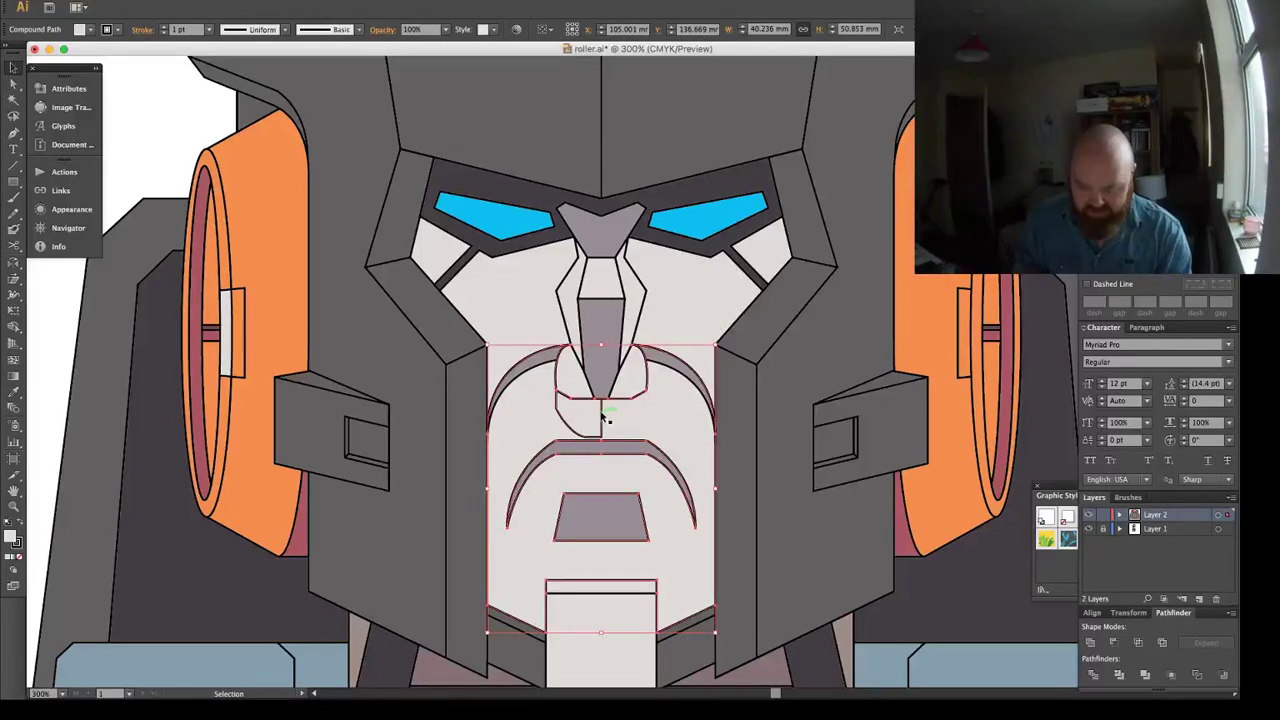
{"action": "left_click", "coordinate": [600, 418]}
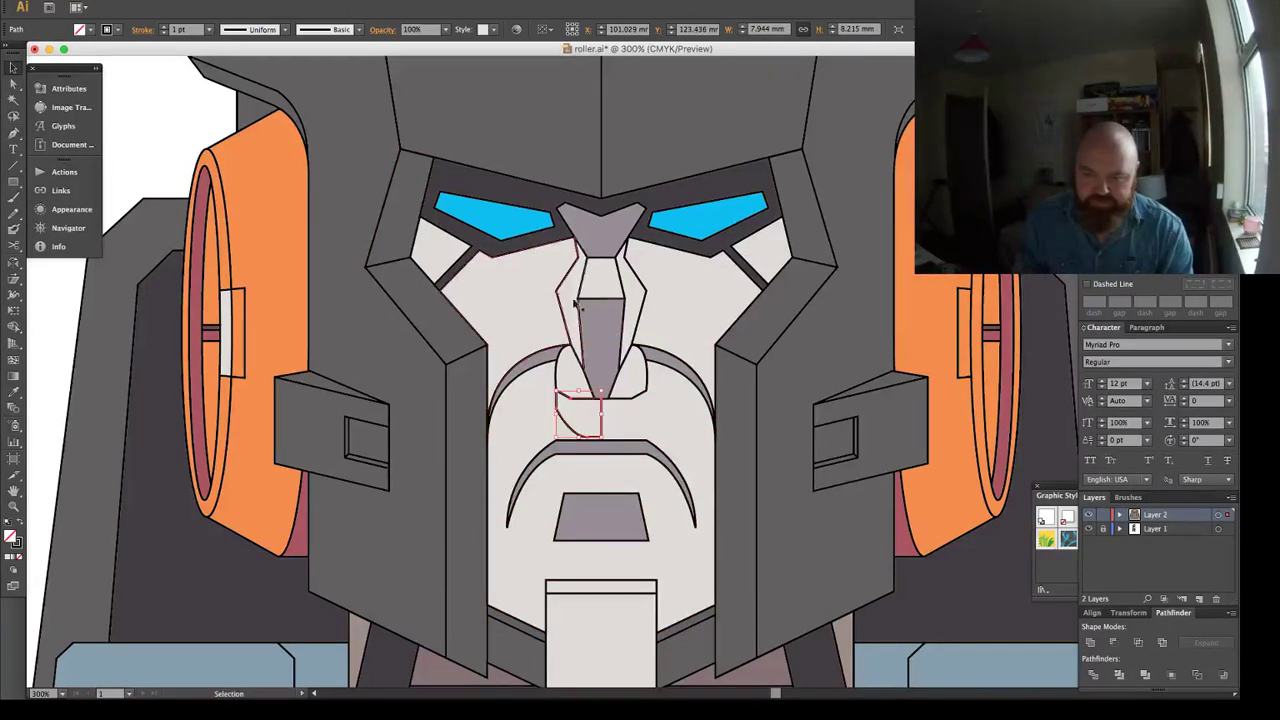
{"action": "left_click", "coordinate": [165, 0]}
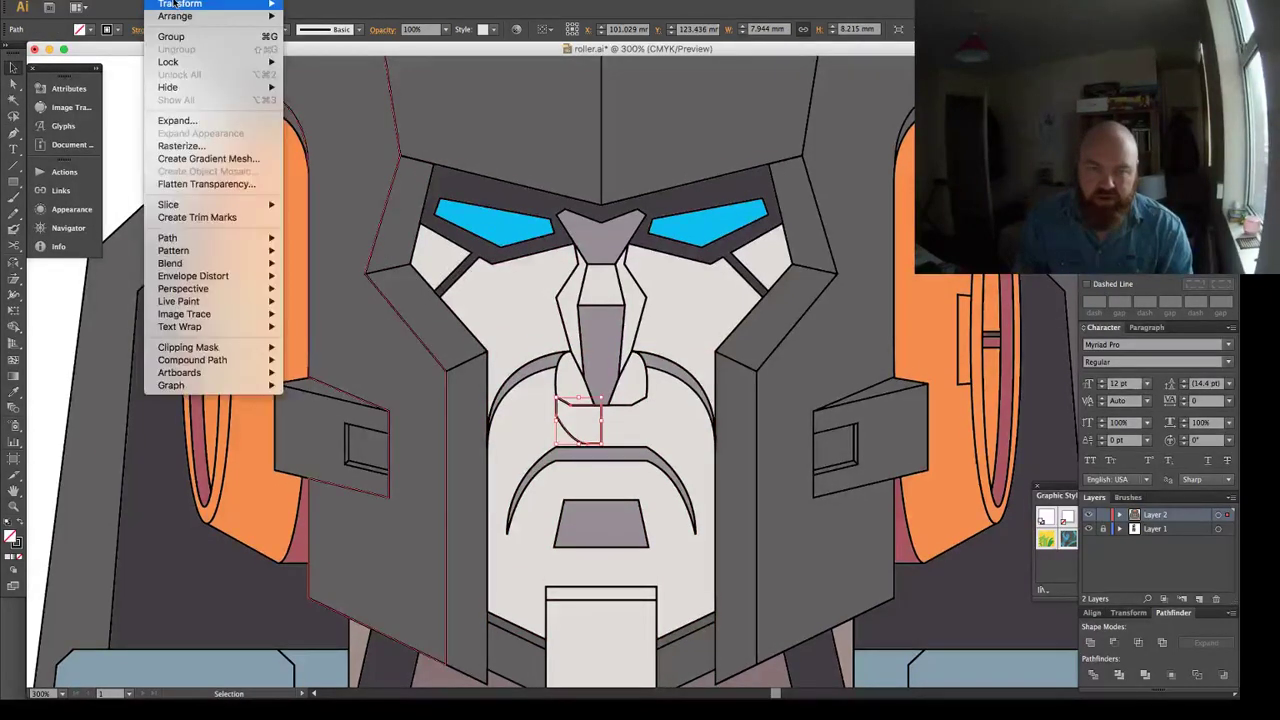
{"action": "mouse_move", "coordinate": [220, 4]}
{"action": "left_click", "coordinate": [331, 53]}
{"action": "key", "text": "alt+Return"}
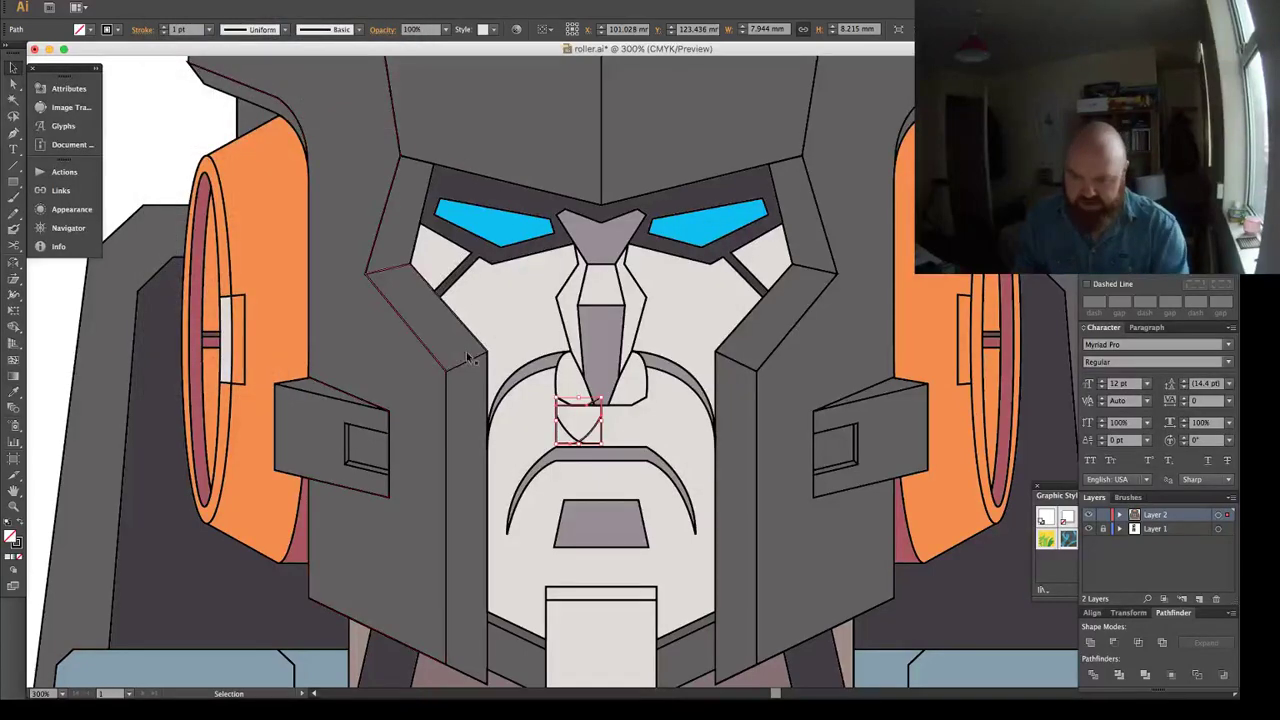
{"action": "left_click_drag", "start_coordinate": [560, 441], "coordinate": [603, 442]}
Align the mirrored half's inner edge exactly with the original half's edge in outline view, and return to preview.
{"action": "key", "text": "super+space"}
{"action": "left_click_drag", "start_coordinate": [603, 442], "coordinate": [569, 383]}
{"action": "key", "text": "super+y"}
{"action": "key", "text": "super+space"}
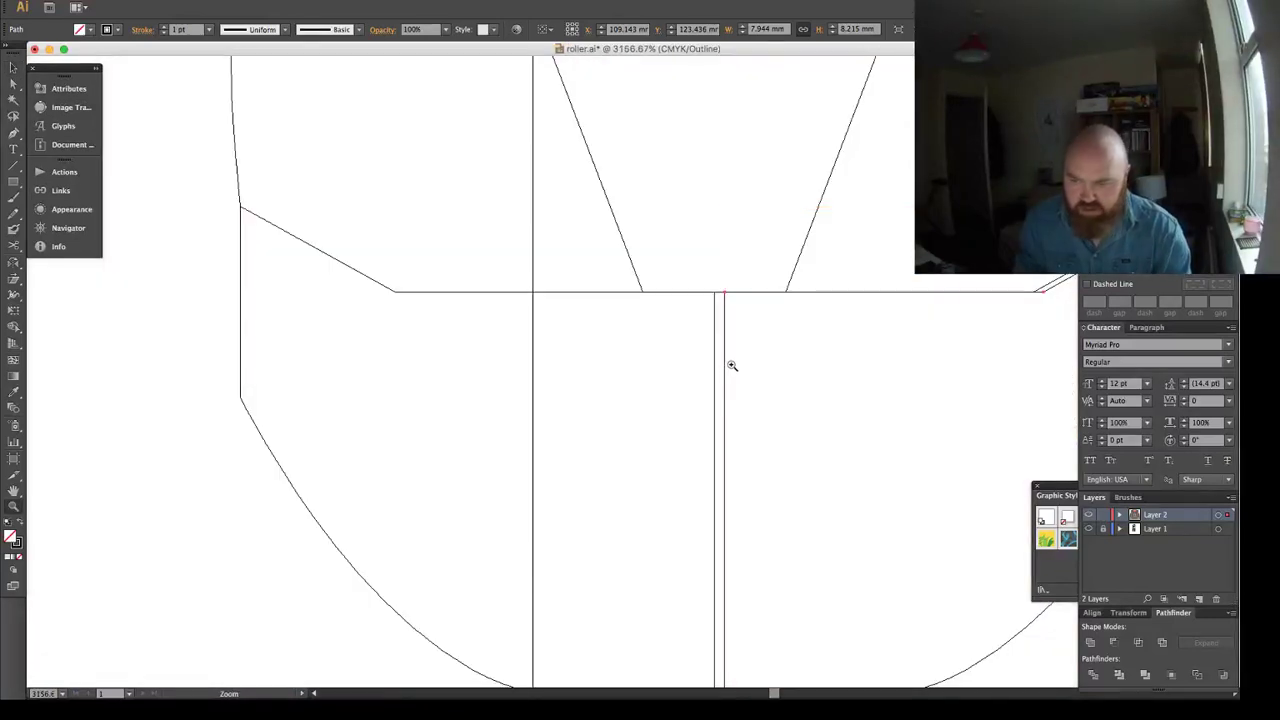
{"action": "key", "text": "space"}
{"action": "left_click_drag", "start_coordinate": [727, 357], "coordinate": [476, 346]}
{"action": "left_click", "coordinate": [784, 358]}
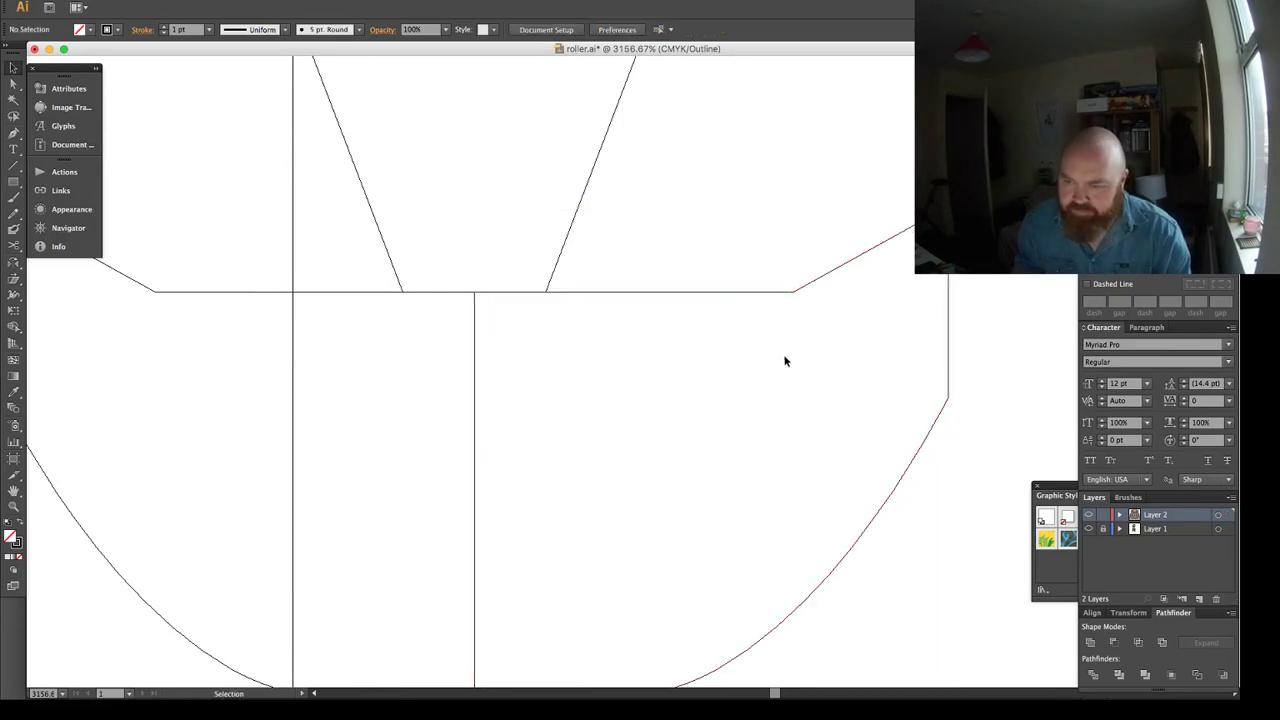
{"action": "key", "text": "ctrl+minus"}
{"action": "key", "text": "ctrl+minus"}
{"action": "key", "text": "ctrl+minus"}
{"action": "key", "text": "ctrl+minus"}
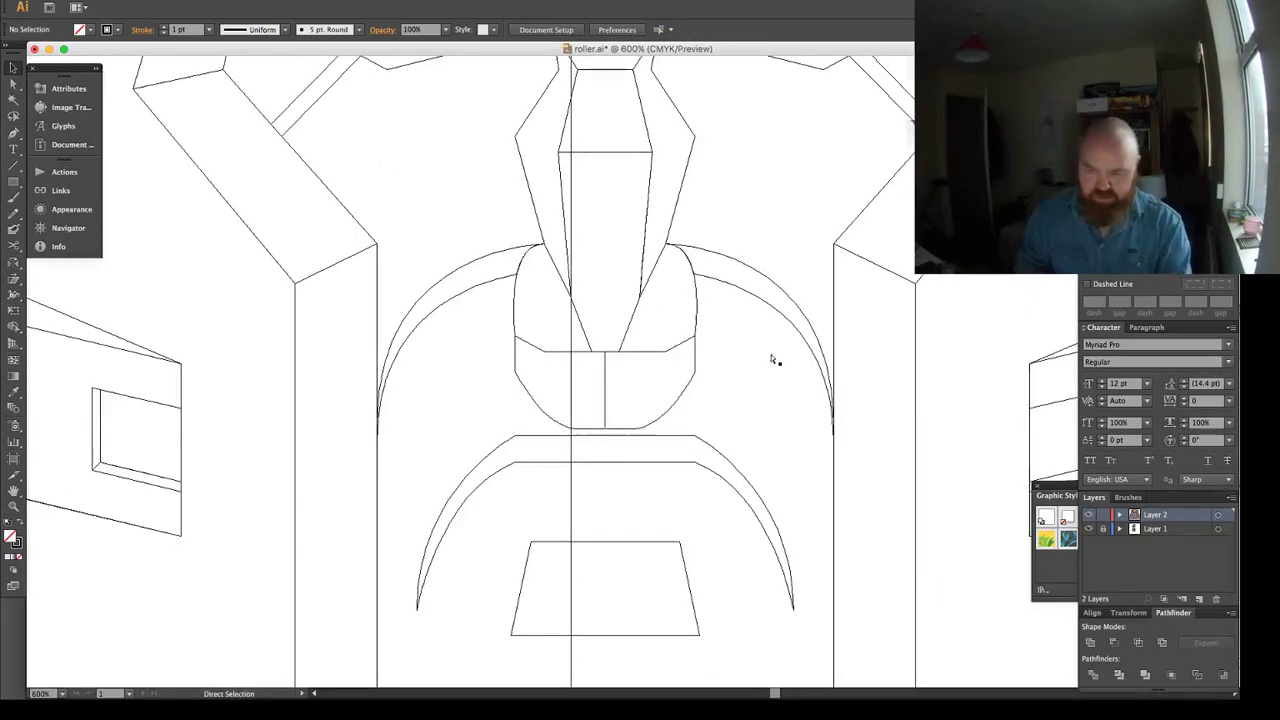
{"action": "key", "text": "ctrl+y"}
Group the two halves below the nose and pull the middle of the right half's inner edge slightly left.
{"action": "left_click", "coordinate": [603, 381]}
{"action": "left_click", "coordinate": [605, 382]}
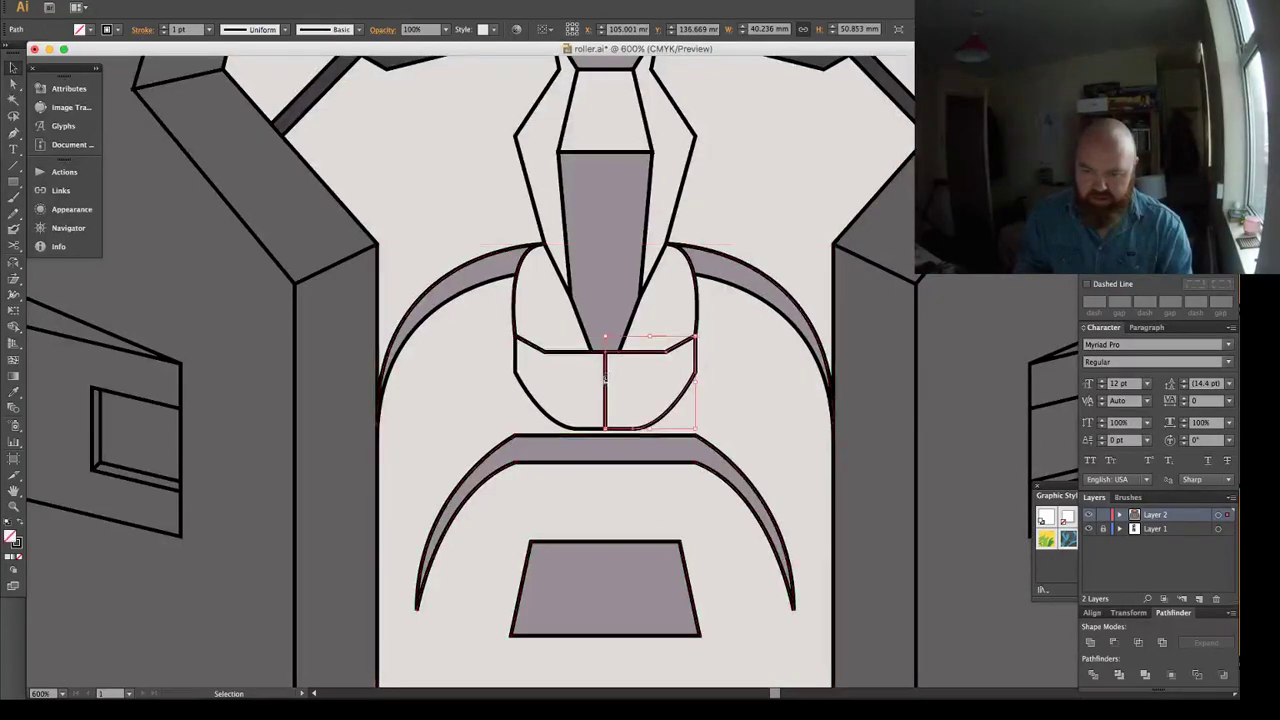
{"action": "left_click", "coordinate": [548, 418], "text": "shift"}
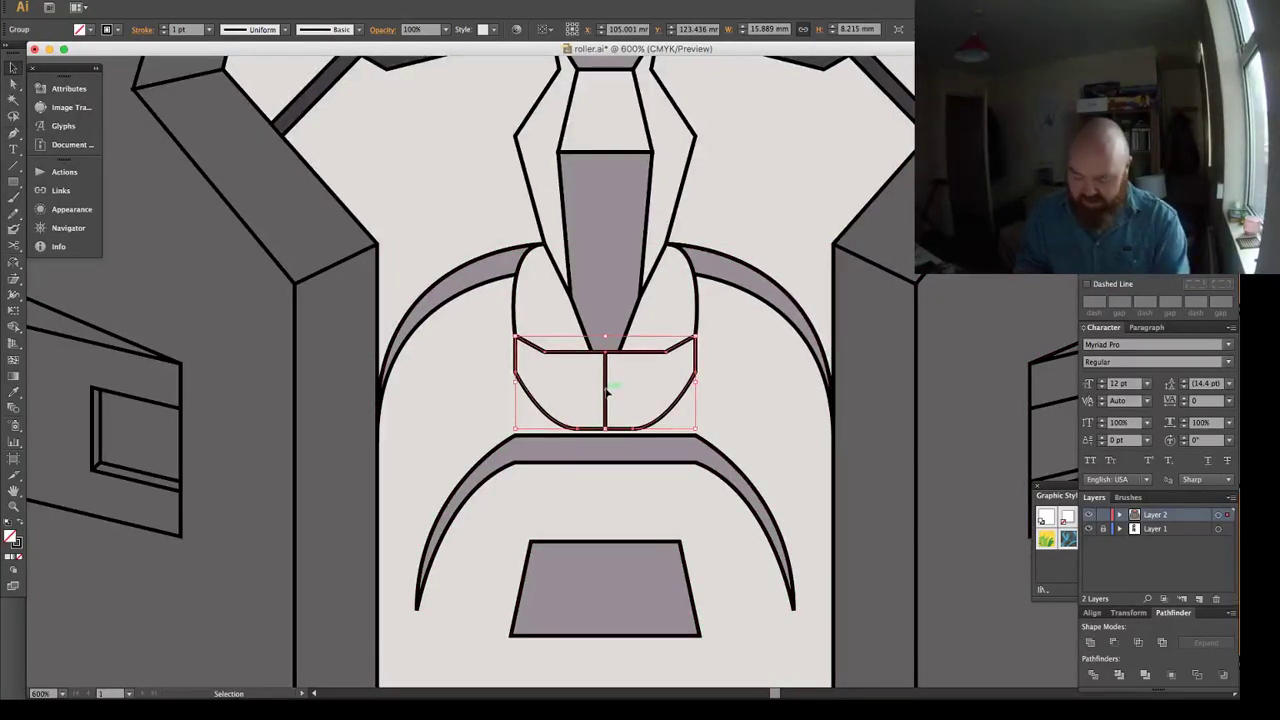
{"action": "key", "text": "a"}
{"action": "left_click_drag", "start_coordinate": [606, 390], "coordinate": [596, 389]}
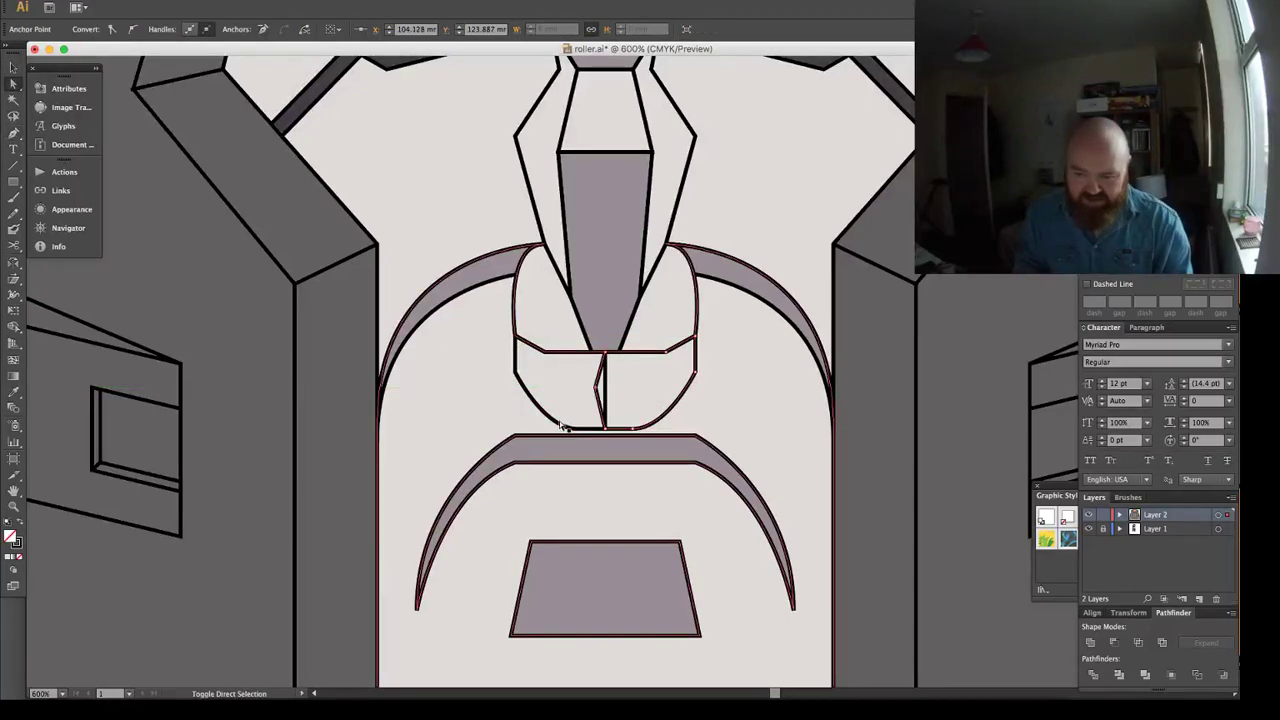
Unite the two halves of the nose's underside into one shape and remove the leftover anchor points at its centre.
{"action": "left_click", "coordinate": [603, 405]}
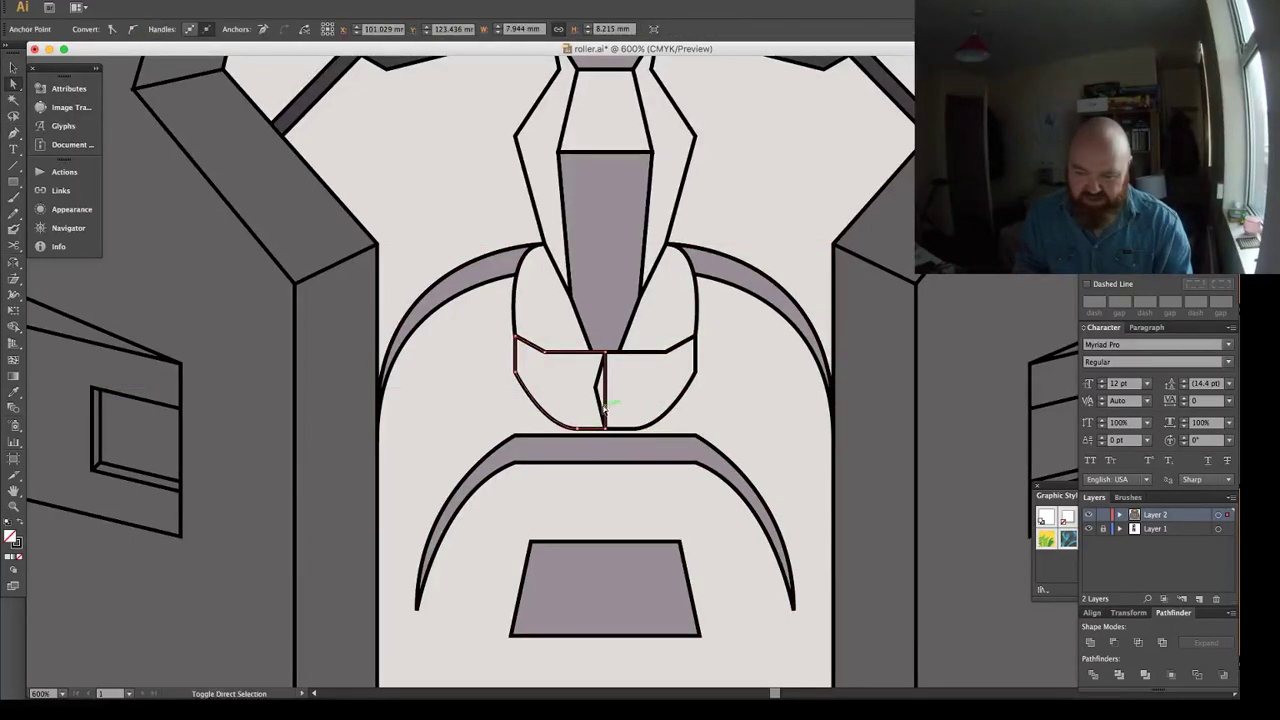
{"action": "left_click", "coordinate": [604, 410], "text": "shift"}
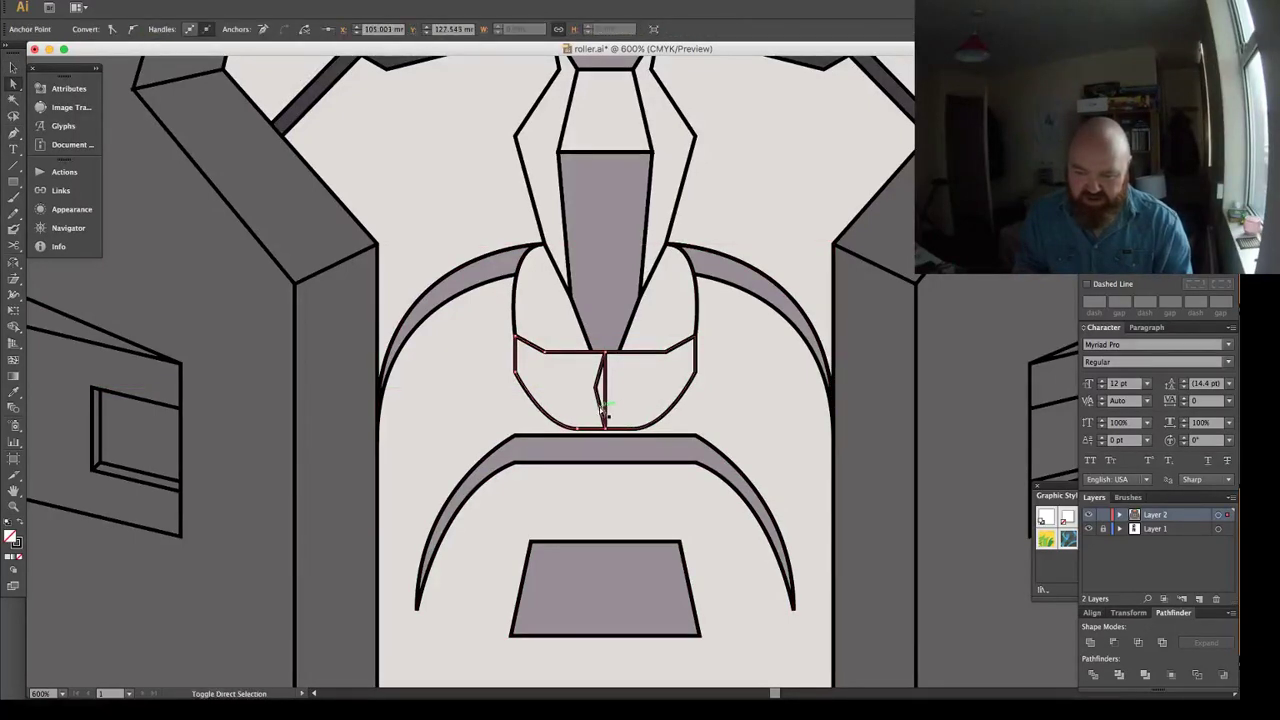
{"action": "left_click", "coordinate": [1090, 642]}
{"action": "key", "text": "i"}
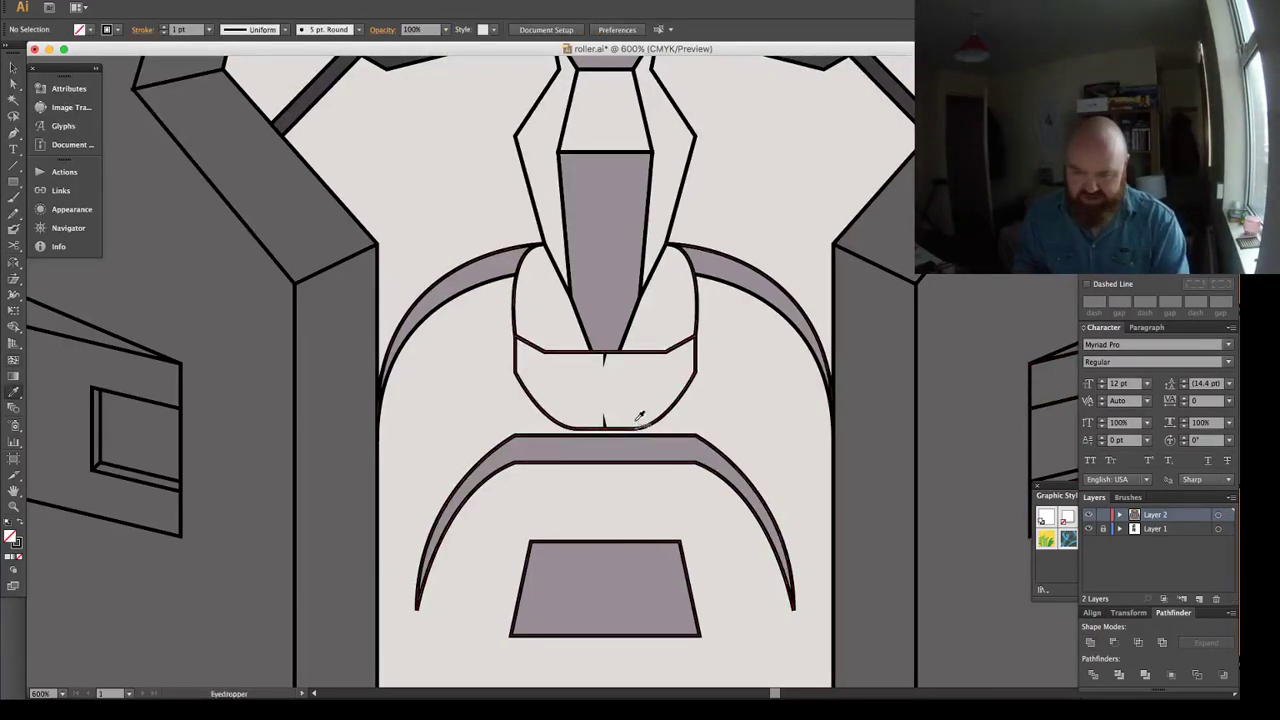
{"action": "left_click", "coordinate": [605, 429], "text": "super"}
{"action": "key", "text": "o"}
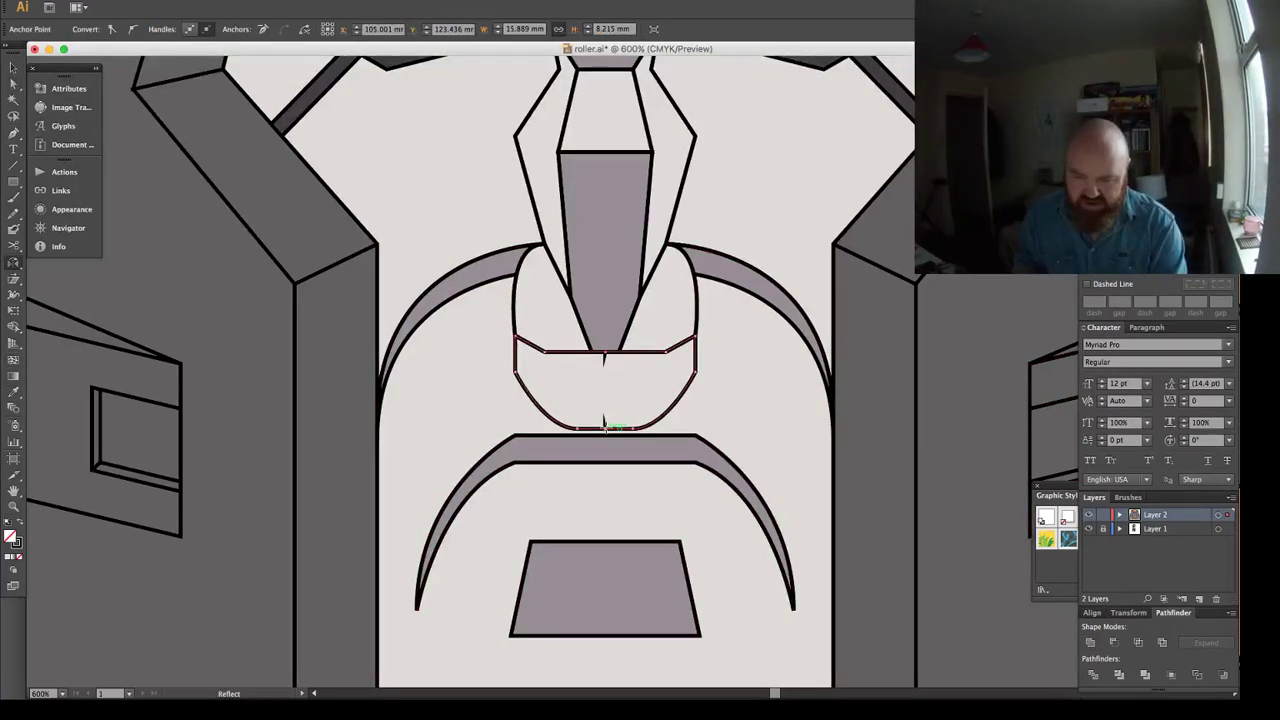
{"action": "key", "text": "minus"}
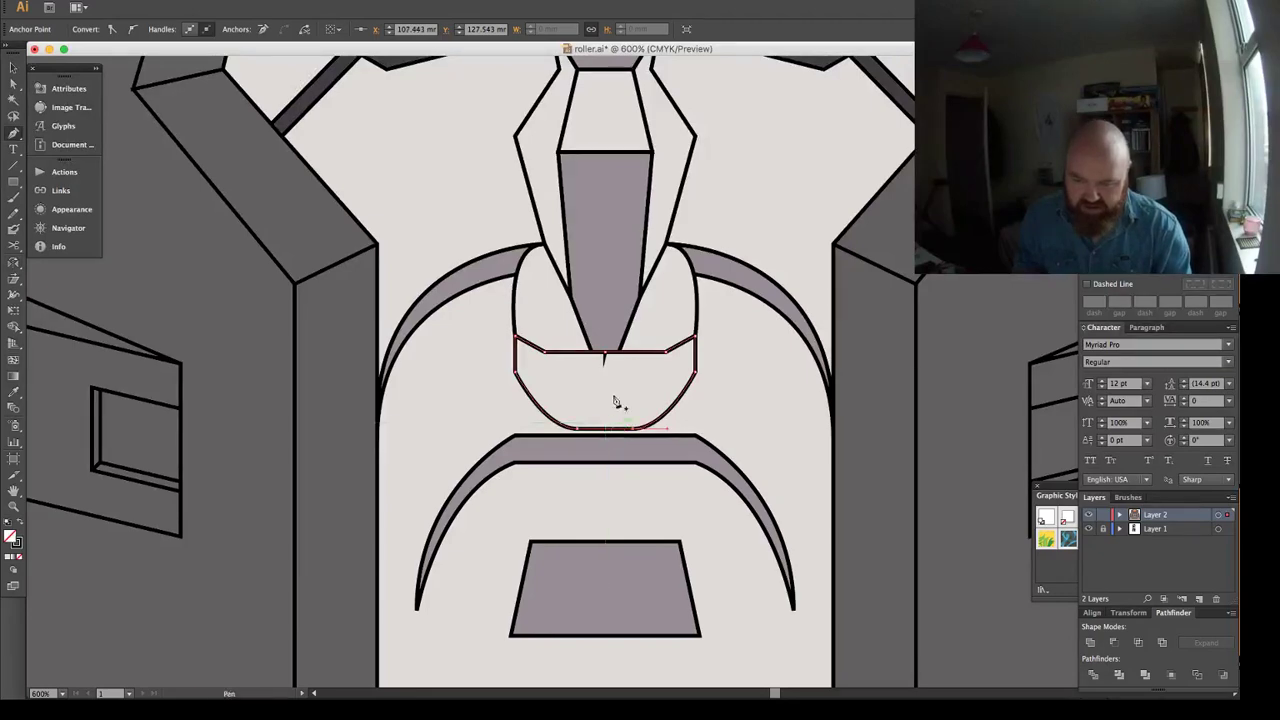
Fill the merged nose underside with the mauve sampled from the front of the nose.
{"action": "key", "text": "i"}
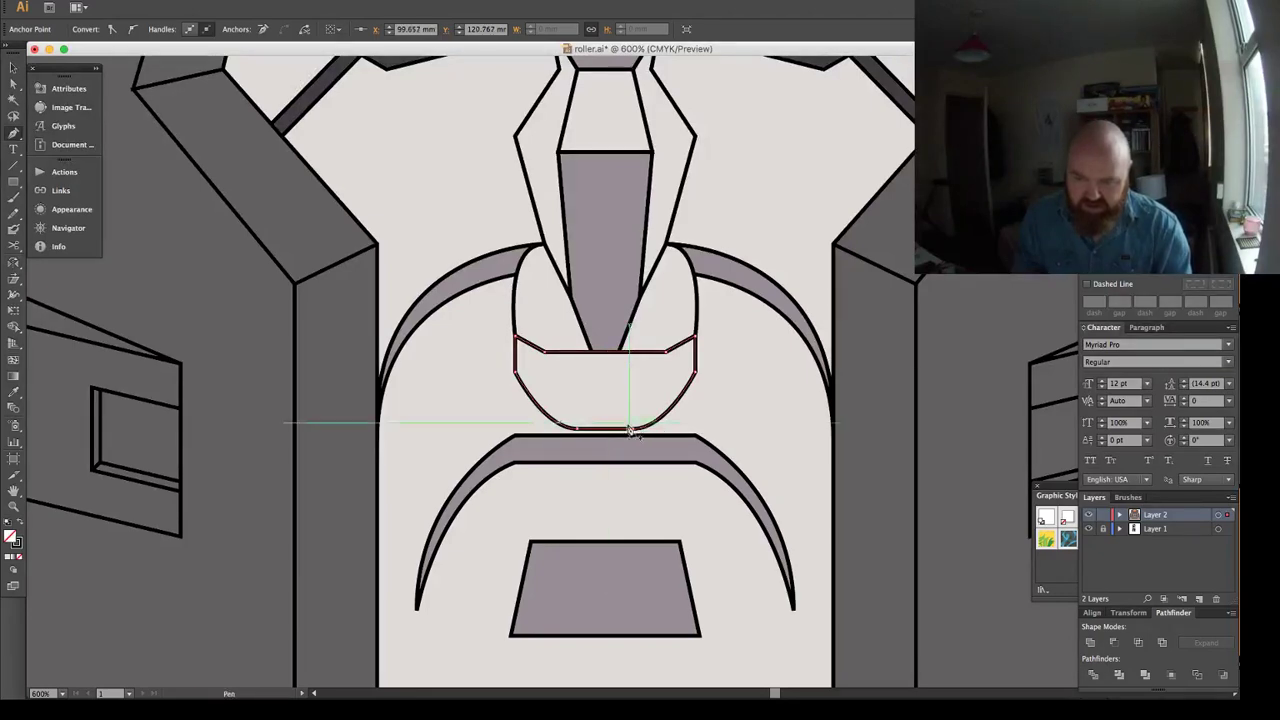
{"action": "left_click", "coordinate": [621, 326]}
{"action": "key", "text": "super+a"}
{"action": "key", "text": "super+shift+a"}
{"action": "key", "text": "super+0"}
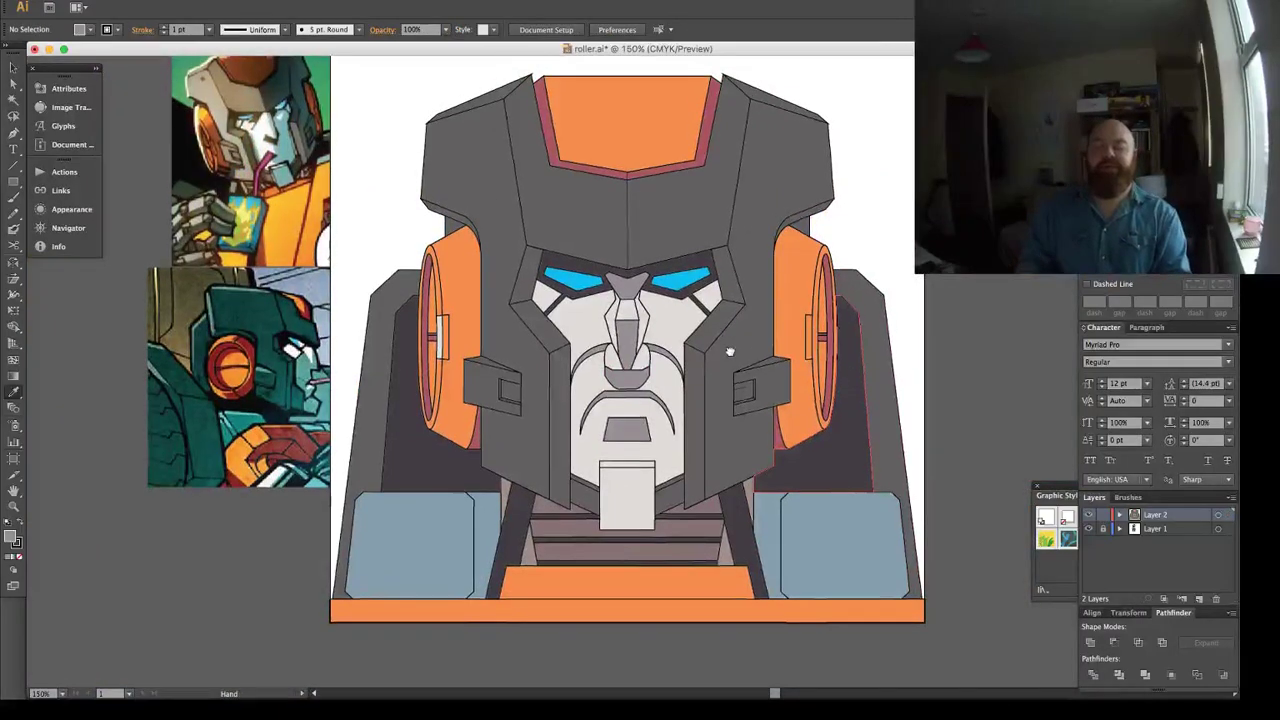
{"action": "scroll", "coordinate": [732, 345], "scroll_direction": "up", "scroll_amount": 2}
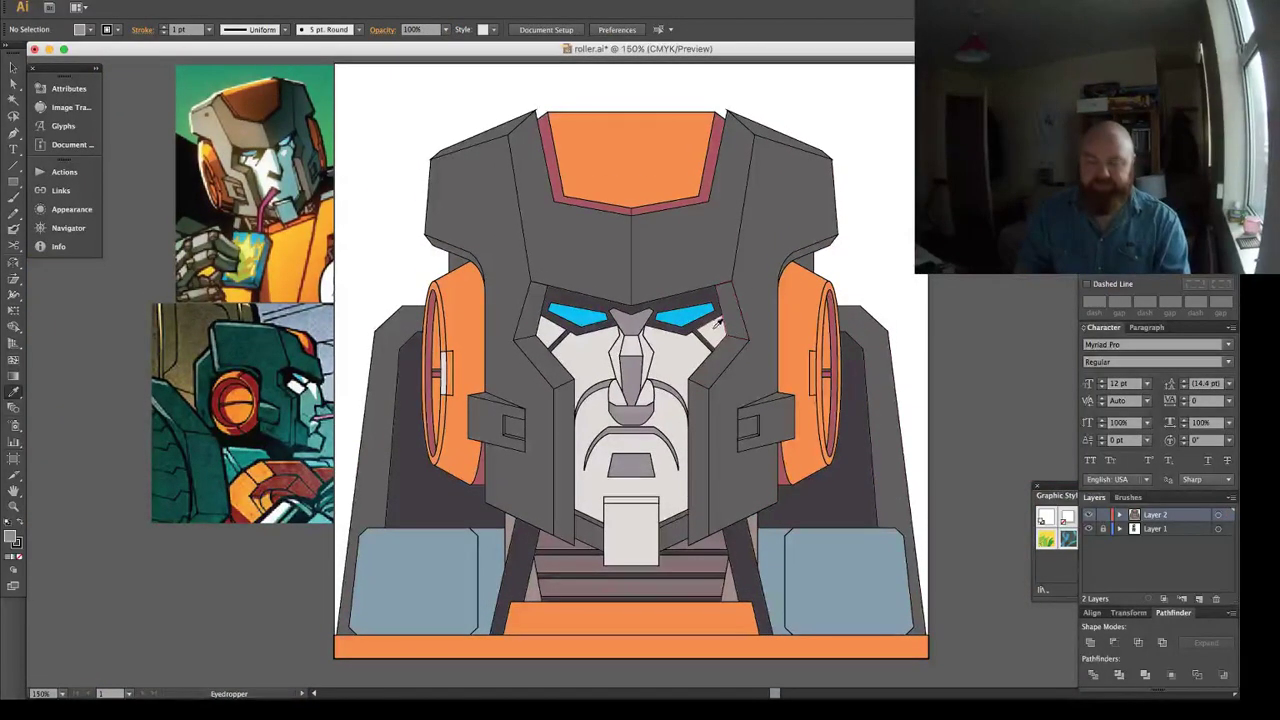
Delete the stray light grey shape on the ear piece at the viewer's left of the head.
{"action": "key", "text": "v"}
{"action": "key", "text": "a"}
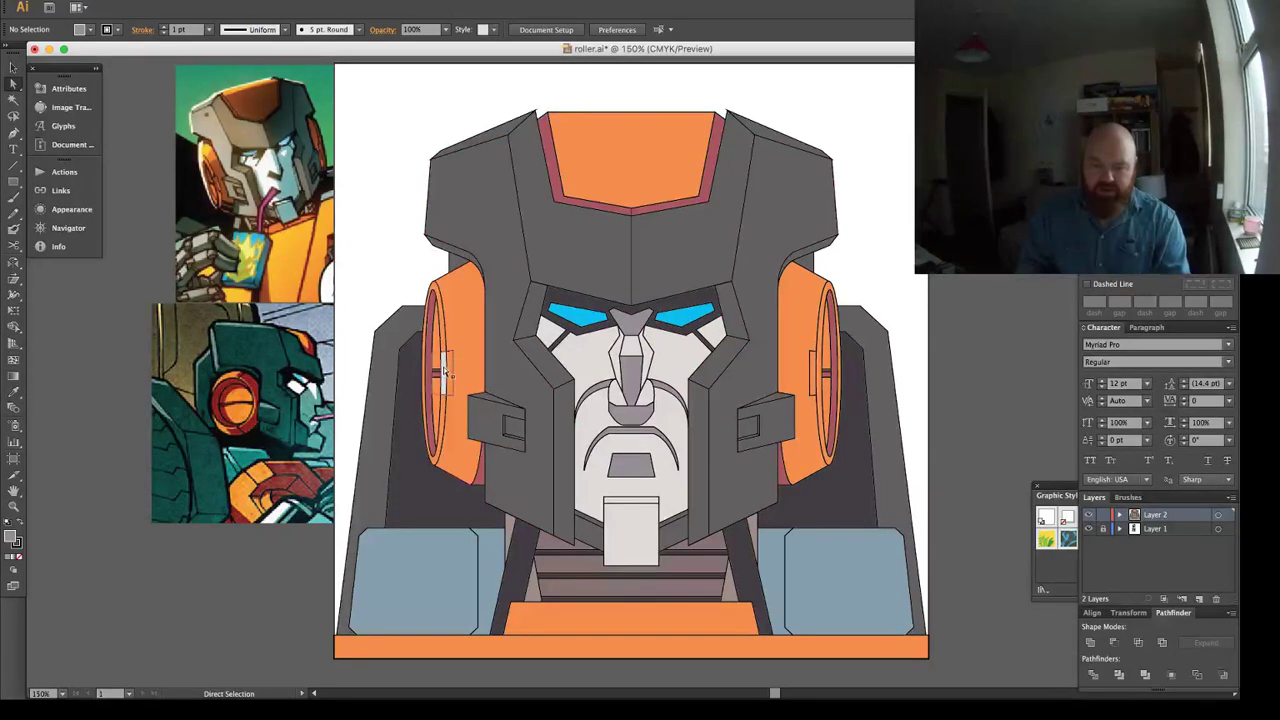
{"action": "left_click_drag", "start_coordinate": [445, 366], "coordinate": [446, 368]}
{"action": "left_click", "coordinate": [443, 370]}
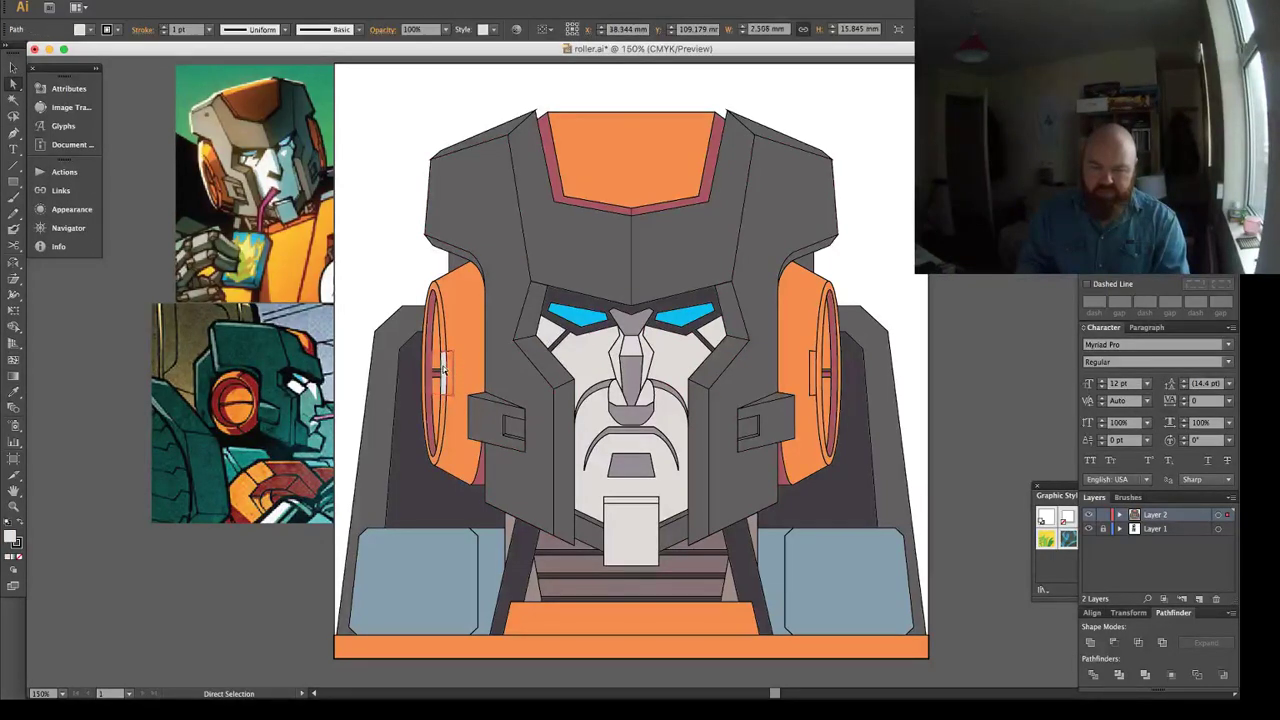
{"action": "key", "text": "Delete"}
{"action": "key", "text": "v"}
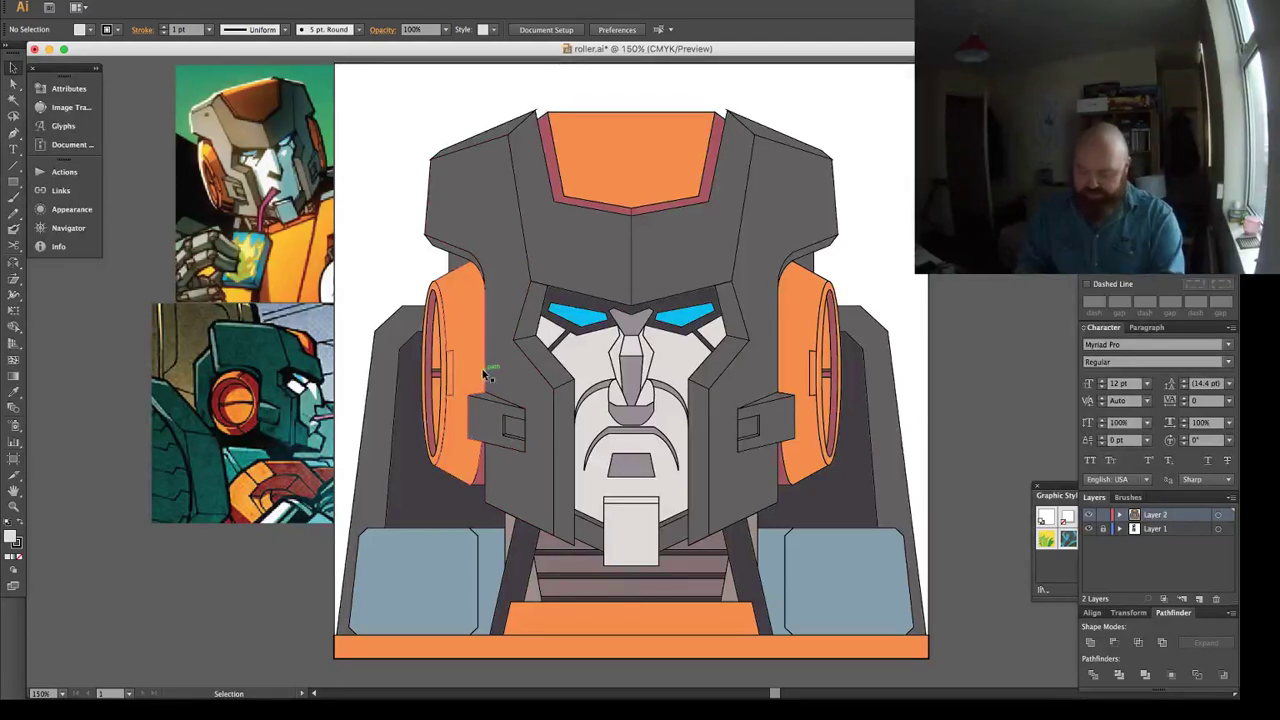
Draw a horizontal line across the middle of both orange ear panels and divide the panels along it.
{"action": "key", "text": "backslash"}
{"action": "left_click_drag", "start_coordinate": [481, 371], "coordinate": [856, 372]}
{"action": "key", "text": "a"}
{"action": "left_click", "coordinate": [488, 364], "text": "shift"}
{"action": "left_click", "coordinate": [807, 362], "text": "shift"}
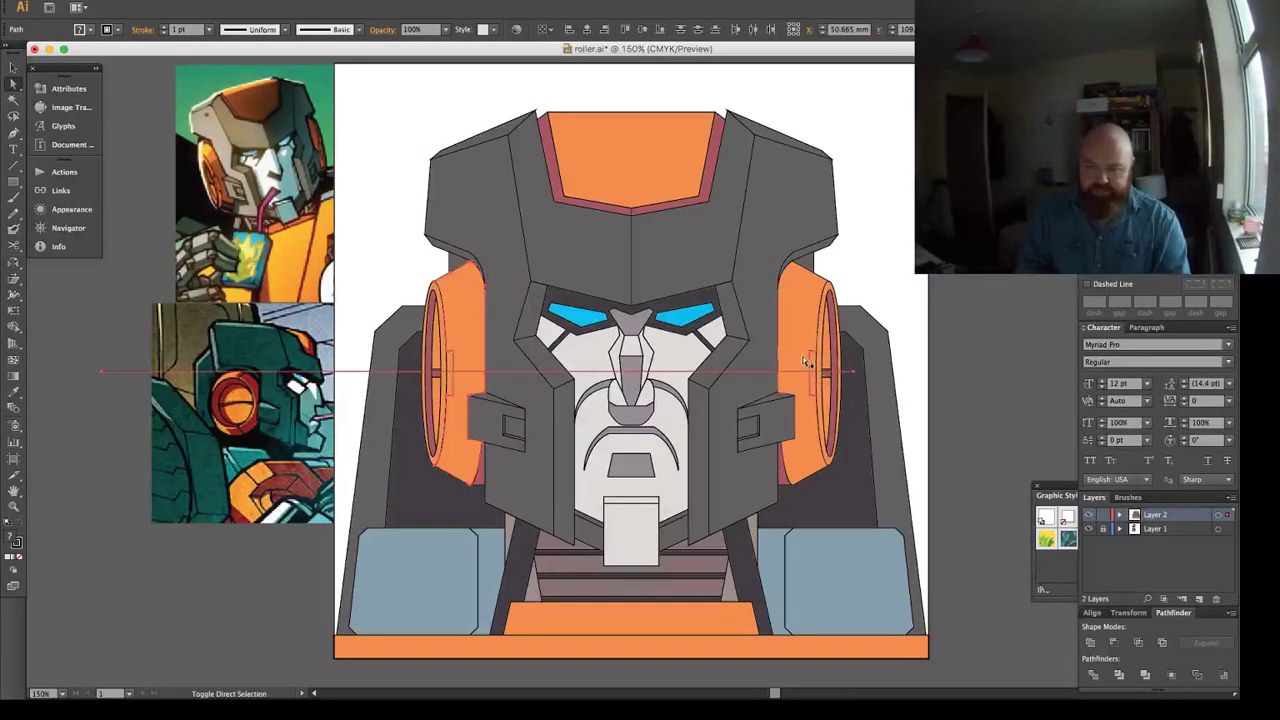
{"action": "left_click", "coordinate": [1092, 676]}
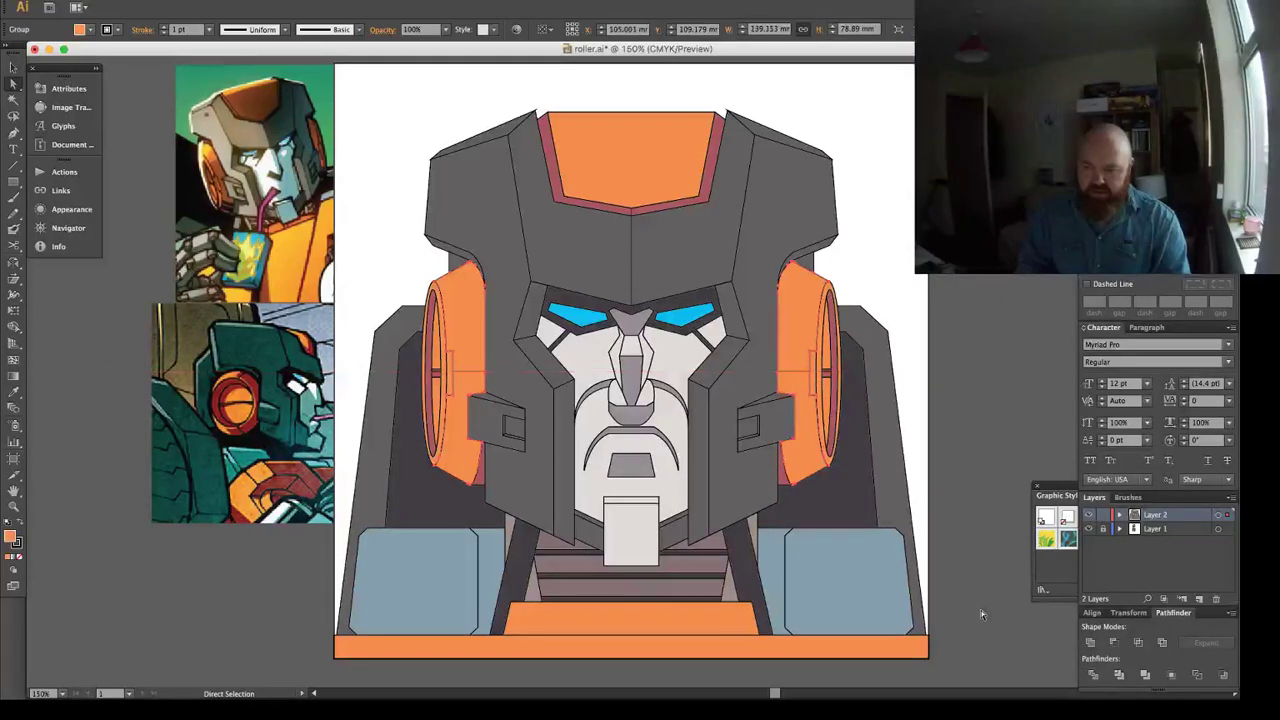
Fill the lower halves of both ear panels with the dark red sampled from the inside of the ear ring.
{"action": "left_click", "coordinate": [740, 397]}
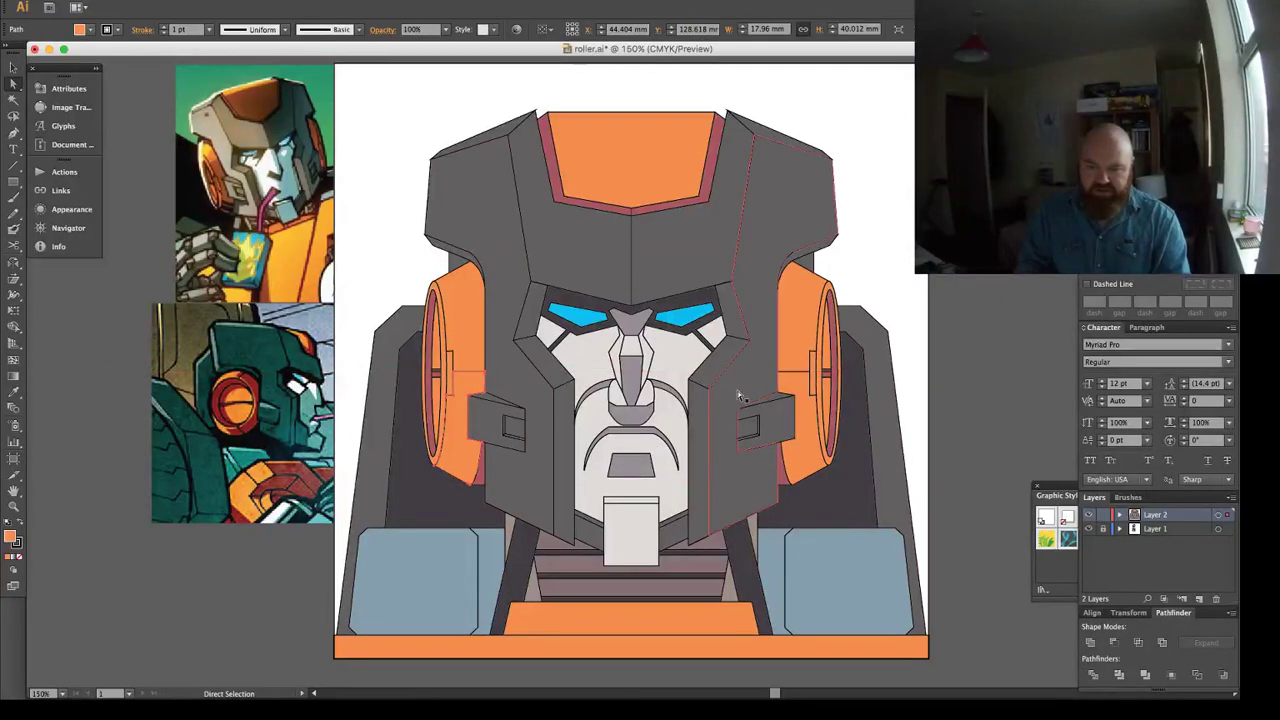
{"action": "left_click", "coordinate": [795, 385], "text": "shift"}
{"action": "key", "text": "i"}
{"action": "left_click", "coordinate": [831, 375]}
{"action": "key", "text": "a"}
{"action": "key", "text": "super+shift+a"}
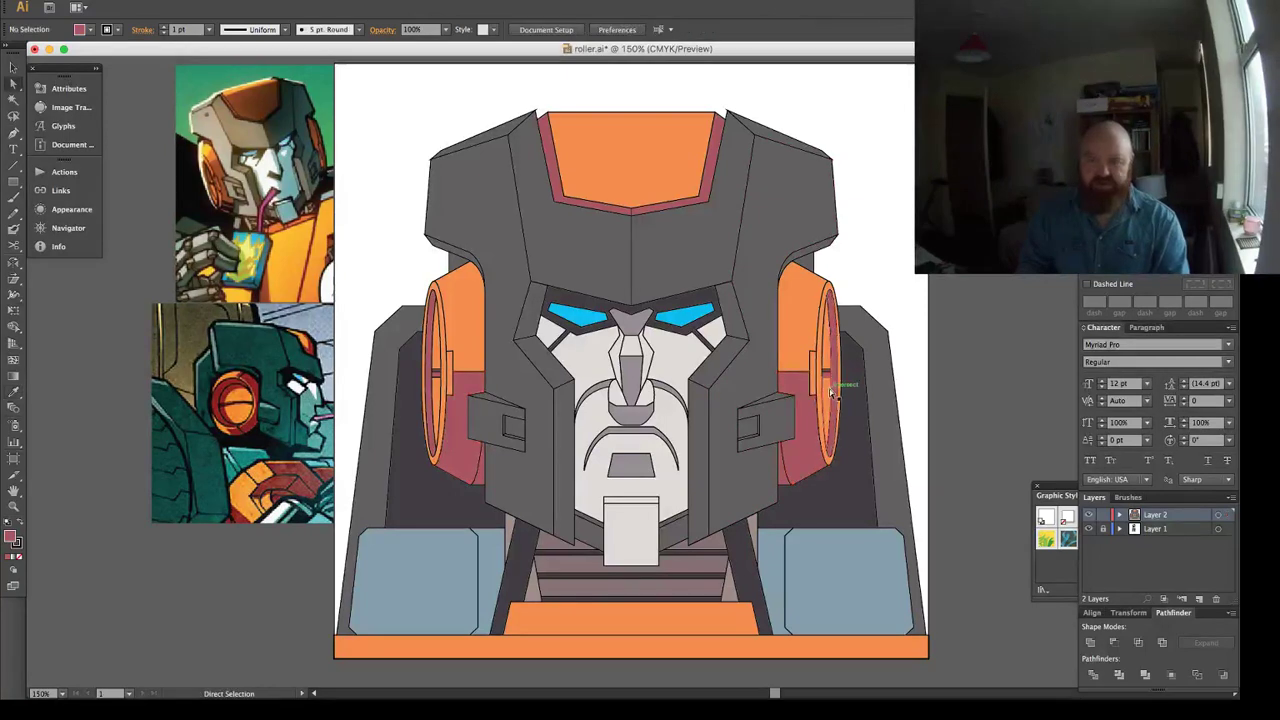
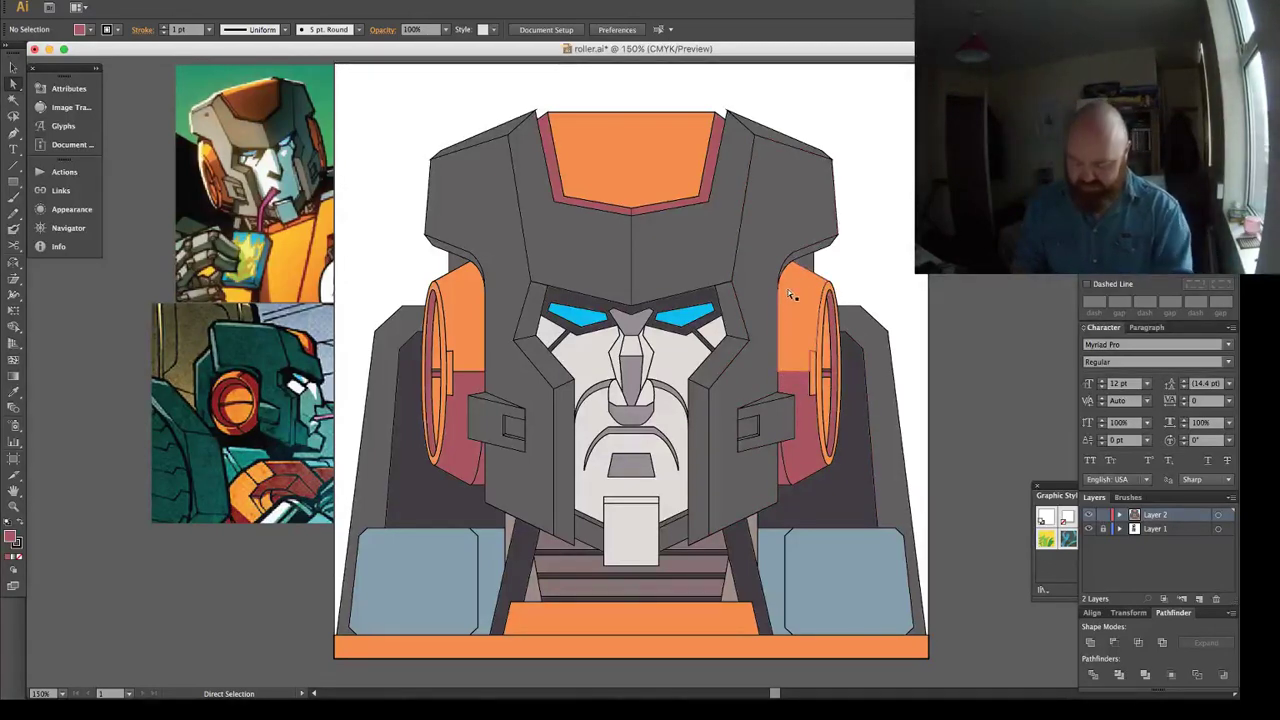
Draw an open, bent Pen path across the upper part of the ear panel at the viewer's right, extending past its outer edge.
{"action": "key", "text": "p"}
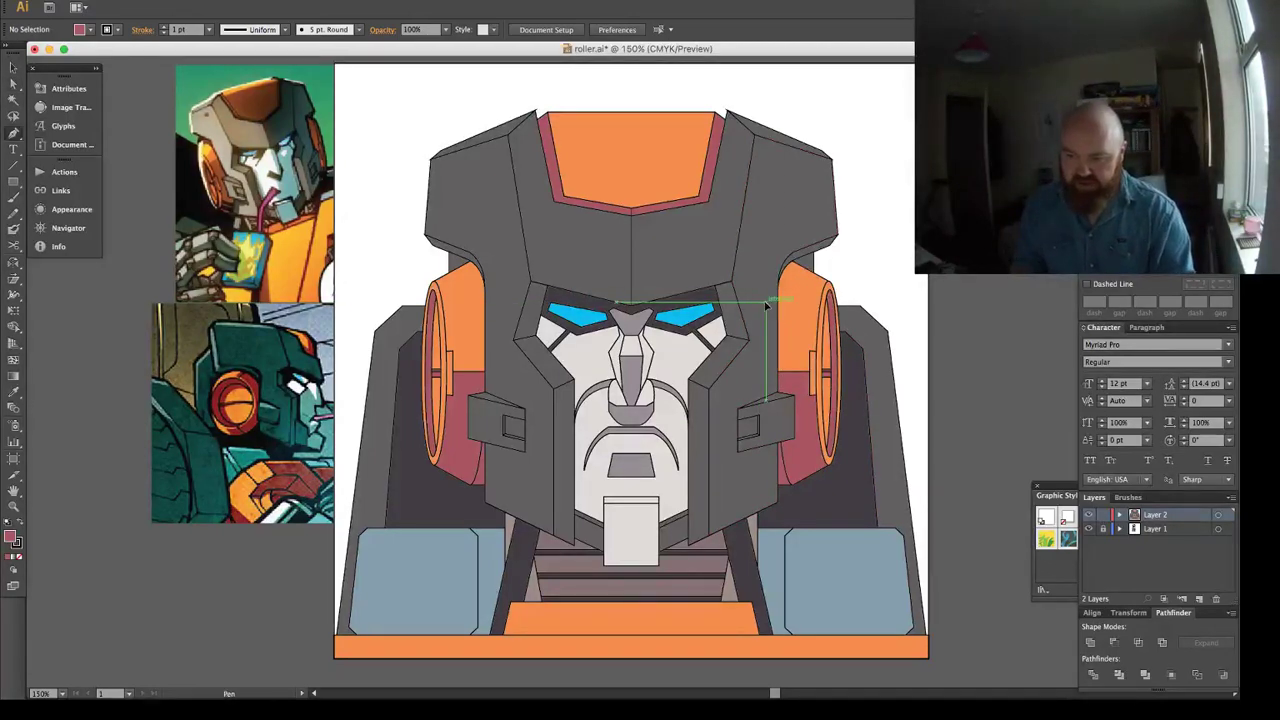
{"action": "left_click", "coordinate": [765, 301]}
{"action": "left_click", "coordinate": [808, 301]}
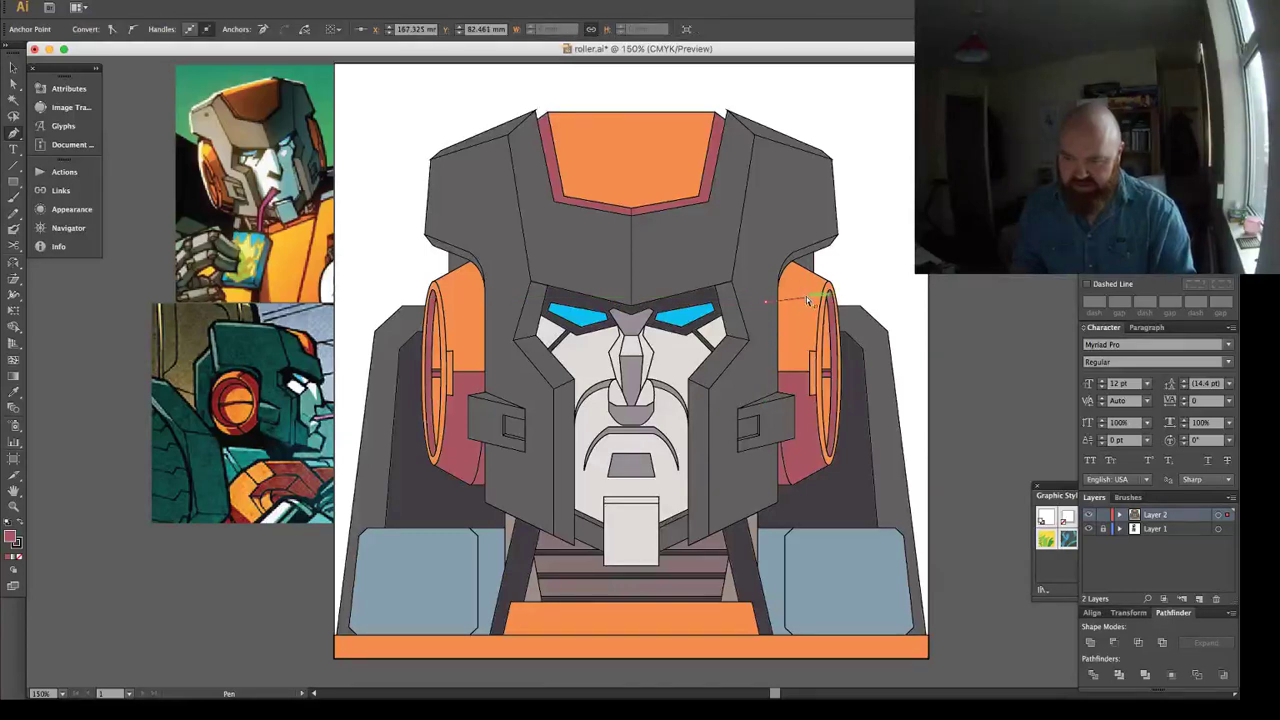
{"action": "key", "text": "super+z"}
{"action": "left_click", "coordinate": [813, 295]}
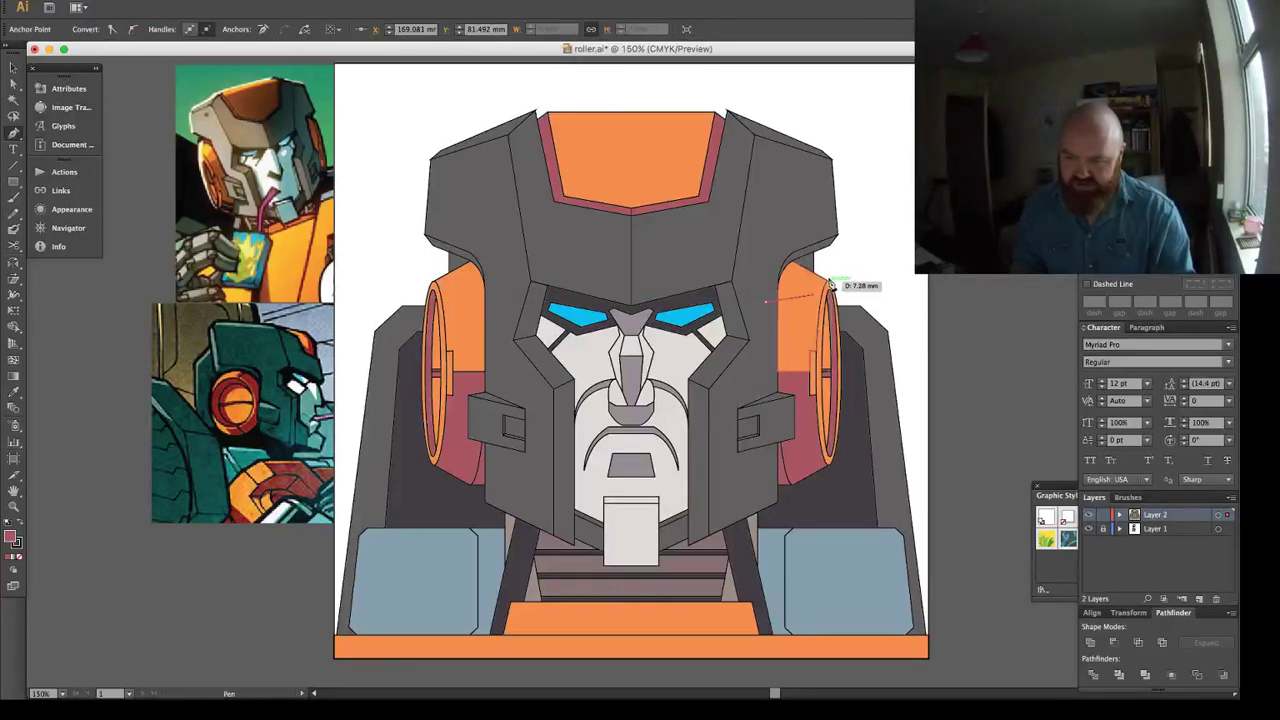
{"action": "left_click_drag", "start_coordinate": [830, 285], "coordinate": [830, 278]}
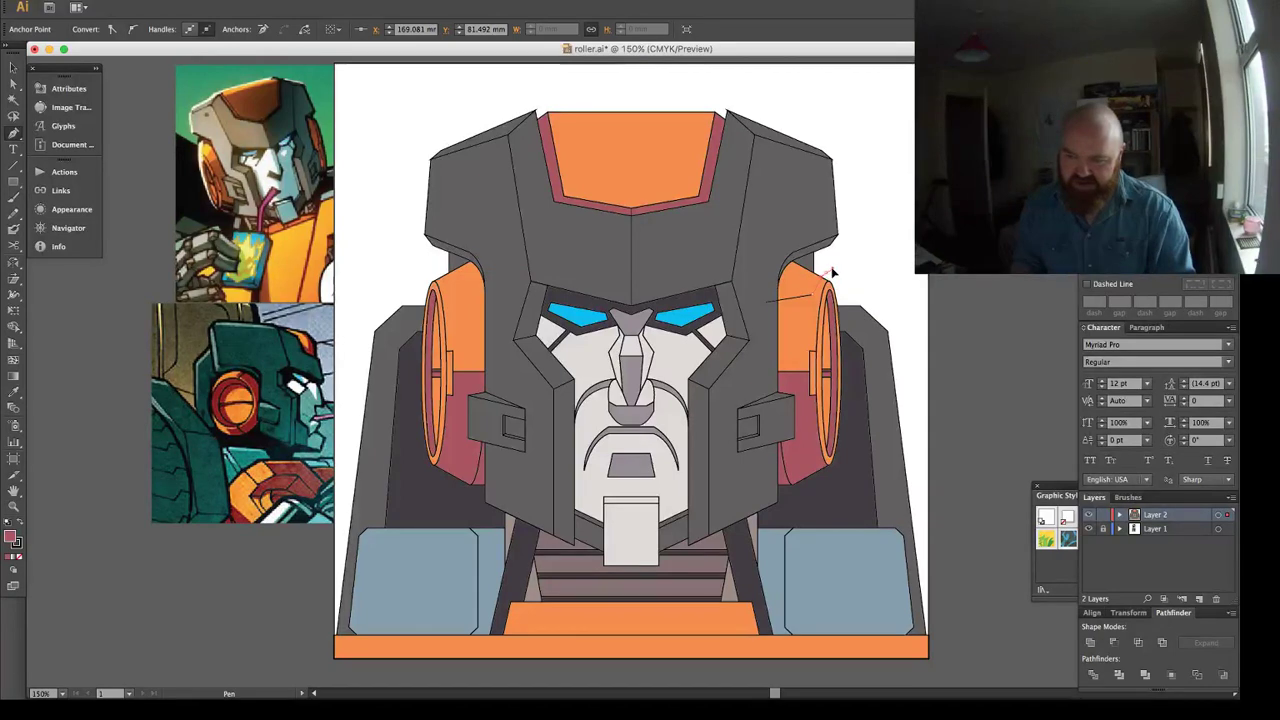
{"action": "left_click", "coordinate": [830, 276]}
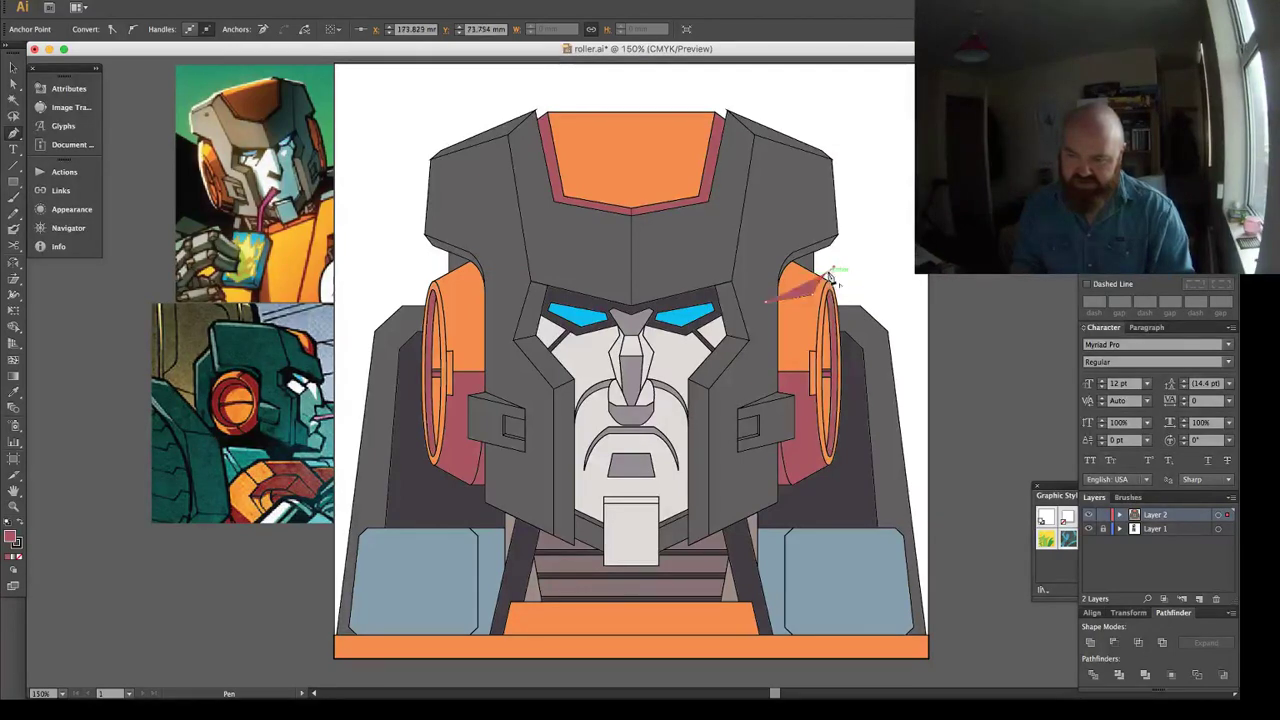
{"action": "left_click", "coordinate": [826, 269]}
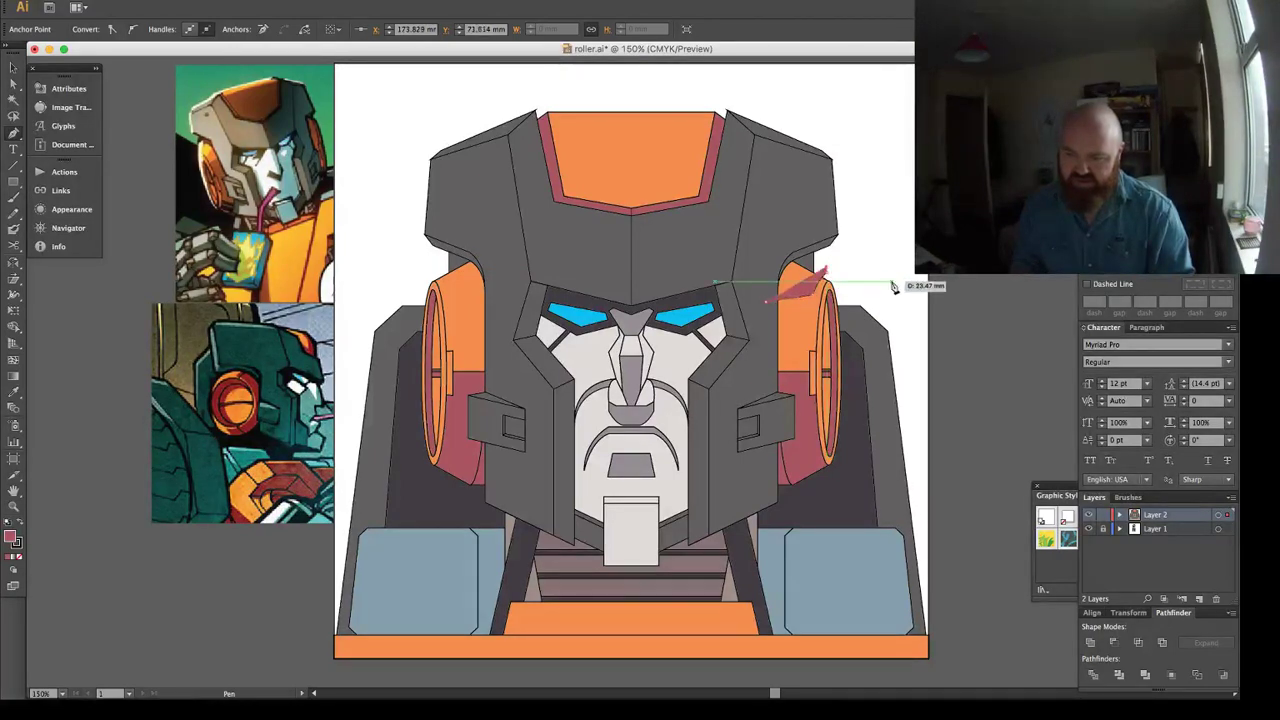
Remove the bent path's fill and move its upper end point further outward, beyond the ear ring.
{"action": "key", "text": "v"}
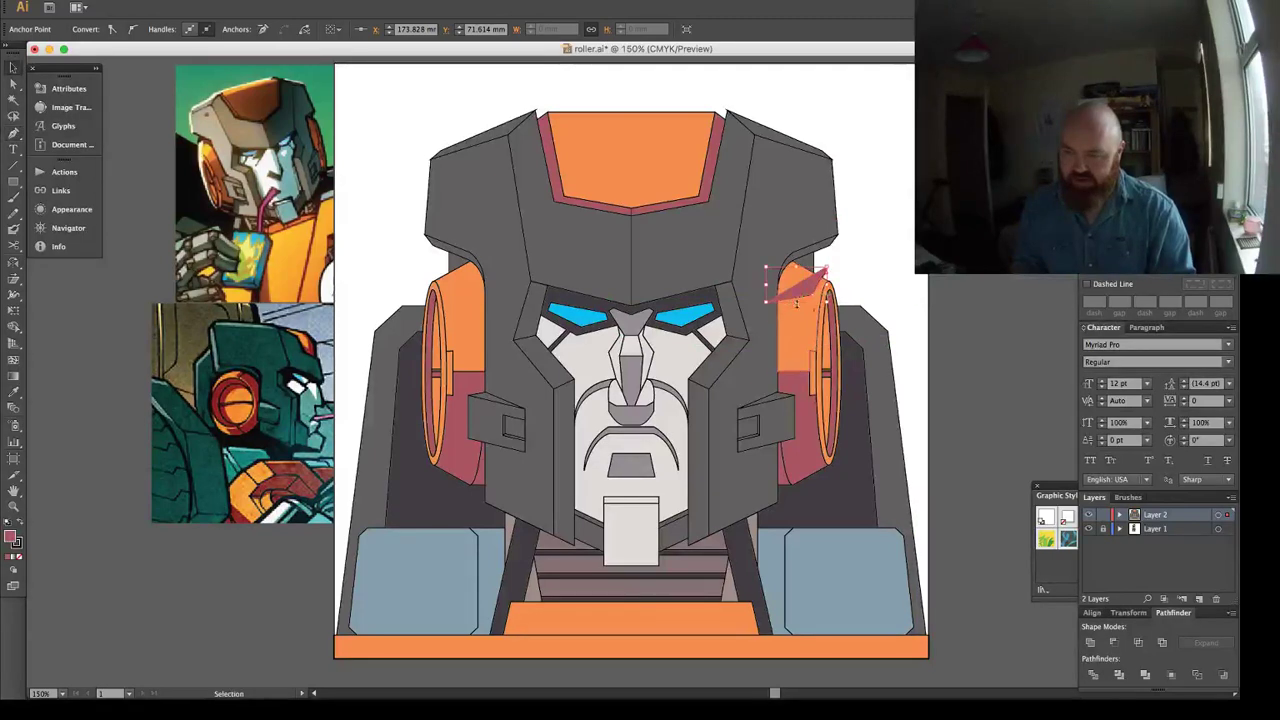
{"action": "key", "text": "slash"}
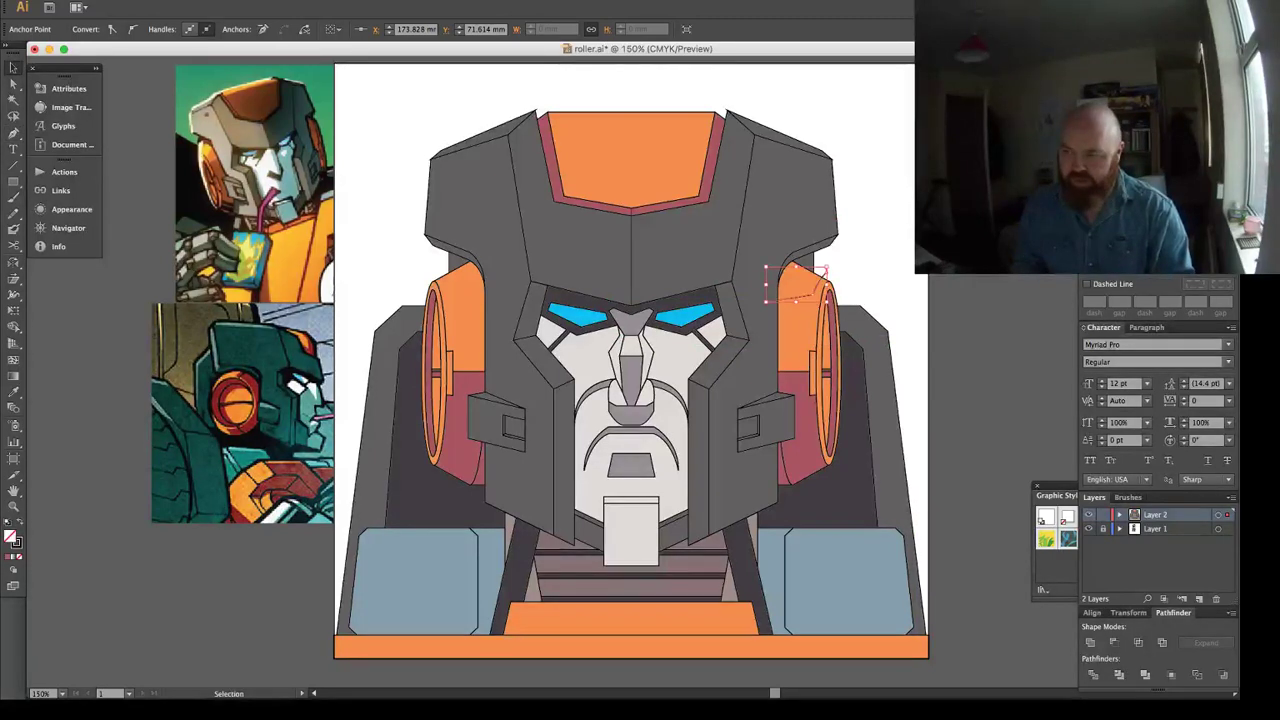
{"action": "key", "text": "a"}
{"action": "left_click_drag", "start_coordinate": [826, 269], "coordinate": [840, 271]}
{"action": "key", "text": "v"}
{"action": "key", "text": "a"}
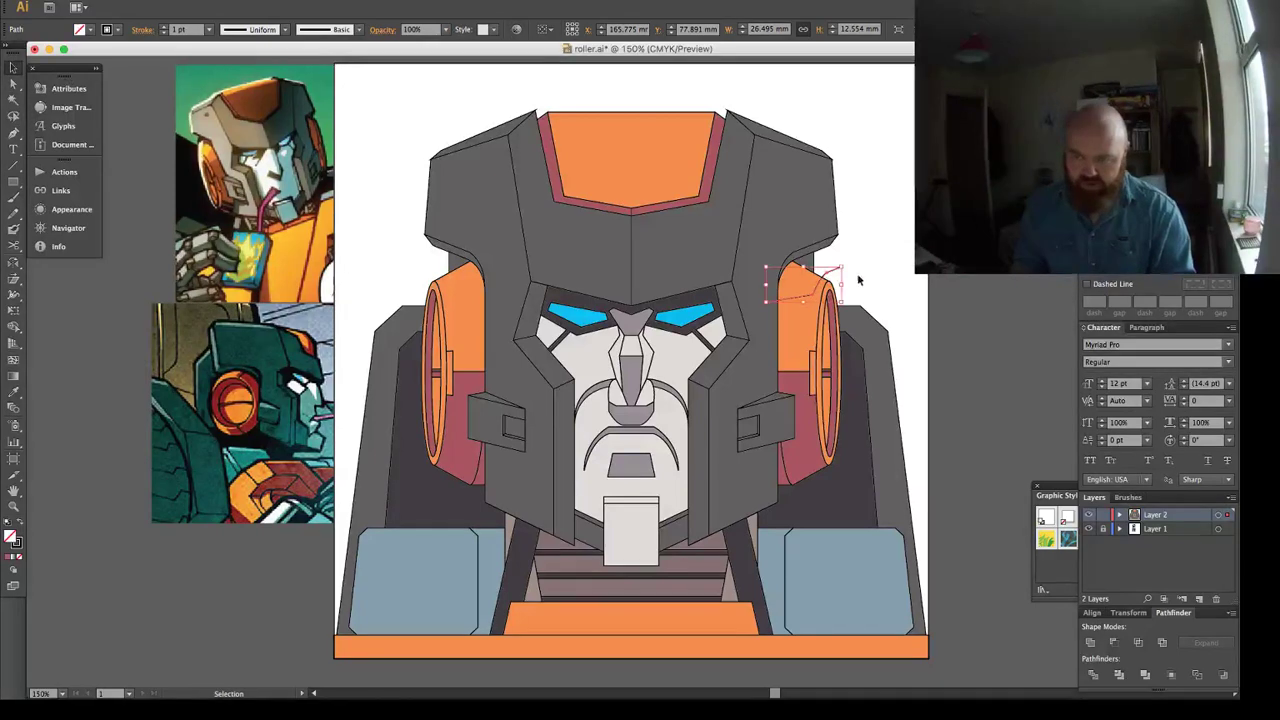
Reflect a copy of the bent path across the vertical axis and left-align it with the opposite ear ring.
{"action": "left_click", "coordinate": [156, 0]}
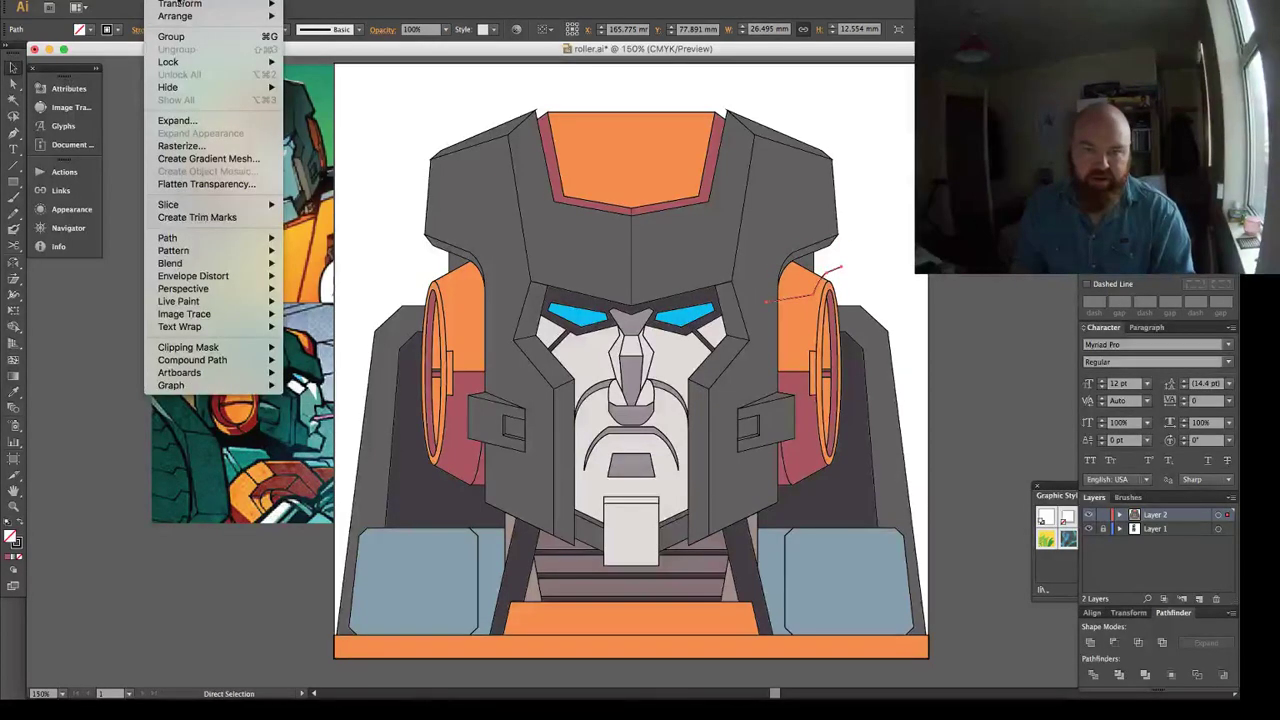
{"action": "mouse_move", "coordinate": [181, 4]}
{"action": "left_click", "coordinate": [312, 54]}
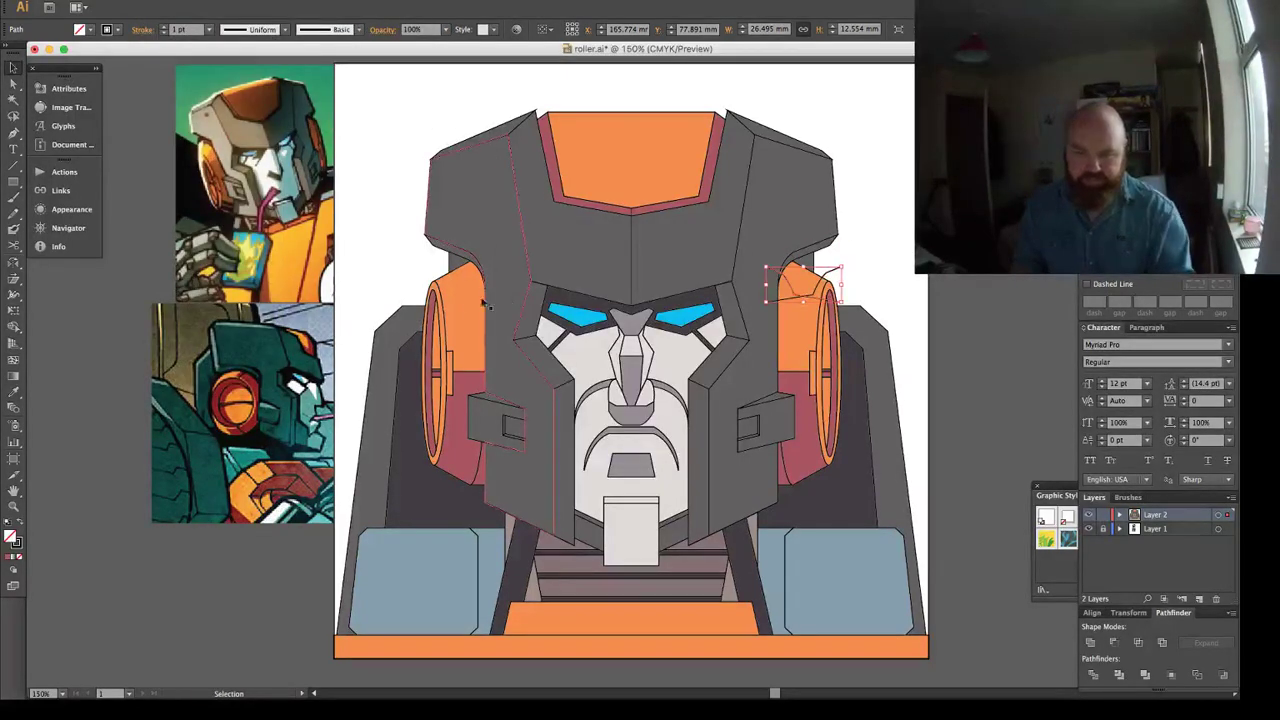
{"action": "left_click", "coordinate": [425, 335], "text": "shift"}
{"action": "left_click", "coordinate": [425, 330]}
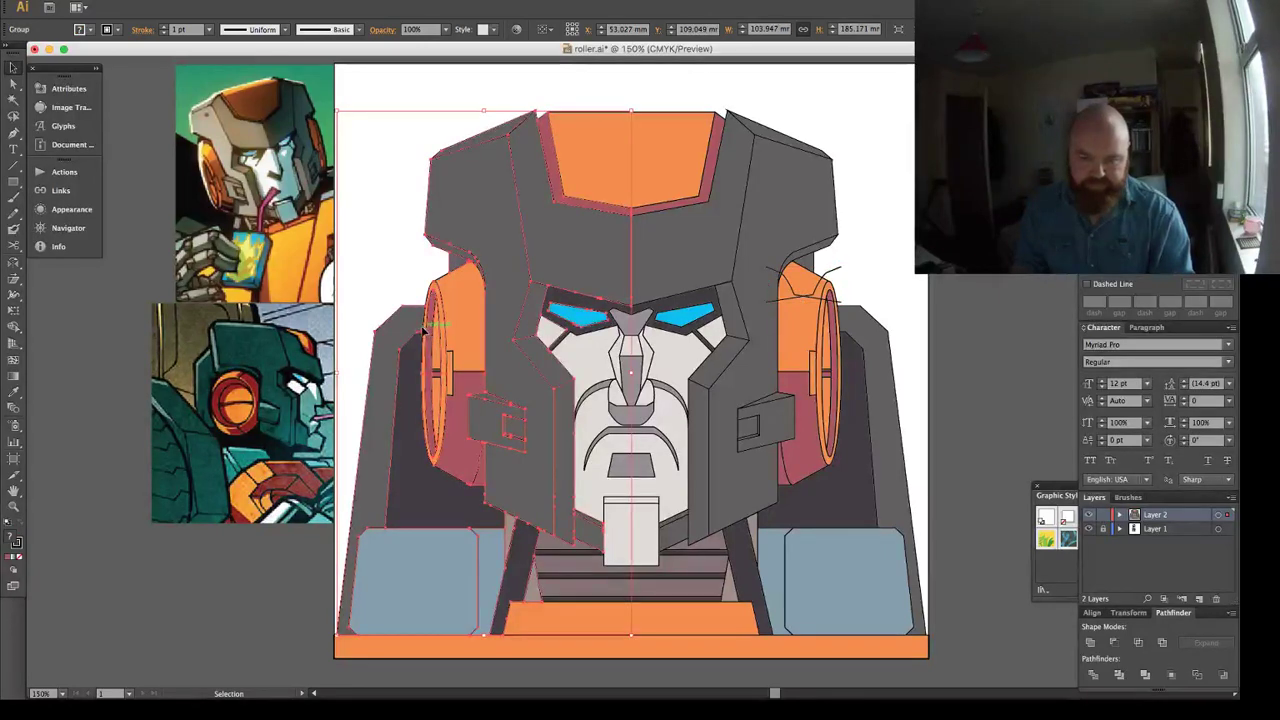
{"action": "key", "text": "super+shift+a"}
{"action": "left_click", "coordinate": [424, 325]}
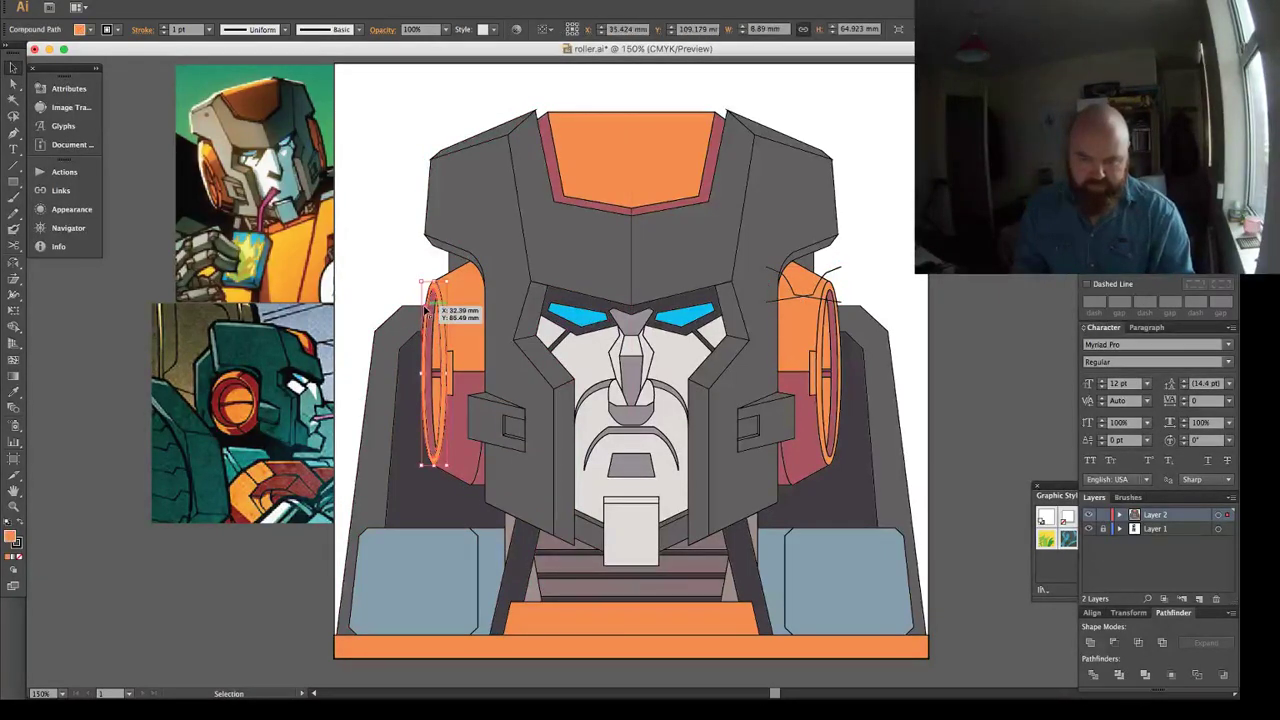
{"action": "left_click", "coordinate": [789, 285], "text": "shift"}
{"action": "left_click", "coordinate": [570, 30]}
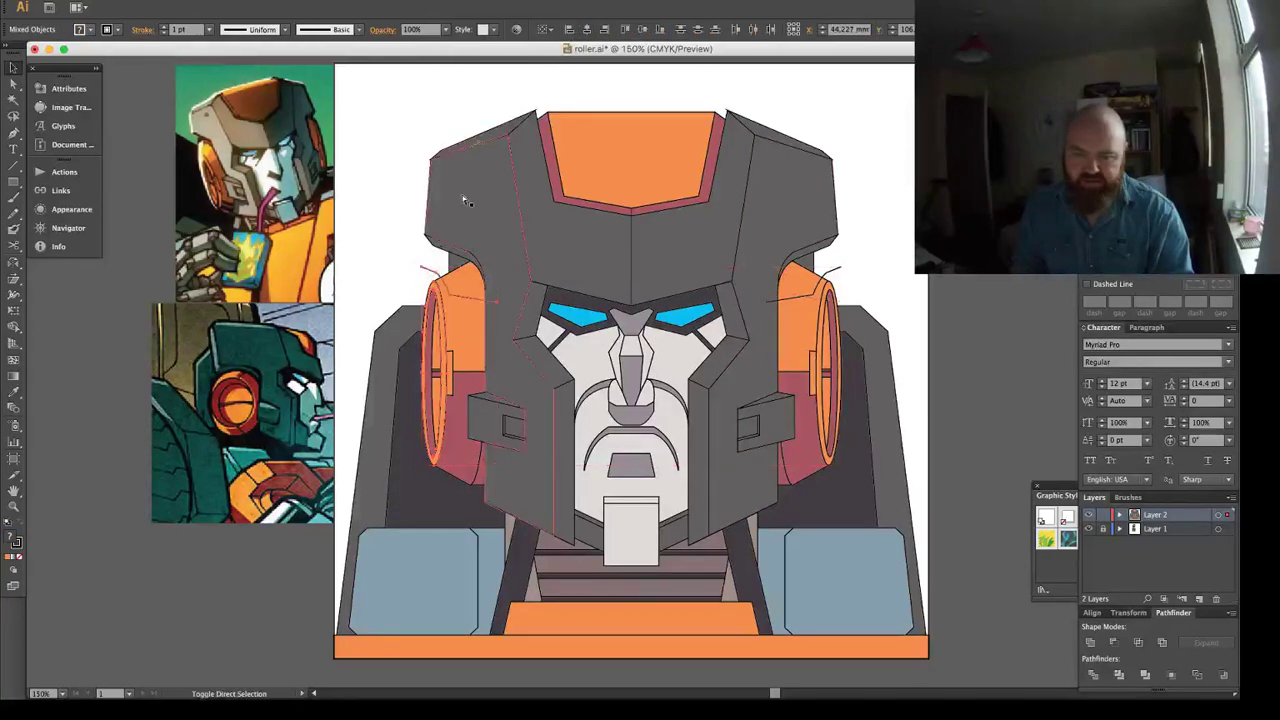
Divide both orange upper ear panels along the two mirrored bent paths.
{"action": "key", "text": "super+shift+a"}
{"action": "key", "text": "a"}
{"action": "left_click_drag", "start_coordinate": [464, 296], "coordinate": [463, 301]}
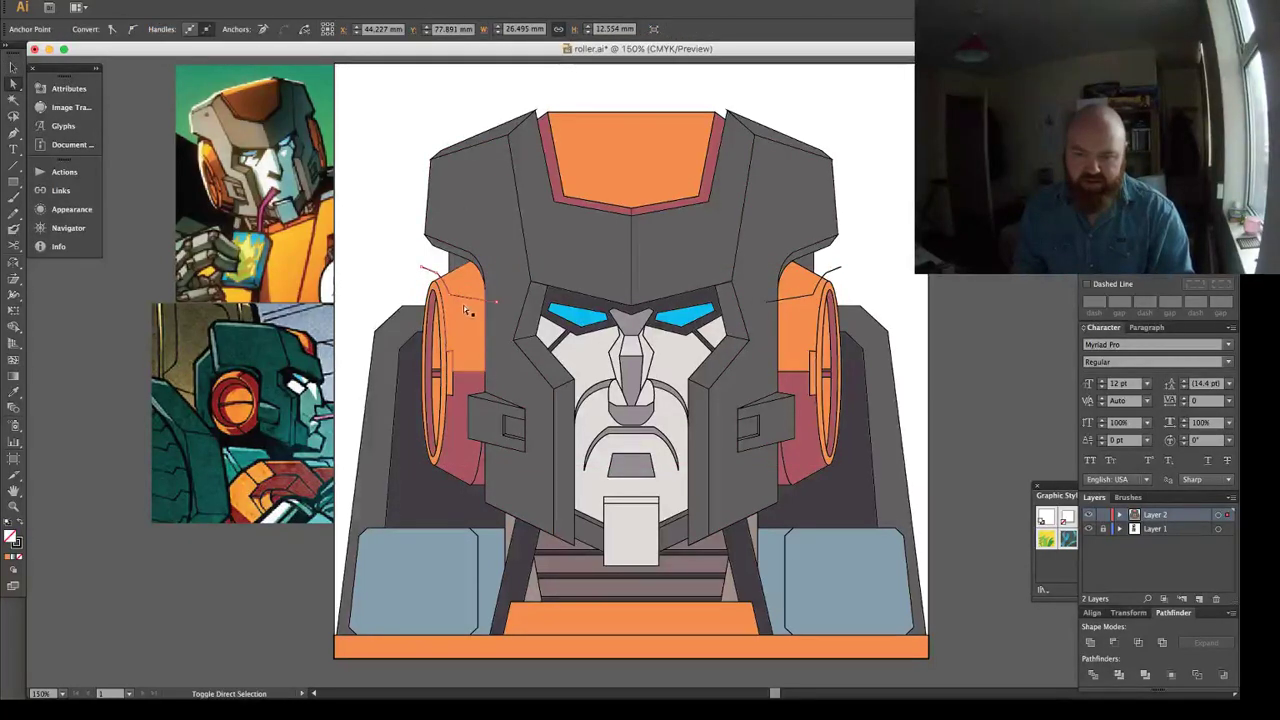
{"action": "left_click", "coordinate": [467, 309], "text": "shift"}
{"action": "left_click", "coordinate": [796, 300], "text": "shift"}
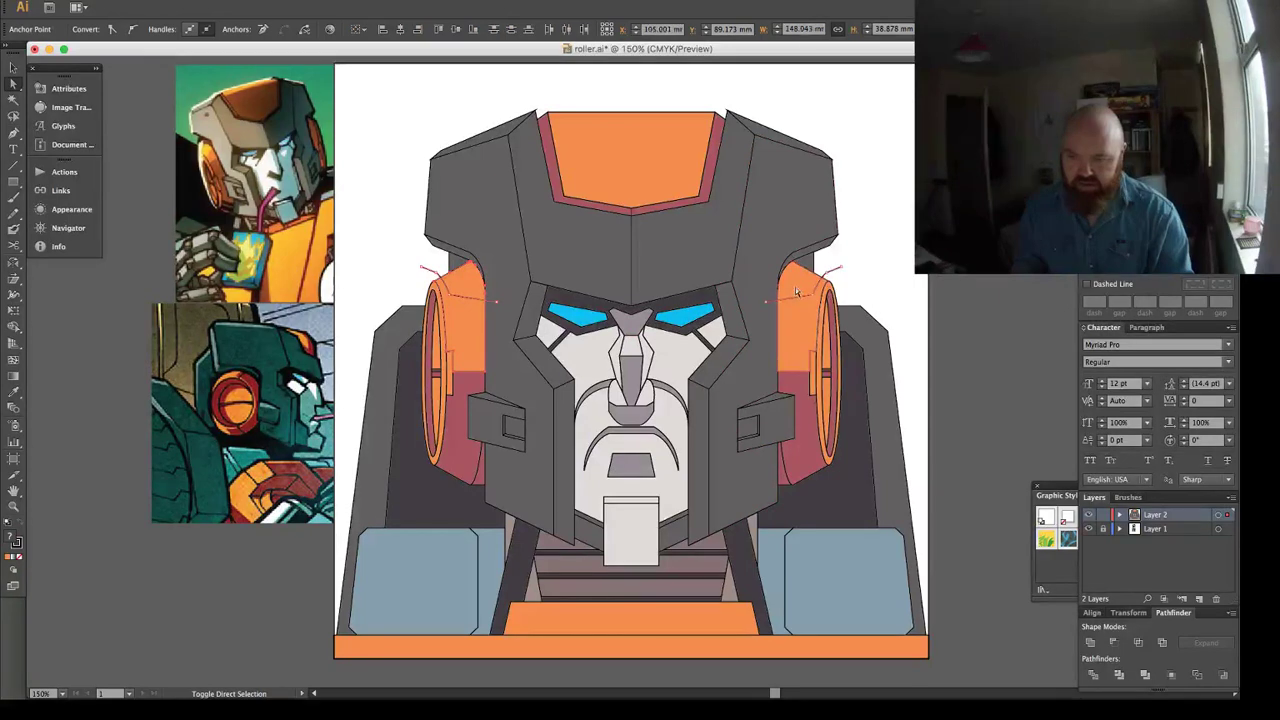
{"action": "left_click", "coordinate": [1093, 674]}
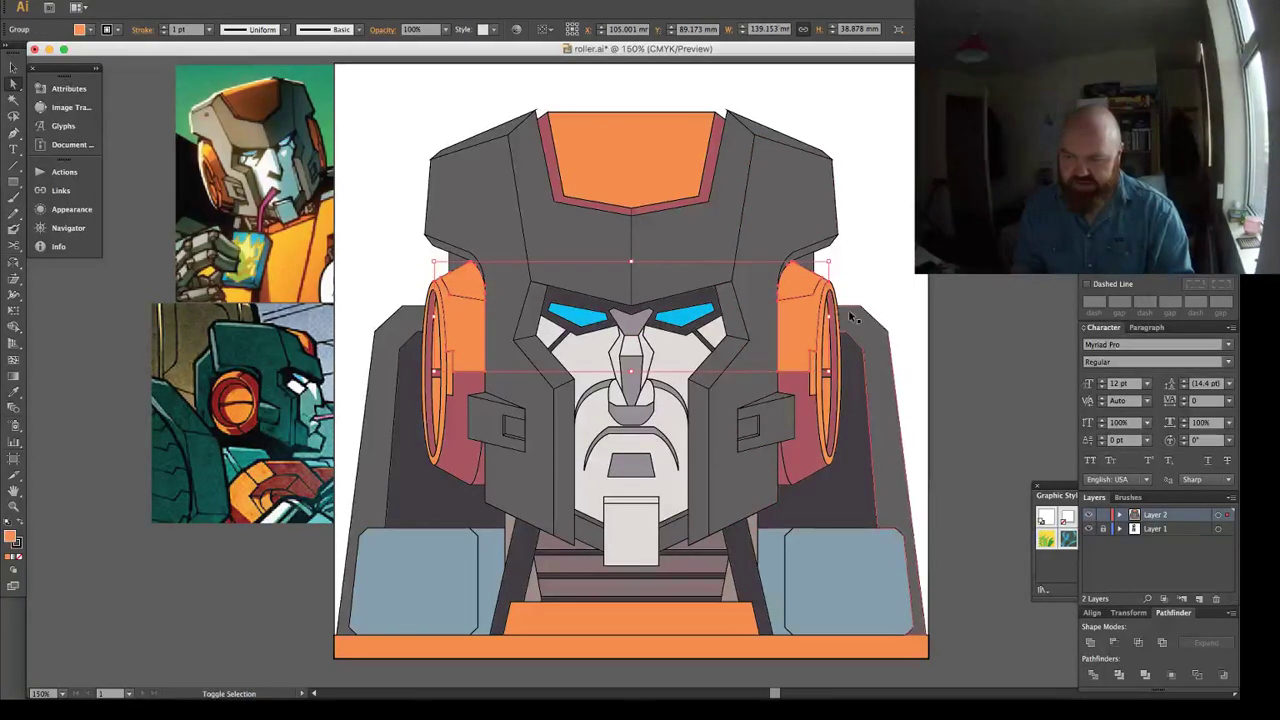
Fill the new top facets of both ear panels with the dark red sampled from the lower ear panel.
{"action": "key", "text": "shift+super+a"}
{"action": "left_click", "coordinate": [790, 280]}
{"action": "left_click", "coordinate": [460, 285], "text": "shift"}
{"action": "key", "text": "i"}
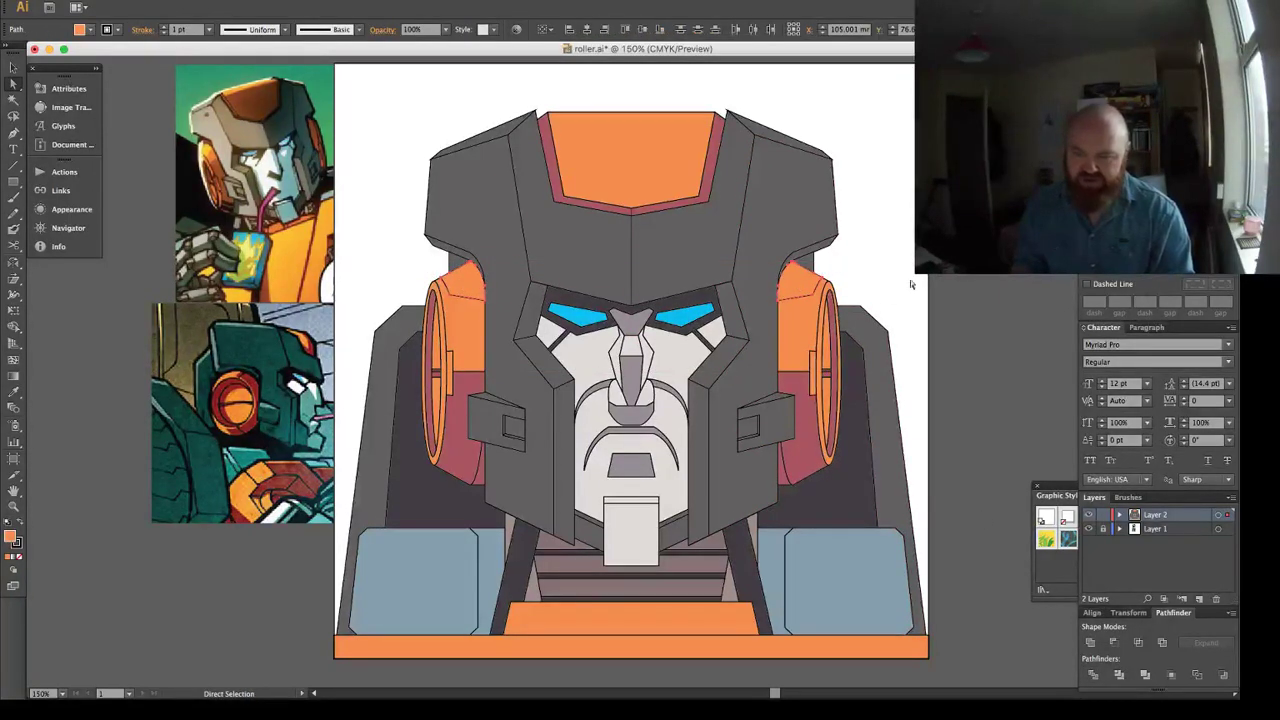
{"action": "left_click", "coordinate": [797, 379]}
{"action": "key", "text": "shift+super+a"}
{"action": "key", "text": "a"}
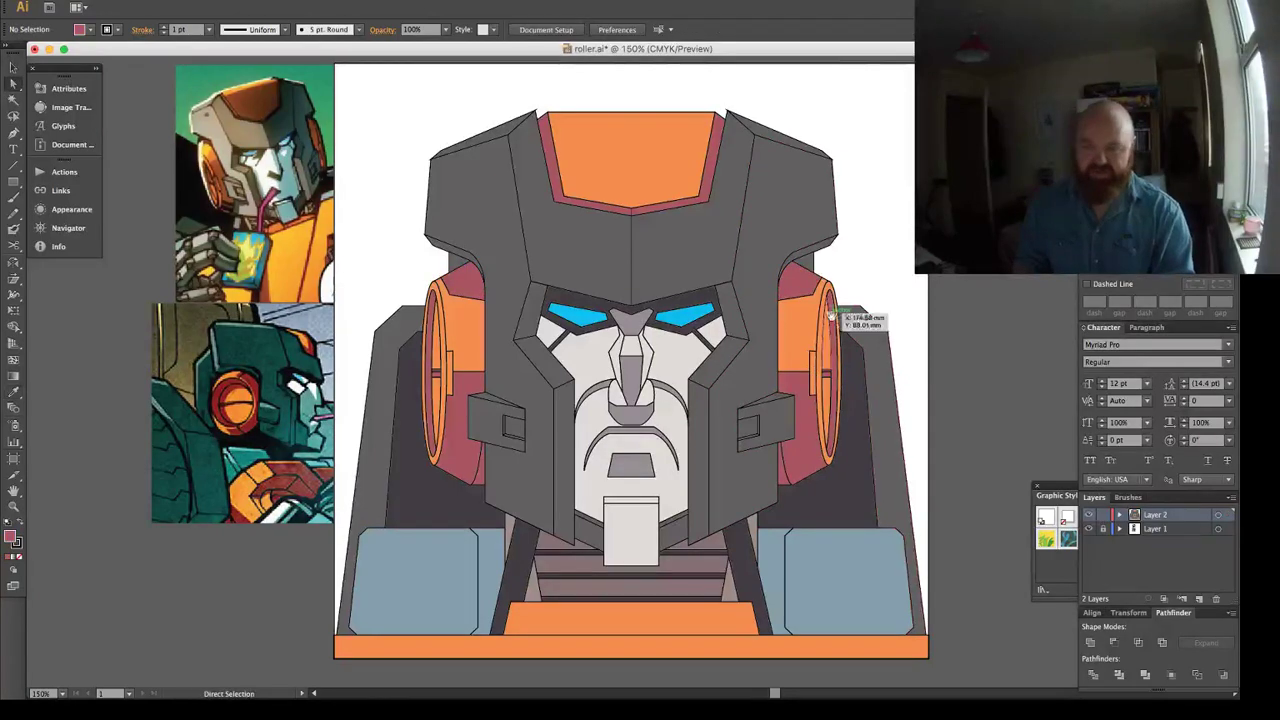
Draw a horizontal line about 147 mm long across both ear rings and divide the discs inside the rings along it.
{"action": "left_click_drag", "start_coordinate": [849, 330], "coordinate": [805, 290]}
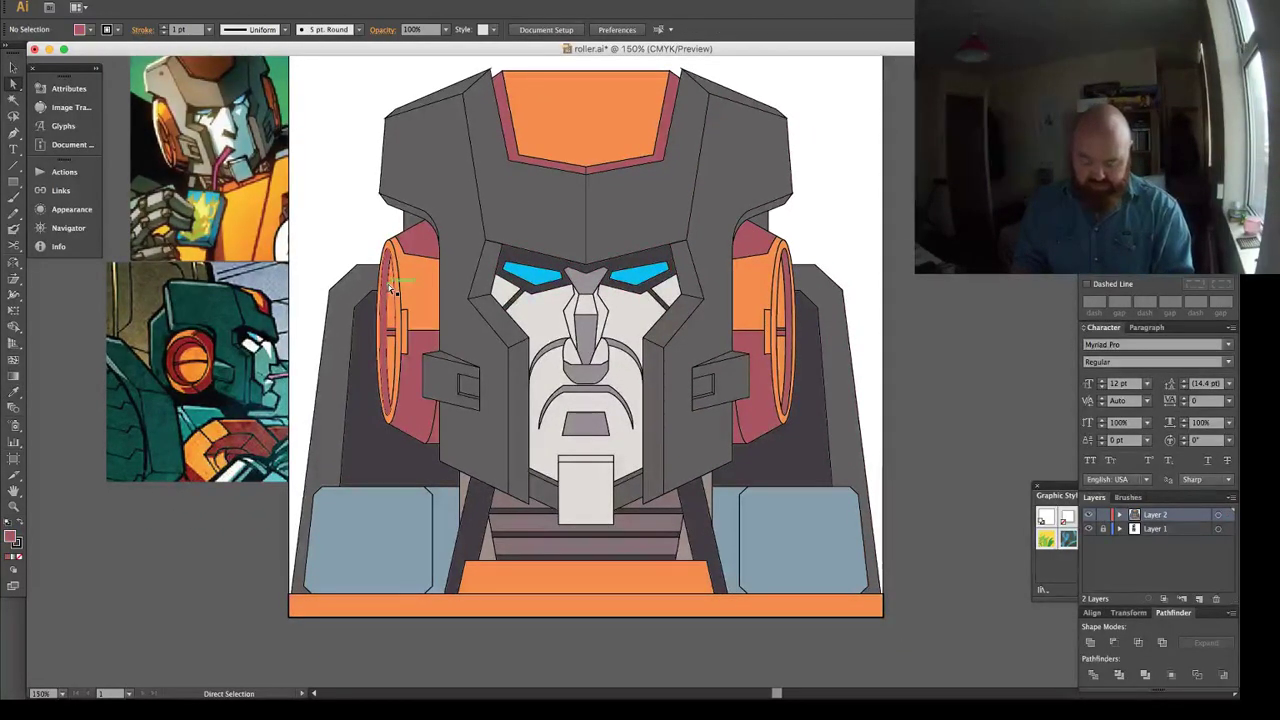
{"action": "key", "text": "backslash"}
{"action": "left_click_drag", "start_coordinate": [390, 288], "coordinate": [803, 288]}
{"action": "key", "text": "v"}
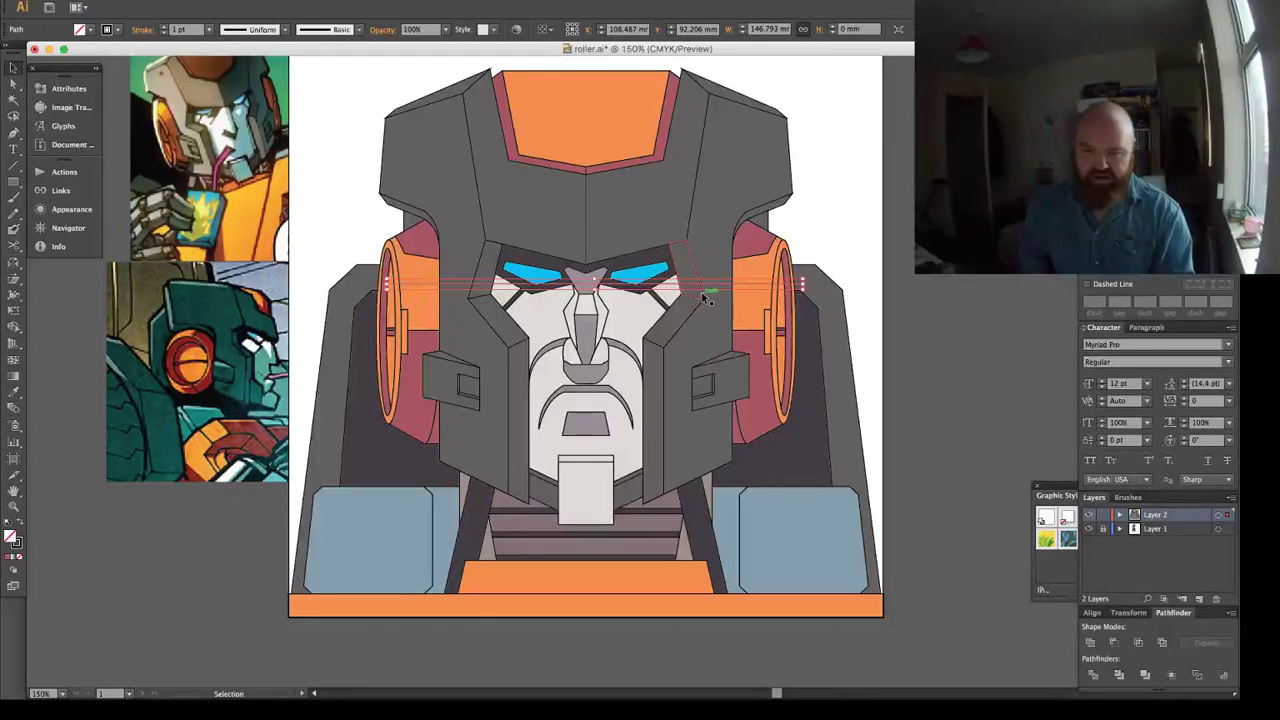
{"action": "key", "text": "a"}
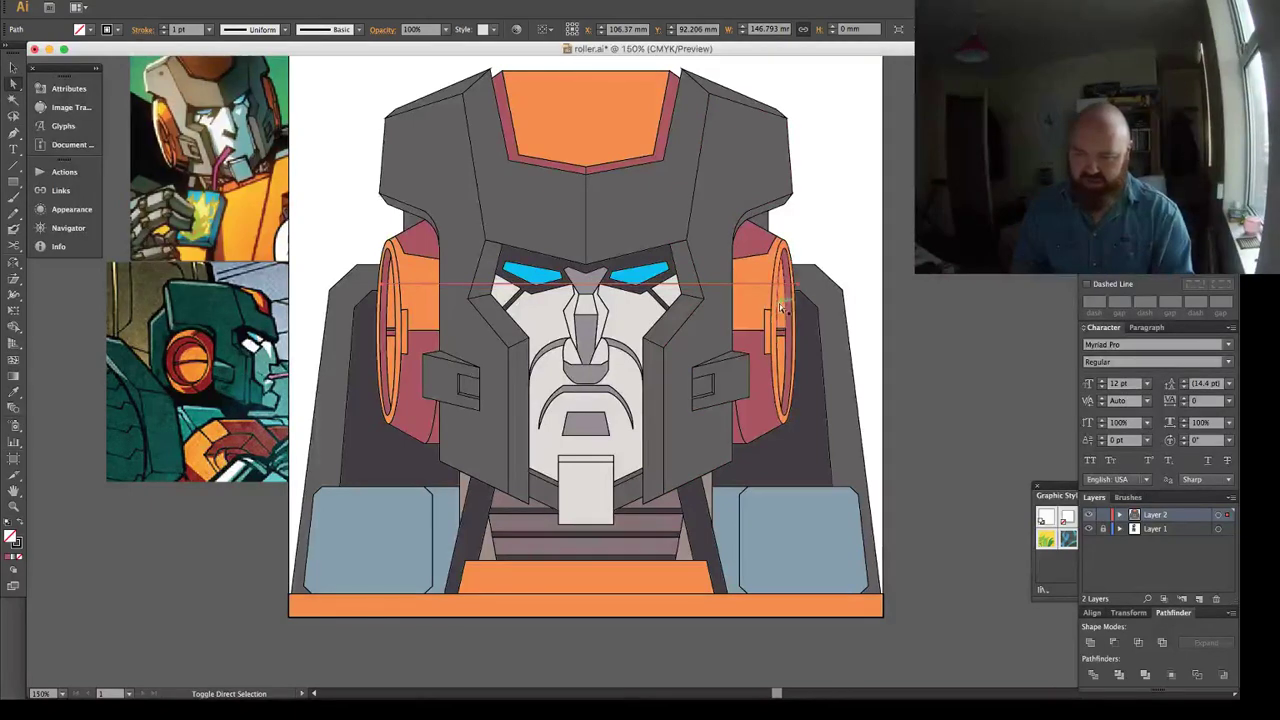
{"action": "left_click", "coordinate": [755, 303], "text": "shift"}
{"action": "left_click", "coordinate": [408, 303], "text": "shift"}
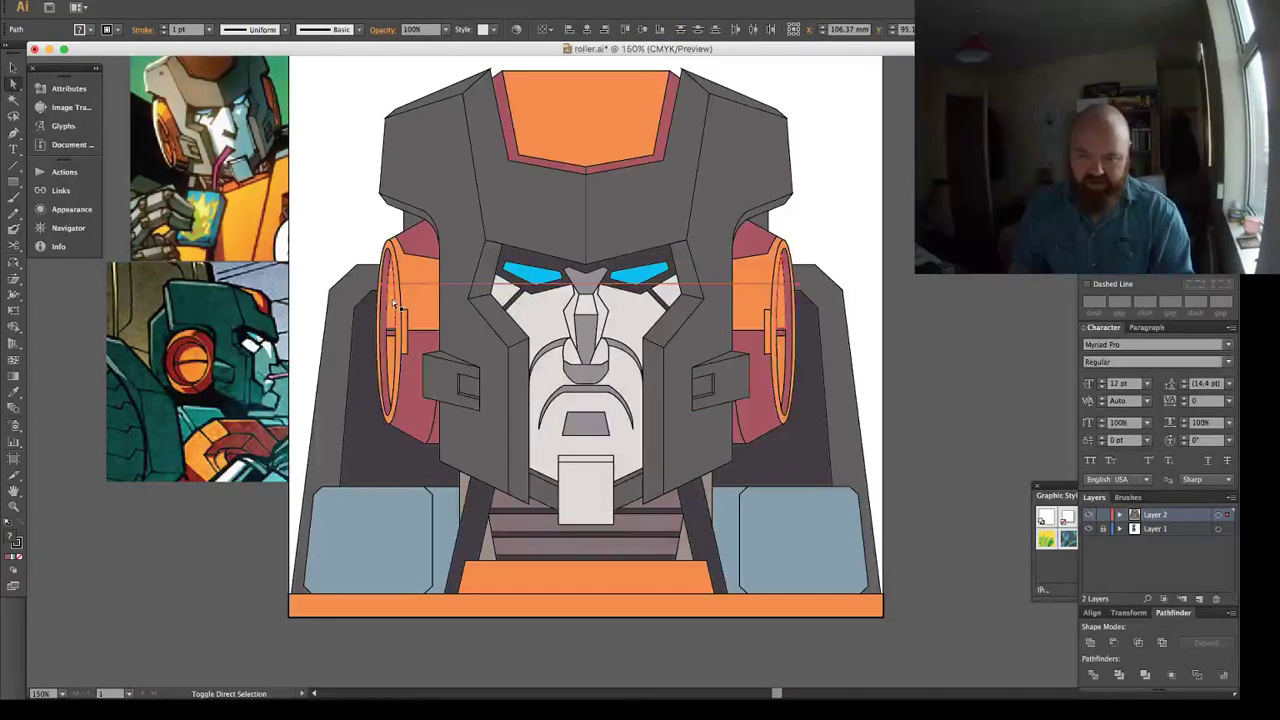
{"action": "left_click", "coordinate": [1091, 674]}
Fill the new upper sections inside both ear rings with the dark red sampled from the upper ear facets.
{"action": "left_click", "coordinate": [782, 311], "text": "shift"}
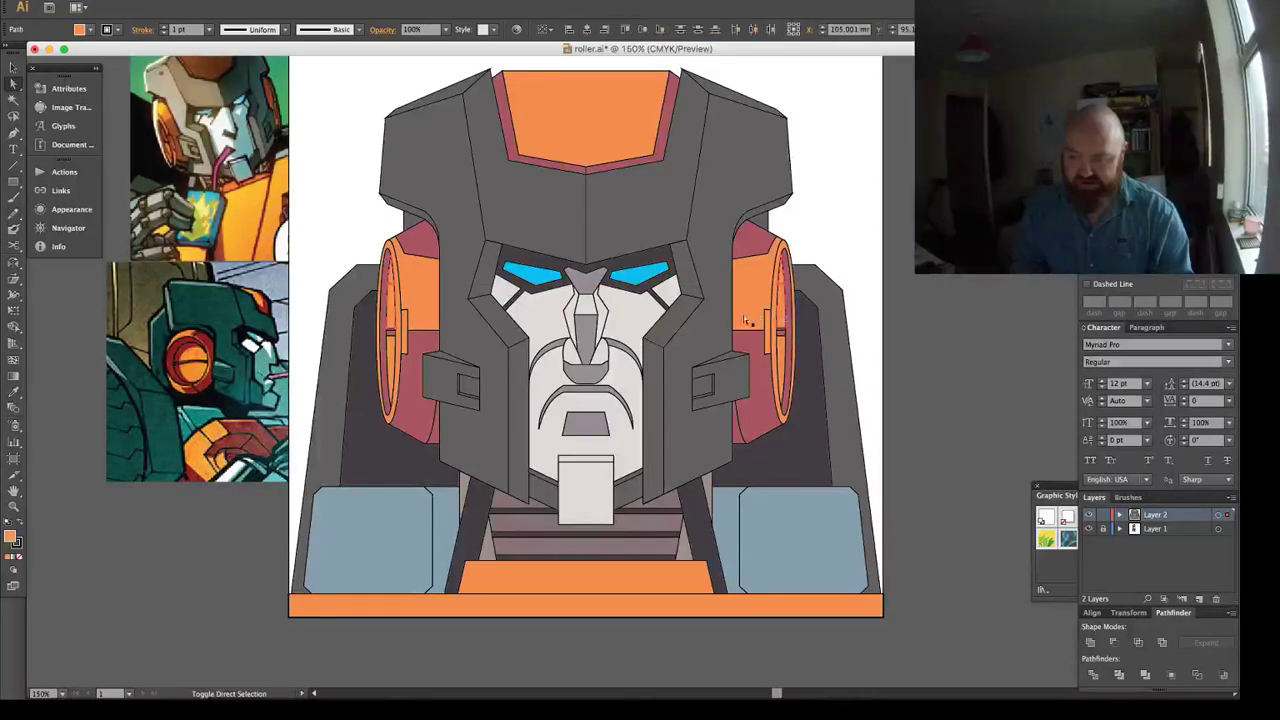
{"action": "left_click", "coordinate": [392, 311], "text": "shift"}
{"action": "key", "text": "i"}
{"action": "left_click", "coordinate": [432, 251]}
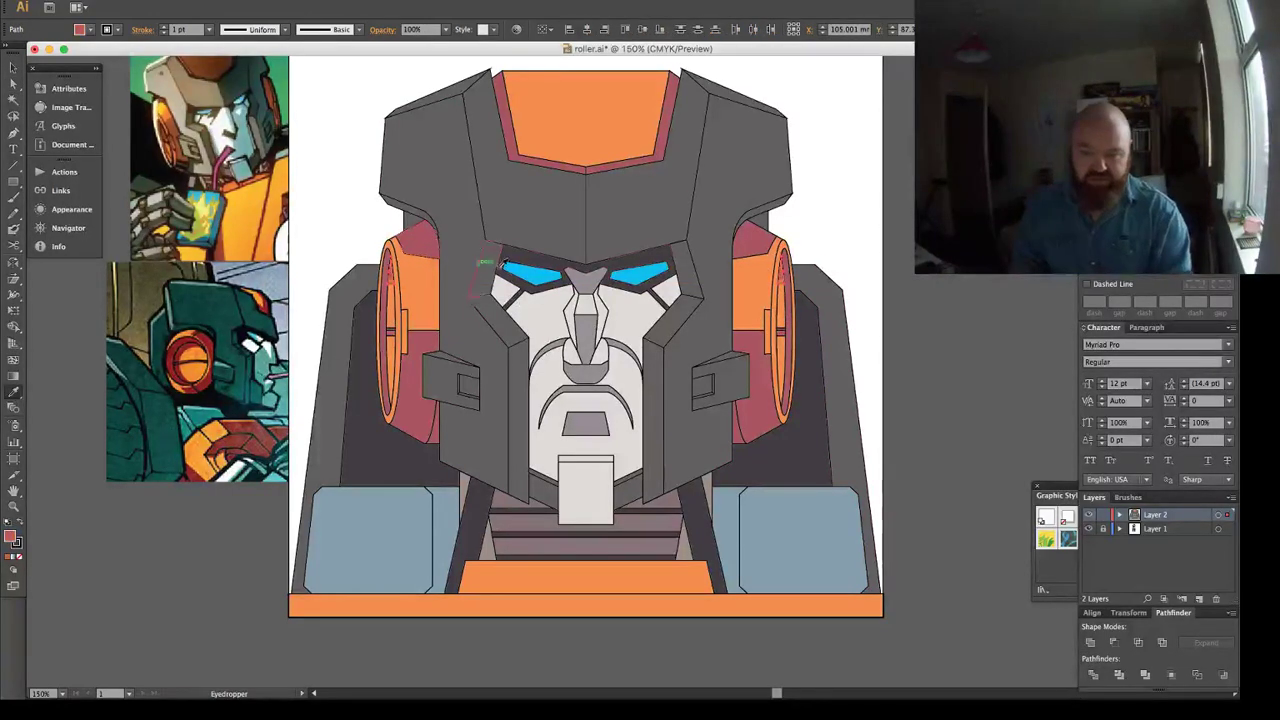
{"action": "key", "text": "super+shift+a"}
Fill the two narrow helmet facets flanking the eyes with a darker grey.
{"action": "left_click_drag", "start_coordinate": [475, 286], "coordinate": [503, 253]}
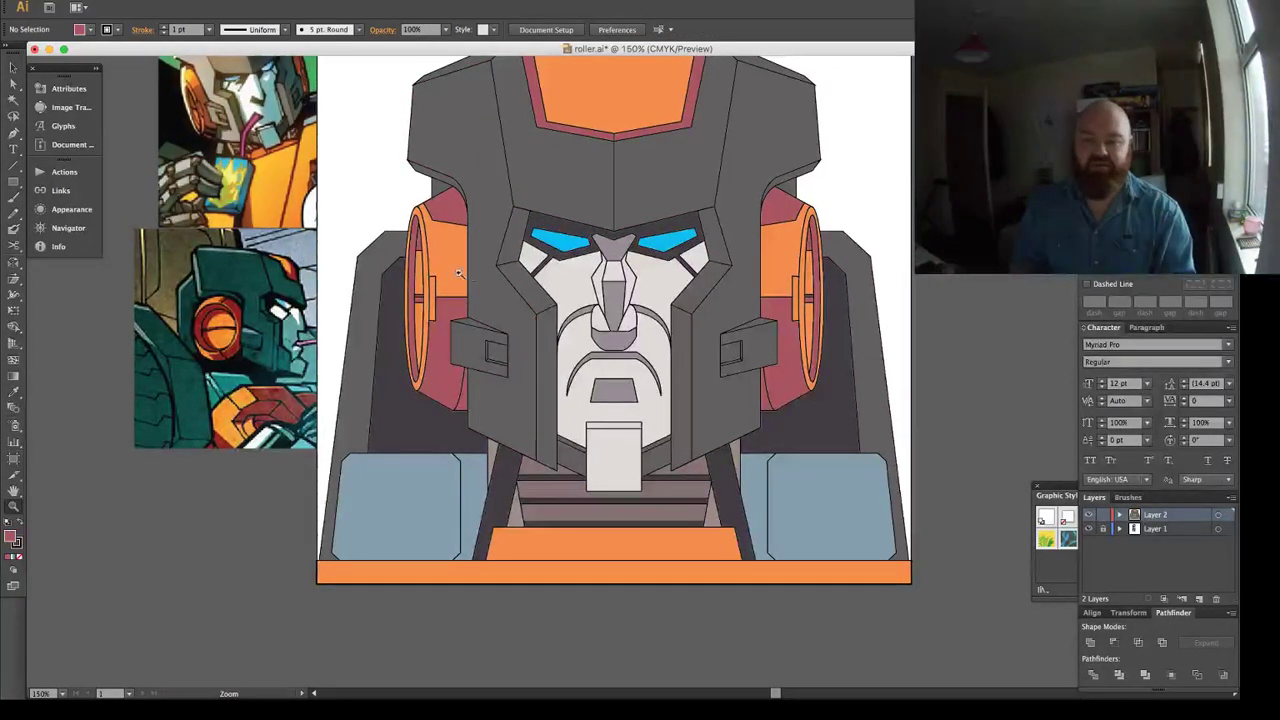
{"action": "scroll", "coordinate": [490, 290], "scroll_direction": "down", "scroll_amount": 2}
{"action": "scroll", "coordinate": [490, 290], "scroll_direction": "right", "scroll_amount": 2}
{"action": "key", "text": "v"}
{"action": "key", "text": "a"}
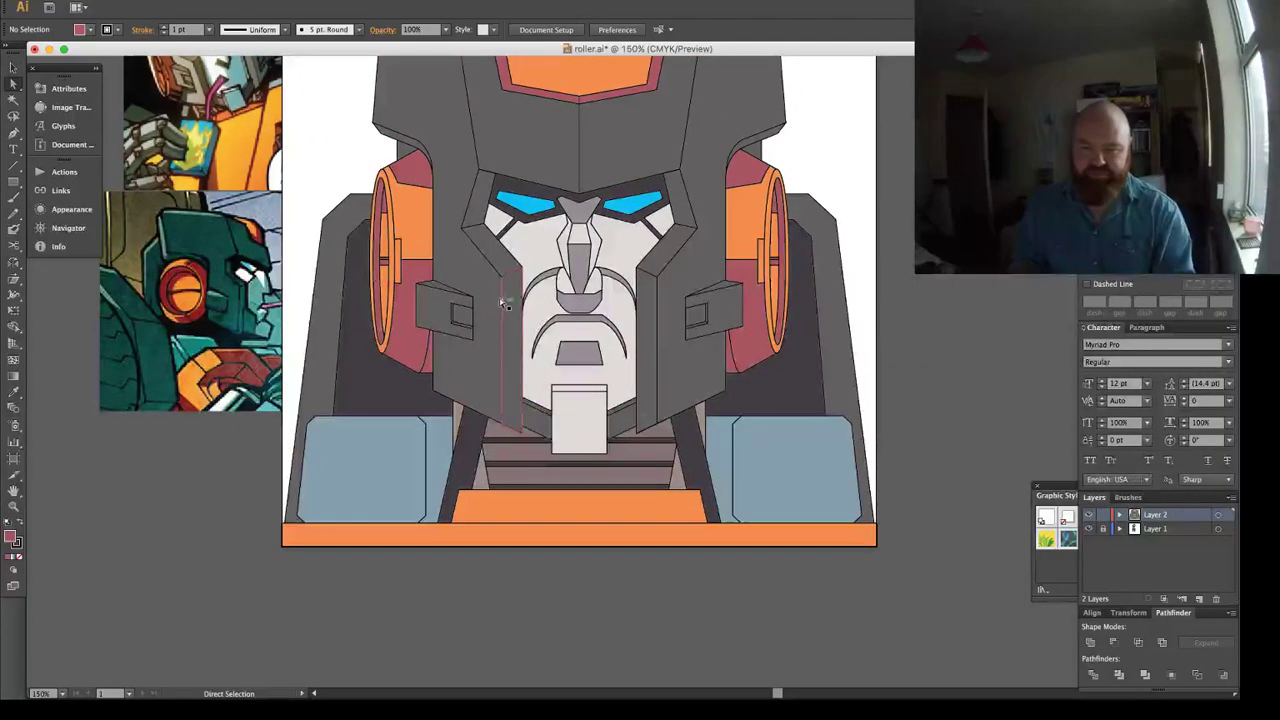
{"action": "left_click", "coordinate": [666, 214]}
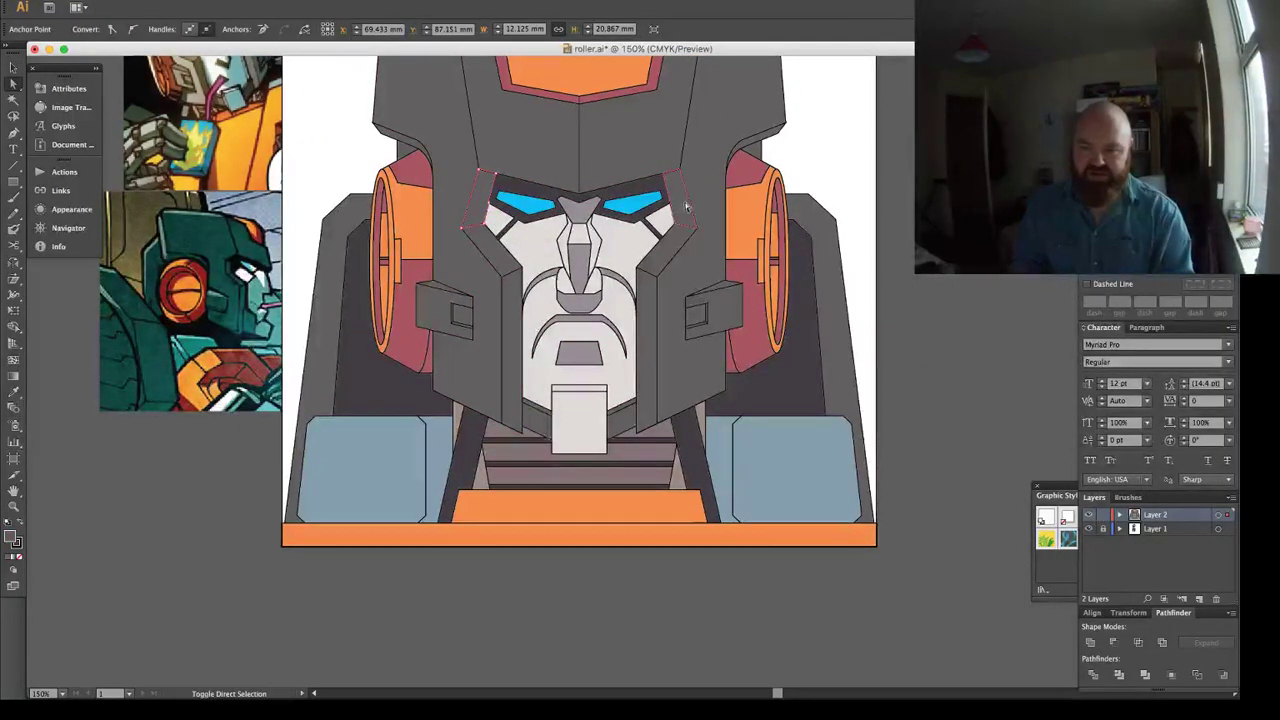
{"action": "left_click", "coordinate": [686, 207], "text": "shift"}
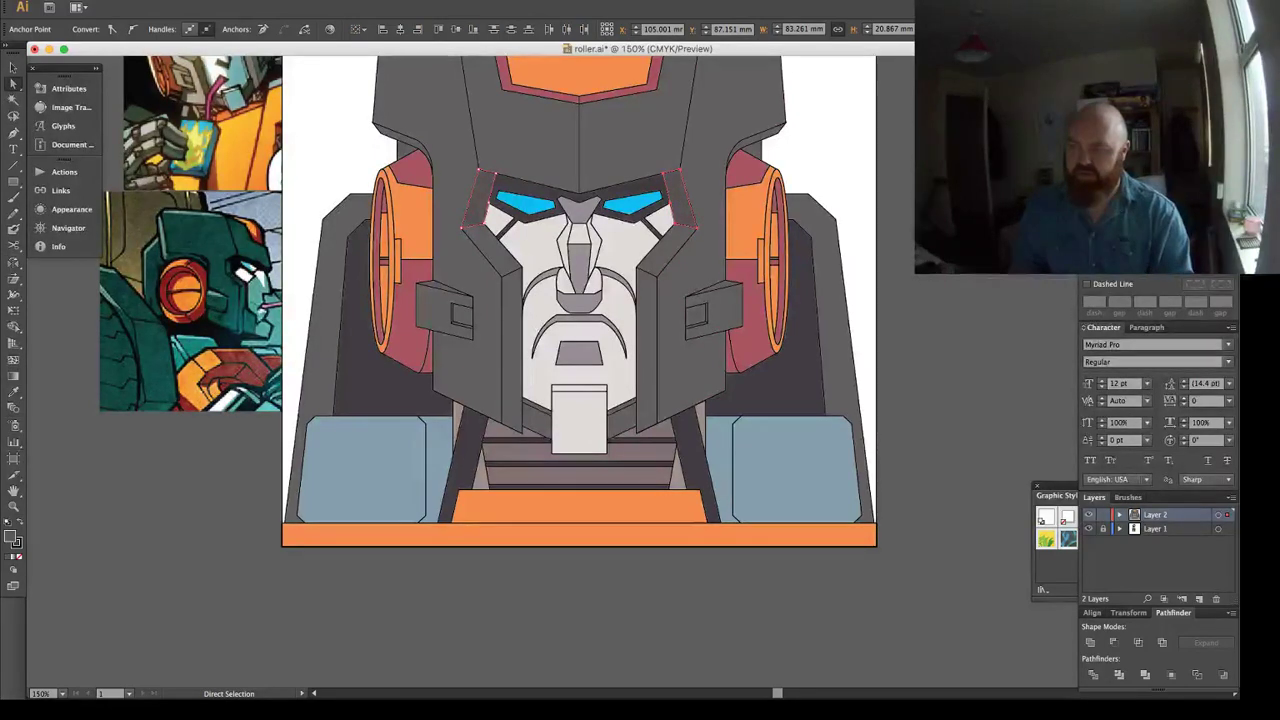
{"action": "key", "text": "super+shift+a"}
Fill the undersides of both flared helmet sides with the dark grey sampled from the facet beside the eye.
{"action": "left_click_drag", "start_coordinate": [616, 135], "coordinate": [609, 238]}
{"action": "left_click", "coordinate": [800, 211]}
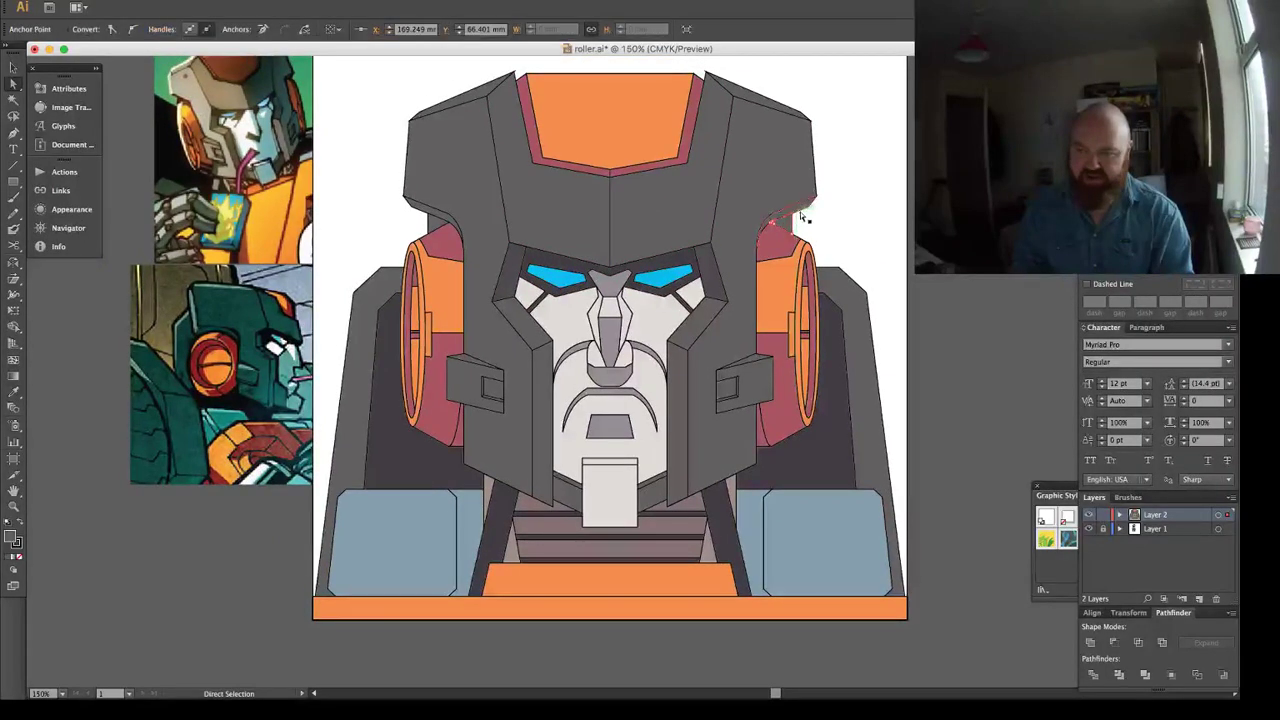
{"action": "left_click", "coordinate": [798, 214], "text": "shift"}
{"action": "left_click", "coordinate": [422, 213], "text": "shift"}
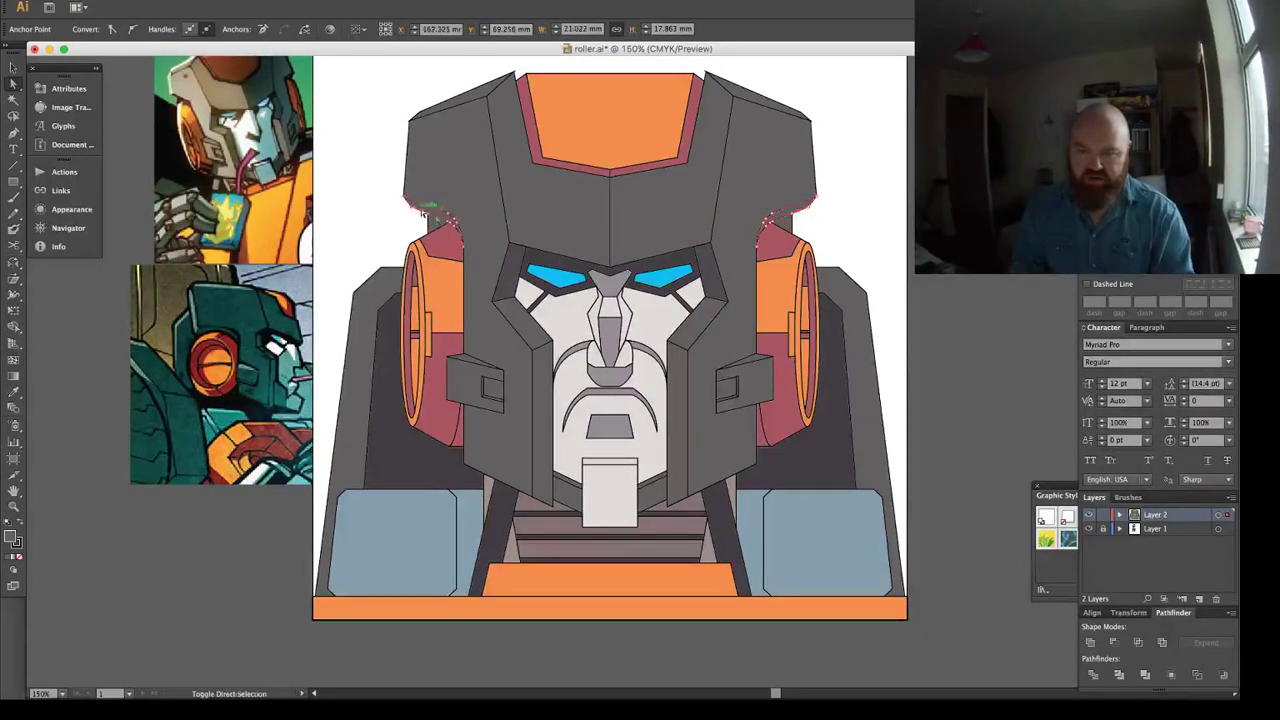
{"action": "key", "text": "u"}
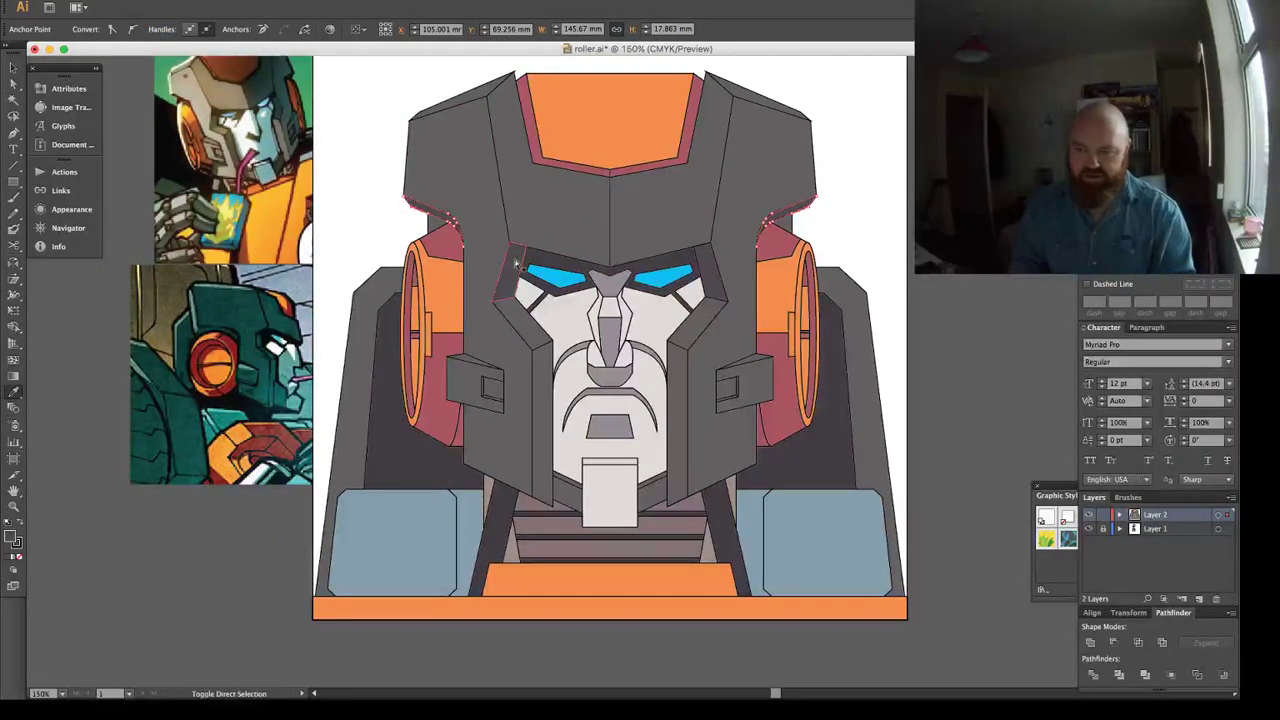
{"action": "key", "text": "super+shift+a"}
Fill the slanted top bevels on both sides of the helmet with a light blue-grey.
{"action": "key", "text": "a"}
{"action": "left_click", "coordinate": [470, 98]}
{"action": "left_click", "coordinate": [762, 100], "text": "shift"}
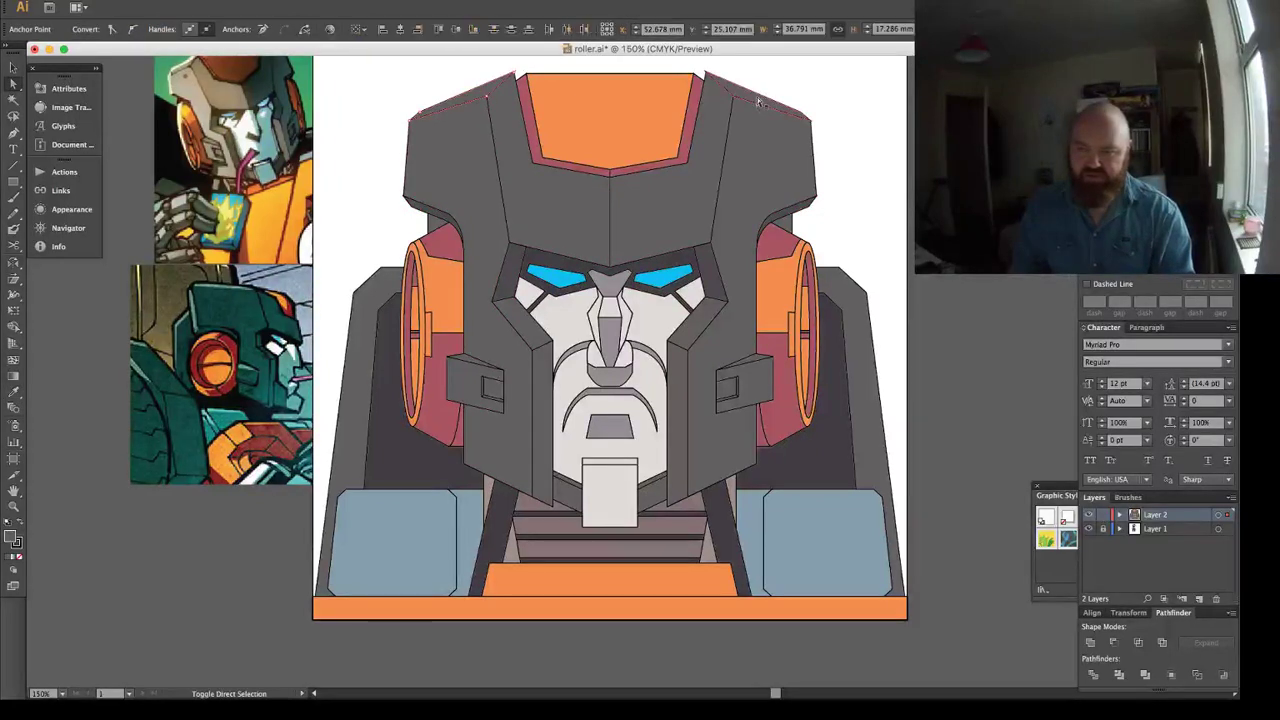
{"action": "key", "text": "Delete"}
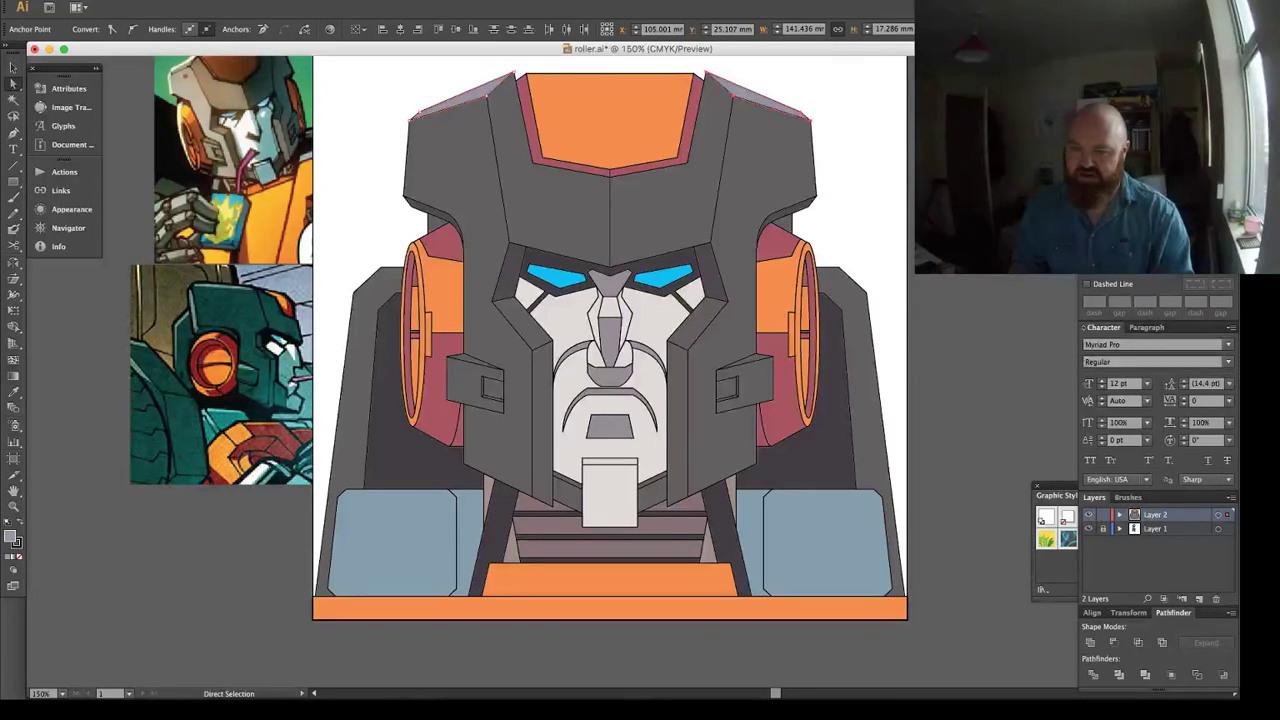
{"action": "key", "text": "super+shift+a"}
Fill the top facets of both cheek blocks with the light blue-grey sampled from the helmet's top bevel.
{"action": "key", "text": "space"}
{"action": "left_click_drag", "start_coordinate": [711, 120], "coordinate": [735, 156]}
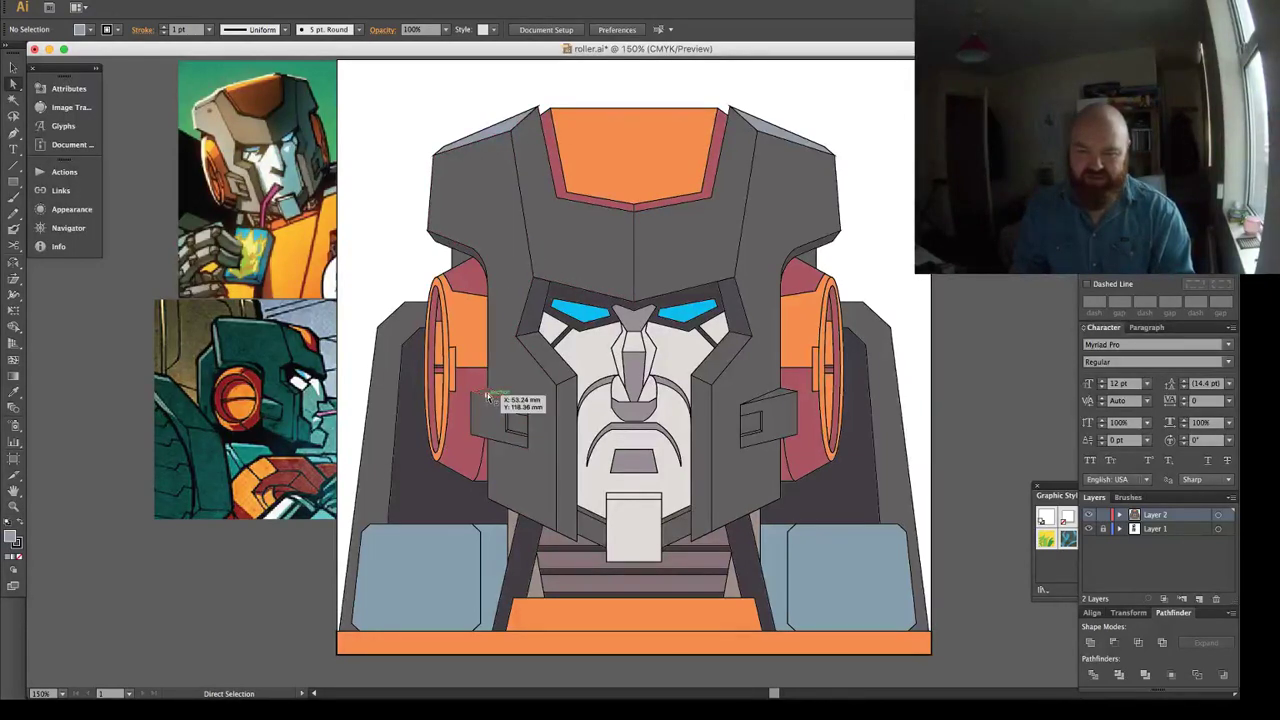
{"action": "left_click", "coordinate": [487, 398]}
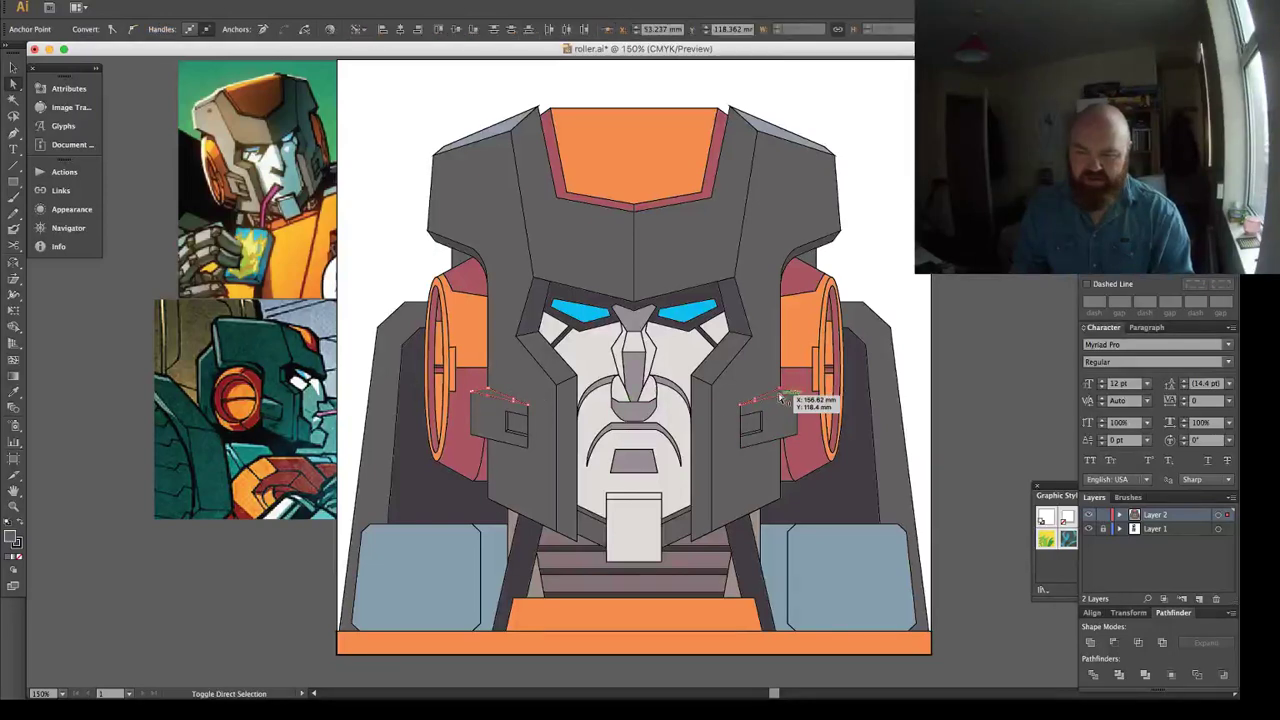
{"action": "left_click", "coordinate": [783, 398], "text": "shift"}
{"action": "left_click", "coordinate": [780, 122]}
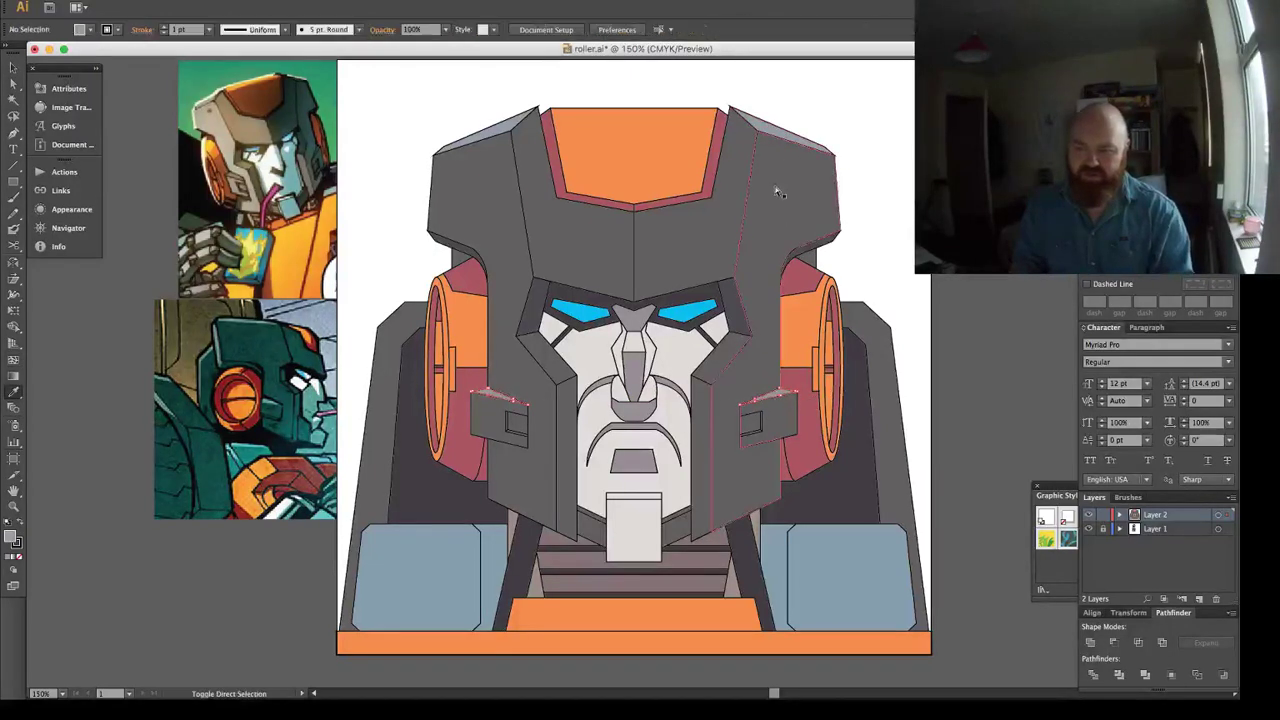
Fill the two slanted cheek bevels below the eyes with the light blue-grey sampled from the helmet's top bevel.
{"action": "scroll", "coordinate": [690, 345], "scroll_direction": "down", "scroll_amount": 2}
{"action": "left_click", "coordinate": [707, 340]}
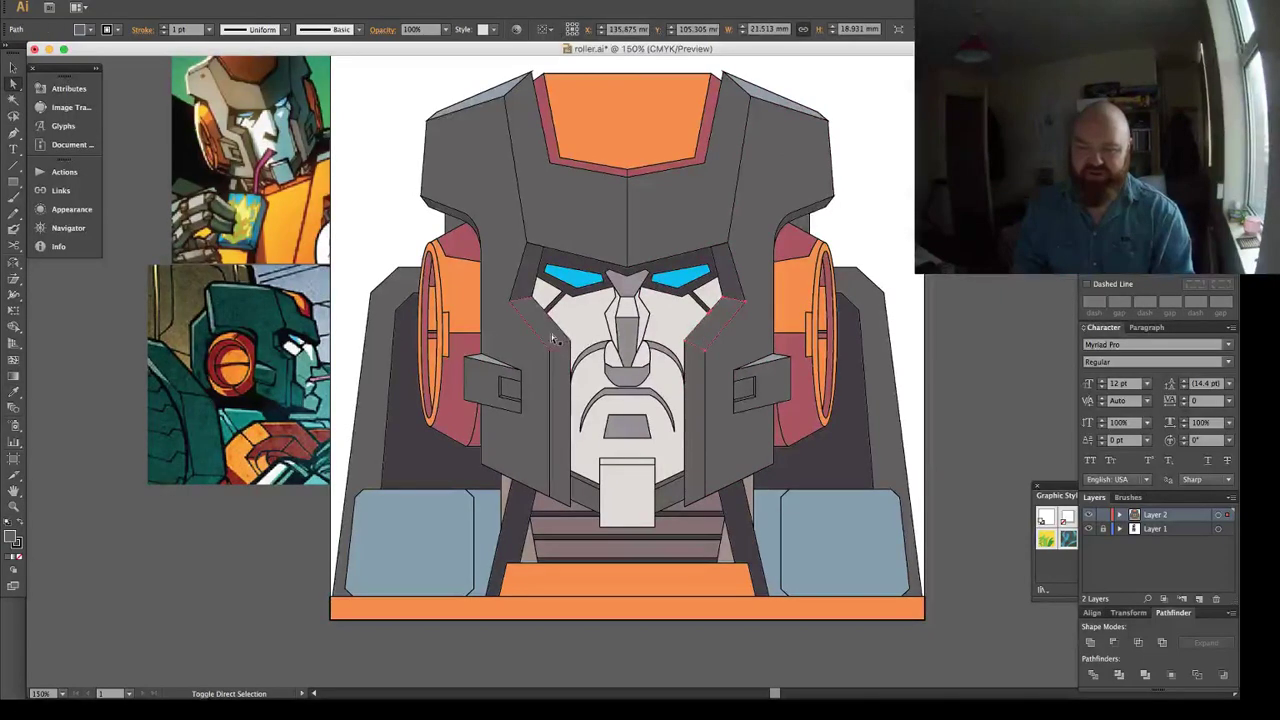
{"action": "left_click", "coordinate": [556, 338], "text": "shift"}
{"action": "key", "text": "i"}
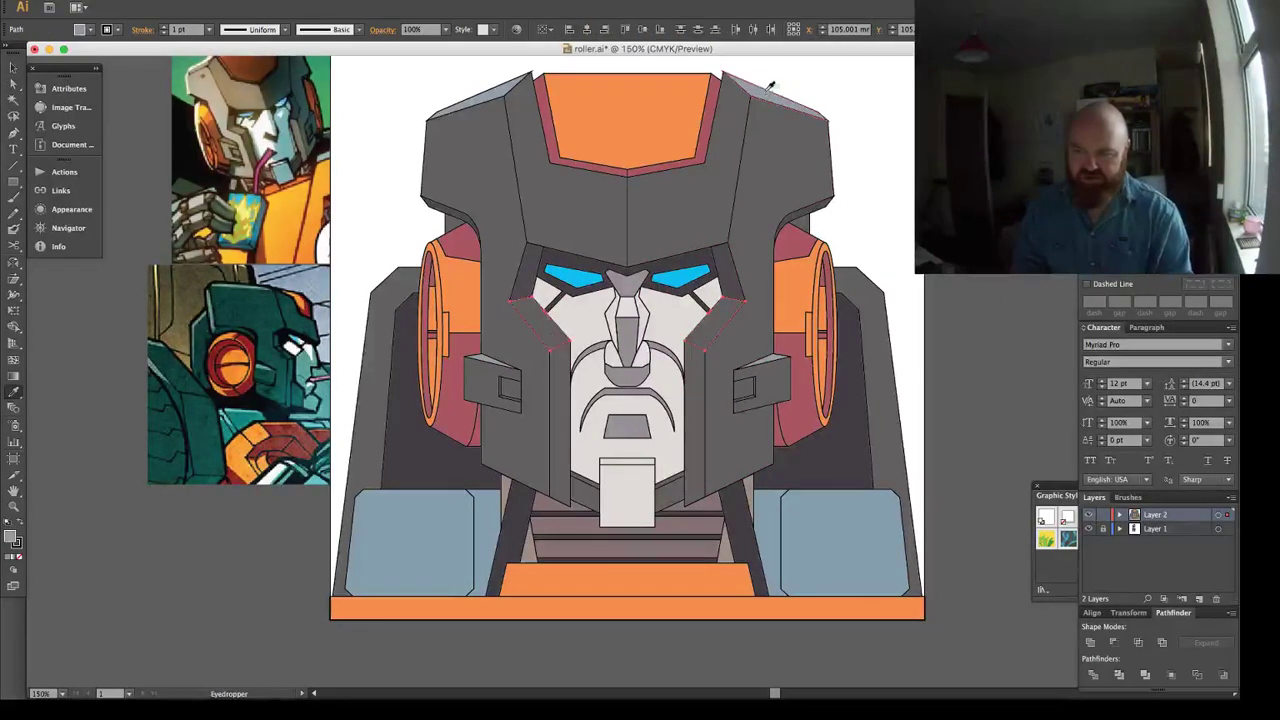
{"action": "left_click", "coordinate": [766, 91]}
{"action": "key", "text": "super+shift+a"}
Fill the thin strips on either side of the chin with the light blue-grey sampled from the cheek block's top facet.
{"action": "key", "text": "a"}
{"action": "scroll", "coordinate": [540, 322], "scroll_direction": "down", "scroll_amount": 1}
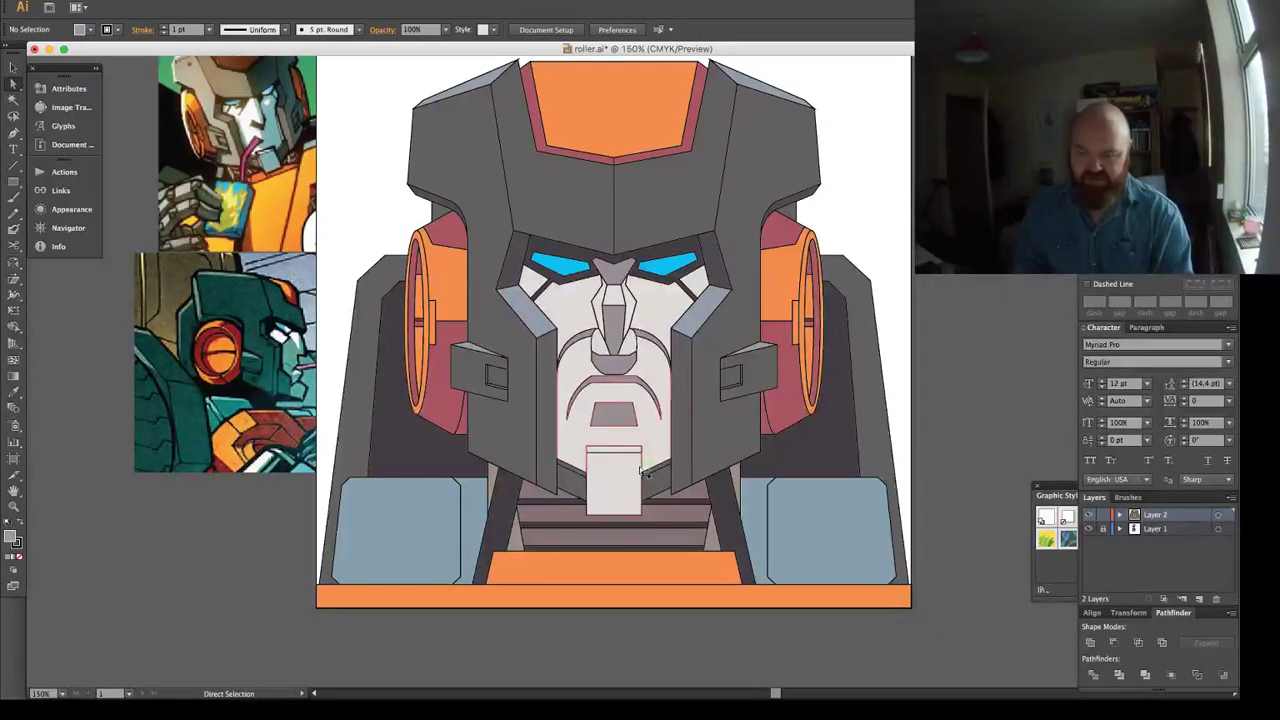
{"action": "left_click", "coordinate": [658, 470]}
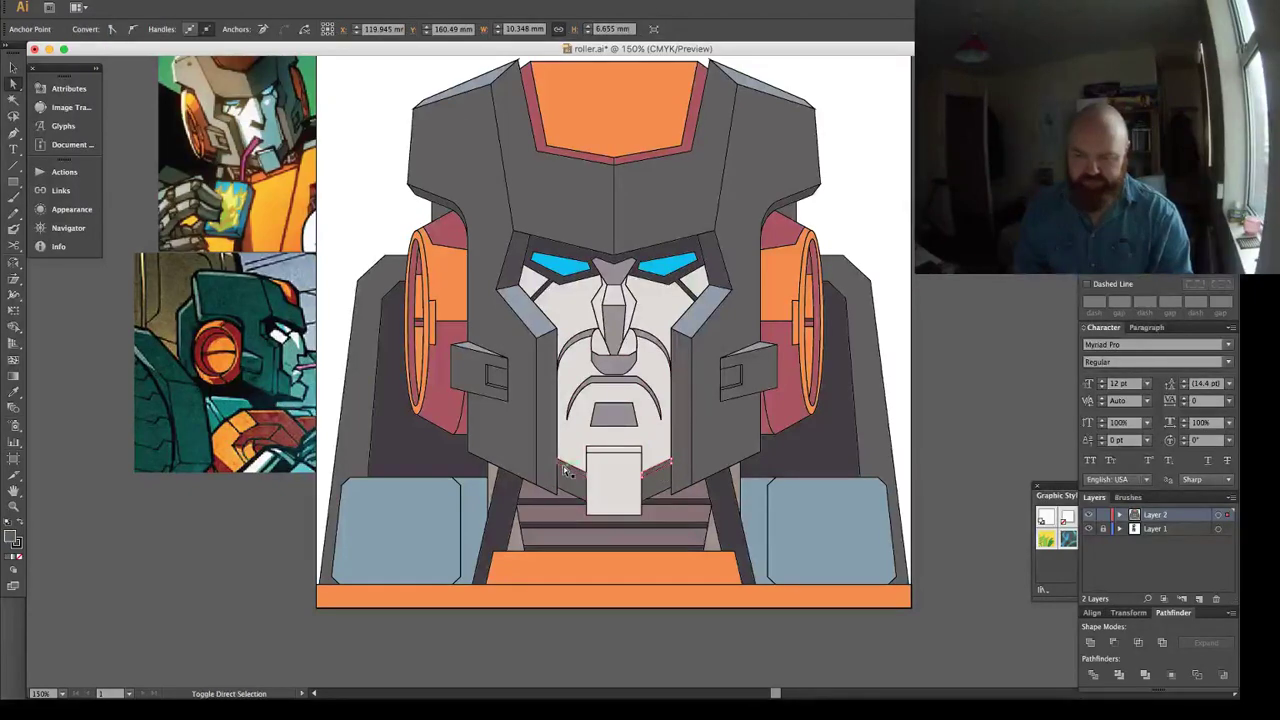
{"action": "left_click", "coordinate": [564, 468], "text": "shift"}
{"action": "key", "text": "i"}
{"action": "left_click", "coordinate": [470, 344]}
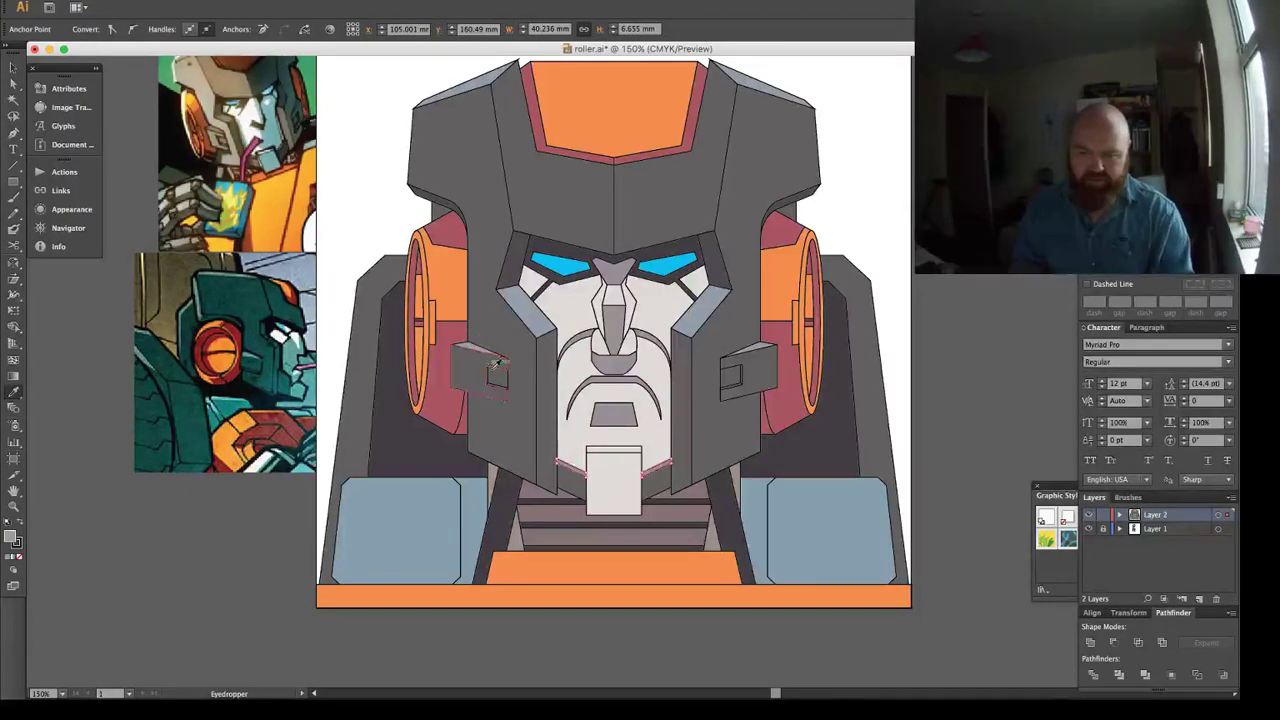
{"action": "key", "text": "super+shift+a"}
Fill the lower inner edges of the recesses in both cheek blocks with the same light blue-grey.
{"action": "key", "text": "a"}
{"action": "key", "text": "super+space"}
{"action": "left_click_drag", "start_coordinate": [448, 344], "coordinate": [540, 428]}
{"action": "left_click", "coordinate": [620, 373]}
{"action": "key", "text": "super+minus"}
{"action": "key", "text": "super+minus"}
{"action": "key", "text": "super+minus"}
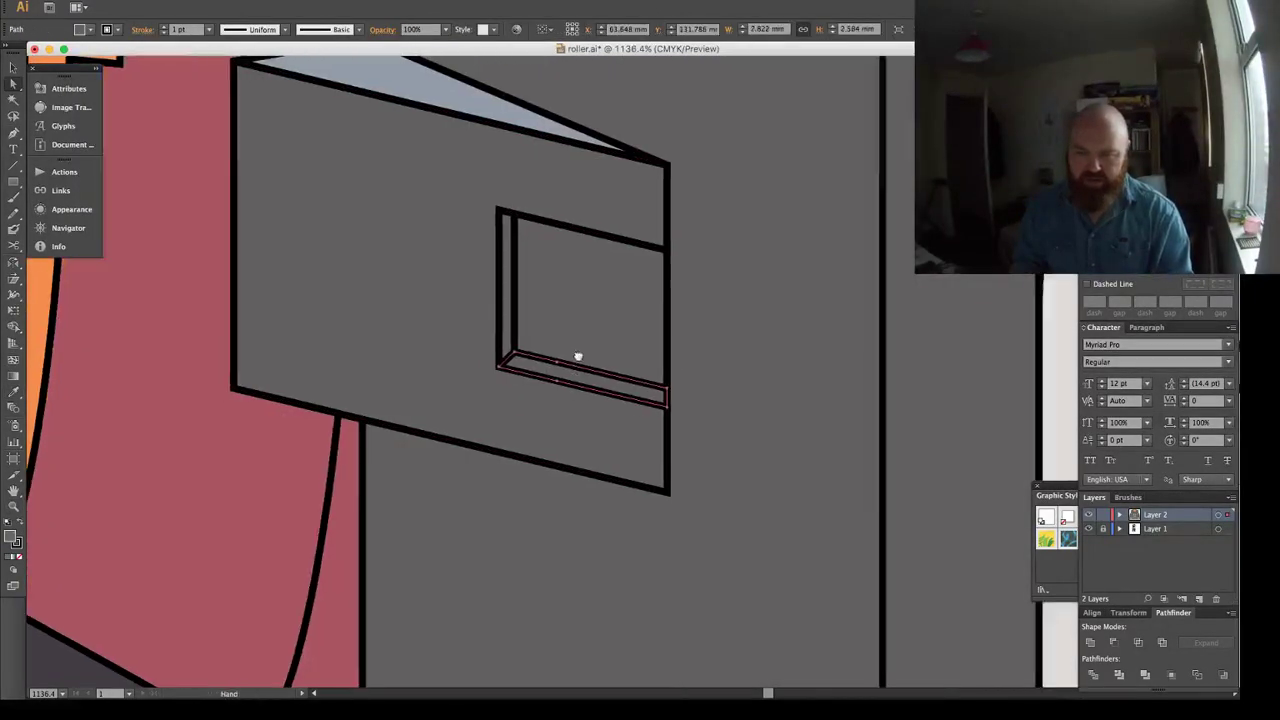
{"action": "scroll", "coordinate": [462, 349], "scroll_direction": "right", "scroll_amount": 5}
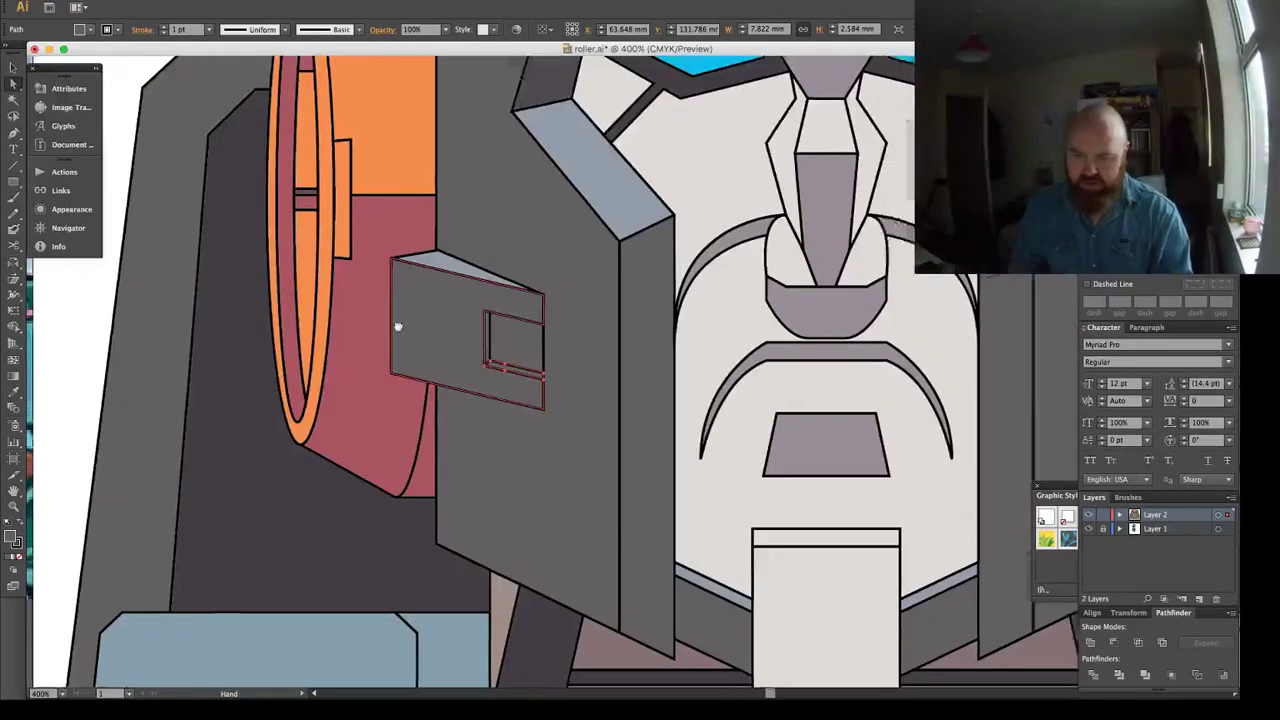
{"action": "left_click", "coordinate": [851, 354], "text": "shift"}
{"action": "key", "text": "i"}
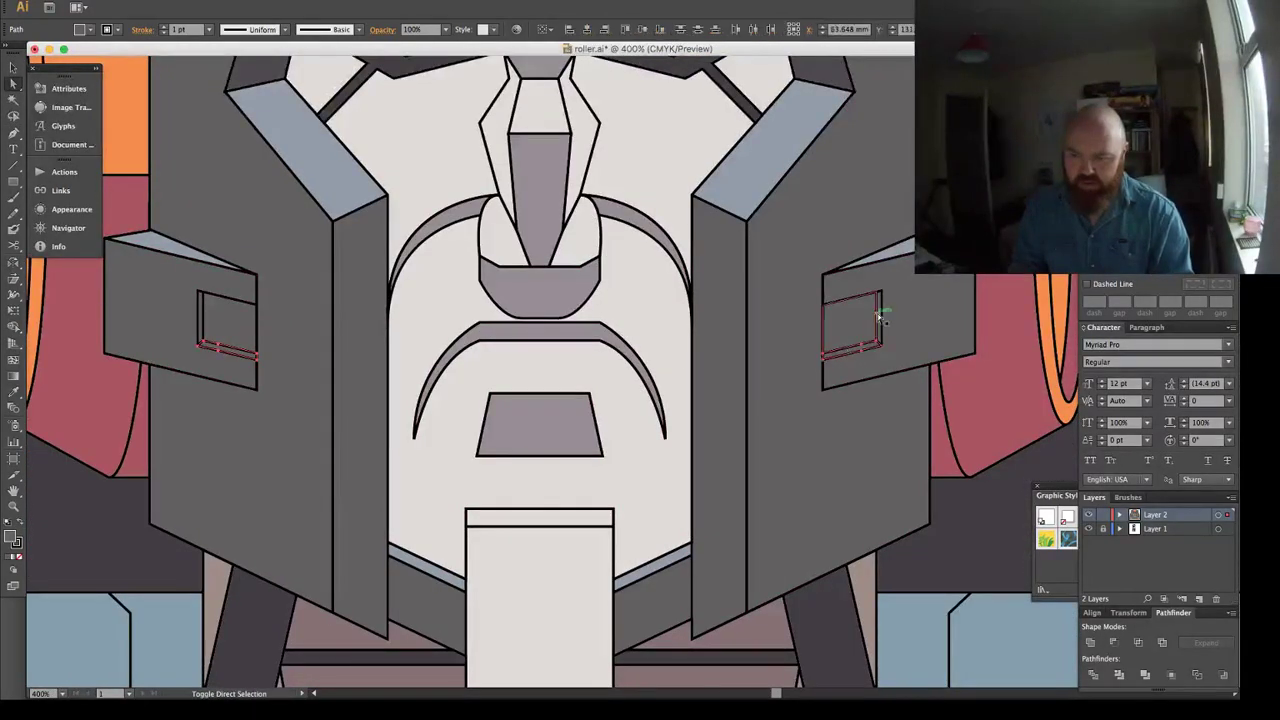
{"action": "key", "text": "super+shift+a"}
Cut one helmet side panel's outline at the cheek block's lower inner corner and on the outer edge, and close the cut-off piece into a triangle.
{"action": "key", "text": "a"}
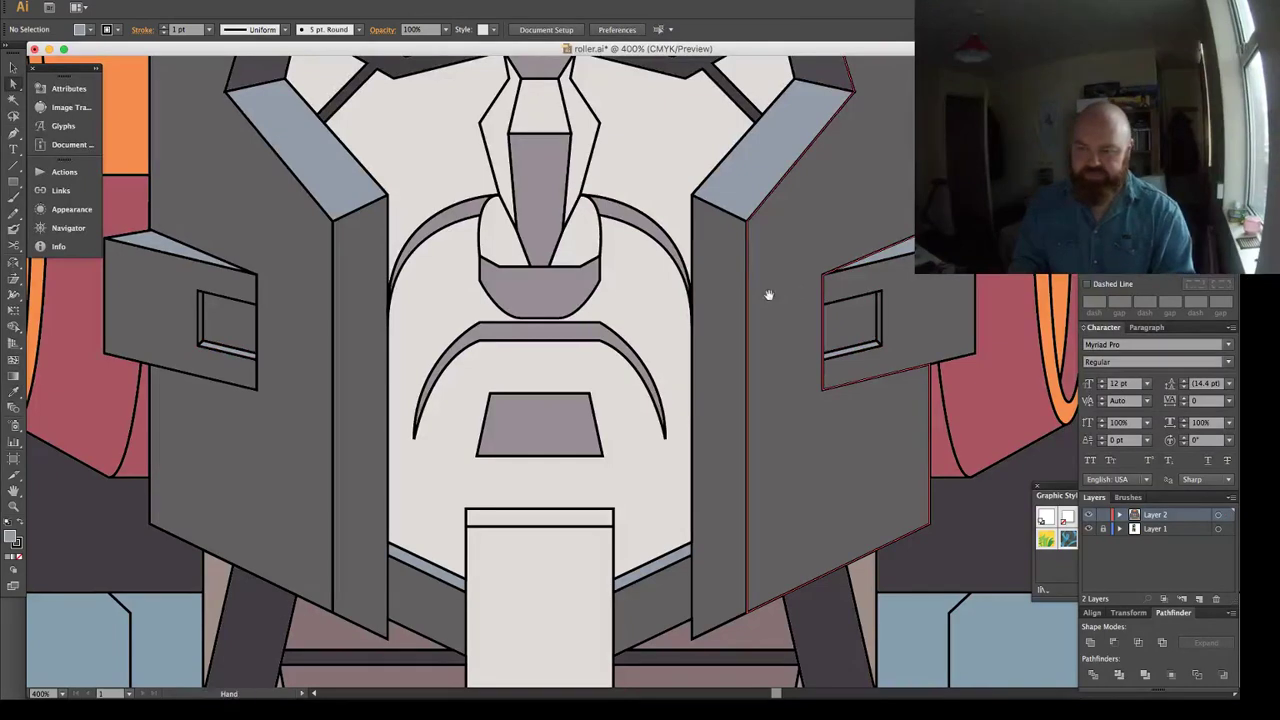
{"action": "scroll", "coordinate": [820, 315], "scroll_direction": "down", "scroll_amount": 2}
{"action": "left_click", "coordinate": [902, 359]}
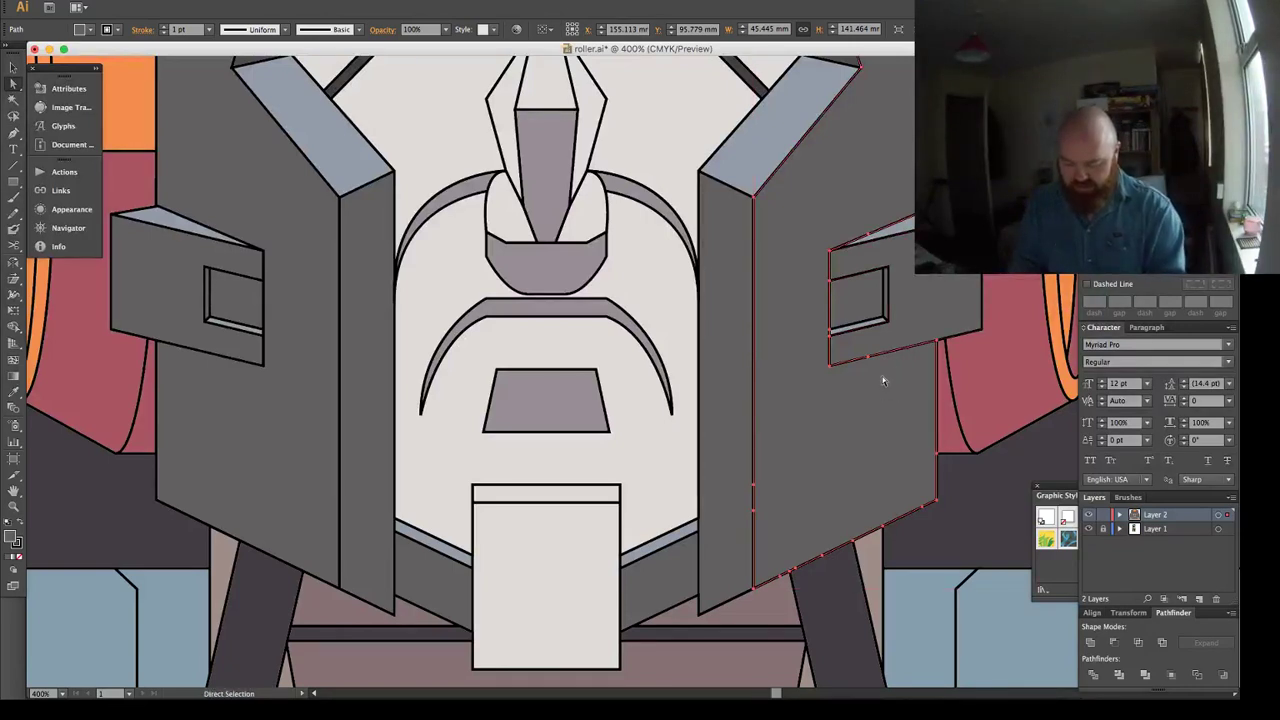
{"action": "key", "text": "c"}
{"action": "left_click", "coordinate": [829, 364]}
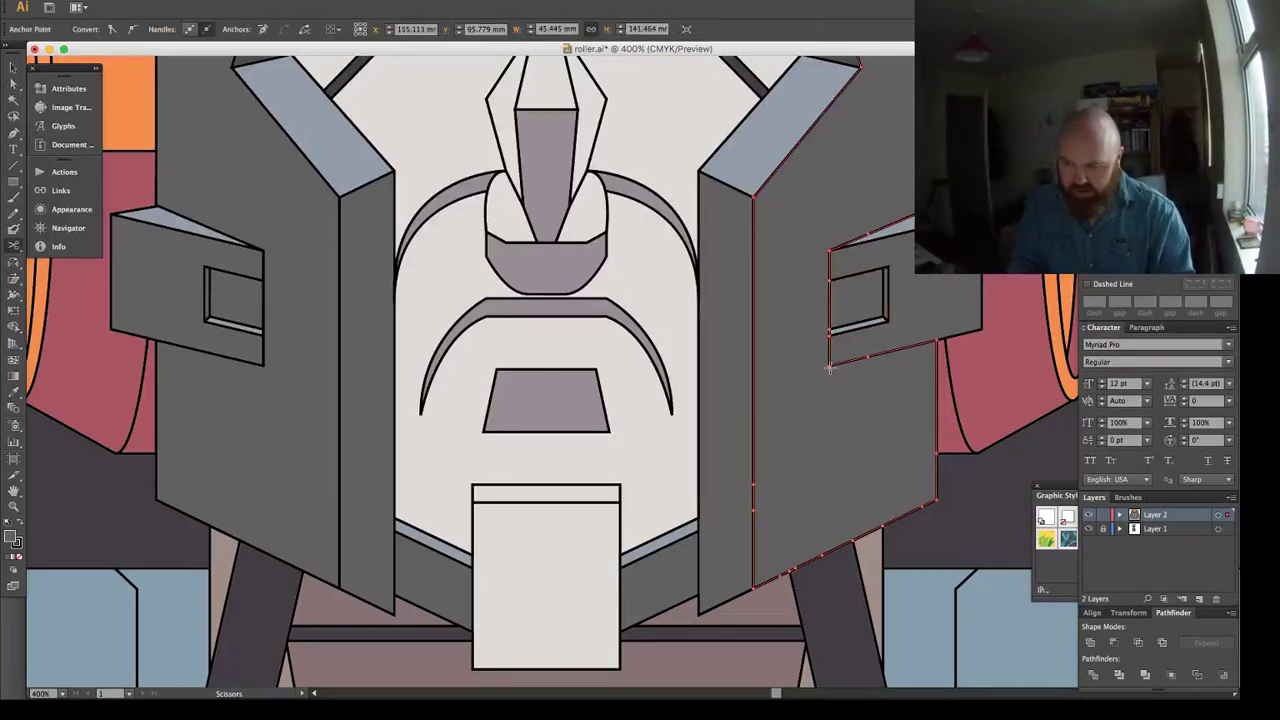
{"action": "left_click", "coordinate": [936, 452]}
{"action": "key", "text": "a"}
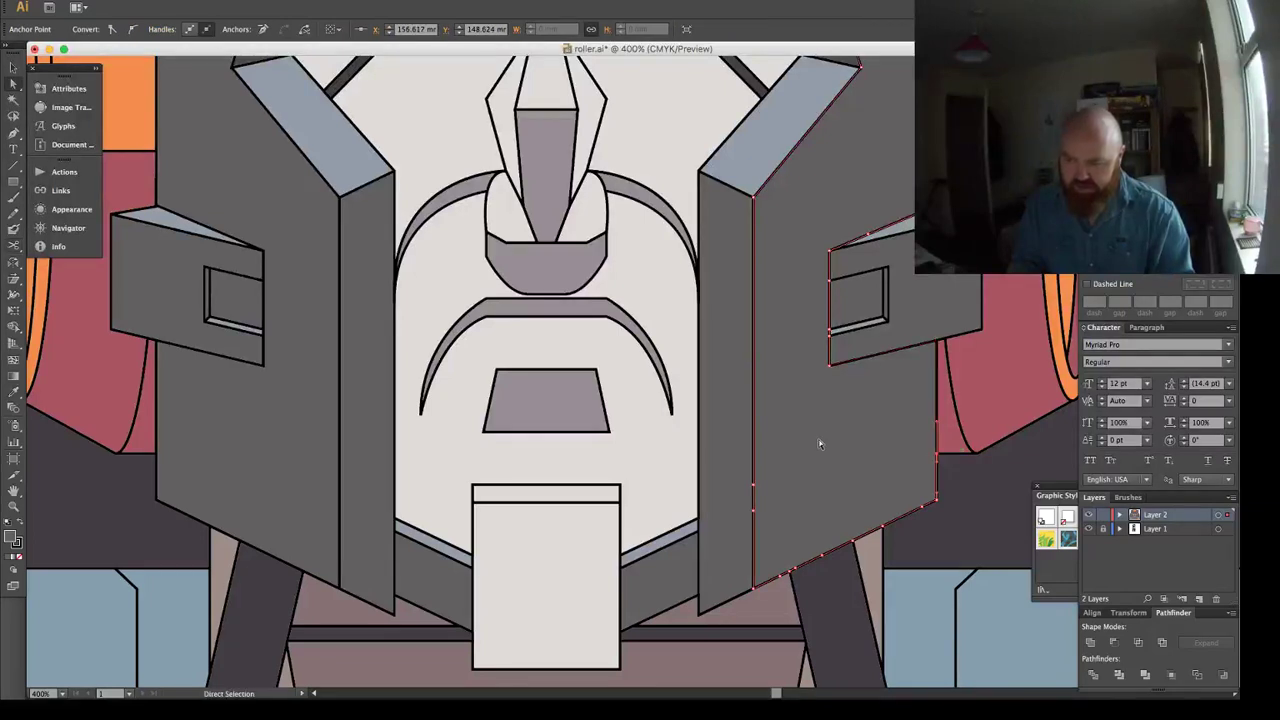
{"action": "key", "text": "super+shift+a"}
{"action": "left_click", "coordinate": [895, 350]}
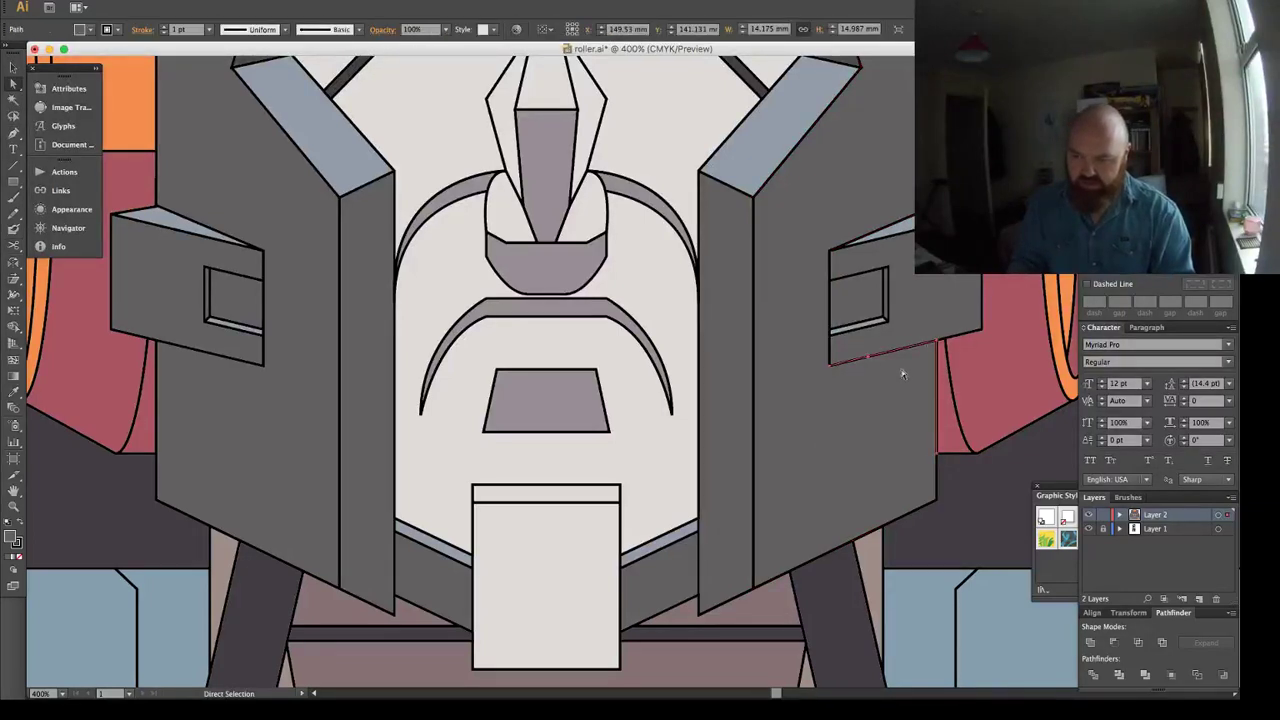
{"action": "left_click", "coordinate": [1090, 643]}
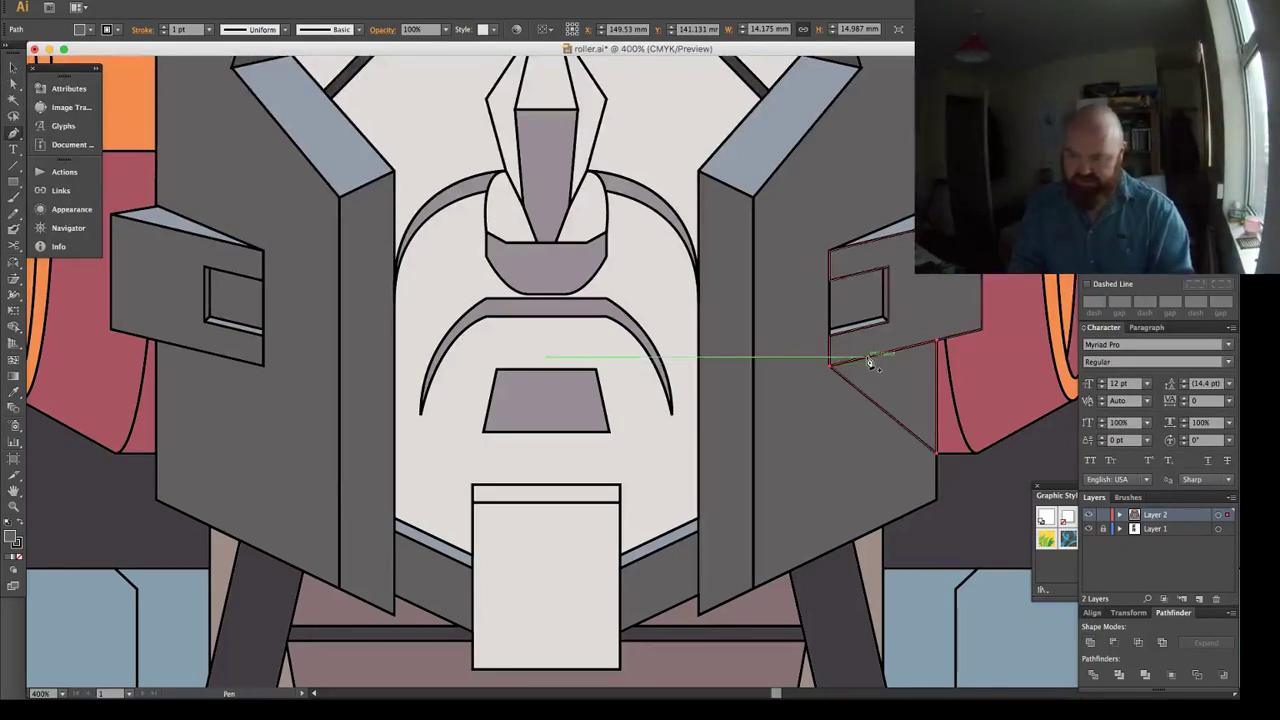
Delete the surplus anchor point on the triangle's upper edge and fill the triangle with a darker grey.
{"action": "left_click", "coordinate": [869, 359]}
{"action": "left_click_drag", "start_coordinate": [869, 358], "coordinate": [878, 369]}
{"action": "key", "text": "p"}
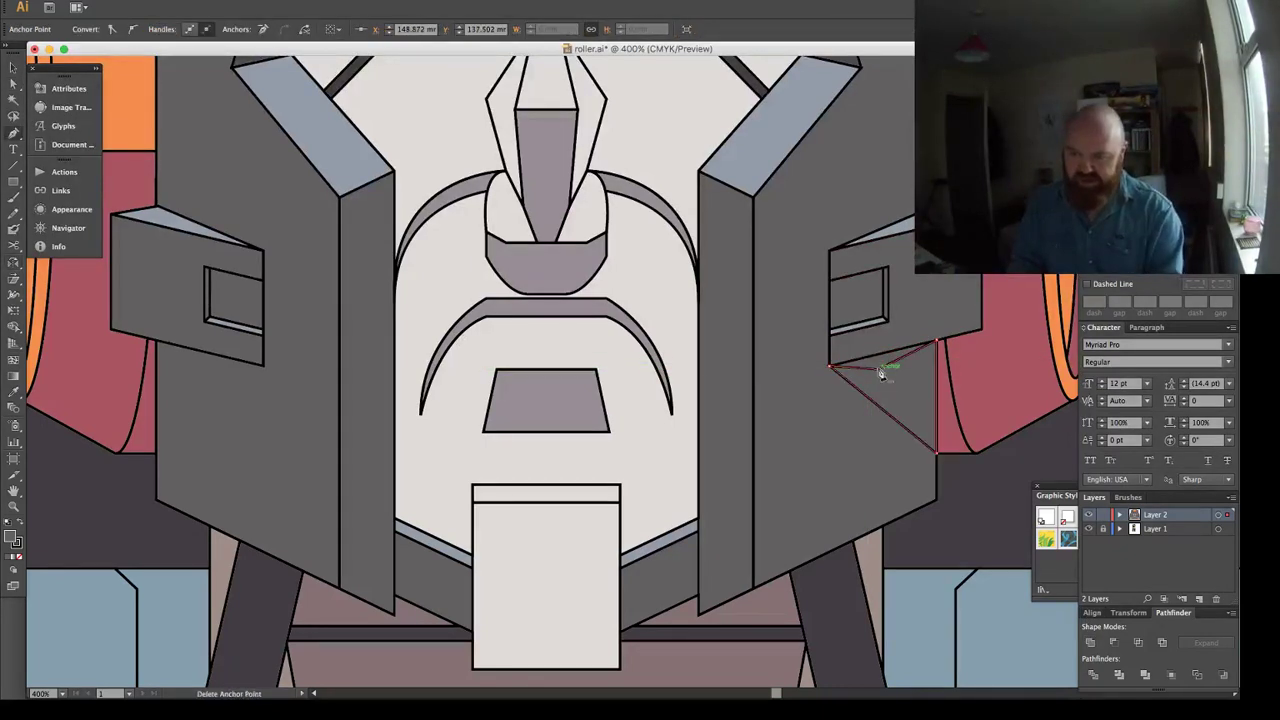
{"action": "left_click", "coordinate": [878, 369]}
{"action": "key", "text": "i"}
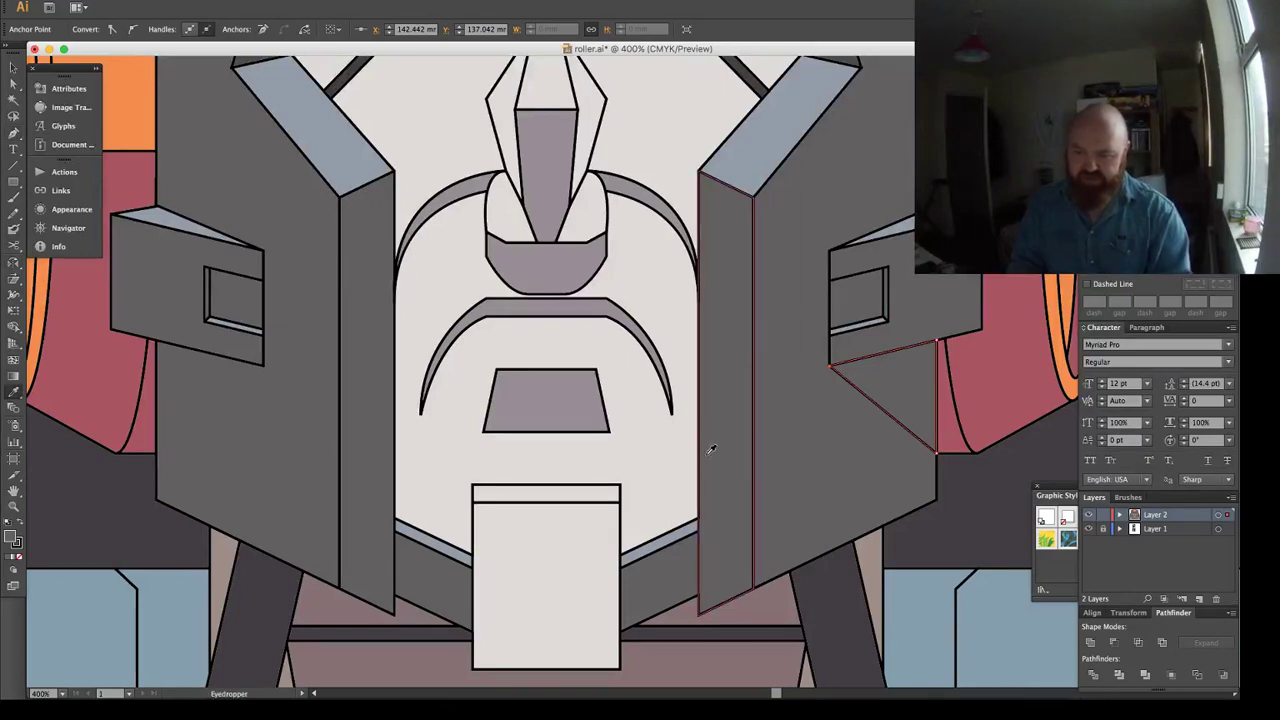
{"action": "left_click", "coordinate": [572, 215]}
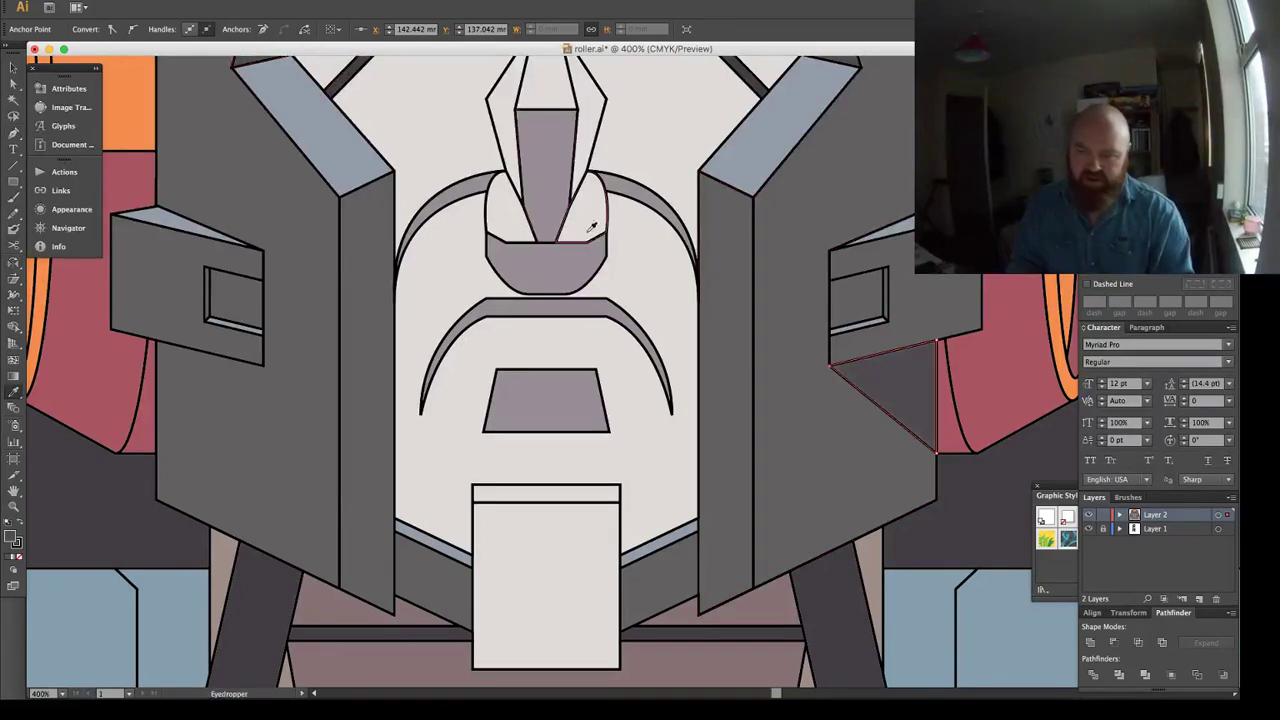
Reflect a copy of the dark grey triangle below the cheek block across a vertical axis.
{"action": "key", "text": "v"}
{"action": "key", "text": "a"}
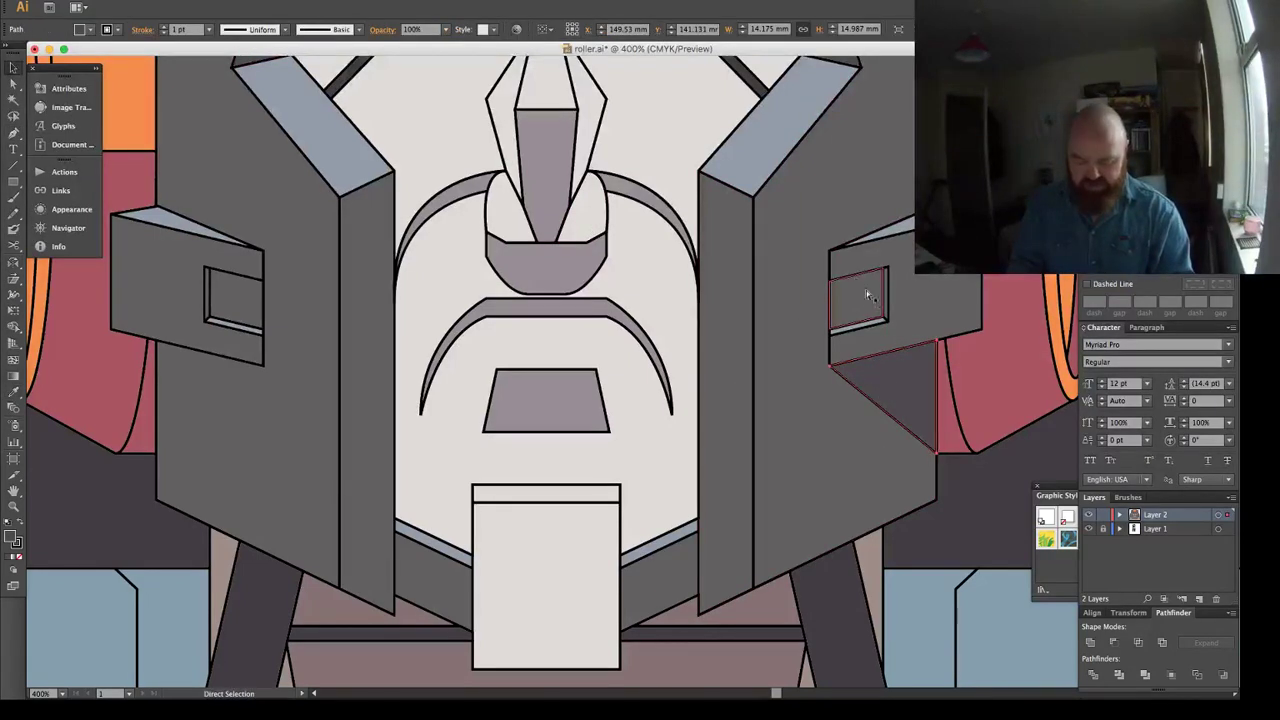
{"action": "left_click", "coordinate": [160, 2]}
{"action": "mouse_move", "coordinate": [194, 4]}
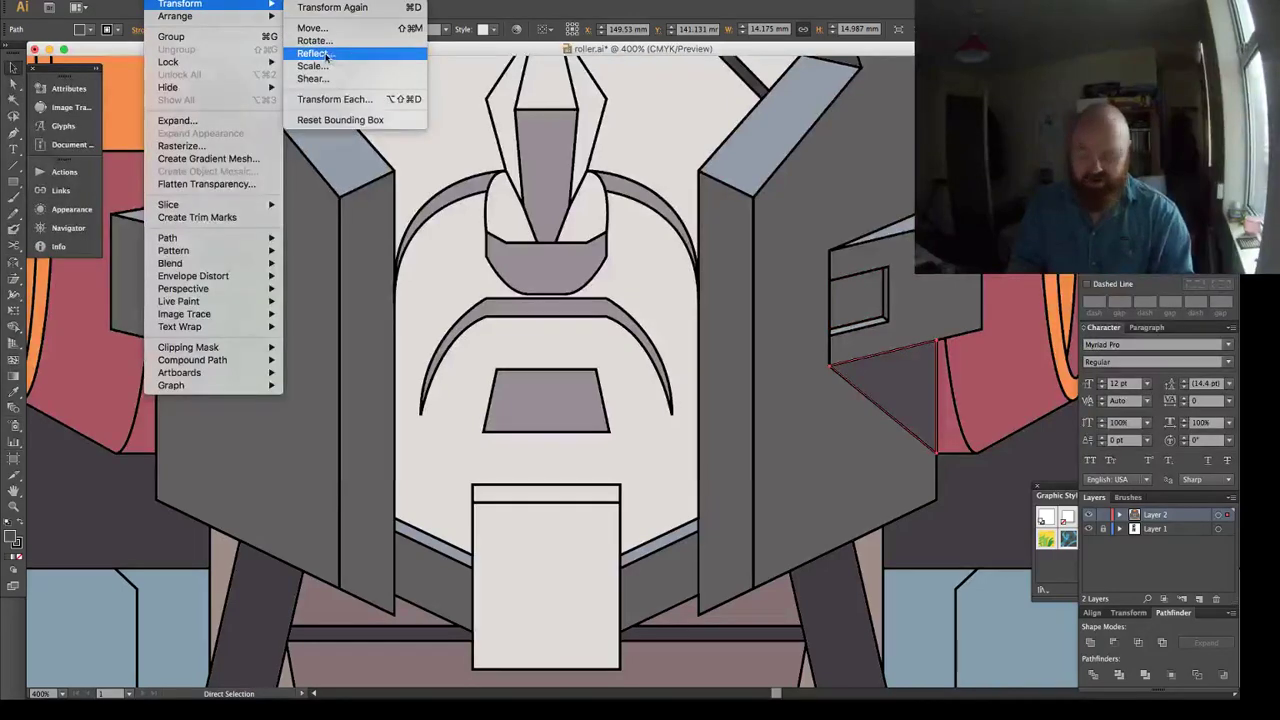
{"action": "left_click", "coordinate": [326, 58]}
{"action": "left_click", "coordinate": [197, 382]}
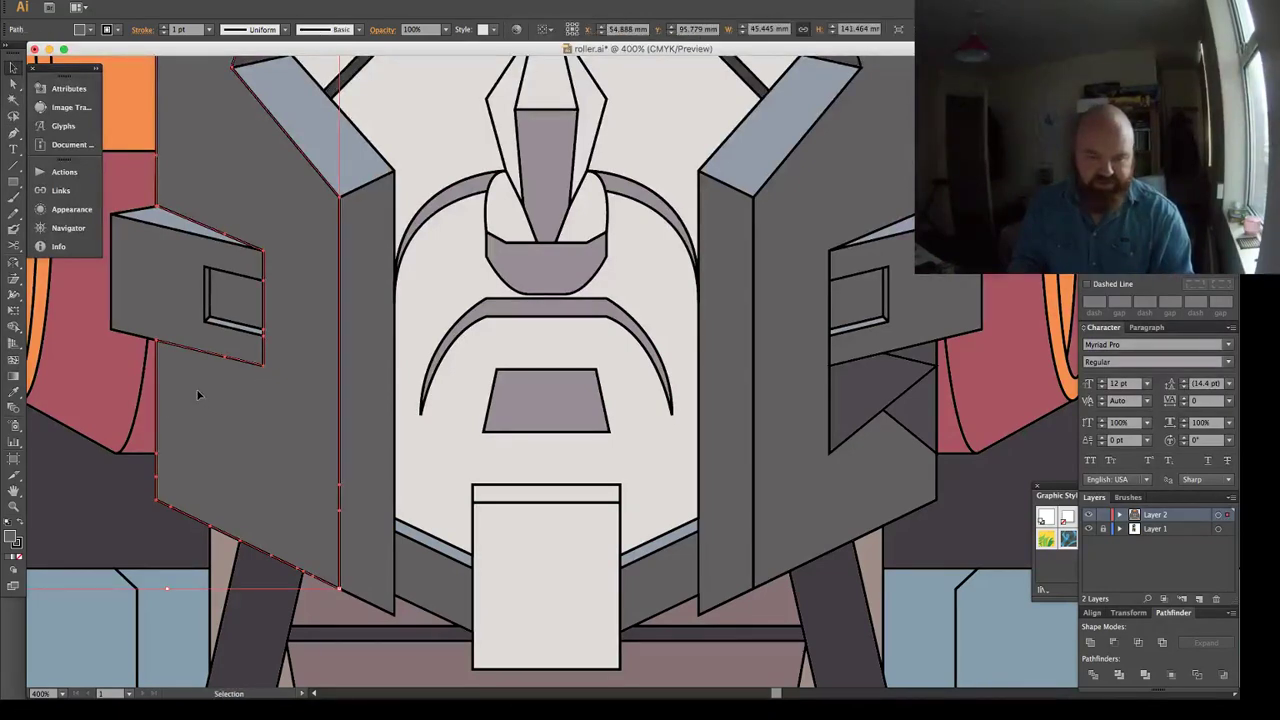
Draw a temporary guide rectangle about 7.1 by 11.1 mm from the opposite helmet side panel's outer edge, just below its cheek block.
{"action": "key", "text": "super+f"}
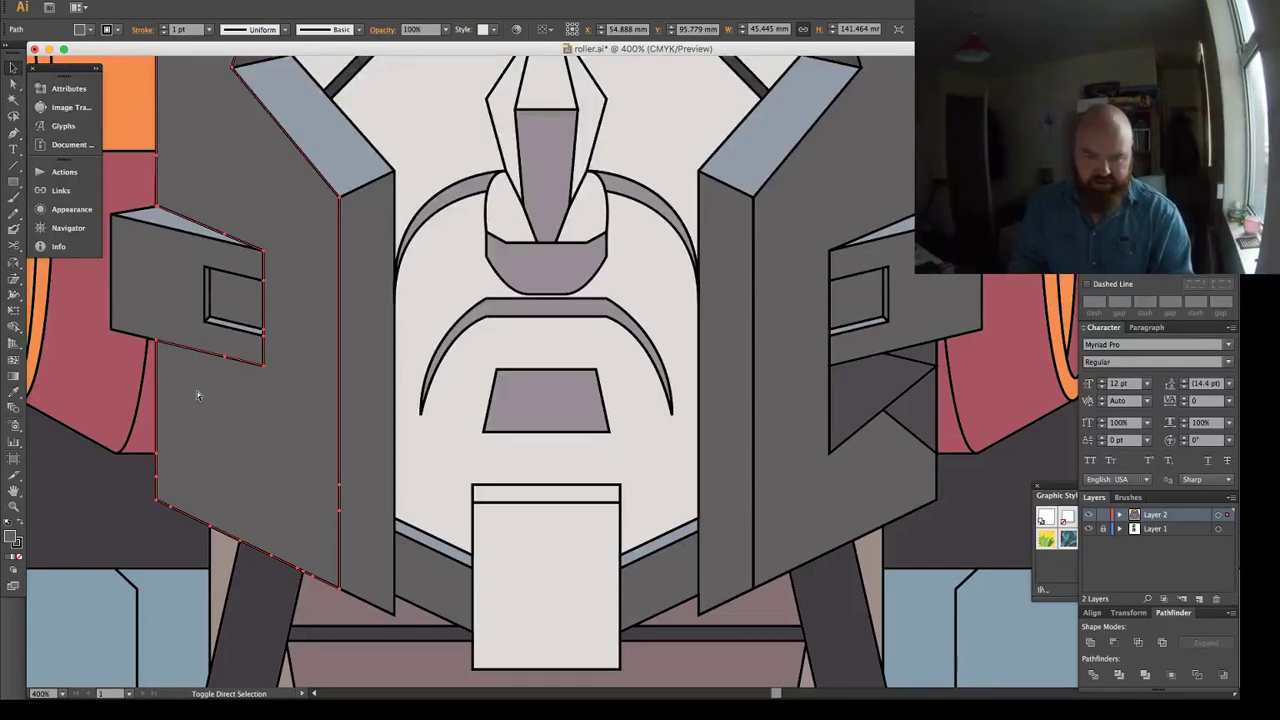
{"action": "left_click_drag", "start_coordinate": [188, 388], "coordinate": [432, 403]}
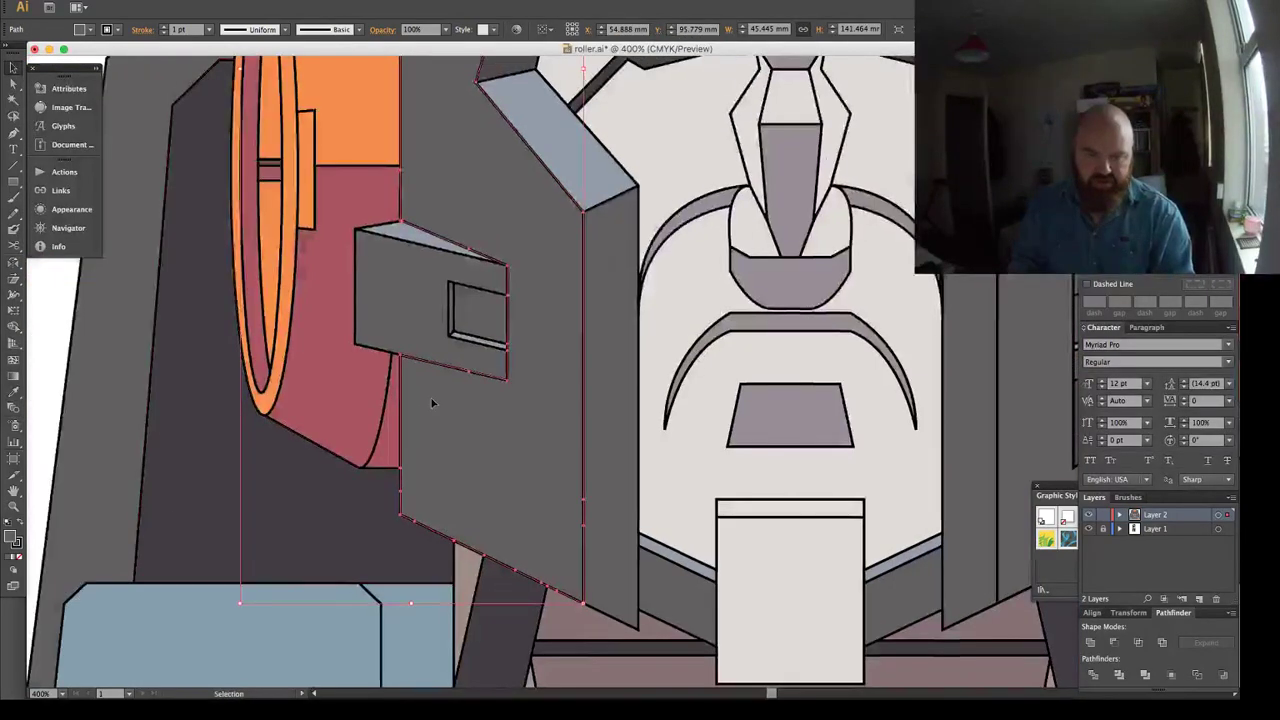
{"action": "key", "text": "super+minus"}
{"action": "key", "text": "super+minus"}
{"action": "key", "text": "super+minus"}
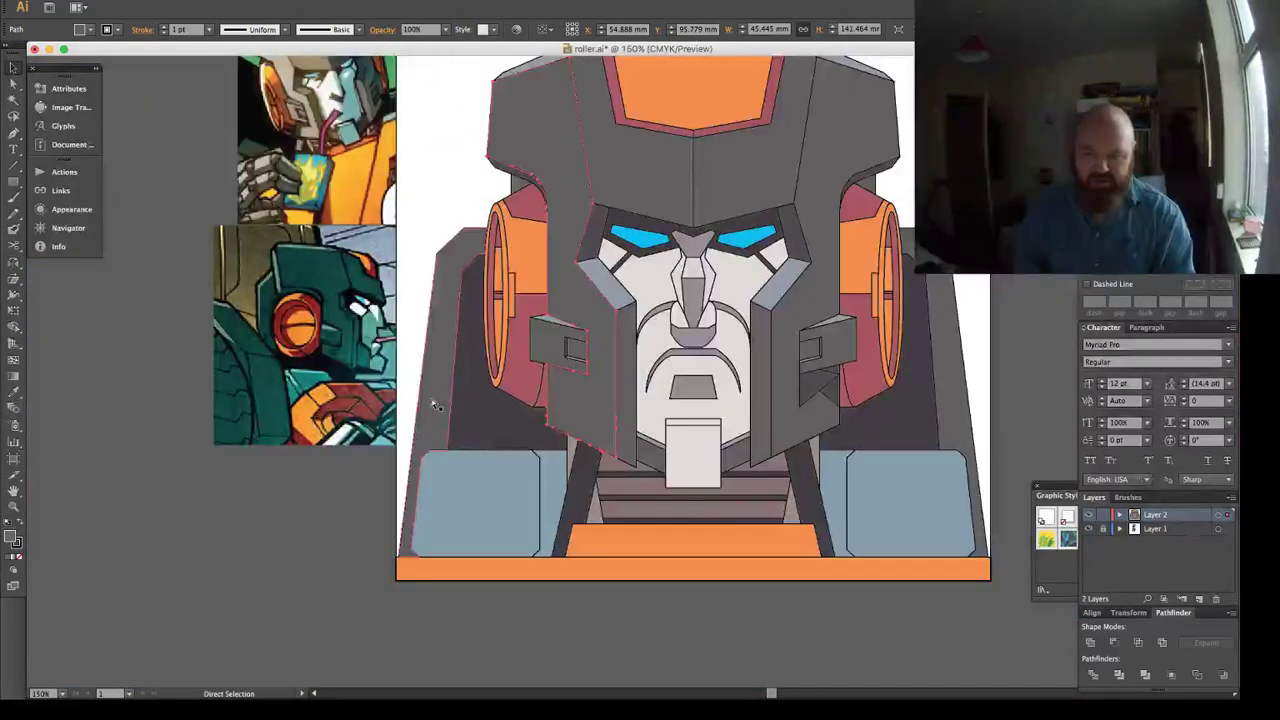
{"action": "left_click_drag", "start_coordinate": [601, 400], "coordinate": [496, 377]}
{"action": "left_click_drag", "start_coordinate": [440, 309], "coordinate": [509, 408]}
{"action": "key", "text": "m"}
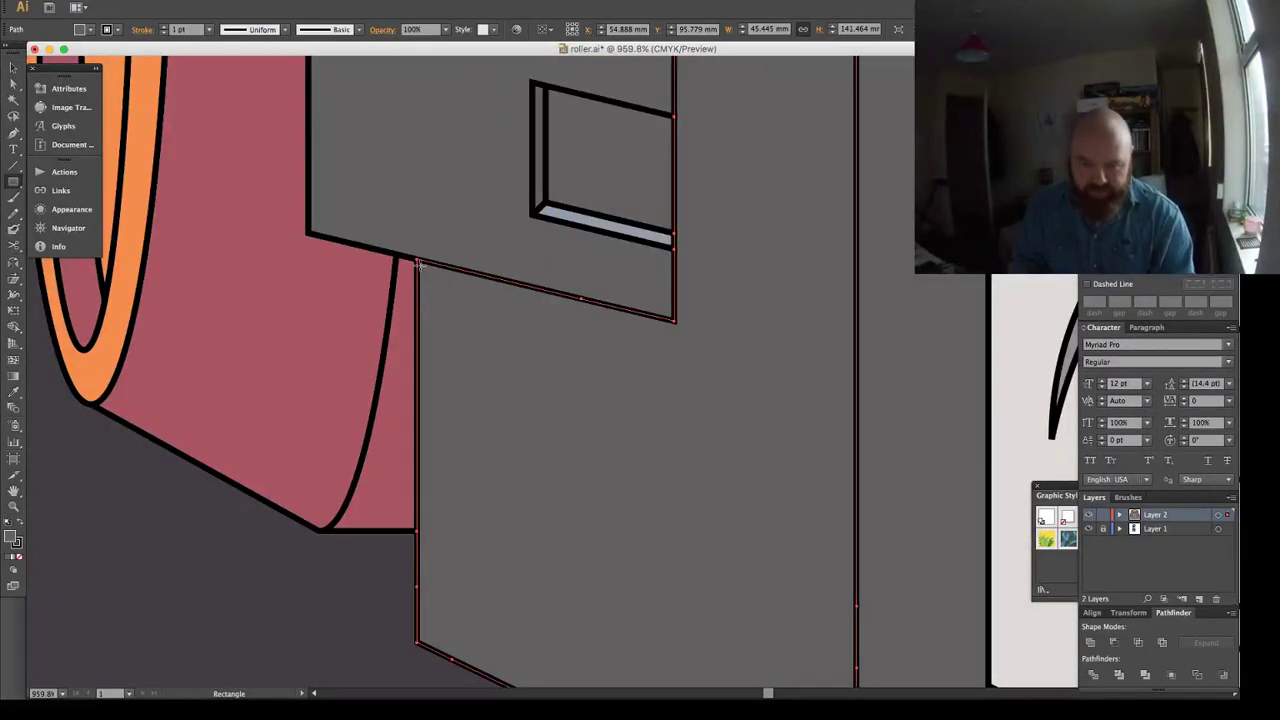
{"action": "left_click_drag", "start_coordinate": [416, 259], "coordinate": [546, 461]}
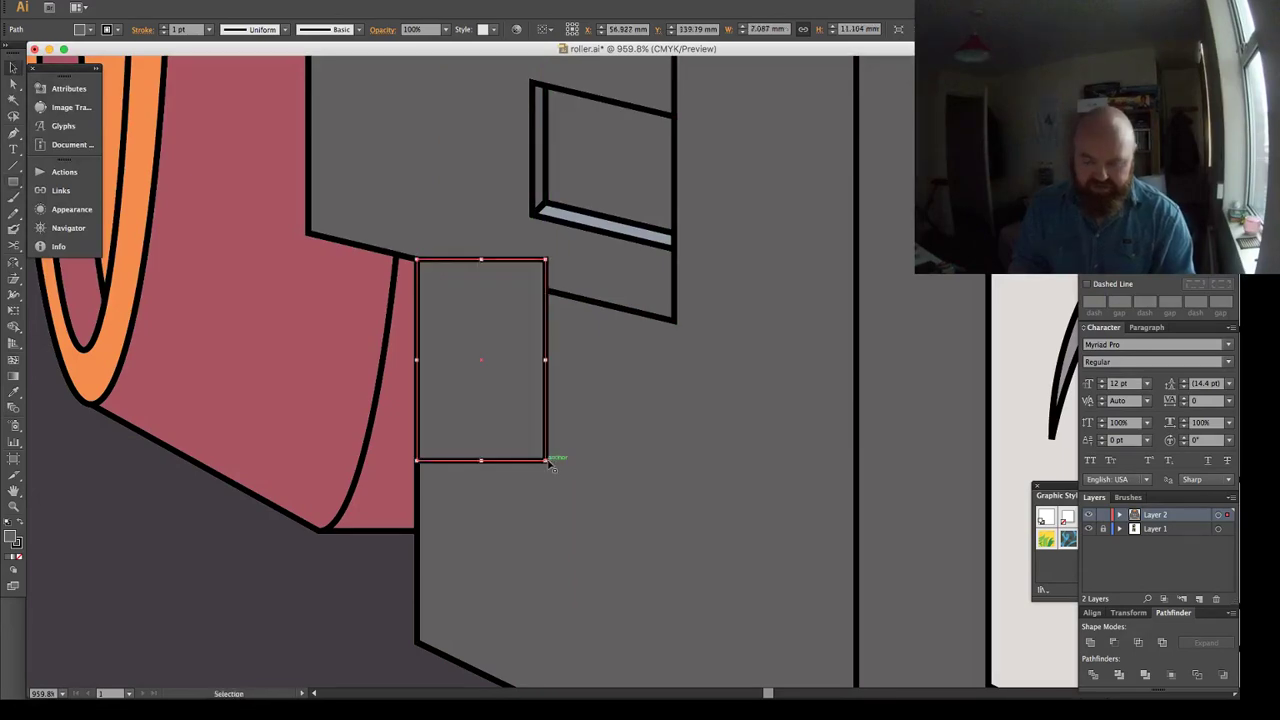
Align the reflected triangle with the guide rectangle's outer edge and delete the rectangle.
{"action": "key", "text": "super+minus"}
{"action": "key", "text": "super+0"}
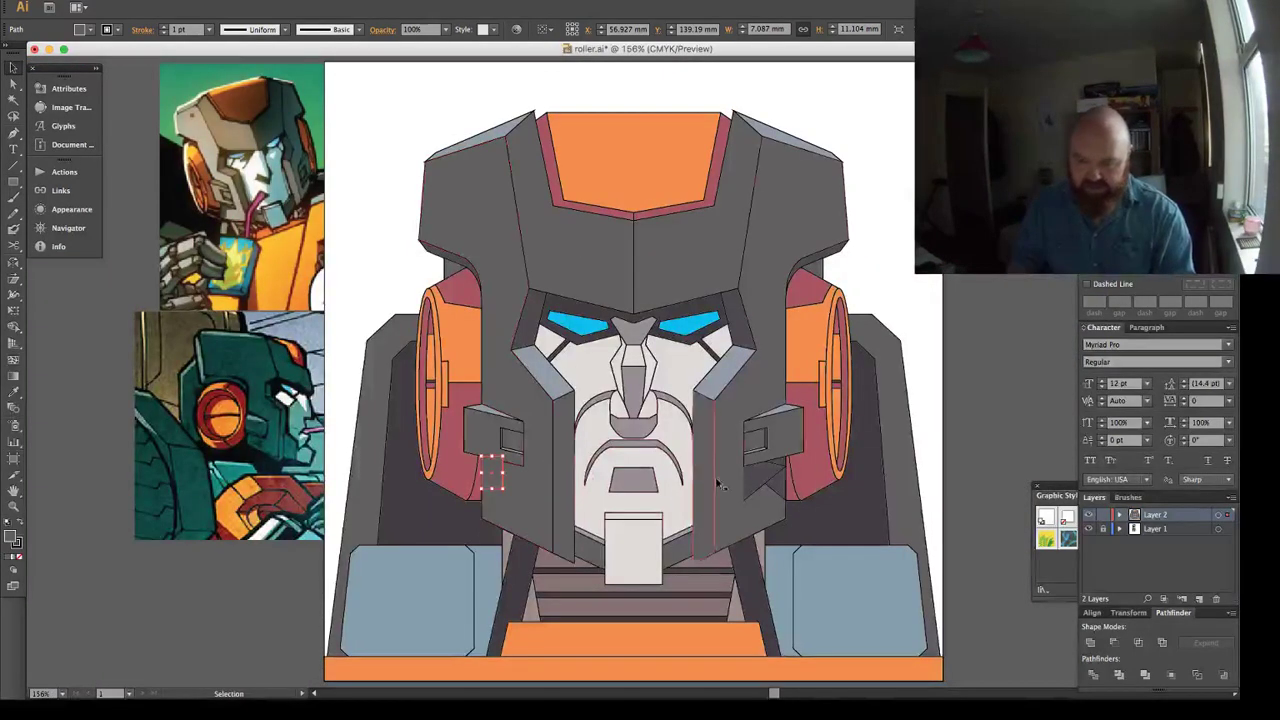
{"action": "left_click", "coordinate": [755, 481], "text": "shift"}
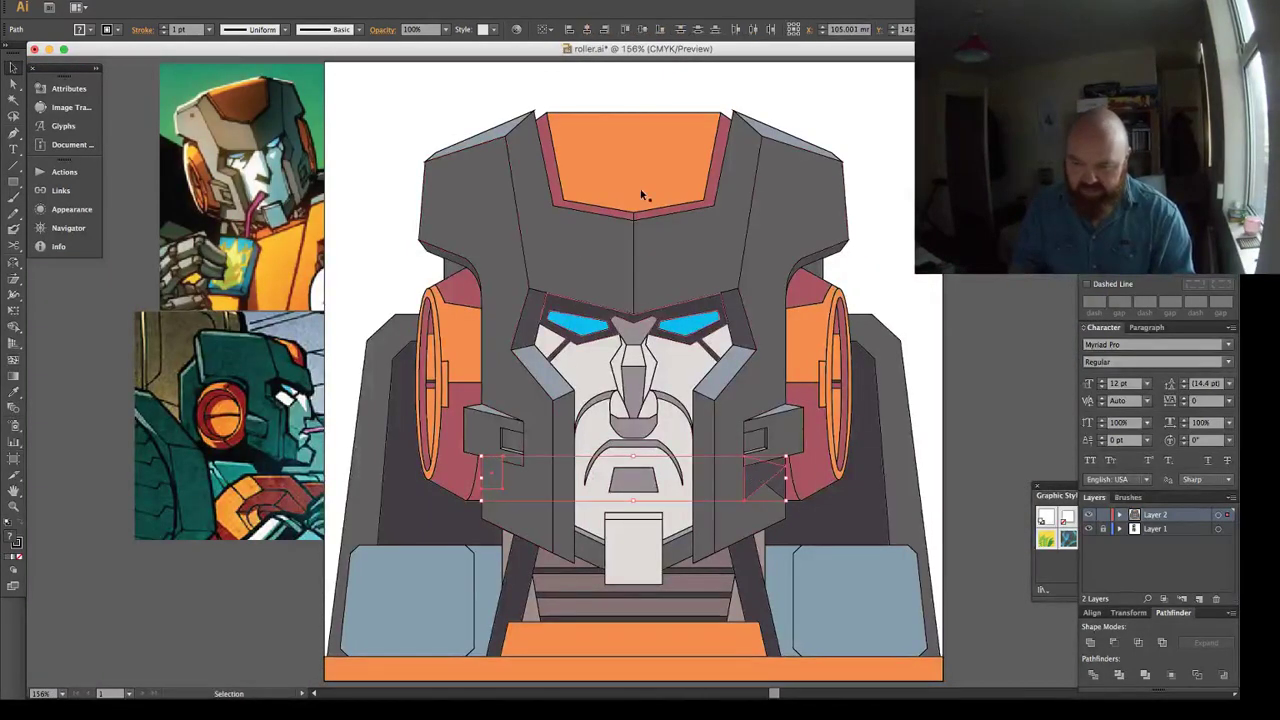
{"action": "left_click", "coordinate": [569, 30]}
{"action": "key", "text": "super+shift+a"}
{"action": "key", "text": "a"}
{"action": "left_click", "coordinate": [498, 477]}
{"action": "key", "text": "Delete"}
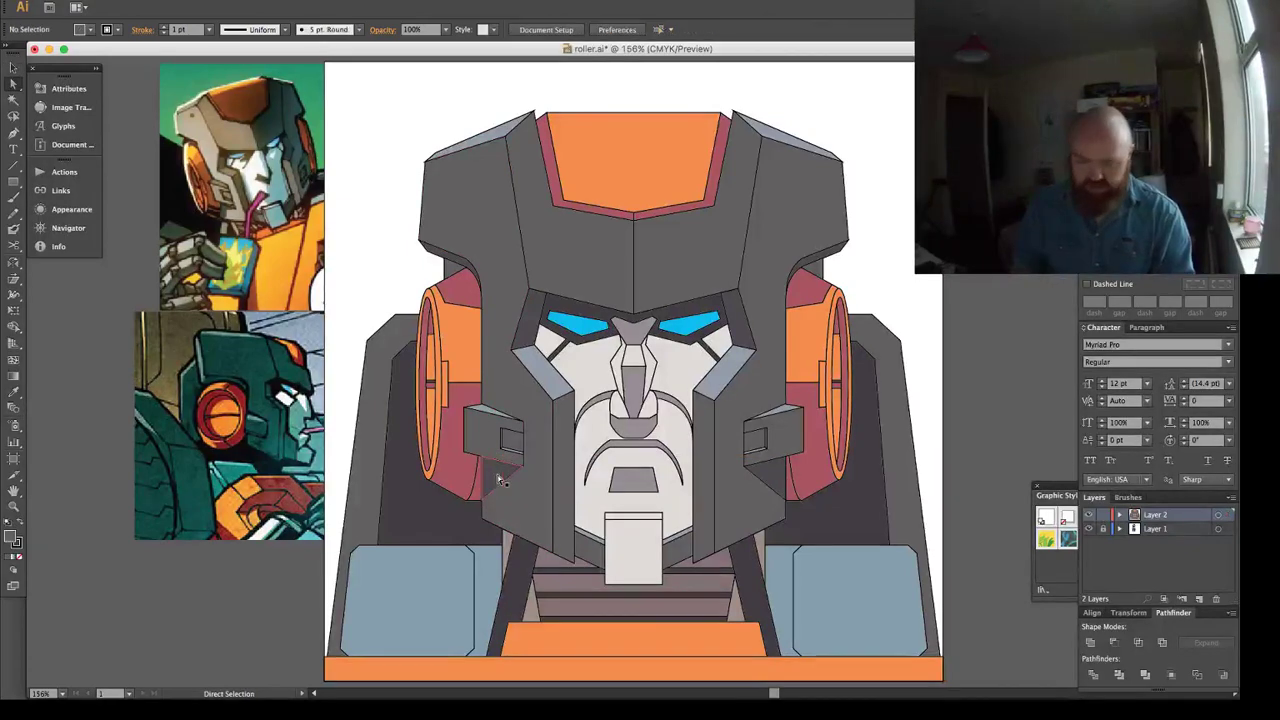
Fill the thin vertical inner edges of both cheek block recesses with the dark grey sampled from the shadow triangle.
{"action": "key", "text": "v"}
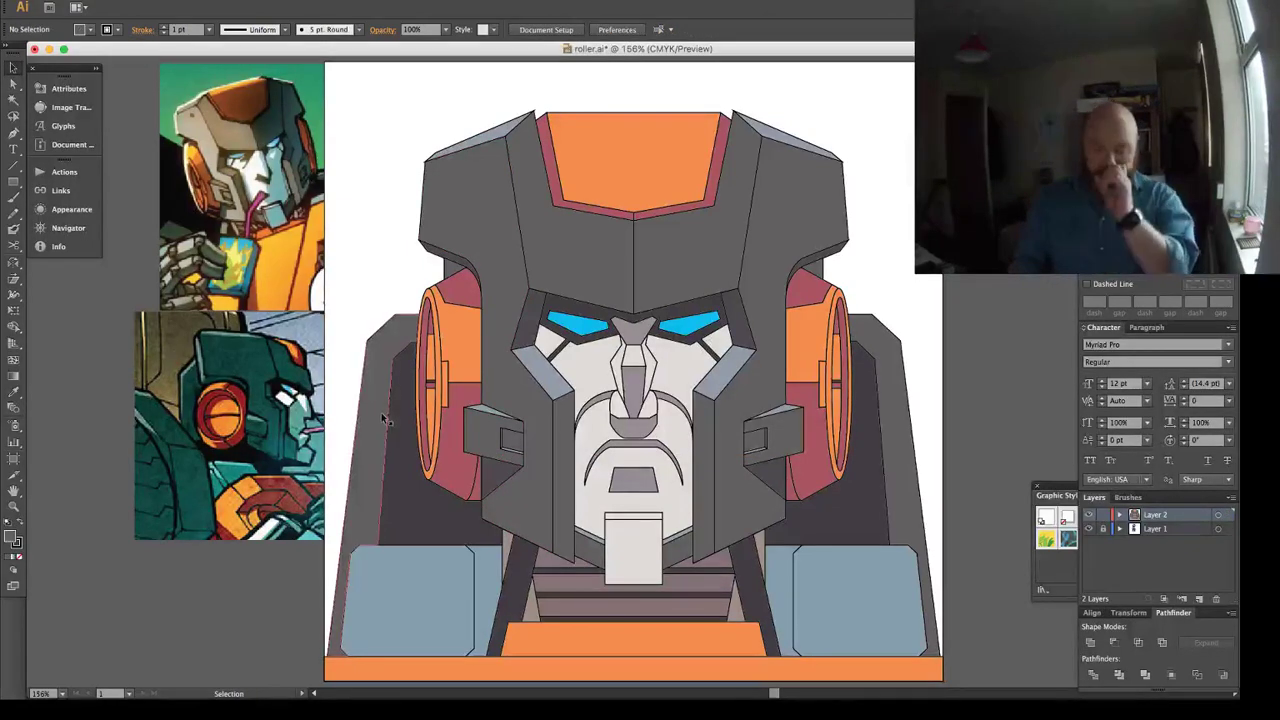
{"action": "key", "text": "z"}
{"action": "left_click_drag", "start_coordinate": [831, 516], "coordinate": [833, 518]}
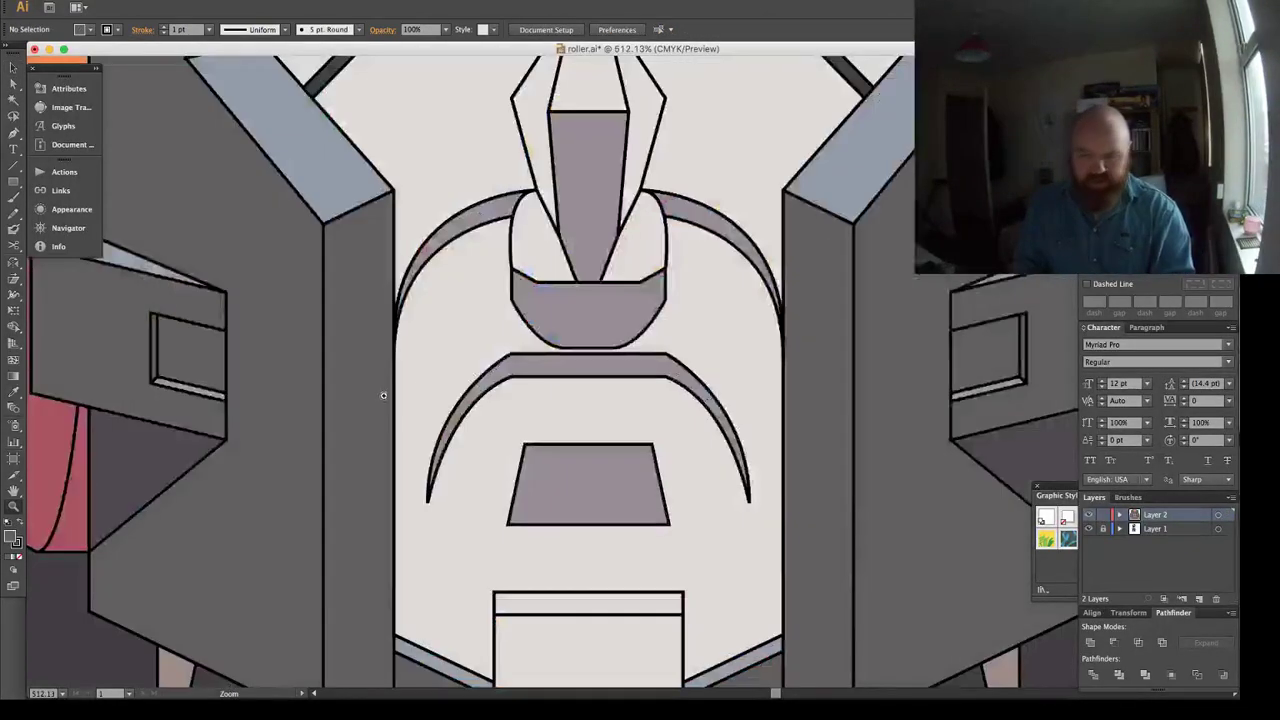
{"action": "key", "text": "a"}
{"action": "left_click", "coordinate": [155, 337]}
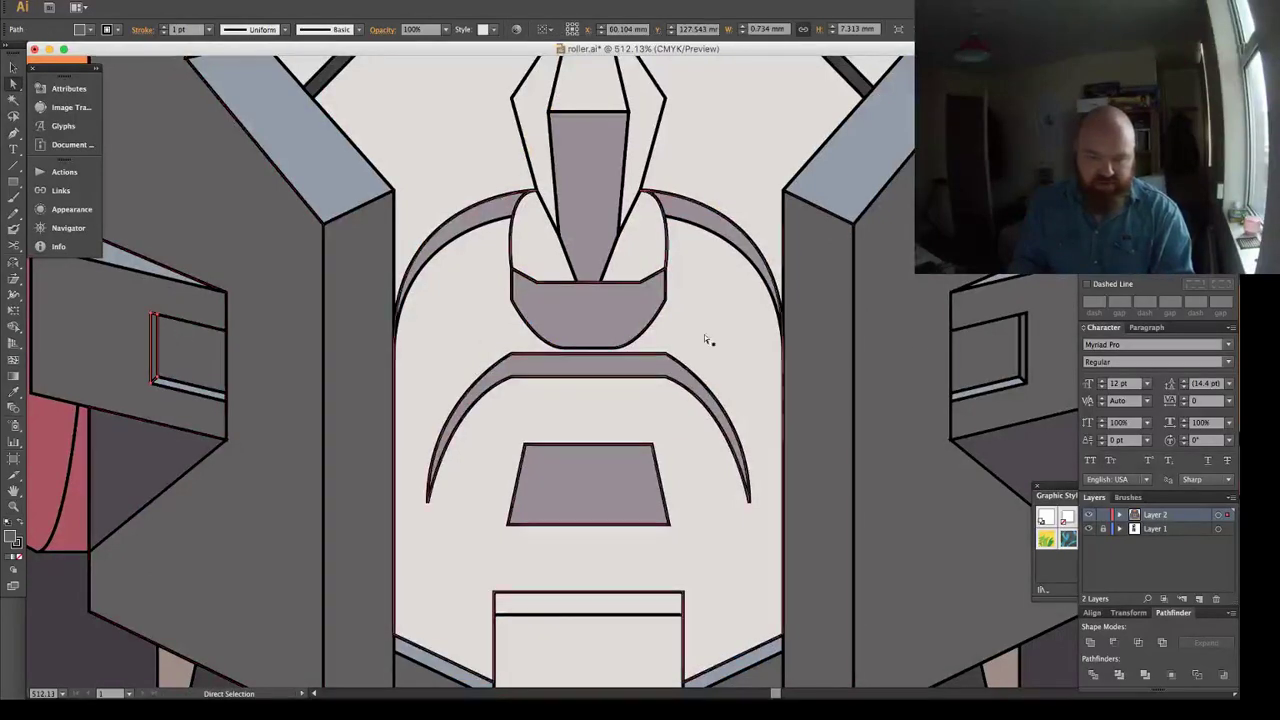
{"action": "left_click", "coordinate": [1024, 332], "text": "shift"}
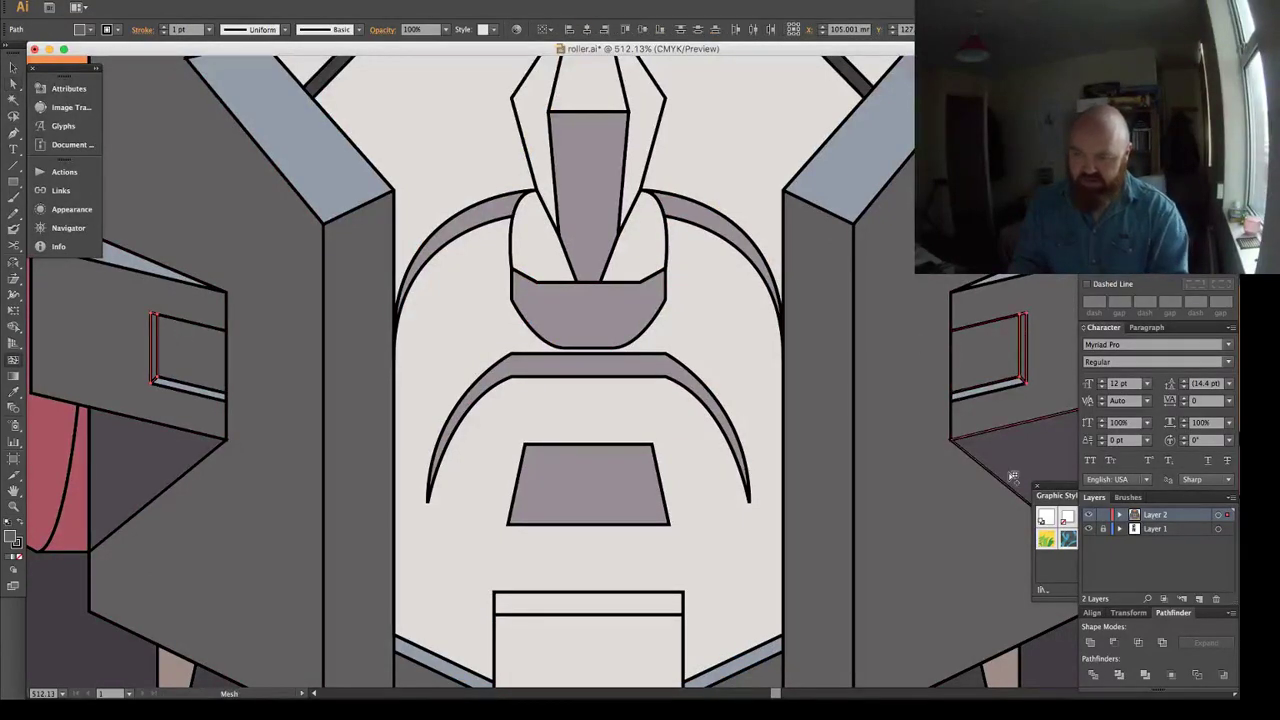
{"action": "key", "text": "i"}
{"action": "left_click", "coordinate": [1025, 444]}
{"action": "key", "text": "super+shift+a"}
{"action": "key", "text": "a"}
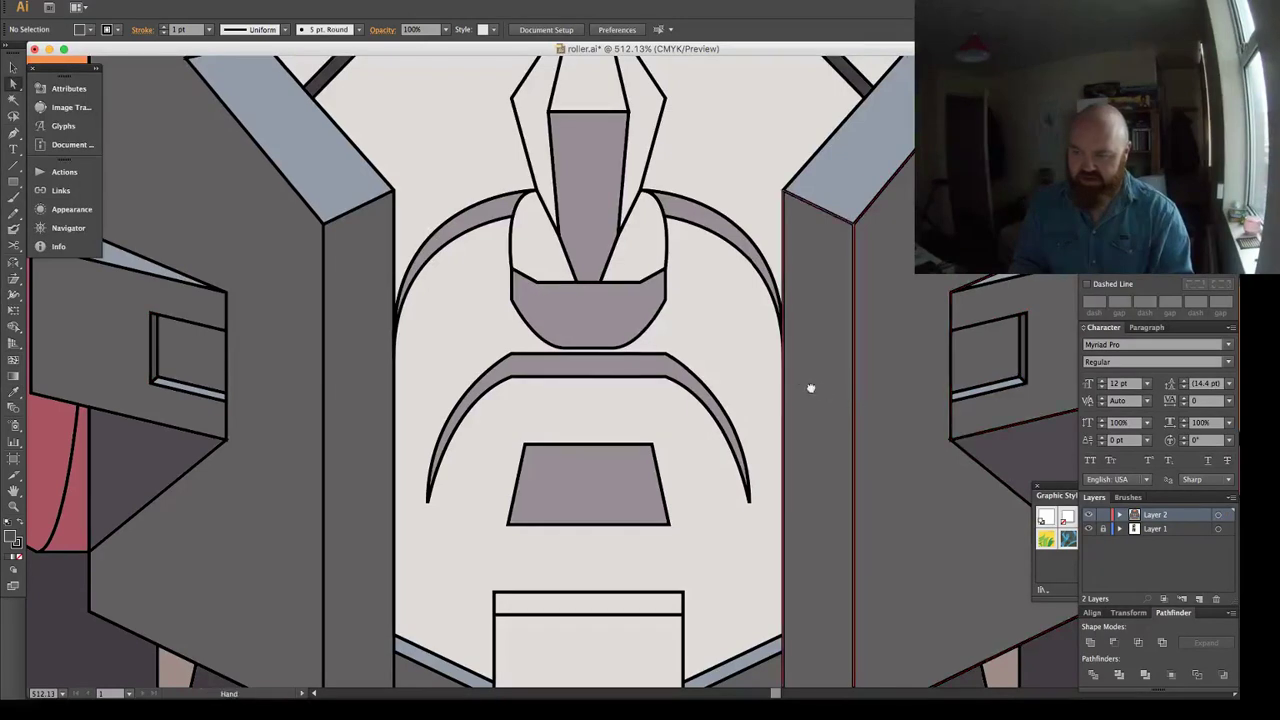
Select the inner face of the recess in one cheek block.
{"action": "left_click_drag", "start_coordinate": [811, 389], "coordinate": [896, 421]}
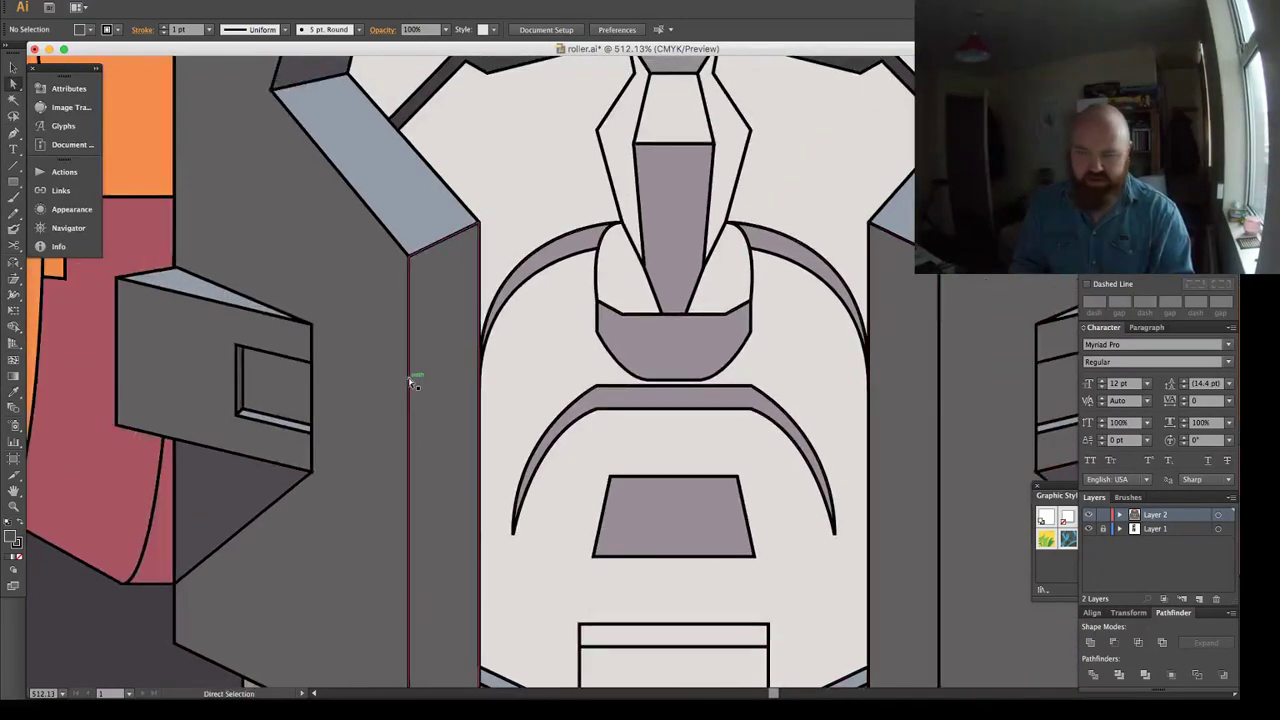
{"action": "left_click", "coordinate": [255, 364]}
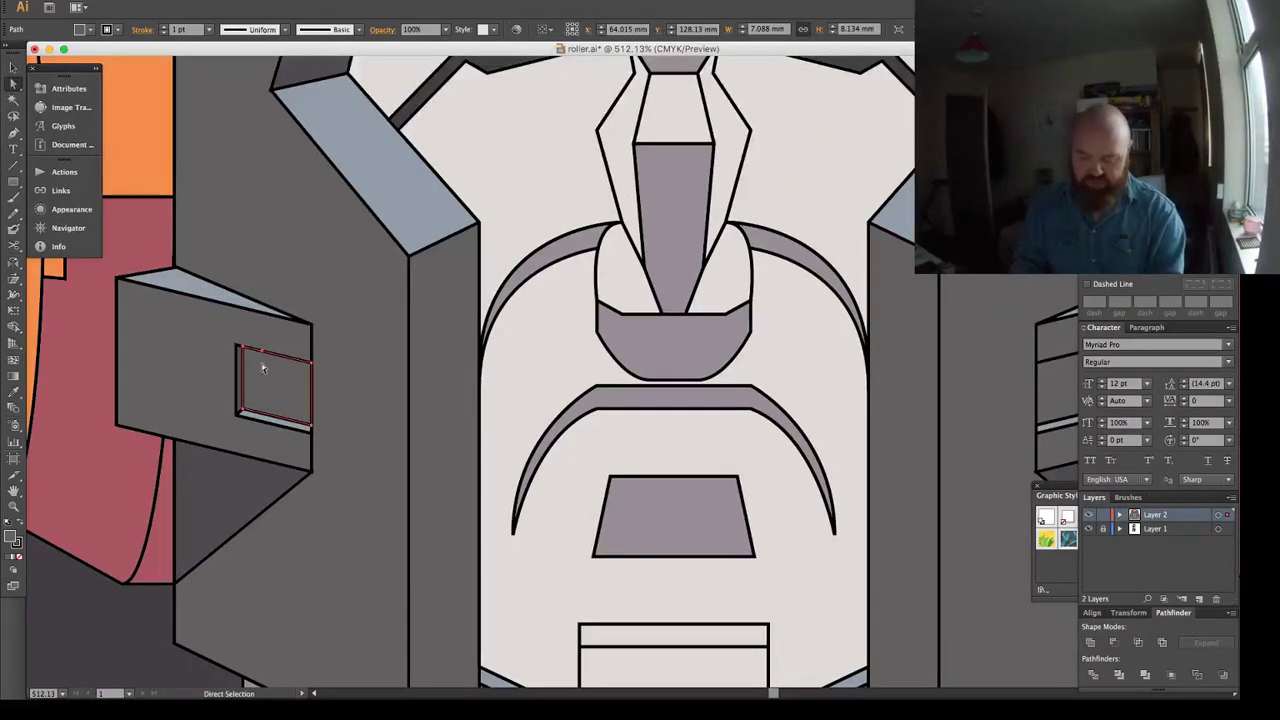
{"action": "key", "text": "minus"}
{"action": "left_click", "coordinate": [239, 412]}
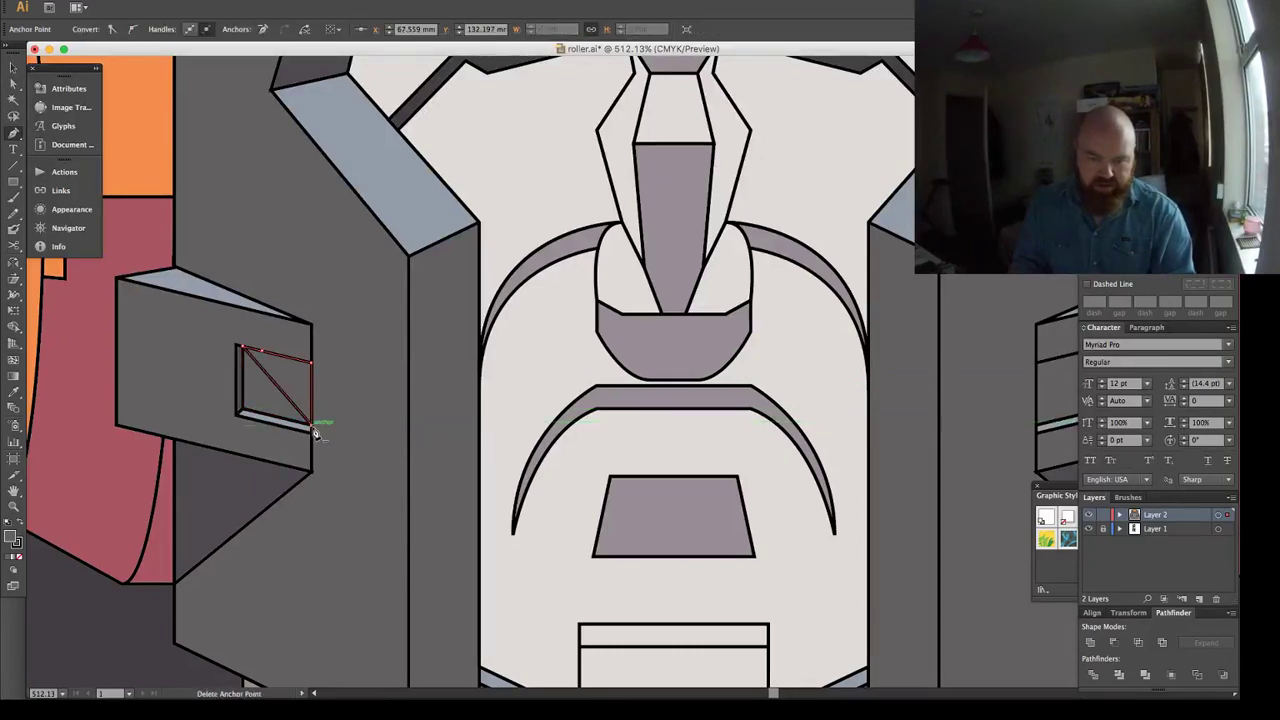
{"action": "key", "text": "p"}
{"action": "key", "text": "ctrl+z"}
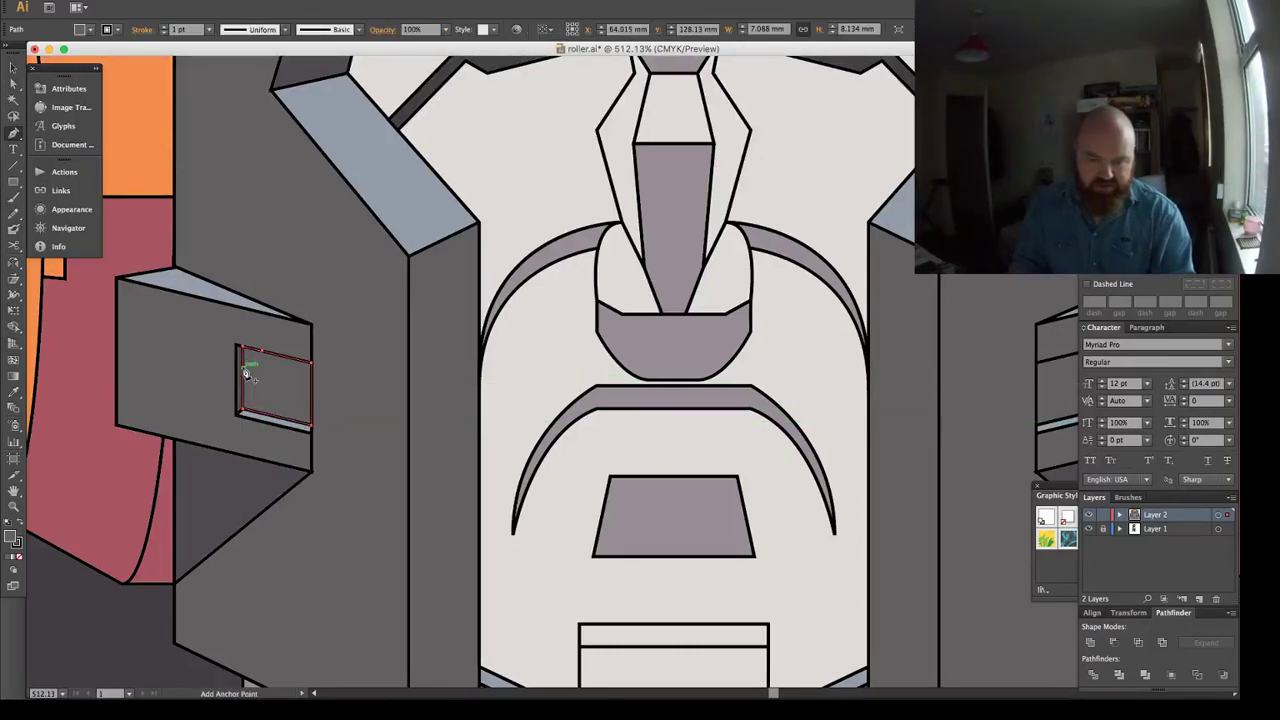
Add an anchor point near the top of the recess shape's vertical side and remove its lower corners and surplus upper point, leaving a thin triangle.
{"action": "left_click", "coordinate": [245, 373]}
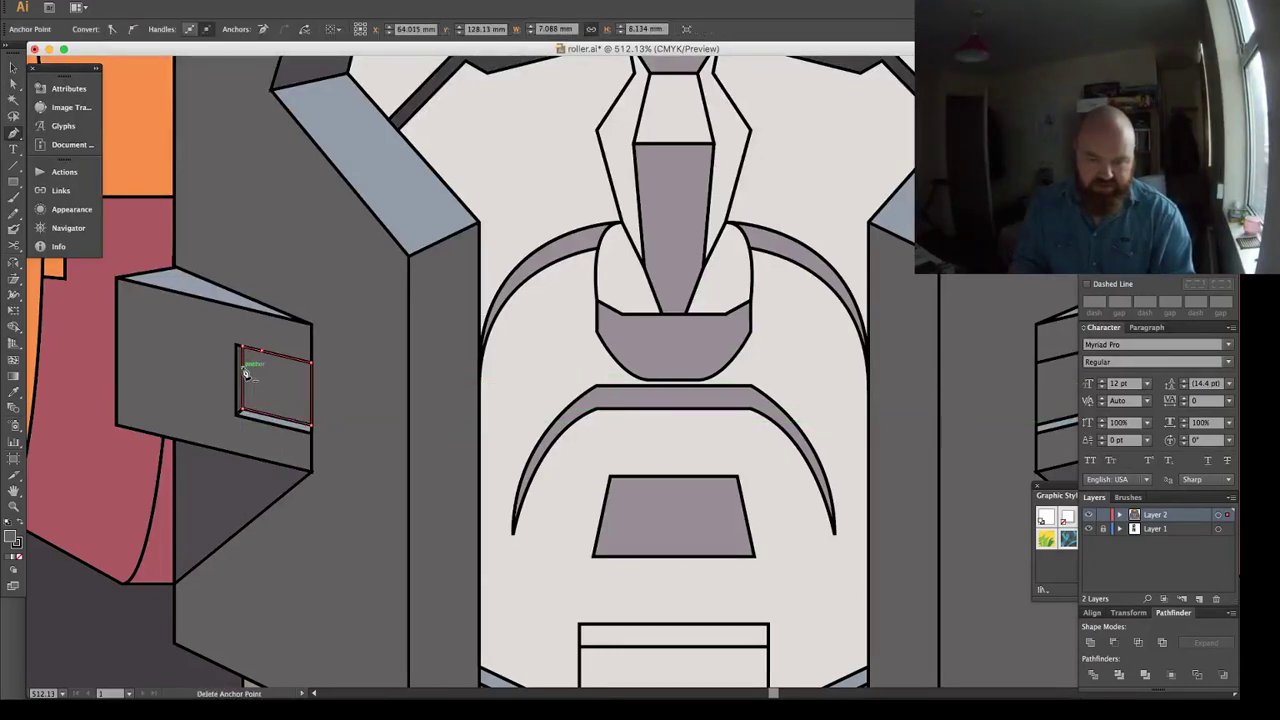
{"action": "left_click", "coordinate": [311, 427]}
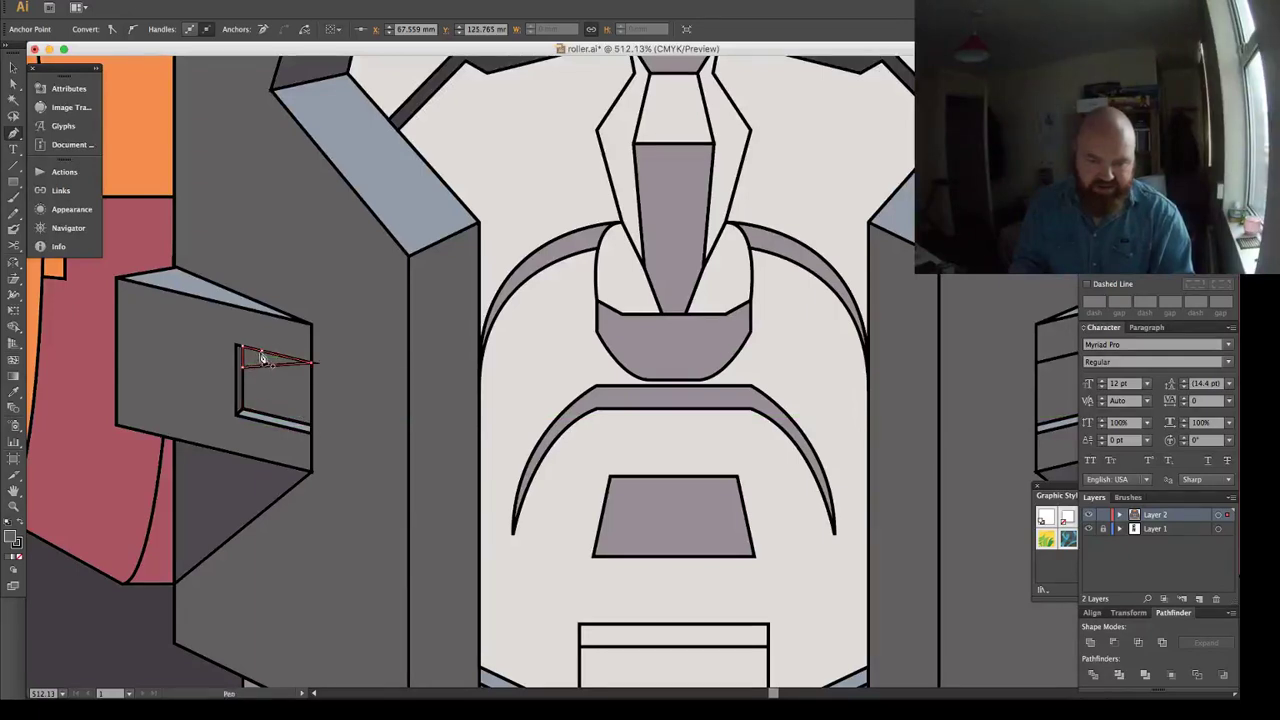
{"action": "key", "text": "a"}
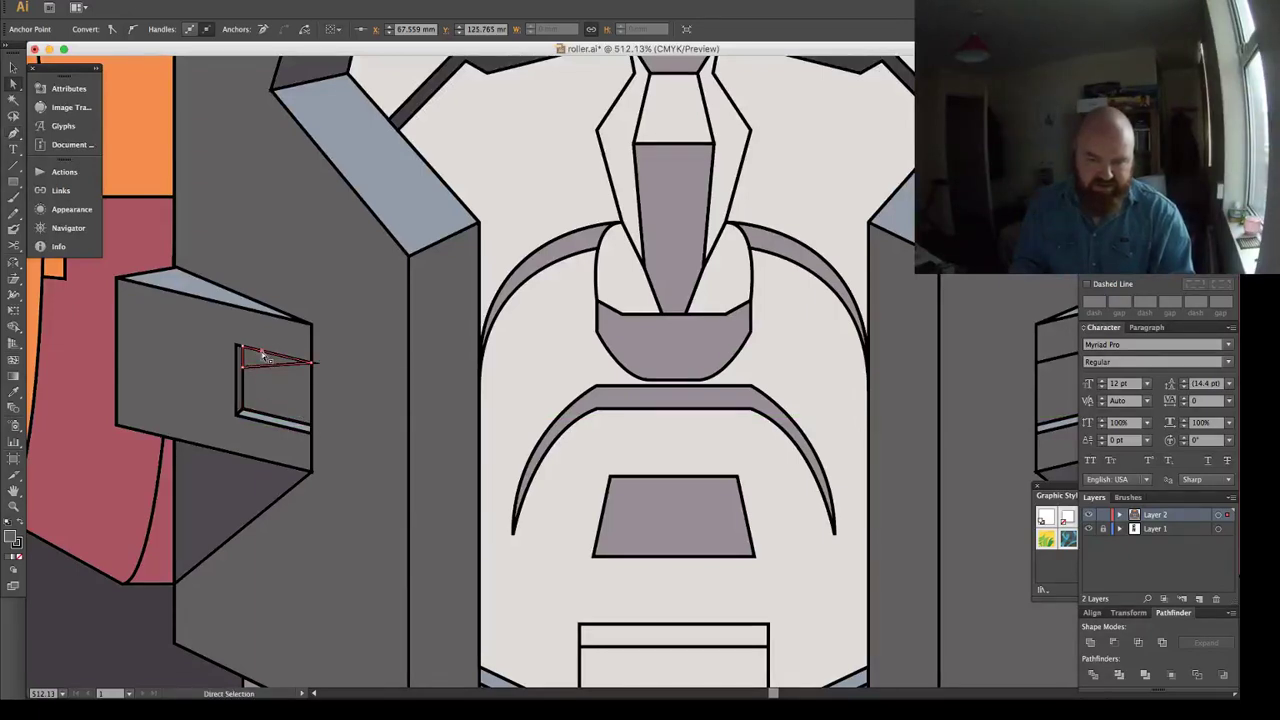
{"action": "key", "text": "o"}
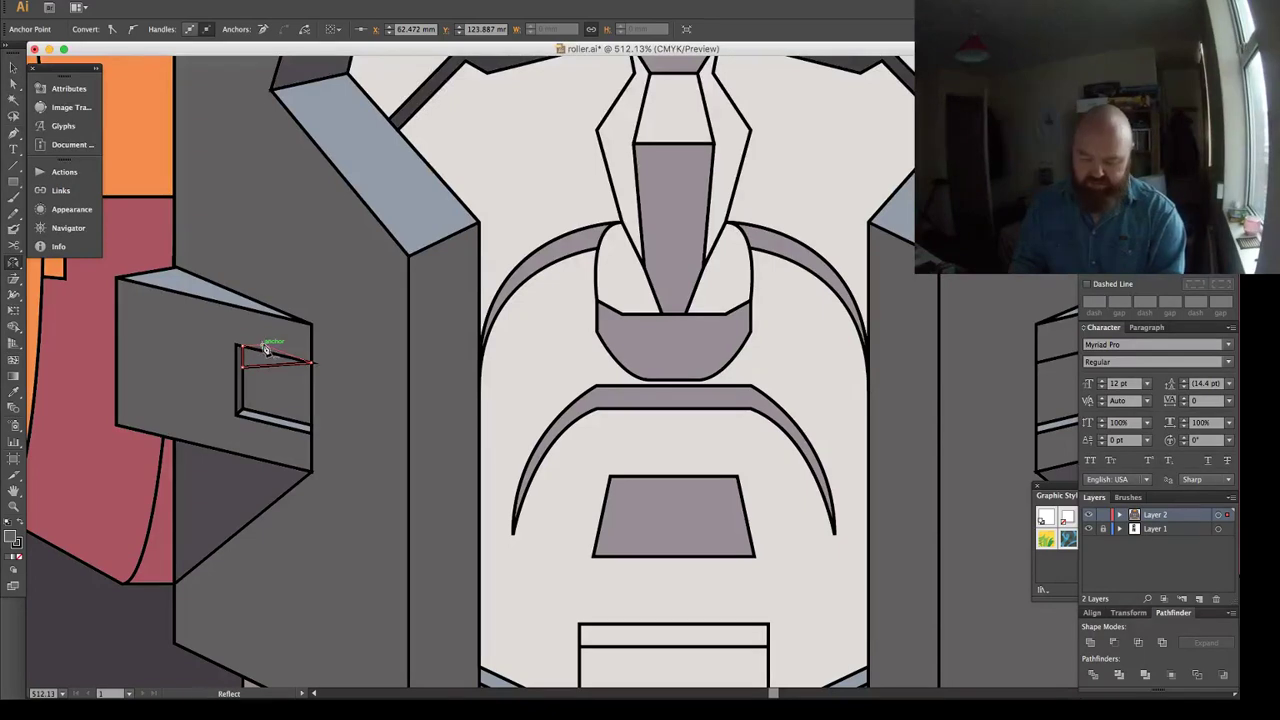
{"action": "key", "text": "p"}
{"action": "key", "text": "u"}
Fill the thin recess triangle with the dark grey sampled from the recess's vertical inner edge.
{"action": "key", "text": "i"}
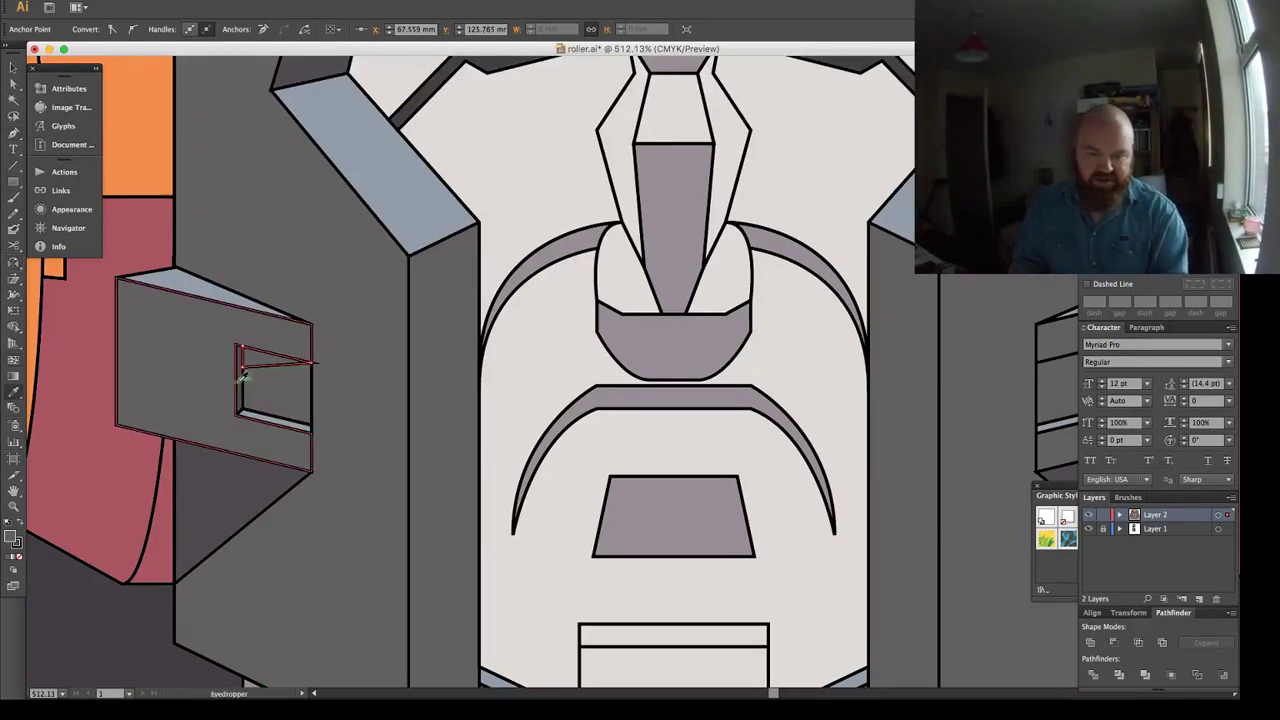
{"action": "left_click", "coordinate": [241, 380]}
{"action": "key", "text": "super+shift+a"}
{"action": "key", "text": "v"}
{"action": "left_click", "coordinate": [260, 362]}
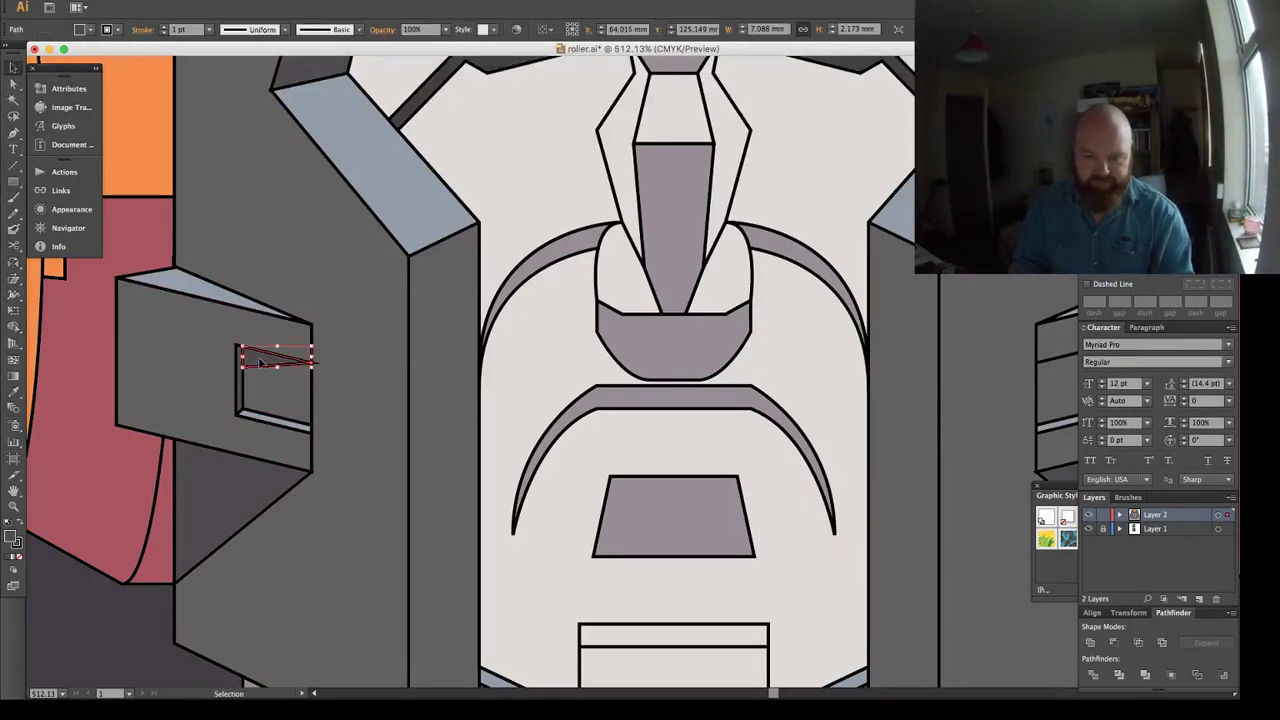
Reflect a copy of the thin shadow triangle across a vertical axis and align it with the opposite cheek block's recess.
{"action": "key", "text": "v"}
{"action": "left_click", "coordinate": [165, 2]}
{"action": "mouse_move", "coordinate": [182, 5]}
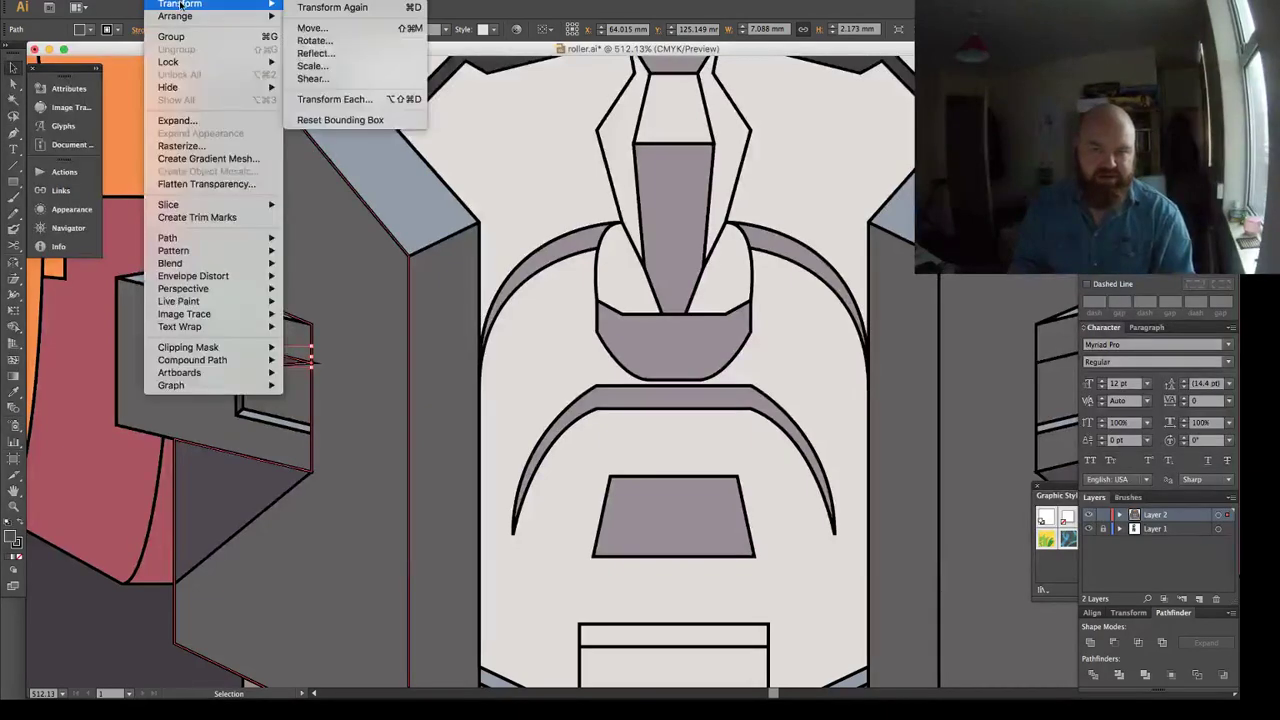
{"action": "left_click", "coordinate": [336, 54]}
{"action": "key", "text": "Return"}
{"action": "key", "text": "space"}
{"action": "scroll", "coordinate": [705, 277], "scroll_direction": "right", "scroll_amount": 8}
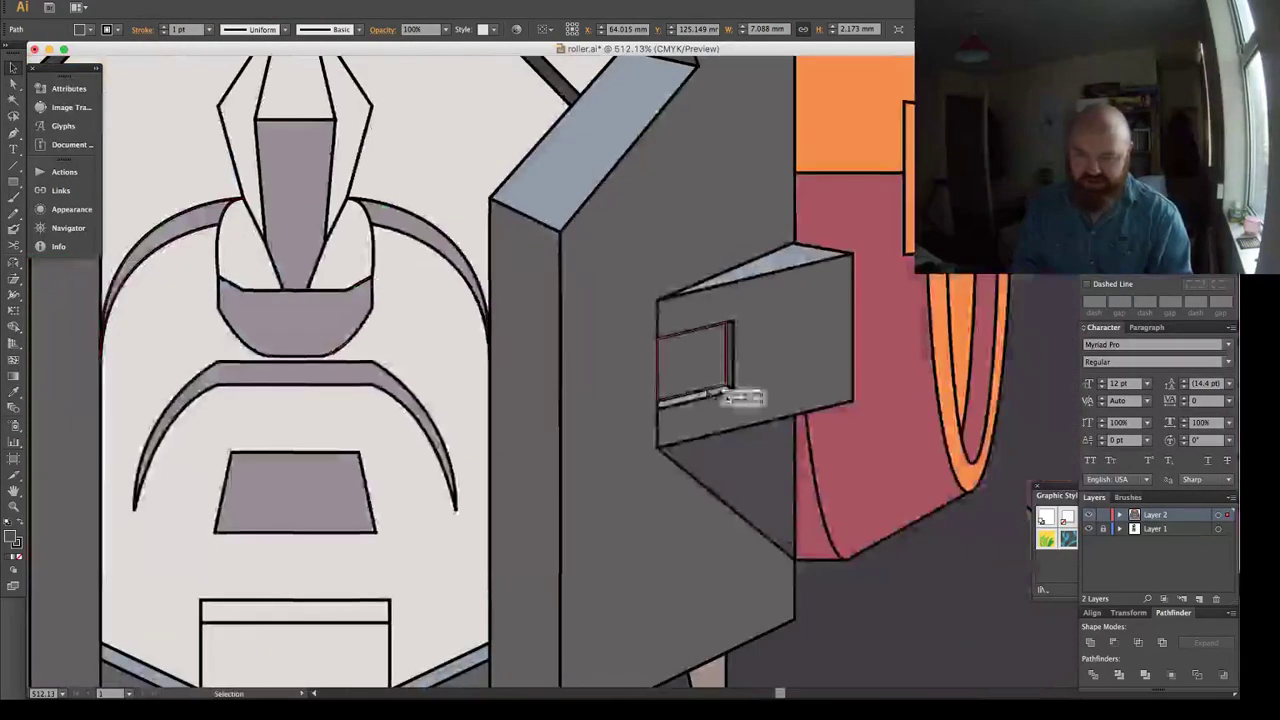
{"action": "scroll", "coordinate": [170, 350], "scroll_direction": "left", "scroll_amount": 5}
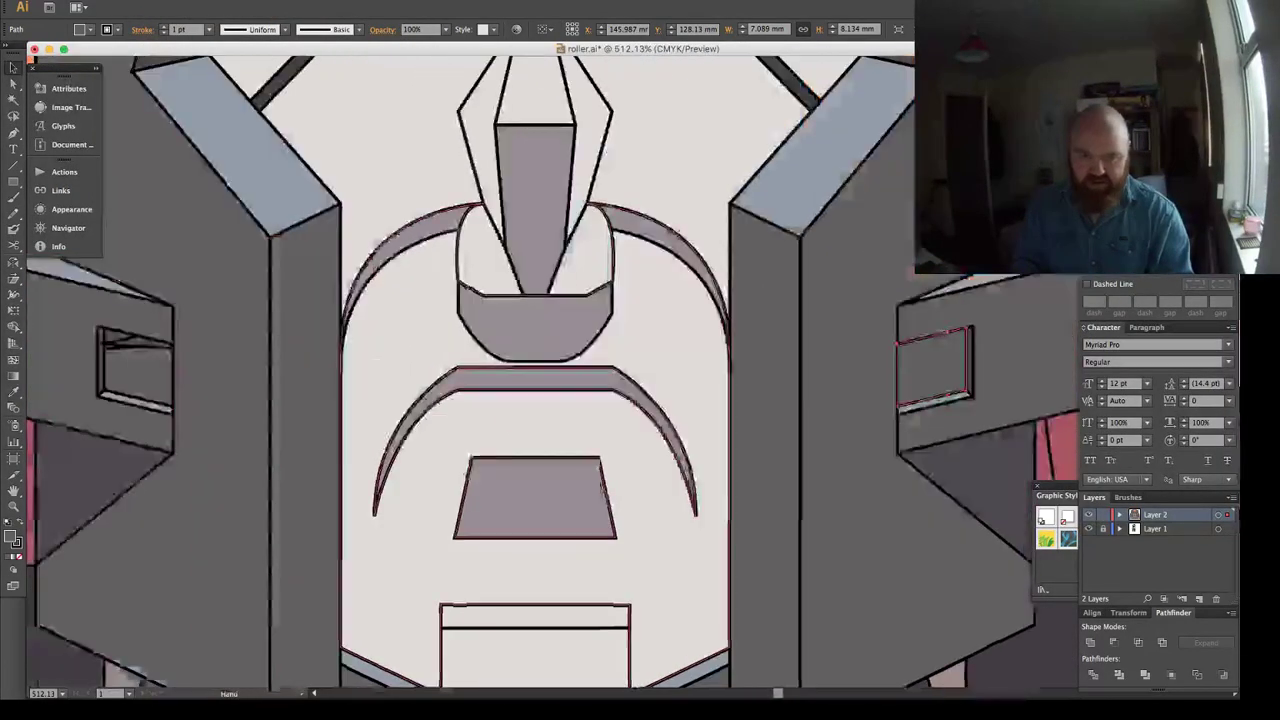
{"action": "left_click", "coordinate": [129, 344], "text": "shift"}
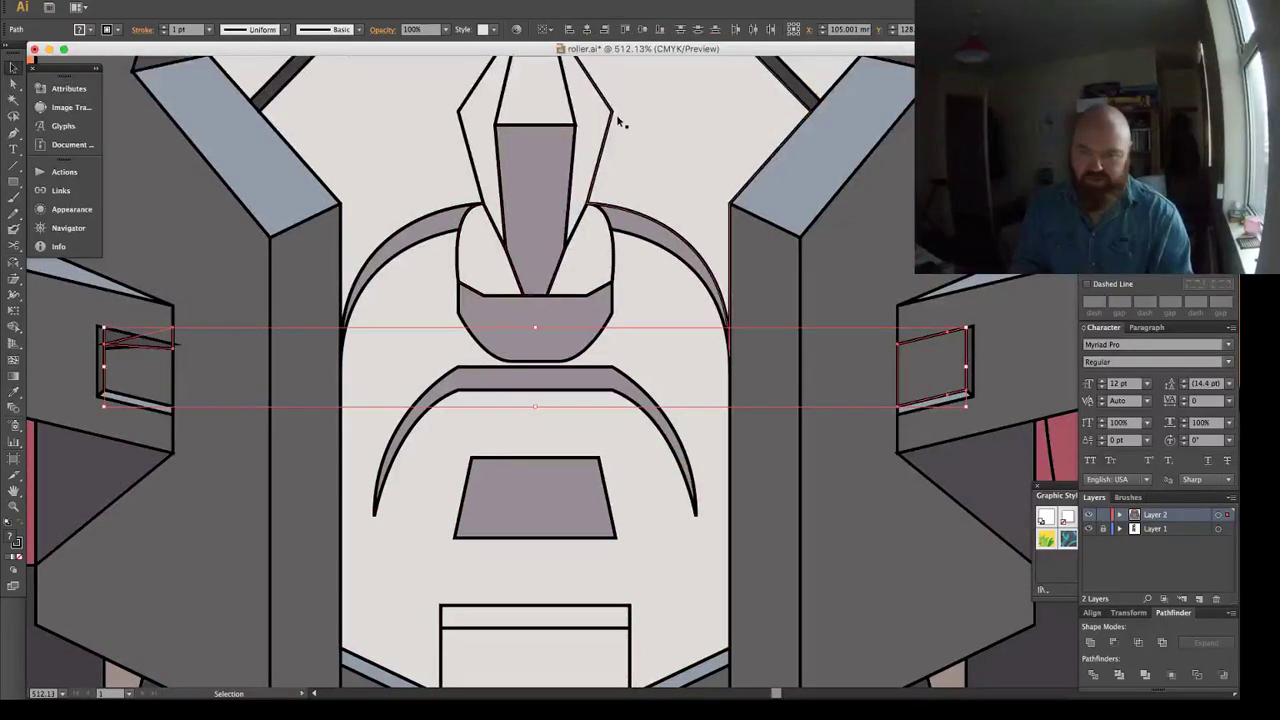
{"action": "left_click", "coordinate": [604, 30]}
{"action": "key", "text": "super+shift+a"}
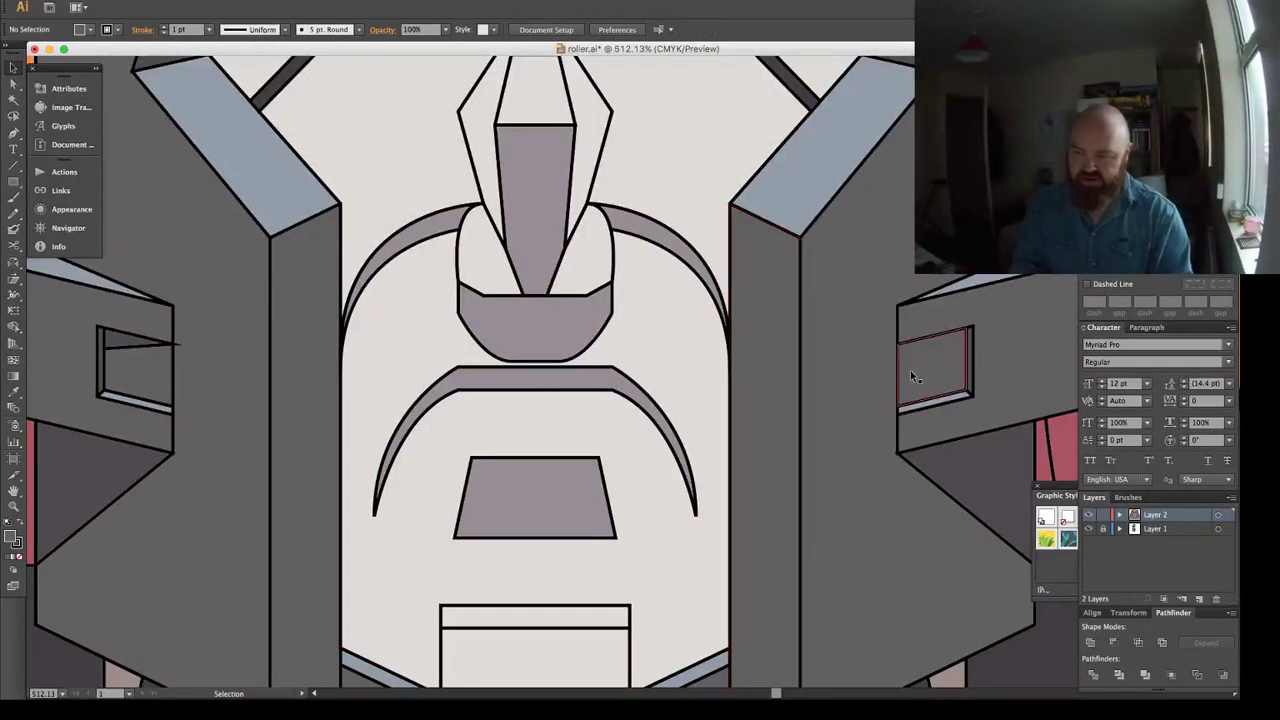
Bring the reflected shadow triangle in front of the recess face in the opposite cheek block.
{"action": "left_click", "coordinate": [926, 369]}
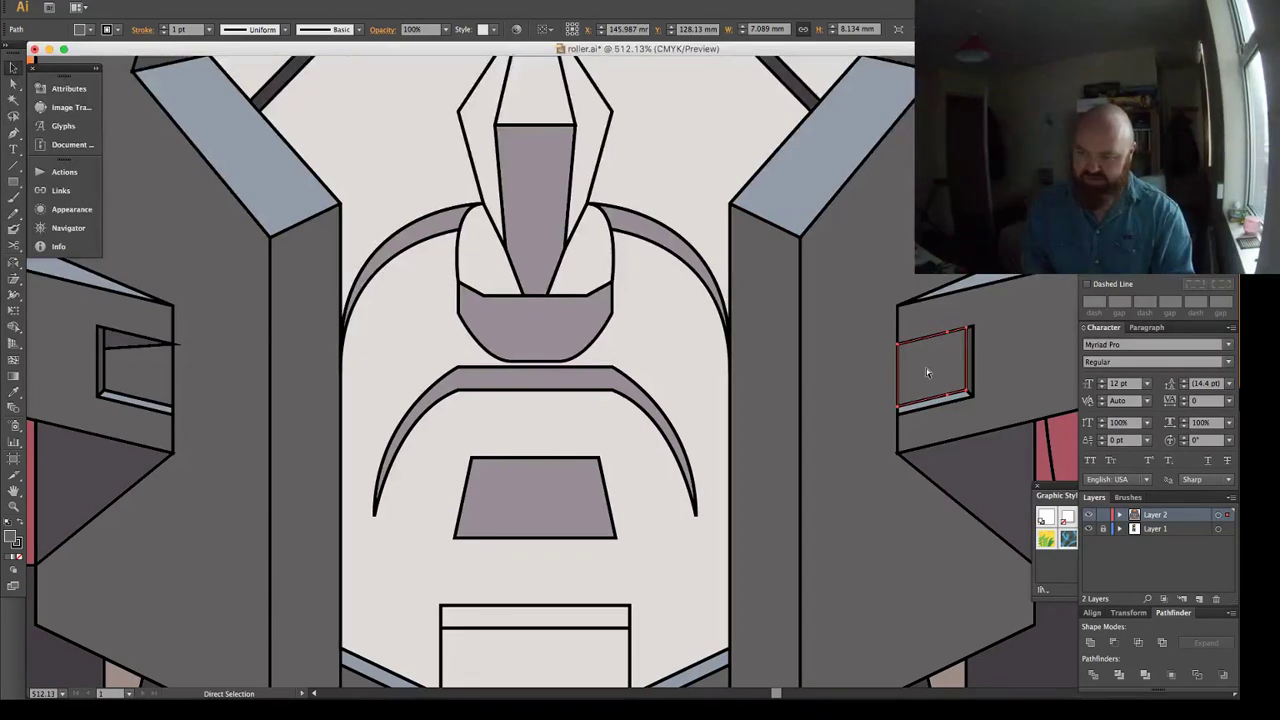
{"action": "key", "text": "super+2"}
{"action": "left_click", "coordinate": [965, 349]}
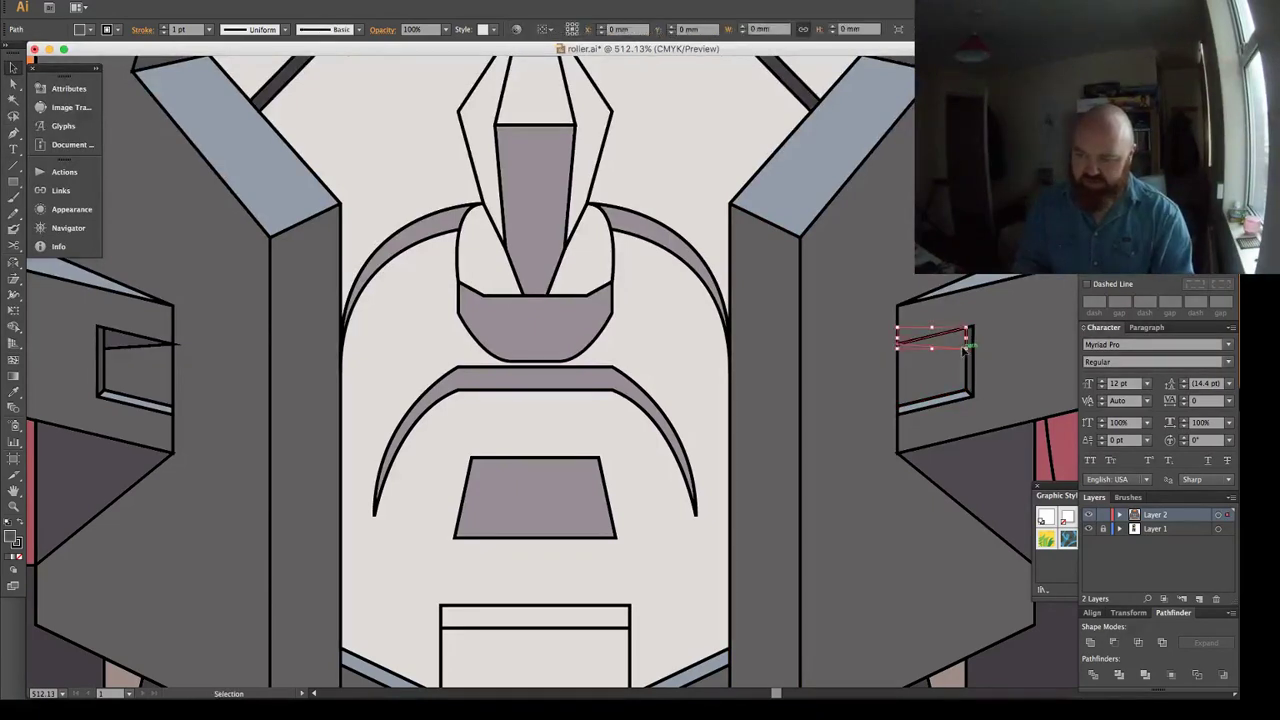
{"action": "key", "text": "v"}
{"action": "key", "text": "super+shift+a"}
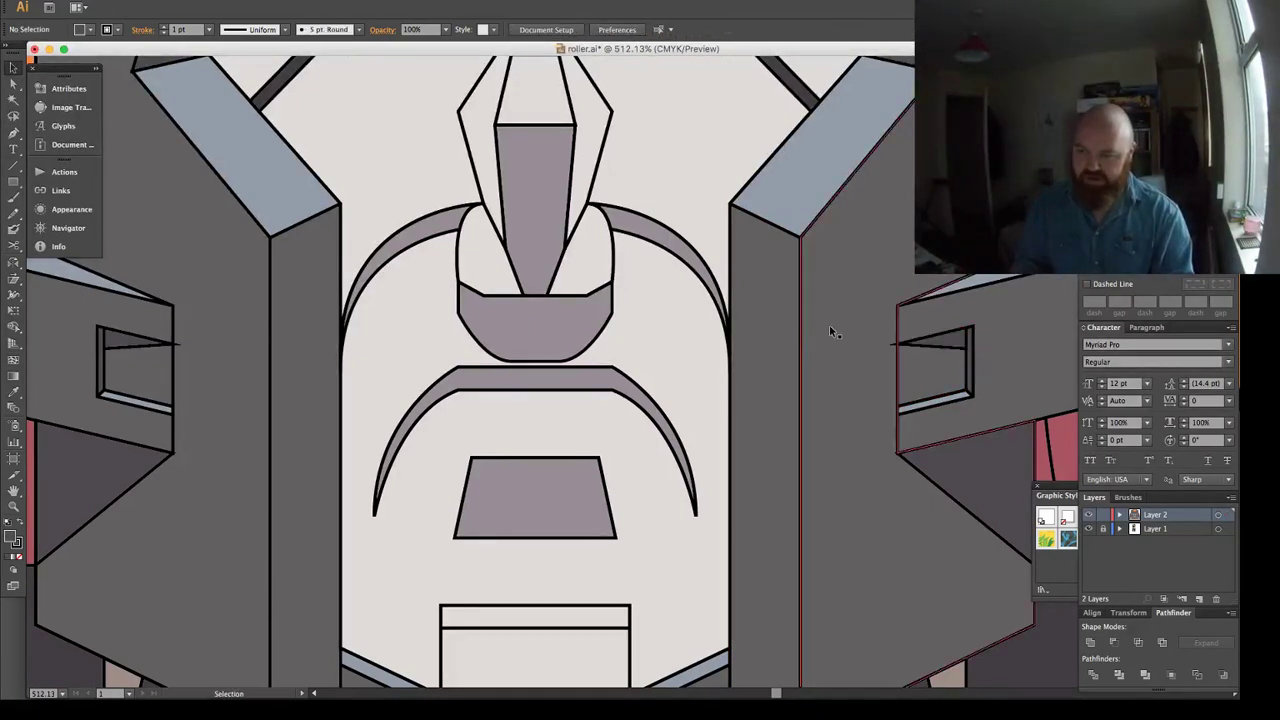
{"action": "key", "text": "super+minus"}
{"action": "key", "text": "super+minus"}
{"action": "key", "text": "super+minus"}
{"action": "key", "text": "super+minus"}
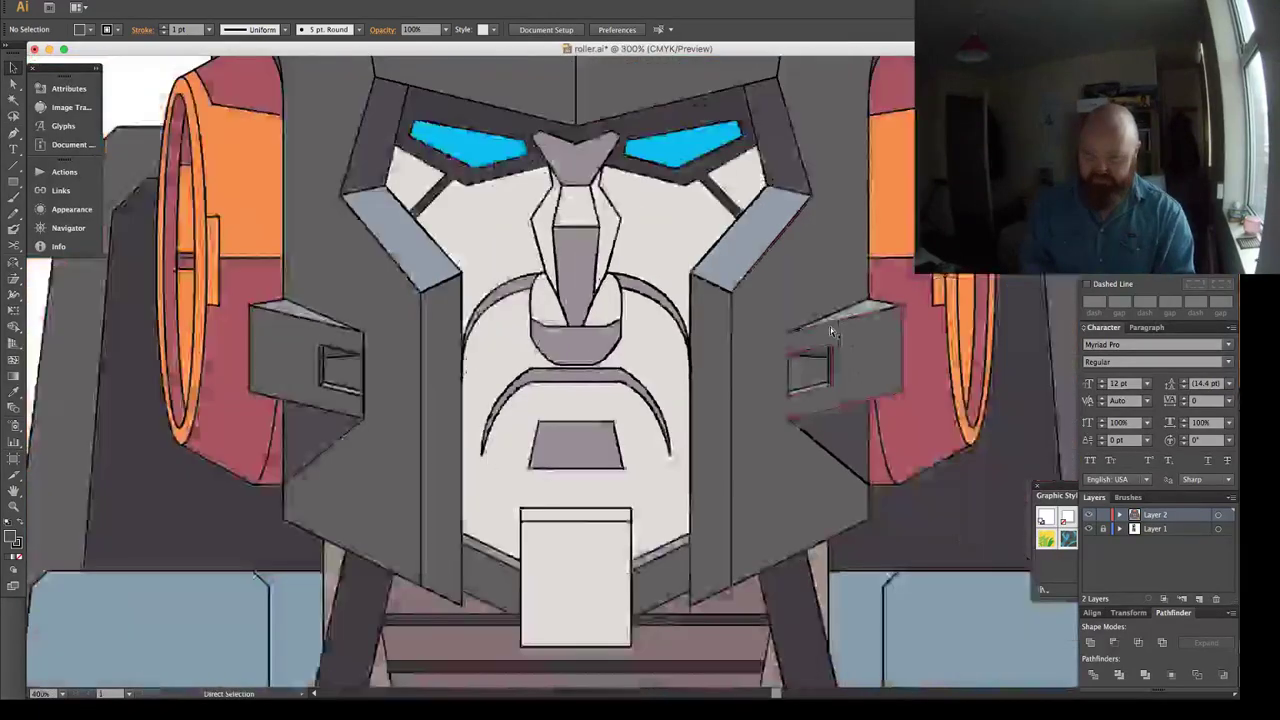
Fill the front face of the chin block with the mauve-grey sampled from the brow shape above the nose.
{"action": "key", "text": "space"}
{"action": "left_click_drag", "start_coordinate": [718, 299], "coordinate": [776, 317]}
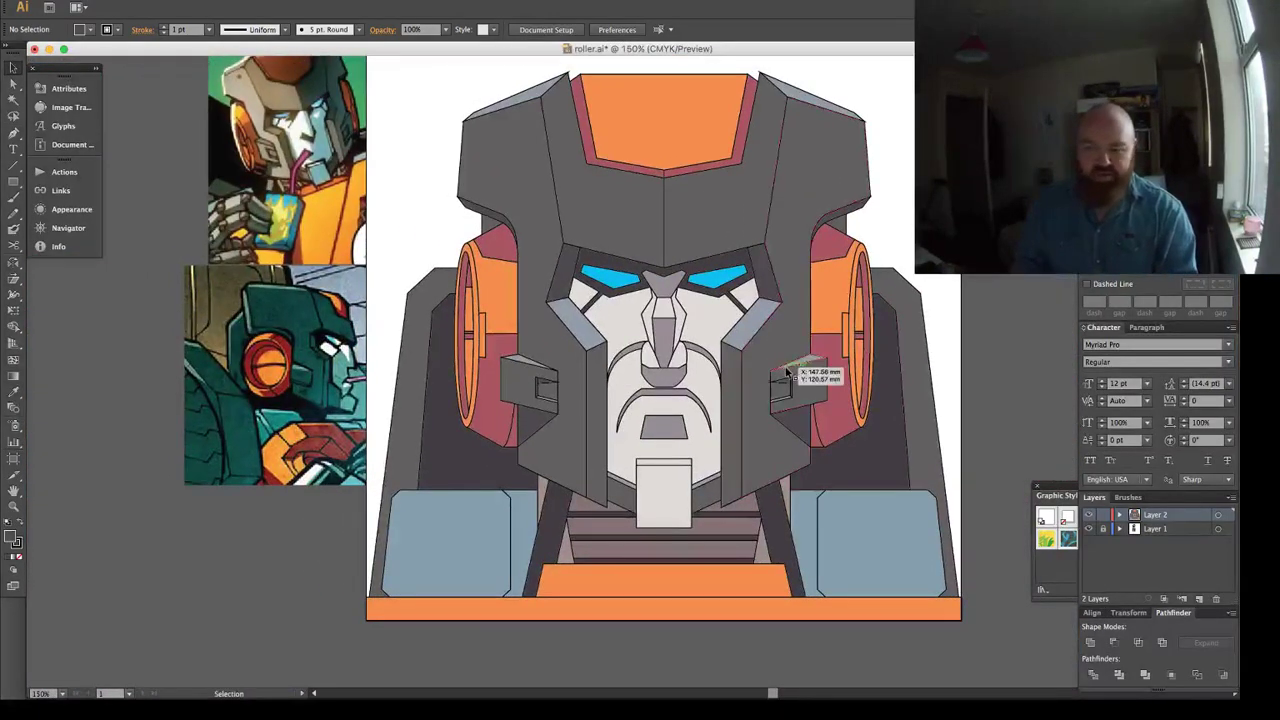
{"action": "key", "text": "space"}
{"action": "left_click_drag", "start_coordinate": [729, 377], "coordinate": [747, 355]}
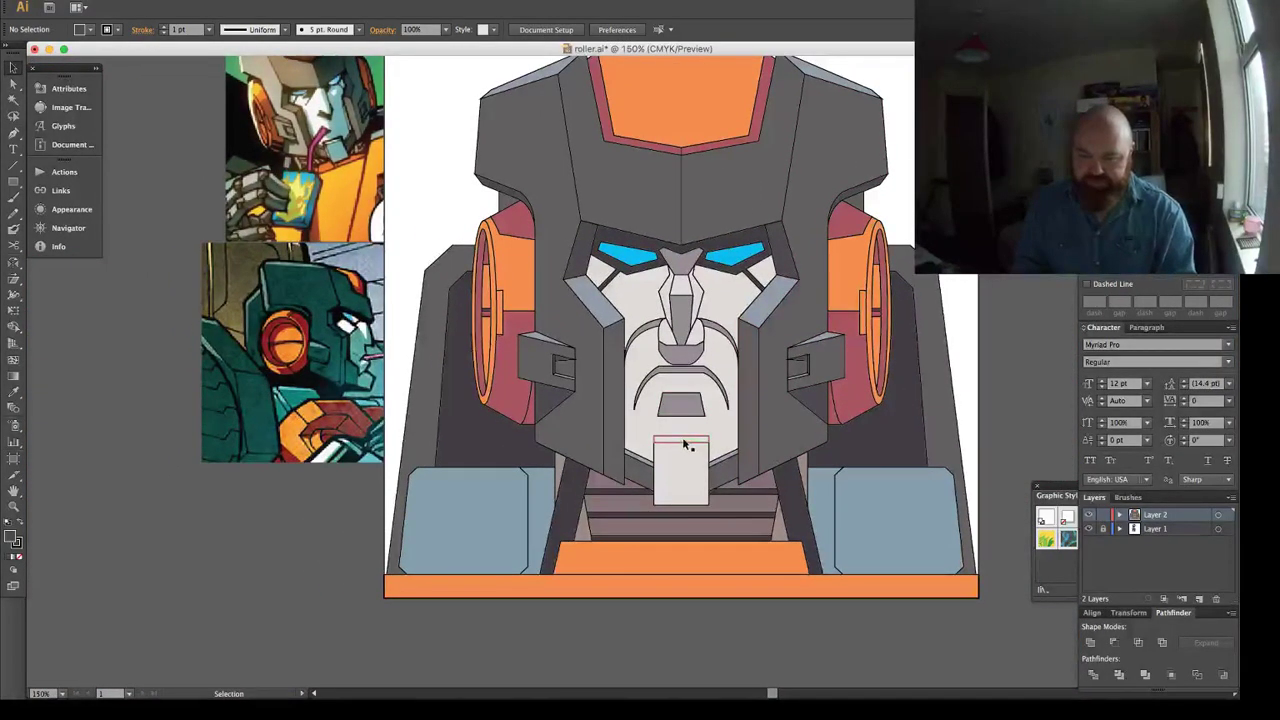
{"action": "left_click", "coordinate": [683, 456]}
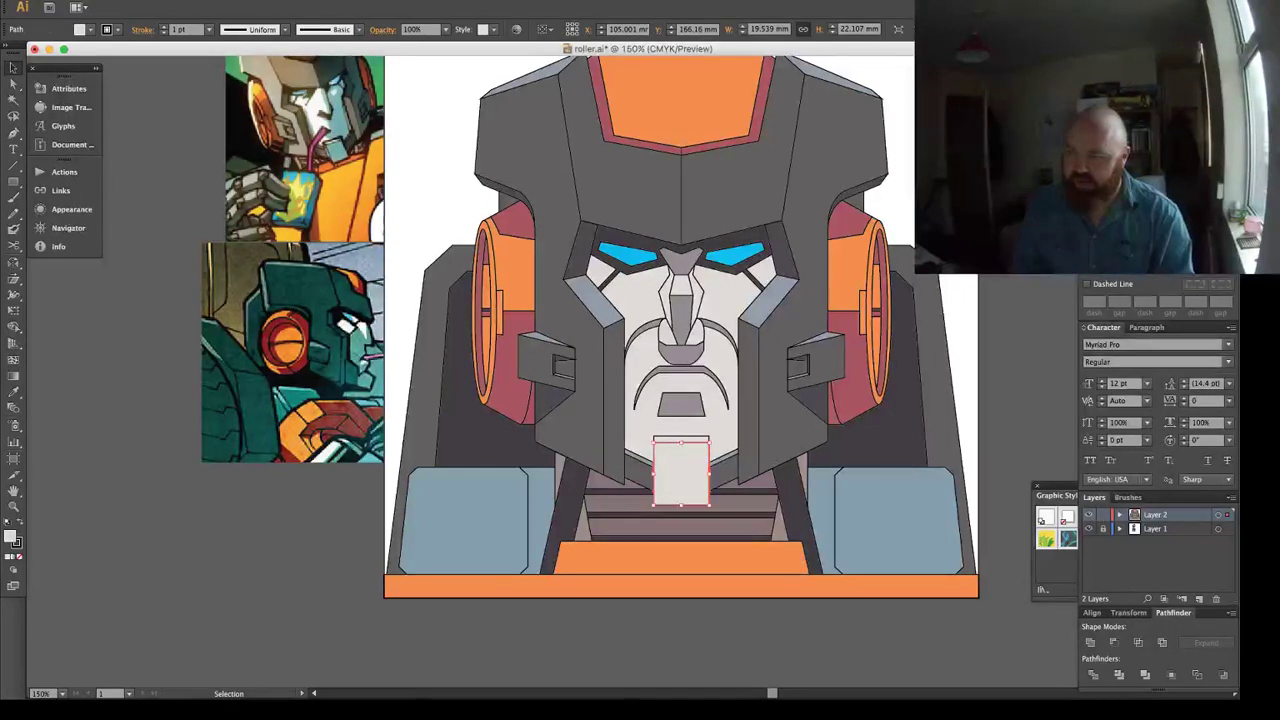
{"action": "key", "text": "i"}
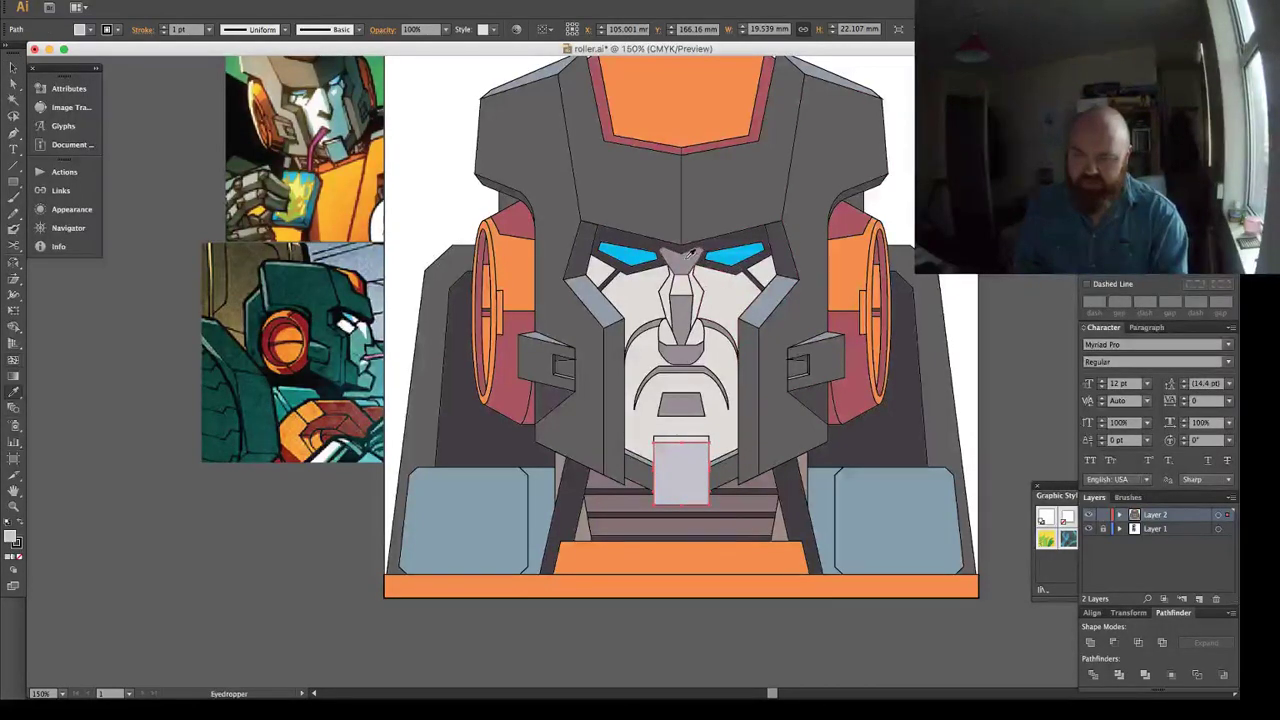
{"action": "left_click", "coordinate": [688, 256]}
{"action": "key", "text": "super+shift+a"}
{"action": "left_click_drag", "start_coordinate": [705, 310], "coordinate": [671, 297]}
{"action": "key", "text": "v"}
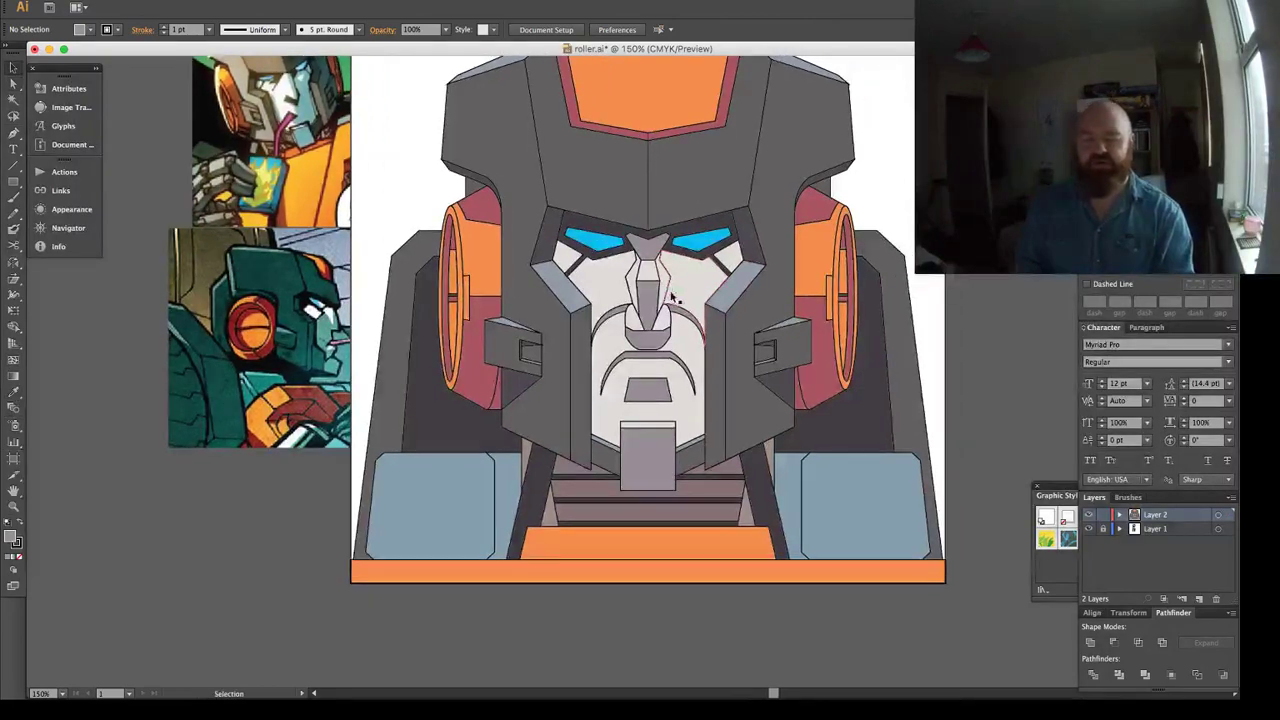
{"action": "scroll", "coordinate": [640, 375], "scroll_direction": "left", "scroll_amount": 2}
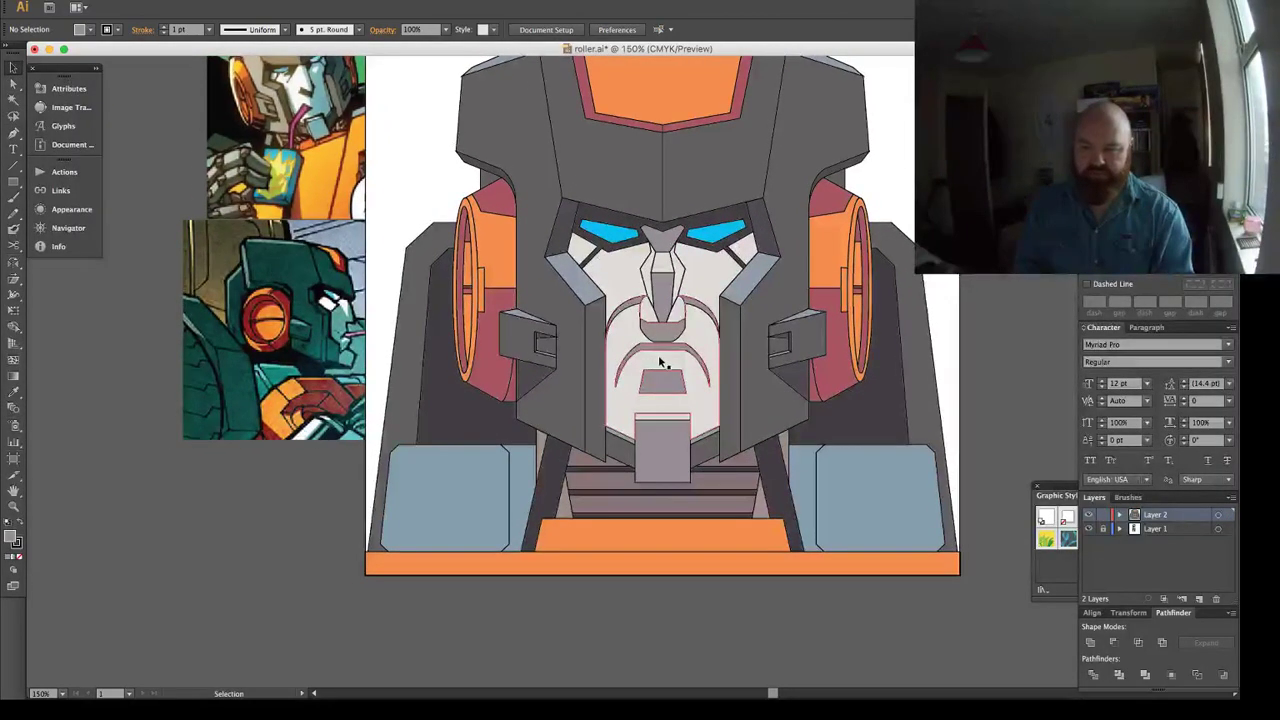
Darken the pale fill of the two angular facets flanking the nose bridge to a light mauve.
{"action": "key", "text": "a"}
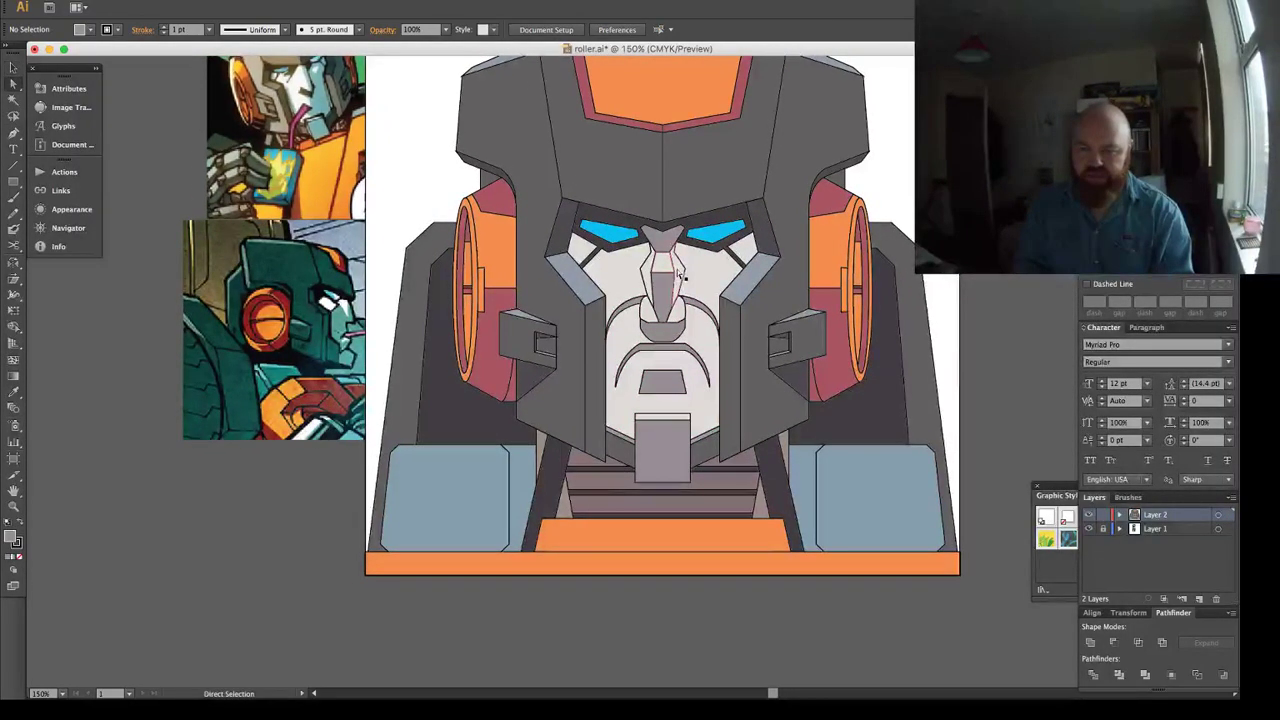
{"action": "left_click", "coordinate": [680, 275]}
{"action": "key", "text": "z"}
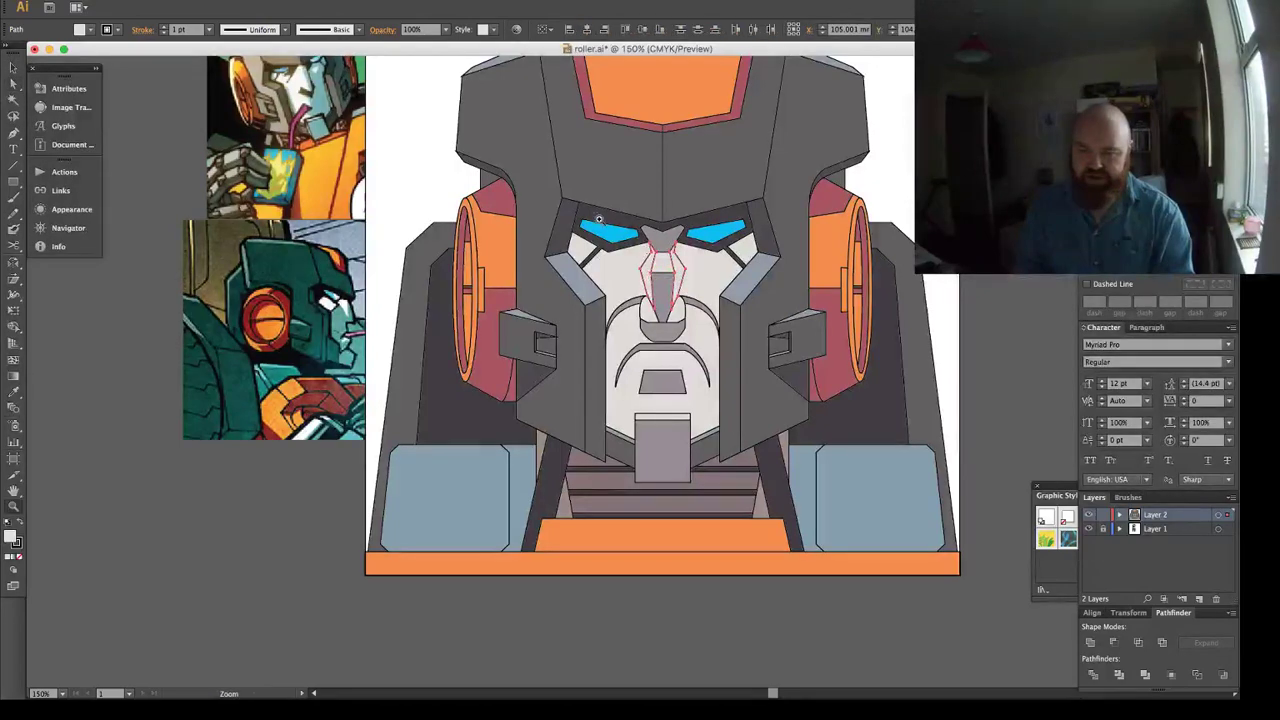
{"action": "left_click_drag", "start_coordinate": [680, 273], "coordinate": [727, 316]}
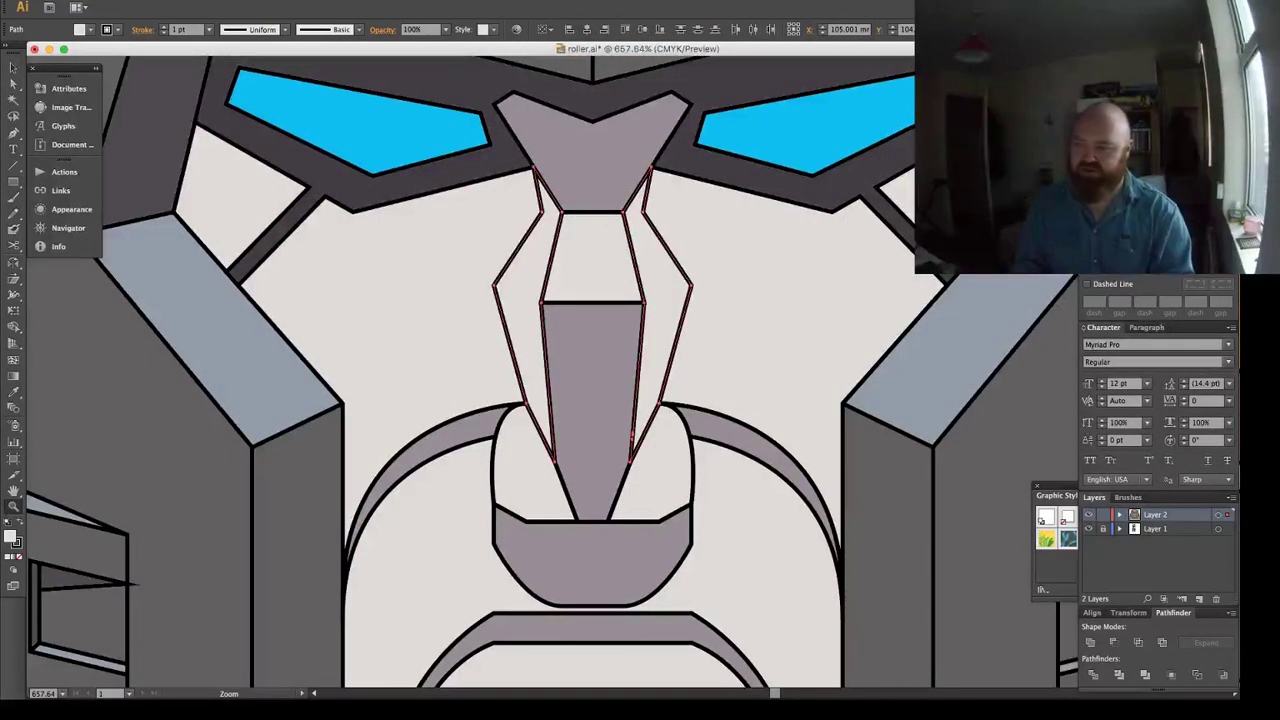
{"action": "left_click_drag", "start_coordinate": [1120, 84], "coordinate": [1134, 84]}
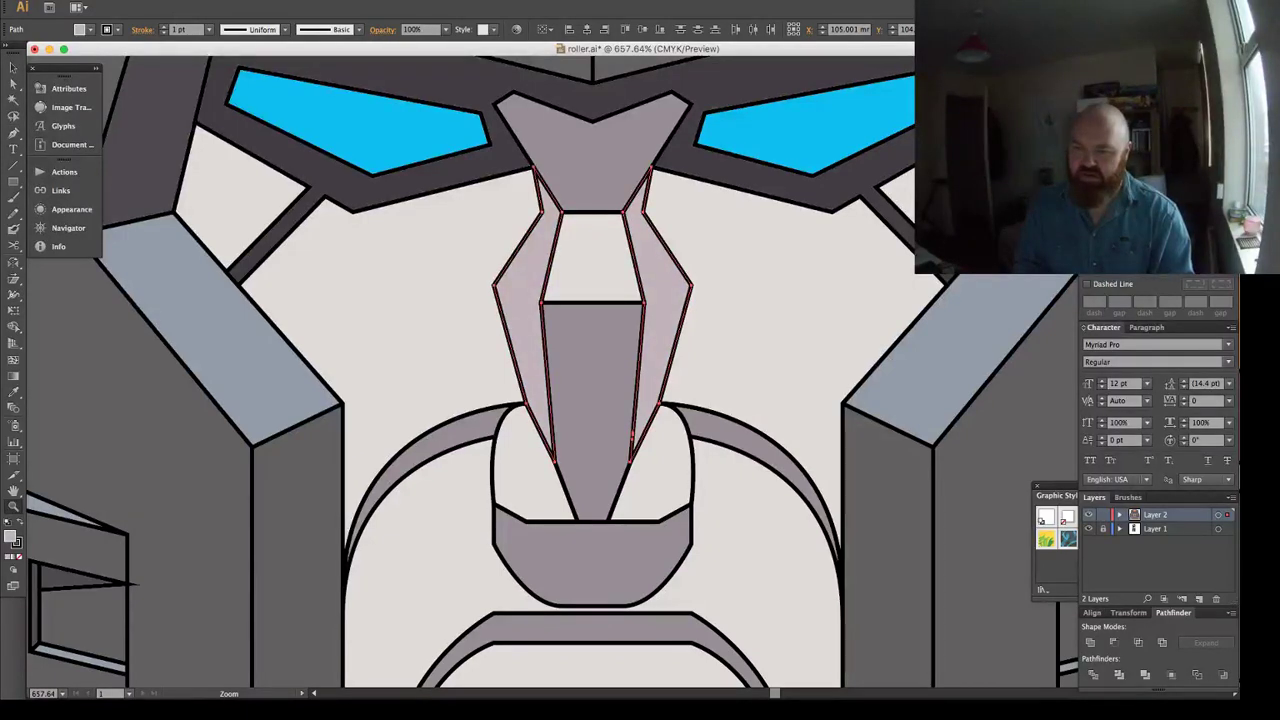
{"action": "key", "text": "super+shift+a"}
{"action": "key", "text": "a"}
{"action": "key", "text": "super+minus"}
{"action": "key", "text": "super+minus"}
{"action": "key", "text": "super+minus"}
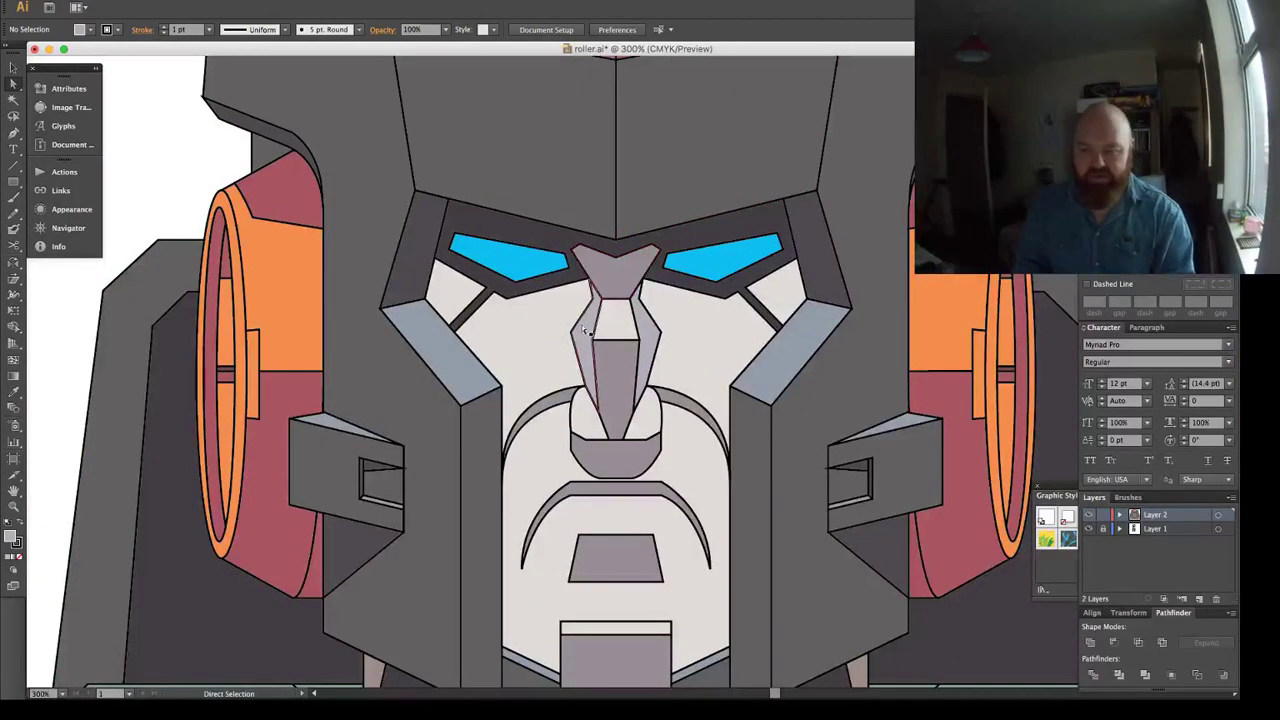
Shift the fill of the nose's side facets to a warmer, pinkish light grey.
{"action": "left_click", "coordinate": [633, 335]}
{"action": "left_click", "coordinate": [643, 332], "text": "shift"}
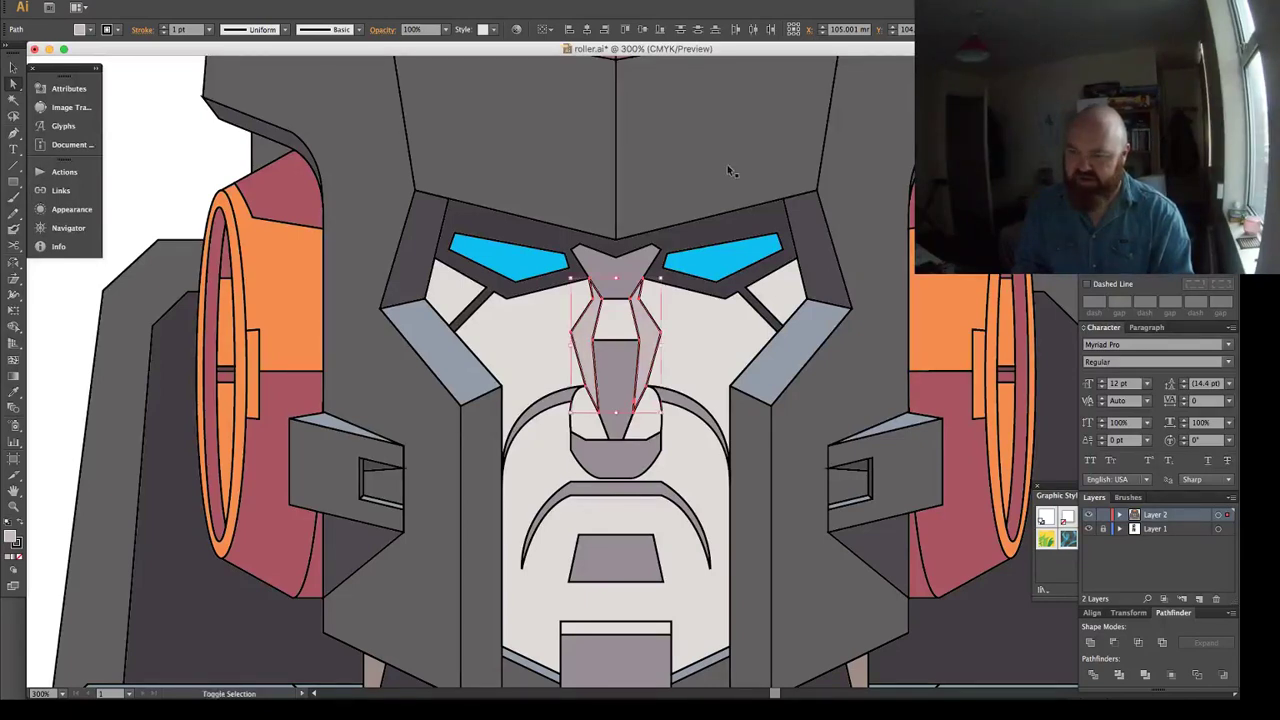
{"action": "key", "text": "super+shift+a"}
Fill the small face panels below both outer eye corners with the pinkish grey sampled from the nose's side facet.
{"action": "scroll", "coordinate": [440, 250], "scroll_direction": "down", "scroll_amount": 2}
{"action": "left_click", "coordinate": [440, 250]}
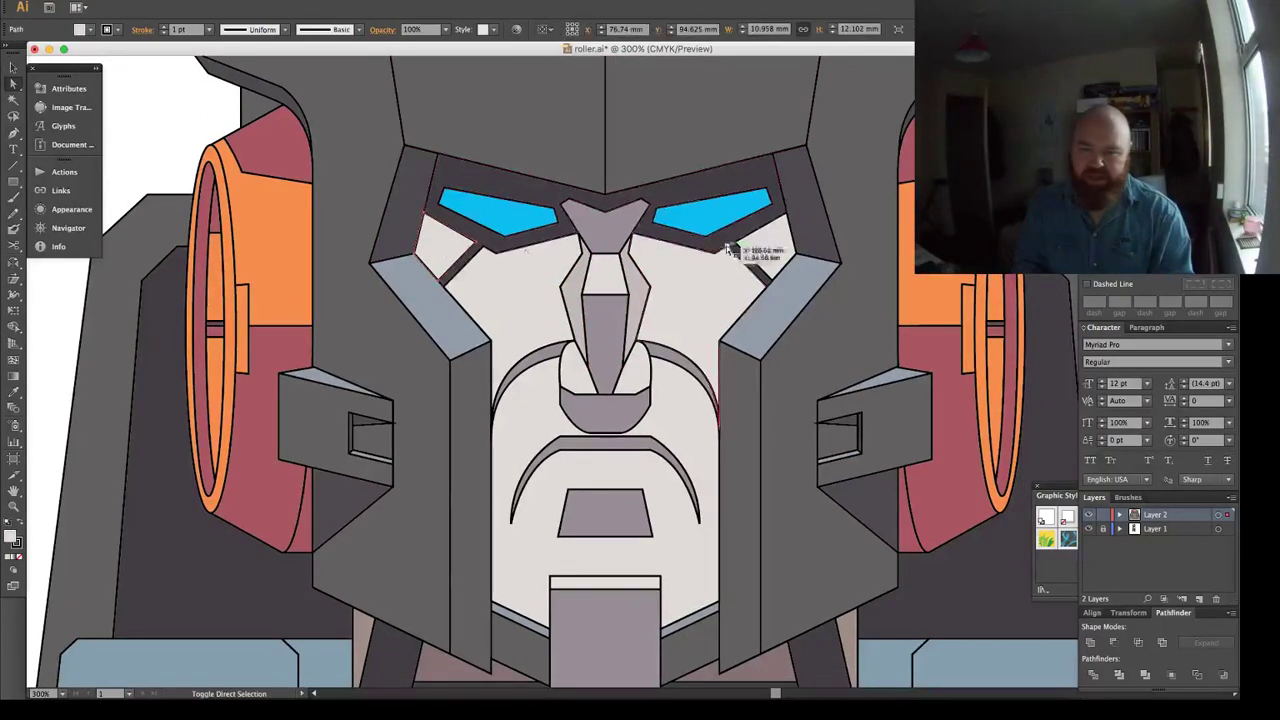
{"action": "left_click", "coordinate": [745, 250], "text": "shift"}
{"action": "key", "text": "i"}
{"action": "left_click", "coordinate": [641, 289]}
{"action": "key", "text": "super+shift+a"}
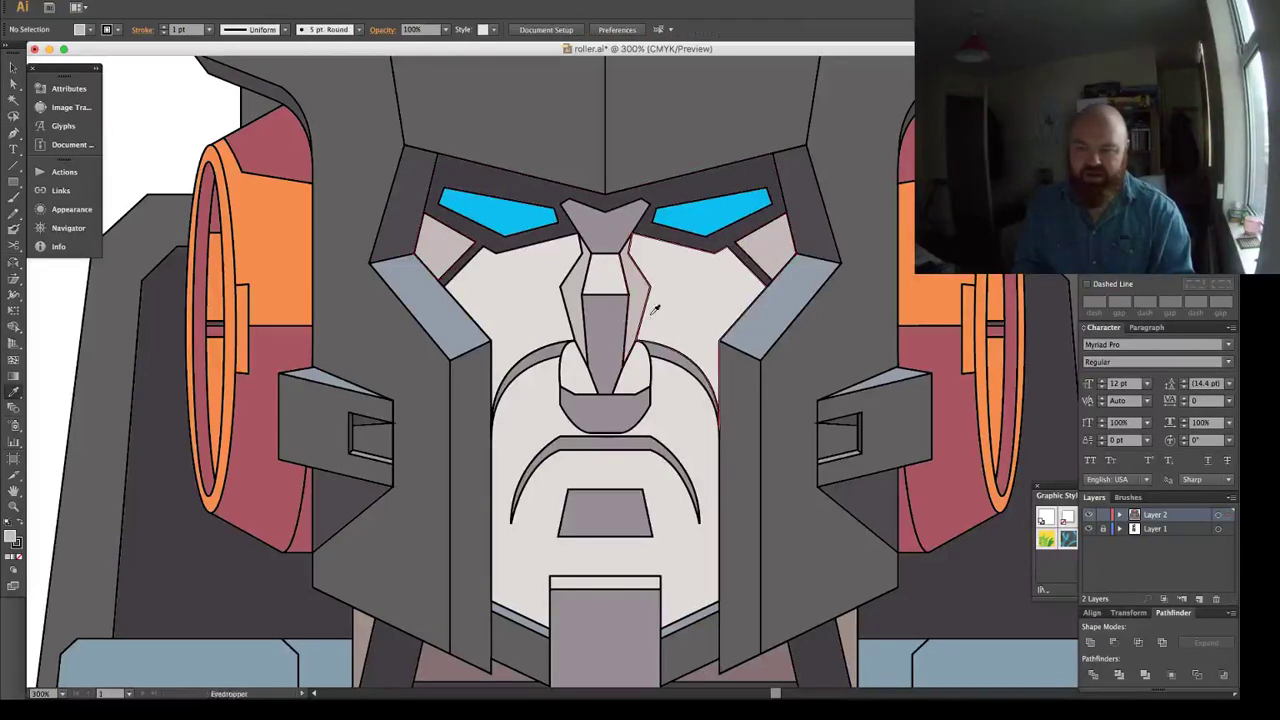
Fill the lower face area around the mouth with the pinkish grey sampled from the nose's side facet.
{"action": "scroll", "coordinate": [620, 300], "scroll_direction": "down", "scroll_amount": 2}
{"action": "key", "text": "a"}
{"action": "left_click", "coordinate": [576, 326]}
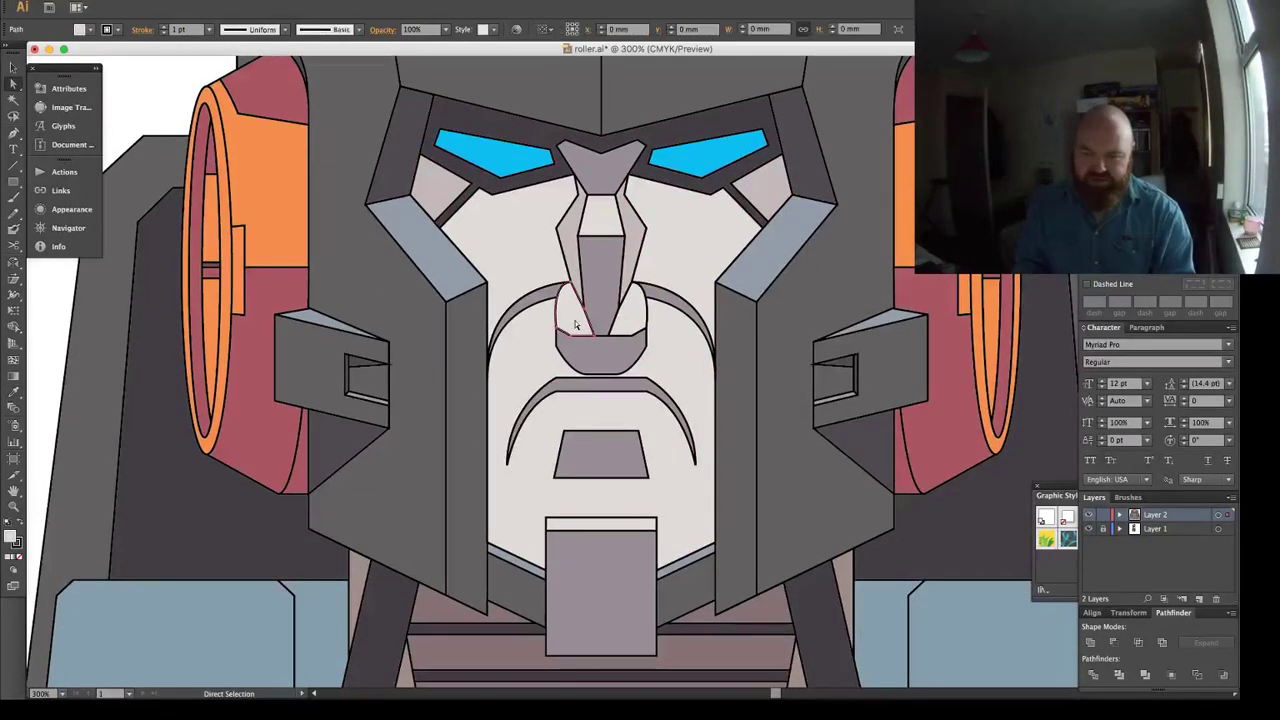
{"action": "left_click", "coordinate": [539, 334]}
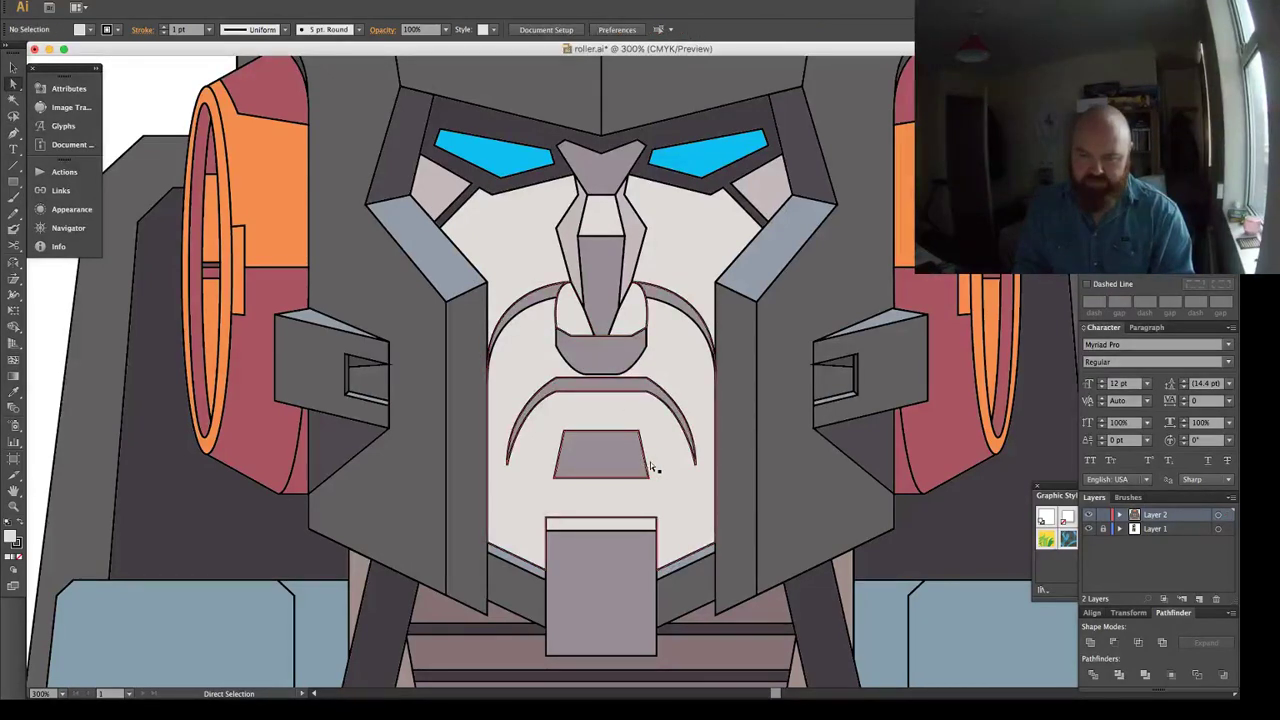
{"action": "key", "text": "i"}
{"action": "left_click", "coordinate": [637, 229]}
{"action": "key", "text": "super+shift+a"}
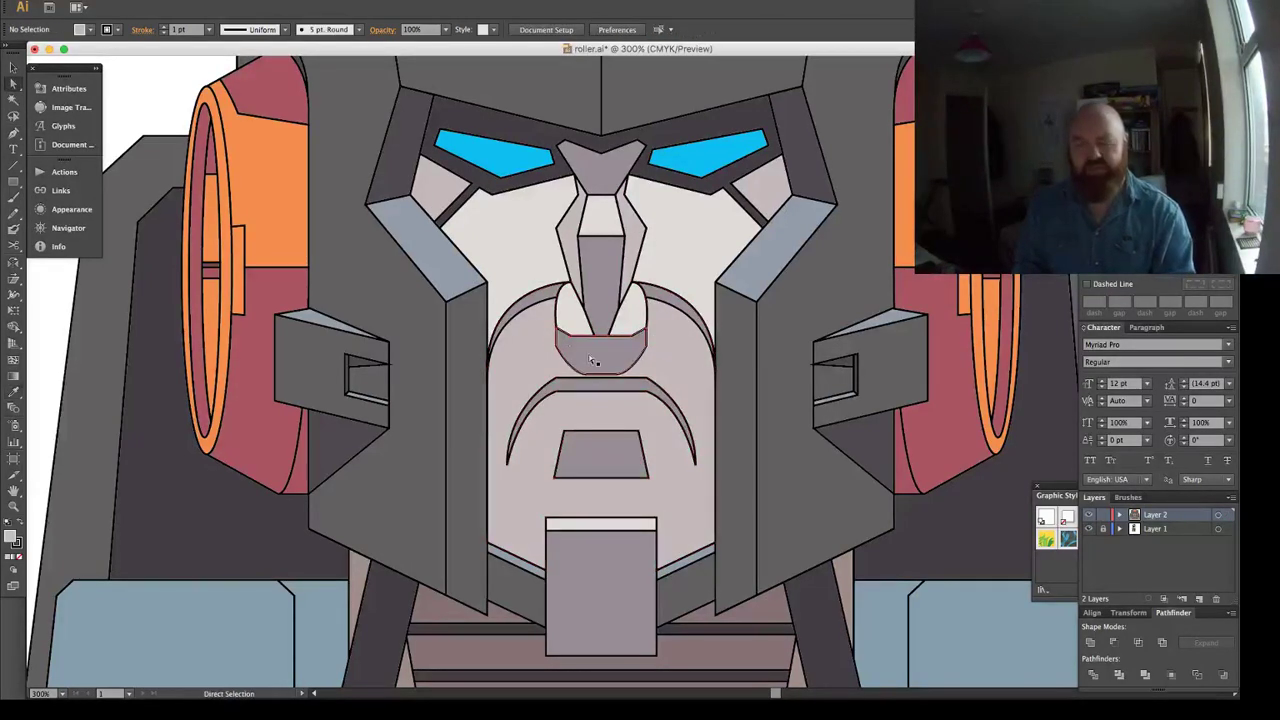
Duplicate the curved mouth shape and offset the copy slightly below the original.
{"action": "key", "text": "a"}
{"action": "scroll", "coordinate": [600, 360], "scroll_direction": "down", "scroll_amount": 1}
{"action": "key", "text": "v"}
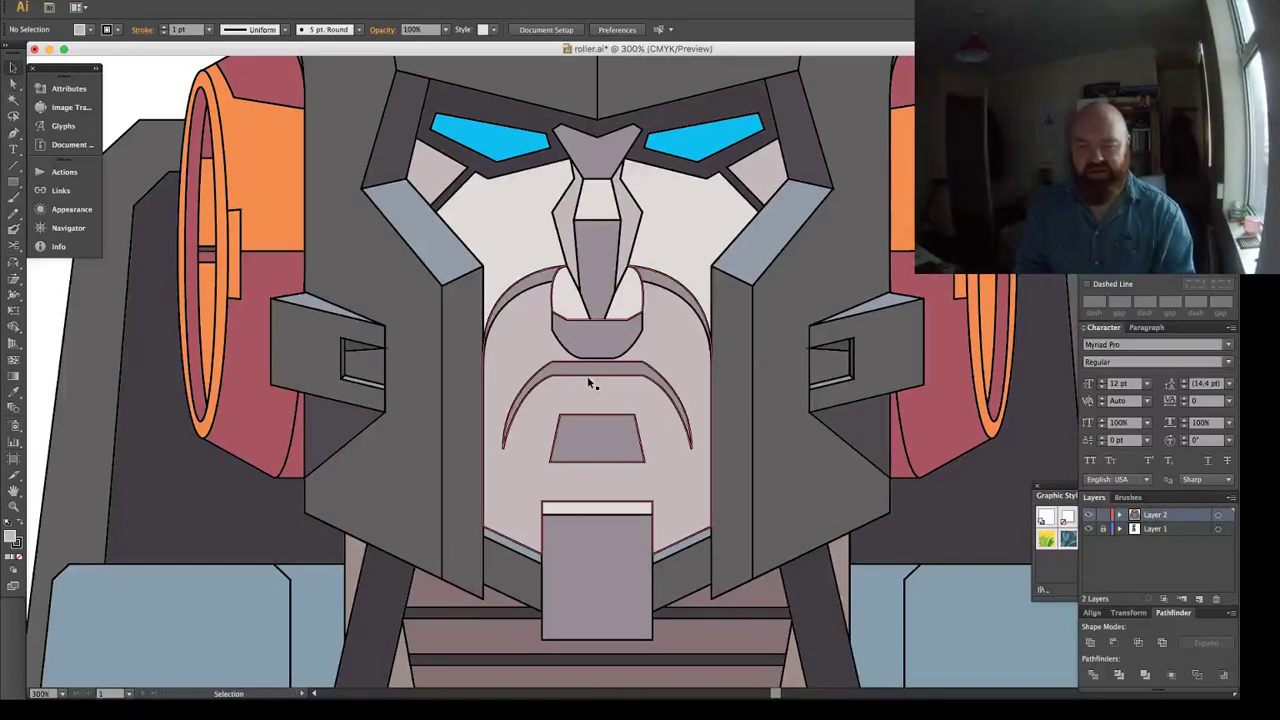
{"action": "left_click", "coordinate": [589, 372]}
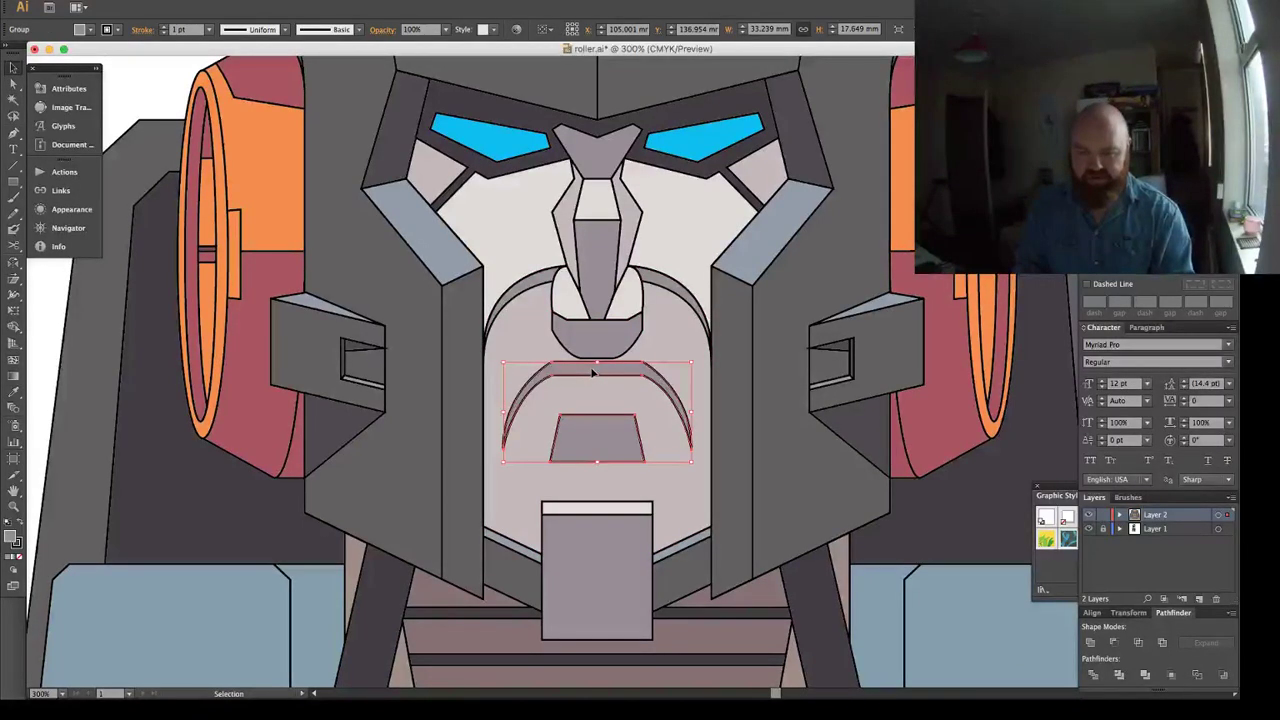
{"action": "key", "text": "a"}
{"action": "left_click", "coordinate": [591, 370]}
{"action": "left_click_drag", "start_coordinate": [591, 371], "coordinate": [593, 379]}
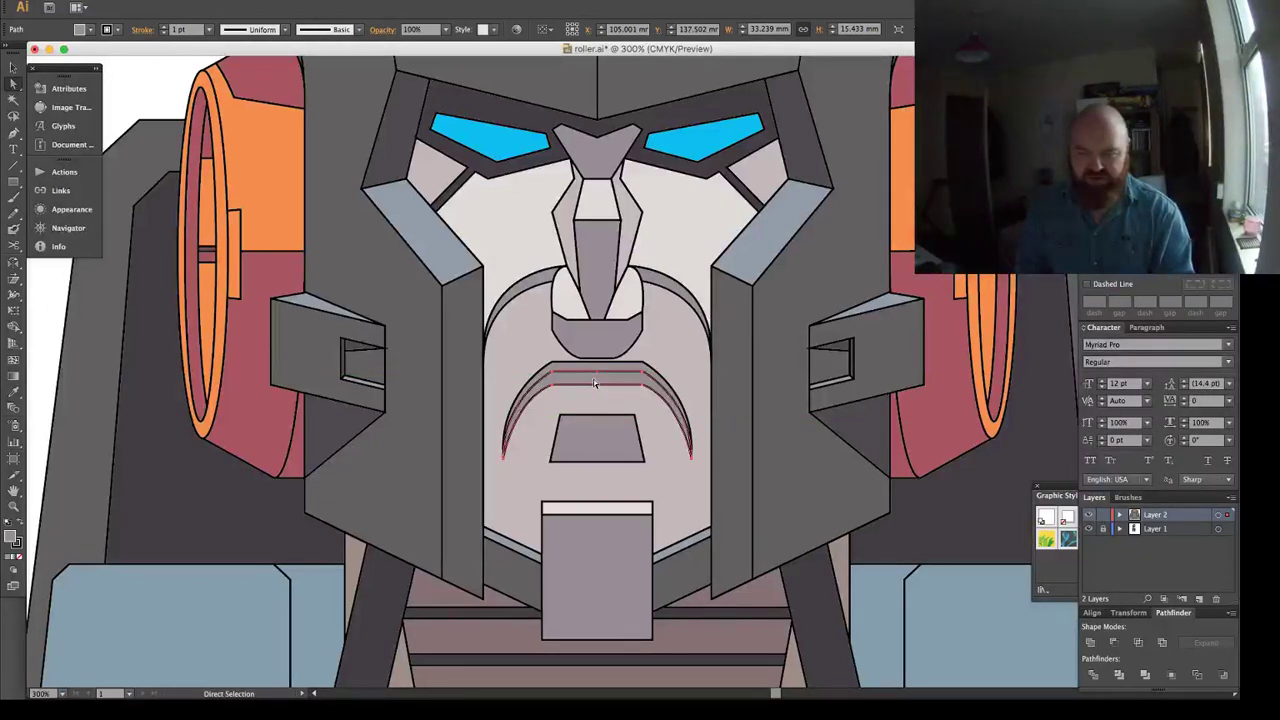
Reduce the mouth copy's height to about 13.9 mm and fill it with the pale face colour sampled from the cheek.
{"action": "key", "text": "v"}
{"action": "mouse_move", "coordinate": [598, 459]}
{"action": "left_mouse_down"}
{"action": "mouse_move", "coordinate": [600, 436]}
{"action": "mouse_move", "coordinate": [598, 450]}
{"action": "left_mouse_up"}
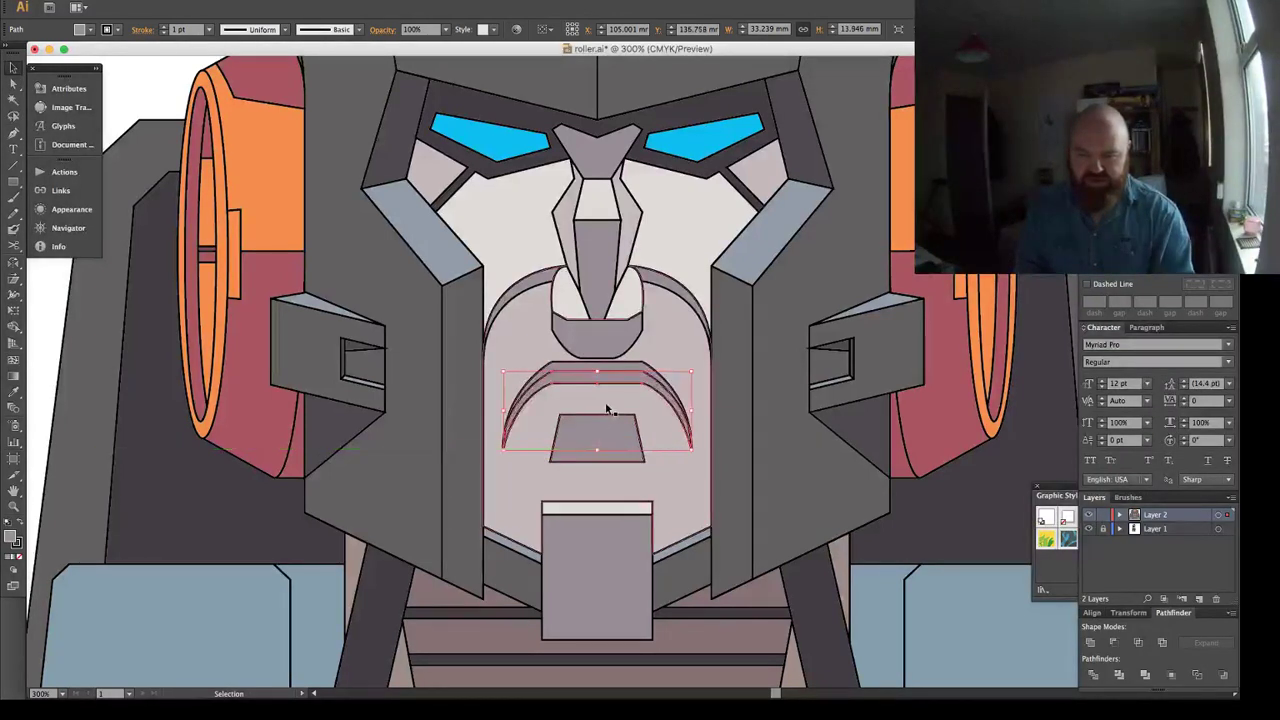
{"action": "key", "text": "a"}
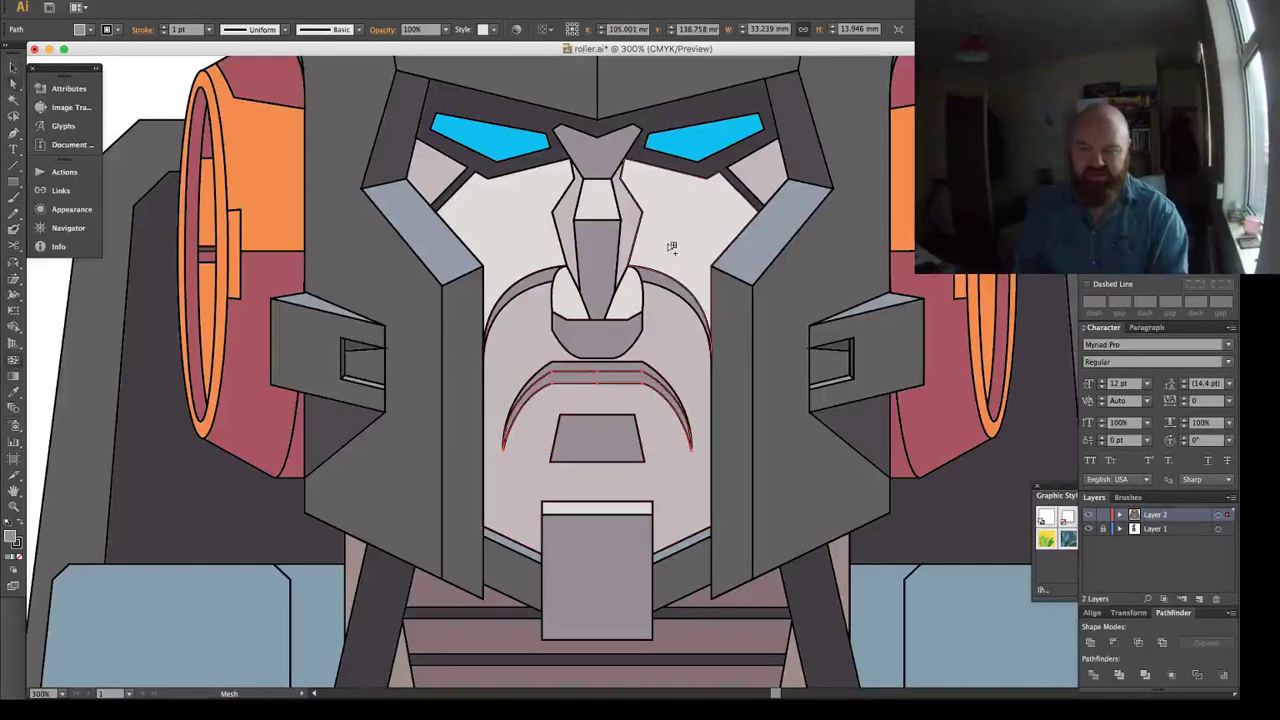
{"action": "key", "text": "i"}
{"action": "left_click", "coordinate": [670, 240]}
{"action": "key", "text": "super+shift+a"}
Review the shading of the whole portrait, then the face and helmet panels up close.
{"action": "key", "text": "space"}
{"action": "left_click_drag", "start_coordinate": [534, 275], "coordinate": [536, 309]}
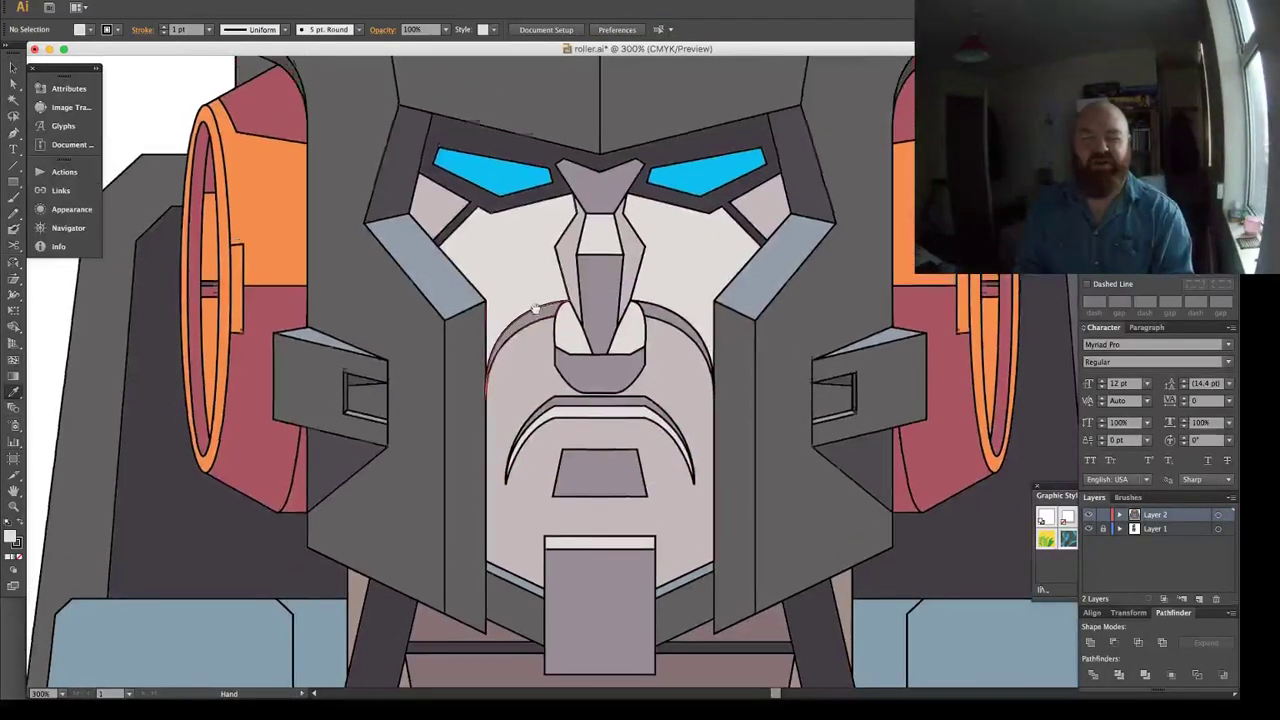
{"action": "key", "text": "super+1"}
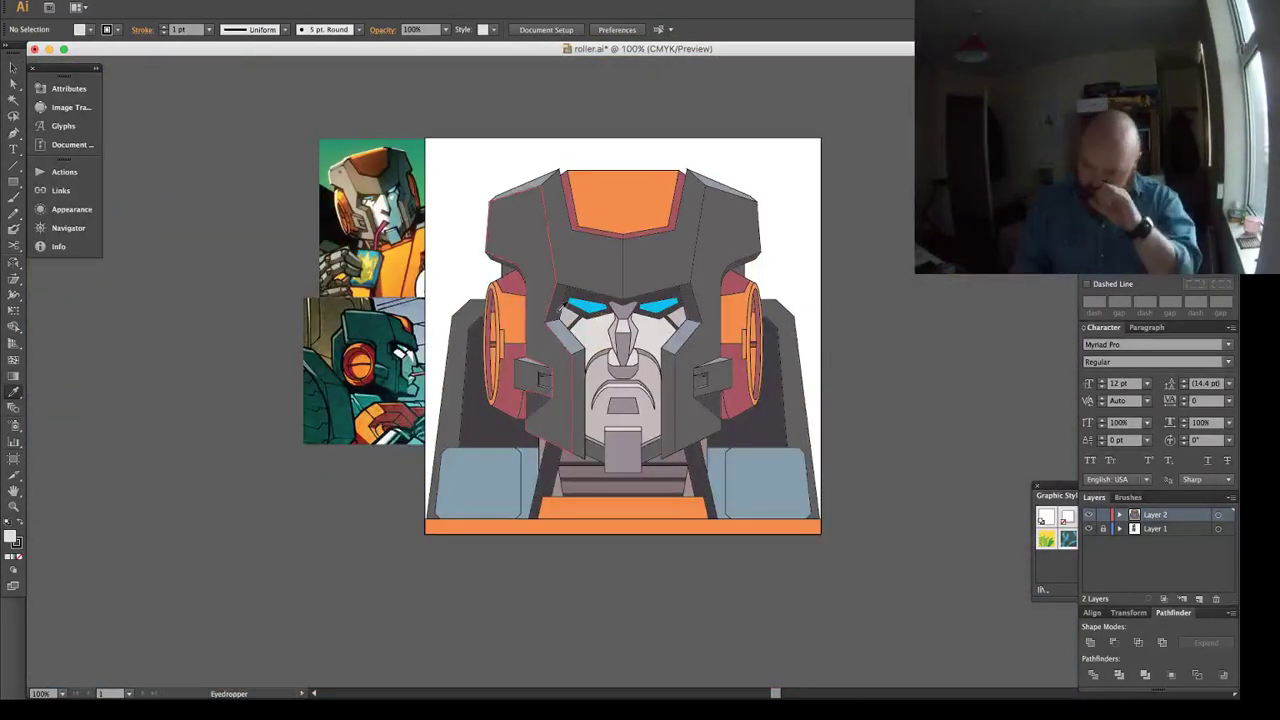
{"action": "key", "text": "z"}
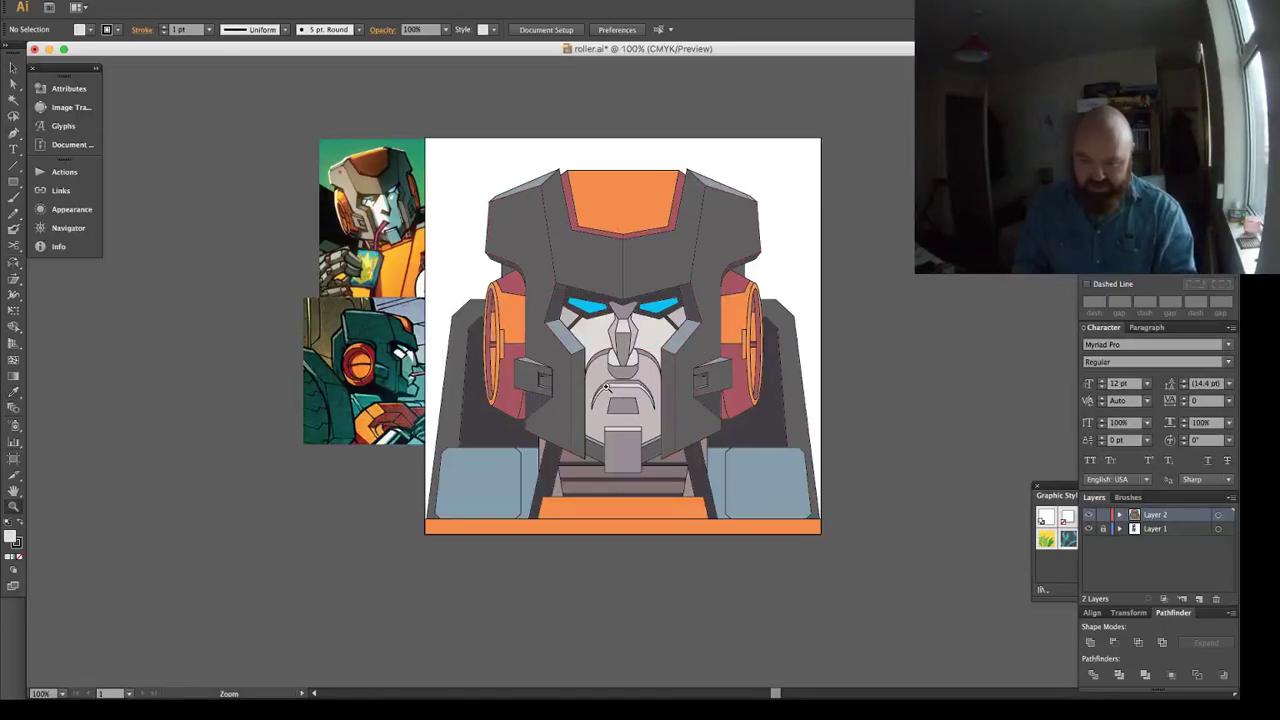
{"action": "left_click", "coordinate": [625, 398]}
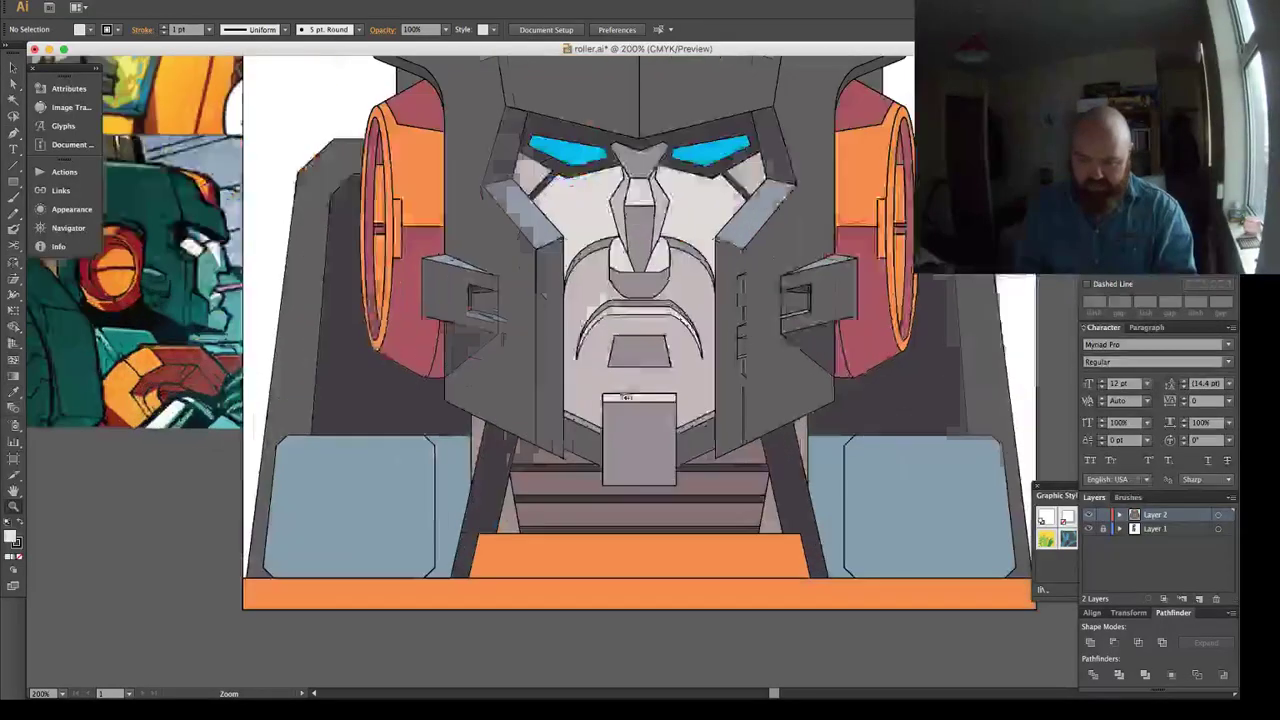
{"action": "left_click_drag", "start_coordinate": [638, 363], "coordinate": [596, 352]}
{"action": "key", "text": "v"}
{"action": "scroll", "coordinate": [533, 373], "scroll_direction": "up", "scroll_amount": 3}
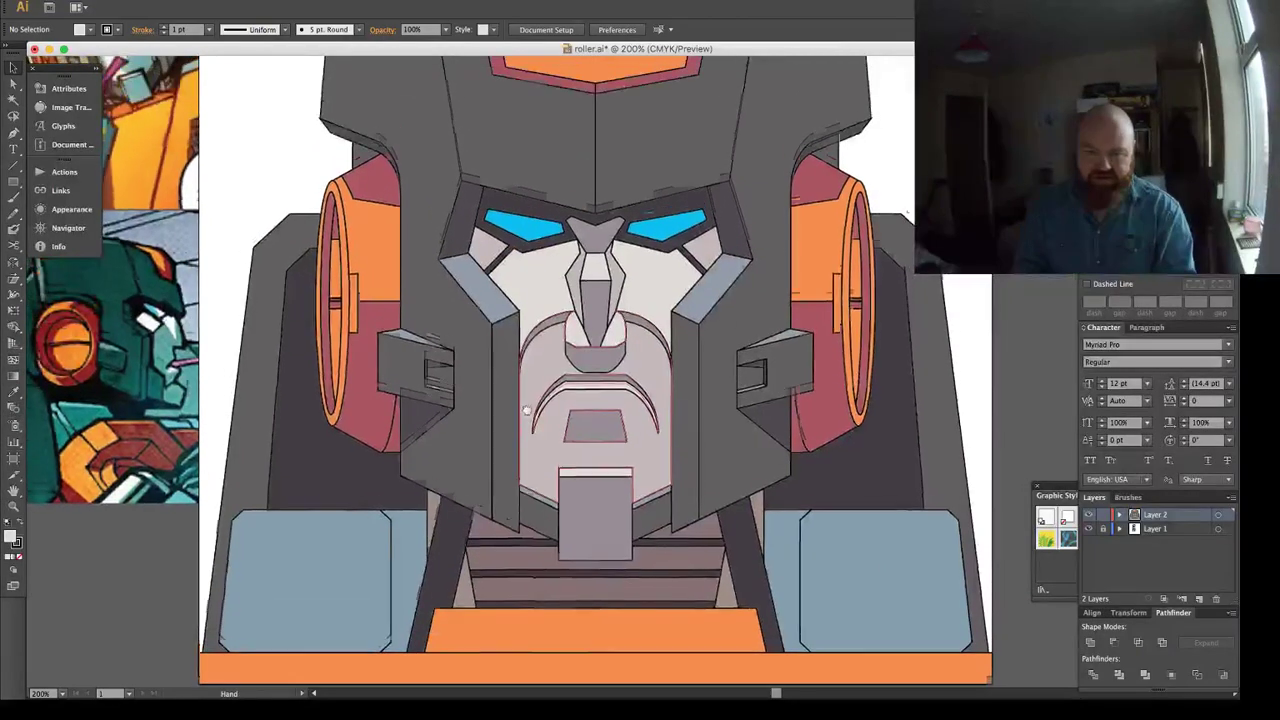
{"action": "key", "text": "a"}
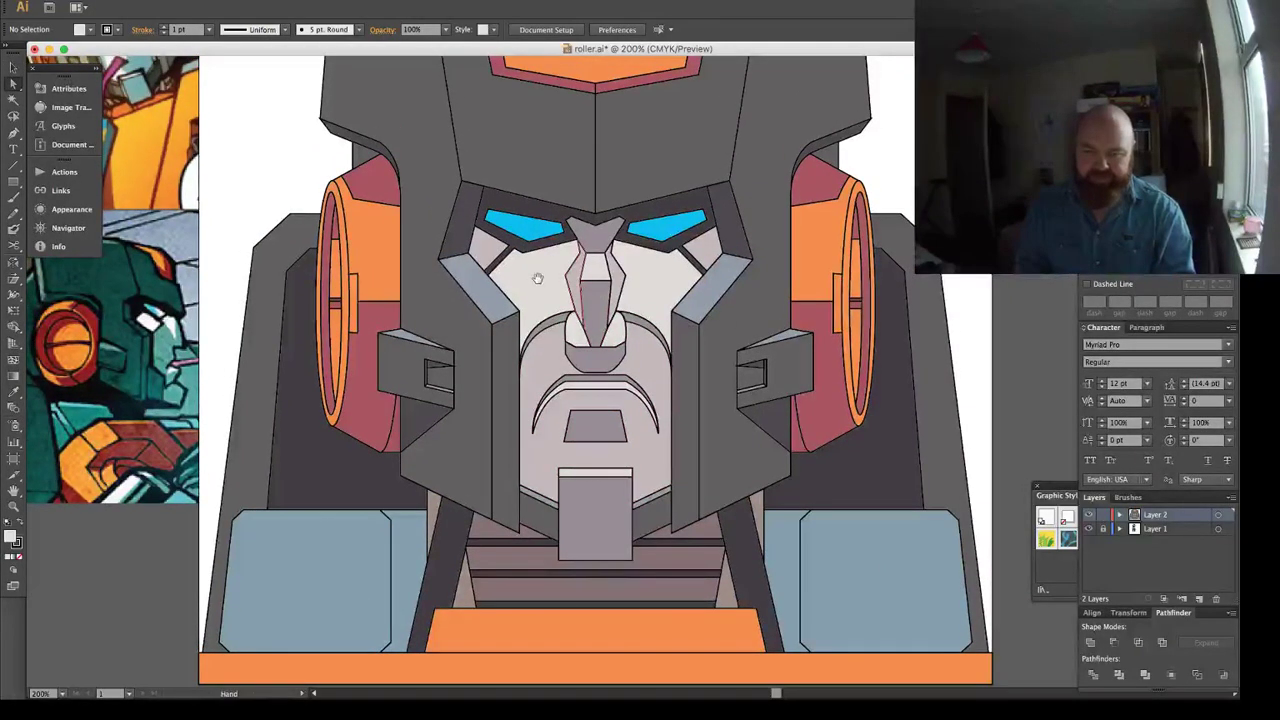
{"action": "scroll", "coordinate": [537, 279], "scroll_direction": "up", "scroll_amount": 2}
{"action": "left_click", "coordinate": [610, 255]}
{"action": "scroll", "coordinate": [610, 255], "scroll_direction": "up", "scroll_amount": 2}
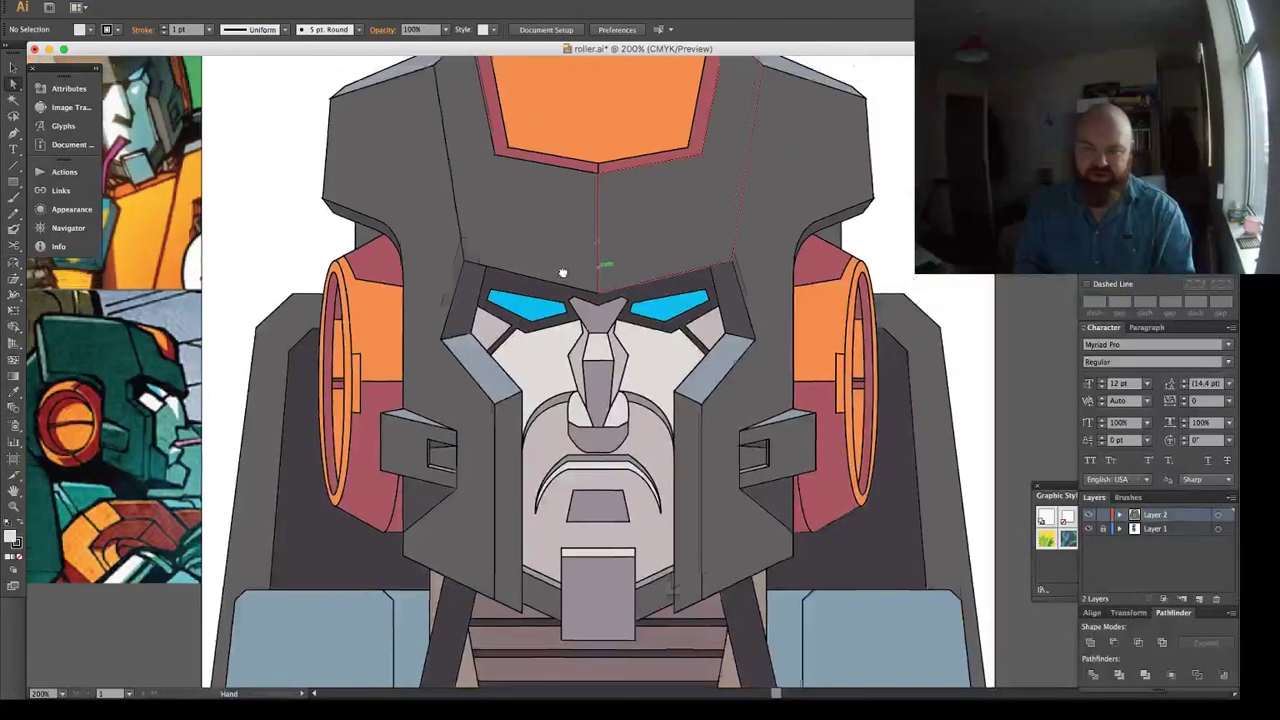
{"action": "left_click", "coordinate": [434, 235]}
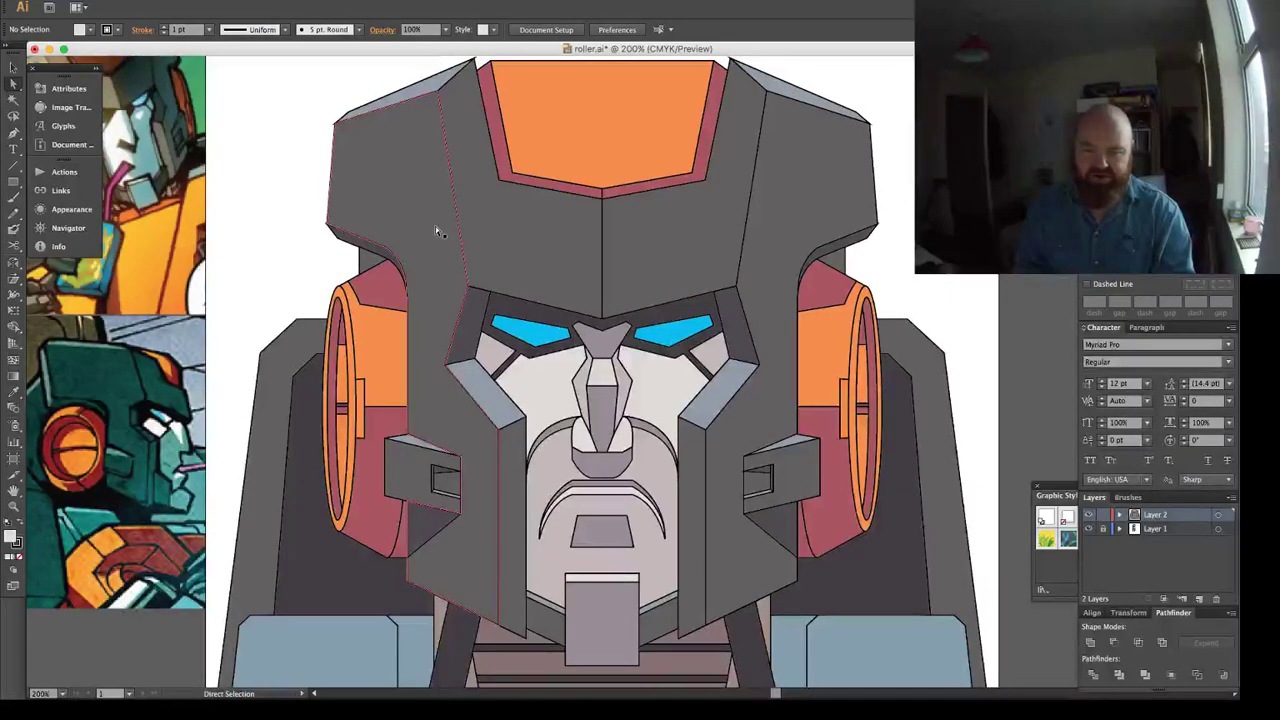
{"action": "left_click", "coordinate": [435, 226]}
{"action": "left_click", "coordinate": [736, 179], "text": "shift"}
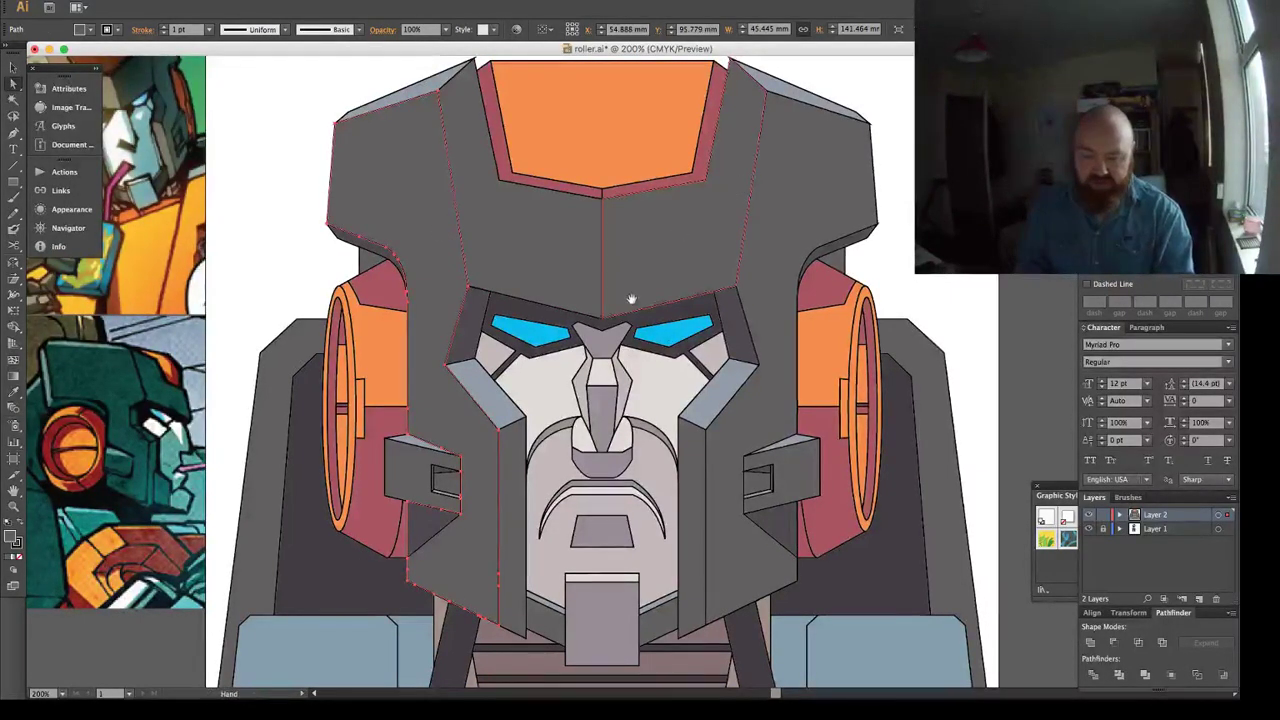
Duplicate the blue eye shape on the left and offset the copy slightly above the original.
{"action": "scroll", "coordinate": [631, 294], "scroll_direction": "down", "scroll_amount": 5}
{"action": "key", "text": "v"}
{"action": "left_click", "coordinate": [566, 240]}
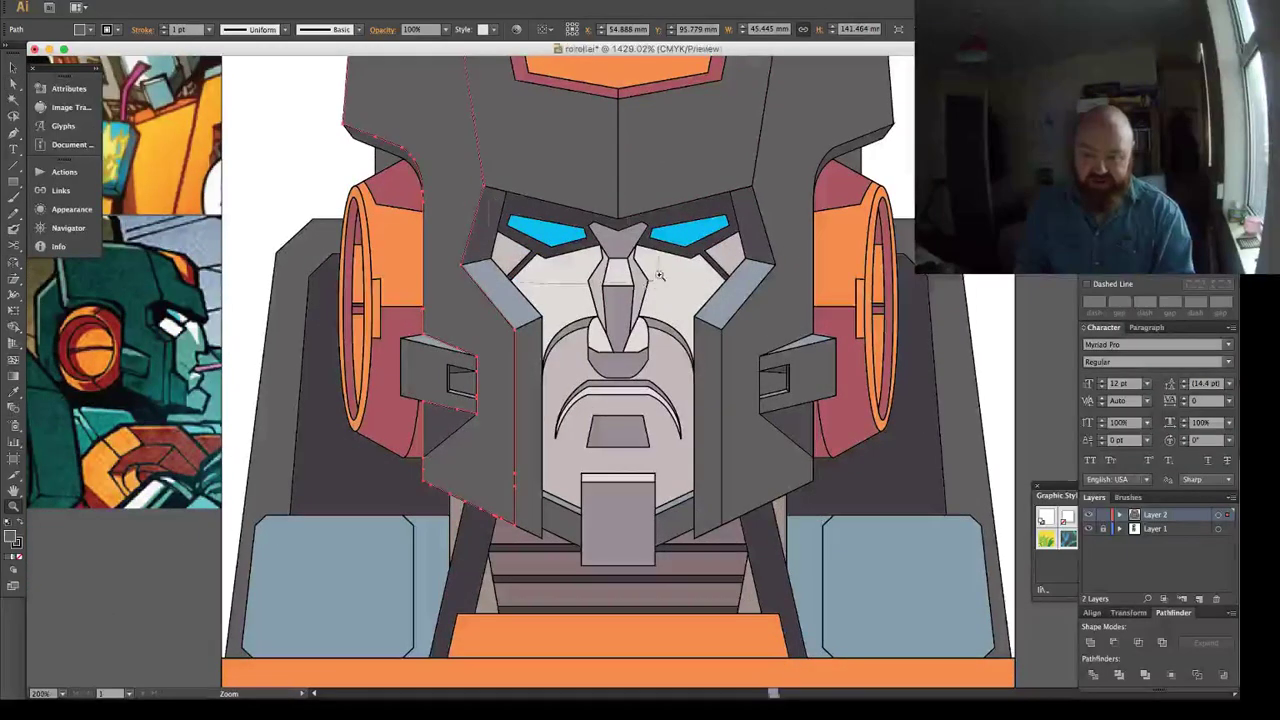
{"action": "scroll", "coordinate": [566, 240], "scroll_direction": "up", "scroll_amount": 5}
{"action": "key", "text": "super+c"}
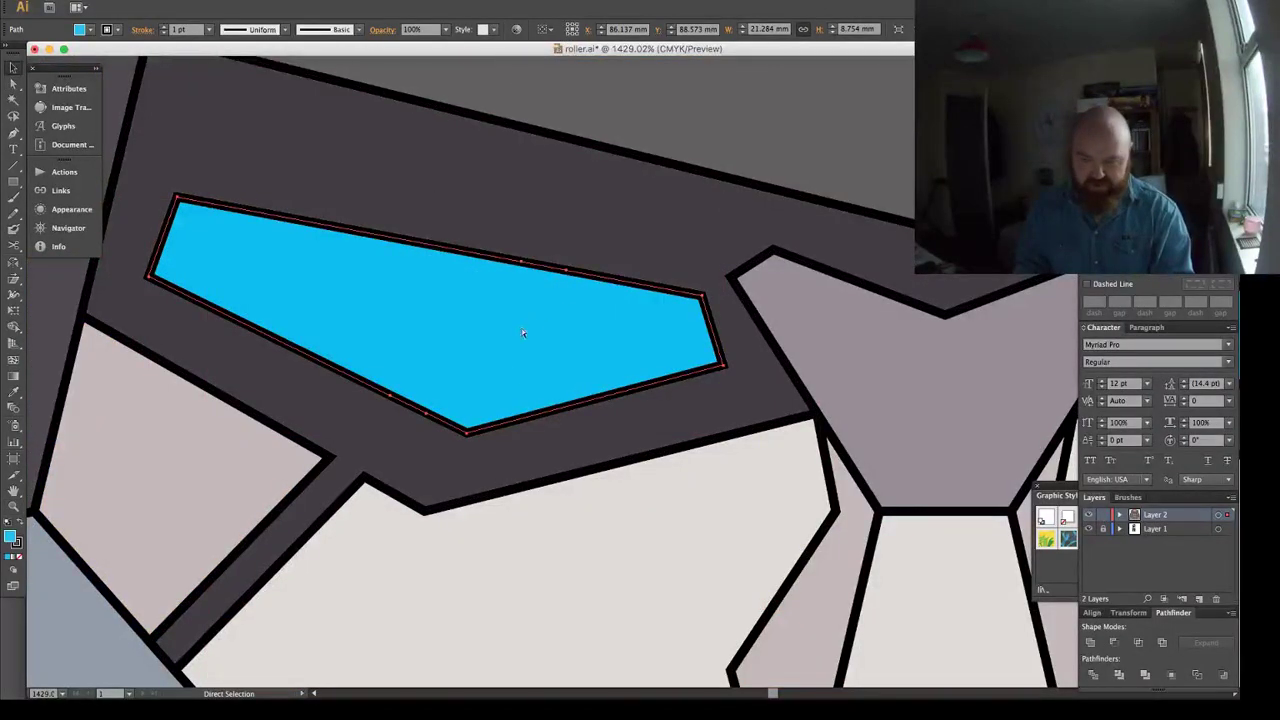
{"action": "left_click_drag", "start_coordinate": [435, 433], "coordinate": [470, 410]}
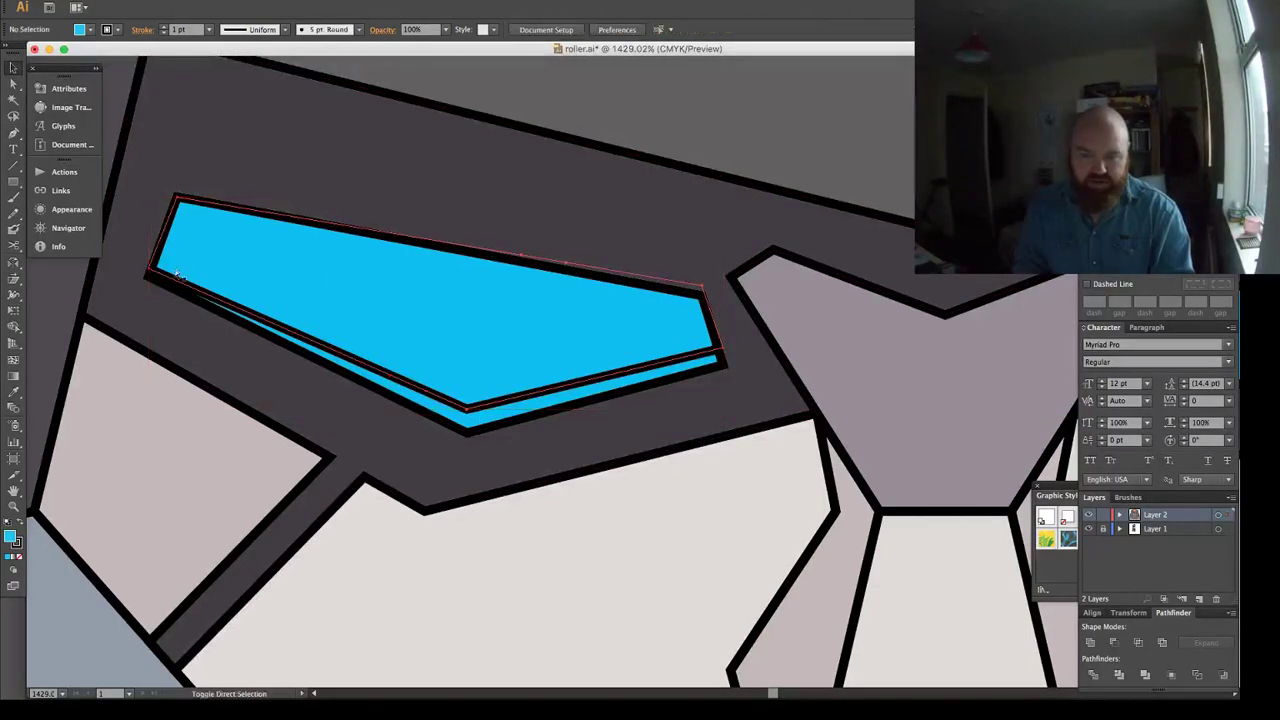
Raise the outer lower corner of the eye copy and remove the extra anchor points along its lower outer edge.
{"action": "key", "text": "a"}
{"action": "left_click", "coordinate": [148, 272]}
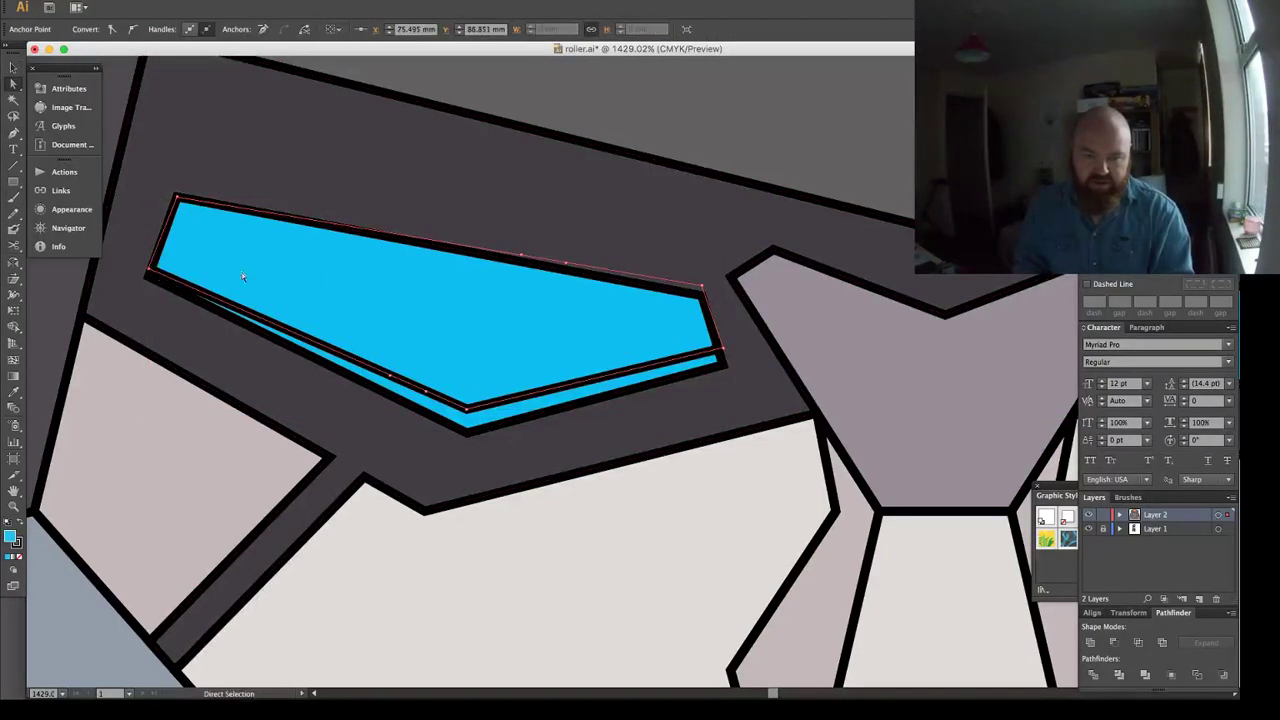
{"action": "key", "text": "plus"}
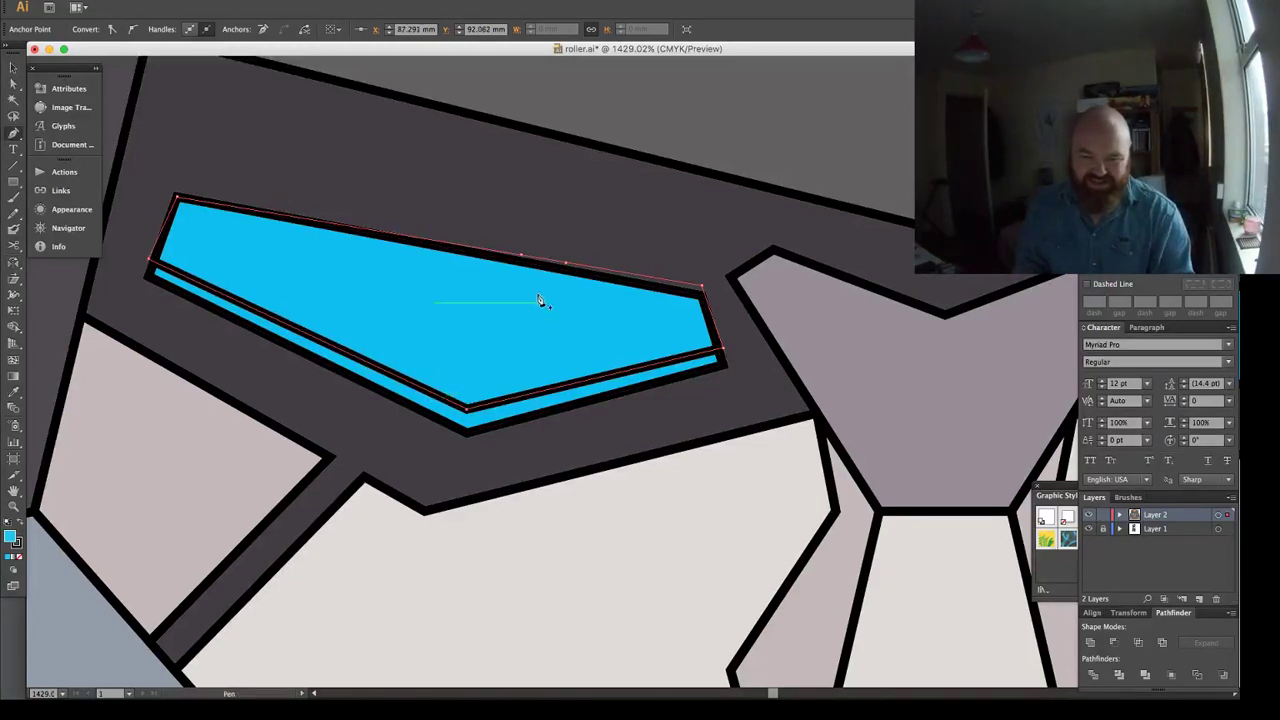
{"action": "key", "text": "shift+super+a"}
Divide the two overlapping eye shapes and delete the leftover sliver above the eye.
{"action": "key", "text": "a"}
{"action": "left_click", "coordinate": [530, 405]}
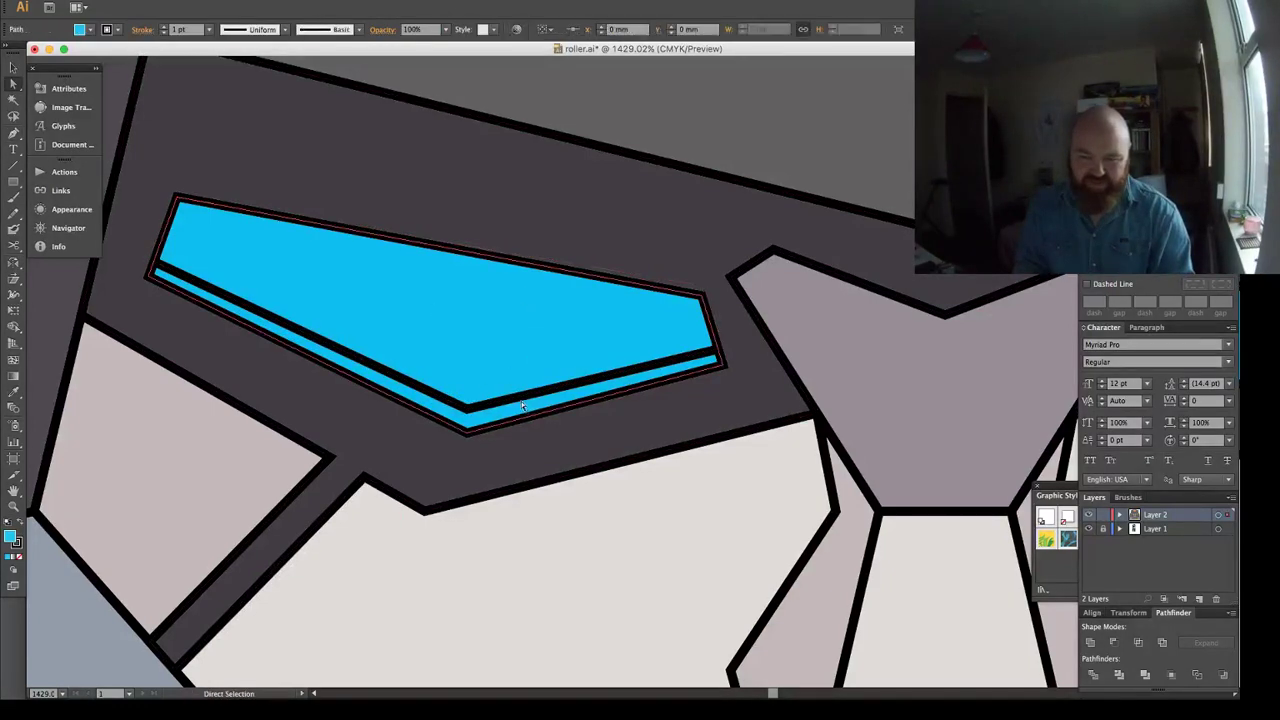
{"action": "left_click", "coordinate": [1093, 673]}
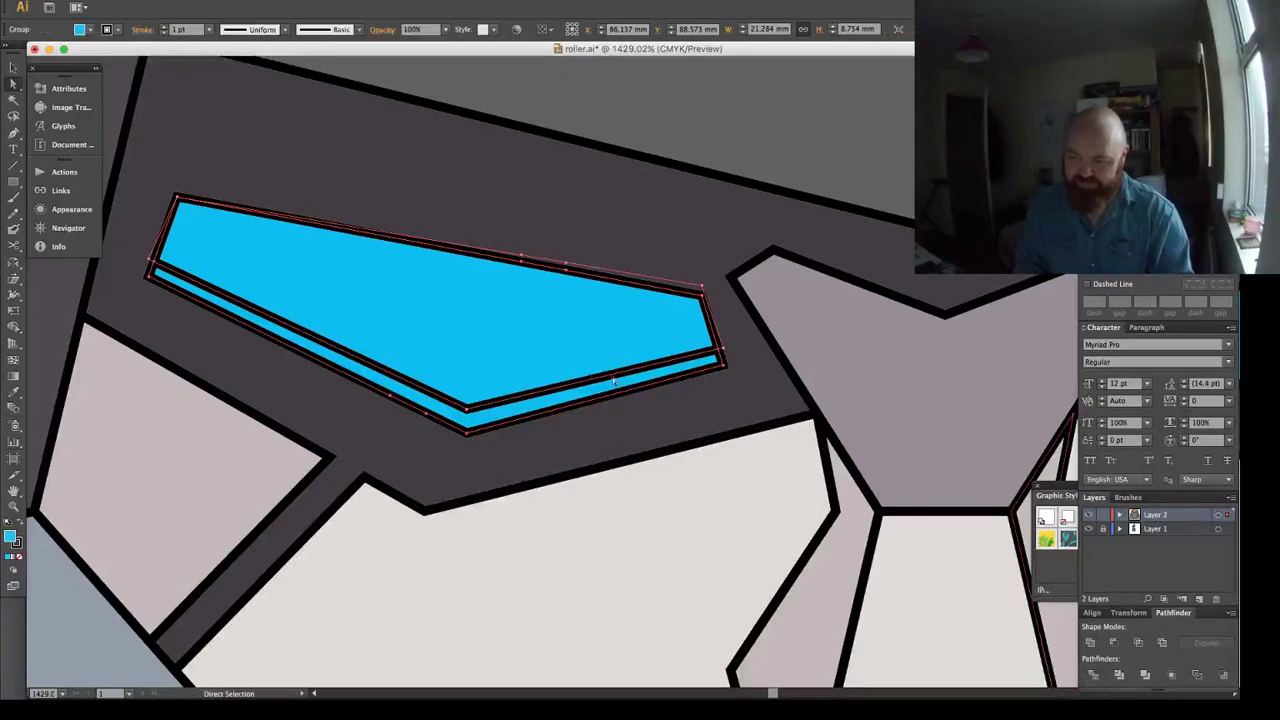
{"action": "left_click", "coordinate": [529, 405], "text": "shift"}
{"action": "left_click", "coordinate": [526, 374], "text": "shift"}
{"action": "key", "text": "Delete"}
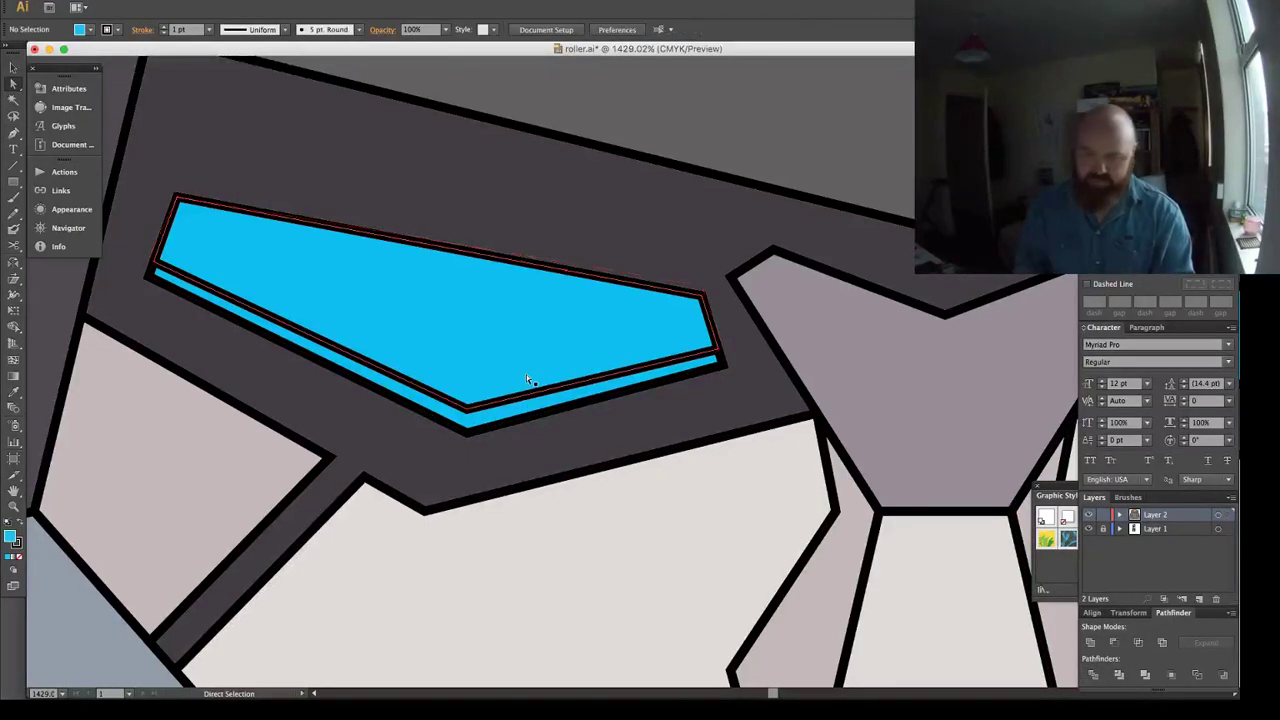
Fill the narrow strip along the bottom of the left eye with a darker blue.
{"action": "left_click", "coordinate": [506, 413]}
{"action": "left_click", "coordinate": [507, 416], "text": "alt"}
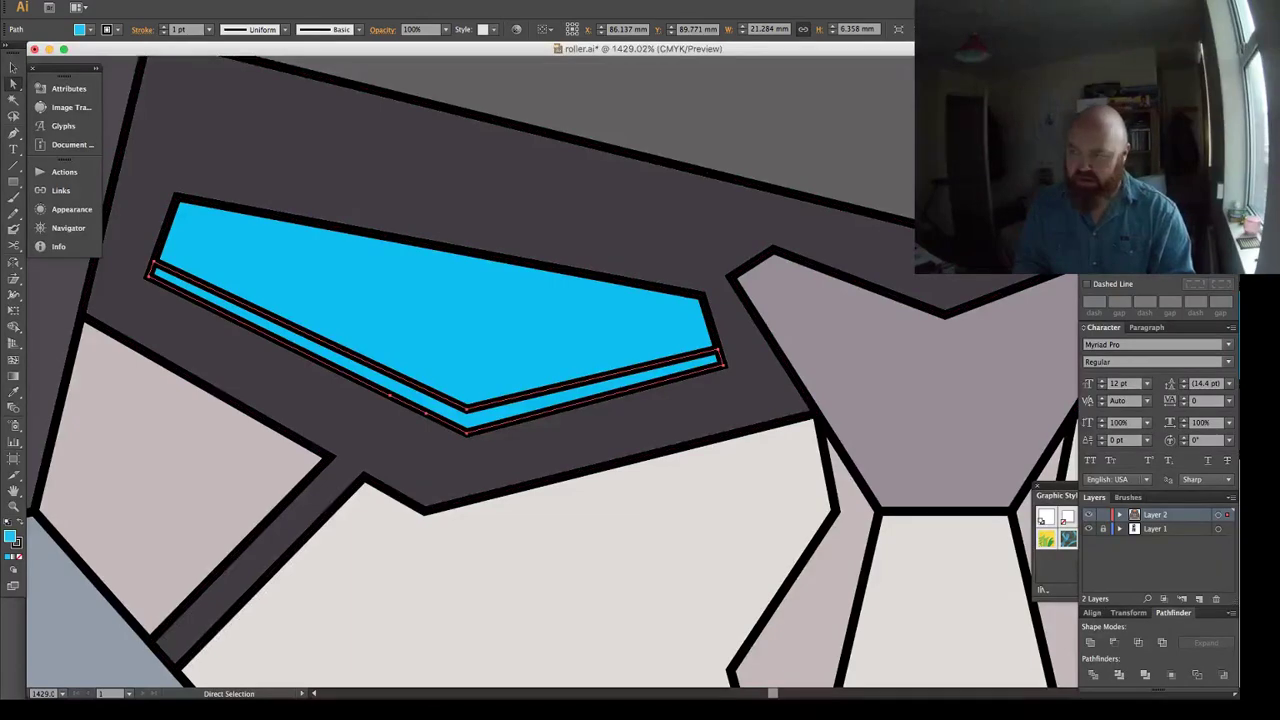
{"action": "left_click", "coordinate": [1150, 100]}
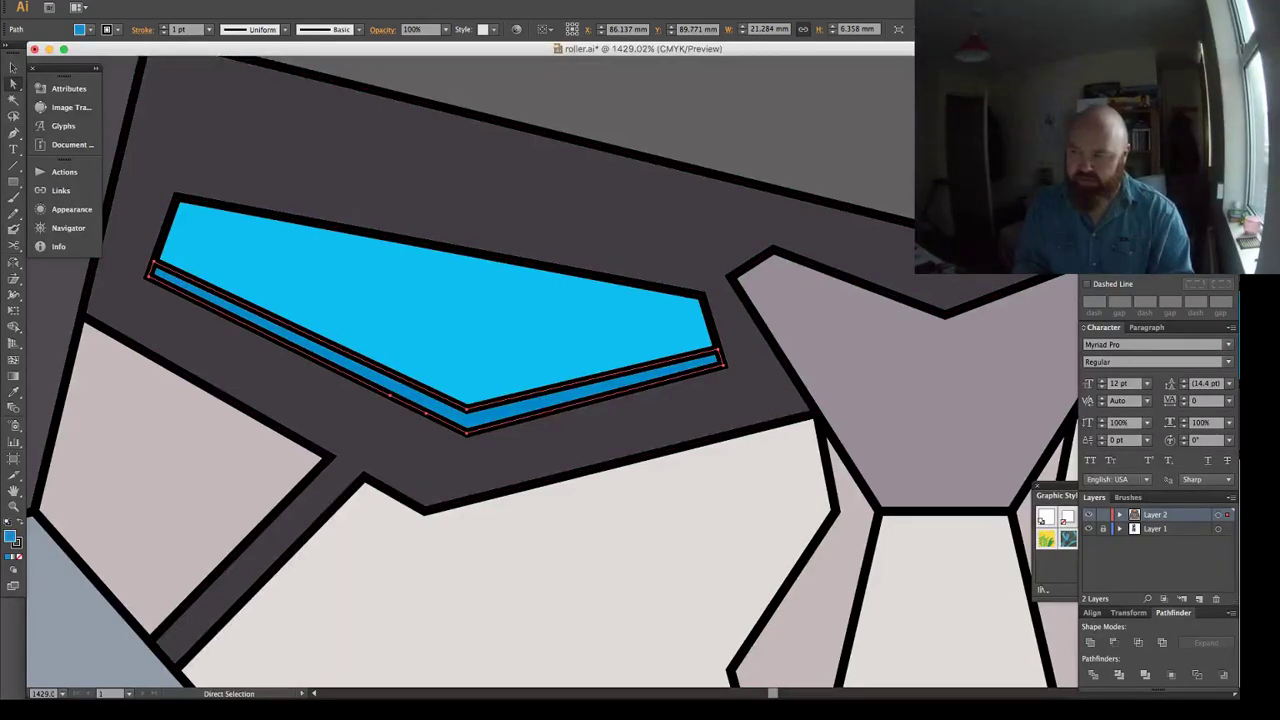
{"action": "key", "text": "super+shift+a"}
Make a horizontally mirrored copy of the shaded left eye group.
{"action": "key", "text": "super+minus"}
{"action": "key", "text": "super+minus"}
{"action": "key", "text": "super+minus"}
{"action": "key", "text": "super+minus"}
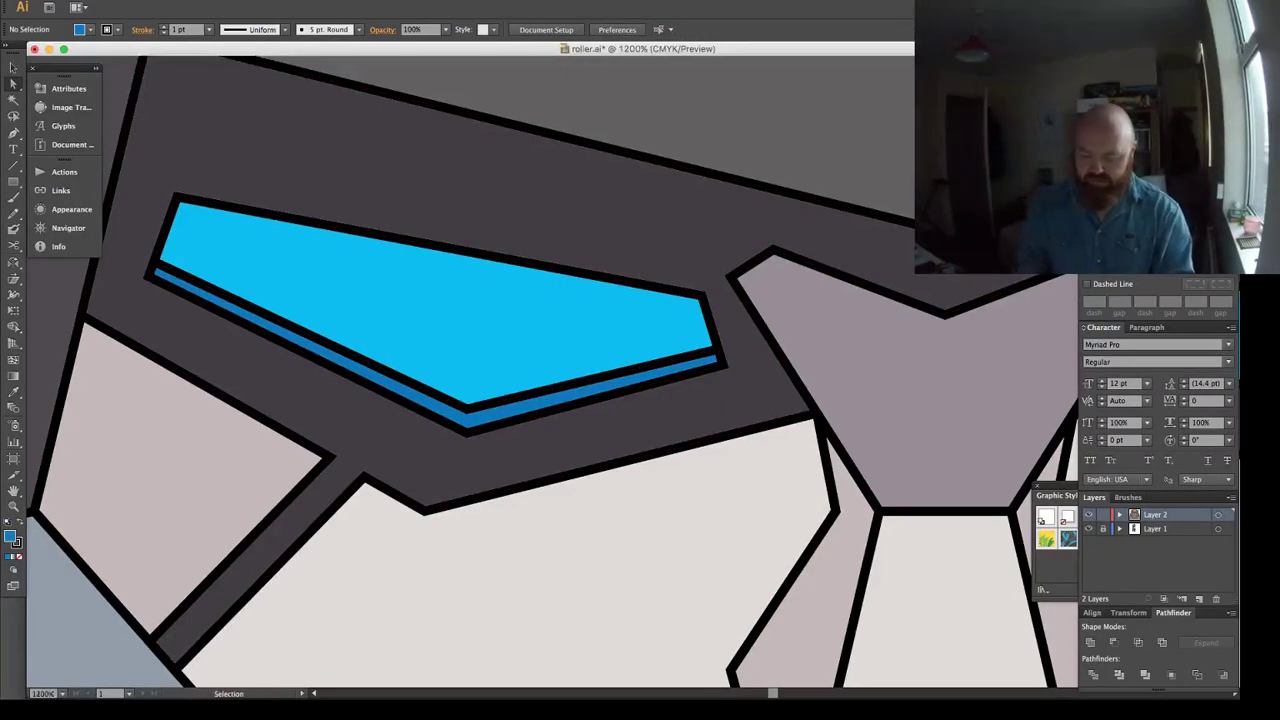
{"action": "key", "text": "super+minus"}
{"action": "key", "text": "super+minus"}
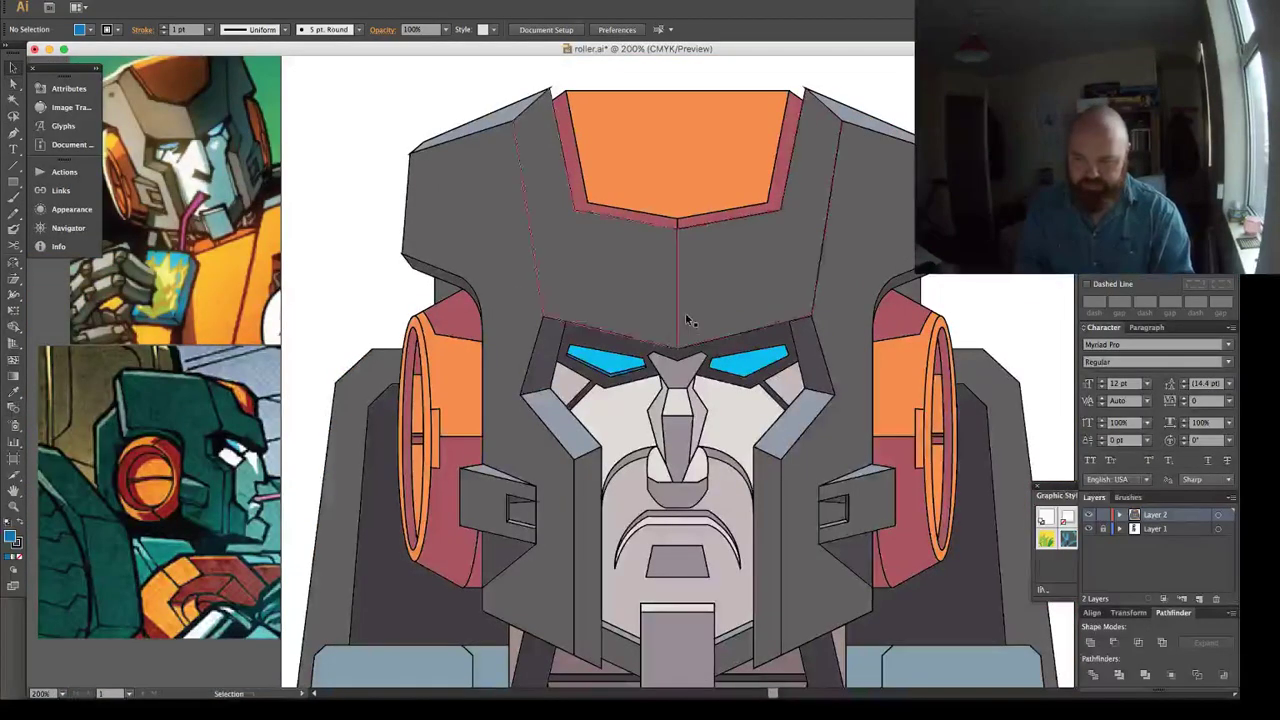
{"action": "key", "text": "z"}
{"action": "left_click_drag", "start_coordinate": [532, 297], "coordinate": [644, 400]}
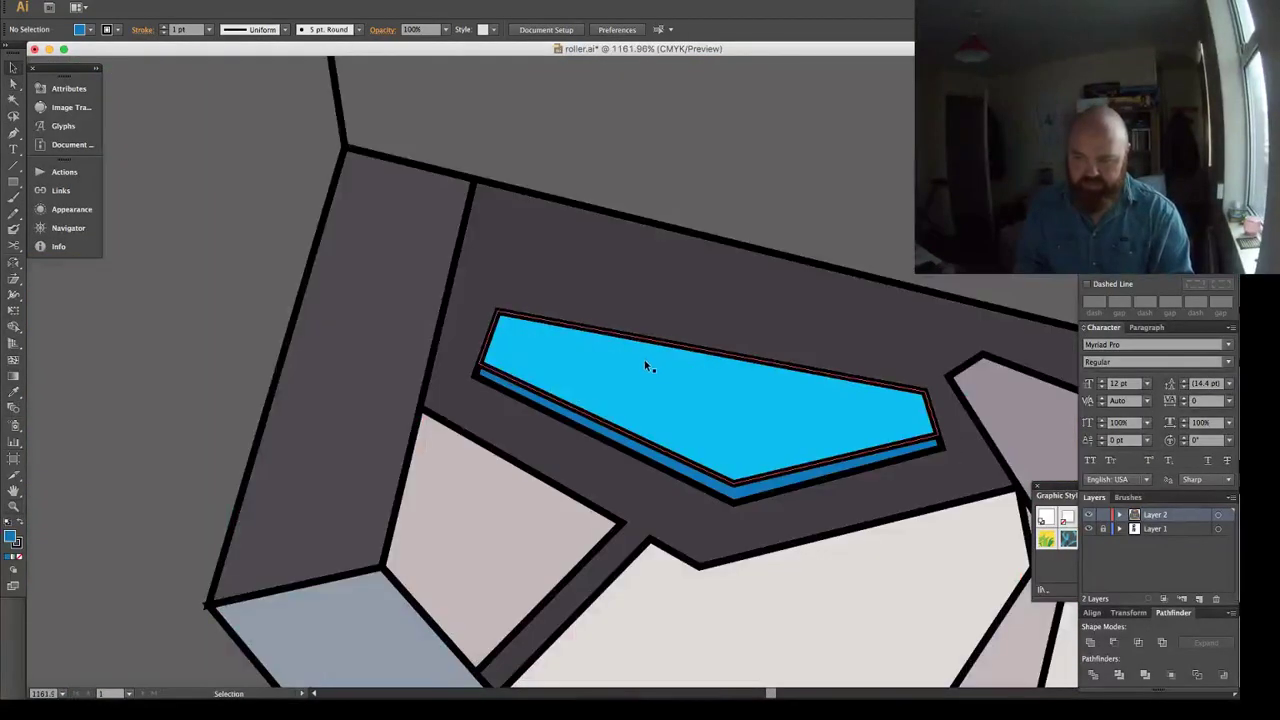
{"action": "left_click", "coordinate": [702, 482]}
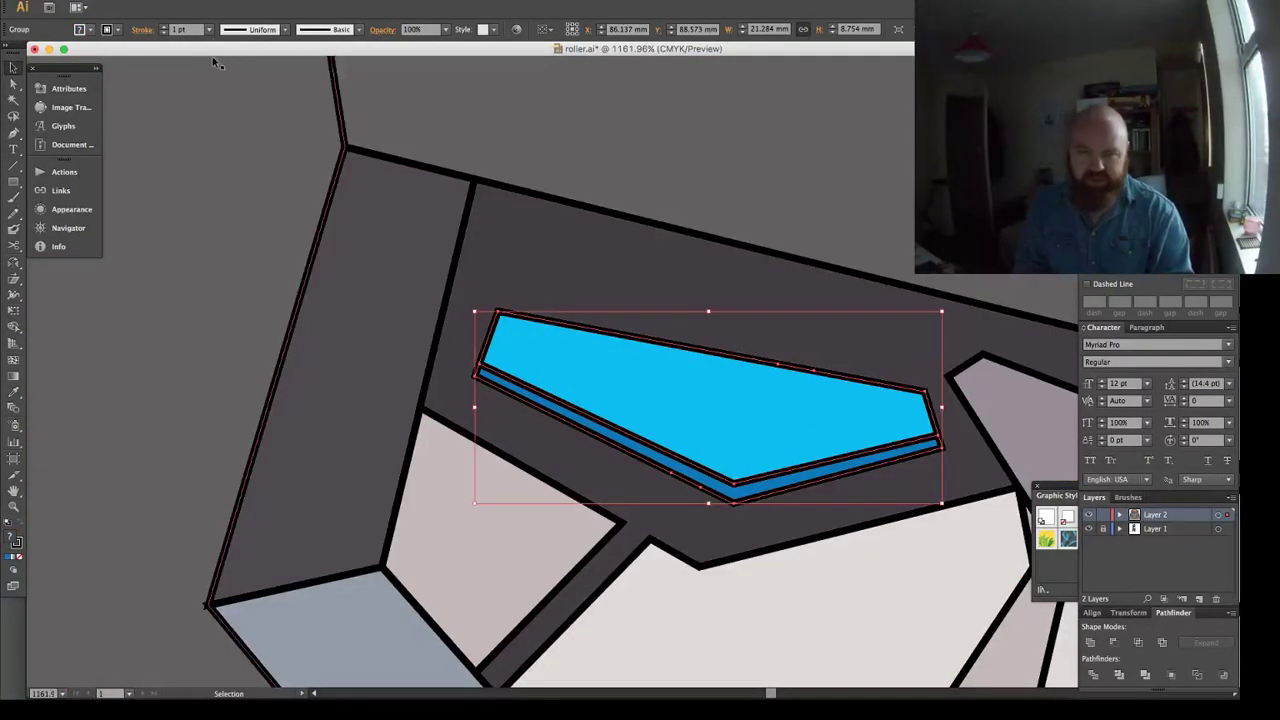
{"action": "left_click", "coordinate": [172, 0]}
{"action": "mouse_move", "coordinate": [181, 6]}
{"action": "left_click", "coordinate": [311, 53]}
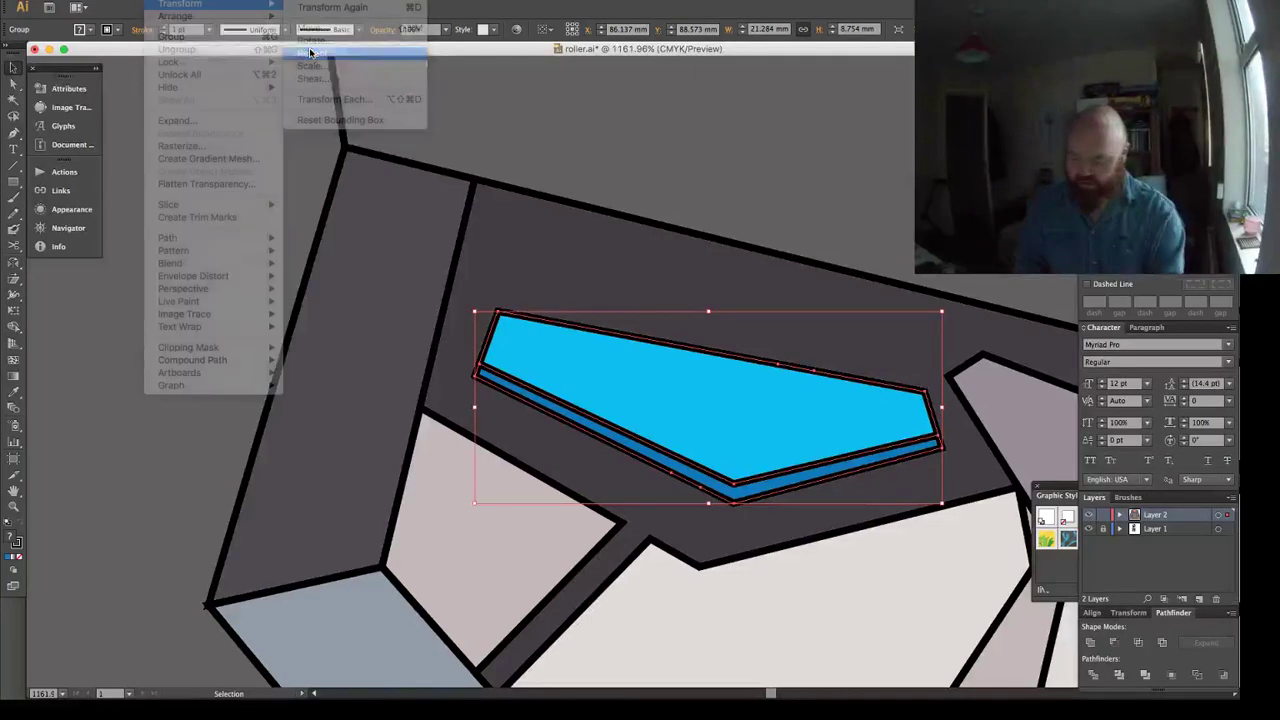
{"action": "key", "text": "Return"}
{"action": "left_click_drag", "start_coordinate": [669, 176], "coordinate": [270, 165]}
{"action": "scroll", "coordinate": [269, 164], "scroll_direction": "right", "scroll_amount": 10}
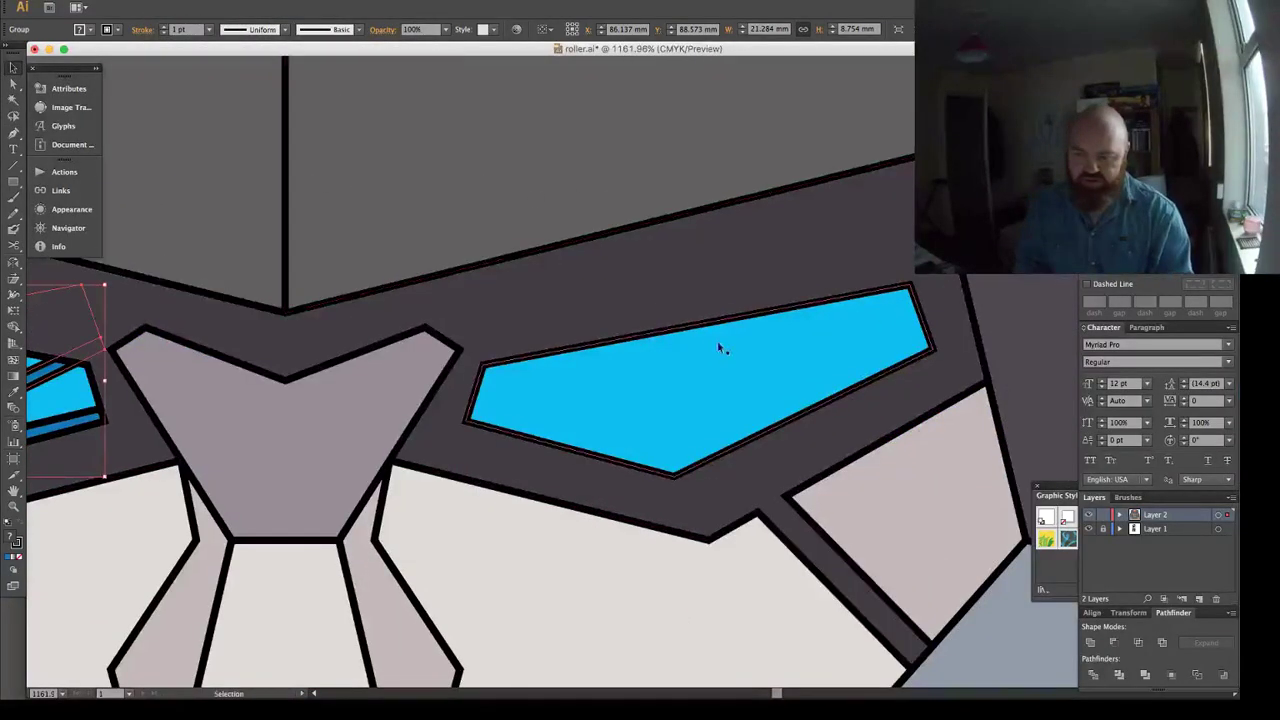
Align the mirrored eye group with the plain right eye, then delete the plain eye shape covering it.
{"action": "left_click", "coordinate": [750, 354]}
{"action": "left_click", "coordinate": [604, 30]}
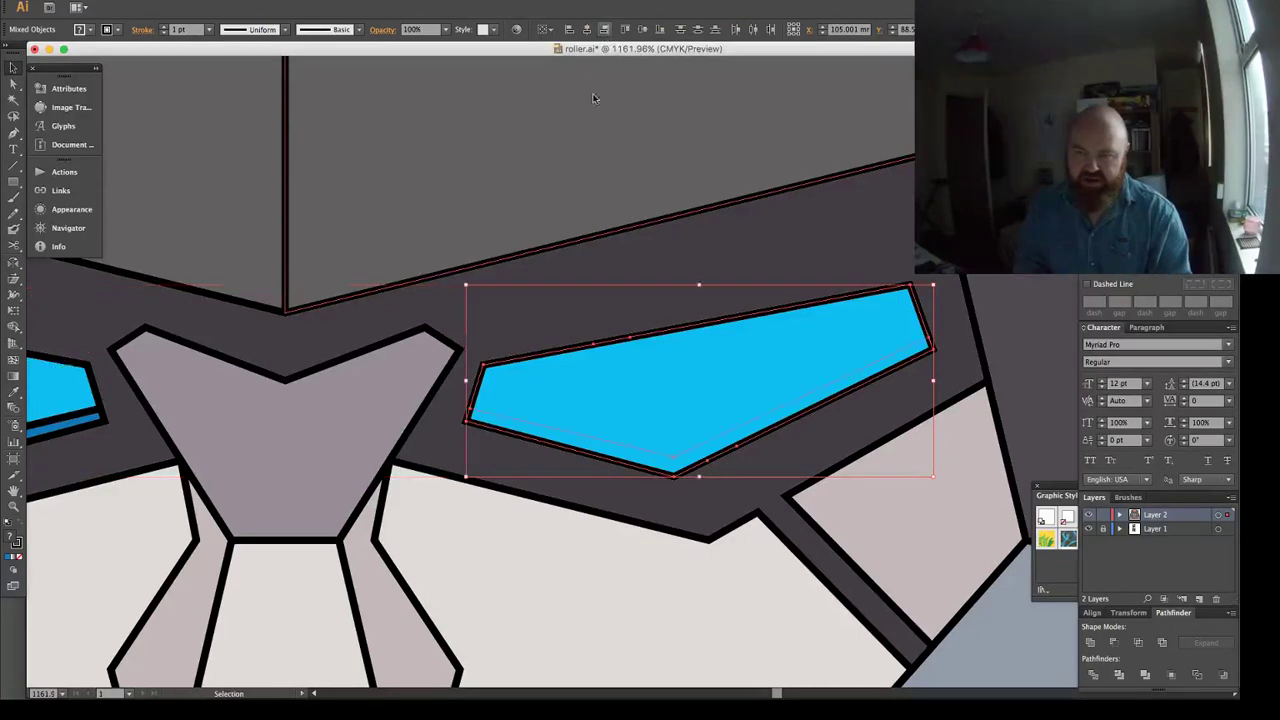
{"action": "key", "text": "super+shift+a"}
{"action": "left_click", "coordinate": [757, 342]}
{"action": "key", "text": "BackSpace"}
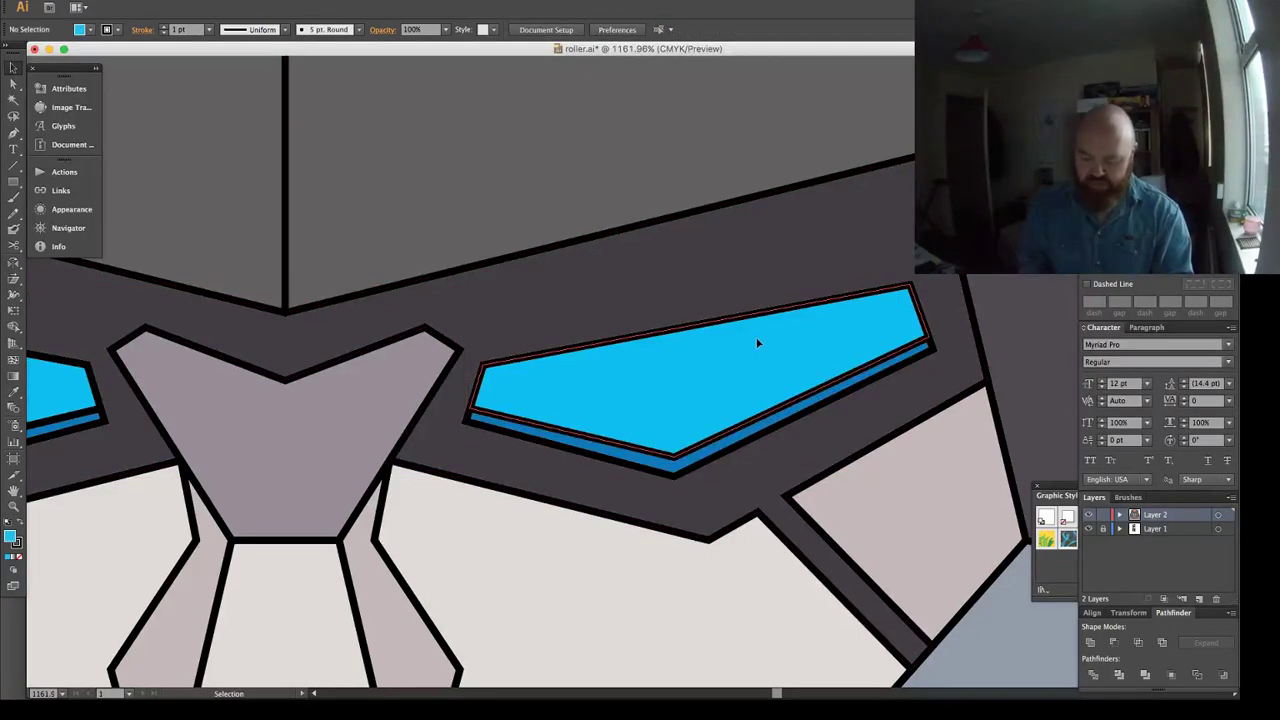
{"action": "key", "text": "super+0"}
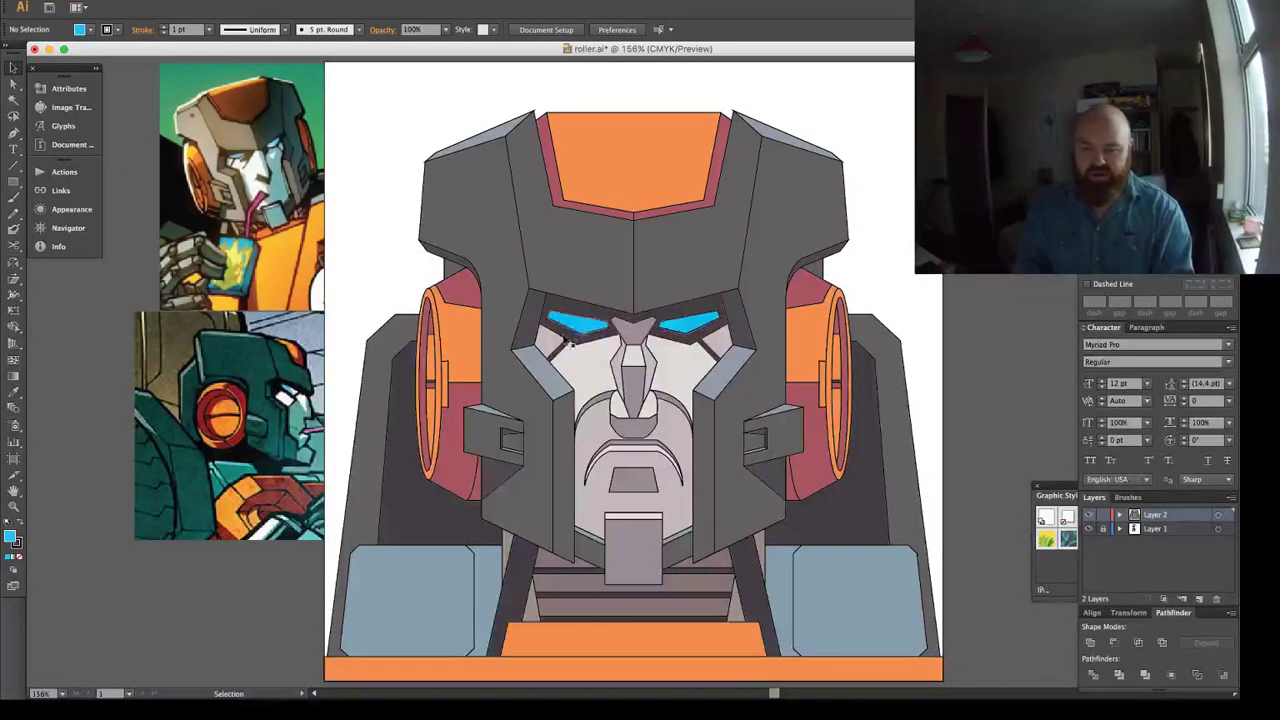
Recolour the inner side facets of both blue shoulder panels with a deeper, more saturated blue.
{"action": "key", "text": "a"}
{"action": "left_click", "coordinate": [486, 572]}
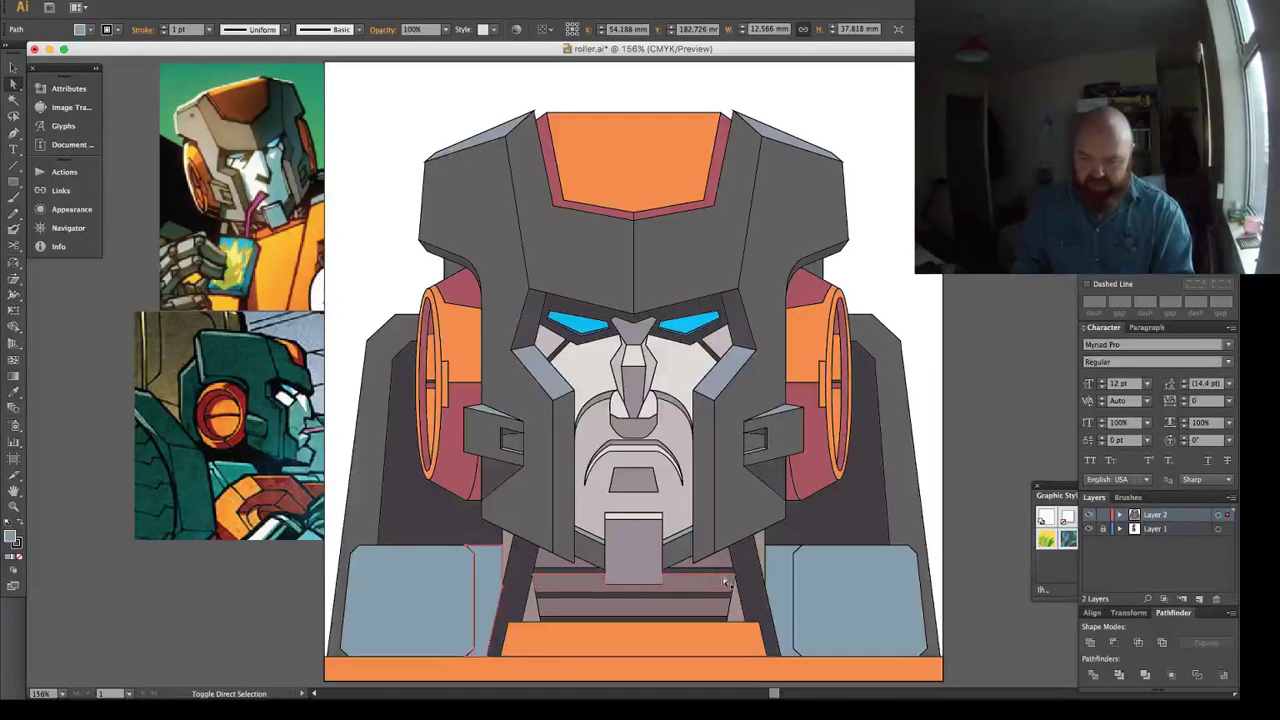
{"action": "left_click", "coordinate": [766, 569], "text": "shift"}
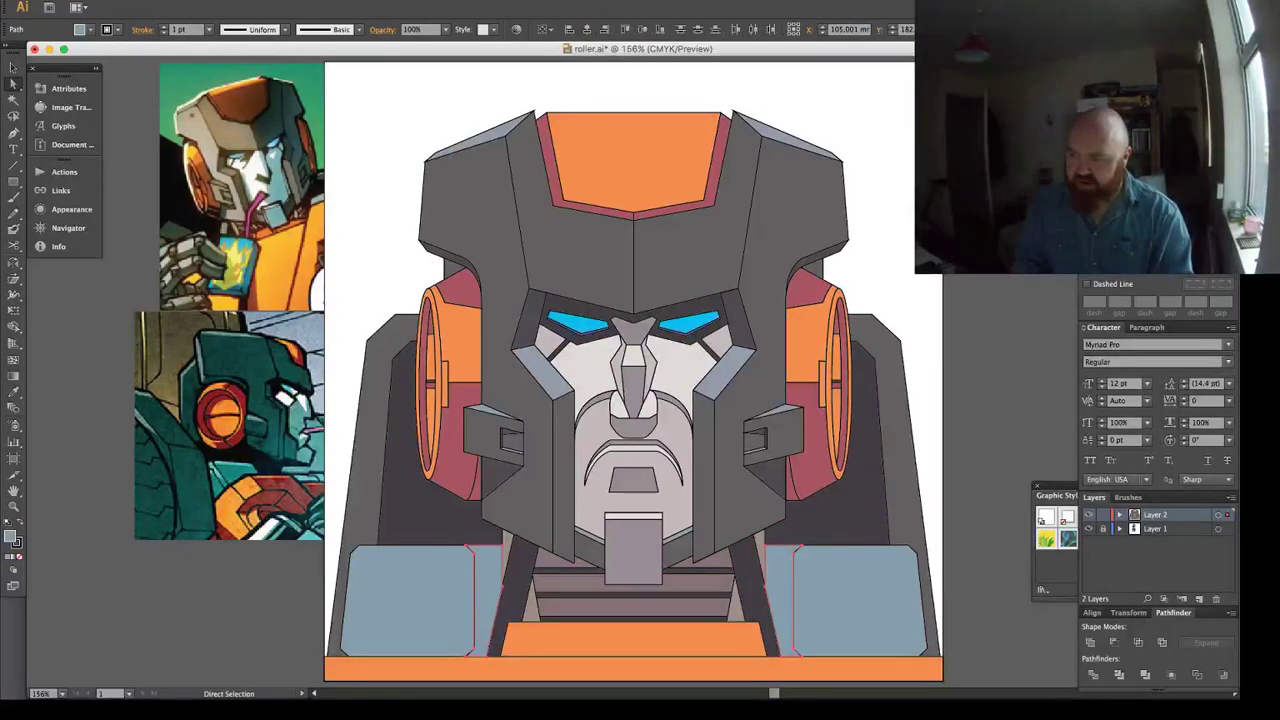
{"action": "left_click_drag", "start_coordinate": [1140, 100], "coordinate": [1156, 100]}
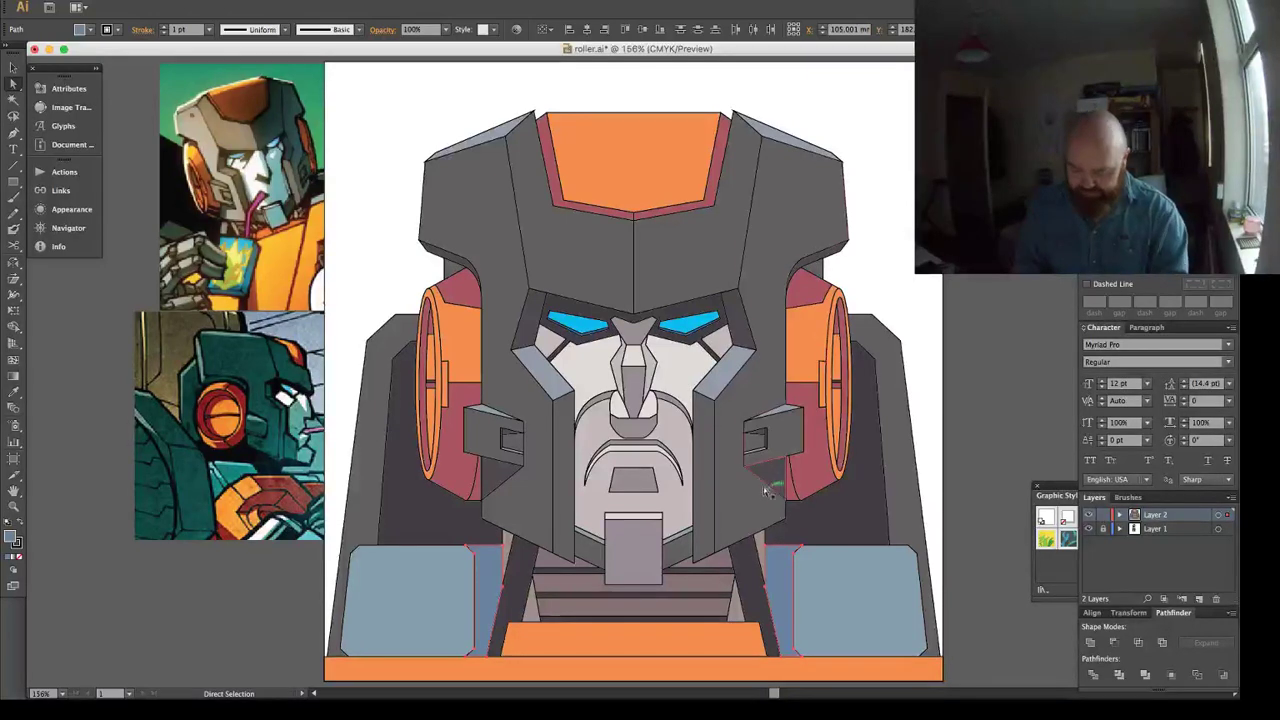
Draw a horizontal line about 244 mm long across the lower ends of both shoulder side facets and divide the facets with it.
{"action": "key", "text": "backslash"}
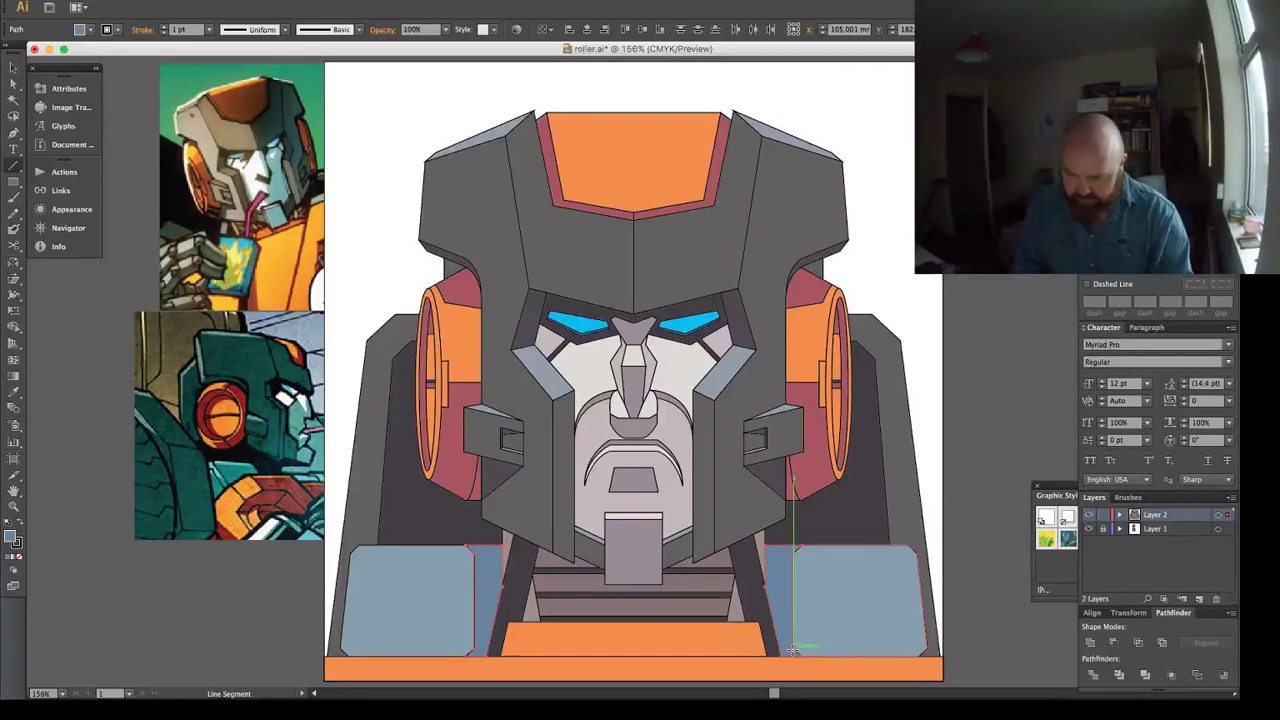
{"action": "left_click_drag", "start_coordinate": [794, 647], "coordinate": [432, 640]}
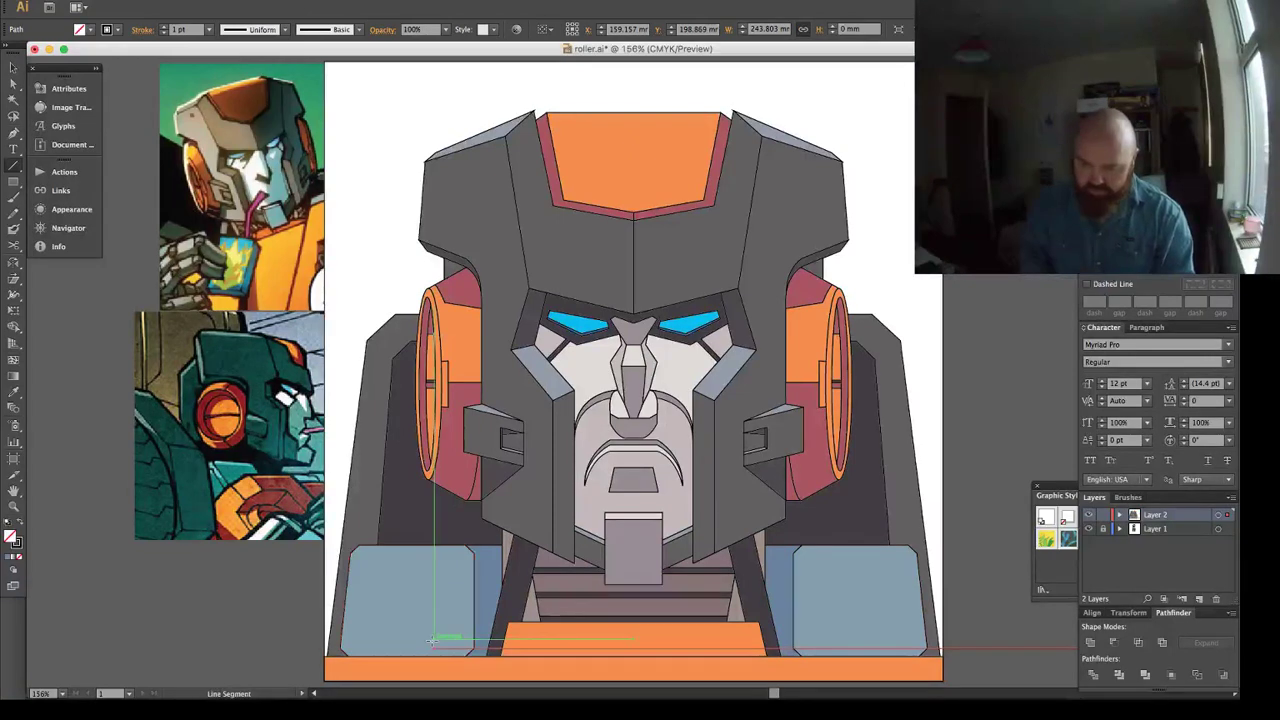
{"action": "key", "text": "a"}
{"action": "left_click", "coordinate": [435, 647]}
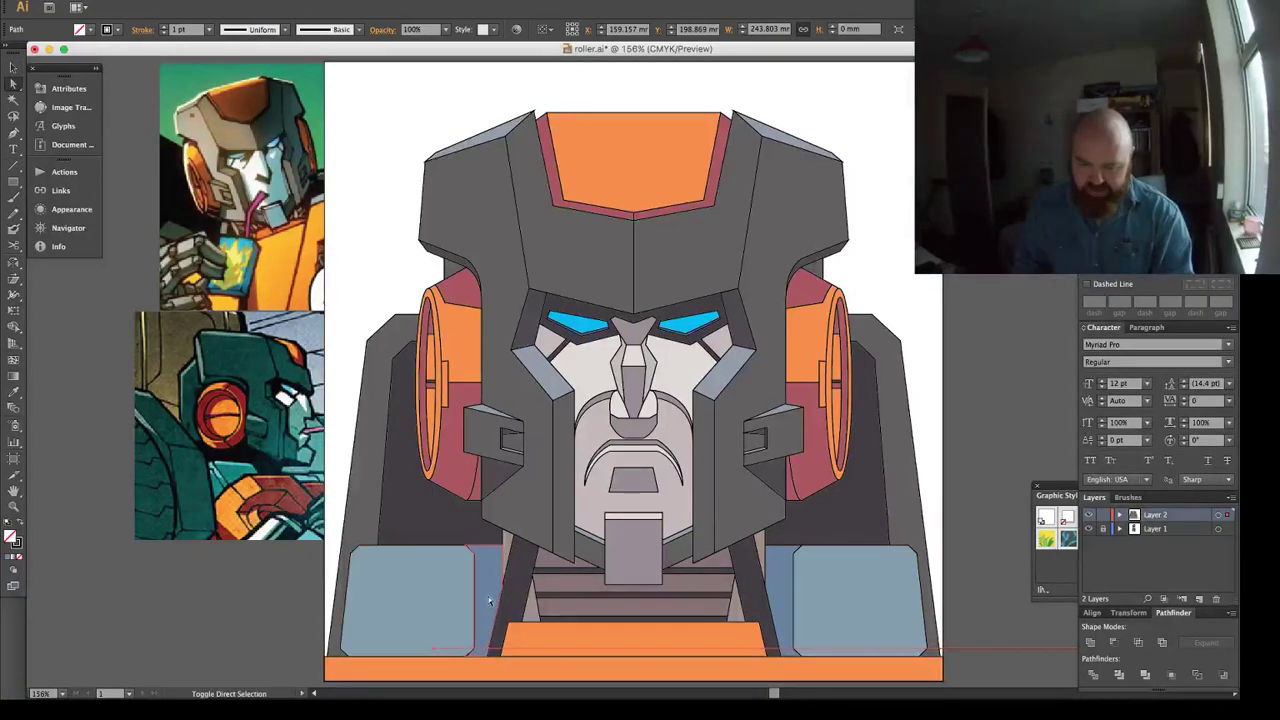
{"action": "left_click", "coordinate": [733, 598]}
{"action": "left_click", "coordinate": [775, 594], "text": "shift"}
{"action": "left_click", "coordinate": [1093, 674]}
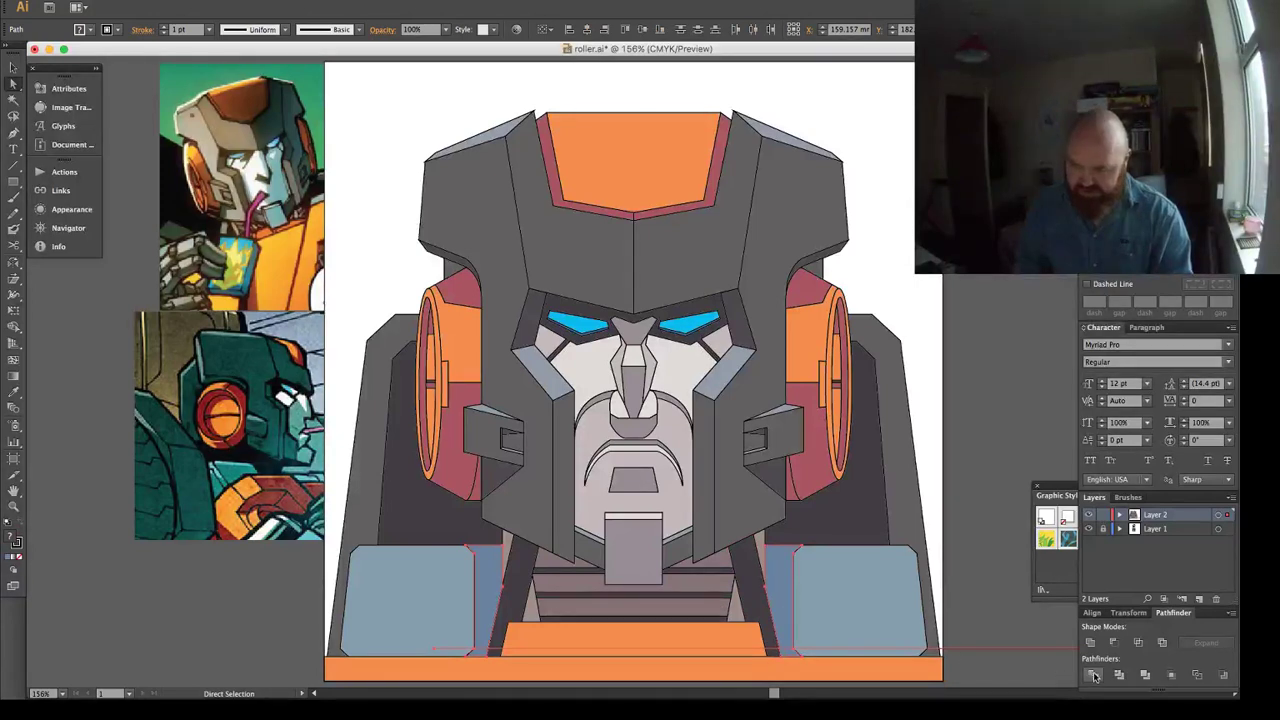
Fill the small bottom pieces cut from both shoulder side facets with a darker blue-grey.
{"action": "left_click", "coordinate": [798, 655]}
{"action": "left_click", "coordinate": [788, 603], "text": "shift"}
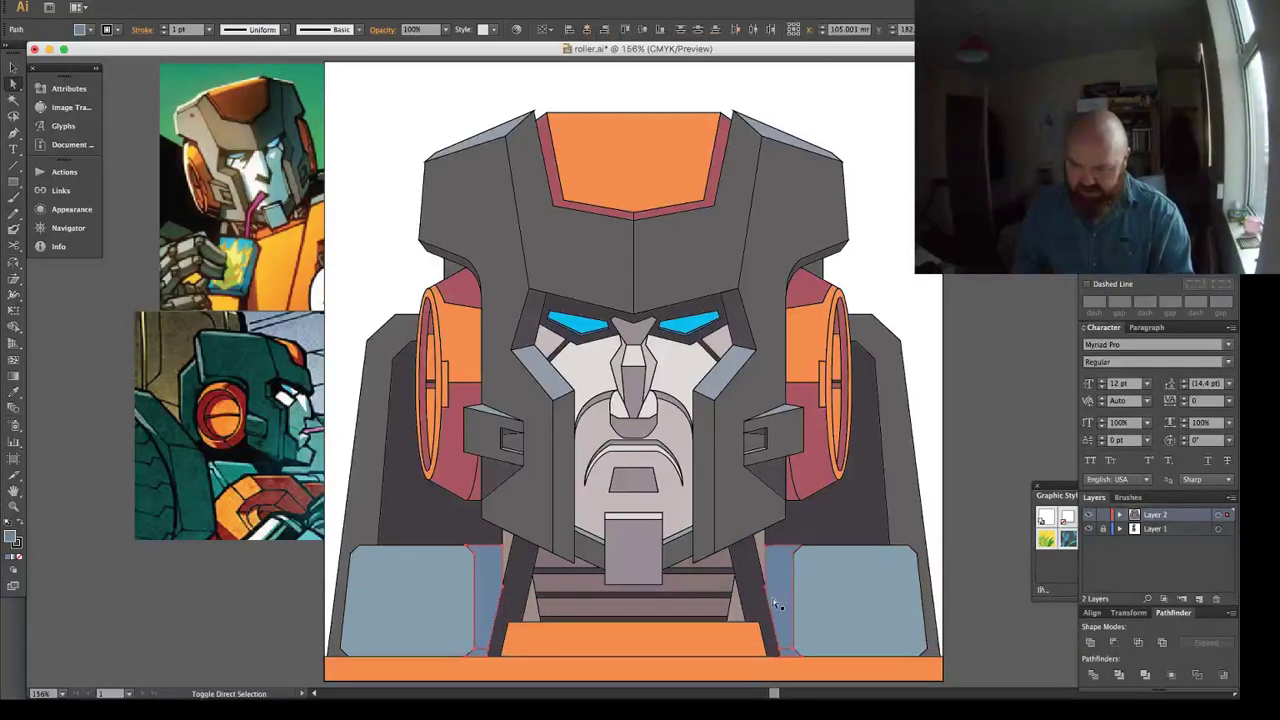
{"action": "left_click", "coordinate": [492, 577], "text": "shift"}
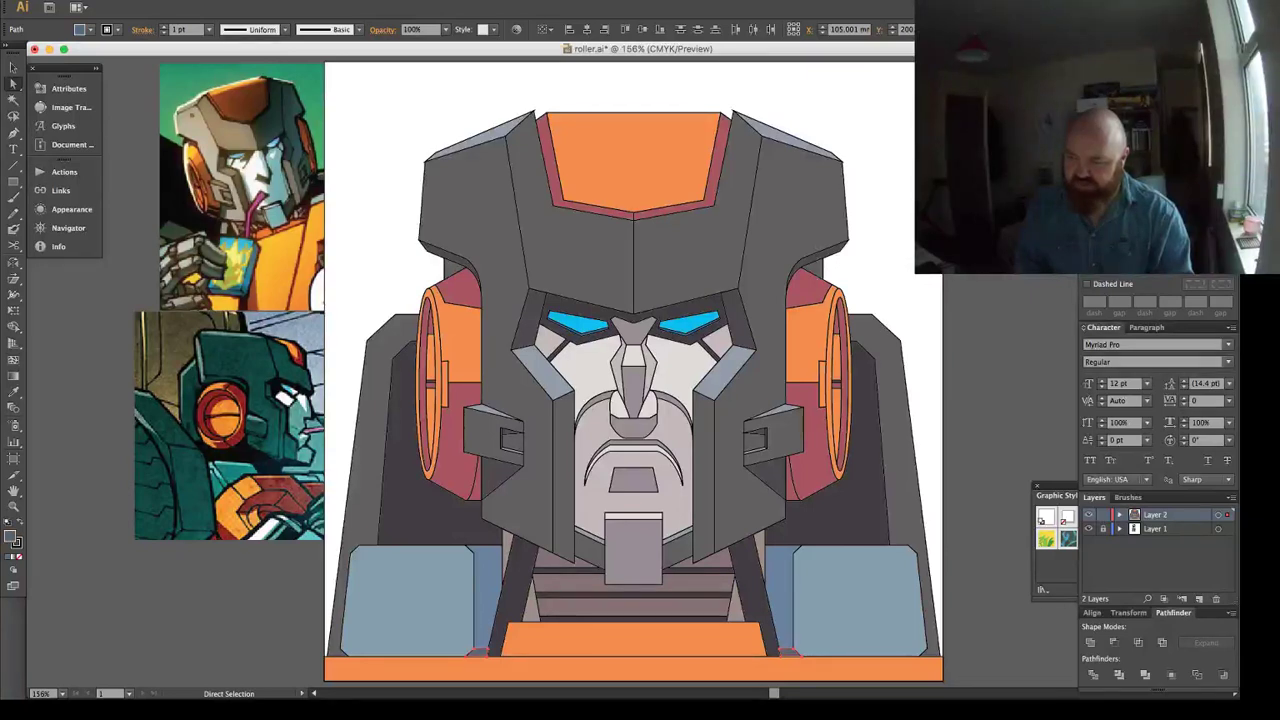
{"action": "key", "text": "ctrl+shift+a"}
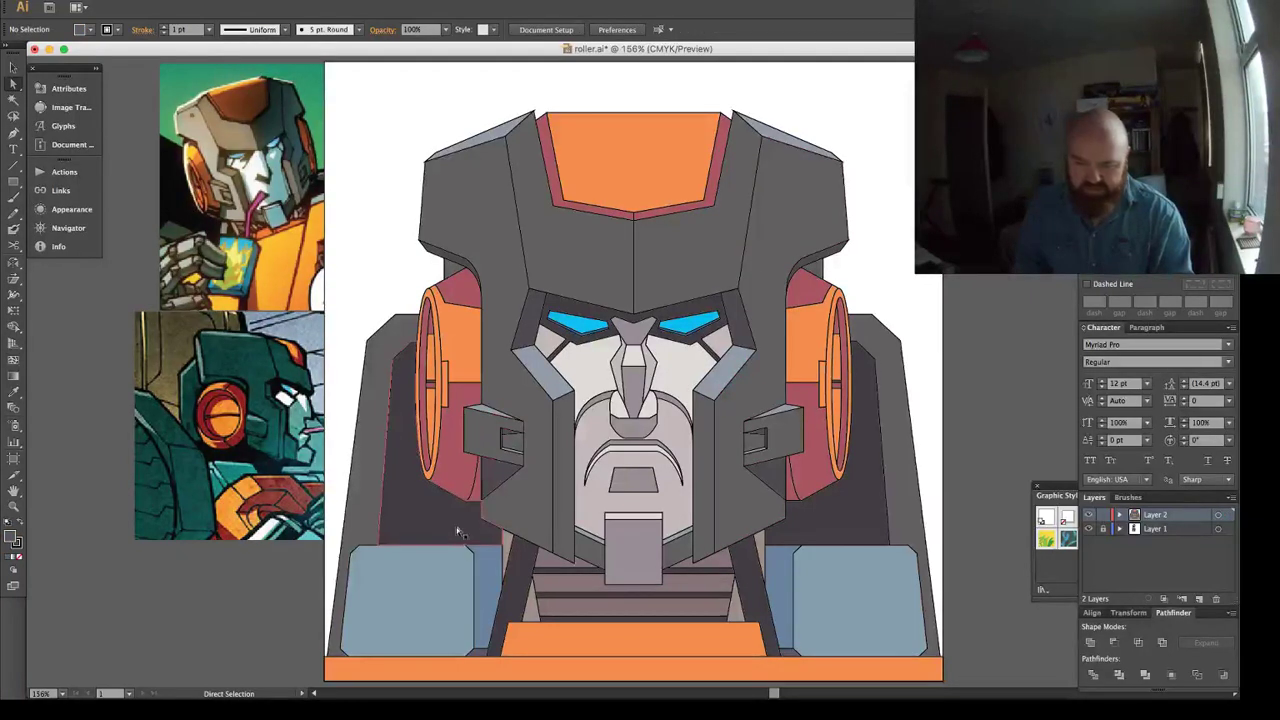
Draw a horizontal line about 133 mm long across the upper ends of both shoulder side facets and try to divide them with it.
{"action": "key", "text": "backslash"}
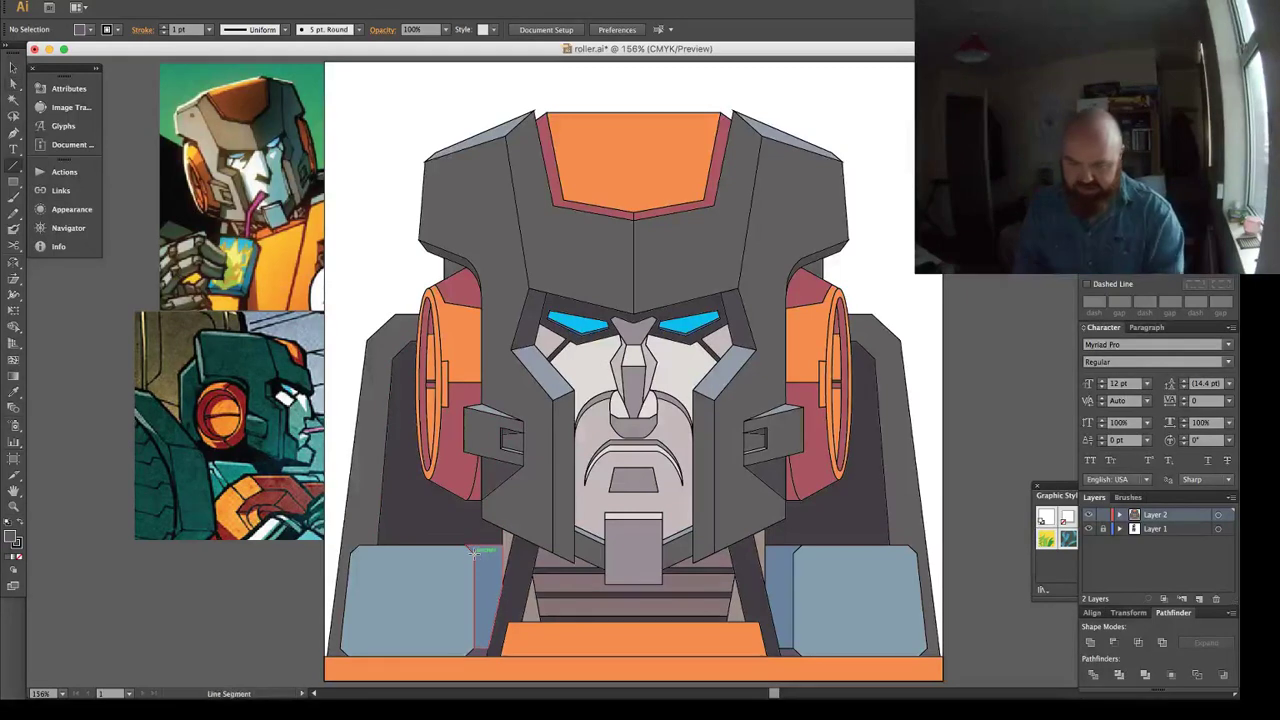
{"action": "left_click_drag", "start_coordinate": [472, 551], "coordinate": [868, 551]}
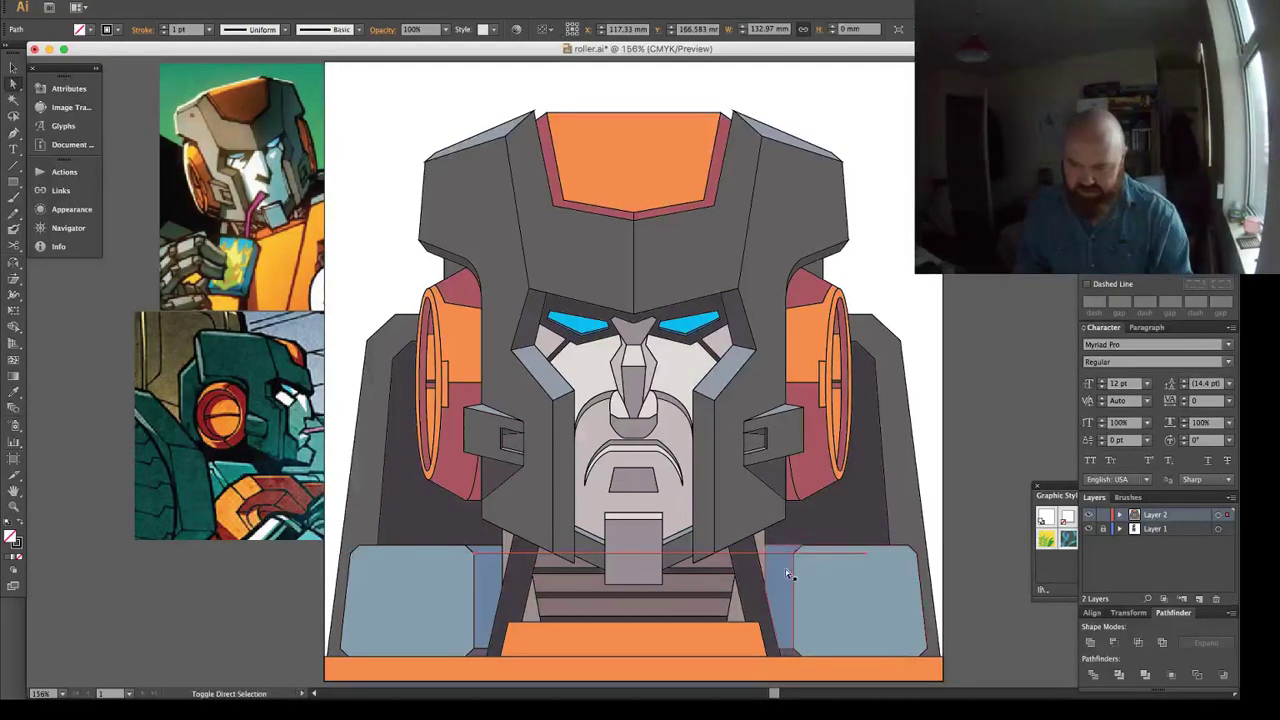
{"action": "left_click", "coordinate": [785, 576], "text": "ctrl+shift"}
{"action": "left_click", "coordinate": [505, 577], "text": "ctrl+shift"}
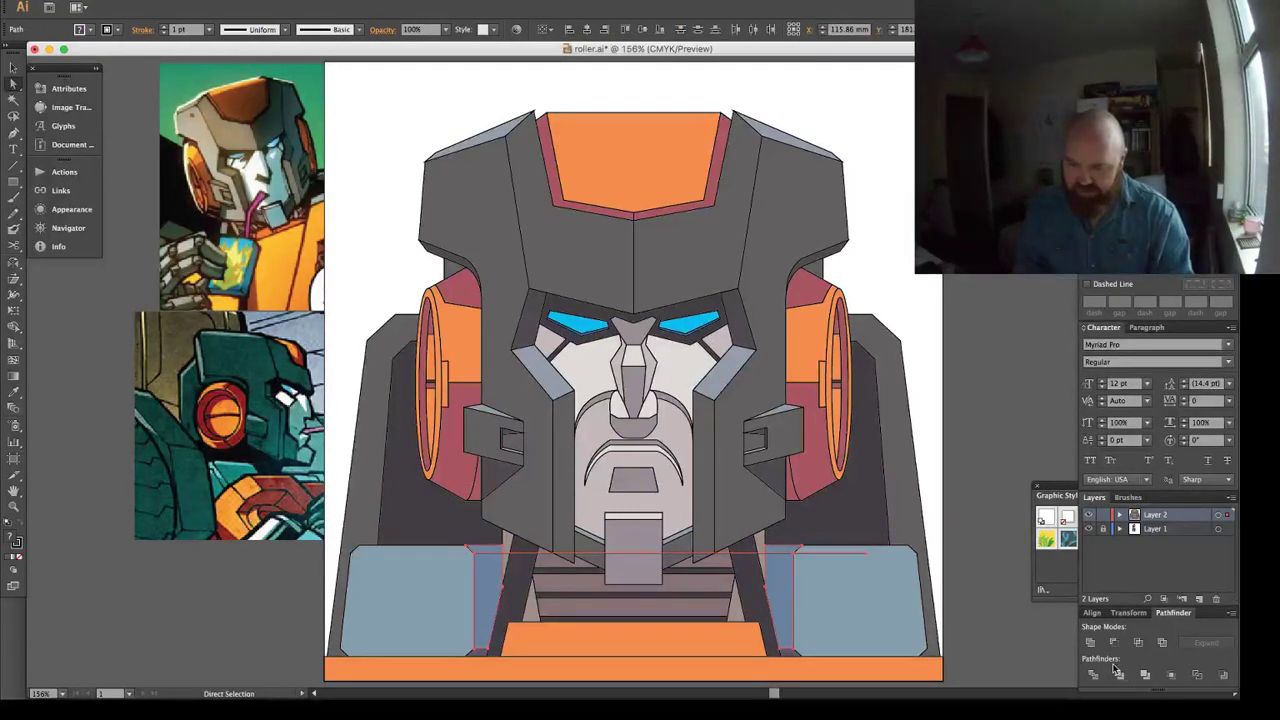
{"action": "left_click", "coordinate": [1117, 672]}
Lengthen the horizontal line across the upper ends of the shoulder side facets to about 139 mm and divide both facets with it.
{"action": "left_click", "coordinate": [477, 556]}
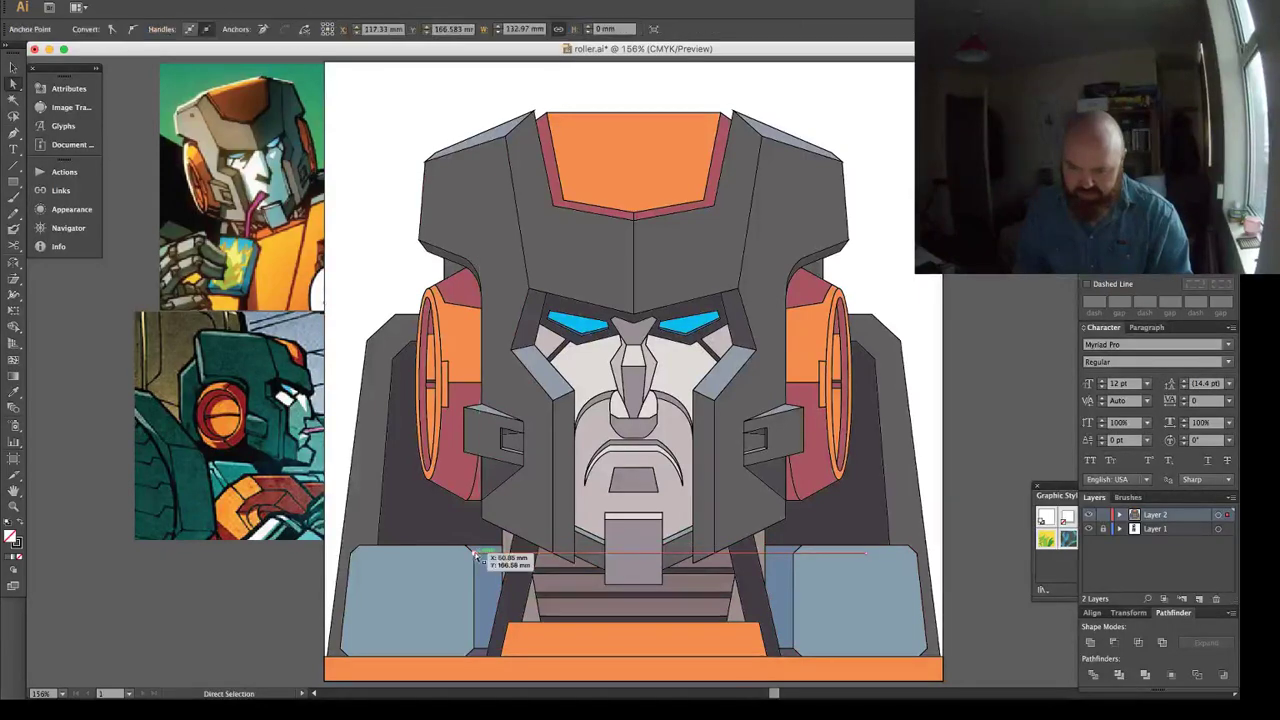
{"action": "left_click_drag", "start_coordinate": [475, 556], "coordinate": [456, 555]}
{"action": "left_click", "coordinate": [489, 568], "text": "shift"}
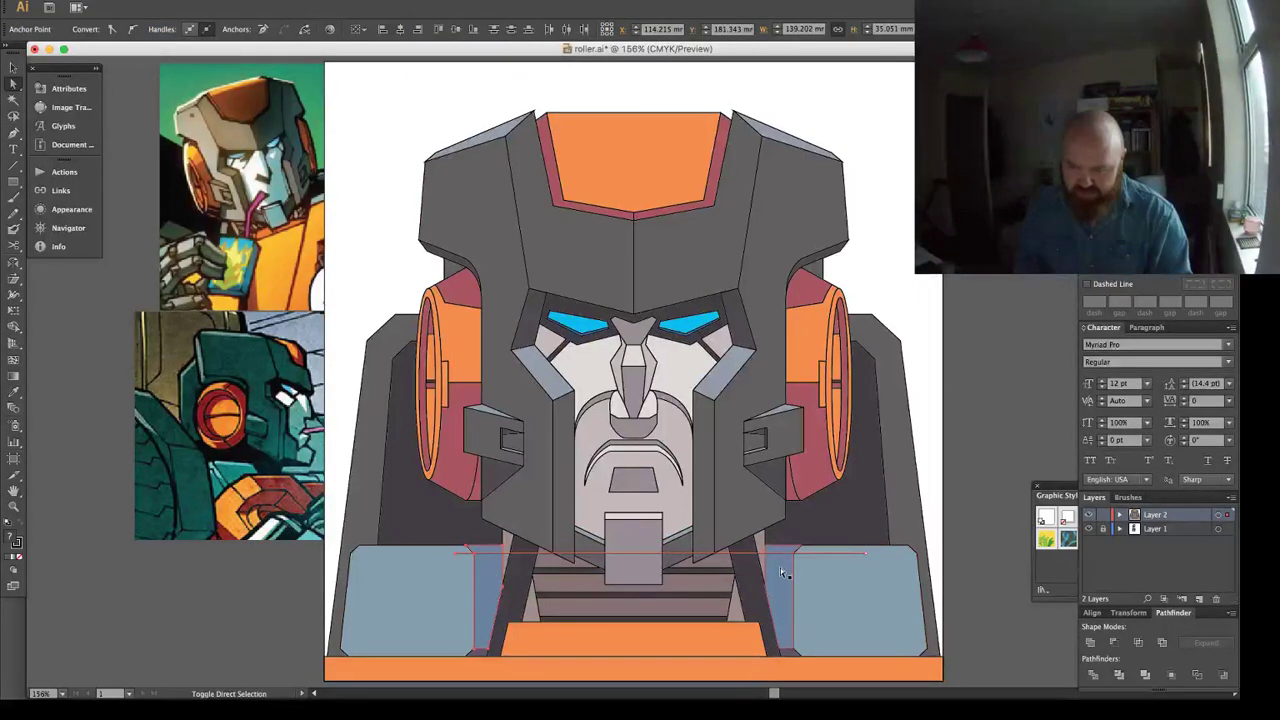
{"action": "key", "text": "super+shift+a"}
{"action": "left_click", "coordinate": [783, 554]}
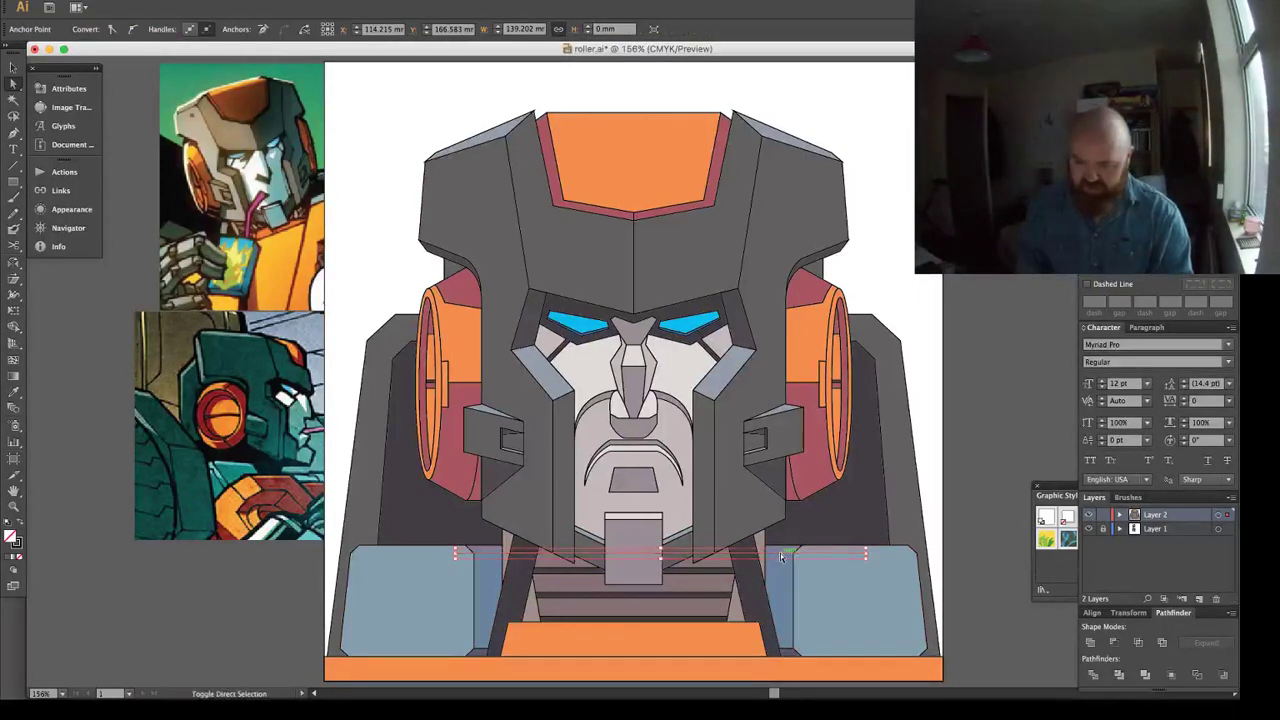
{"action": "left_click", "coordinate": [487, 576], "text": "shift"}
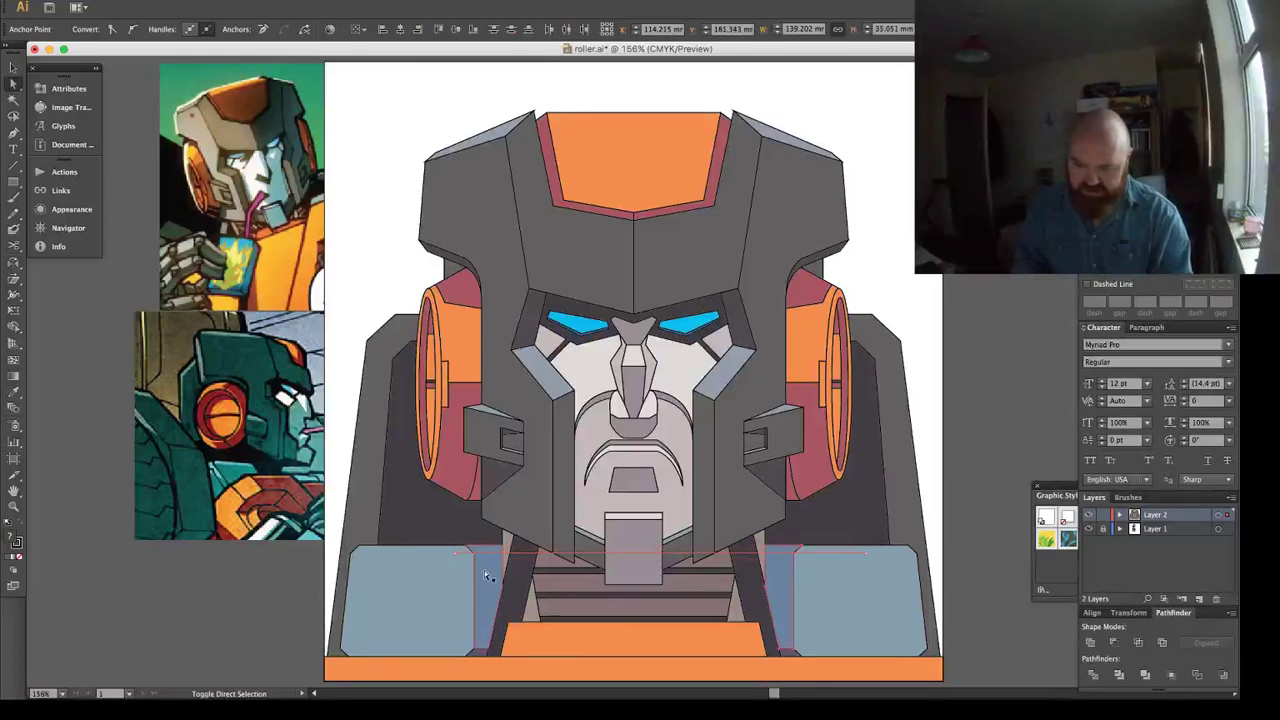
{"action": "left_click", "coordinate": [1093, 676]}
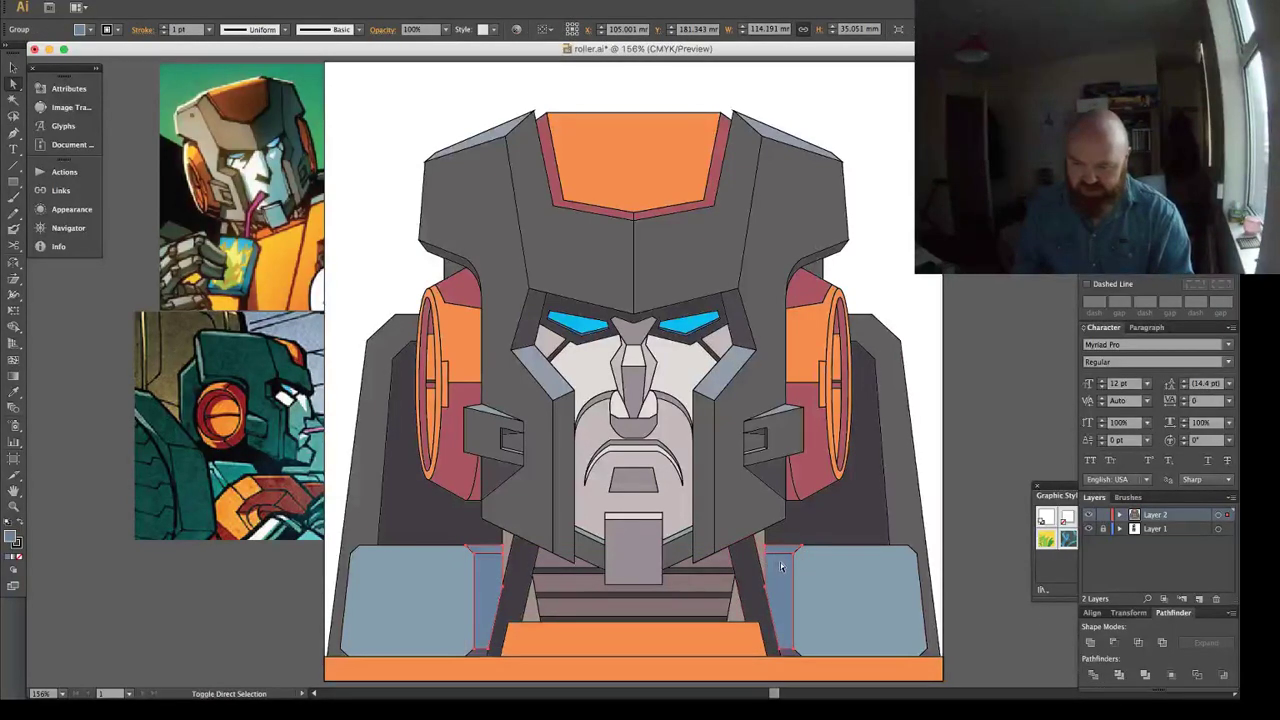
Fill the small top pieces cut from both shoulder side facets with a lighter blue-grey.
{"action": "key", "text": "i"}
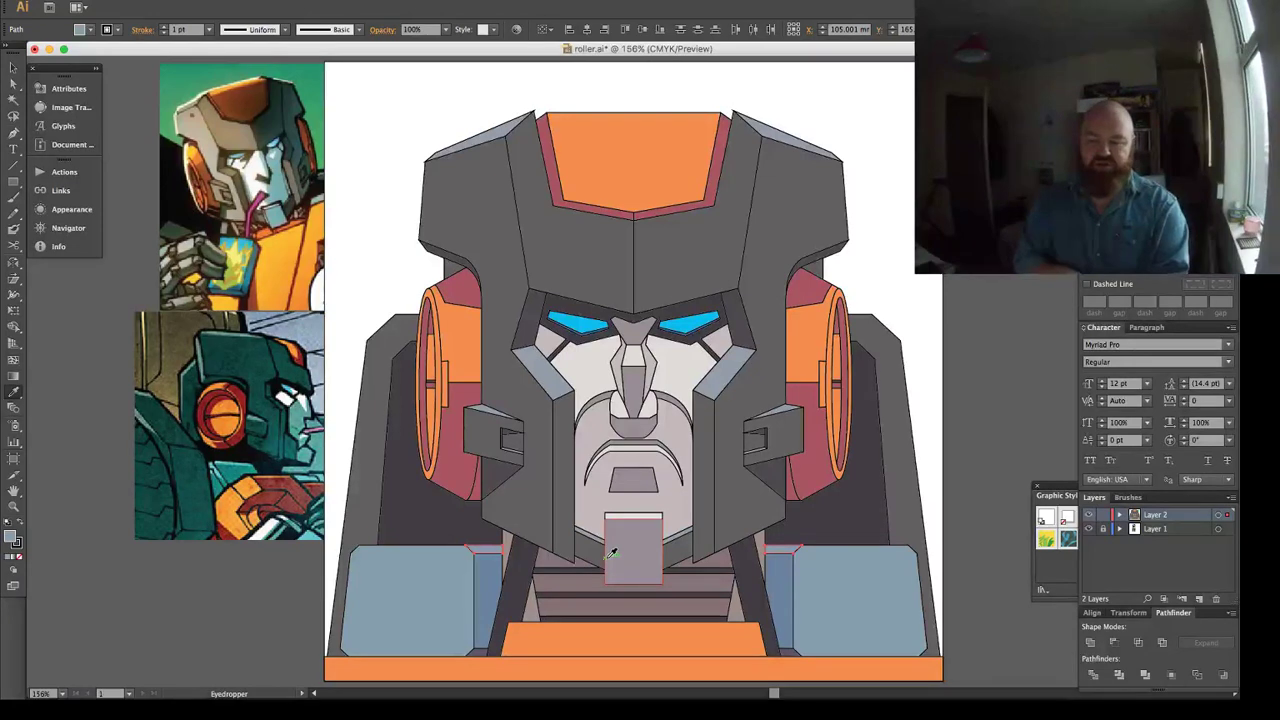
{"action": "left_click", "coordinate": [700, 470]}
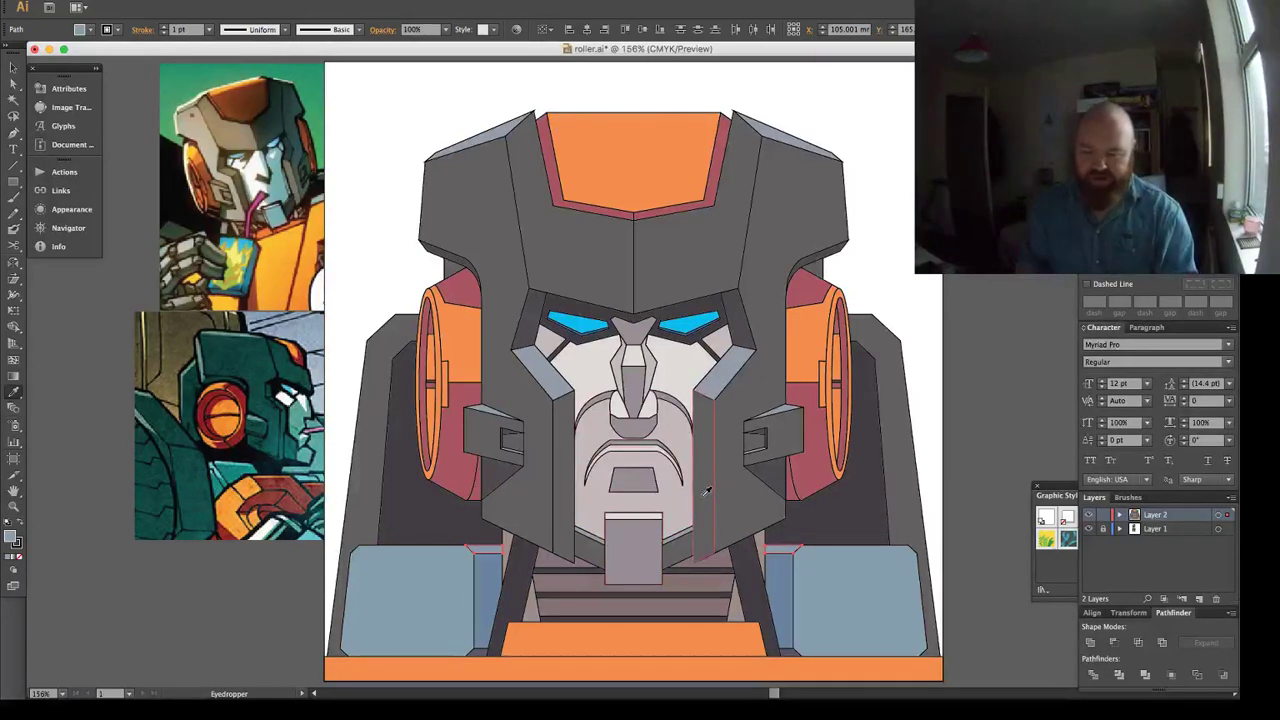
{"action": "key", "text": "a"}
Recolour the narrow neck pieces beside both jaw corners with the mauve-brown of the neck section beneath the jaw.
{"action": "left_click", "coordinate": [760, 542]}
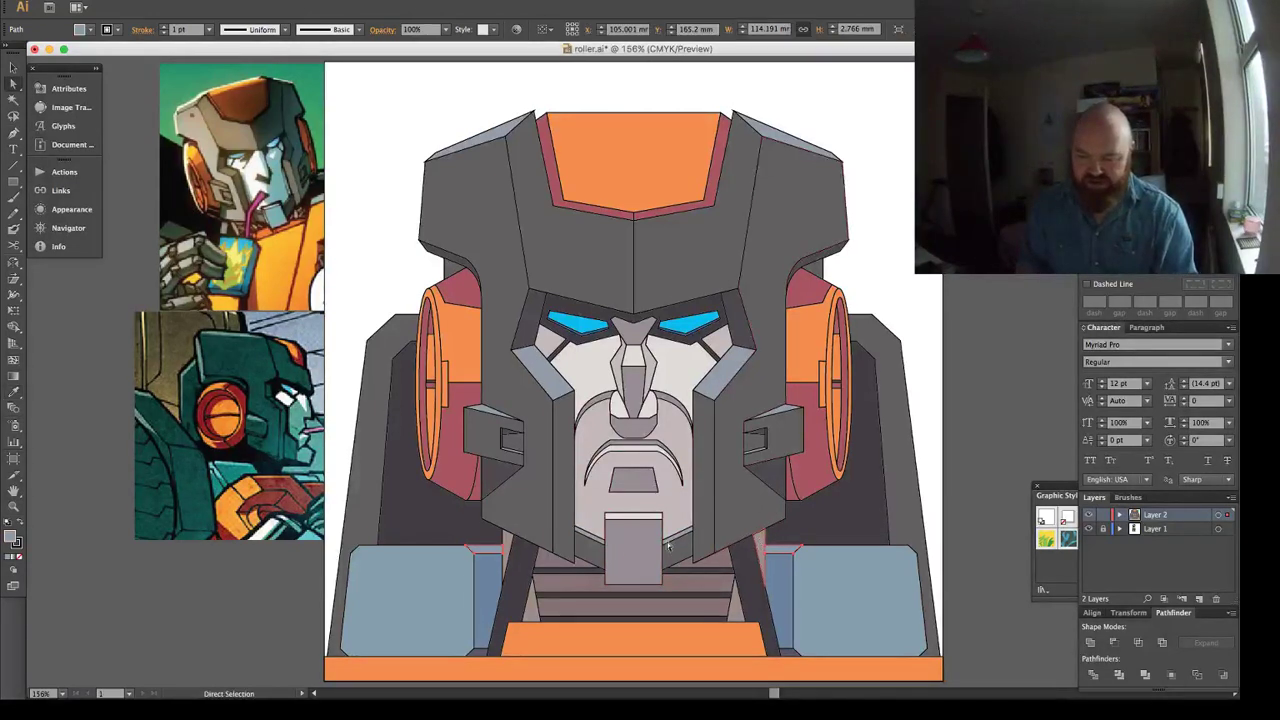
{"action": "left_click", "coordinate": [510, 541], "text": "shift"}
{"action": "key", "text": "i"}
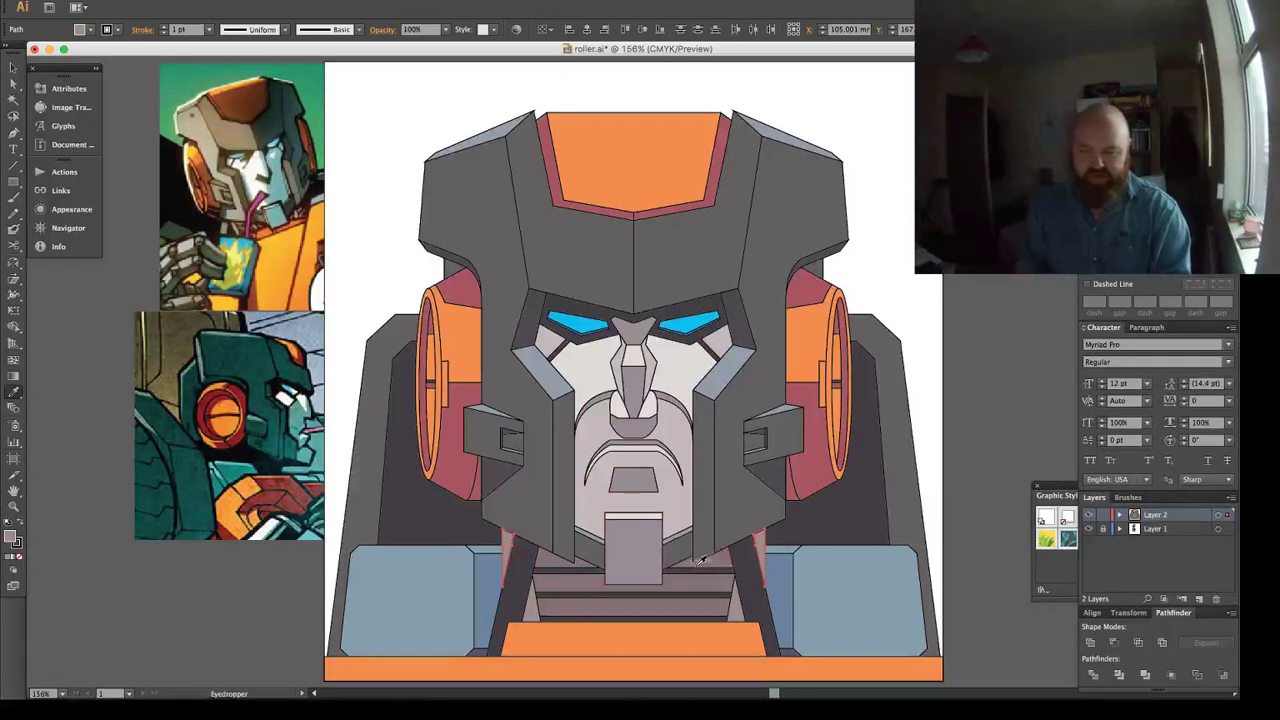
{"action": "left_click", "coordinate": [703, 570]}
{"action": "key", "text": "ctrl+shift+a"}
{"action": "key", "text": "a"}
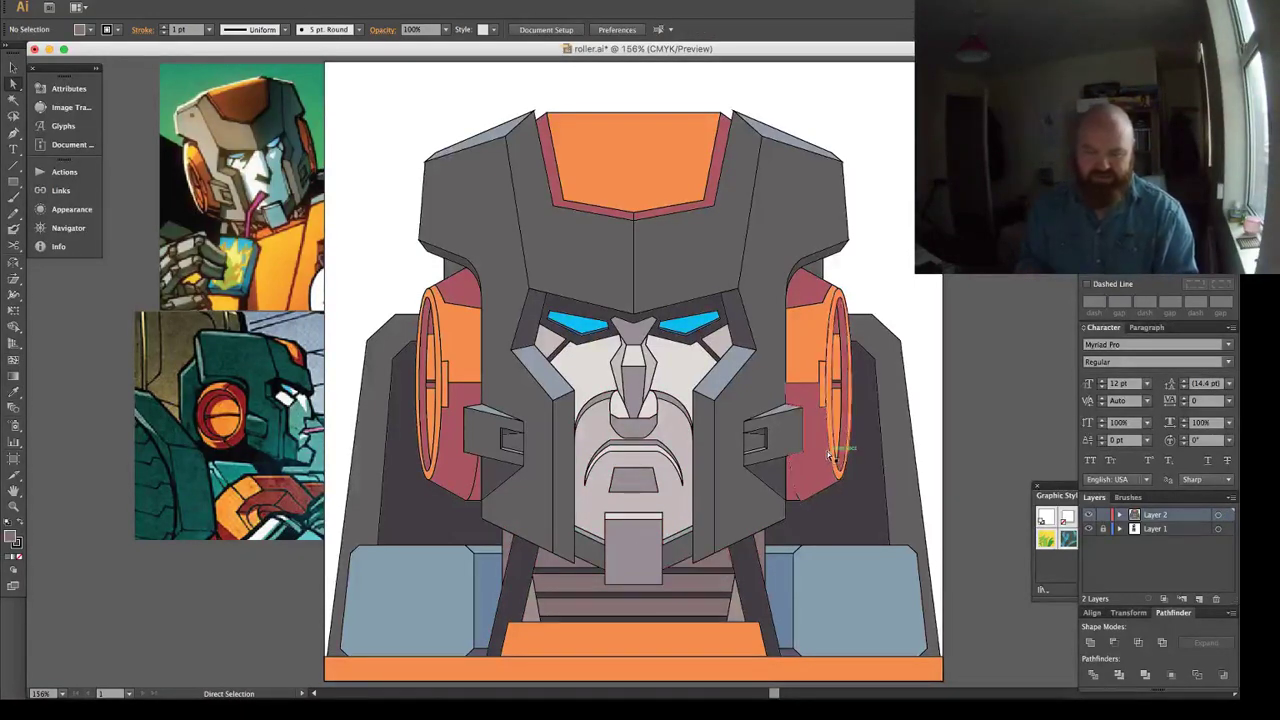
{"action": "key", "text": "v"}
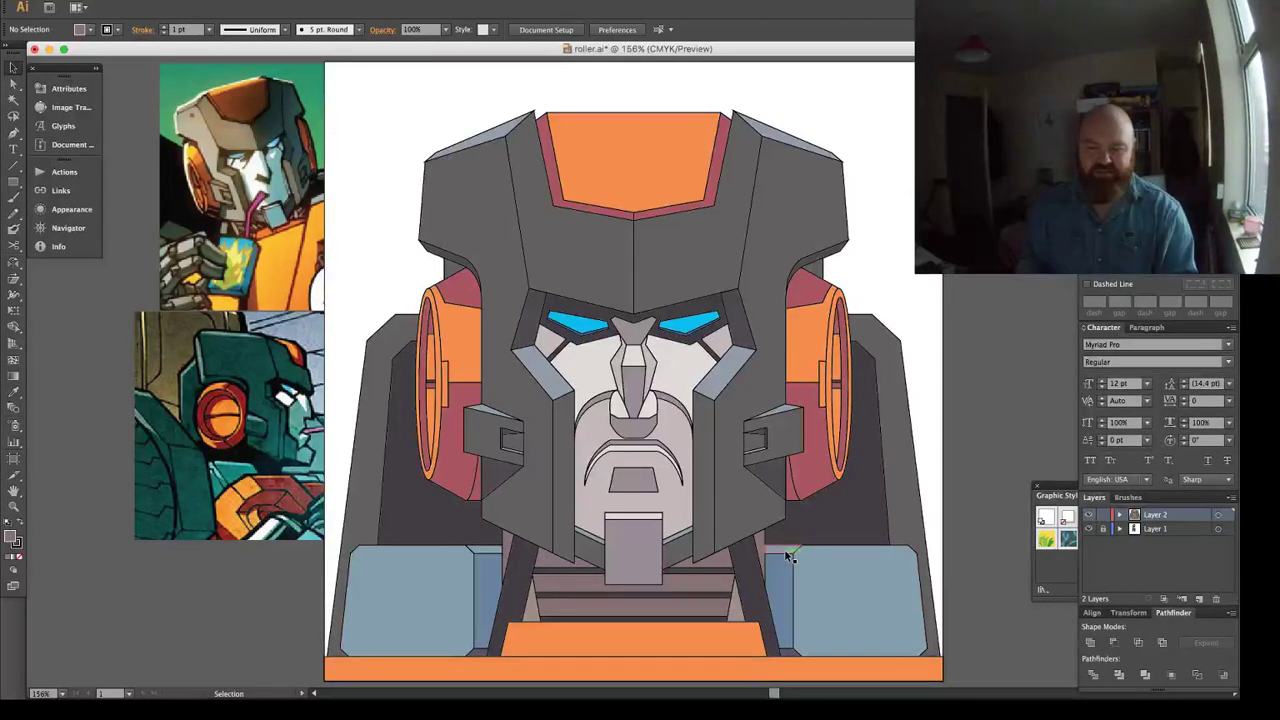
{"action": "left_click", "coordinate": [789, 557]}
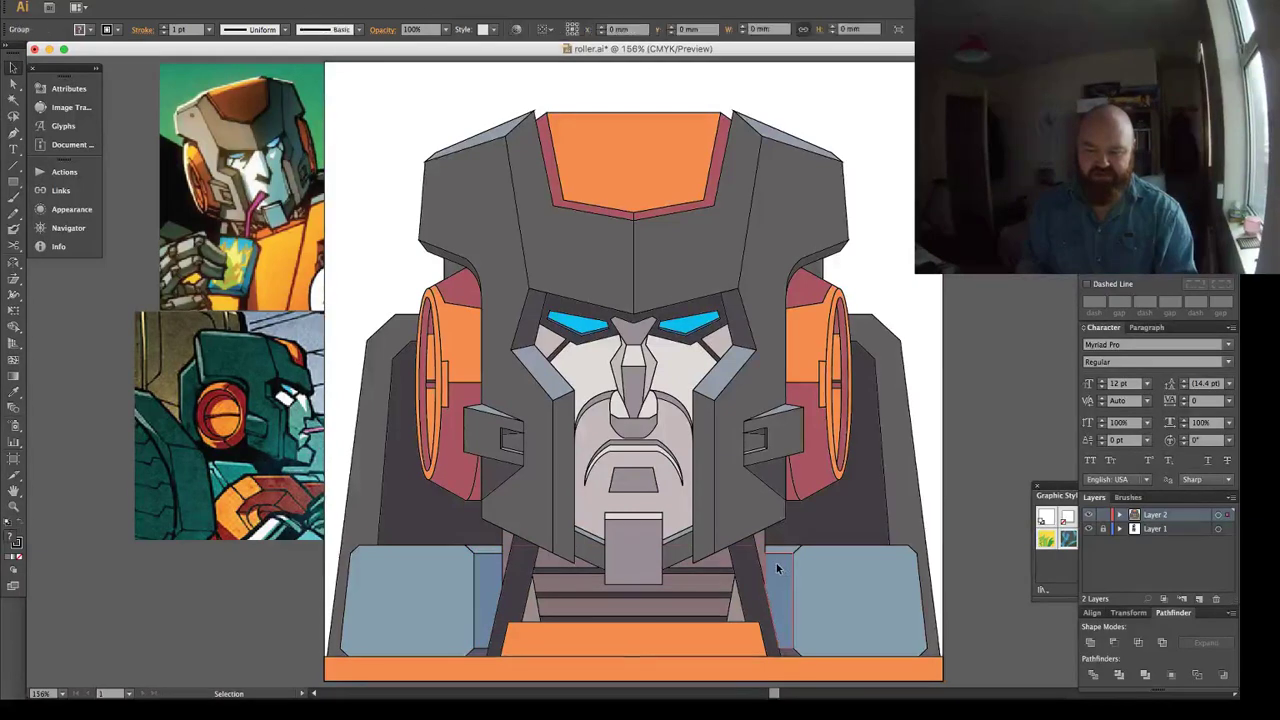
{"action": "left_click", "coordinate": [776, 563]}
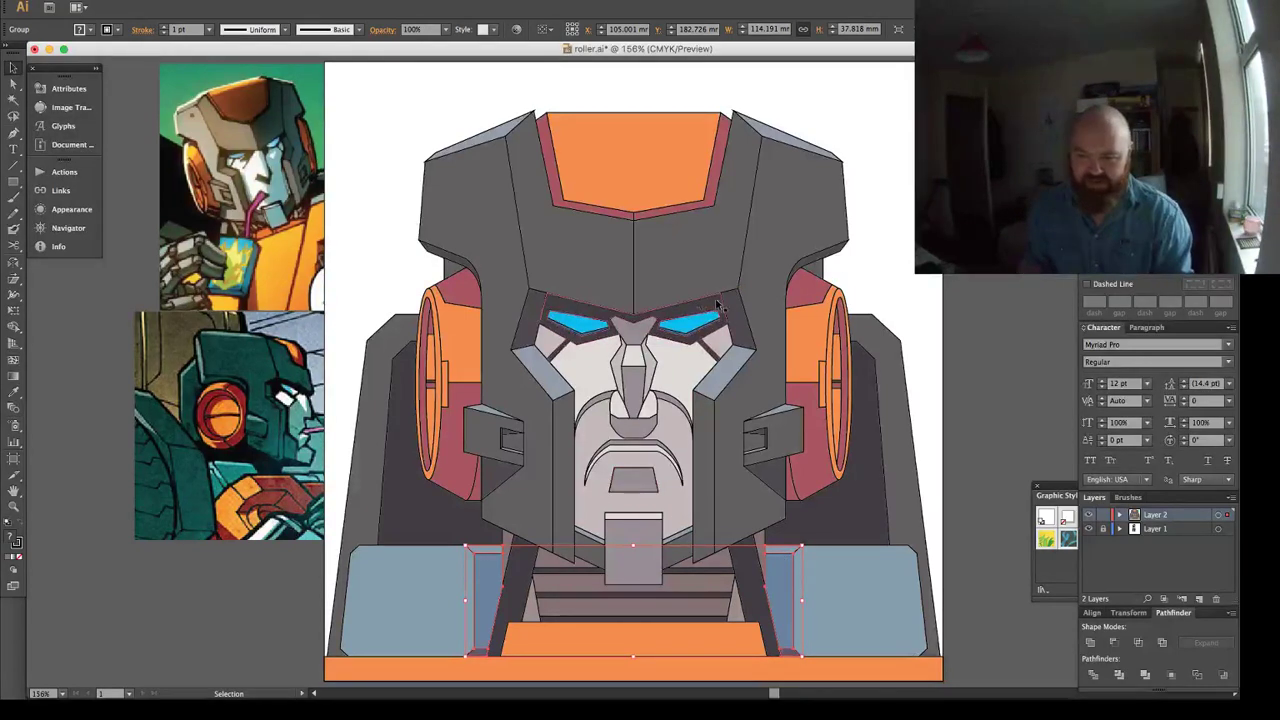
{"action": "key", "text": "super+shift+a"}
{"action": "key", "text": "a"}
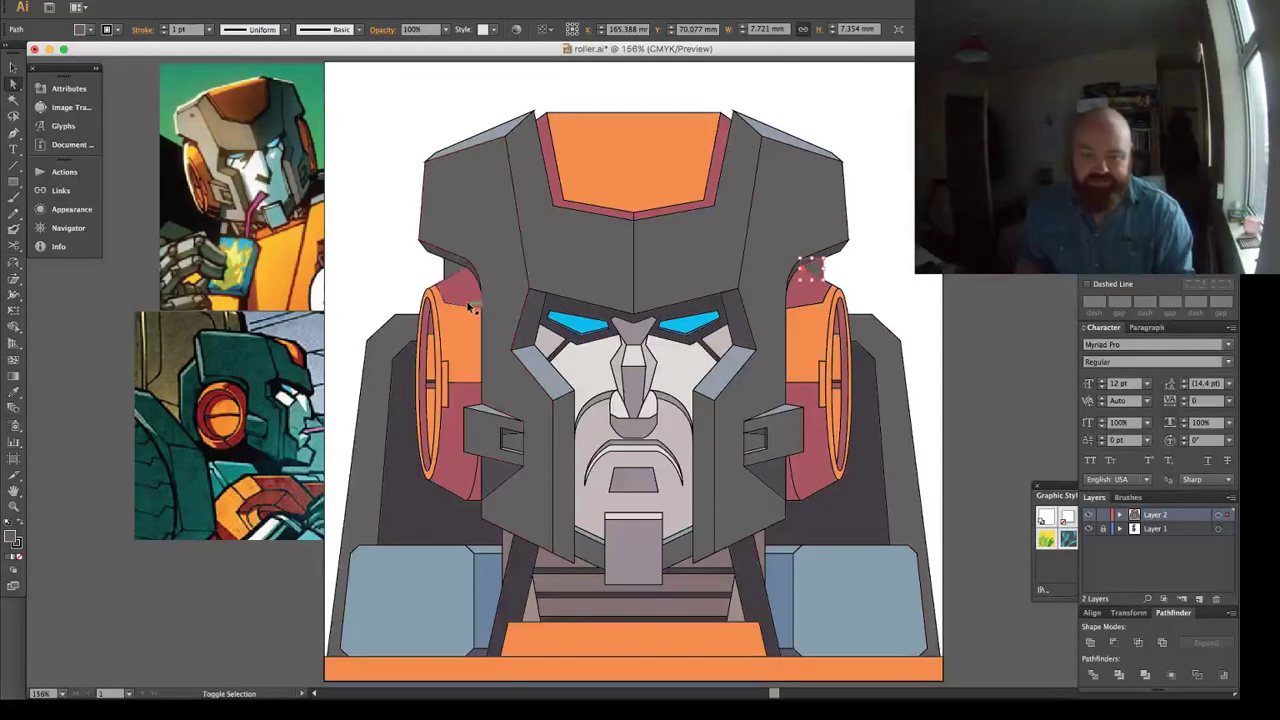
Draw a narrow closed L-shaped shadow along the upper and inner edges of the small orange tab beside the left ear ring.
{"action": "scroll", "coordinate": [447, 365], "scroll_direction": "down", "scroll_amount": 3}
{"action": "key", "text": "z"}
{"action": "left_click_drag", "start_coordinate": [415, 263], "coordinate": [488, 343]}
{"action": "key", "text": "a"}
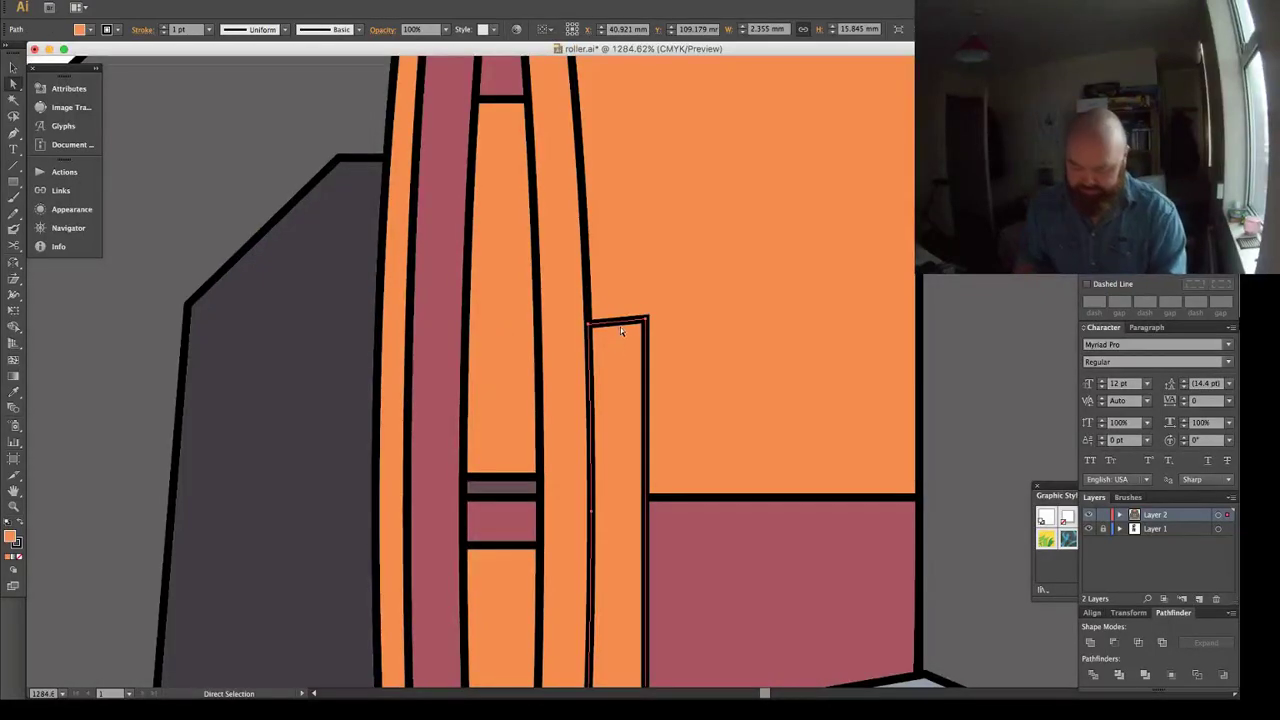
{"action": "key", "text": "backslash"}
{"action": "mouse_move", "coordinate": [588, 686]}
{"action": "left_mouse_down"}
{"action": "mouse_move", "coordinate": [588, 323]}
{"action": "mouse_move", "coordinate": [637, 332]}
{"action": "mouse_move", "coordinate": [649, 237]}
{"action": "mouse_move", "coordinate": [626, 75]}
{"action": "left_mouse_up"}
{"action": "key", "text": "p"}
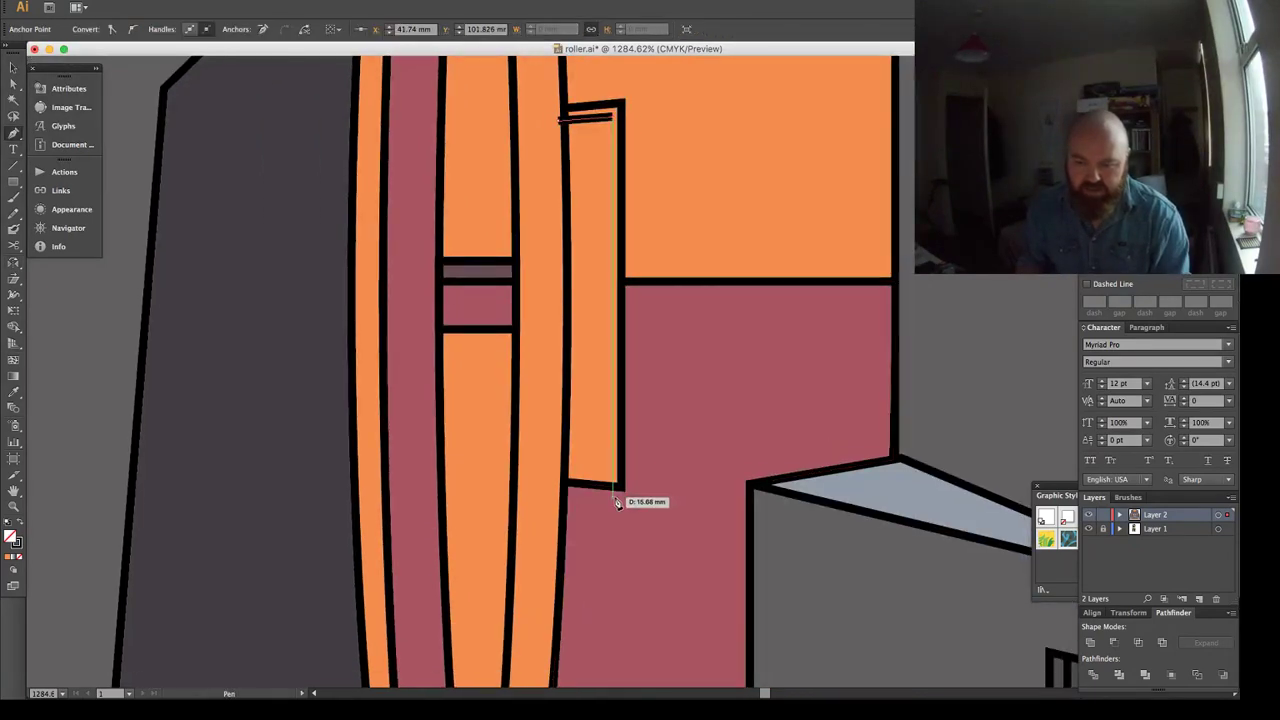
{"action": "left_click", "coordinate": [620, 280]}
{"action": "left_click", "coordinate": [621, 104]}
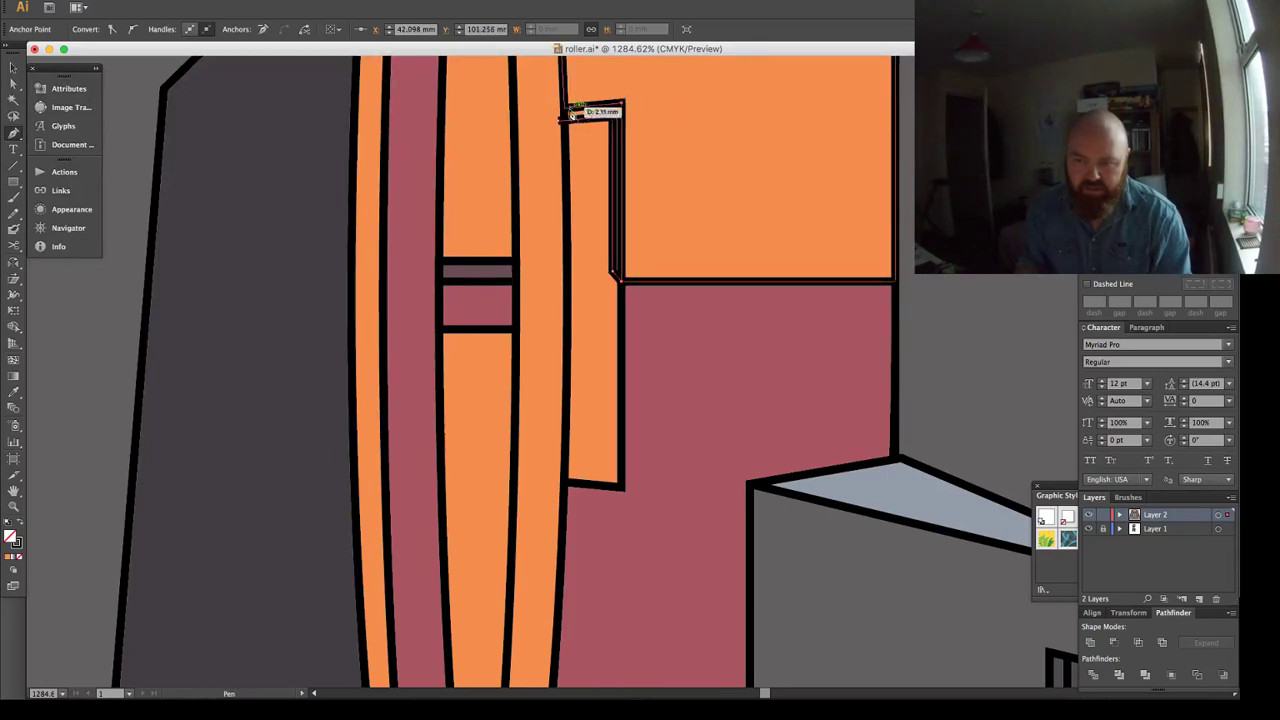
{"action": "left_click", "coordinate": [563, 108]}
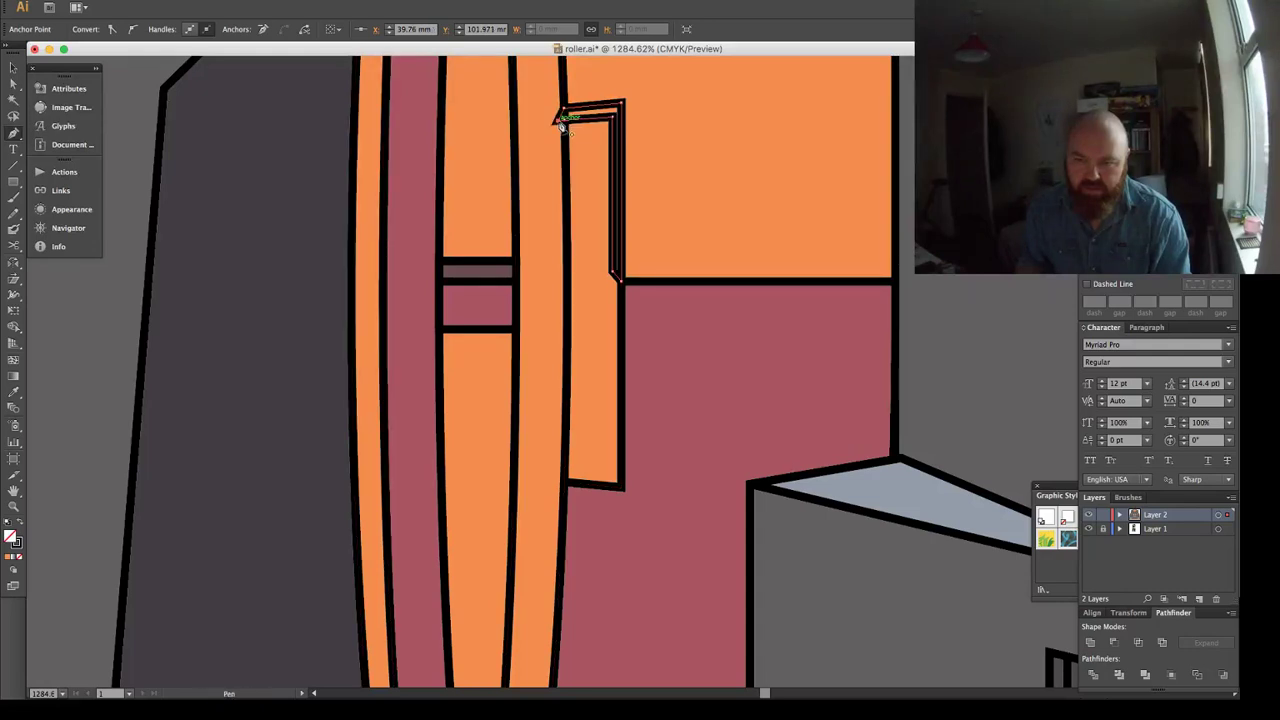
{"action": "left_click_drag", "start_coordinate": [558, 121], "coordinate": [566, 120]}
{"action": "key", "text": "super+shift+a"}
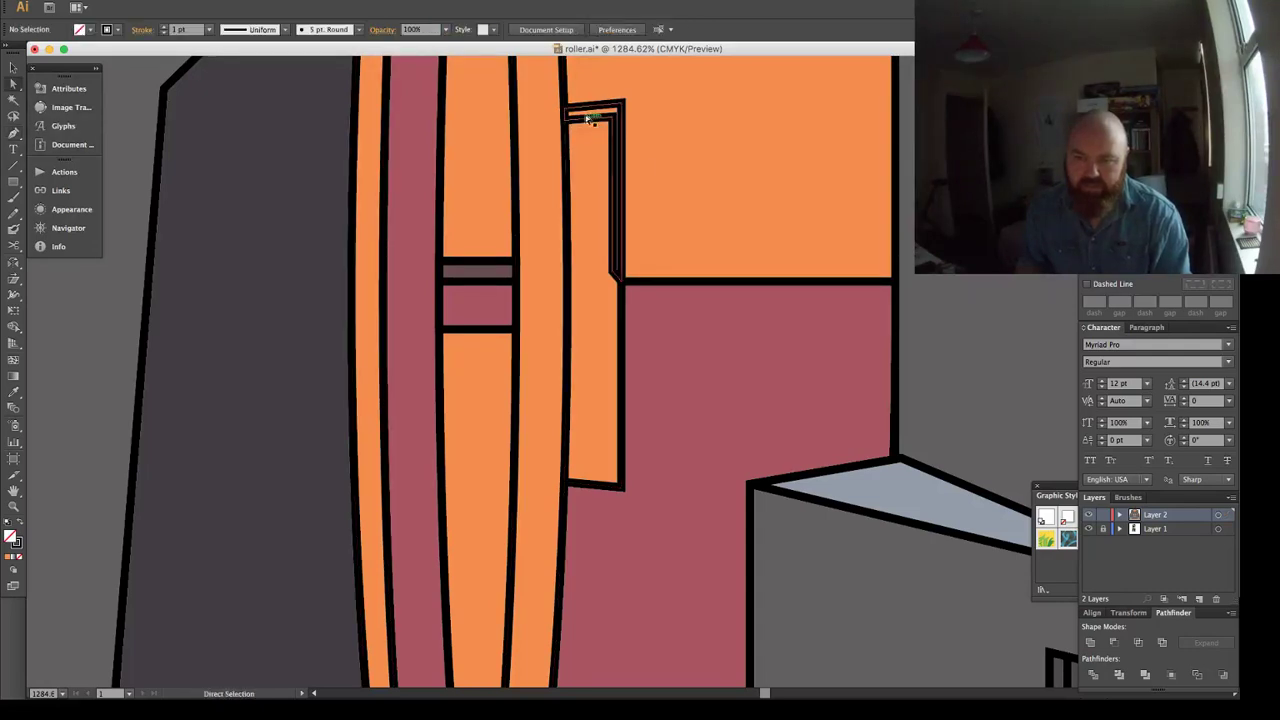
Fill the L-shaped shadow on the orange ear tab with the dark pinkish red of the ear's lower housing.
{"action": "left_click", "coordinate": [597, 180]}
{"action": "key", "text": "i"}
{"action": "key", "text": "a"}
{"action": "left_click", "coordinate": [588, 124]}
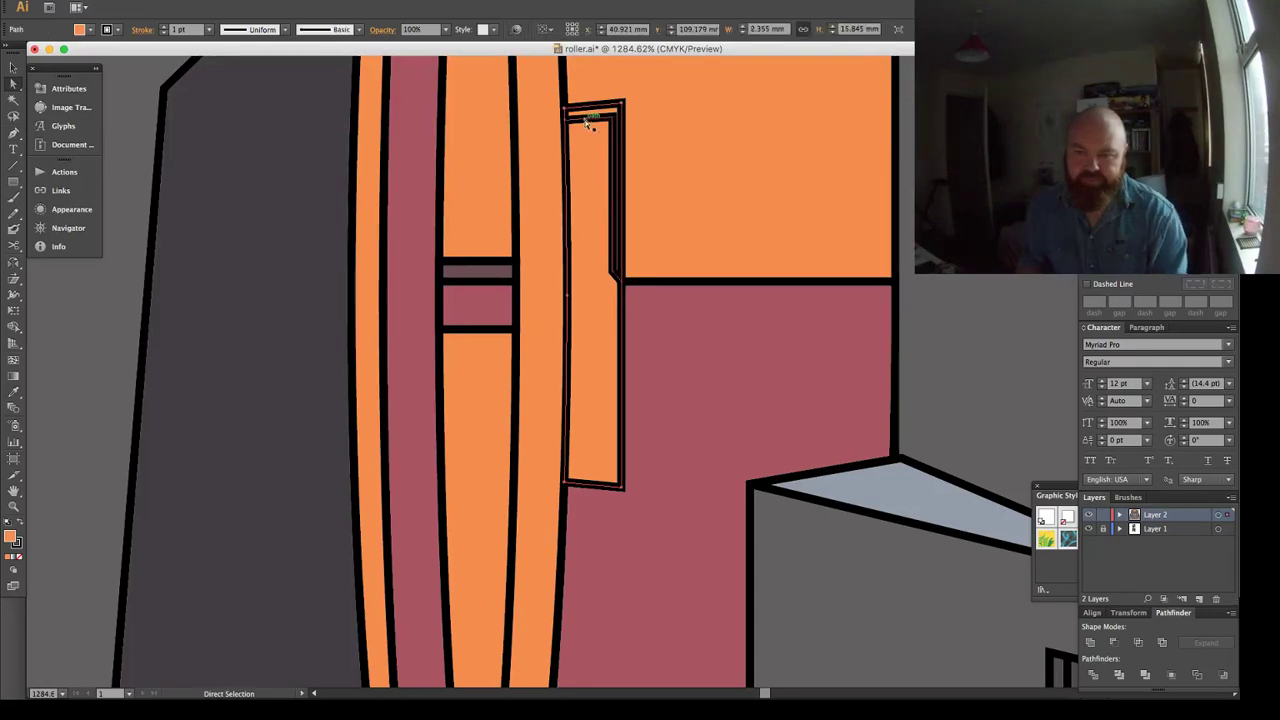
{"action": "key", "text": "i"}
{"action": "left_click", "coordinate": [699, 318]}
{"action": "key", "text": "super+shift+a"}
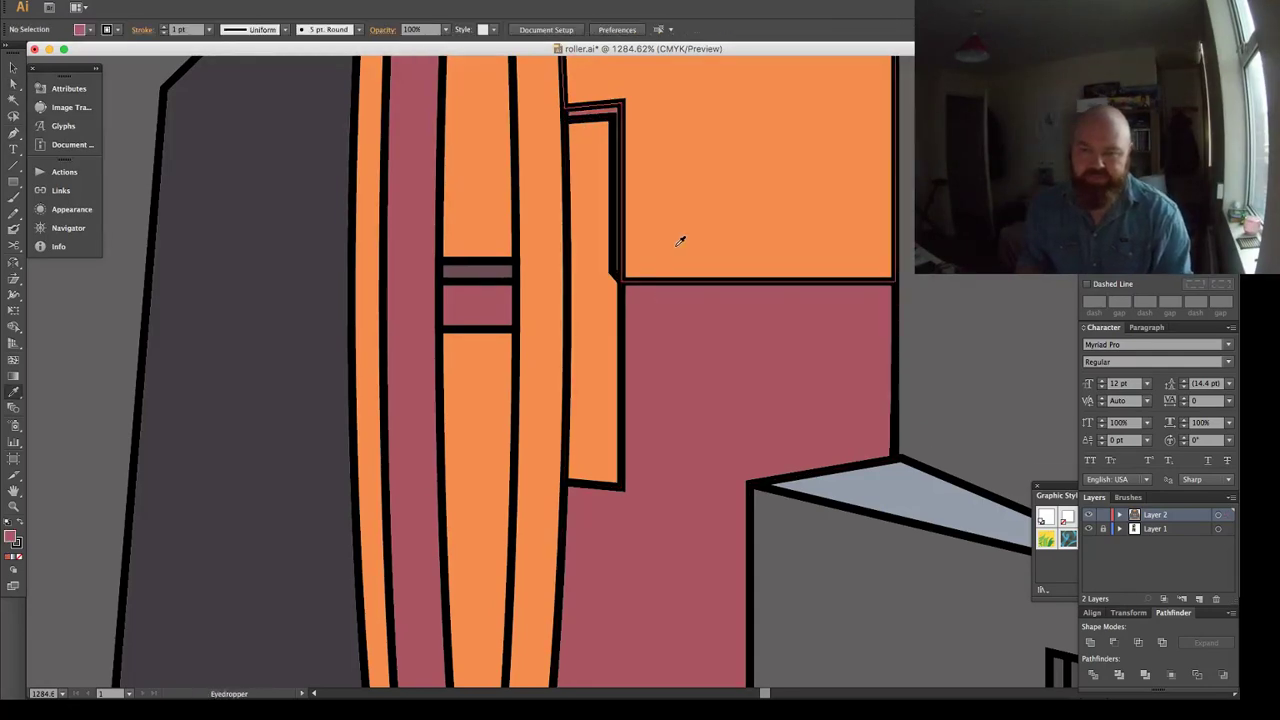
Make a mirrored copy of the dark red L-shaped shadow from the left ear tab with Reflect.
{"action": "key", "text": "super+minus"}
{"action": "key", "text": "super+minus"}
{"action": "key", "text": "super+minus"}
{"action": "key", "text": "super+minus"}
{"action": "key", "text": "super+minus"}
{"action": "key", "text": "v"}
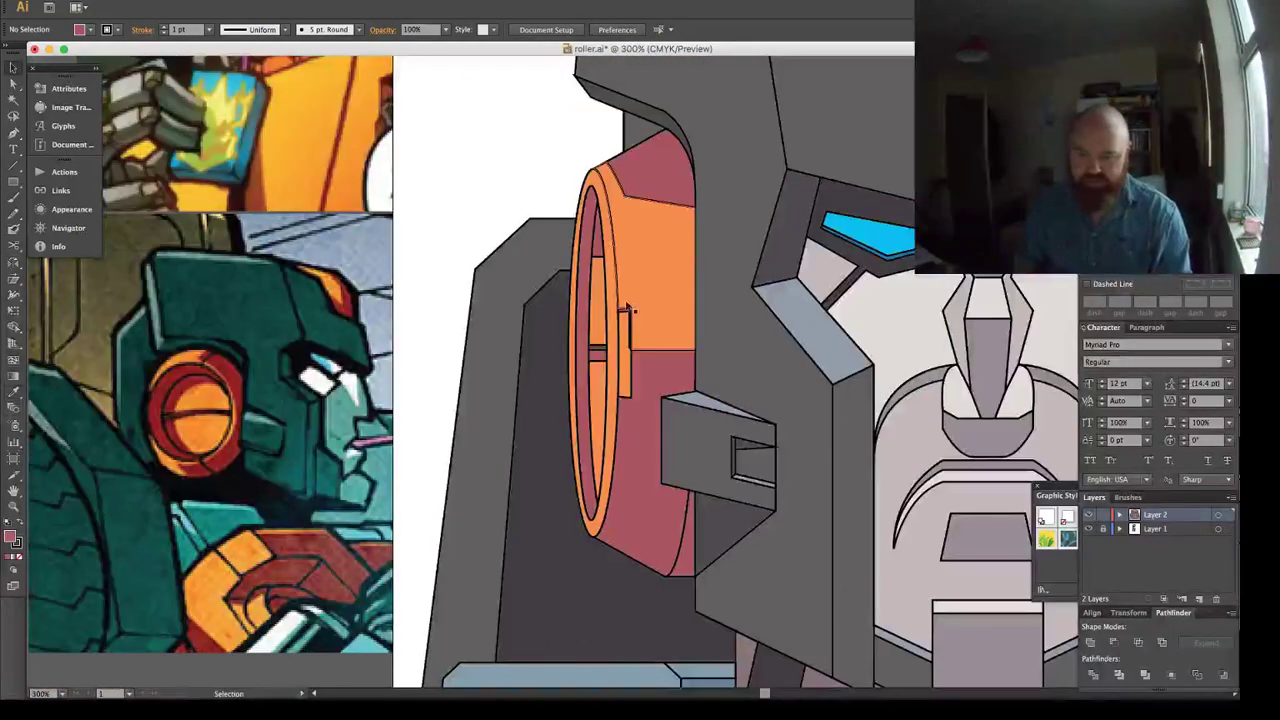
{"action": "key", "text": "a"}
{"action": "left_click", "coordinate": [625, 318]}
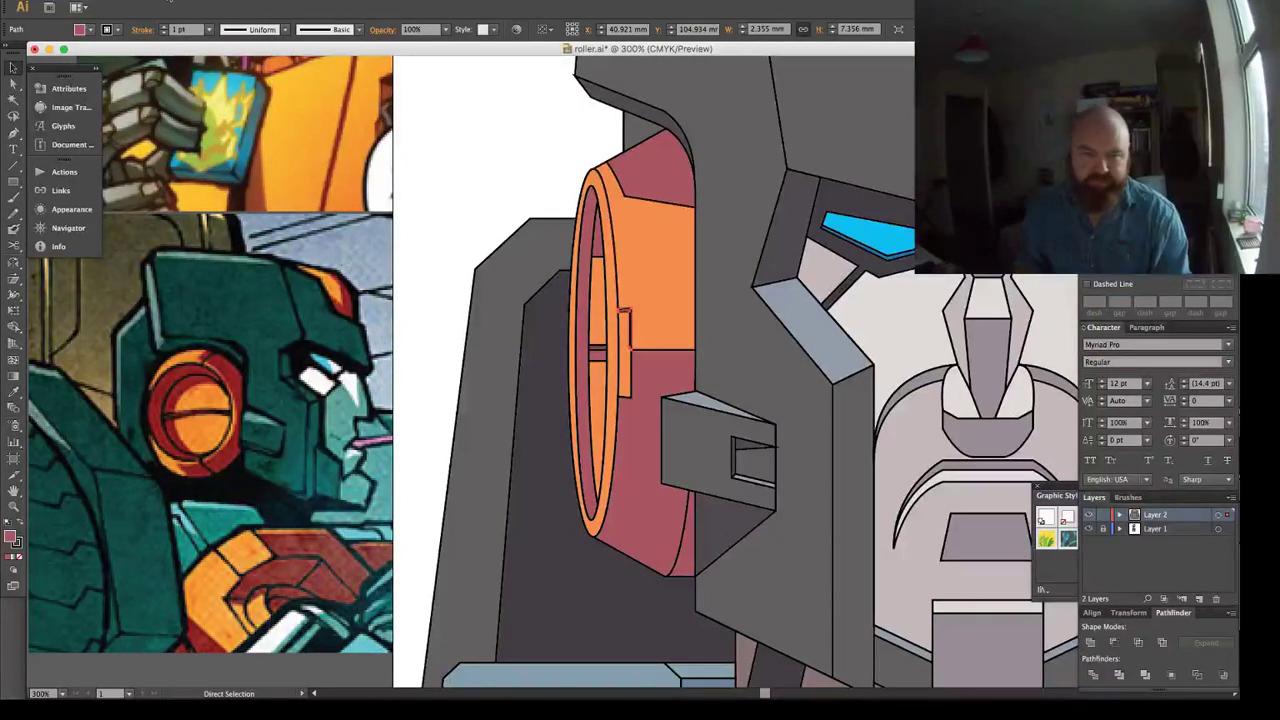
{"action": "left_click", "coordinate": [170, 0]}
{"action": "mouse_move", "coordinate": [200, 5]}
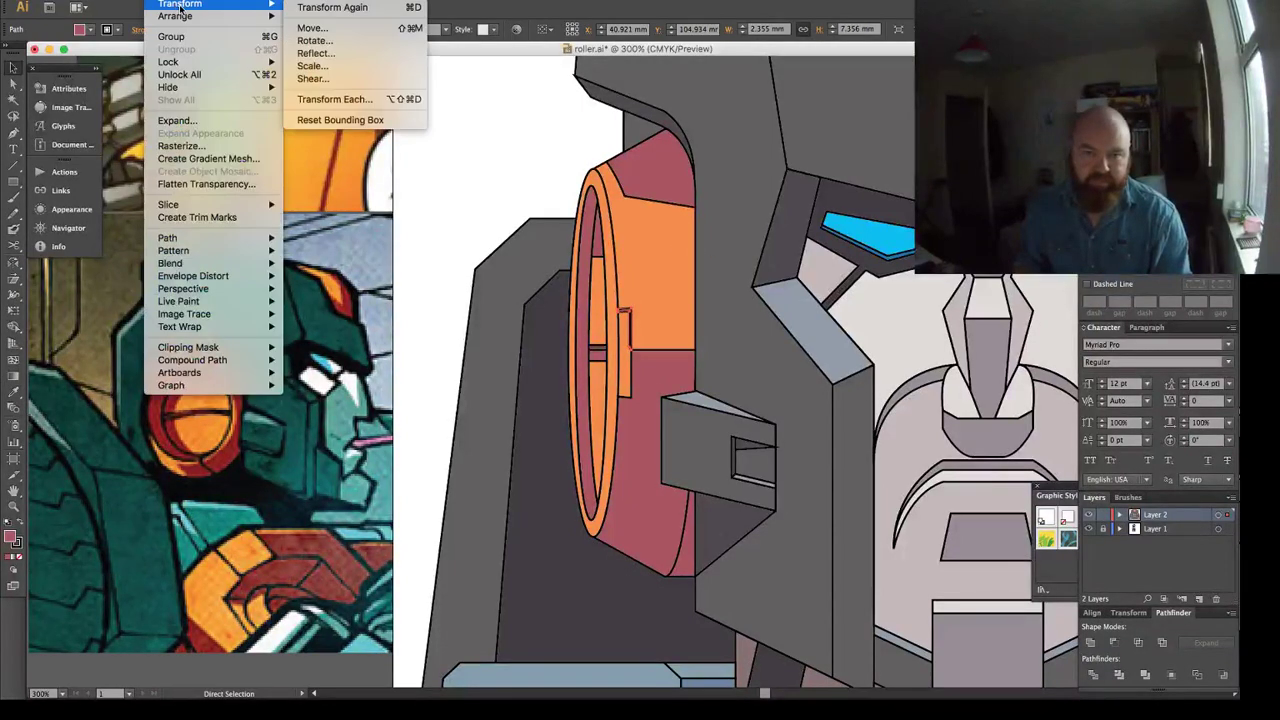
{"action": "left_click", "coordinate": [335, 48]}
{"action": "key", "text": "Return"}
Align the mirrored shadow with the matching orange tab on the opposite ear.
{"action": "left_click_drag", "start_coordinate": [718, 182], "coordinate": [199, 128]}
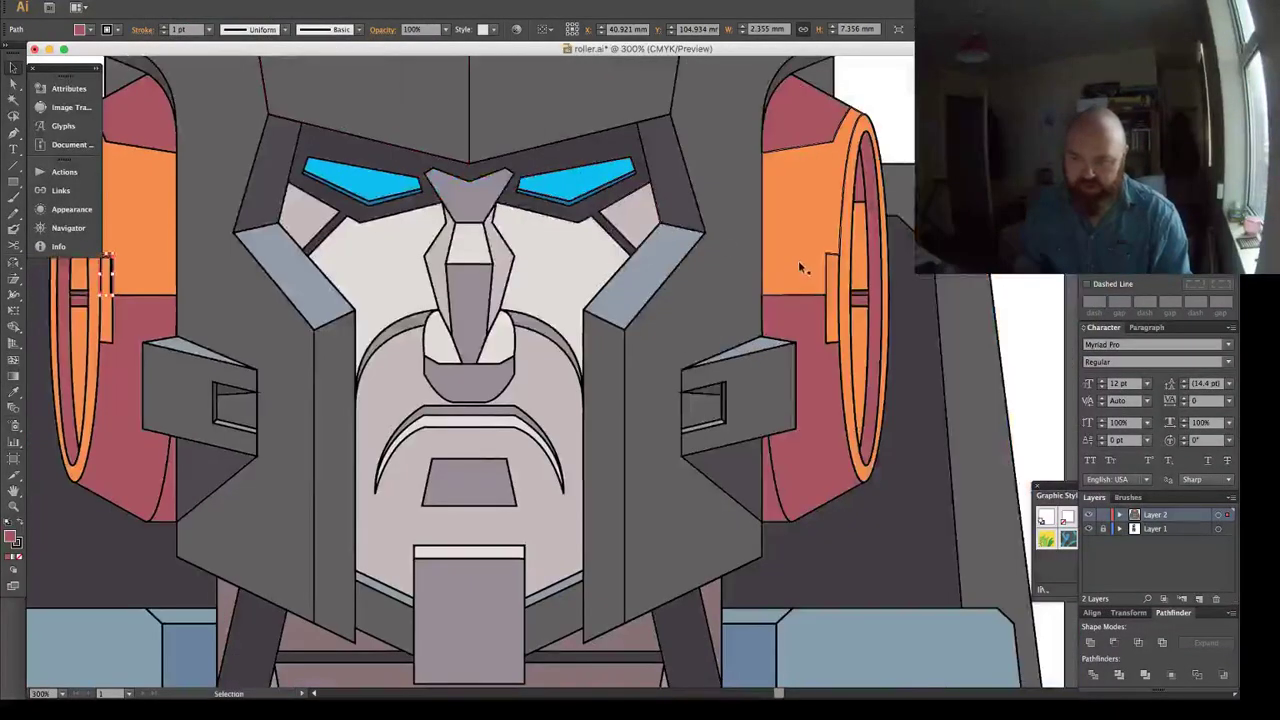
{"action": "left_click", "coordinate": [830, 262], "text": "shift"}
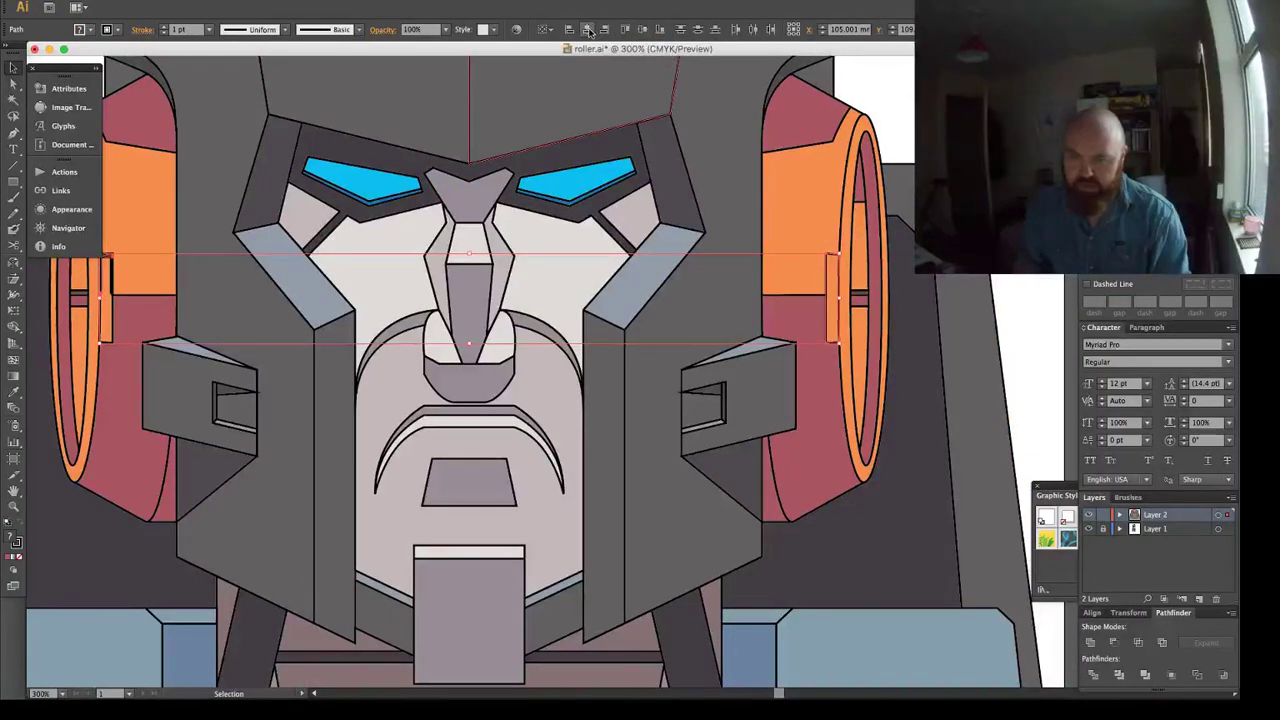
{"action": "key", "text": "super+shift+a"}
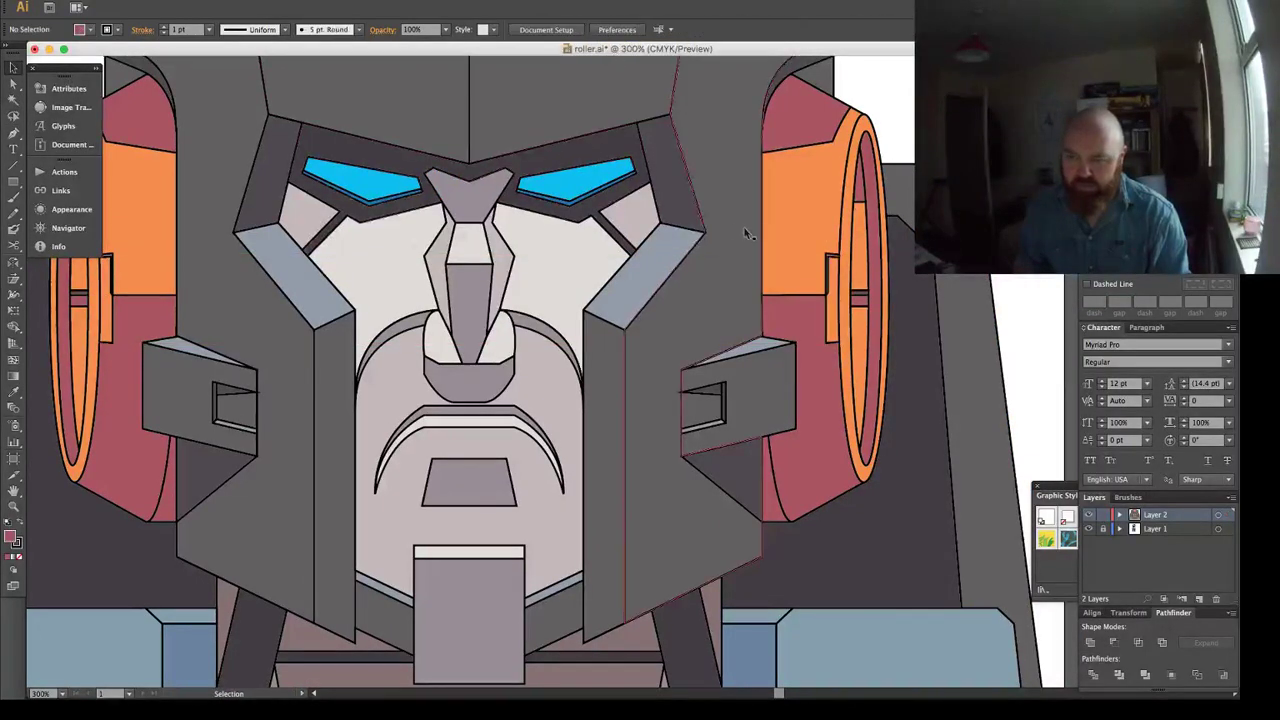
Draw a horizontal line about 135 mm long across the lower part of the raised orange collar band and divide the band with it.
{"action": "left_click_drag", "start_coordinate": [703, 225], "coordinate": [830, 202]}
{"action": "key", "text": "super+minus"}
{"action": "key", "text": "super+minus"}
{"action": "key", "text": "super+minus"}
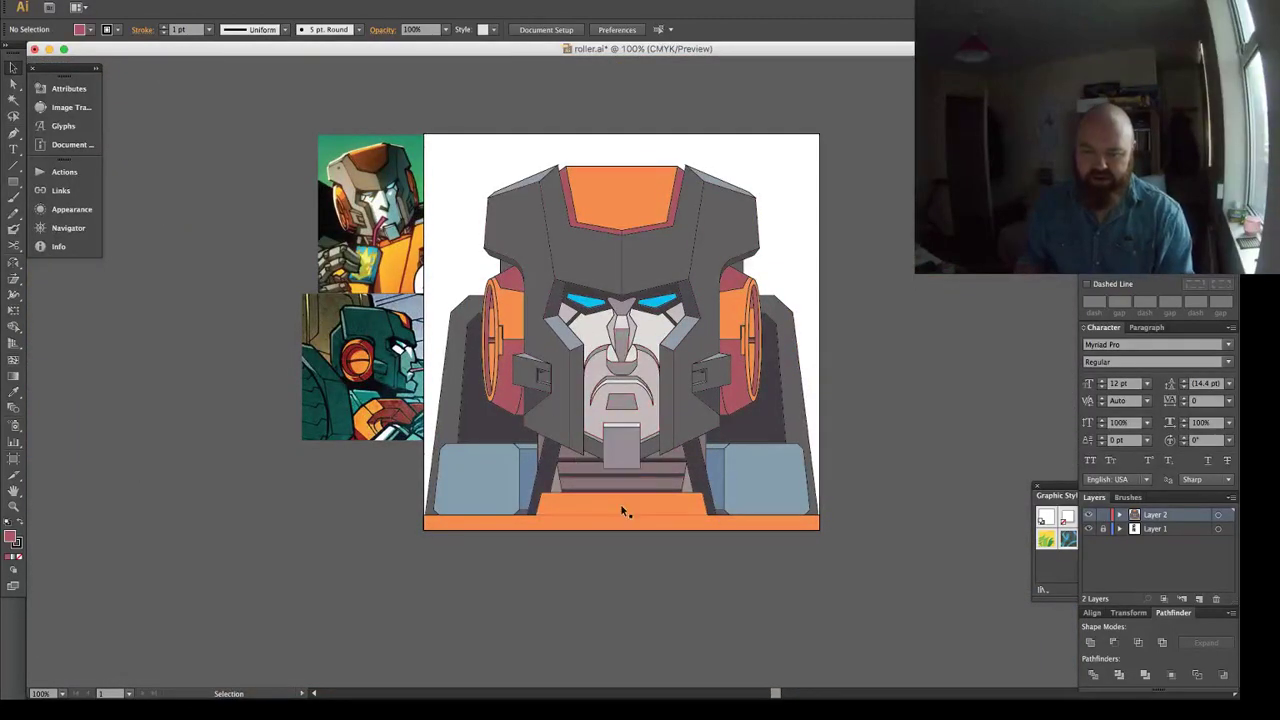
{"action": "left_click", "coordinate": [621, 510]}
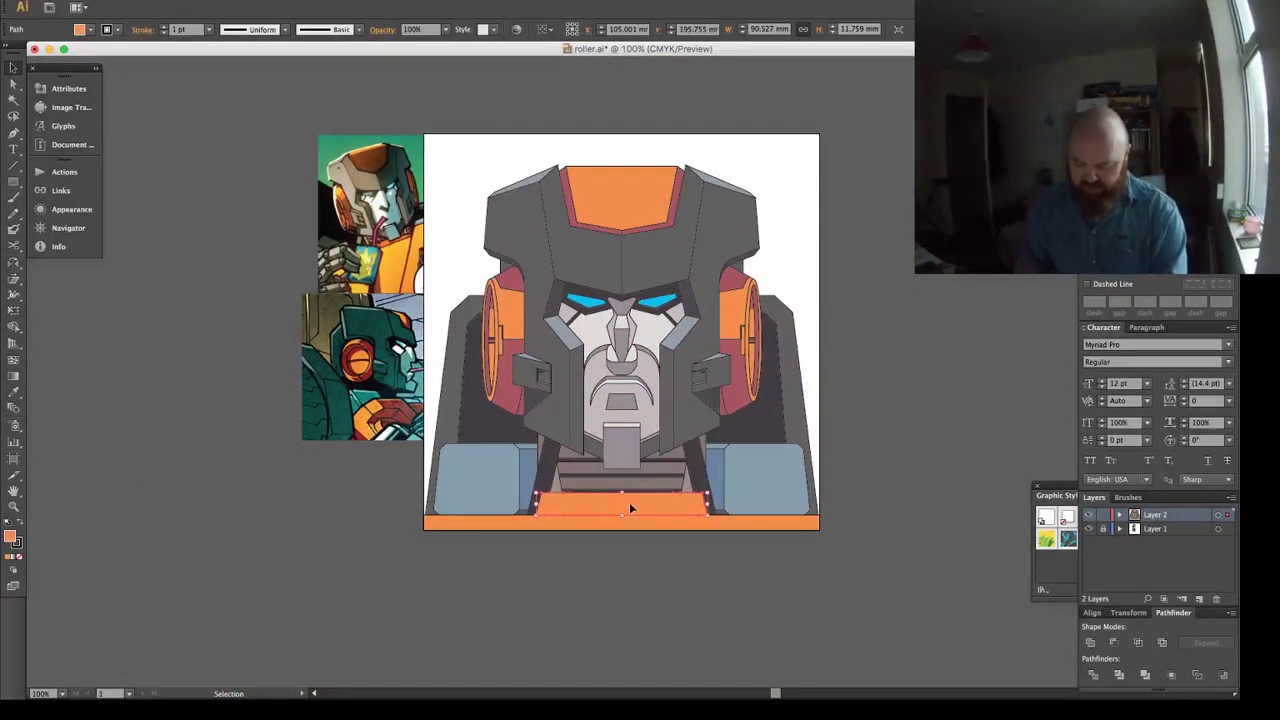
{"action": "key", "text": "backslash"}
{"action": "left_click_drag", "start_coordinate": [622, 515], "coordinate": [749, 515]}
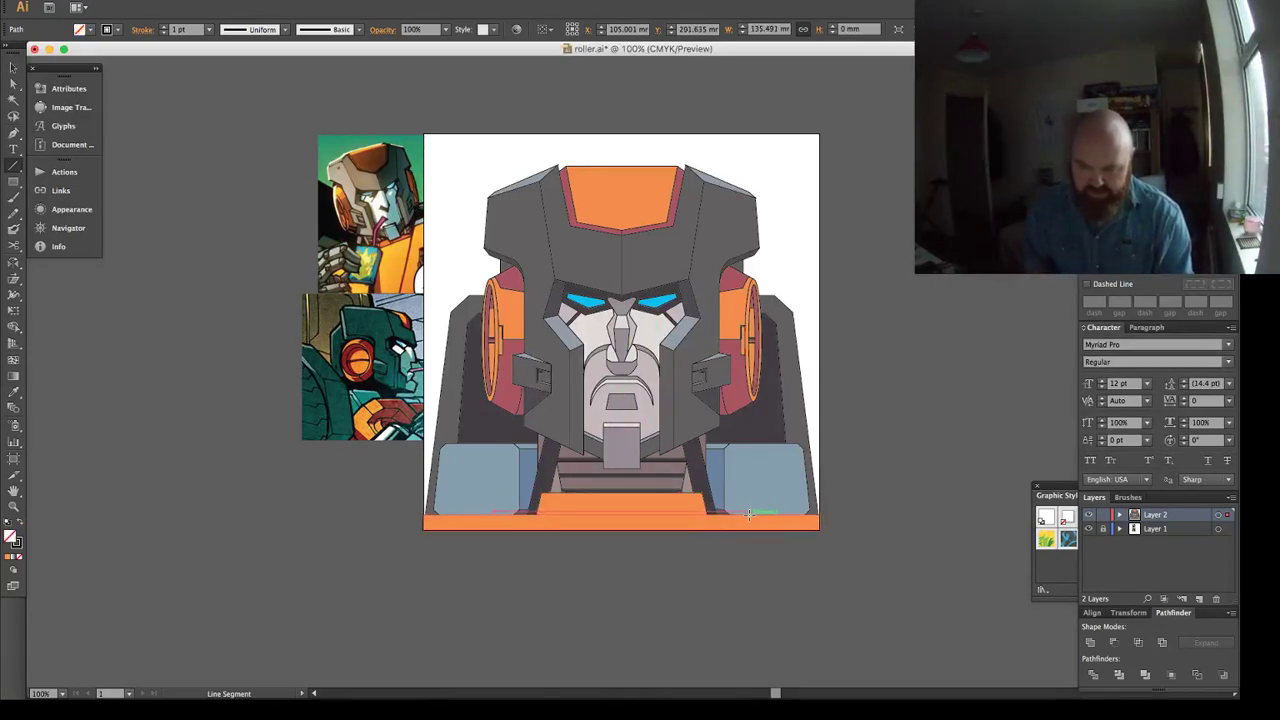
{"action": "key", "text": "a"}
{"action": "left_click", "coordinate": [641, 505], "text": "shift"}
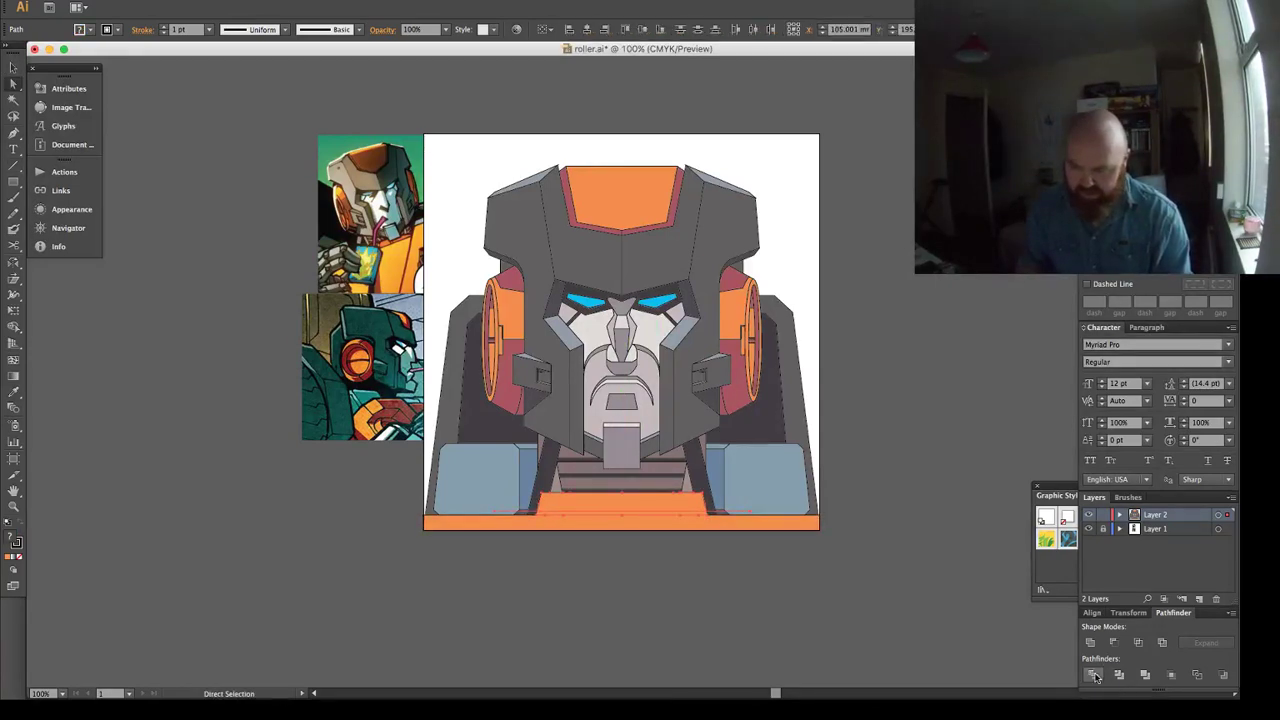
{"action": "left_click", "coordinate": [1095, 676]}
Fill the thin lower strip of the divided orange collar band with the dark pinkish red of the ear housing.
{"action": "left_click", "coordinate": [659, 511]}
{"action": "key", "text": "i"}
{"action": "left_click", "coordinate": [754, 412]}
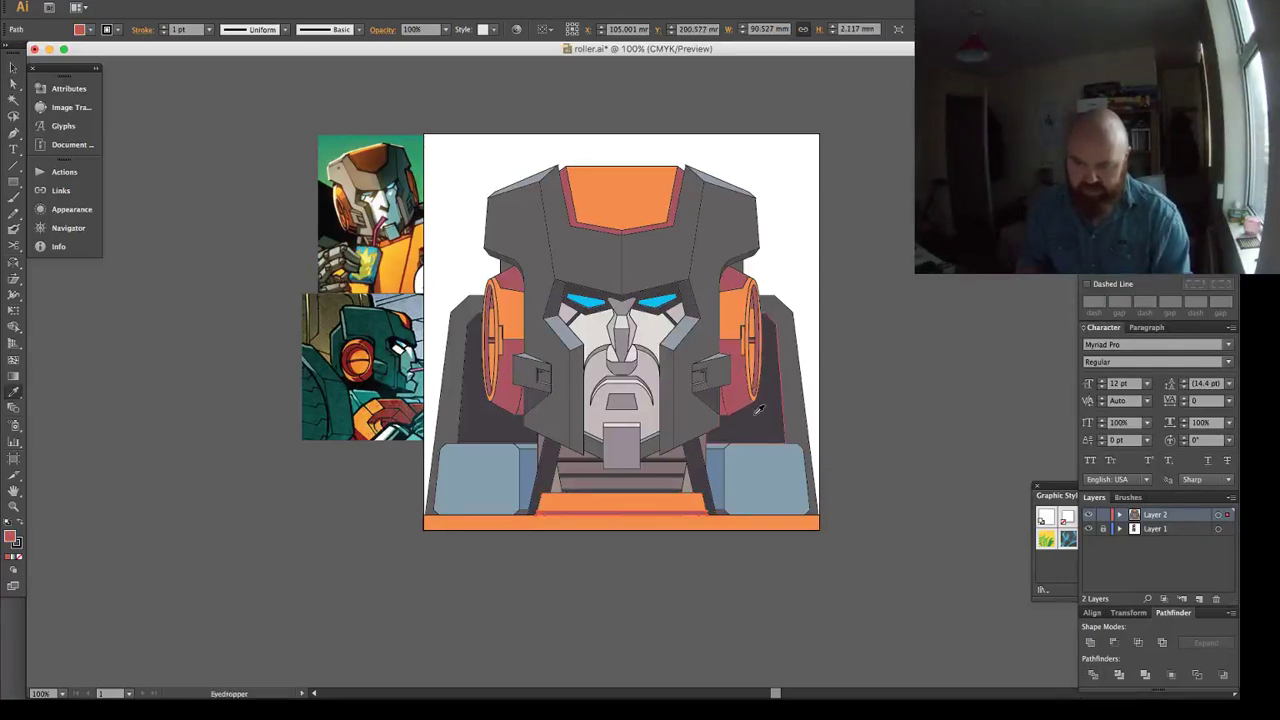
{"action": "key", "text": "super+shift+a"}
{"action": "key", "text": "a"}
{"action": "left_click_drag", "start_coordinate": [626, 452], "coordinate": [660, 457]}
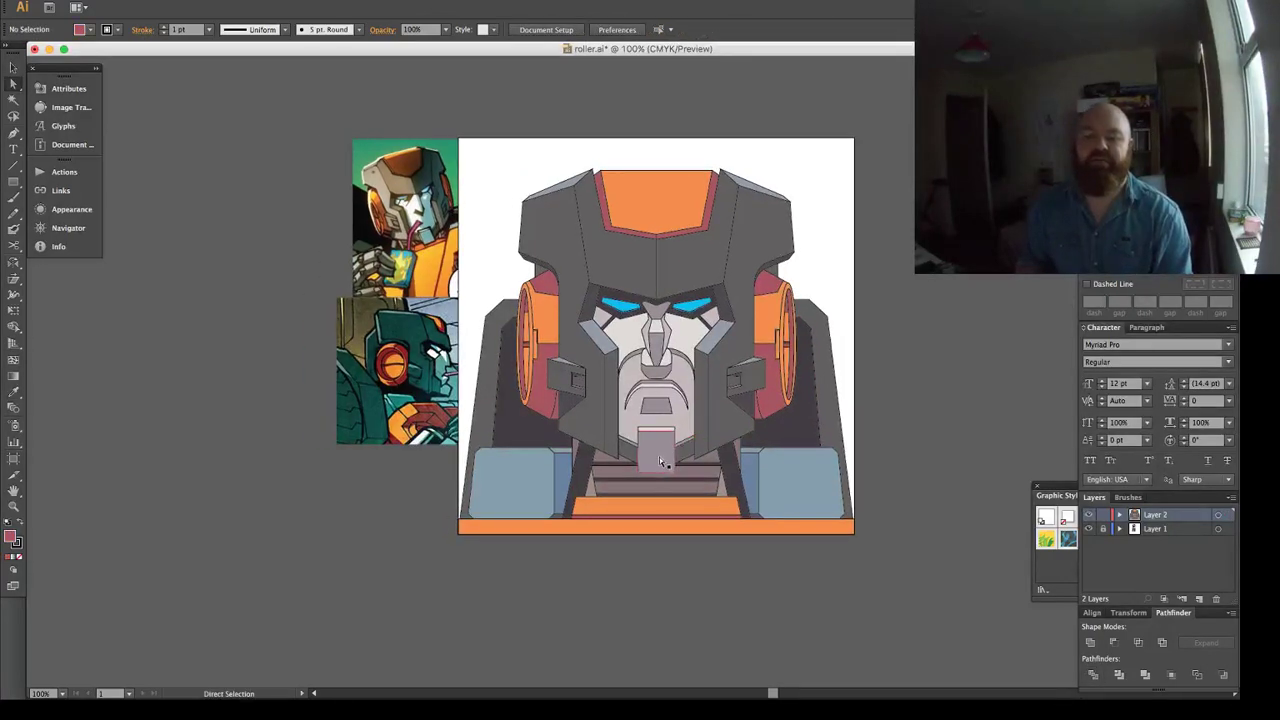
{"action": "key", "text": "v"}
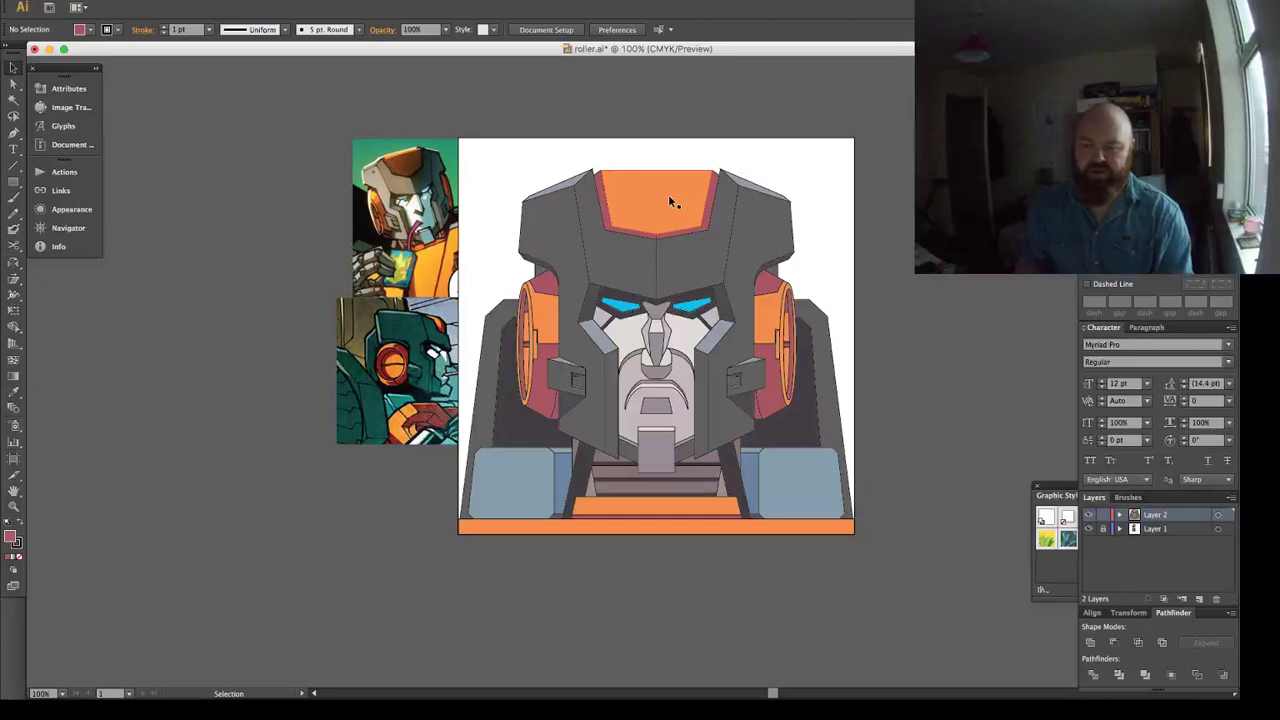
{"action": "key", "text": "a"}
{"action": "left_click", "coordinate": [683, 240]}
{"action": "key", "text": "v"}
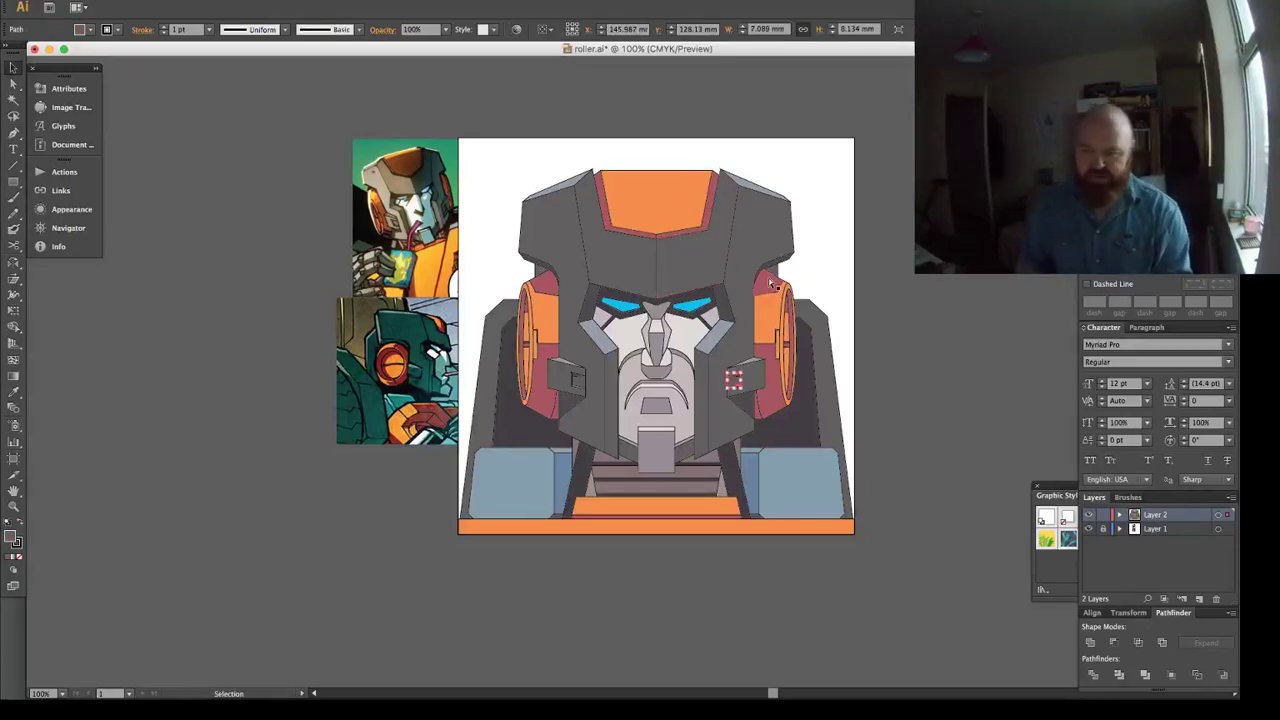
Remove the dark outline stroke from every shape of the robot portrait at once.
{"action": "key", "text": "super+a"}
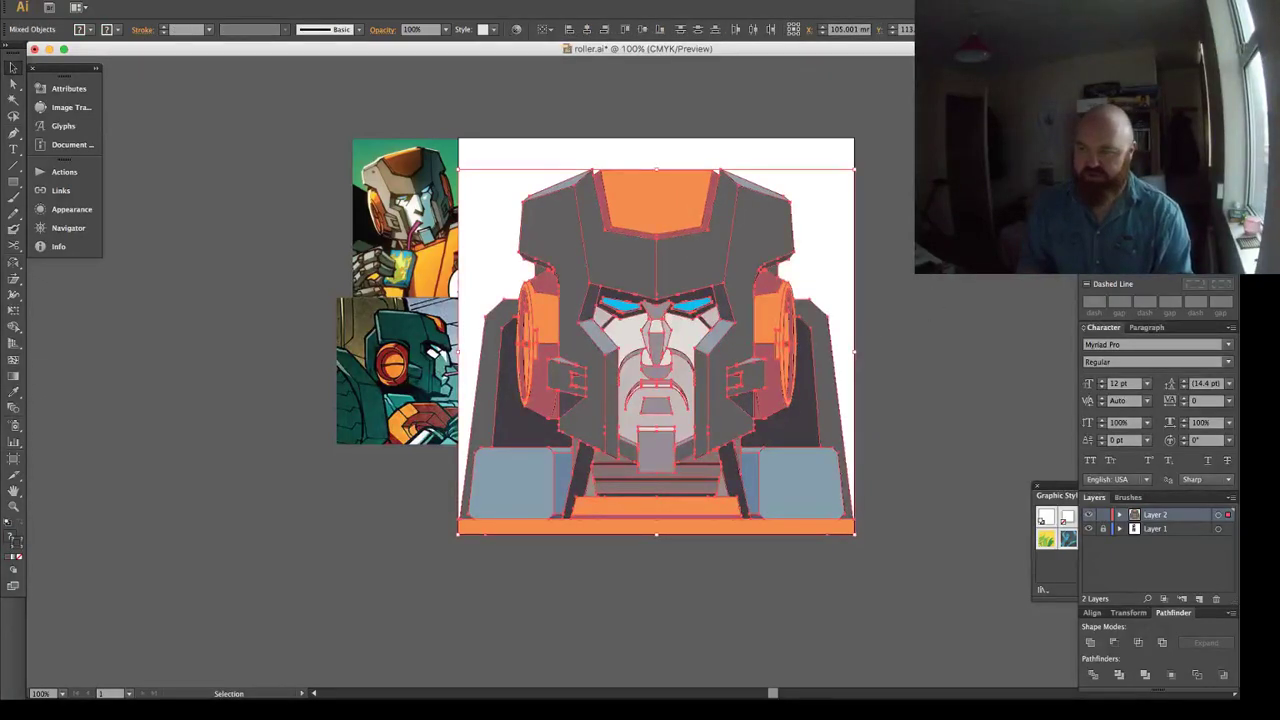
{"action": "left_click", "coordinate": [884, 196]}
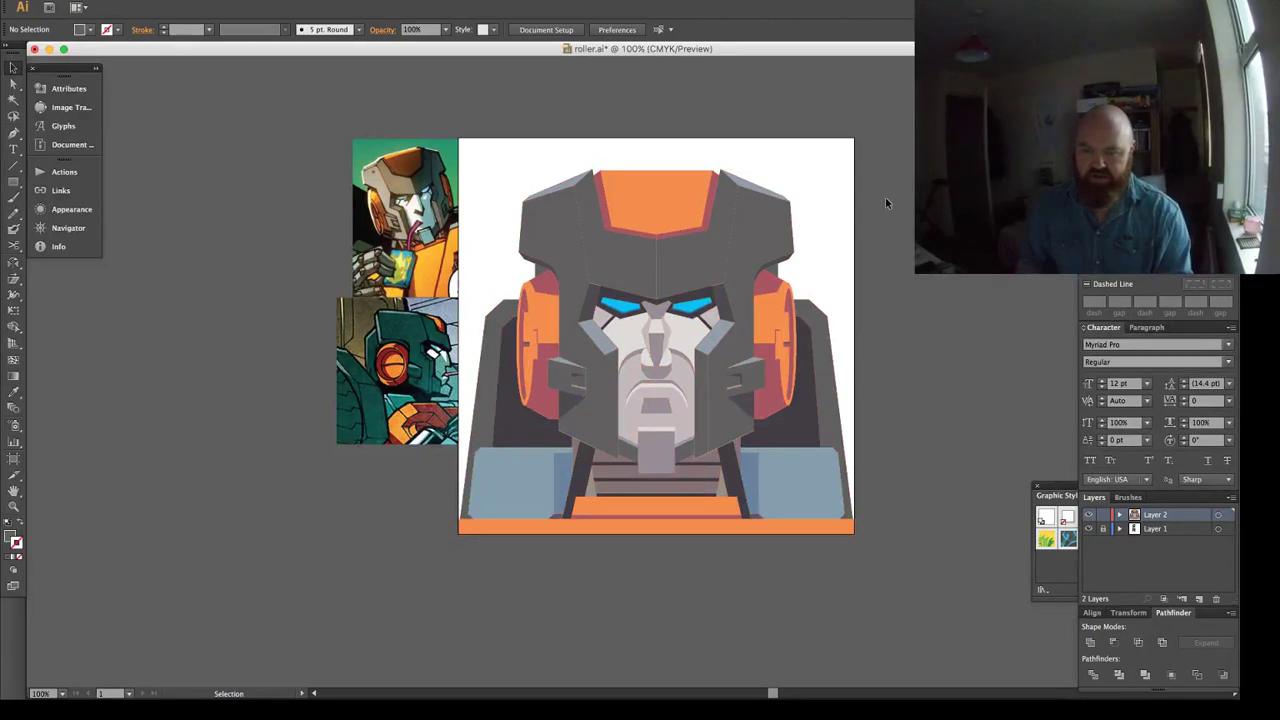
Inspect the seam along the lower helmet jaw edge at high magnification in preview and outline view.
{"action": "key", "text": "z"}
{"action": "left_click_drag", "start_coordinate": [716, 433], "coordinate": [776, 469]}
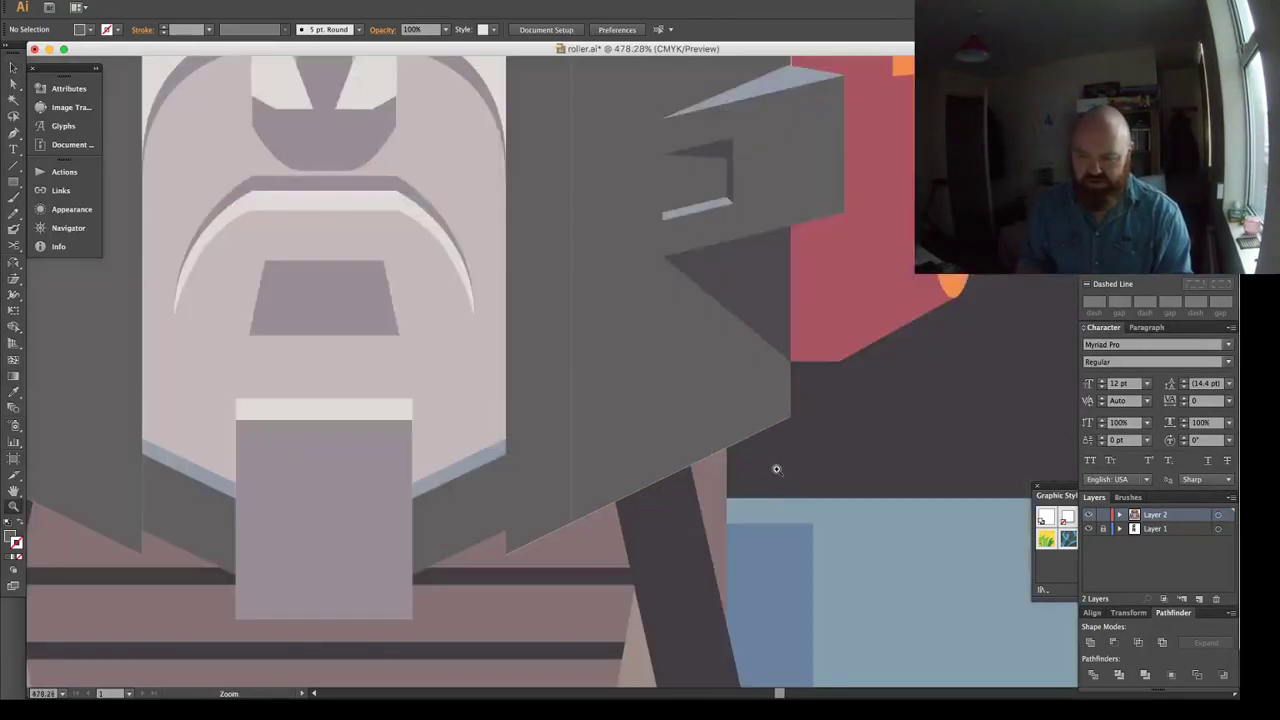
{"action": "left_click_drag", "start_coordinate": [601, 548], "coordinate": [603, 549]}
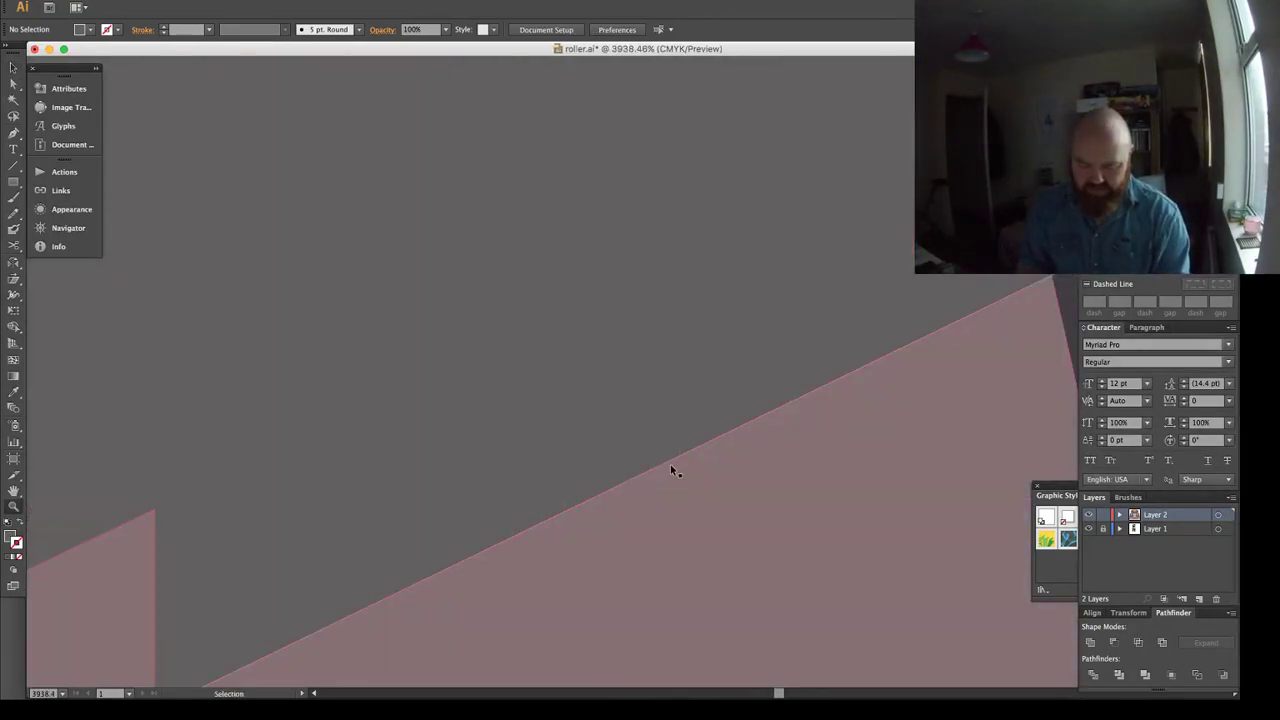
{"action": "key", "text": "super+y"}
{"action": "left_click_drag", "start_coordinate": [672, 434], "coordinate": [724, 472]}
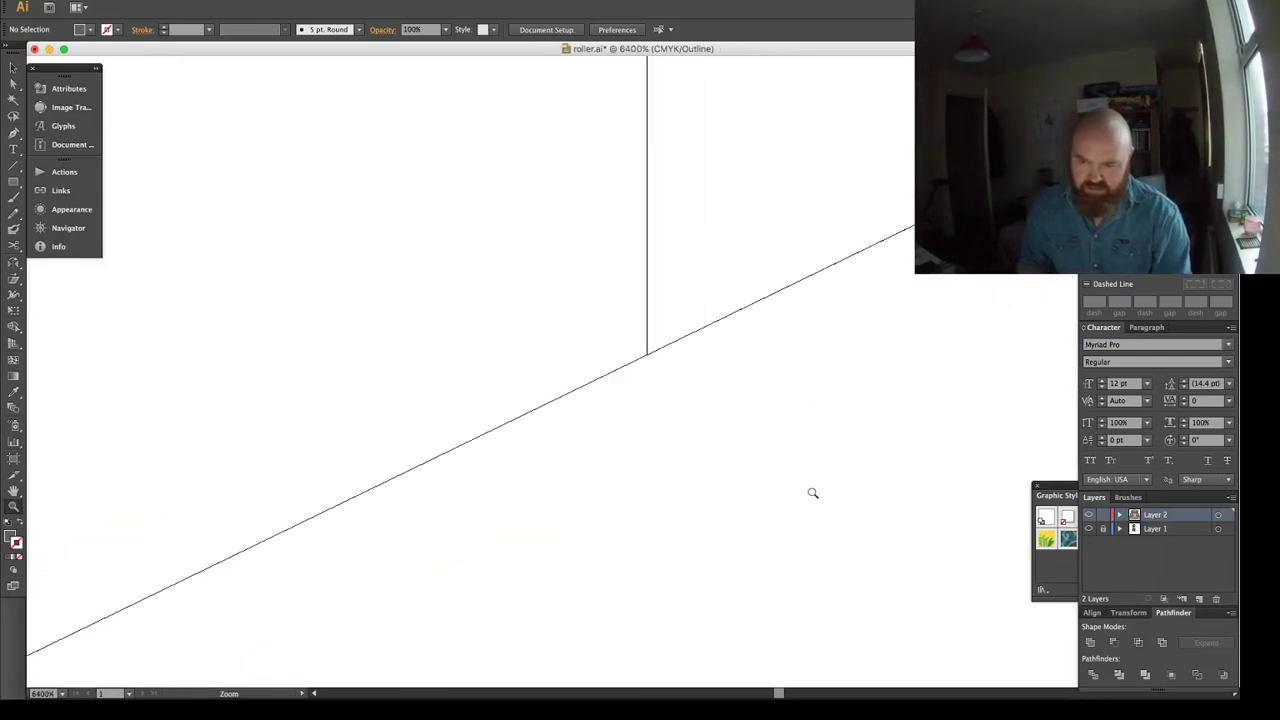
{"action": "key", "text": "ctrl+0"}
{"action": "key", "text": "v"}
{"action": "key", "text": "ctrl+y"}
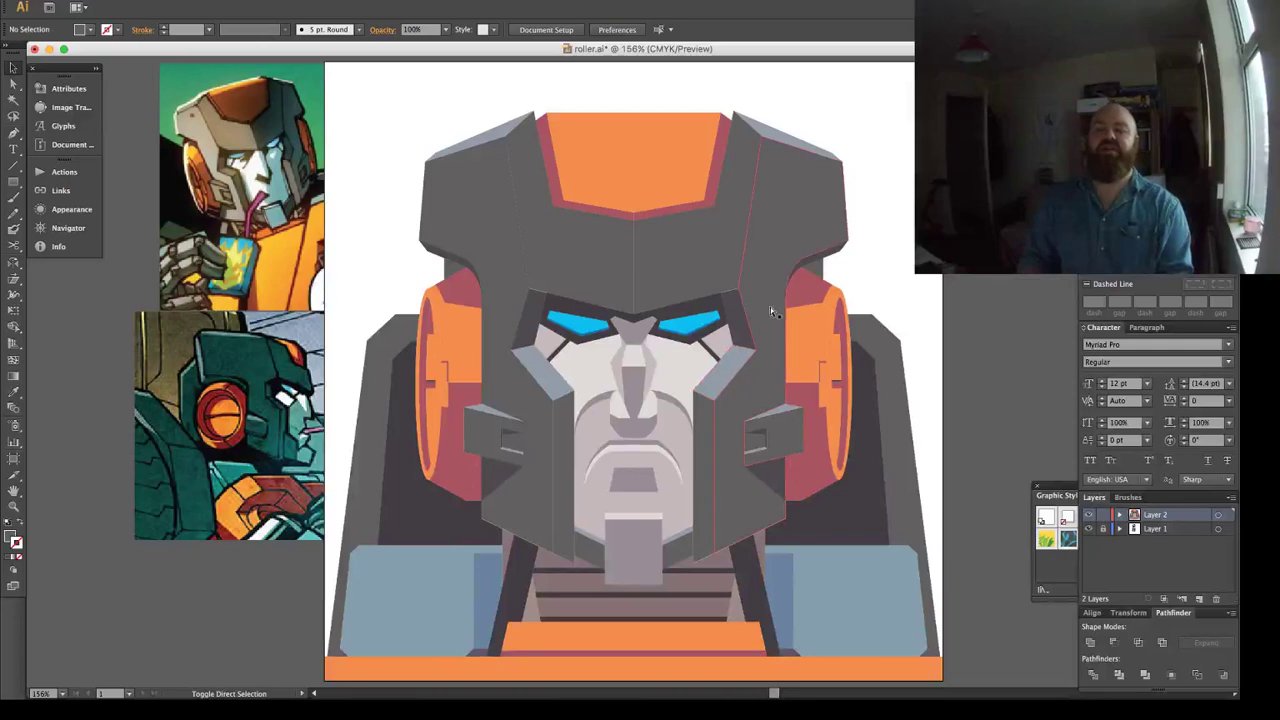
Inspect the seam where the helmet meets the dark brow corner, close up in preview and outline view.
{"action": "key", "text": "z"}
{"action": "left_click_drag", "start_coordinate": [711, 265], "coordinate": [759, 313]}
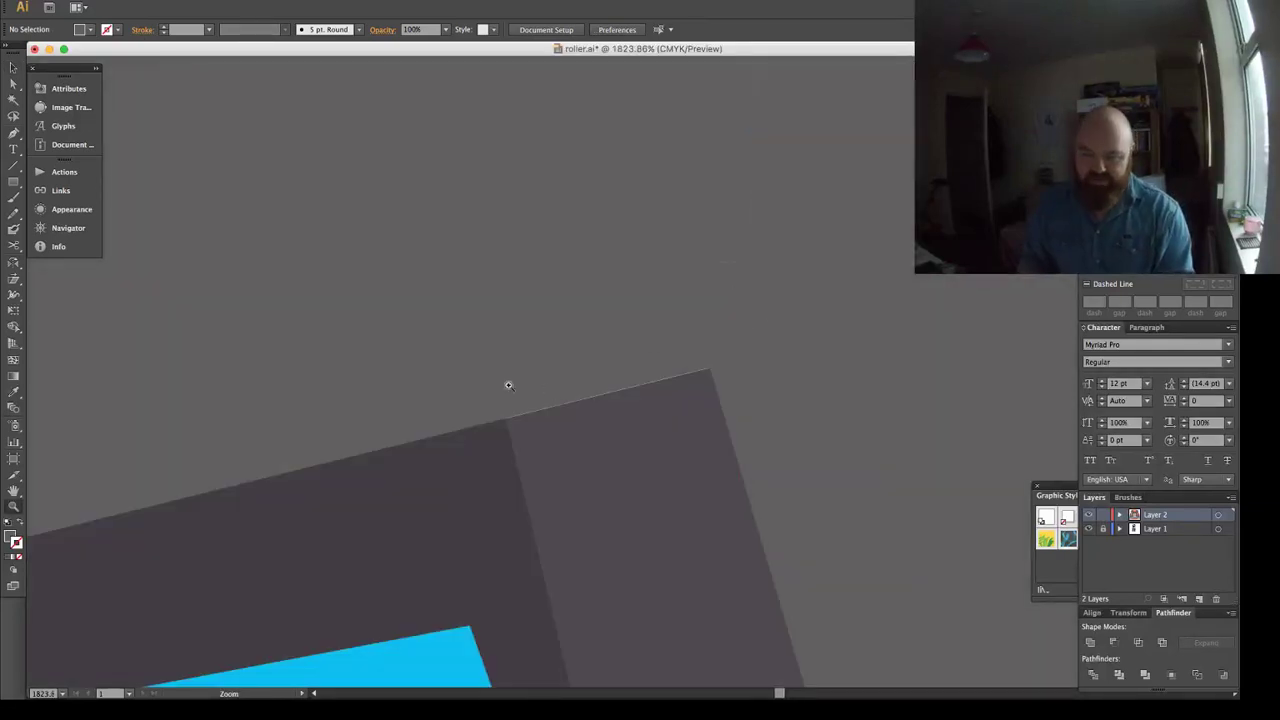
{"action": "left_click_drag", "start_coordinate": [508, 385], "coordinate": [606, 437]}
{"action": "key", "text": "ctrl+y"}
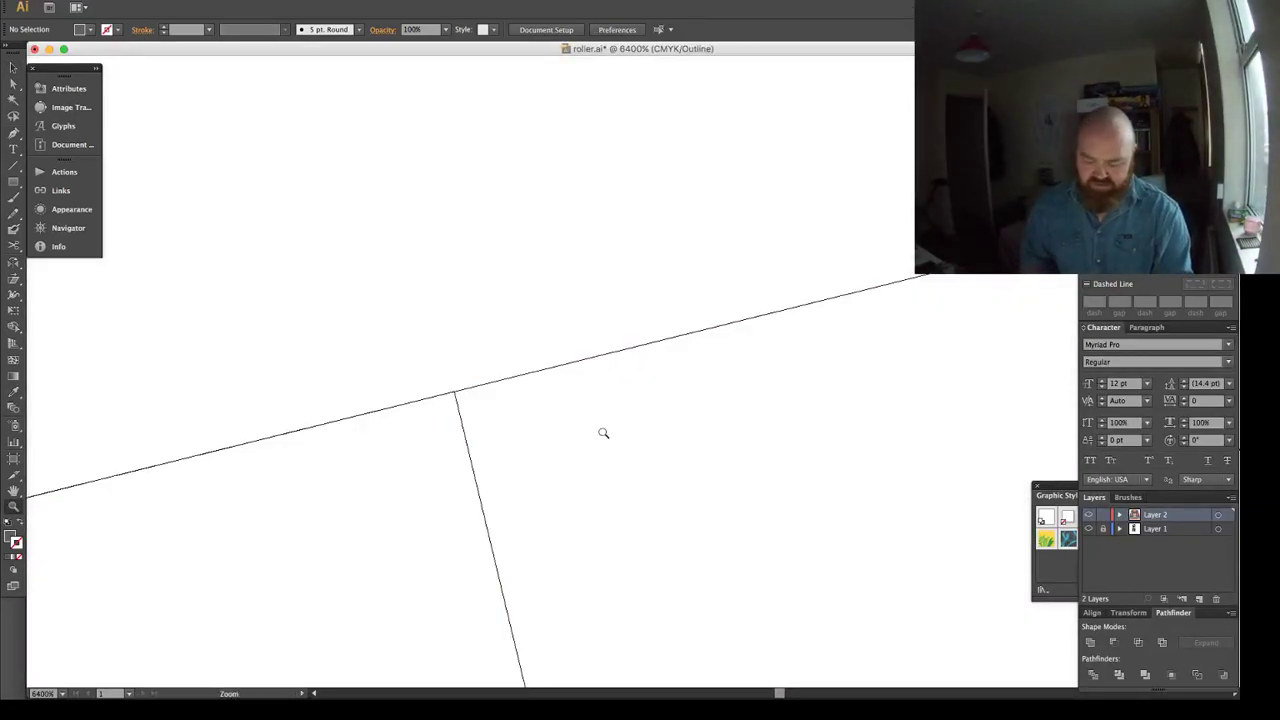
{"action": "key", "text": "ctrl+y"}
{"action": "key", "text": "v"}
{"action": "key", "text": "ctrl+0"}
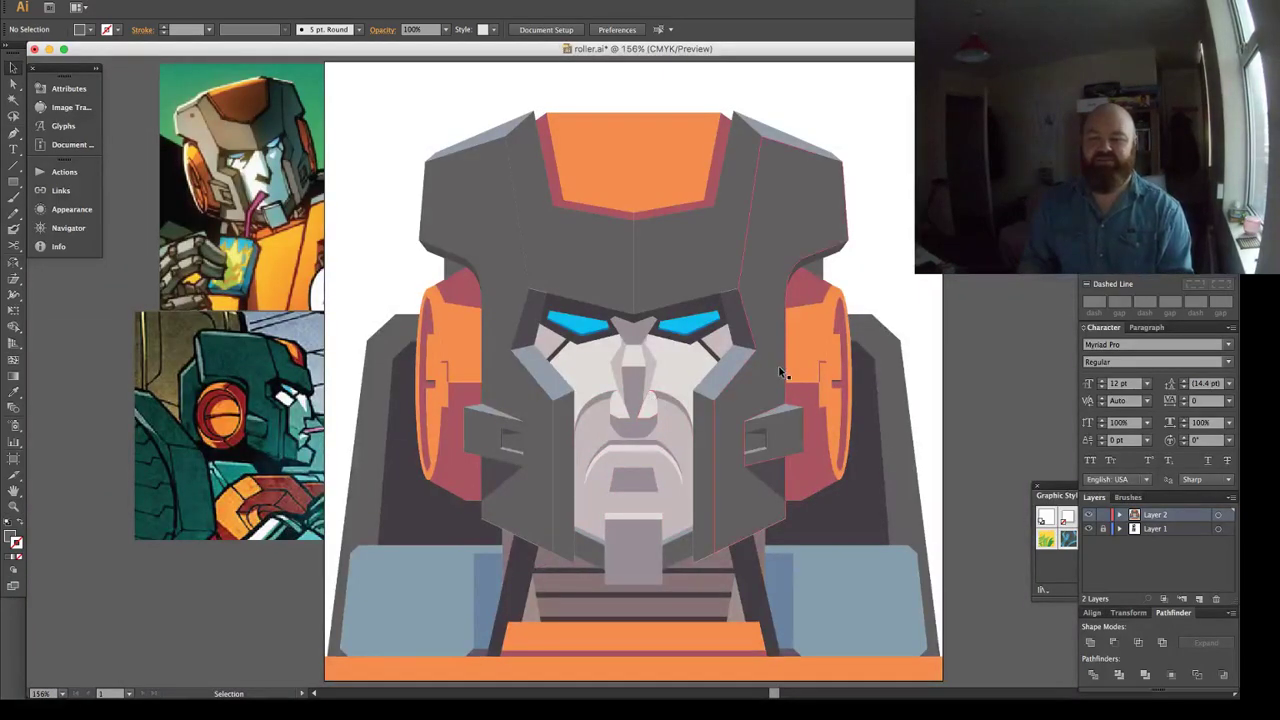
Try darker and redder orange fills on the orange inner ear pieces and the bottom collar band.
{"action": "key", "text": "a"}
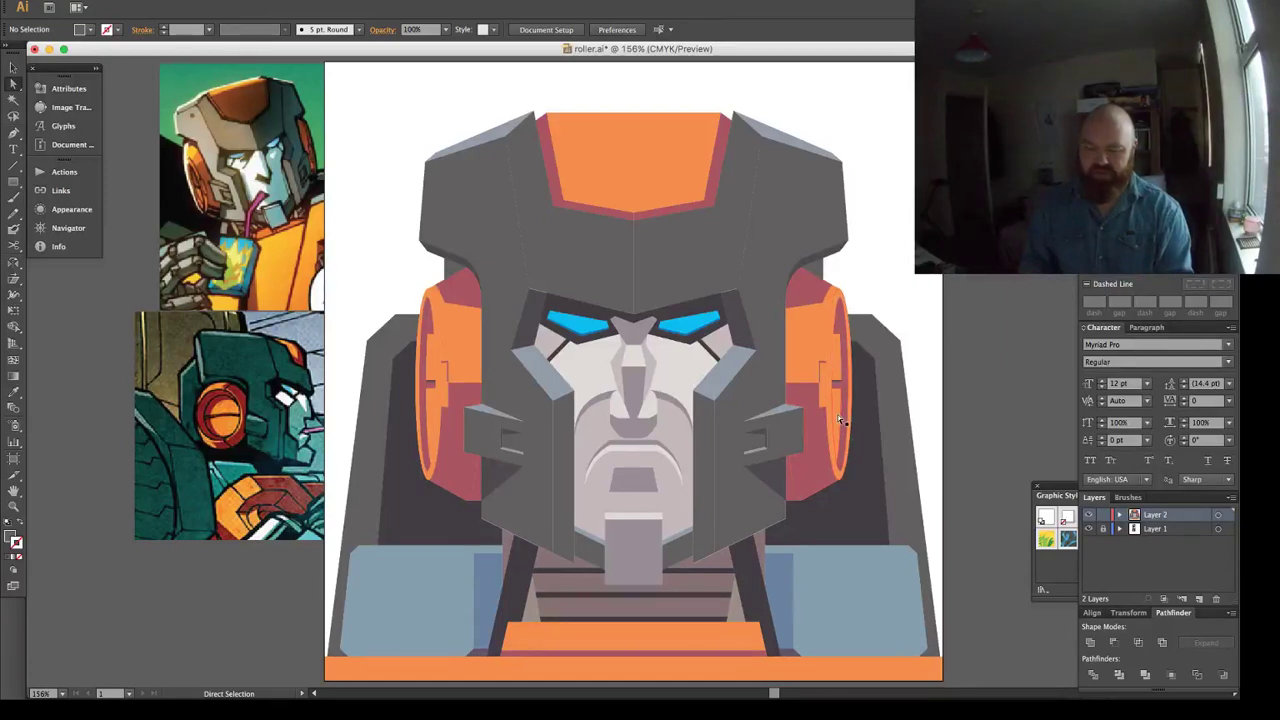
{"action": "left_click", "coordinate": [835, 368]}
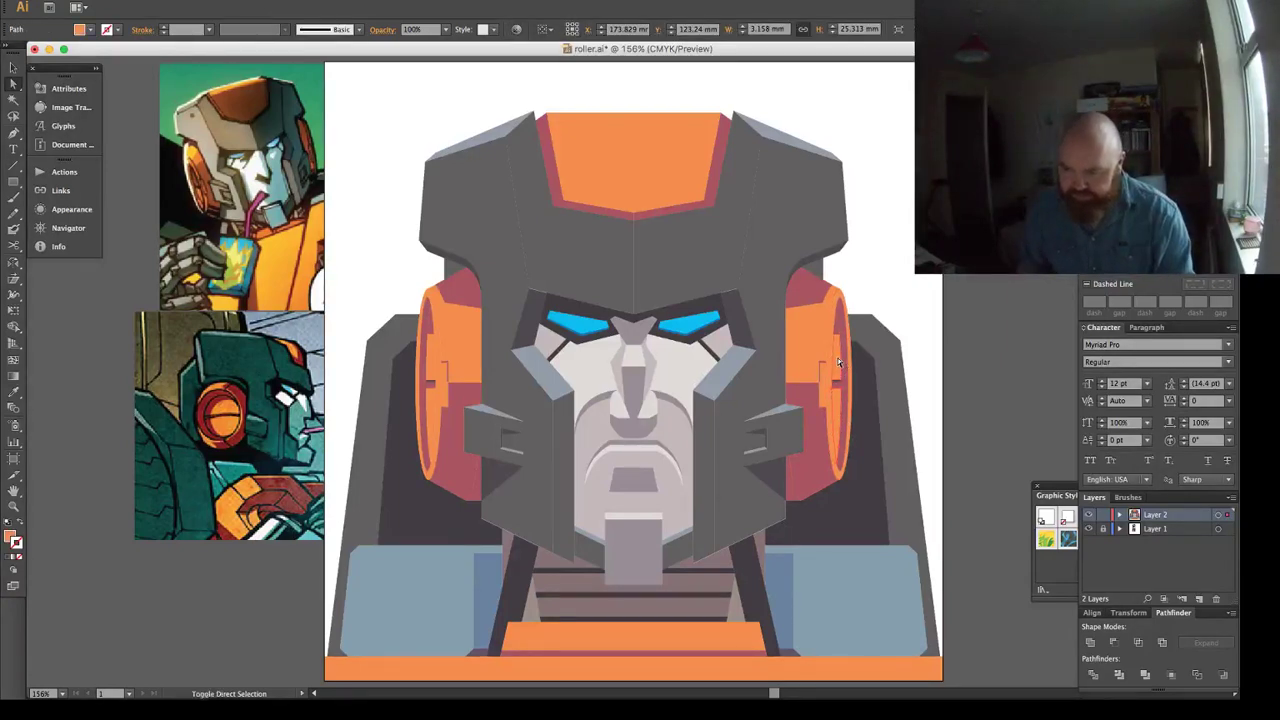
{"action": "left_click", "coordinate": [838, 358], "text": "shift"}
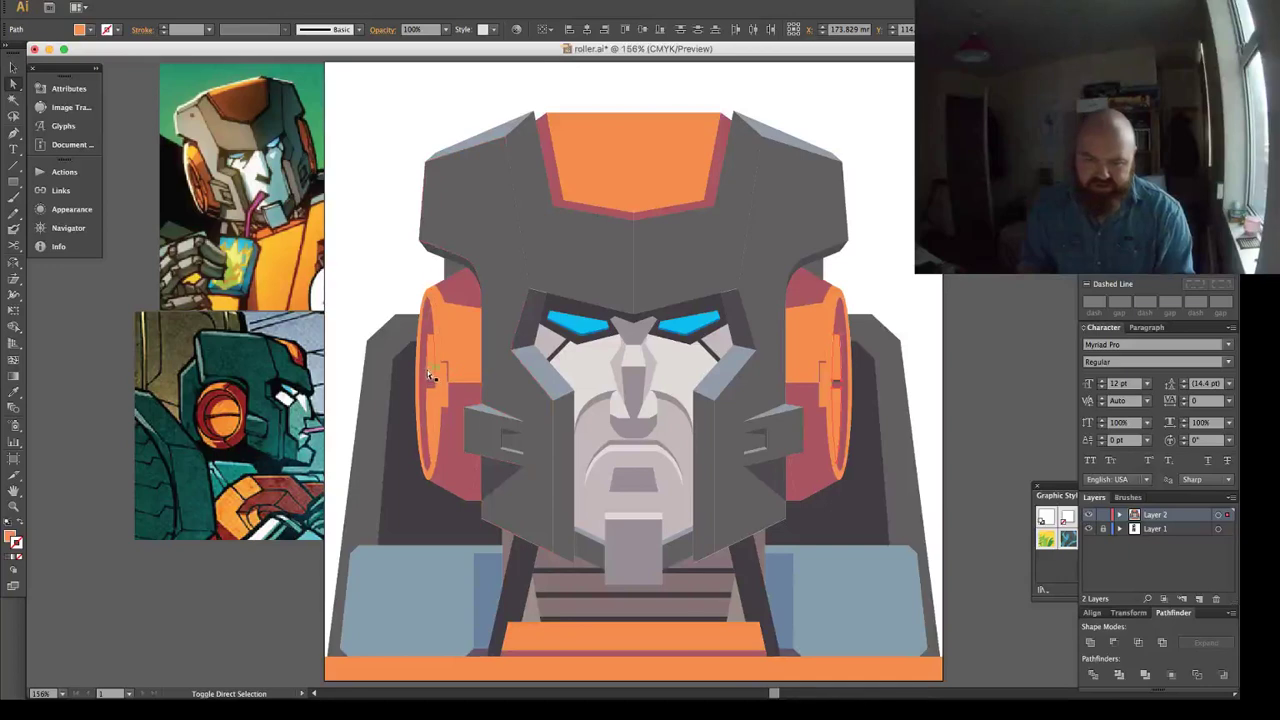
{"action": "left_click", "coordinate": [437, 410]}
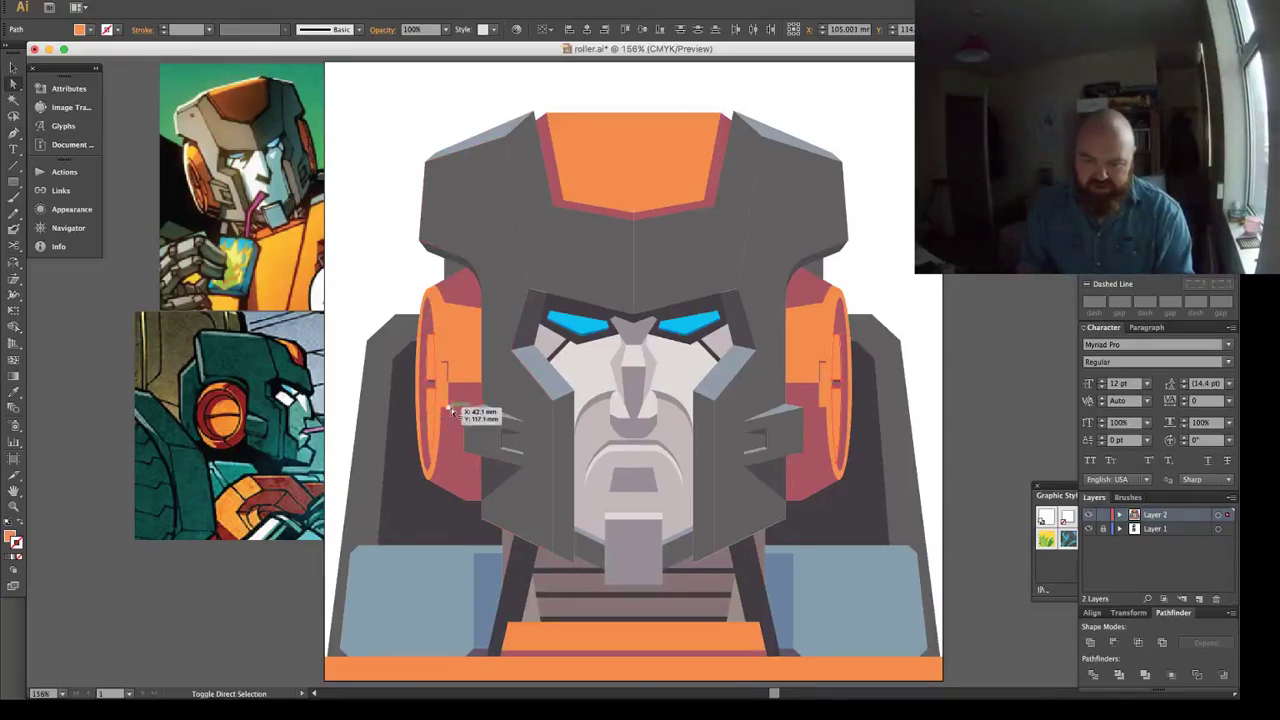
{"action": "left_click", "coordinate": [730, 659]}
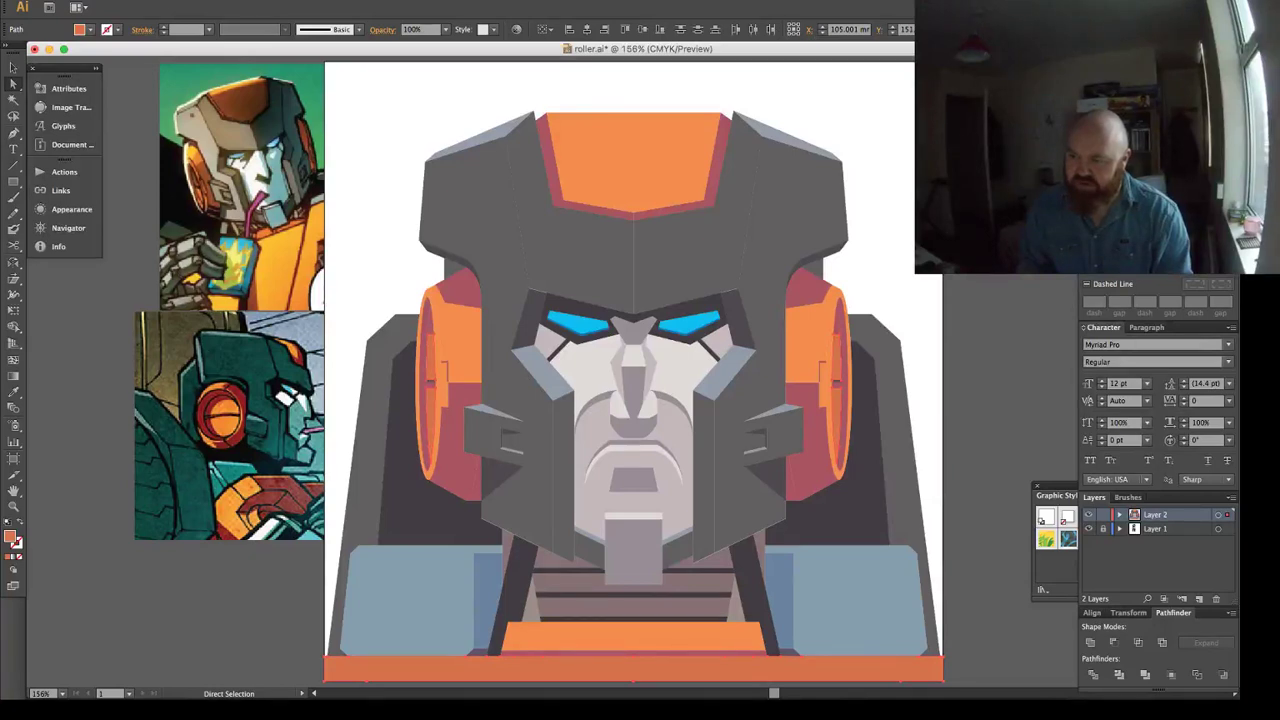
{"action": "key", "text": "super+shift+a"}
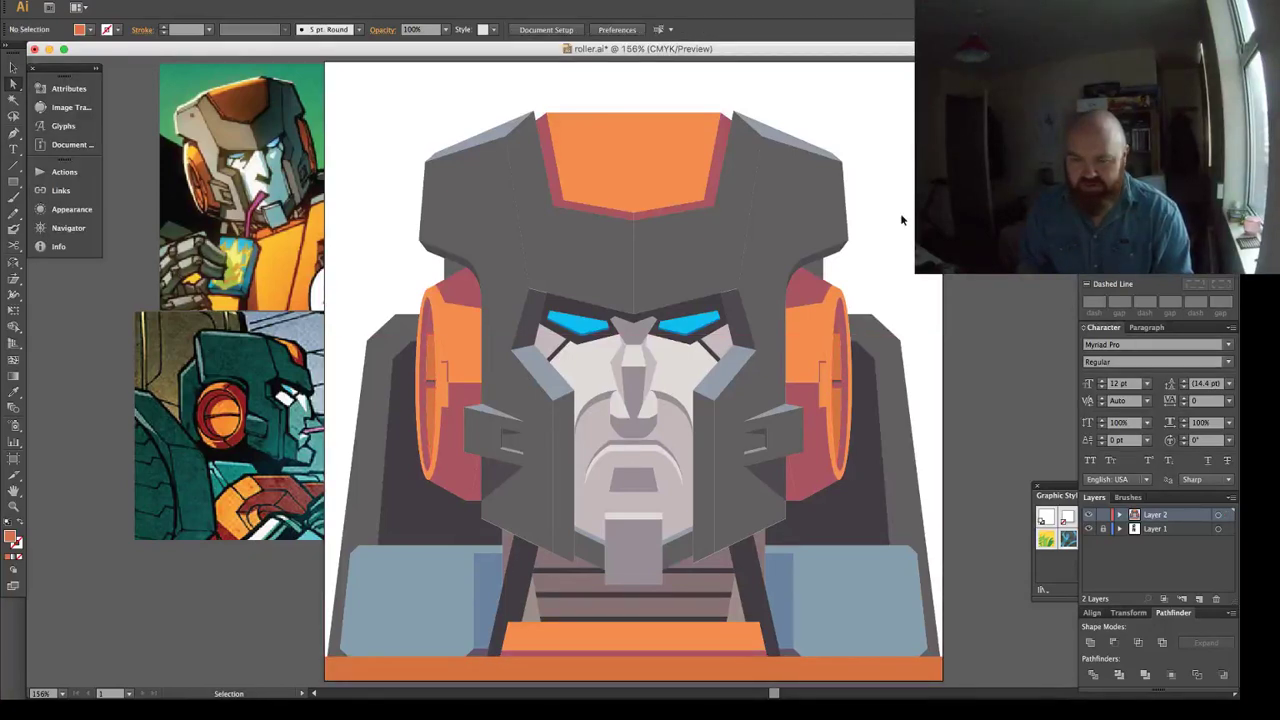
{"action": "key", "text": "super+z"}
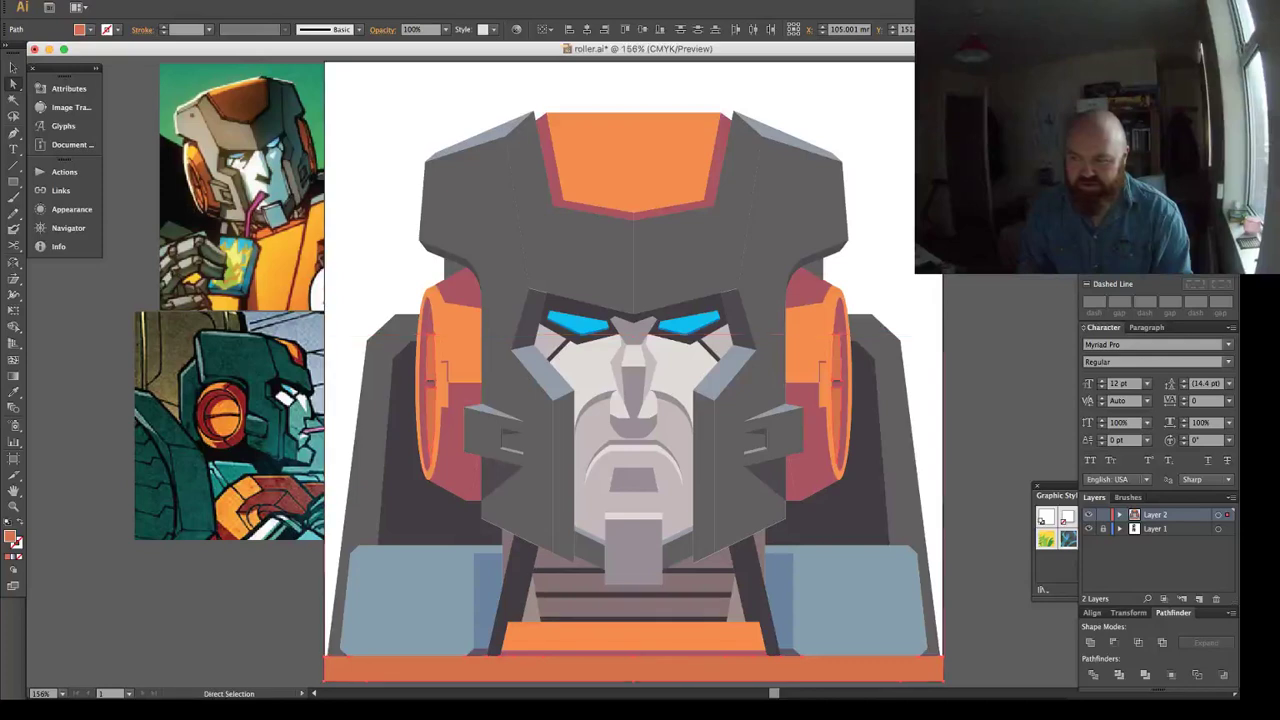
{"action": "key", "text": "a"}
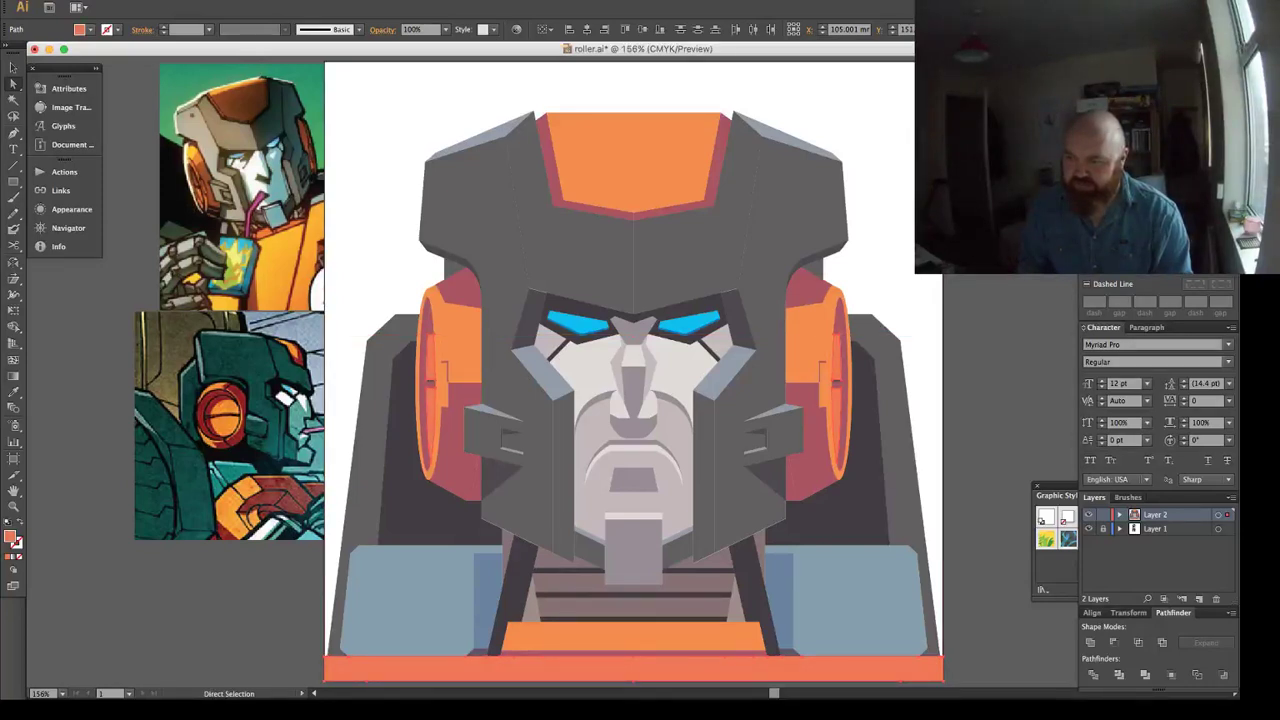
{"action": "key", "text": "super+shift+a"}
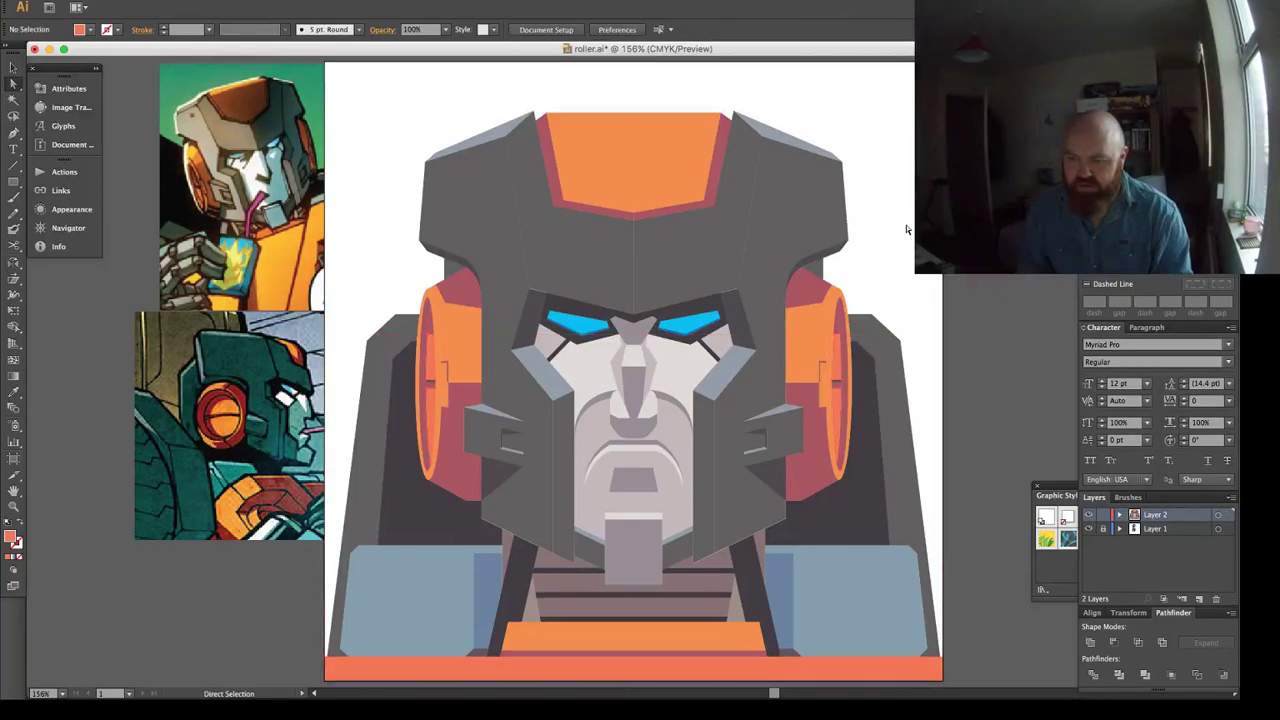
Try the reddish orange on the side panels of both ears, and undo the ear and collar recolouring.
{"action": "left_click", "coordinate": [797, 342]}
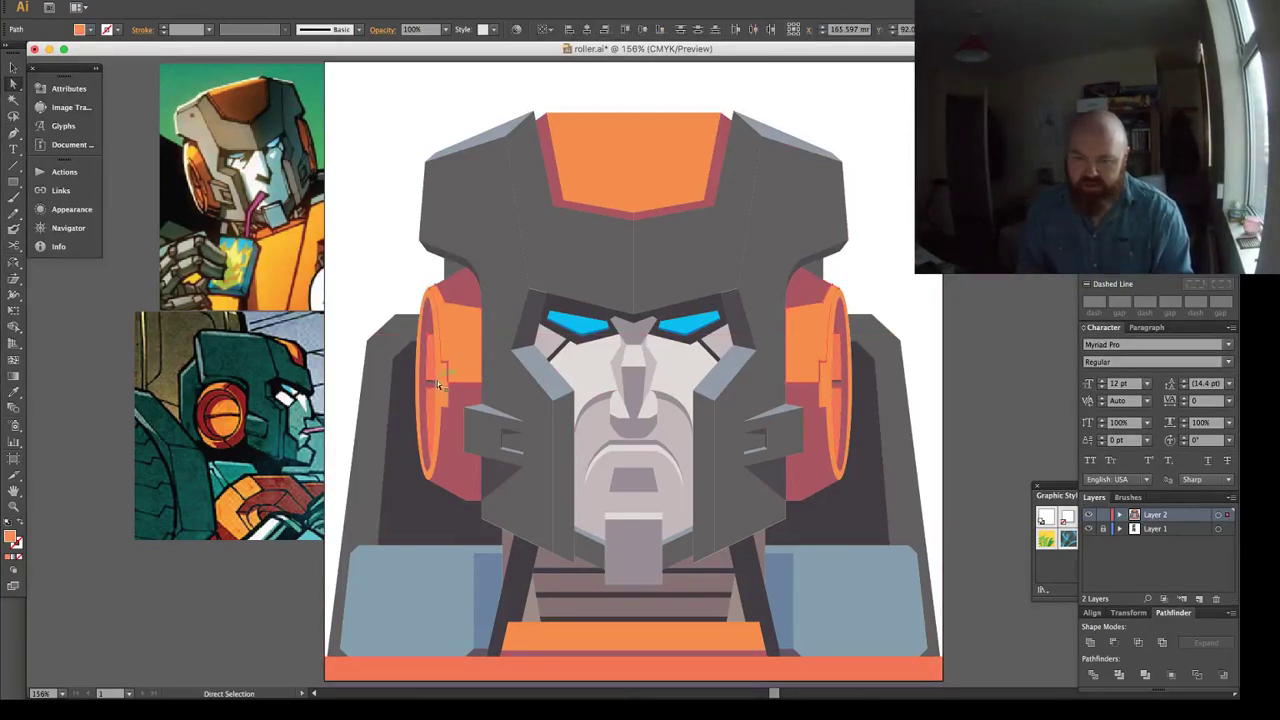
{"action": "key", "text": "super+z"}
{"action": "key", "text": "super+shift+a"}
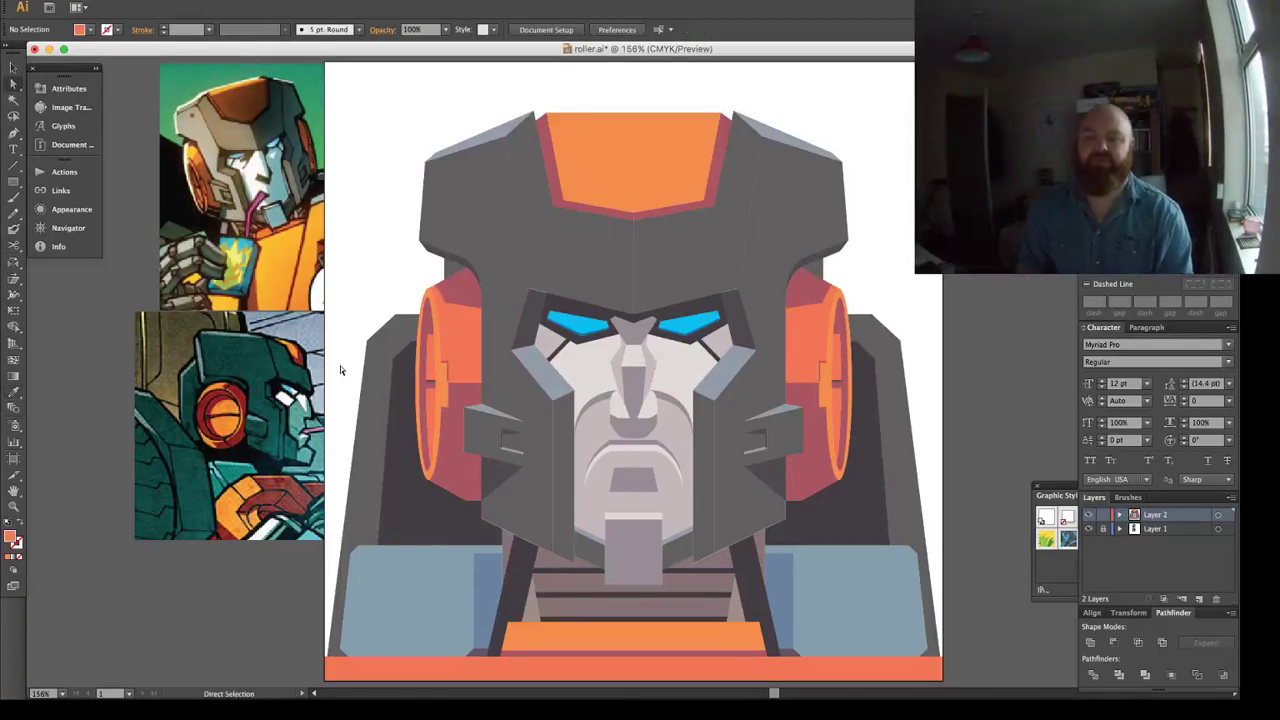
{"action": "key", "text": "v"}
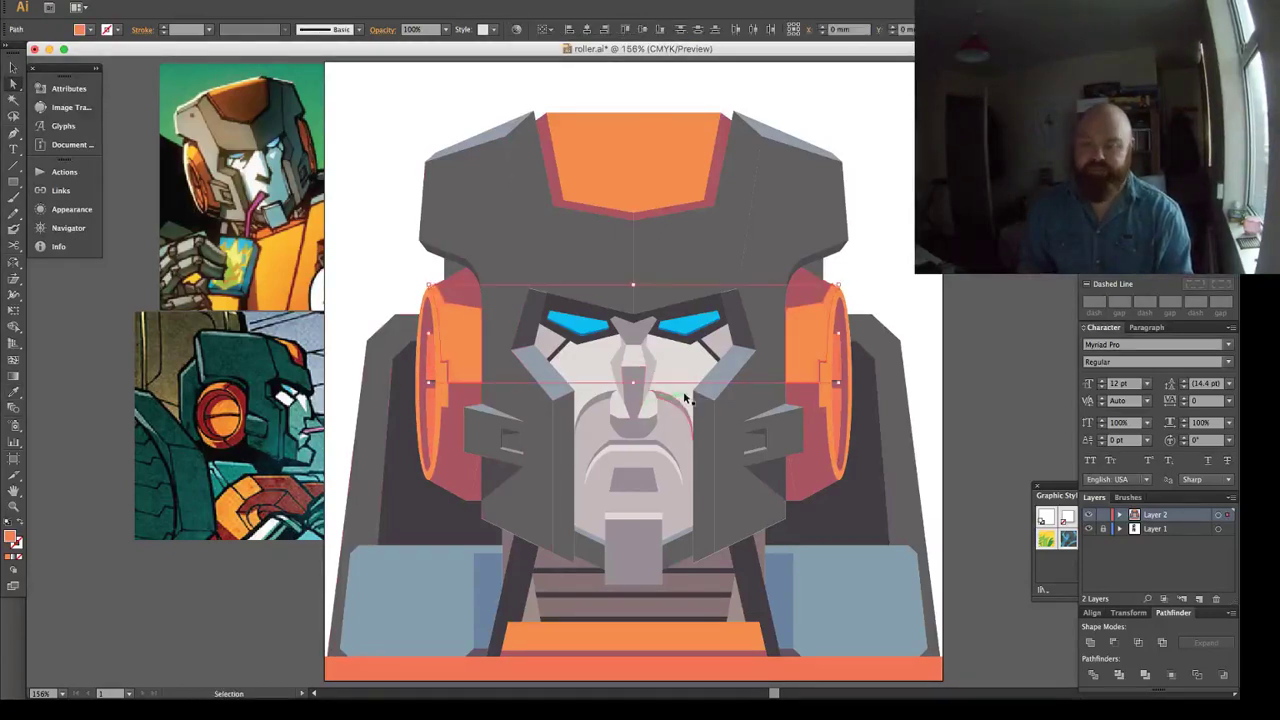
{"action": "left_click", "coordinate": [703, 398]}
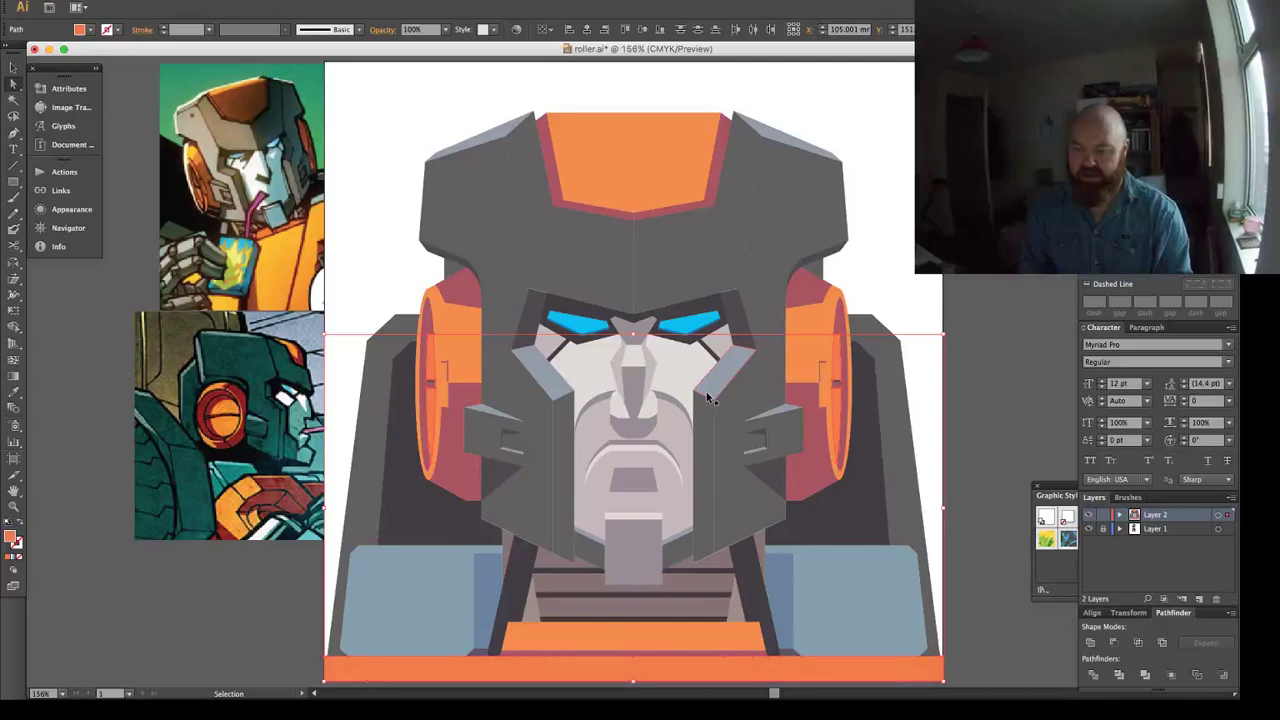
{"action": "left_click", "coordinate": [741, 570], "text": "shift"}
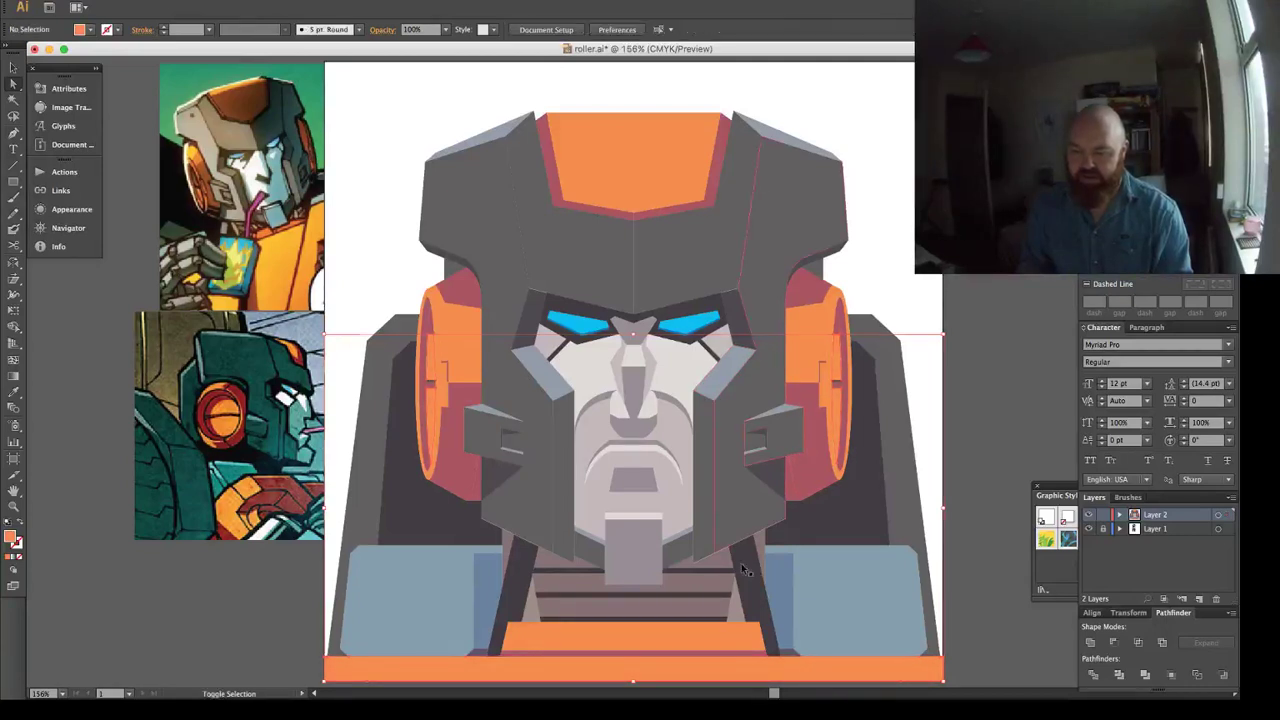
Fill the outer rings of both ears and the bottom collar band with a slightly deeper, redder orange.
{"action": "left_click", "coordinate": [841, 479]}
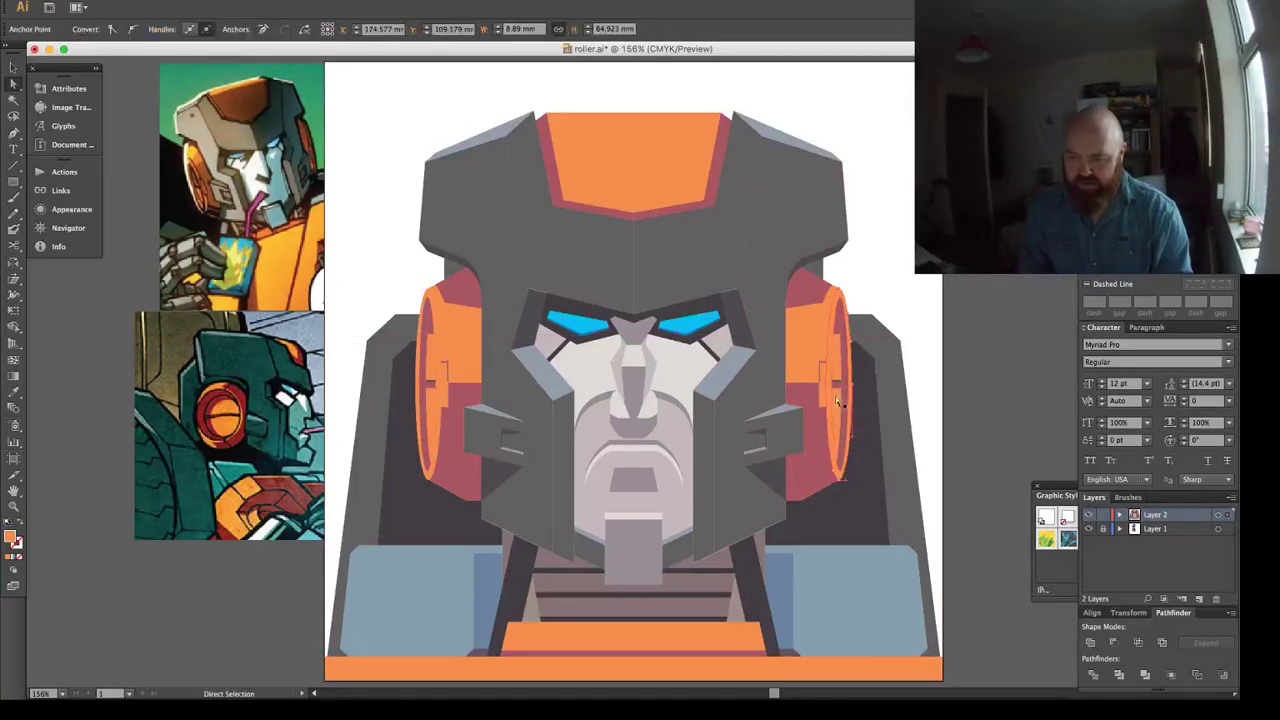
{"action": "left_click", "coordinate": [424, 297], "text": "shift"}
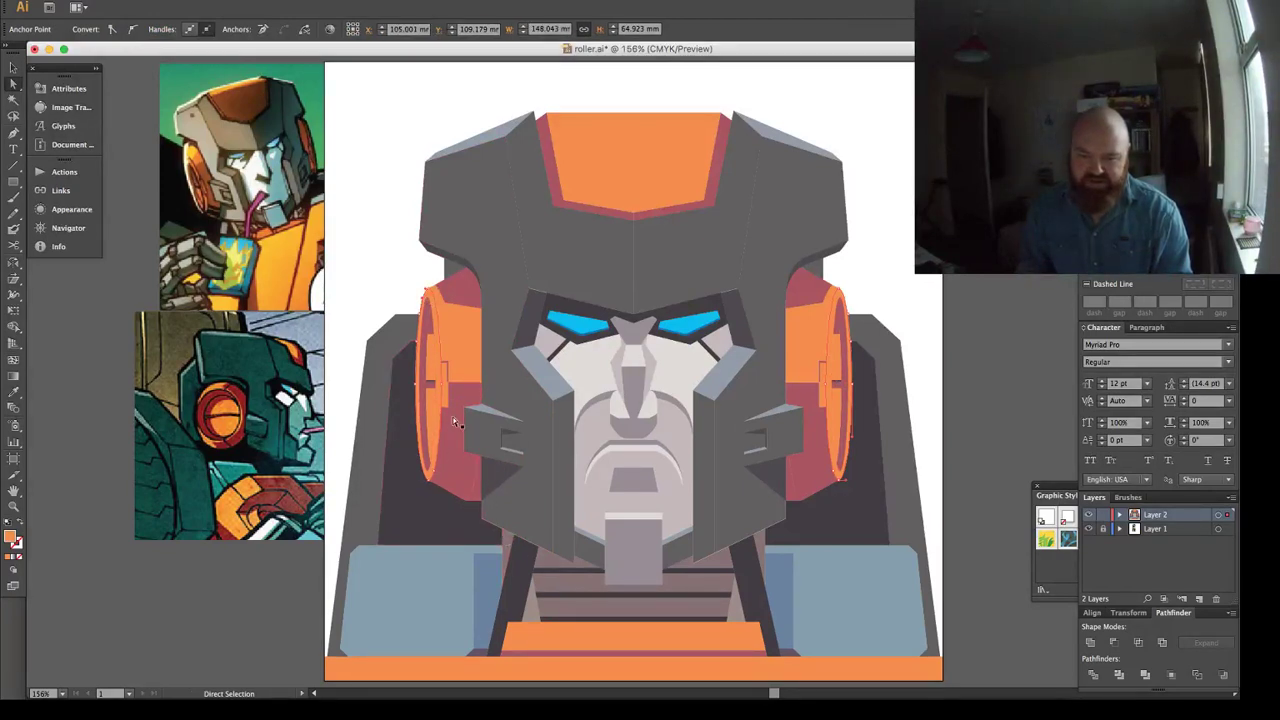
{"action": "left_click", "coordinate": [430, 298], "text": "shift"}
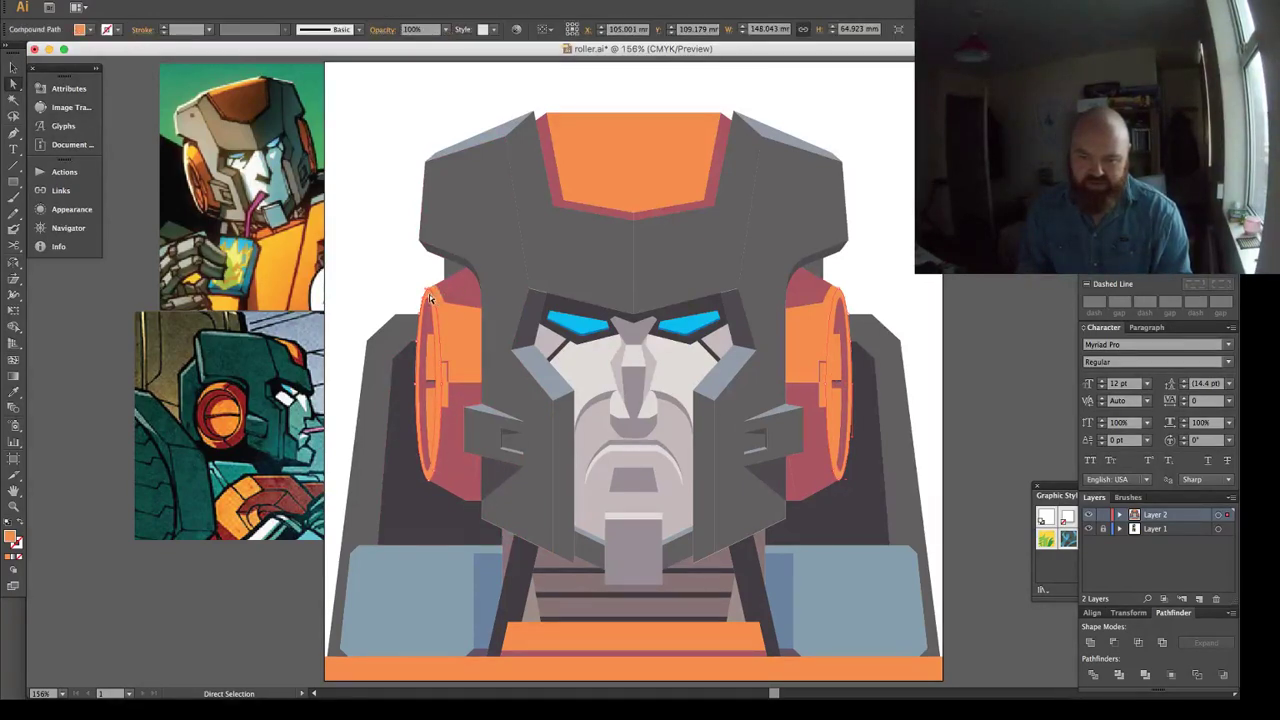
{"action": "left_click", "coordinate": [840, 298], "text": "shift"}
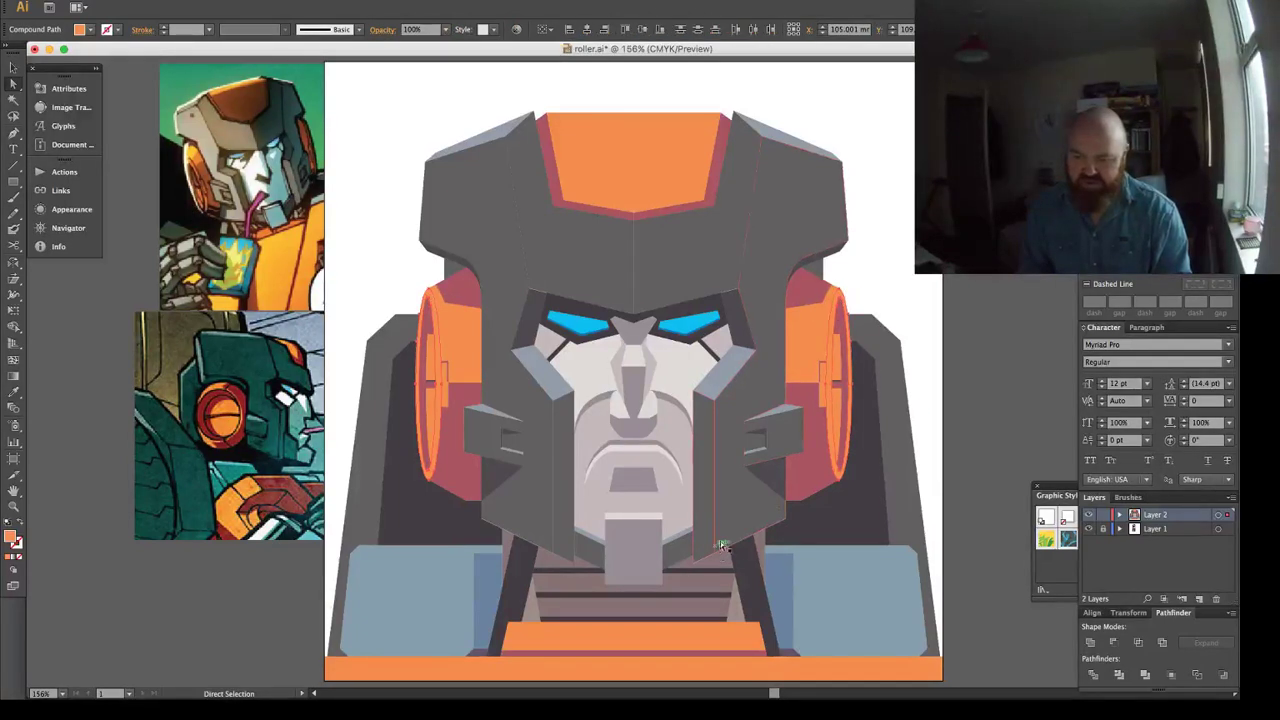
{"action": "left_click", "coordinate": [717, 672], "text": "shift"}
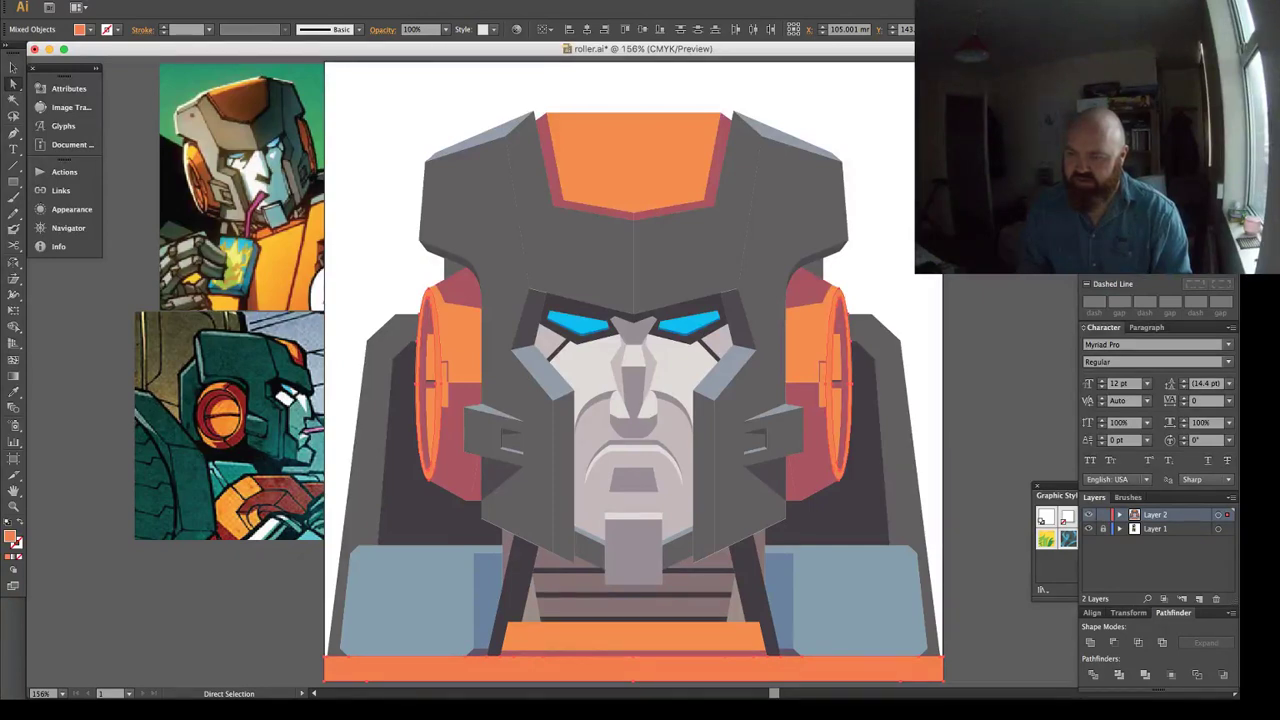
{"action": "left_click", "coordinate": [851, 303]}
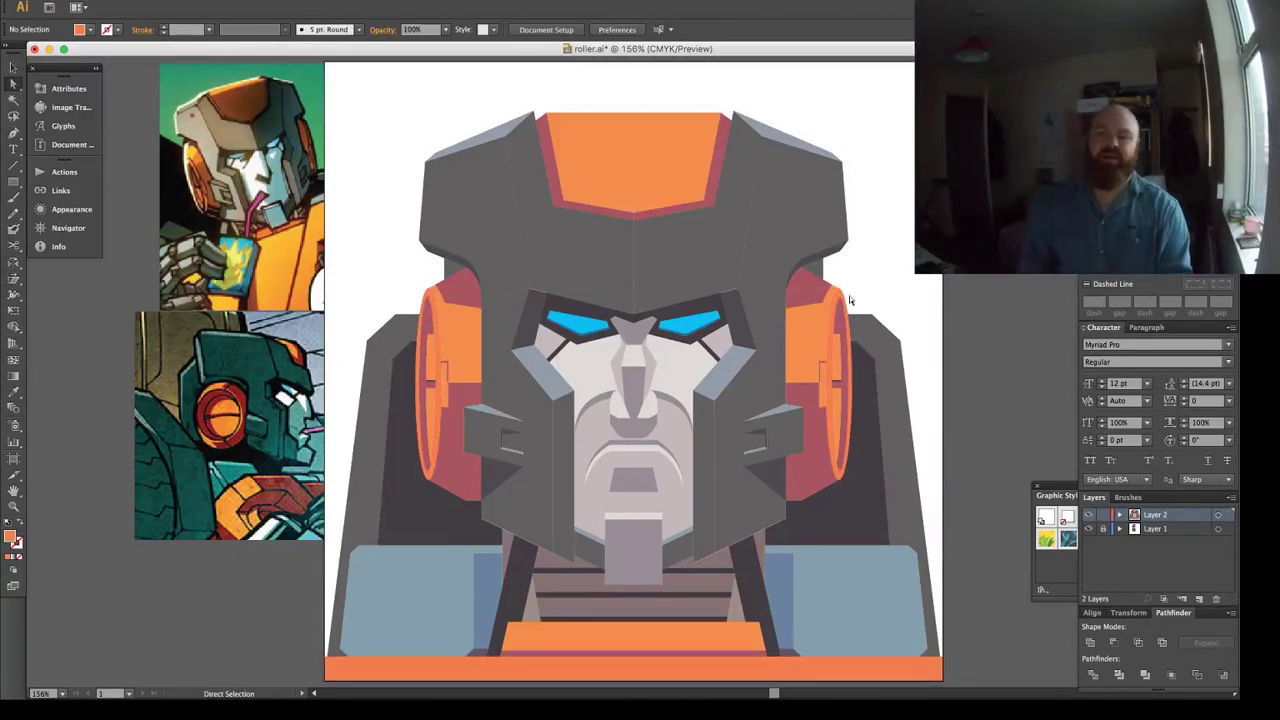
Try a lighter orange fill on the narrow raised tabs of both ears.
{"action": "left_click", "coordinate": [446, 395]}
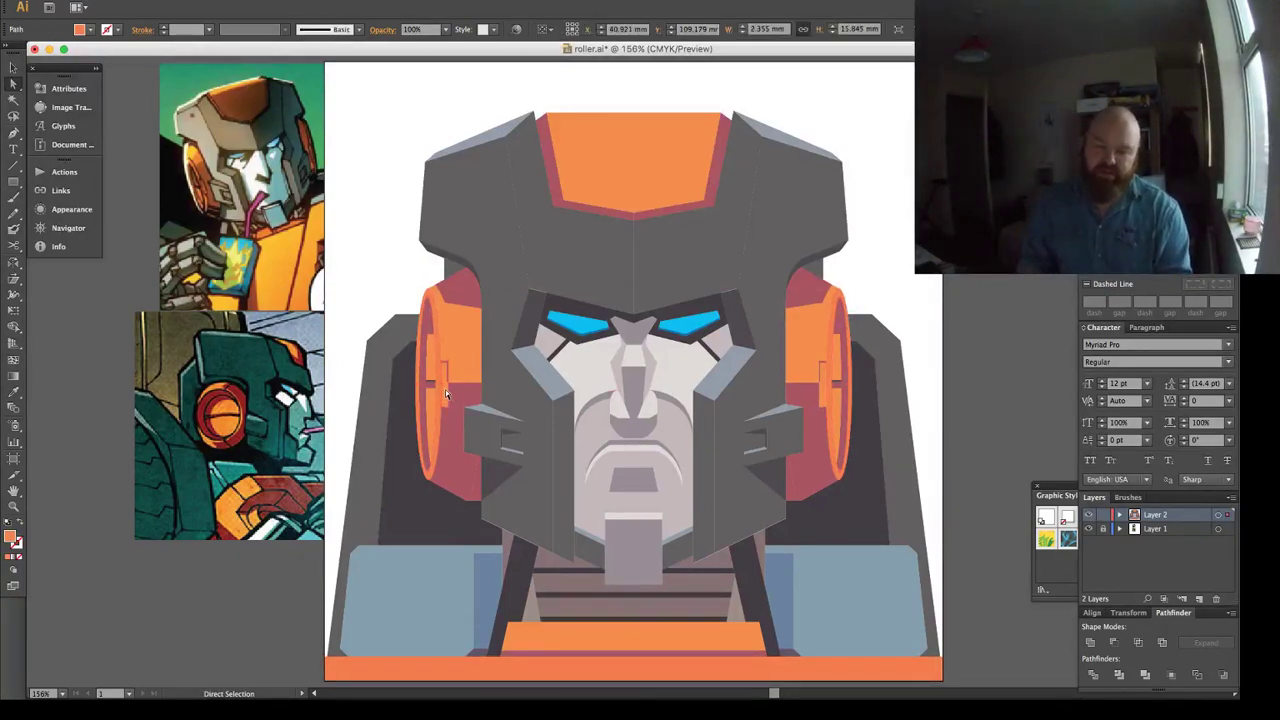
{"action": "left_click", "coordinate": [822, 393], "text": "shift"}
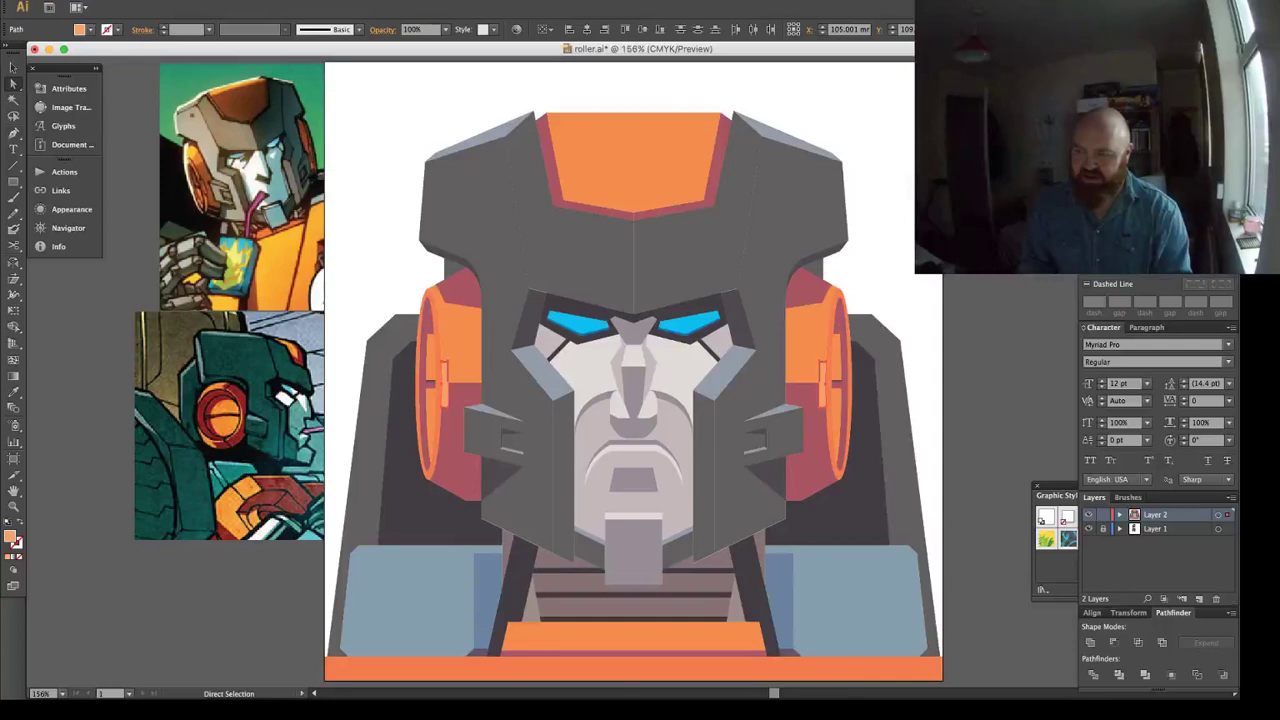
{"action": "key", "text": "shift+super+a"}
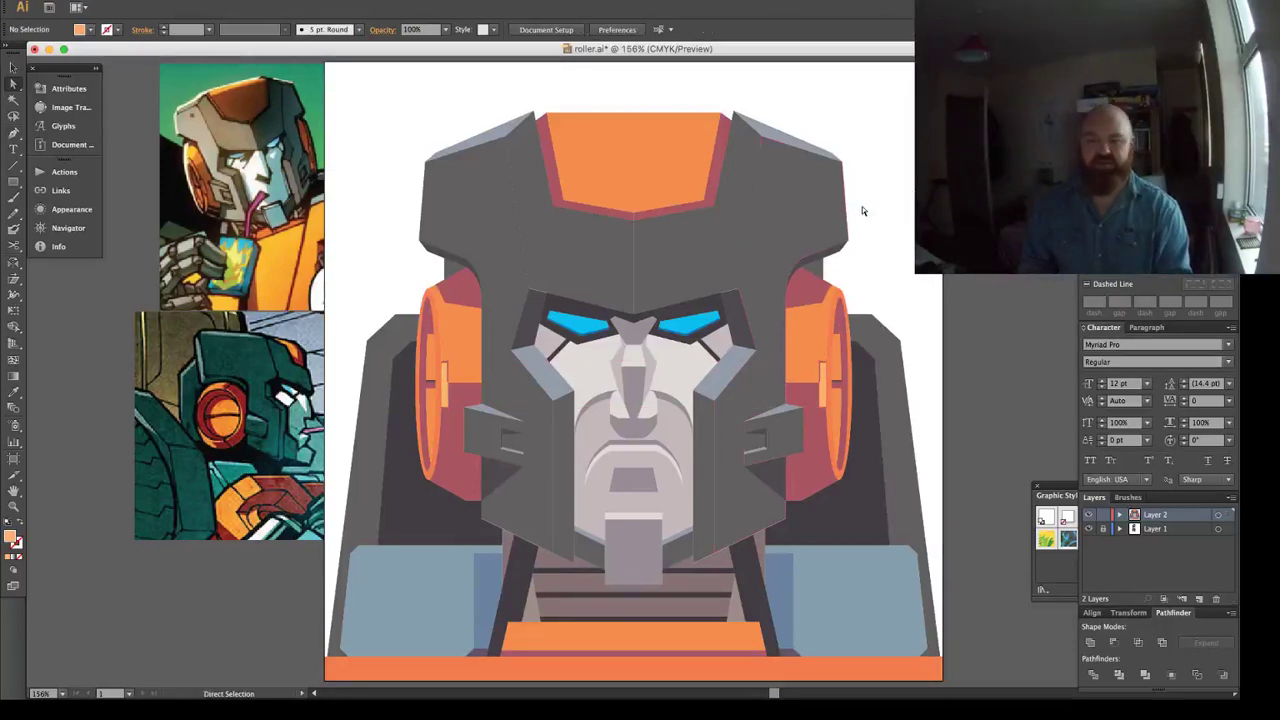
Fill the narrow raised tabs of both ears with the deeper orange of the ear rings.
{"action": "left_click", "coordinate": [861, 203]}
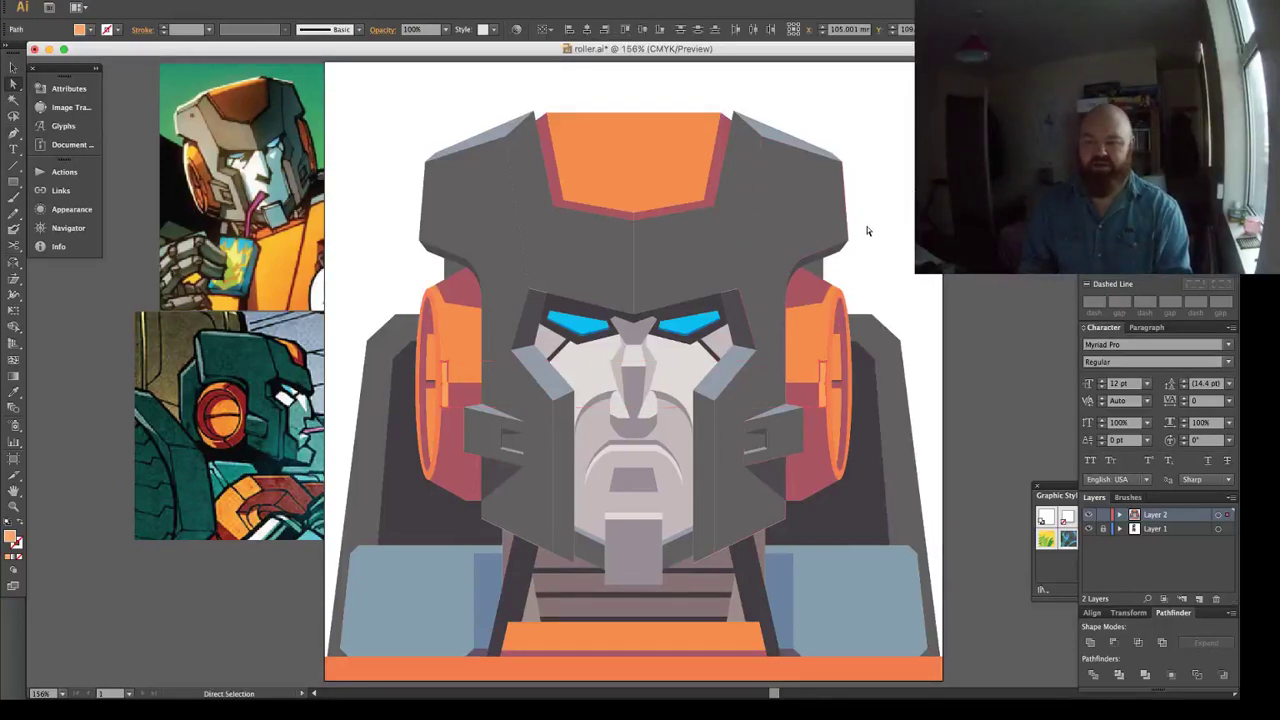
{"action": "key", "text": "u"}
{"action": "left_click", "coordinate": [835, 310]}
{"action": "key", "text": "shift+super+a"}
{"action": "key", "text": "a"}
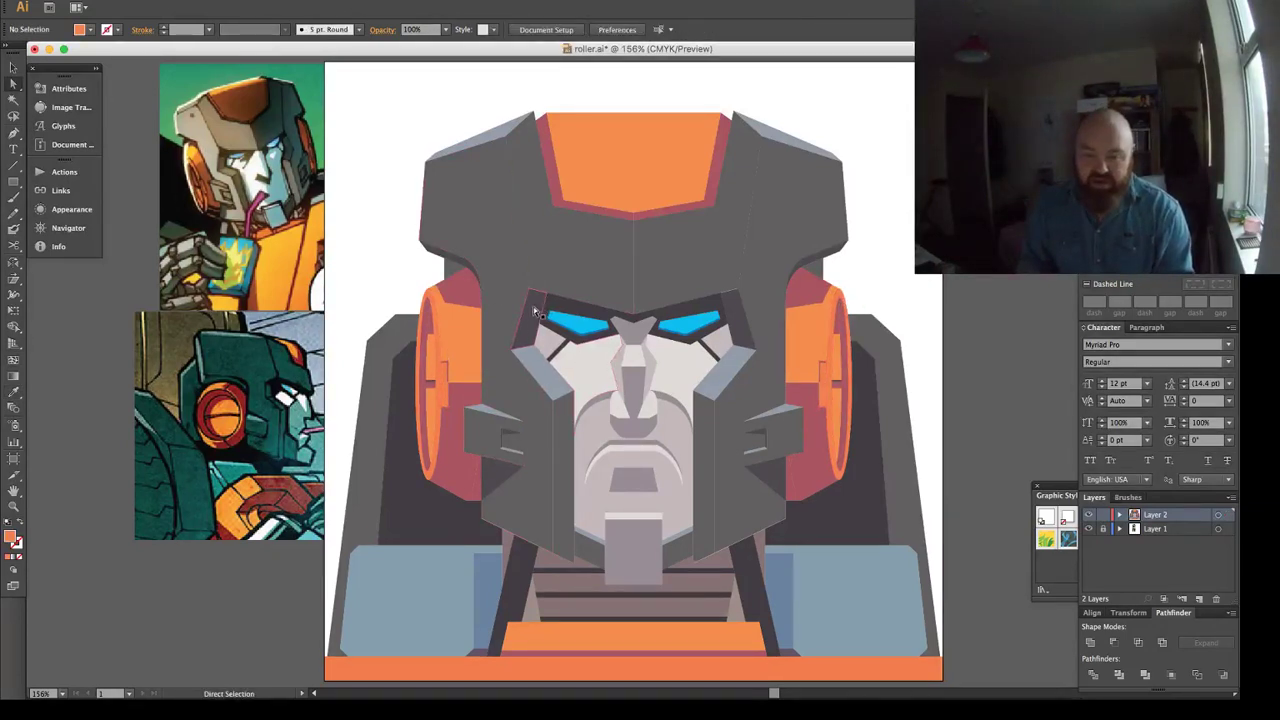
Fill the two central forehead panels of the helmet with a slightly lighter, warmer brownish grey.
{"action": "left_click", "coordinate": [610, 258]}
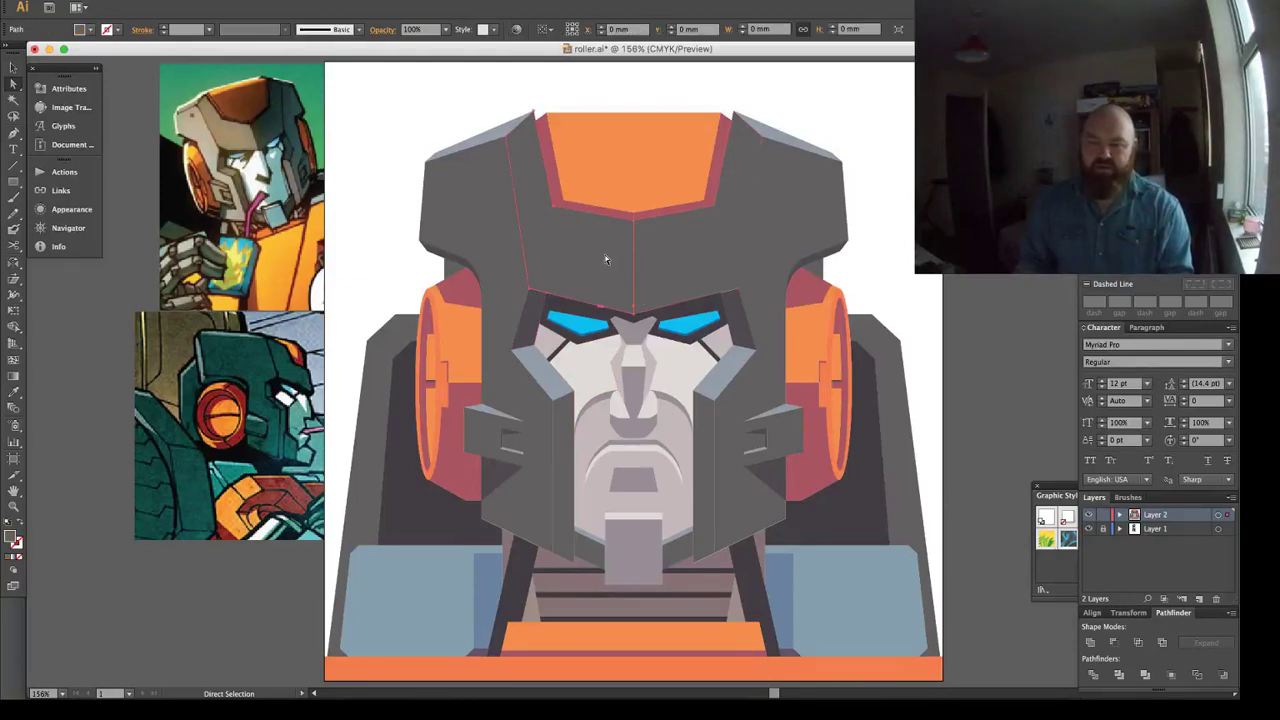
{"action": "left_click", "coordinate": [694, 249], "text": "shift"}
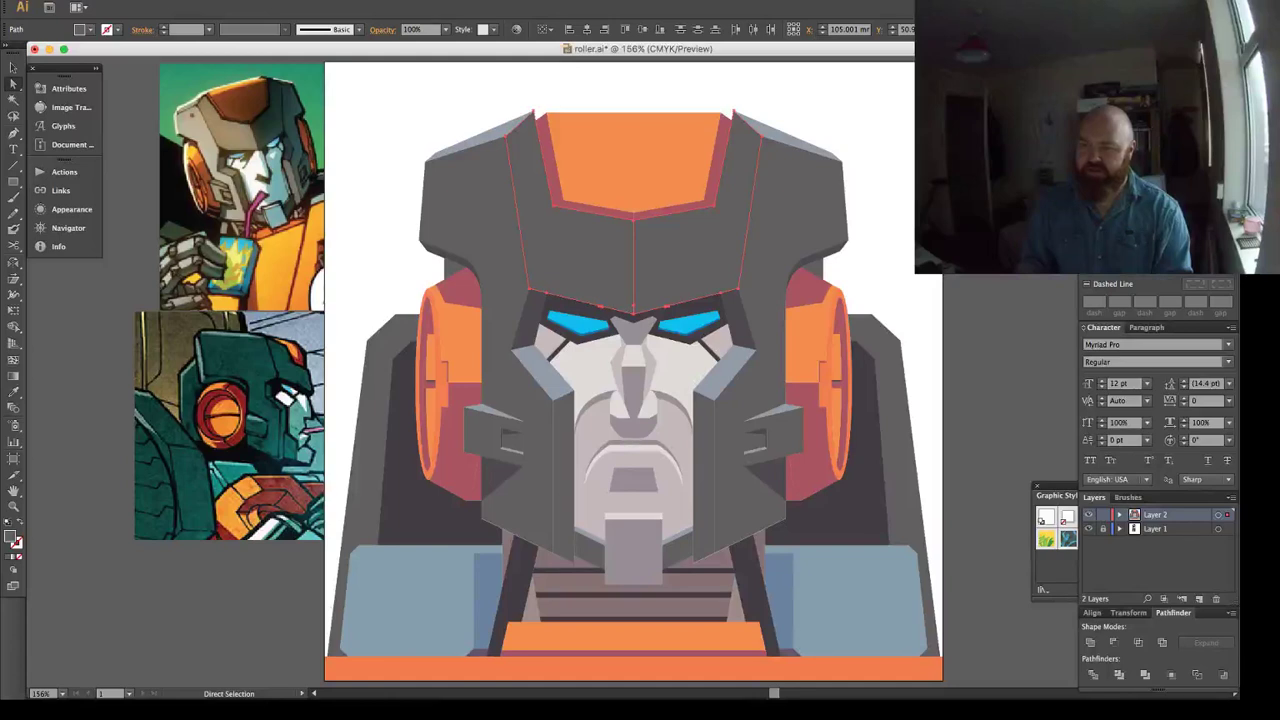
{"action": "left_click", "coordinate": [1150, 150]}
{"action": "left_click", "coordinate": [1150, 150]}
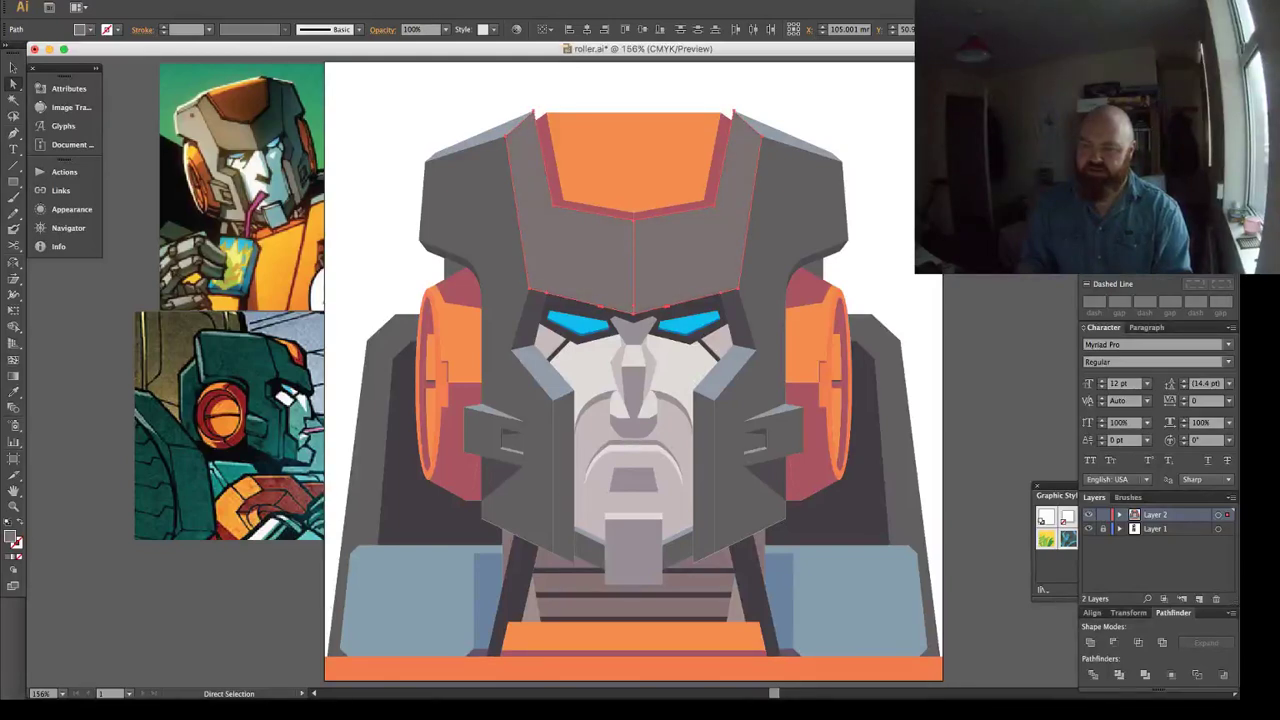
{"action": "key", "text": "super+shift+a"}
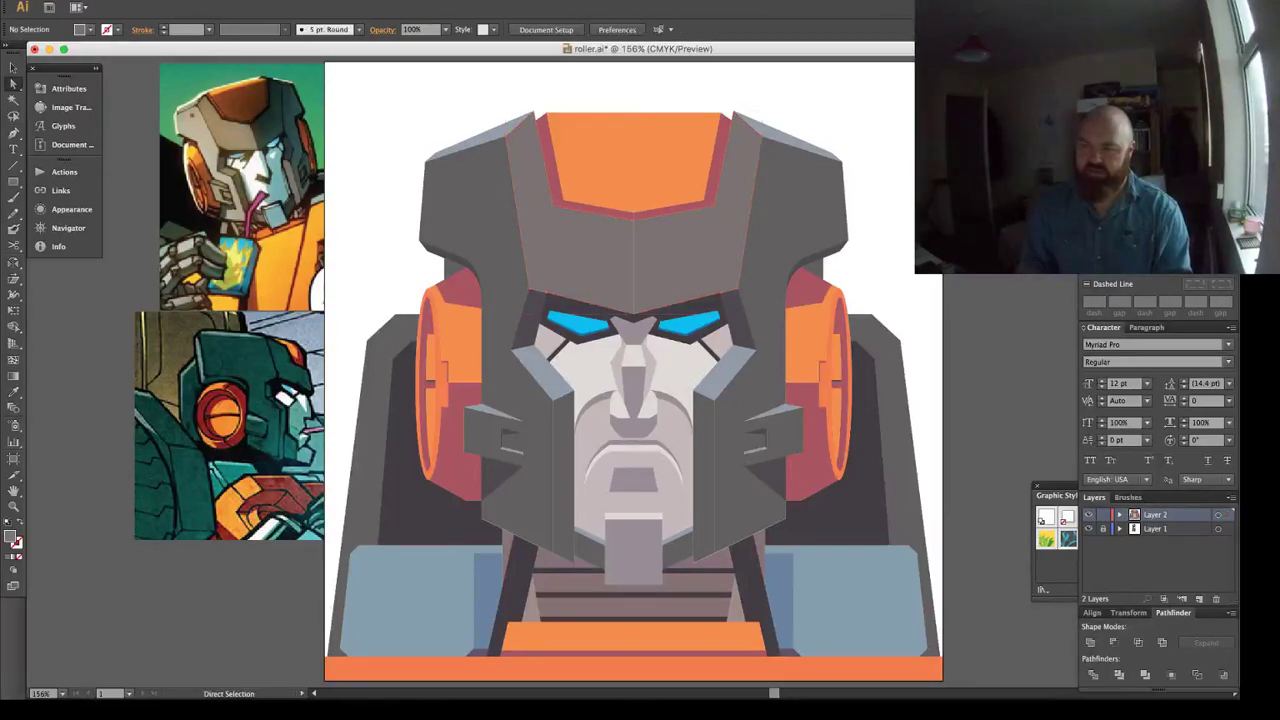
{"action": "left_click", "coordinate": [681, 233]}
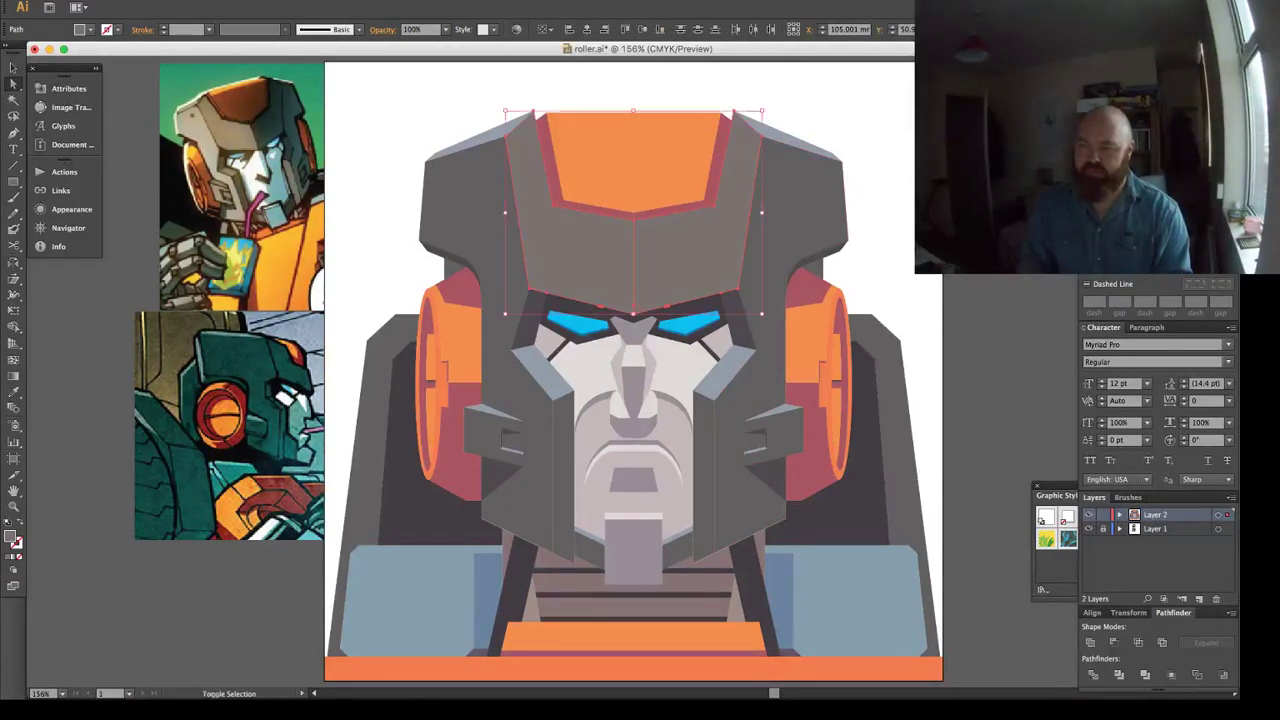
{"action": "left_click", "coordinate": [850, 171]}
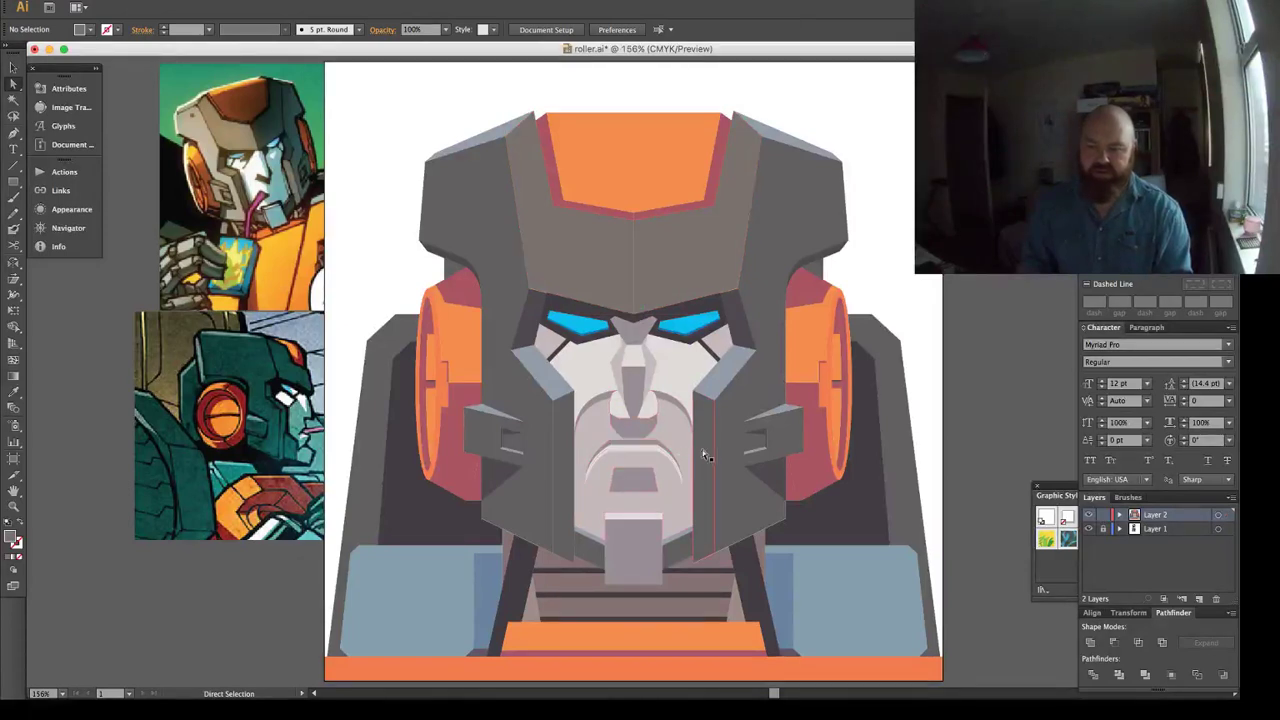
Fill the inner vertical strips of both cheek guards with the brownish grey of the forehead panels.
{"action": "left_click", "coordinate": [563, 447]}
{"action": "key", "text": "u"}
{"action": "left_click", "coordinate": [612, 266]}
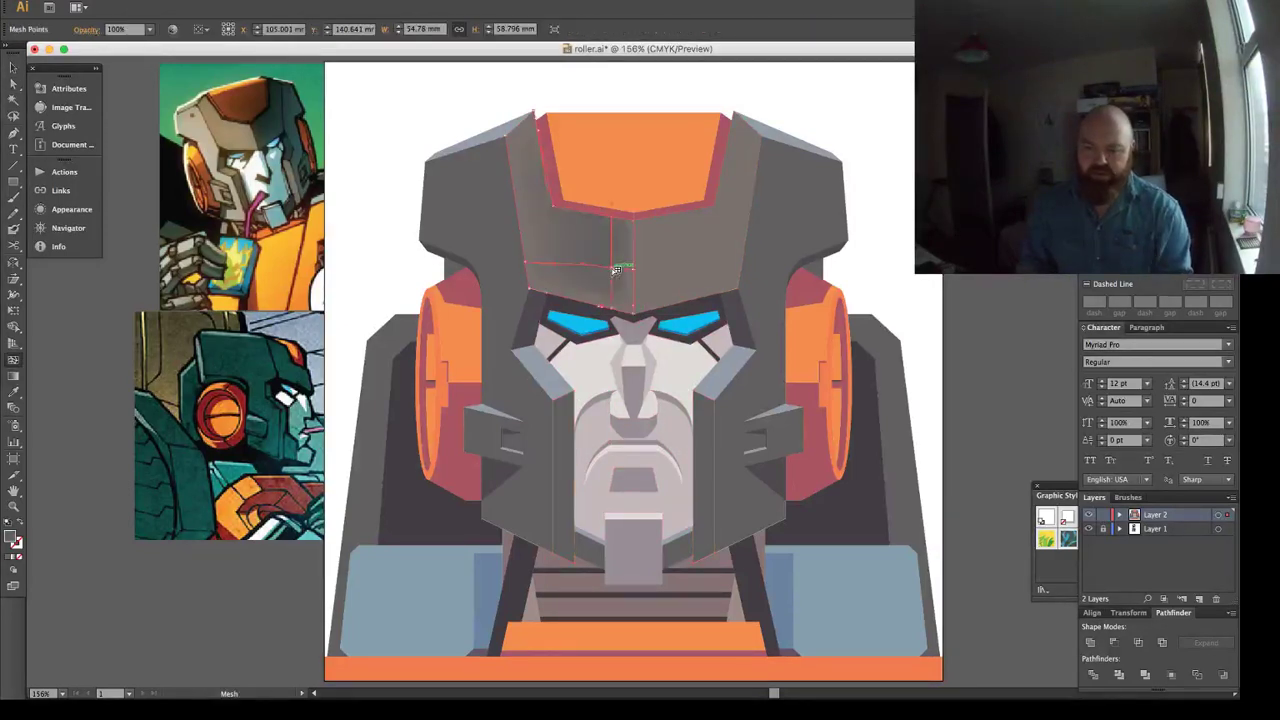
{"action": "key", "text": "super+z"}
{"action": "key", "text": "i"}
{"action": "left_click", "coordinate": [604, 255]}
{"action": "key", "text": "super+shift+a"}
{"action": "key", "text": "a"}
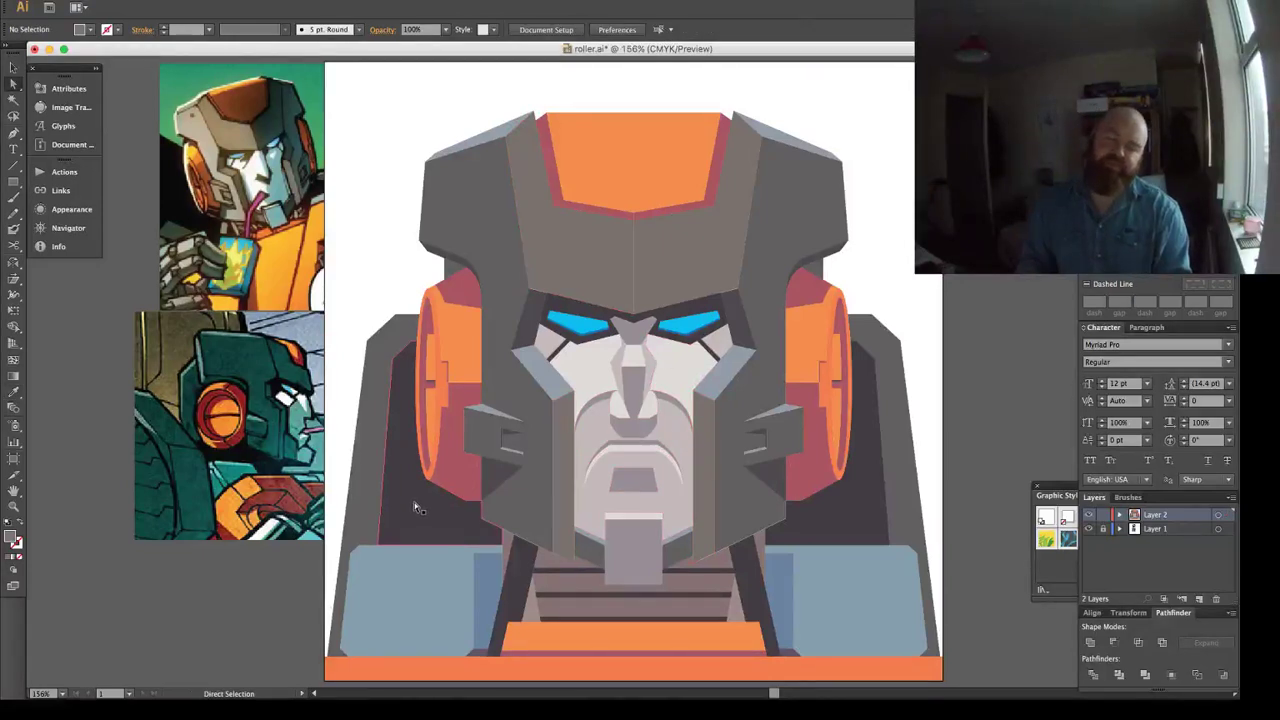
Shift the fill of the forehead panels and inner cheek guard strips together to a darker, more mauve grey.
{"action": "left_click", "coordinate": [697, 420]}
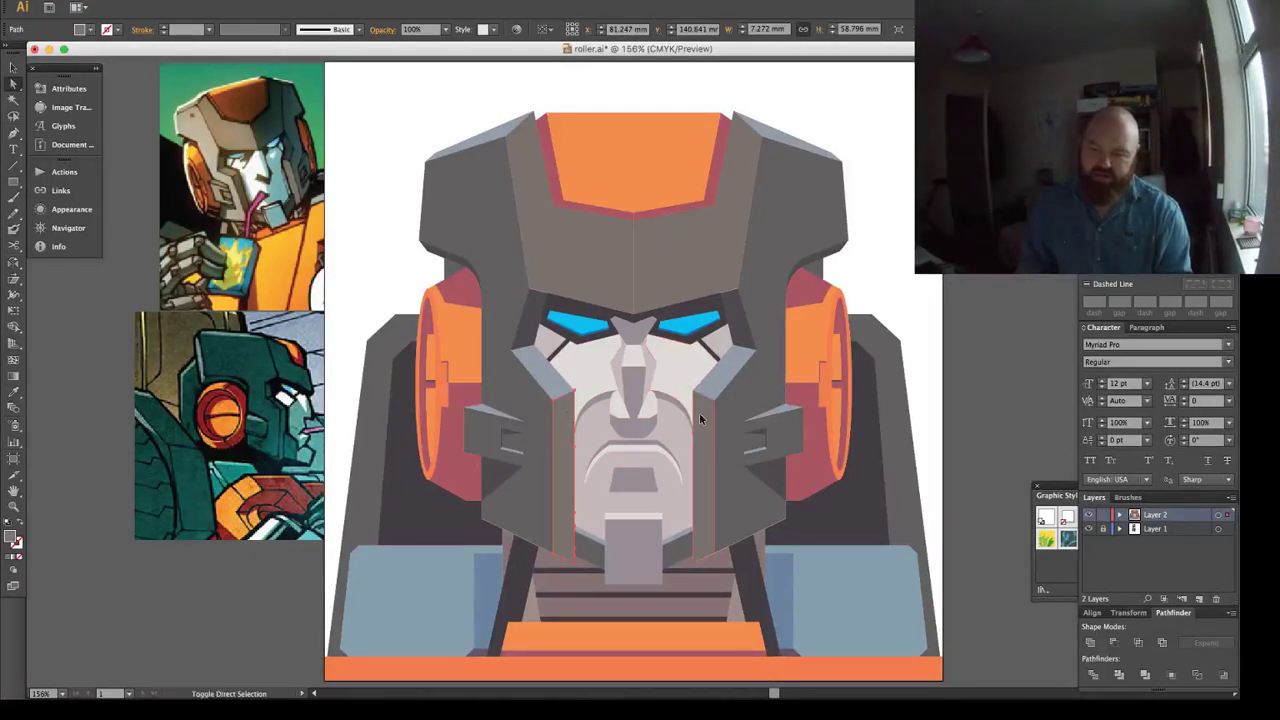
{"action": "left_click", "coordinate": [697, 272], "text": "shift"}
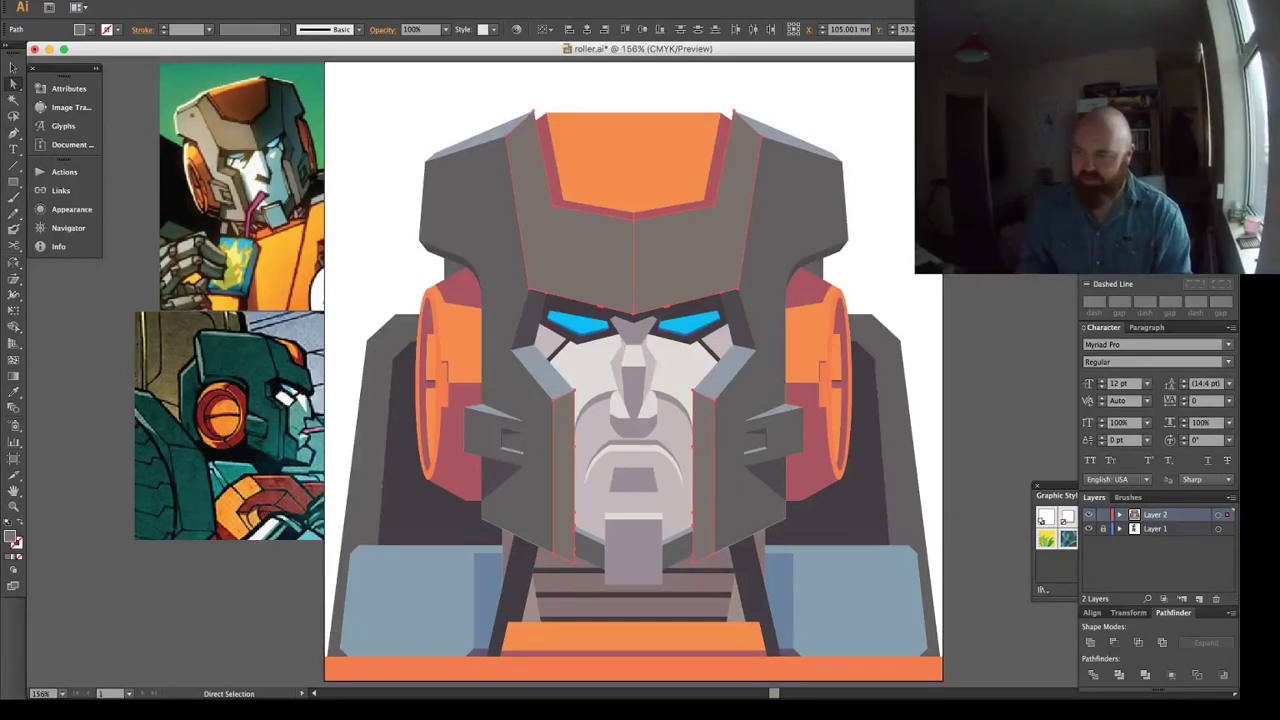
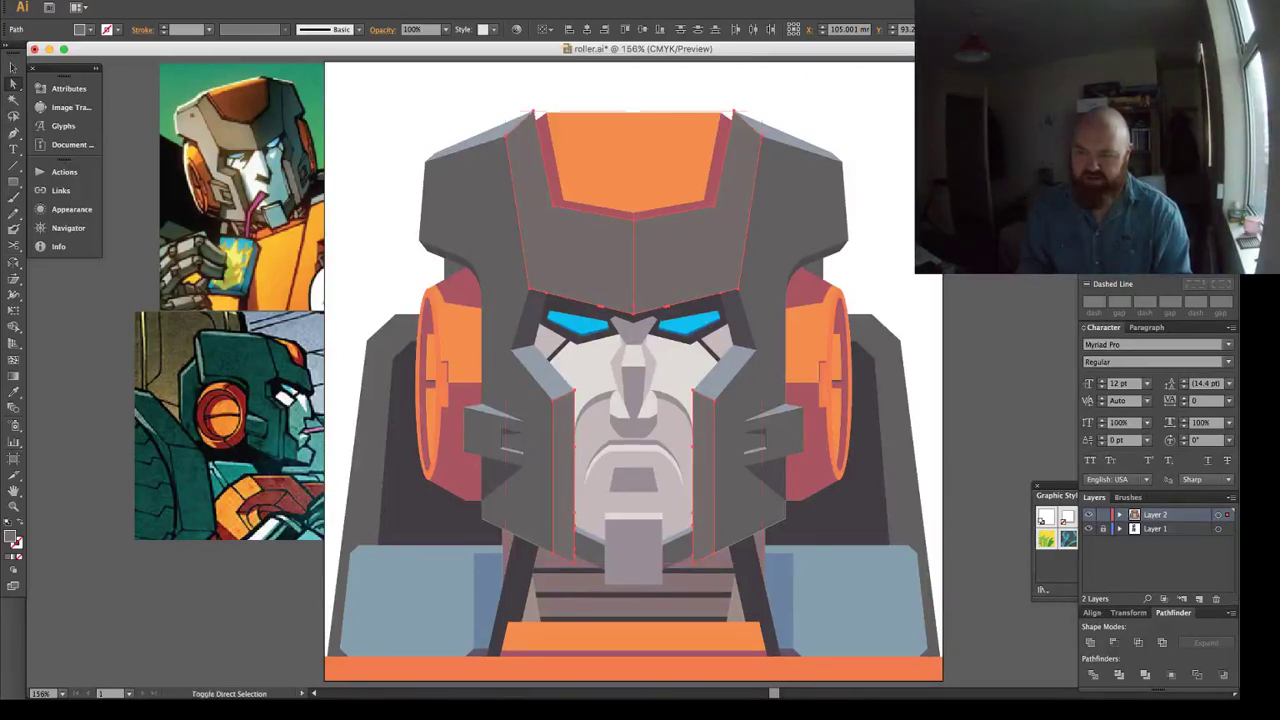
{"action": "left_click", "coordinate": [828, 140]}
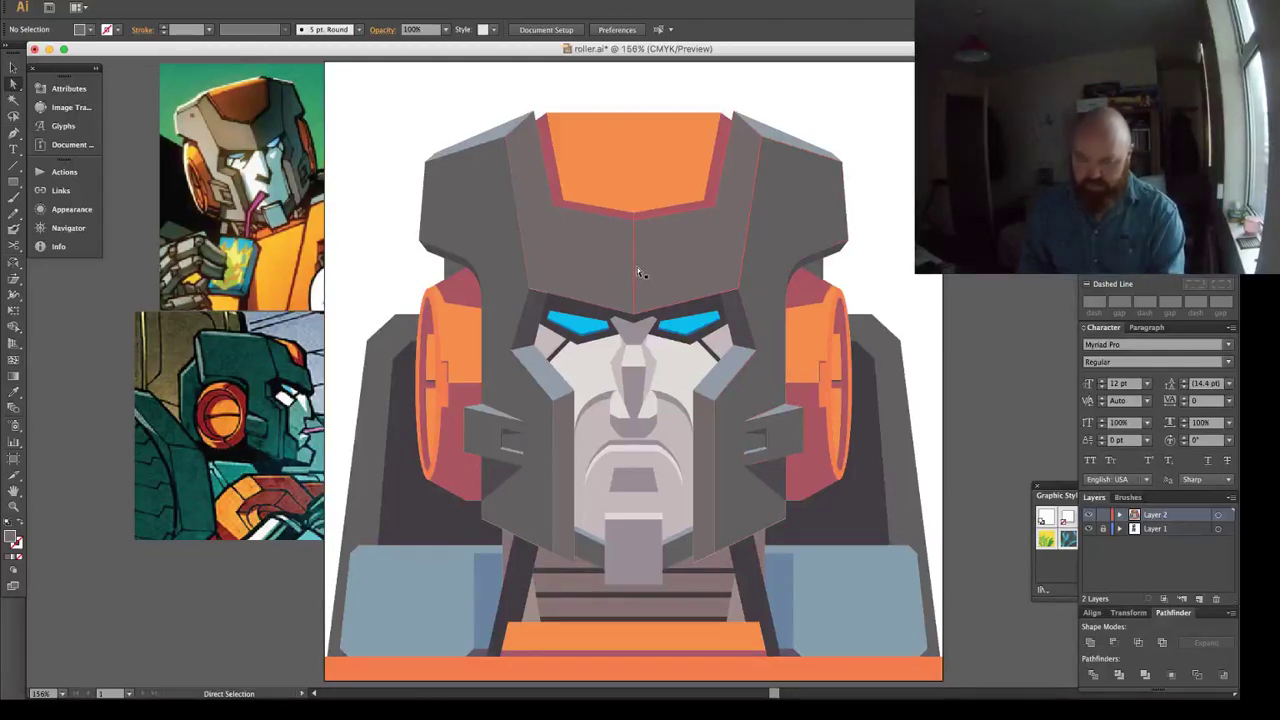
Draw a thin vertical rectangle over the forehead's centre seam and narrow it to about 1 mm wide and 48.5 mm tall.
{"action": "key", "text": "m"}
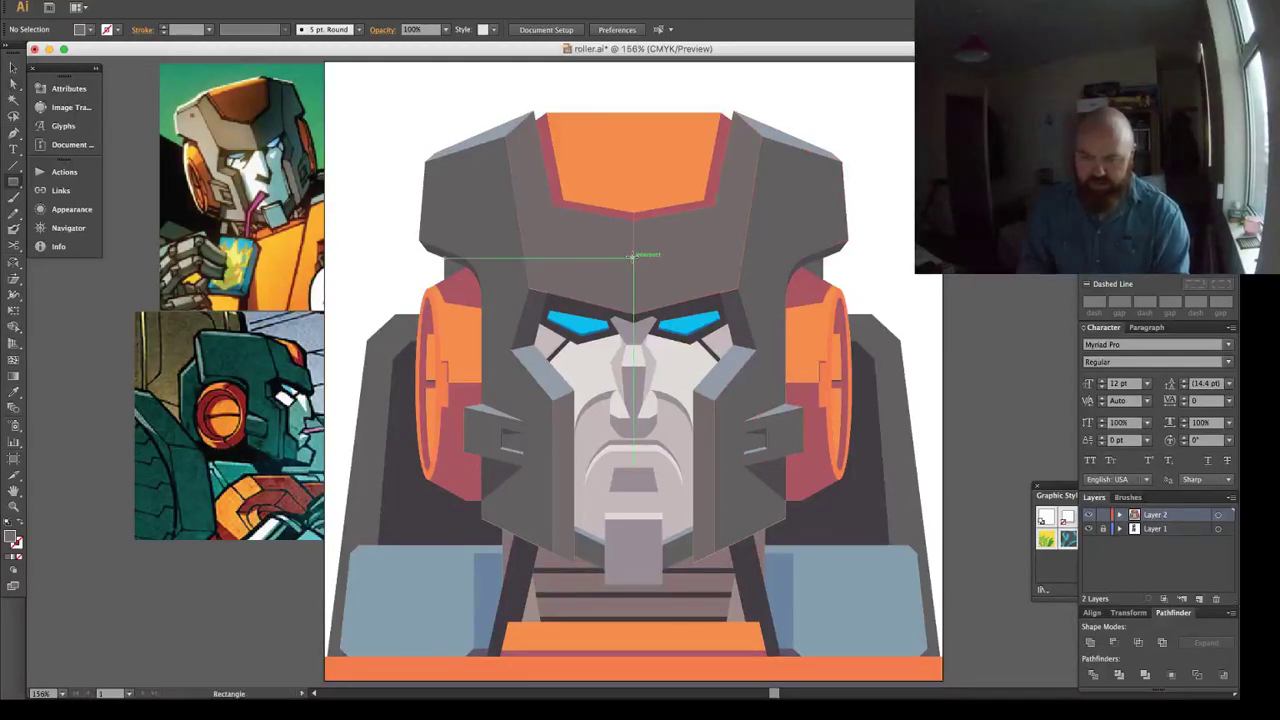
{"action": "left_click_drag", "start_coordinate": [634, 254], "coordinate": [635, 327]}
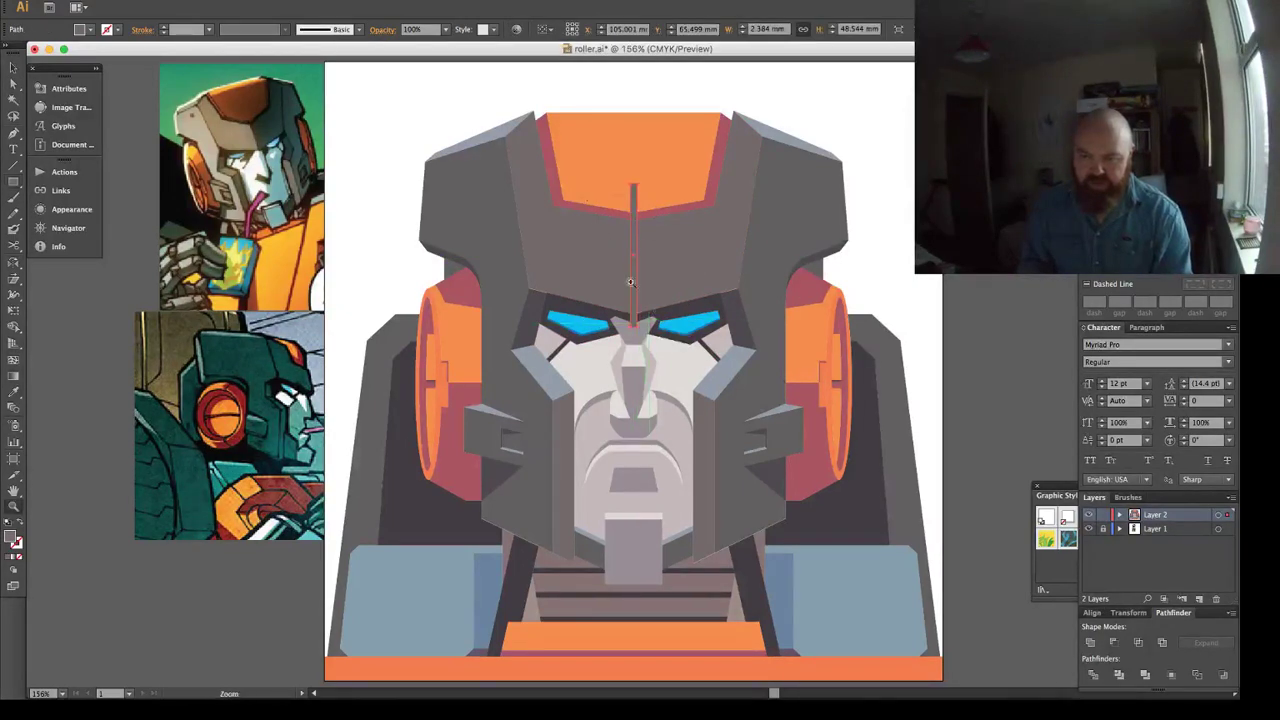
{"action": "scroll", "coordinate": [640, 320], "scroll_direction": "up", "scroll_amount": 5}
{"action": "key", "text": "a"}
{"action": "left_click", "coordinate": [701, 327]}
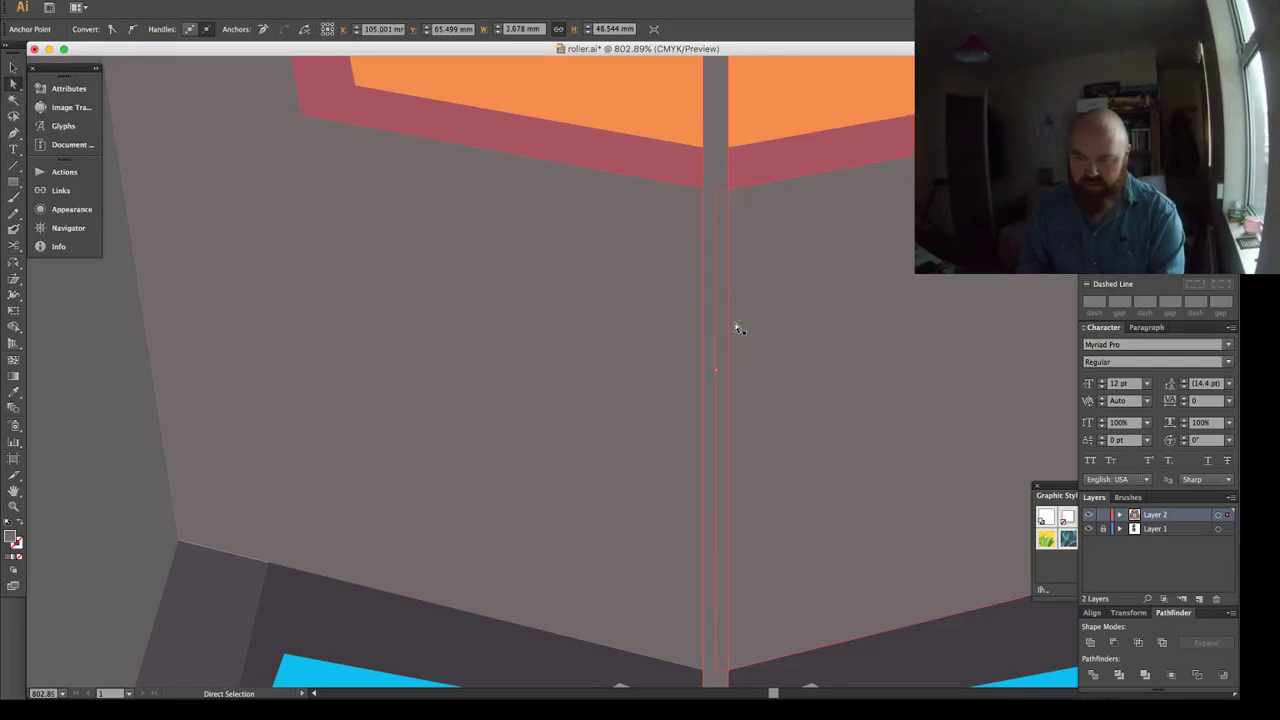
{"action": "left_click_drag", "start_coordinate": [737, 329], "coordinate": [712, 328]}
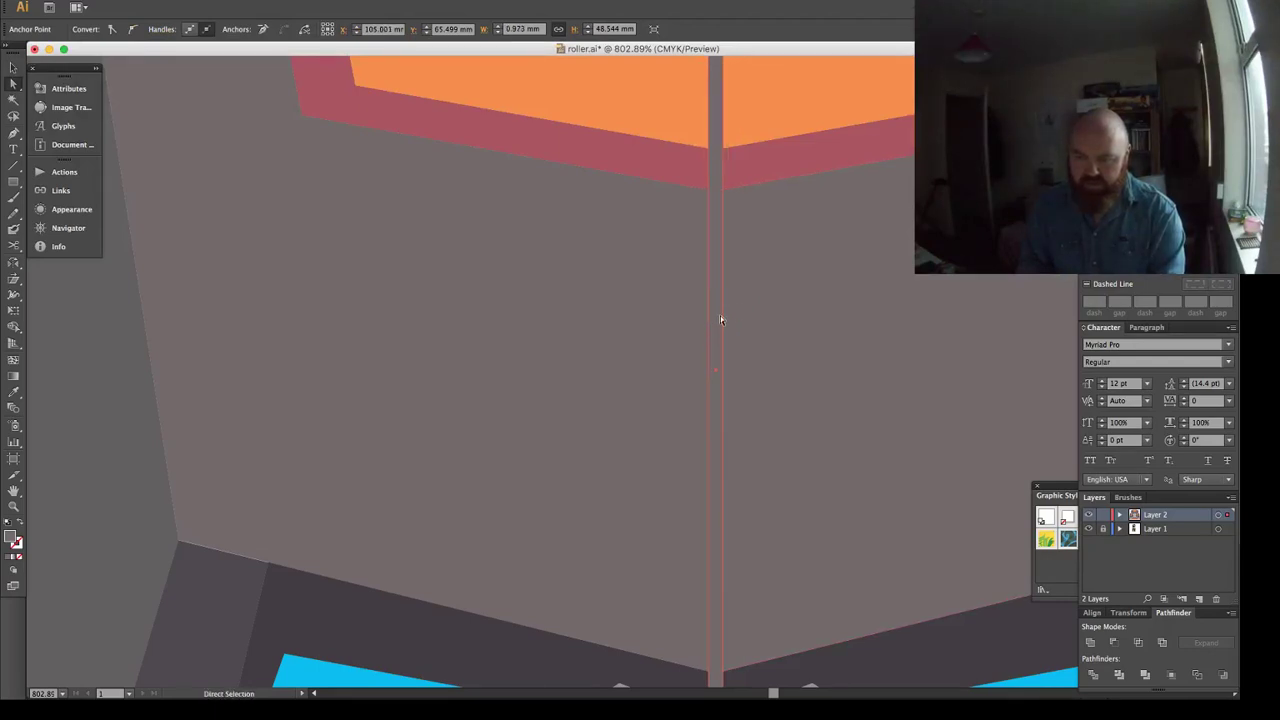
Divide the two forehead panels with the thin centre rectangle using Pathfinder.
{"action": "key", "text": "super+minus"}
{"action": "key", "text": "super+minus"}
{"action": "key", "text": "super+minus"}
{"action": "key", "text": "super+minus"}
{"action": "key", "text": "super+minus"}
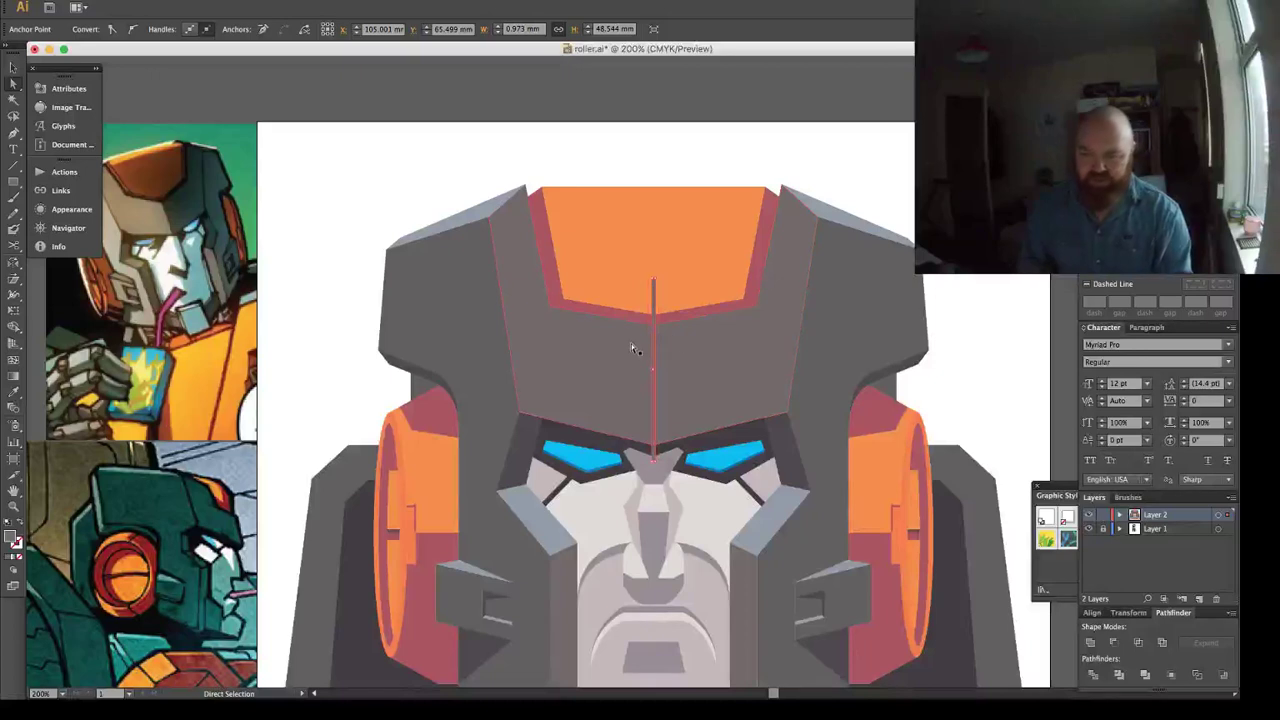
{"action": "left_click", "coordinate": [655, 303], "text": "shift"}
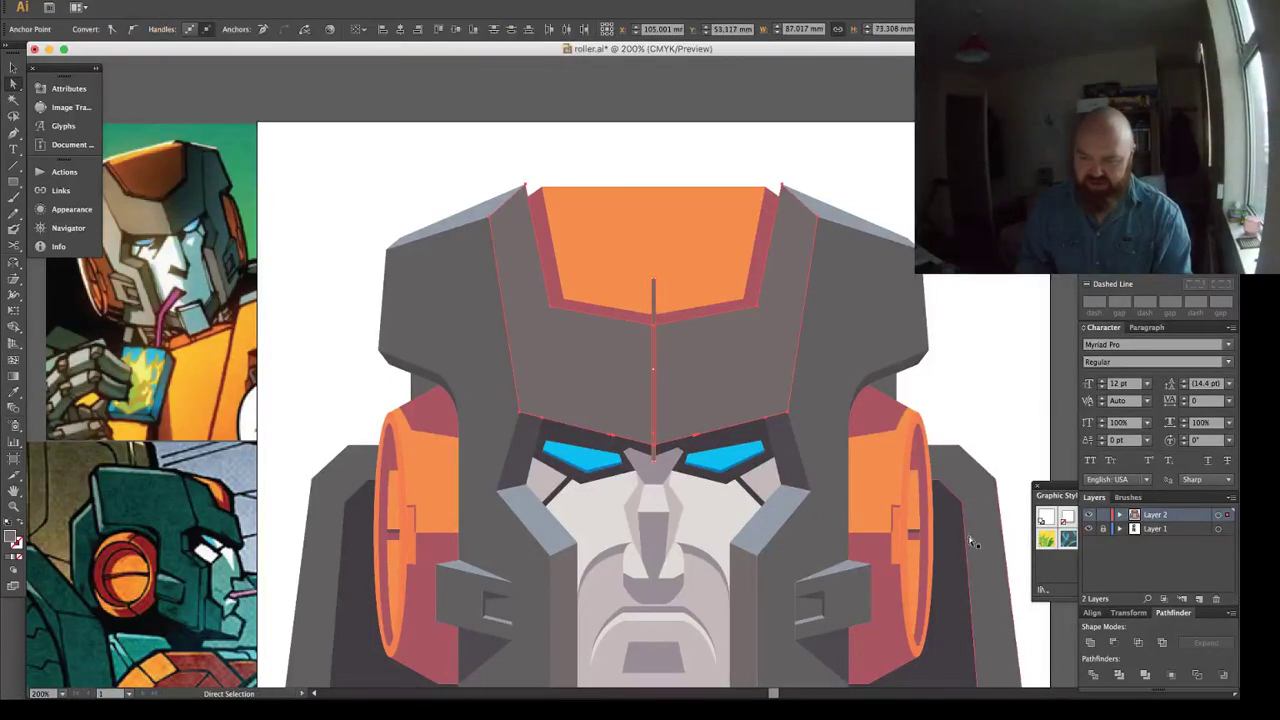
{"action": "left_click", "coordinate": [1093, 675]}
Fill the divided centre strip pieces with the light blue-grey of the helmet's top edge highlight.
{"action": "left_click", "coordinate": [623, 400], "text": "shift"}
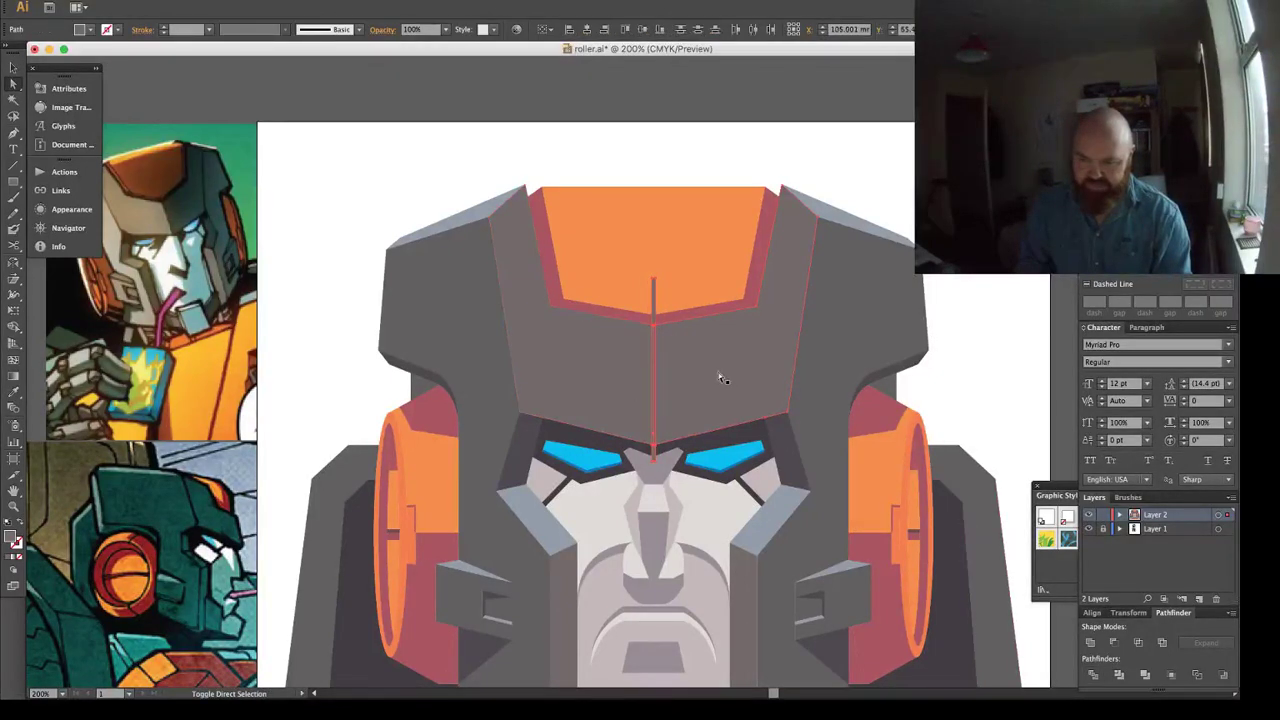
{"action": "key", "text": "i"}
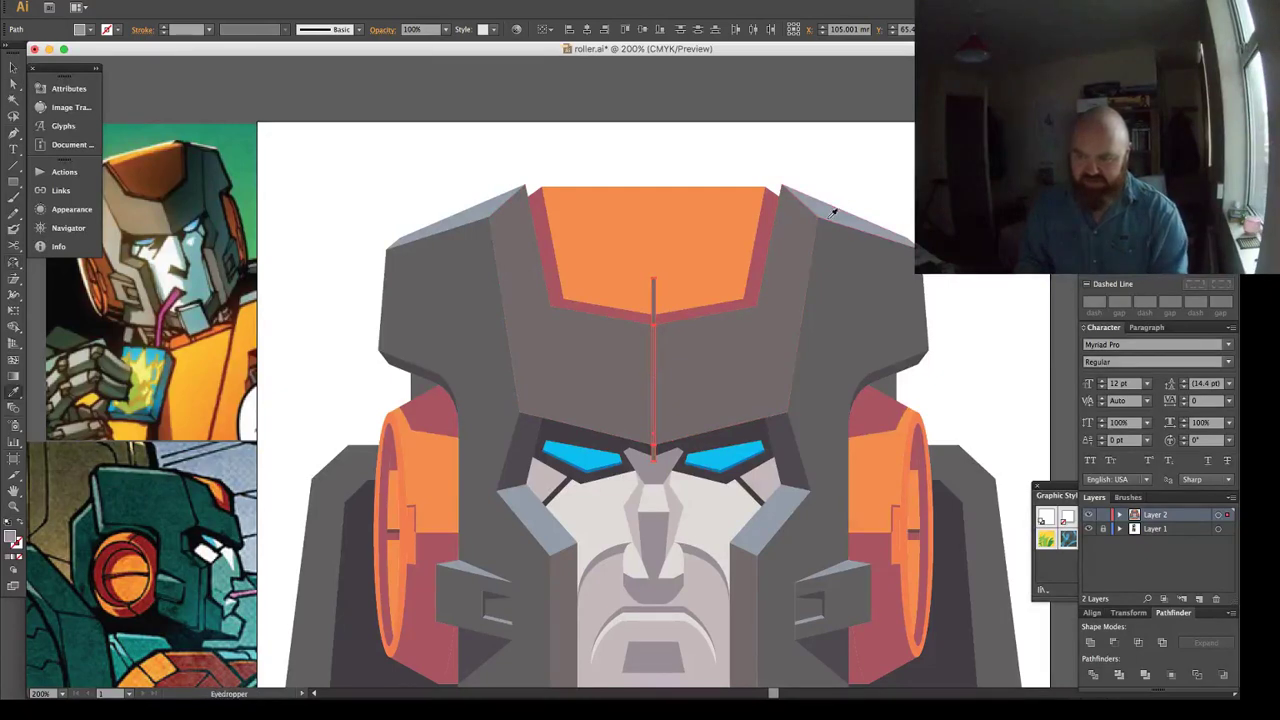
{"action": "left_click", "coordinate": [830, 217]}
Delete the leftover strip pieces that extend above and below the forehead panels.
{"action": "key", "text": "super+shift+a"}
{"action": "key", "text": "a"}
{"action": "left_click", "coordinate": [655, 305]}
{"action": "key", "text": "Delete"}
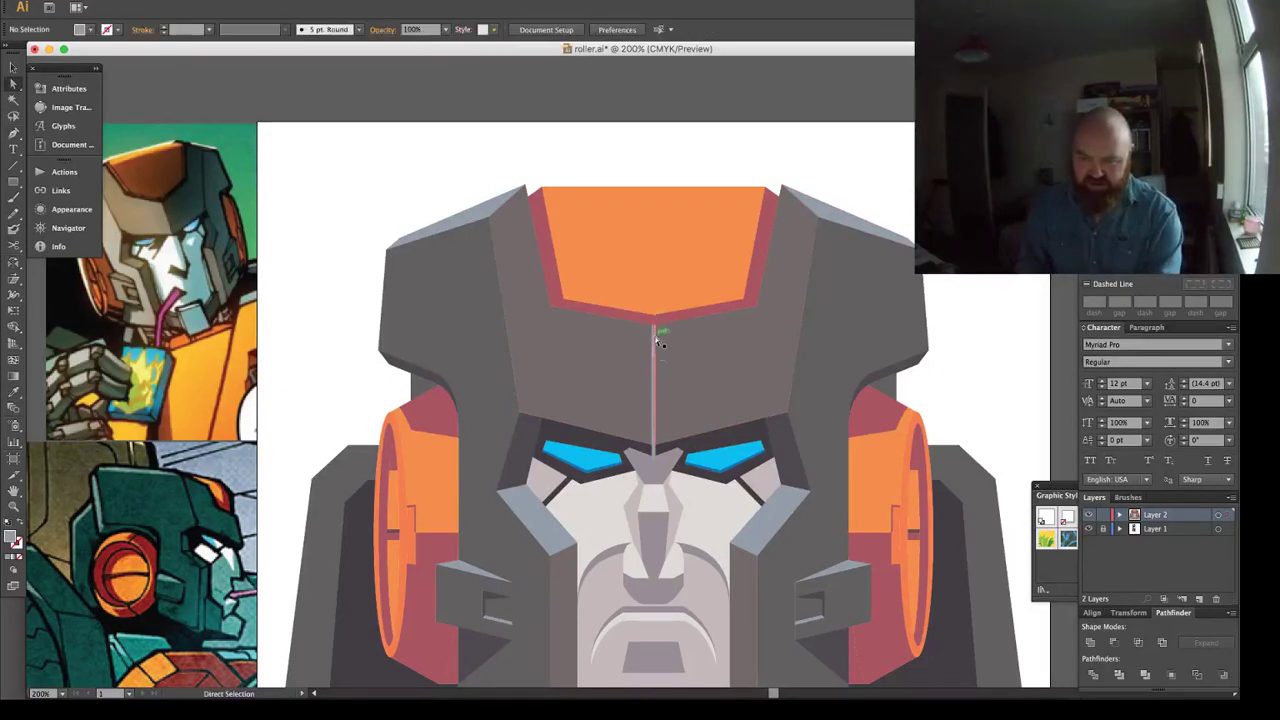
{"action": "left_click", "coordinate": [652, 459]}
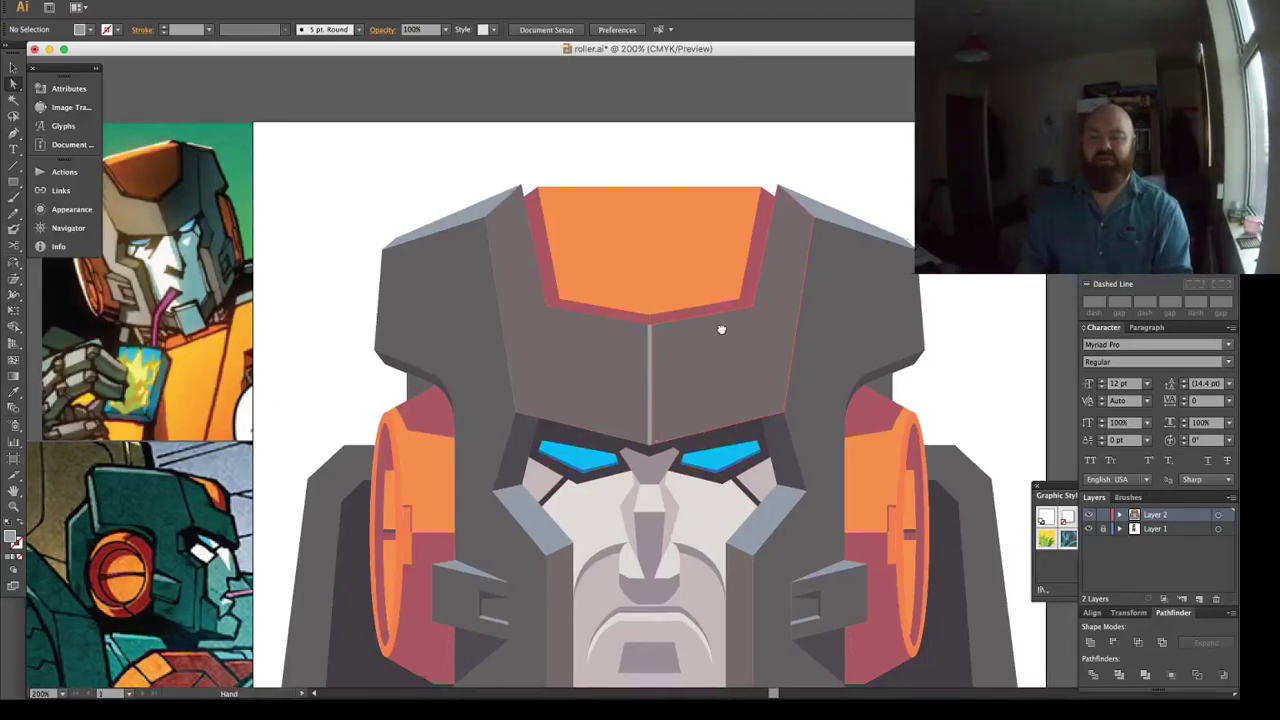
Fill both halves of the forehead's centre strip with the grey of the helmet's side panels.
{"action": "scroll", "coordinate": [720, 329], "scroll_direction": "right", "scroll_amount": 3}
{"action": "scroll", "coordinate": [720, 329], "scroll_direction": "down", "scroll_amount": 1}
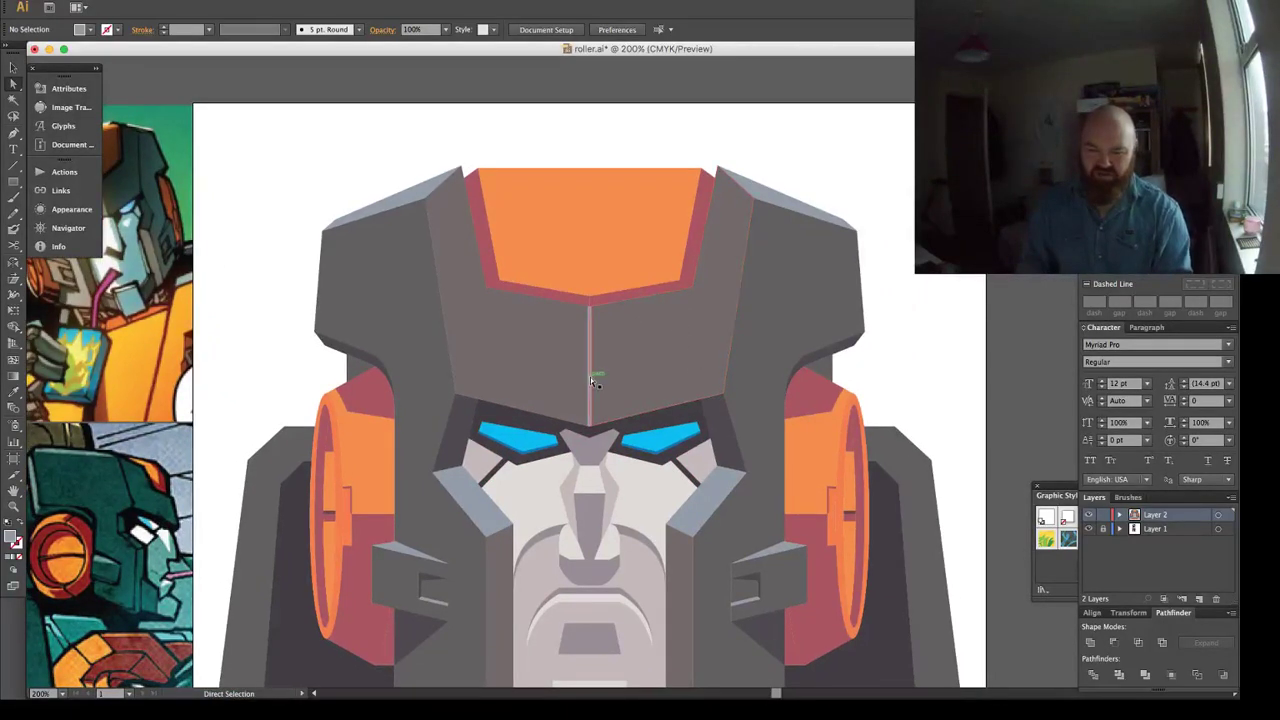
{"action": "key", "text": "z"}
{"action": "left_click_drag", "start_coordinate": [556, 308], "coordinate": [630, 434]}
{"action": "key", "text": "a"}
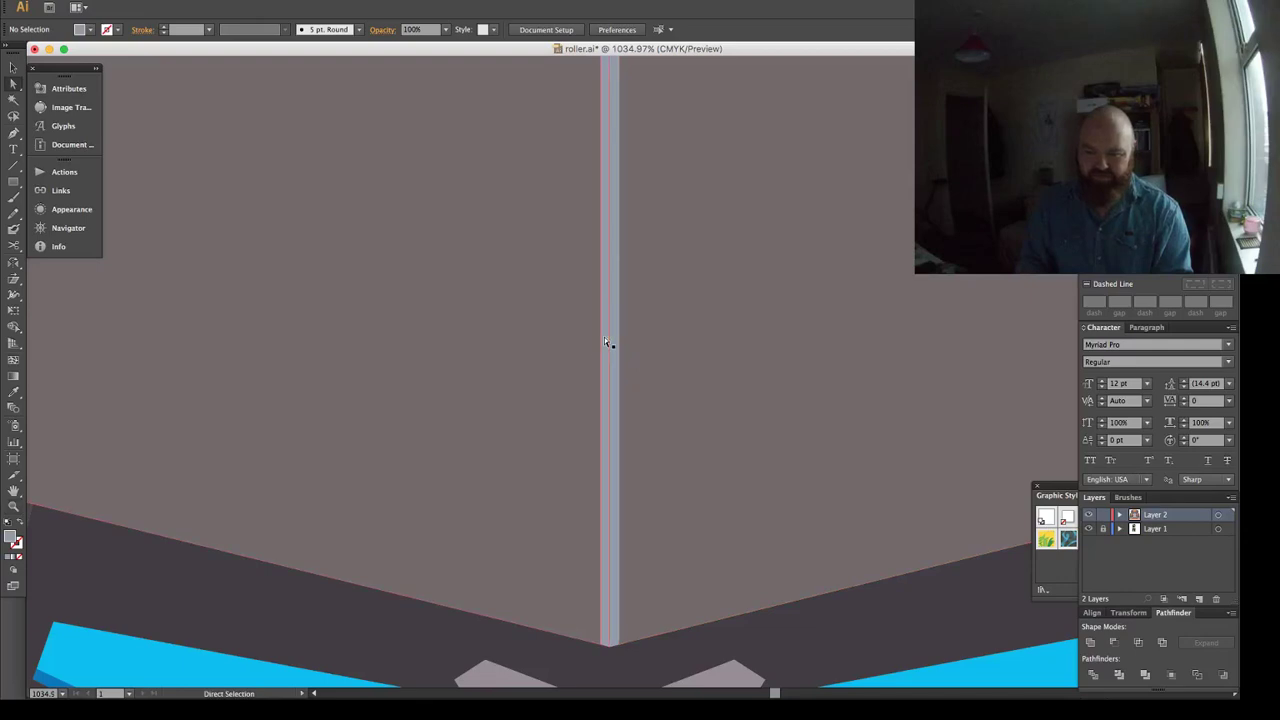
{"action": "left_click", "coordinate": [606, 336]}
{"action": "left_click", "coordinate": [616, 334], "text": "shift"}
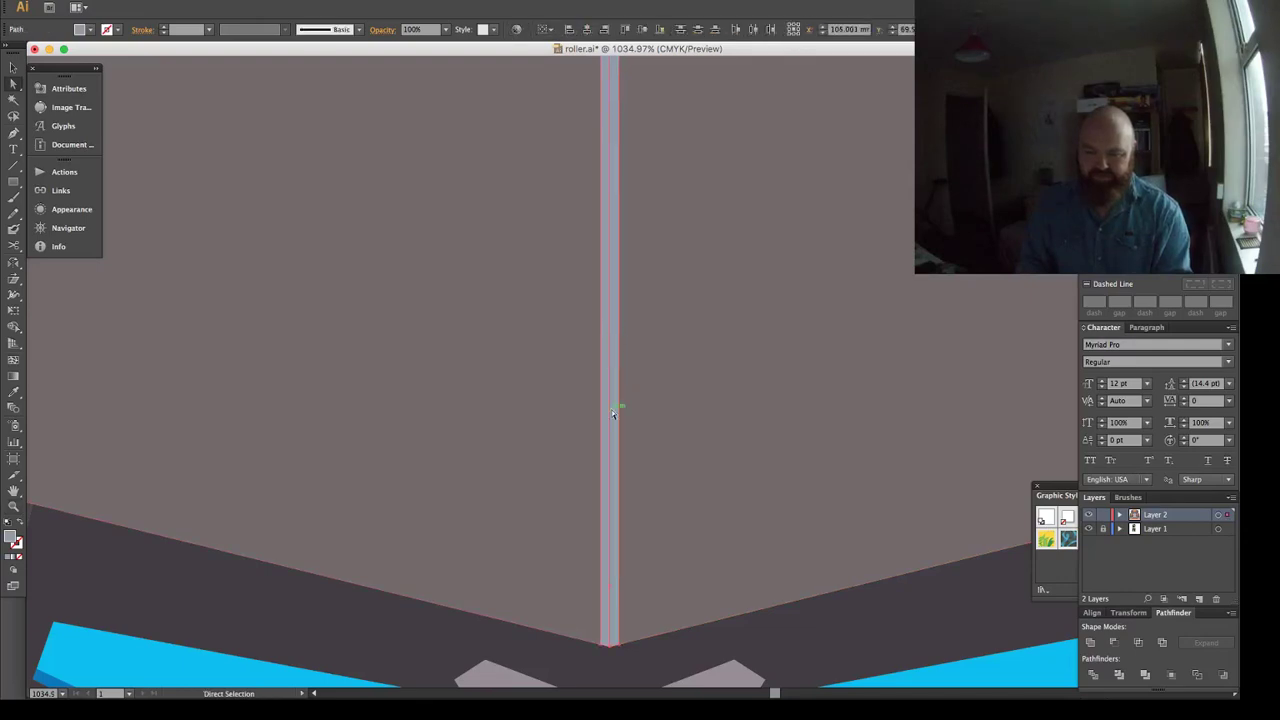
{"action": "key", "text": "super+minus"}
{"action": "key", "text": "super+minus"}
{"action": "key", "text": "super+minus"}
{"action": "key", "text": "super+minus"}
{"action": "key", "text": "u"}
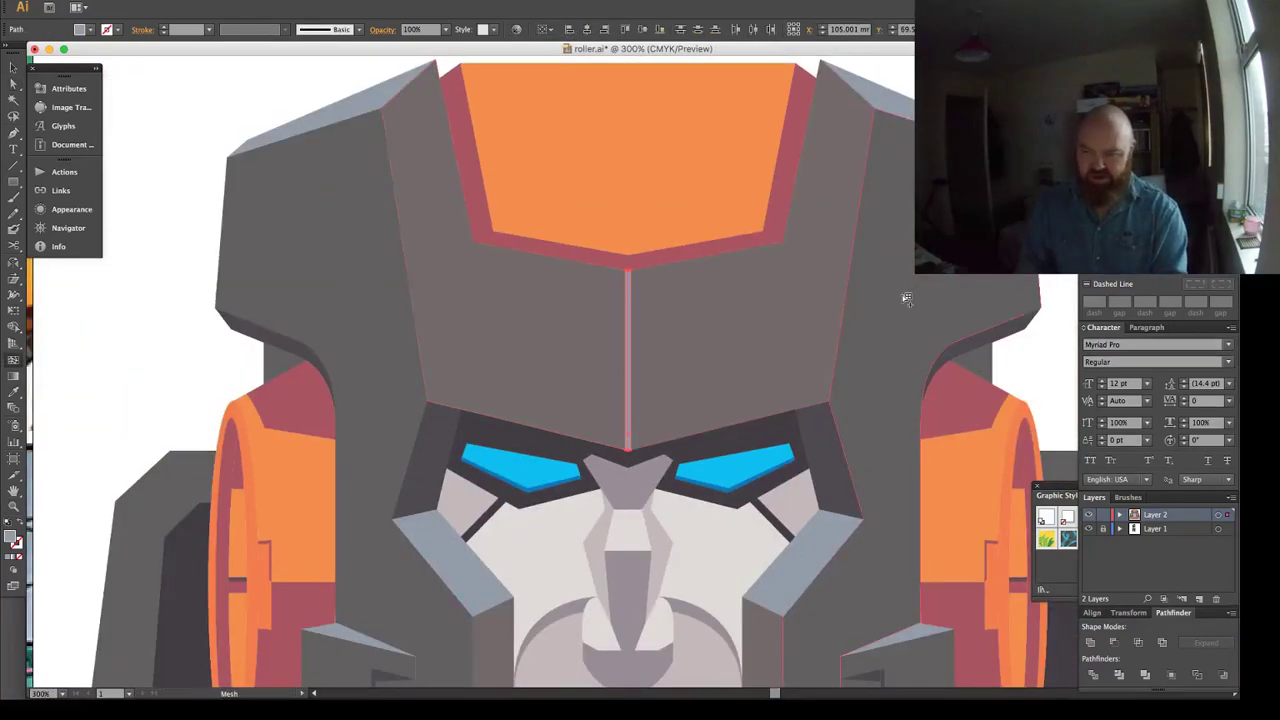
{"action": "key", "text": "i"}
{"action": "left_click", "coordinate": [905, 292]}
{"action": "key", "text": "super+shift+a"}
{"action": "key", "text": "a"}
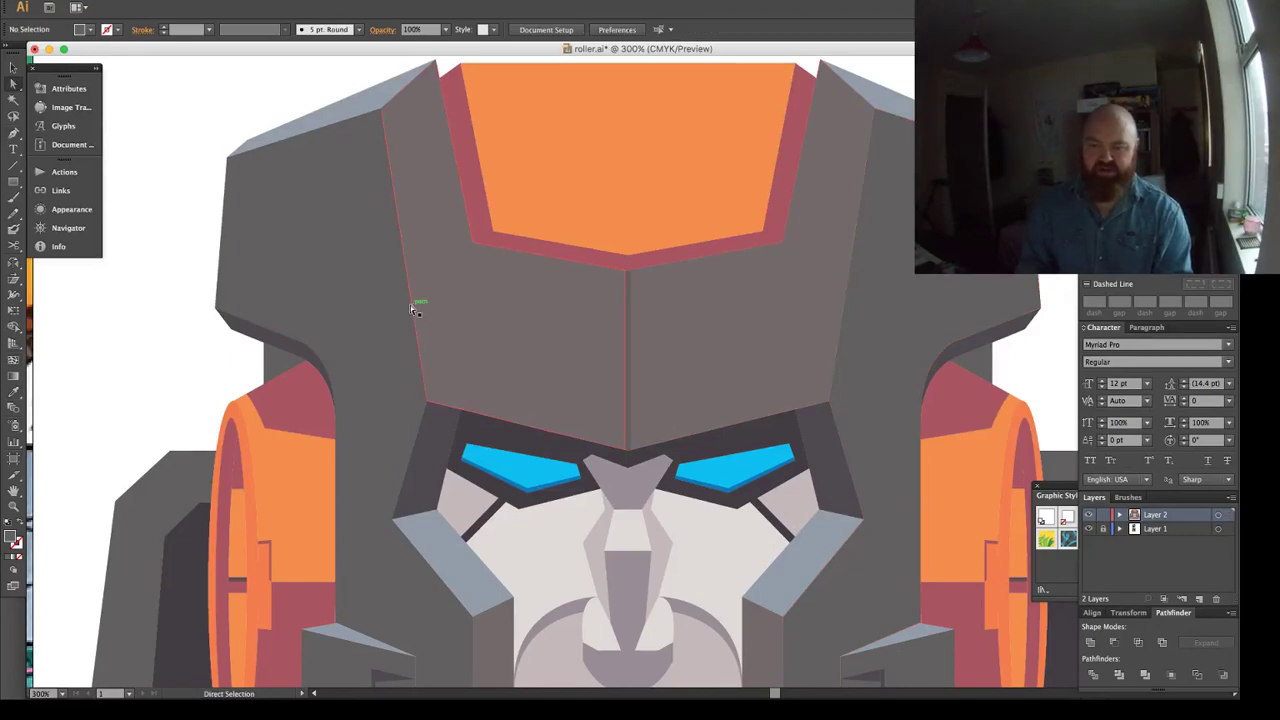
Darken the forehead's centre strip to a charcoal grey so it reads as a seam.
{"action": "key", "text": "ctrl+minus"}
{"action": "key", "text": "ctrl+minus"}
{"action": "left_click", "coordinate": [630, 340]}
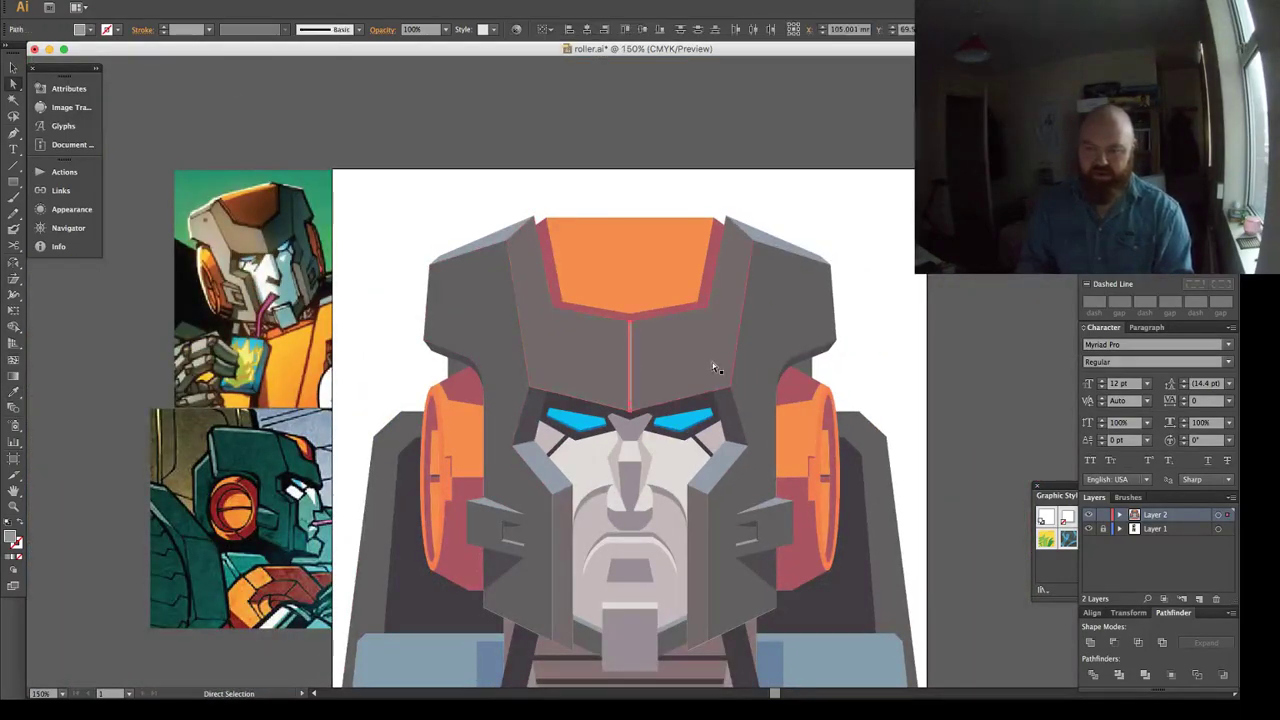
{"action": "key", "text": "ctrl+shift+a"}
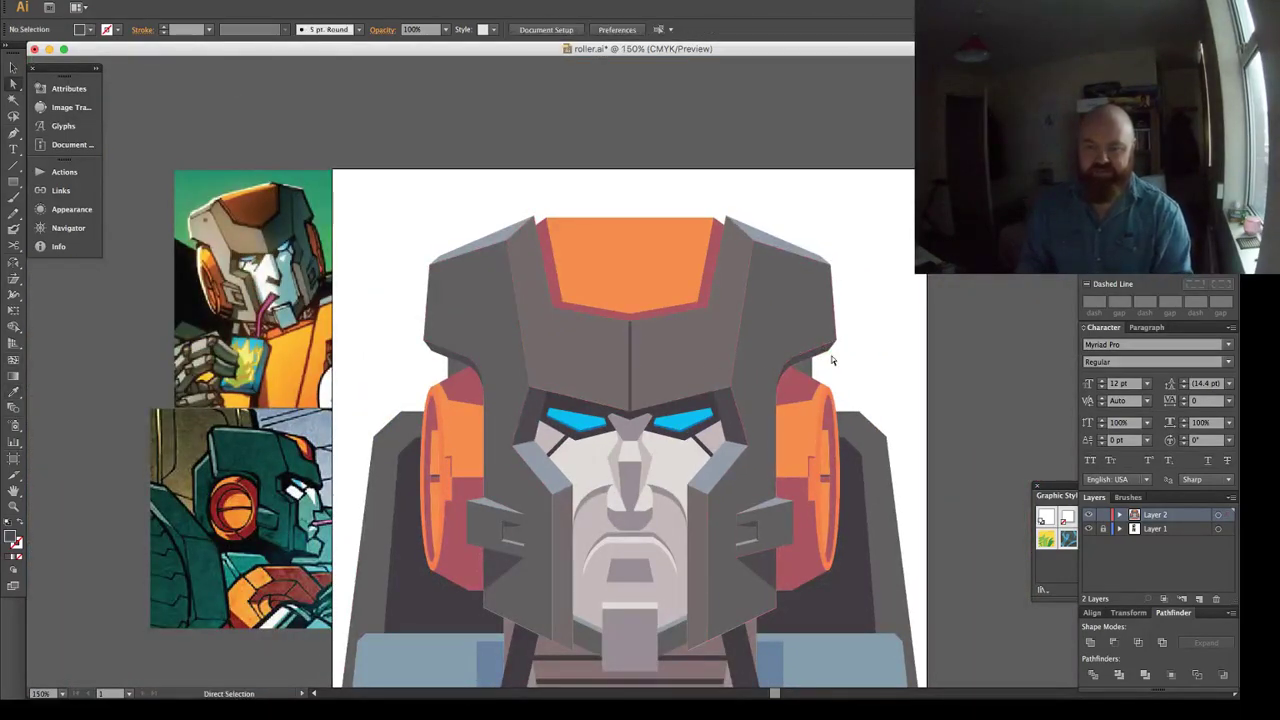
{"action": "scroll", "coordinate": [614, 383], "scroll_direction": "down", "scroll_amount": 2}
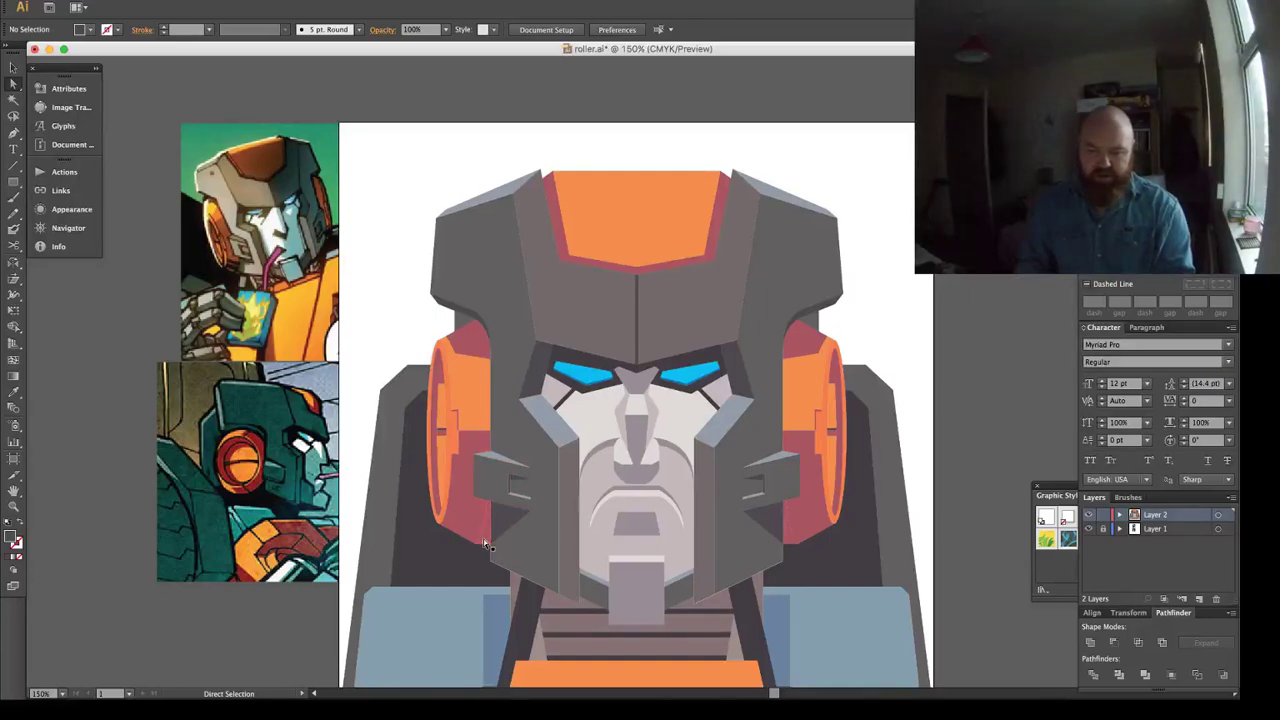
{"action": "scroll", "coordinate": [588, 548], "scroll_direction": "down", "scroll_amount": 5}
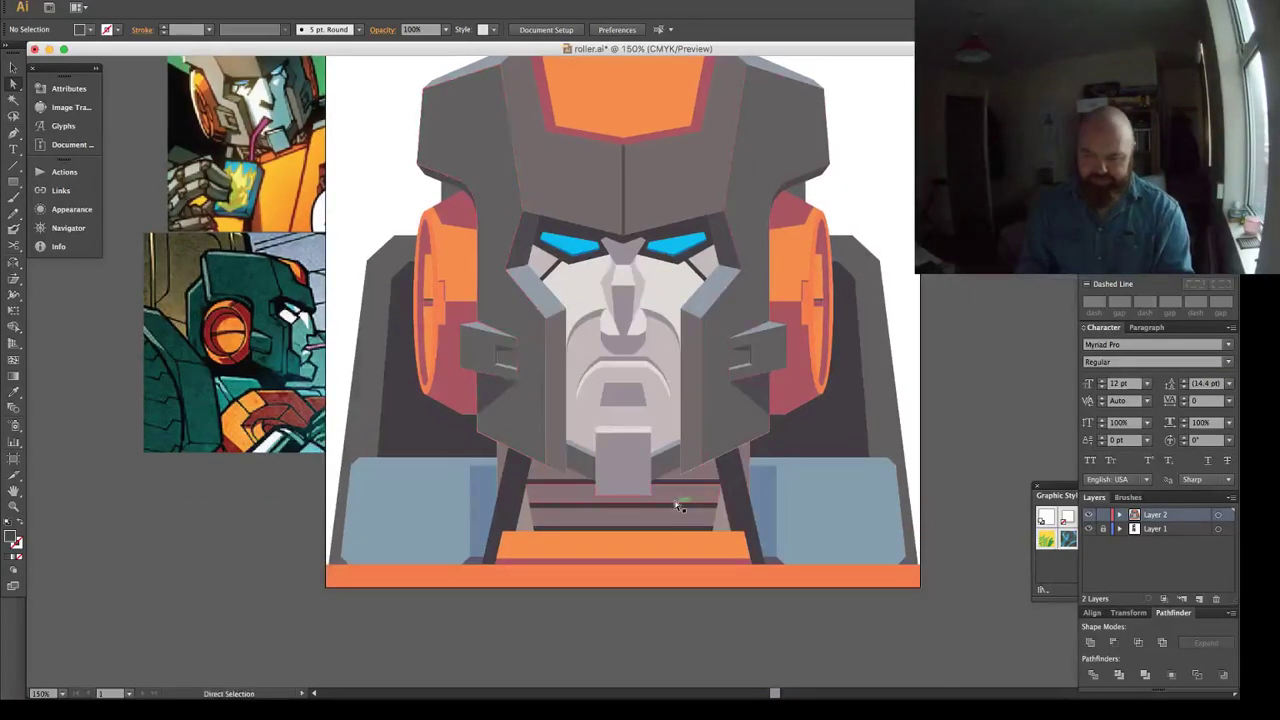
{"action": "key", "text": "p"}
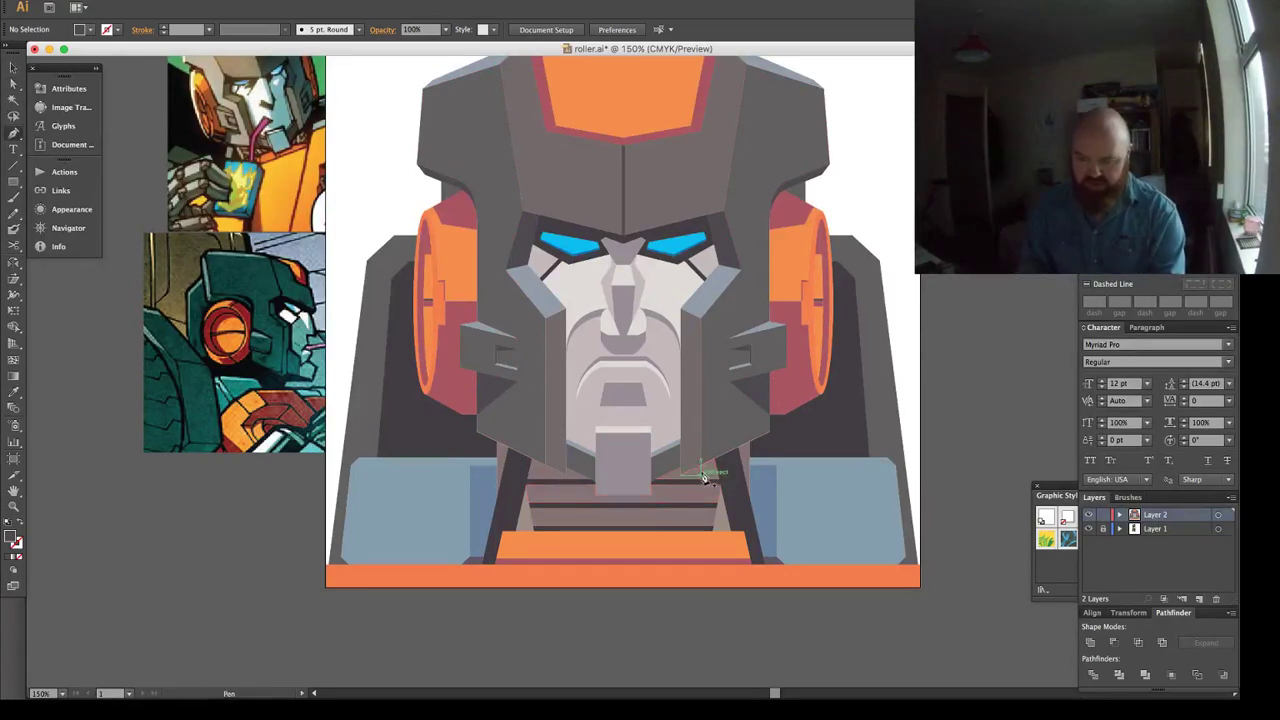
{"action": "left_click", "coordinate": [668, 533]}
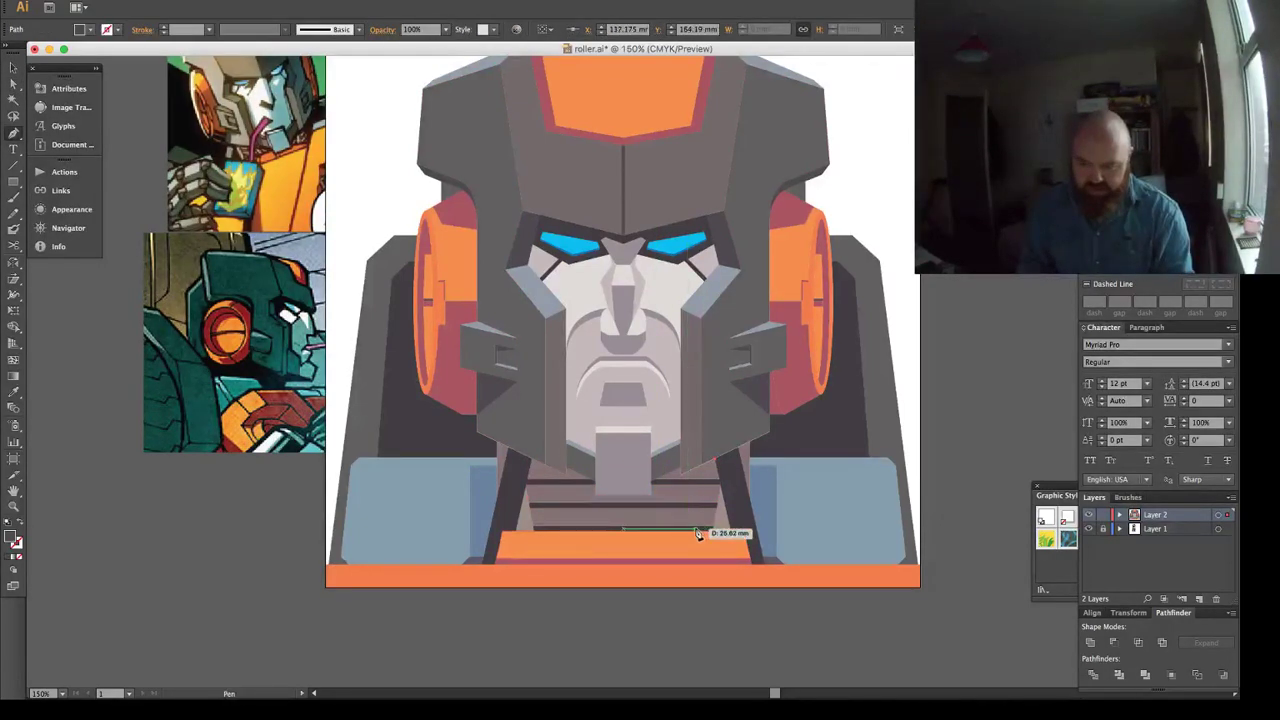
{"action": "key", "text": "super+z"}
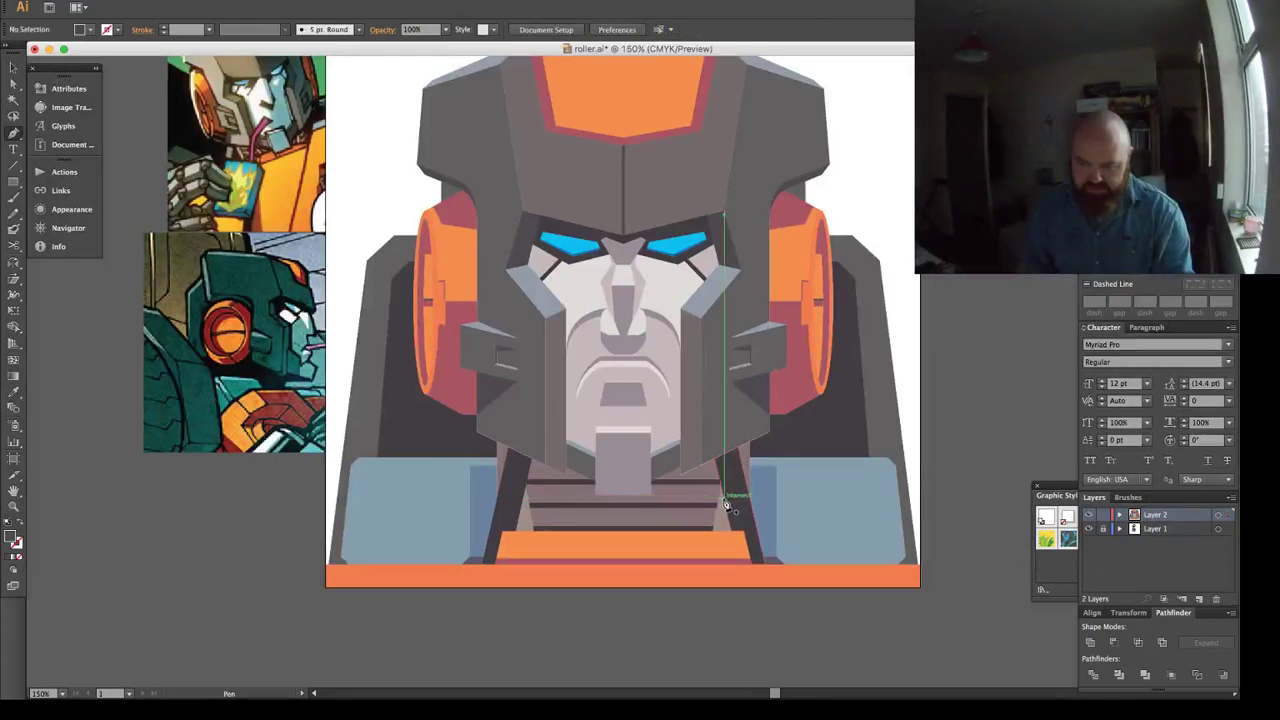
{"action": "key", "text": "a"}
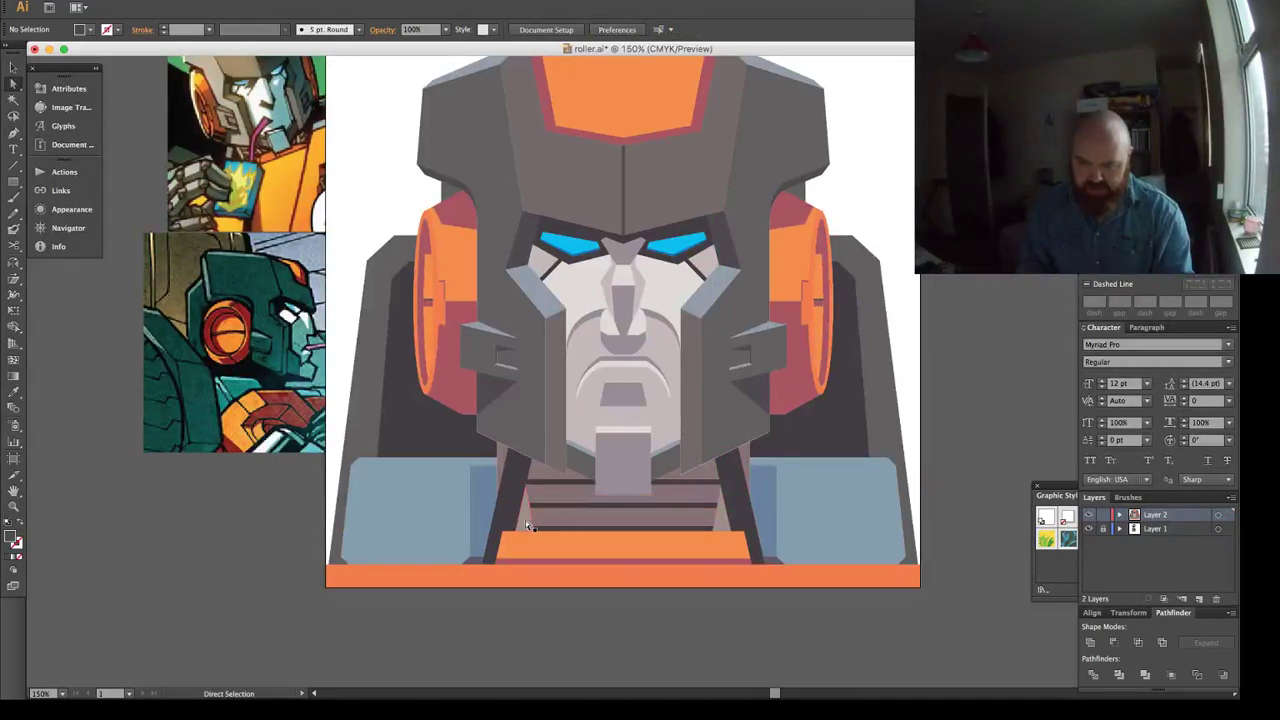
Recolour the neck's horizontal panels below the chin to a darker, cooler purple-grey.
{"action": "key", "text": "v"}
{"action": "key", "text": "a"}
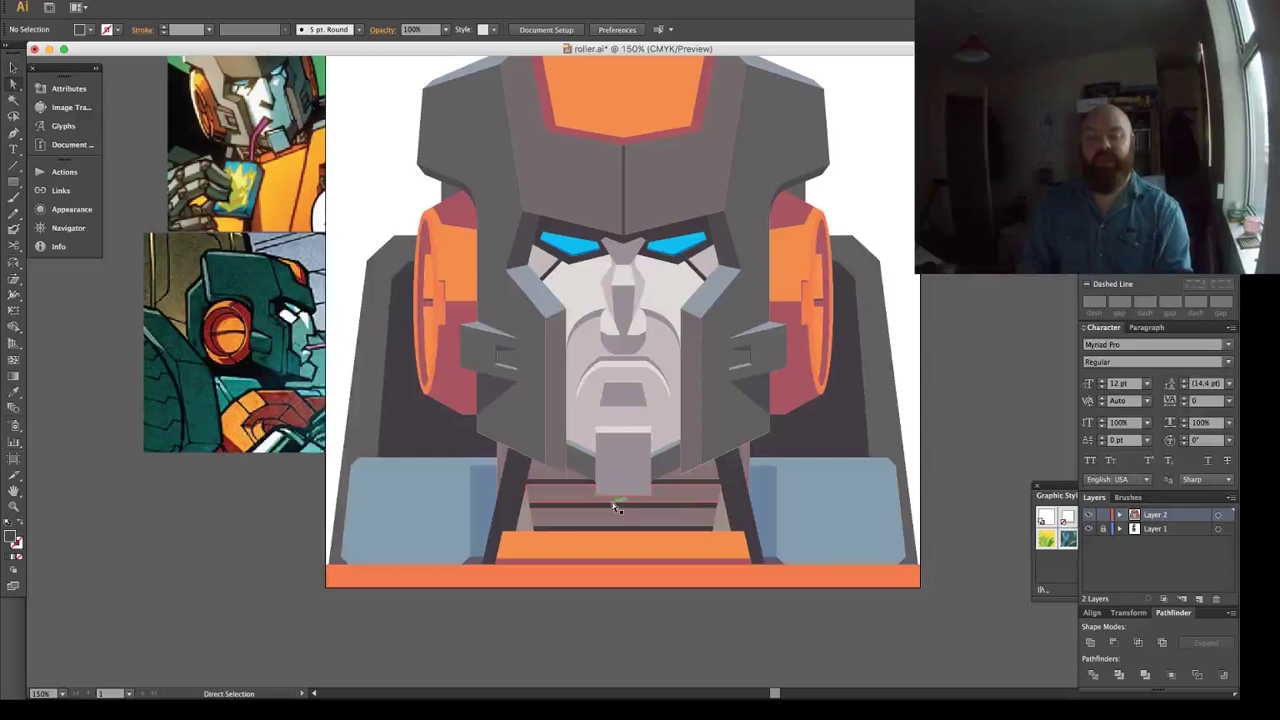
{"action": "left_click", "coordinate": [576, 499]}
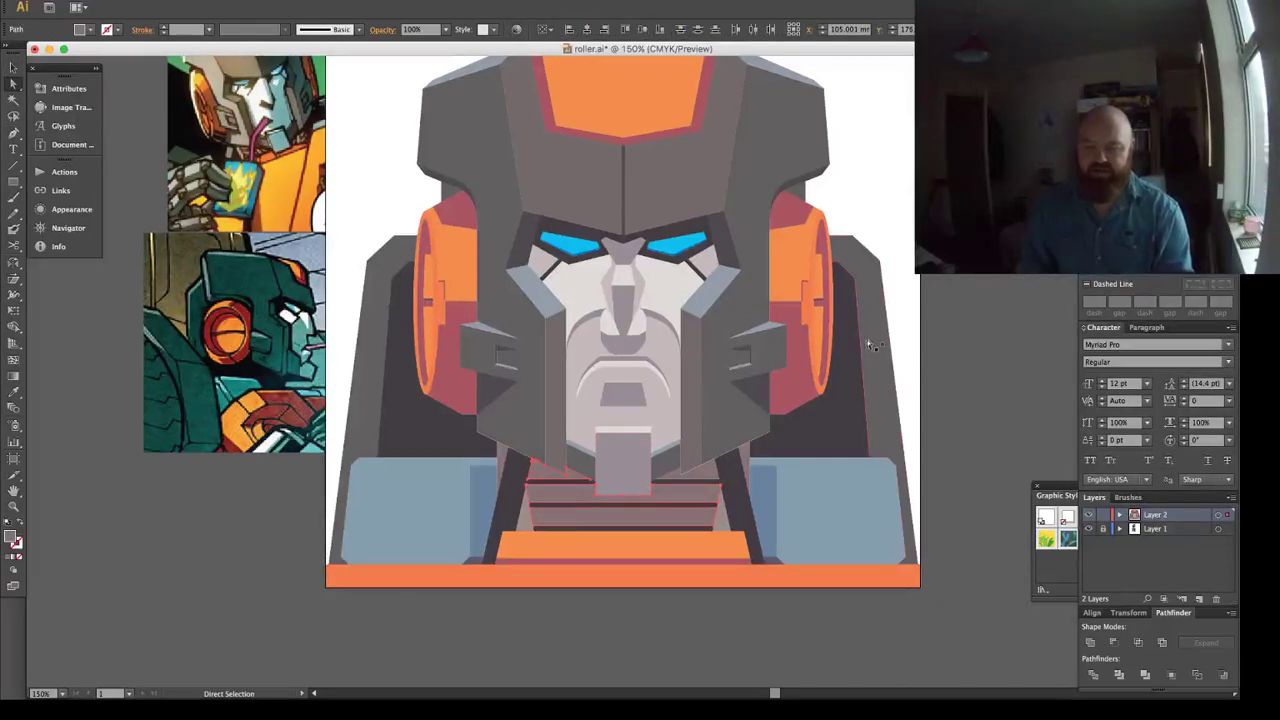
{"action": "left_click", "coordinate": [711, 472], "text": "shift"}
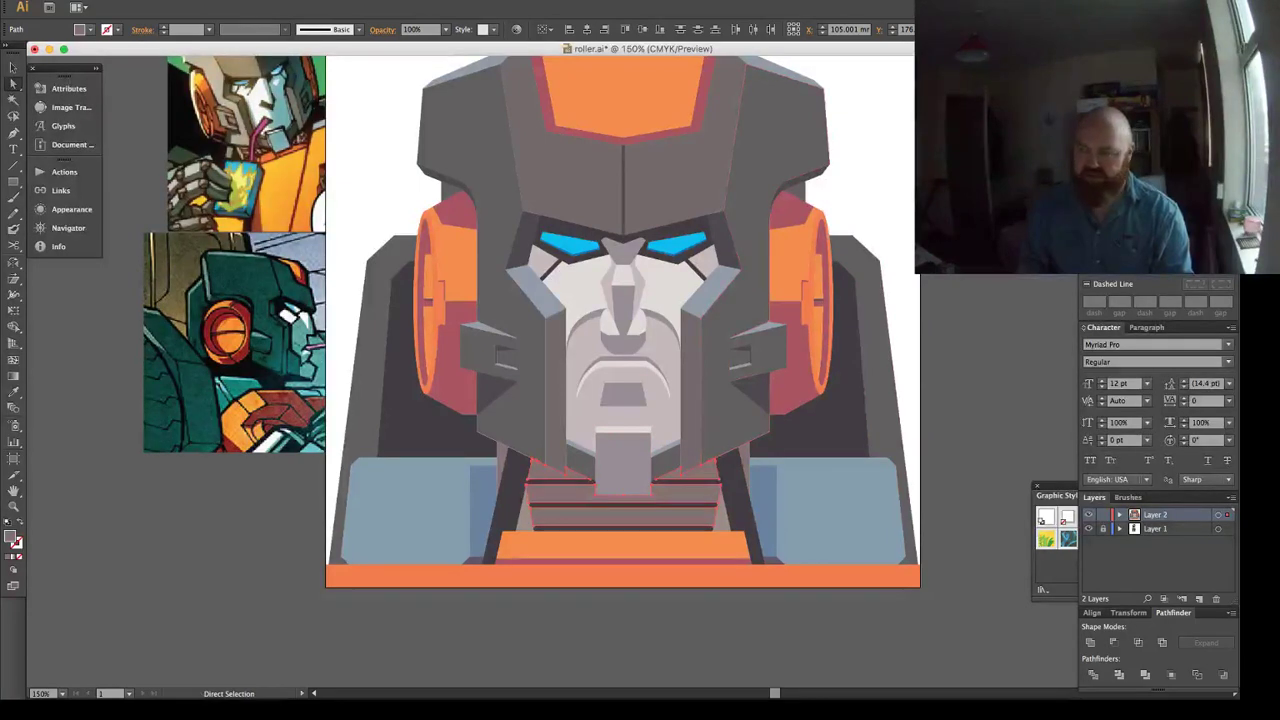
{"action": "key", "text": "super+f"}
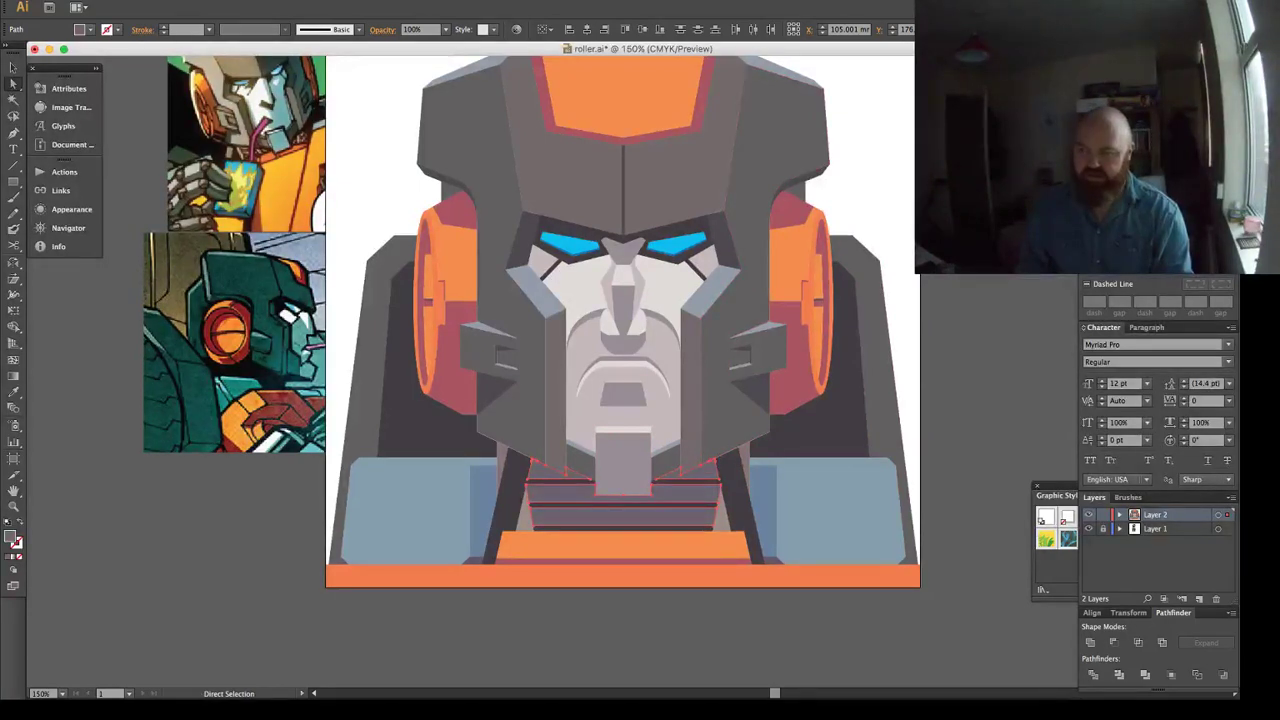
{"action": "key", "text": "super+shift+a"}
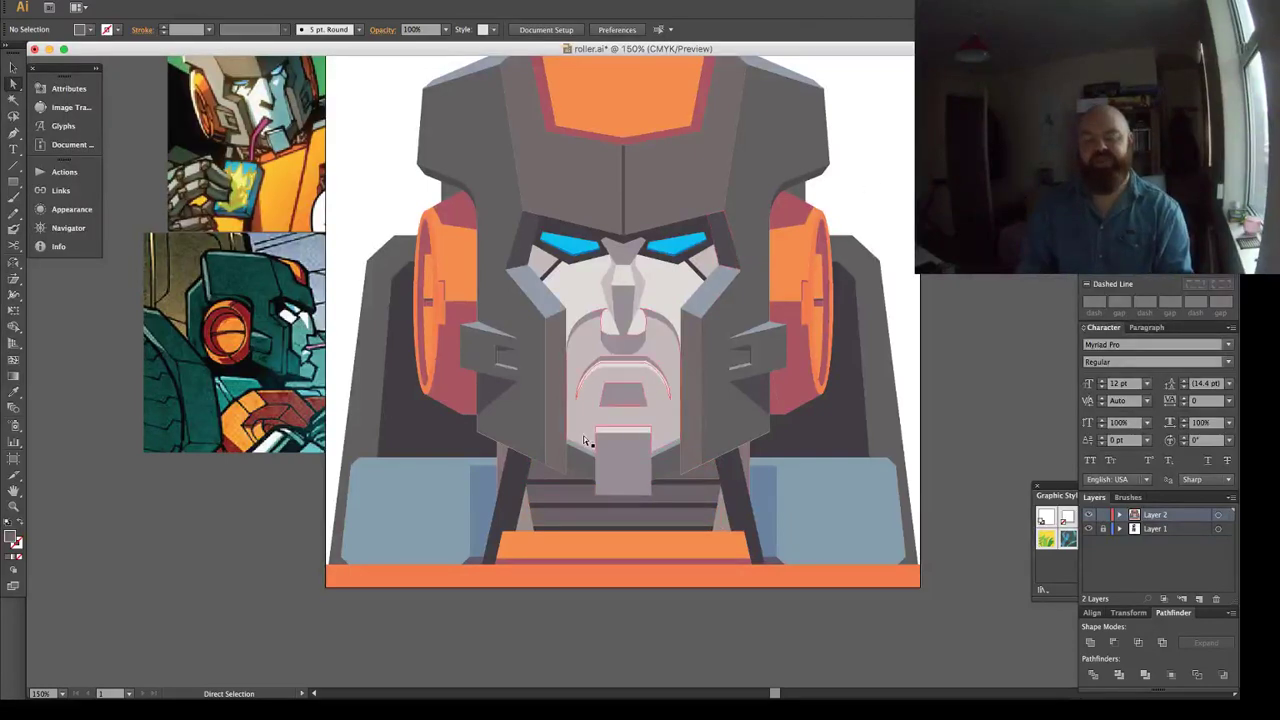
Duplicate the orange collar plate in place and narrow the copy symmetrically about its centre to about 47 mm wide.
{"action": "left_click", "coordinate": [593, 546]}
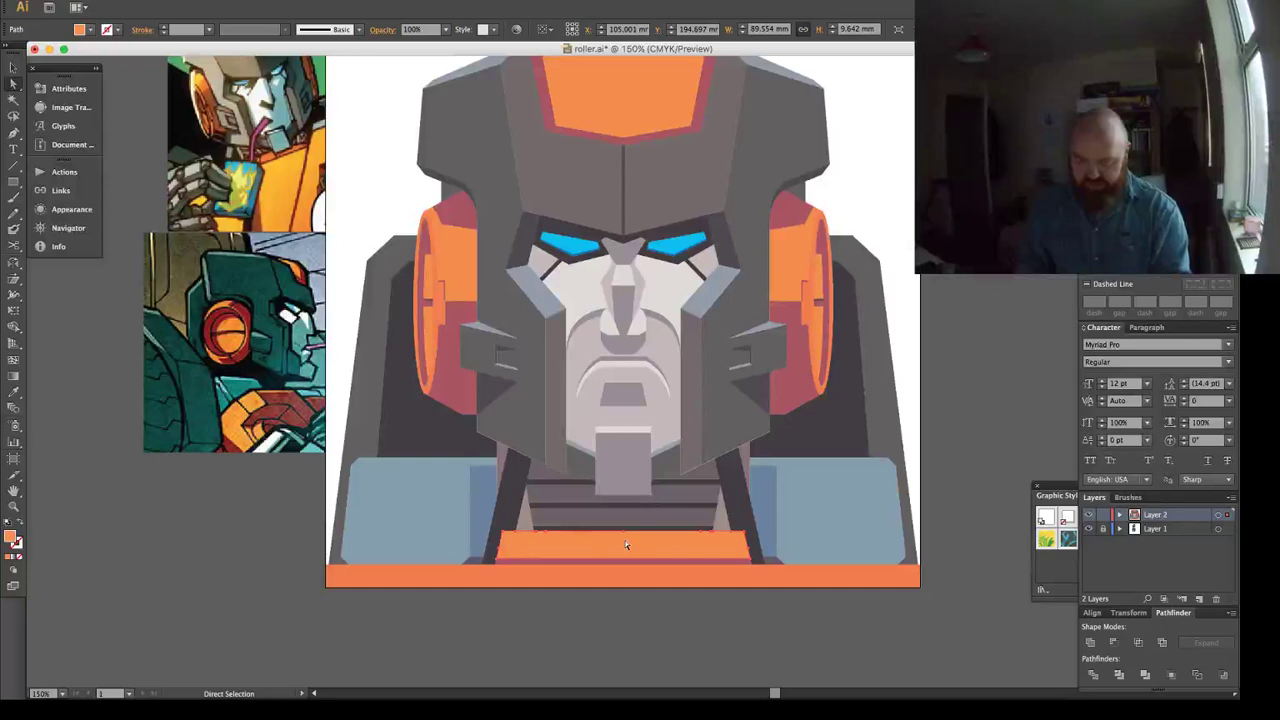
{"action": "key", "text": "v"}
{"action": "key", "text": "a"}
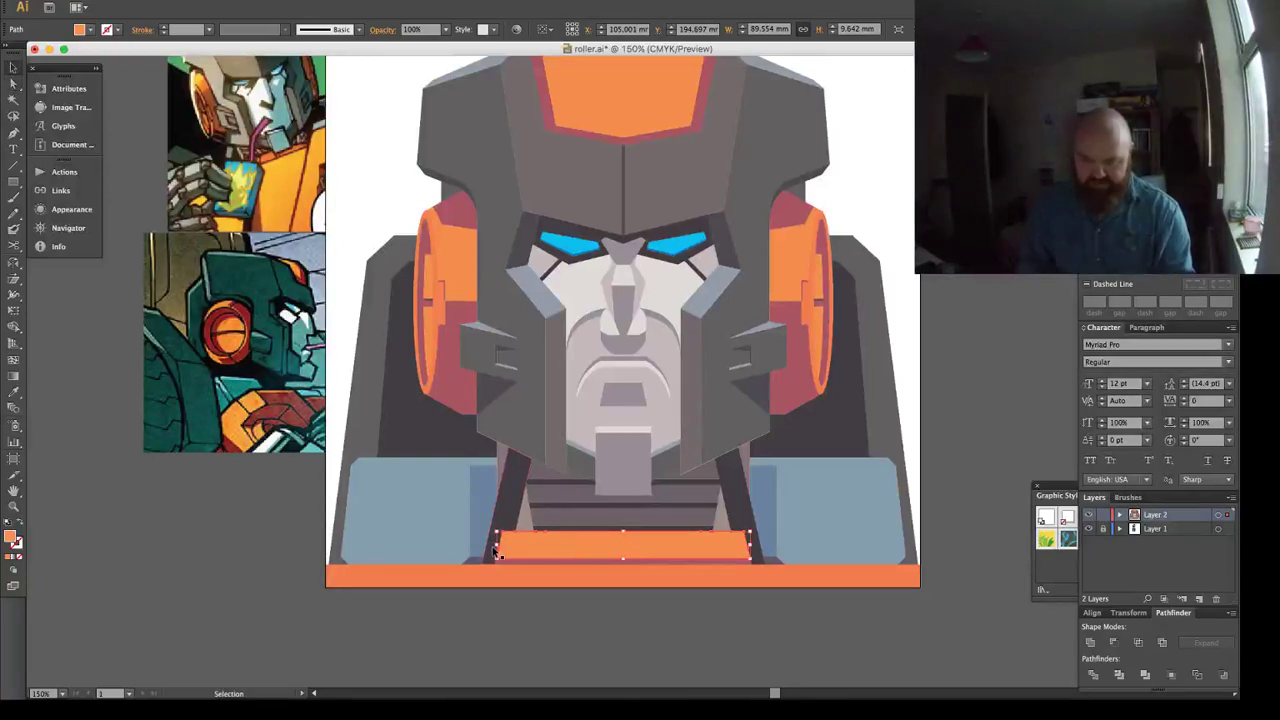
{"action": "left_click_drag", "start_coordinate": [495, 545], "coordinate": [556, 548]}
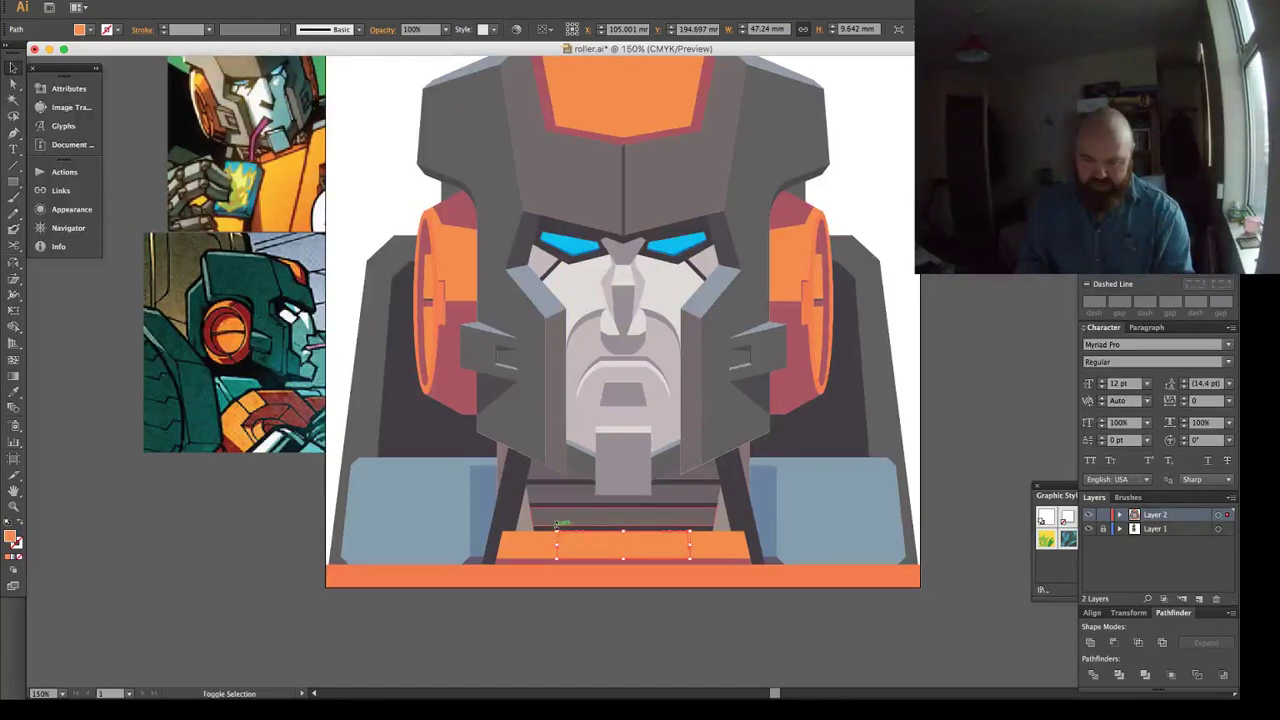
{"action": "key", "text": "shift+super+a"}
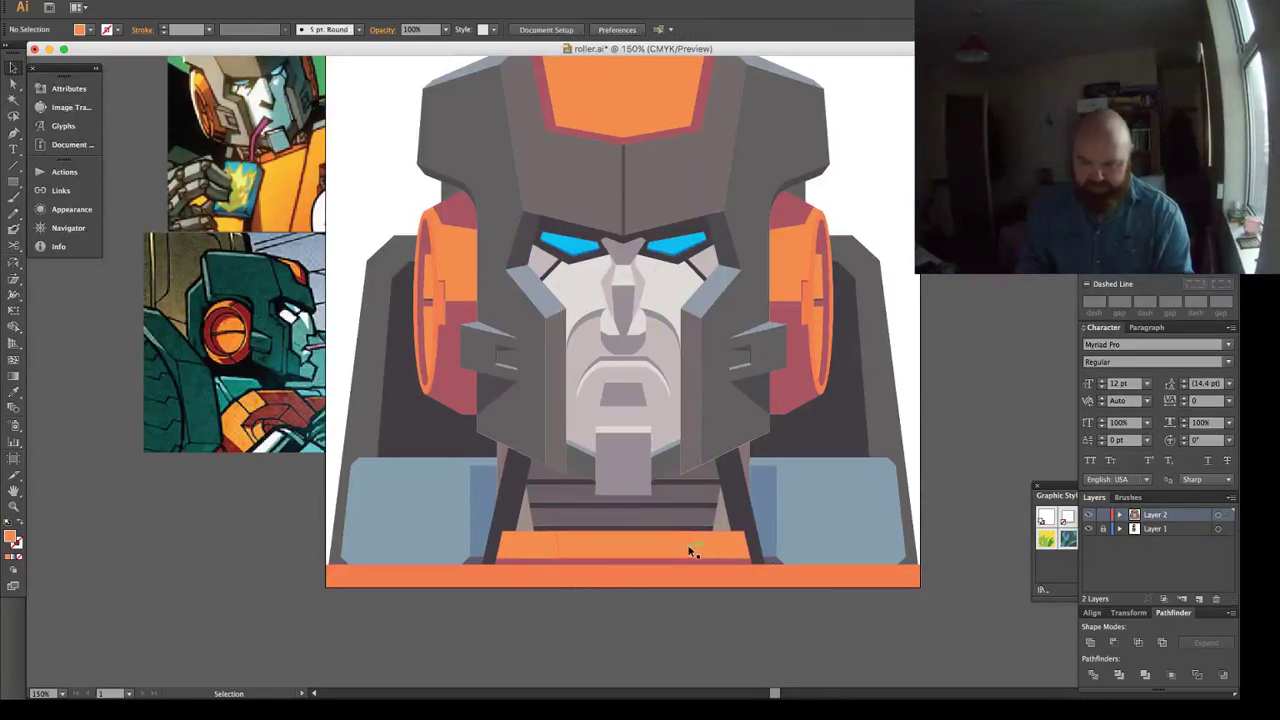
Reshape the narrow collar copy into a tapered panel by moving its lower corners inward and its upper corners outward.
{"action": "key", "text": "a"}
{"action": "left_click", "coordinate": [690, 550]}
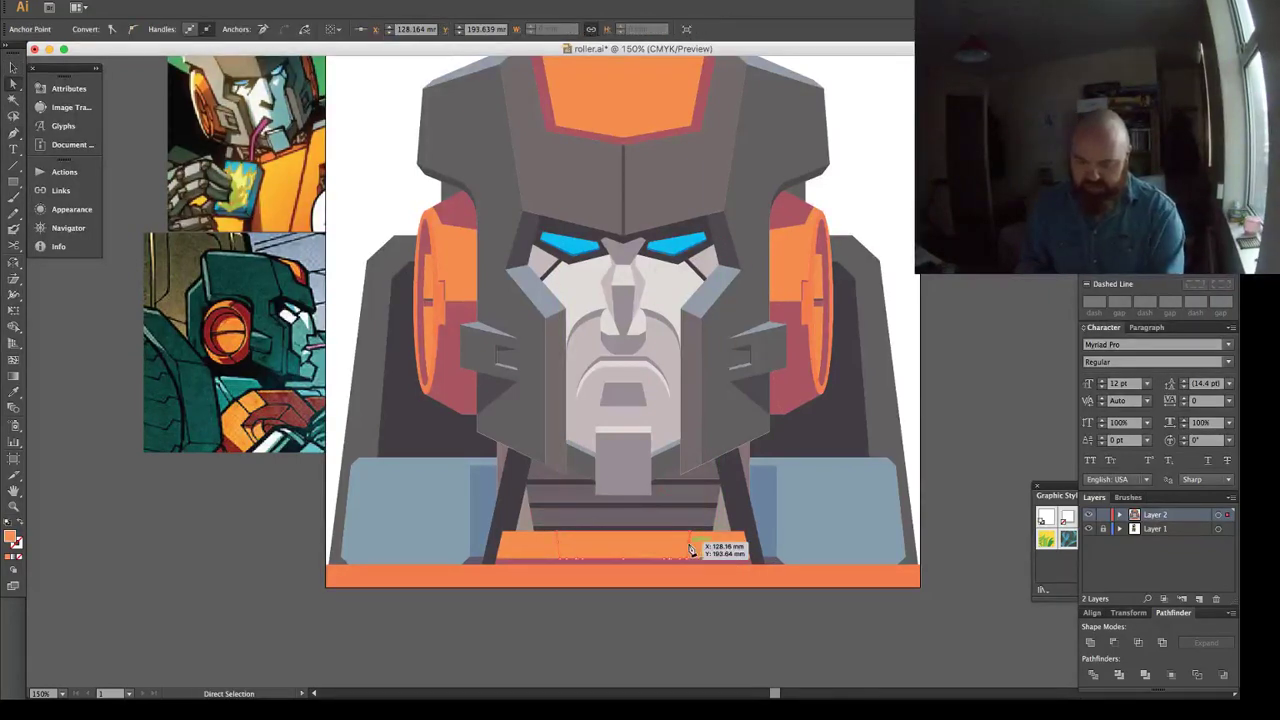
{"action": "left_click", "coordinate": [557, 540]}
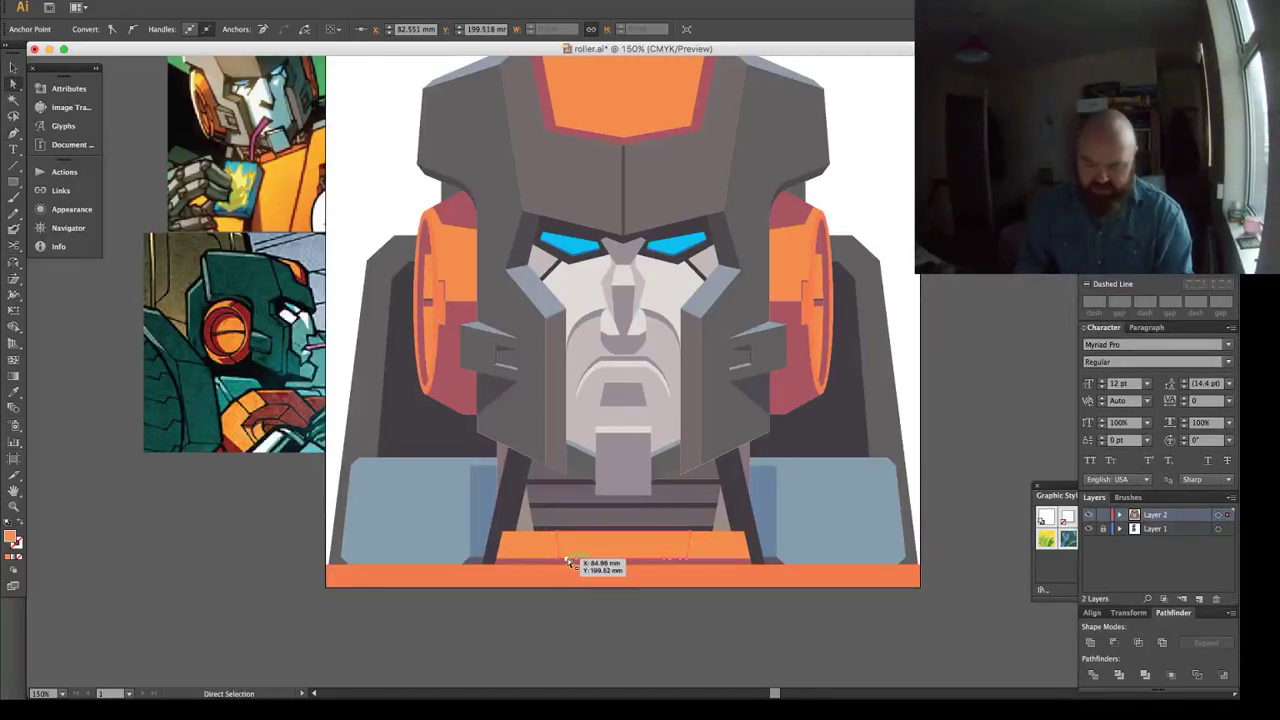
{"action": "key", "text": "o"}
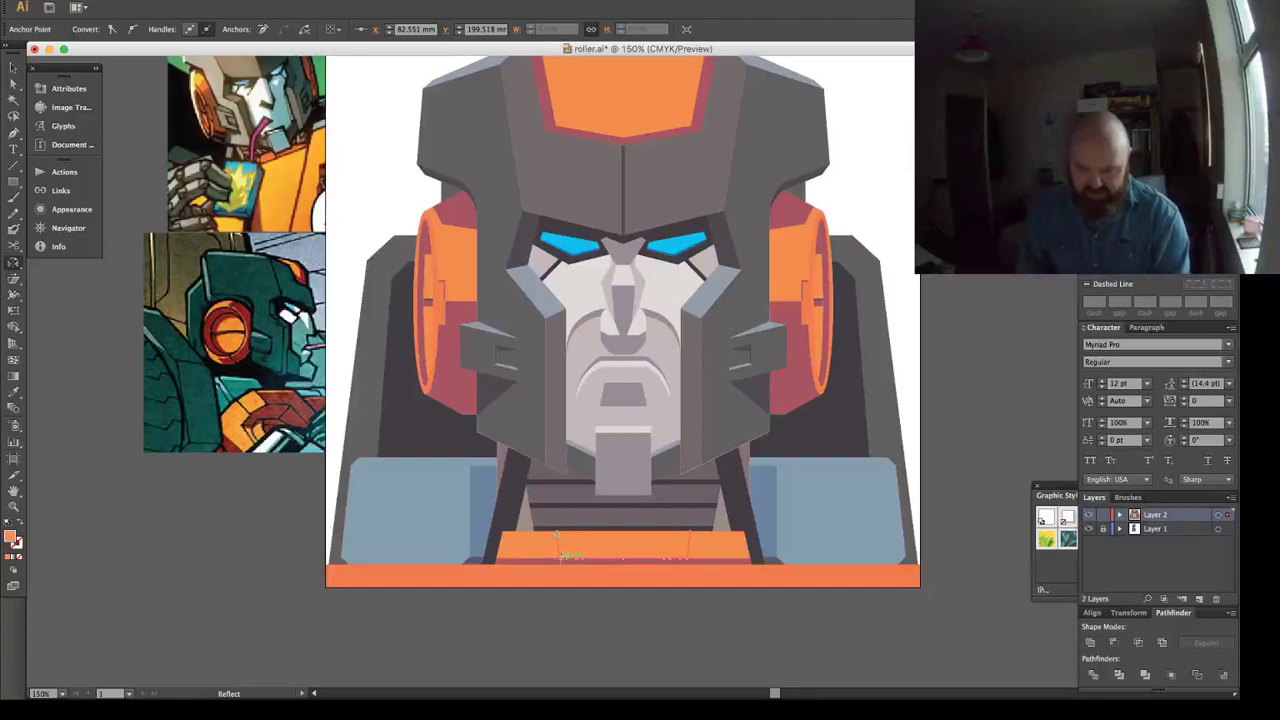
{"action": "key", "text": "c"}
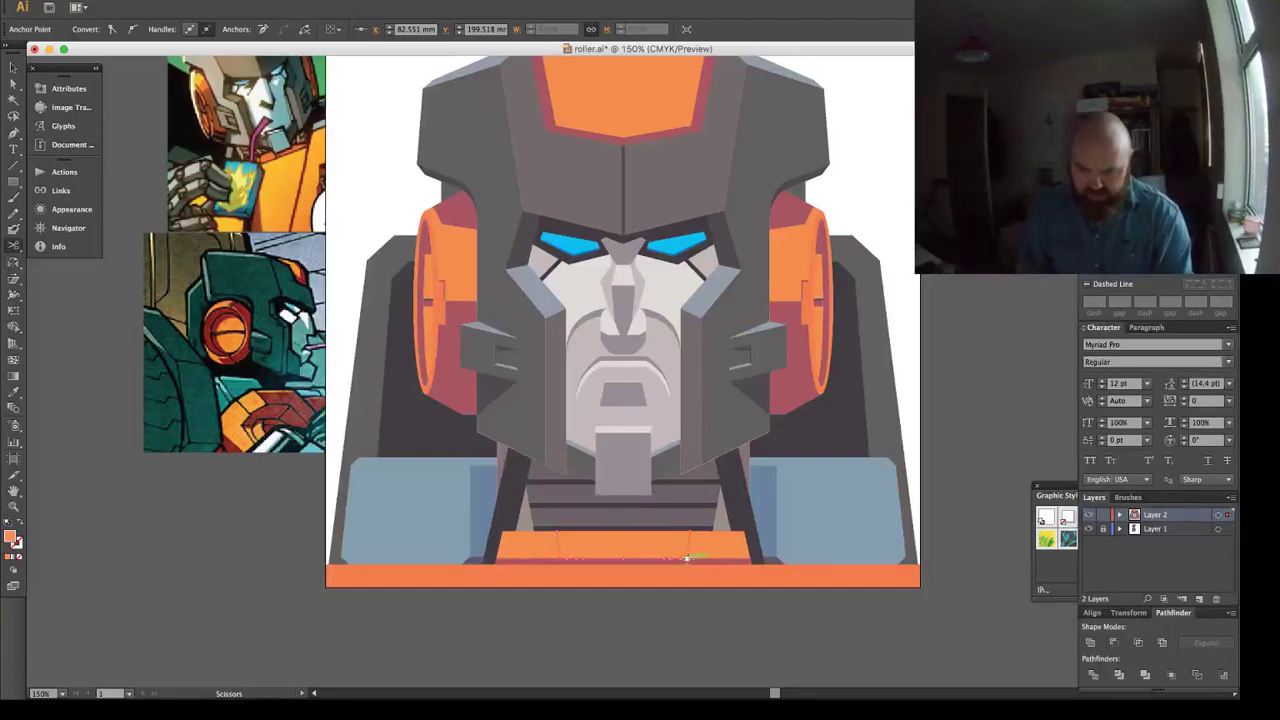
{"action": "key", "text": "a"}
{"action": "key", "text": "super+shift+a"}
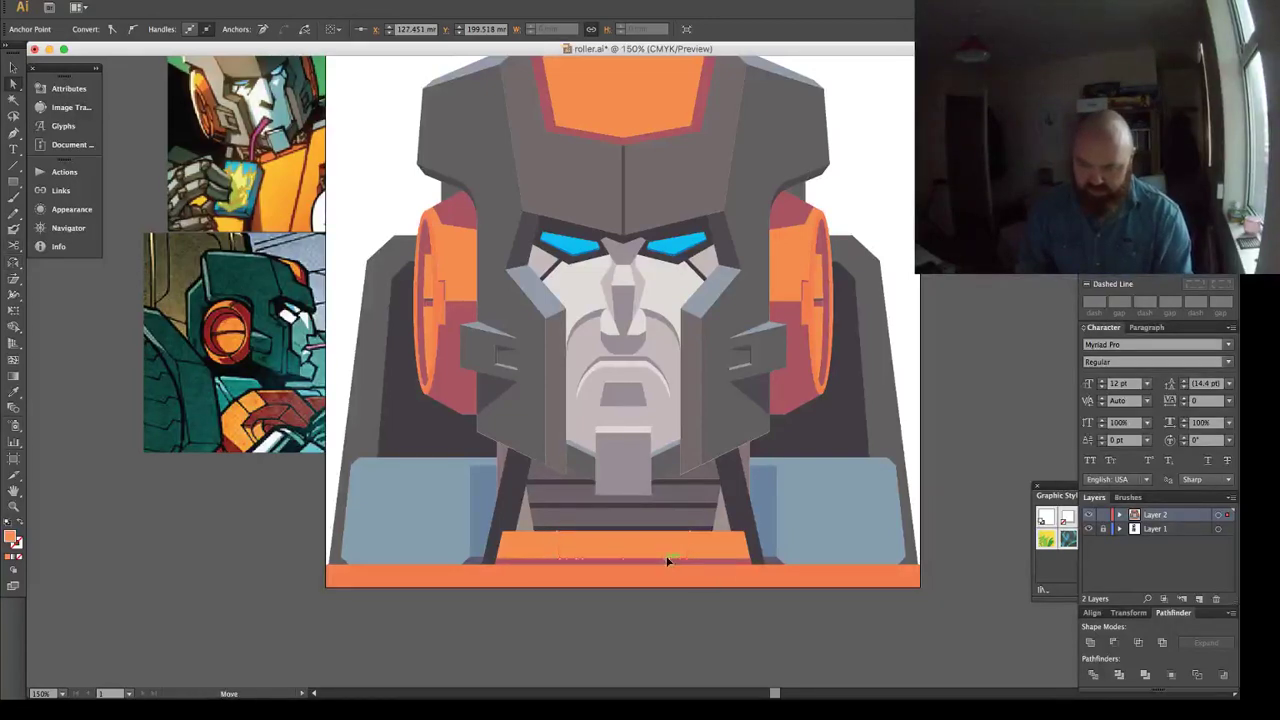
{"action": "left_click", "coordinate": [669, 552]}
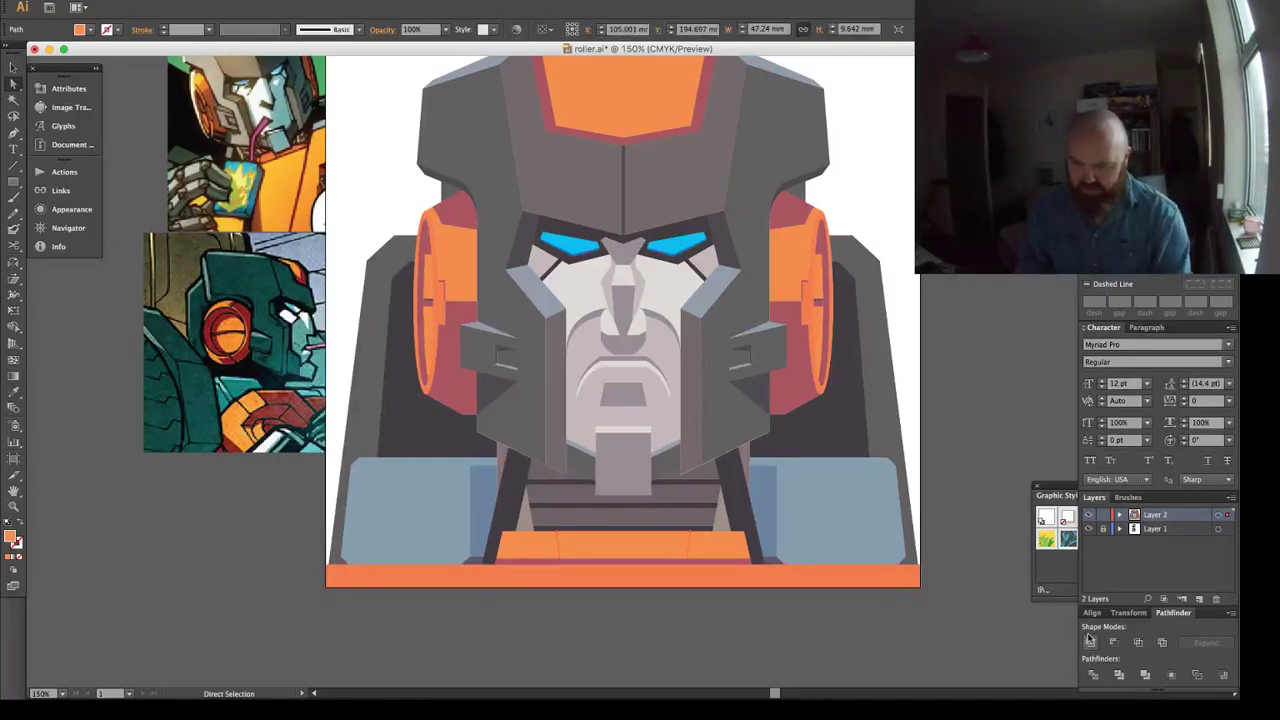
{"action": "left_click", "coordinate": [693, 532]}
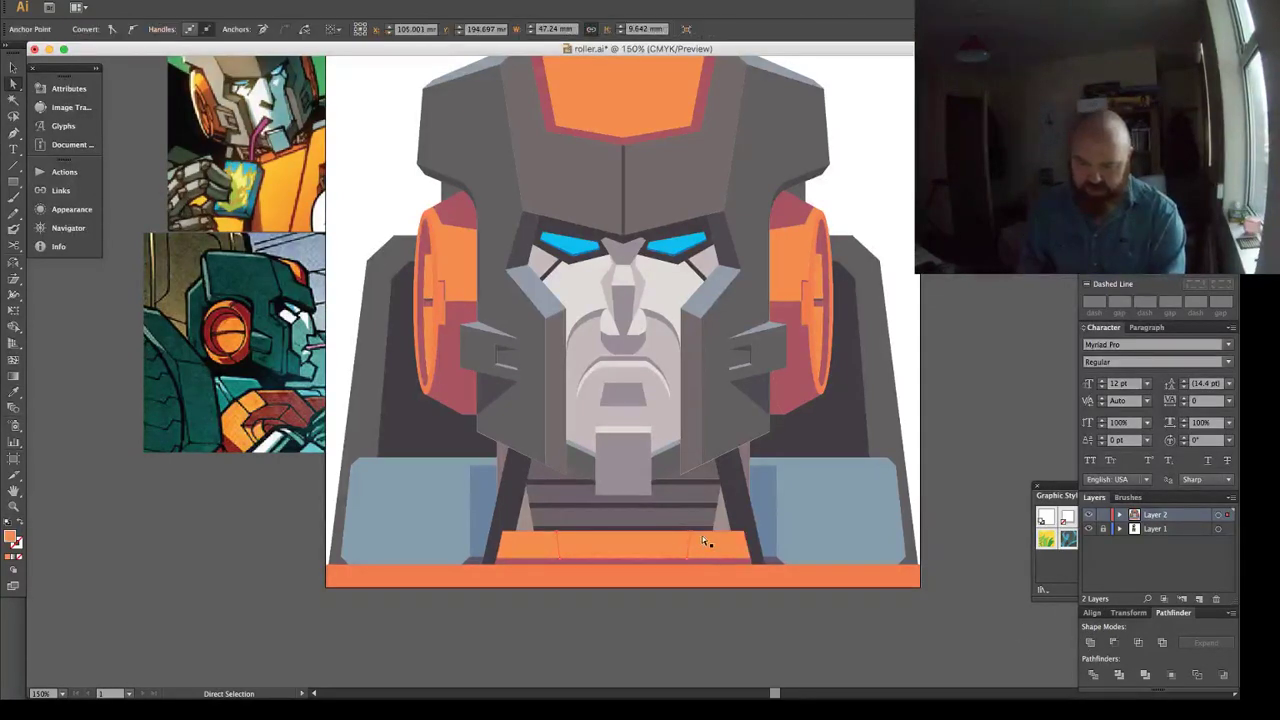
{"action": "left_click", "coordinate": [556, 532]}
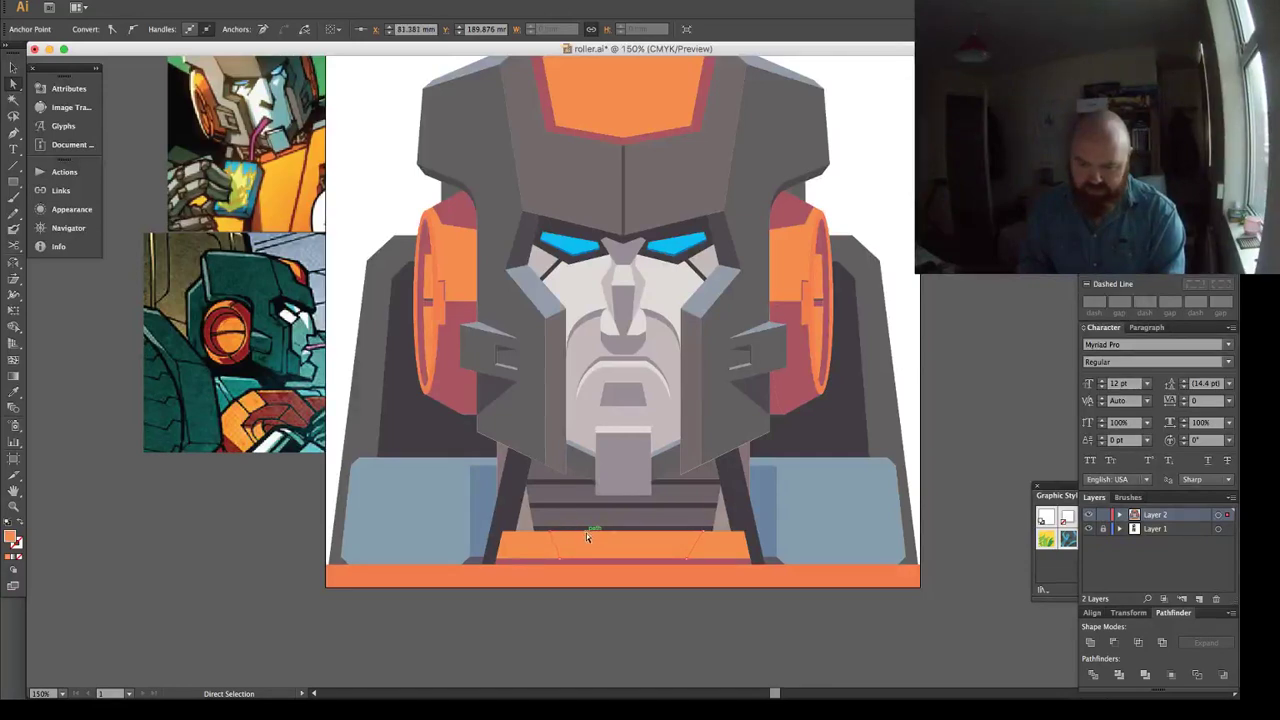
Fill the tapered collar panel with the dark red of the shadow strip along the collar's lower edge.
{"action": "key", "text": "i"}
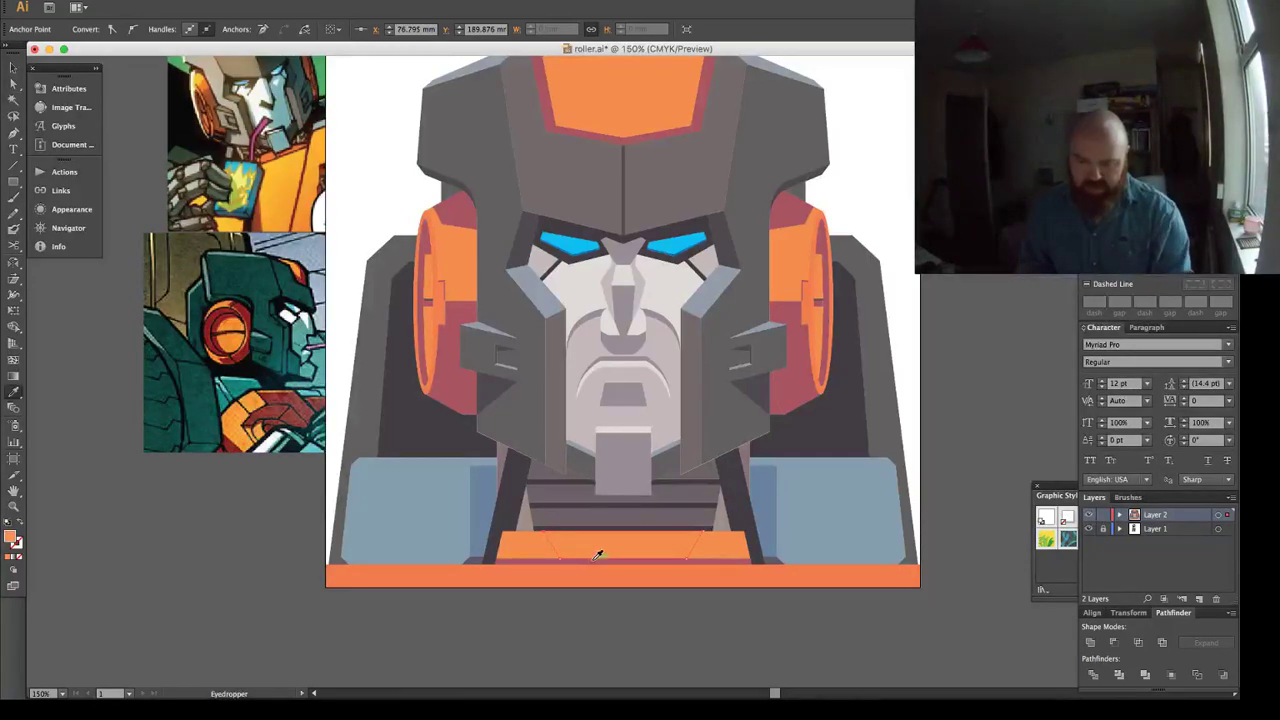
{"action": "left_click", "coordinate": [594, 560]}
{"action": "key", "text": "super+shift+a"}
{"action": "key", "text": "a"}
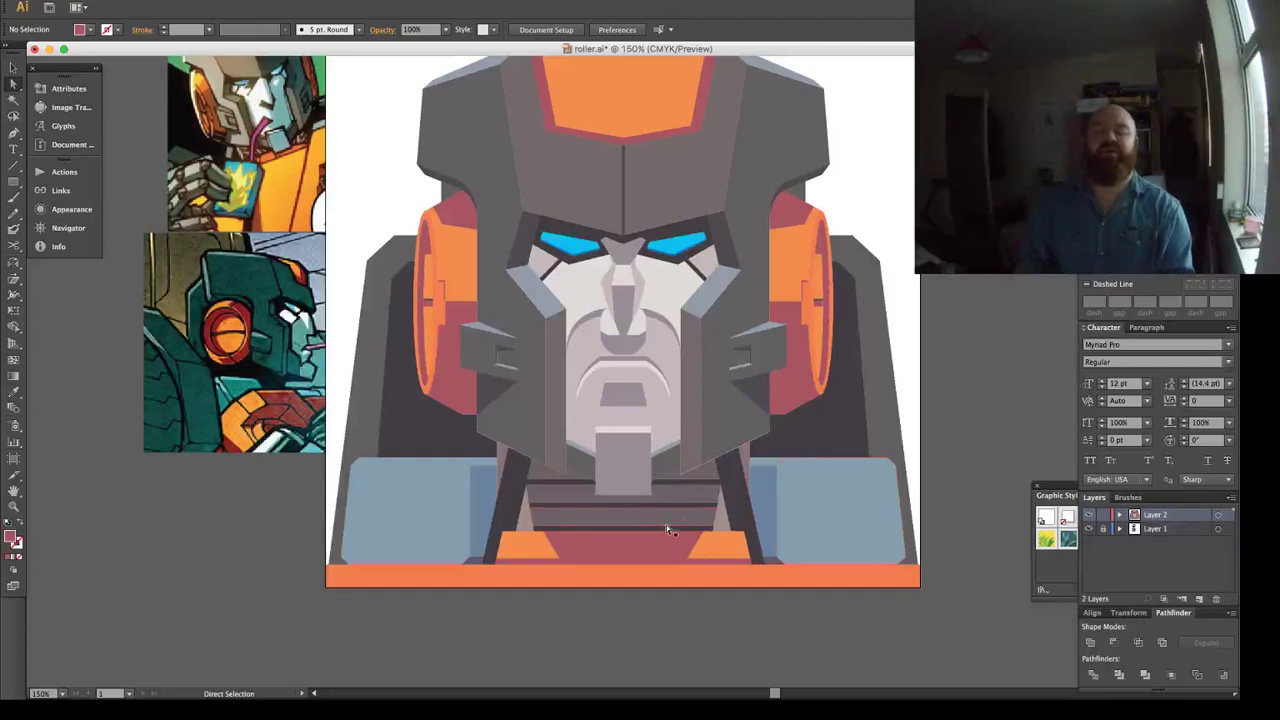
Darken the inner side faces of both shoulder blocks to a deeper slate blue.
{"action": "left_click", "coordinate": [479, 483]}
{"action": "left_click", "coordinate": [762, 488], "text": "shift"}
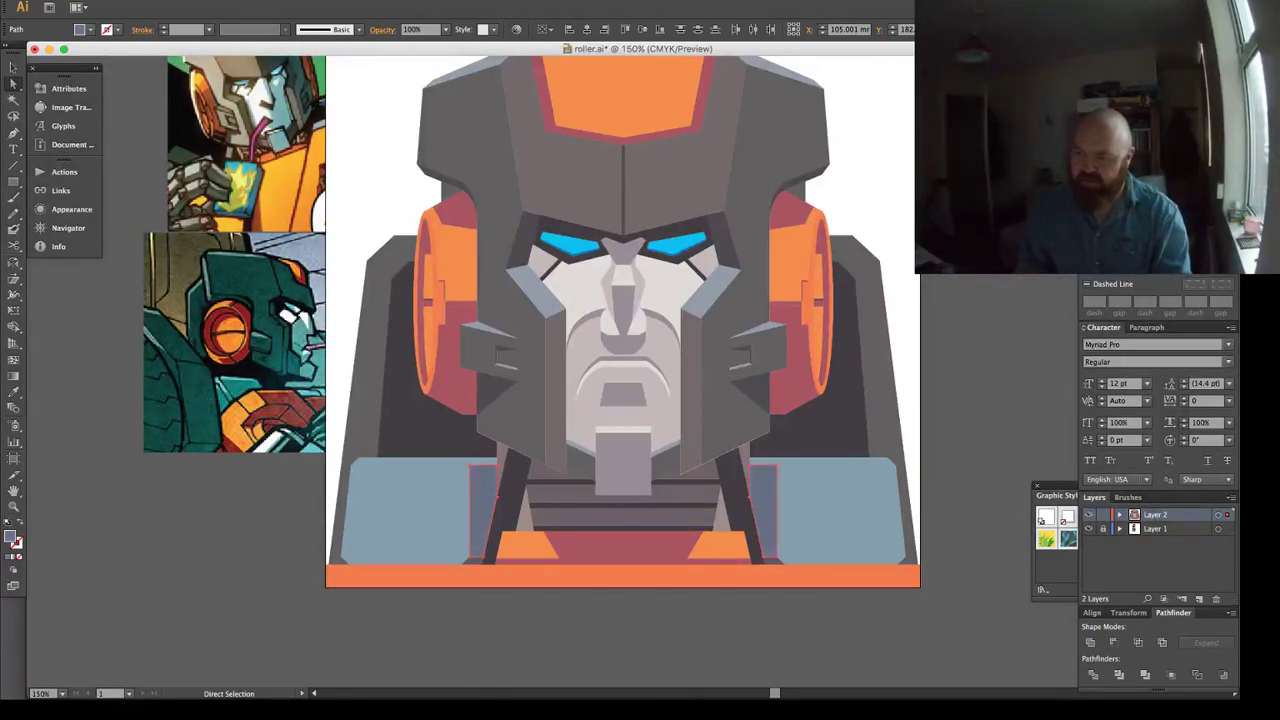
{"action": "left_click", "coordinate": [770, 355]}
Recolour the large front faces of both shoulder blocks to a greyer light blue.
{"action": "left_click", "coordinate": [797, 477]}
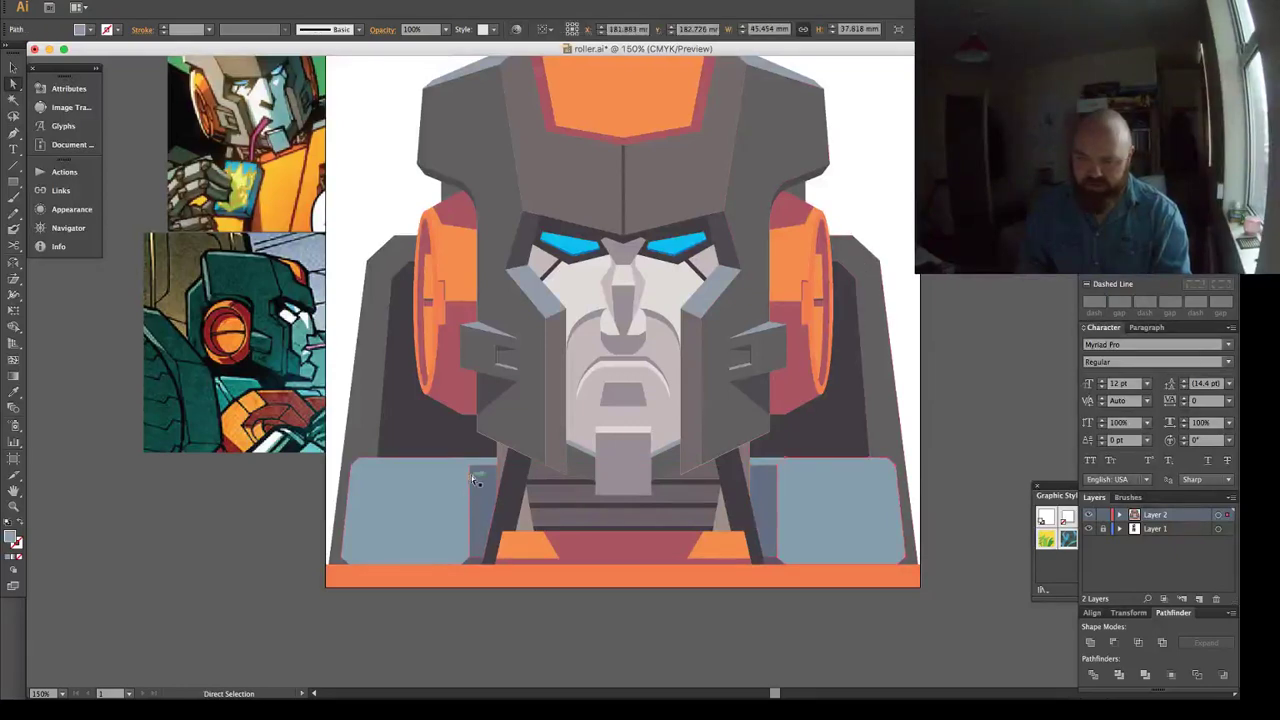
{"action": "left_click", "coordinate": [712, 458]}
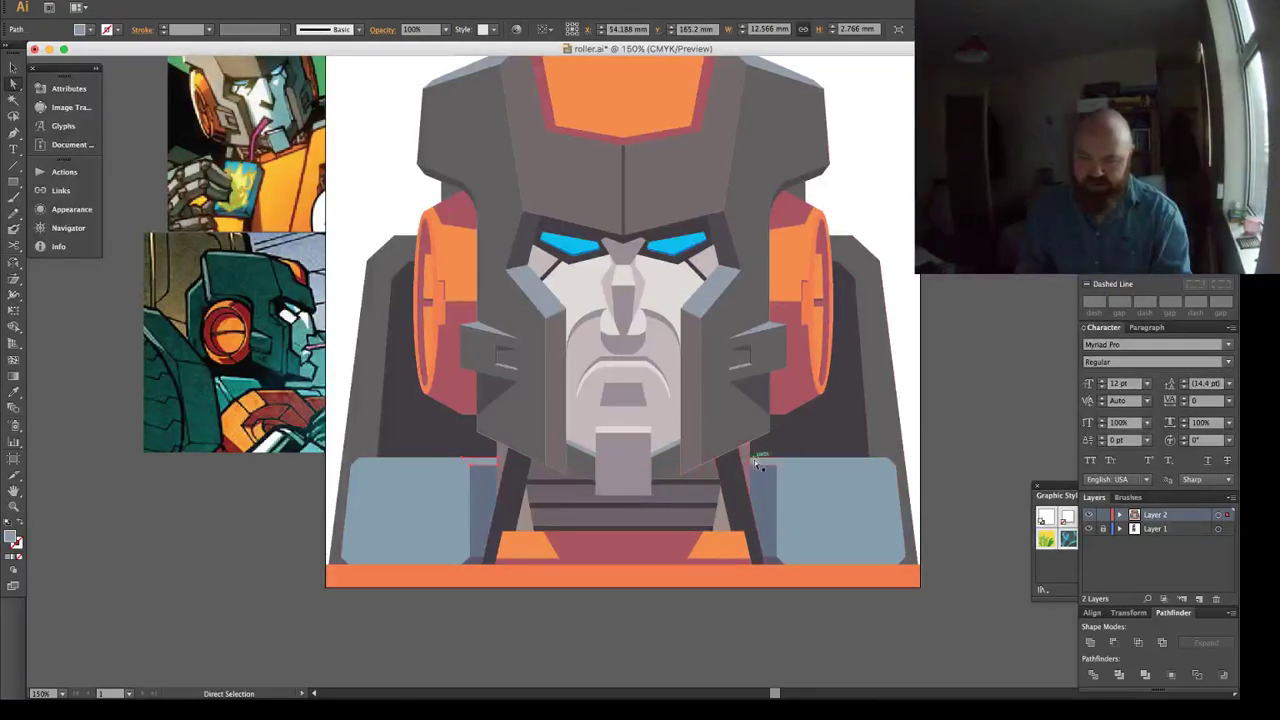
{"action": "left_click", "coordinate": [462, 491], "text": "shift"}
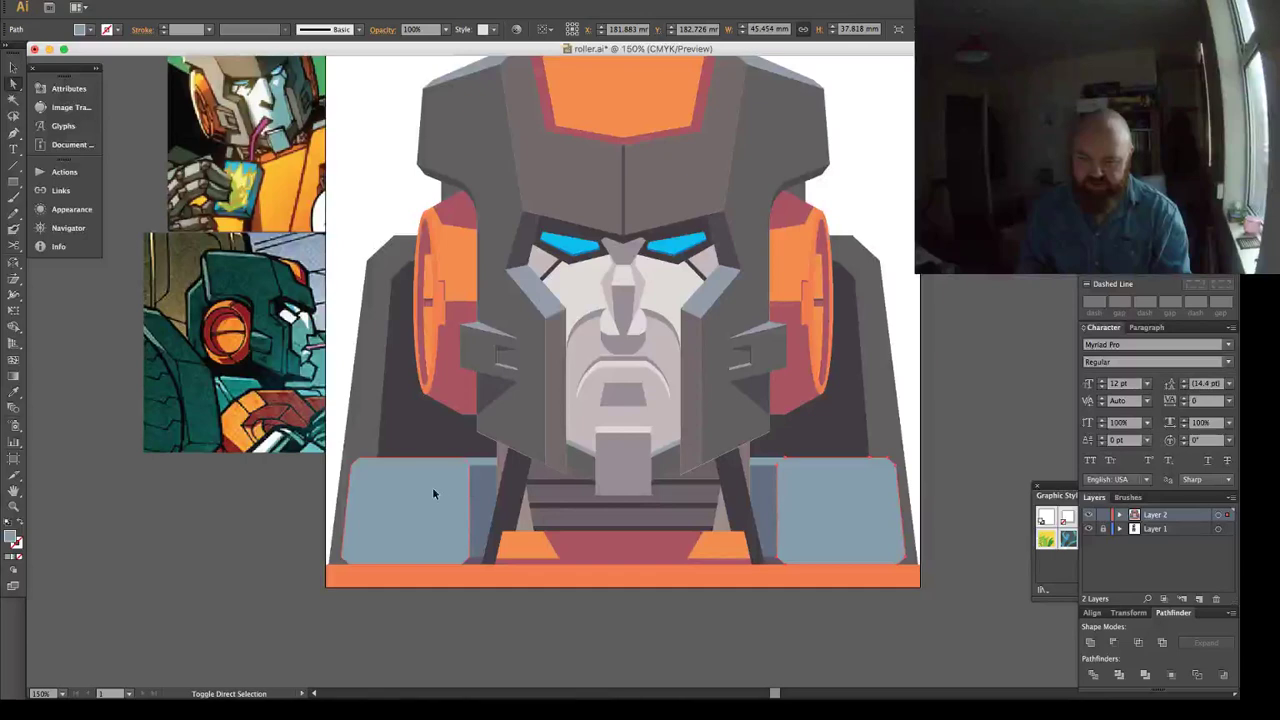
{"action": "left_click", "coordinate": [862, 267], "text": "shift"}
{"action": "left_click_drag", "start_coordinate": [1153, 92], "coordinate": [1141, 92]}
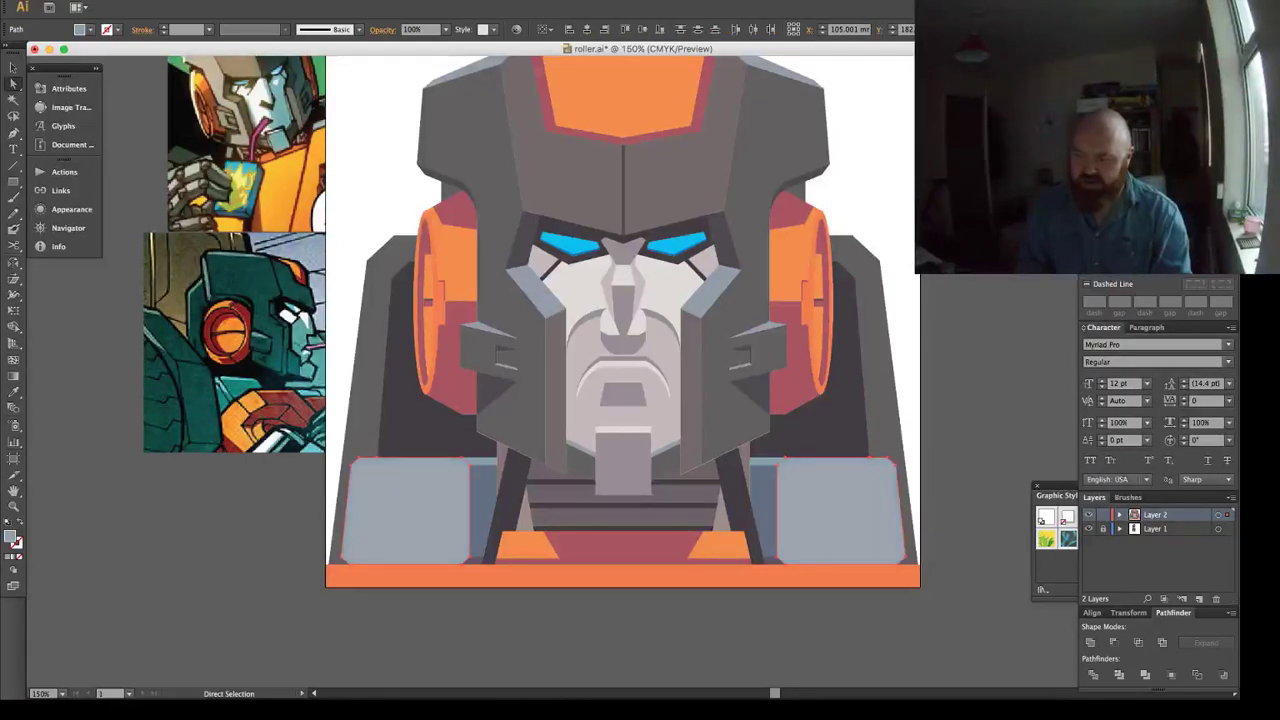
{"action": "key", "text": "super+shift+a"}
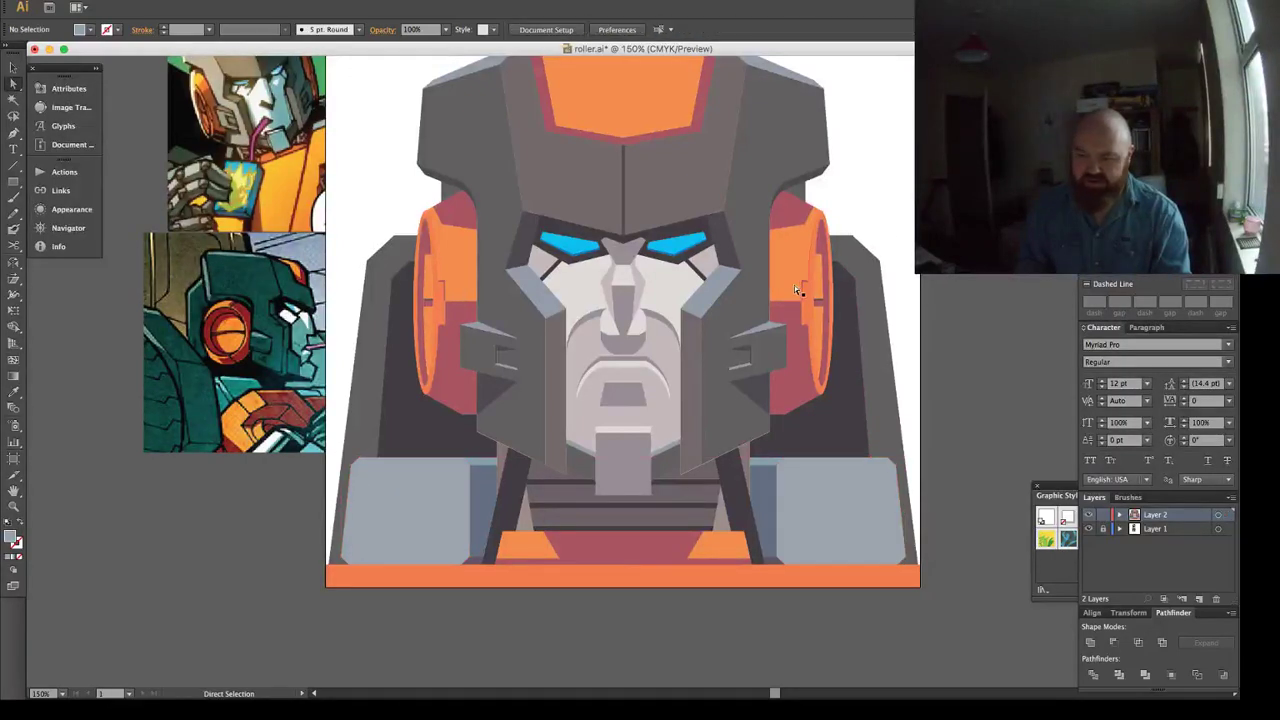
Add a highlight strip about 2 mm high along the upper edge of the orange base band and fill it with lighter orange.
{"action": "left_click", "coordinate": [840, 580]}
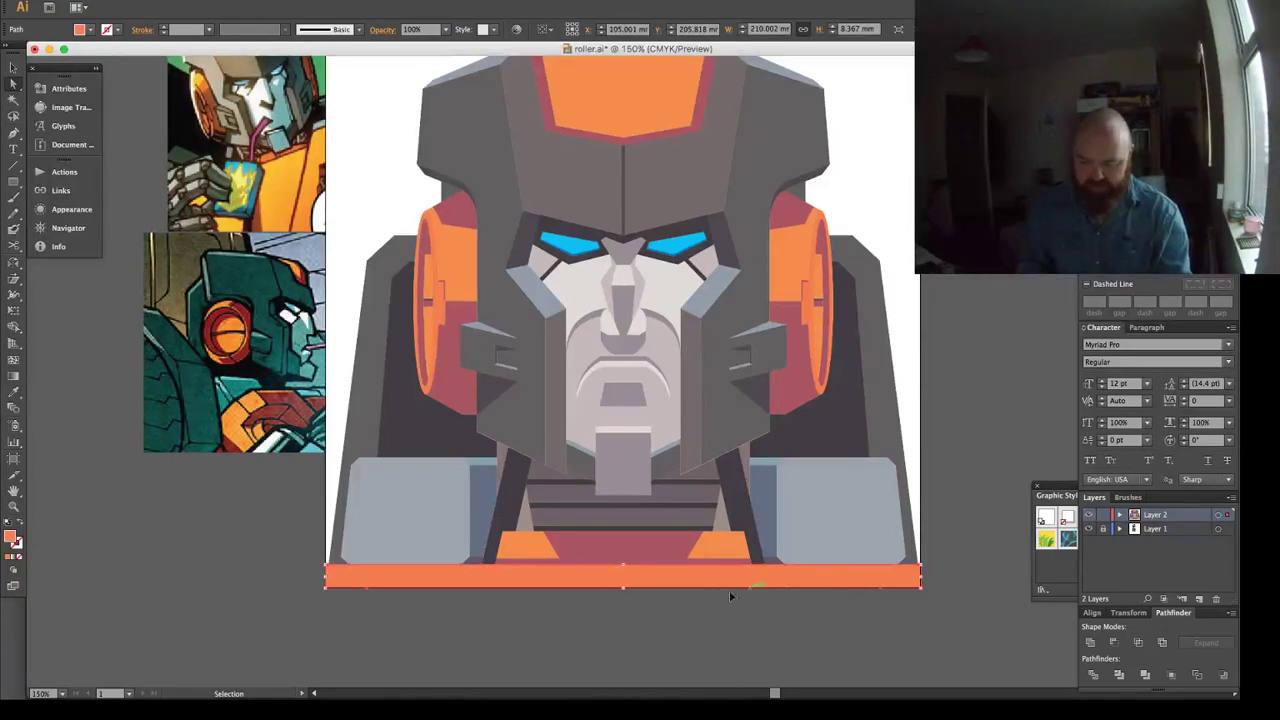
{"action": "key", "text": "v"}
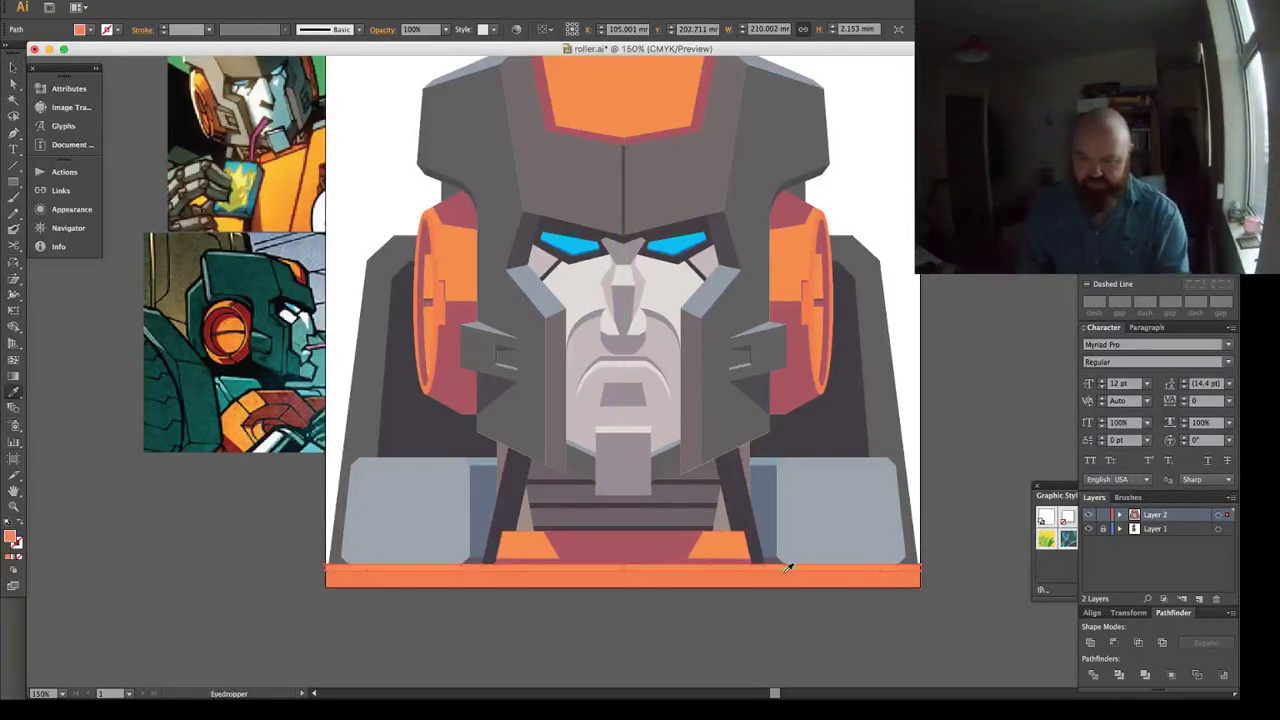
{"action": "key", "text": "super+shift+a"}
{"action": "key", "text": "a"}
Examine the whole portrait beside the reference images, first at a reduced size and again filling the view.
{"action": "scroll", "coordinate": [620, 460], "scroll_direction": "up", "scroll_amount": 2}
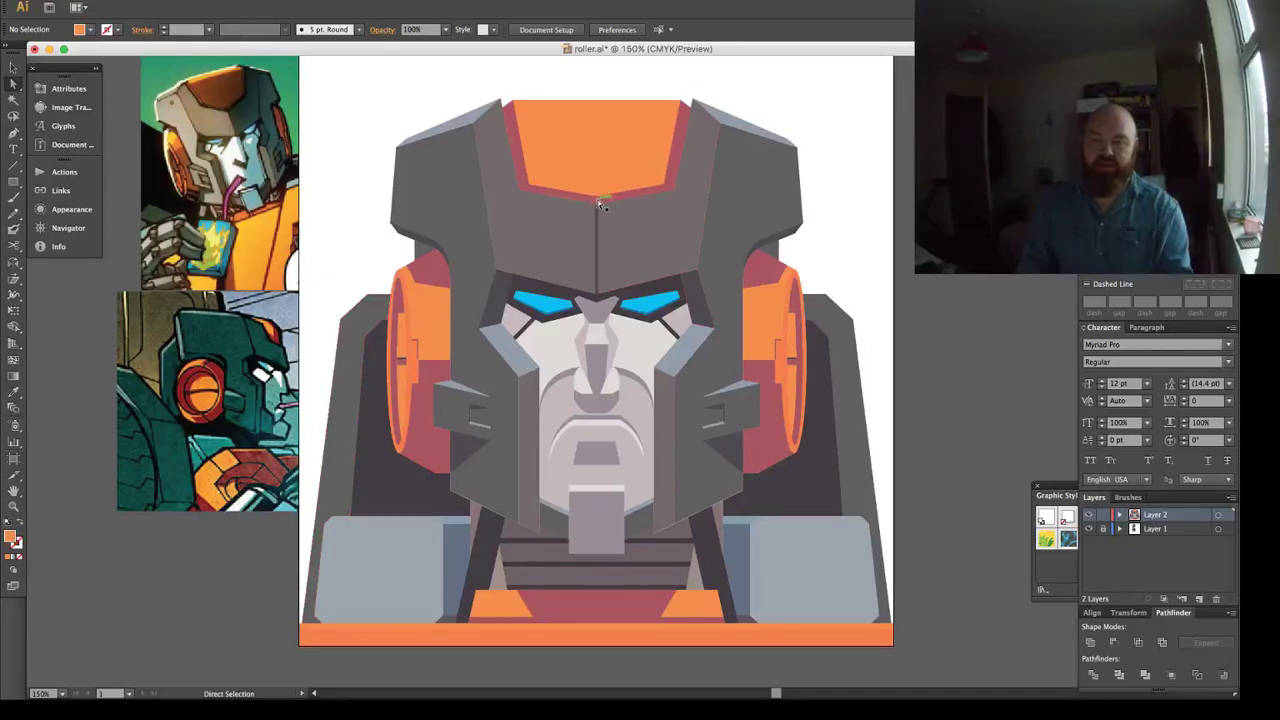
{"action": "key", "text": "super+minus"}
{"action": "key", "text": "super+minus"}
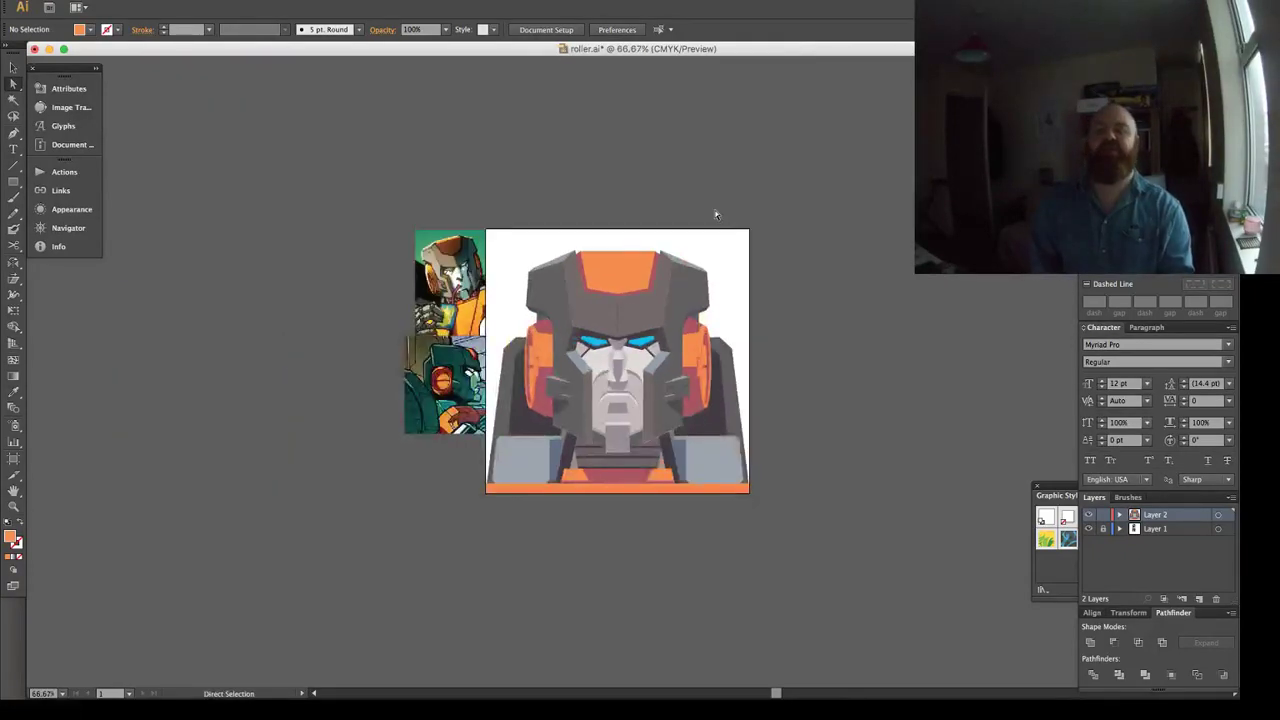
{"action": "key", "text": "z"}
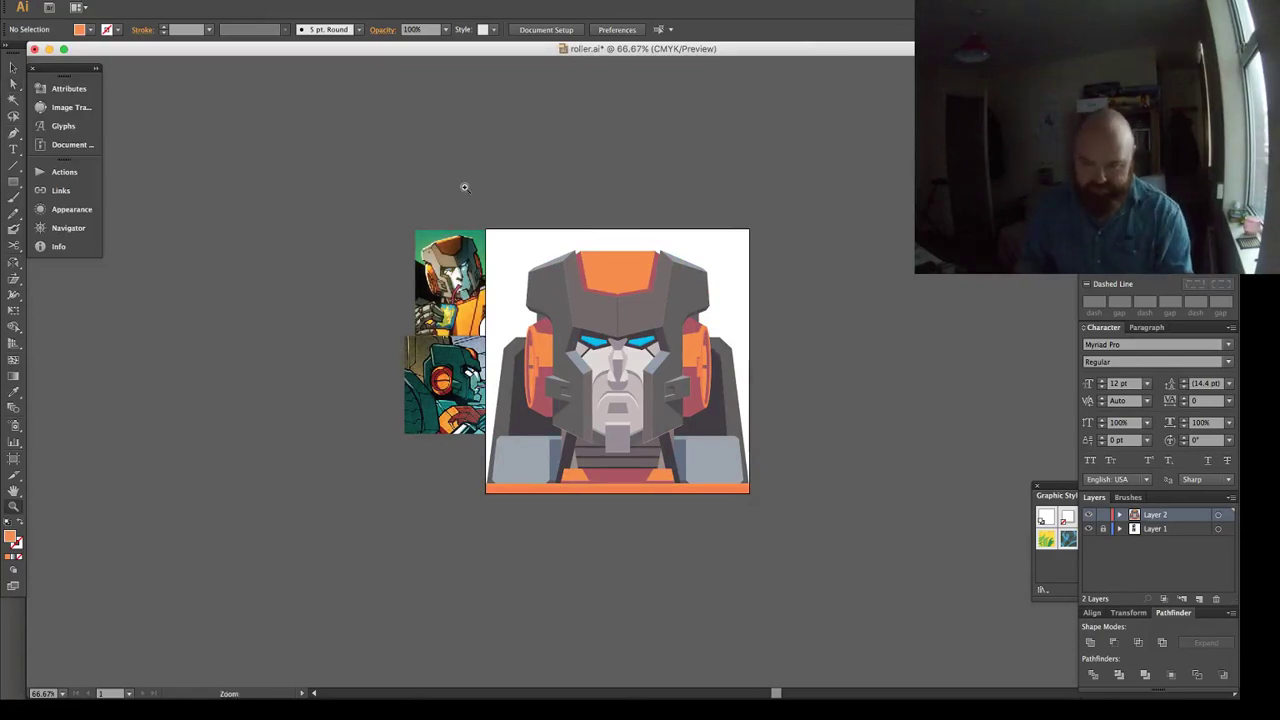
{"action": "left_click_drag", "start_coordinate": [463, 188], "coordinate": [789, 509]}
{"action": "key", "text": "v"}
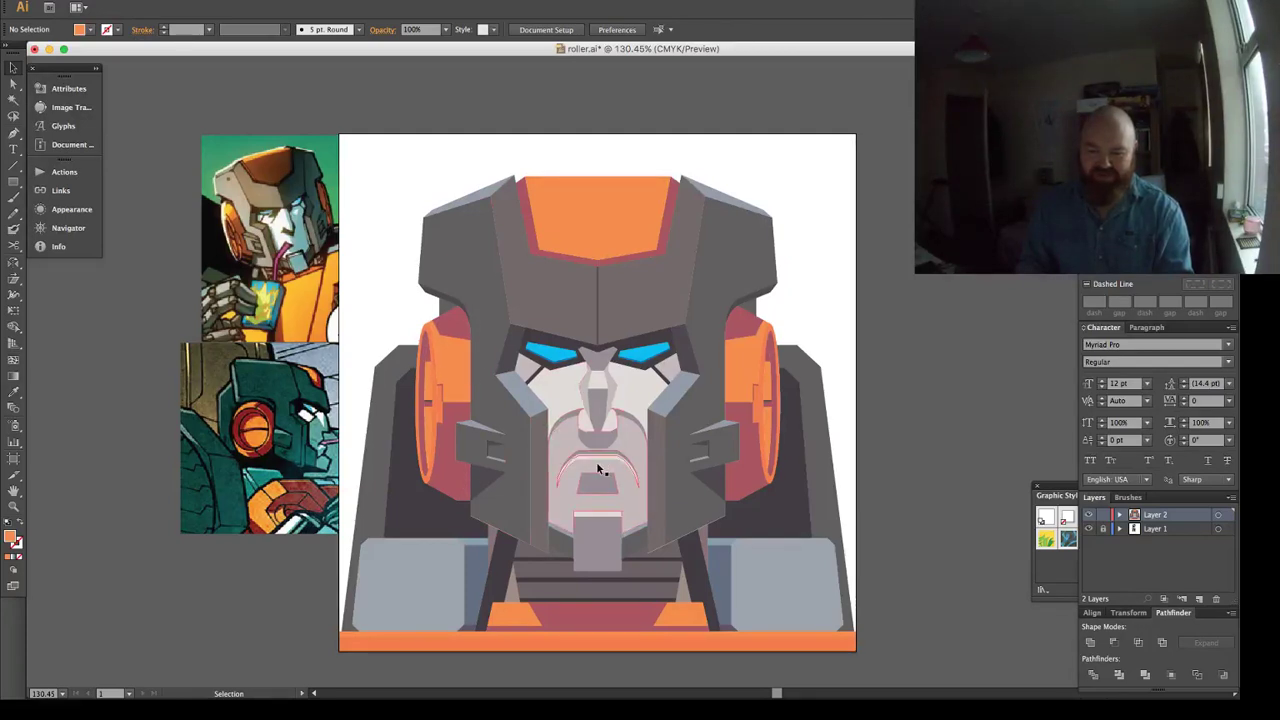
{"action": "key", "text": "a"}
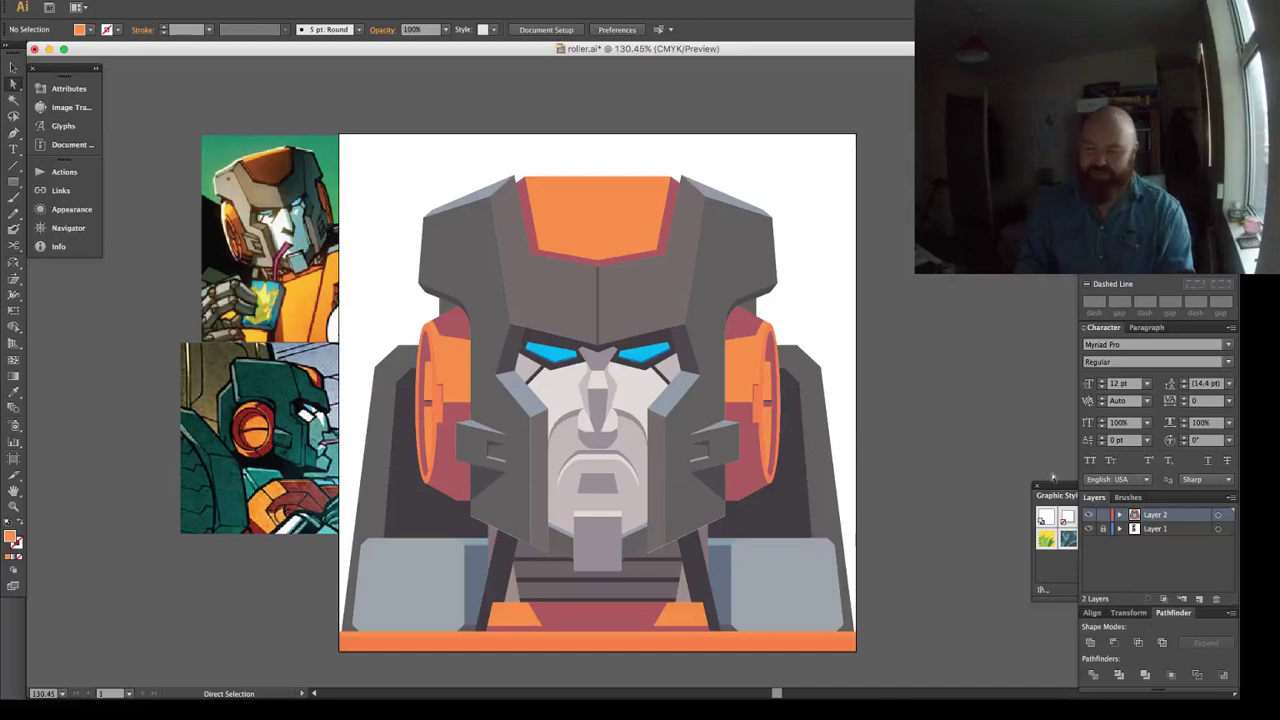
Delete Layer 1 with the reference images and save the file.
{"action": "left_click", "coordinate": [1160, 529]}
{"action": "left_click", "coordinate": [1216, 598]}
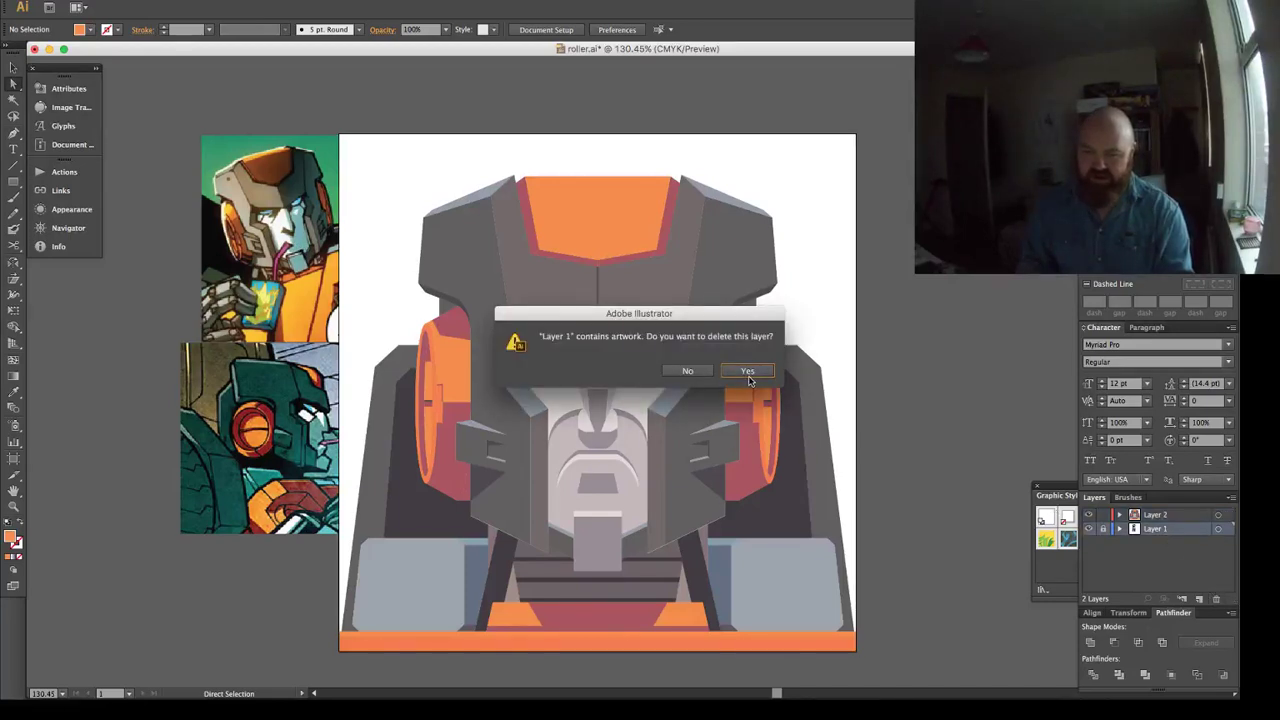
{"action": "left_click", "coordinate": [748, 372]}
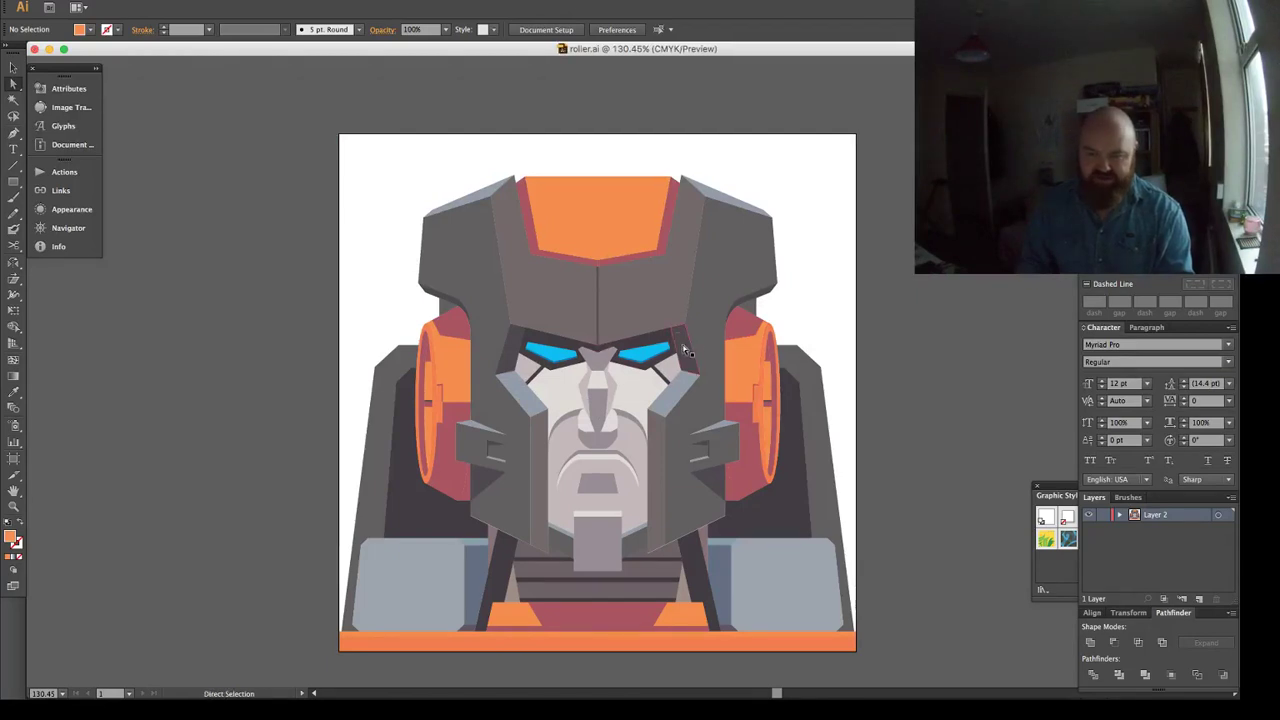
Cover the artboard with a background rectangle of about 210 × 210 mm, place it behind the portrait and fill it with pale mint green.
{"action": "left_click", "coordinate": [13, 182]}
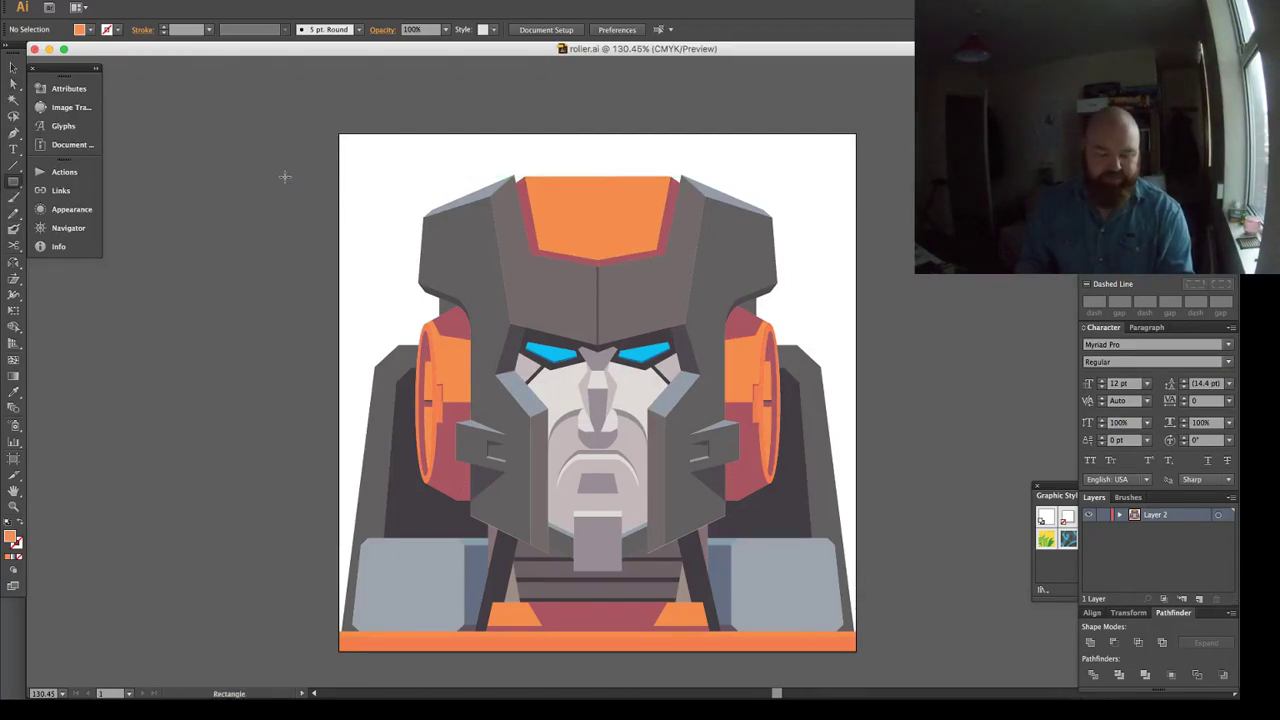
{"action": "left_click_drag", "start_coordinate": [339, 134], "coordinate": [857, 648]}
{"action": "key", "text": "super+shift+bracketleft"}
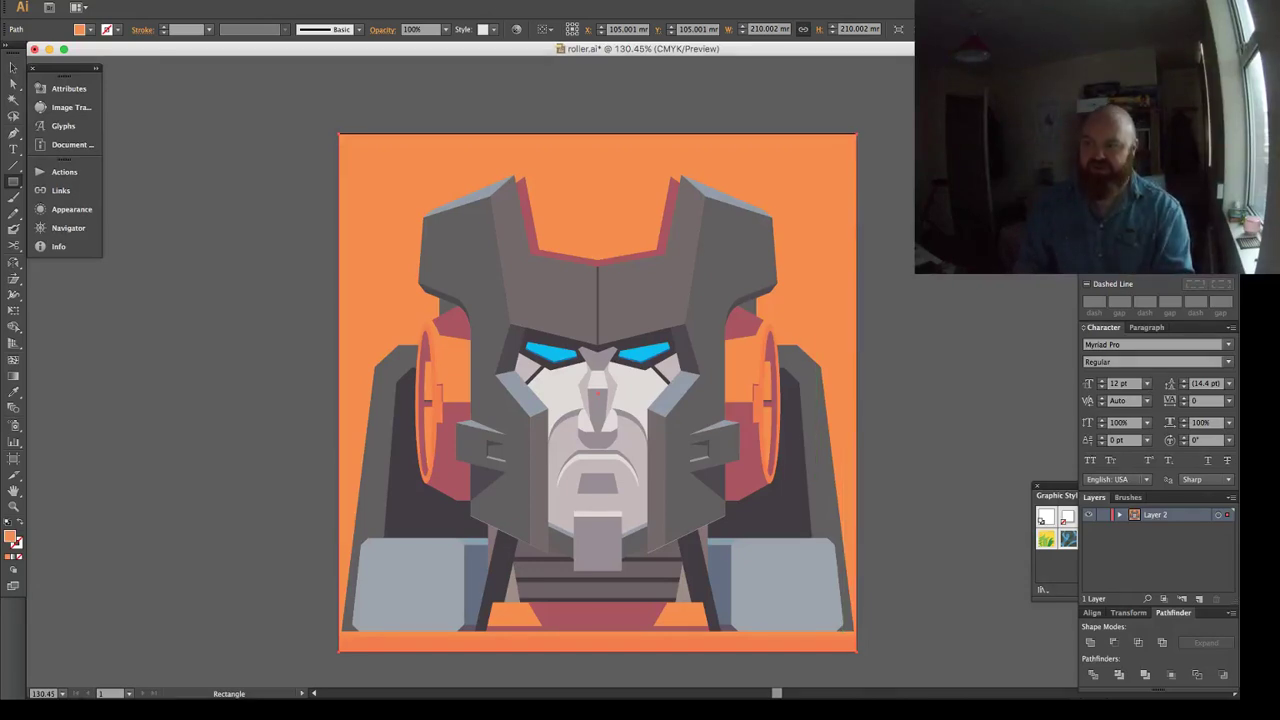
{"action": "left_click_drag", "start_coordinate": [1112, 84], "coordinate": [1142, 118]}
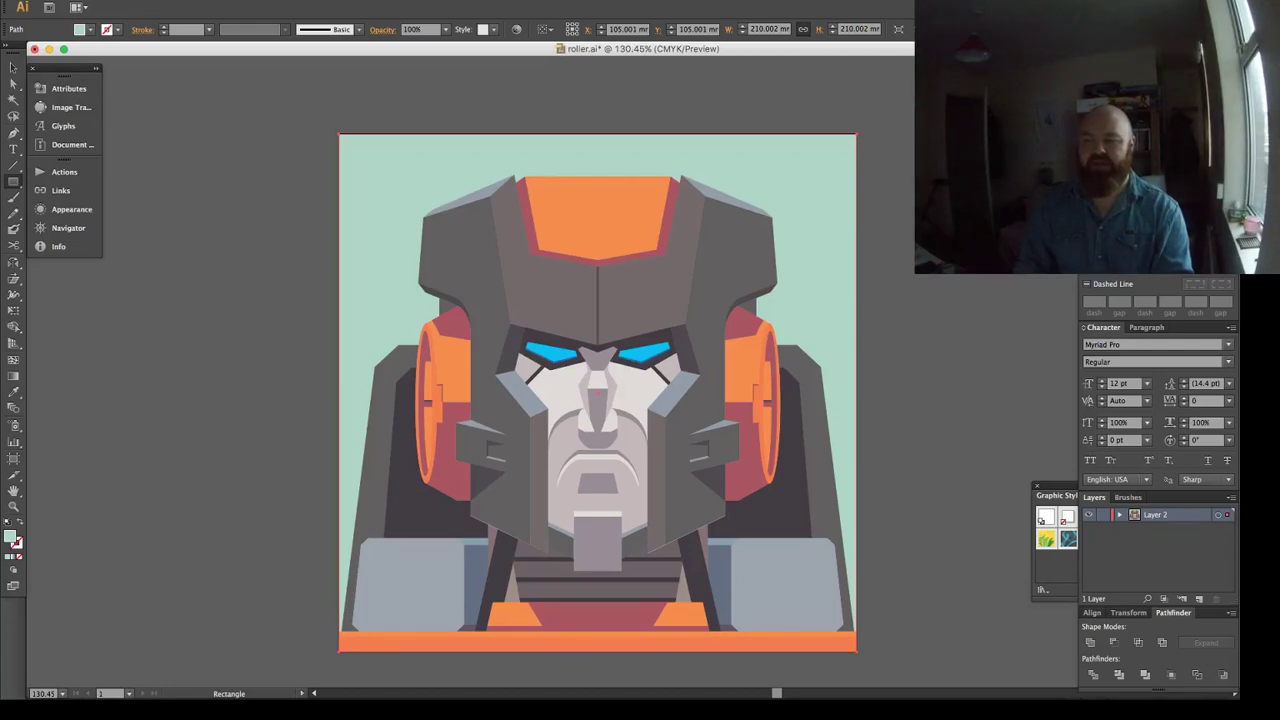
{"action": "key", "text": "super+shift+a"}
{"action": "key", "text": "v"}
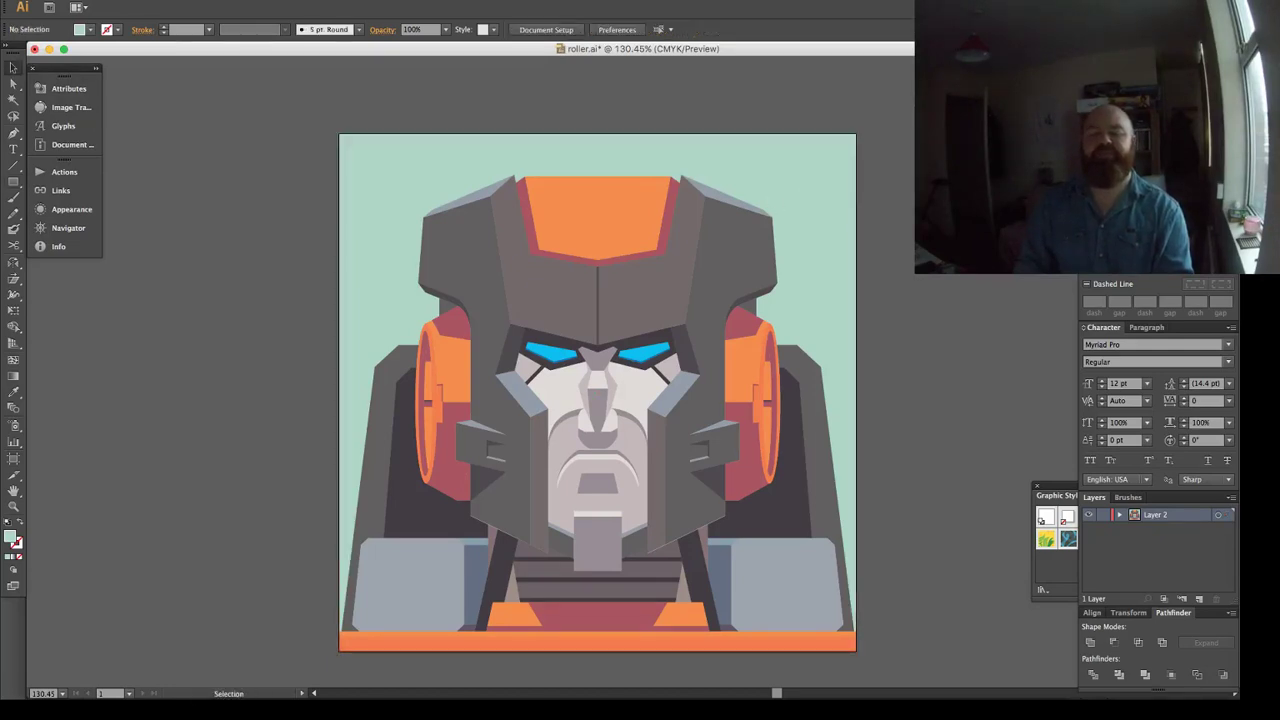
Bring a copy of the mint background to the front and fill it with a linear gradient from pale yellow-green to black.
{"action": "key", "text": "a"}
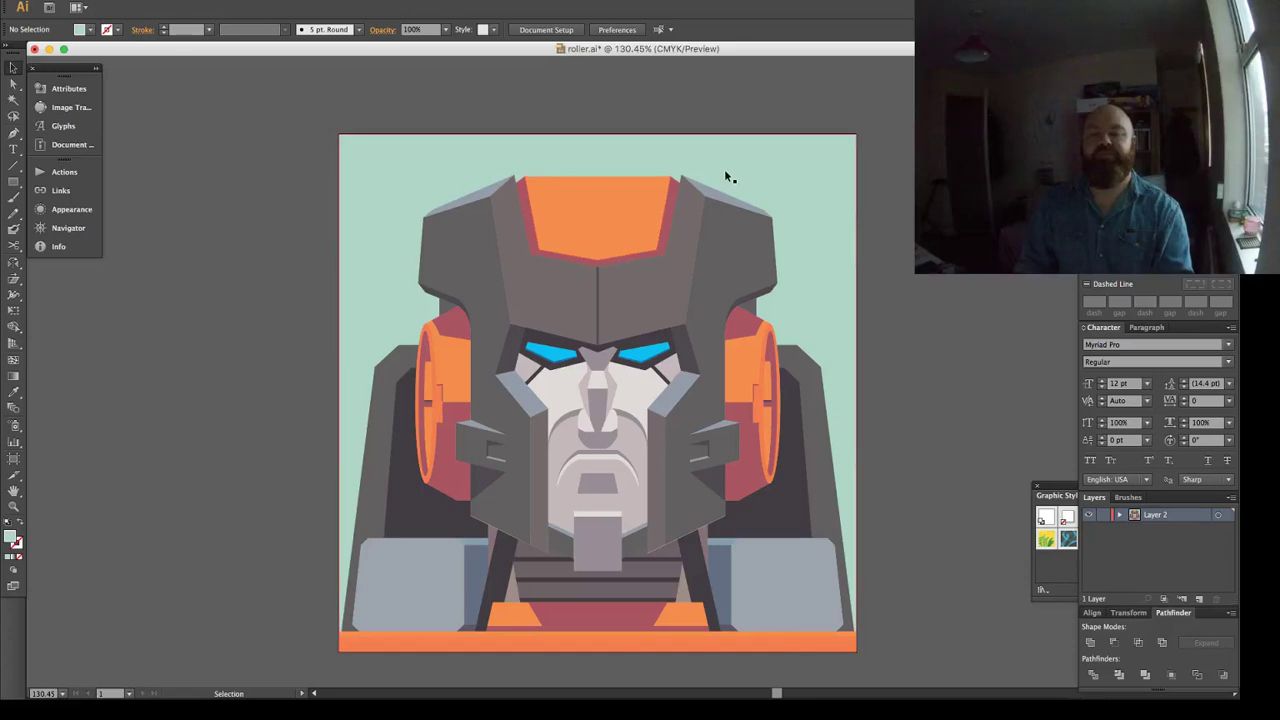
{"action": "key", "text": "ctrl+a"}
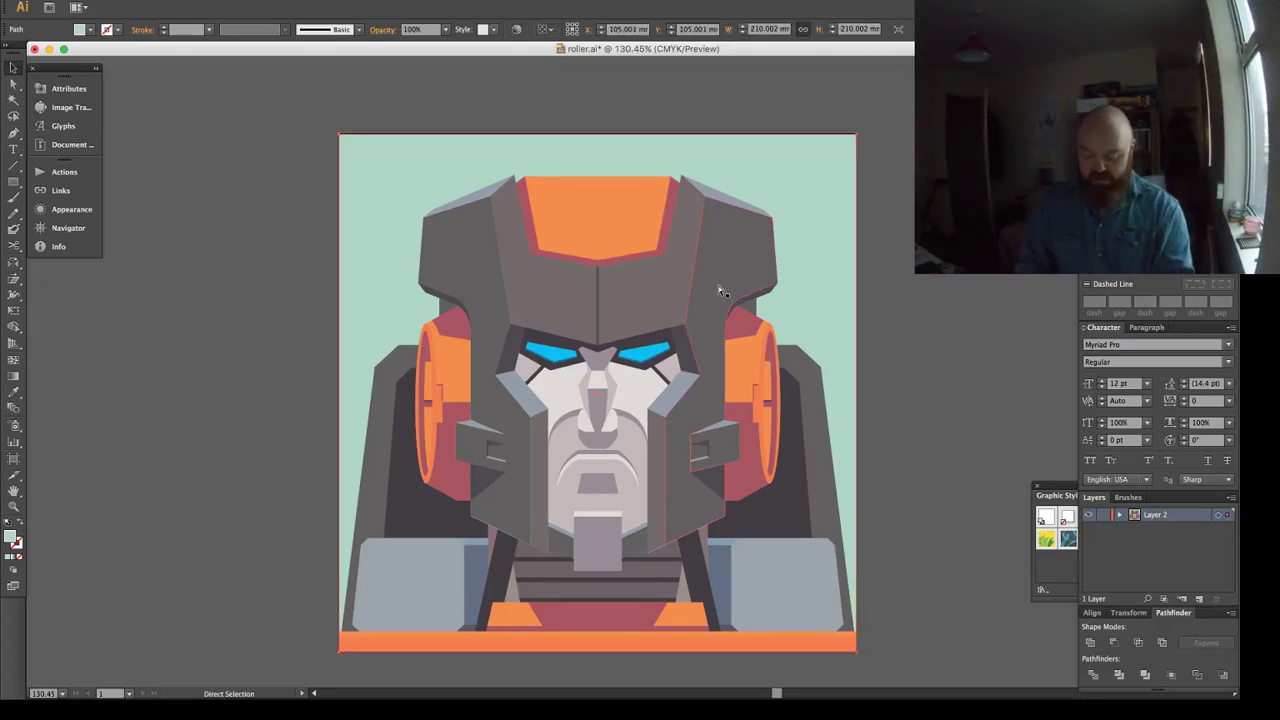
{"action": "key", "text": "shift+super+]"}
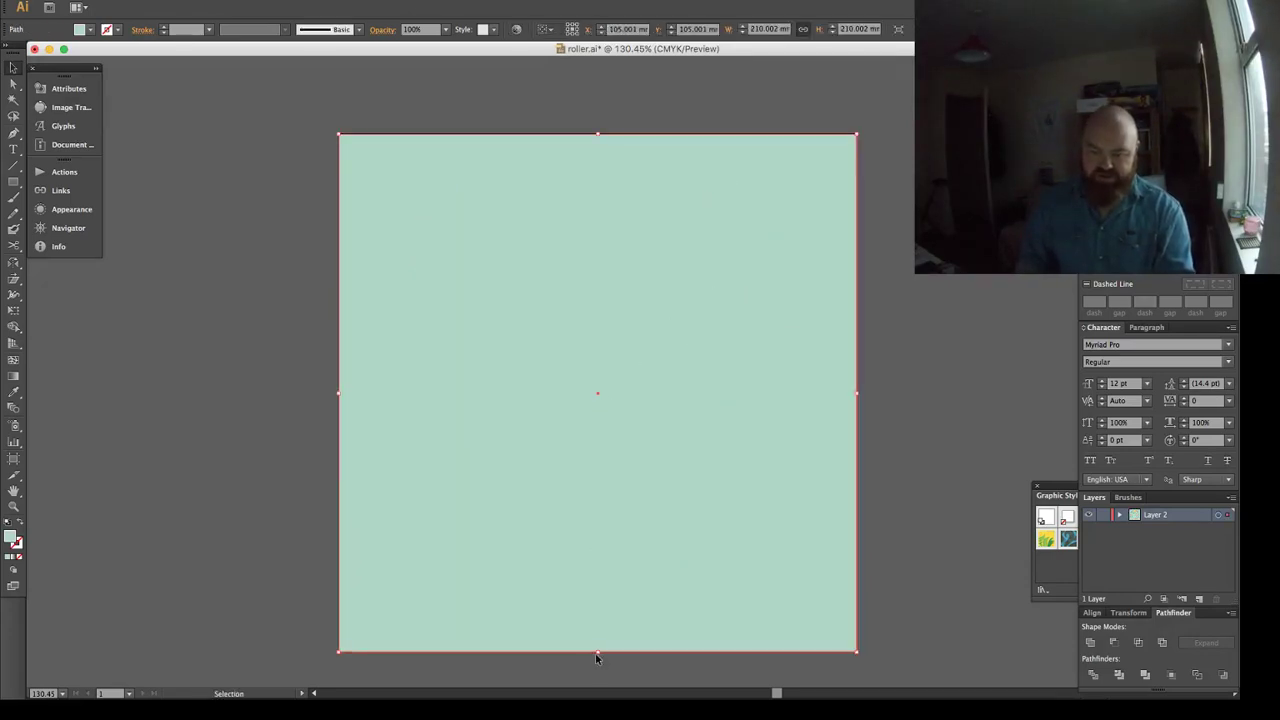
{"action": "left_click", "coordinate": [1133, 190]}
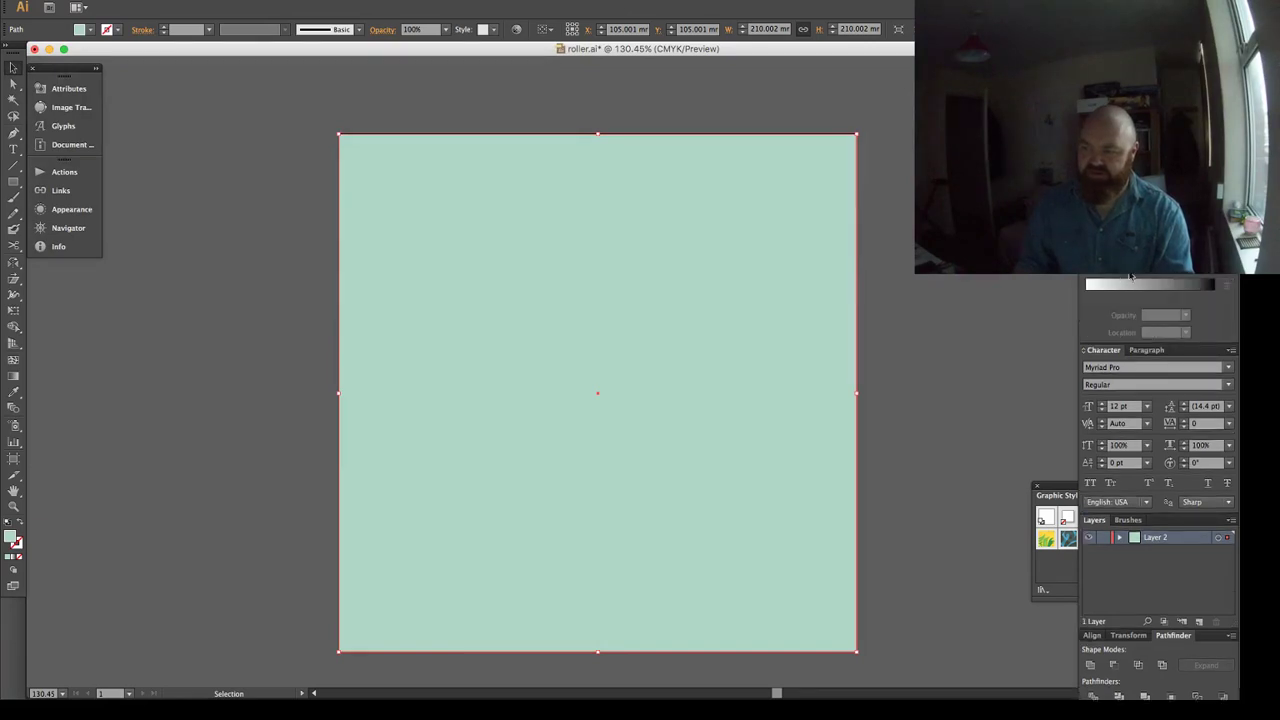
{"action": "left_click", "coordinate": [1110, 285]}
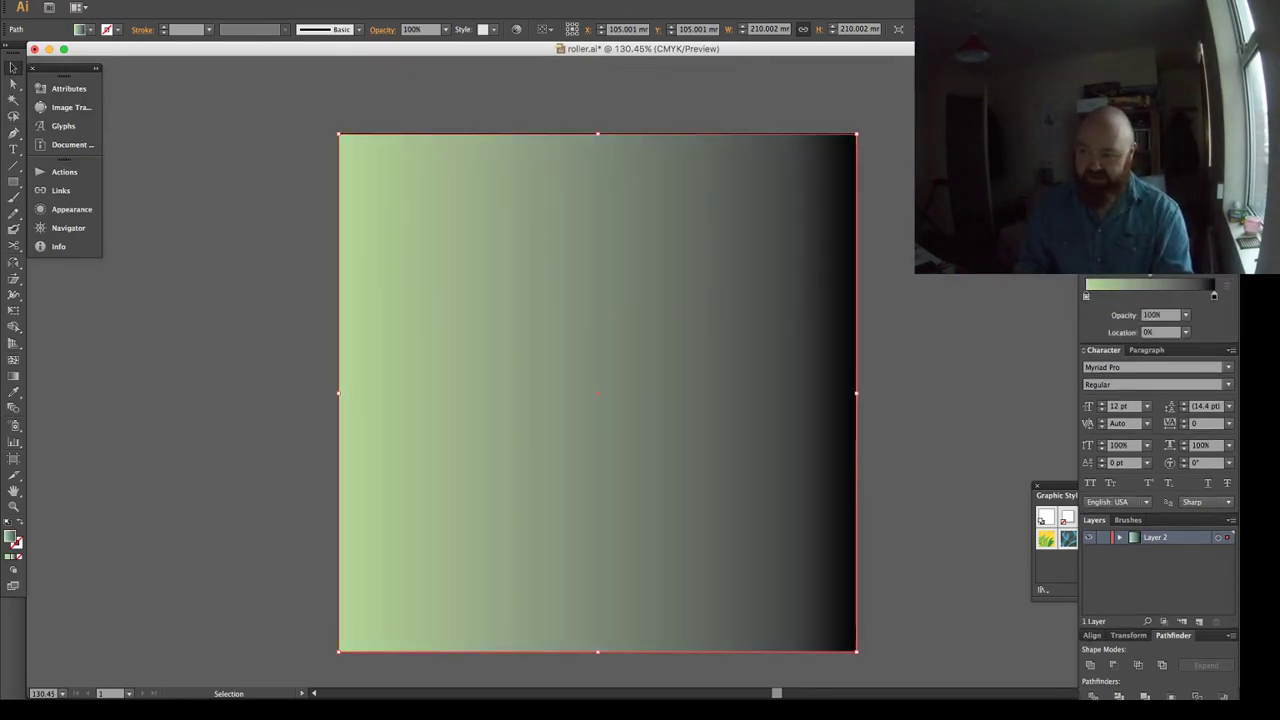
{"action": "left_click", "coordinate": [1214, 297]}
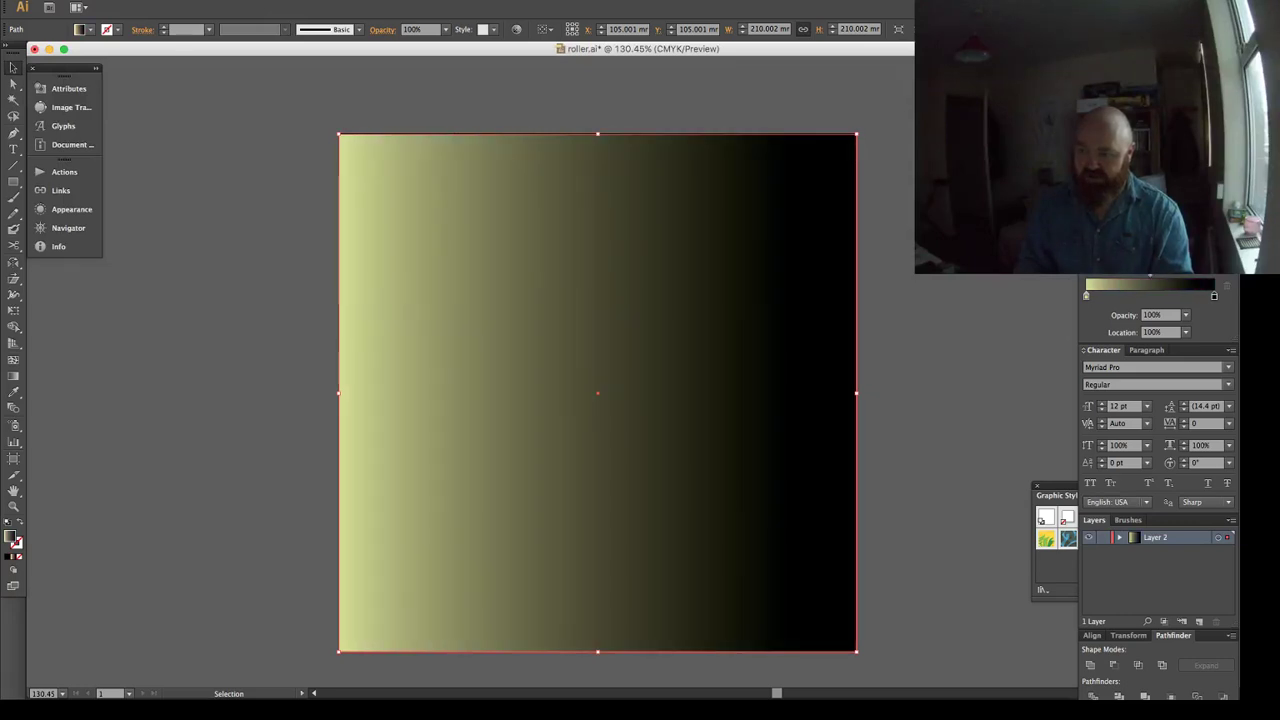
Set the gradient overlay's blend mode to Screen and run its gradient vertically from just above the artboard down to the forehead.
{"action": "left_click", "coordinate": [1168, 207]}
{"action": "left_click", "coordinate": [1115, 225]}
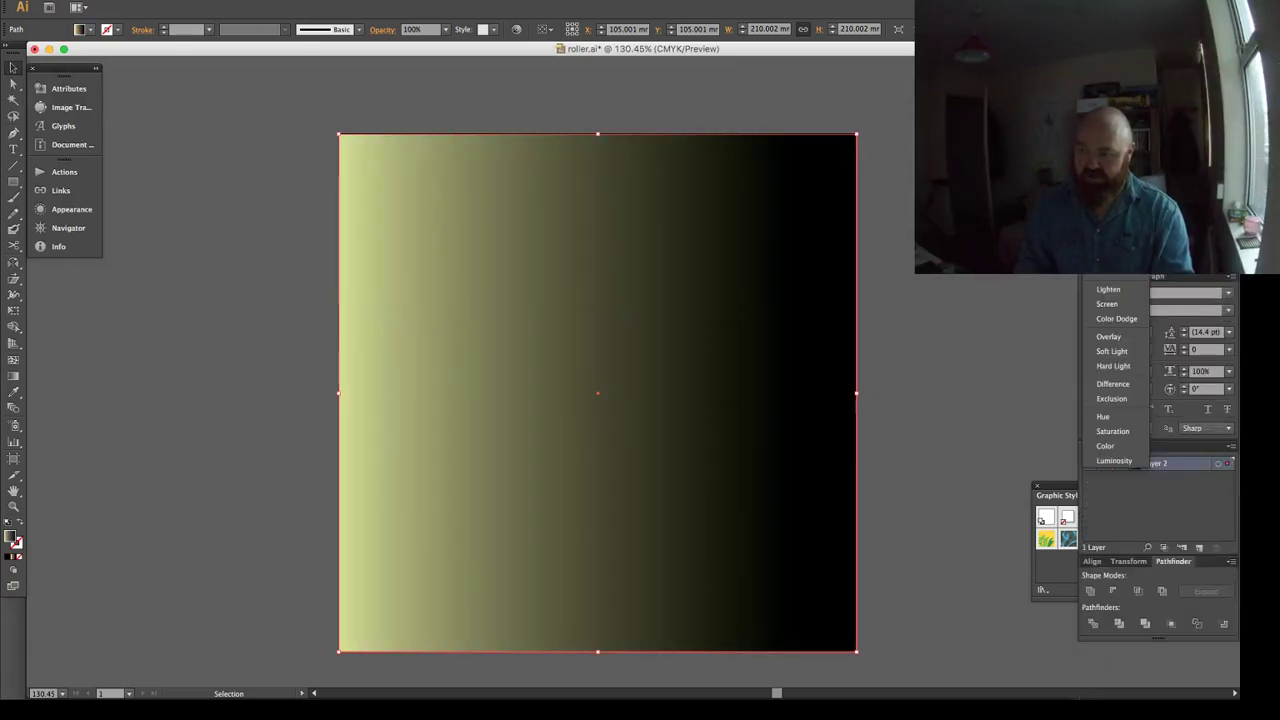
{"action": "left_click", "coordinate": [1107, 303]}
{"action": "key", "text": "g"}
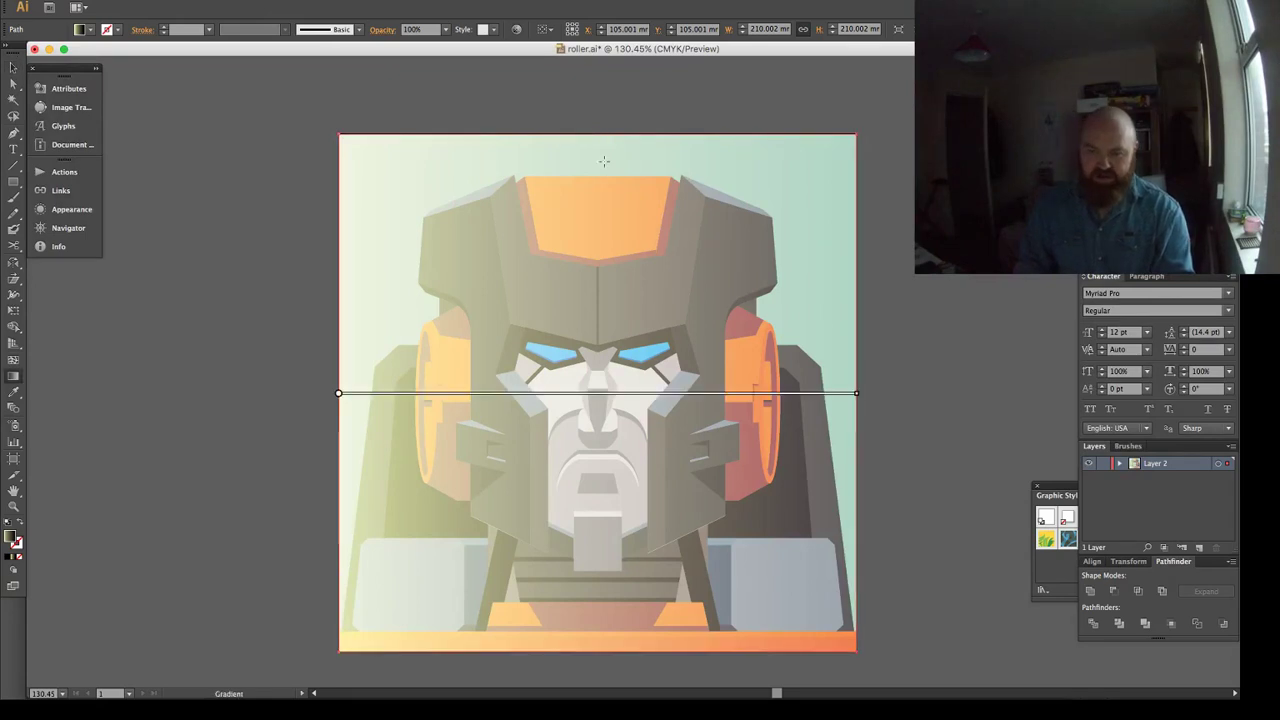
{"action": "left_click_drag", "start_coordinate": [597, 151], "coordinate": [598, 398]}
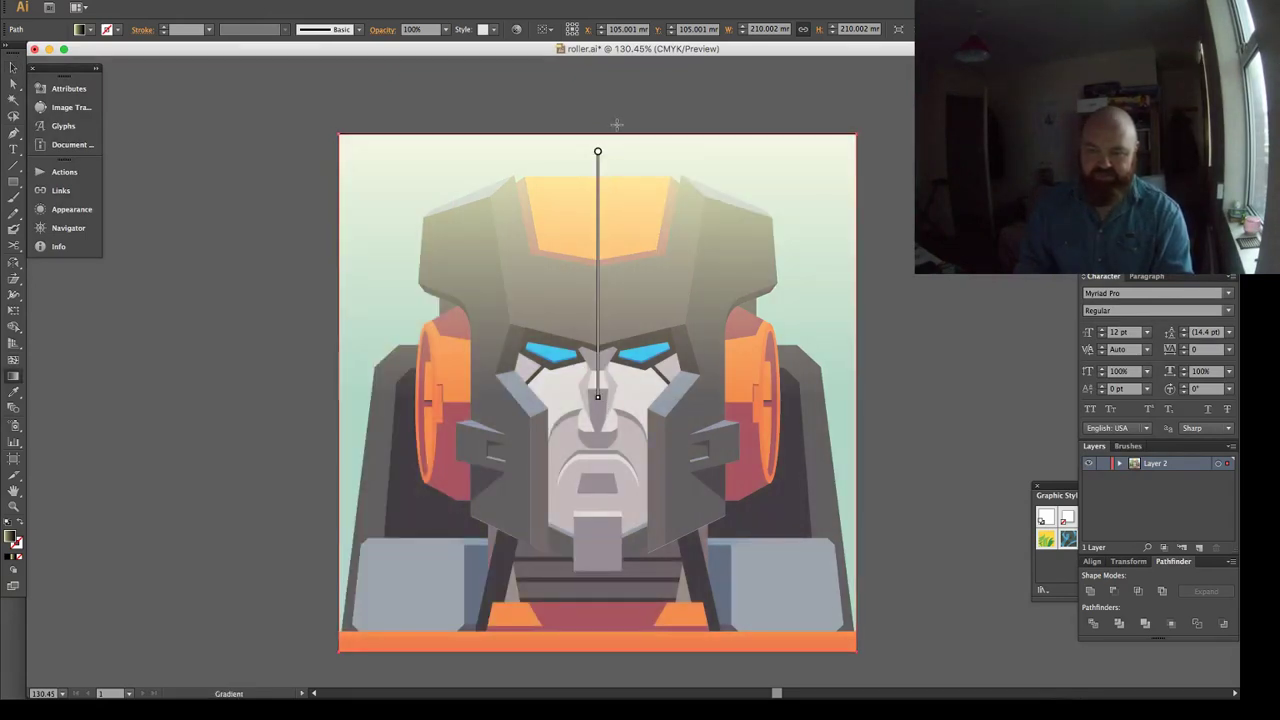
{"action": "left_click_drag", "start_coordinate": [598, 105], "coordinate": [598, 232]}
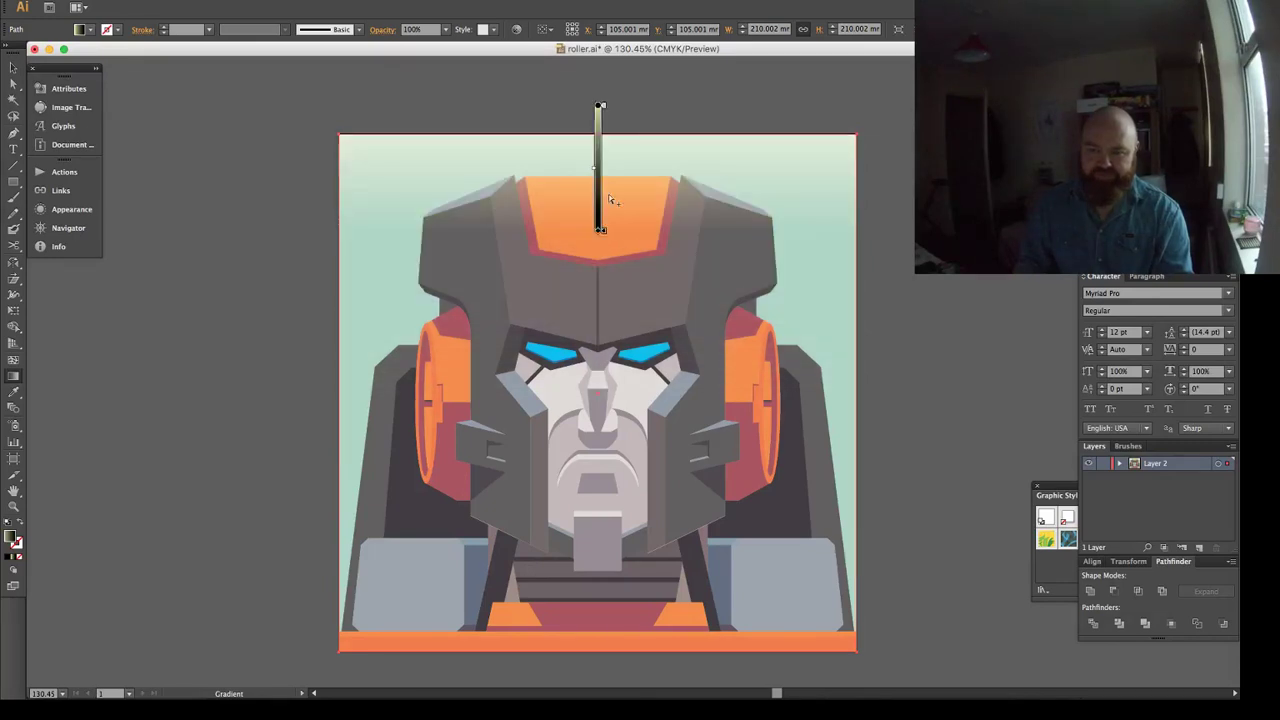
{"action": "left_click_drag", "start_coordinate": [624, 115], "coordinate": [623, 283]}
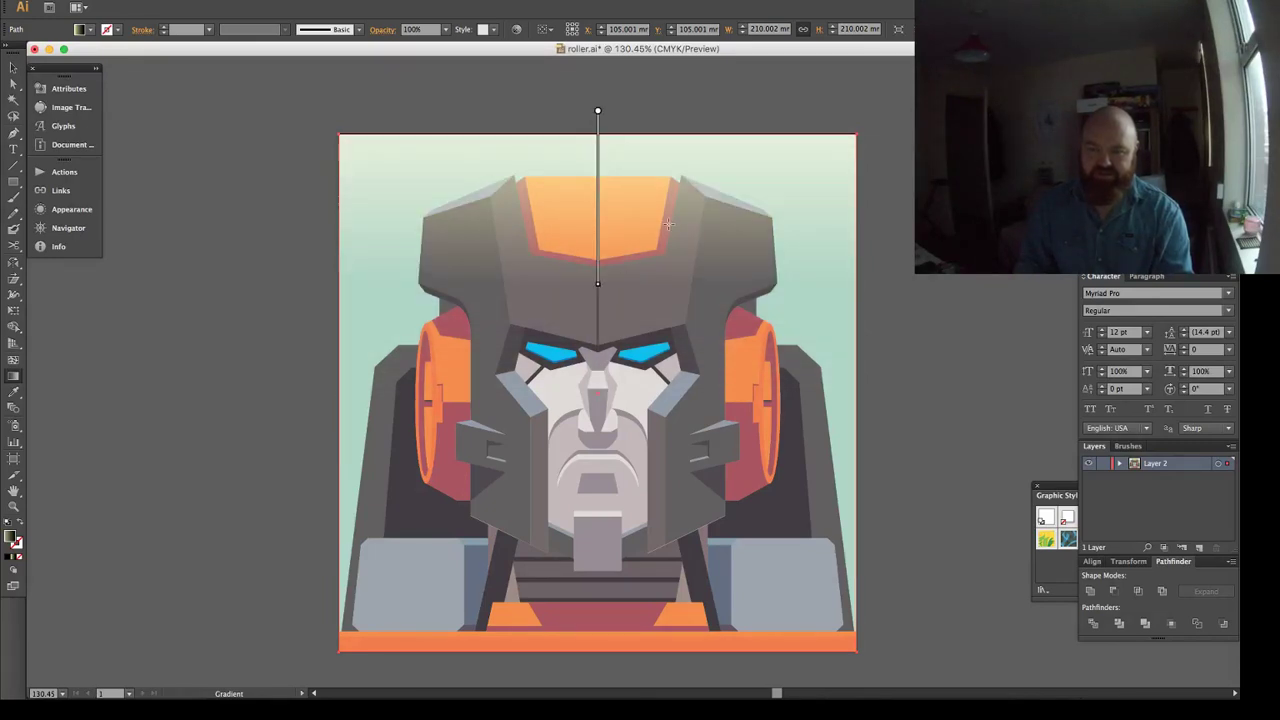
Set the gradient overlay's opacity to 80% and shift its gradient slightly downwards.
{"action": "key", "text": "v"}
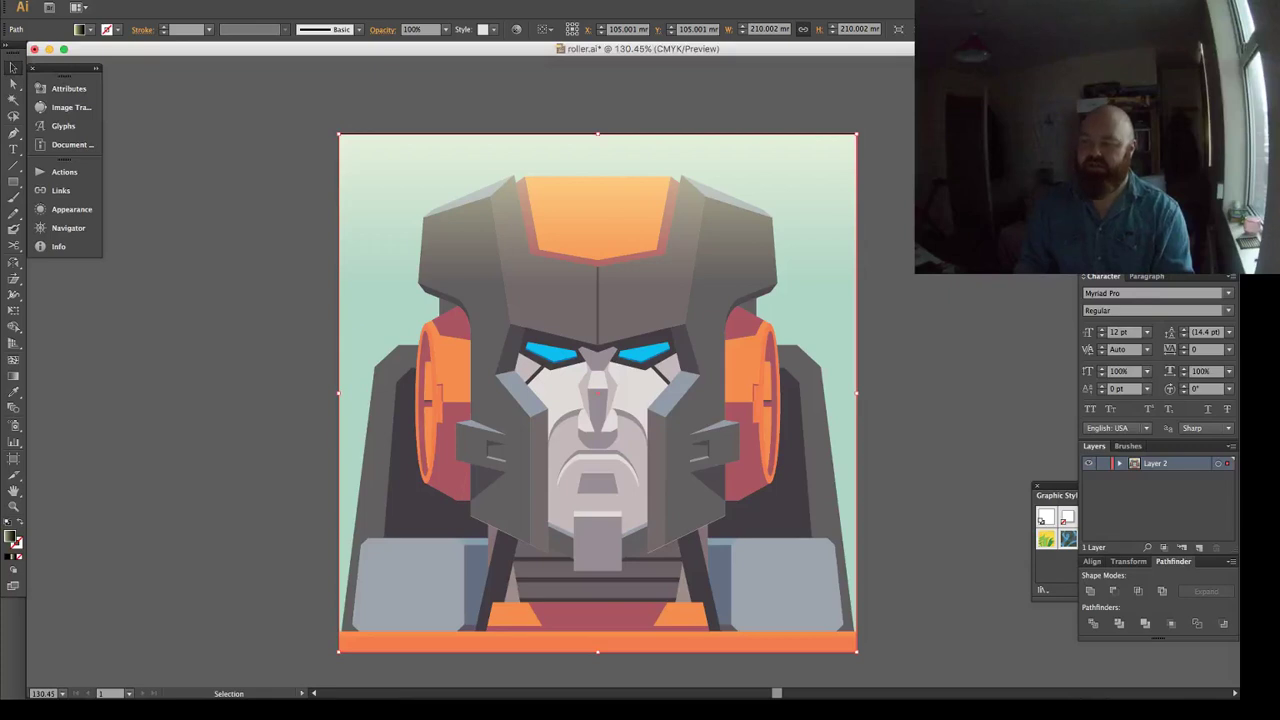
{"action": "key", "text": "8"}
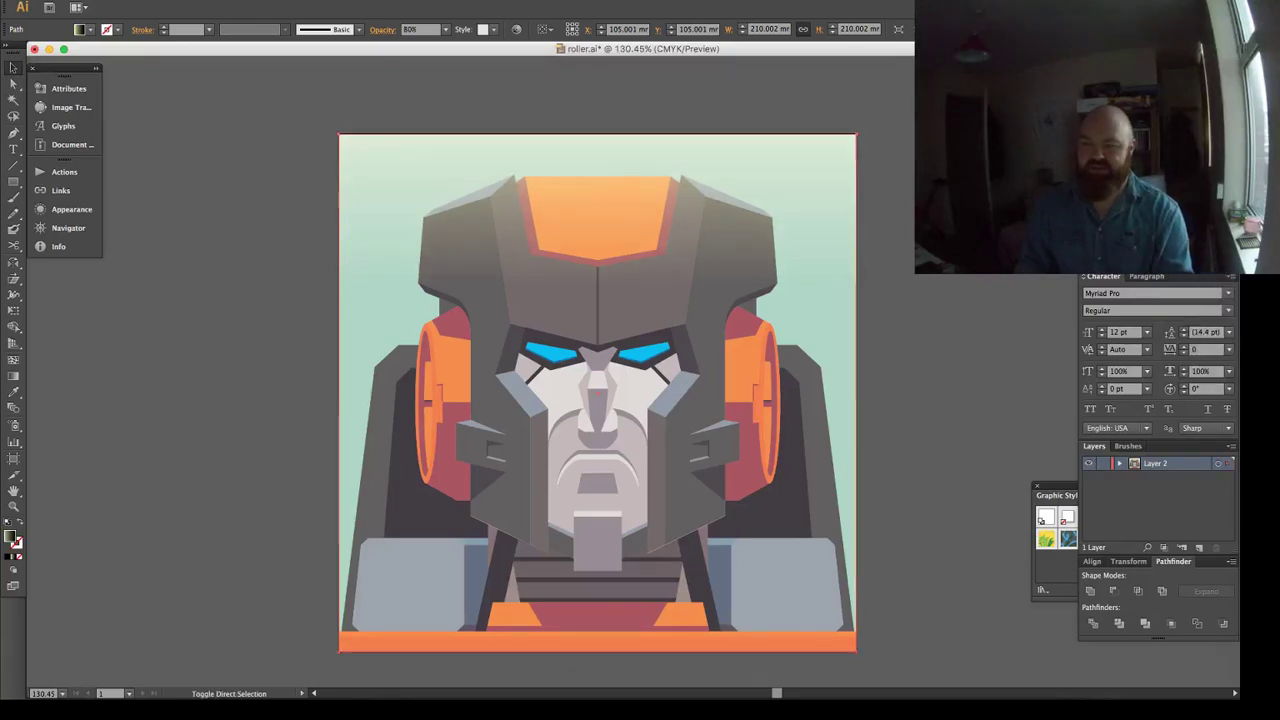
{"action": "key", "text": "super+shift+a"}
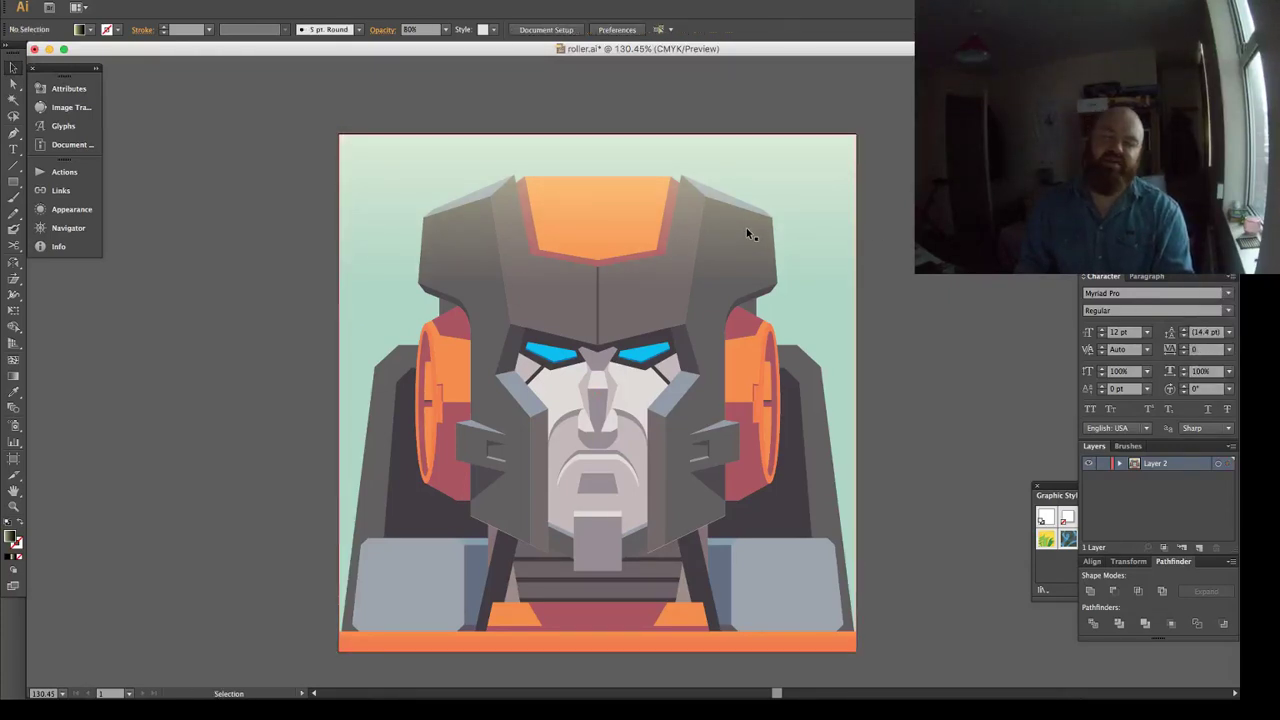
{"action": "left_click", "coordinate": [608, 157]}
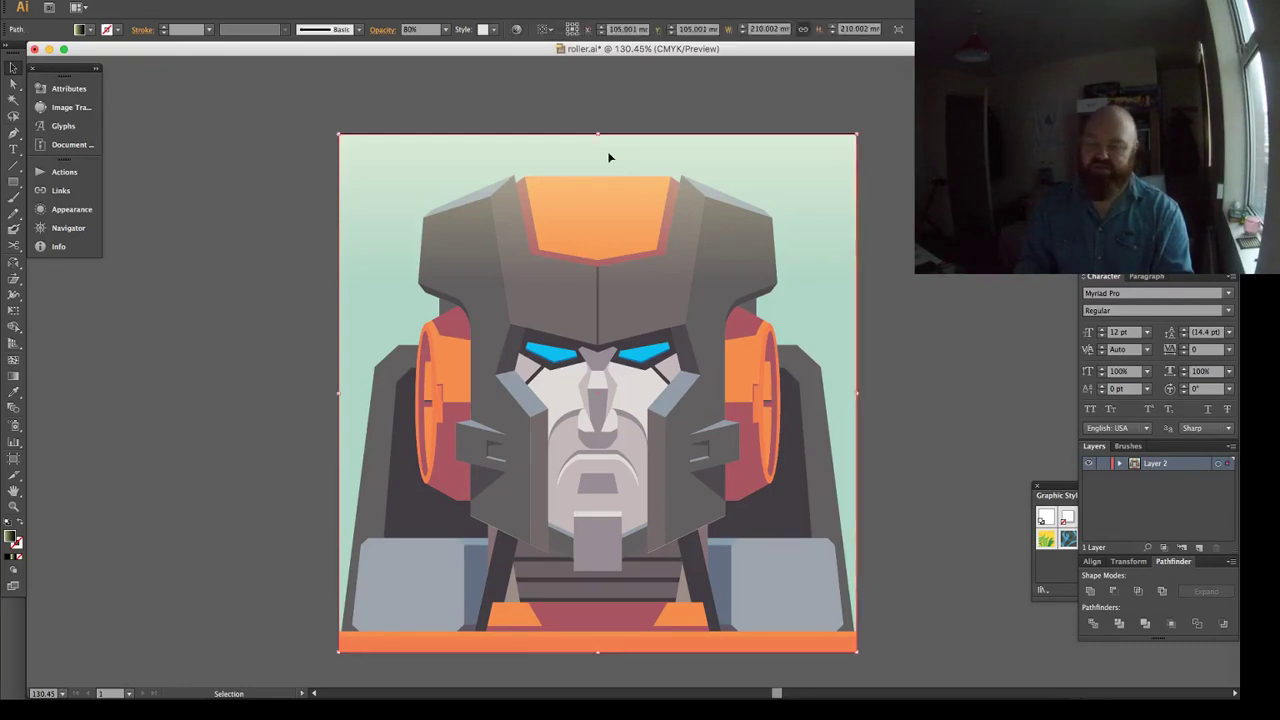
{"action": "key", "text": "g"}
{"action": "left_click_drag", "start_coordinate": [598, 113], "coordinate": [598, 127]}
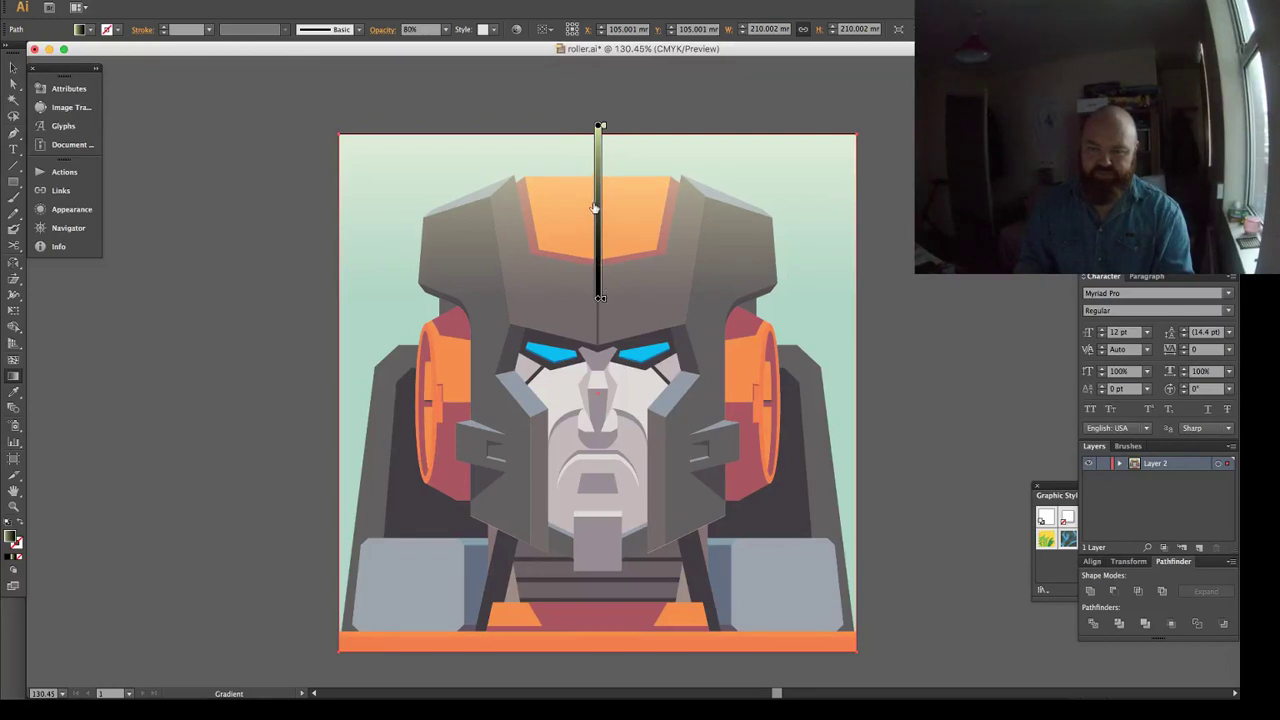
{"action": "key", "text": "super+shift+a"}
{"action": "key", "text": "v"}
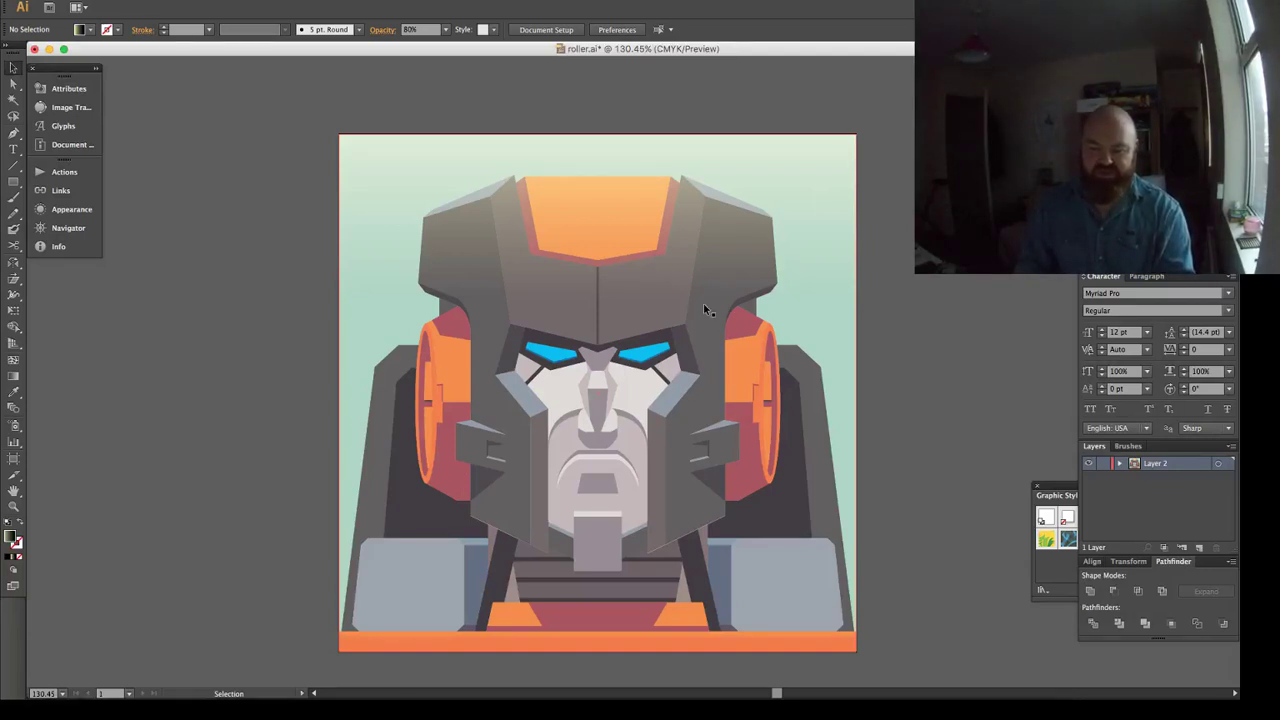
Examine the lower jaw edge against the neck at high magnification, and review the portrait at 150%.
{"action": "key", "text": "z"}
{"action": "left_click_drag", "start_coordinate": [644, 521], "coordinate": [697, 570]}
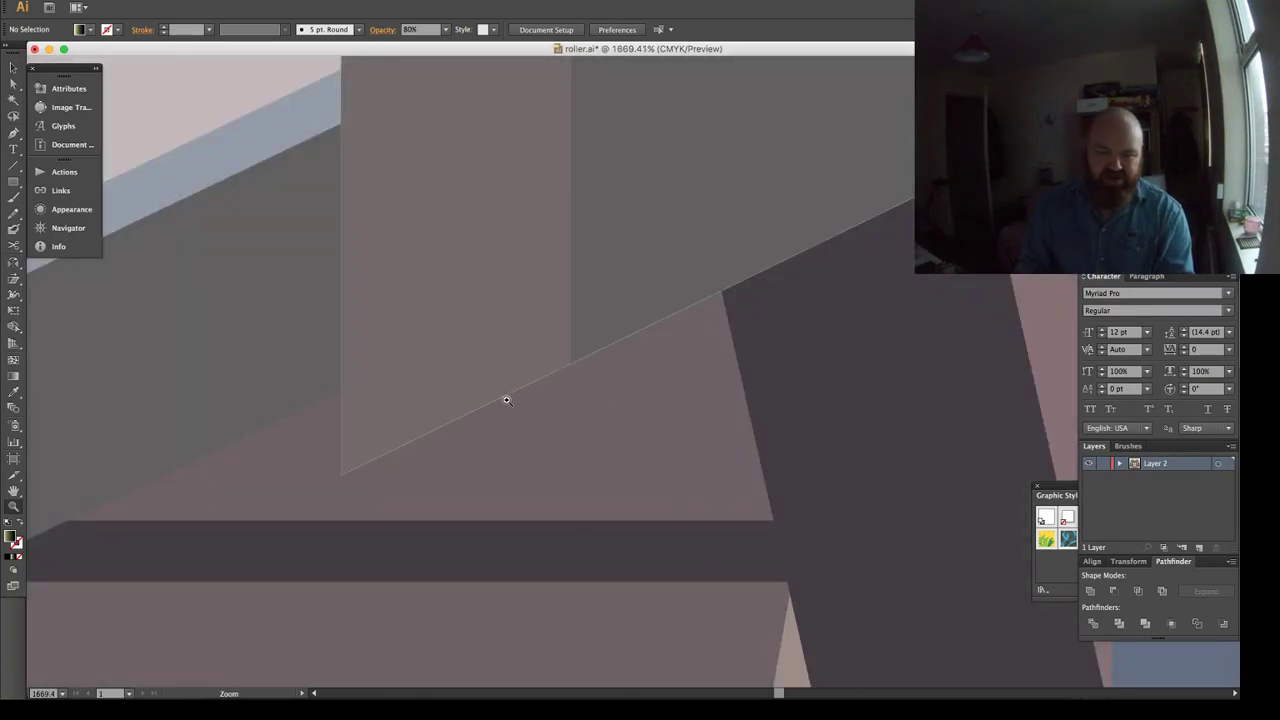
{"action": "key", "text": "super+minus"}
{"action": "key", "text": "super+minus"}
{"action": "key", "text": "super+minus"}
{"action": "key", "text": "super+minus"}
{"action": "key", "text": "super+minus"}
{"action": "key", "text": "super+minus"}
{"action": "key", "text": "super+minus"}
{"action": "key", "text": "super+minus"}
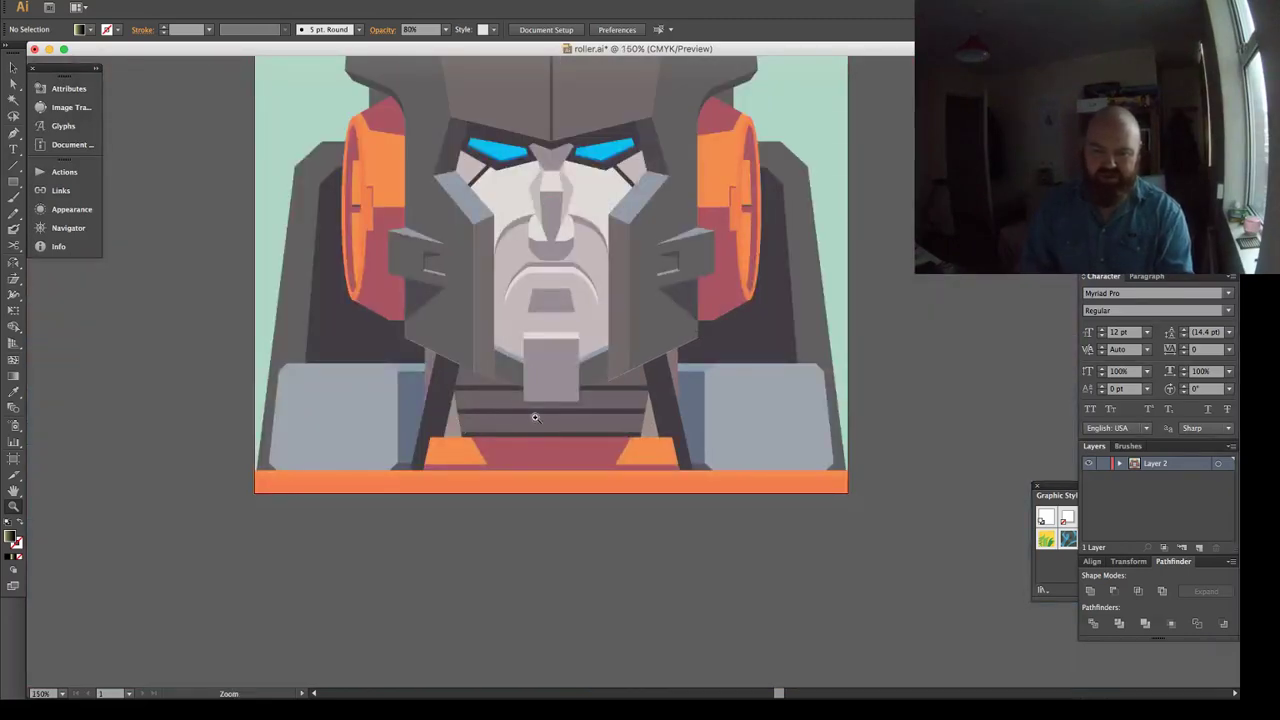
{"action": "scroll", "coordinate": [488, 383], "scroll_direction": "up", "scroll_amount": 1}
{"action": "key", "text": "v"}
{"action": "key", "text": "a"}
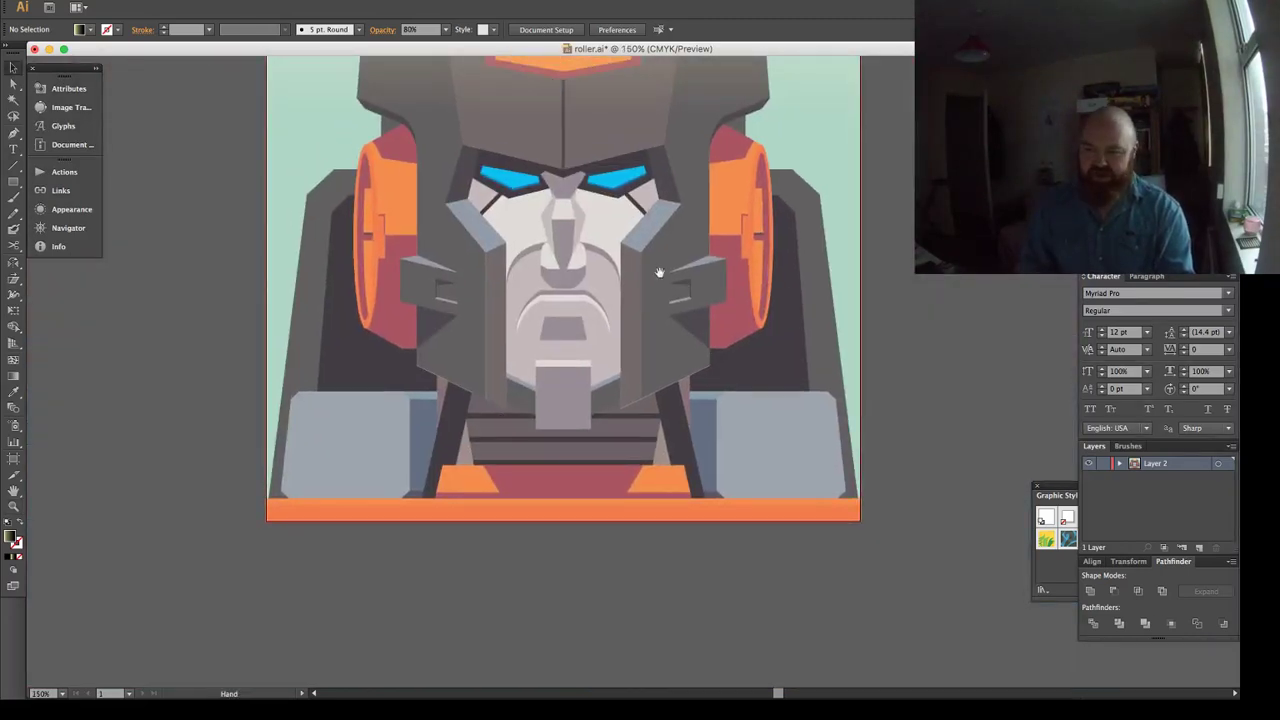
{"action": "scroll", "coordinate": [830, 265], "scroll_direction": "up", "scroll_amount": 2}
Lock the gradient overlay and the mint background, and unite a copy of all the portrait shapes into one dark silhouette.
{"action": "left_click", "coordinate": [844, 251]}
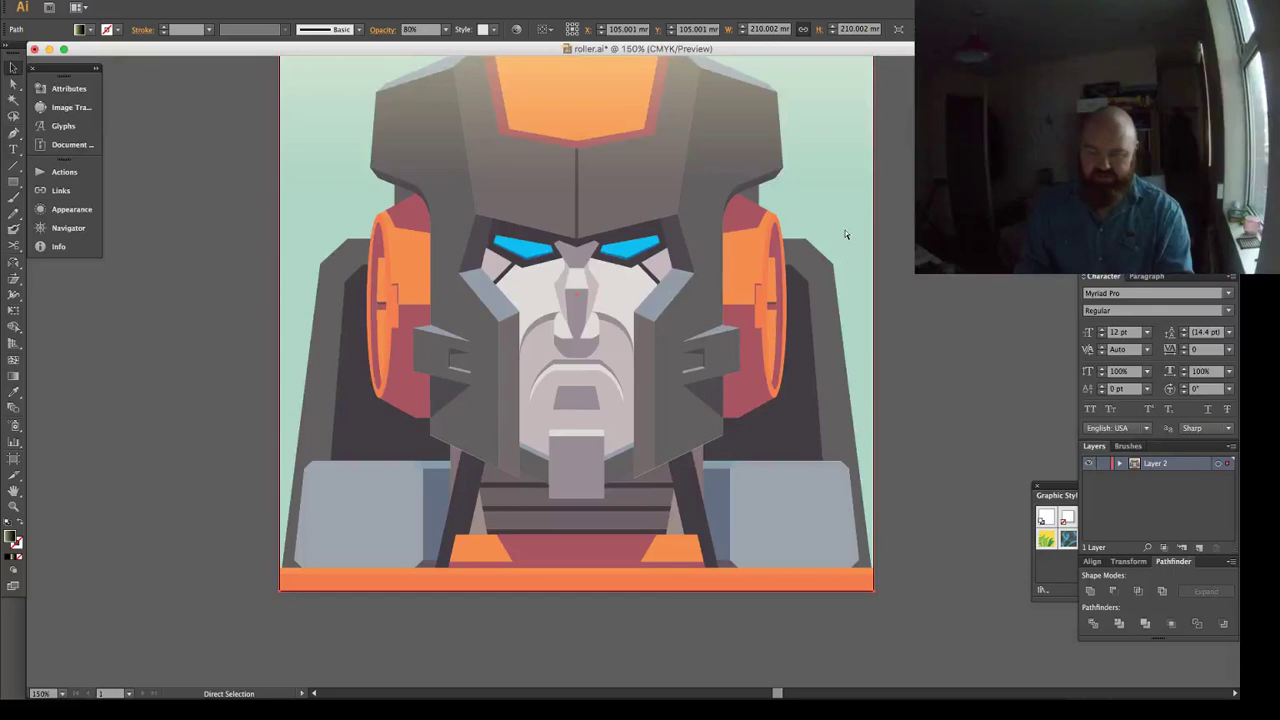
{"action": "left_click", "coordinate": [845, 233]}
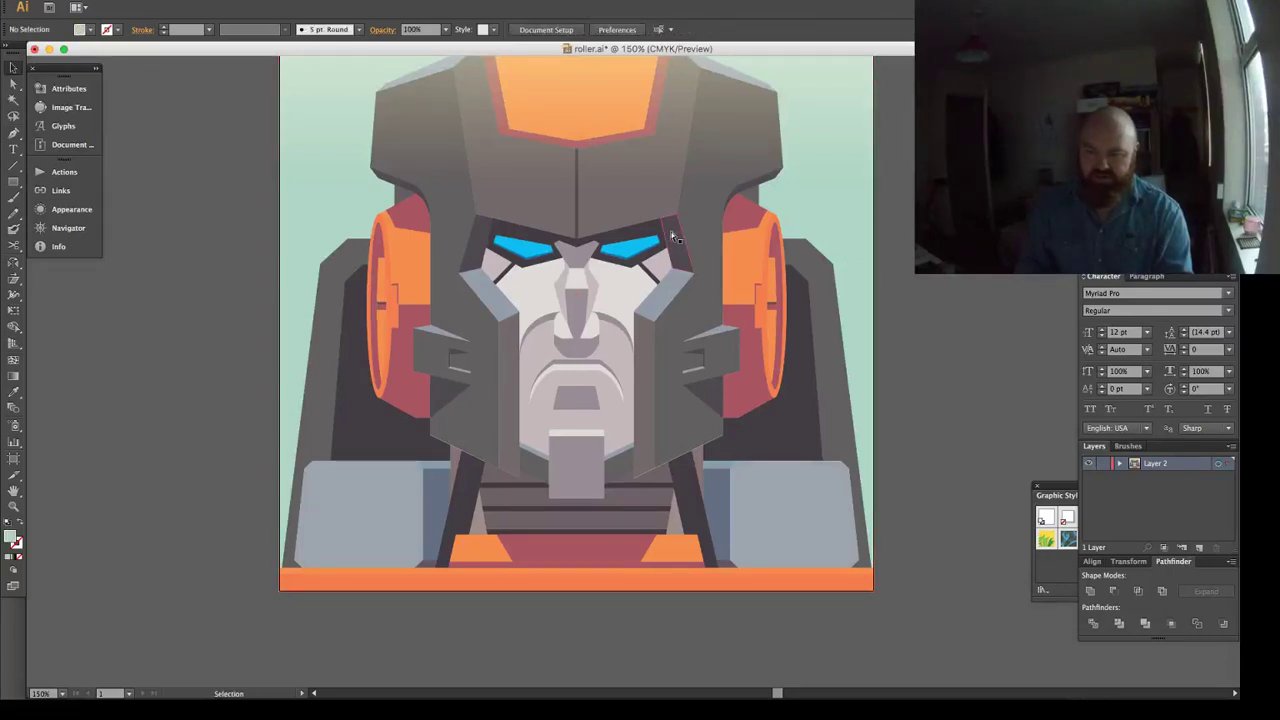
{"action": "key", "text": "super+a"}
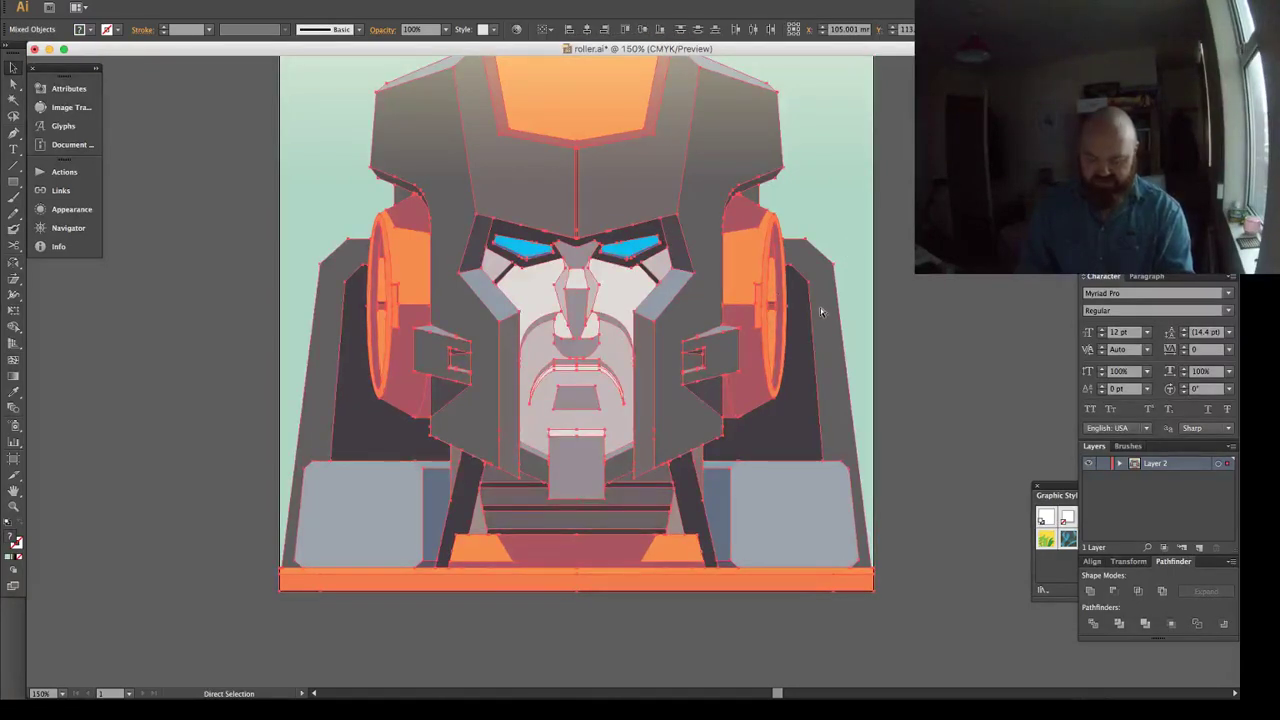
{"action": "key", "text": "v"}
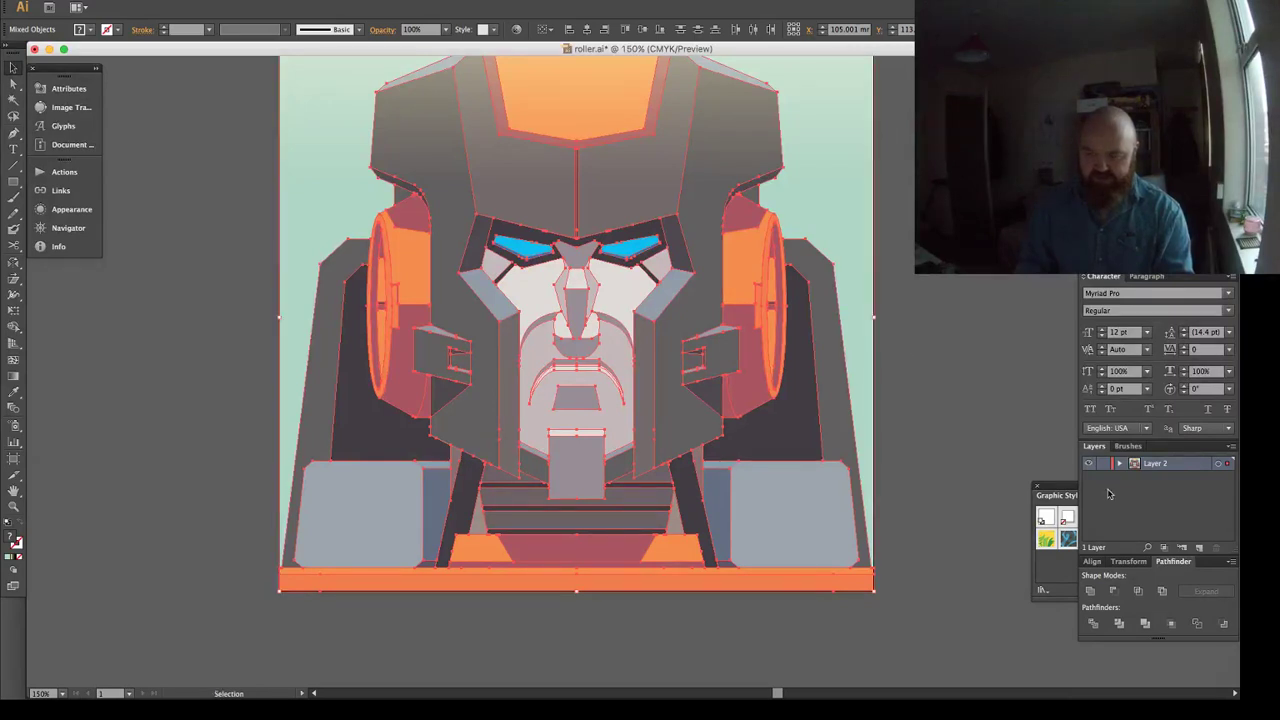
{"action": "left_click", "coordinate": [1091, 592]}
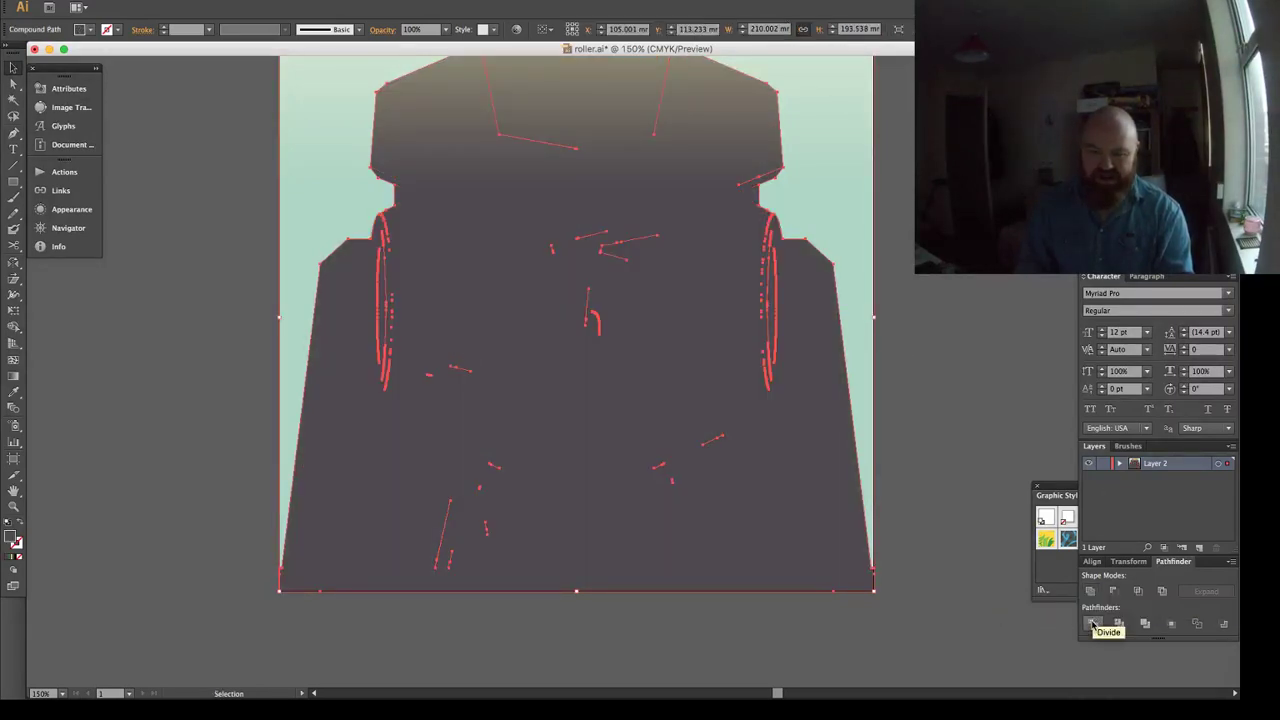
{"action": "left_click", "coordinate": [1091, 593]}
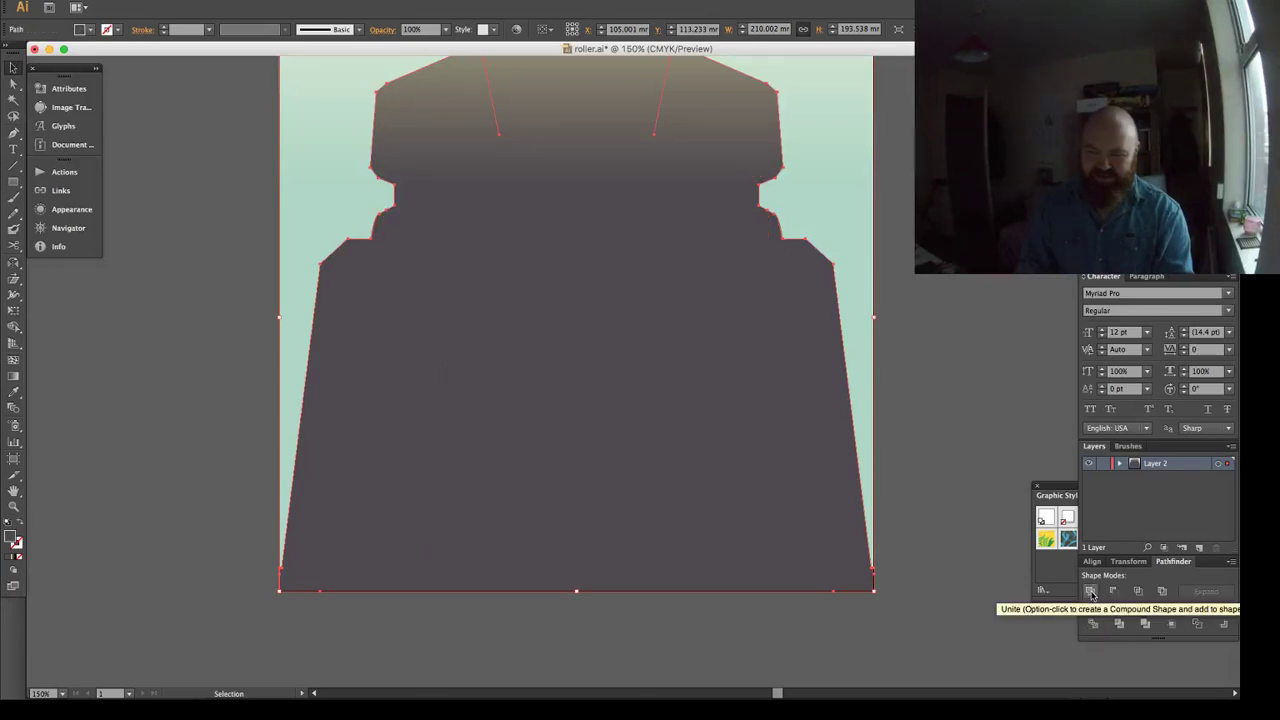
Delete the two stray anchor points that cut into the forehead of the united silhouette.
{"action": "key", "text": "p"}
{"action": "scroll", "coordinate": [686, 403], "scroll_direction": "up", "scroll_amount": 2}
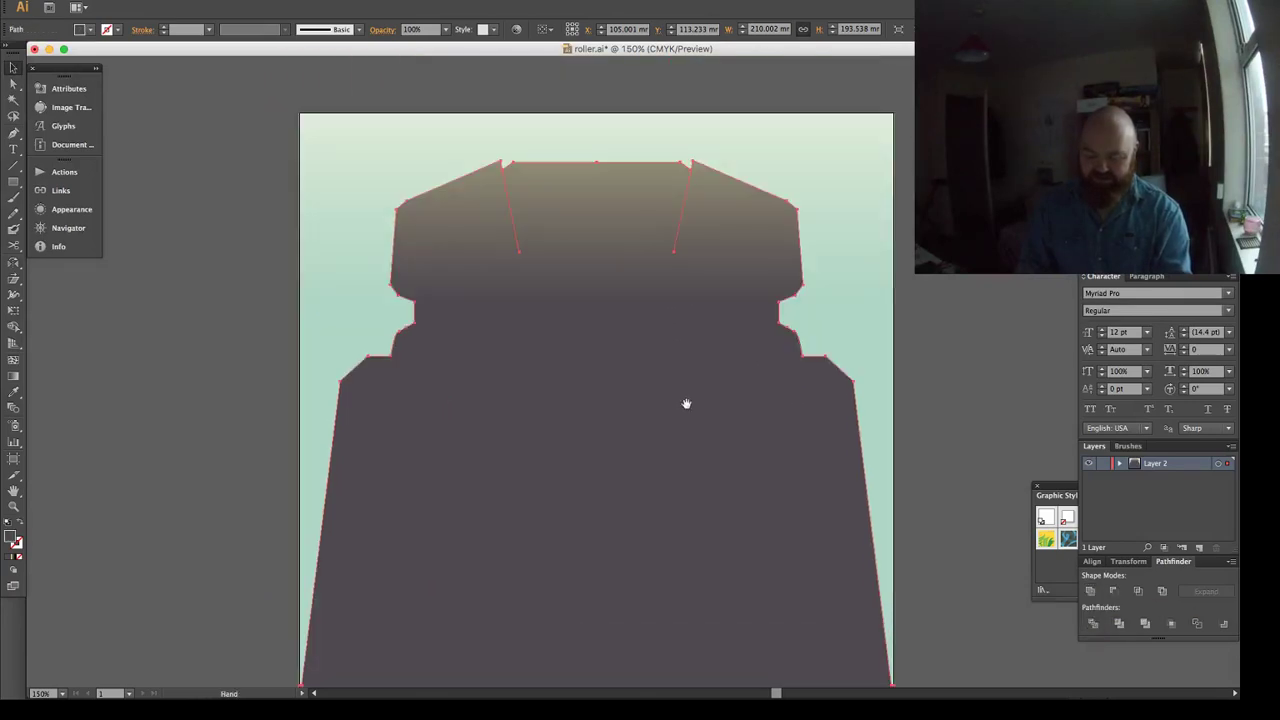
{"action": "left_click", "coordinate": [675, 254]}
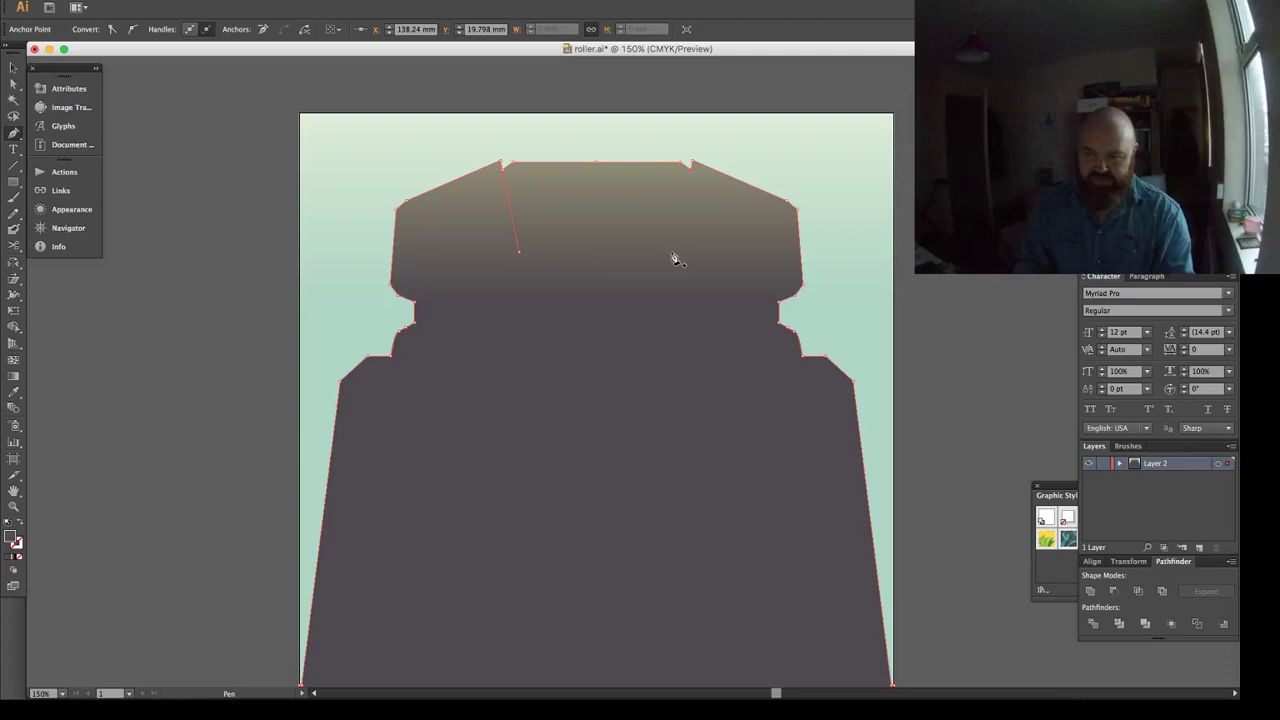
{"action": "left_click", "coordinate": [519, 257]}
{"action": "key", "text": "v"}
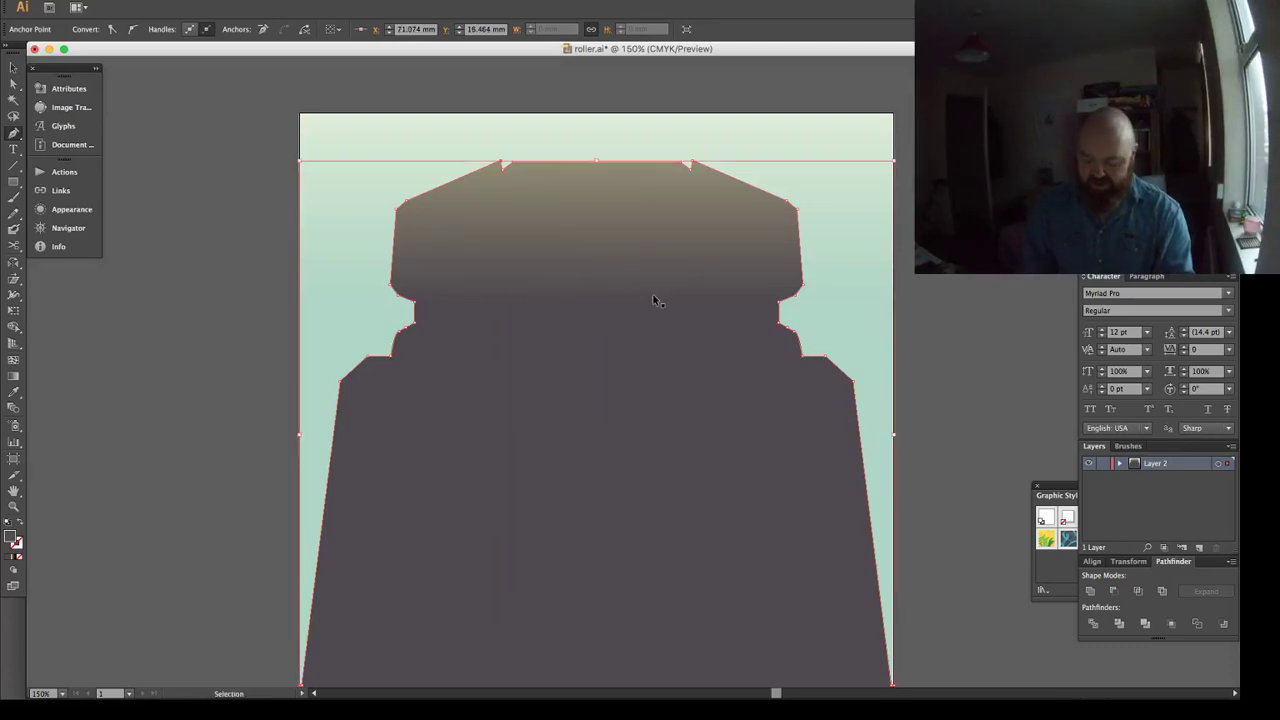
Place the united silhouette behind the portrait artwork.
{"action": "key", "text": "super+alt+3"}
{"action": "key", "text": "p"}
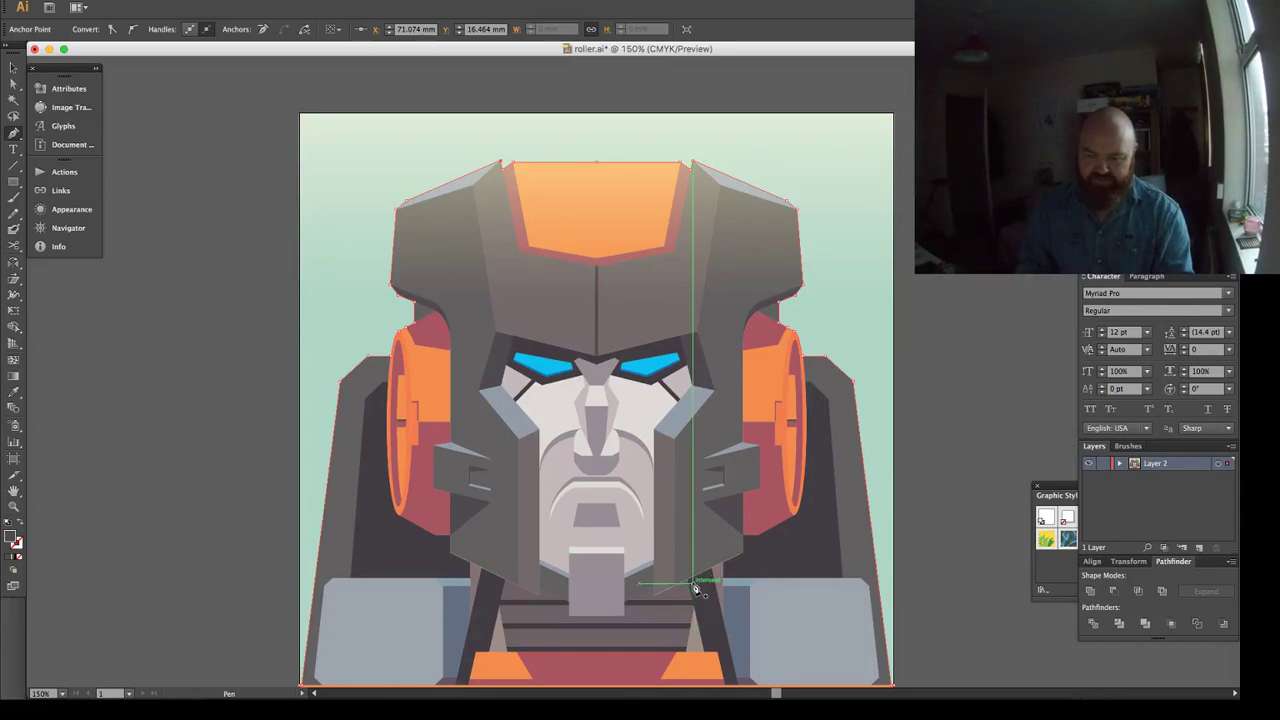
{"action": "key", "text": "v"}
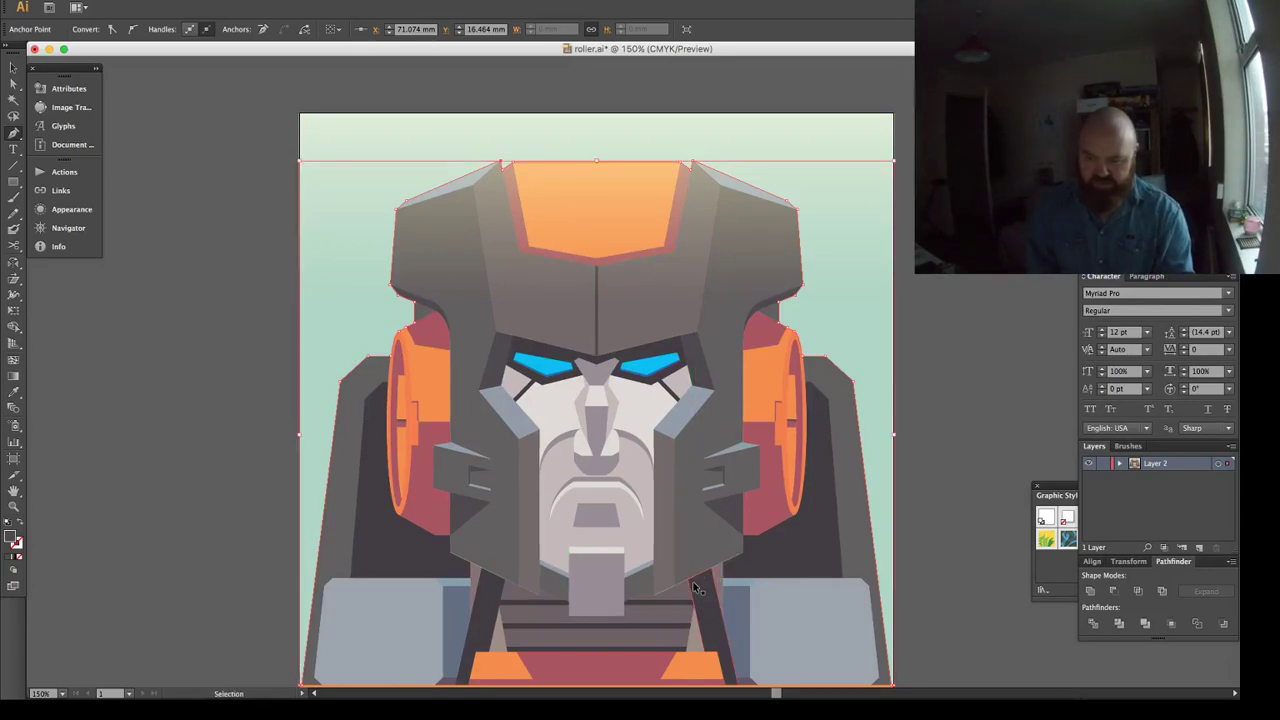
Select the small white path along the lower jaw edge together with every path that shares its fill and stroke.
{"action": "key", "text": "super+["}
{"action": "key", "text": "super+]"}
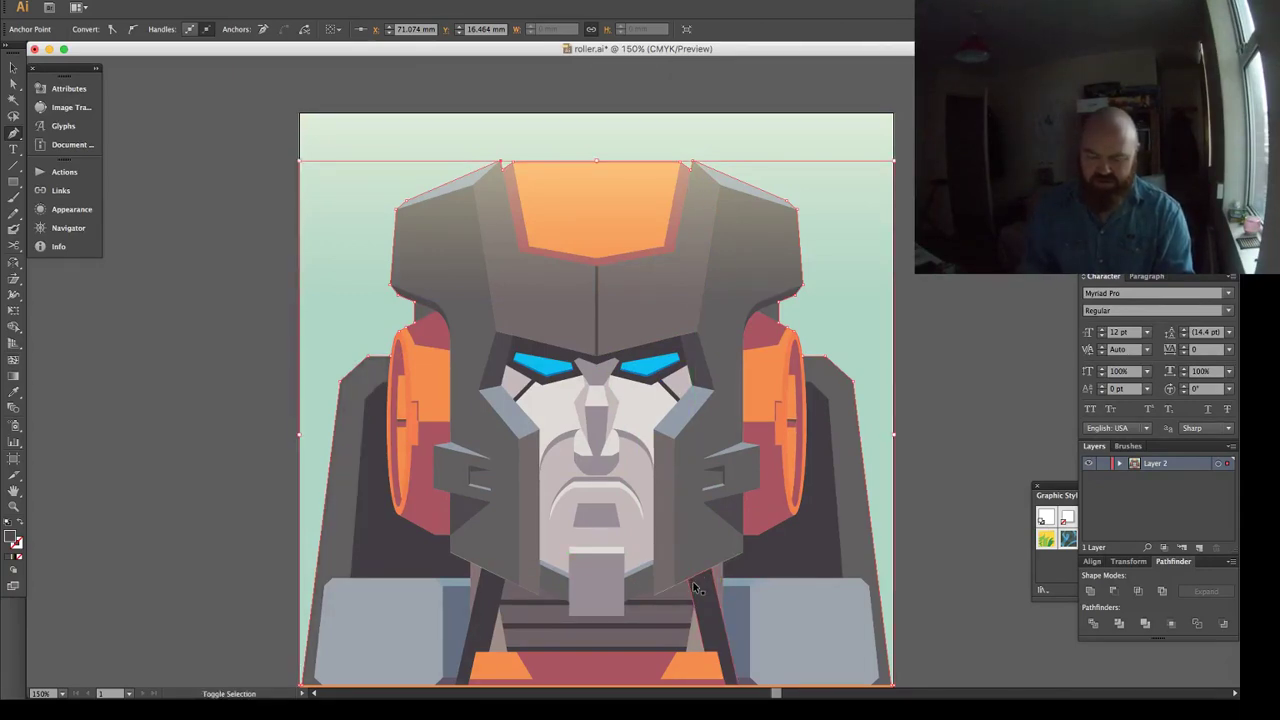
{"action": "key", "text": "super+shift+a"}
{"action": "key", "text": "a"}
{"action": "left_click_drag", "start_coordinate": [681, 585], "coordinate": [681, 590]}
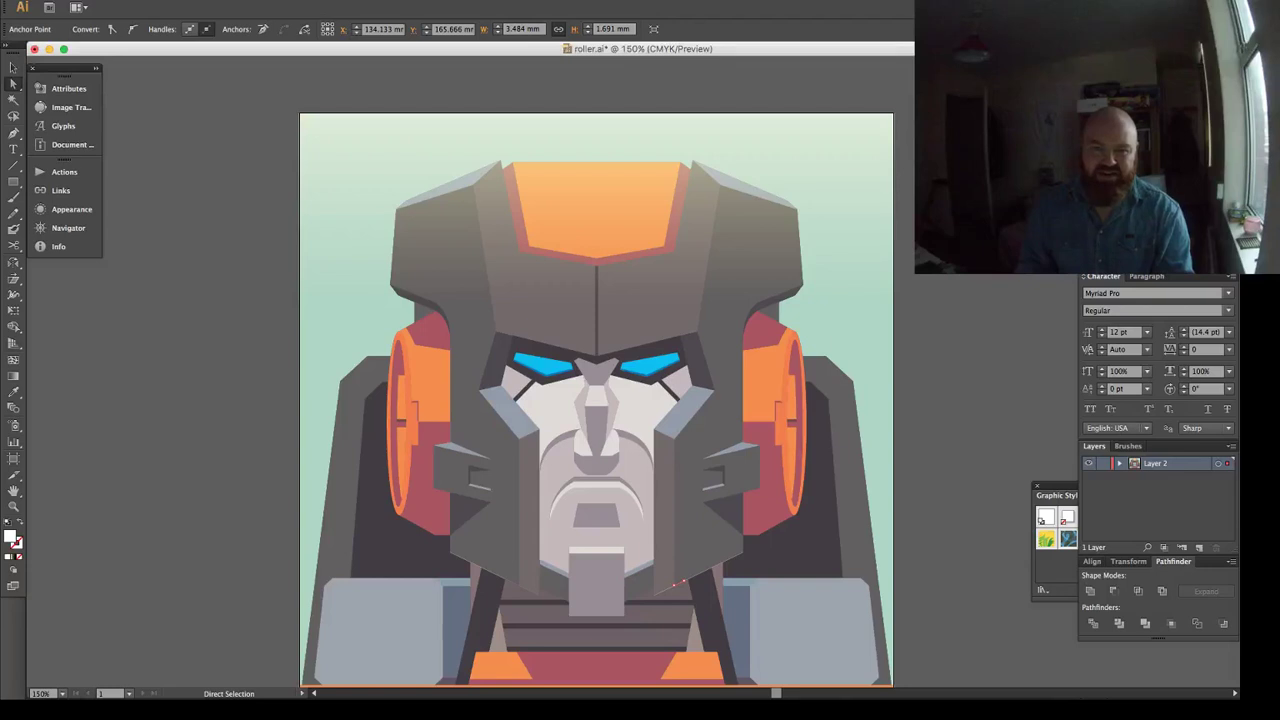
{"action": "left_click", "coordinate": [240, 2]}
{"action": "mouse_move", "coordinate": [285, 108]}
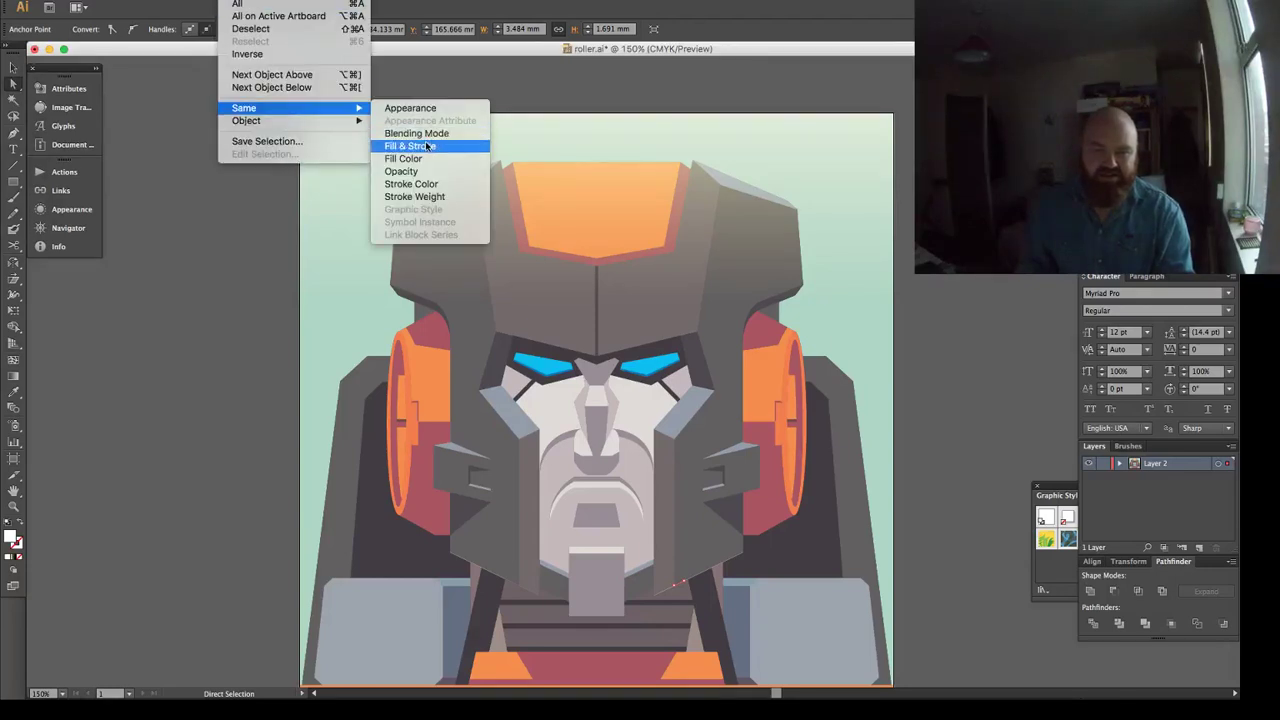
{"action": "left_click", "coordinate": [427, 146]}
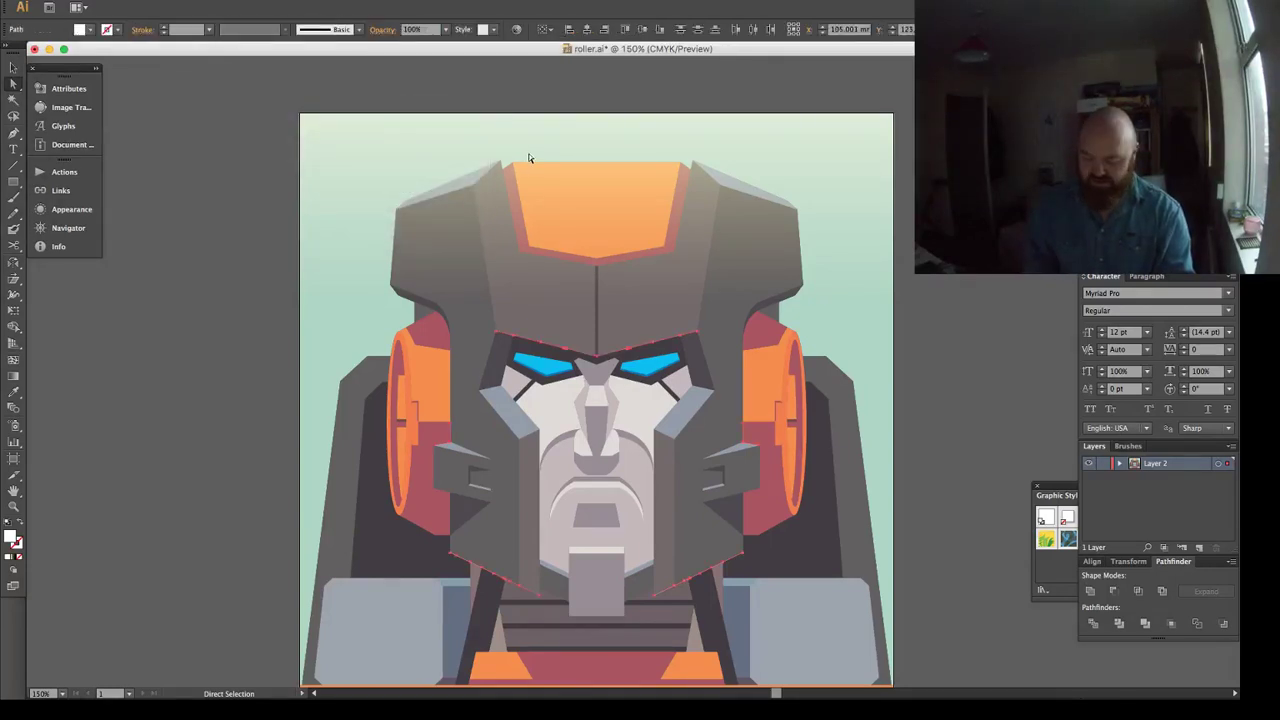
{"action": "key", "text": "ctrl+shift+a"}
{"action": "key", "text": "v"}
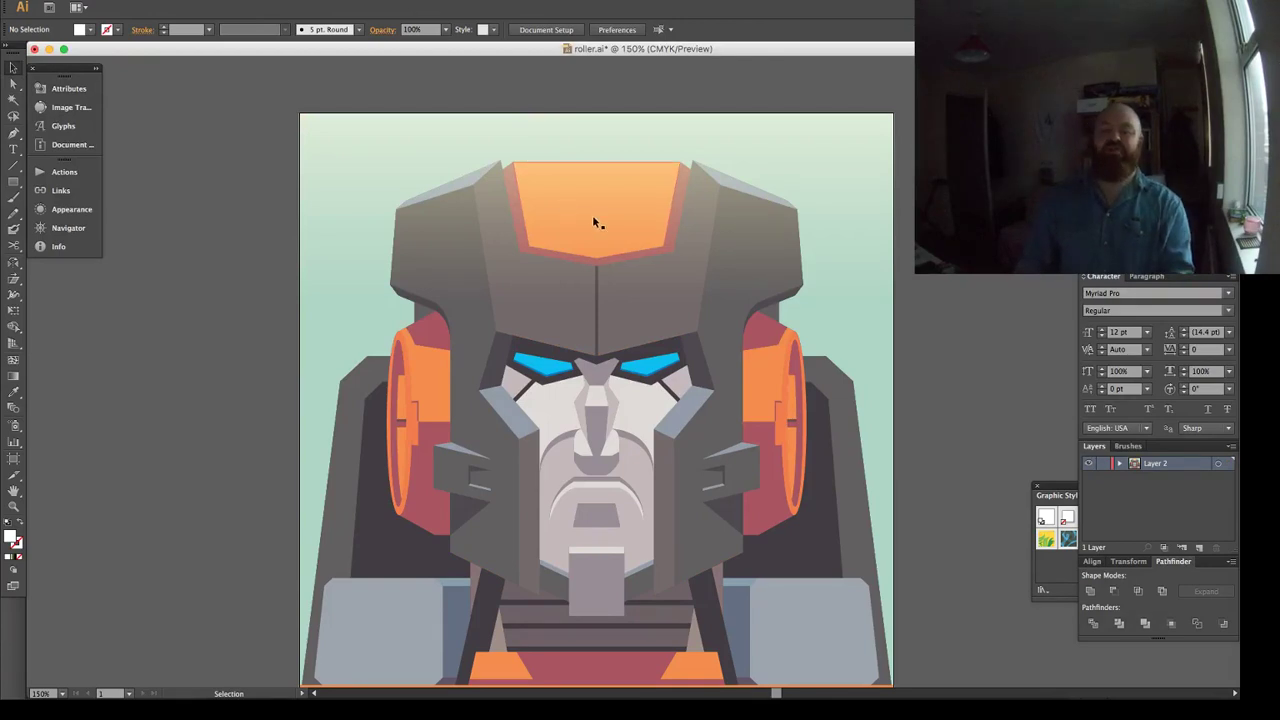
Add the signature text "JAMWAH" on the blue-grey shoulder plate at the right of the portrait.
{"action": "scroll", "coordinate": [645, 245], "scroll_direction": "down", "scroll_amount": 2}
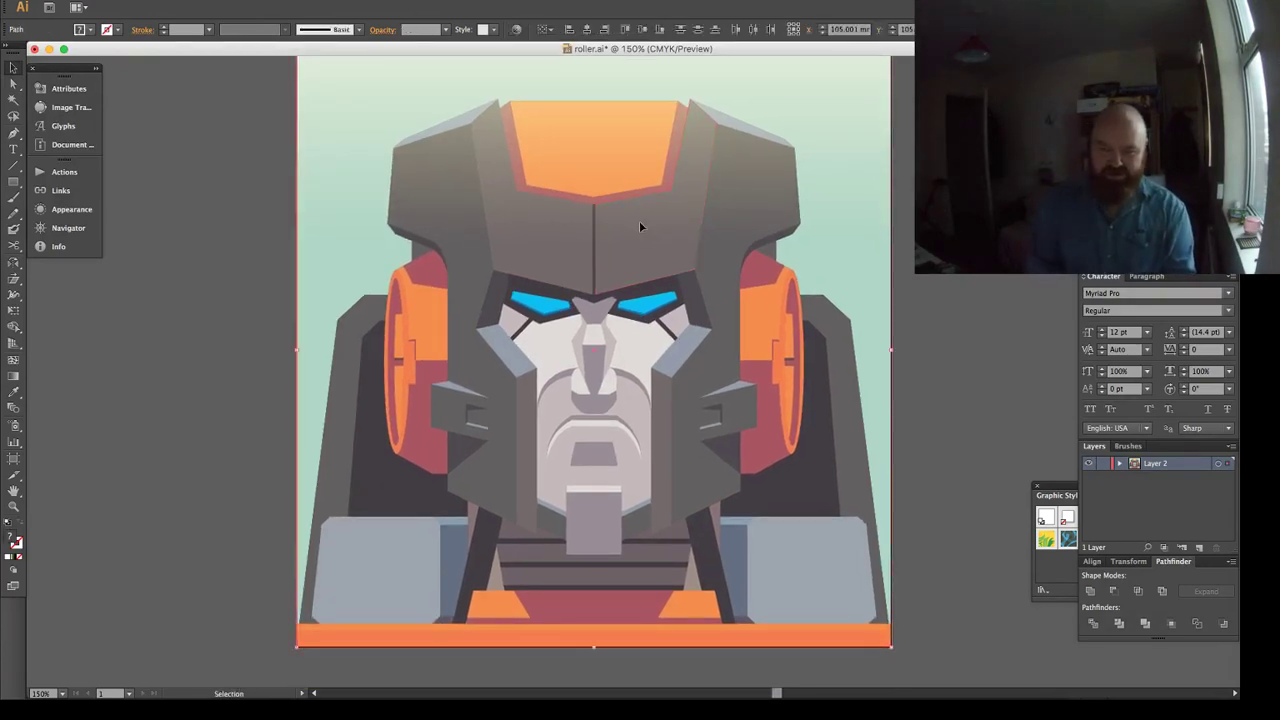
{"action": "left_click_drag", "start_coordinate": [840, 242], "coordinate": [754, 246]}
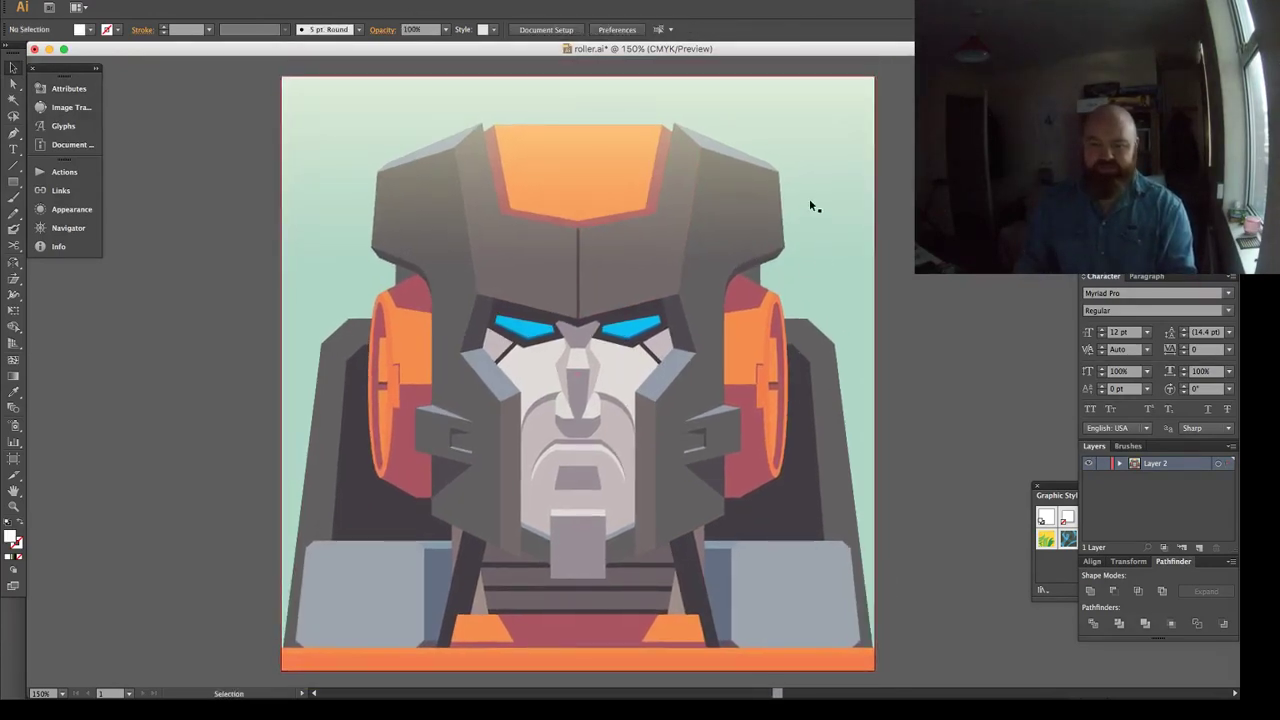
{"action": "scroll", "coordinate": [815, 285], "scroll_direction": "down", "scroll_amount": 1}
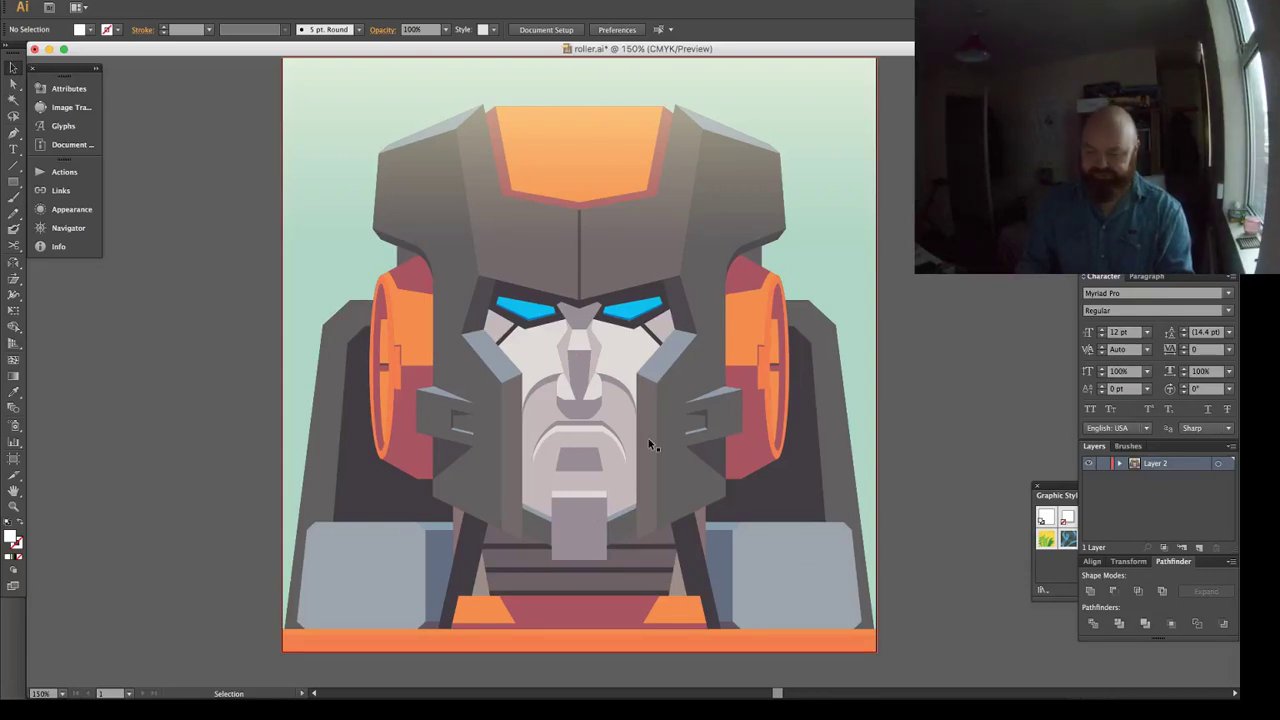
{"action": "key", "text": "t"}
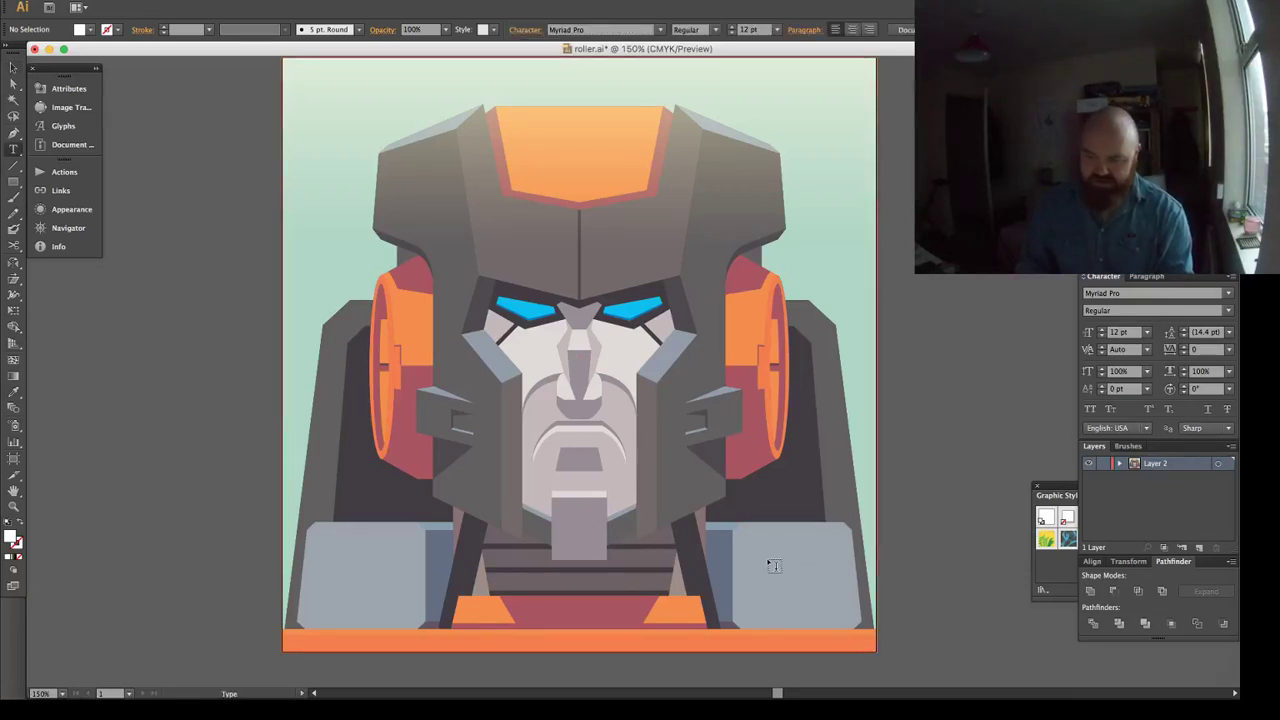
{"action": "type", "text": "JAMWAH"}
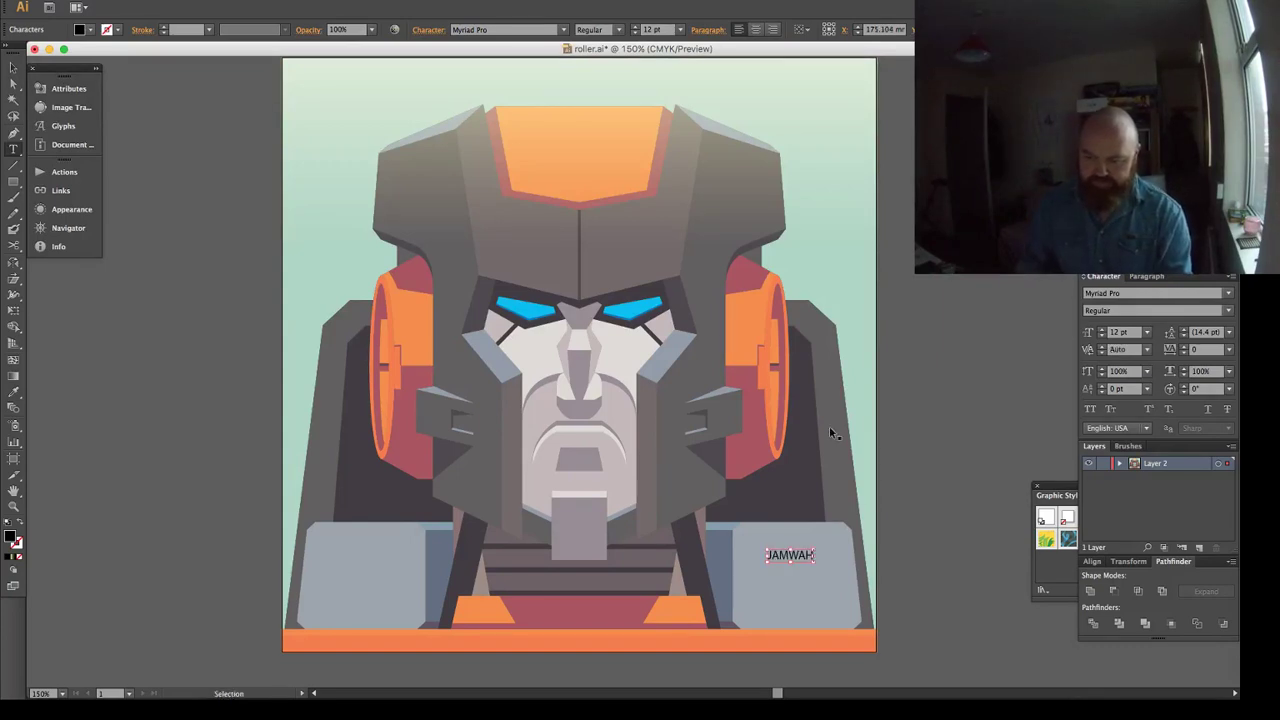
{"action": "key", "text": "Escape"}
Set the signature text in Bebas Neue Regular at 15 pt.
{"action": "left_click", "coordinate": [491, 30]}
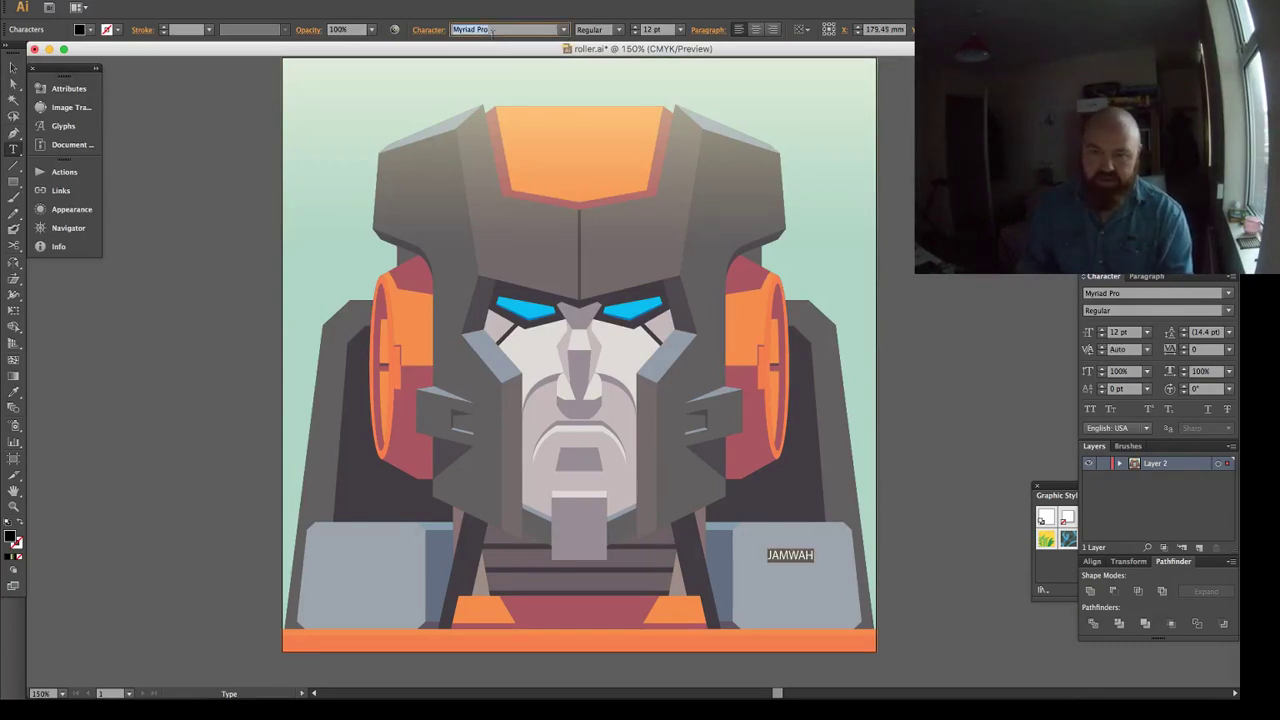
{"action": "type", "text": "Bebas Neue"}
{"action": "key", "text": "Return"}
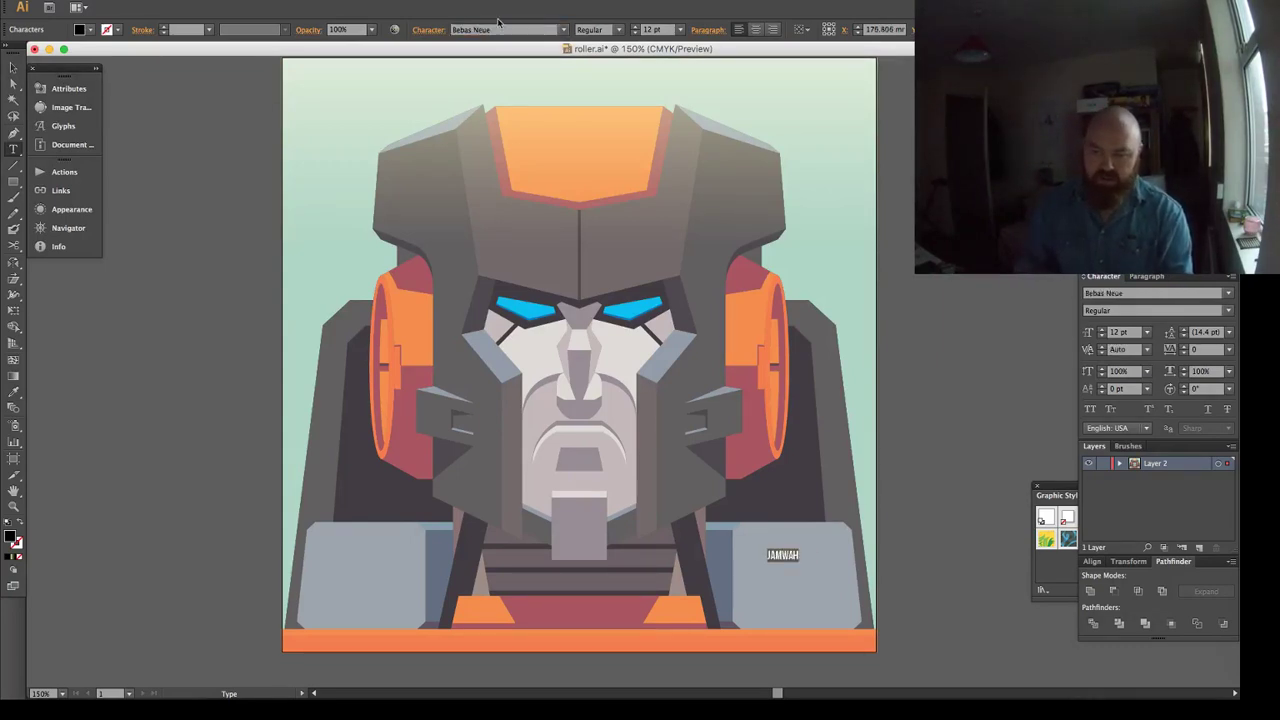
{"action": "left_click", "coordinate": [635, 27]}
{"action": "left_click", "coordinate": [635, 27]}
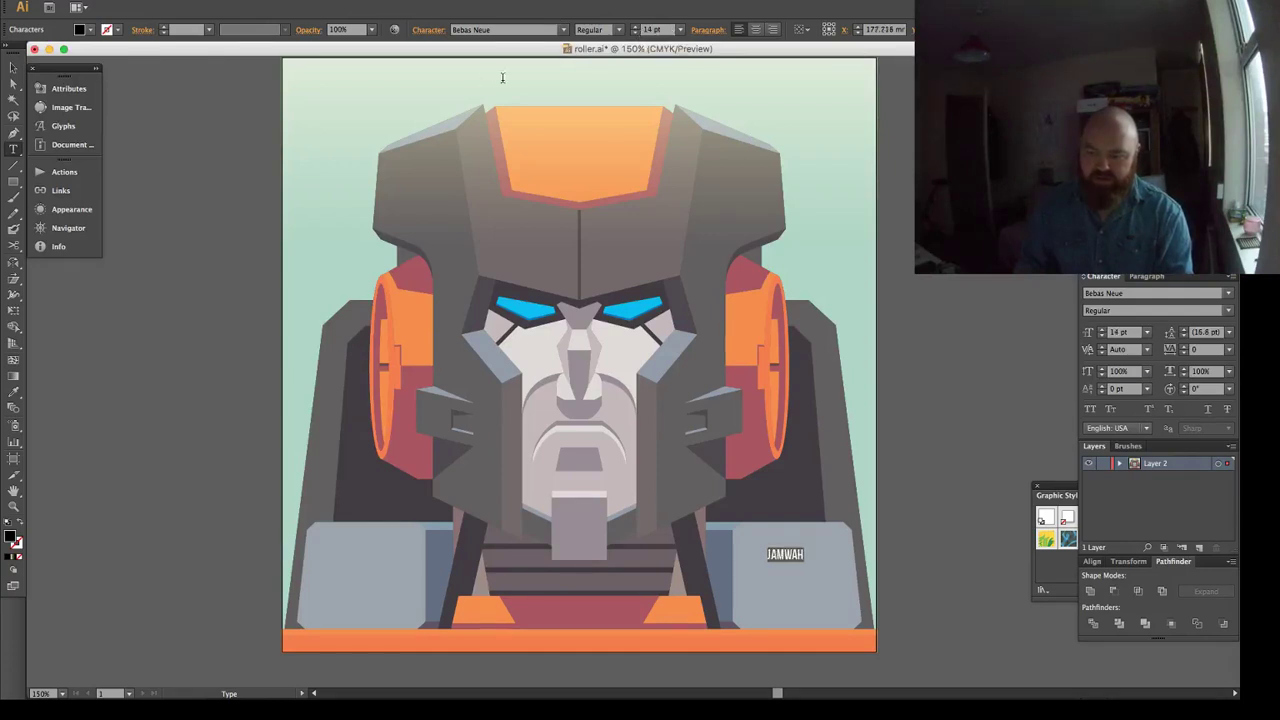
{"action": "left_click", "coordinate": [636, 29]}
{"action": "left_click", "coordinate": [13, 67]}
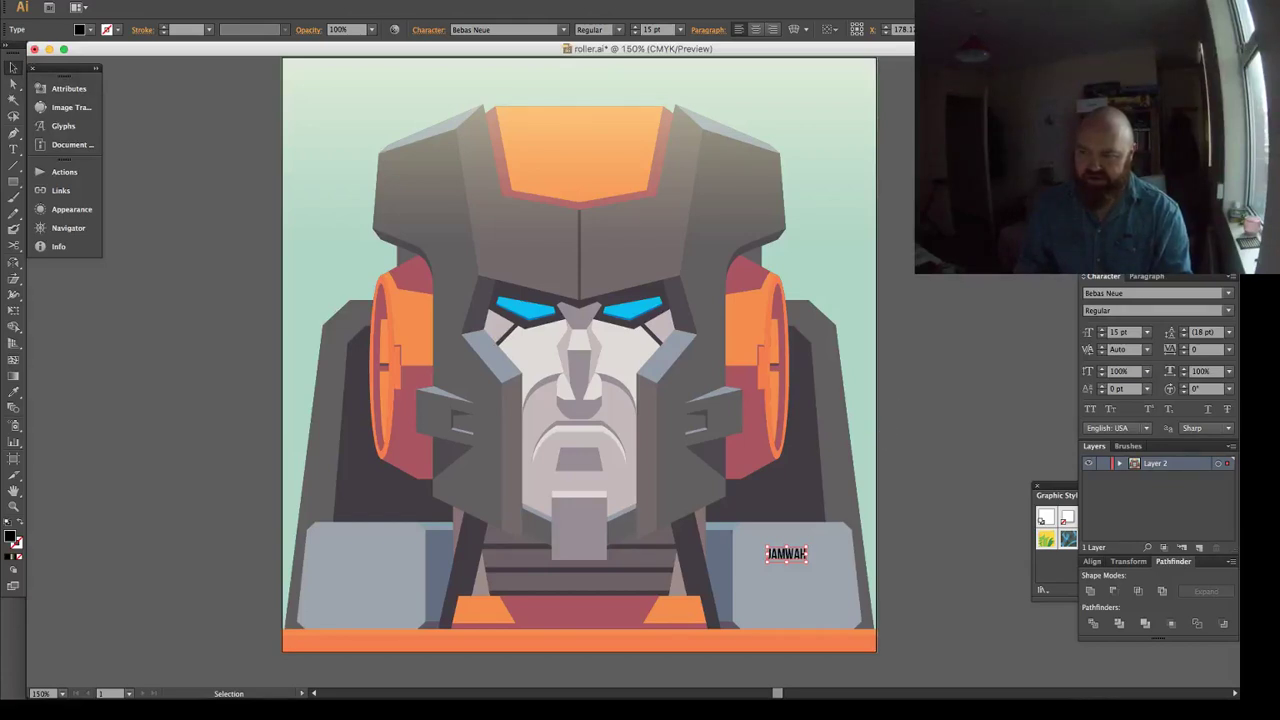
Place the signature in white on the dark panel just above the right shoulder plate, and save the file.
{"action": "key", "text": "super+shift+a"}
{"action": "left_click_drag", "start_coordinate": [795, 556], "coordinate": [806, 516]}
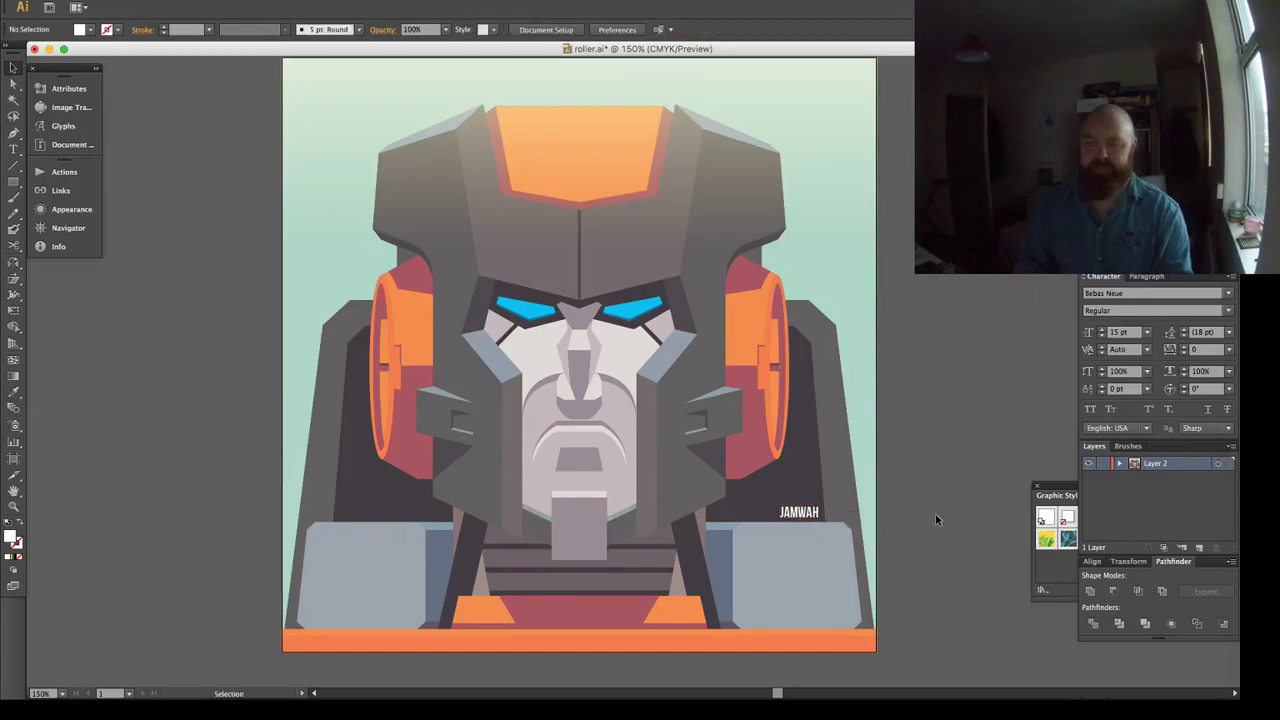
{"action": "key", "text": "a"}
{"action": "key", "text": "super+s"}
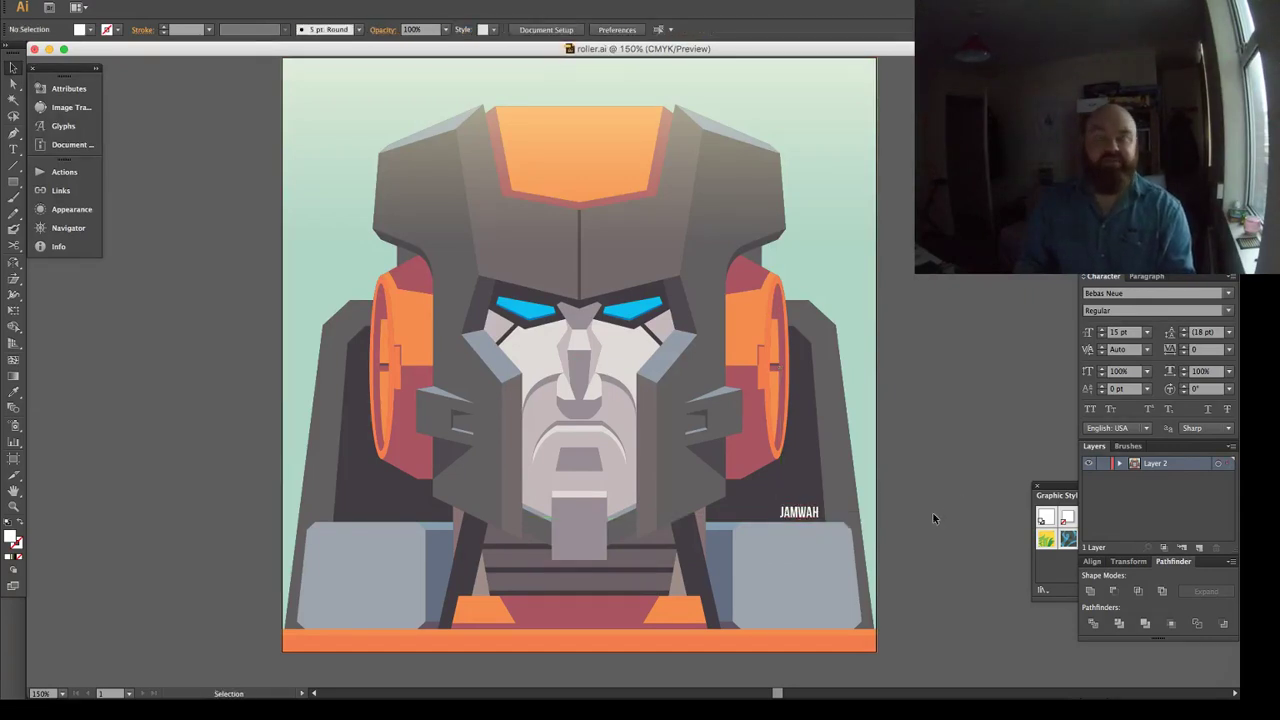